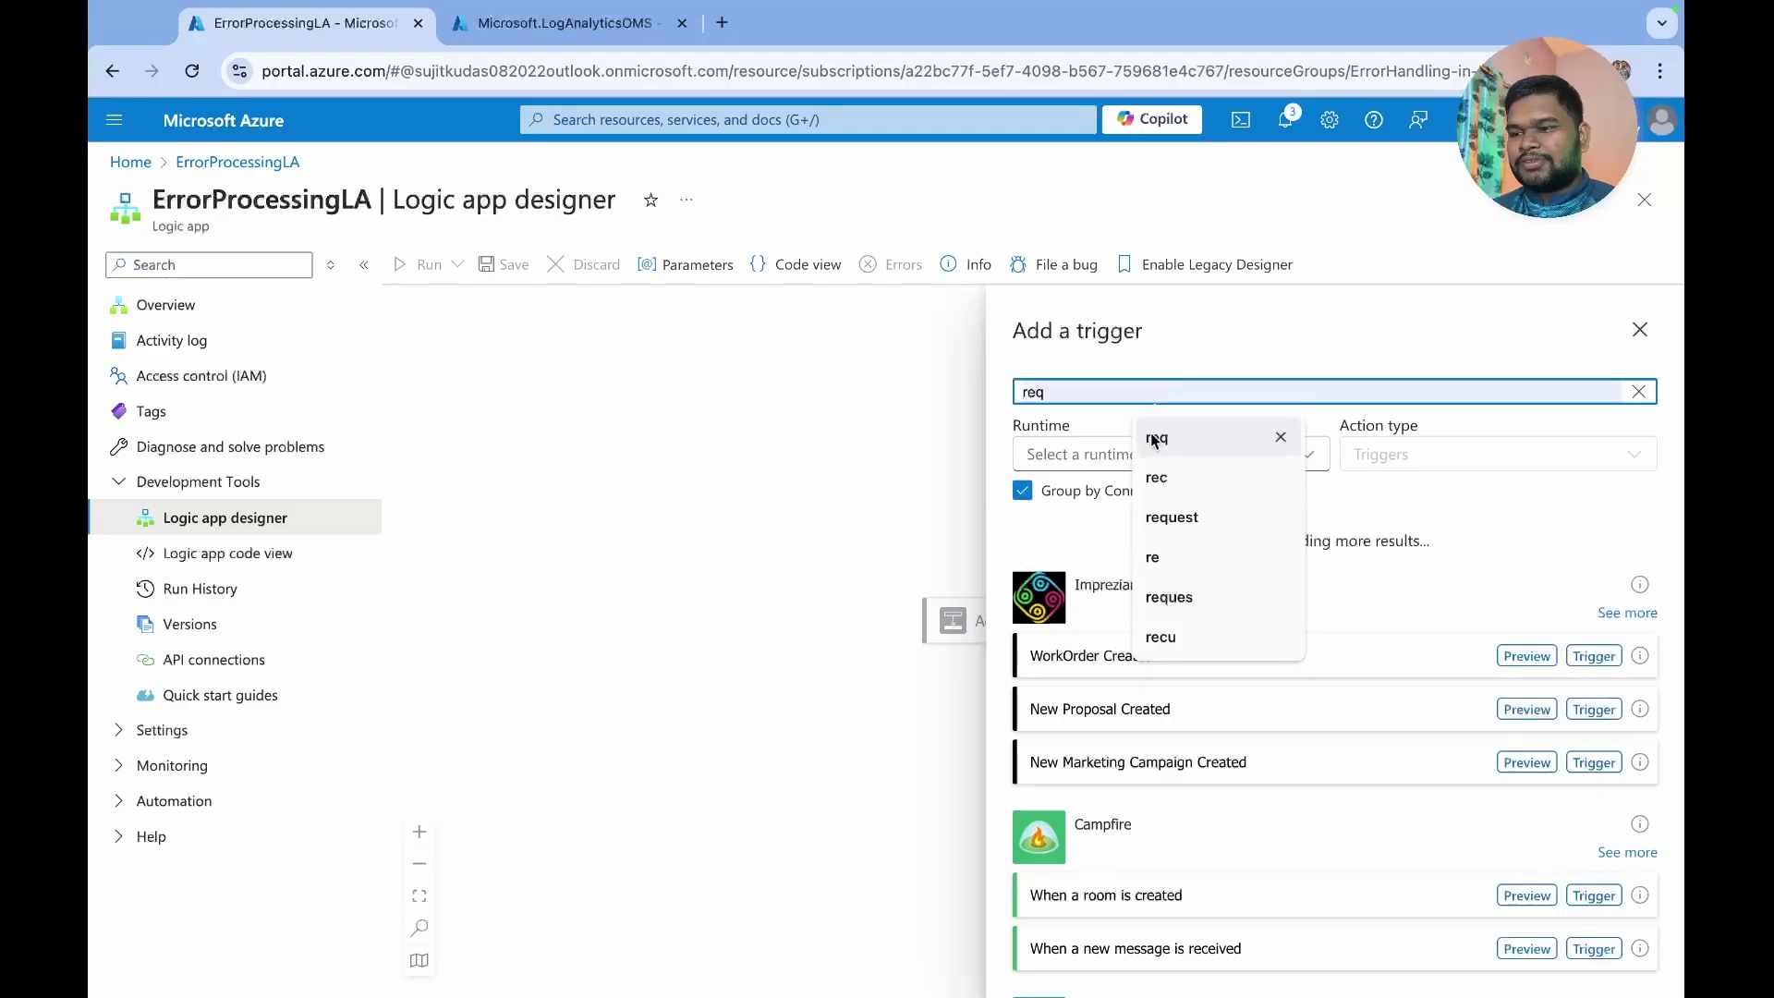
# - Add a "When a HTTP request is received" trigger that uses the GET method, and save the workflow
pyautogui.click(1154, 440)
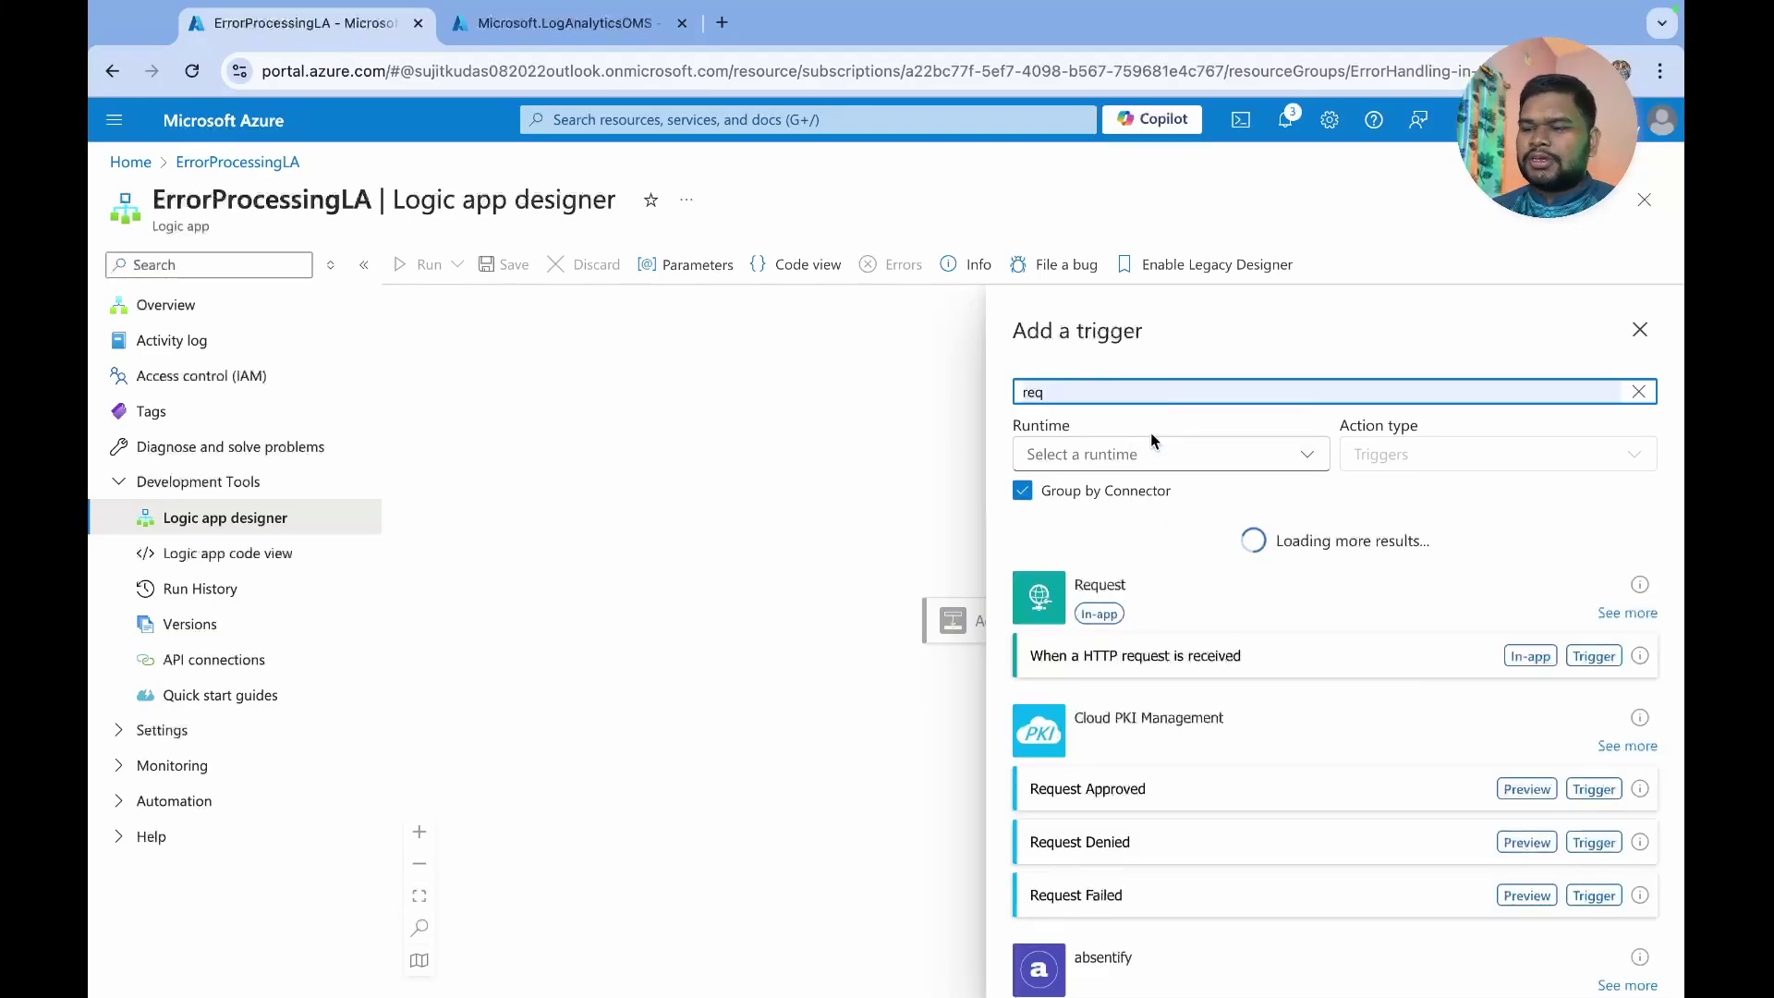
pyautogui.click(1141, 656)
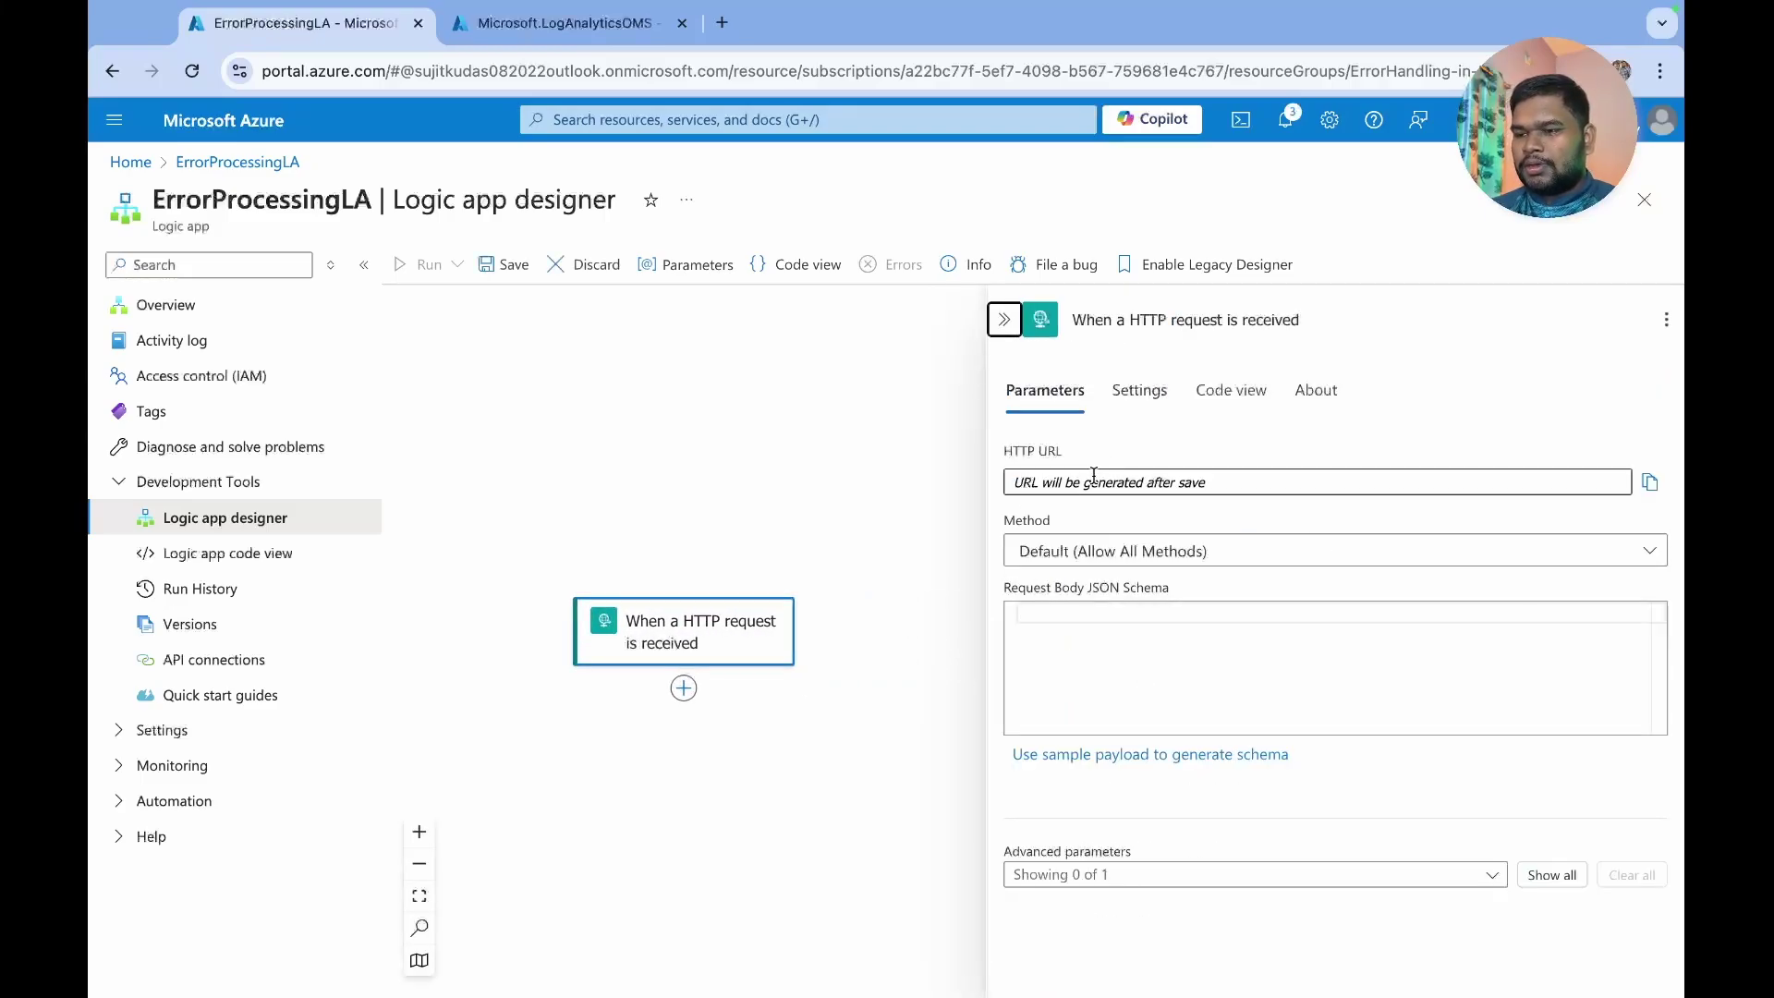
pyautogui.click(1075, 561)
pyautogui.click(1056, 661)
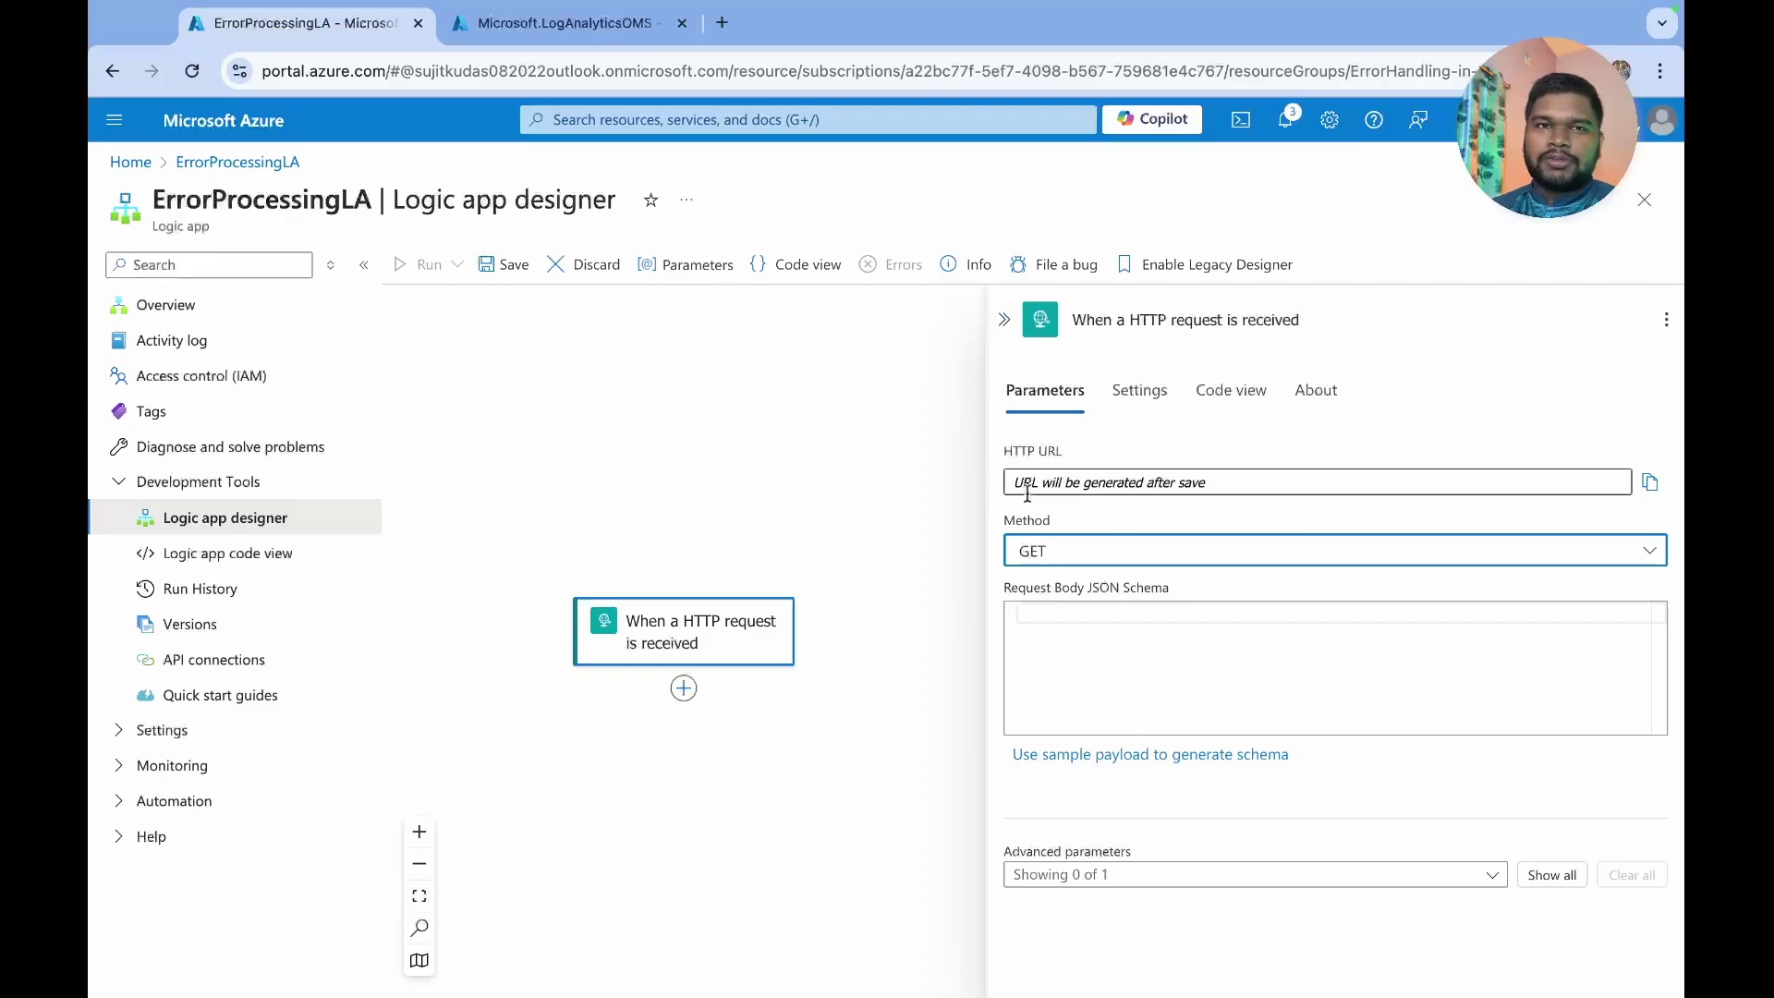
pyautogui.click(514, 267)
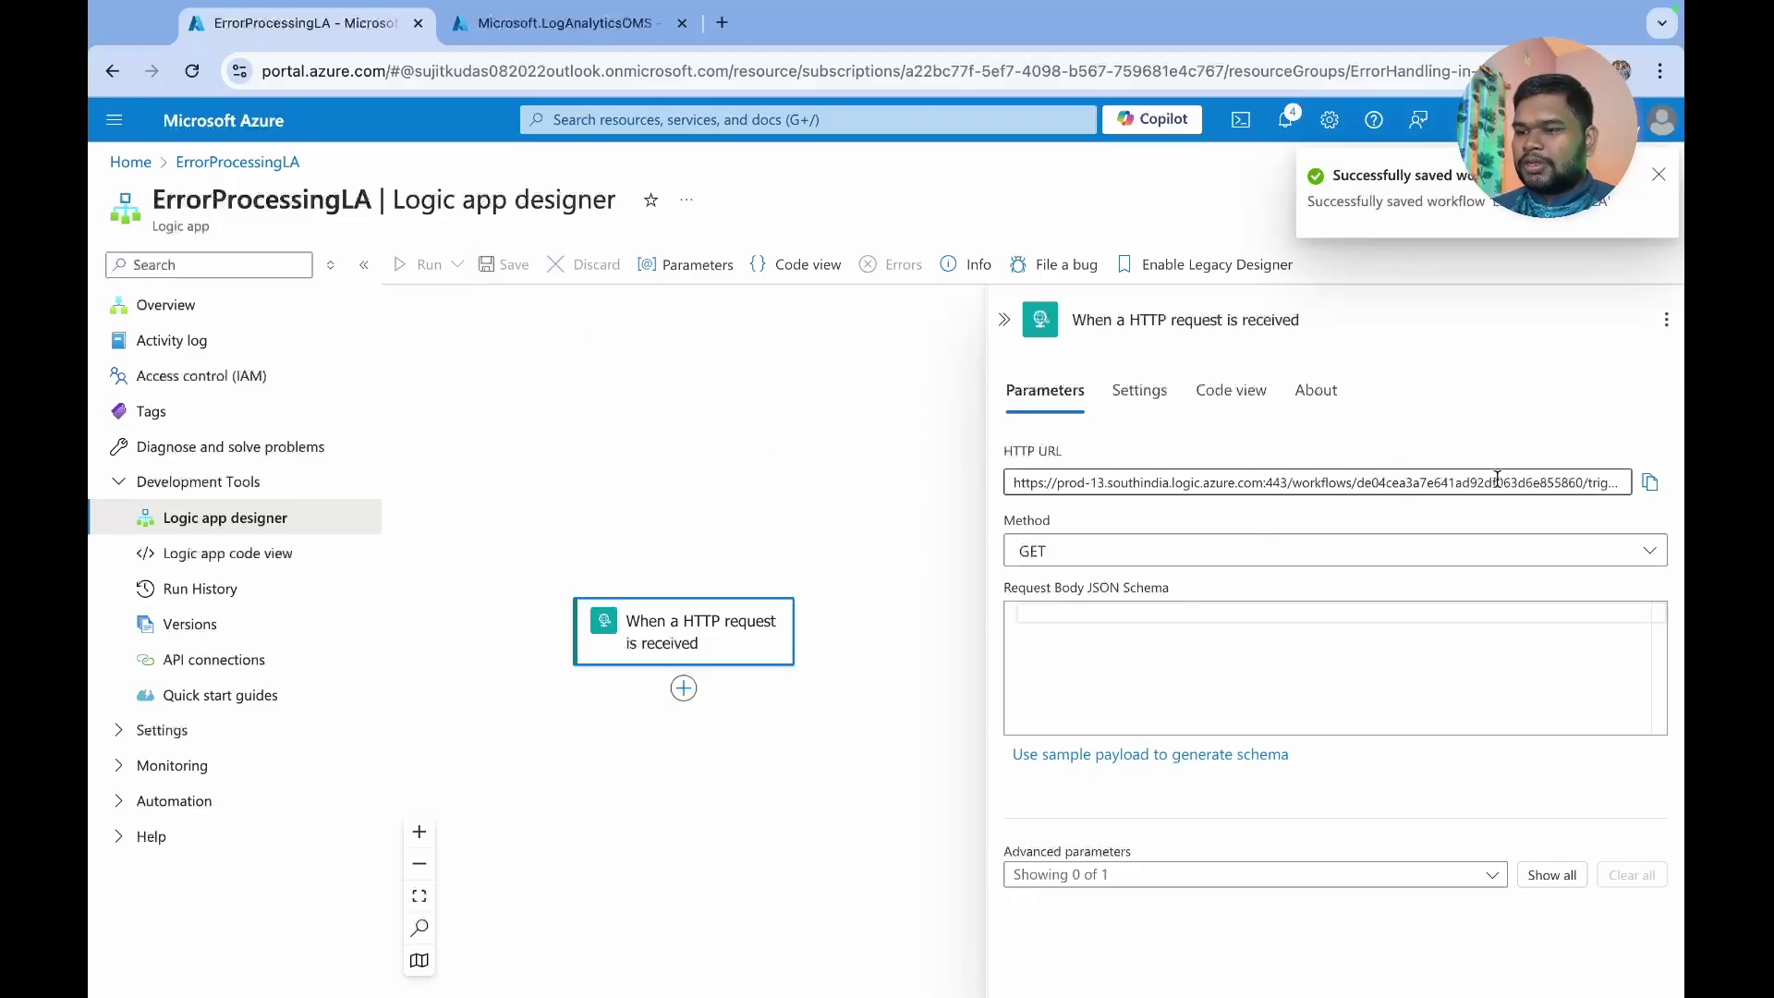
# - Add the built-in HTTP action directly after the request trigger
pyautogui.click(684, 688)
pyautogui.click(748, 685)
pyautogui.write('http')
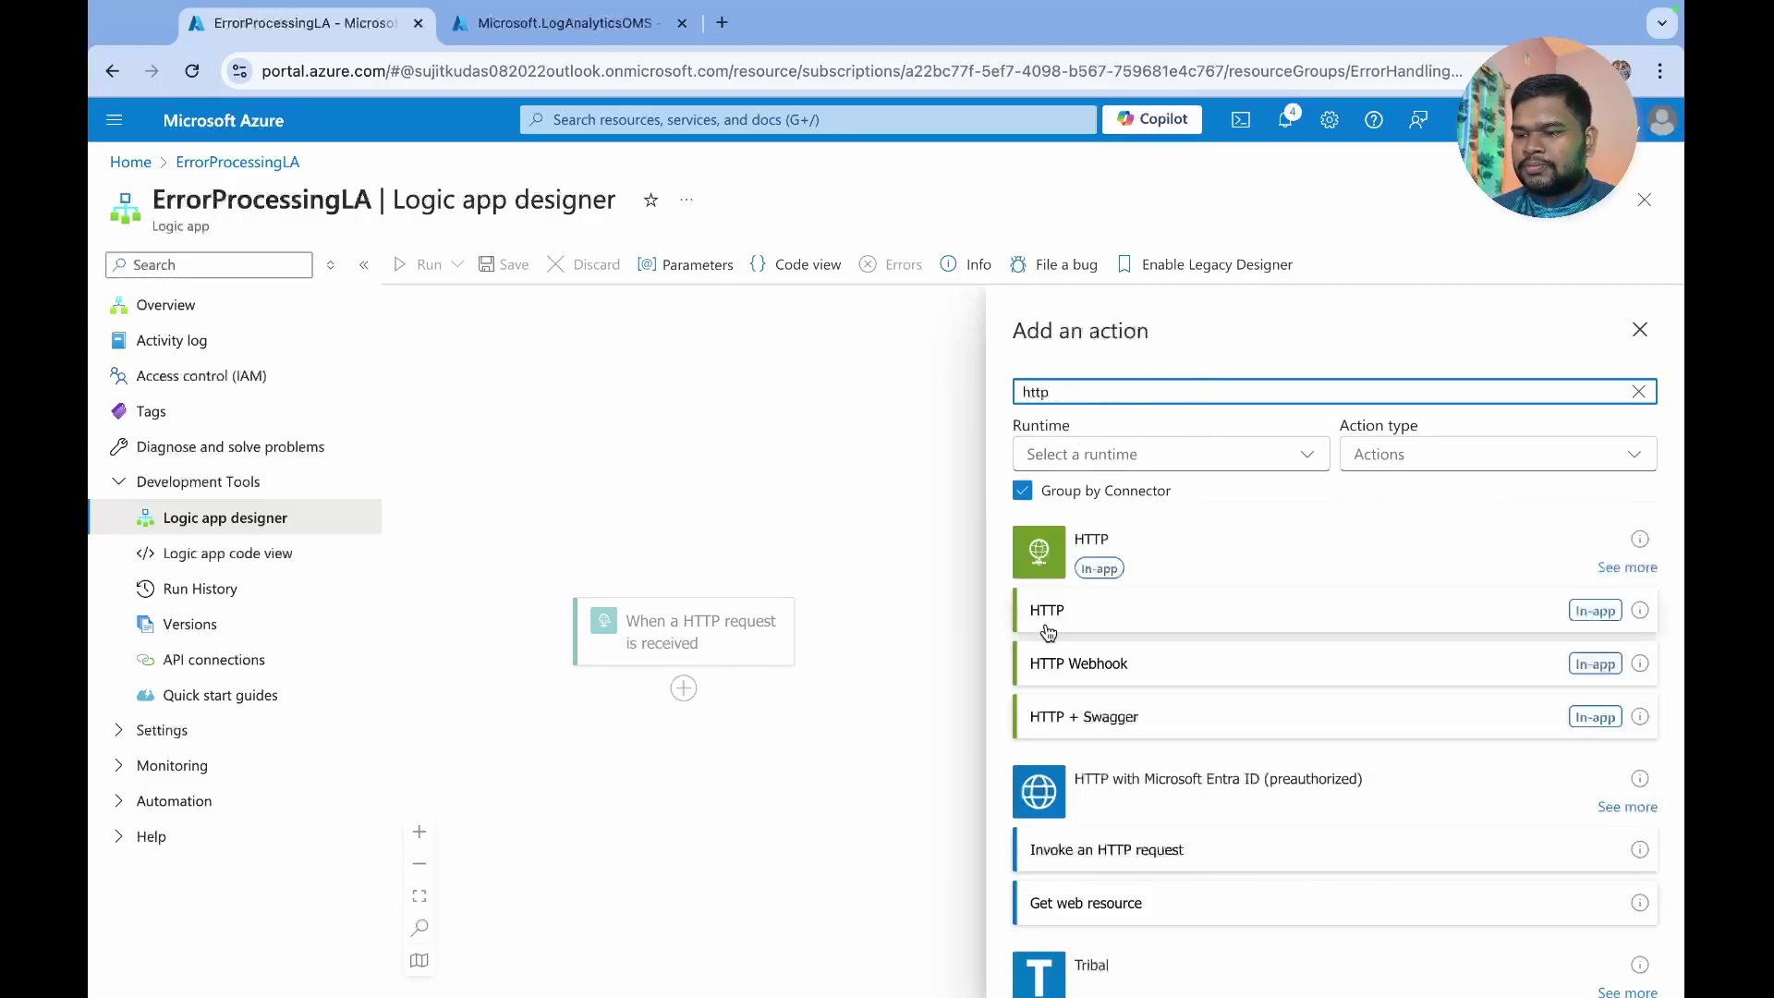
pyautogui.click(1042, 617)
pyautogui.click(1076, 480)
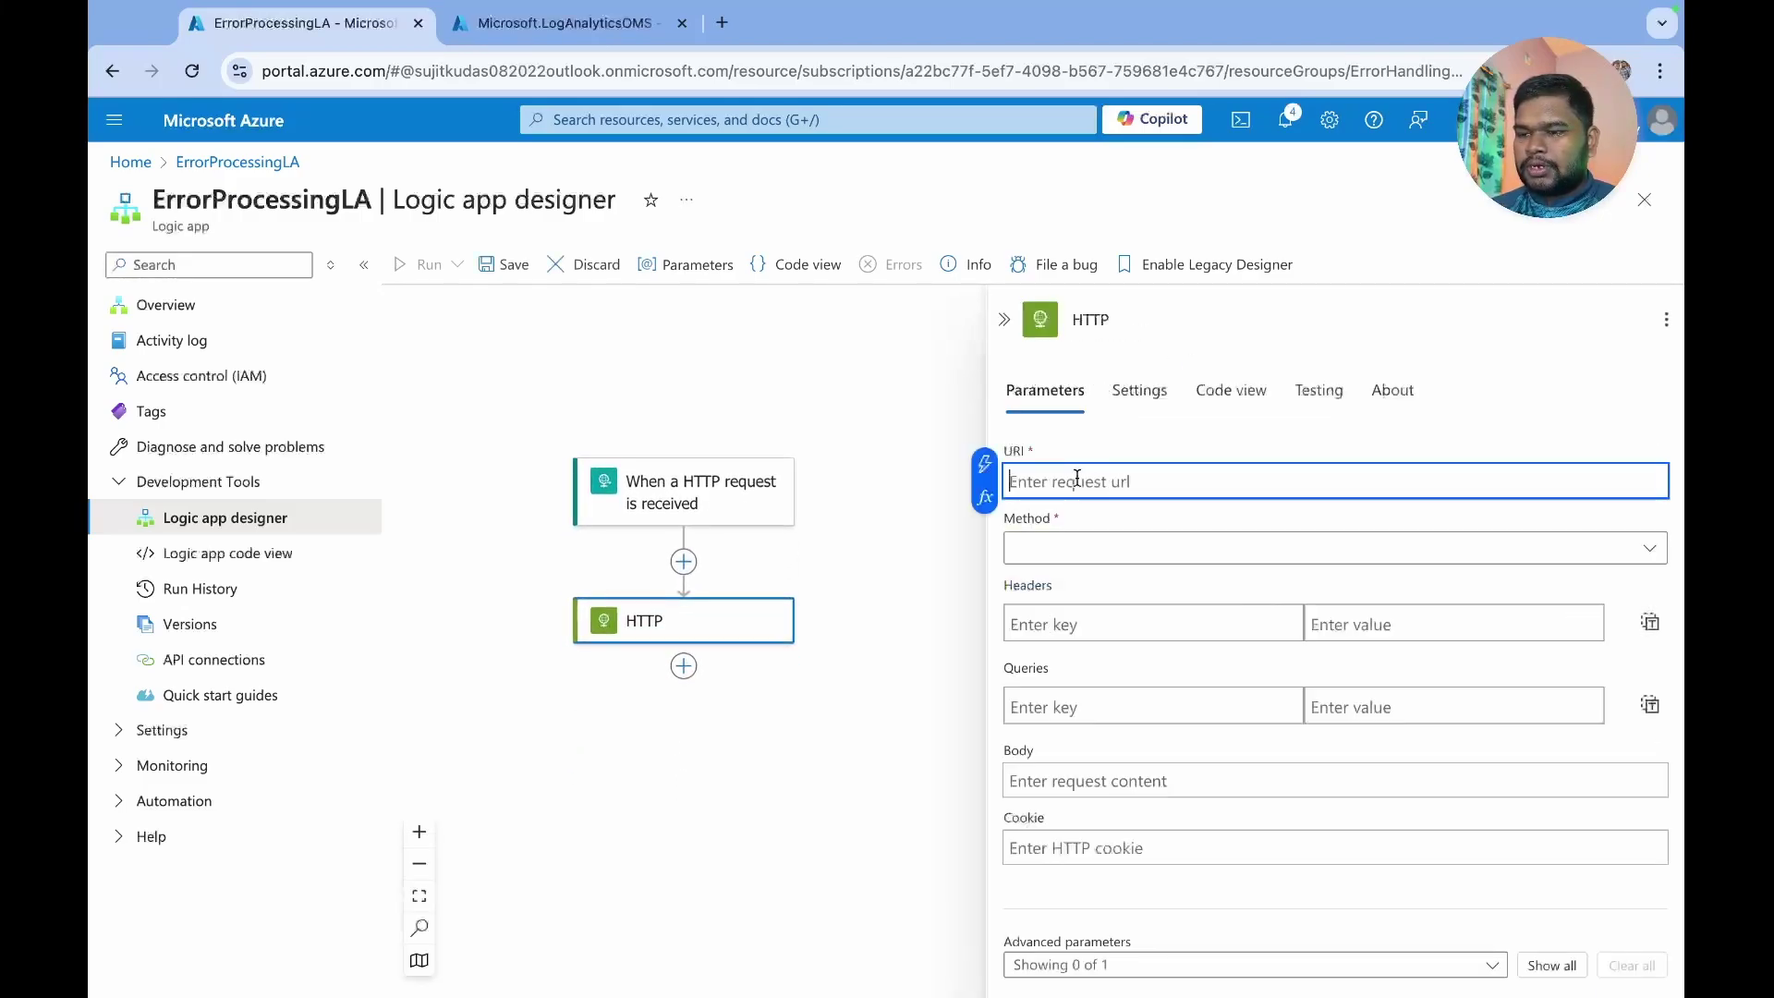
pyautogui.click(1182, 481)
pyautogui.write('https://www.youtube.com/')
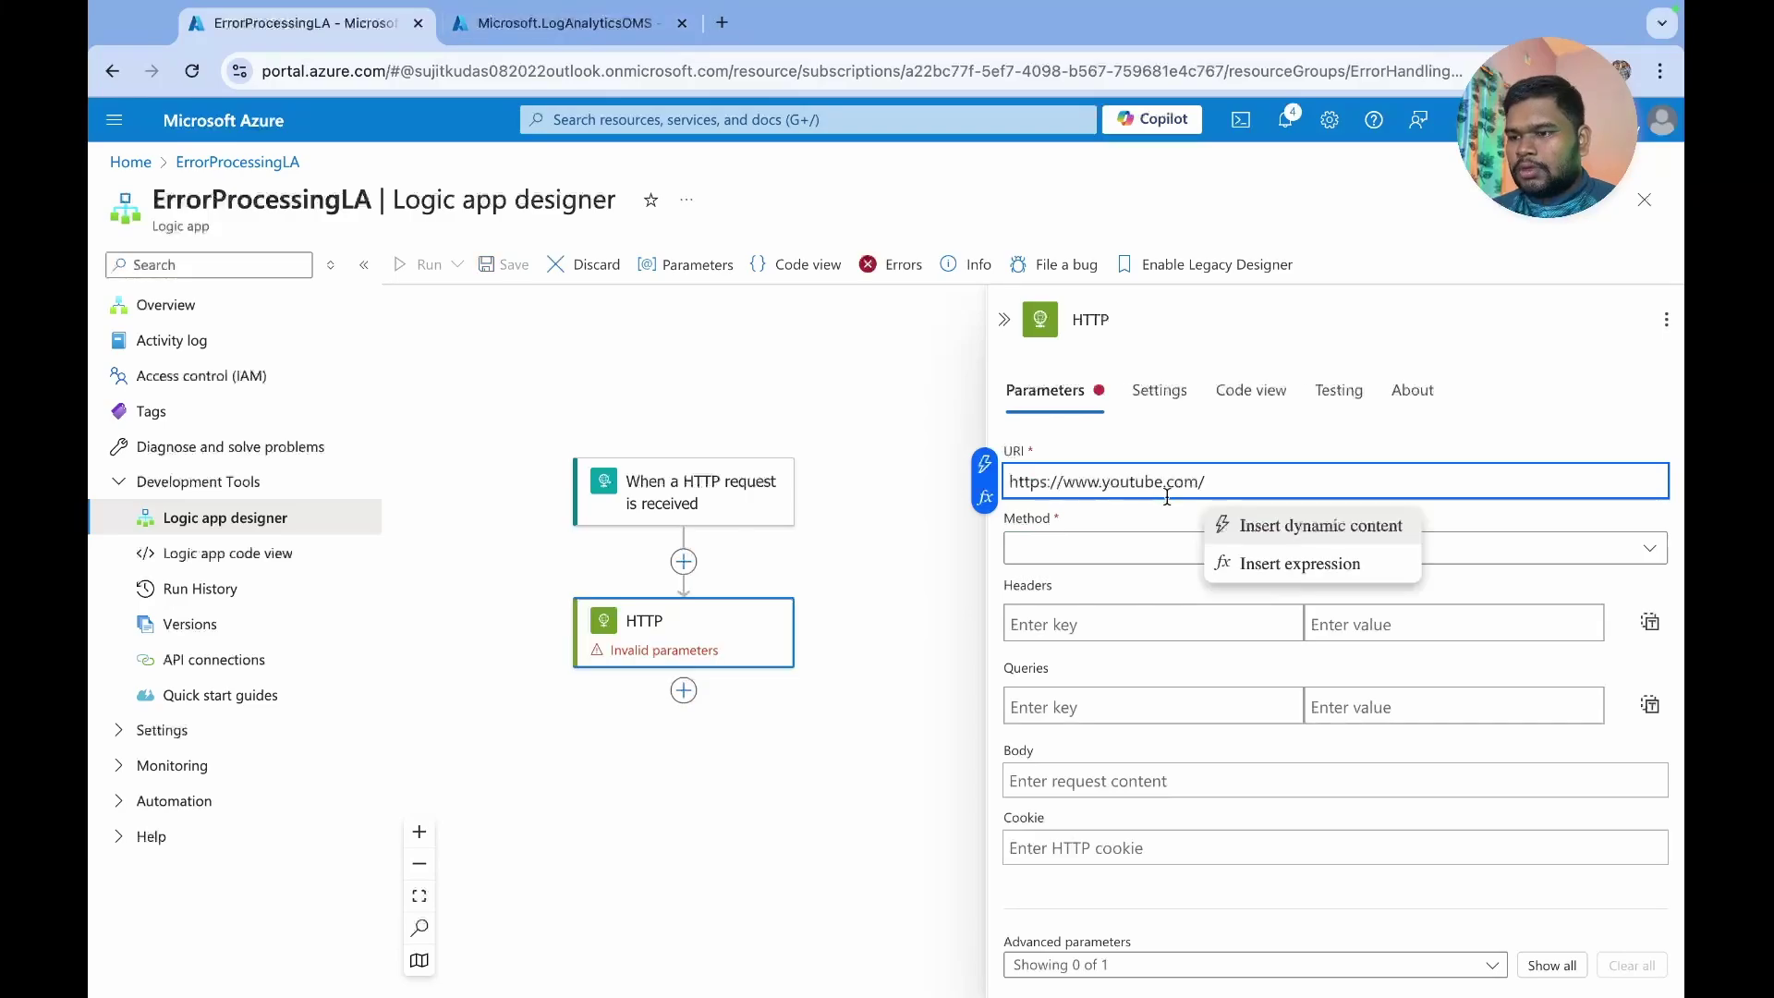
pyautogui.click(1156, 482)
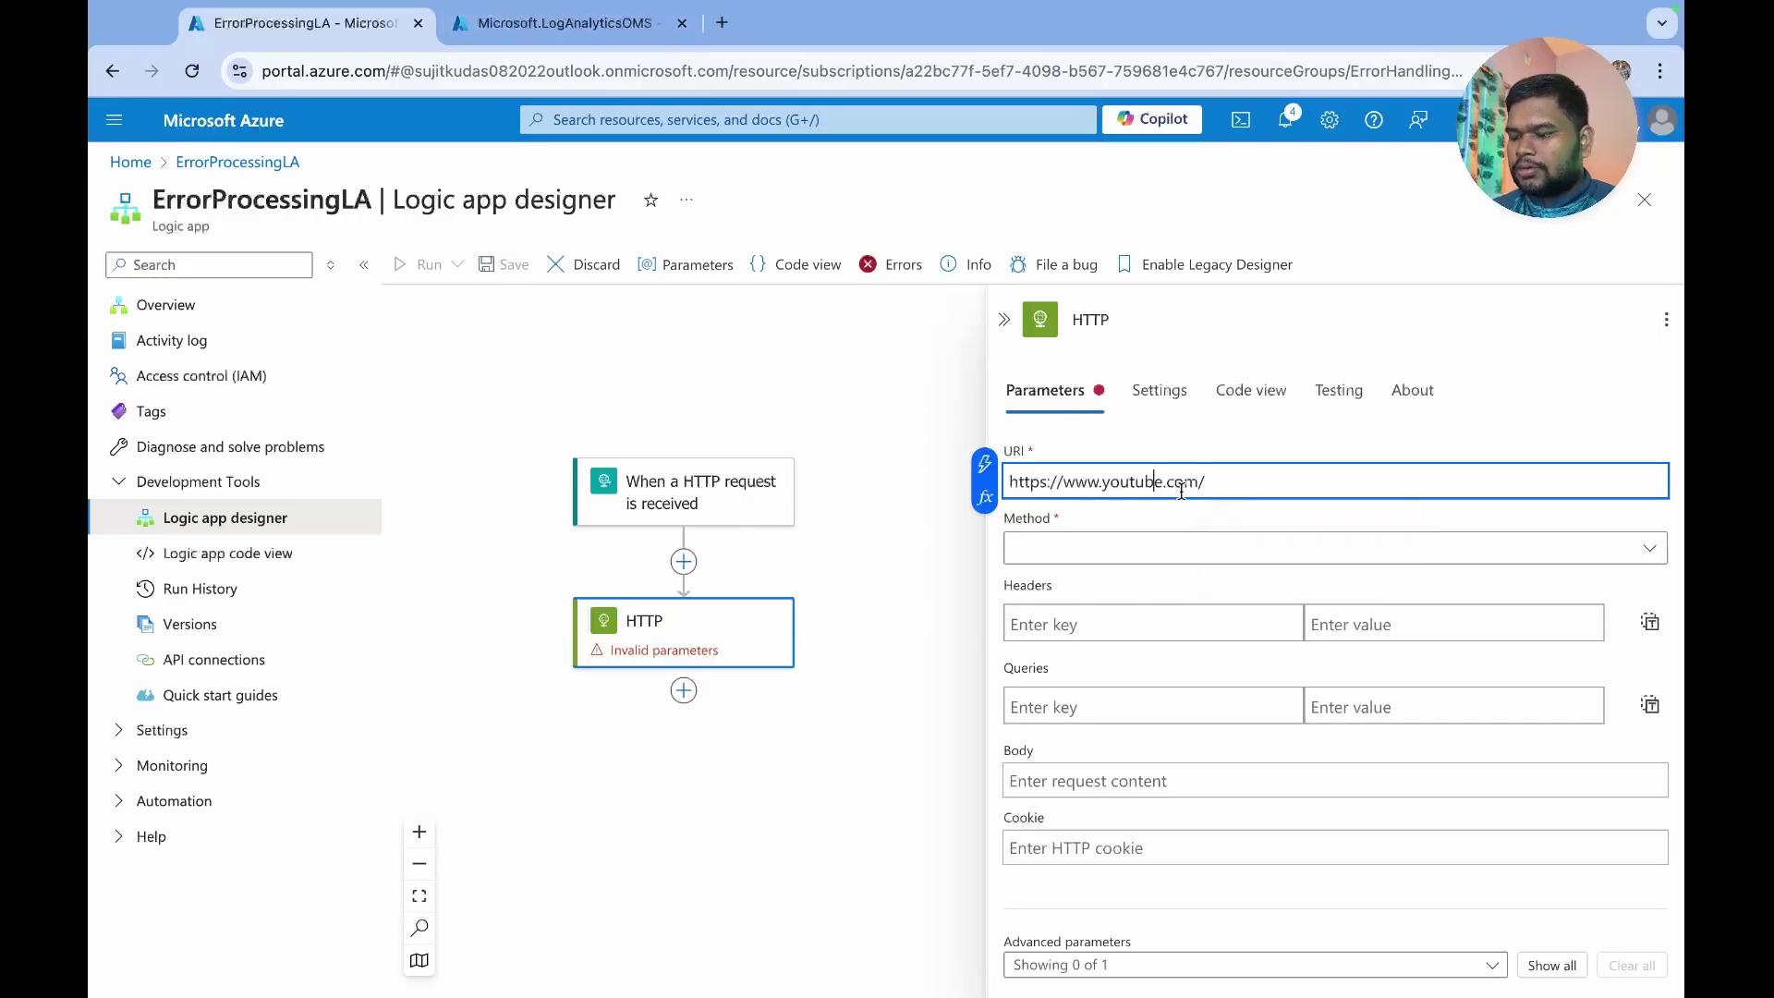
pyautogui.write('2')
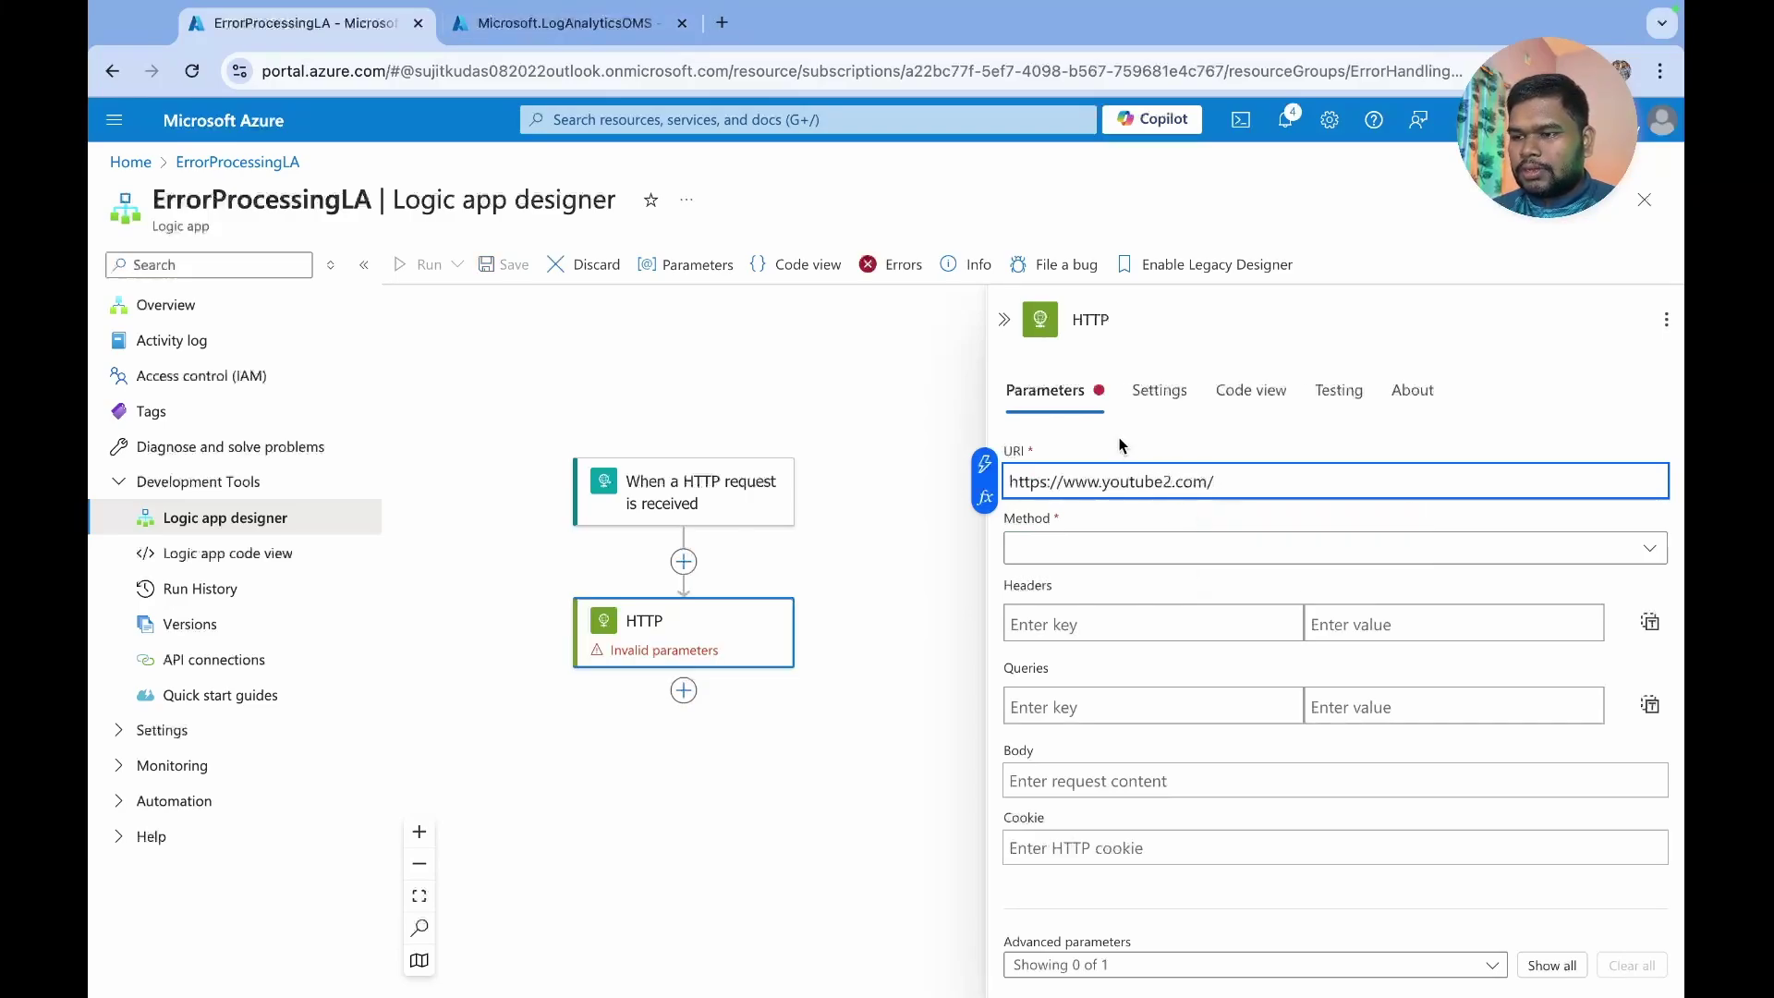
# - Set the HTTP action's method to GET and save the workflow
pyautogui.click(1105, 549)
pyautogui.click(1068, 619)
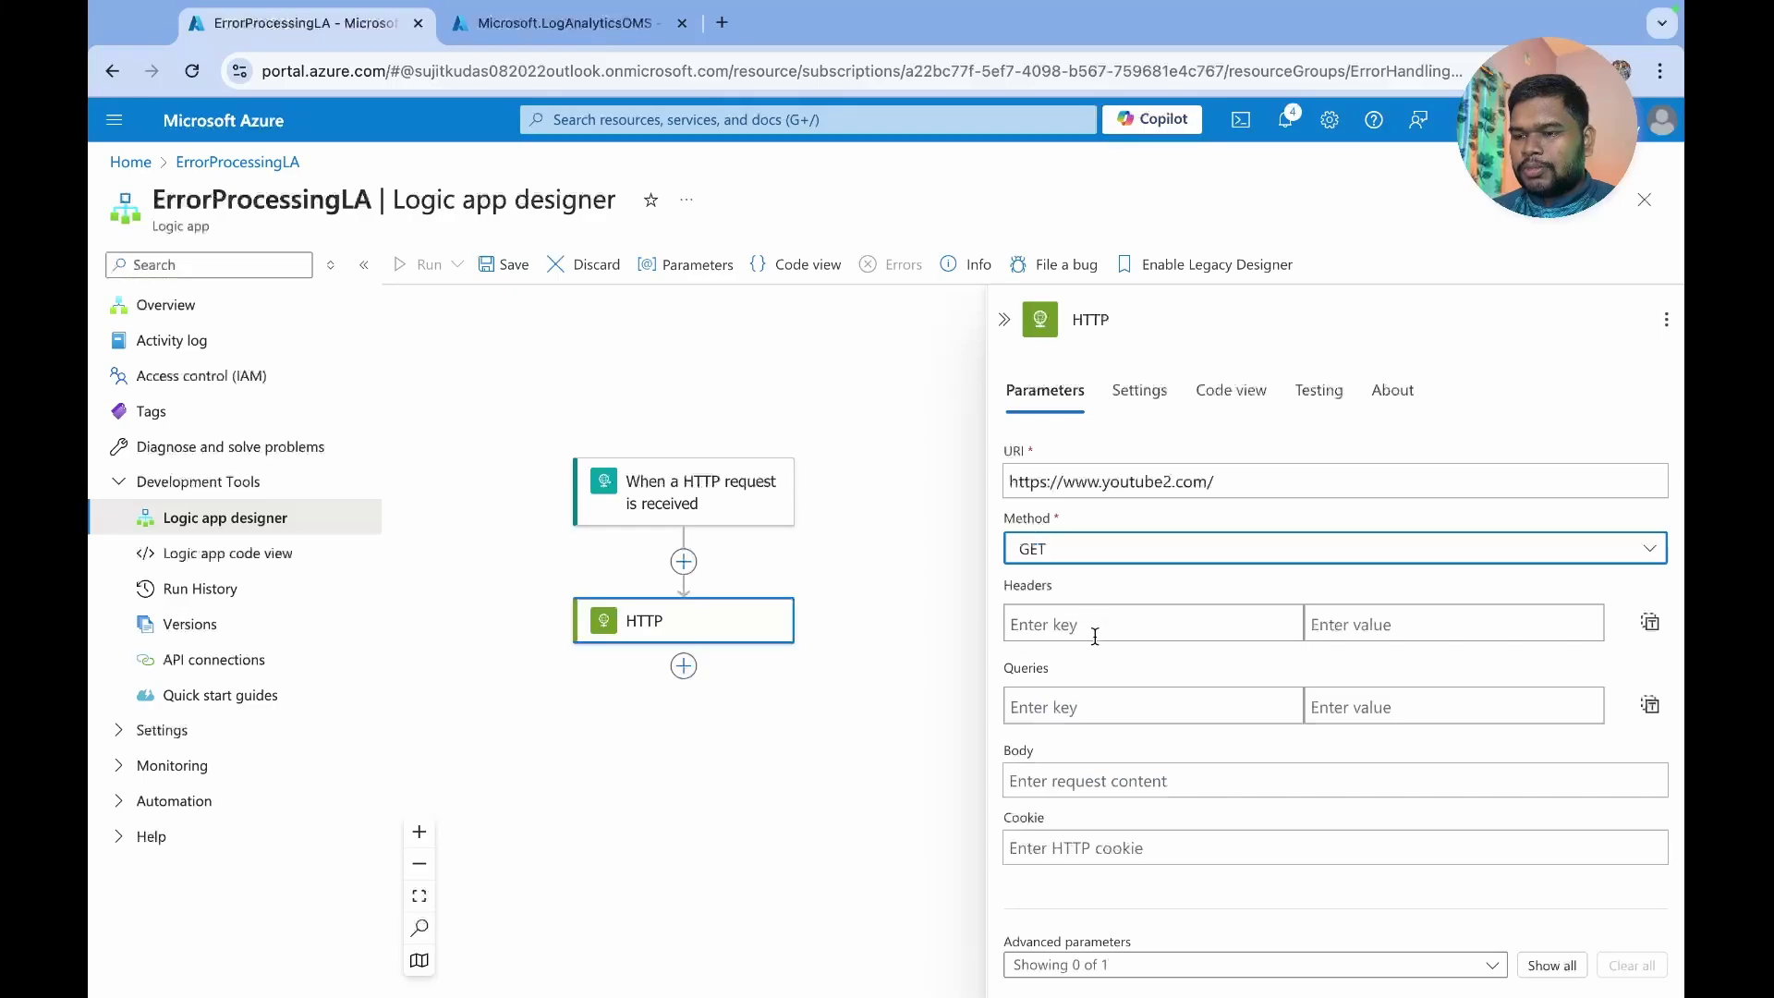
pyautogui.scroll(-1, 1145, 733)
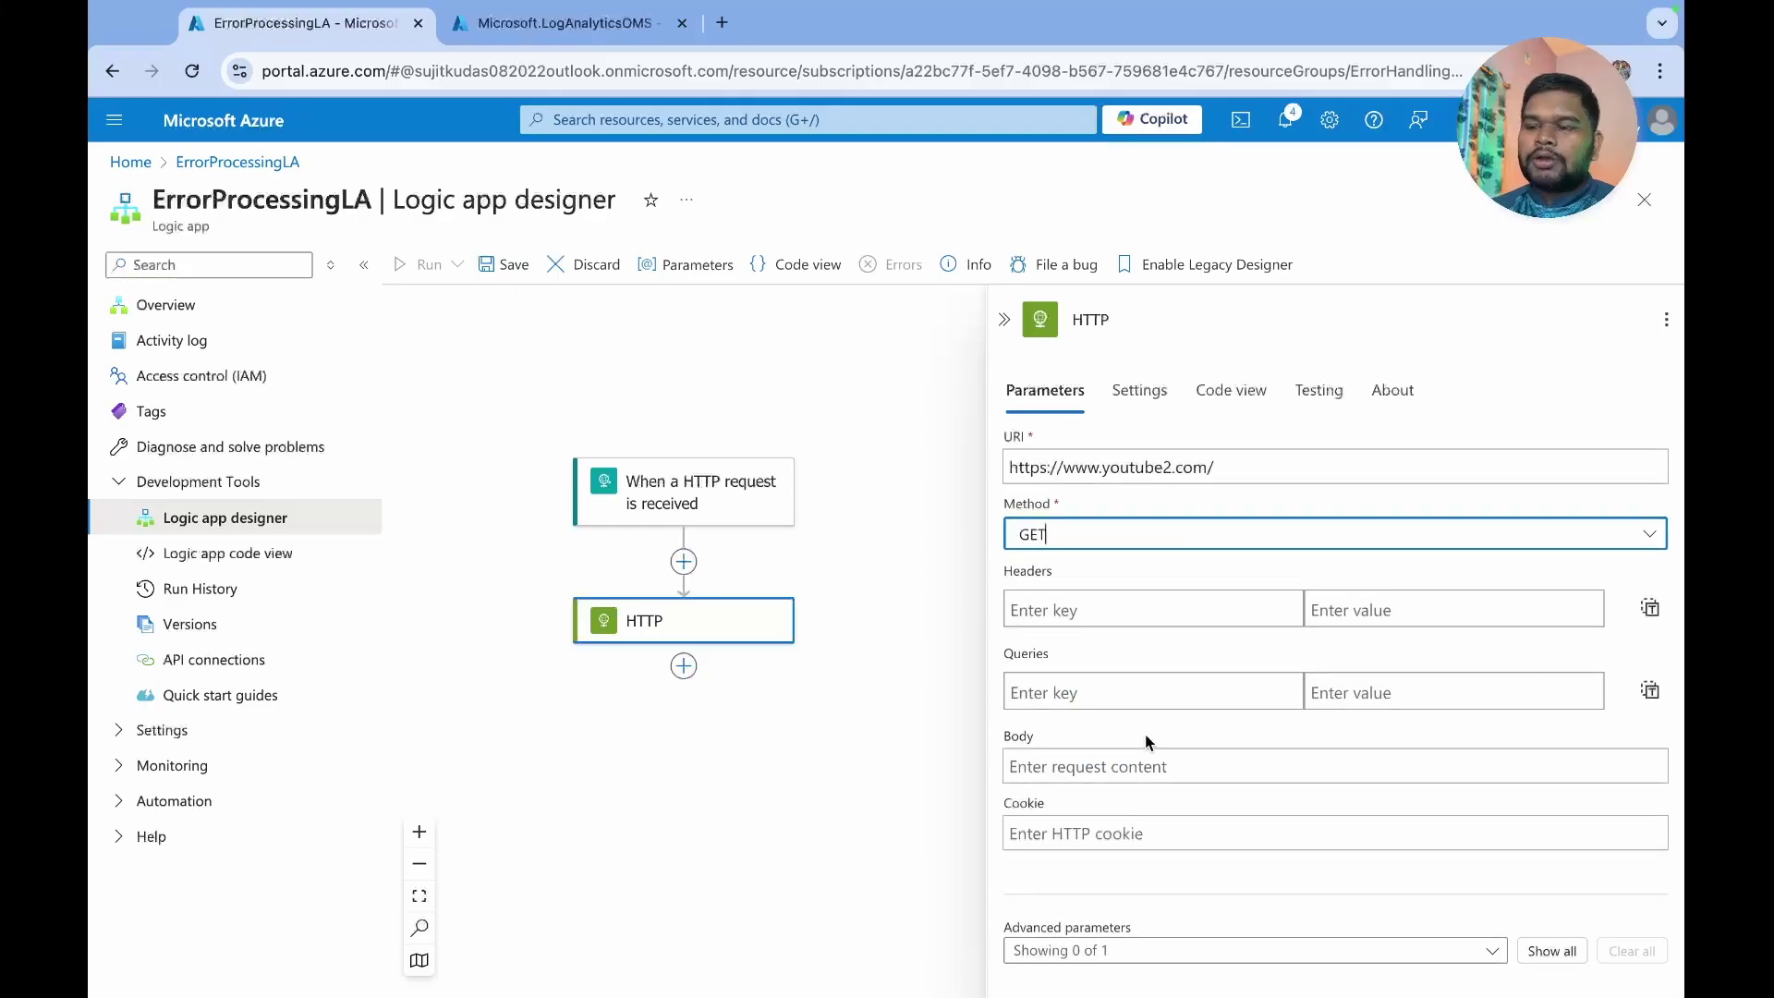
pyautogui.scroll(1, 1144, 734)
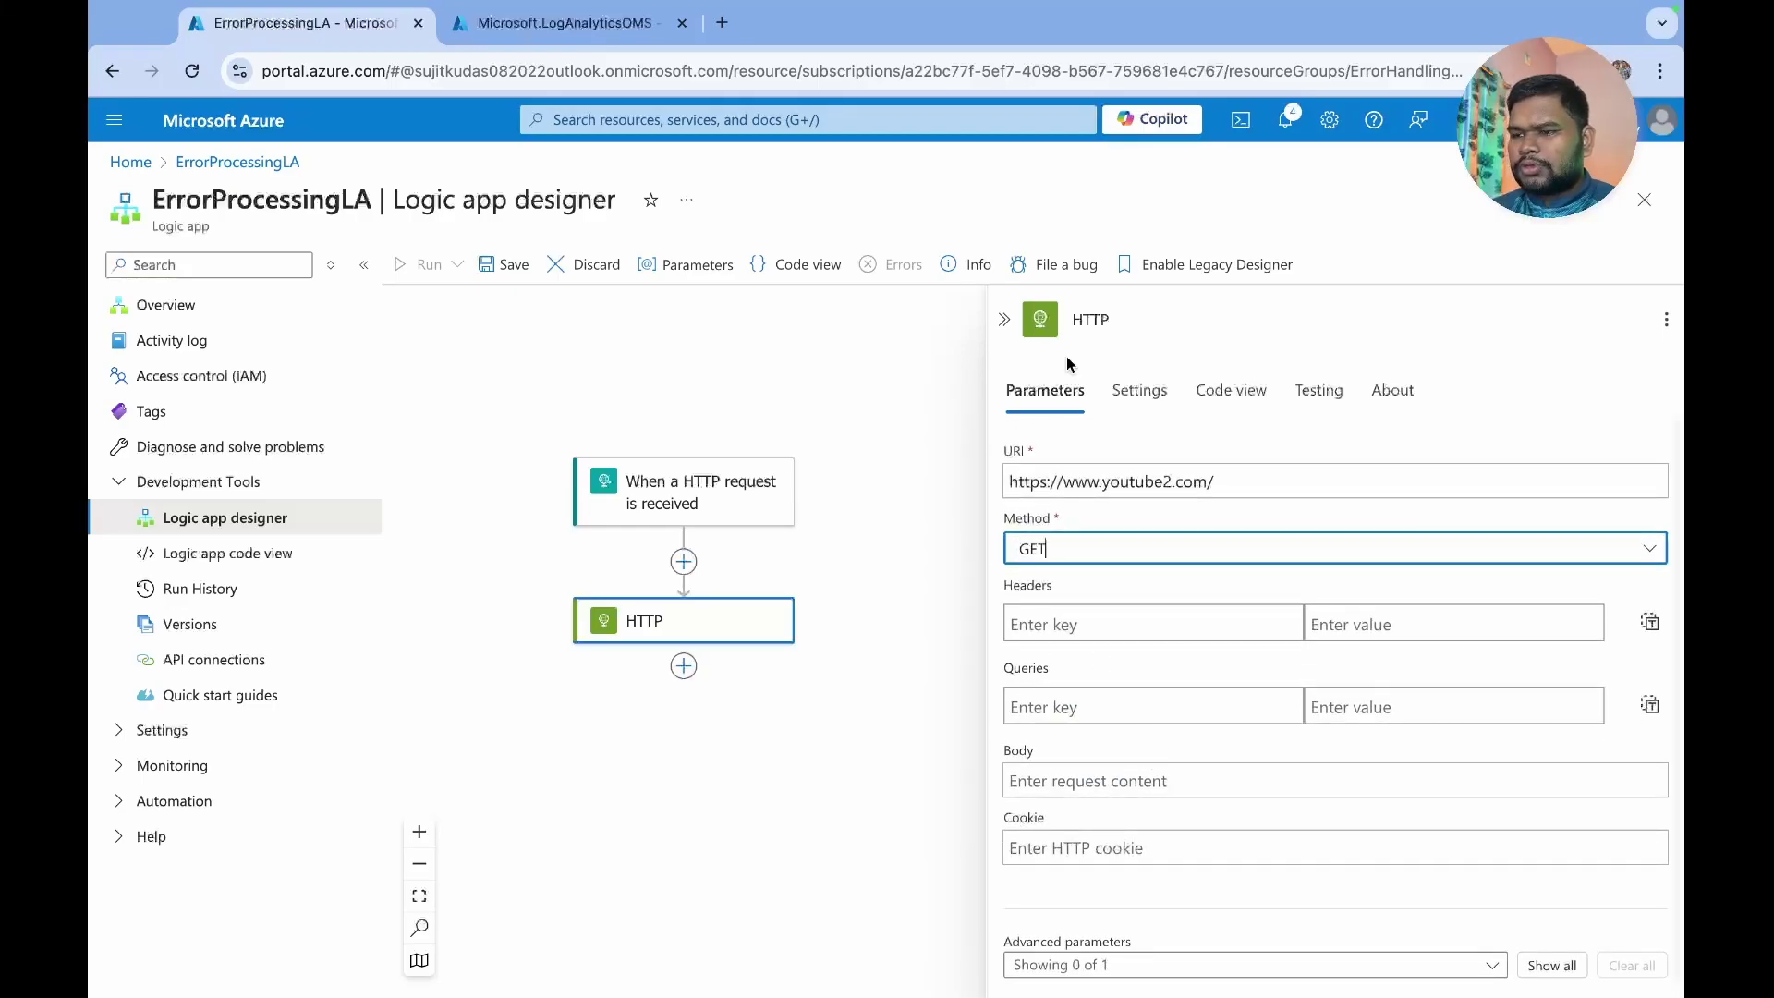
pyautogui.click(495, 264)
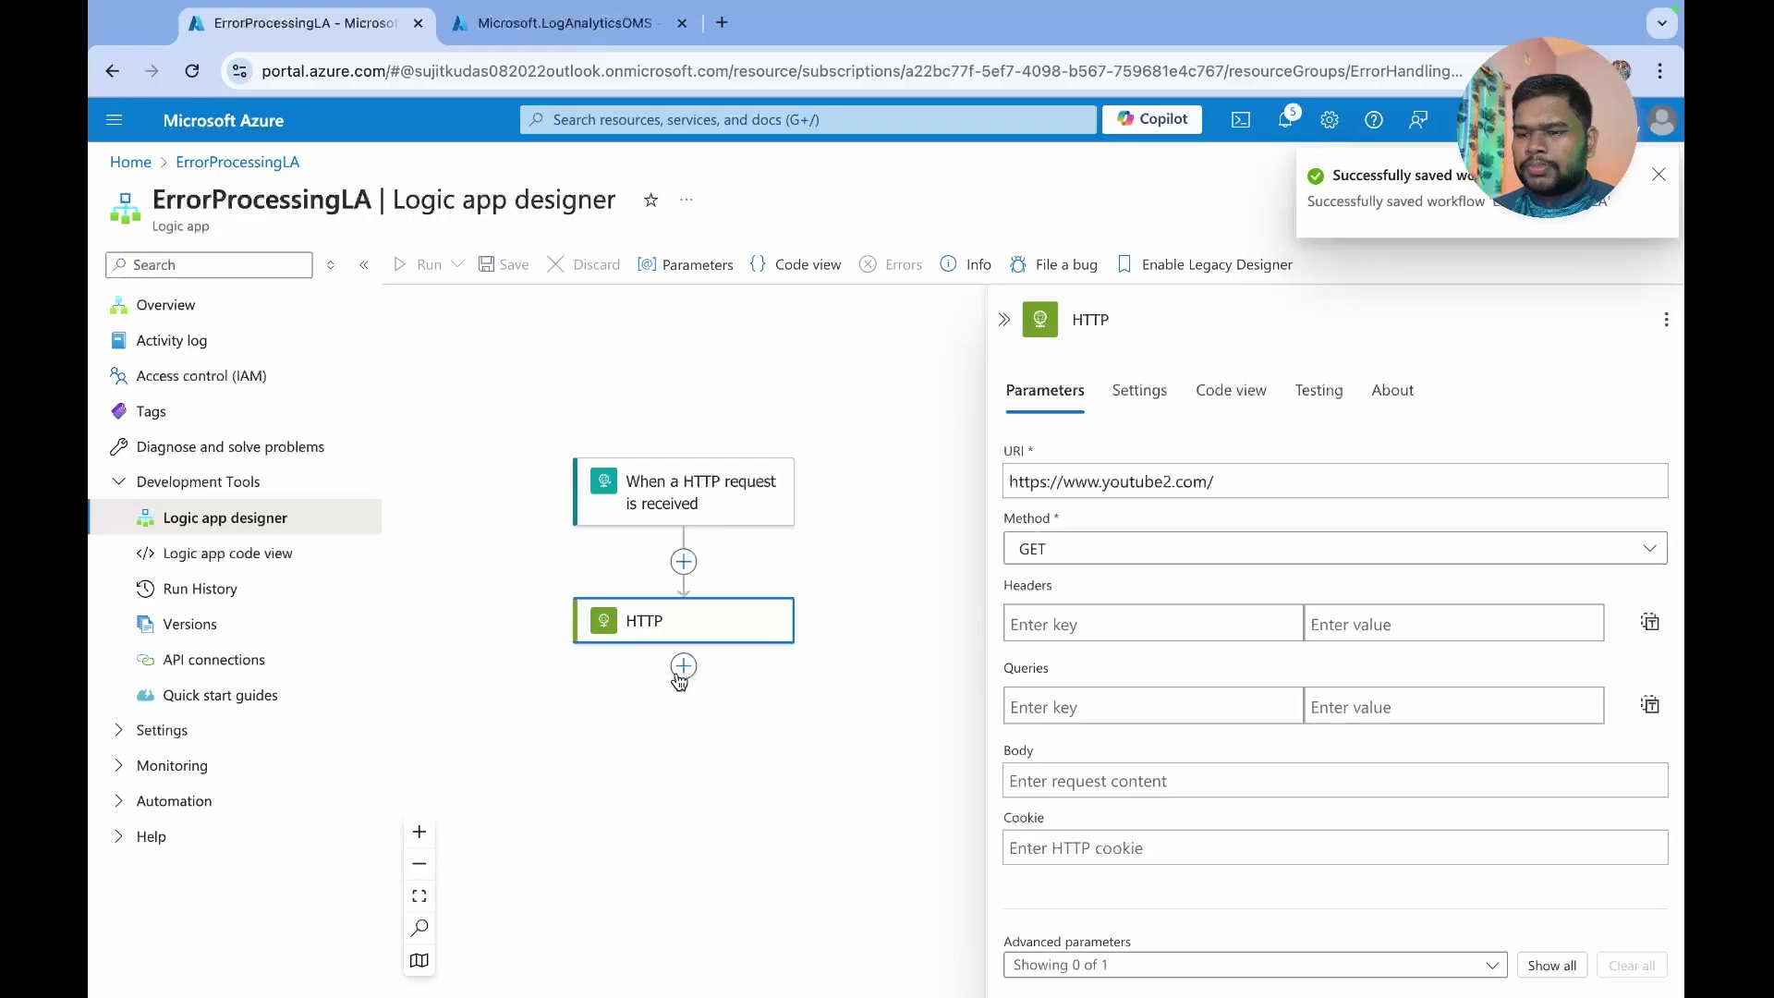
# - Add the Request connector's Response action after the HTTP action
pyautogui.click(787, 682)
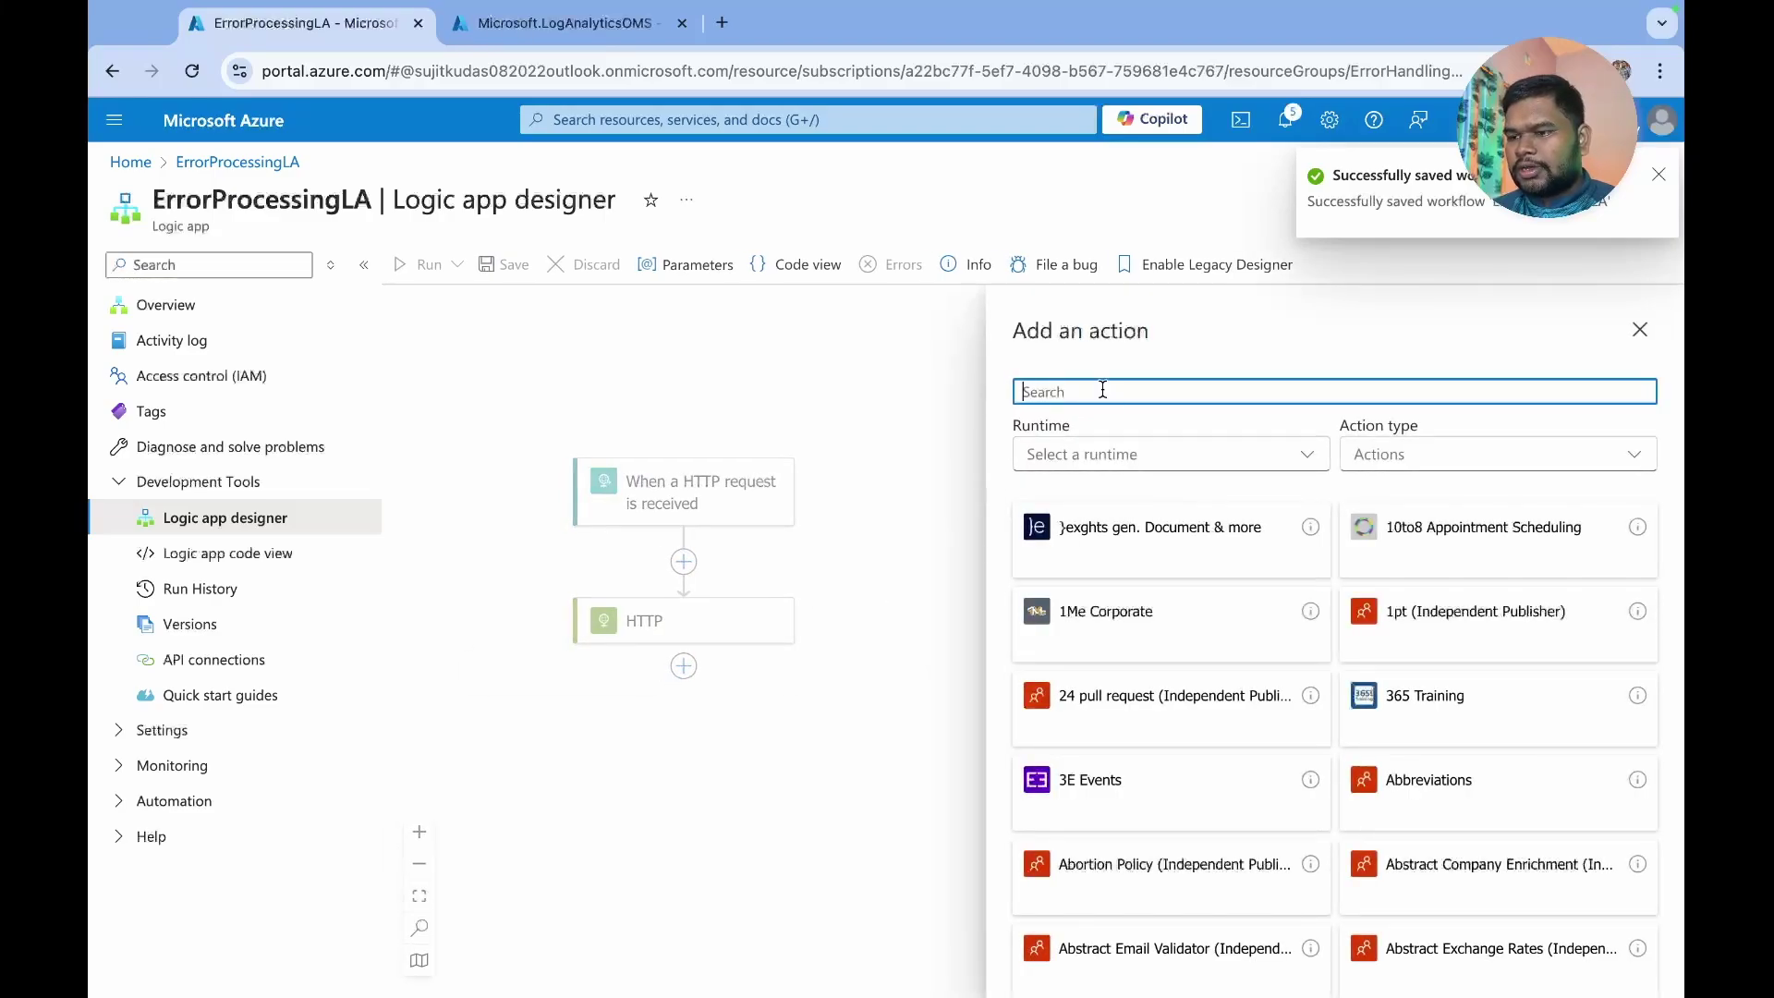
pyautogui.write('res')
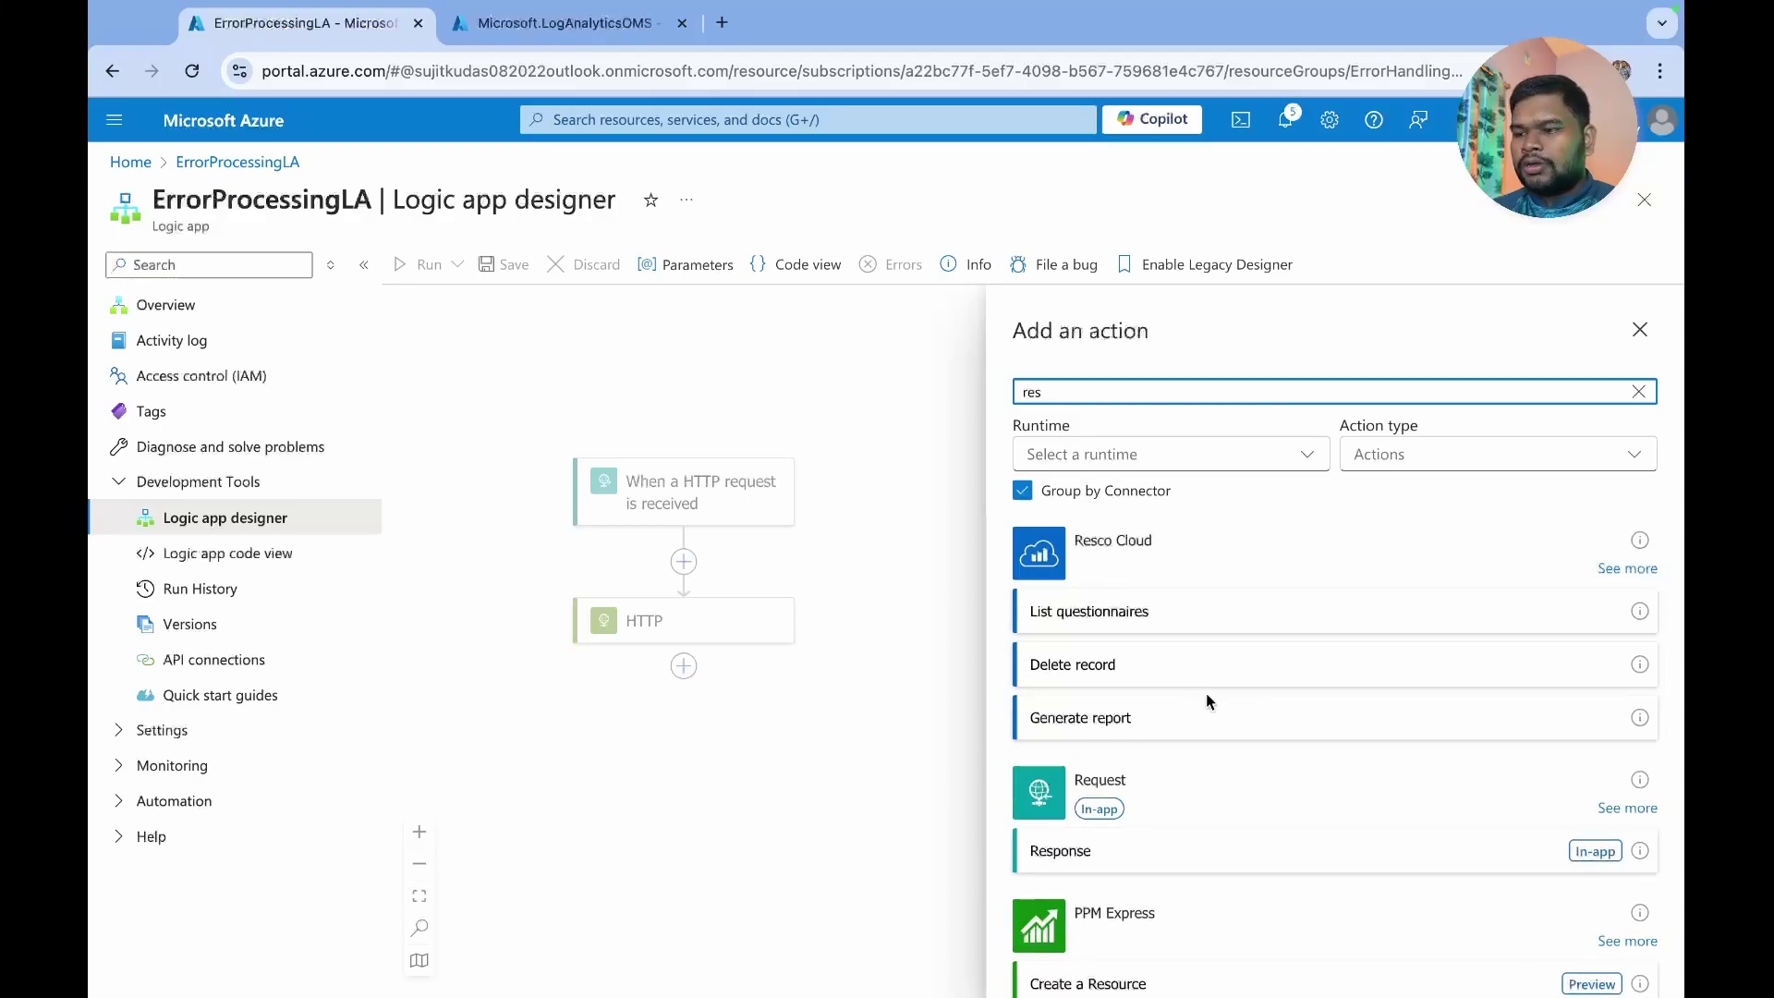
pyautogui.scroll(-5, 1206, 693)
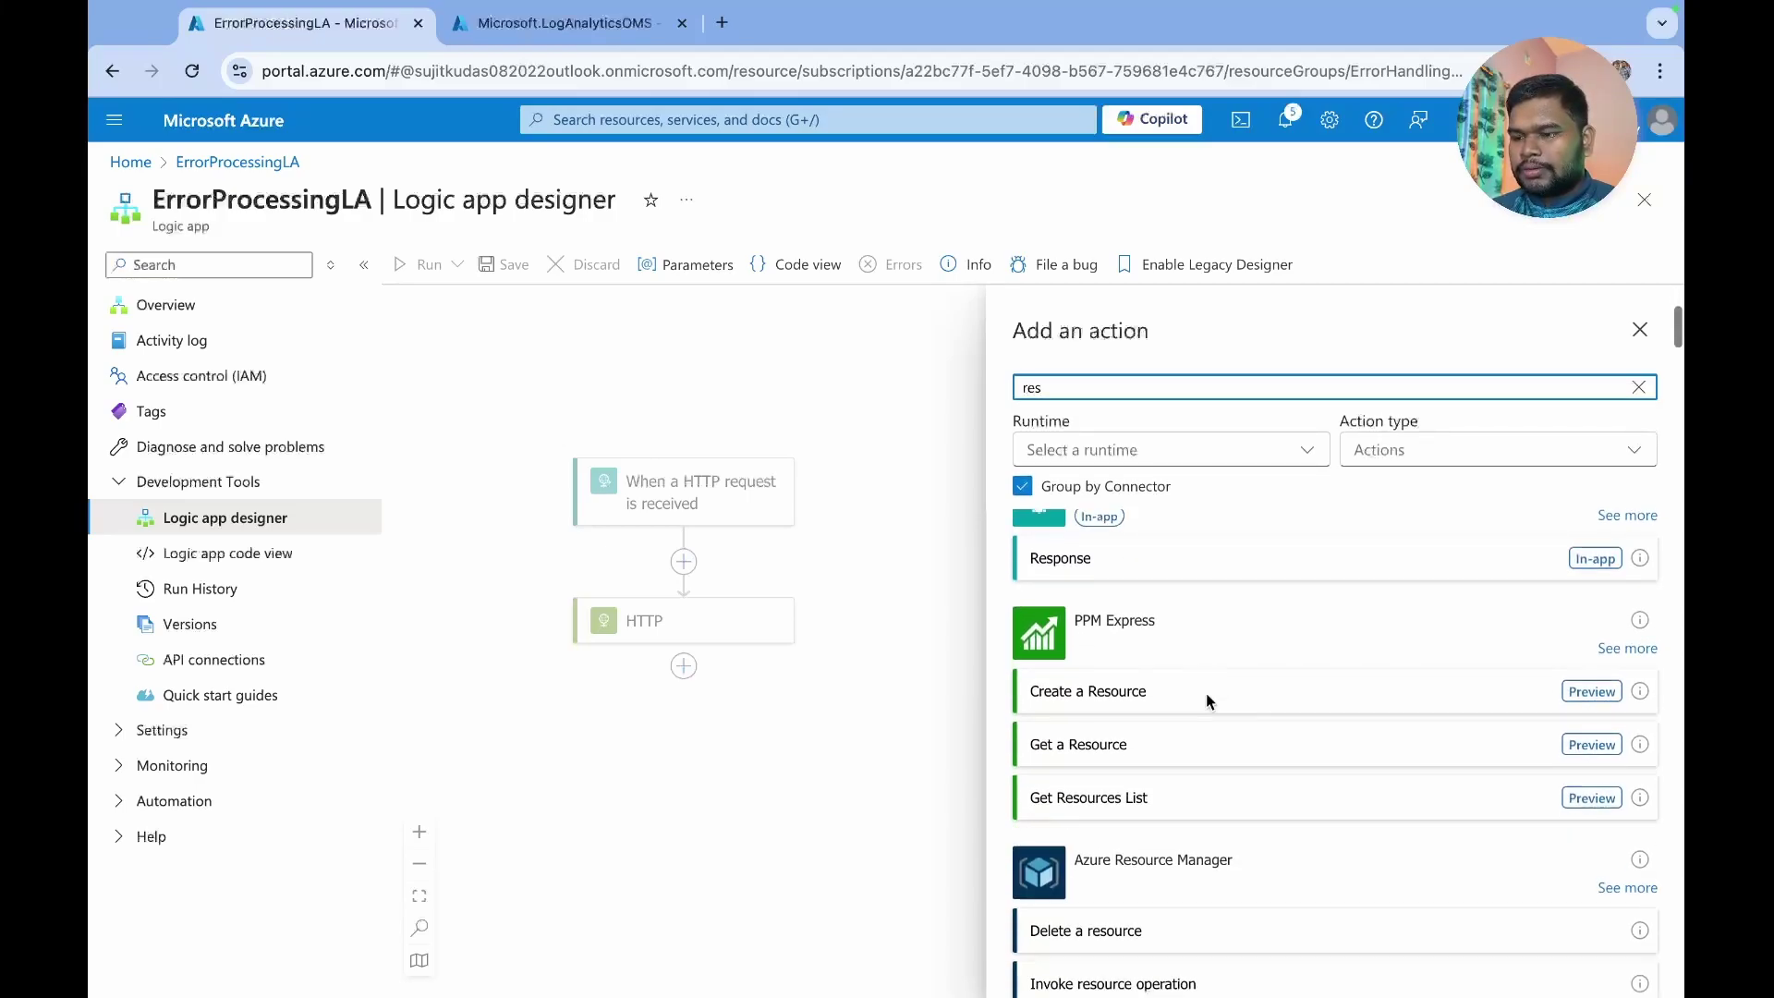
pyautogui.click(1108, 612)
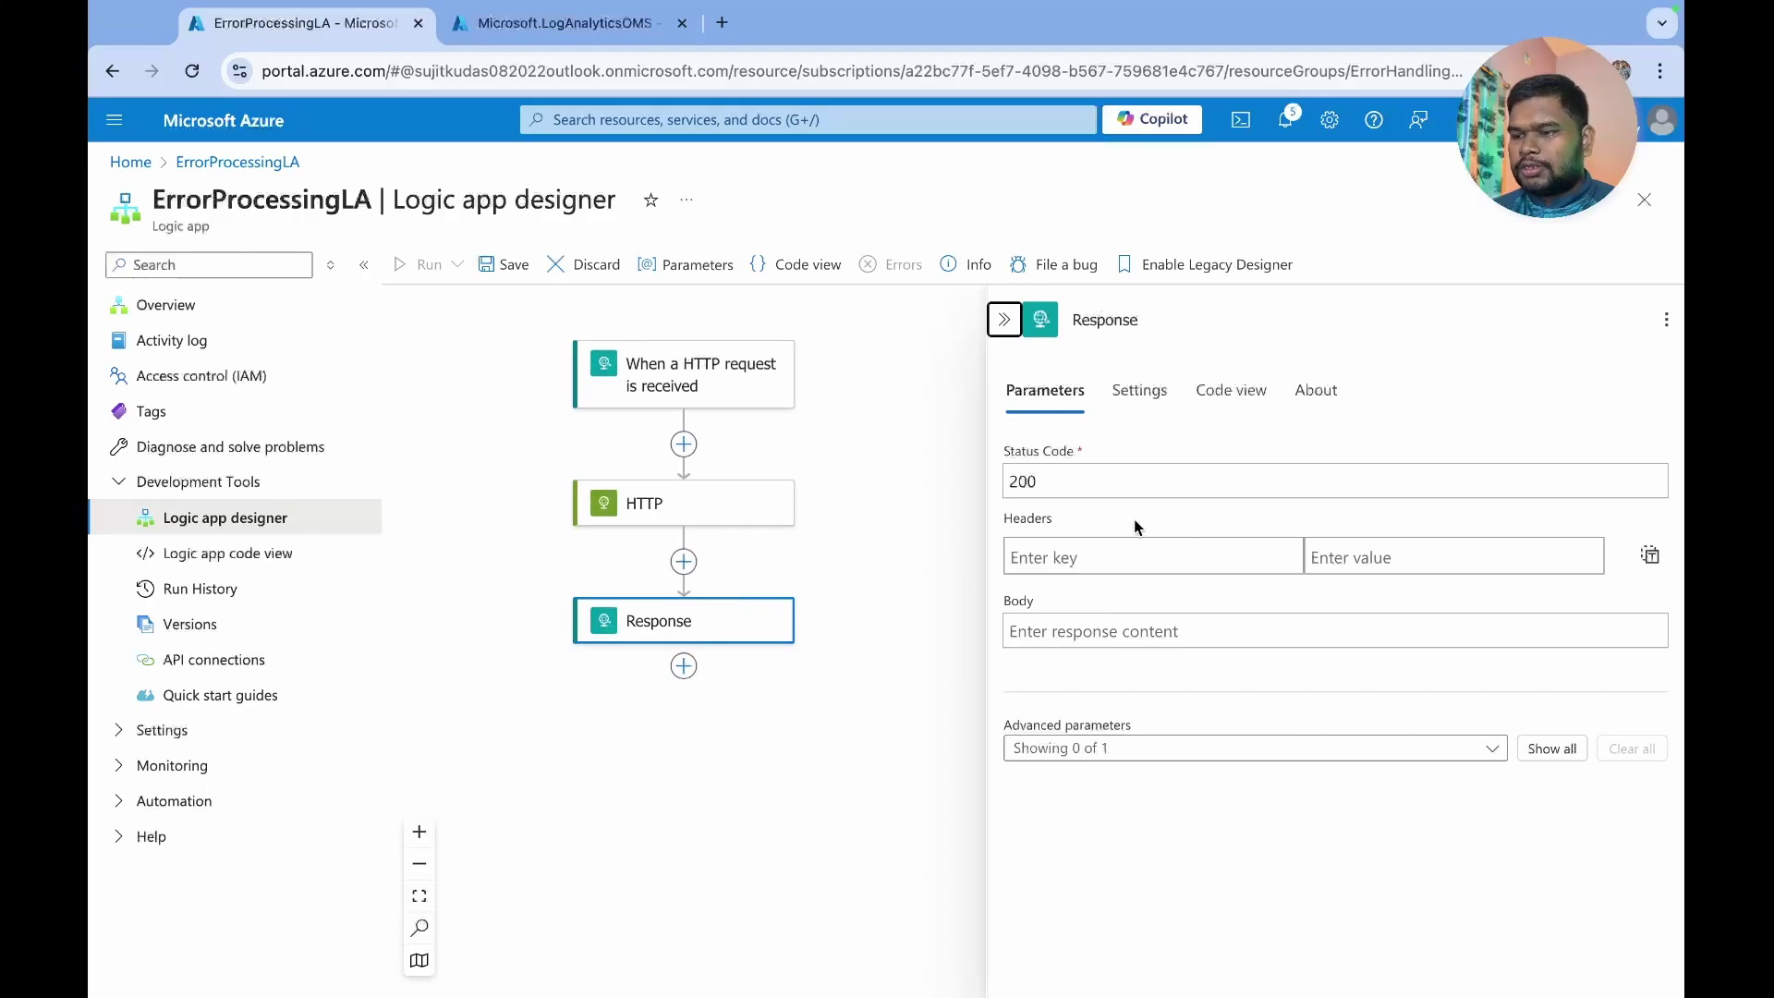
pyautogui.click(1079, 633)
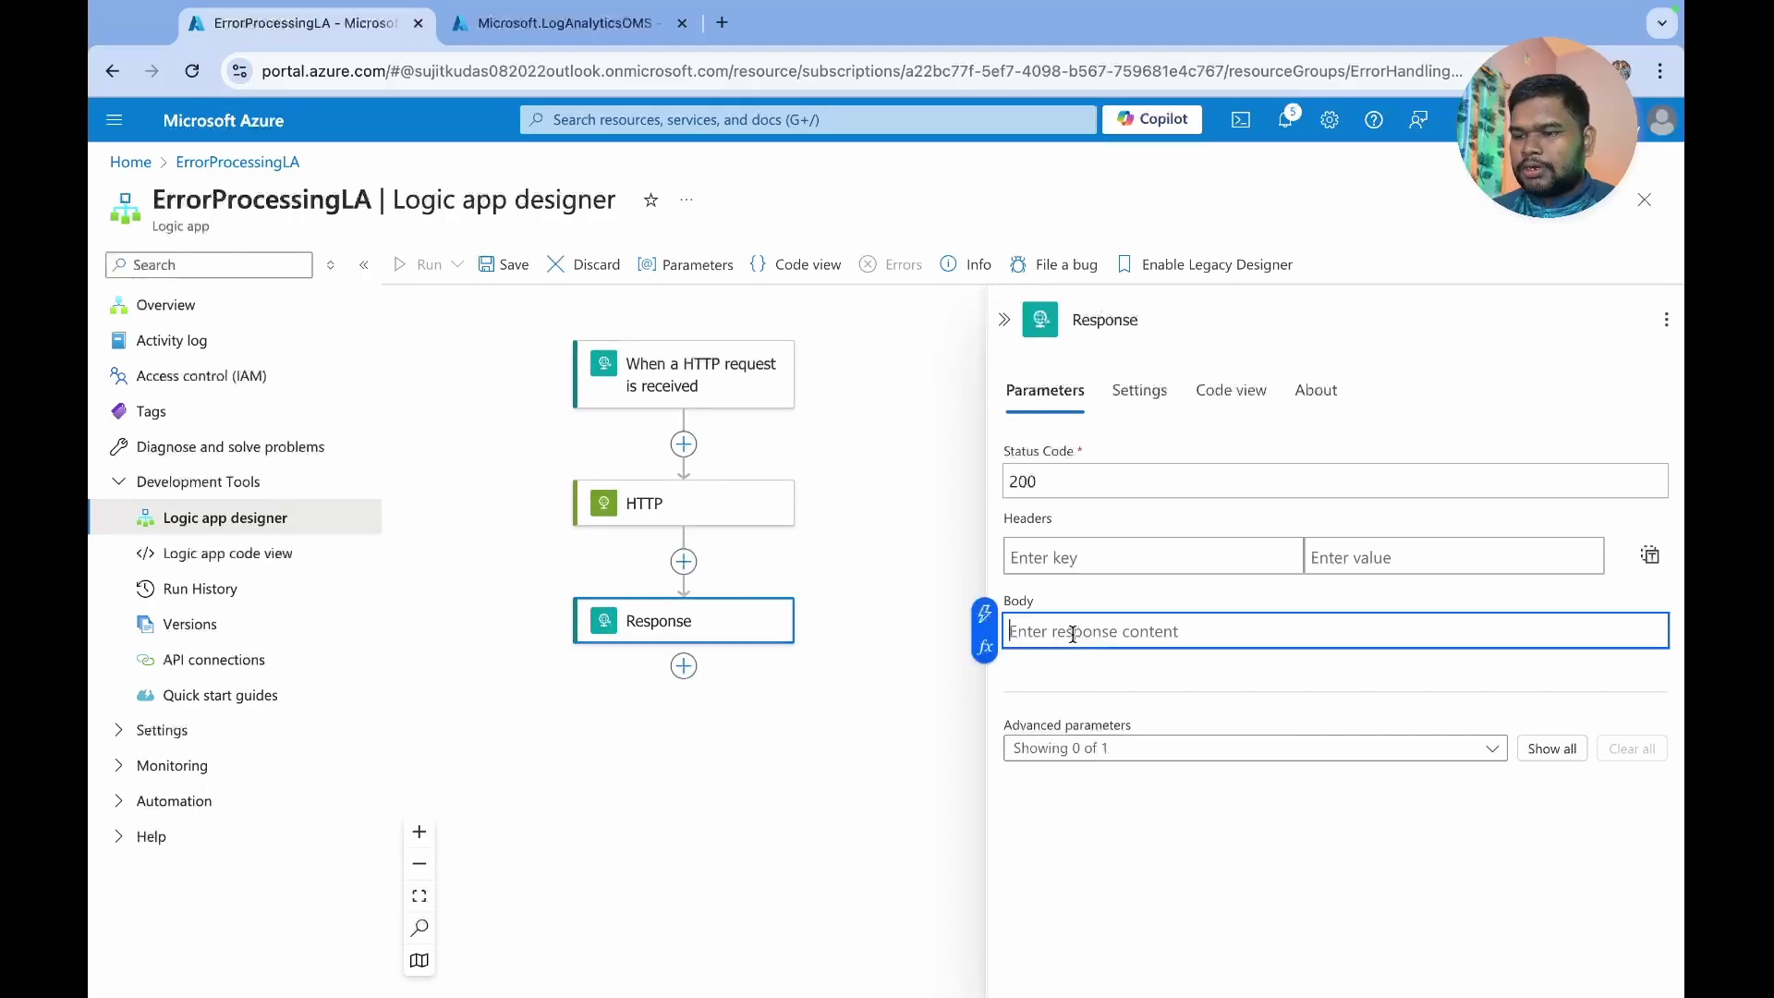
pyautogui.click(976, 614)
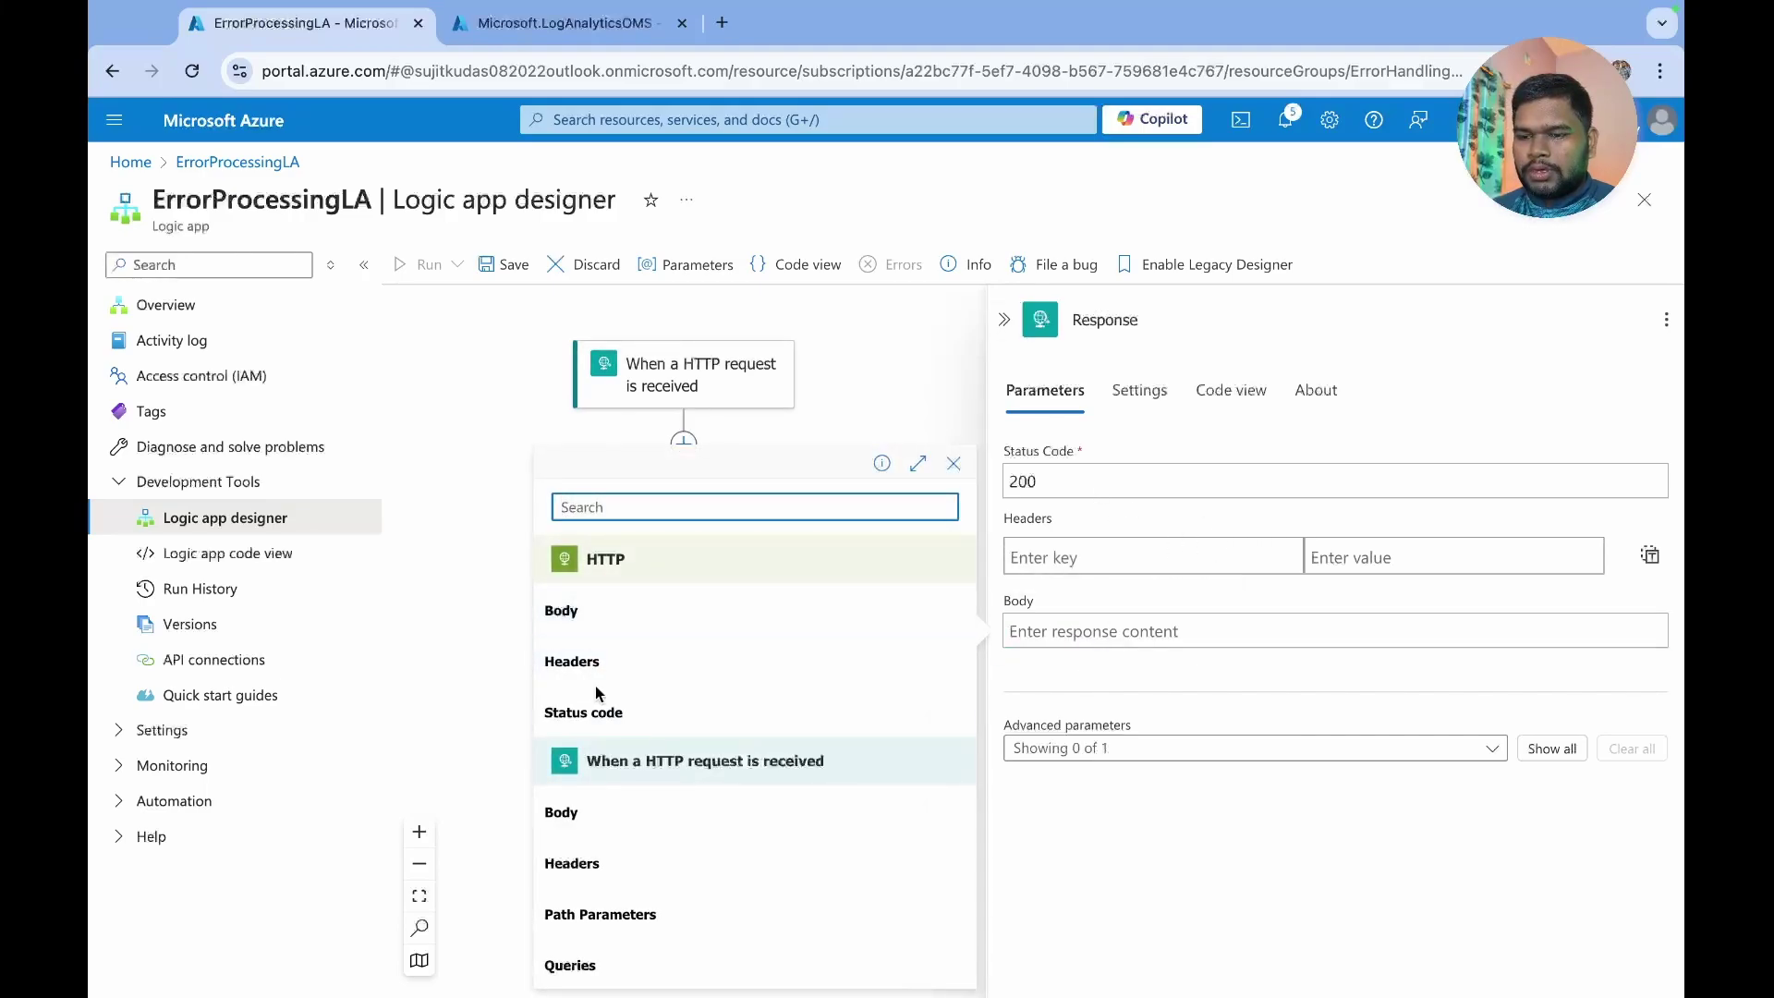
pyautogui.click(505, 678)
# - Set the Response action's body to the expression actions('HTTP').outputs and save the workflow
pyautogui.click(1035, 630)
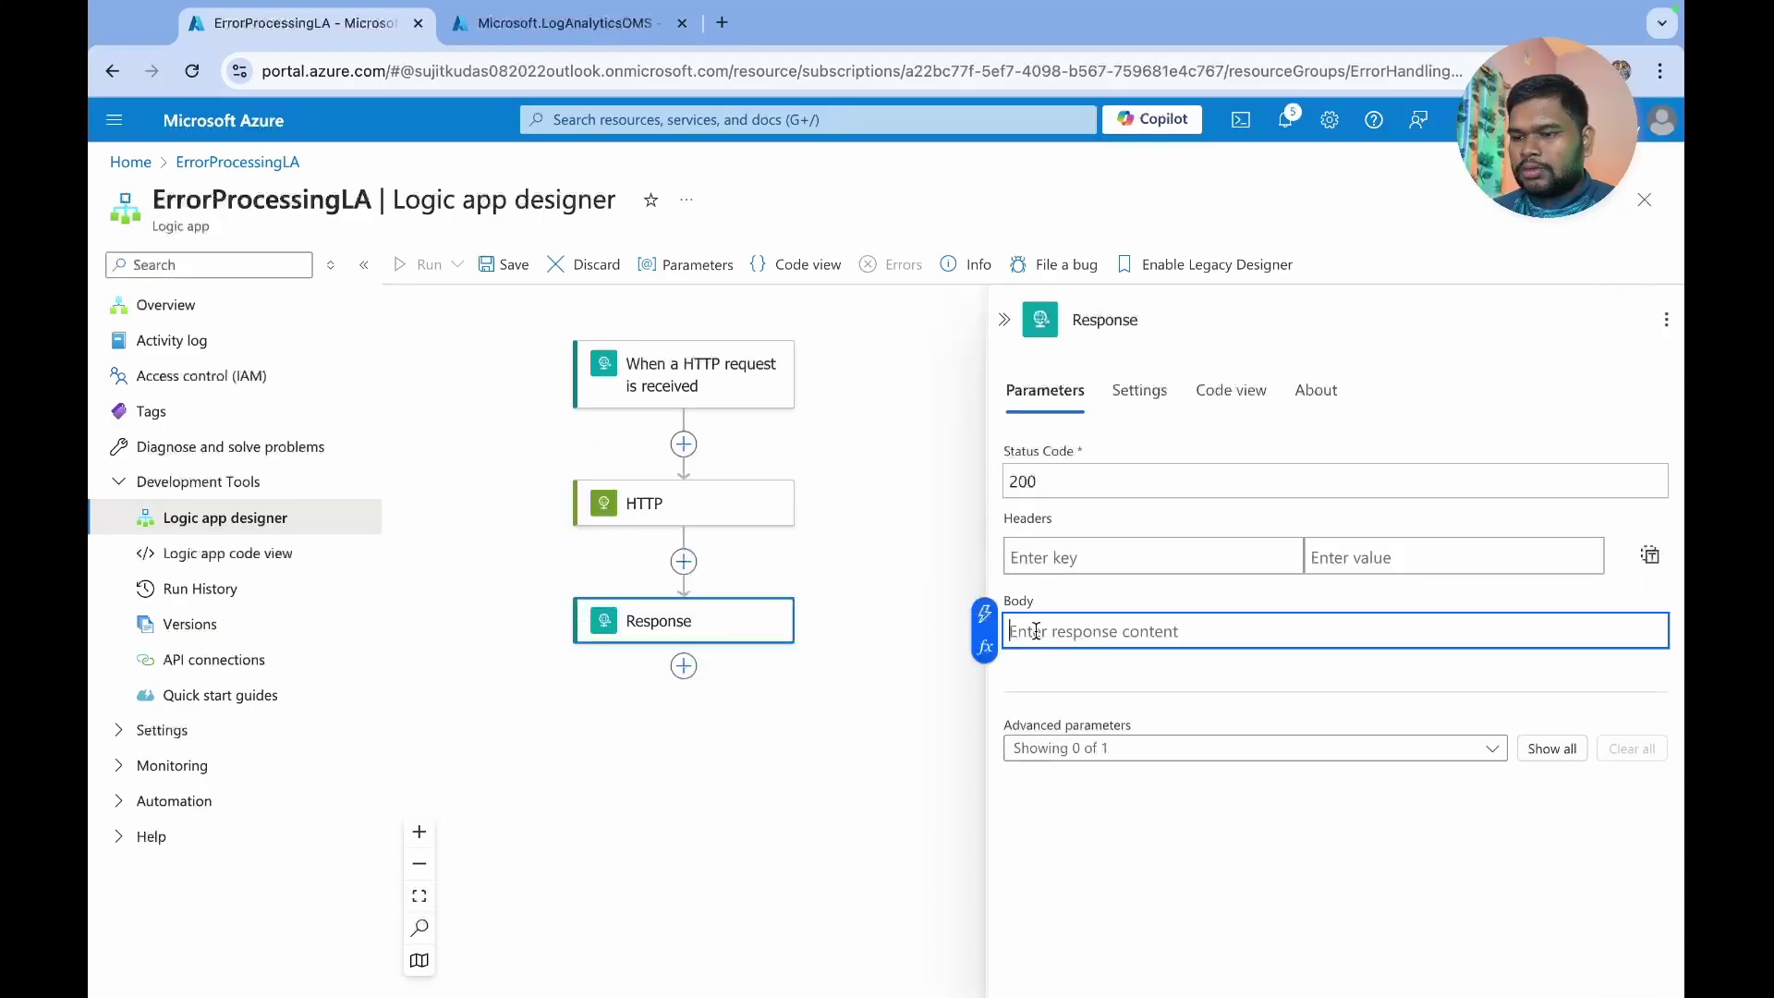
pyautogui.click(985, 642)
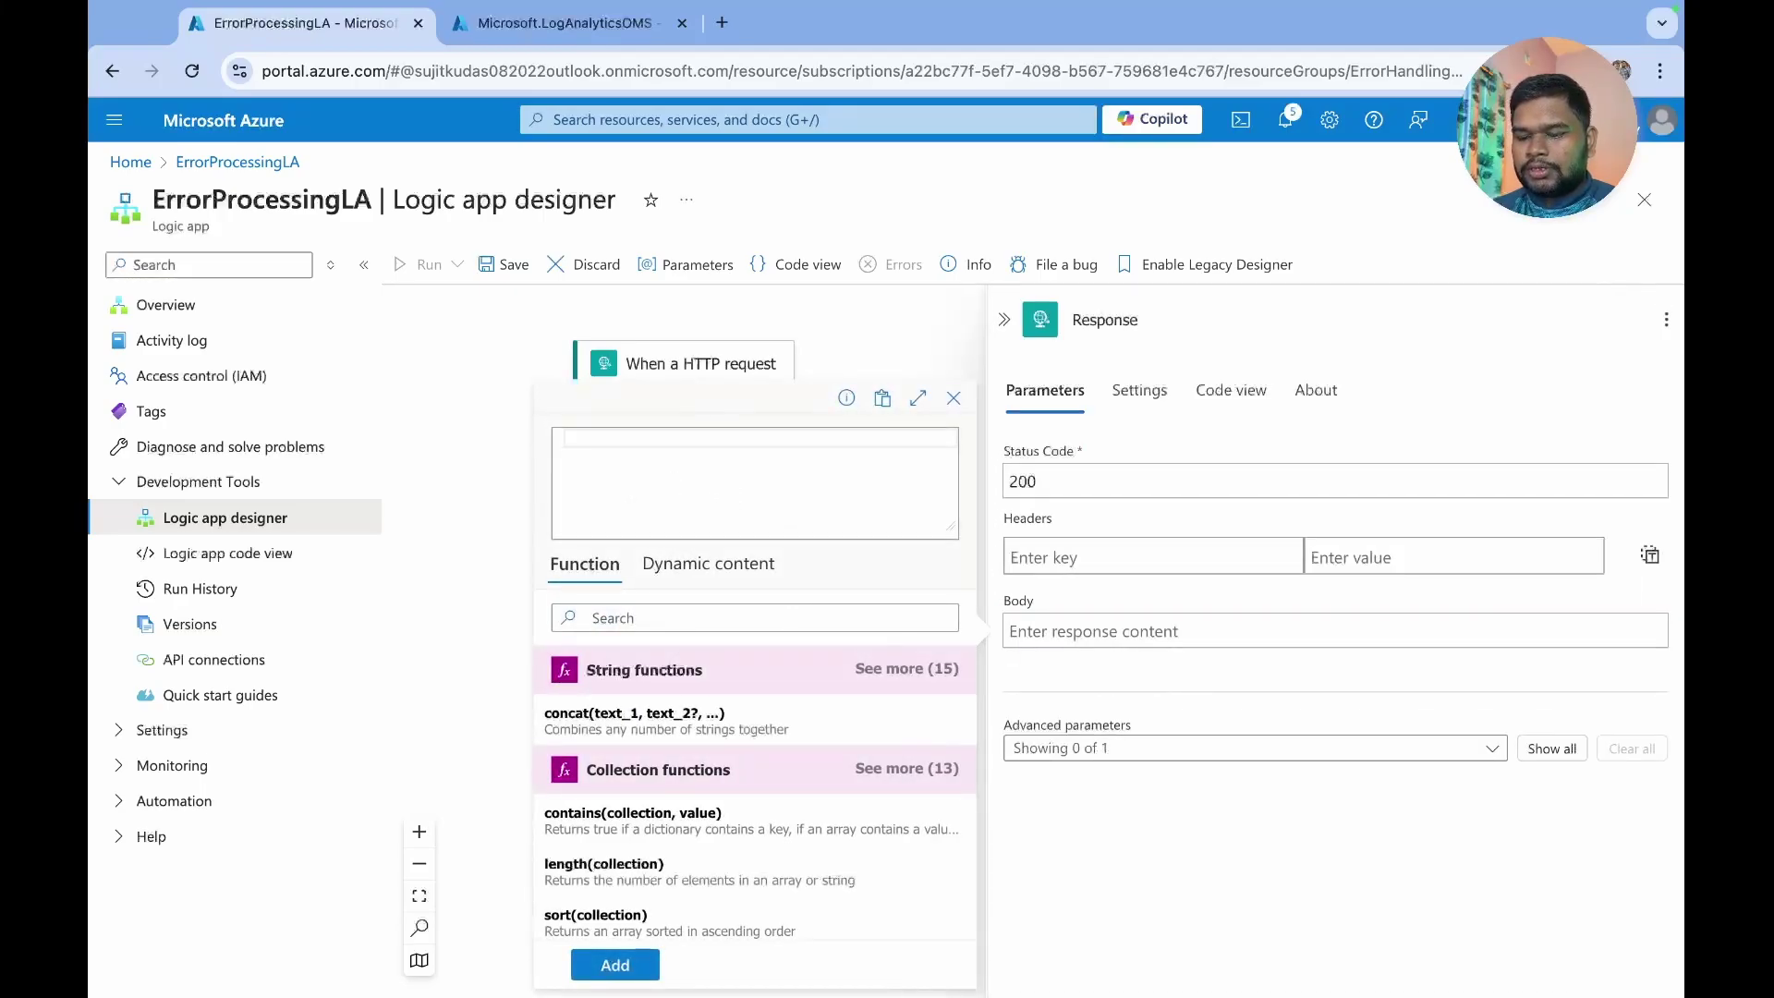
pyautogui.write('act')
pyautogui.press('Tab')
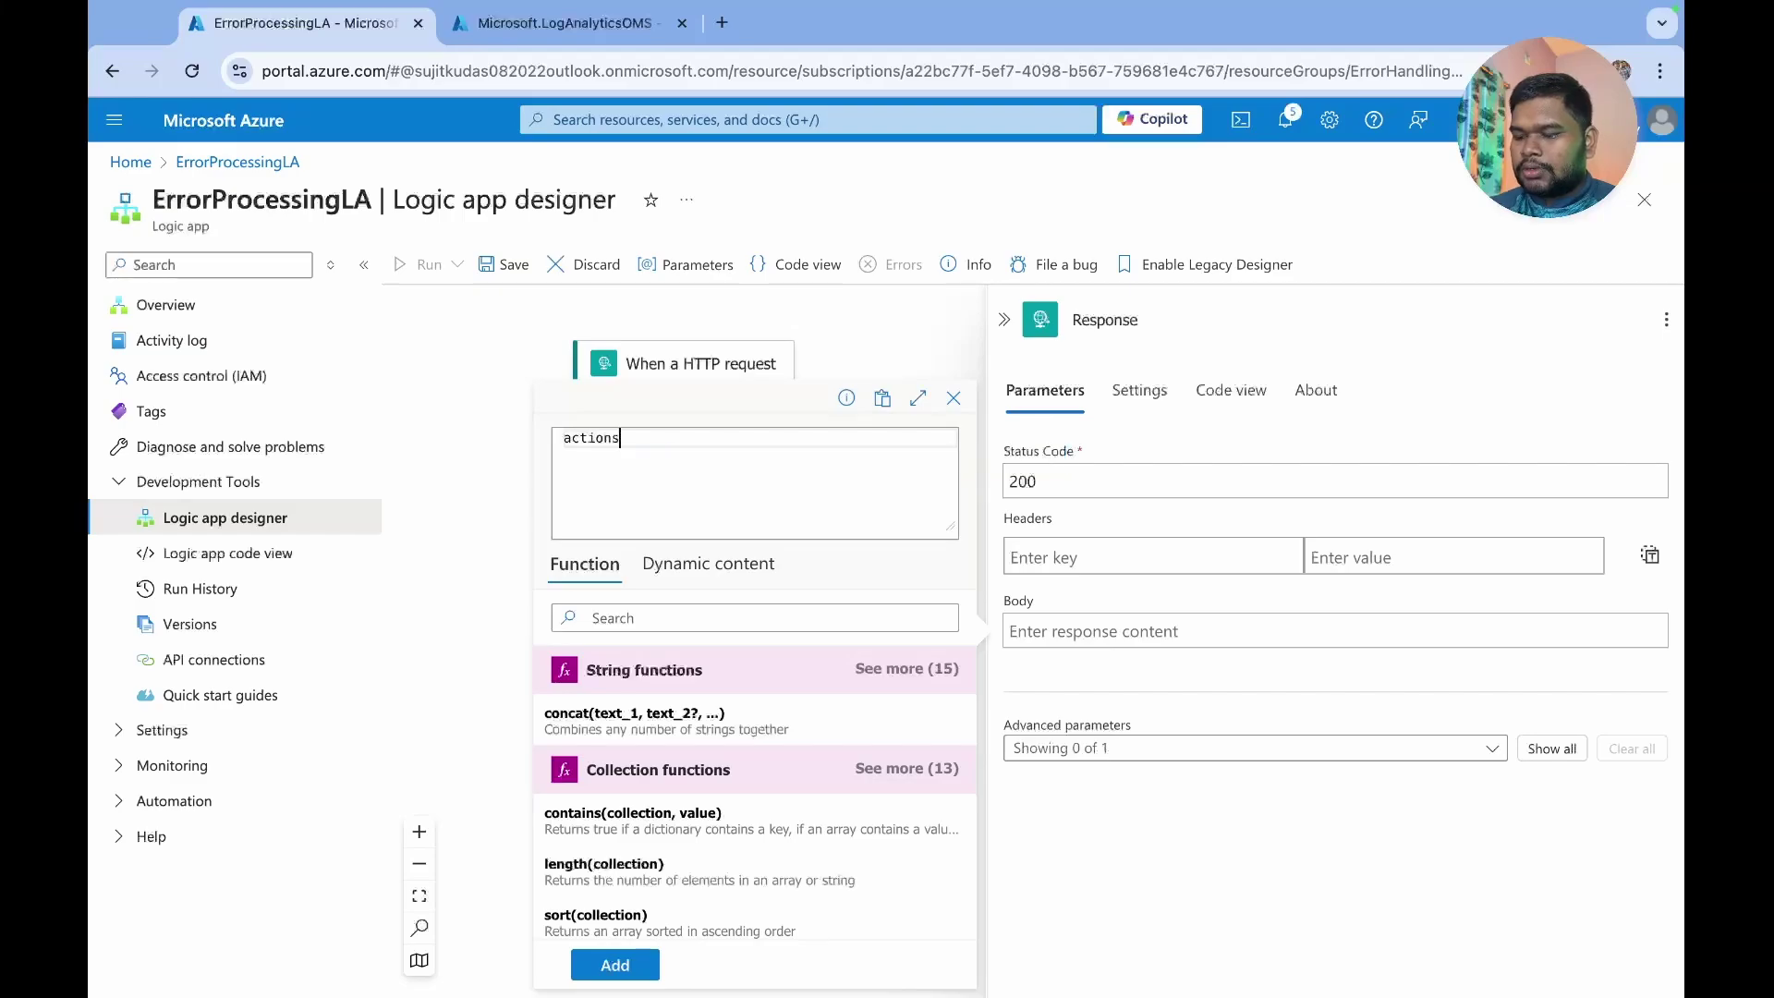
pyautogui.write("('")
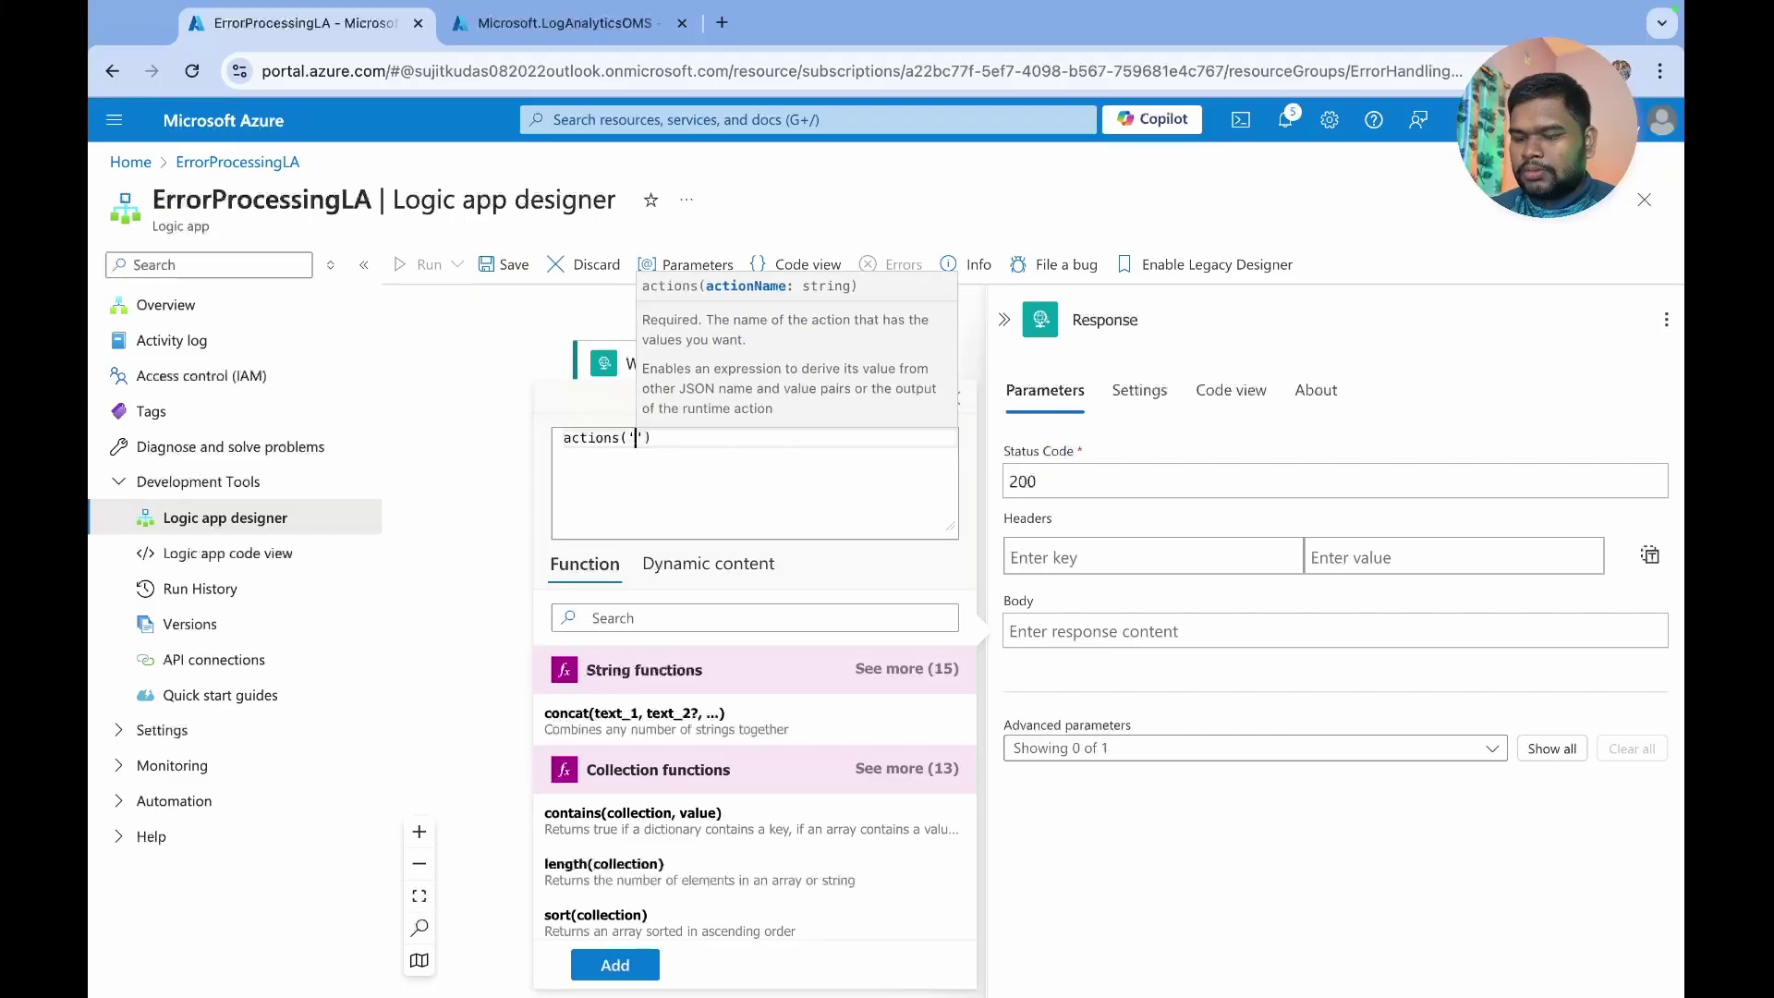
pyautogui.write('HTTP')
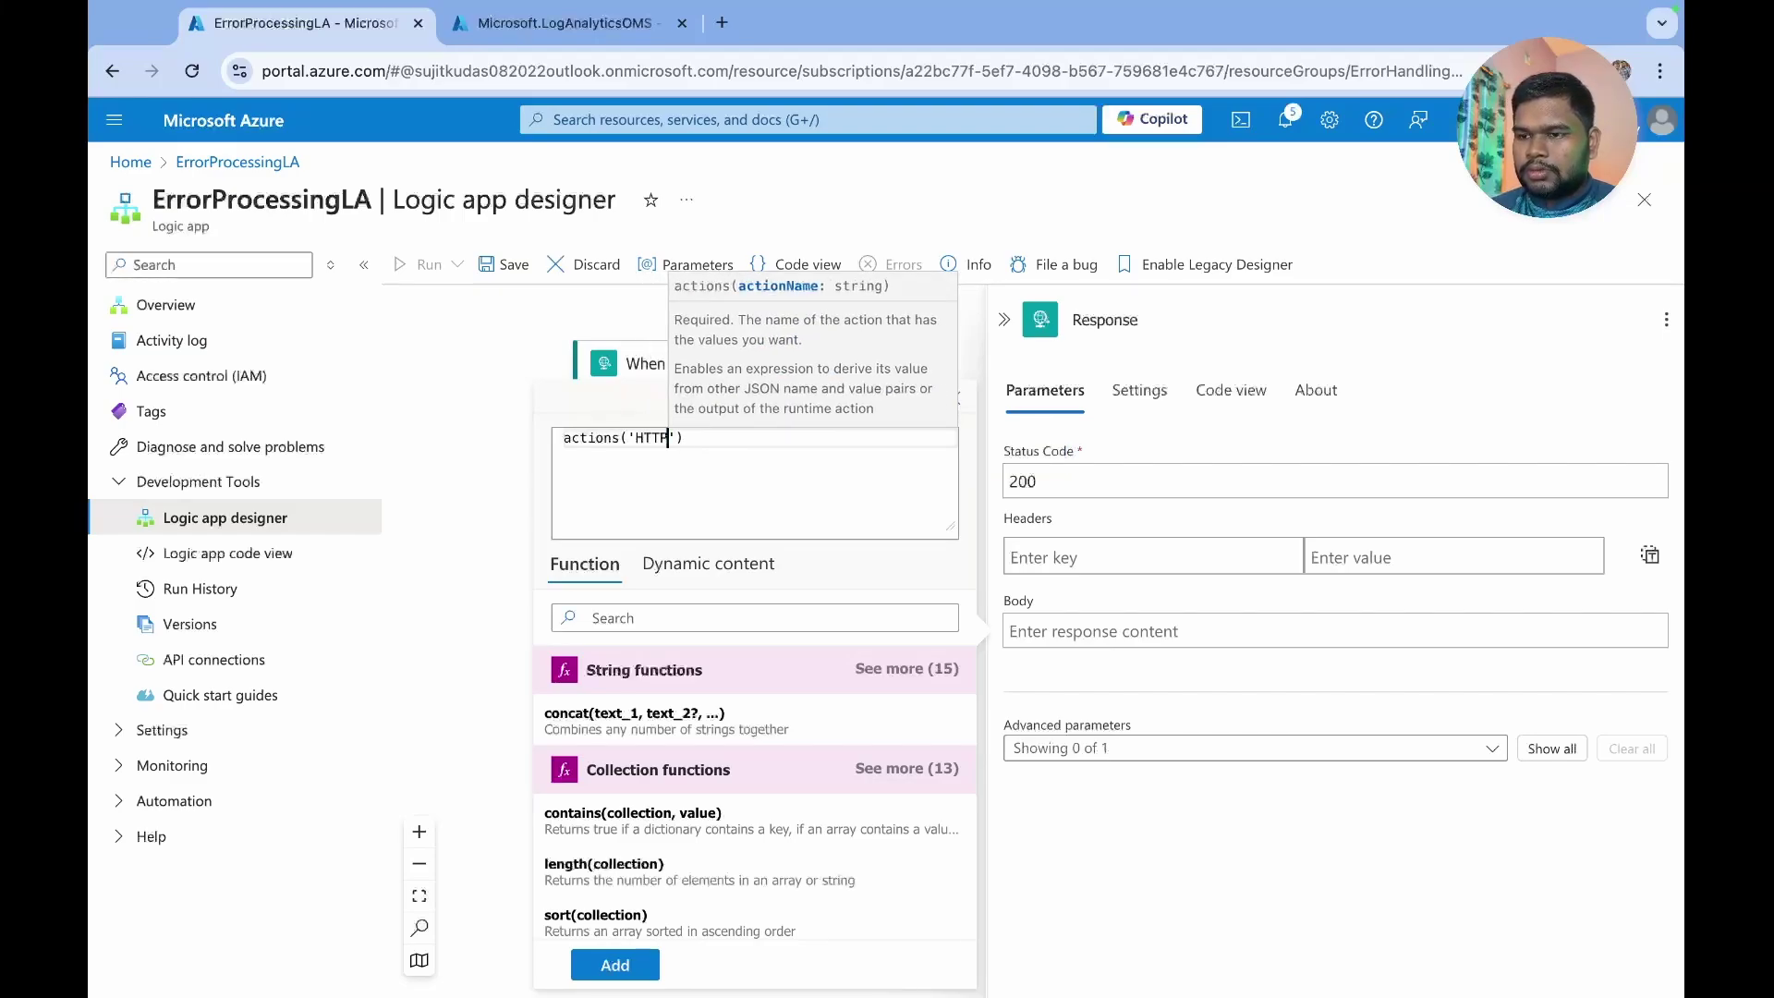
pyautogui.click(720, 452)
pyautogui.write('.ou')
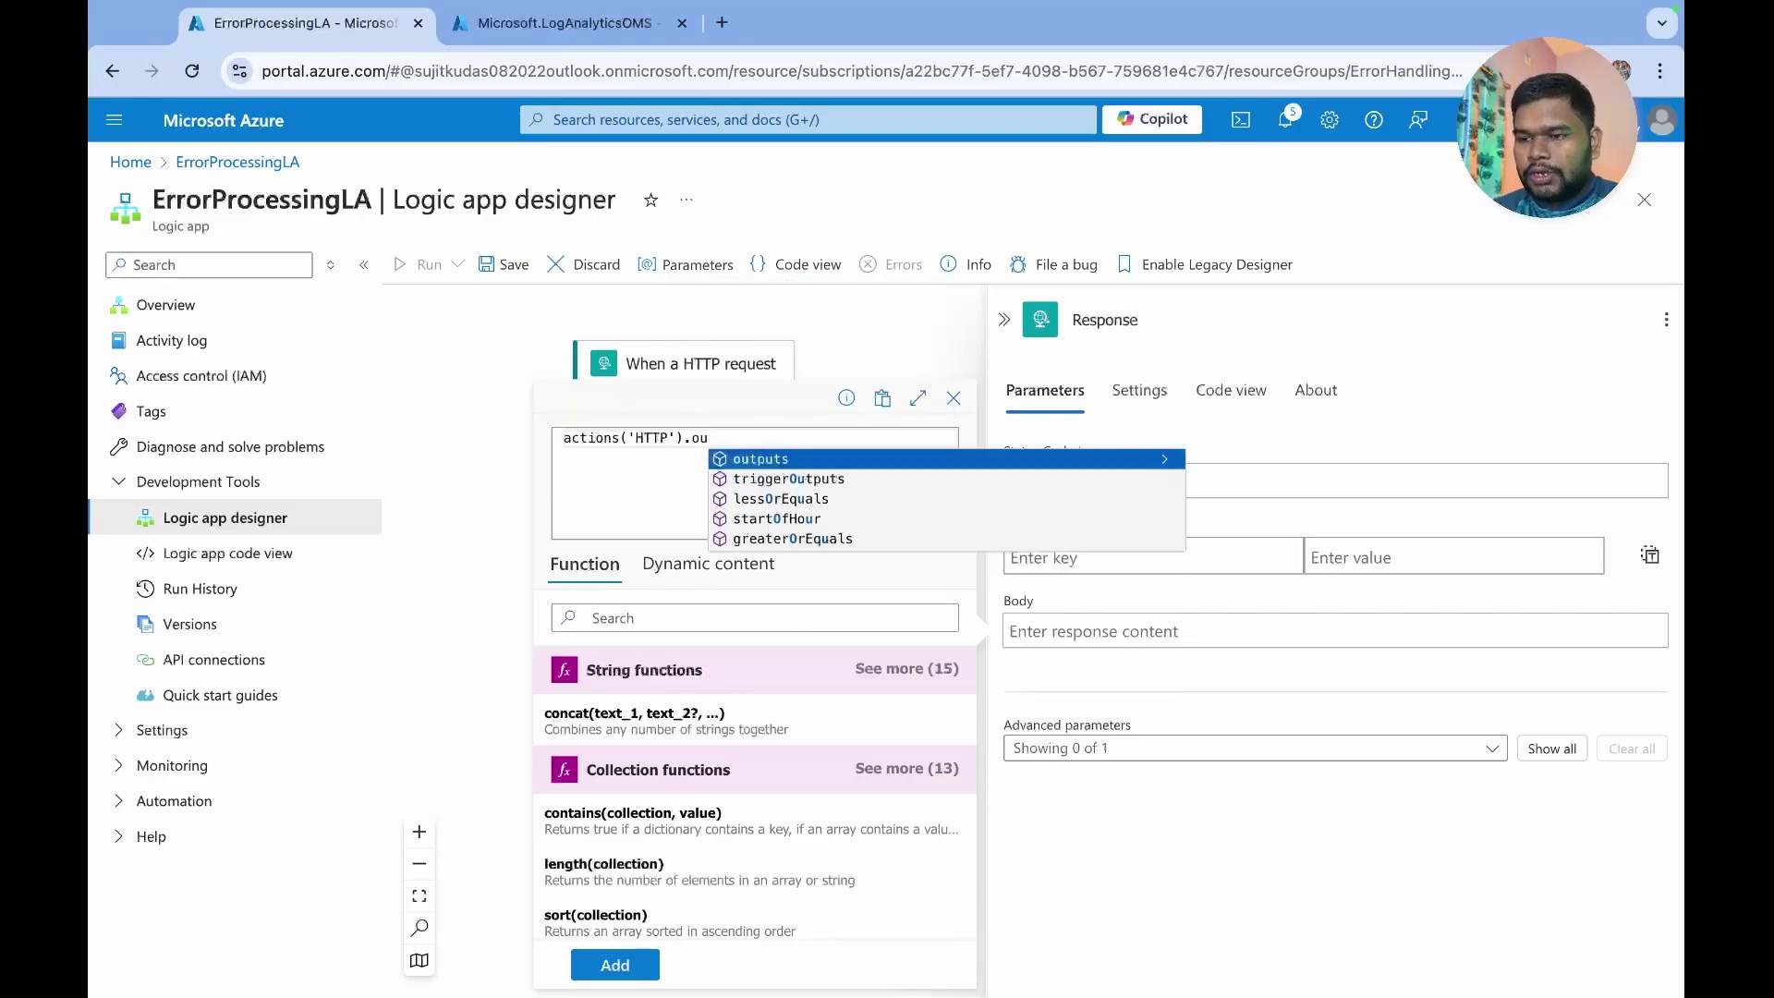
pyautogui.click(813, 459)
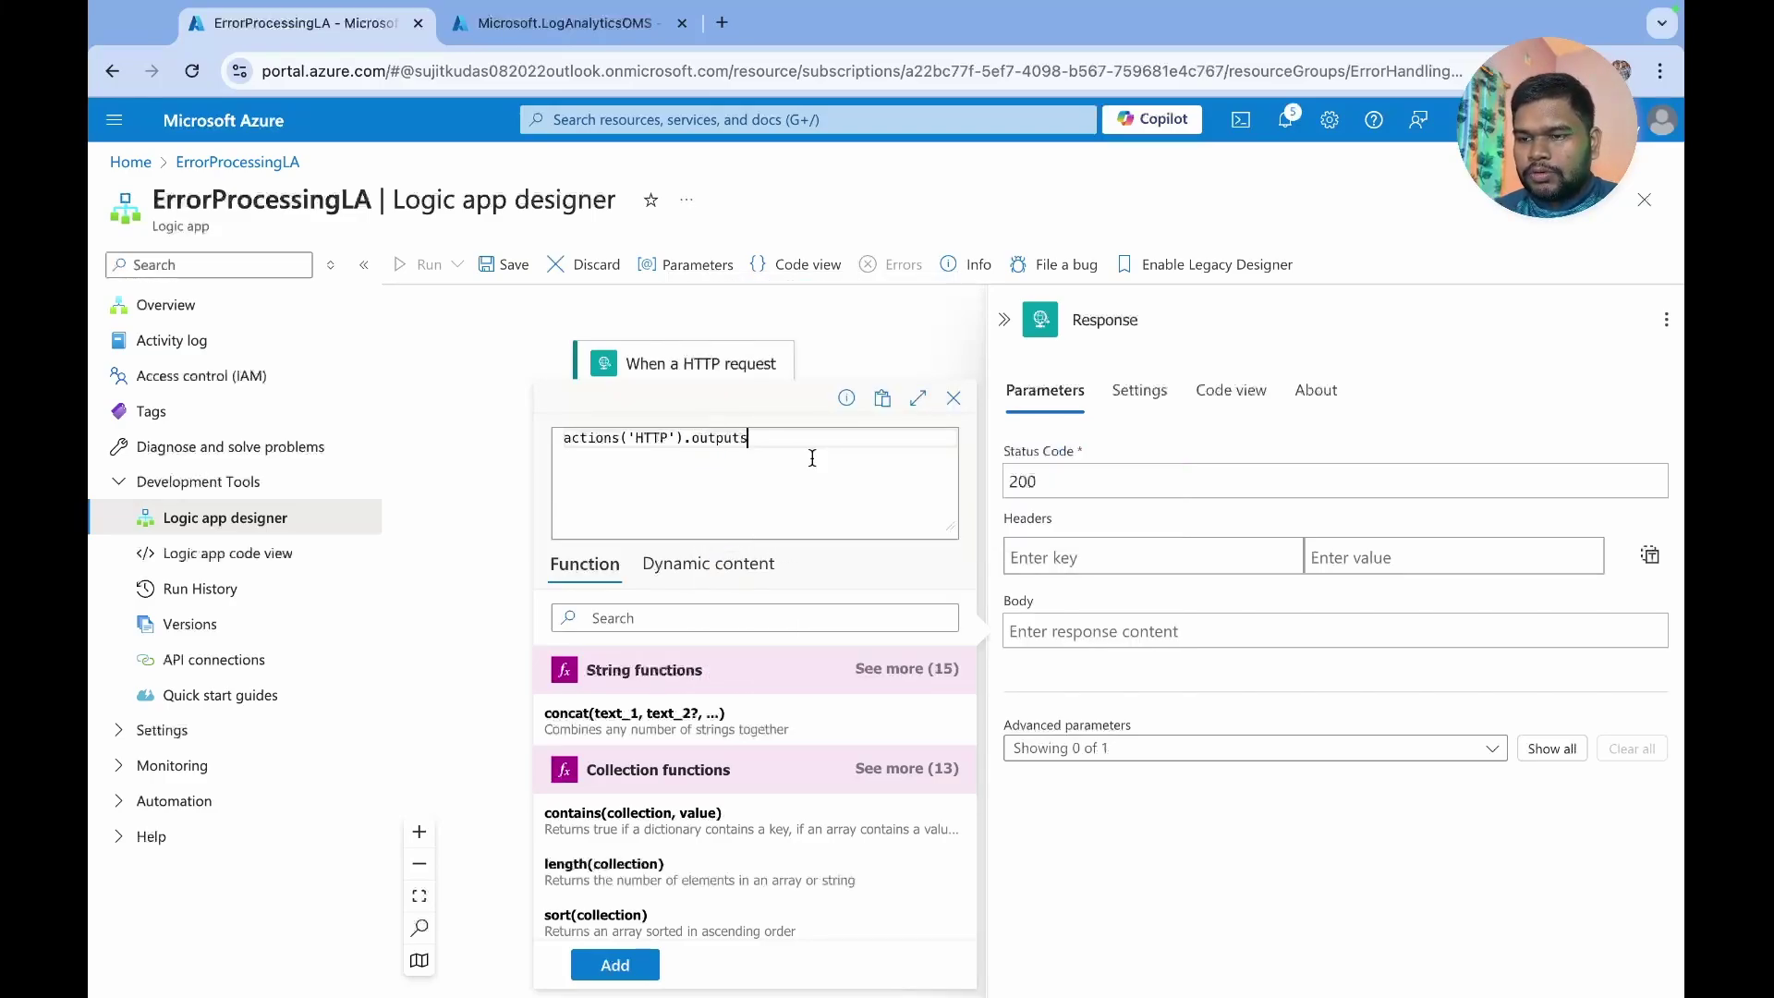
pyautogui.click(631, 966)
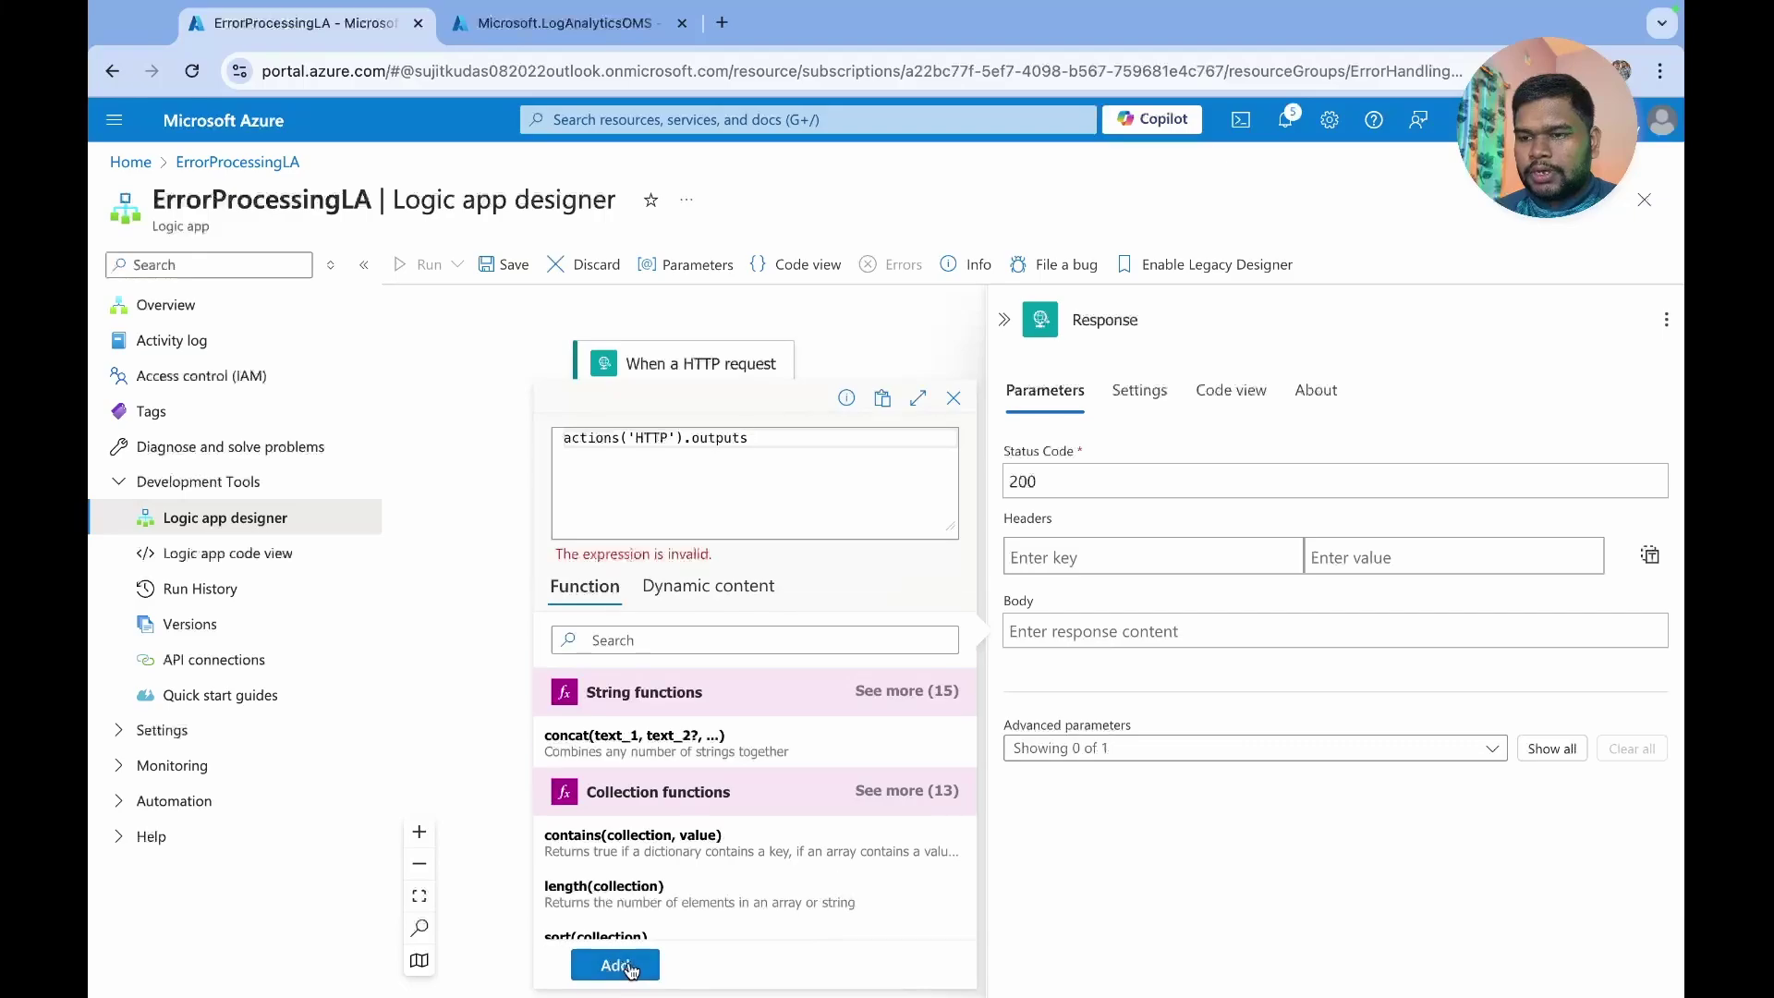
pyautogui.click(615, 965)
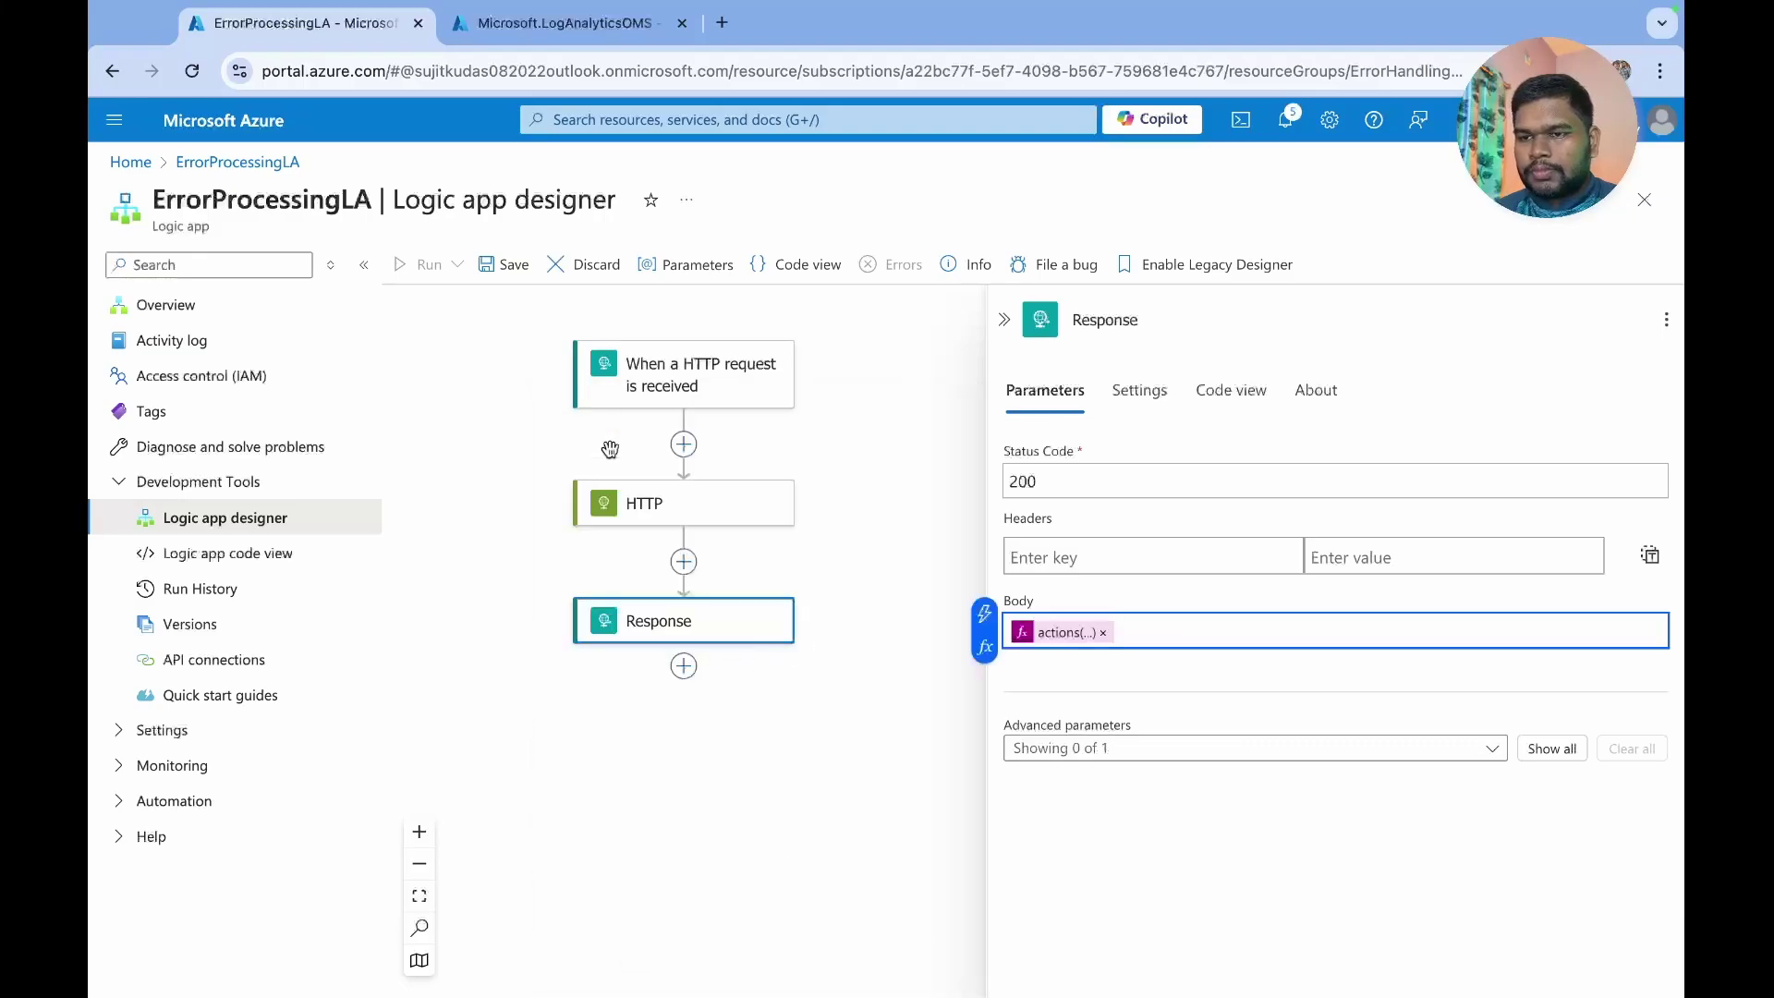
pyautogui.click(503, 269)
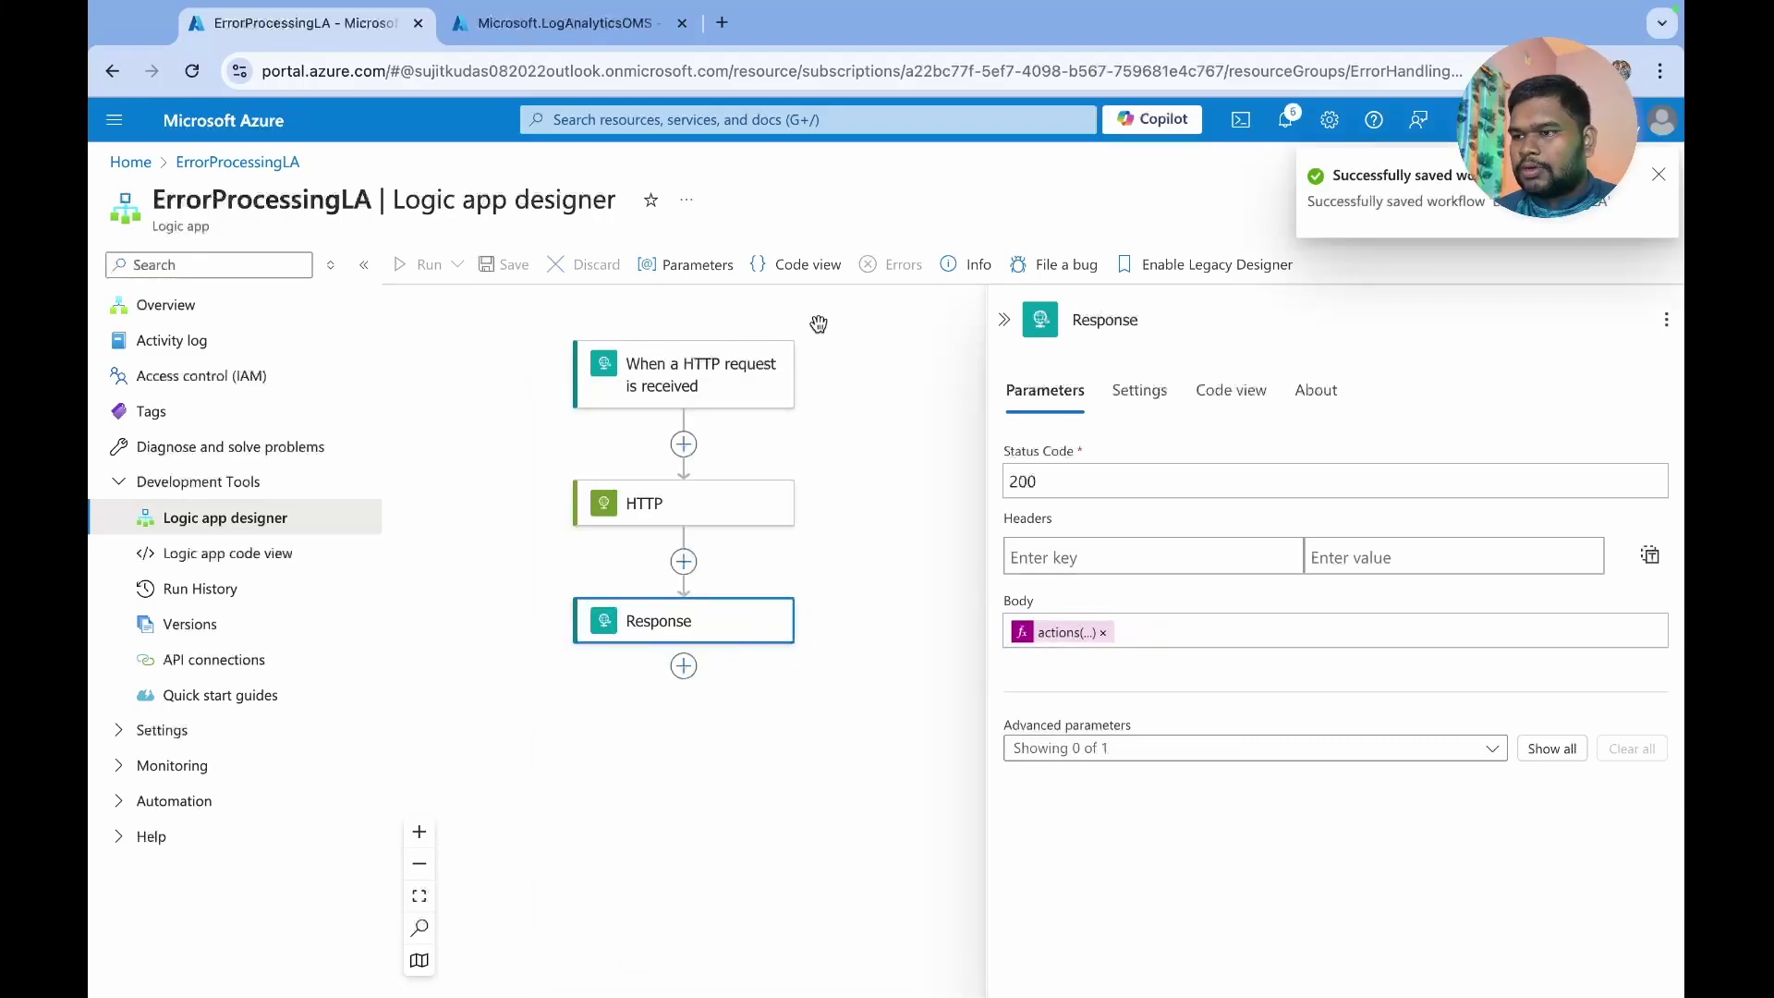
# - Copy the trigger's signed HTTP URL, switch to Postman and send it as a GET request
pyautogui.click(635, 383)
pyautogui.click(1647, 484)
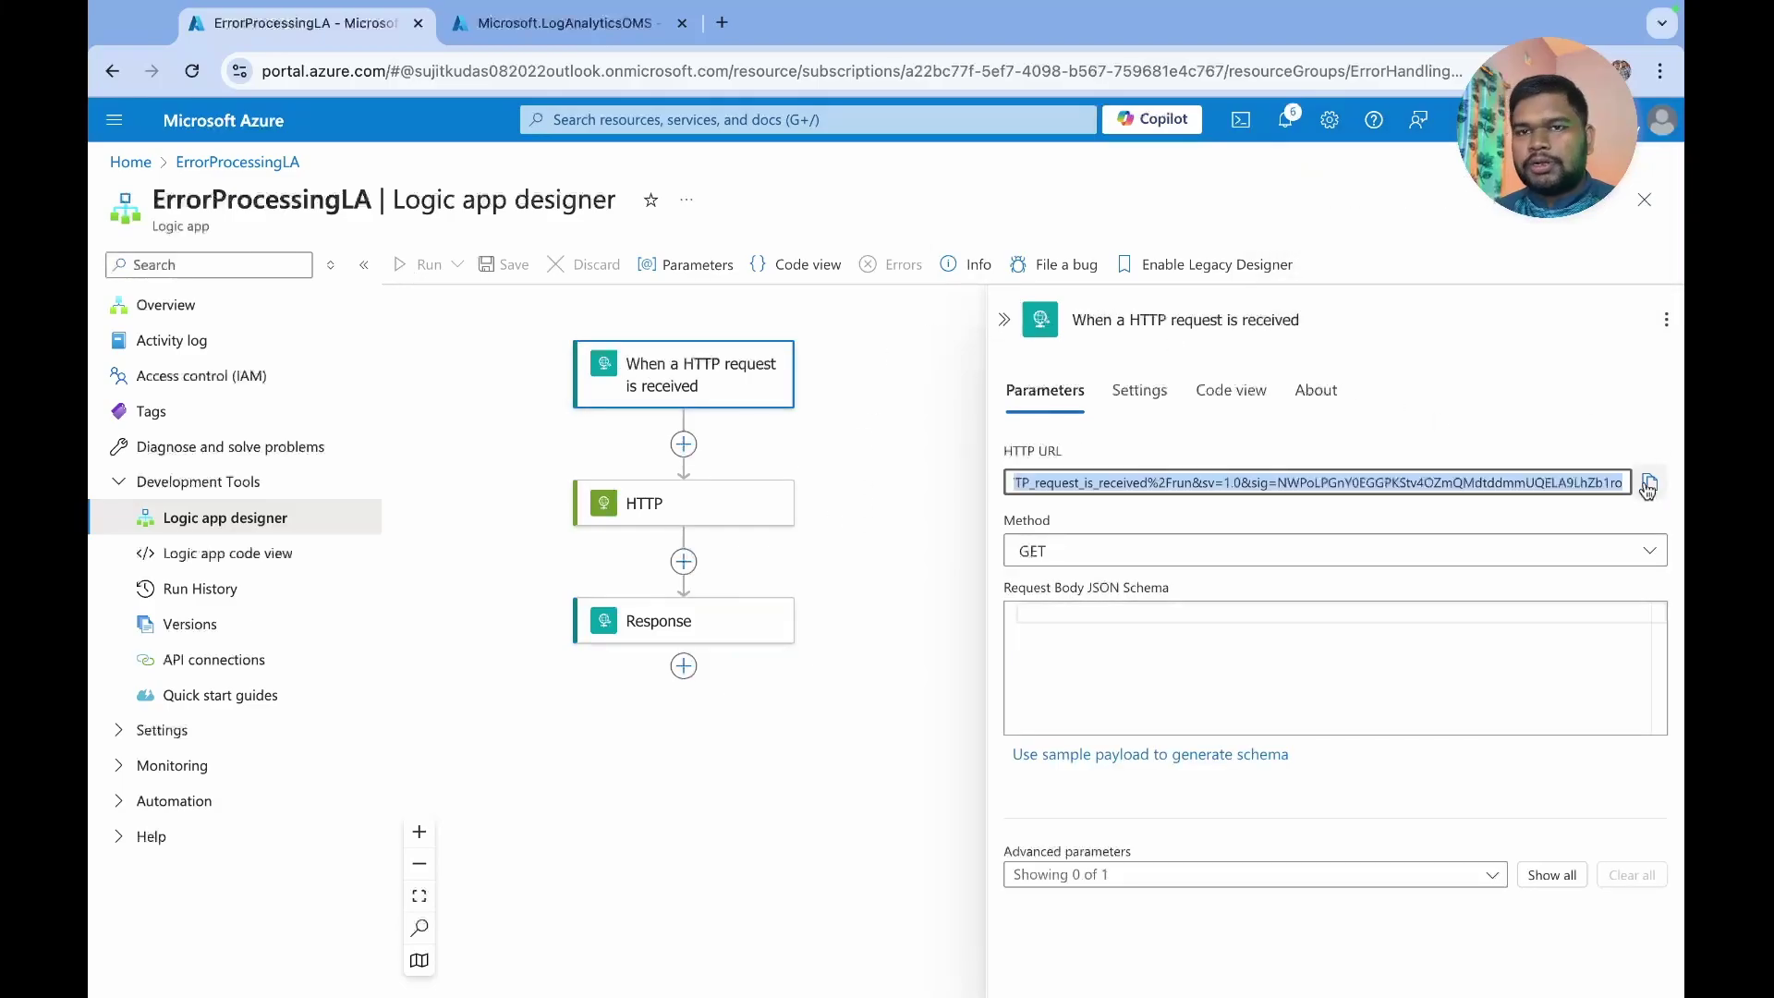
pyautogui.hotkey('ctrl', 'Right')
pyautogui.click(985, 178)
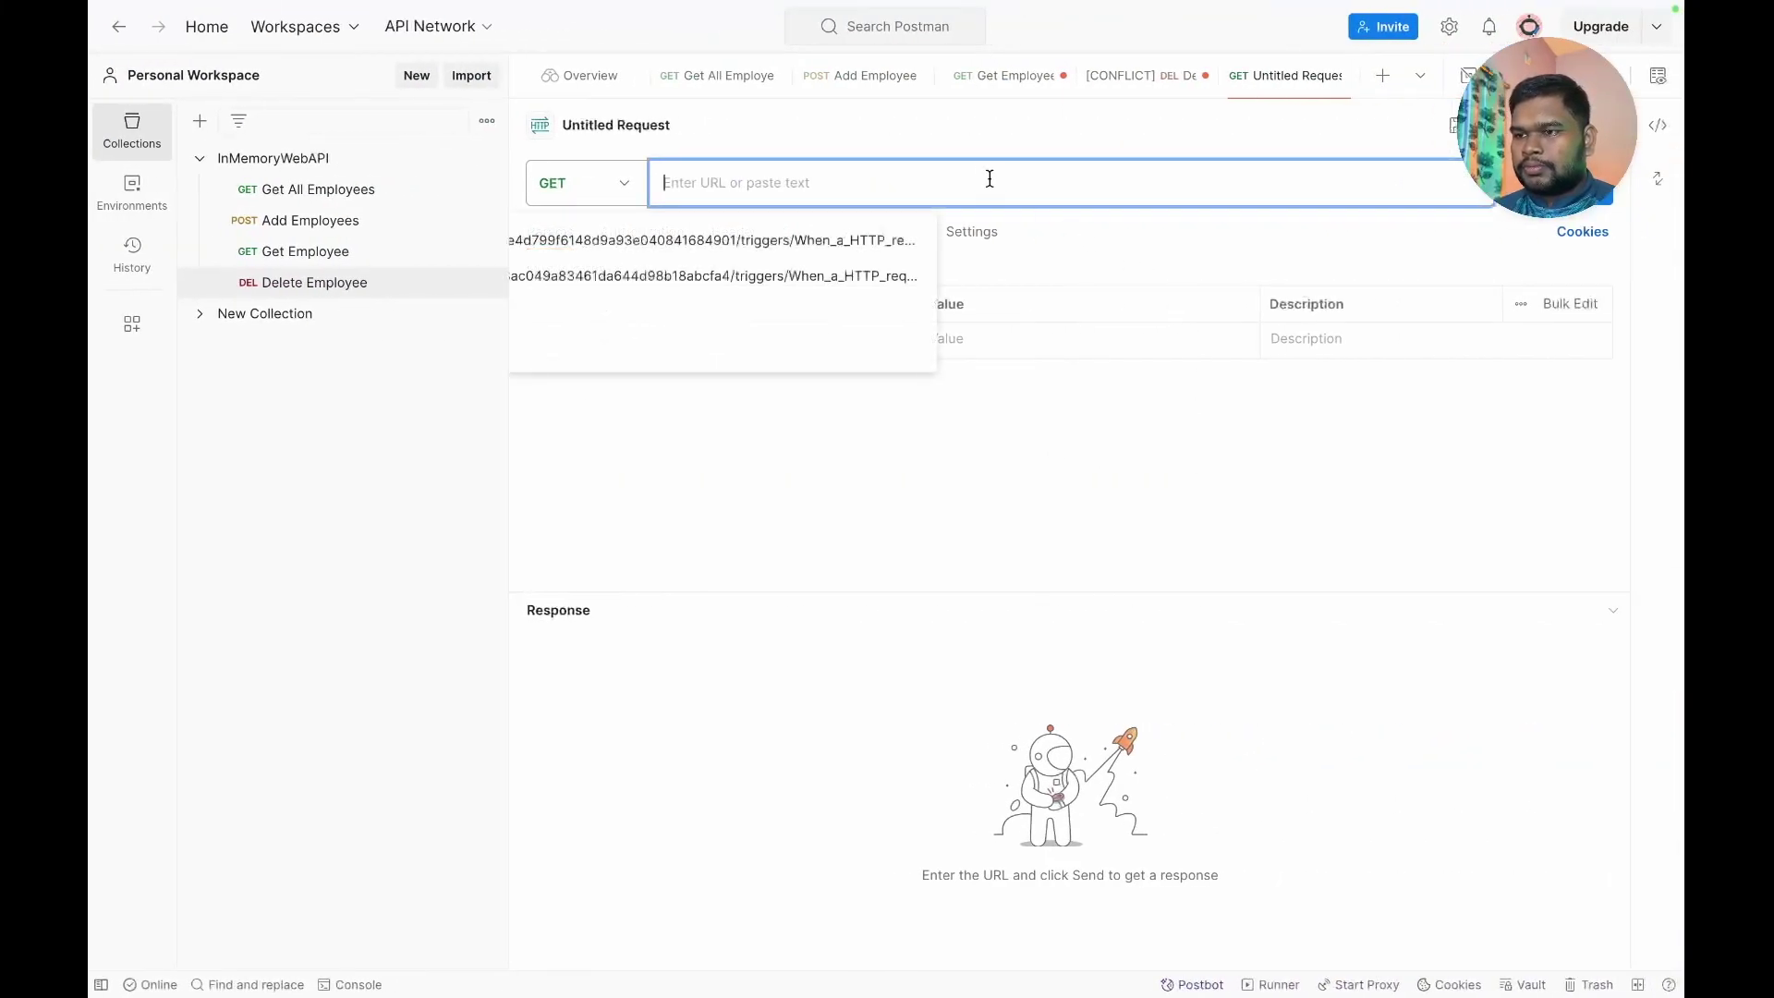
pyautogui.hotkey('ctrl', 'v')
pyautogui.hotkey('ctrl', 'Return')
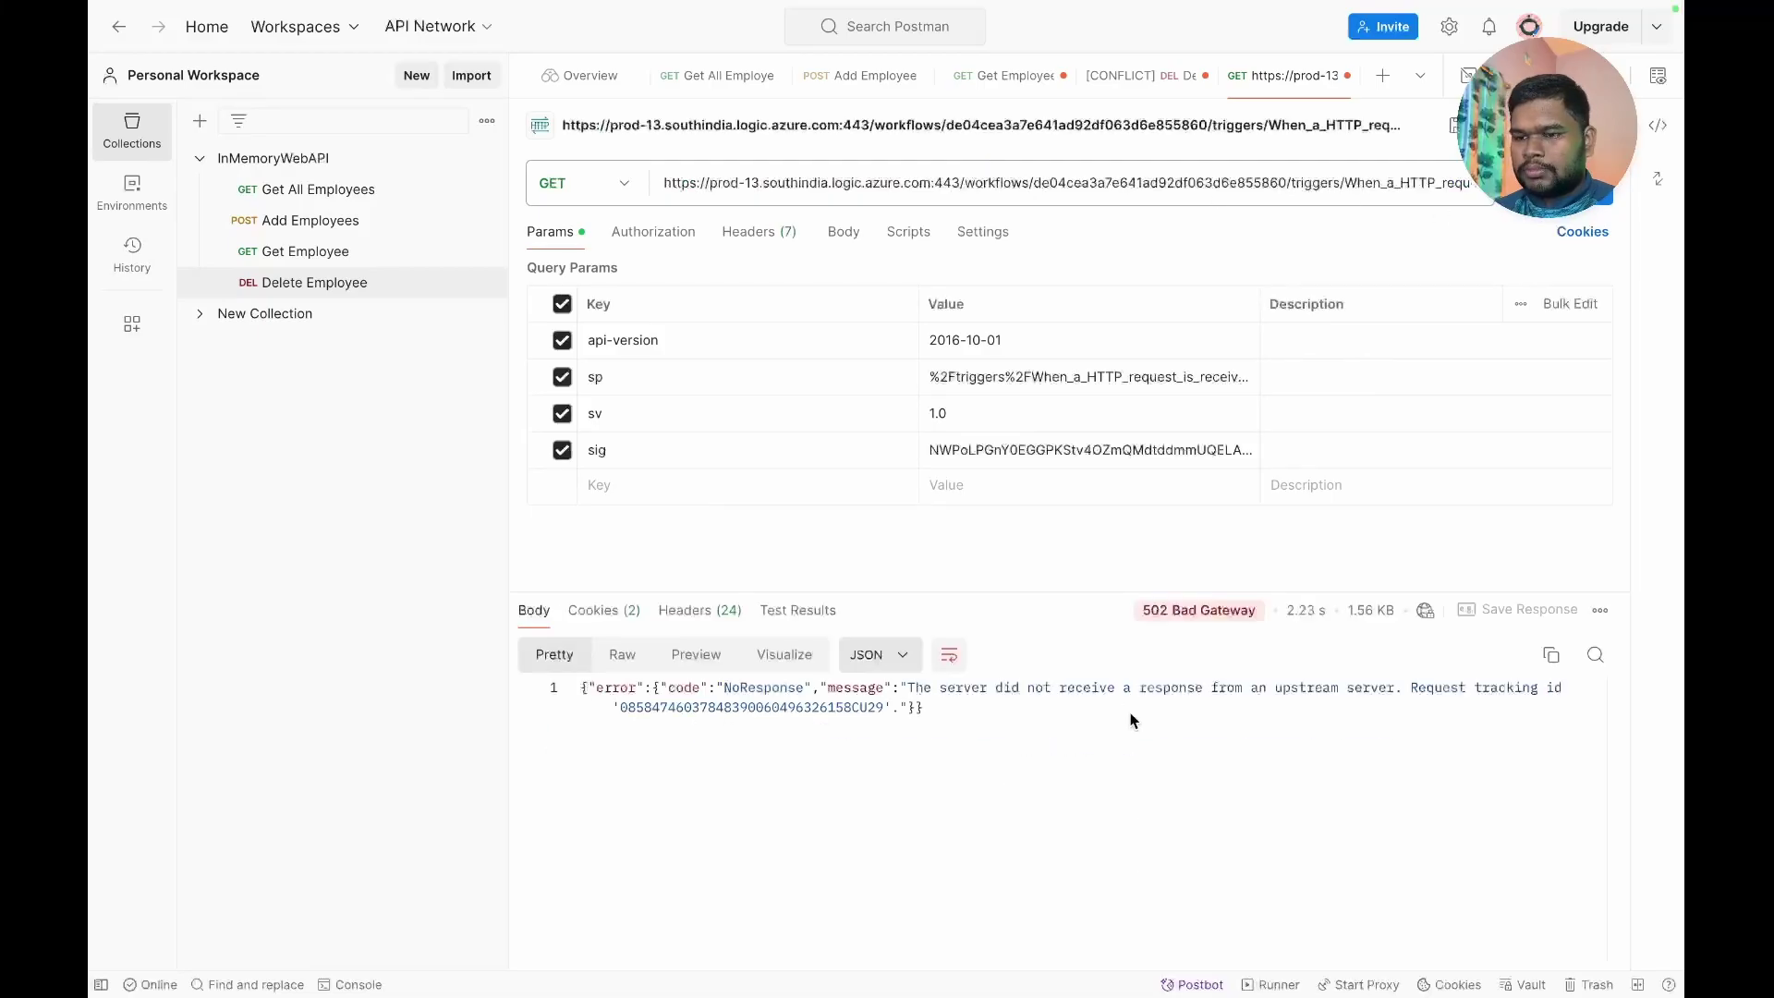
# - Select the error code in the Postman response, switch to the Azure portal and open the failed run from ErrorProcessingLA's runs history
pyautogui.doubleClick(794, 726)
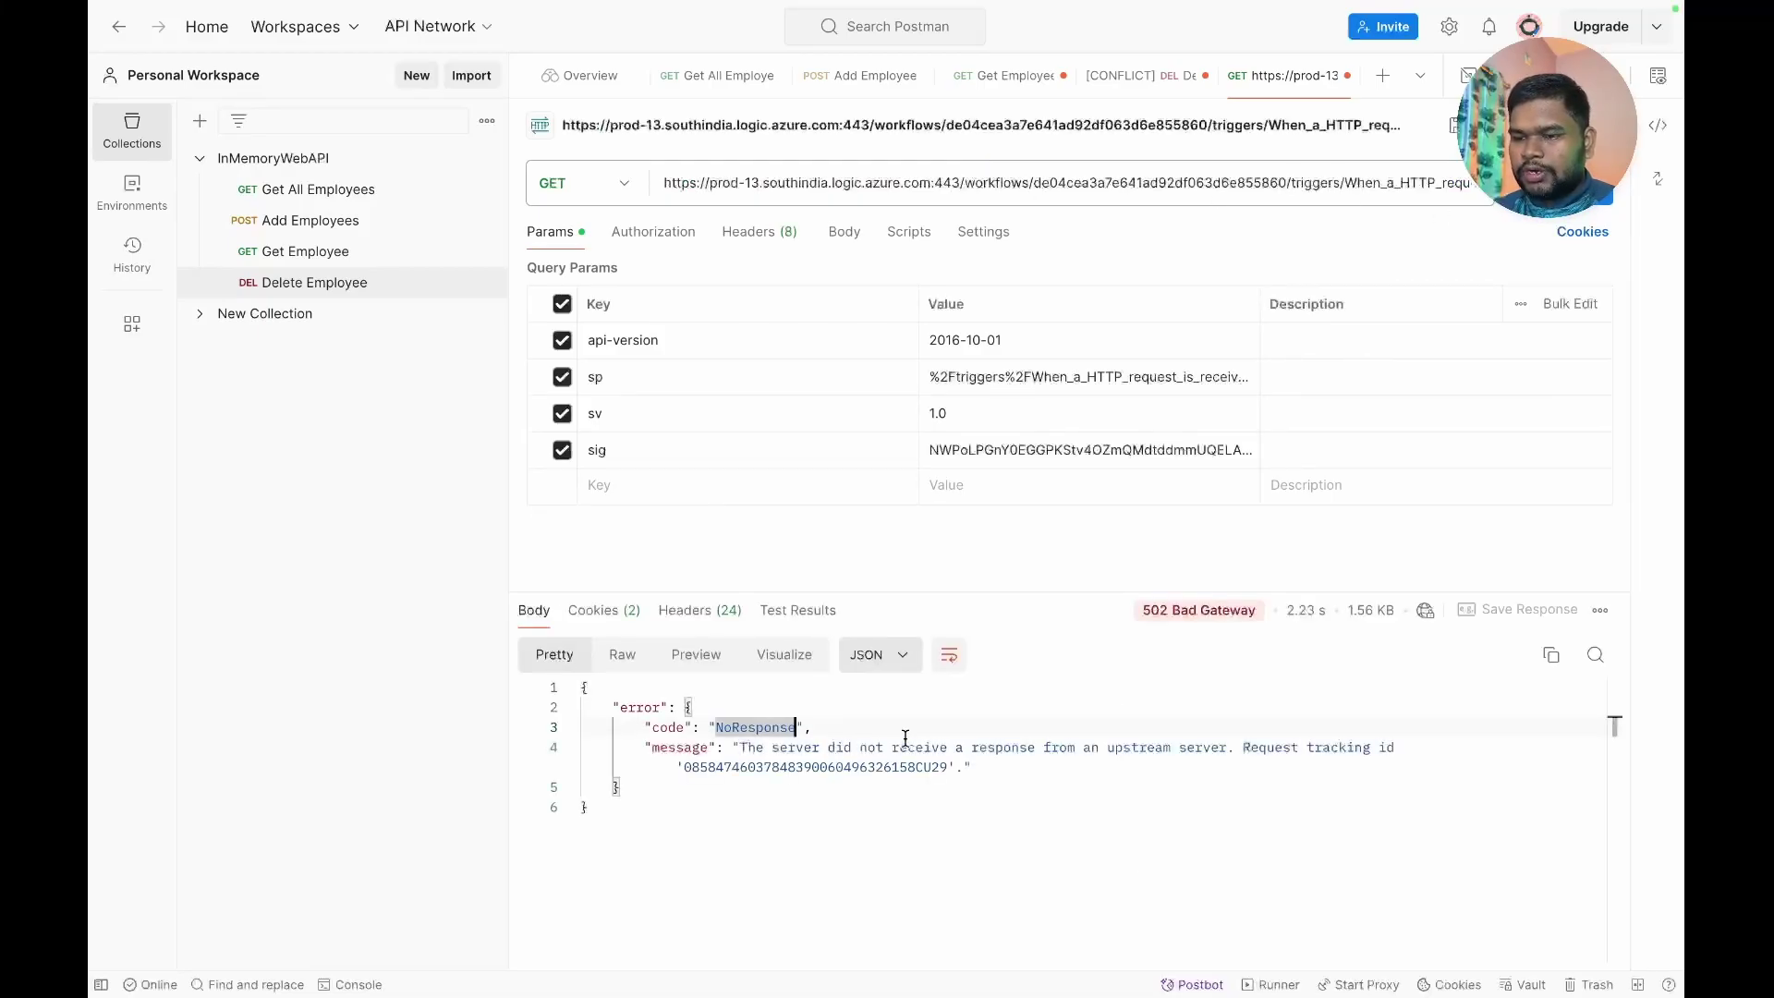
pyautogui.hotkey('alt', 'Tab')
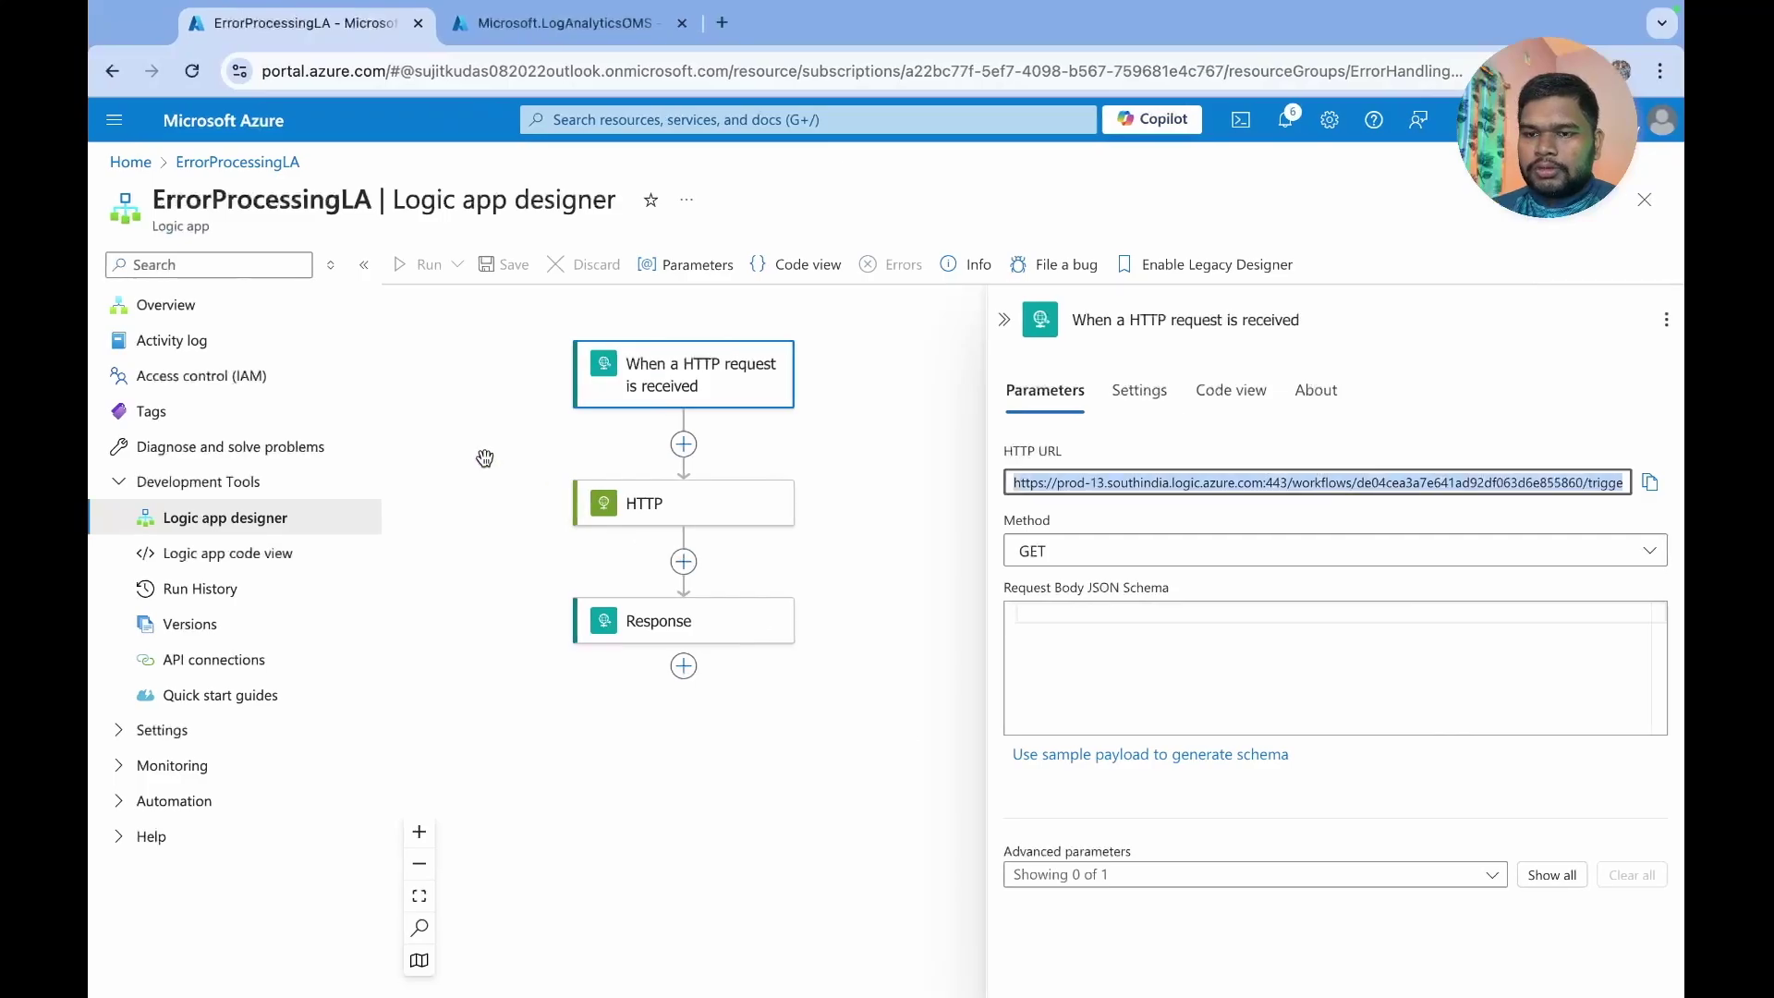
pyautogui.click(343, 319)
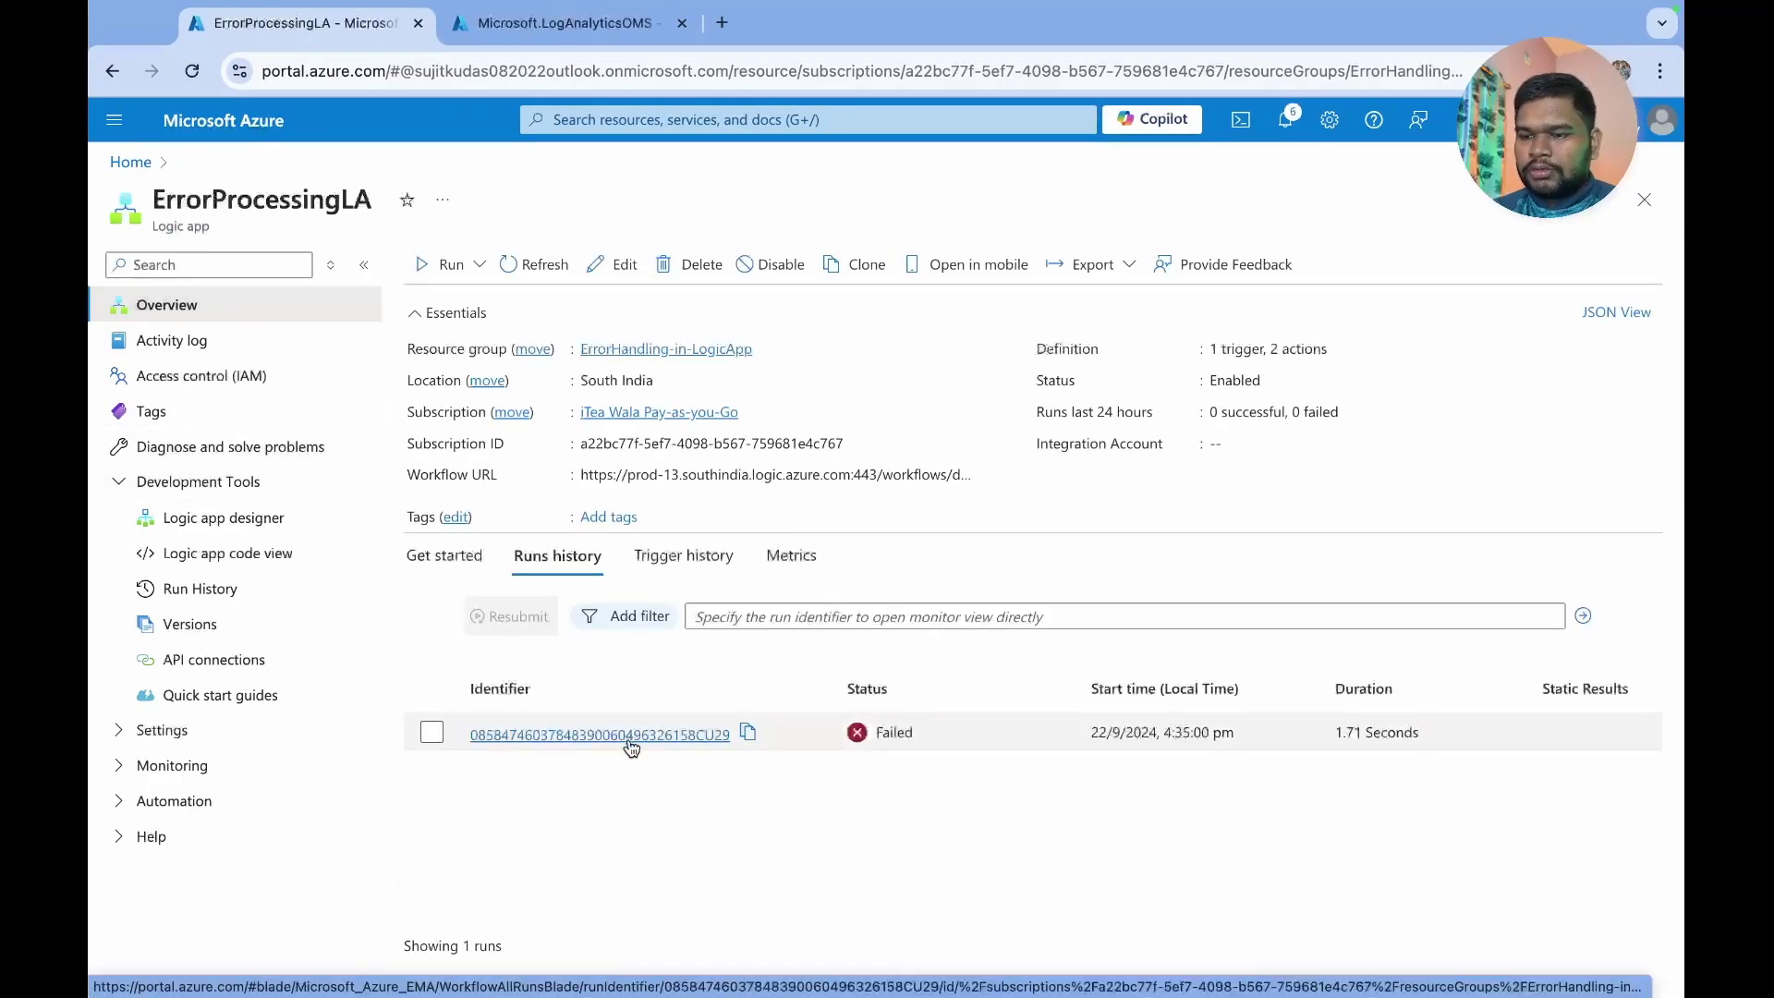
pyautogui.click(628, 738)
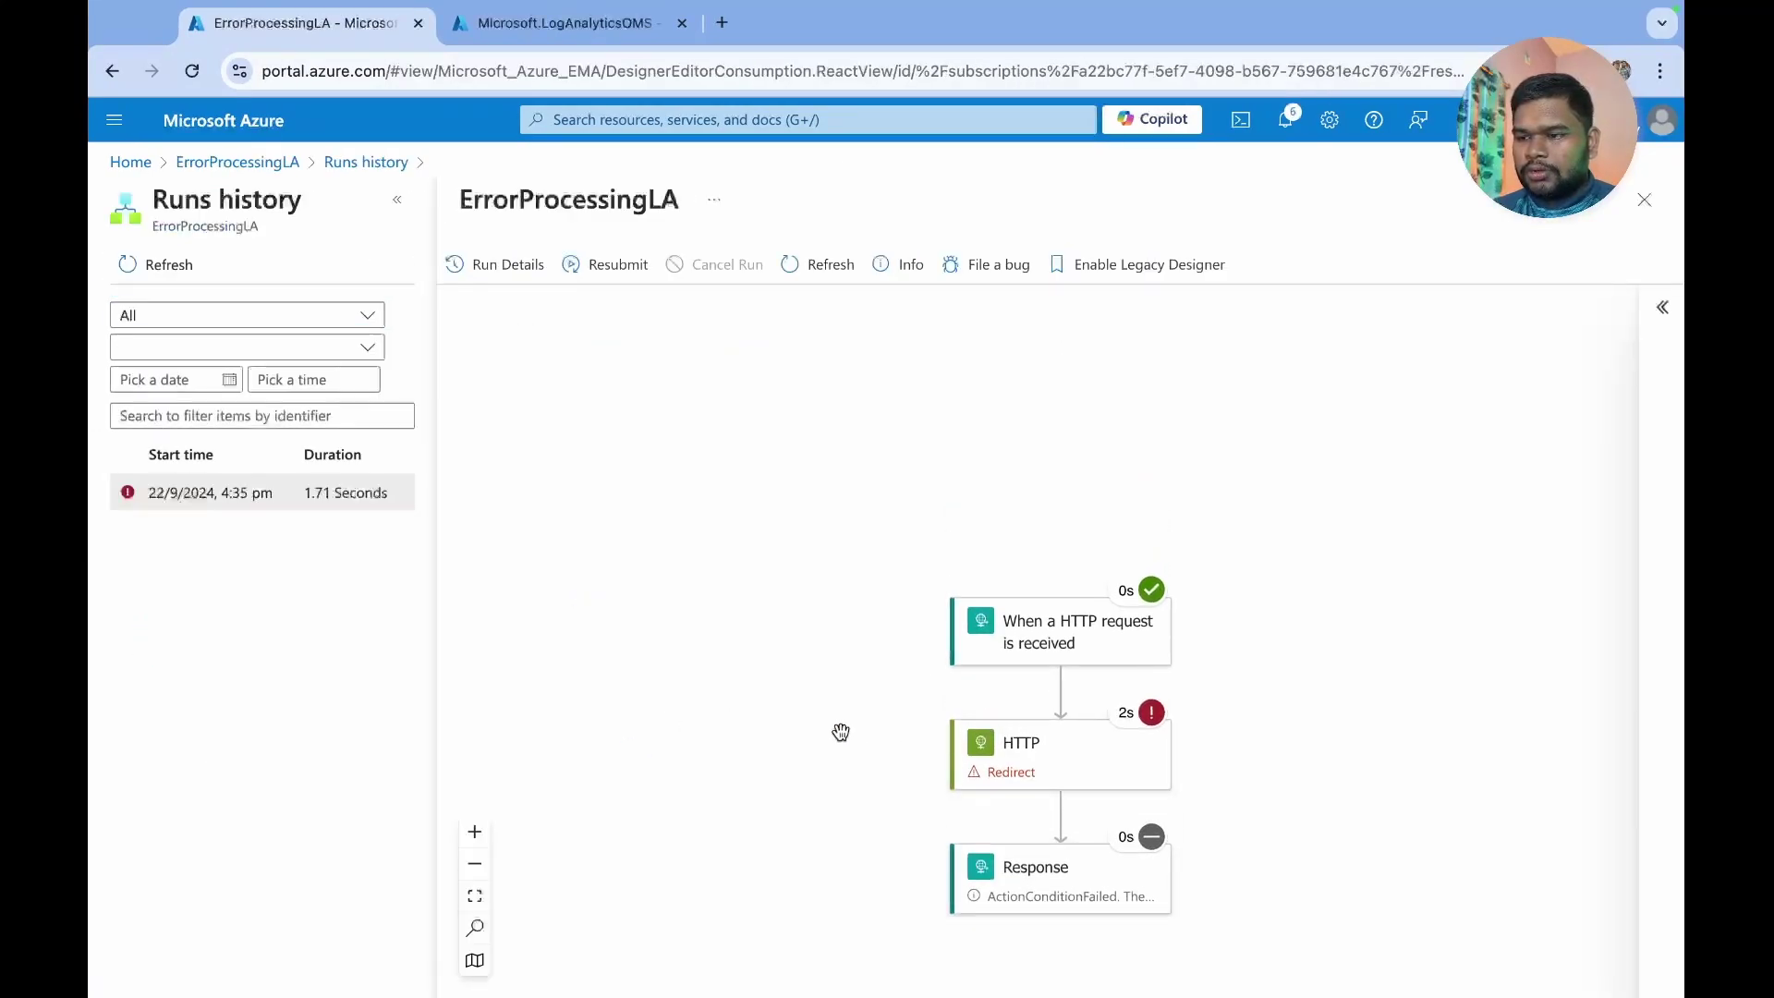
# - Examine the HTTP action's inputs, status code, headers and body in the failed run's details
pyautogui.click(1074, 670)
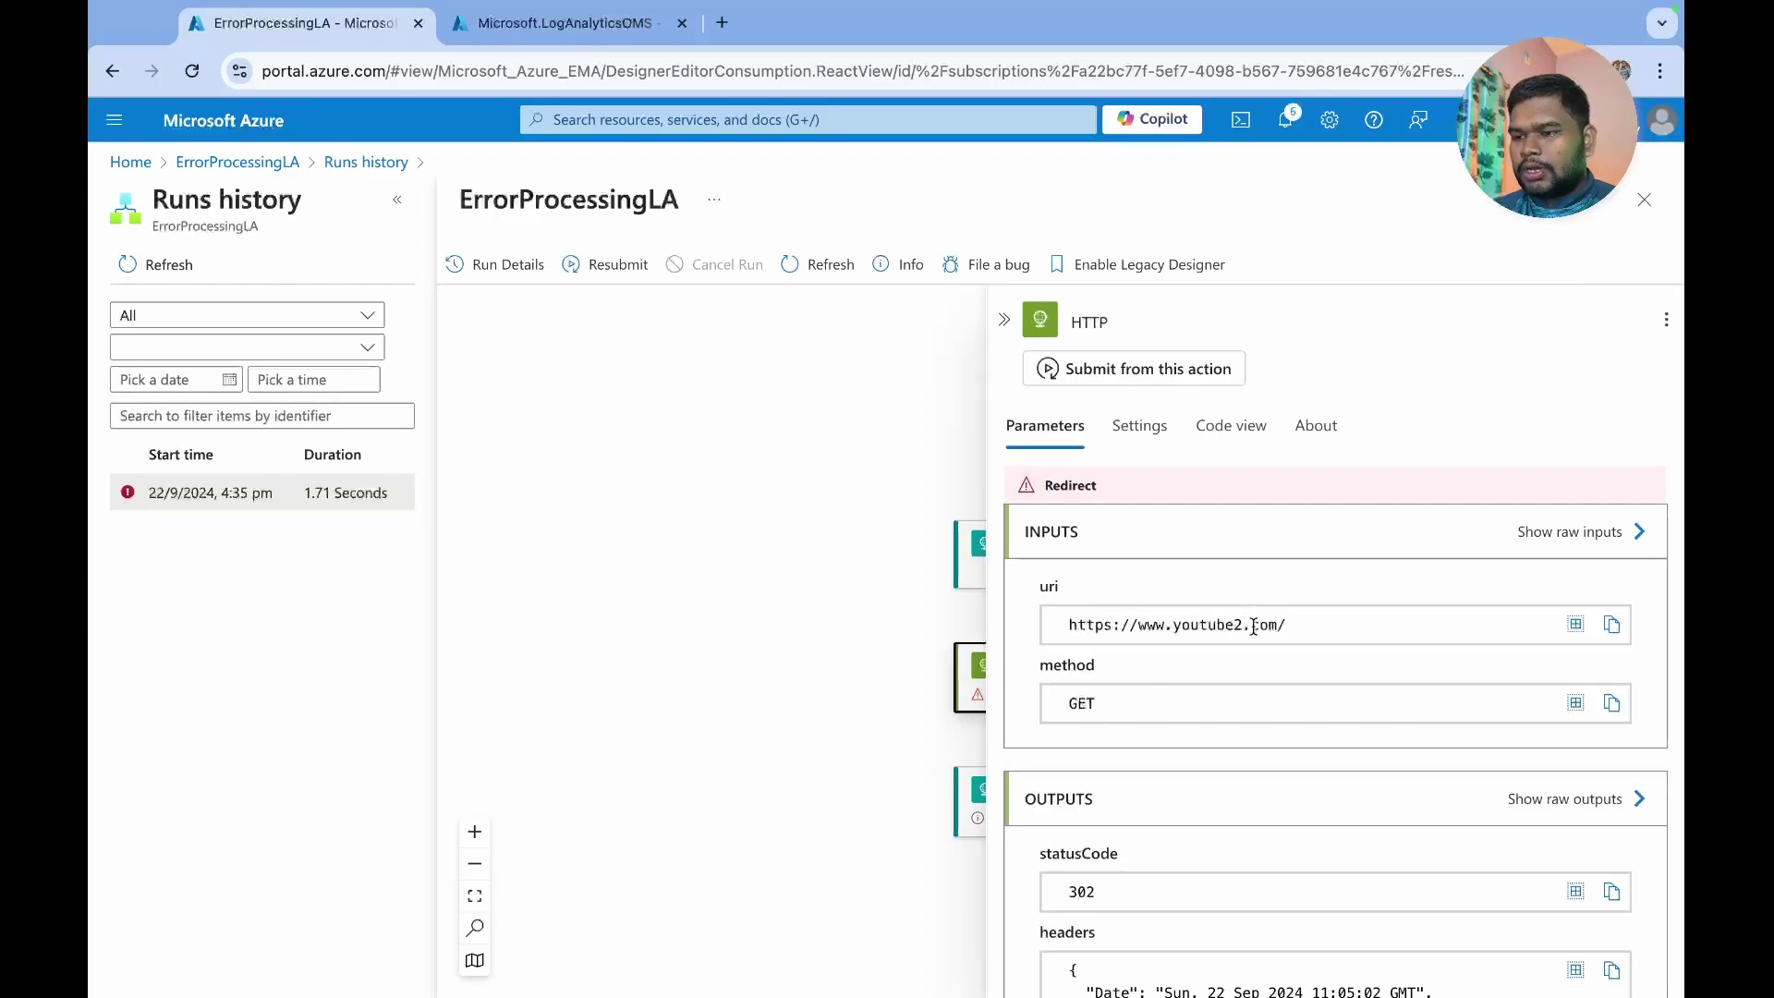
pyautogui.scroll(-4, 1222, 642)
pyautogui.scroll(-2, 1222, 643)
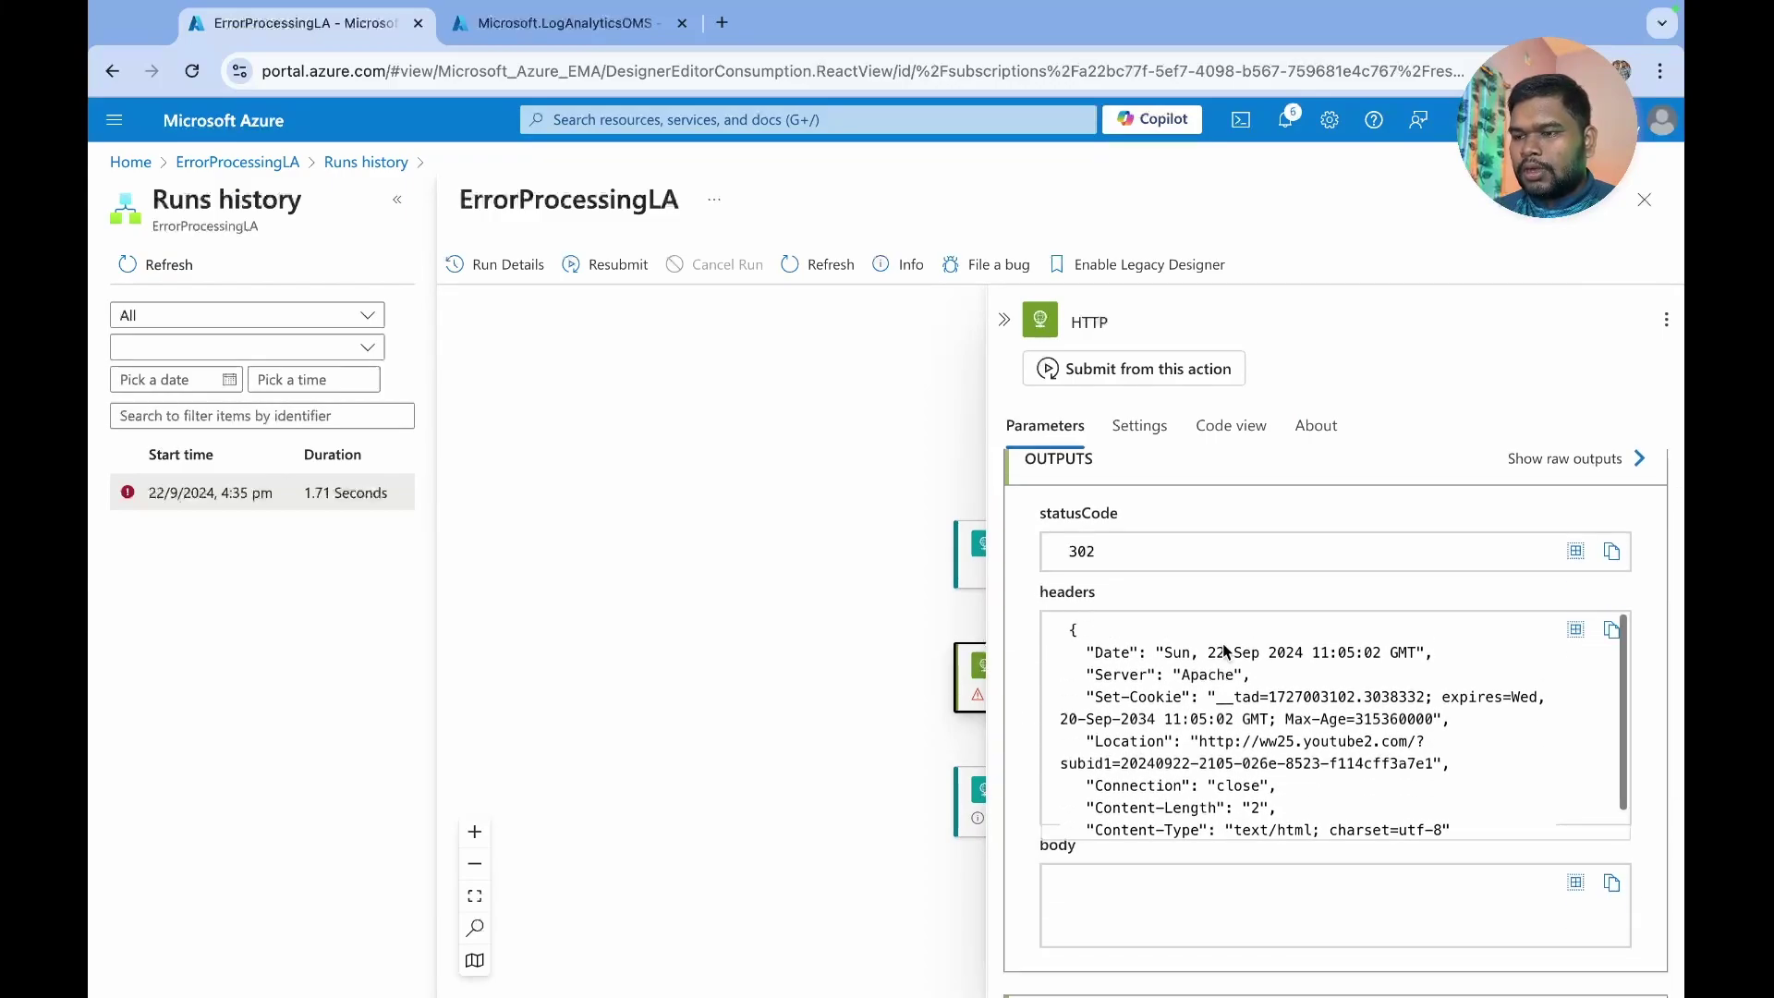
pyautogui.scroll(1, 1224, 663)
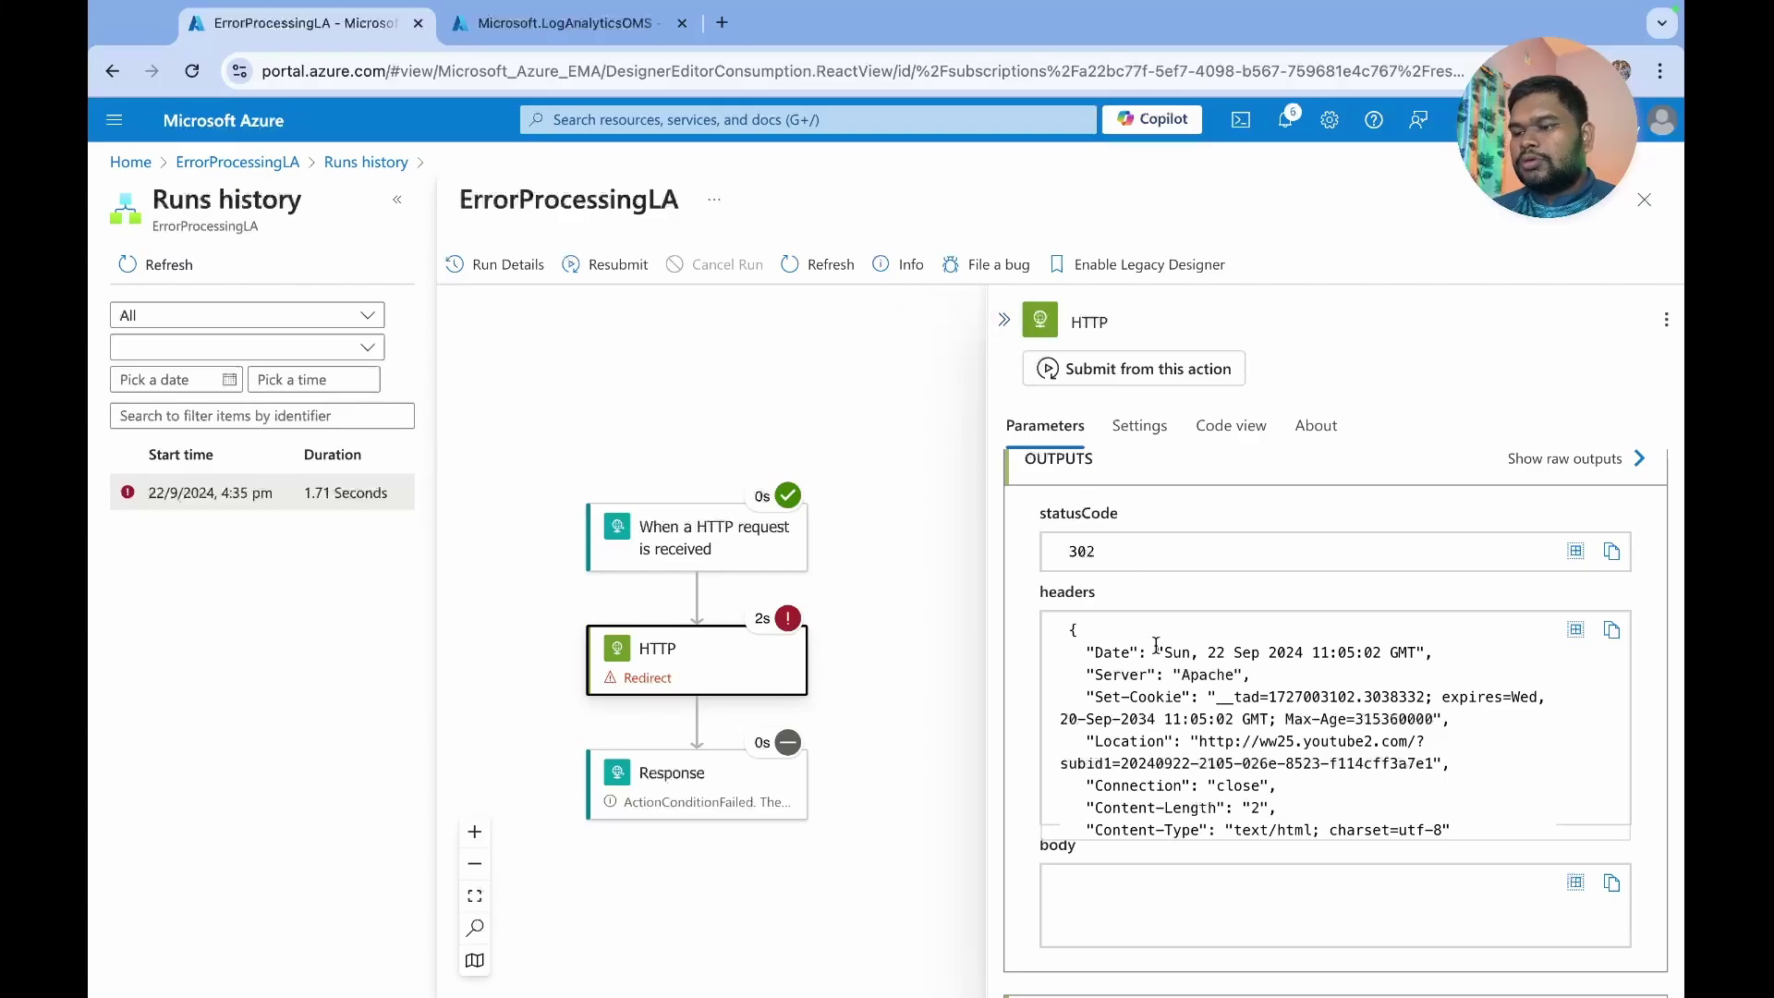
pyautogui.scroll(3, 1156, 644)
pyautogui.scroll(-1, 1154, 720)
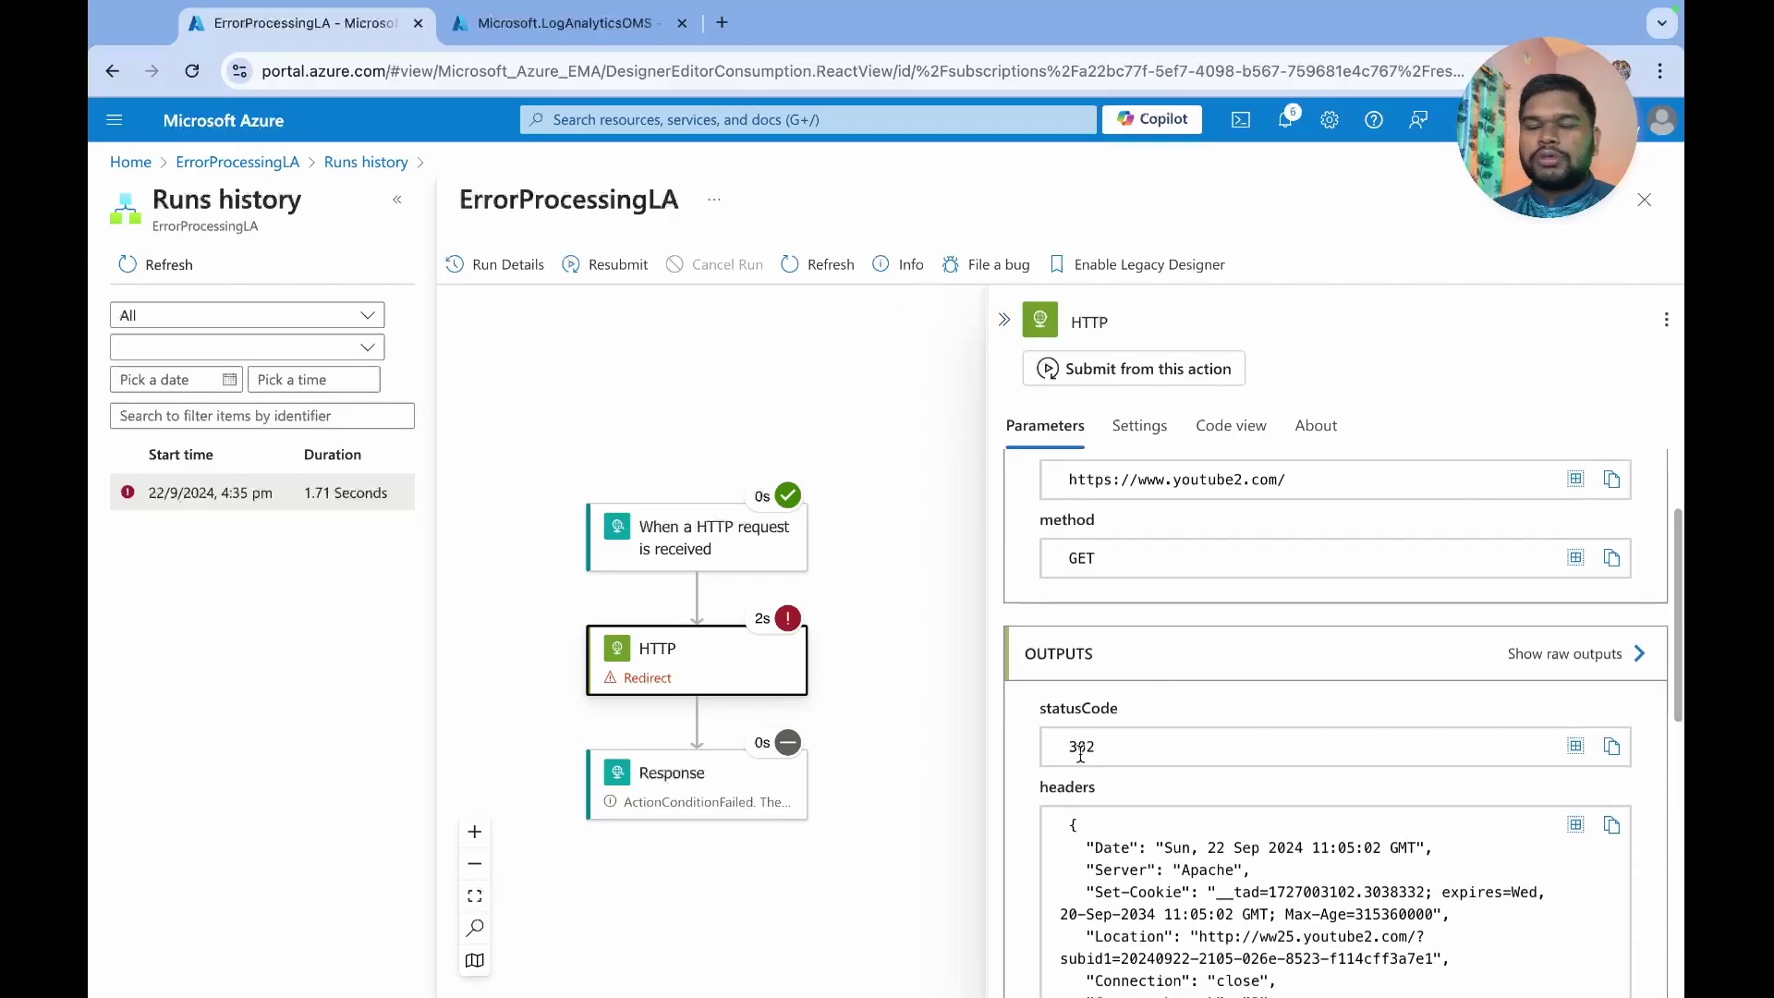
pyautogui.scroll(-5, 1112, 769)
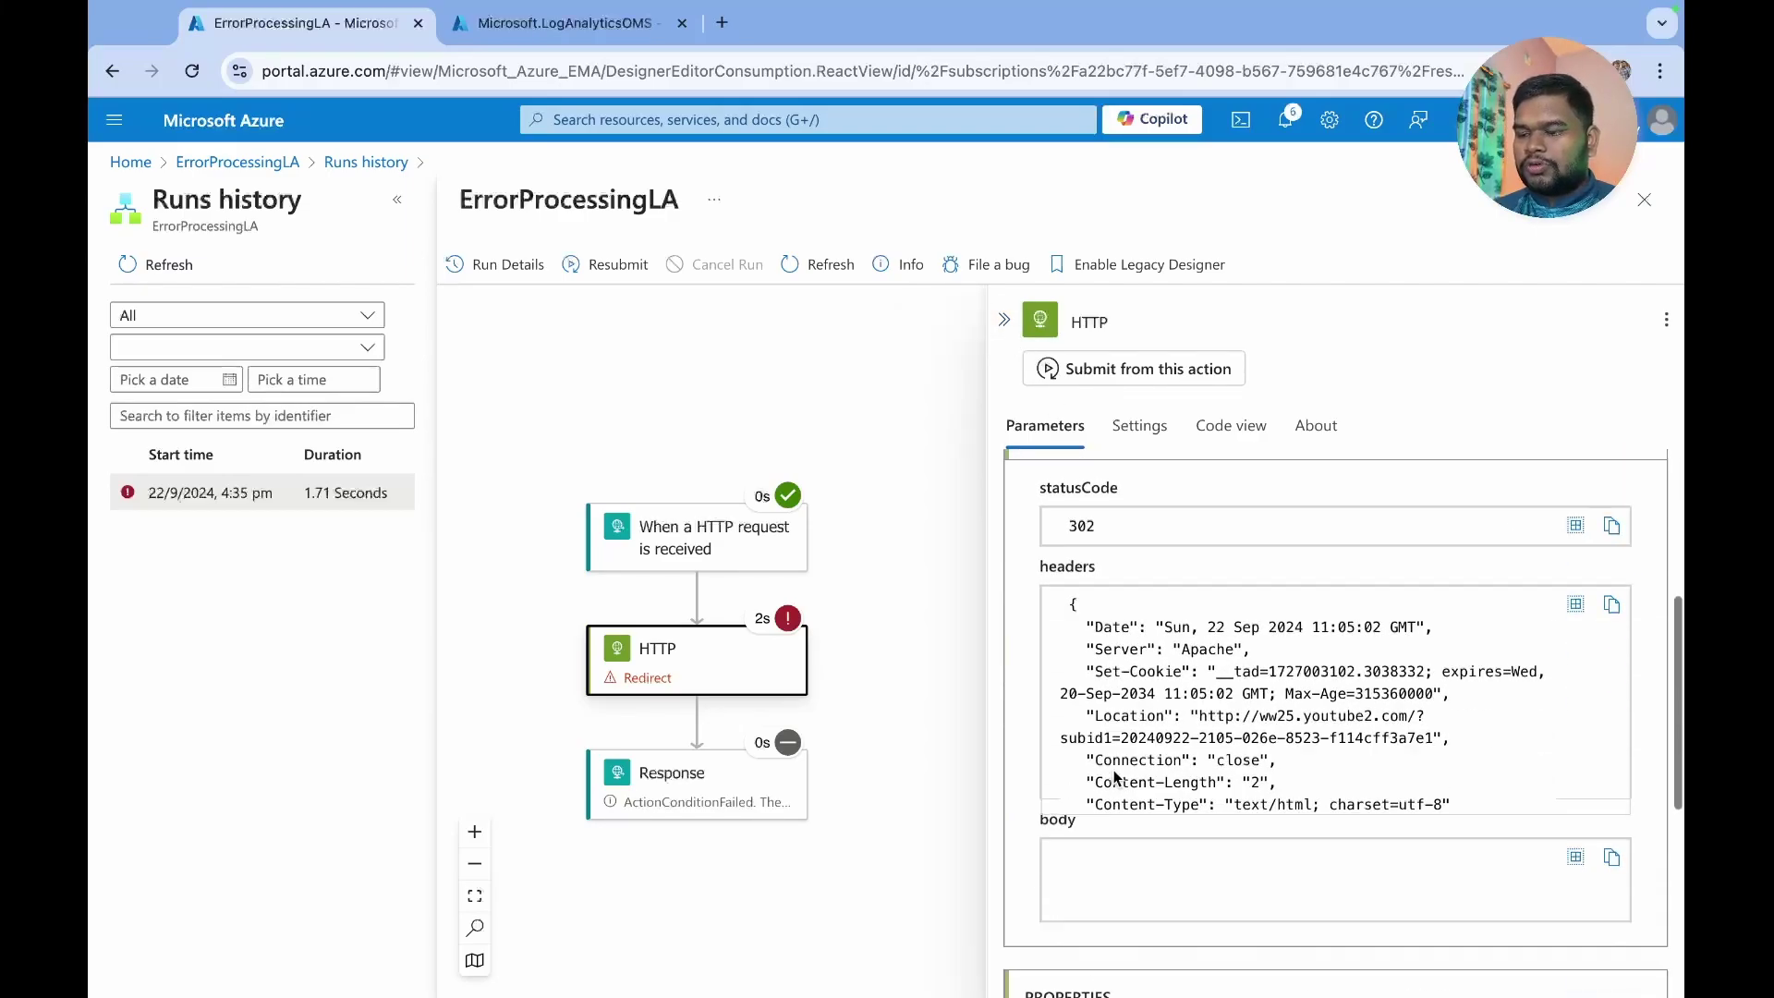
pyautogui.scroll(5, 1113, 769)
pyautogui.scroll(-1, 1112, 769)
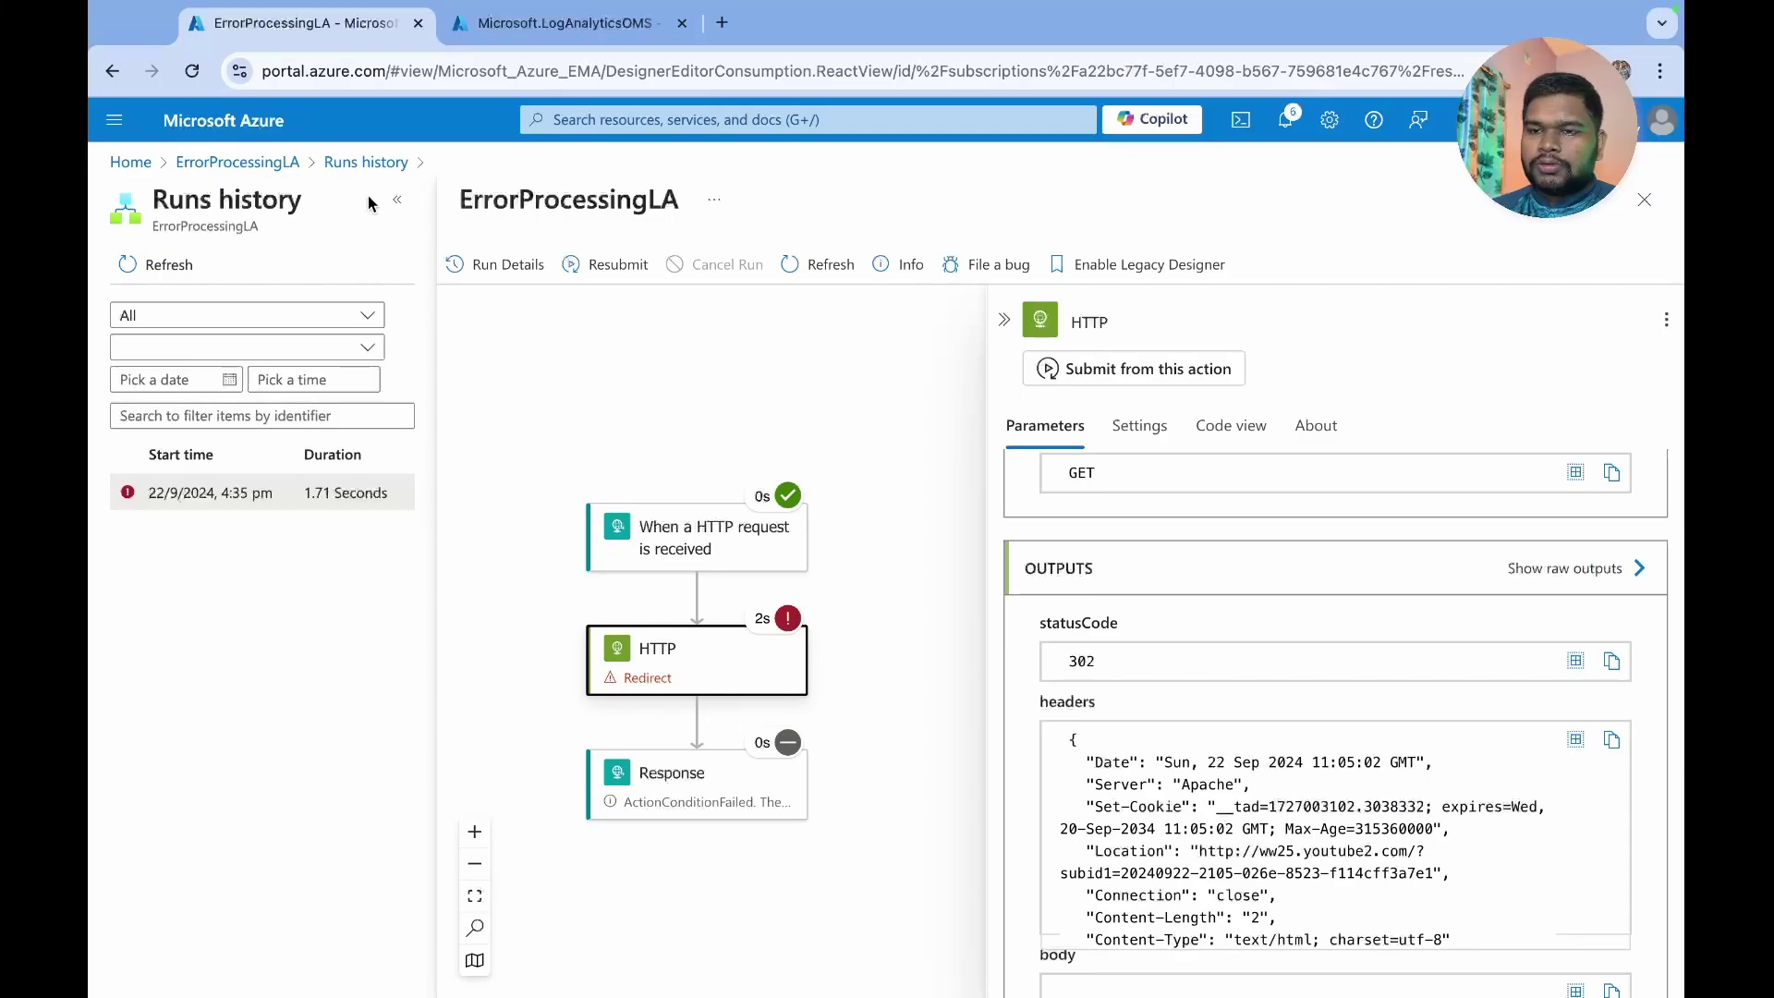
# - Return to the ErrorProcessingLA logic app designer and open the Response action's parameters
pyautogui.click(366, 162)
pyautogui.click(292, 164)
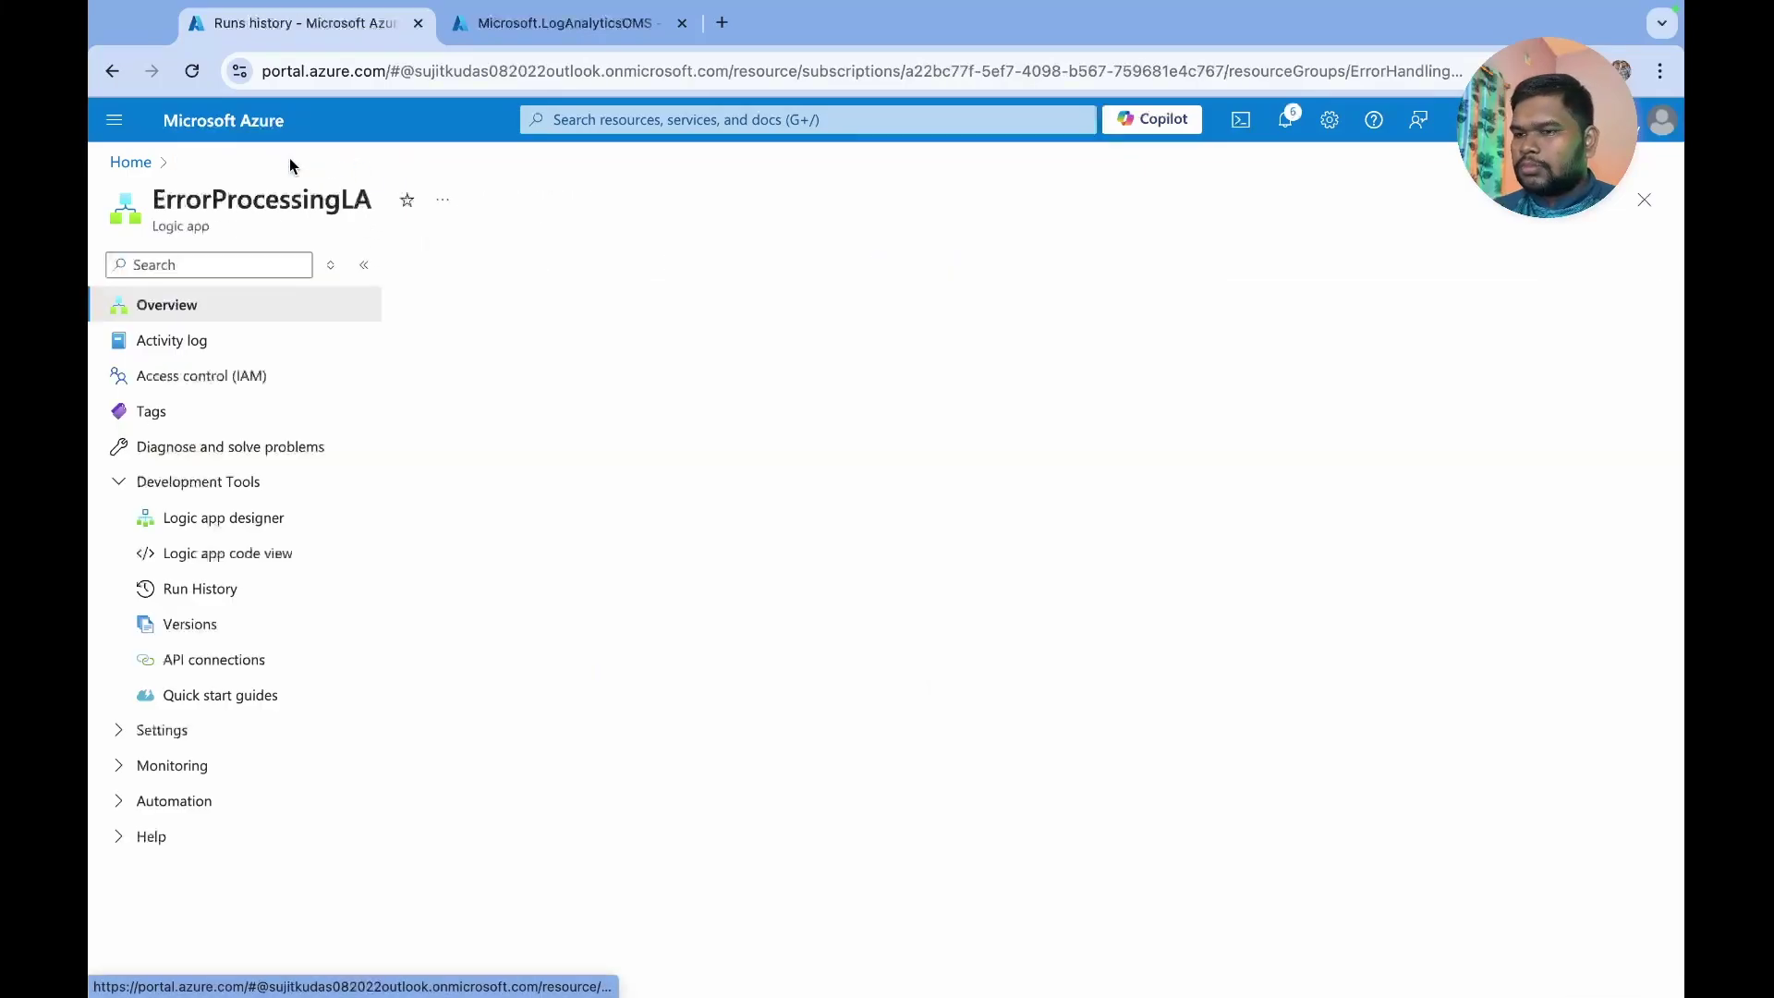
pyautogui.click(219, 530)
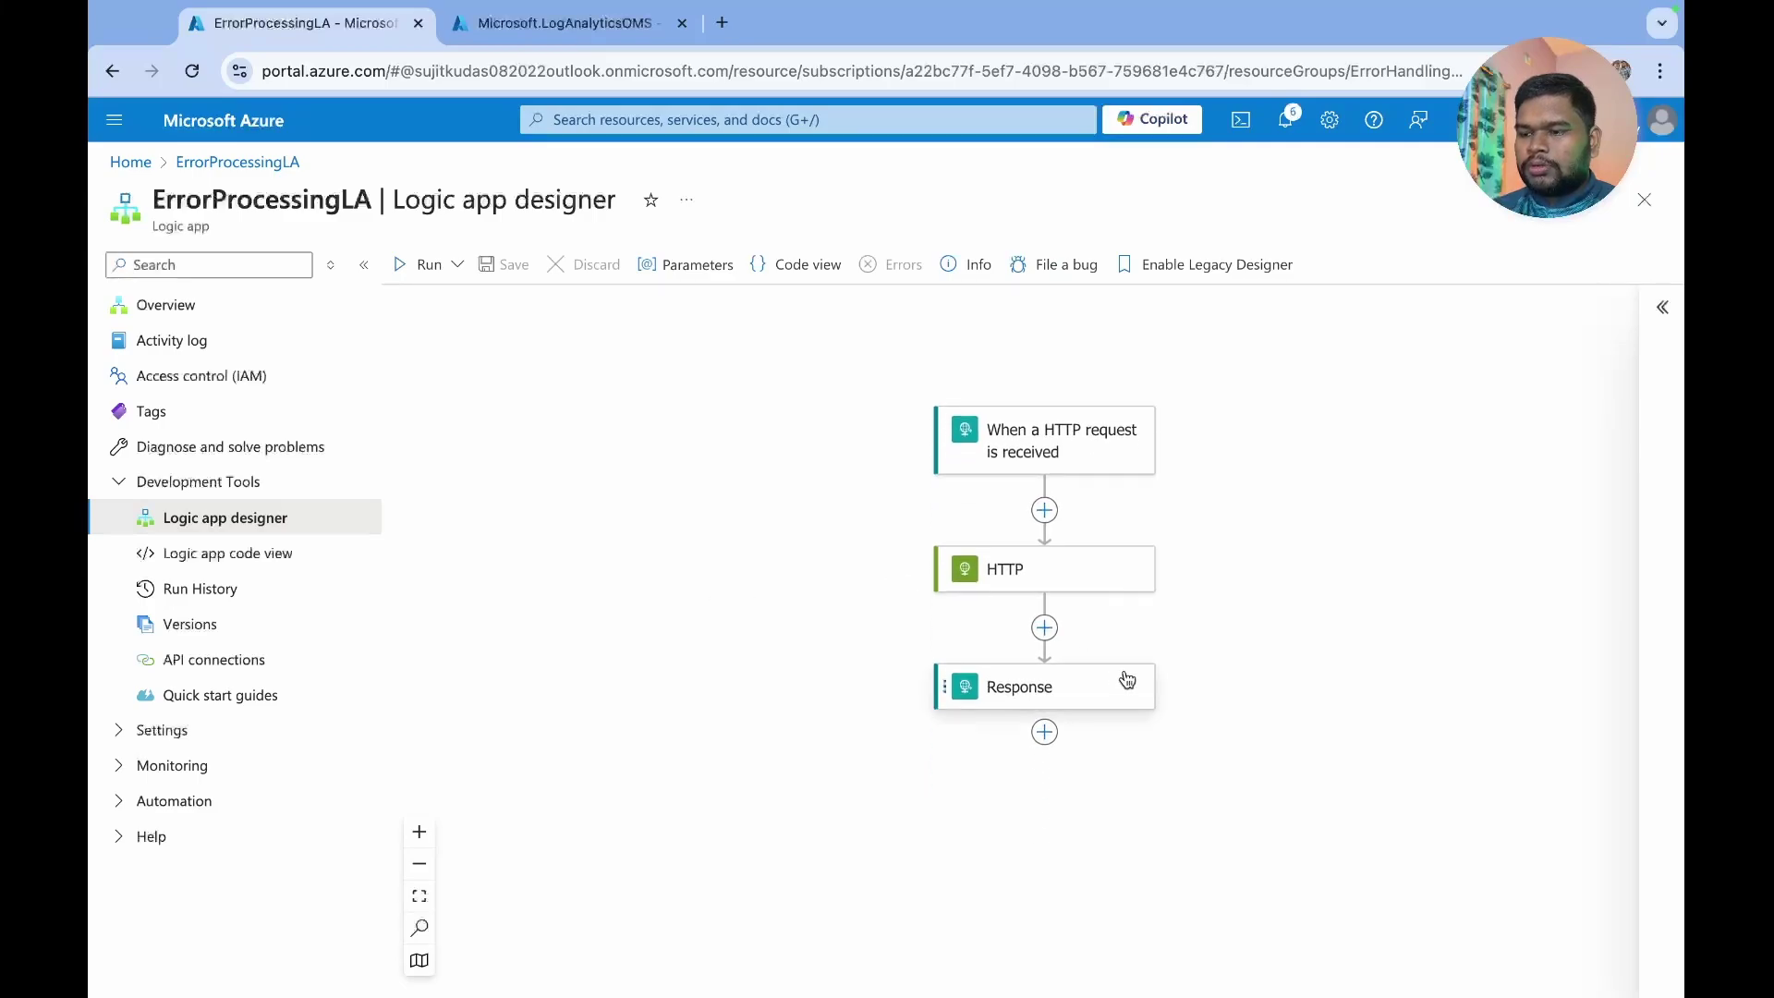
pyautogui.click(1021, 686)
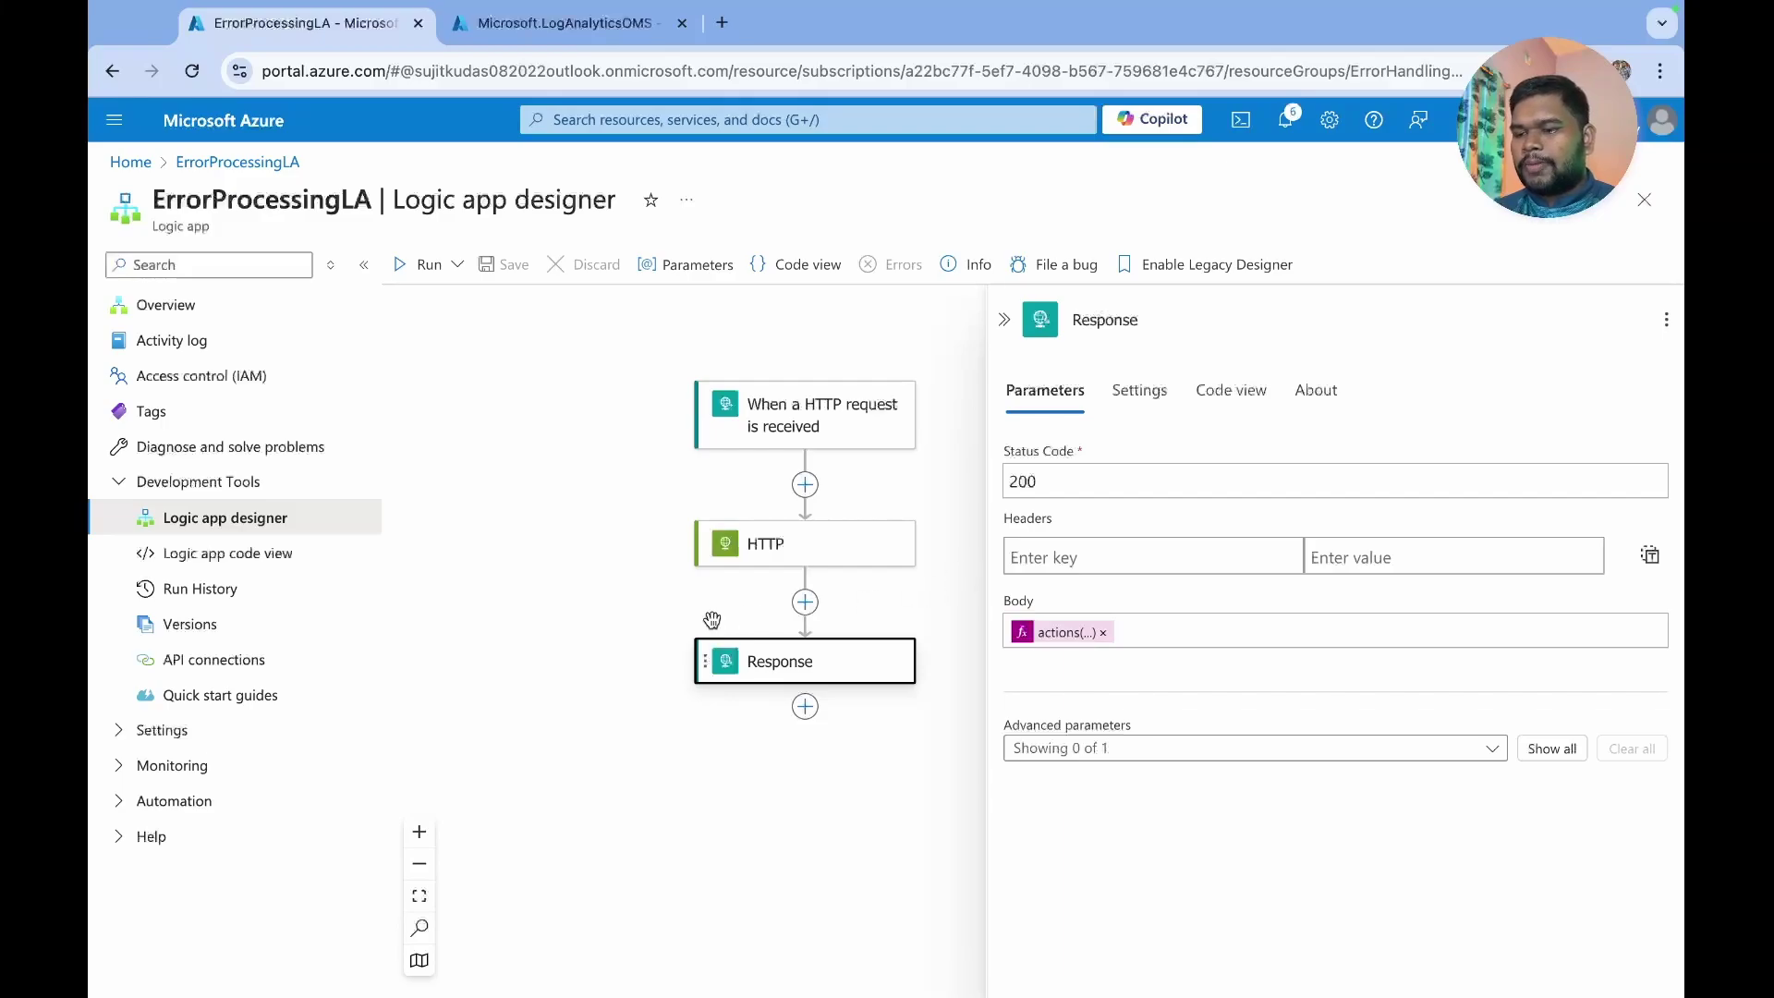
# - Add a parallel branch after the HTTP action with the Azure Log Analytics Data Collector's Send Data action
pyautogui.click(804, 601)
pyautogui.click(942, 617)
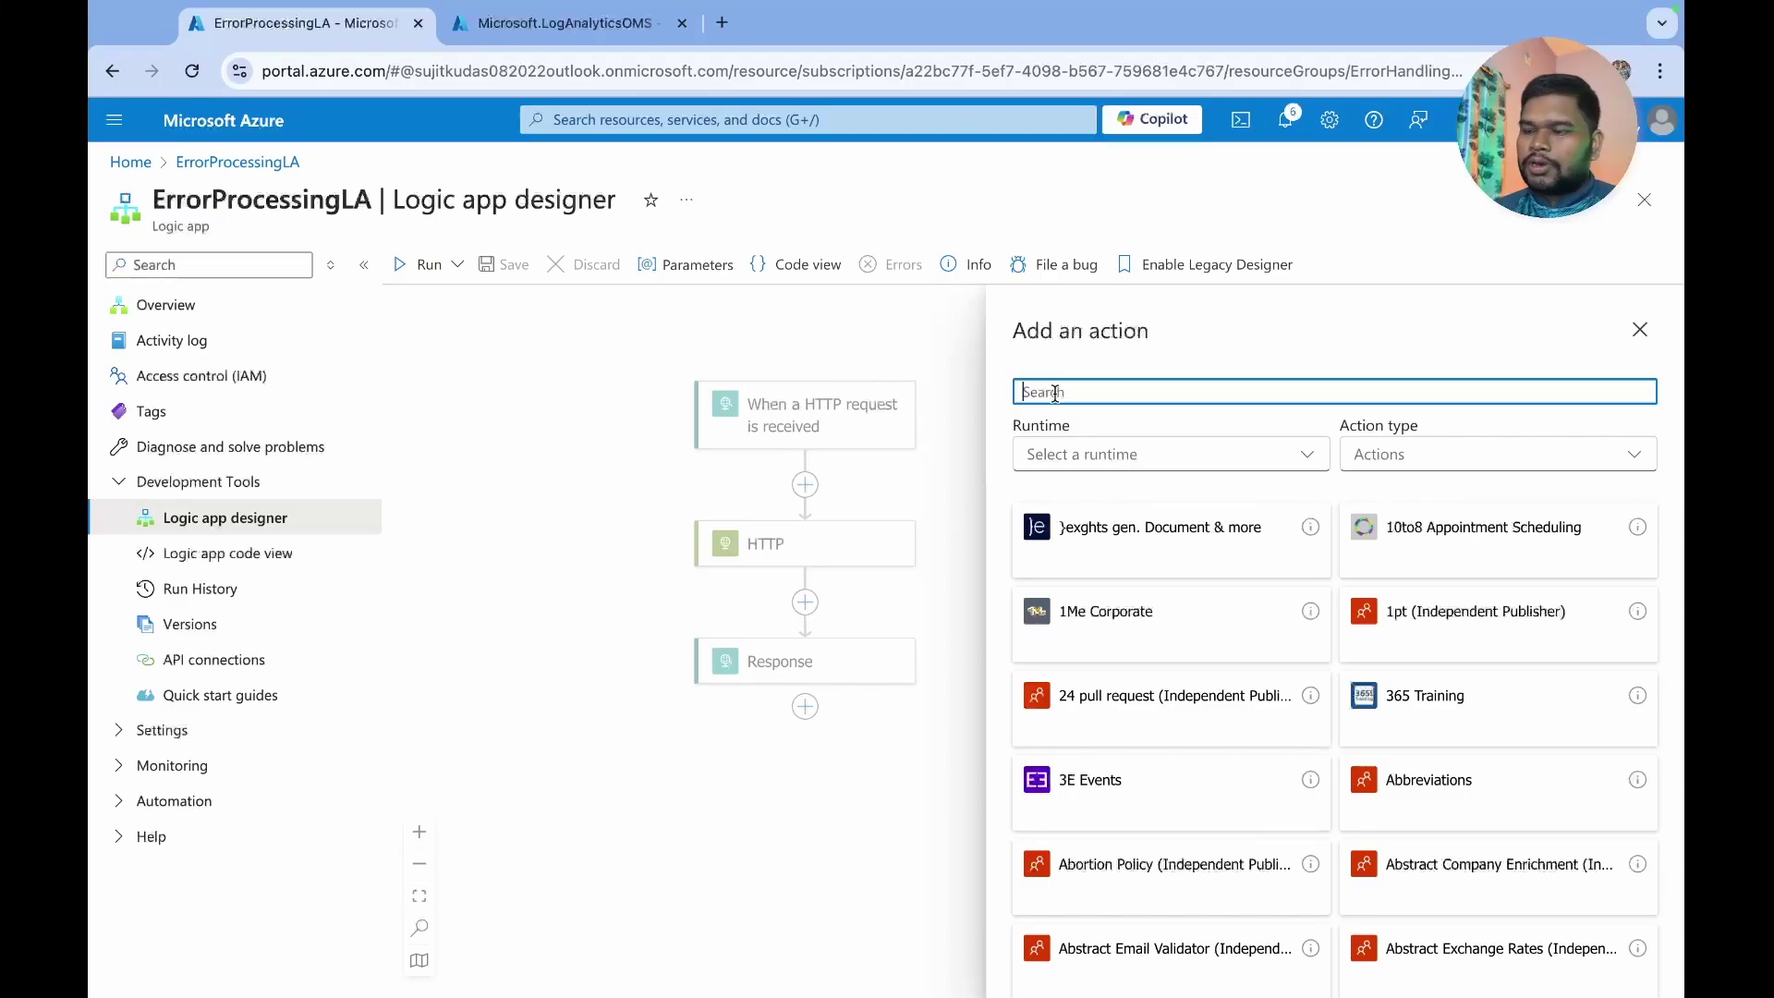
pyautogui.write('log')
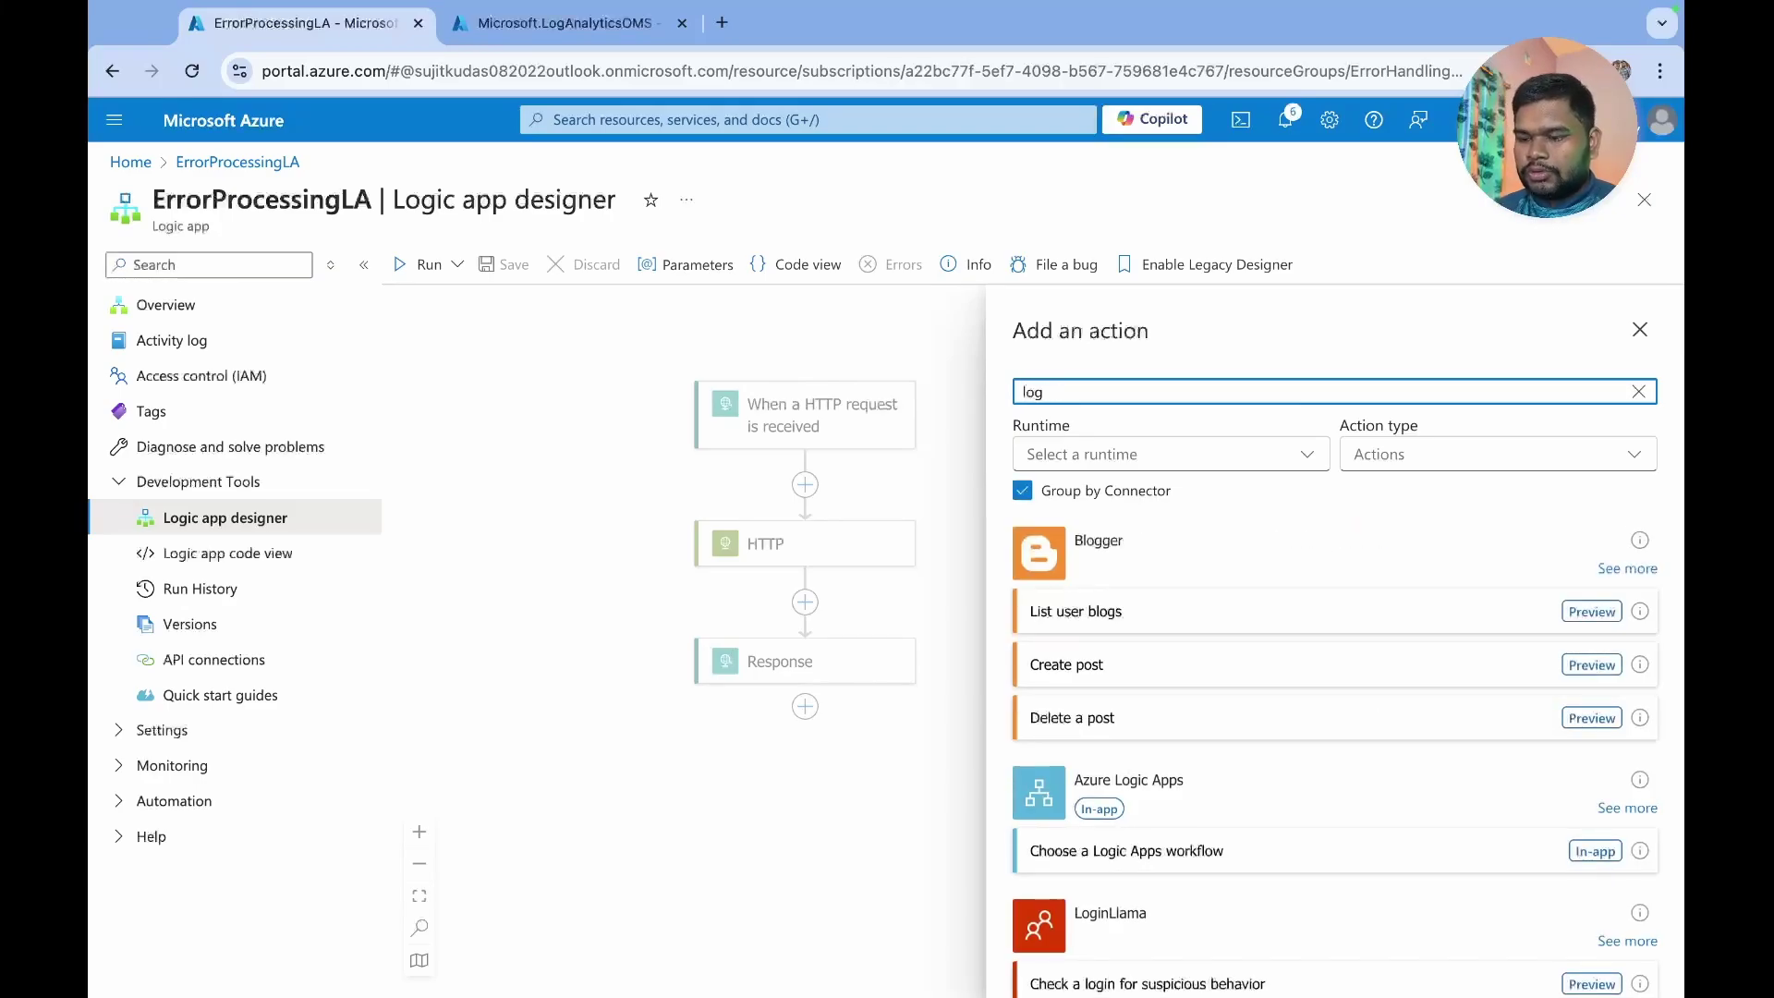
pyautogui.write(' an')
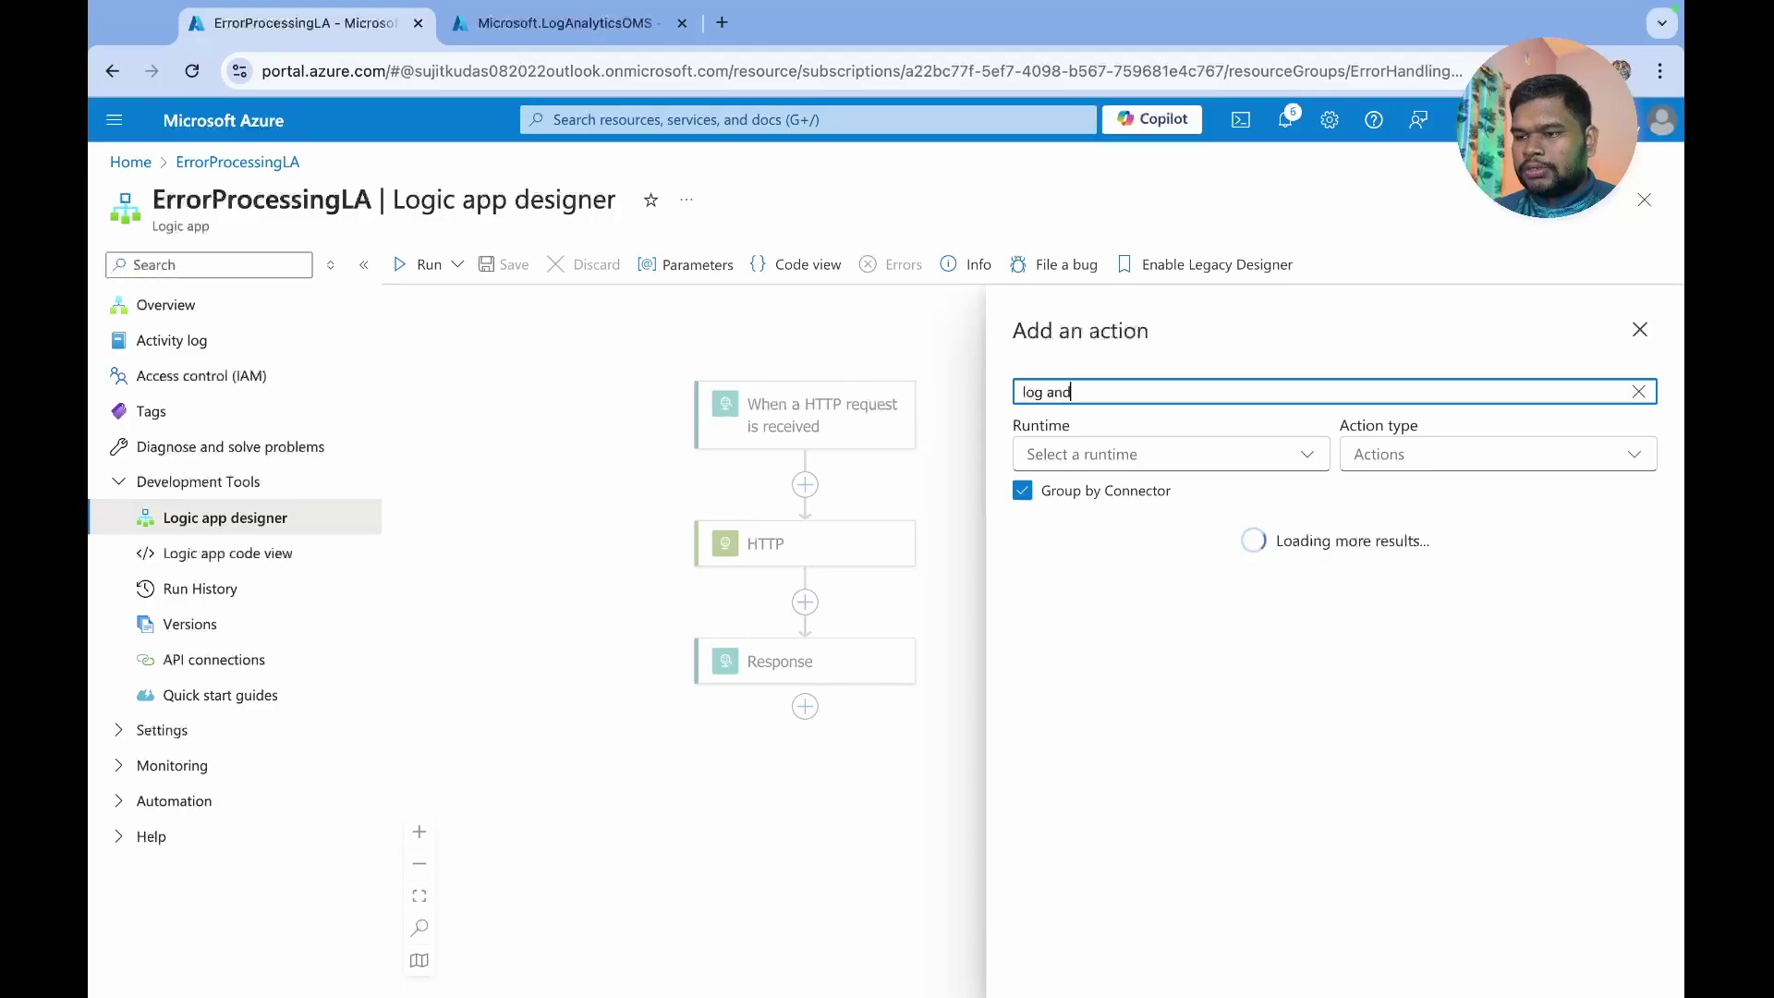
pyautogui.write('d')
pyautogui.press('BackSpace')
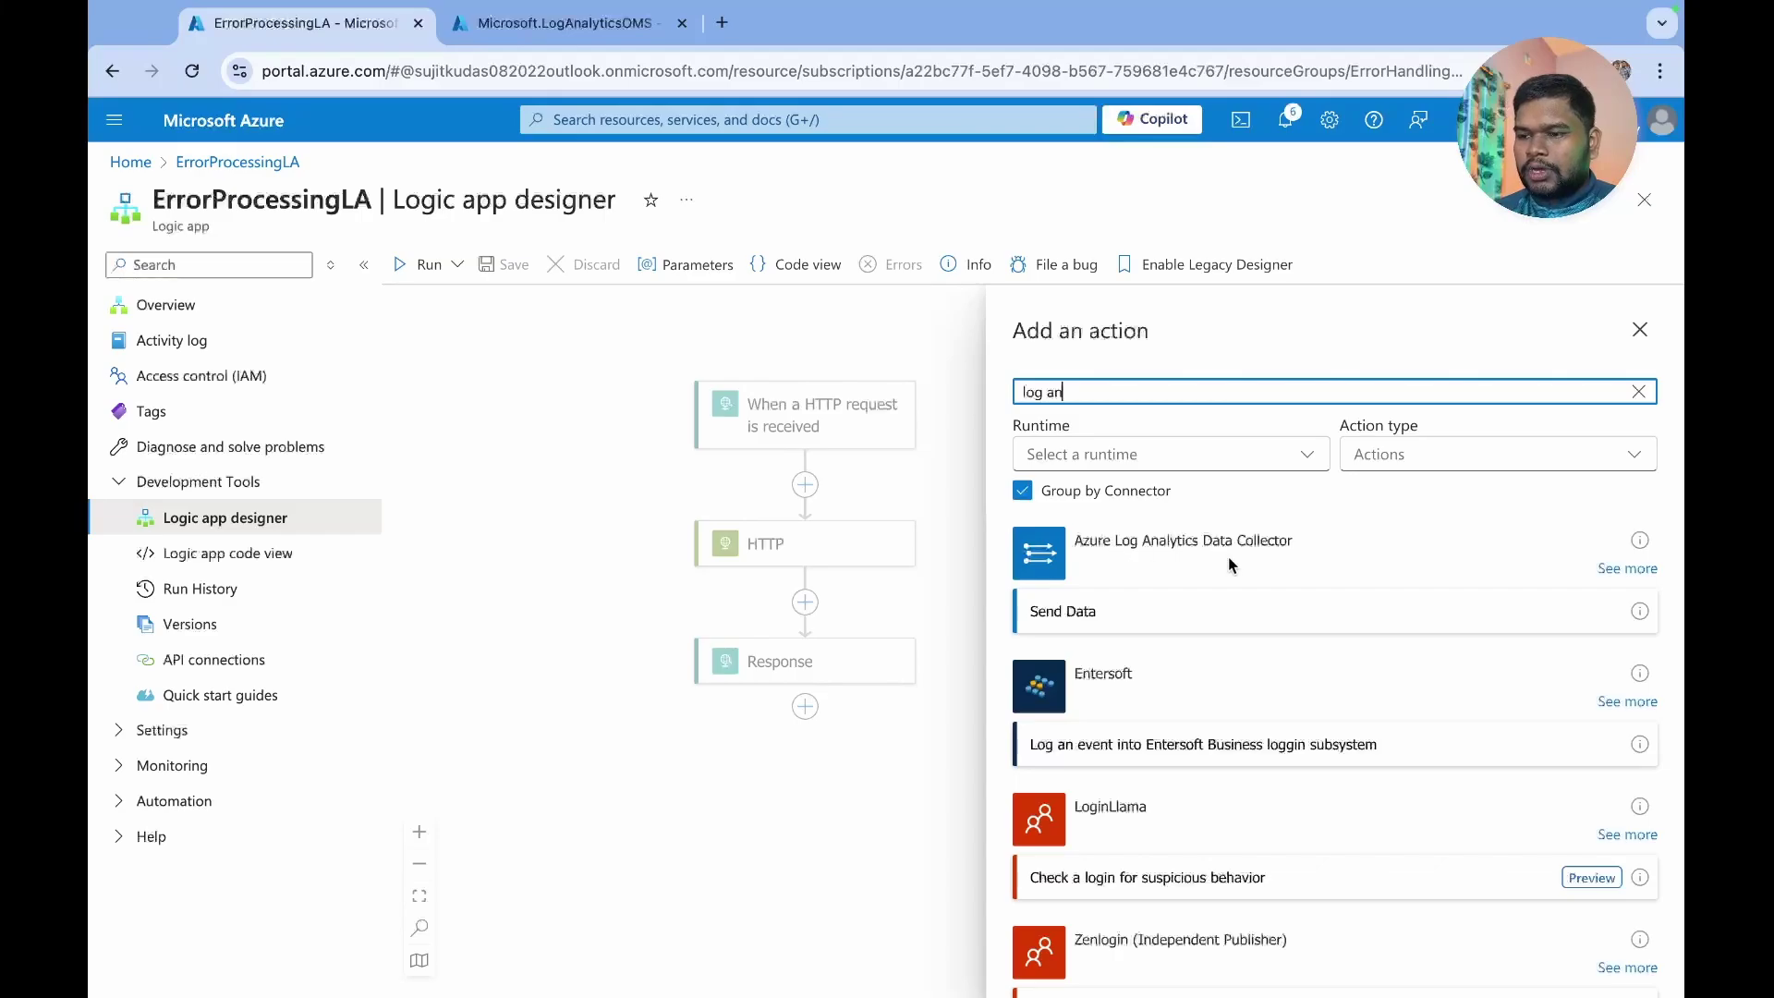
pyautogui.click(1105, 612)
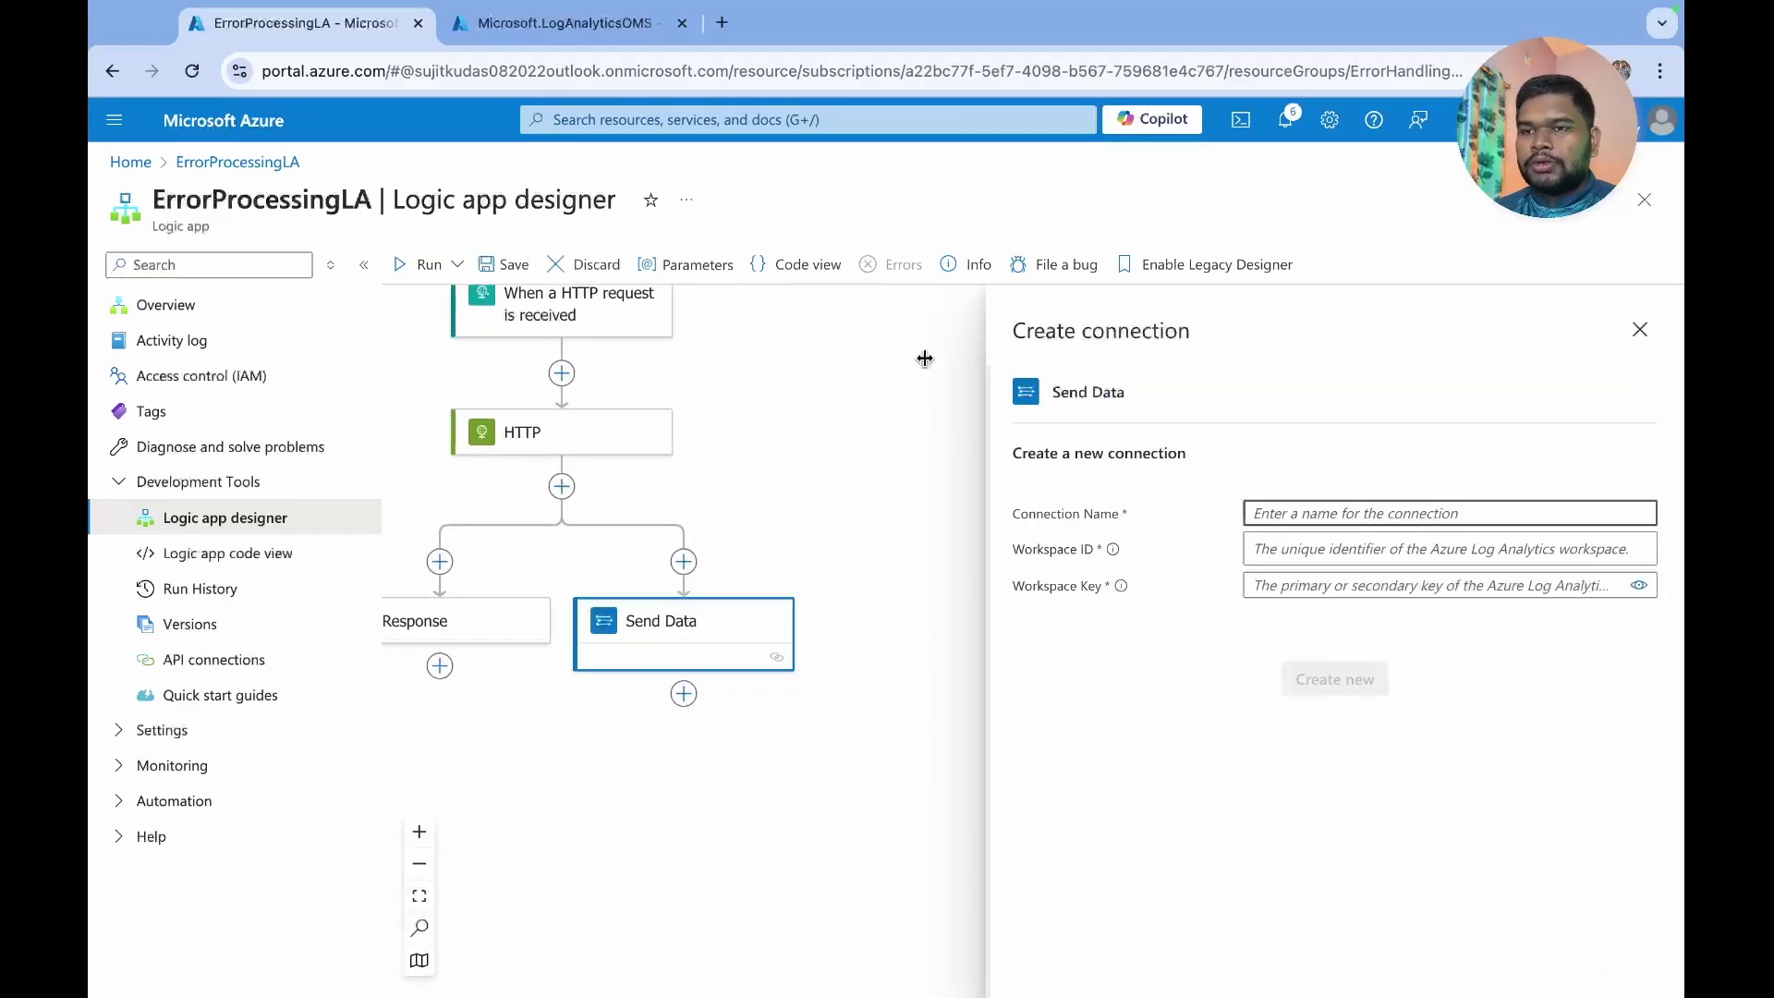
# - Open the deployed ErrorLogging workspace in its browser tab, and name the new Send Data connection ErrorLogSendFun
pyautogui.click(604, 26)
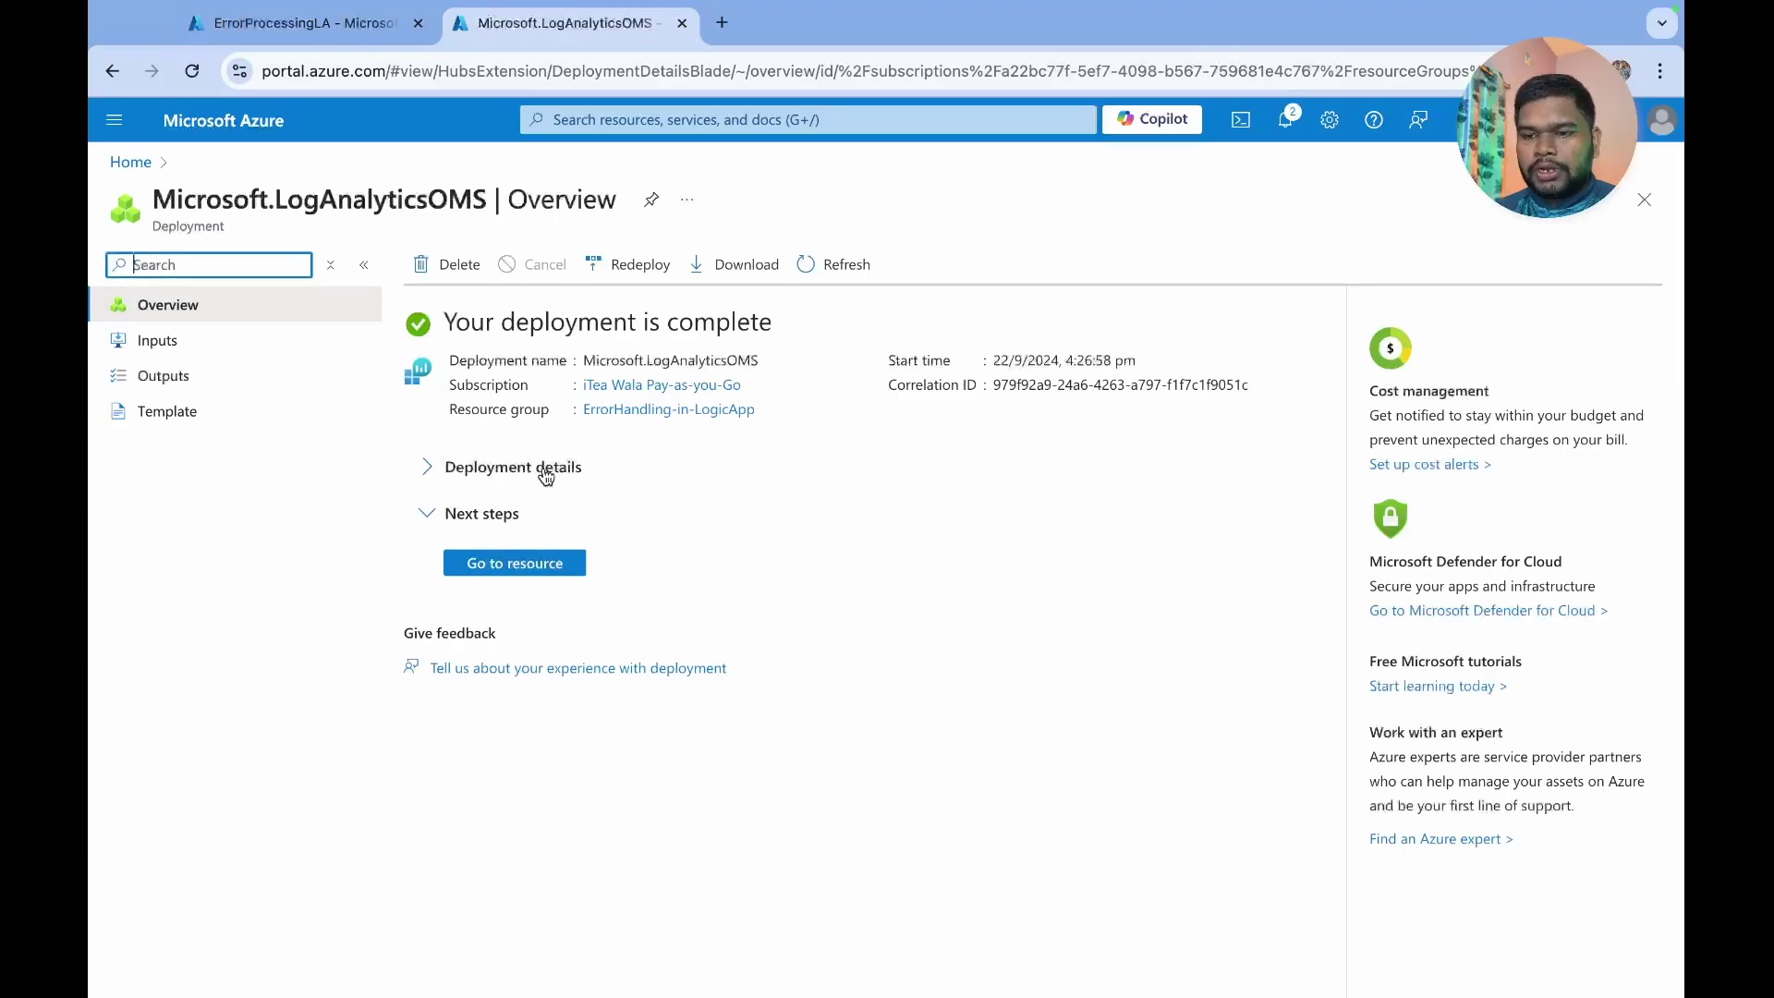
pyautogui.click(507, 564)
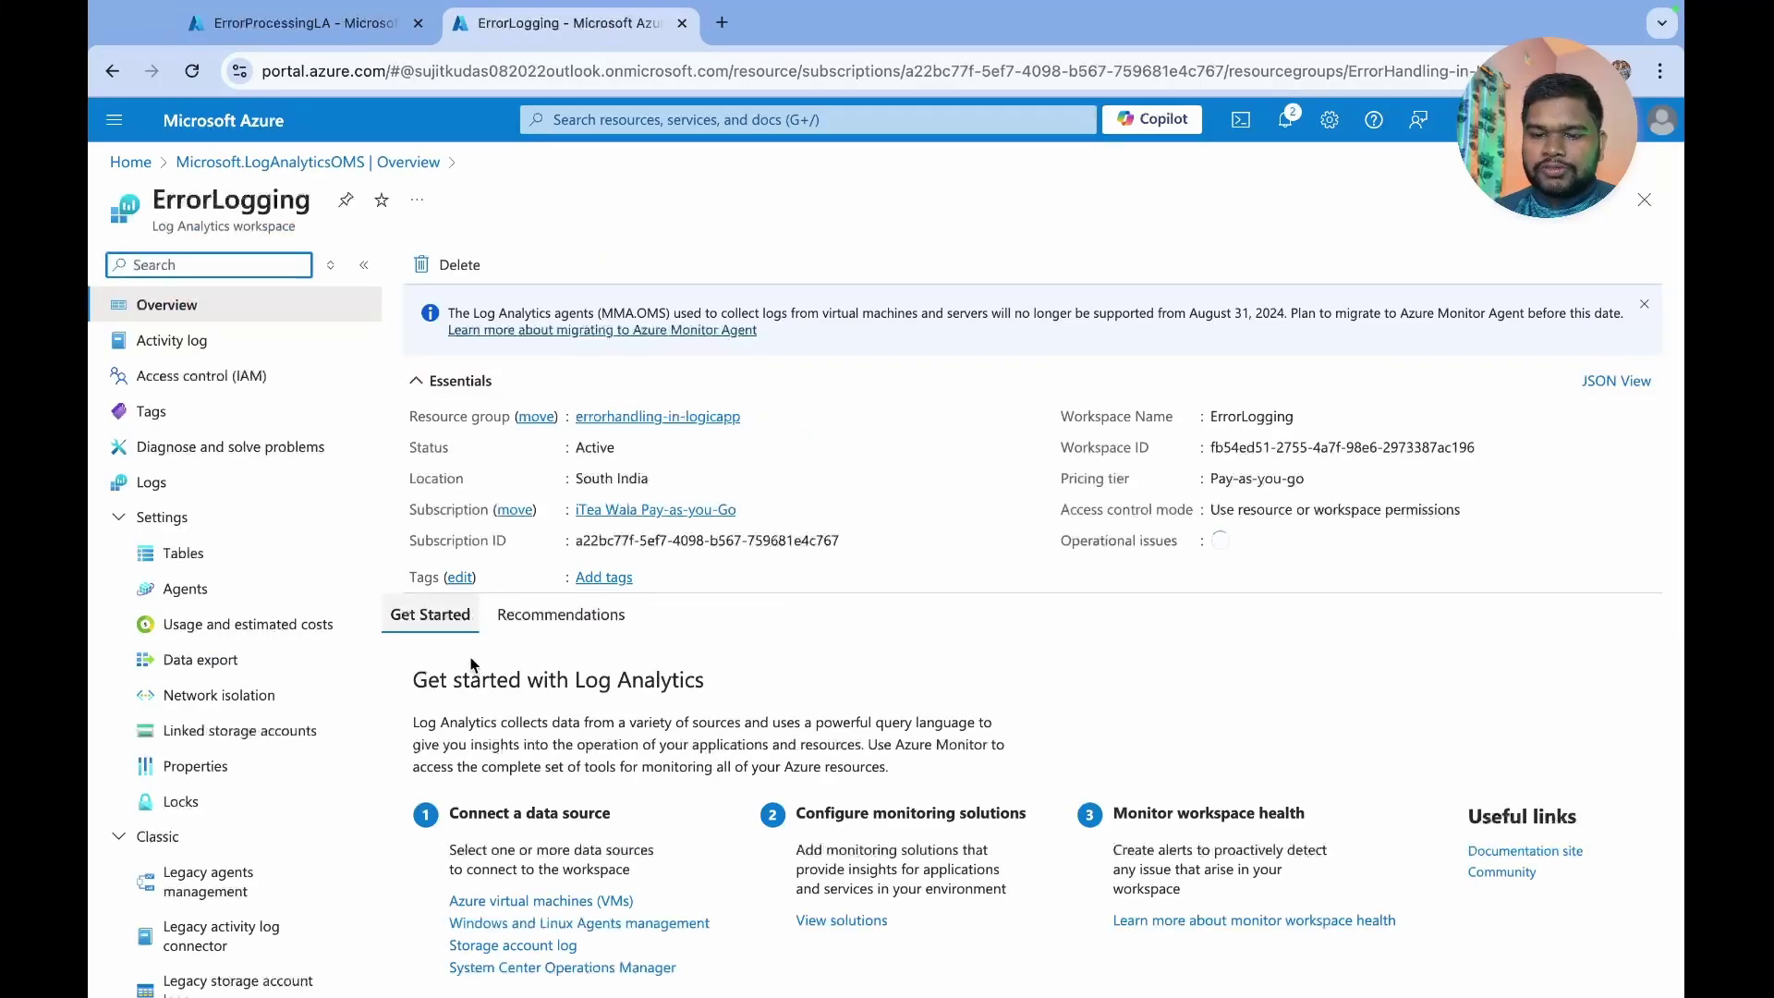
pyautogui.click(361, 30)
pyautogui.write('Error')
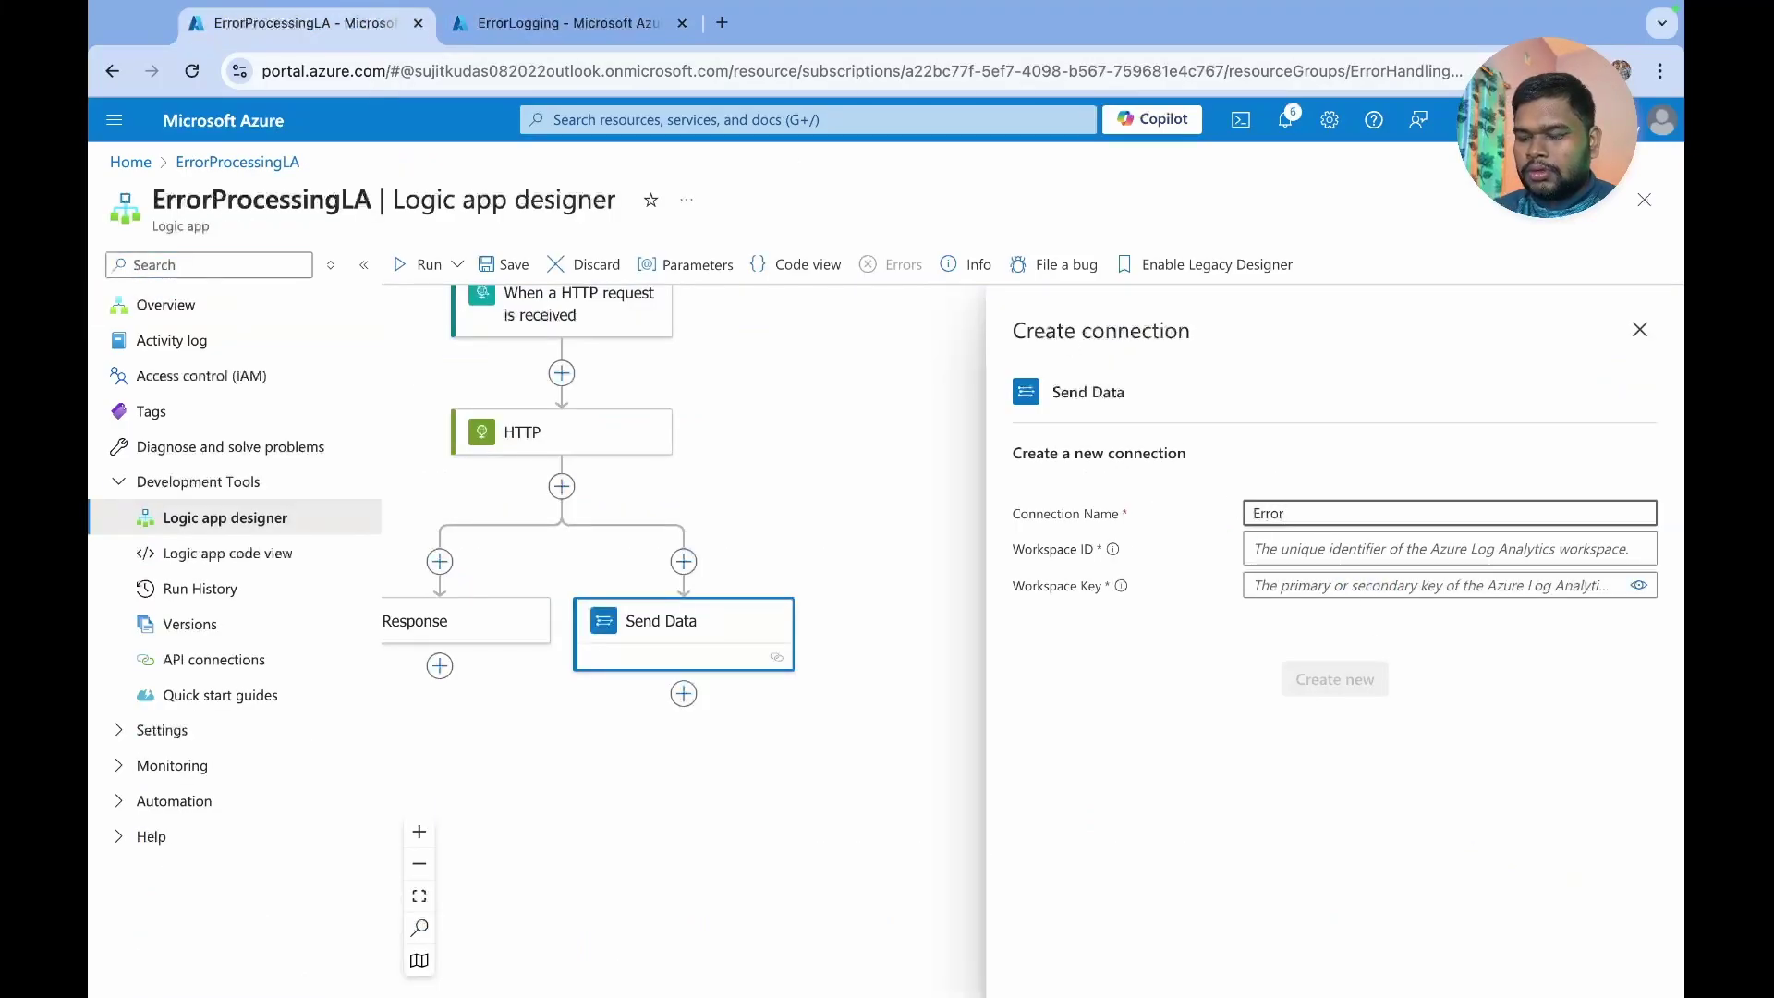
pyautogui.write('LogS')
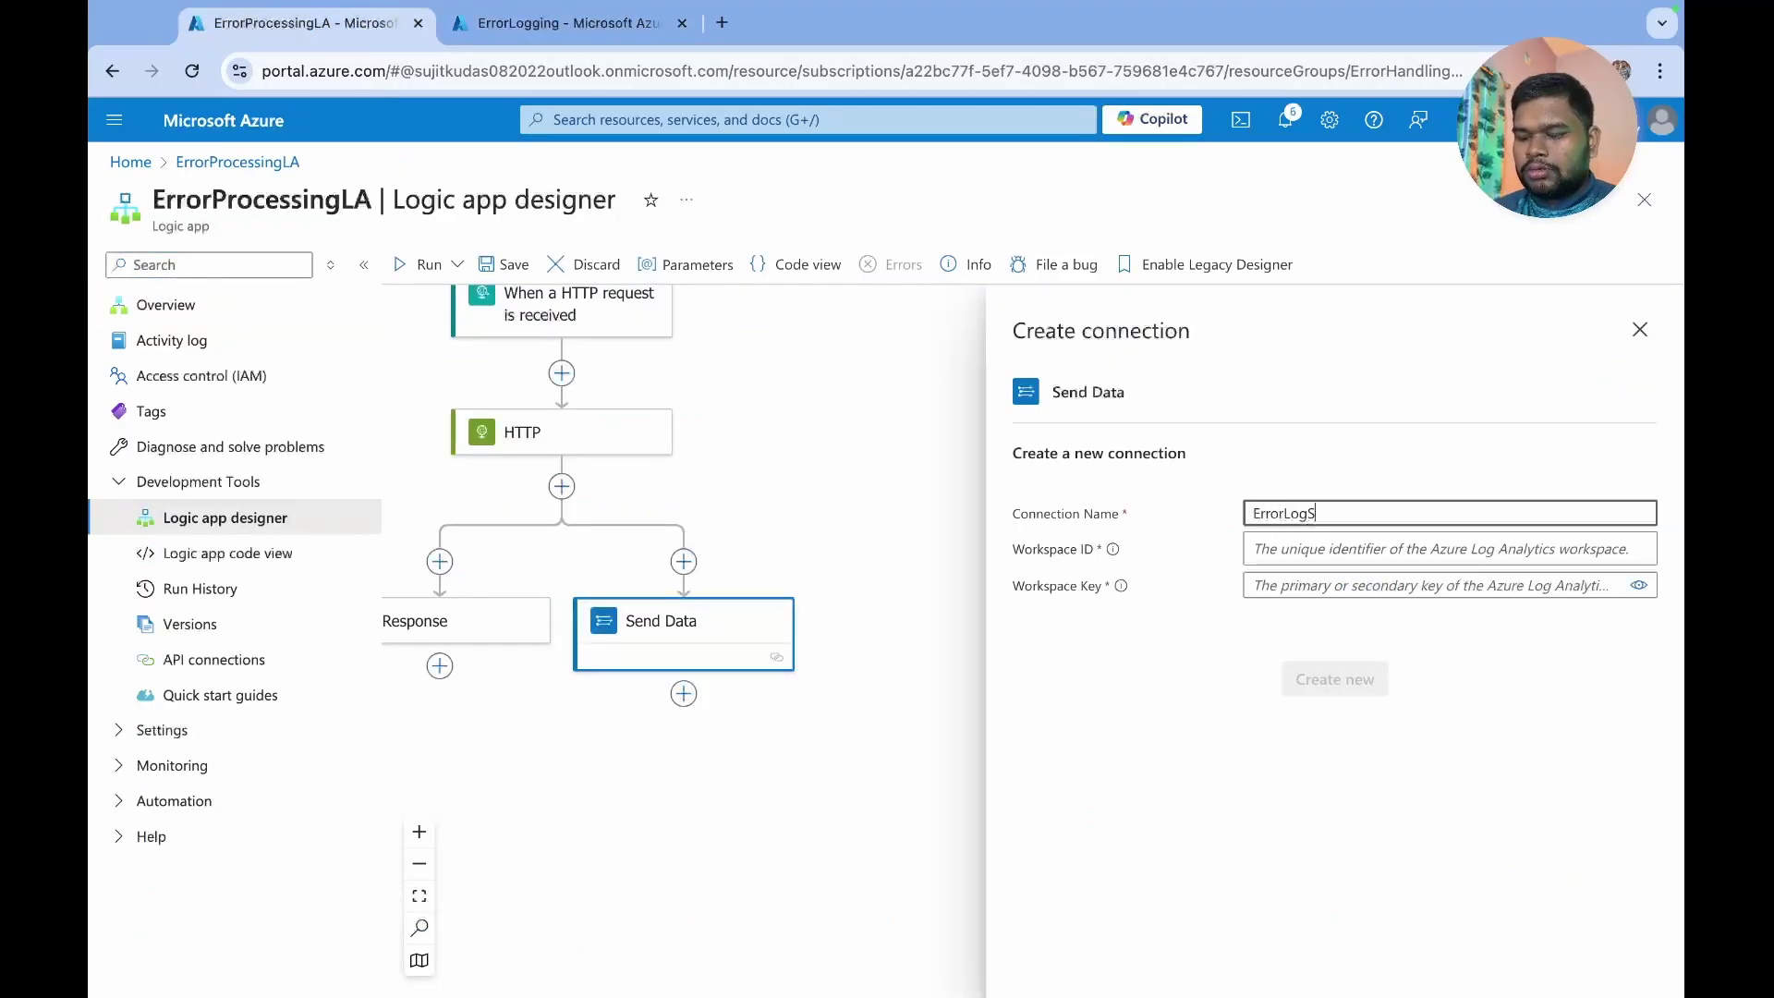
pyautogui.write('endFun')
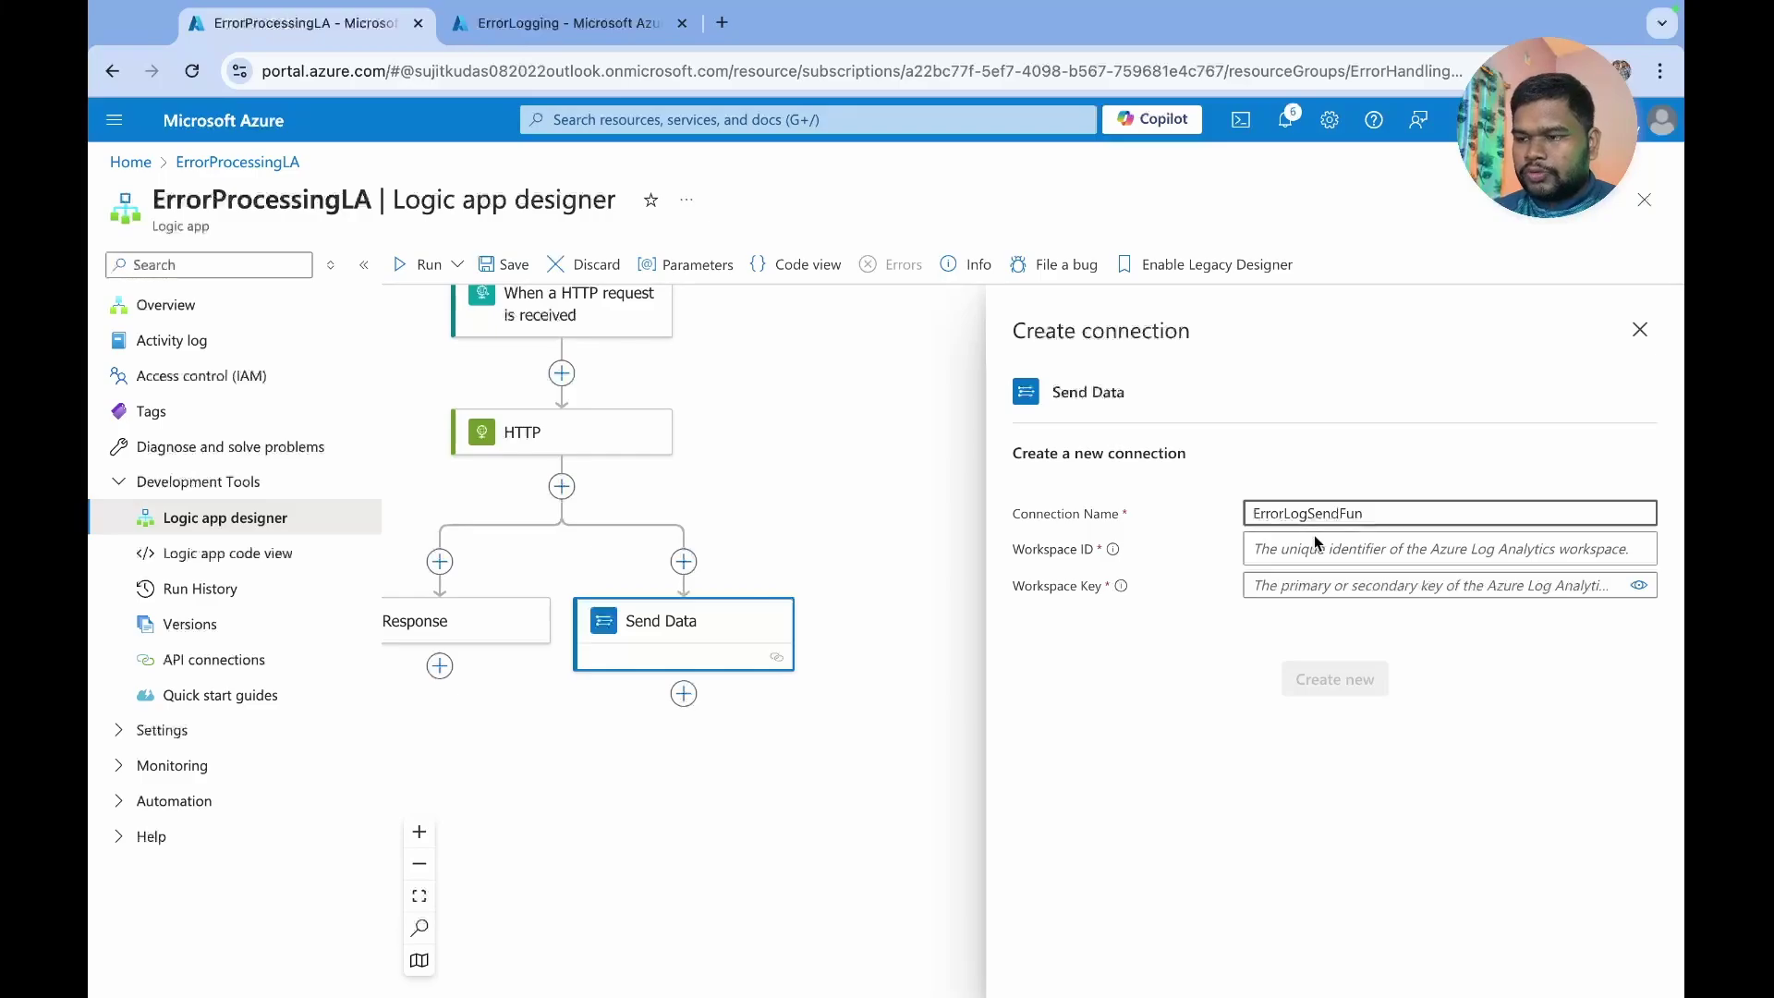
# - Copy the workspace ID from the ErrorLogging overview and paste it as the Send Data connection's Workspace ID
pyautogui.click(1330, 549)
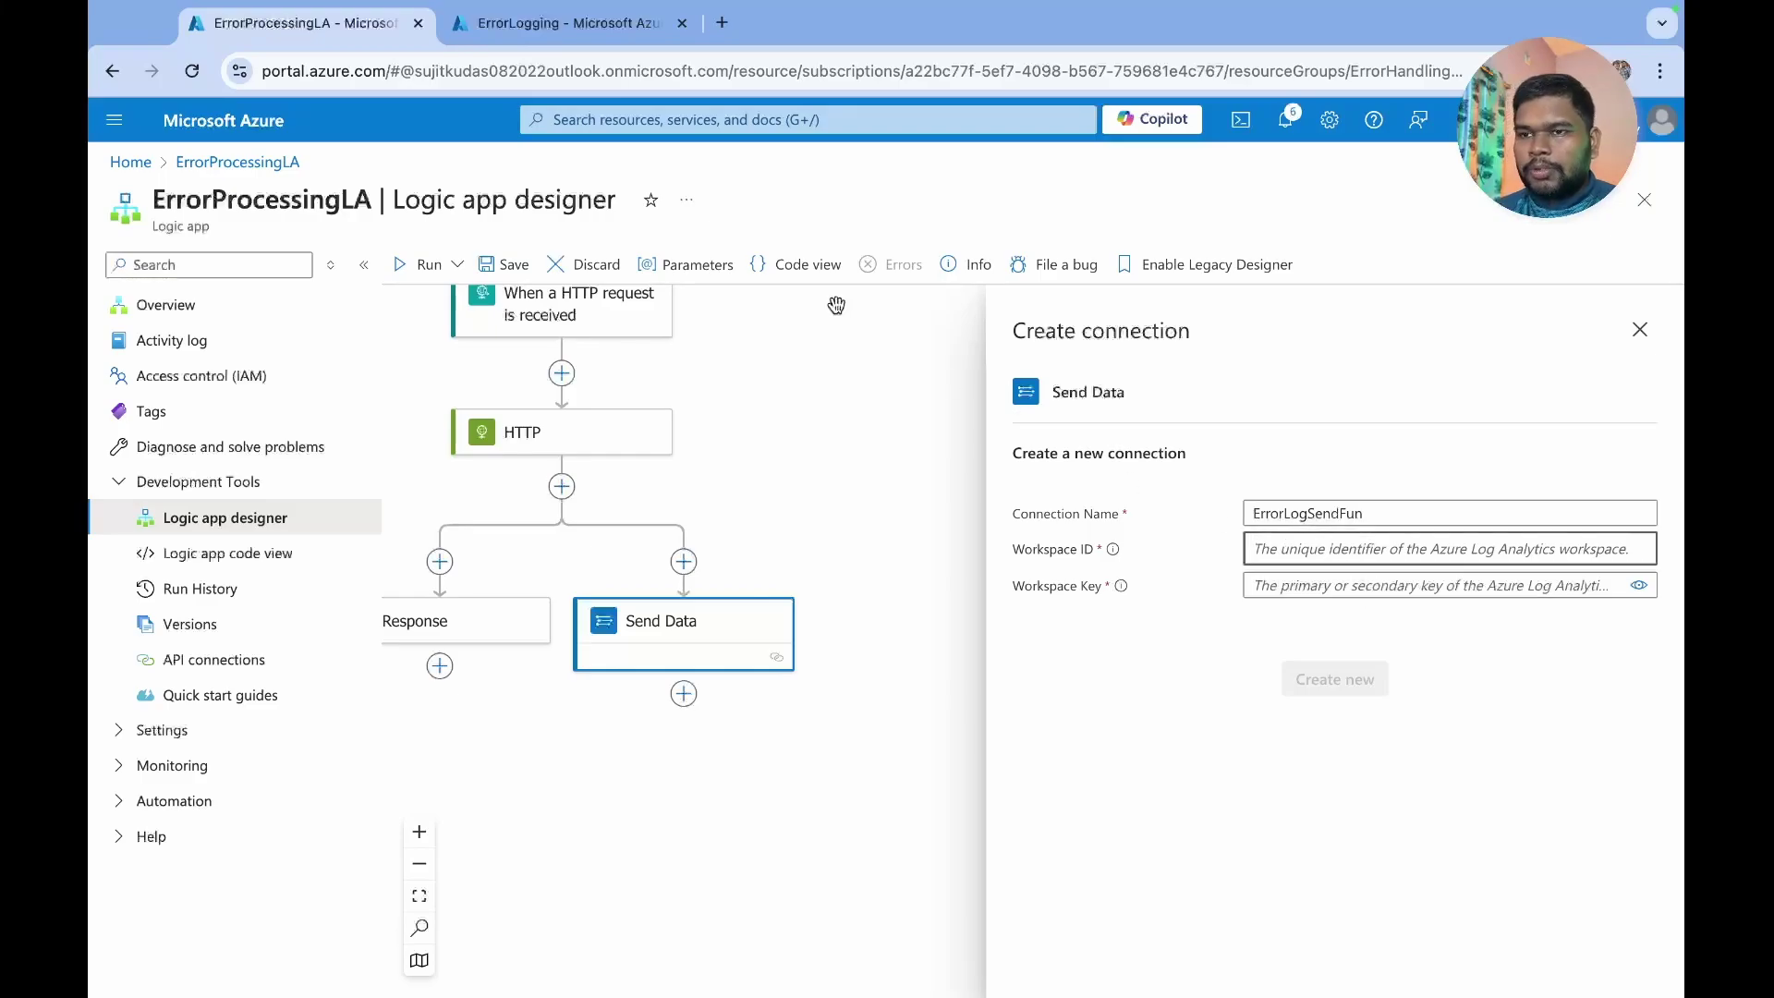
pyautogui.click(566, 23)
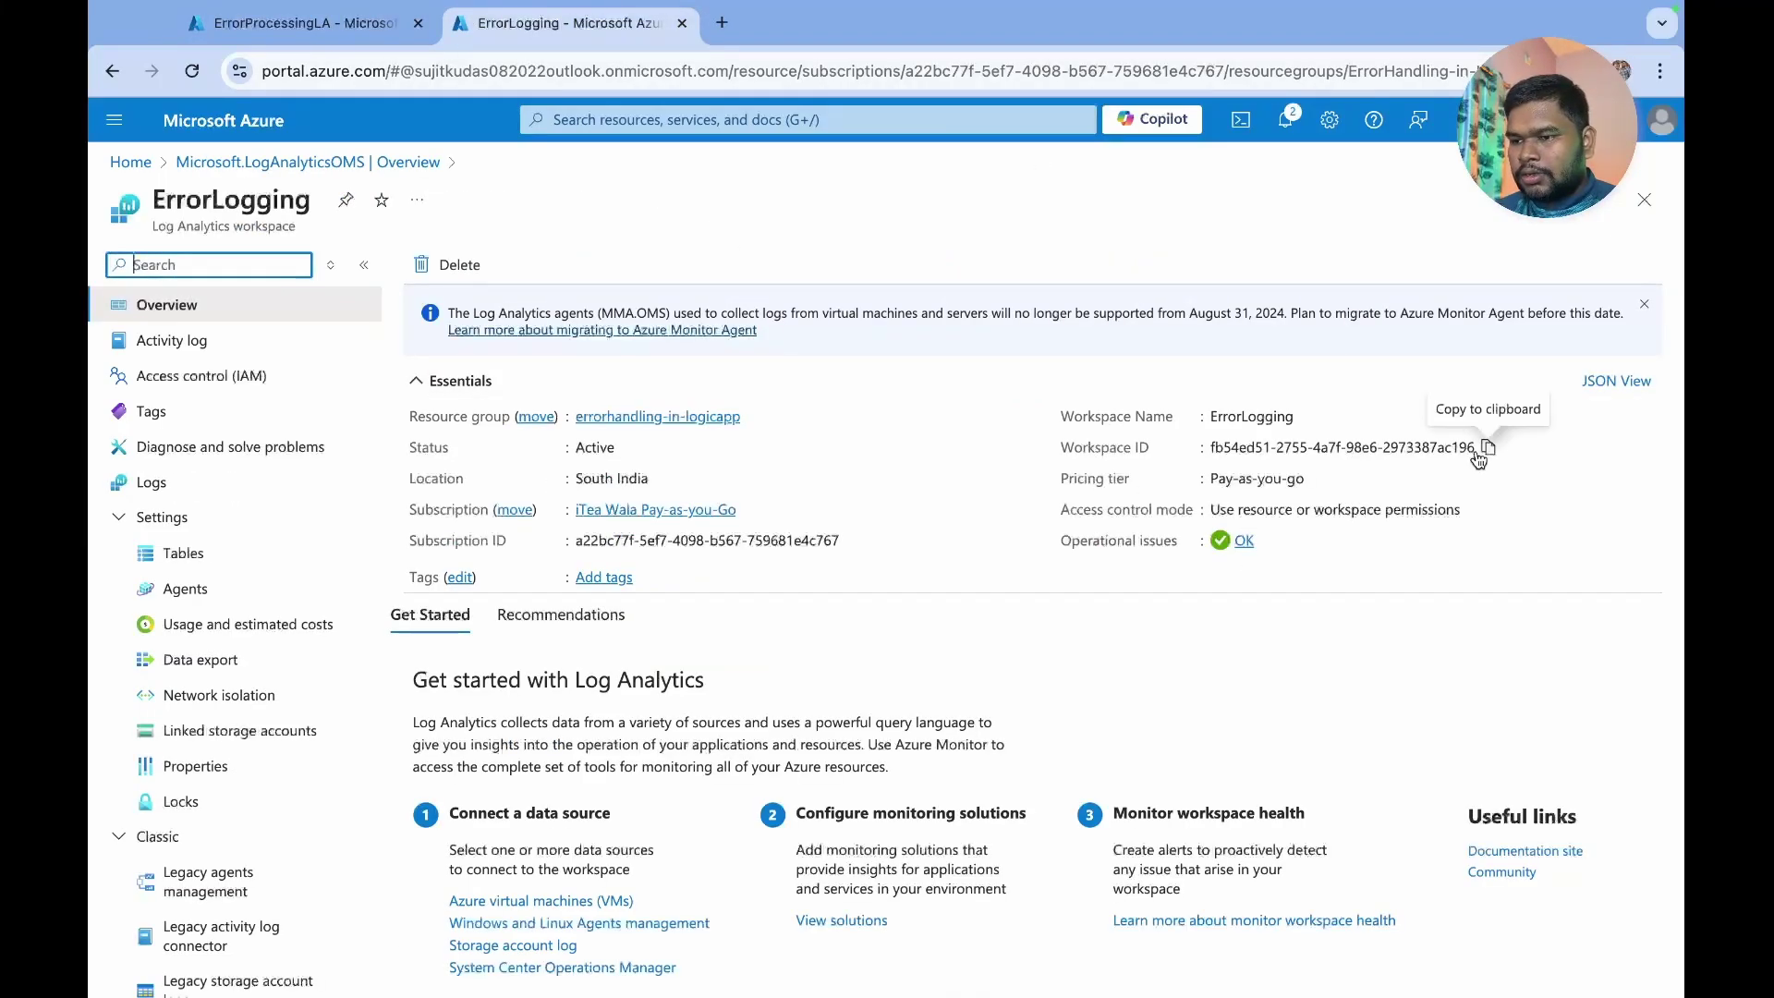
pyautogui.click(1478, 455)
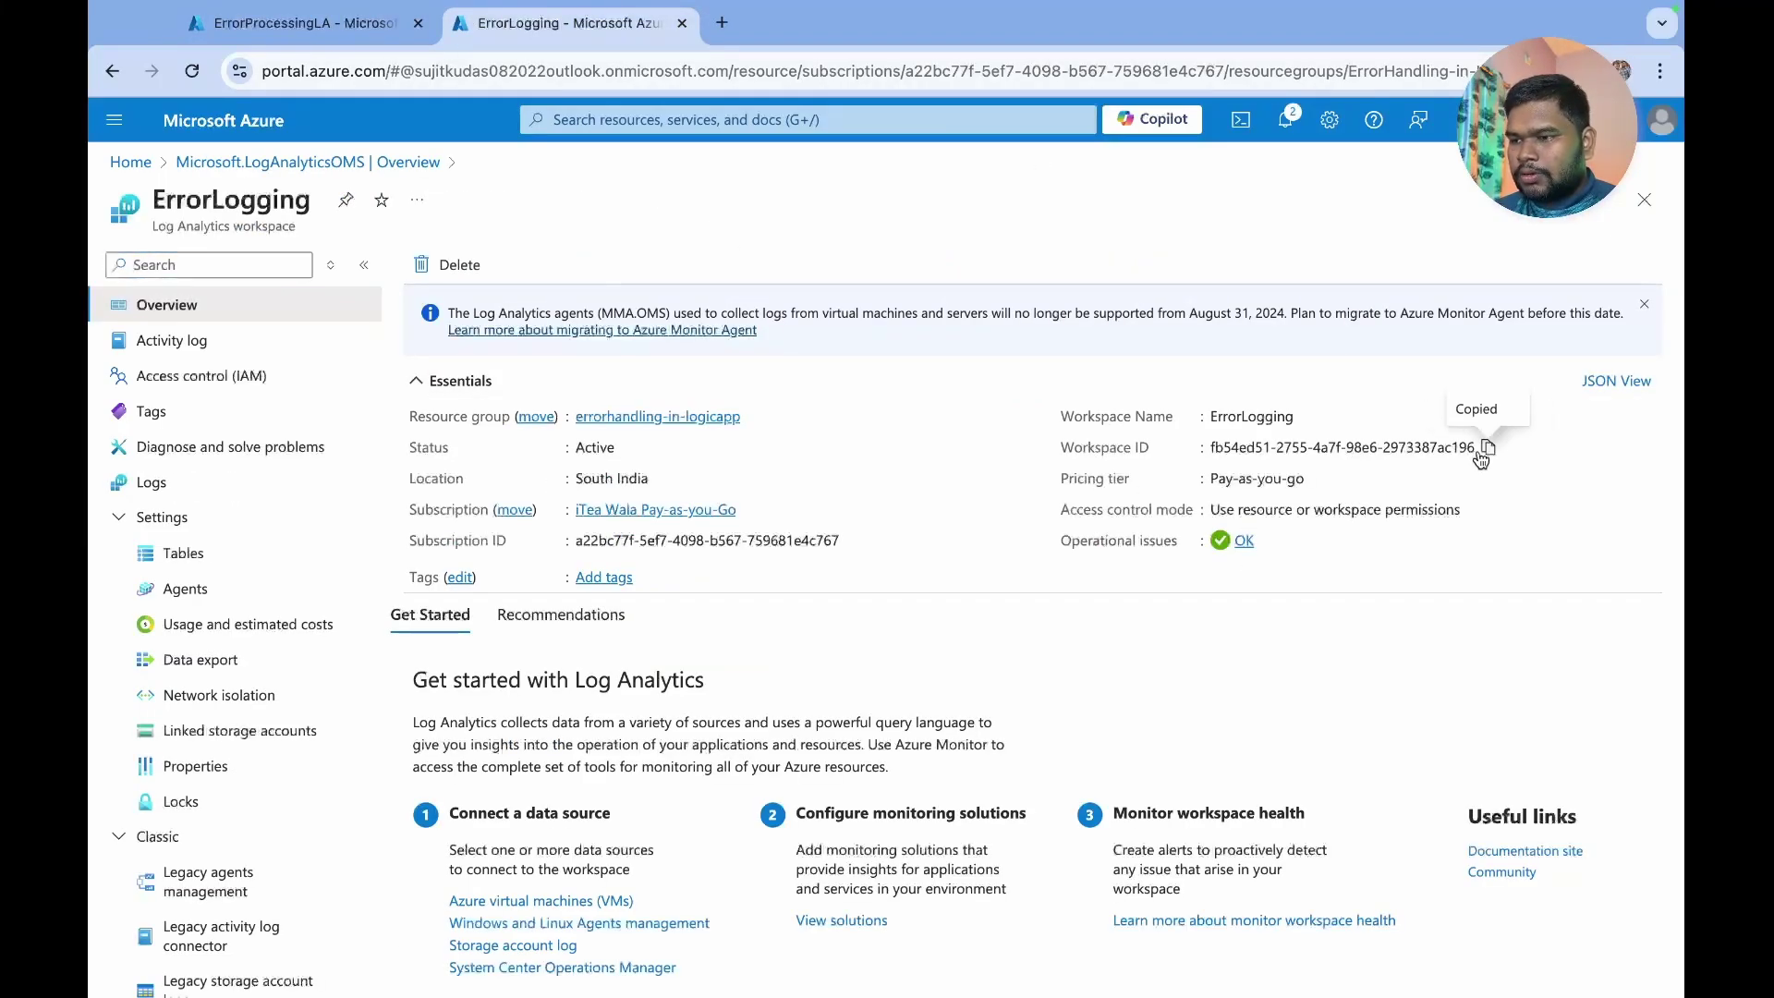
pyautogui.click(374, 30)
pyautogui.hotkey('ctrl', 'v')
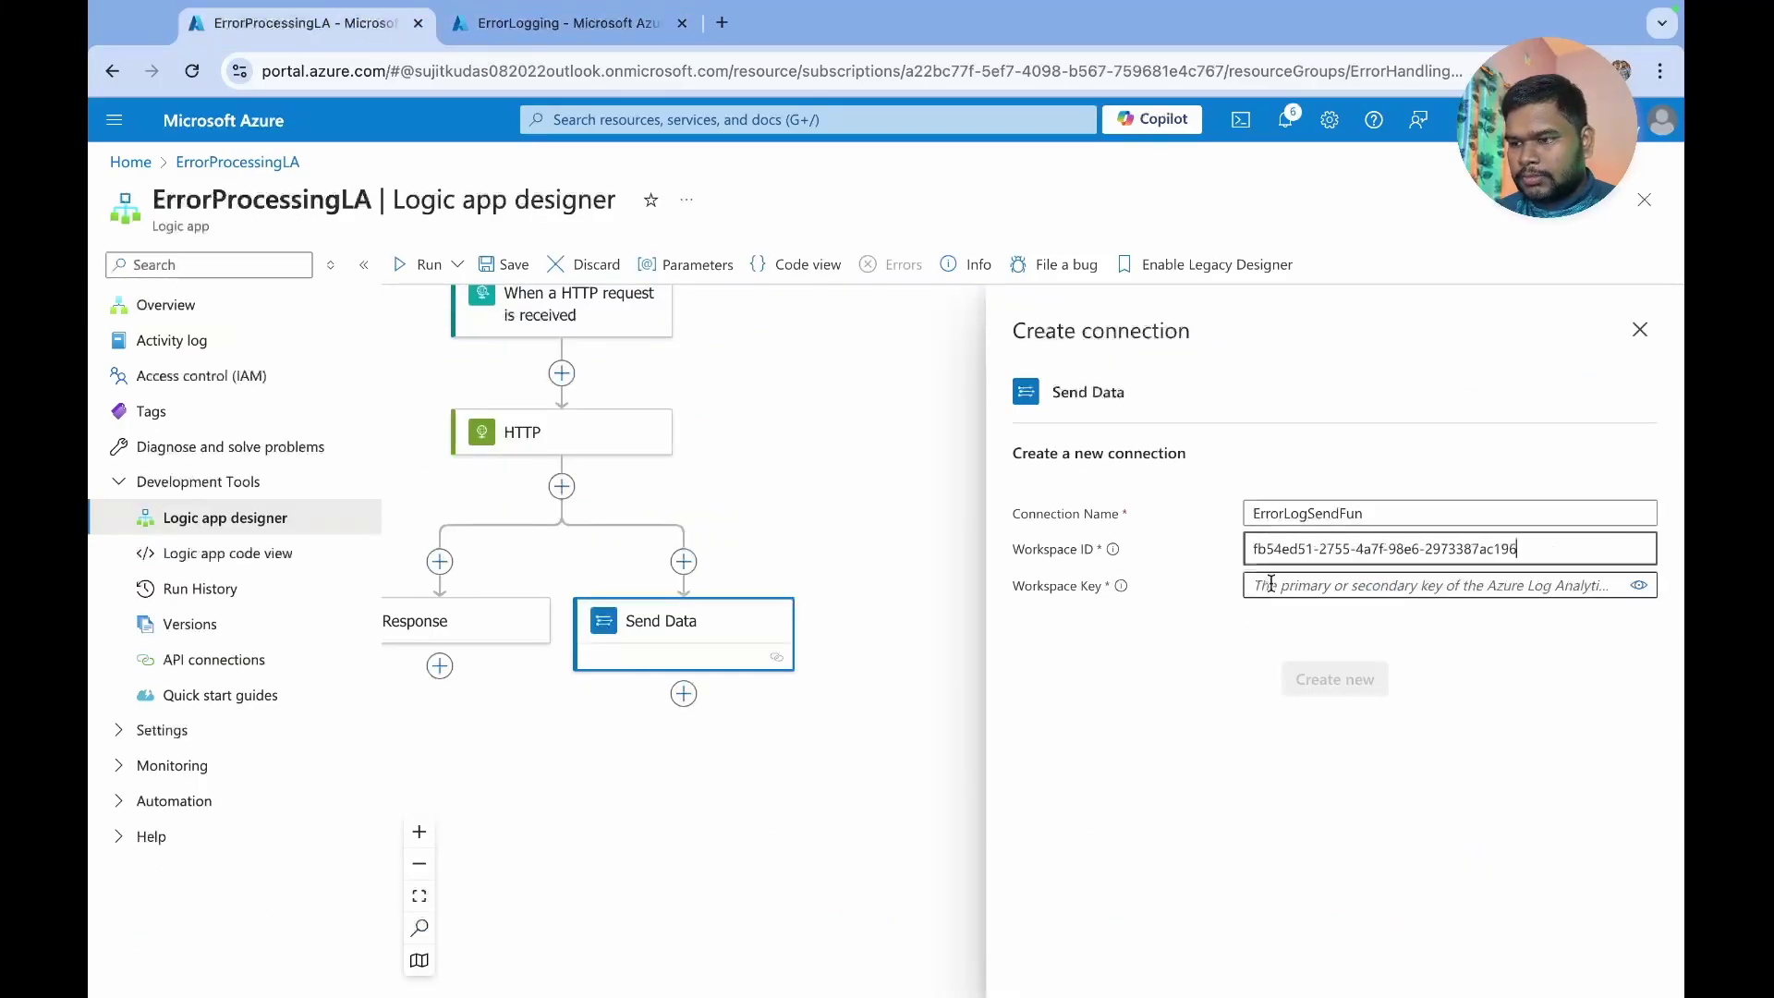
# - Open the ErrorLogging workspace's Agents page, expand the Log Analytics agent instructions and copy the primary key
pyautogui.click(1270, 584)
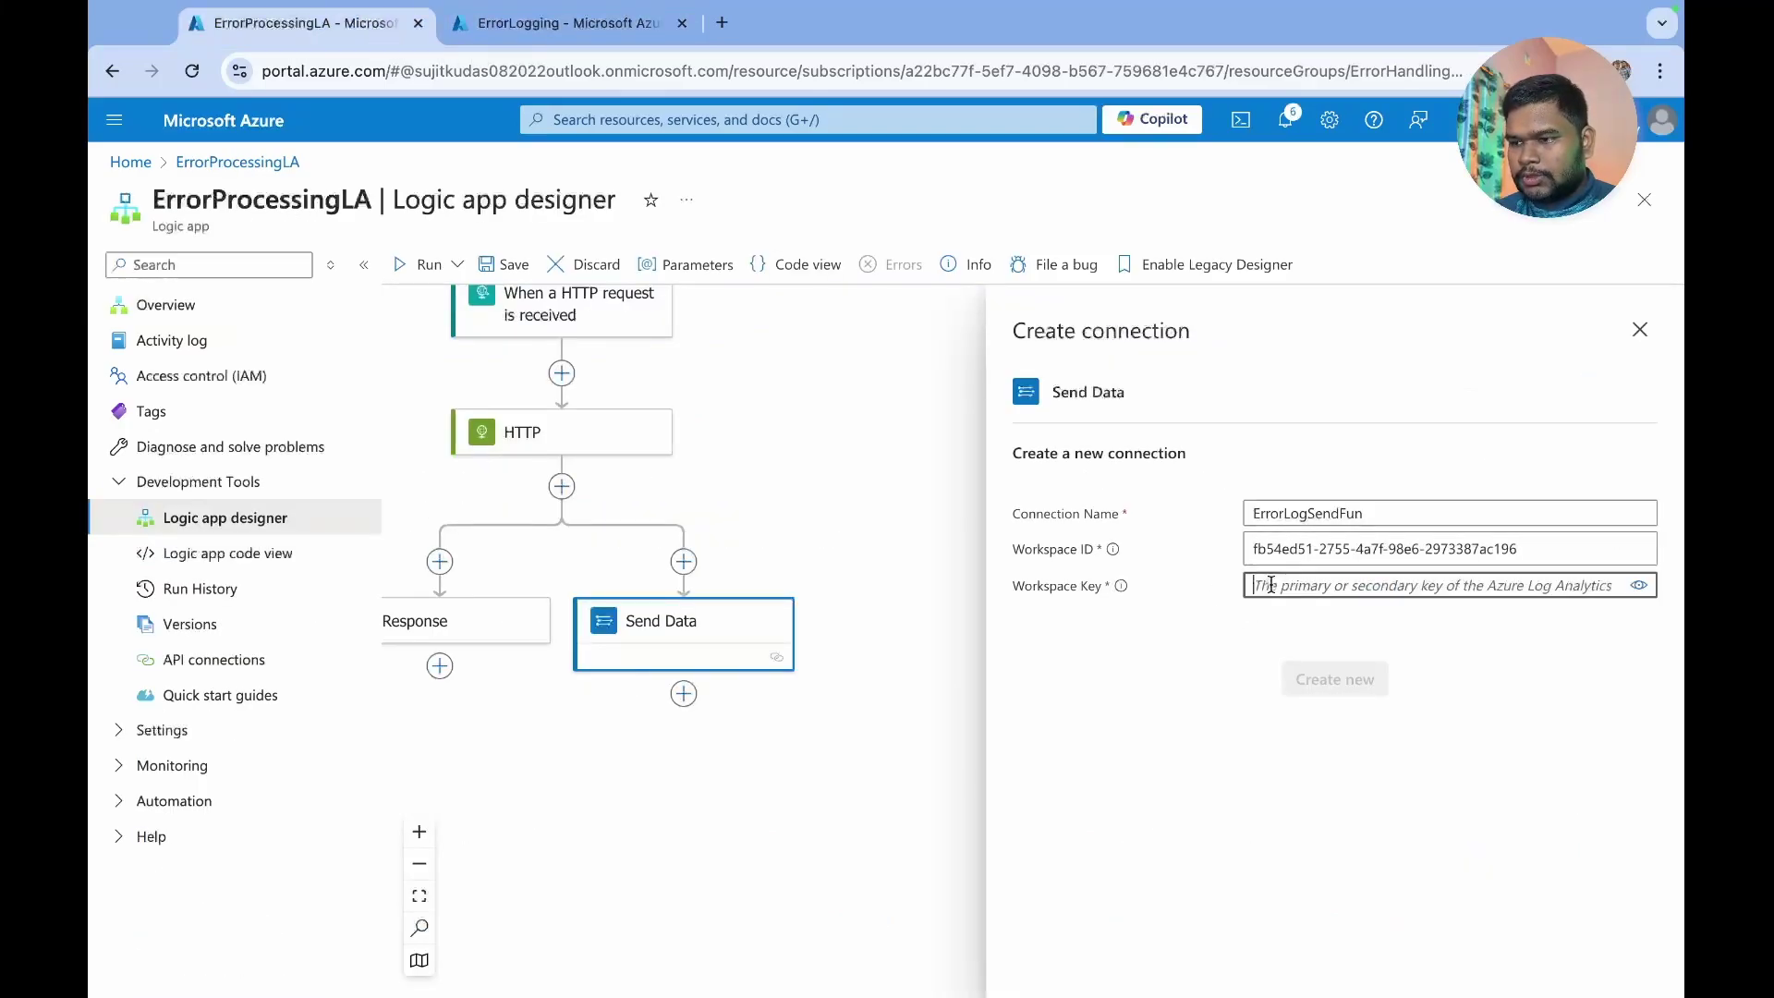
pyautogui.click(545, 24)
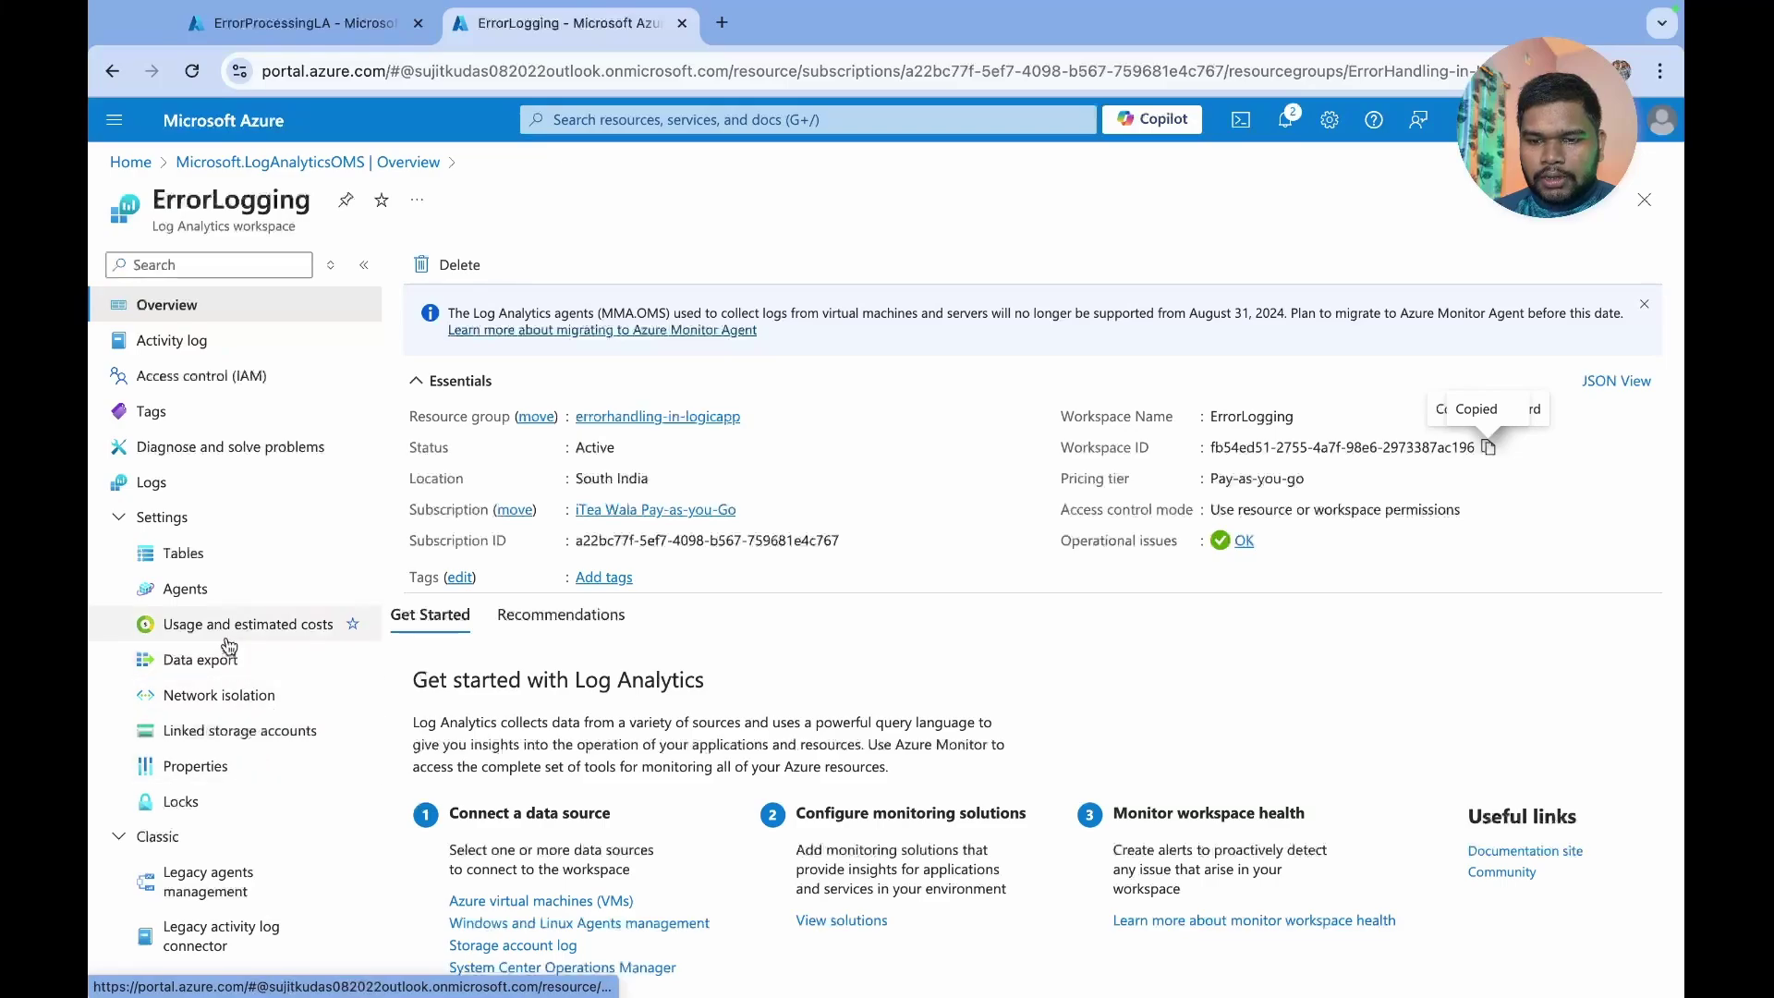
pyautogui.click(218, 601)
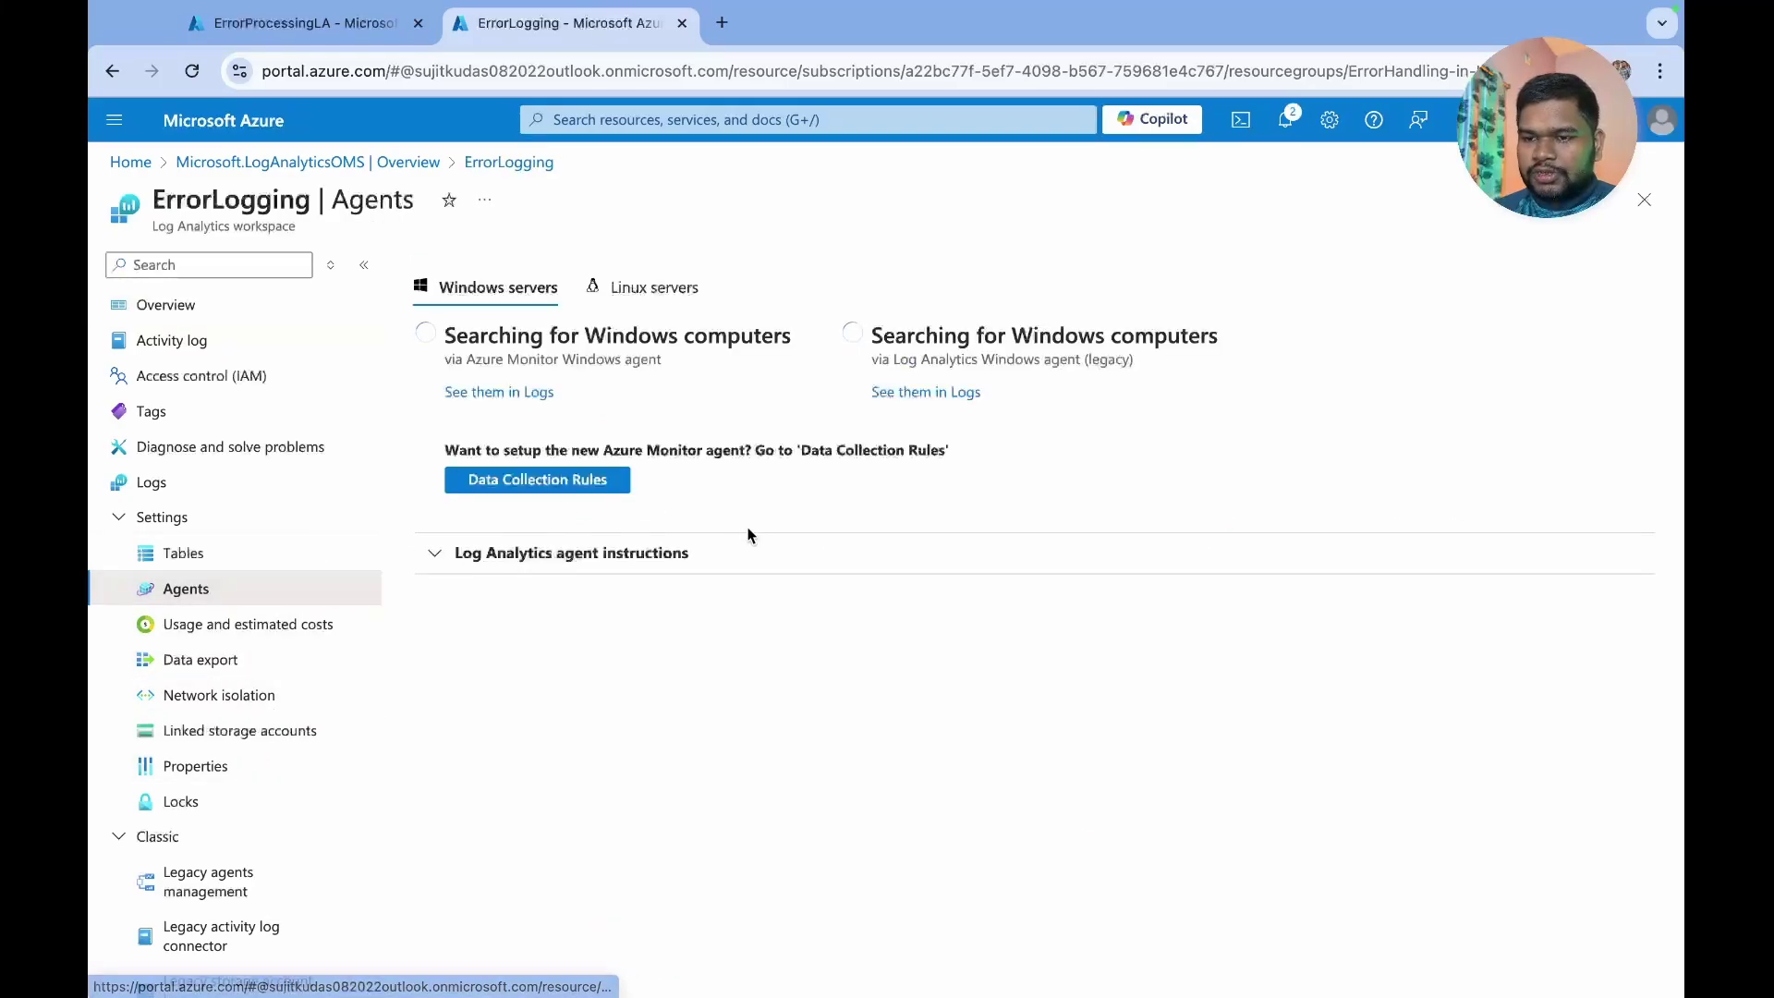
pyautogui.click(535, 555)
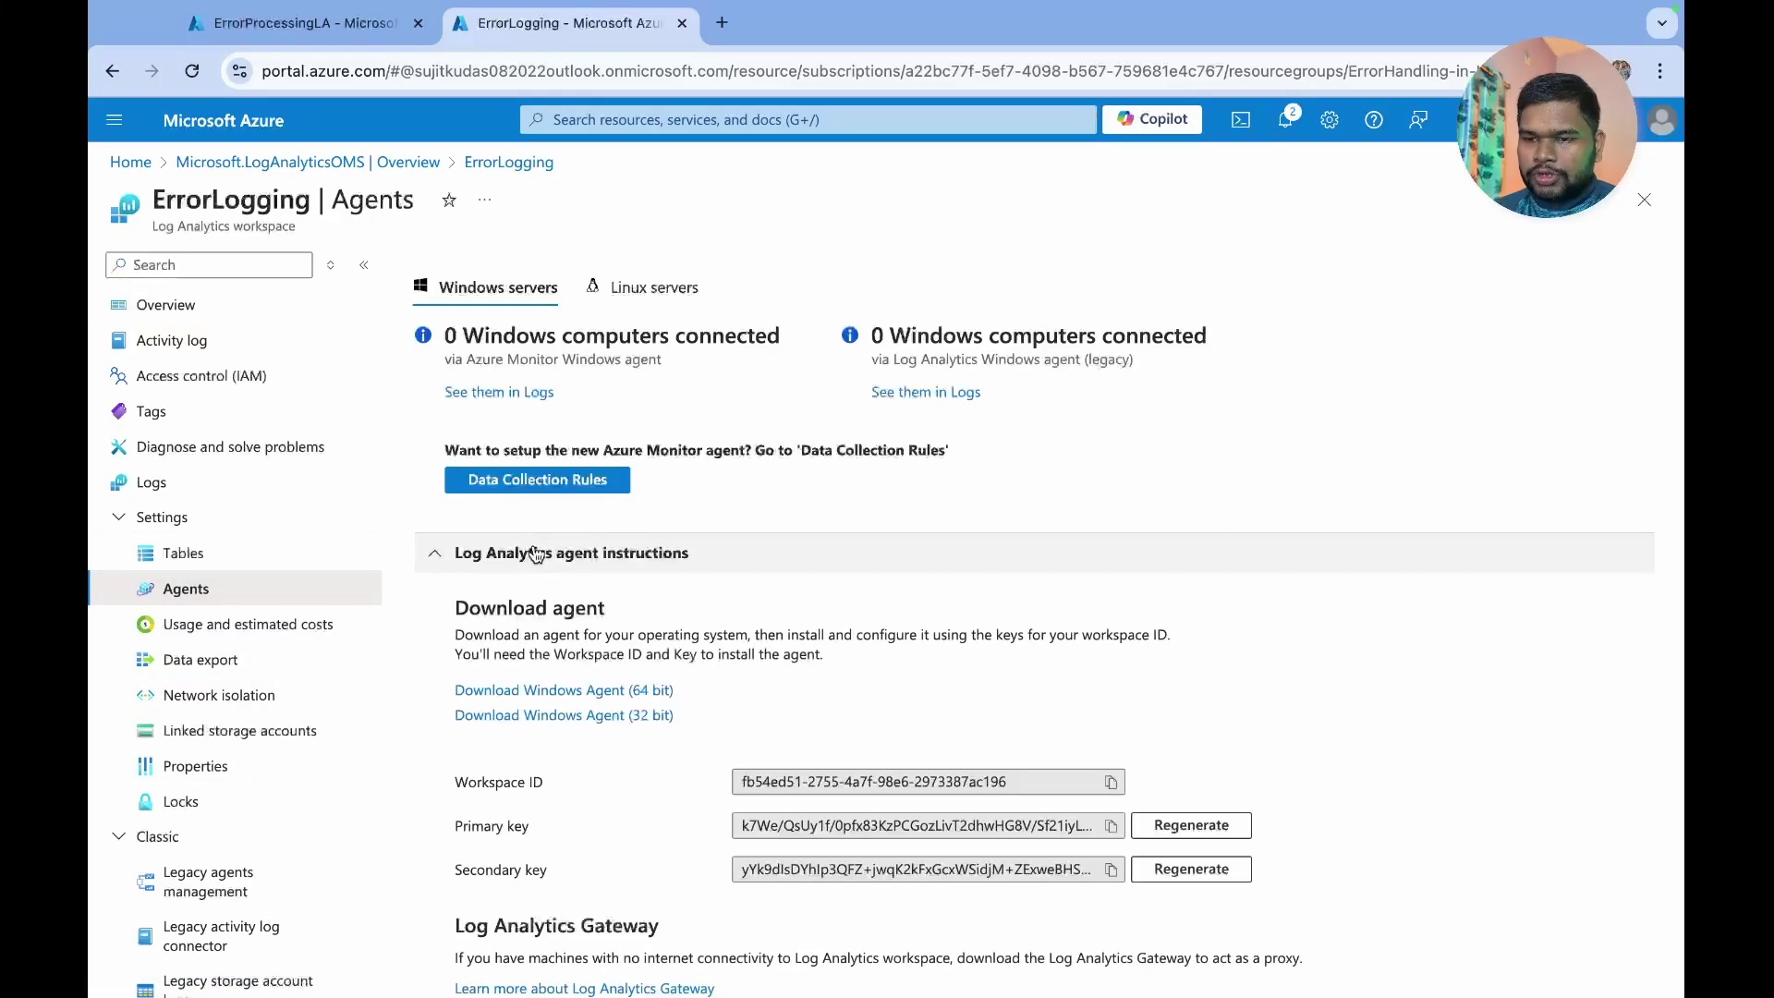
pyautogui.scroll(-2, 598, 499)
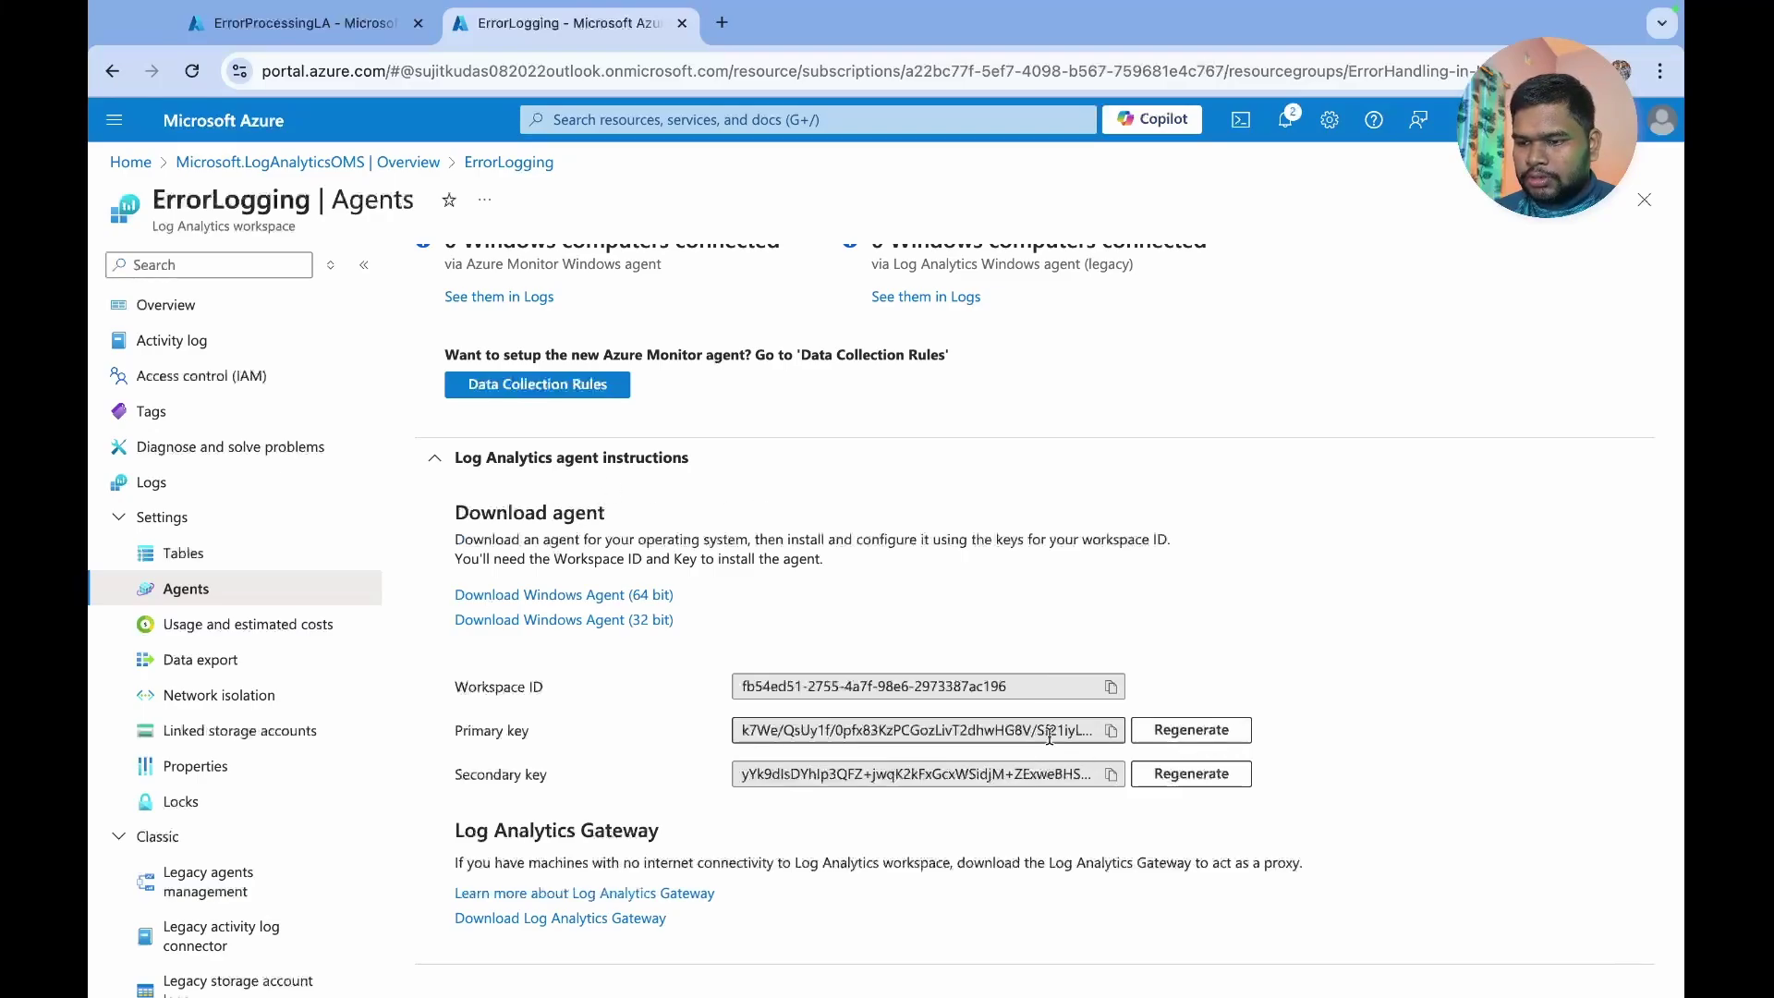
pyautogui.click(1111, 731)
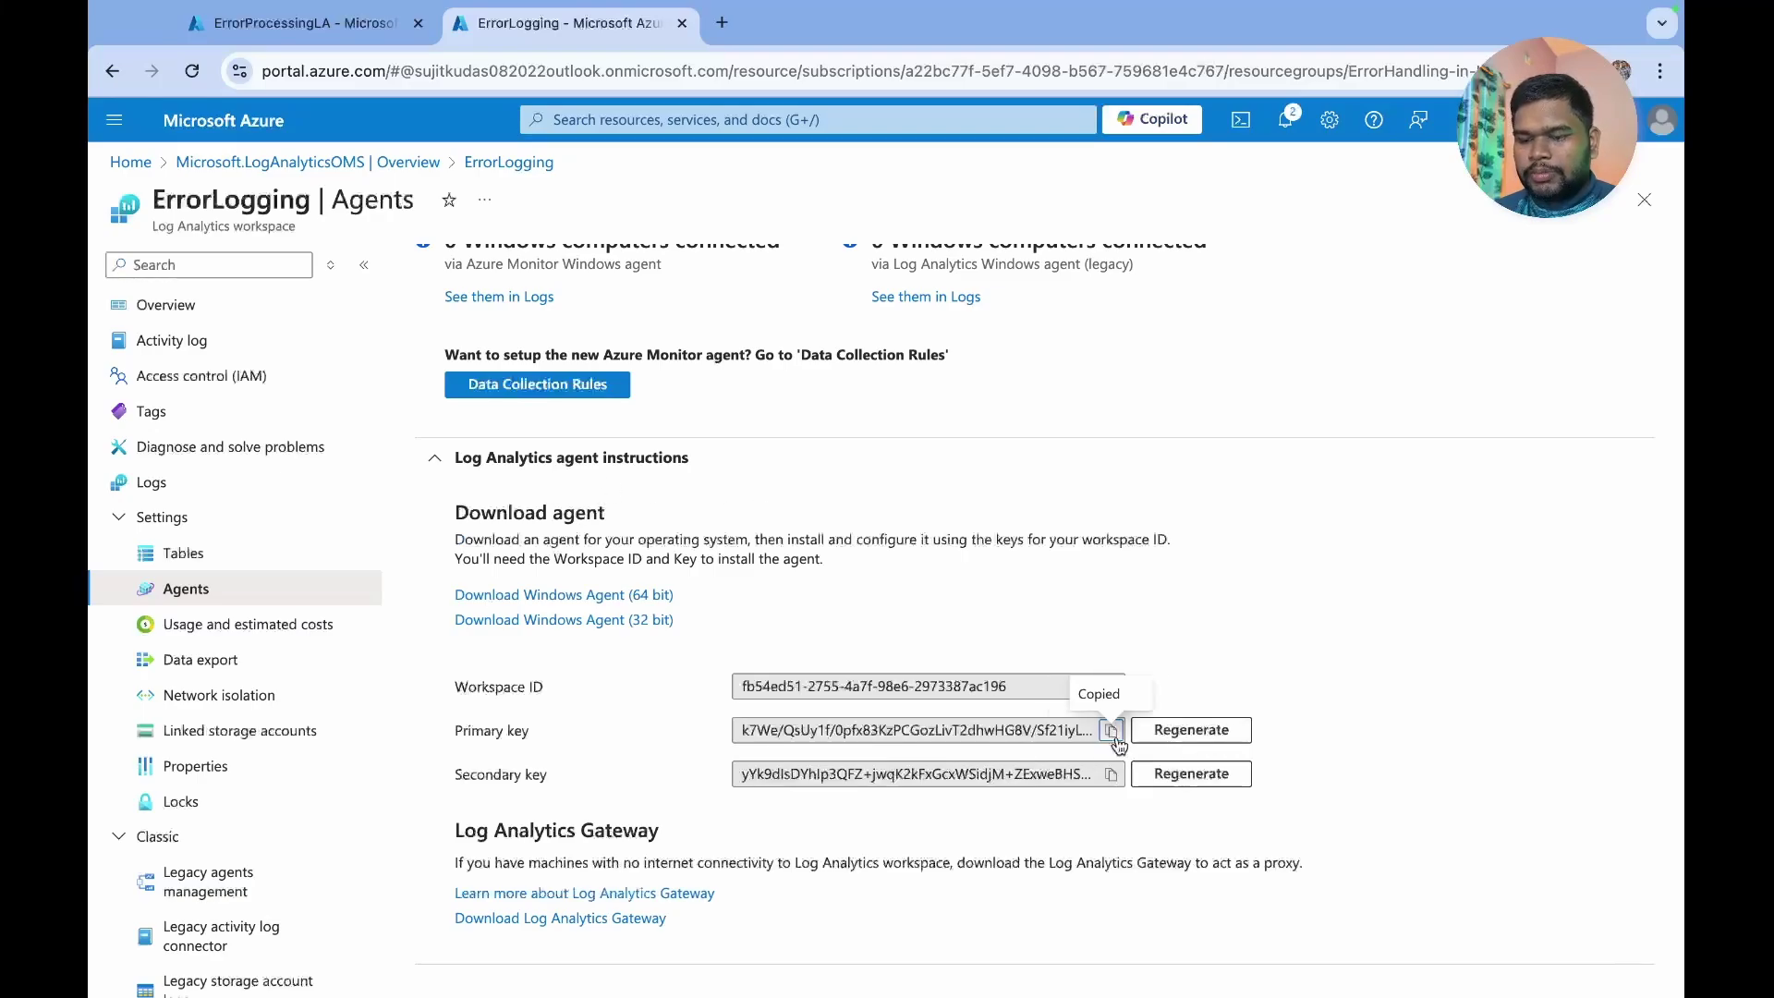
# - Return to the logic app designer, paste the workspace's primary key as the Workspace Key and create the Send Data connection
pyautogui.click(305, 23)
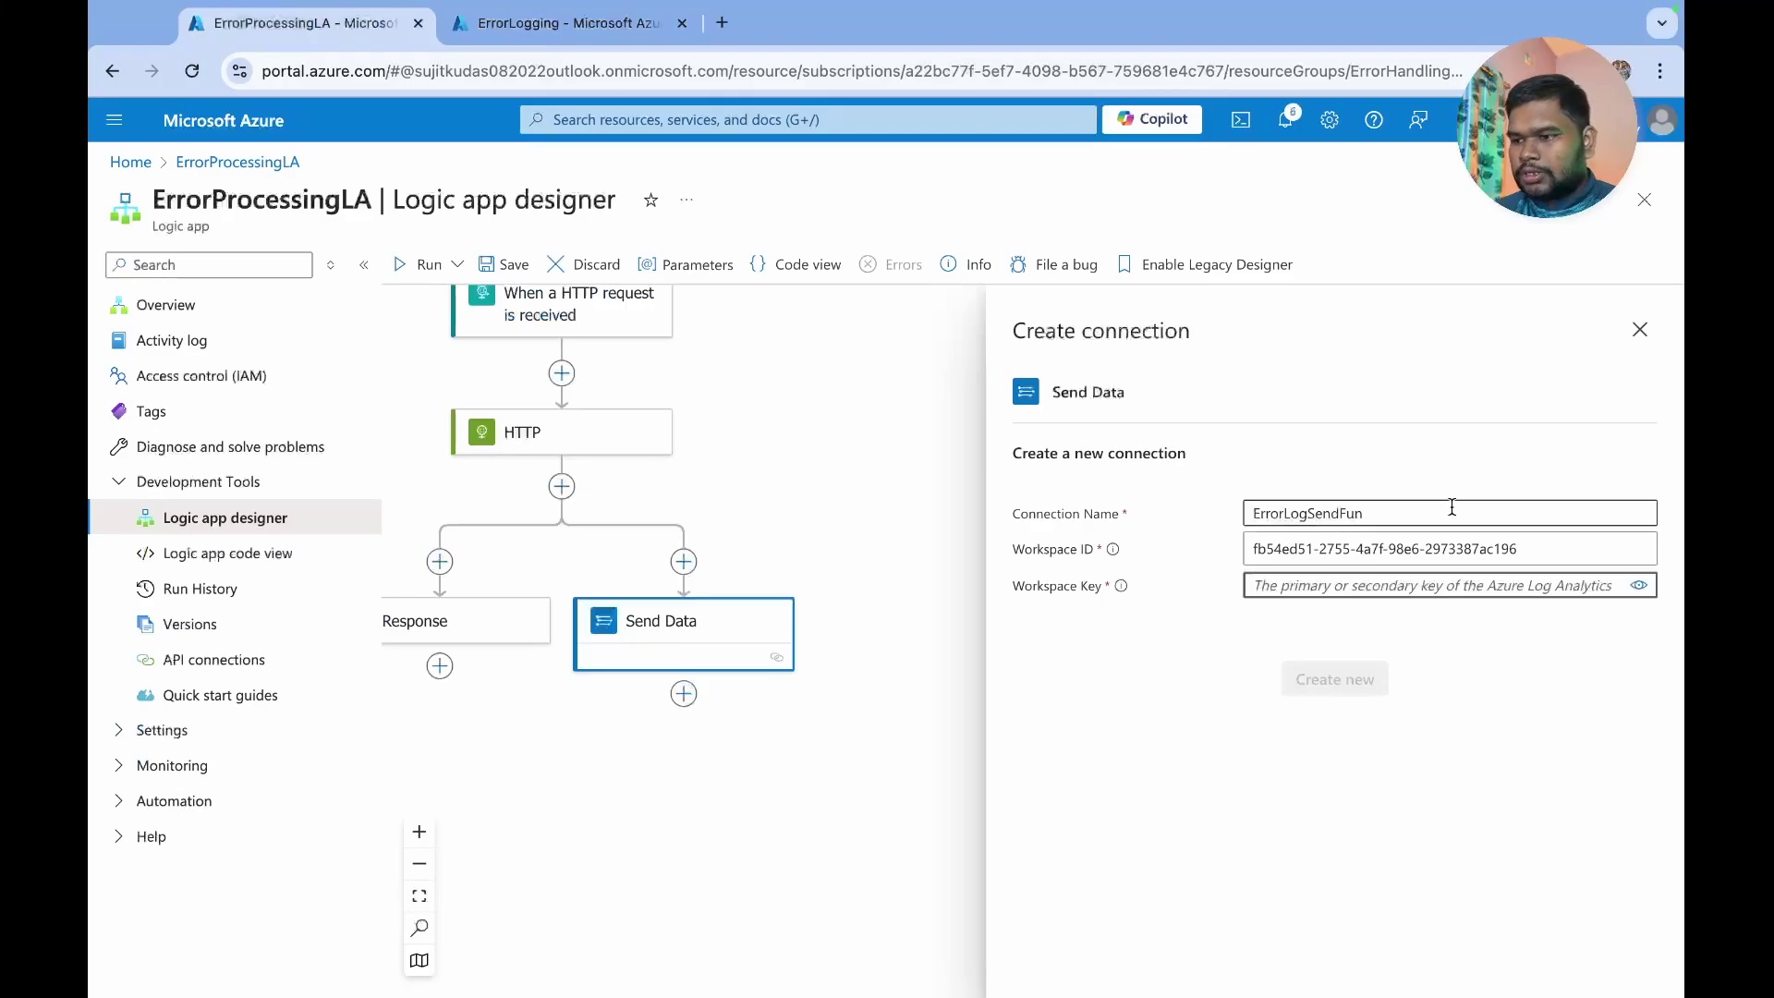
pyautogui.click(1373, 545)
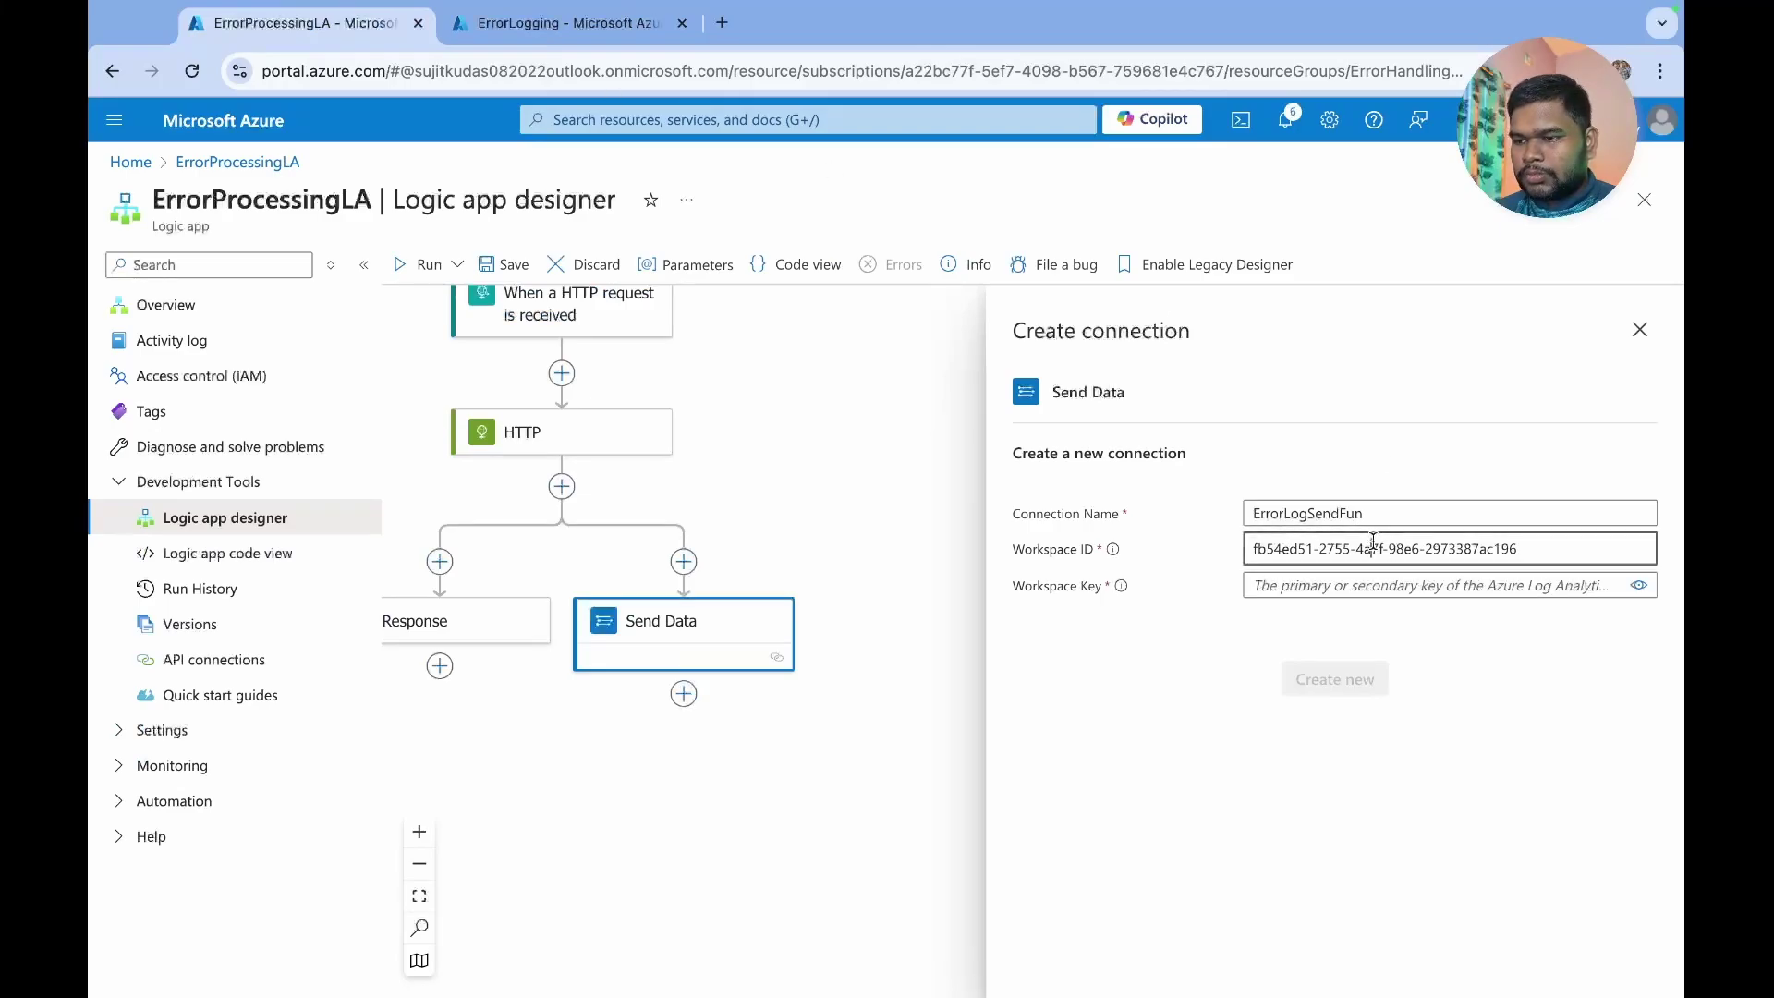
pyautogui.click(1351, 585)
pyautogui.hotkey('ctrl', 'v')
pyautogui.click(1345, 693)
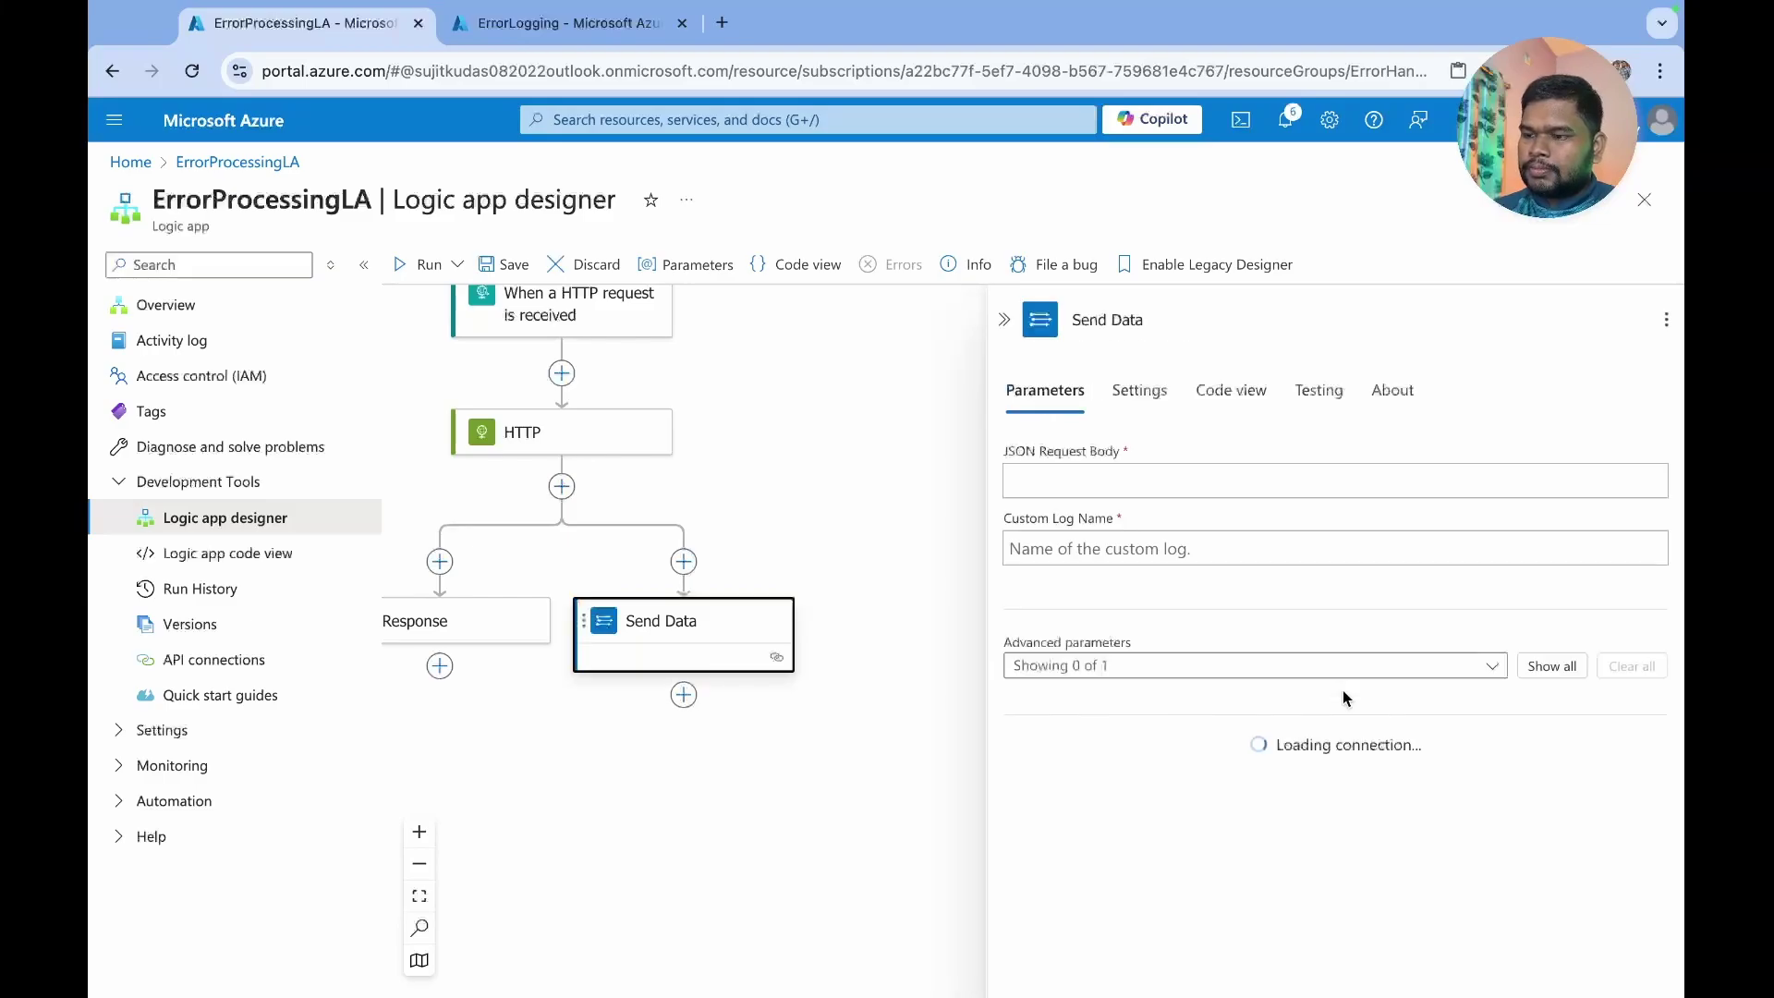
# - Set Send Data's JSON Request Body to the expression actions('HTTP').outputs, declining the browser's offer to save the password
pyautogui.click(1158, 476)
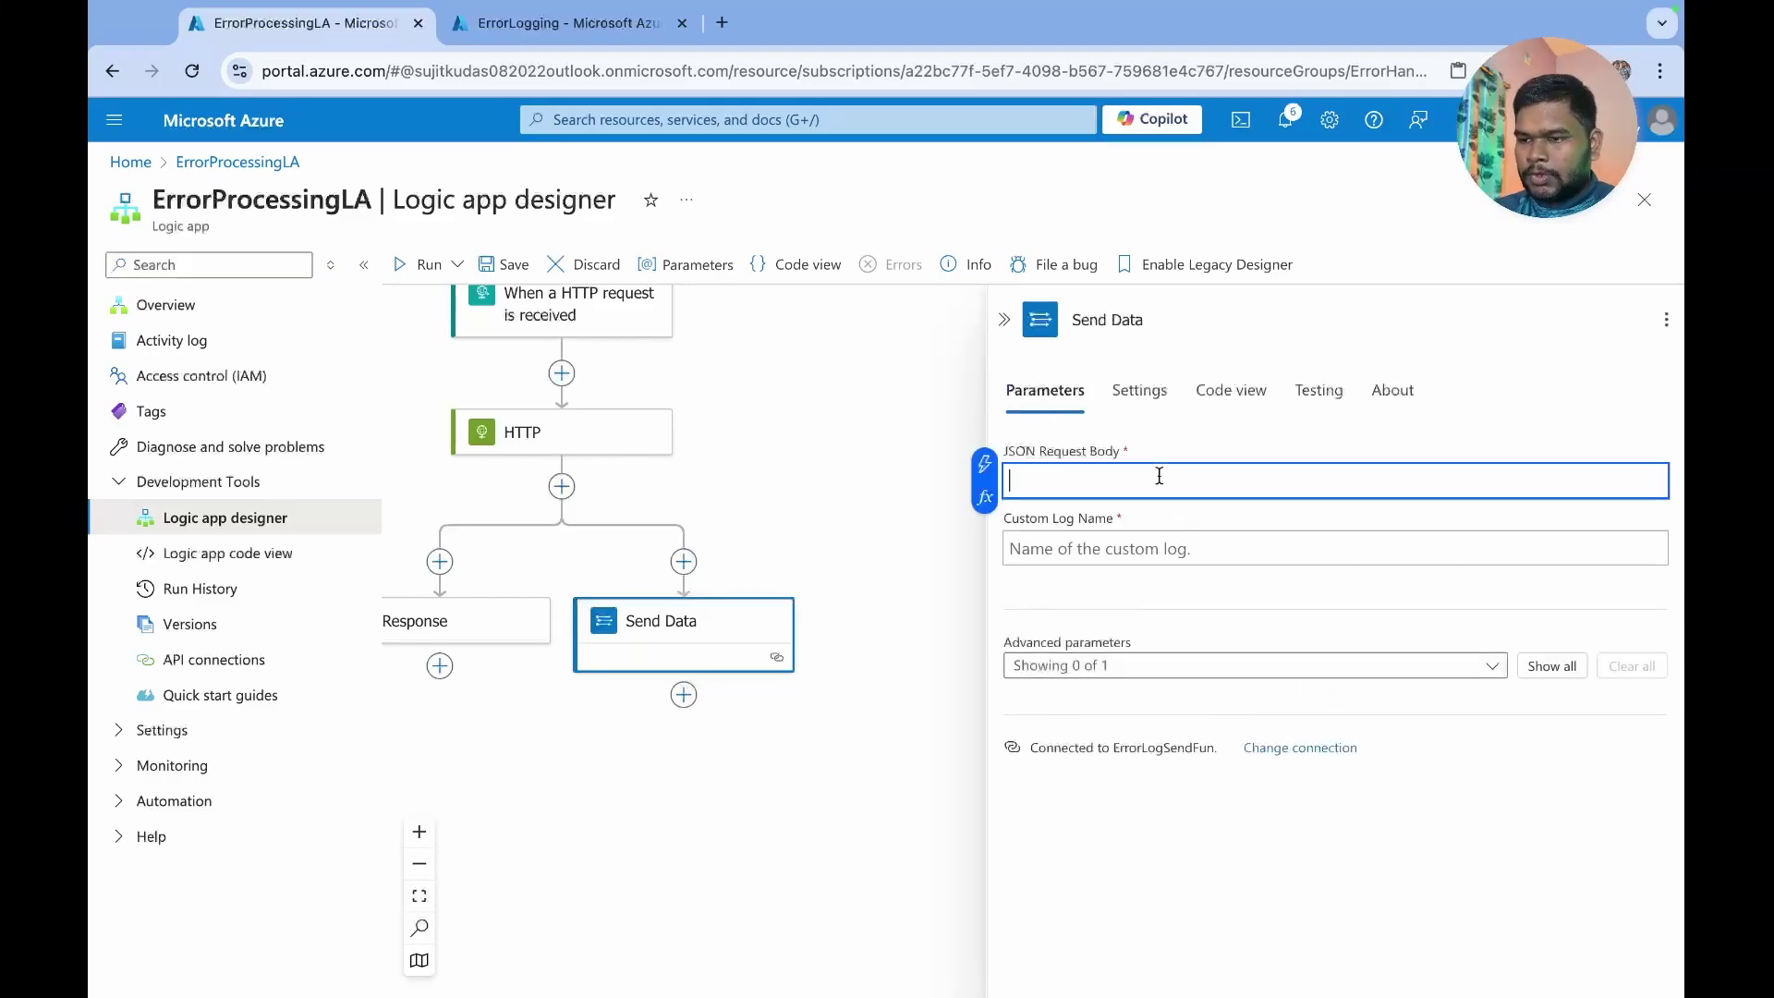
pyautogui.click(987, 498)
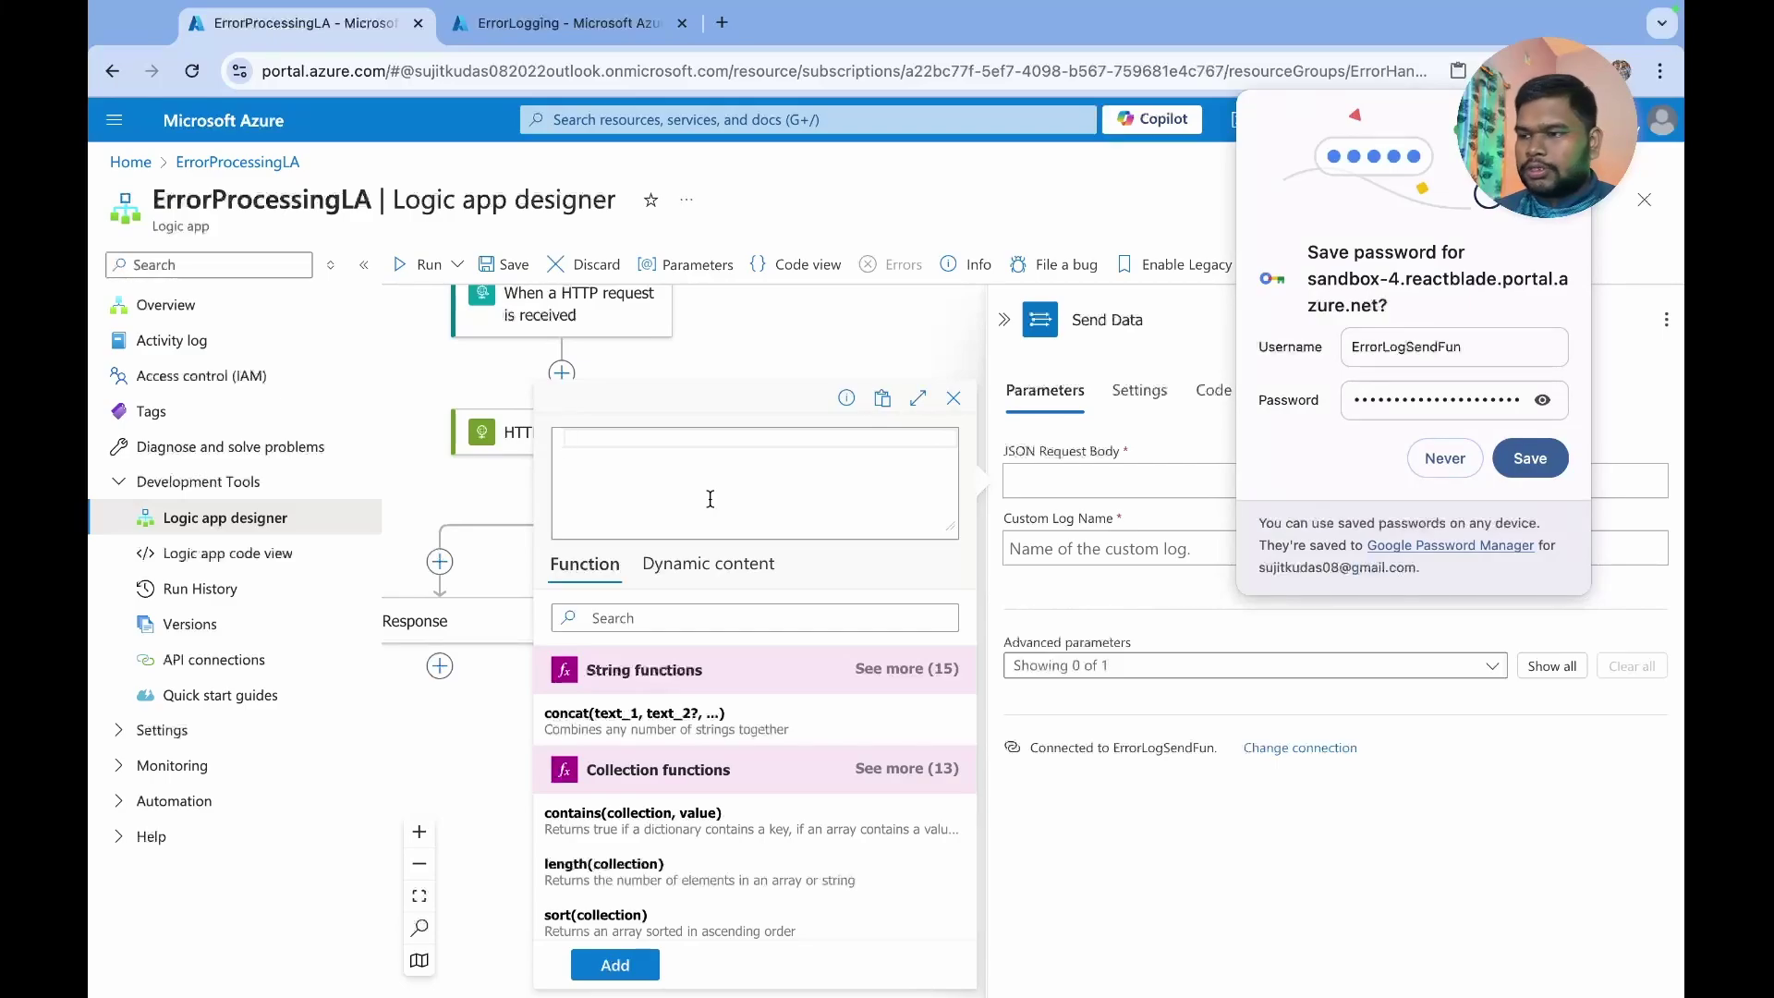
pyautogui.click(1445, 460)
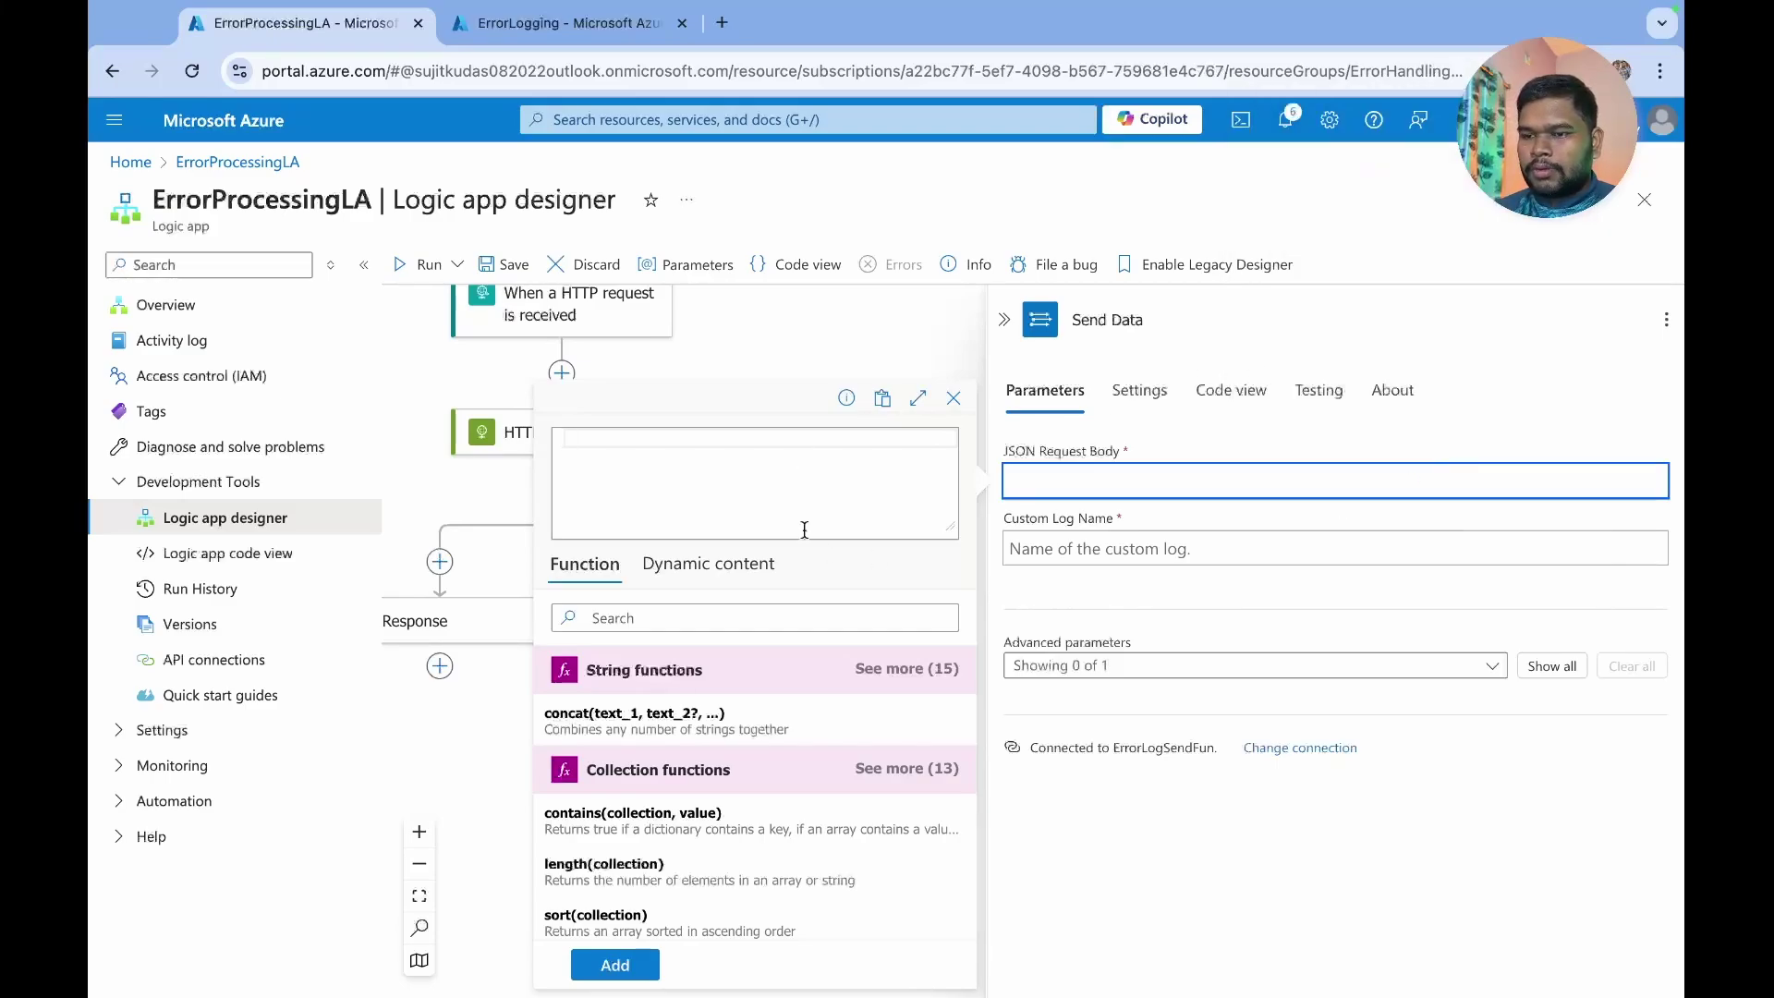
pyautogui.click(720, 452)
pyautogui.write('act')
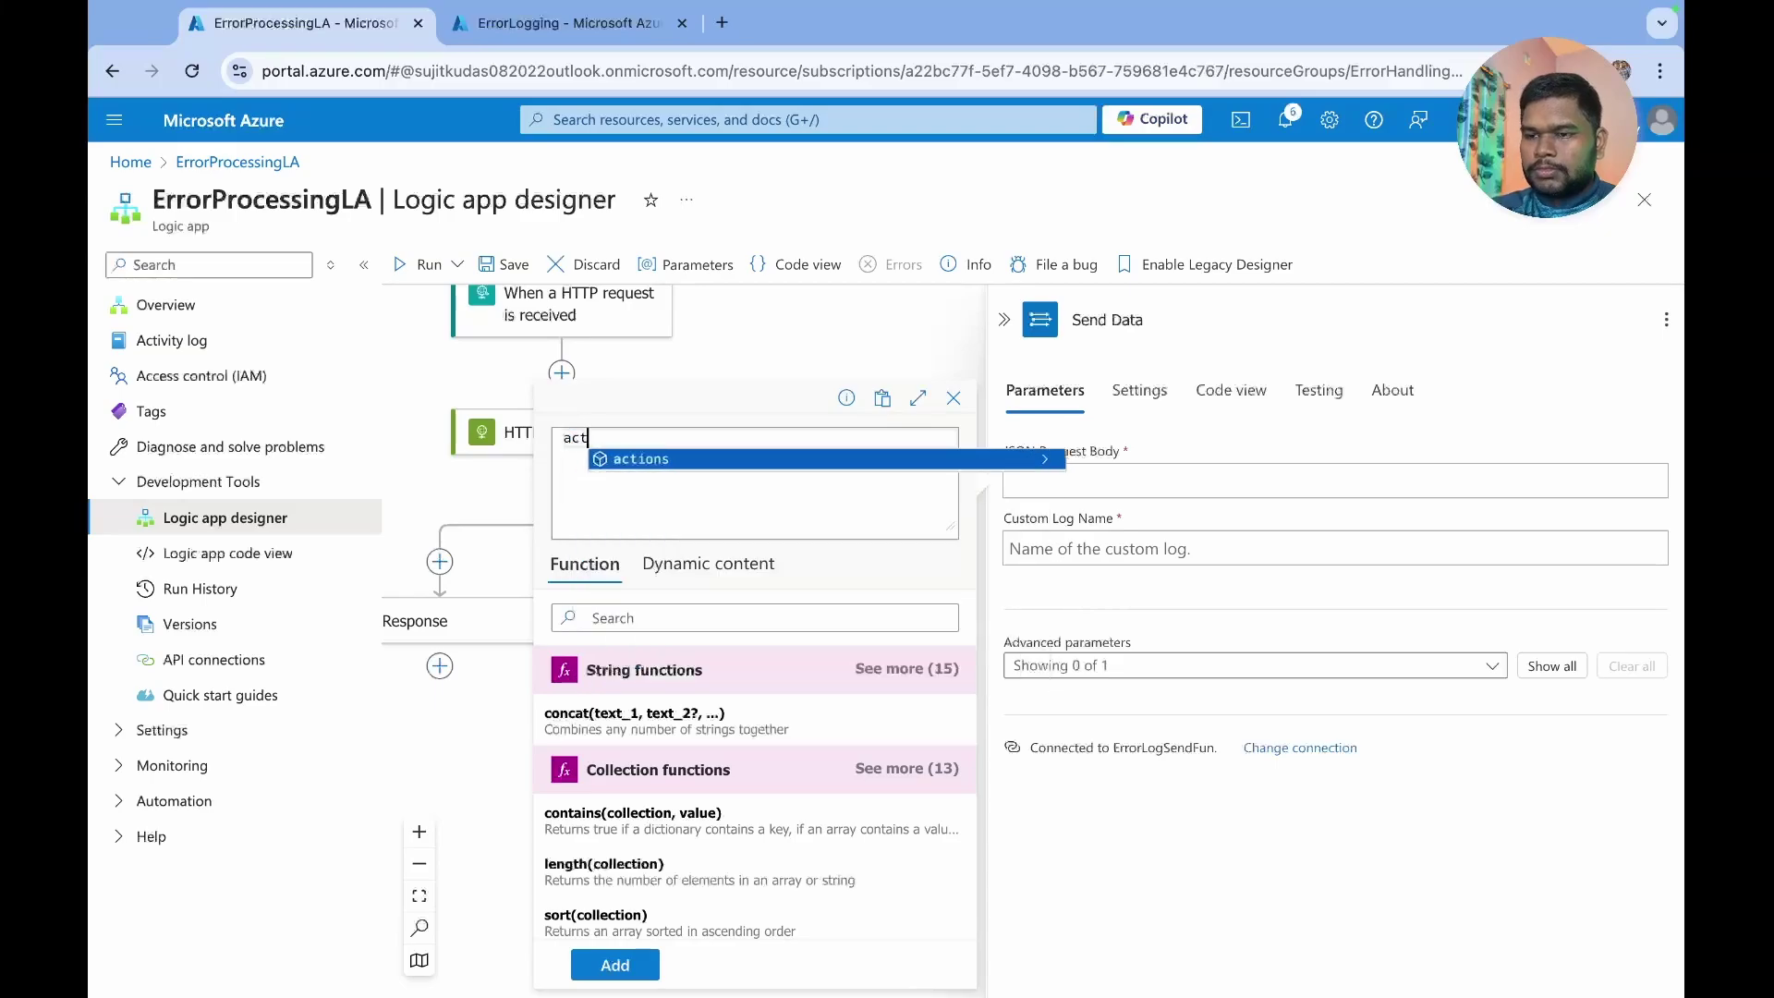
pyautogui.write('ions')
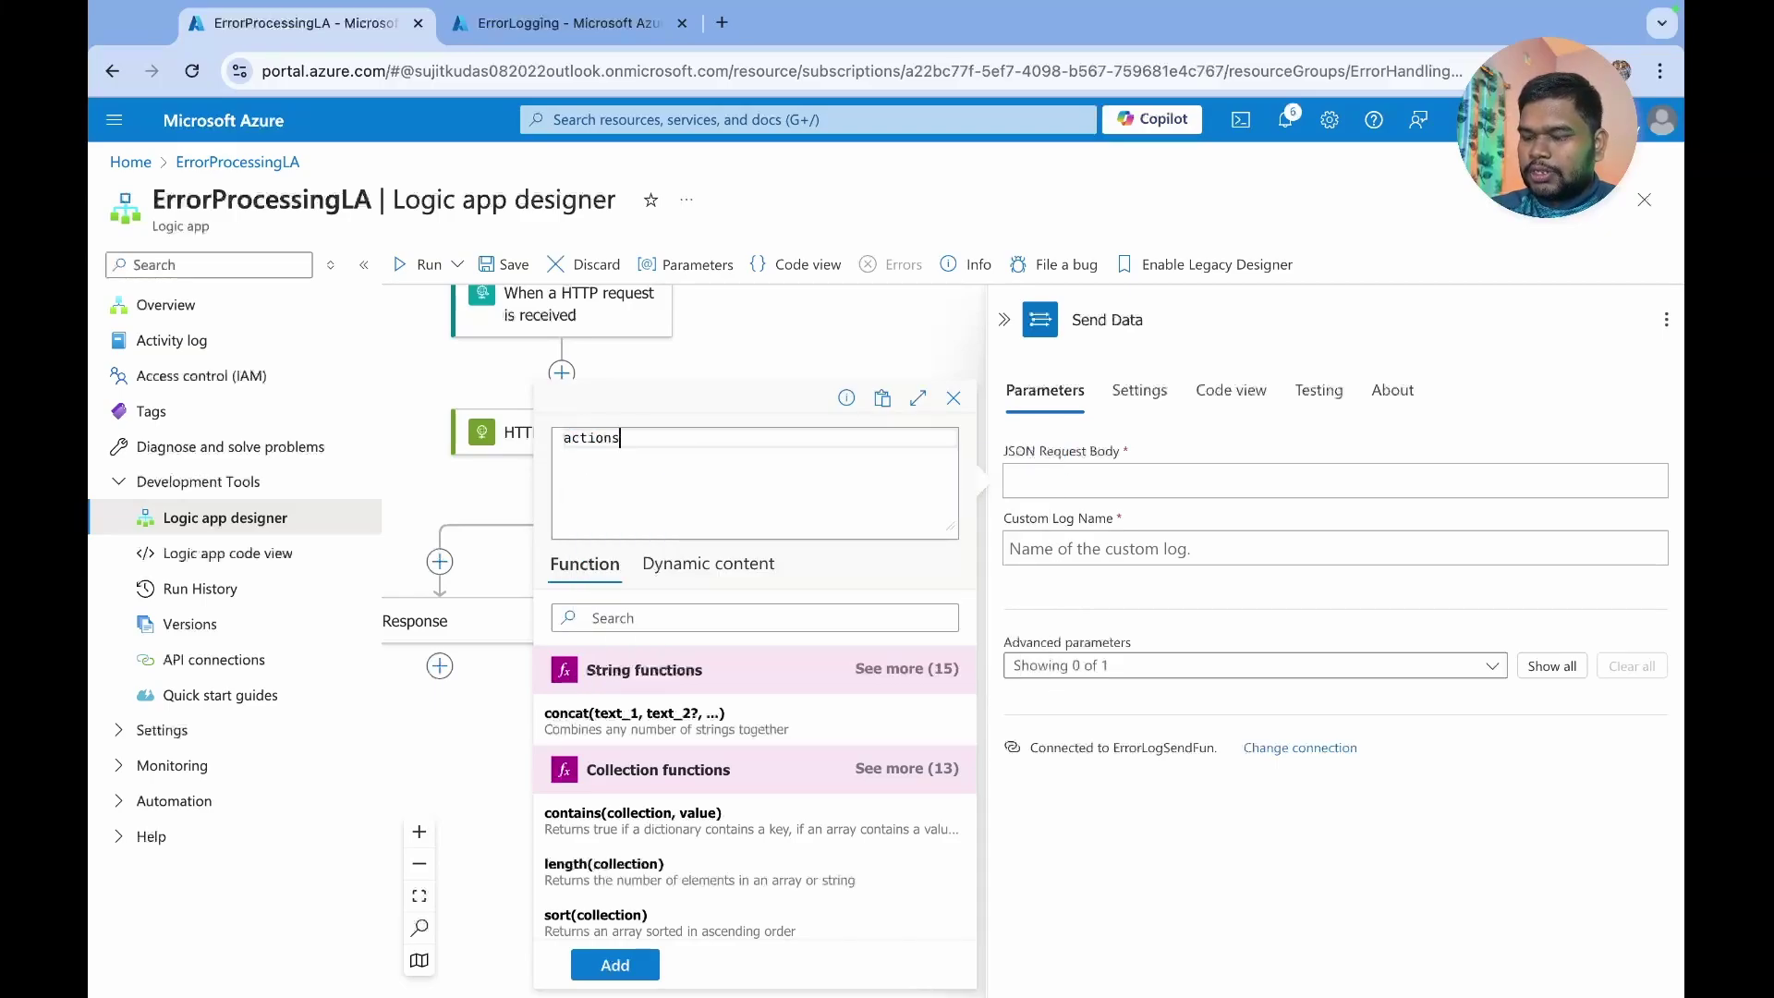
pyautogui.write("('")
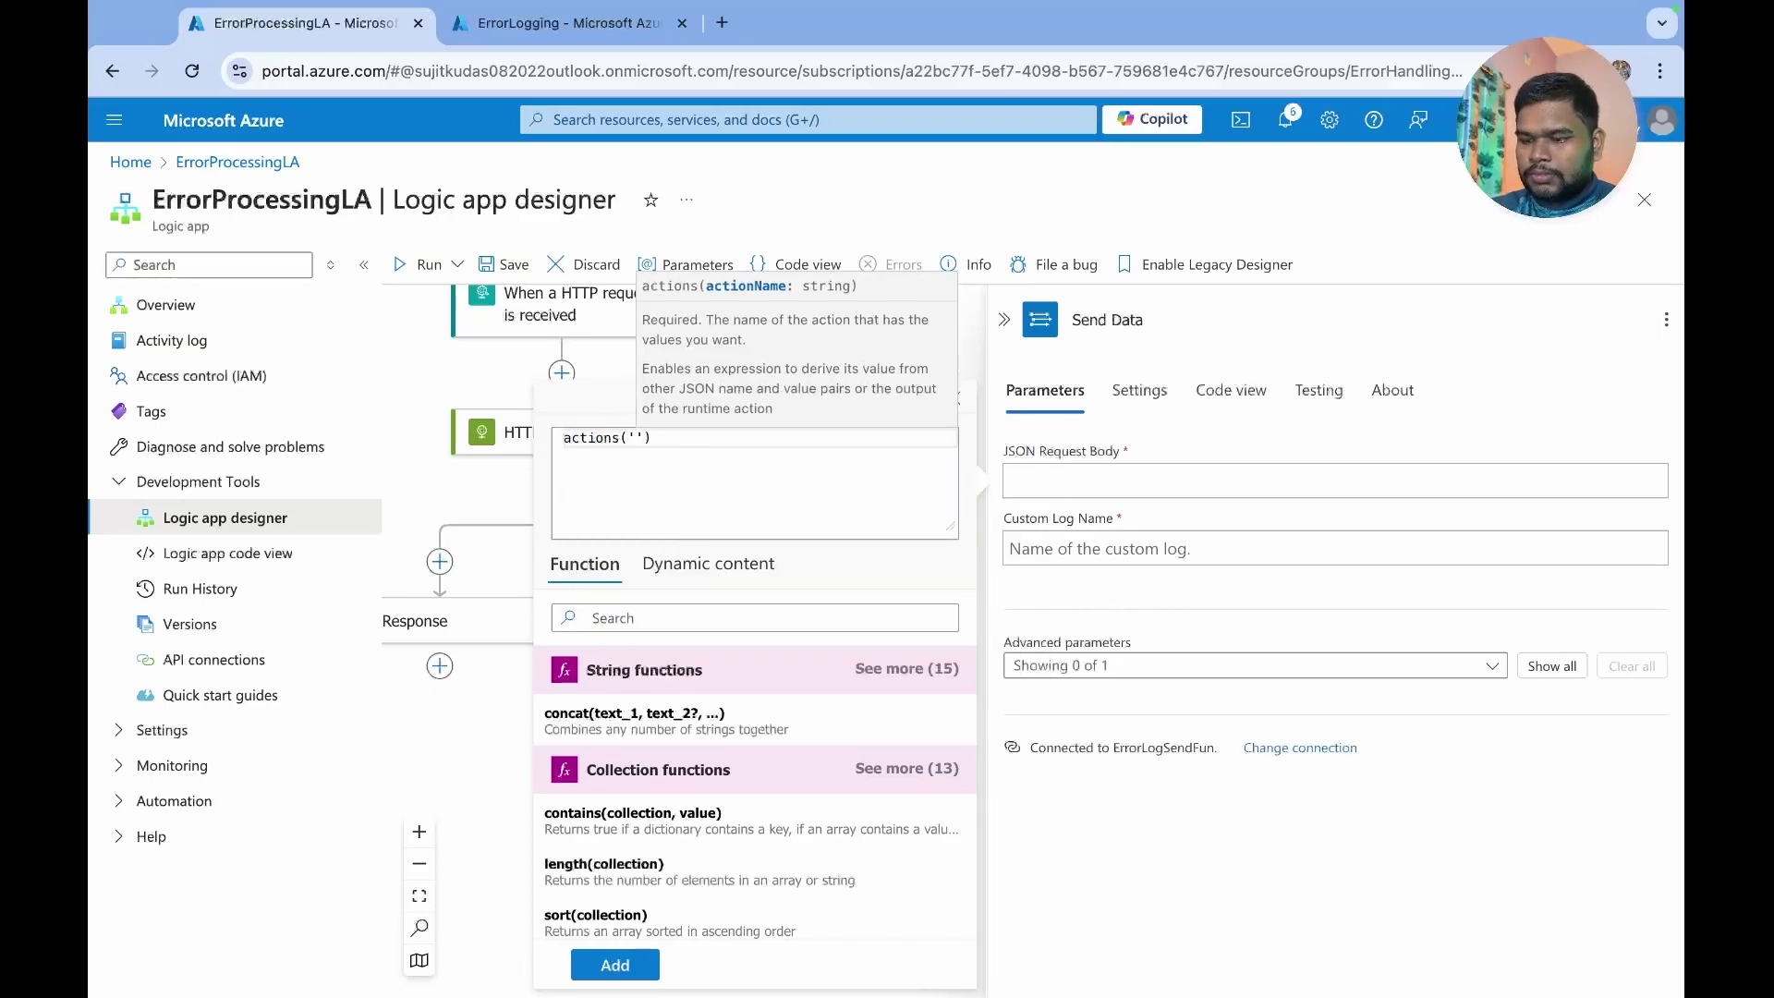
pyautogui.write('HTT')
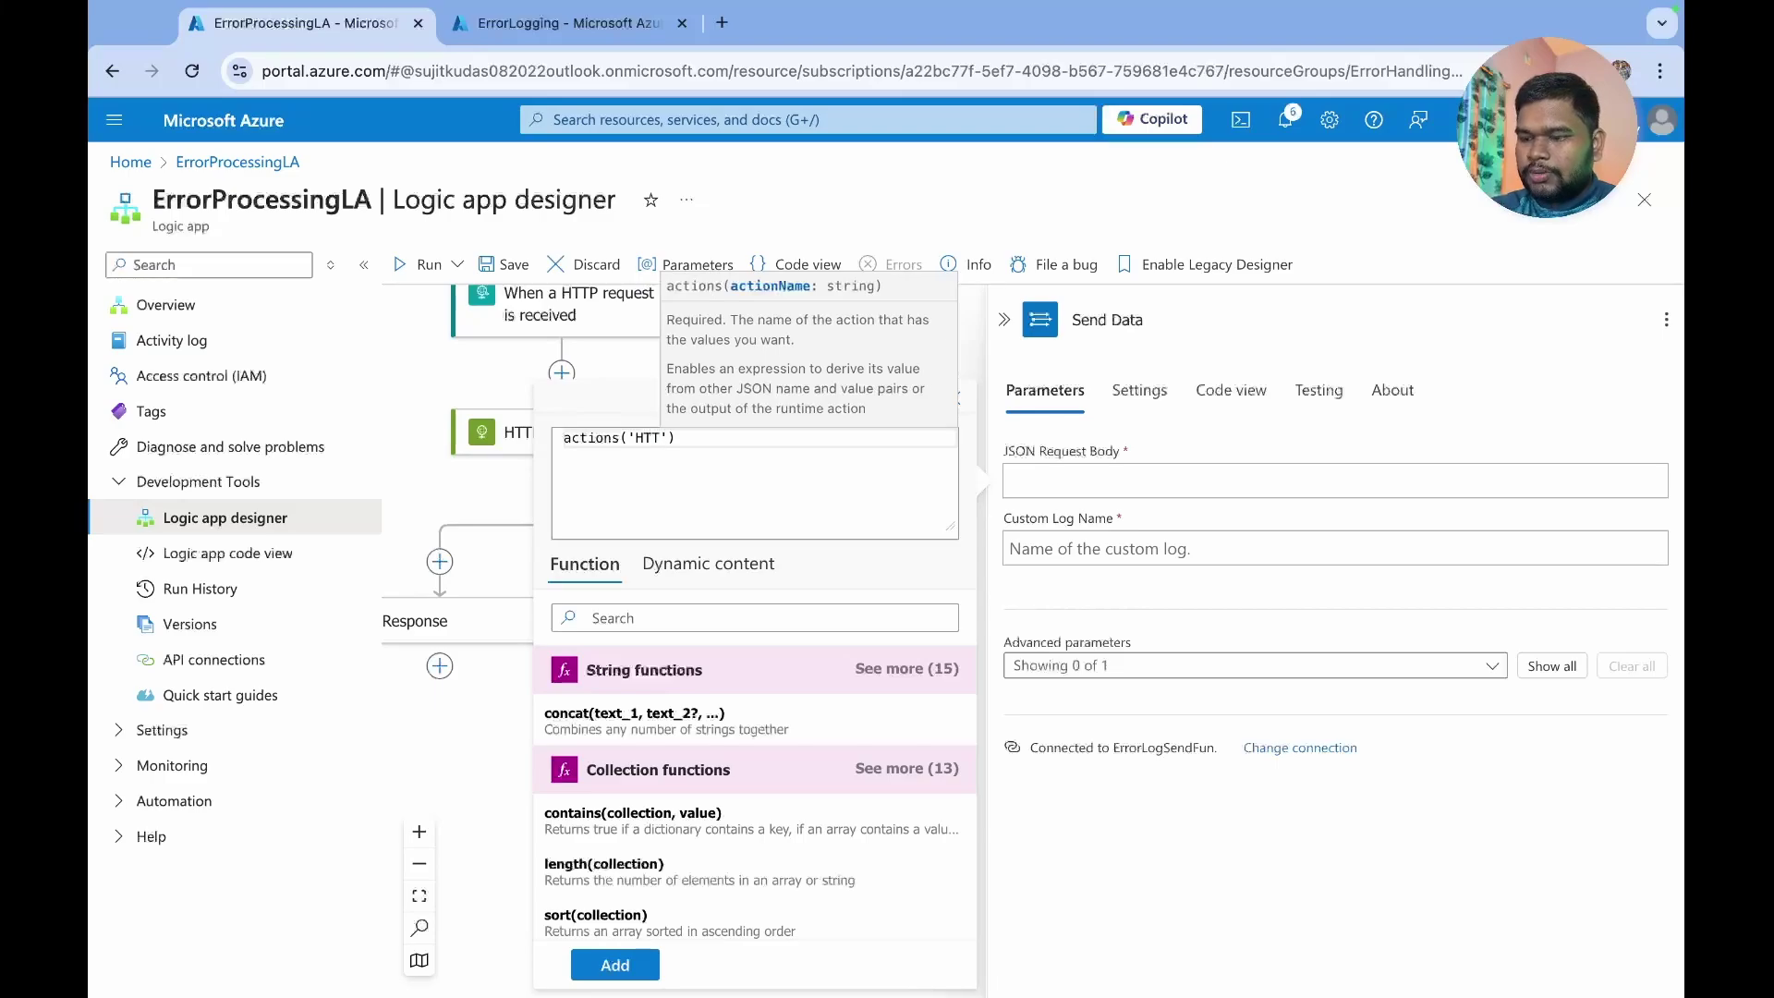
pyautogui.write("P').")
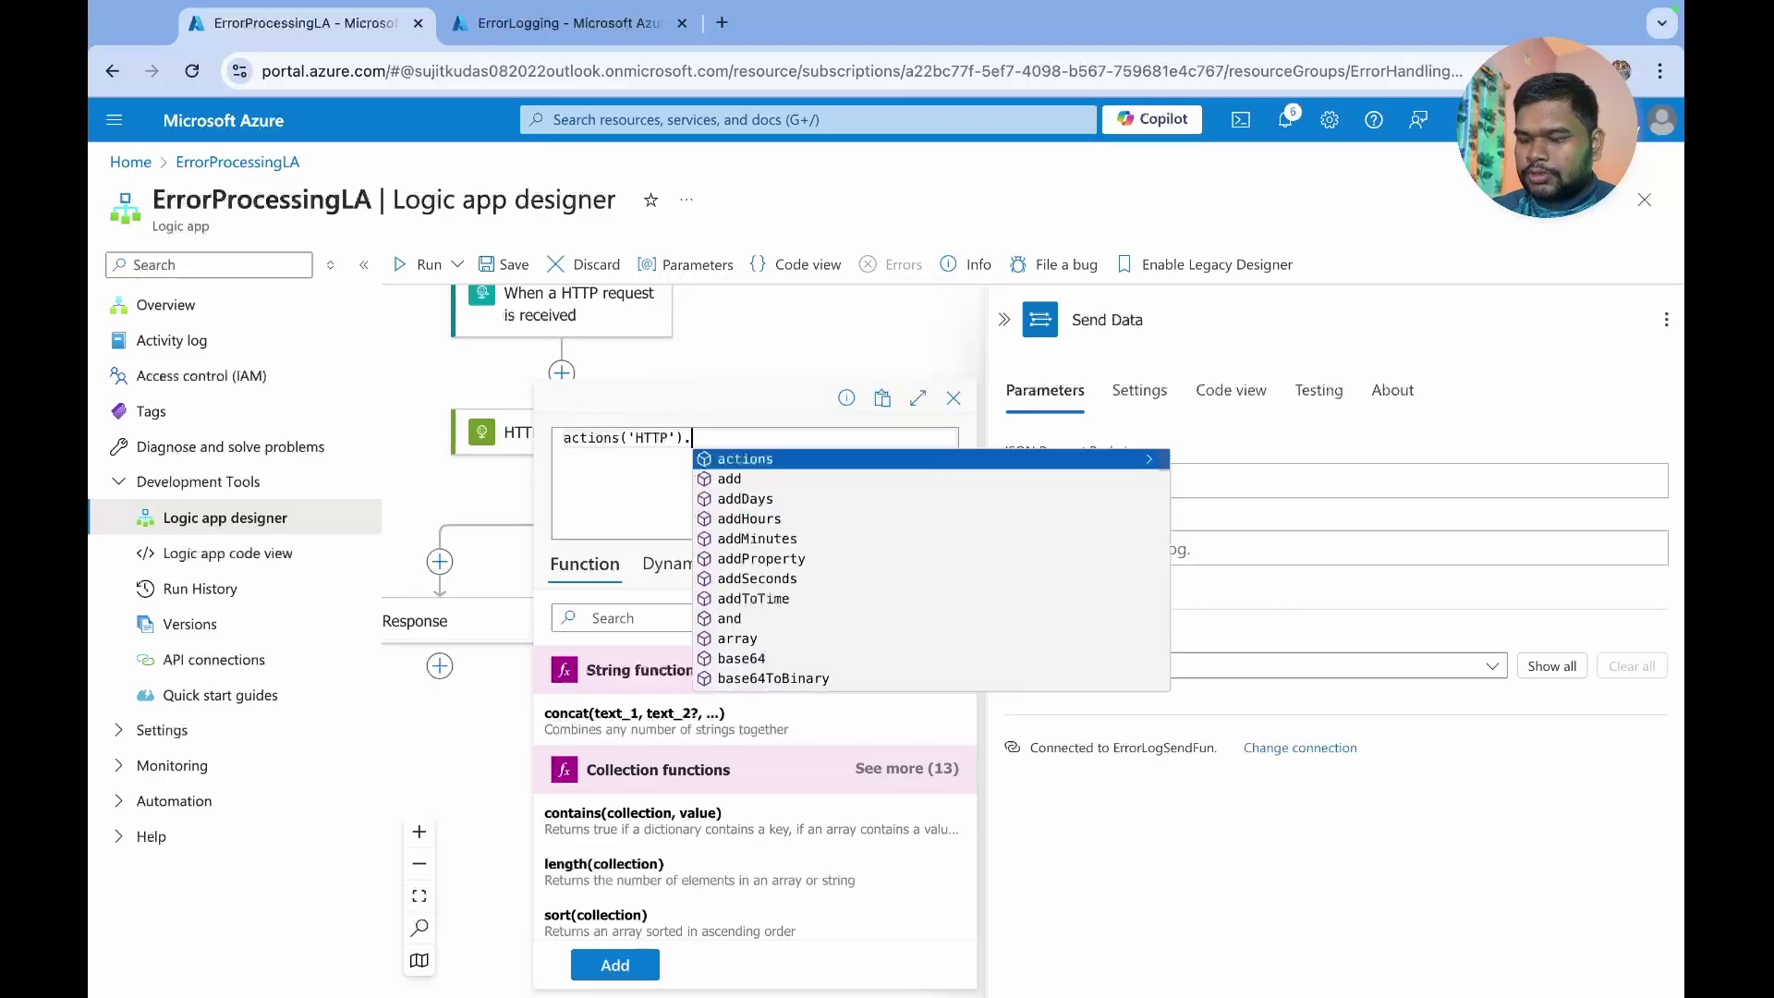
pyautogui.write('out')
pyautogui.press('Return')
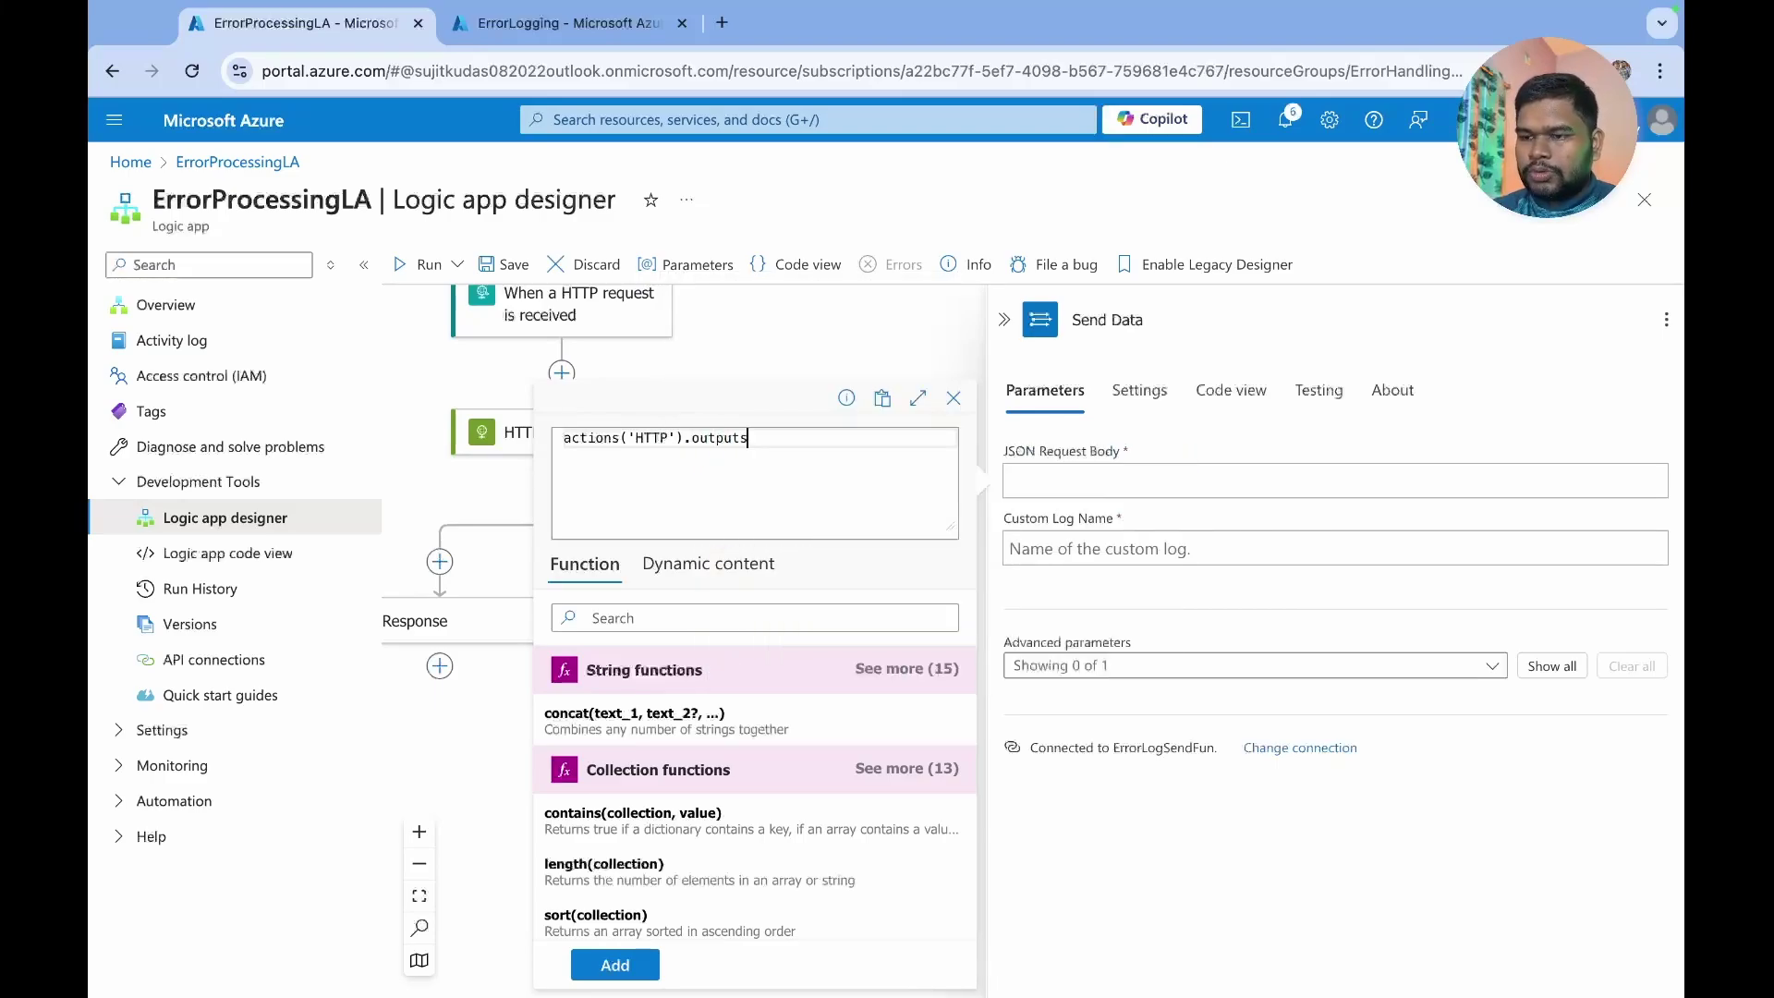
pyautogui.click(624, 970)
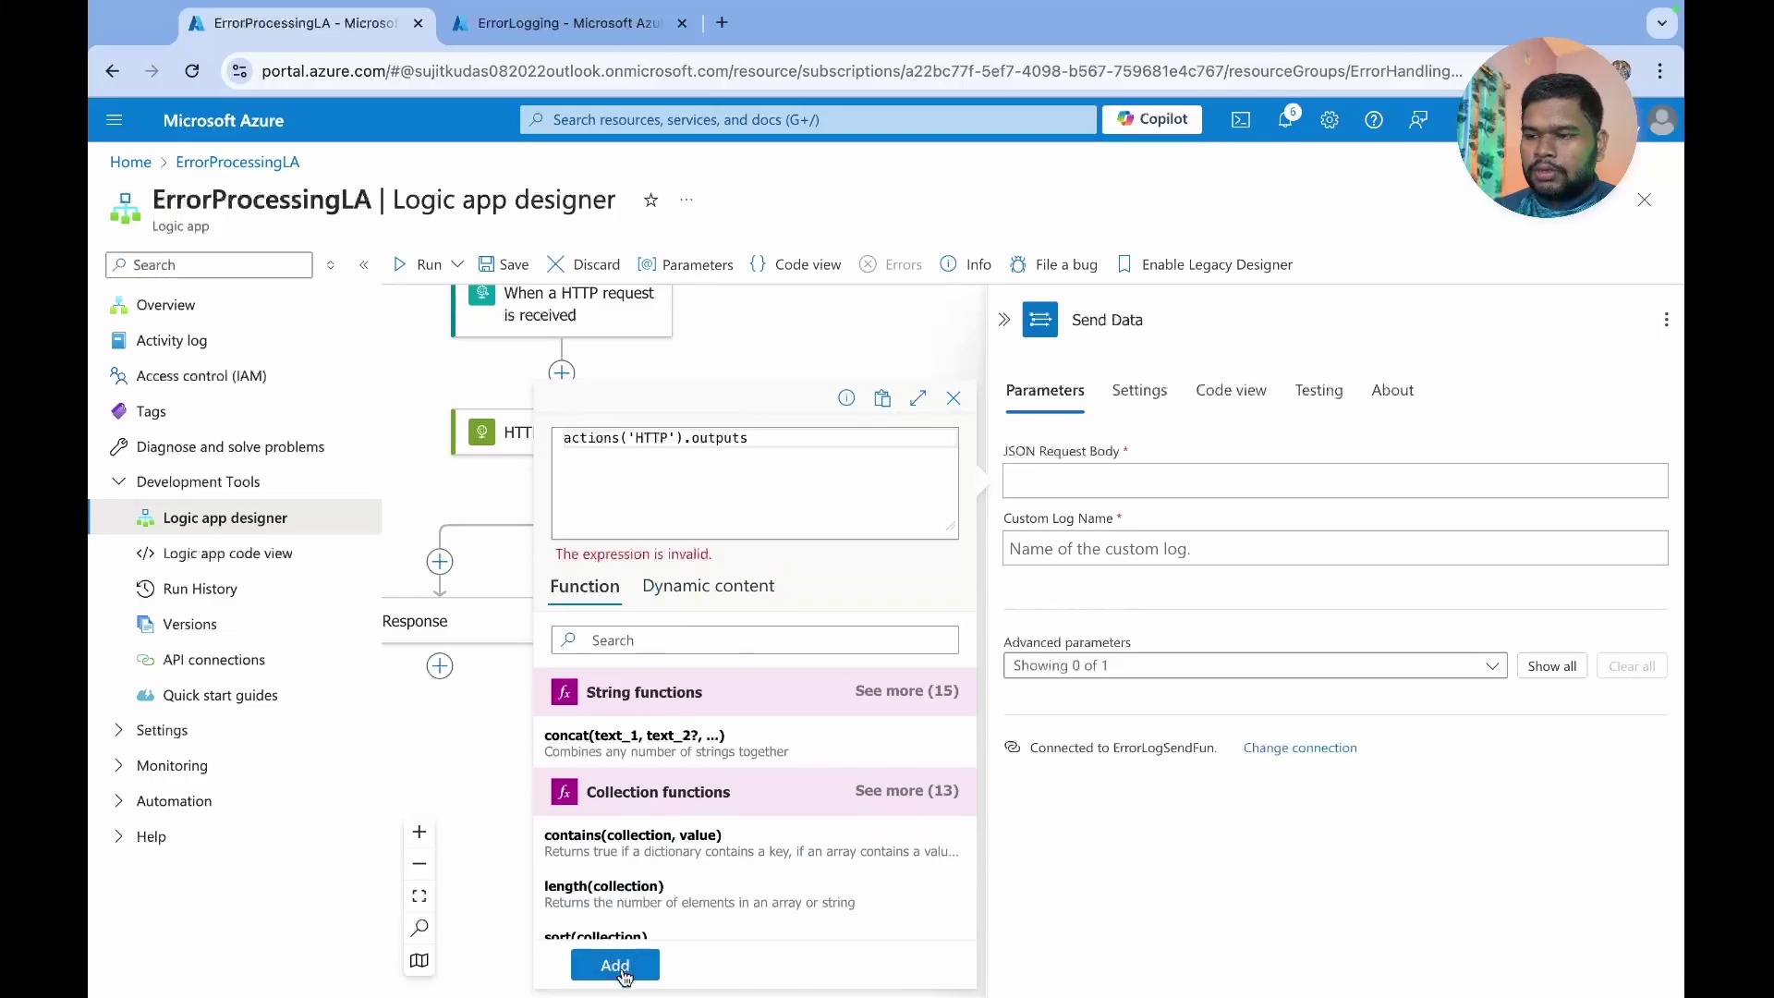
pyautogui.click(614, 966)
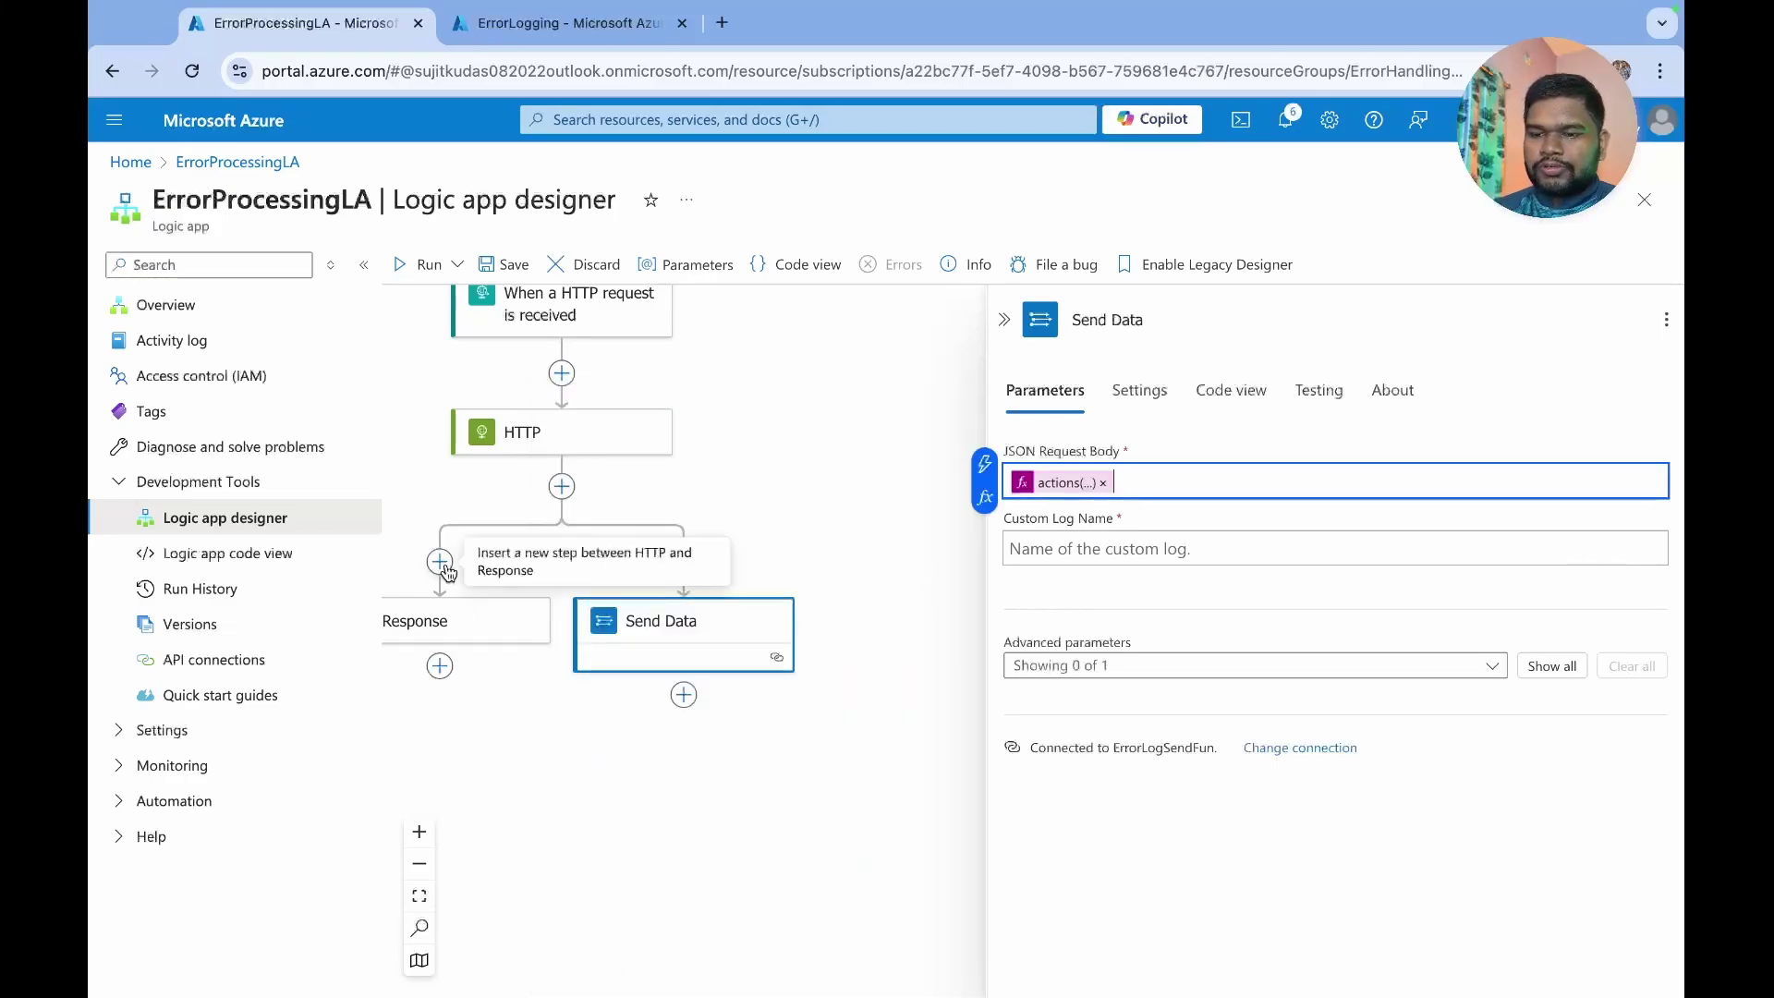
# - Set the Response action to also run after HTTP has timed out, is skipped or has failed
pyautogui.hscroll(-1, 815, 546)
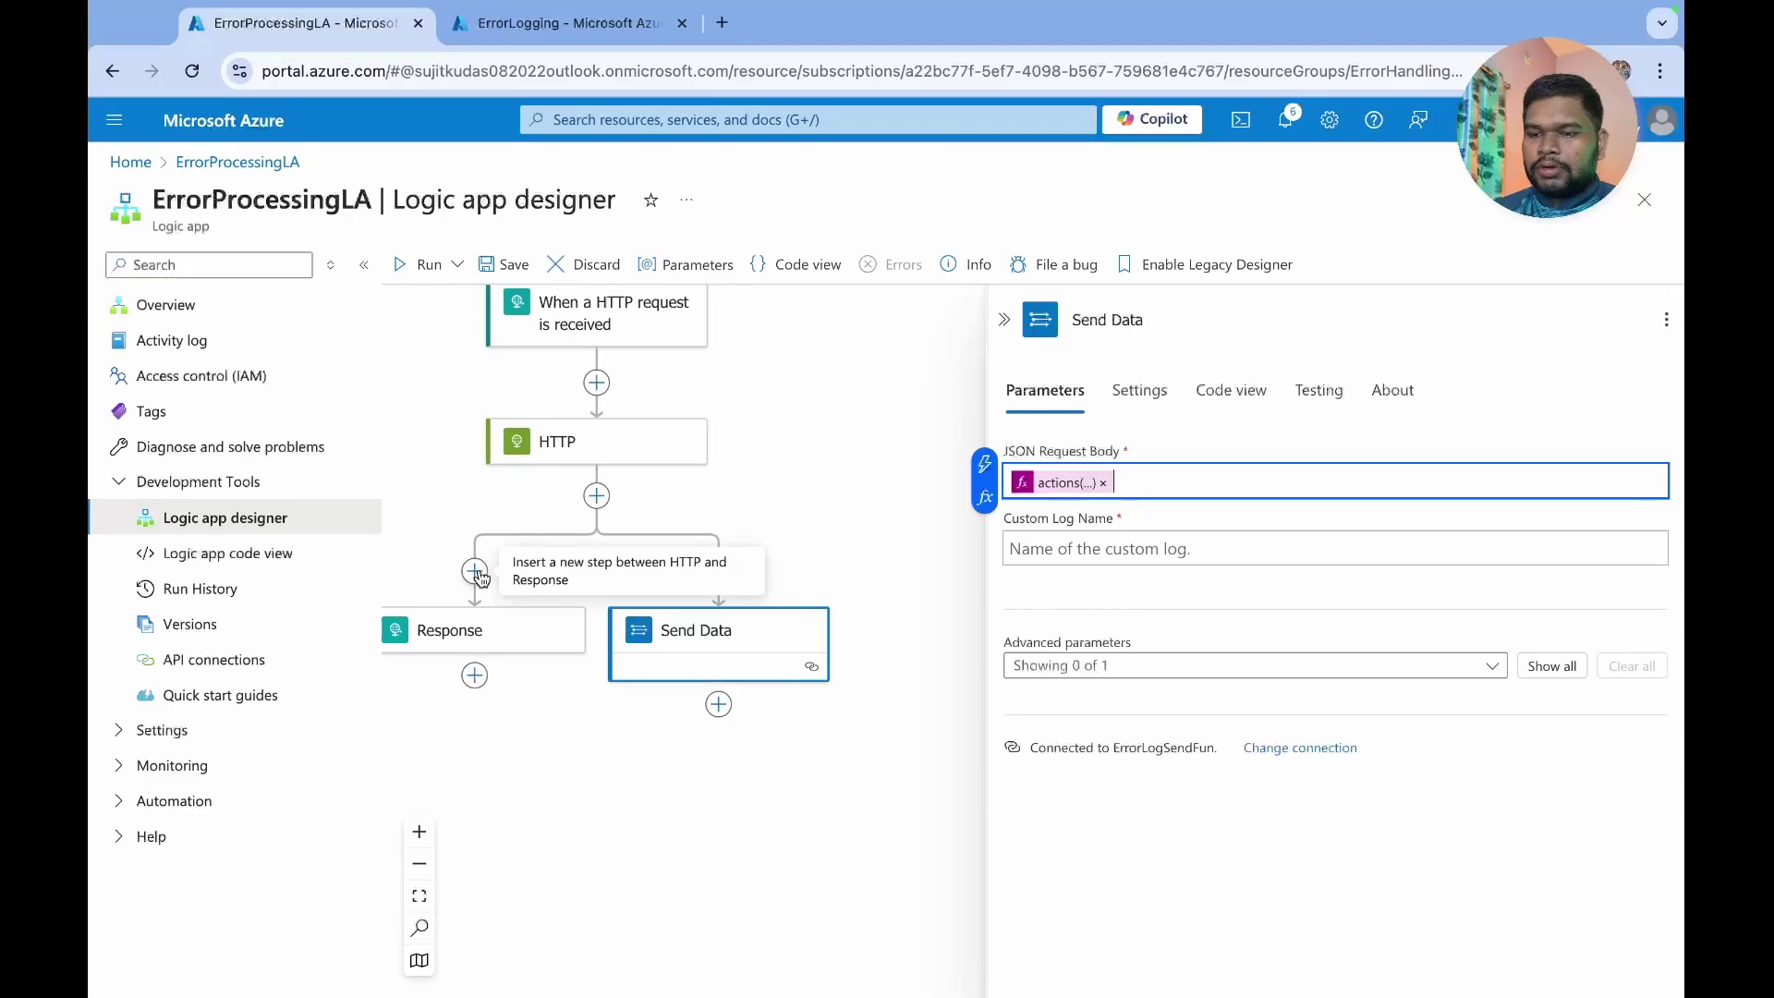
pyautogui.click(471, 629)
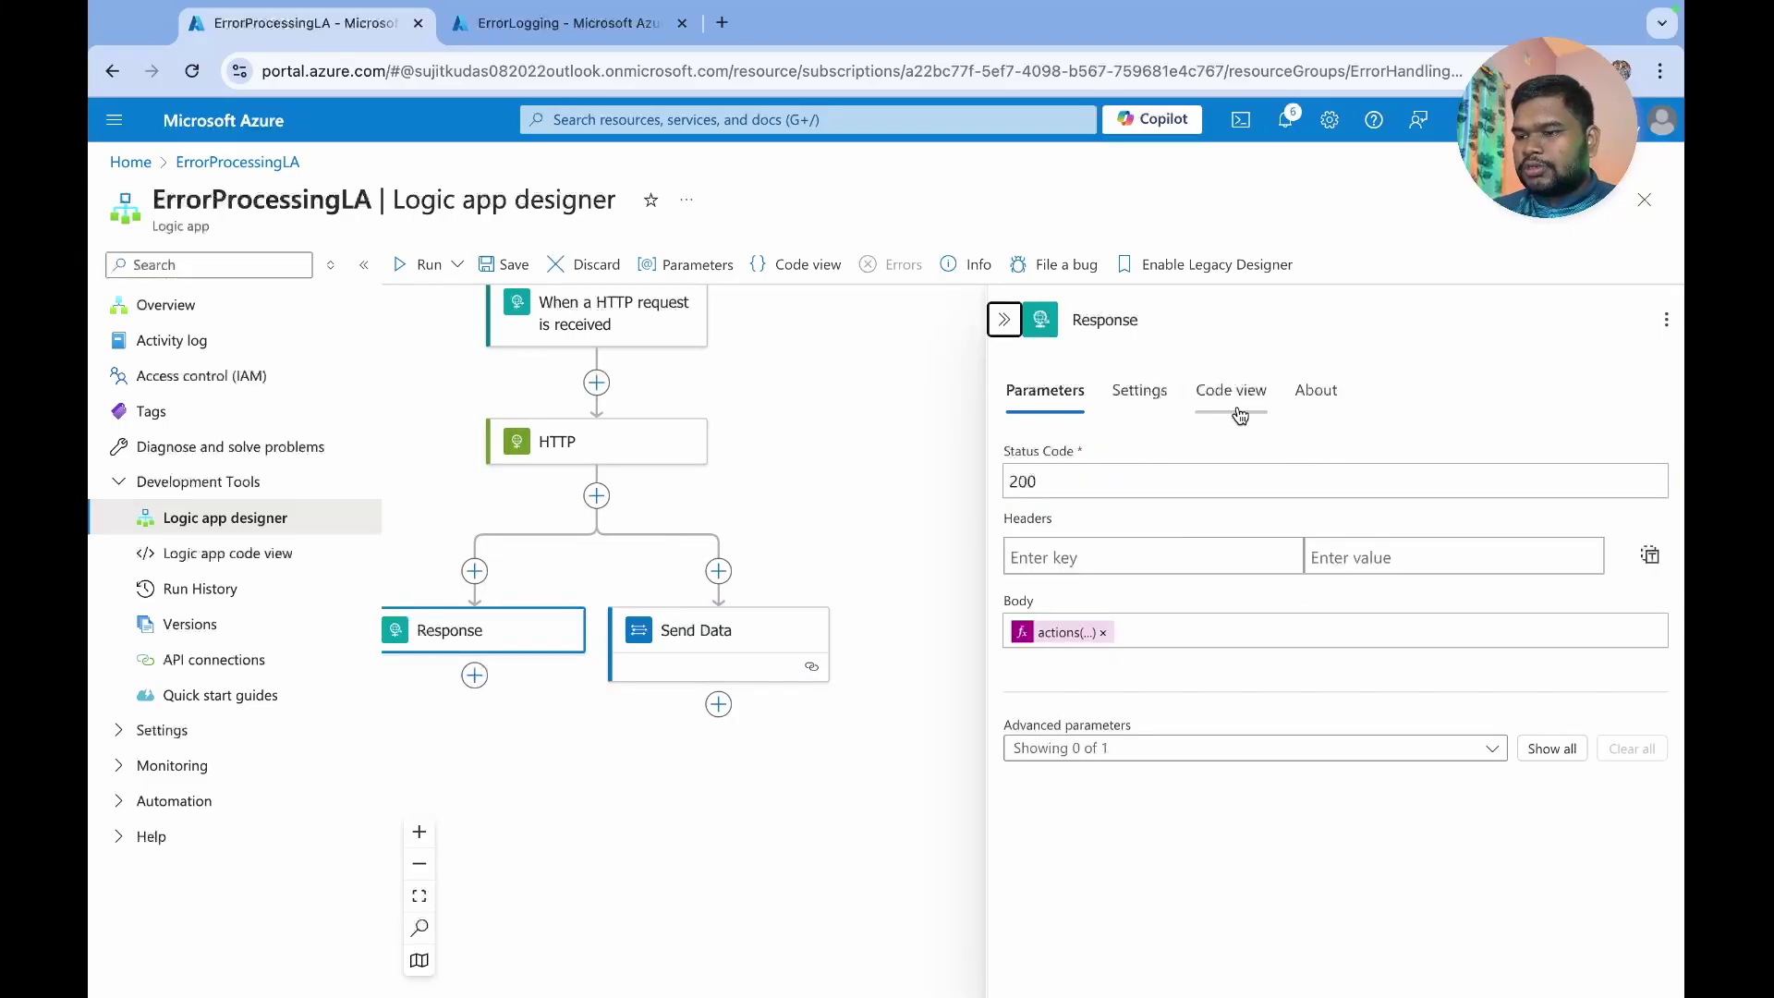
pyautogui.click(1151, 392)
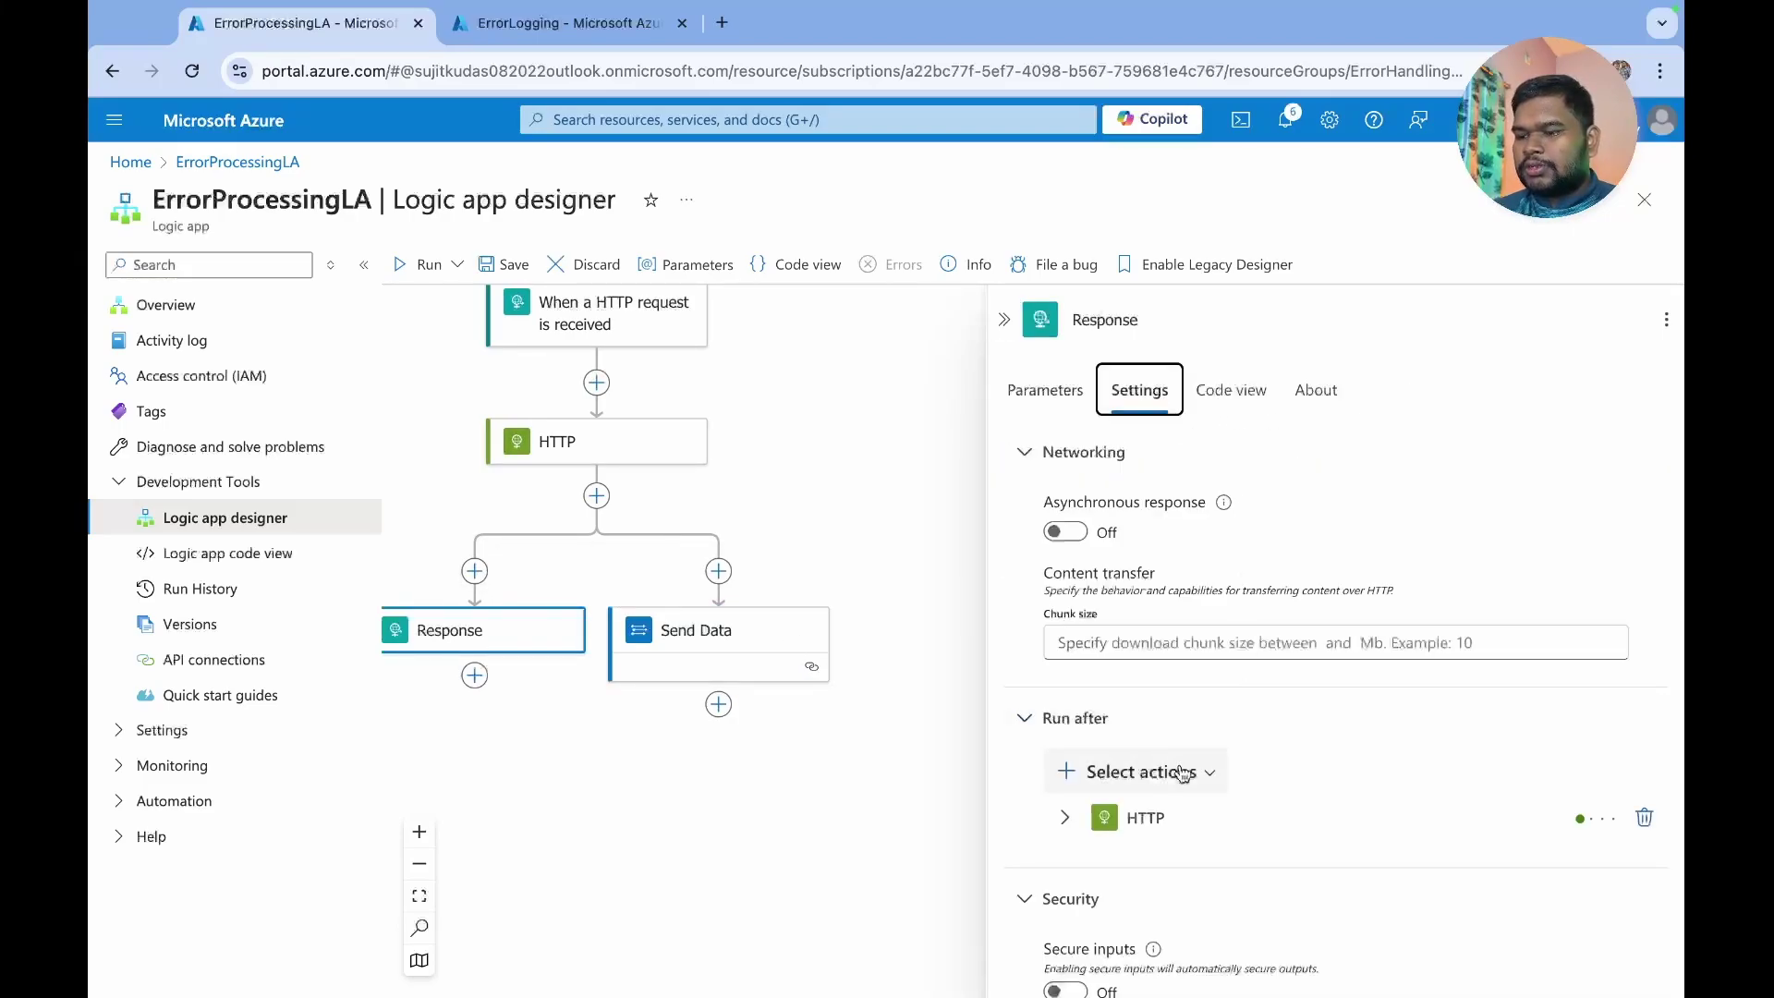
pyautogui.scroll(-2, 1238, 534)
pyautogui.click(1143, 605)
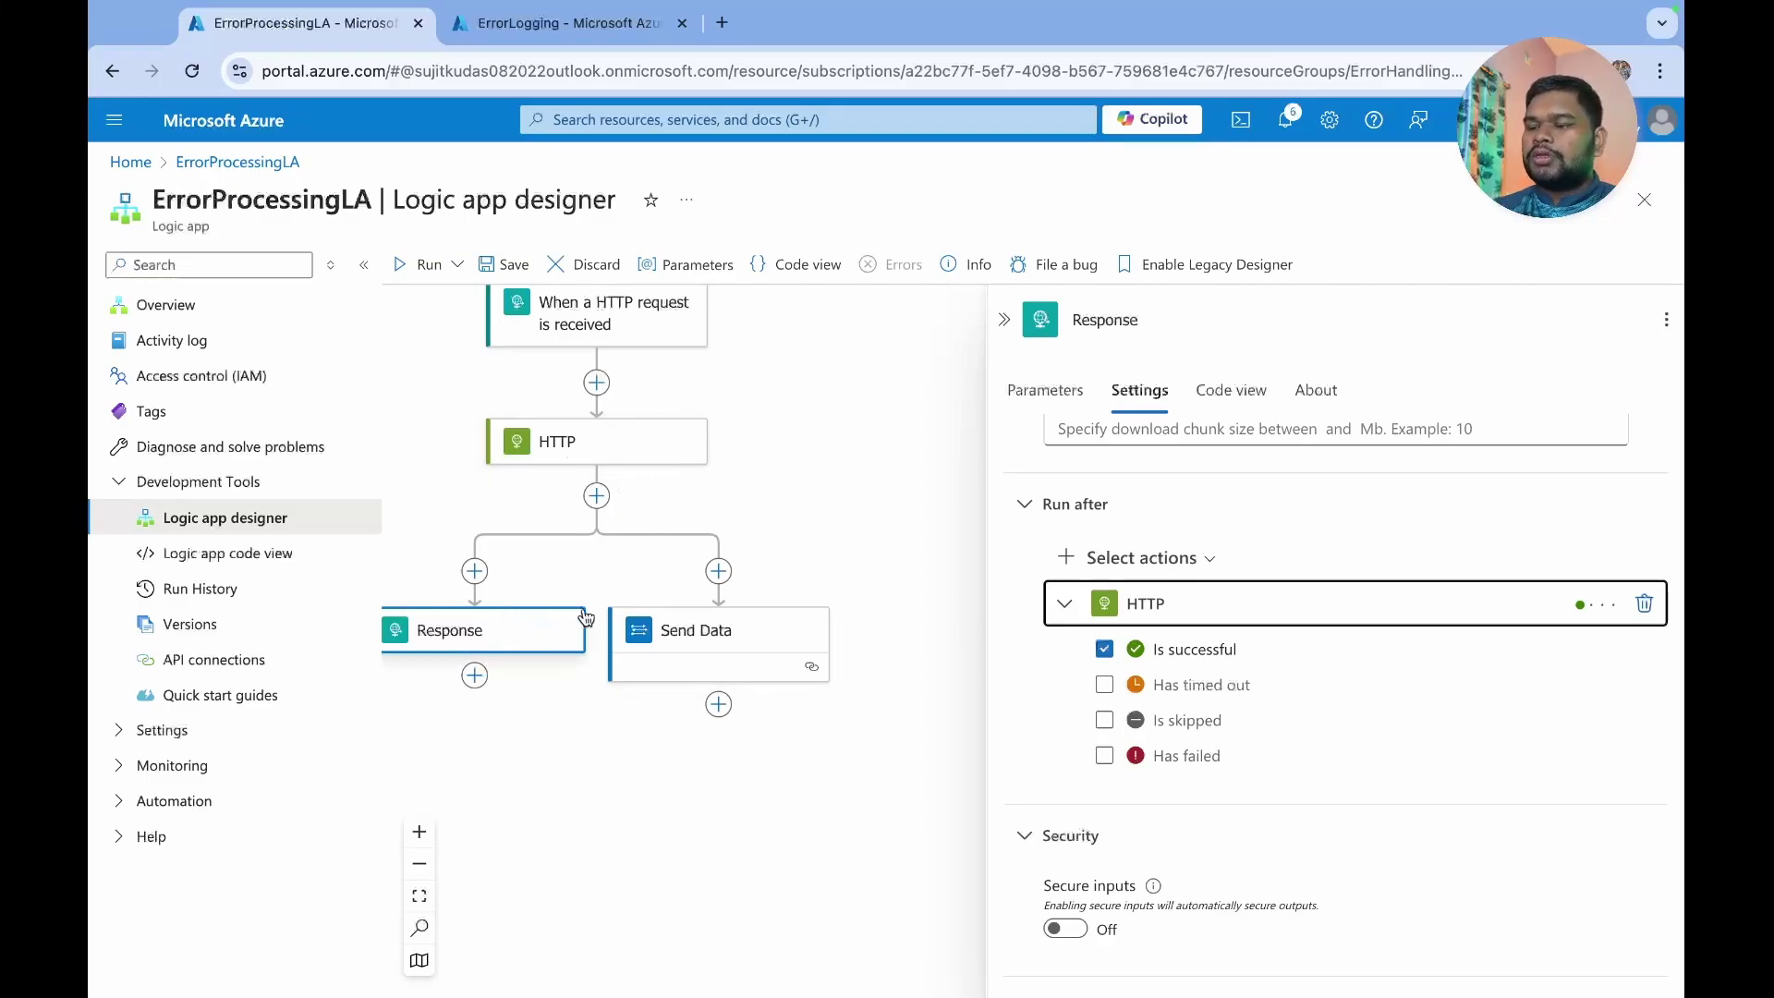
pyautogui.click(1104, 684)
pyautogui.click(1106, 719)
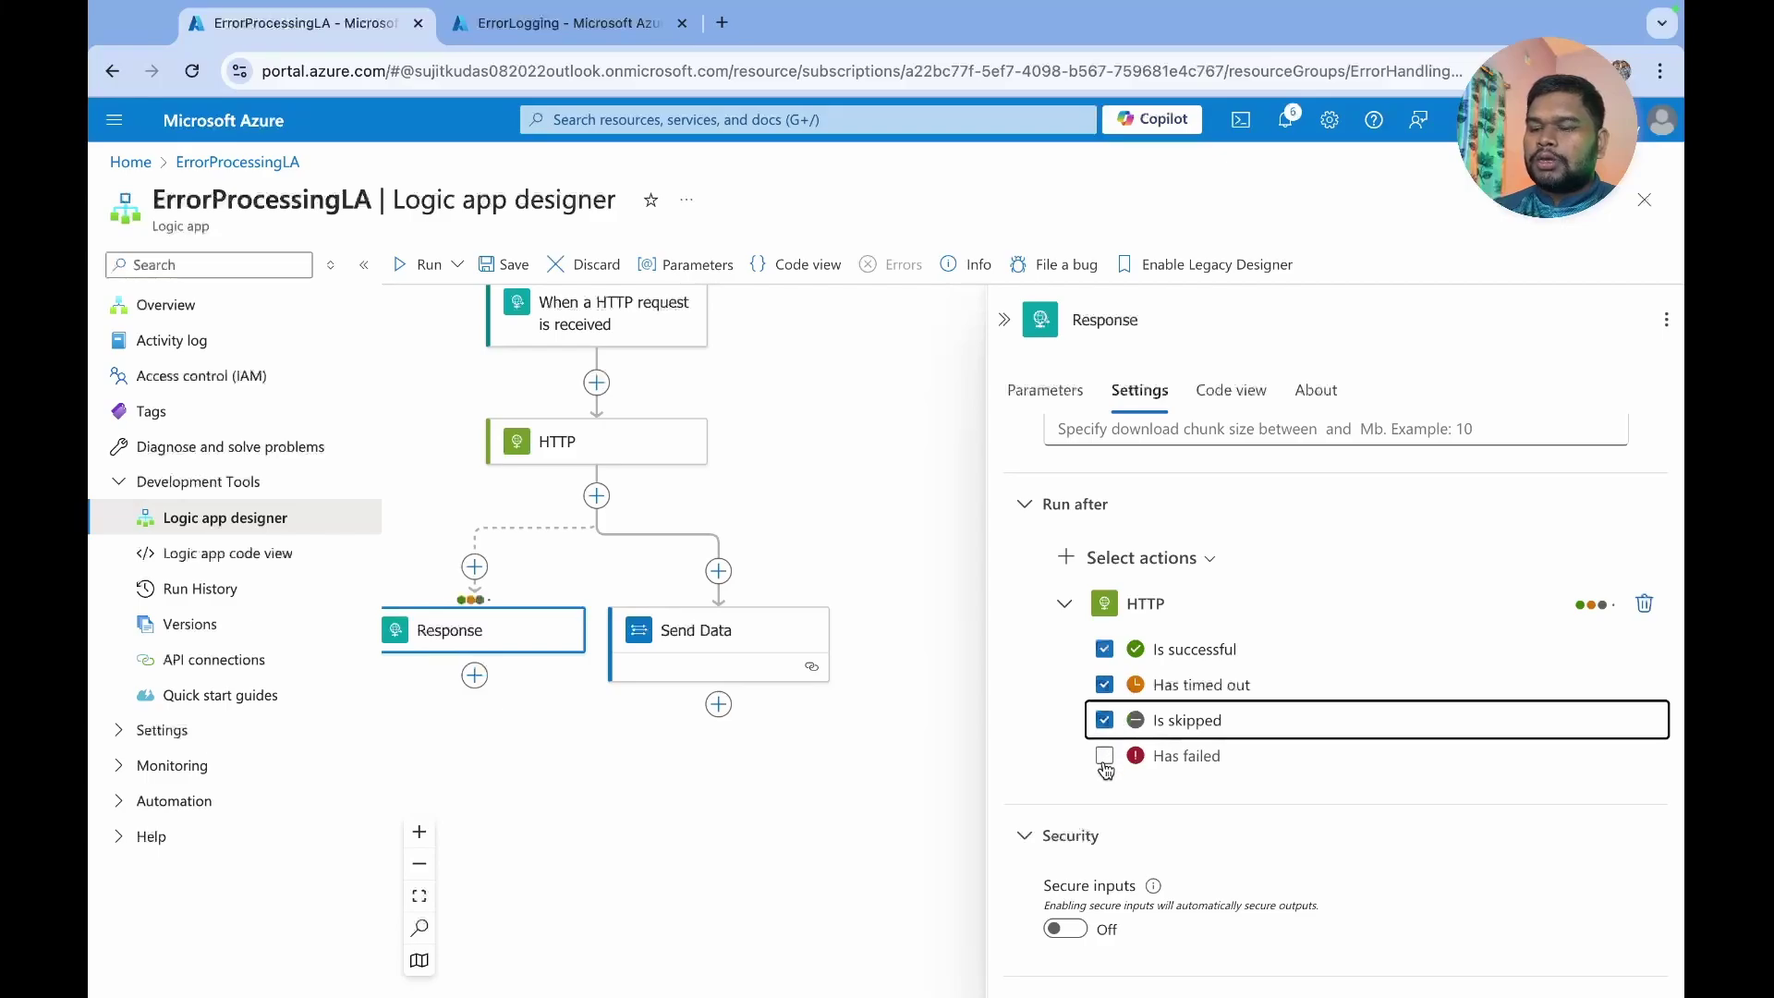
pyautogui.click(1104, 755)
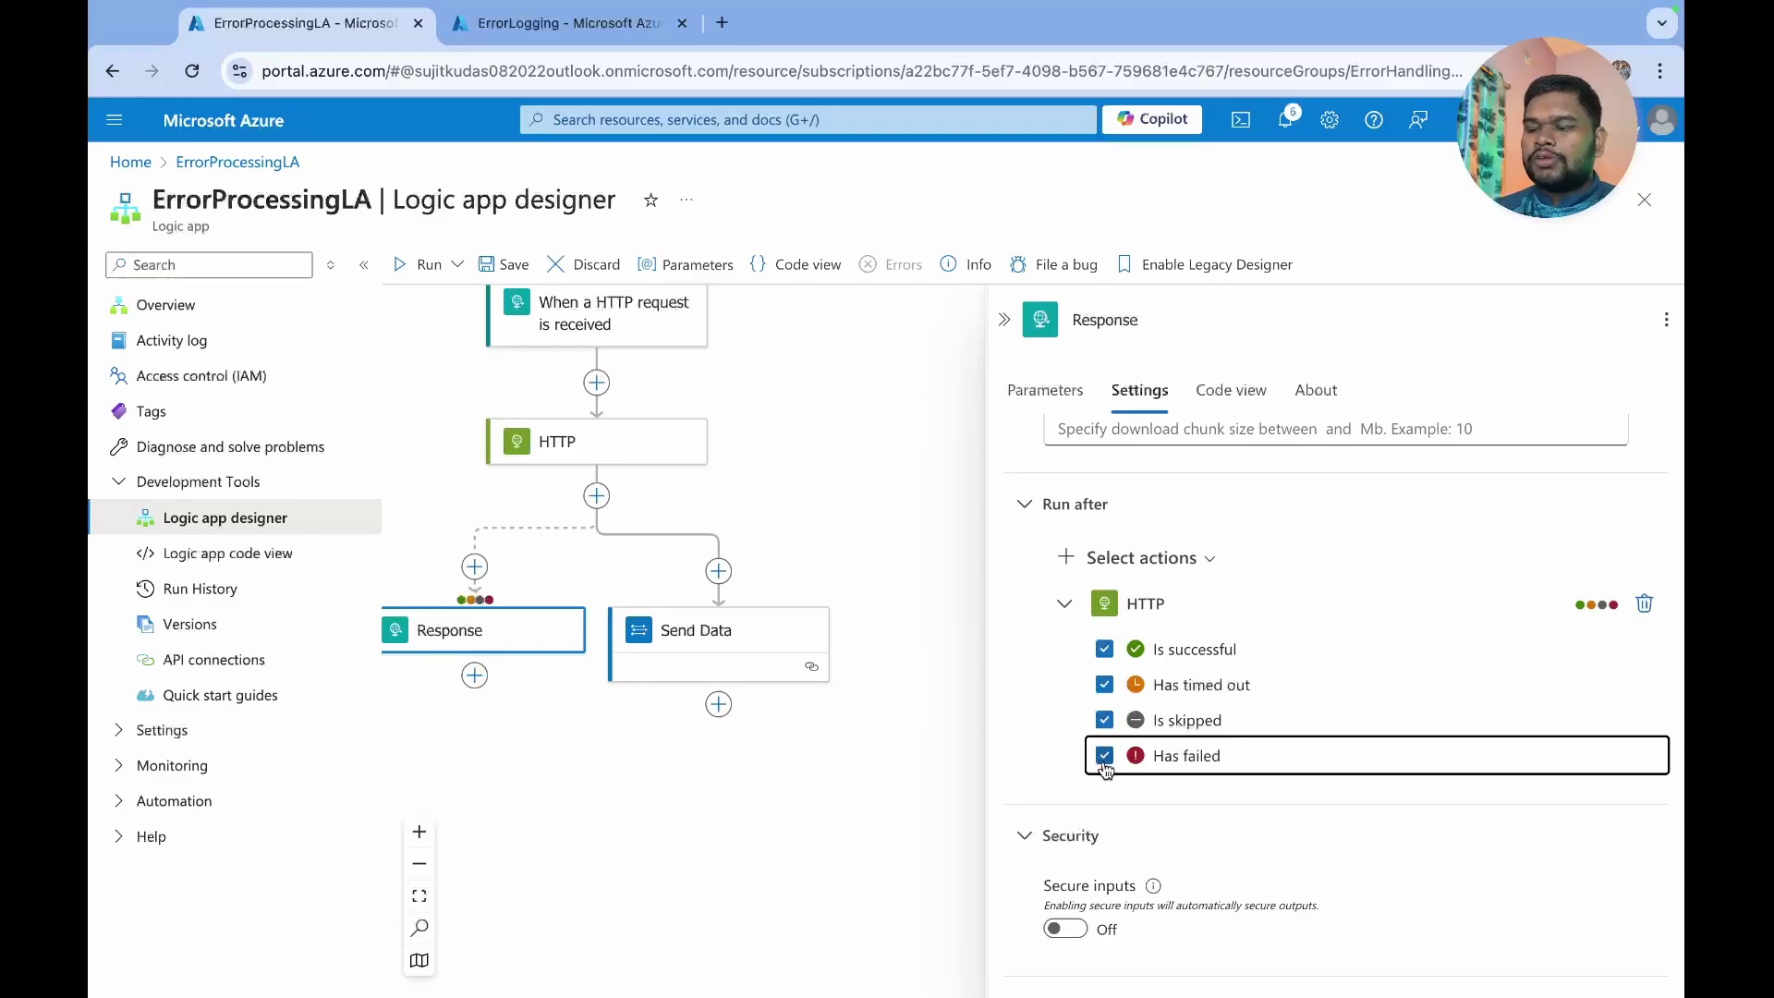
# - Set the Send Data action to run only after HTTP has failed, clearing Is successful
pyautogui.click(728, 639)
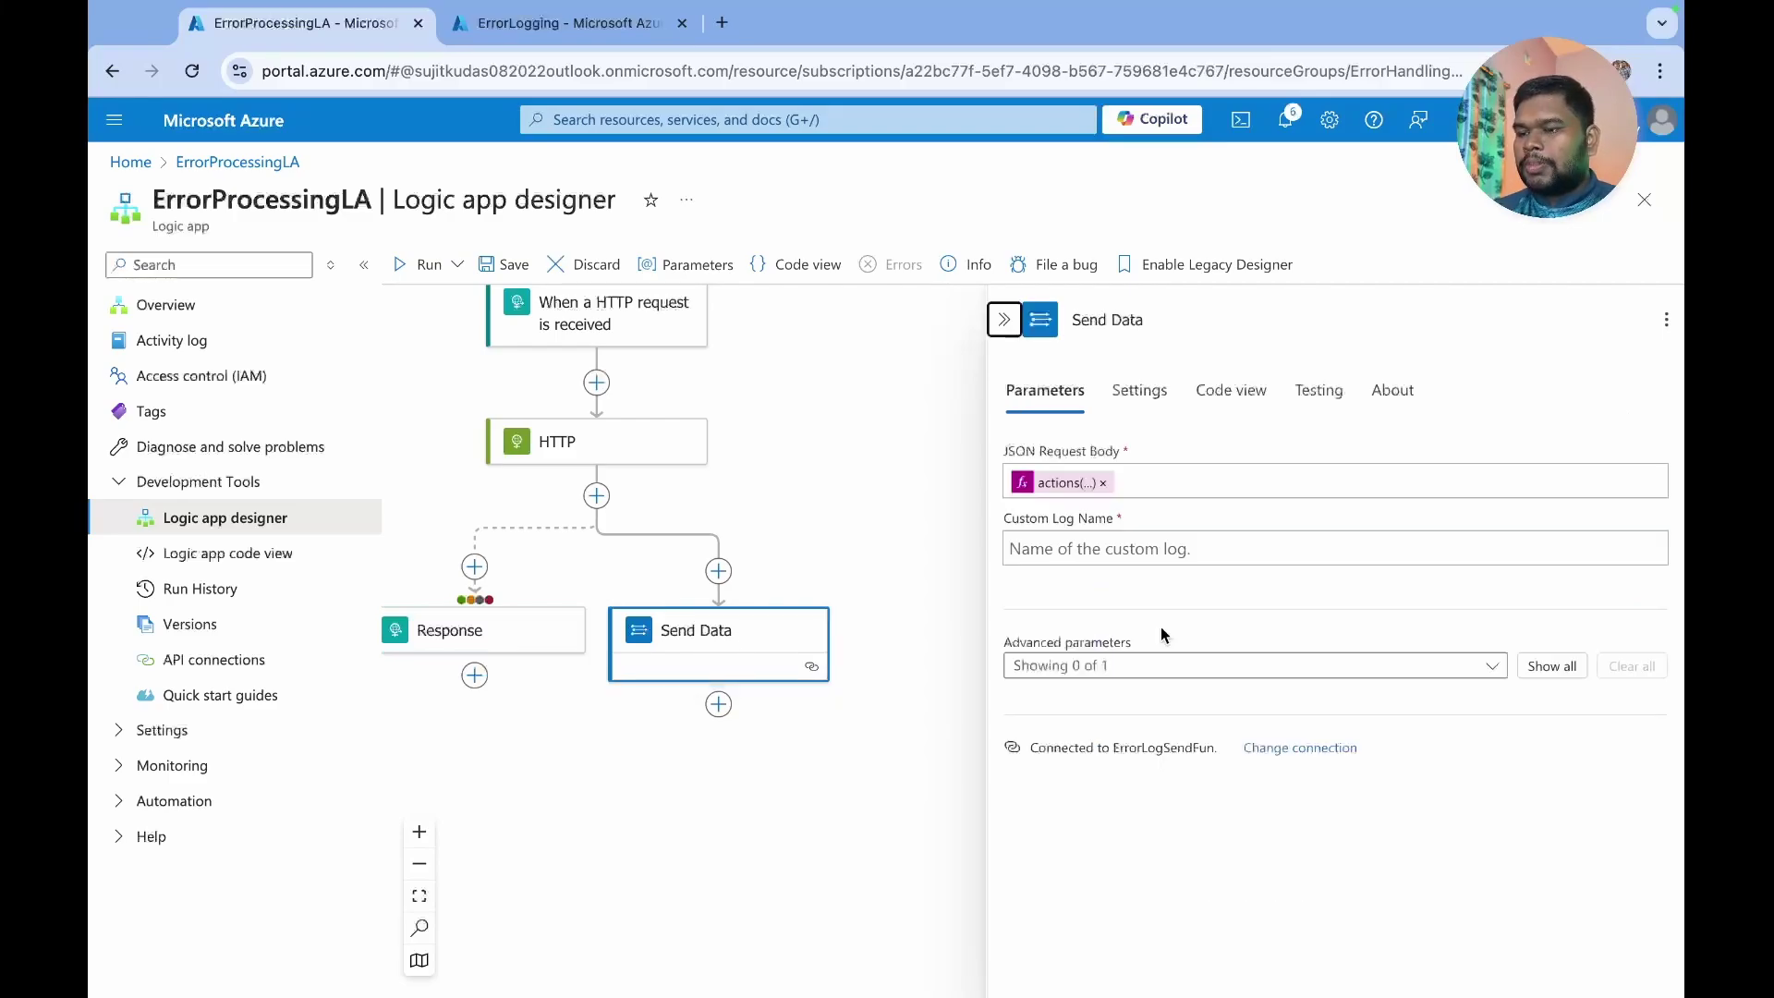
pyautogui.click(1140, 396)
pyautogui.scroll(-4, 1187, 806)
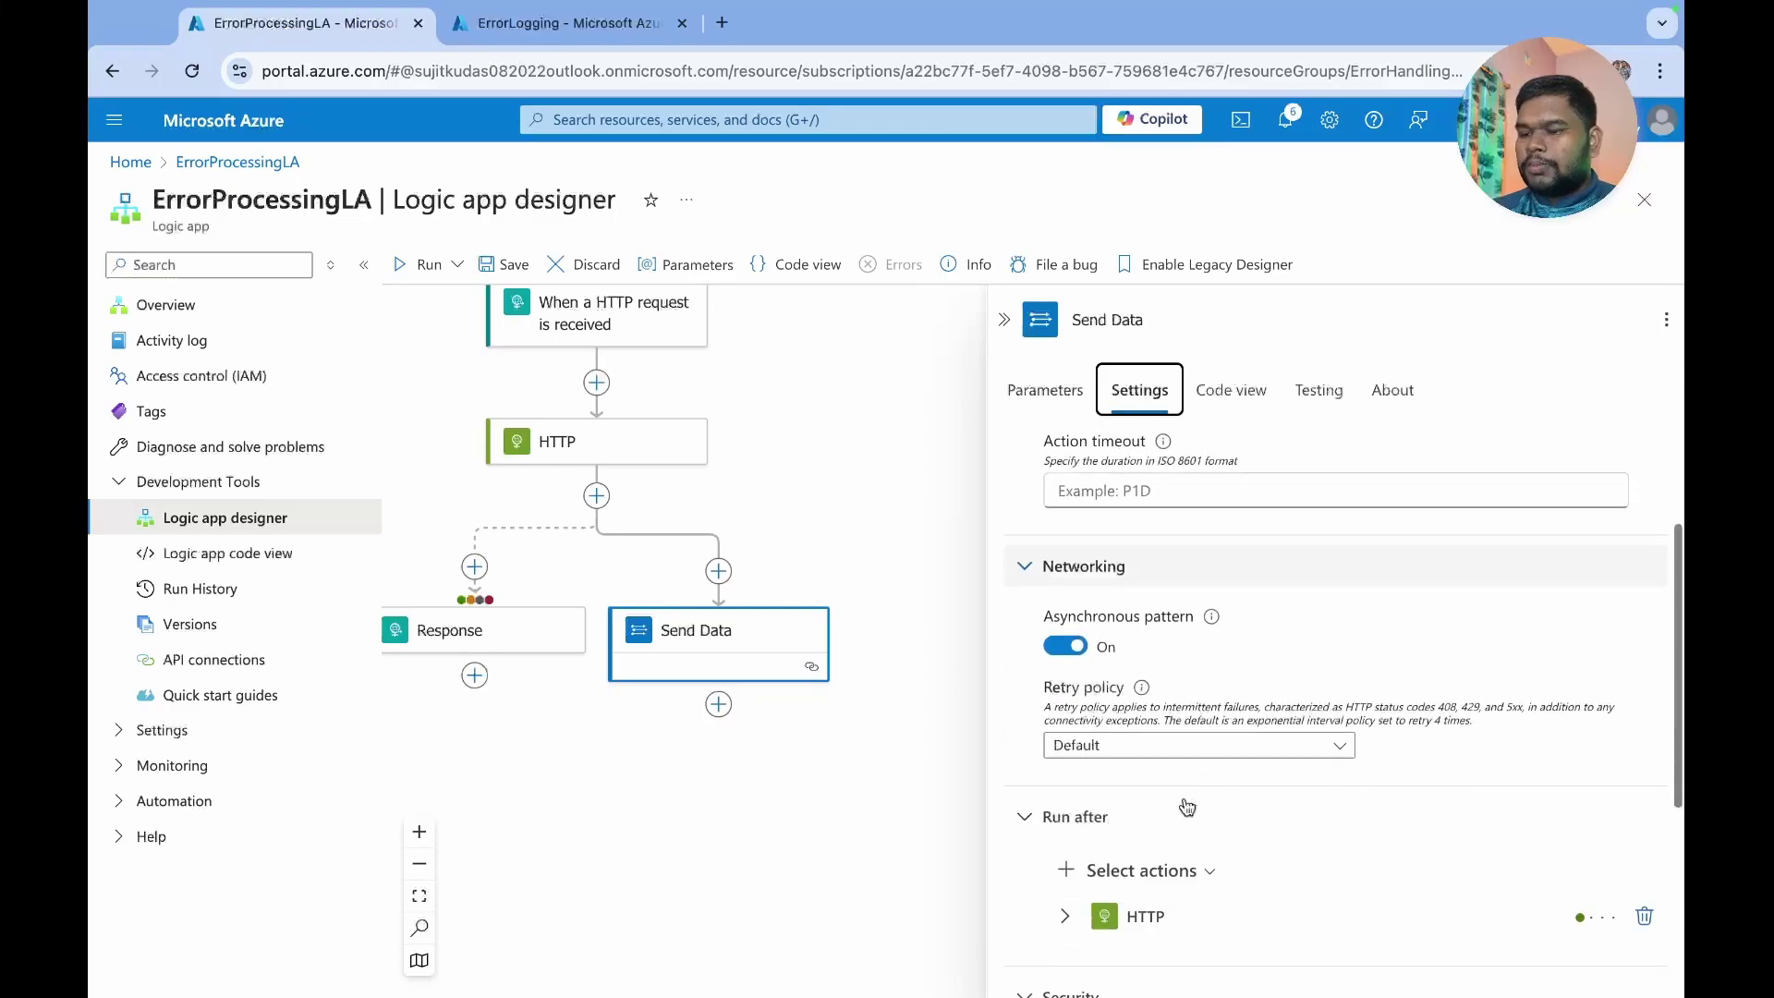
pyautogui.scroll(-1, 1183, 806)
pyautogui.click(1182, 819)
pyautogui.scroll(-2, 1145, 827)
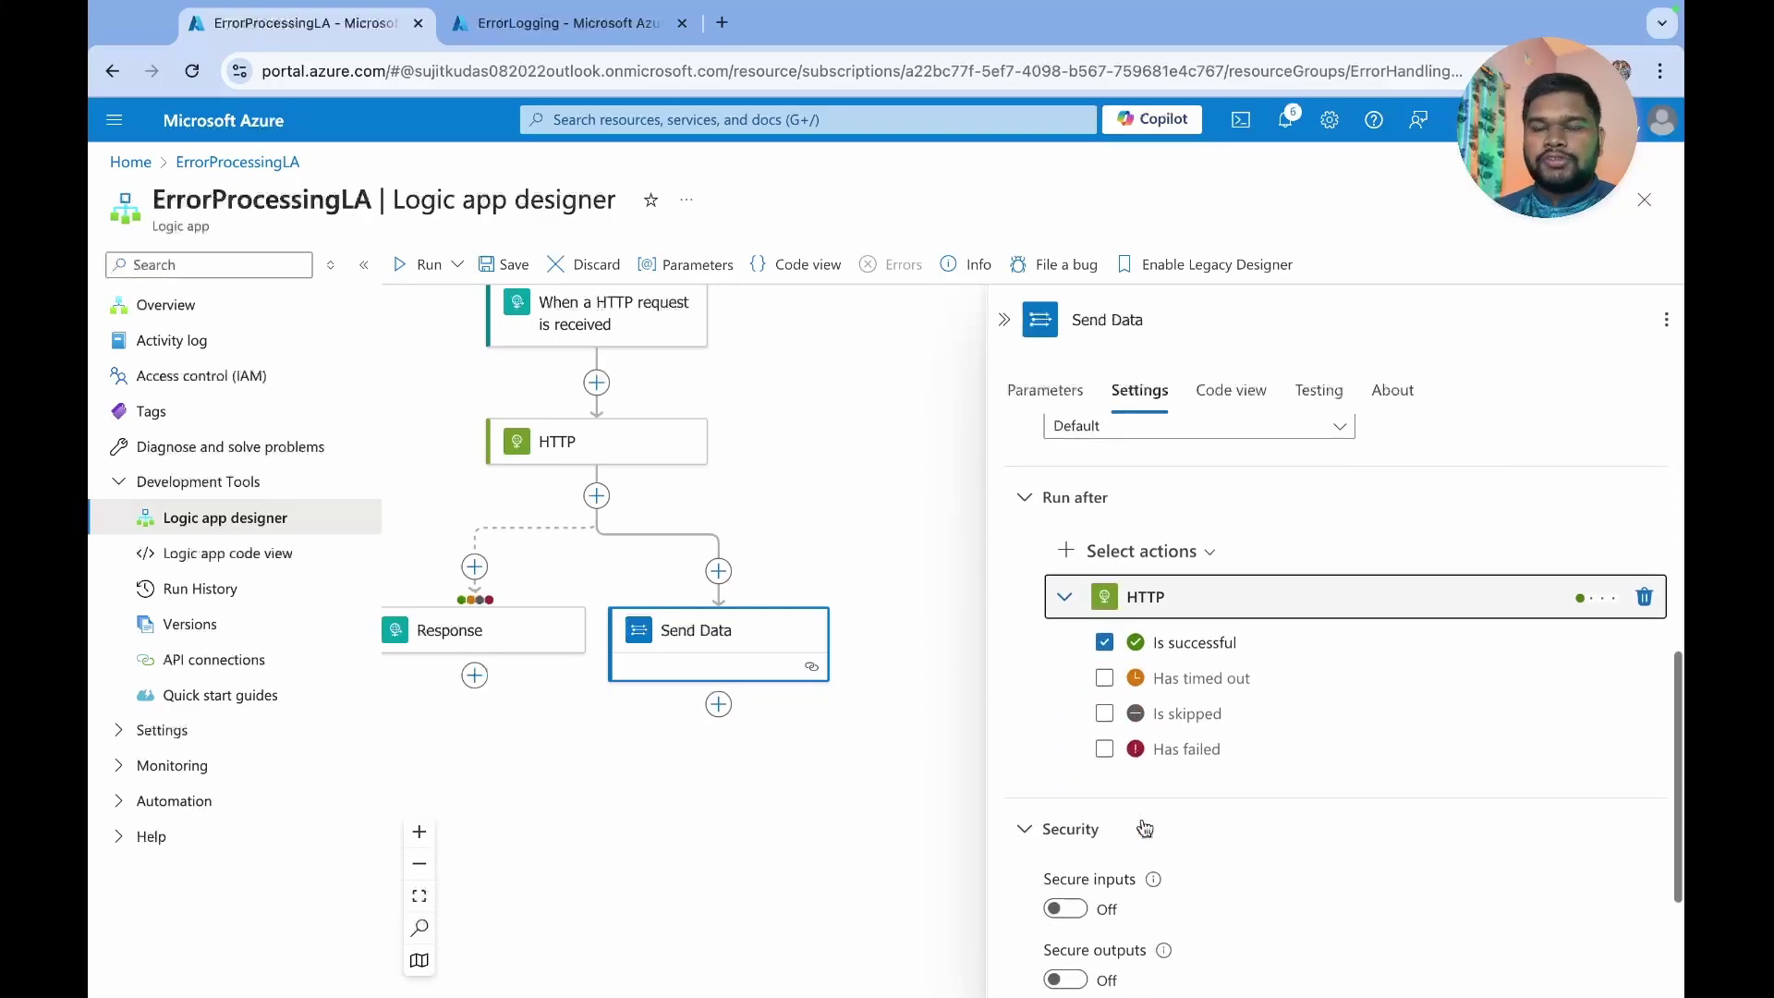
pyautogui.click(1104, 690)
pyautogui.click(1105, 585)
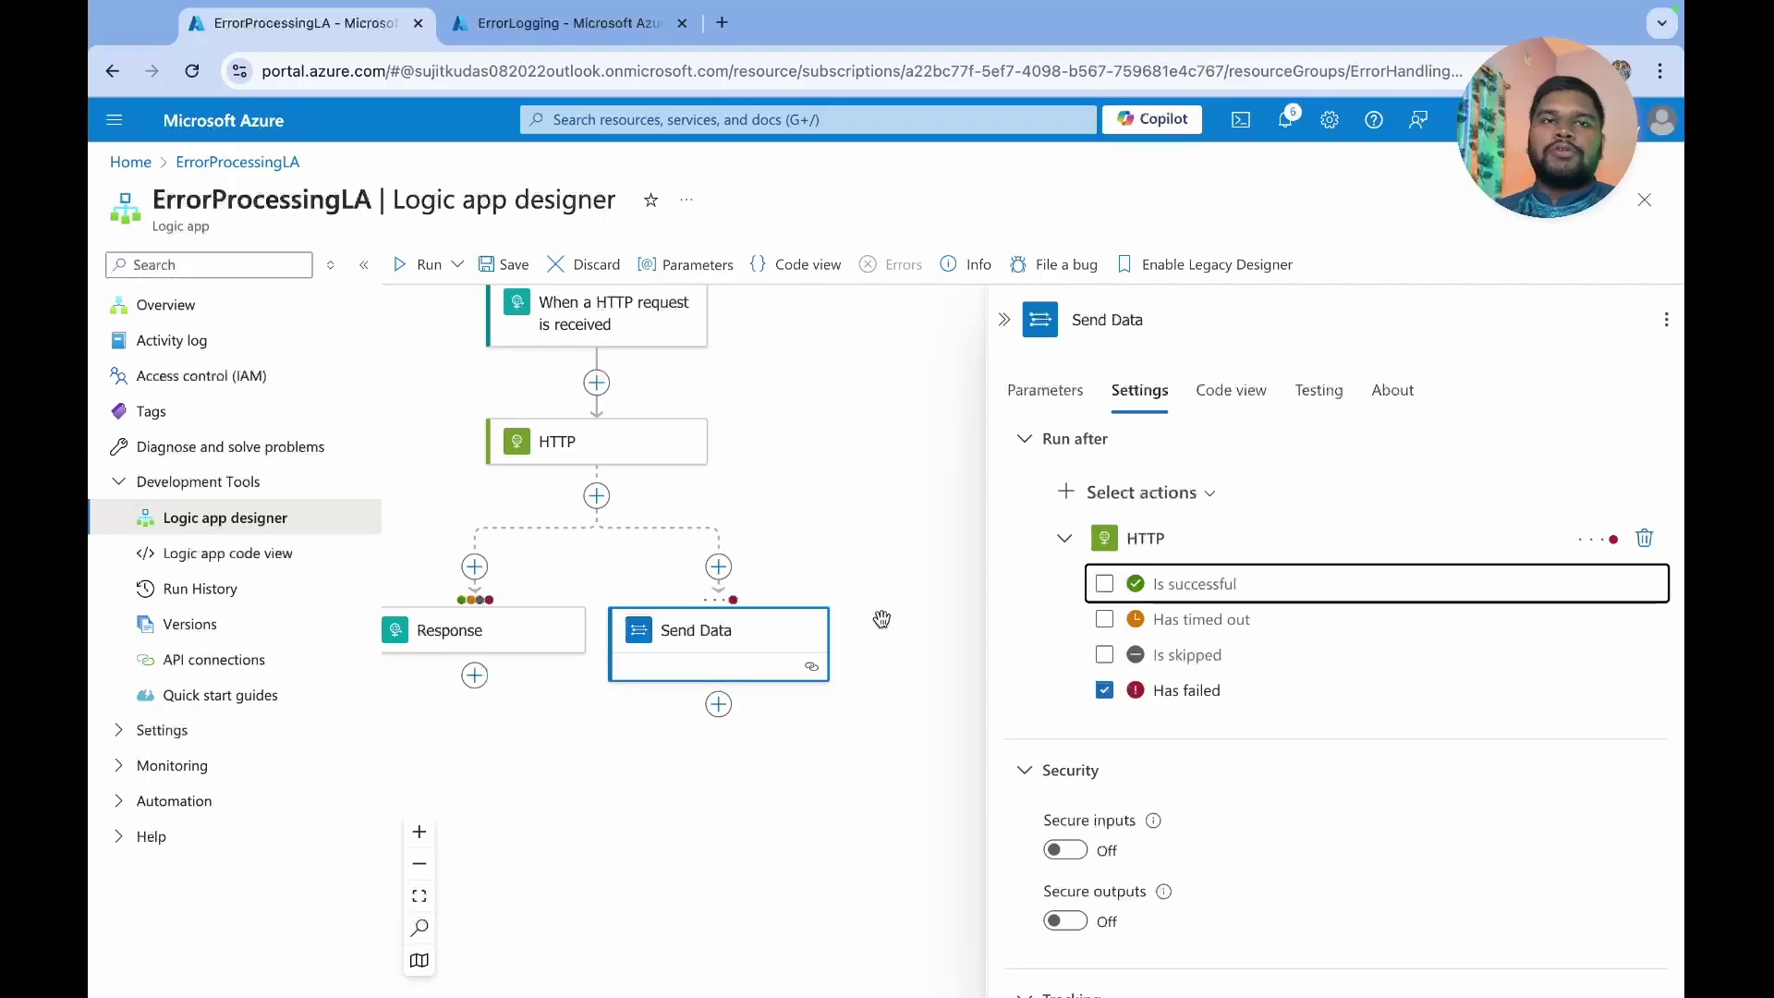
# - Add another parallel branch after the HTTP action with a Response action from the Request connector
pyautogui.click(705, 657)
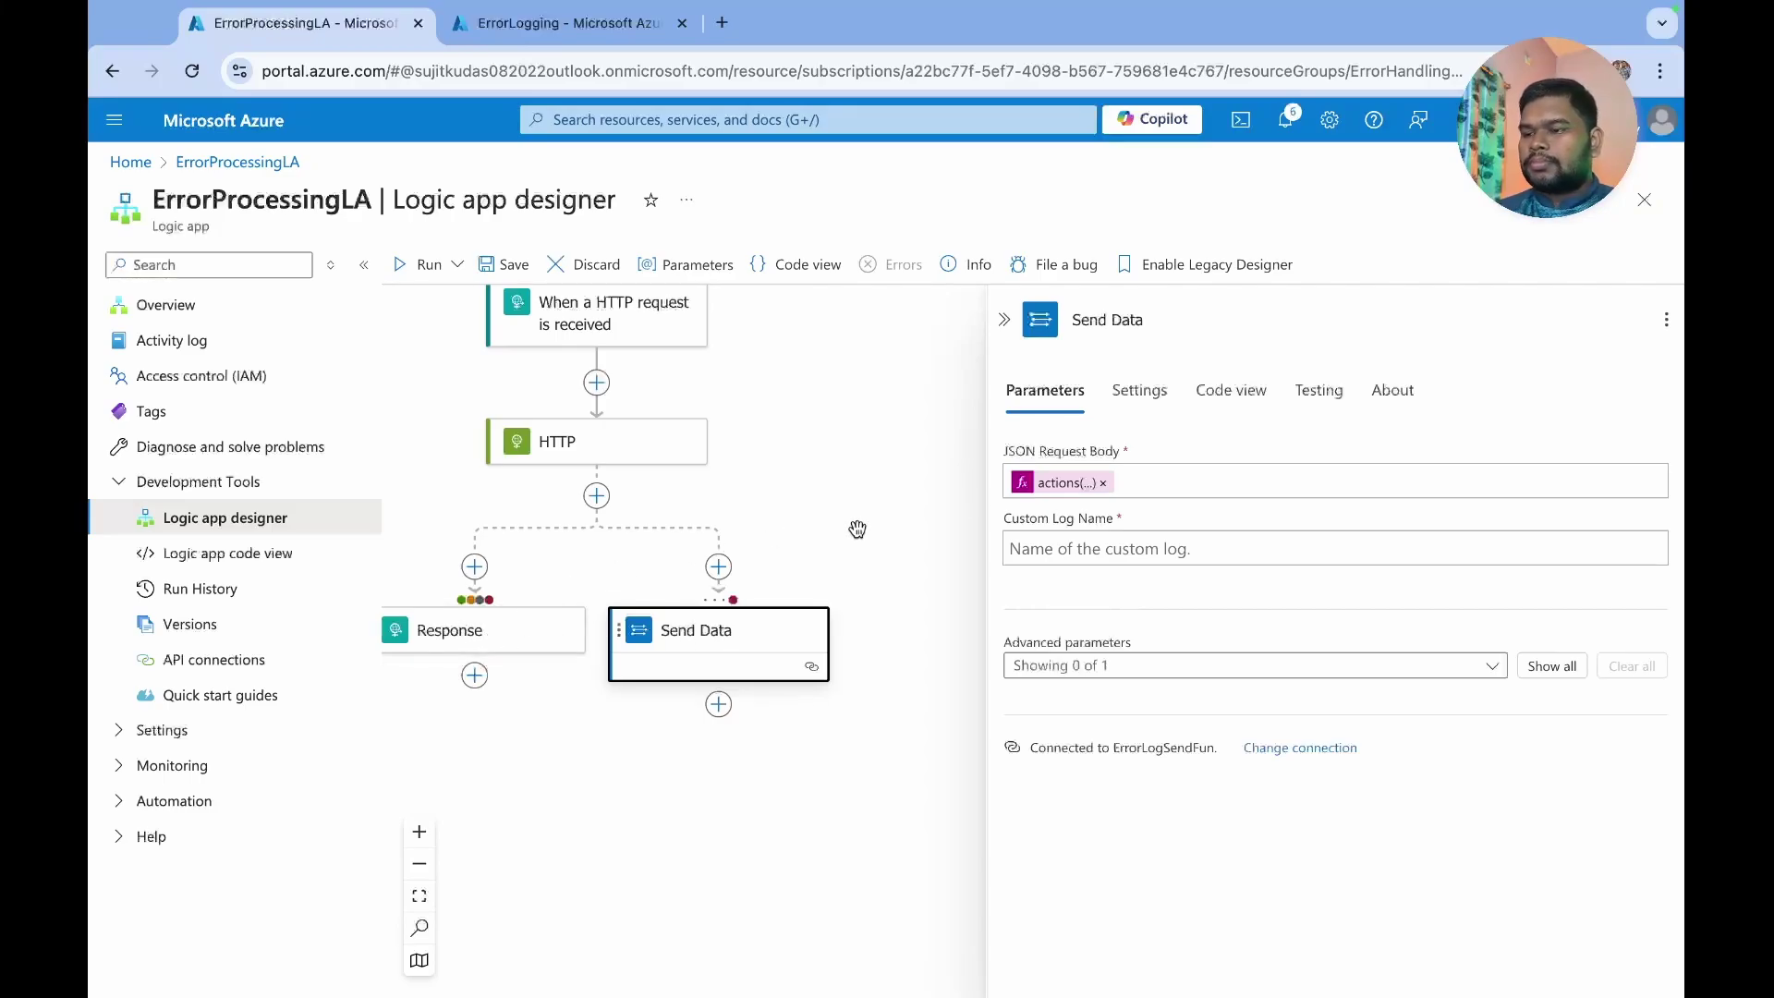
pyautogui.click(596, 495)
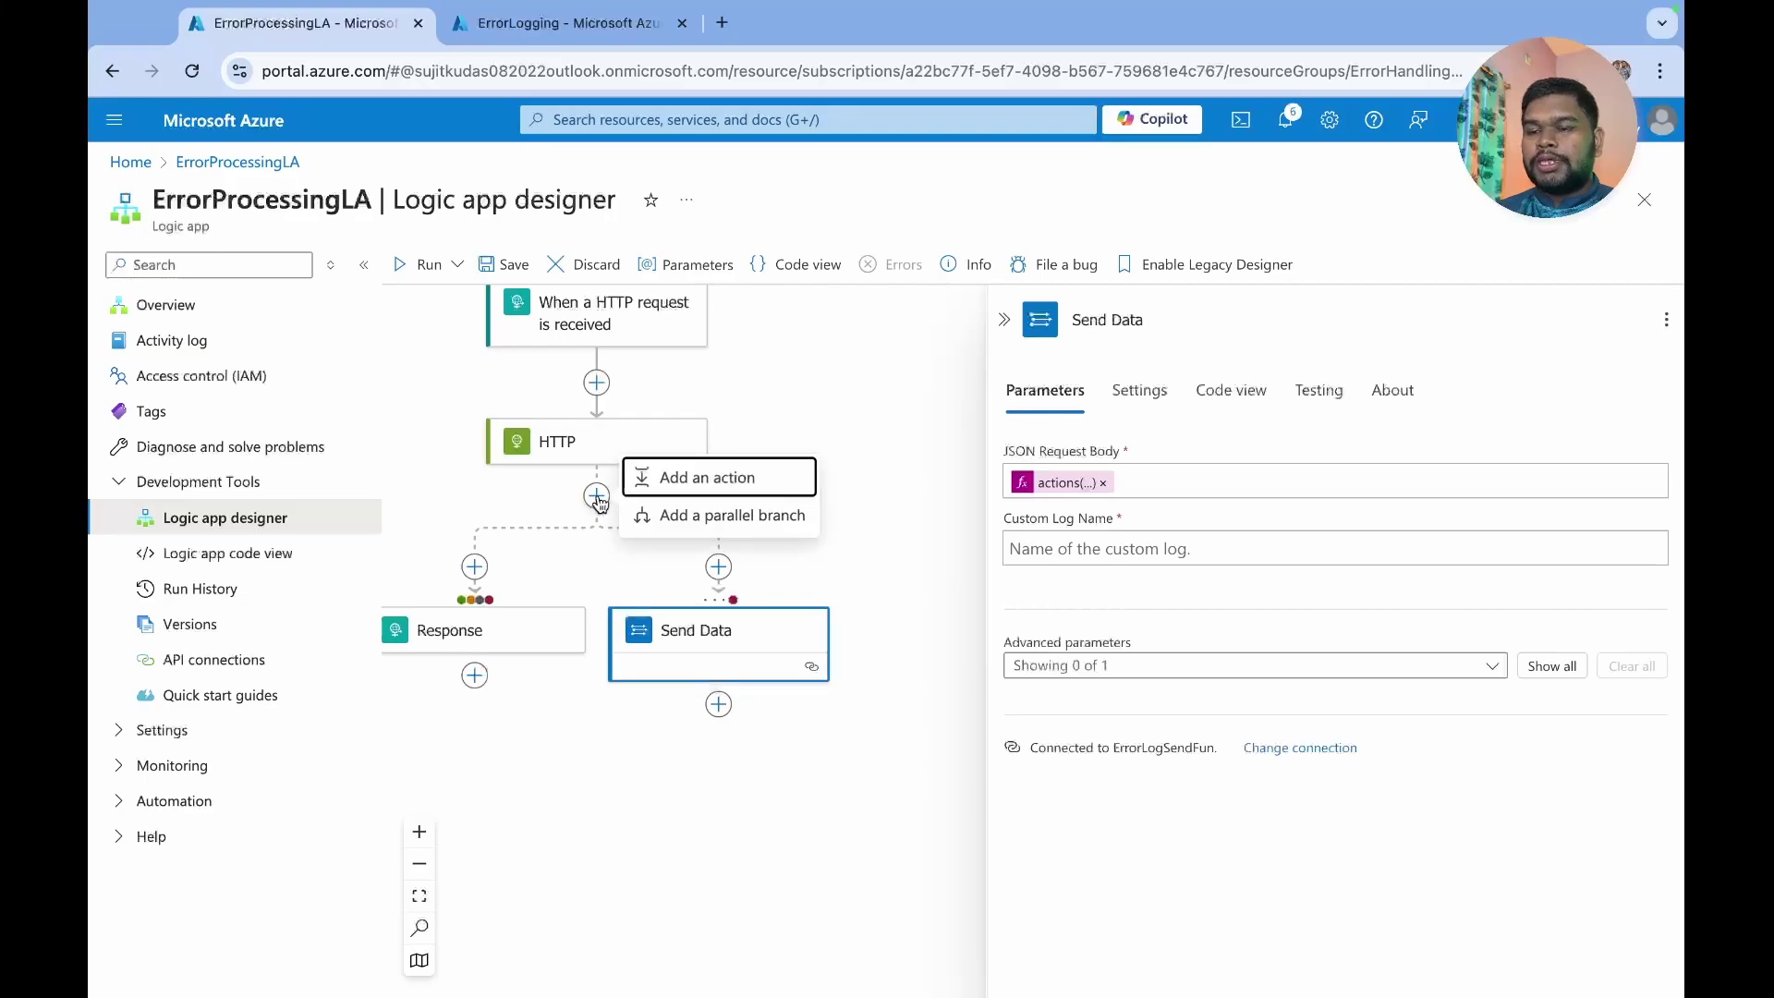
pyautogui.click(762, 524)
pyautogui.write('re')
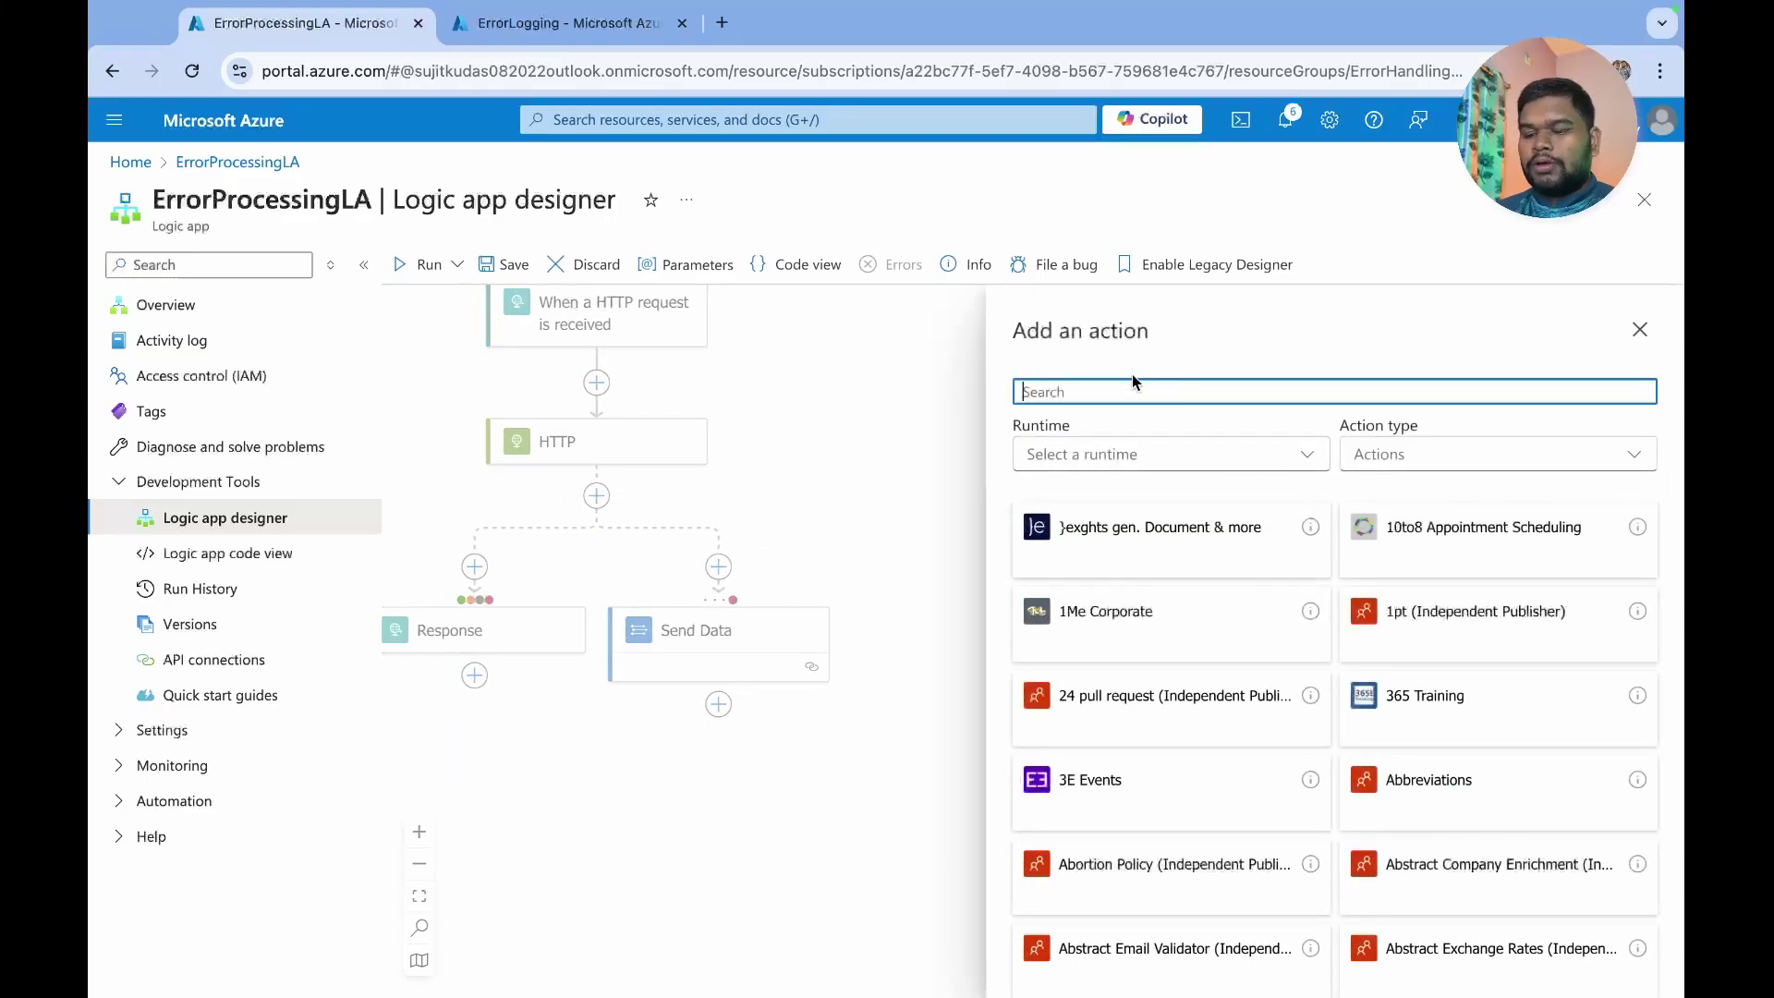
pyautogui.write('s')
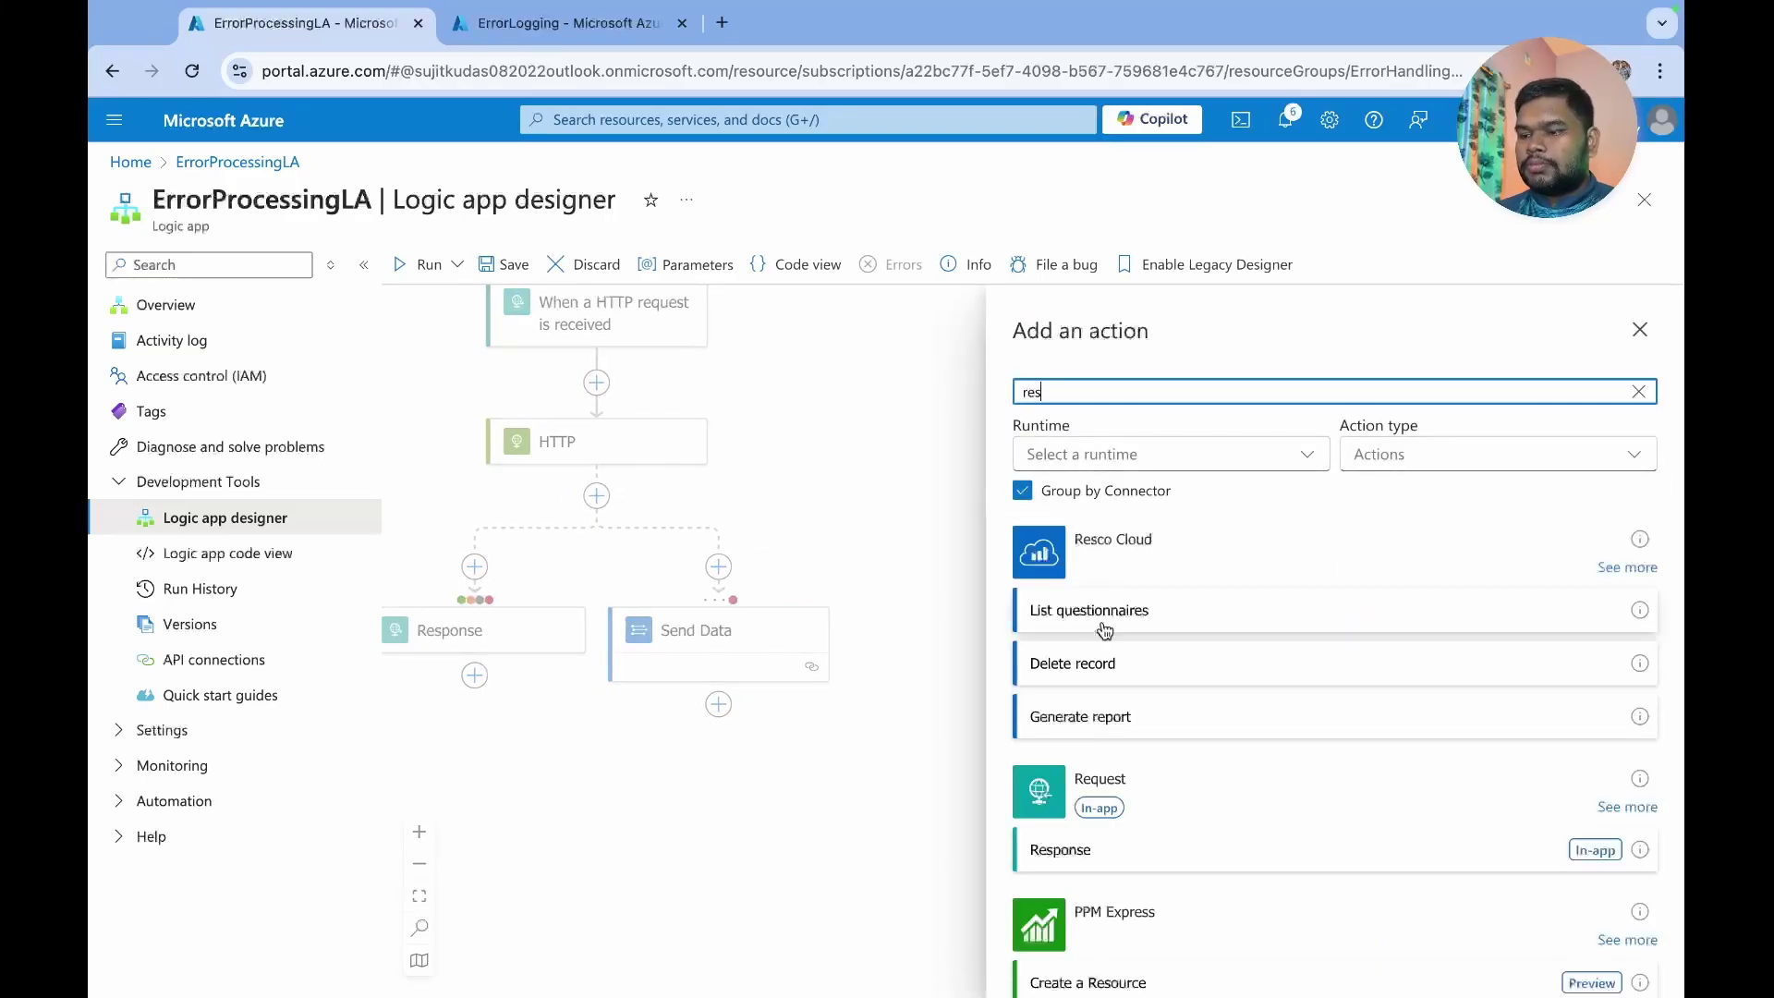
pyautogui.click(1089, 851)
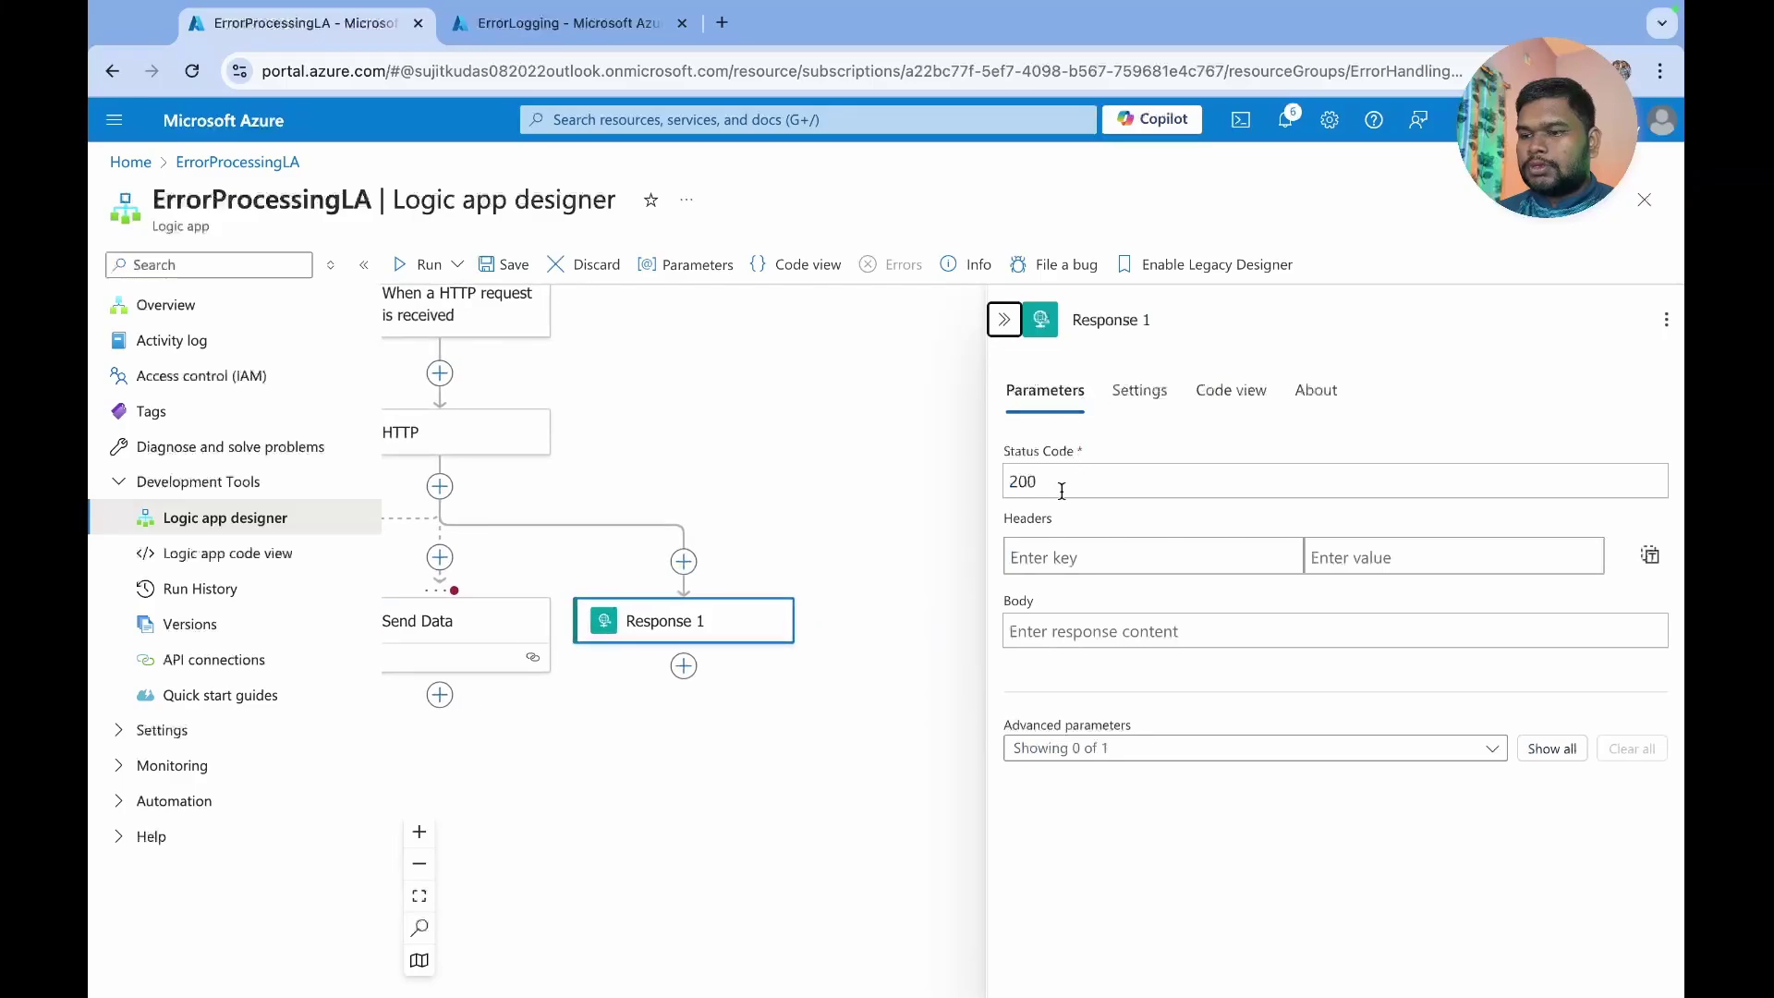
# - Set the status code of the Response action in the first branch to the HTTP action's Status code dynamic content
pyautogui.hscroll(-5, 591, 568)
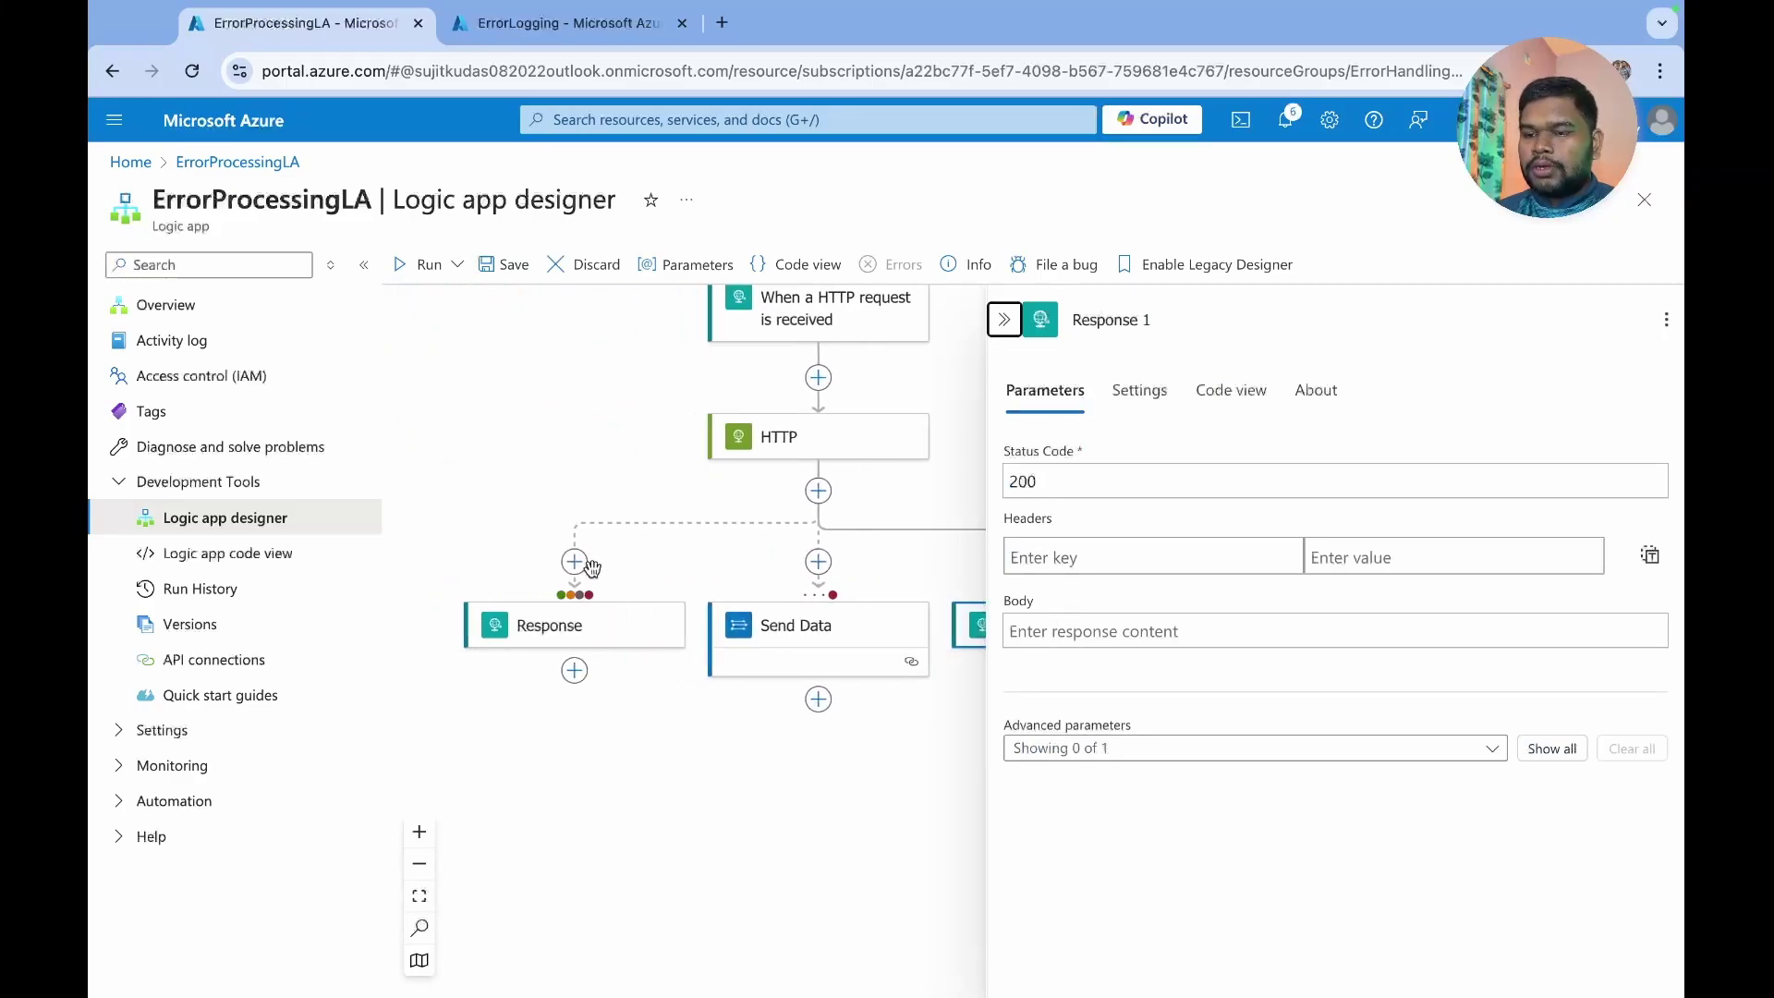
pyautogui.click(582, 628)
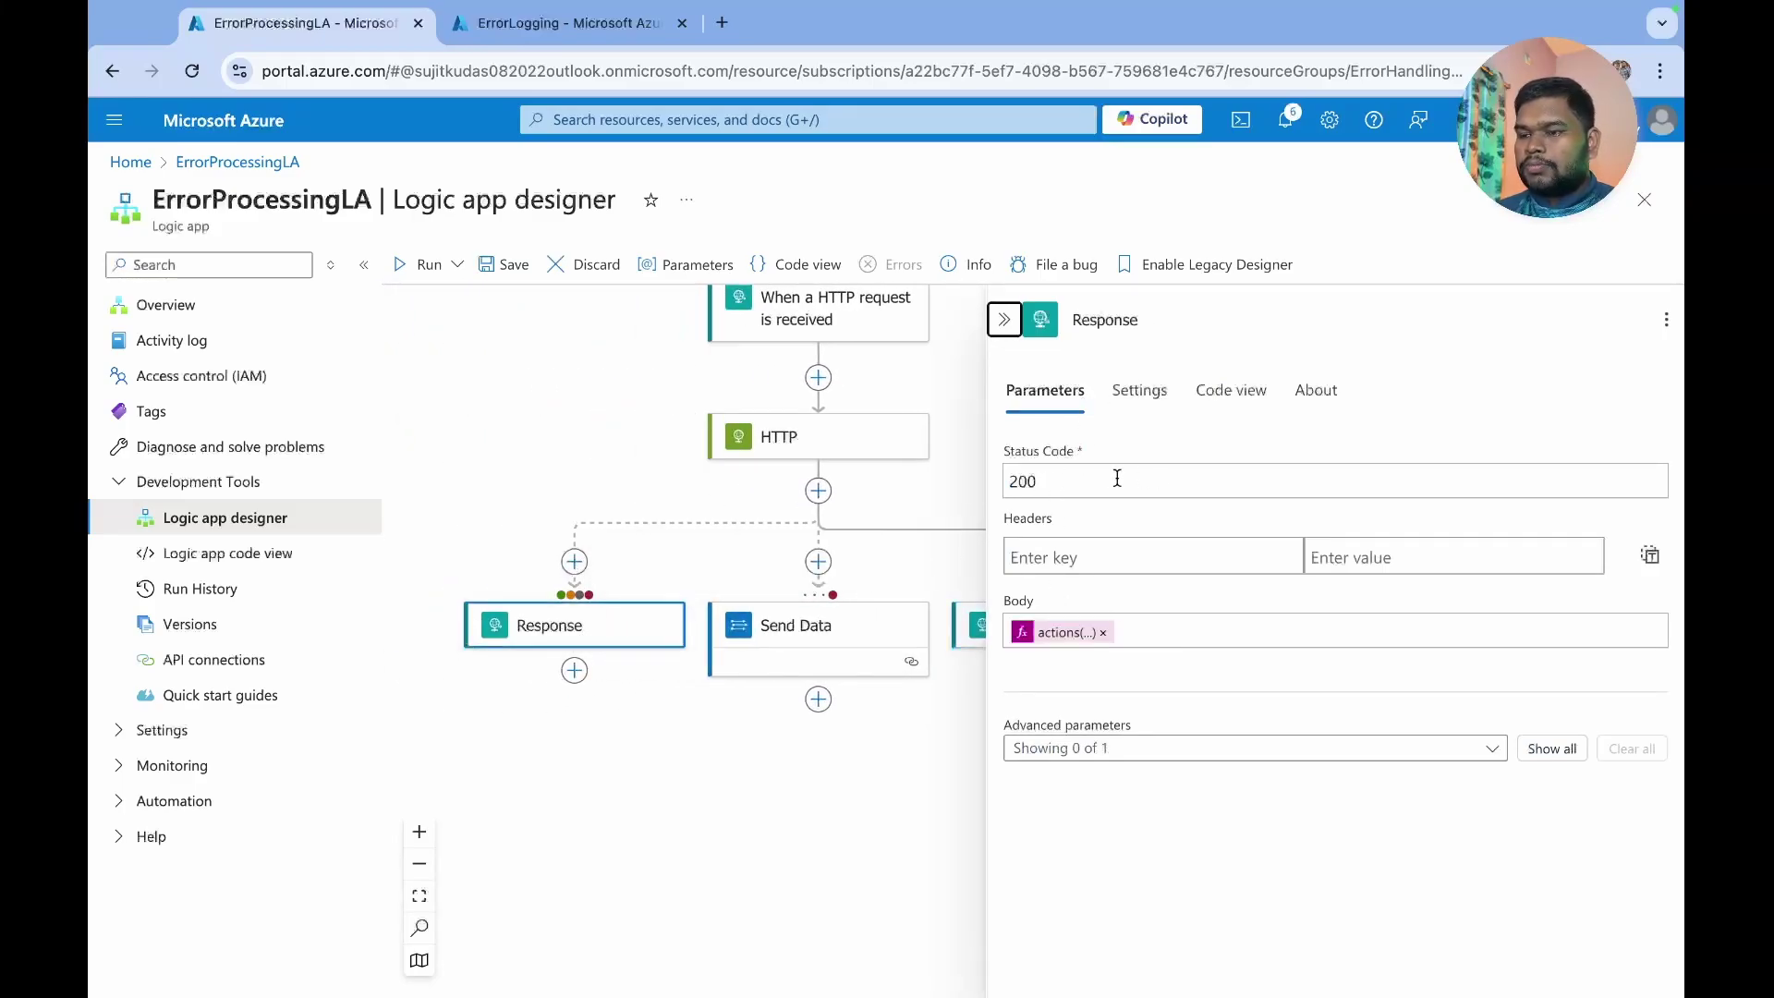
pyautogui.click(1060, 488)
pyautogui.press('BackSpace')
pyautogui.press('BackSpace')
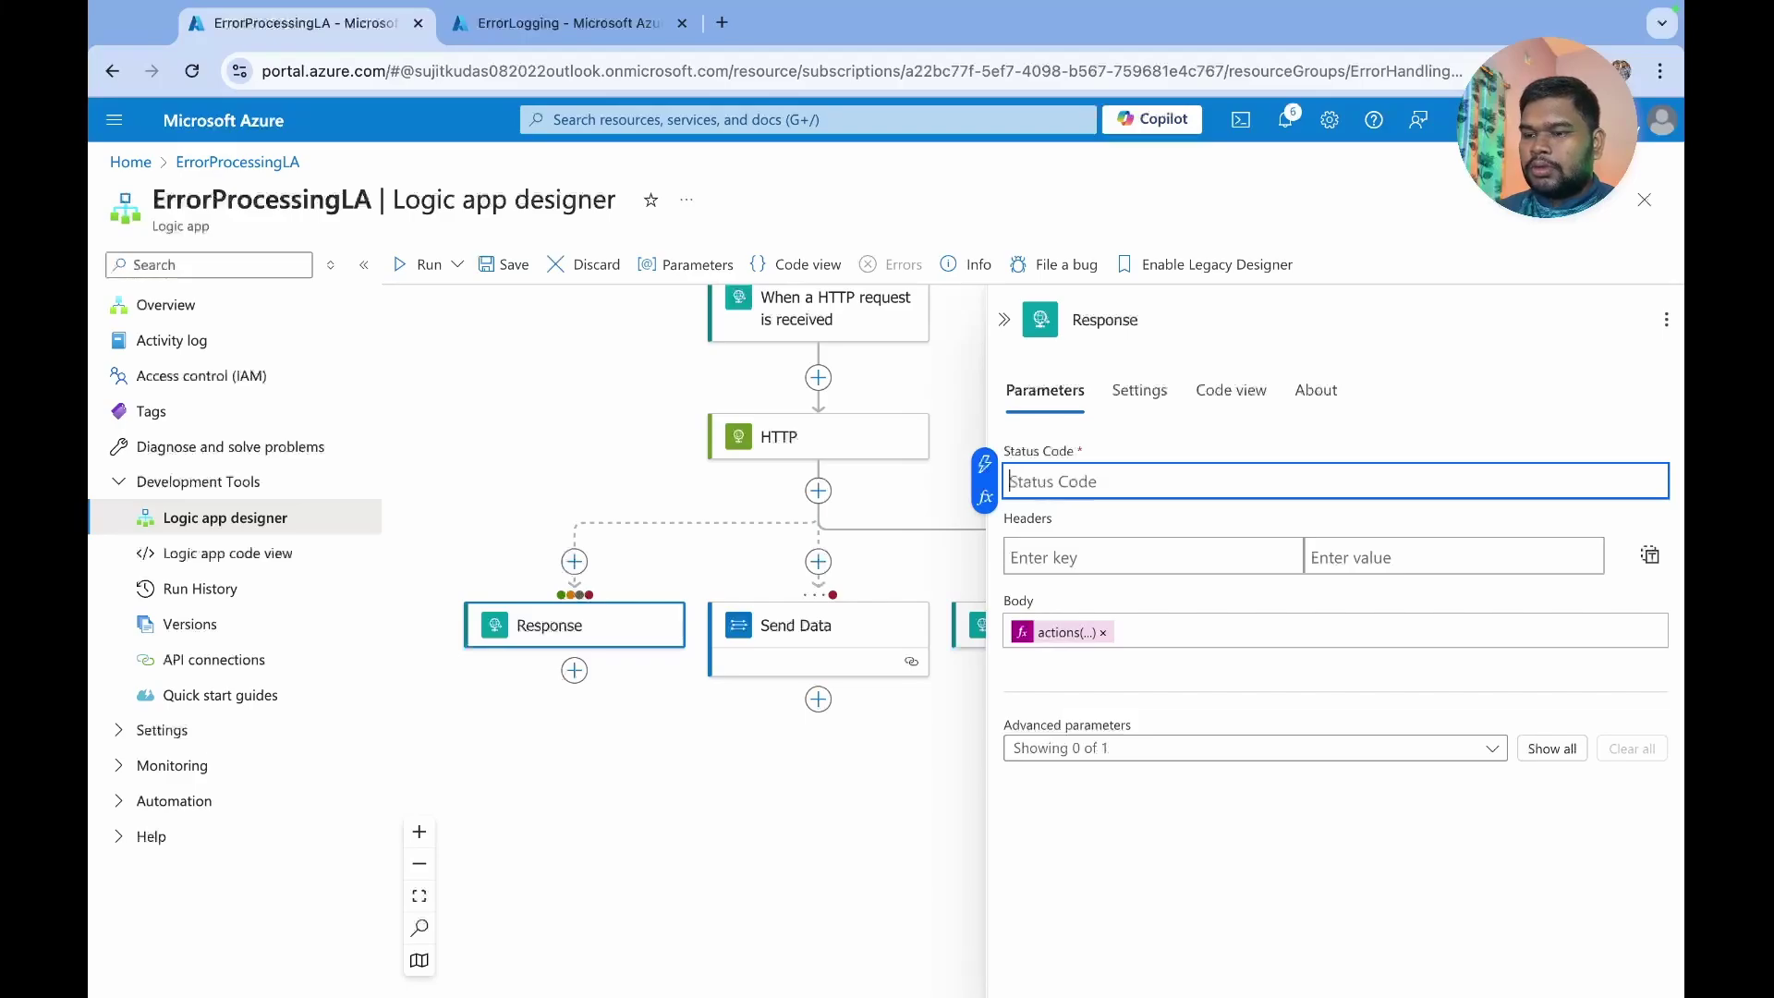
pyautogui.click(984, 463)
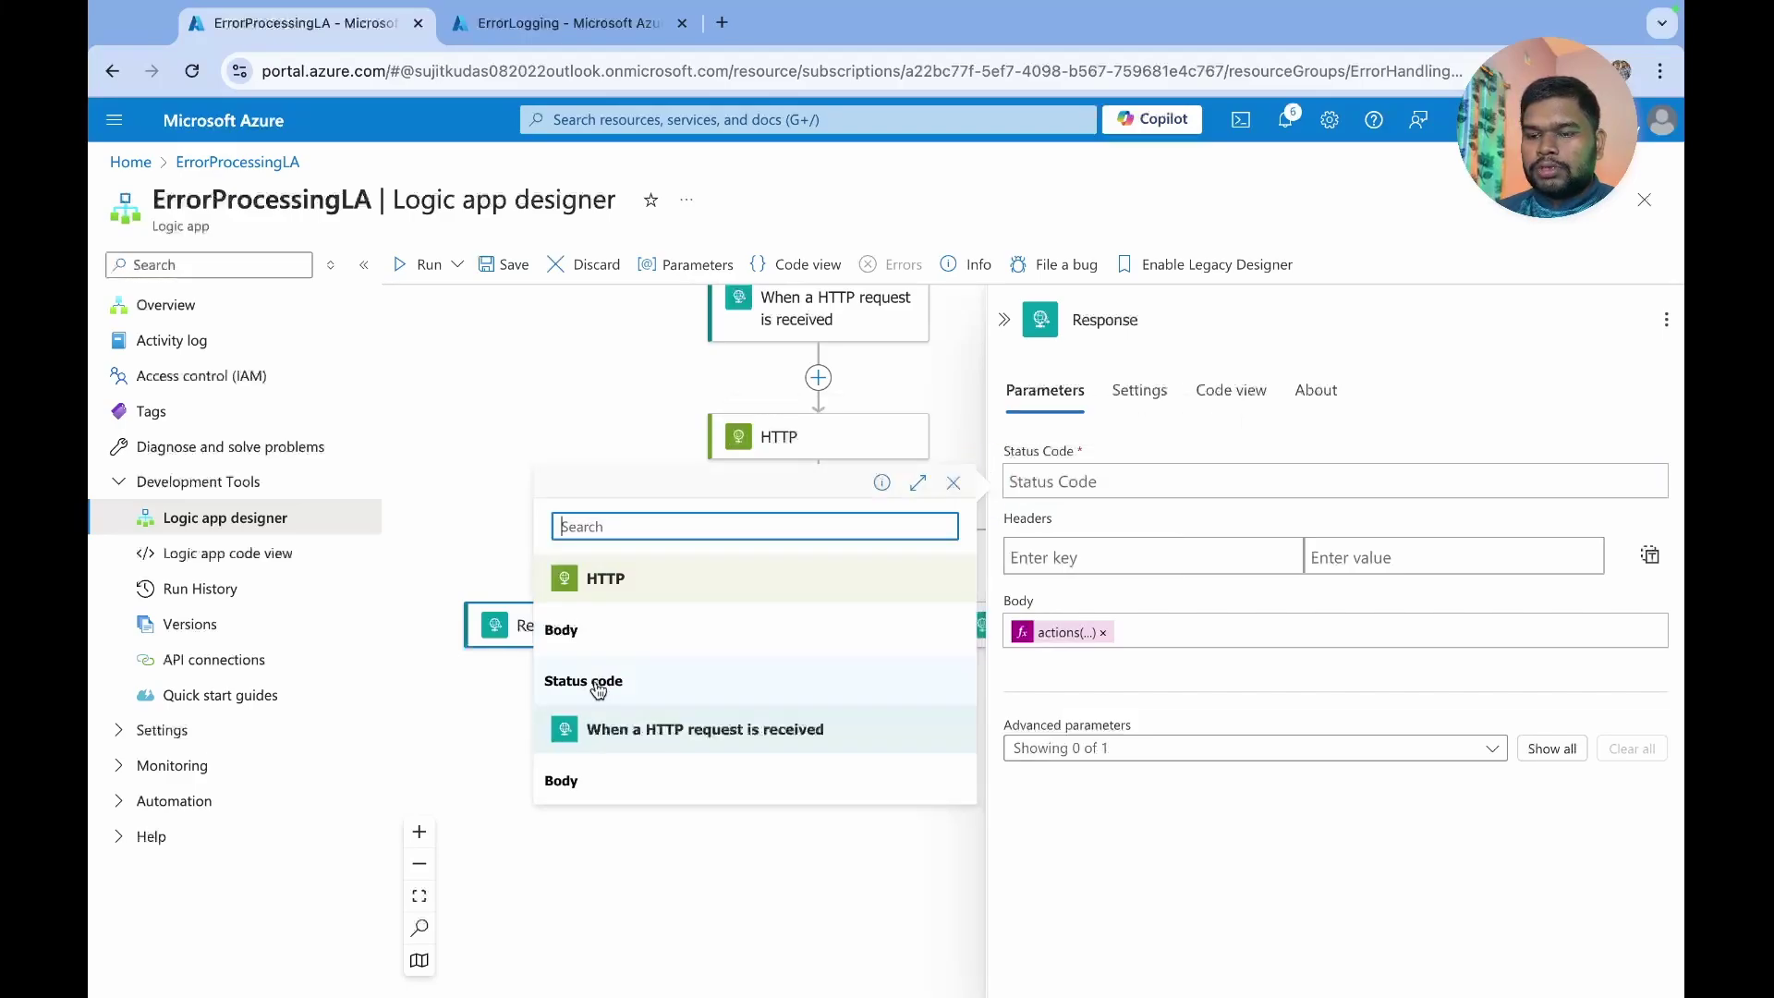
pyautogui.click(592, 681)
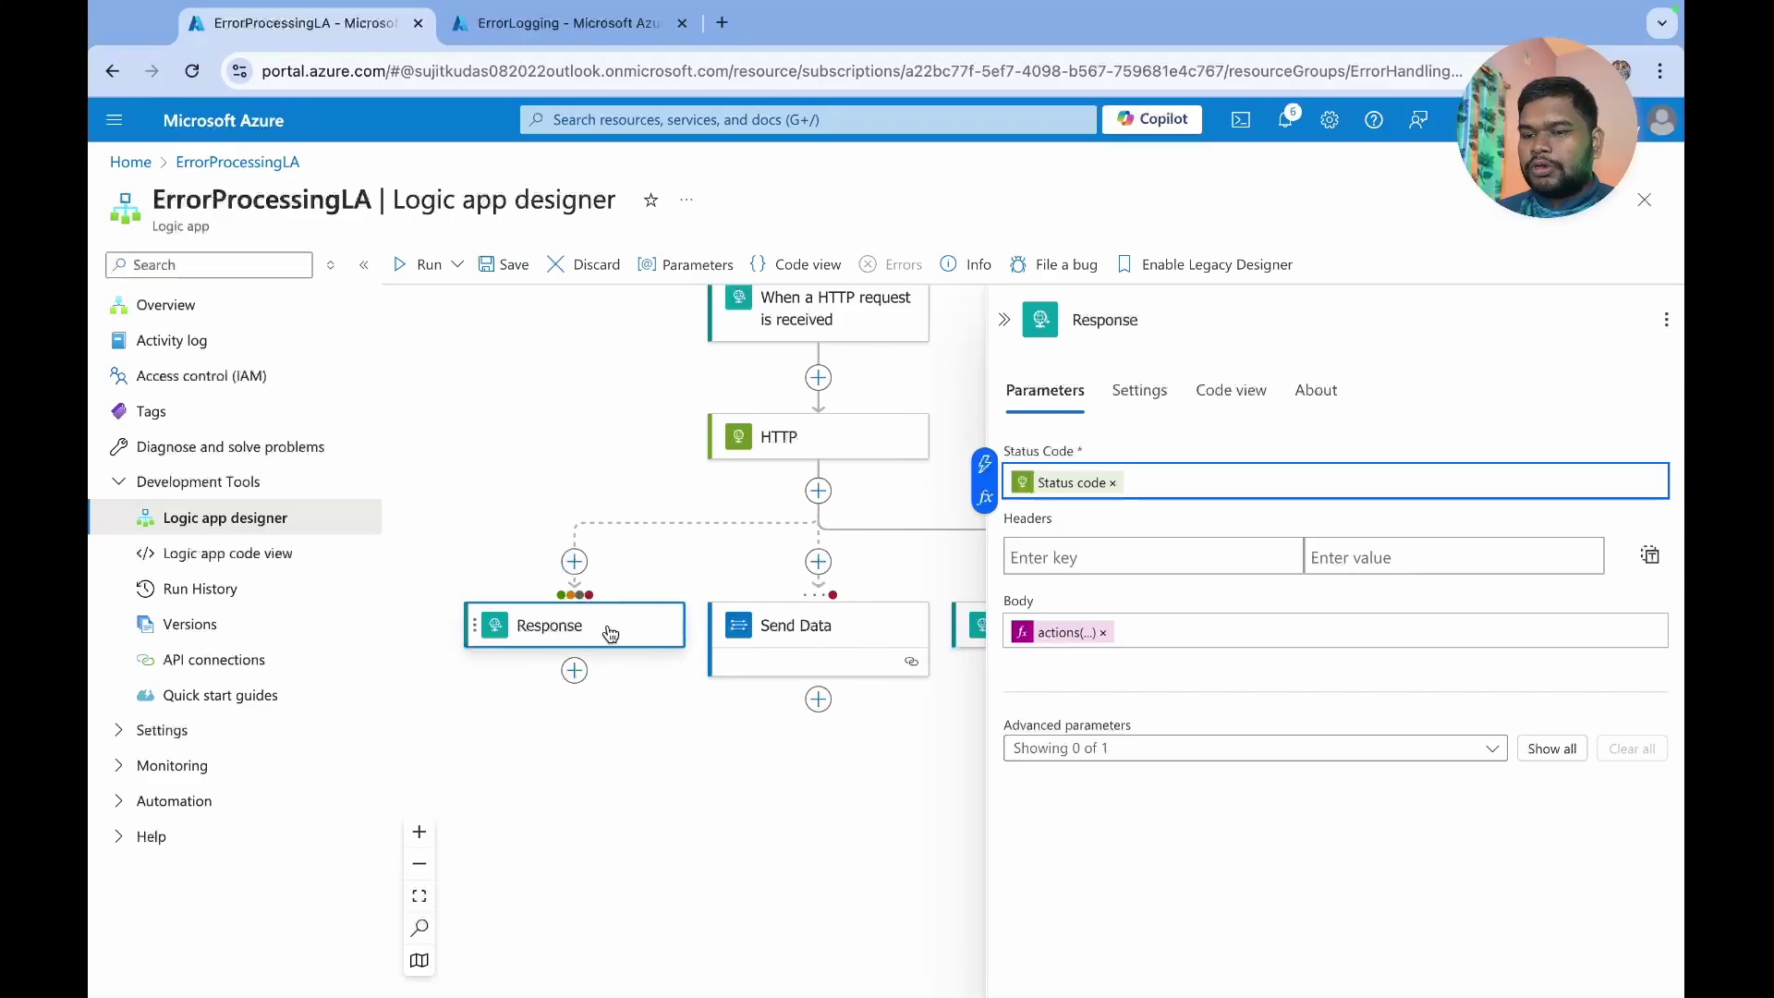
# - Limit the Response action to run after HTTP has timed out or has failed, clearing Is successful and Is skipped
pyautogui.click(638, 621)
pyautogui.click(1150, 397)
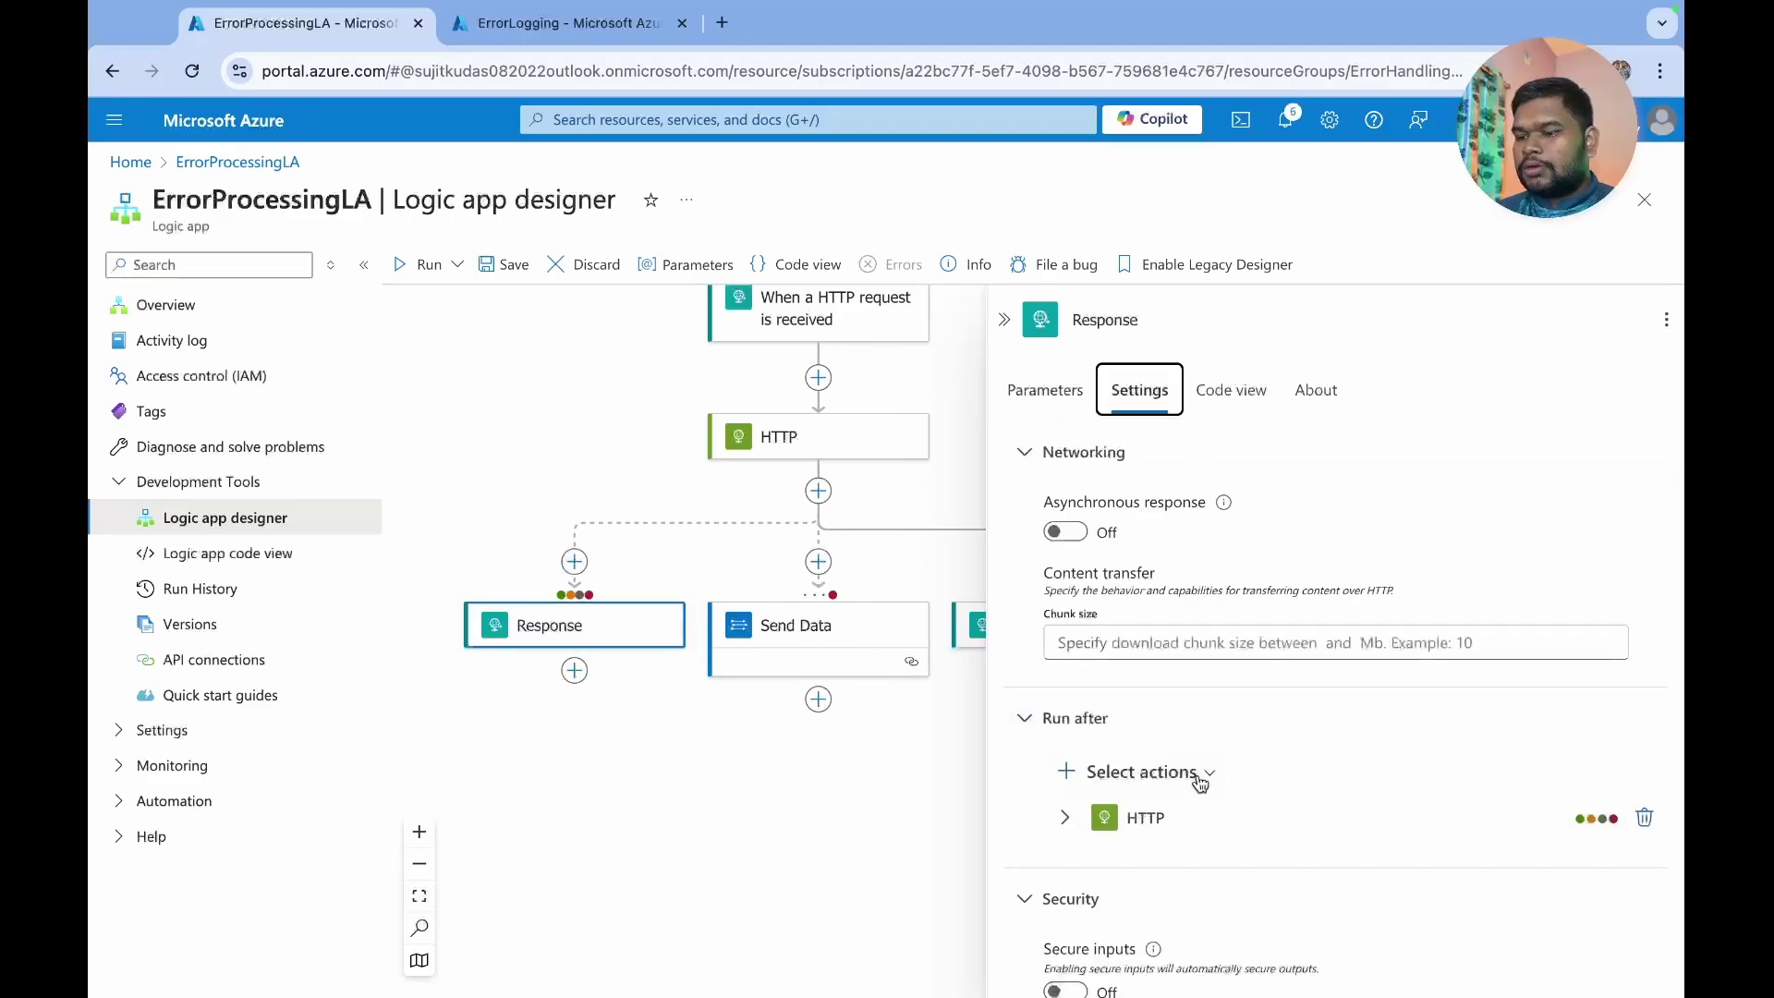
pyautogui.scroll(-2, 1199, 784)
pyautogui.click(1149, 594)
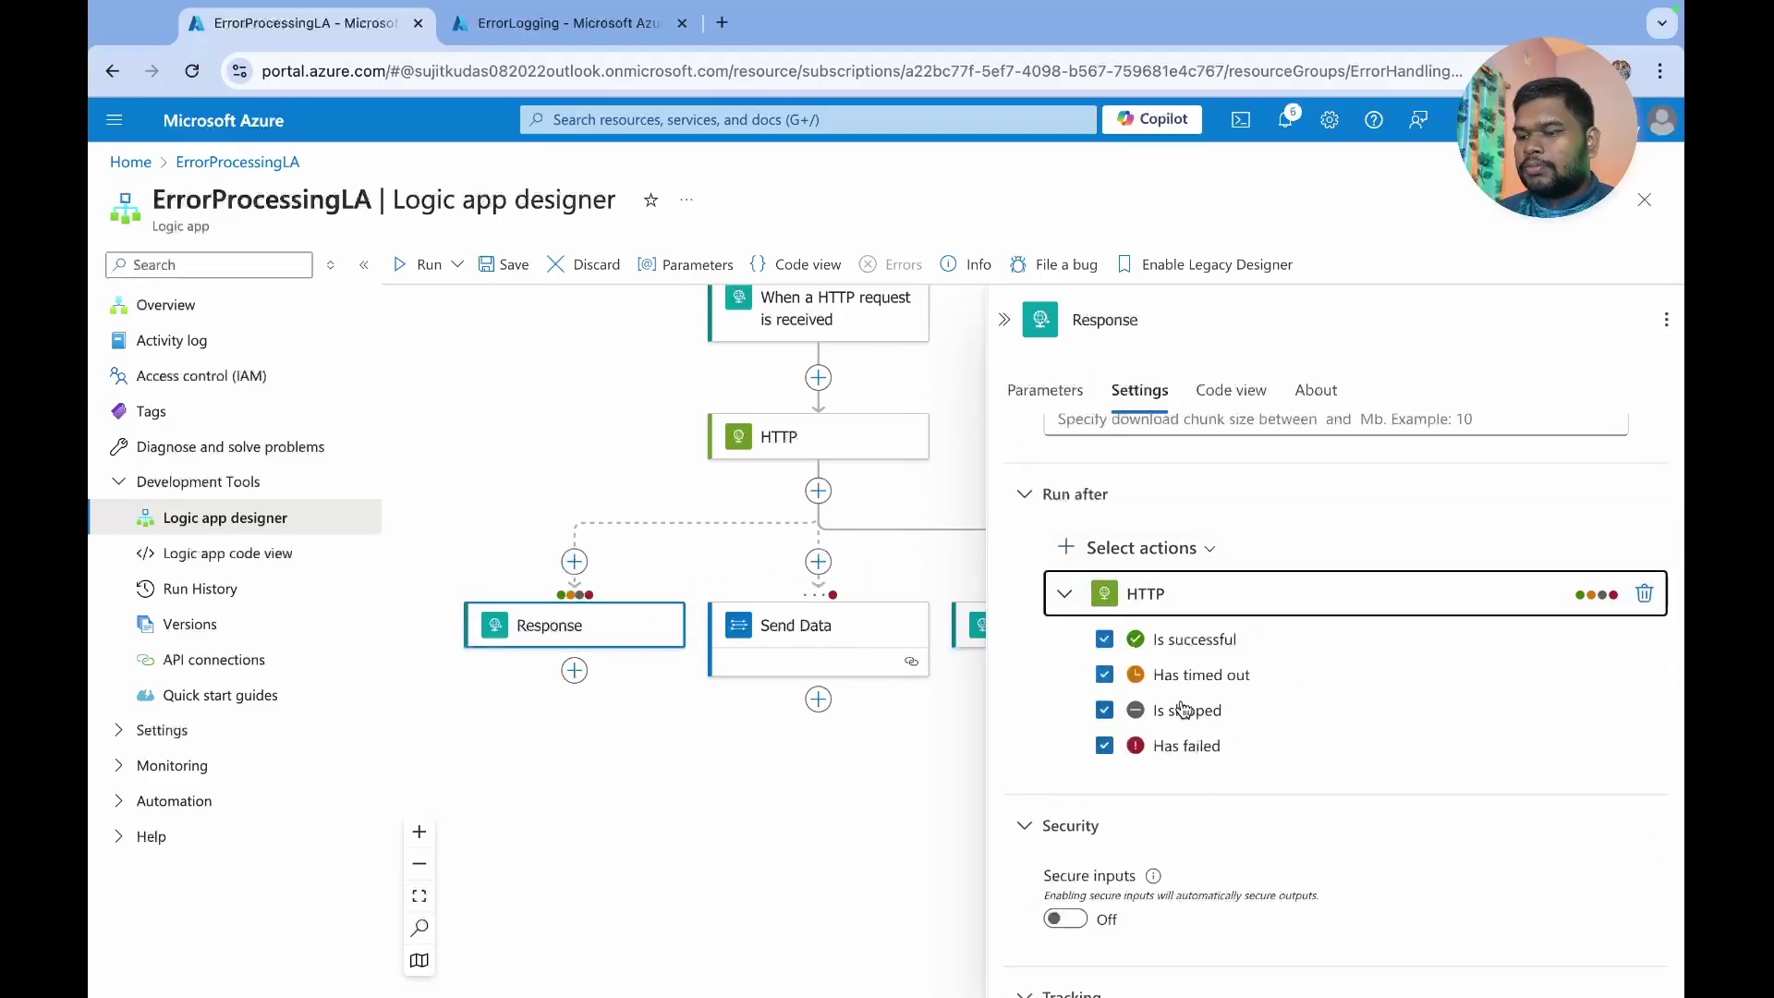
pyautogui.click(1104, 638)
pyautogui.click(1104, 674)
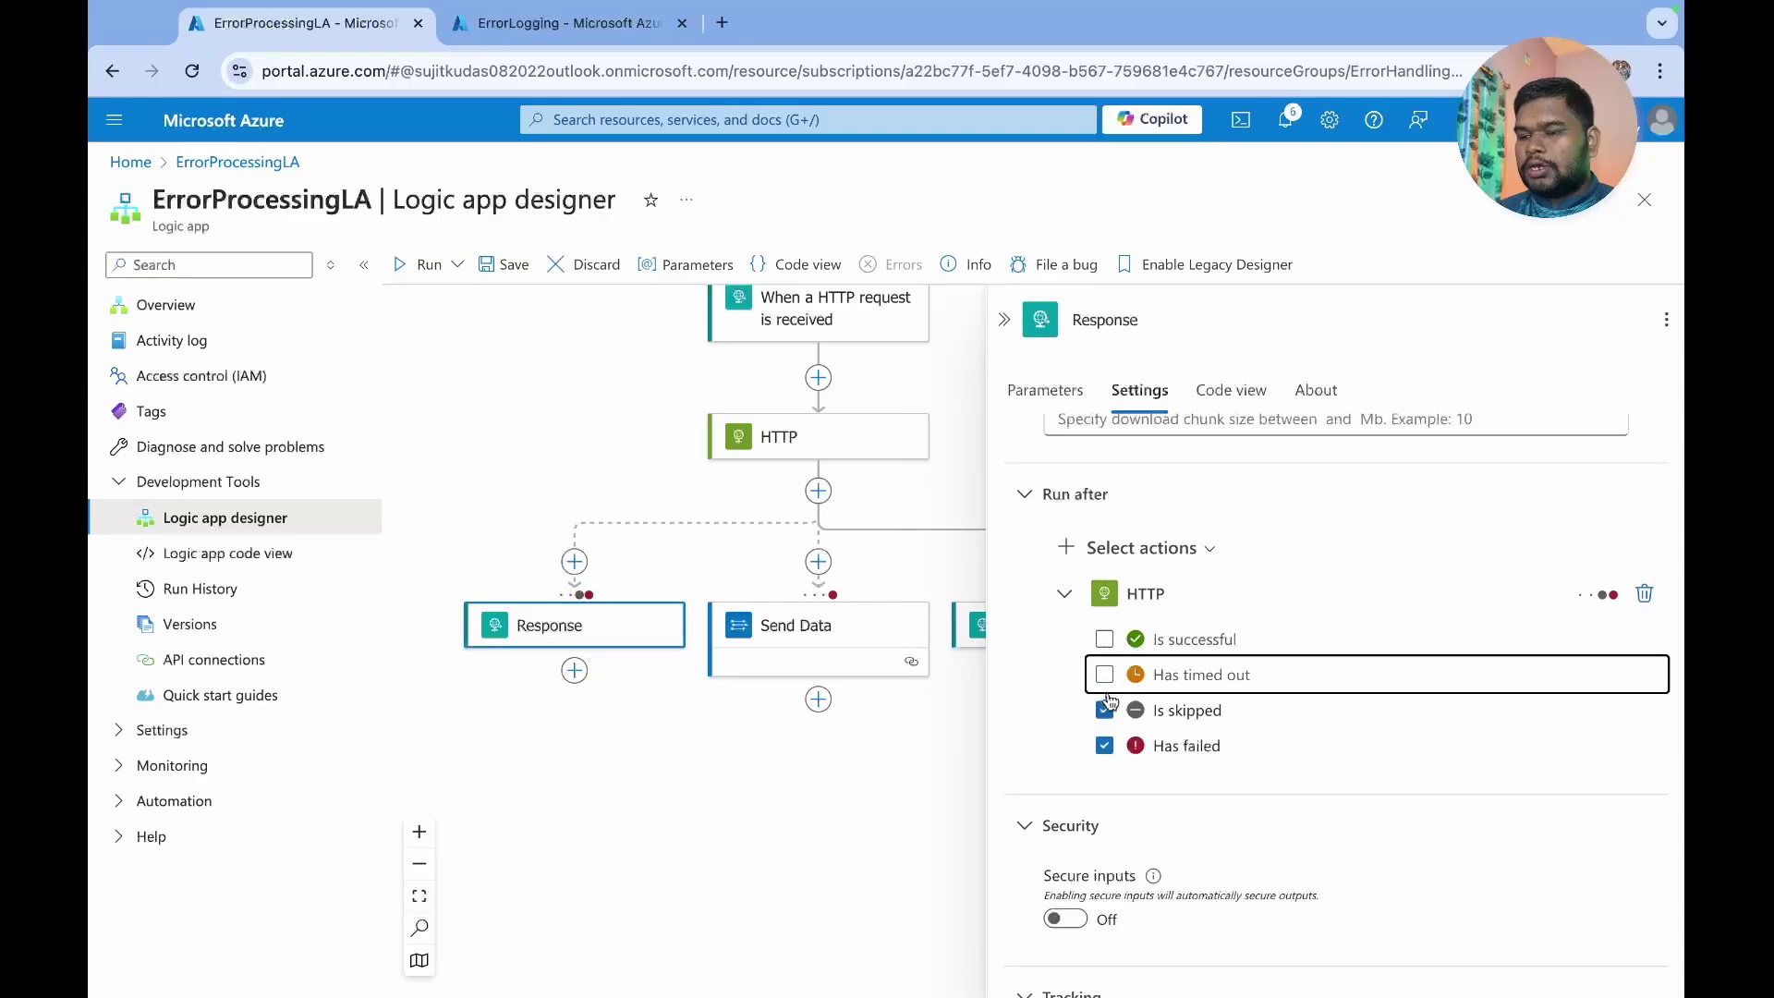
pyautogui.click(1104, 675)
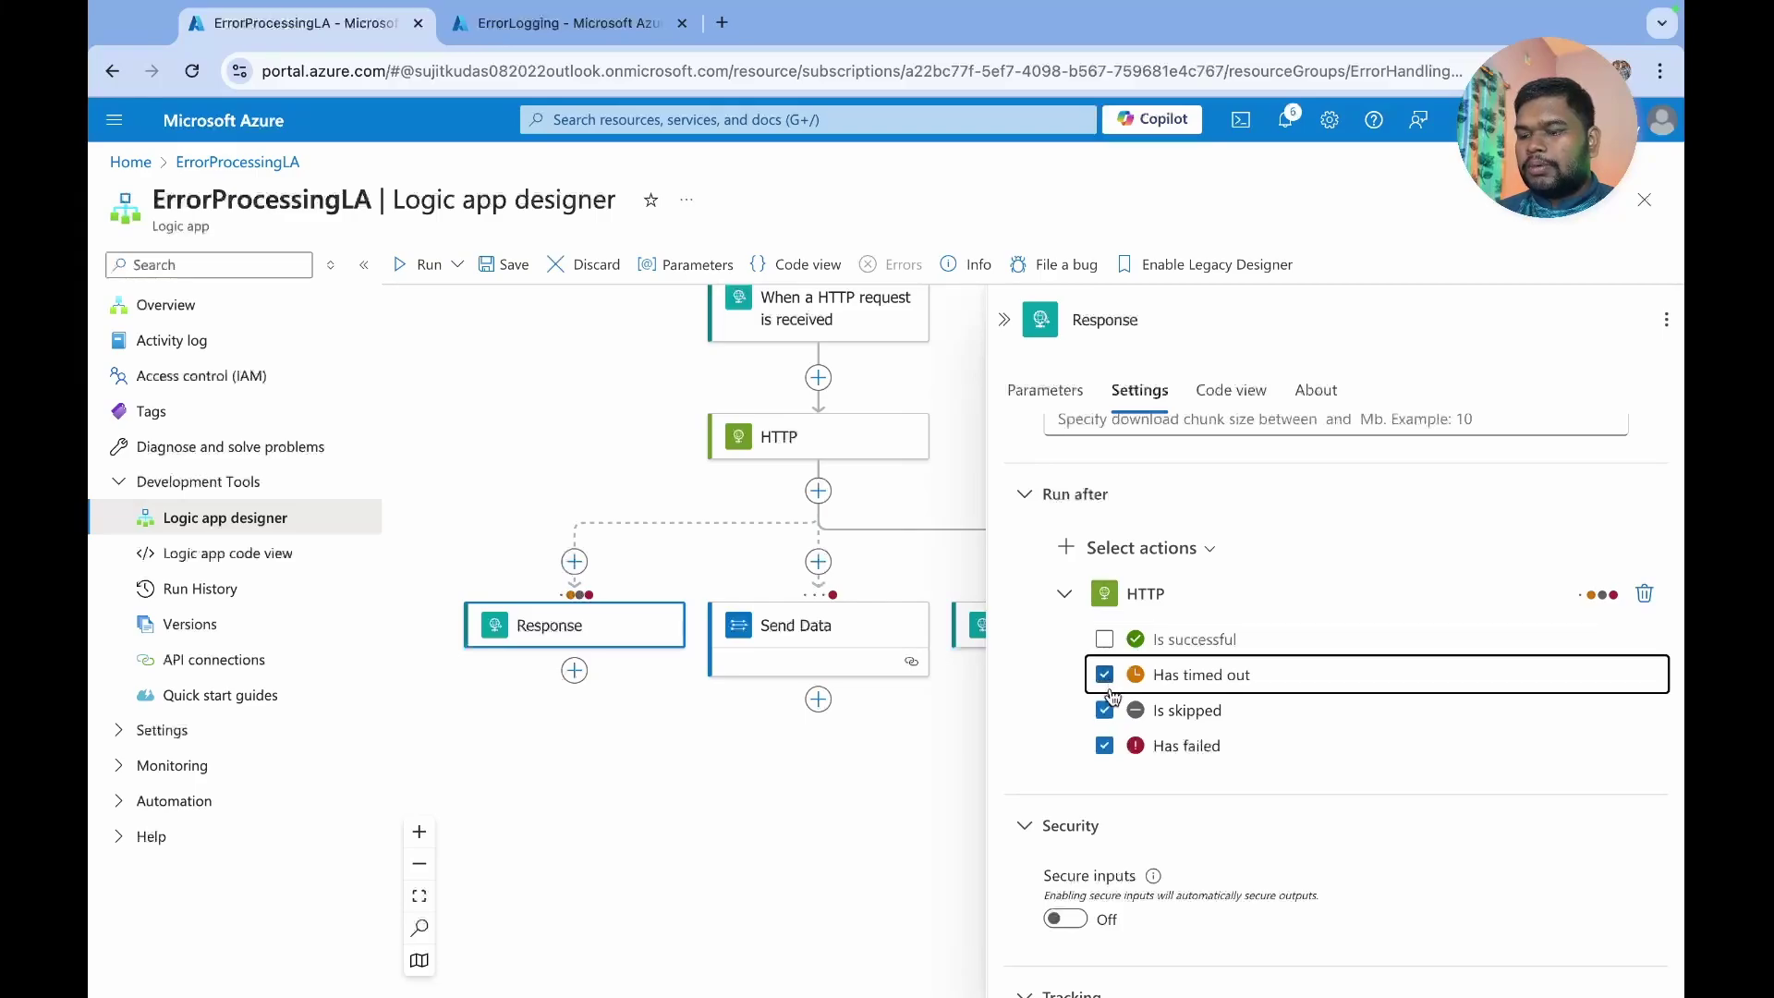
pyautogui.click(1106, 710)
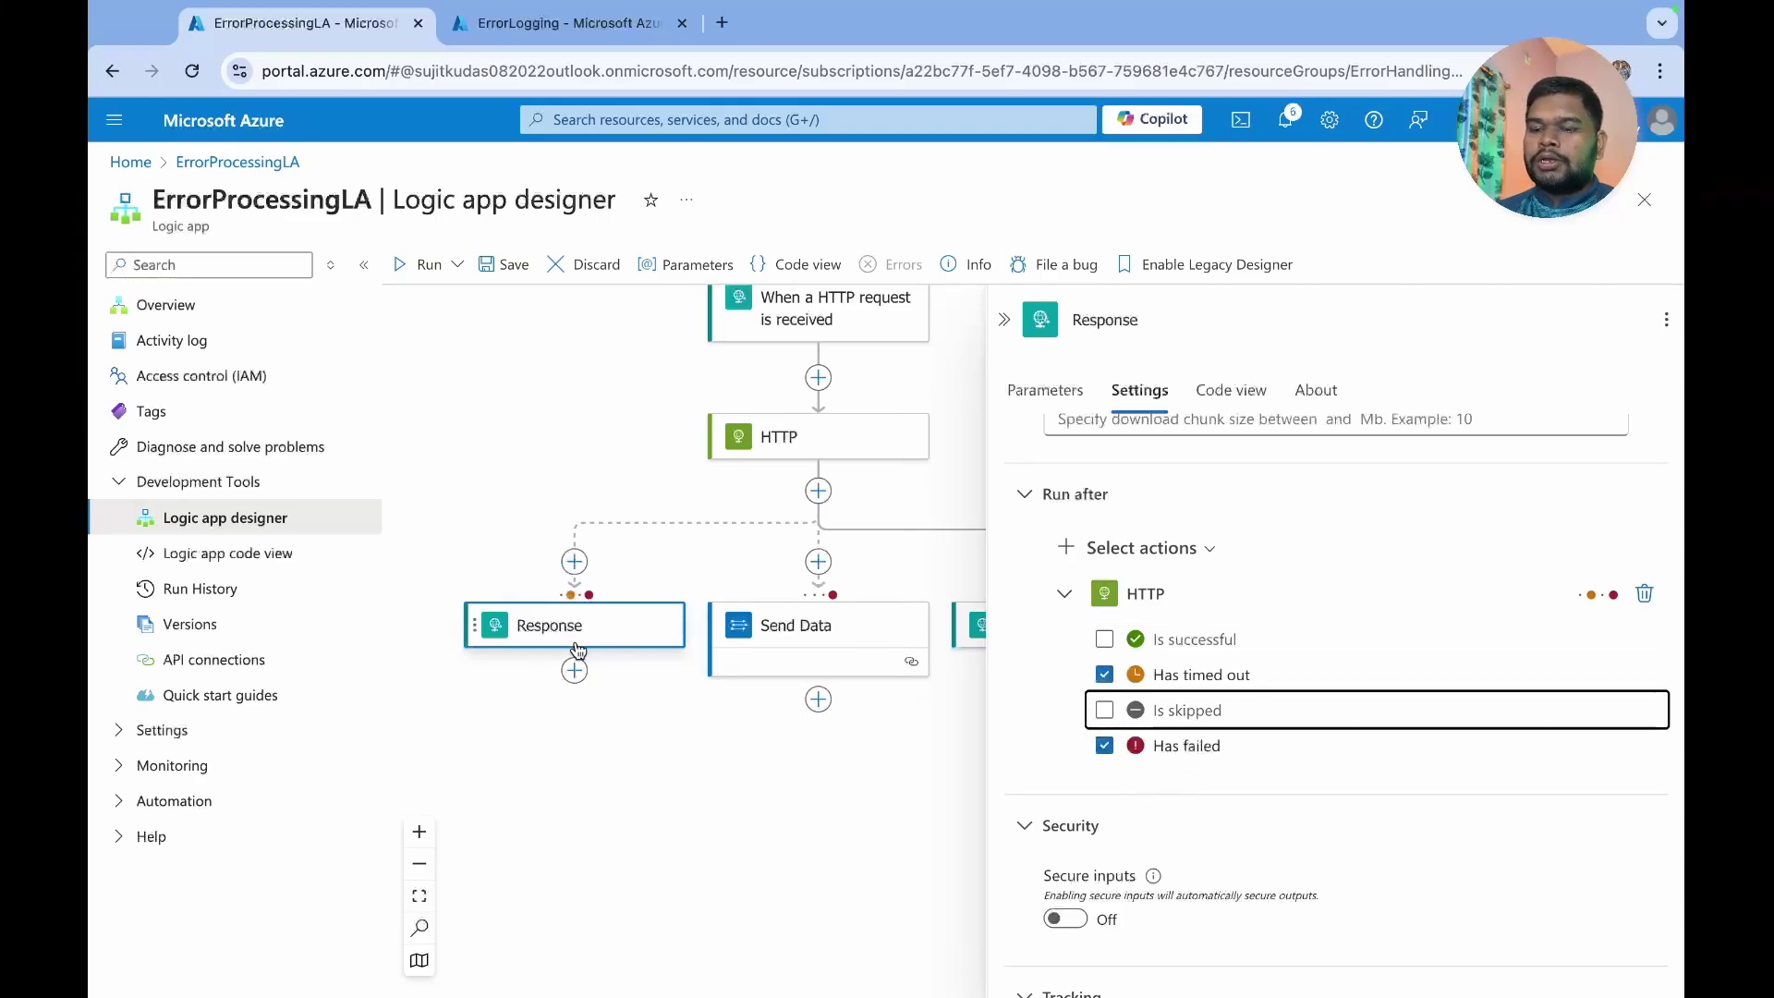
pyautogui.click(646, 712)
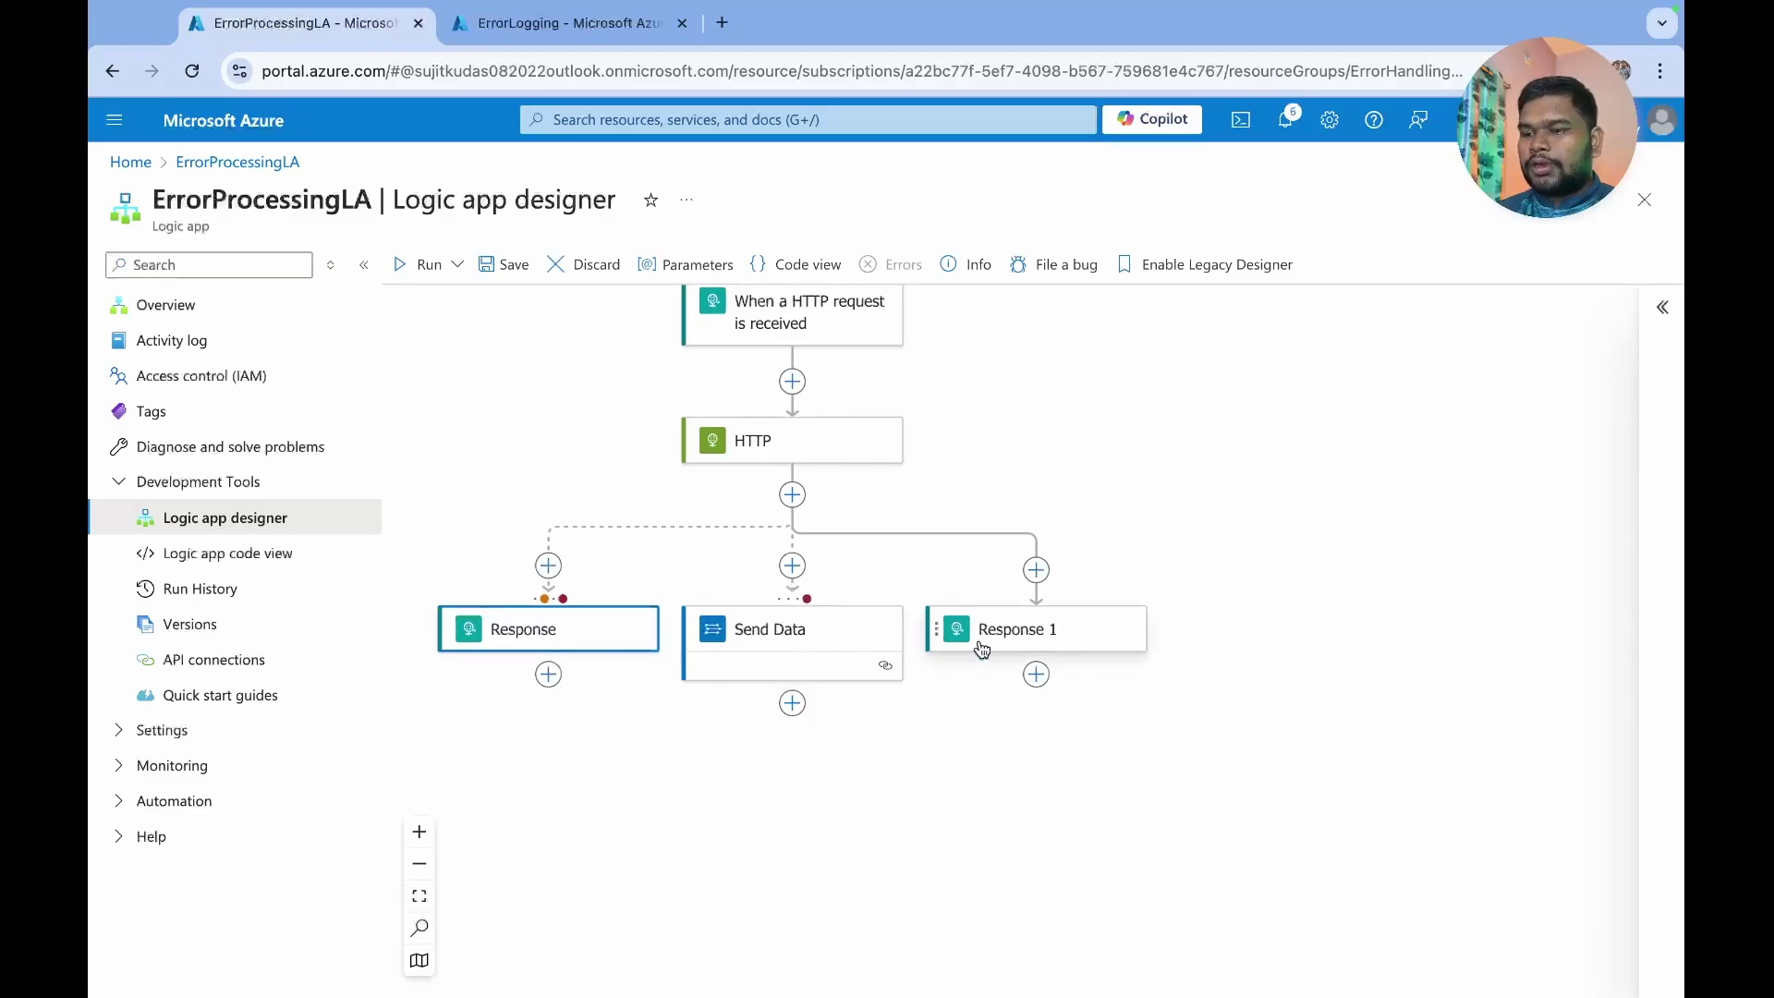
# - Set the body of the Response 1 action to the HTTP action's Body dynamic content
pyautogui.click(1038, 637)
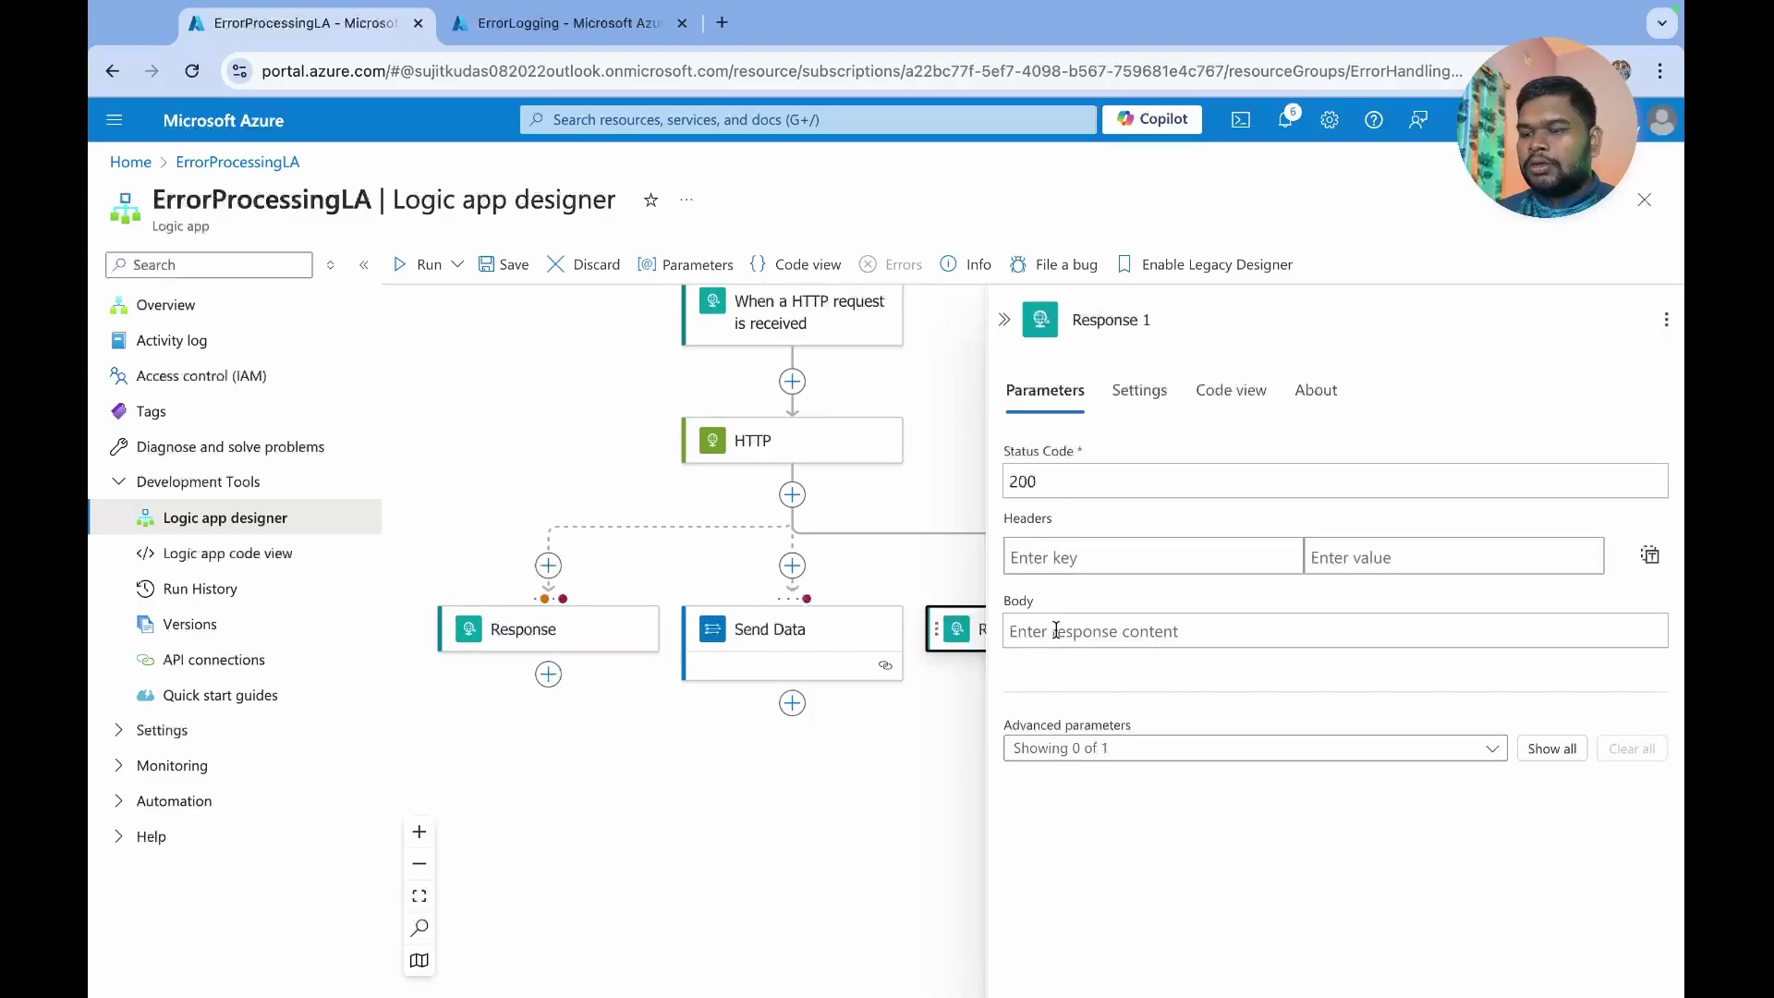
pyautogui.click(1056, 630)
pyautogui.click(988, 620)
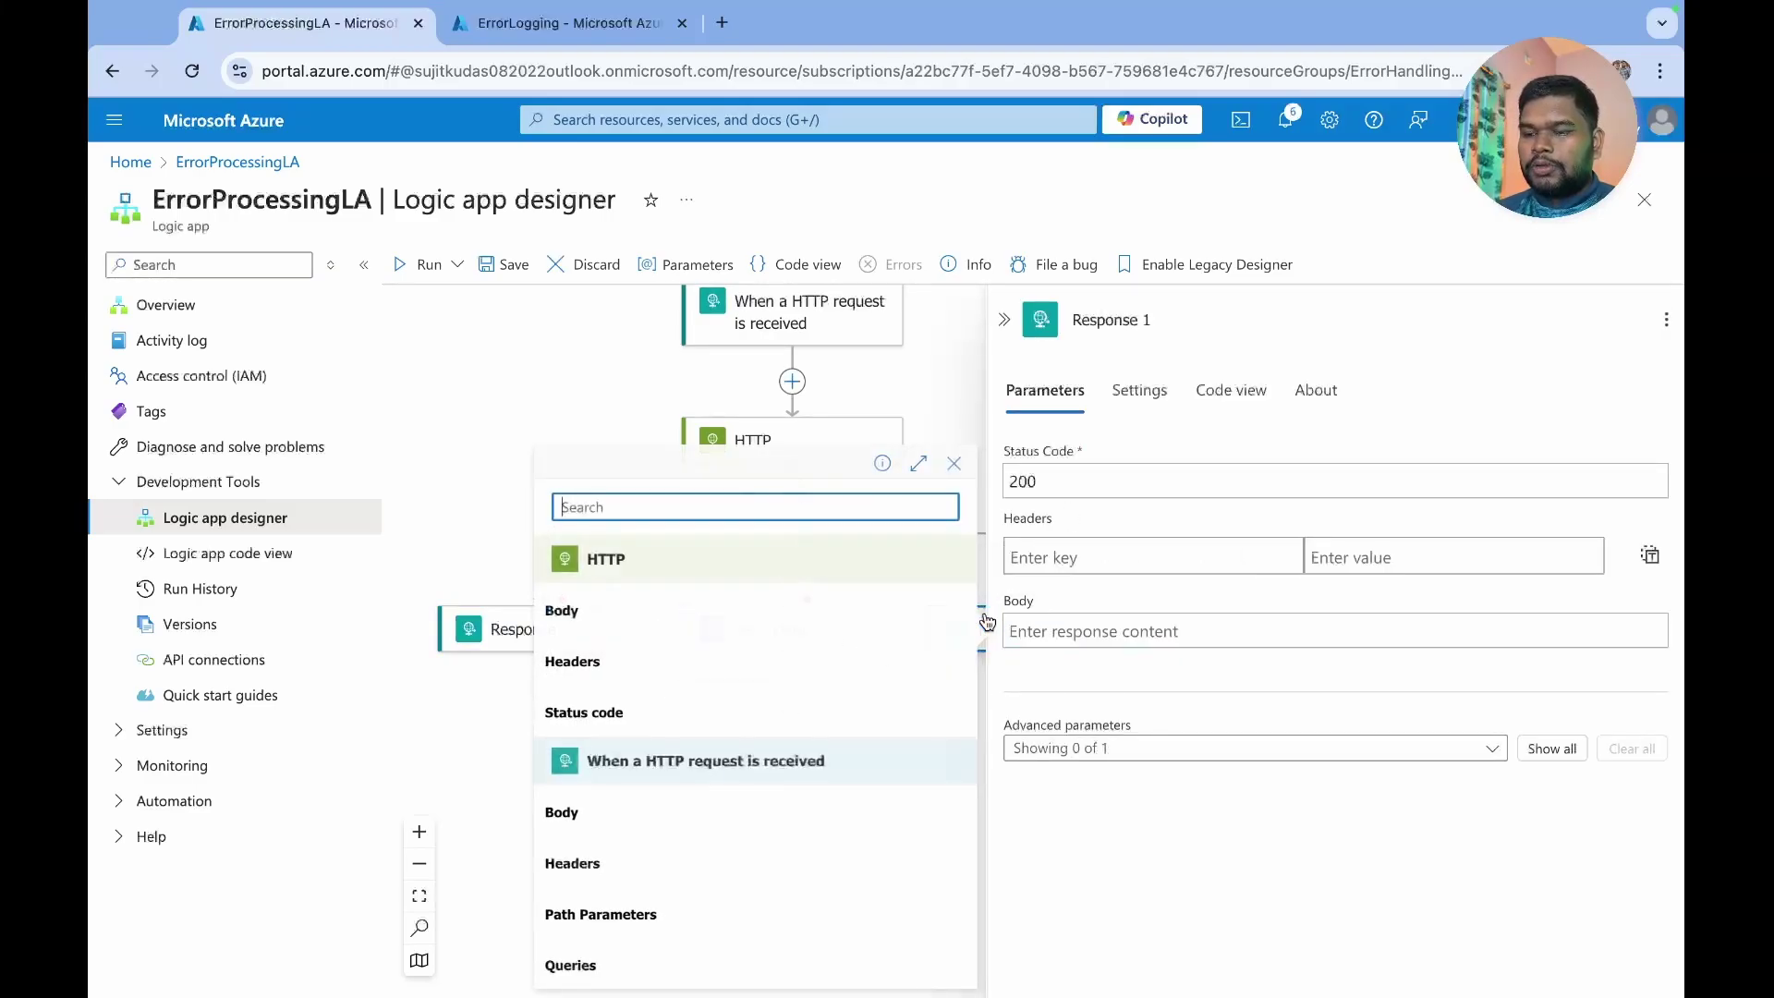
pyautogui.click(581, 617)
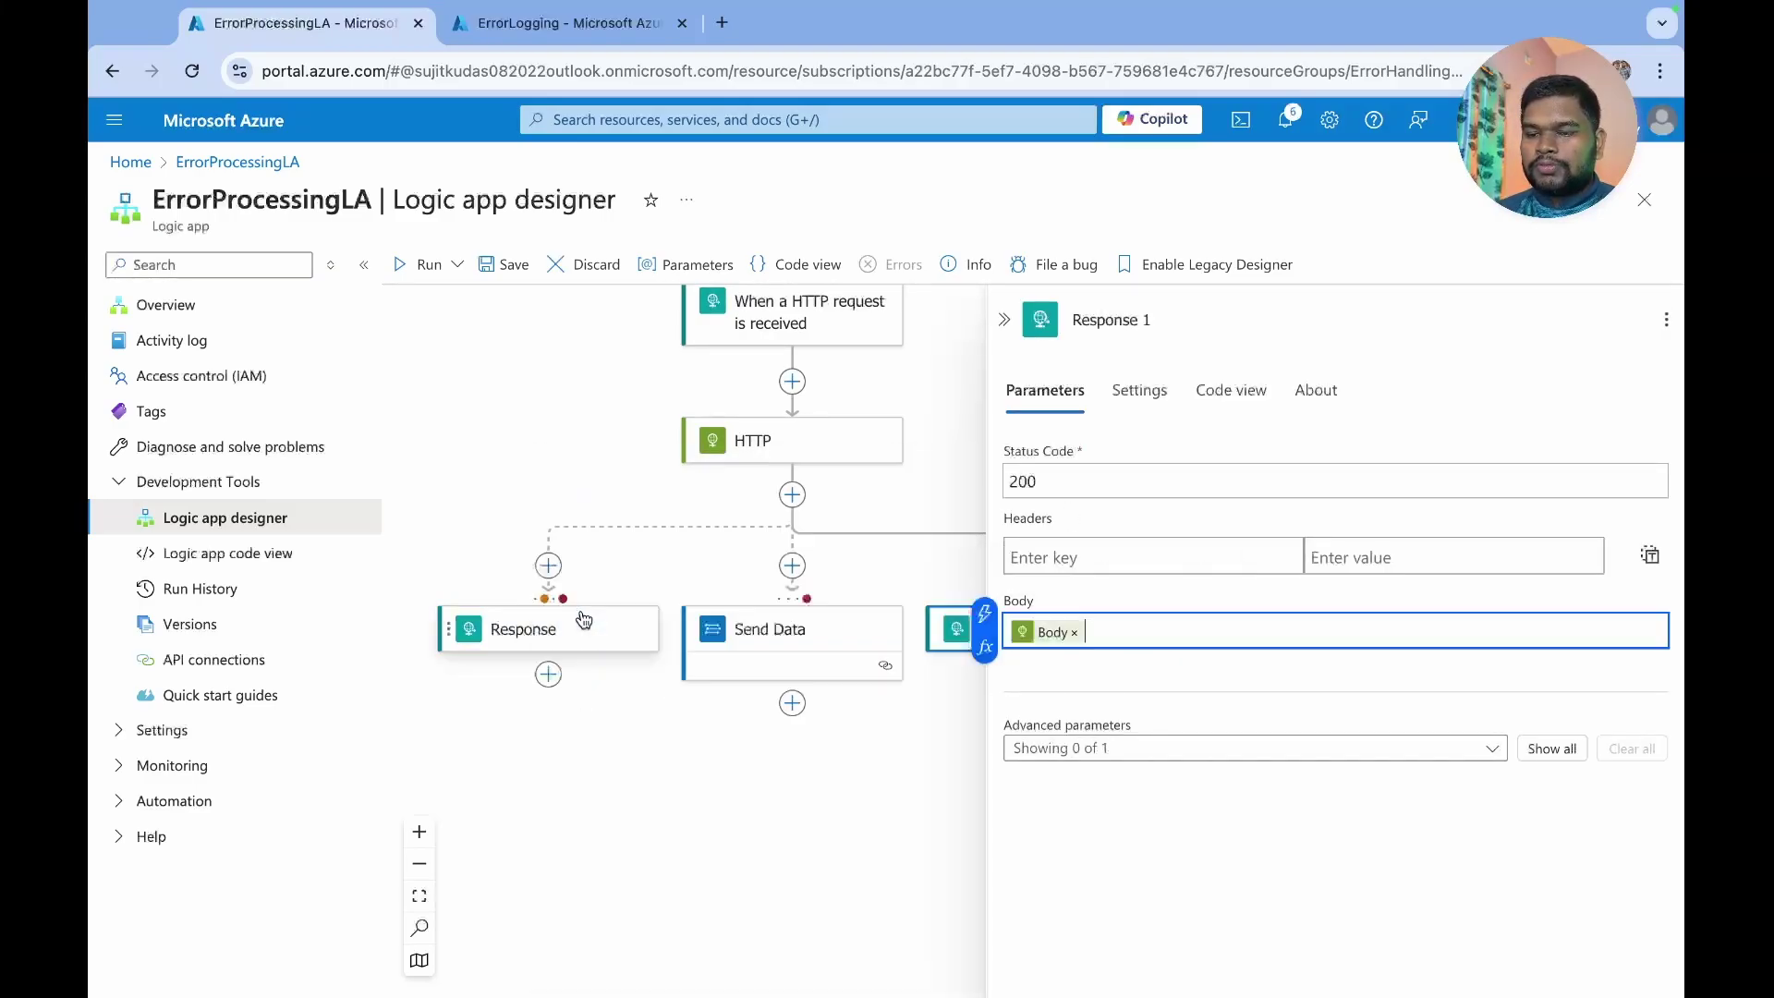
pyautogui.click(1121, 695)
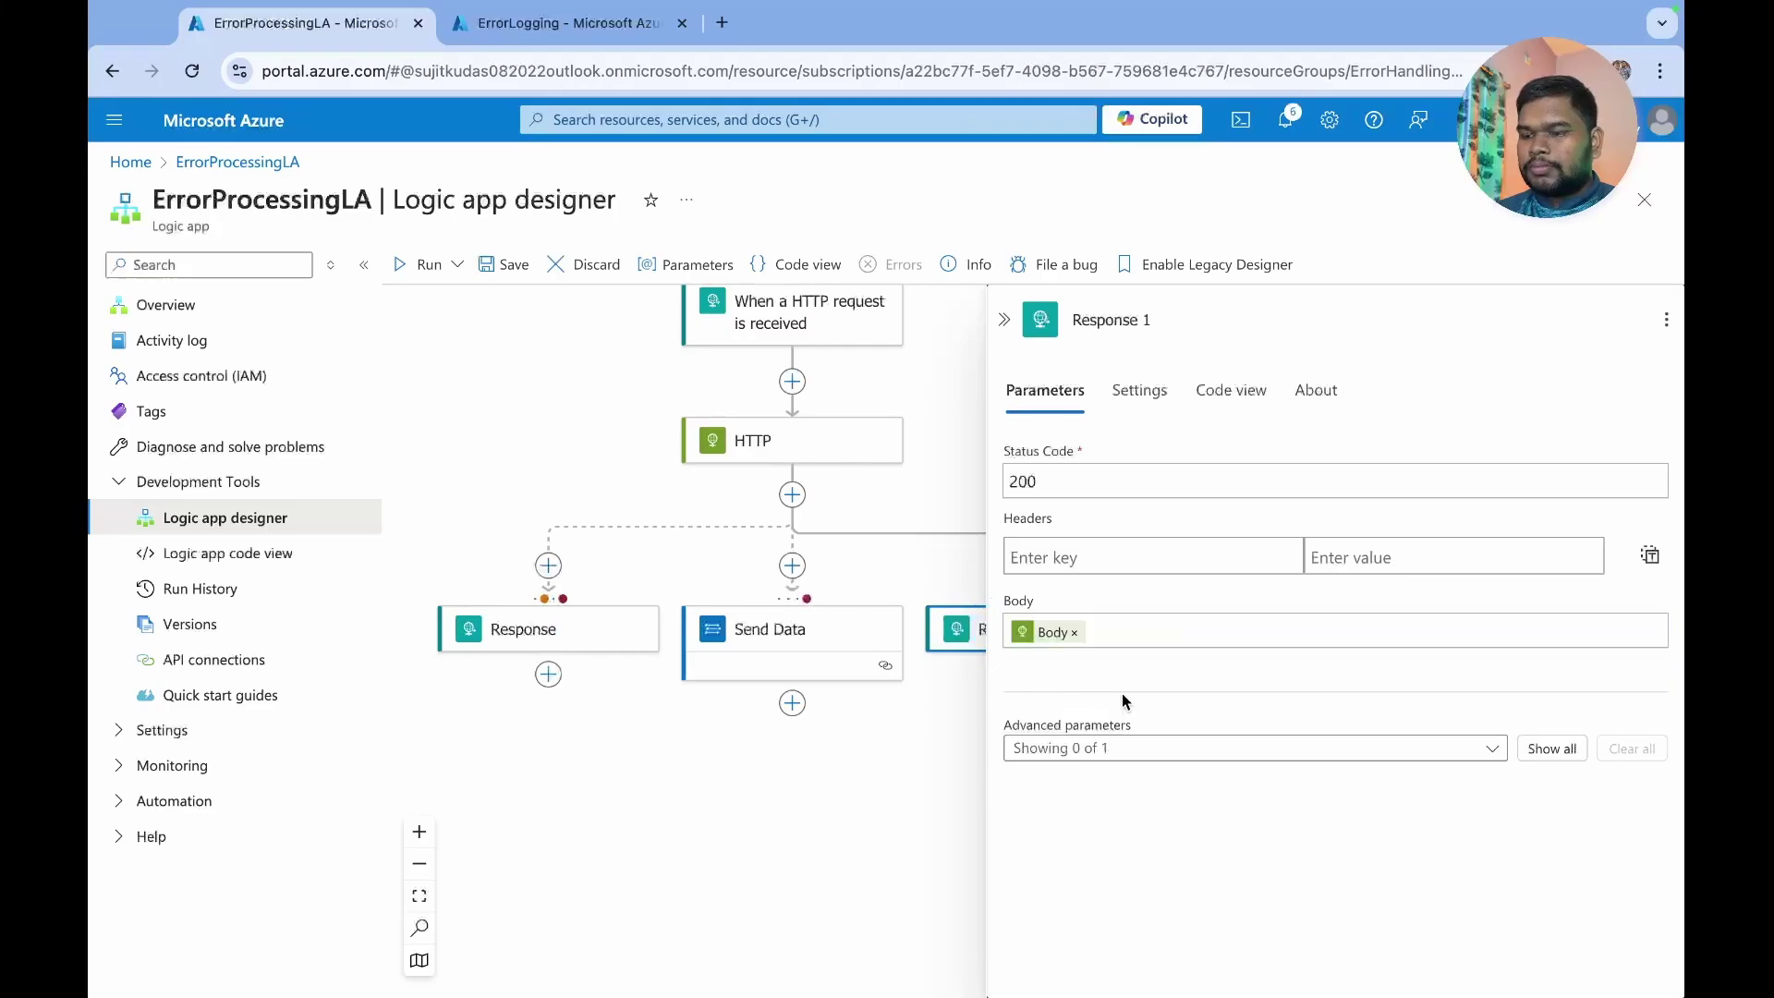
pyautogui.click(1005, 322)
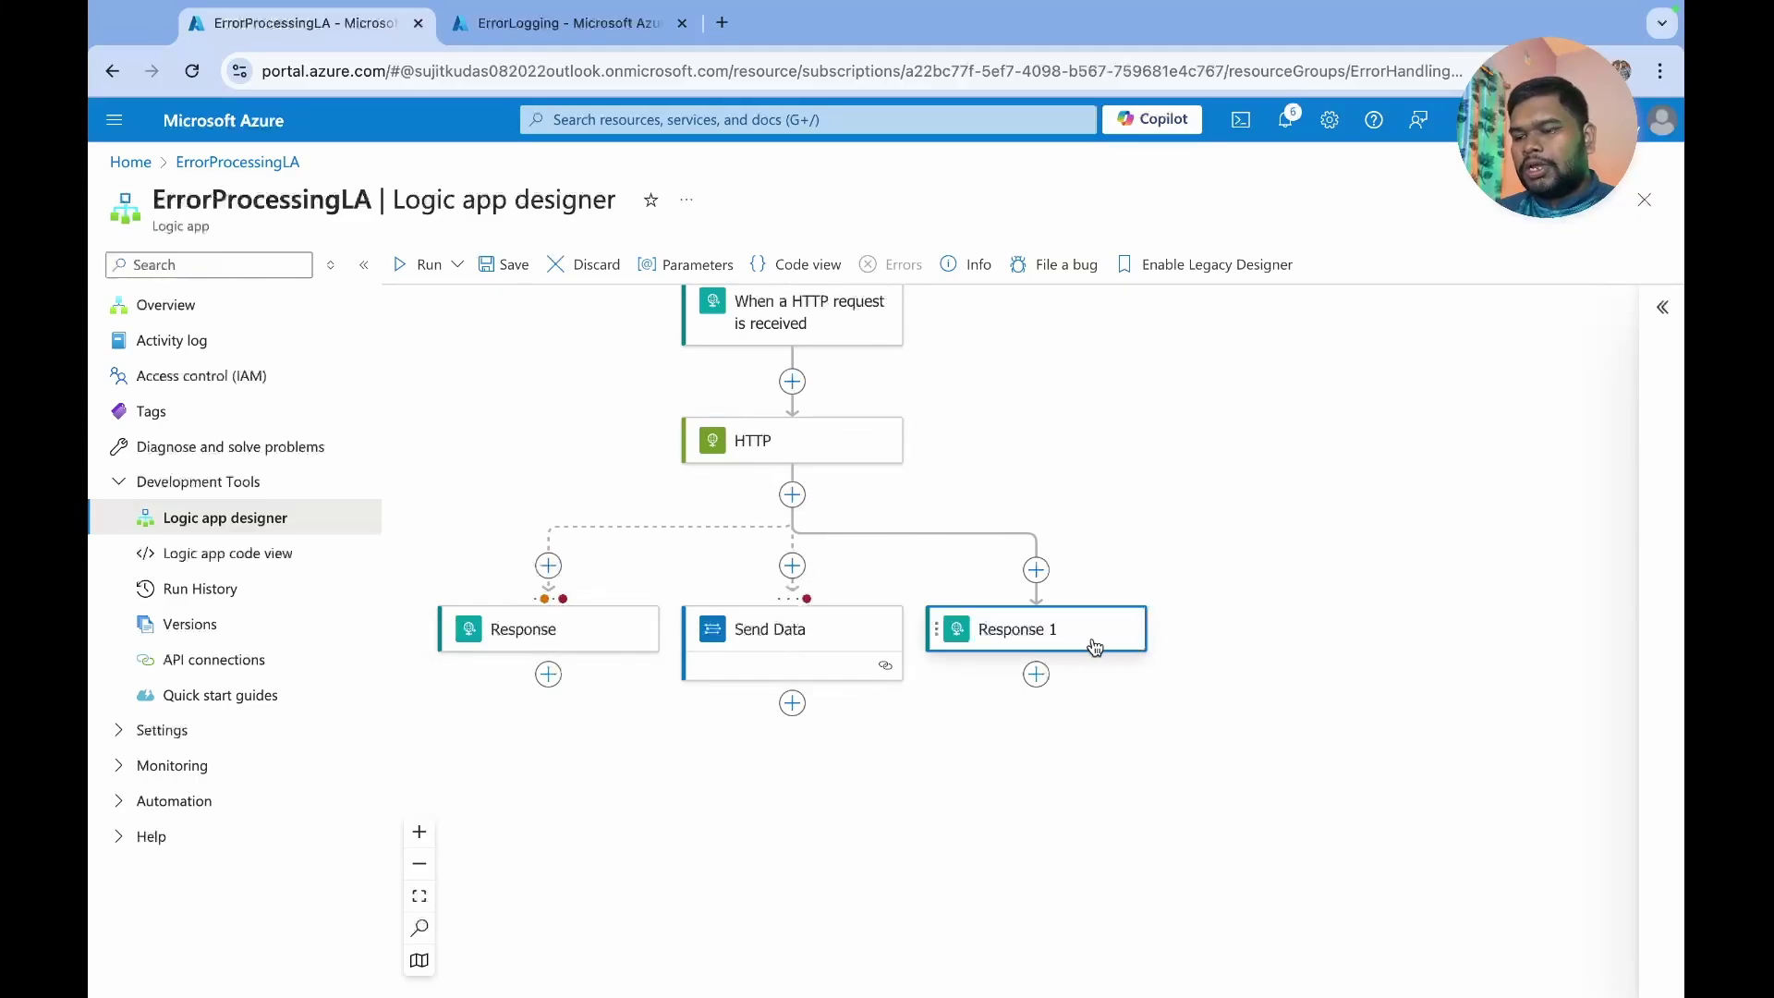
pyautogui.click(782, 445)
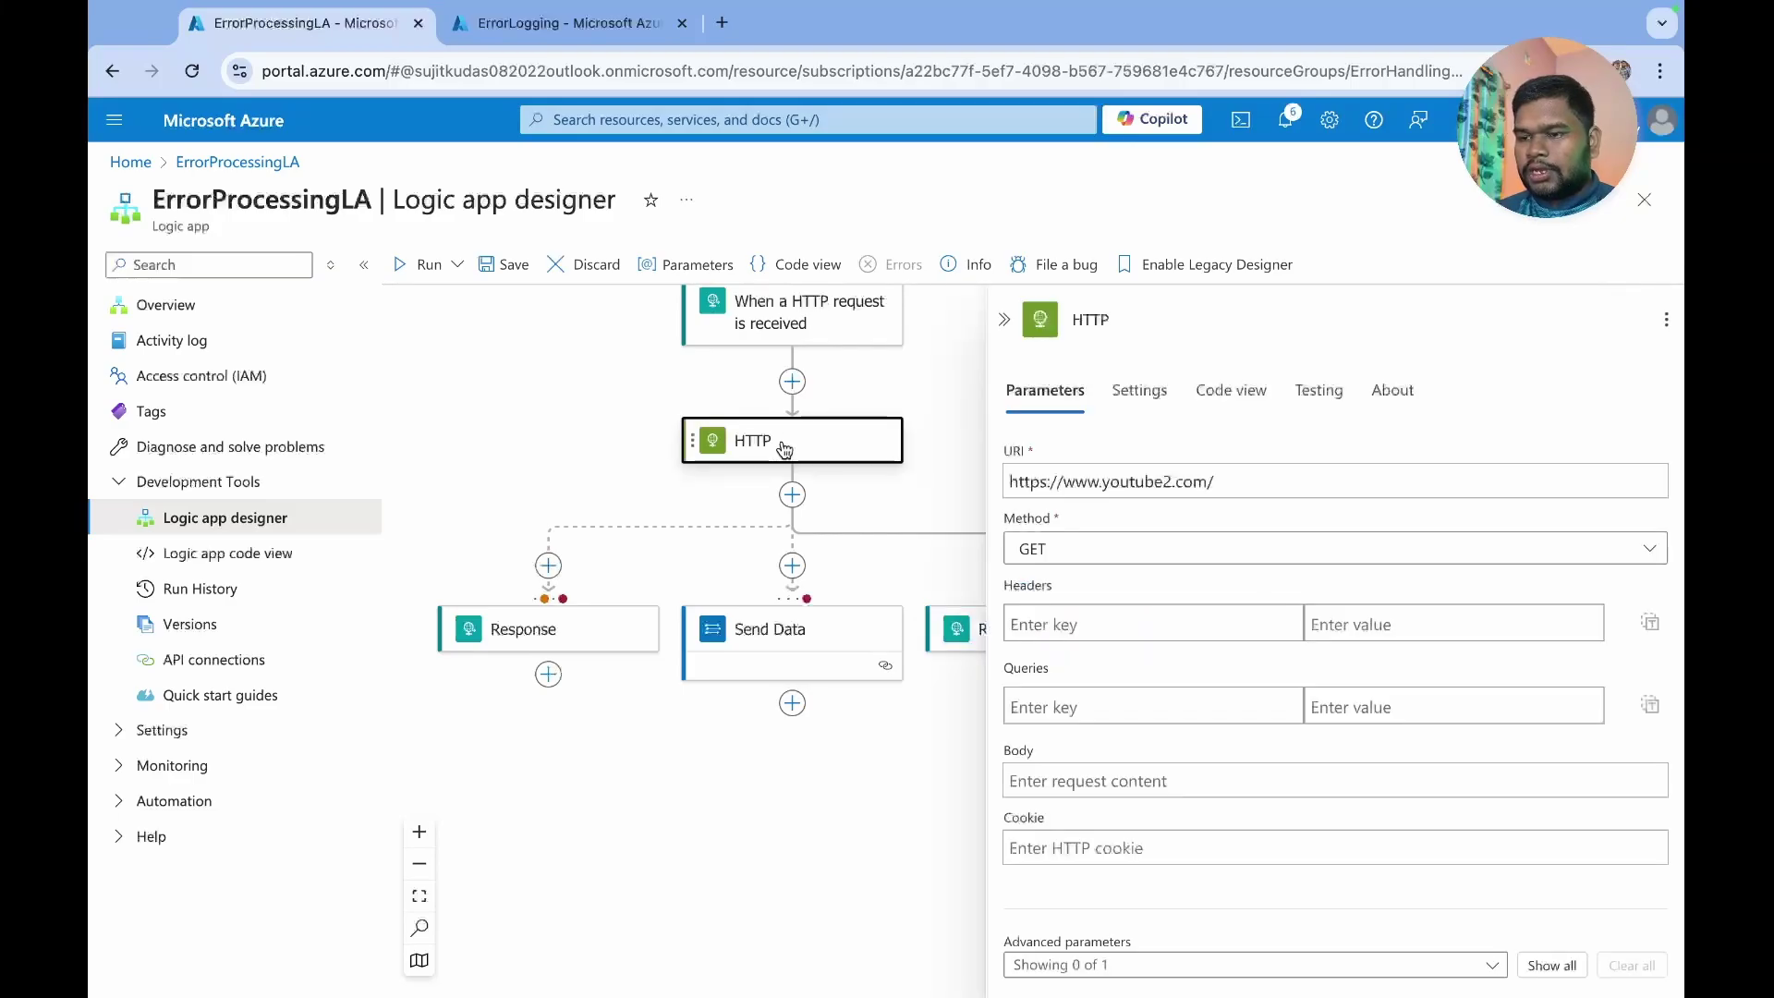
pyautogui.click(1169, 482)
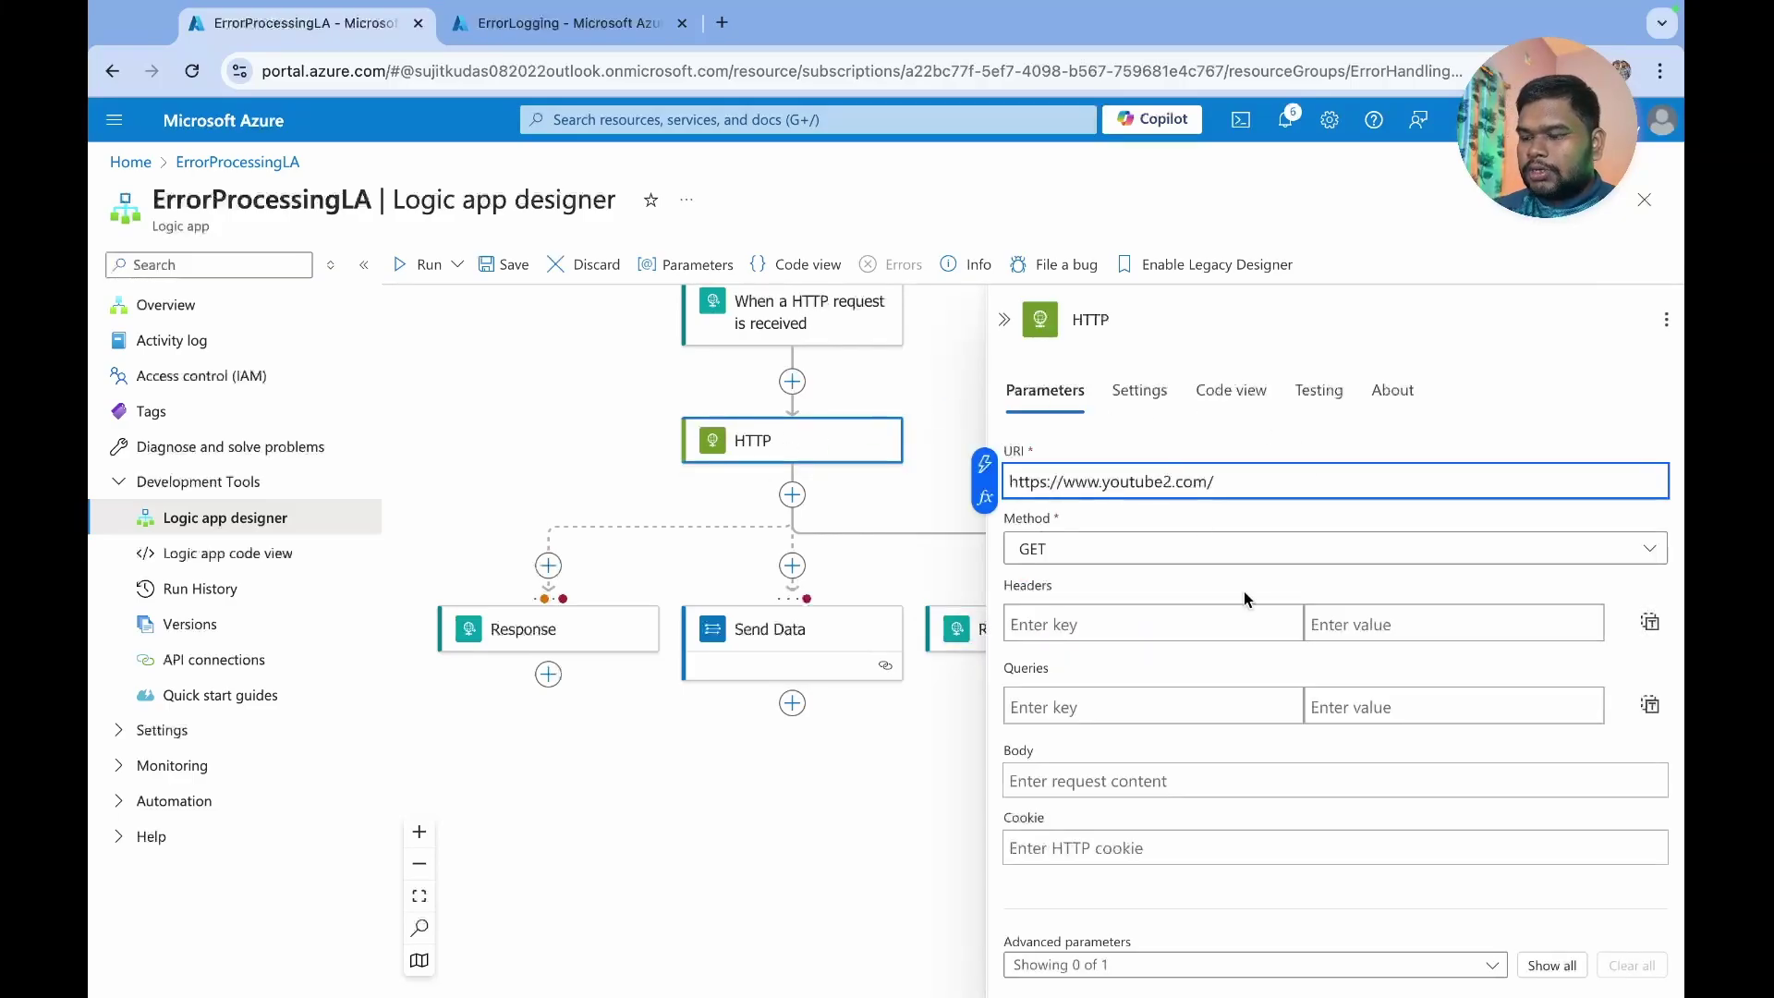
pyautogui.press('BackSpace')
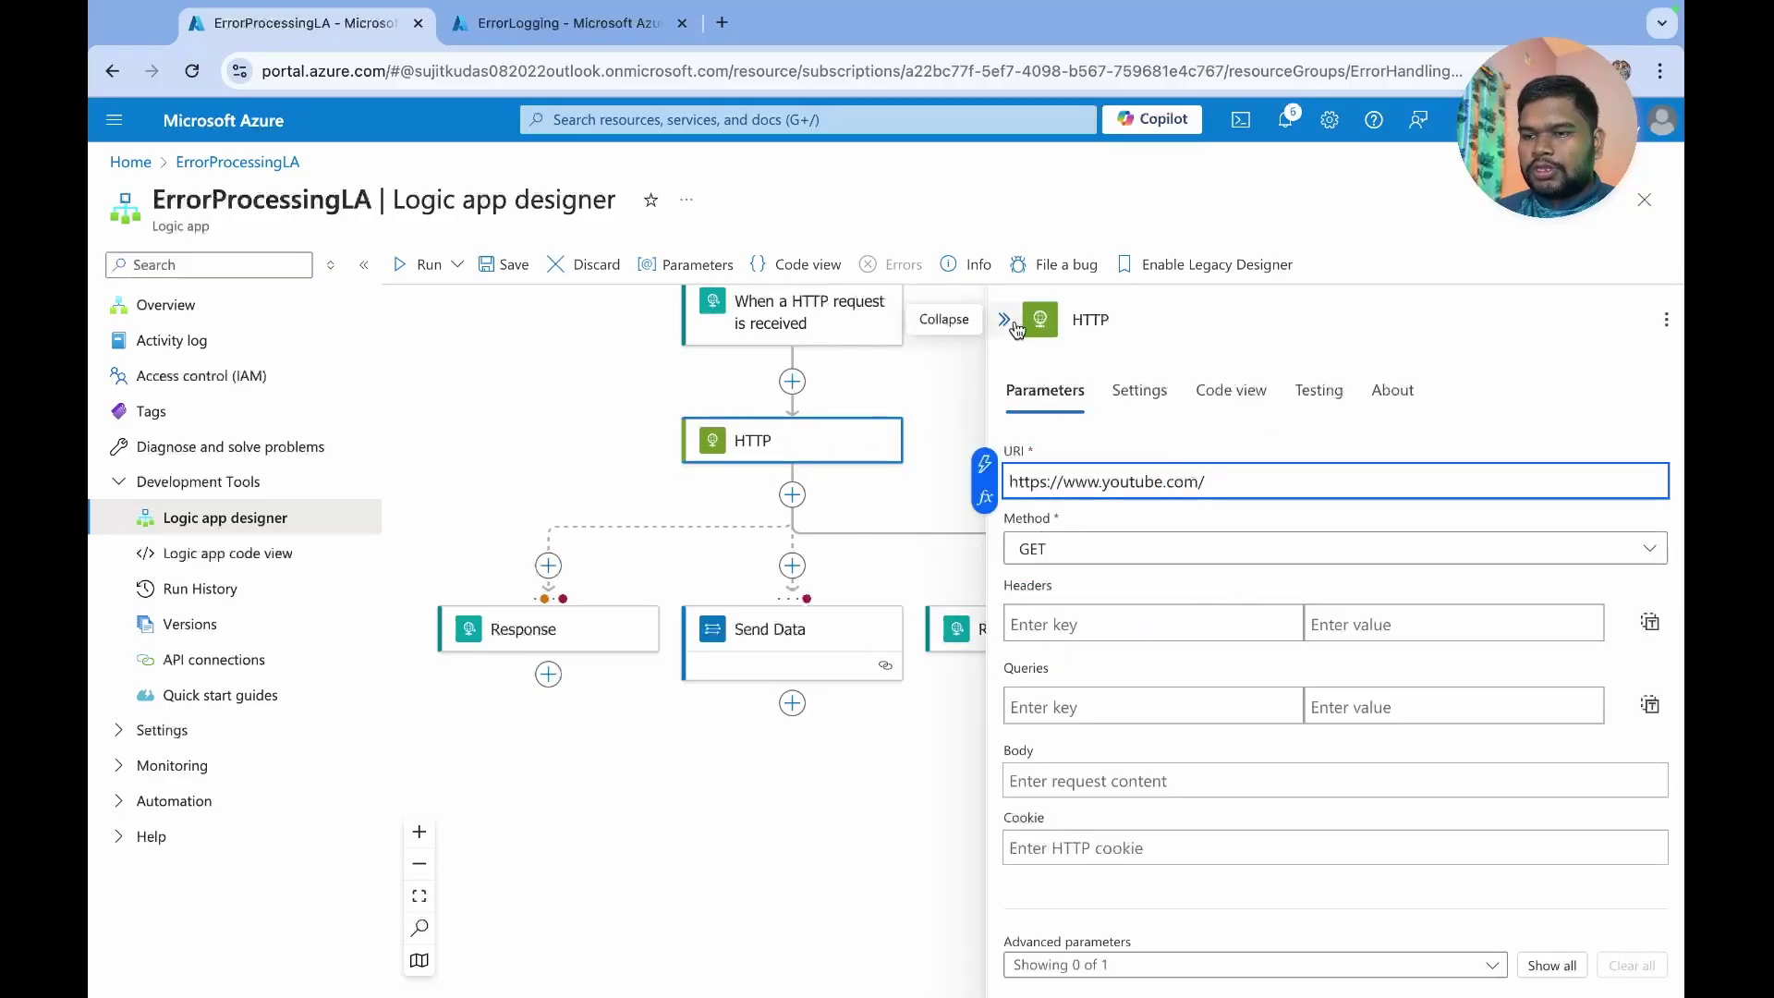
pyautogui.click(509, 266)
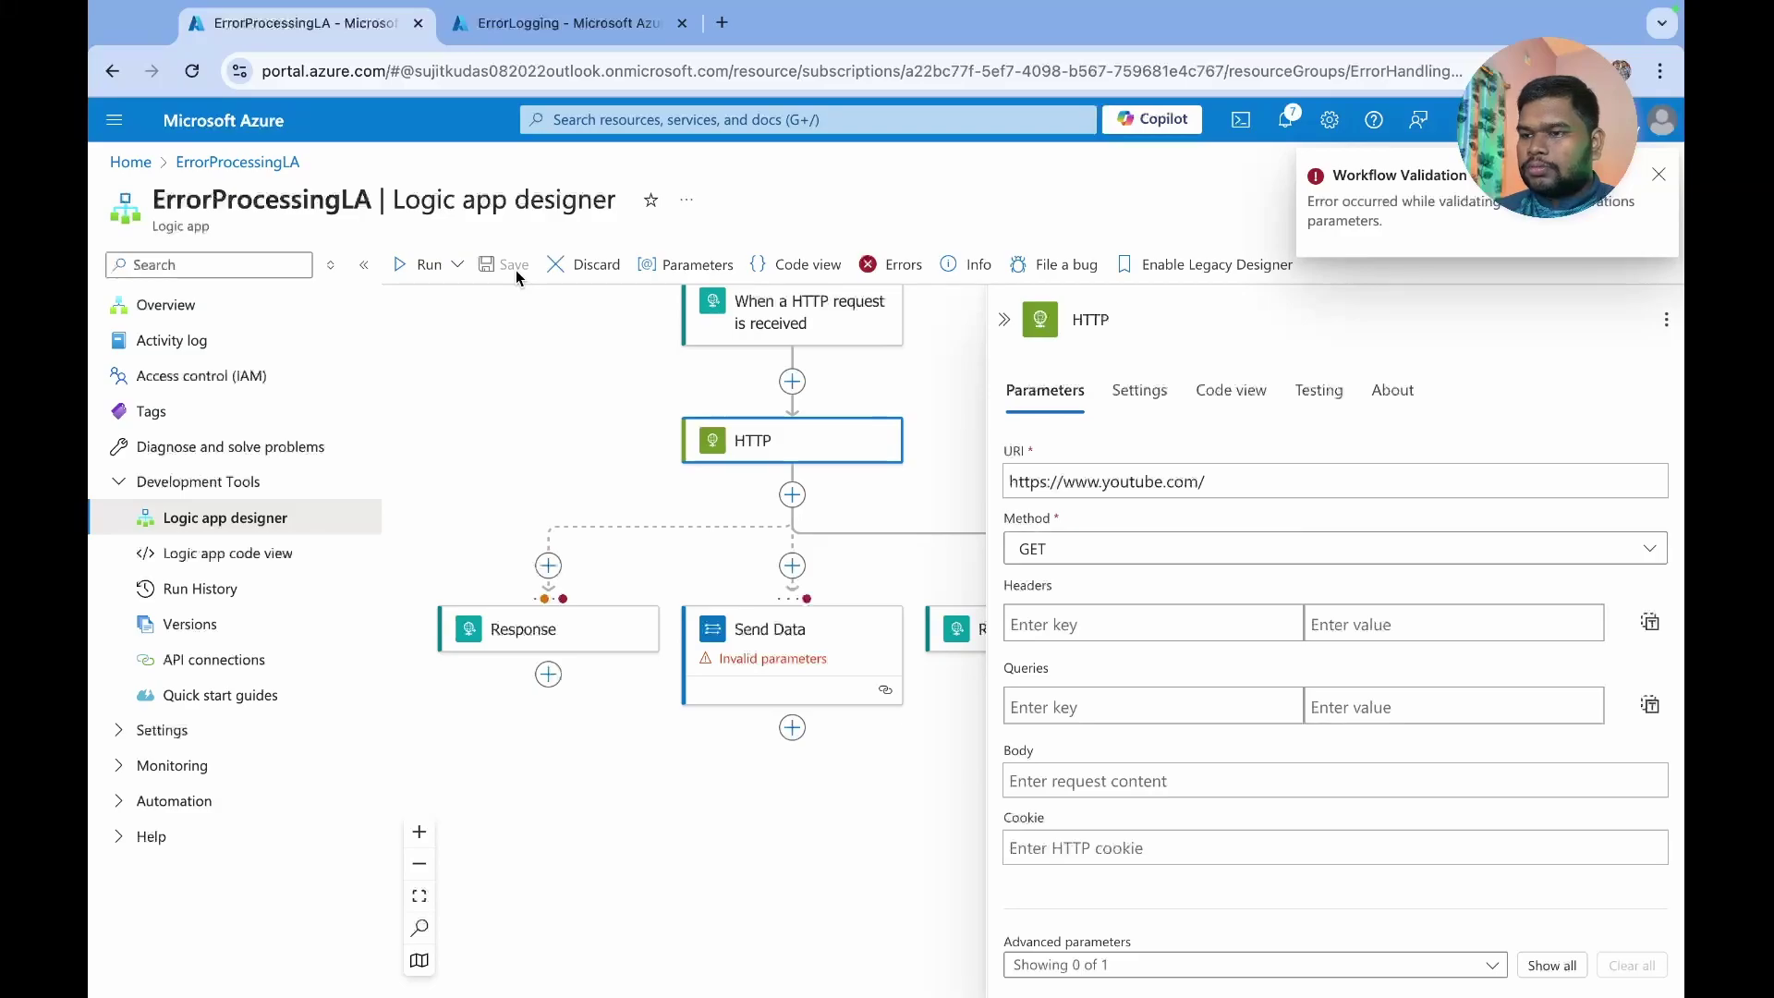
# - Set the Send Data action's Custom Log Name to errorfetchtable and save the workflow
pyautogui.click(840, 688)
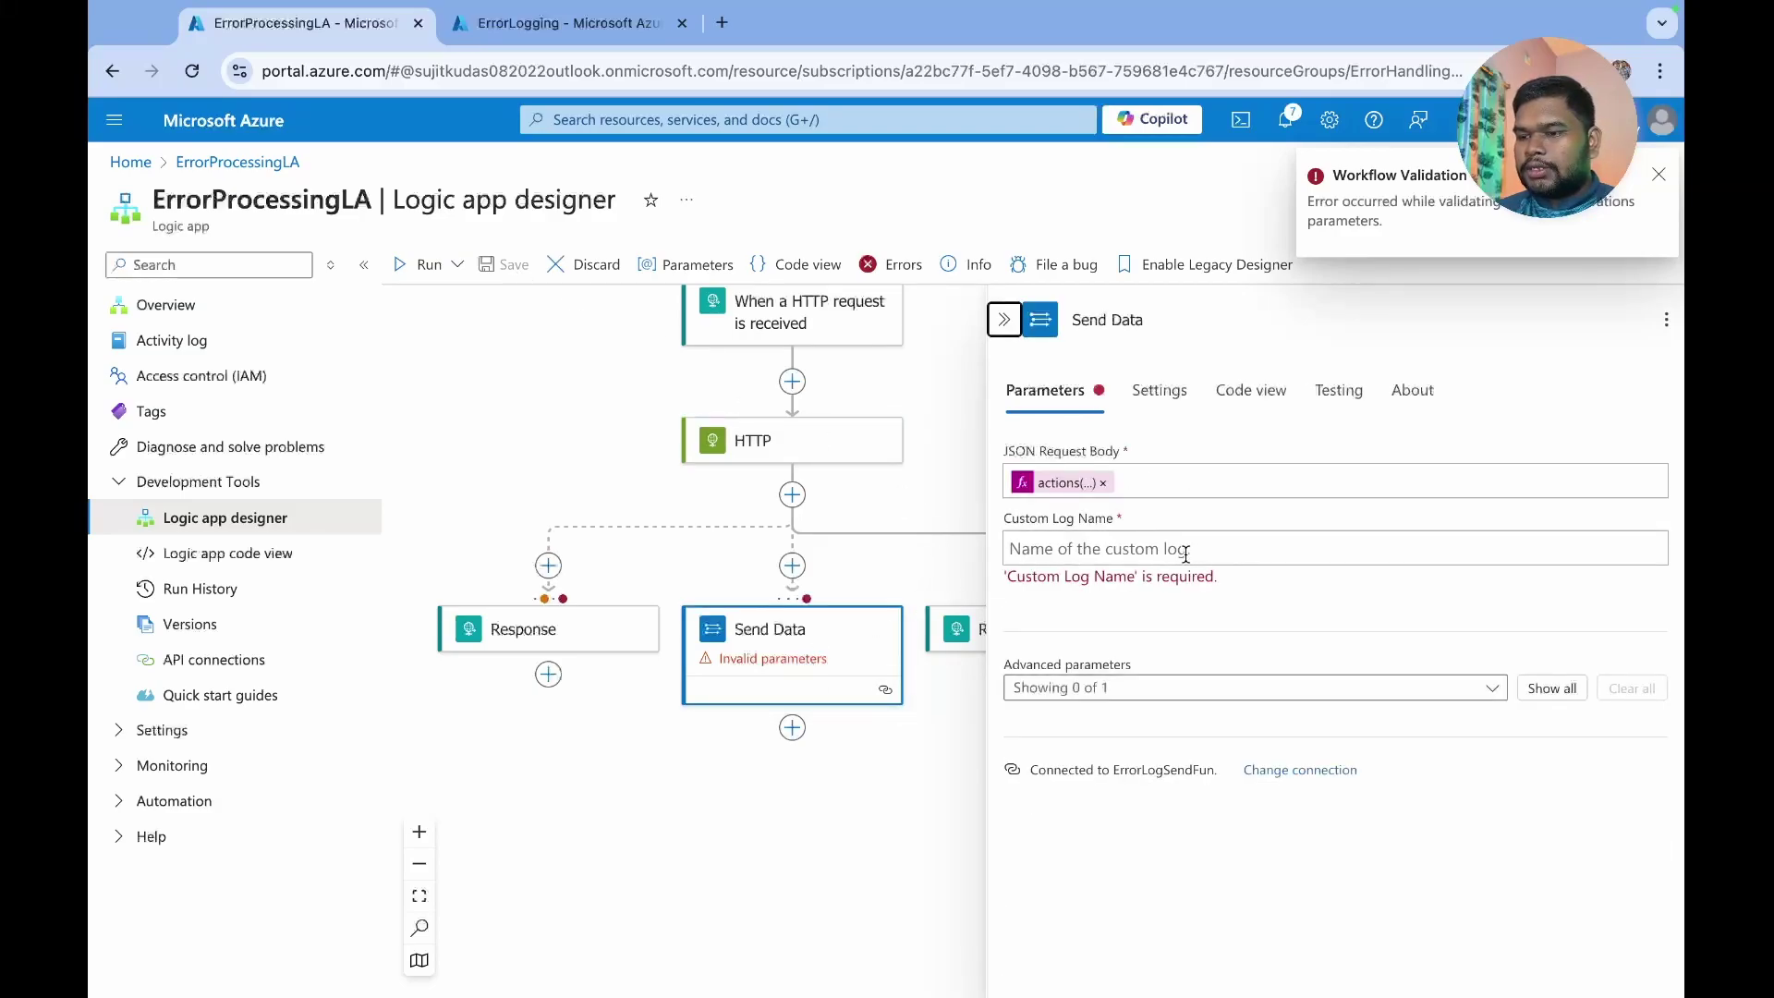
pyautogui.click(1142, 550)
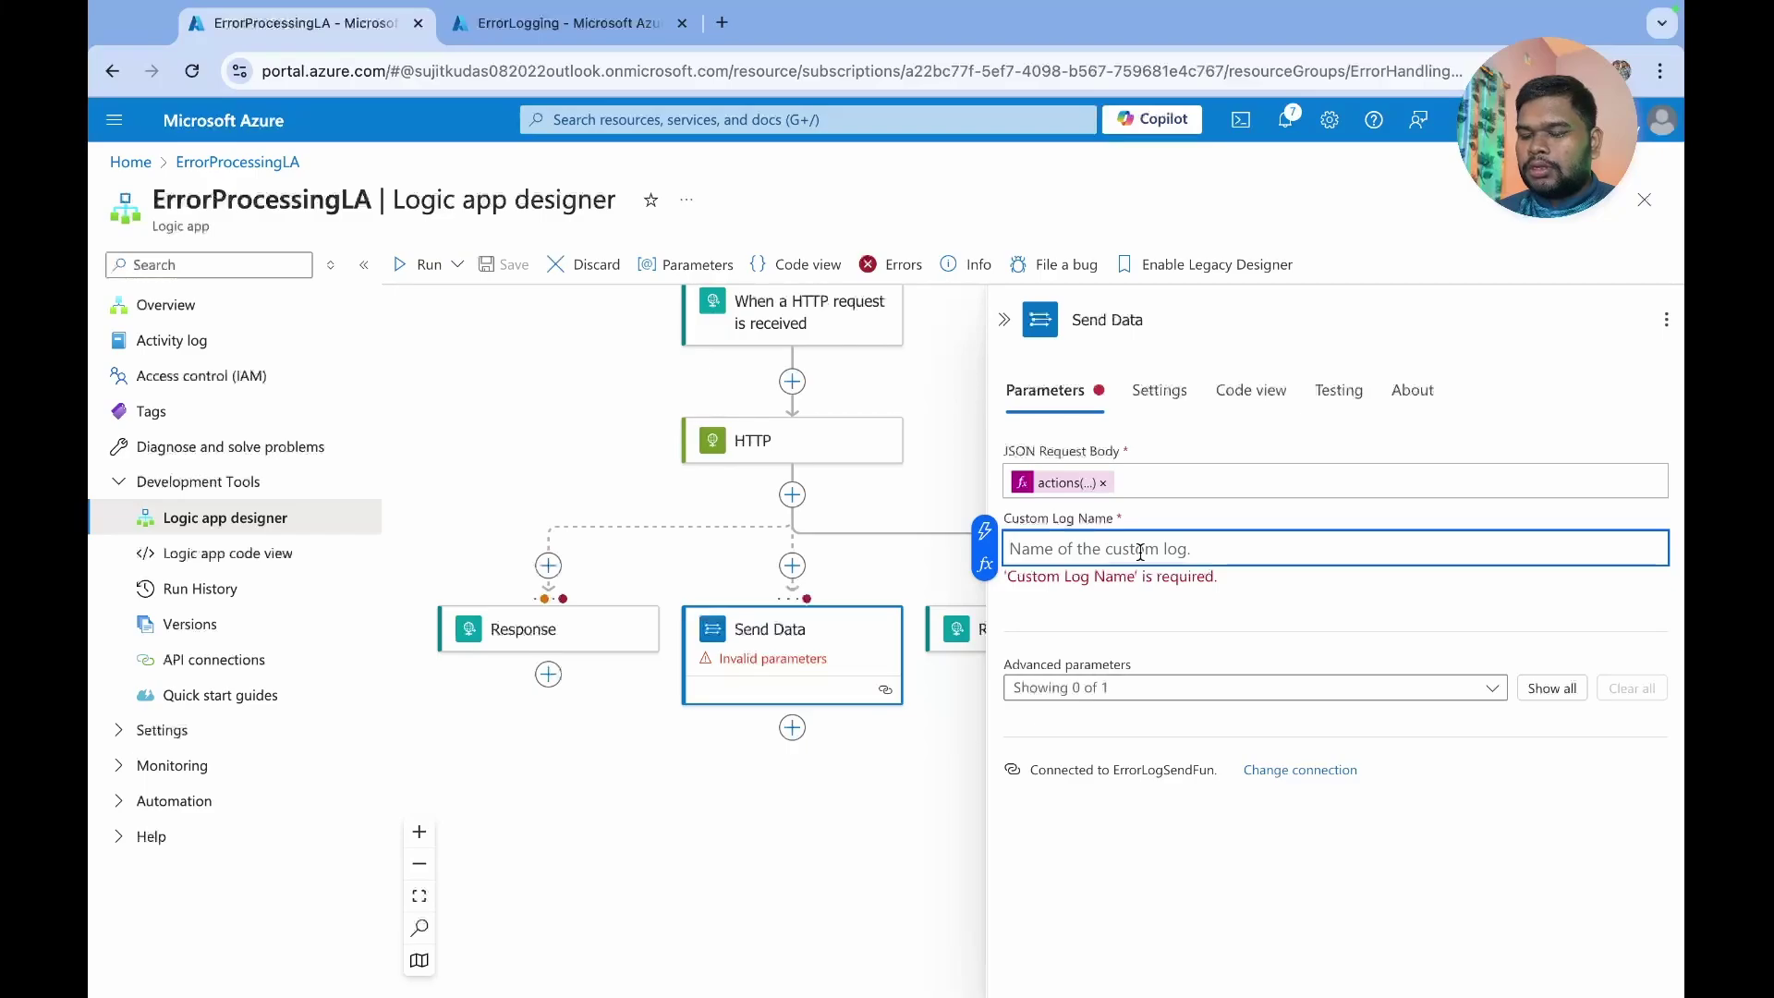
pyautogui.write('errorfet')
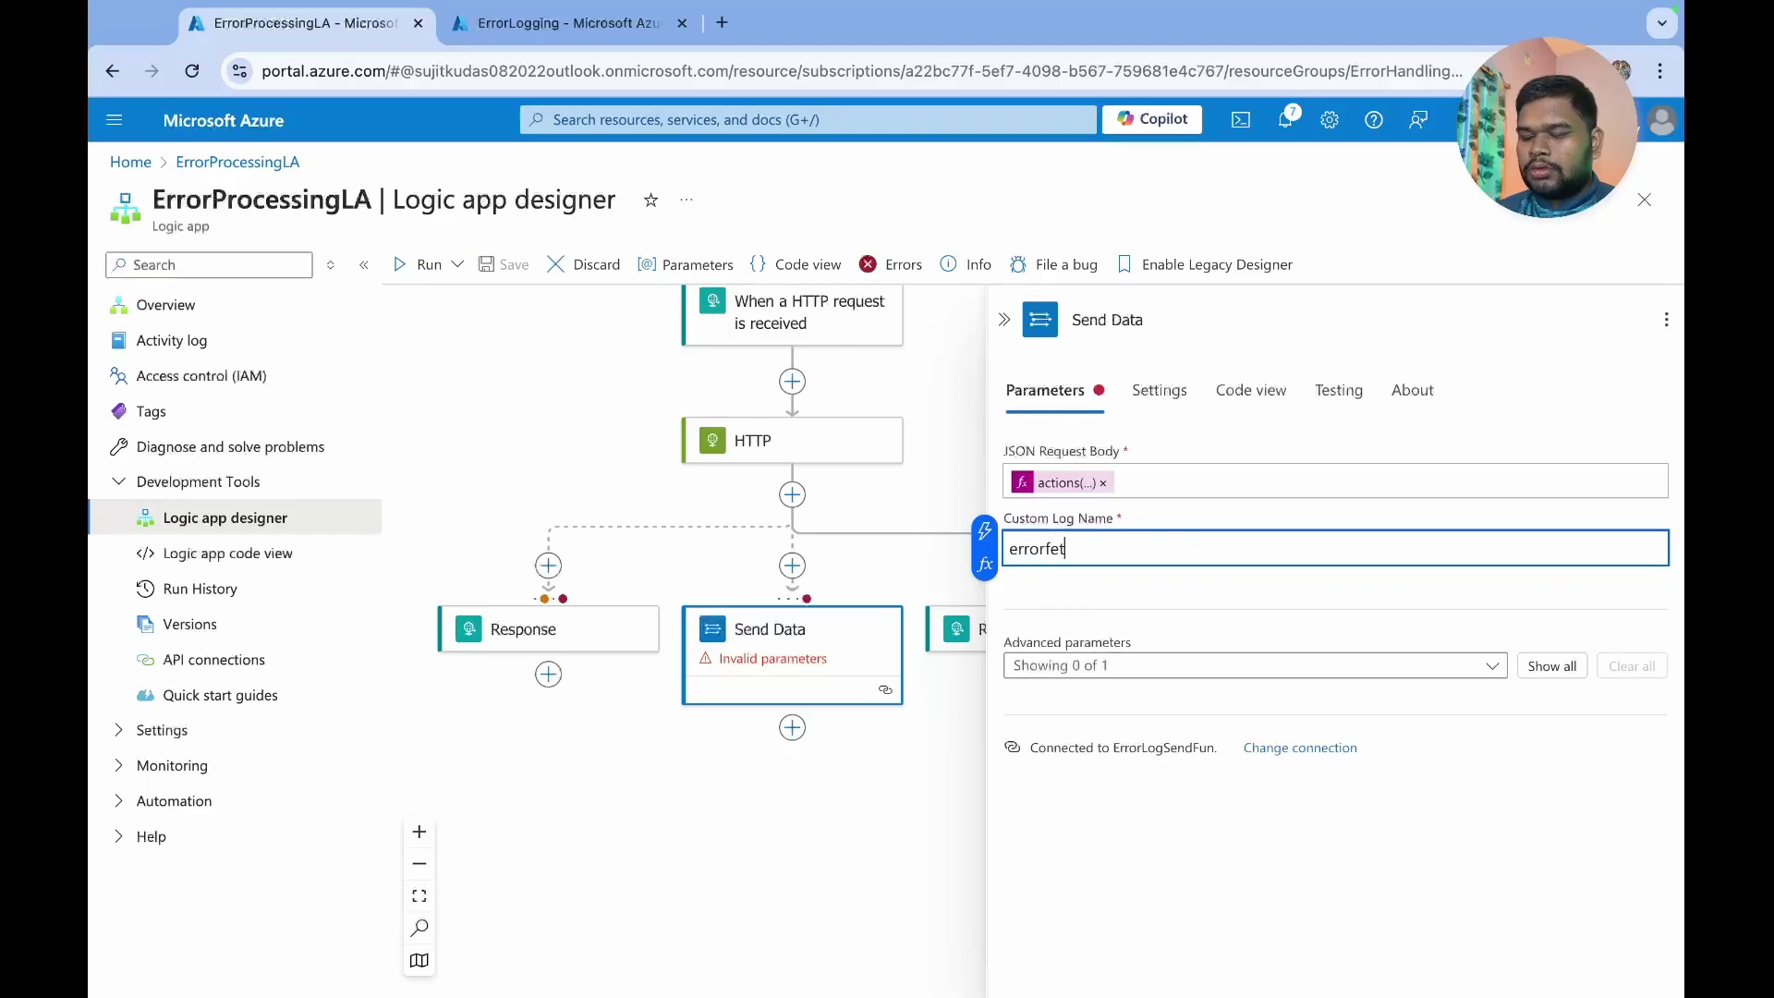
pyautogui.write('ch')
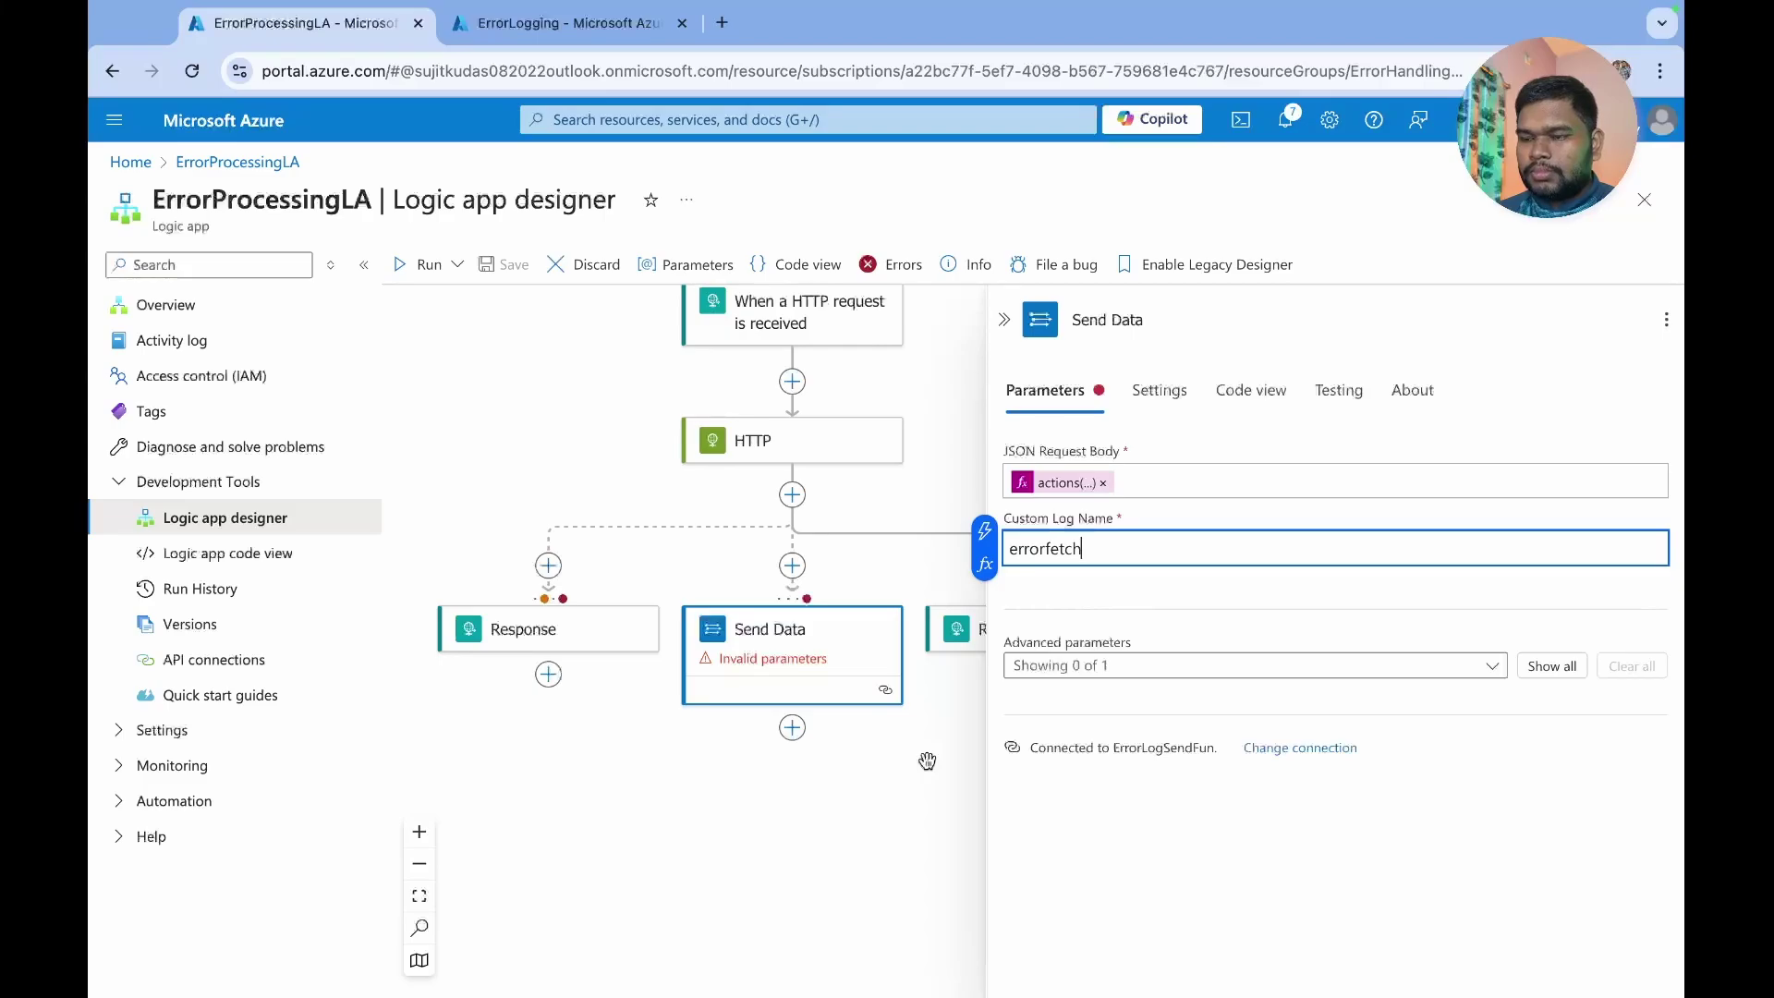
pyautogui.write('table')
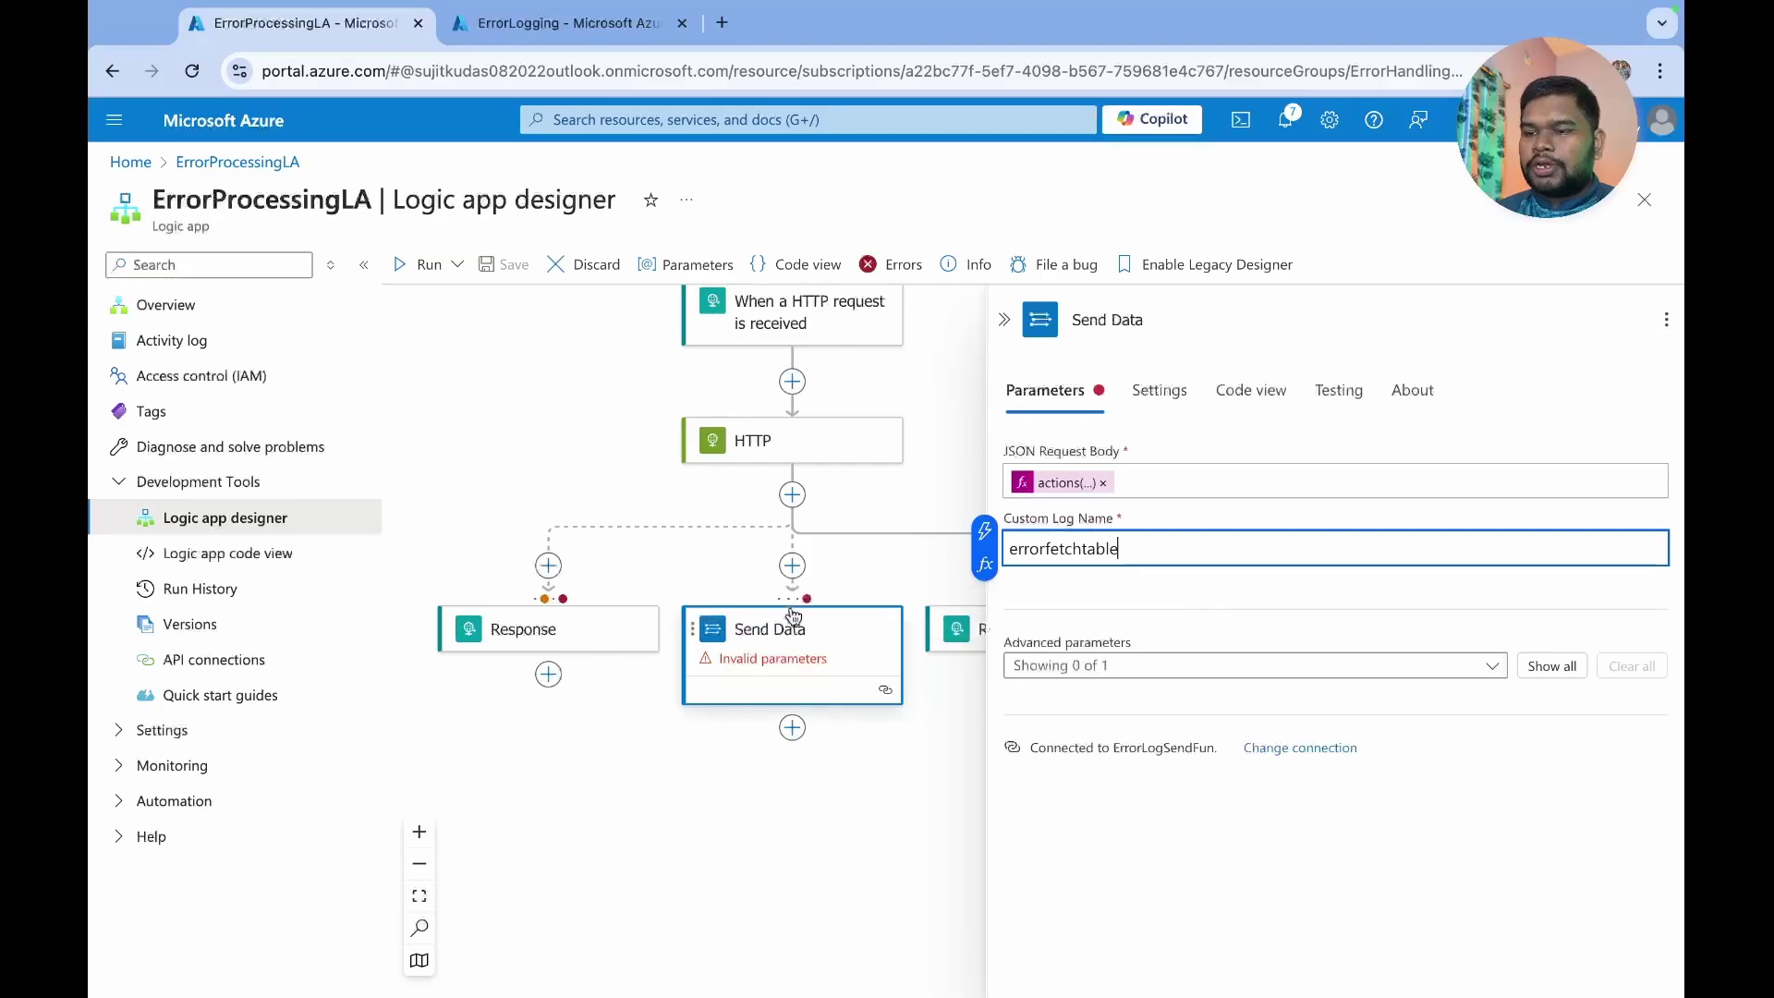
pyautogui.click(606, 384)
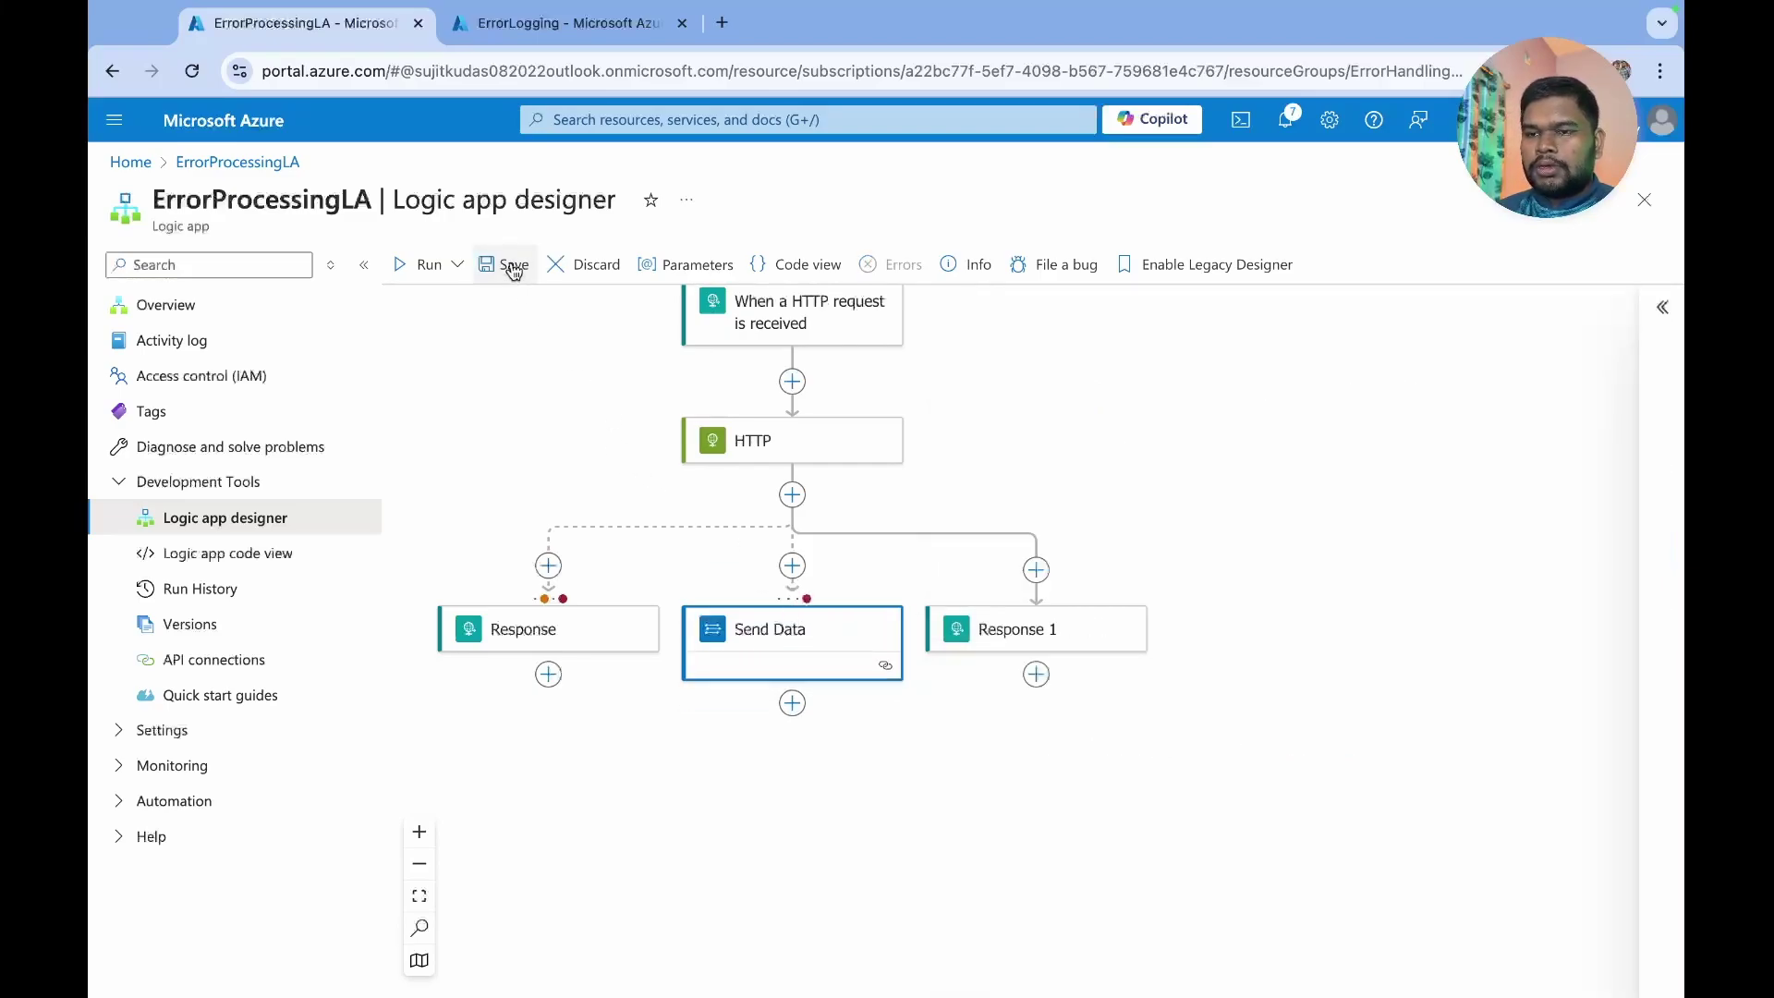
pyautogui.click(512, 265)
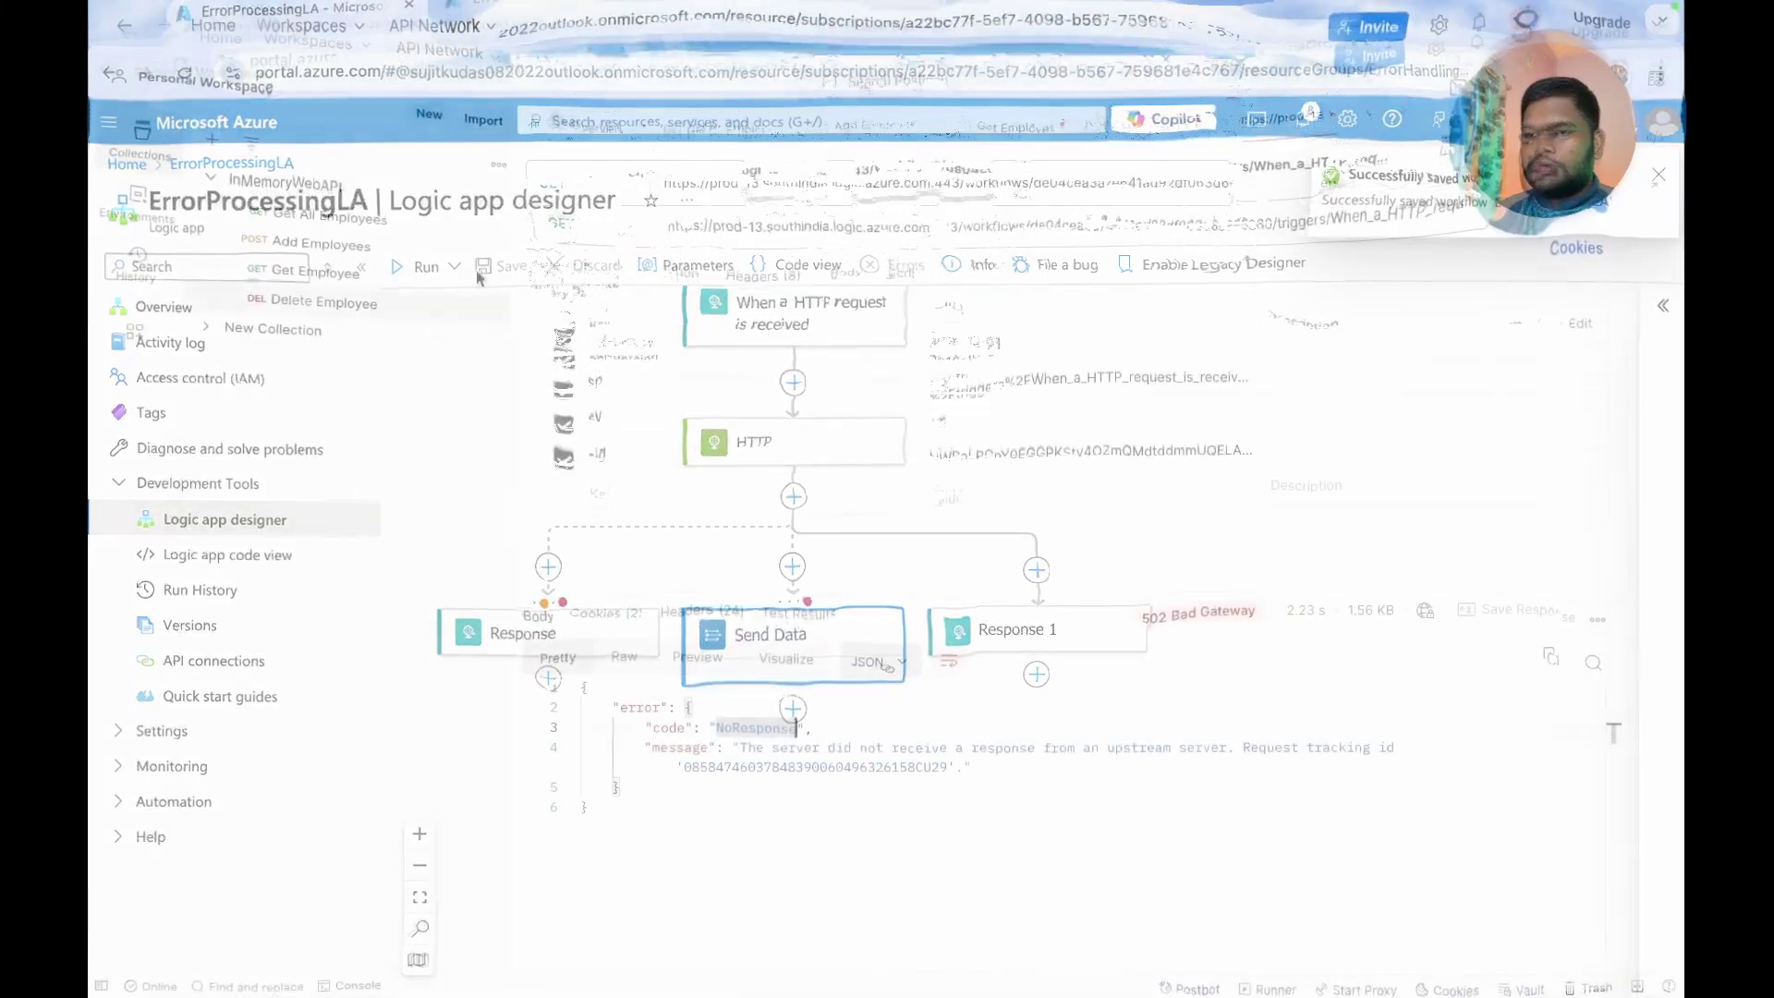
# - Switch to Postman, send the GET request to the logic app's trigger URL, and look through the response body
pyautogui.hotkey('ctrl', 'Return')
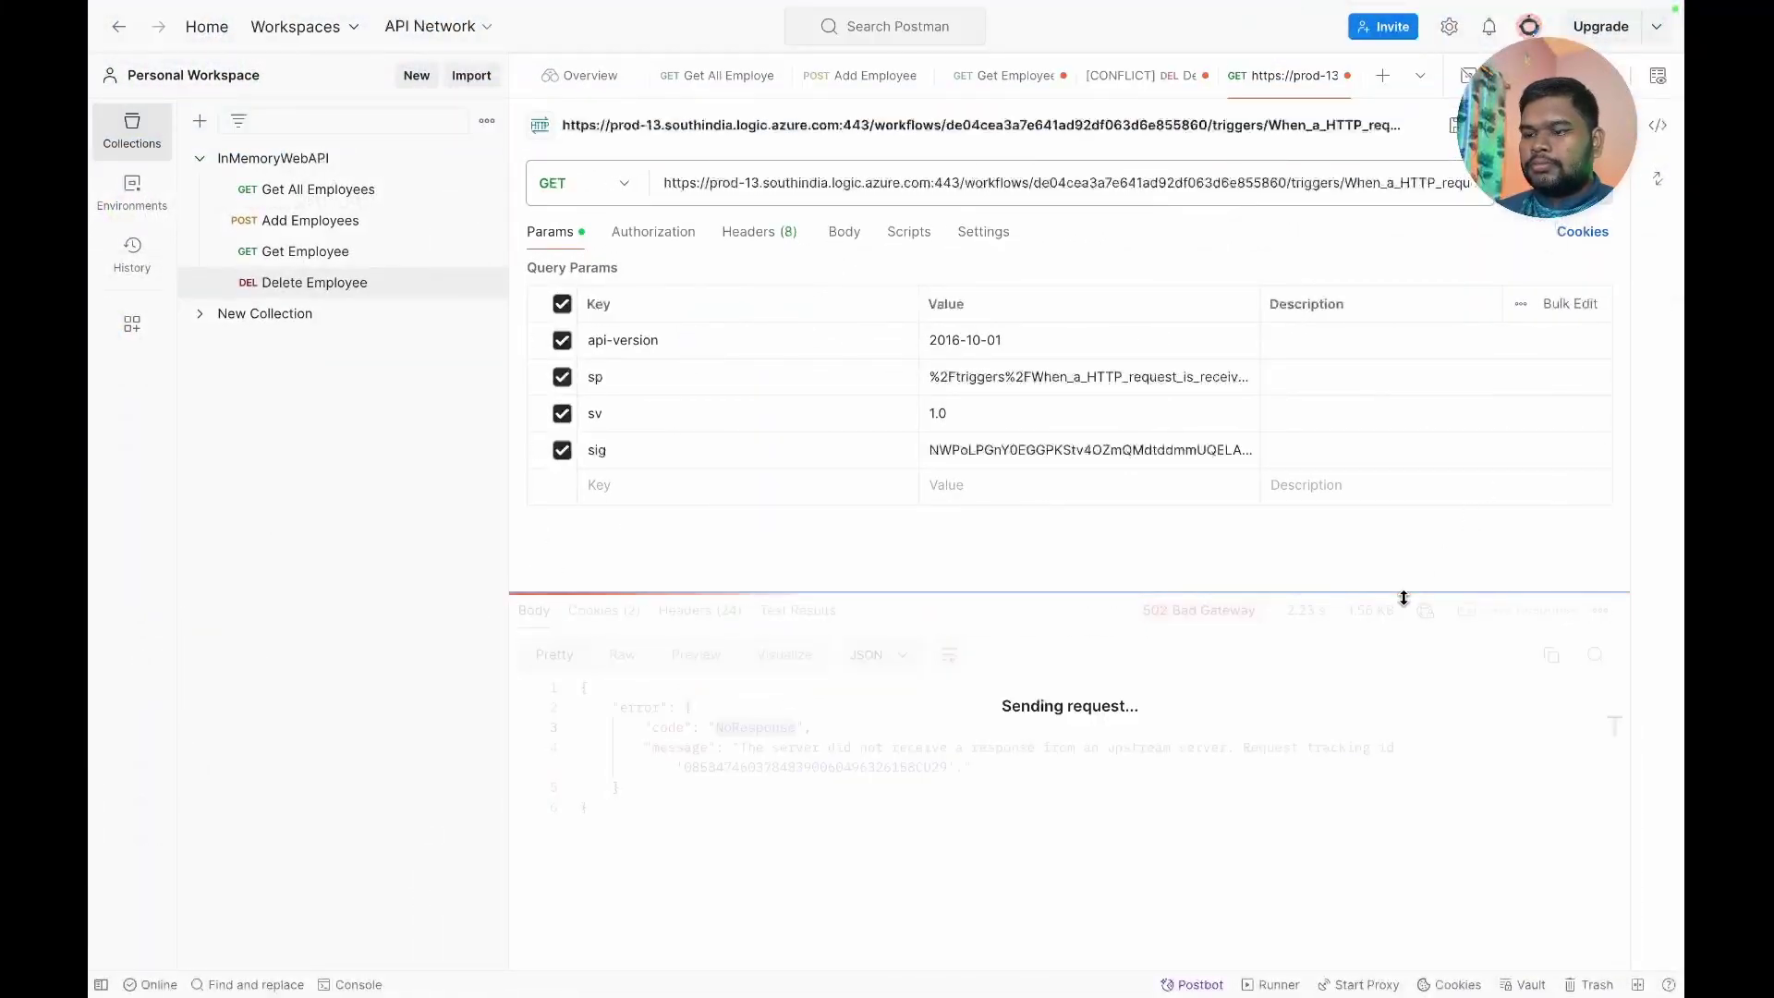
pyautogui.scroll(-15, 863, 737)
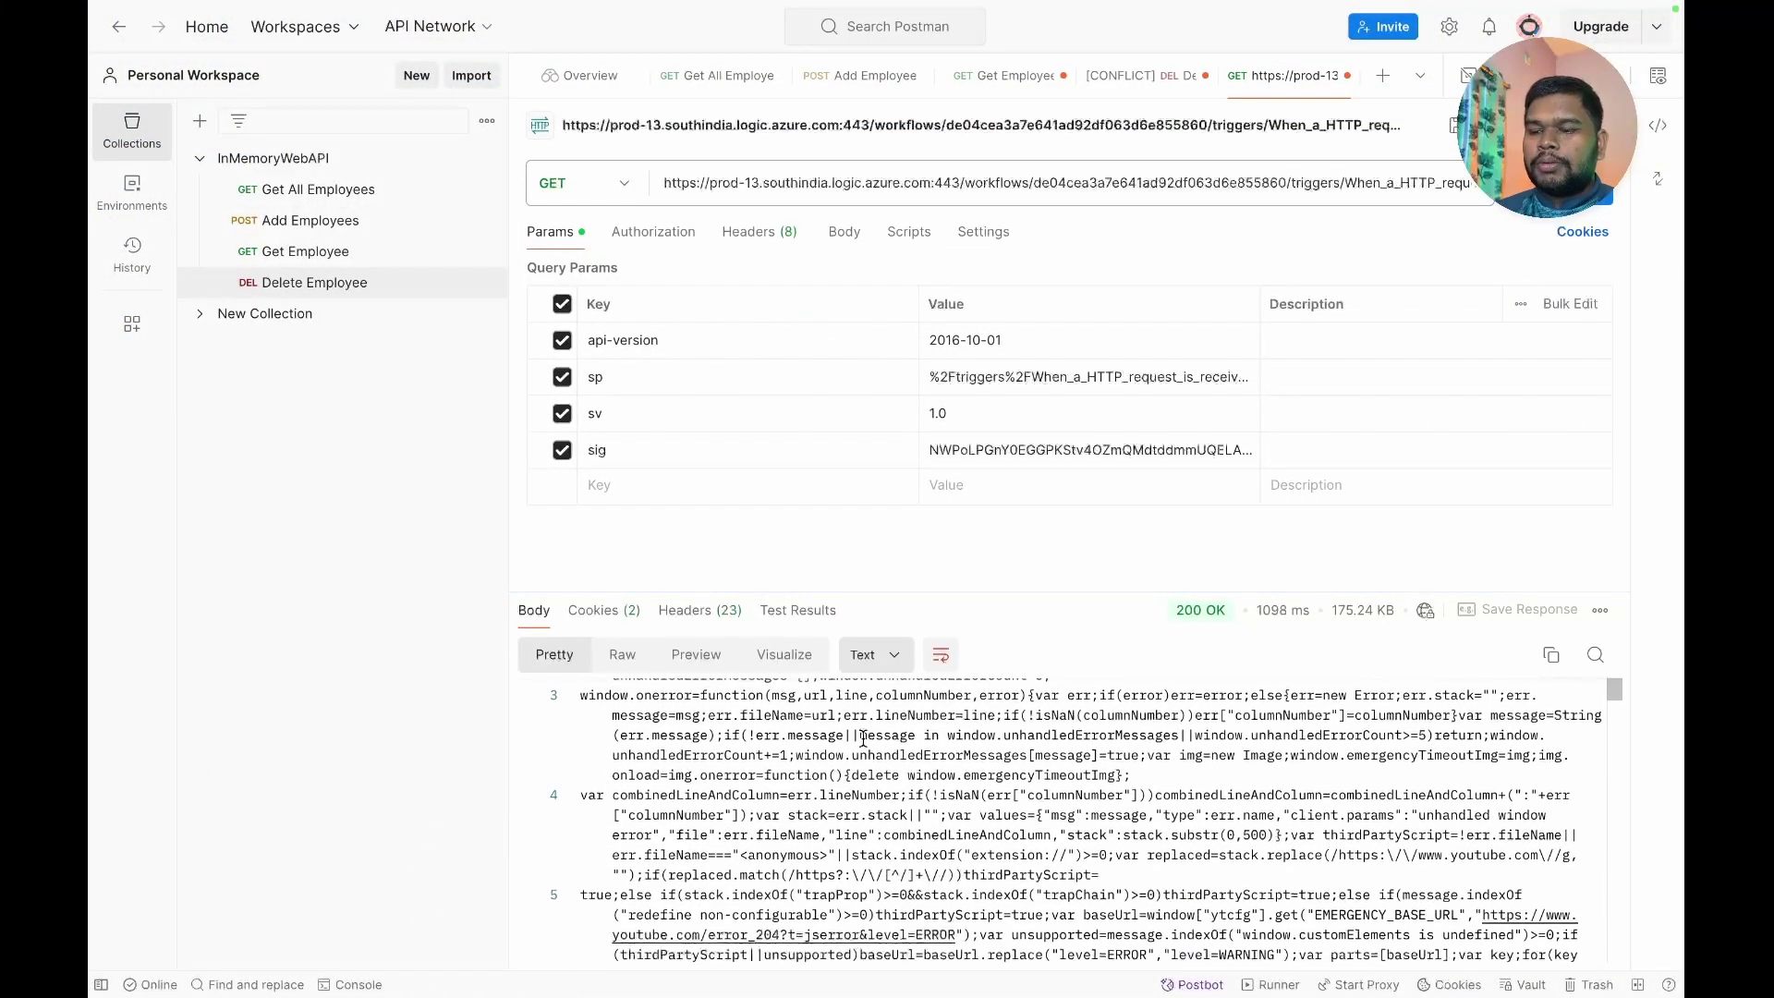
pyautogui.scroll(-3, 863, 739)
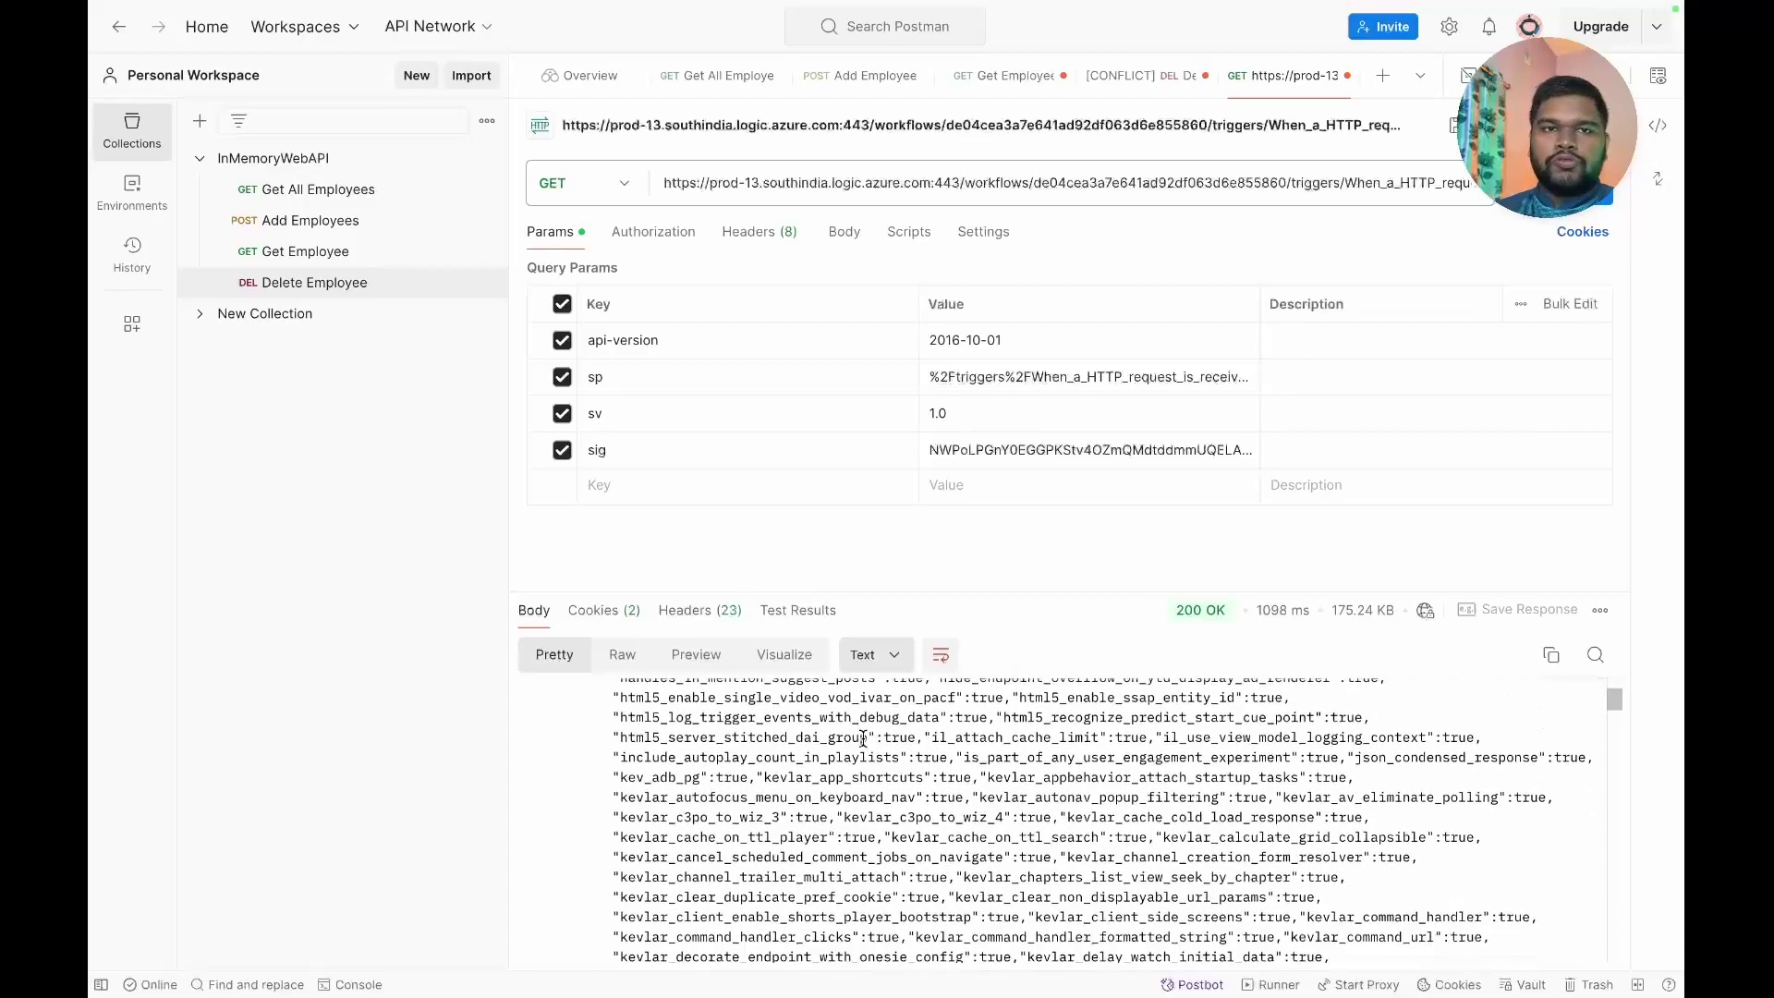
pyautogui.scroll(18, 863, 736)
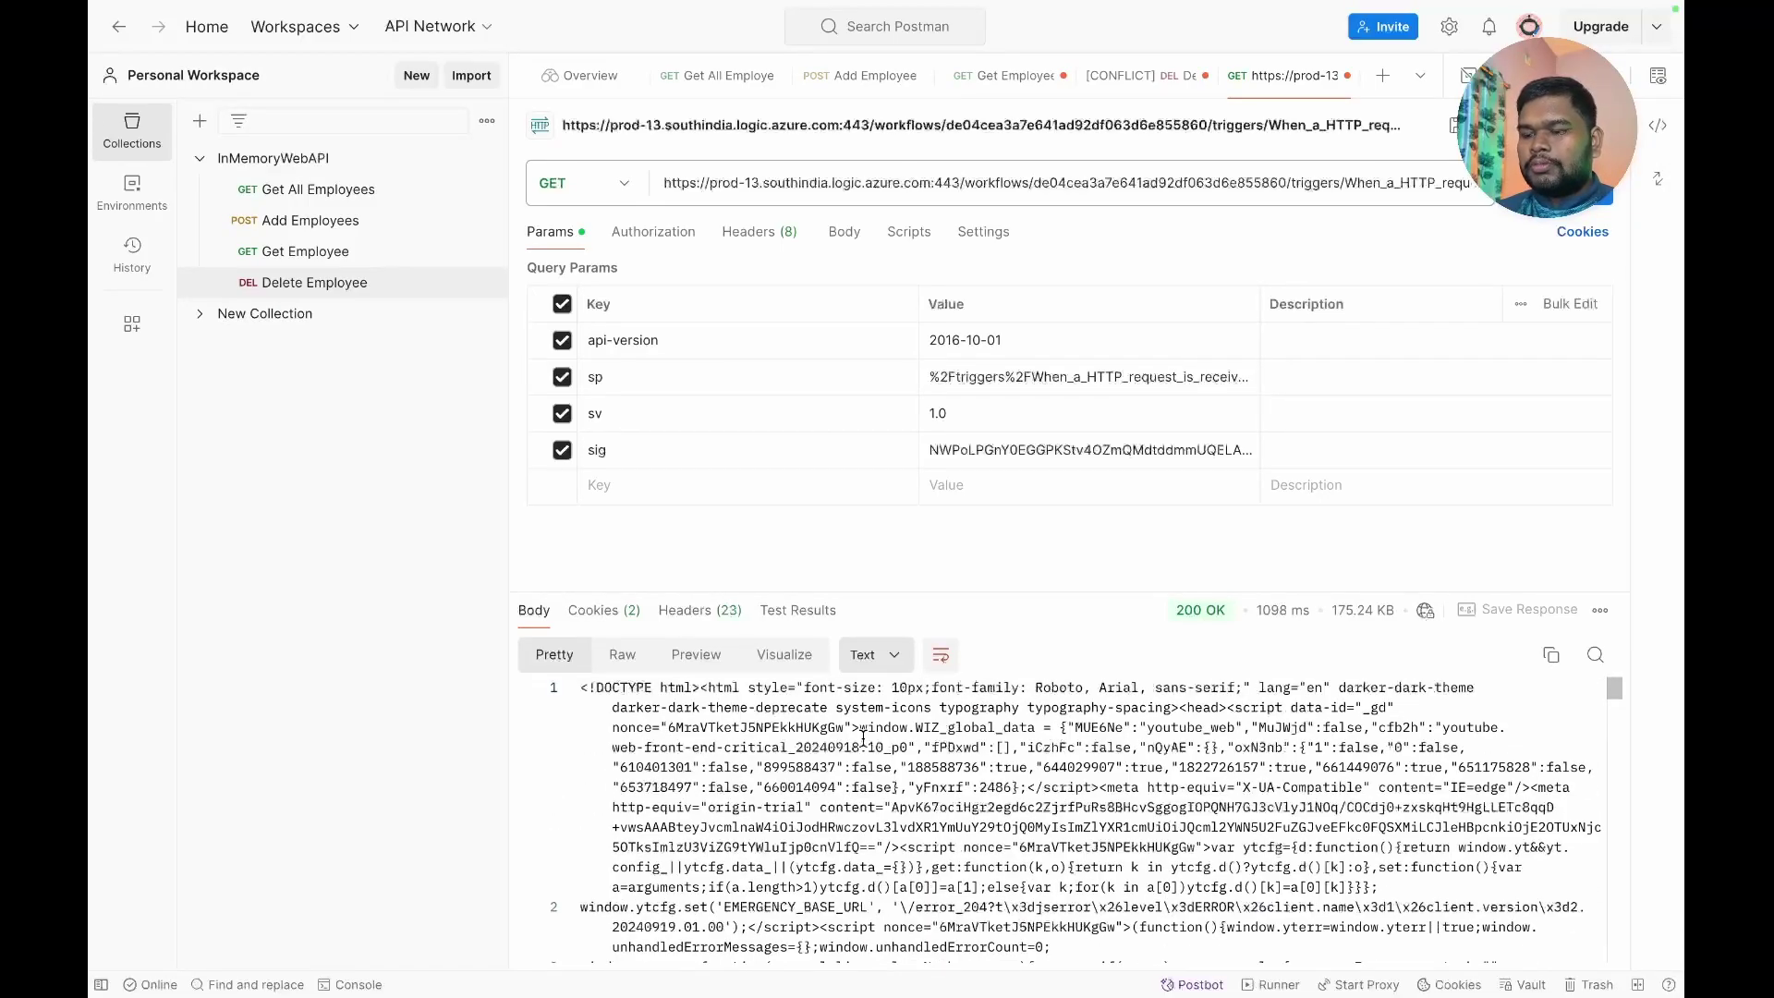
# - Return to the Azure portal, open the latest run from the logic app's runs history, and inspect the Response 1 action
pyautogui.hotkey('ctrl', 'Left')
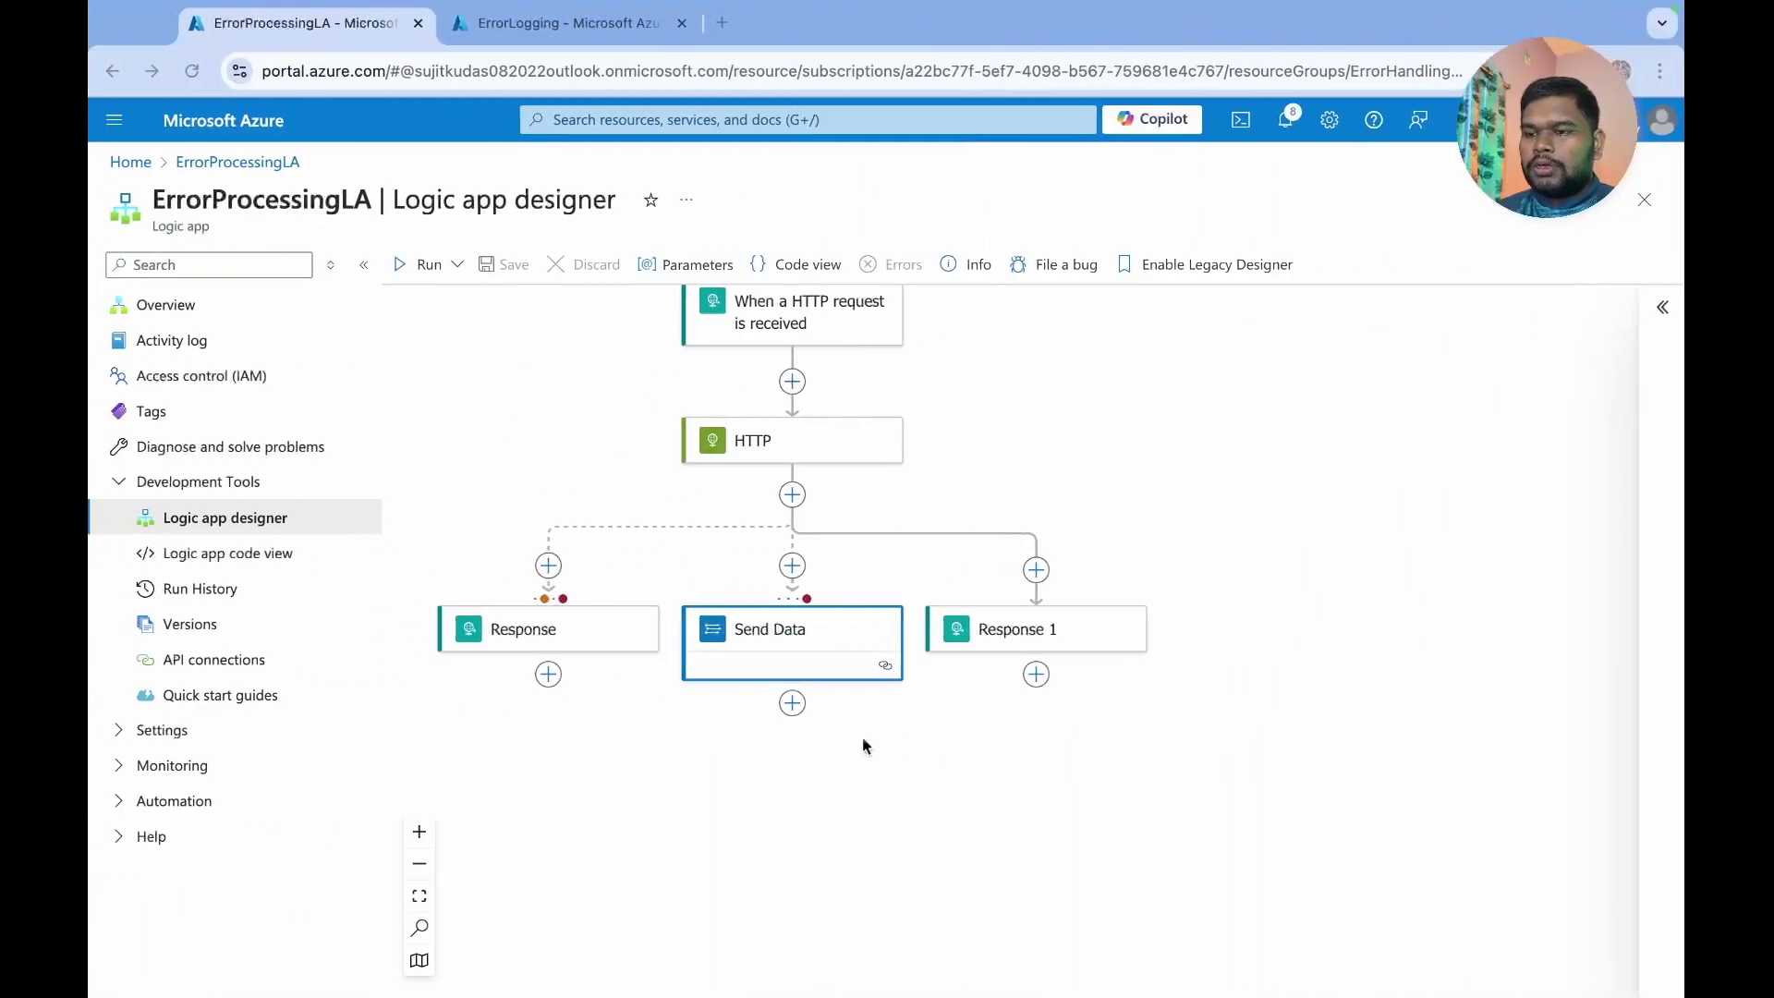
pyautogui.click(181, 317)
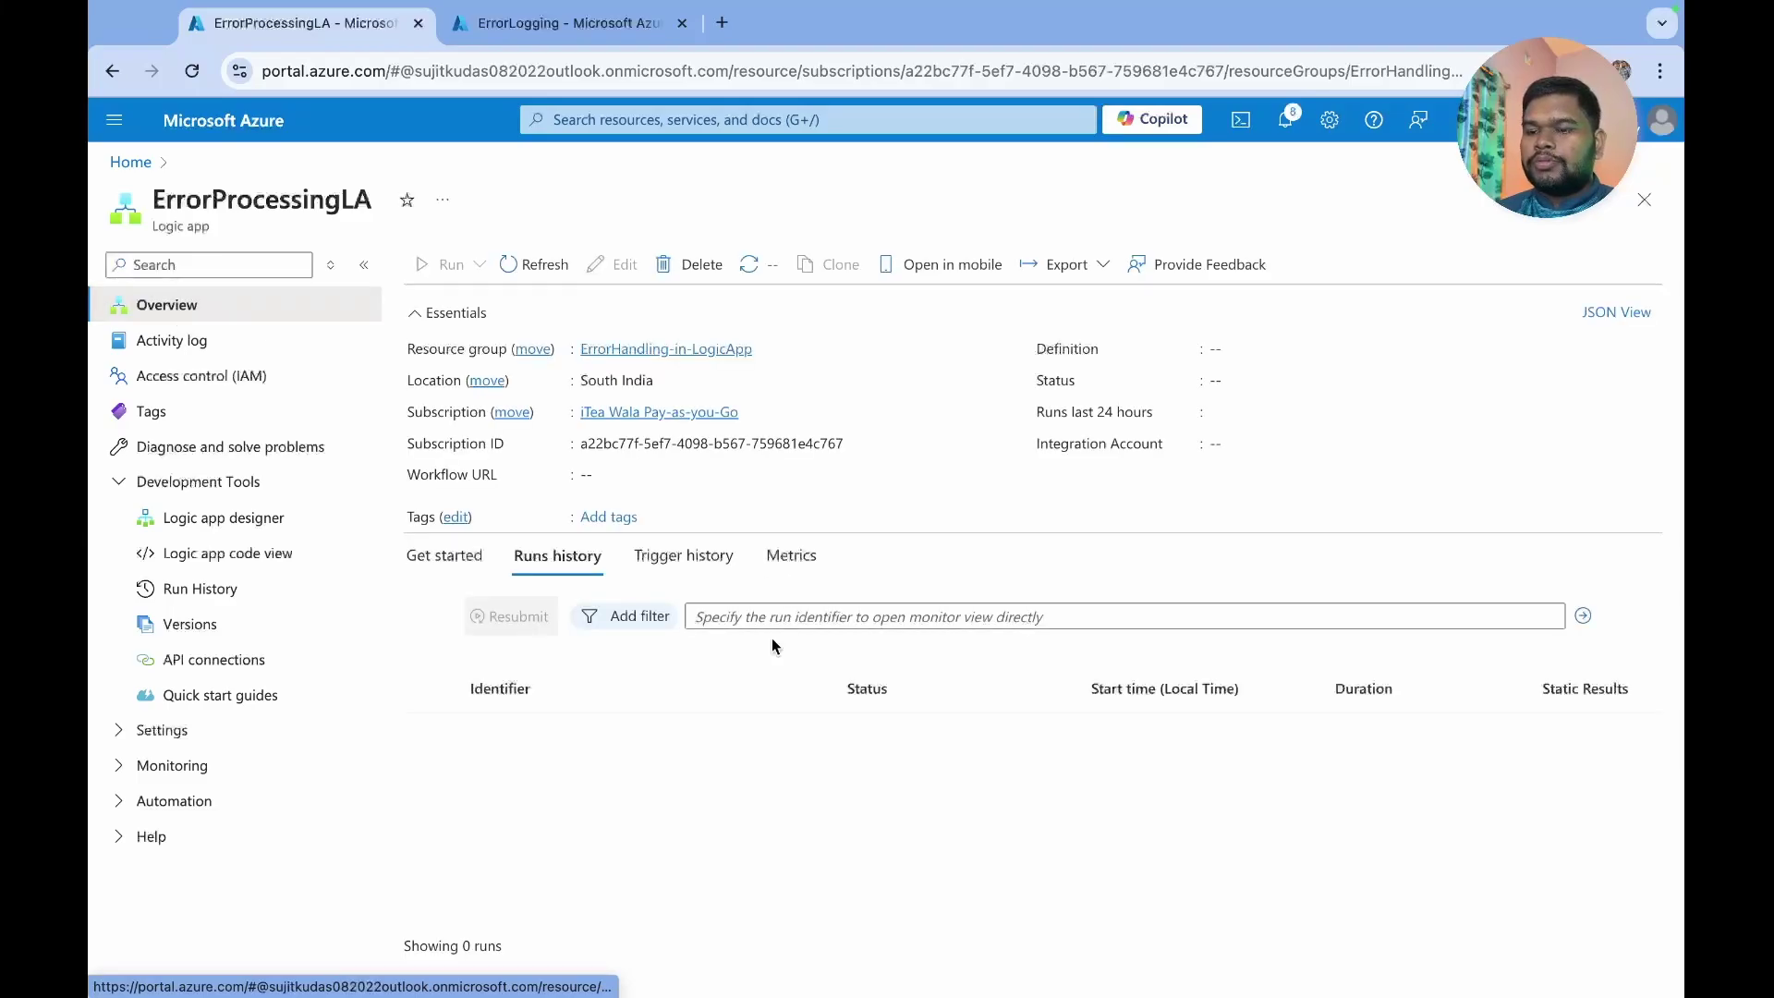
pyautogui.click(611, 737)
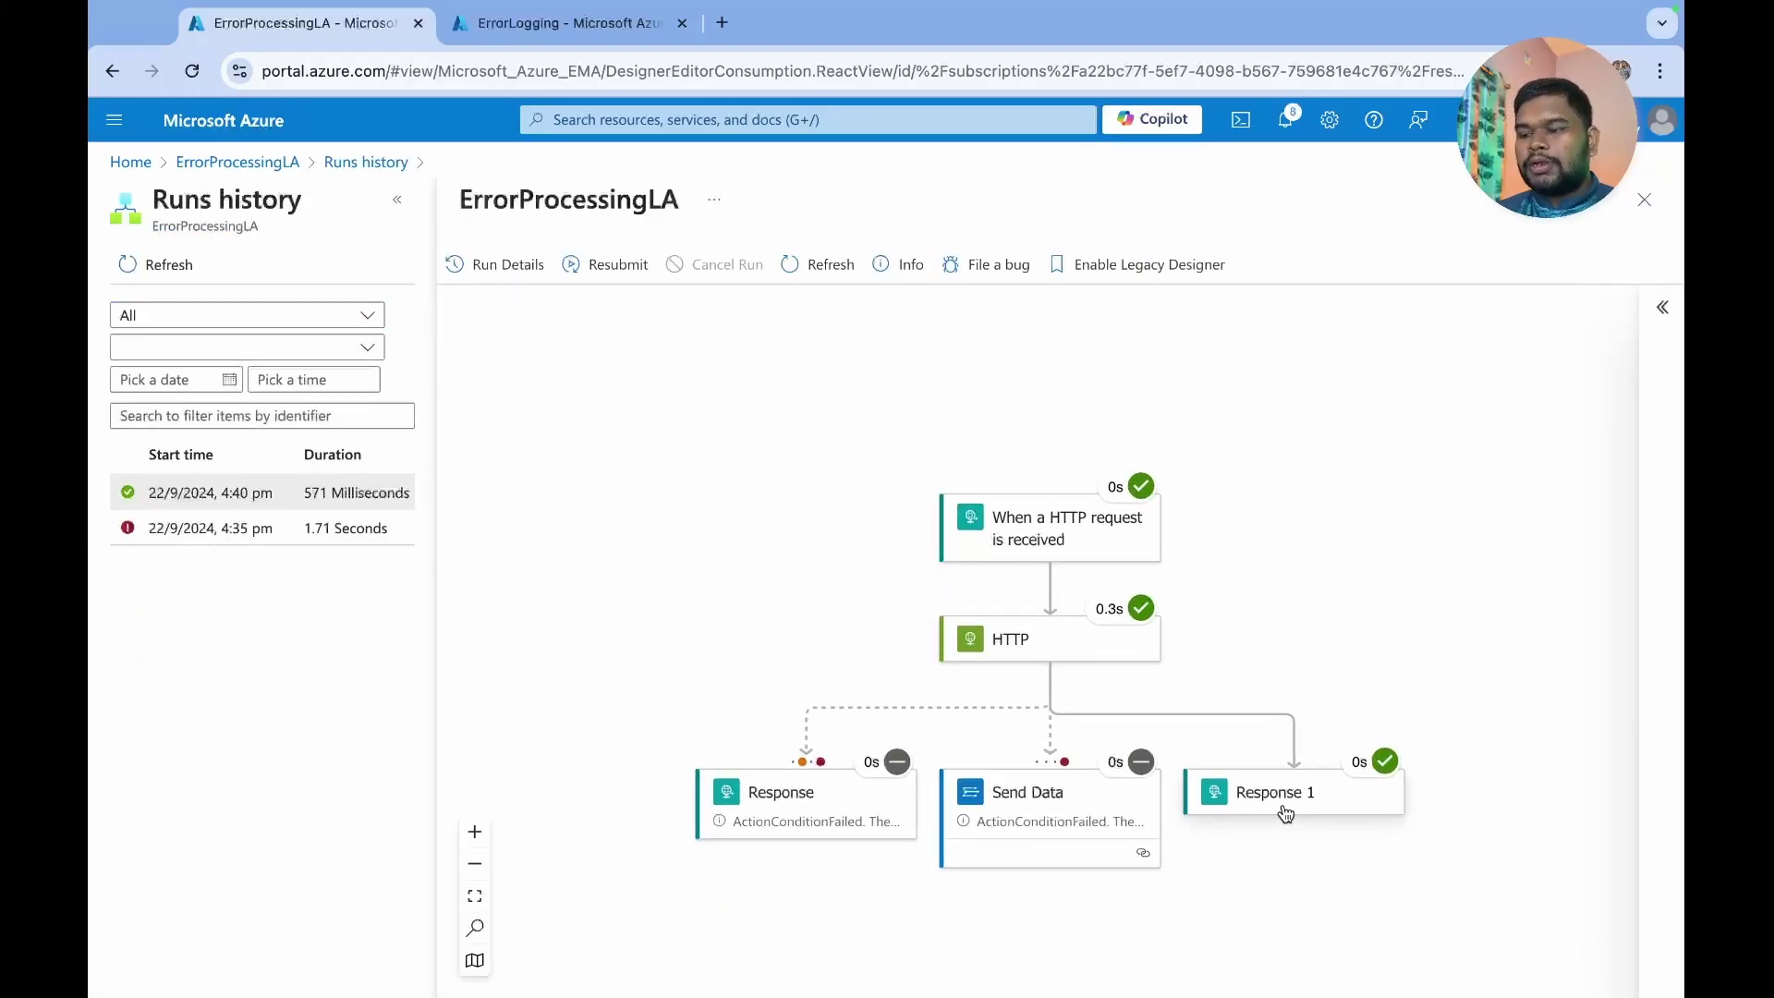
pyautogui.click(1284, 800)
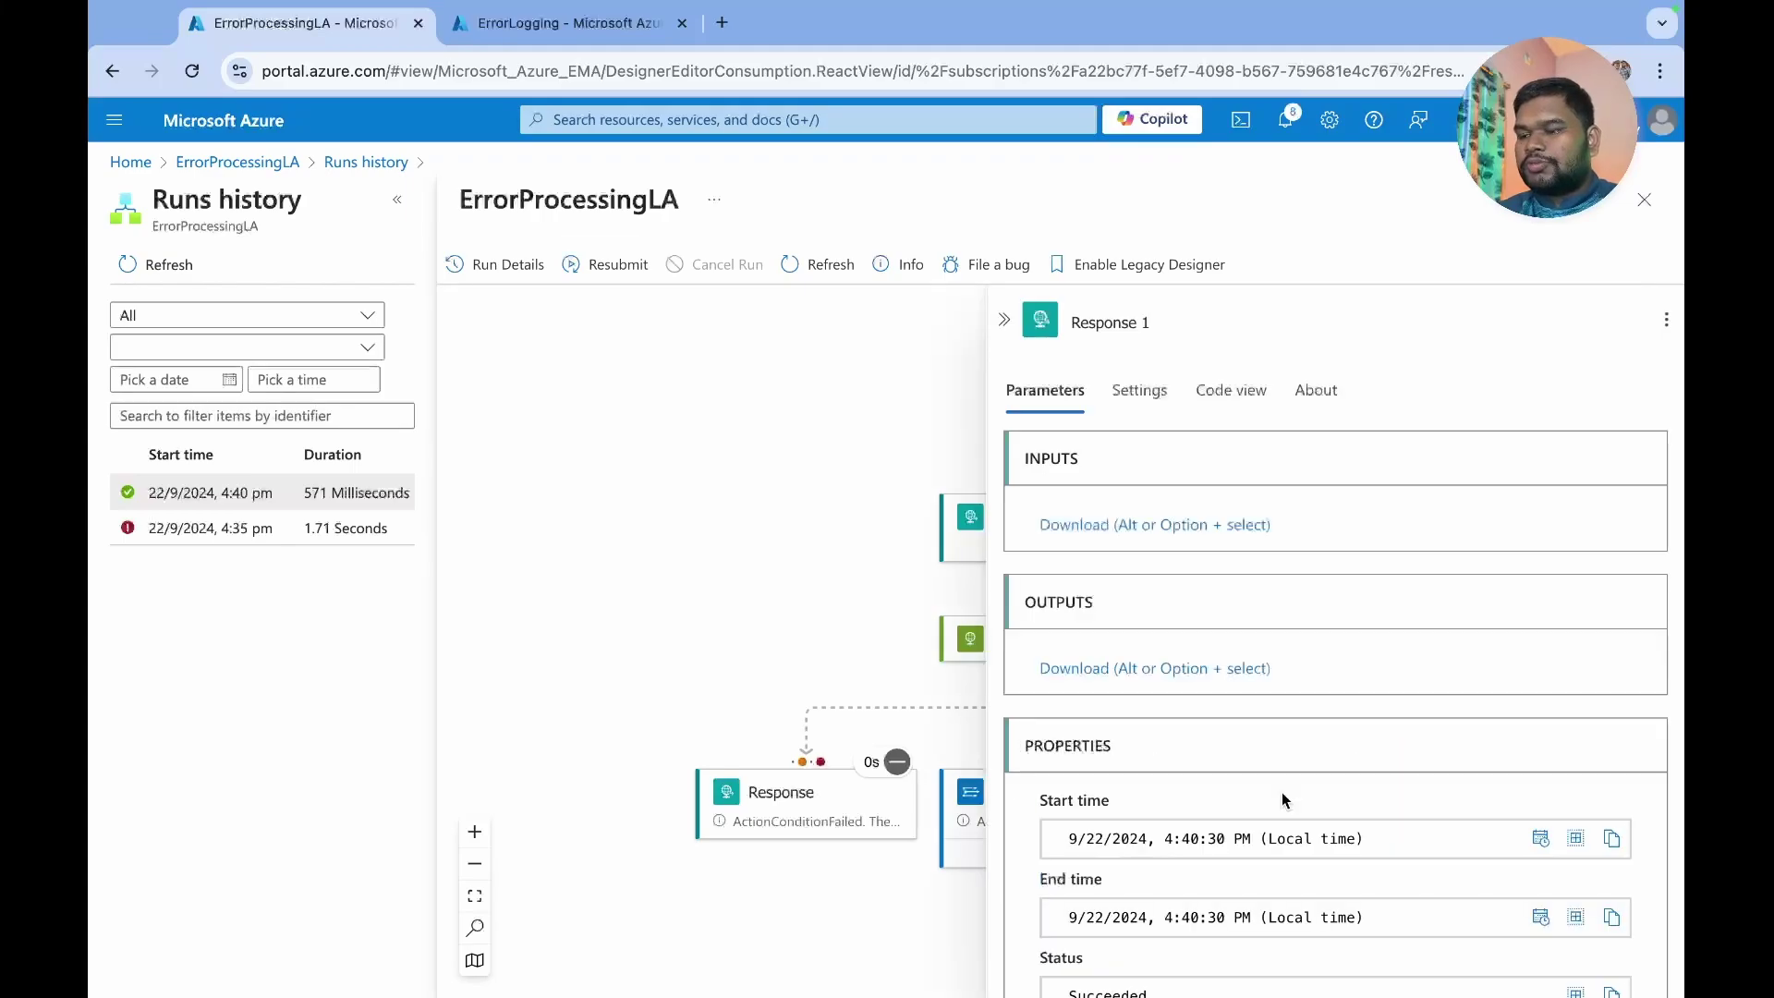
pyautogui.click(1004, 320)
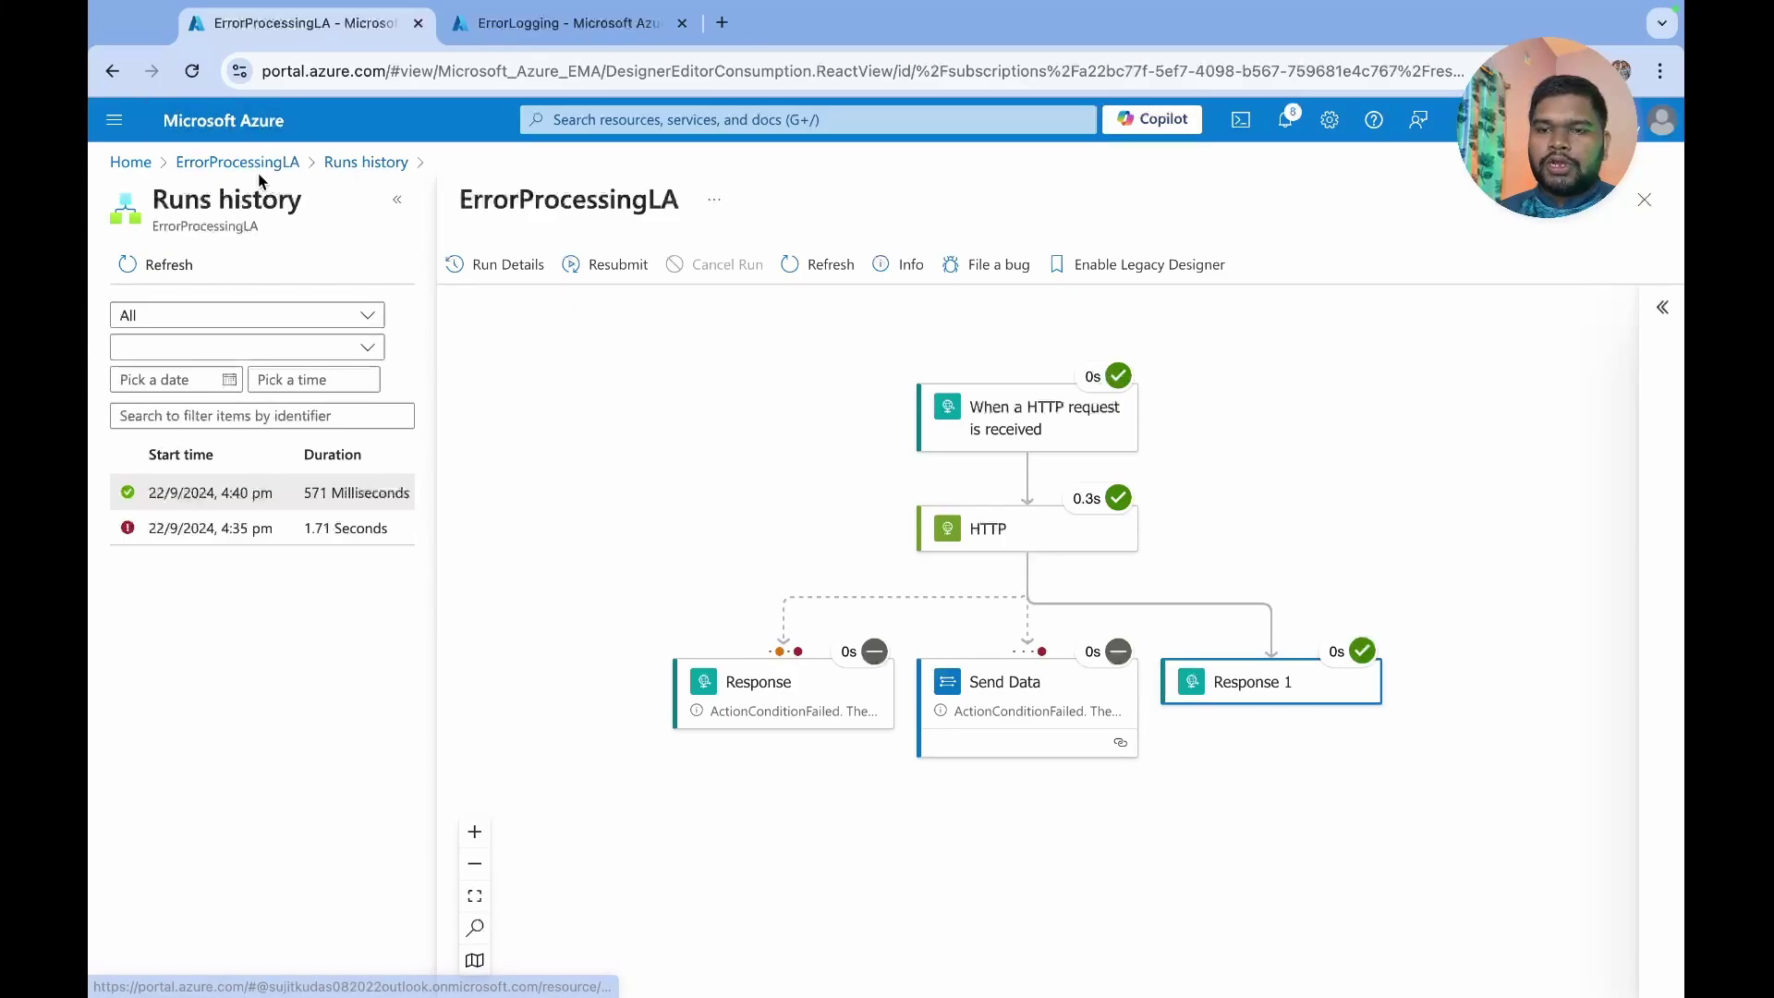
pyautogui.click(254, 164)
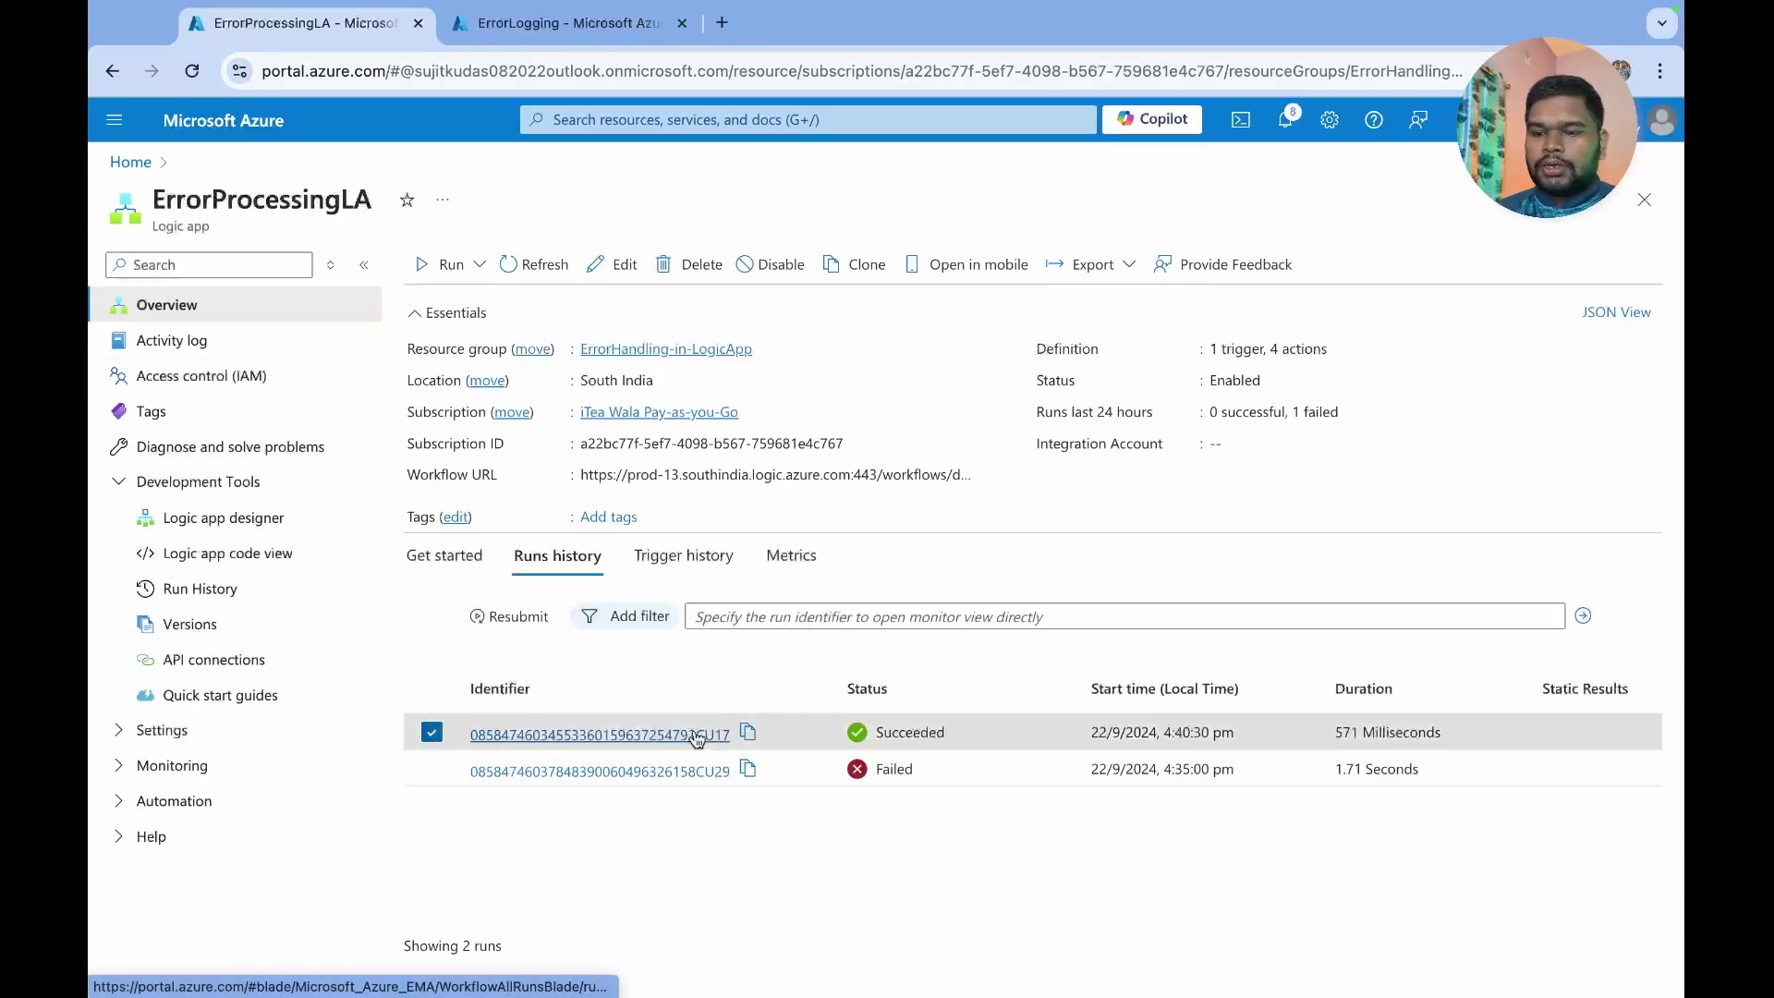
pyautogui.click(287, 519)
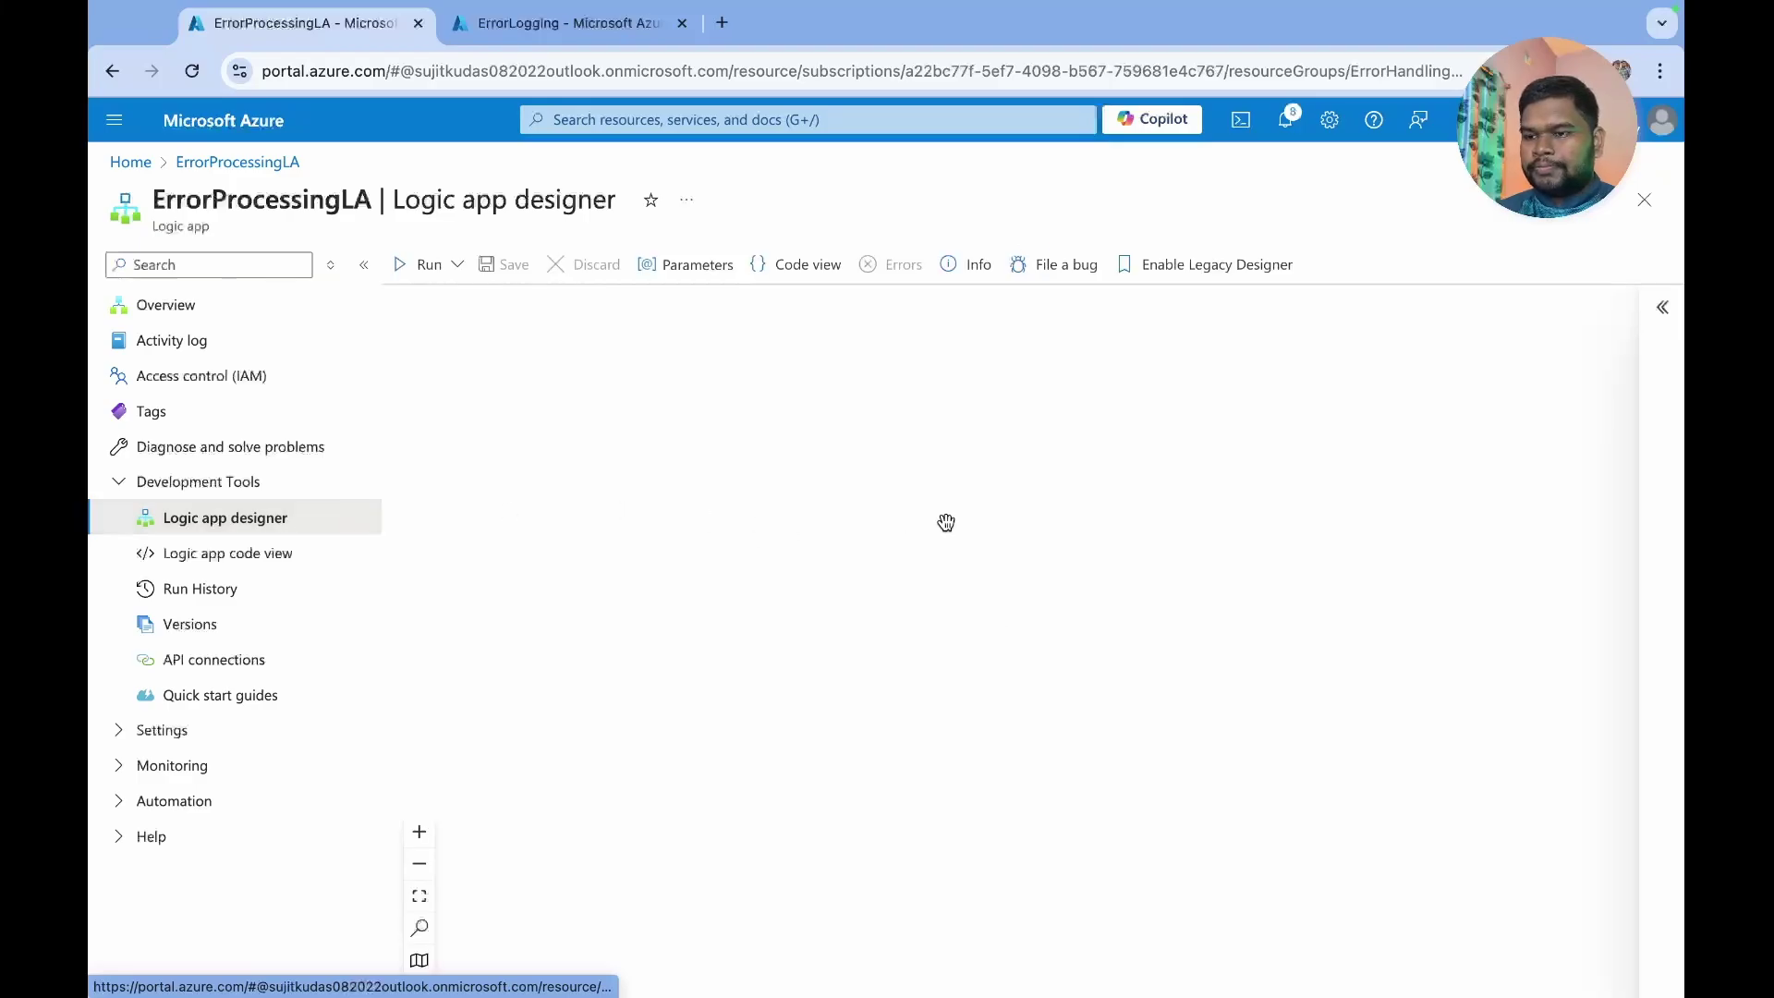
pyautogui.click(1049, 752)
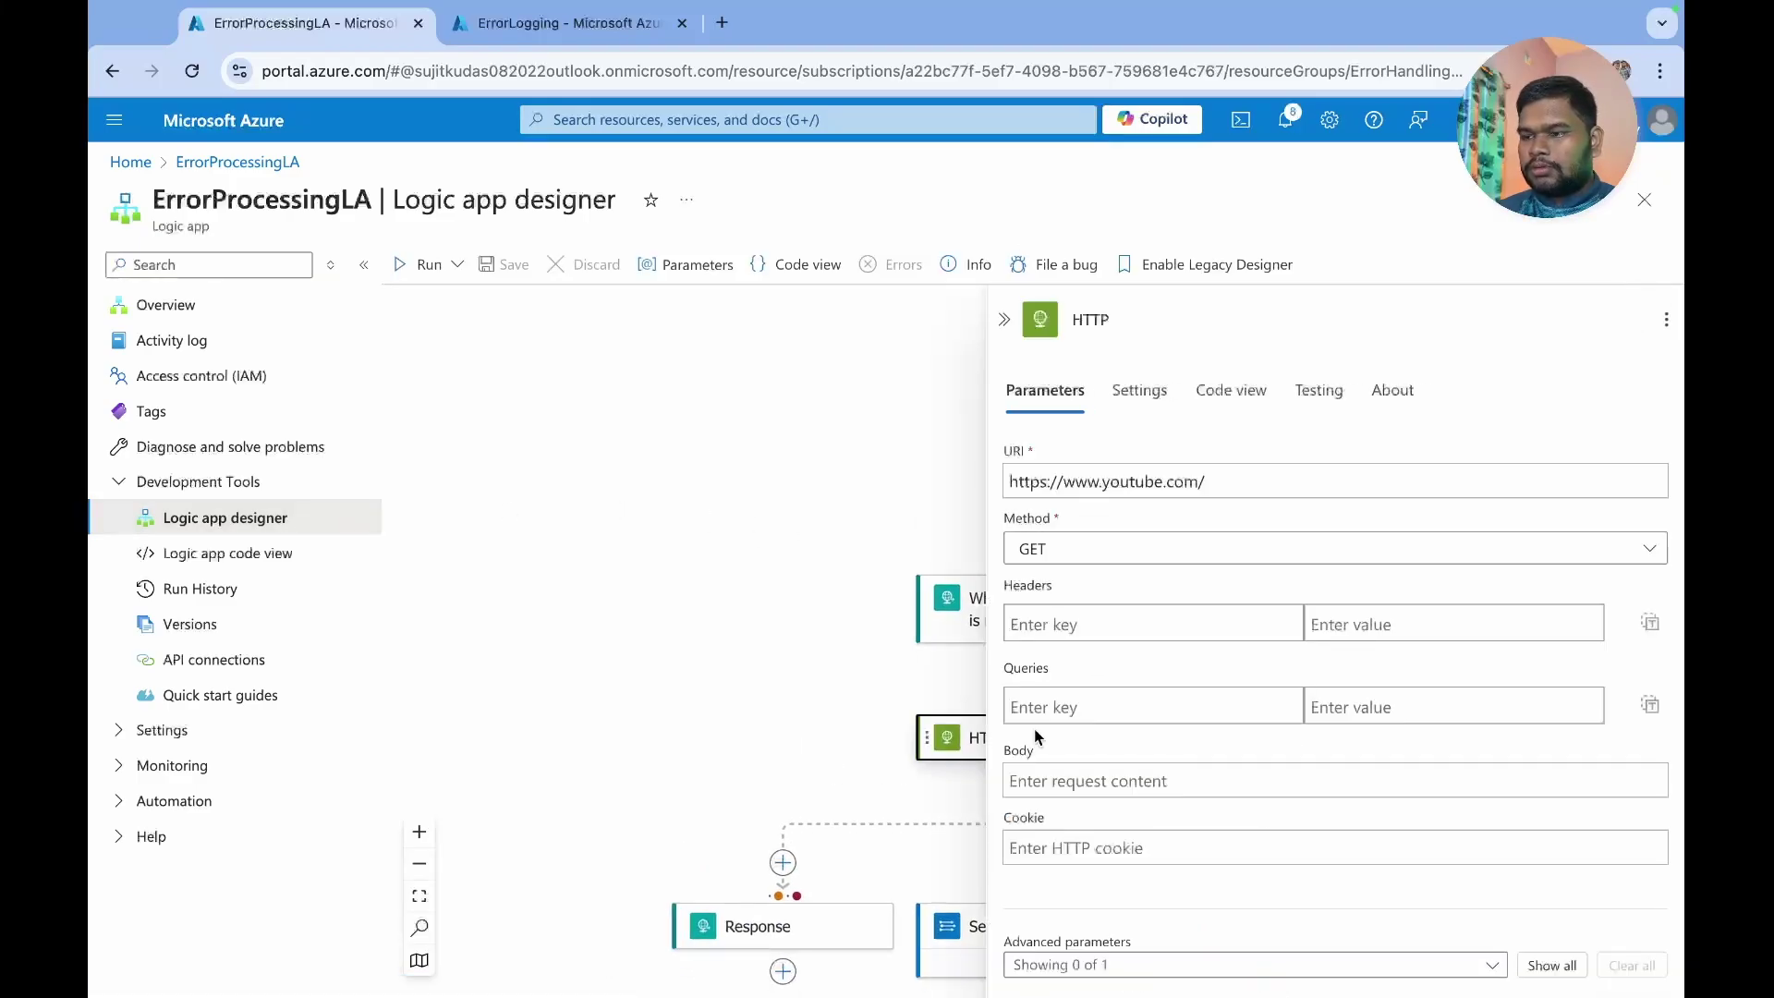
pyautogui.click(1166, 482)
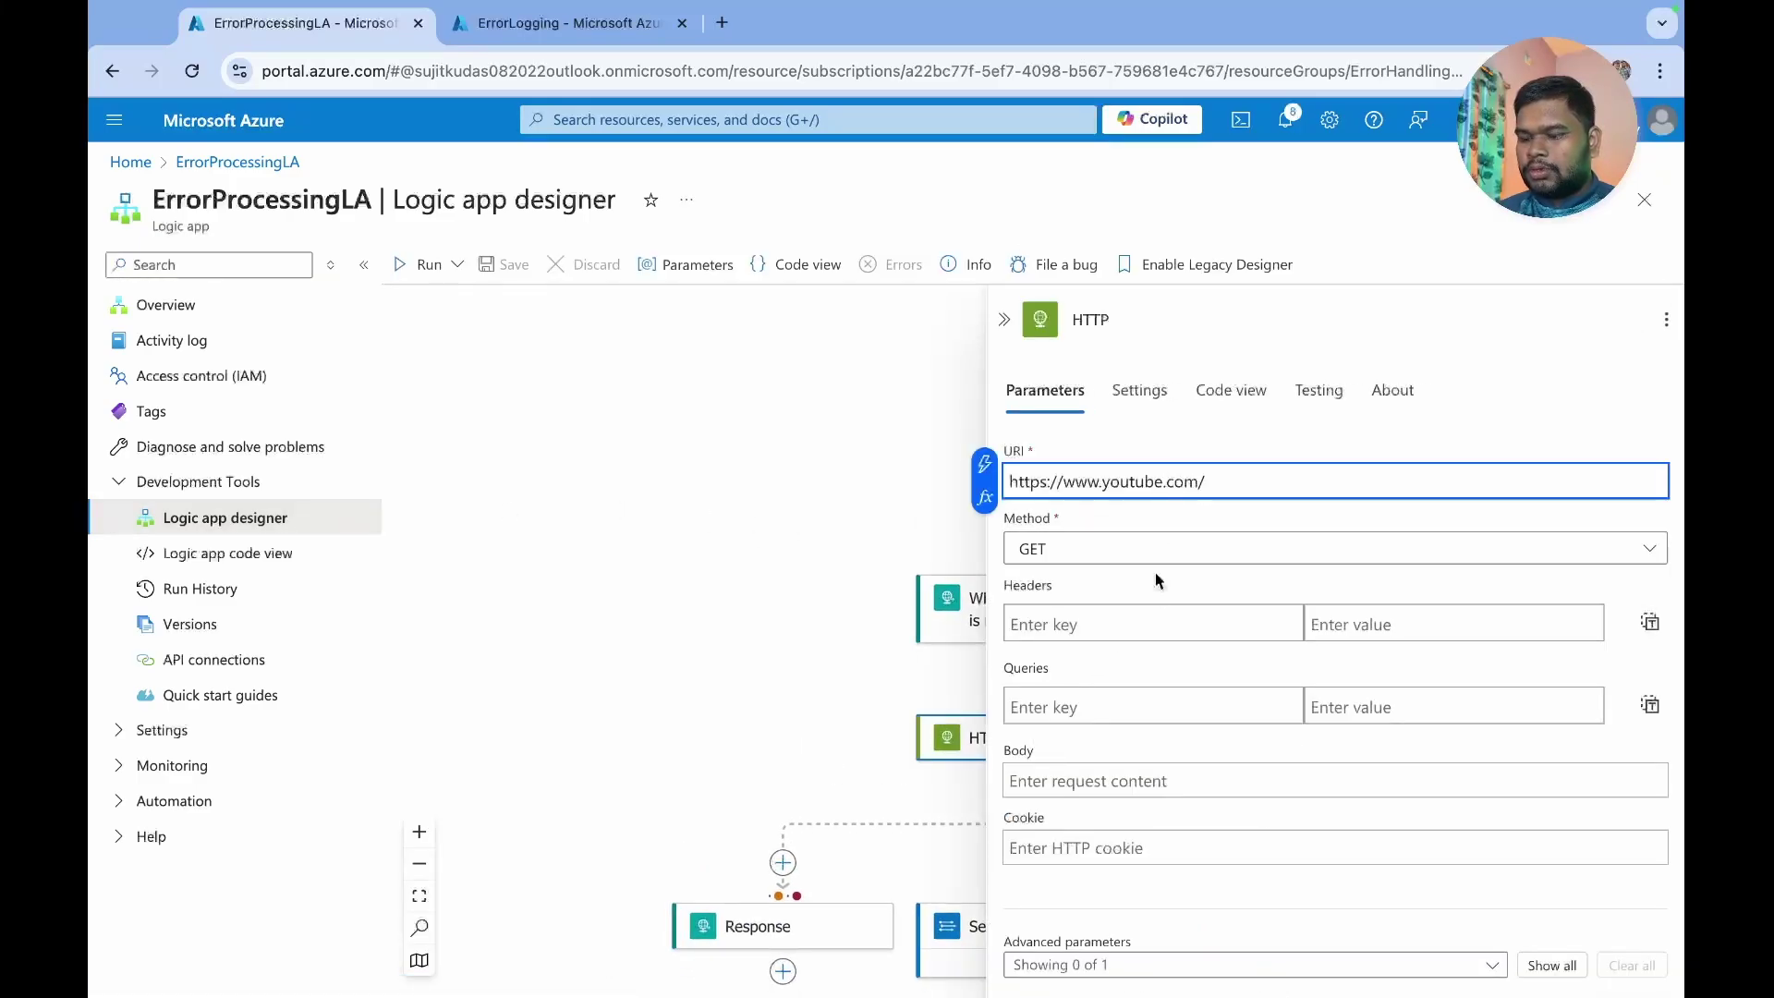
pyautogui.write('2')
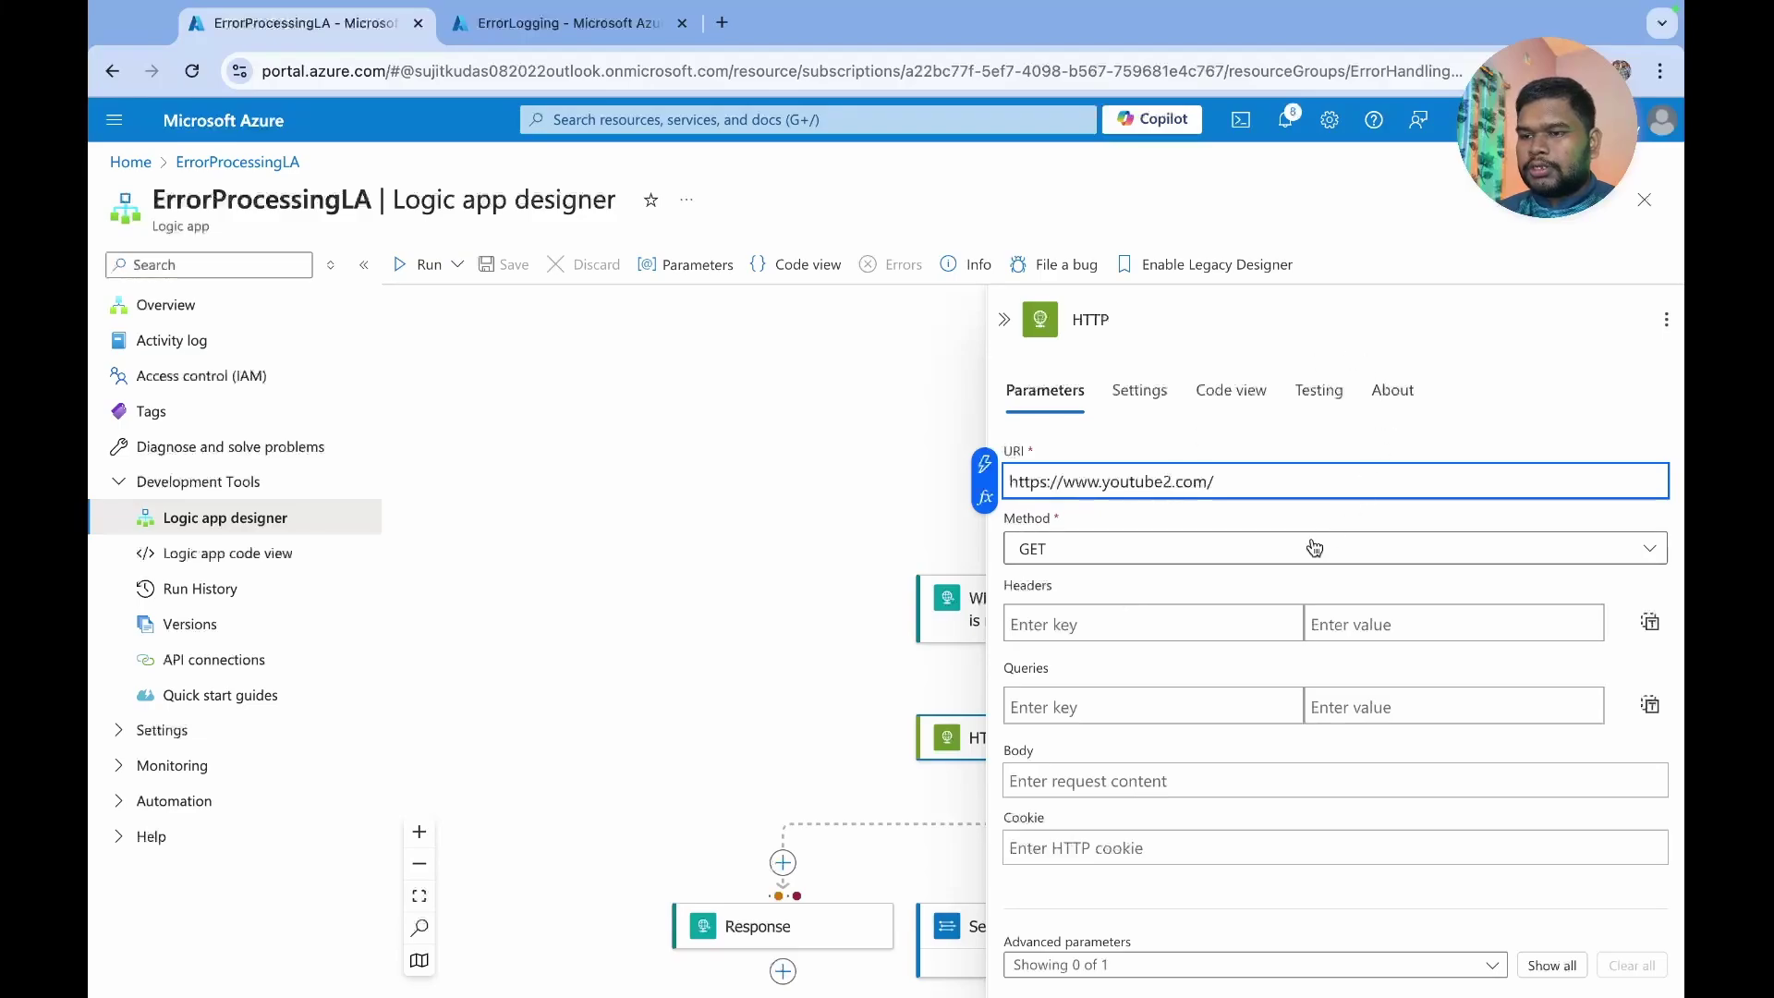
pyautogui.click(647, 425)
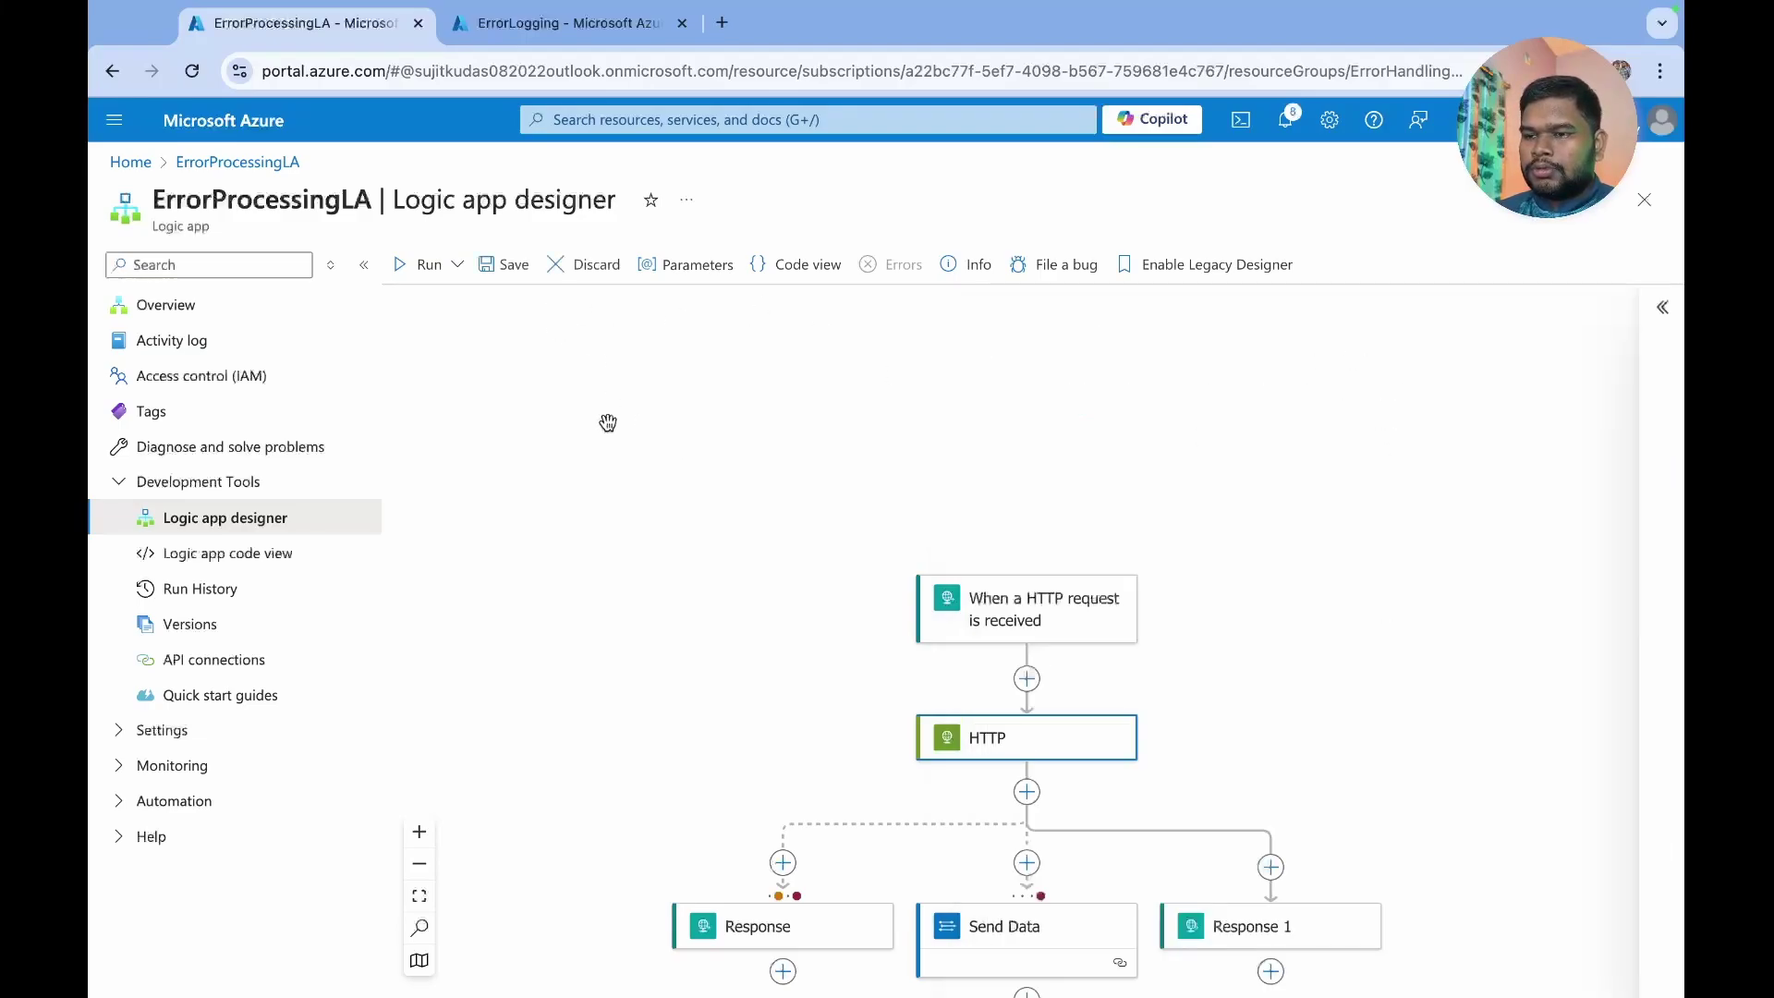
pyautogui.click(491, 268)
pyautogui.scroll(-5, 740, 549)
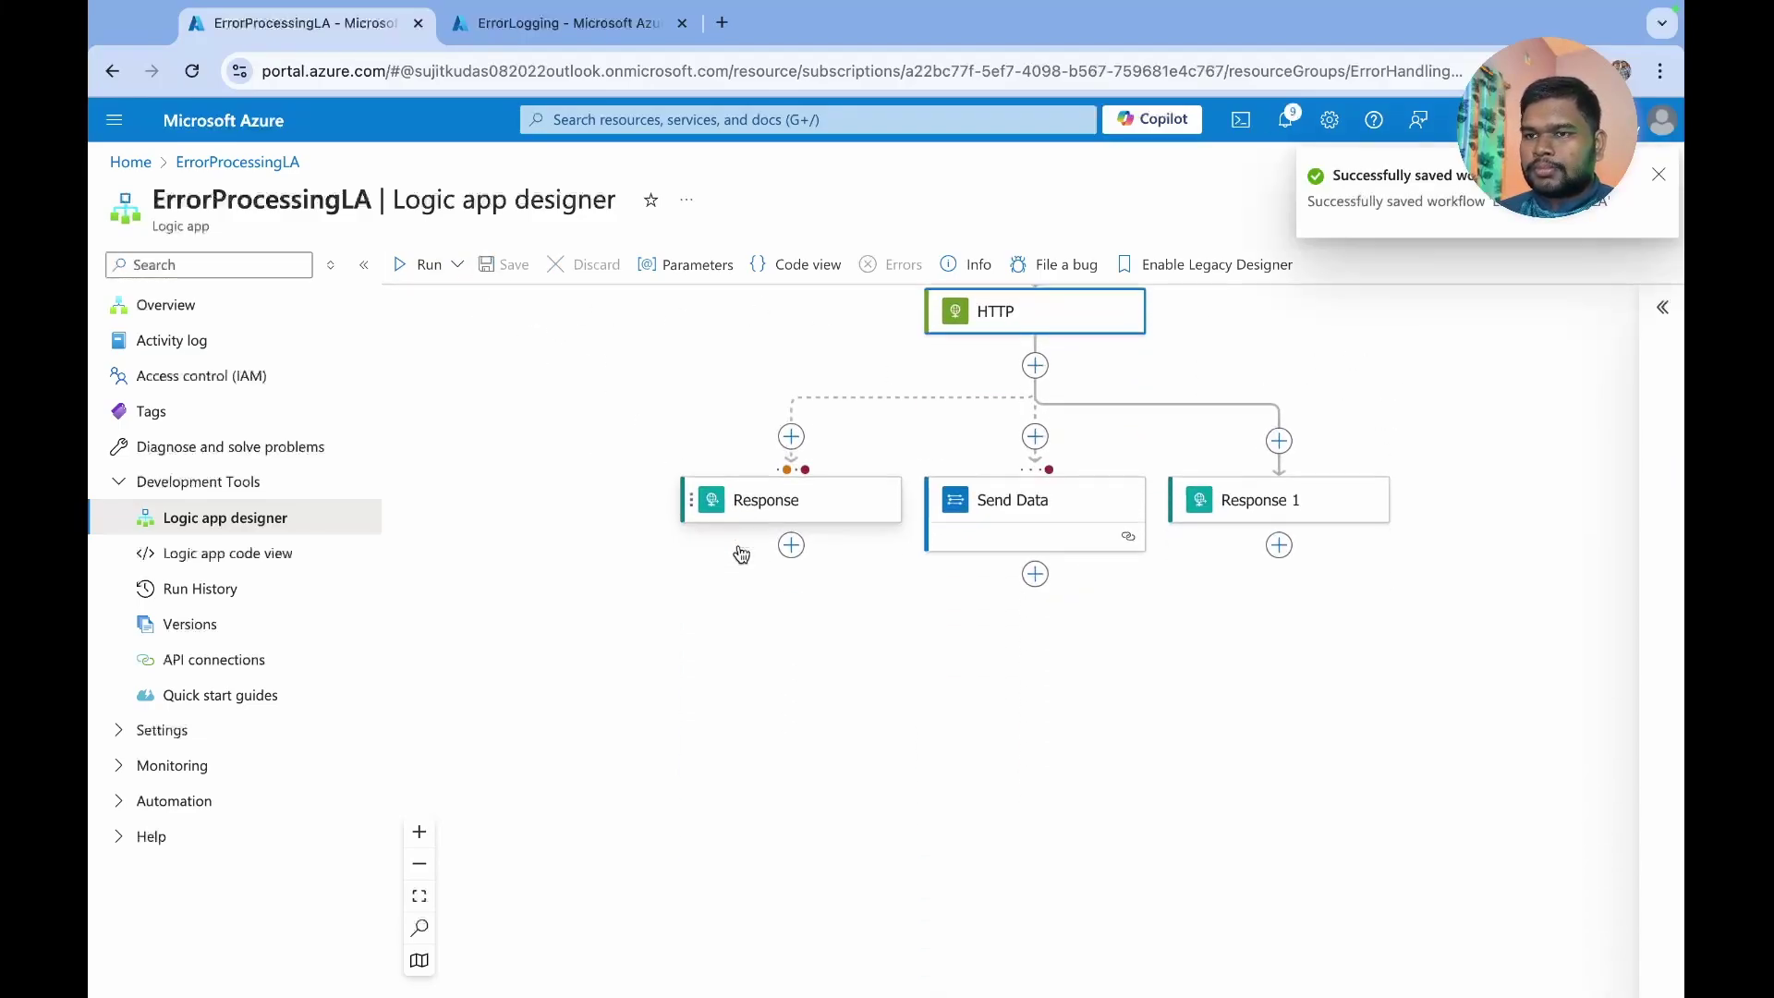
# - Switch to Postman, send the GET request to the logic app's trigger URL again, and check the returned error body
pyautogui.hotkey('ctrl', 'Right')
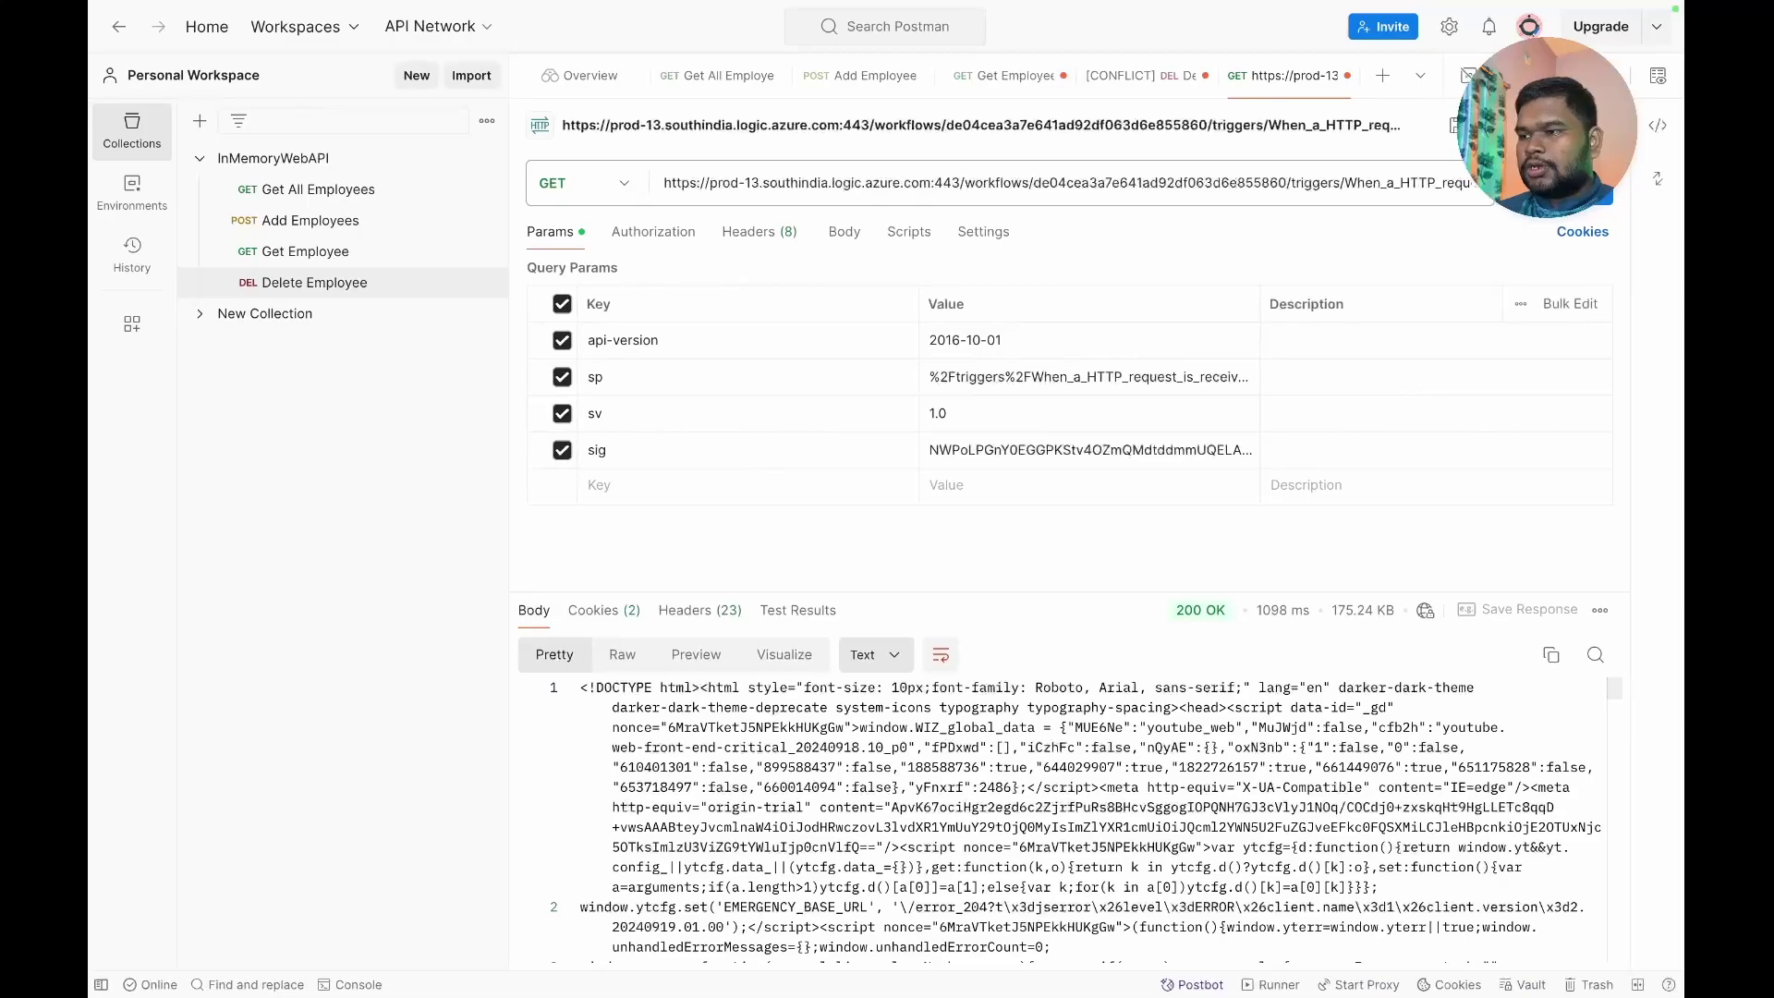
pyautogui.hotkey('ctrl', 'Return')
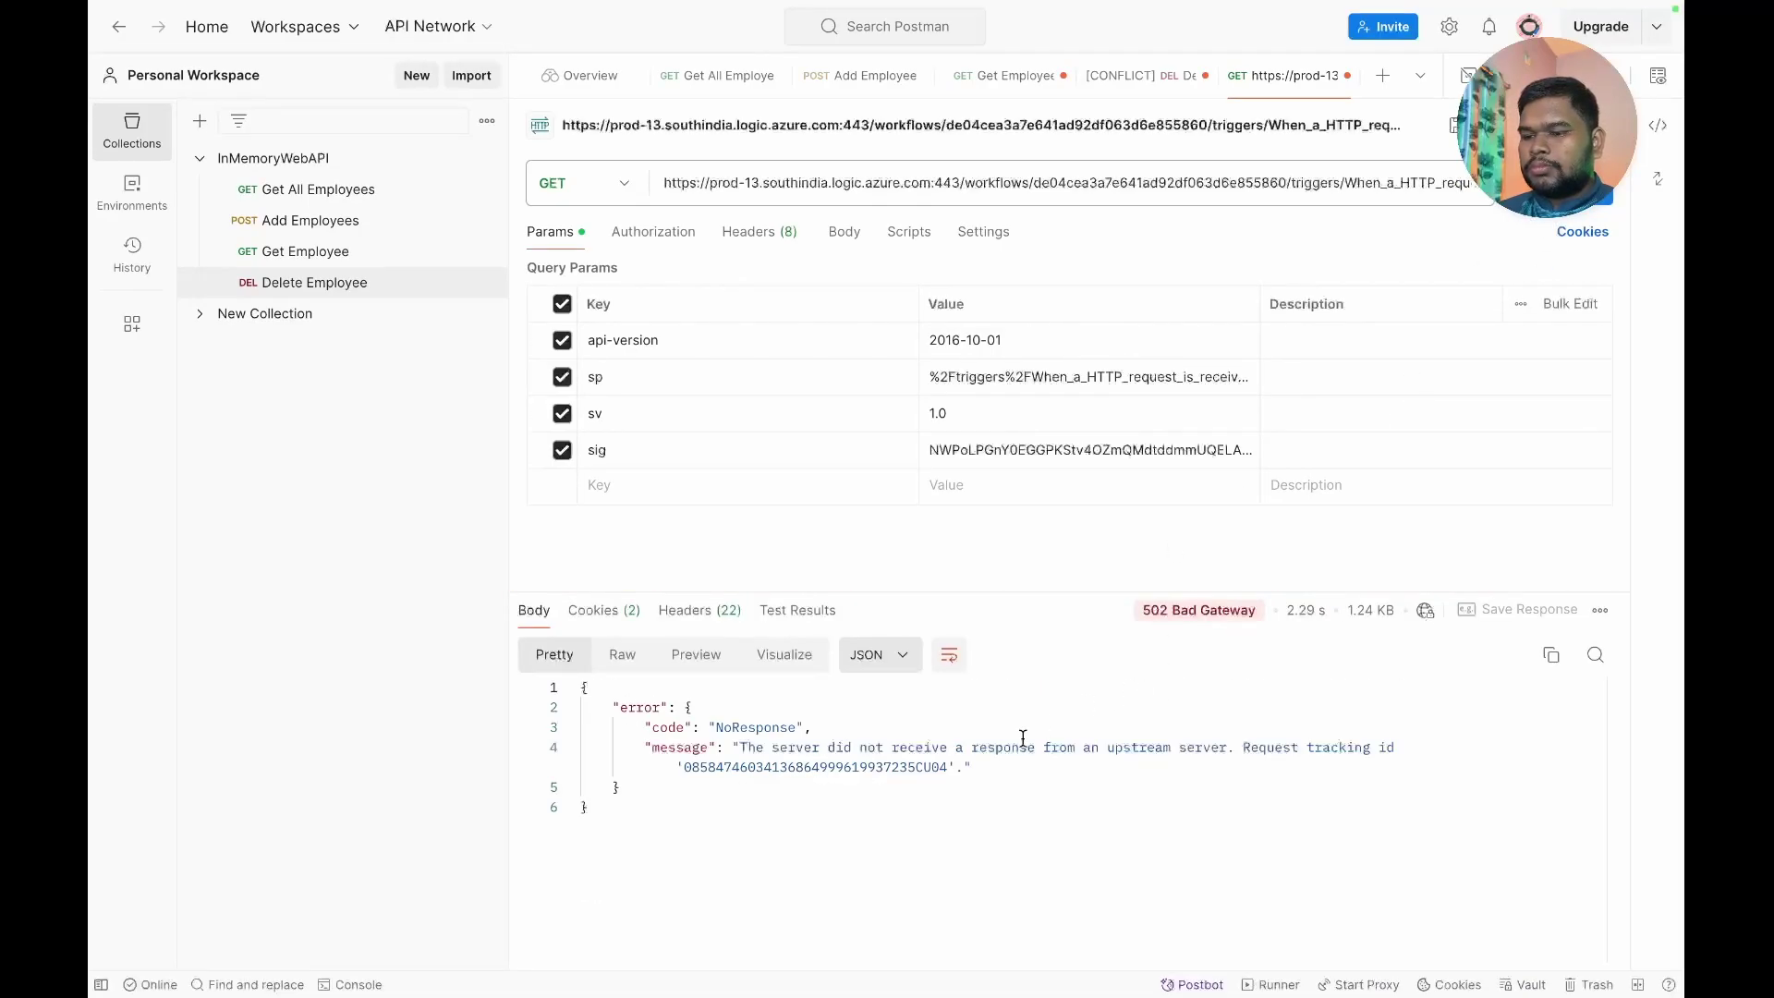
pyautogui.hotkey('ctrl', 'Left')
pyautogui.hotkey('ctrl', 'Right')
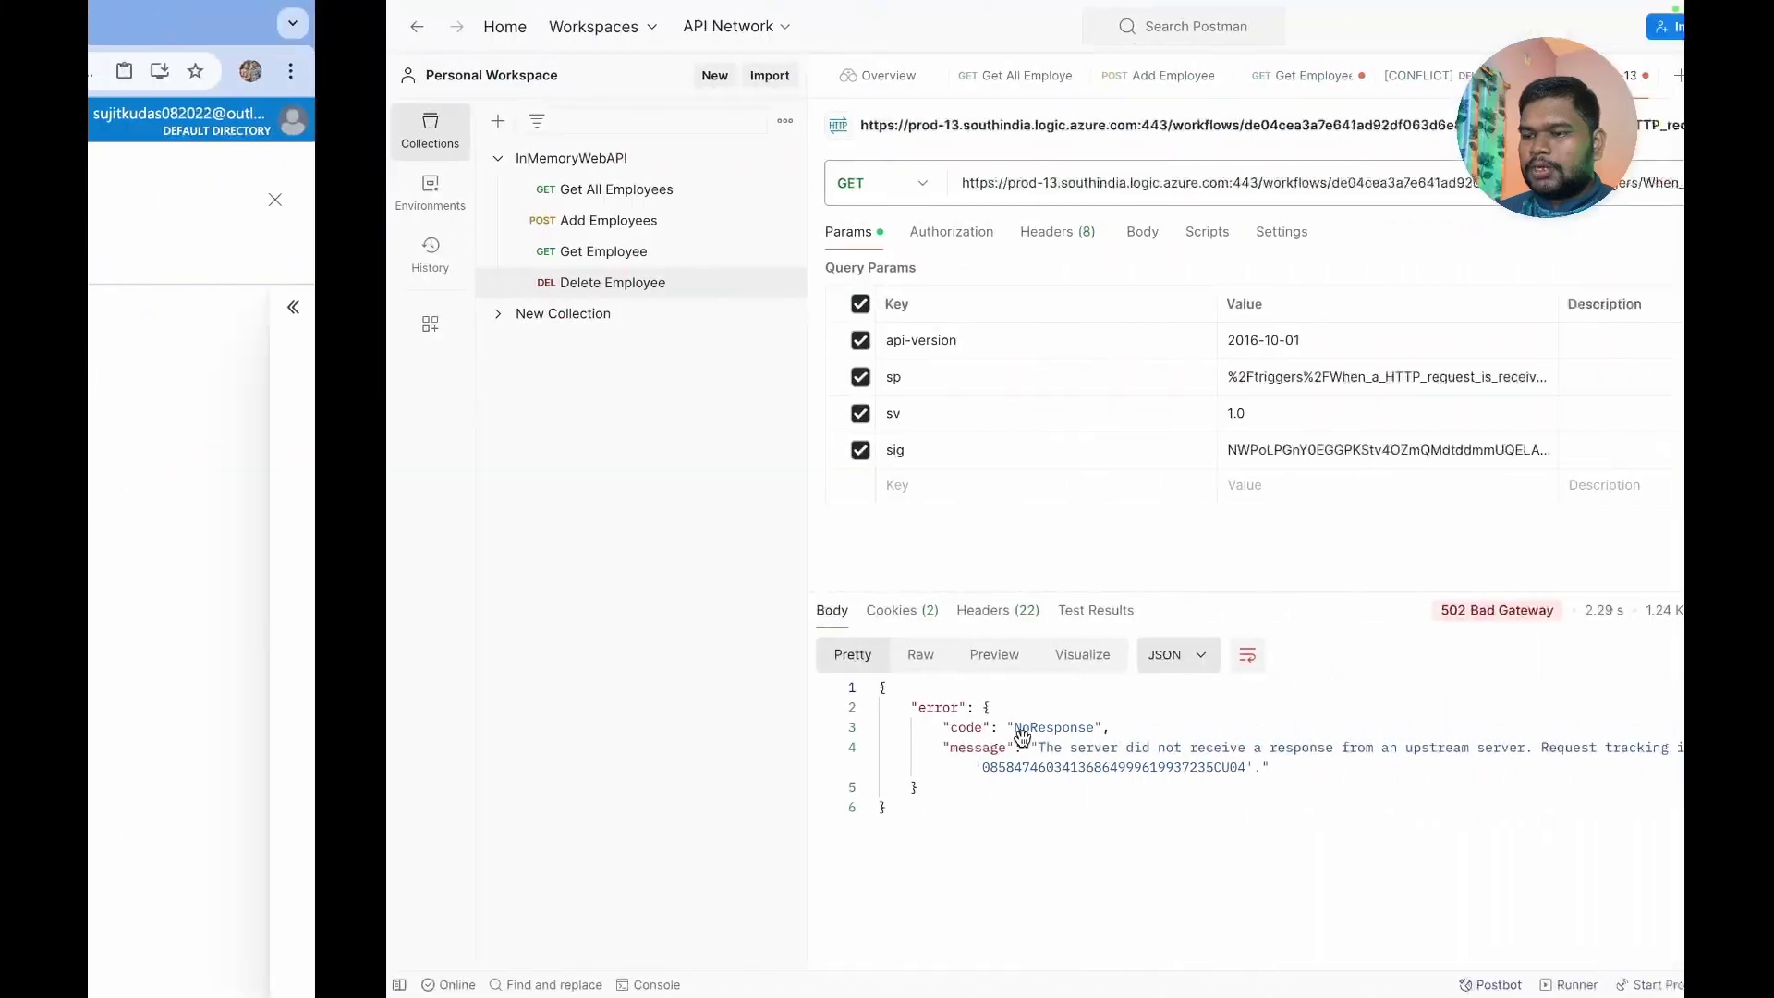
# - Switch back to the Azure portal, open the latest run of ErrorProcessingLA, and examine the failed Response action's error, inputs and properties
pyautogui.hotkey('ctrl', 'Left')
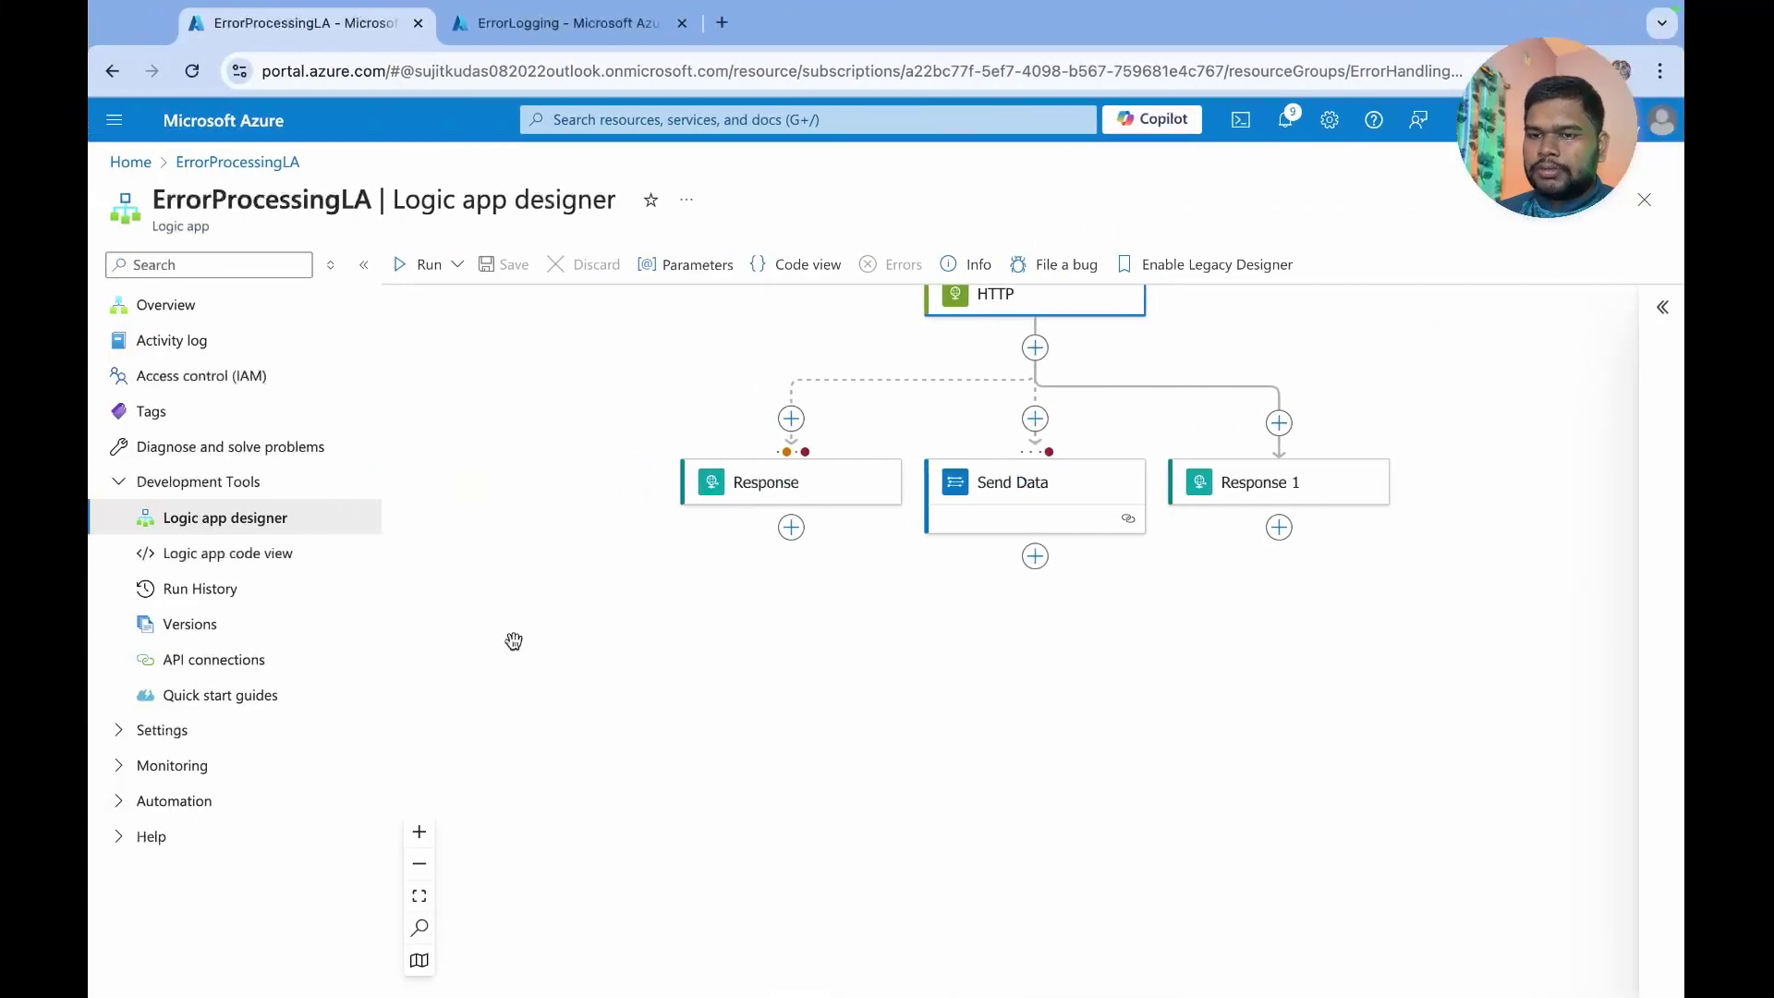
pyautogui.click(176, 313)
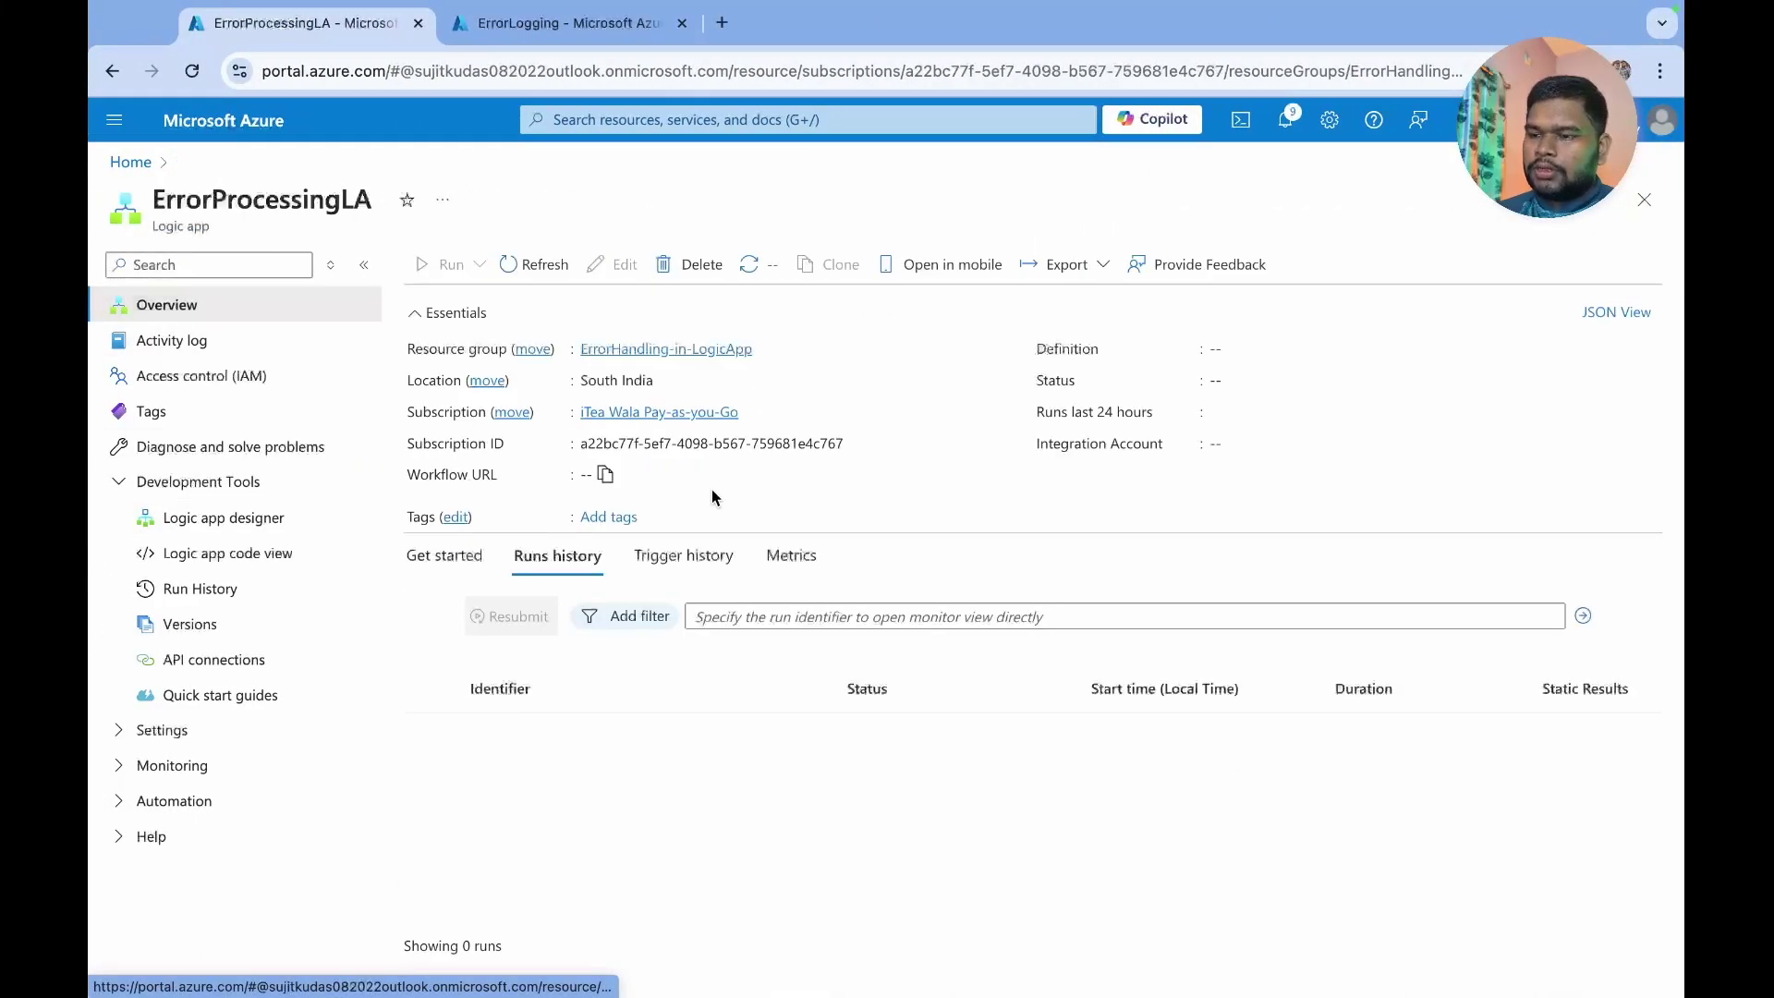
pyautogui.click(688, 736)
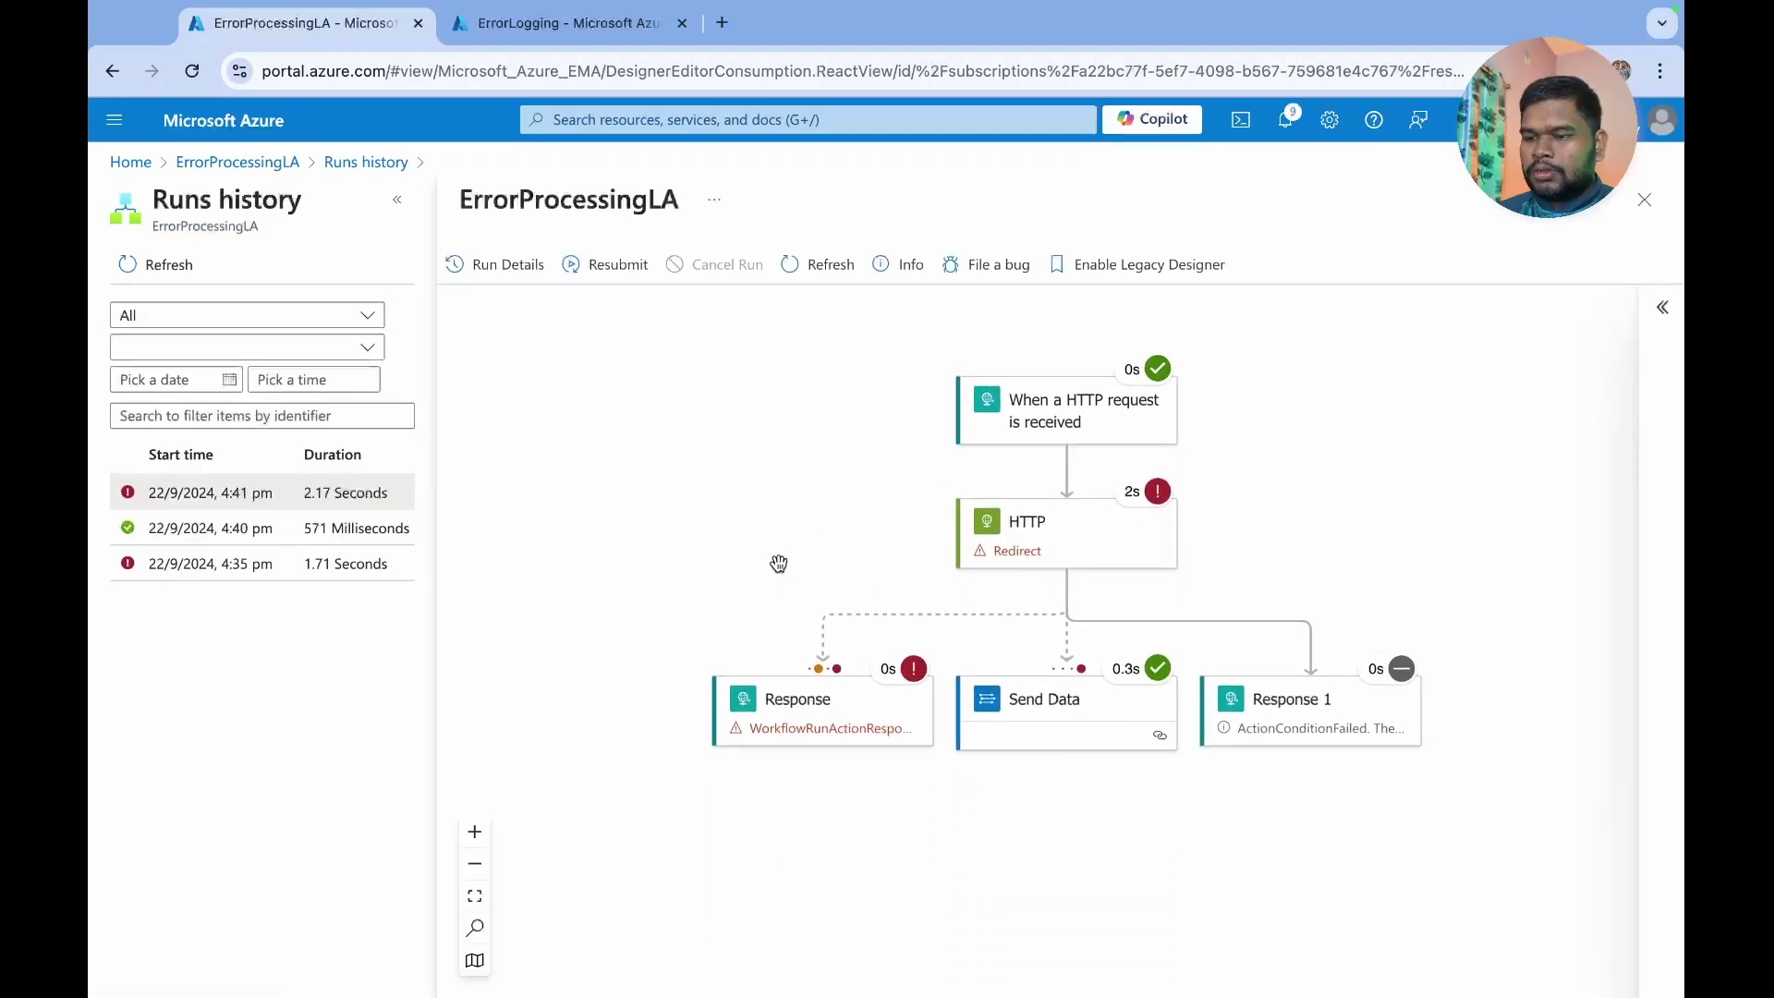
pyautogui.click(844, 726)
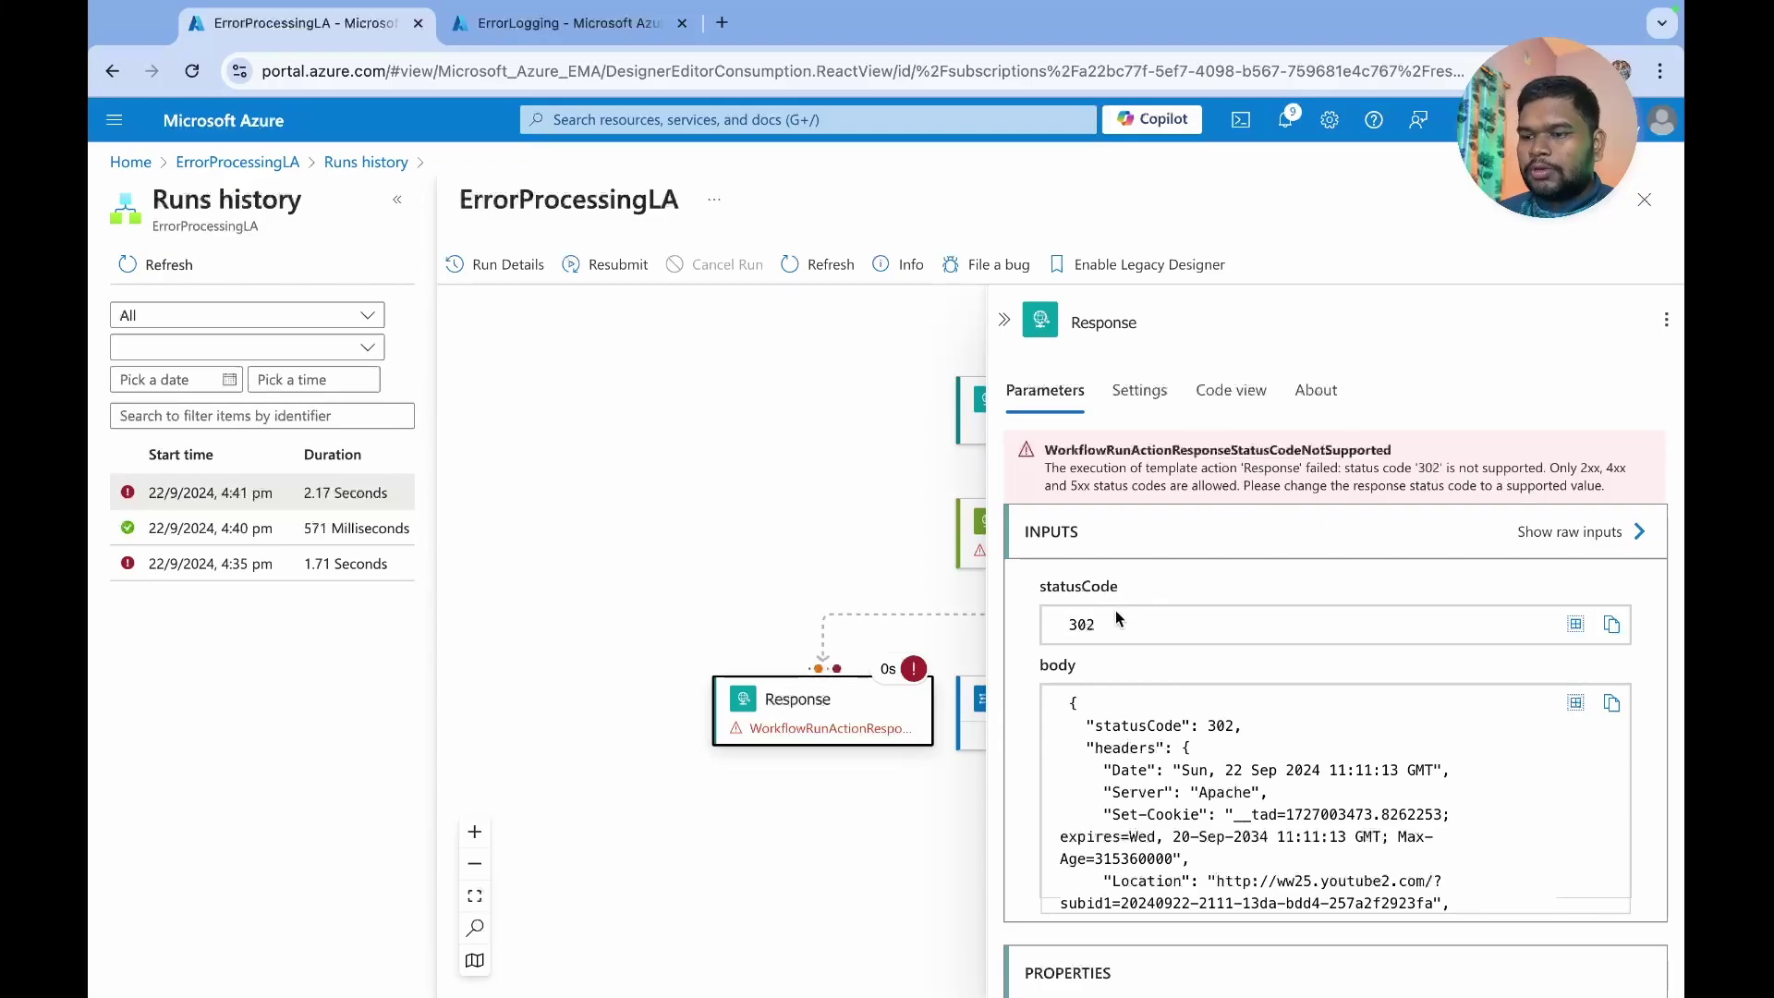
pyautogui.scroll(-5, 1084, 640)
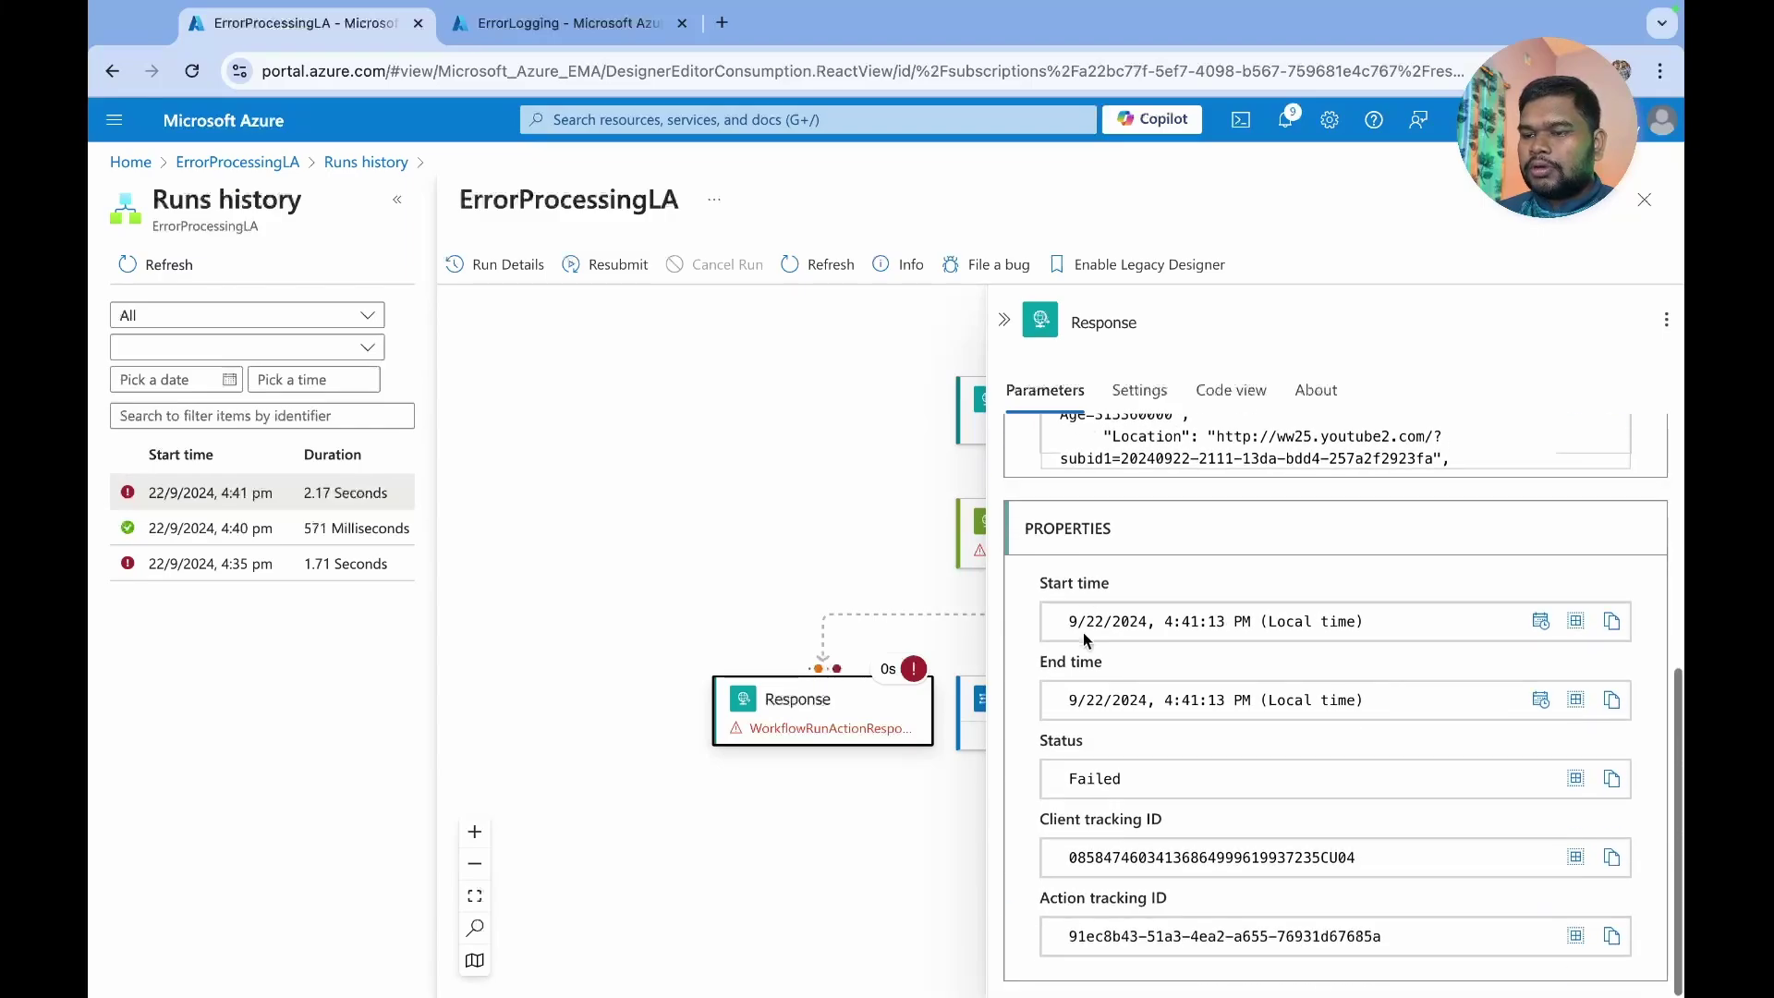
pyautogui.scroll(6, 1083, 639)
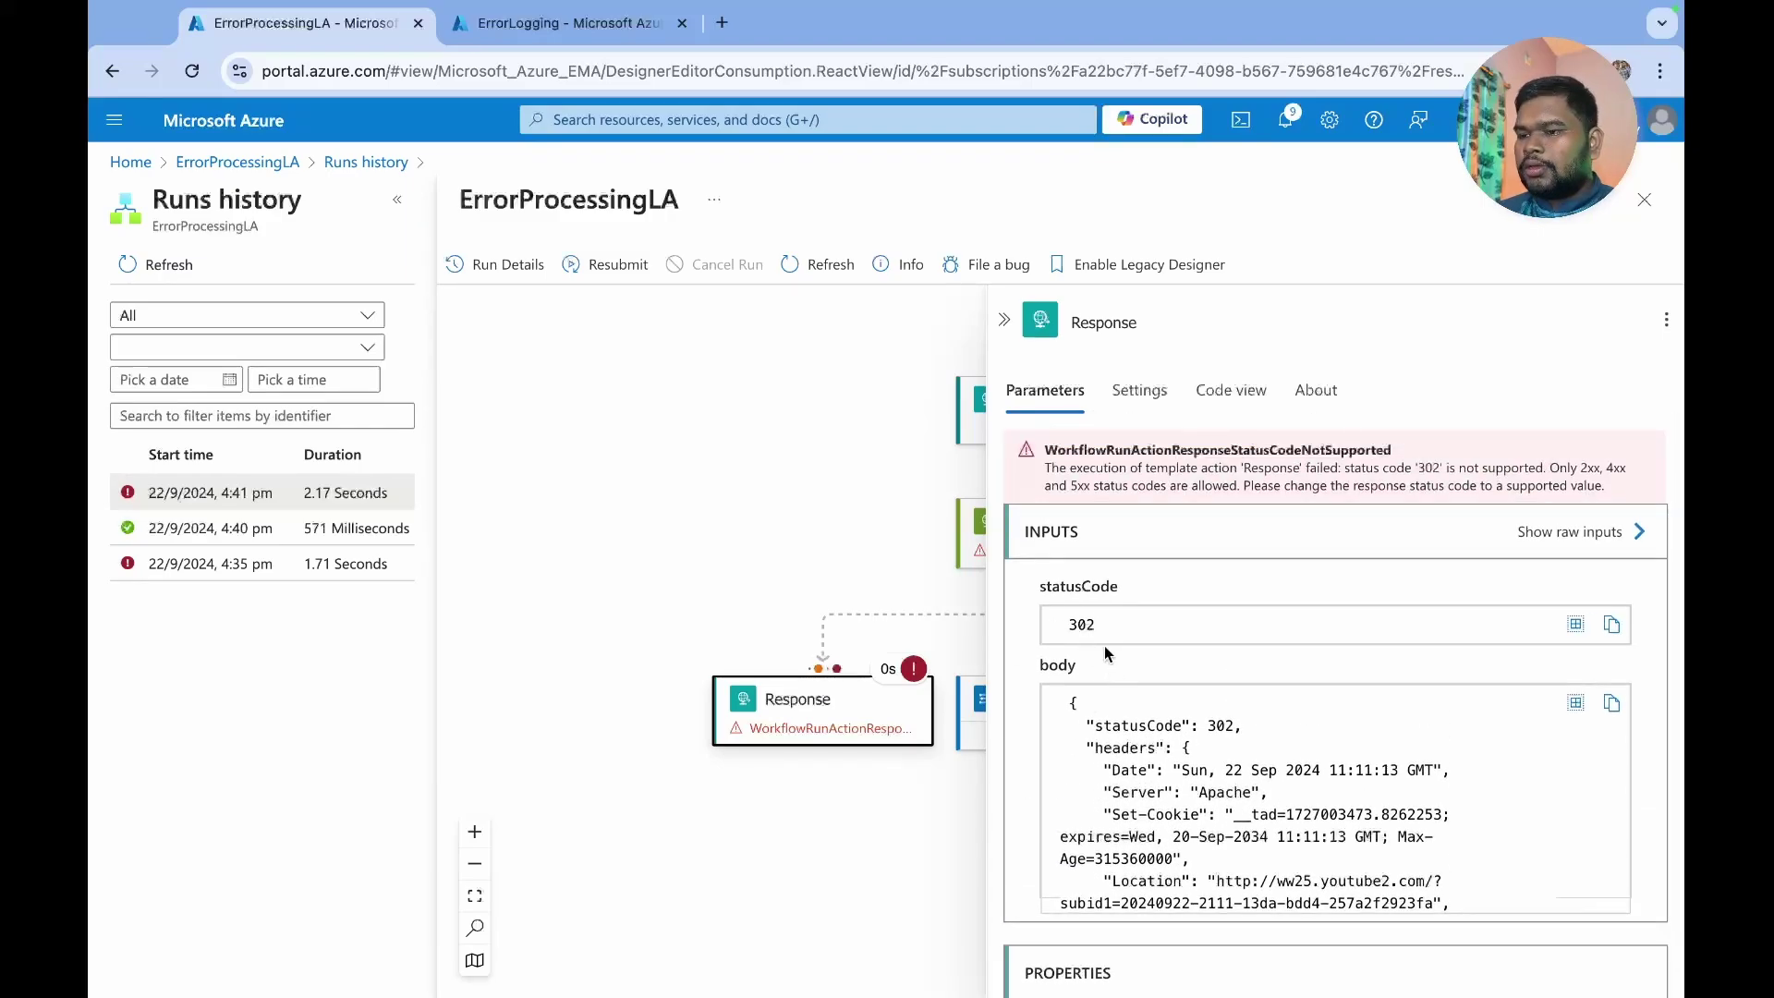
pyautogui.click(1004, 320)
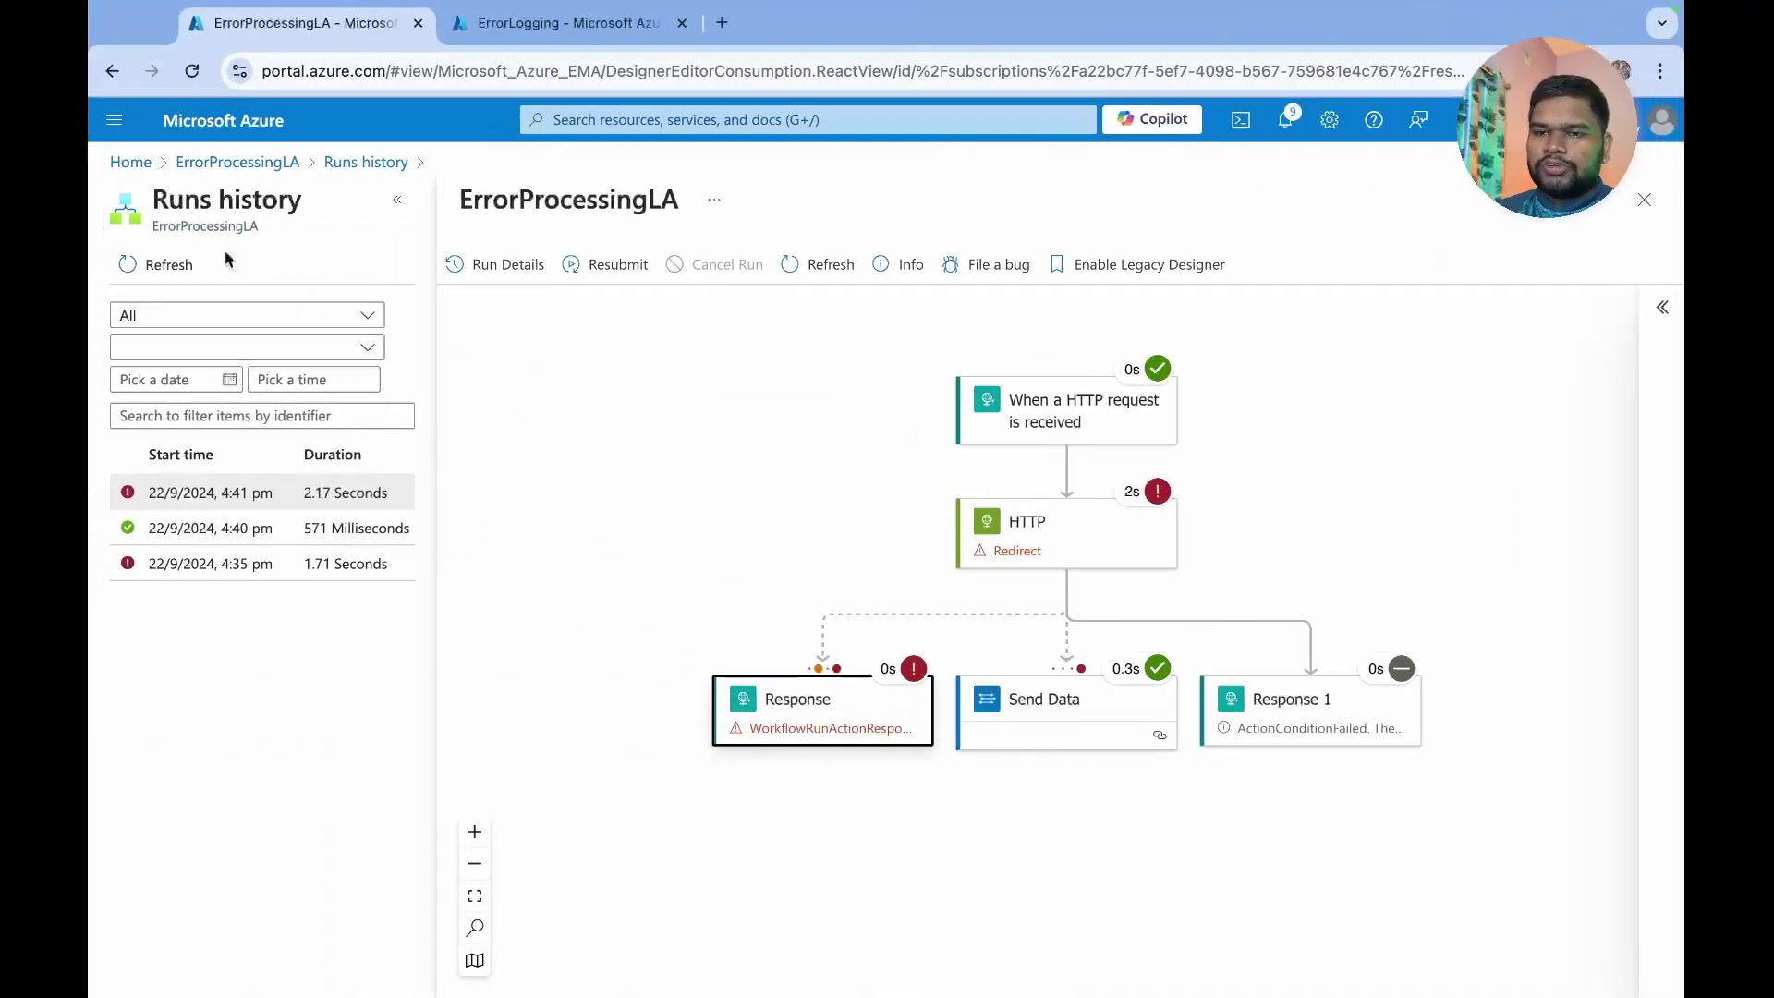
# - Return to the logic app designer, replace the Response action's dynamic status code with 404, and save the workflow
pyautogui.click(340, 164)
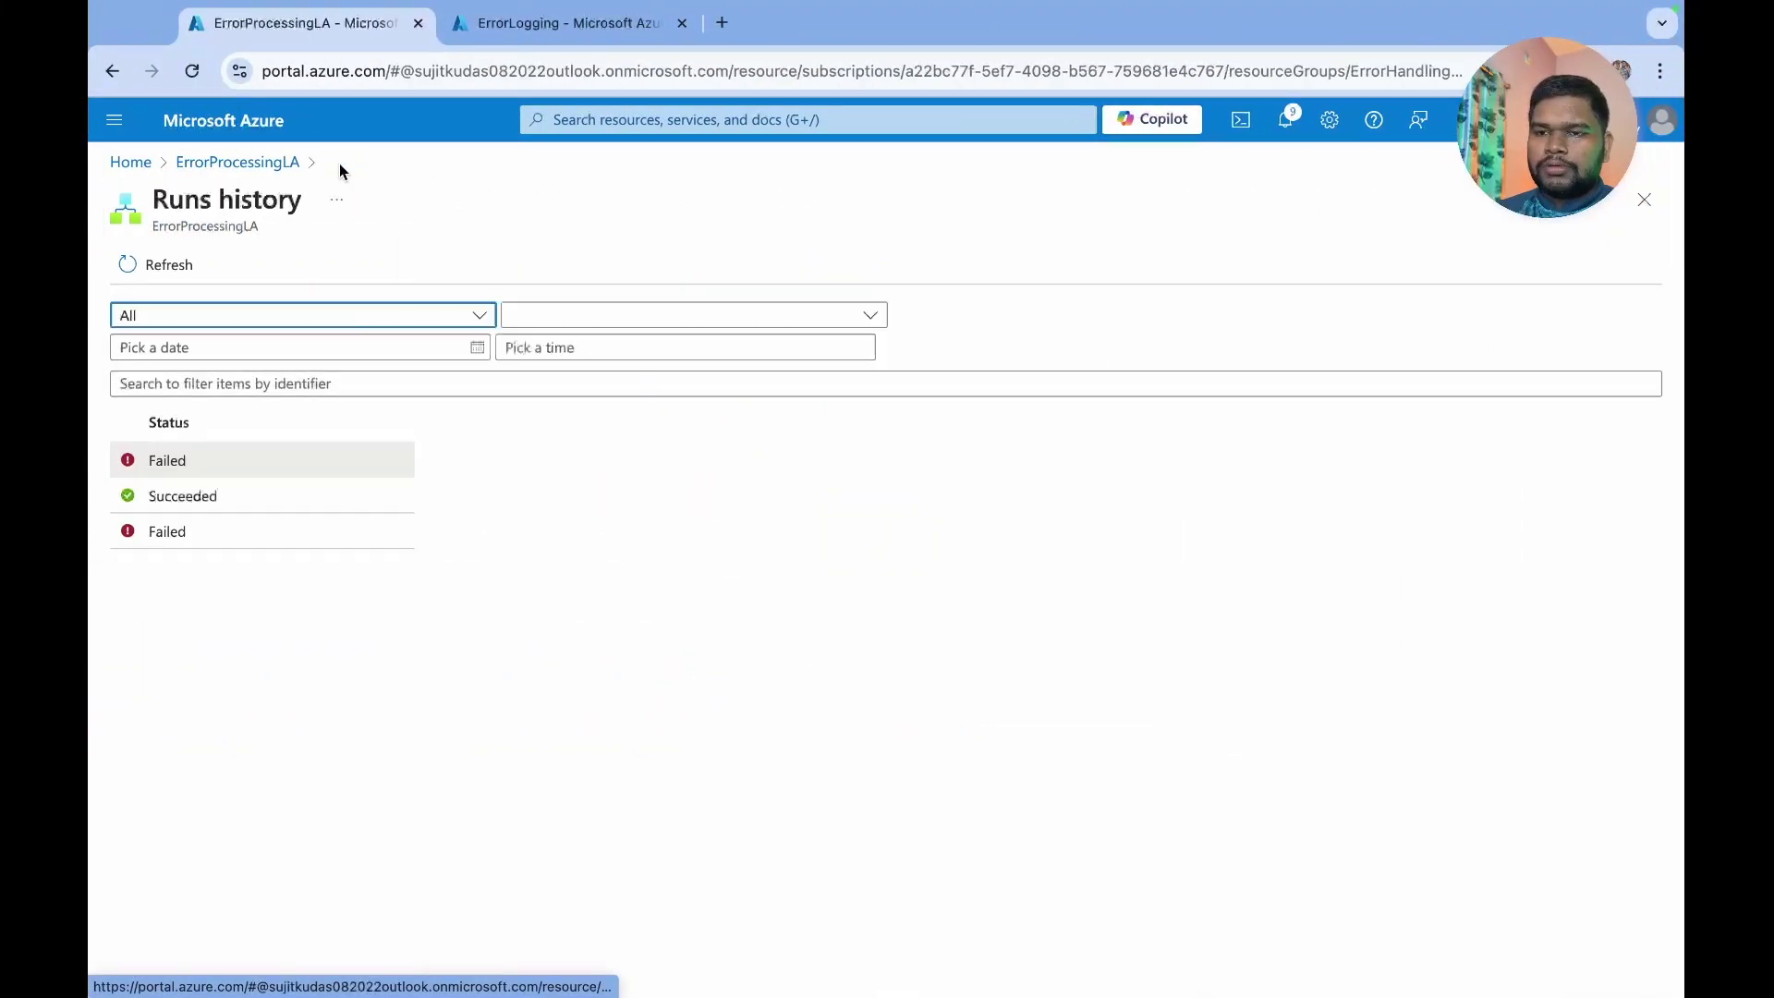
pyautogui.click(239, 163)
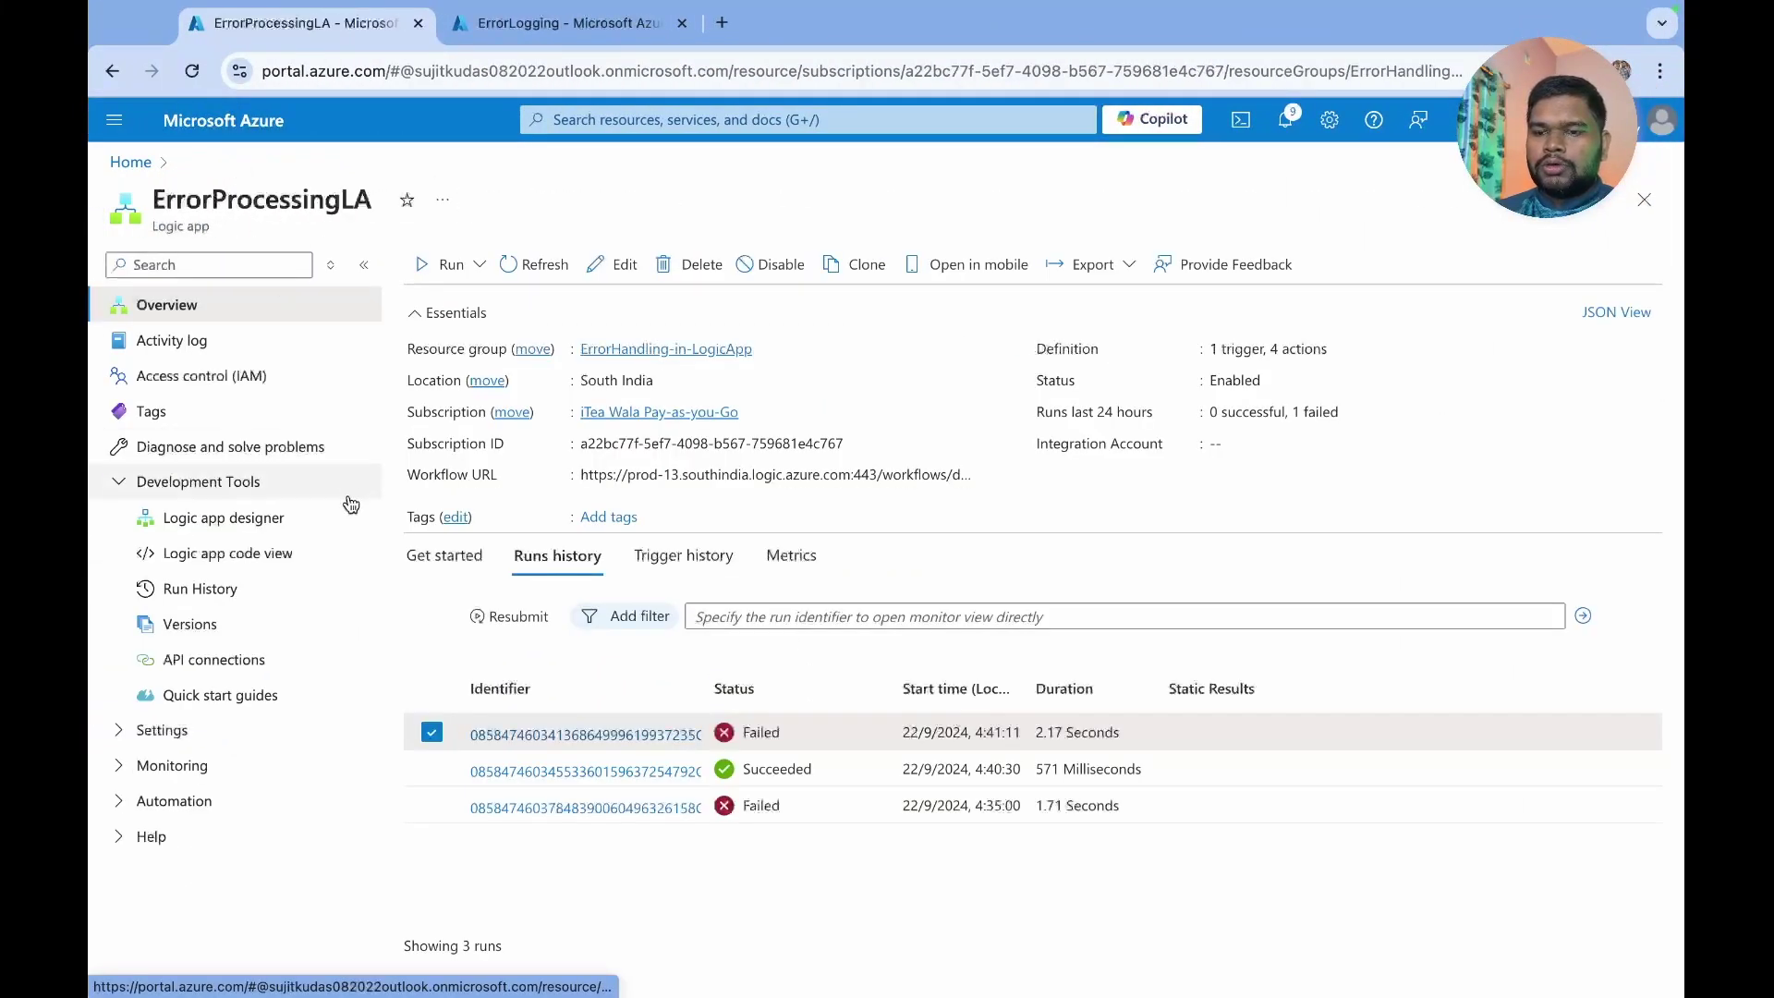
pyautogui.click(229, 517)
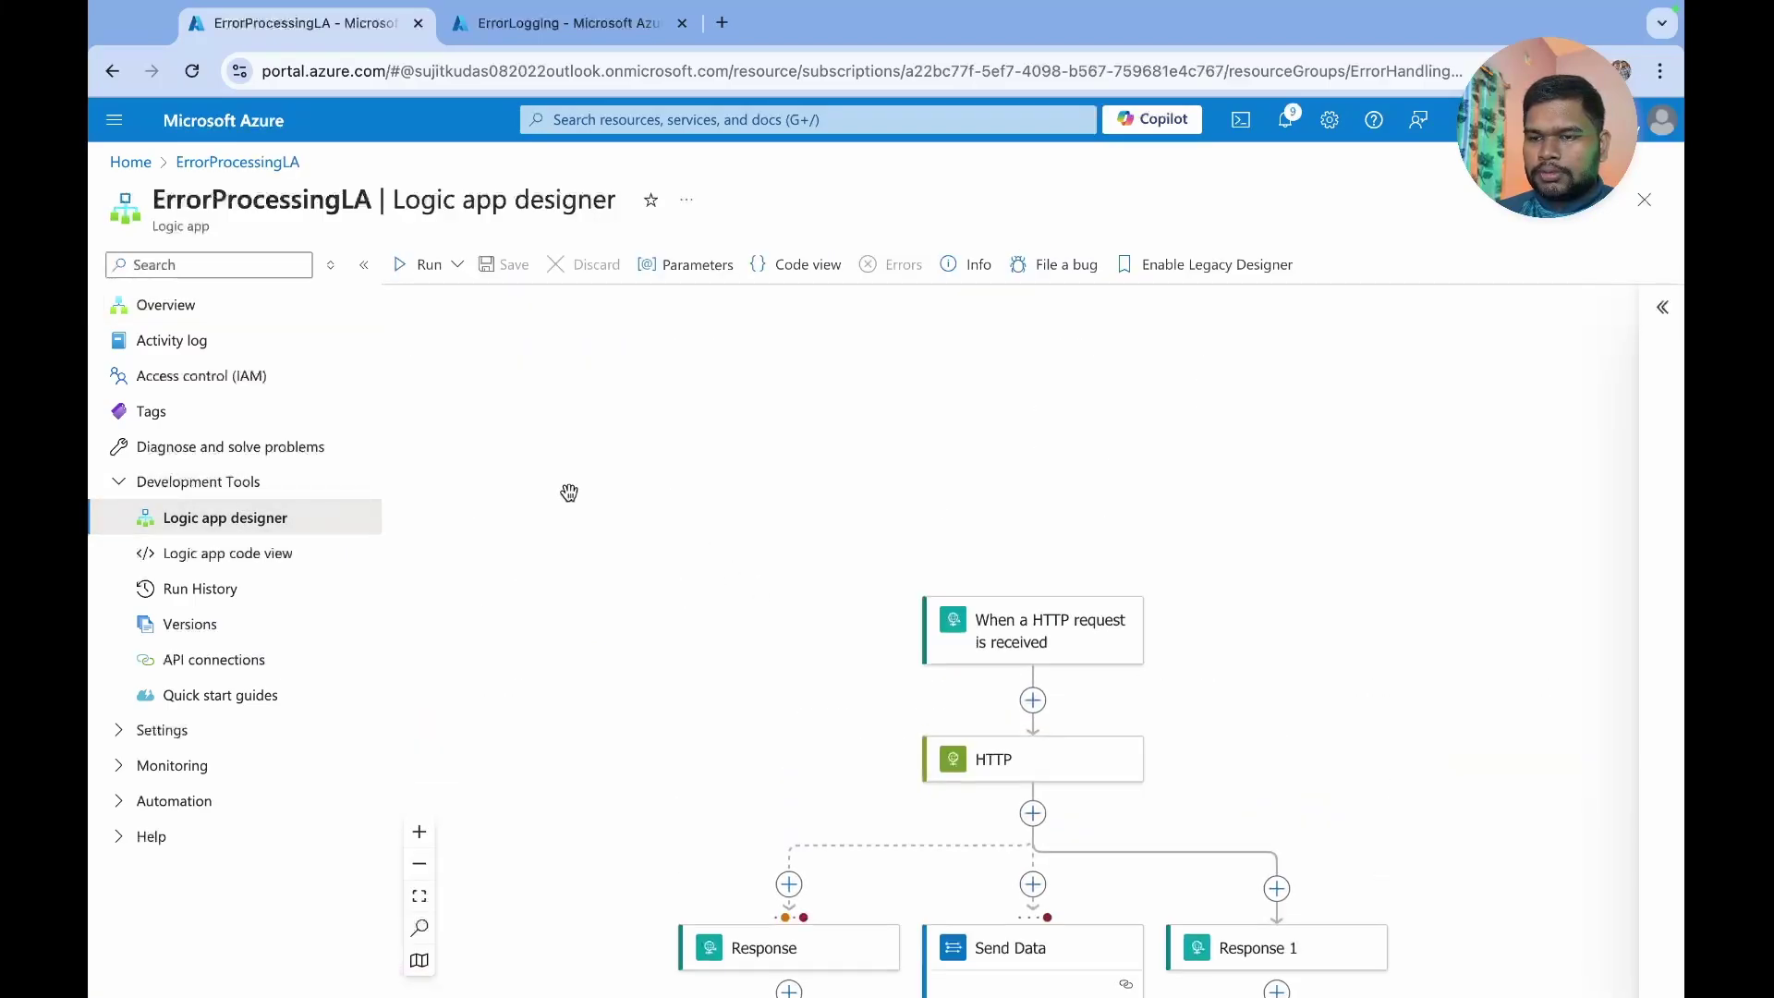
pyautogui.click(816, 903)
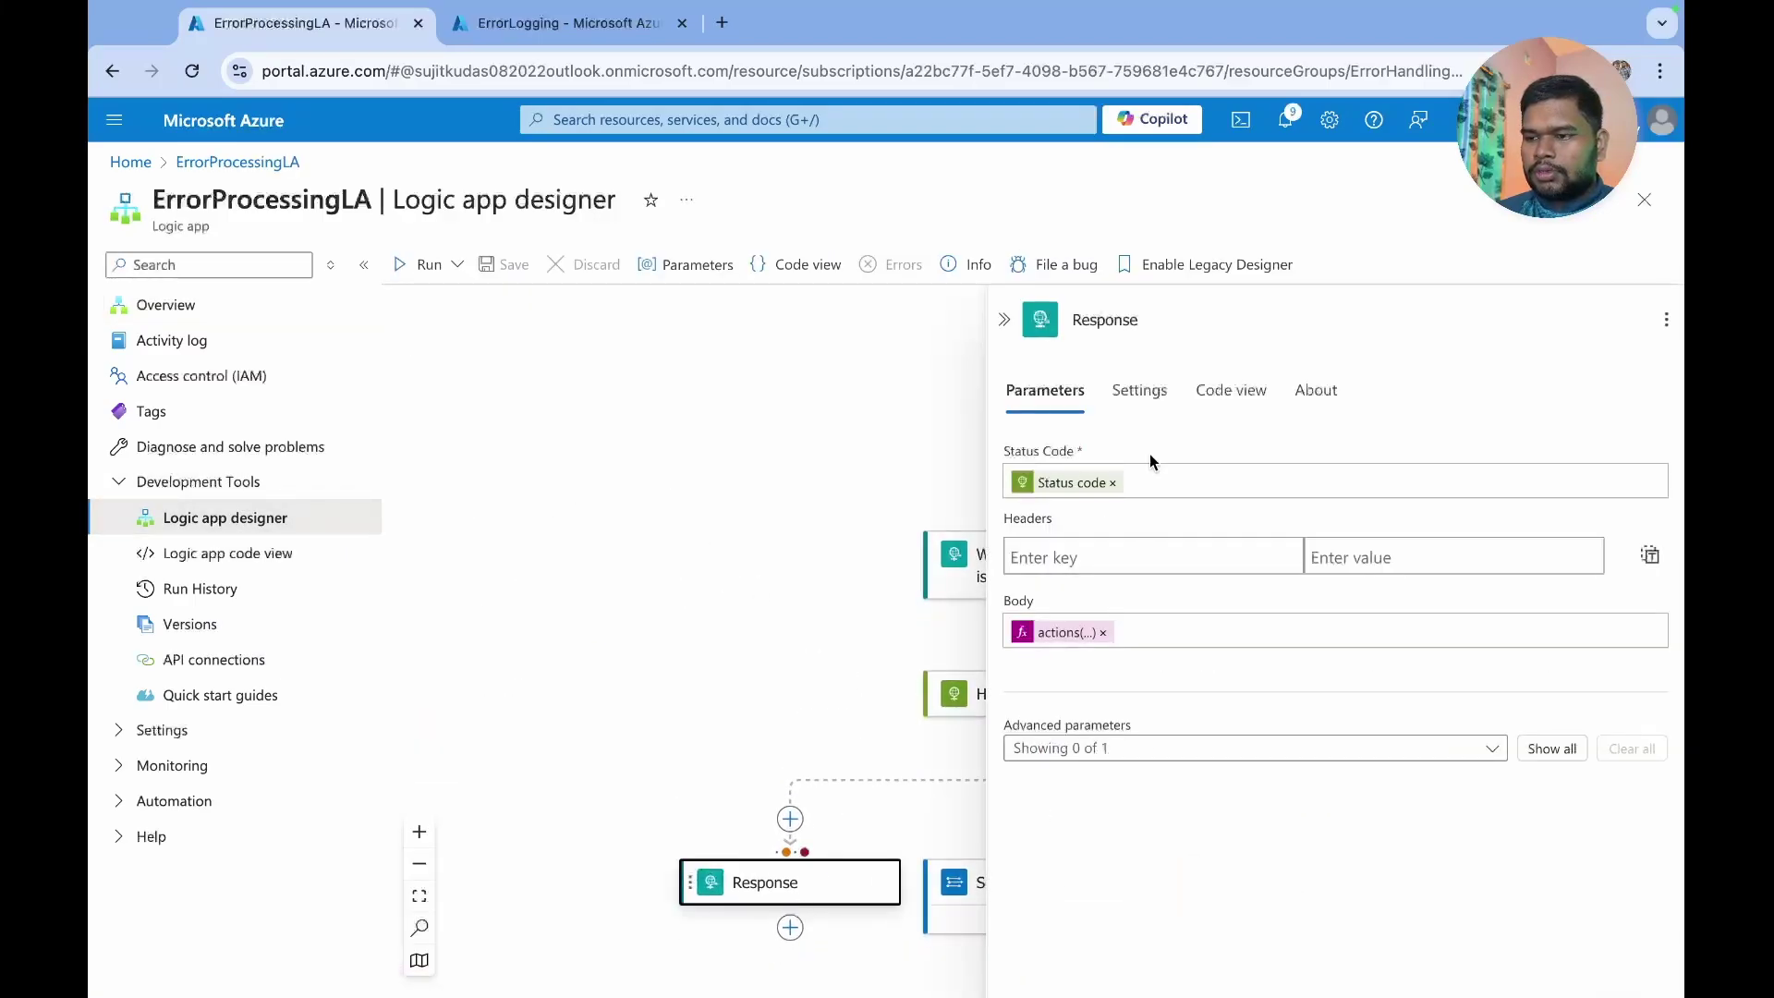
pyautogui.click(1112, 483)
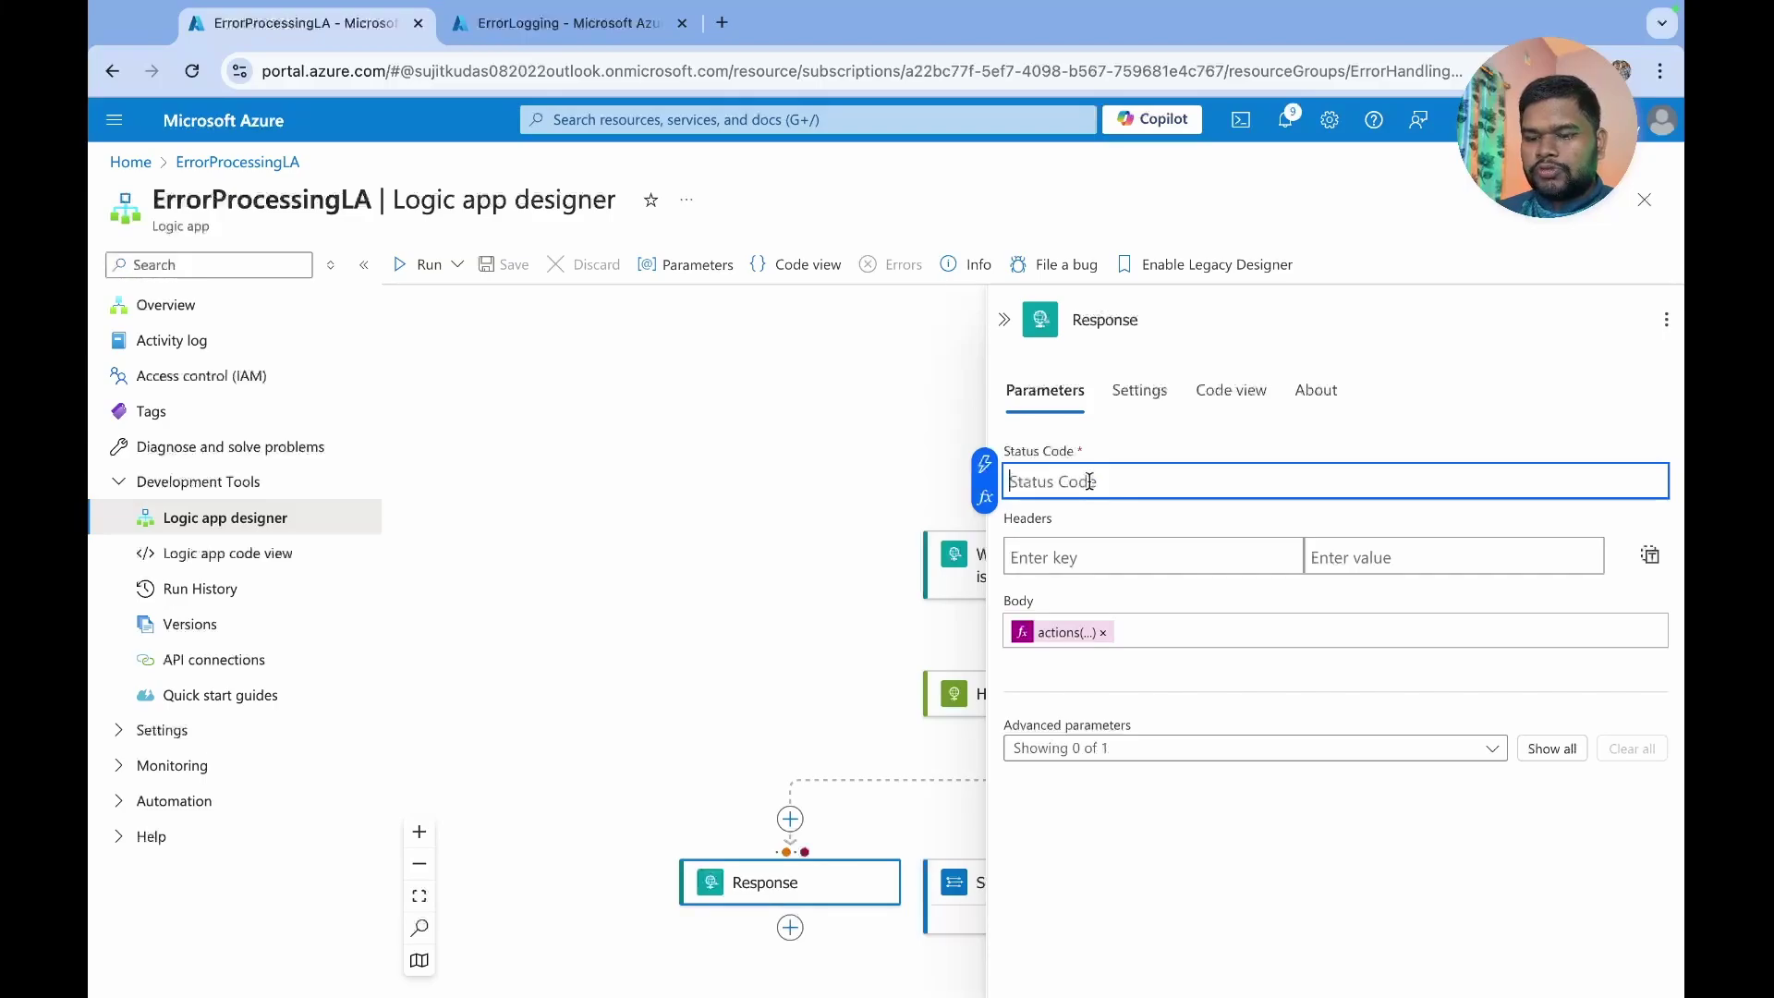
pyautogui.write('404')
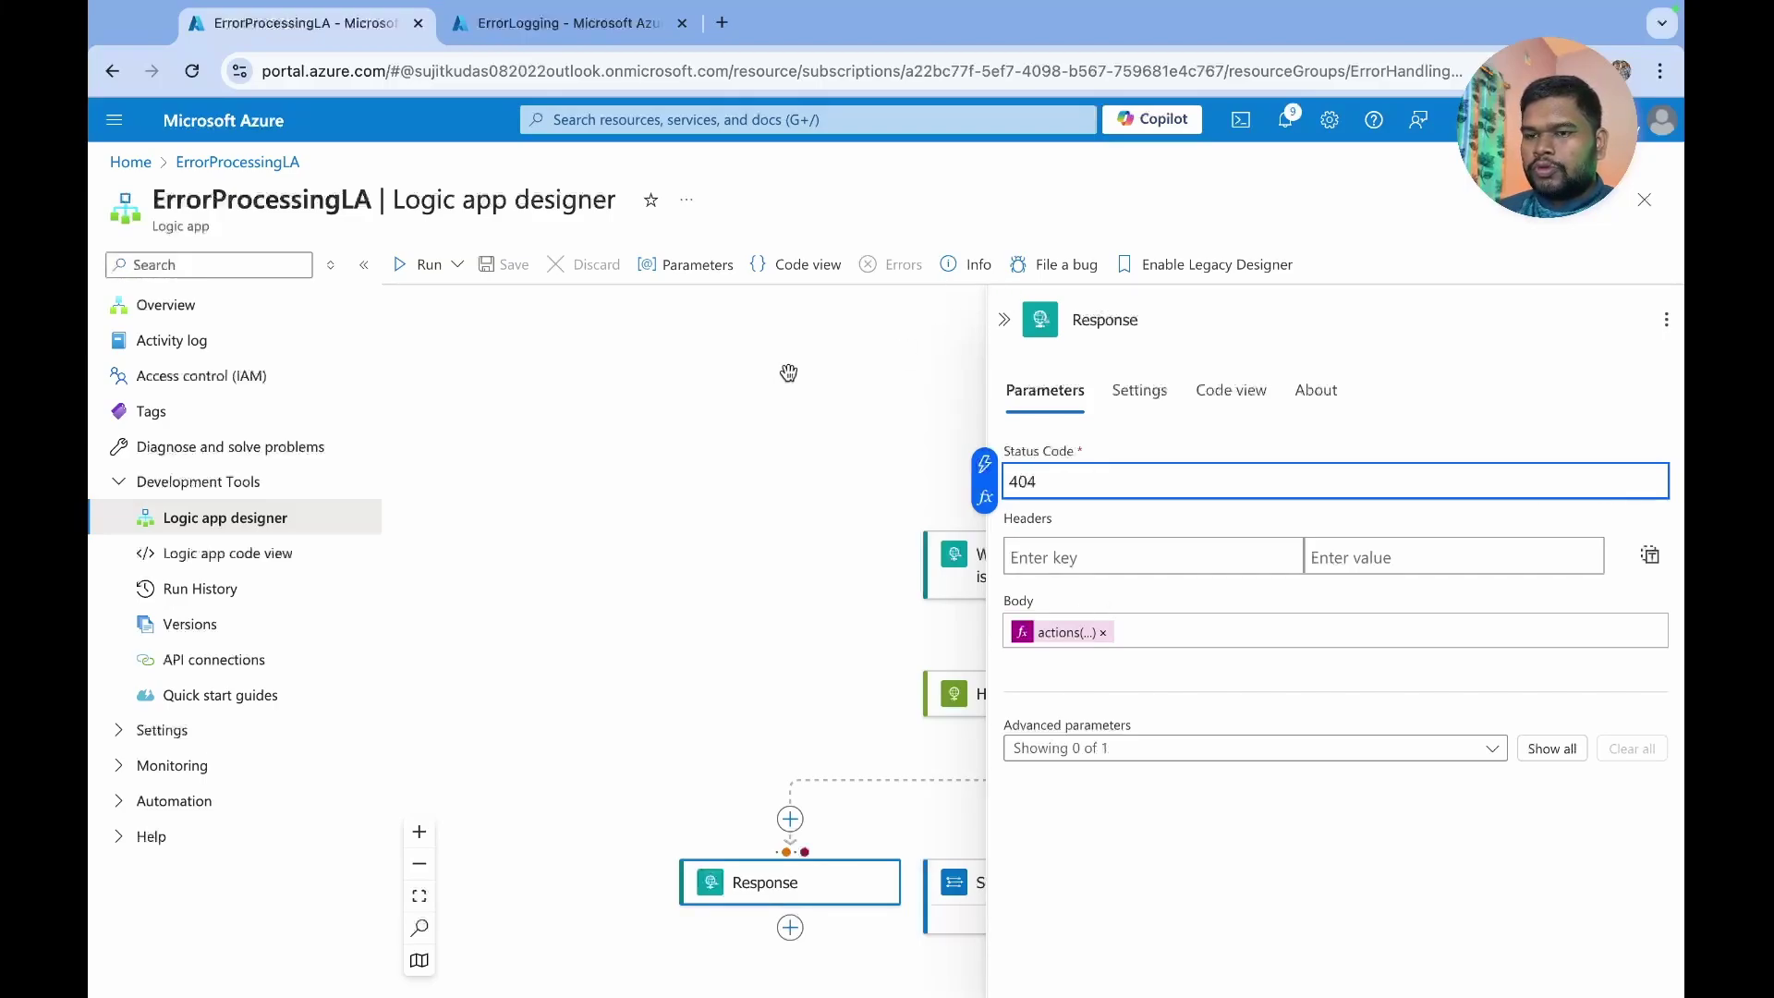
pyautogui.click(706, 407)
pyautogui.click(506, 268)
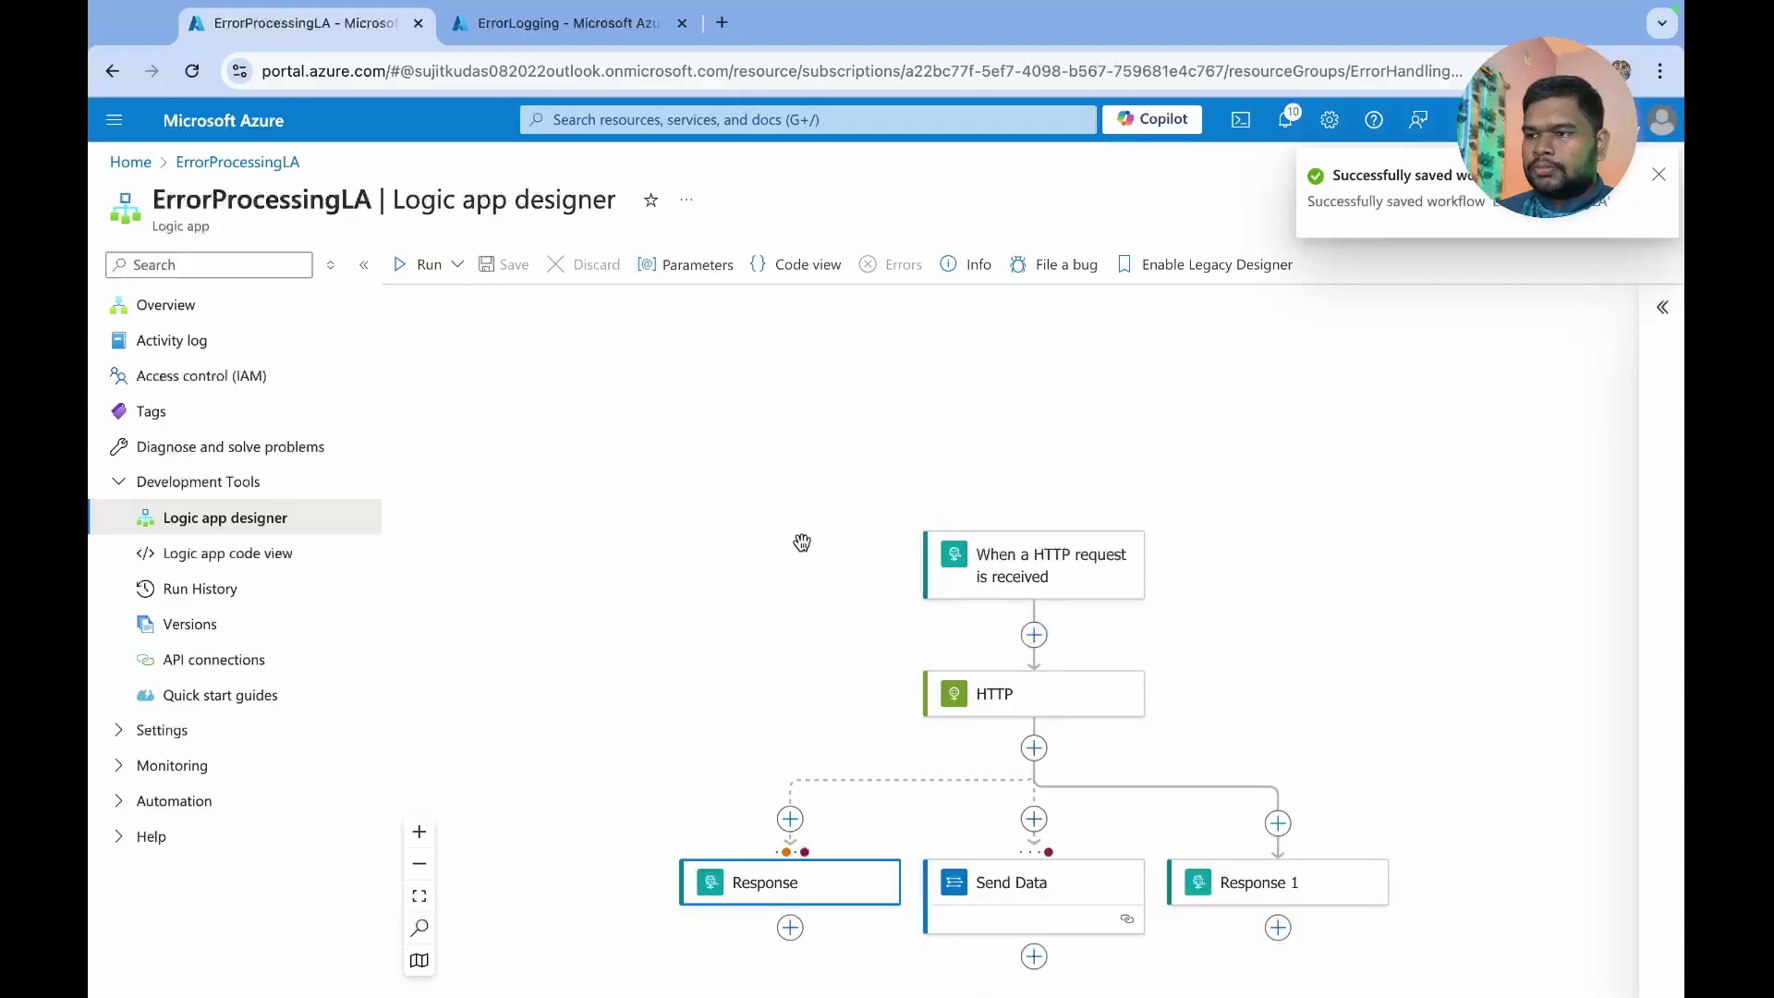
# - Resend the GET request from Postman and review the status code and headers in the JSON response body
pyautogui.press('super+Tab')
pyautogui.click(1570, 183)
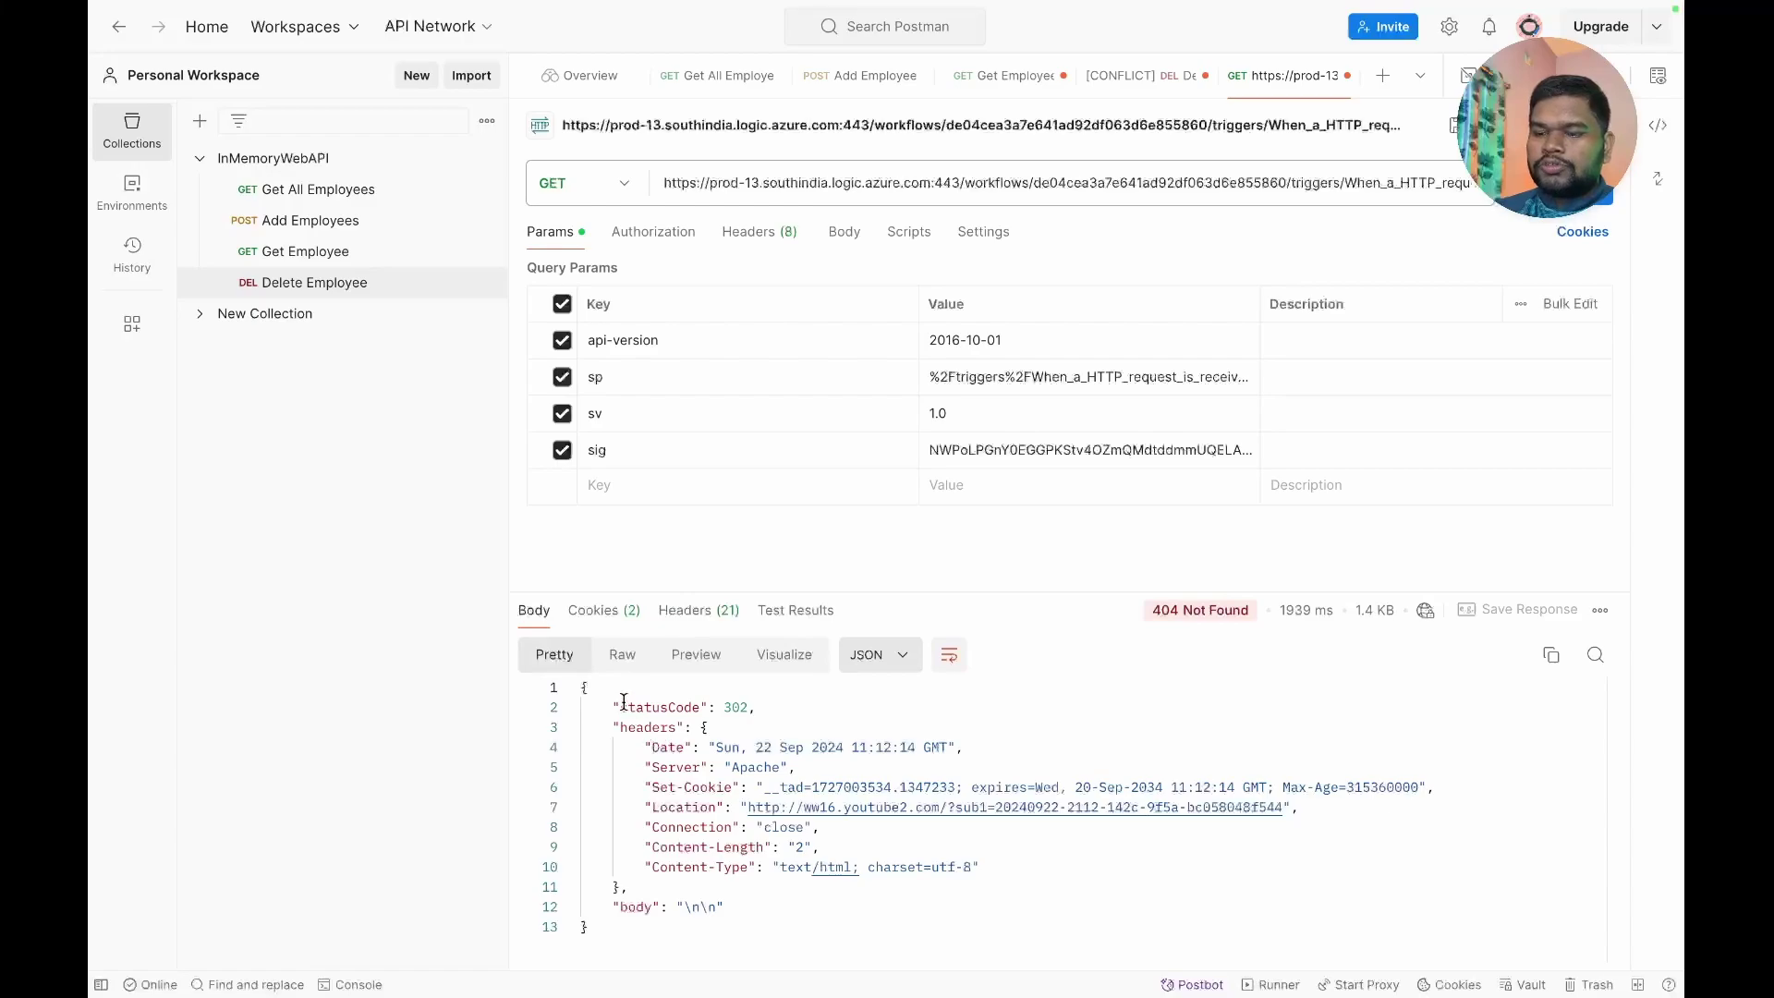
pyautogui.moveTo(625, 702); pyautogui.dragTo(812, 867)
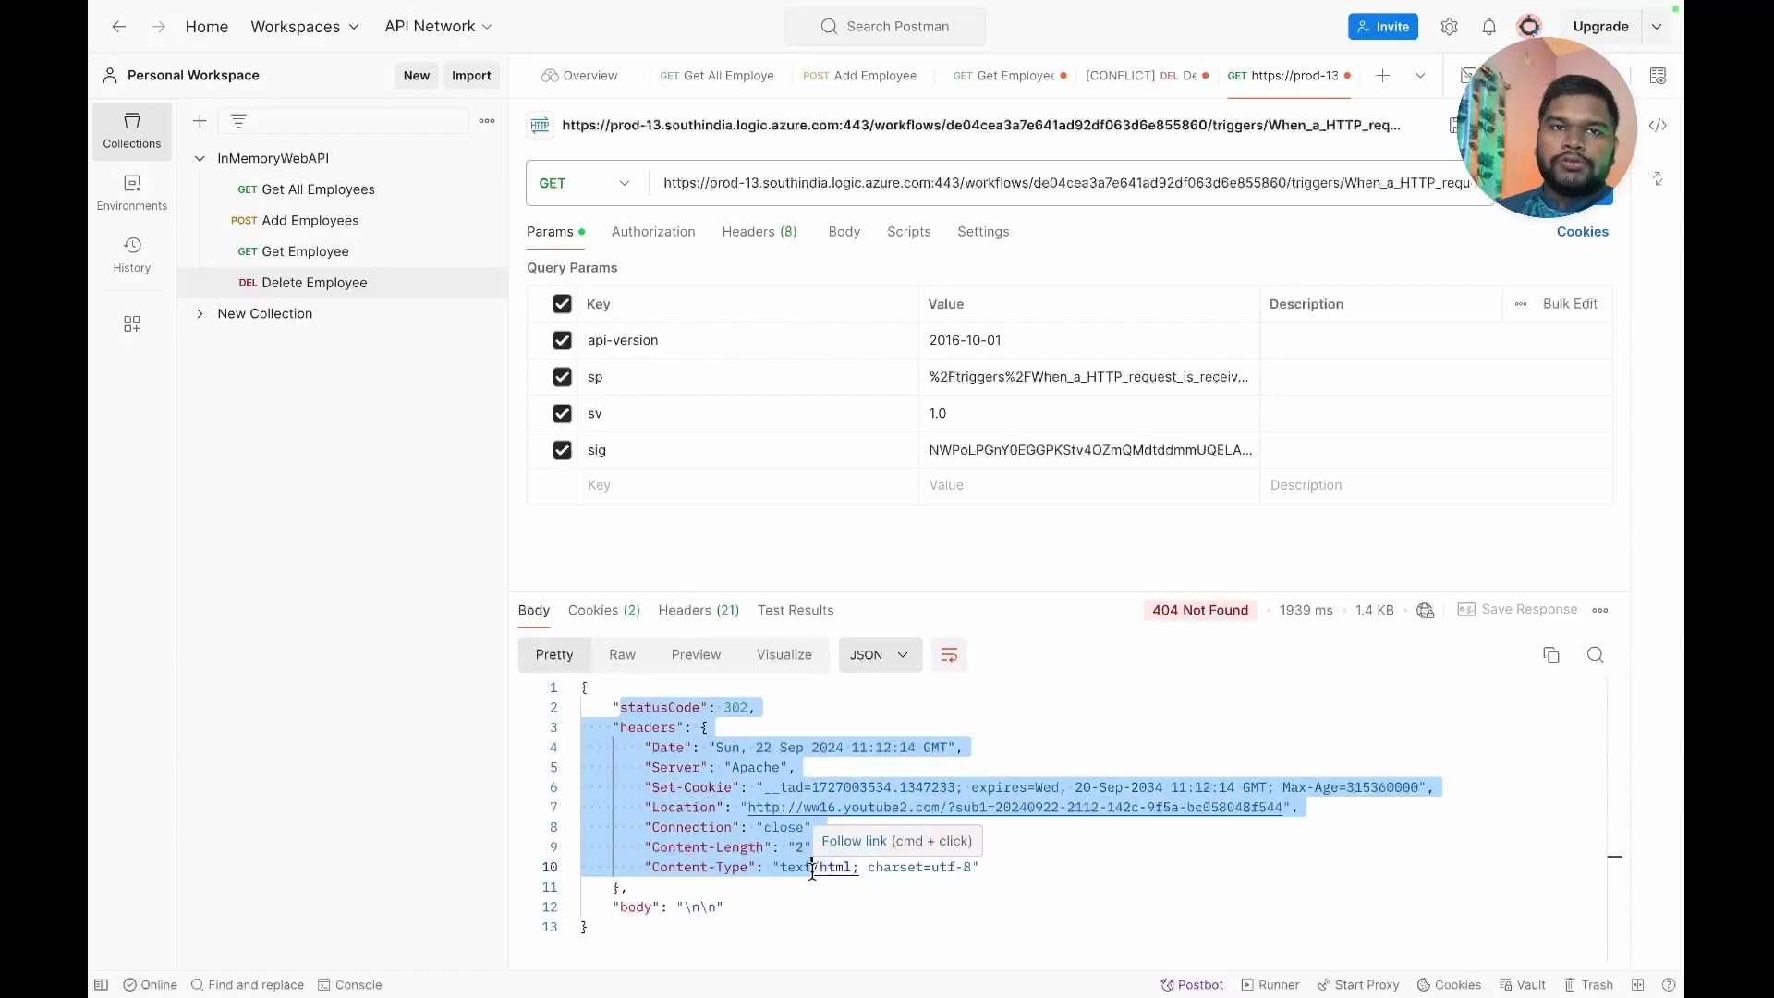
pyautogui.click(1092, 870)
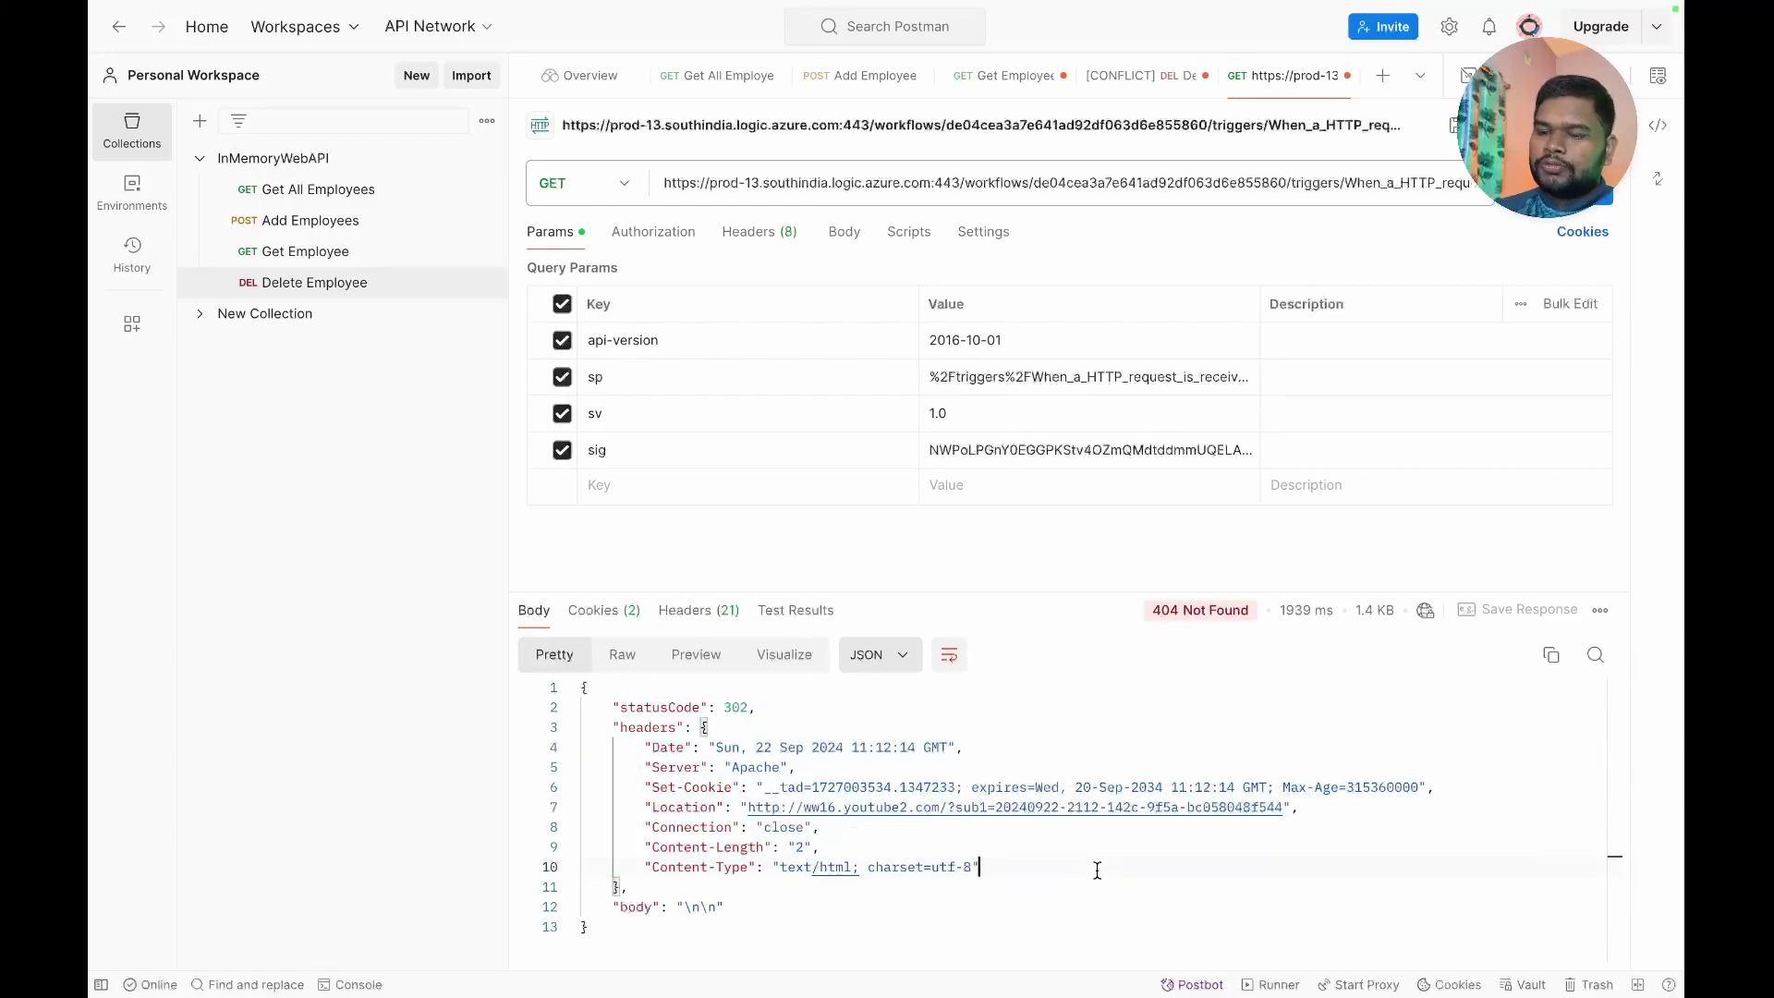
# - In the Azure portal, open the ErrorLogging workspace's logs, dismiss the Queries hub, and insert the errorfetchtable_CL custom table into the new query
pyautogui.hotkey('ctrl', 'Left')
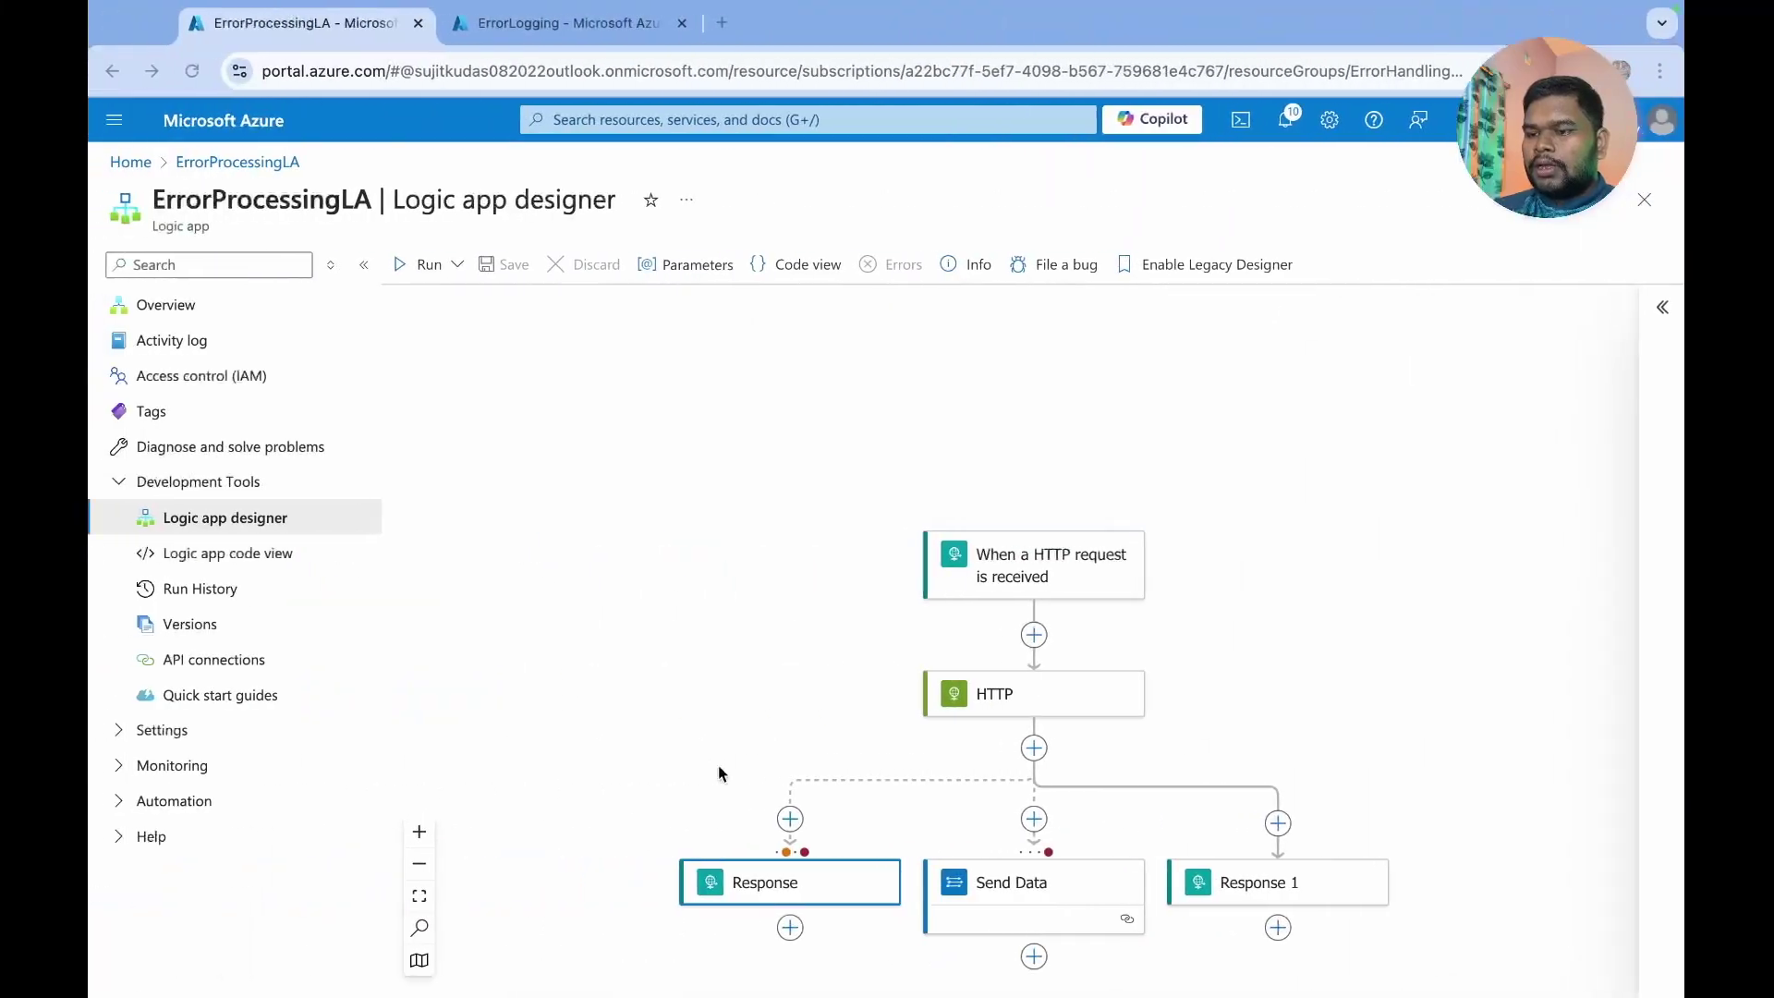
pyautogui.scroll(-3, 1135, 854)
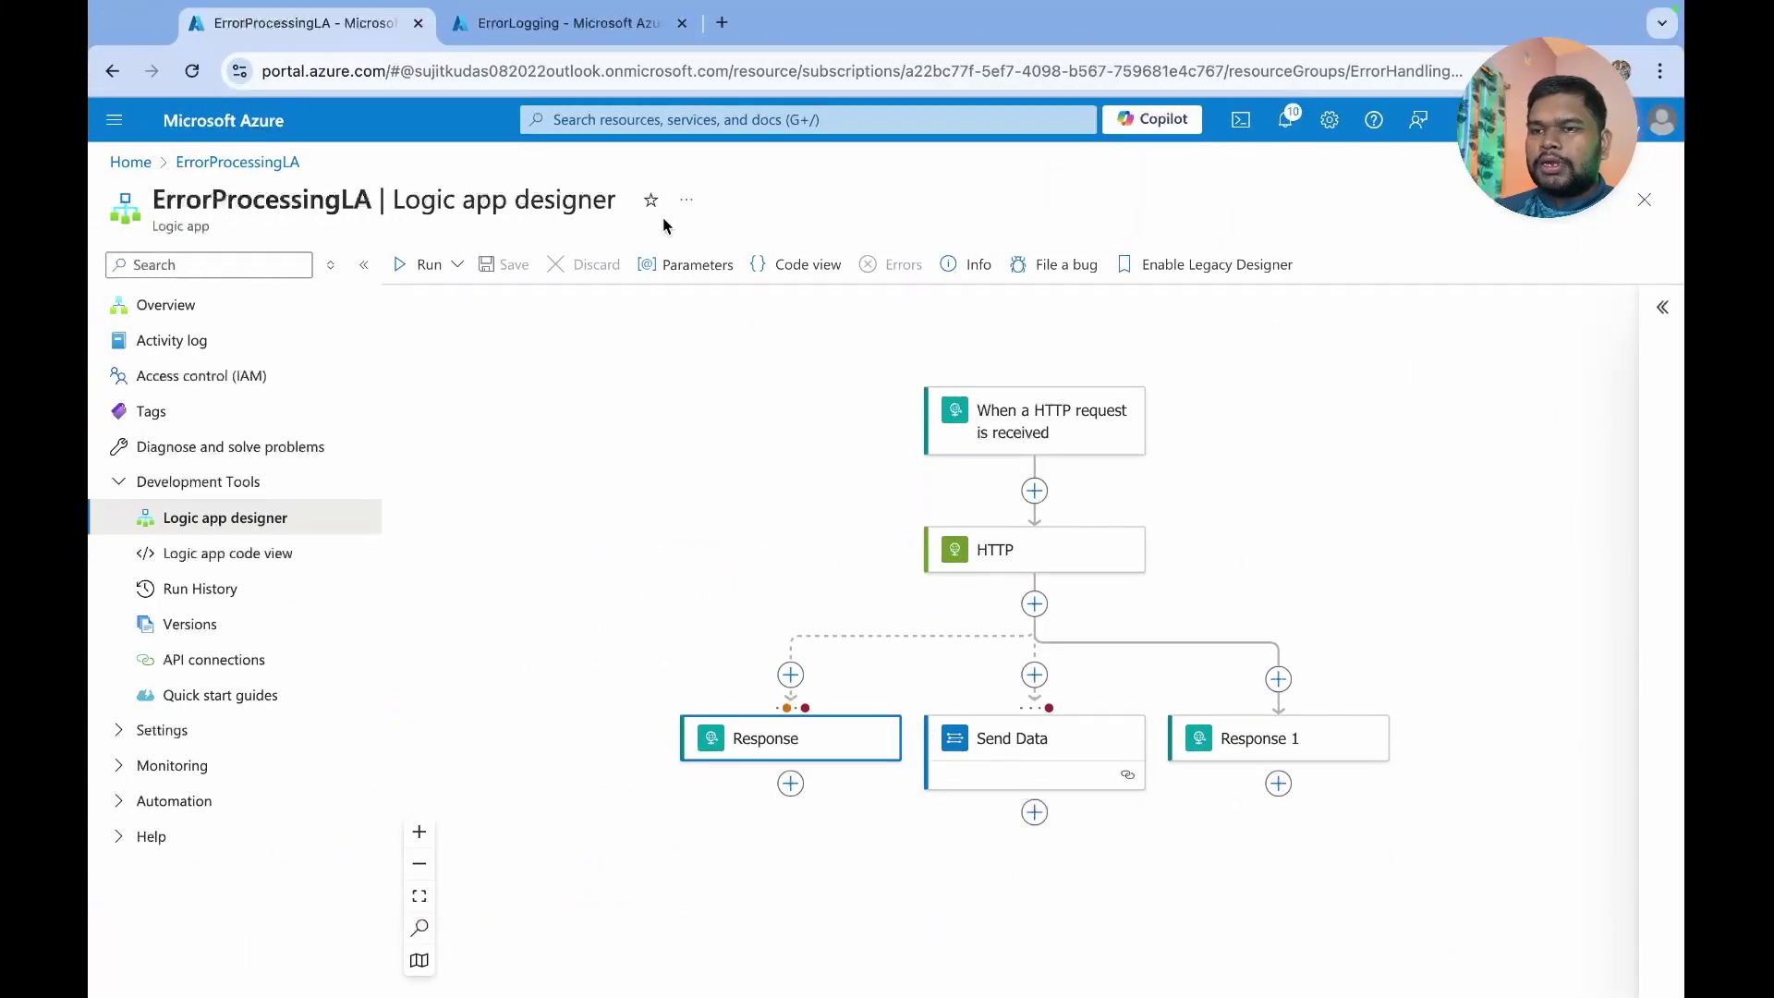
pyautogui.click(555, 30)
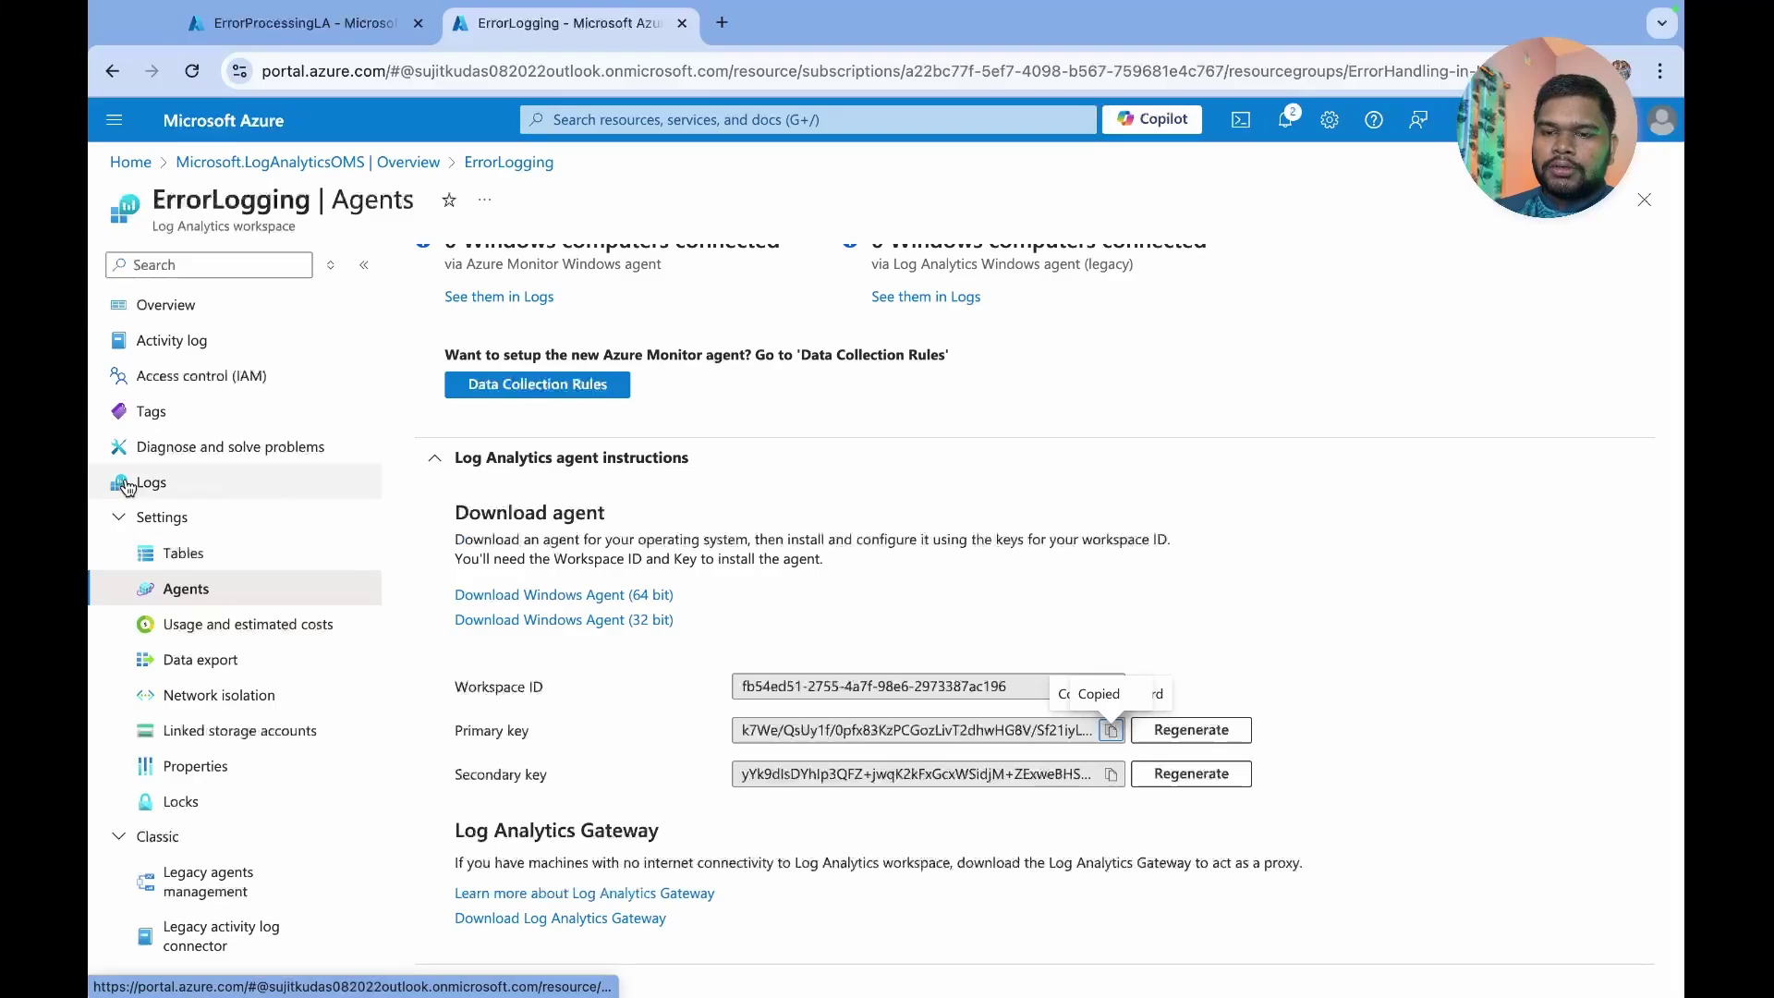
pyautogui.click(128, 486)
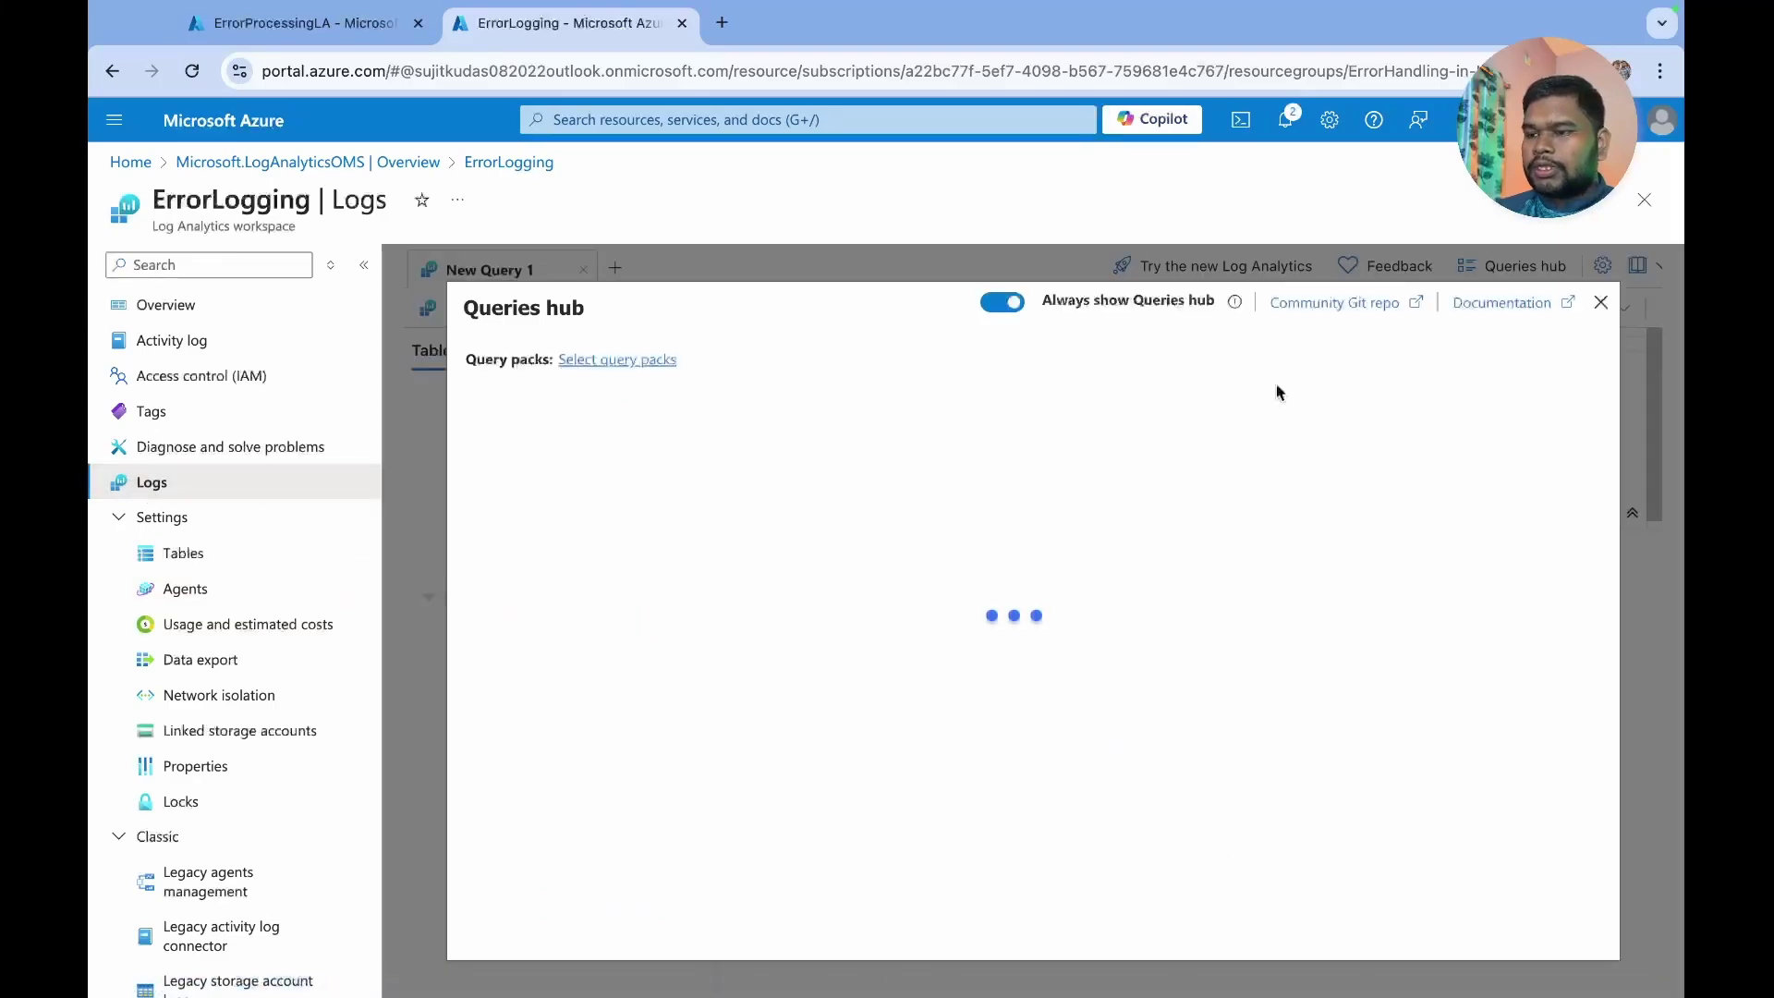
pyautogui.click(1600, 303)
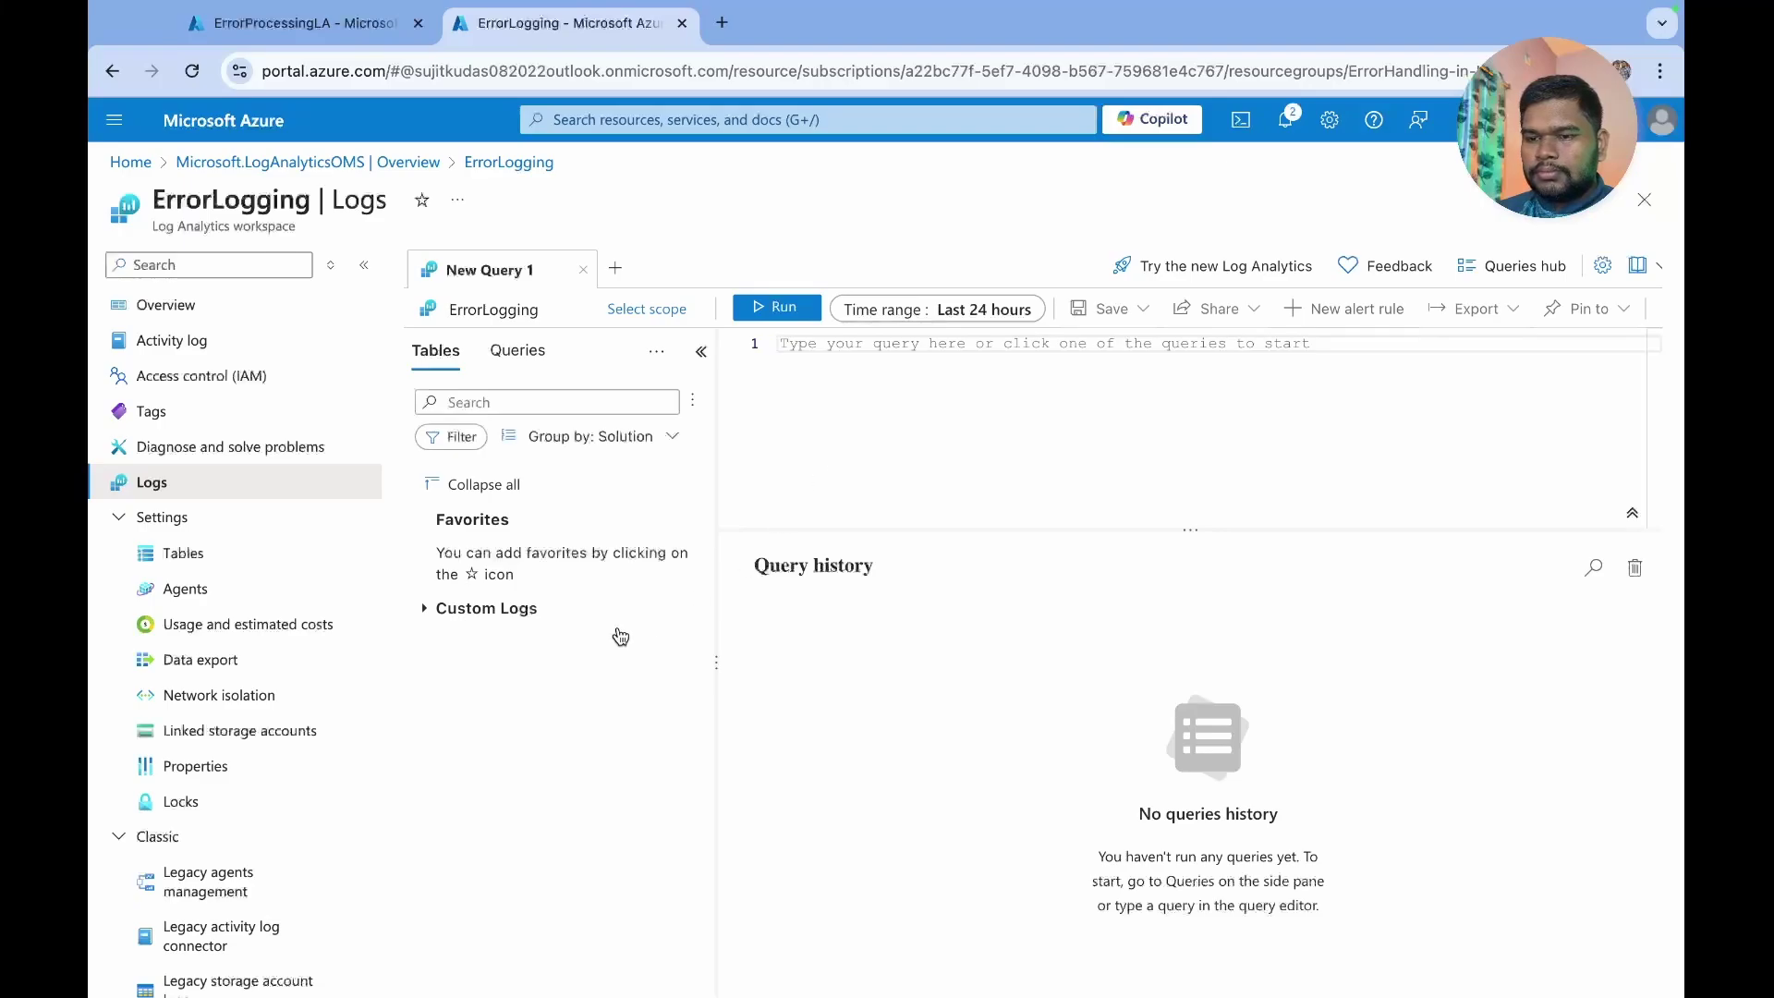
pyautogui.click(424, 609)
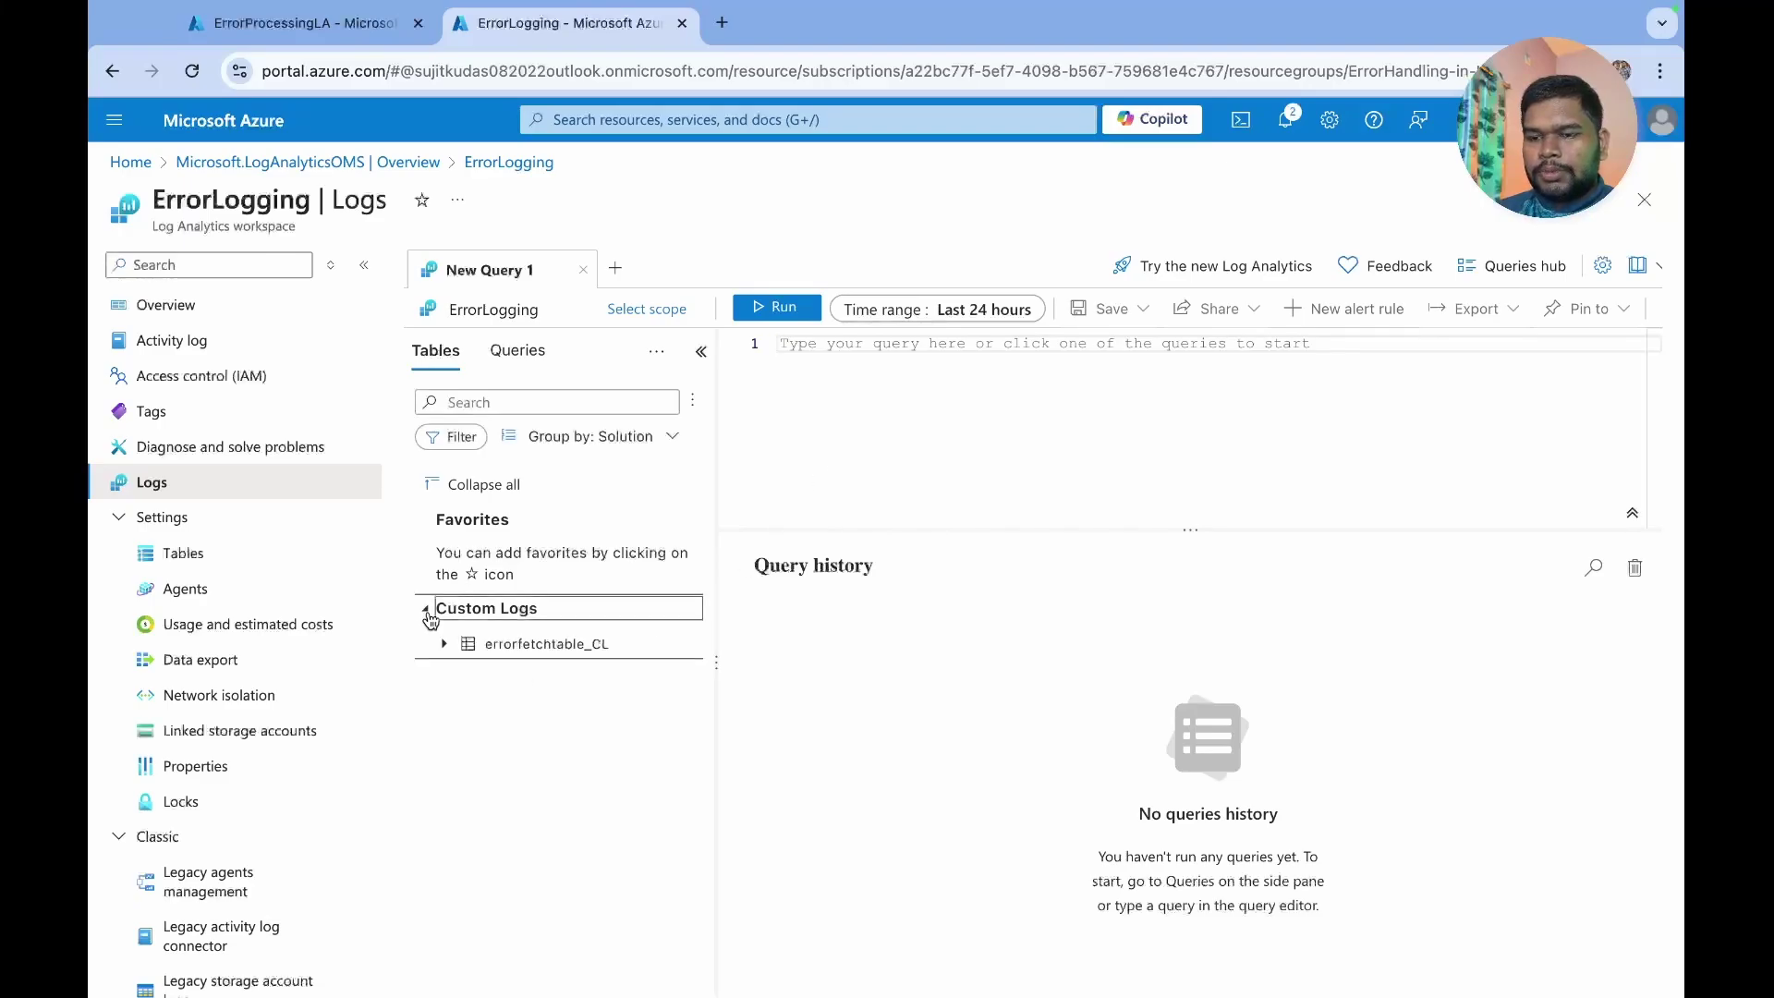
pyautogui.click(514, 645)
pyautogui.doubleClick(513, 645)
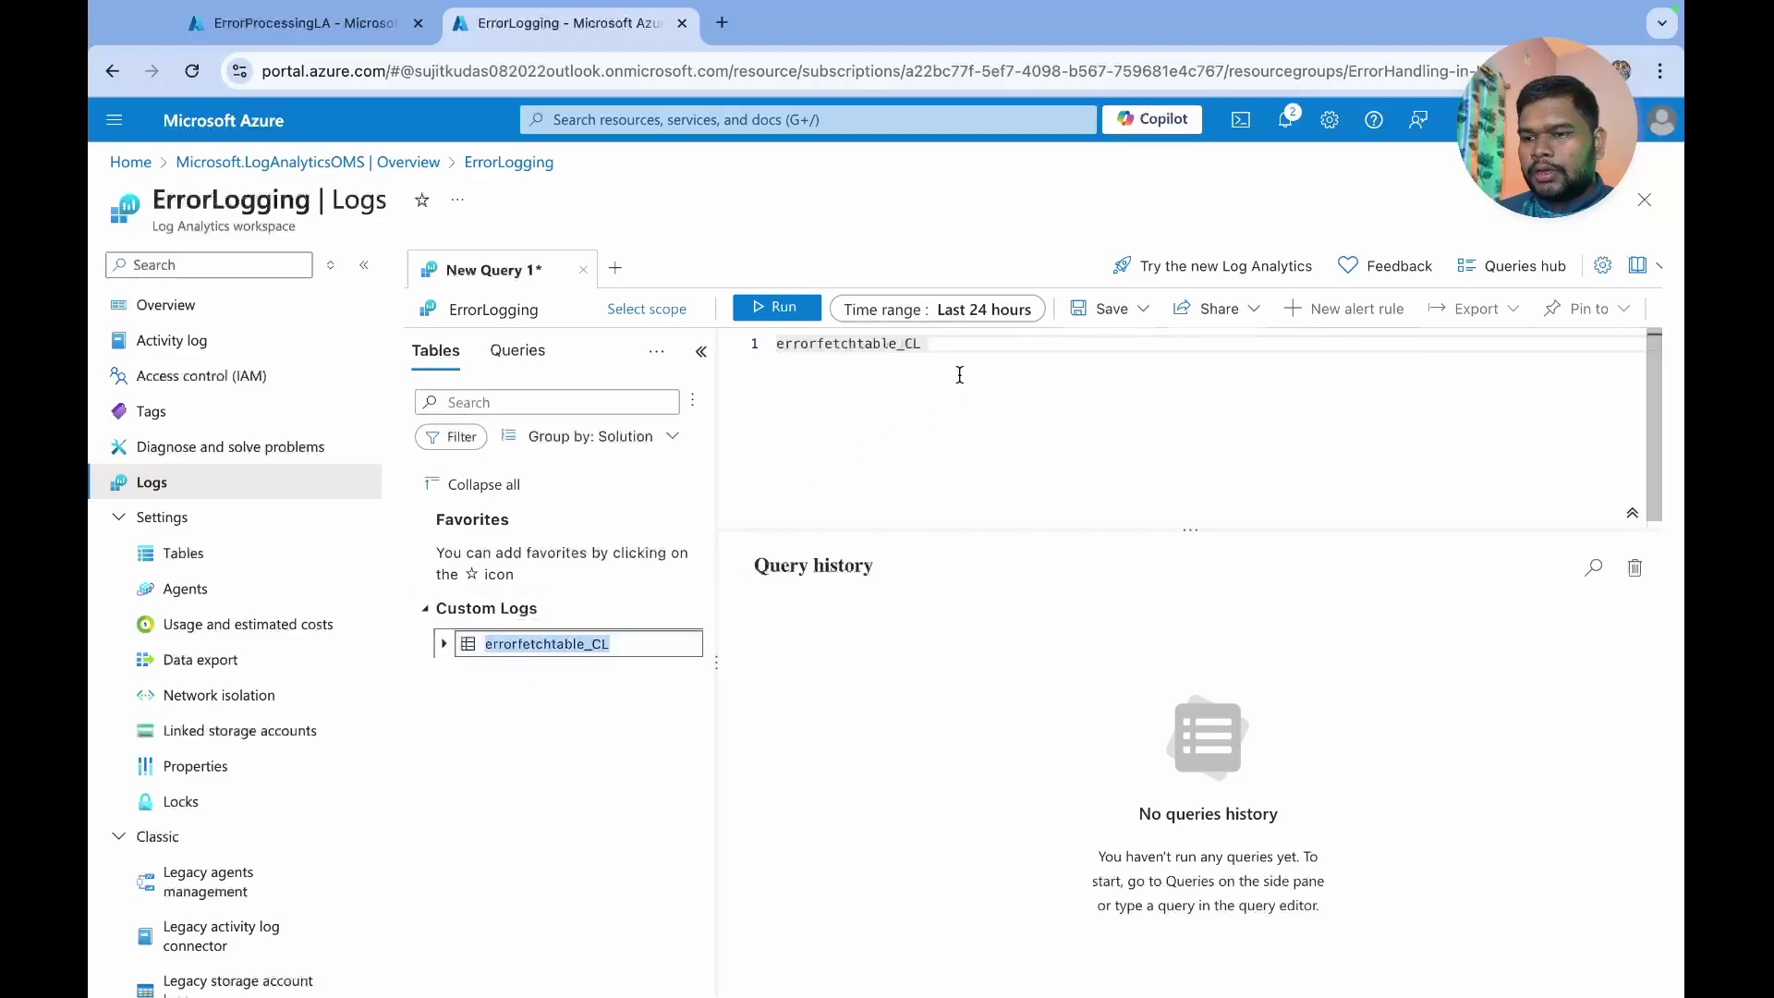
# - Expand the errorfetchtable_CL columns, add a project operator for body_s on the query's second line, and run the query
pyautogui.press('Return')
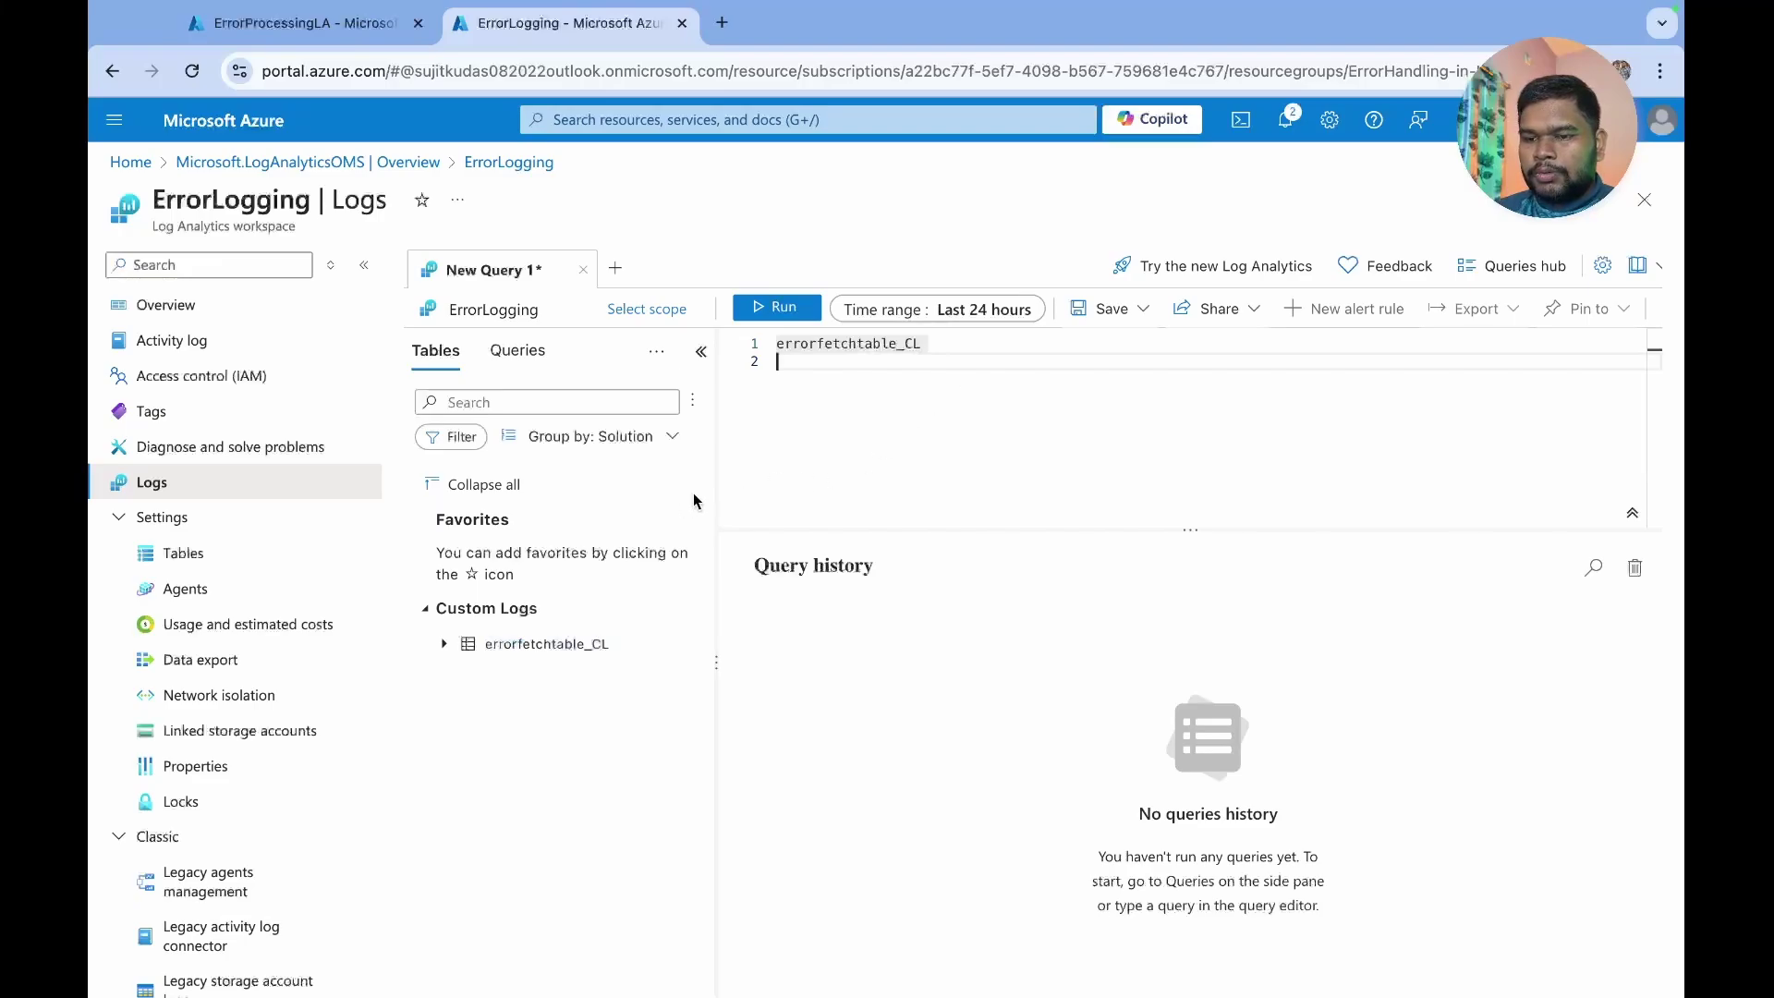
pyautogui.click(445, 646)
pyautogui.scroll(-1, 520, 708)
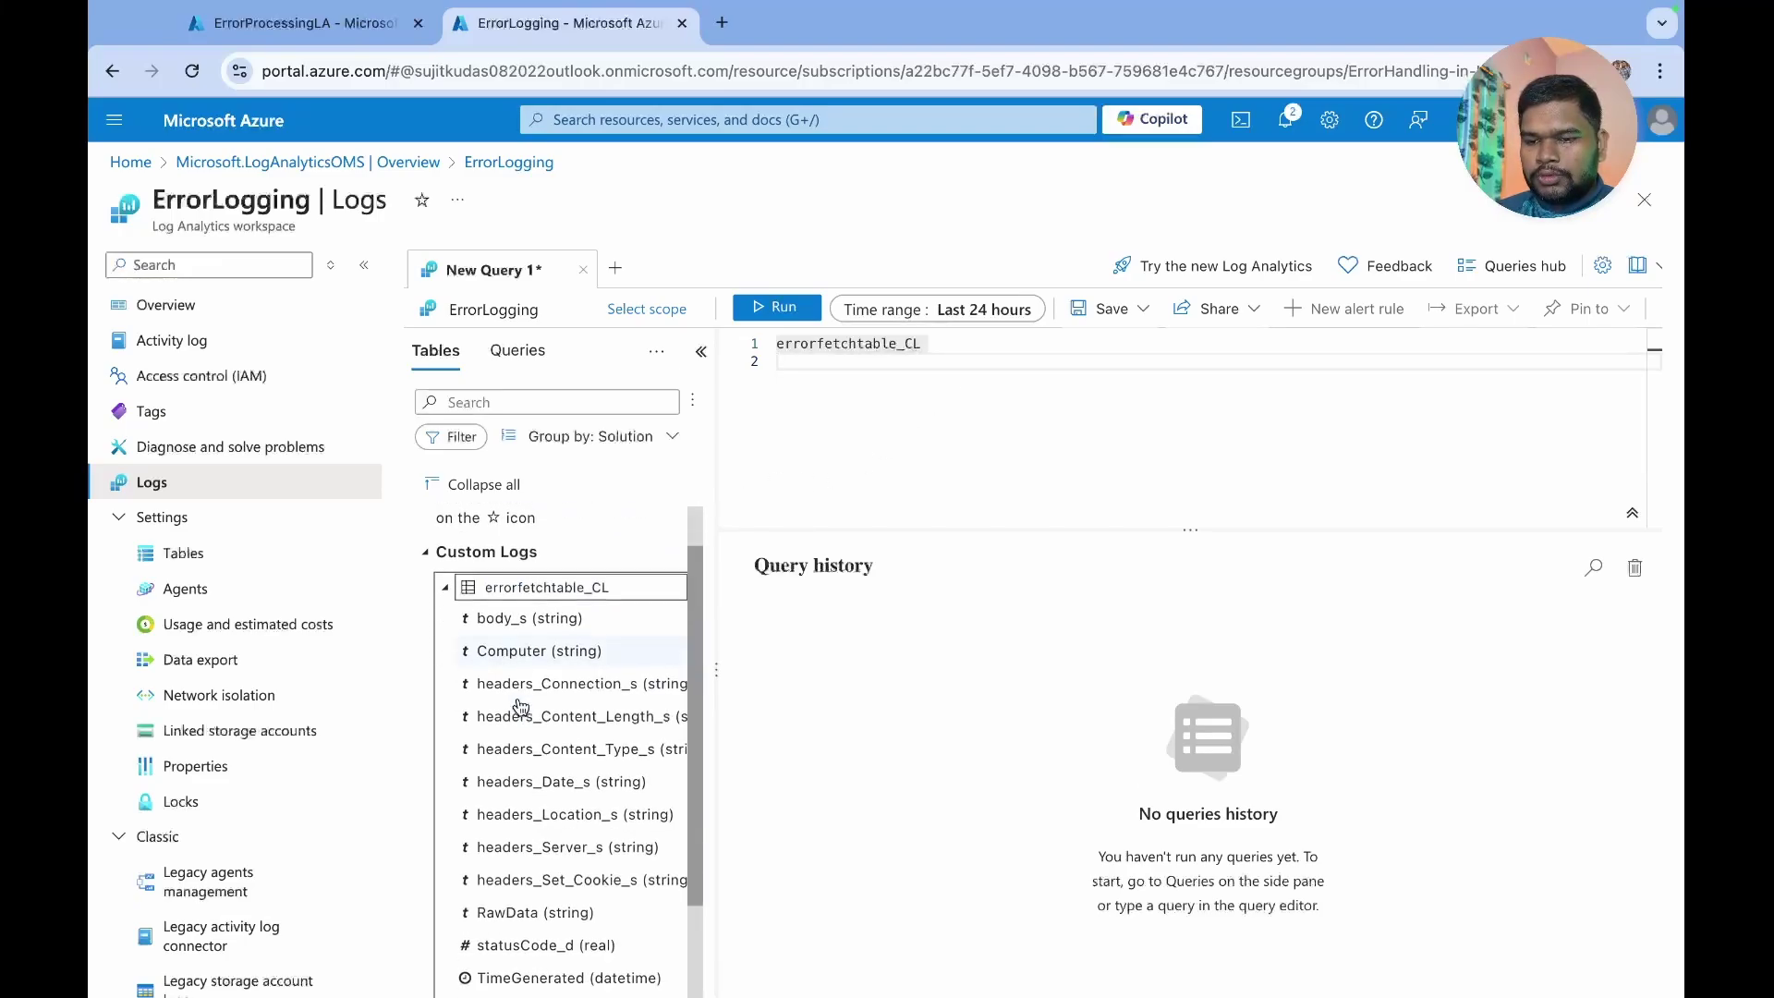
pyautogui.scroll(-1, 520, 707)
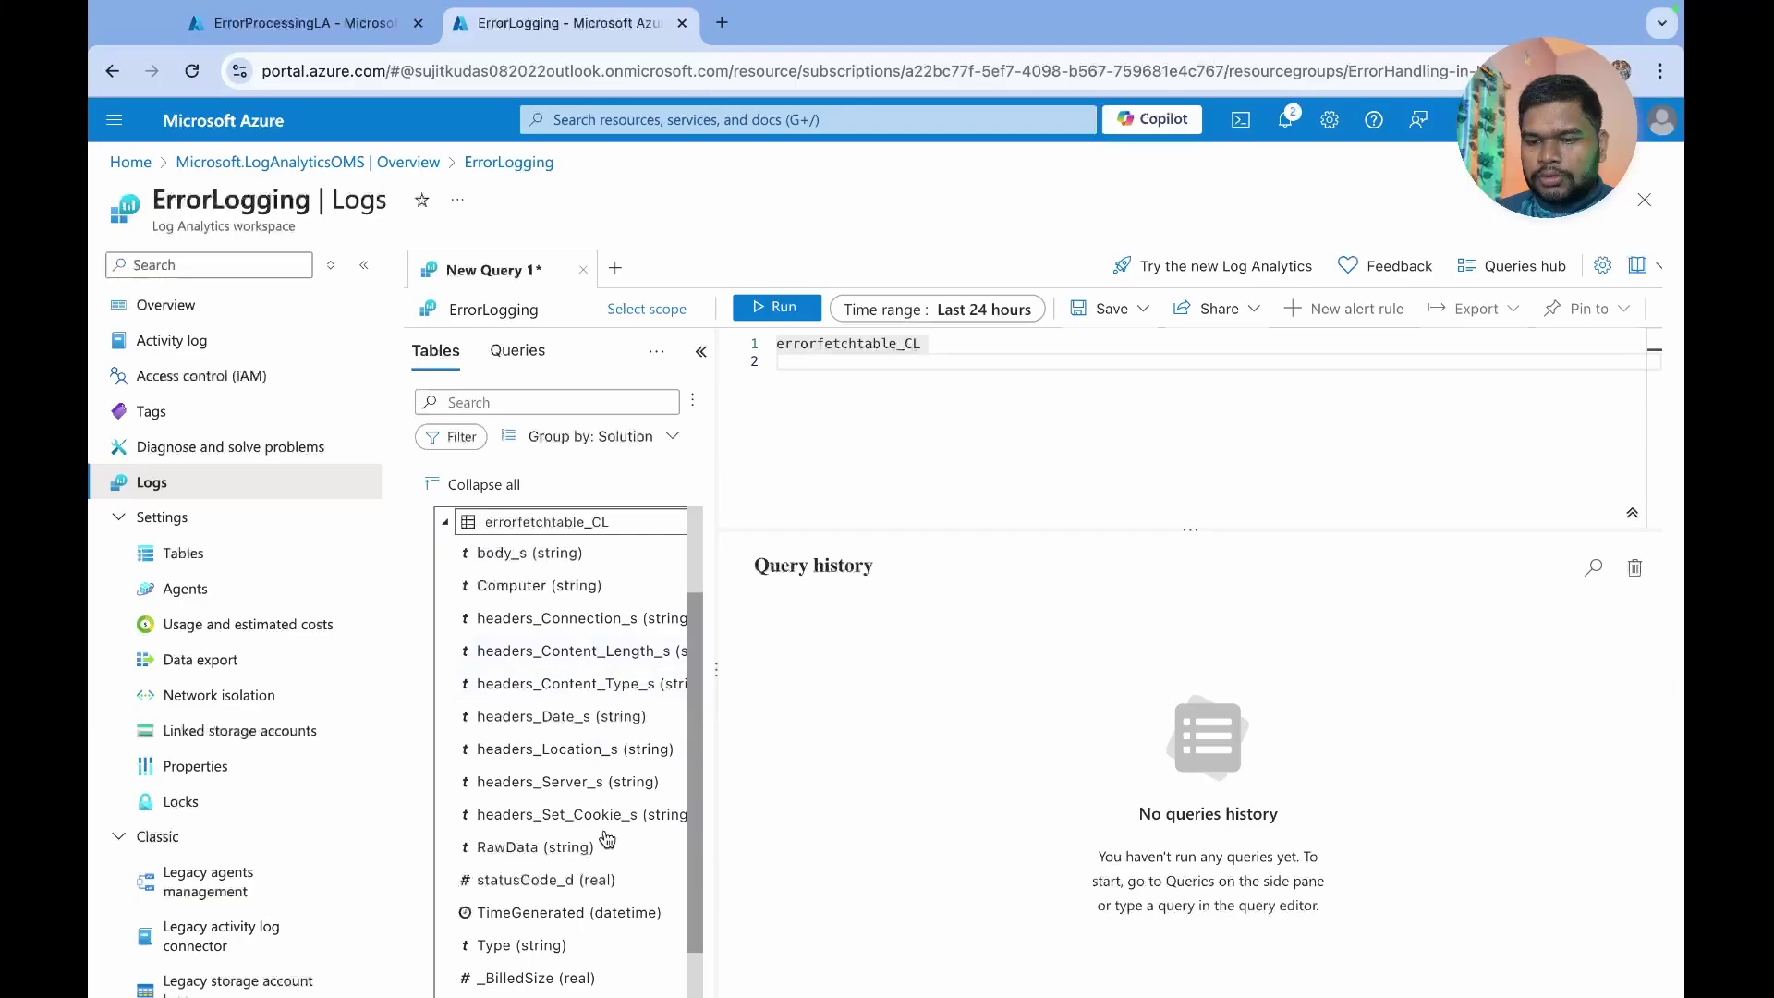
pyautogui.click(866, 393)
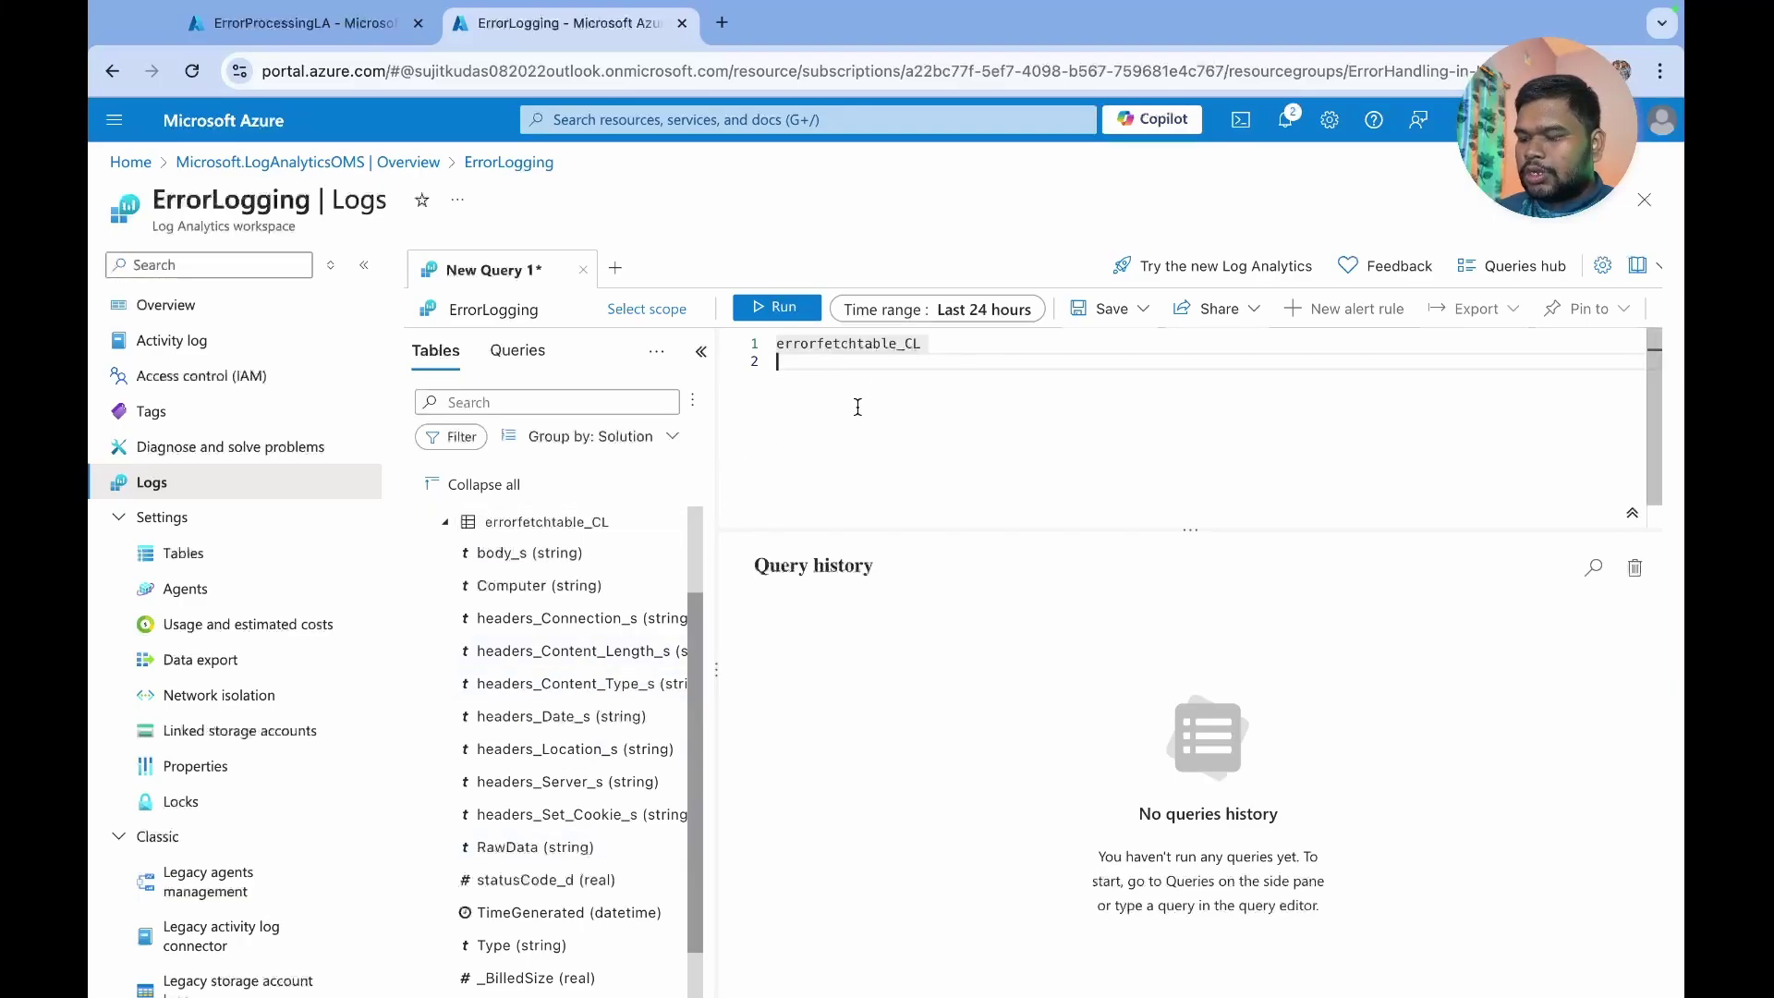
pyautogui.write('|')
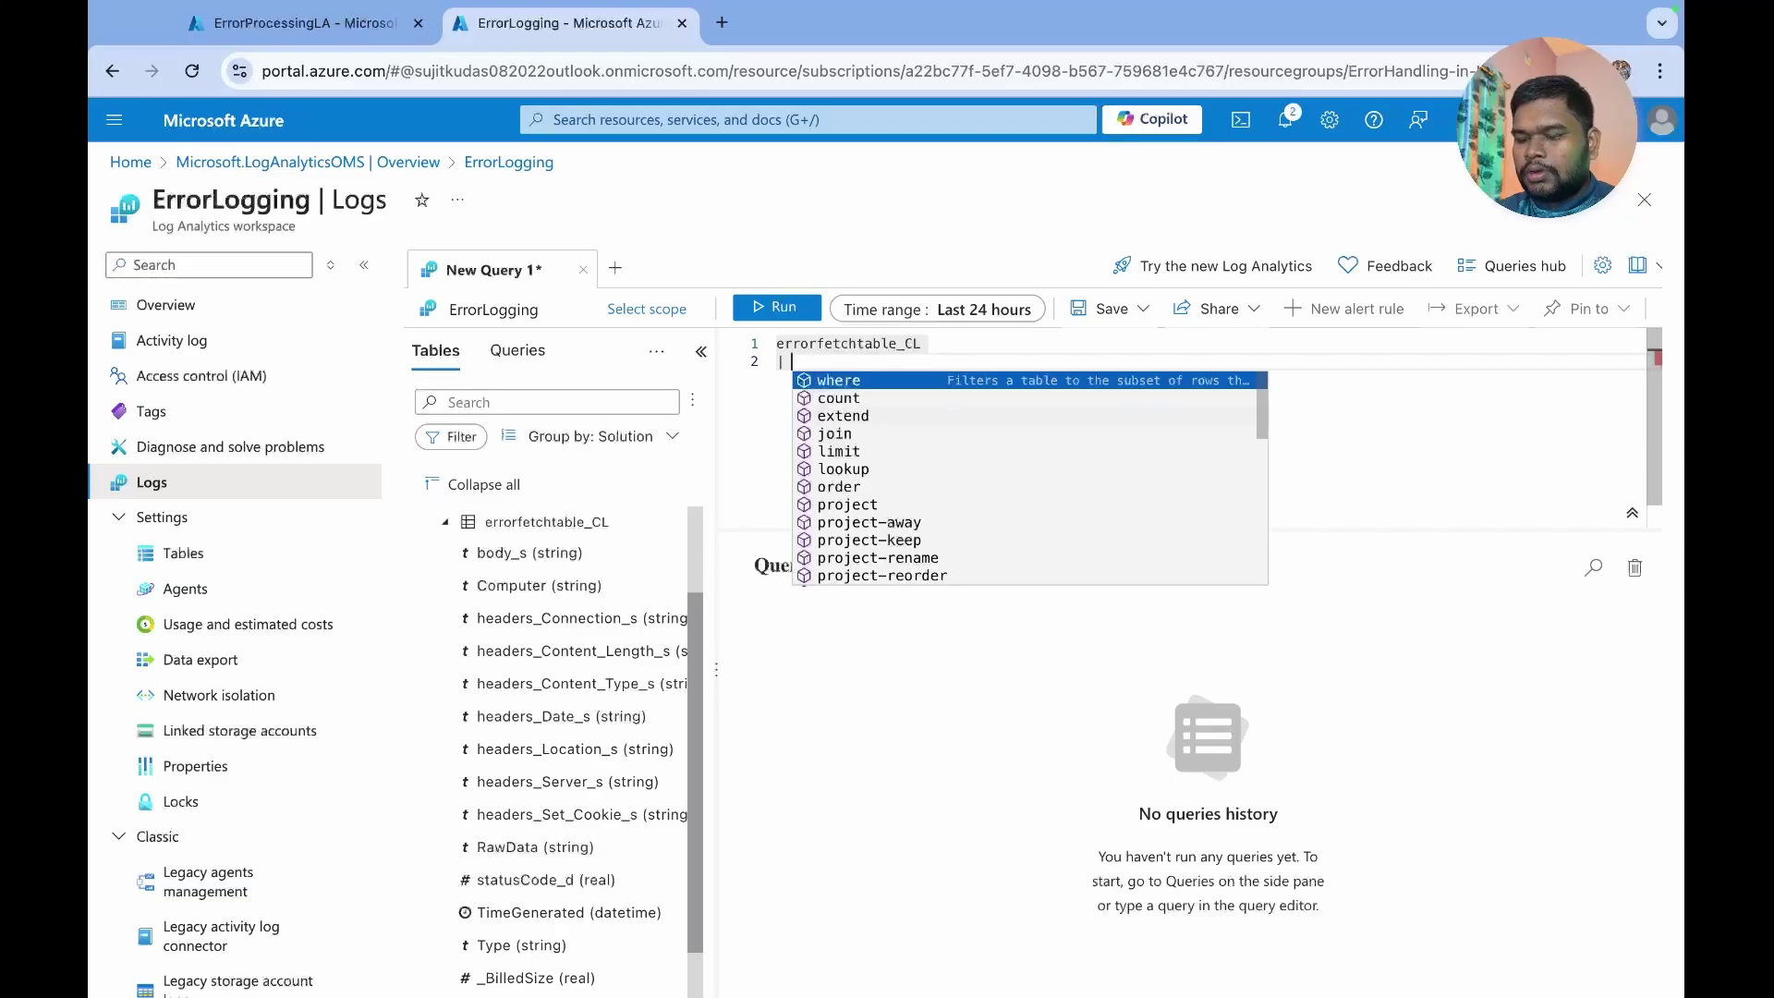
pyautogui.write(' project')
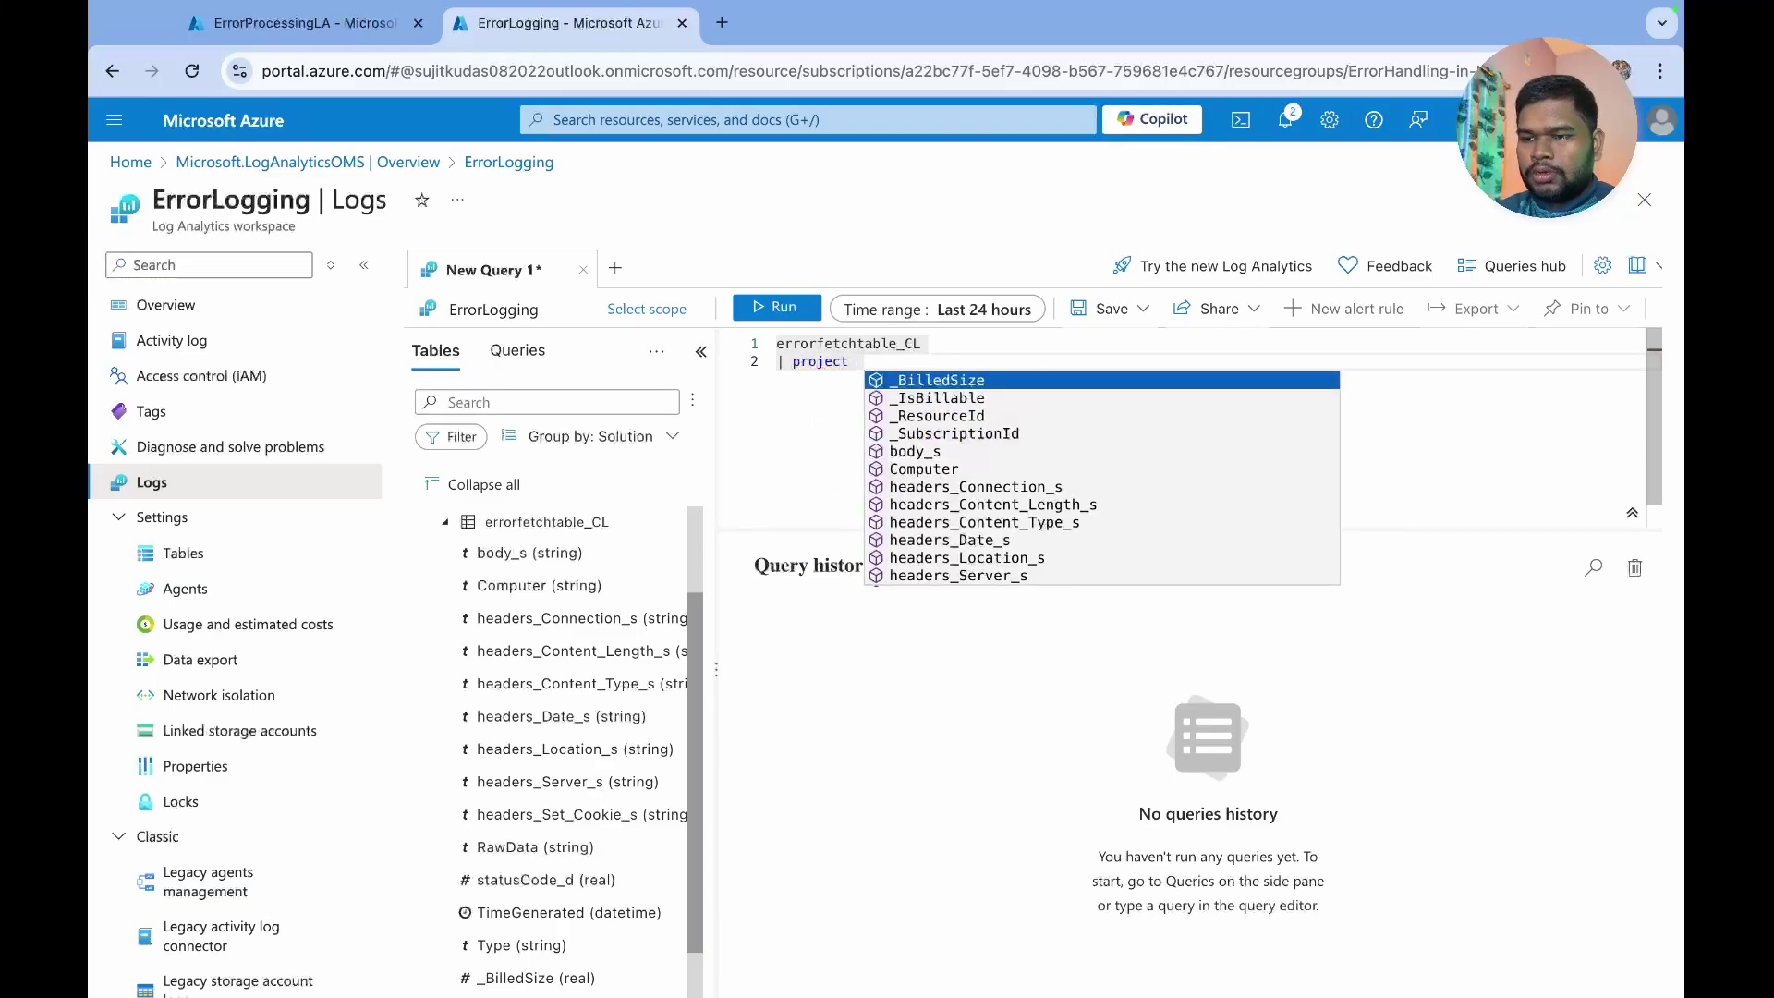
pyautogui.doubleClick(540, 554)
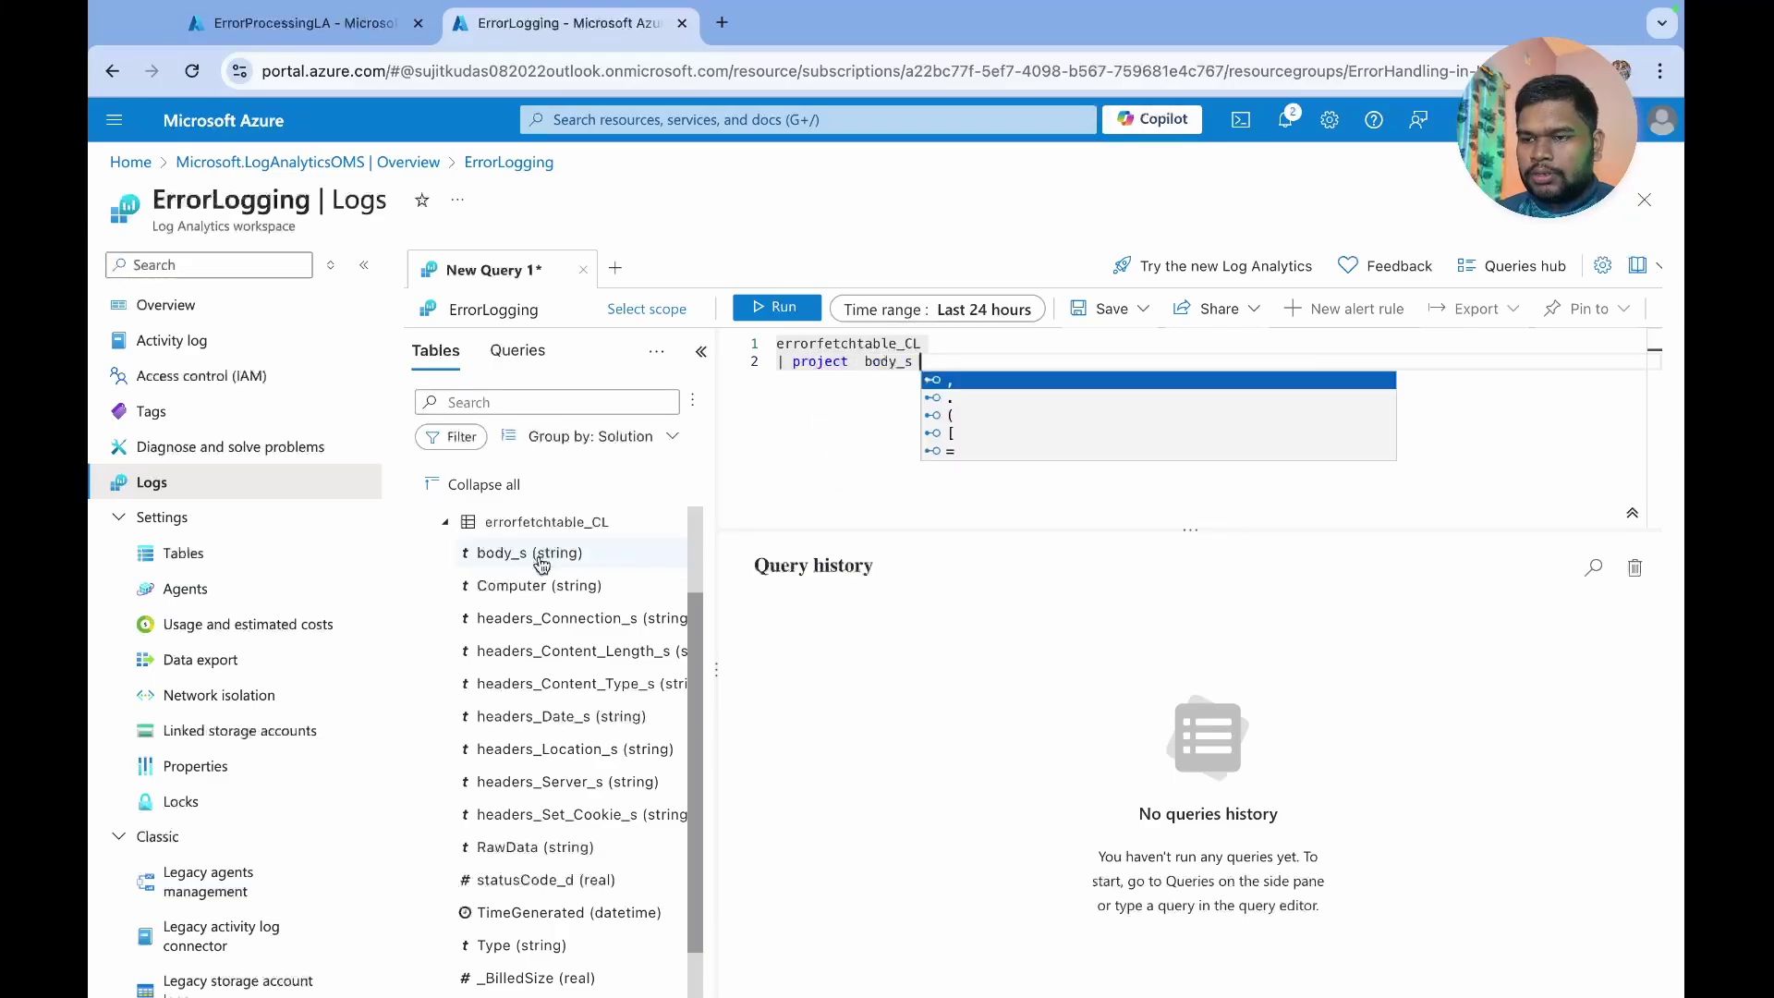
pyautogui.hotkey('shift', 'Return')
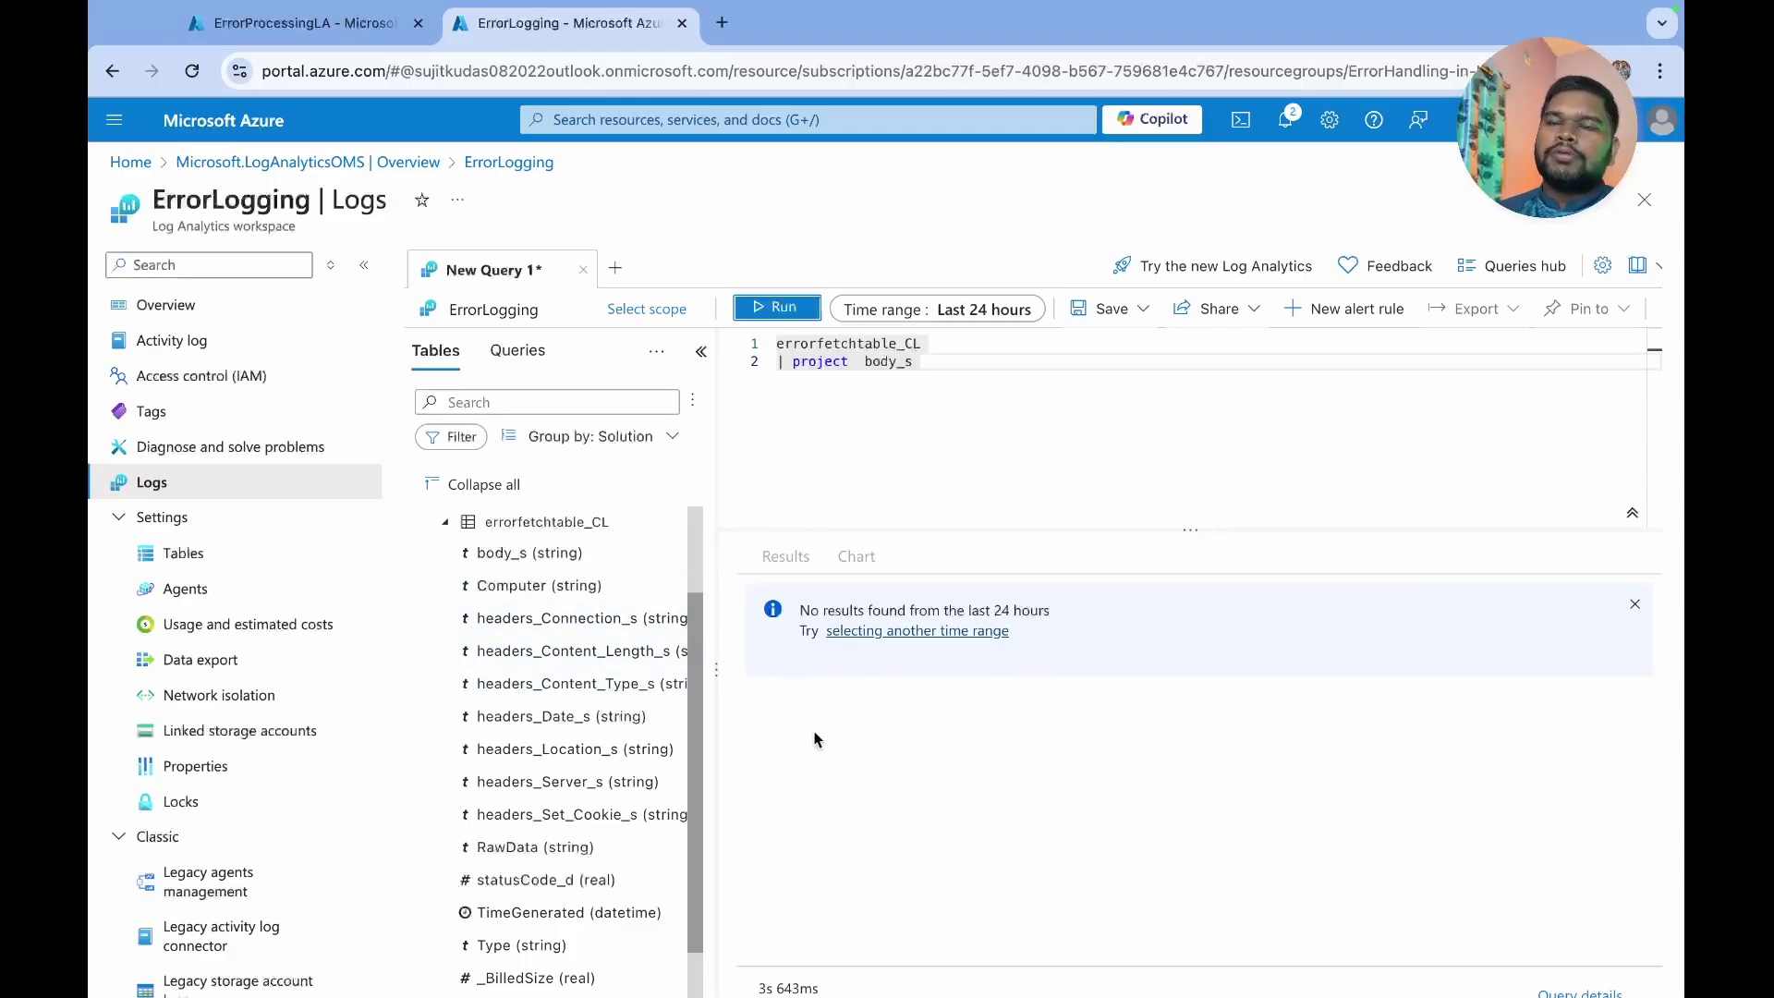
# - Switch to the logic app's browser tab, open the ErrorHandling-in-LogicApp resource group, and start creating a Logic App found by searching the Marketplace for "logic app"
pyautogui.click(314, 25)
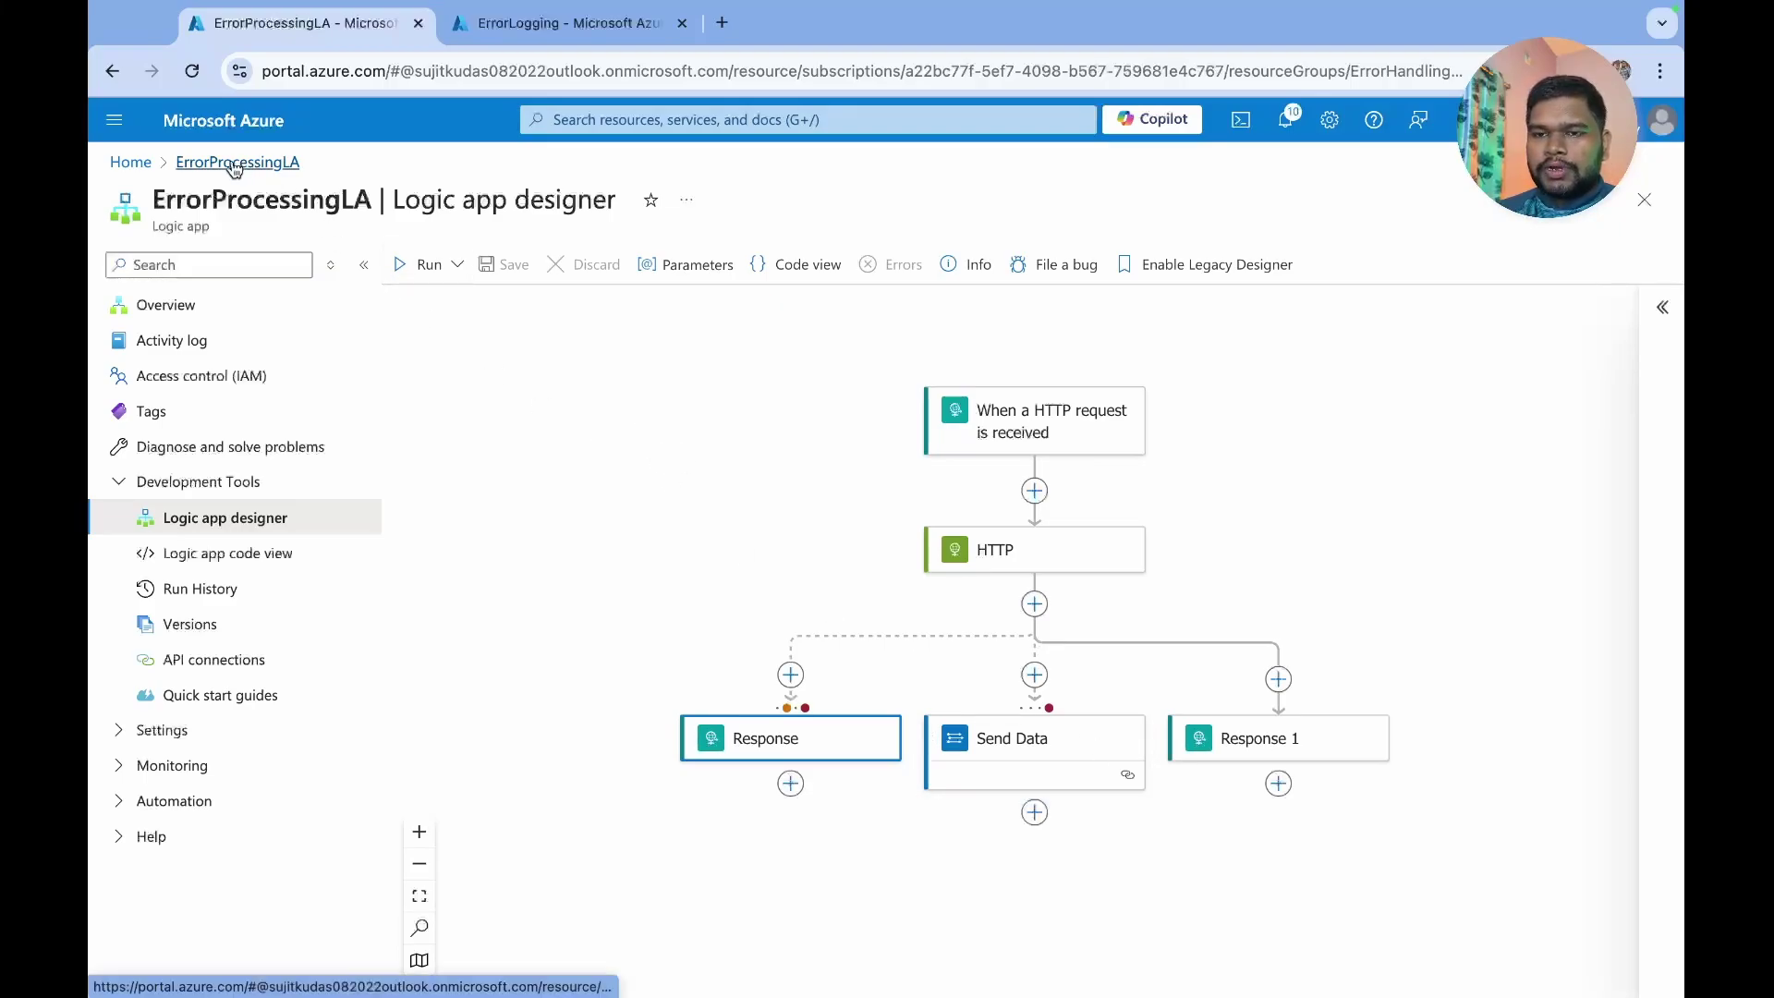
pyautogui.click(149, 167)
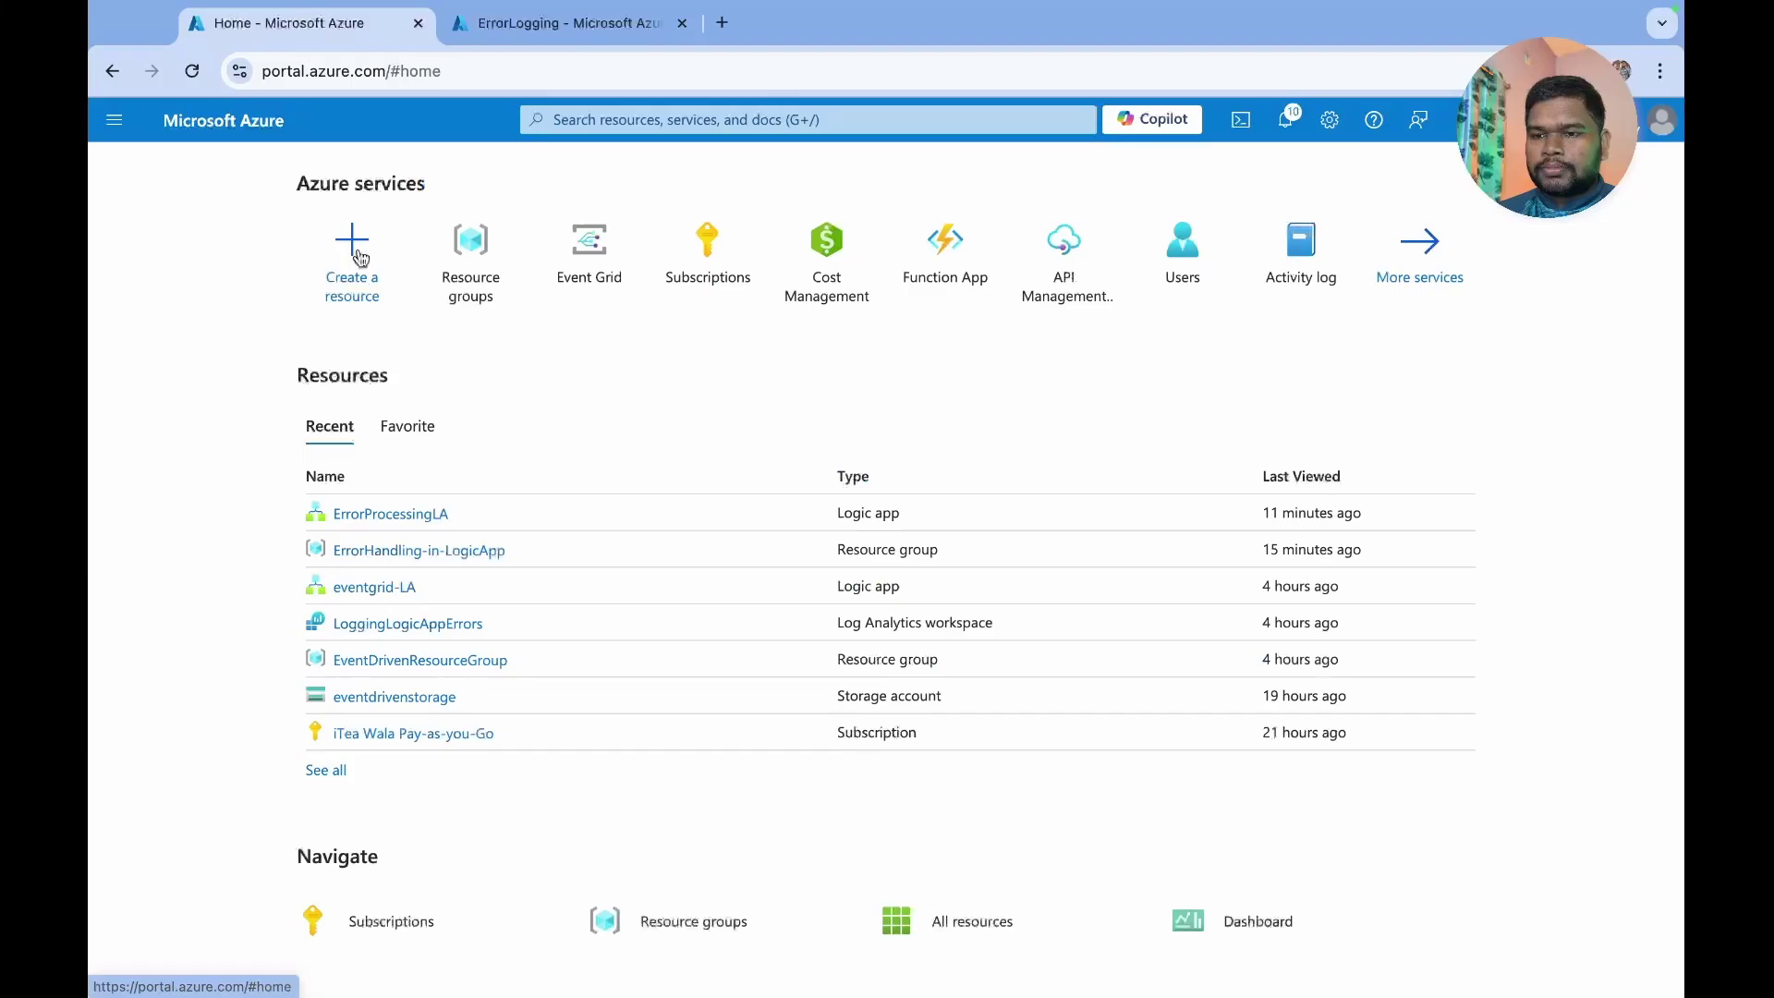
pyautogui.click(395, 547)
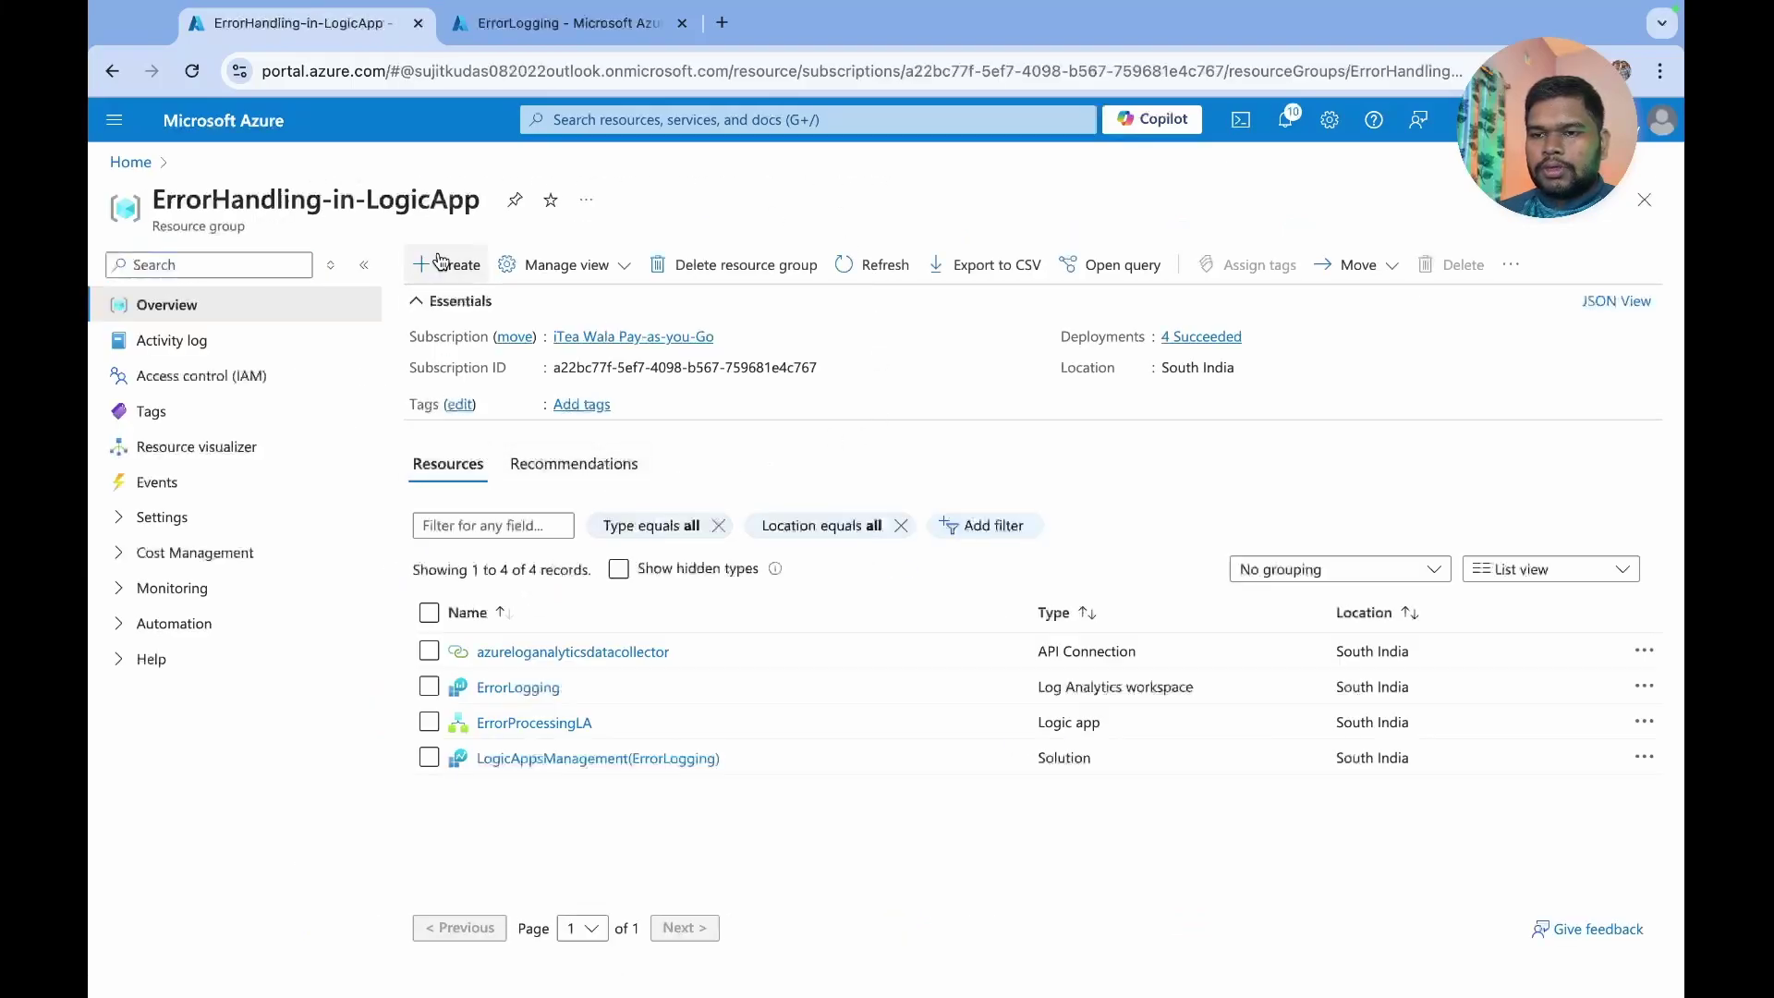
pyautogui.click(444, 266)
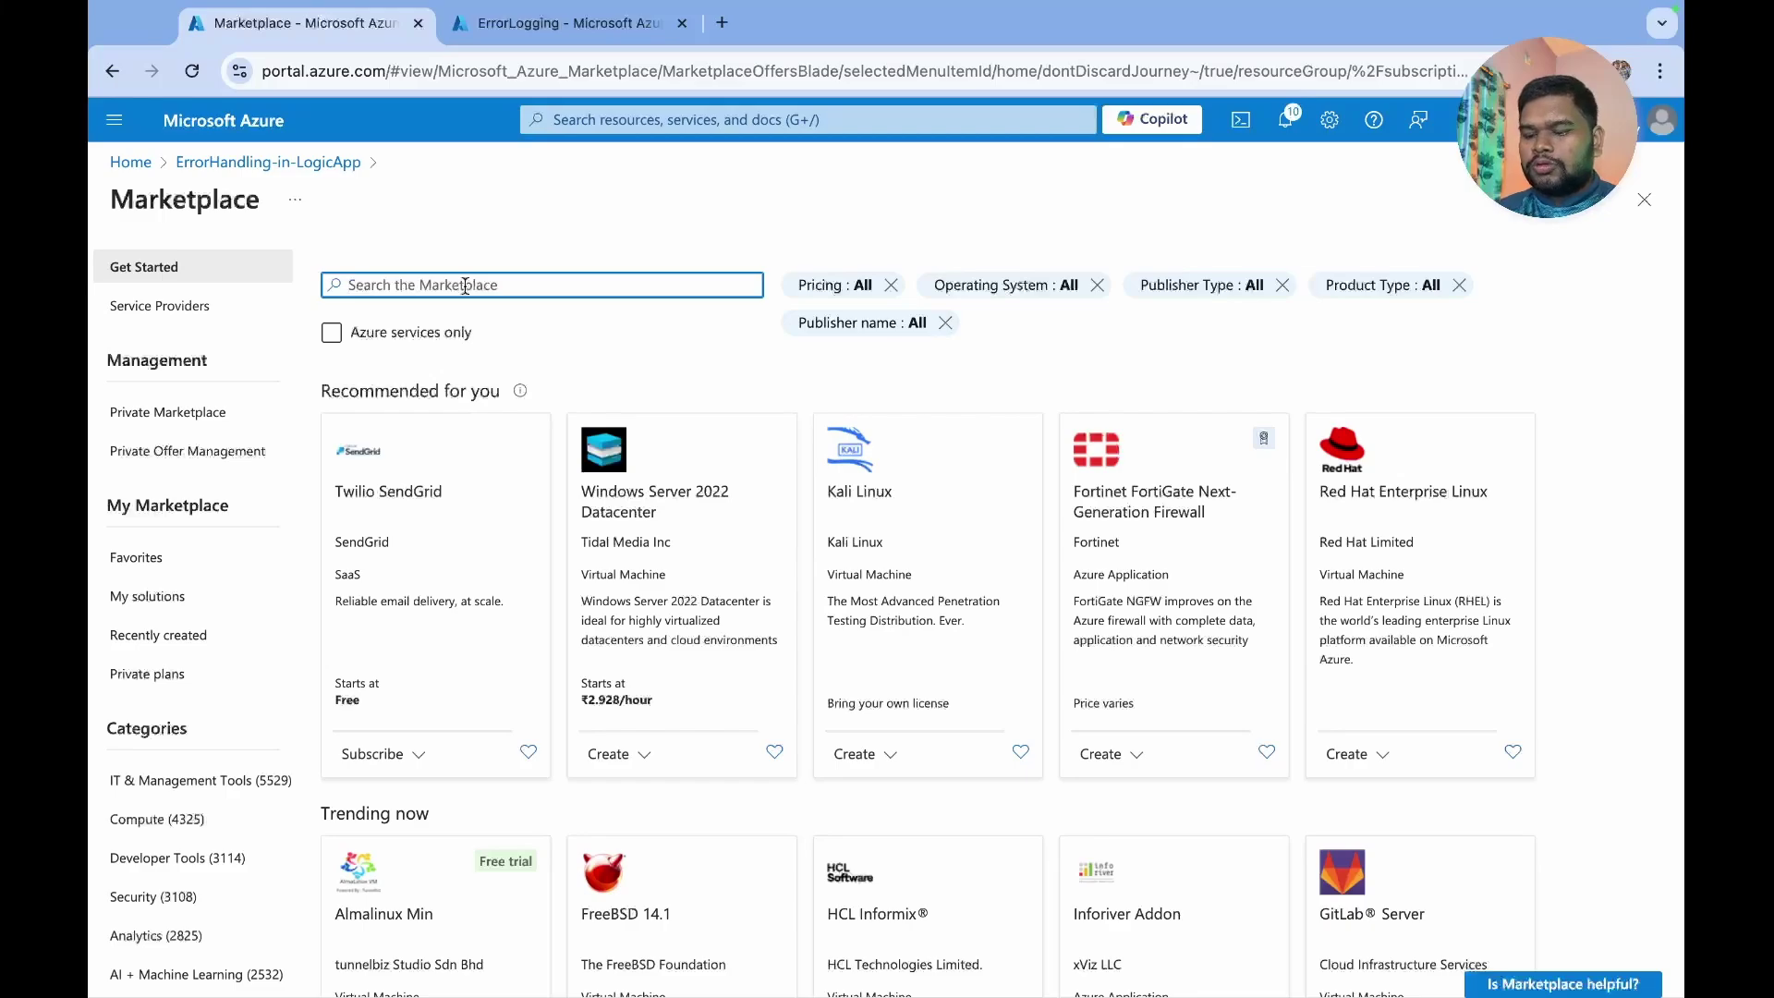
pyautogui.write('logic app')
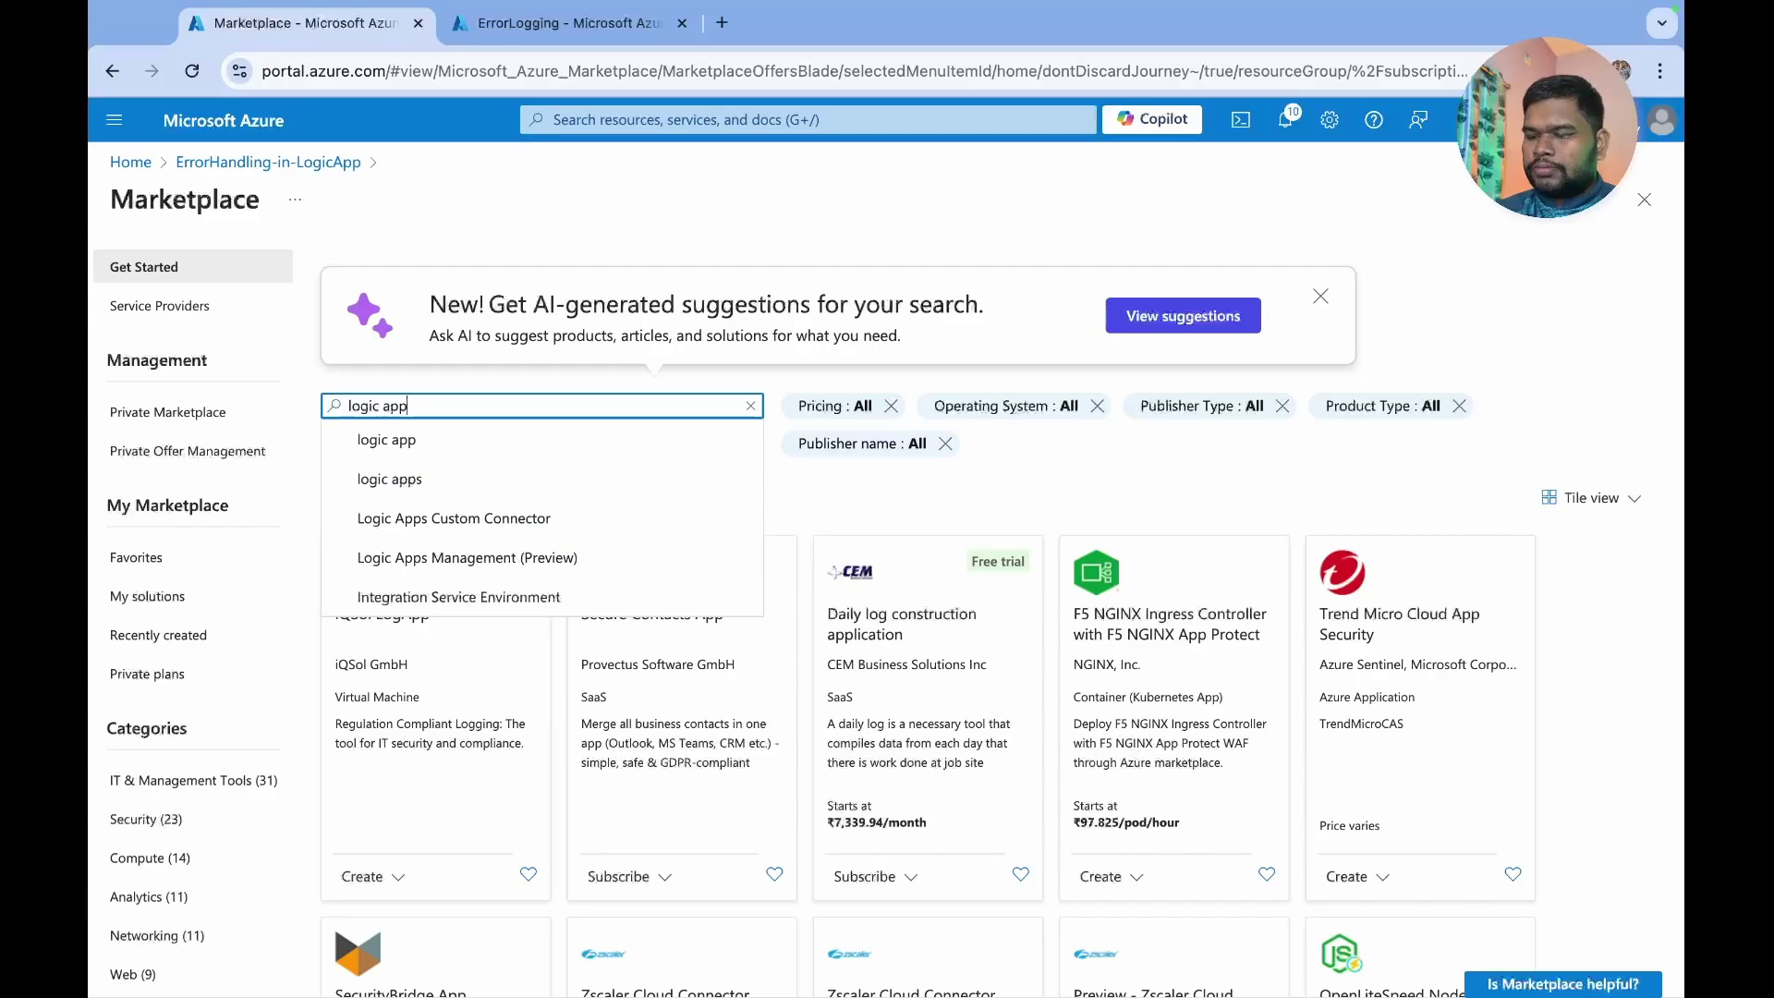
pyautogui.click(432, 438)
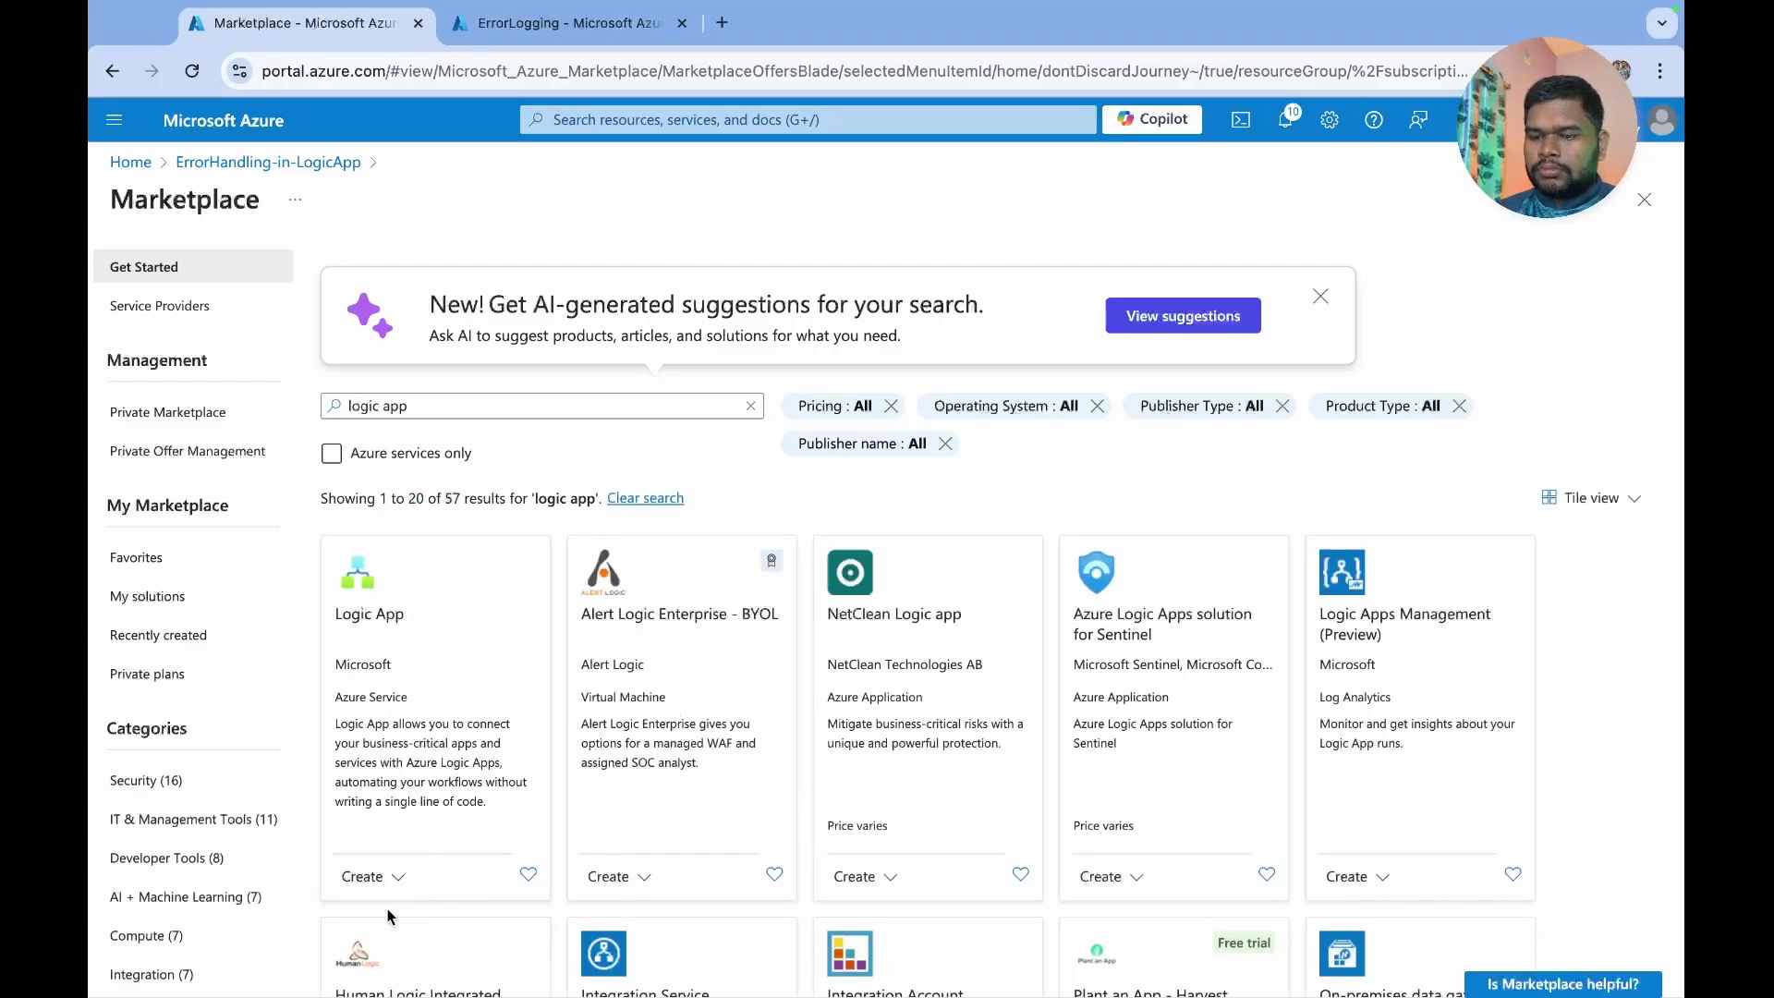
pyautogui.click(367, 874)
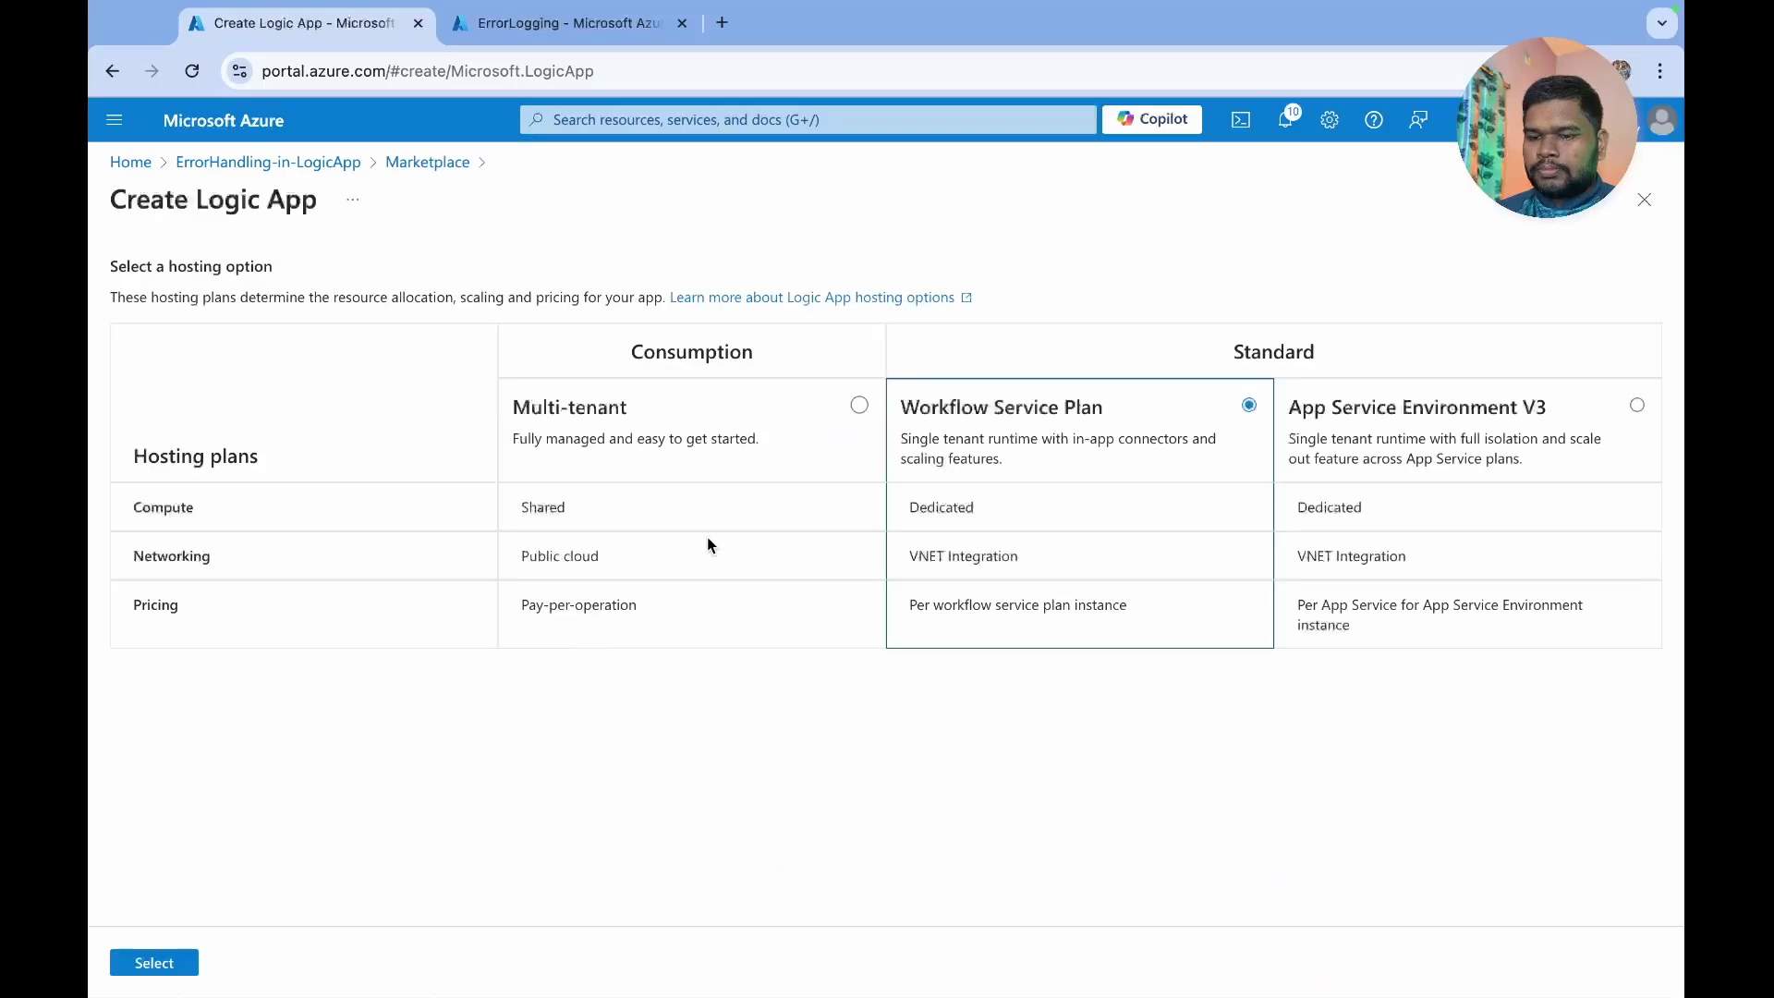
# - Choose the Consumption Multi-tenant hosting plan and name the logic app scoupedErrorHandler-LA
pyautogui.click(858, 406)
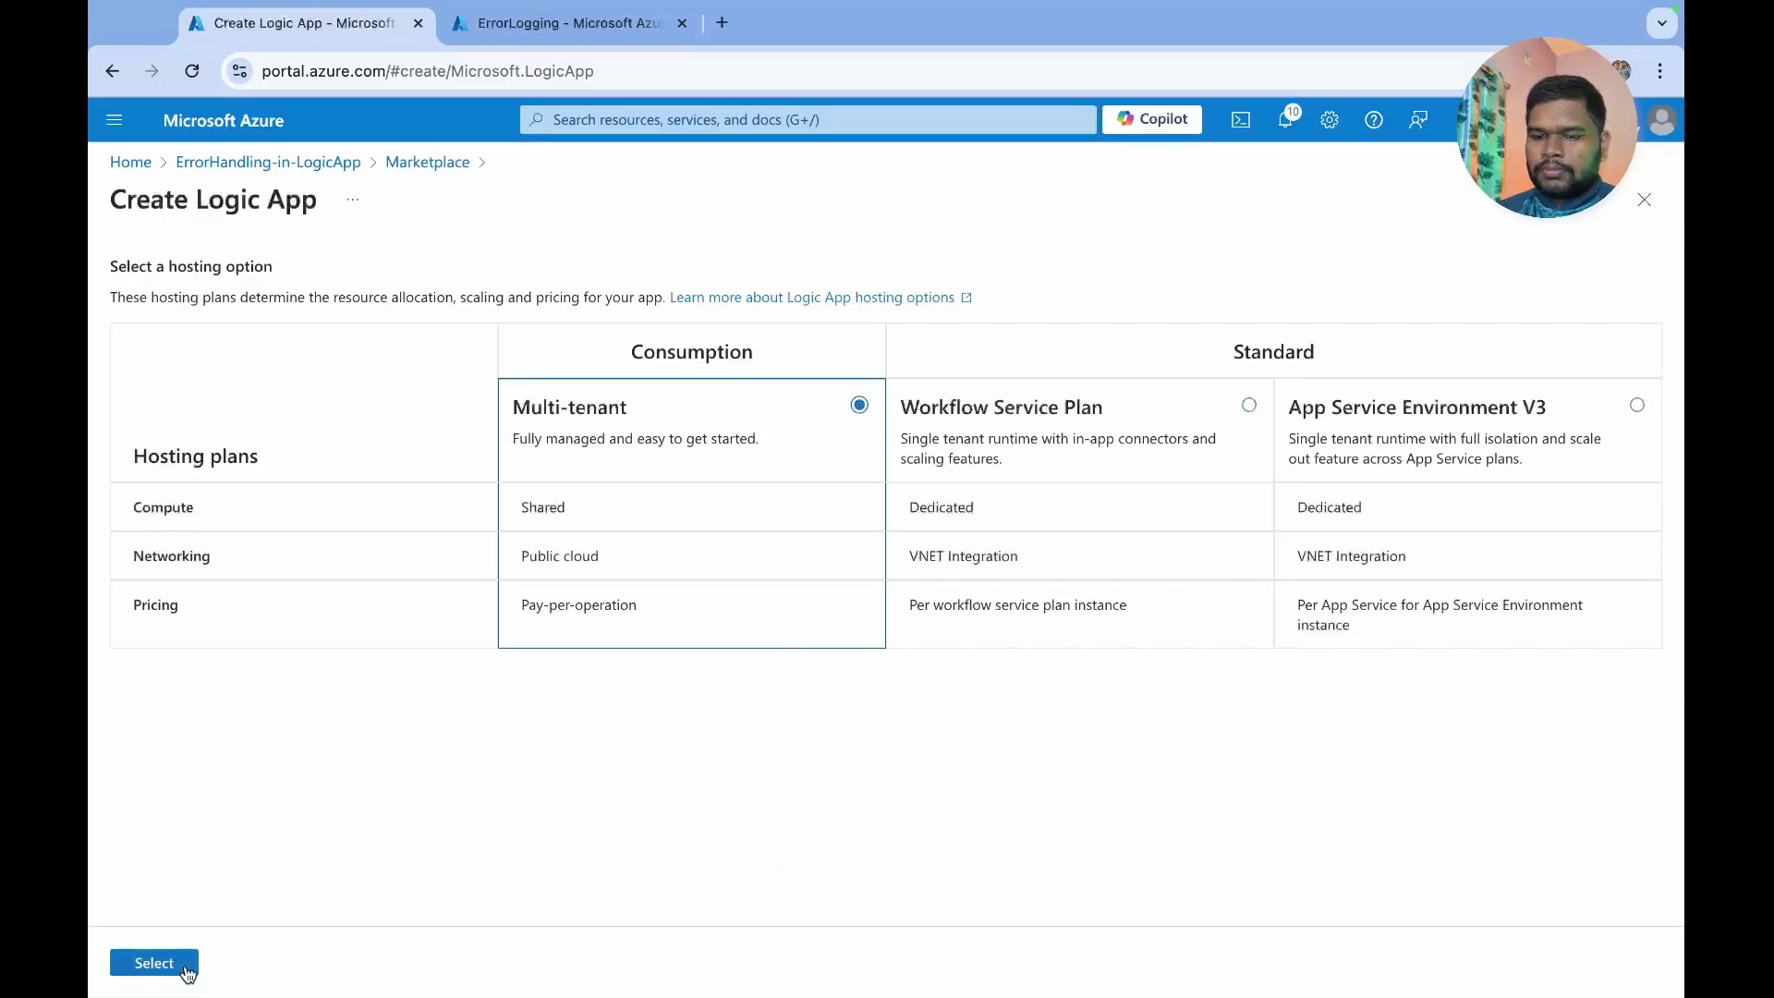
pyautogui.click(154, 962)
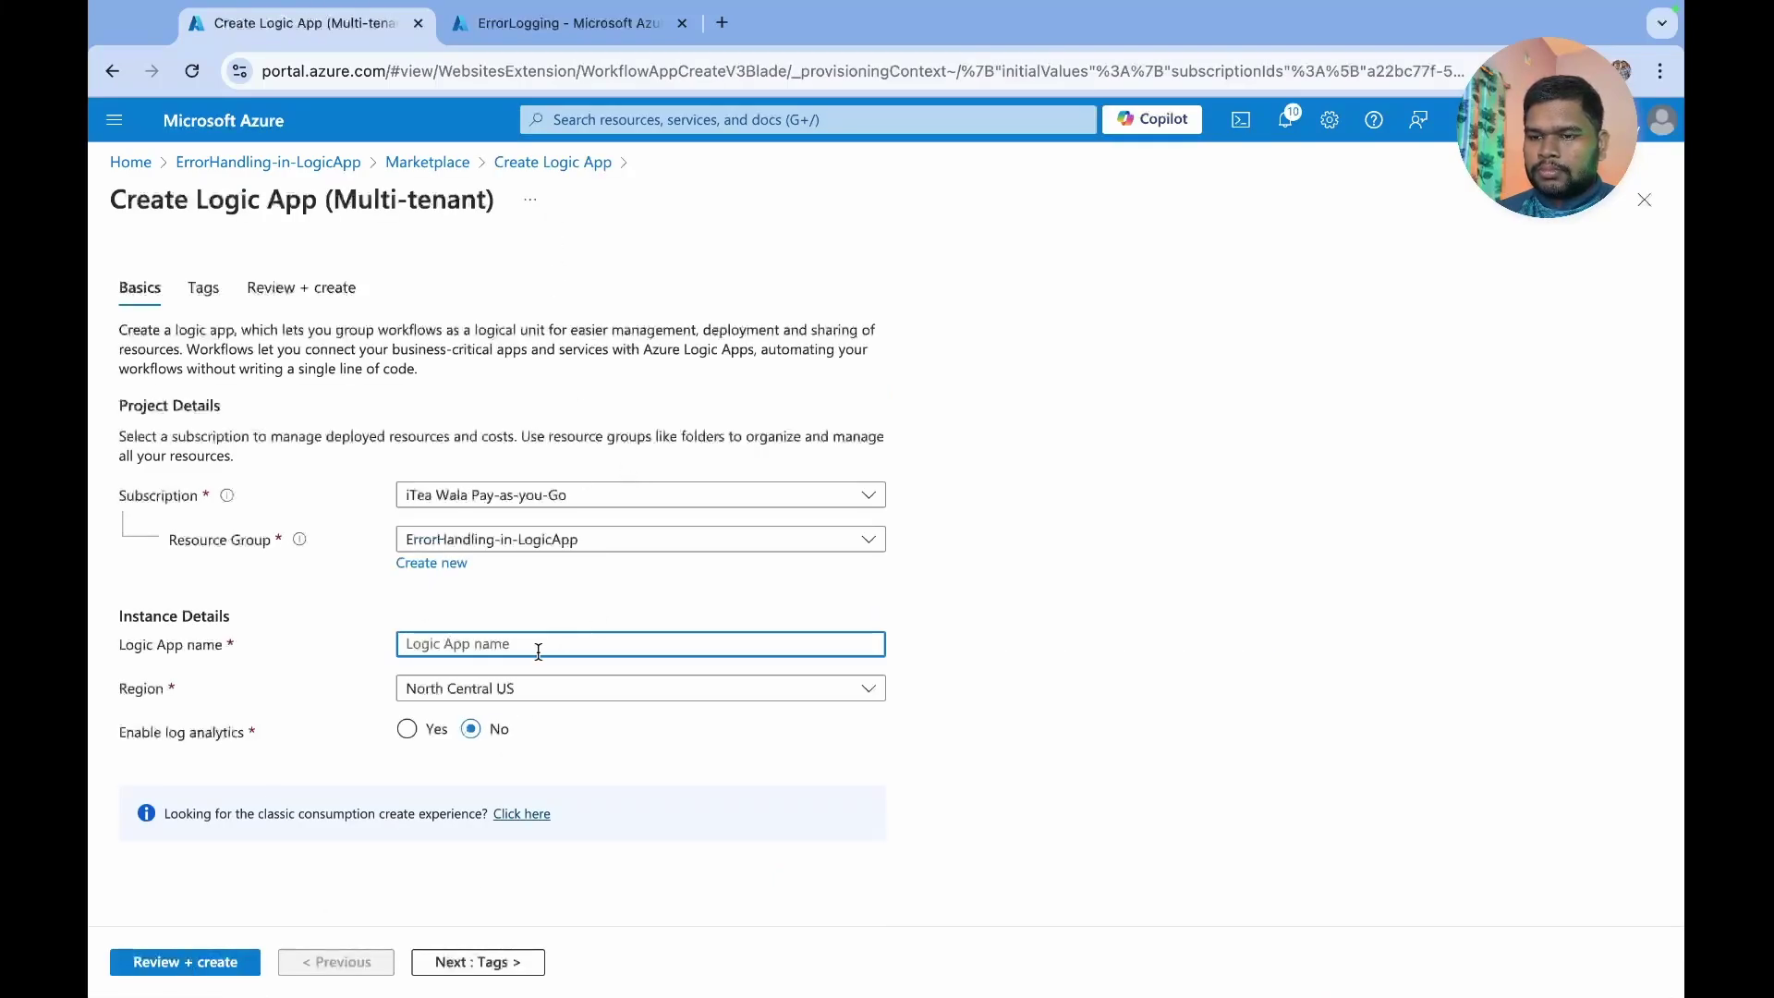
pyautogui.click(340, 657)
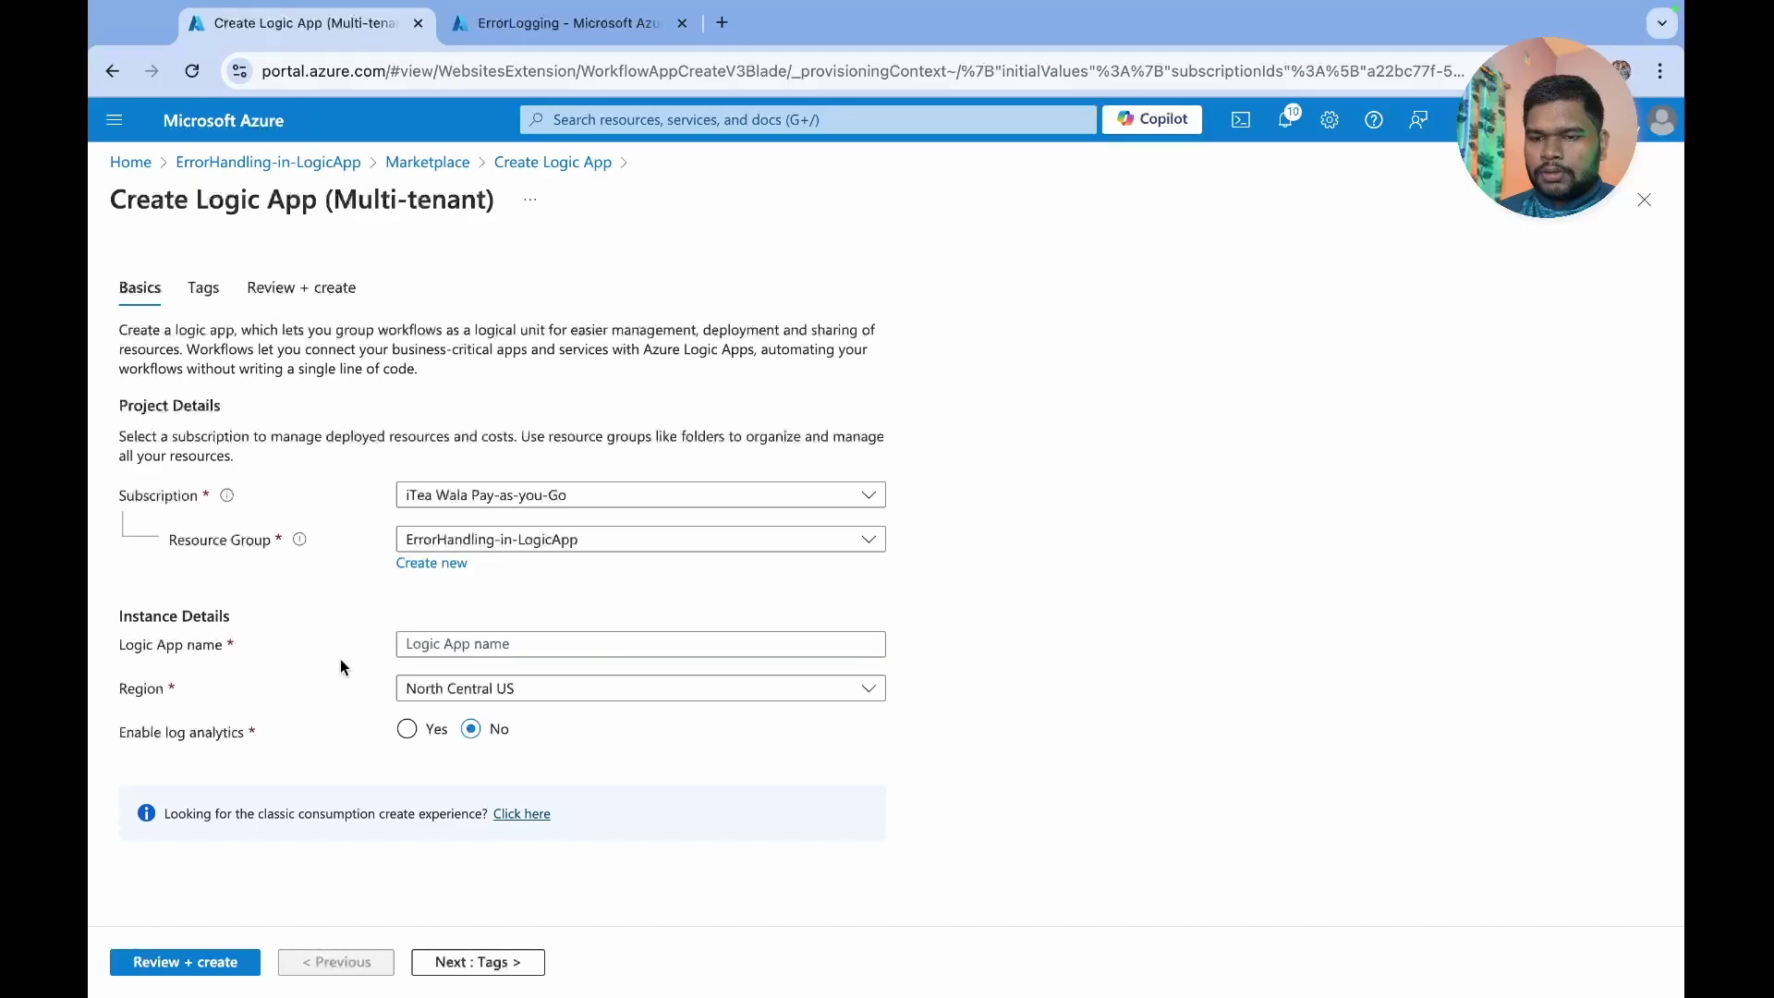
pyautogui.click(477, 644)
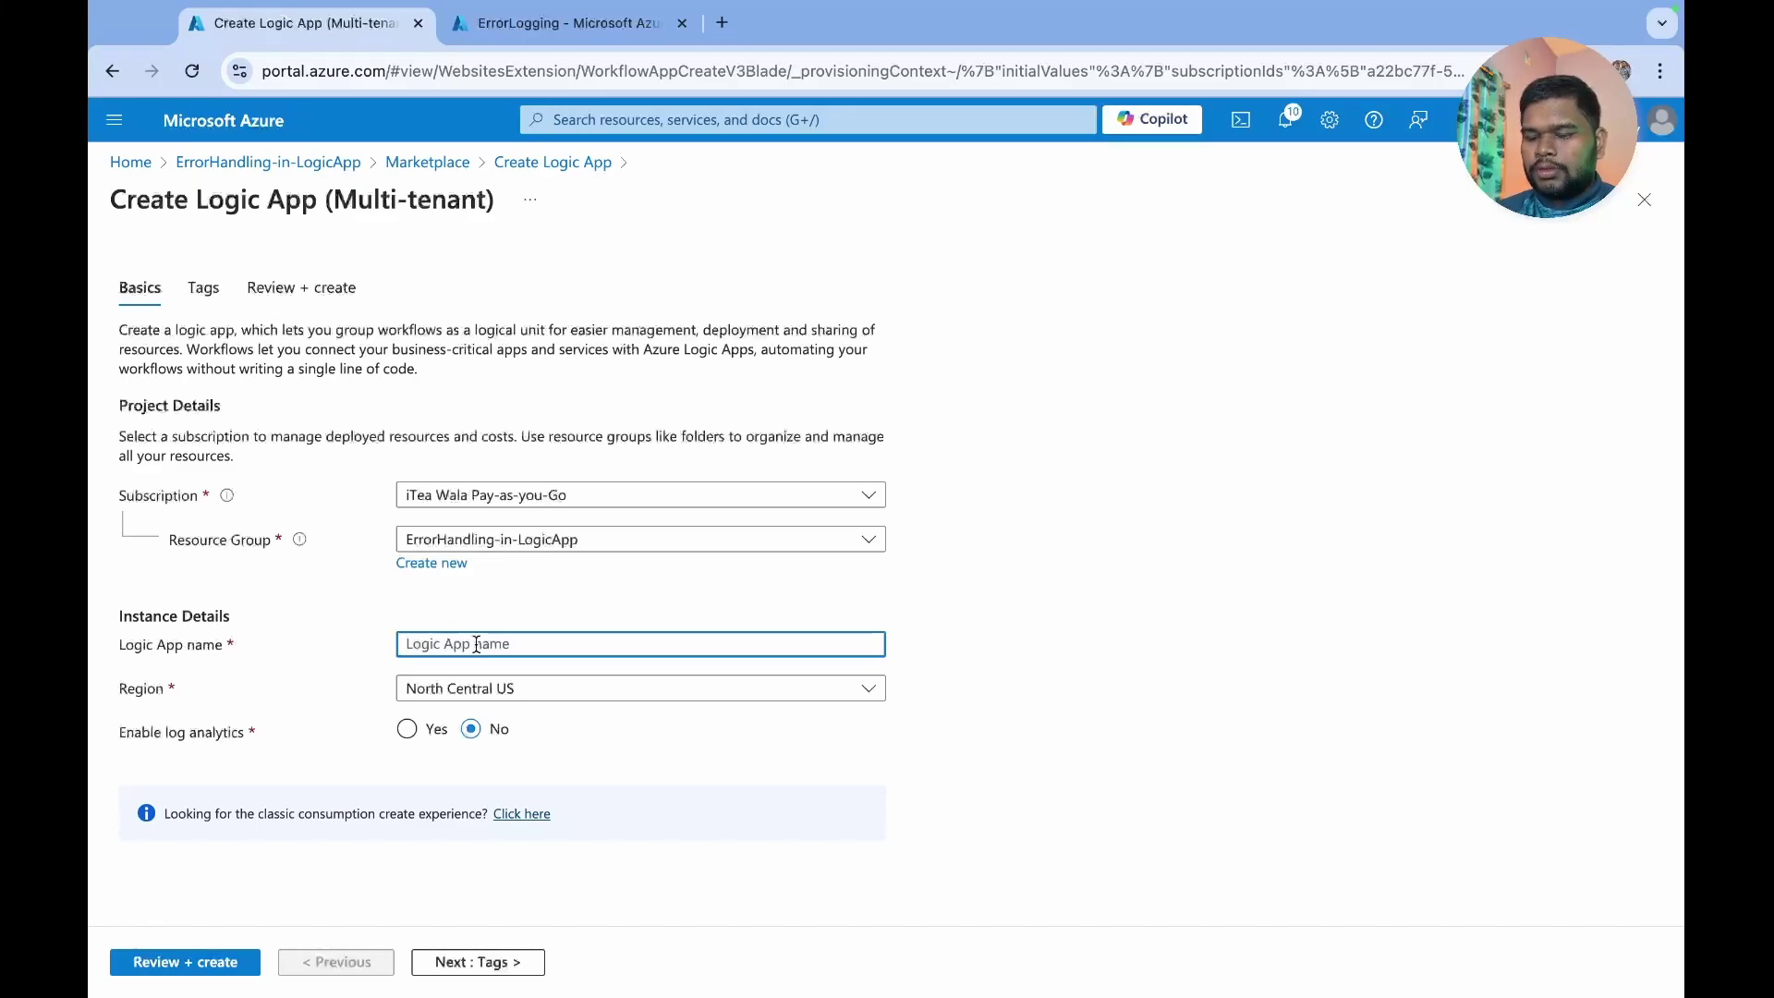
pyautogui.write('scoup')
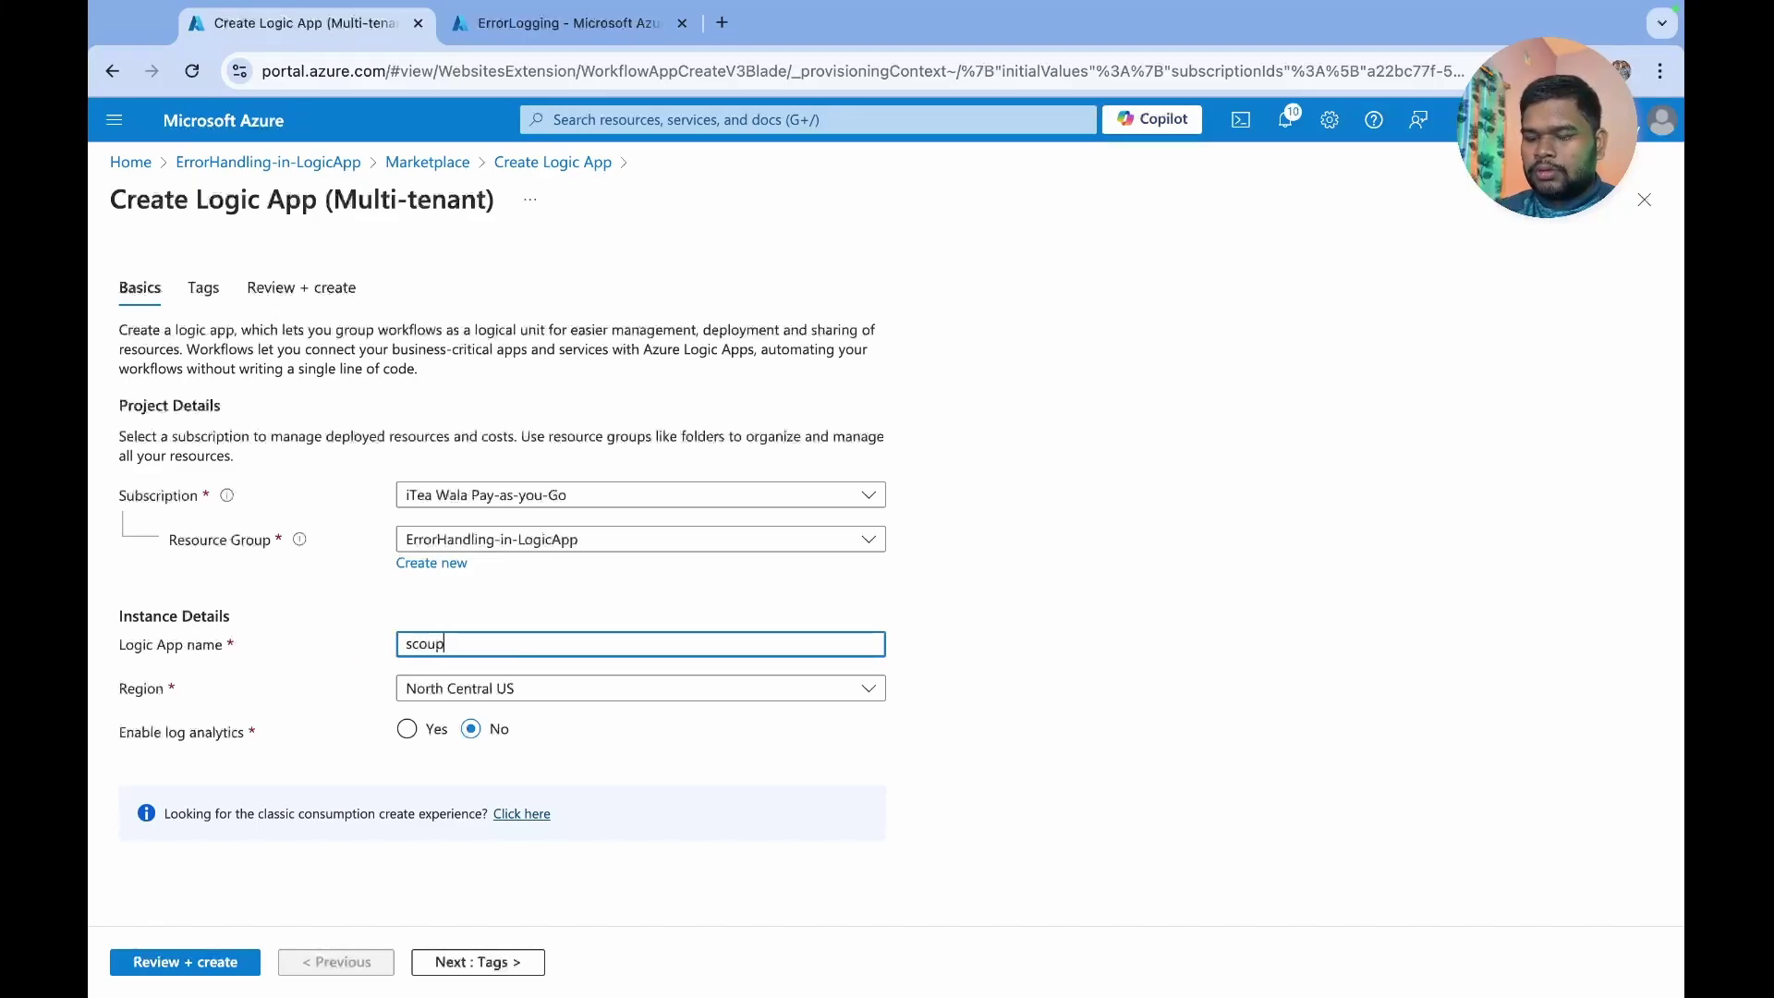
pyautogui.write('edErrorHandler-LA')
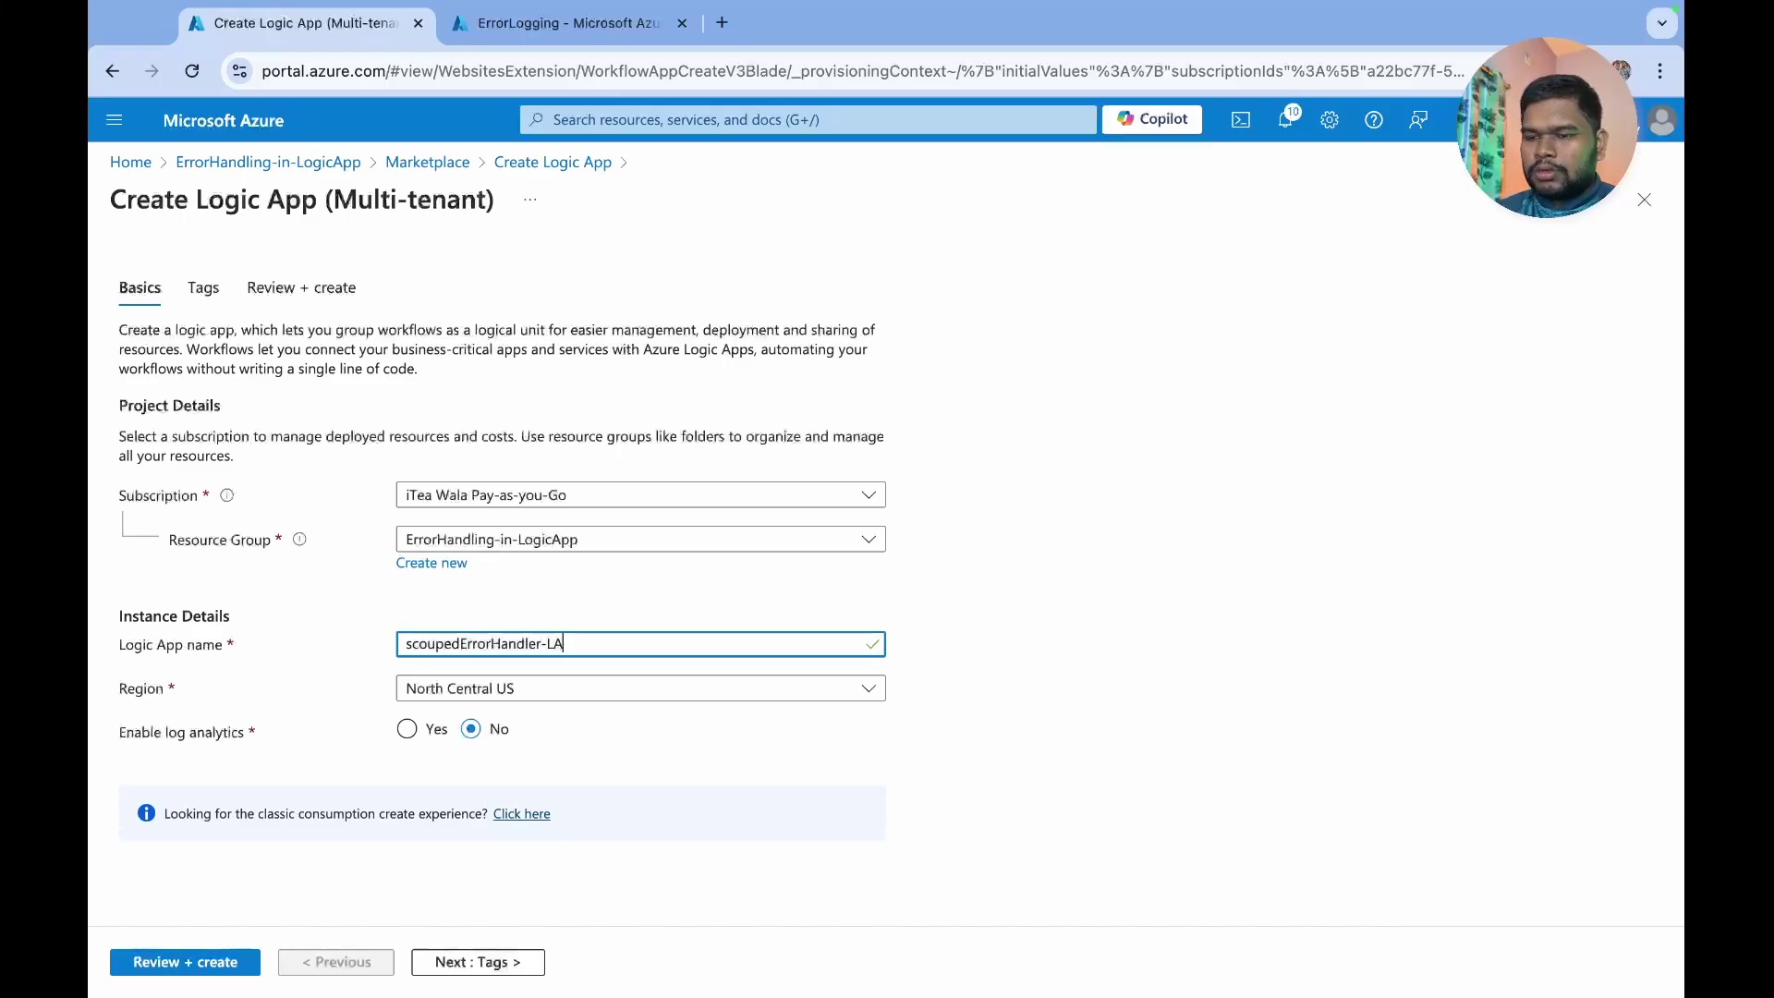
# - Set the region to South India, create the logic app, and open the deployed resource in the logic app designer
pyautogui.click(481, 697)
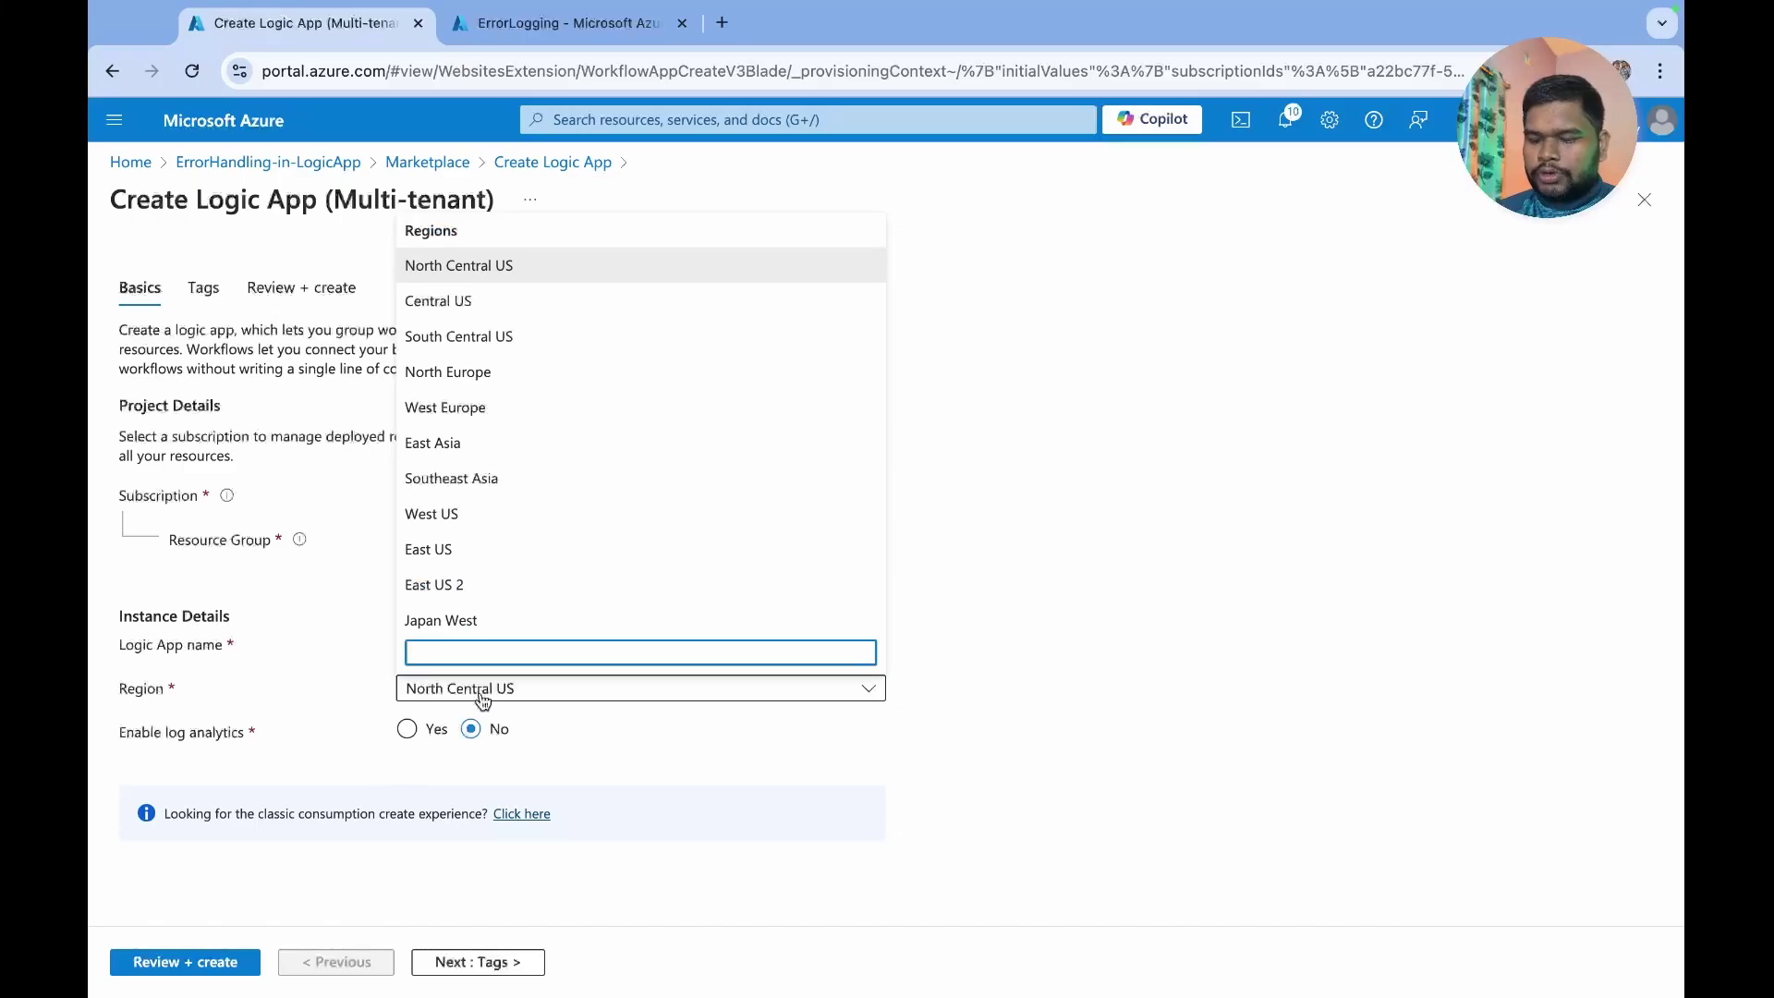
pyautogui.write('south ind')
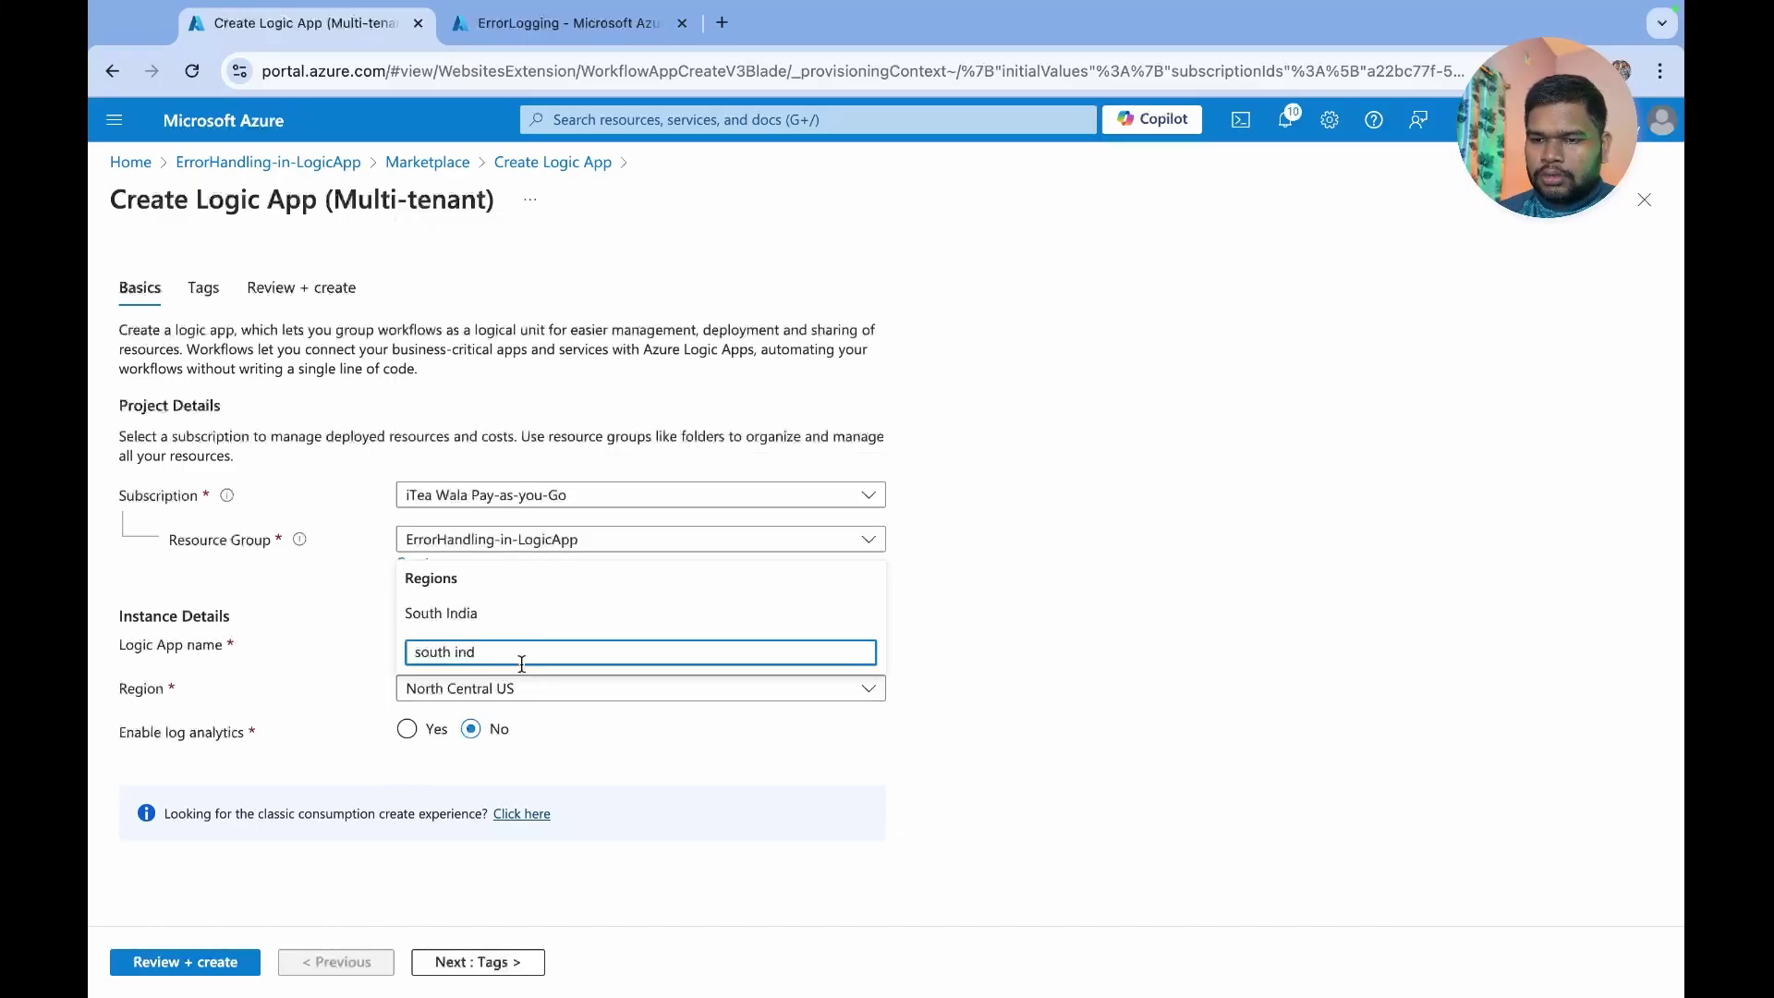
pyautogui.click(456, 614)
pyautogui.click(194, 964)
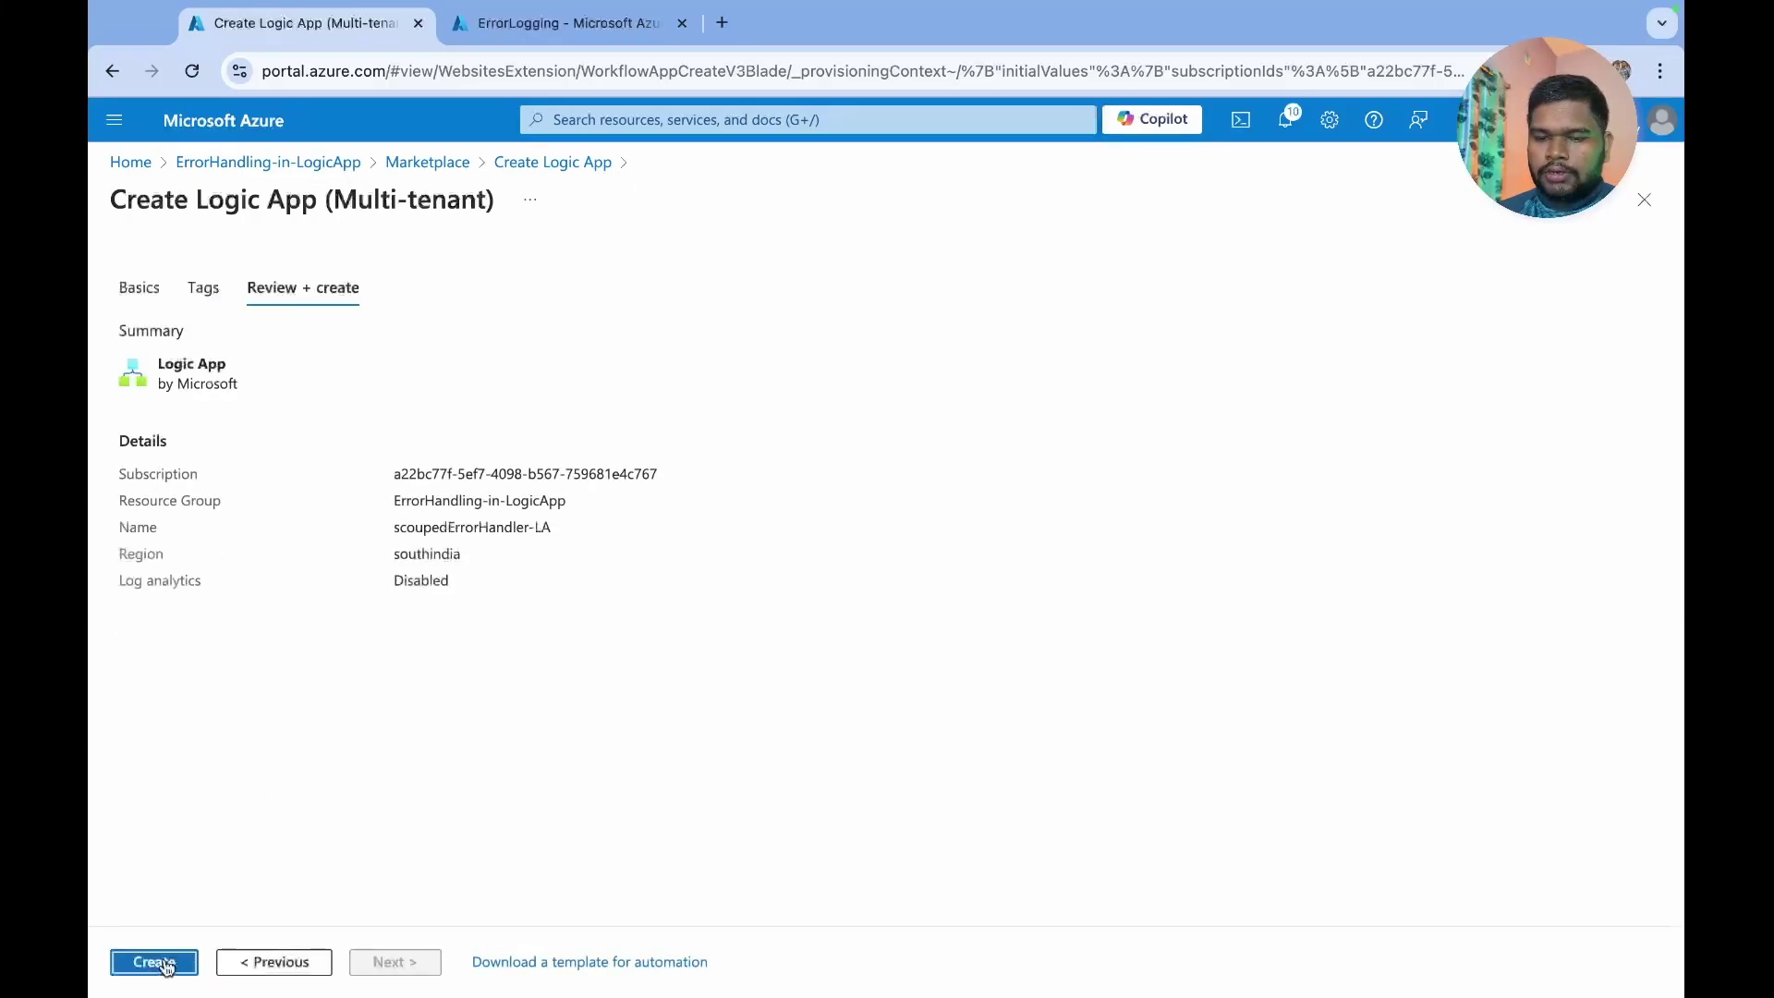
pyautogui.click(160, 963)
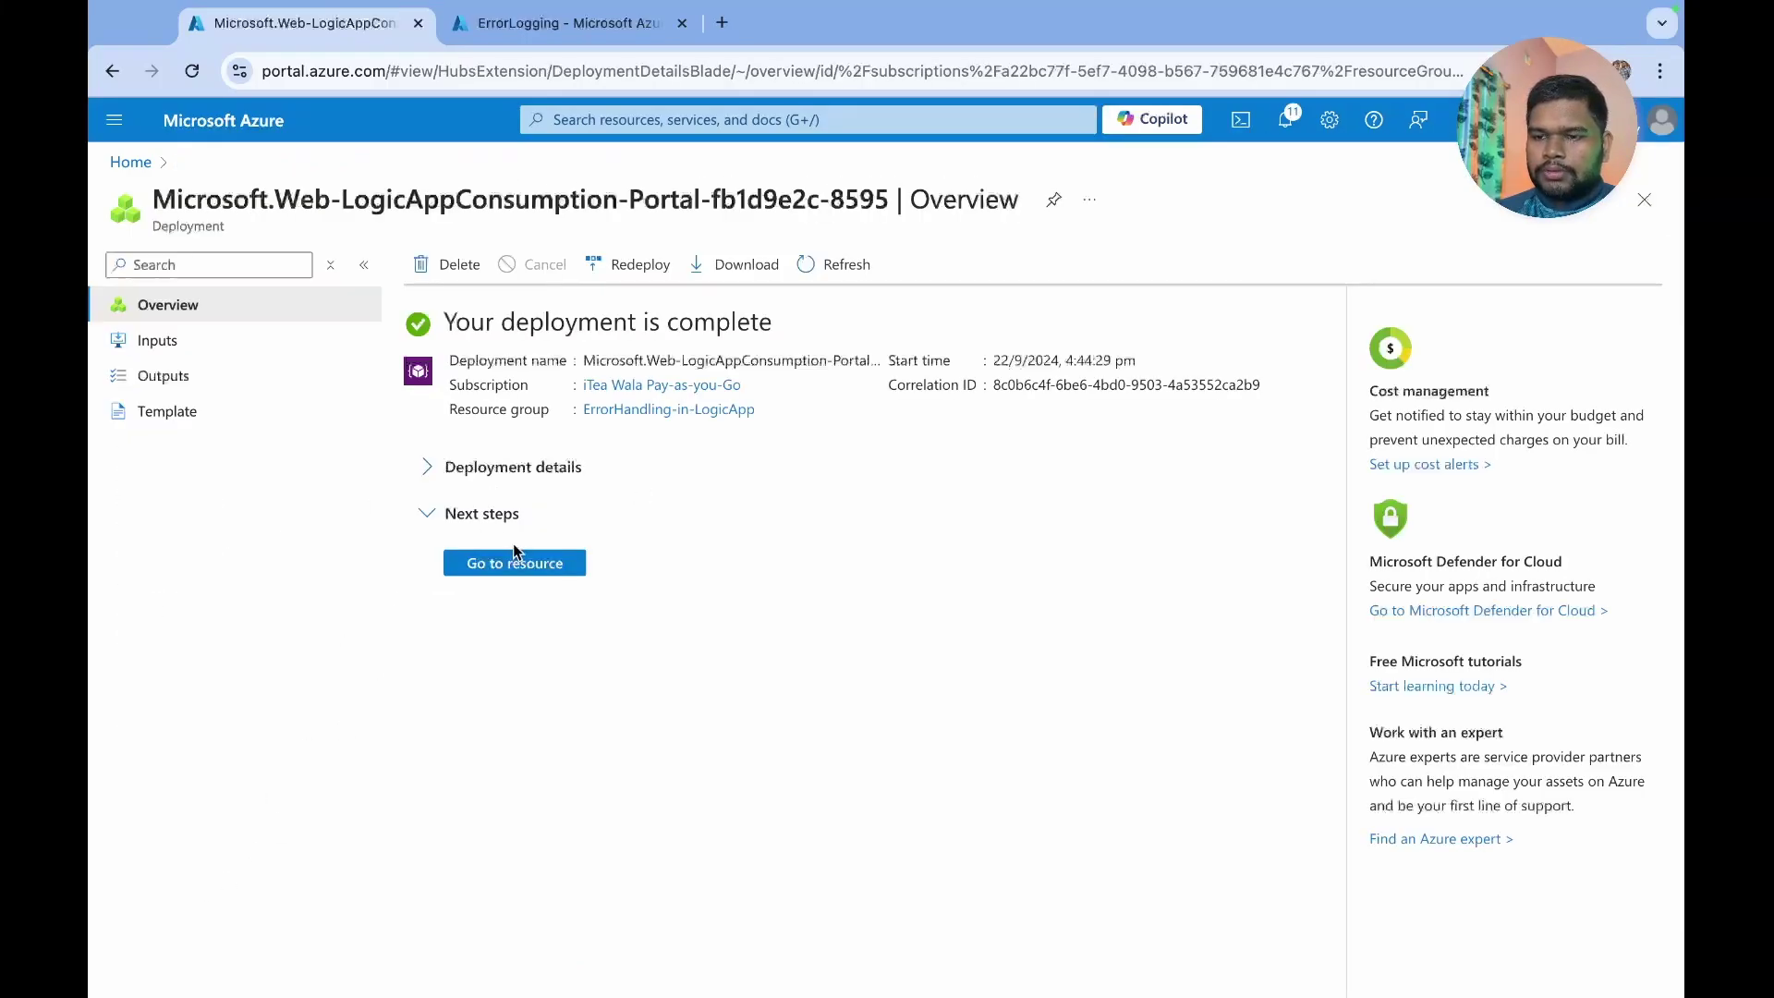
pyautogui.click(514, 559)
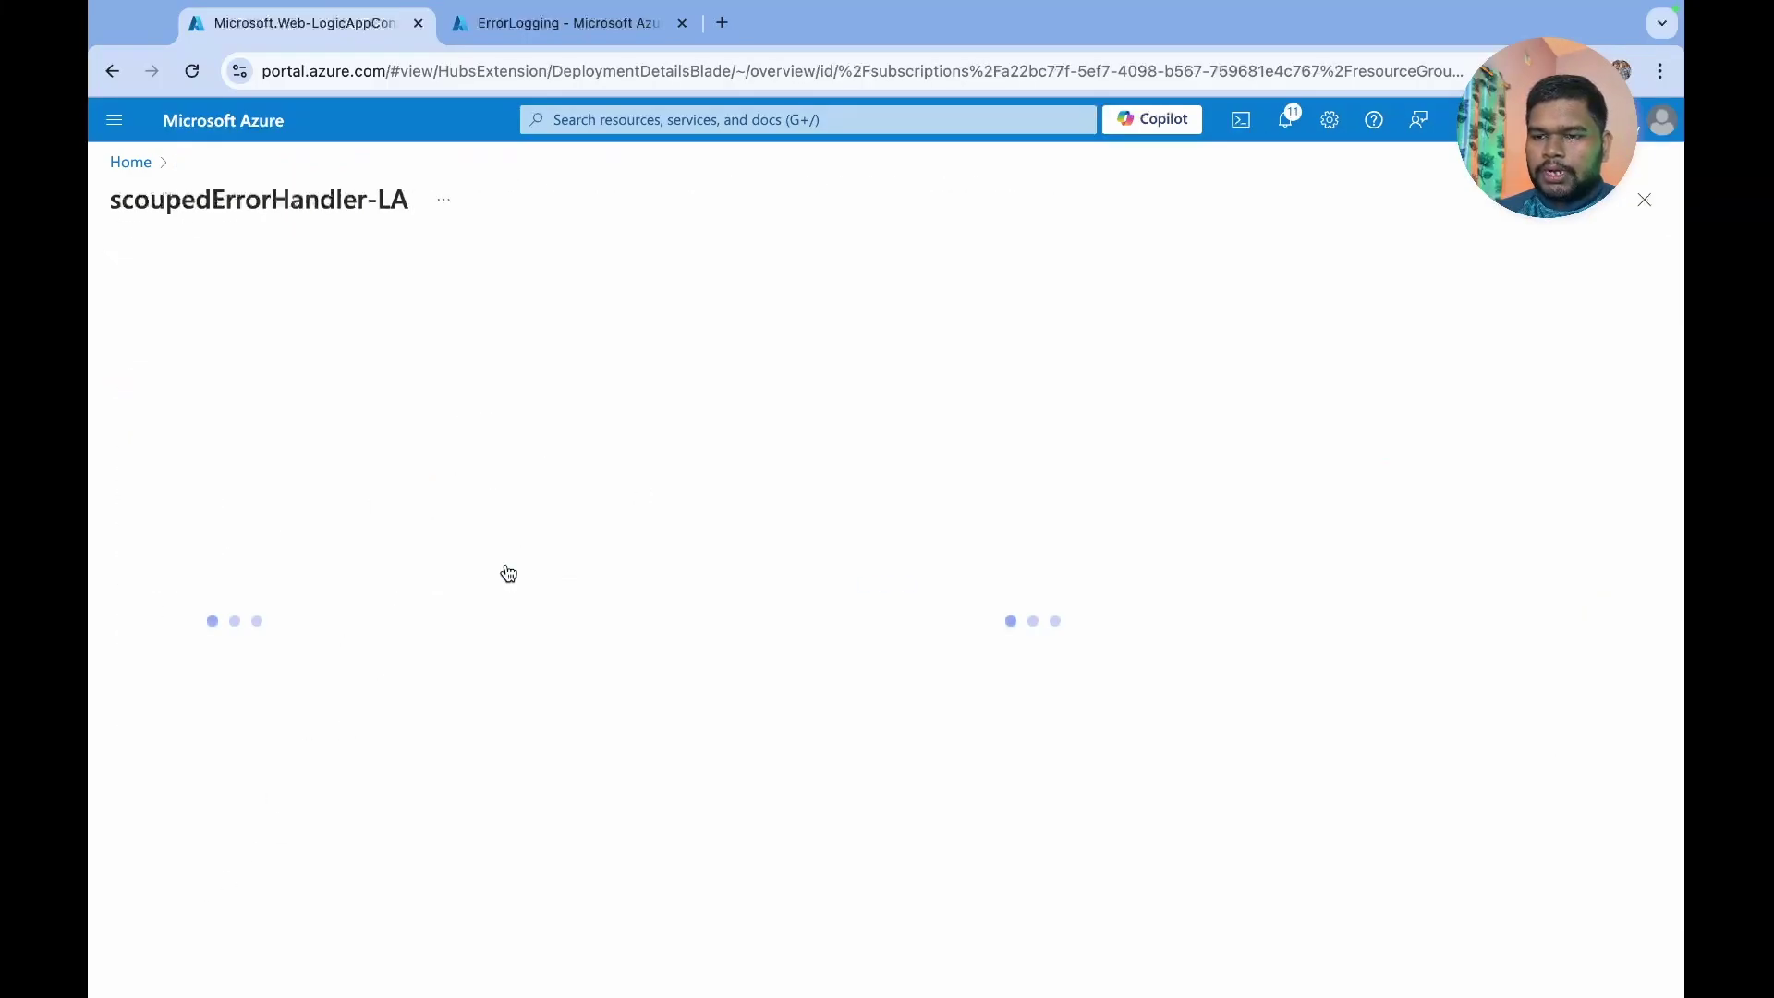
pyautogui.click(195, 519)
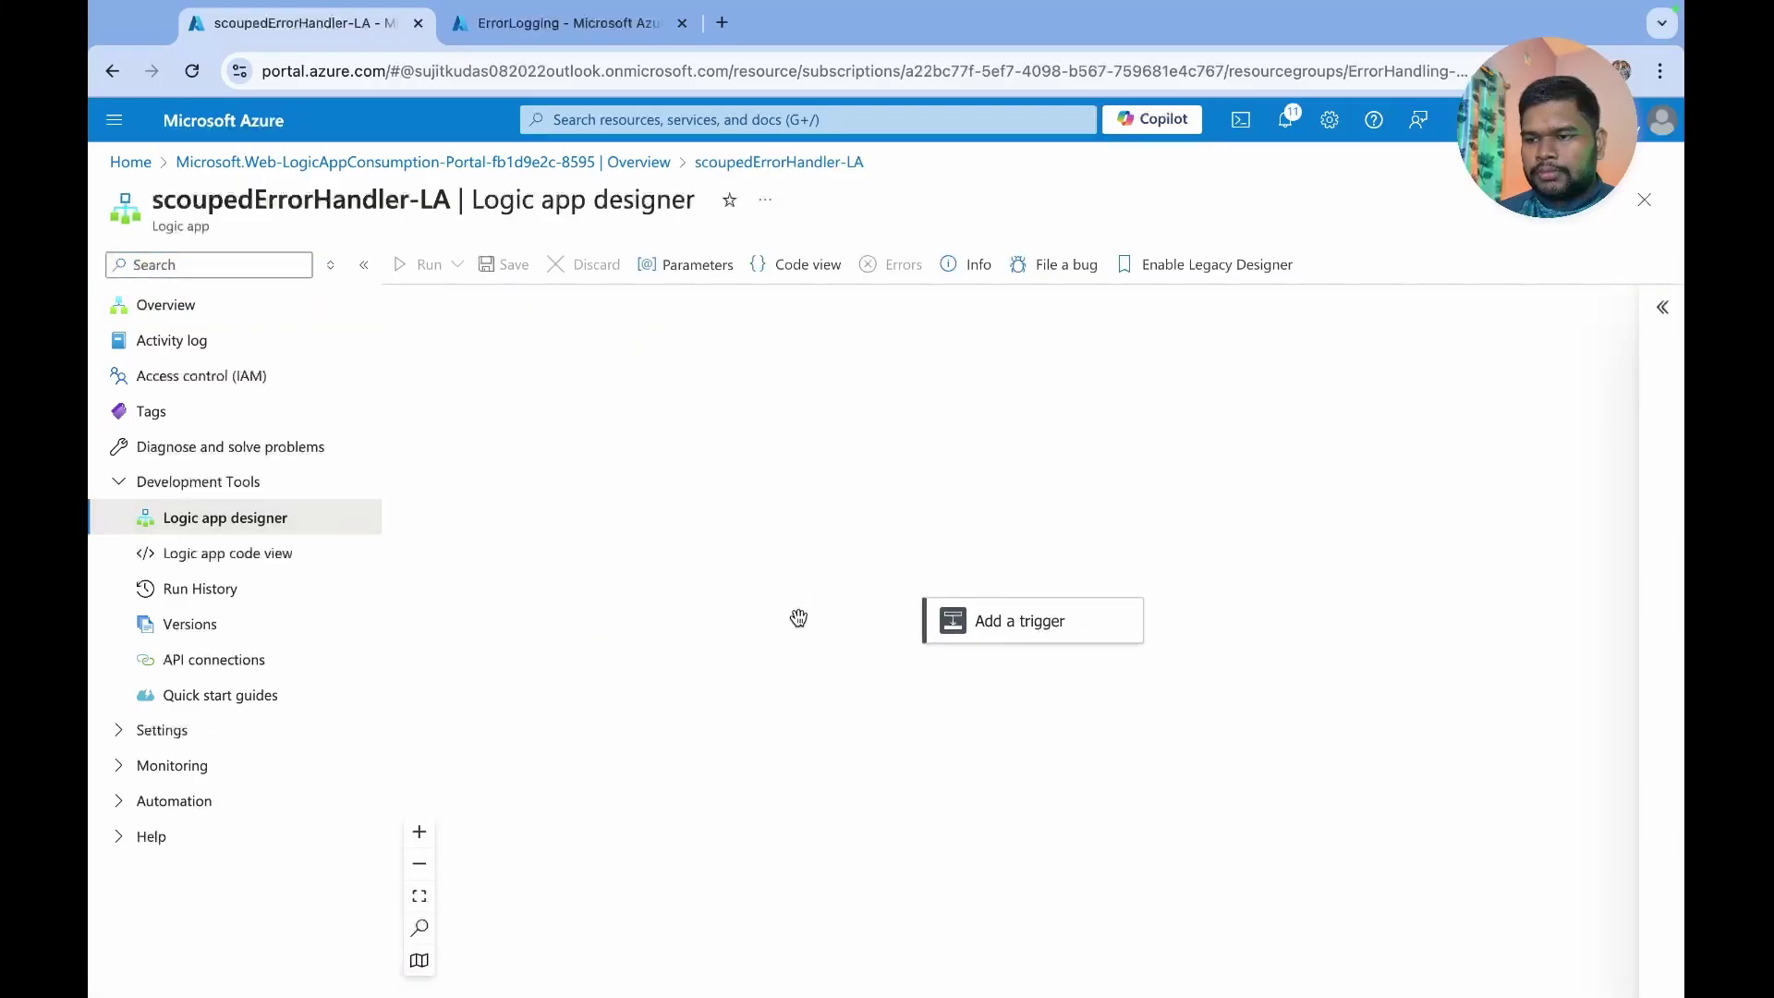
# - Add the Request connector's "When a HTTP request is received" trigger to the empty workflow and set its method to GET
pyautogui.click(1005, 626)
pyautogui.click(1171, 397)
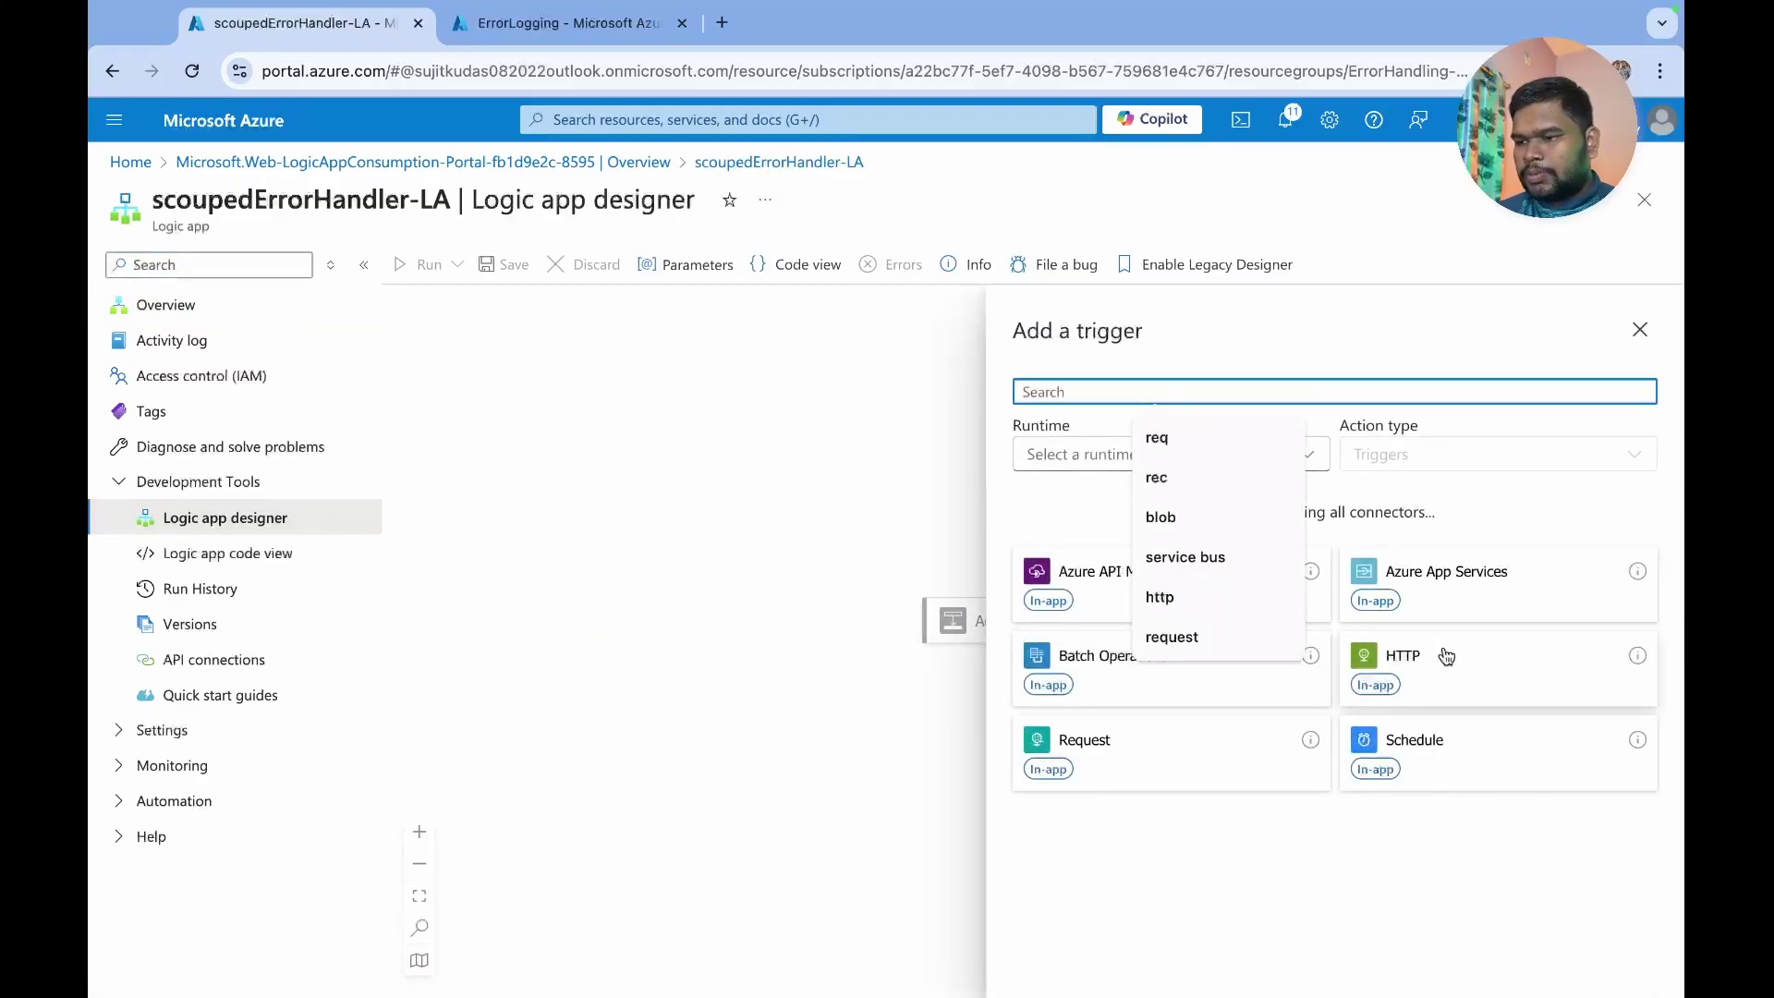
pyautogui.click(1414, 914)
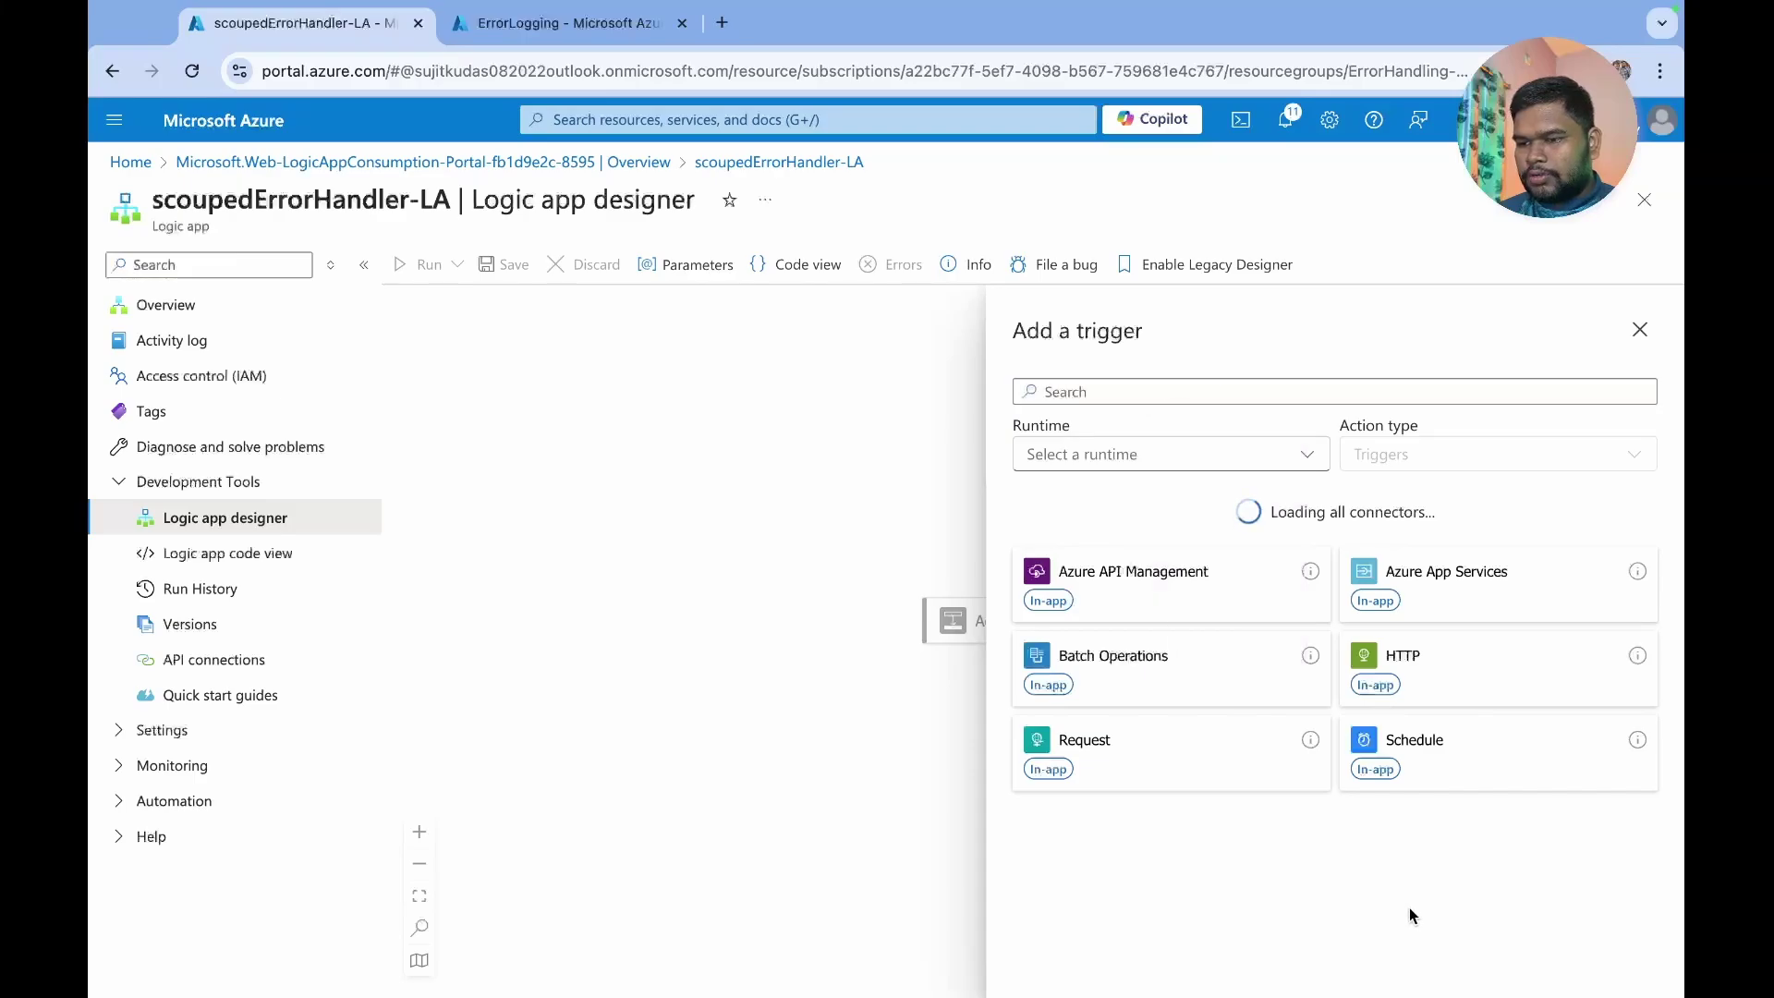
pyautogui.click(1144, 788)
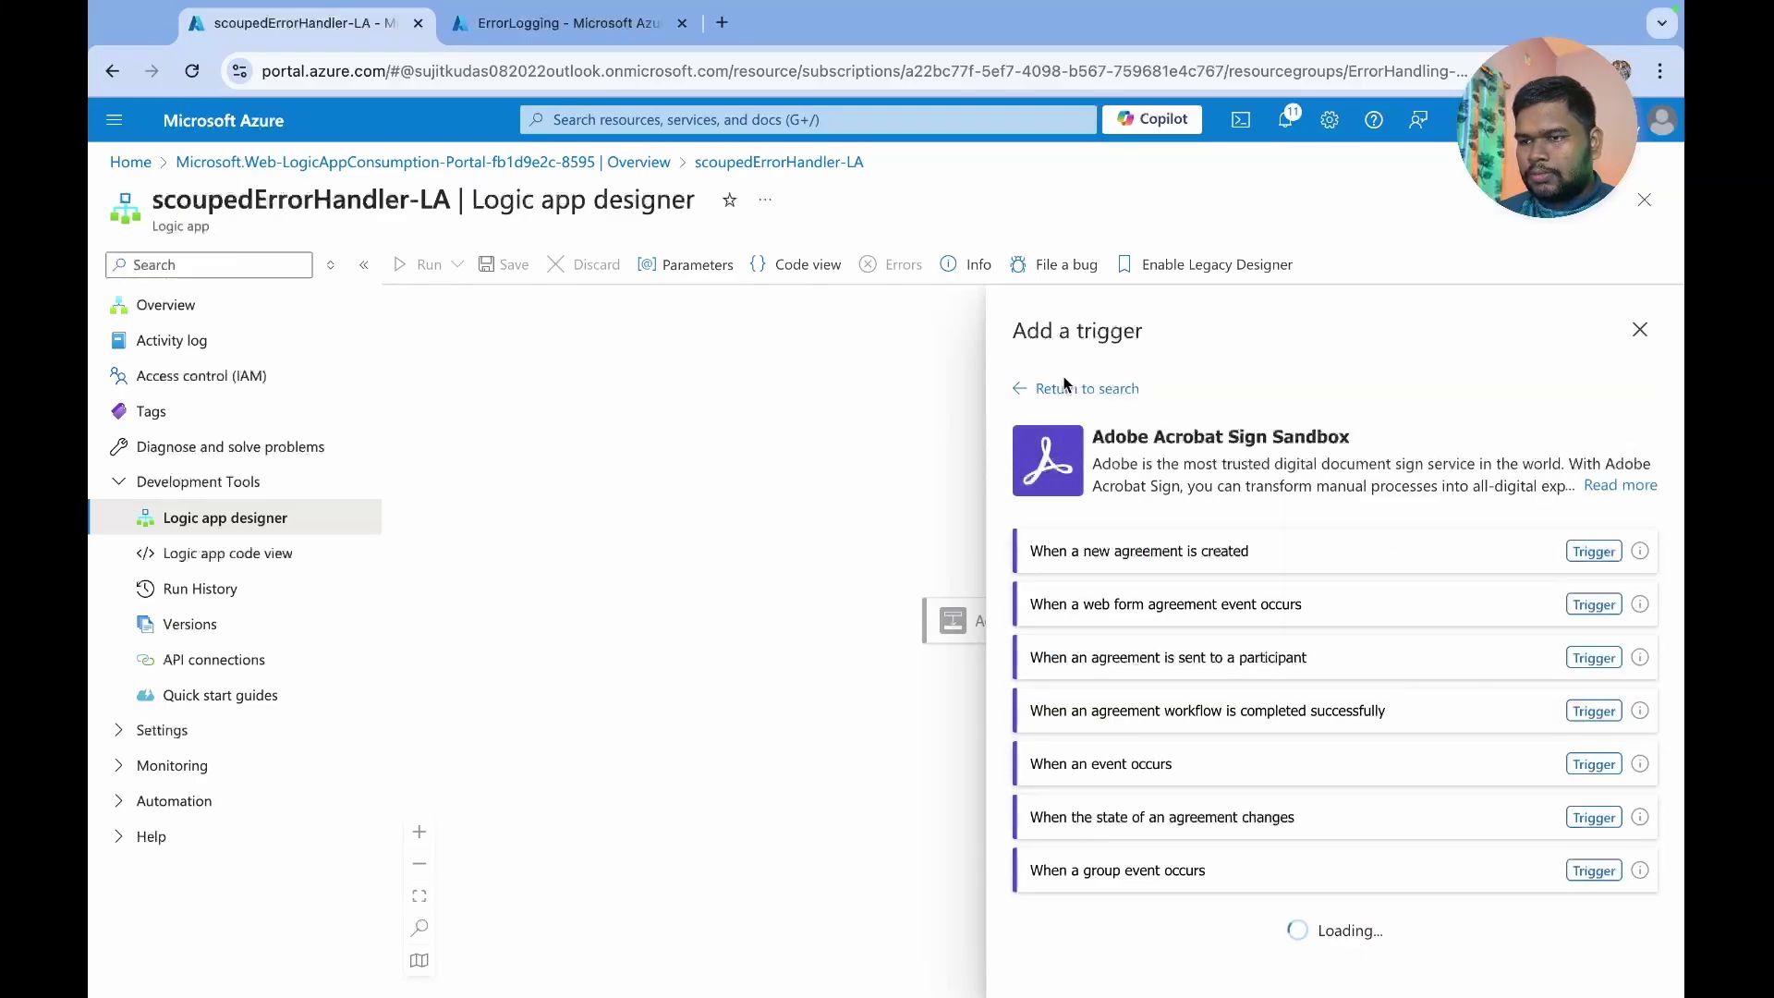
pyautogui.click(1023, 389)
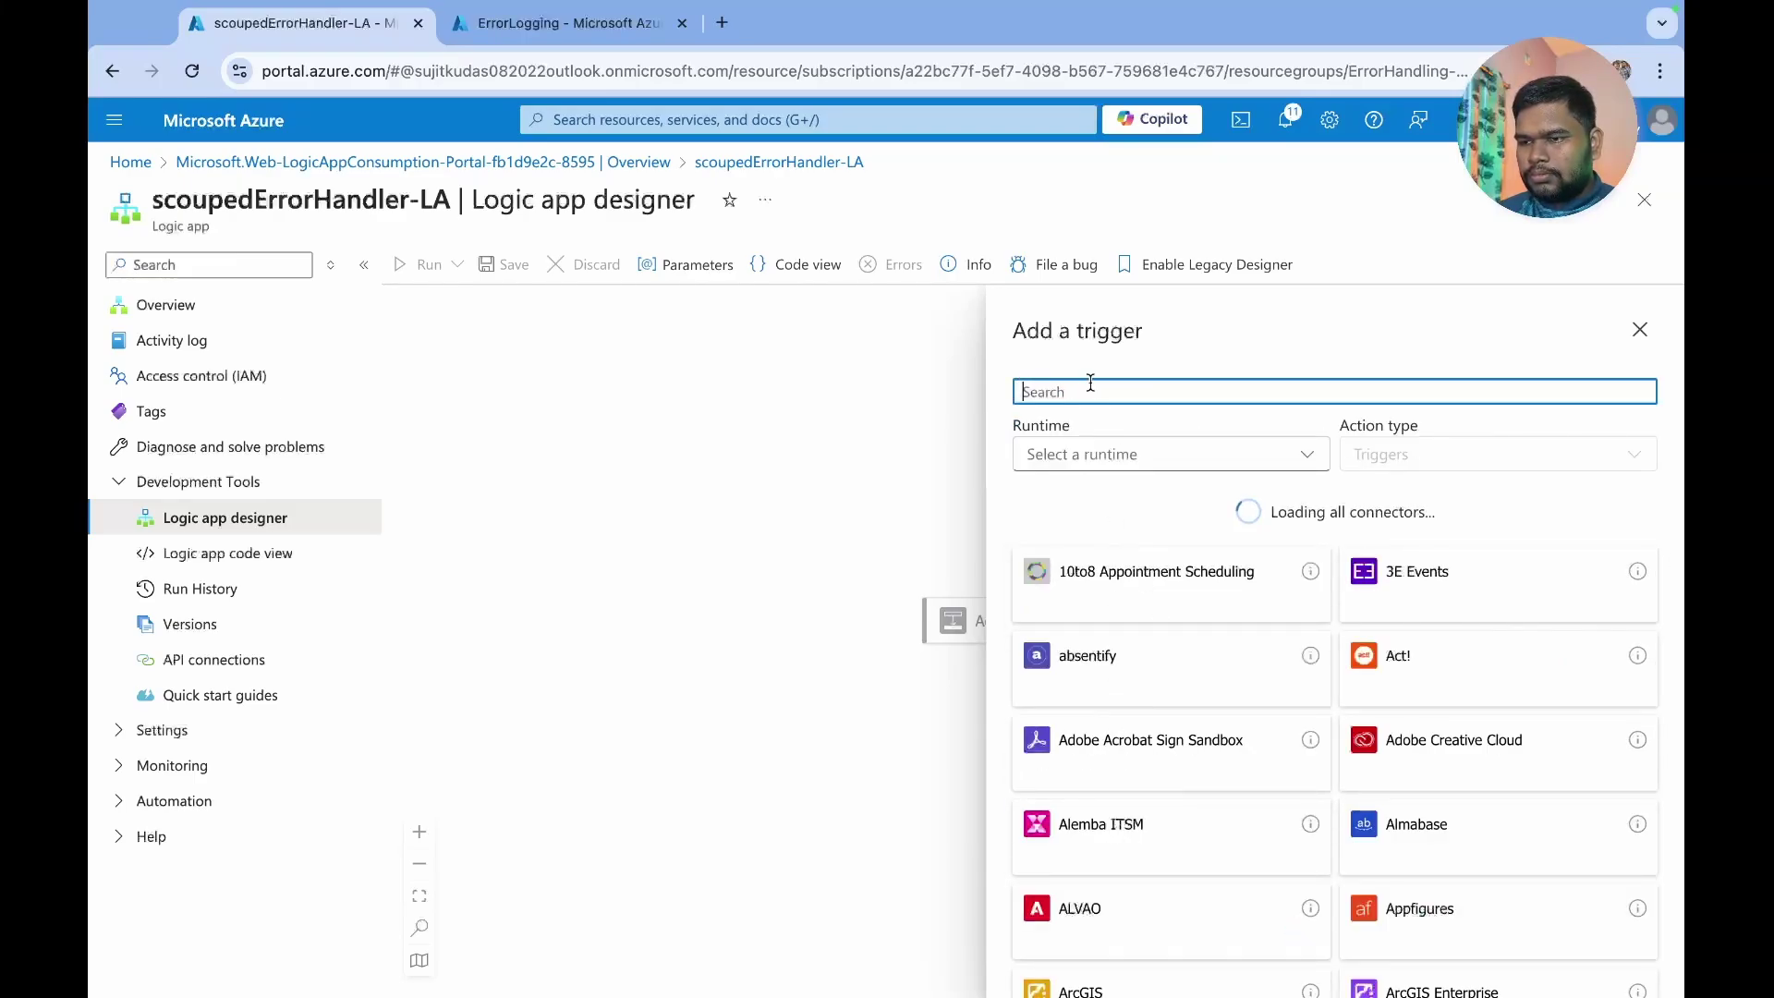
pyautogui.write('re')
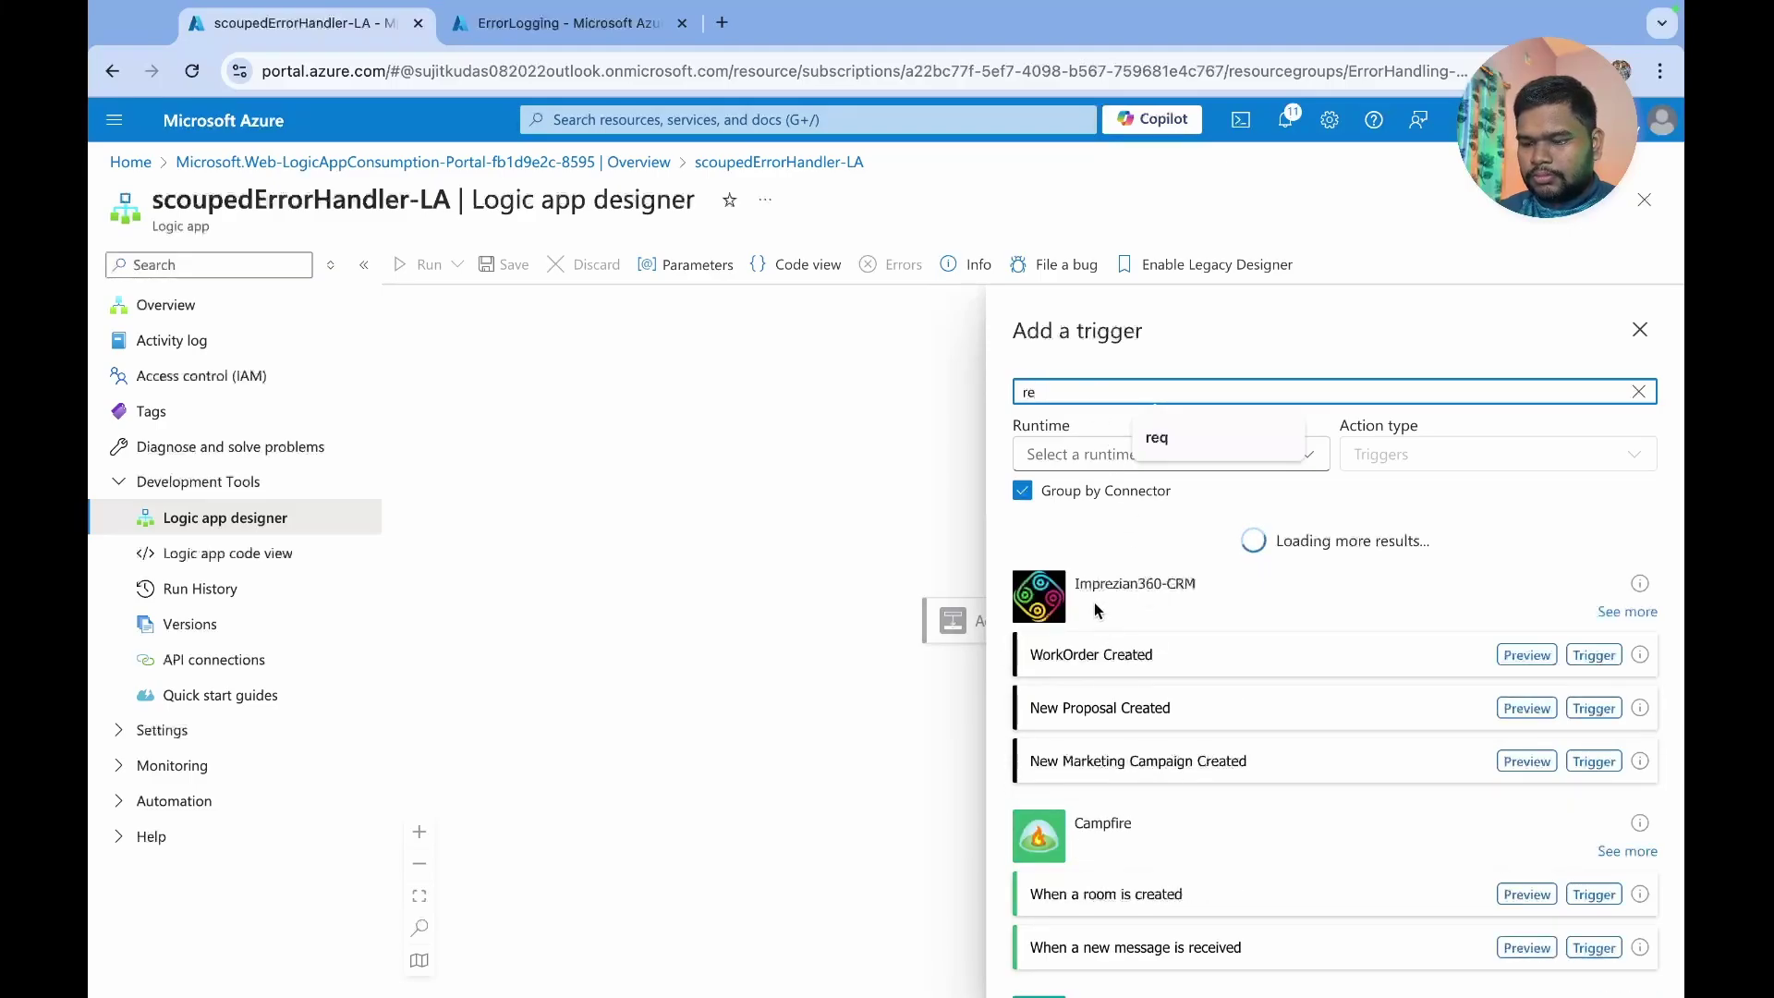
pyautogui.write('qust')
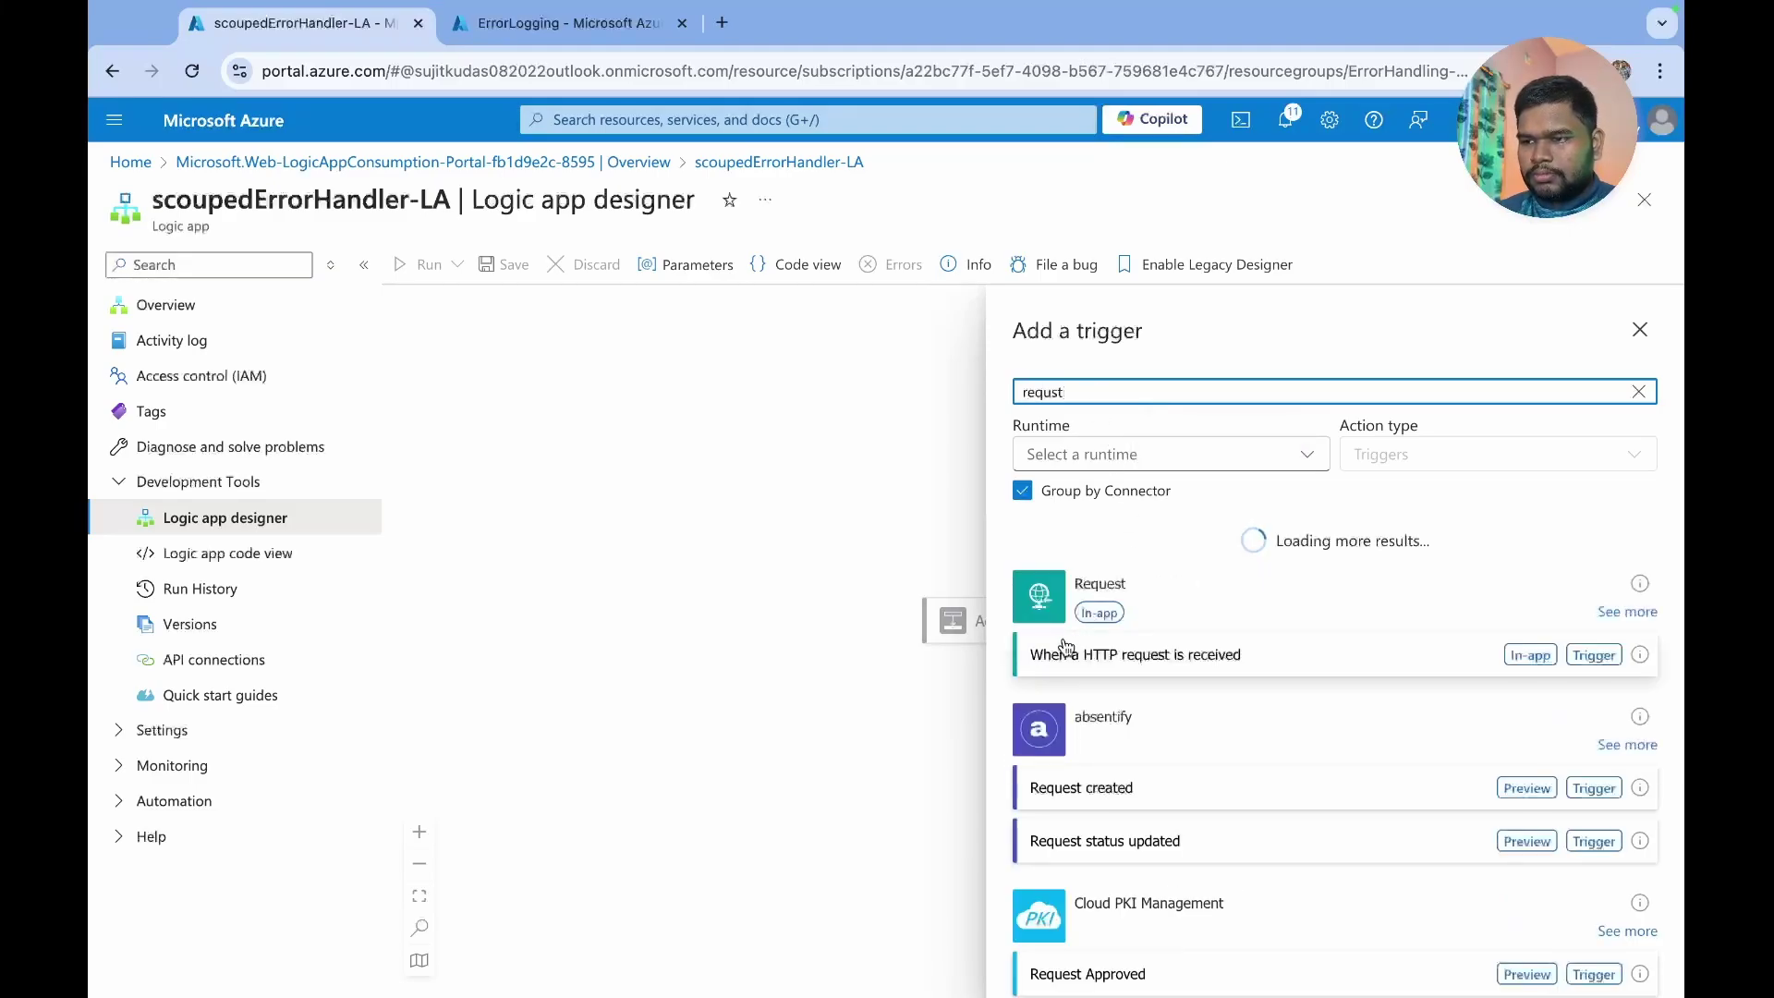
pyautogui.click(1119, 657)
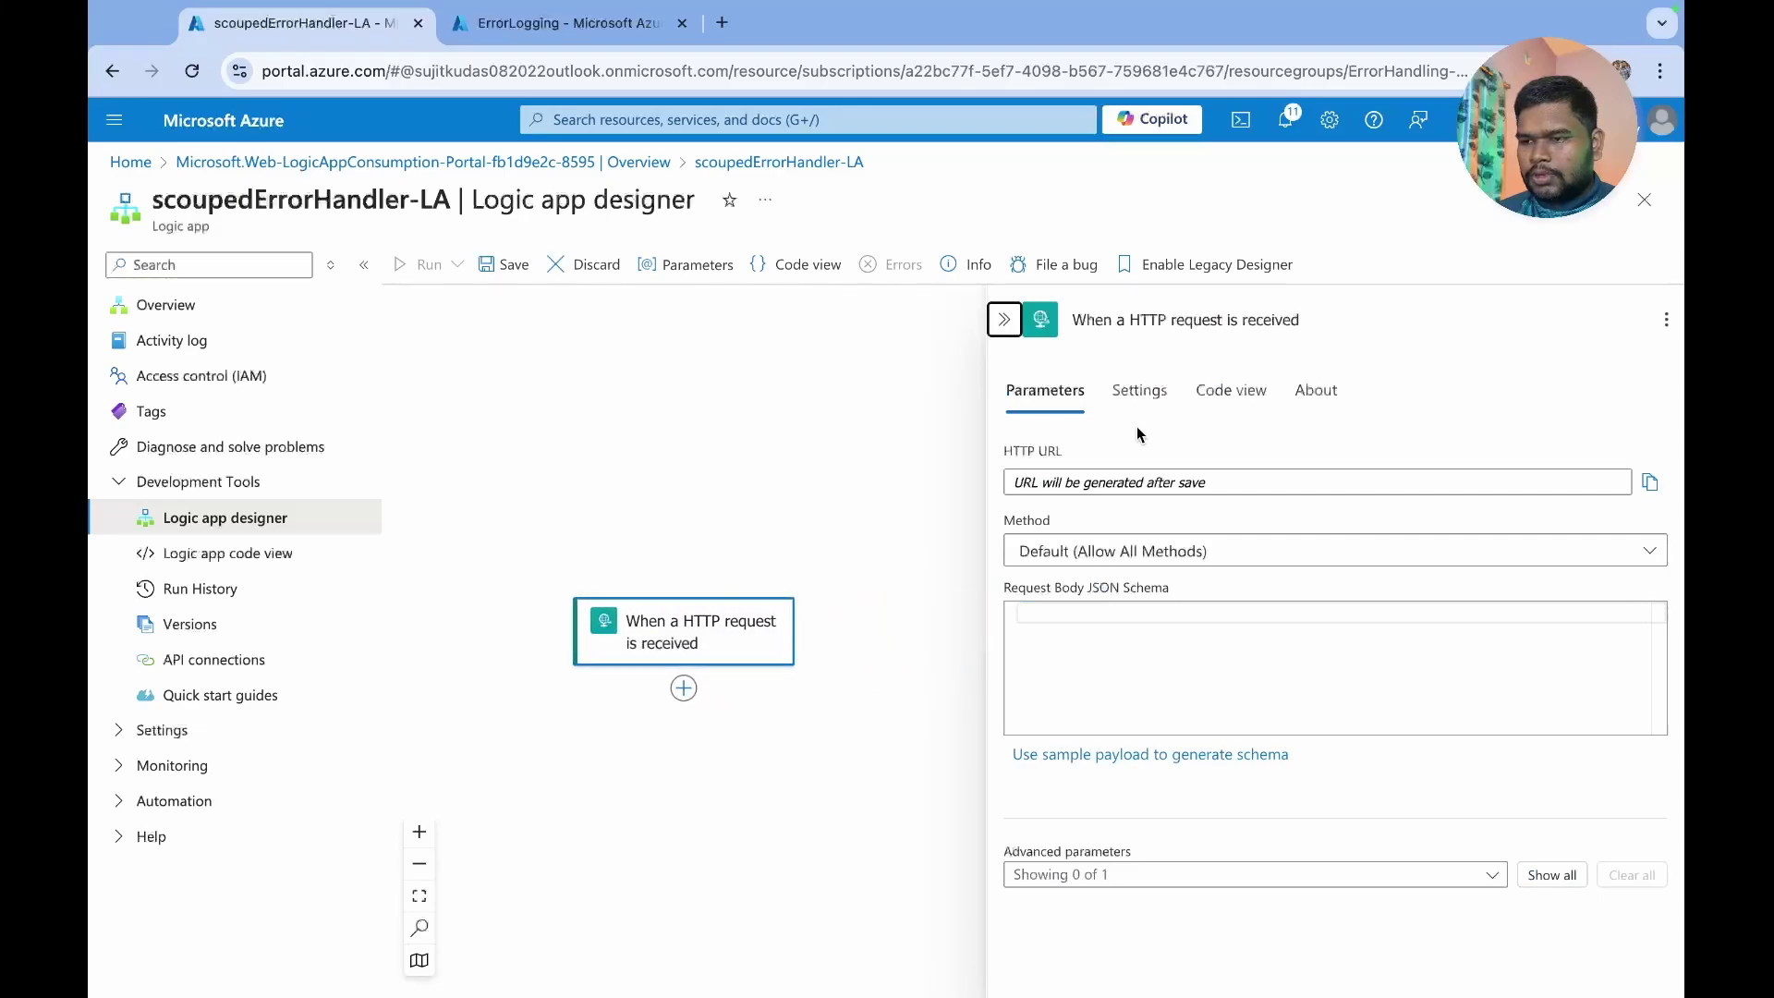
pyautogui.click(1061, 552)
pyautogui.click(1047, 662)
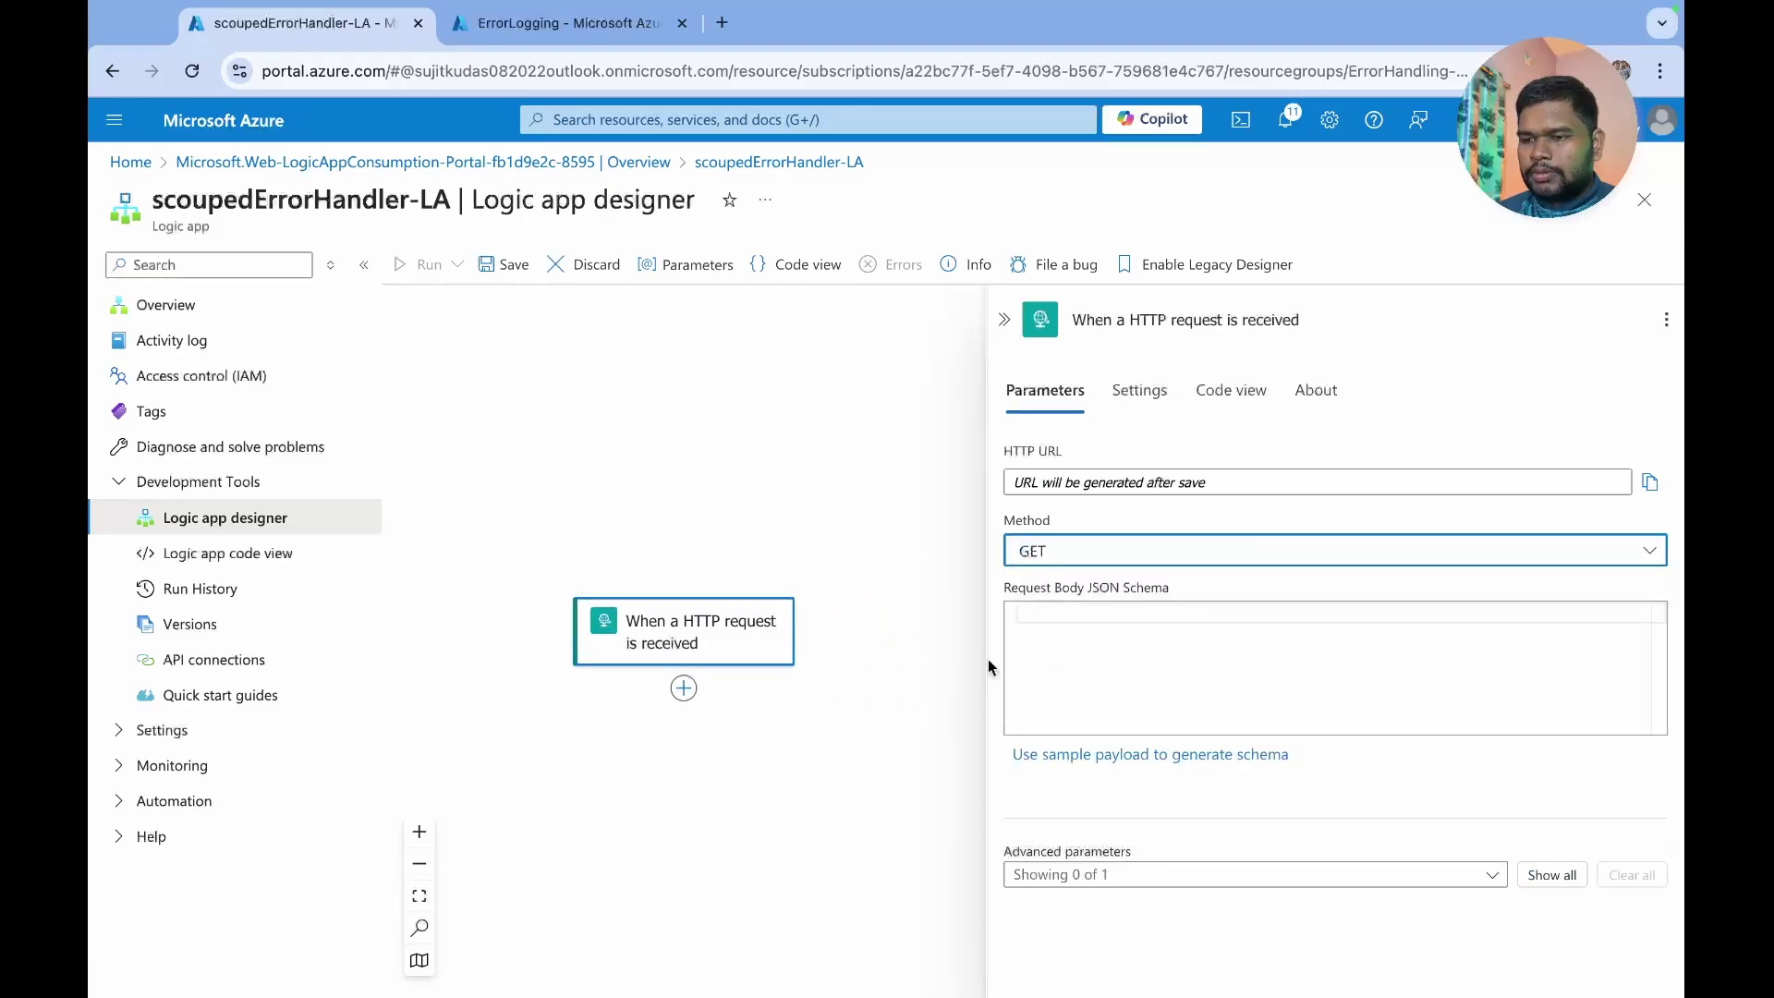
# - Add an Initialize variable action after the HTTP request trigger, found by searching for "initialize var"
pyautogui.click(1003, 320)
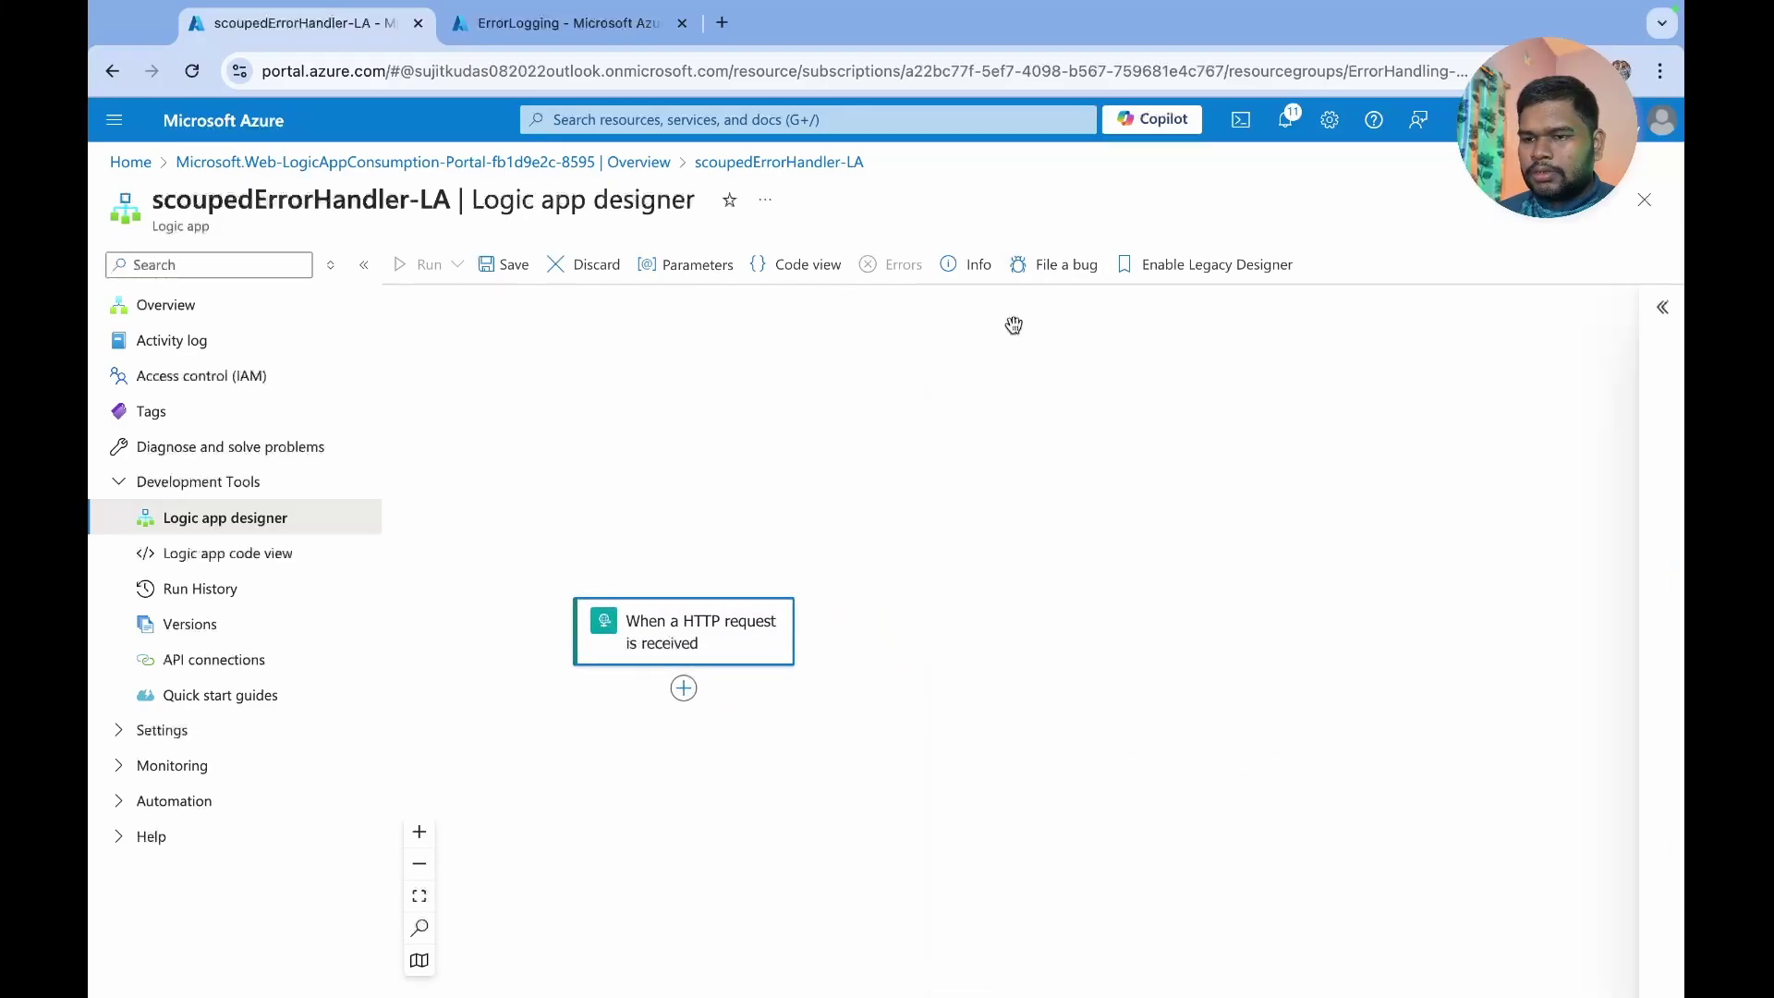
pyautogui.click(680, 691)
pyautogui.click(769, 692)
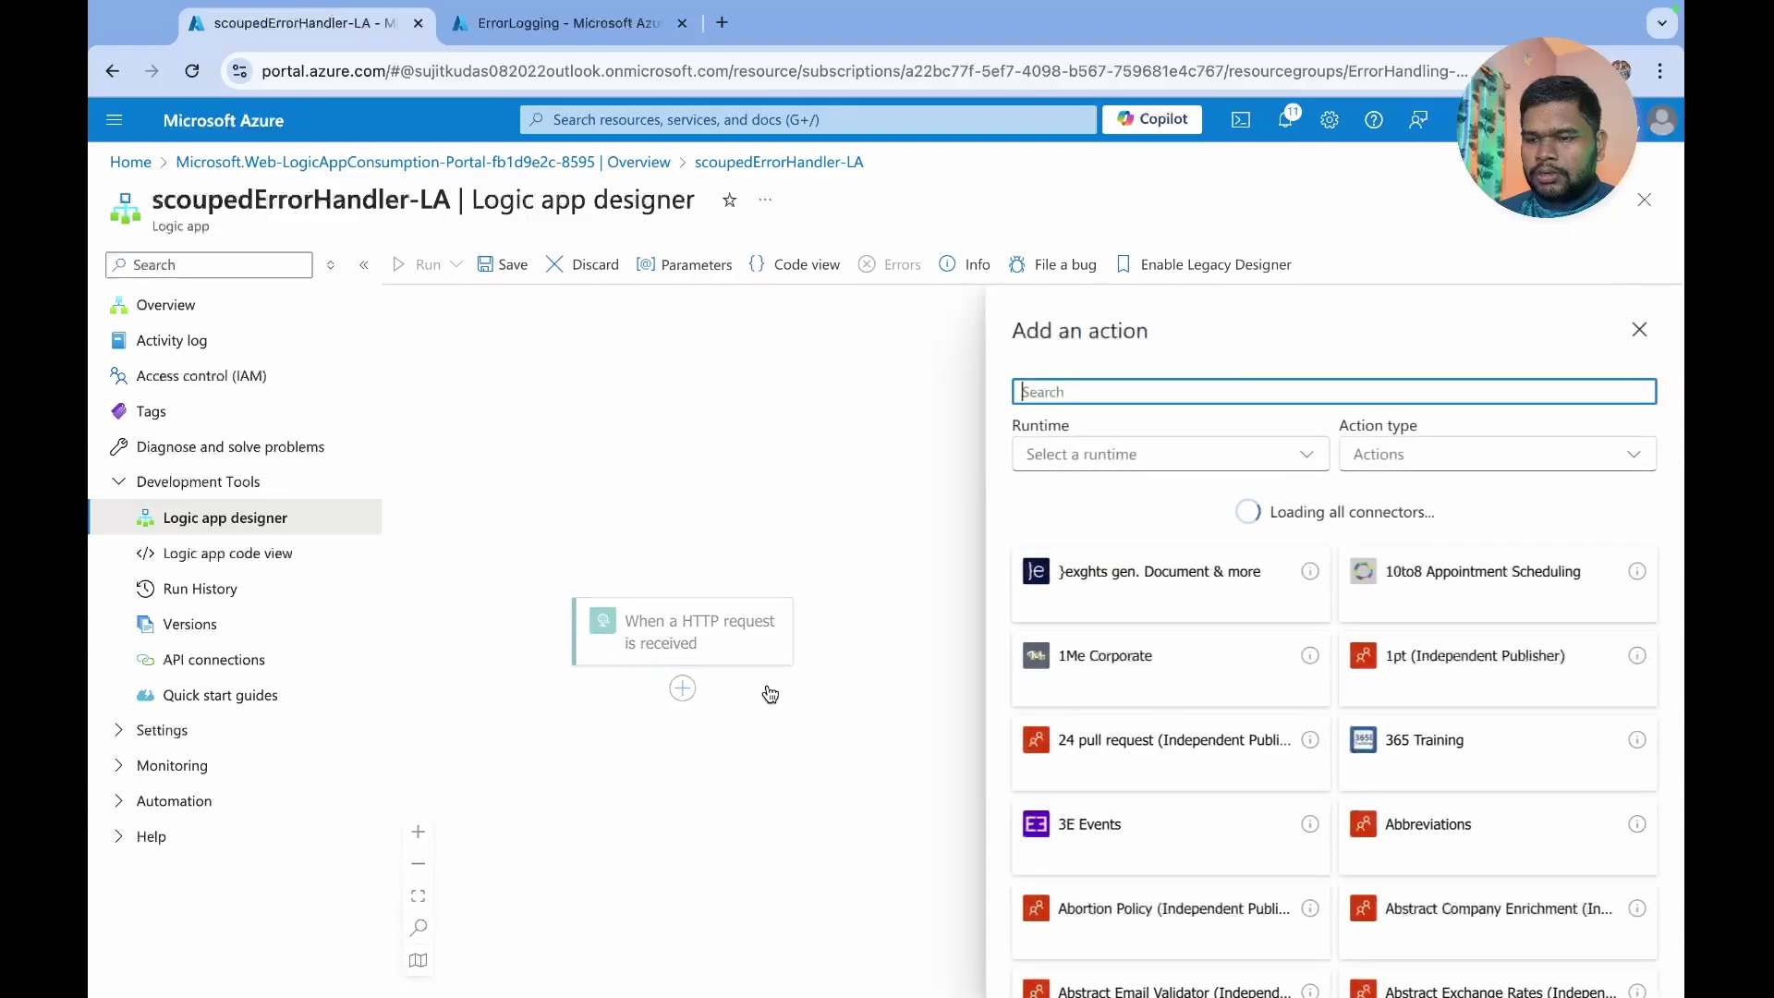
pyautogui.write('ini')
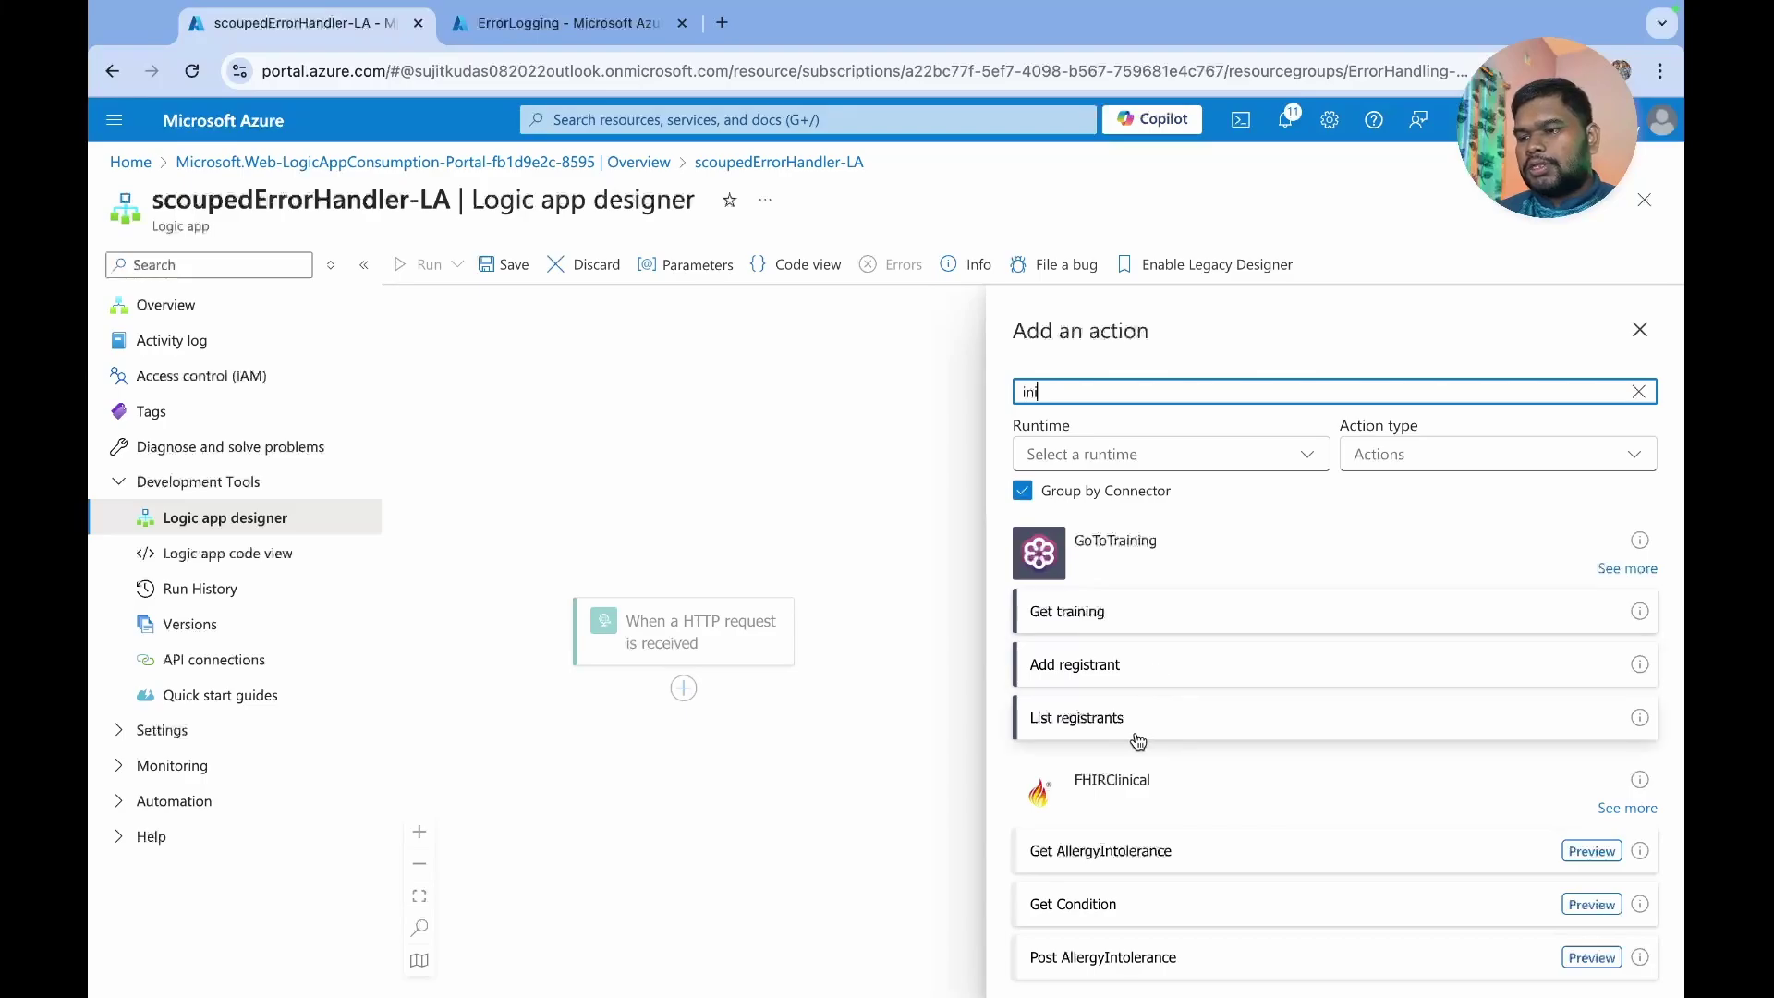
pyautogui.write('tialize var')
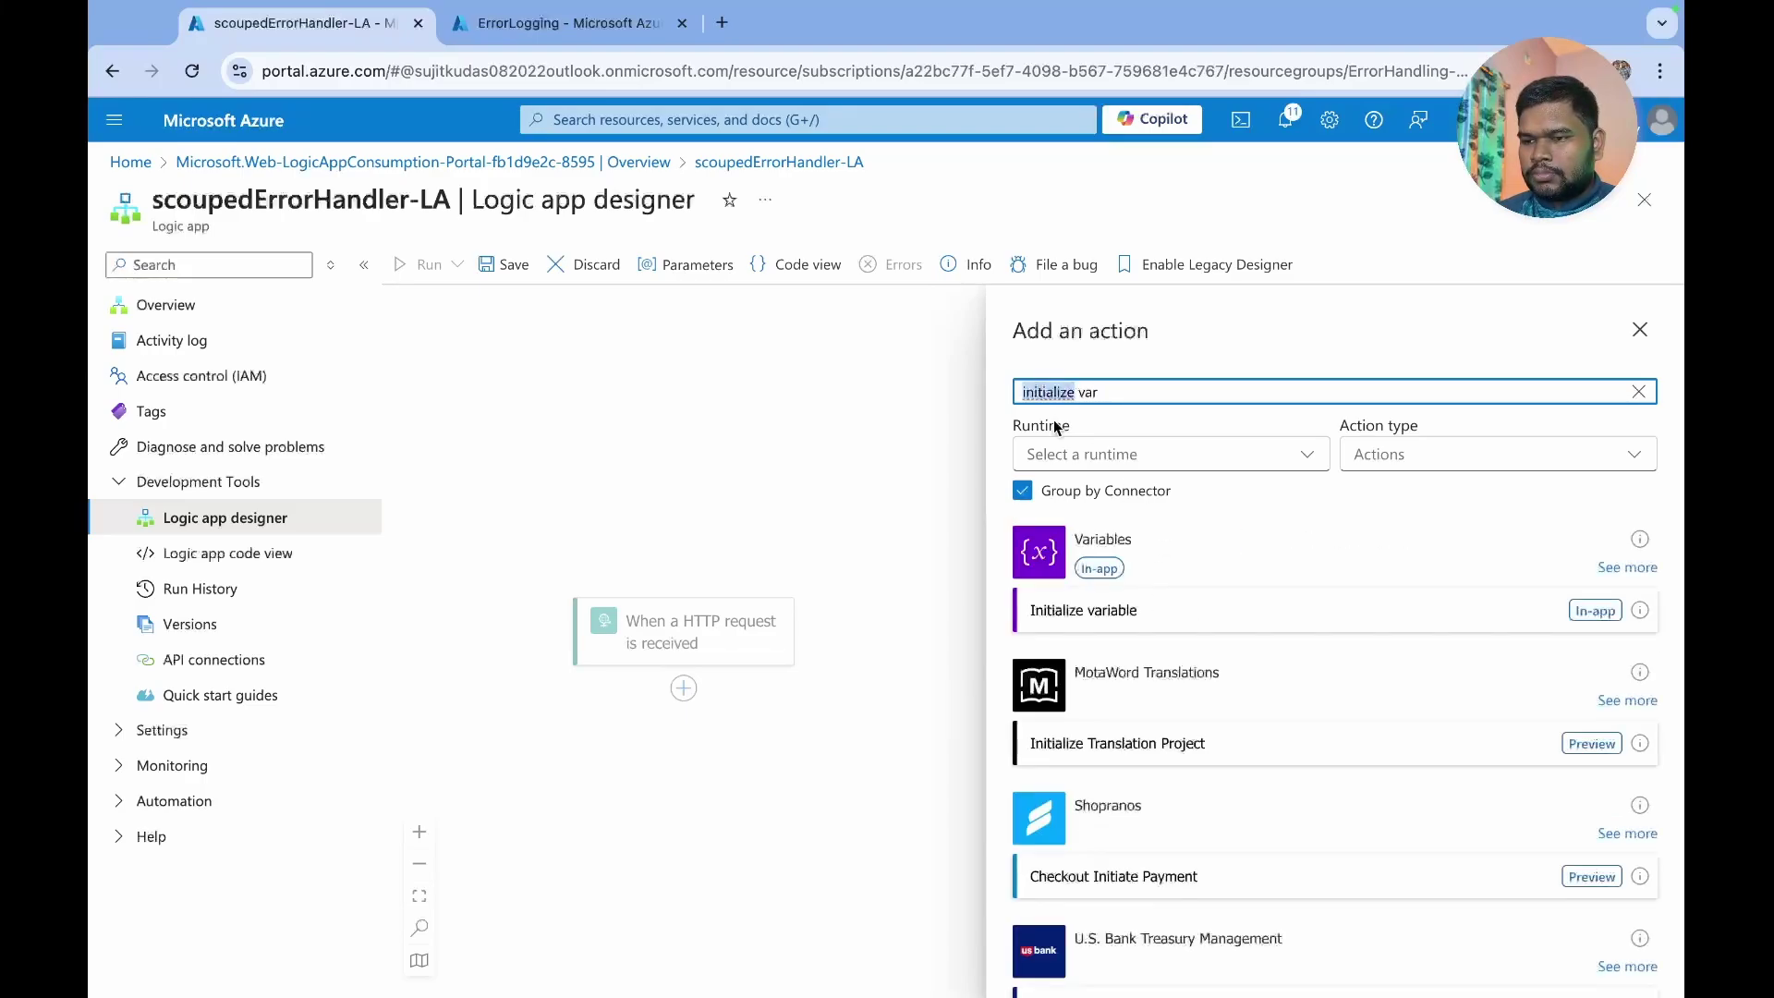
pyautogui.click(1112, 611)
# - Name the variable errorAreth and set its type to Integer
pyautogui.click(1070, 489)
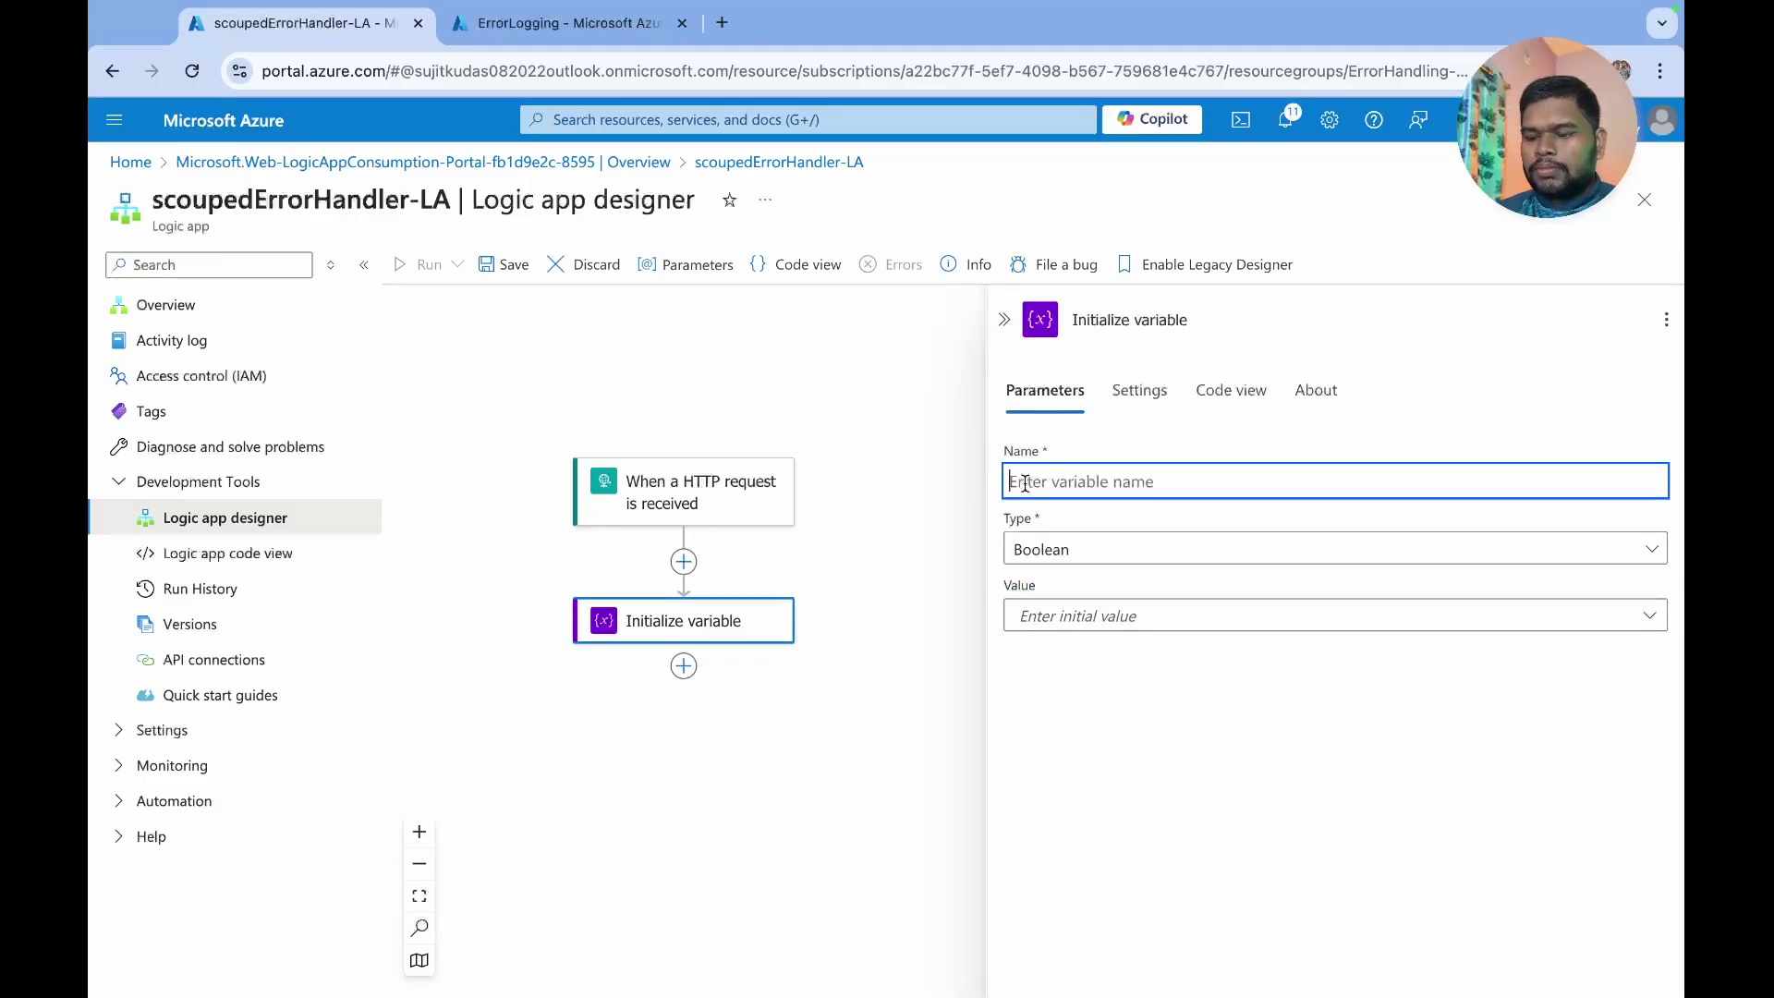
pyautogui.write('errorAreth')
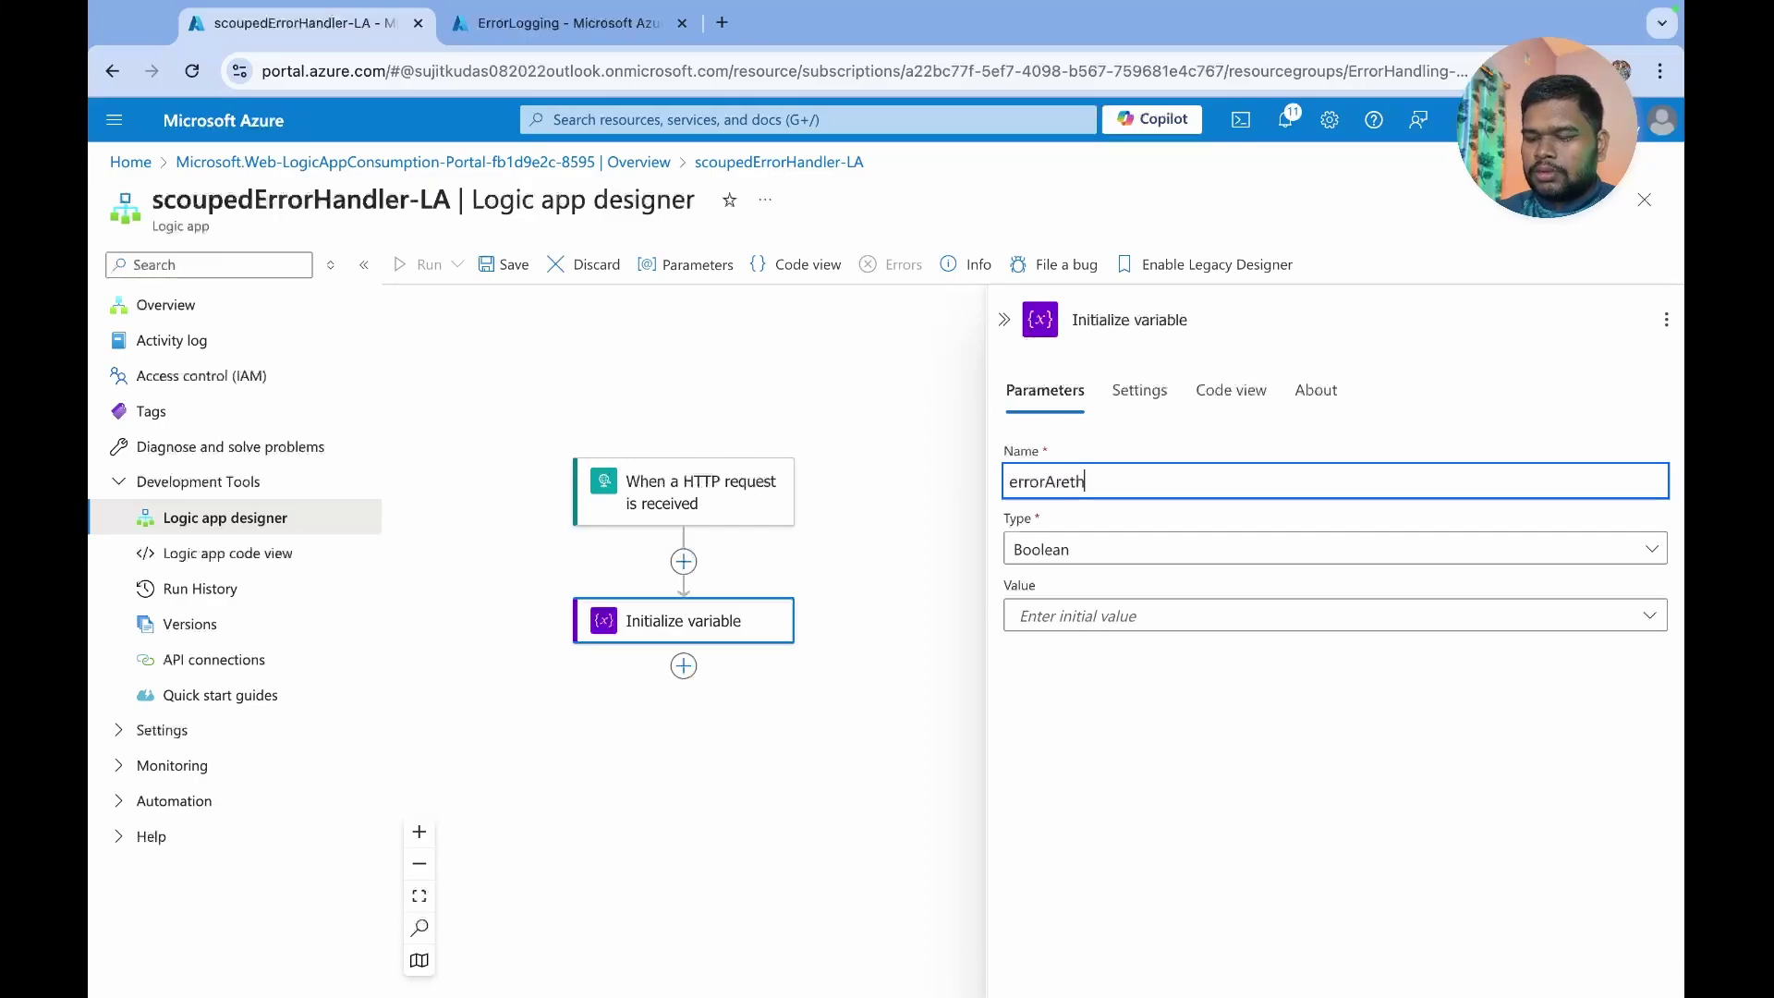
pyautogui.click(1089, 552)
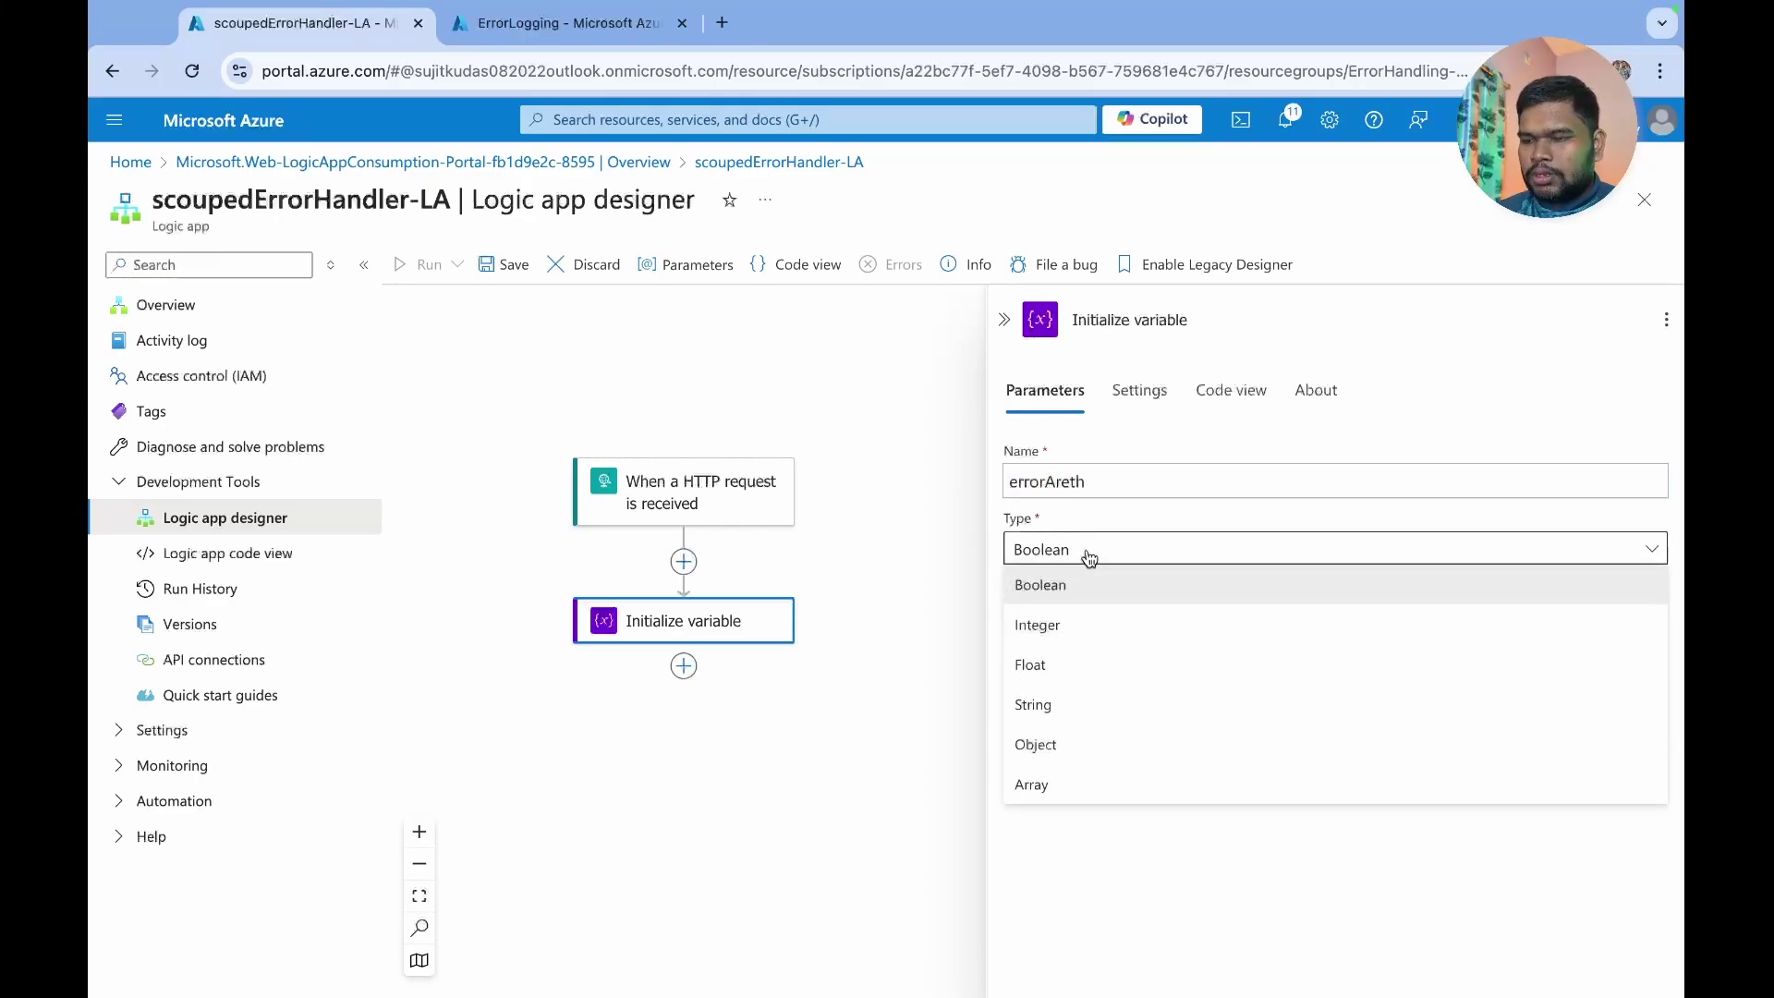
pyautogui.click(1090, 479)
pyautogui.doubleClick(1090, 476)
pyautogui.click(1090, 476)
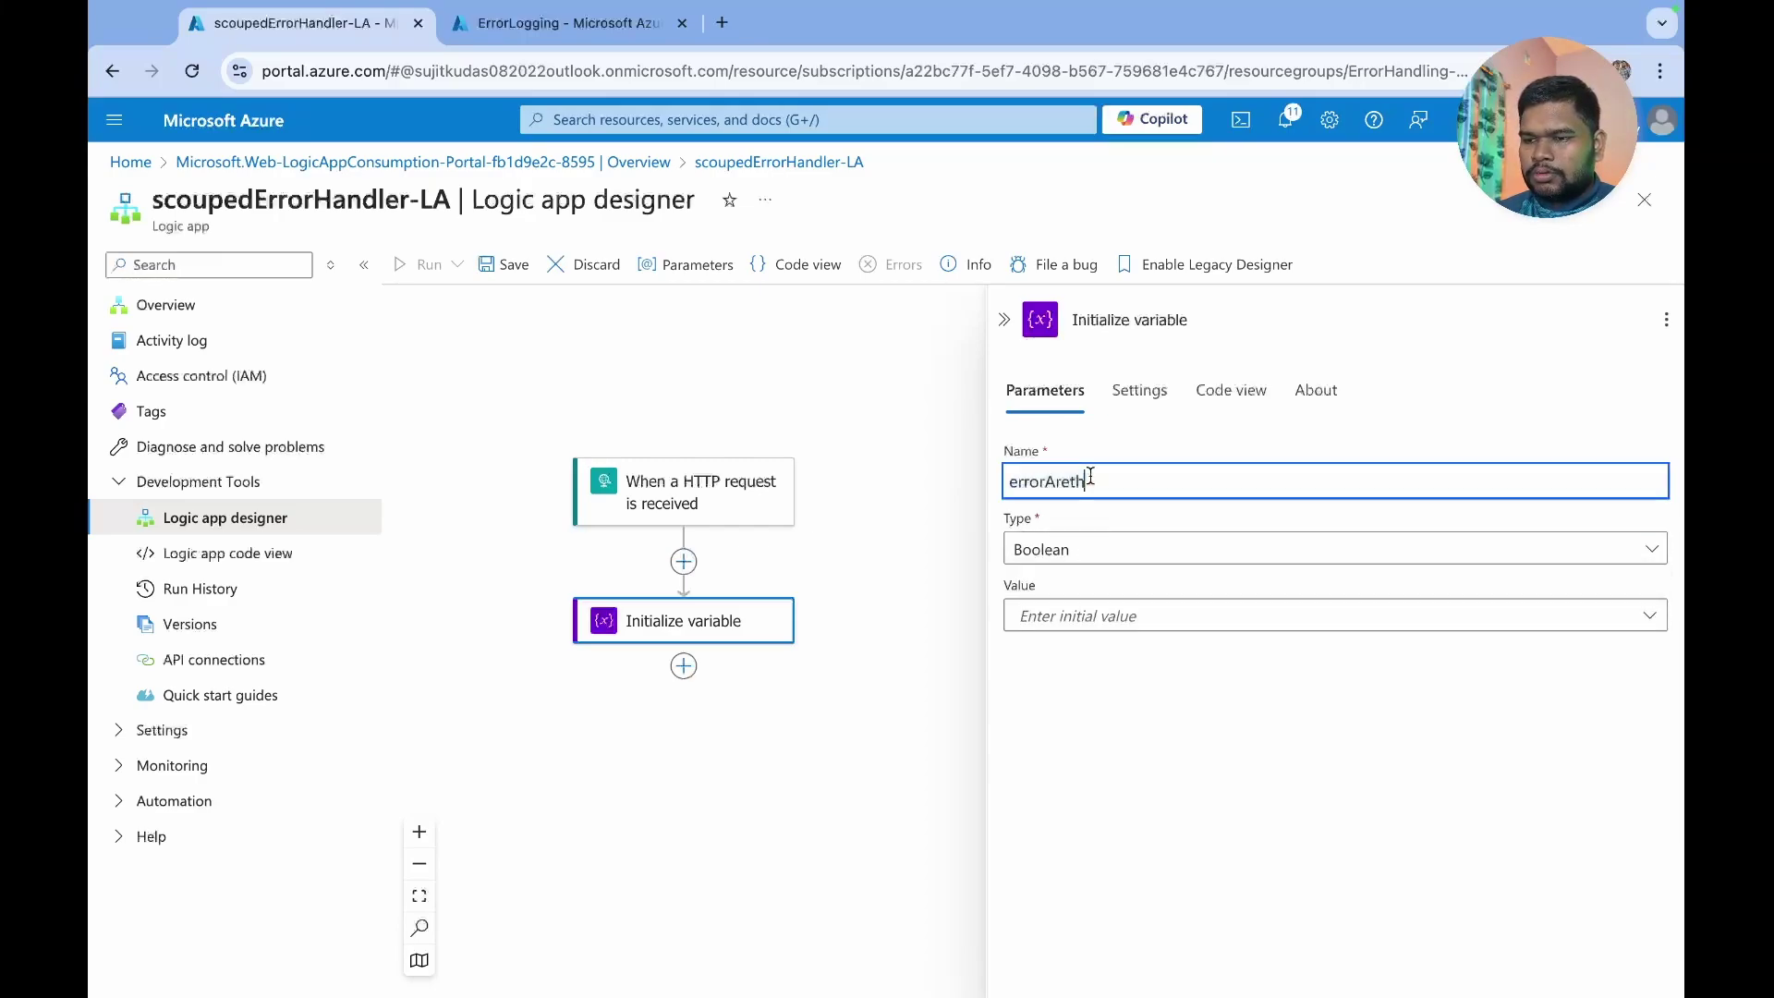
pyautogui.click(1083, 612)
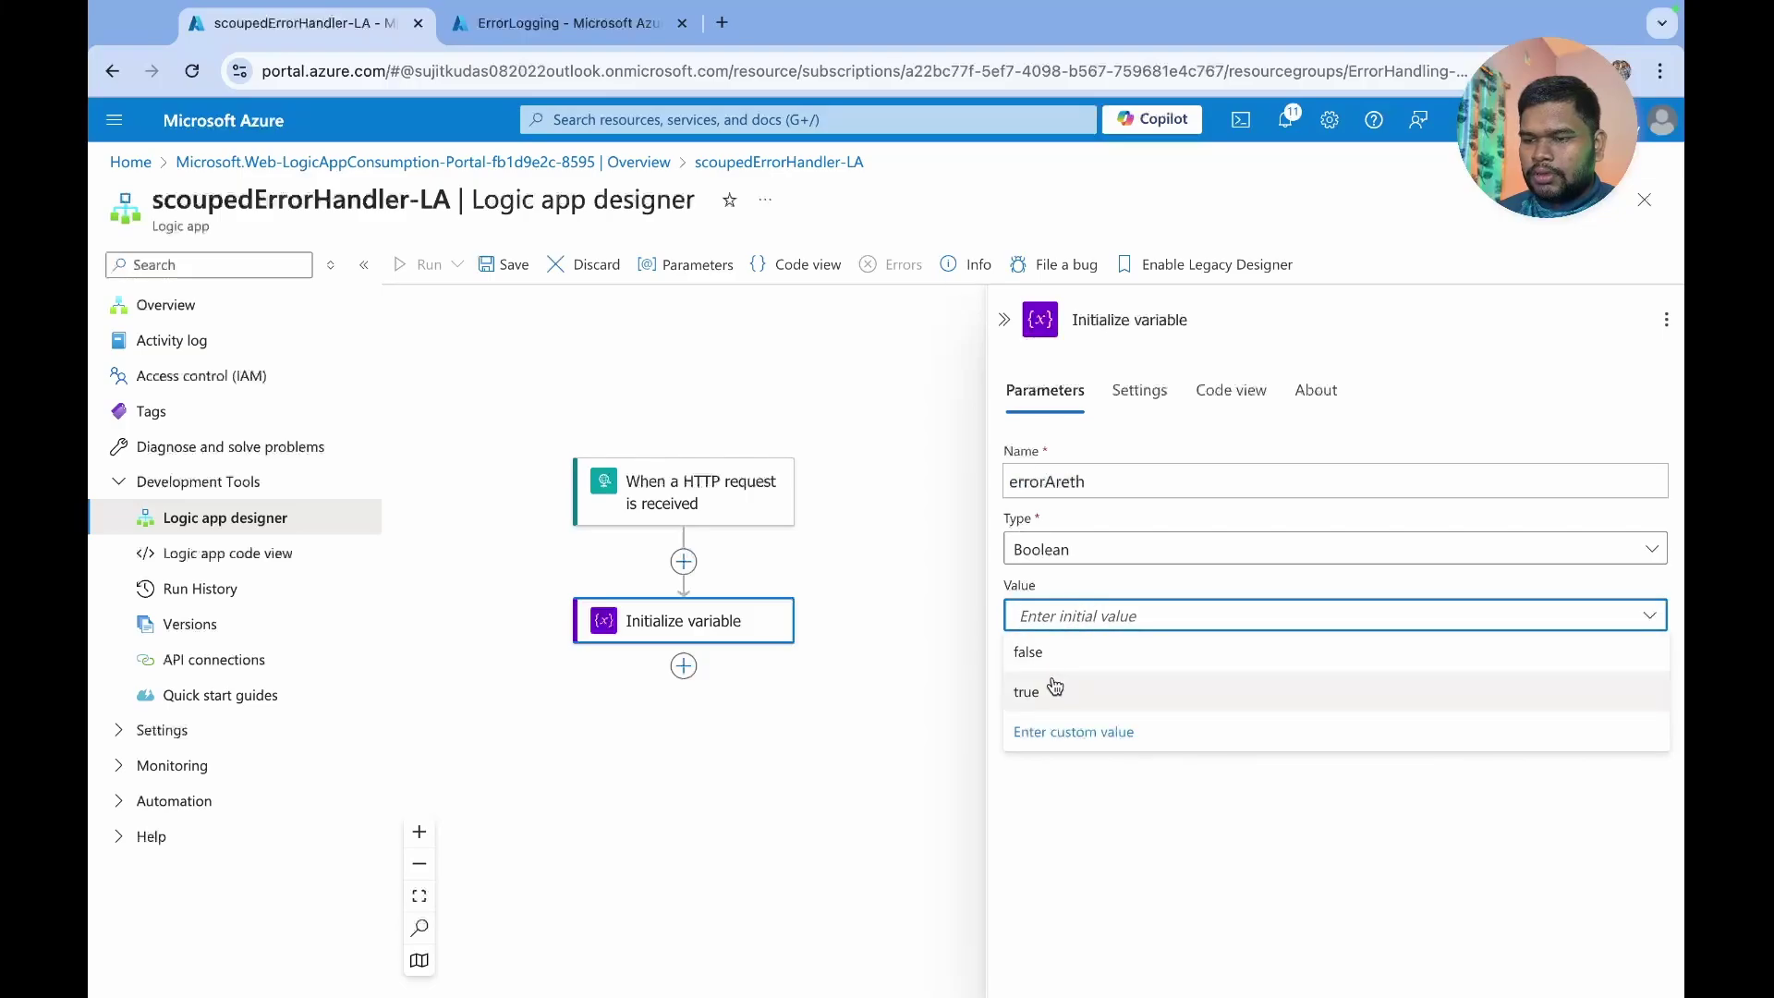
pyautogui.click(1060, 548)
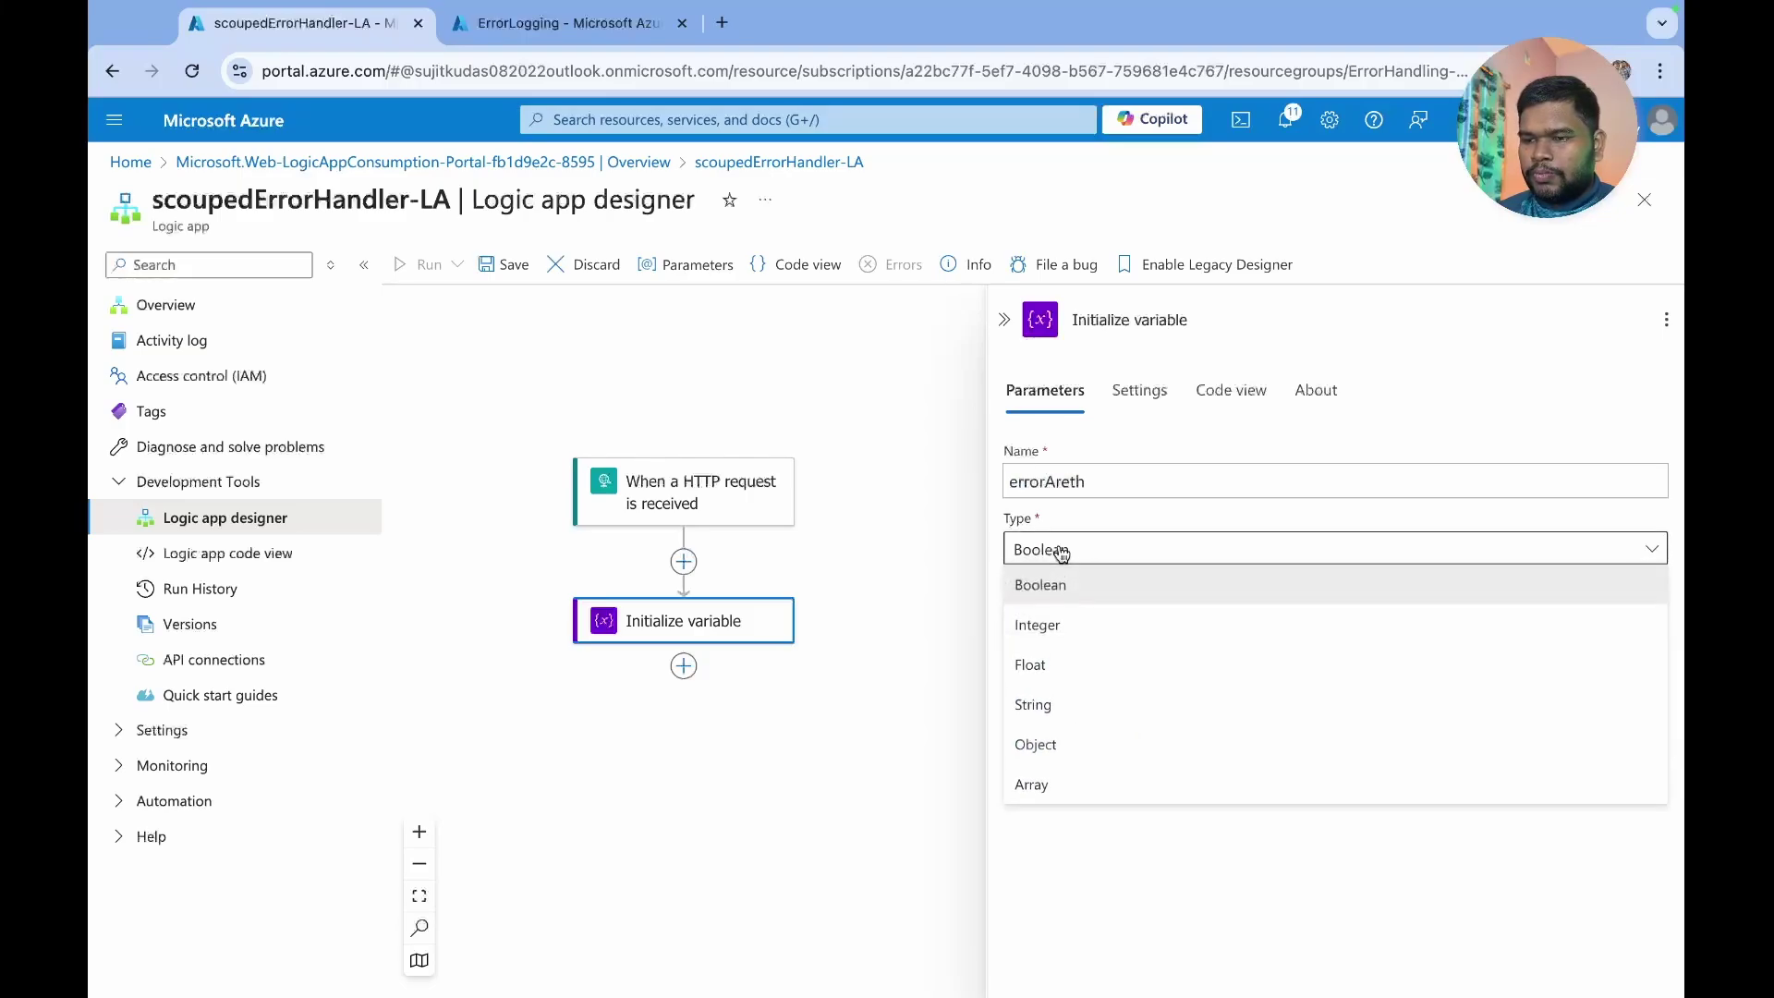
pyautogui.click(1057, 629)
# - Start an expression with the add() function for the variable's initial value
pyautogui.click(1053, 611)
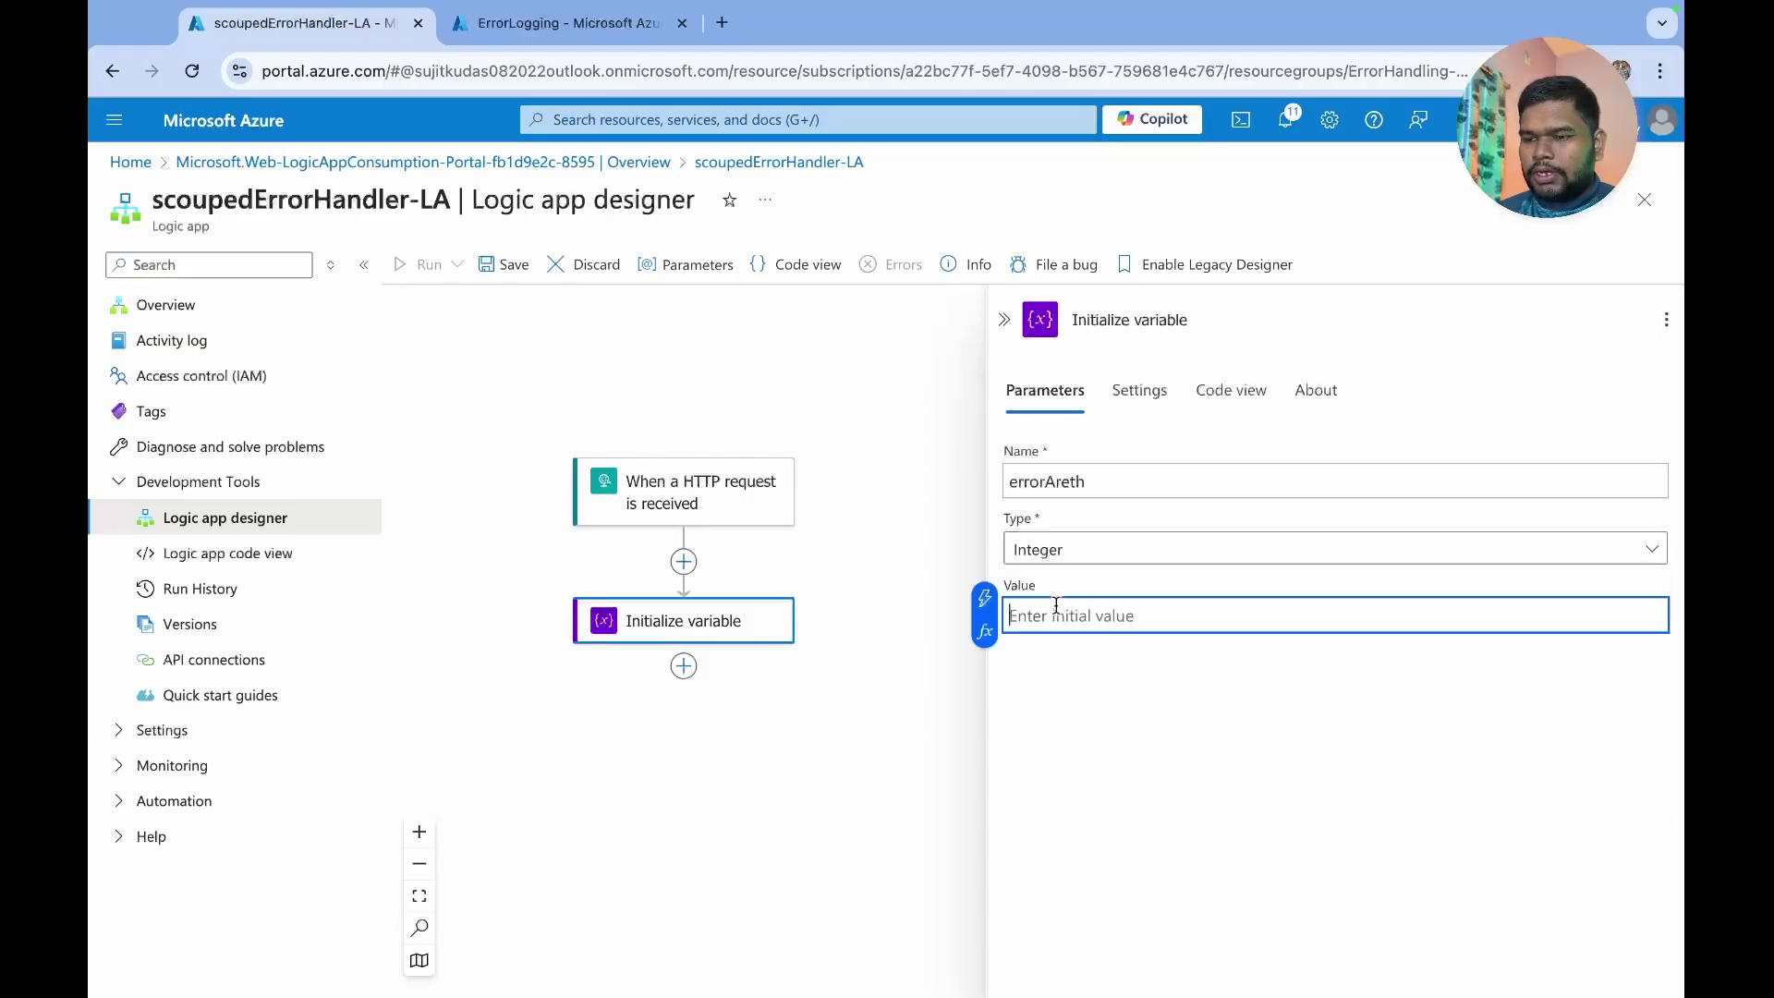
pyautogui.click(987, 633)
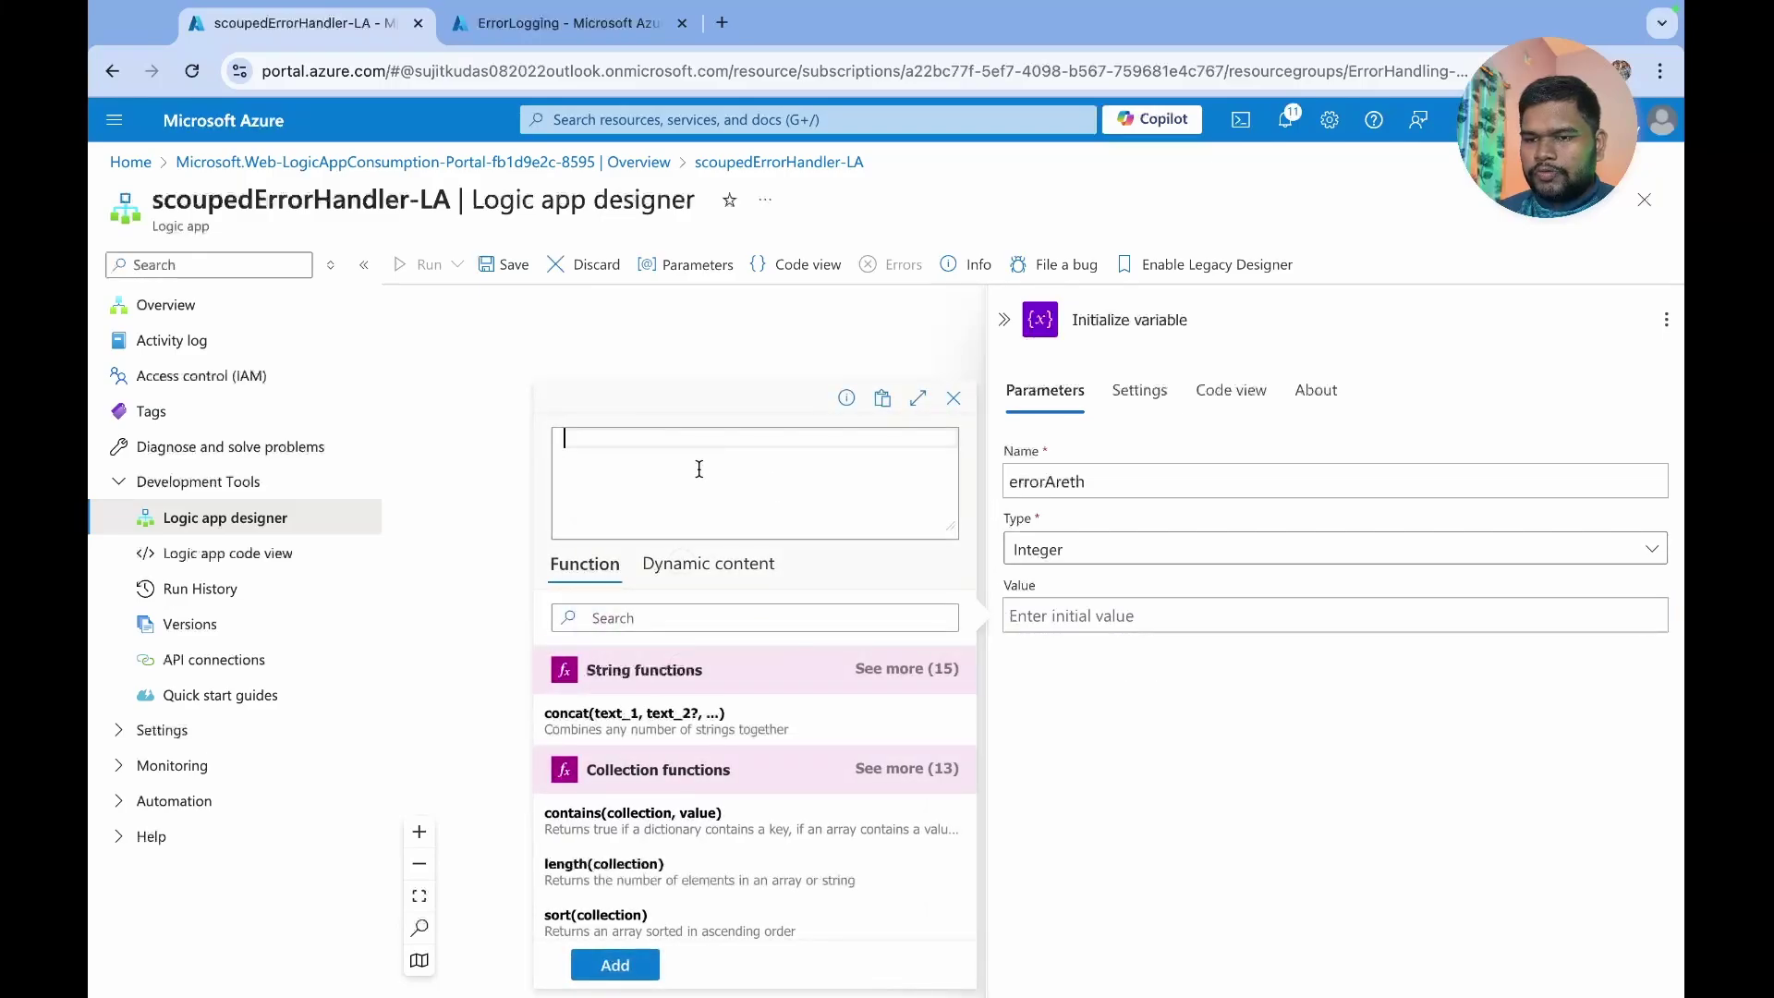
pyautogui.write('add')
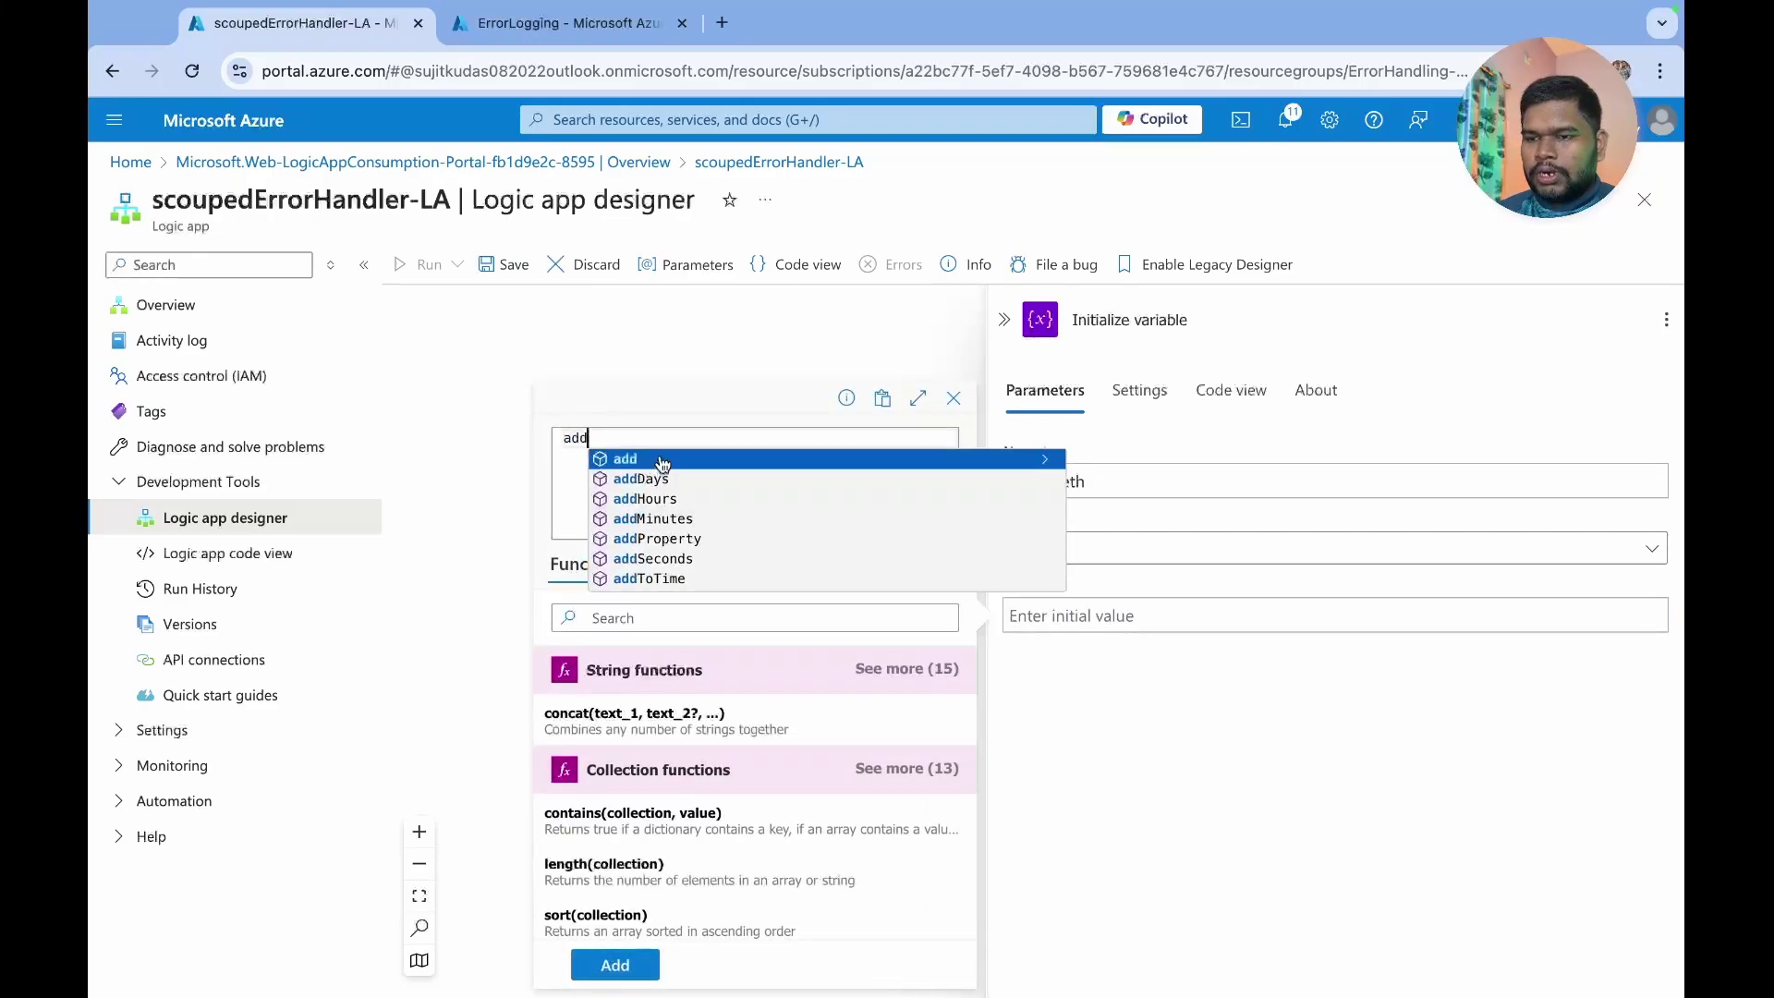
pyautogui.press('Escape')
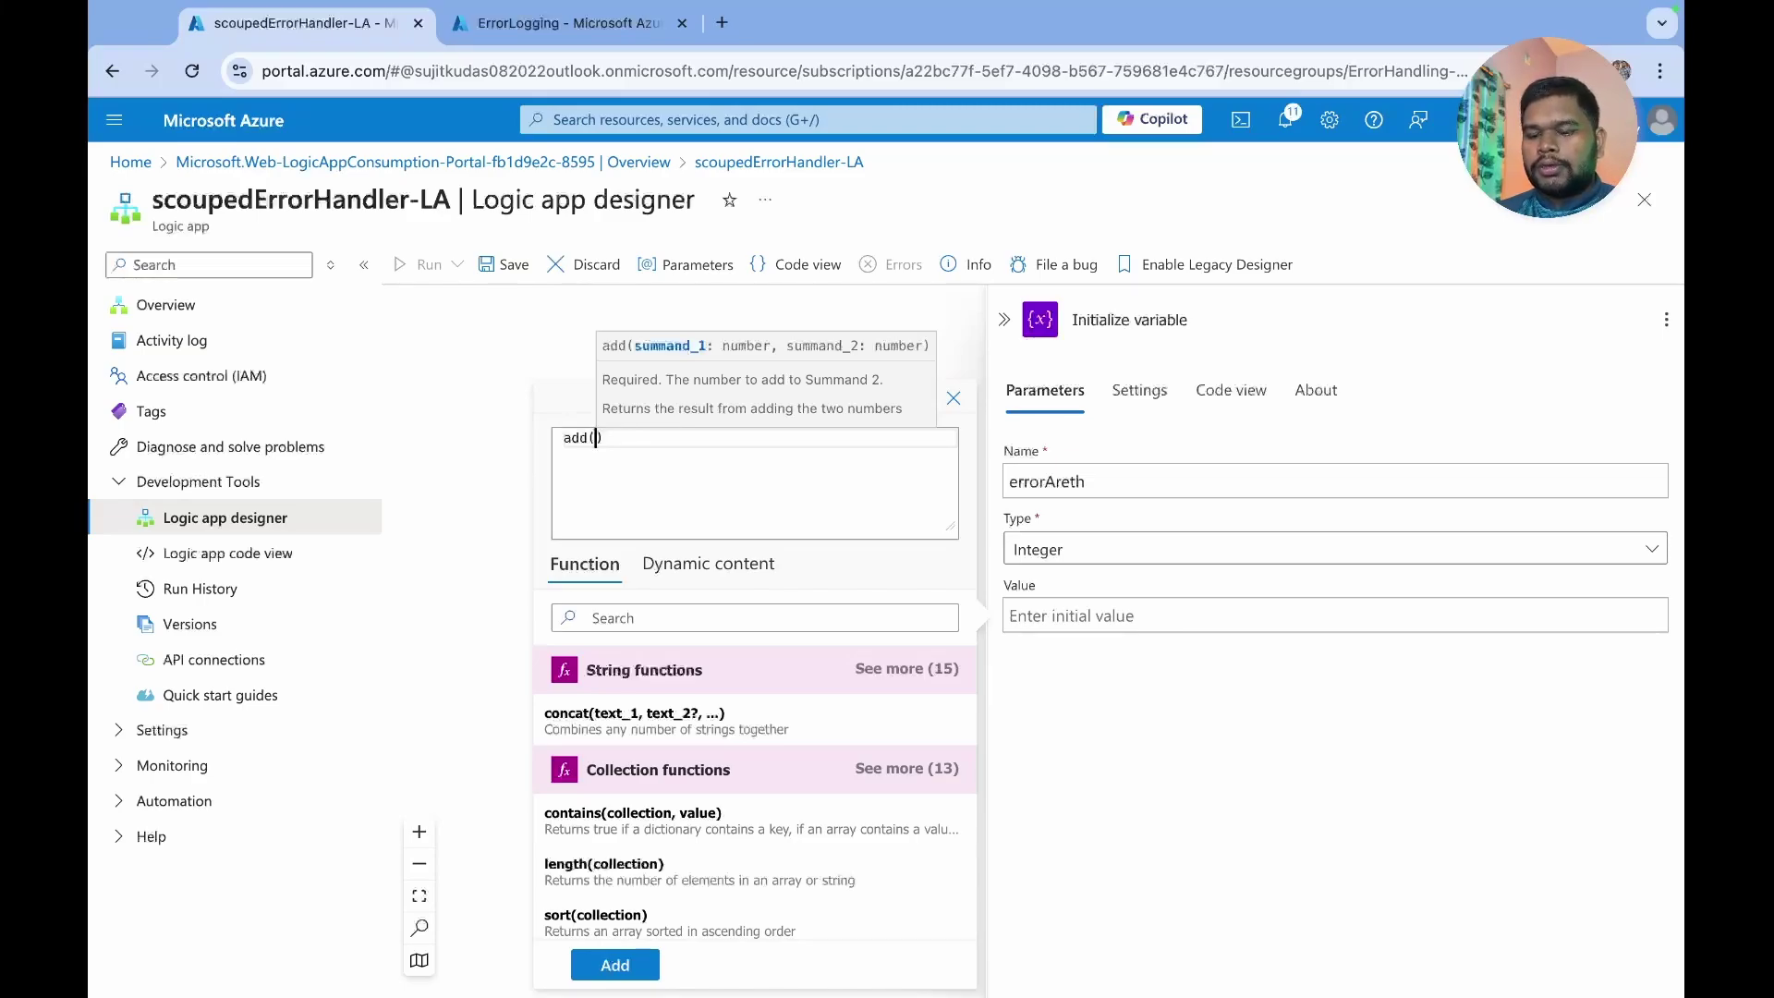
pyautogui.write('1')
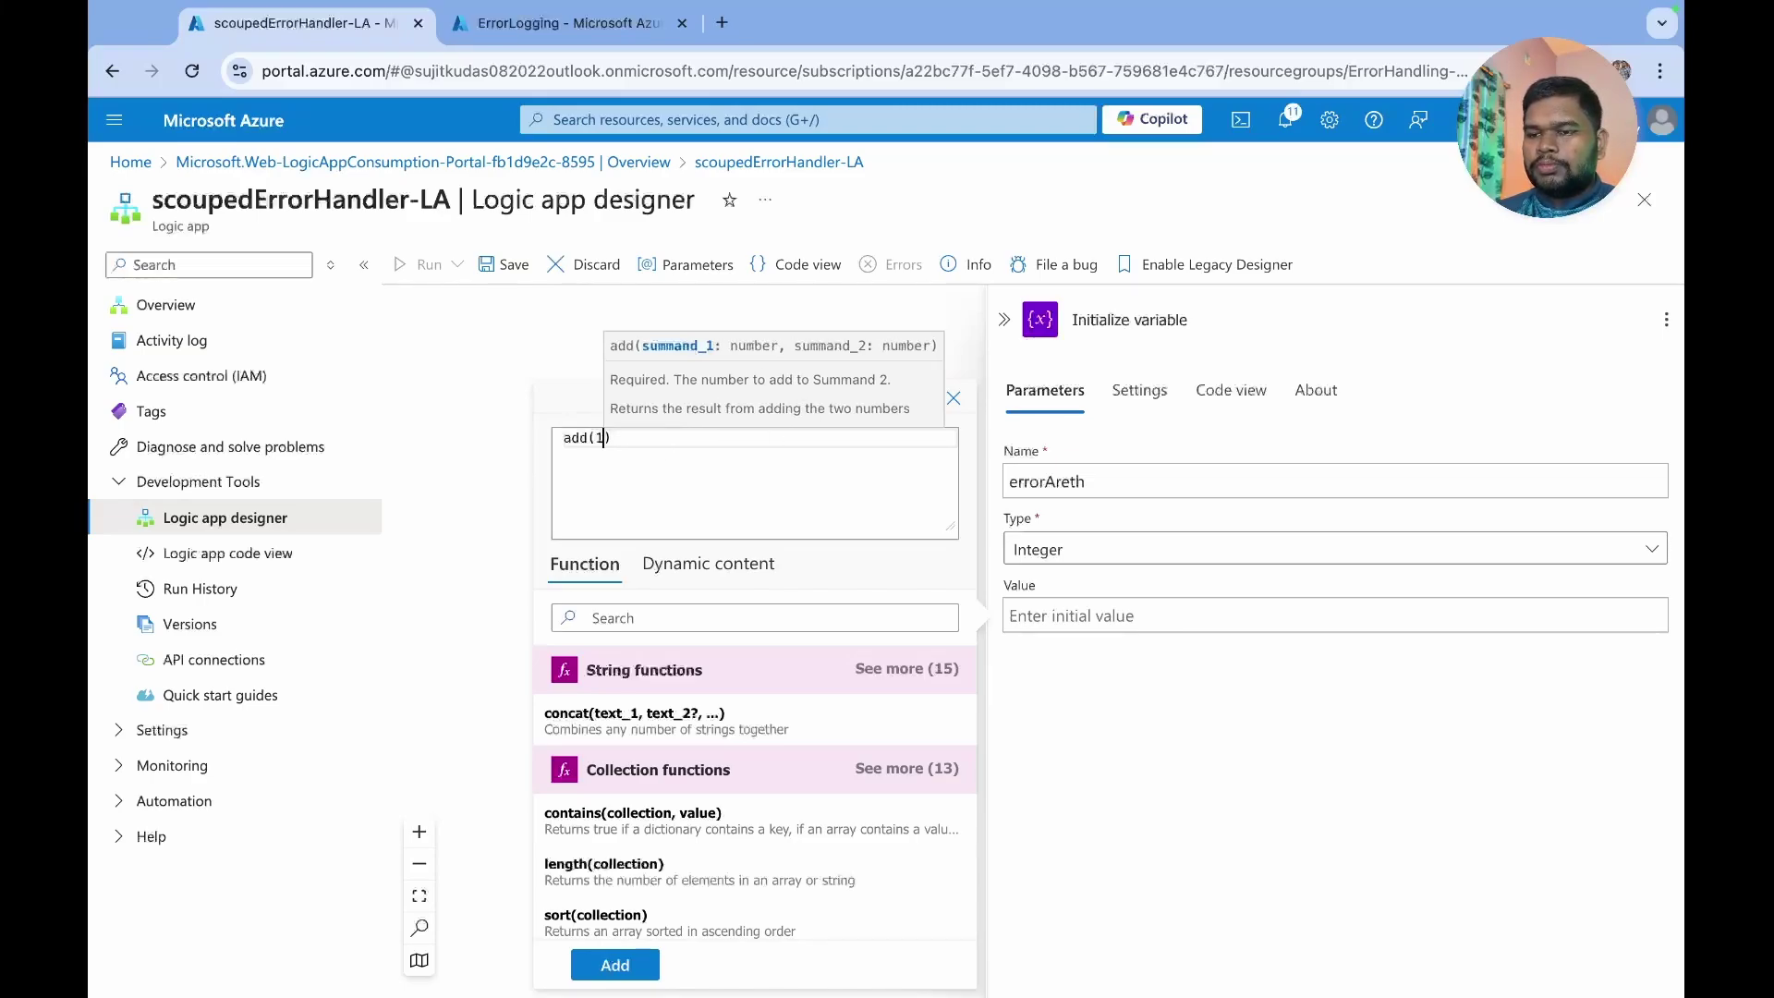
pyautogui.write(',2')
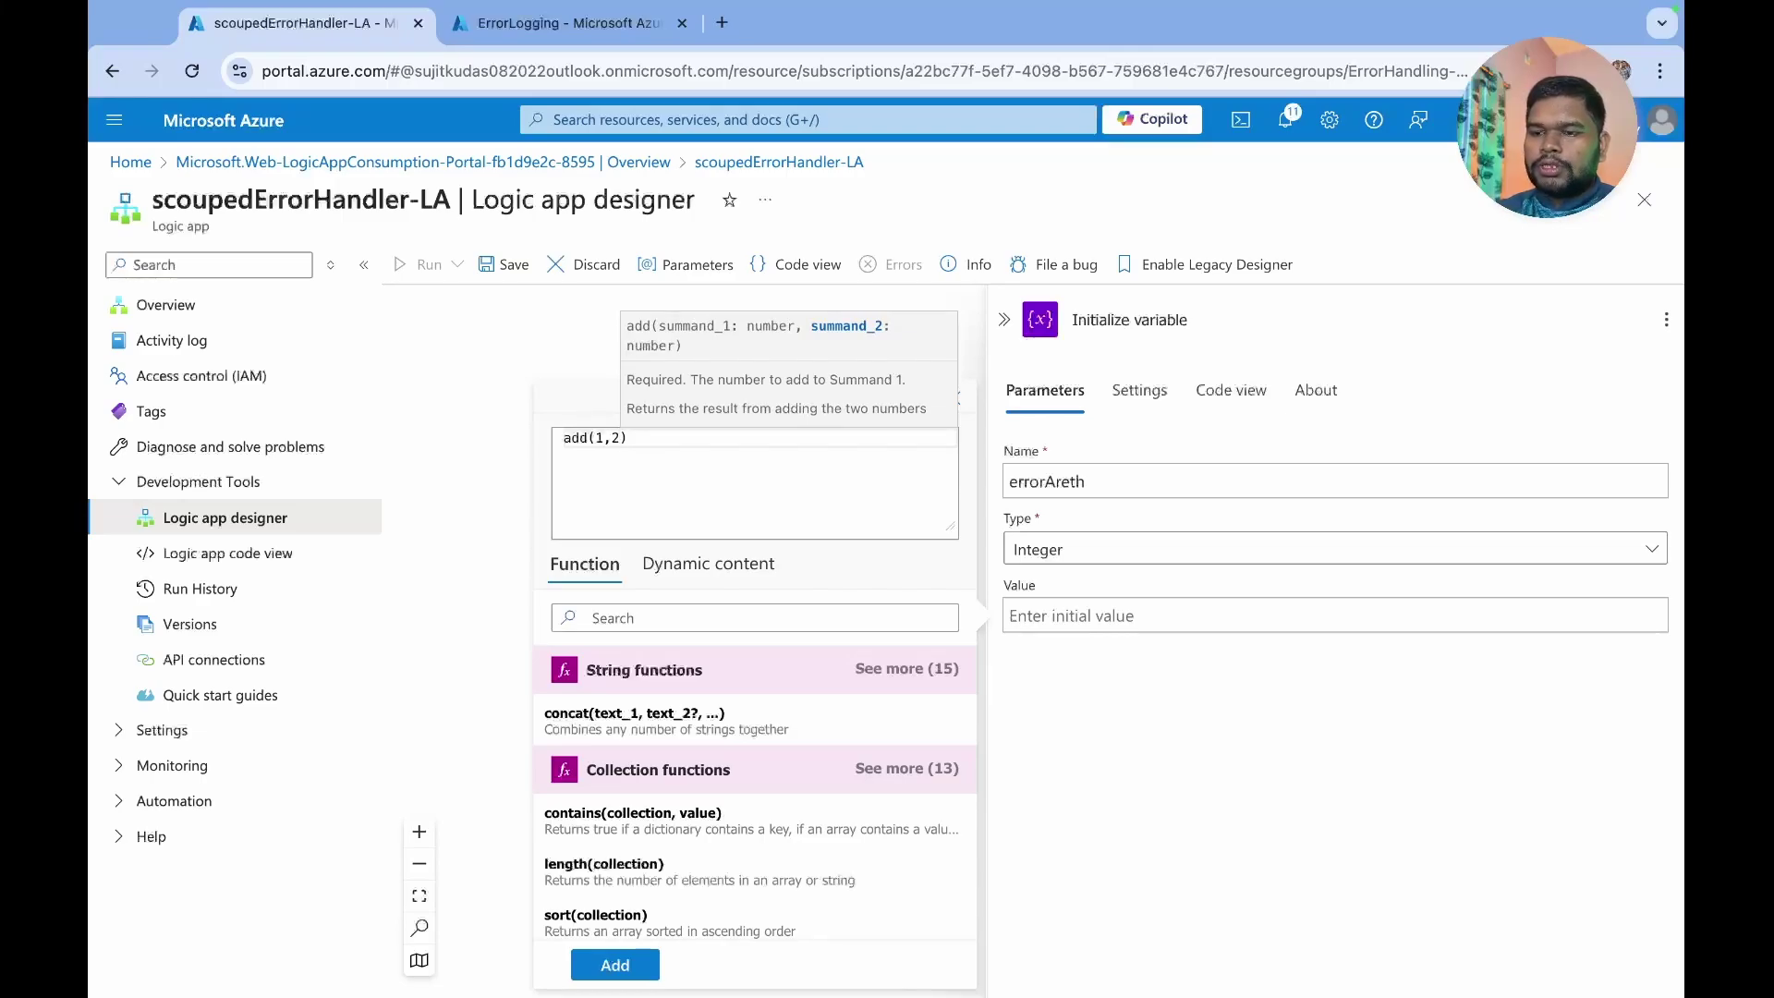
pyautogui.press('BackSpace')
pyautogui.press('BackSpace')
pyautogui.press('BackSpace')
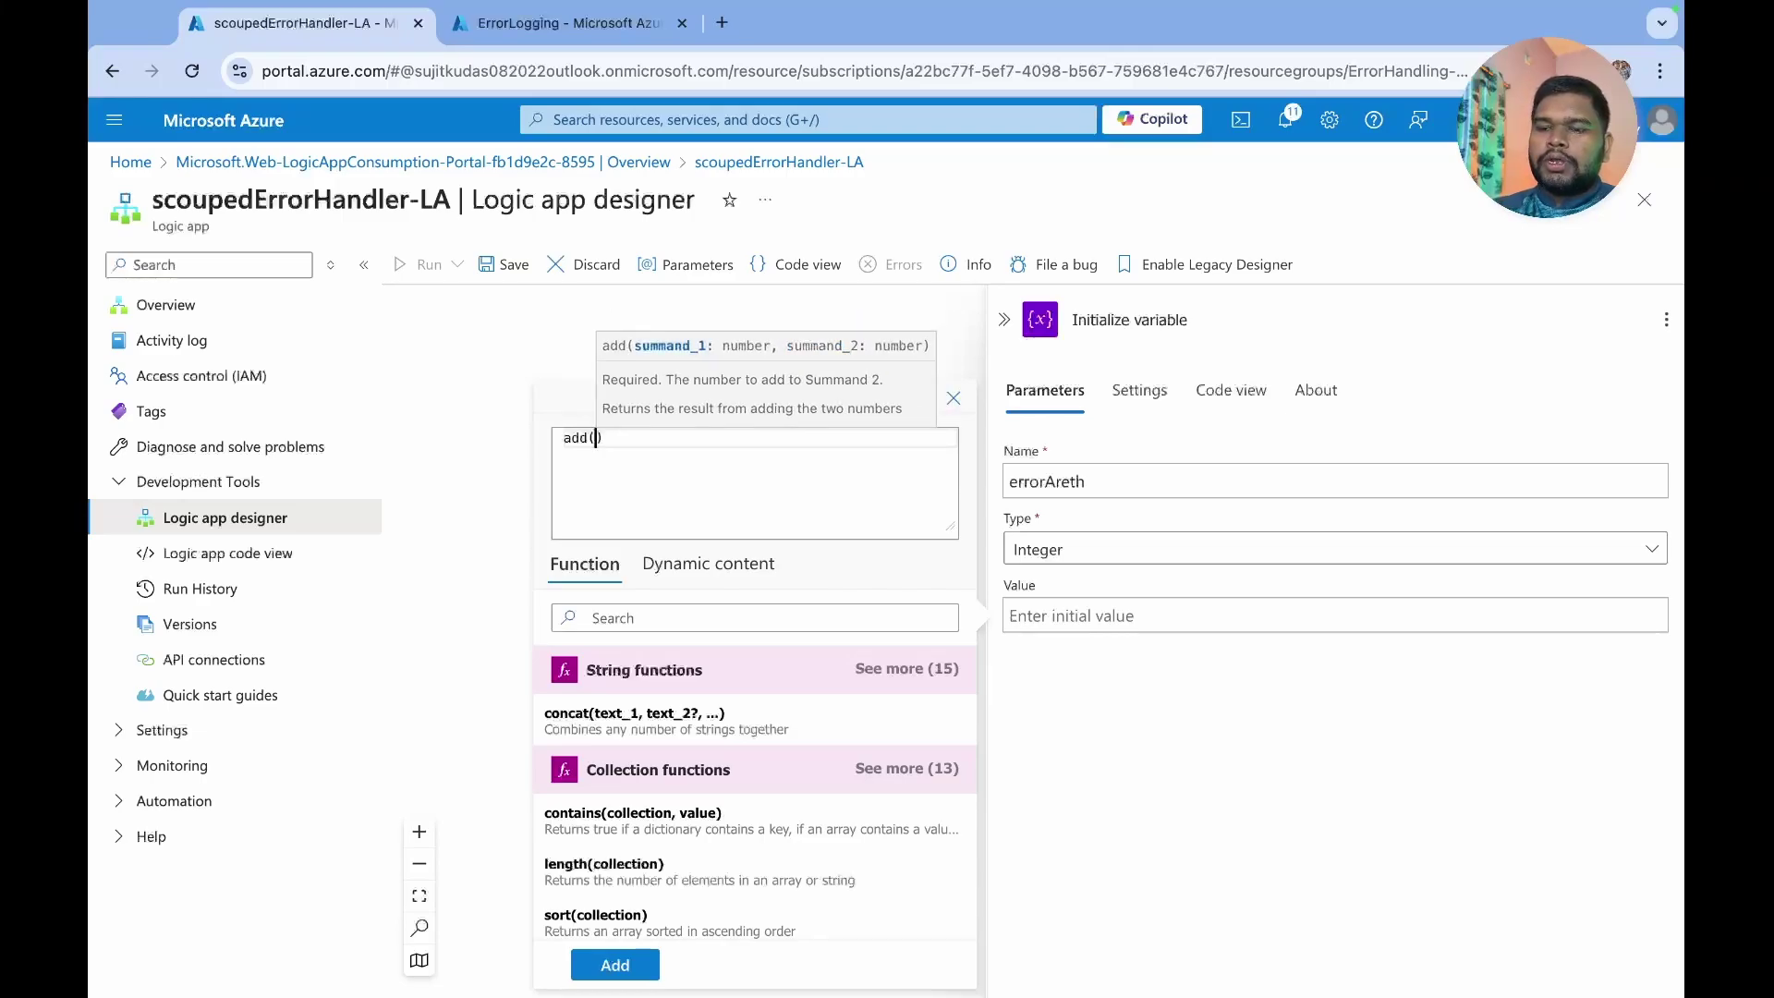
# - Complete the expression as add(12,34,34) and insert it as the variable's initial value
pyautogui.write('12,34')
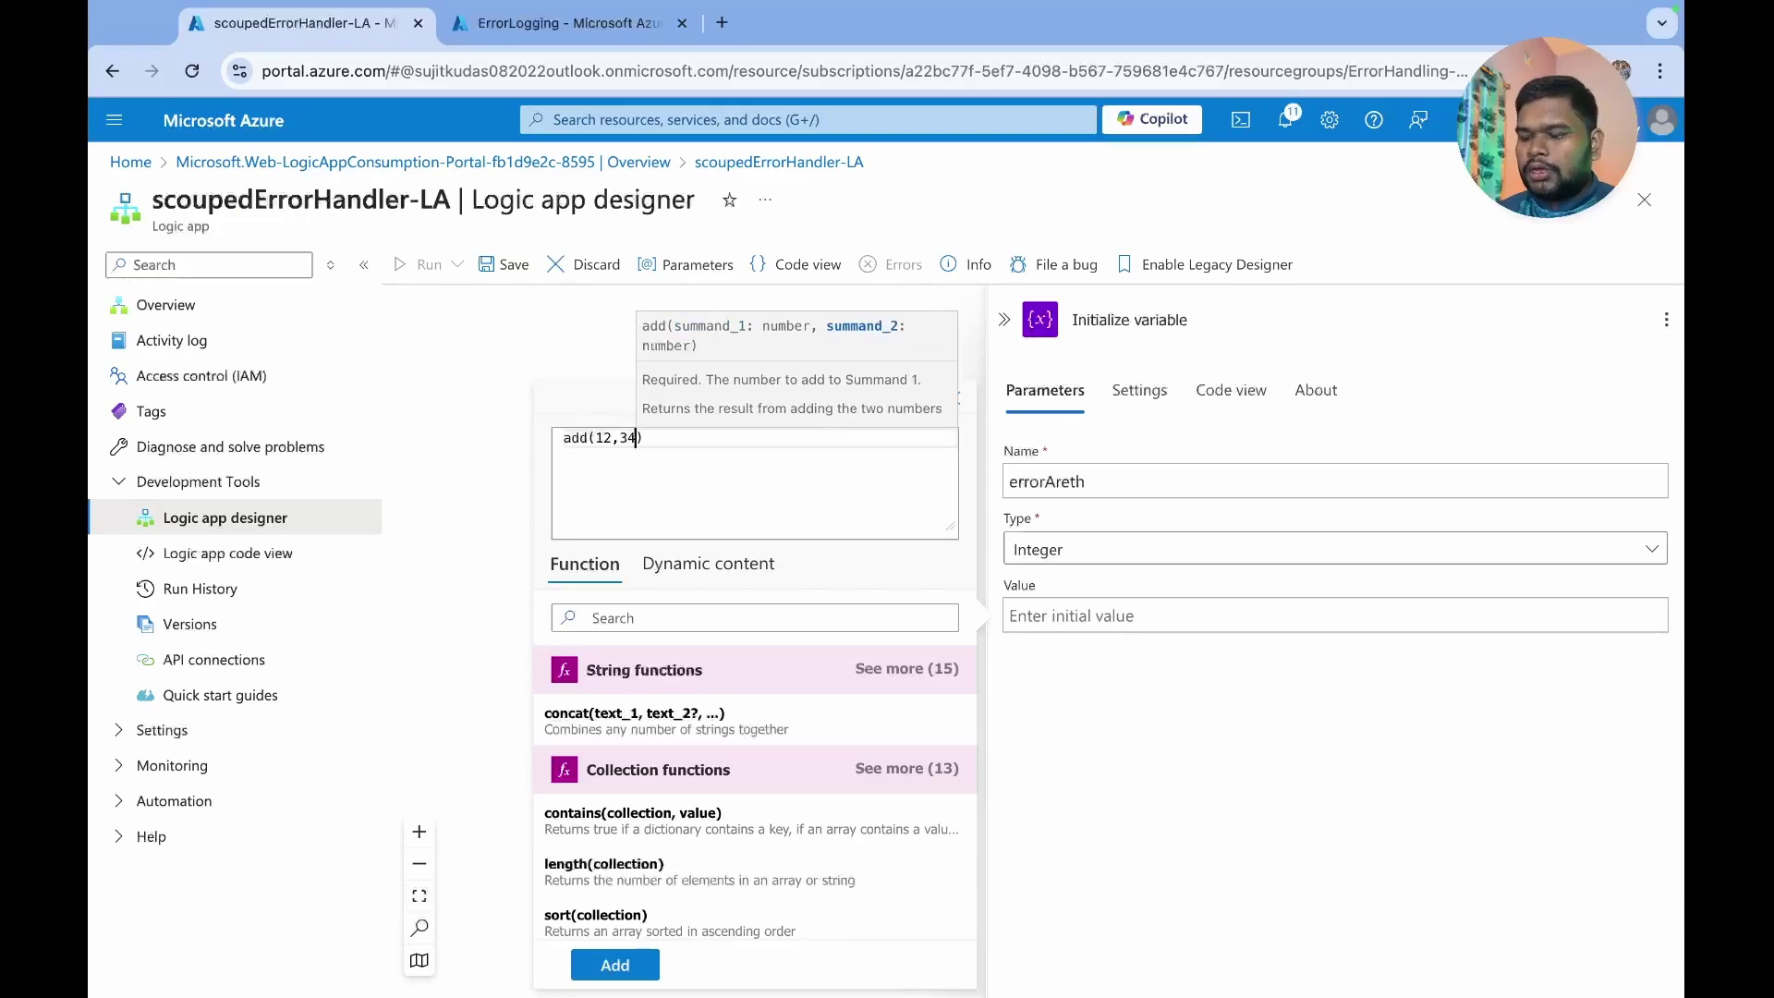
pyautogui.write(',34')
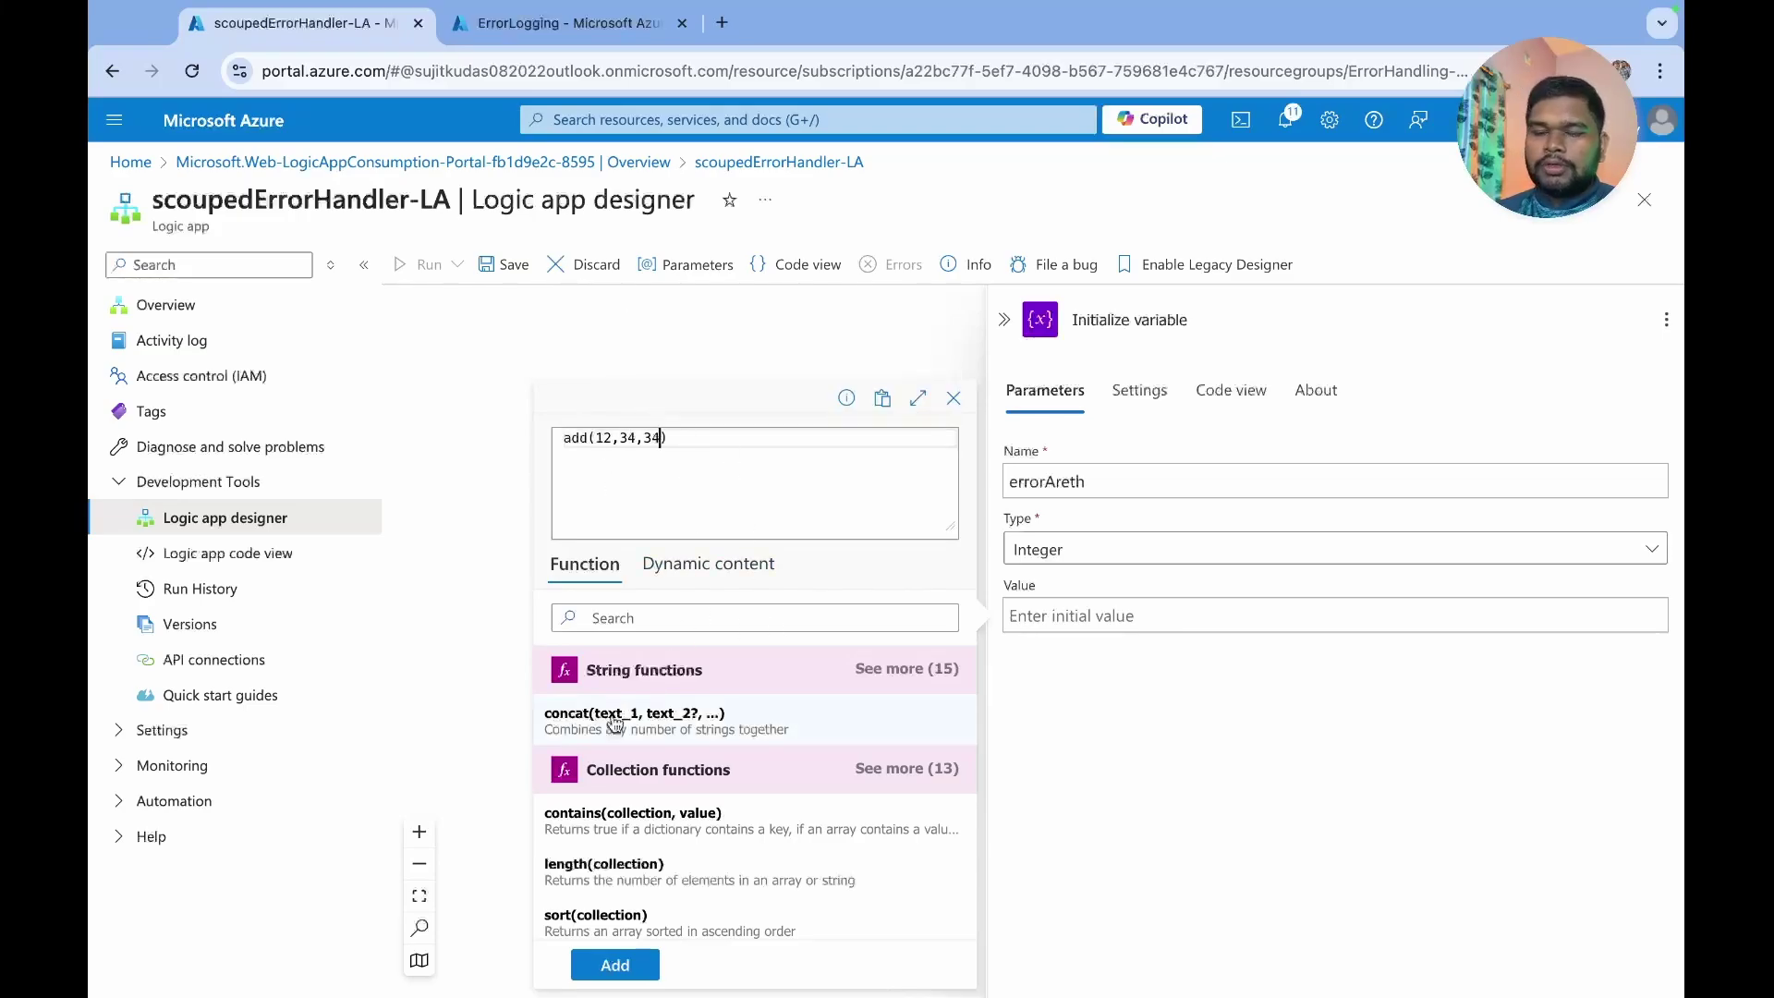
pyautogui.scroll(-5, 742, 827)
pyautogui.scroll(-3, 741, 826)
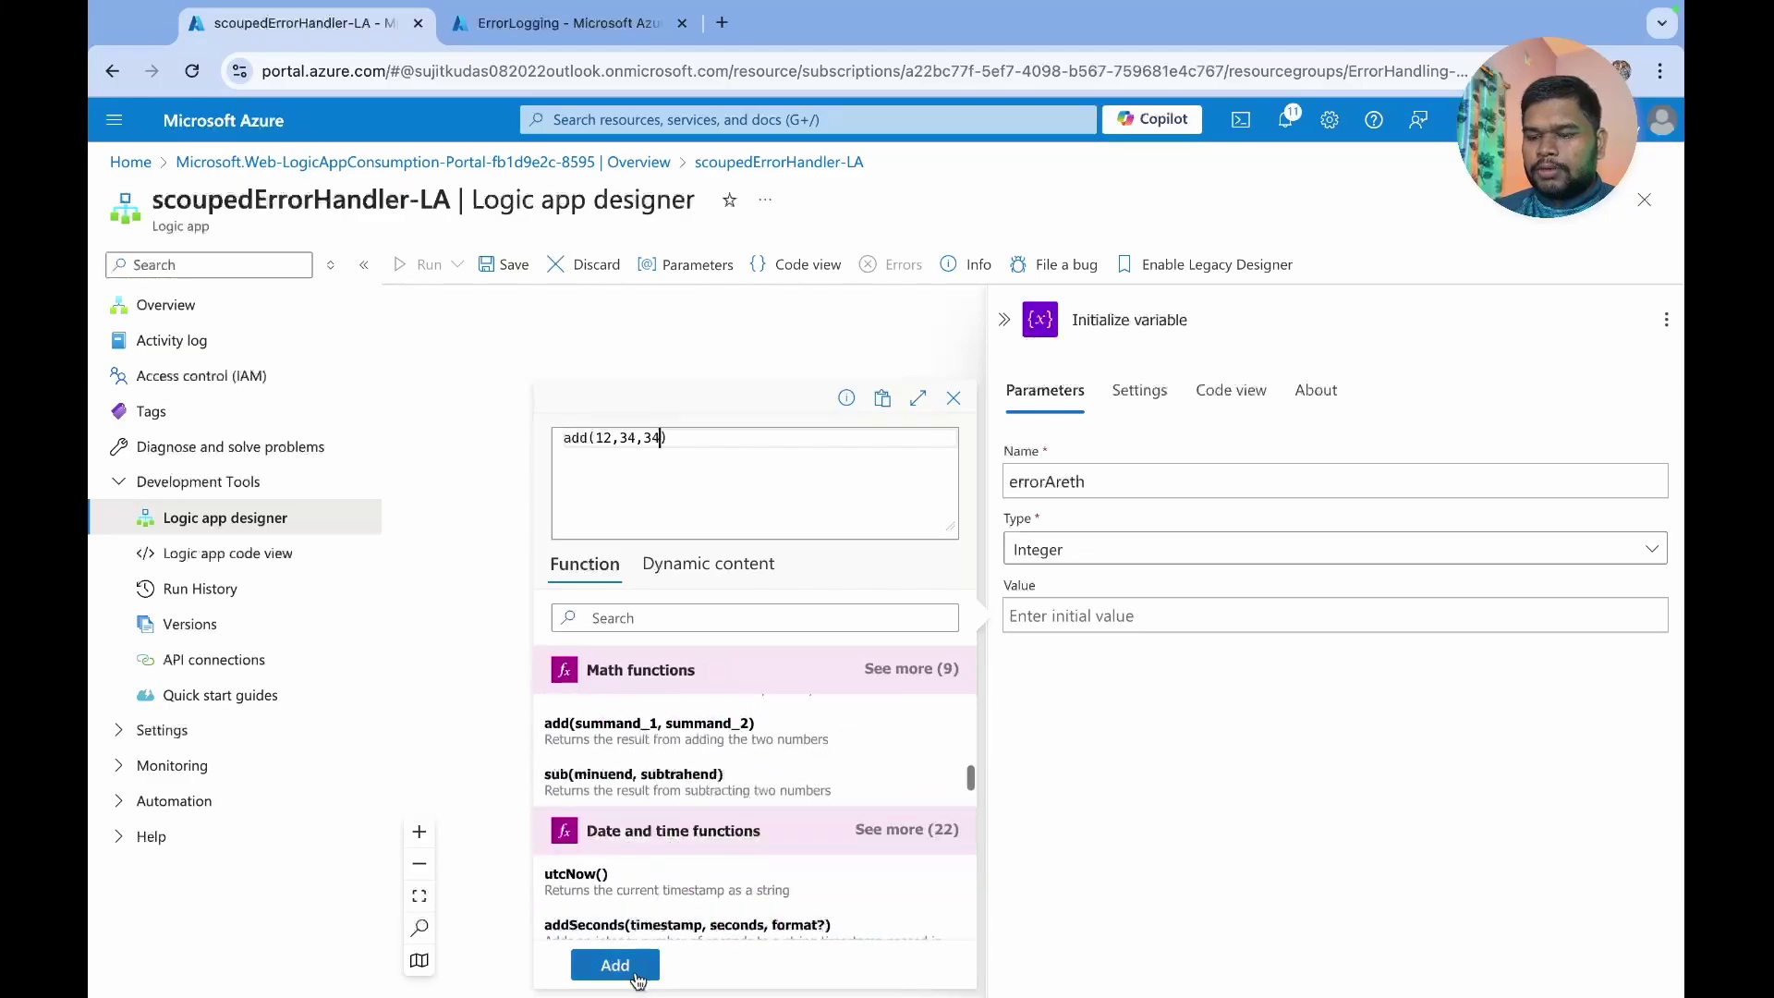
pyautogui.click(635, 970)
pyautogui.click(635, 965)
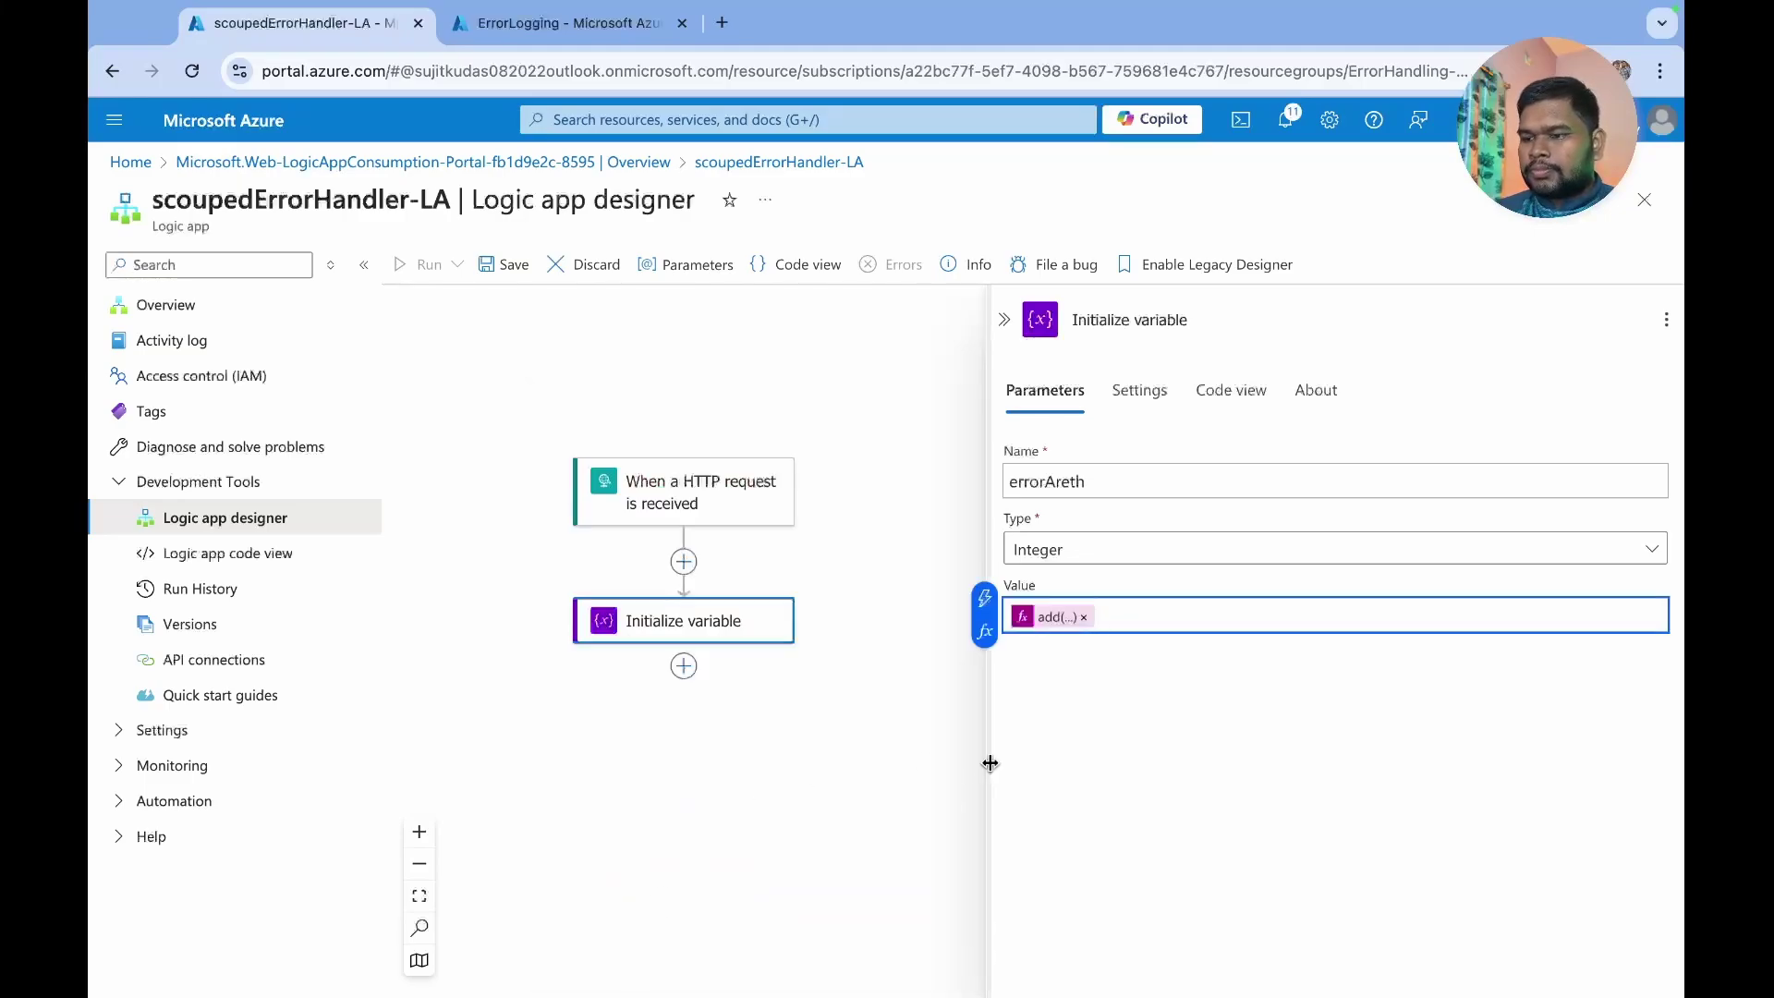
# - Add a Control Scope action after Initialize variable and rename it Try Scope
pyautogui.click(755, 721)
pyautogui.click(685, 667)
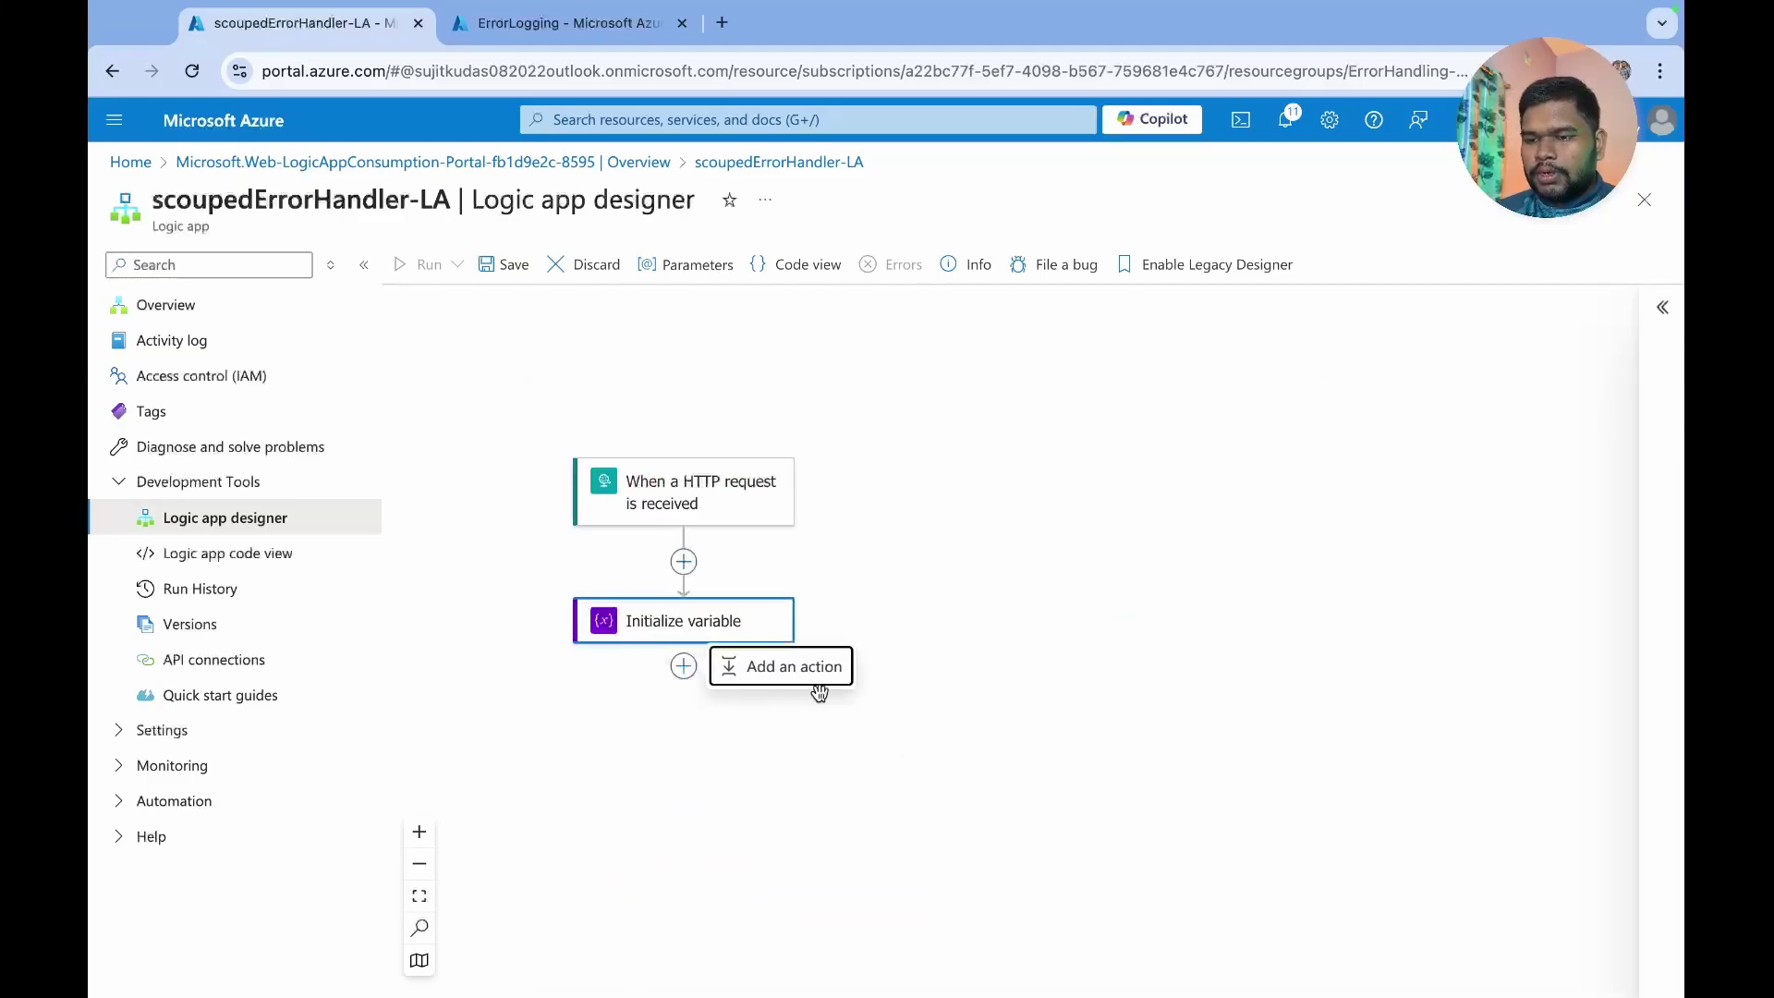
pyautogui.click(817, 684)
pyautogui.write('scop')
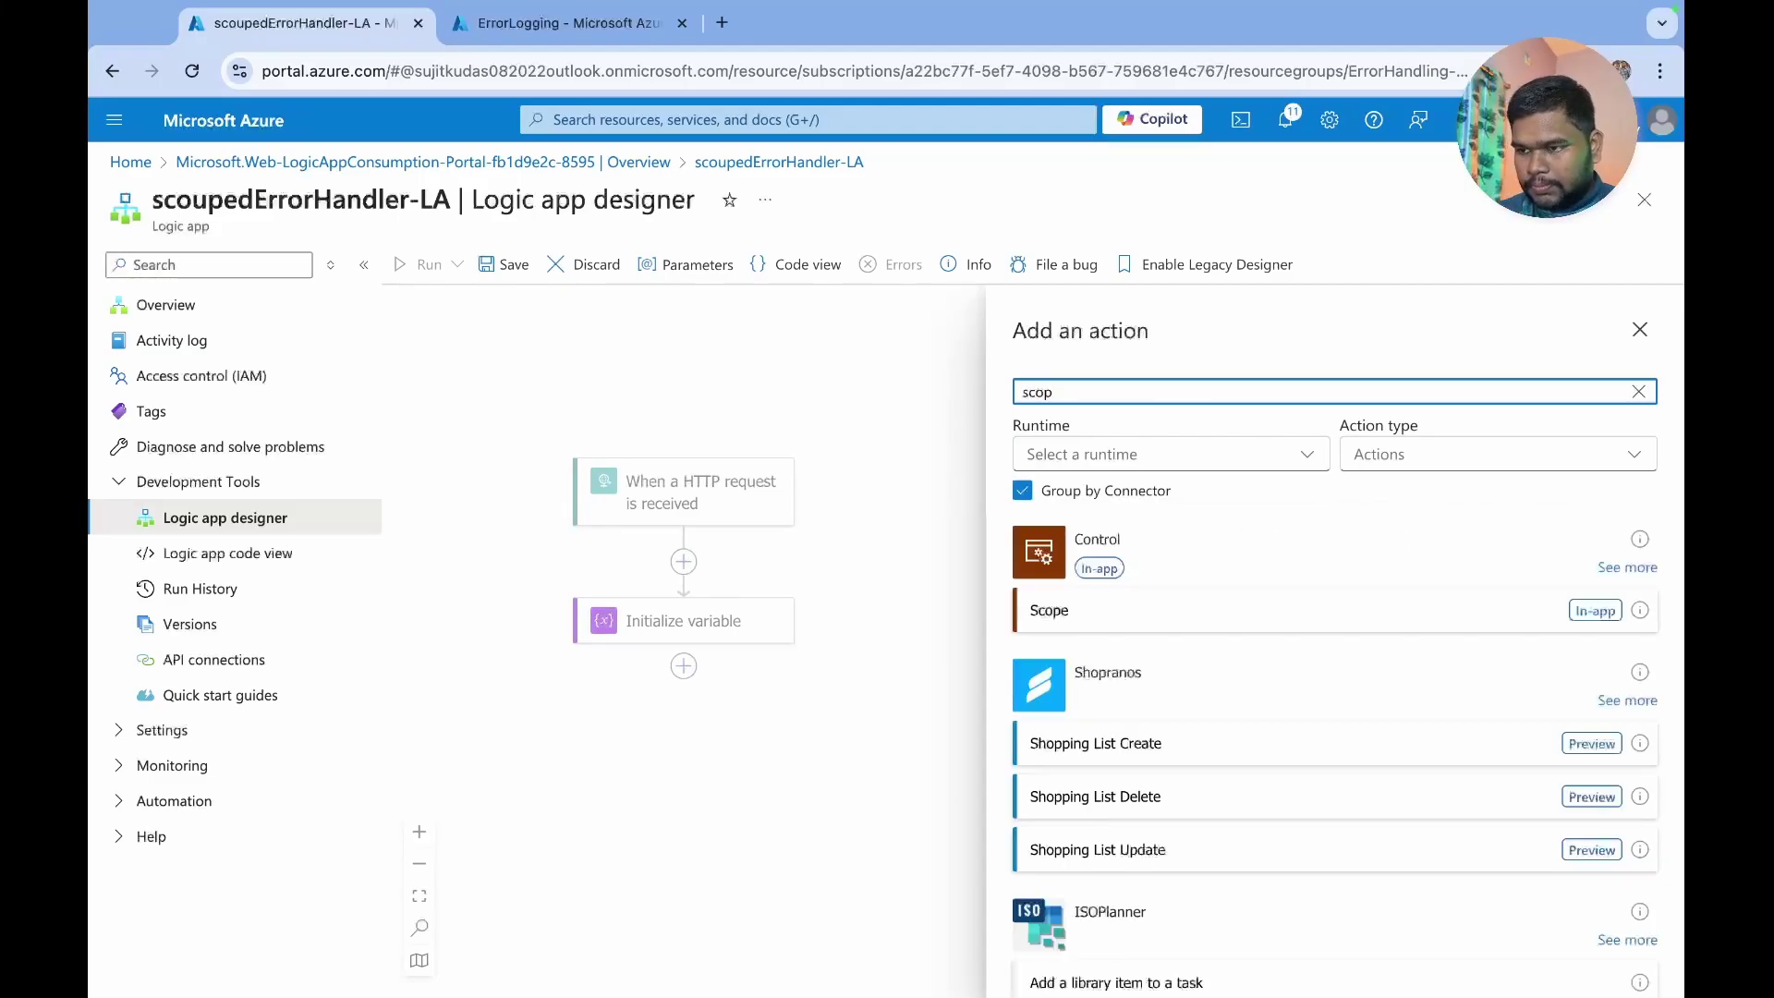
pyautogui.click(1116, 620)
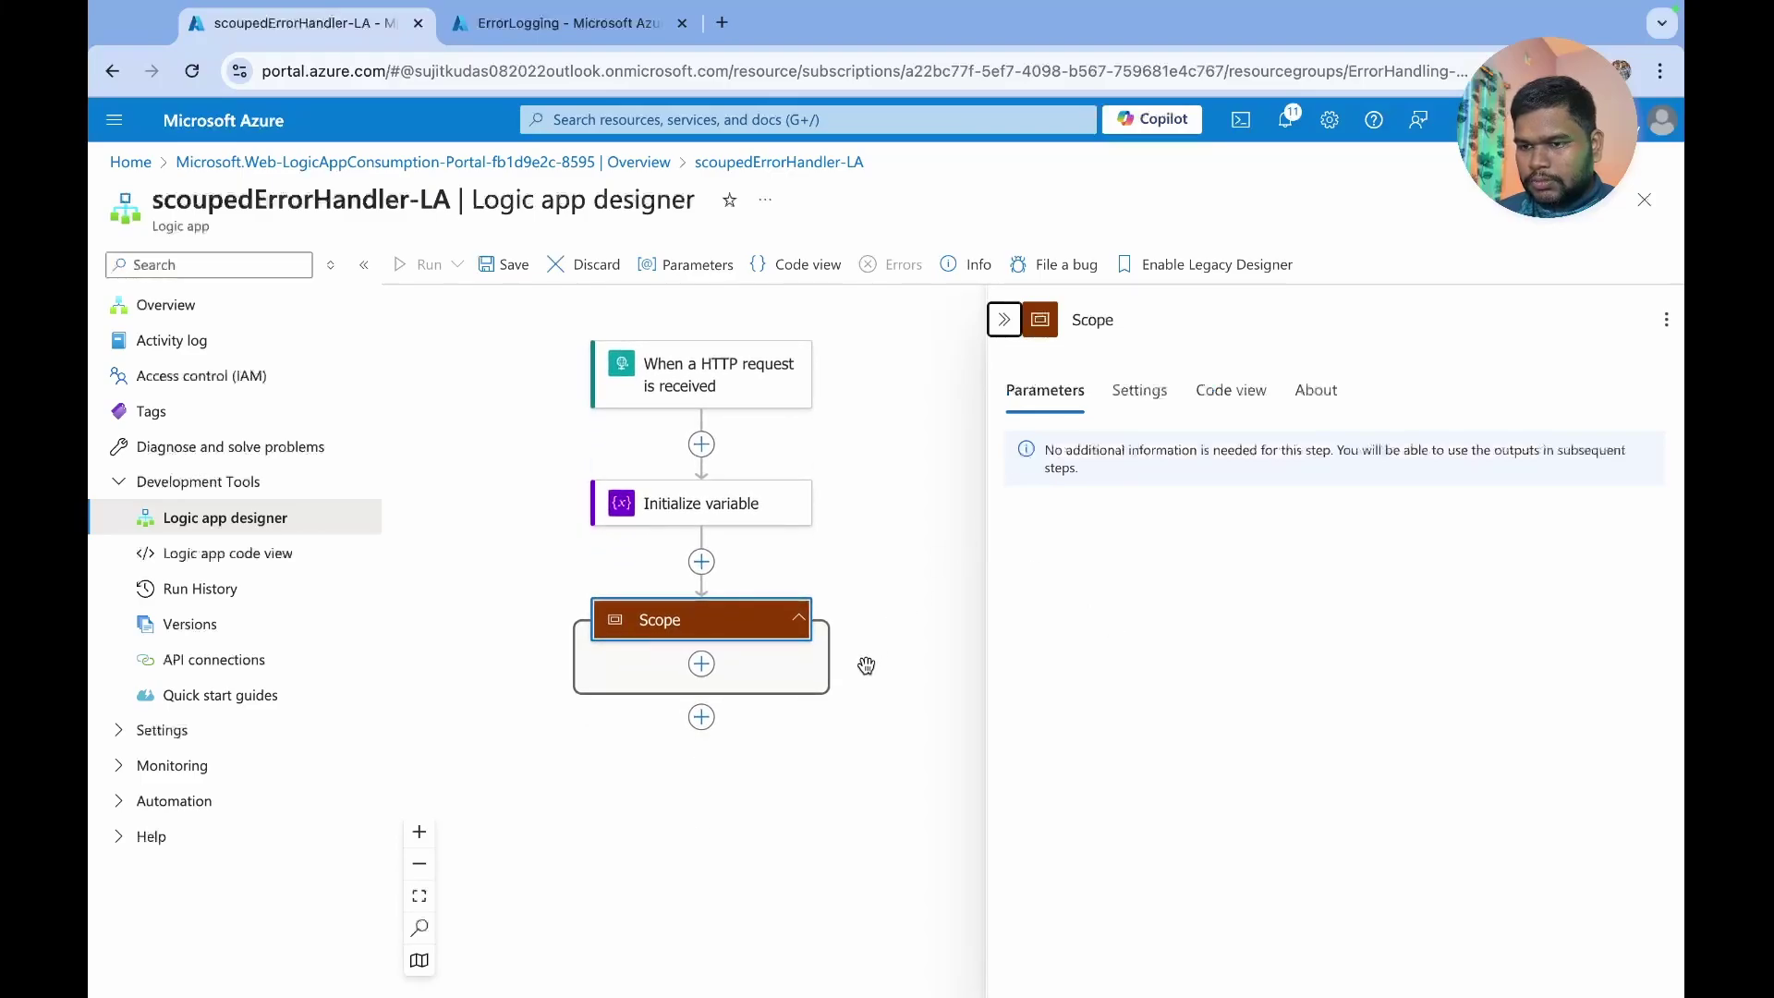
pyautogui.click(1180, 314)
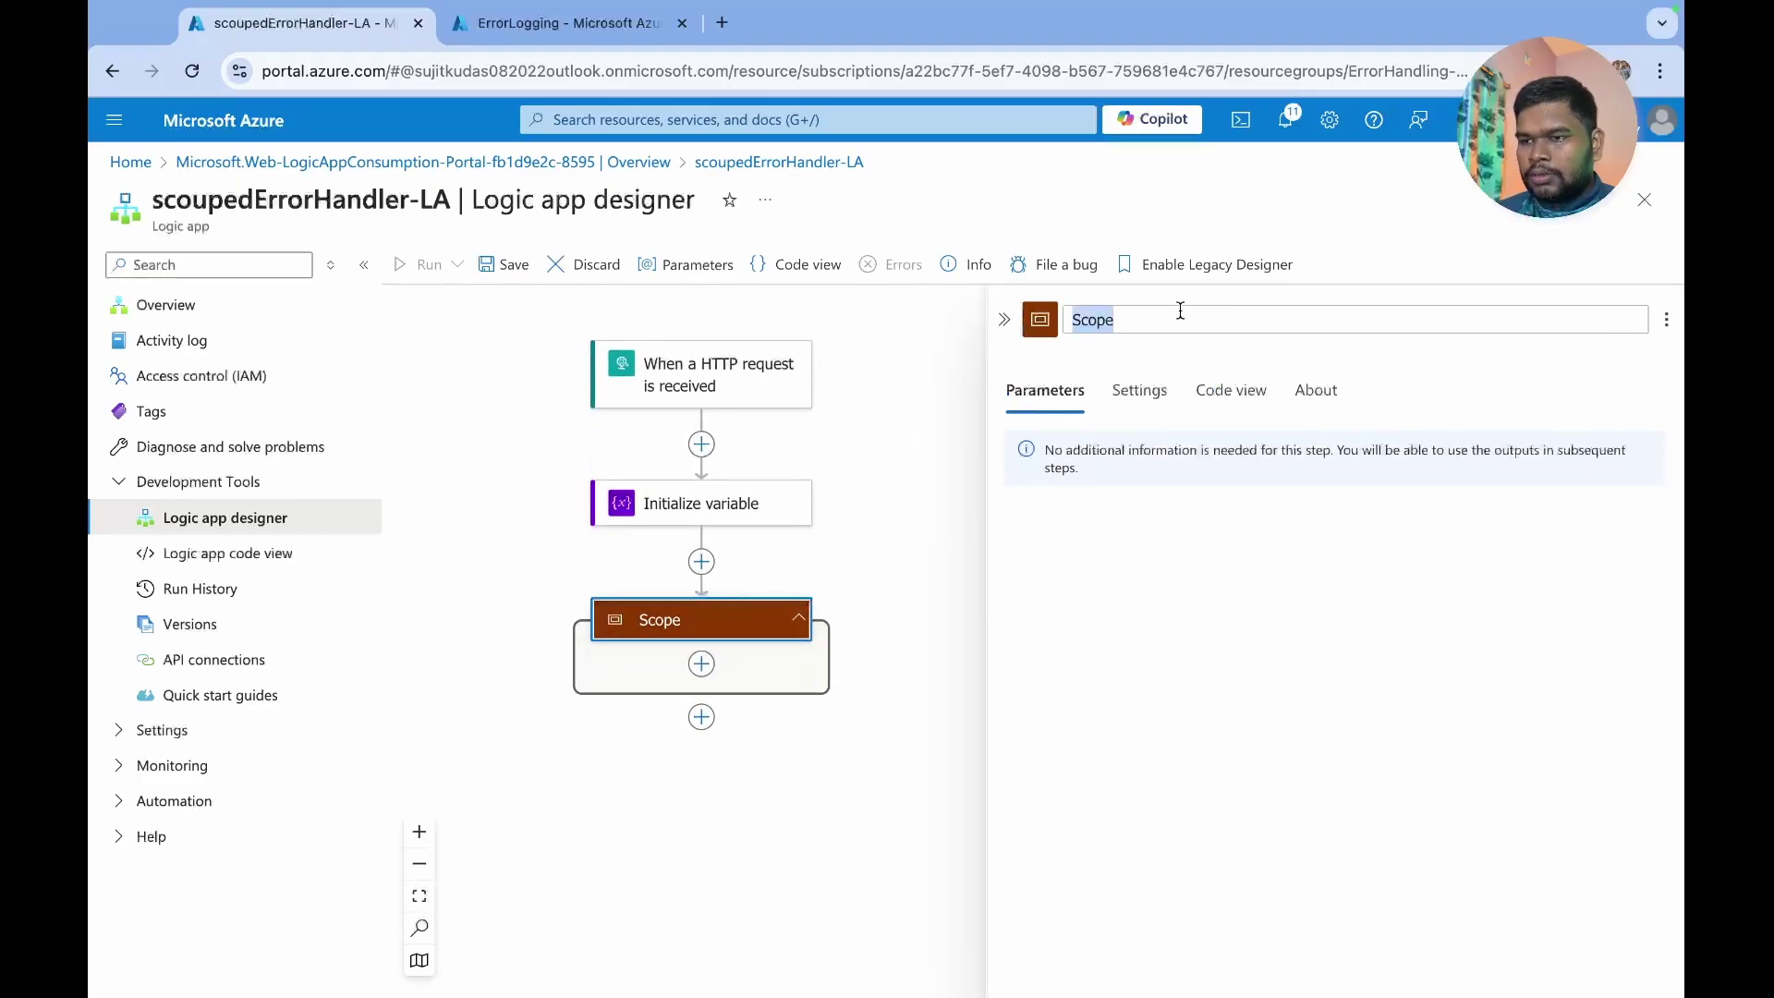
pyautogui.write('Try')
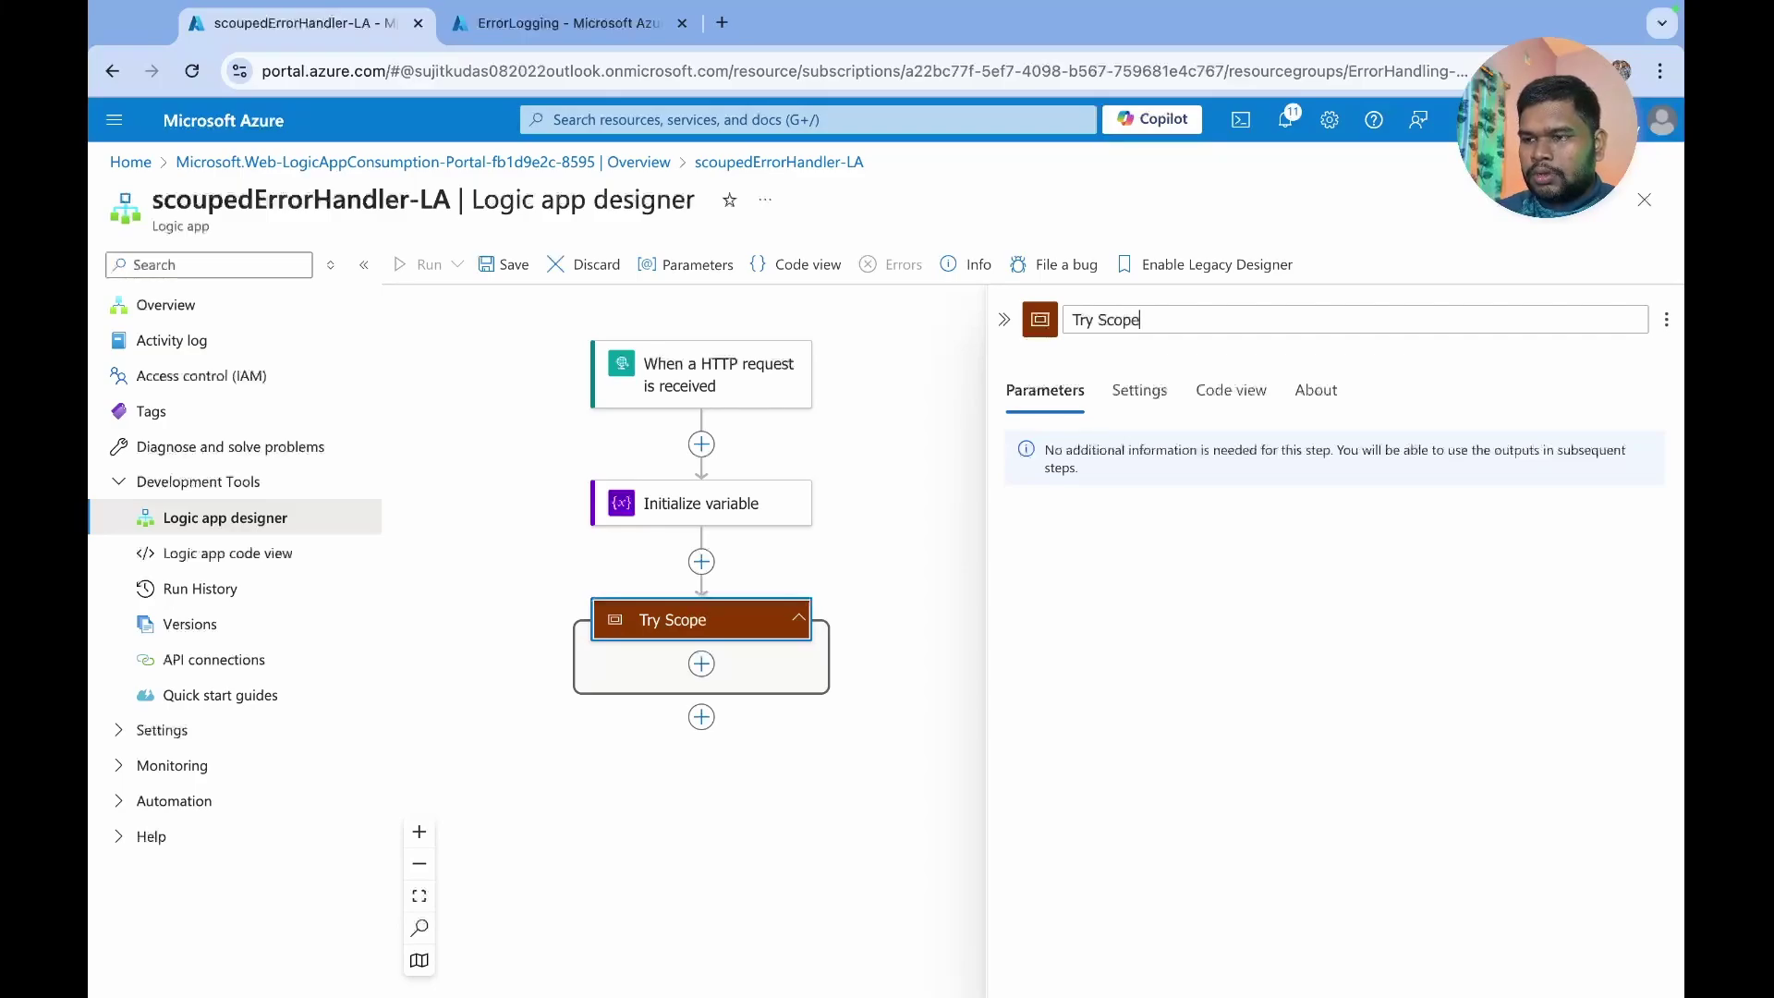
pyautogui.click(1326, 558)
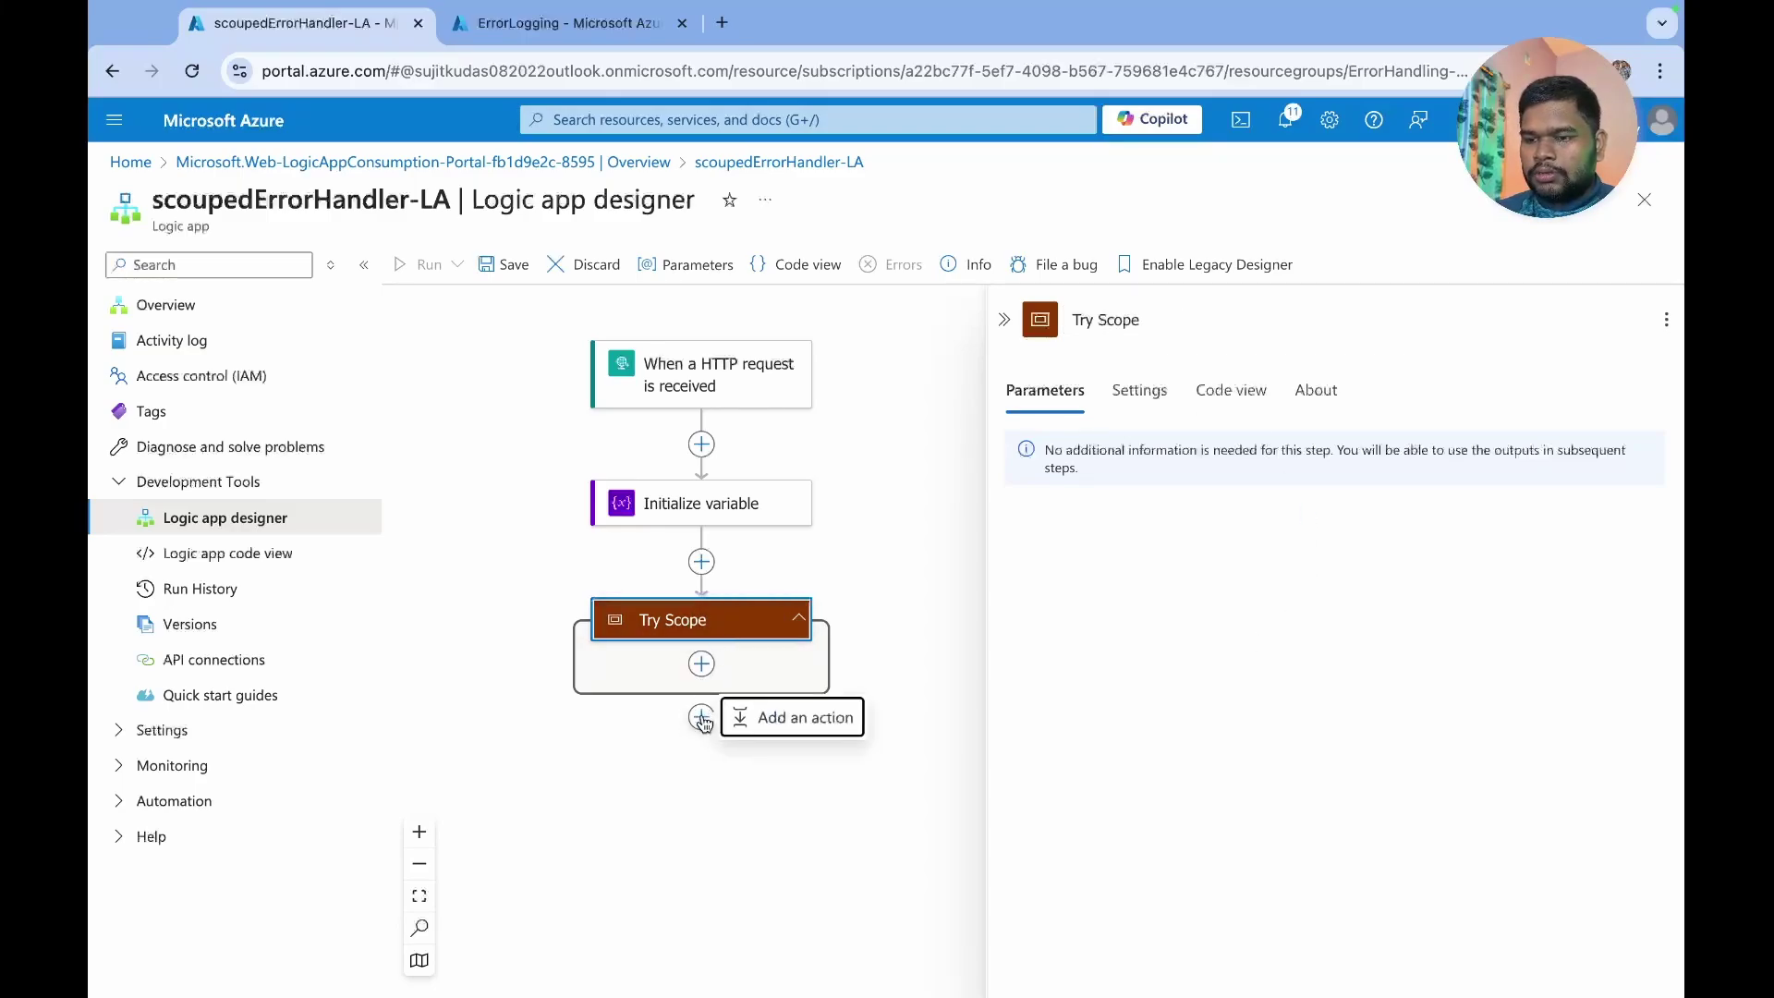
# - Add a second Scope action after Try Scope and rename it Catch Scope
pyautogui.click(786, 718)
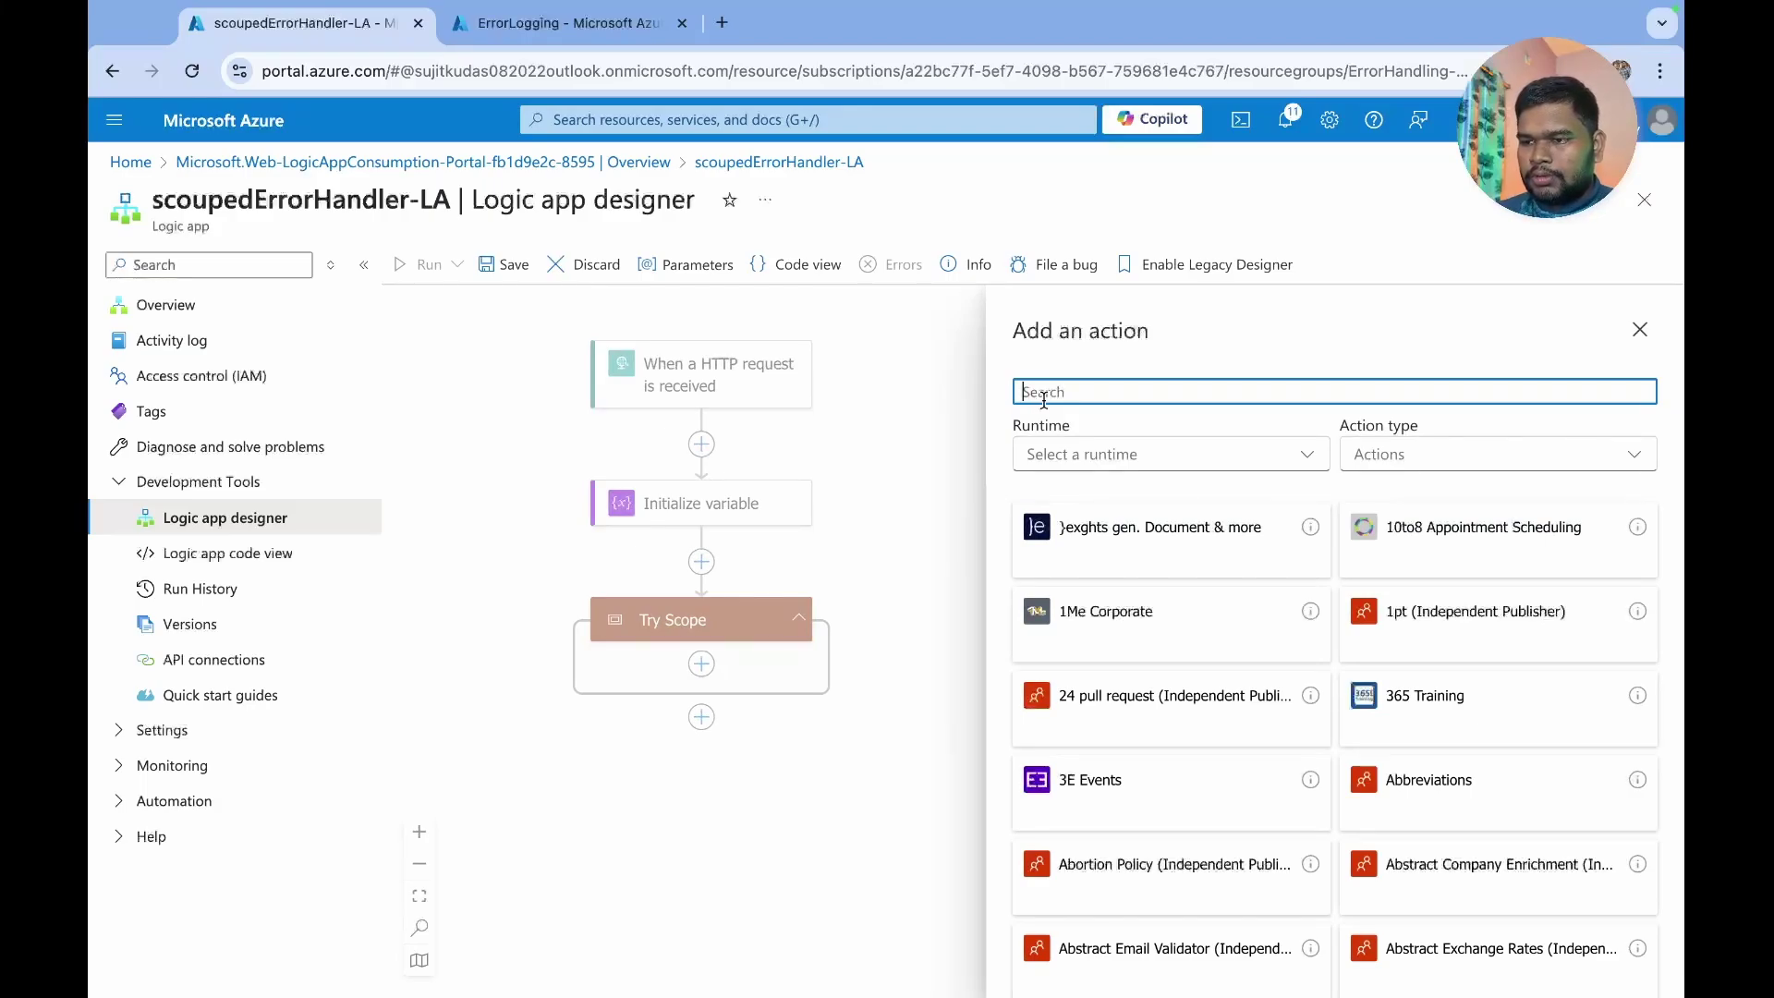
pyautogui.write('sco')
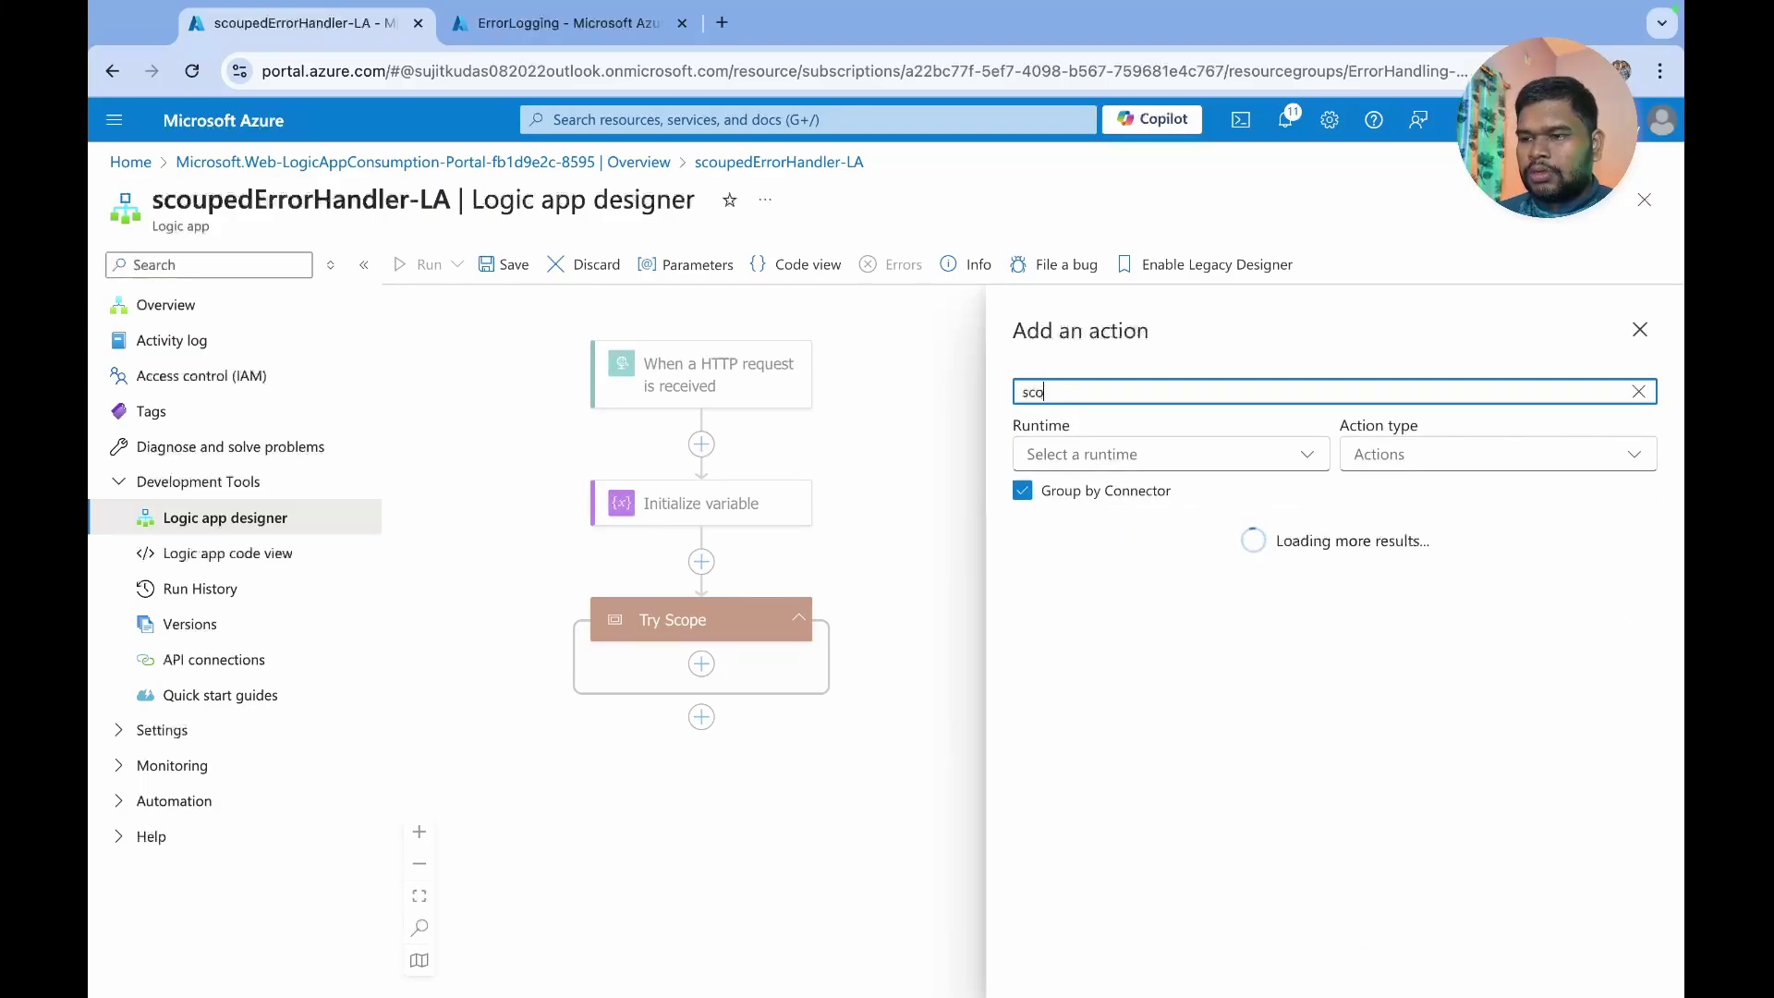
pyautogui.write('p')
pyautogui.click(1089, 617)
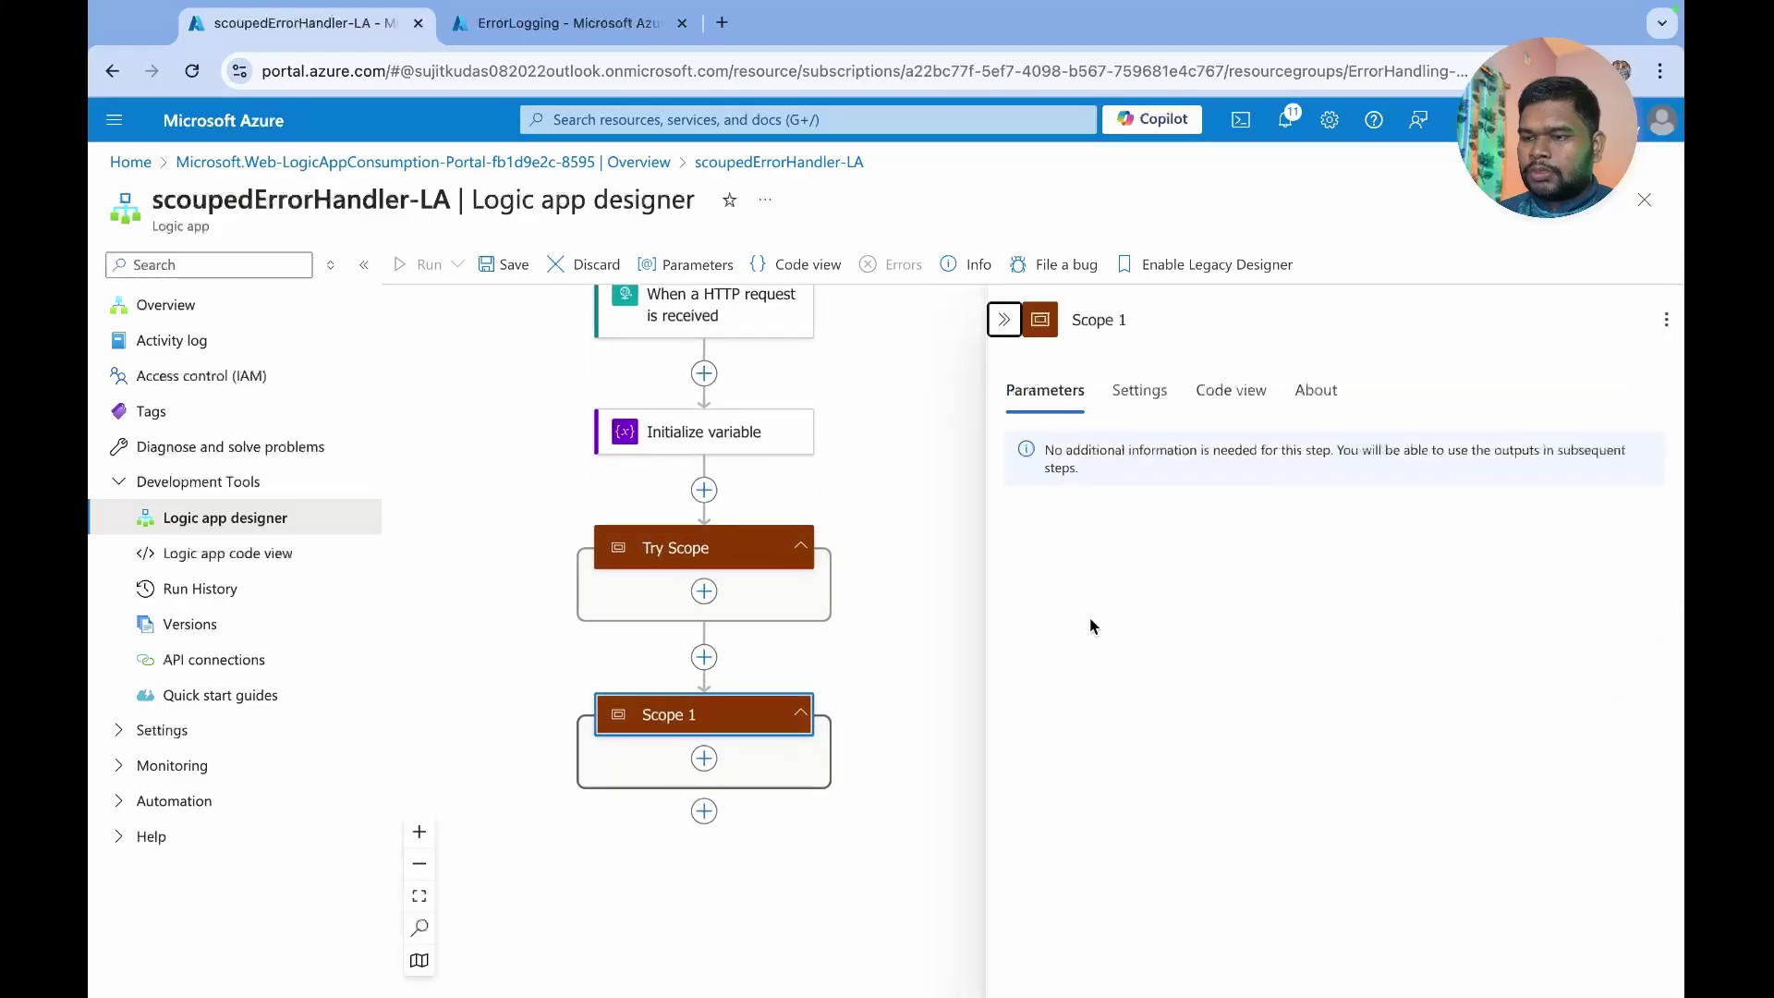
pyautogui.click(1096, 319)
pyautogui.tripleClick(1095, 323)
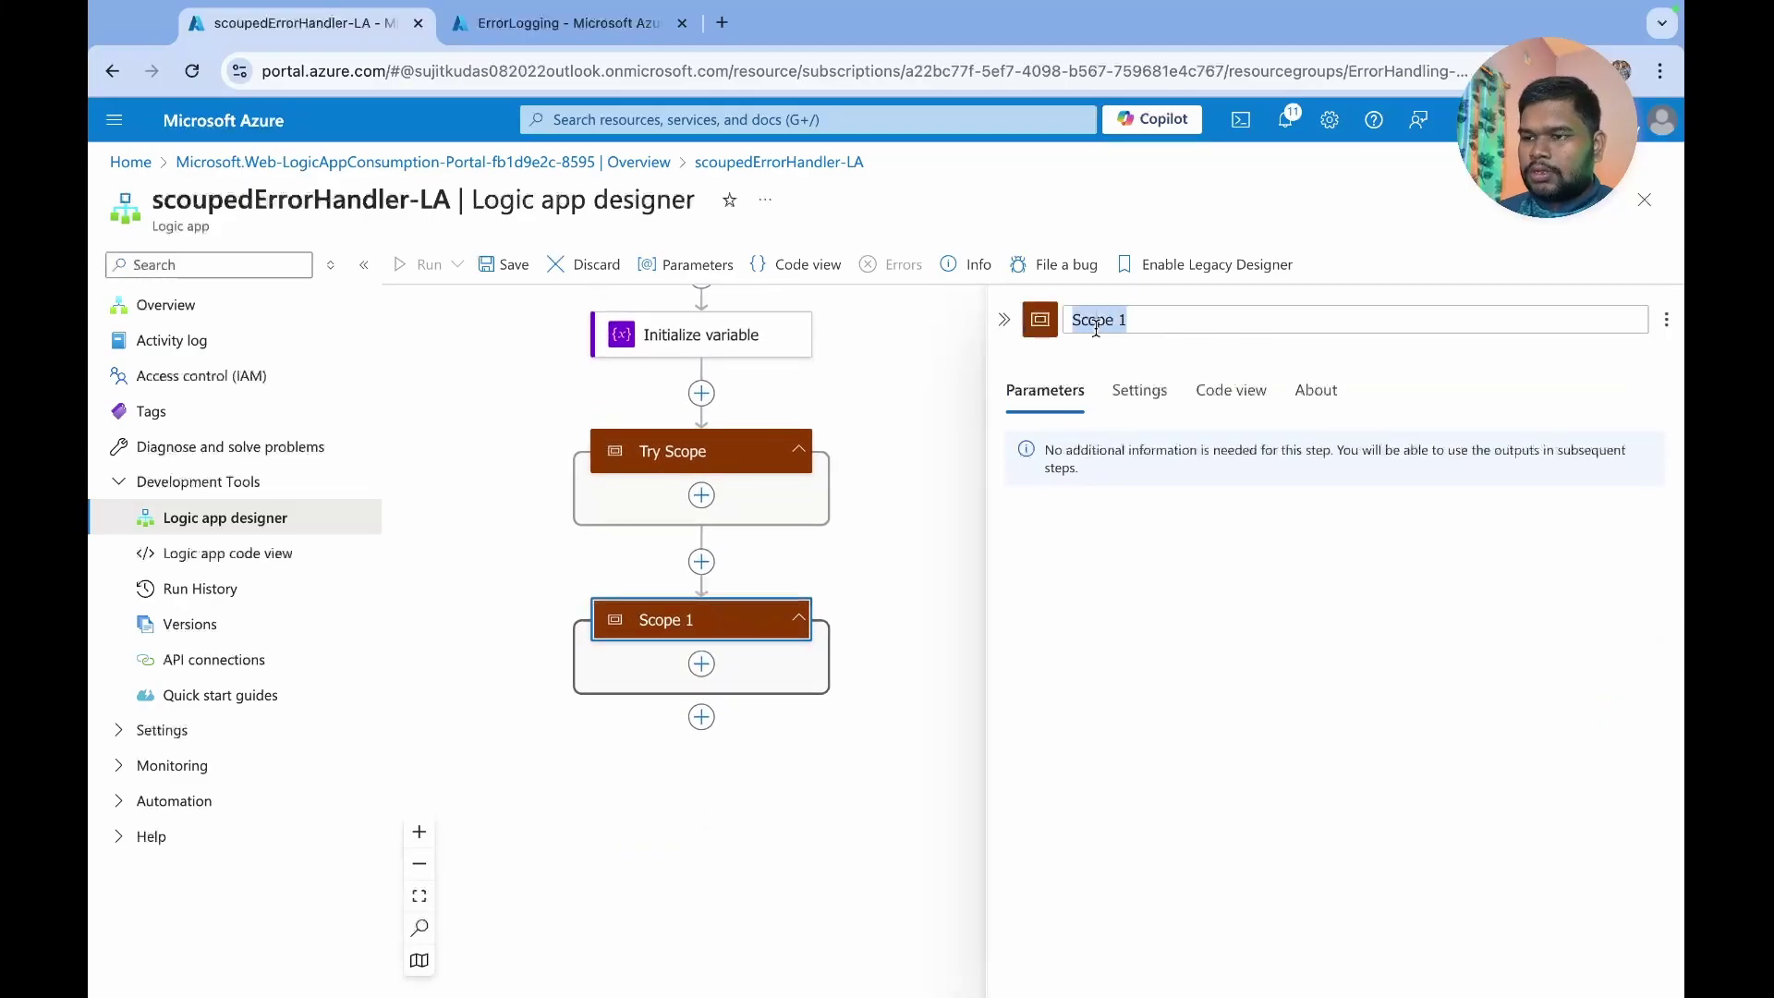
pyautogui.write('Catch')
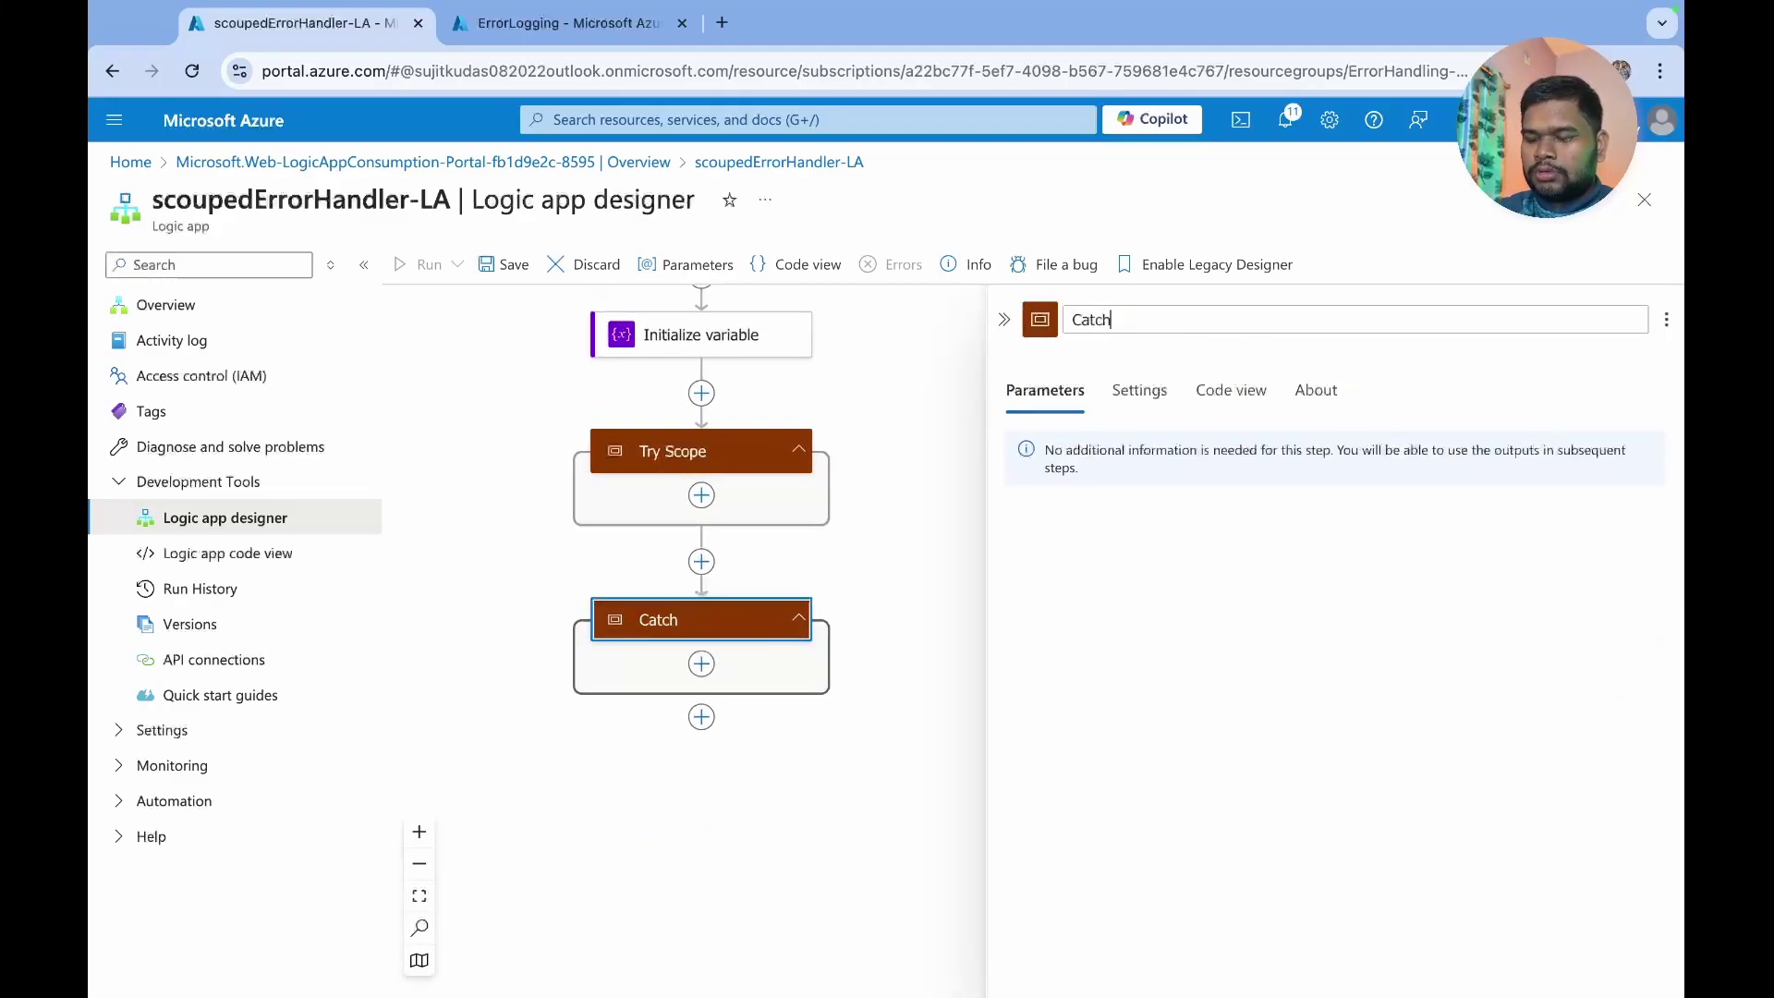
pyautogui.write(' Sc')
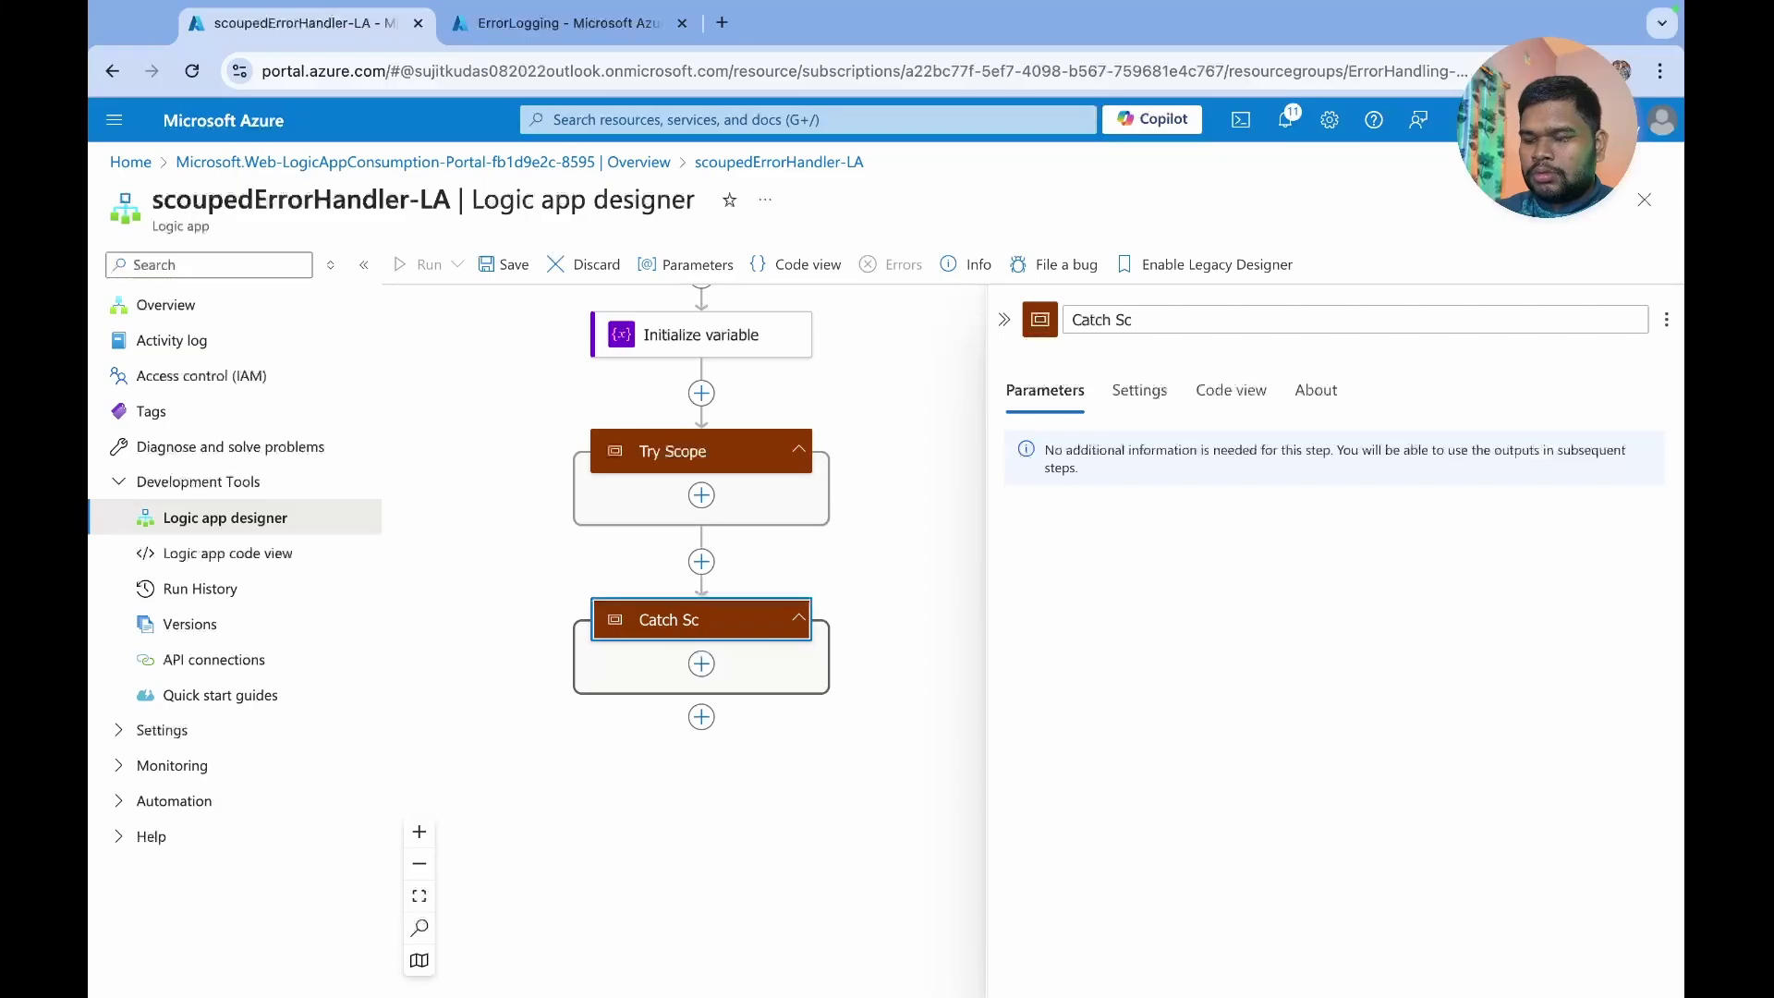
pyautogui.write('ope')
pyautogui.click(1116, 462)
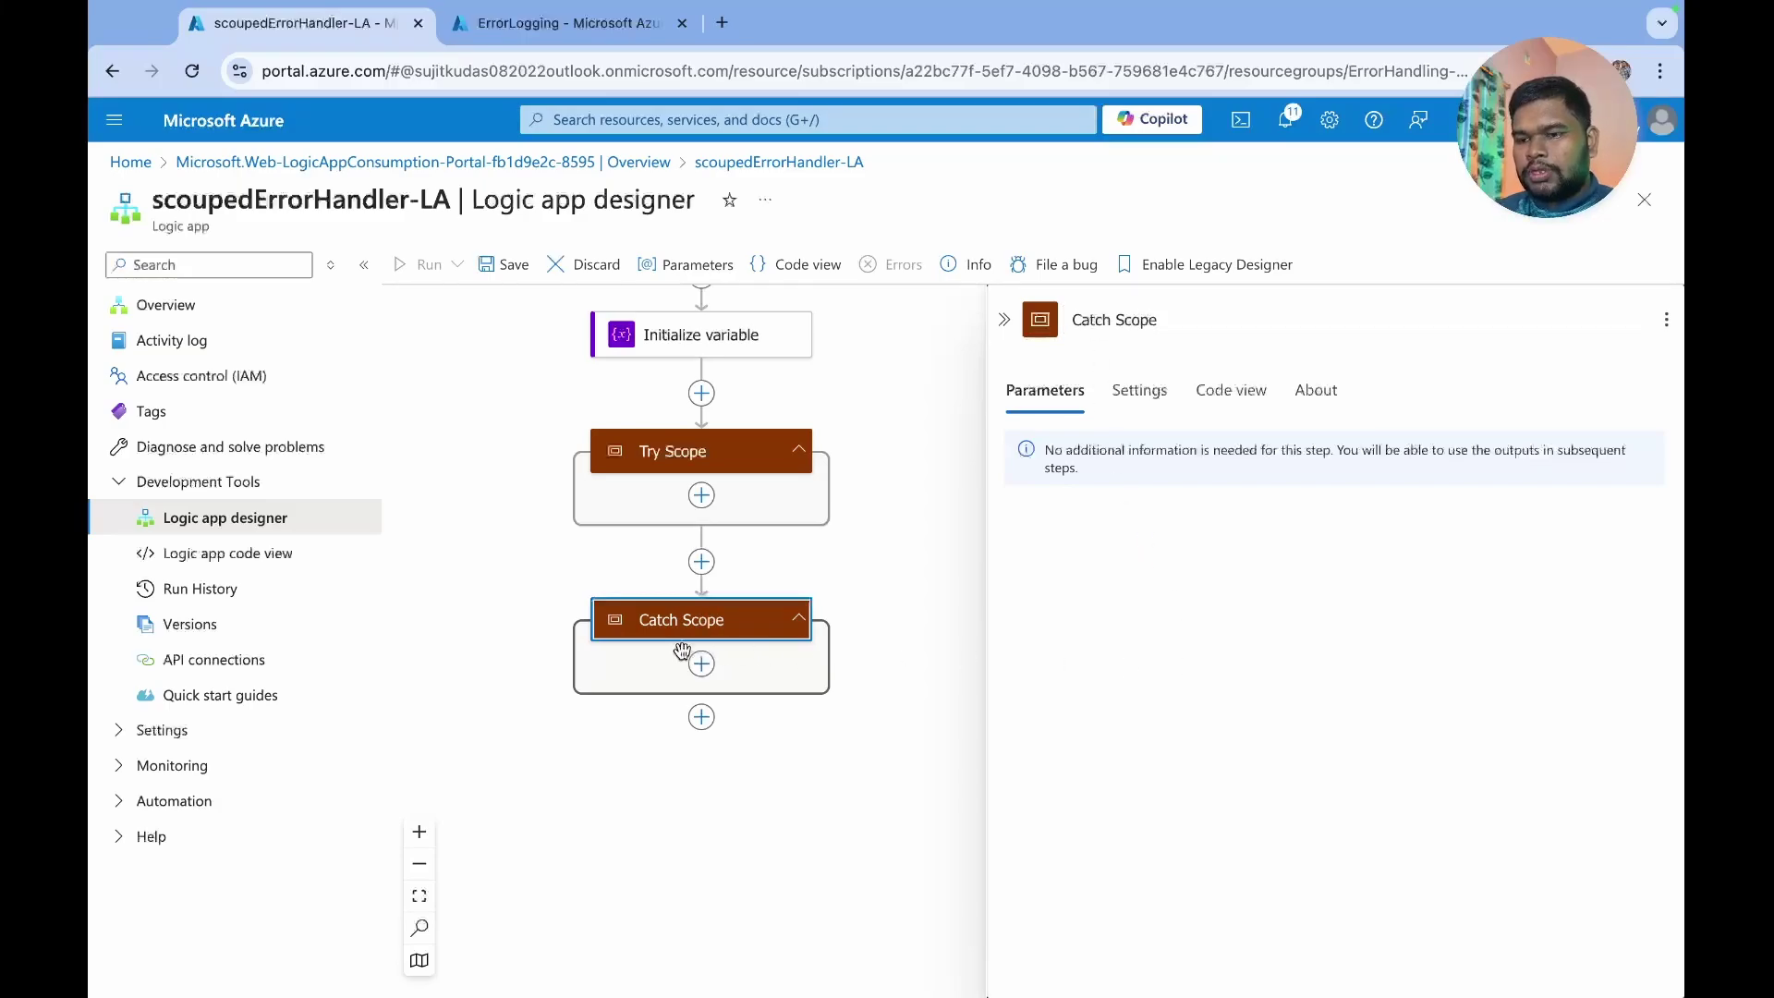
# - Add an HTTP action inside Try Scope
pyautogui.click(701, 499)
pyautogui.click(702, 499)
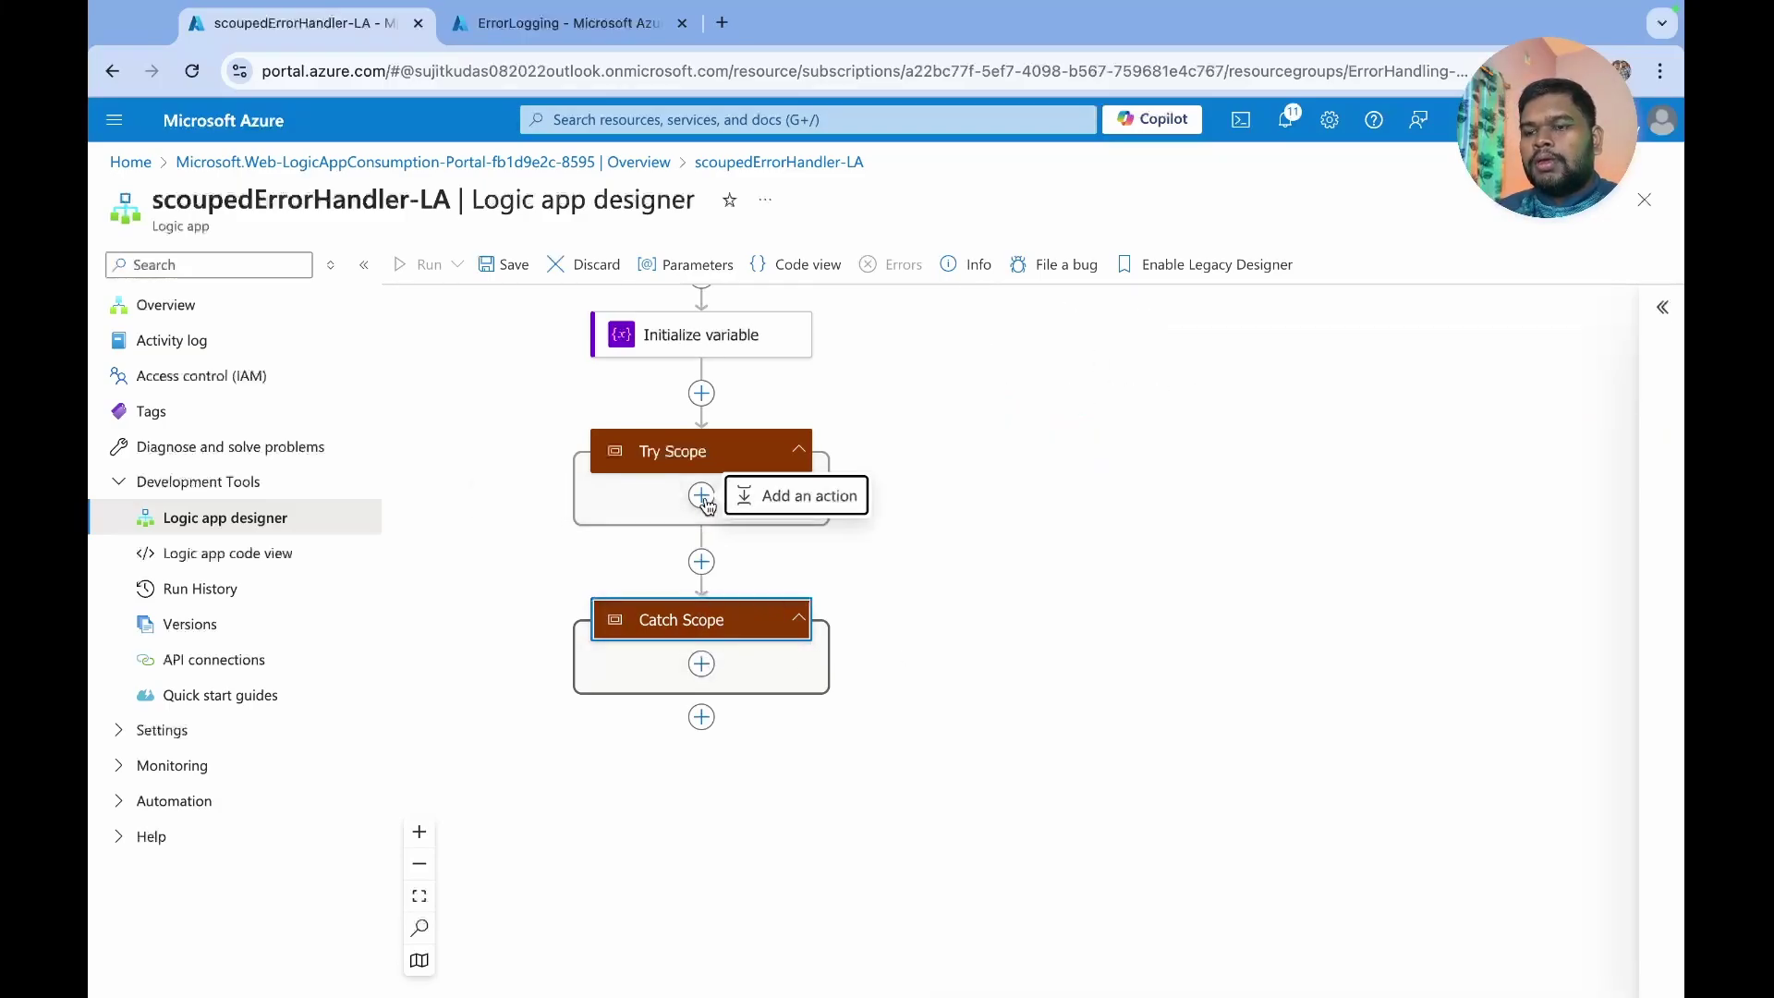
pyautogui.click(767, 493)
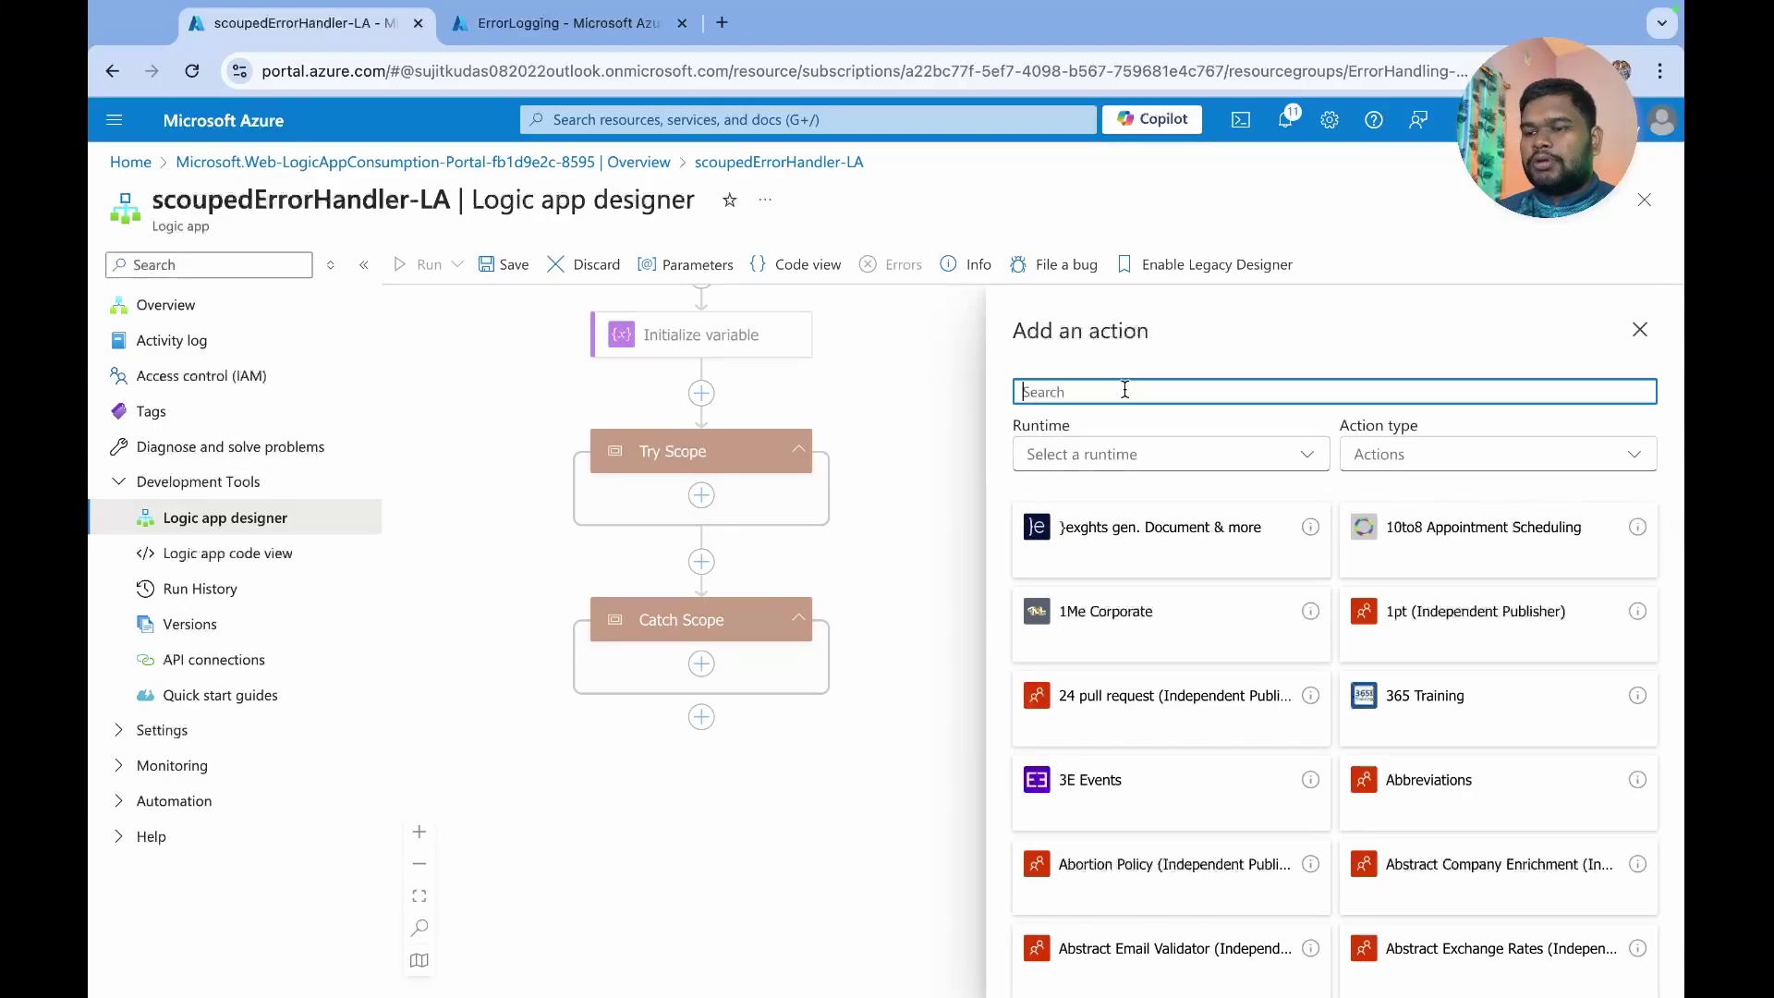
pyautogui.write('htt')
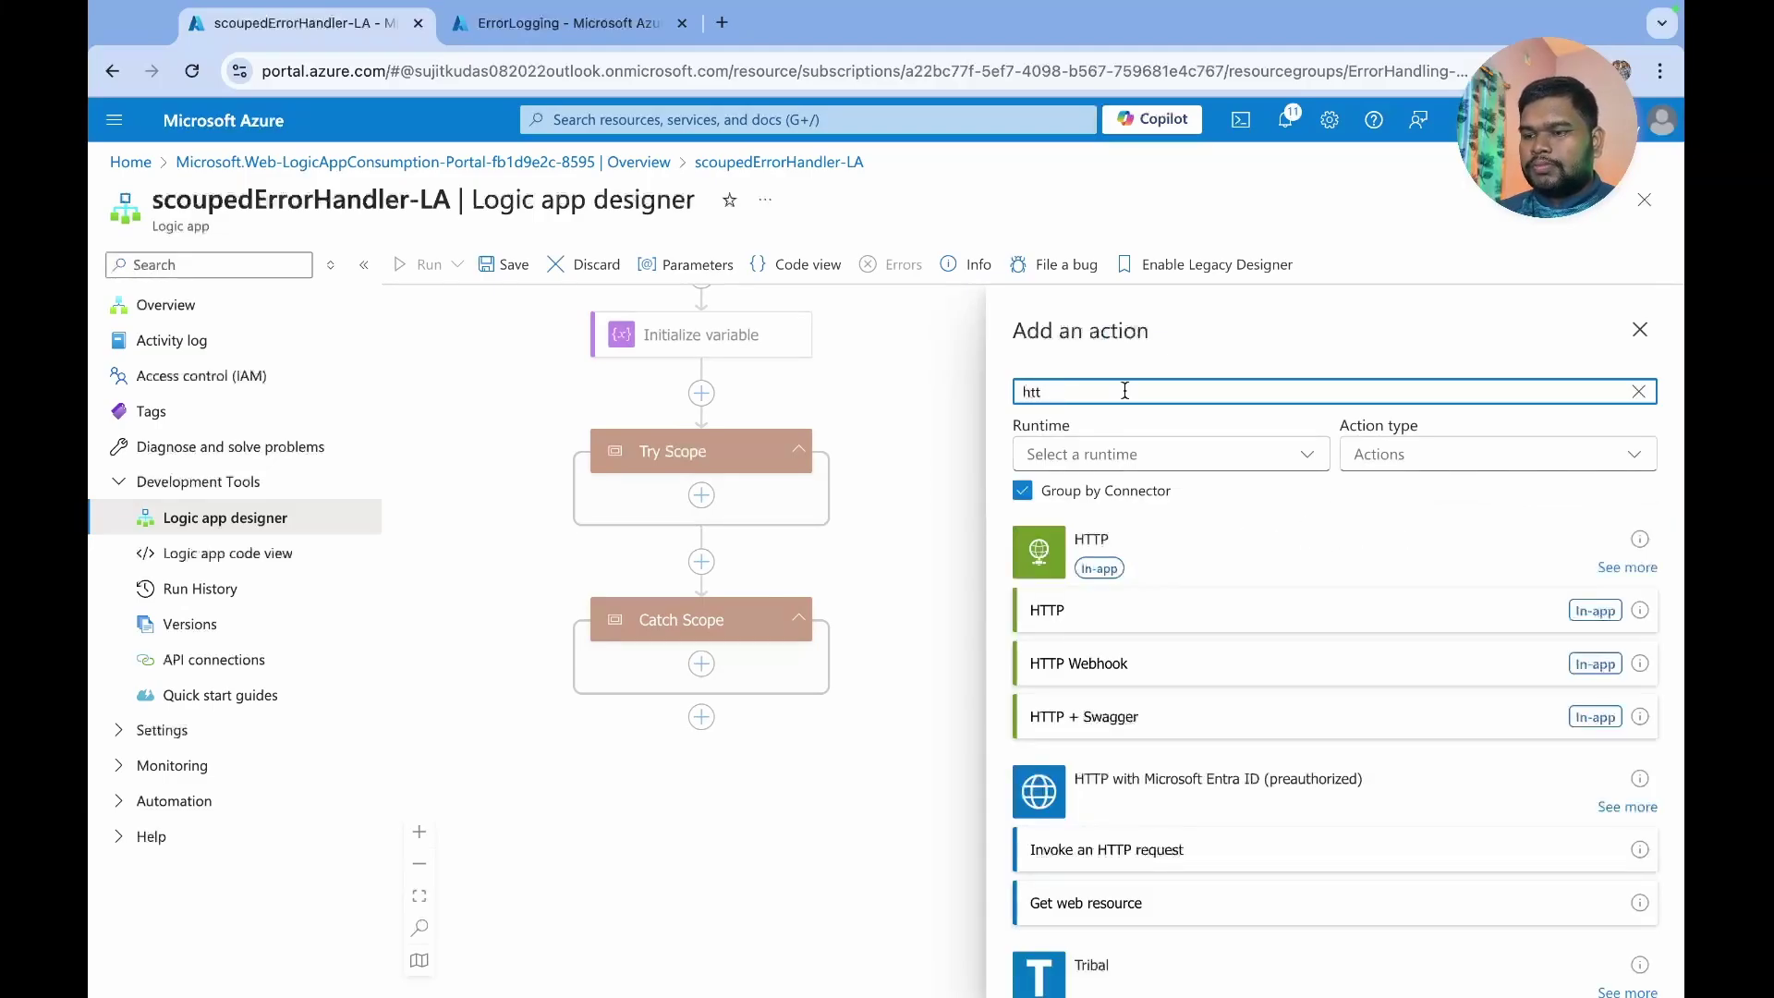
pyautogui.click(1051, 613)
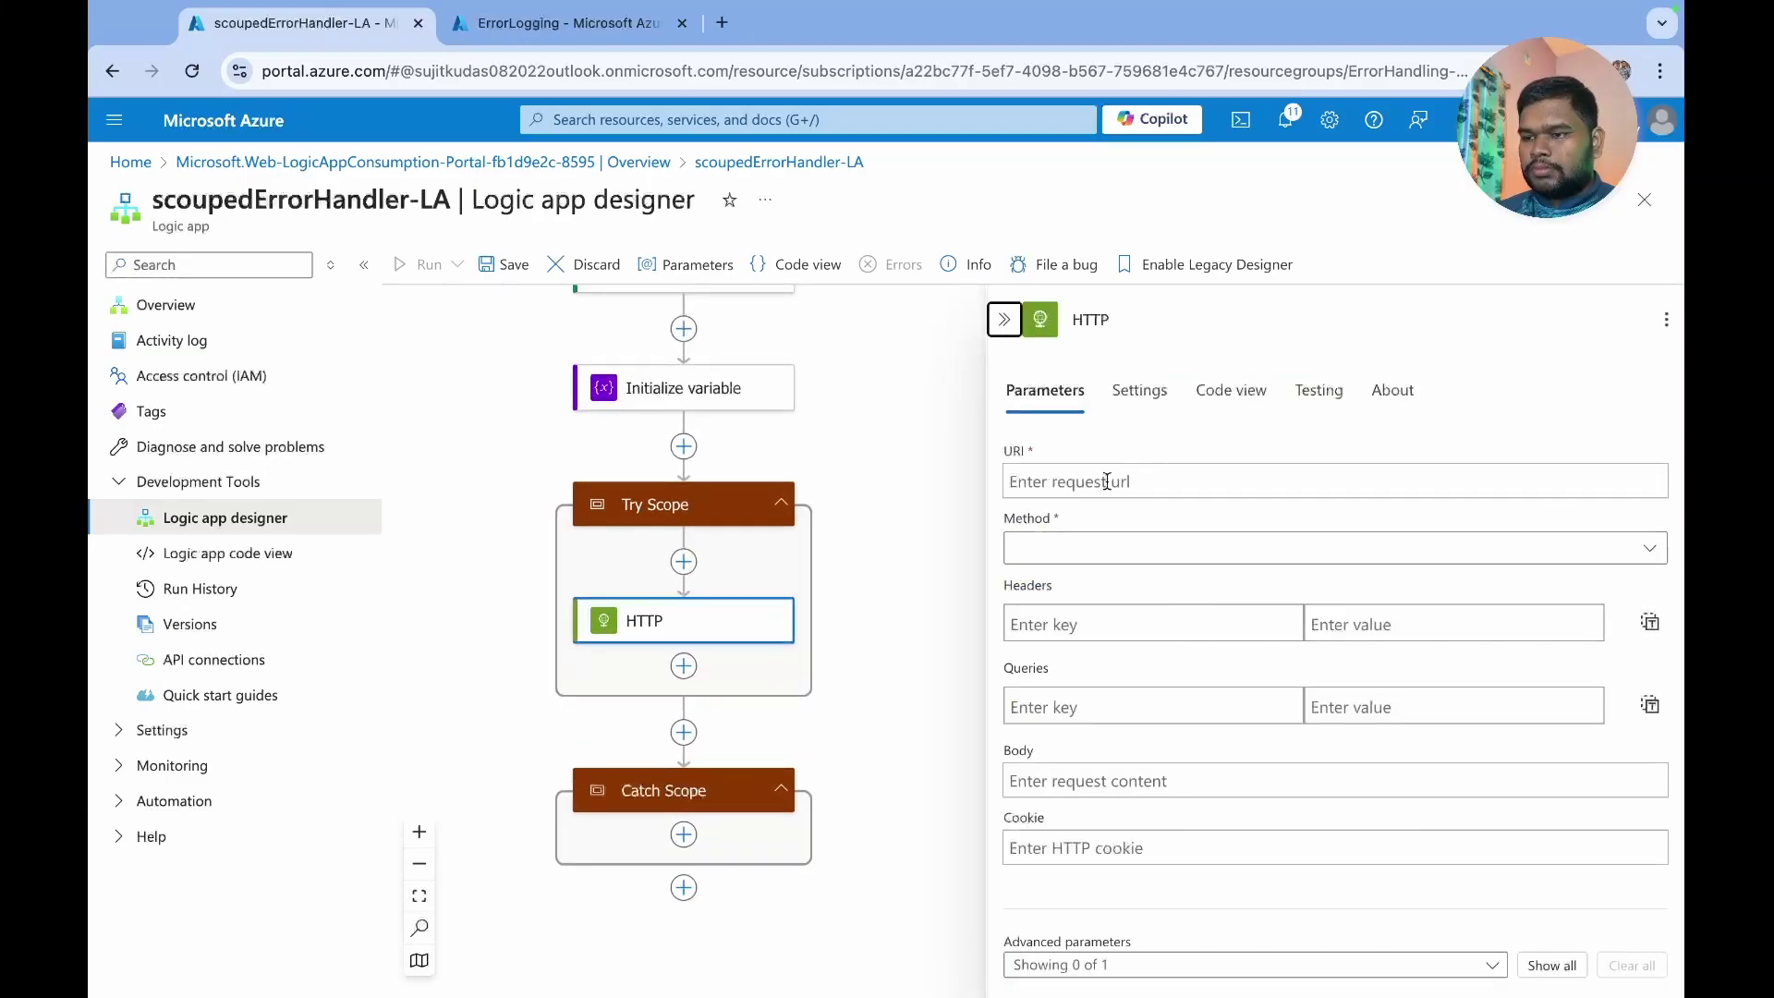
pyautogui.click(1136, 481)
pyautogui.write('https://www.youtube.com/')
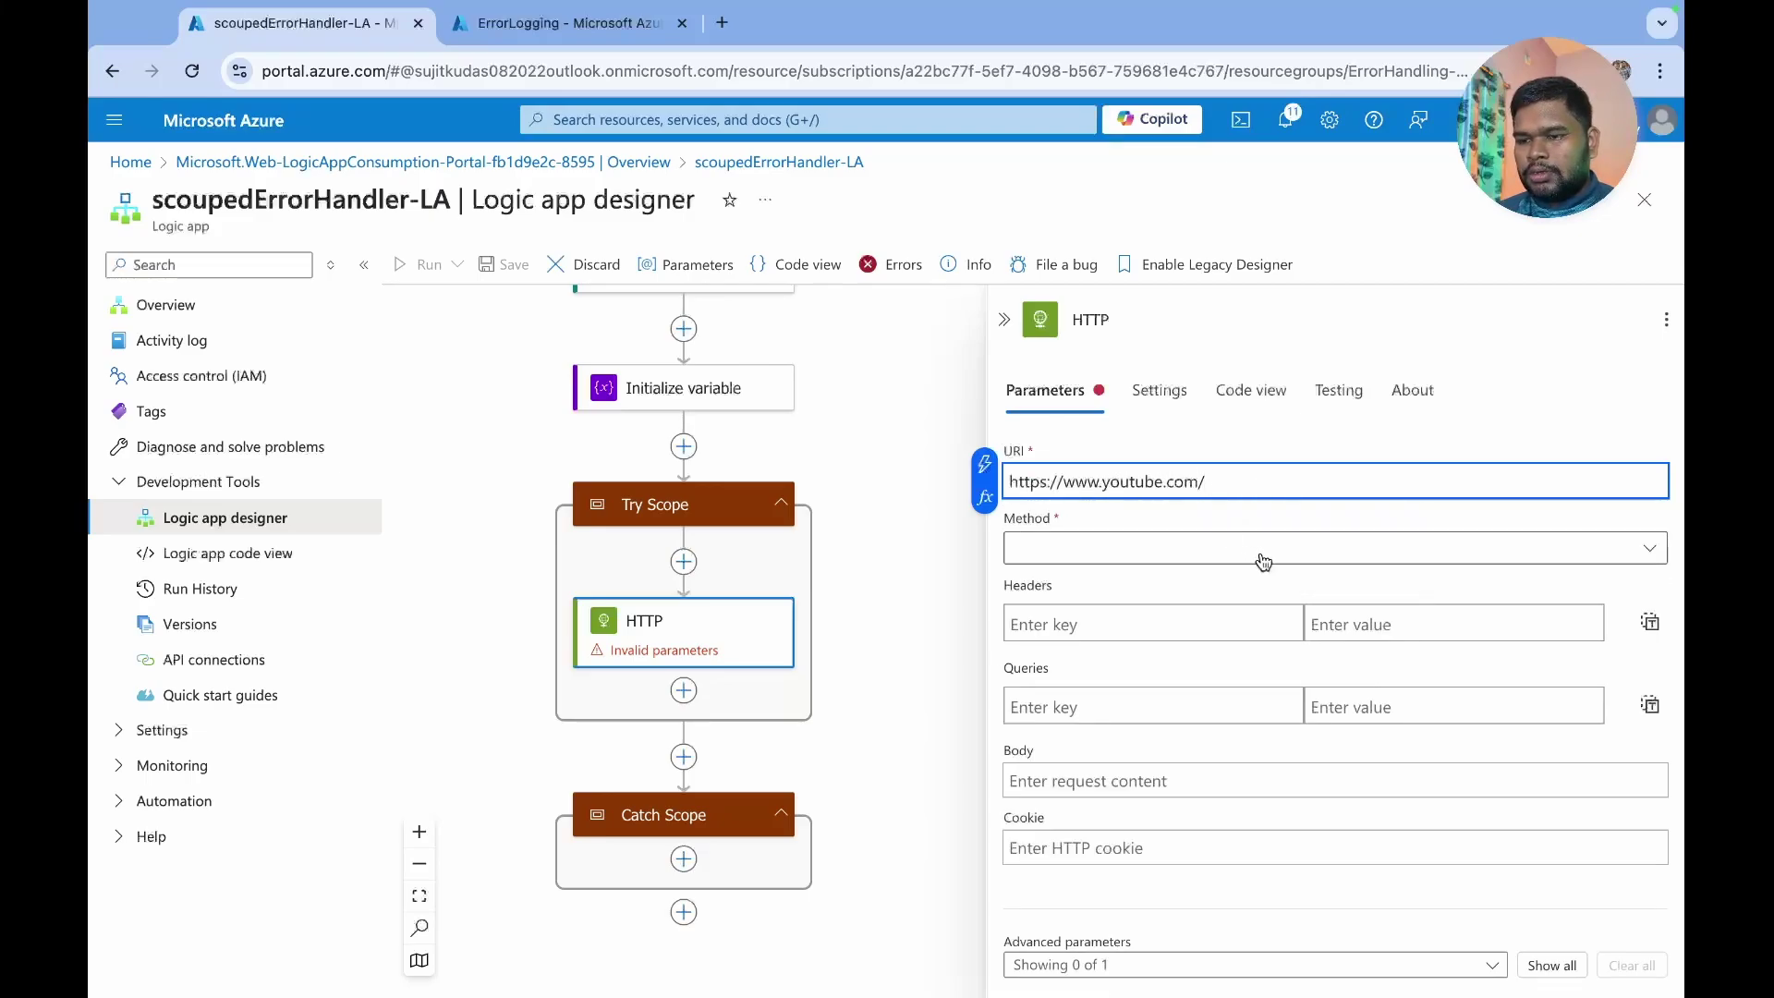
pyautogui.write('2')
pyautogui.click(1138, 552)
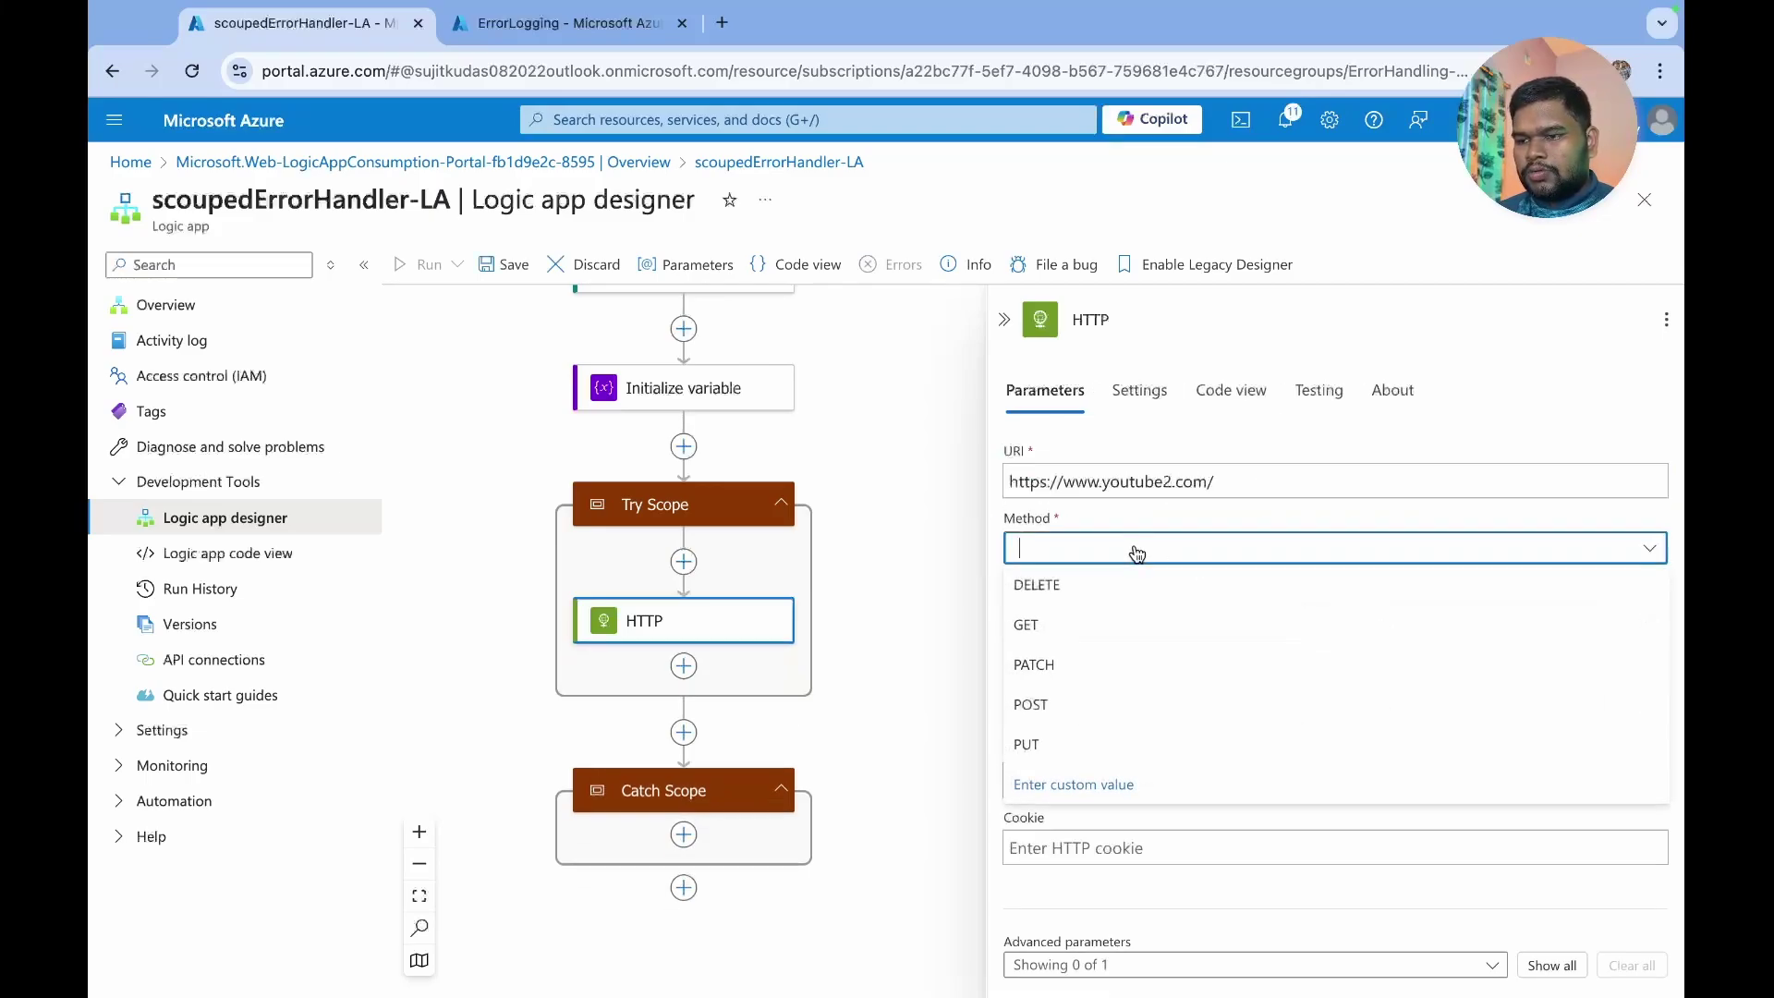
pyautogui.click(1062, 638)
pyautogui.scroll(-1, 1115, 722)
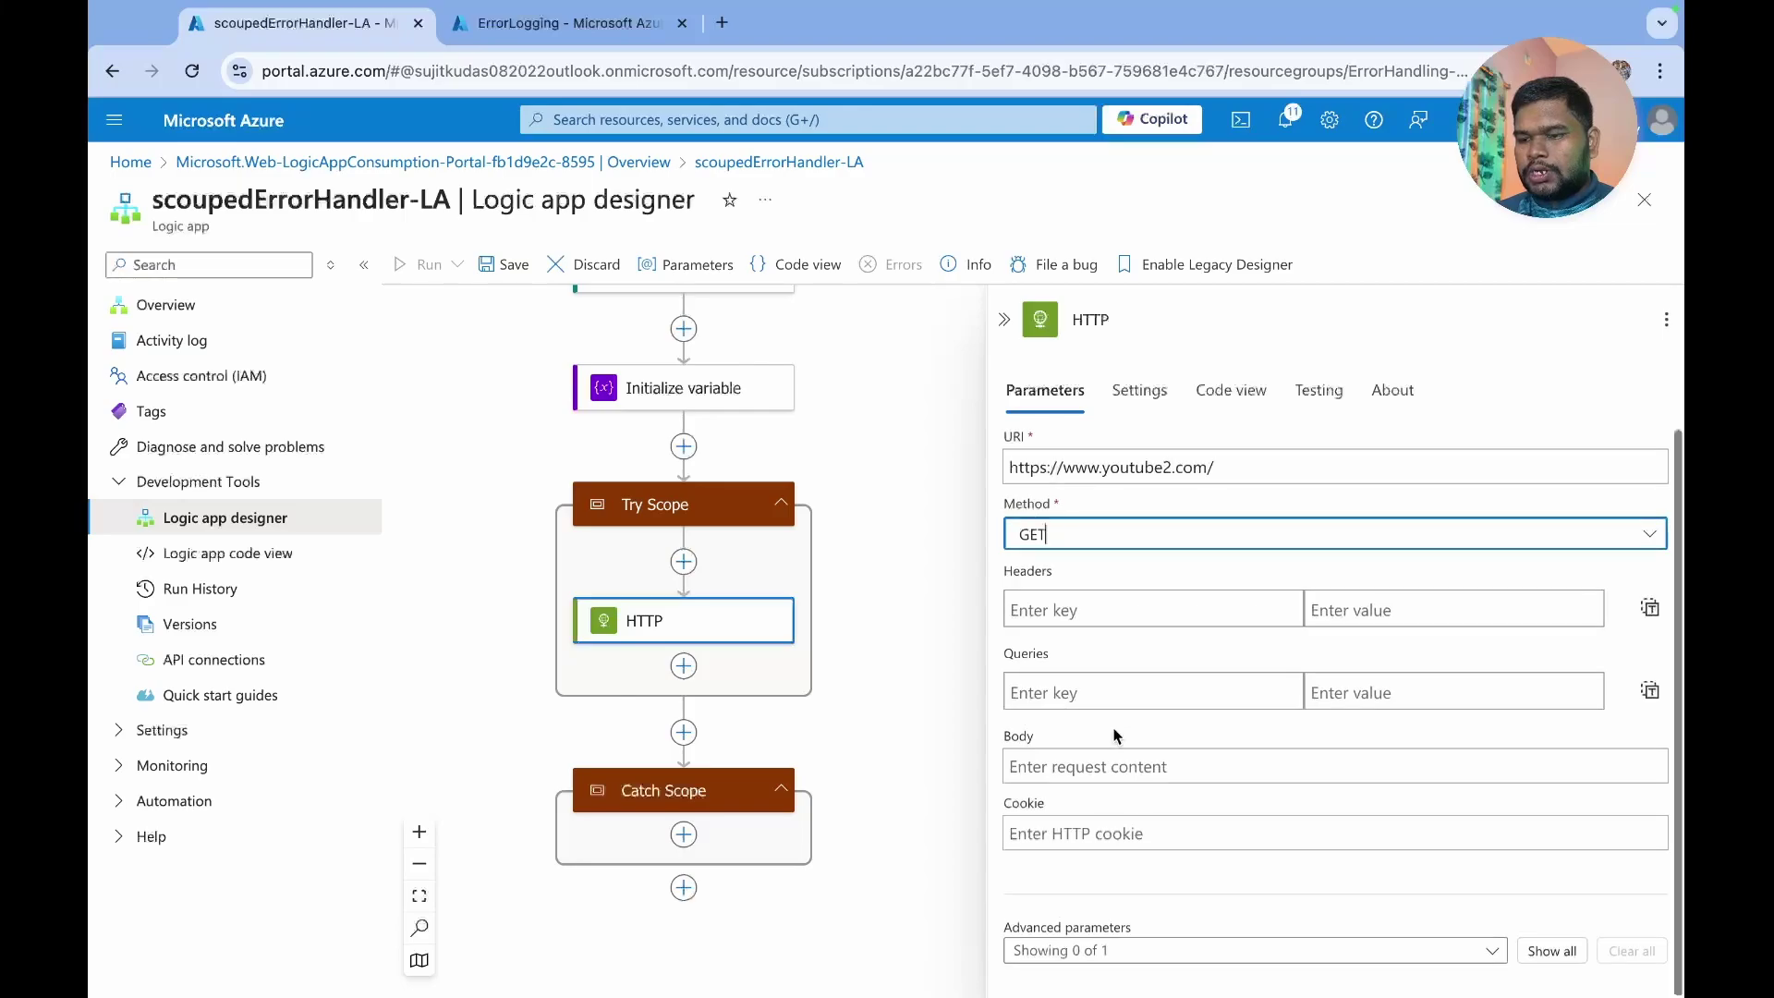
# - Add a Set variable action after the HTTP action inside Try Scope
pyautogui.click(683, 666)
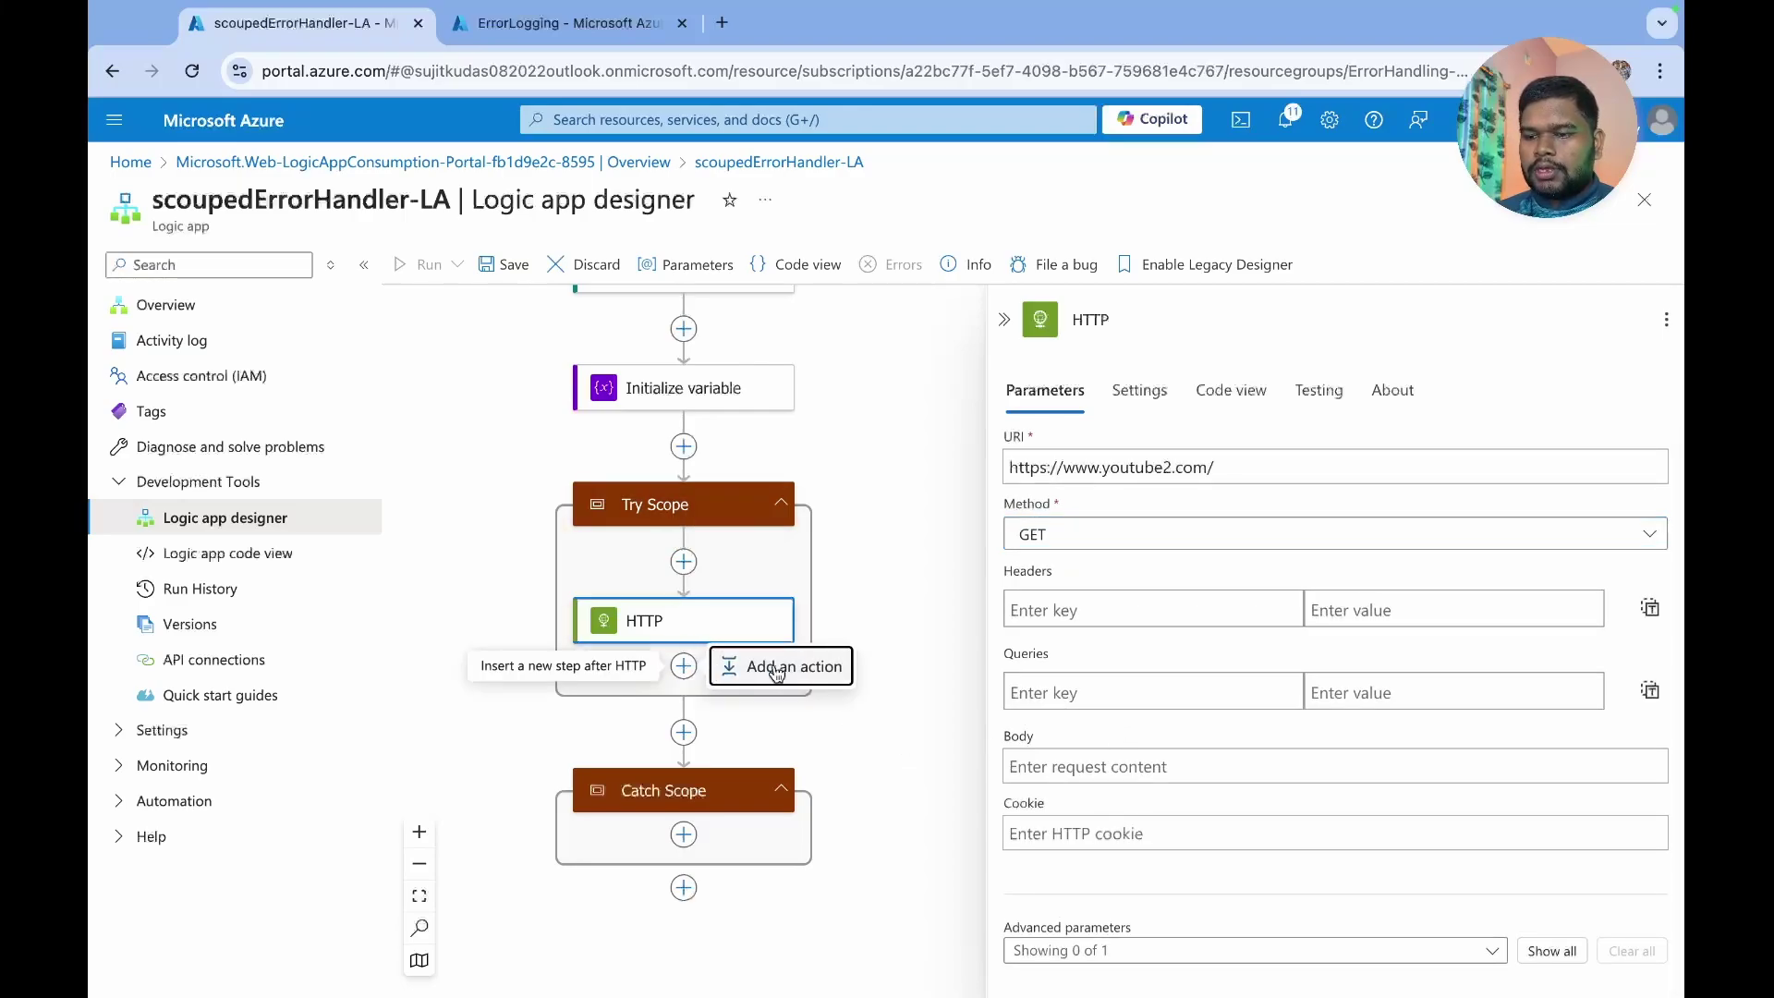
pyautogui.click(785, 666)
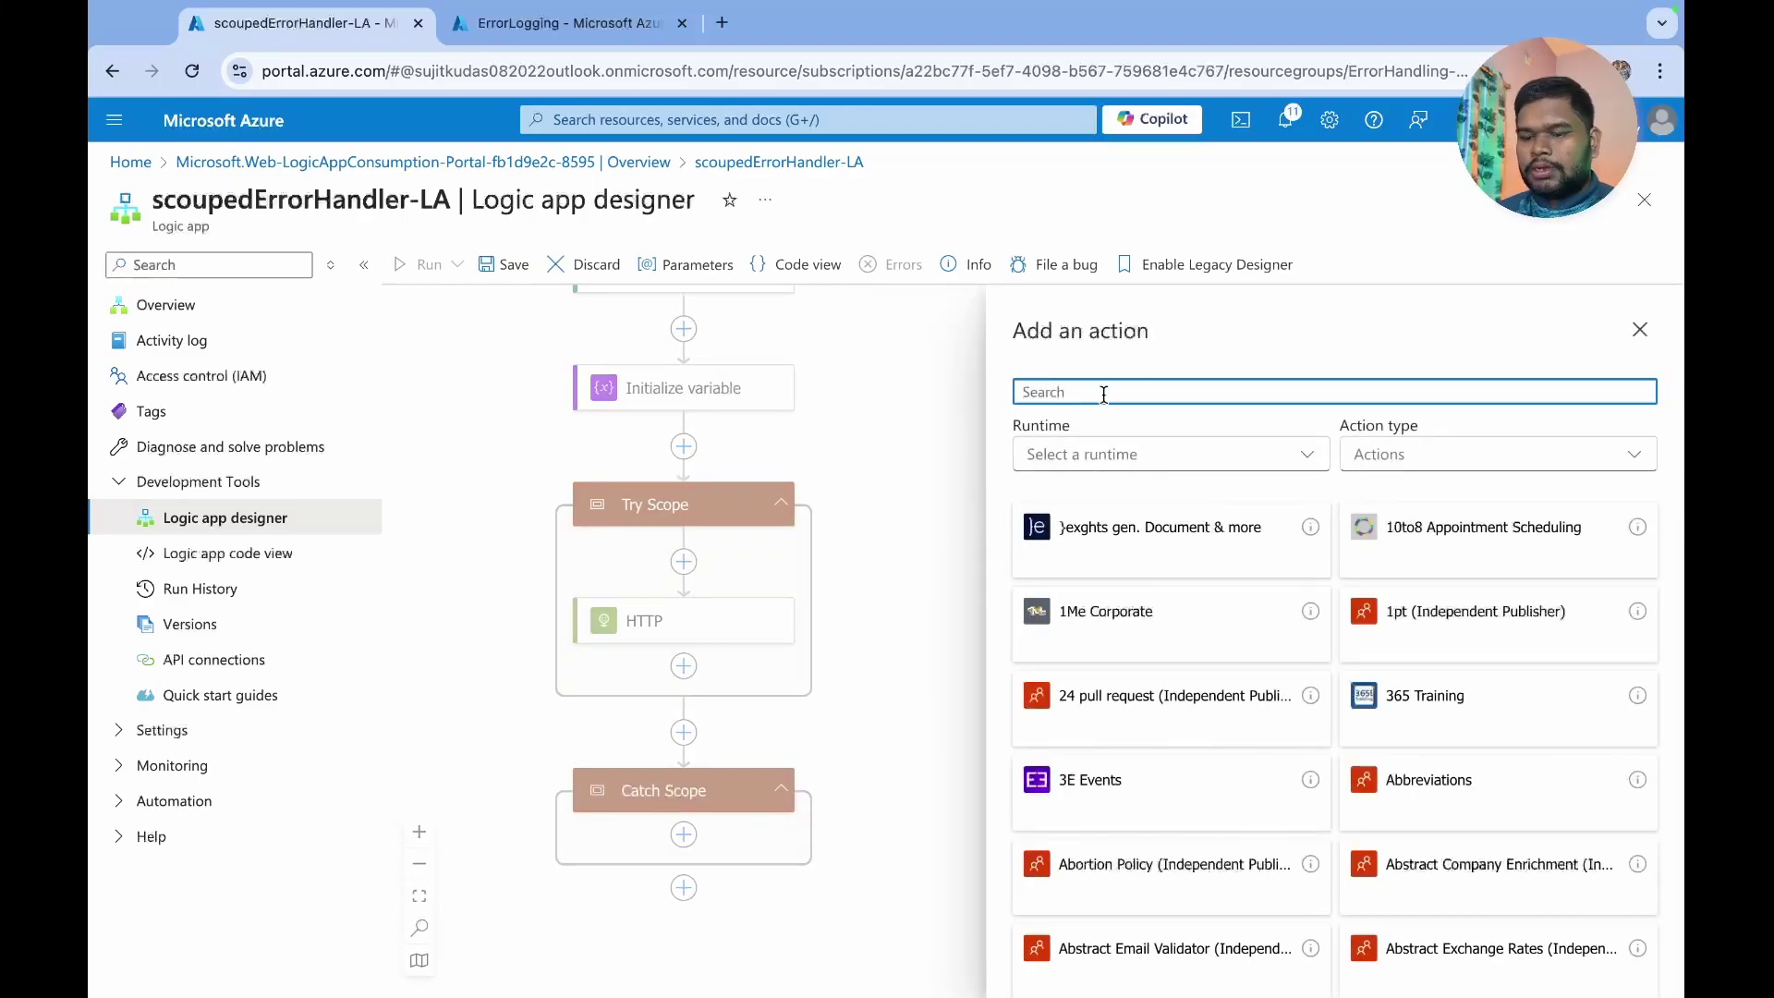
pyautogui.write('set')
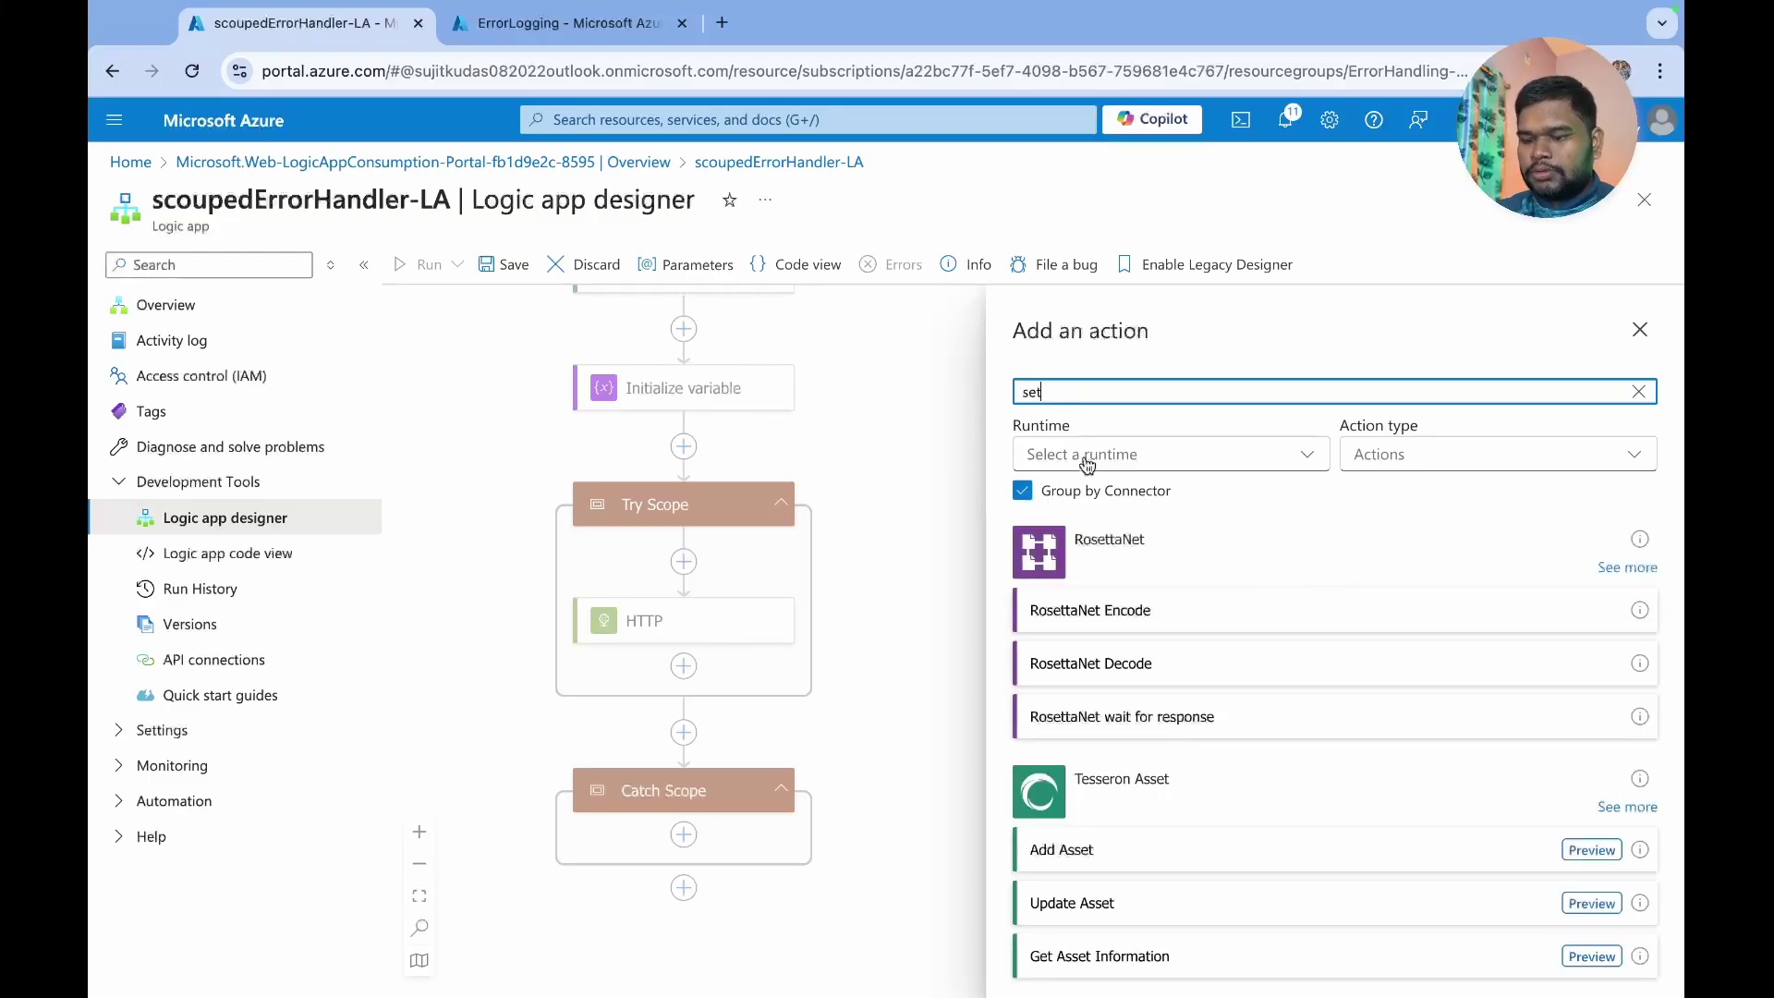
pyautogui.write(' vari')
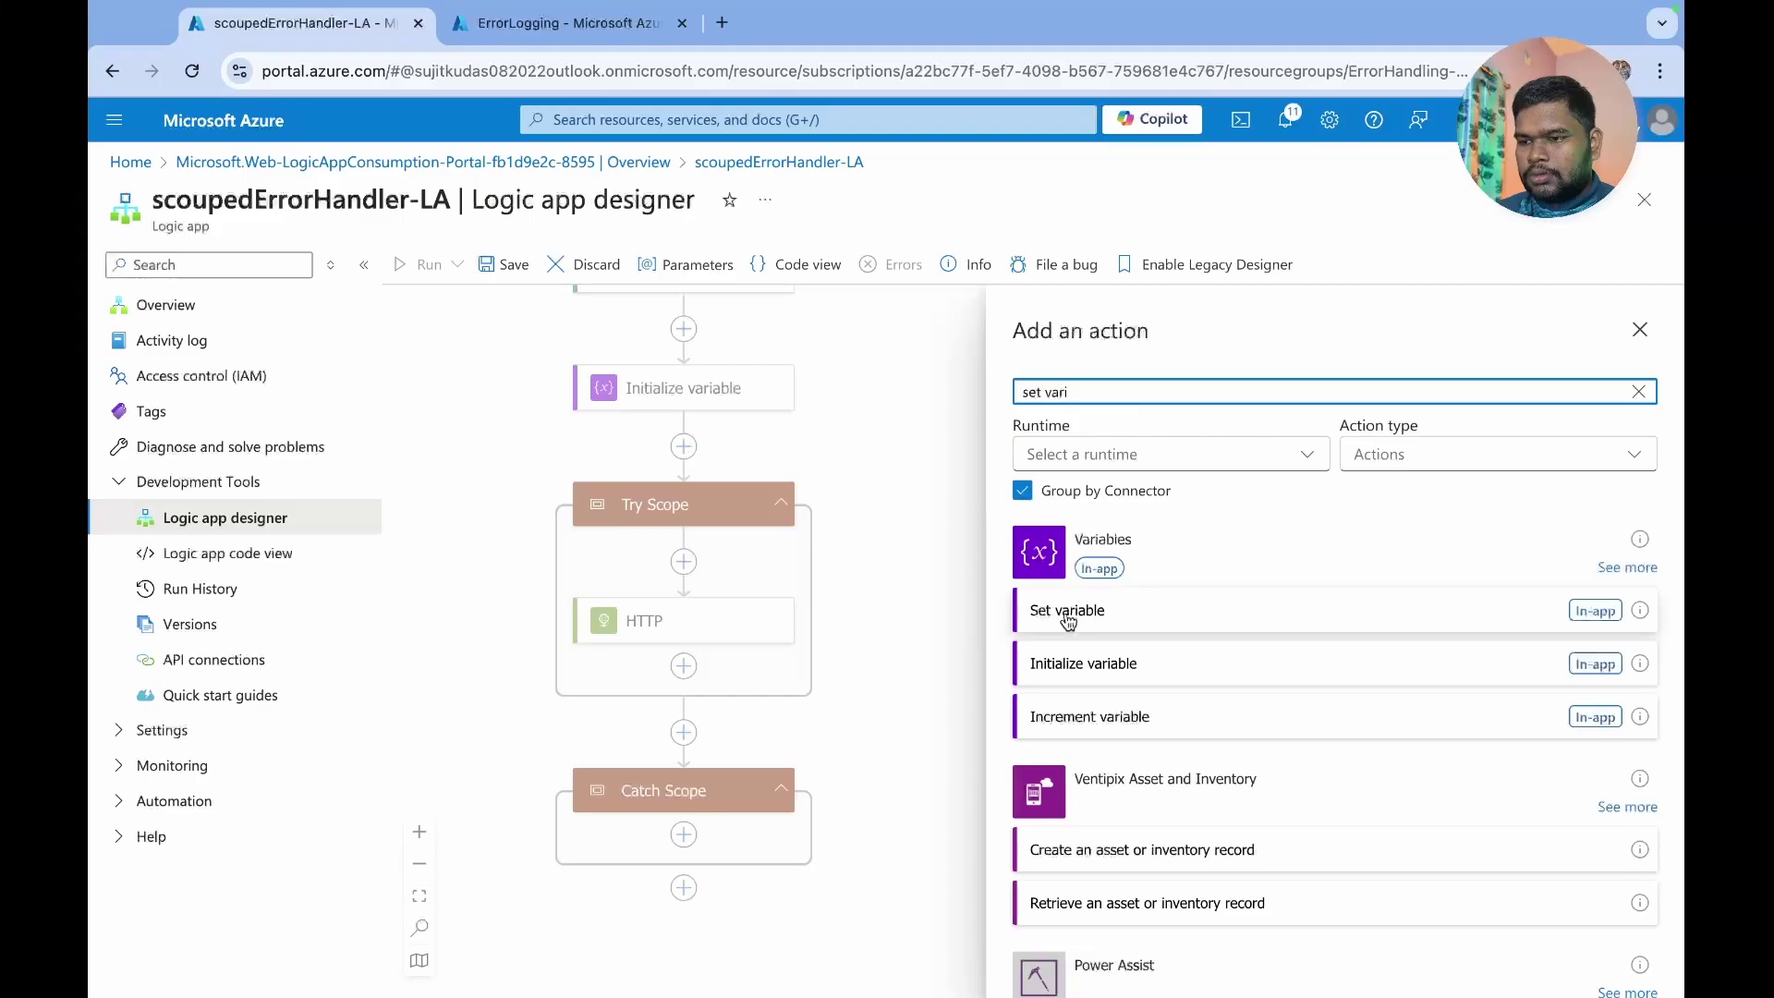
pyautogui.click(1068, 611)
# - Replace the add() expression in Initialize variable with the plain initial value 30
pyautogui.scroll(3, 704, 556)
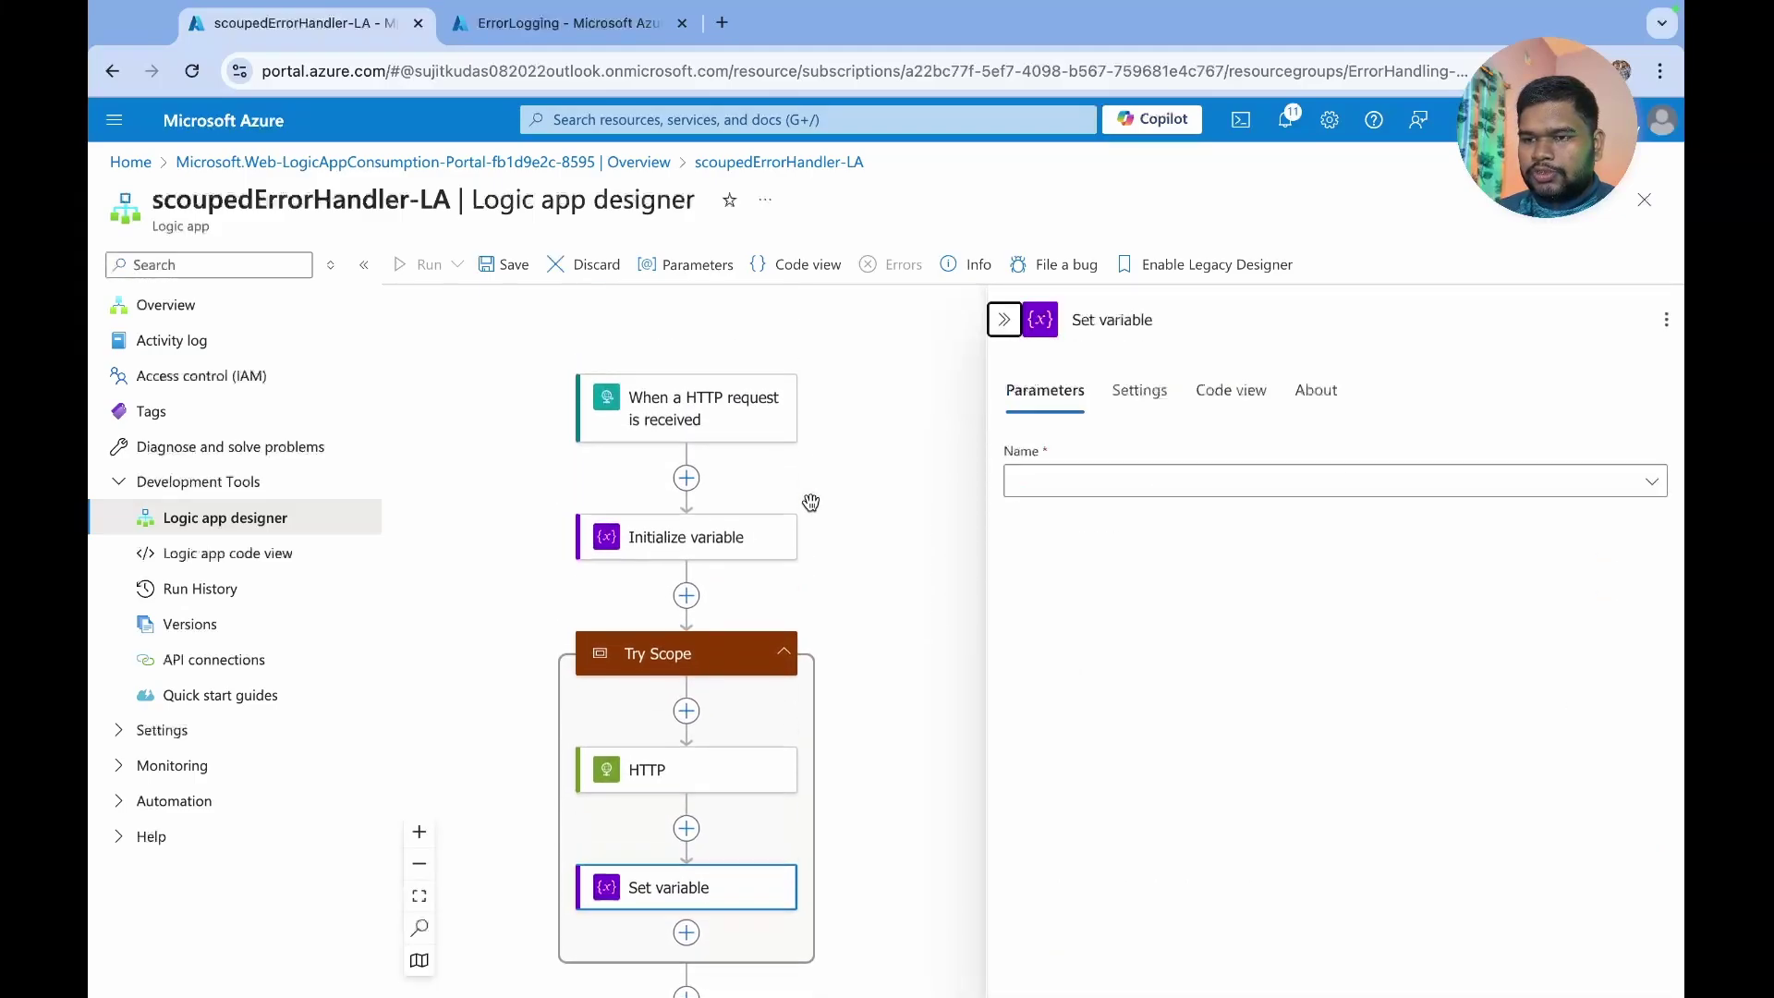
pyautogui.click(704, 556)
pyautogui.rightClick(704, 556)
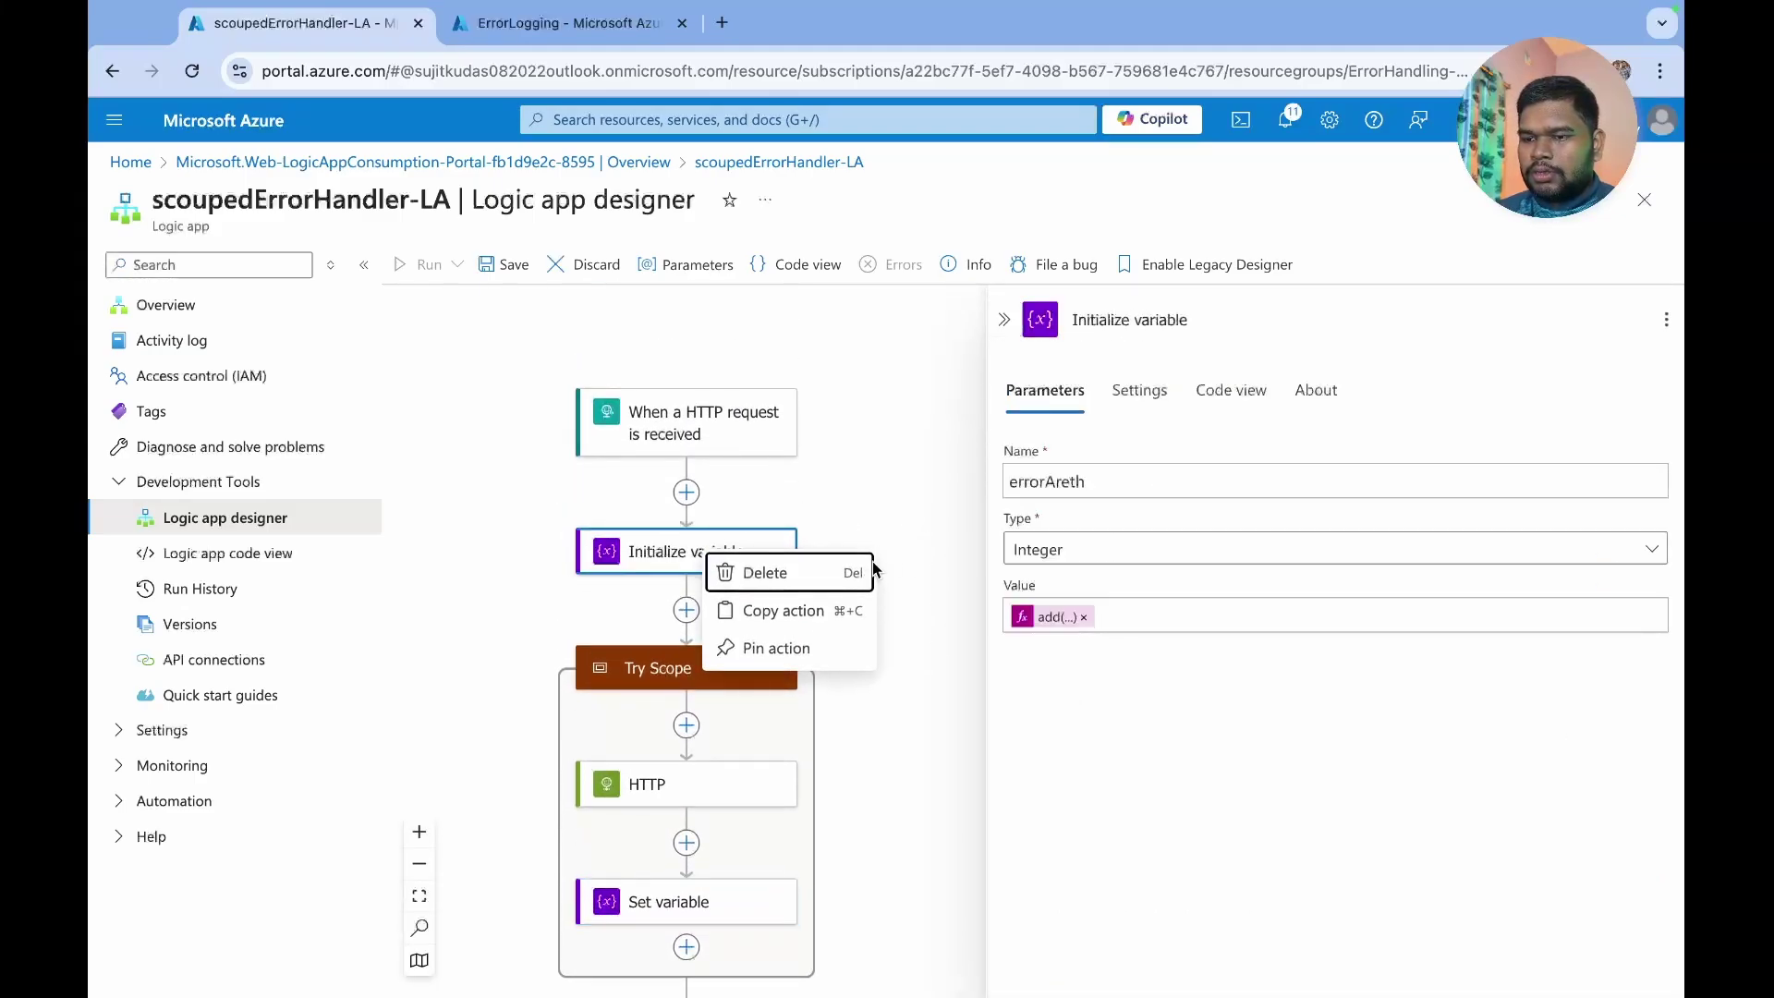
pyautogui.click(1053, 617)
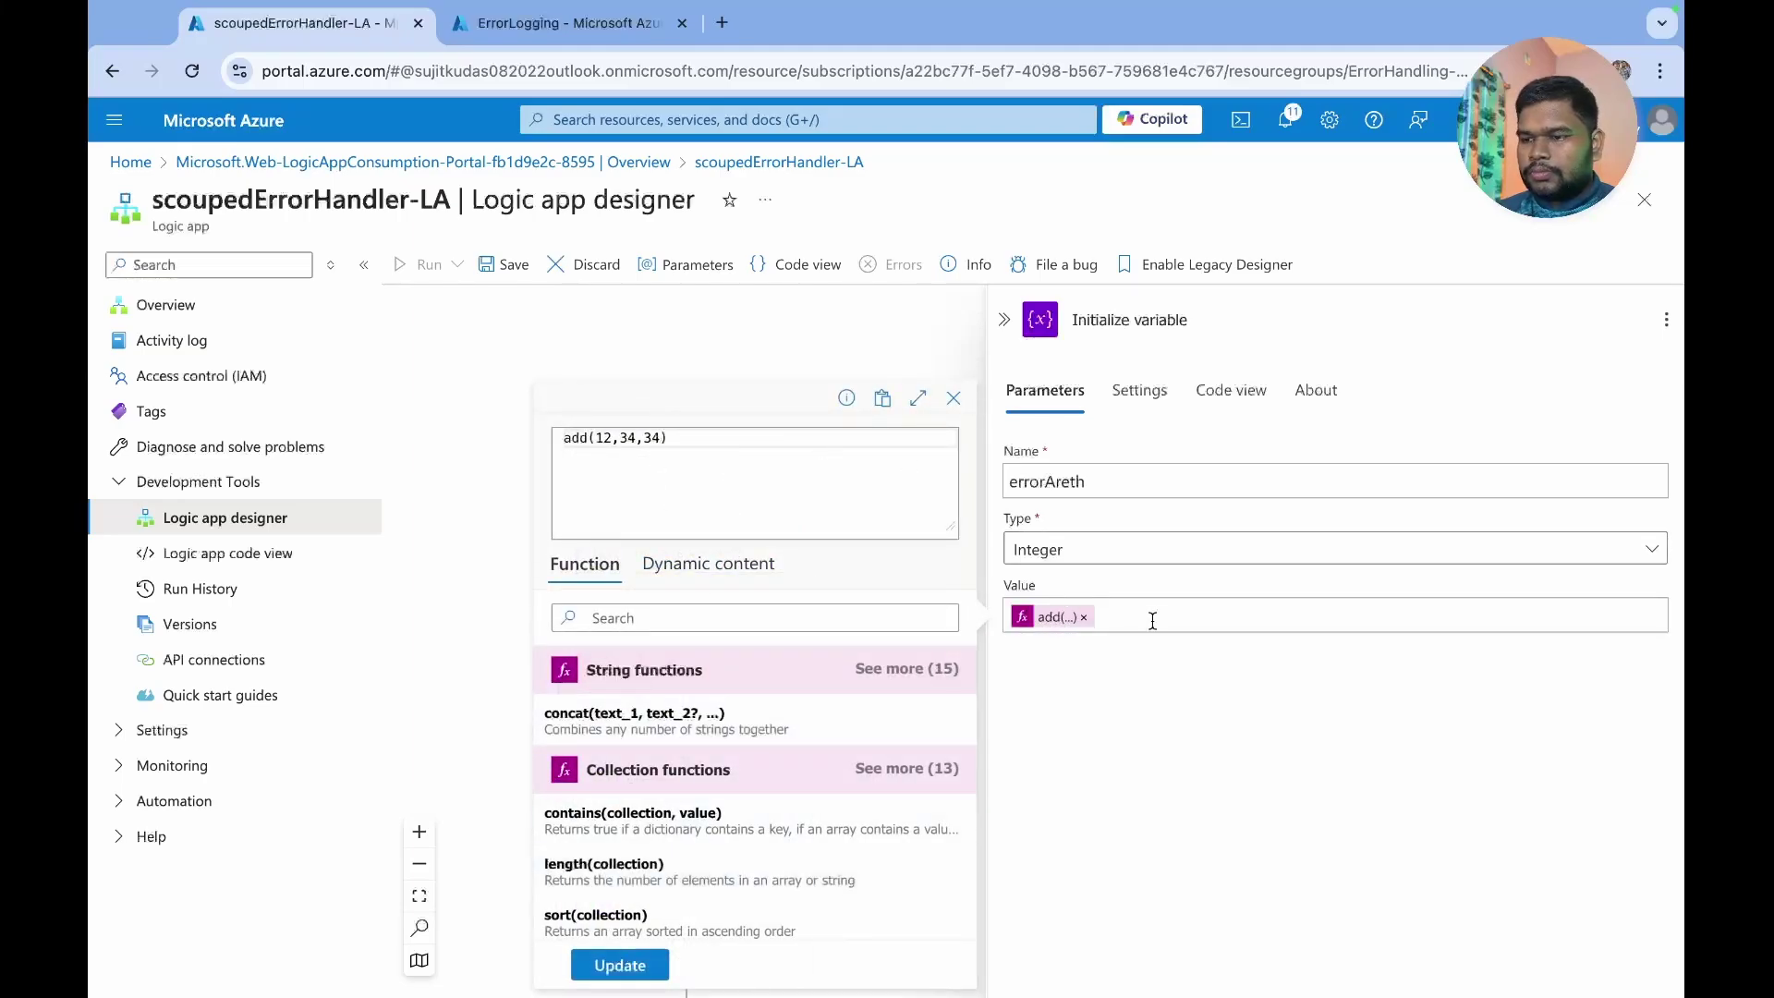
pyautogui.click(1084, 617)
pyautogui.write('30')
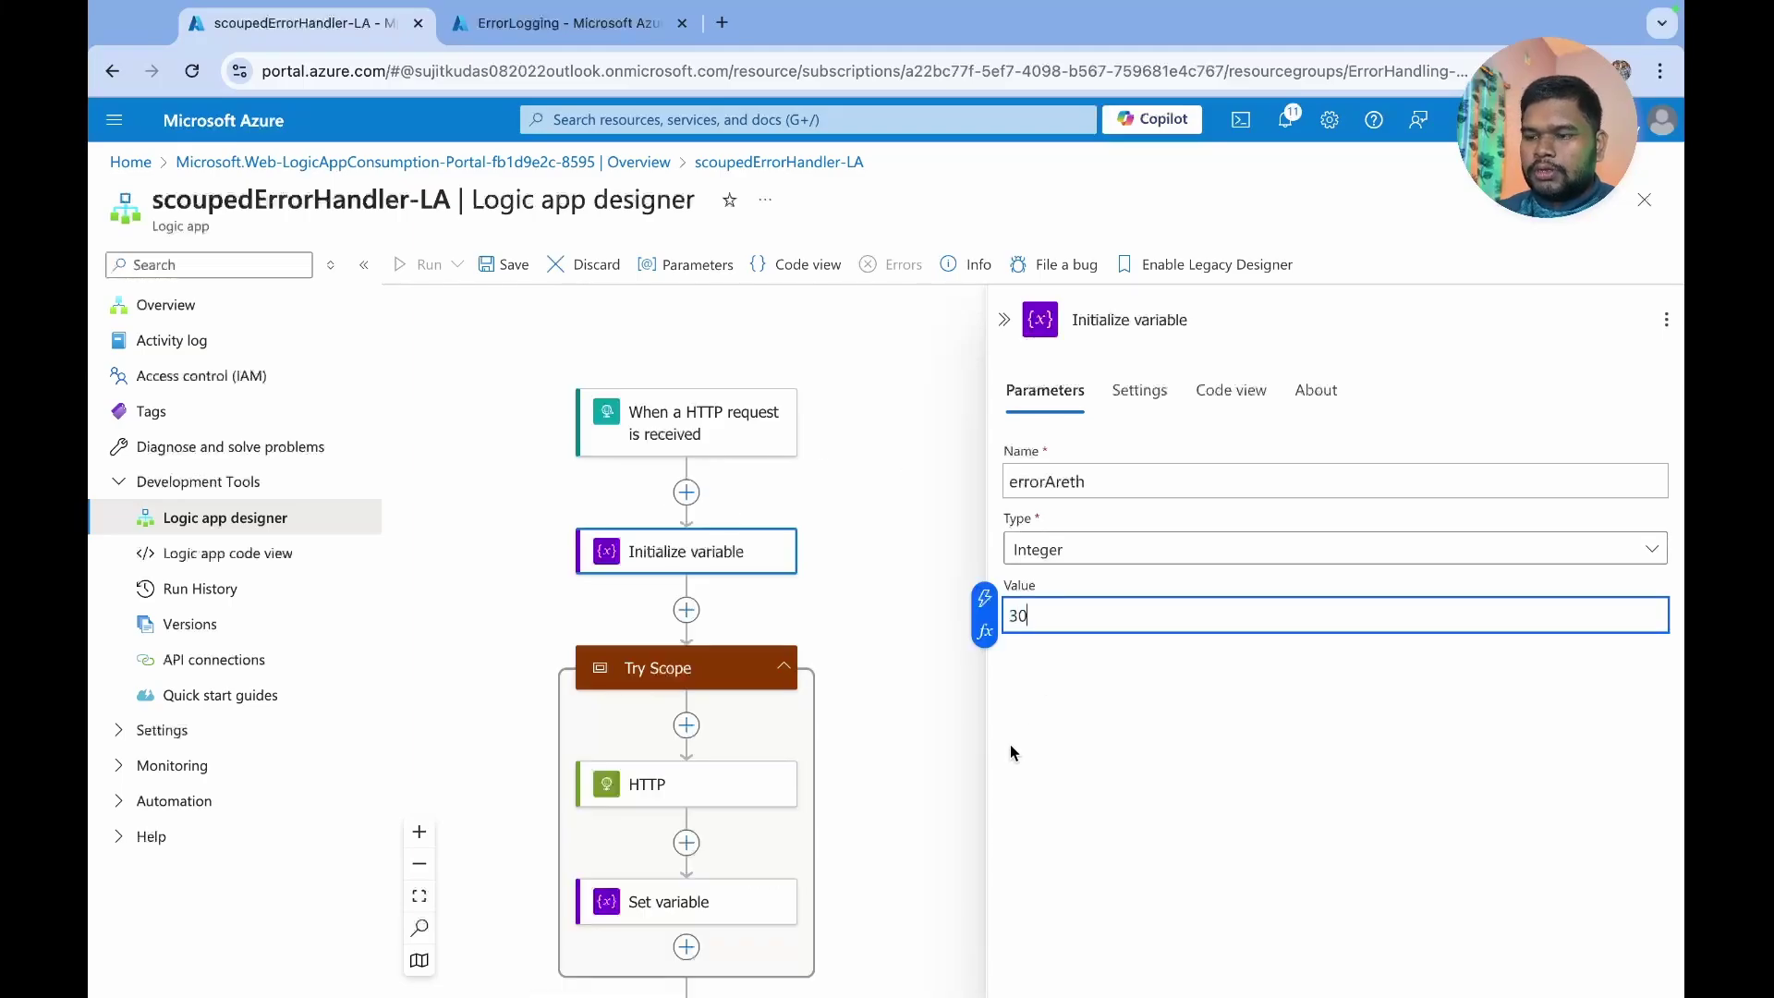
pyautogui.click(1039, 757)
# - Configure Set variable to run after HTTP is successful, has timed out, is skipped or has failed
pyautogui.scroll(-2, 979, 772)
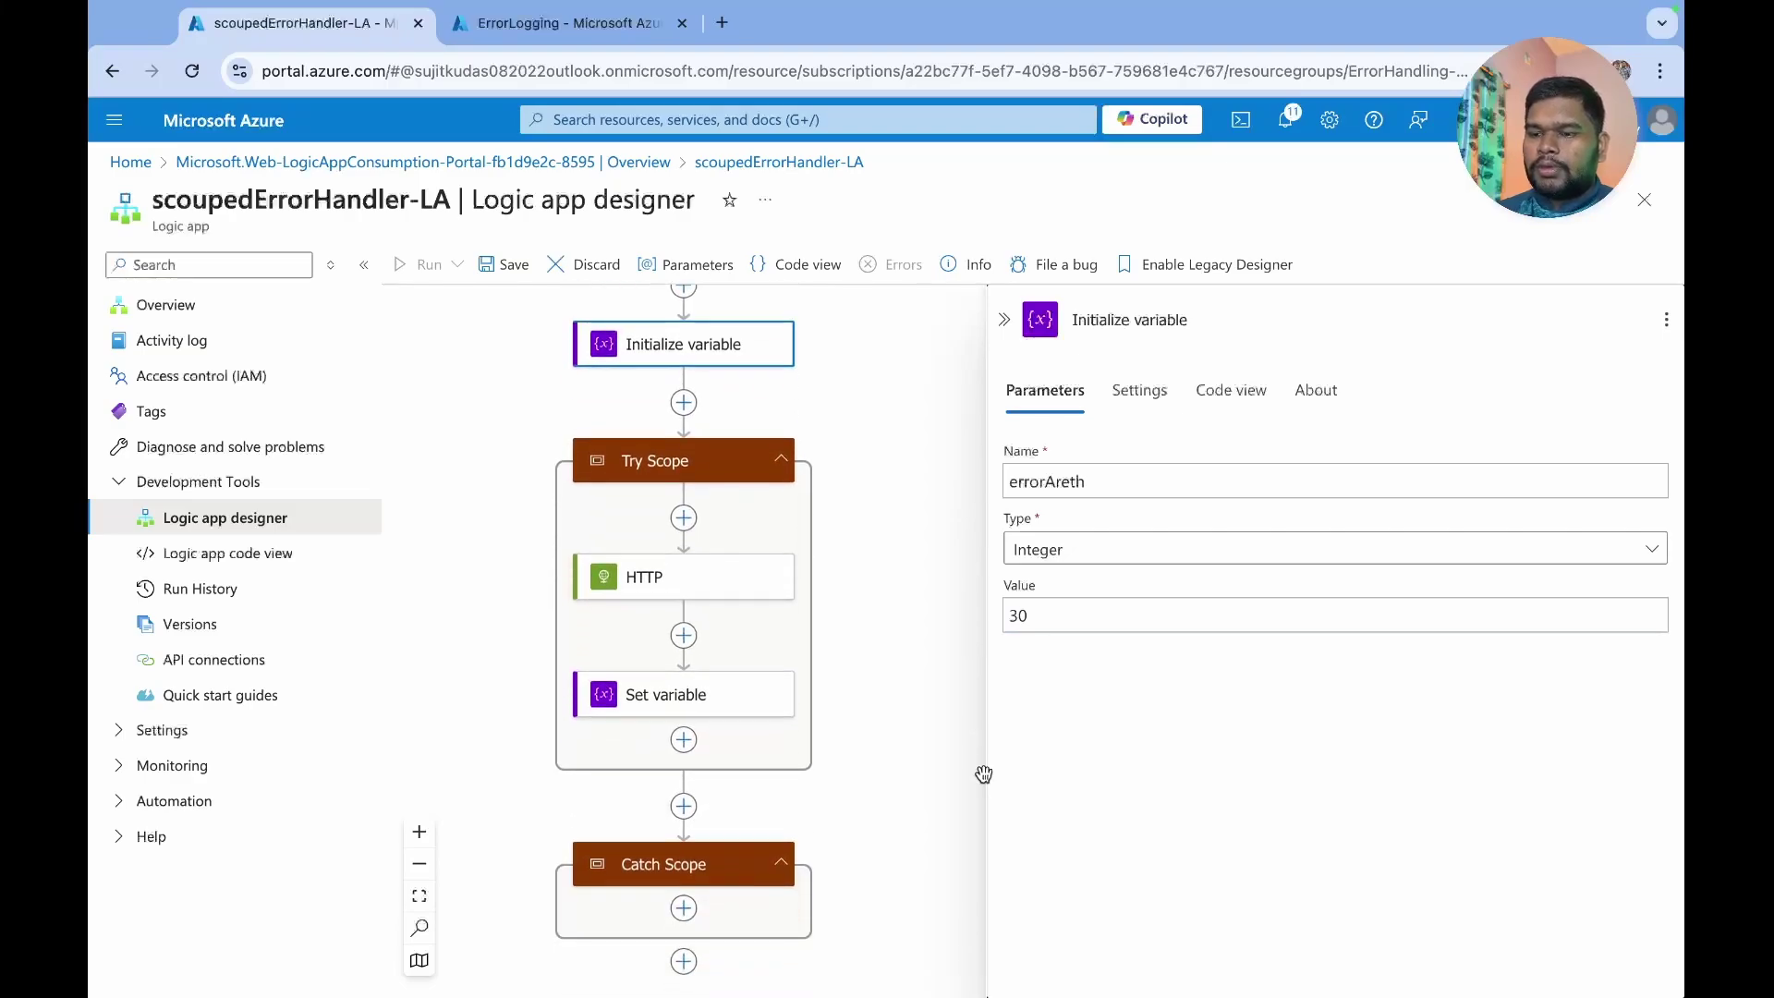
pyautogui.click(694, 695)
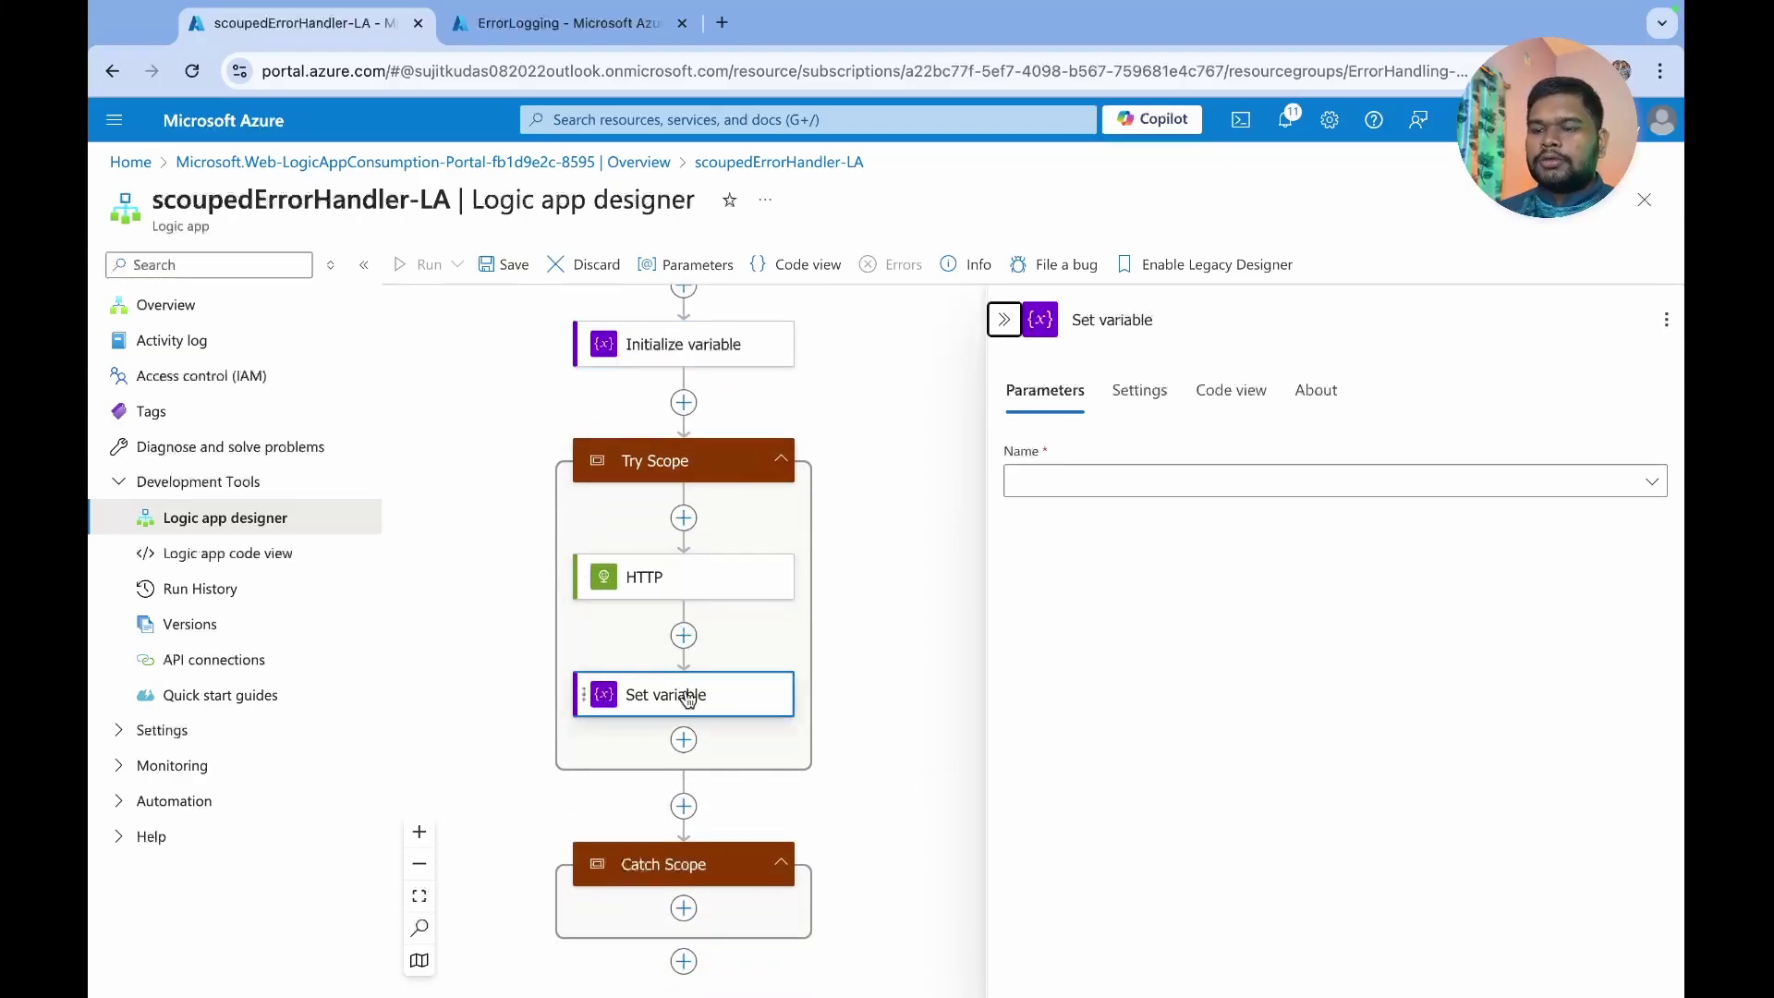
pyautogui.click(1146, 392)
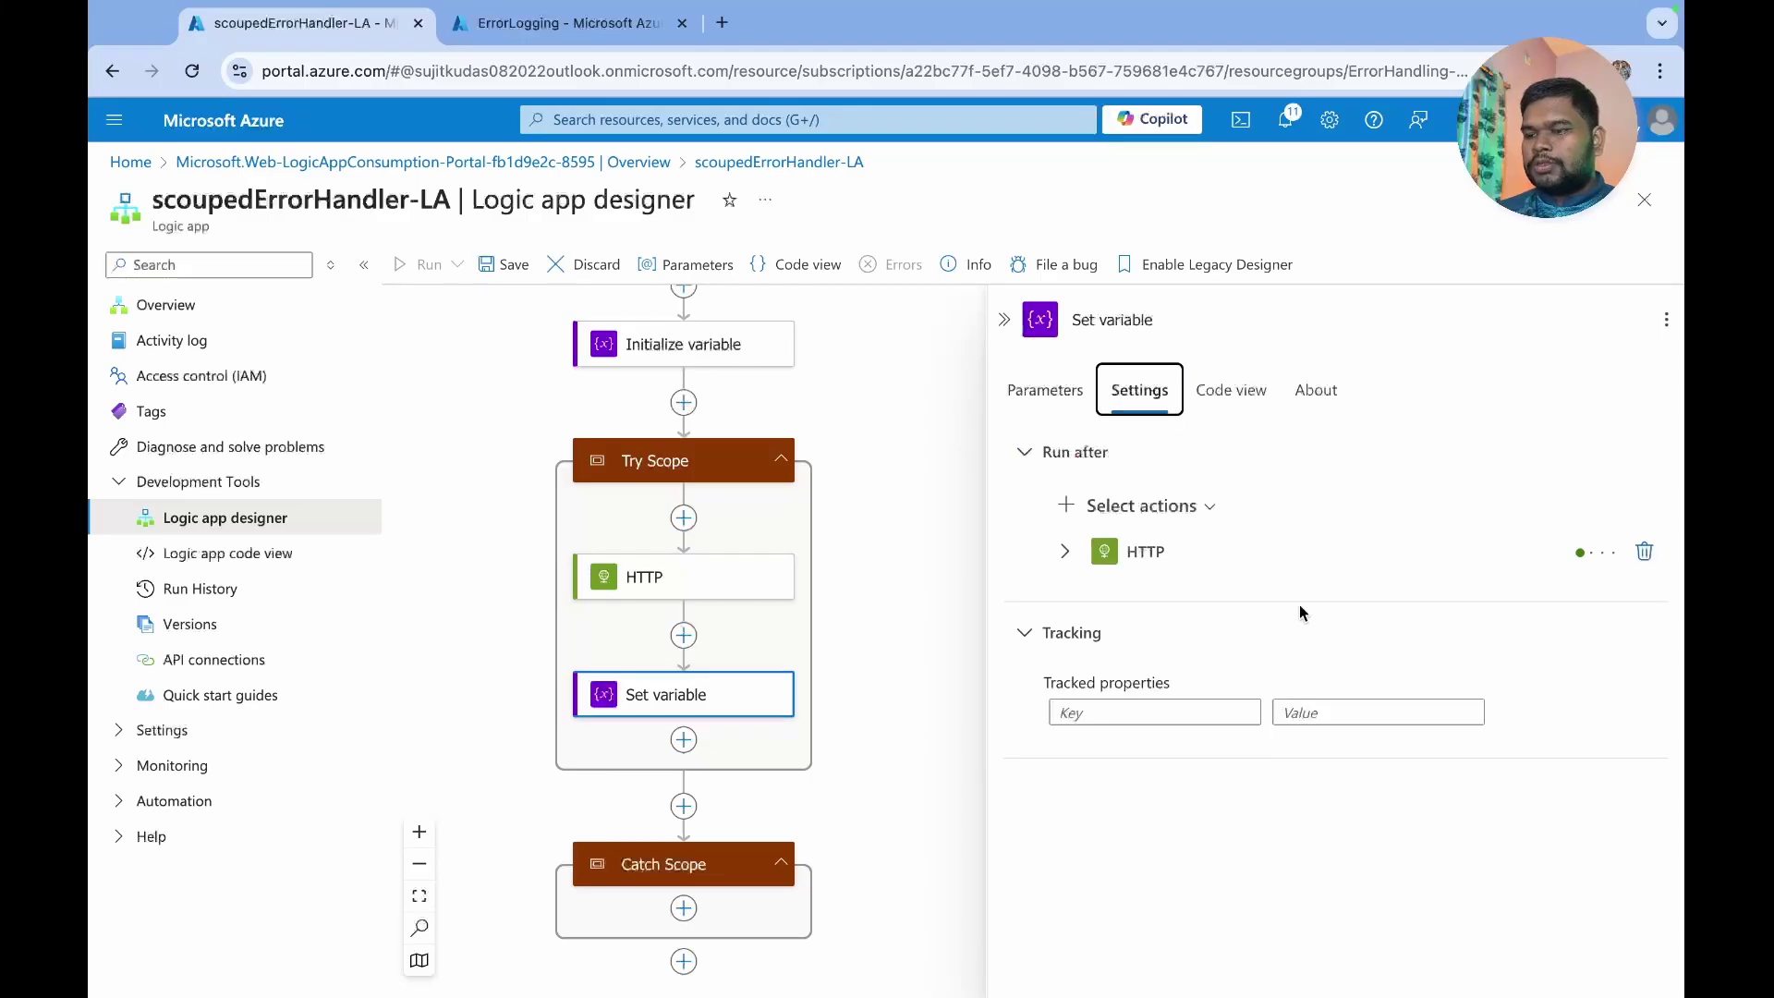
pyautogui.click(1559, 554)
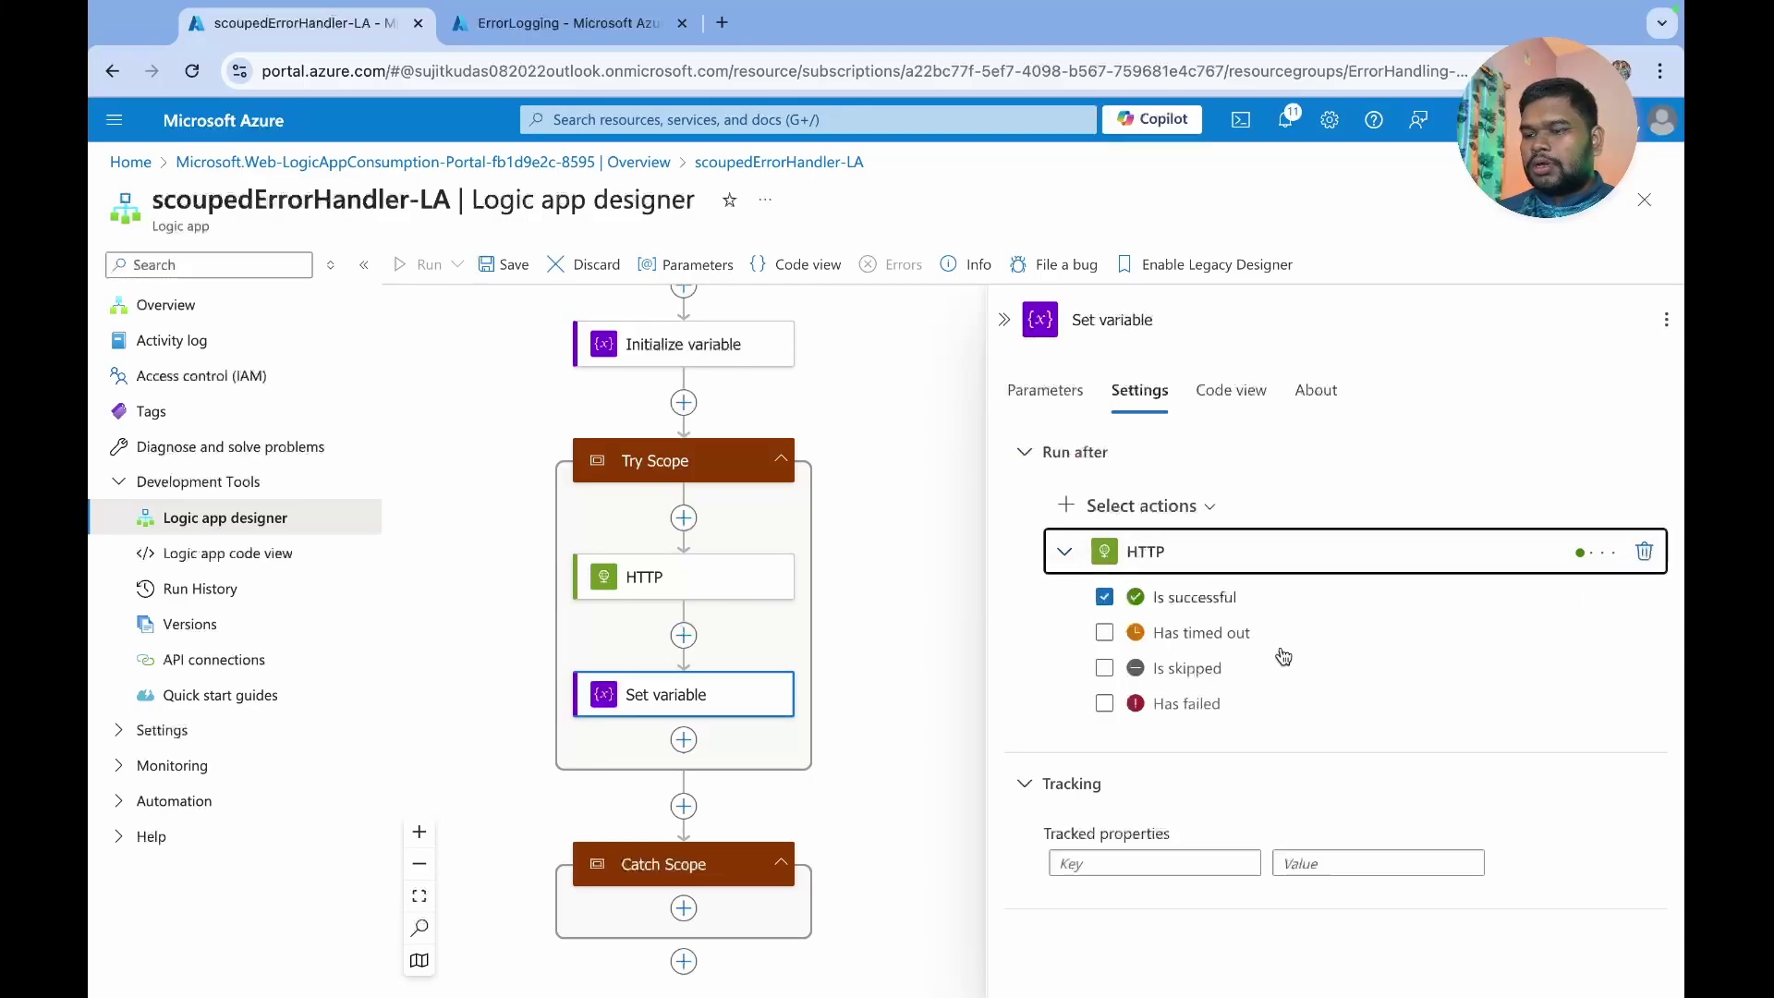
pyautogui.click(1104, 633)
pyautogui.click(1105, 669)
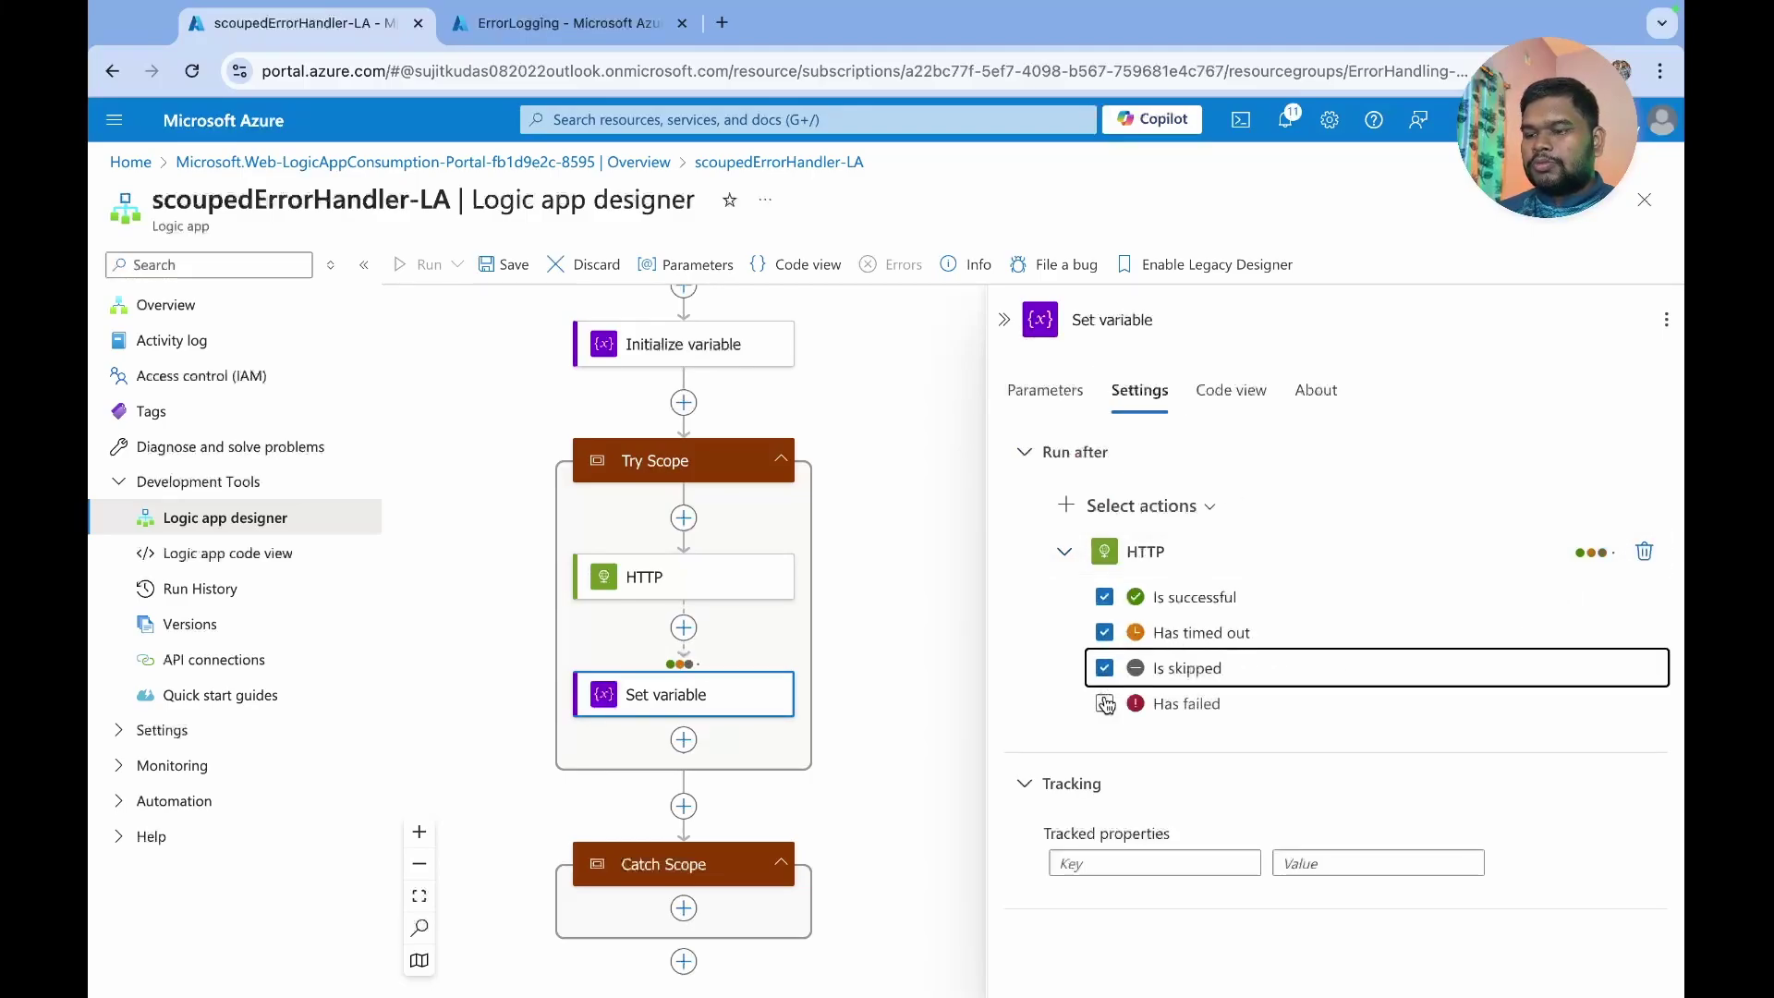
pyautogui.click(1104, 703)
pyautogui.click(1108, 598)
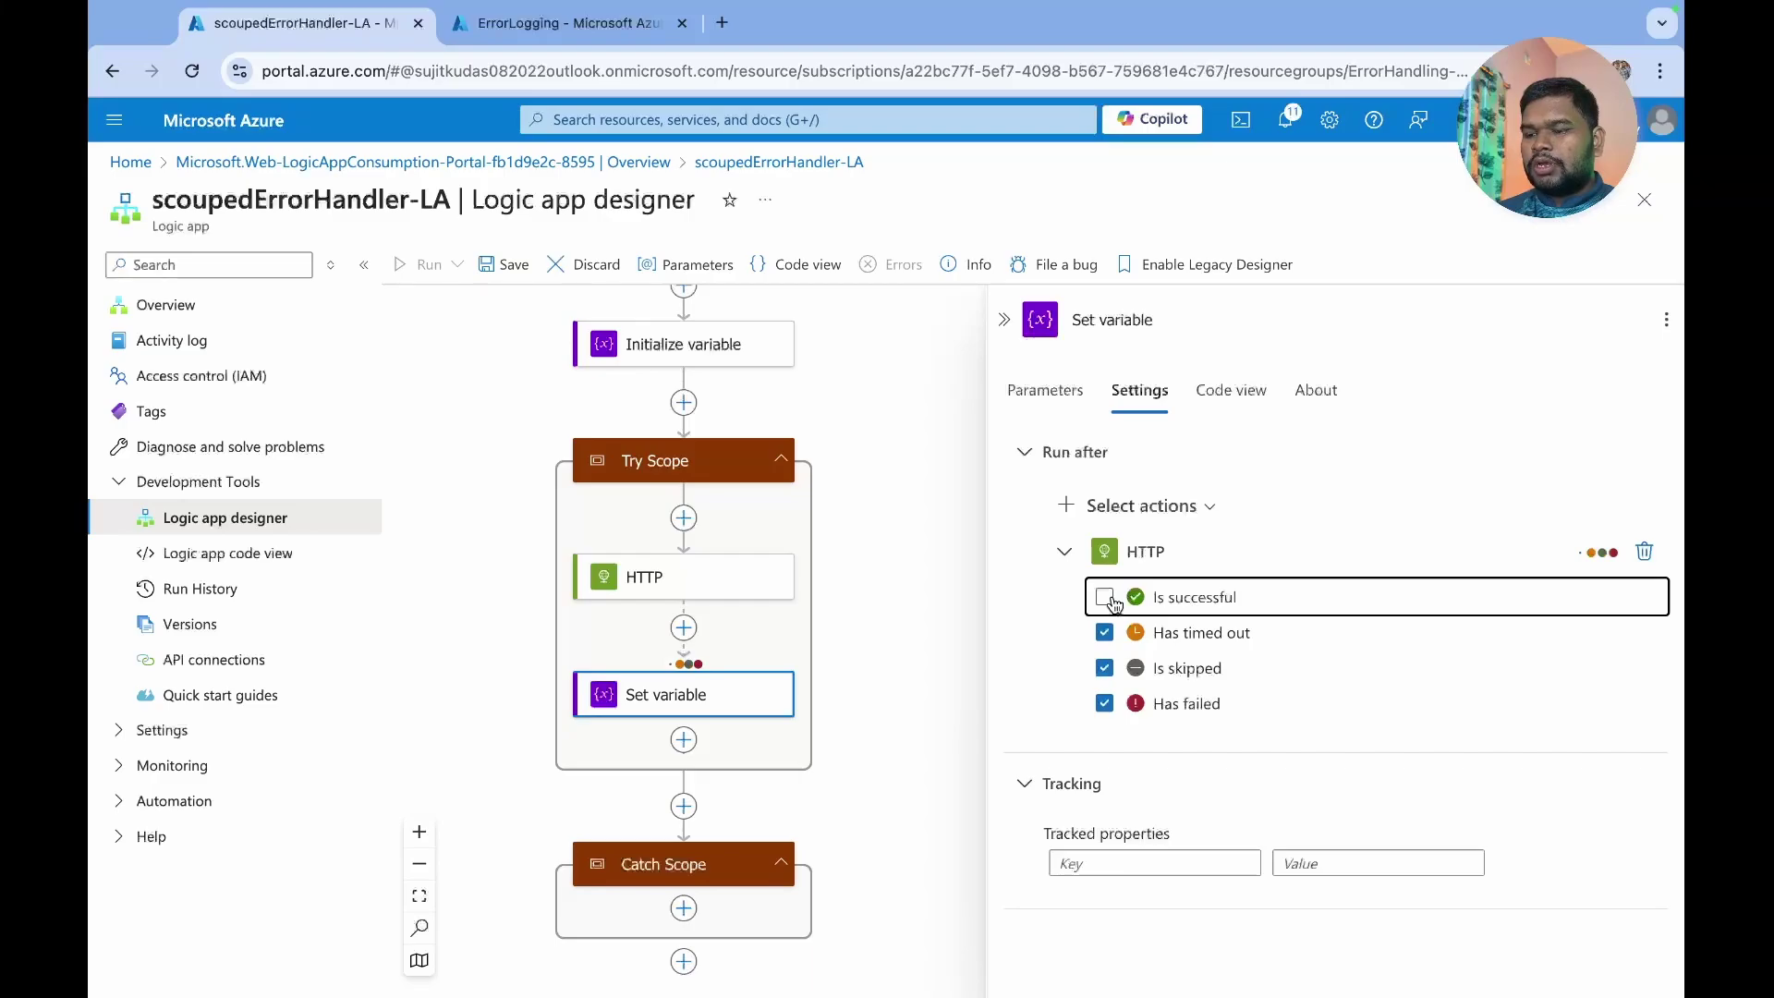
pyautogui.click(1105, 597)
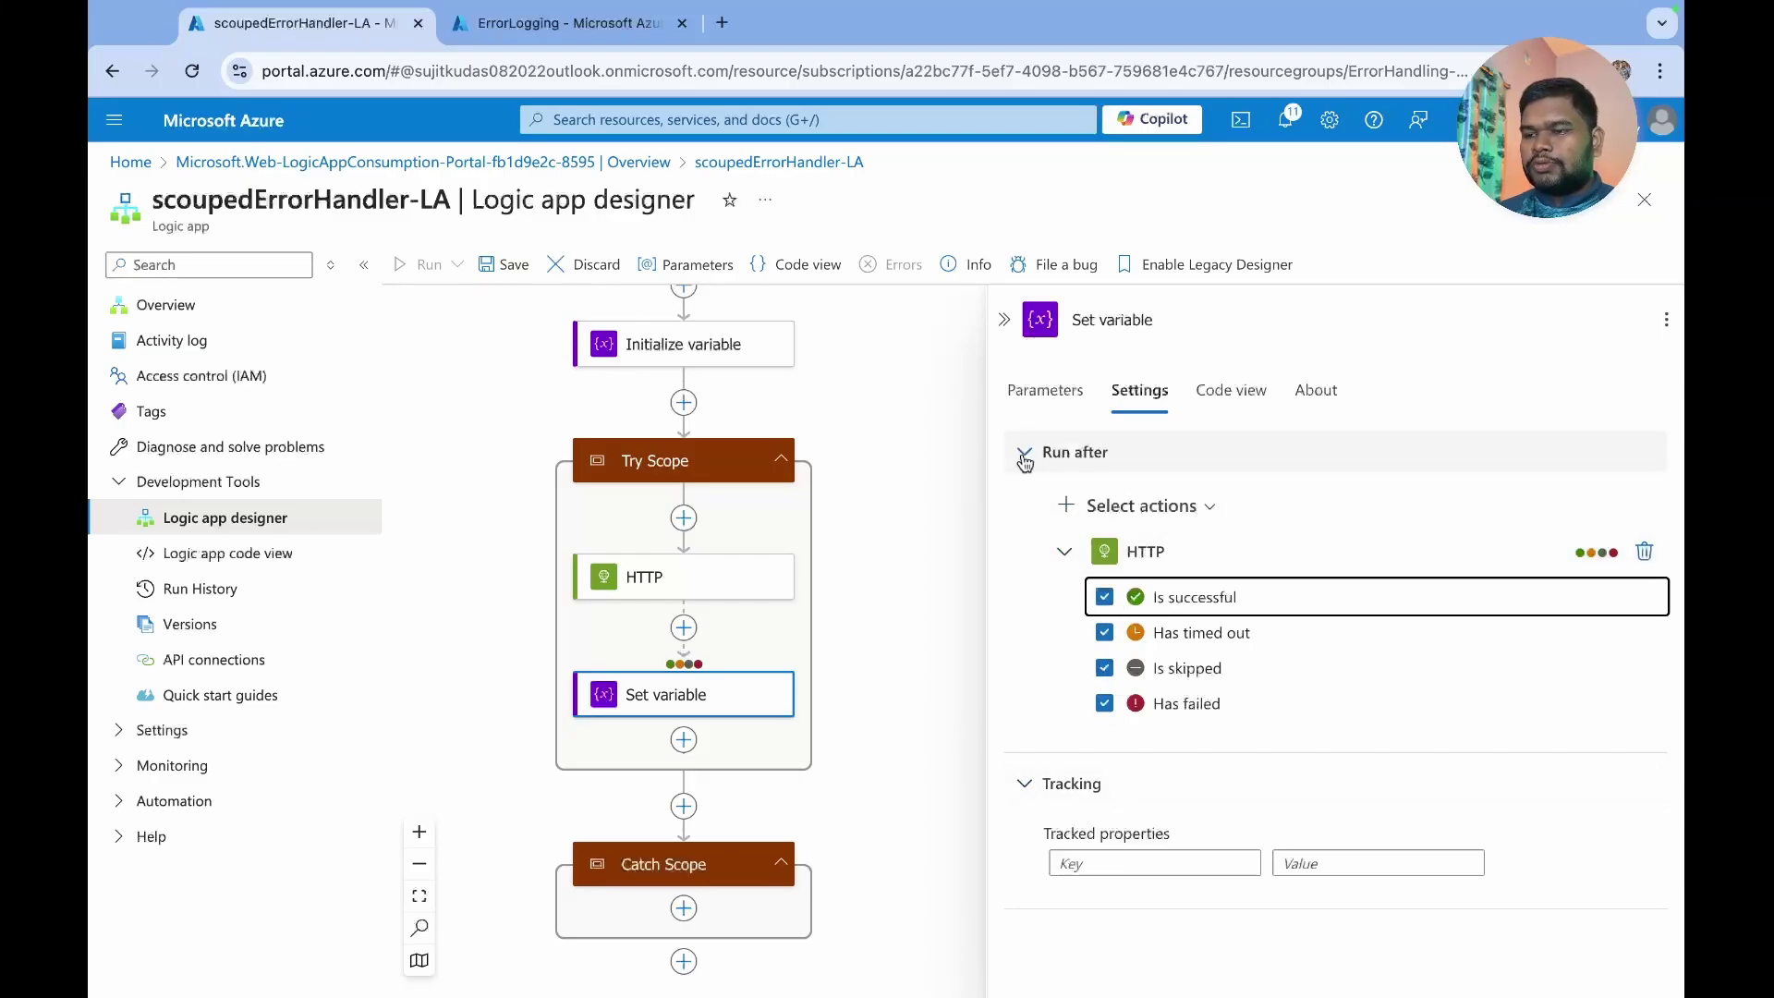
# - Choose errorAreth as the variable that the Set variable action updates
pyautogui.click(1045, 390)
pyautogui.click(1062, 481)
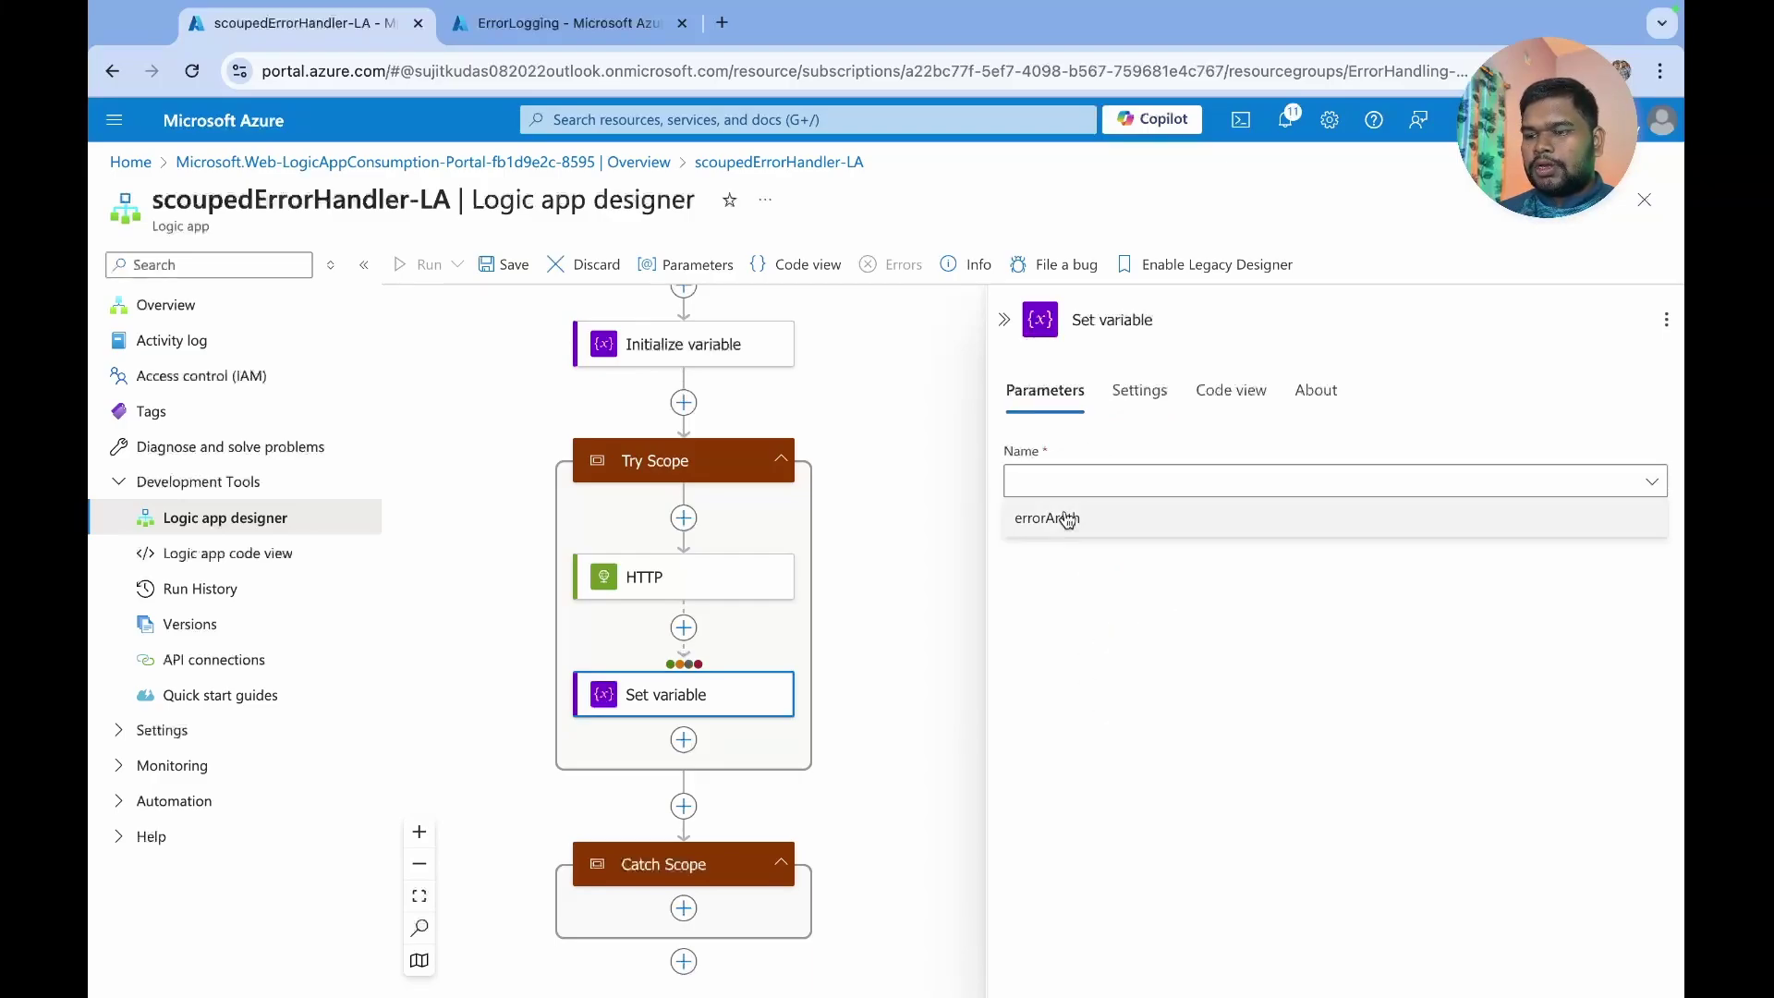
pyautogui.click(1051, 481)
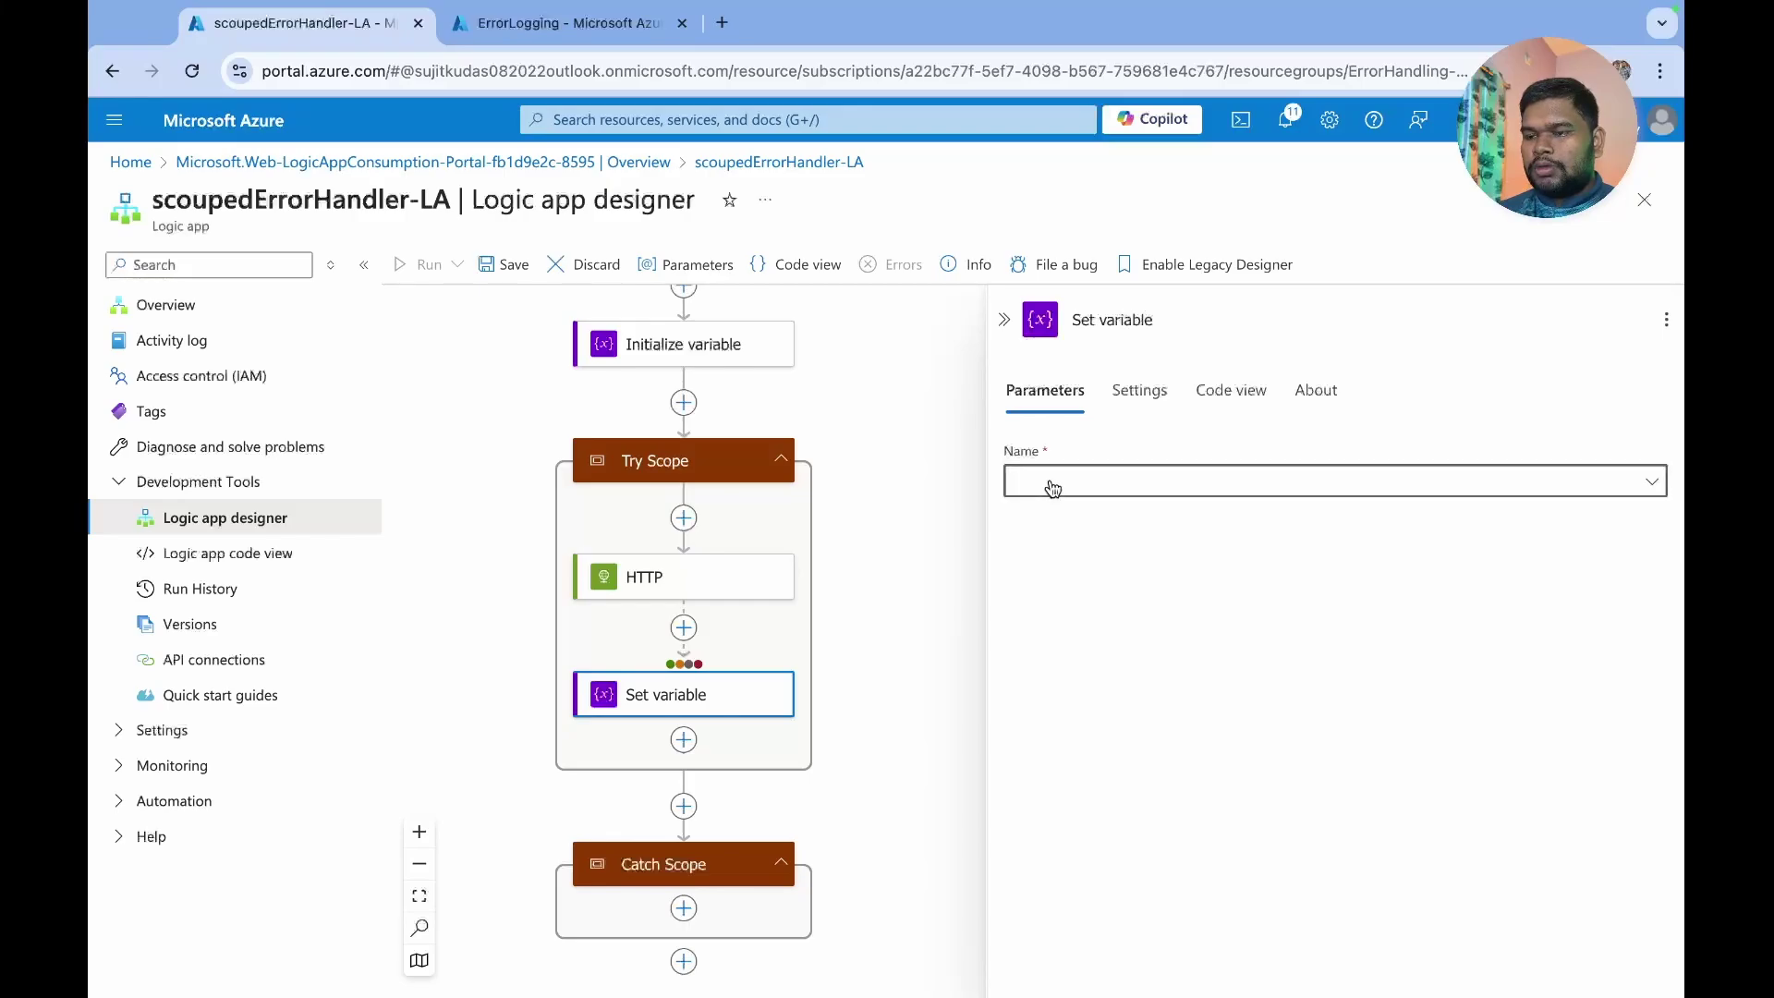
pyautogui.click(1054, 487)
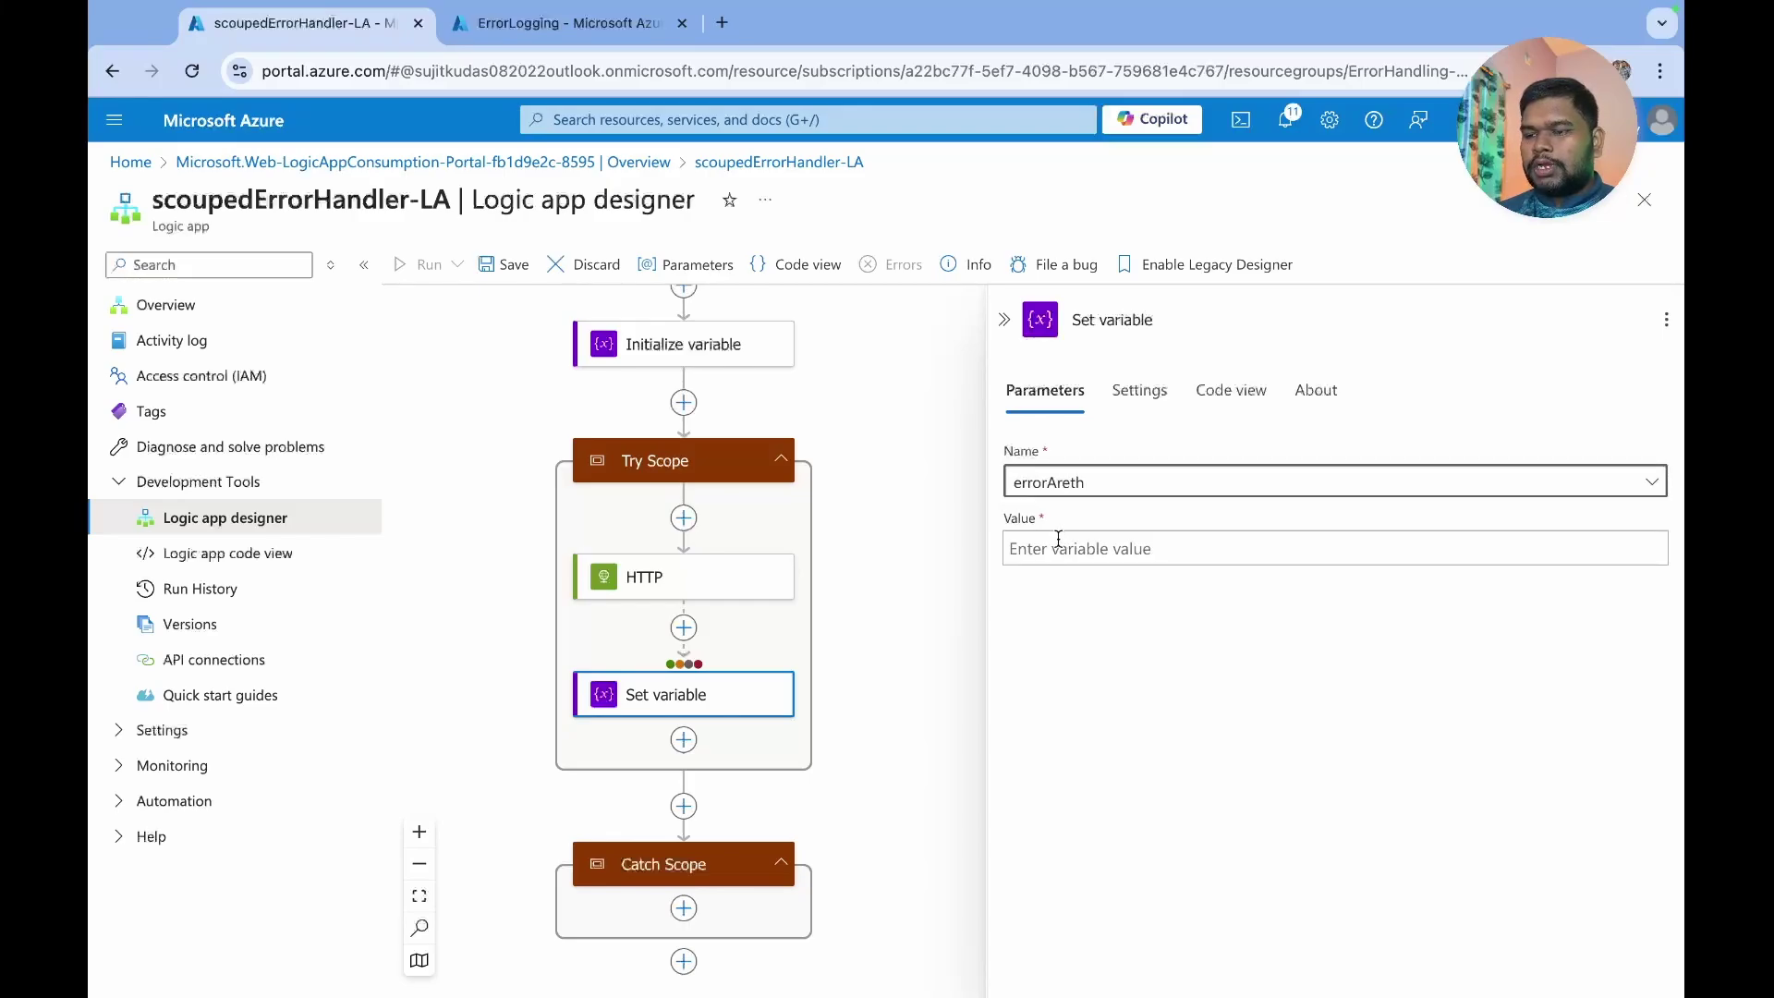
# - Insert the expression add(12,23,45) as the new value in the Set variable action
pyautogui.click(1056, 545)
pyautogui.click(985, 564)
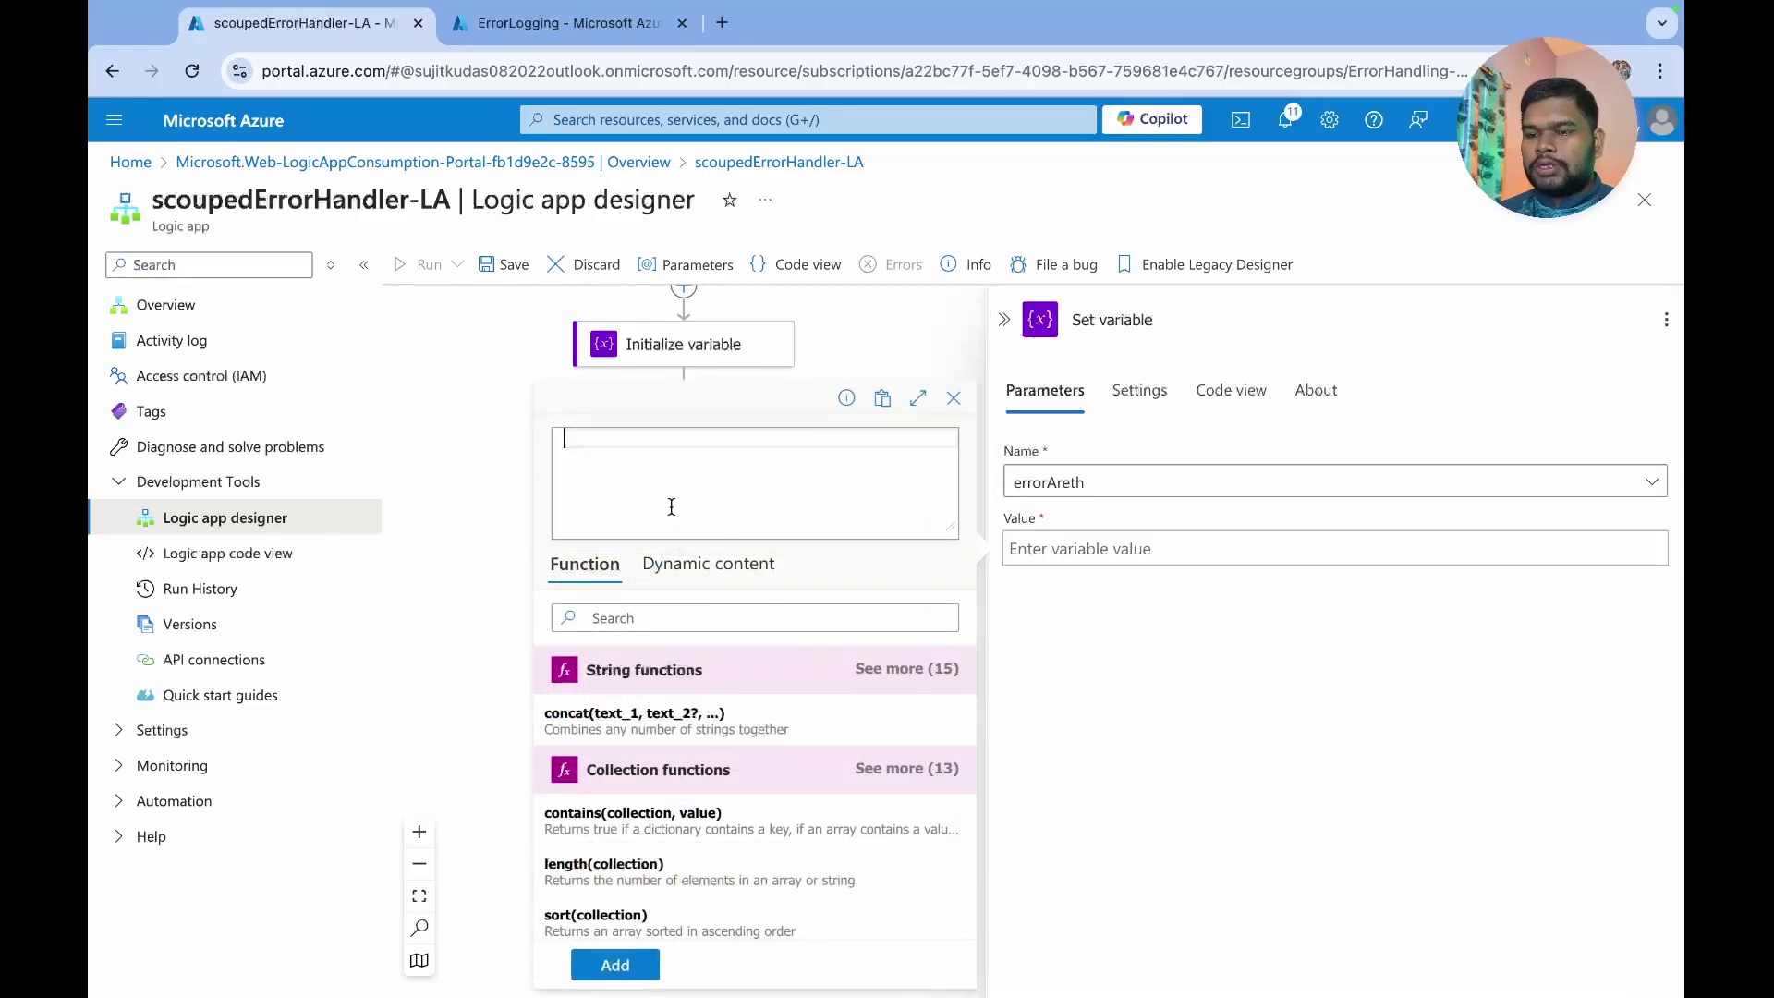
pyautogui.write('add')
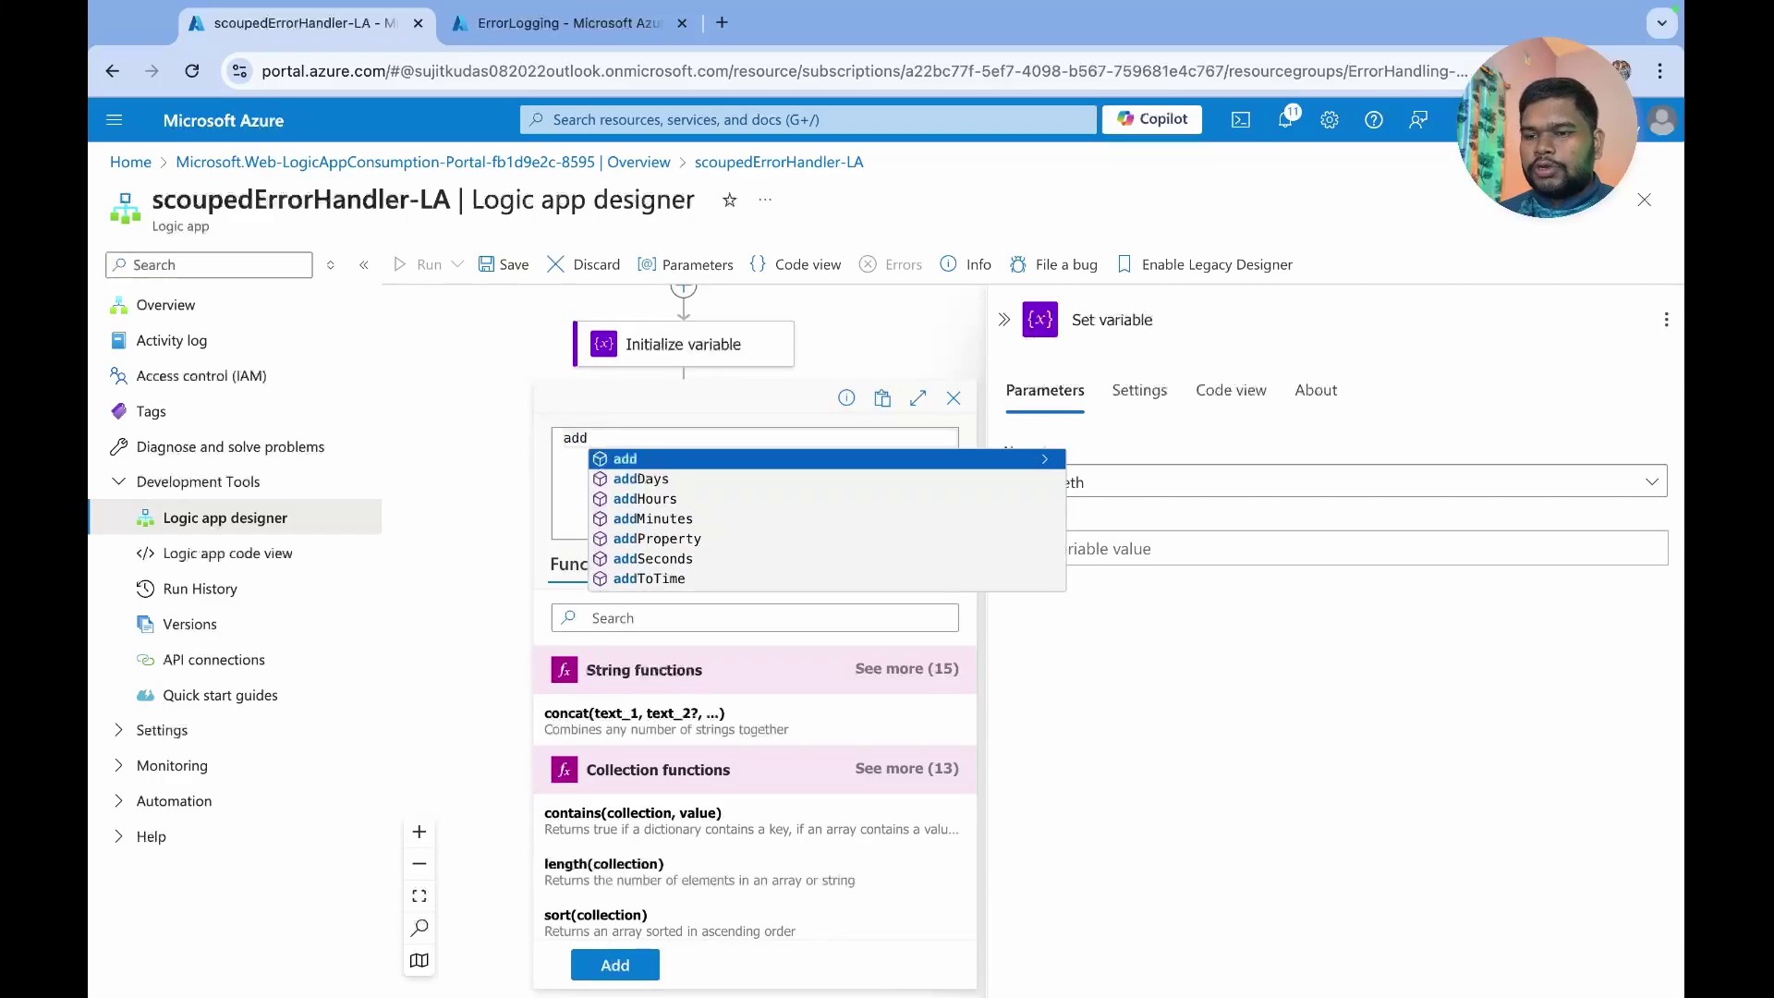
pyautogui.click(647, 465)
pyautogui.write('(')
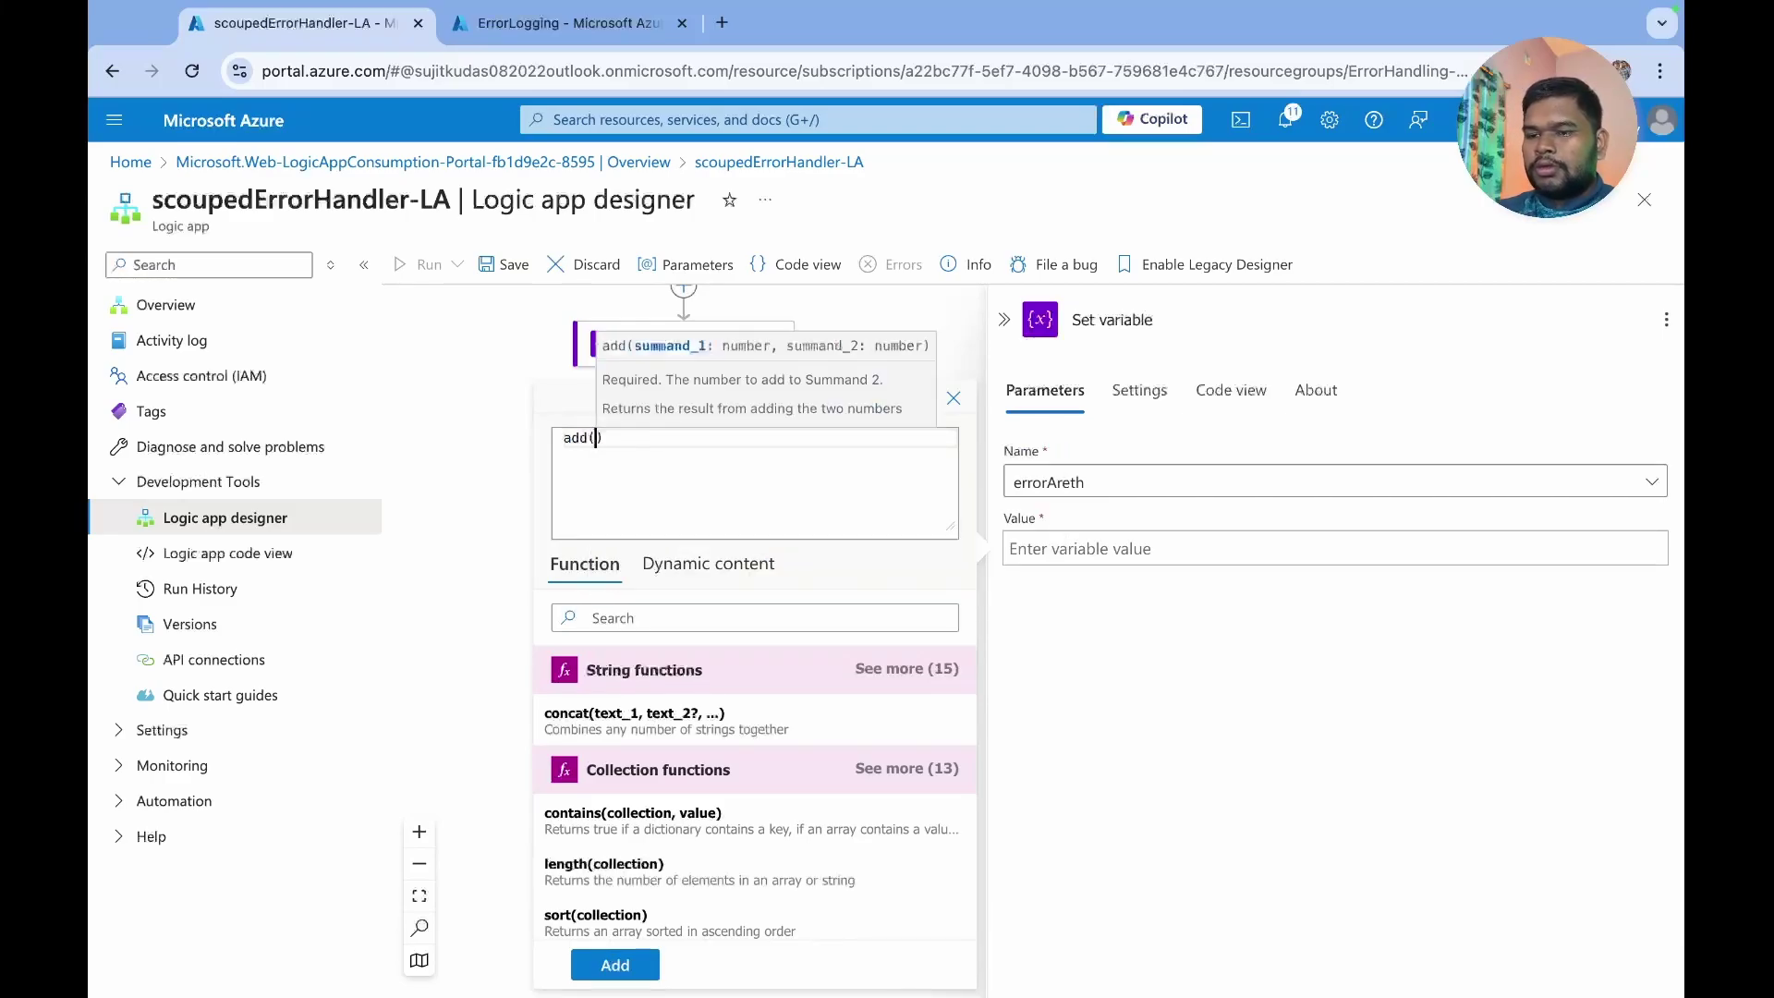
pyautogui.write('12,23')
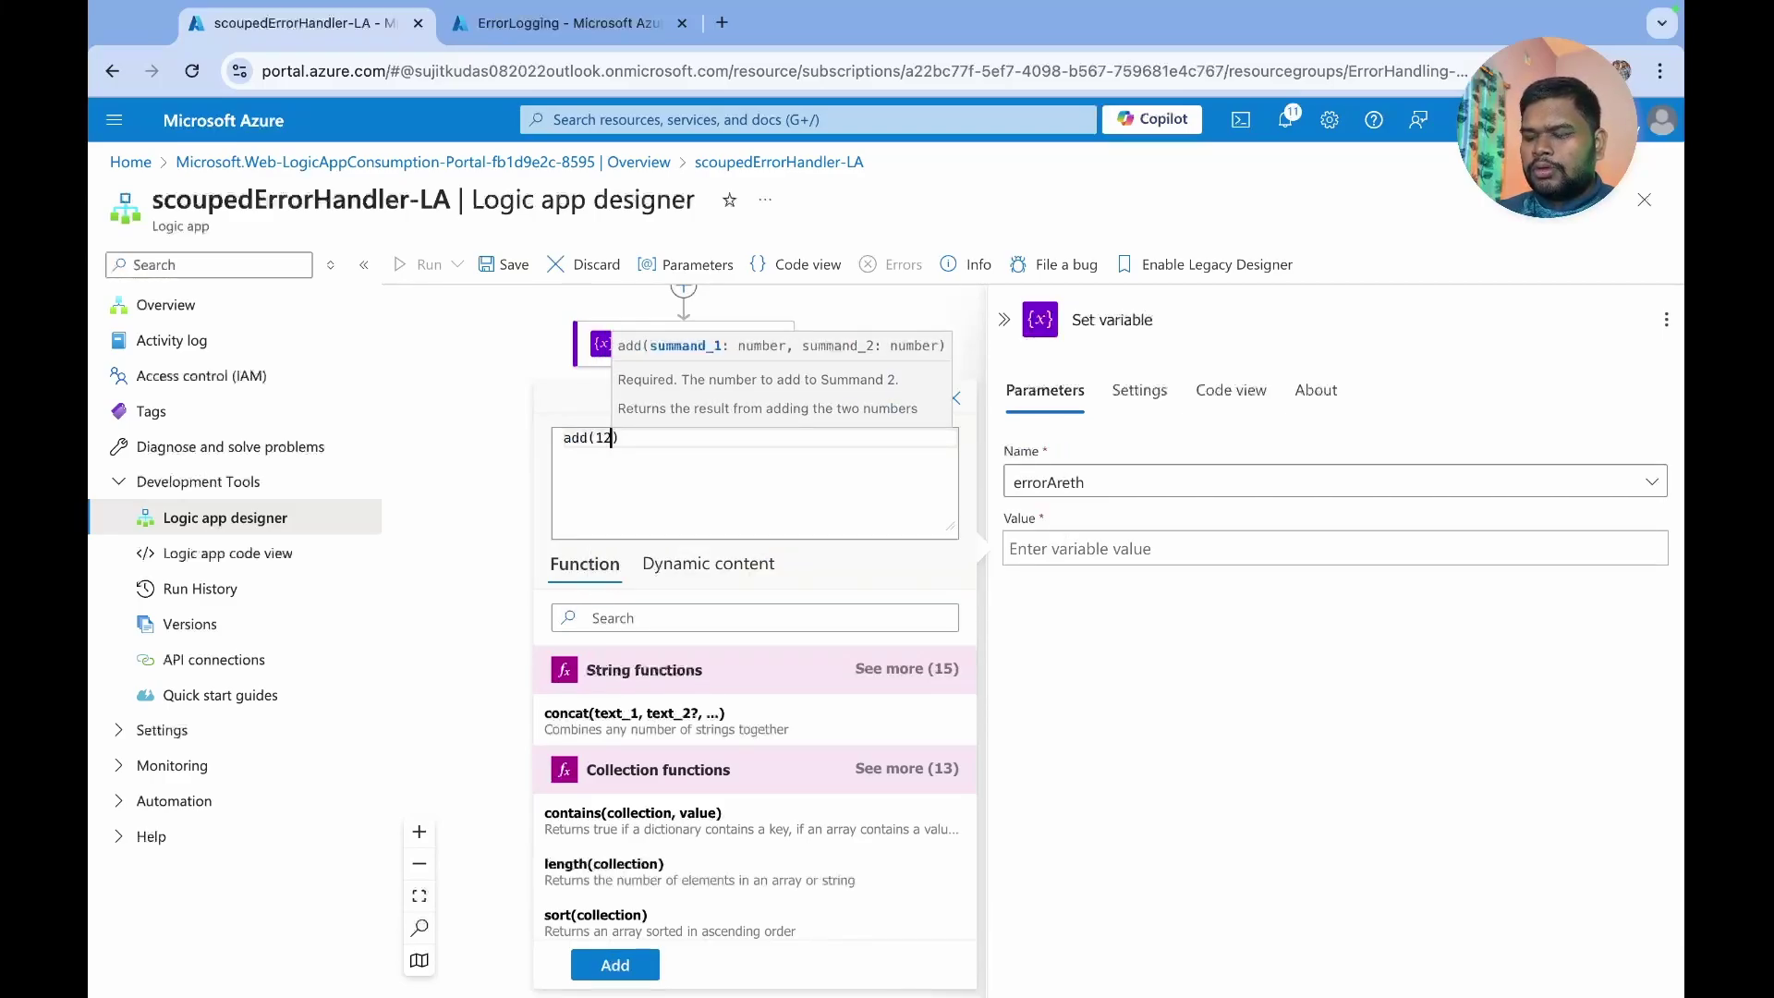
pyautogui.write(',45')
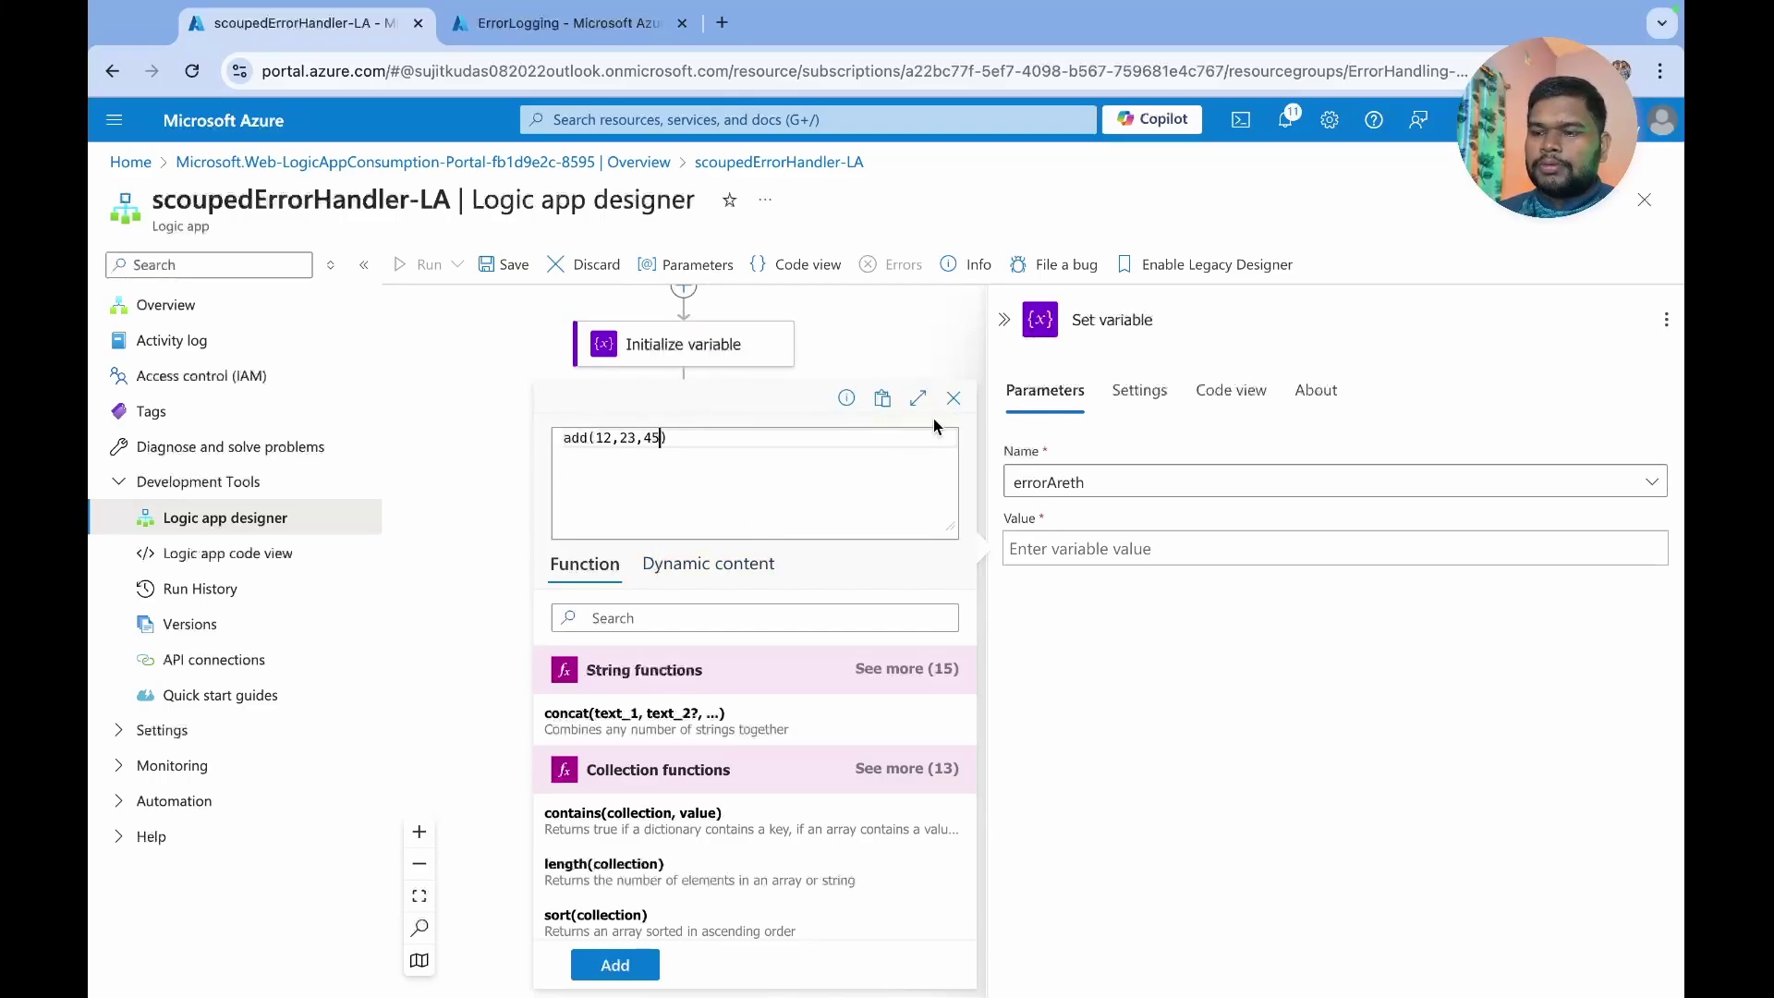
pyautogui.click(611, 965)
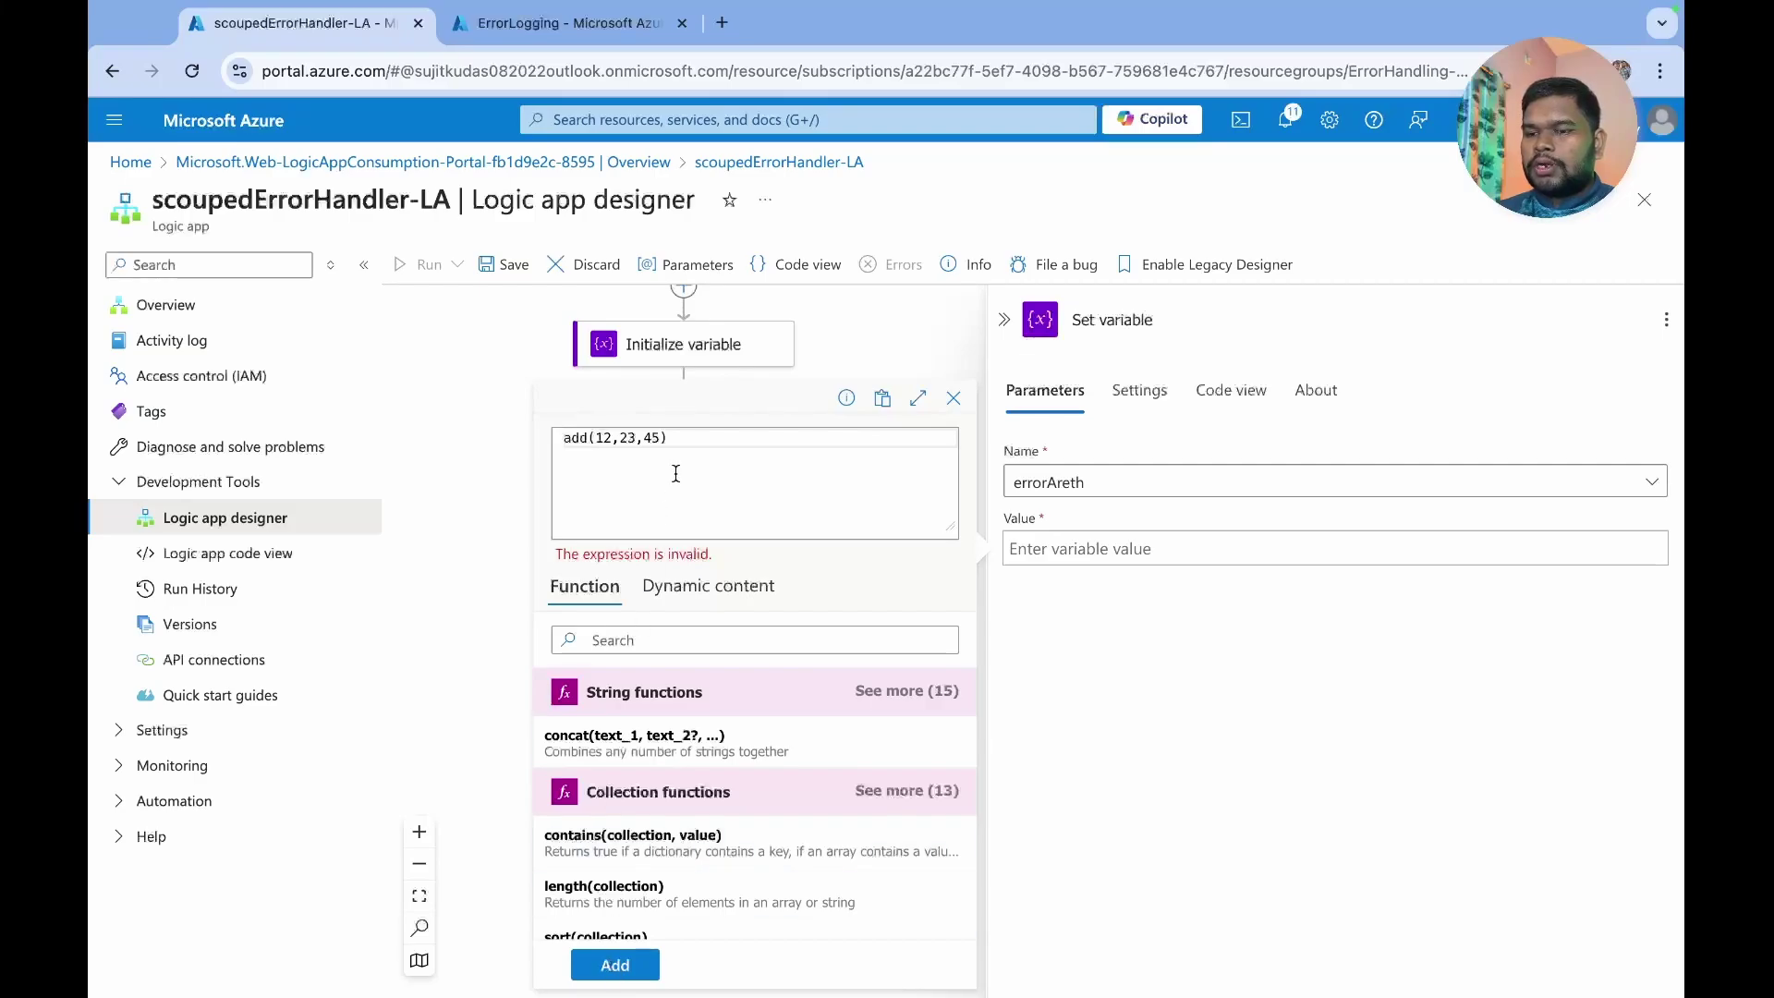
pyautogui.click(613, 962)
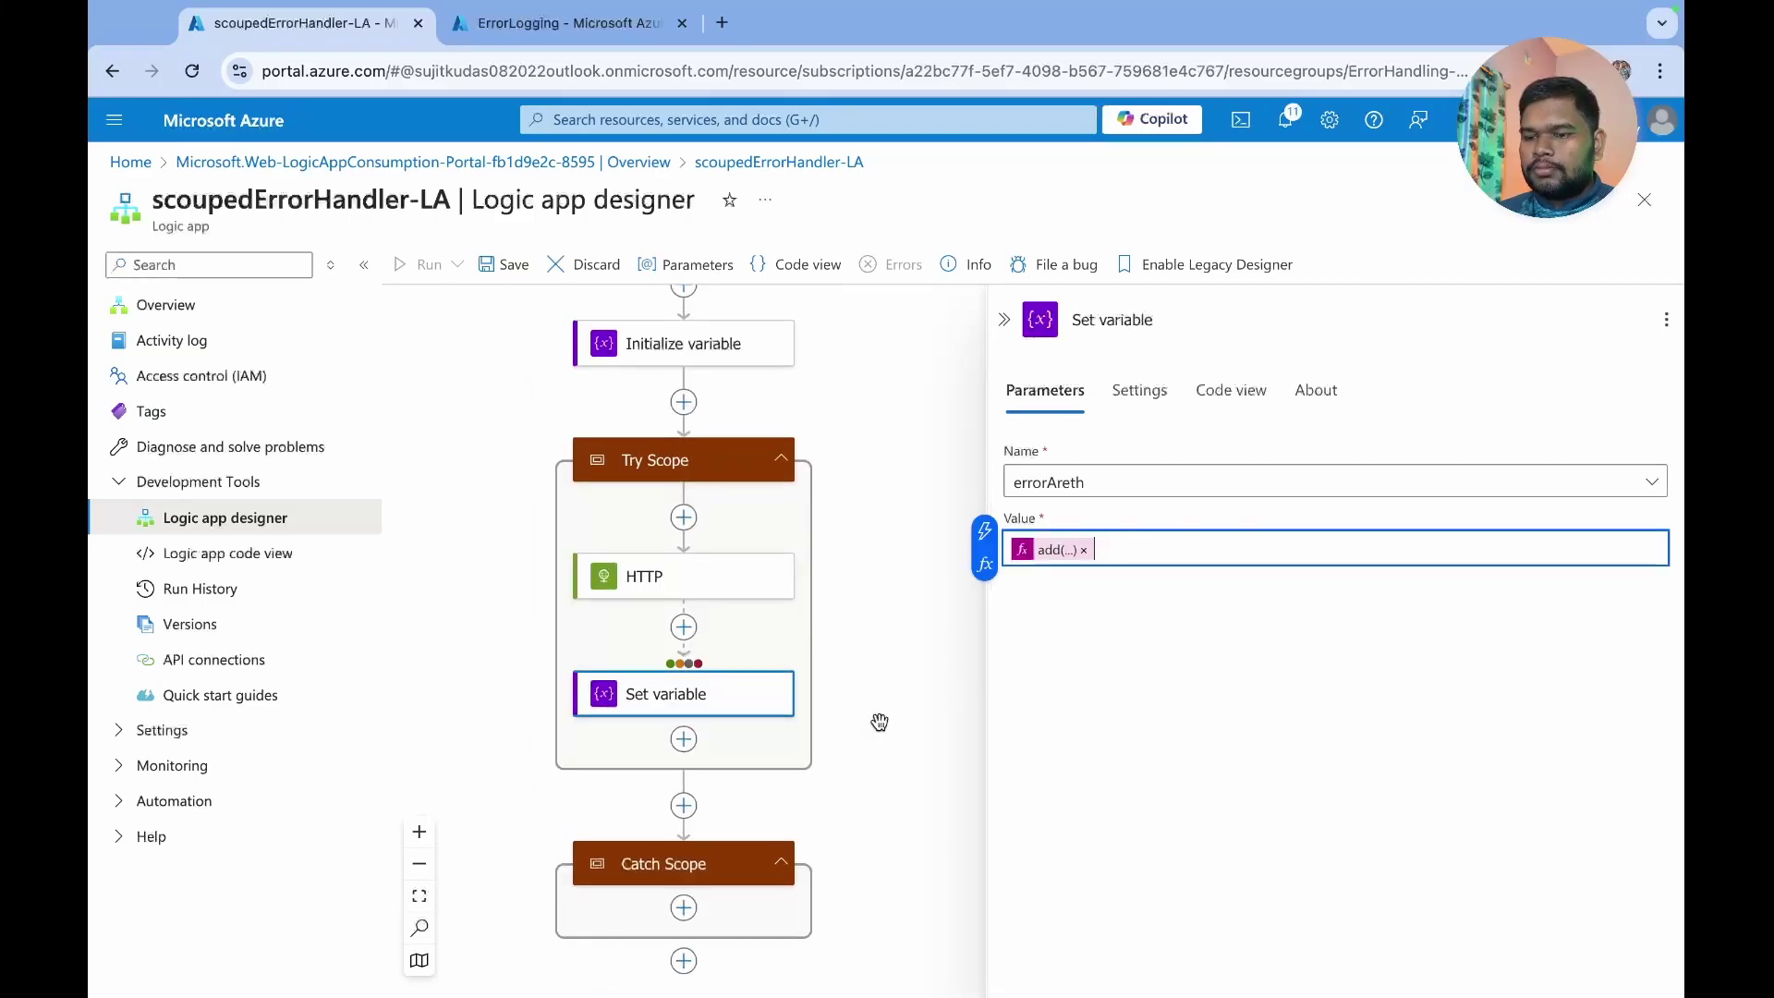
# - Search the actions for "res" and add a Request Response action below the Catch Scope
pyautogui.scroll(-2, 878, 721)
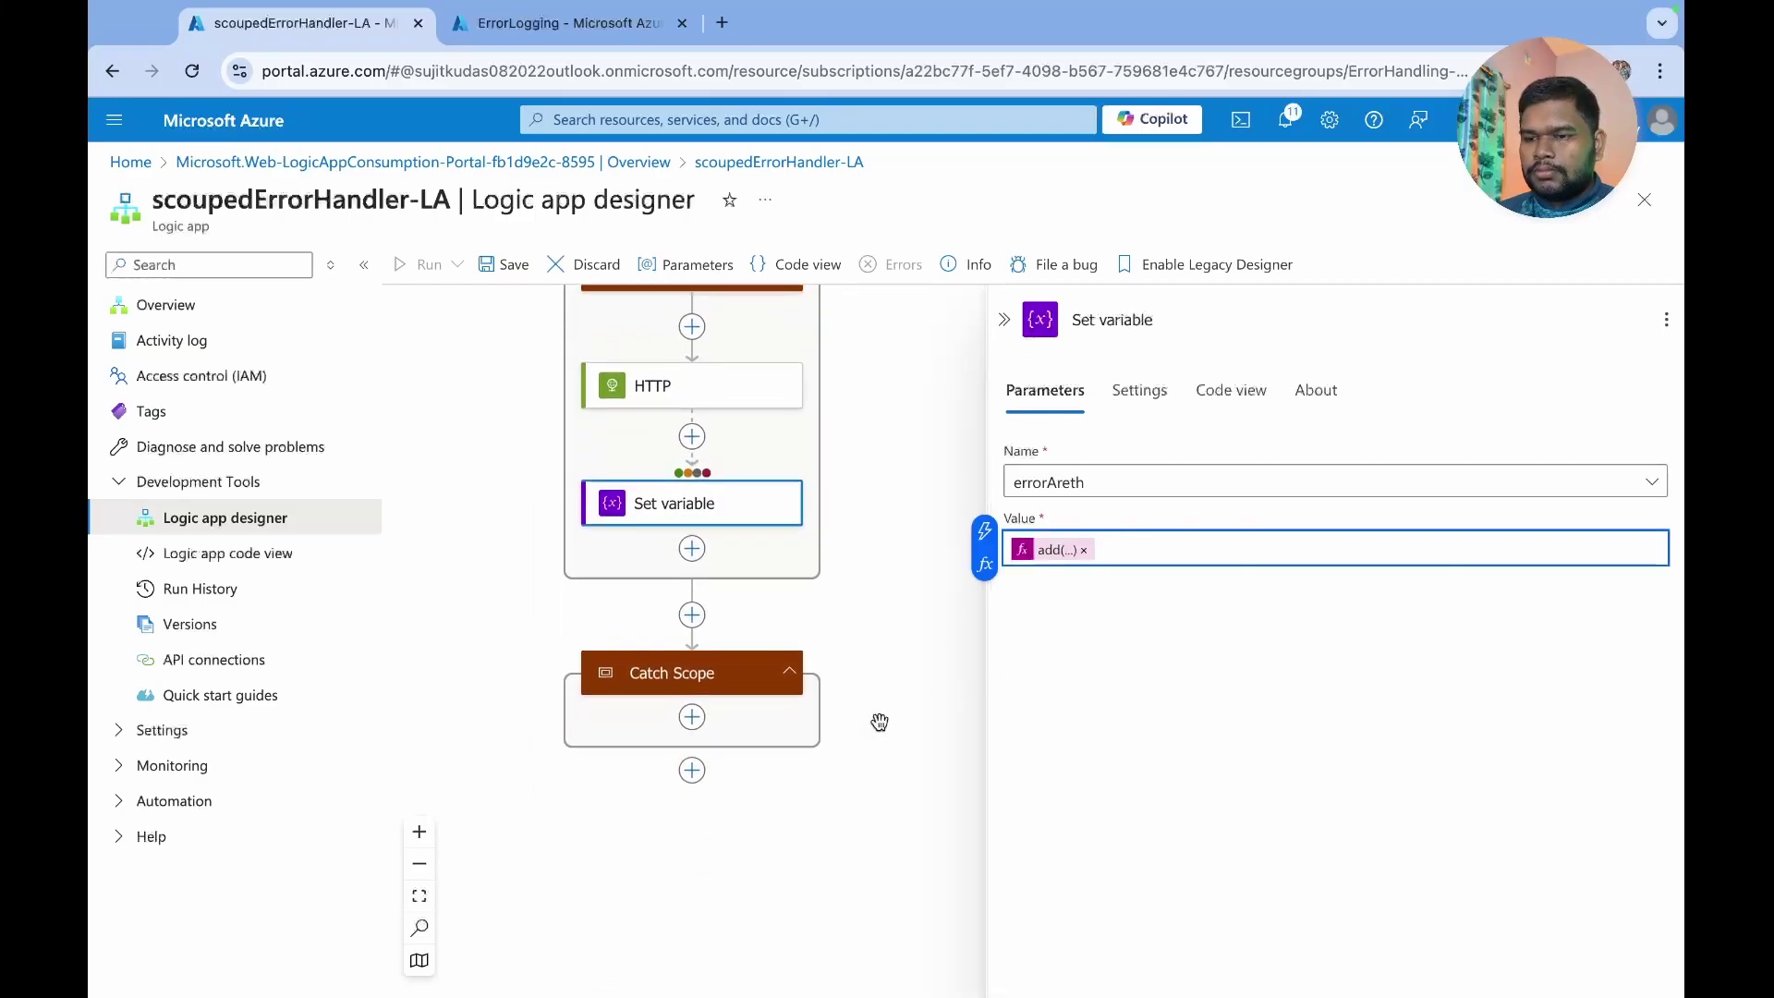
pyautogui.click(689, 722)
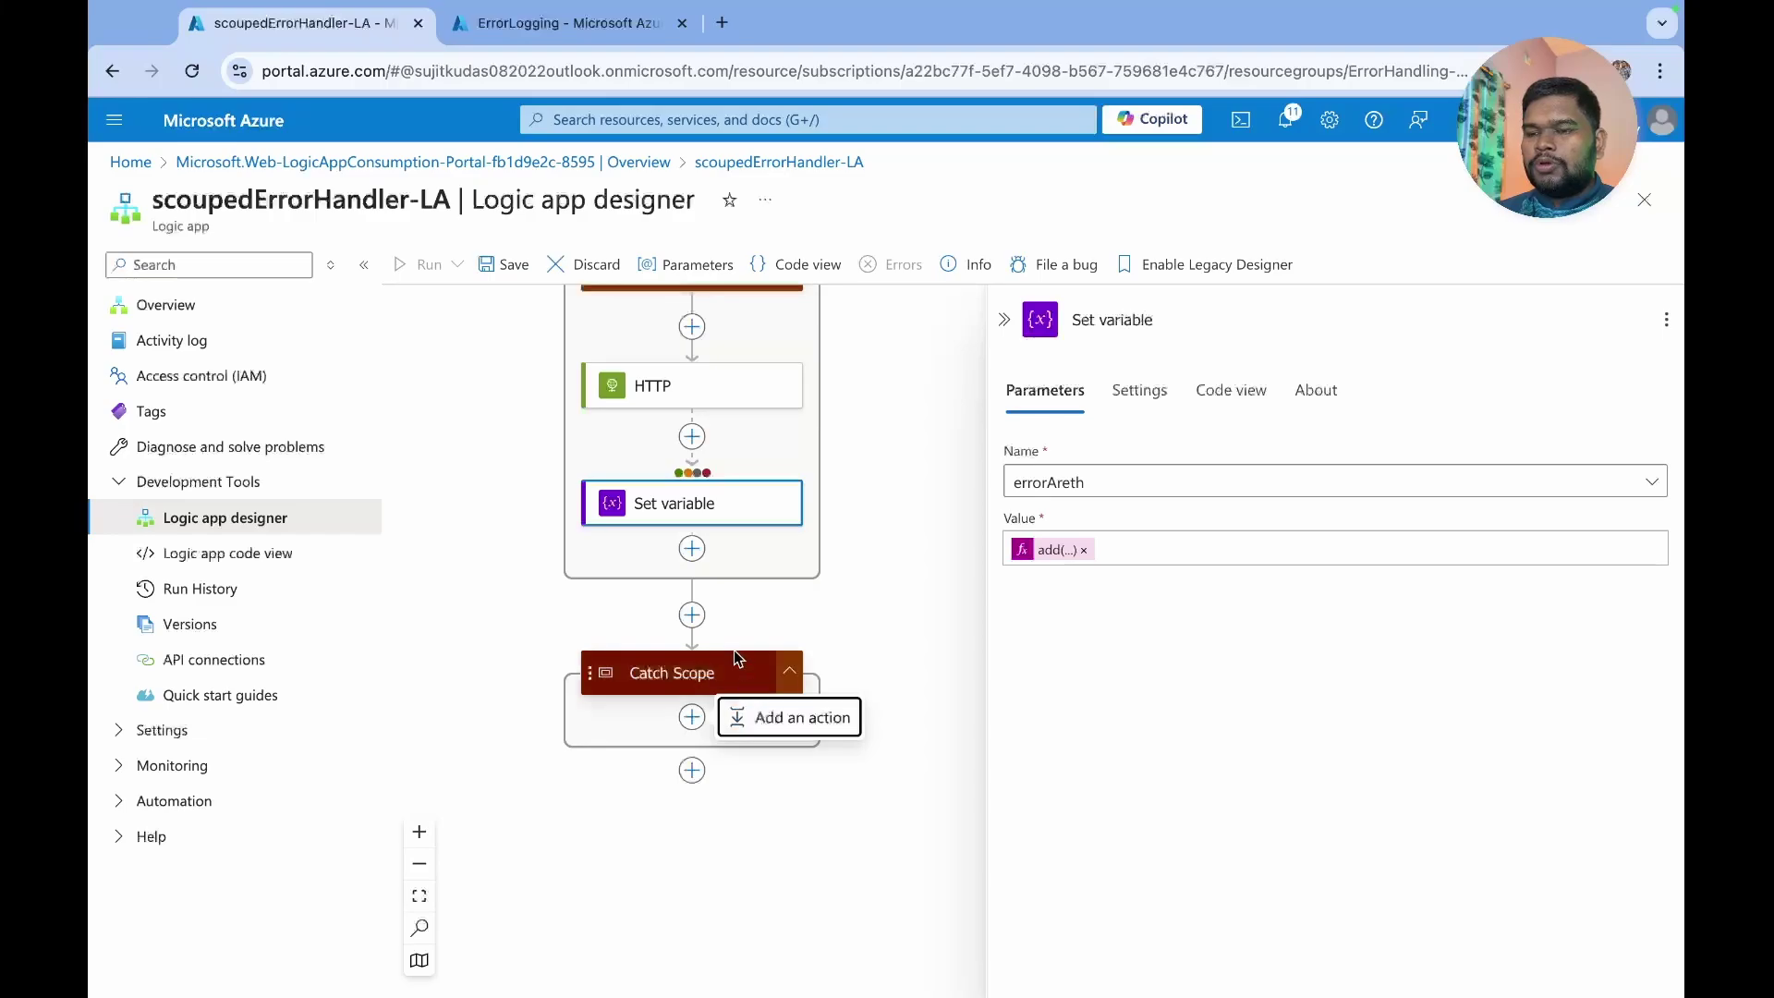
pyautogui.click(960, 624)
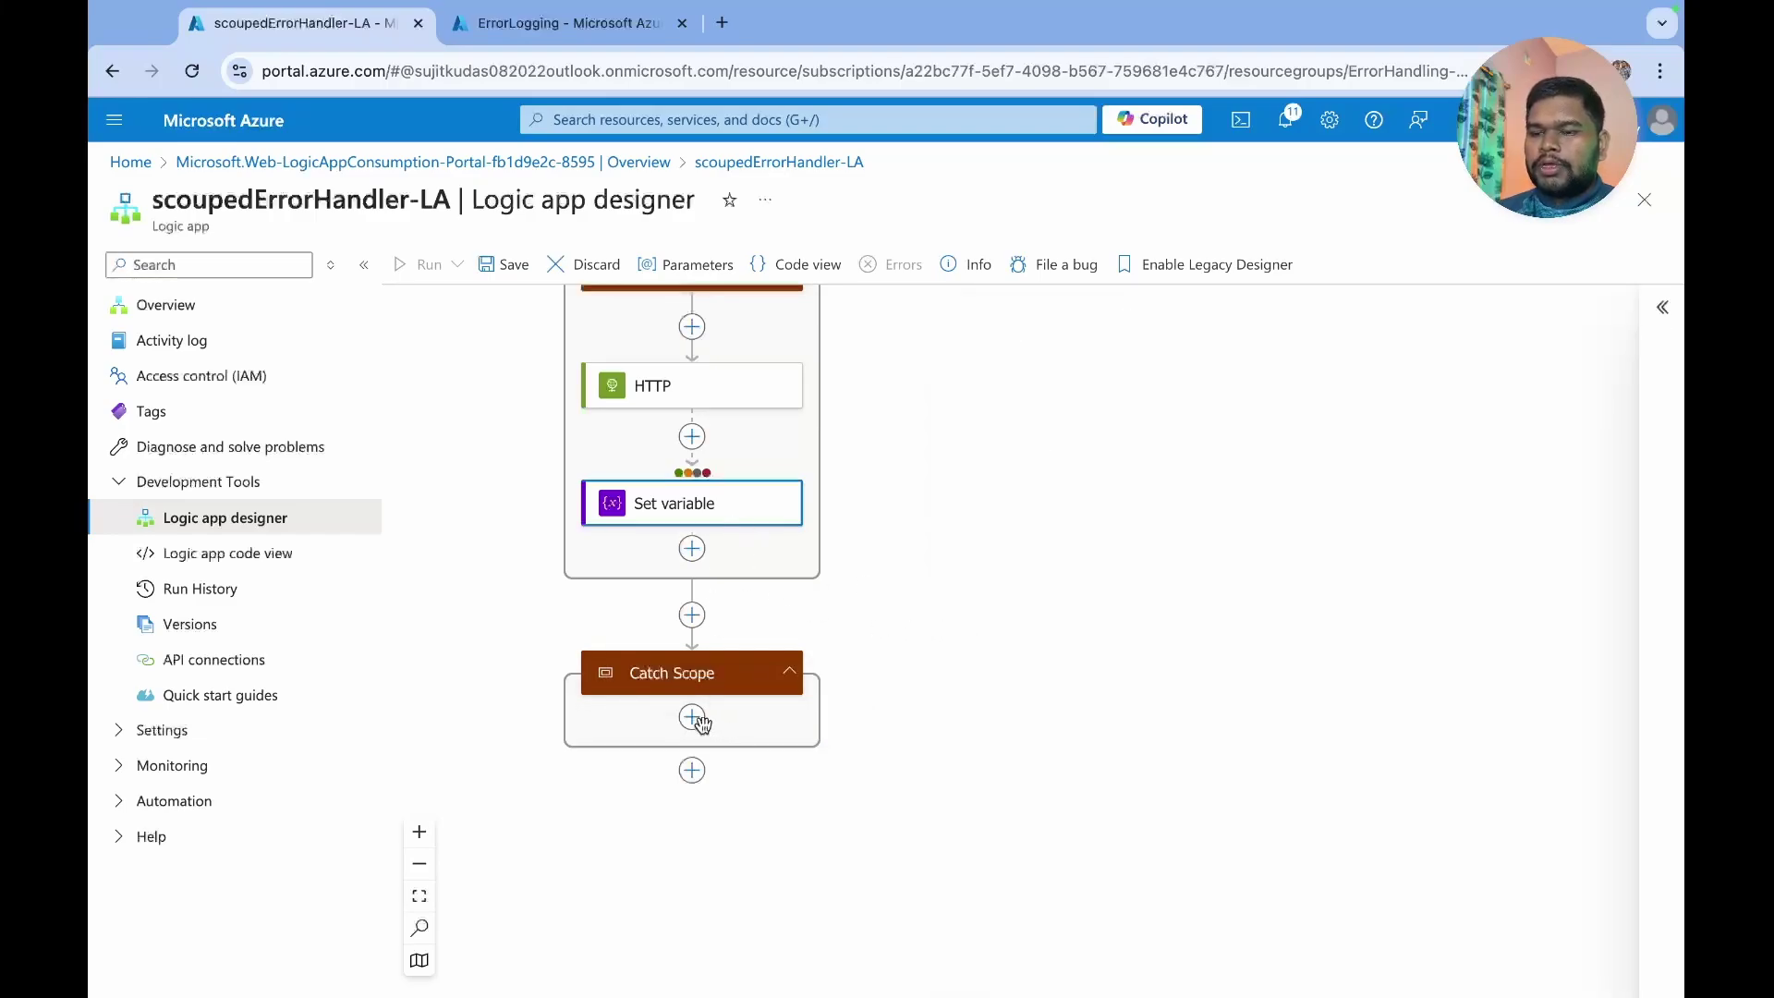
pyautogui.click(692, 774)
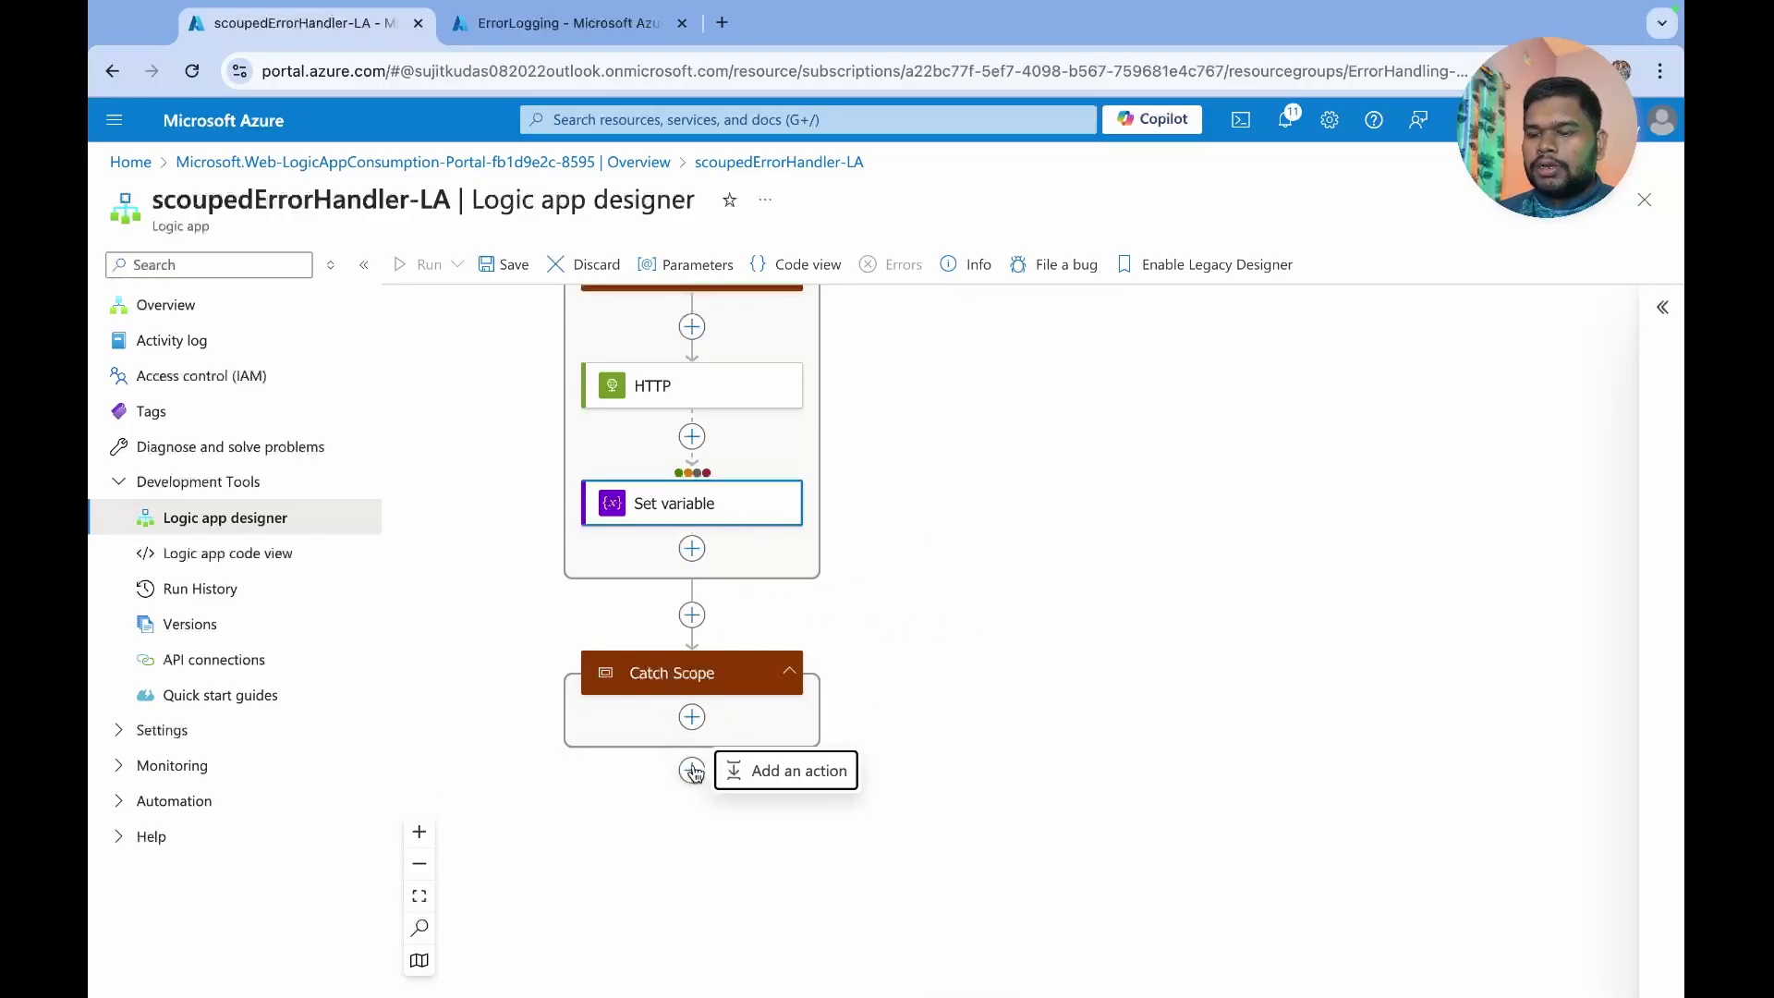
pyautogui.click(802, 770)
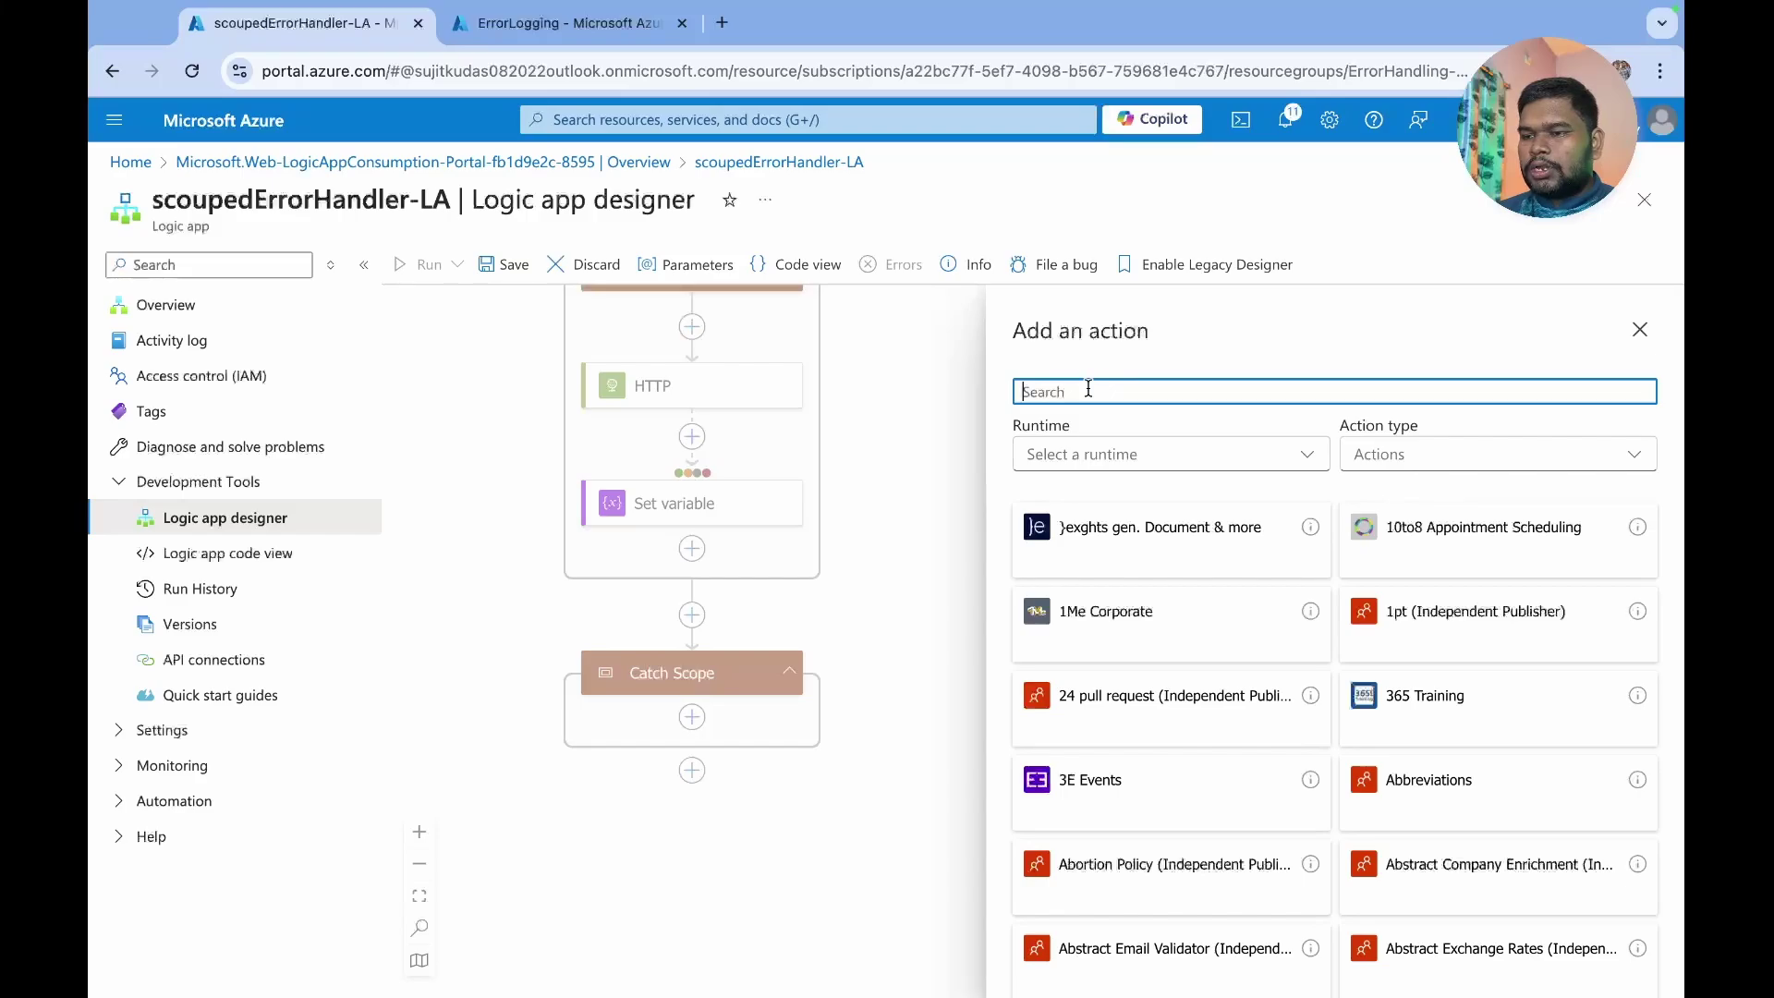
pyautogui.write('res')
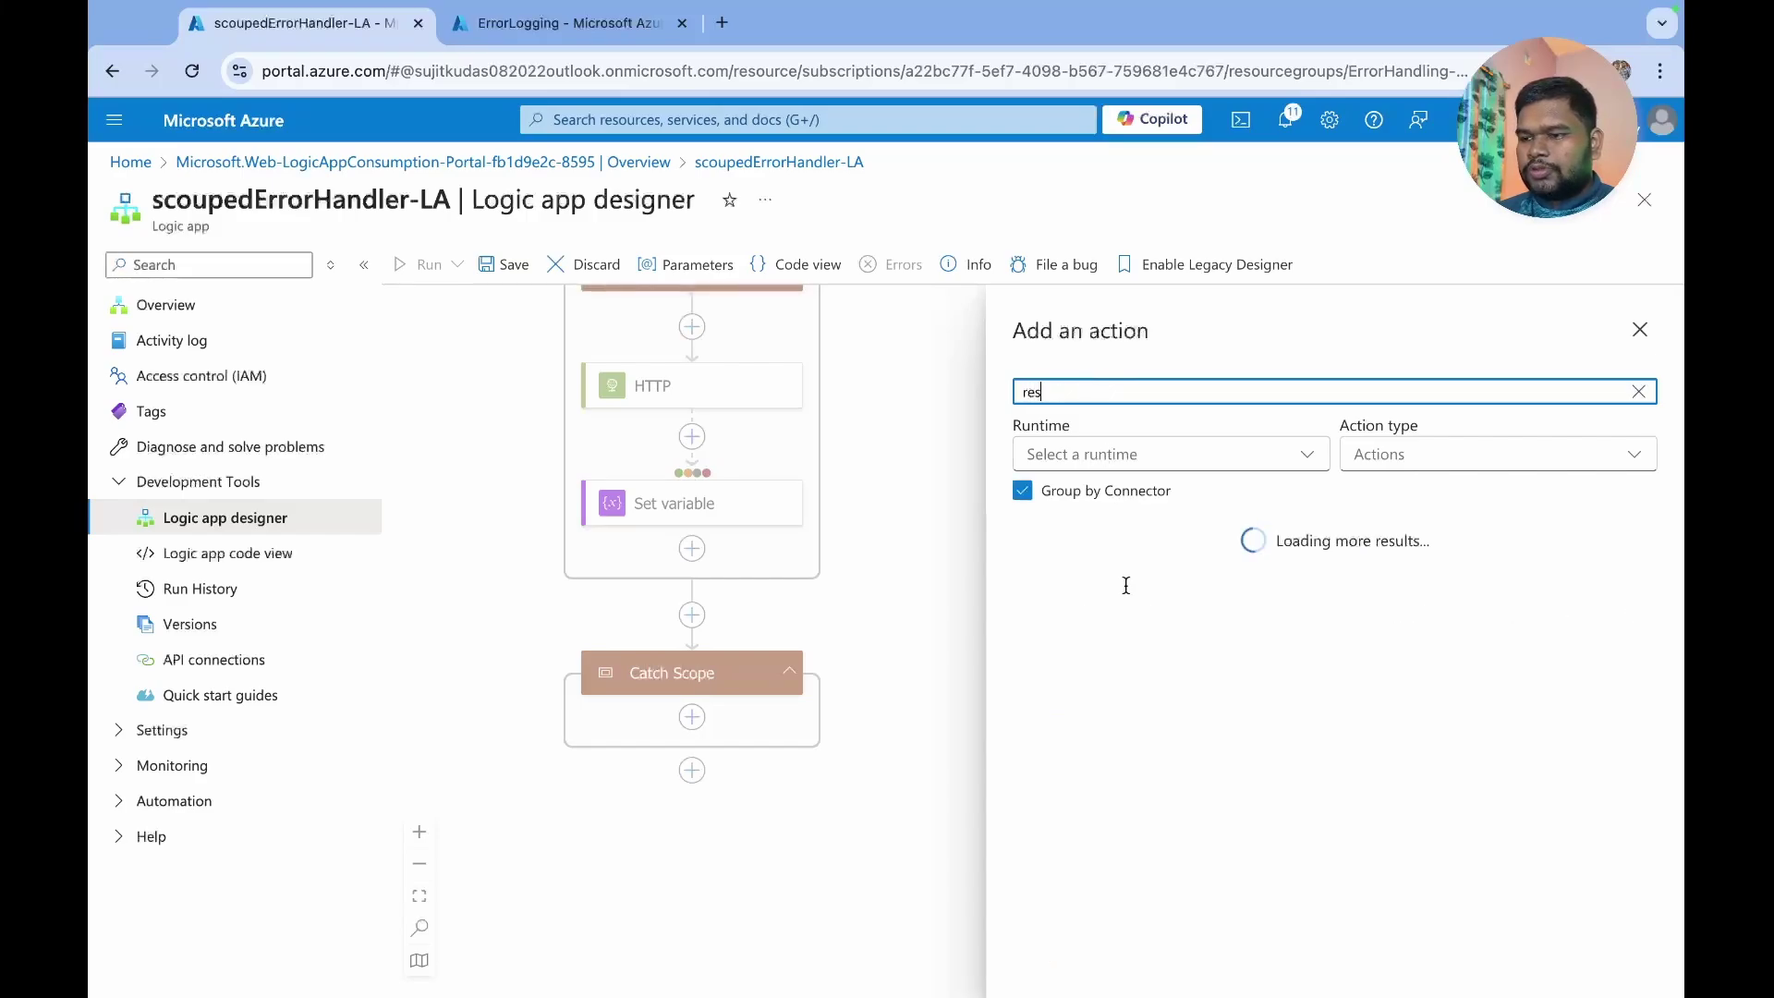
pyautogui.scroll(-1, 1153, 872)
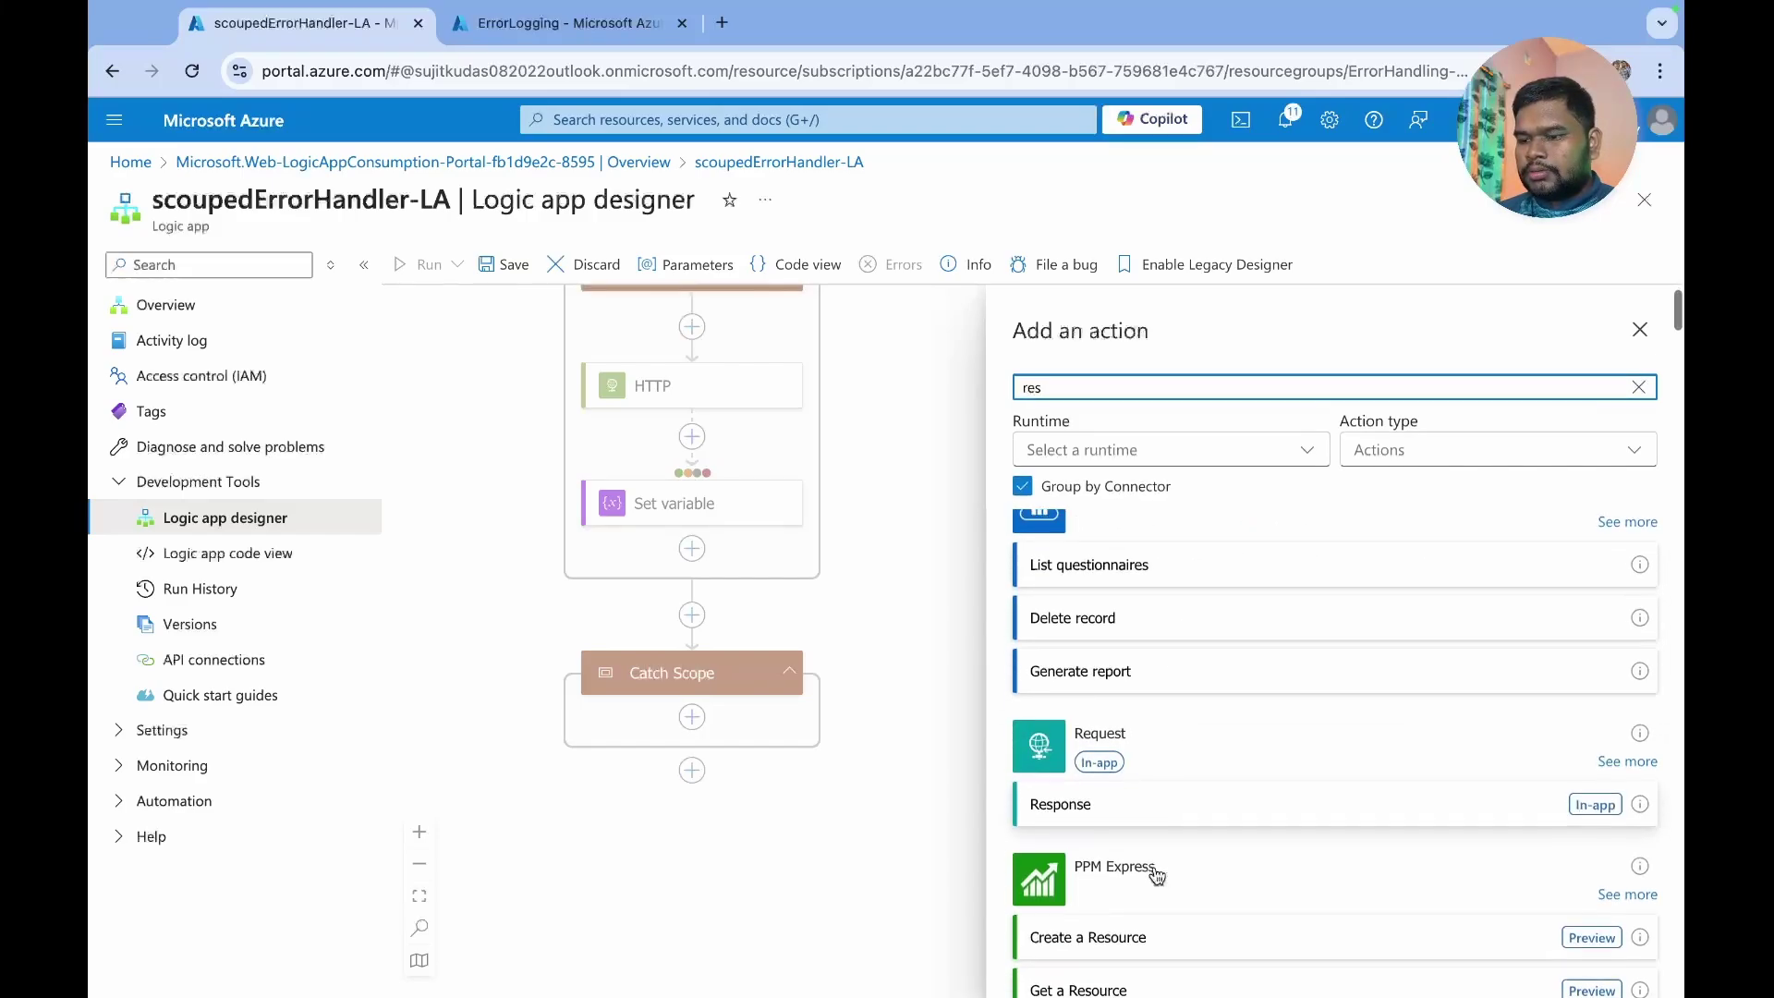
pyautogui.click(1124, 811)
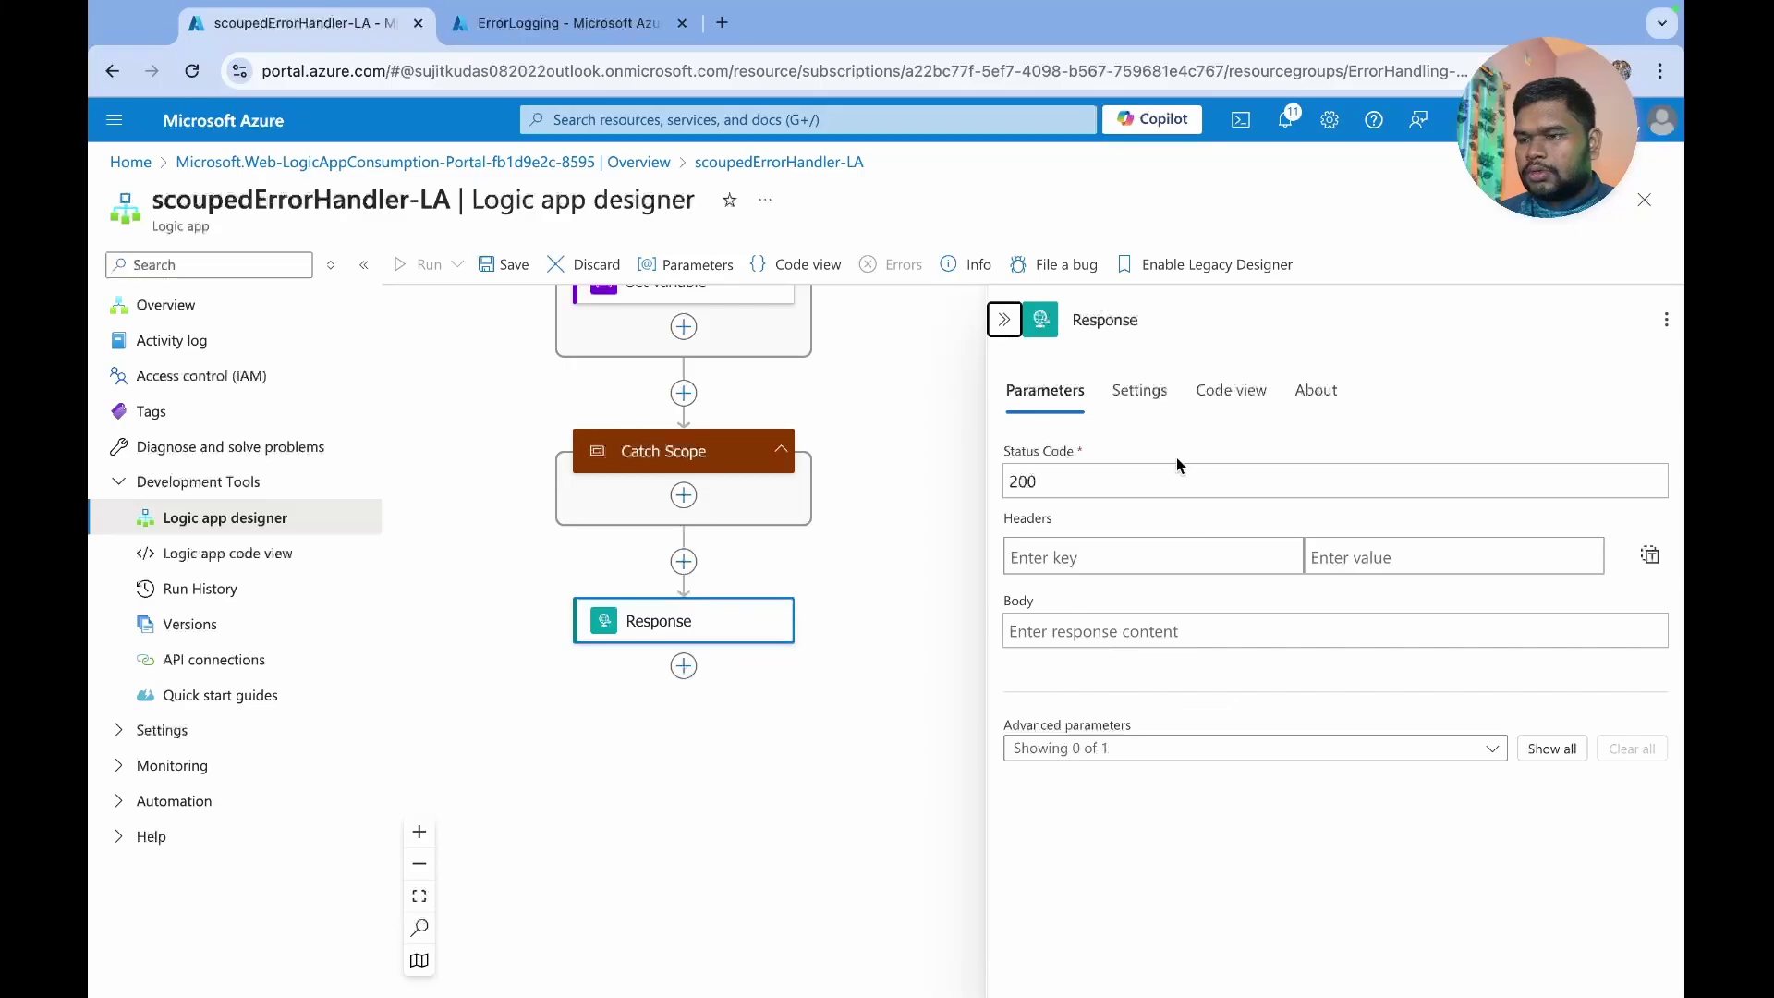
# - Configure Response to run after Catch Scope is successful, has timed out, is skipped or has failed
pyautogui.click(1143, 400)
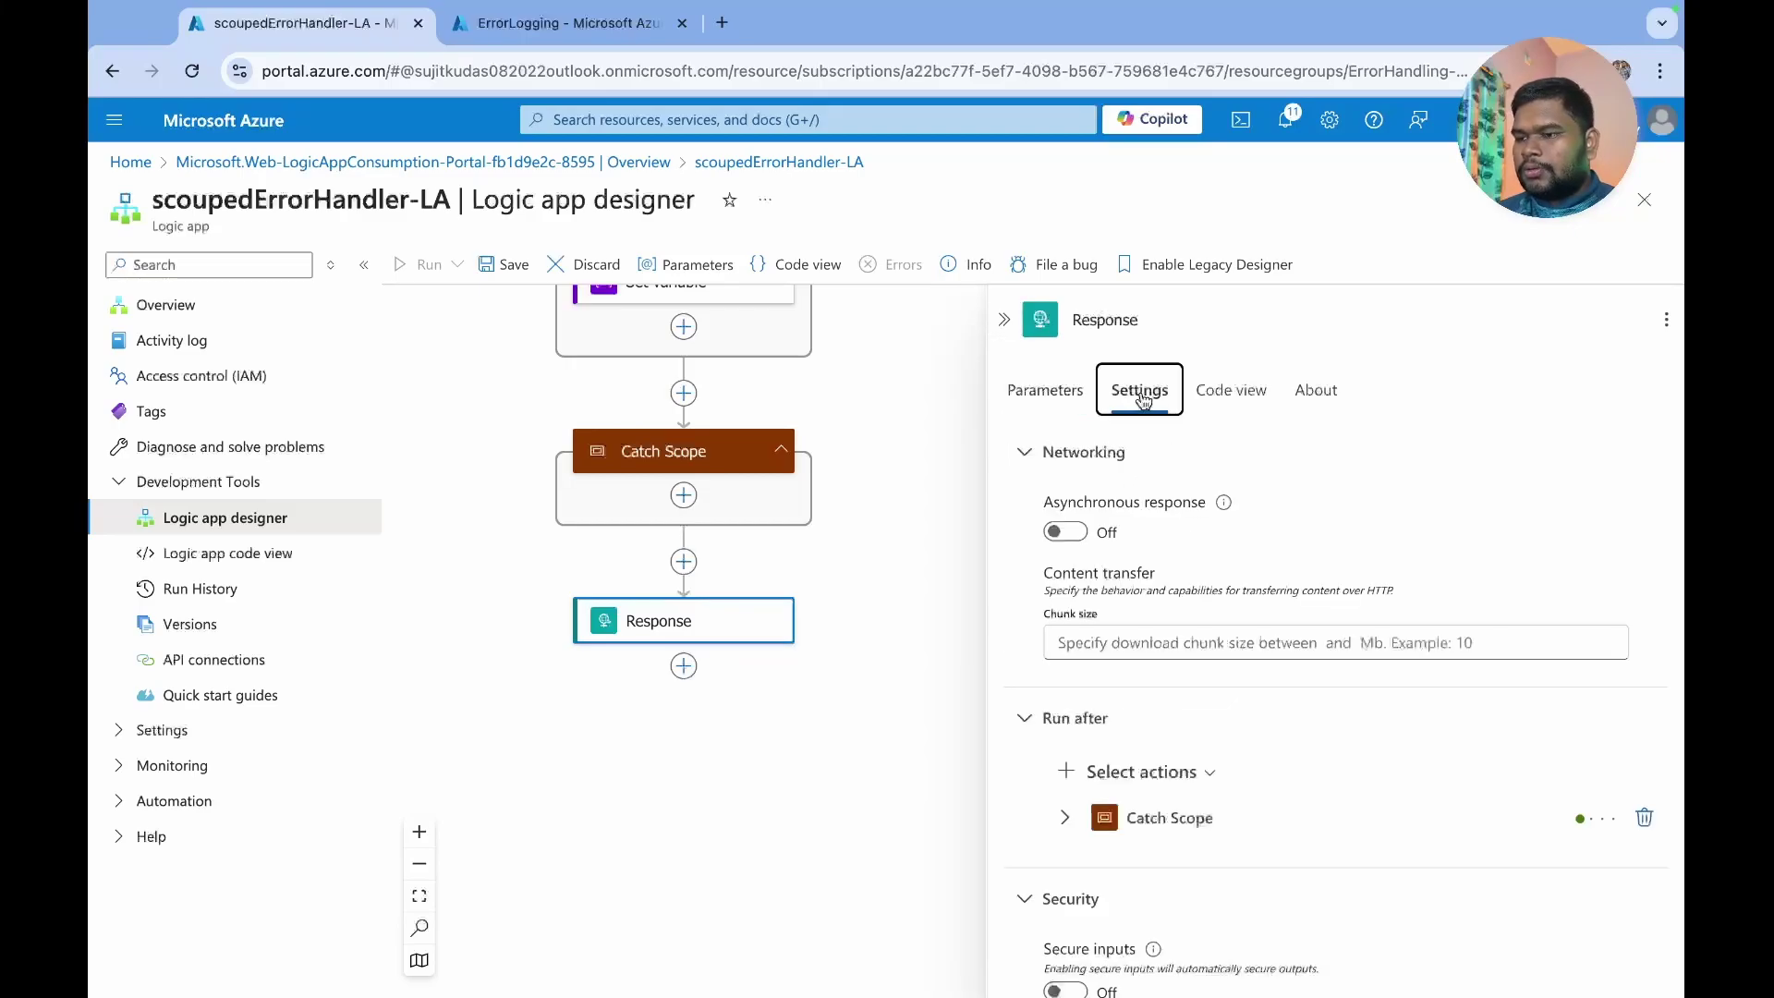
pyautogui.click(1138, 834)
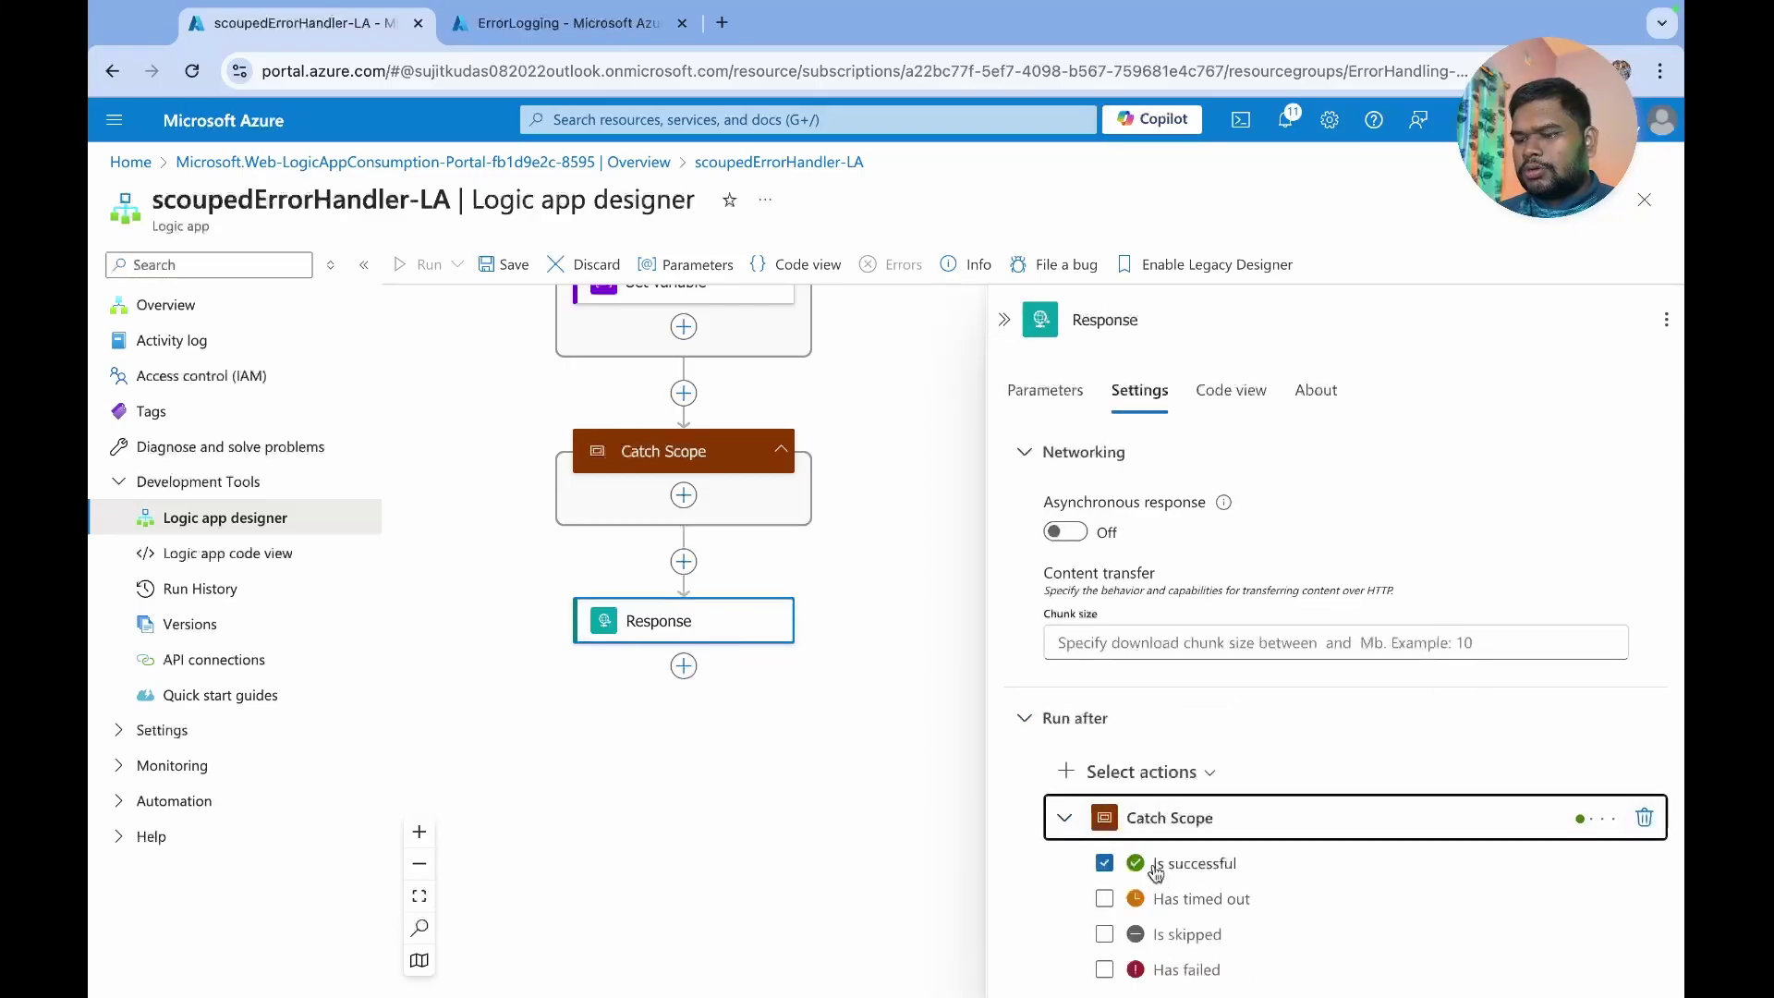
pyautogui.scroll(-3, 1169, 846)
pyautogui.scroll(-1, 1169, 846)
pyautogui.click(1104, 523)
pyautogui.click(1104, 558)
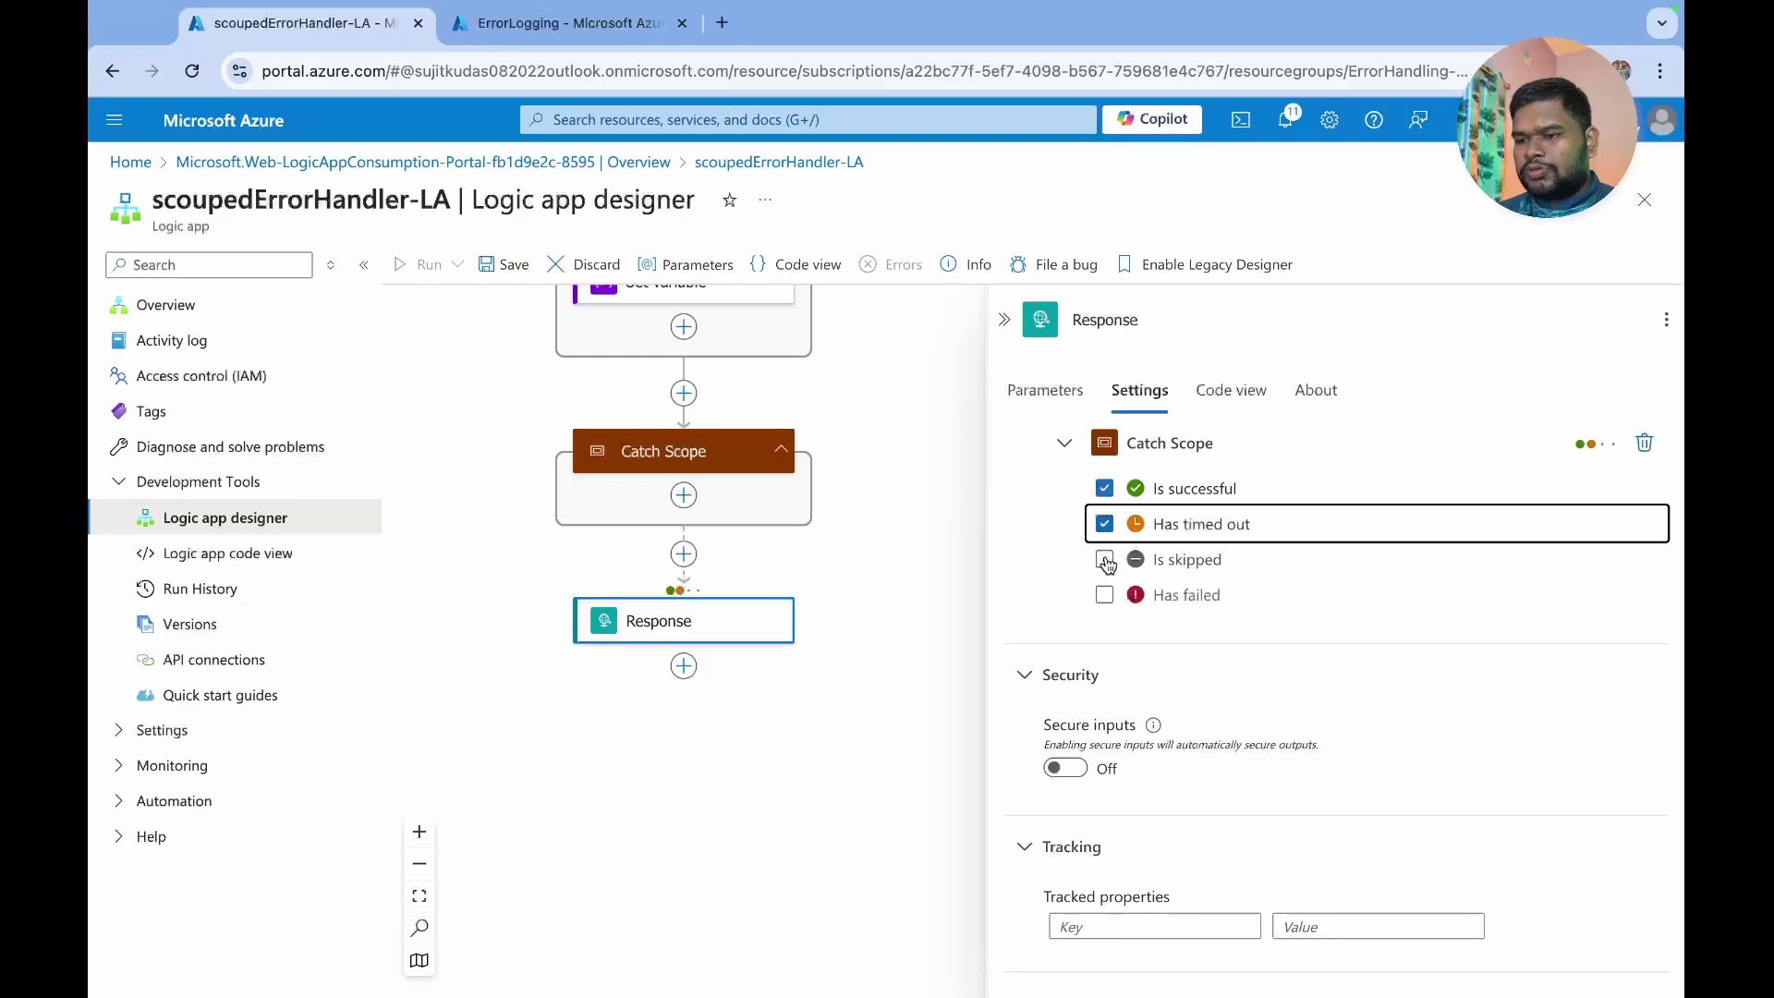
pyautogui.click(1105, 593)
pyautogui.scroll(4, 1074, 520)
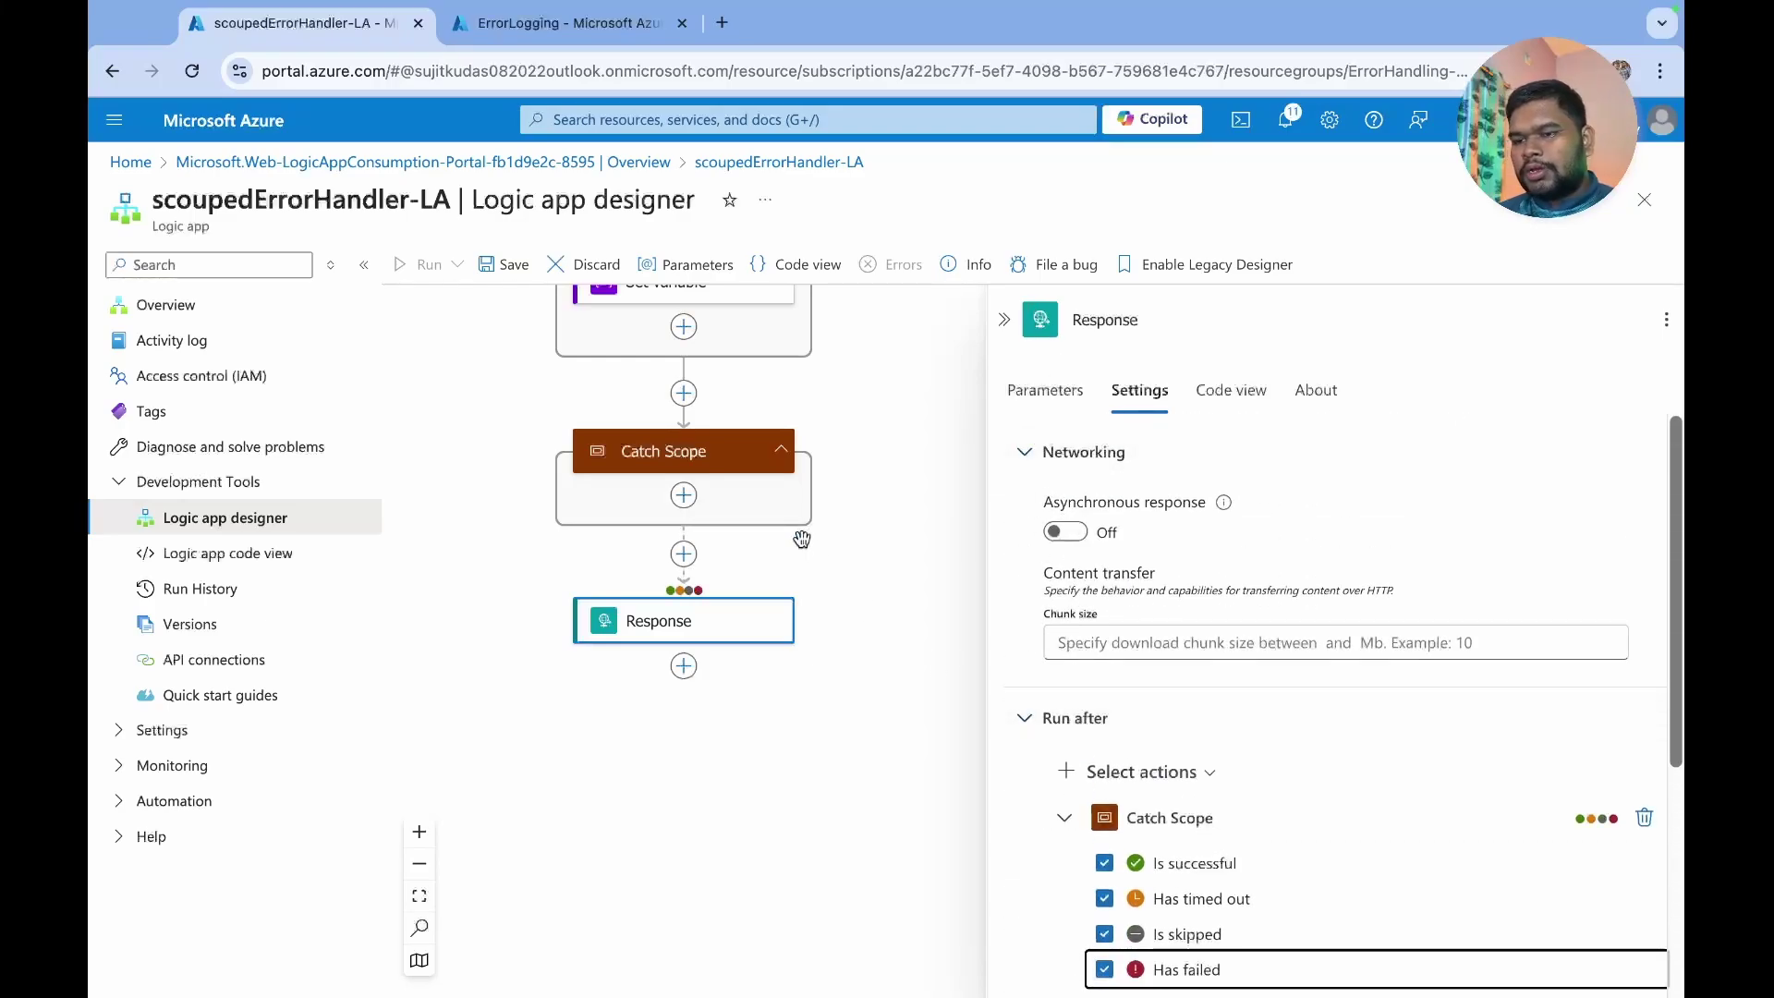
# - Configure Catch Scope to run only after Try Scope has failed
pyautogui.click(683, 448)
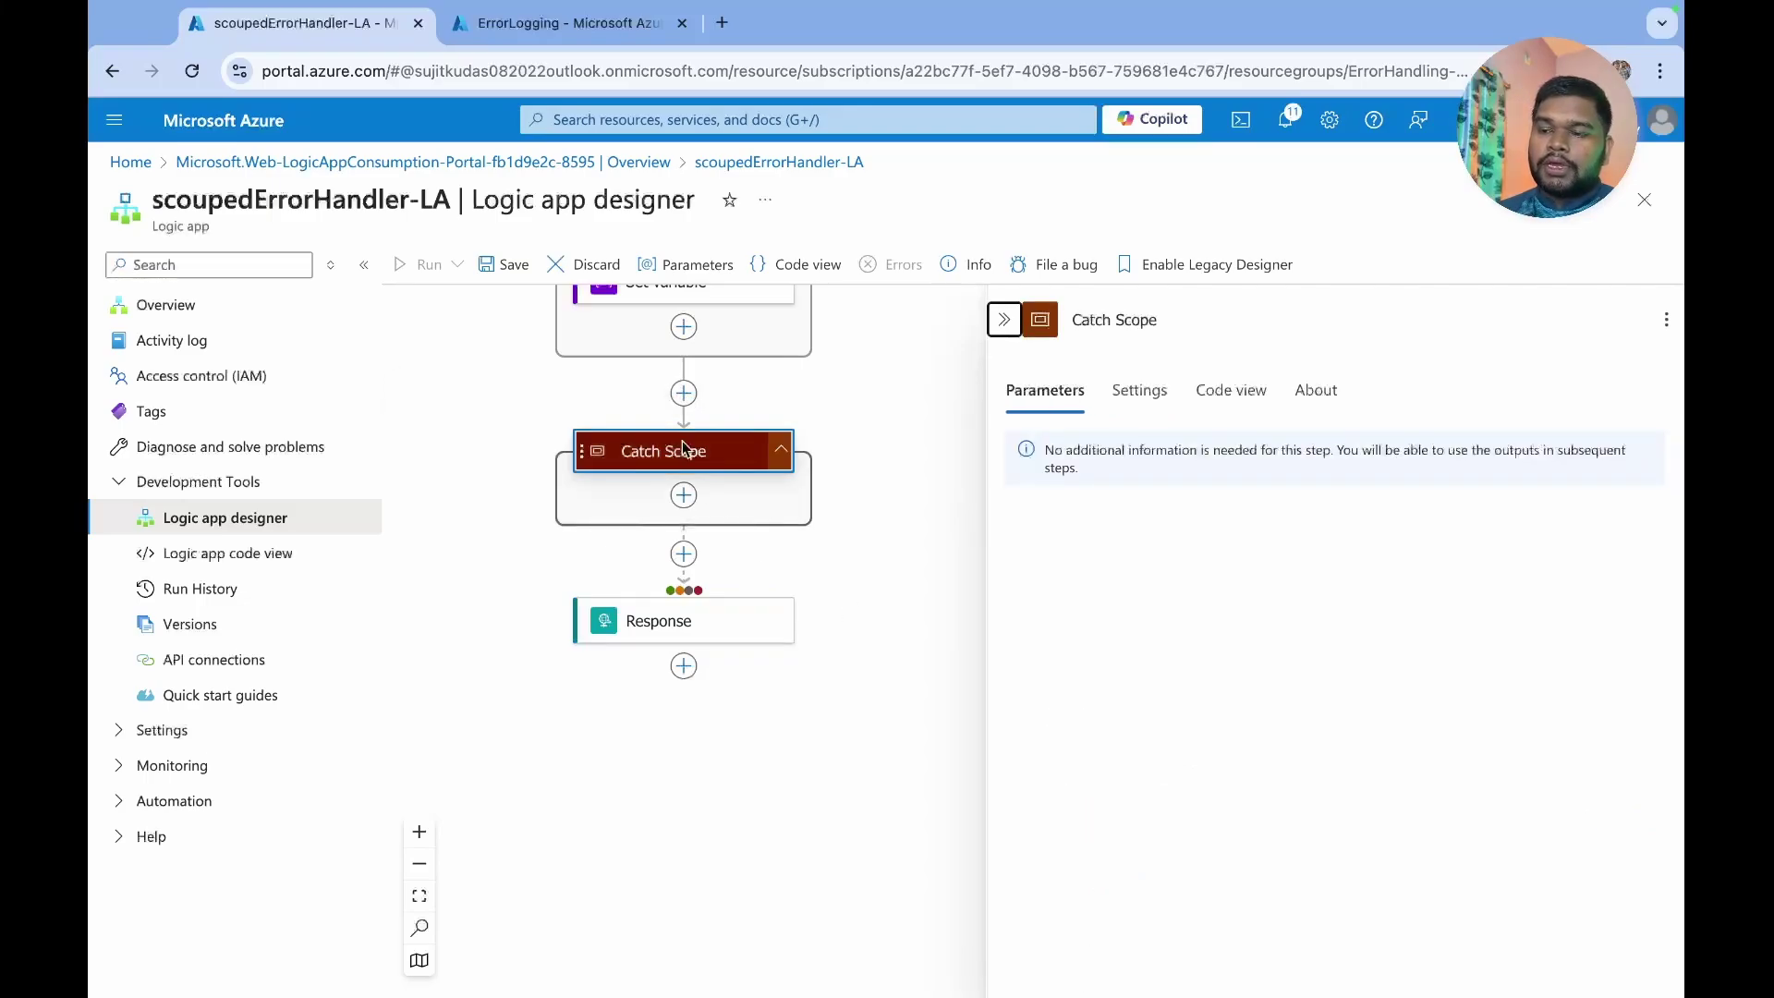
pyautogui.click(1112, 409)
pyautogui.click(1066, 552)
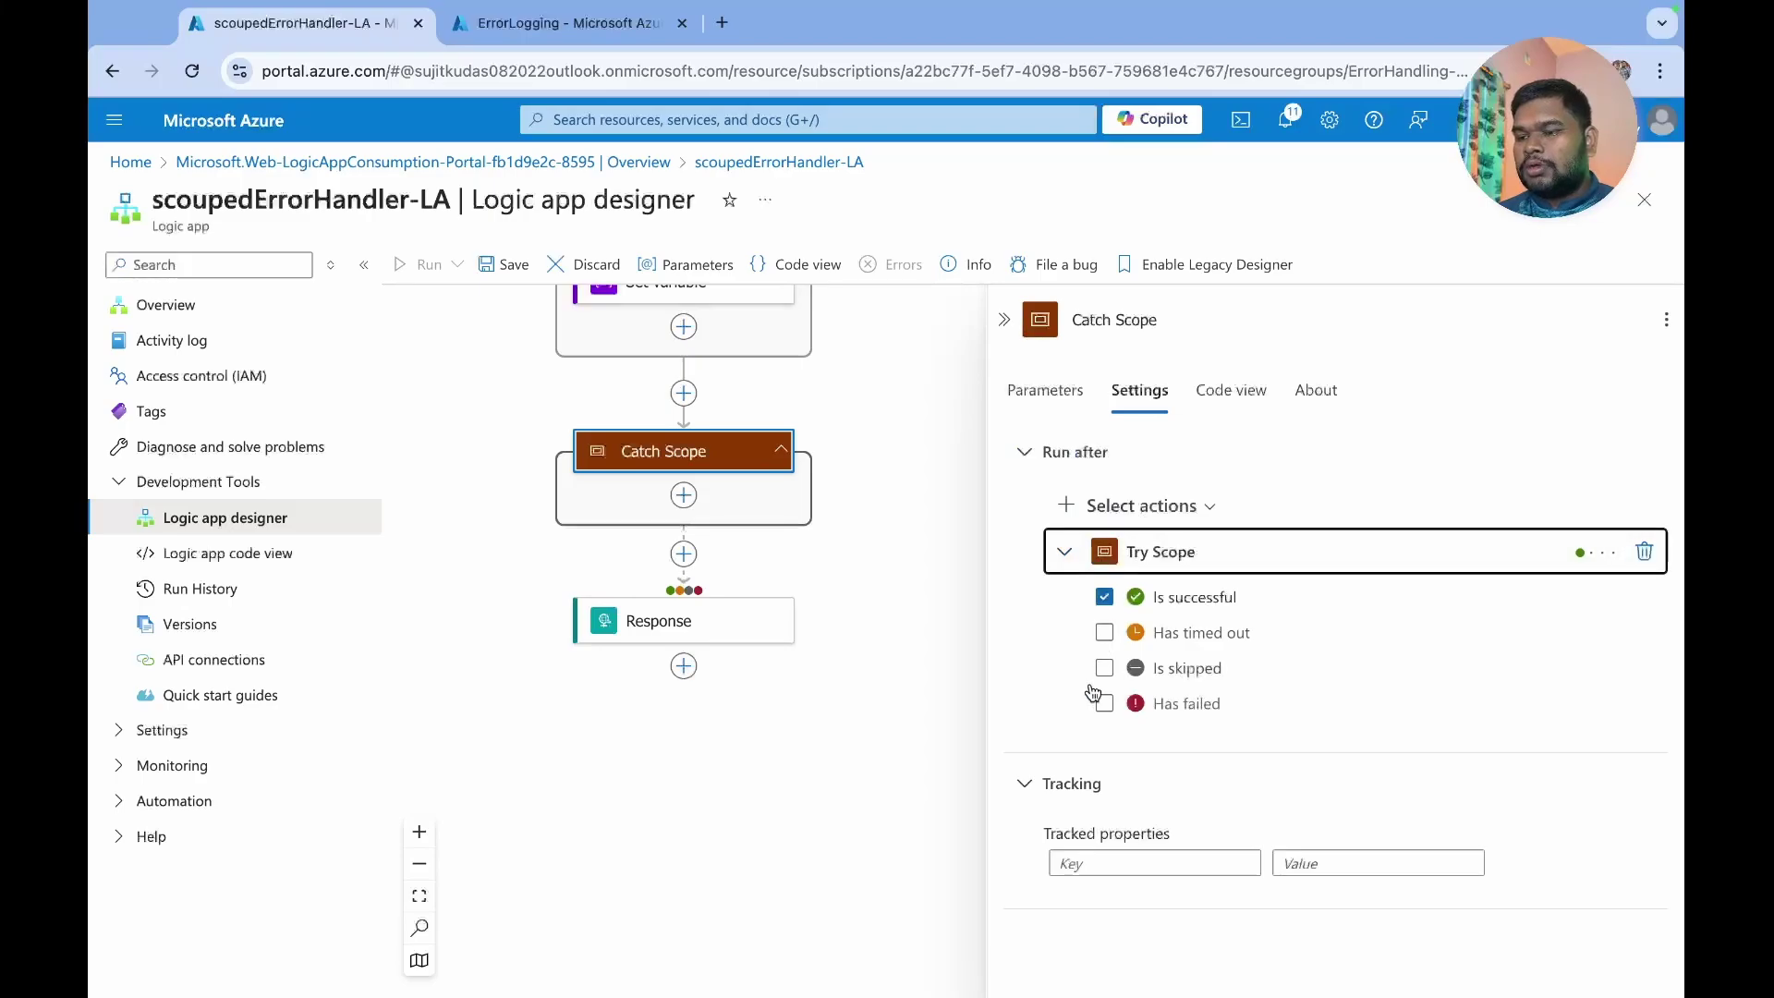
pyautogui.click(1103, 705)
pyautogui.click(1107, 600)
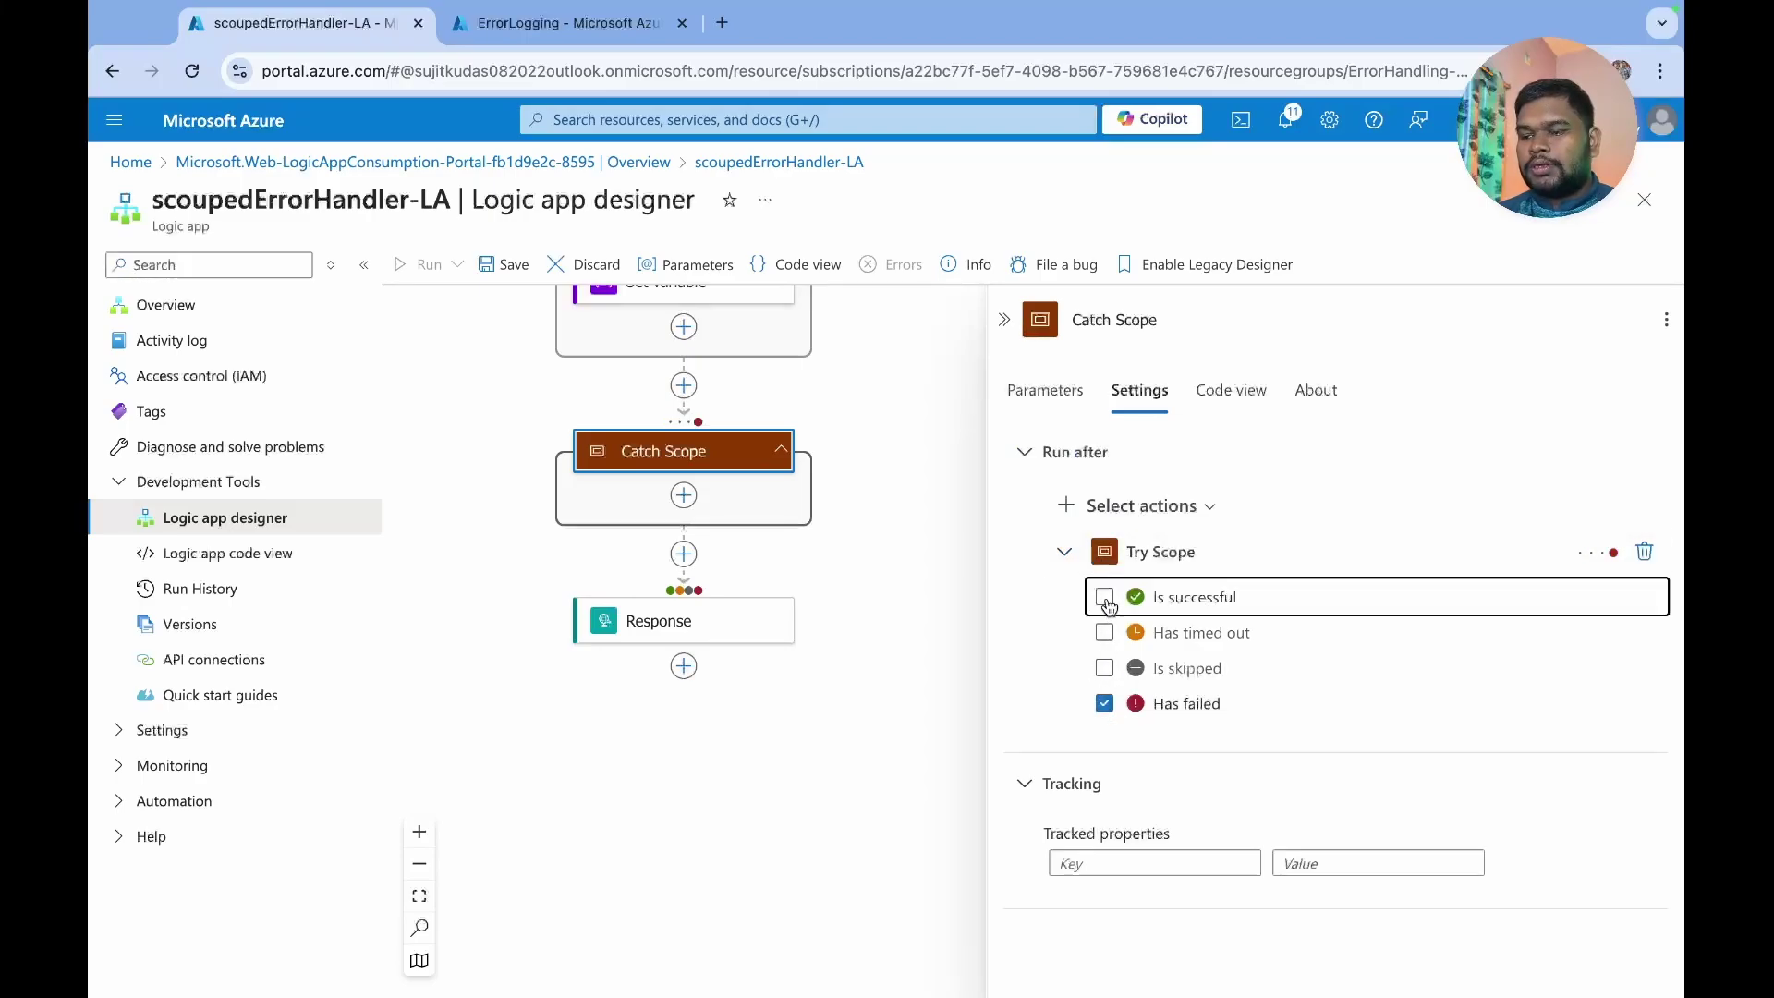
pyautogui.click(1003, 319)
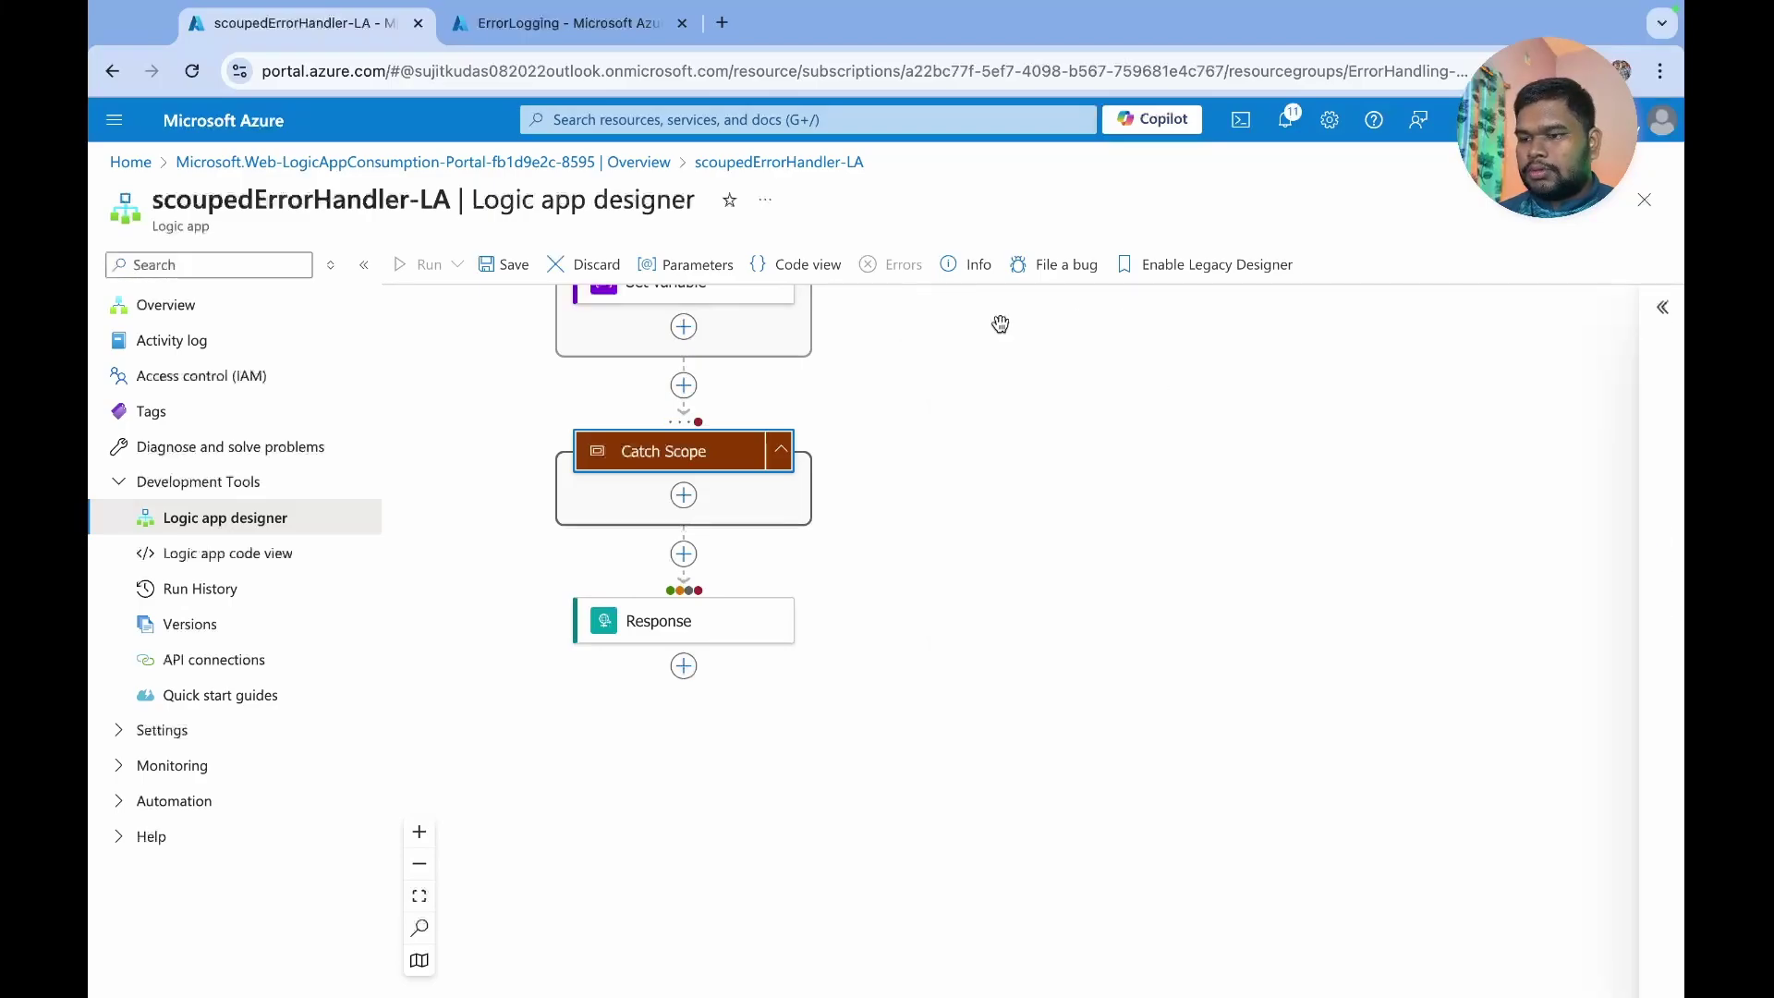
# - Save the scoupedErrorHandler-LA workflow
pyautogui.scroll(3, 933, 596)
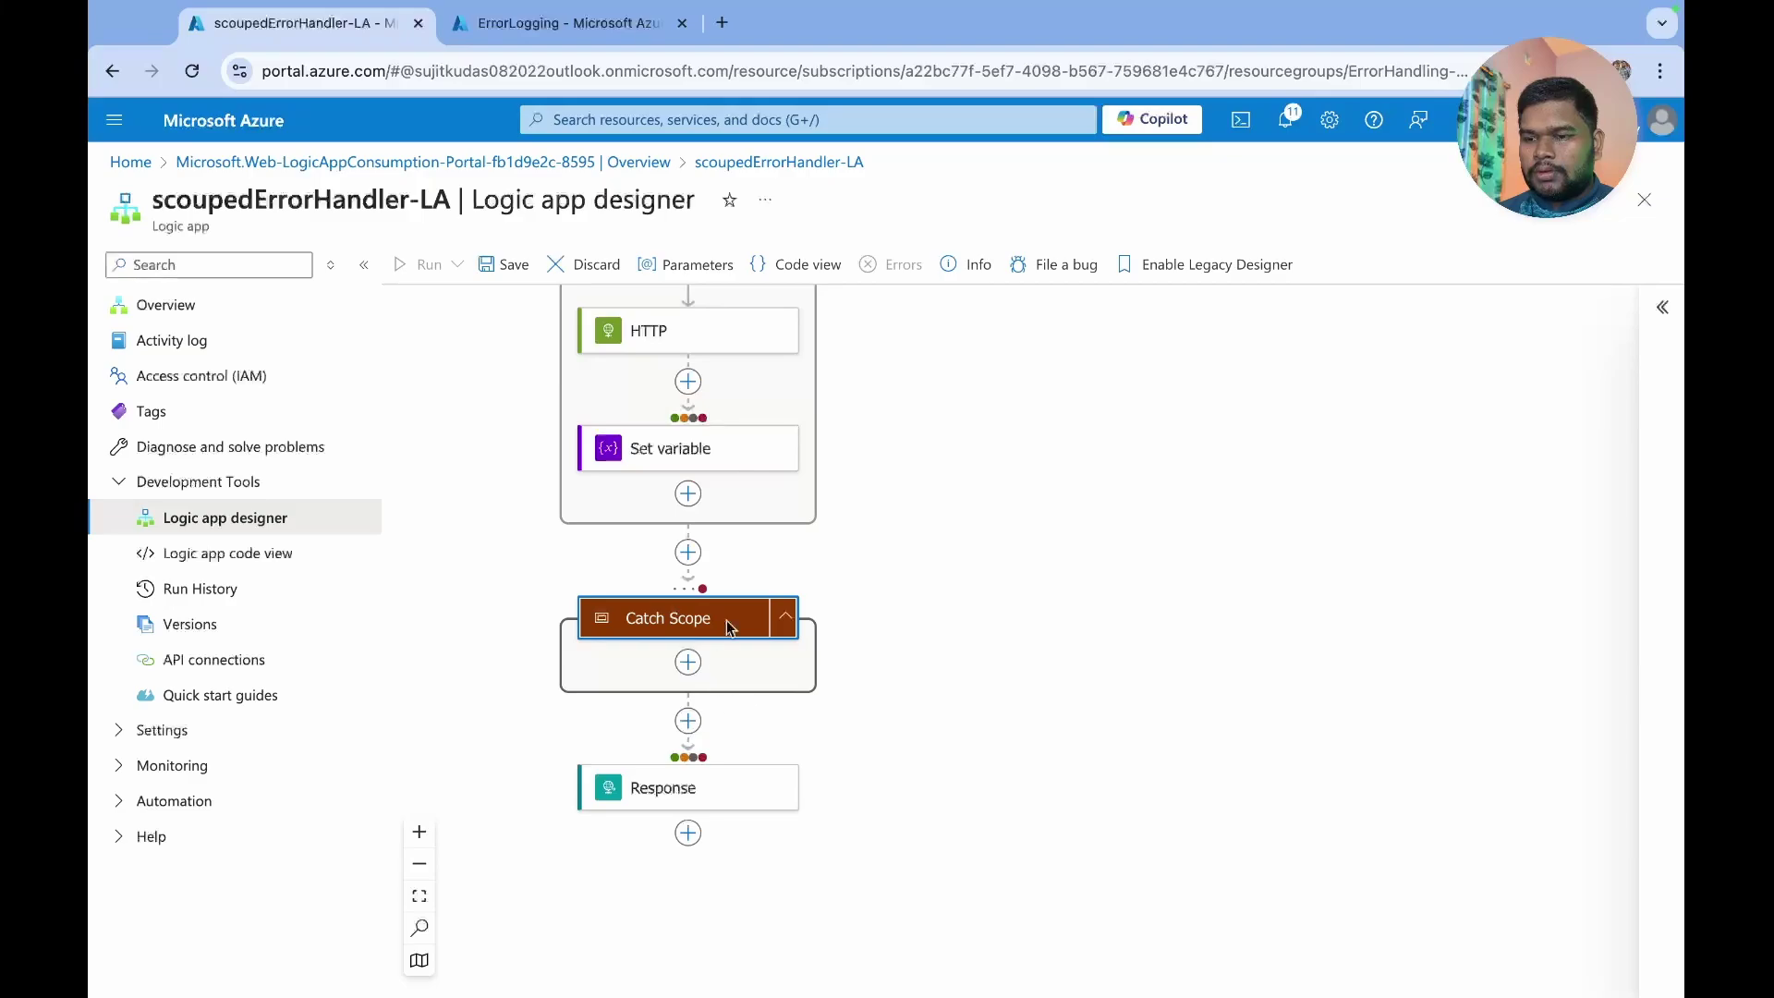
pyautogui.scroll(3, 862, 586)
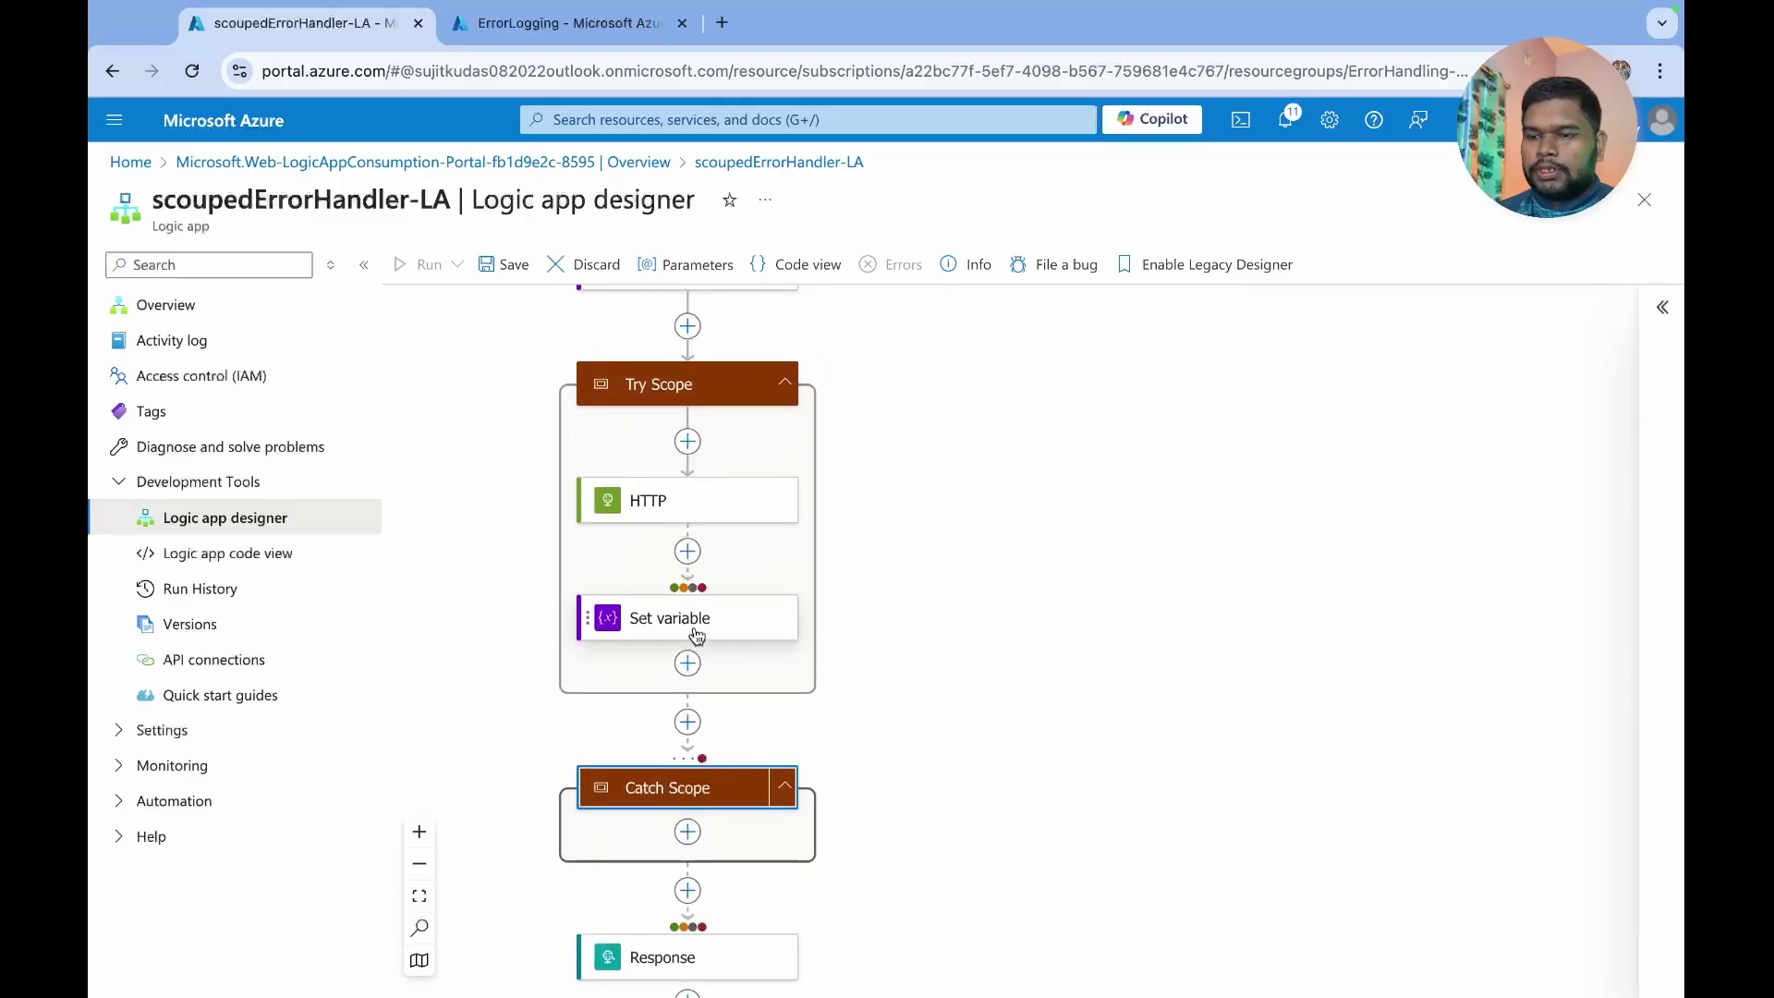
pyautogui.click(504, 284)
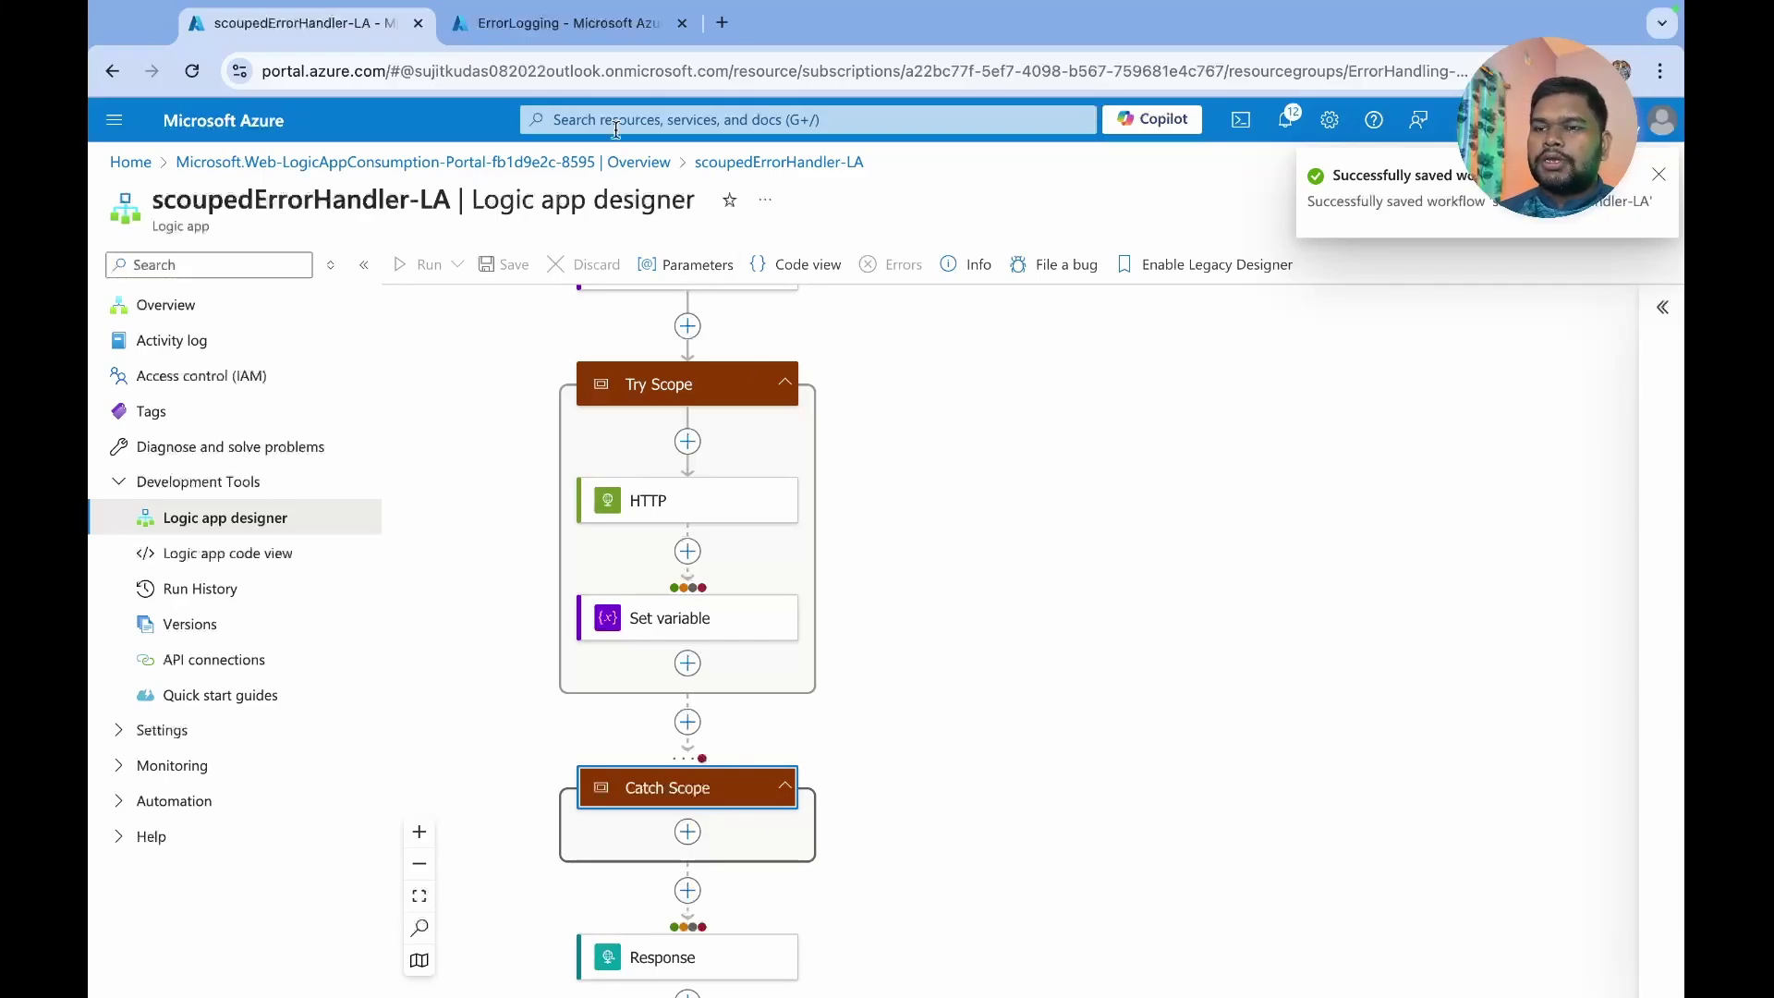
# - Rerun the errorfetchtable_CL query in the ErrorLogging workspace and expand both result rows to inspect their body_s values
pyautogui.click(564, 26)
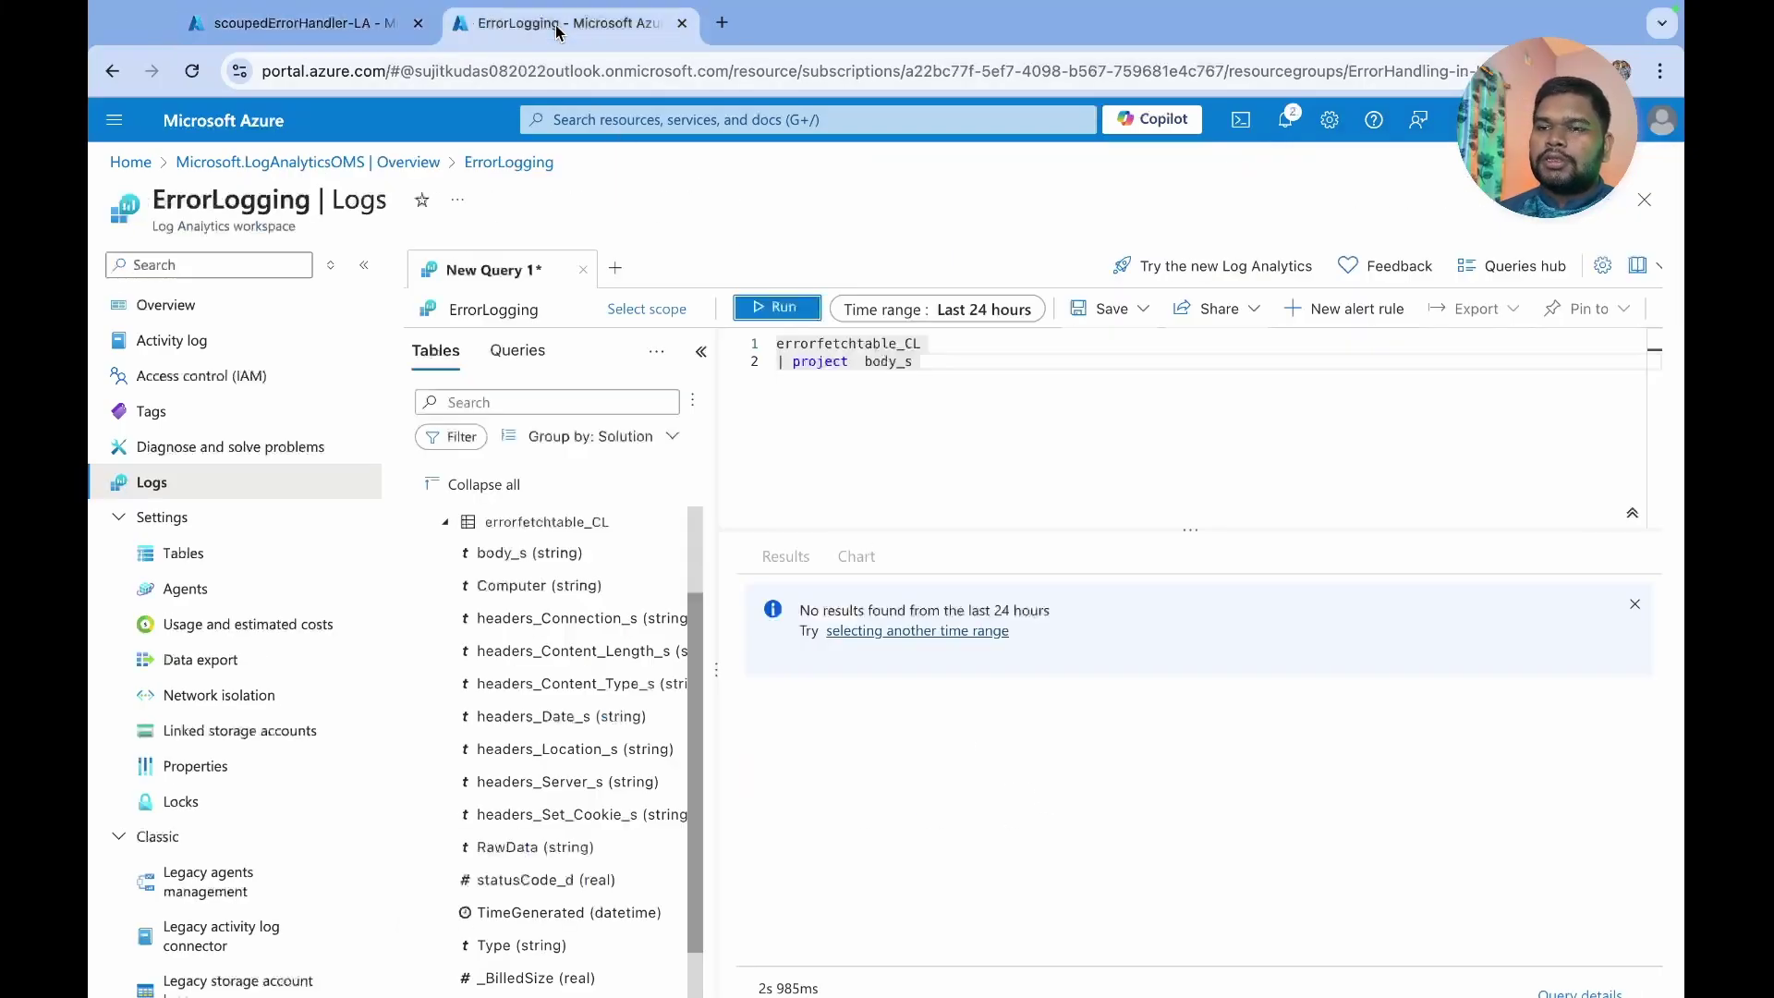
pyautogui.click(800, 309)
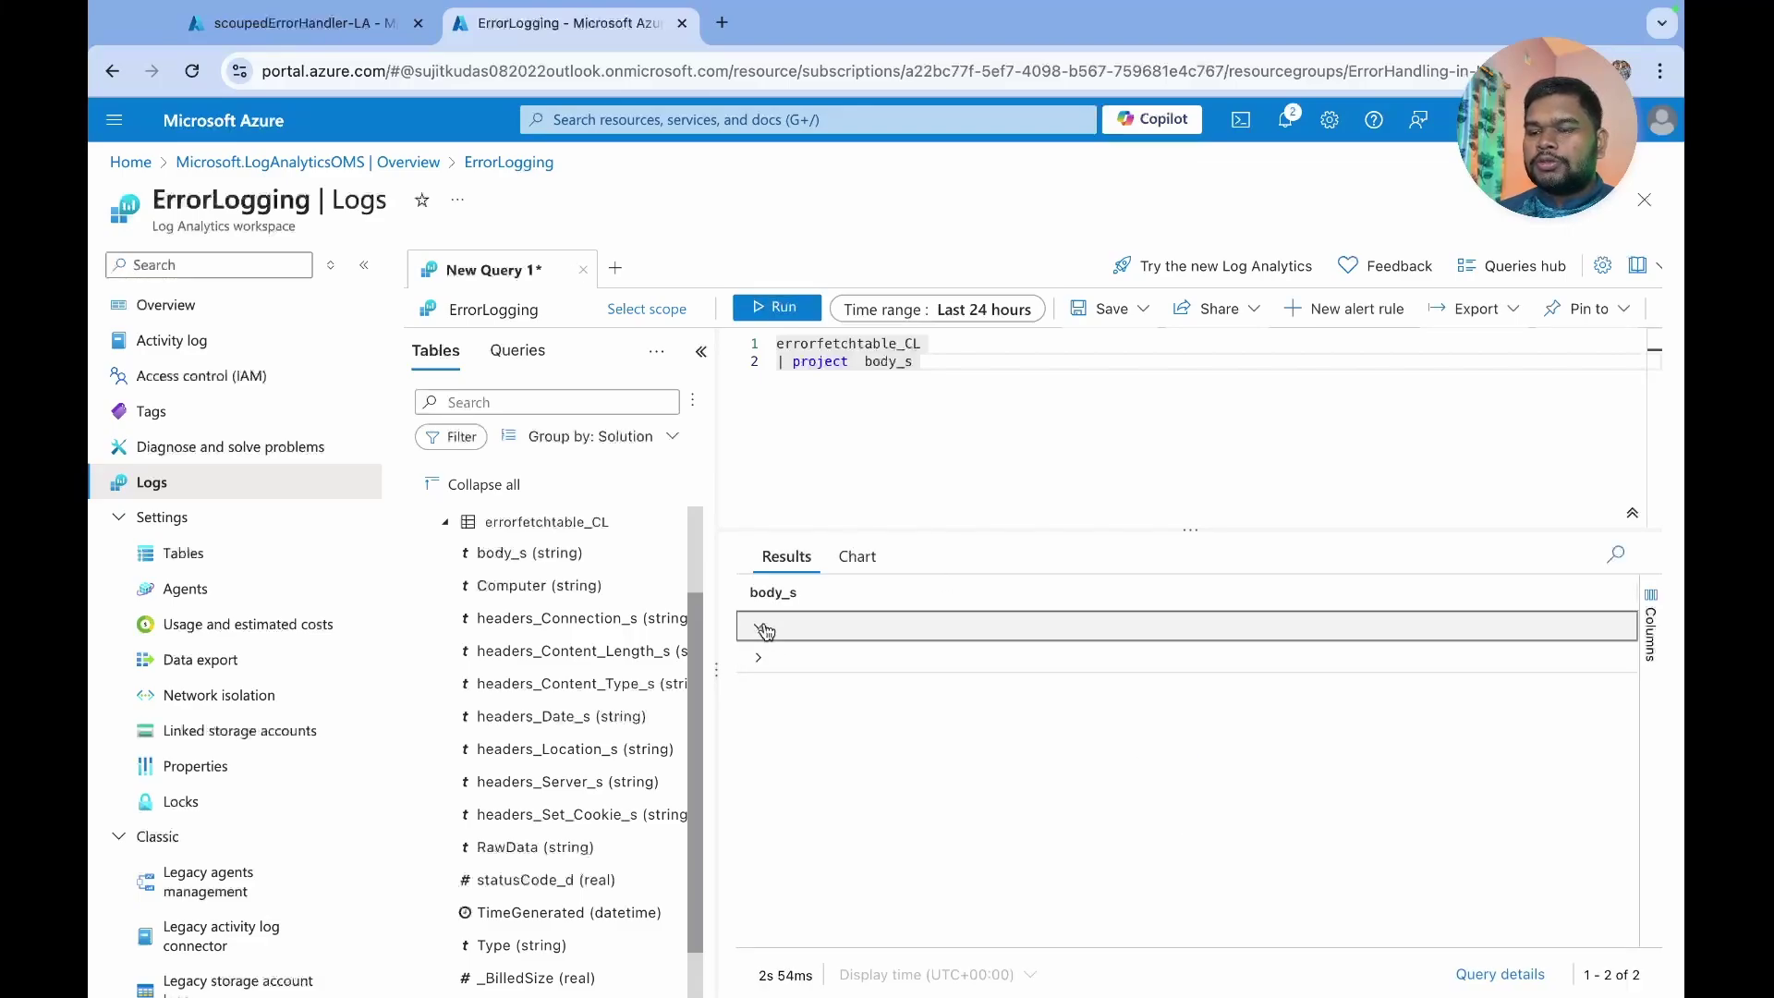
pyautogui.click(762, 629)
pyautogui.click(760, 705)
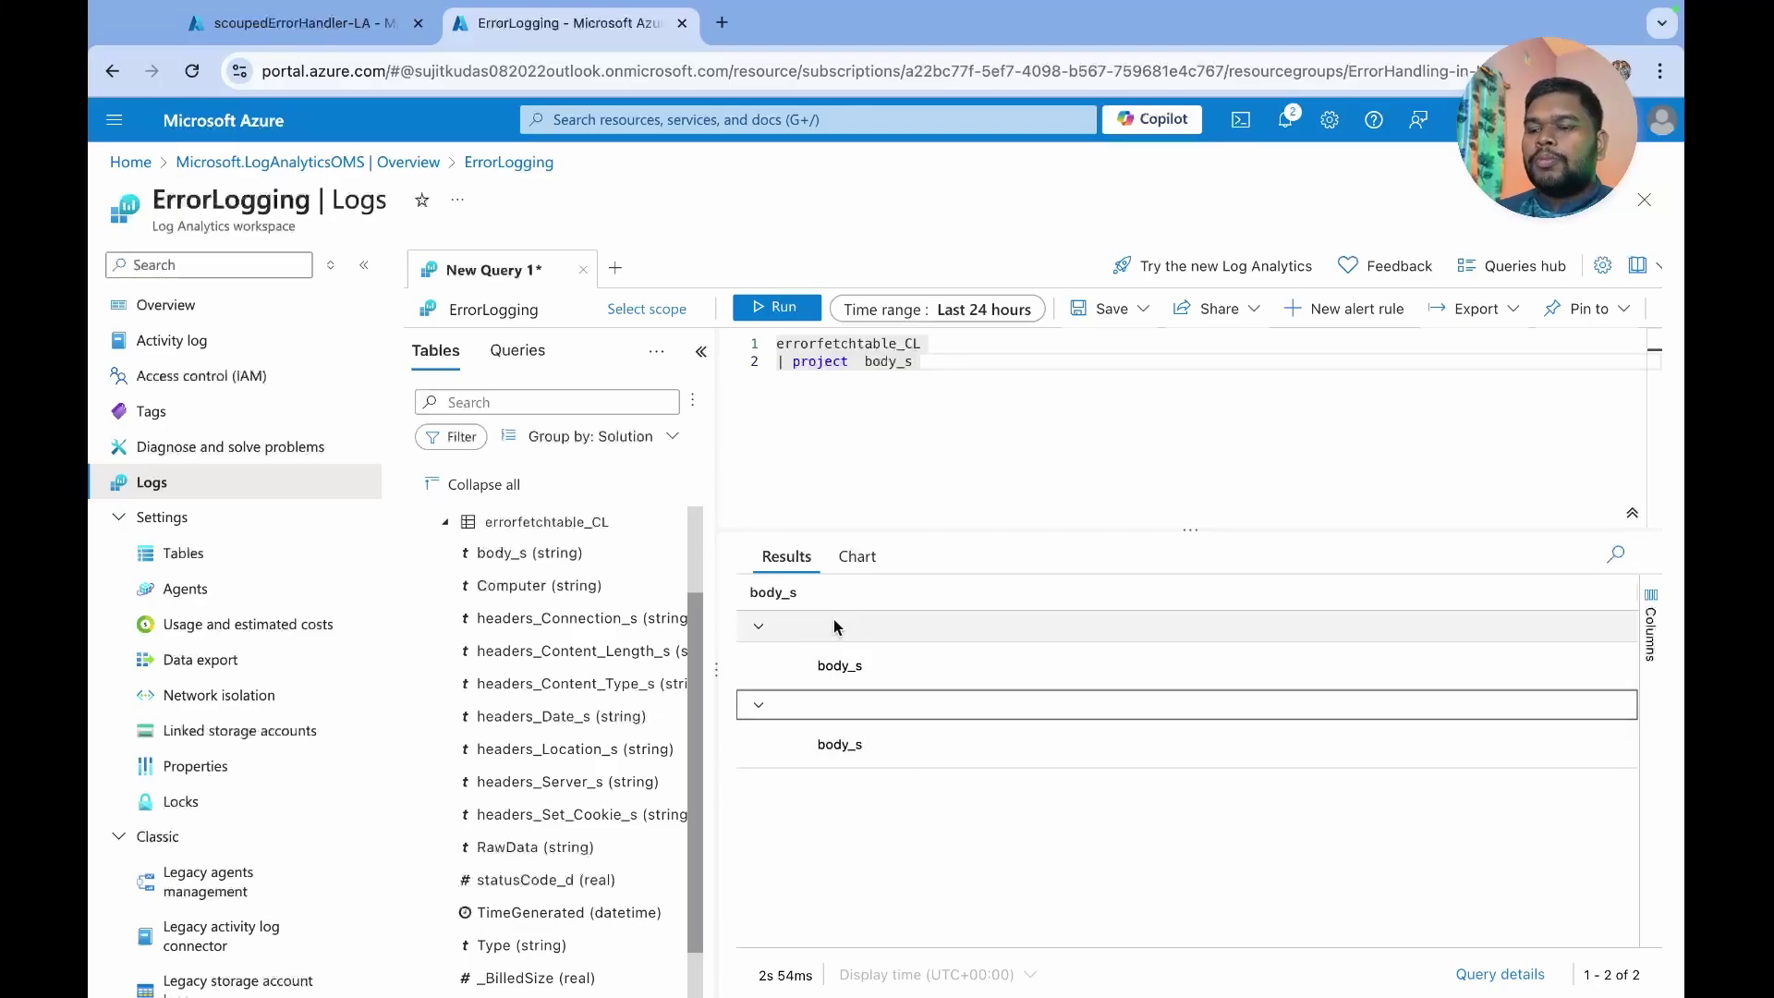
pyautogui.click(871, 673)
pyautogui.click(935, 671)
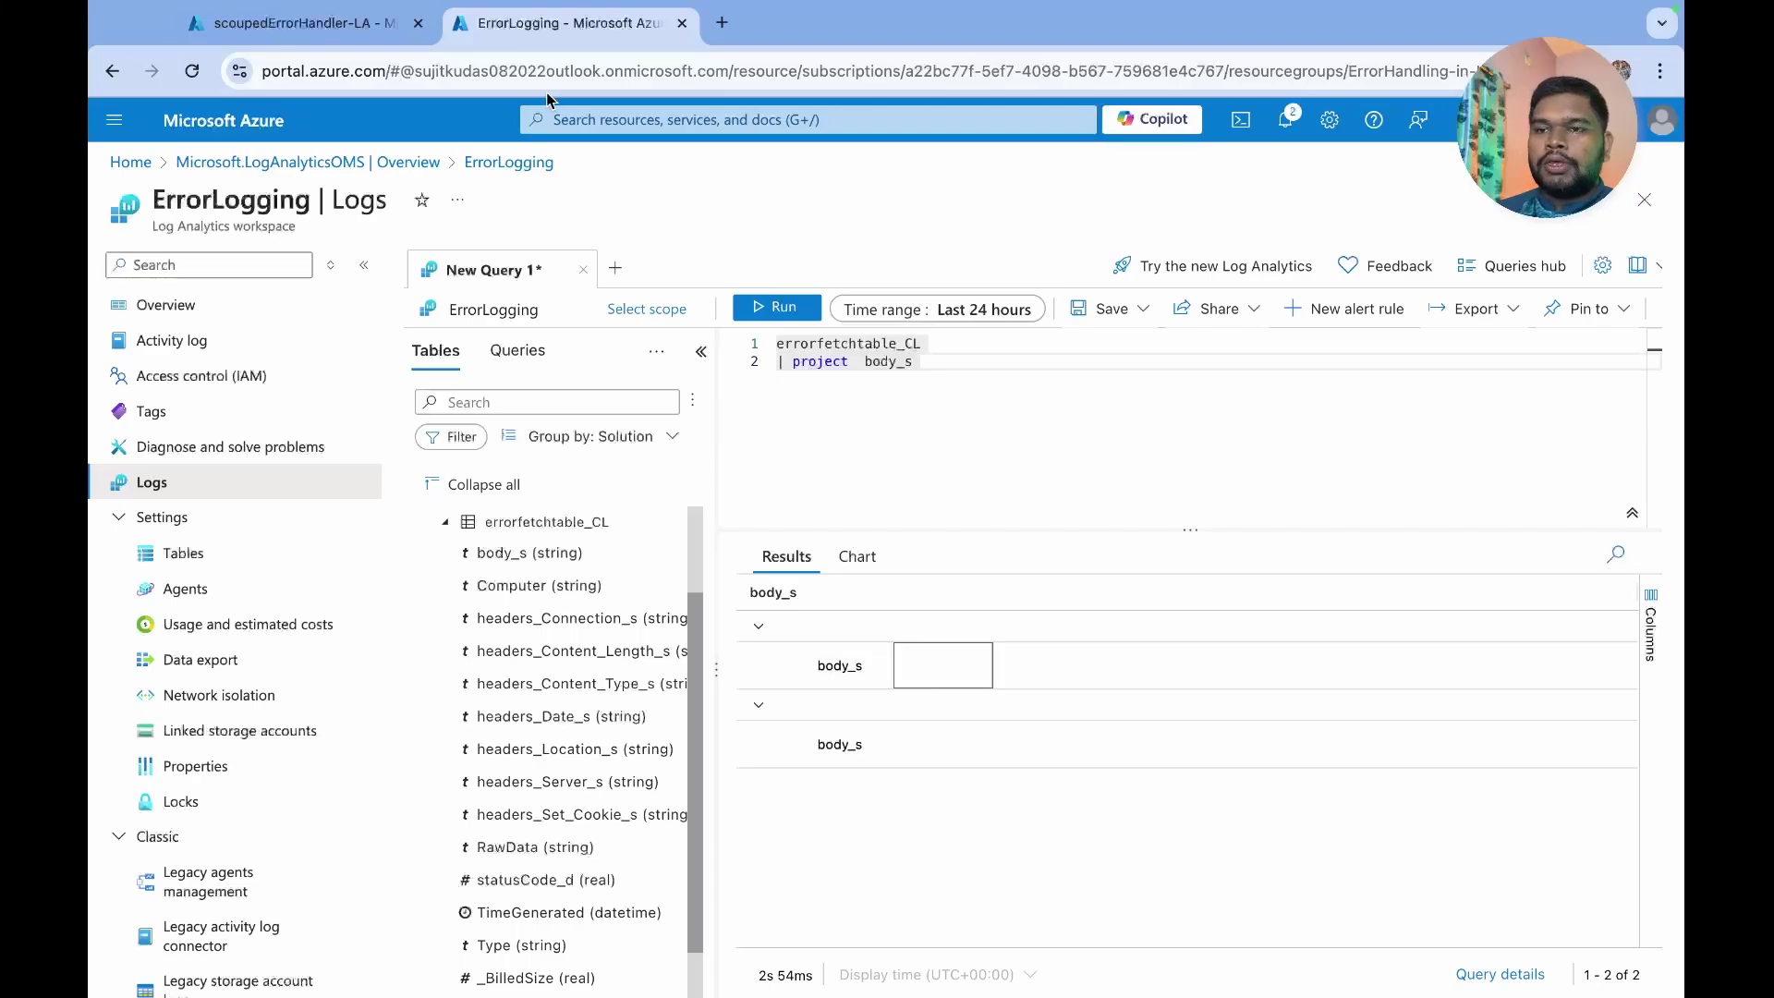
# - Switch to Postman and examine the body value and Location header in the JSON response
pyautogui.hotkey('alt', 'Tab')
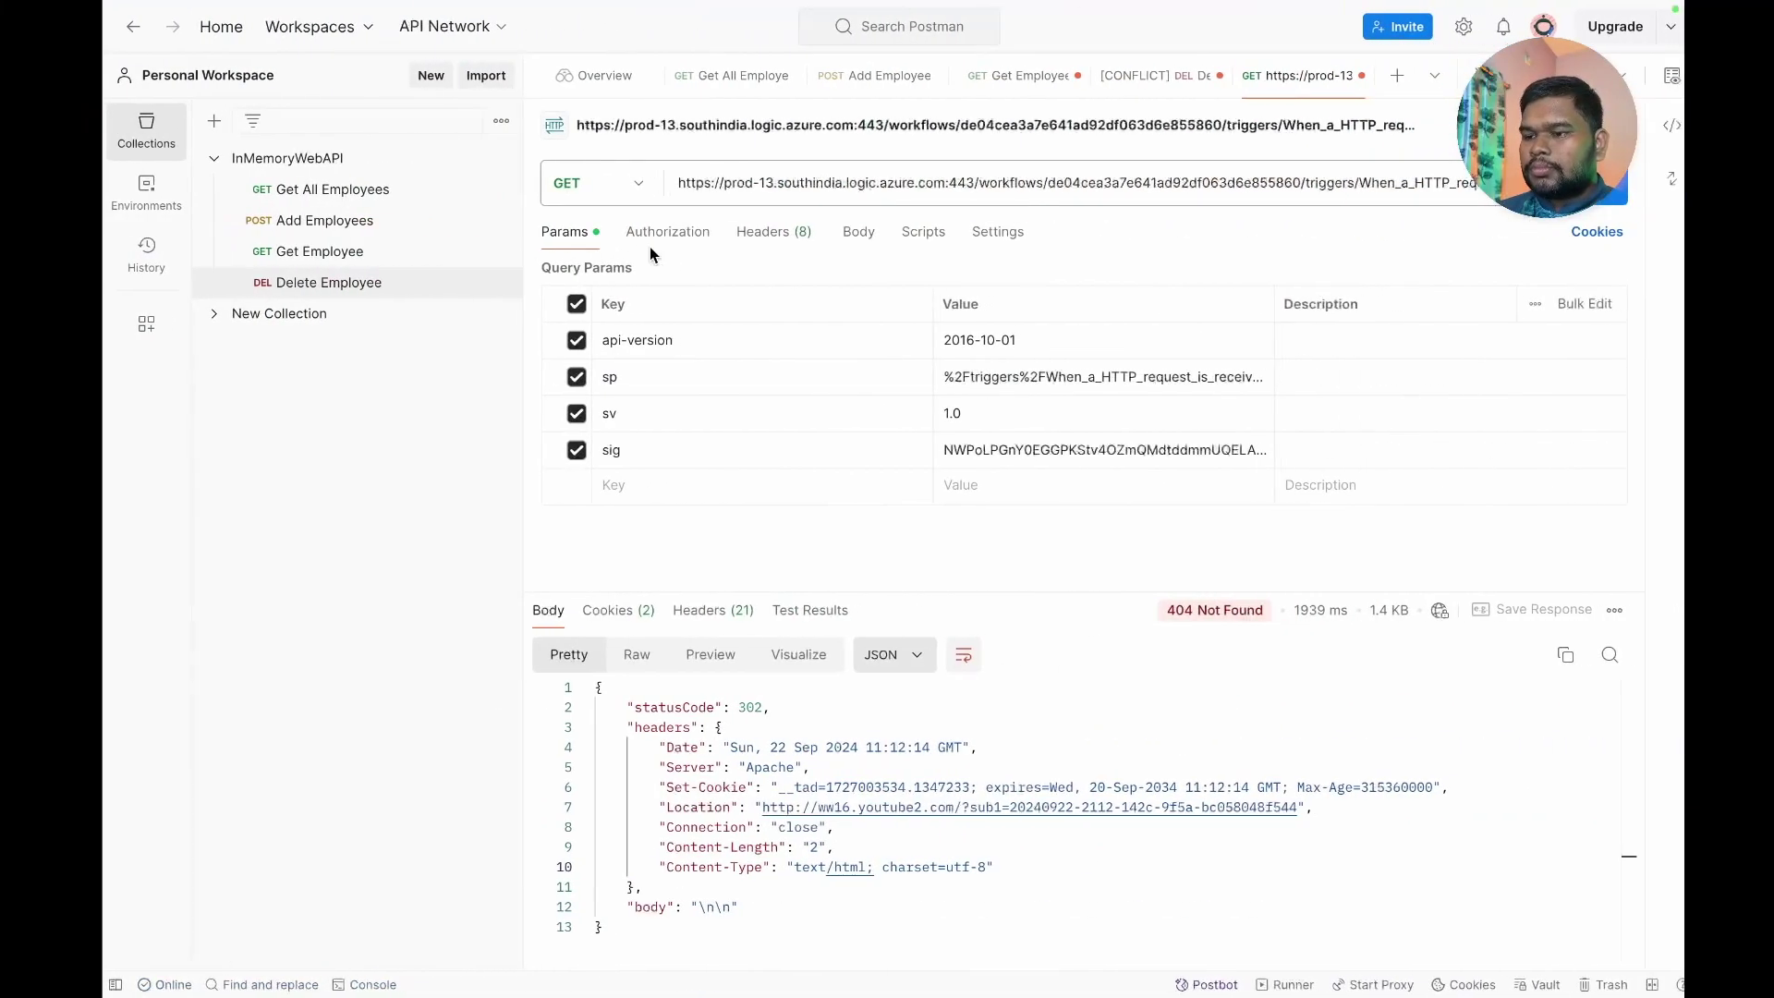
pyautogui.click(701, 908)
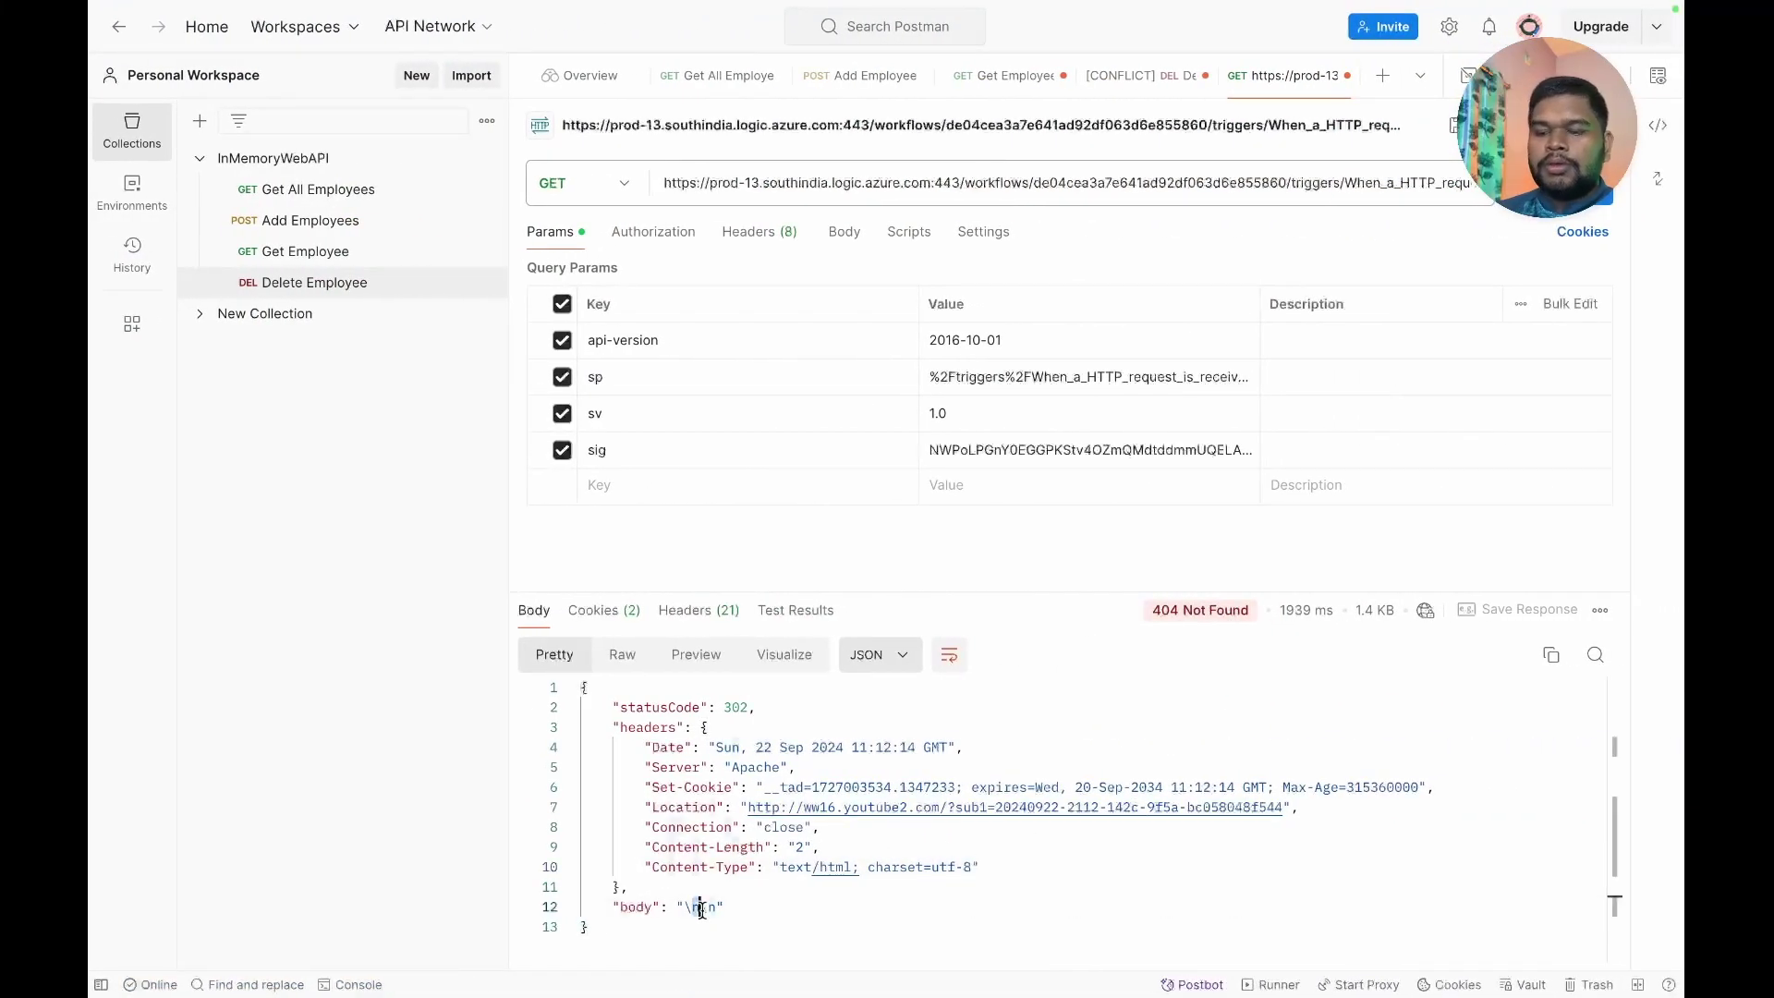
pyautogui.doubleClick(712, 910)
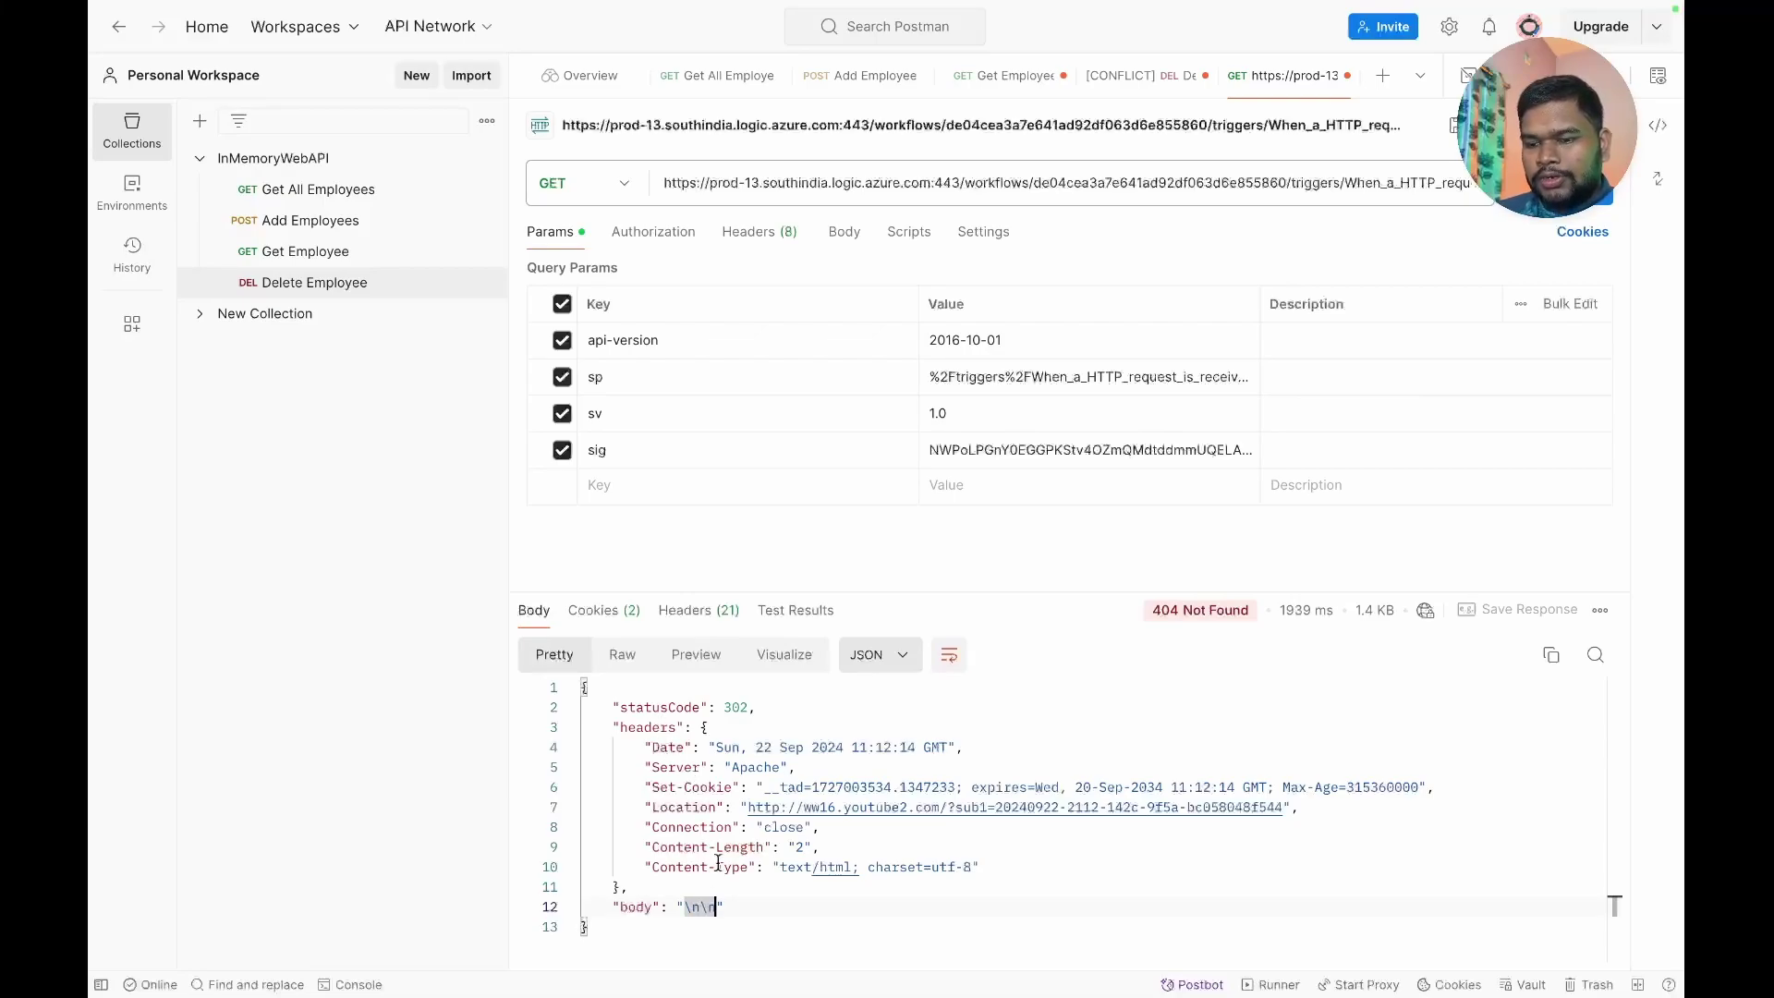
pyautogui.doubleClick(702, 807)
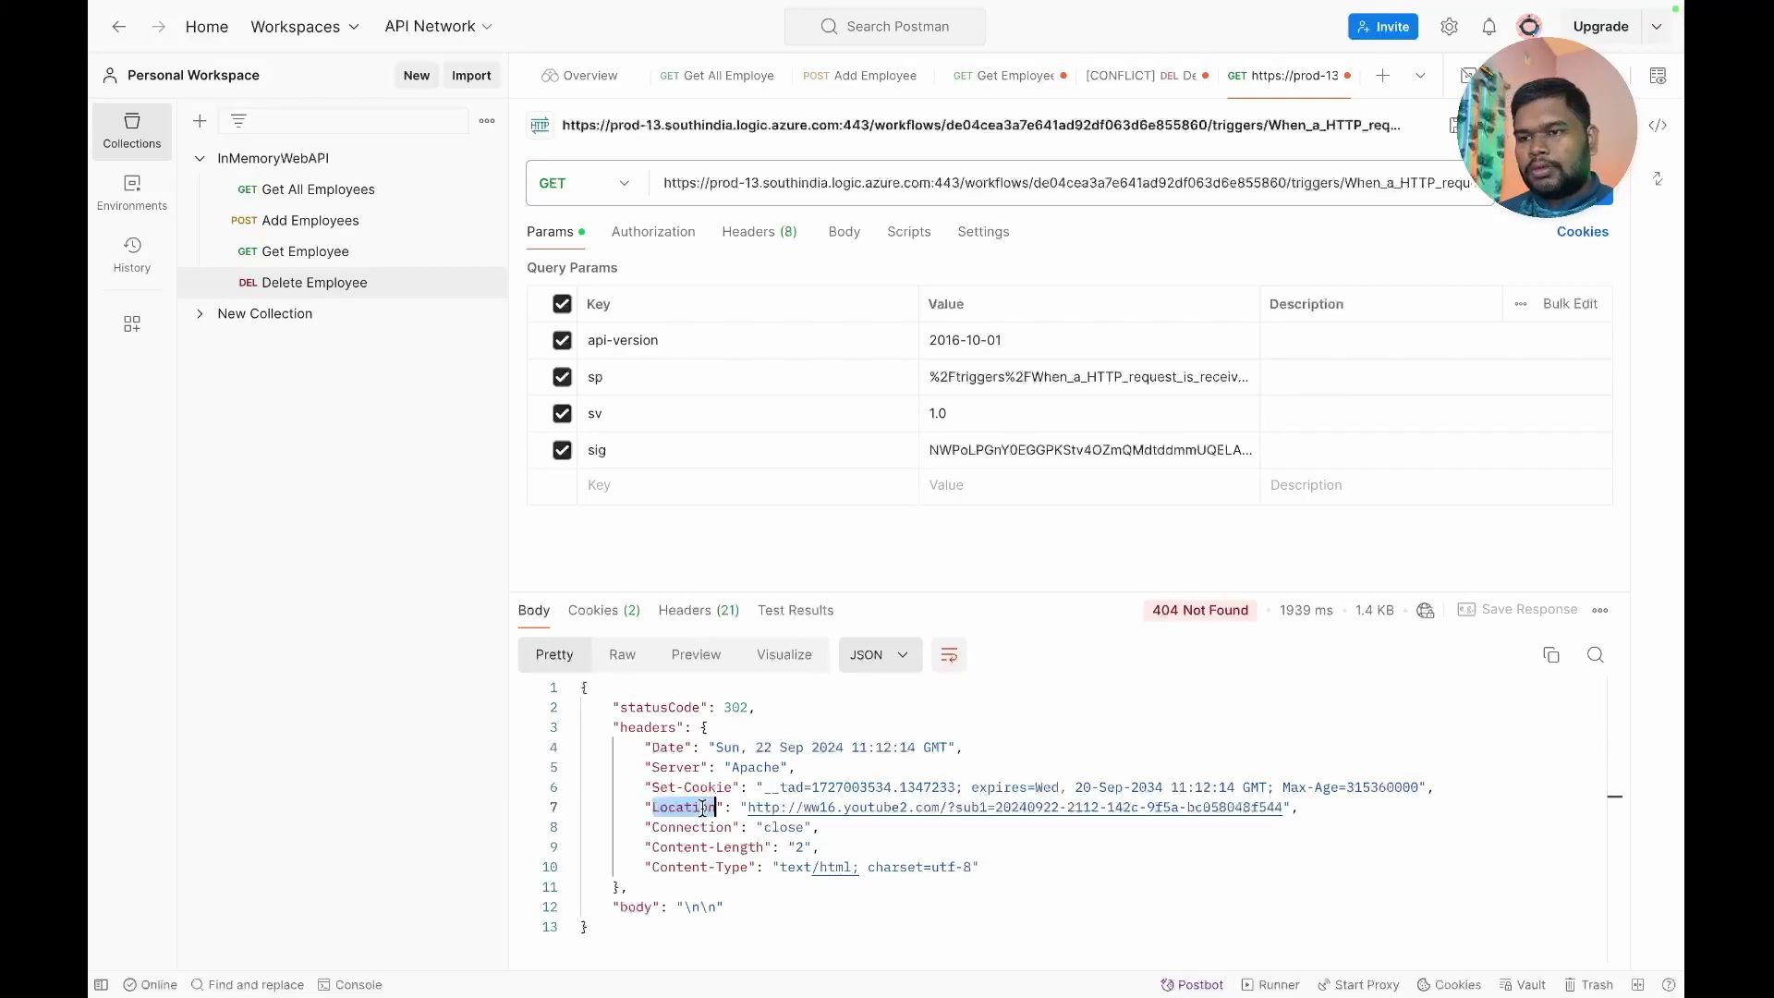
# - Switch back to the browser and duplicate the scoupedErrorHandler-LA tab
pyautogui.hotkey('alt', 'Tab')
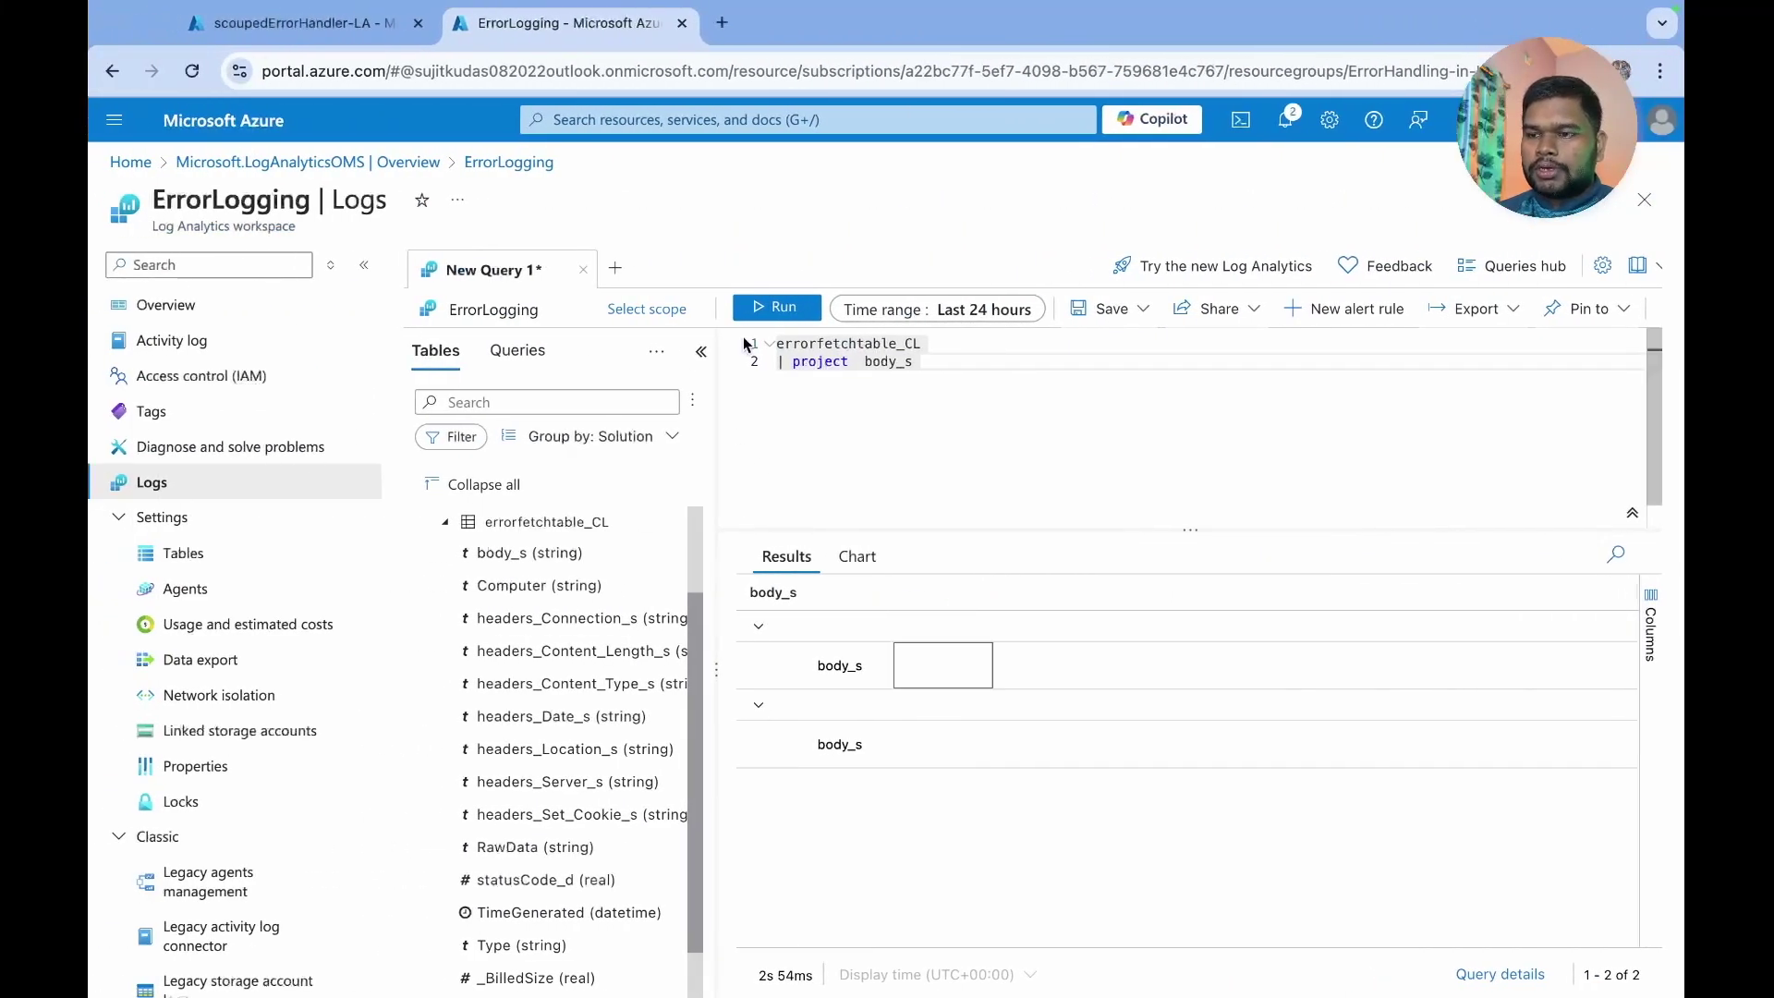
pyautogui.click(356, 25)
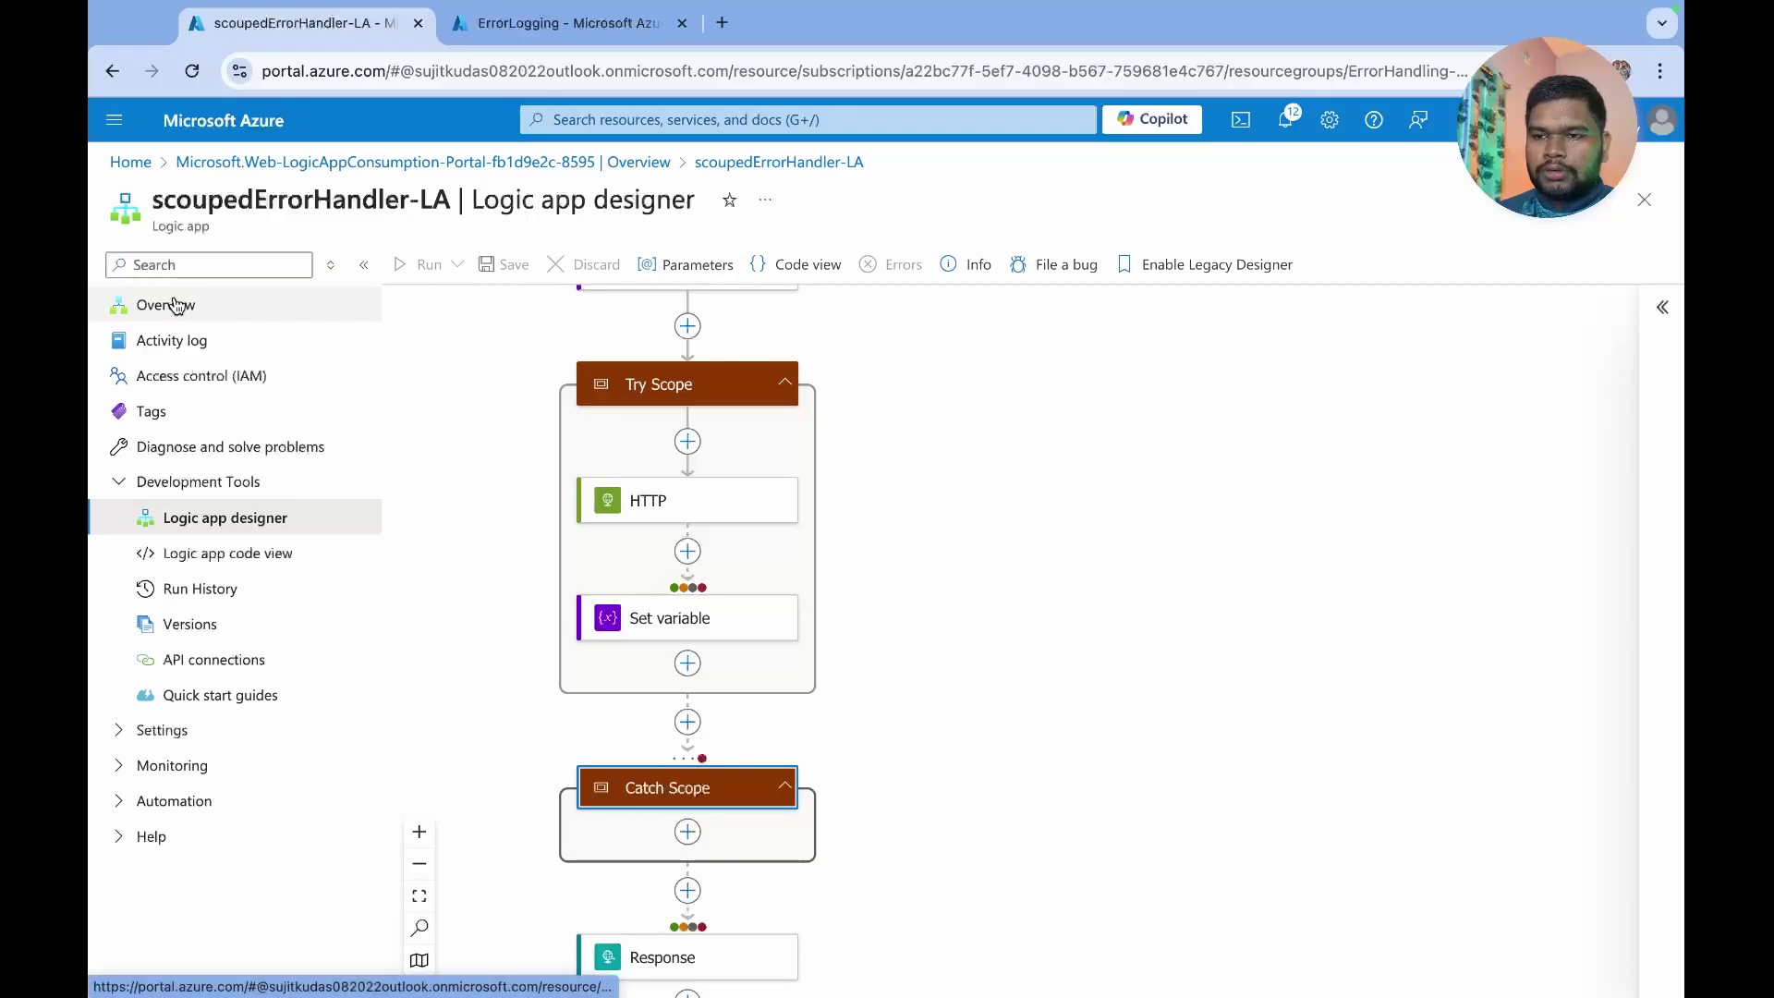
pyautogui.rightClick(365, 25)
pyautogui.click(409, 171)
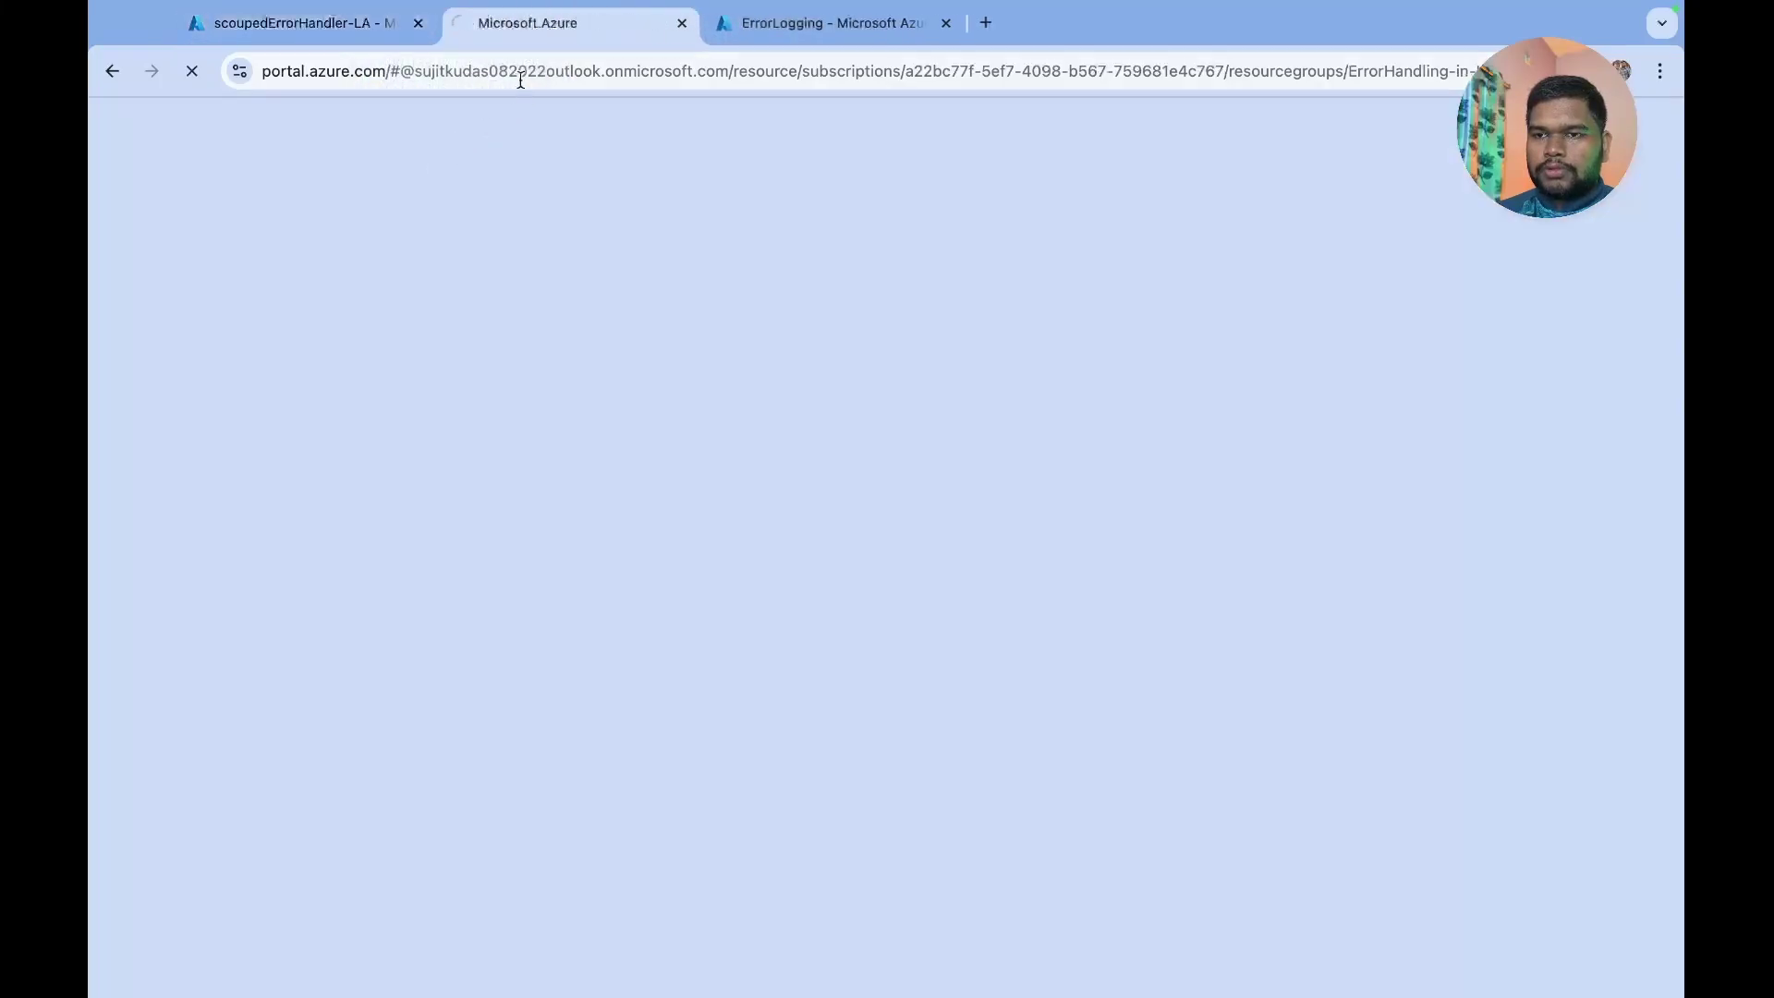
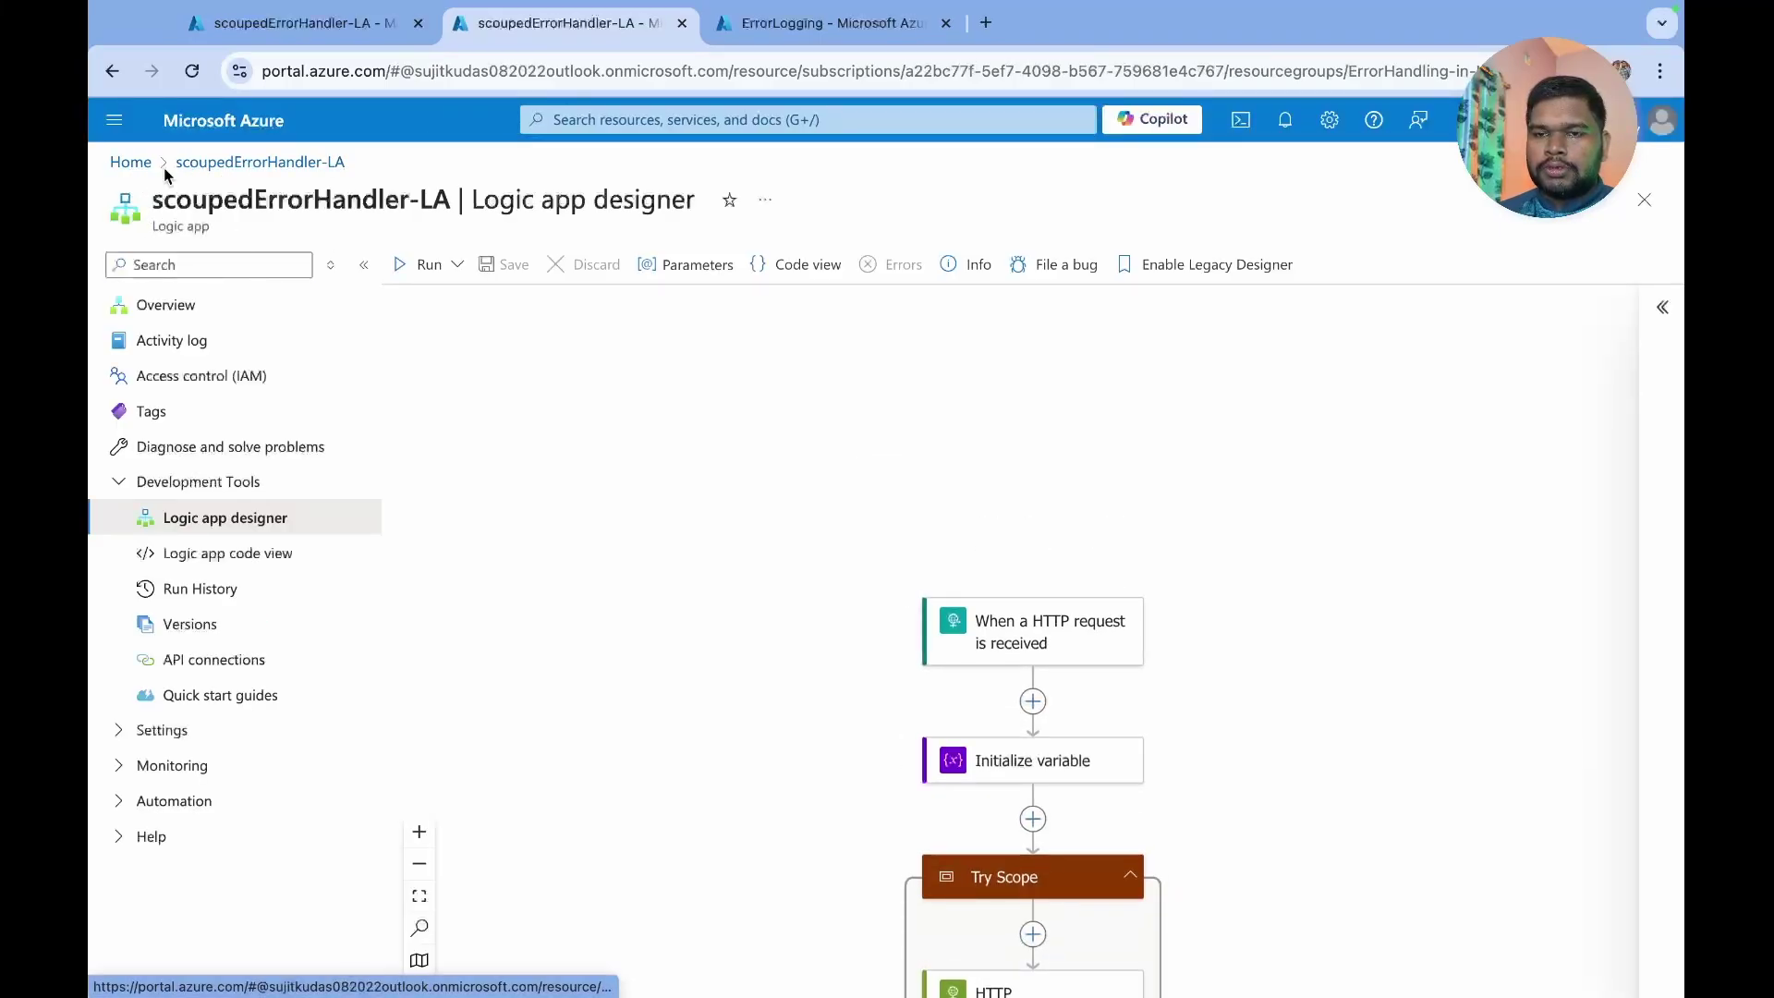
# - Open ErrorProcessingLA from the portal home page and view its failed run from 22/9/2024, 4:42:13 pm
pyautogui.click(146, 161)
pyautogui.click(399, 587)
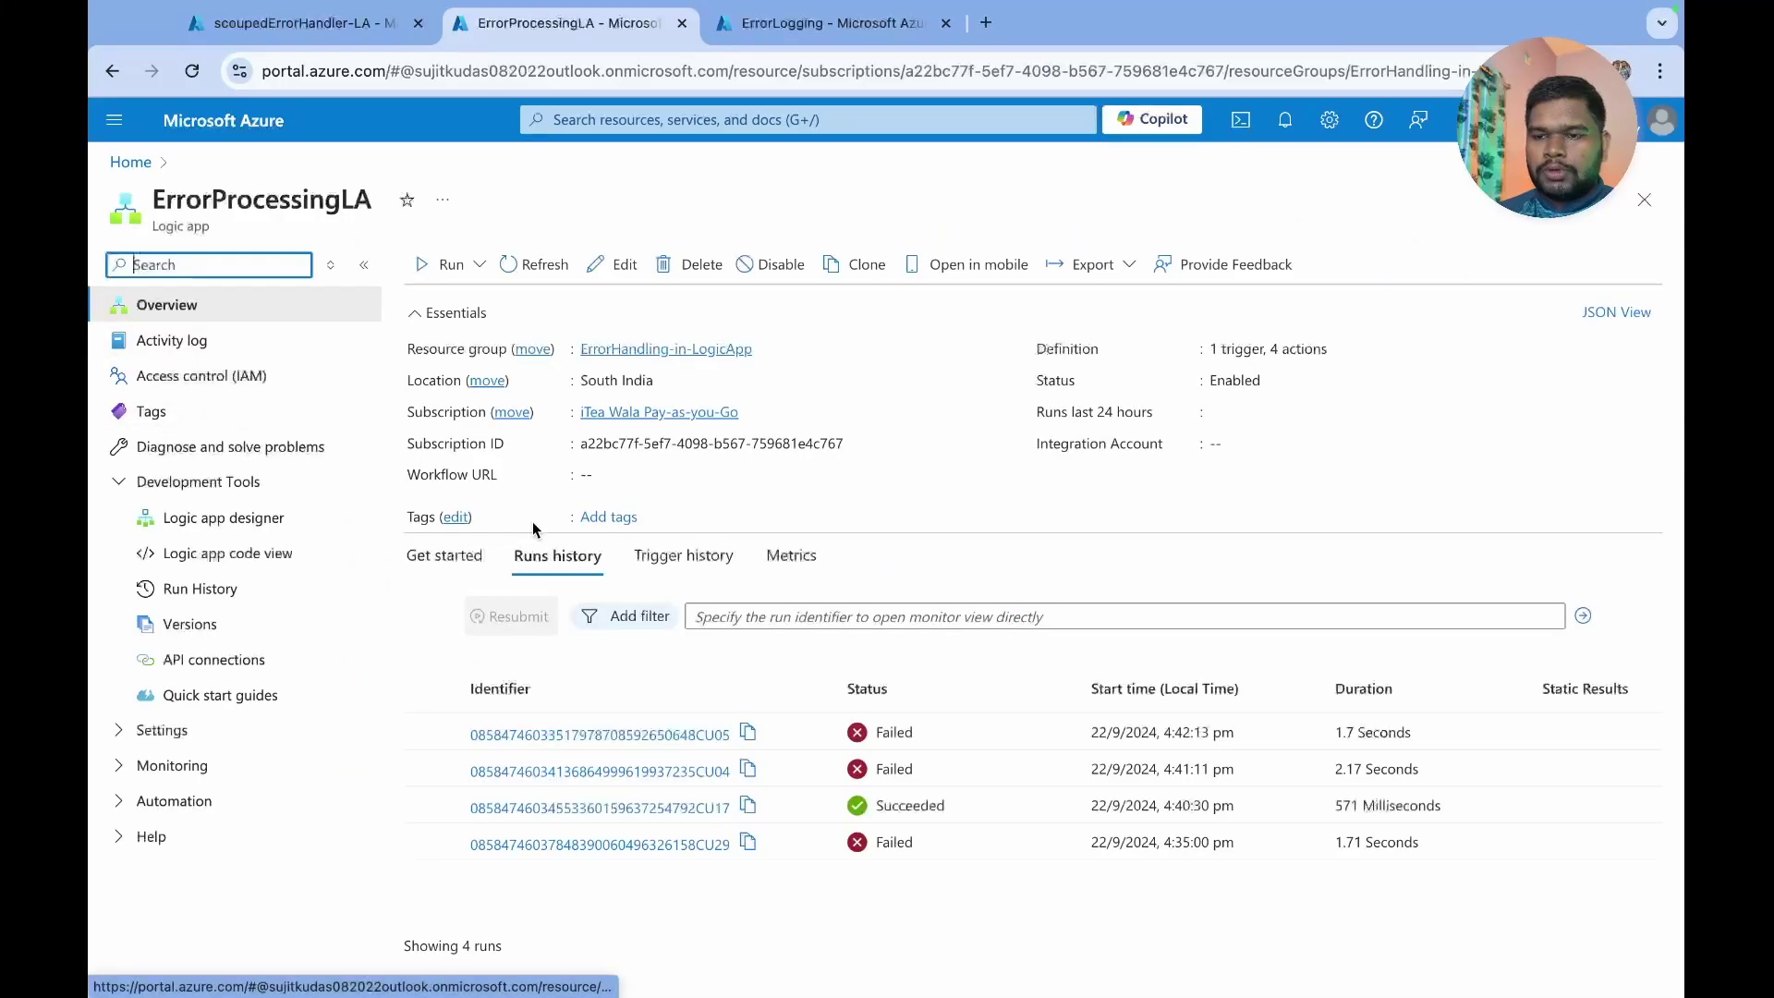
pyautogui.click(690, 733)
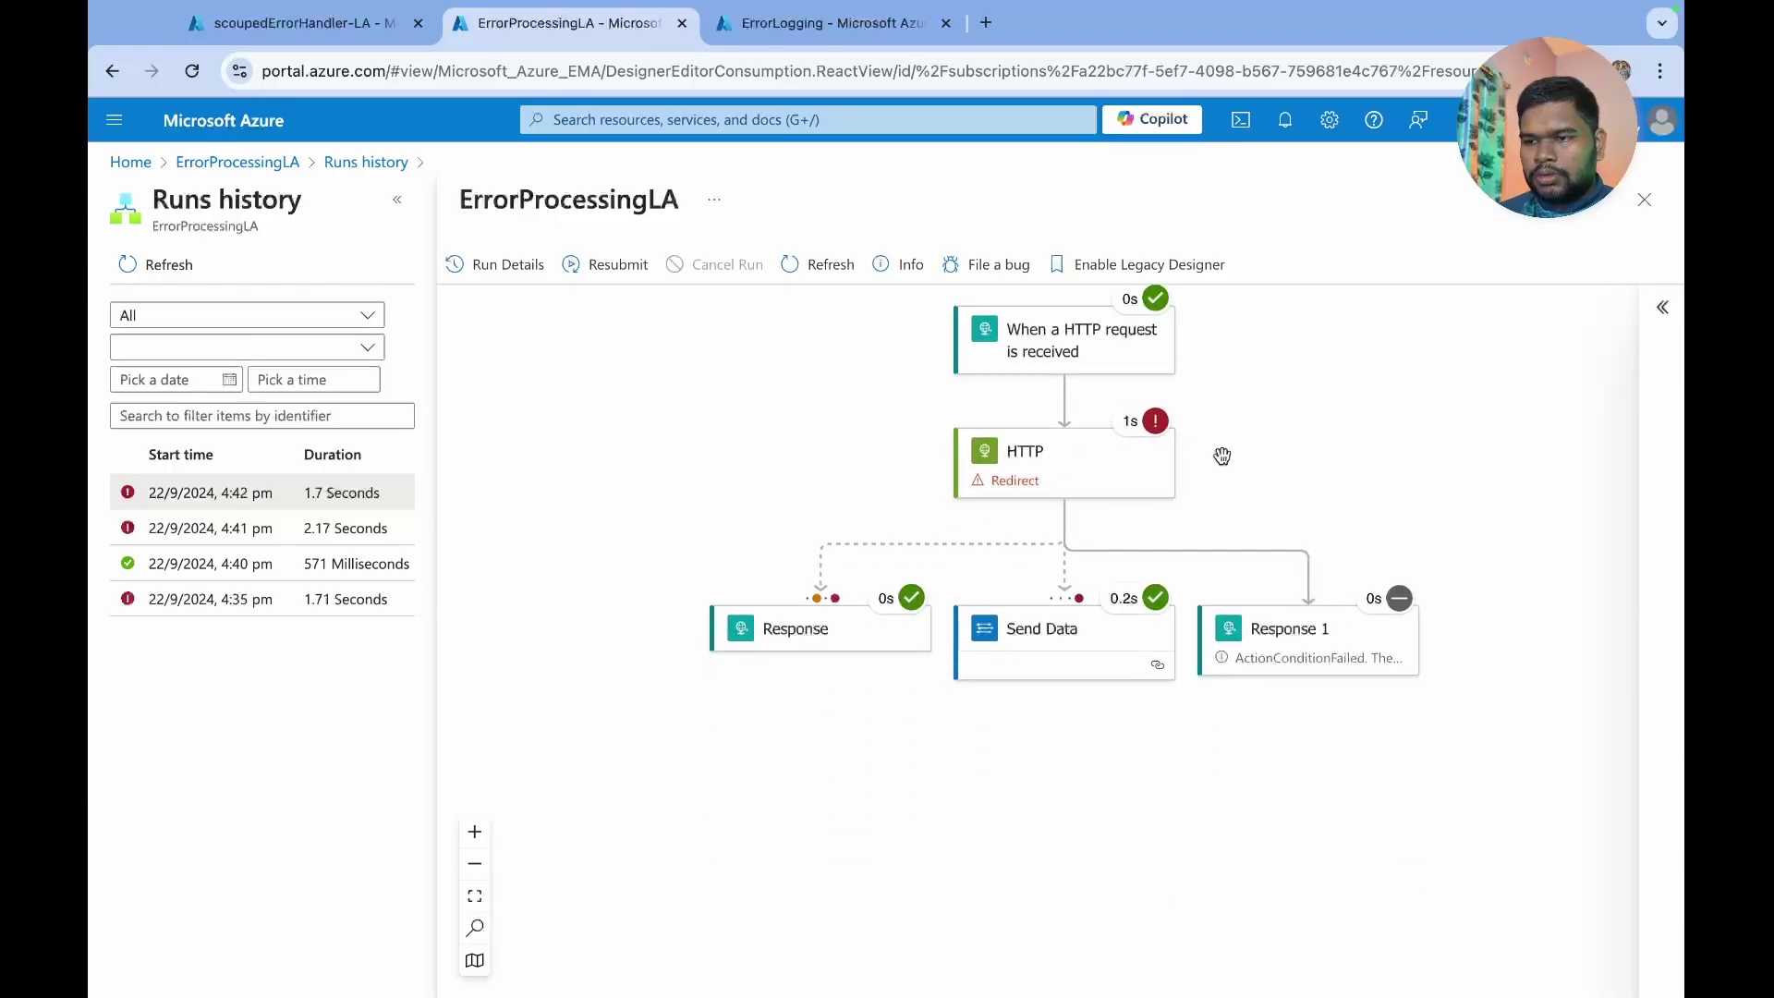
# - Examine the request body that the Send Data action submitted in this run
pyautogui.click(1024, 635)
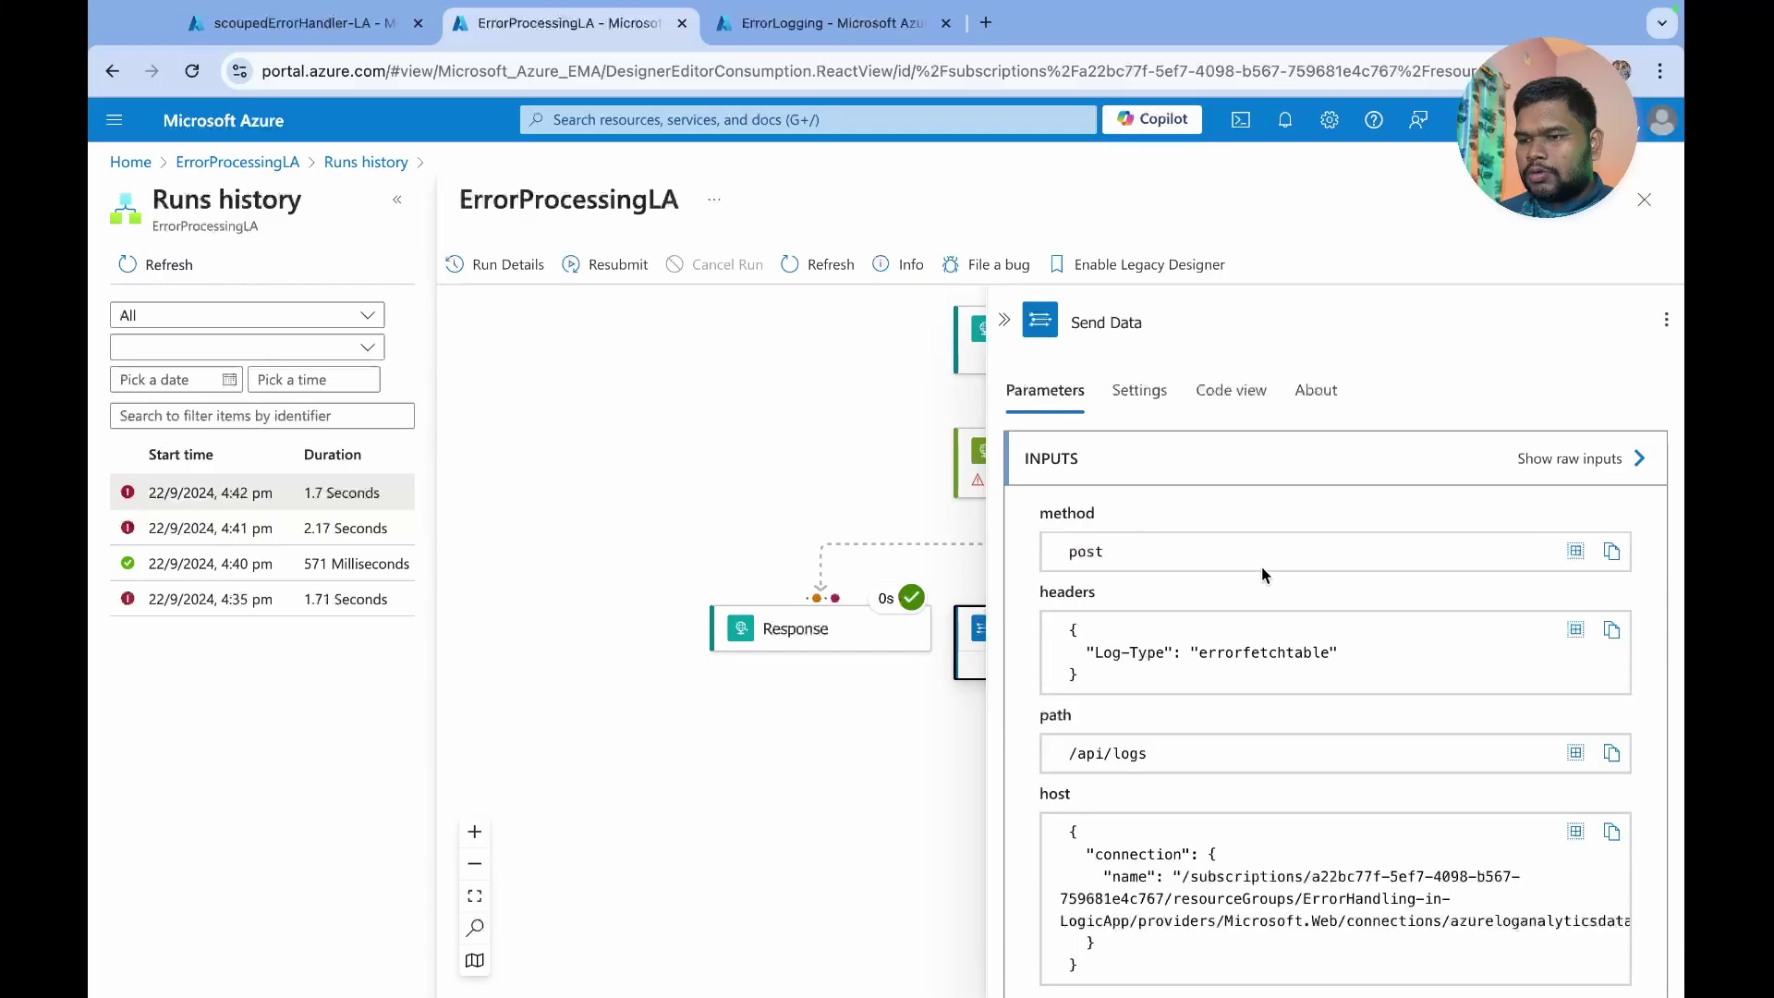
pyautogui.scroll(-8, 1261, 568)
pyautogui.scroll(4, 1263, 575)
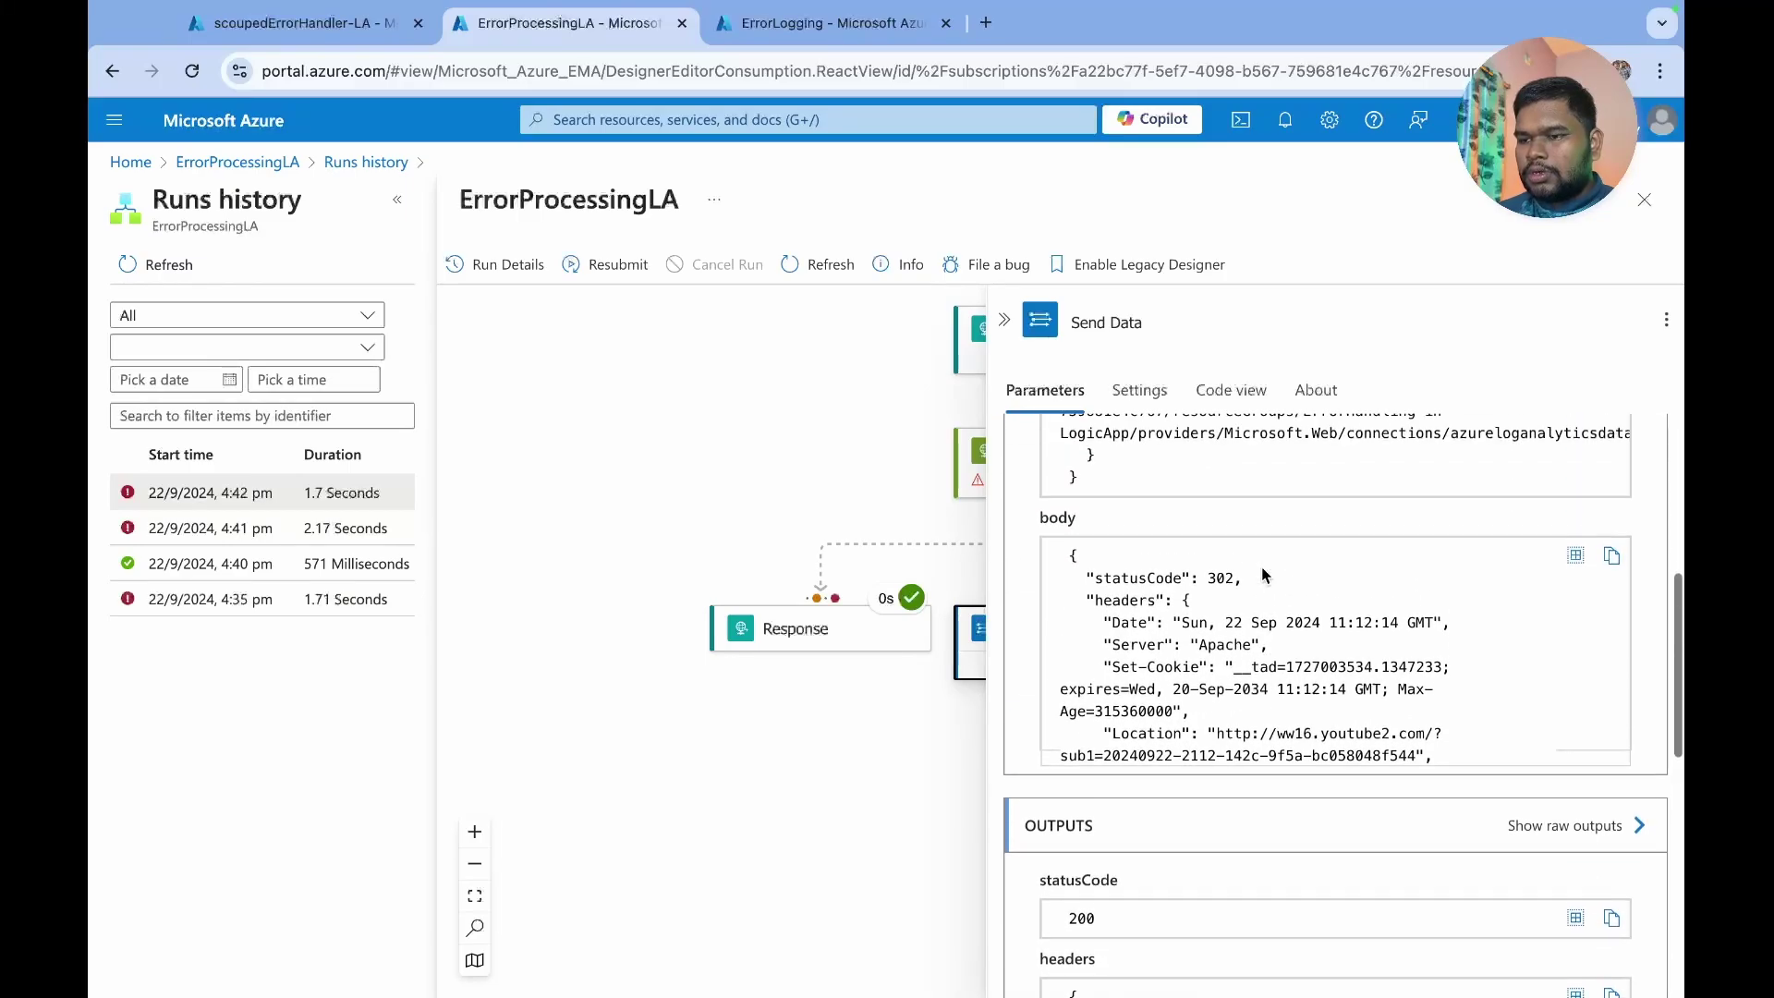
# - Examine the status code, Date header, Location header and body value in the request body of the Send Data run
pyautogui.doubleClick(1128, 580)
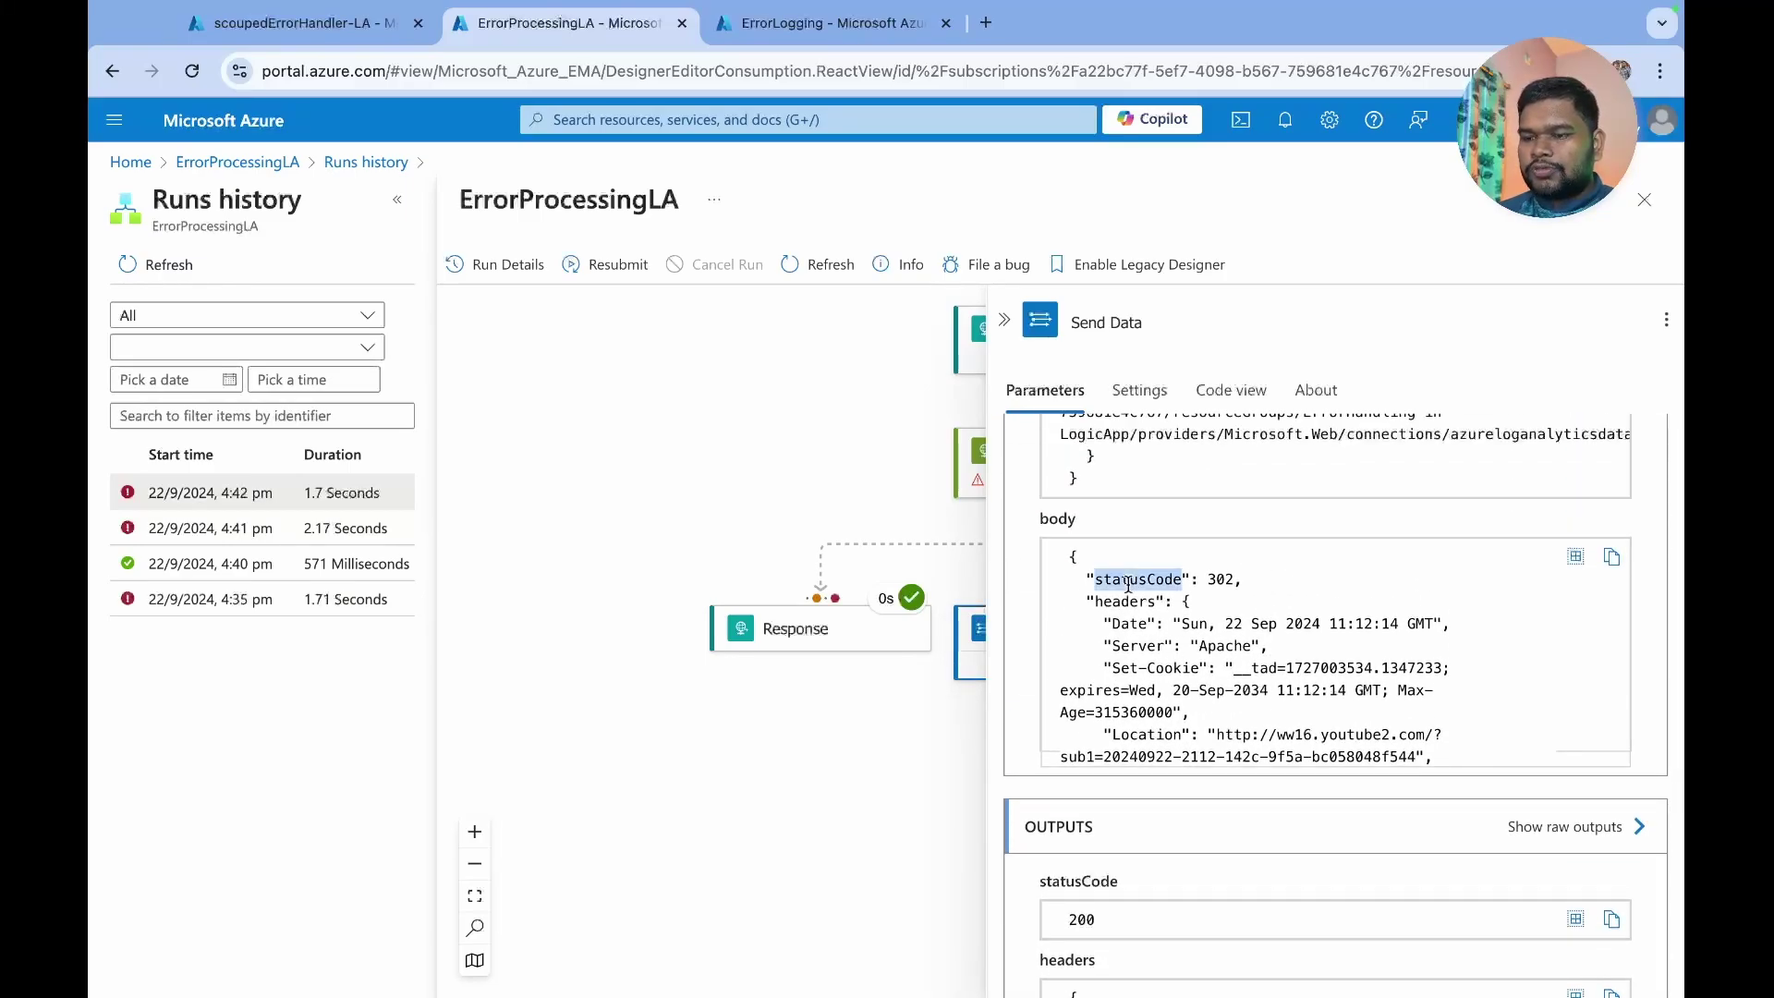
pyautogui.doubleClick(1127, 620)
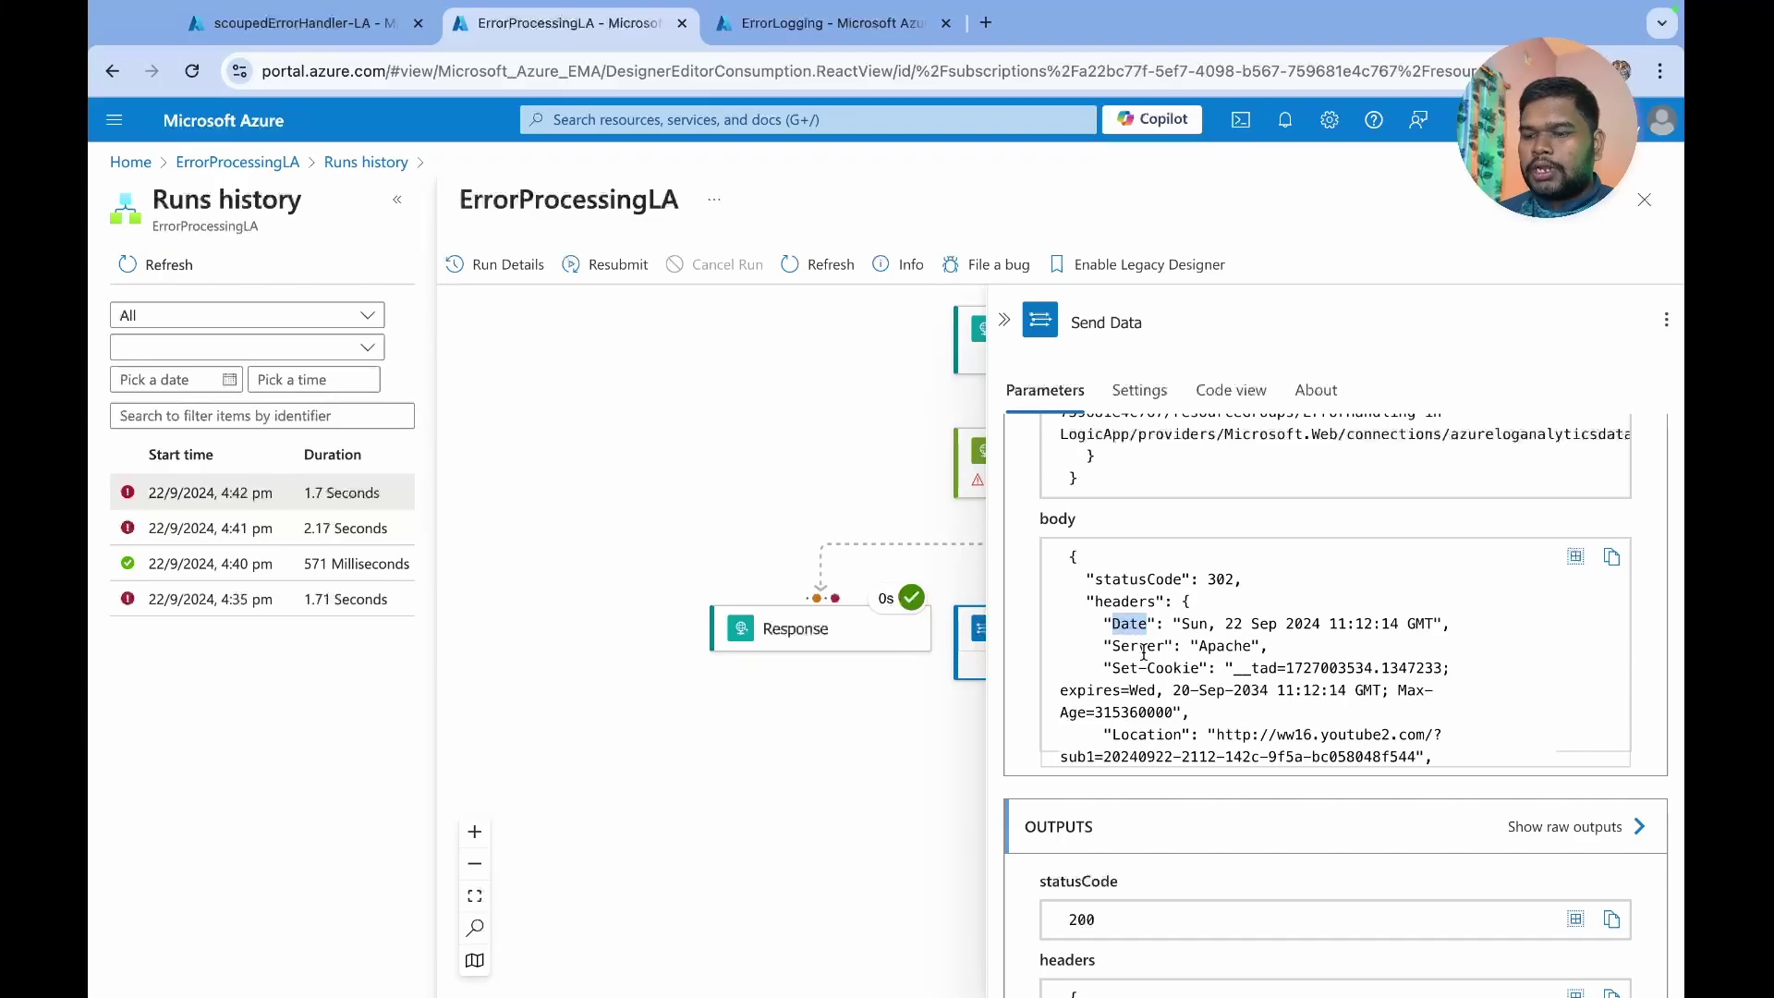
pyautogui.scroll(-2, 1144, 652)
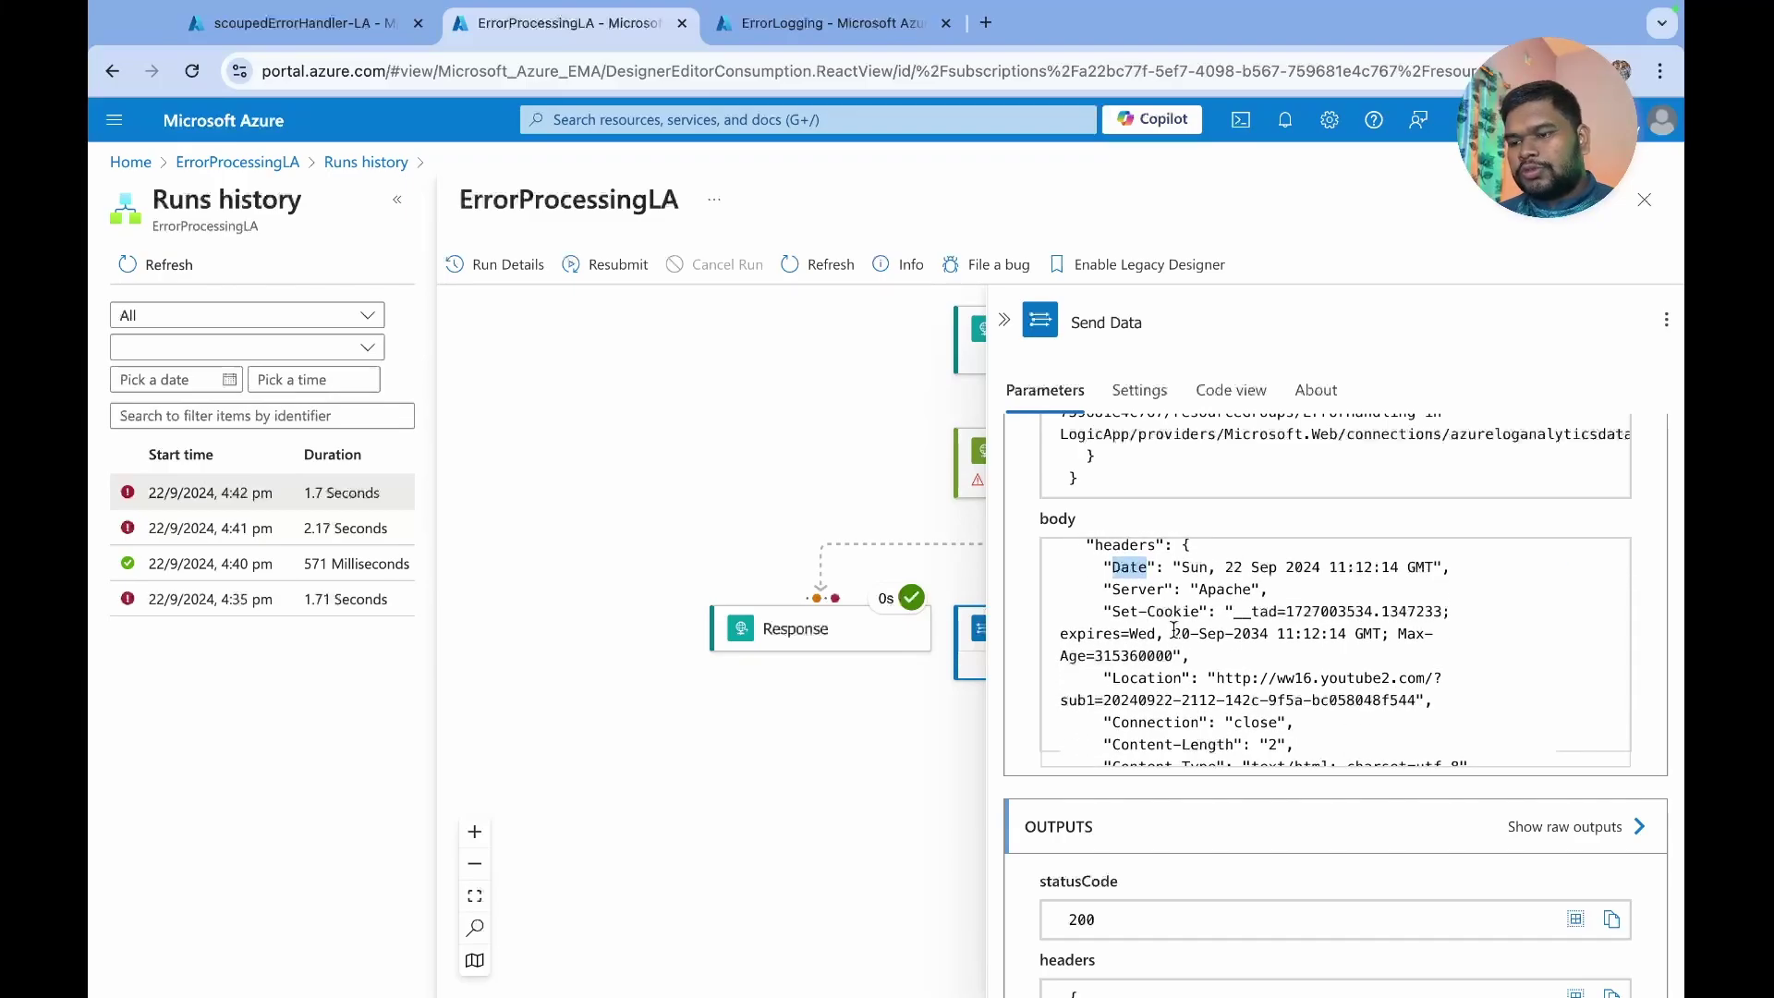
pyautogui.scroll(-2, 1150, 688)
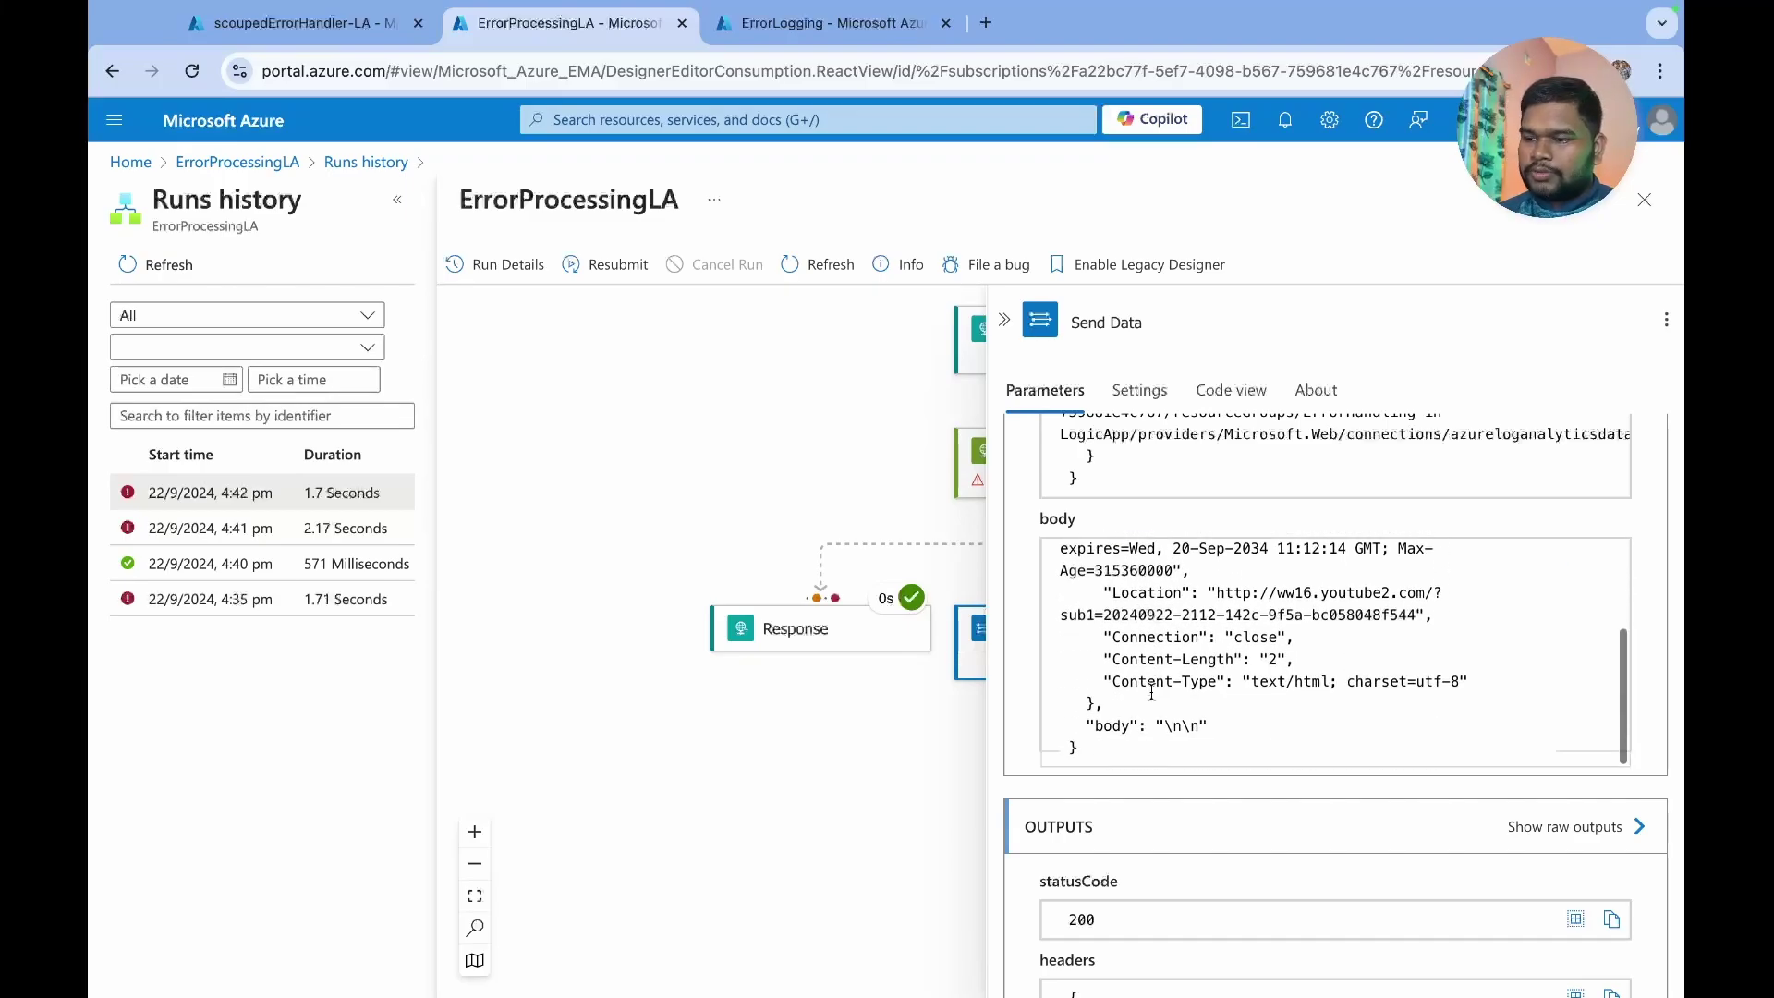
pyautogui.scroll(4, 1122, 813)
pyautogui.scroll(-2, 1122, 813)
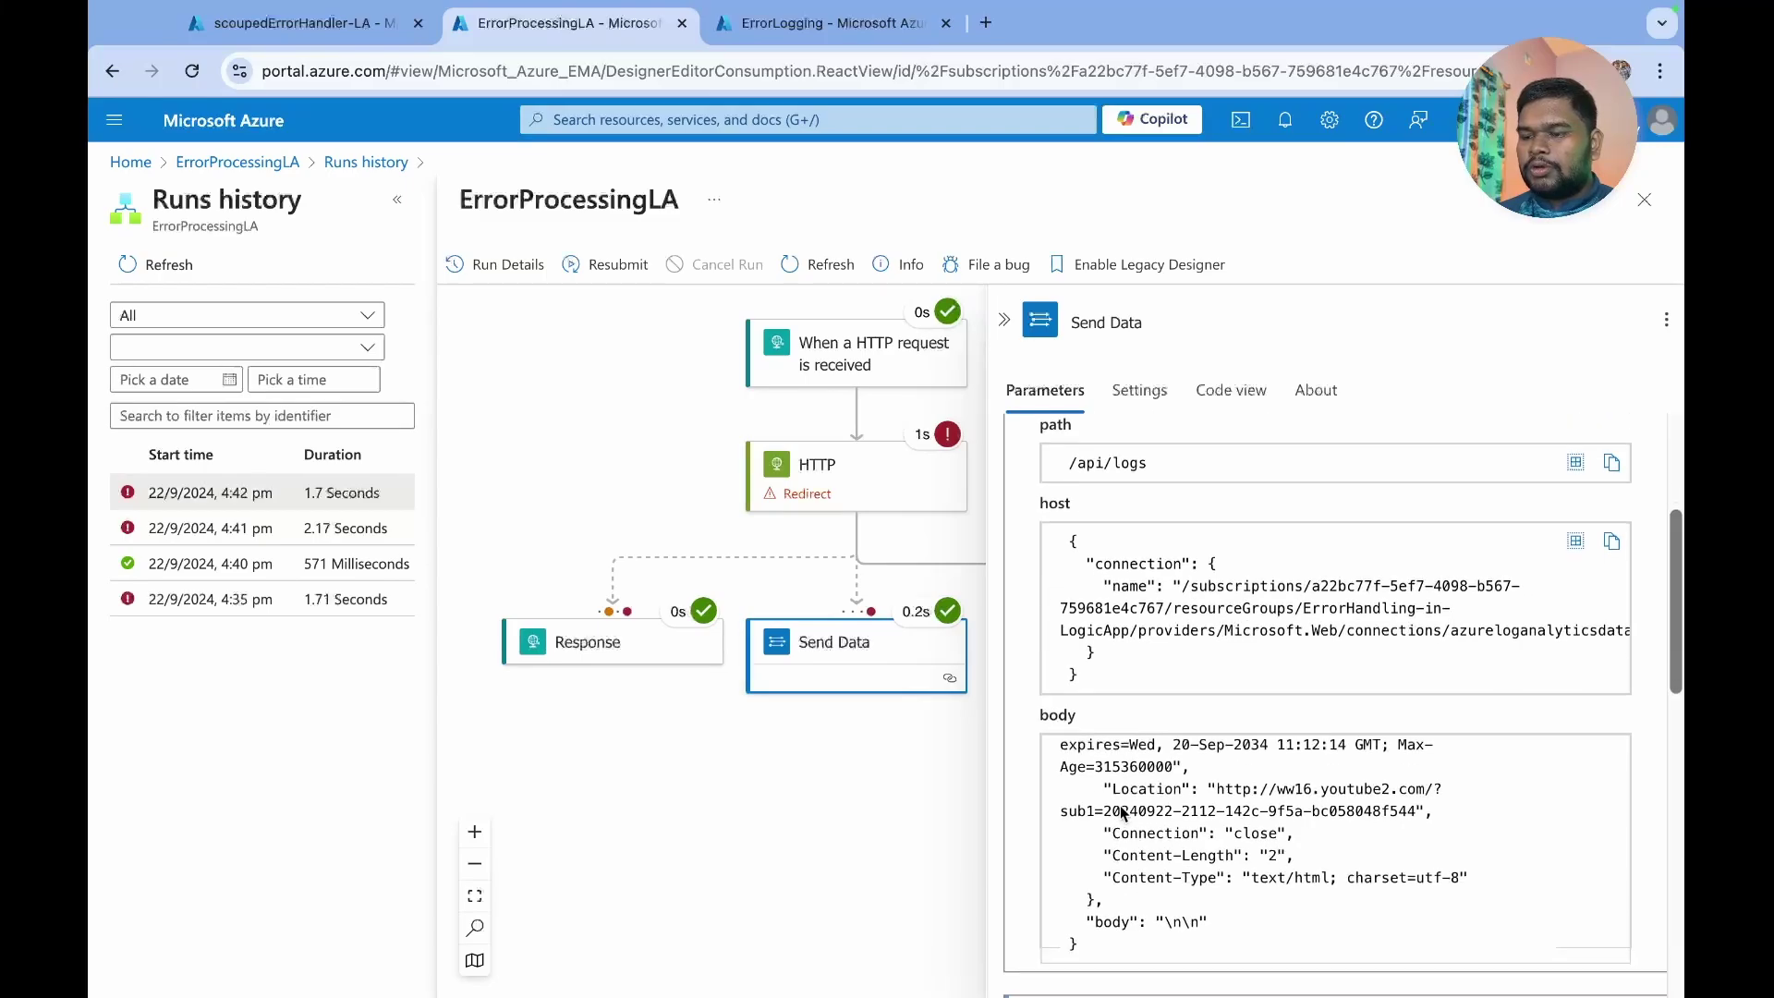
# - Switch to the ErrorLogging workspace query and add headers_Location_s to the projected columns after body_s
pyautogui.click(792, 23)
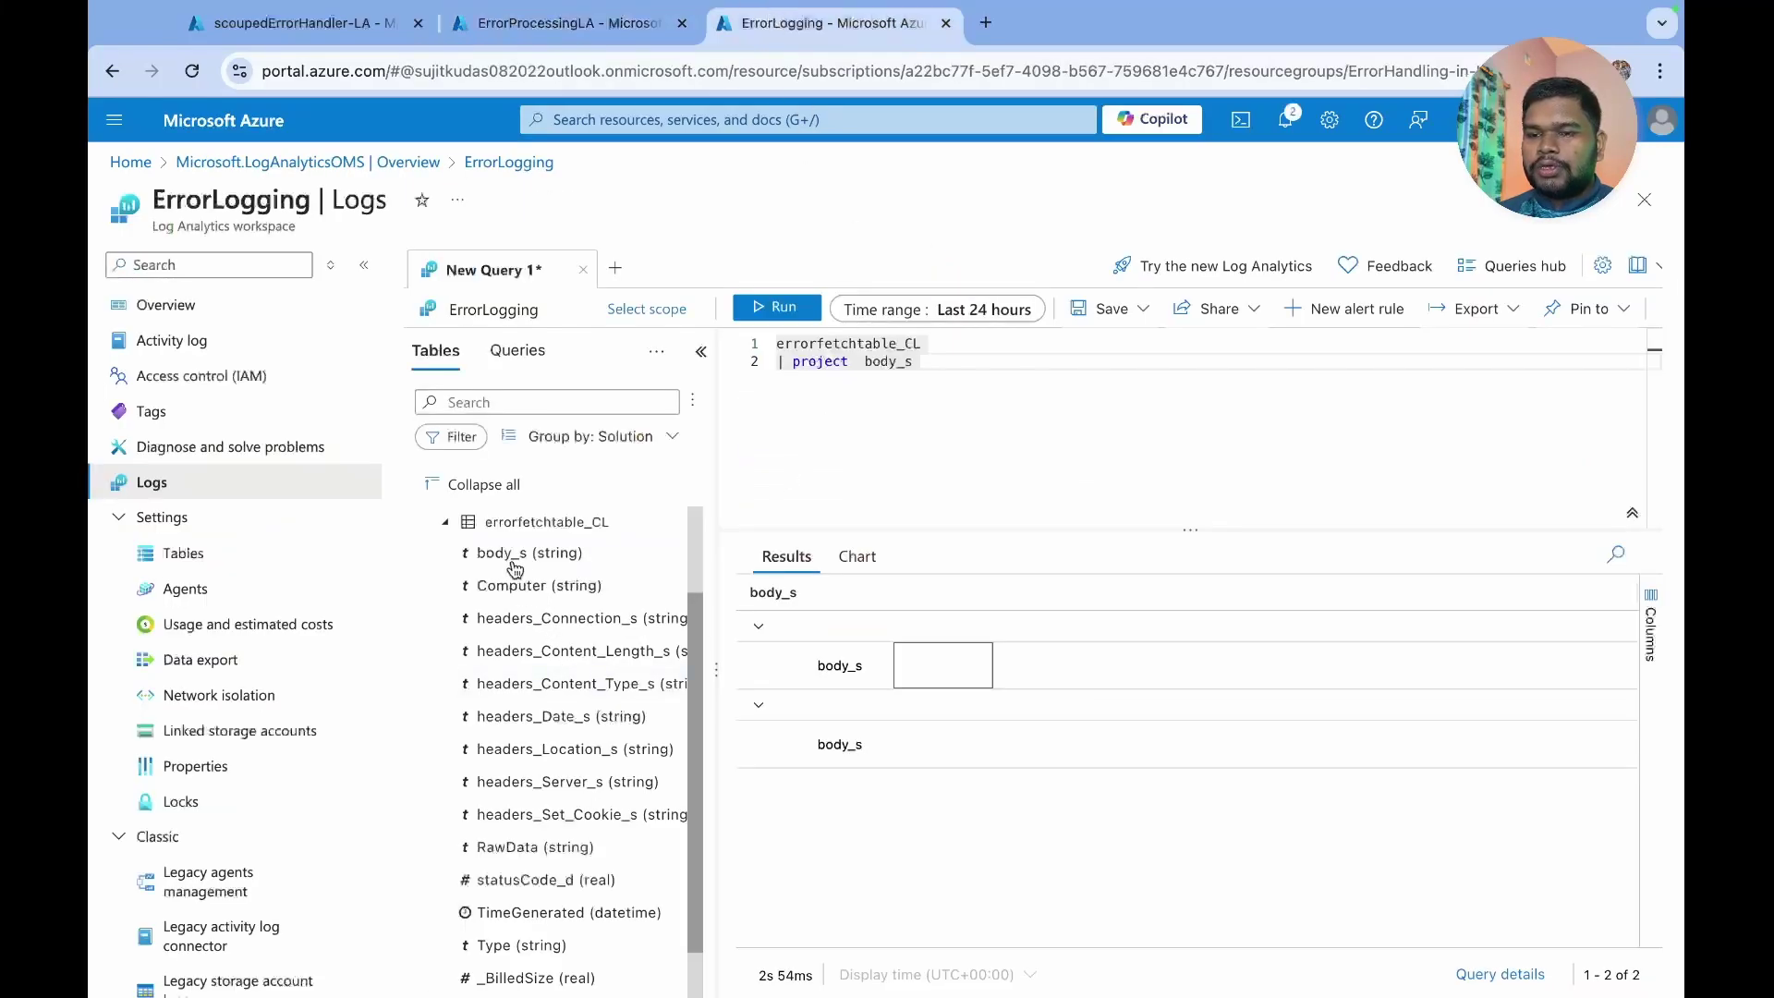
pyautogui.moveTo(536, 650)
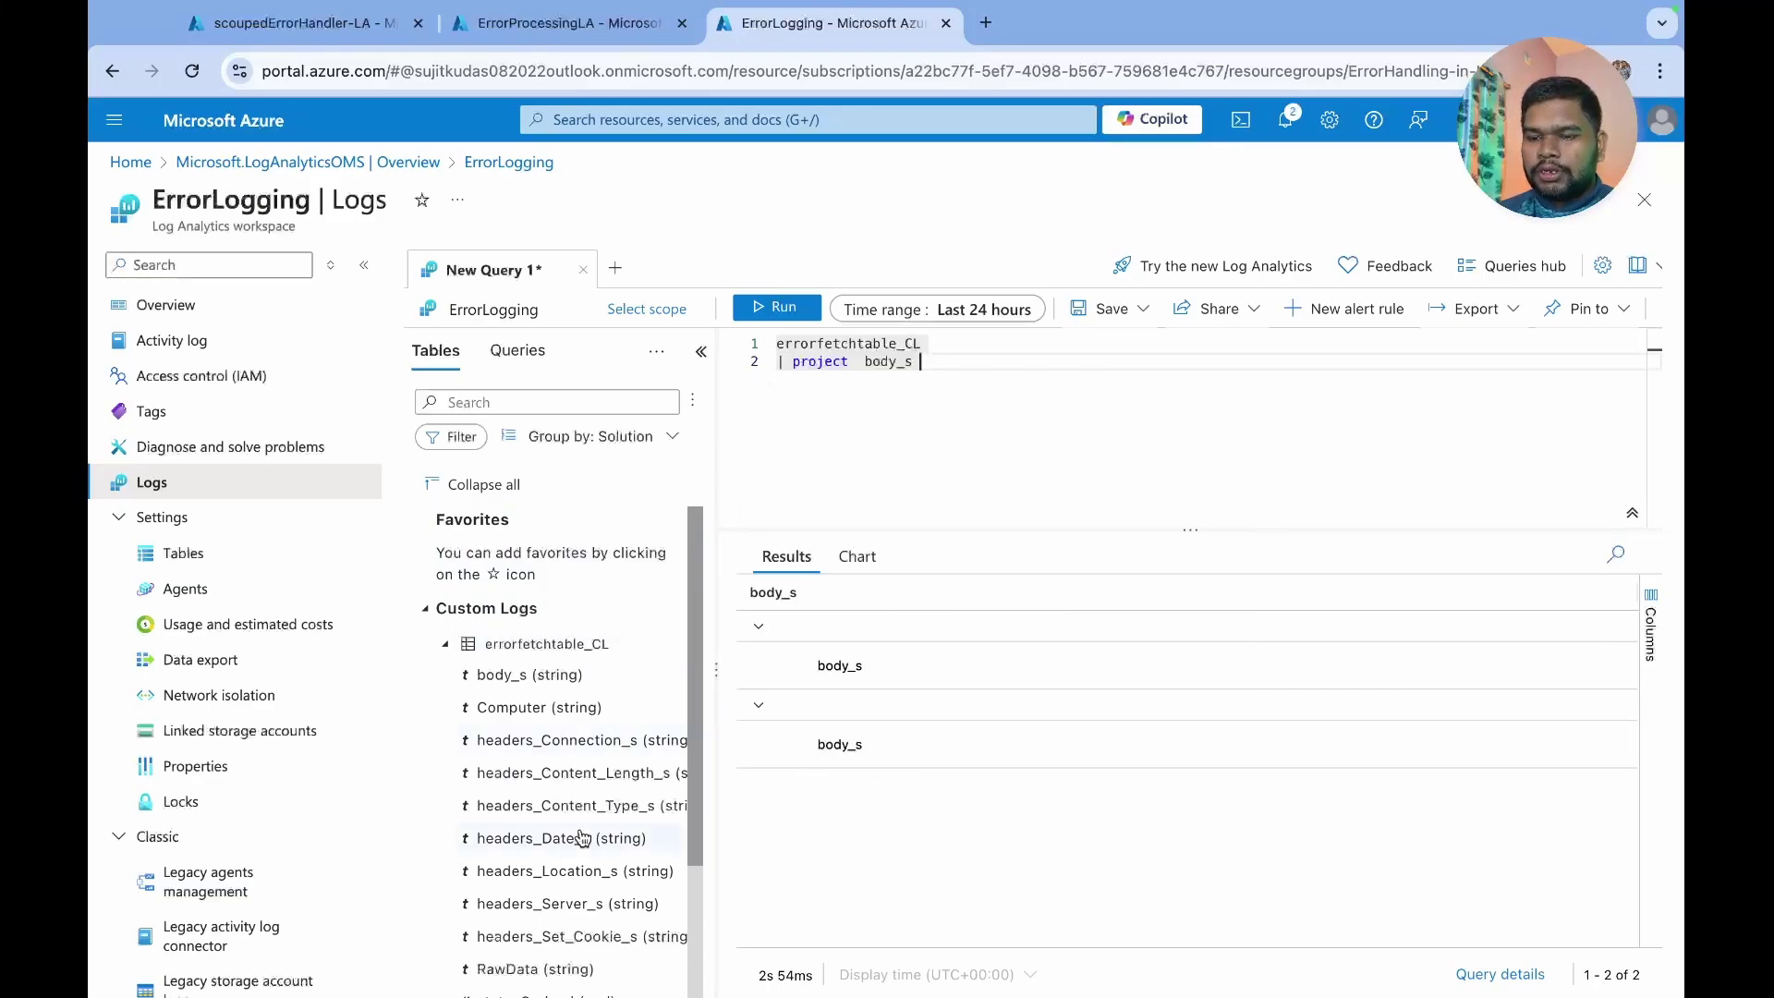
pyautogui.scroll(-1, 582, 836)
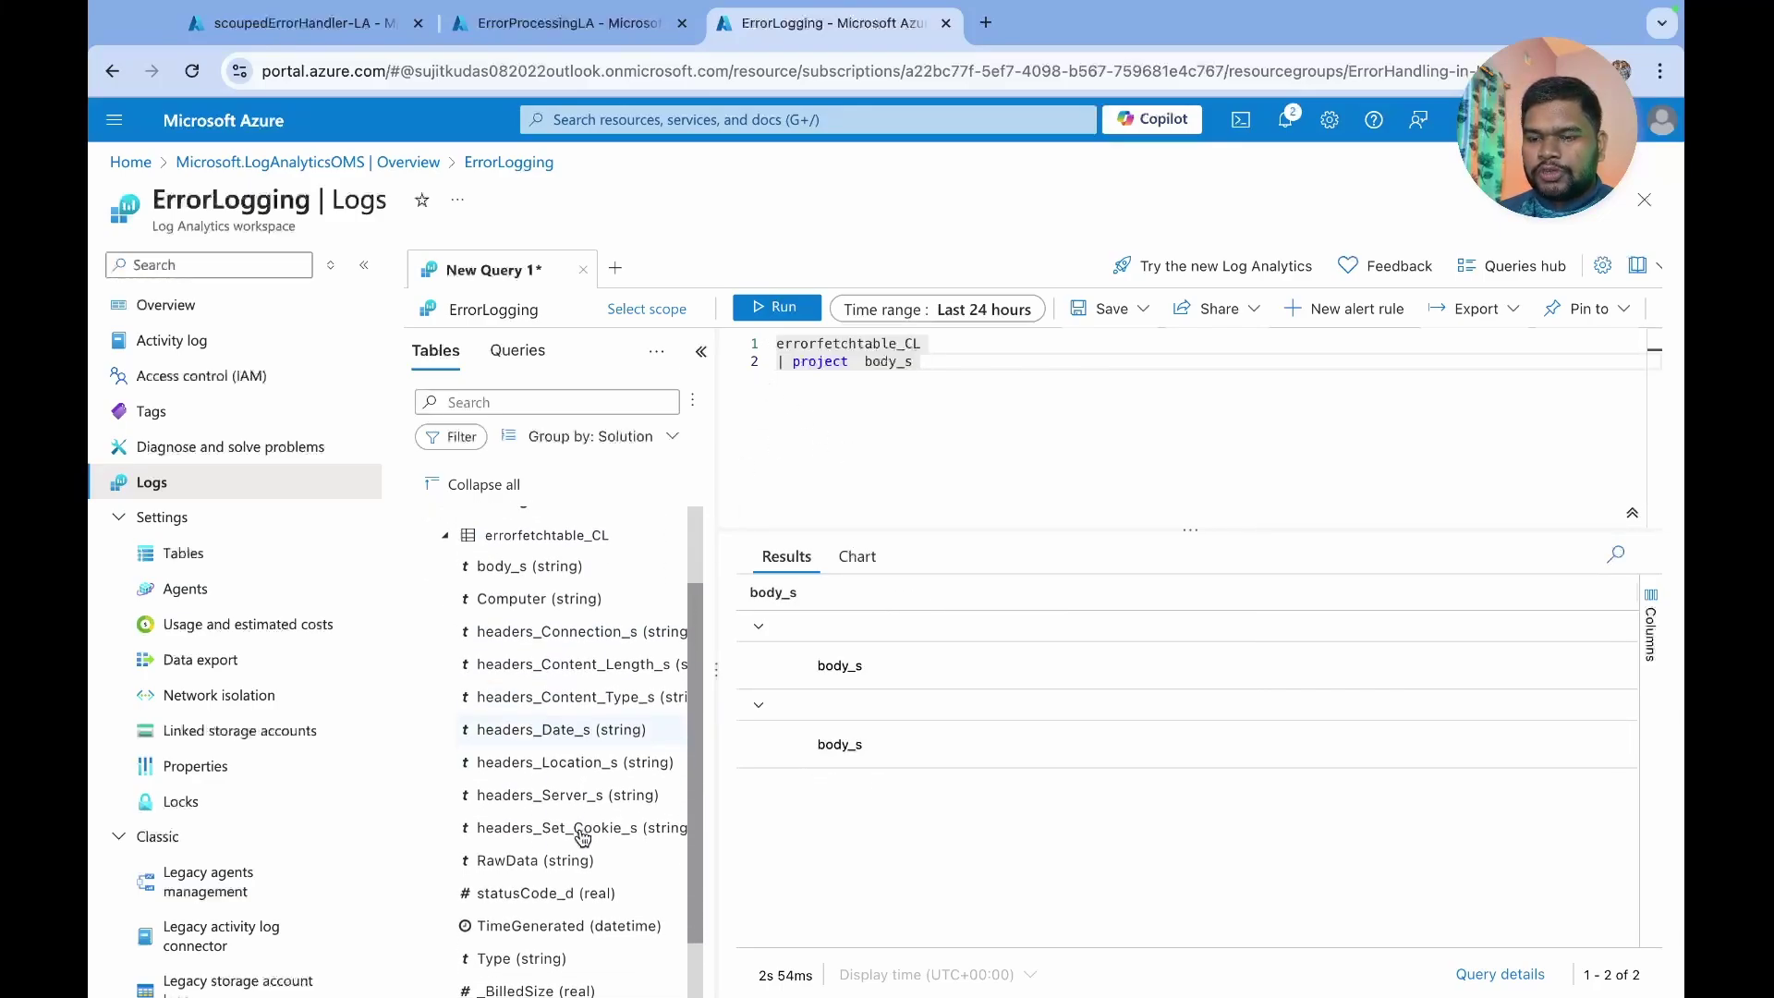
pyautogui.doubleClick(591, 763)
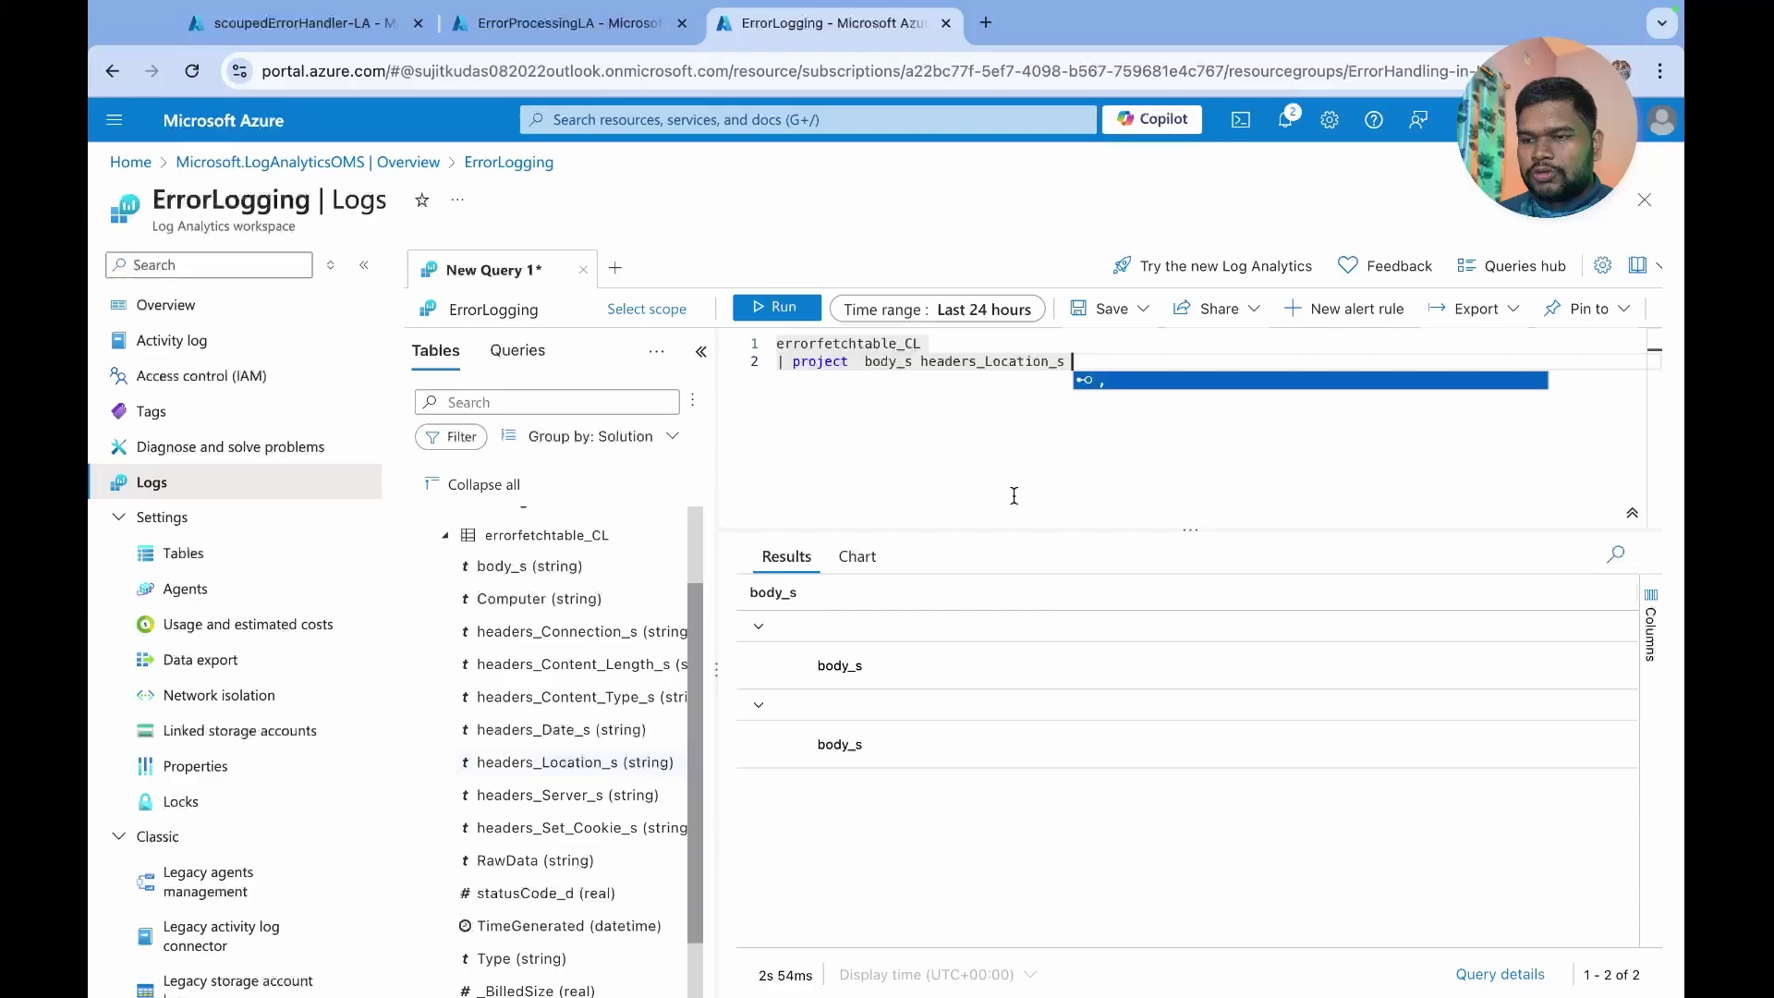
pyautogui.click(914, 362)
pyautogui.write(',')
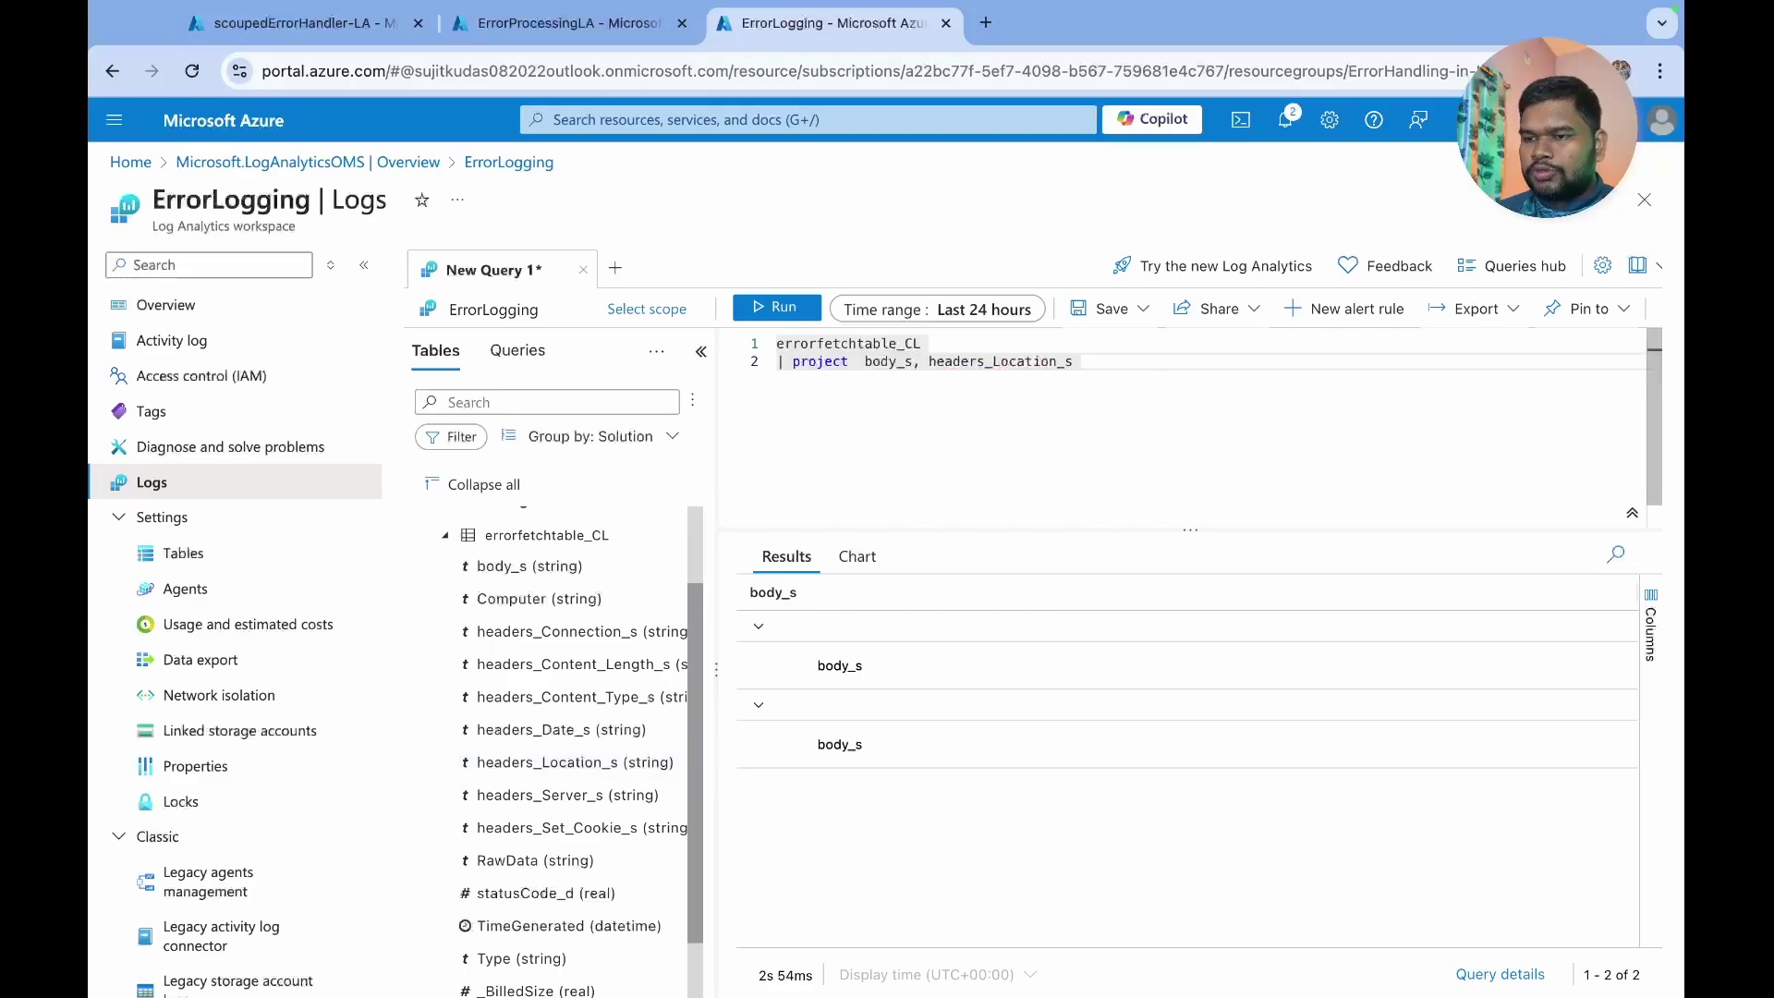
# - Return to the ErrorProcessingLA run and check the Send Data body again for a field worth querying
pyautogui.hotkey('ctrl', 'shift', 'Tab')
pyautogui.scroll(5, 1197, 750)
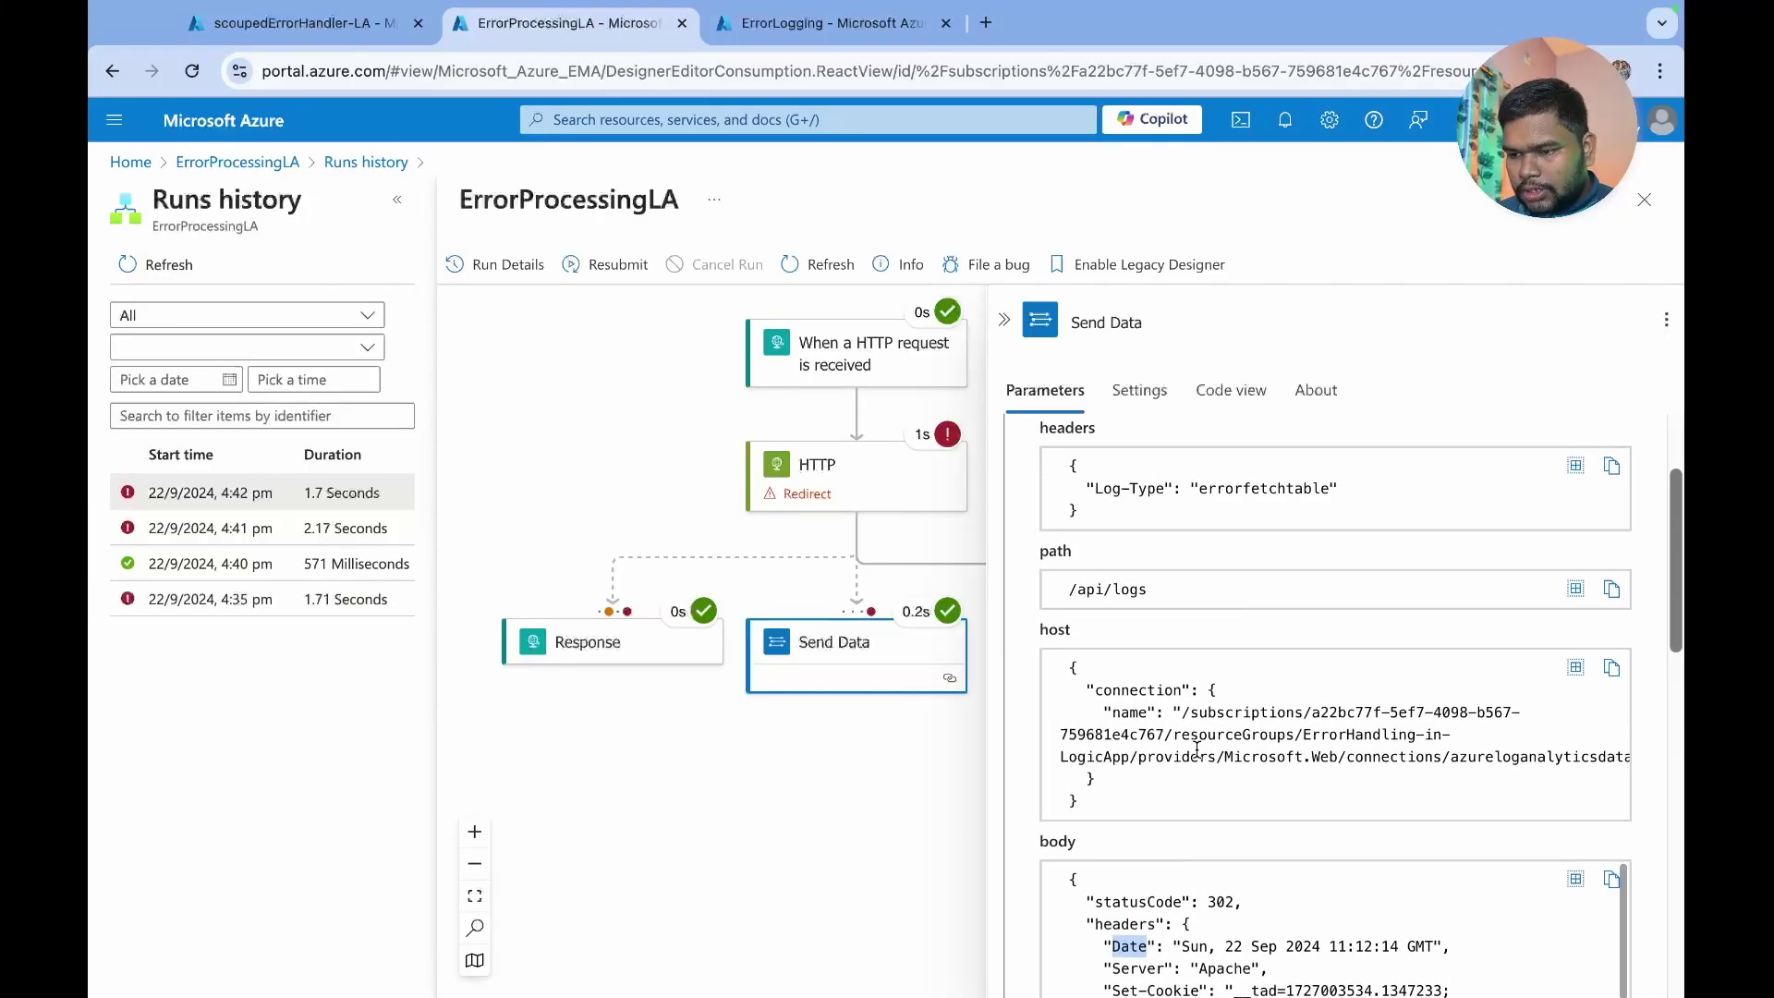
pyautogui.scroll(-5, 1196, 750)
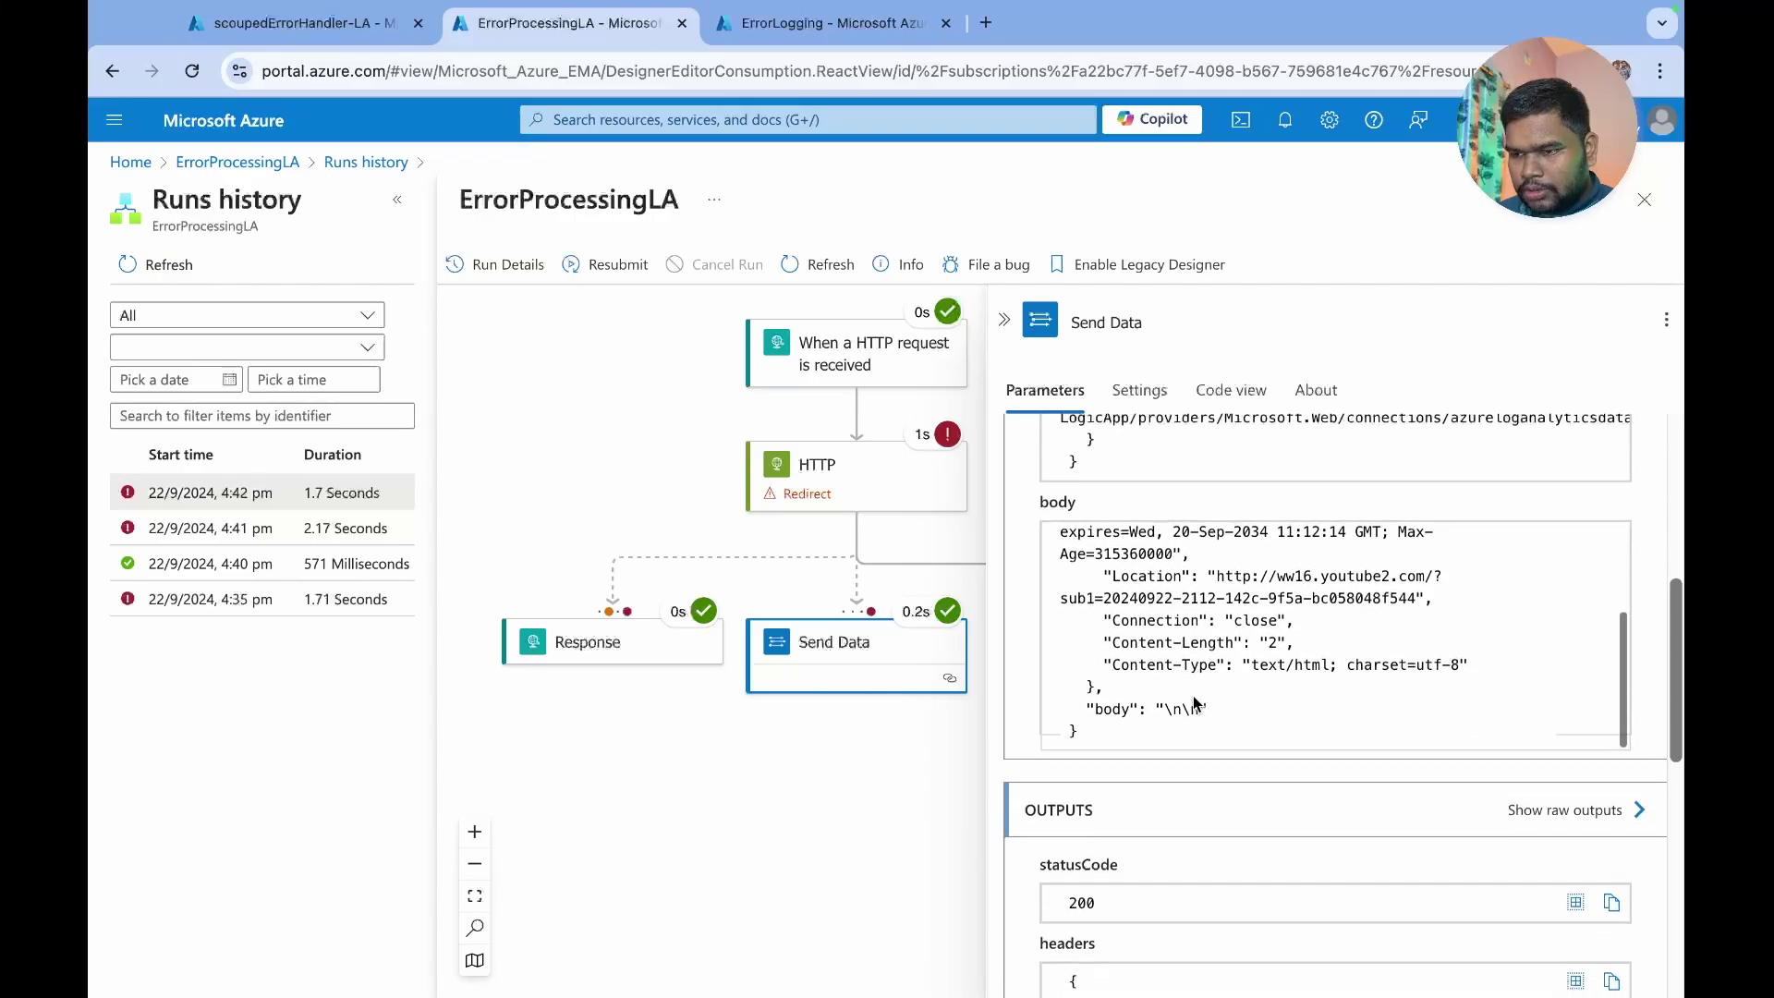
pyautogui.scroll(3, 1194, 695)
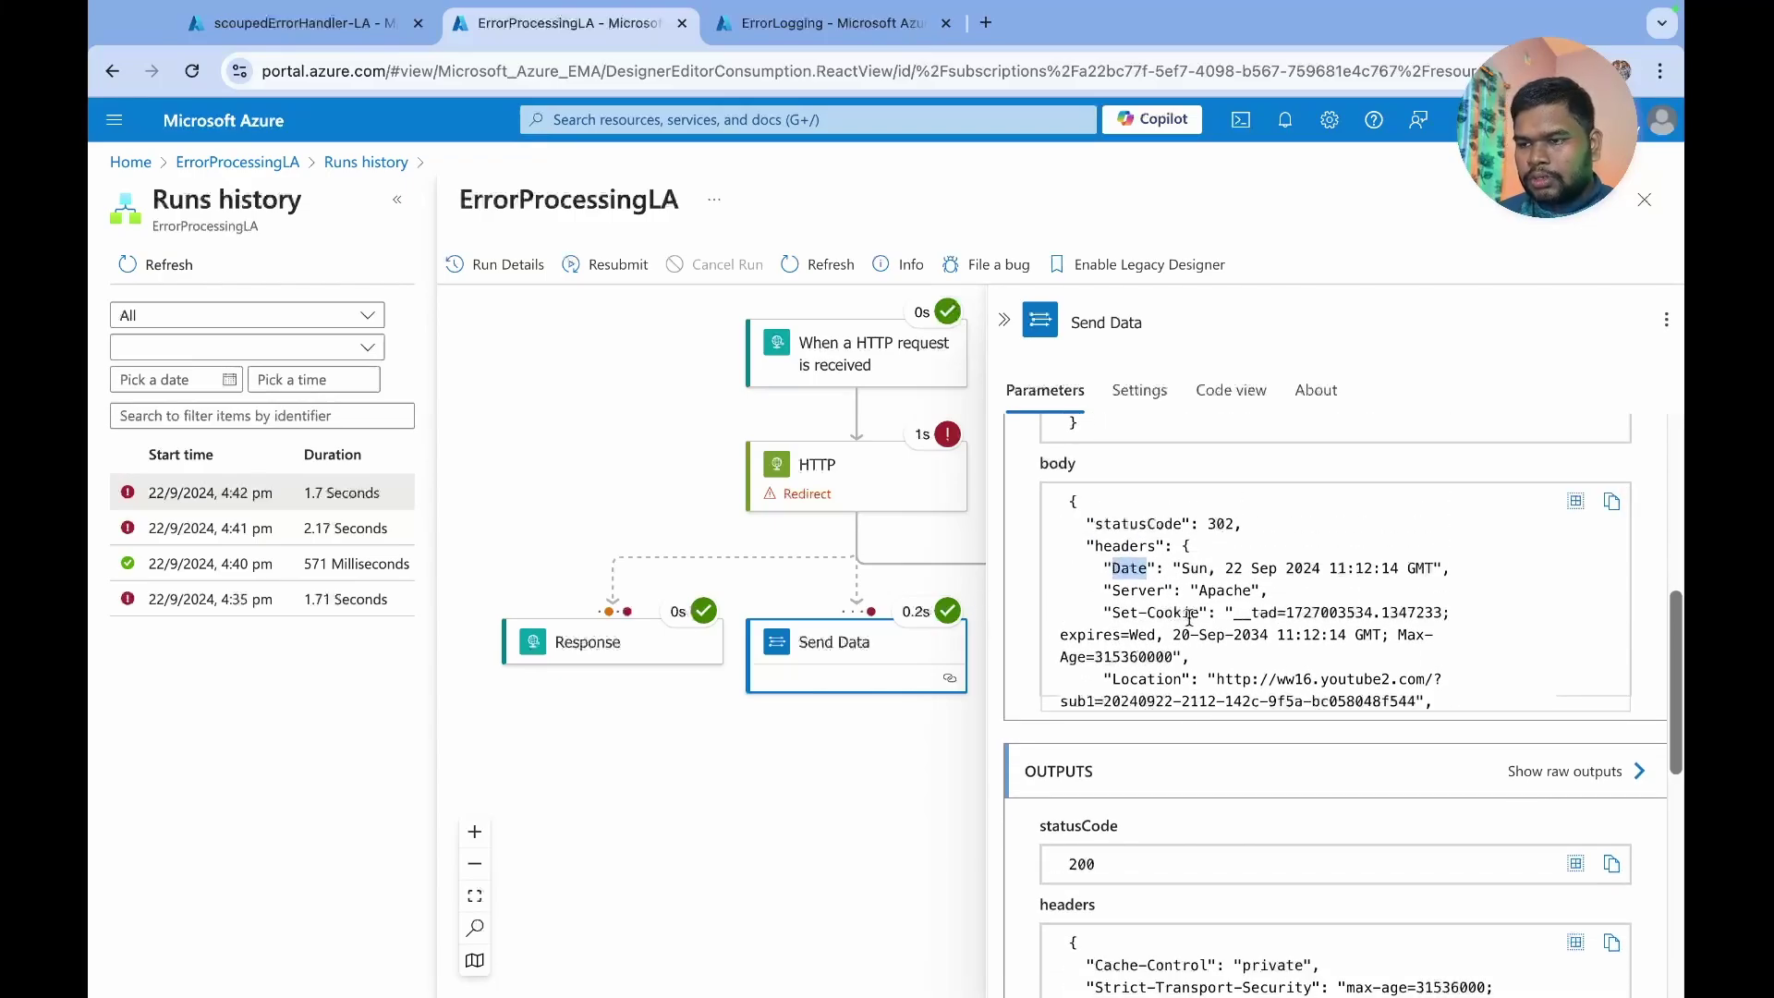
# - In the ErrorLogging query, replace body_s with statusCode_d ahead of headers_Location_s, run it and inspect the first result row
pyautogui.click(779, 35)
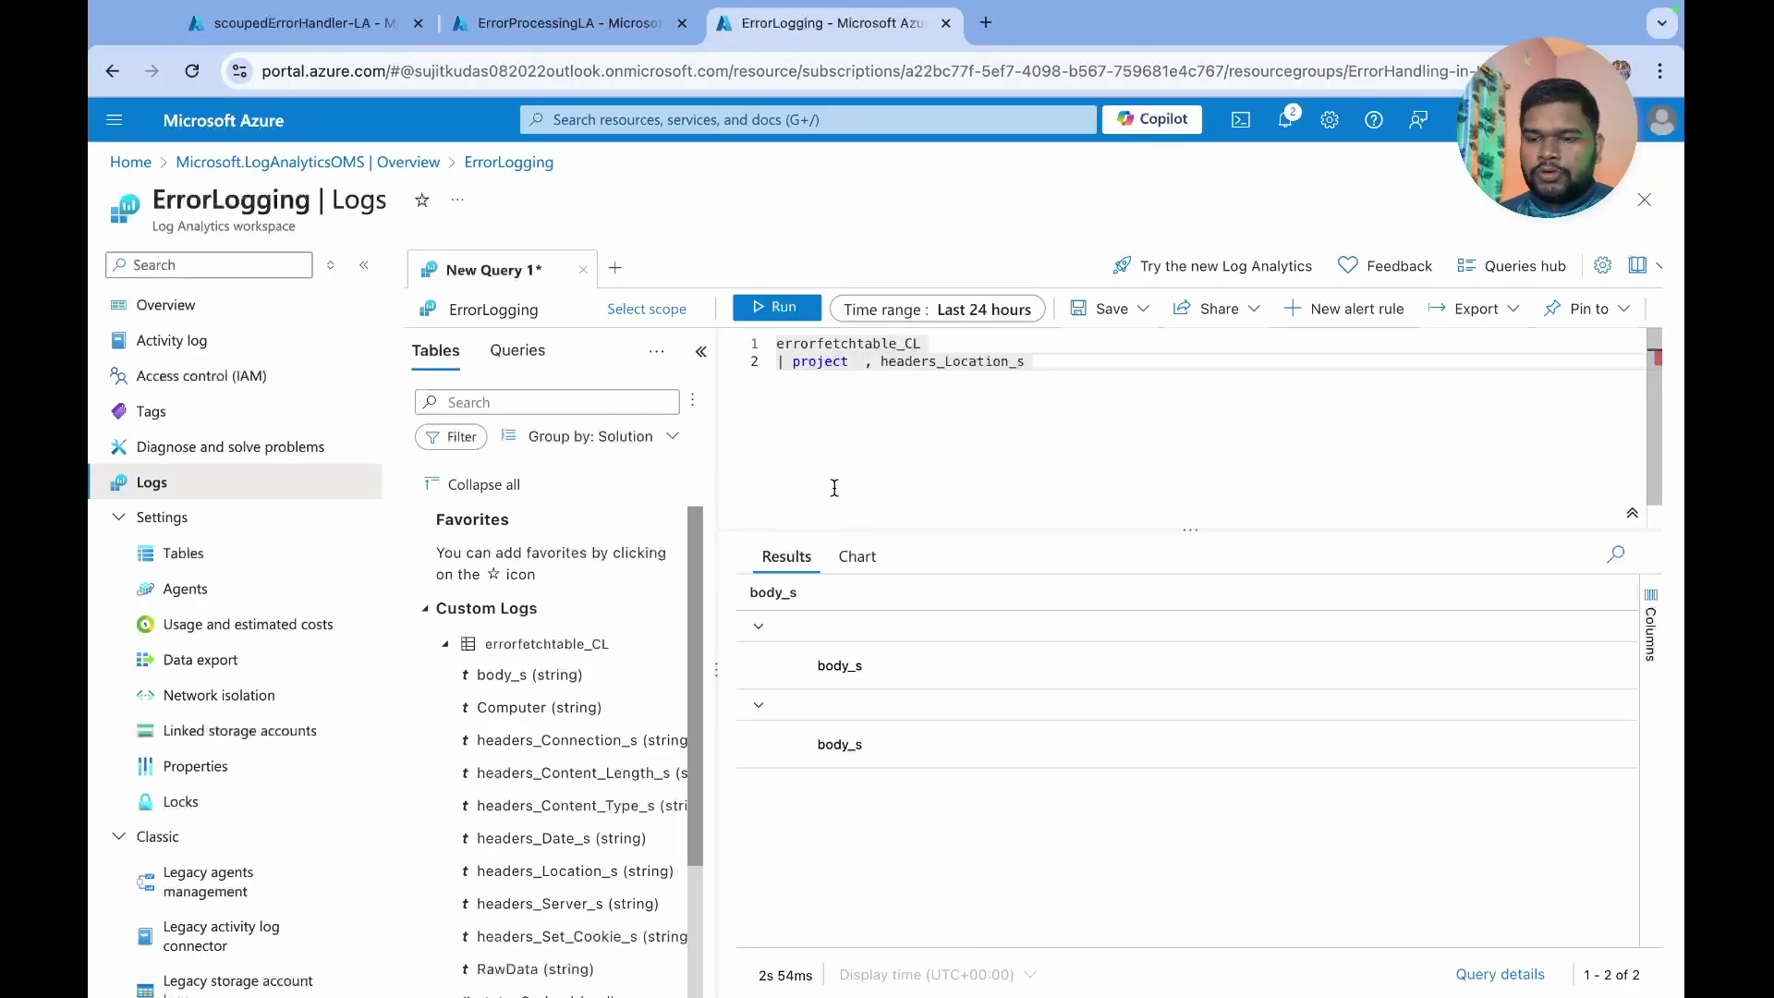
pyautogui.scroll(-2, 550, 864)
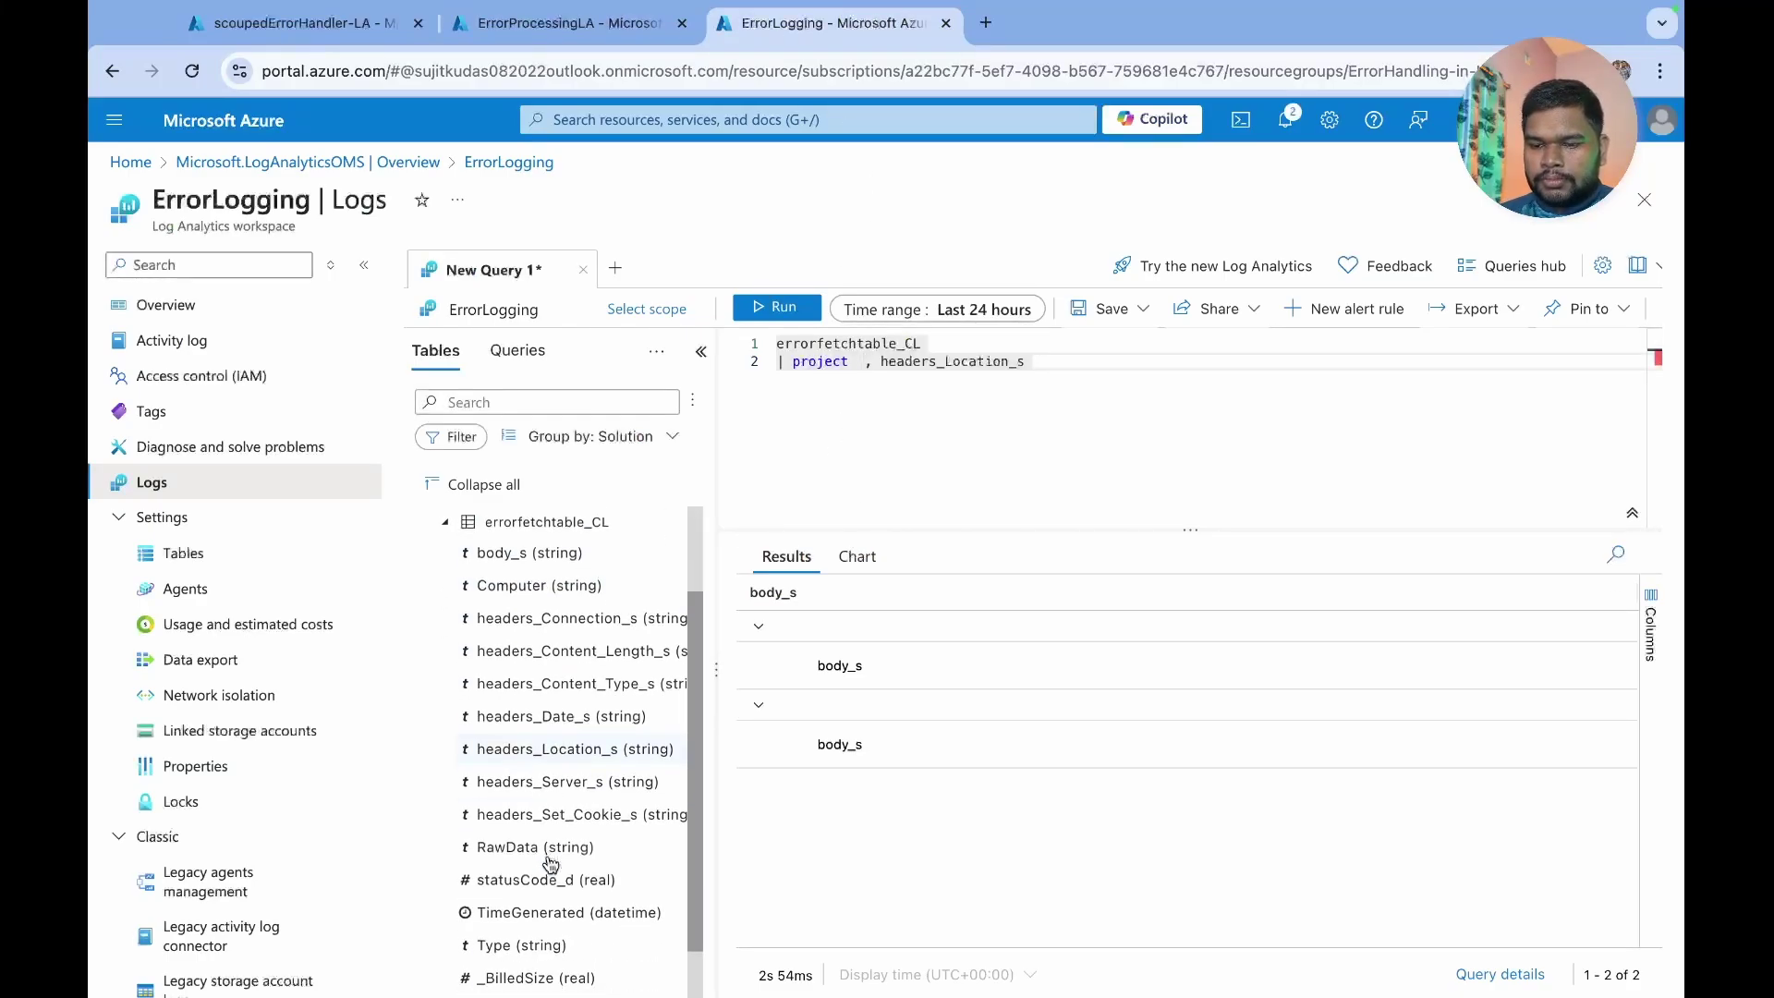
pyautogui.scroll(-2, 550, 864)
pyautogui.scroll(1, 573, 850)
pyautogui.doubleClick(603, 838)
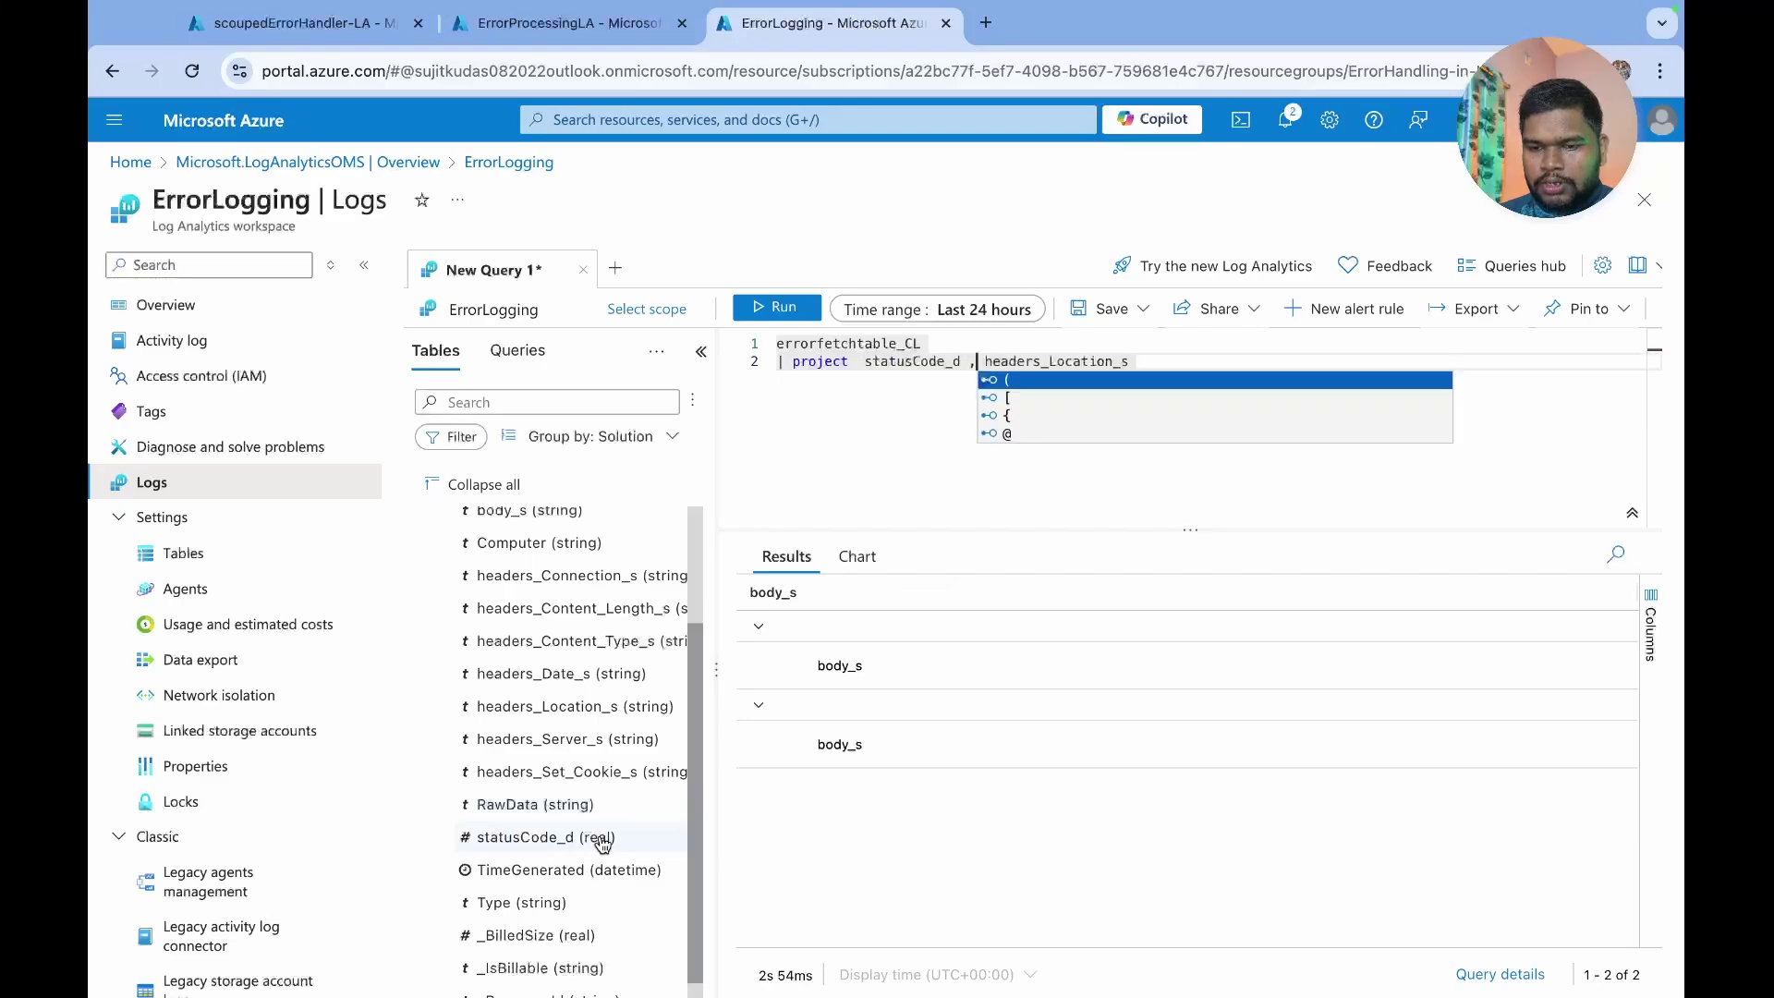
pyautogui.click(889, 414)
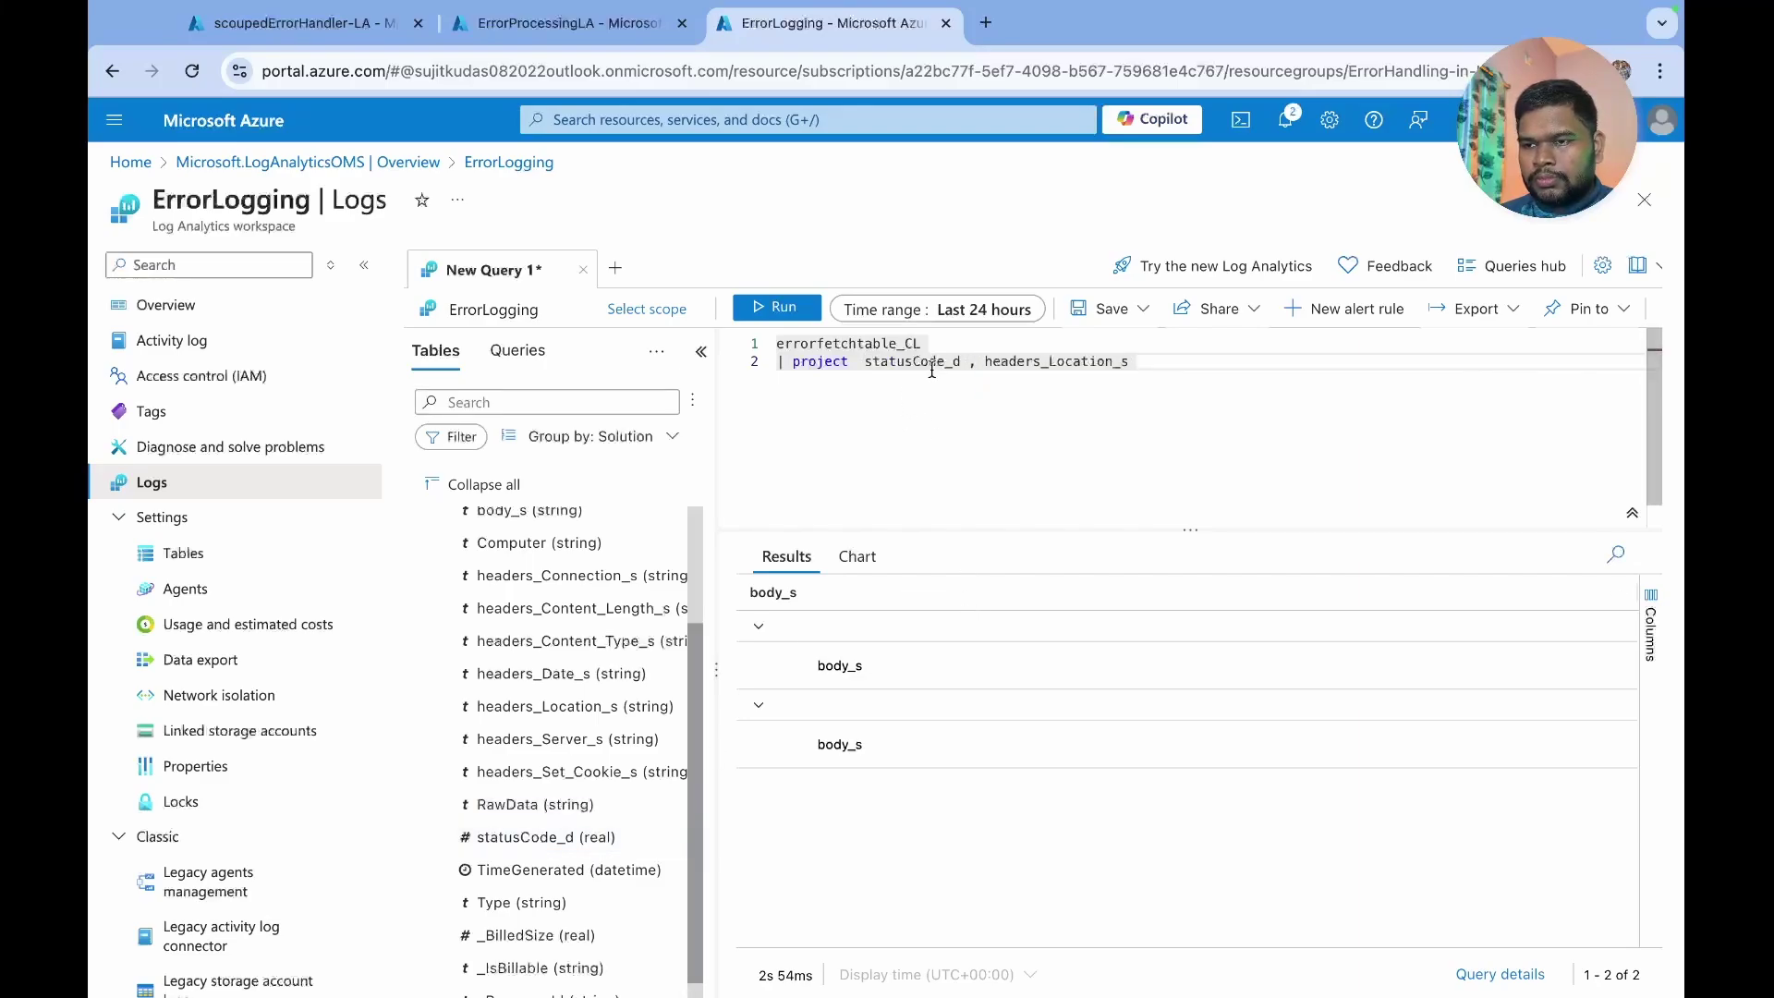
pyautogui.click(783, 309)
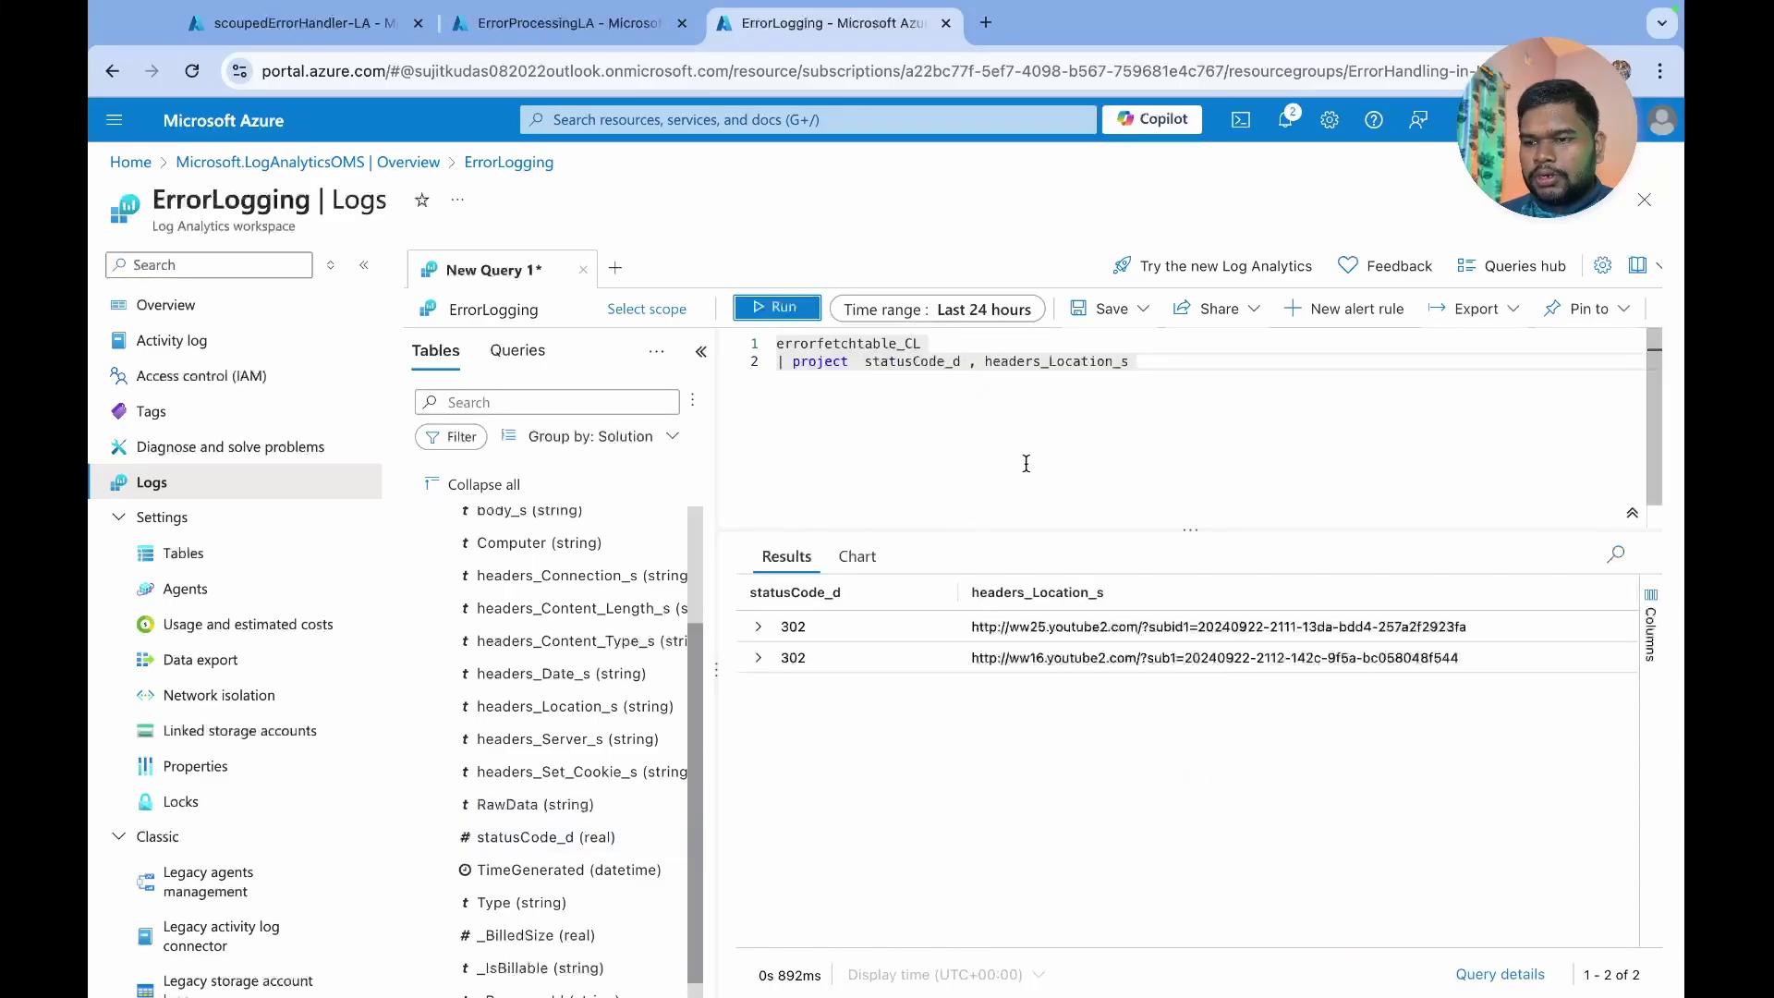
pyautogui.click(769, 633)
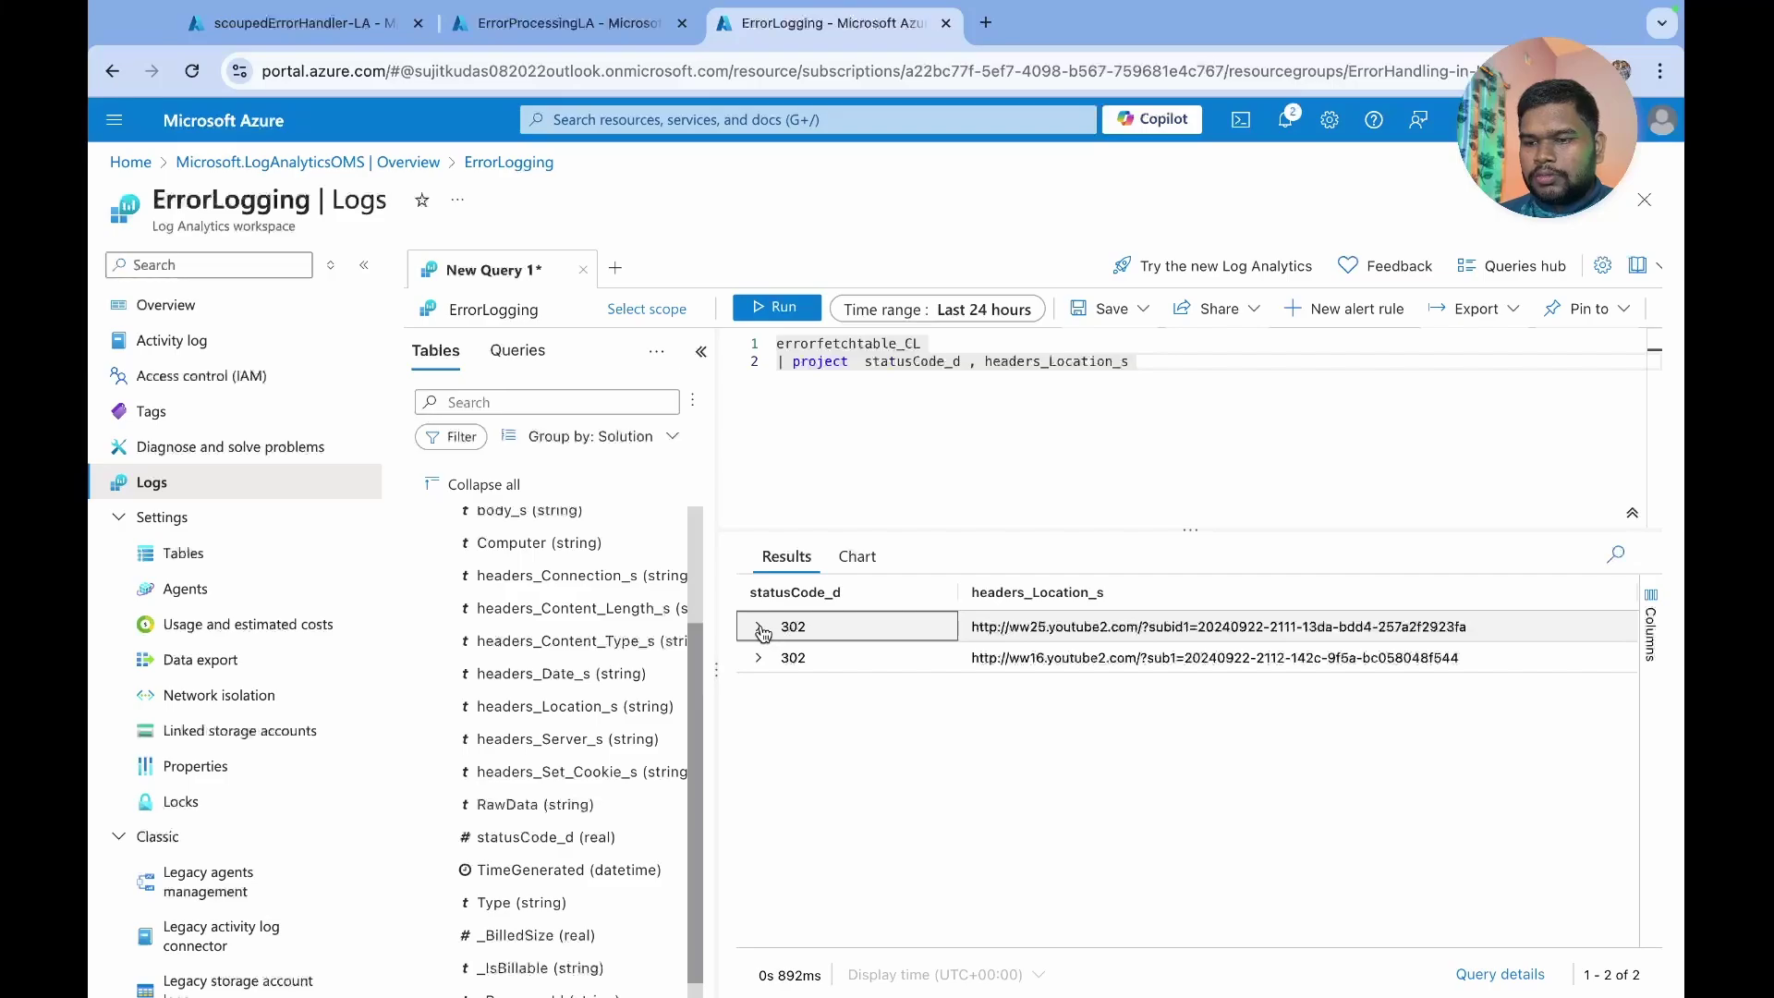
pyautogui.click(760, 629)
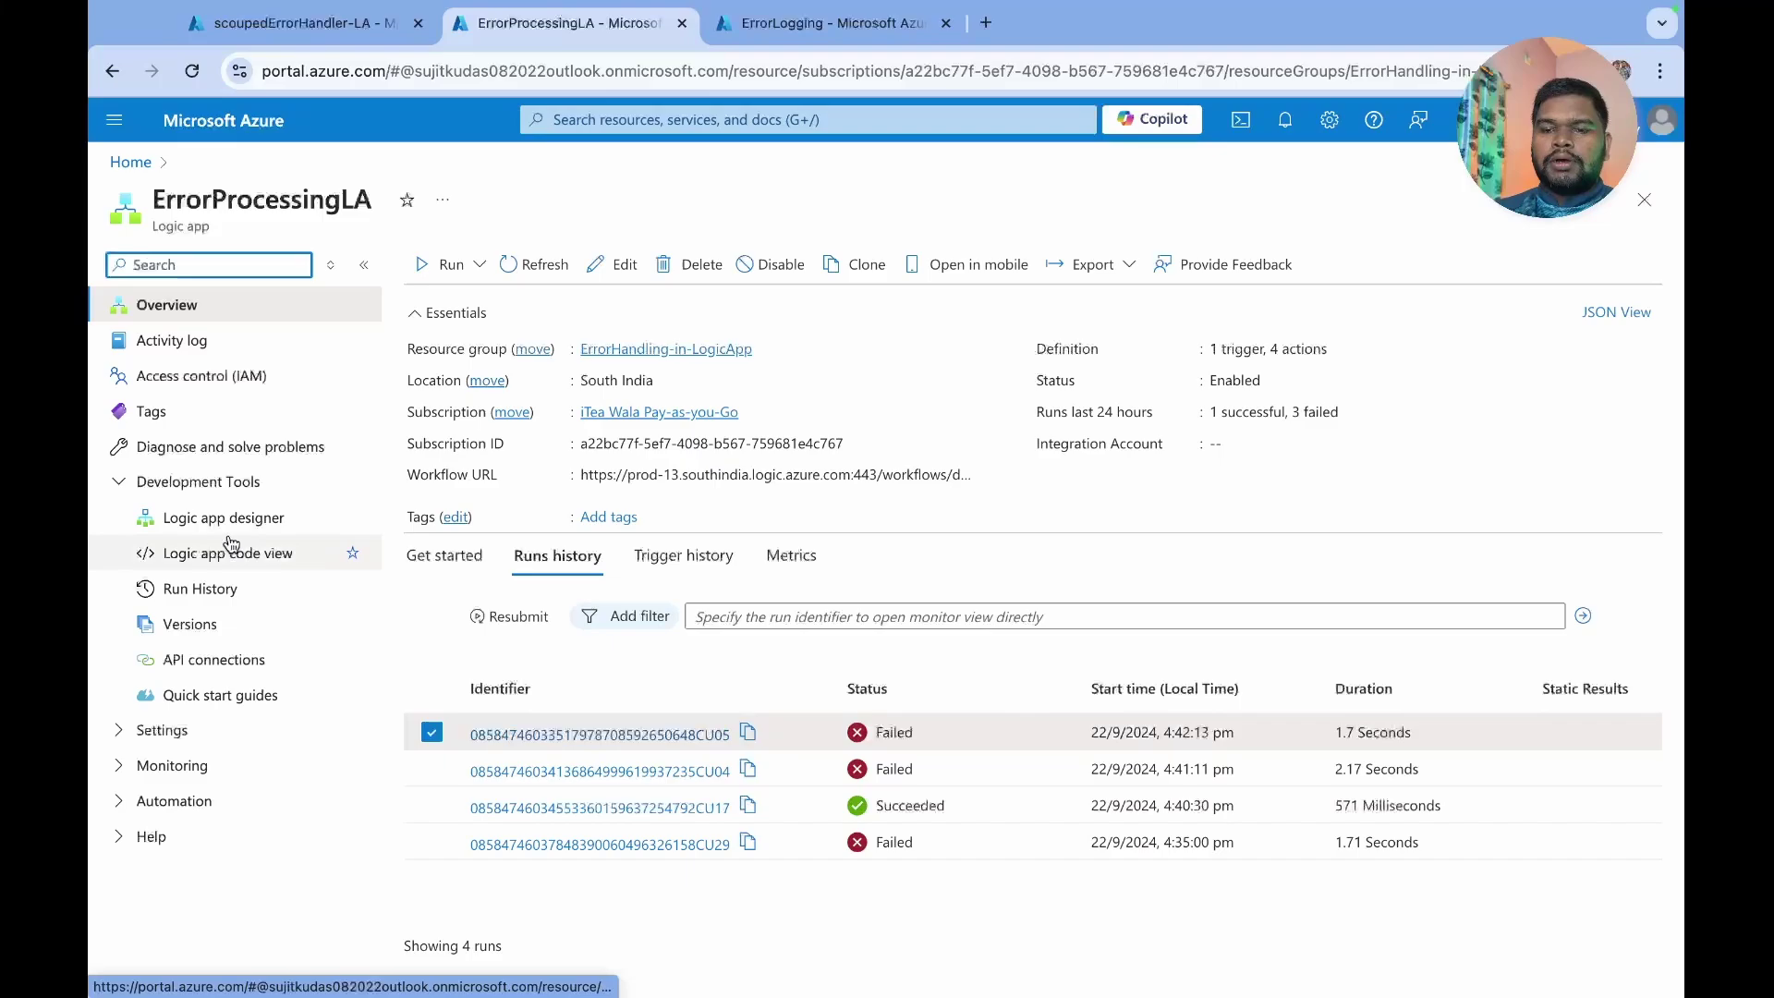
# - Open ErrorProcessingLA in the Logic app designer and show the parameters of the Send Data action
pyautogui.click(231, 550)
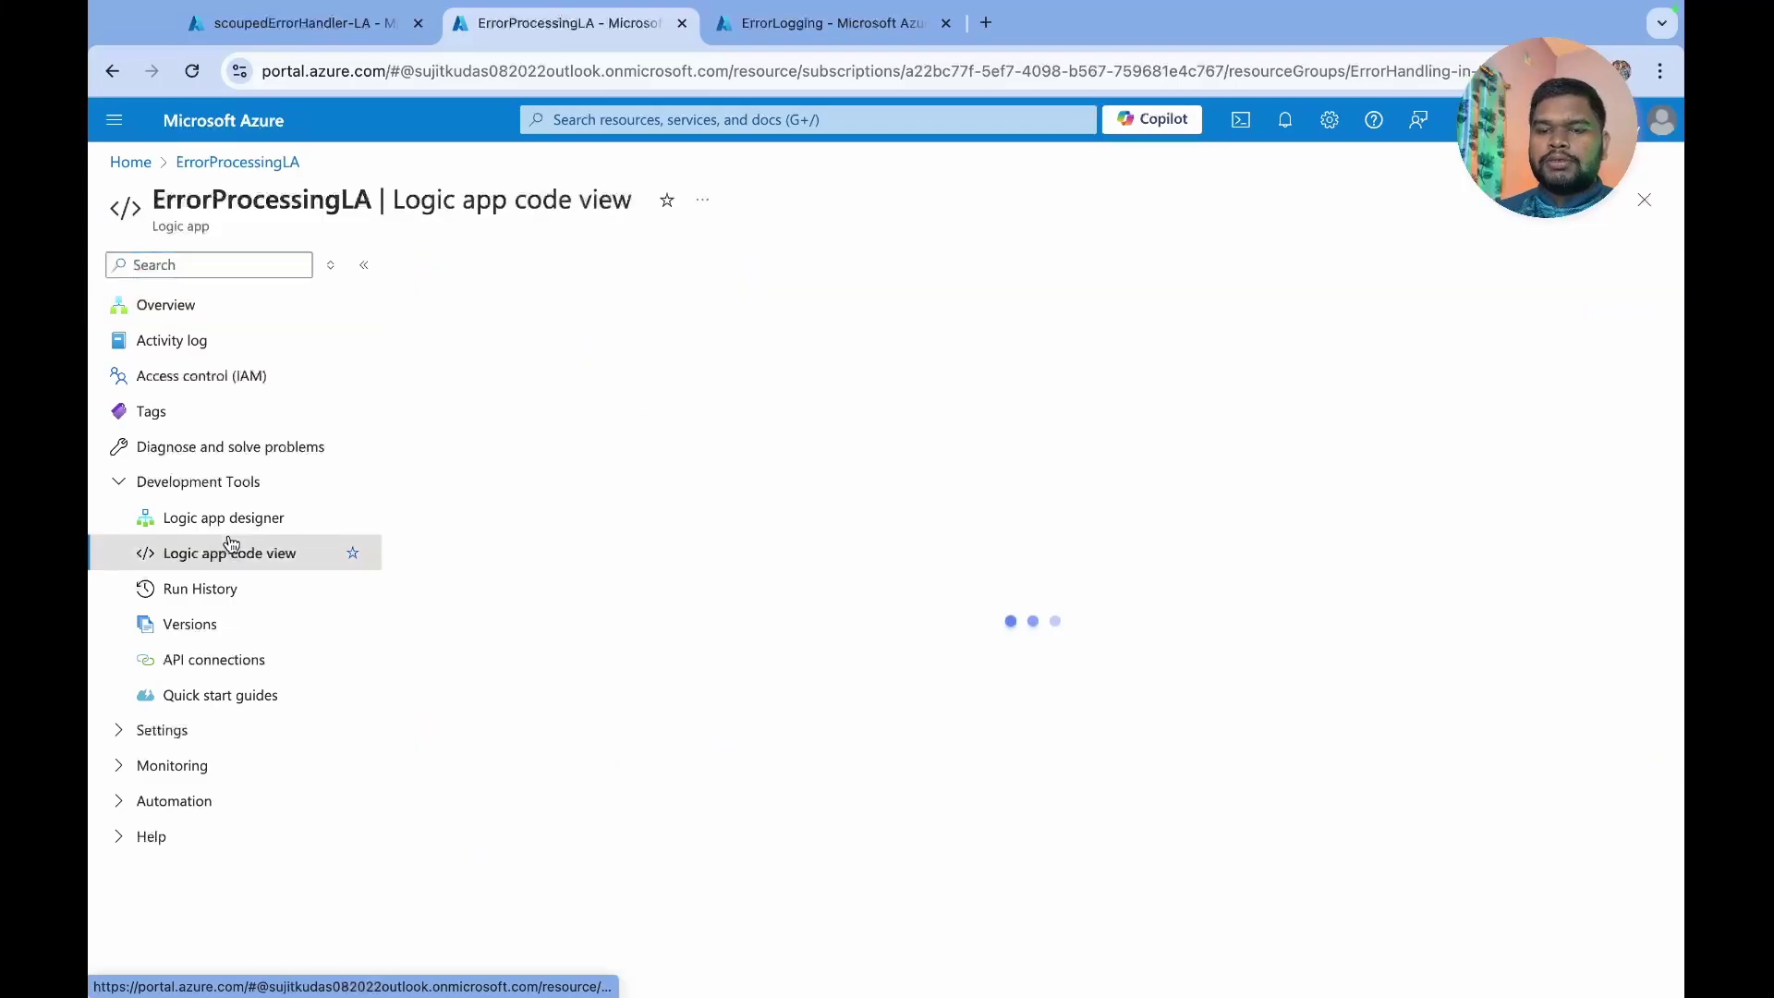
pyautogui.click(225, 518)
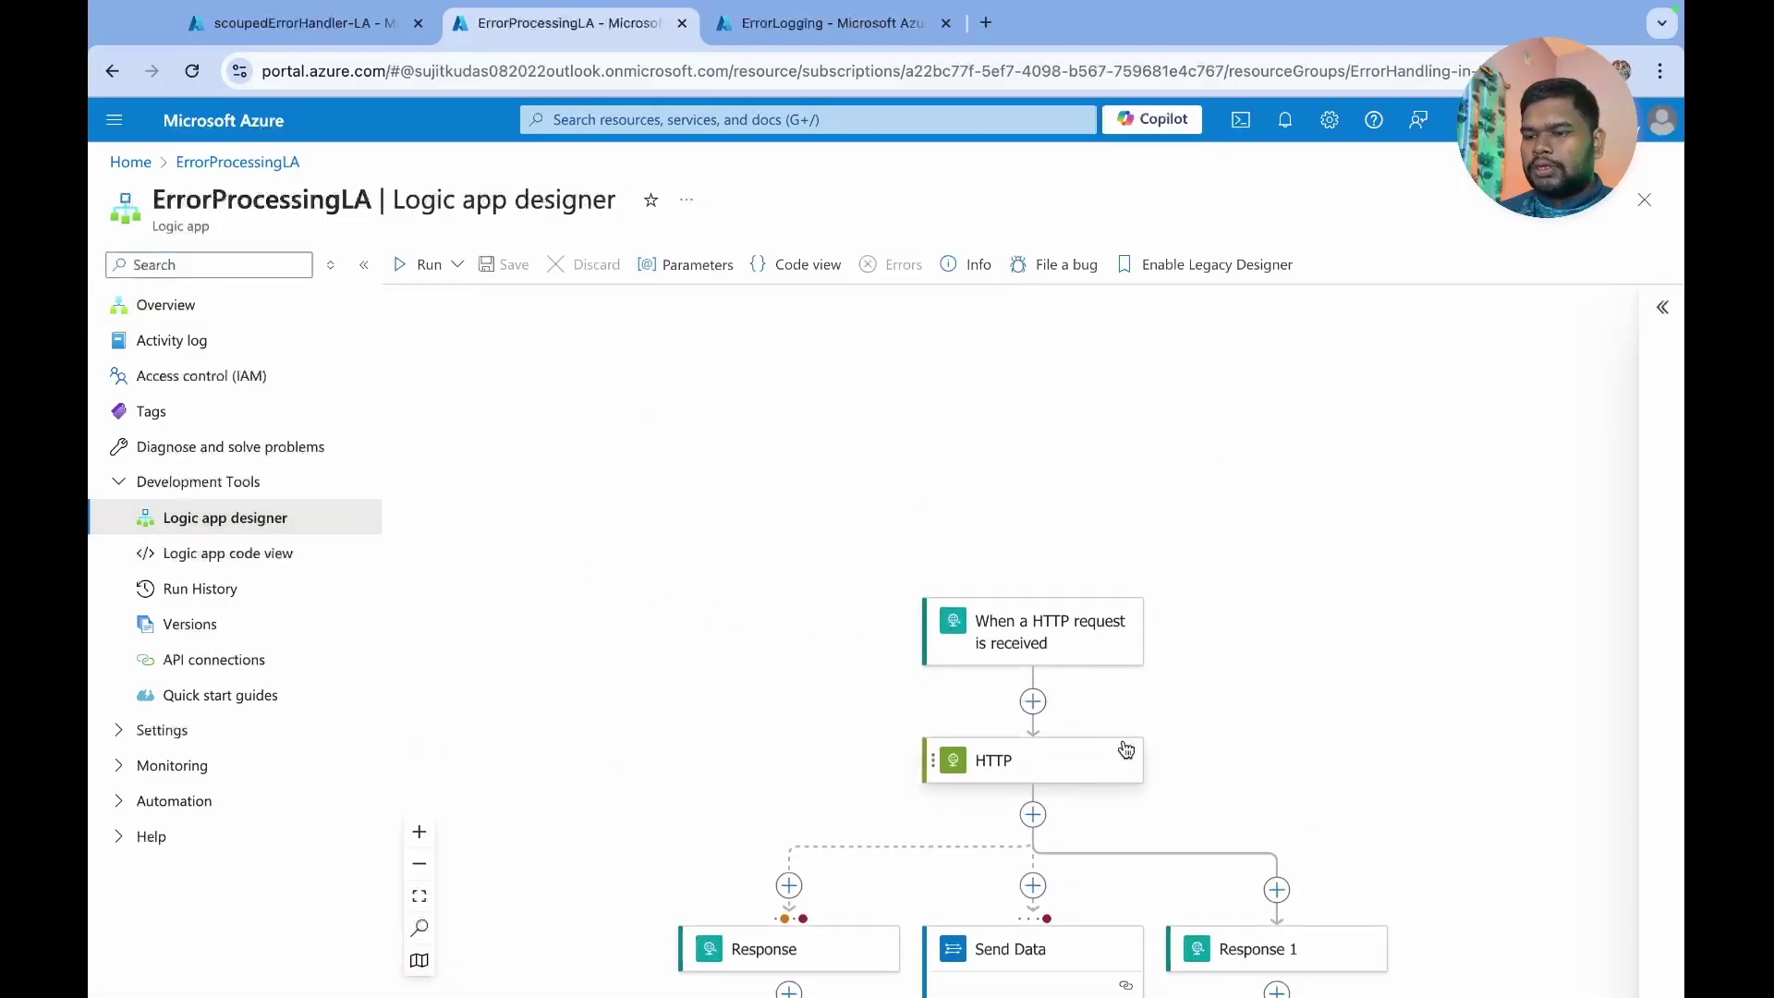
pyautogui.click(1012, 809)
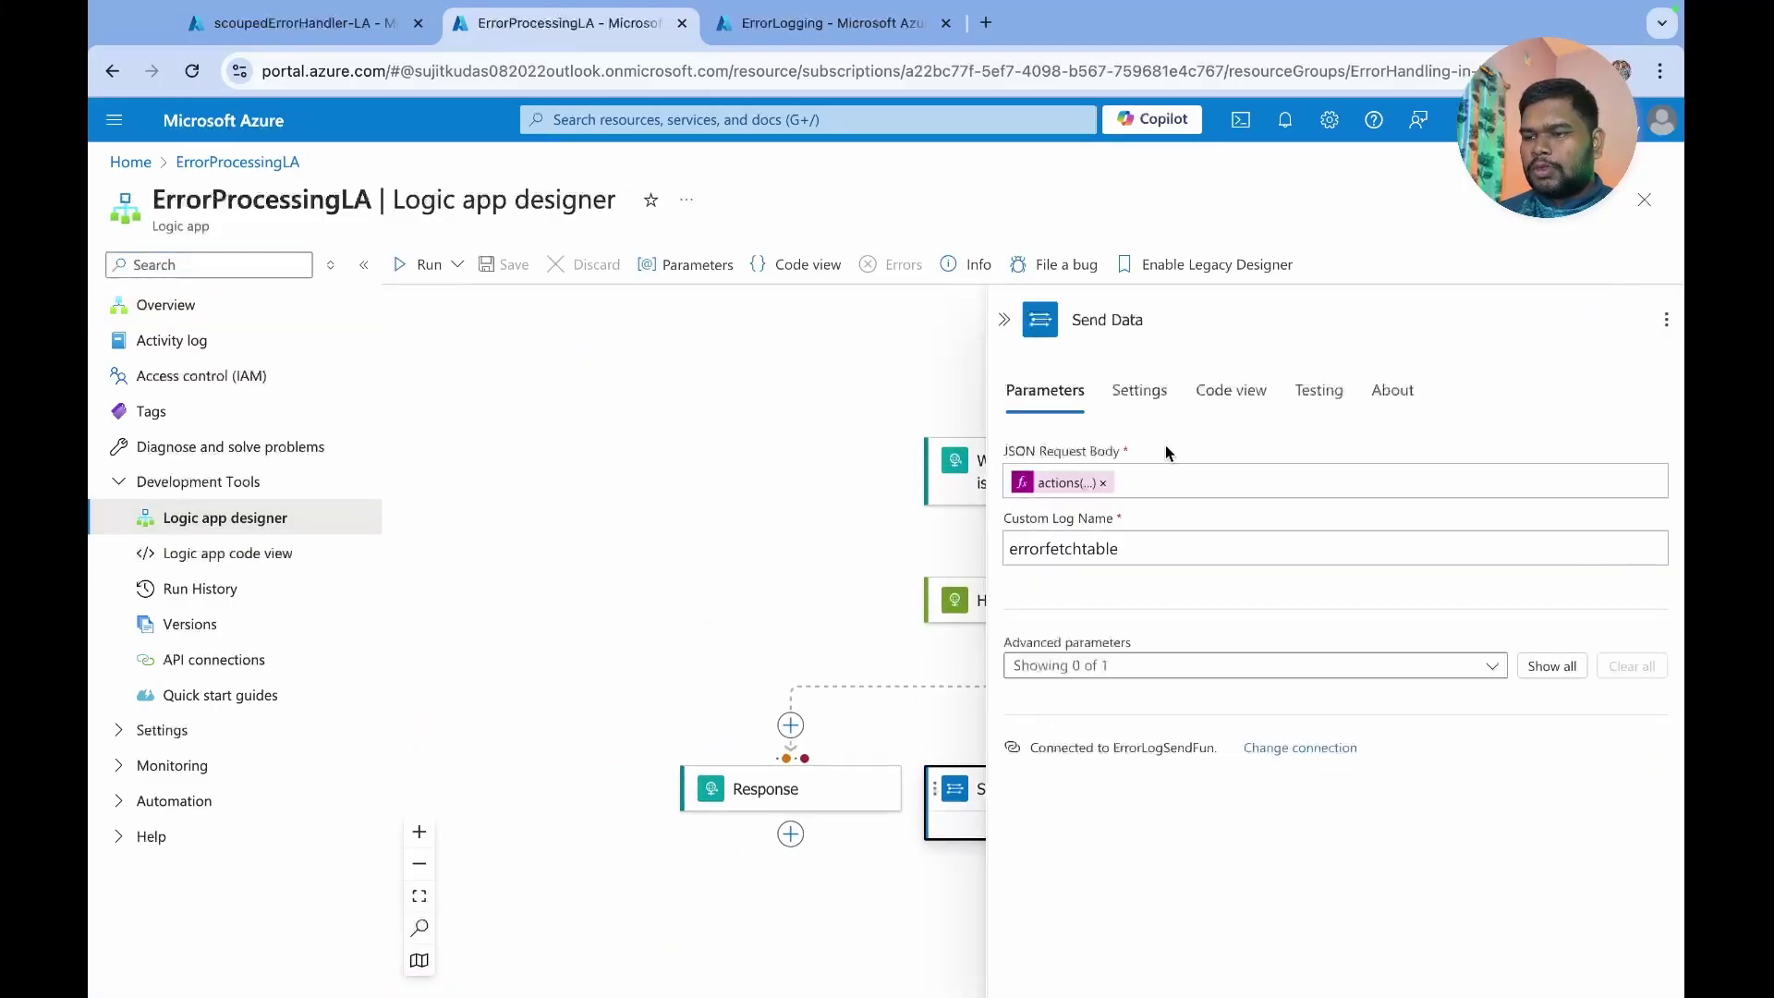
# - Shorten the Send Data action's JSON Request Body expression to actions('HTTP')
pyautogui.click(1067, 483)
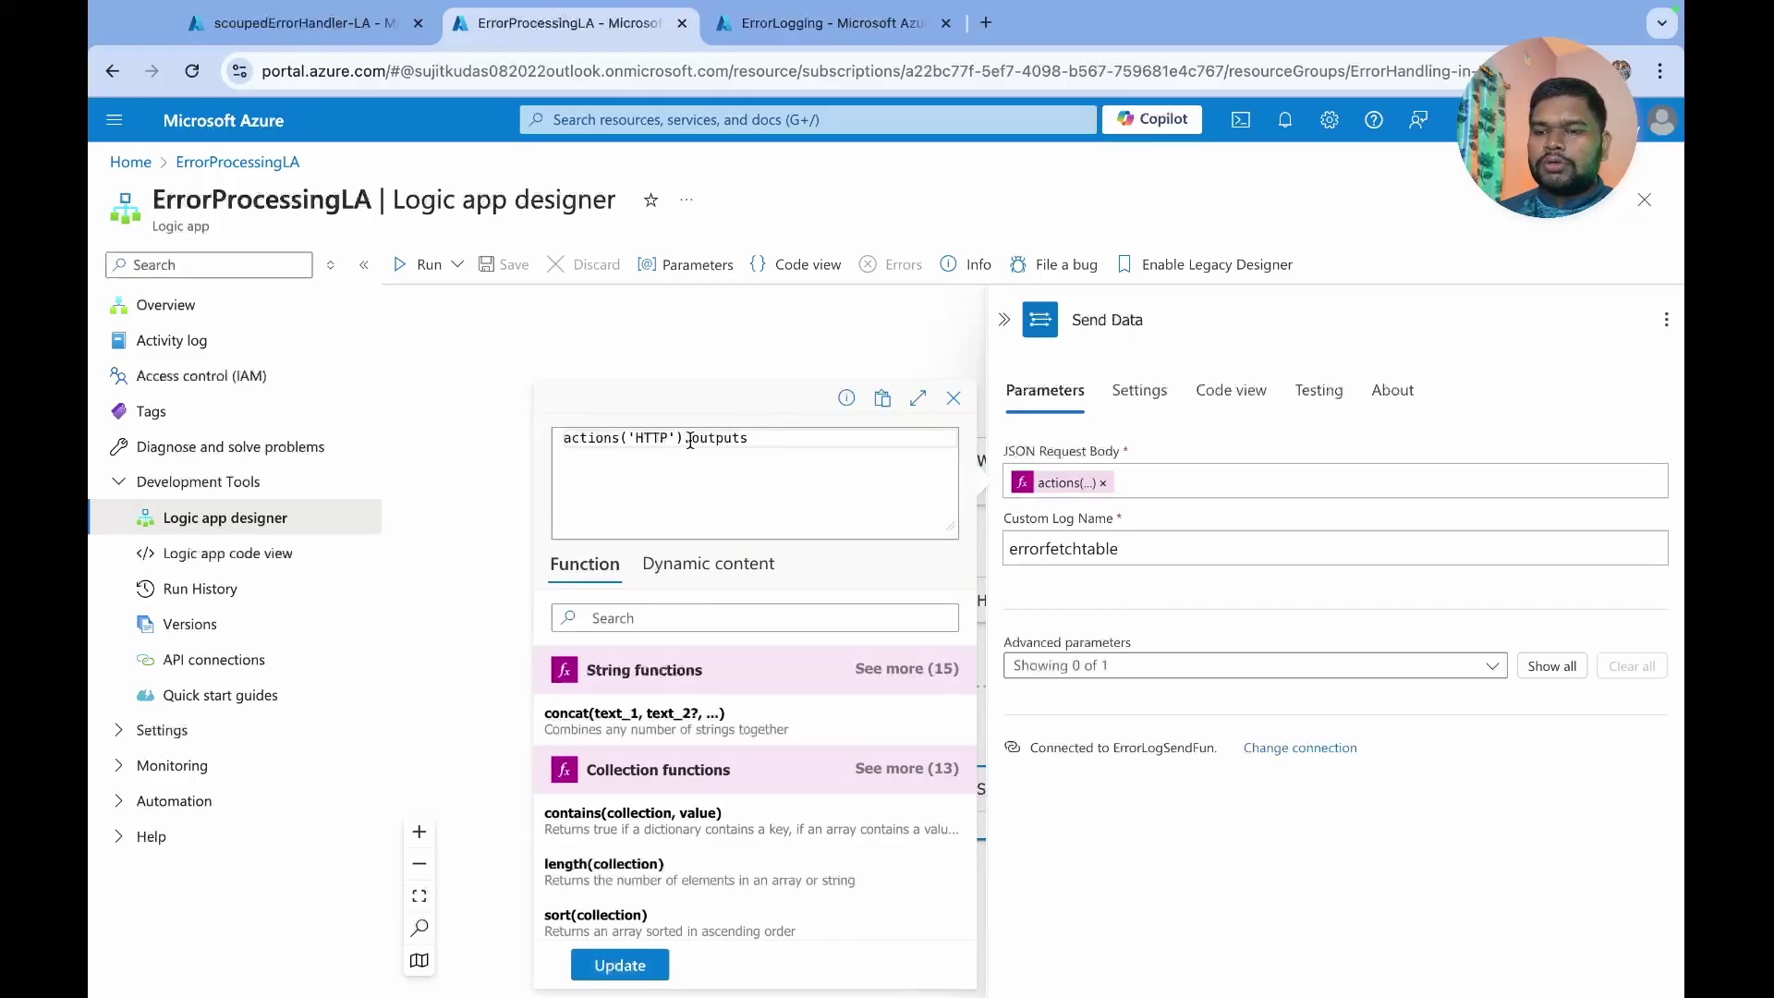
pyautogui.moveTo(690, 441); pyautogui.dragTo(751, 440)
pyautogui.press('BackSpace')
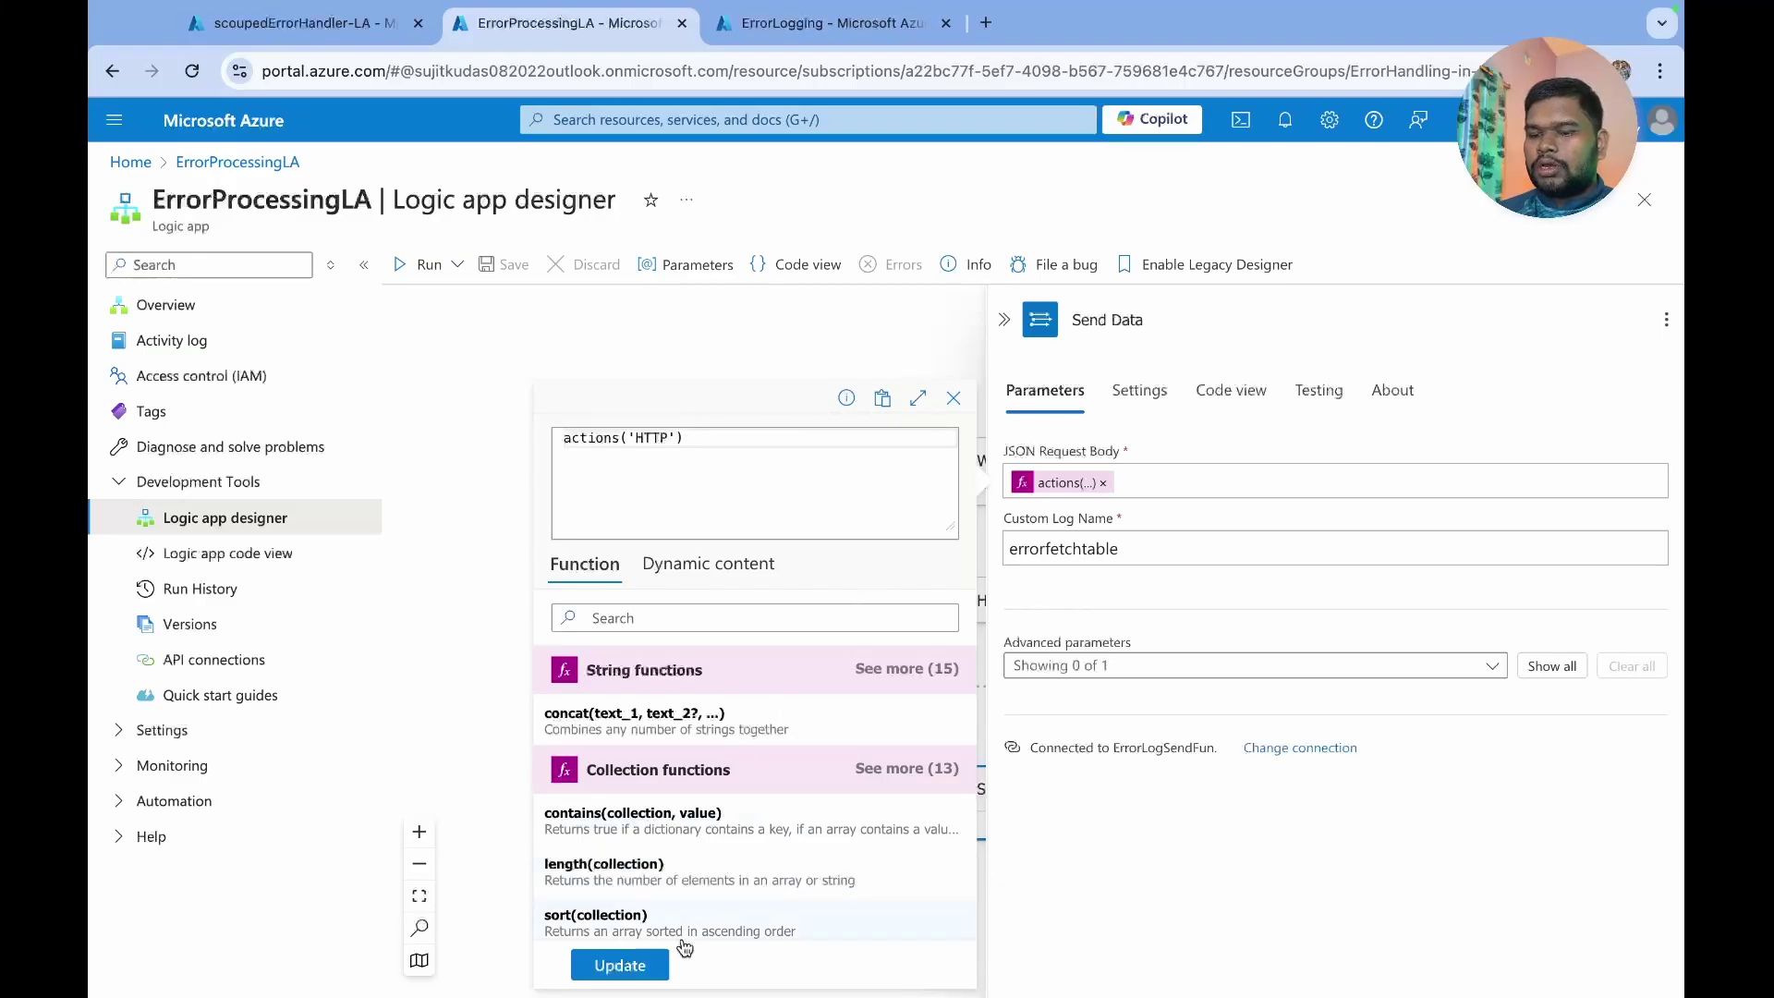
pyautogui.click(617, 966)
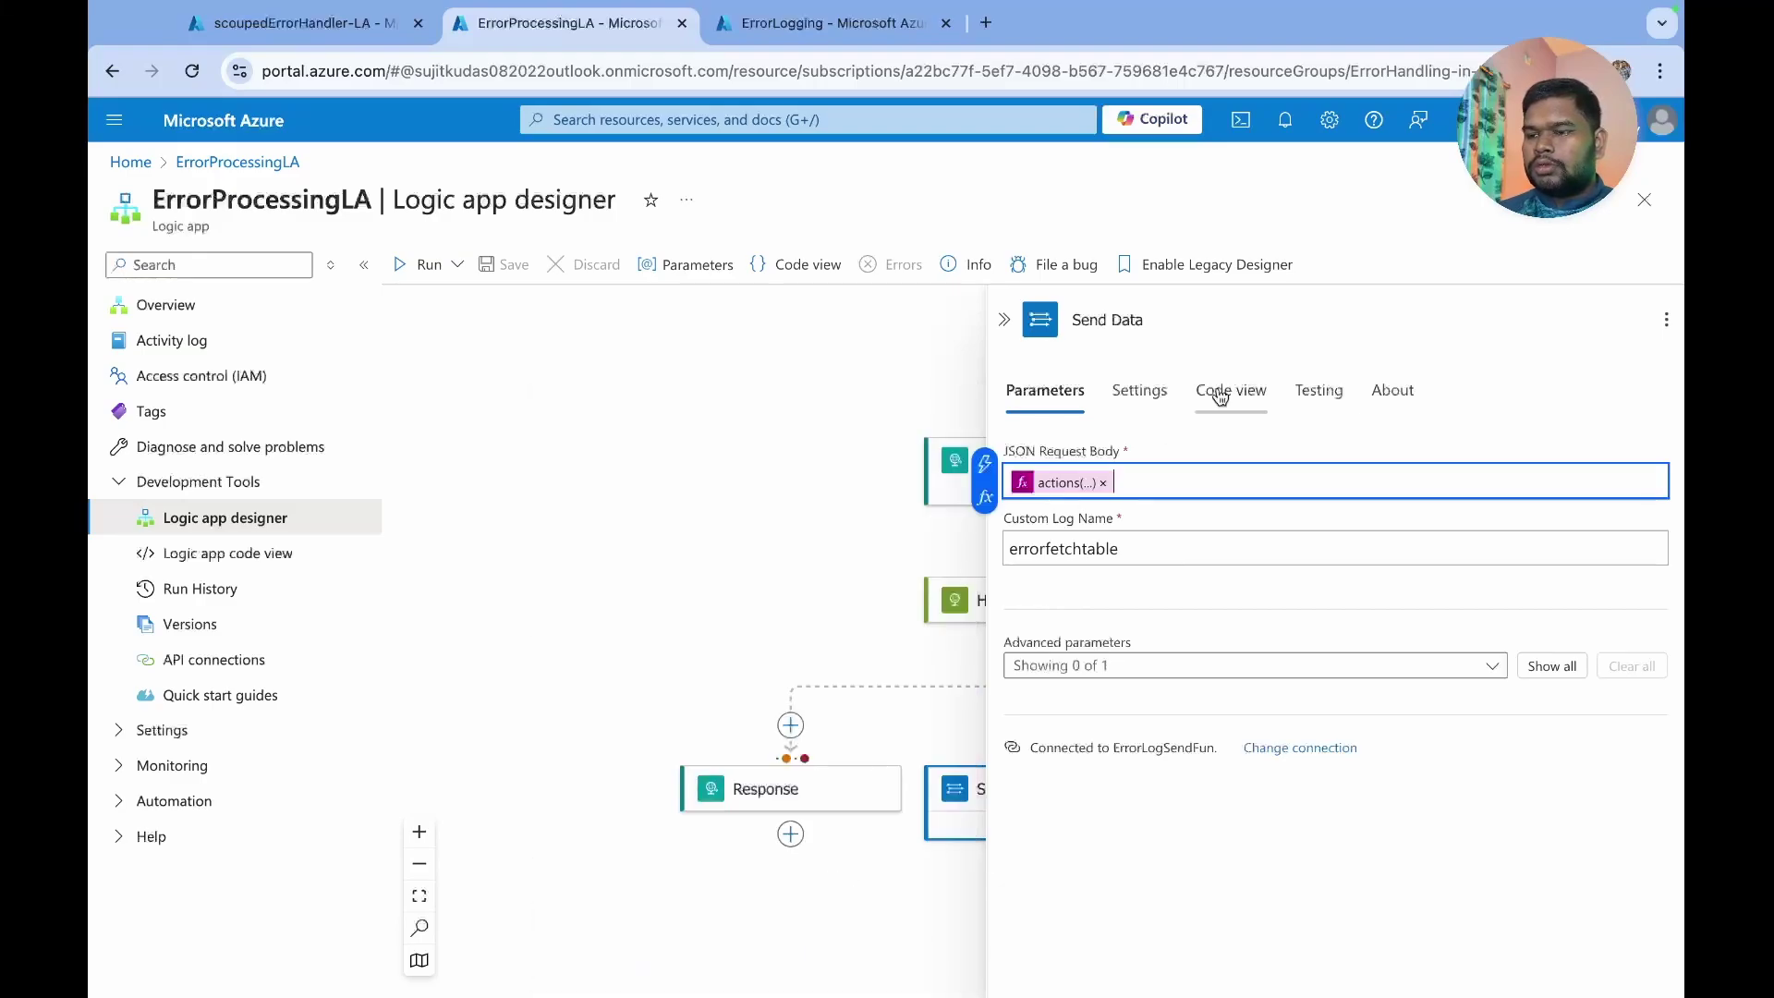
pyautogui.click(1106, 483)
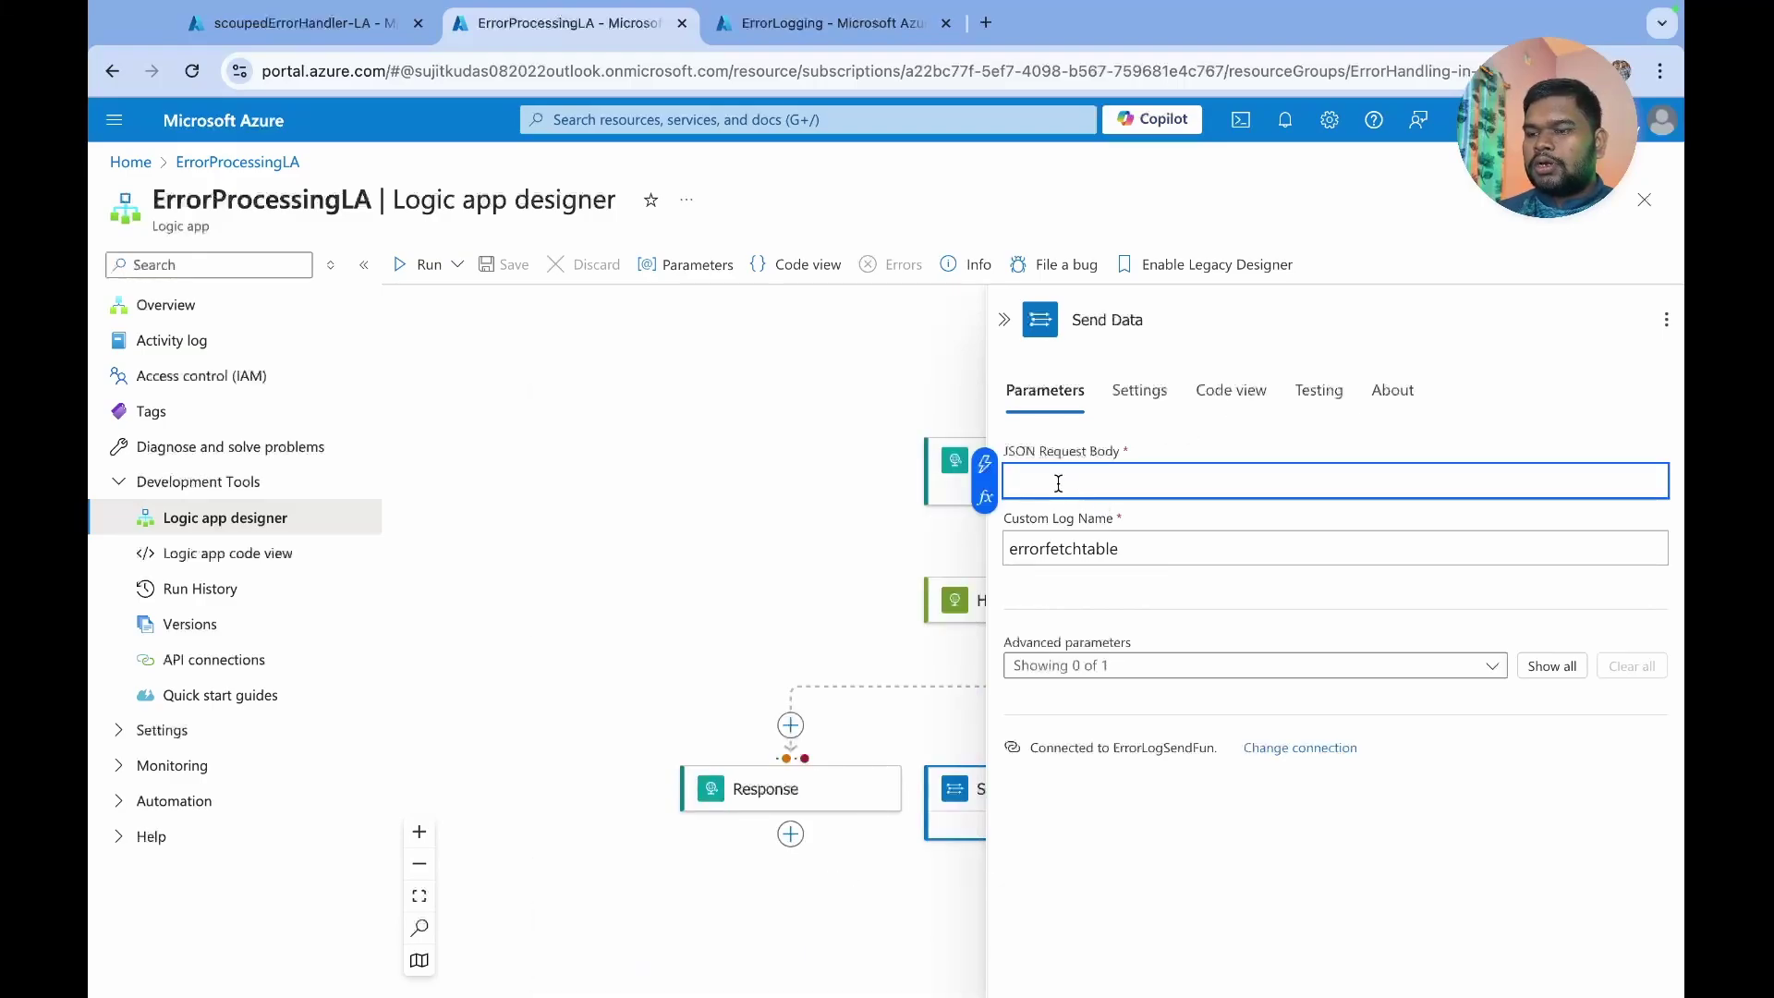
pyautogui.click(985, 500)
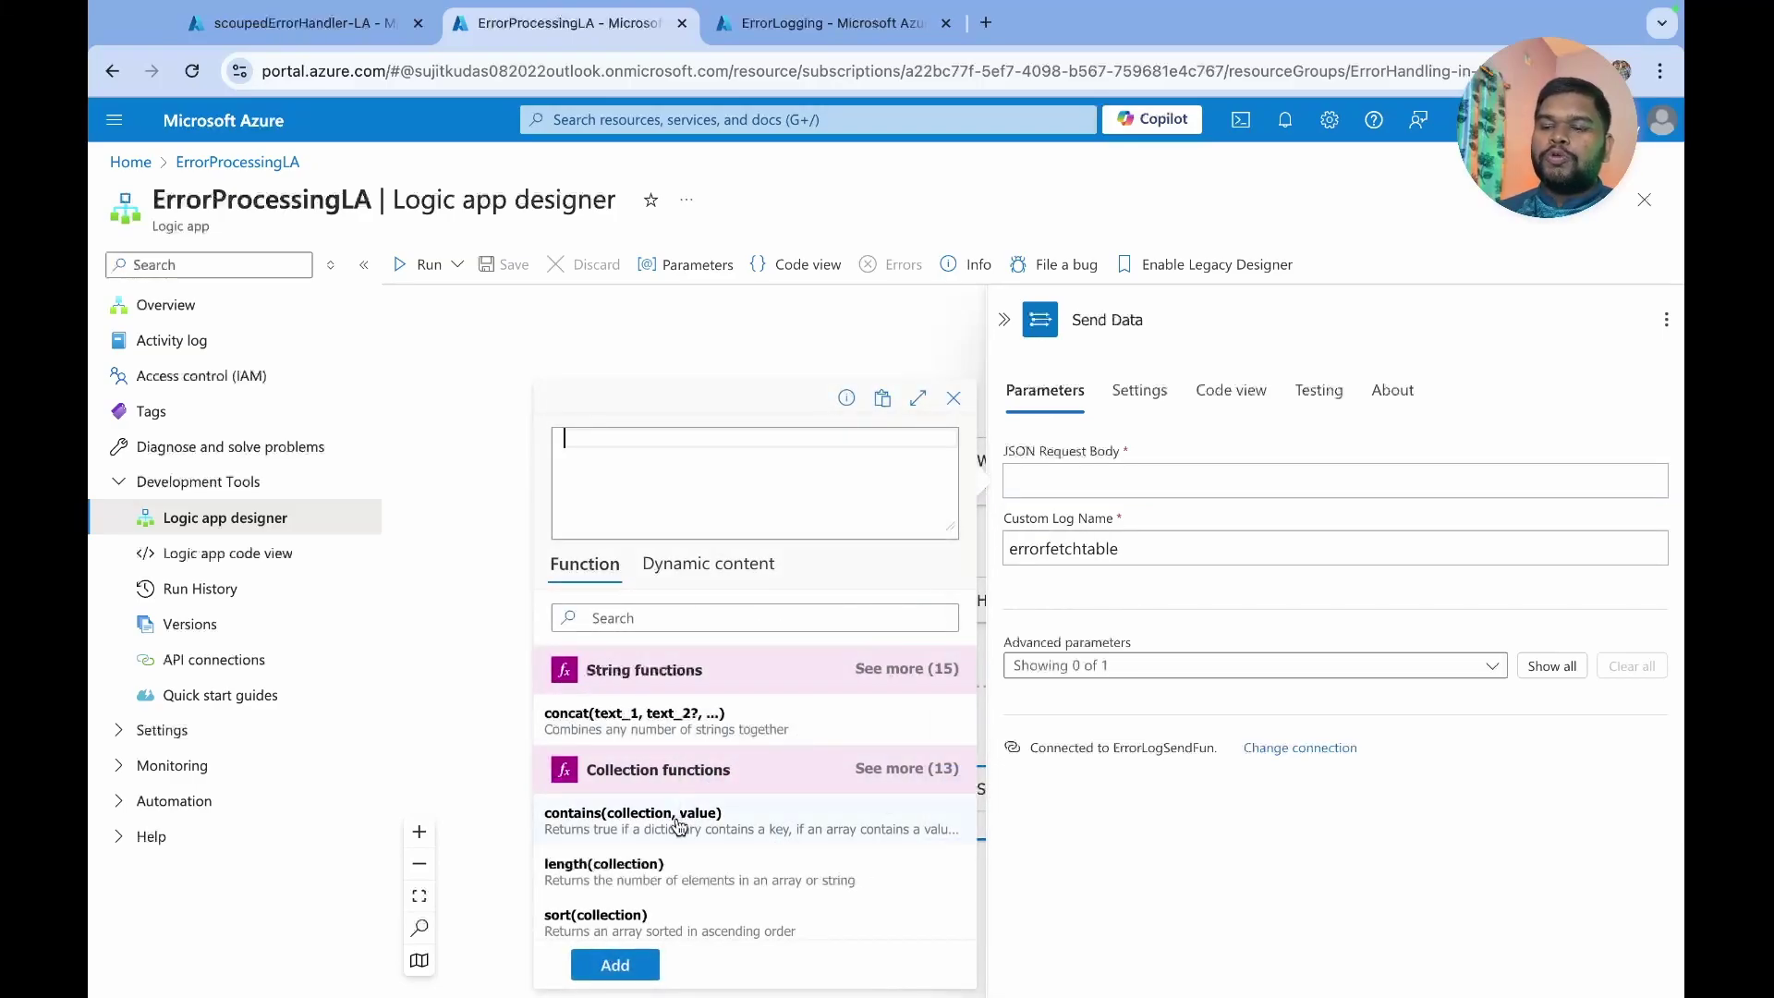
pyautogui.write('ac')
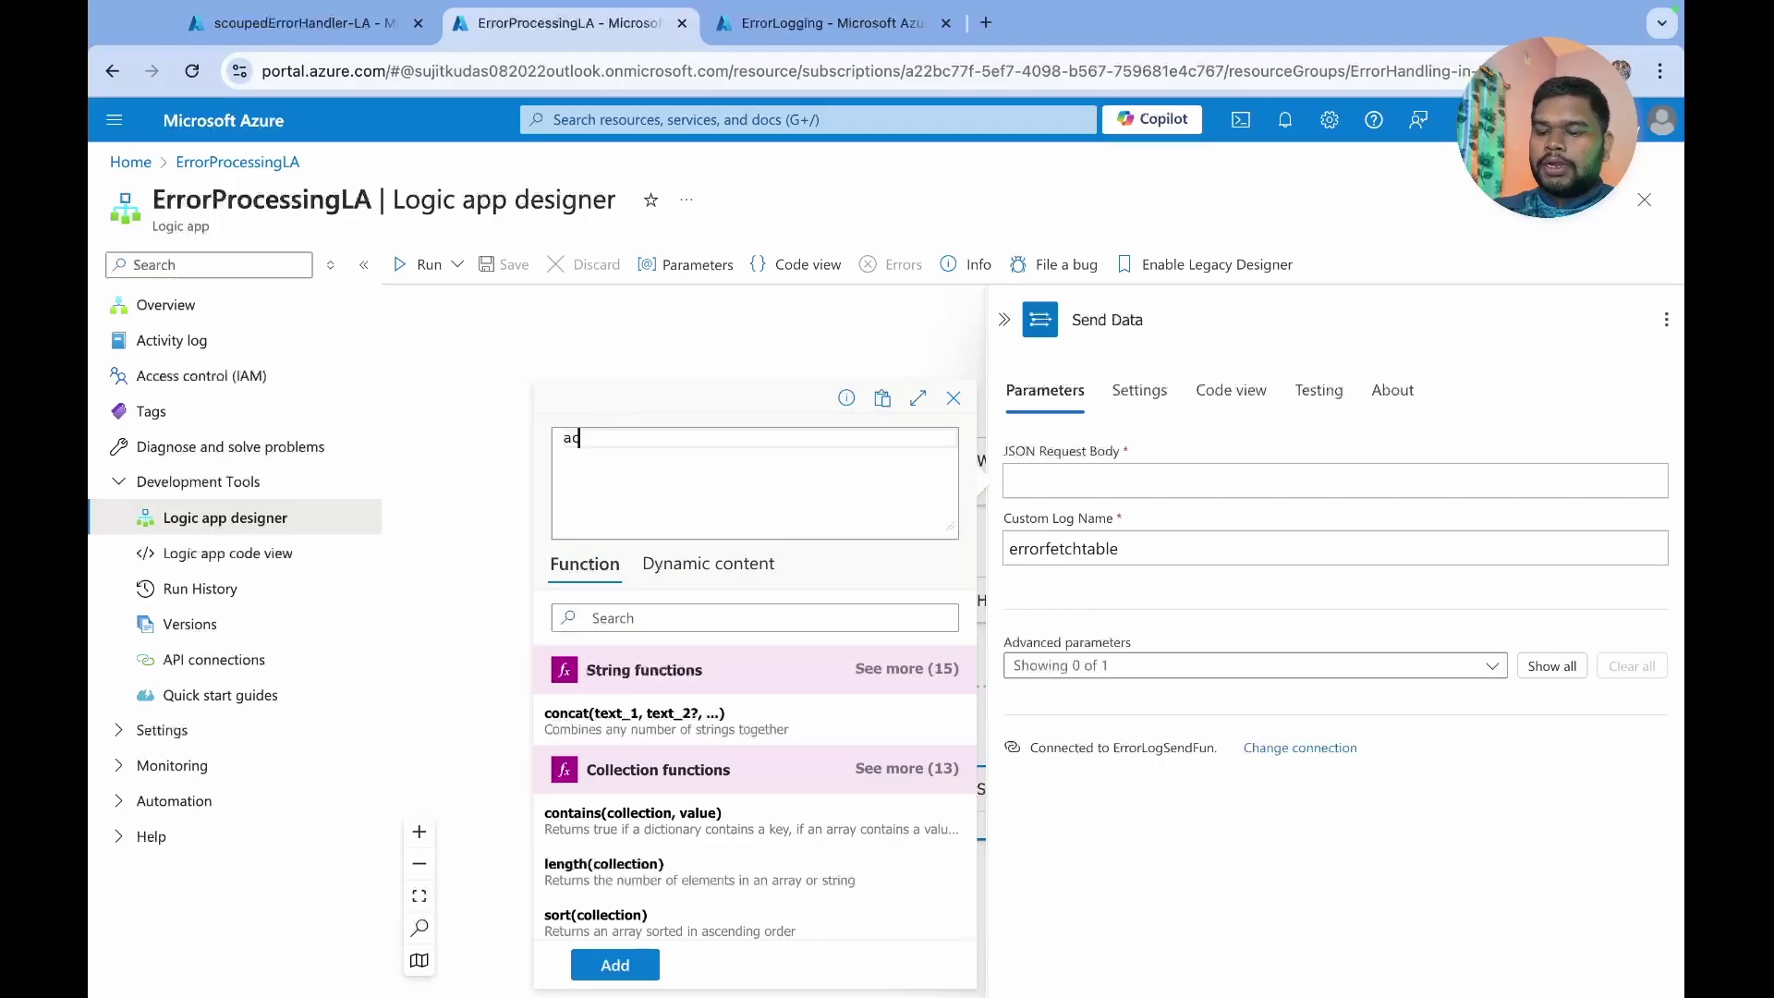
pyautogui.write('ut')
pyautogui.press('Return')
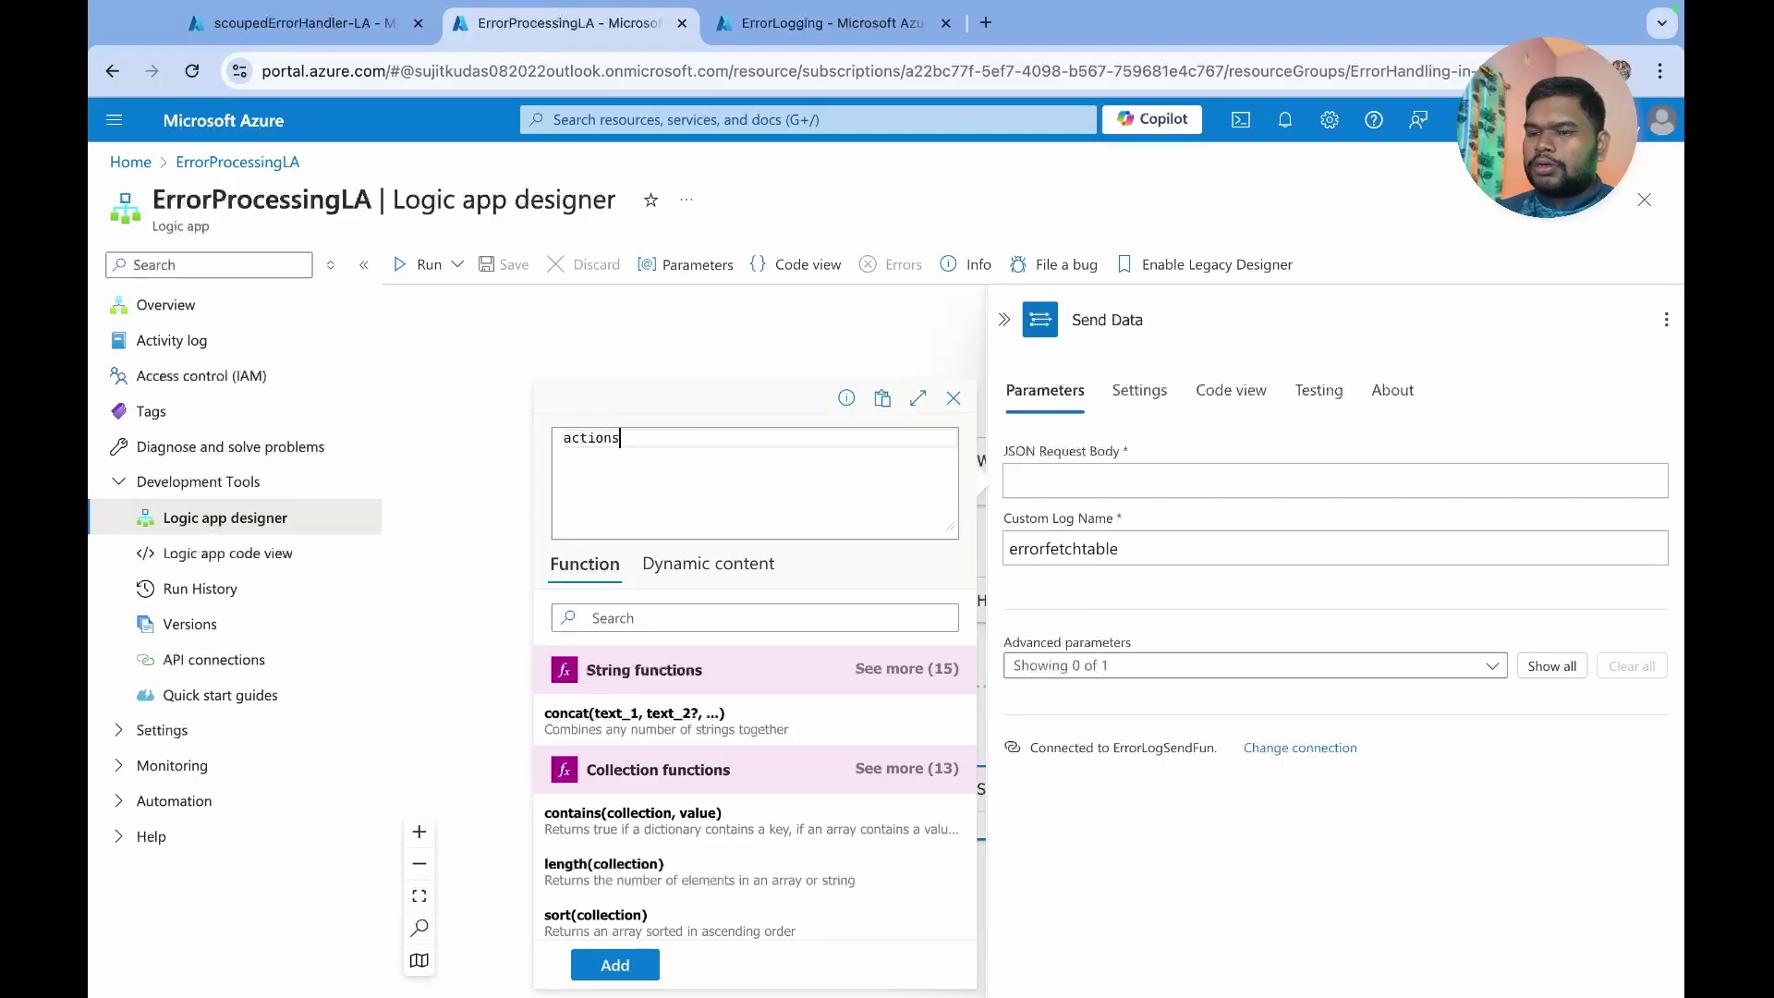
pyautogui.click(716, 300)
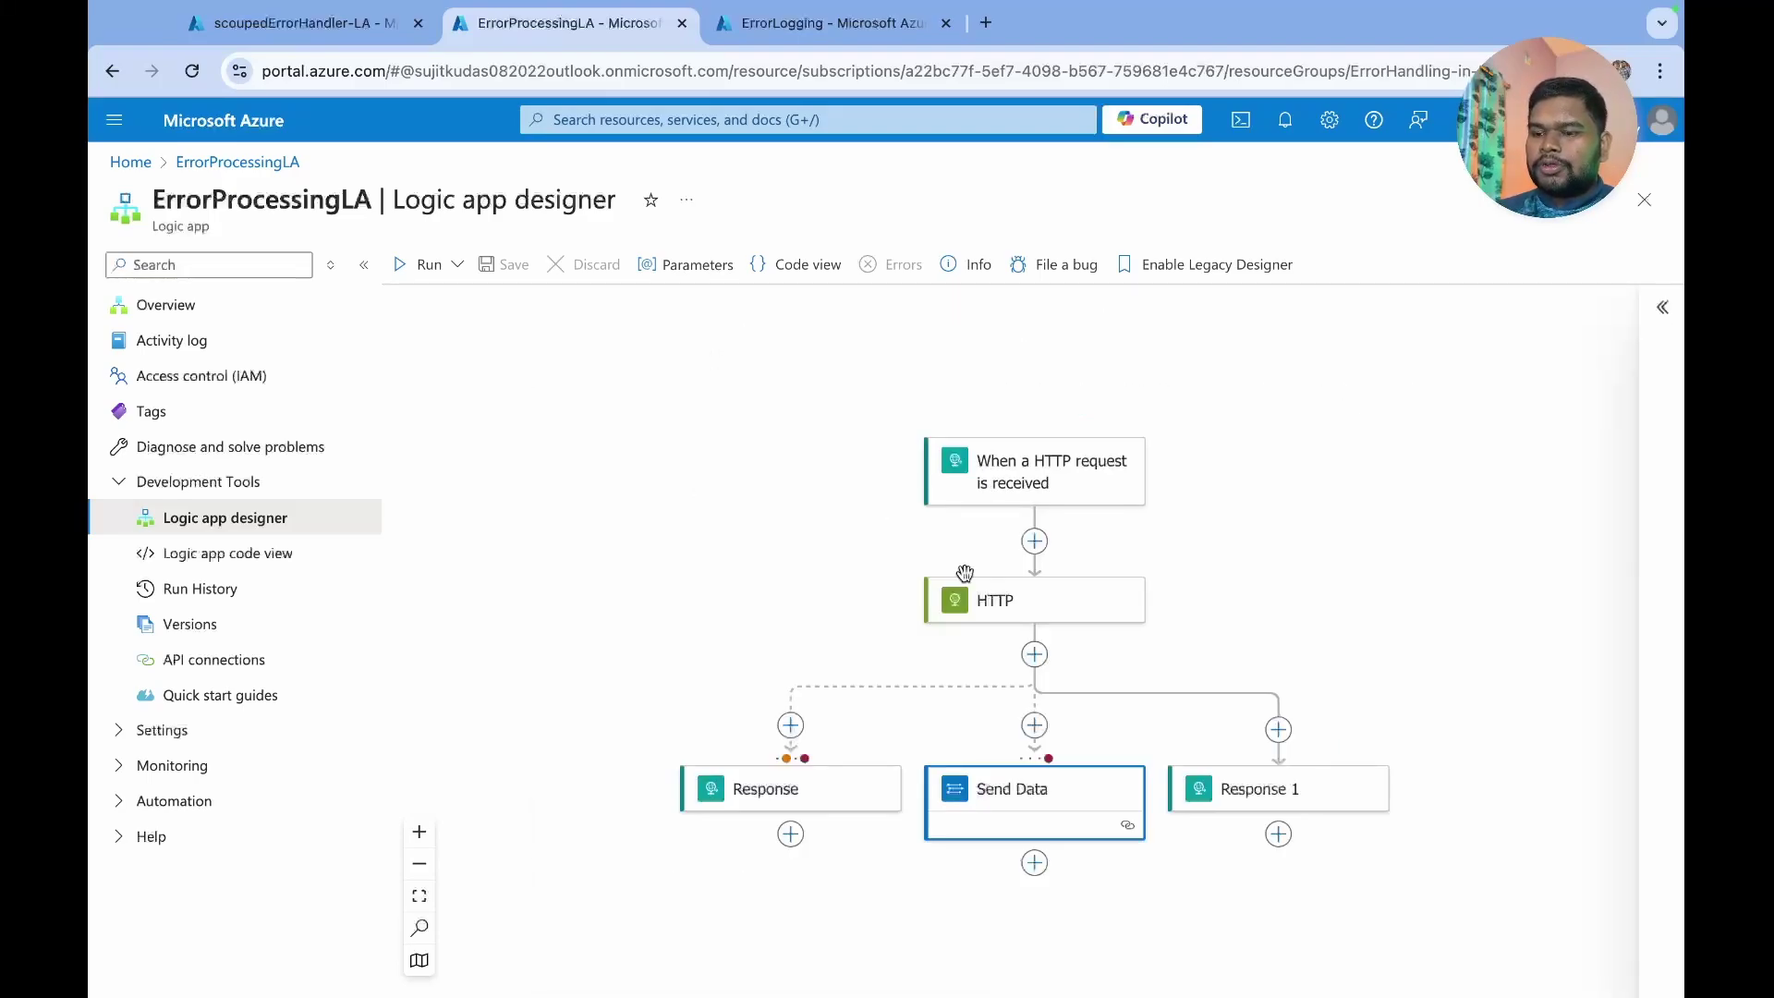
# - Check the HTTP action's name, replace Send Data's JSON Request Body with a freshly entered actions('HTTP') expression, and save the workflow
pyautogui.click(1066, 600)
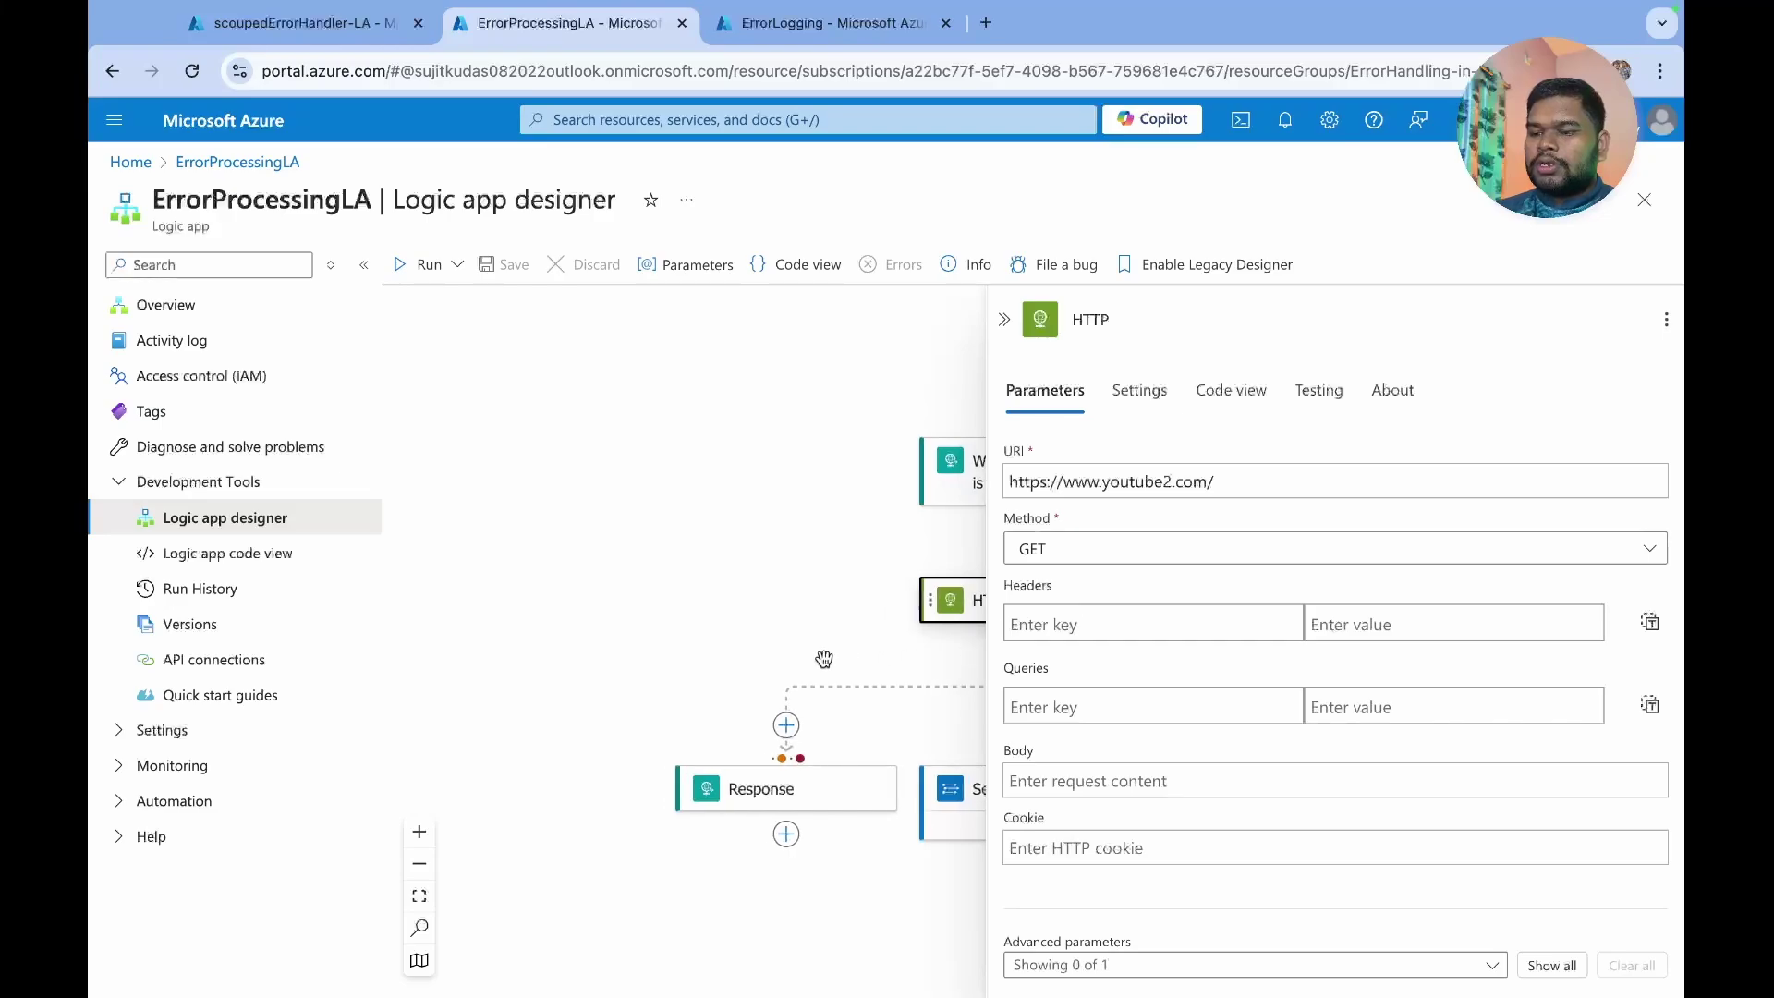
pyautogui.click(847, 785)
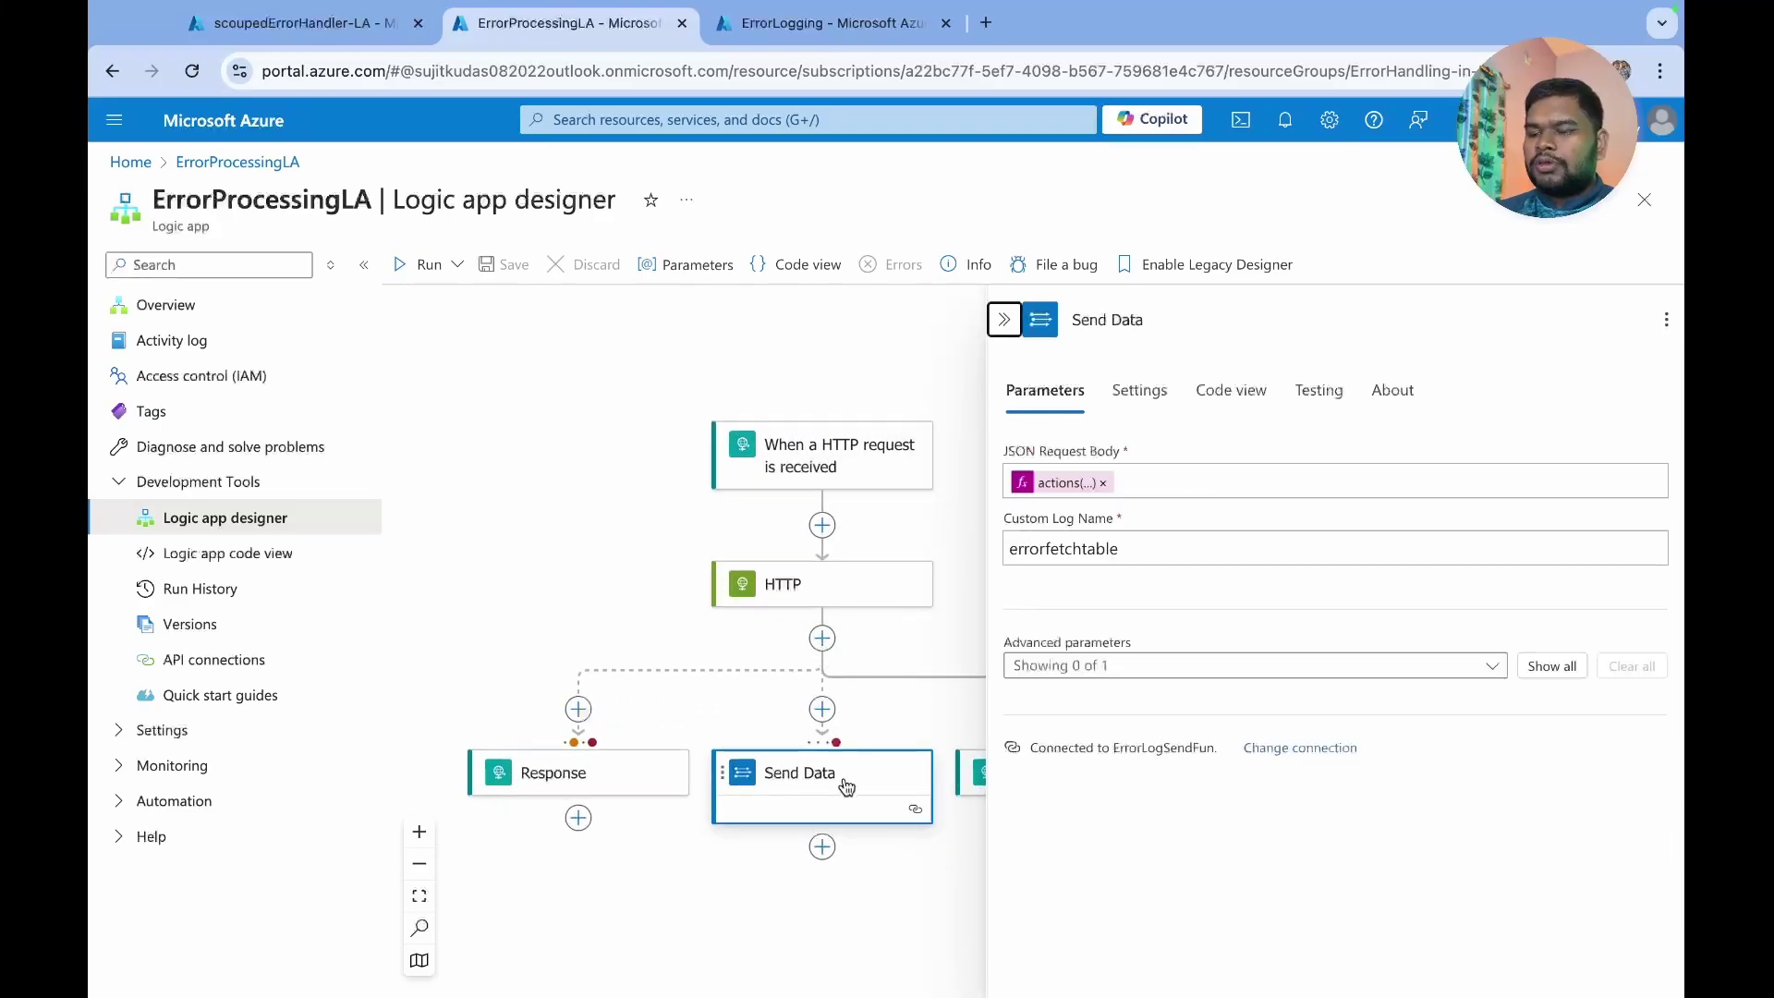
pyautogui.click(1101, 483)
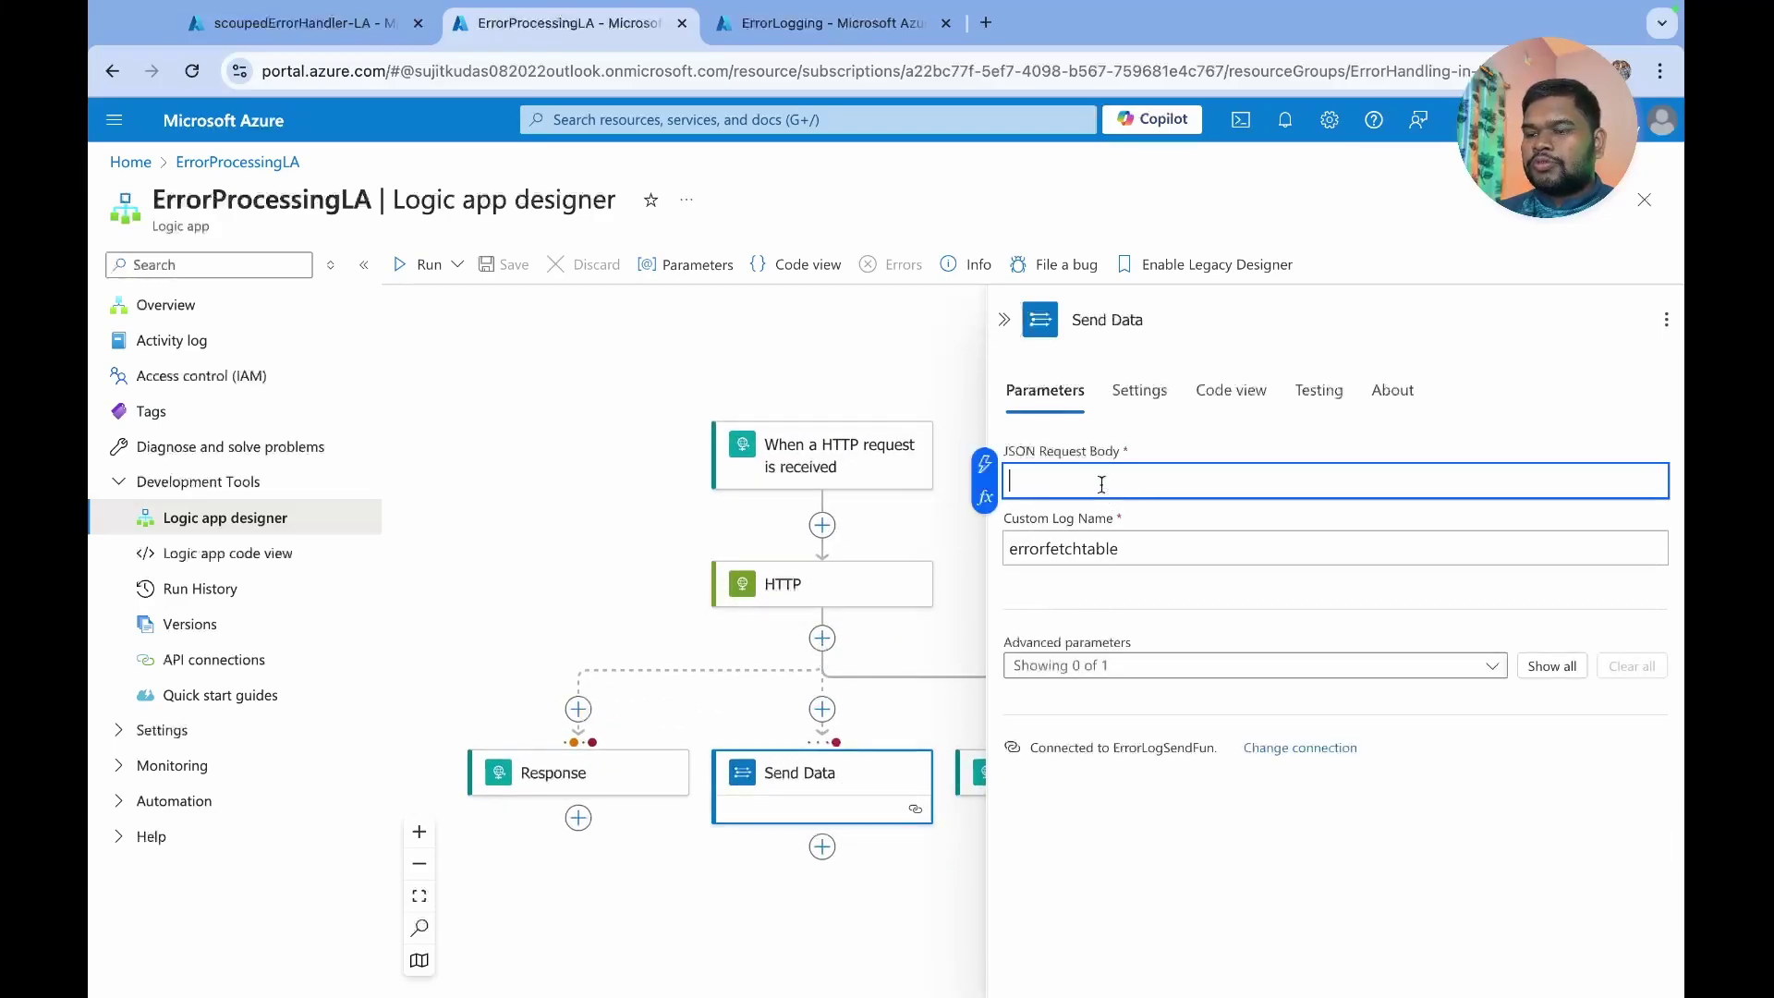
pyautogui.click(985, 497)
pyautogui.write('actions')
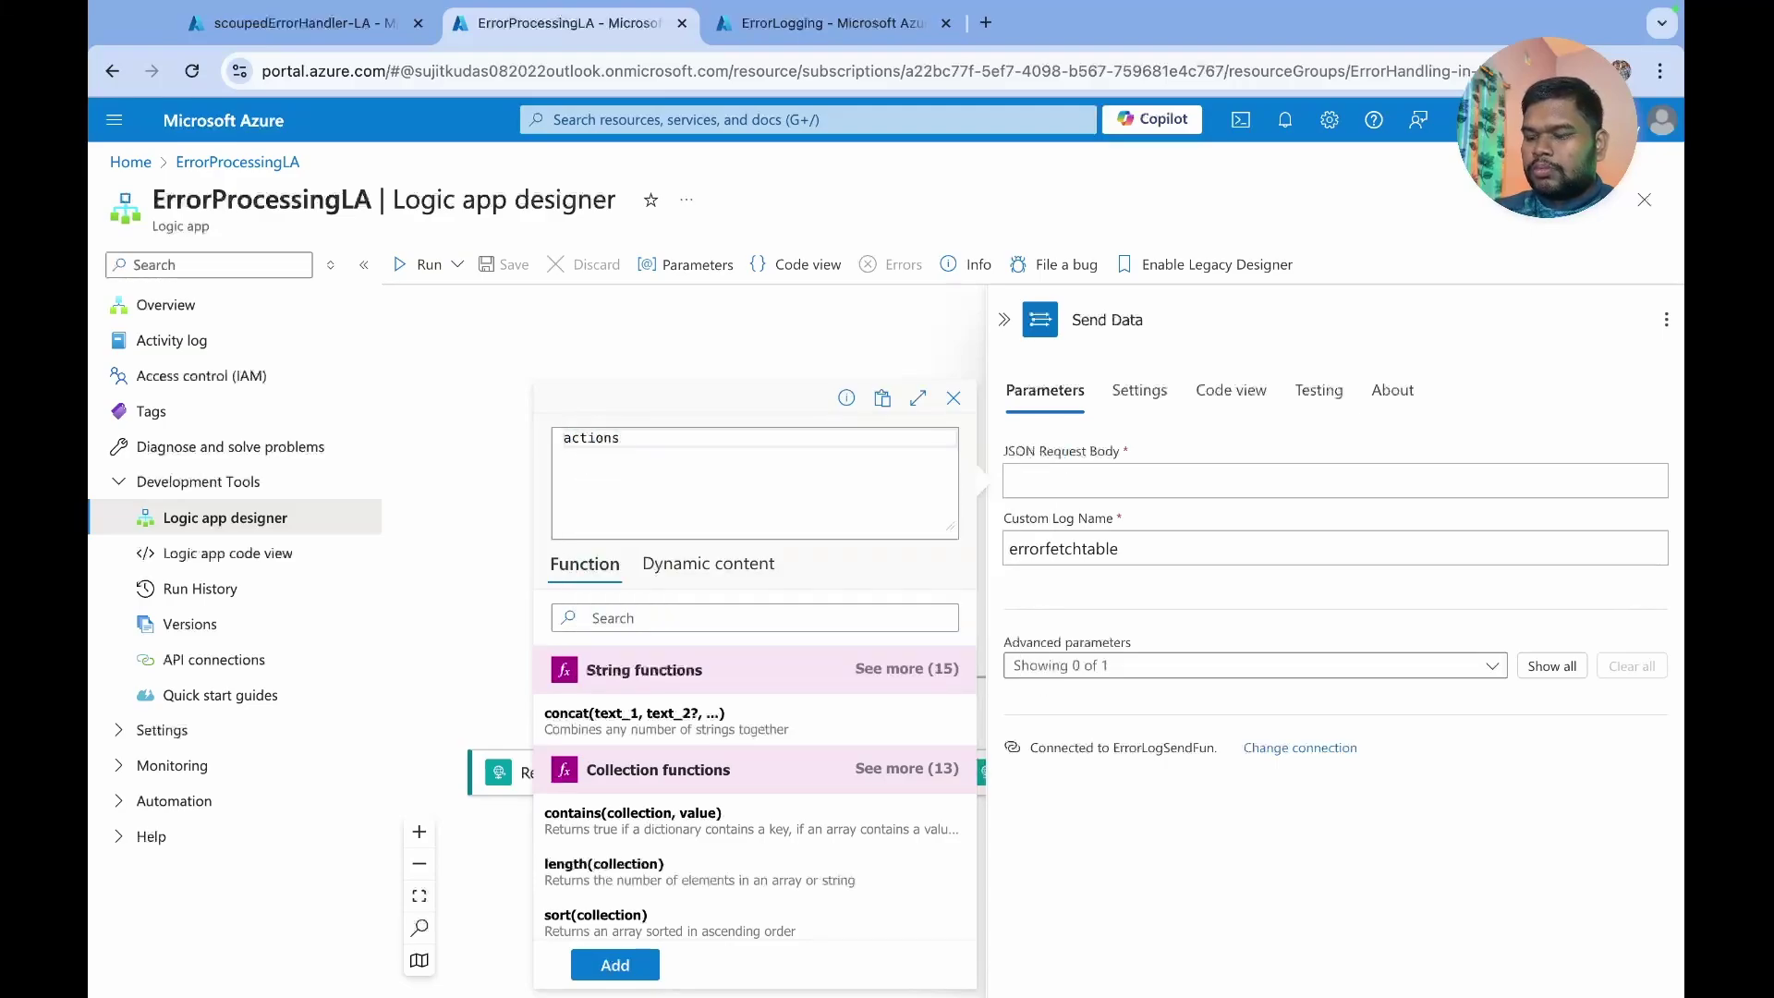
pyautogui.write("('")
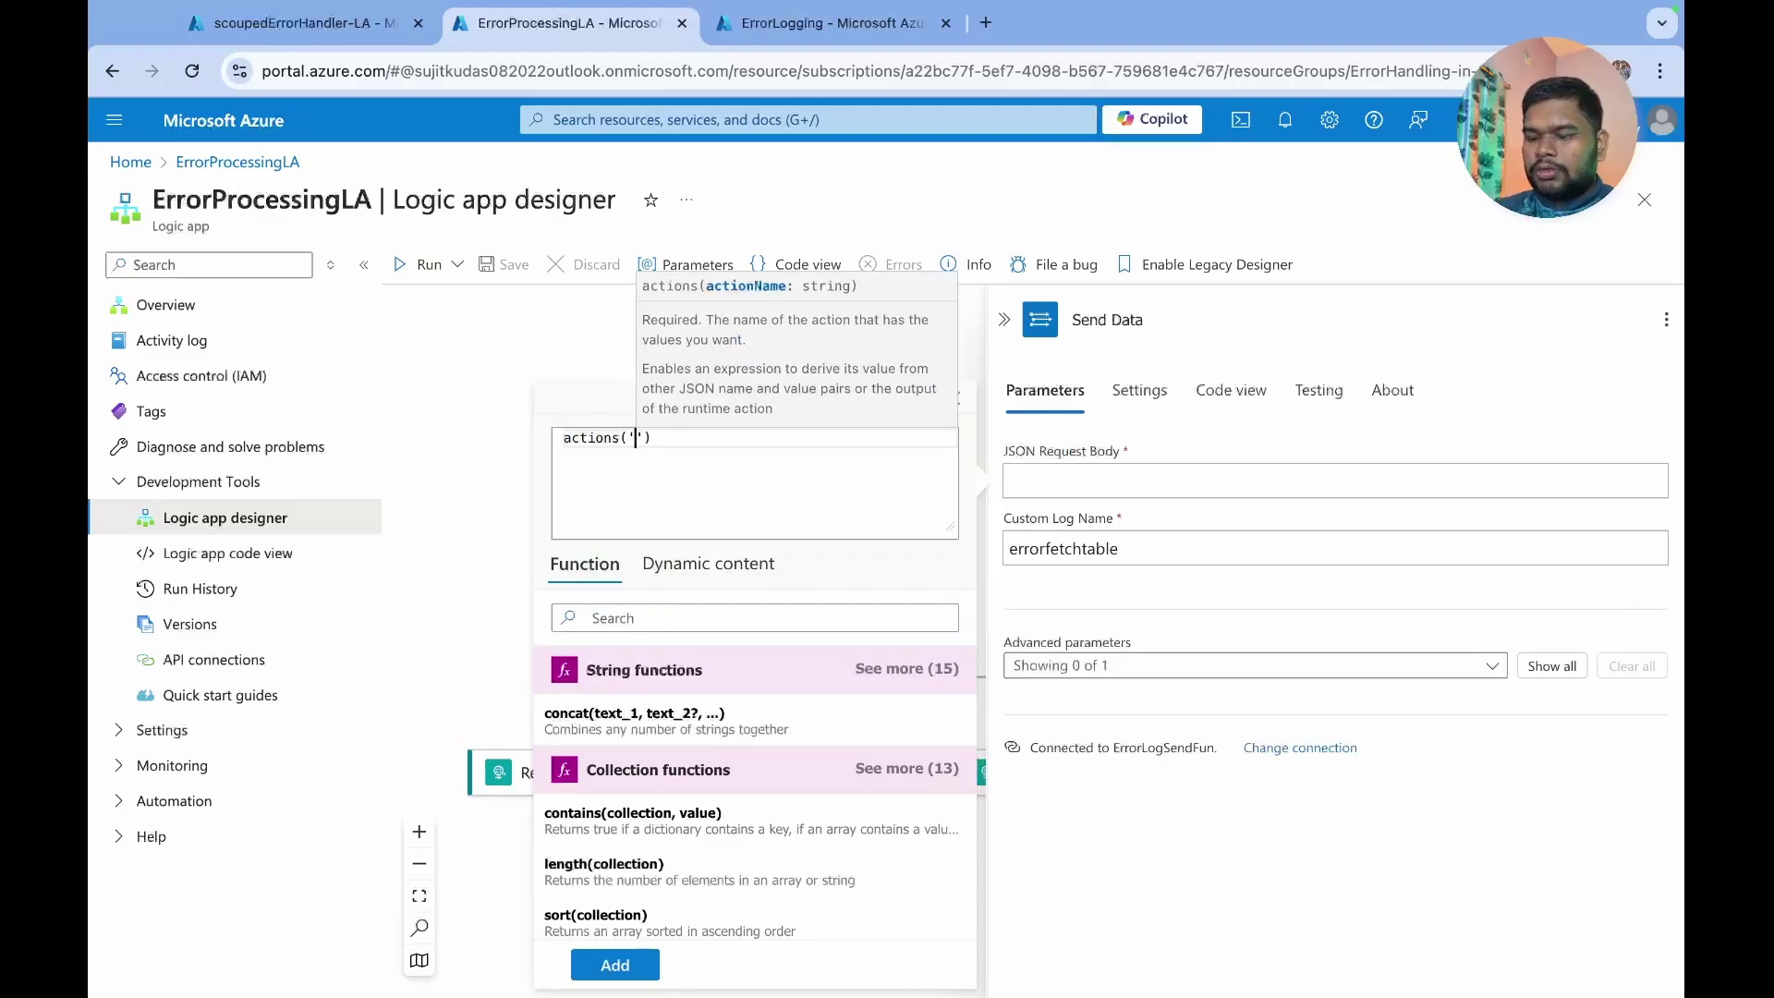
pyautogui.write('HTTP')
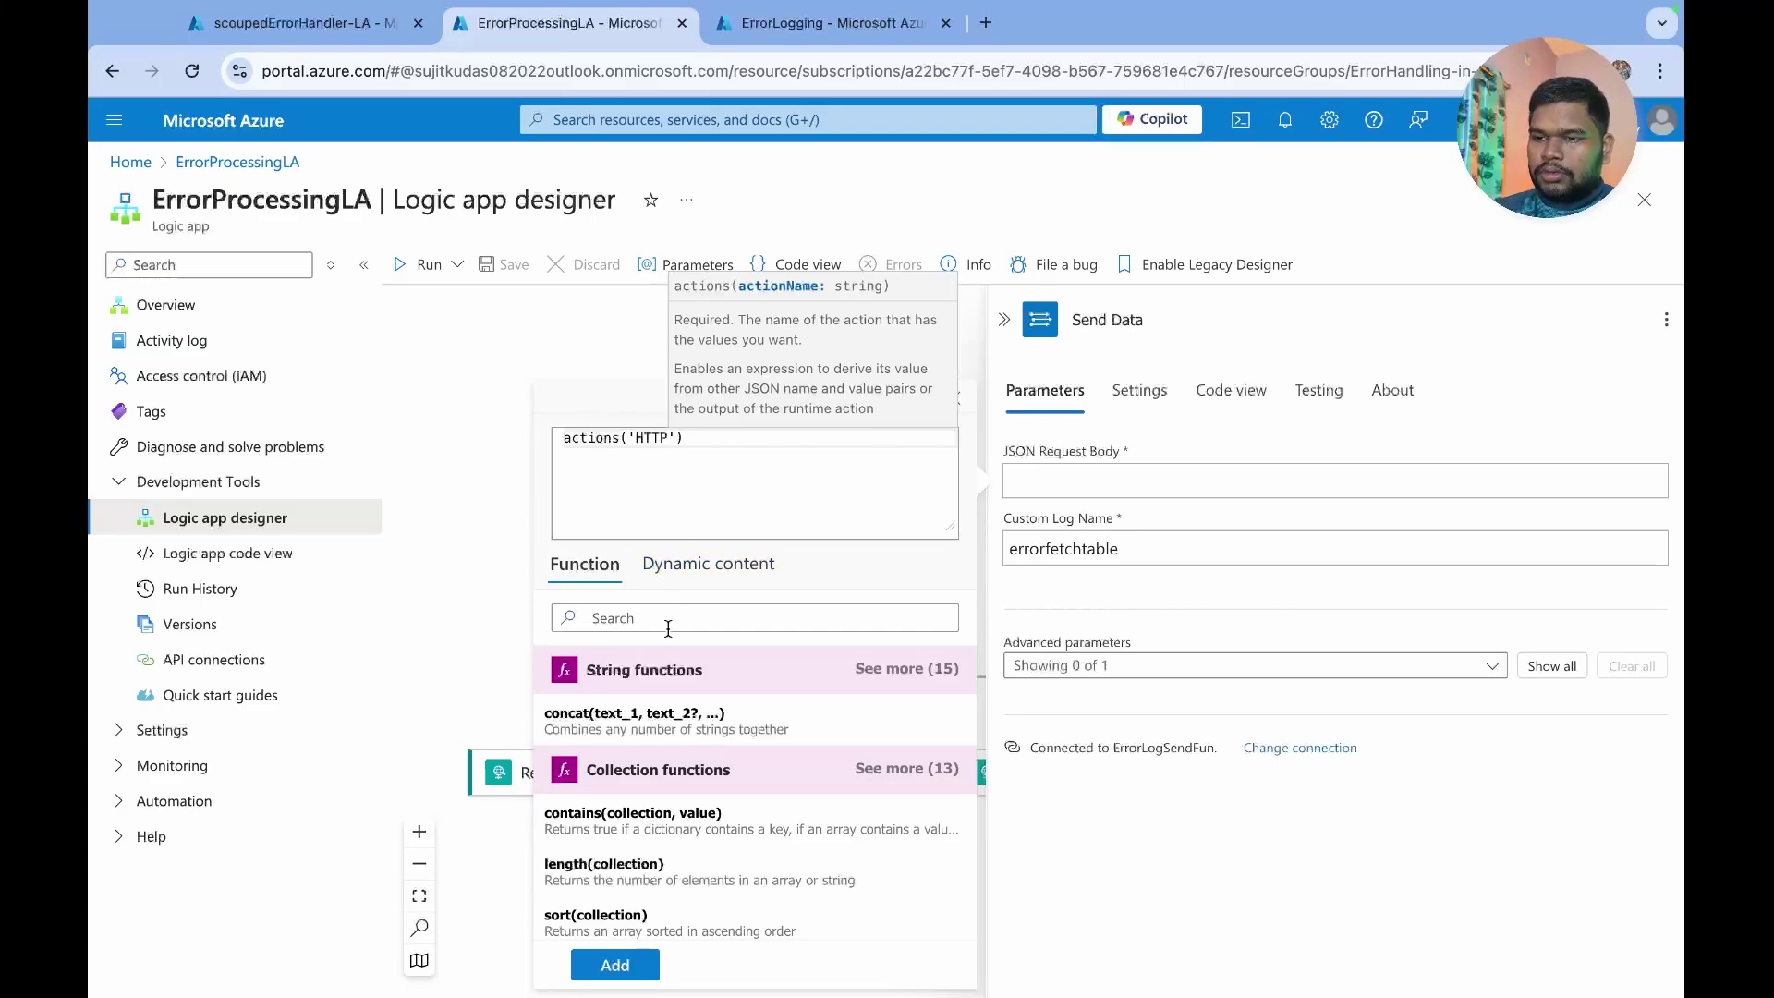
pyautogui.click(619, 966)
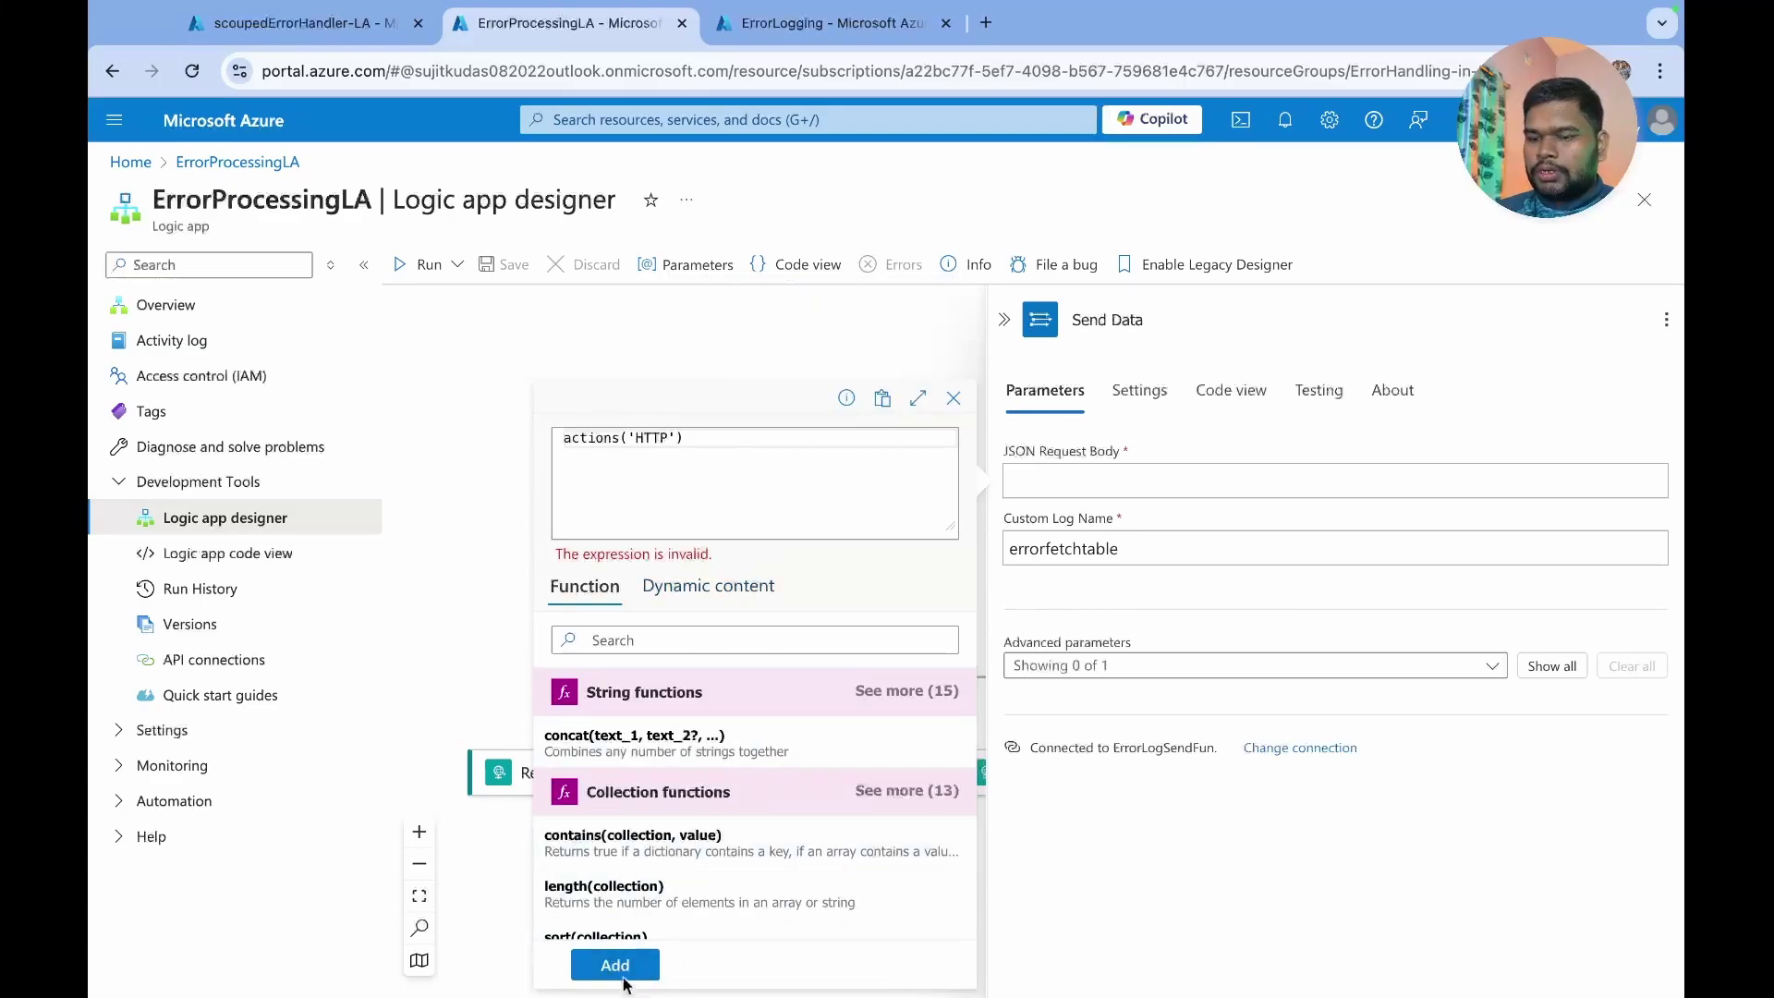
pyautogui.click(619, 966)
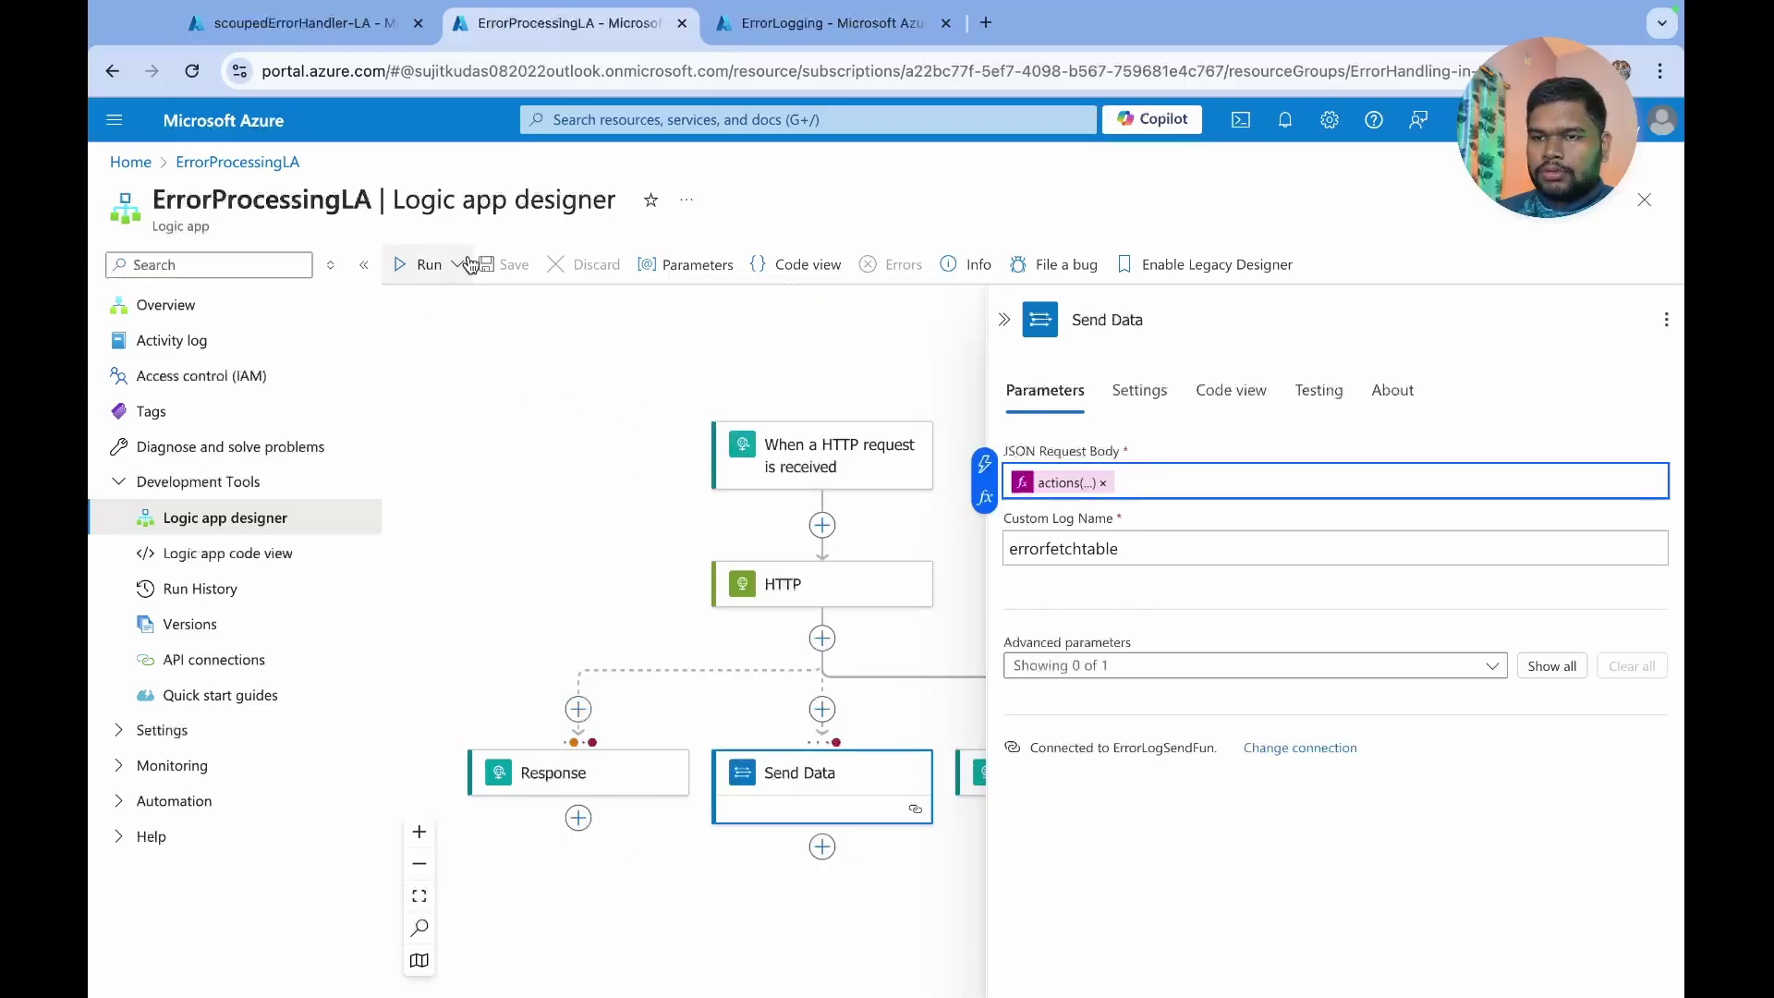
pyautogui.click(565, 489)
pyautogui.click(506, 266)
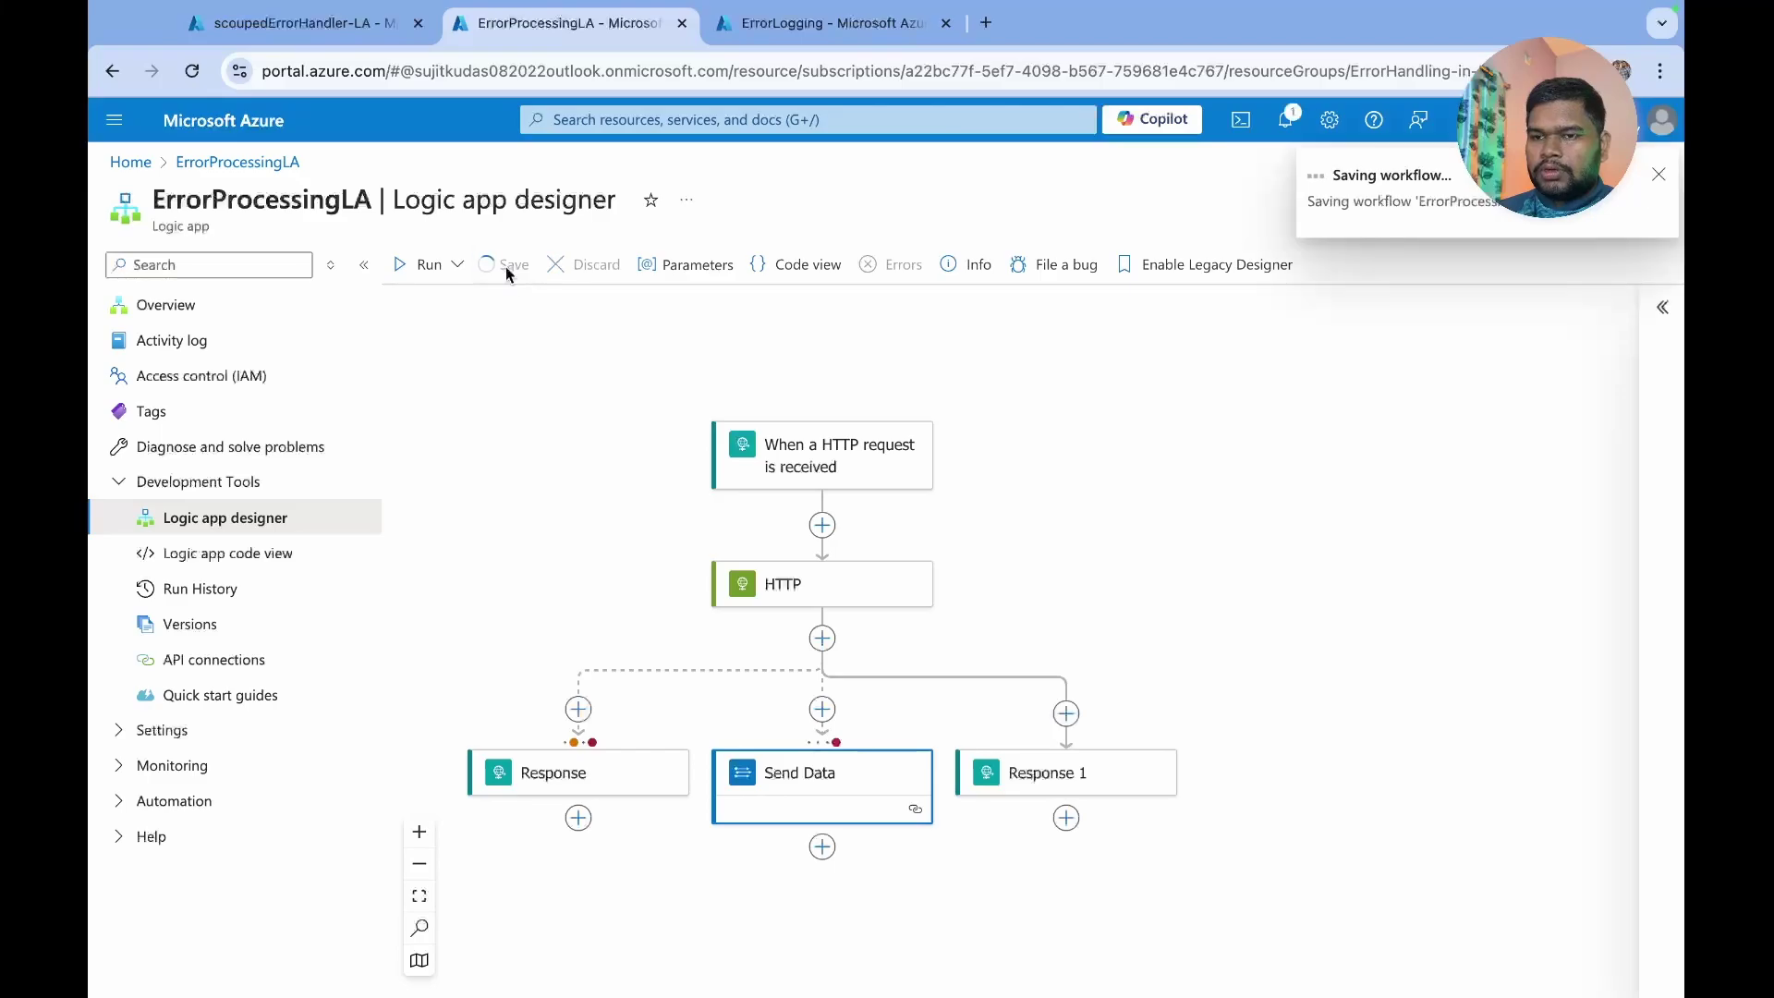
# - Switch to Postman and send the GET request to the logic app's HTTP trigger twice
pyautogui.press('super+Tab')
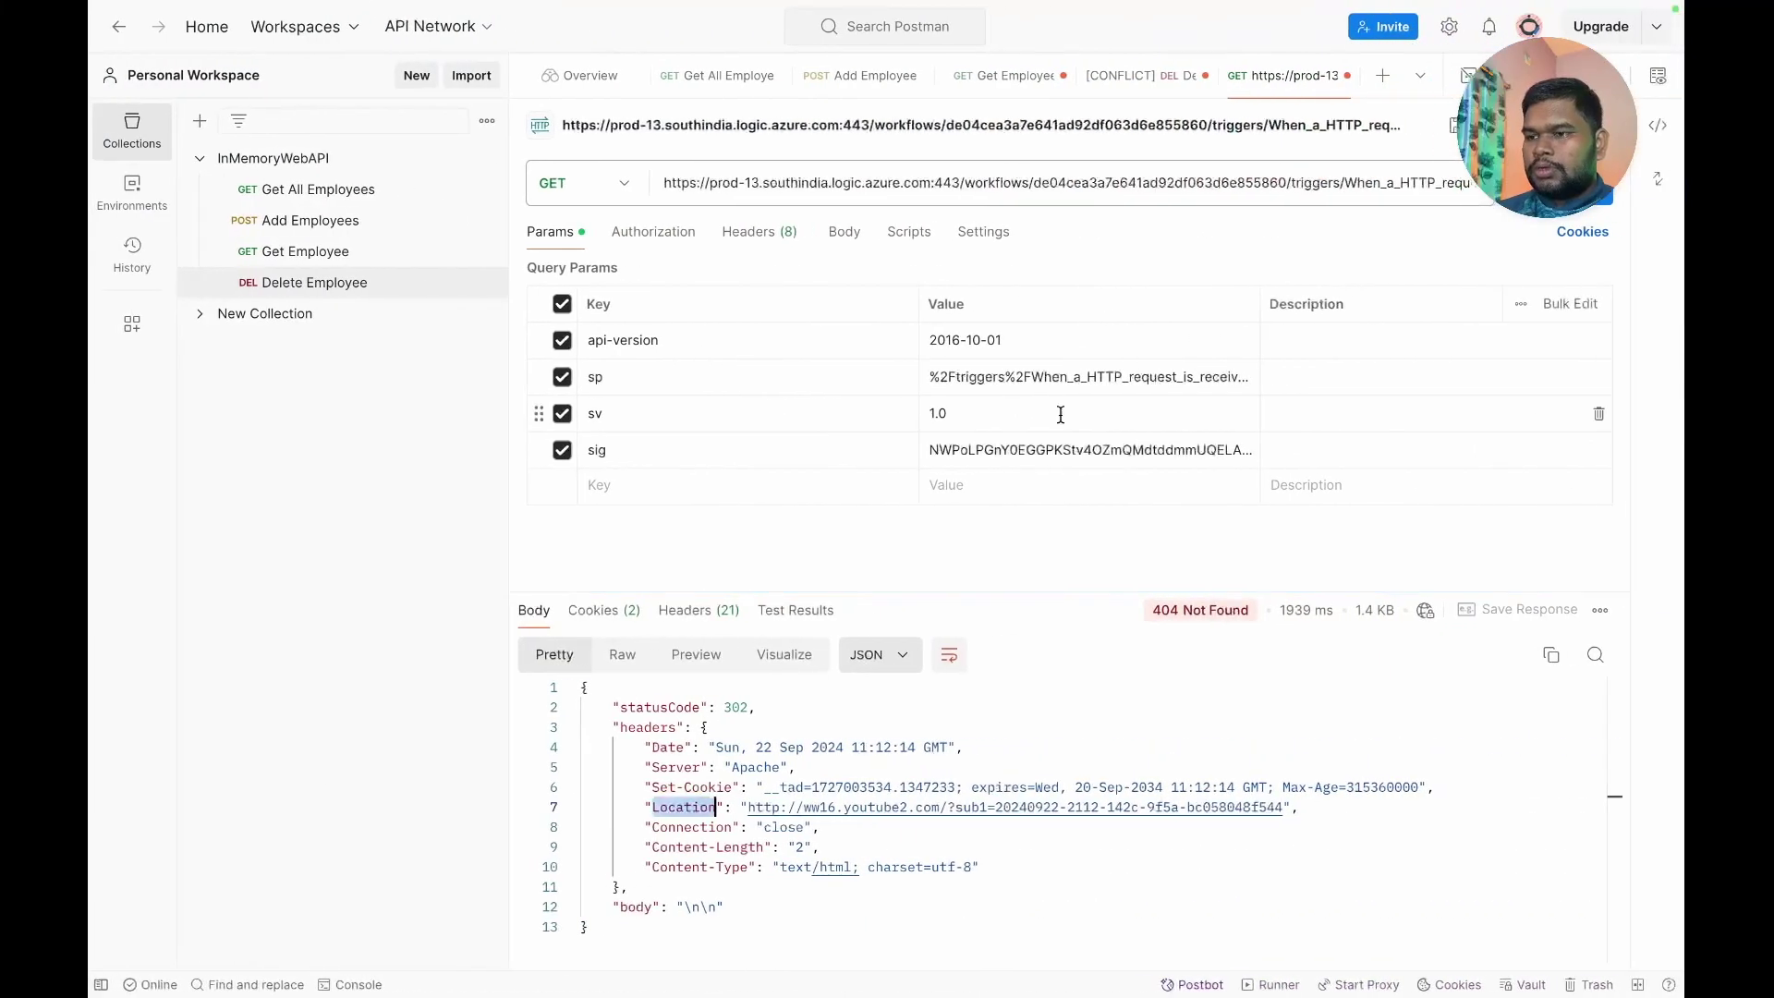
pyautogui.hotkey('ctrl', 'Return')
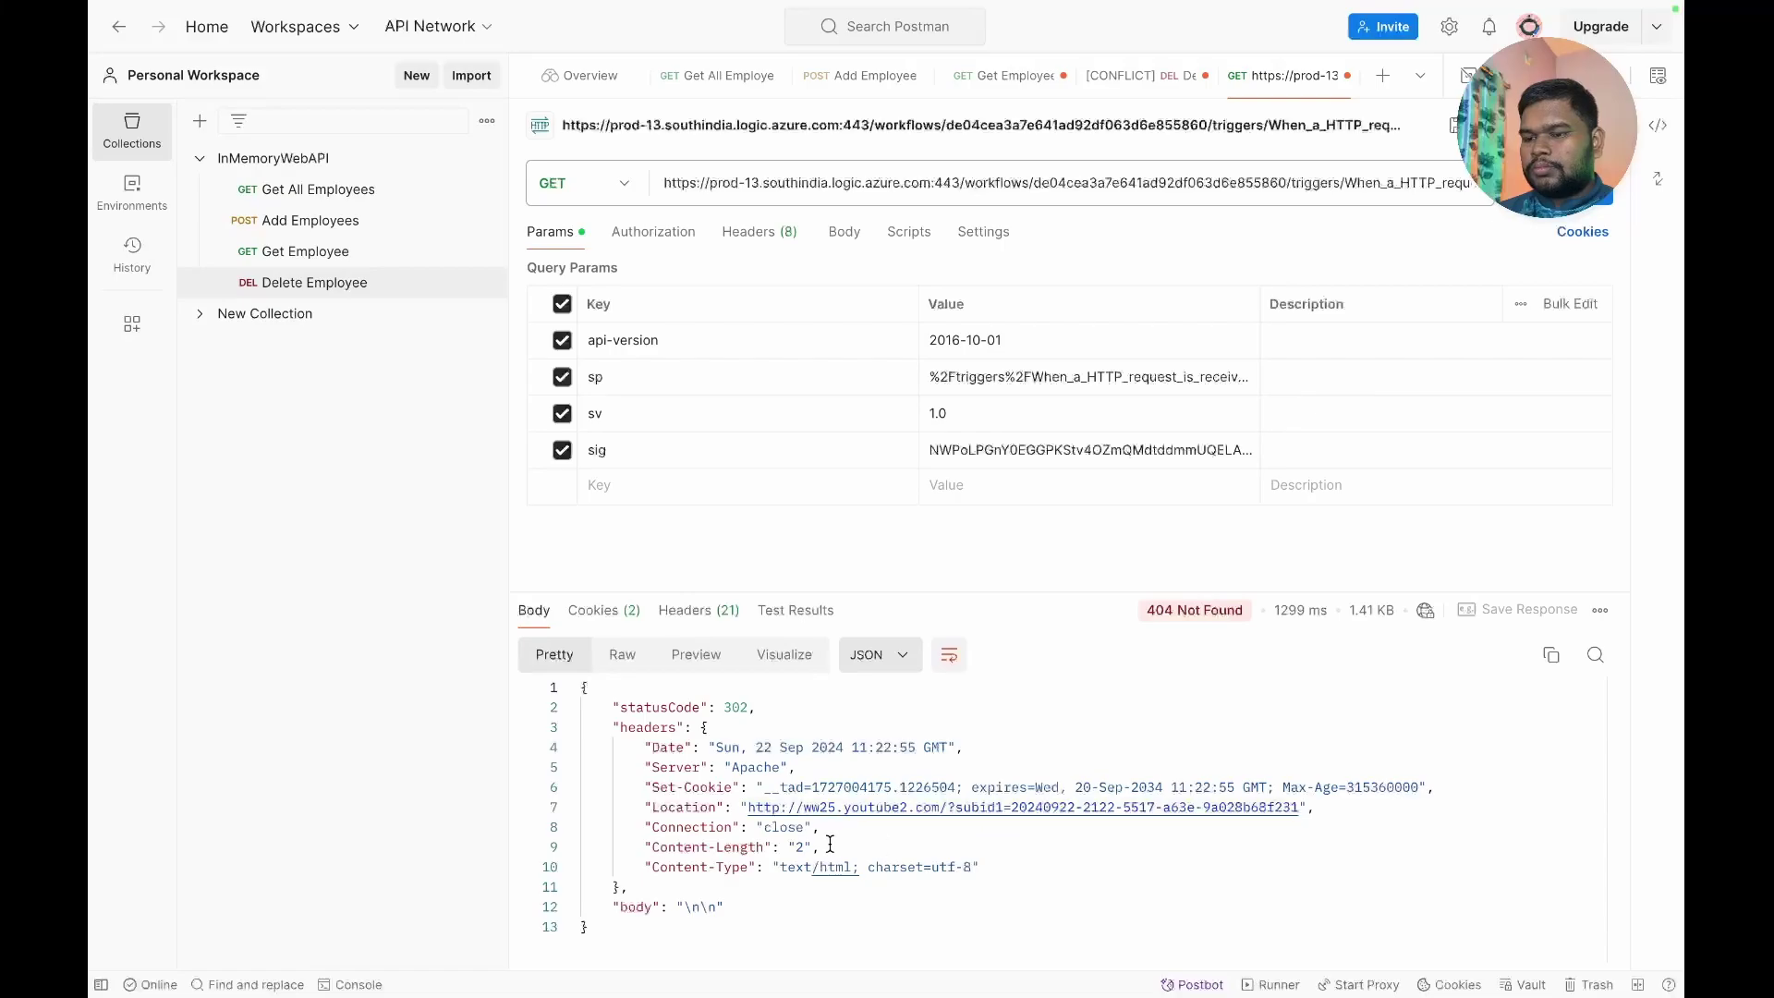
pyautogui.press('ctrl+super+Left')
pyautogui.press('ctrl+super+Right')
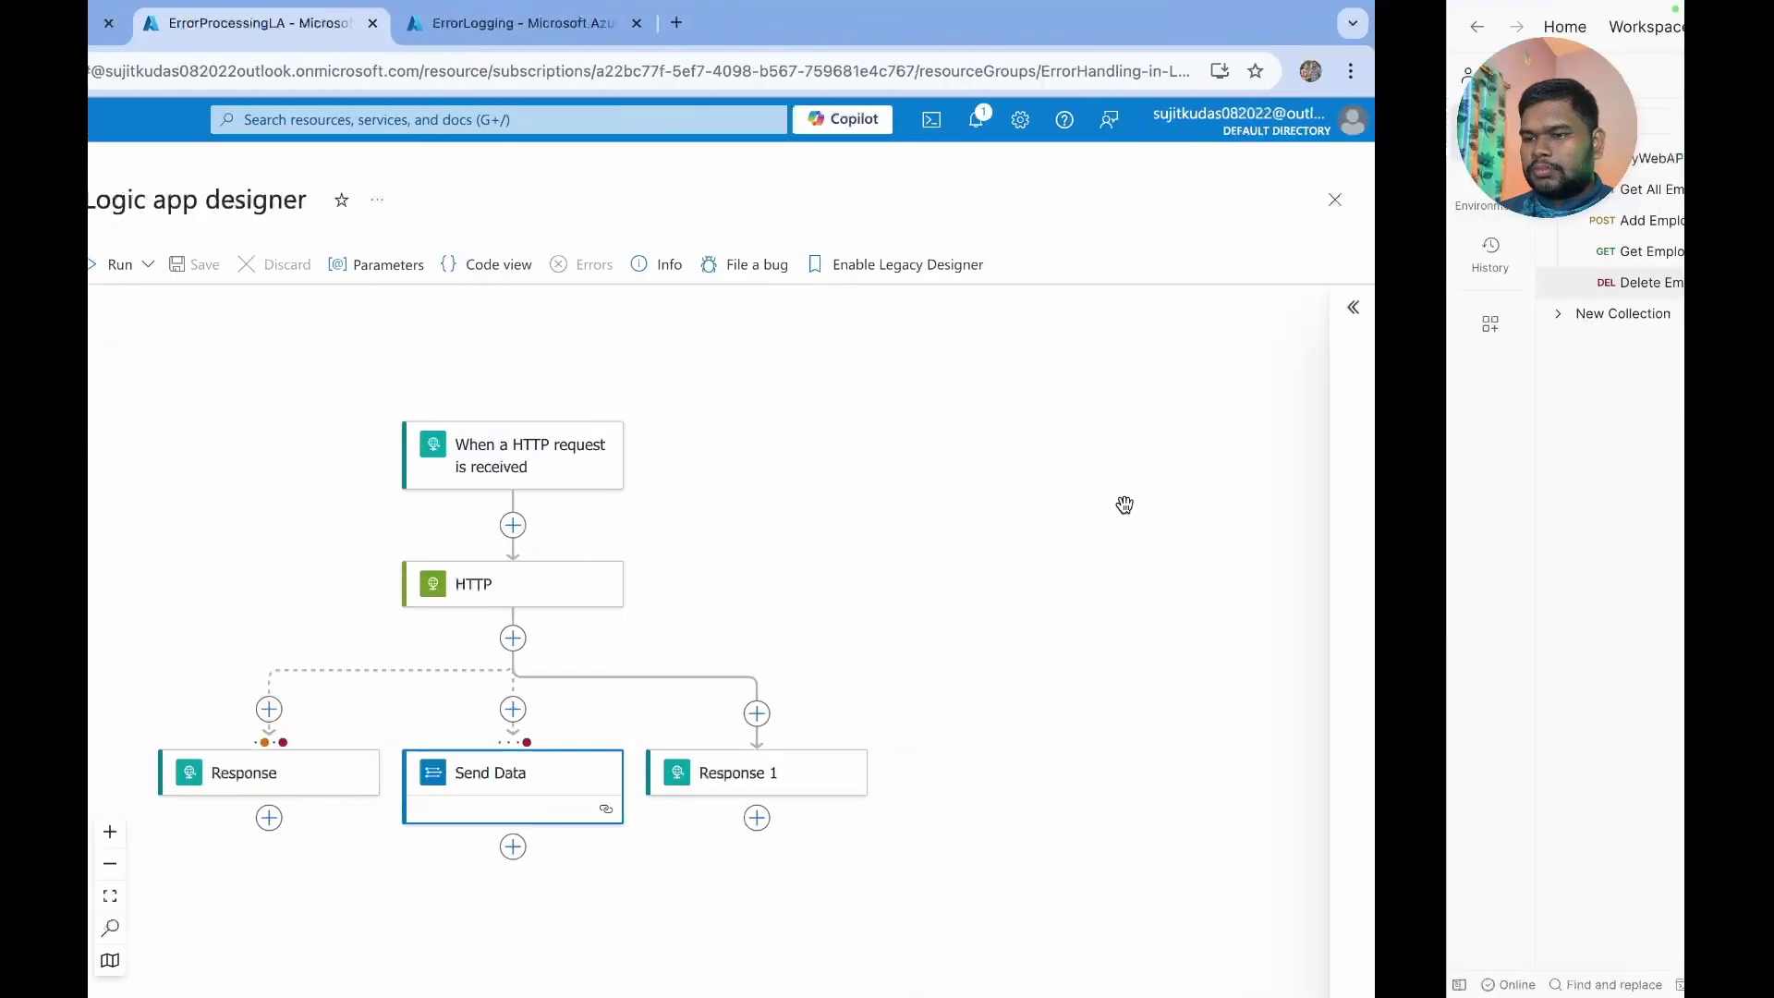
pyautogui.hotkey('ctrl', 'Return')
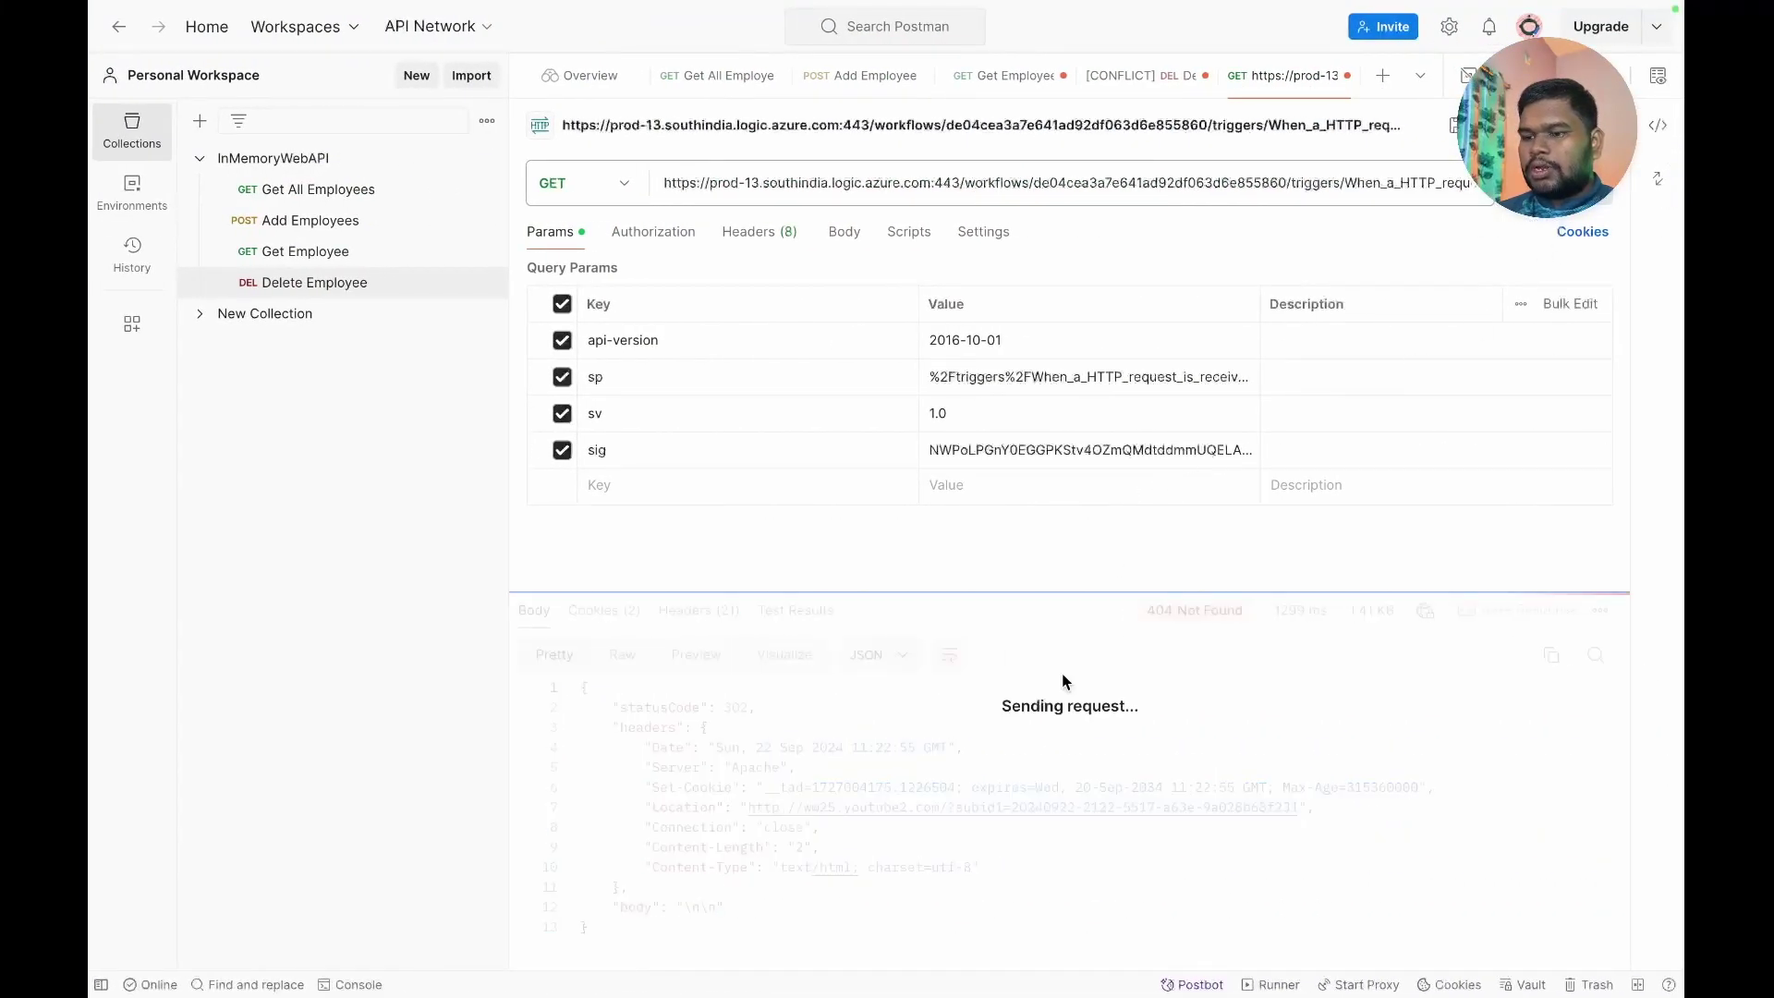
# - Switch to the Azure portal in the browser and open the newest ErrorProcessingLA run from the logic app's overview
pyautogui.press('ctrl+super+Left')
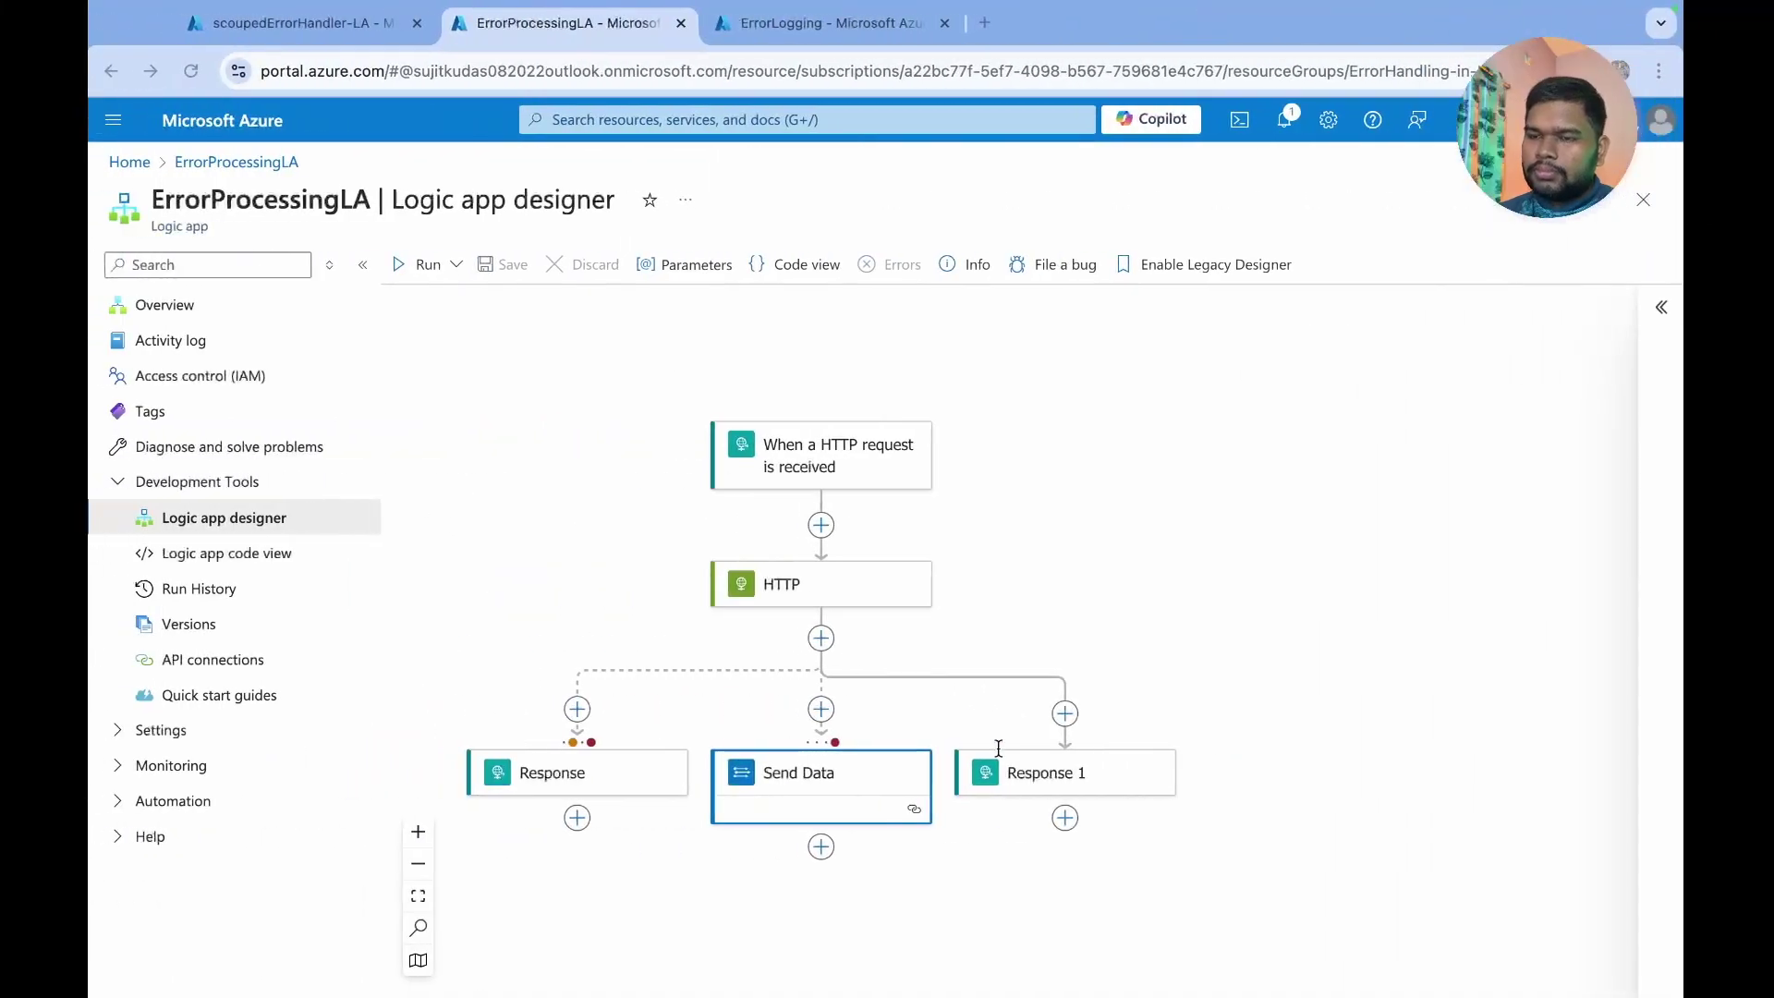
pyautogui.click(832, 803)
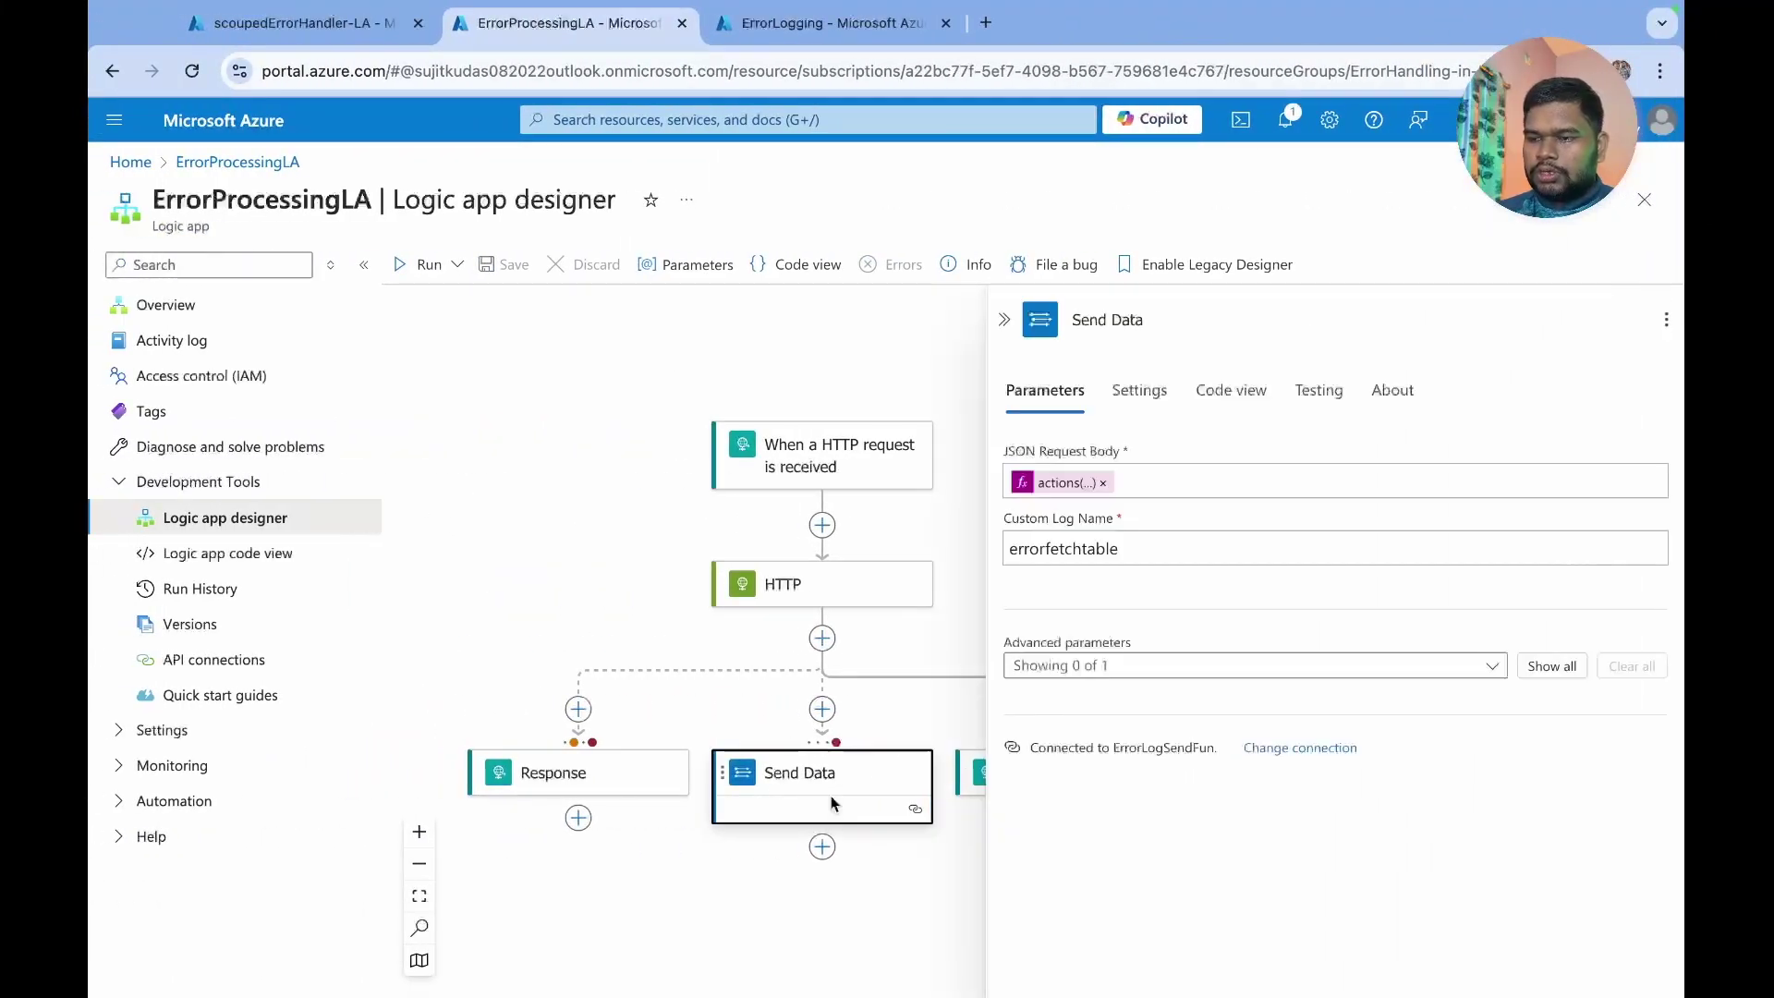
pyautogui.click(214, 317)
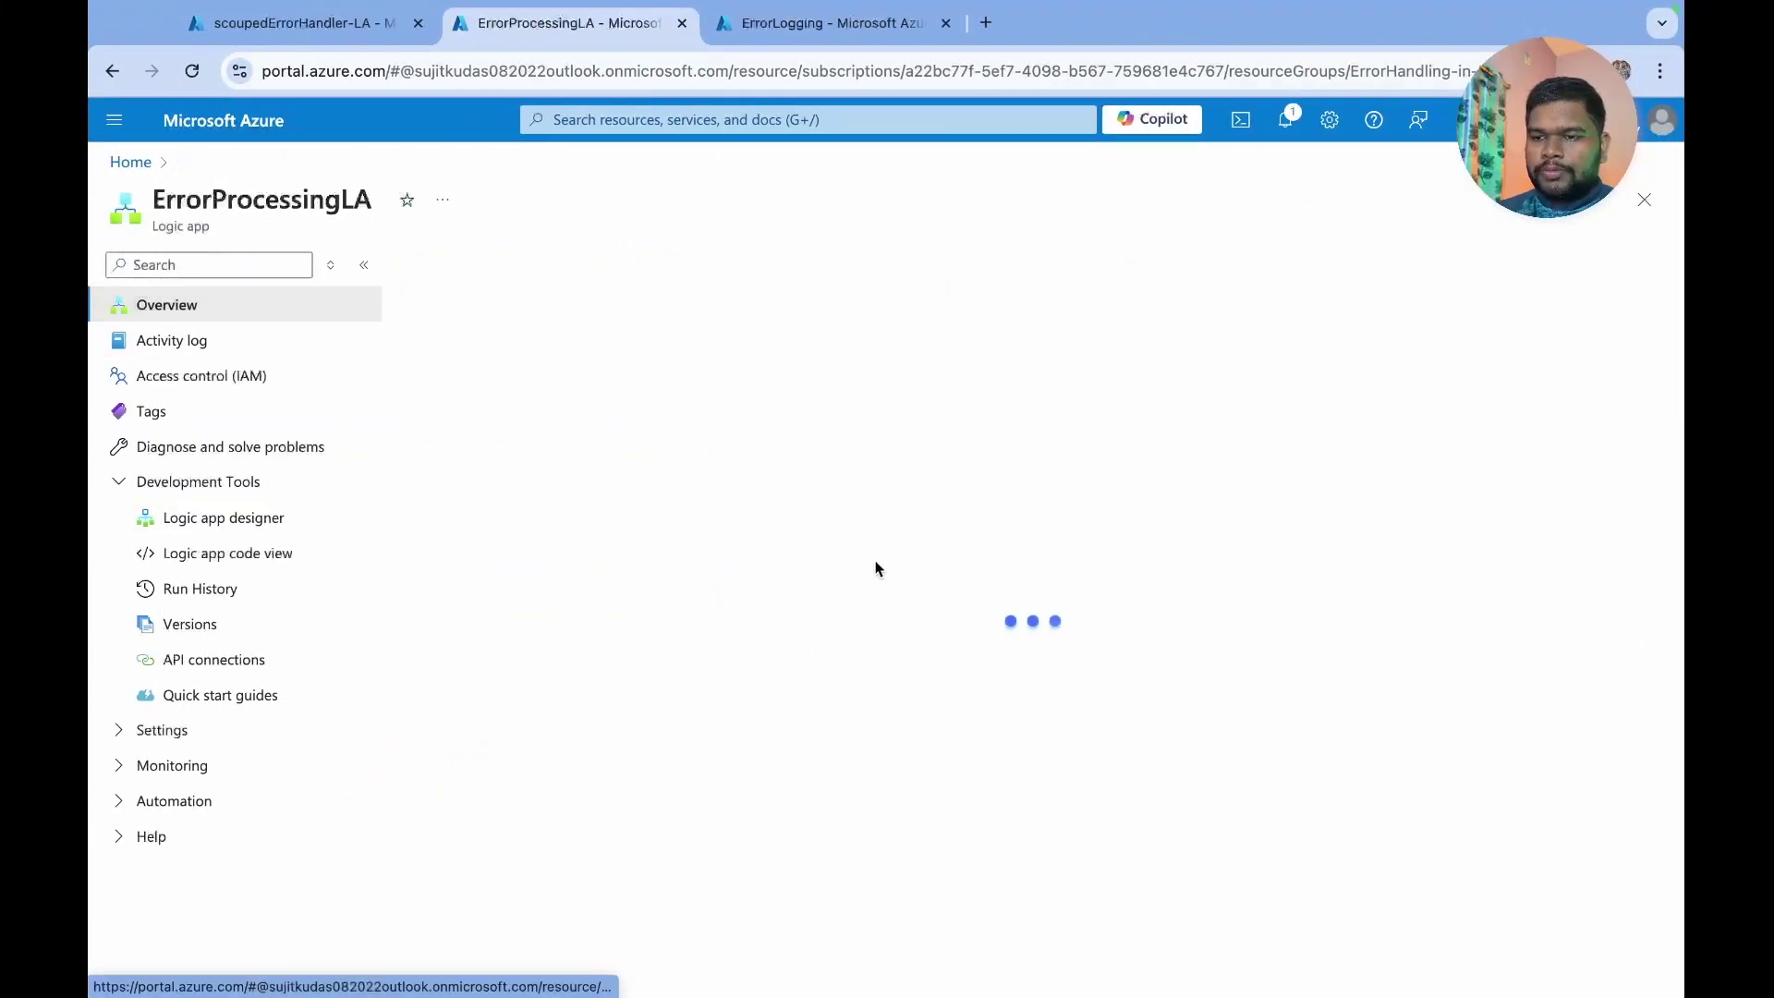
pyautogui.click(690, 739)
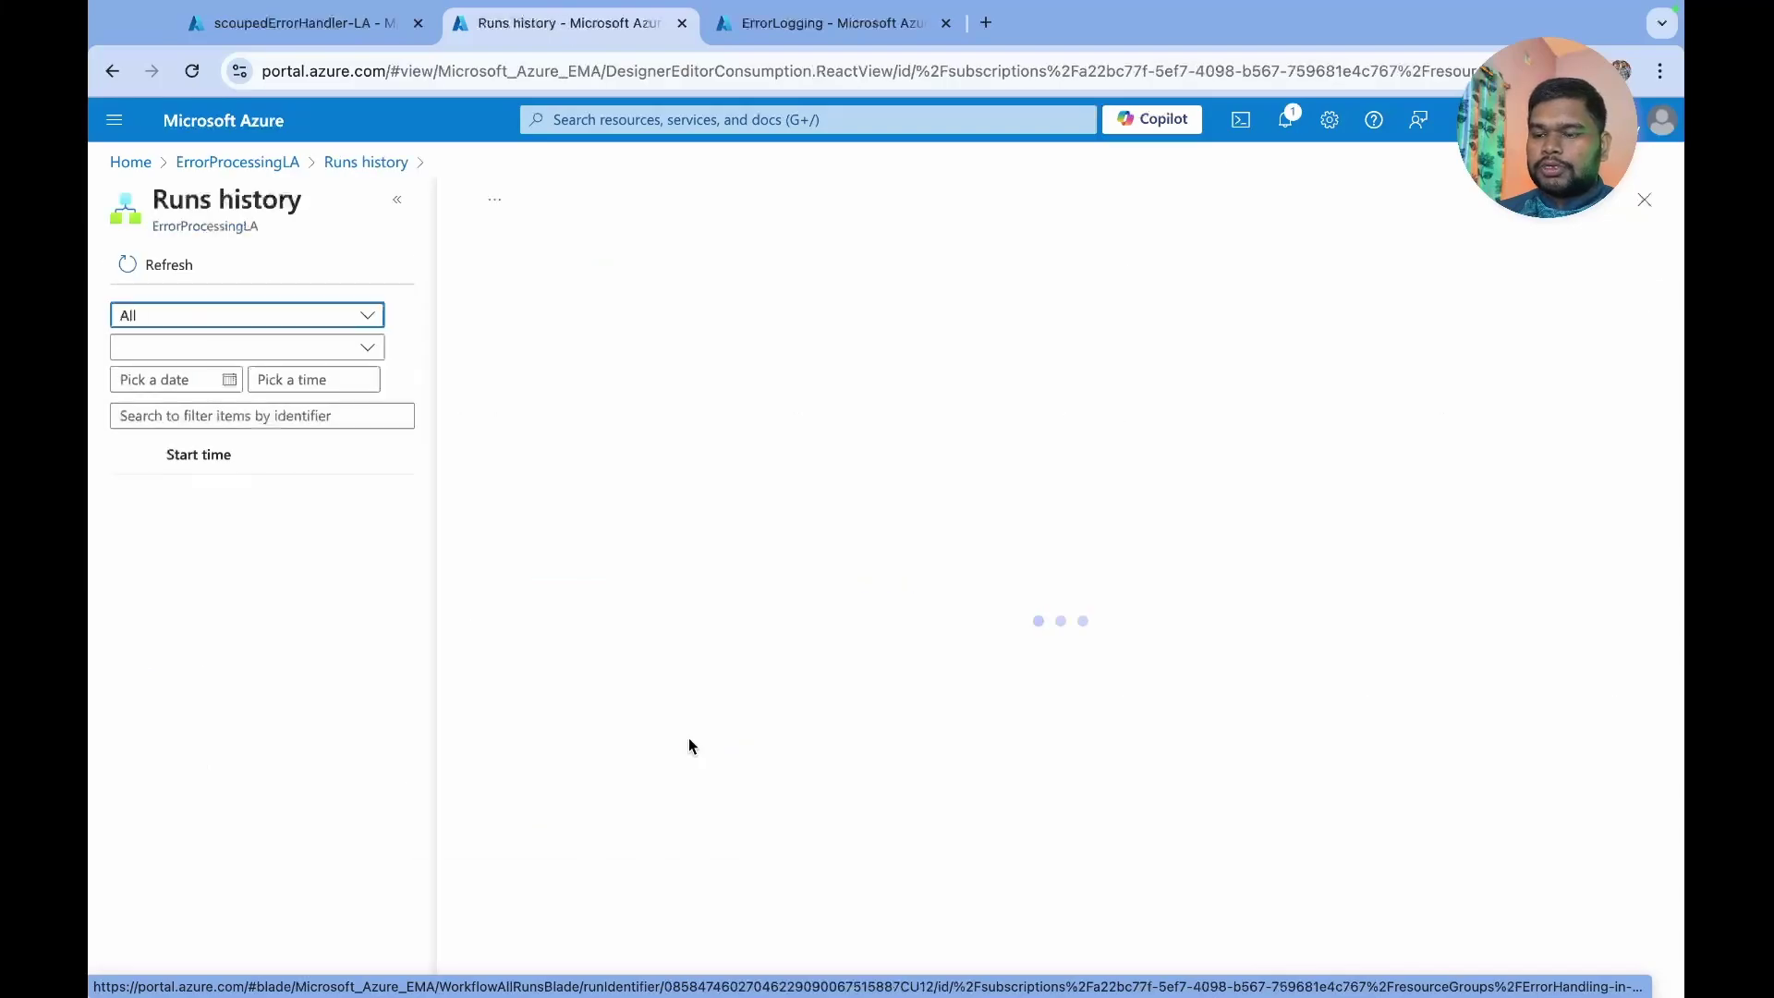
pyautogui.scroll(-3, 941, 625)
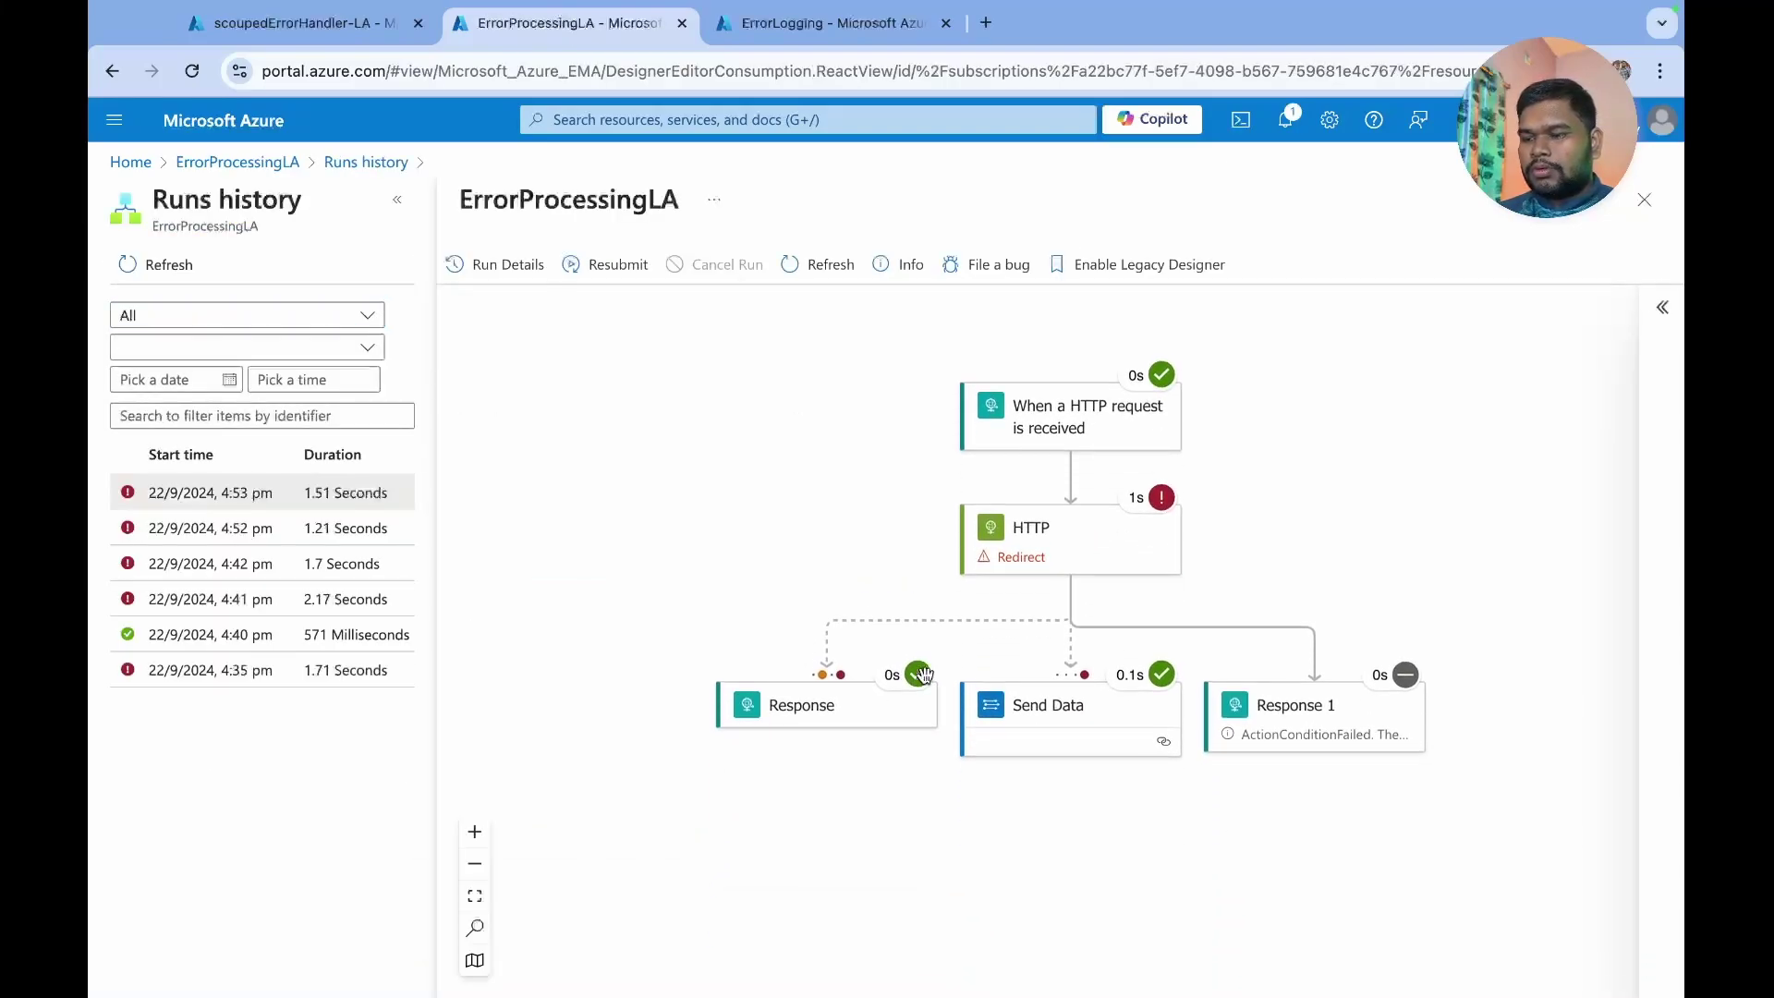
# - Examine the input body of the Send Data action in this run, including its name, inputs and uri fields
pyautogui.click(1072, 665)
pyautogui.scroll(-4, 1007, 688)
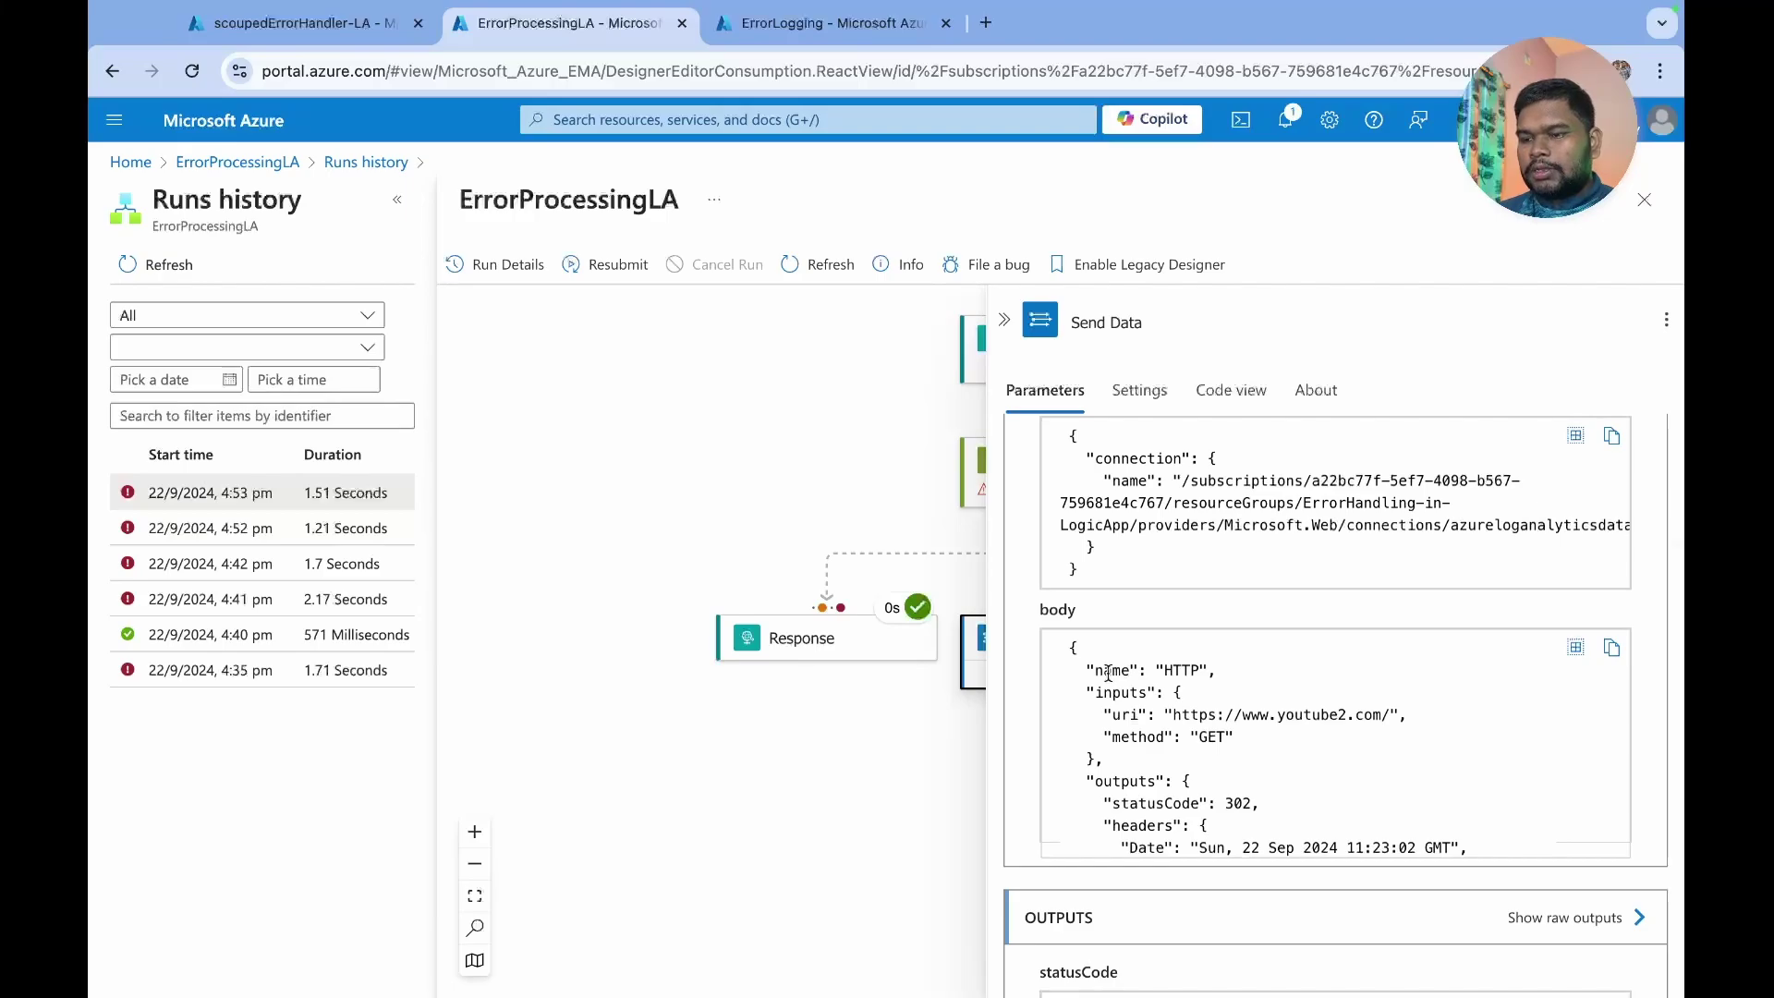
pyautogui.doubleClick(1109, 670)
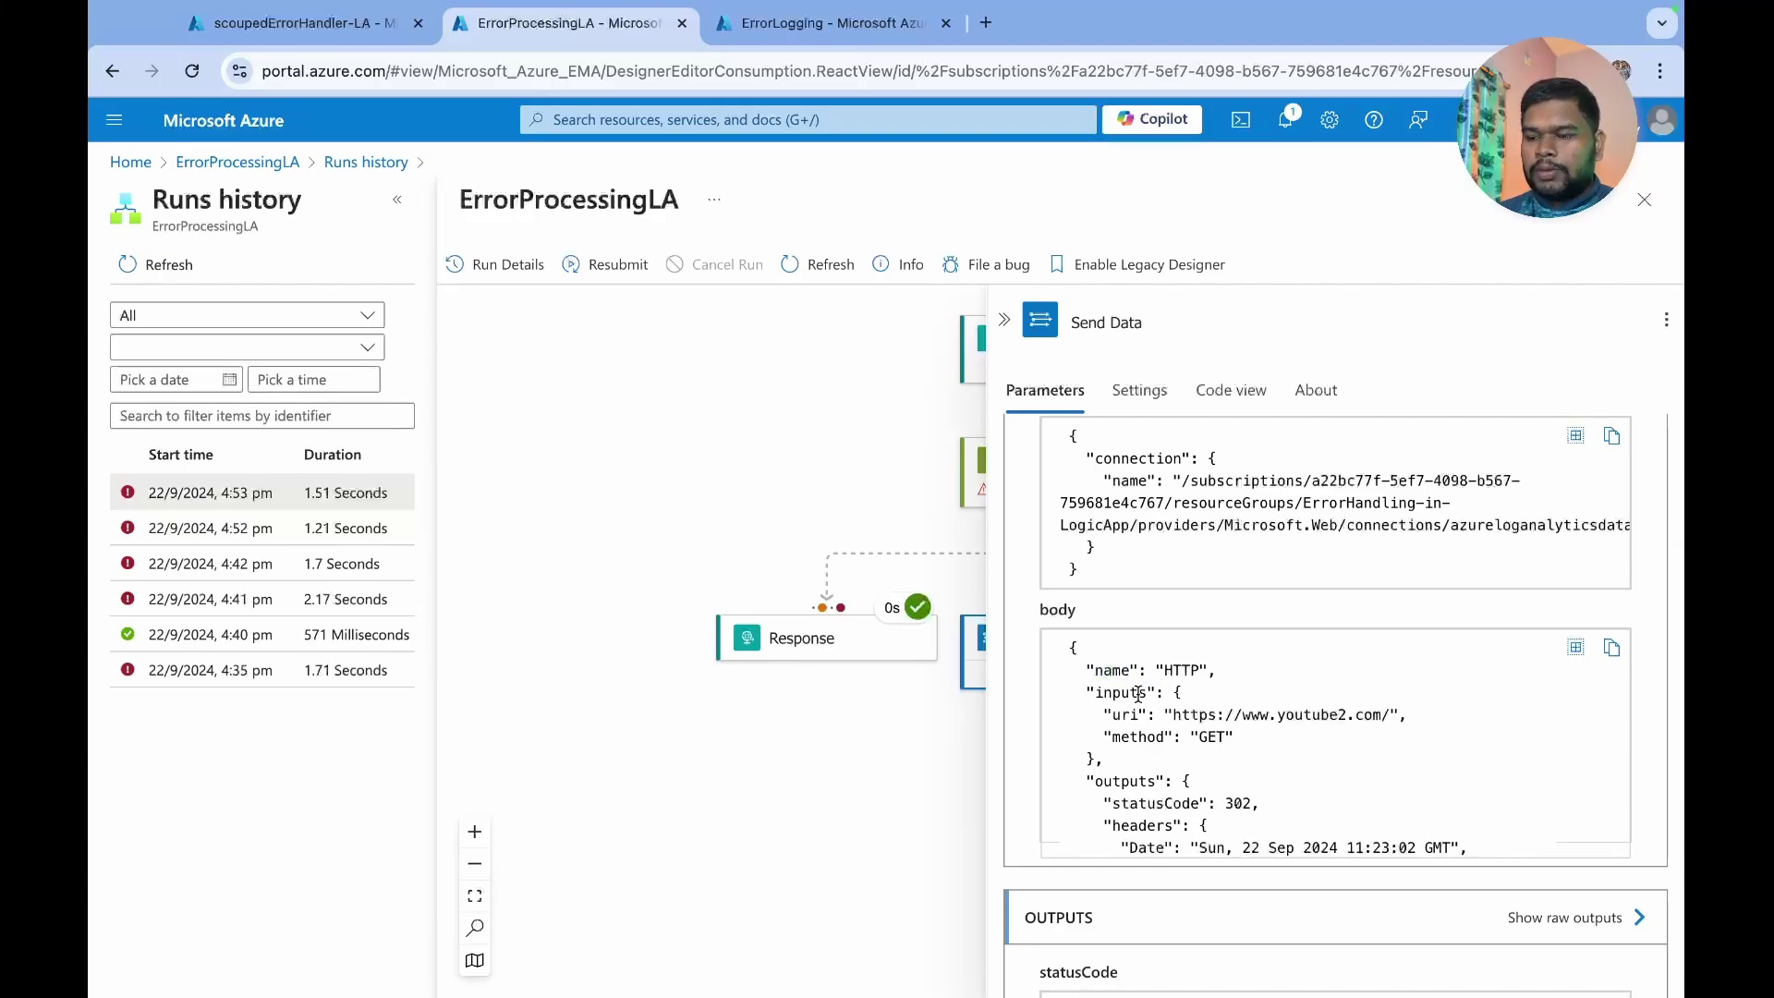
pyautogui.doubleClick(1138, 693)
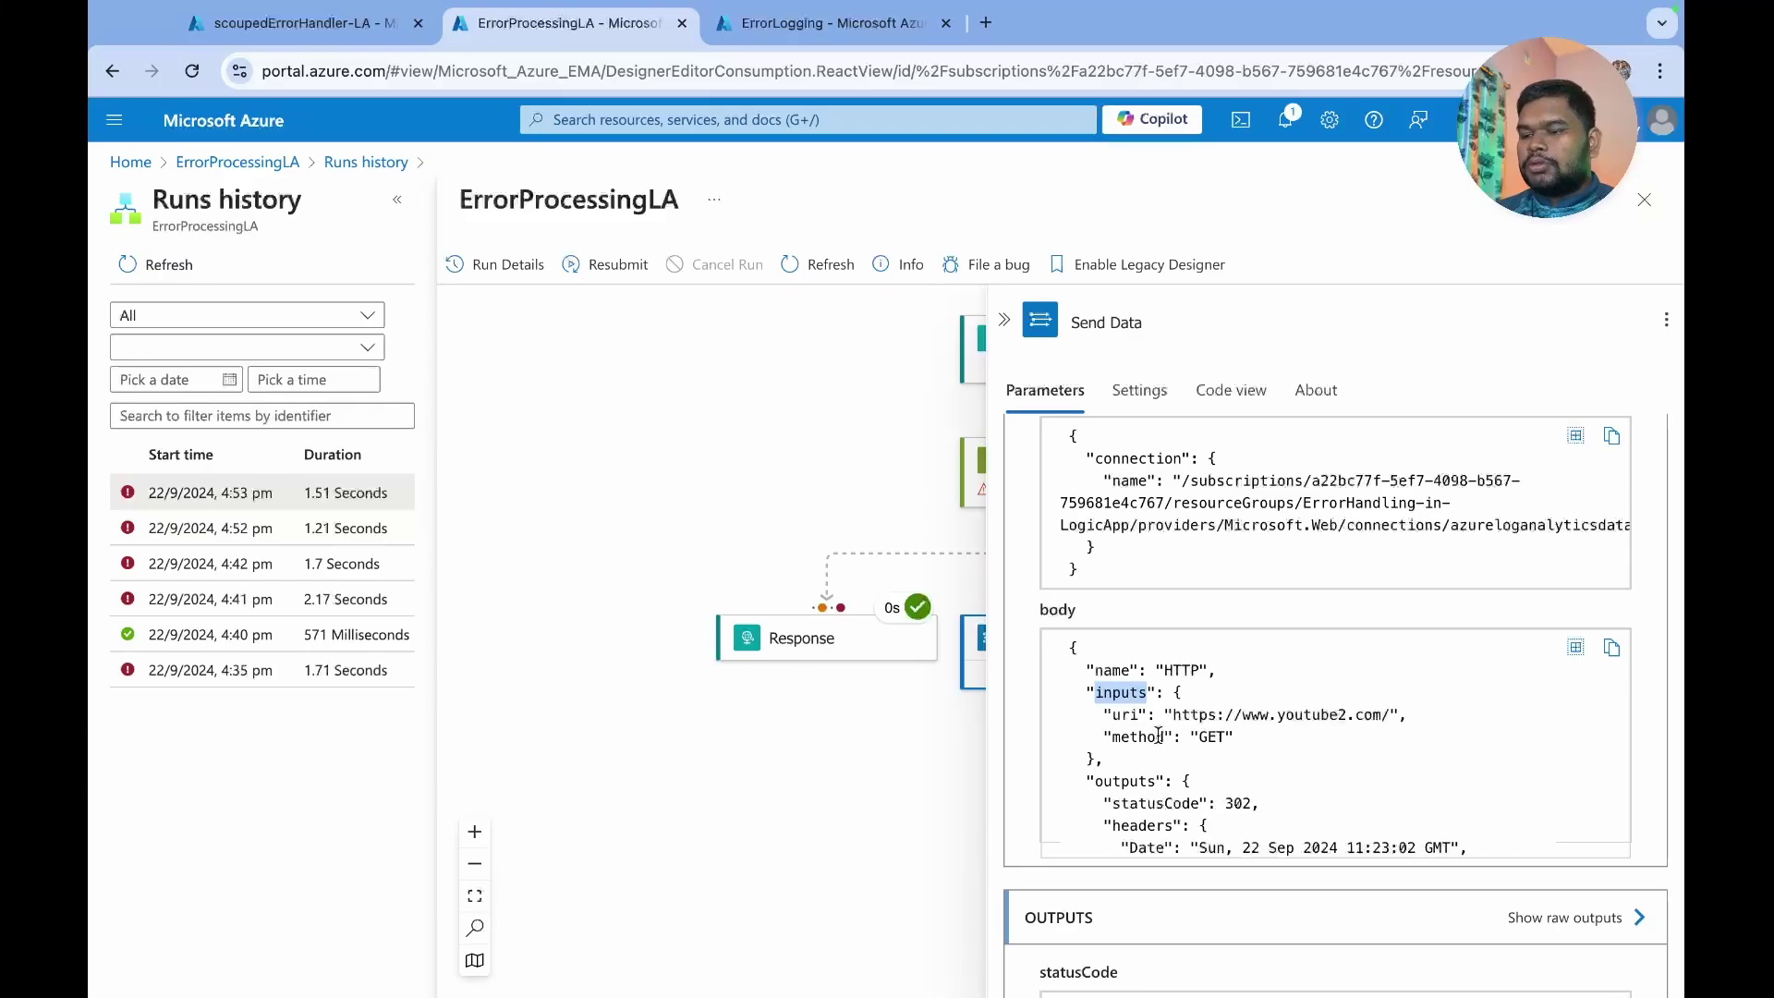
pyautogui.doubleClick(1127, 711)
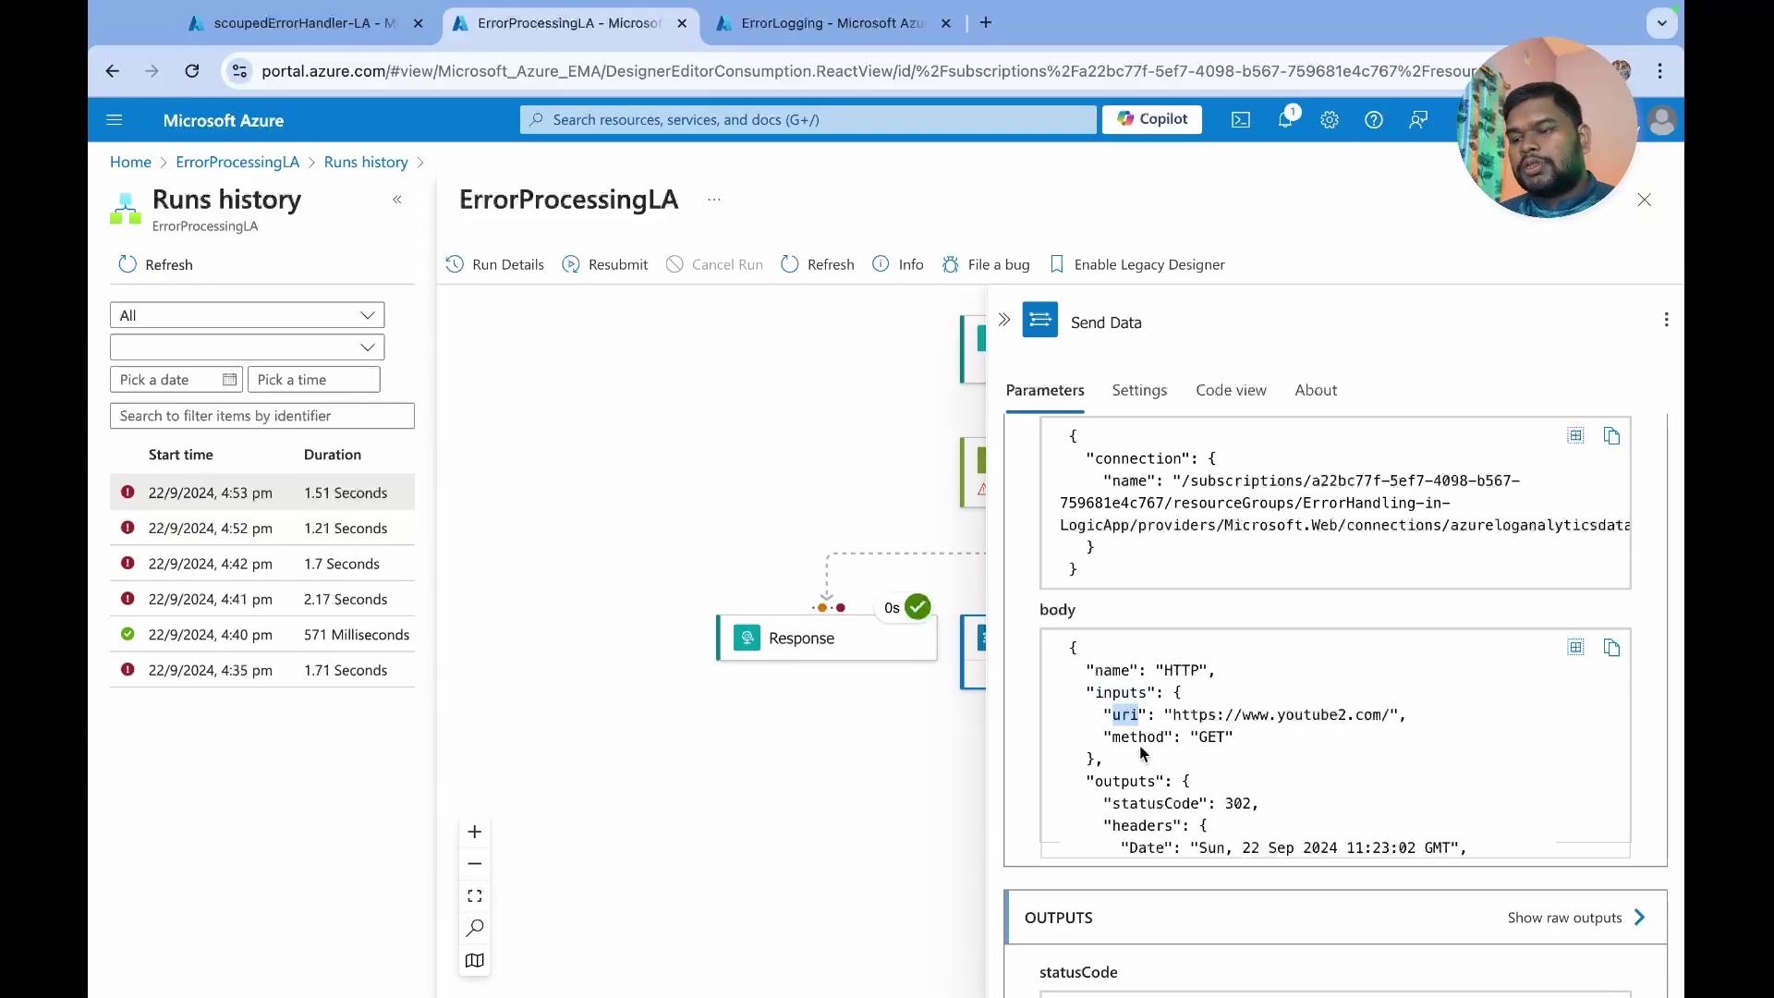
pyautogui.doubleClick(1106, 669)
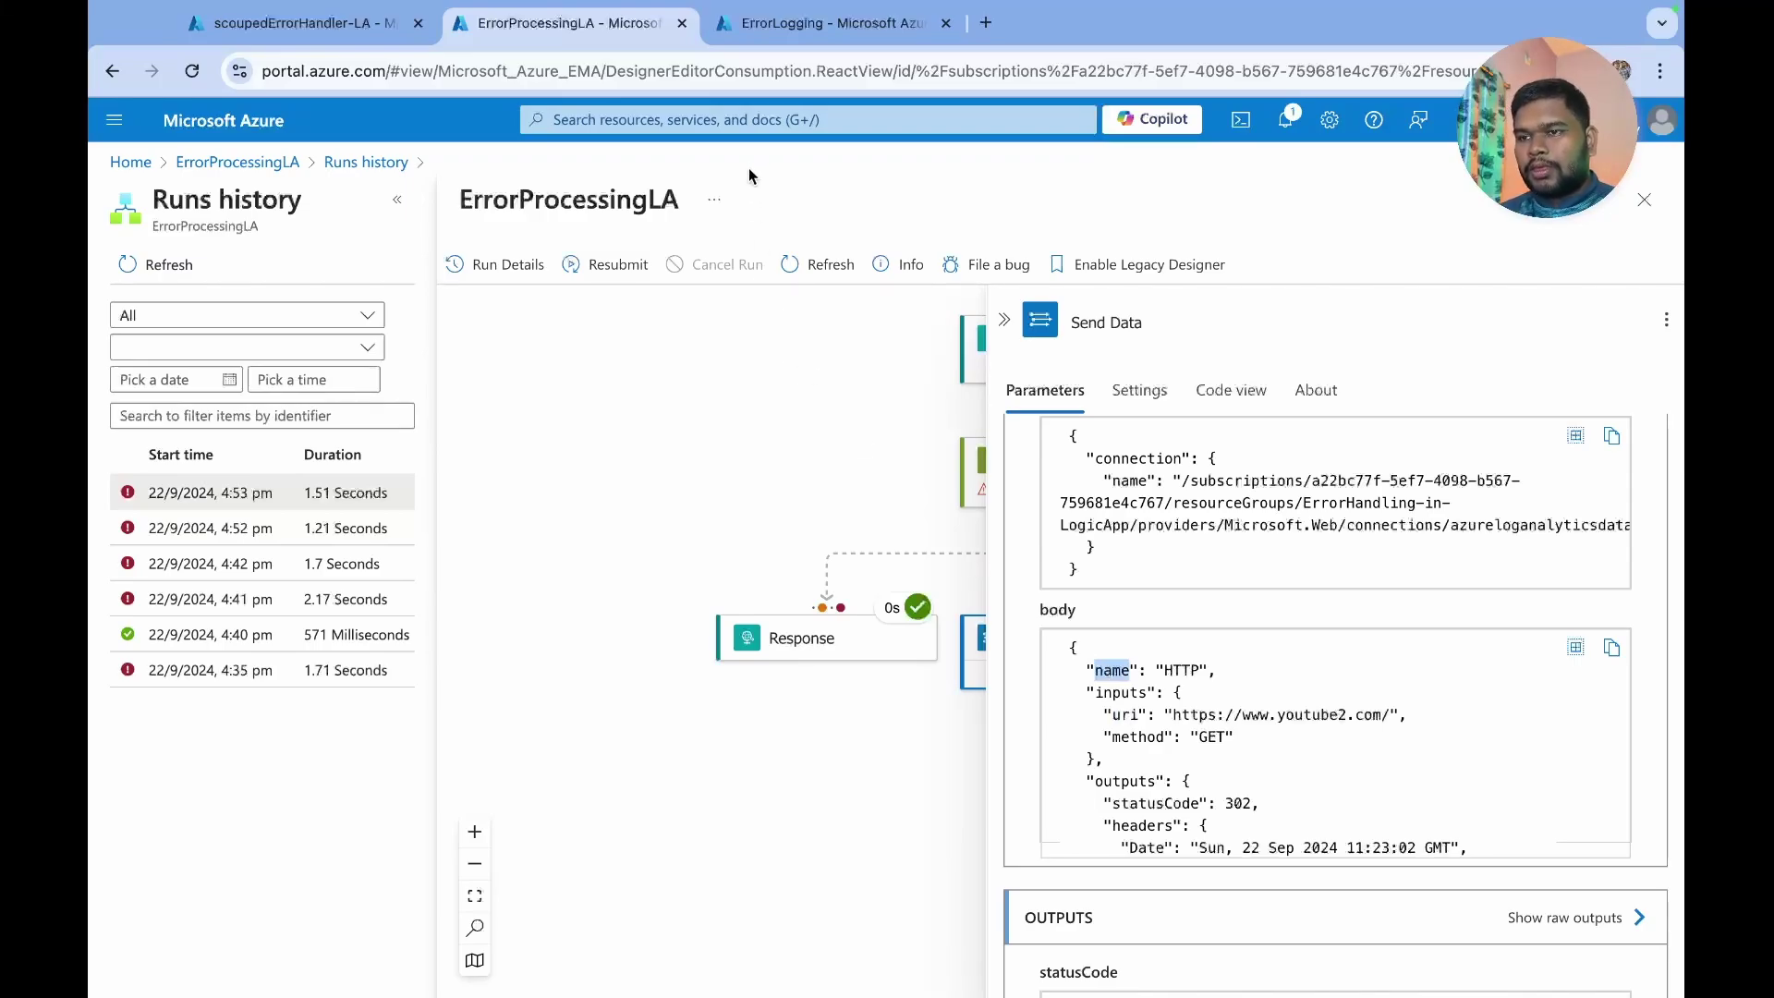
# - In the ErrorLogging workspace logs, rerun the query, add TimeGenerated to its projected columns and run it again
pyautogui.click(772, 25)
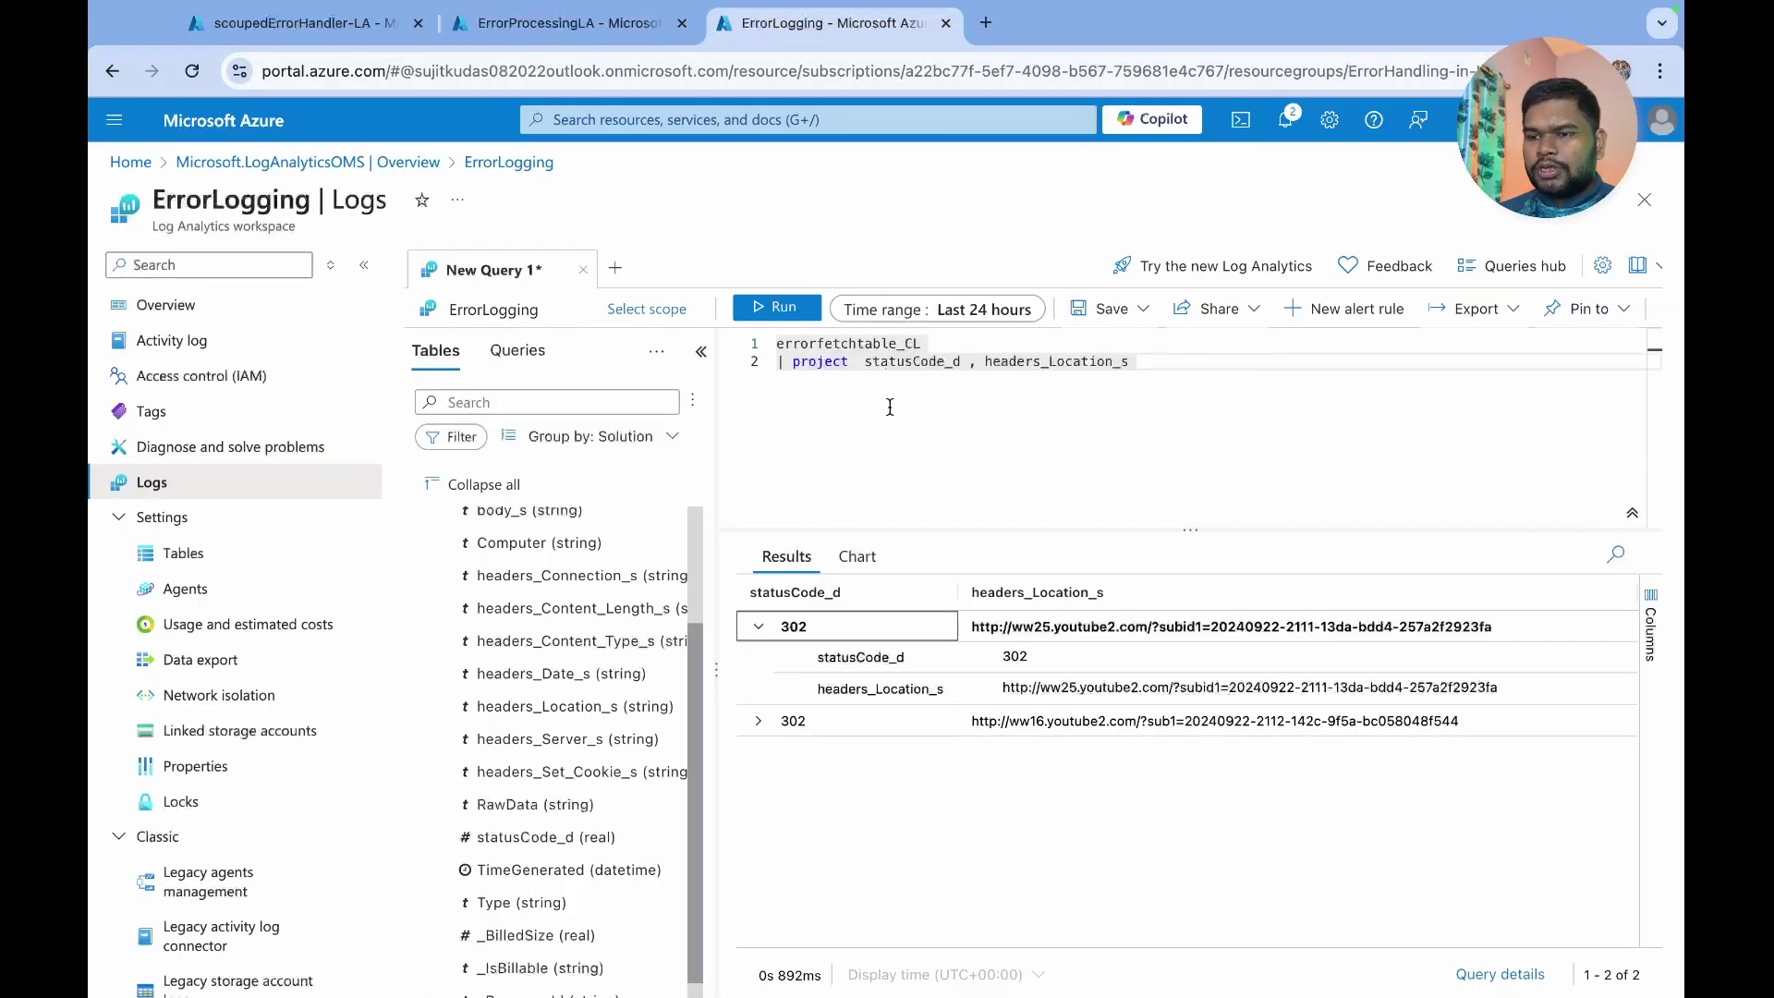
pyautogui.click(778, 309)
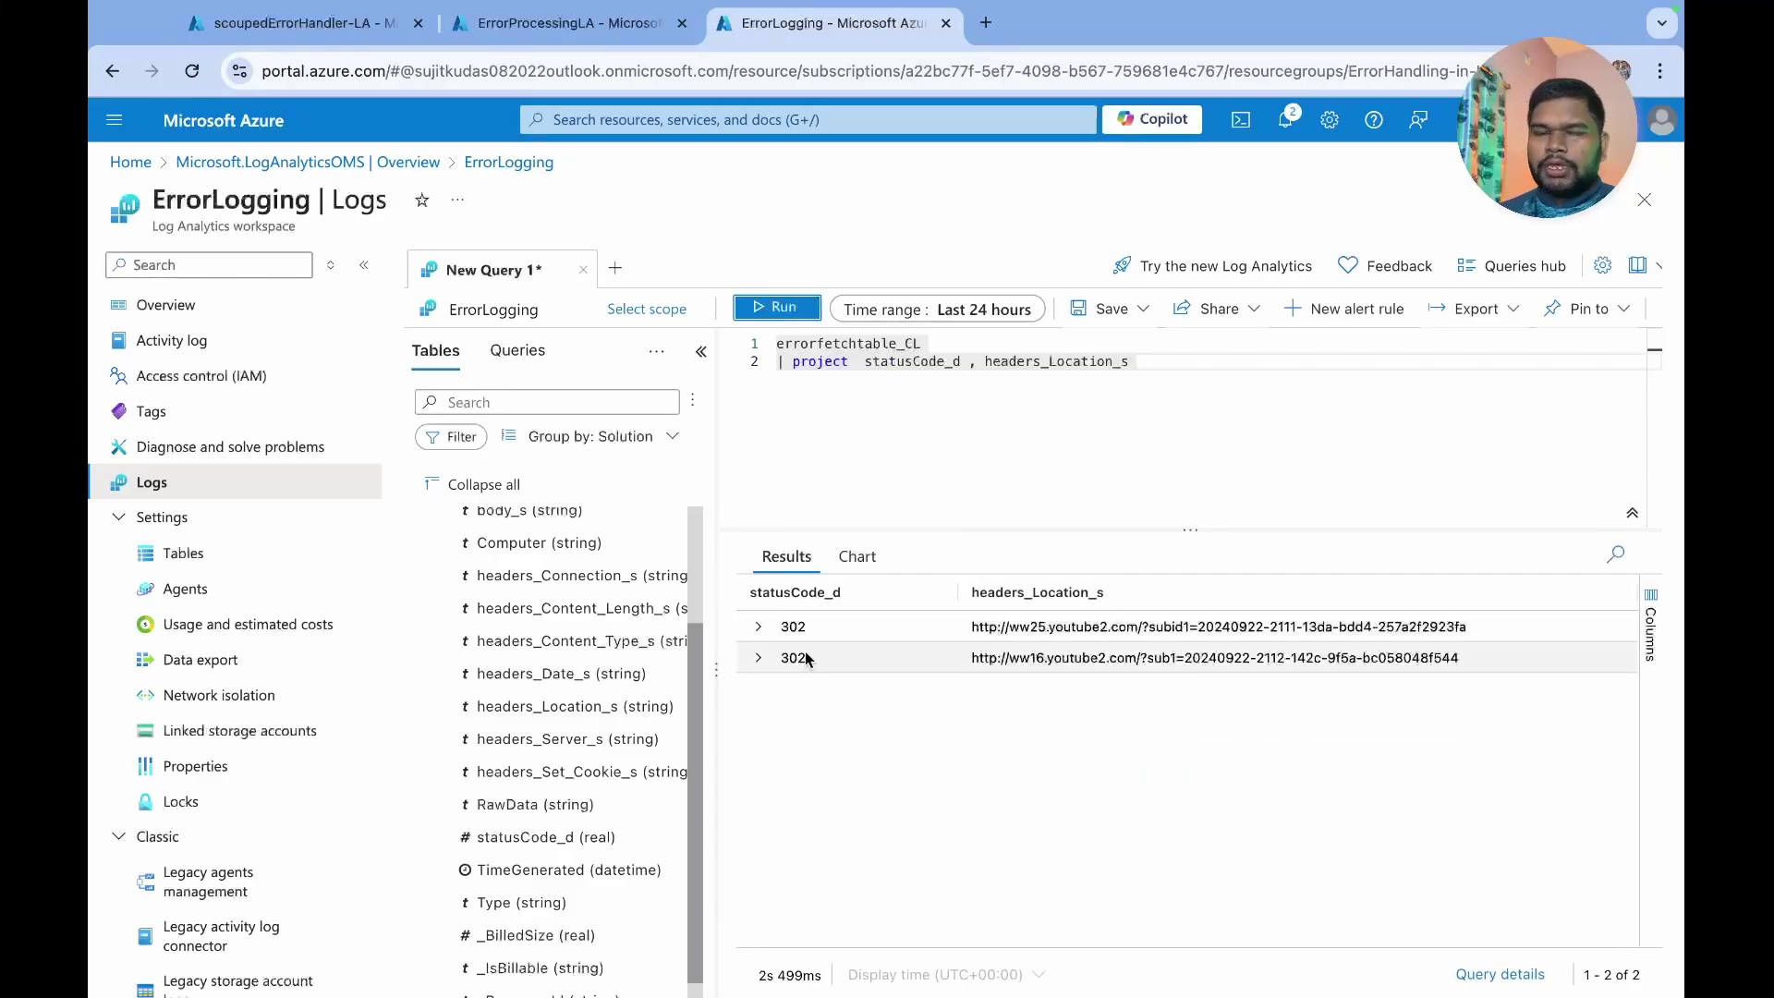
pyautogui.scroll(-1, 551, 818)
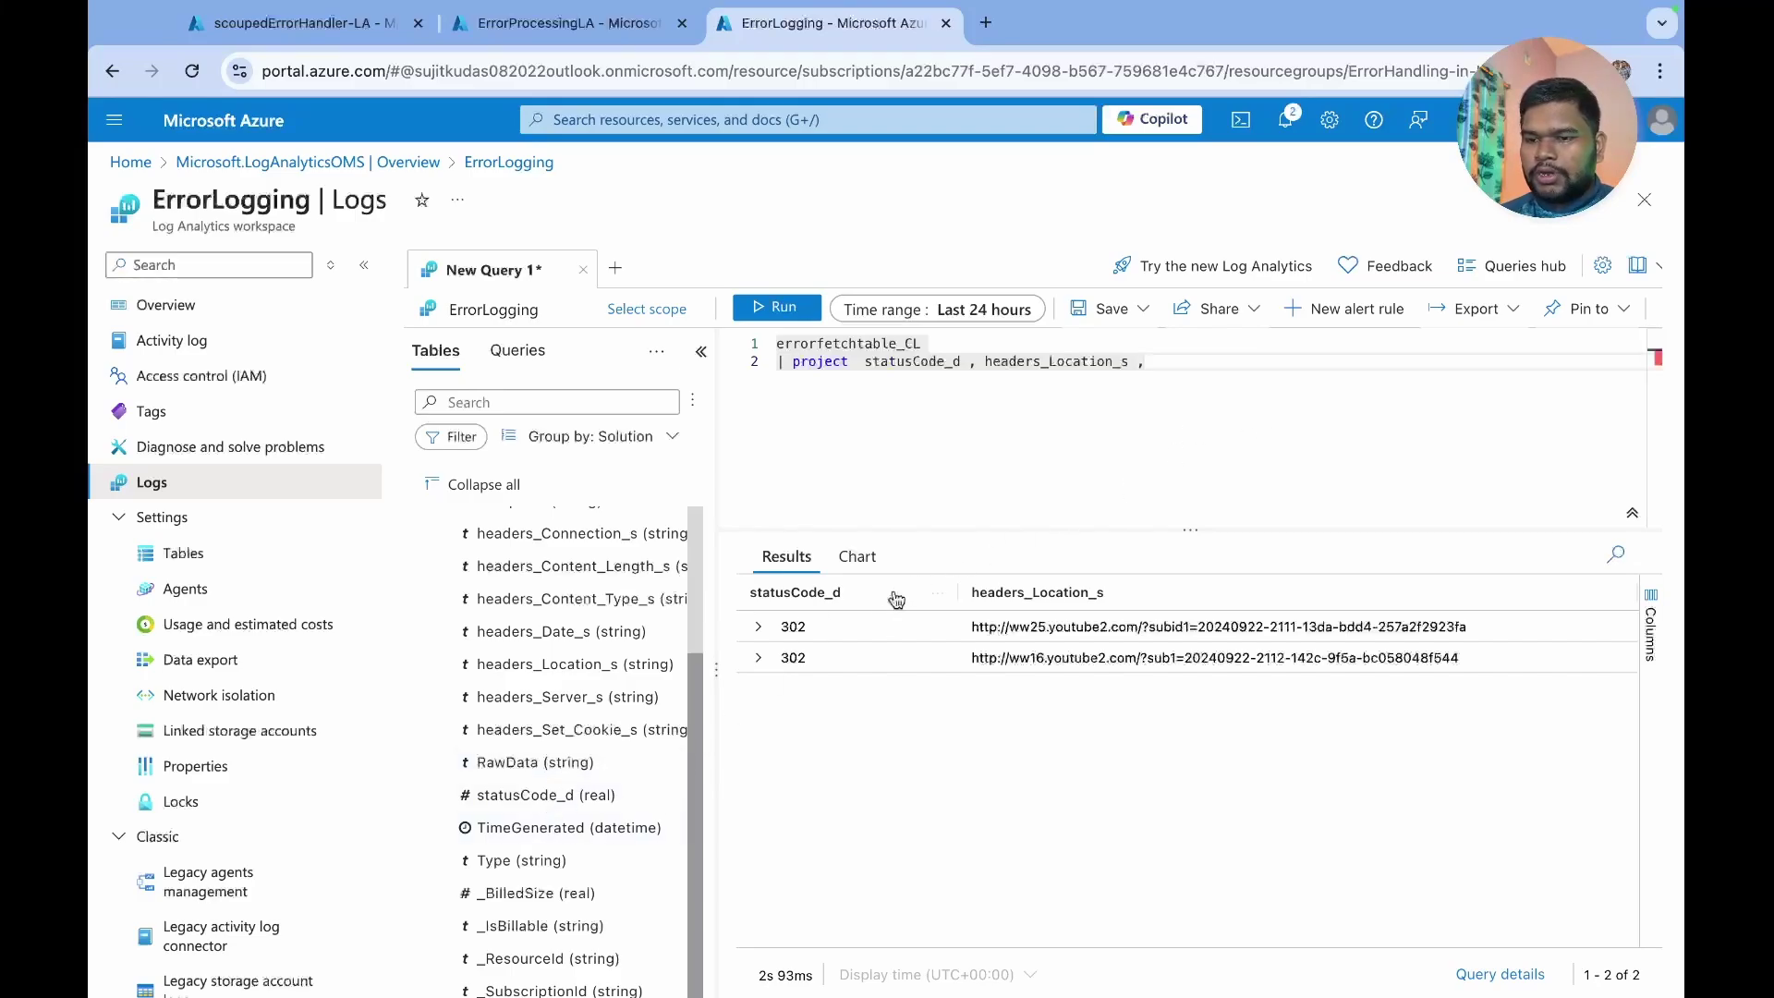
pyautogui.click(543, 831)
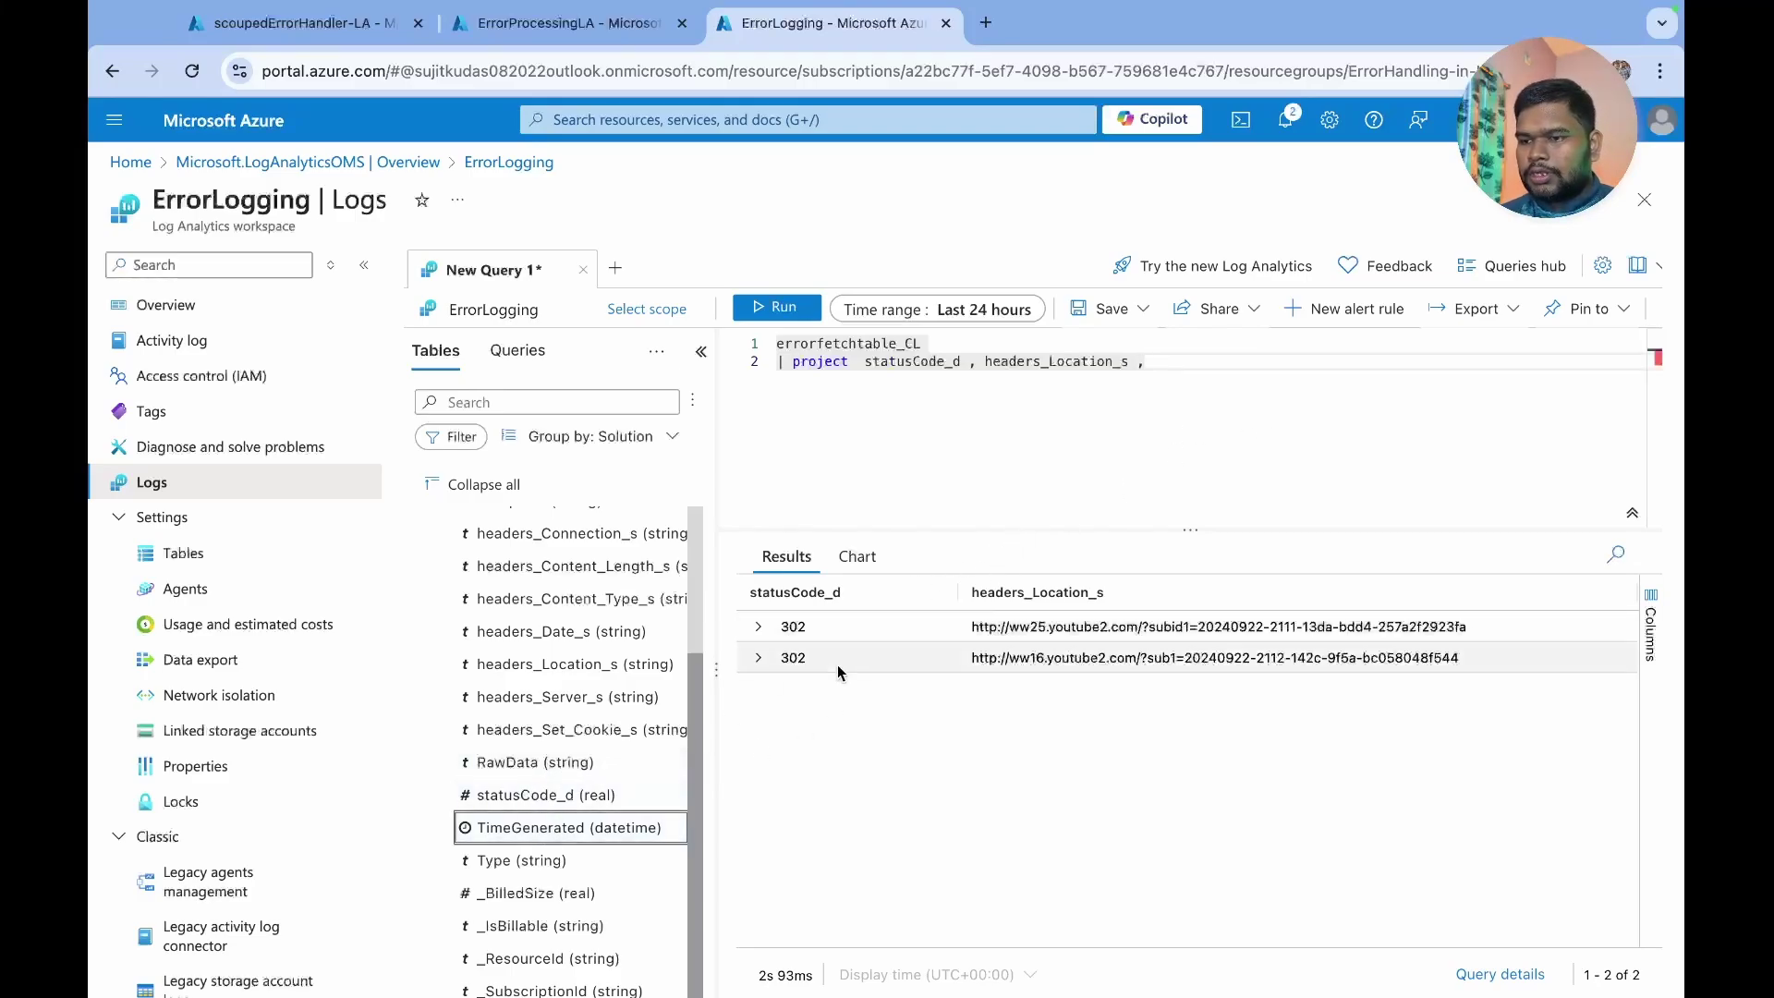
pyautogui.doubleClick(610, 836)
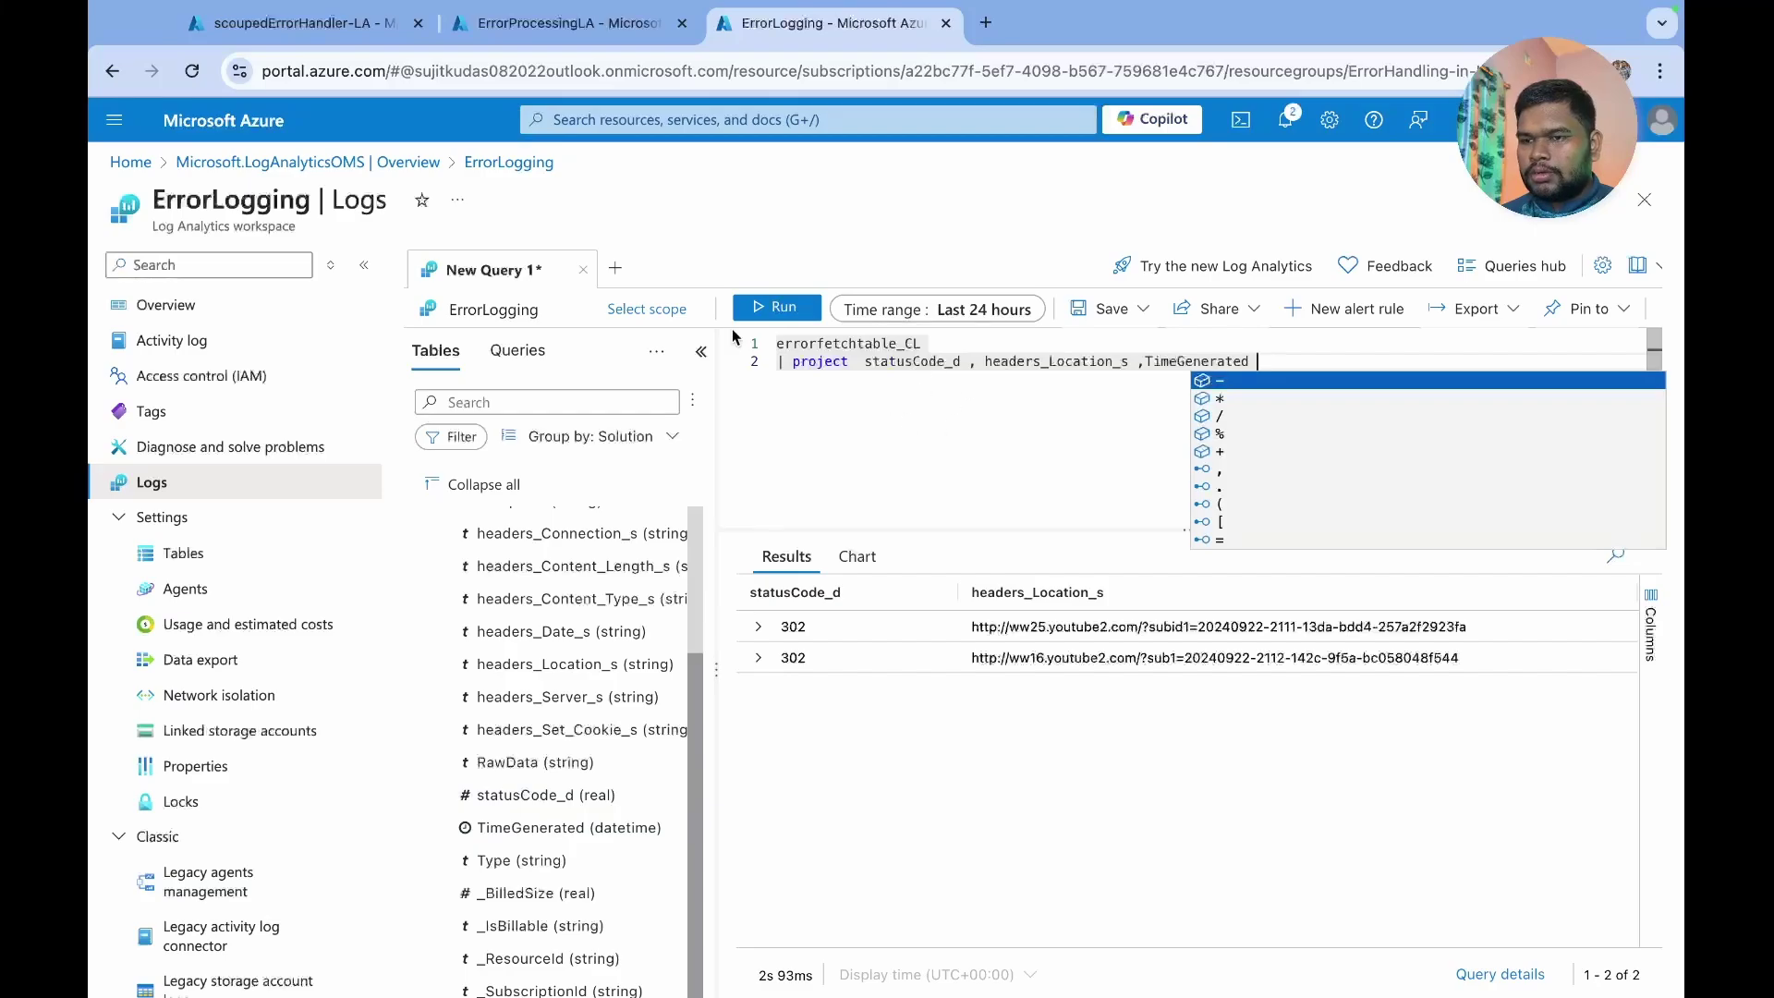
pyautogui.click(776, 311)
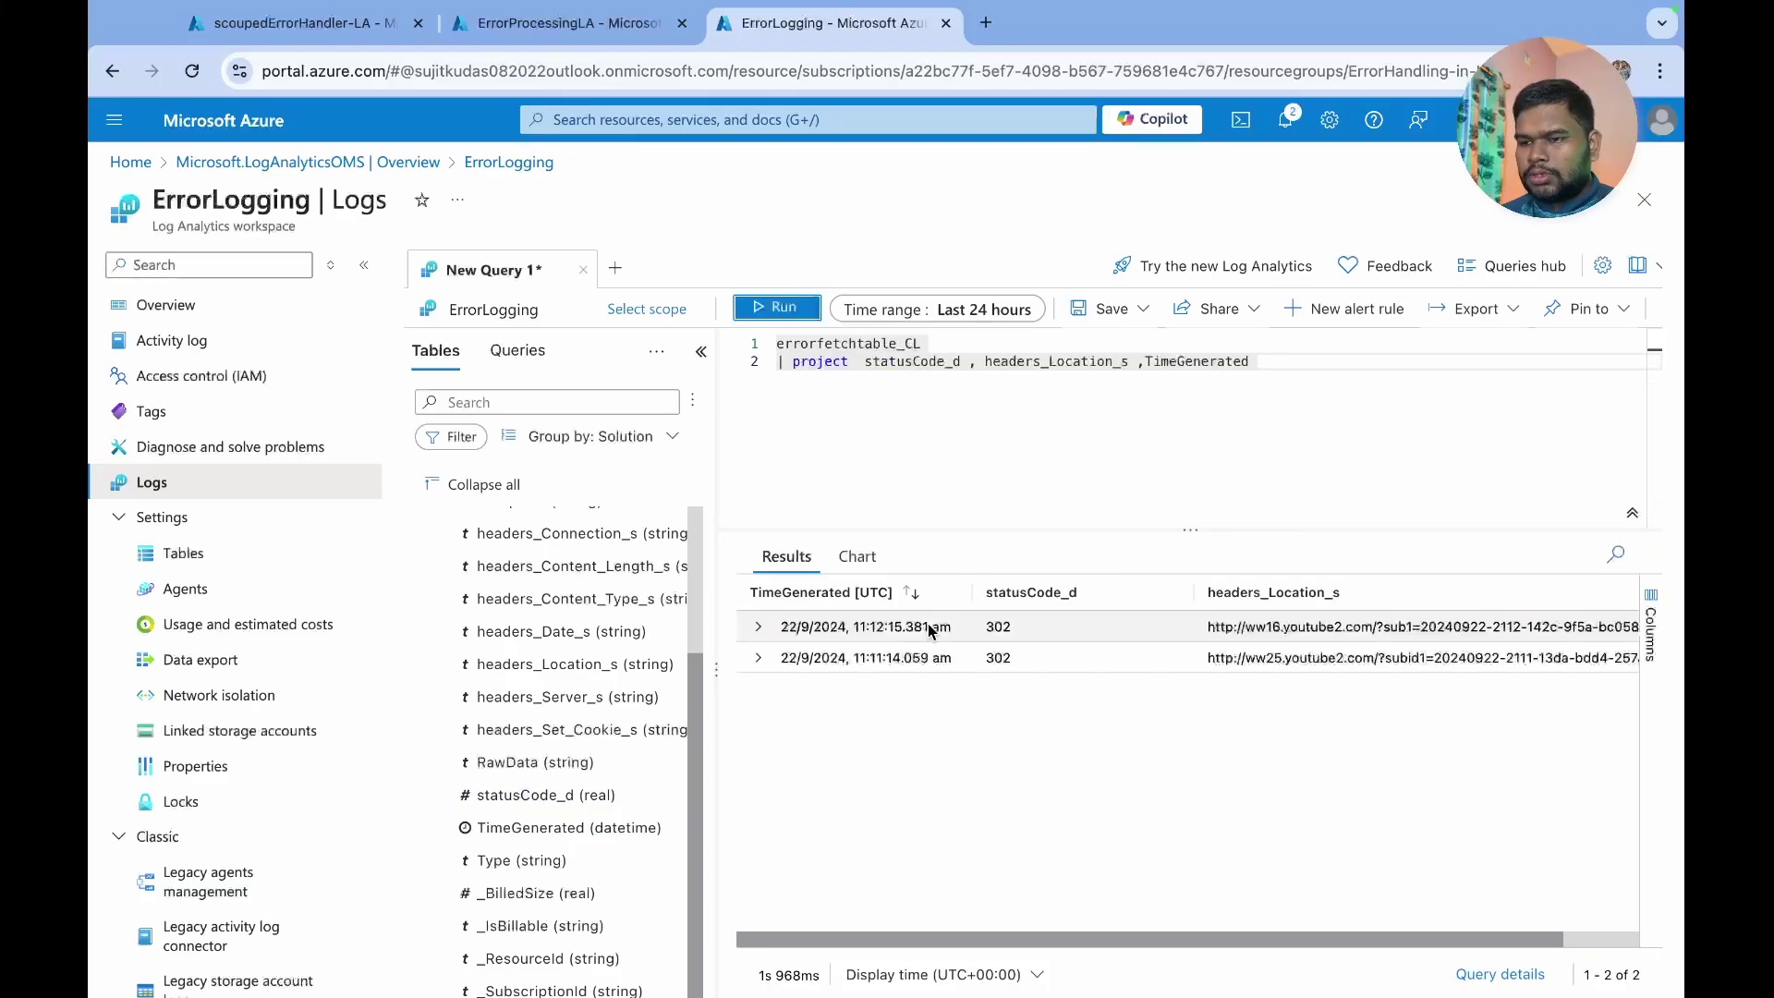
pyautogui.hscroll(2, 1186, 646)
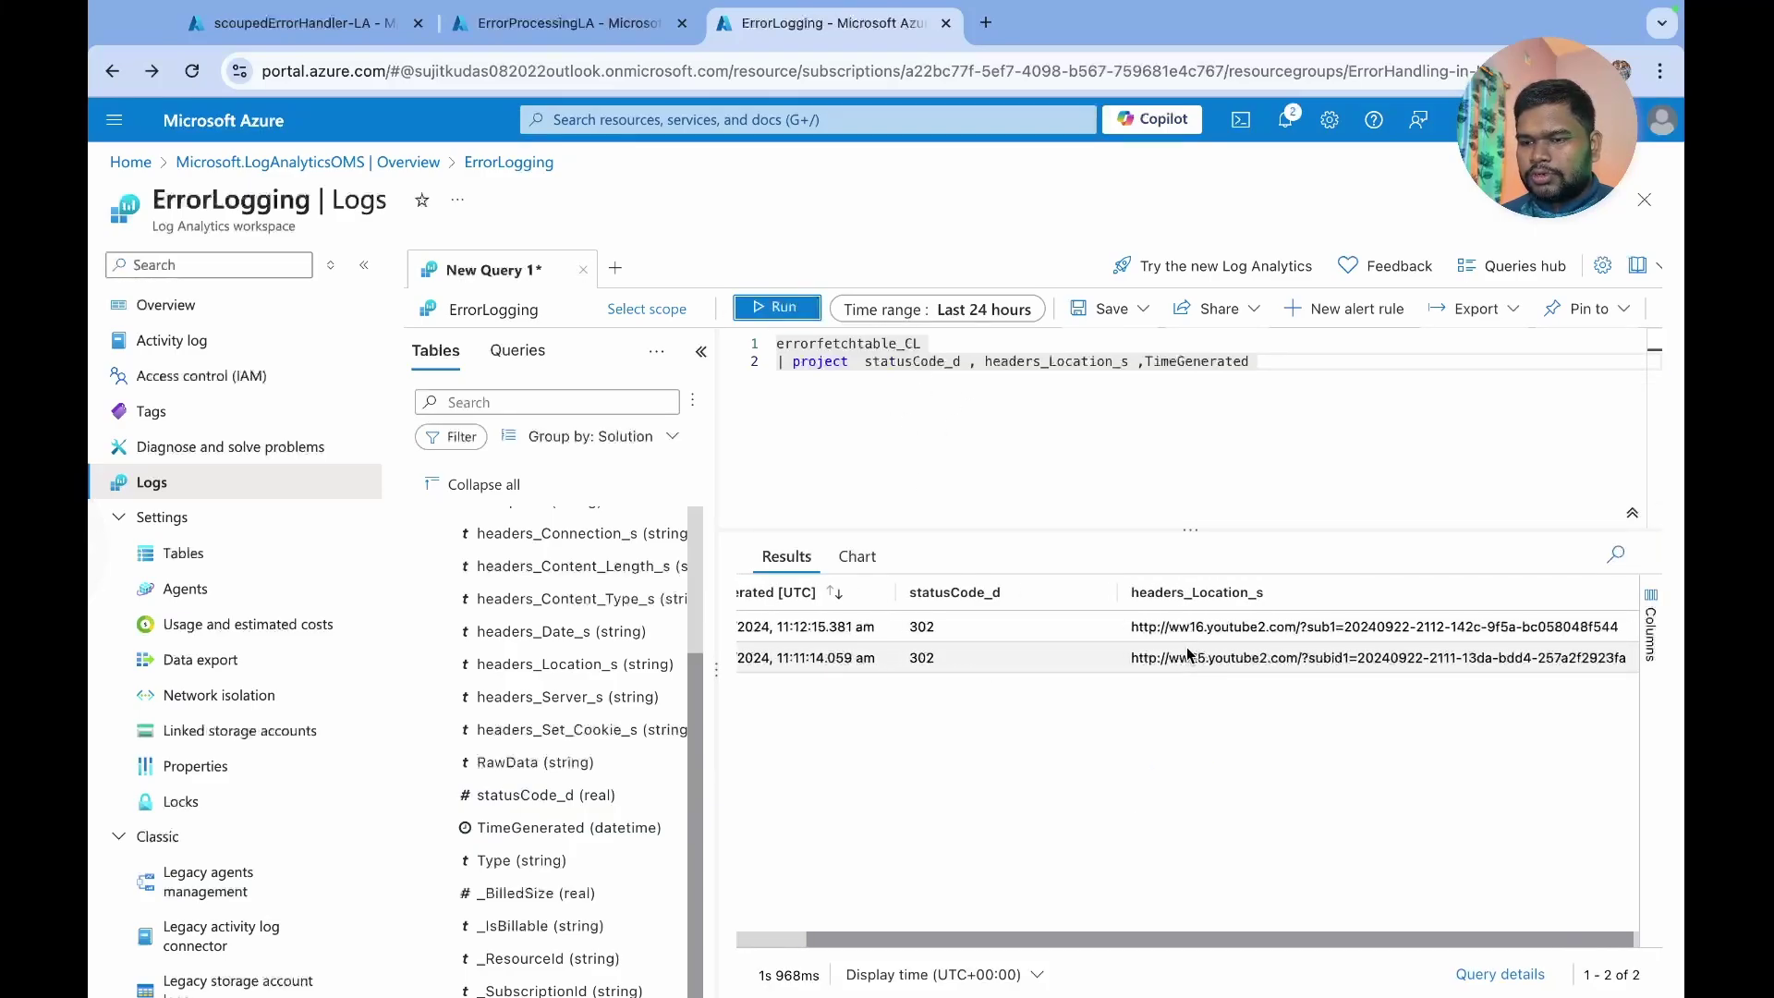
# - Keep the unsaved query edits and rerun the errorfetchtable_CL query to refresh its results
pyautogui.hotkey('ctrl', 'r')
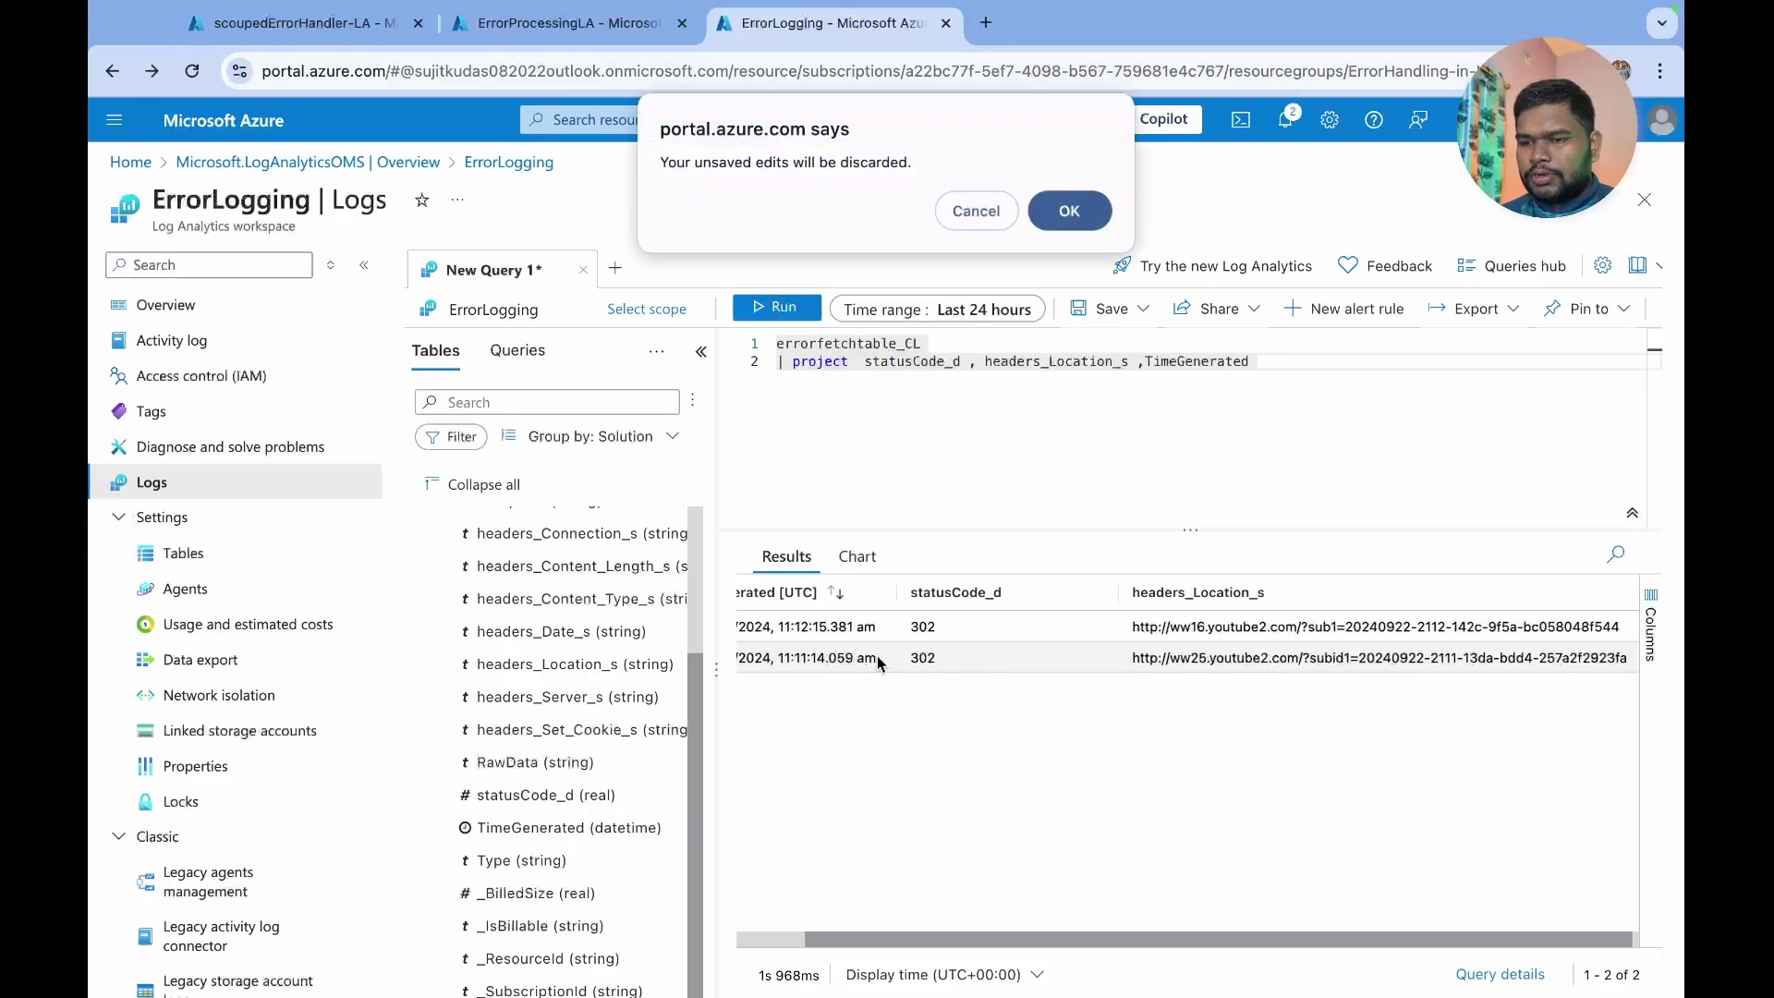
pyautogui.click(993, 212)
pyautogui.click(774, 305)
pyautogui.click(774, 305)
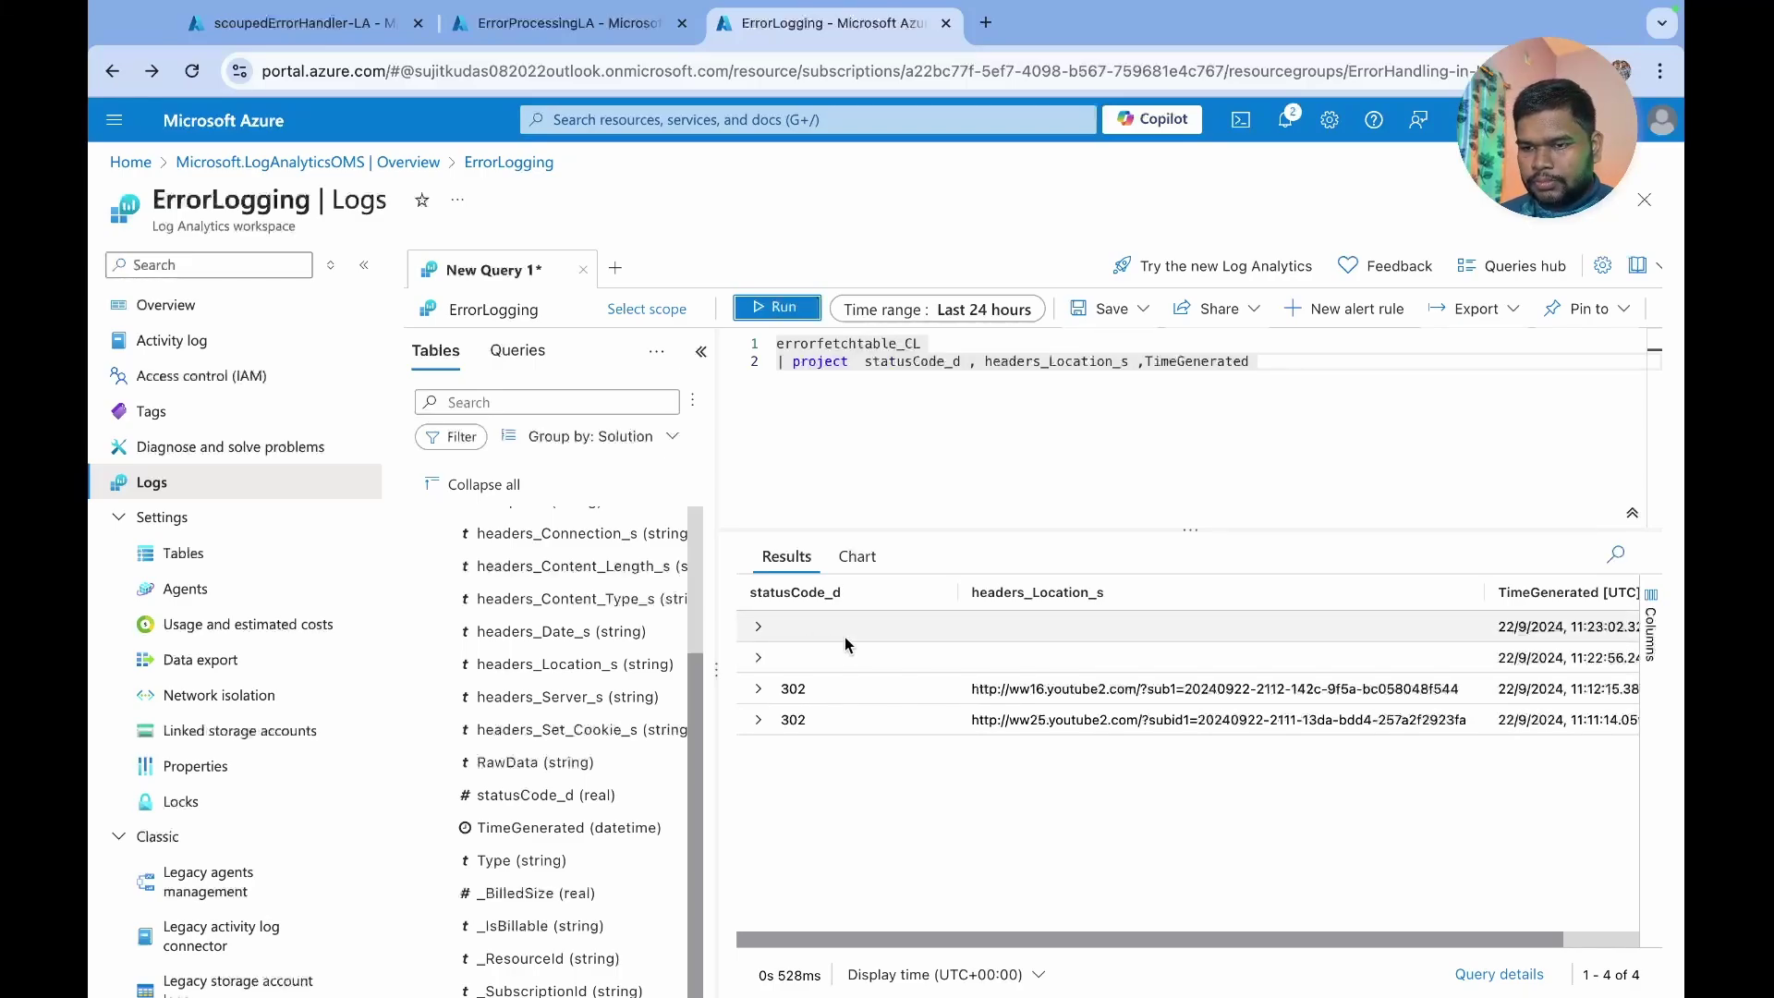
# - Expand the newest result row to examine its fields, keeping the unsaved query edits
pyautogui.click(758, 628)
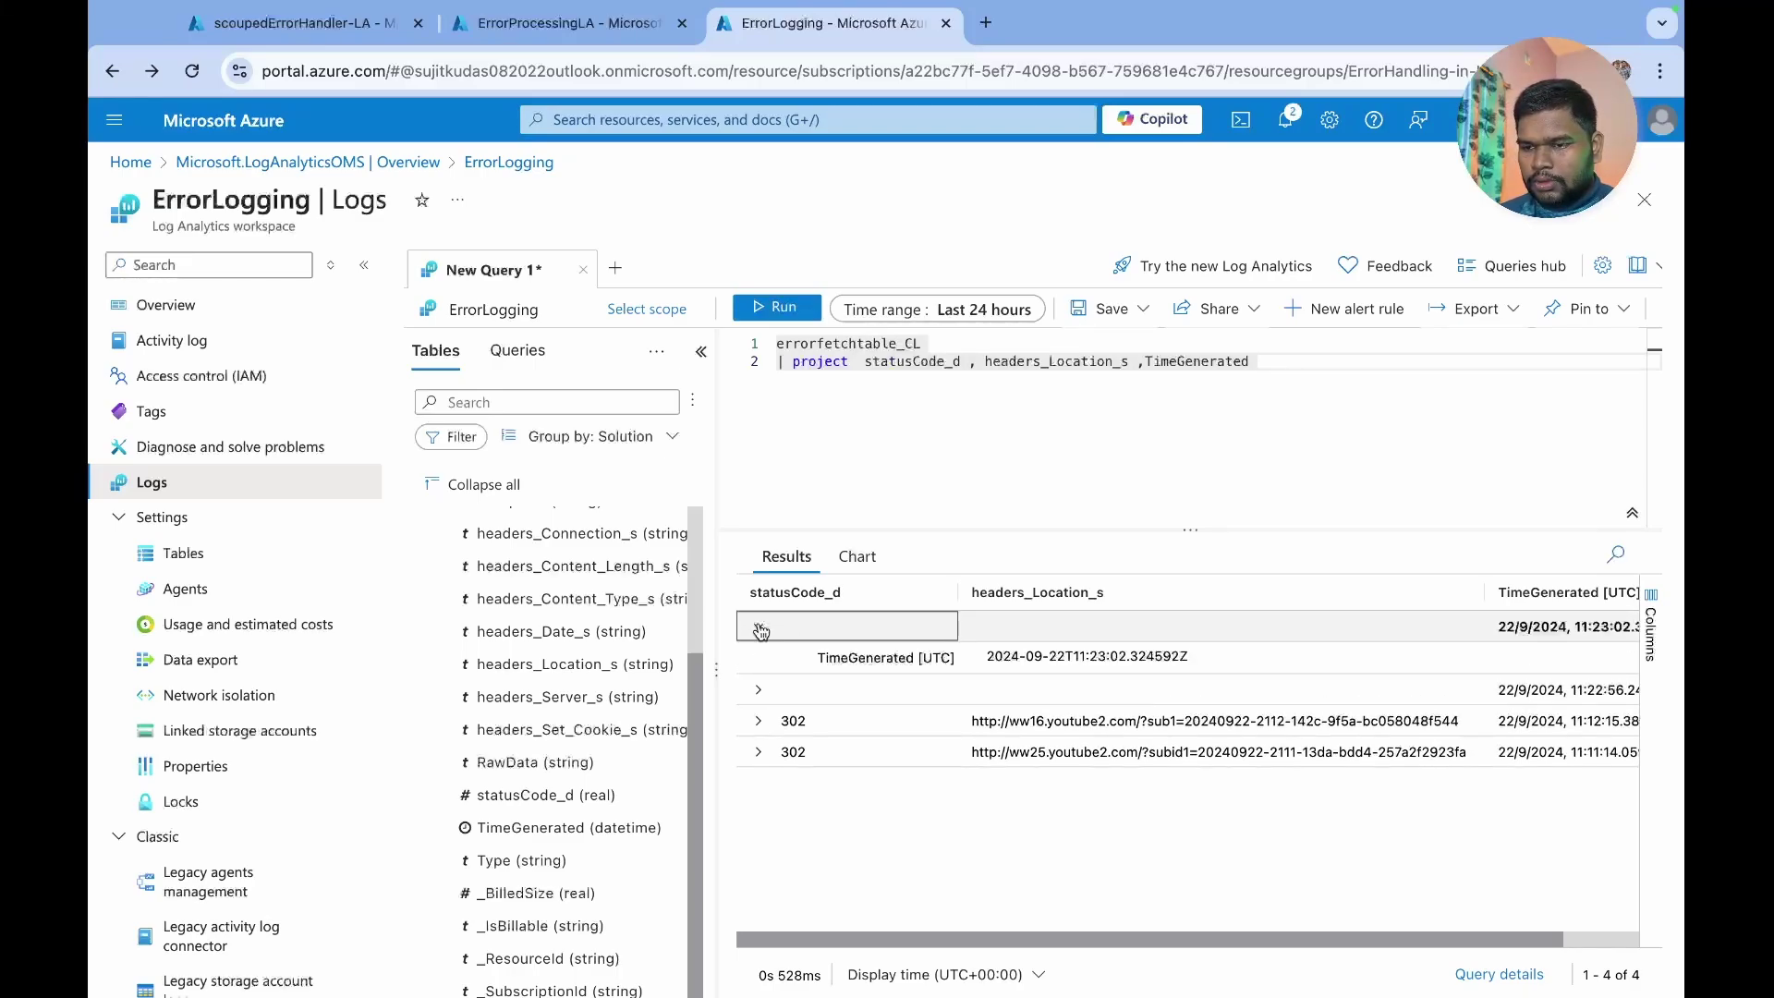
pyautogui.click(758, 628)
pyautogui.click(758, 628)
pyautogui.click(758, 628)
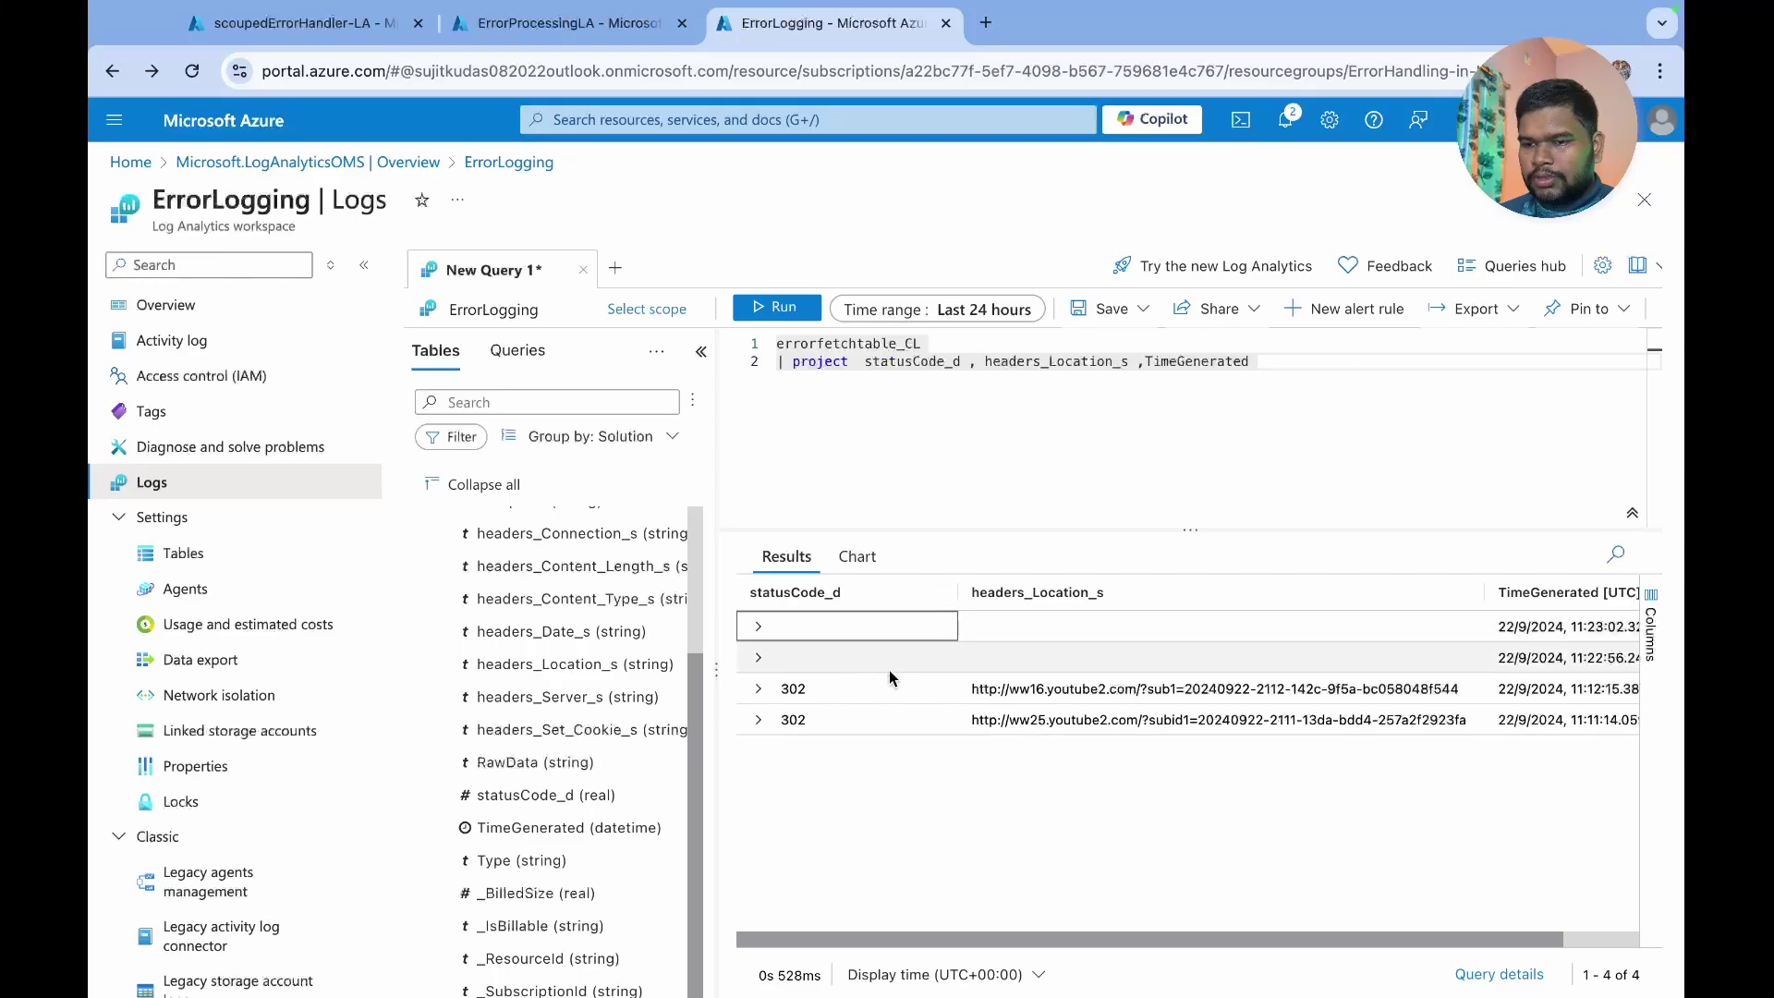
pyautogui.click(758, 628)
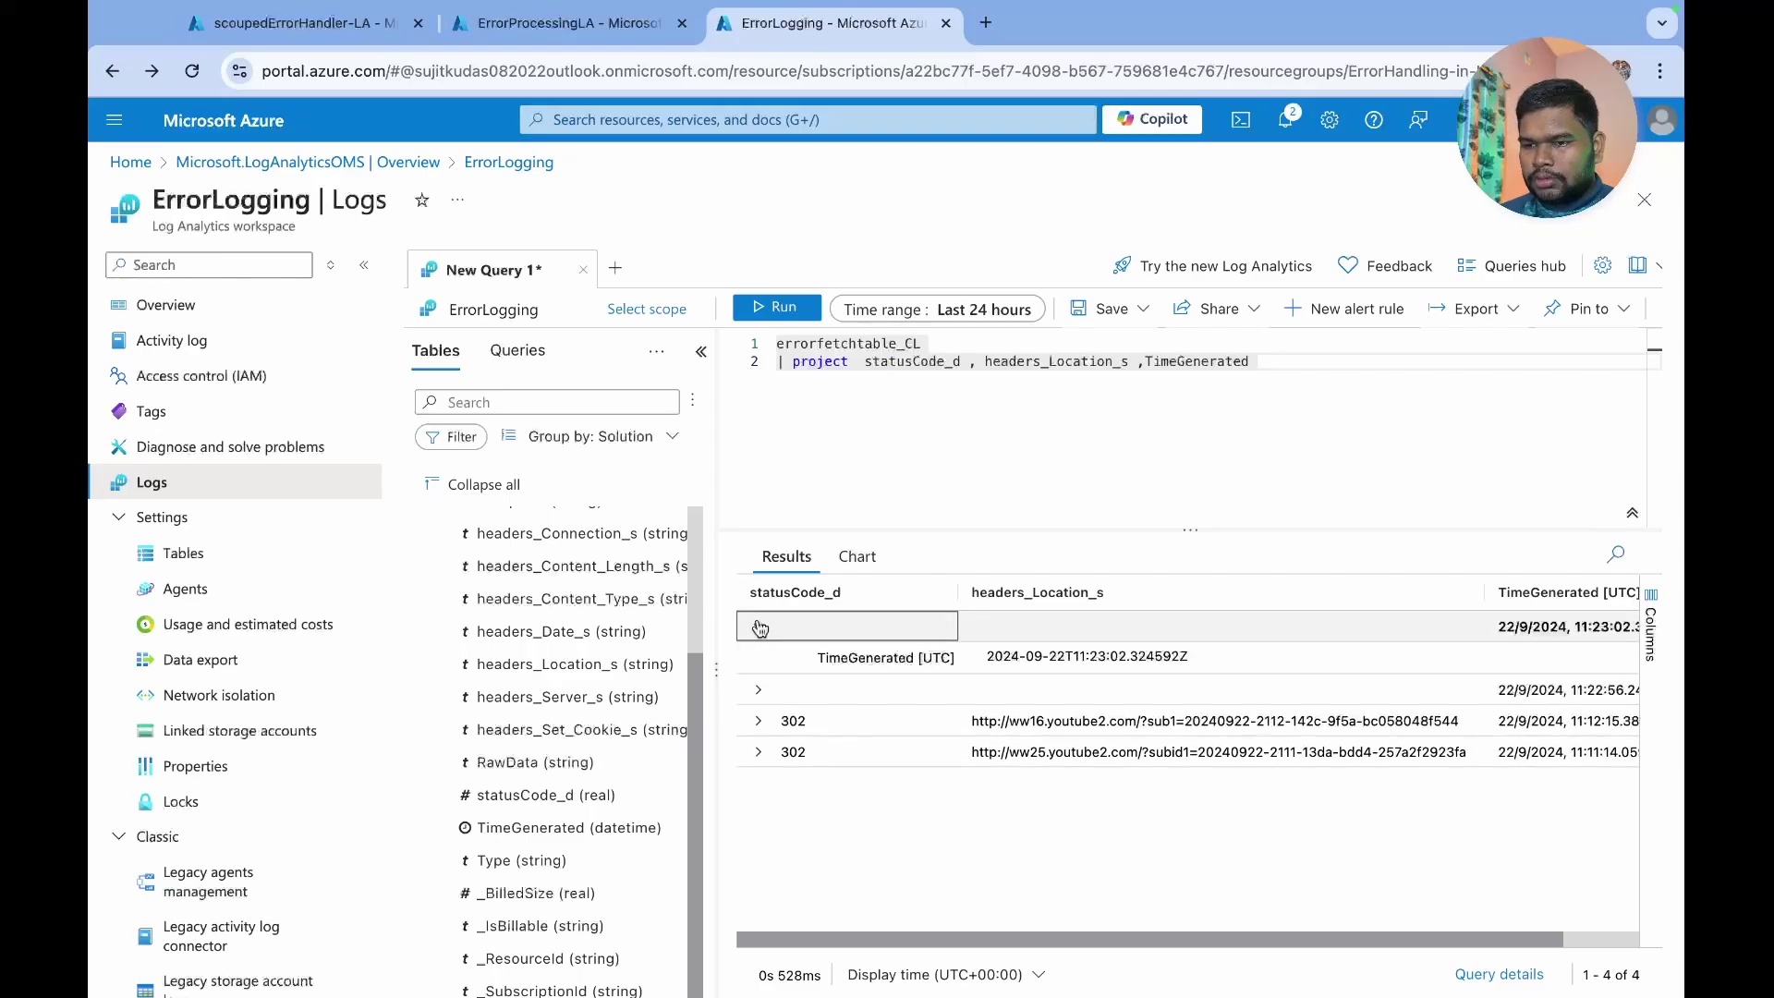
pyautogui.click(885, 658)
pyautogui.hscroll(-3, 1051, 652)
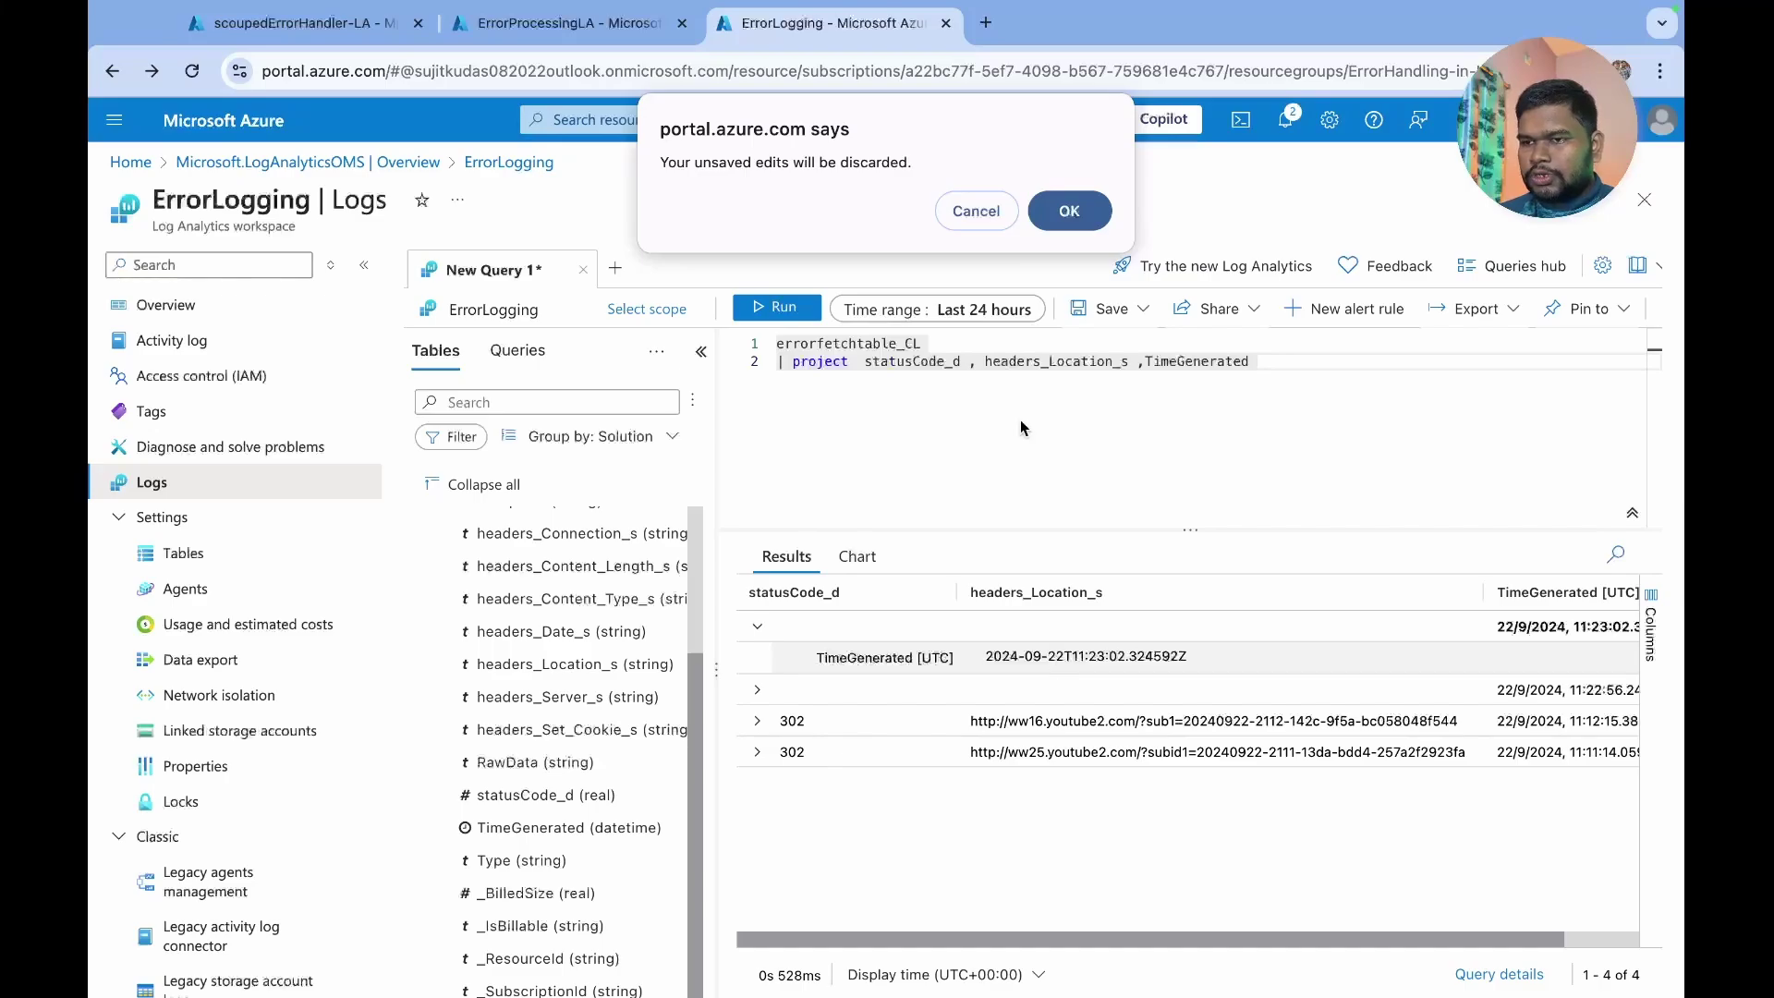
pyautogui.click(1005, 214)
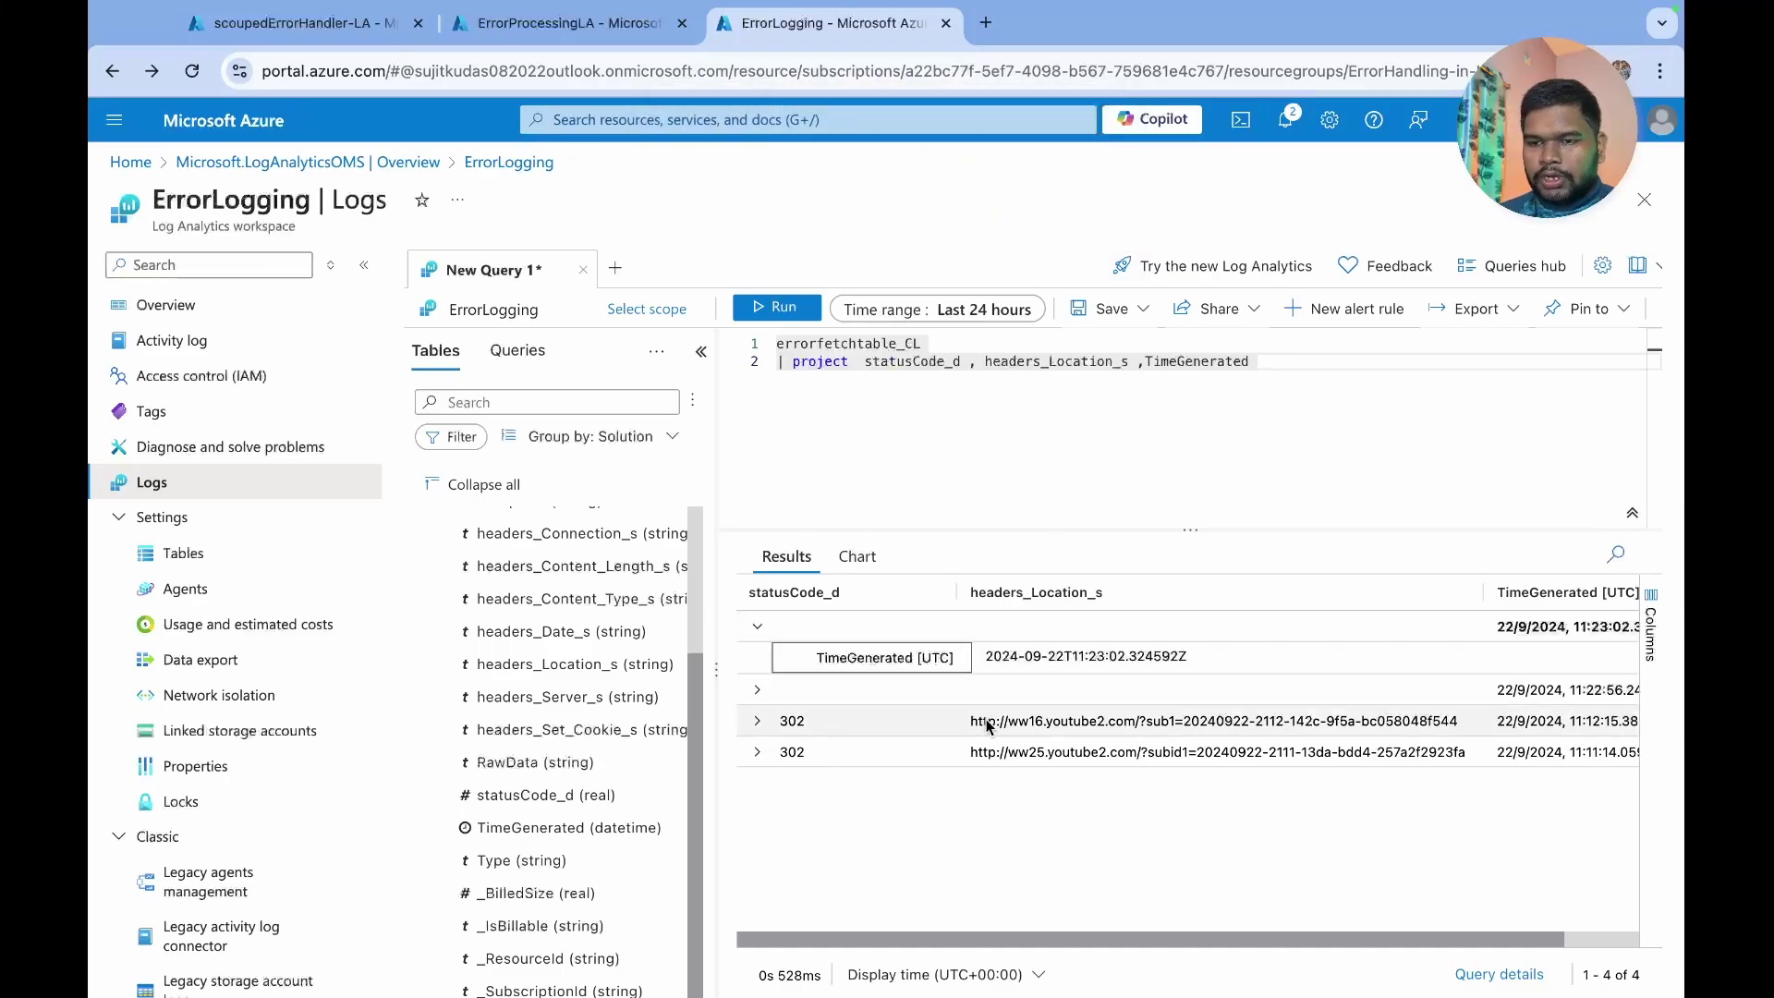
# - Reload the ErrorLogging workspace page in the browser, discarding the unsaved changes
pyautogui.click(984, 376)
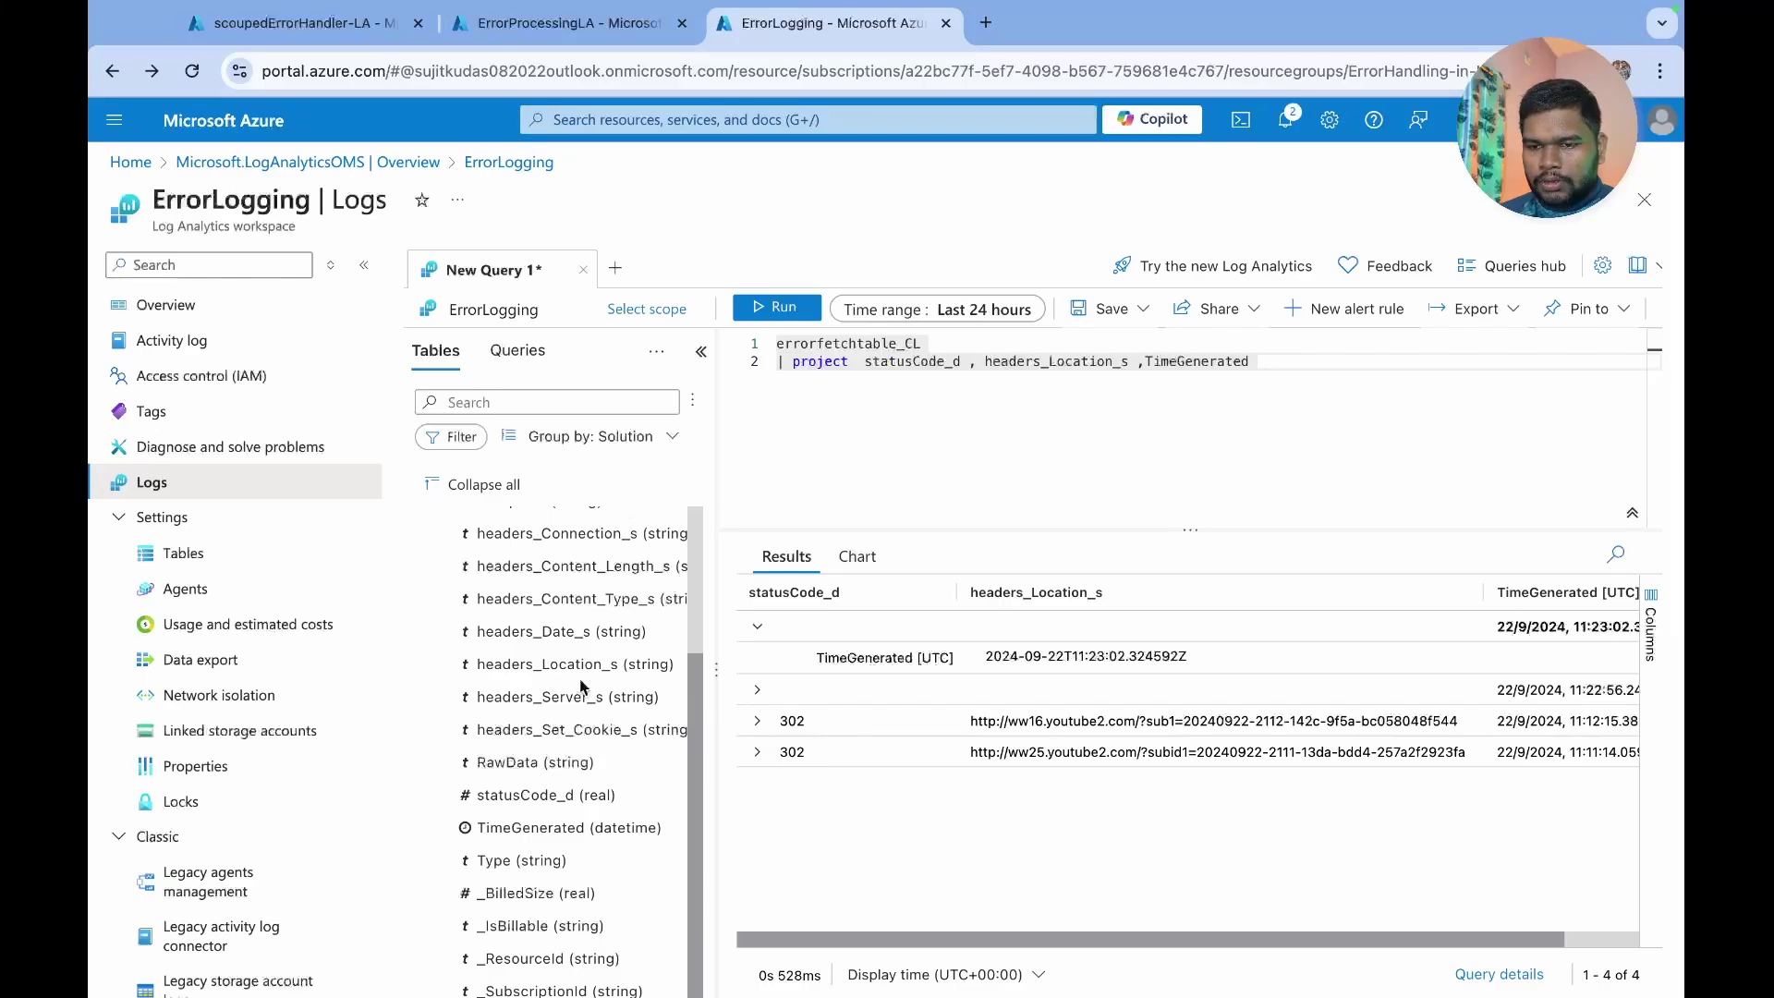
pyautogui.click(593, 794)
pyautogui.doubleClick(593, 794)
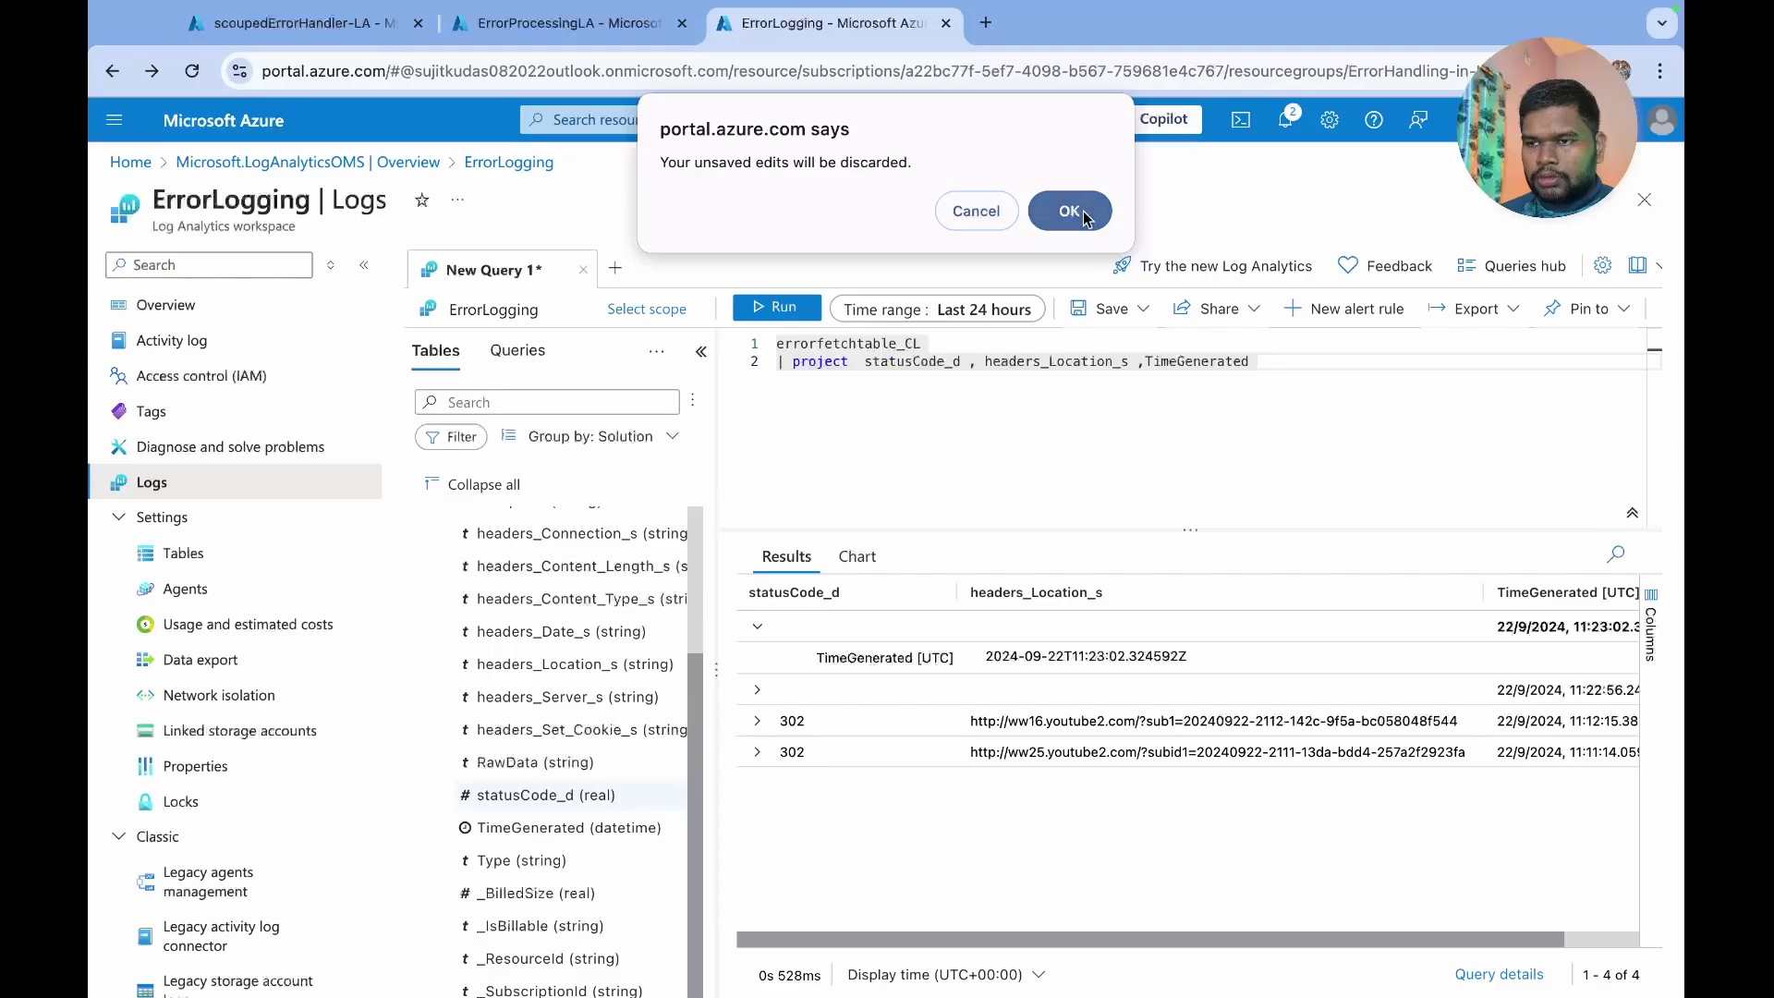
pyautogui.click(984, 212)
pyautogui.click(195, 79)
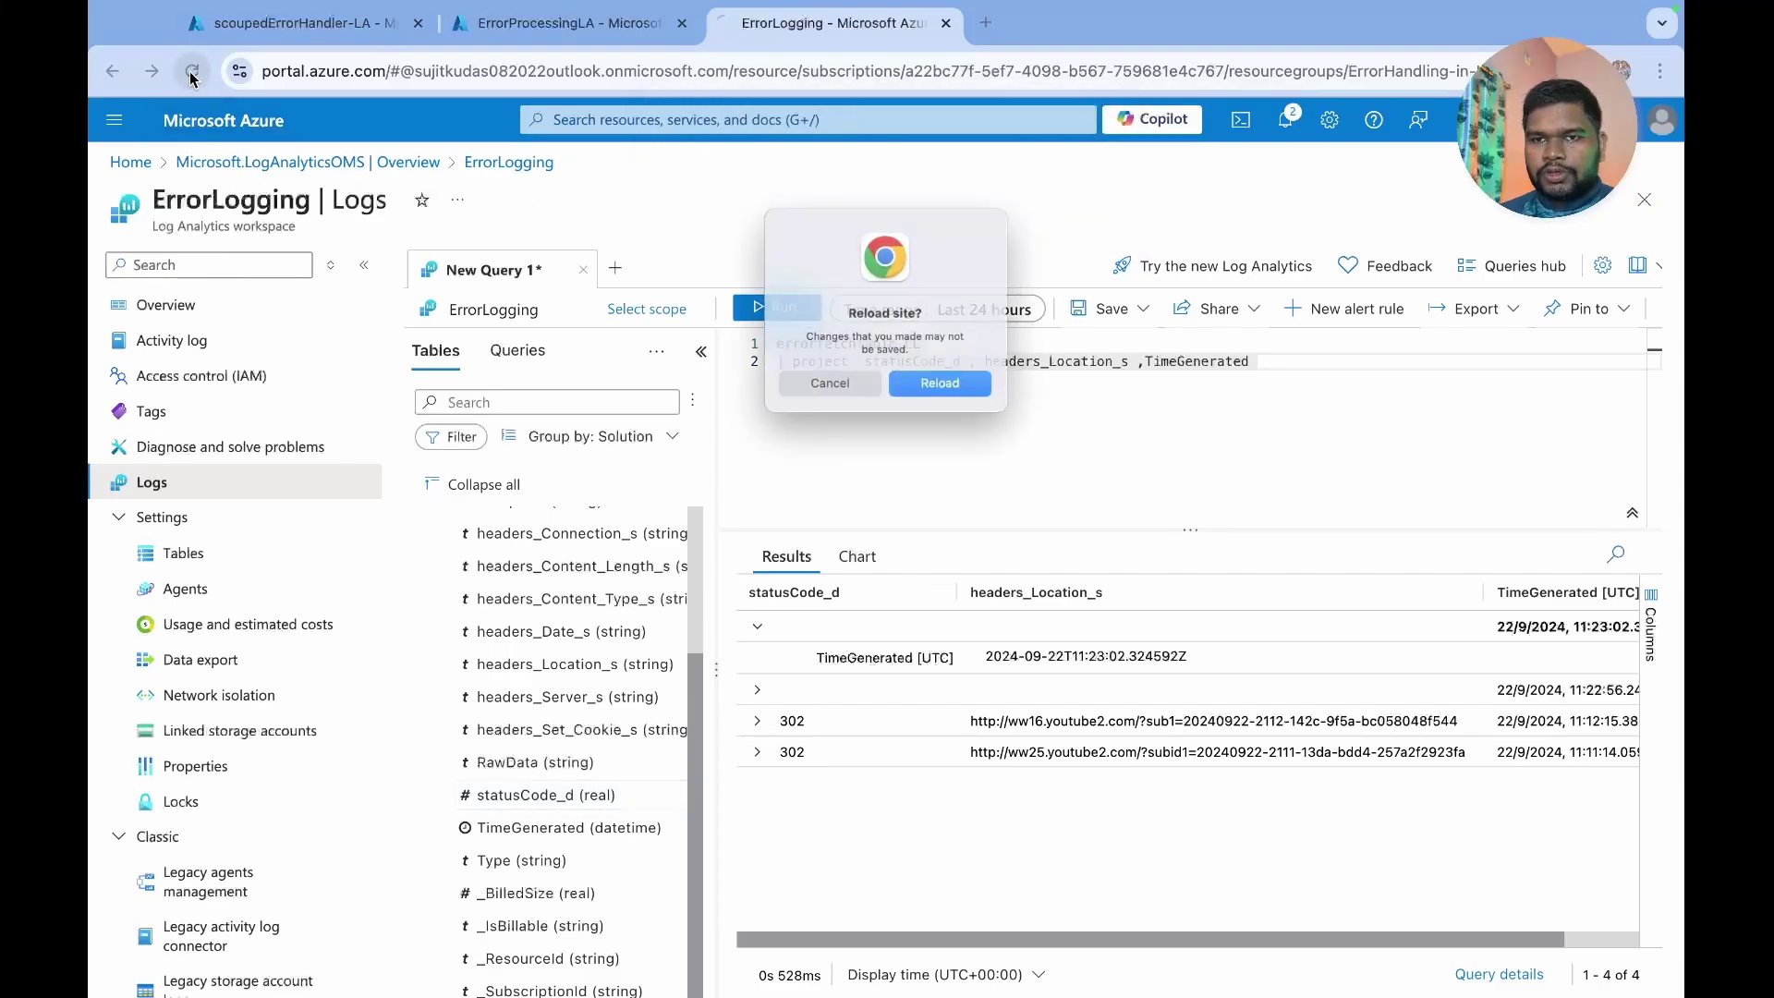
pyautogui.click(927, 401)
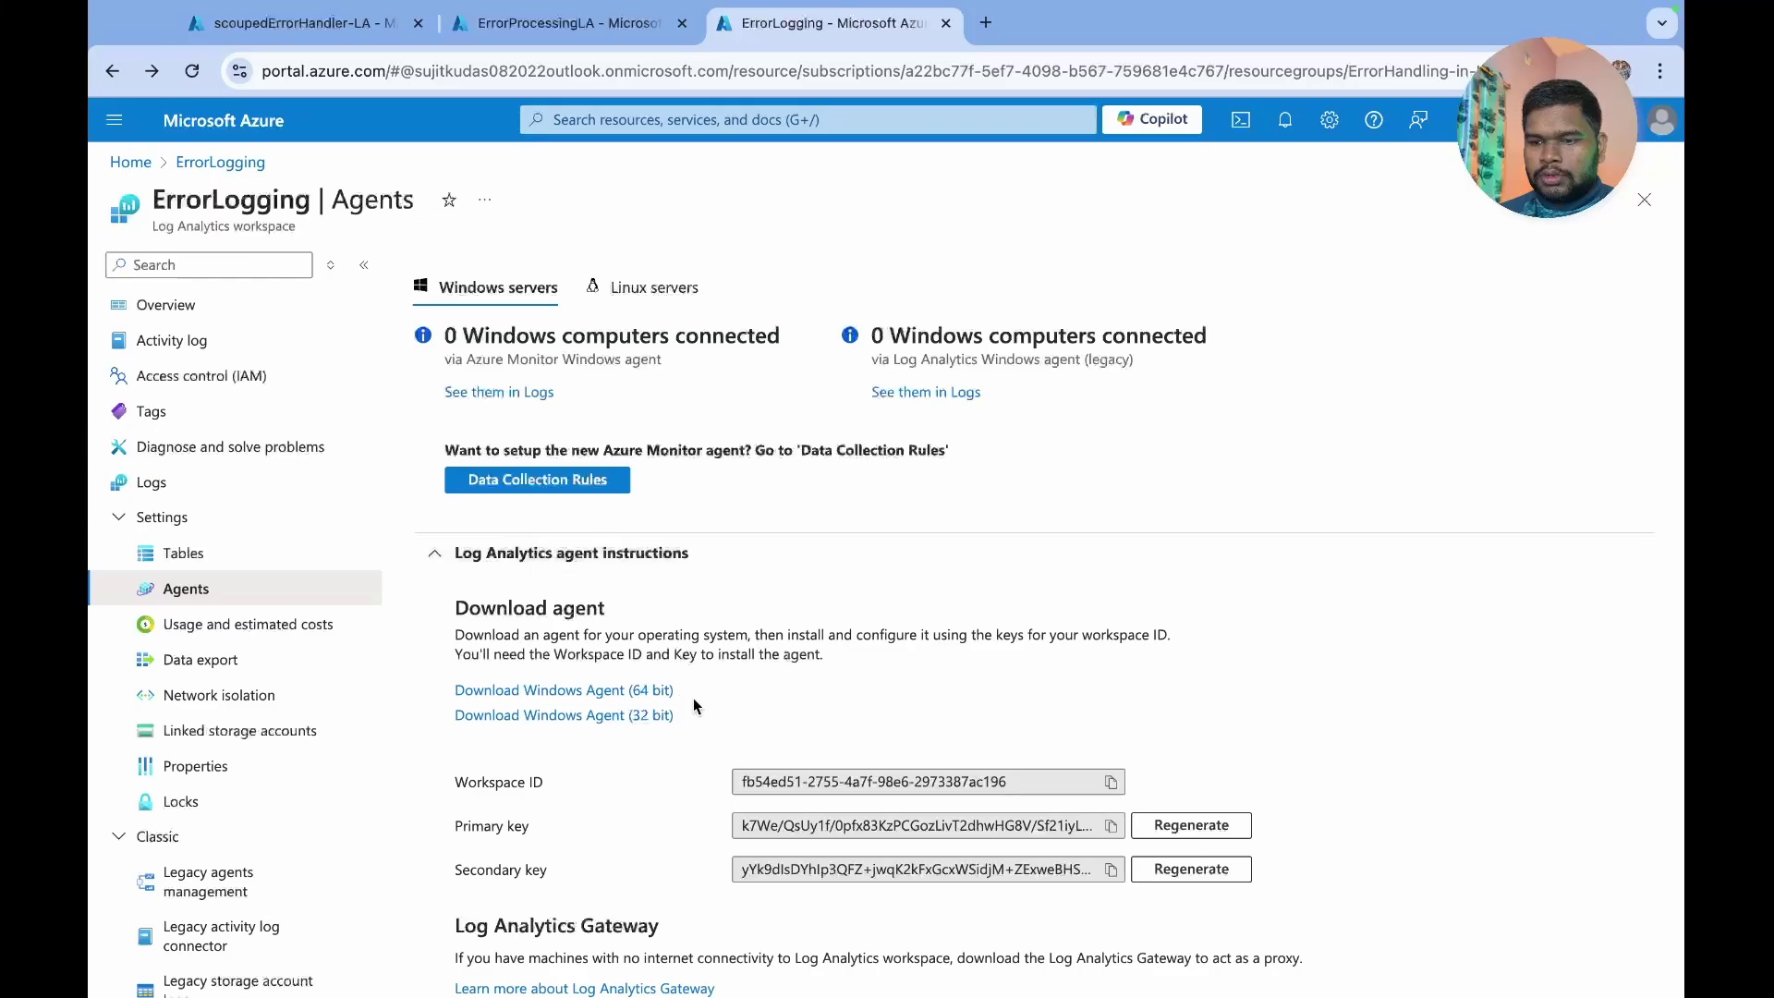
# - Reopen the workspace's Logs, dismiss the Queries hub, and rerun the most recent errorfetchtable_CL query from the query history
pyautogui.click(146, 486)
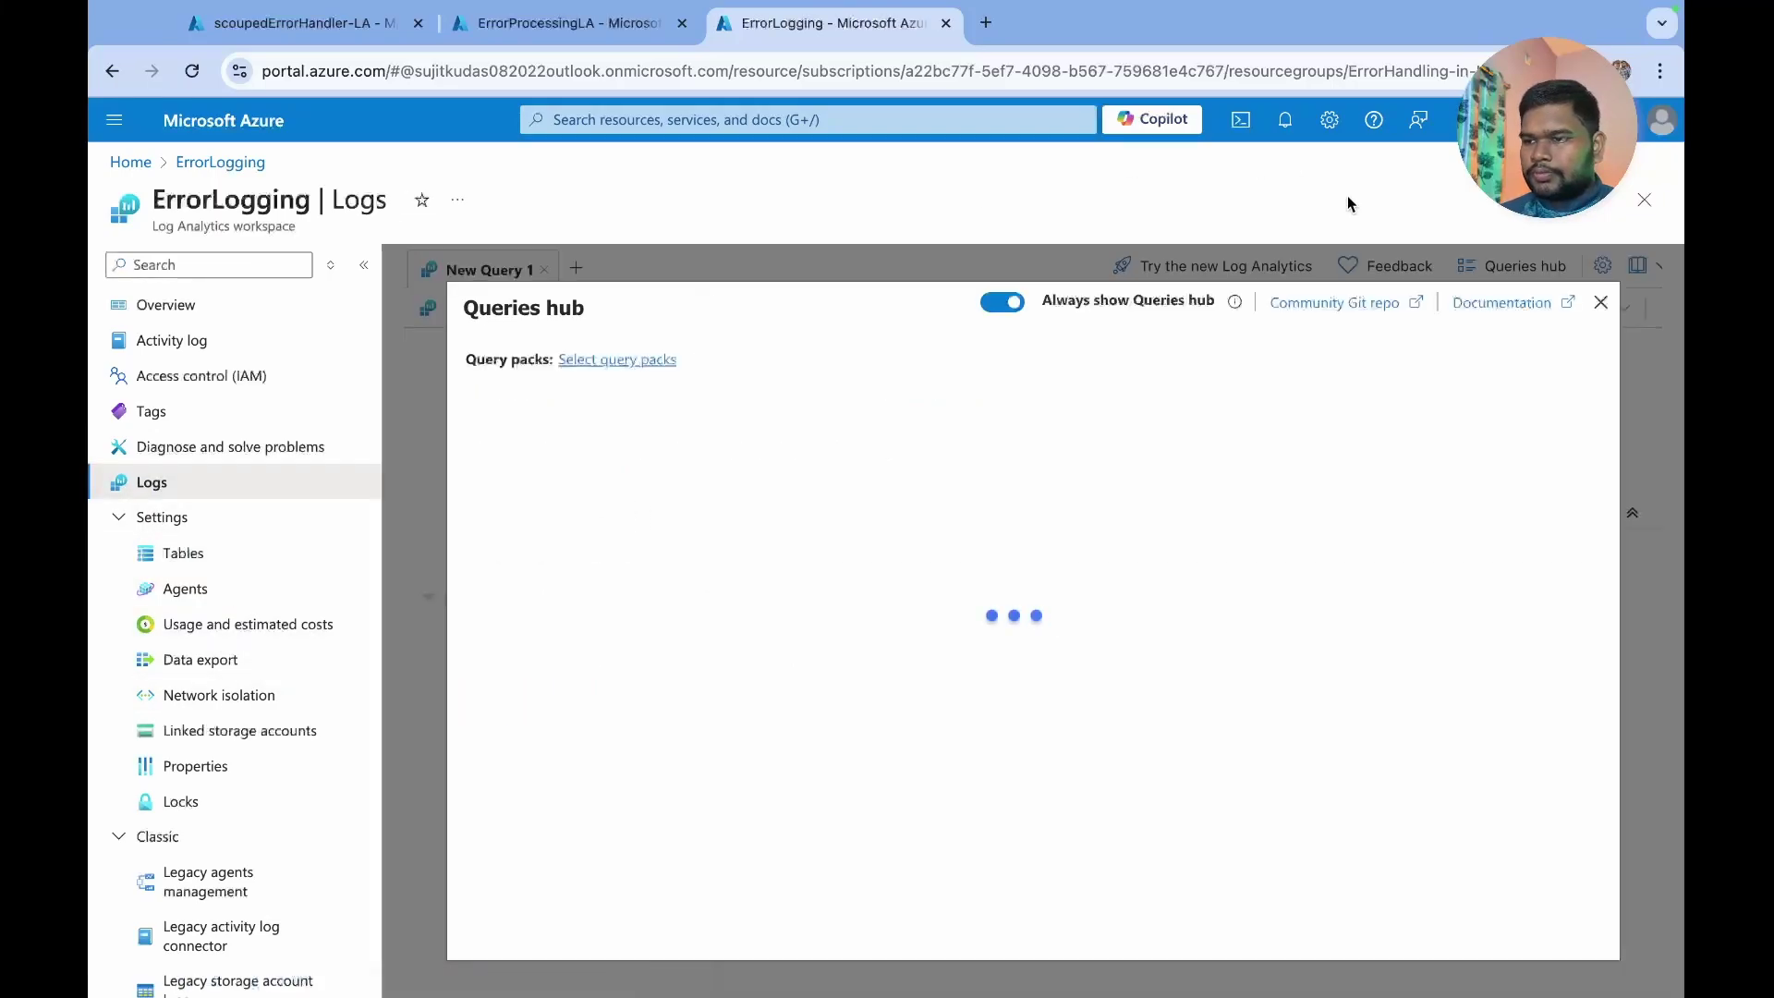
pyautogui.click(1600, 302)
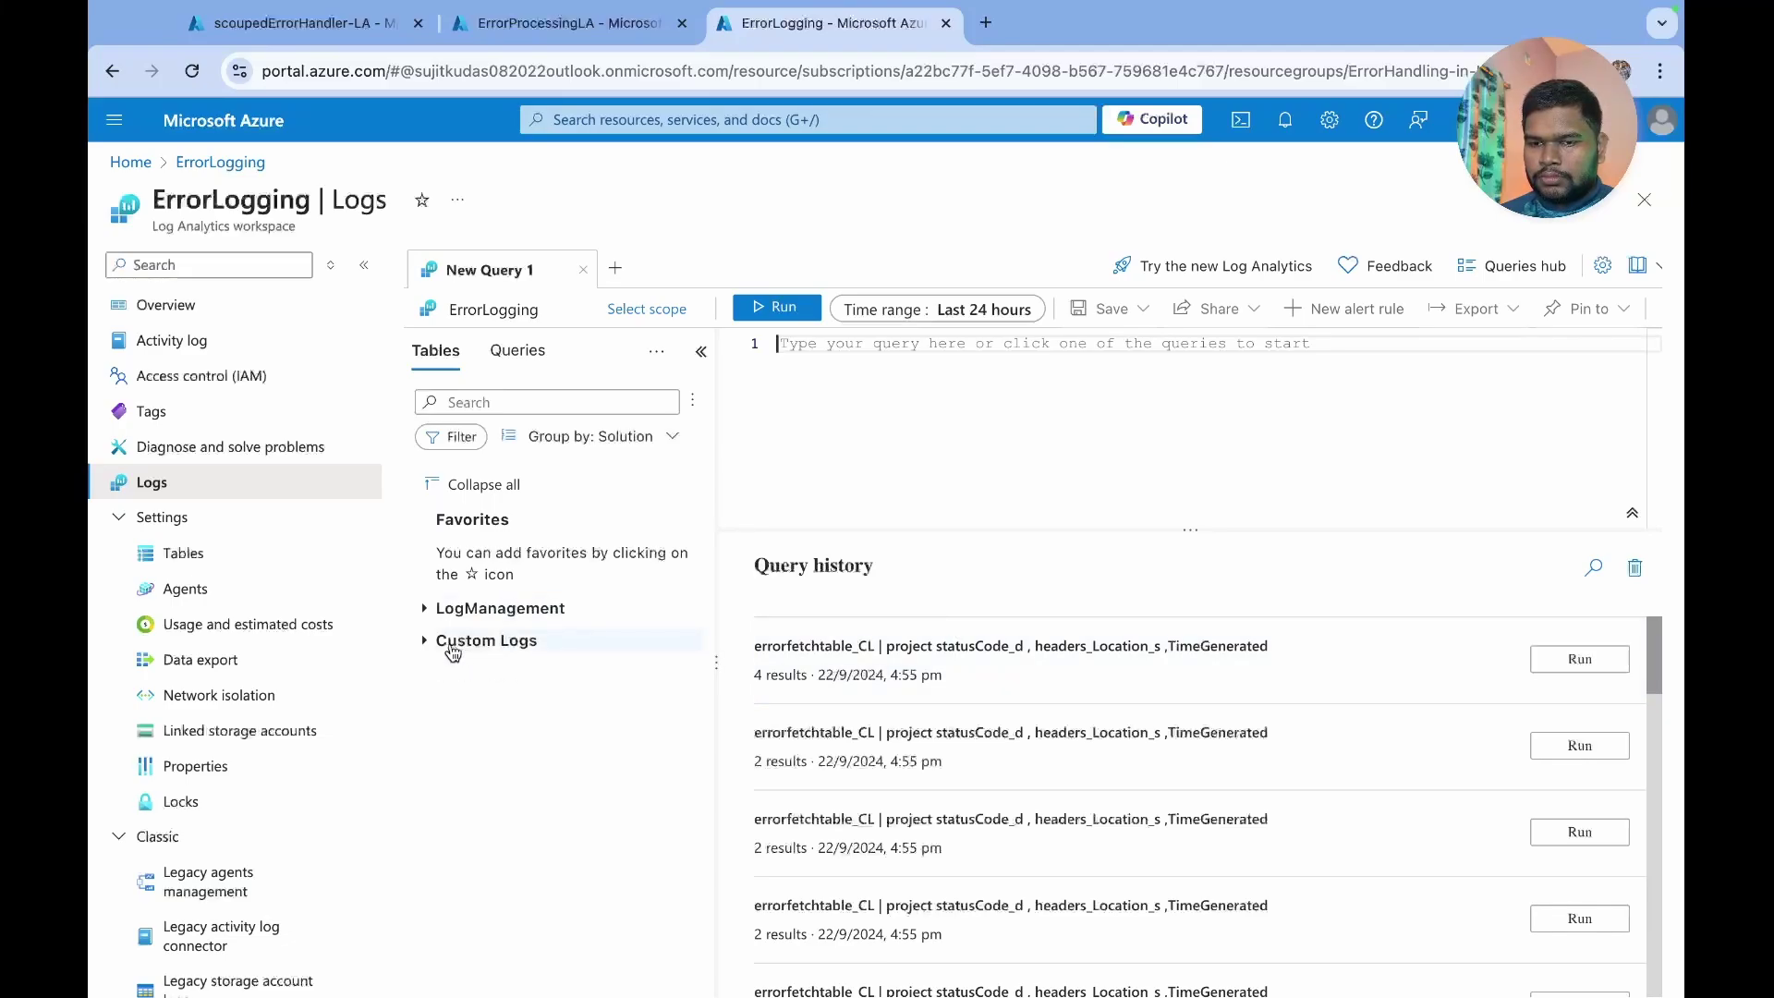
pyautogui.click(453, 647)
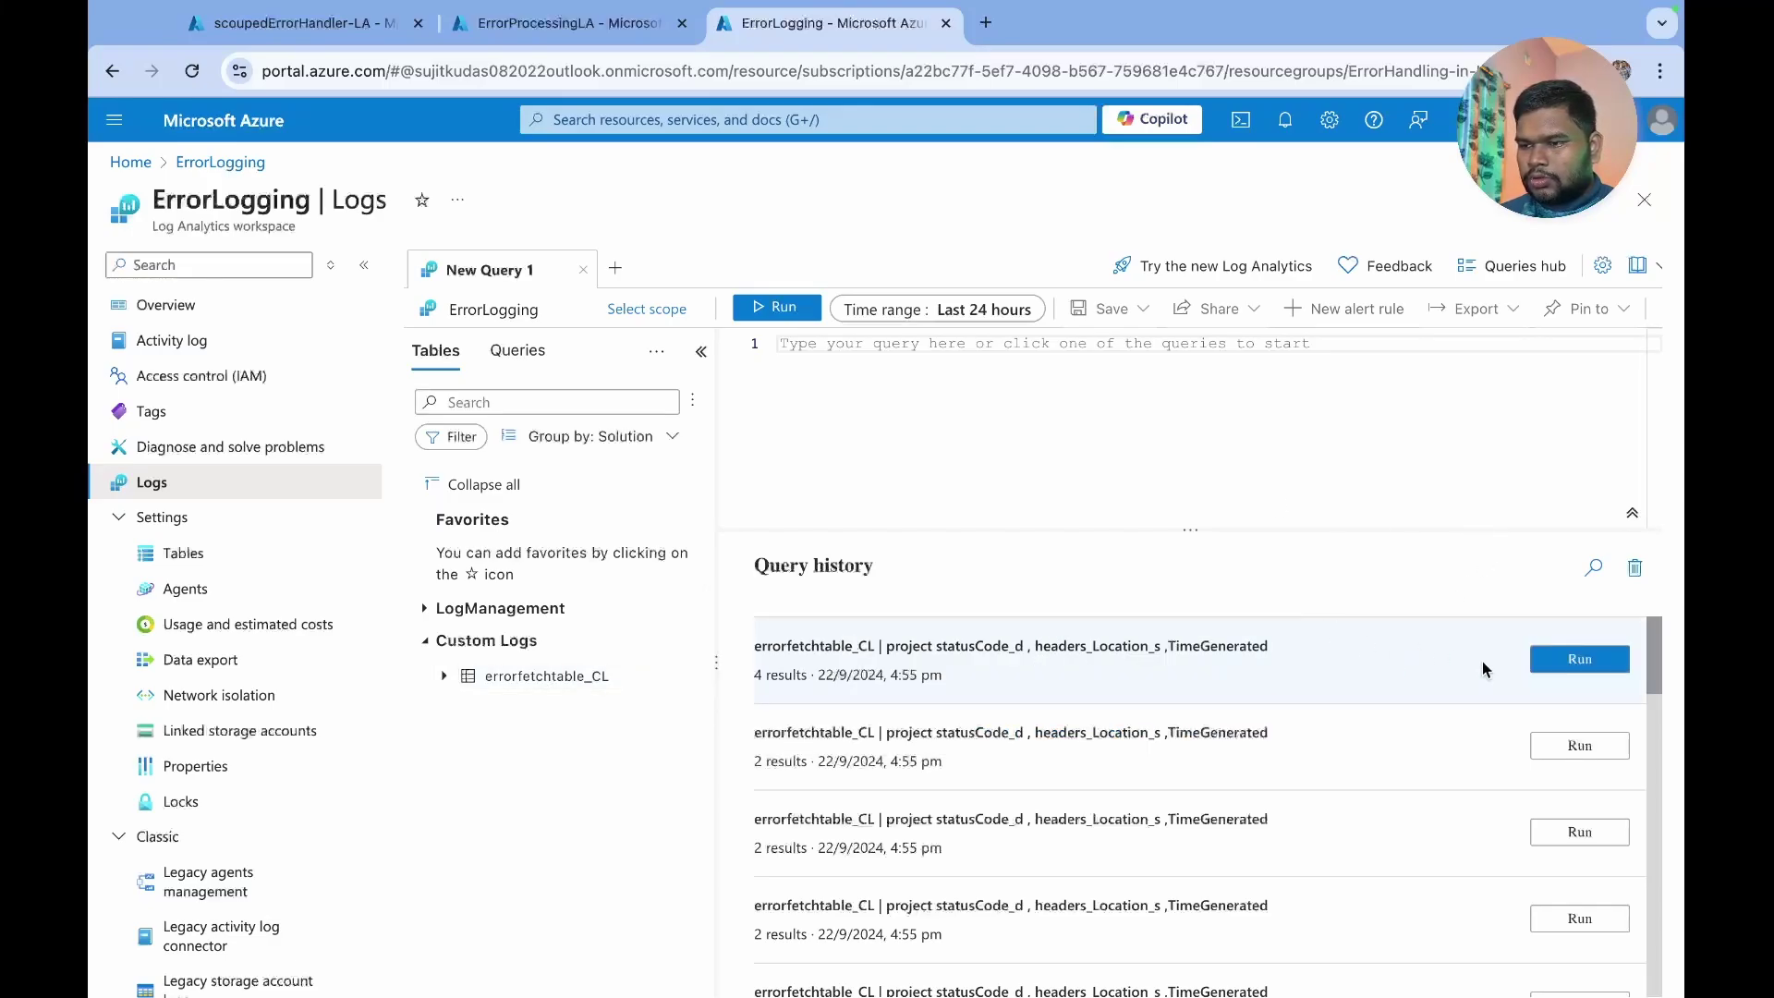
pyautogui.click(1554, 663)
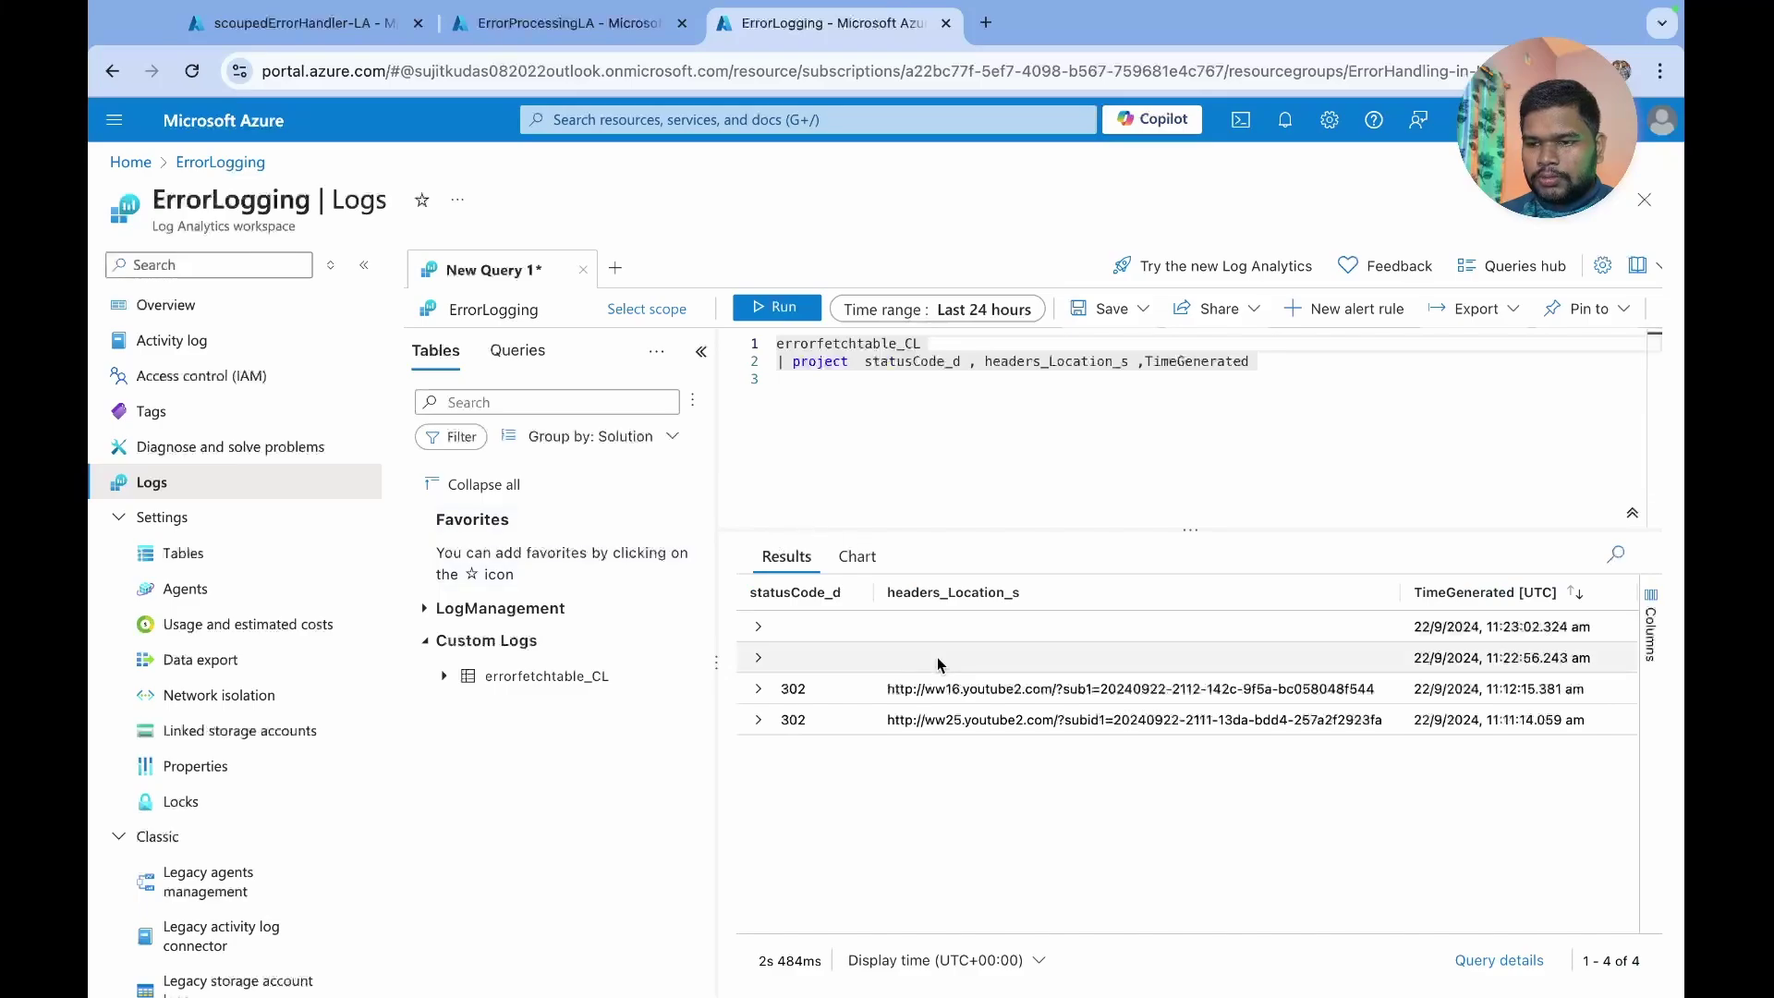
# - Expand the errorfetchtable_CL custom log table and review its available columns
pyautogui.click(444, 677)
pyautogui.scroll(-1, 554, 729)
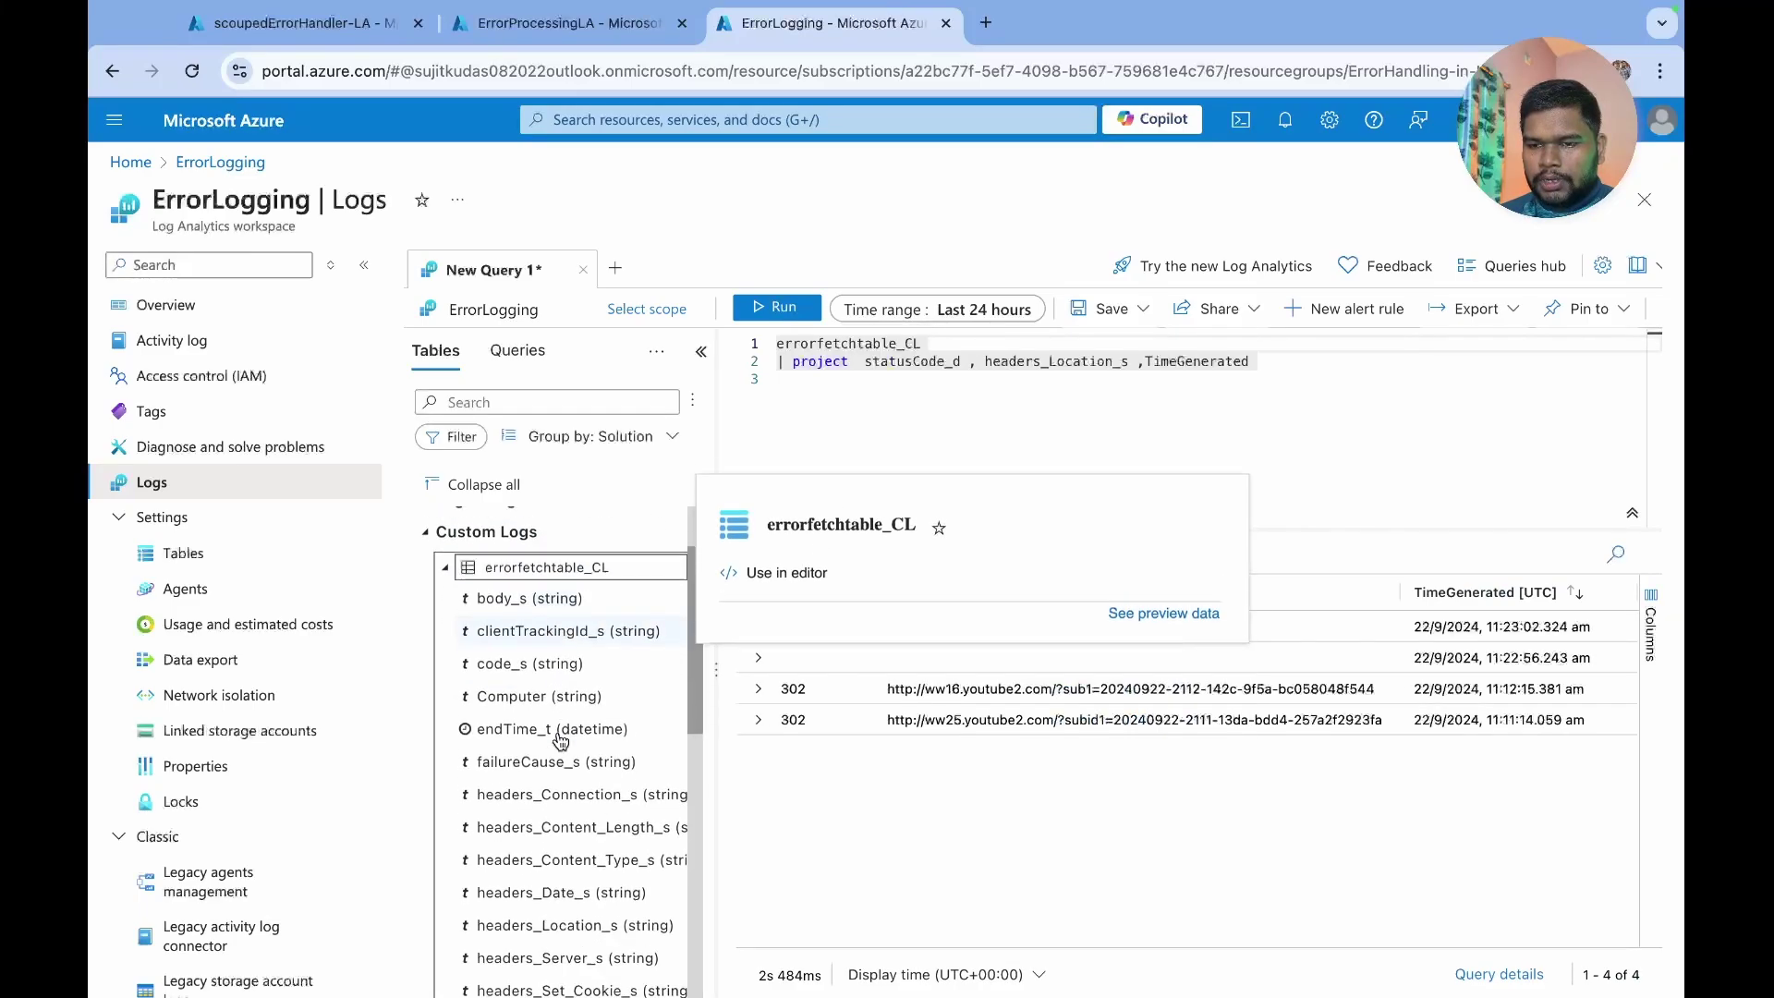
pyautogui.scroll(-2, 561, 702)
pyautogui.scroll(2, 567, 600)
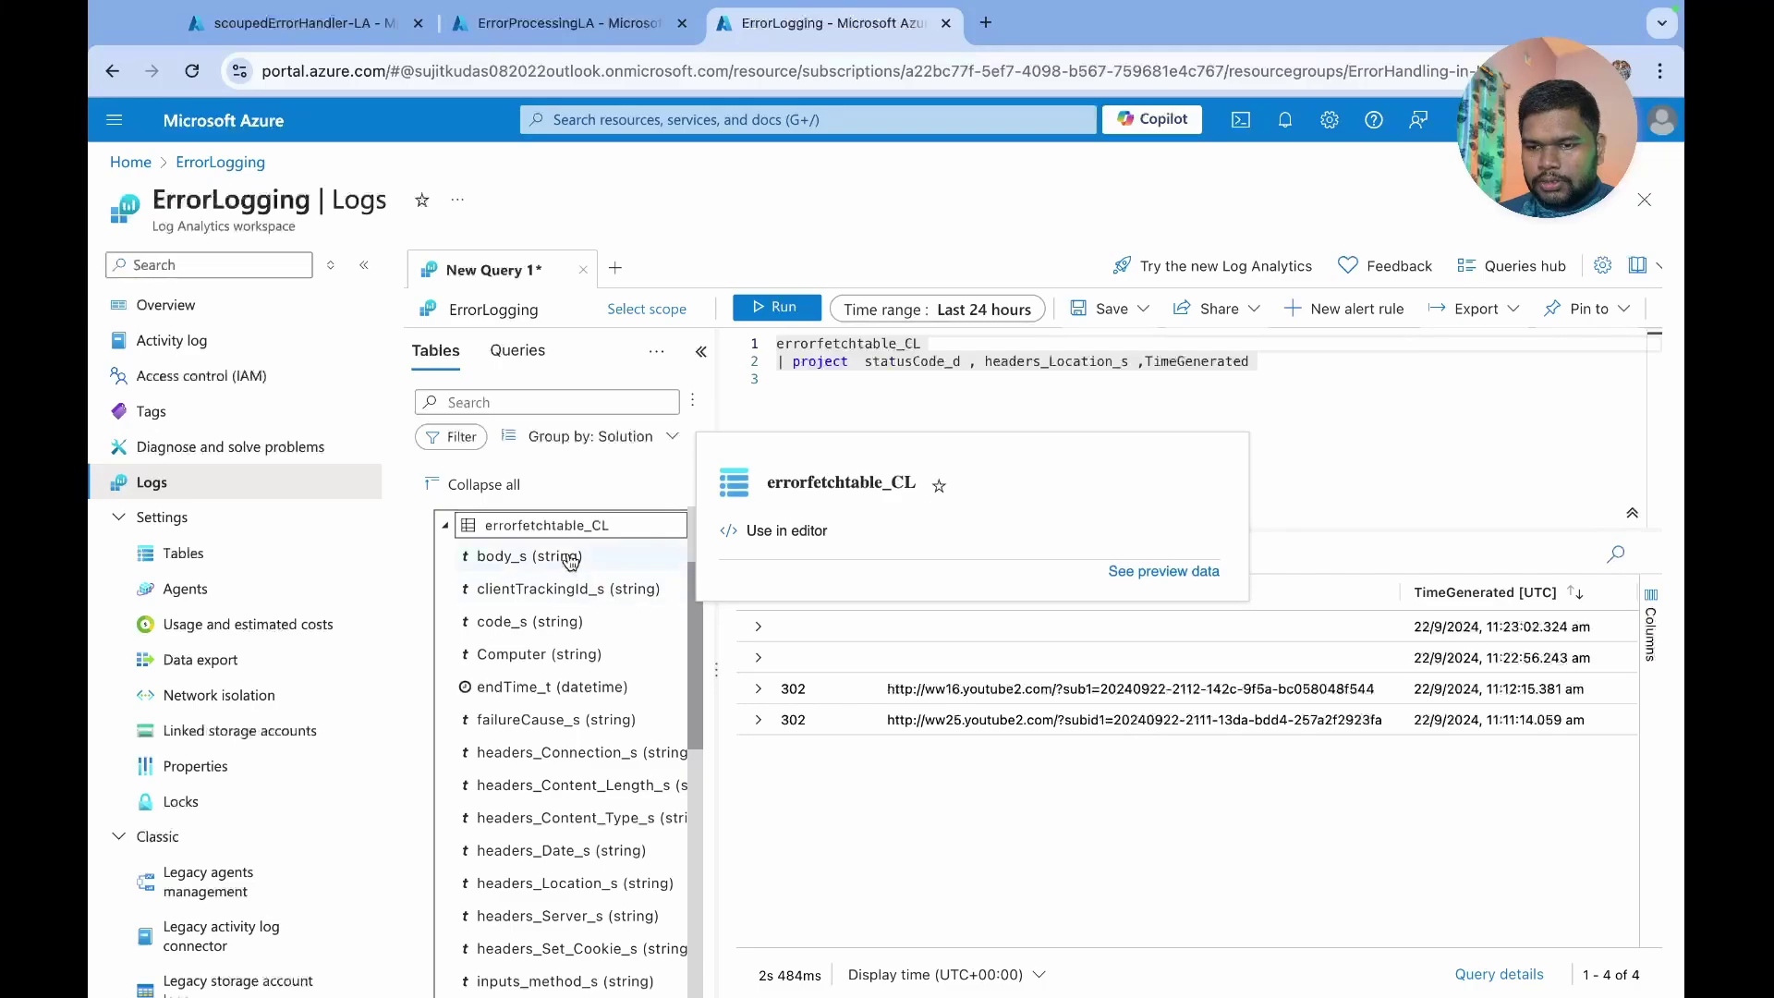
pyautogui.scroll(-2, 576, 800)
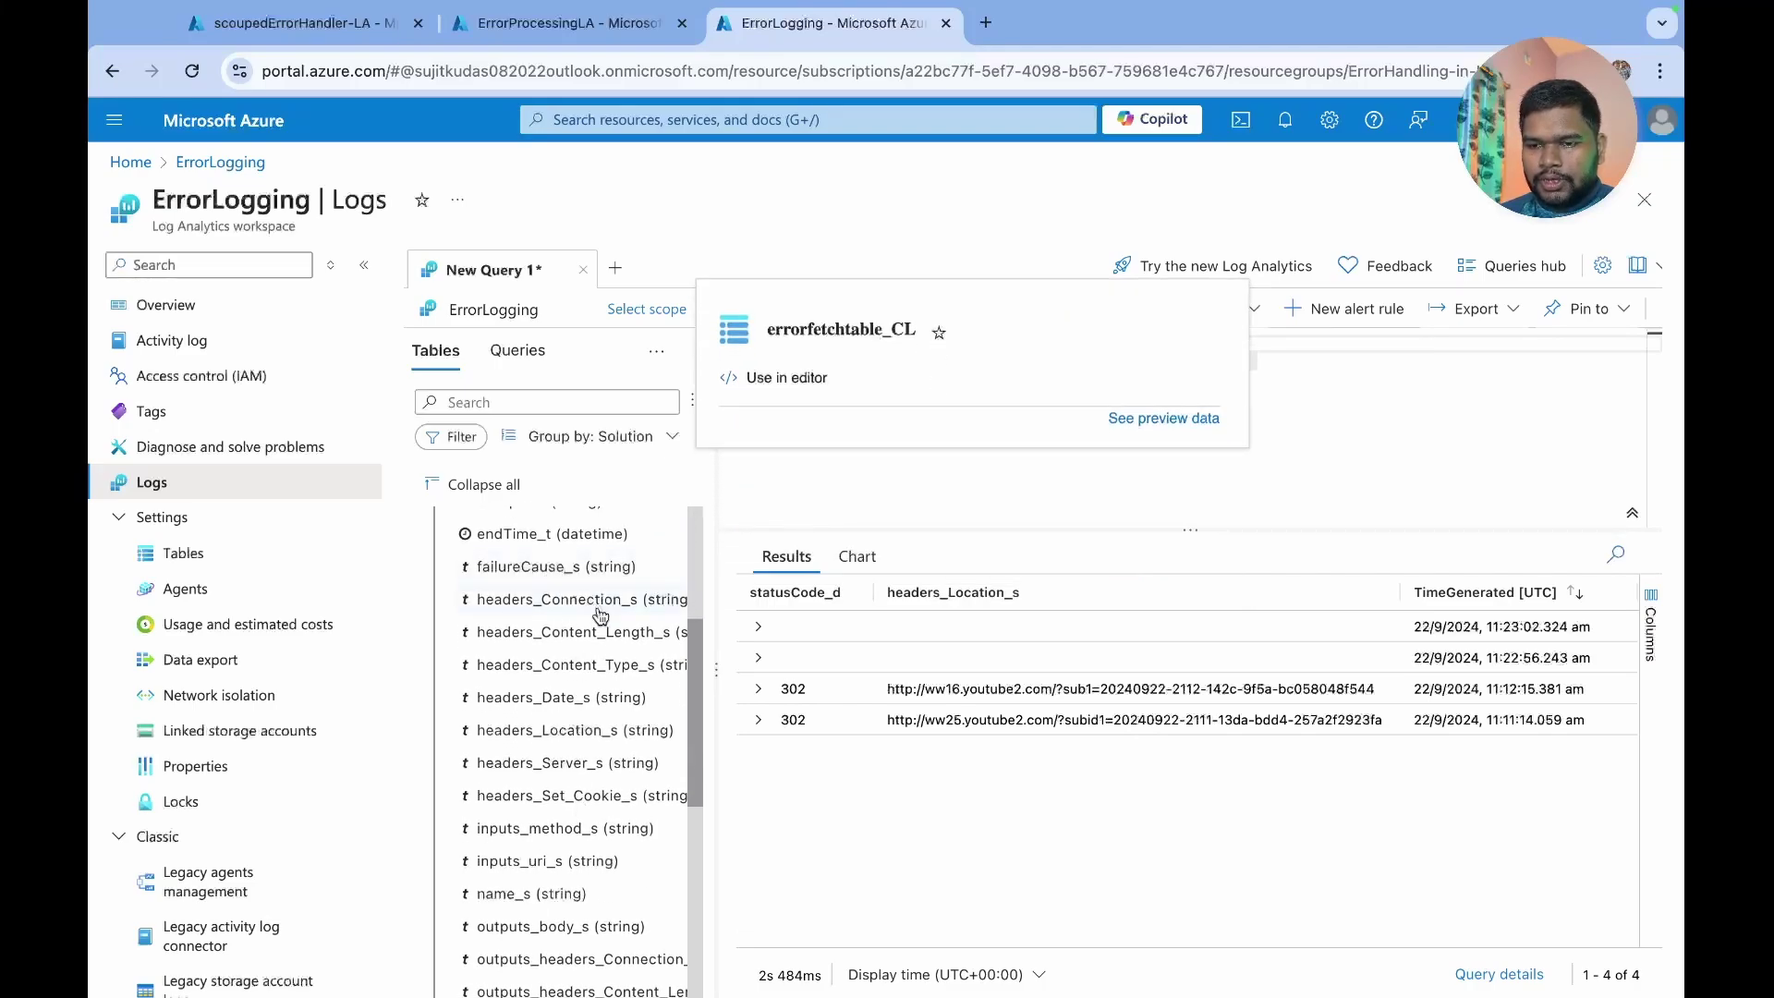
pyautogui.scroll(-4, 617, 718)
pyautogui.scroll(1, 617, 719)
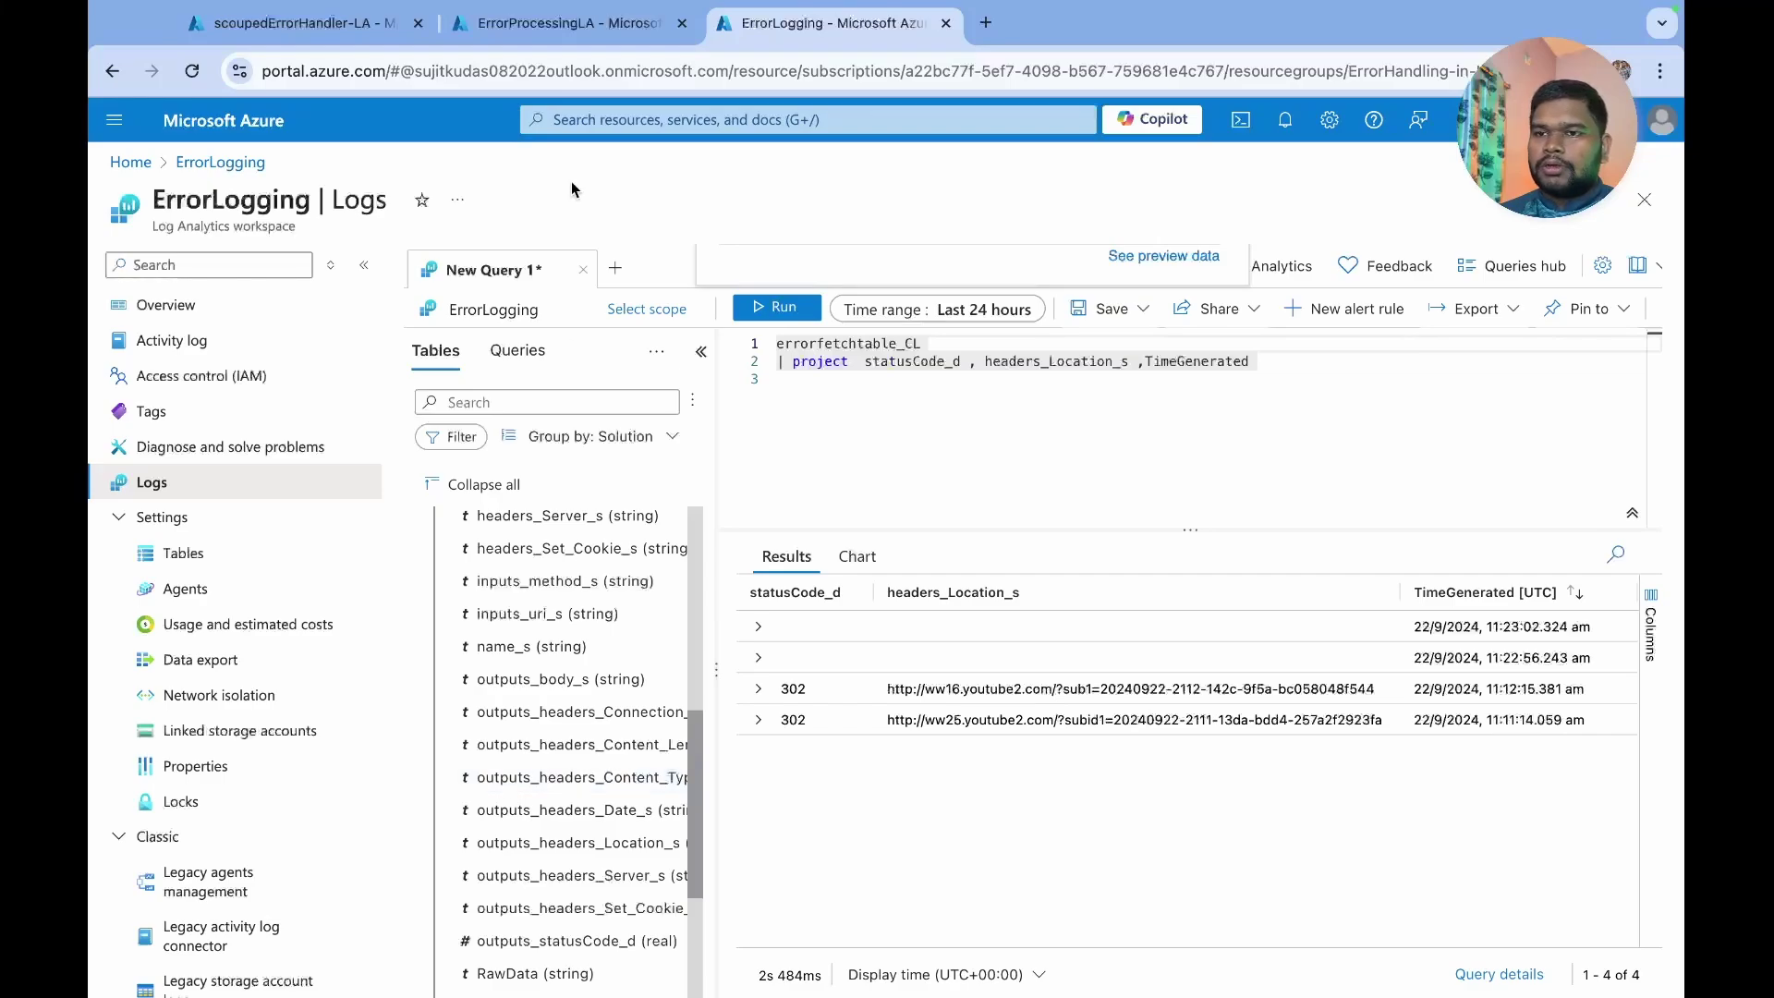
# - Switch to the ErrorProcessingLA run and examine the Send Data action's inputs and outputs, including the nested fields of the request body
pyautogui.click(534, 26)
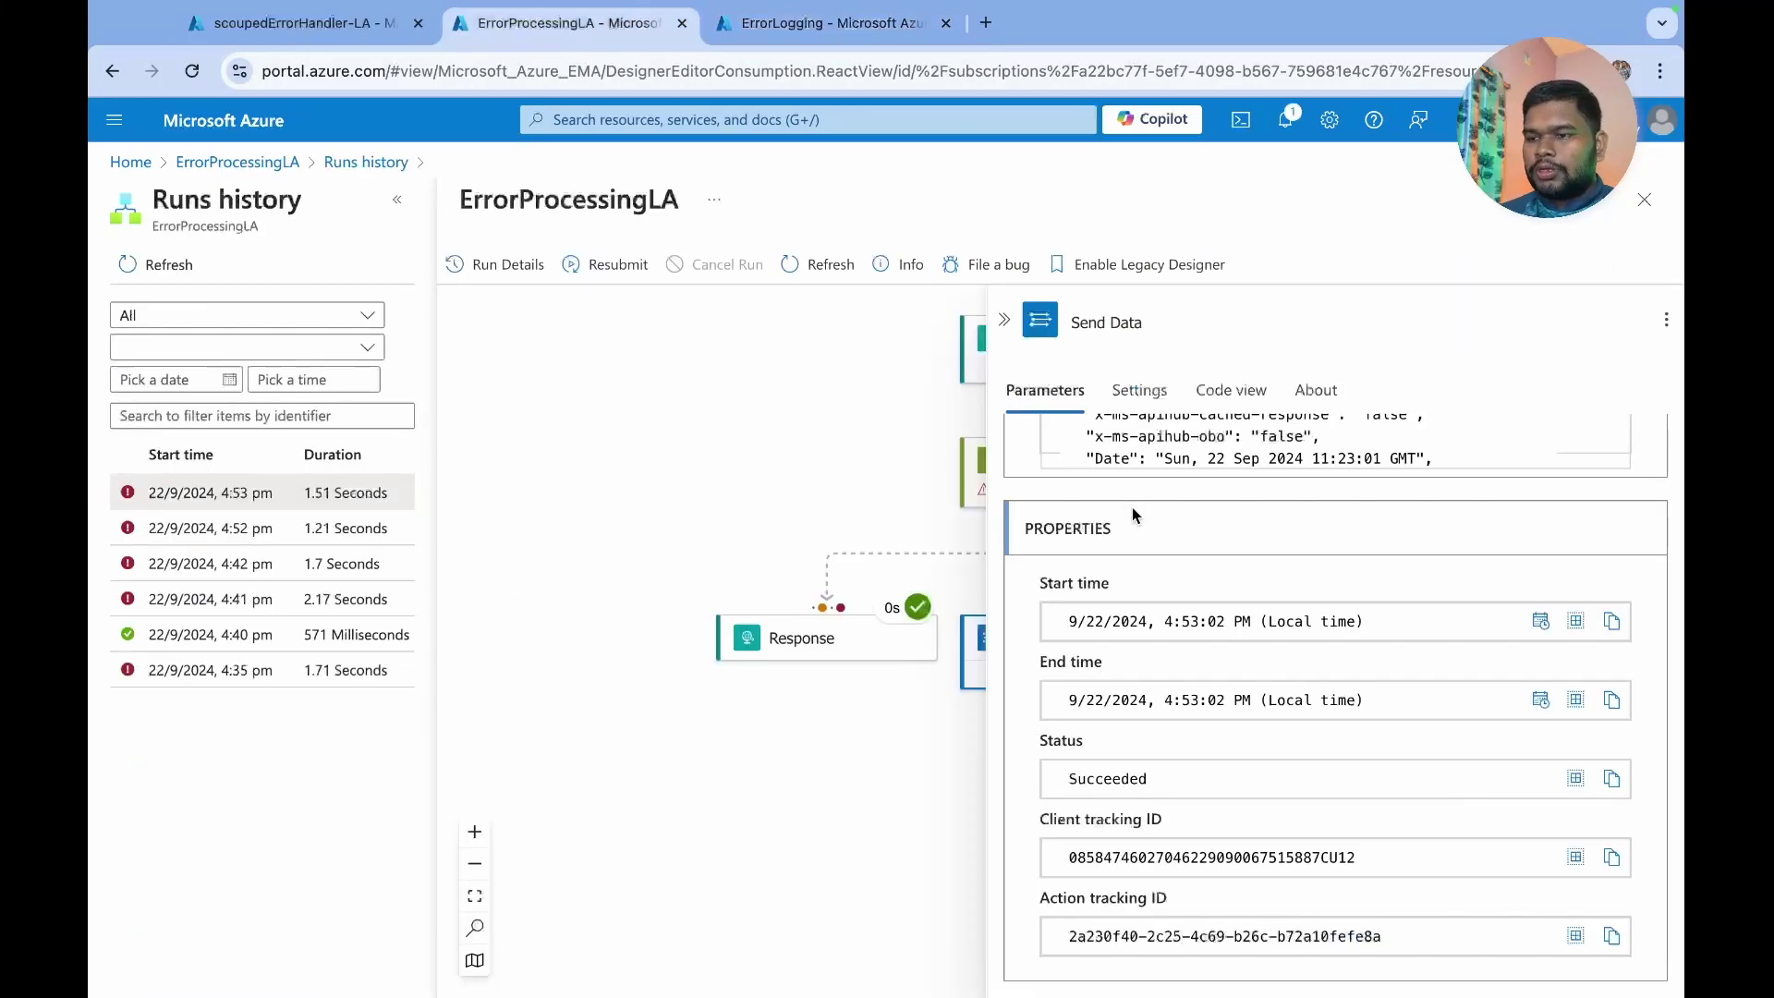
pyautogui.scroll(-4, 1133, 507)
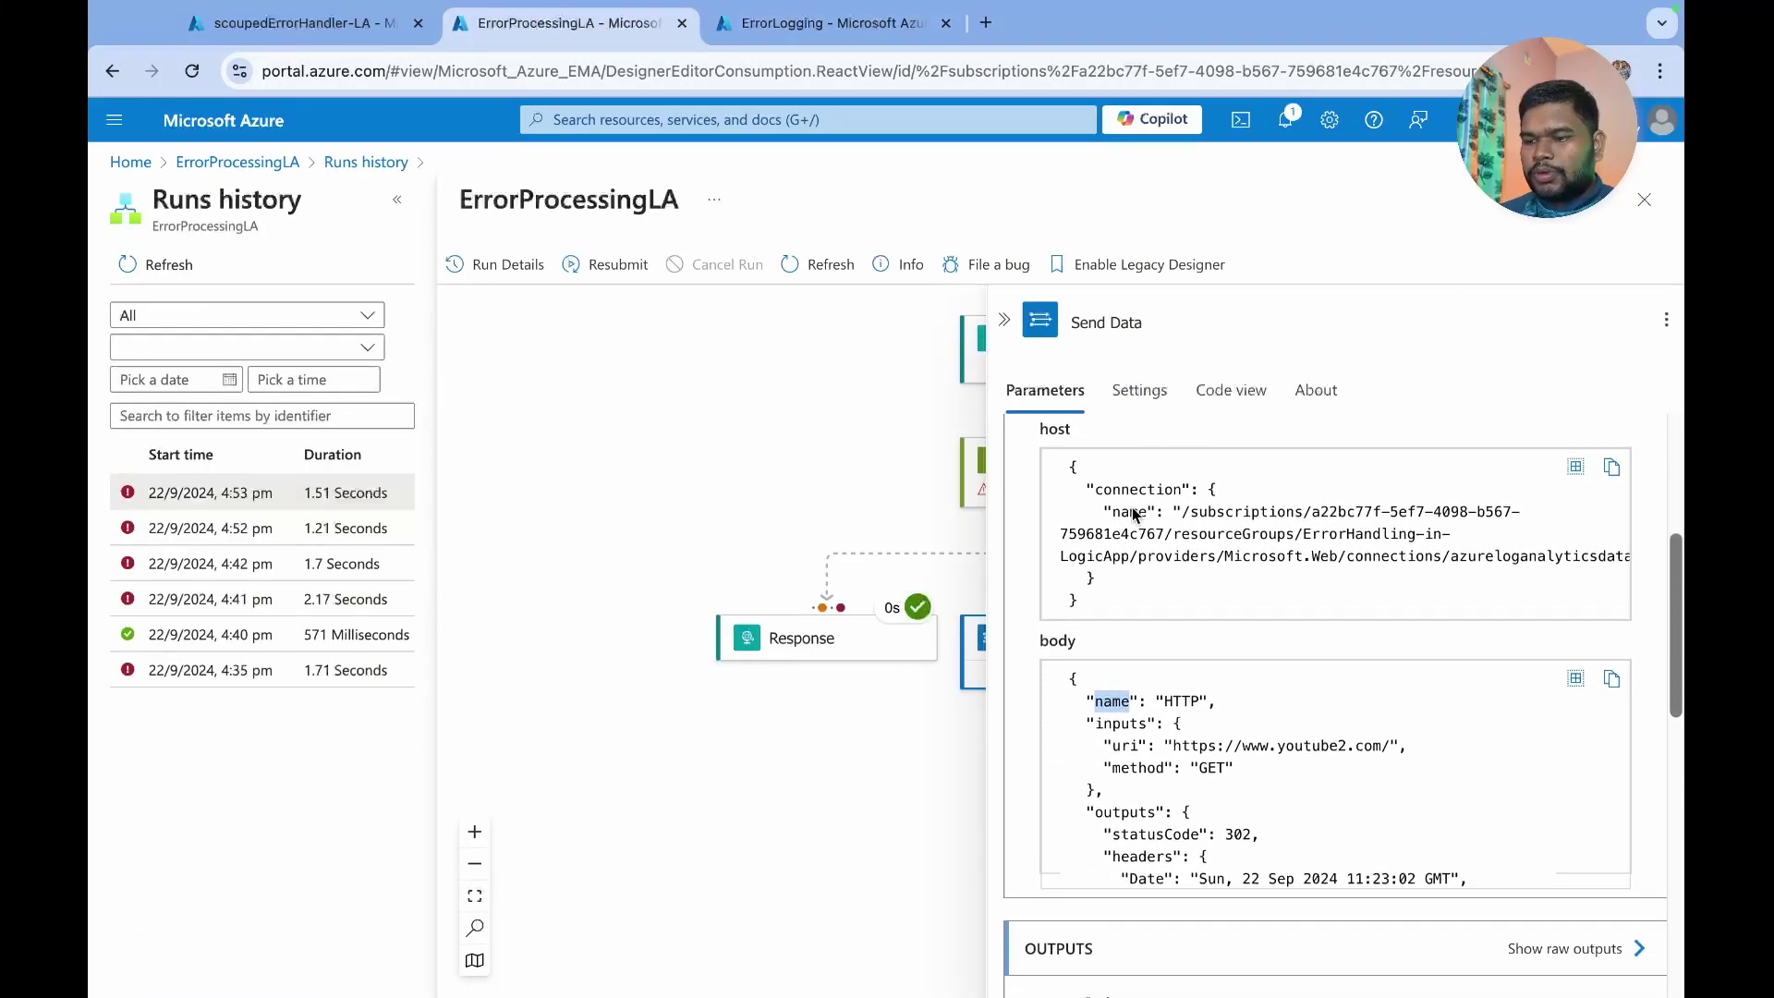
pyautogui.scroll(4, 1120, 624)
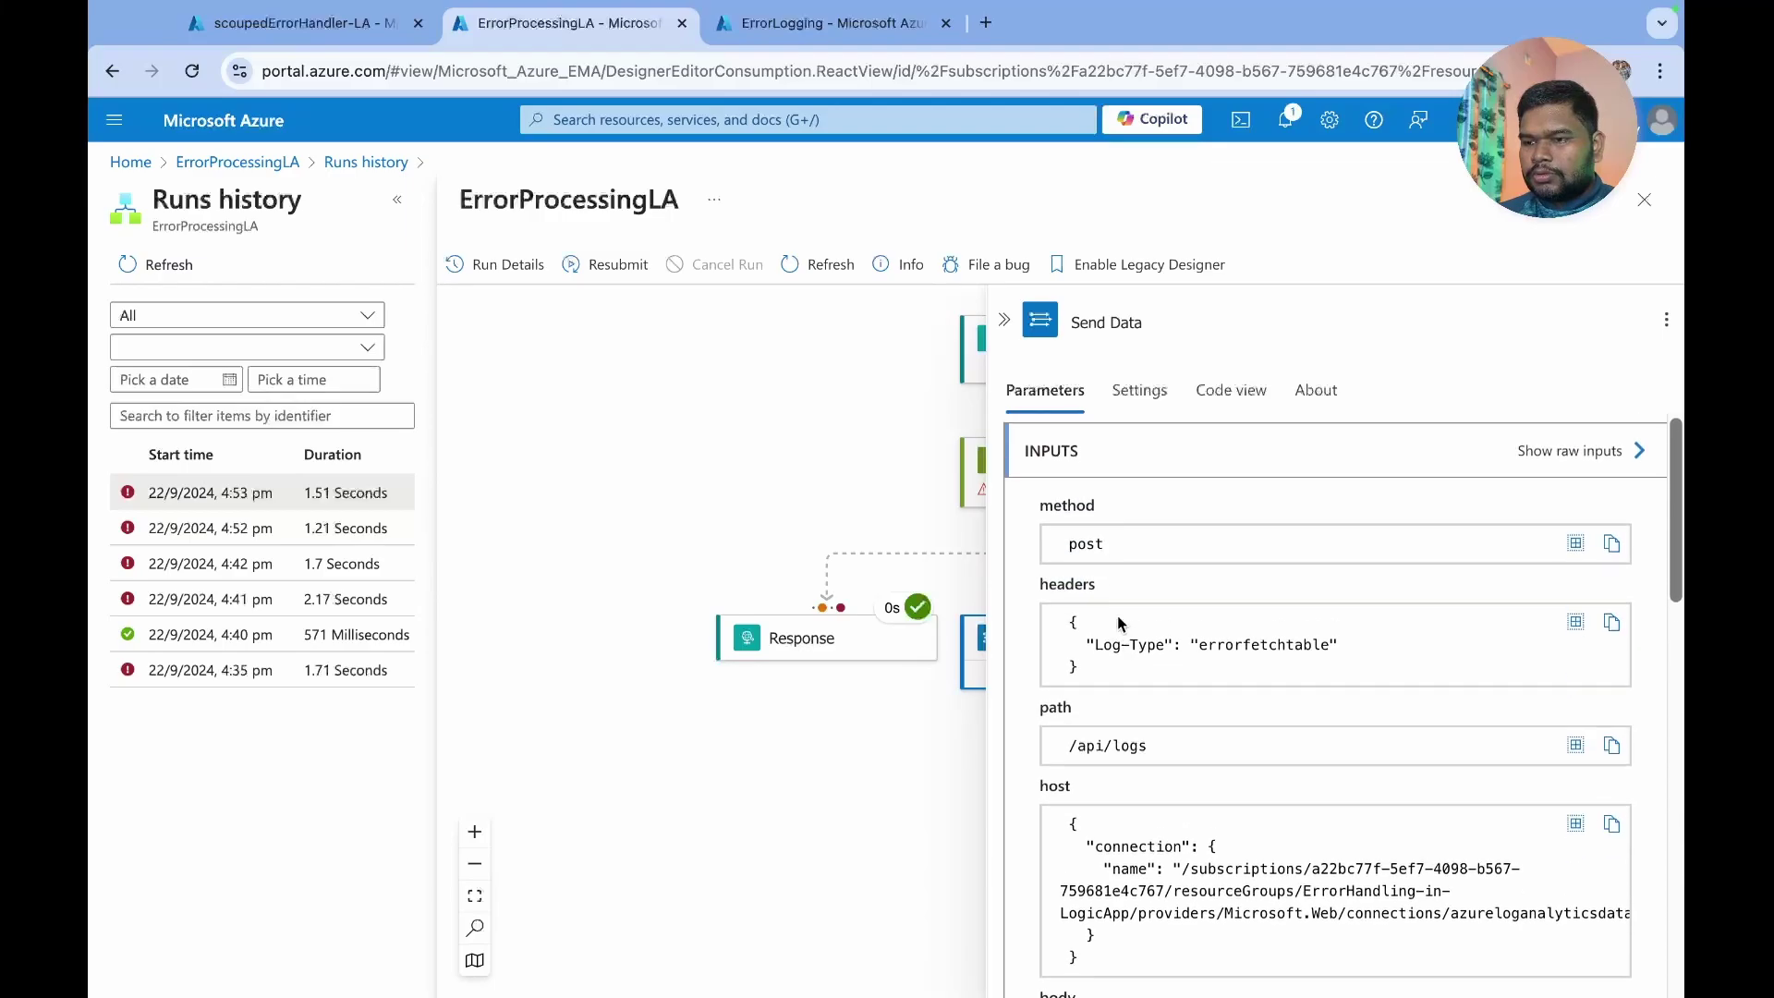
pyautogui.scroll(-4, 1117, 624)
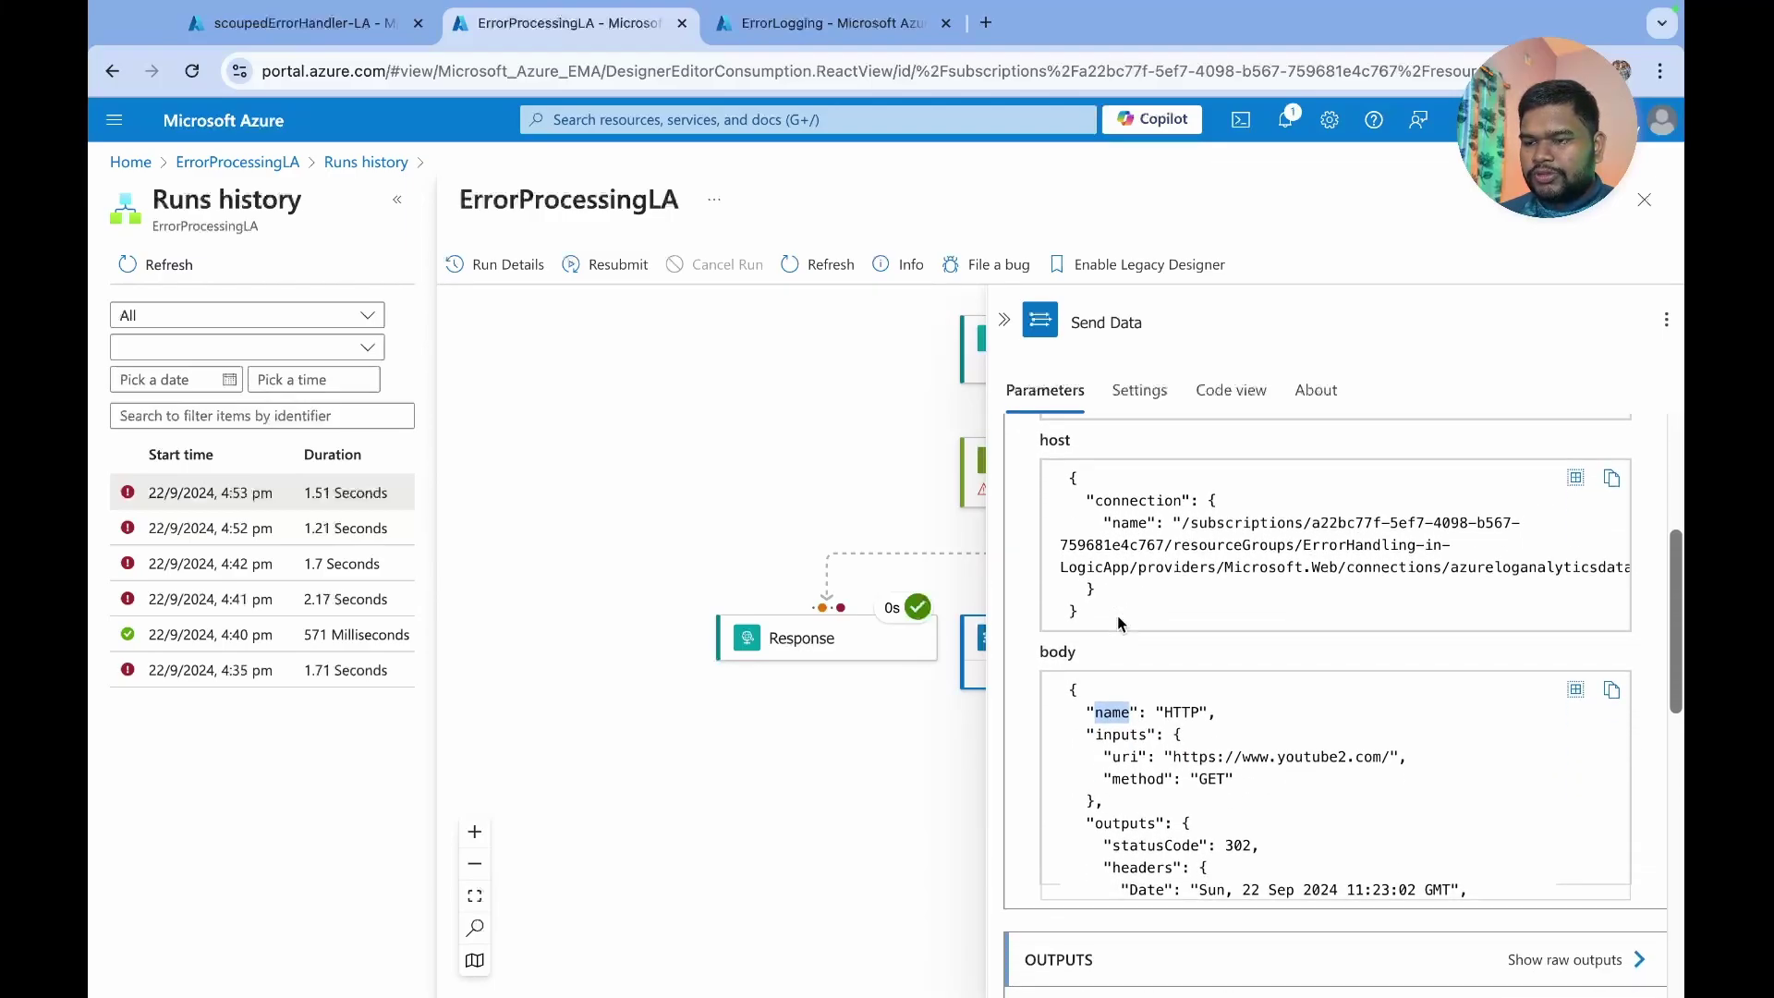
pyautogui.scroll(-1, 1128, 714)
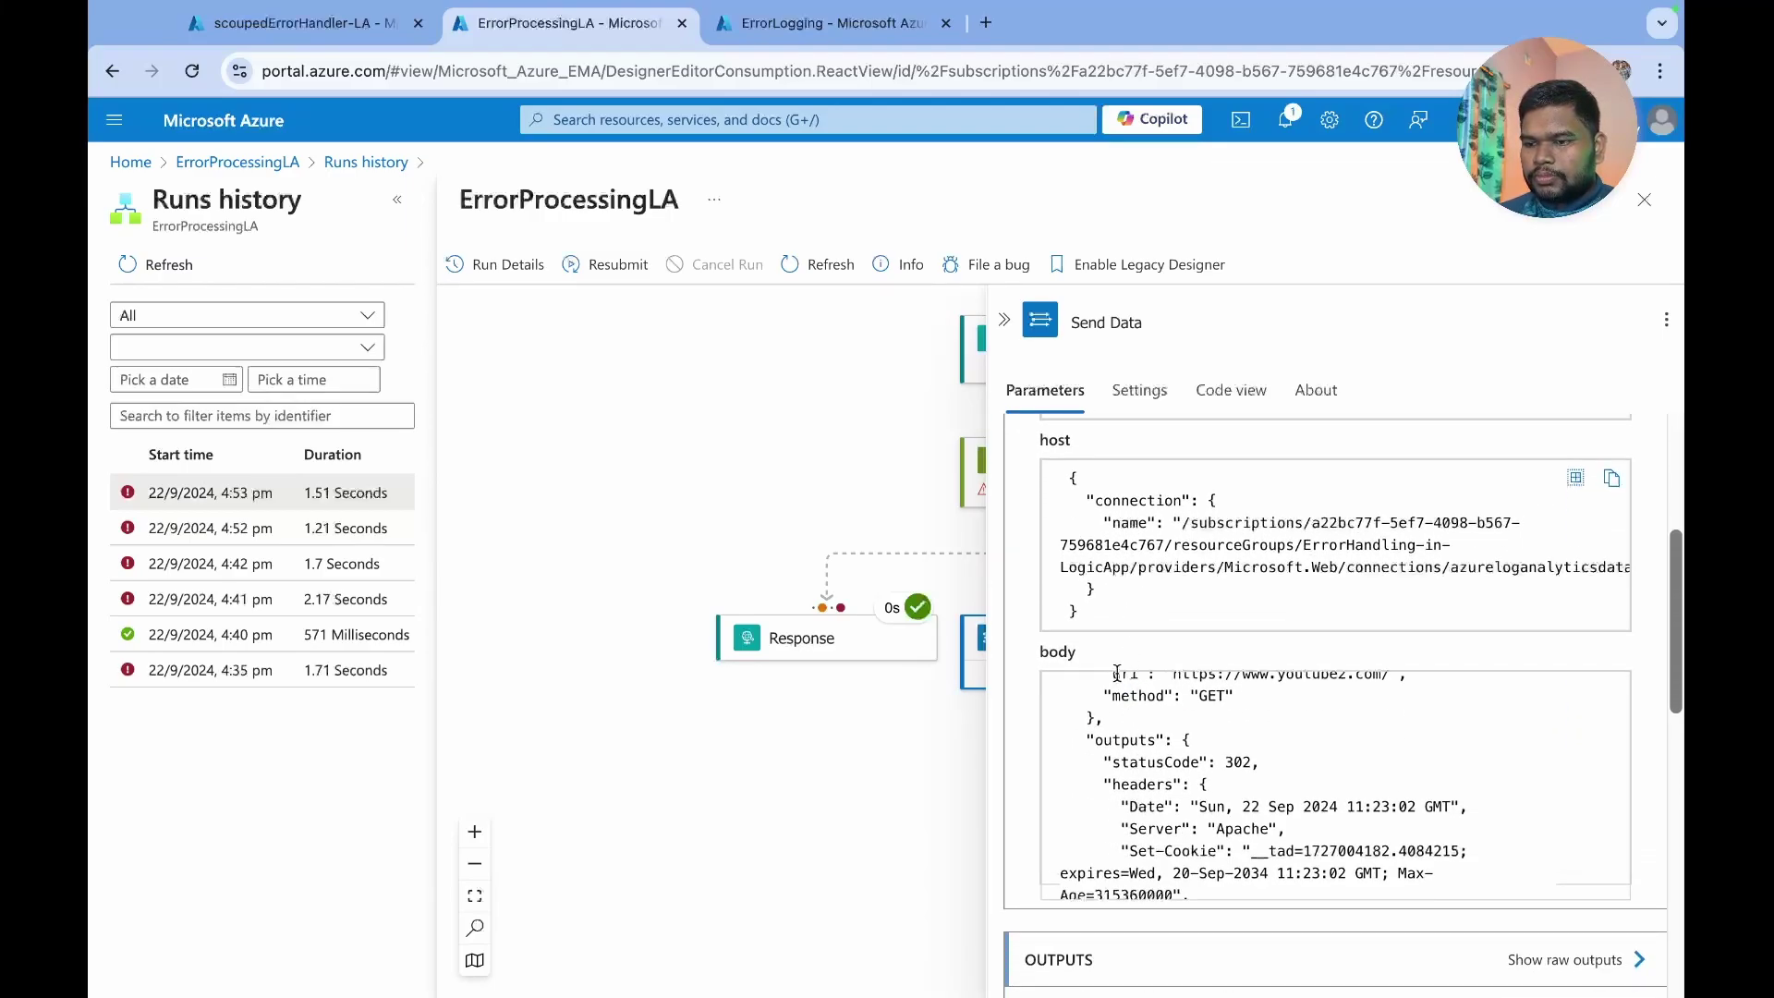
pyautogui.scroll(-8, 1117, 671)
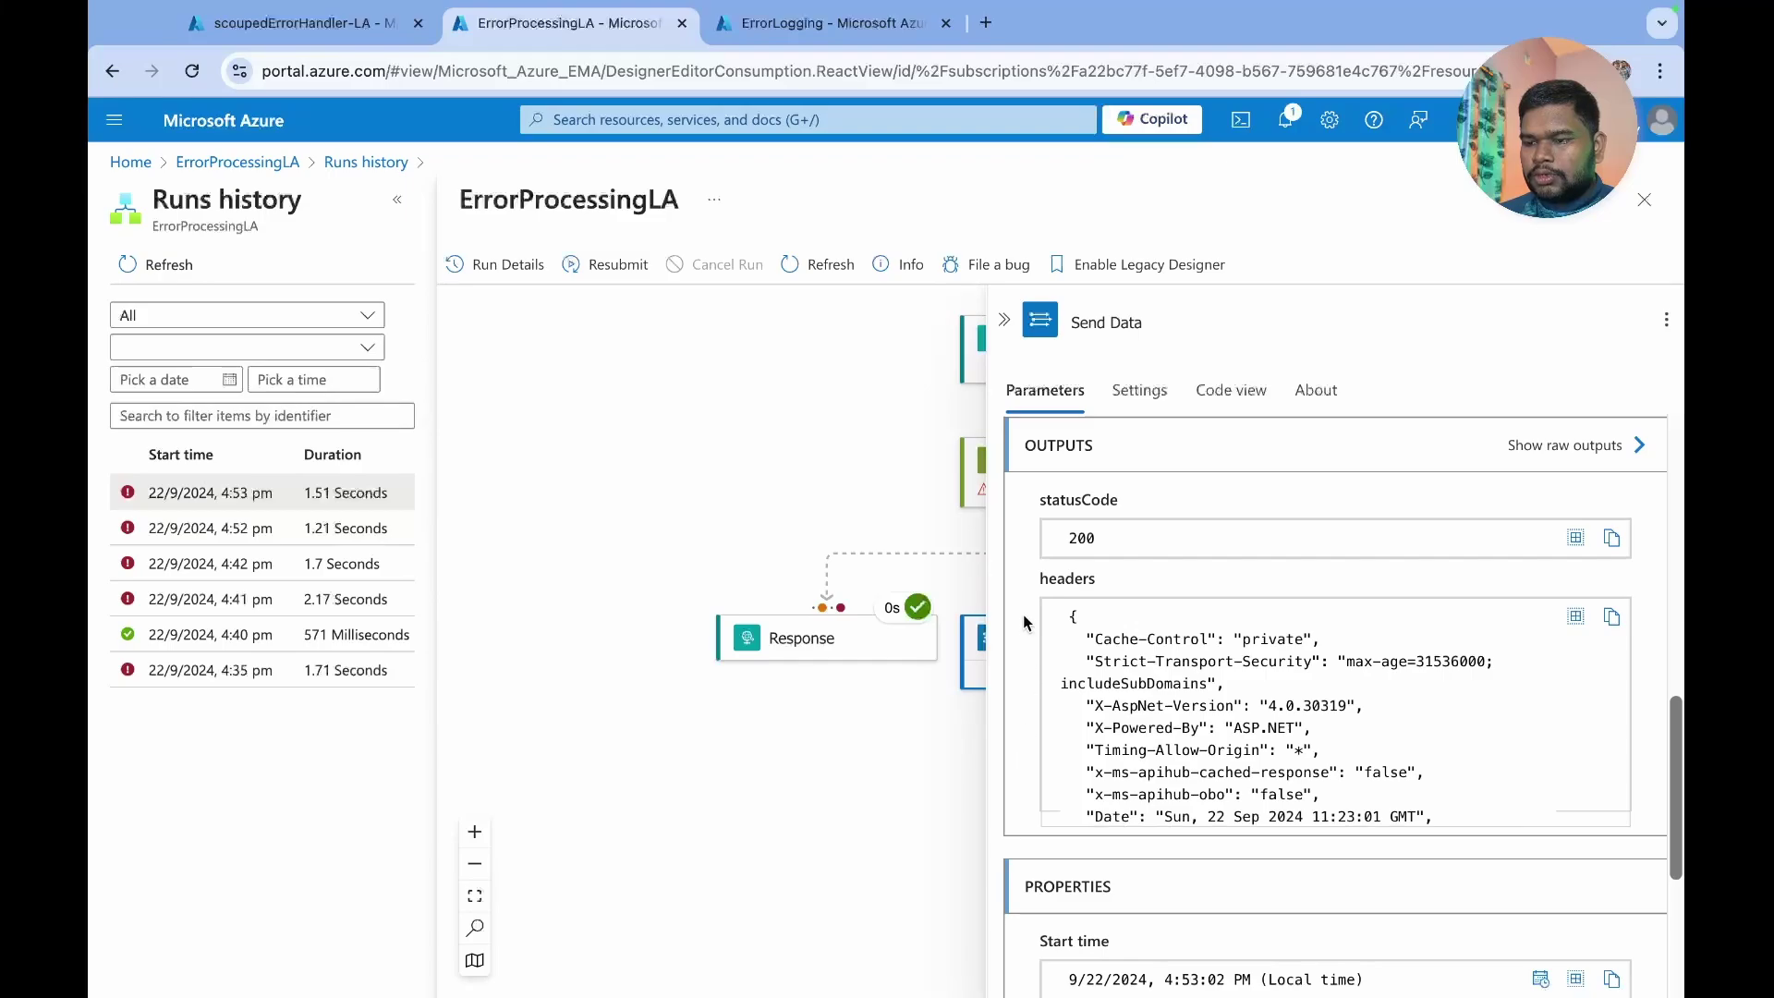
pyautogui.scroll(10, 1036, 671)
pyautogui.scroll(-2, 1036, 672)
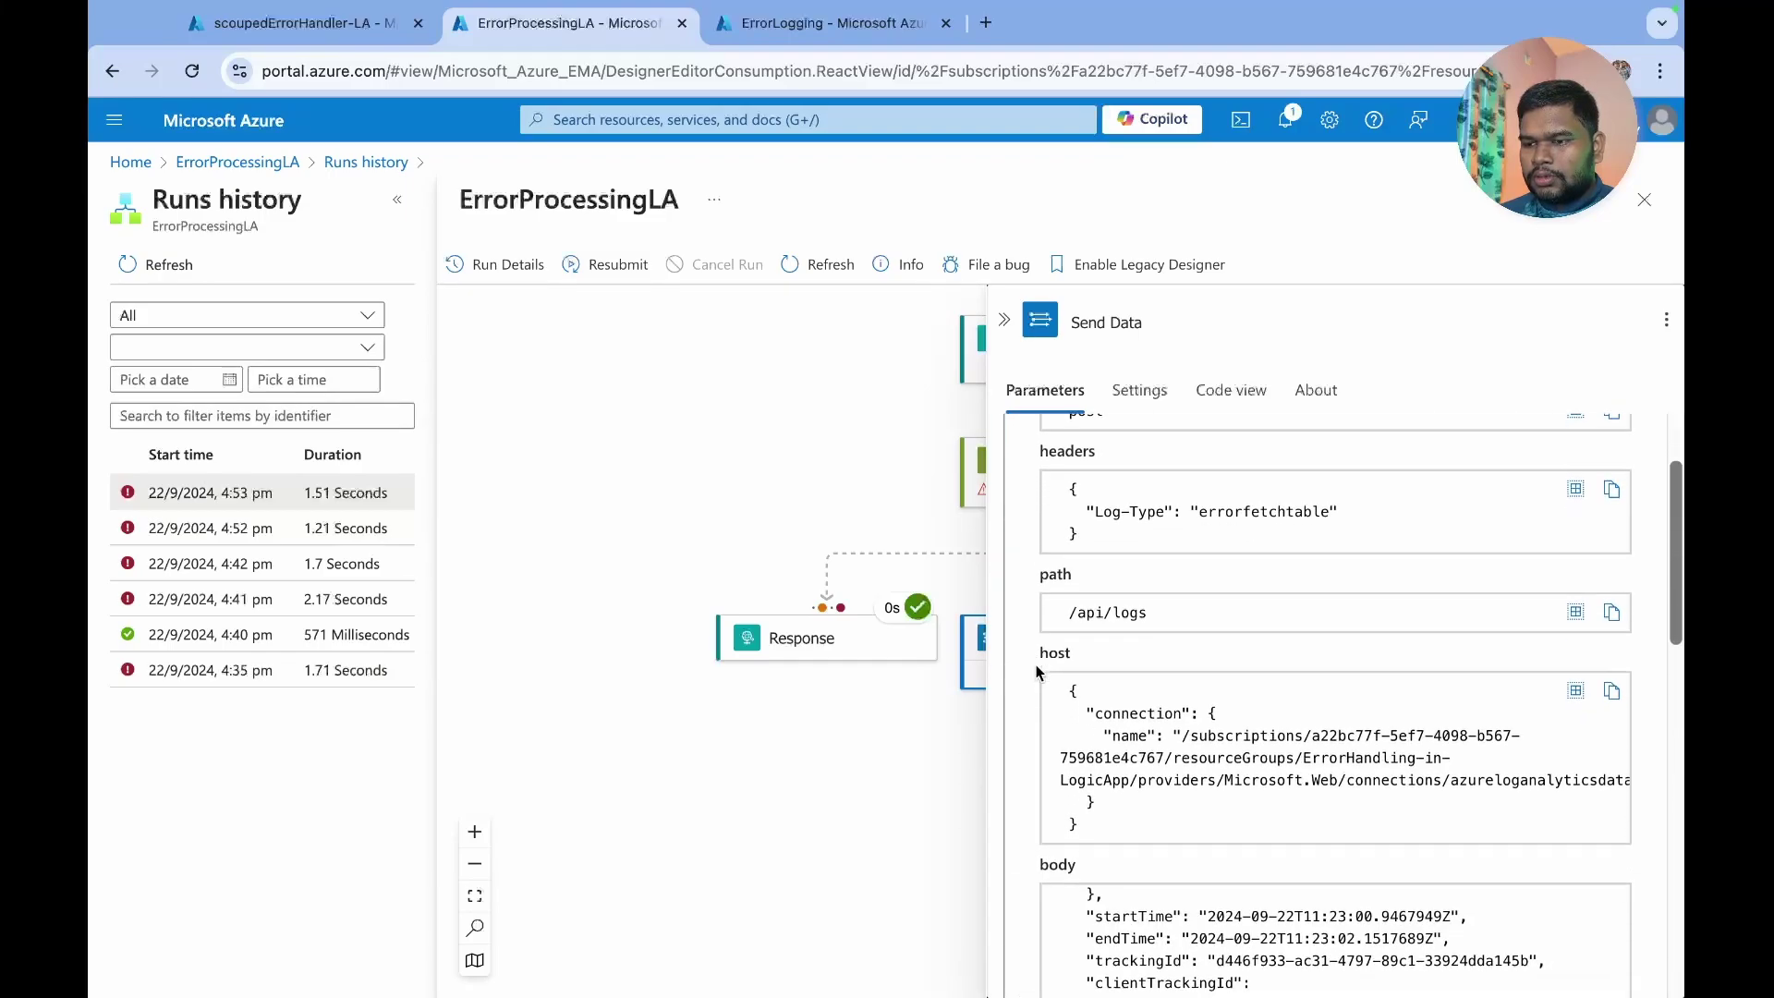
pyautogui.scroll(-3, 1213, 842)
pyautogui.scroll(-2, 1212, 842)
pyautogui.scroll(5, 1213, 842)
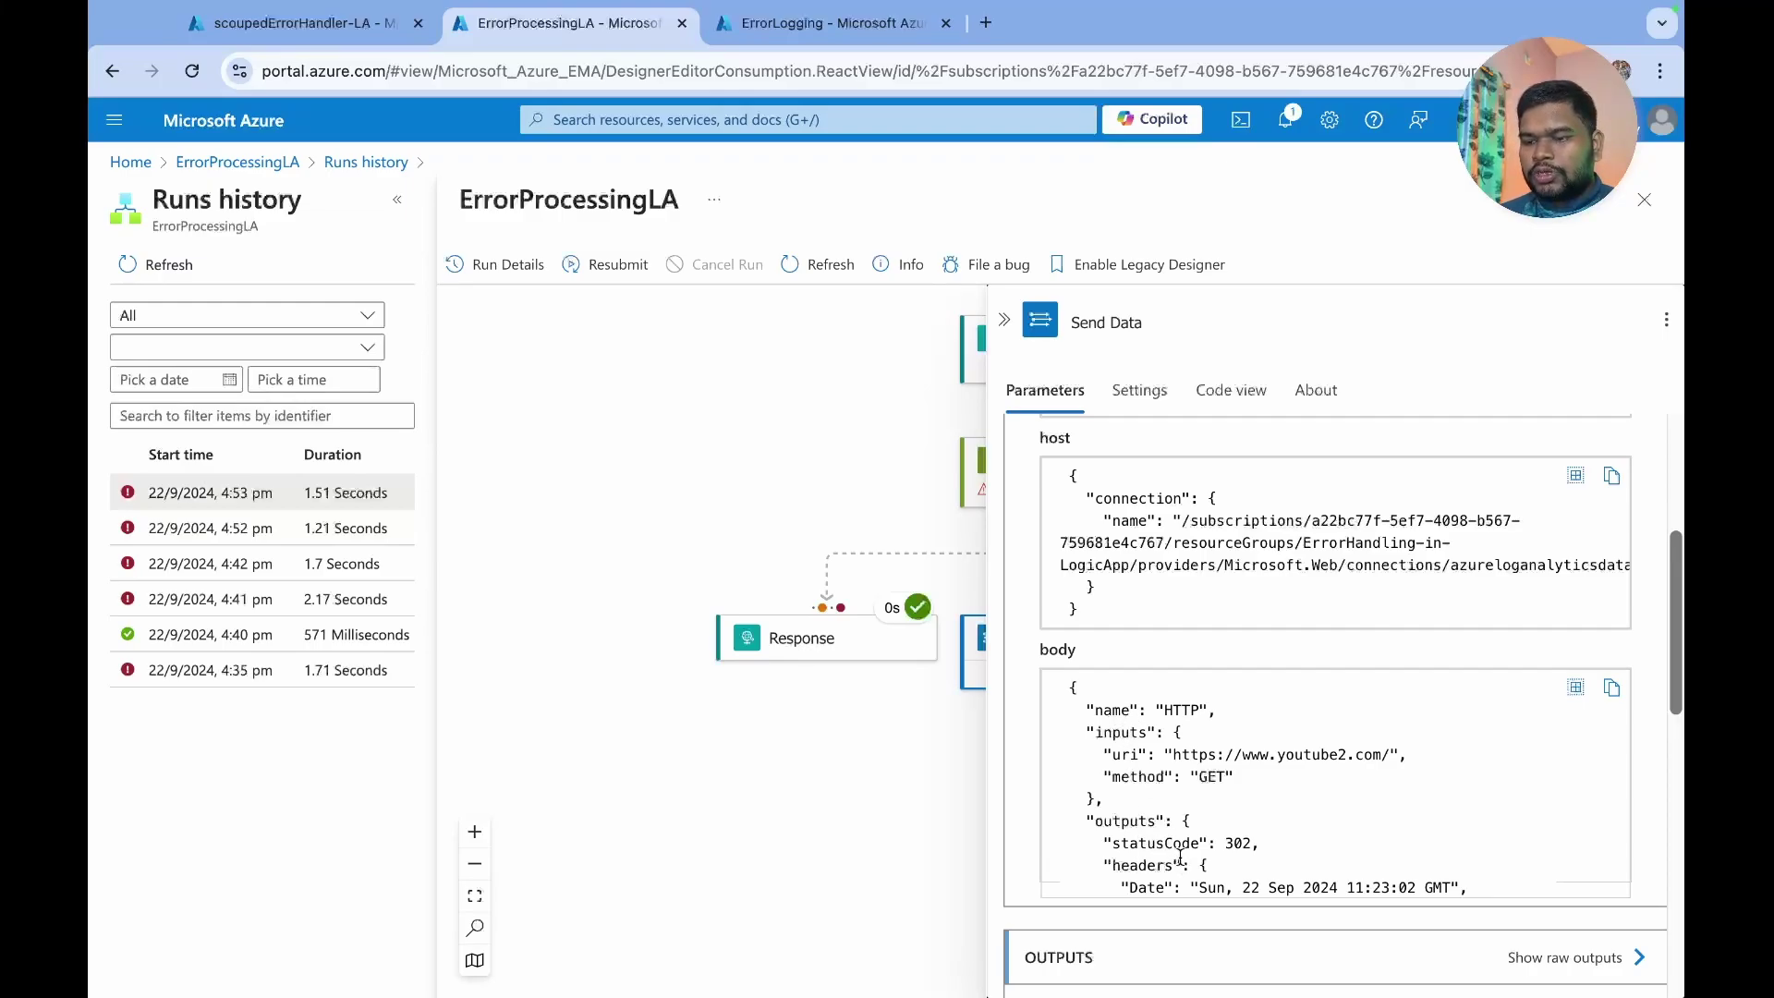
# - Back in the ErrorLogging query, add name_s as the first projected column, and expand the newest row of the rerun results
pyautogui.click(813, 23)
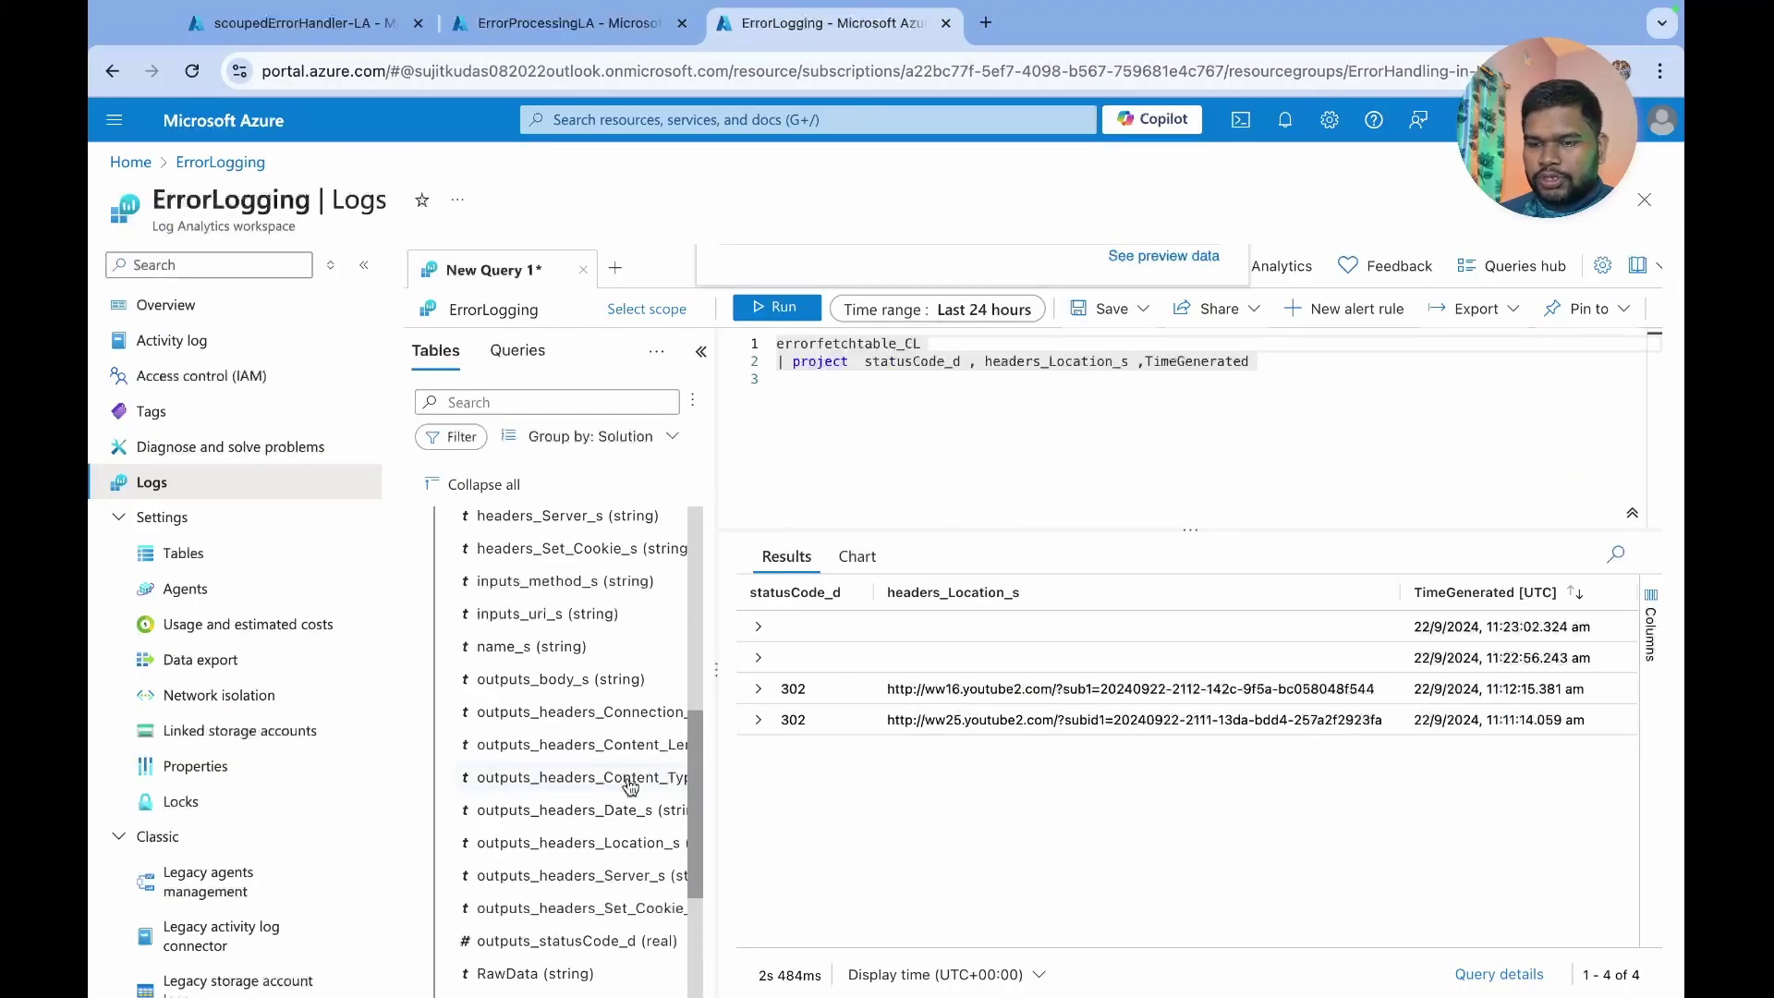
pyautogui.scroll(-5, 561, 831)
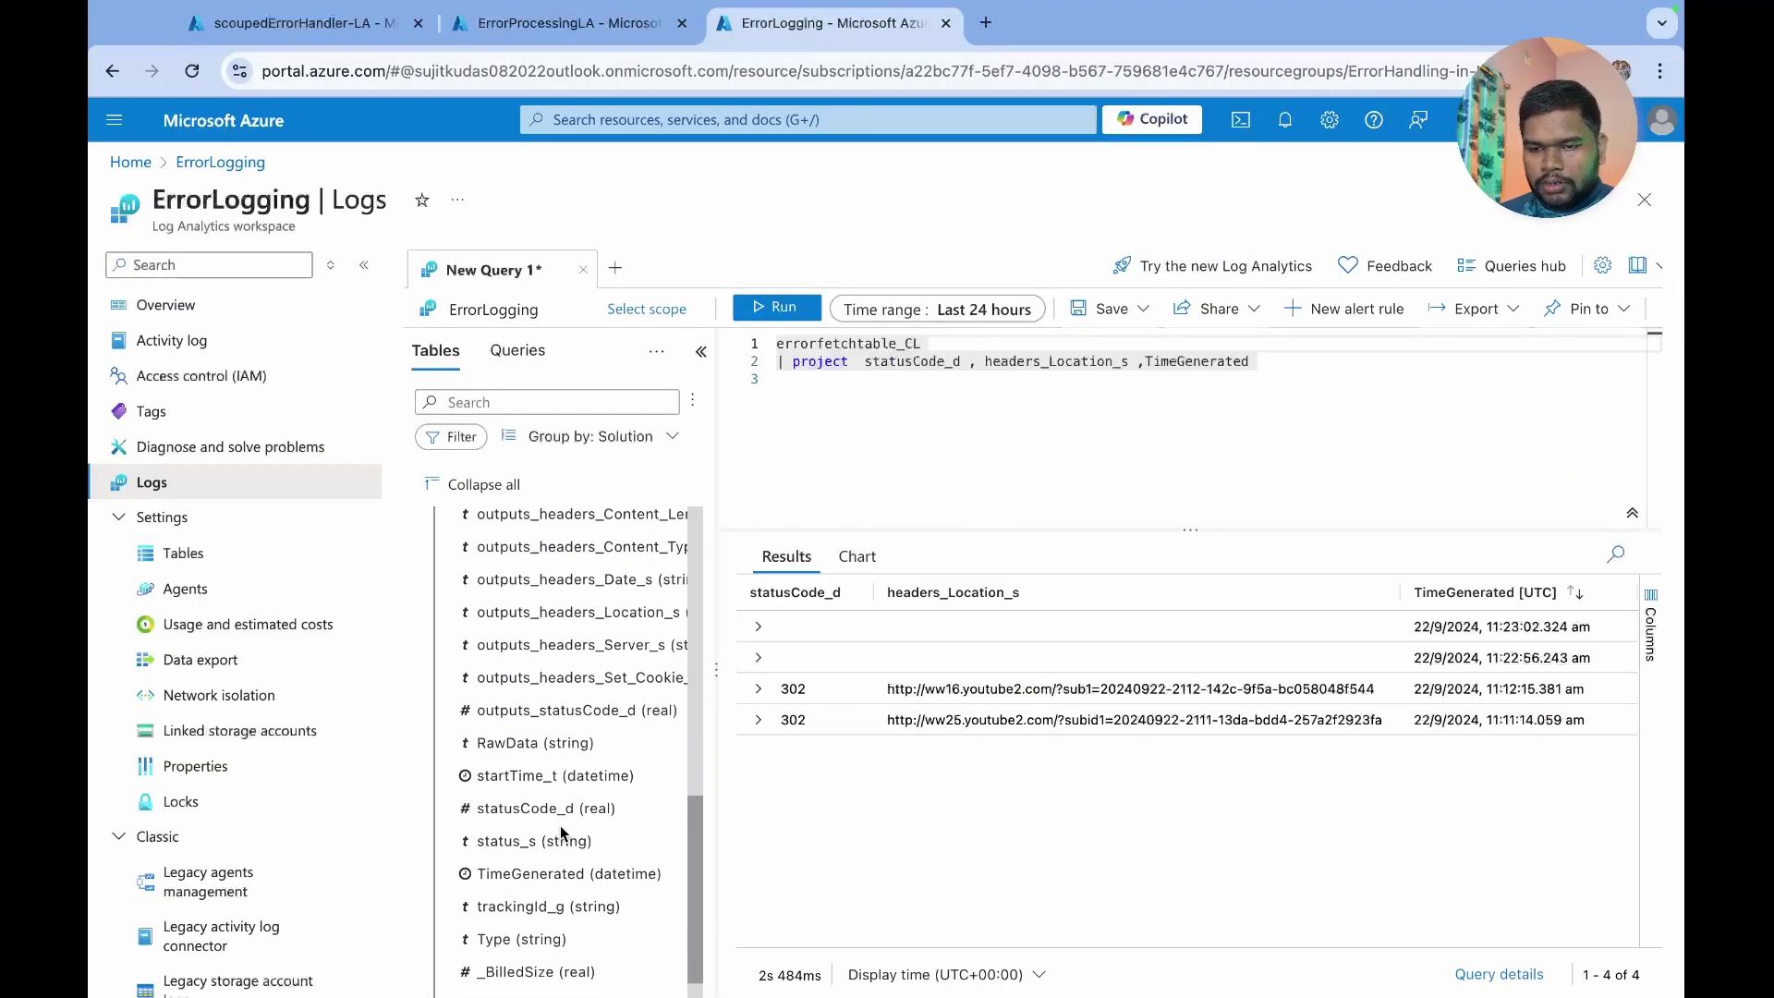
pyautogui.scroll(10, 561, 831)
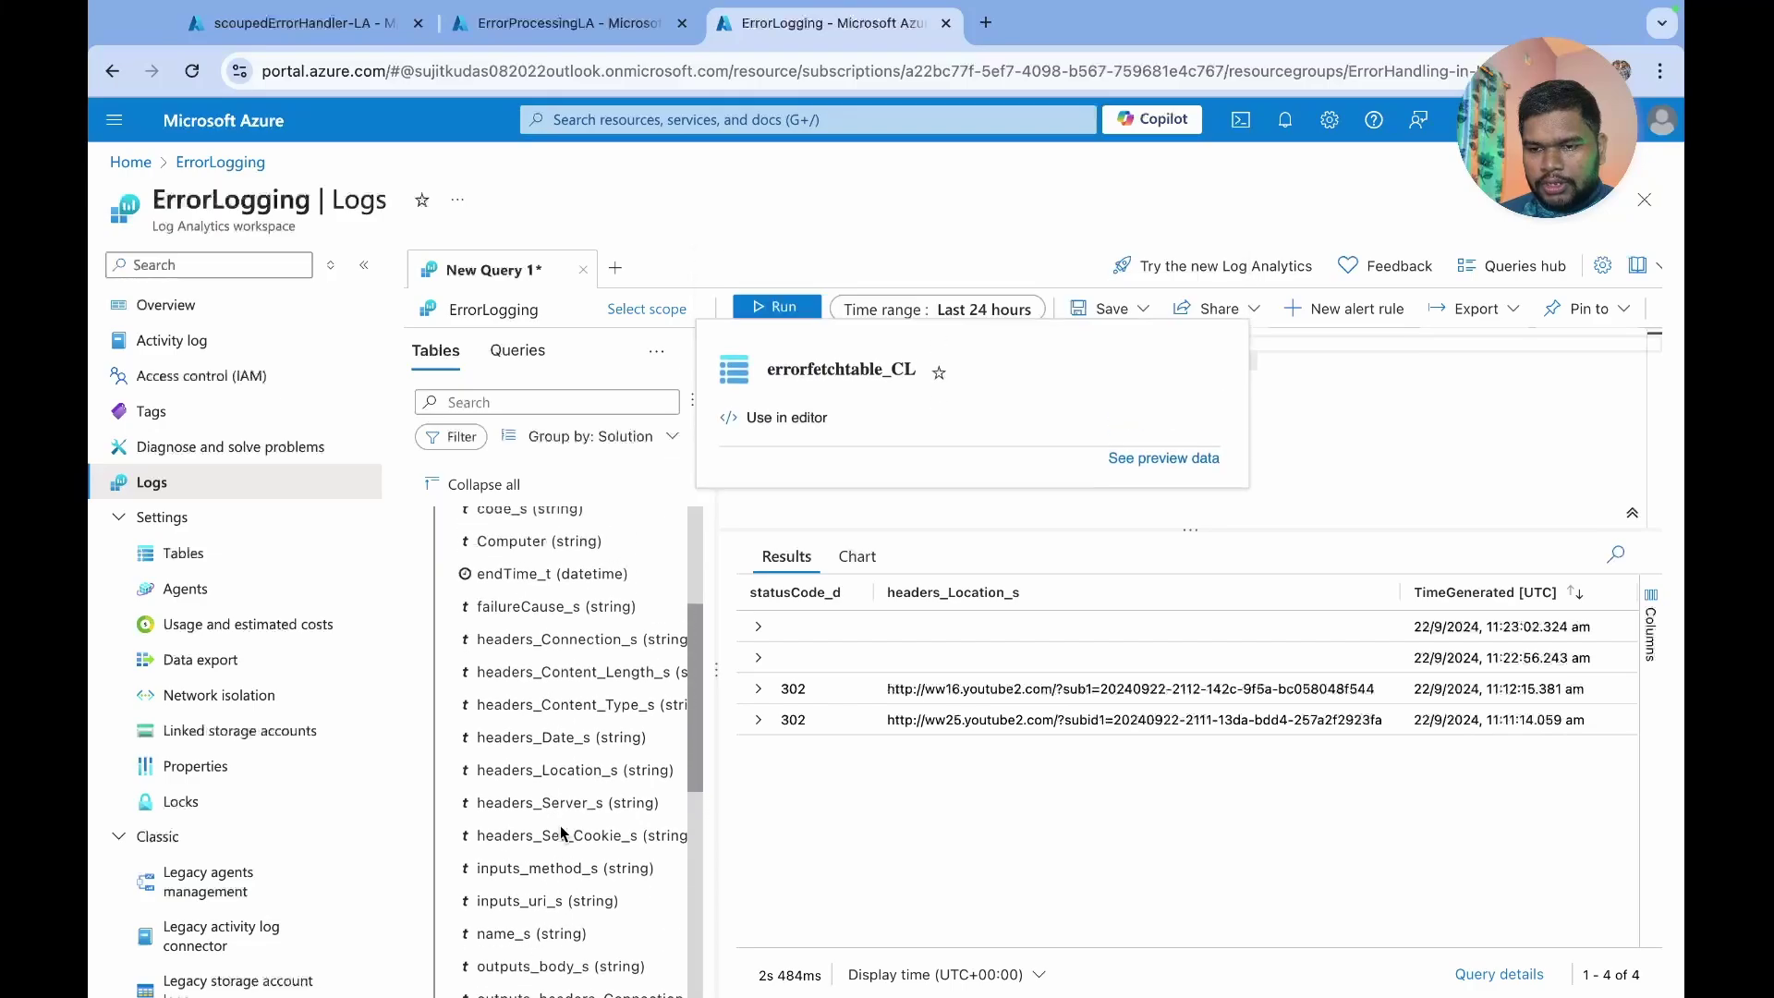
pyautogui.scroll(-1, 561, 832)
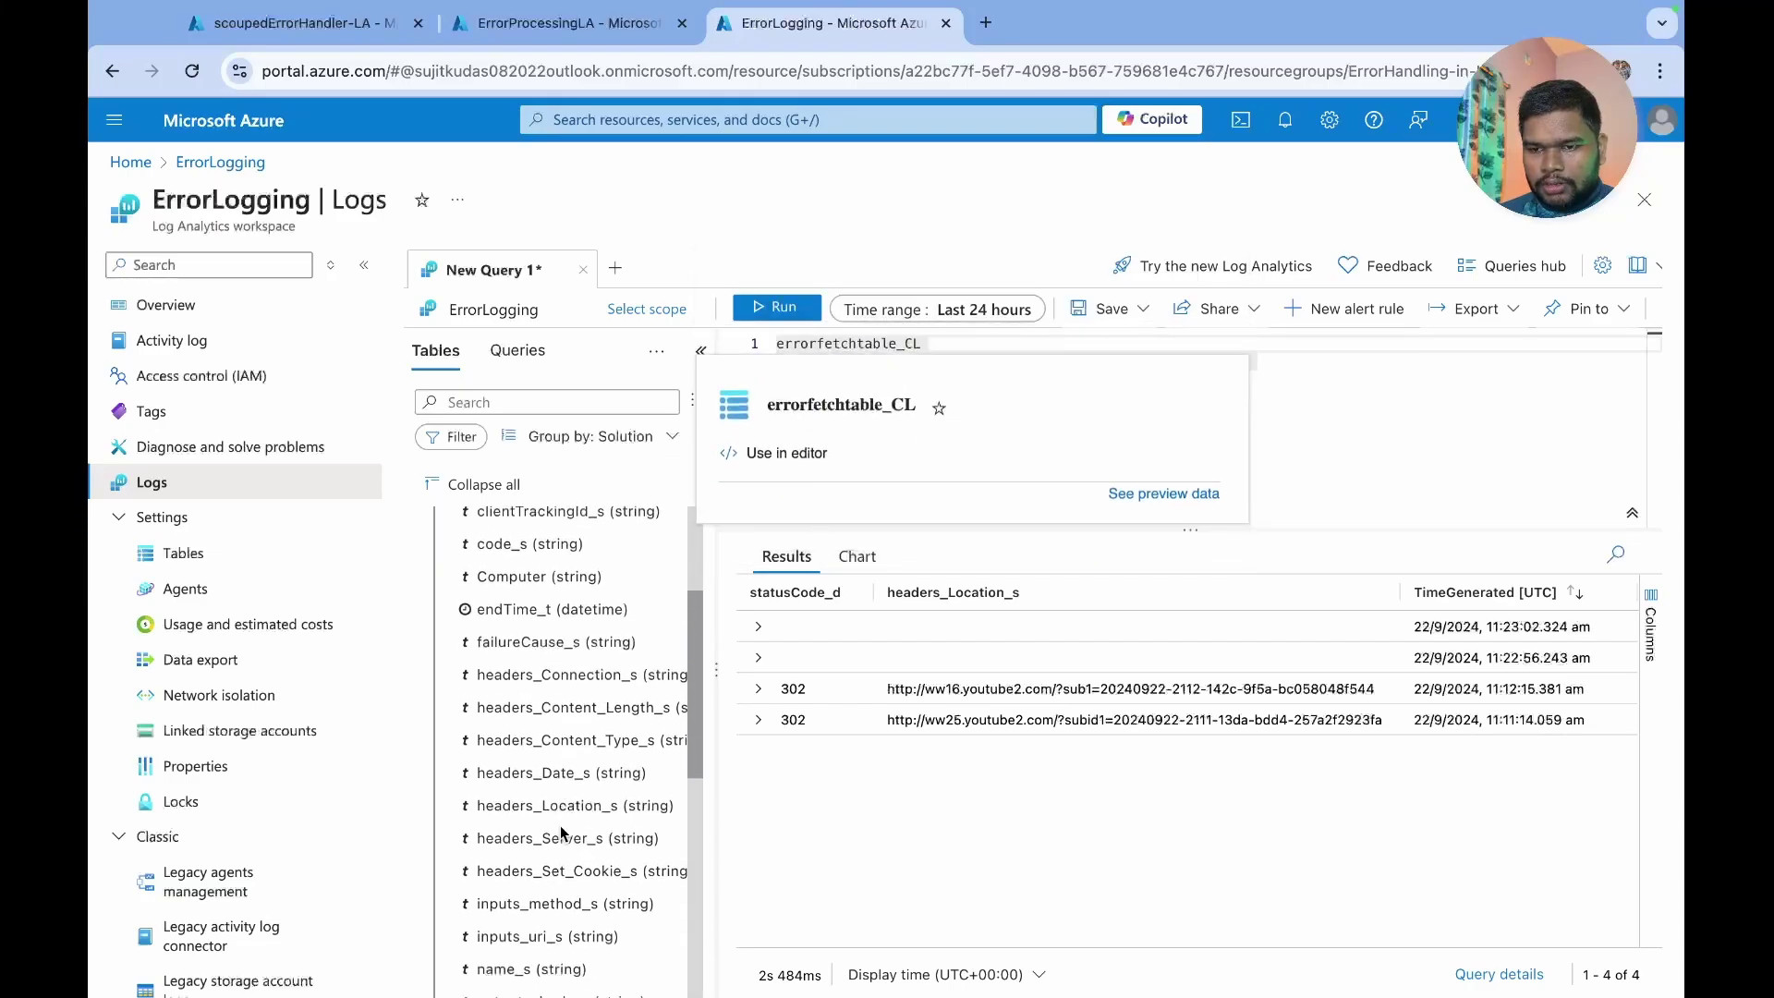
pyautogui.scroll(-4, 560, 831)
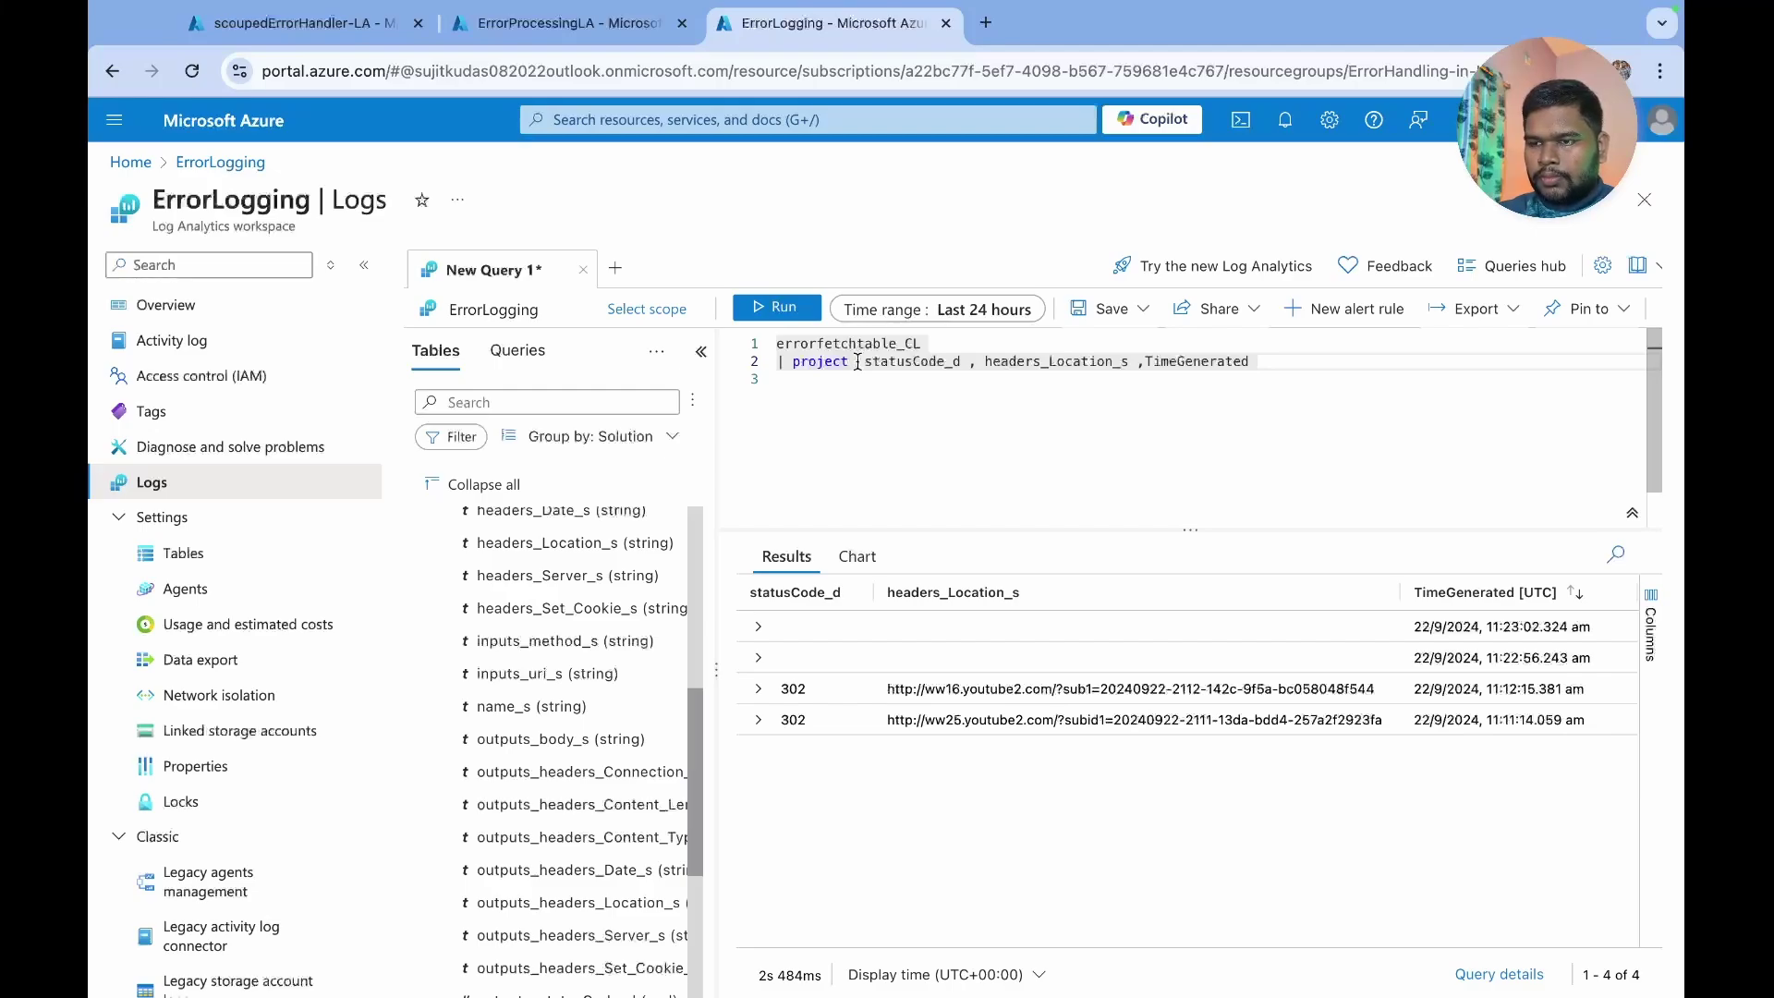
pyautogui.doubleClick(531, 706)
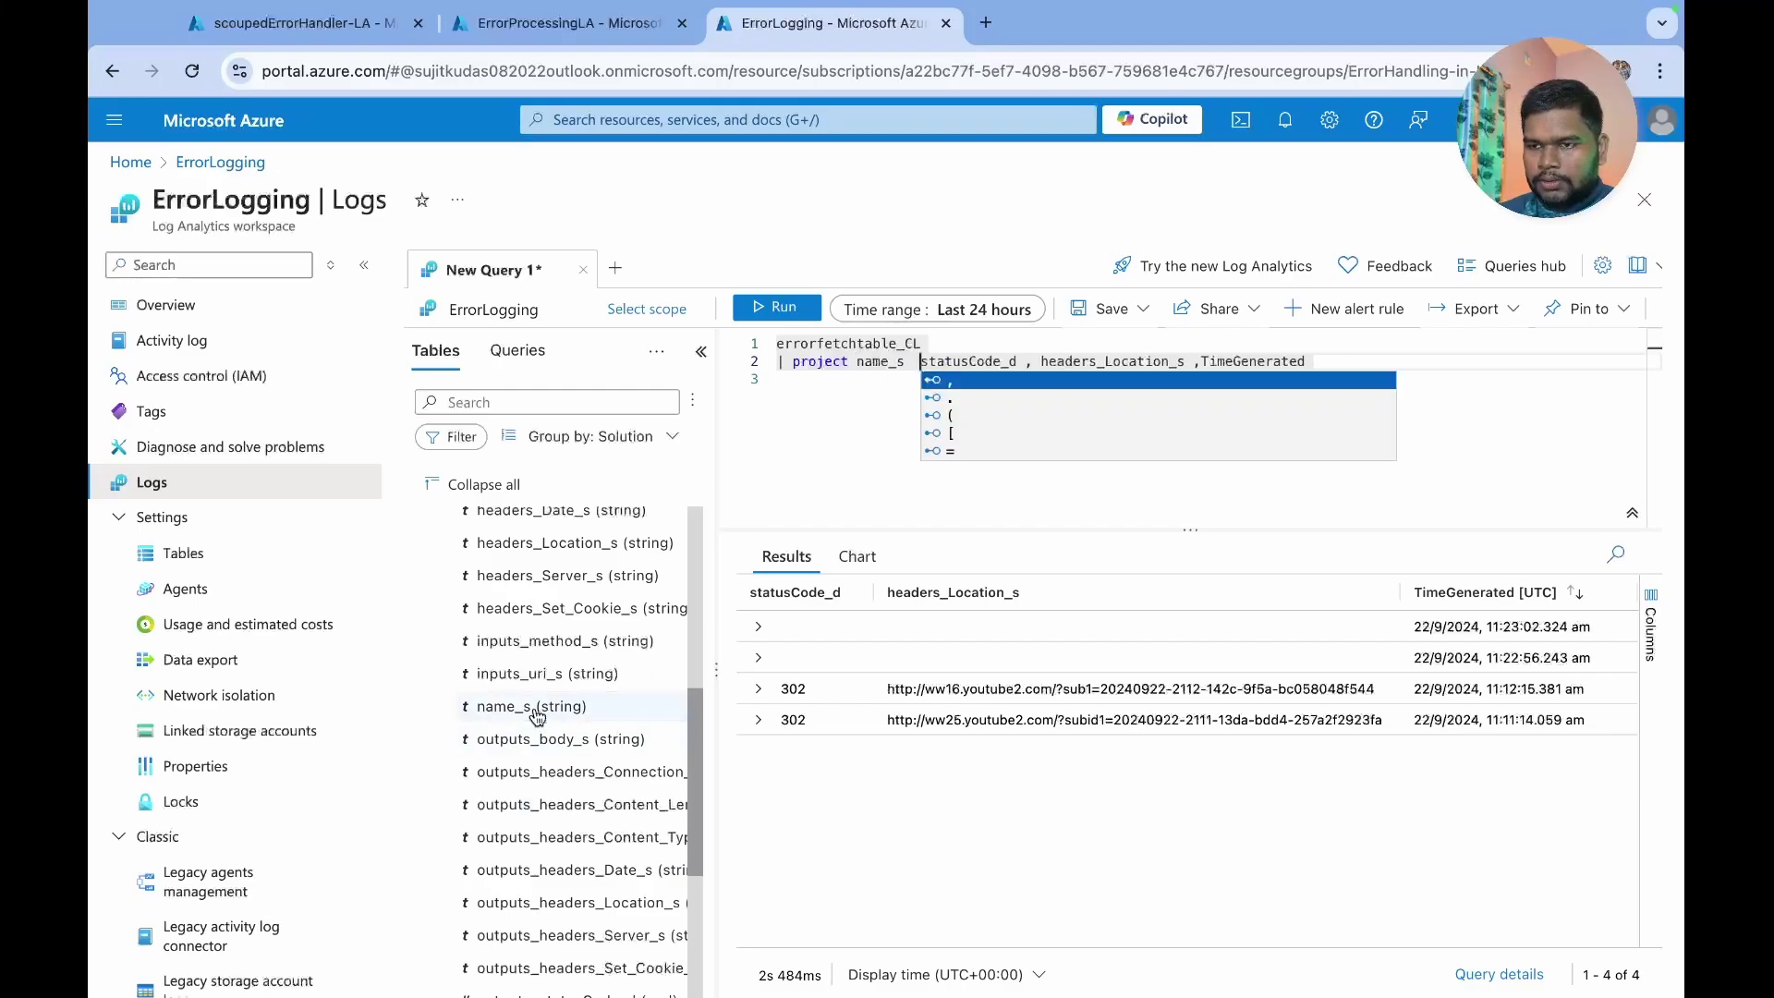
pyautogui.write(',')
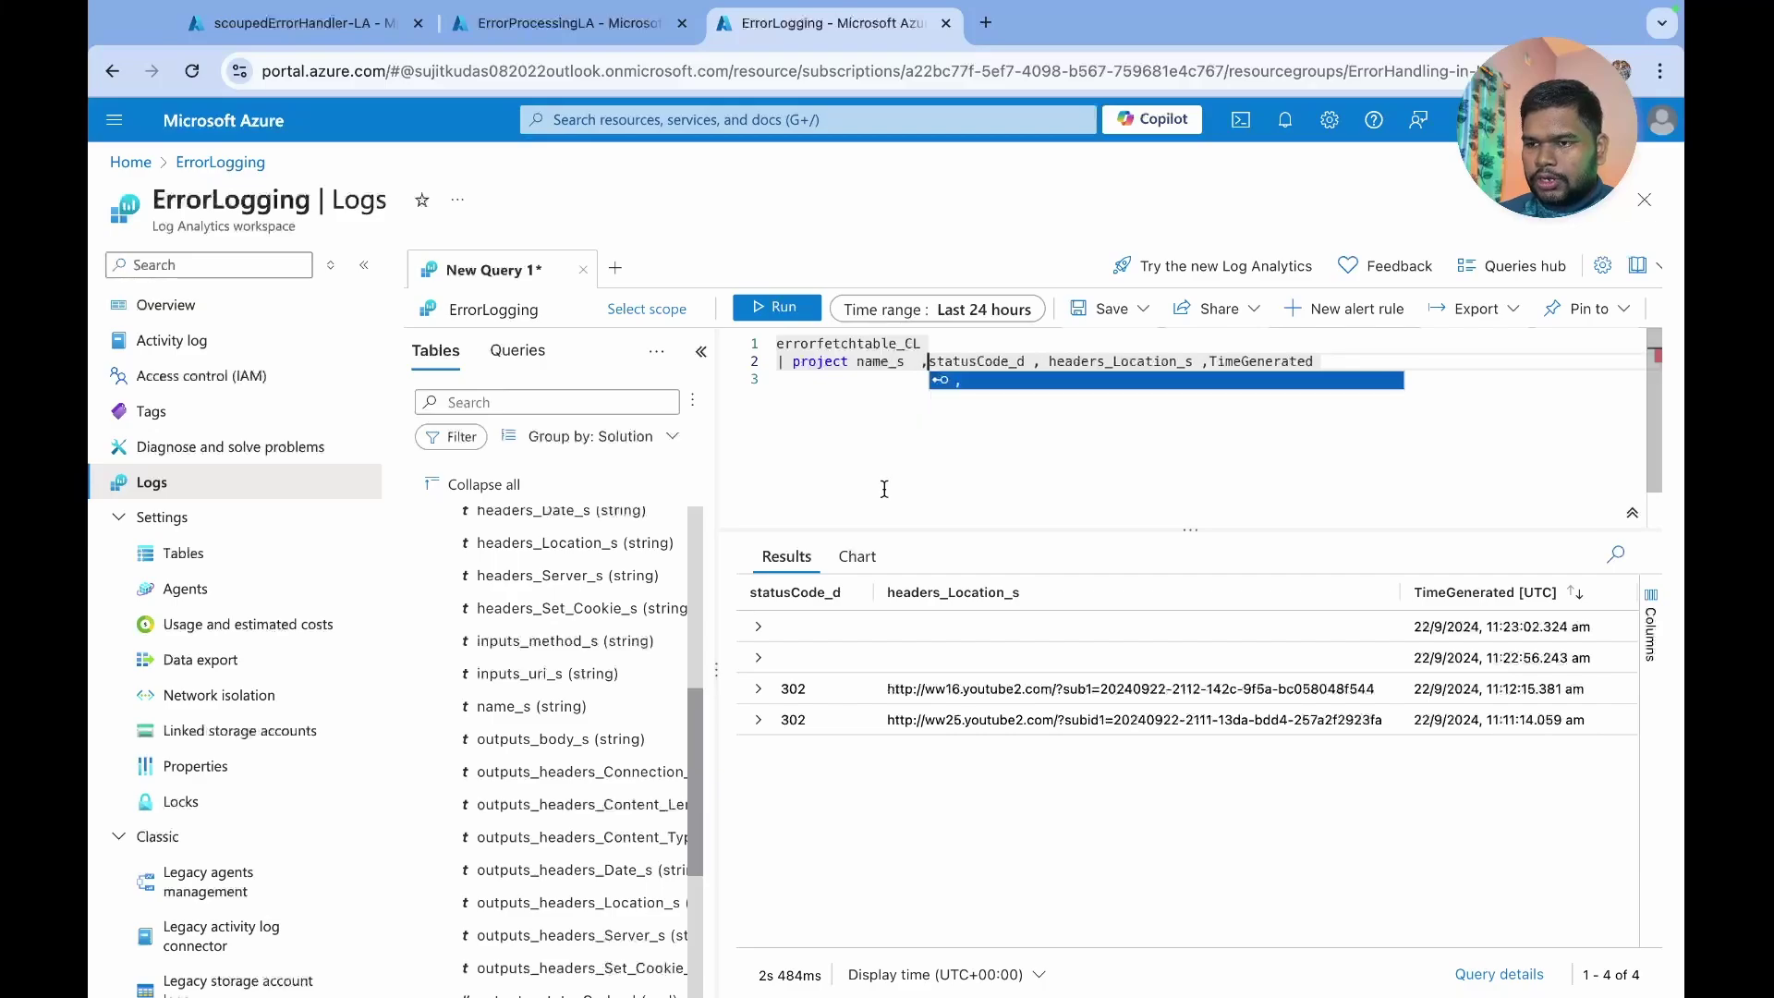
pyautogui.click(923, 437)
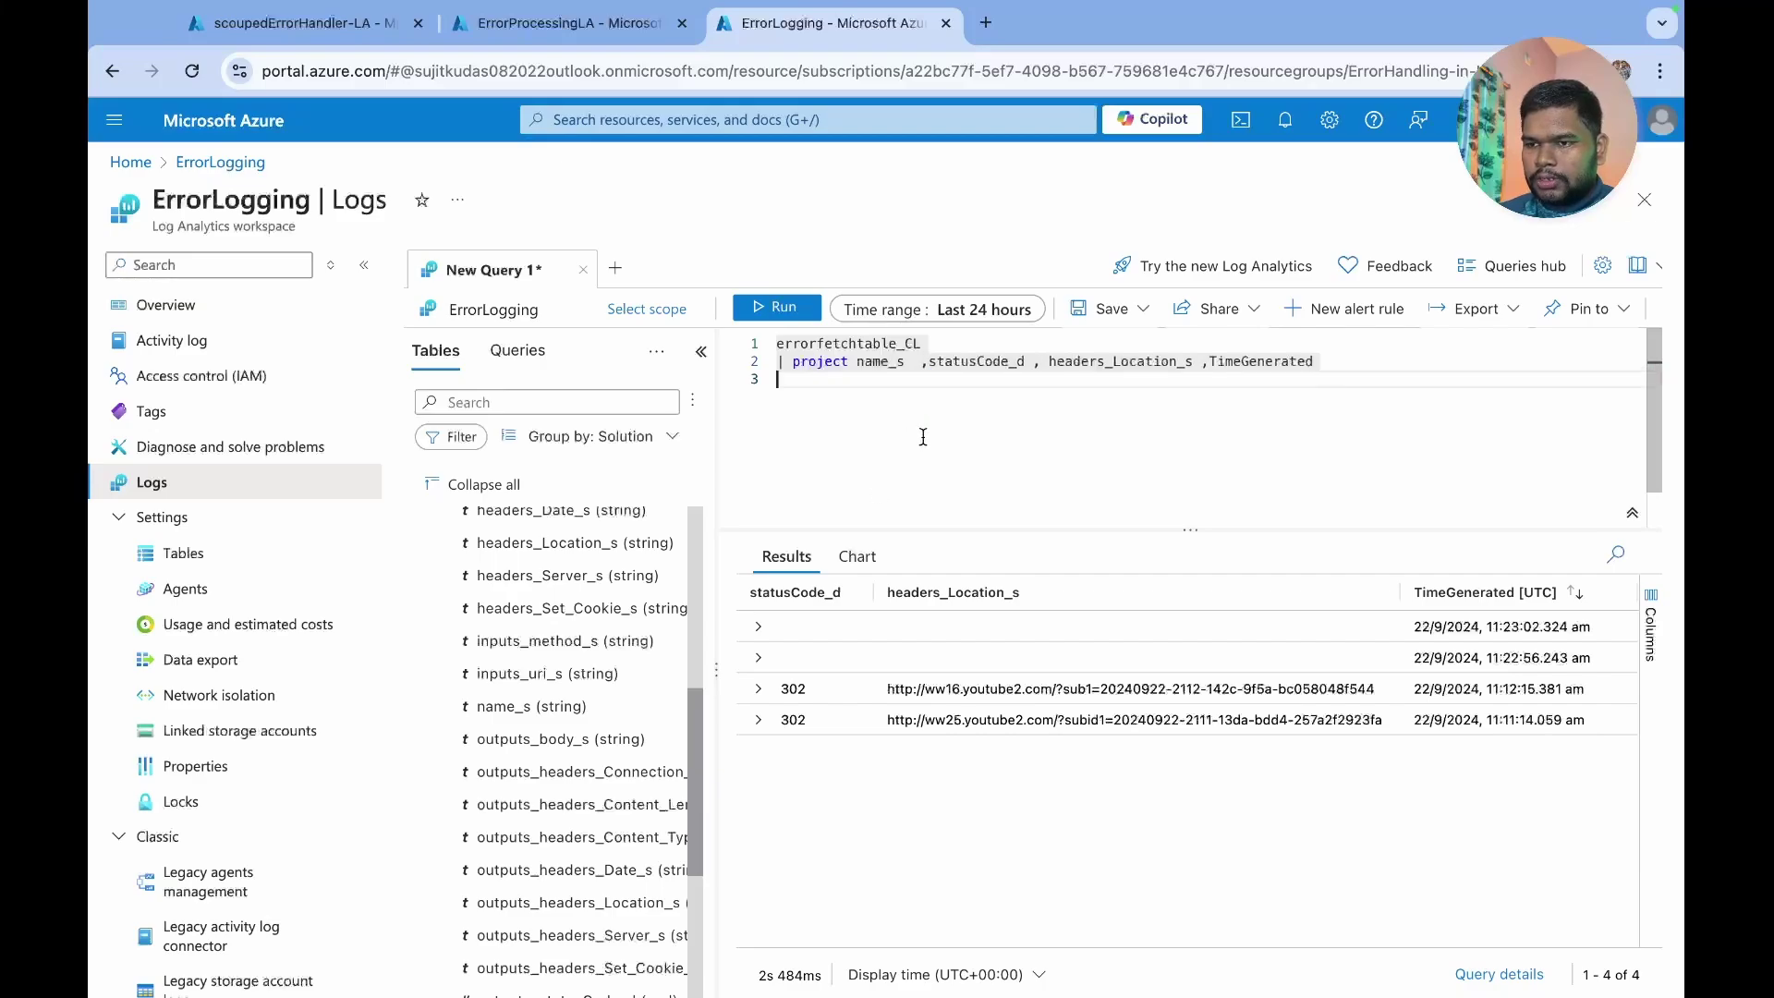
pyautogui.click(758, 297)
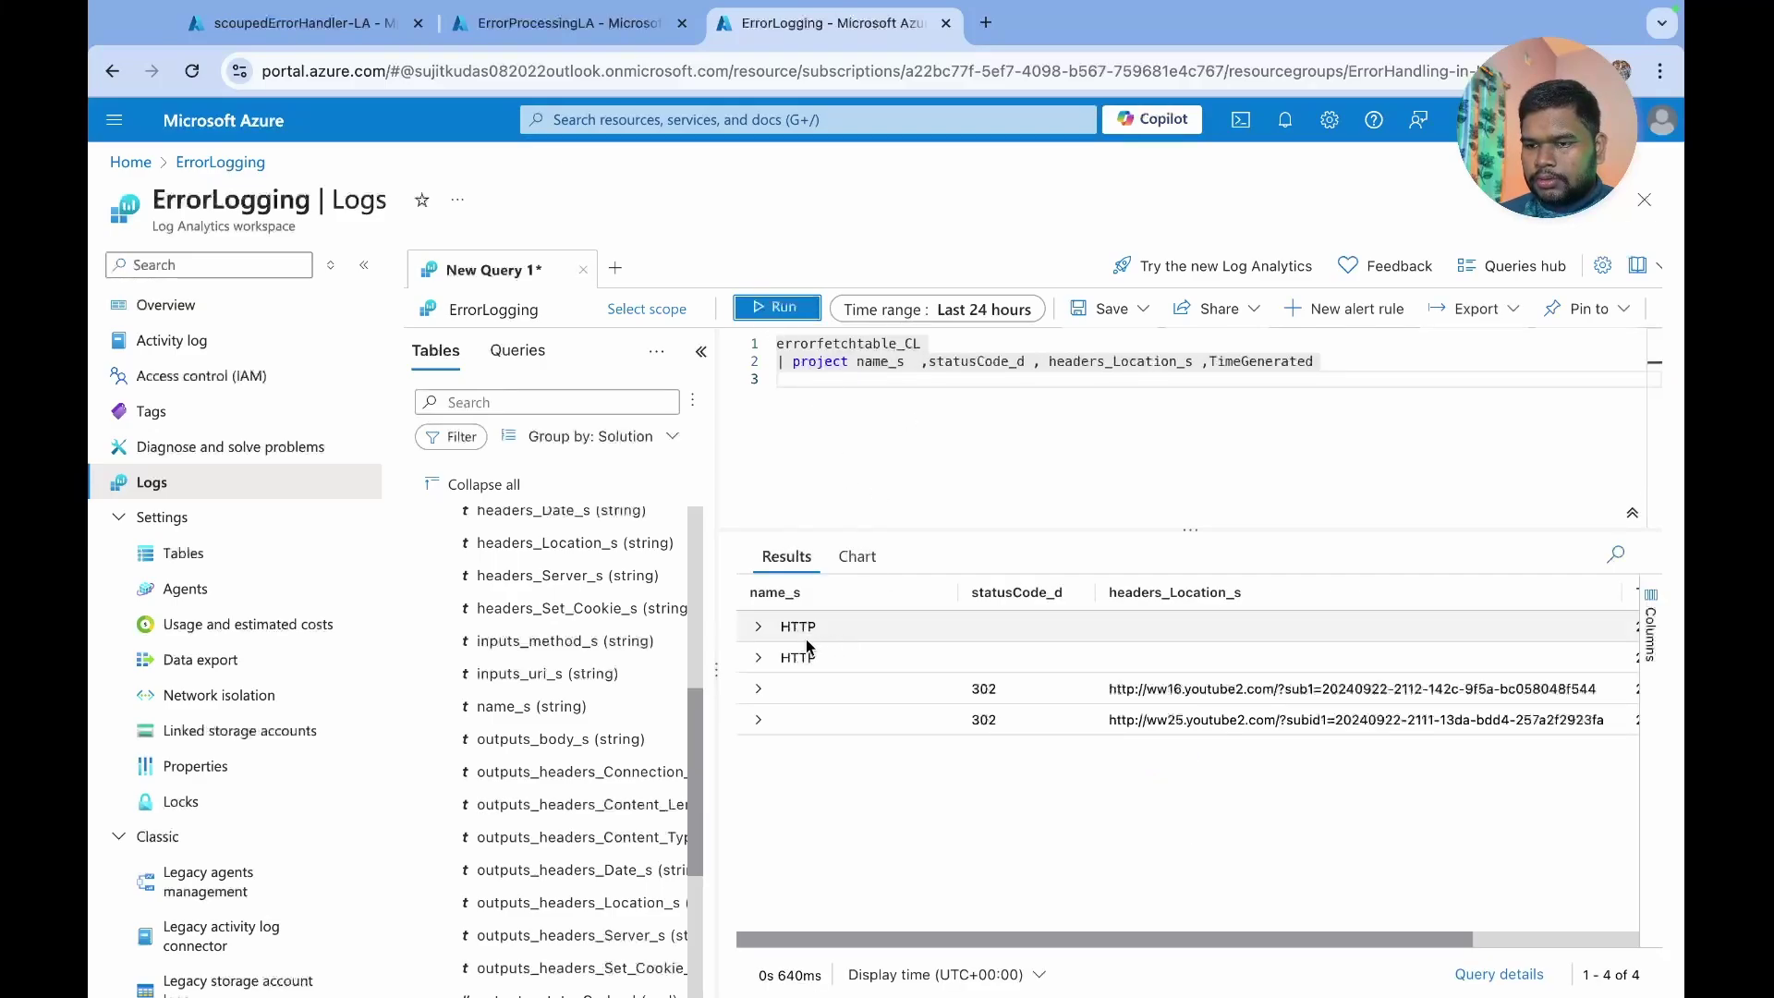
pyautogui.click(758, 629)
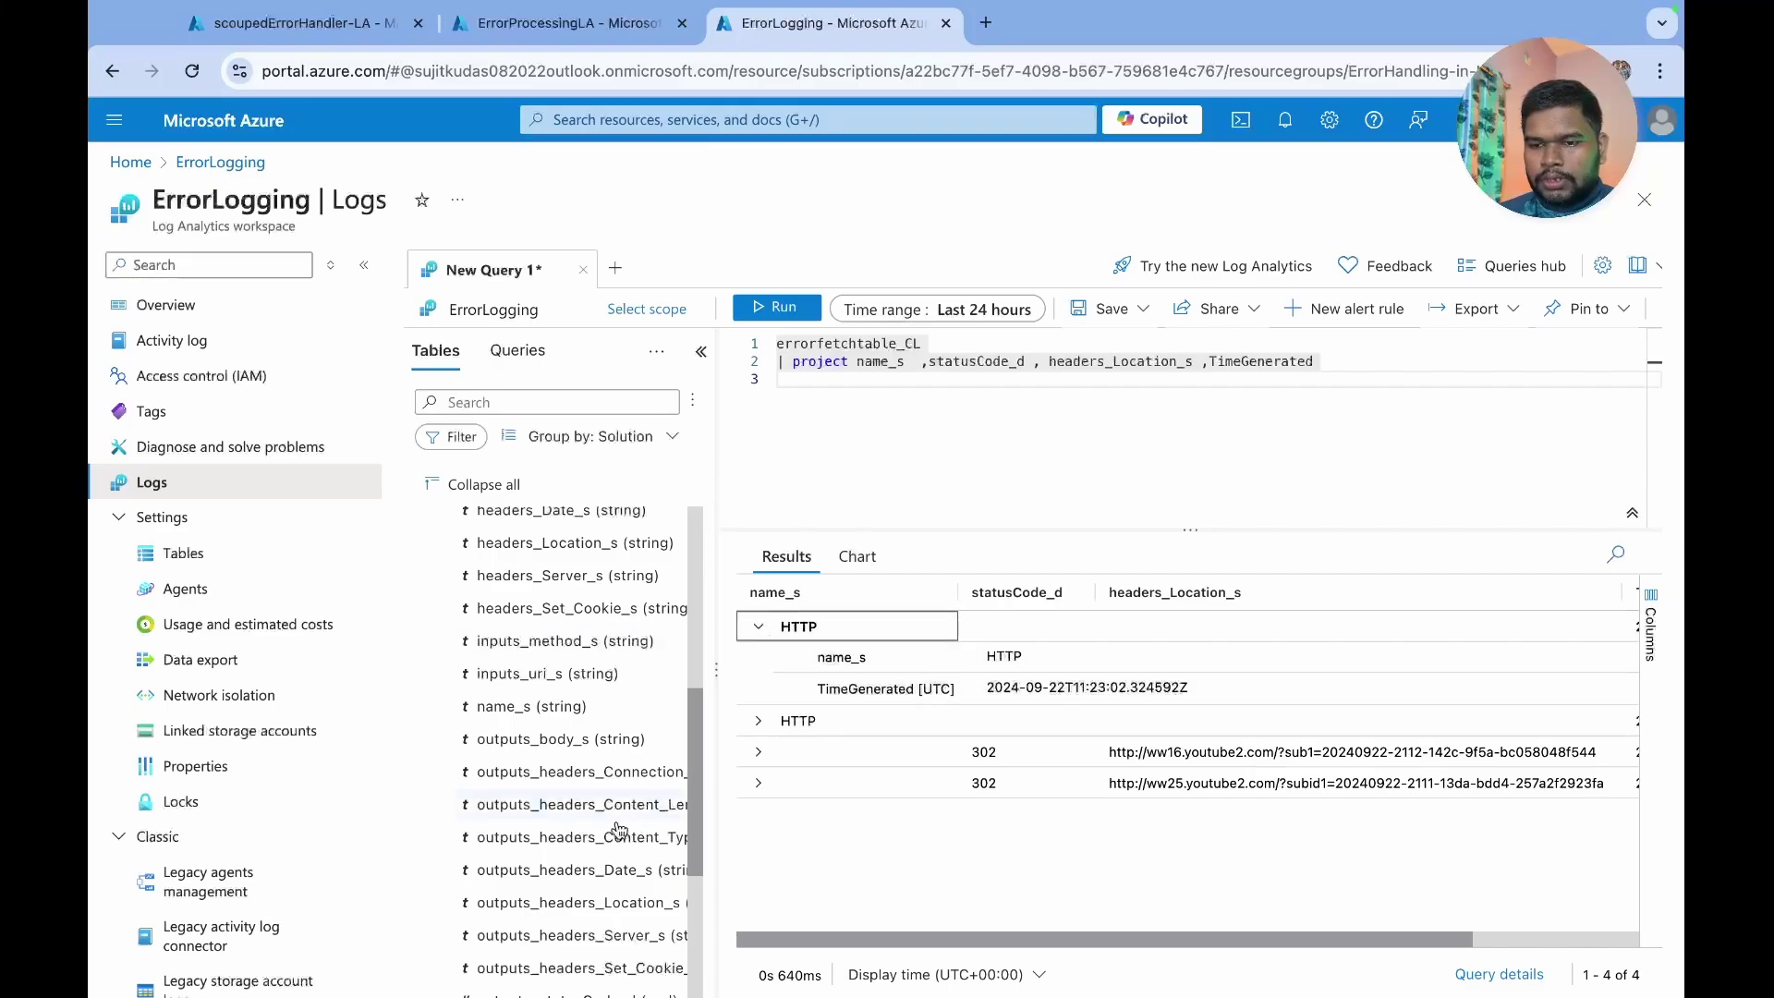
# - Insert the outputs_headers_Location_s column after name_s in the project clause and rerun the query
pyautogui.scroll(-2, 609, 836)
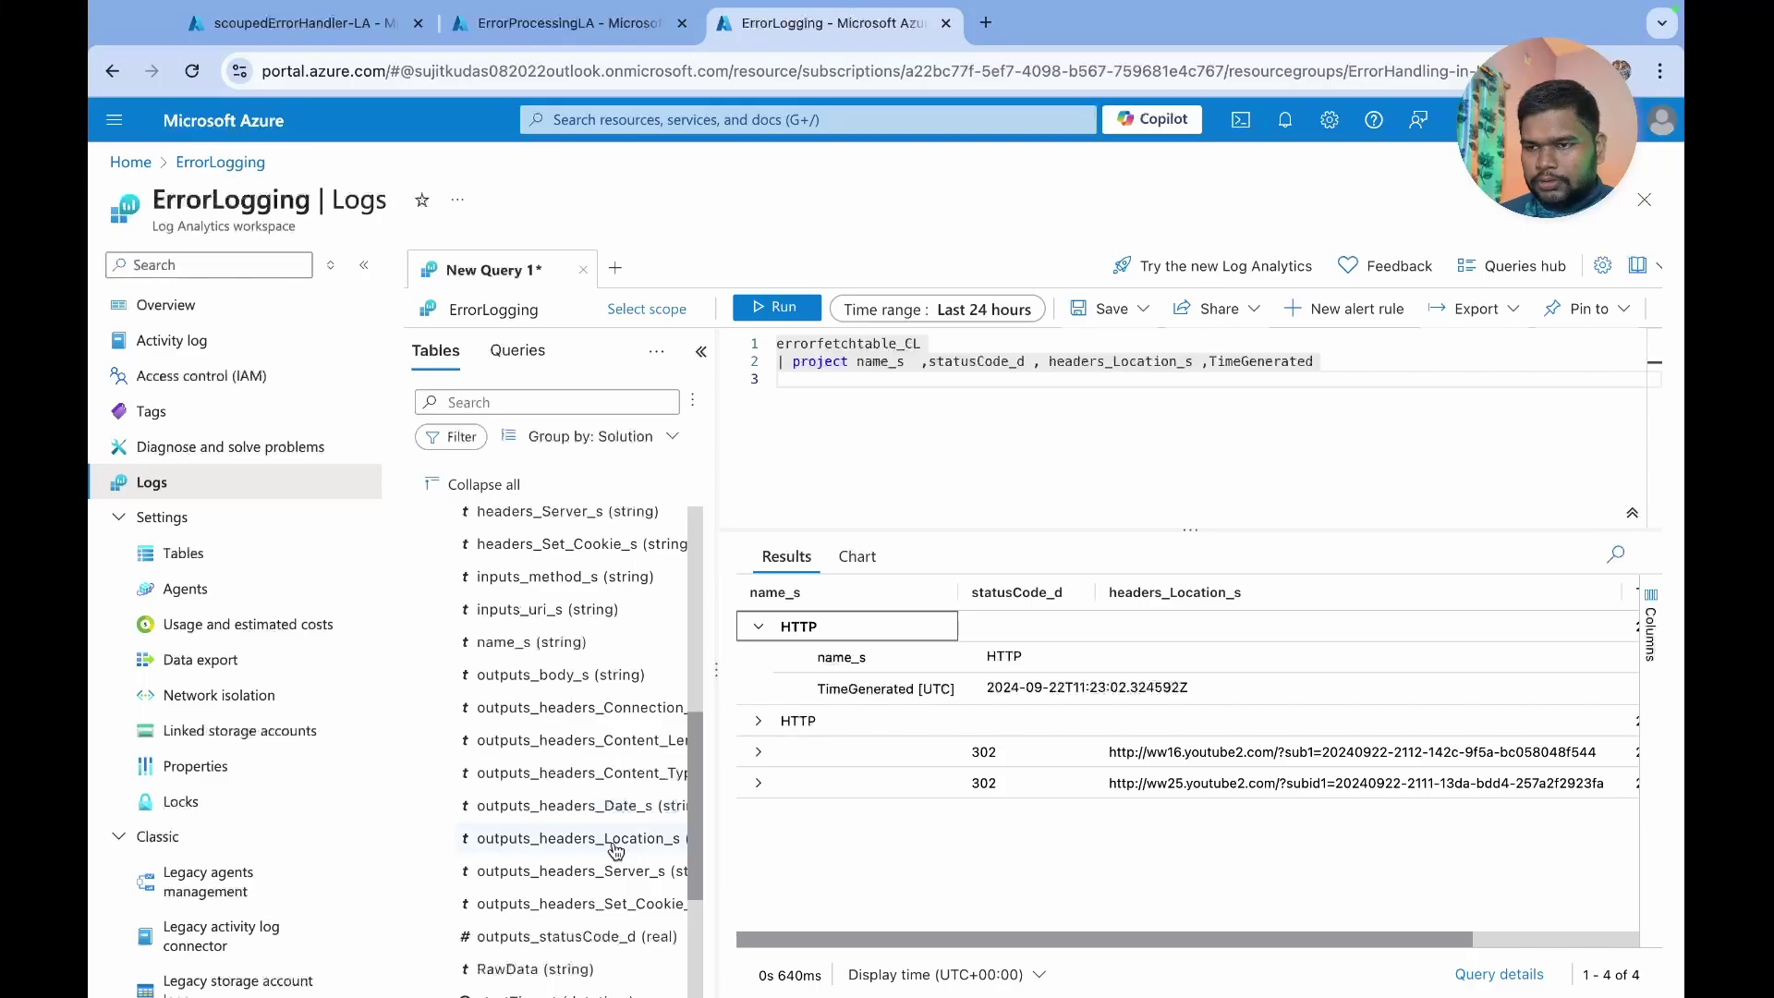
pyautogui.click(913, 361)
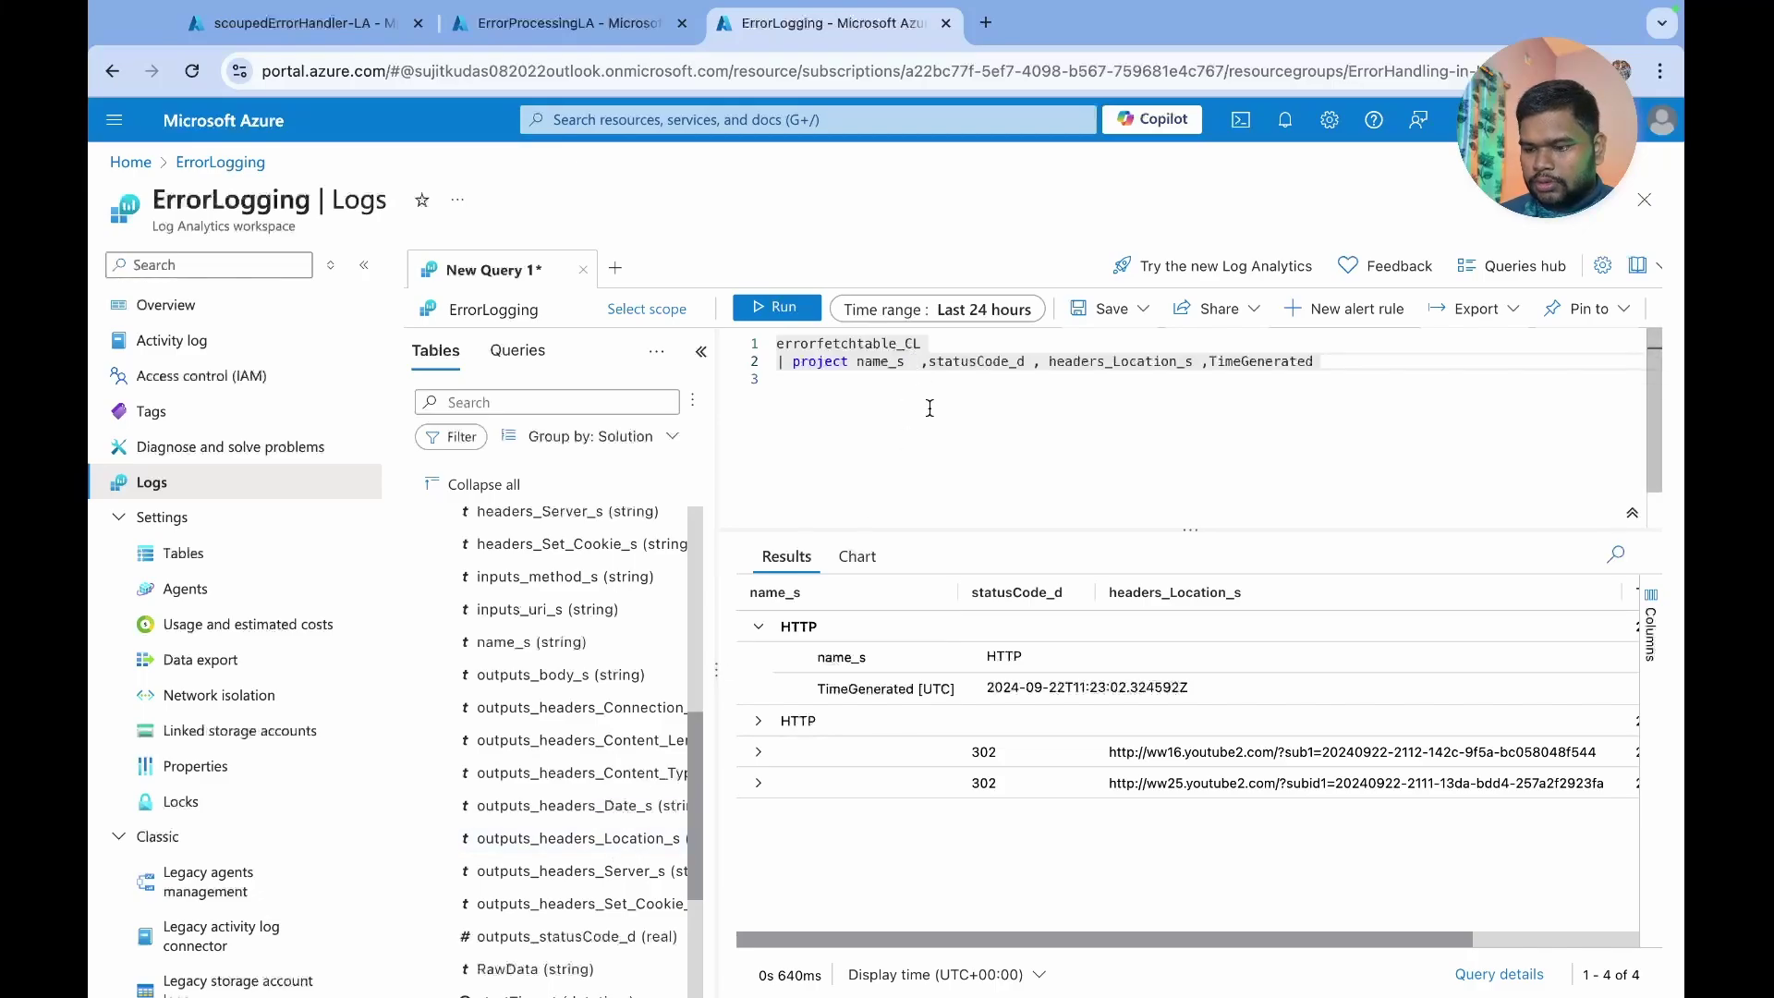
pyautogui.write(',')
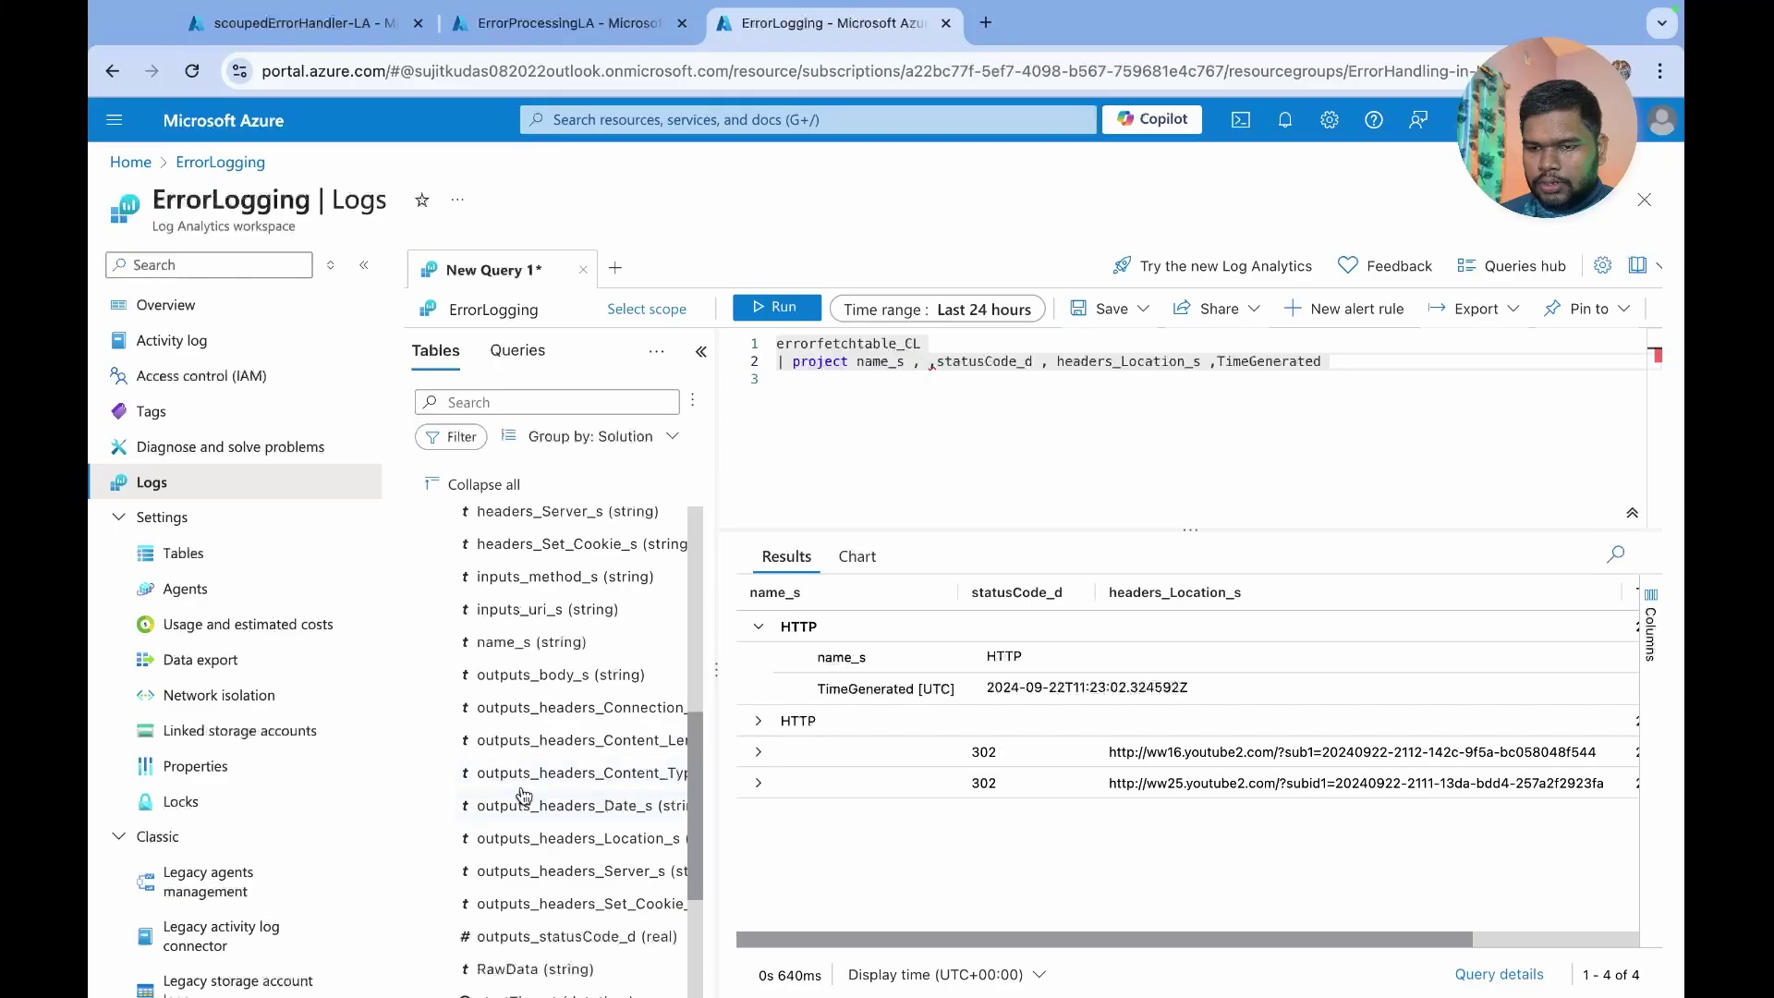
pyautogui.doubleClick(604, 854)
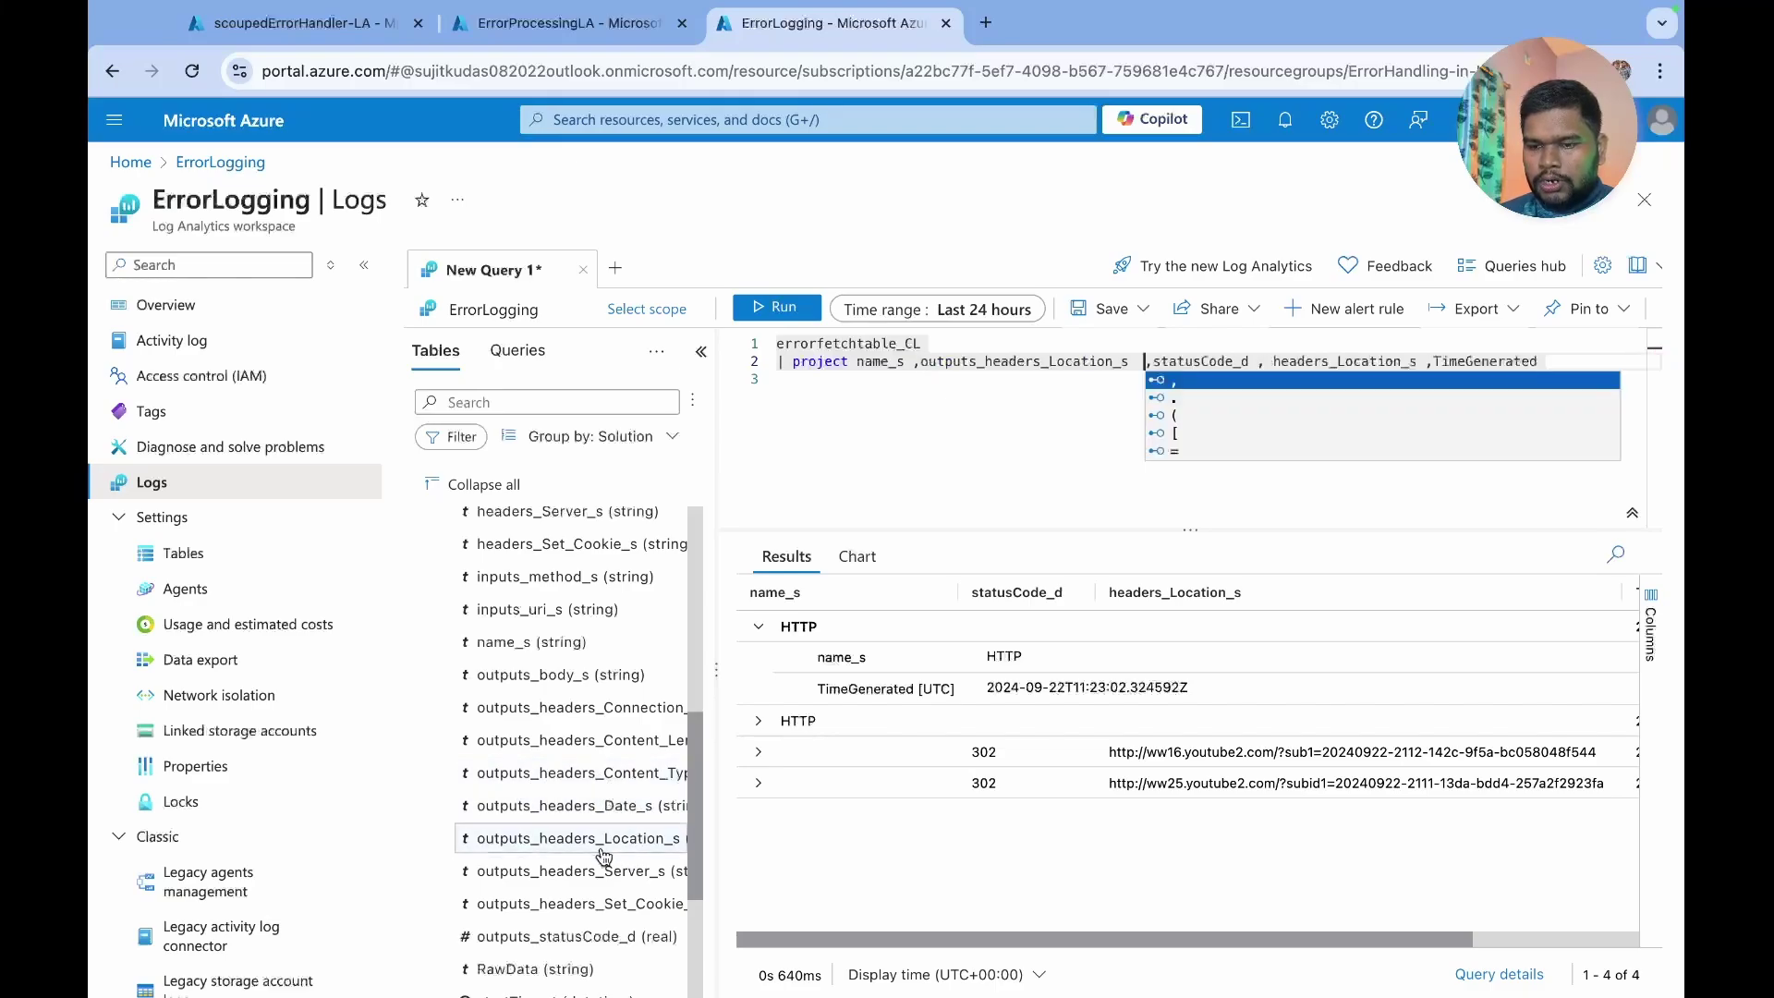
pyautogui.click(776, 311)
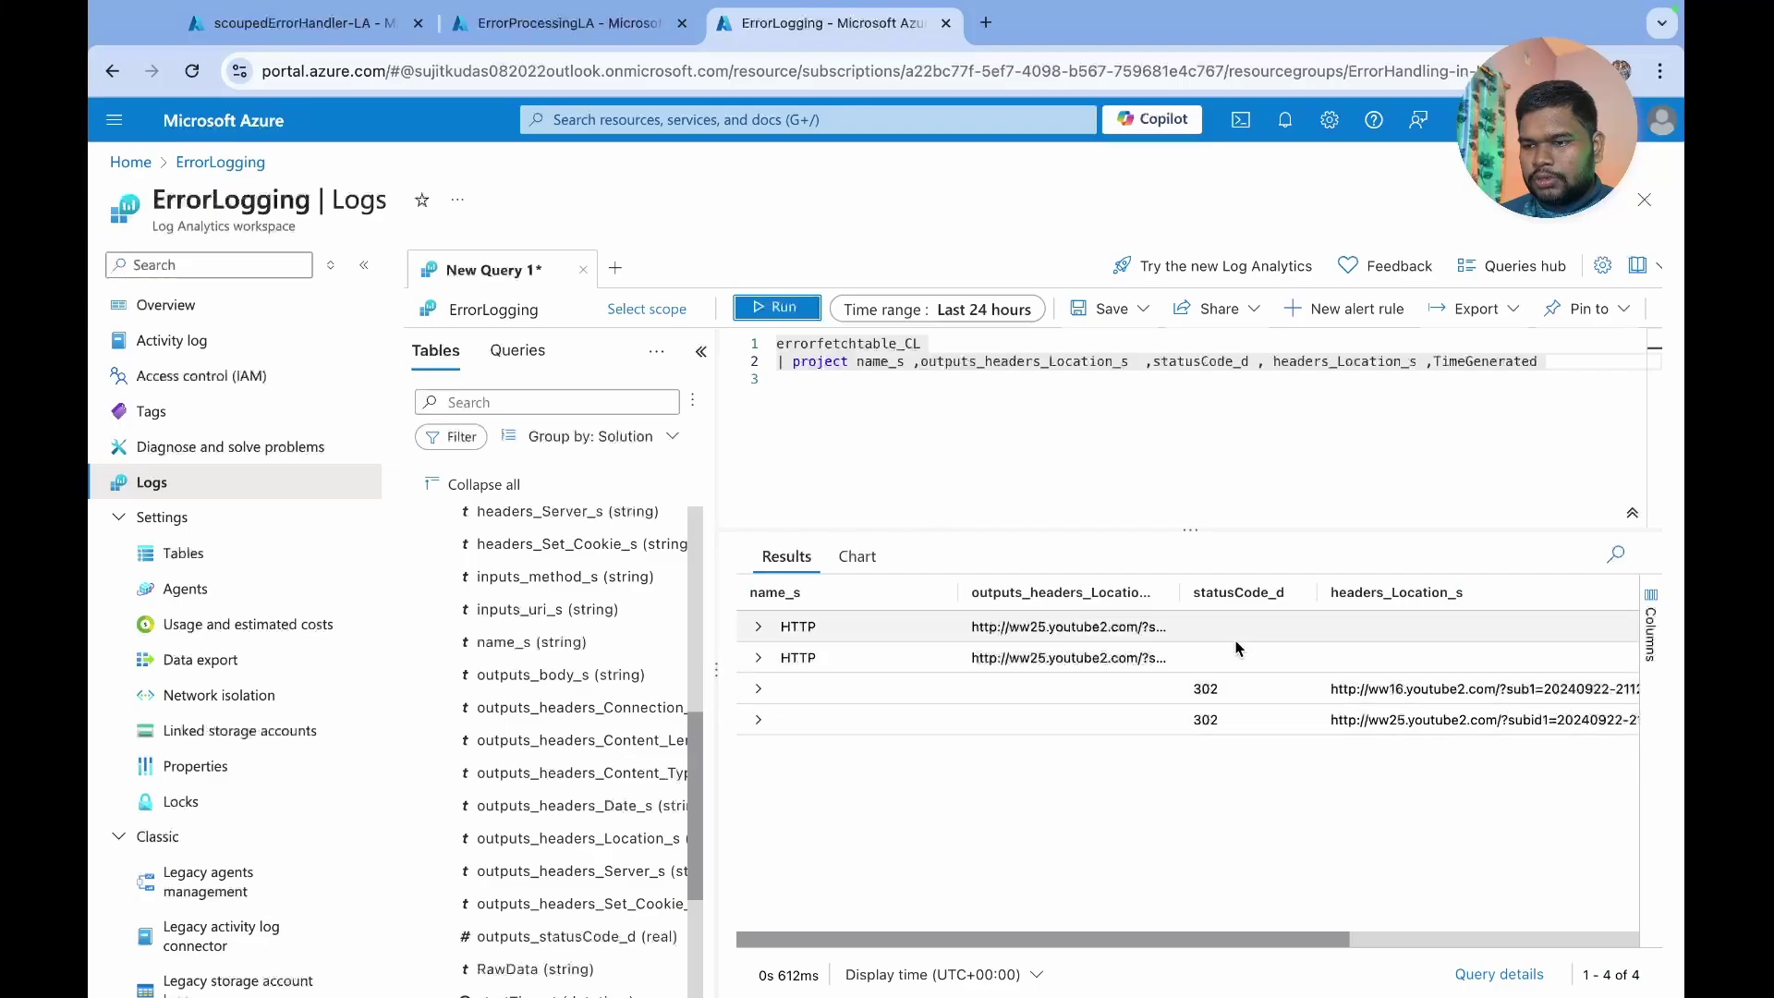
# - Insert outputs_statusCode_d between name_s and outputs_headers_Location_s in the project clause, and expand the newest row of the rerun results
pyautogui.click(920, 369)
pyautogui.write(',')
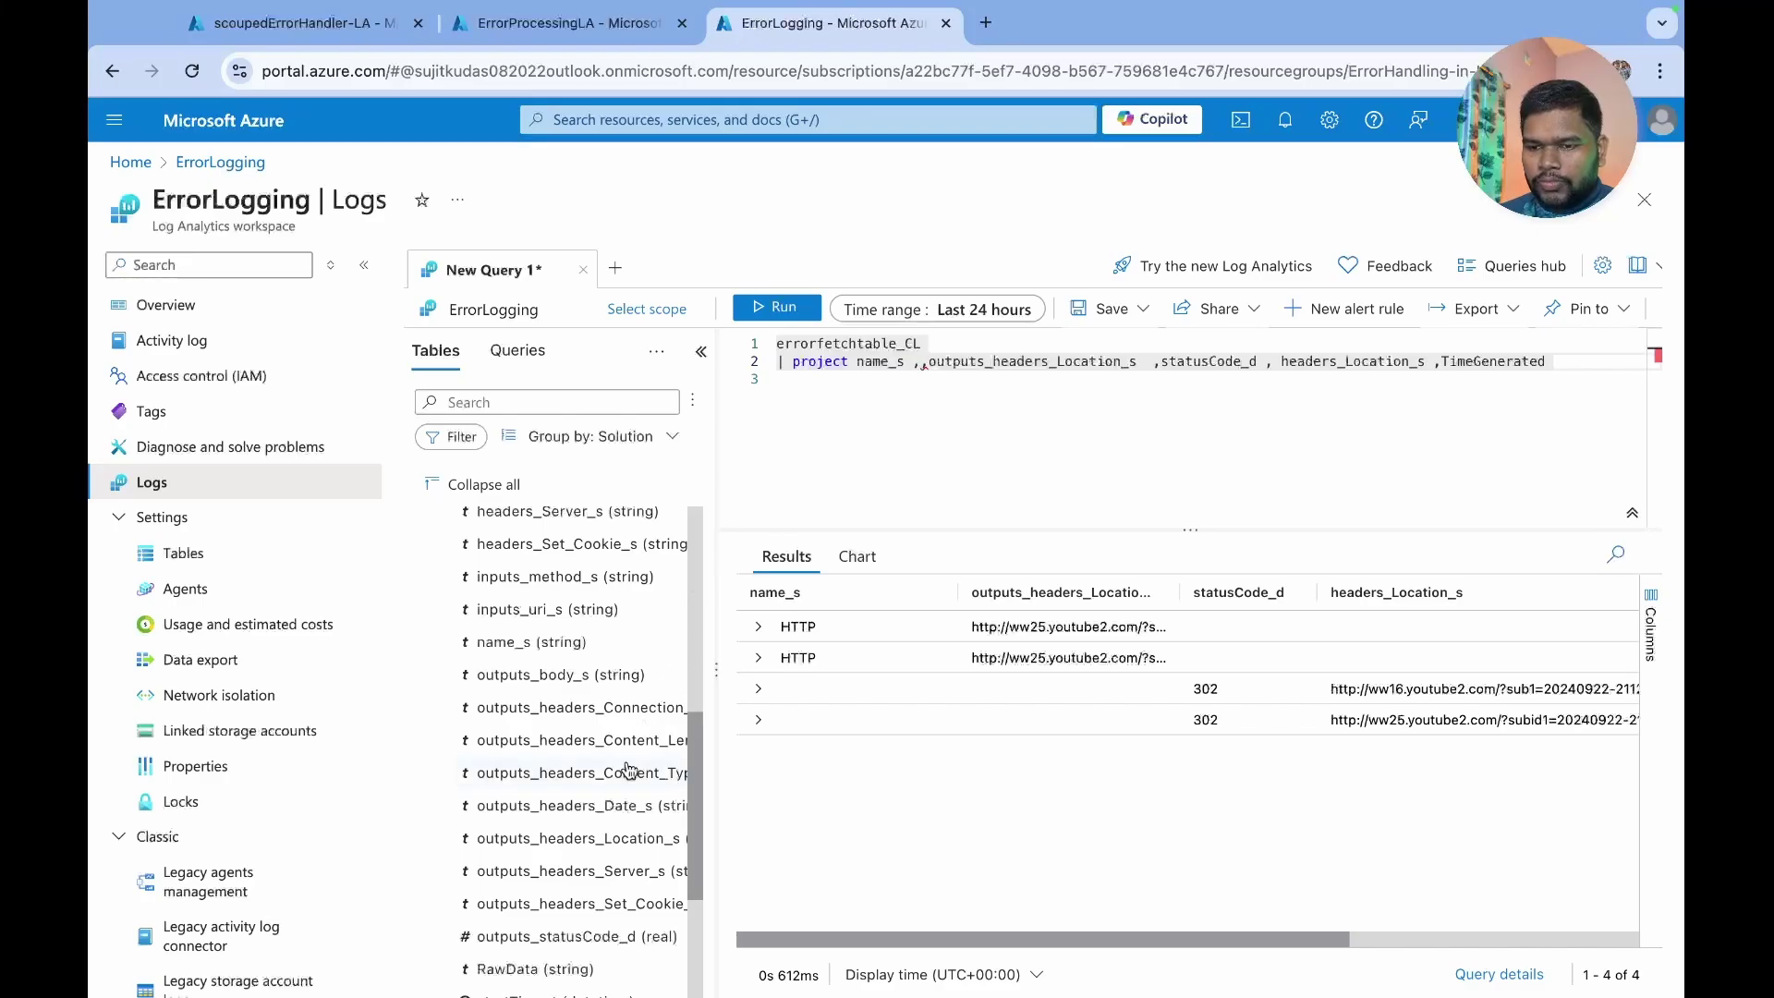
pyautogui.scroll(-1, 628, 770)
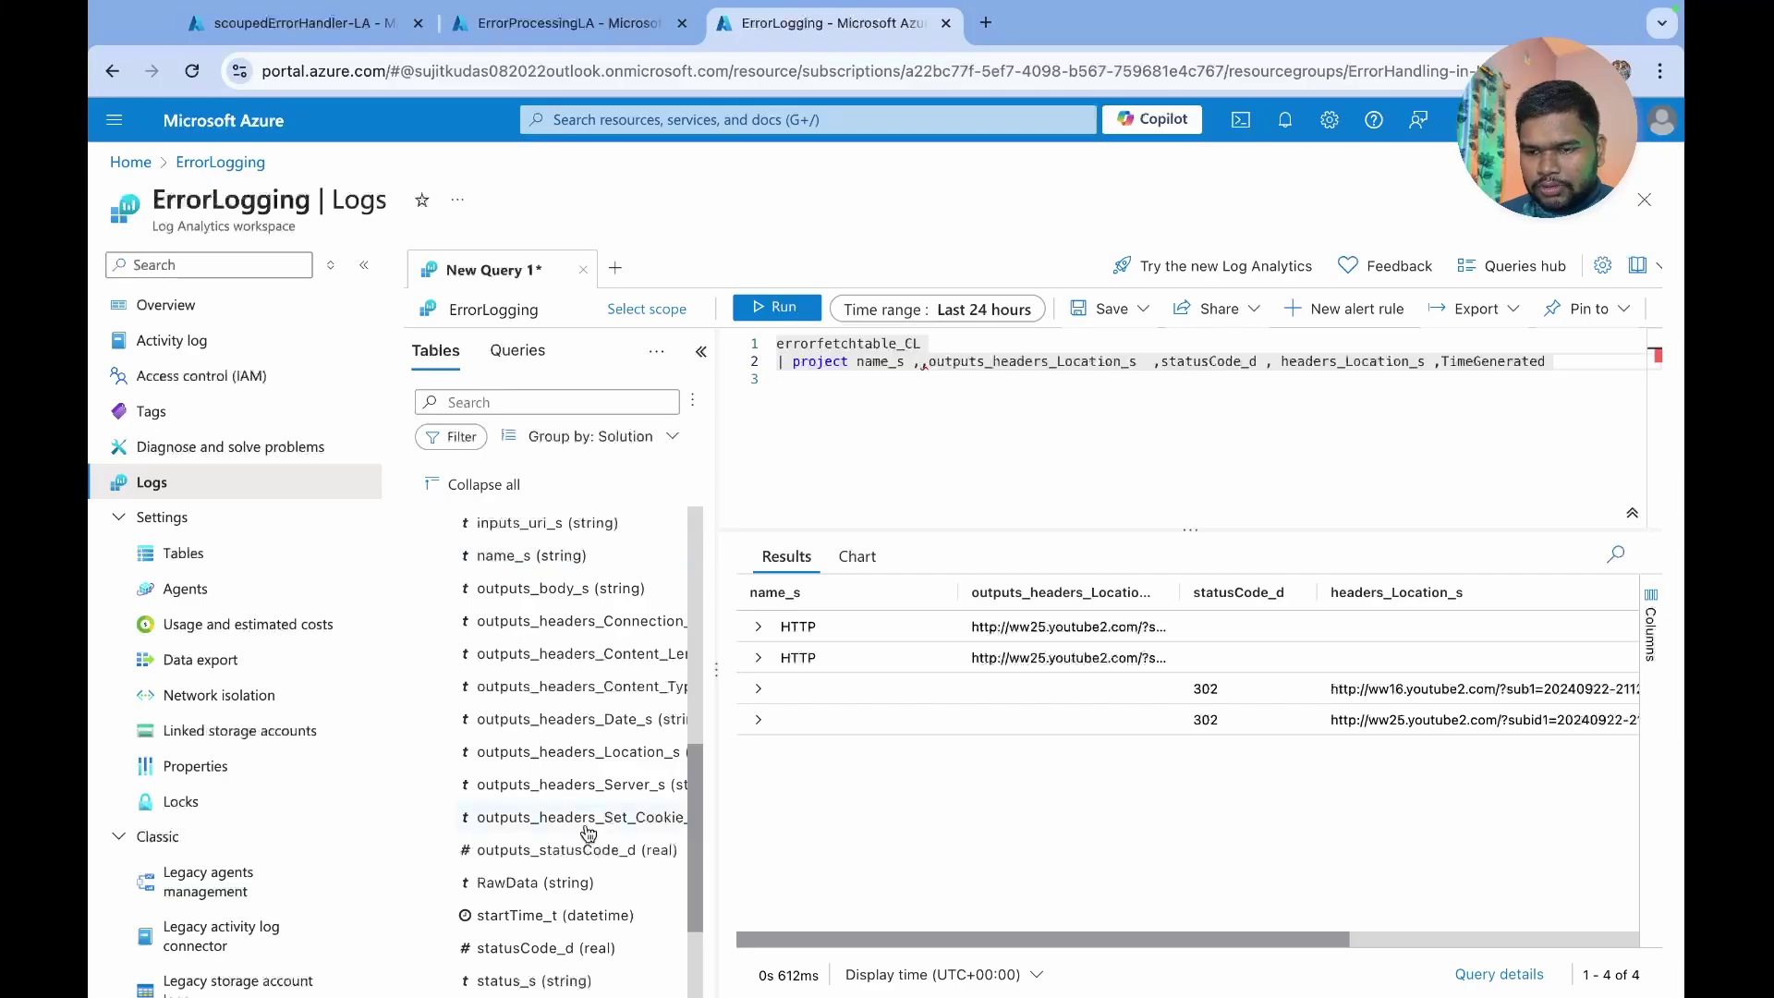
pyautogui.scroll(2, 593, 827)
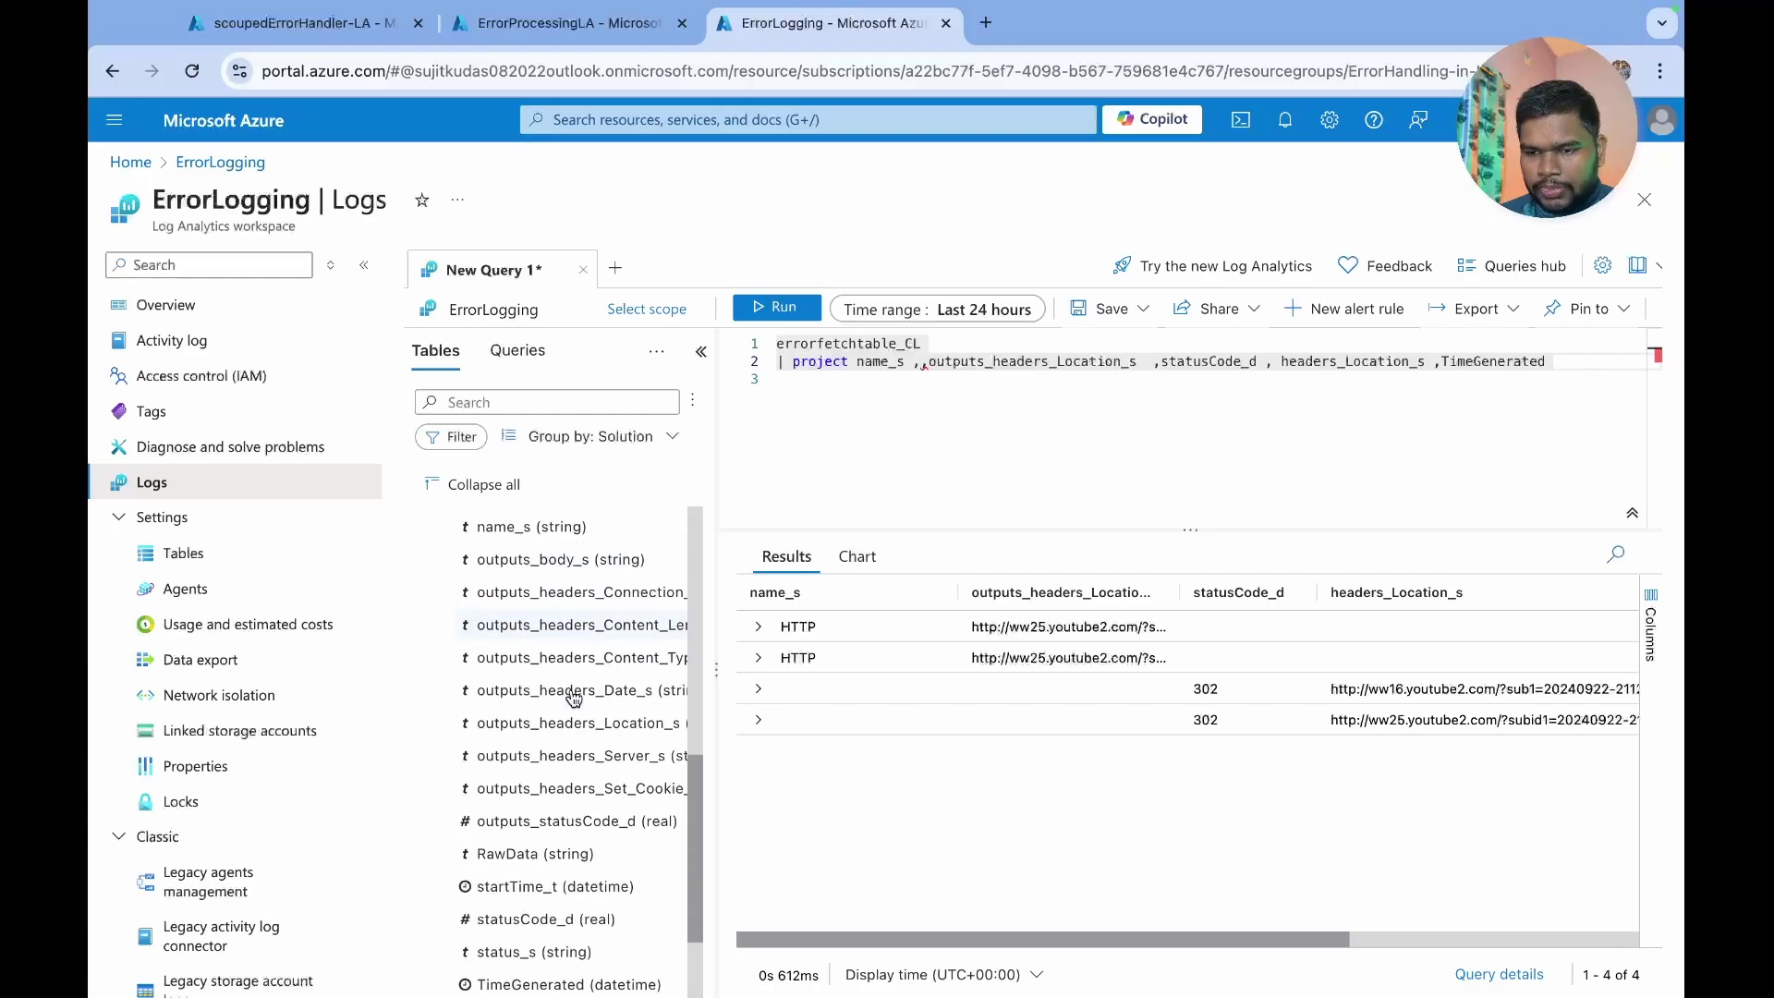
pyautogui.scroll(-3, 574, 692)
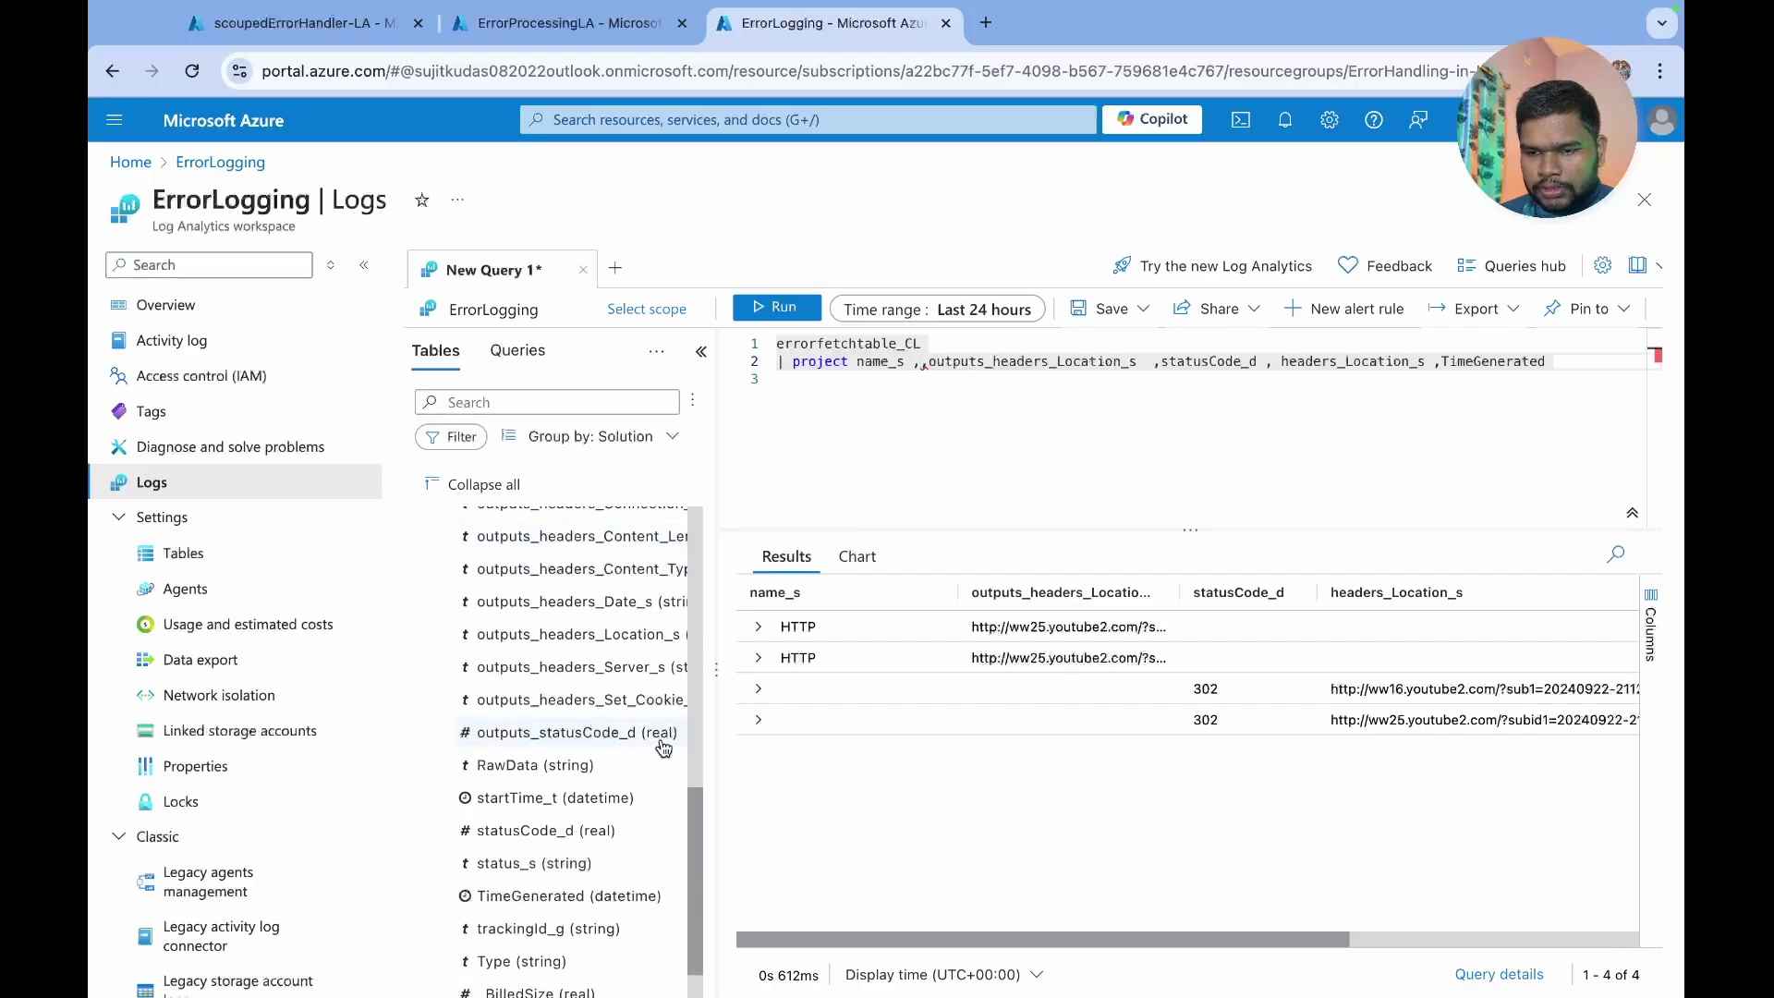
pyautogui.doubleClick(551, 736)
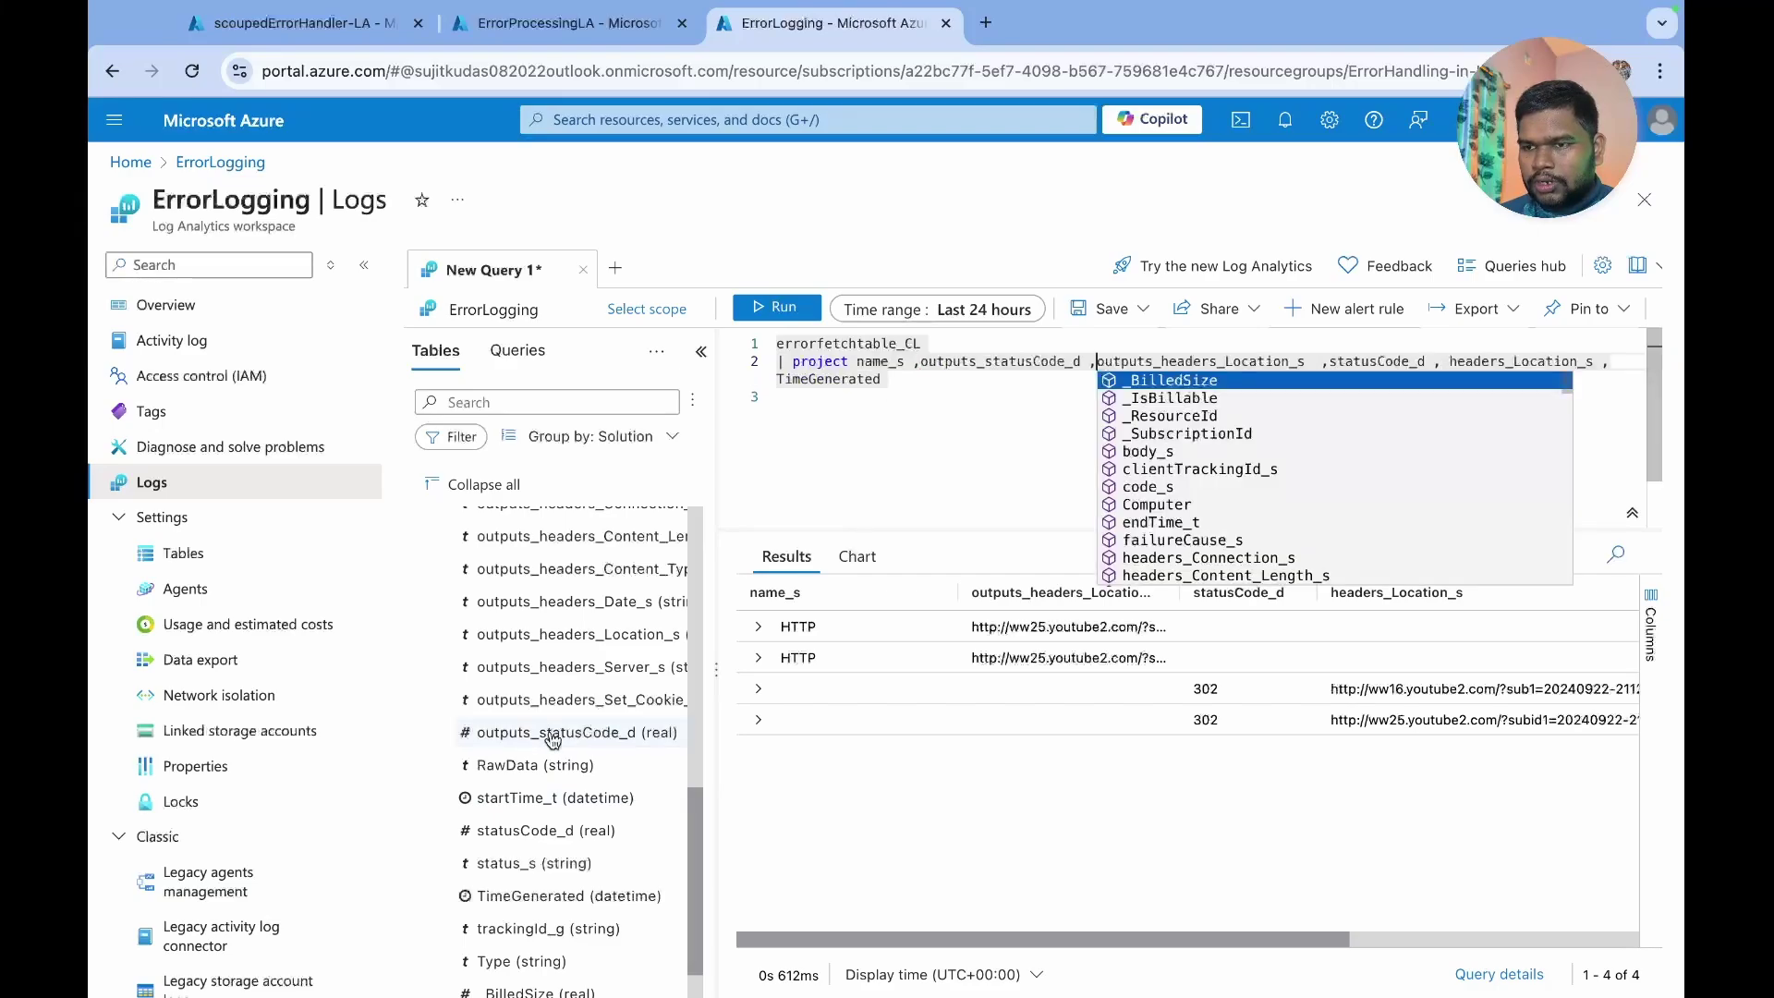
pyautogui.click(989, 444)
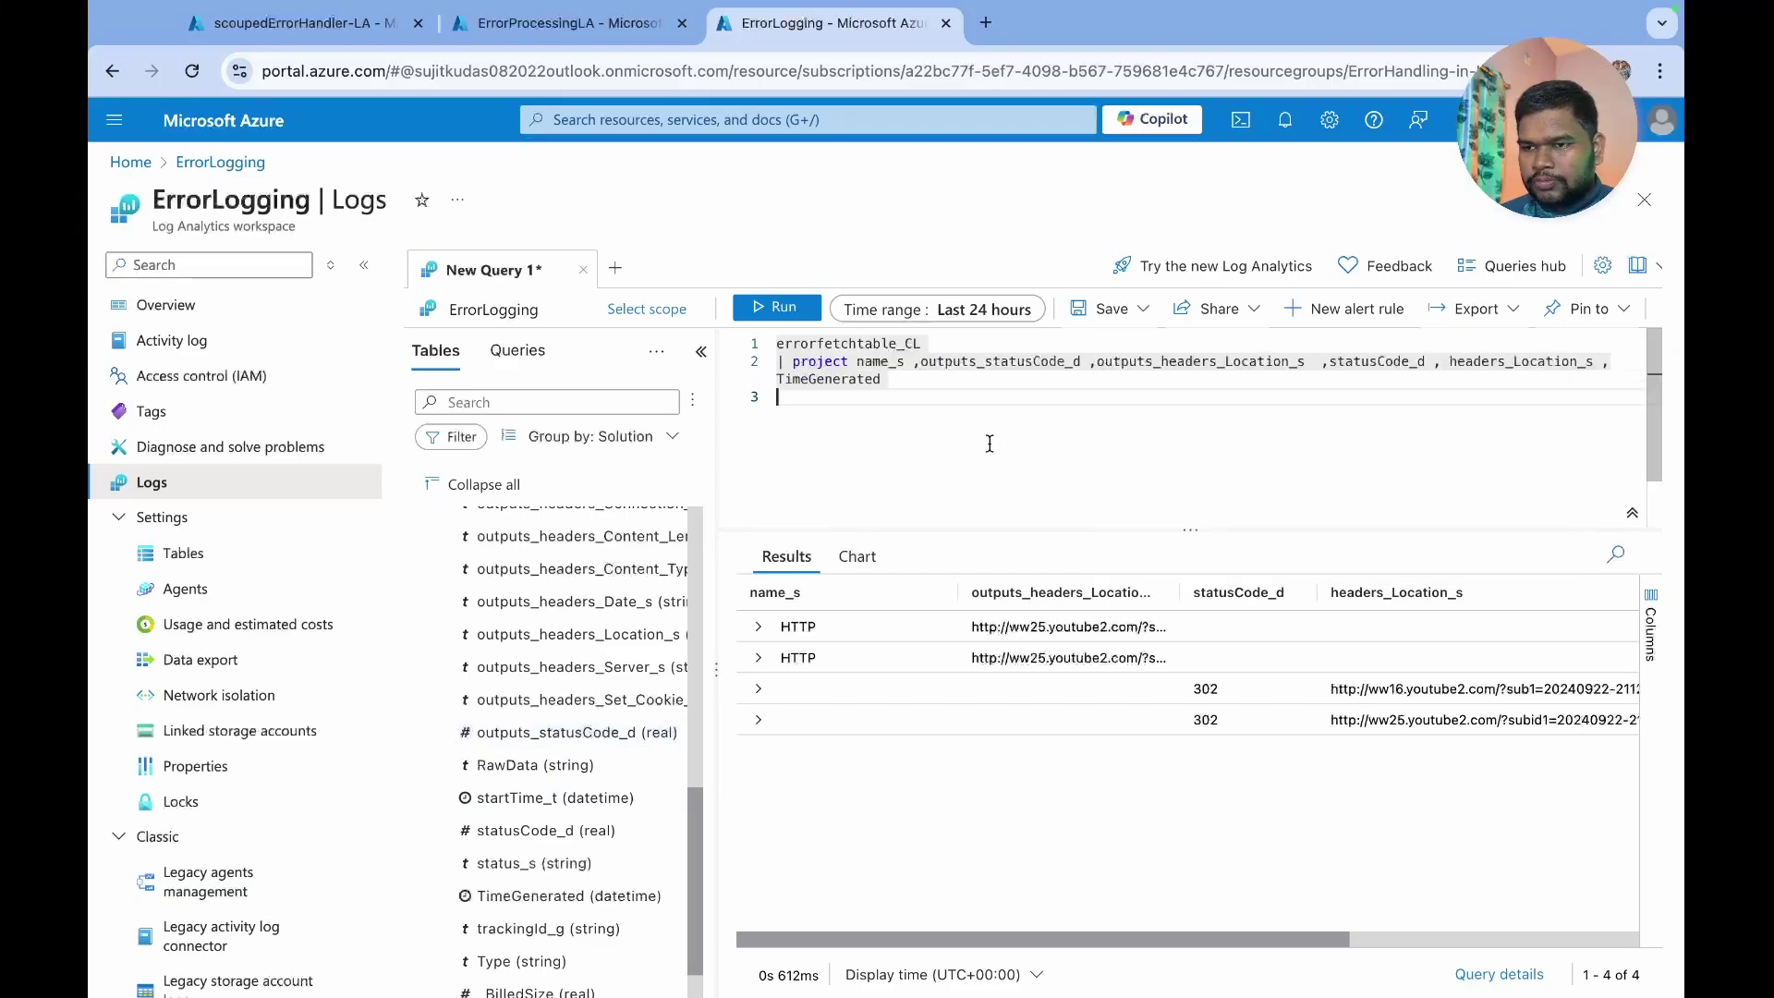
pyautogui.click(783, 311)
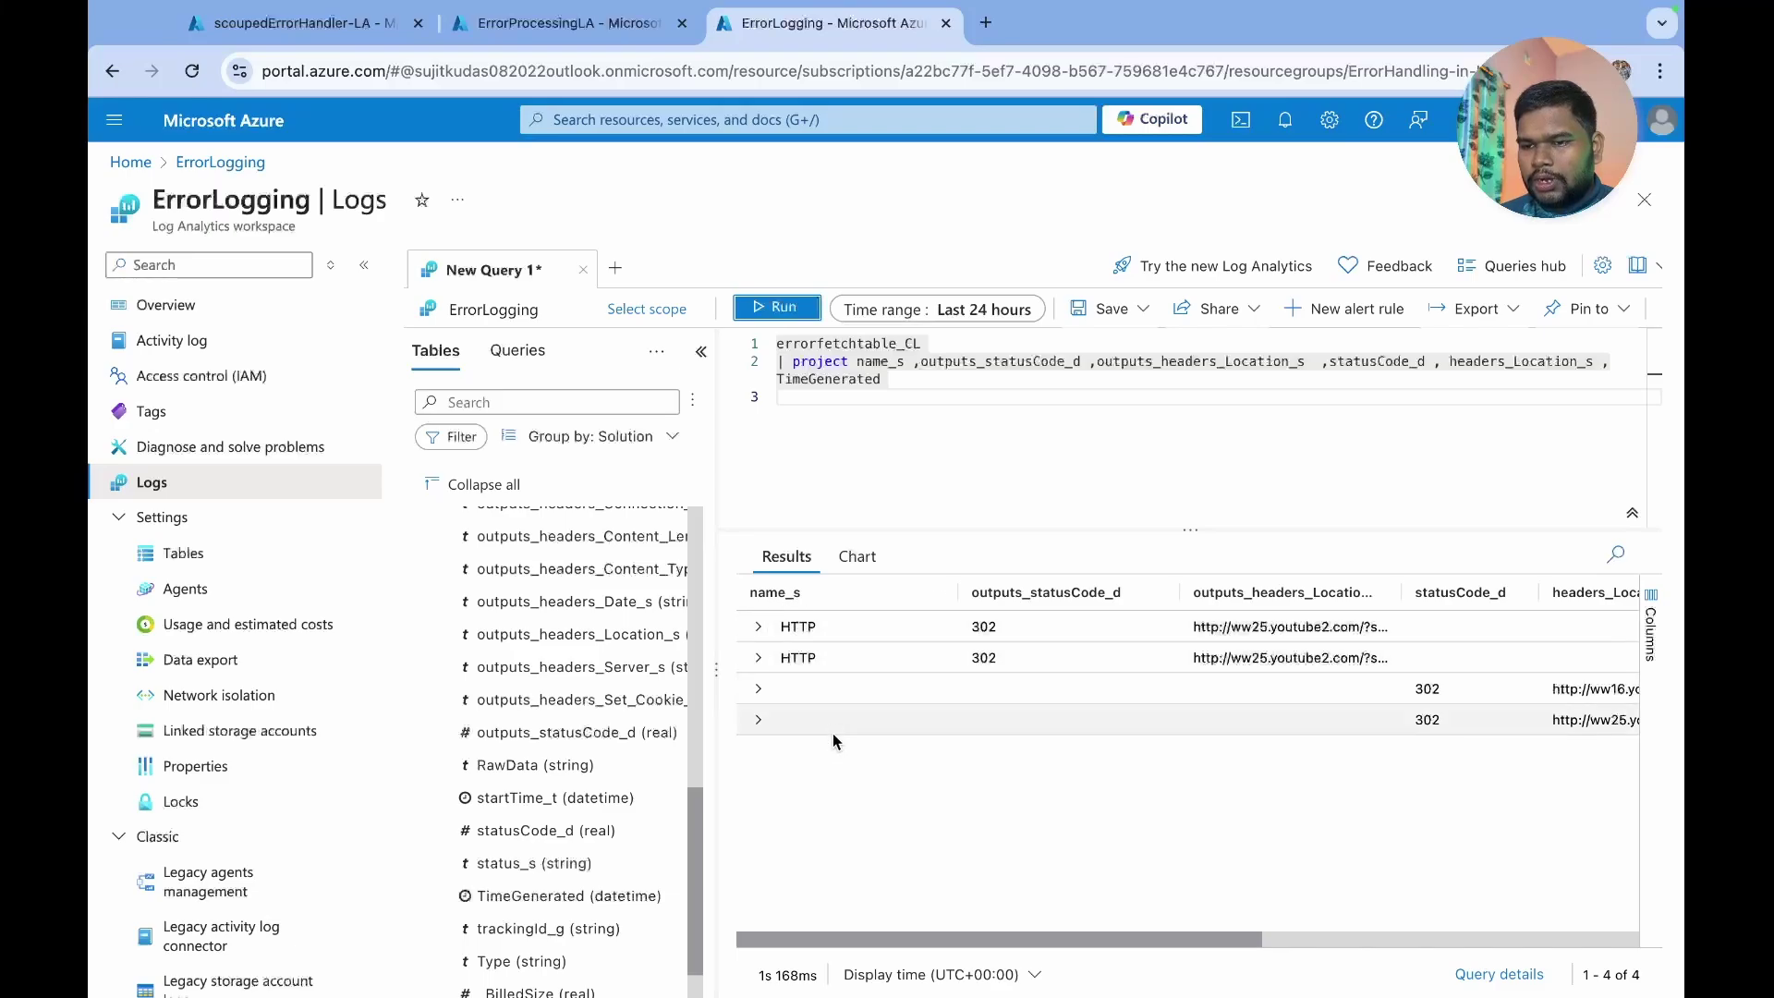
pyautogui.click(800, 632)
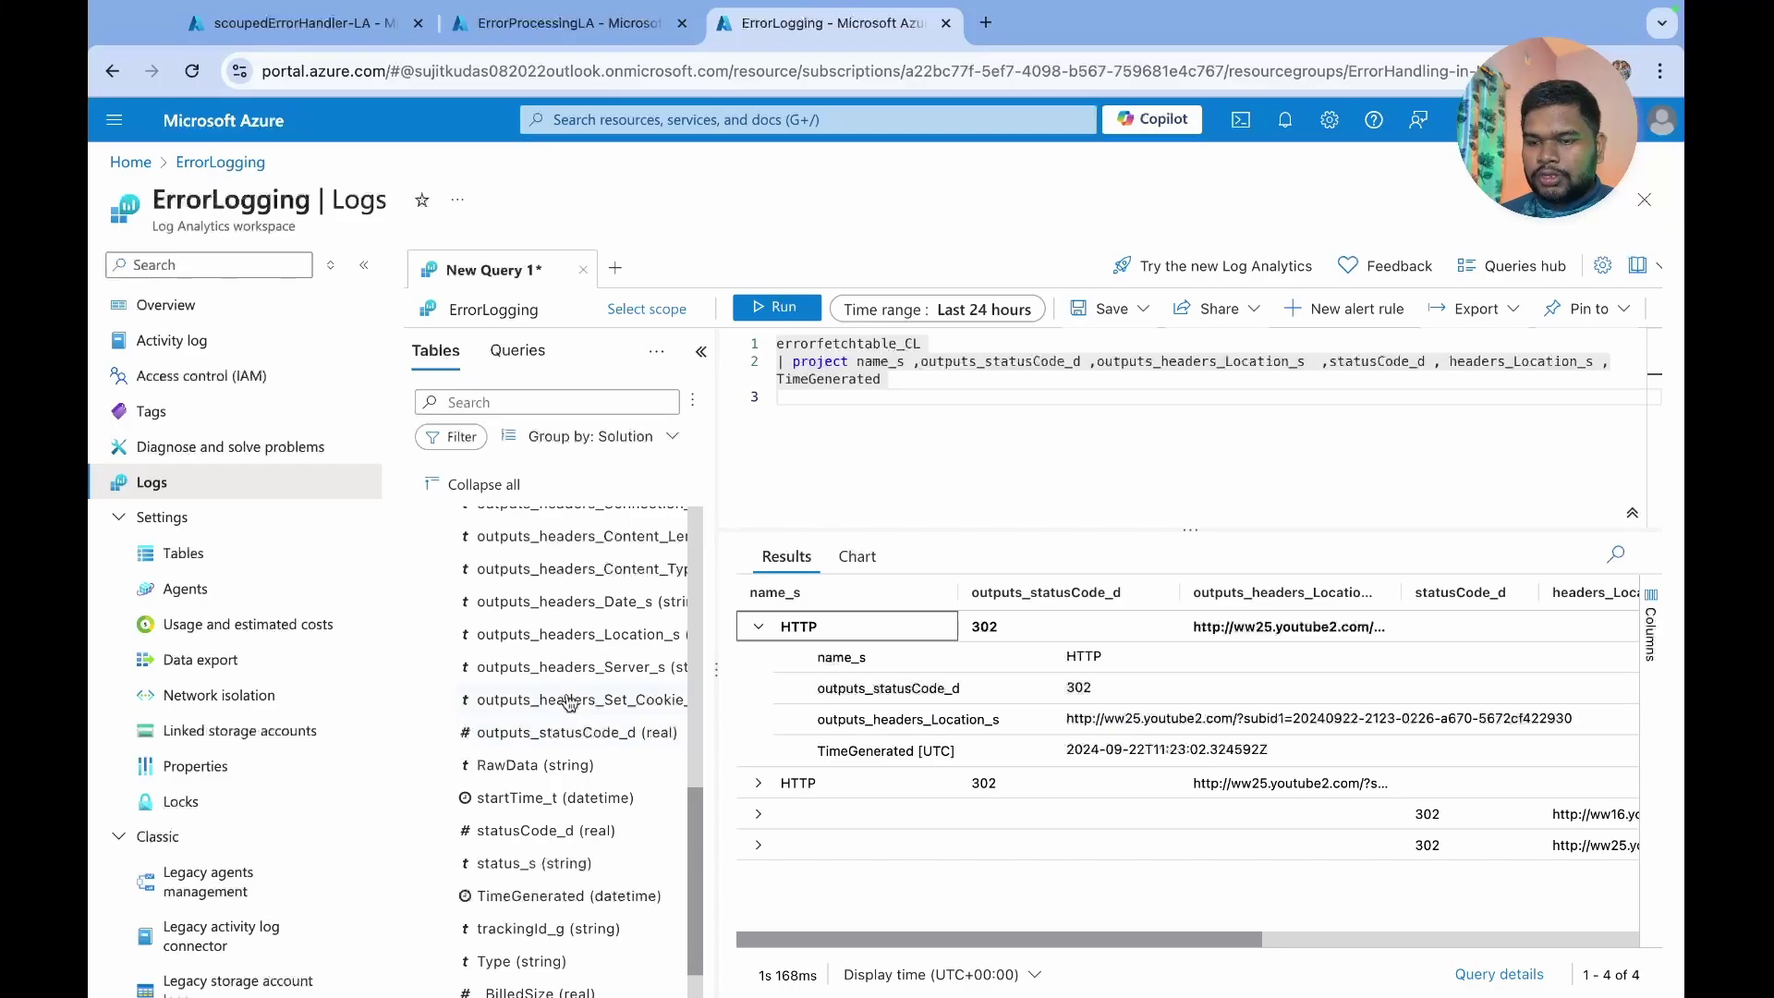
# - Switch to the ErrorProcessingLA run and examine the Send Data request body for the status field
pyautogui.click(583, 22)
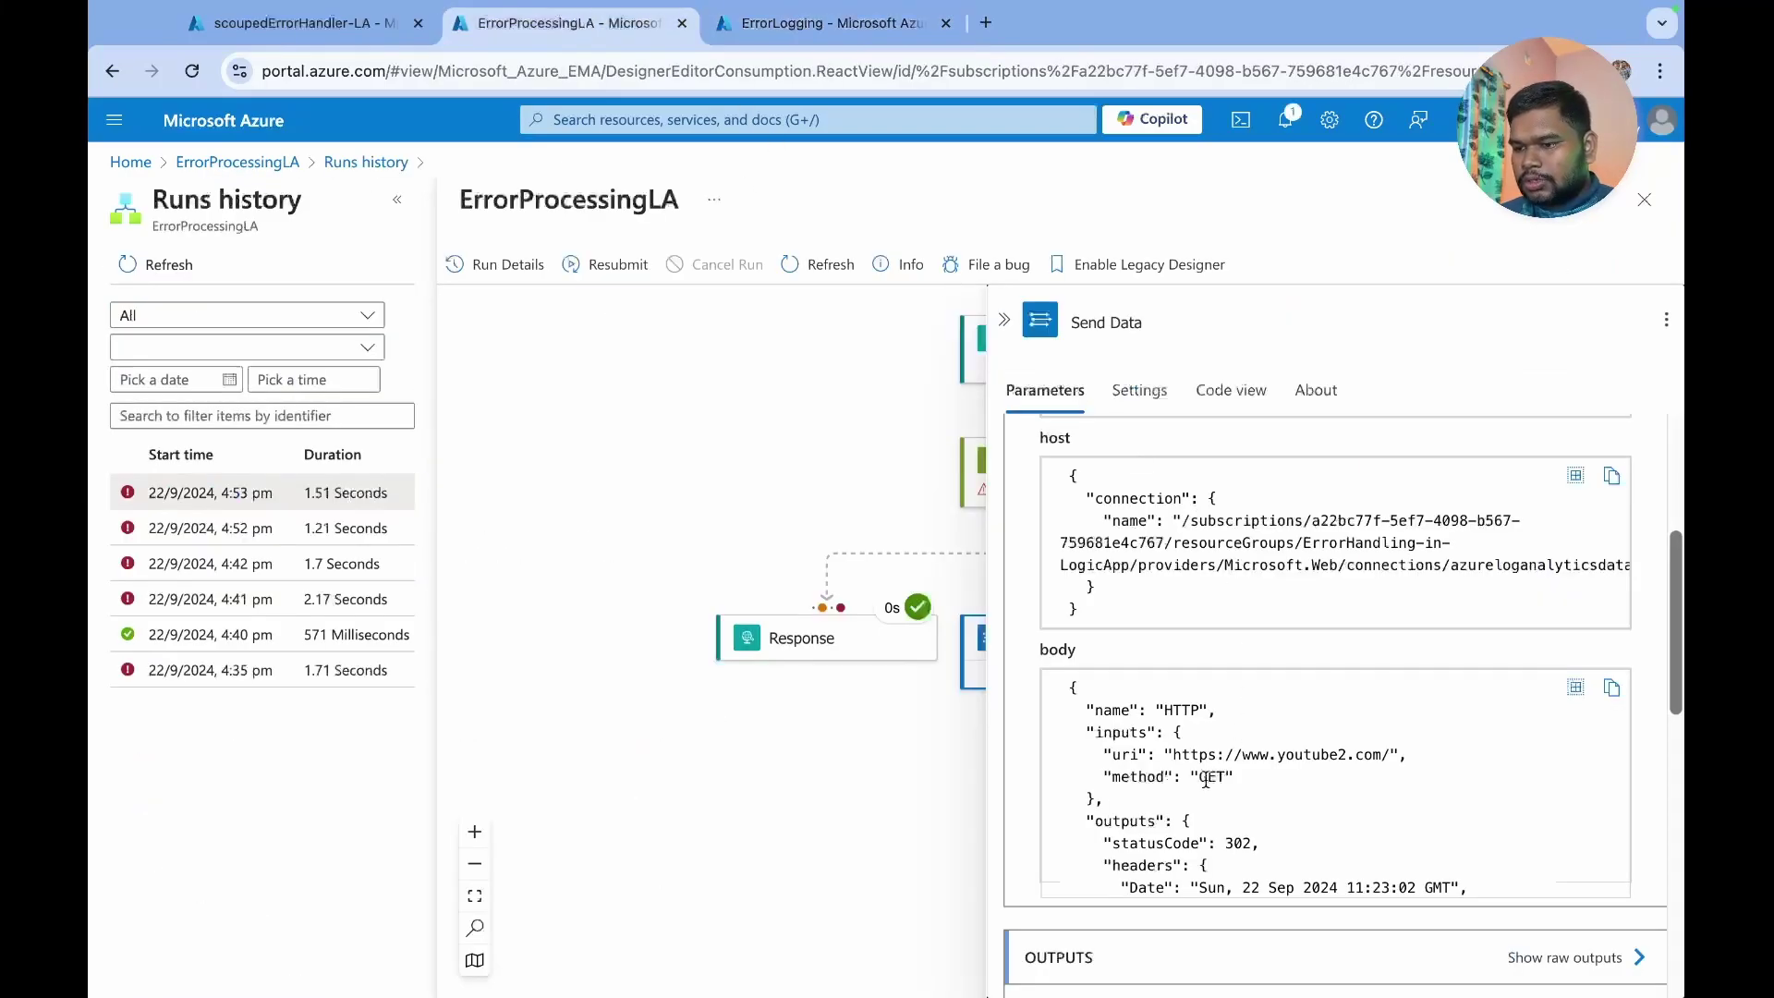
pyautogui.scroll(-8, 1206, 780)
pyautogui.doubleClick(1119, 848)
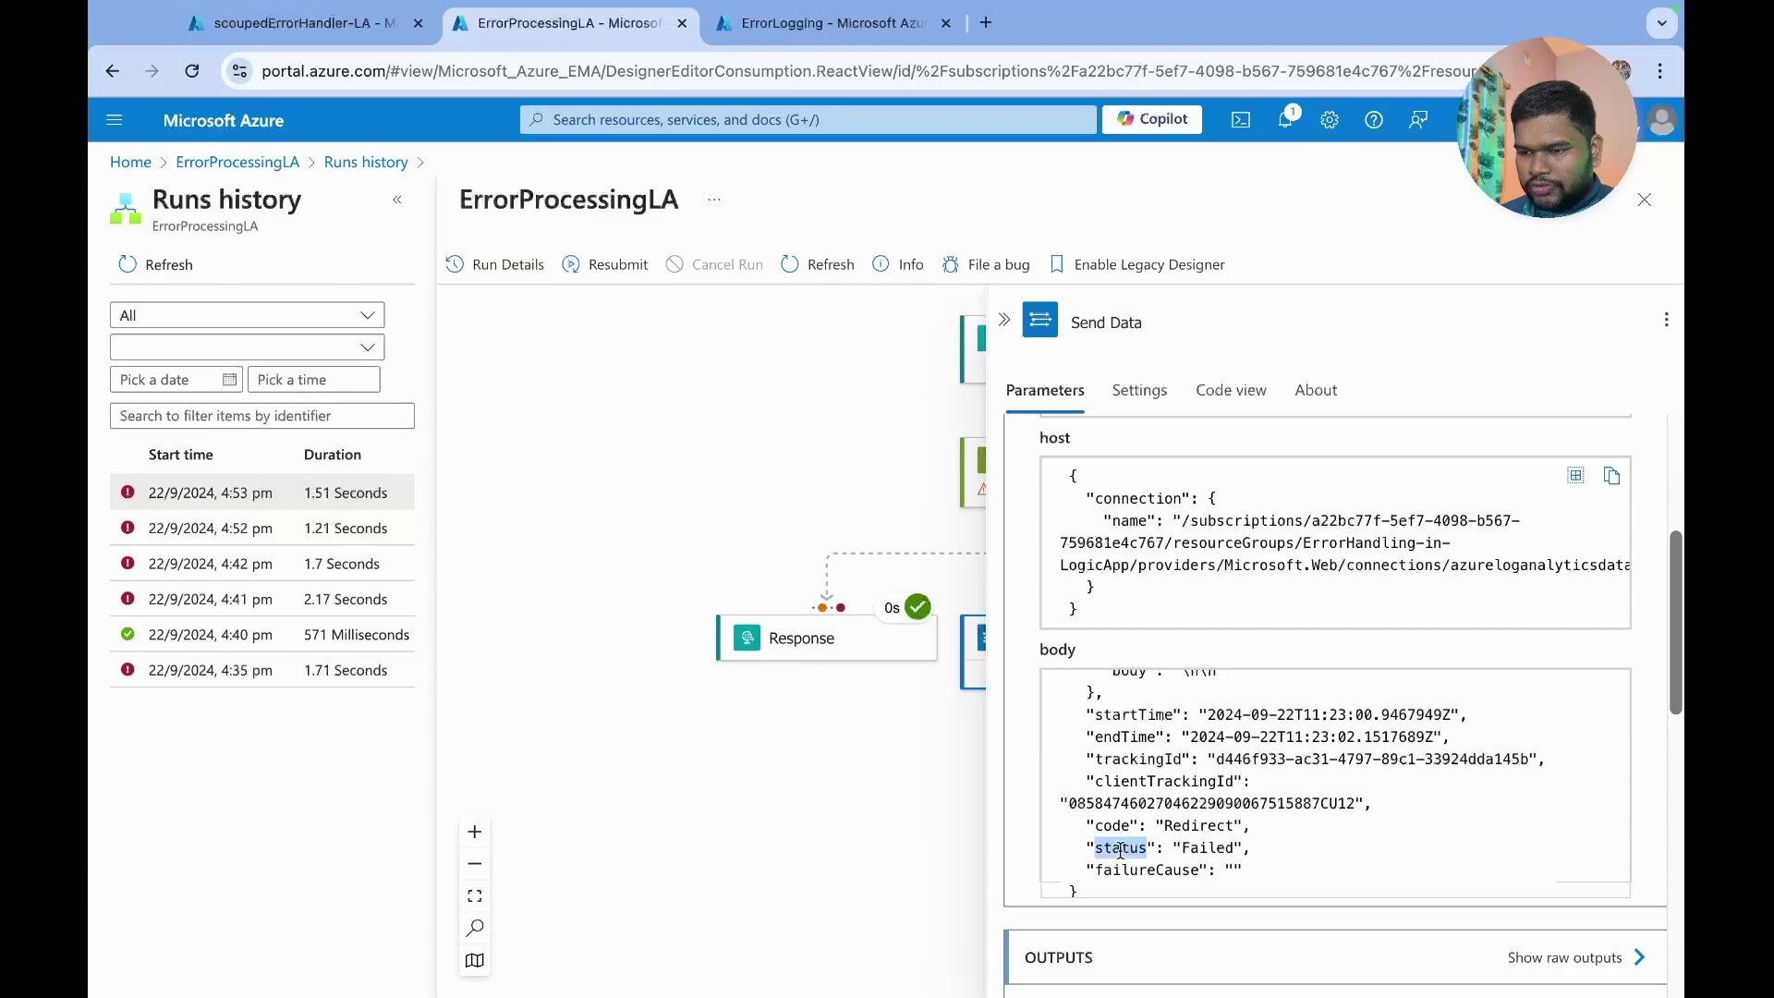
pyautogui.scroll(8, 1119, 848)
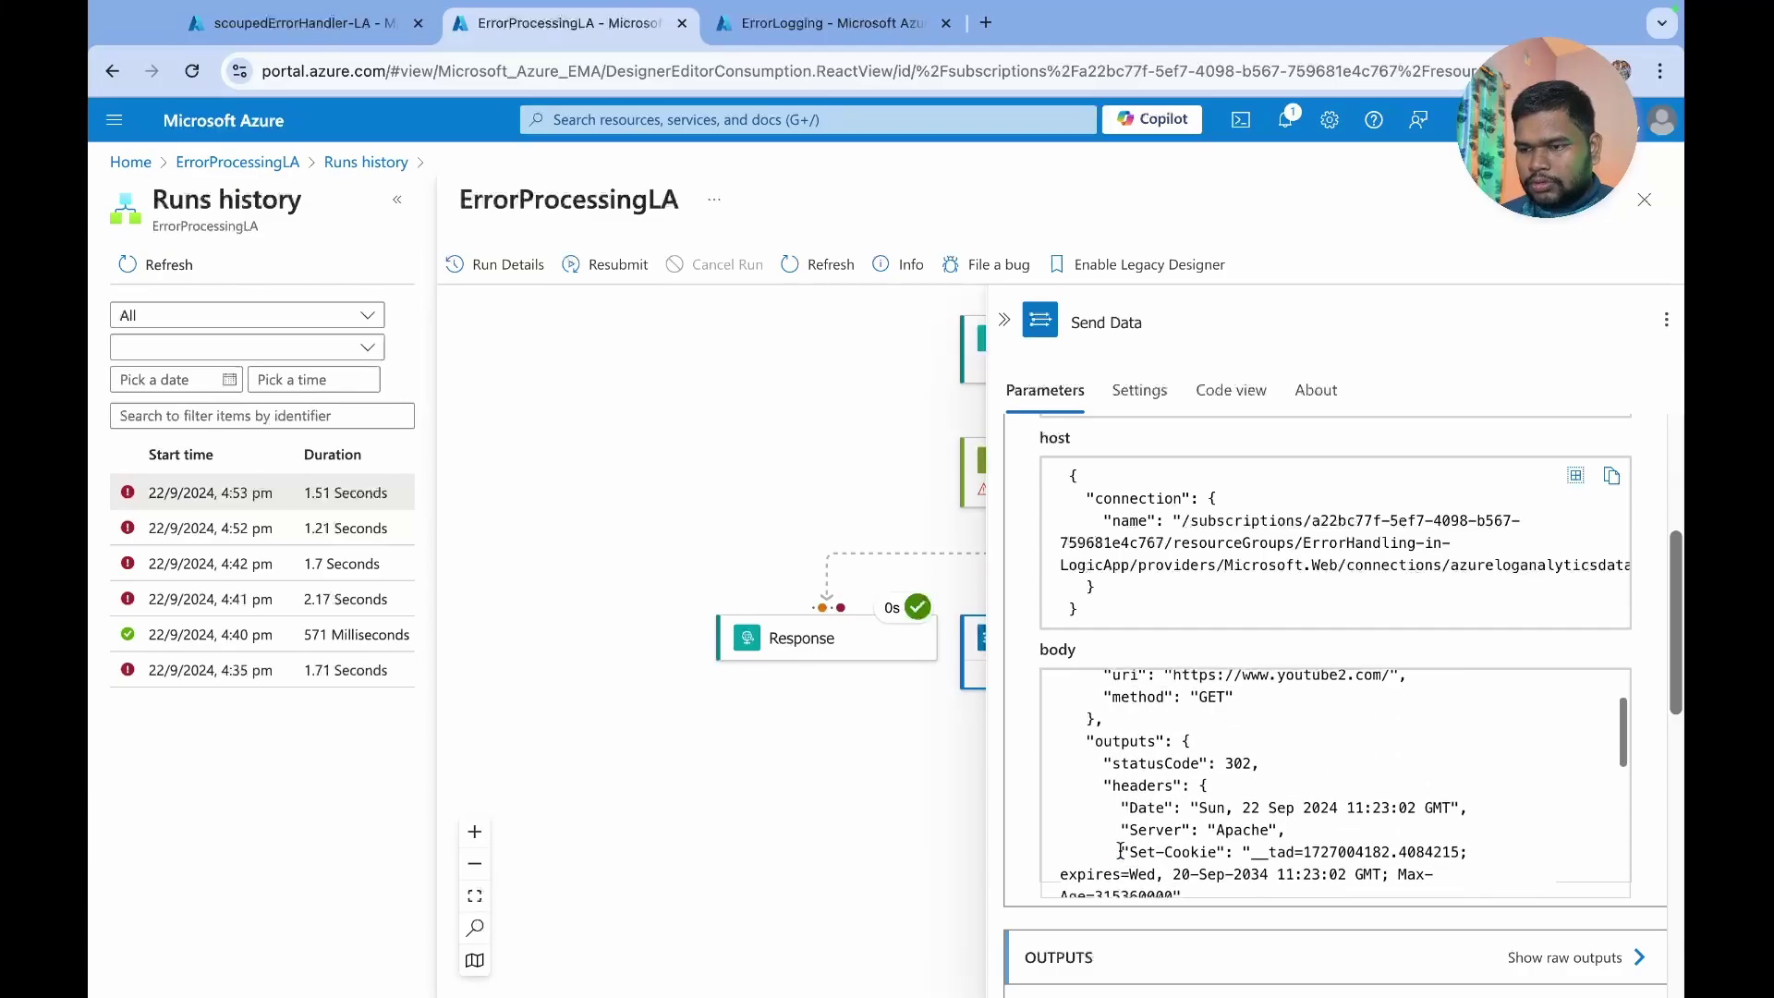
pyautogui.scroll(4, 1122, 848)
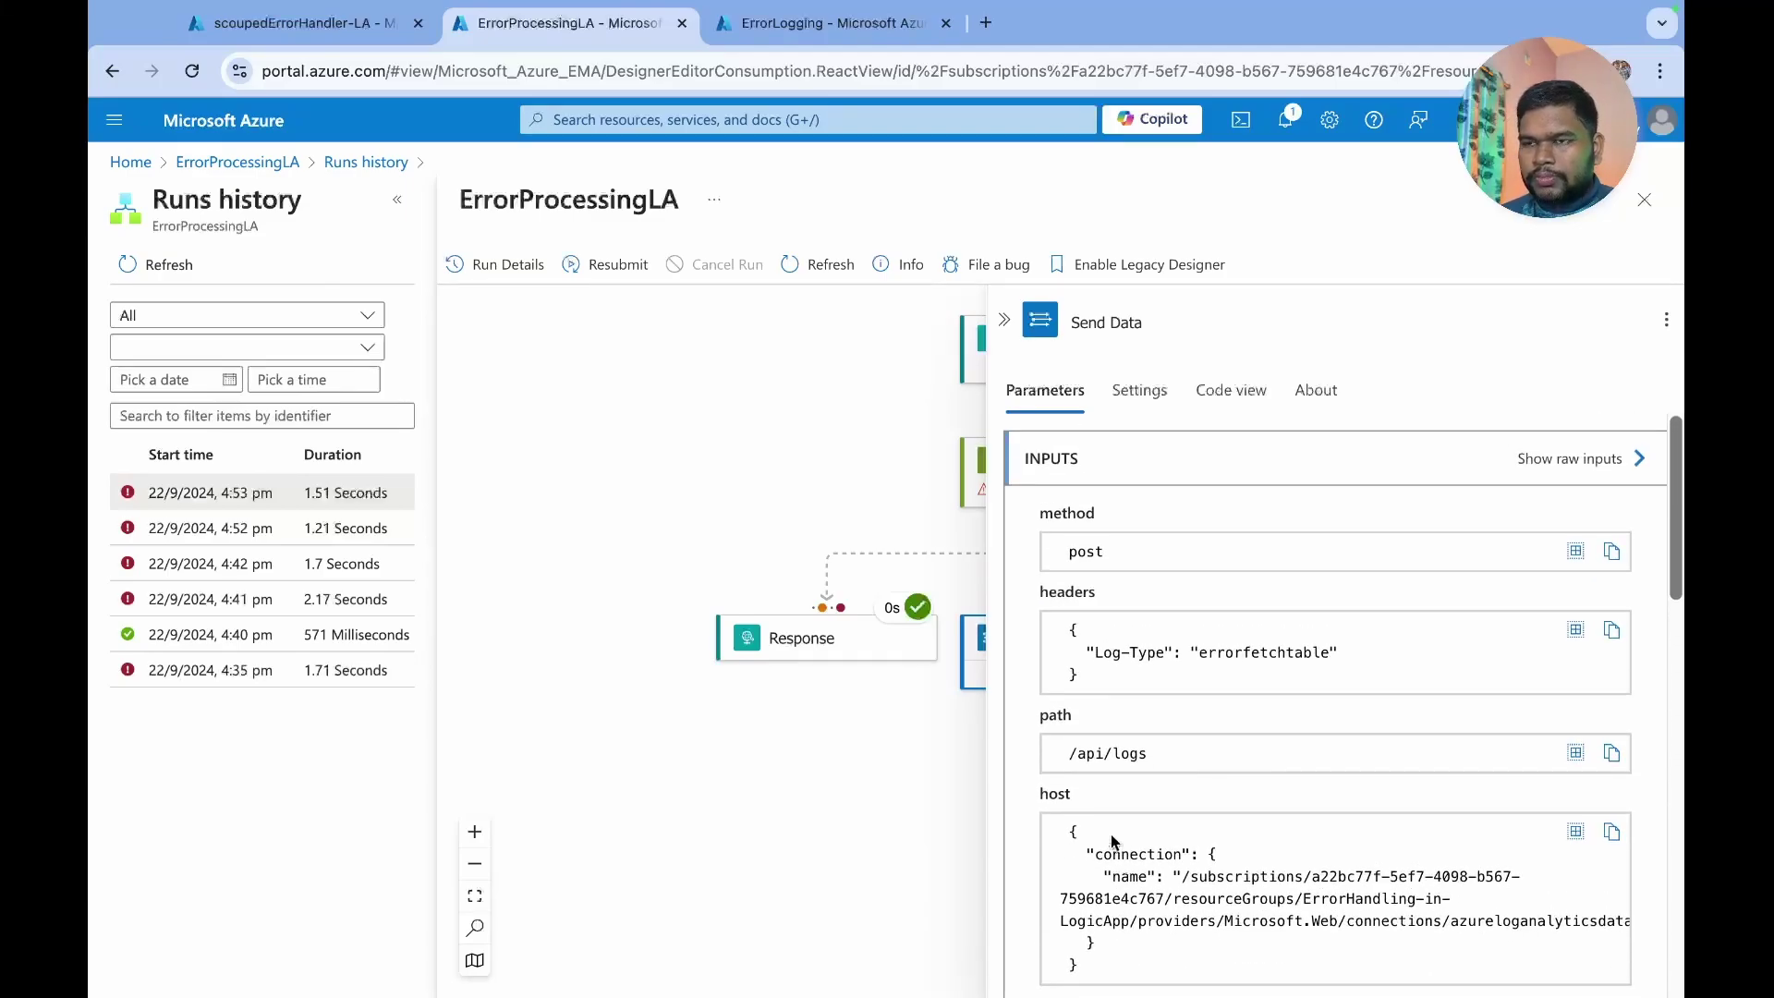
# - Back in the ErrorLogging query, add status_s after TimeGenerated in the project clause, rerun it and review the new column
pyautogui.click(803, 24)
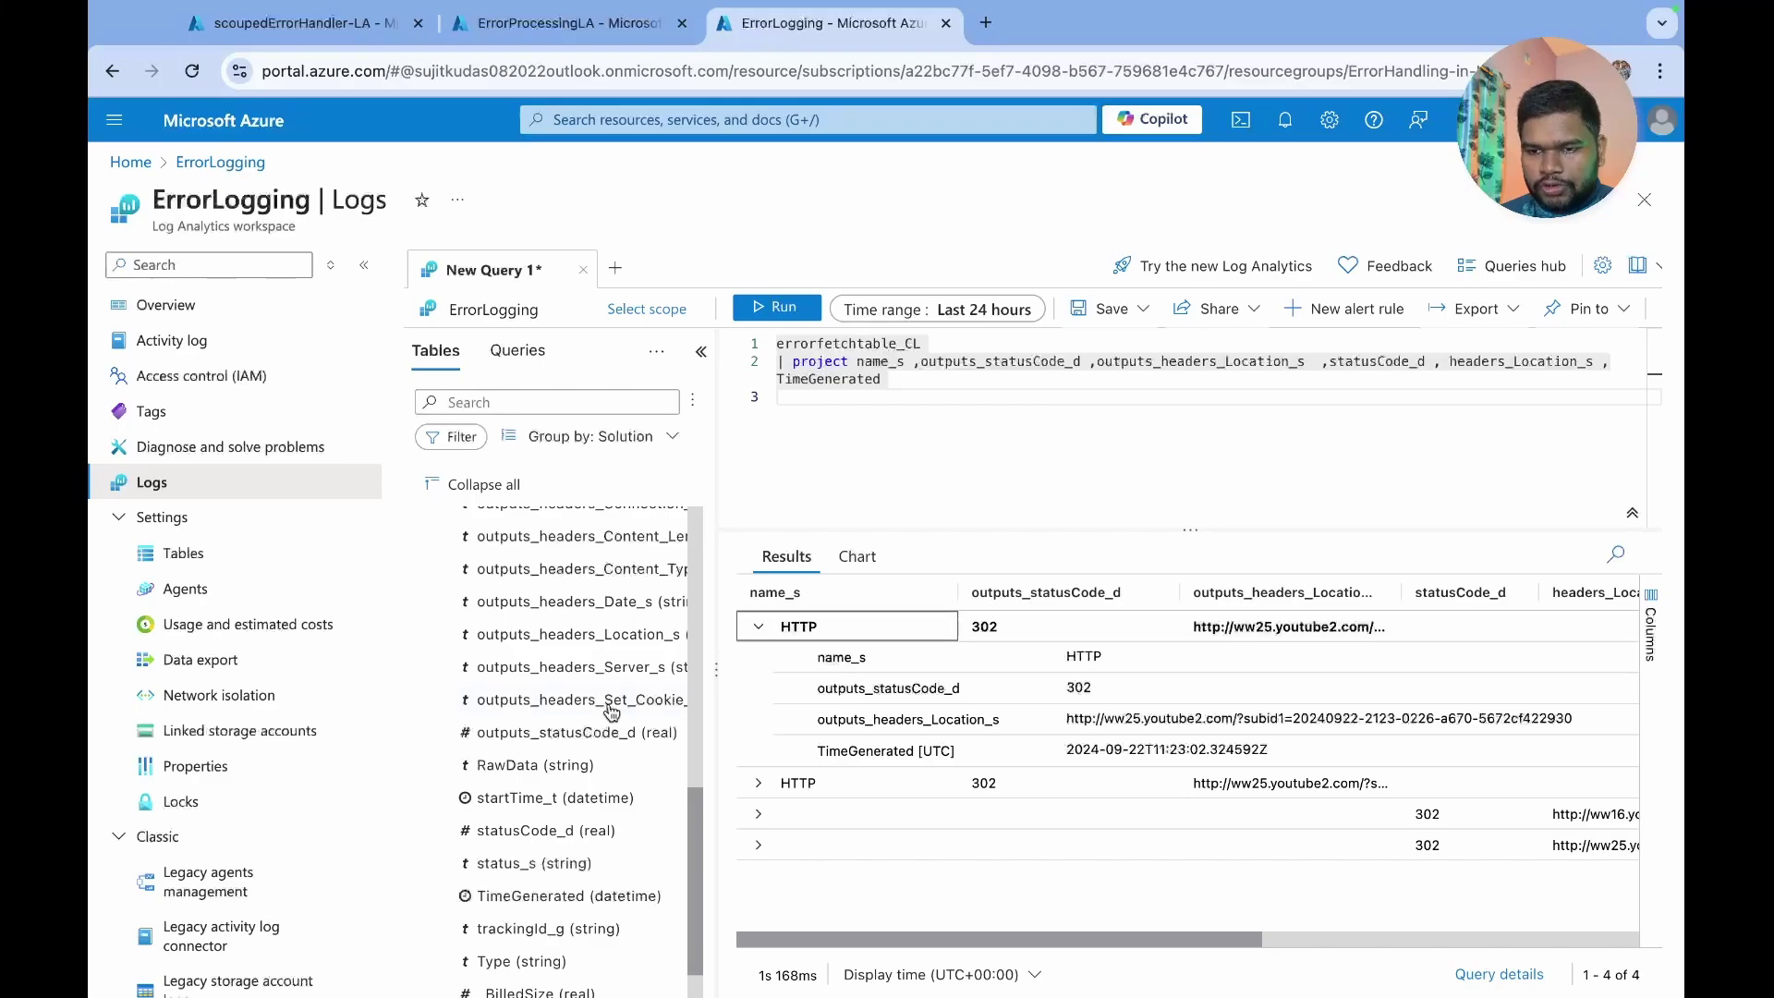
pyautogui.scroll(-2, 582, 902)
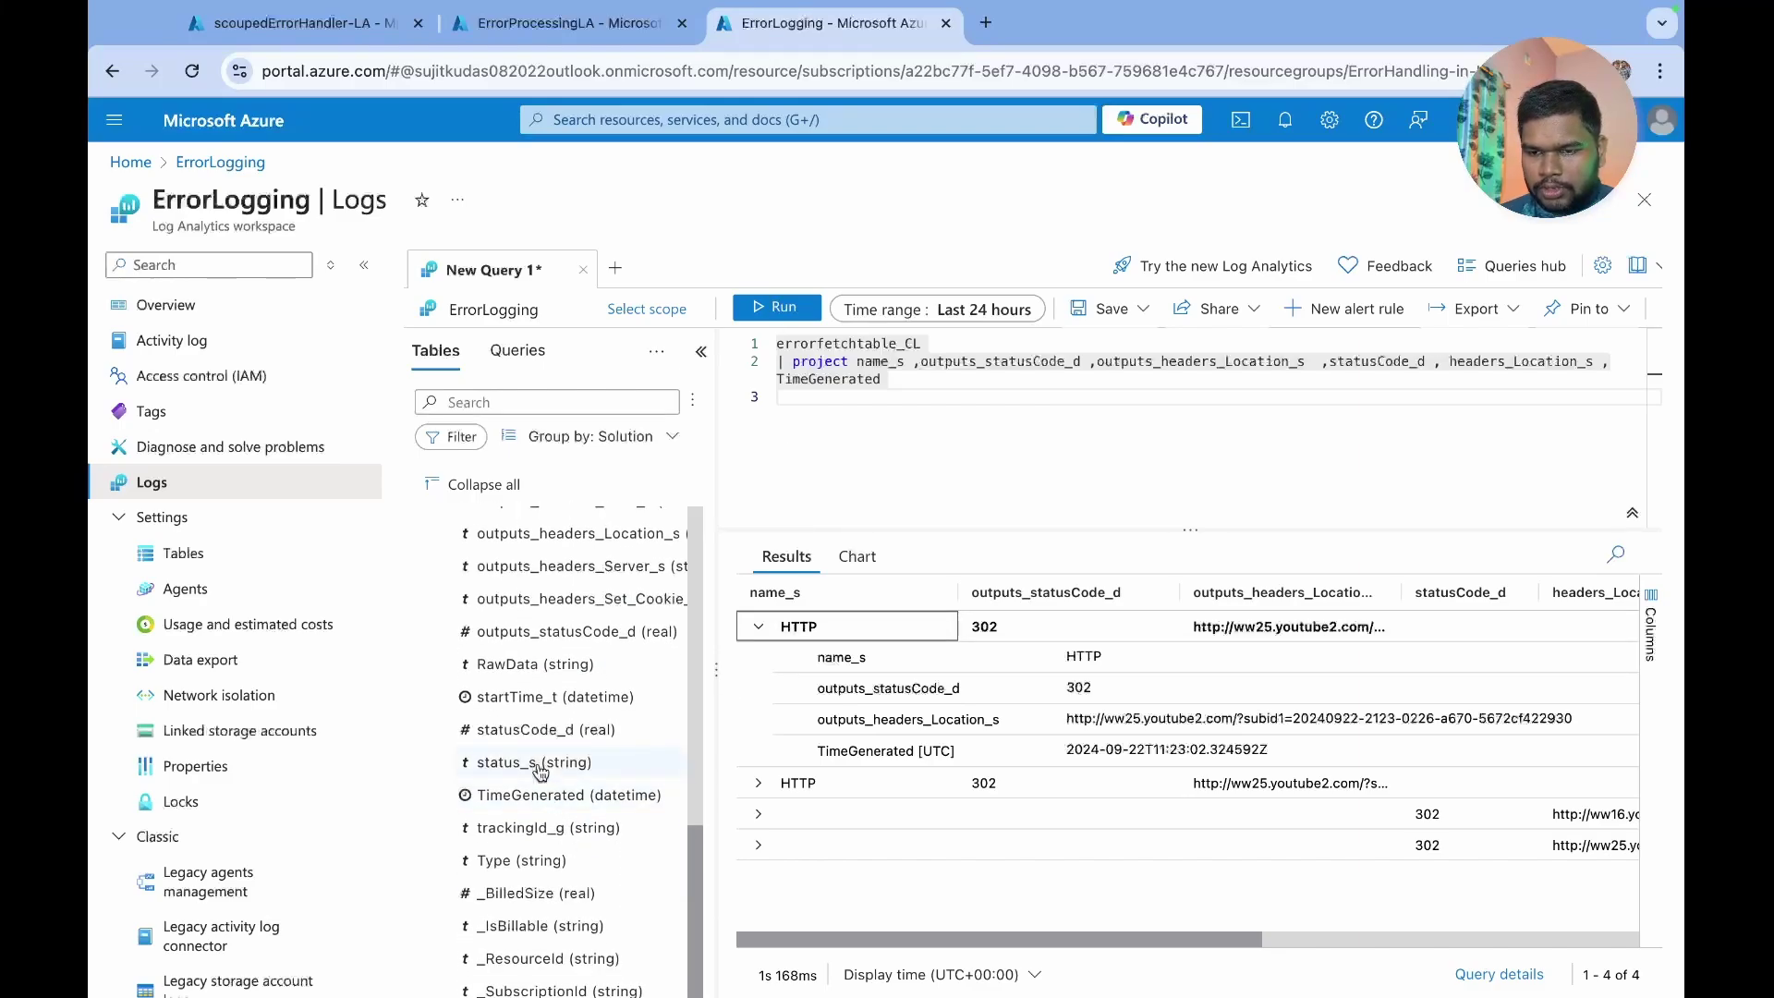
pyautogui.doubleClick(540, 771)
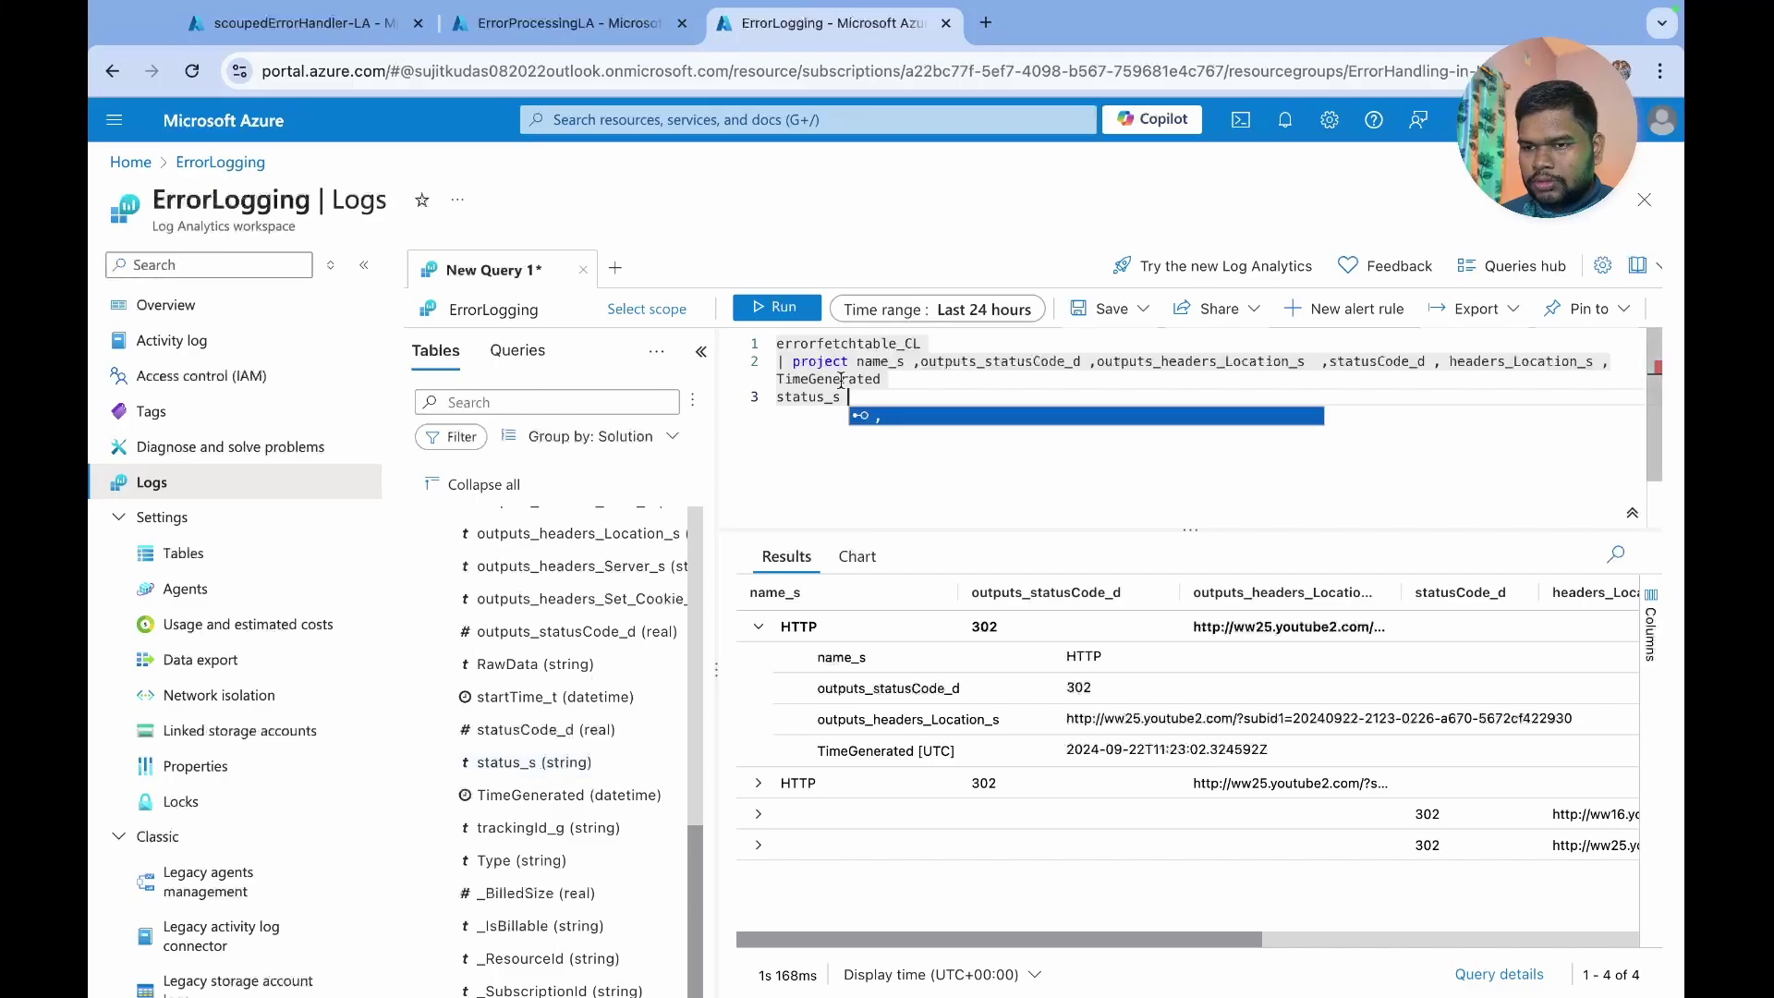
pyautogui.click(896, 384)
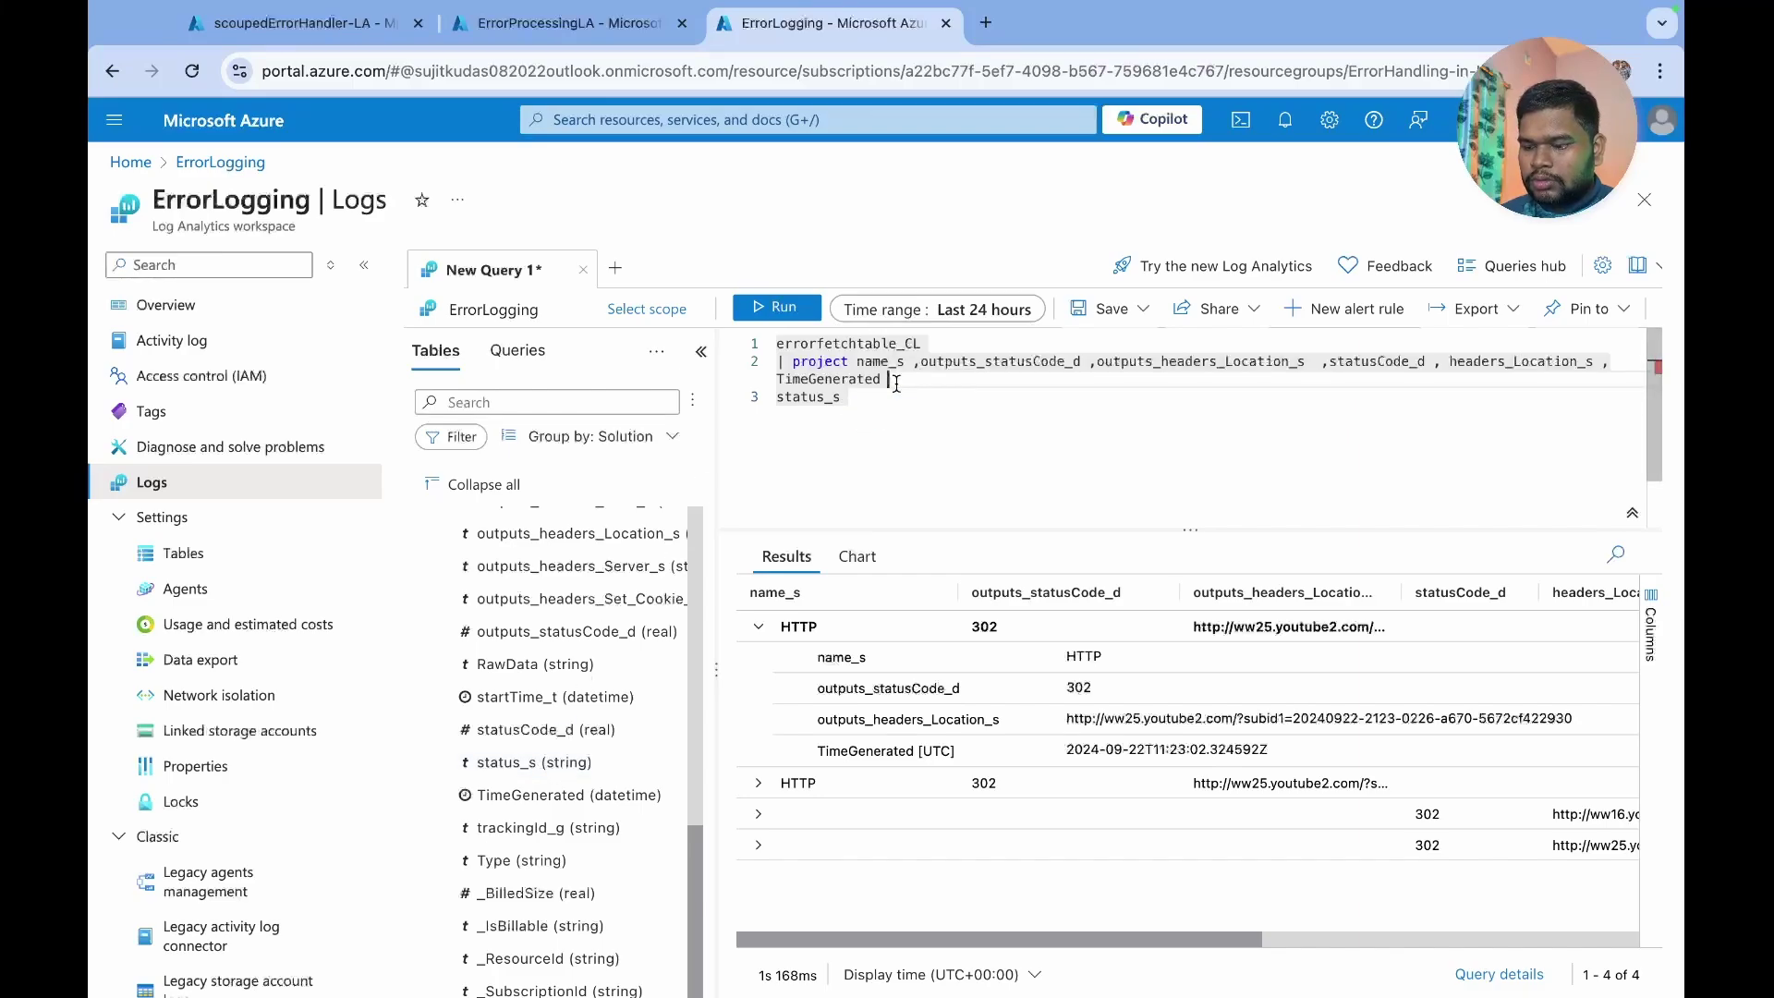
pyautogui.click(767, 311)
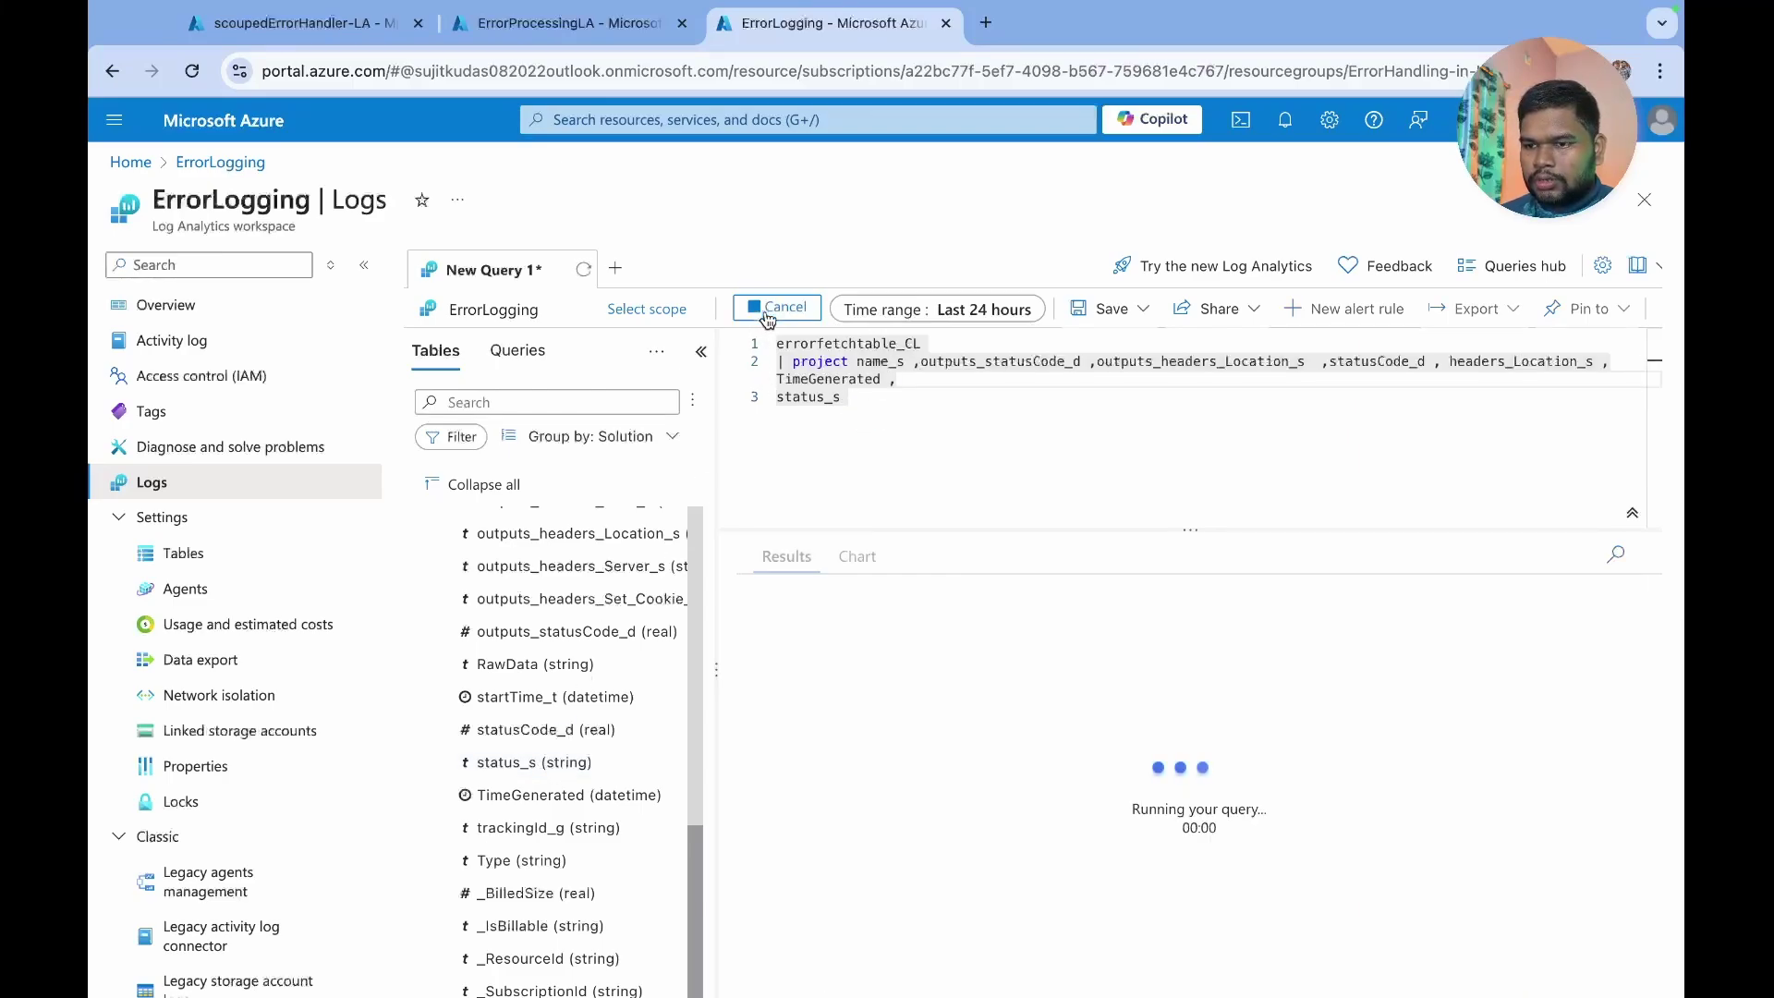
pyautogui.hscroll(5, 1193, 736)
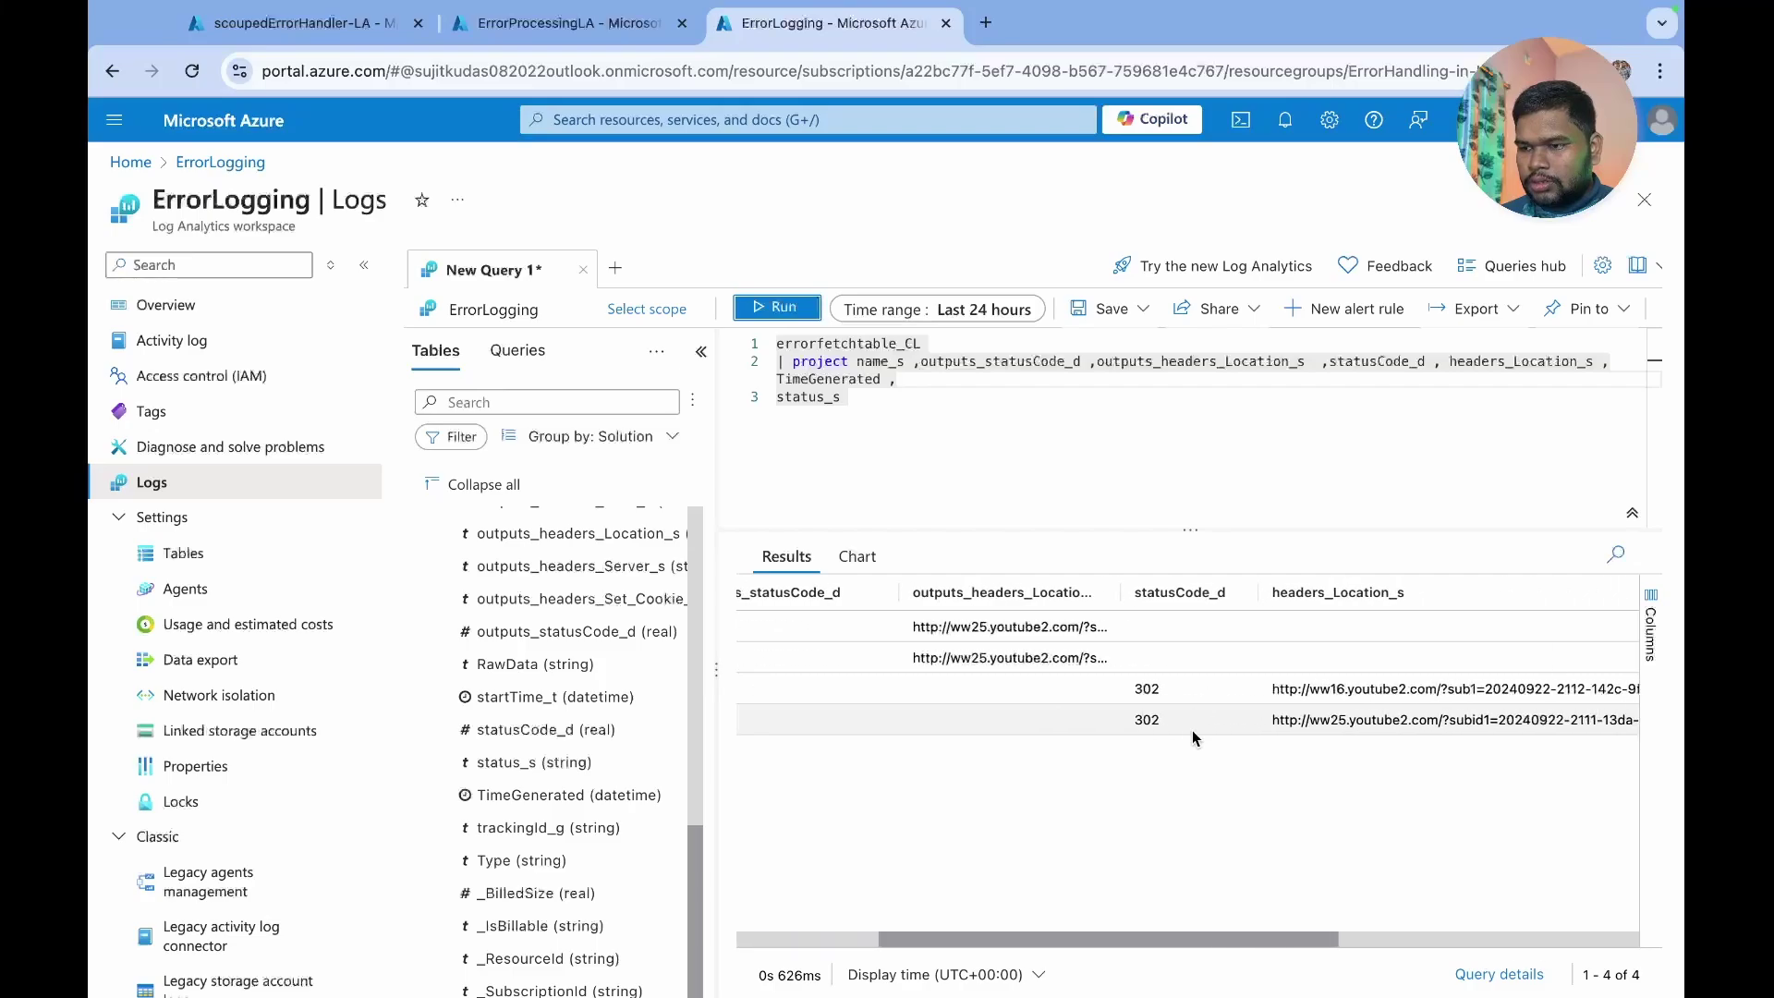
pyautogui.hscroll(5, 1191, 729)
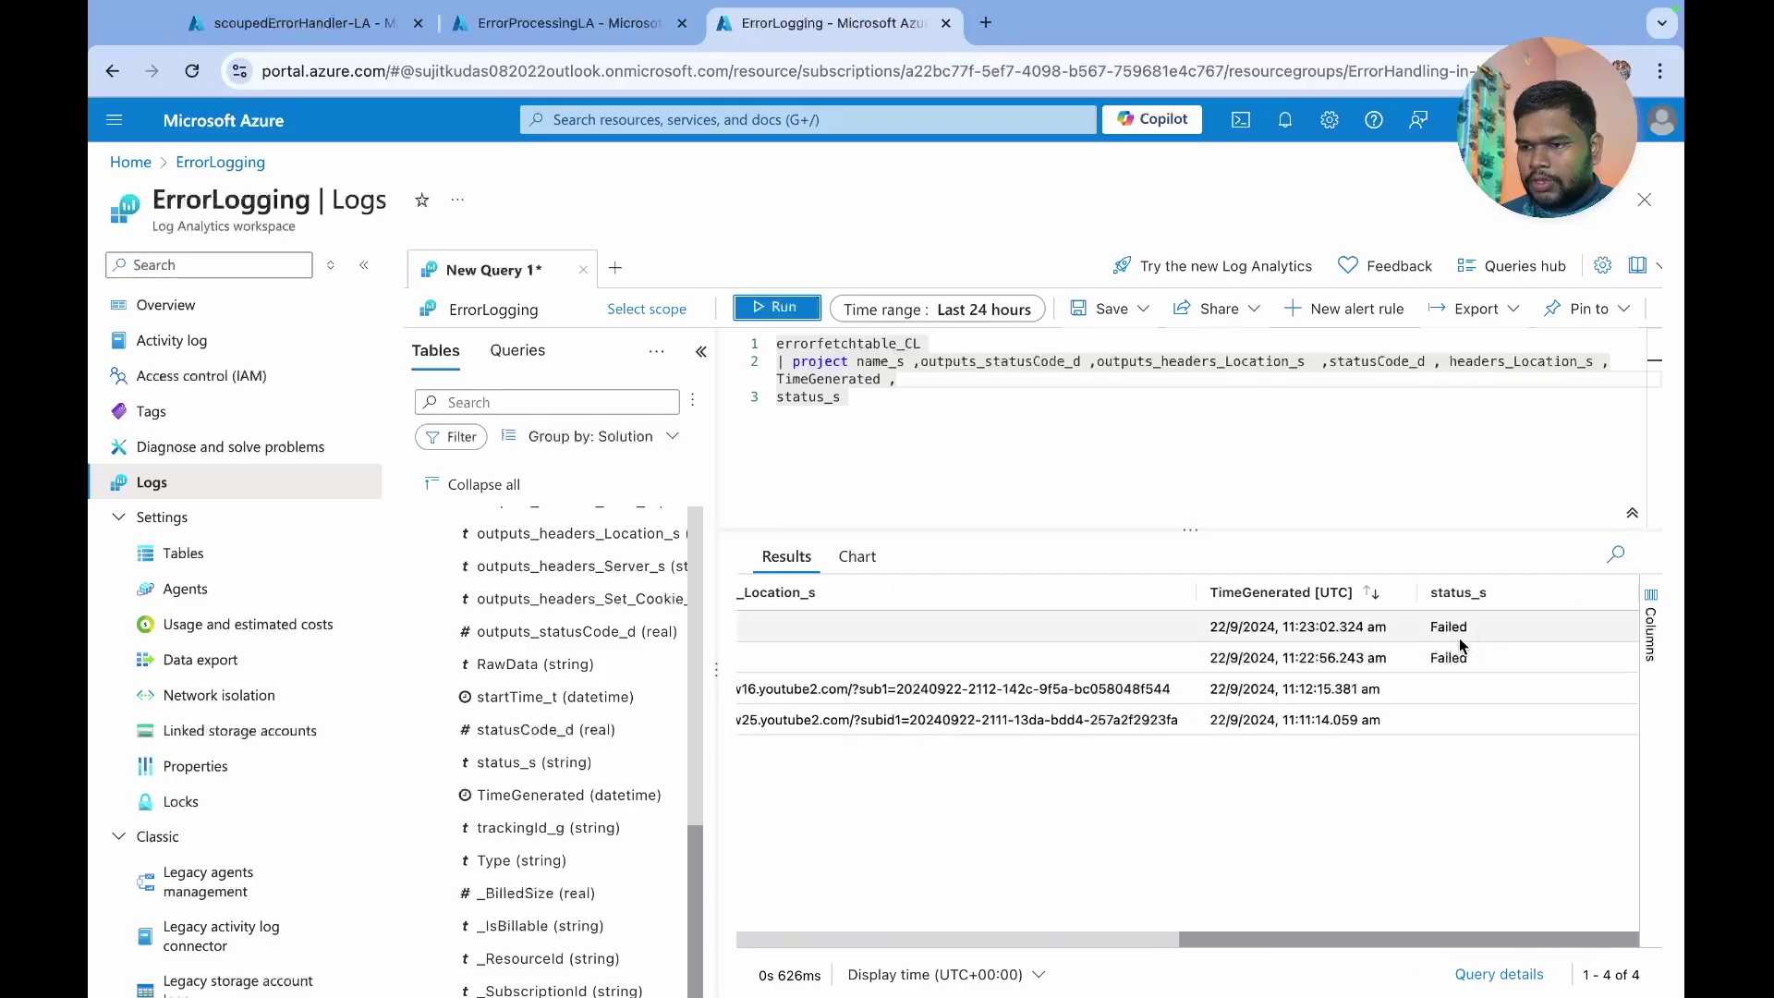
pyautogui.hscroll(-10, 1455, 658)
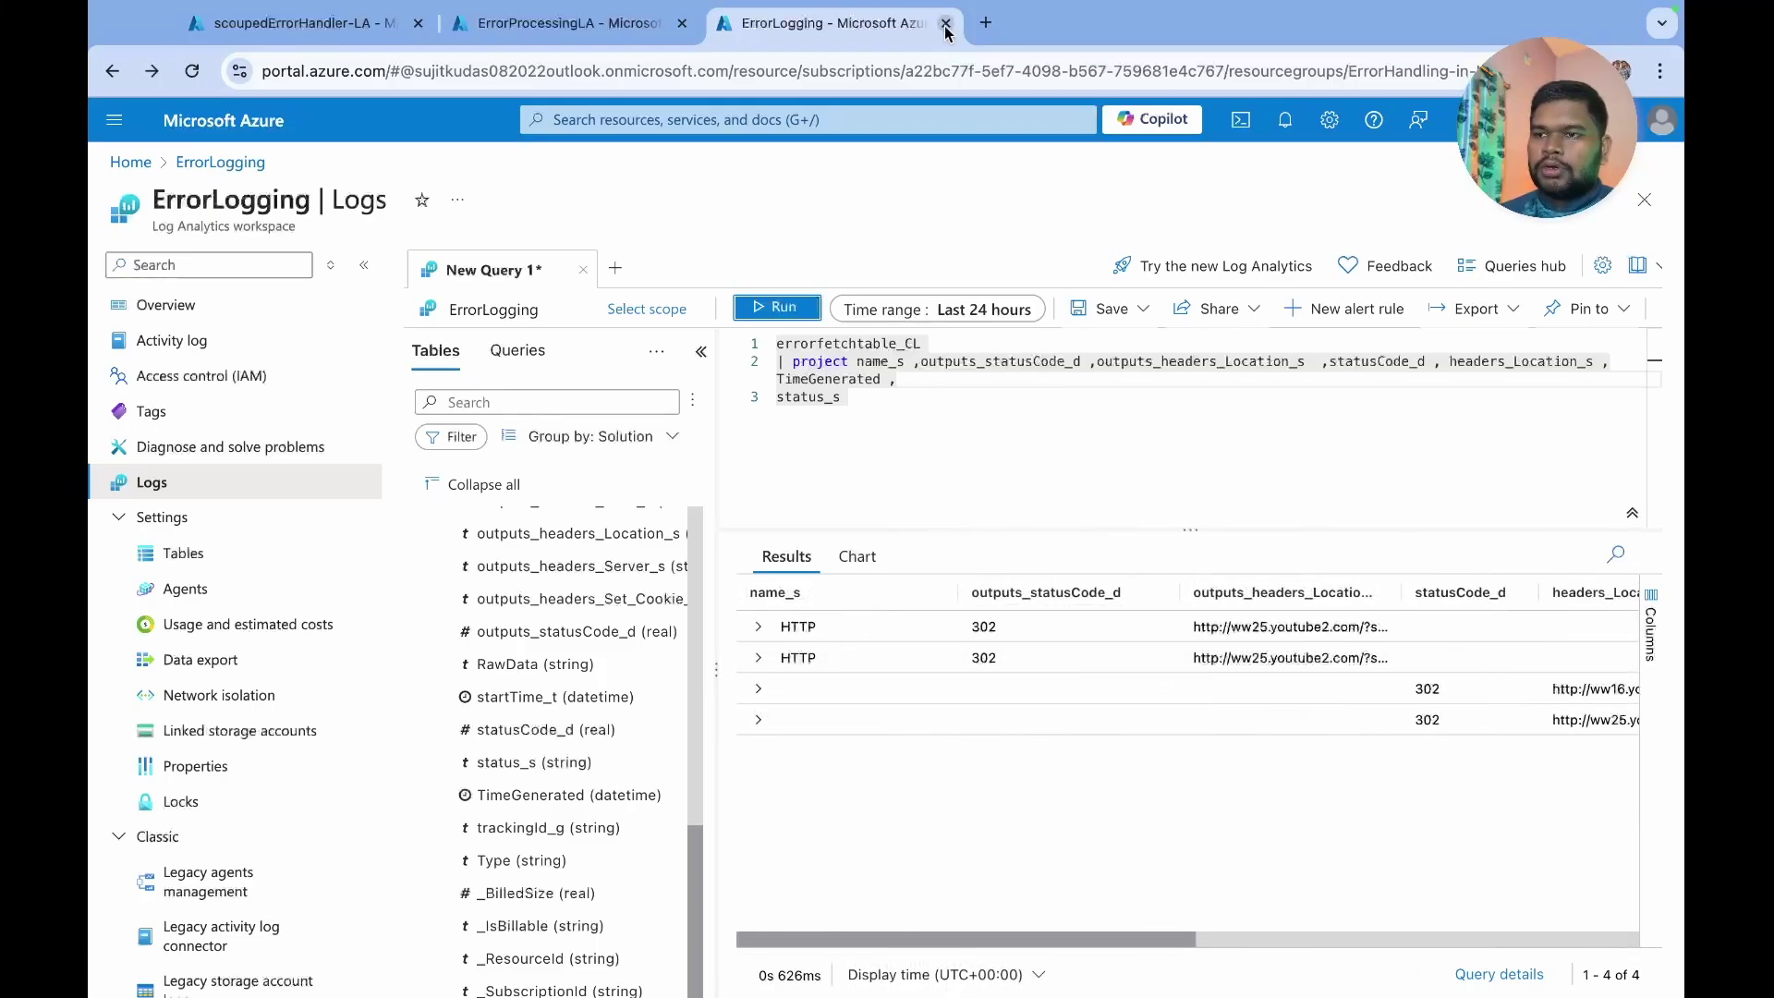
# - Switch to the scoupedErrorHandler-LA designer and copy the HTTP URL of its request trigger
pyautogui.click(554, 23)
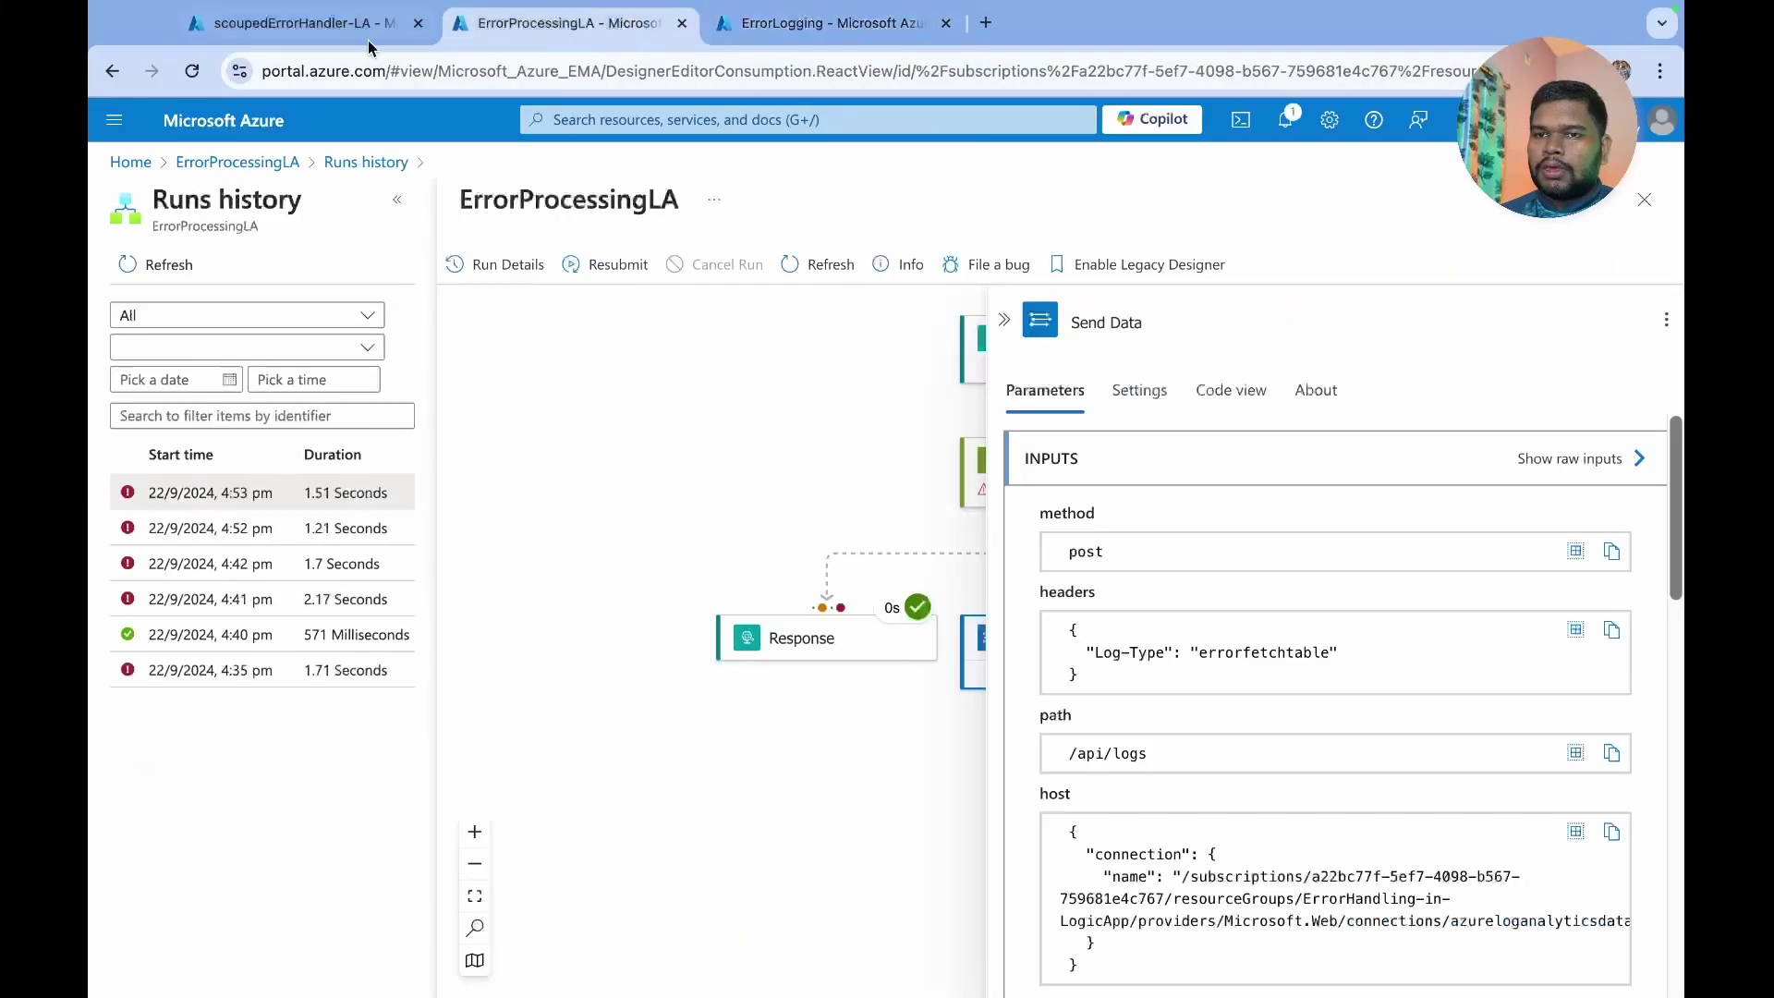
pyautogui.click(331, 23)
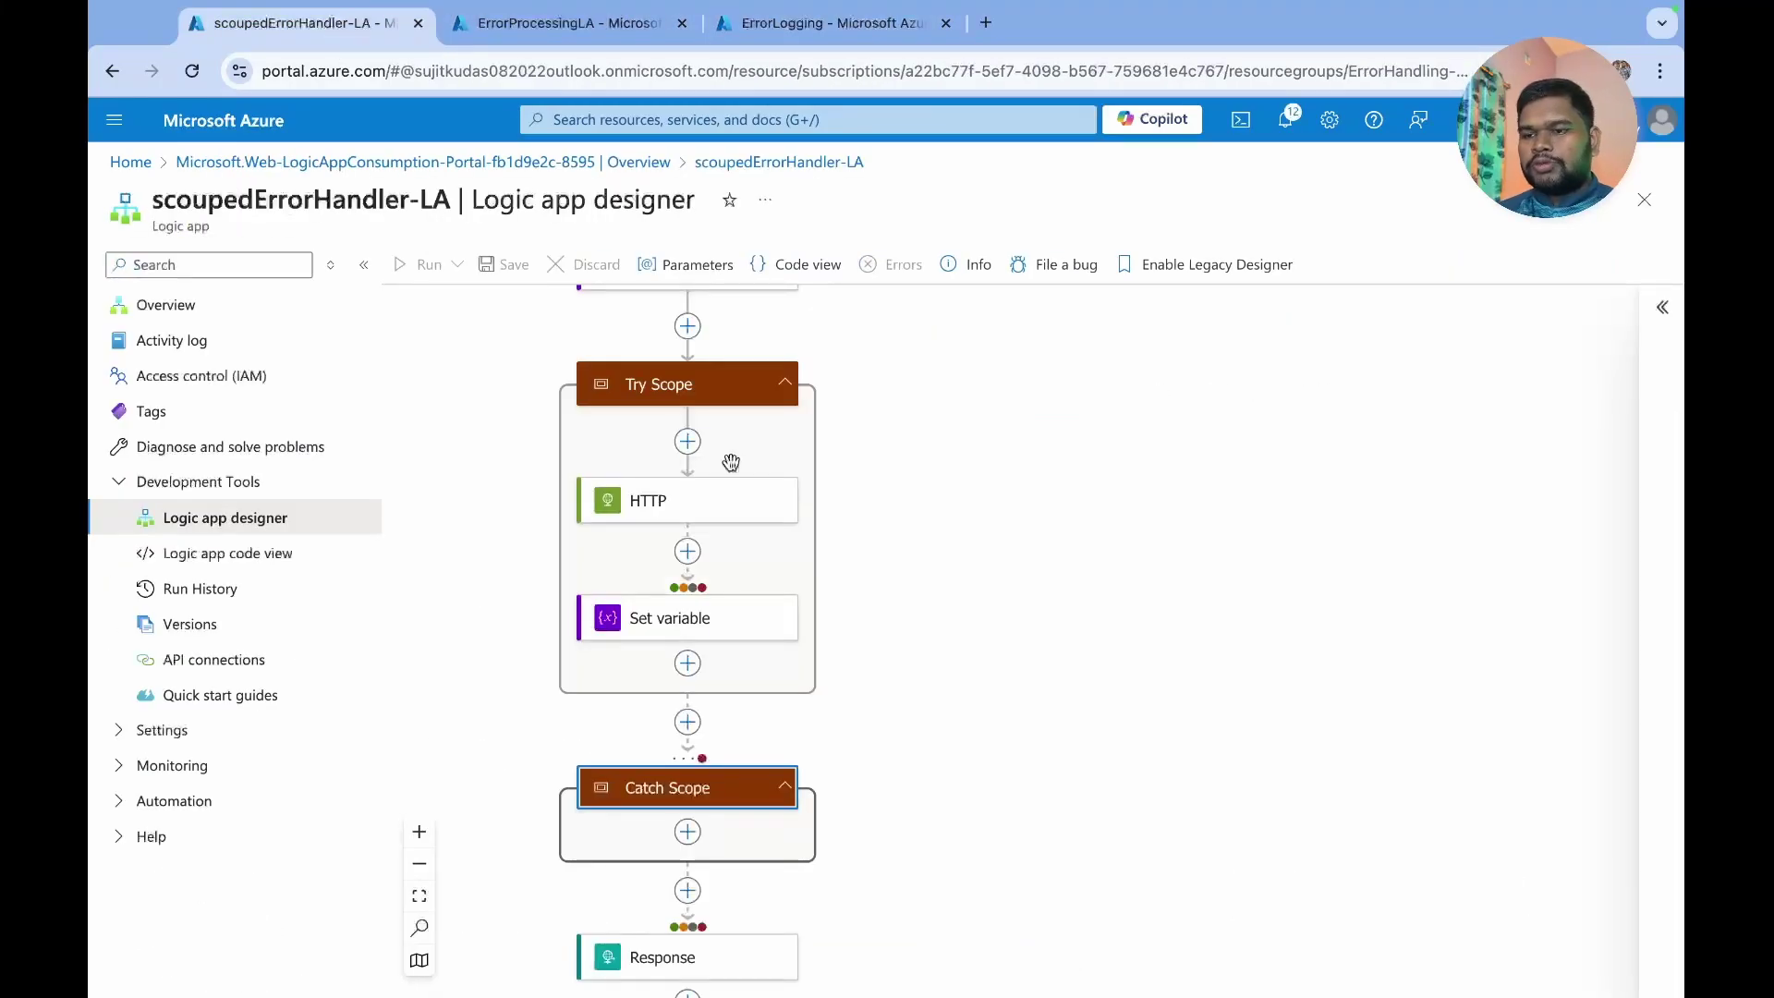
pyautogui.scroll(-2, 733, 661)
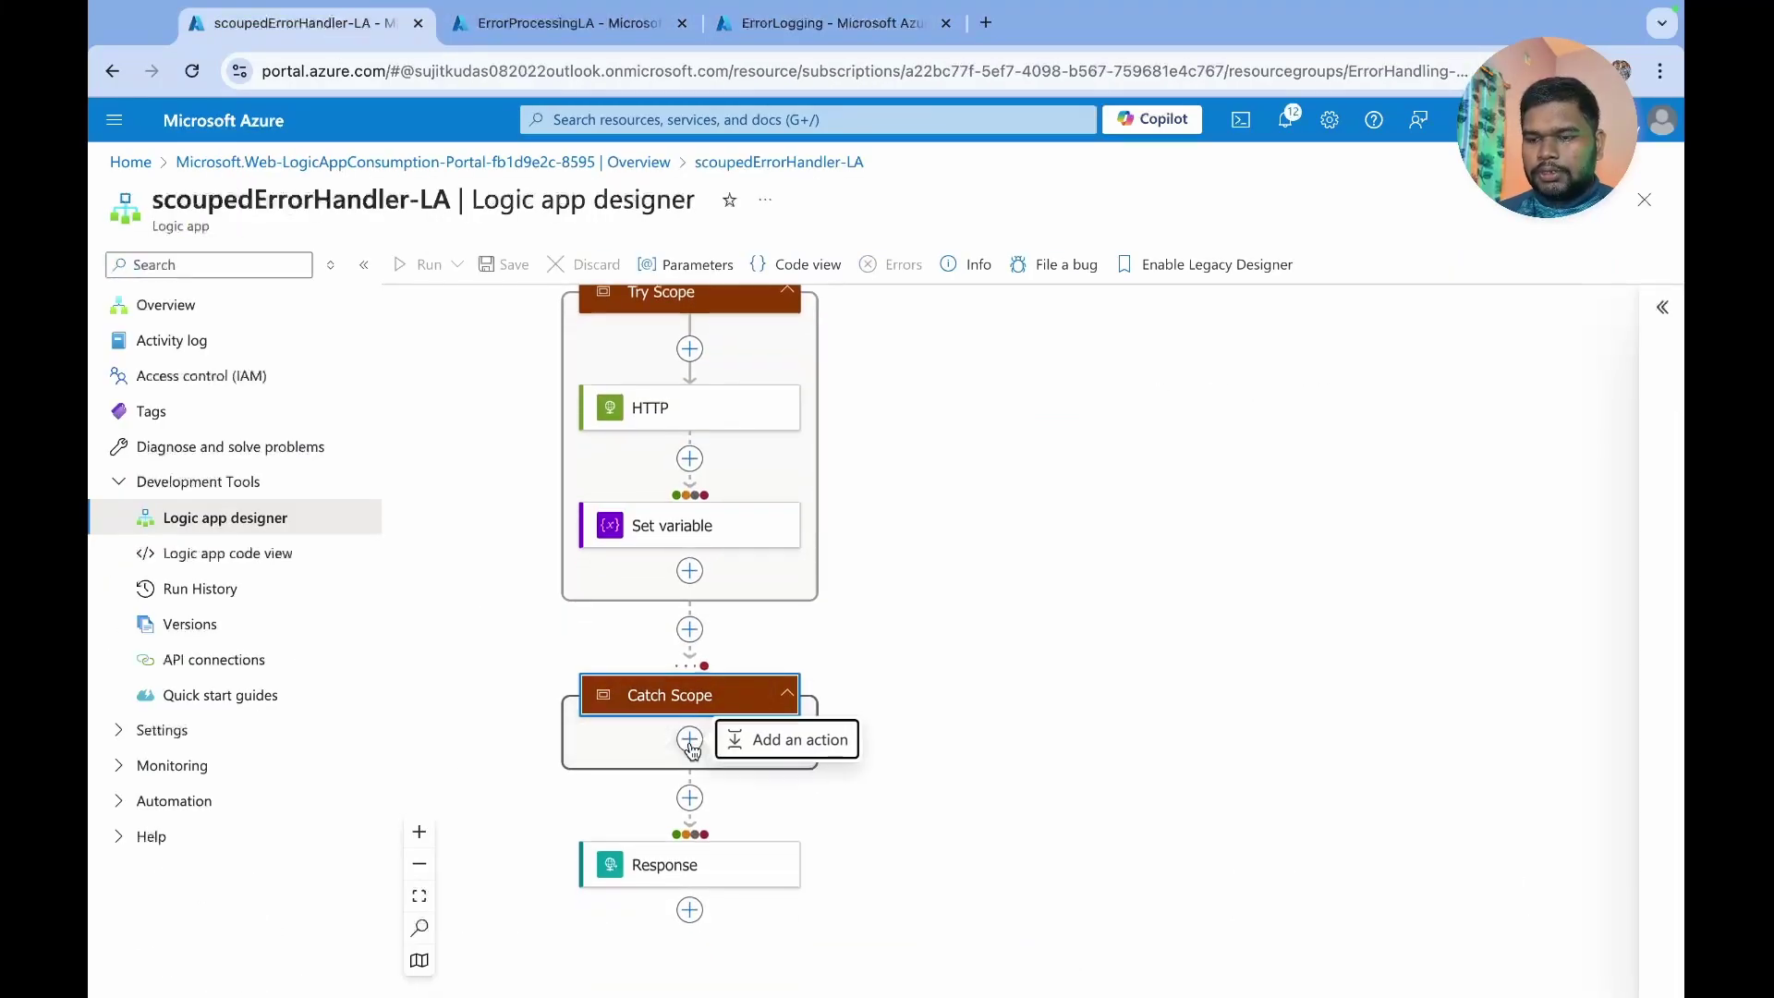
pyautogui.scroll(15, 748, 803)
pyautogui.scroll(-2, 762, 830)
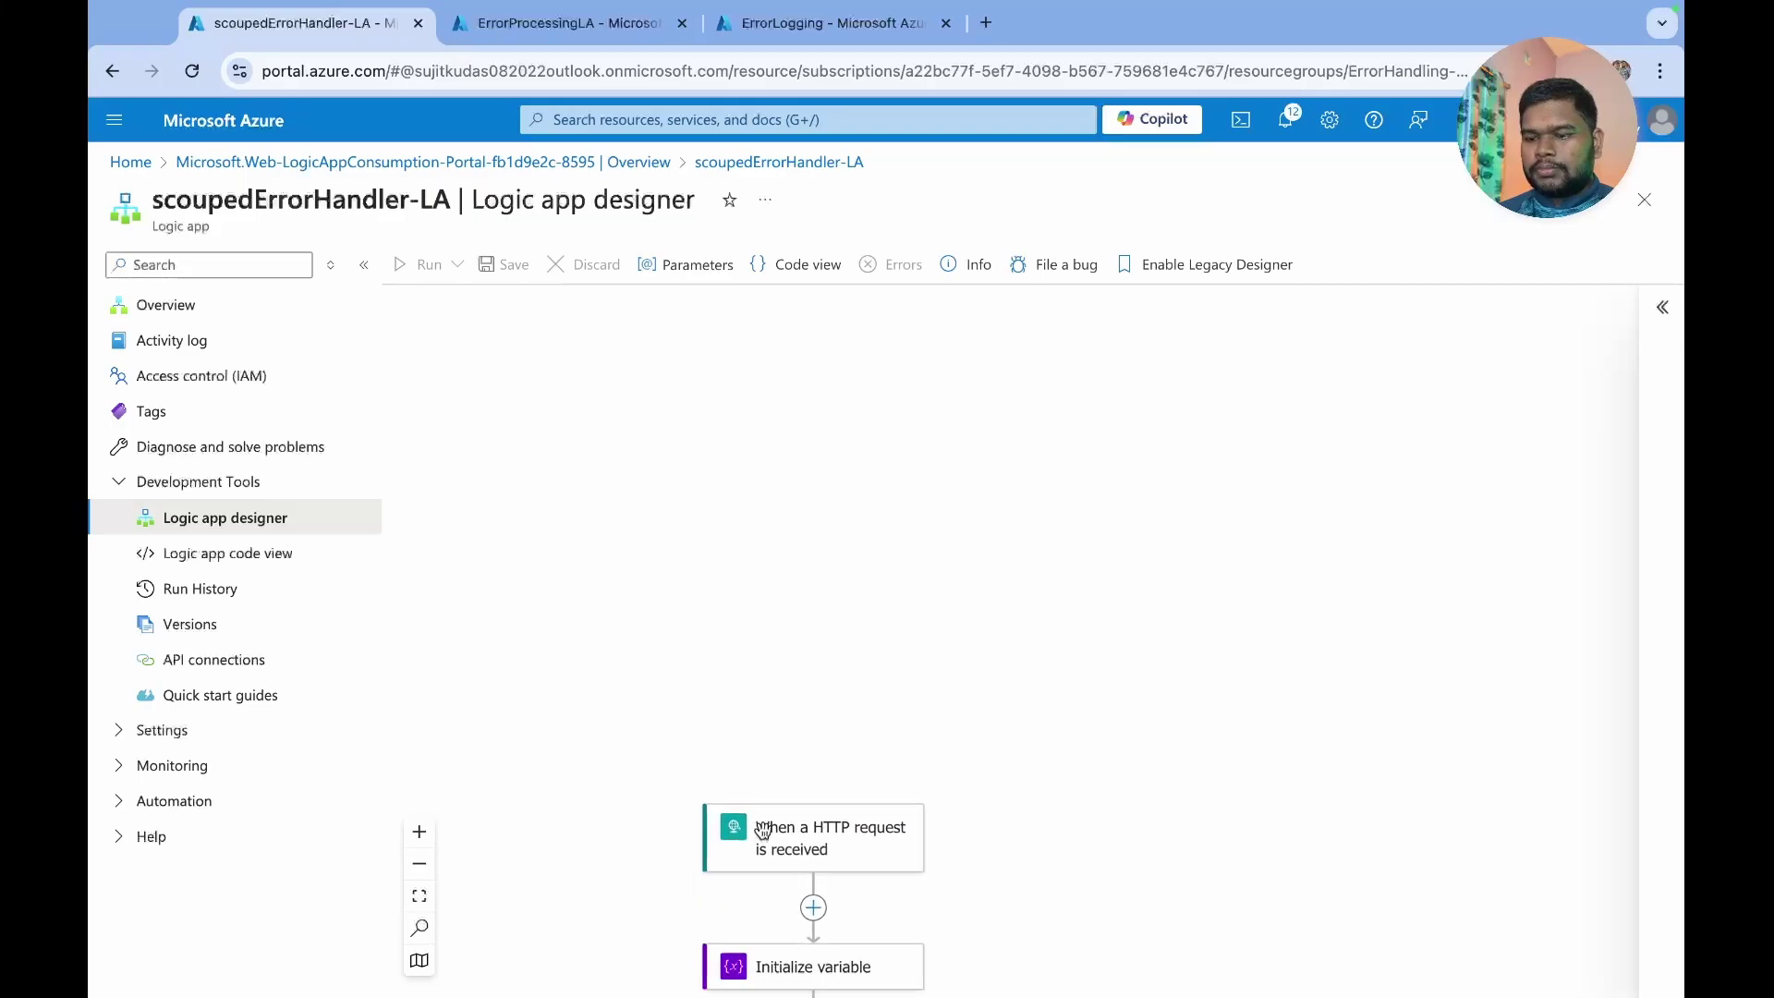
pyautogui.scroll(-3, 762, 829)
pyautogui.click(765, 579)
pyautogui.click(1649, 483)
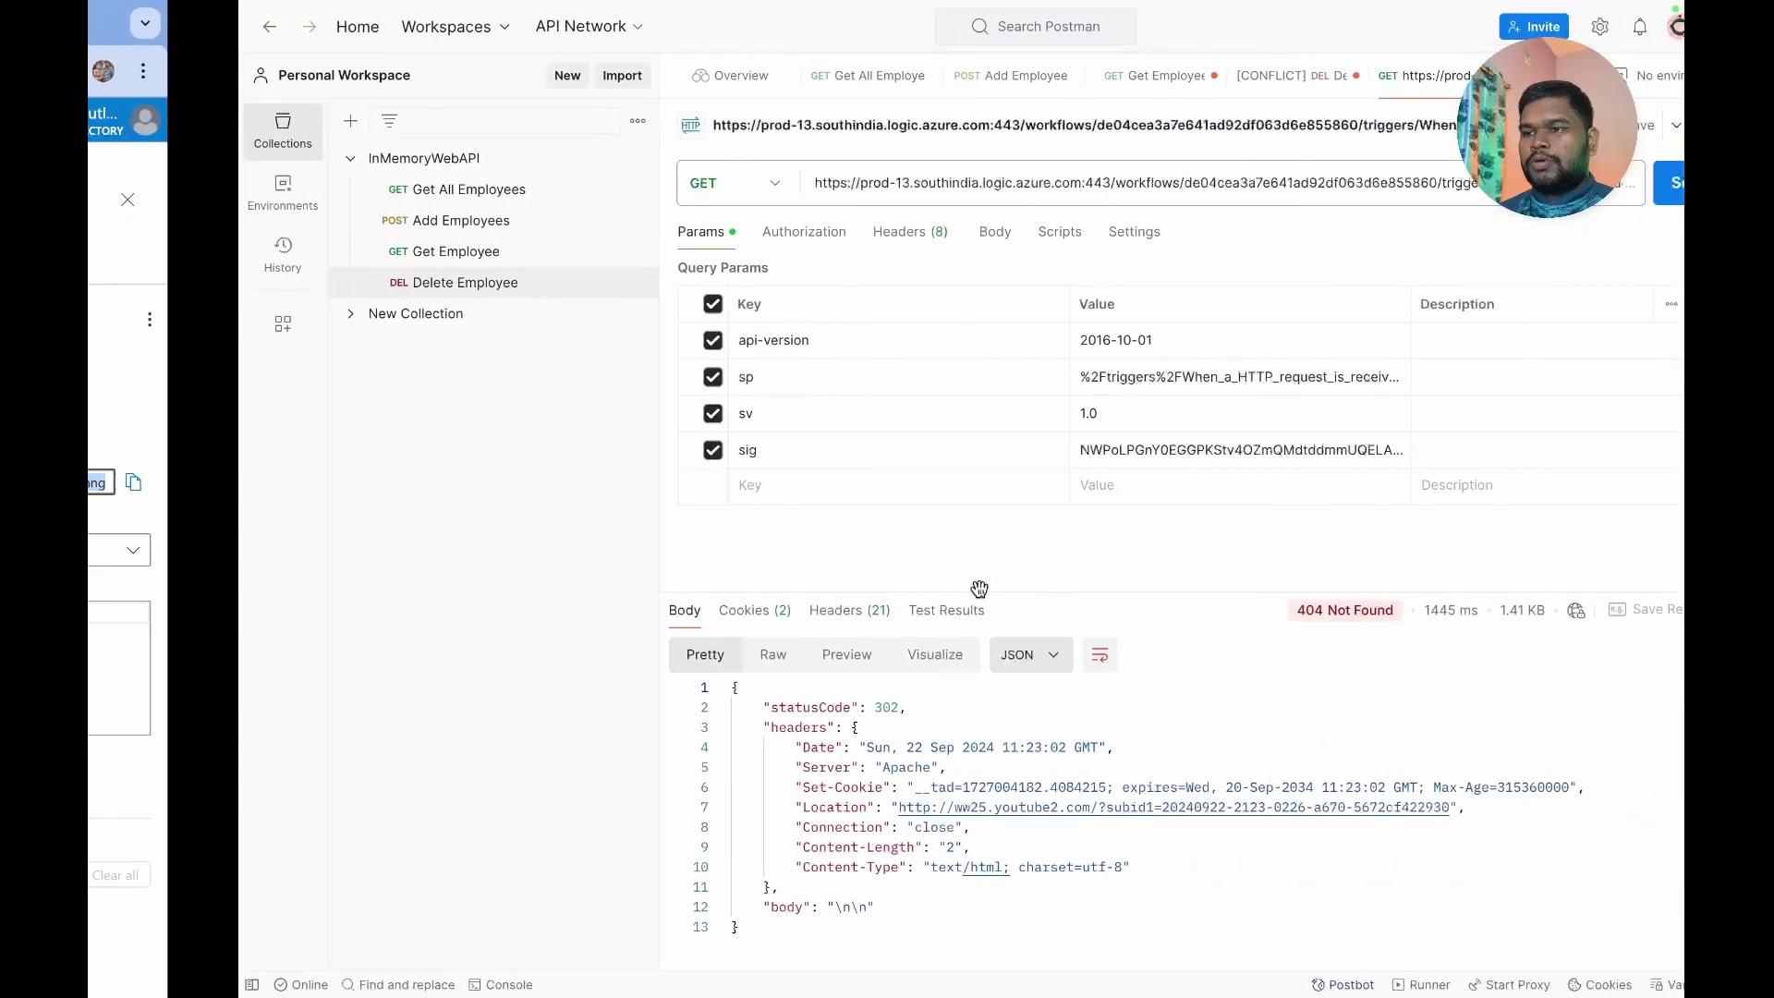
# - In Postman, create a new GET request with the copied trigger URL, including its access signature, and send it
pyautogui.click(1382, 75)
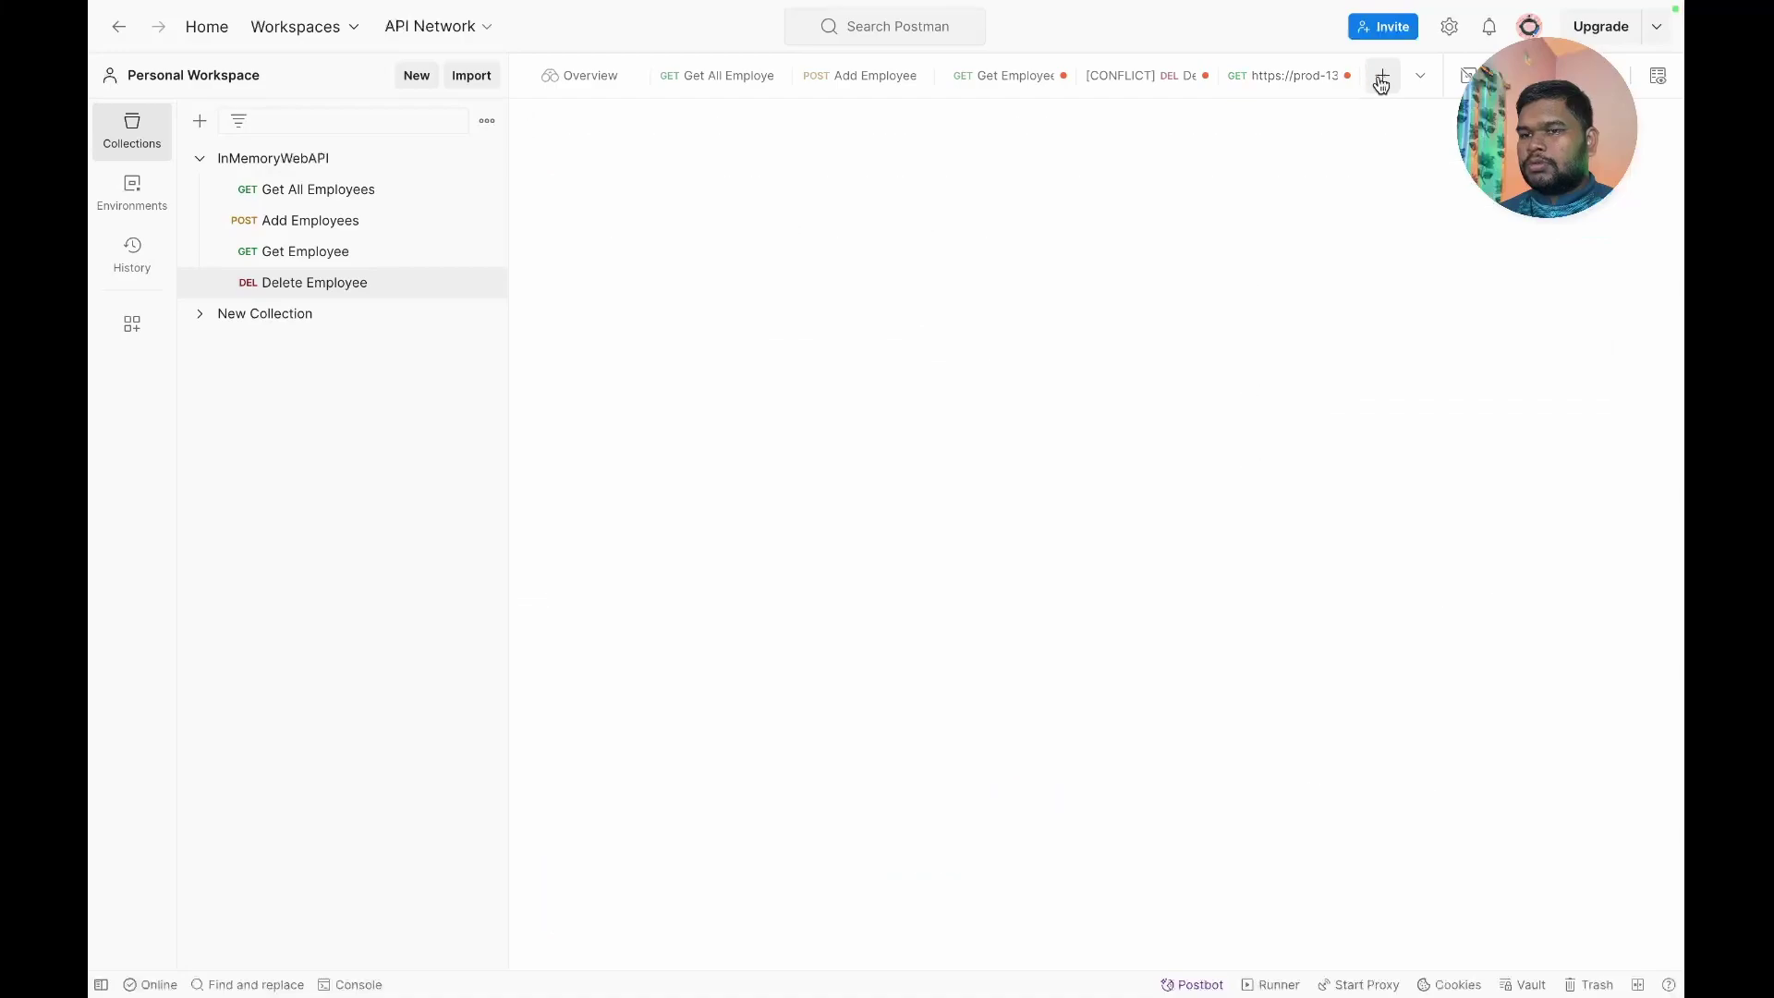
pyautogui.hotkey('ctrl', 'v')
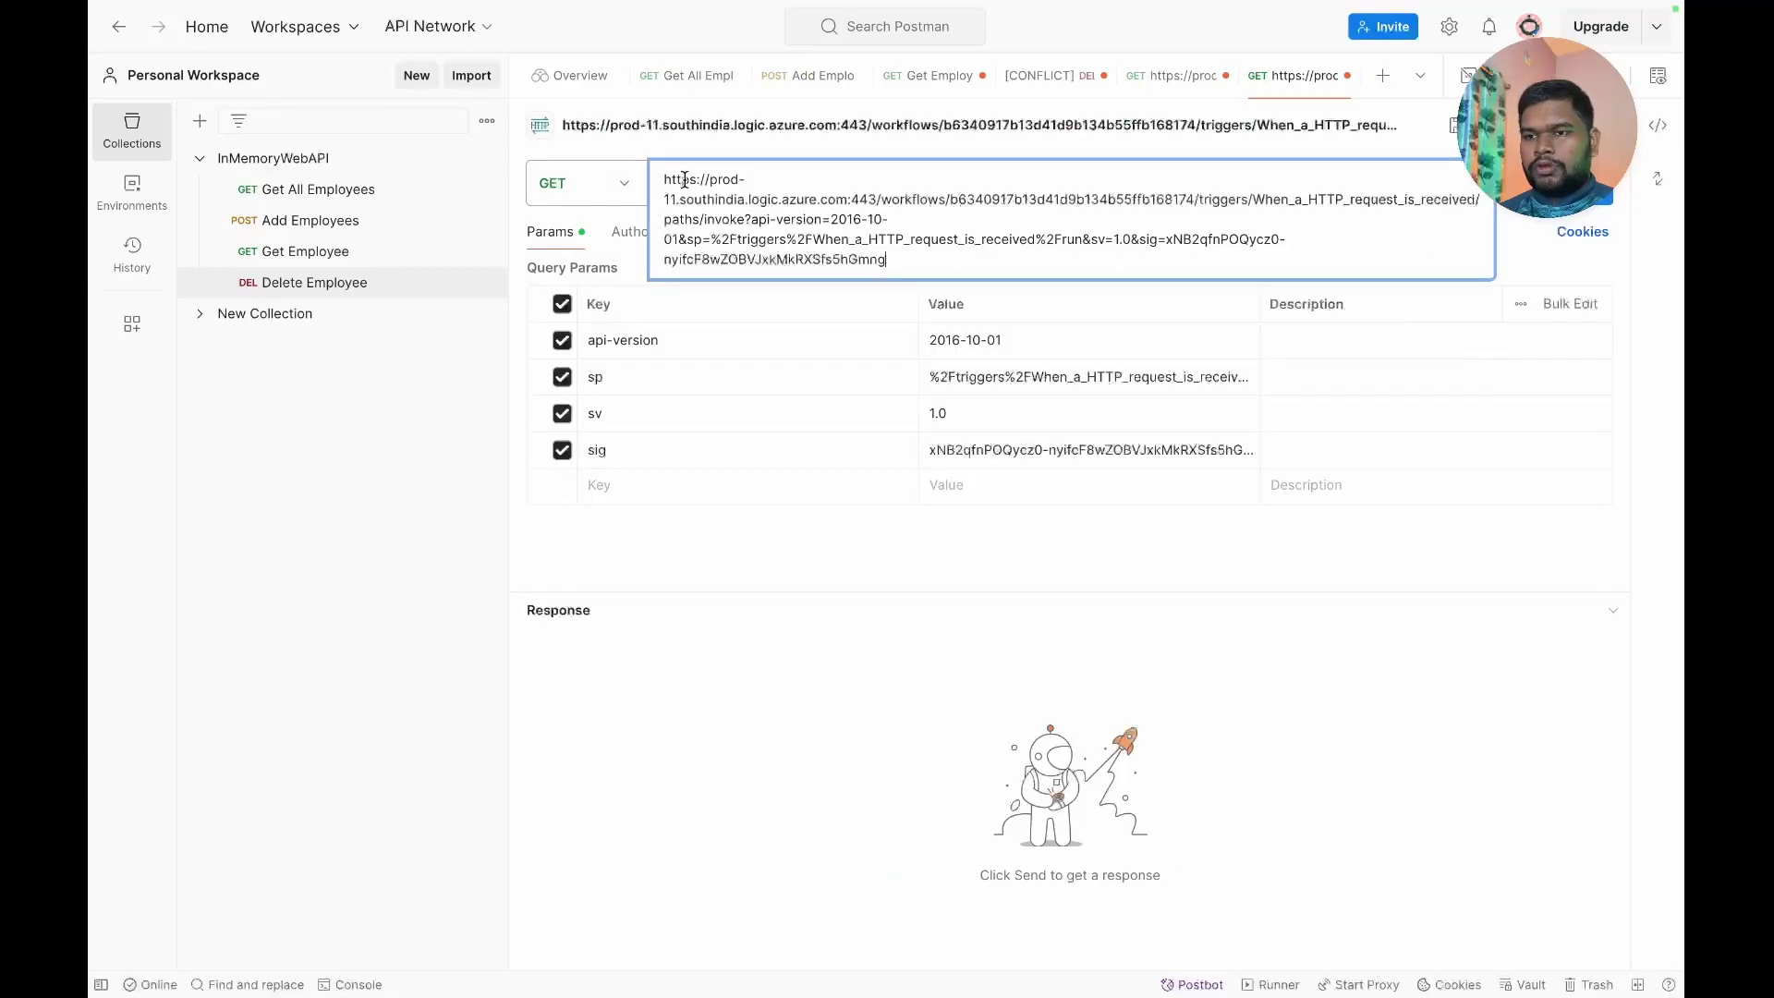
pyautogui.click(1565, 185)
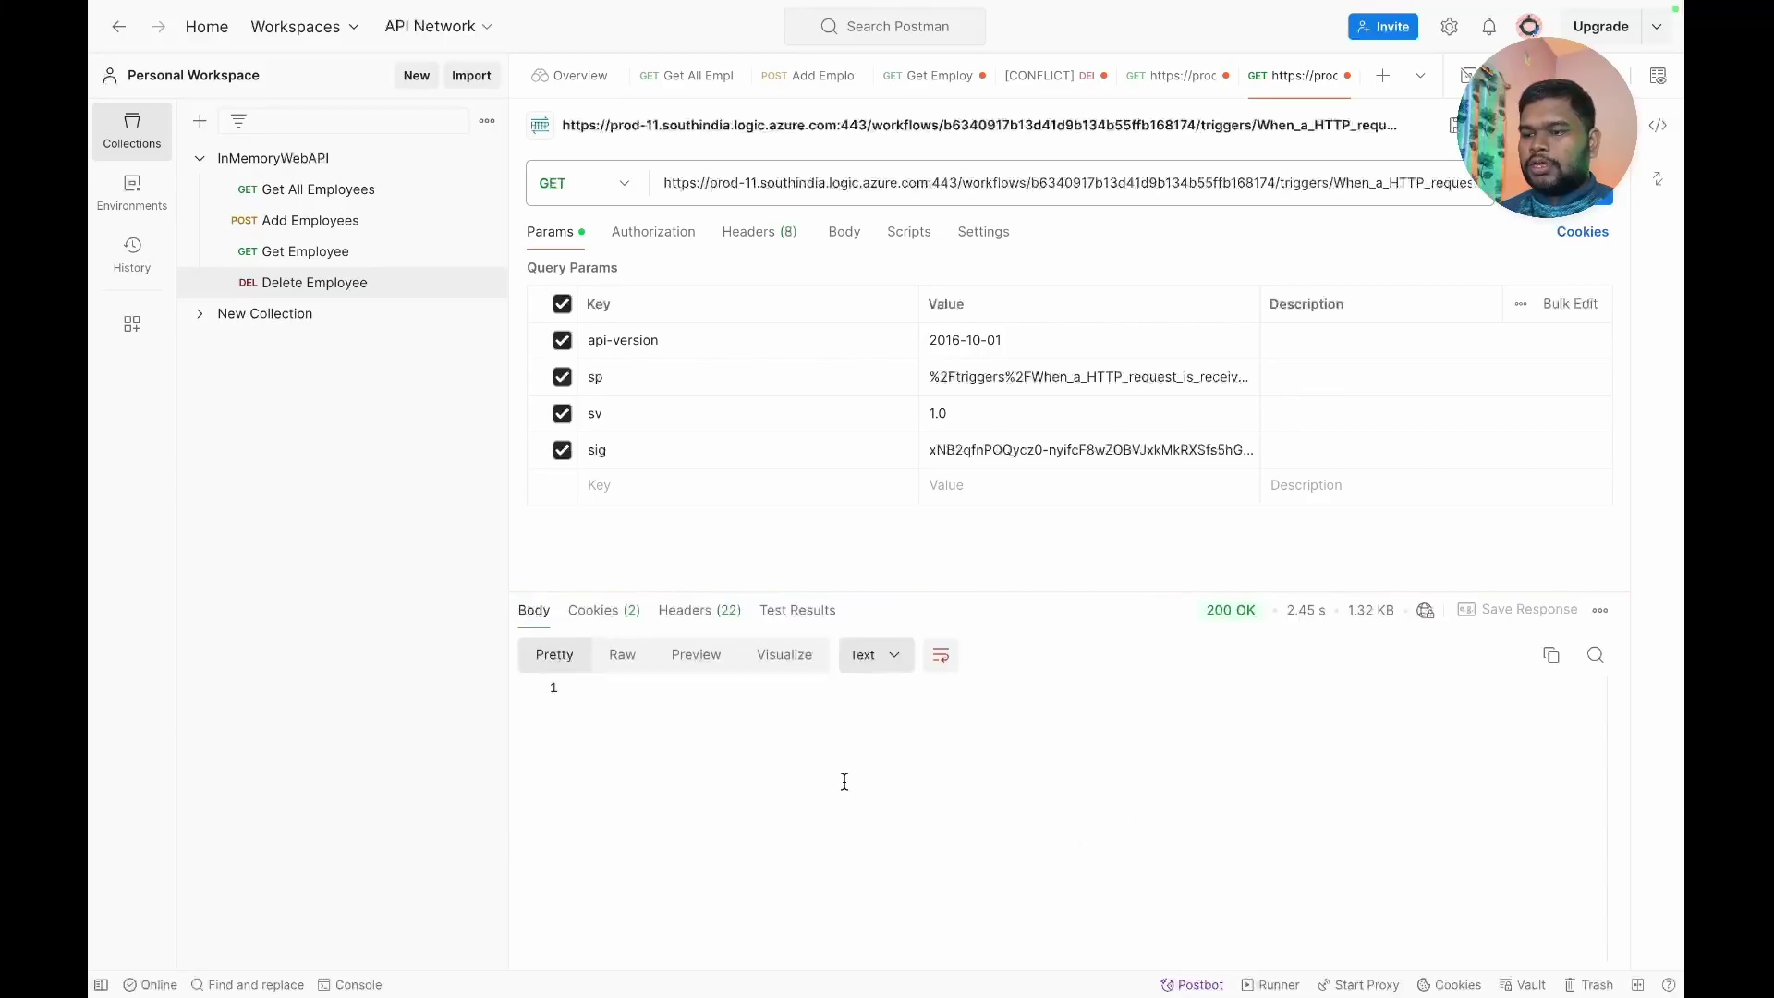
# - Return to the scoupedErrorHandler-LA designer and check the status code and body settings of the Response action
pyautogui.hotkey('alt', 'Tab')
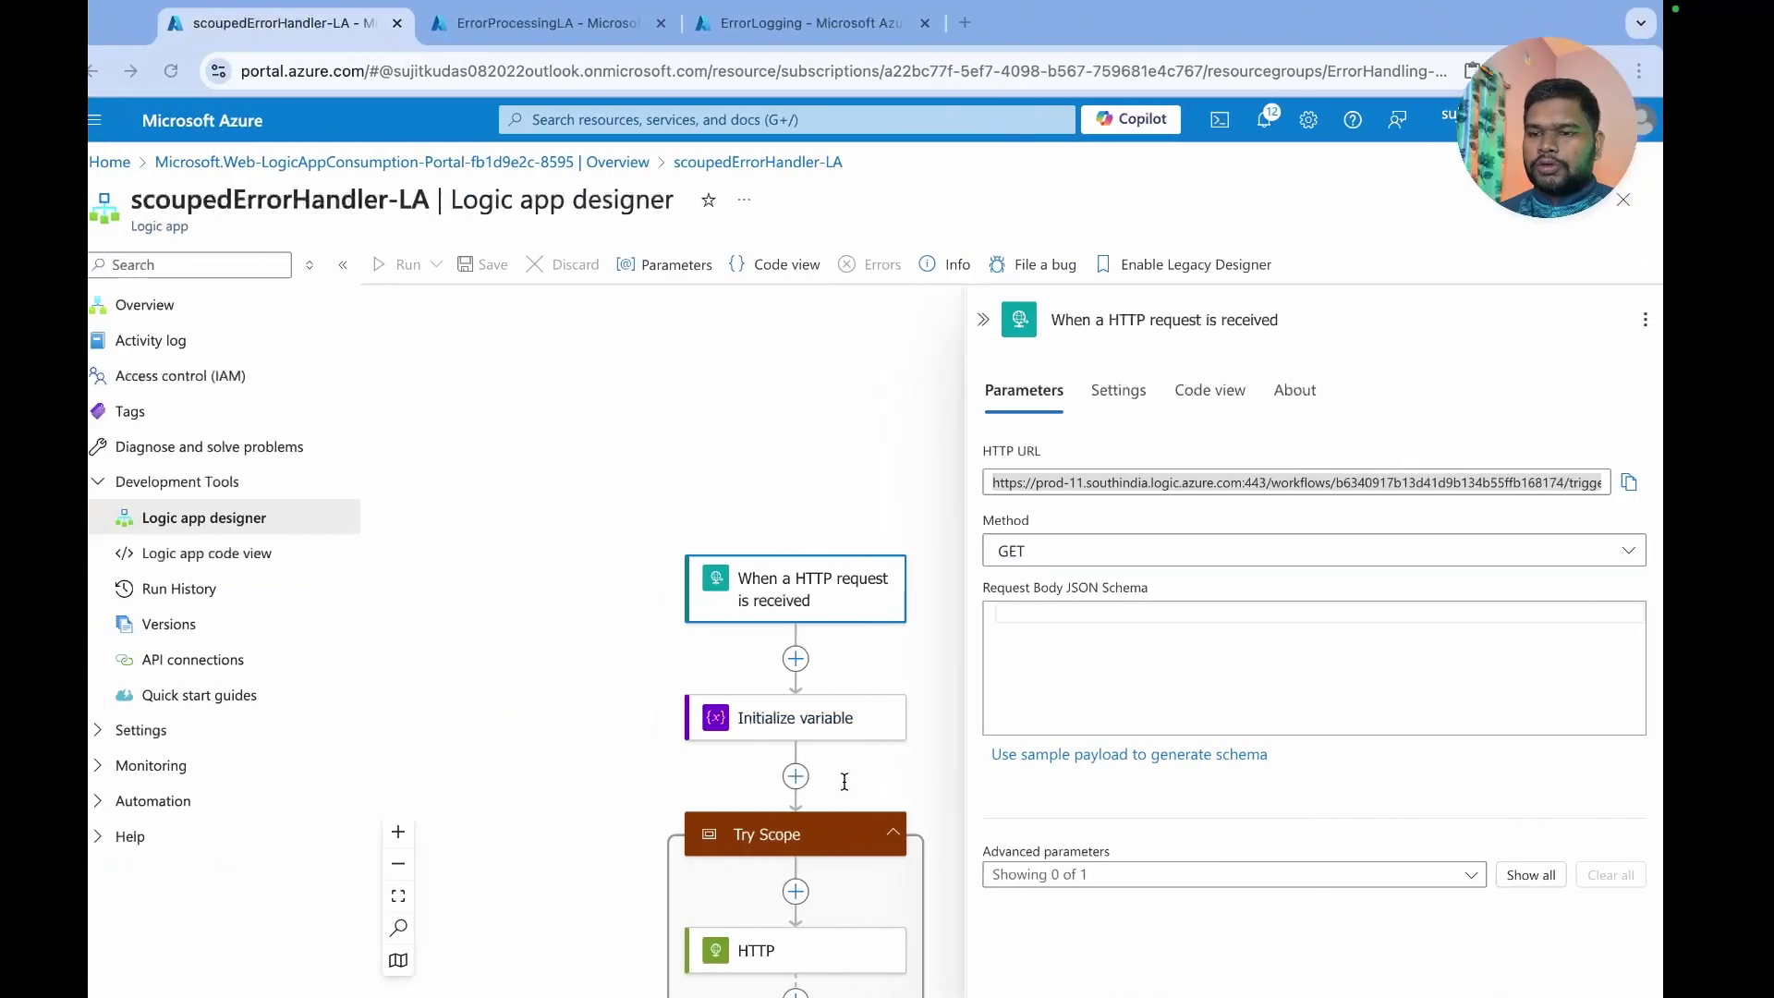
pyautogui.scroll(-5, 841, 781)
pyautogui.click(805, 844)
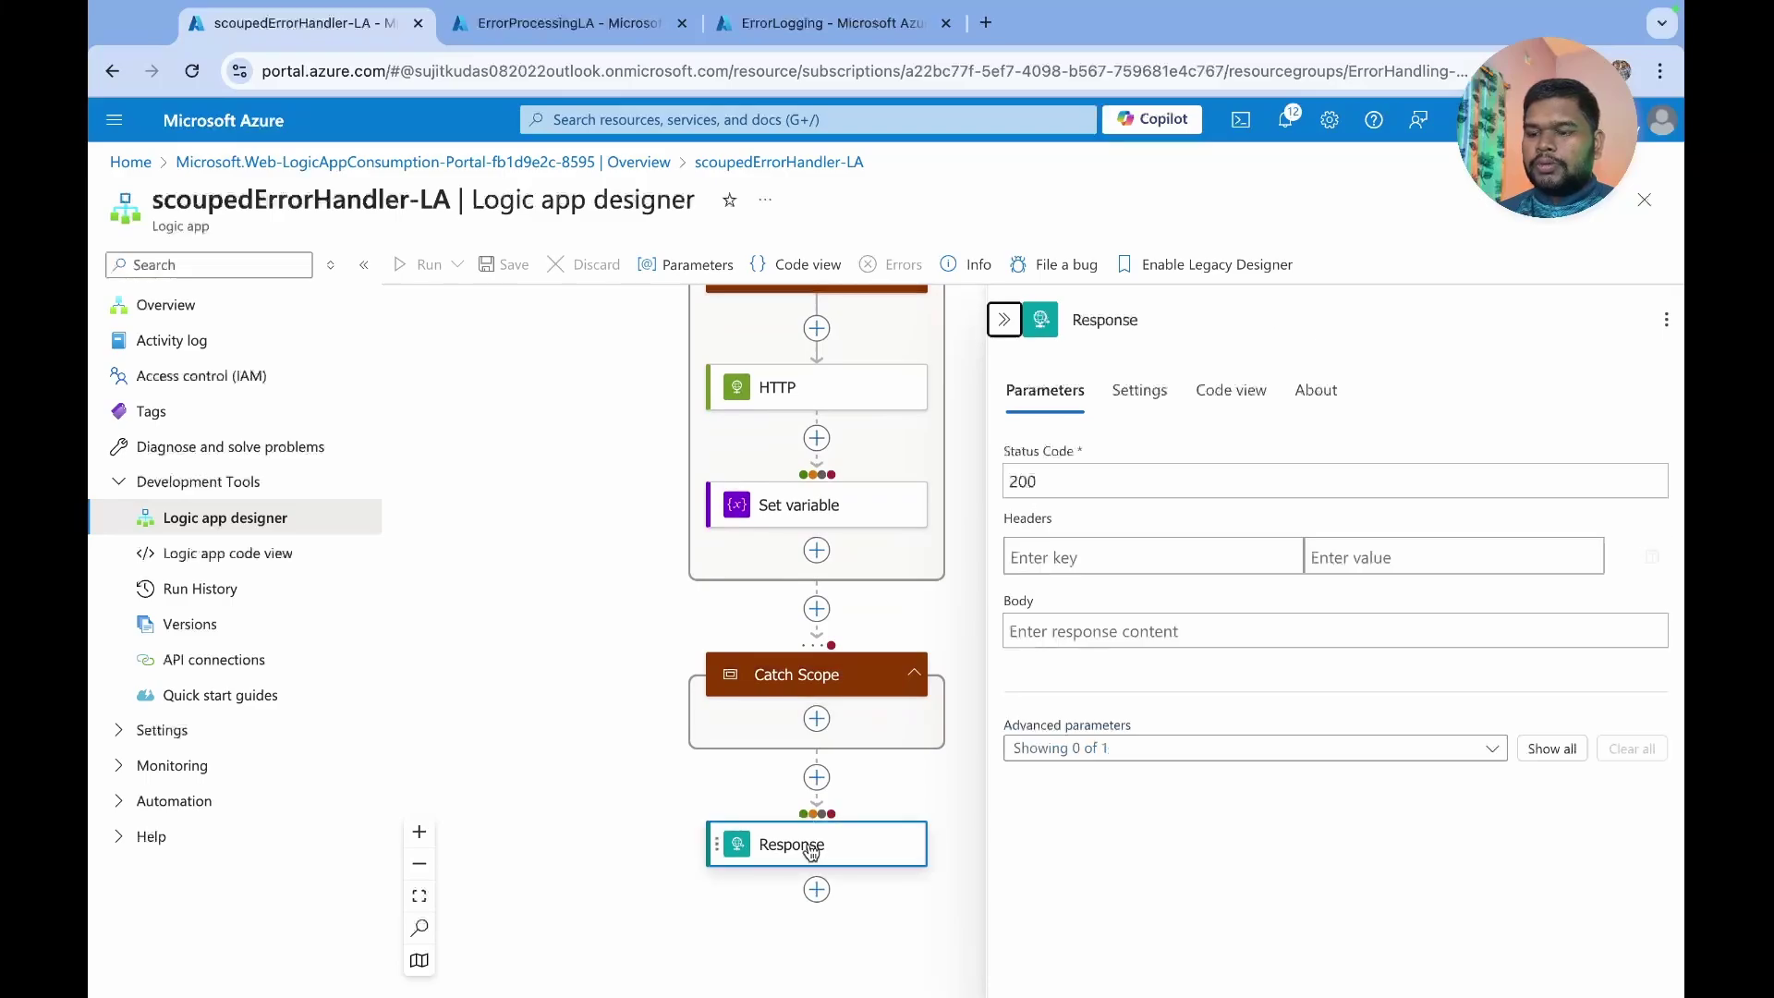
pyautogui.click(1039, 640)
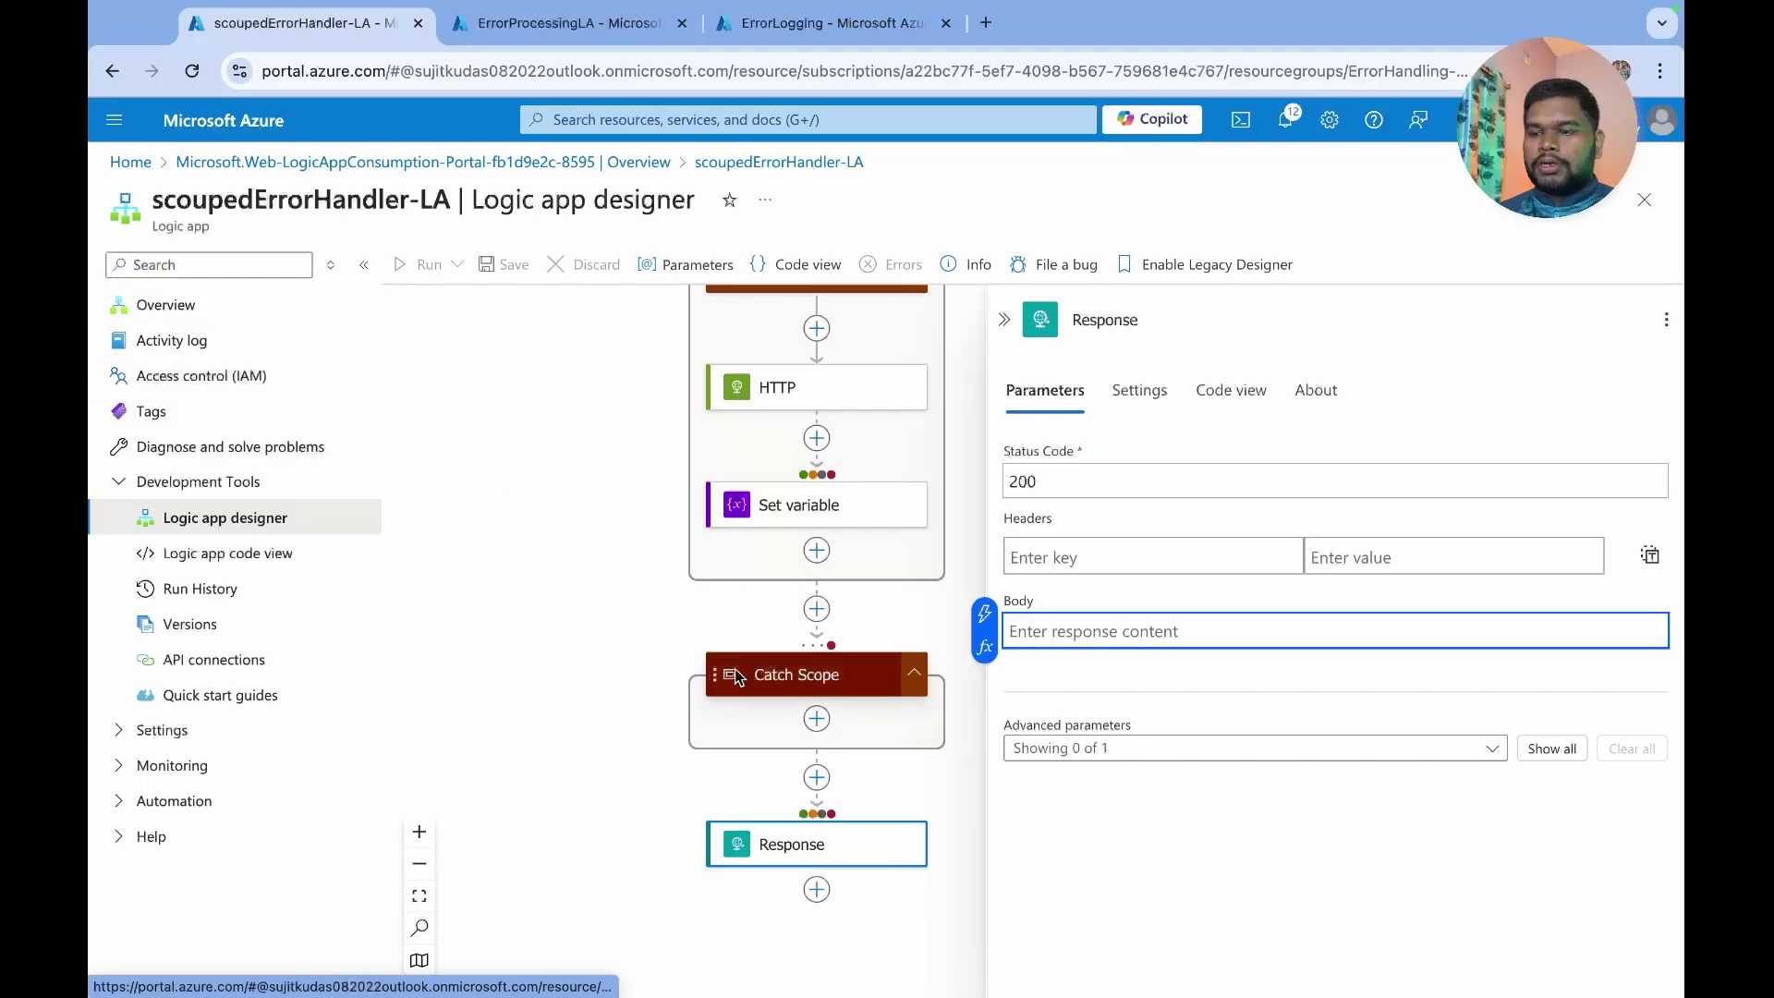
# - Open the newest run from scoupedErrorHandler-LA's overview and examine the results of its Try Scope and Catch Scope
pyautogui.click(171, 305)
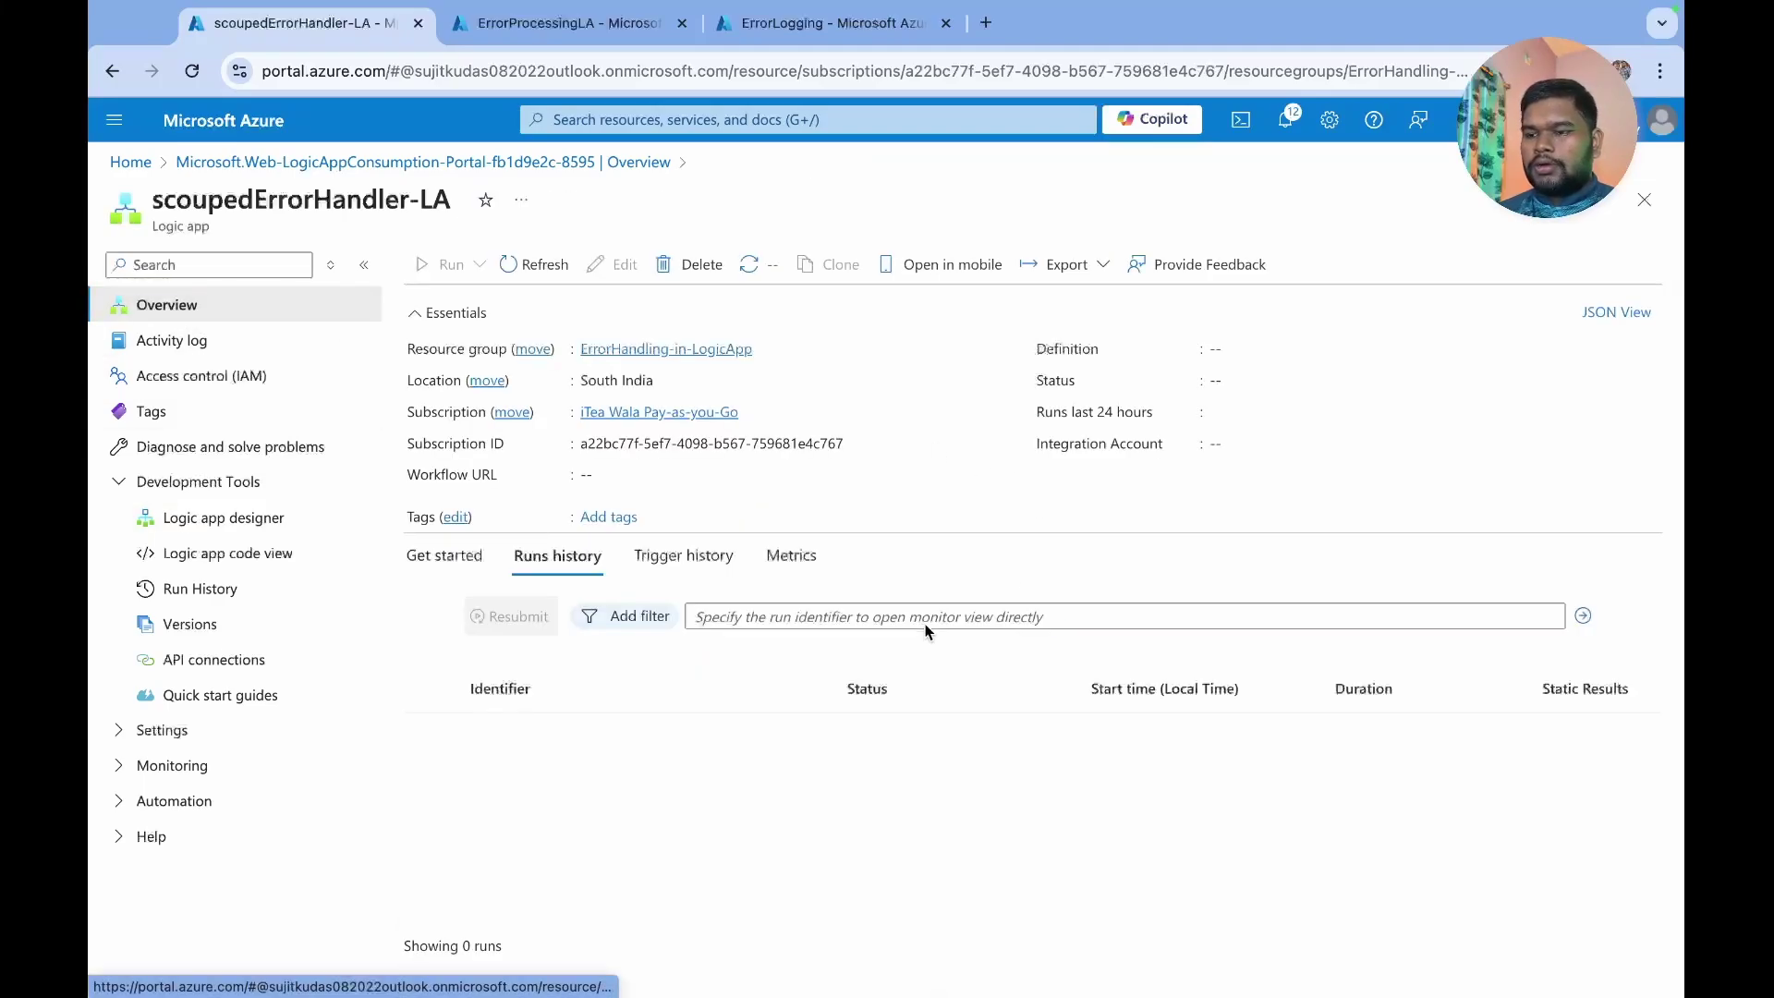
pyautogui.click(671, 735)
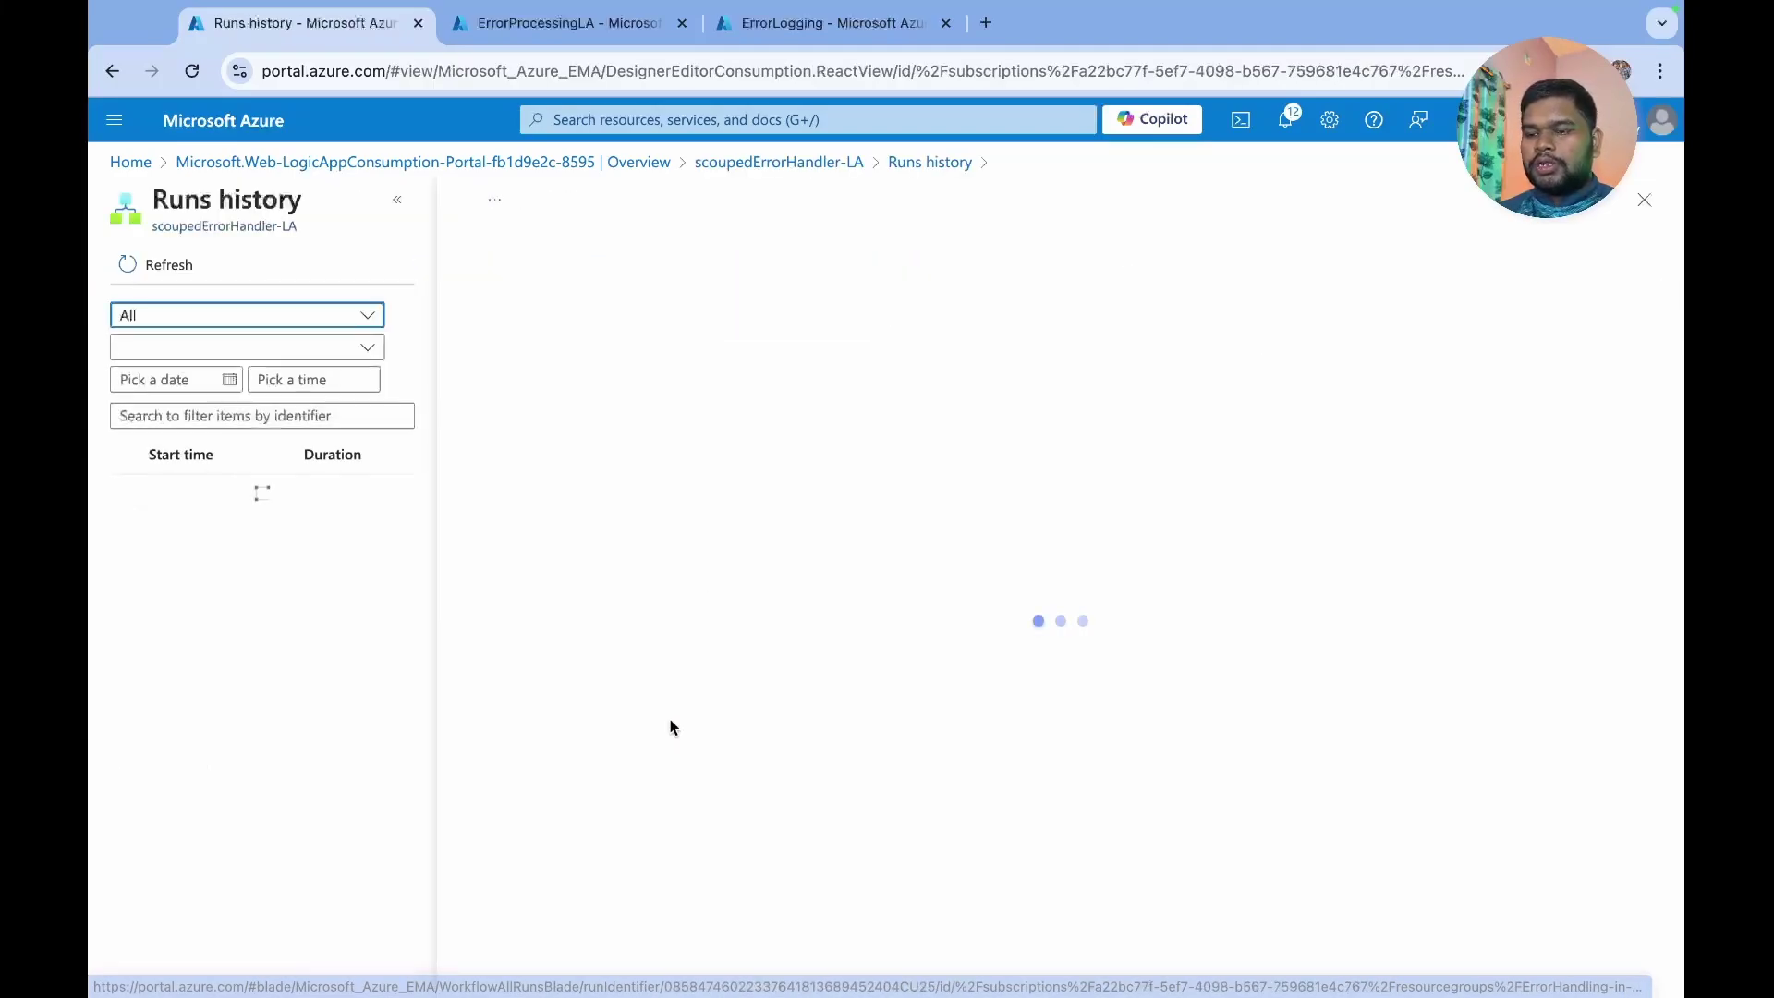
pyautogui.scroll(-4, 935, 638)
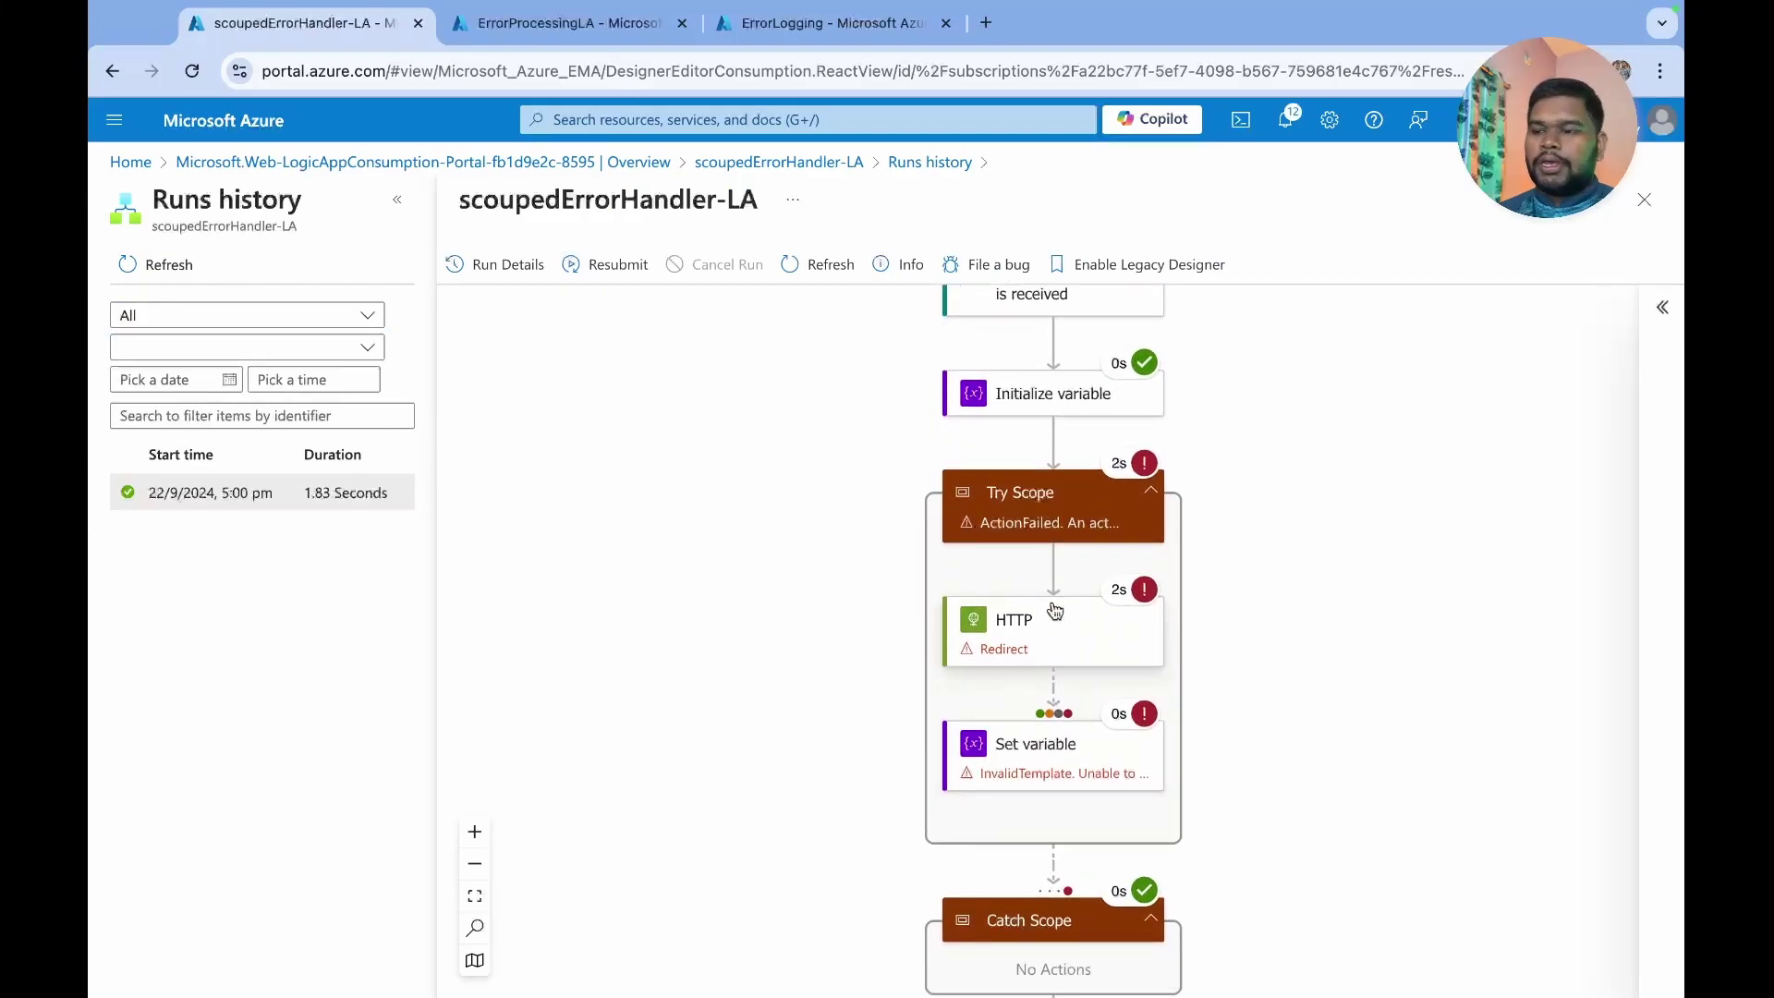
pyautogui.scroll(-4, 1053, 606)
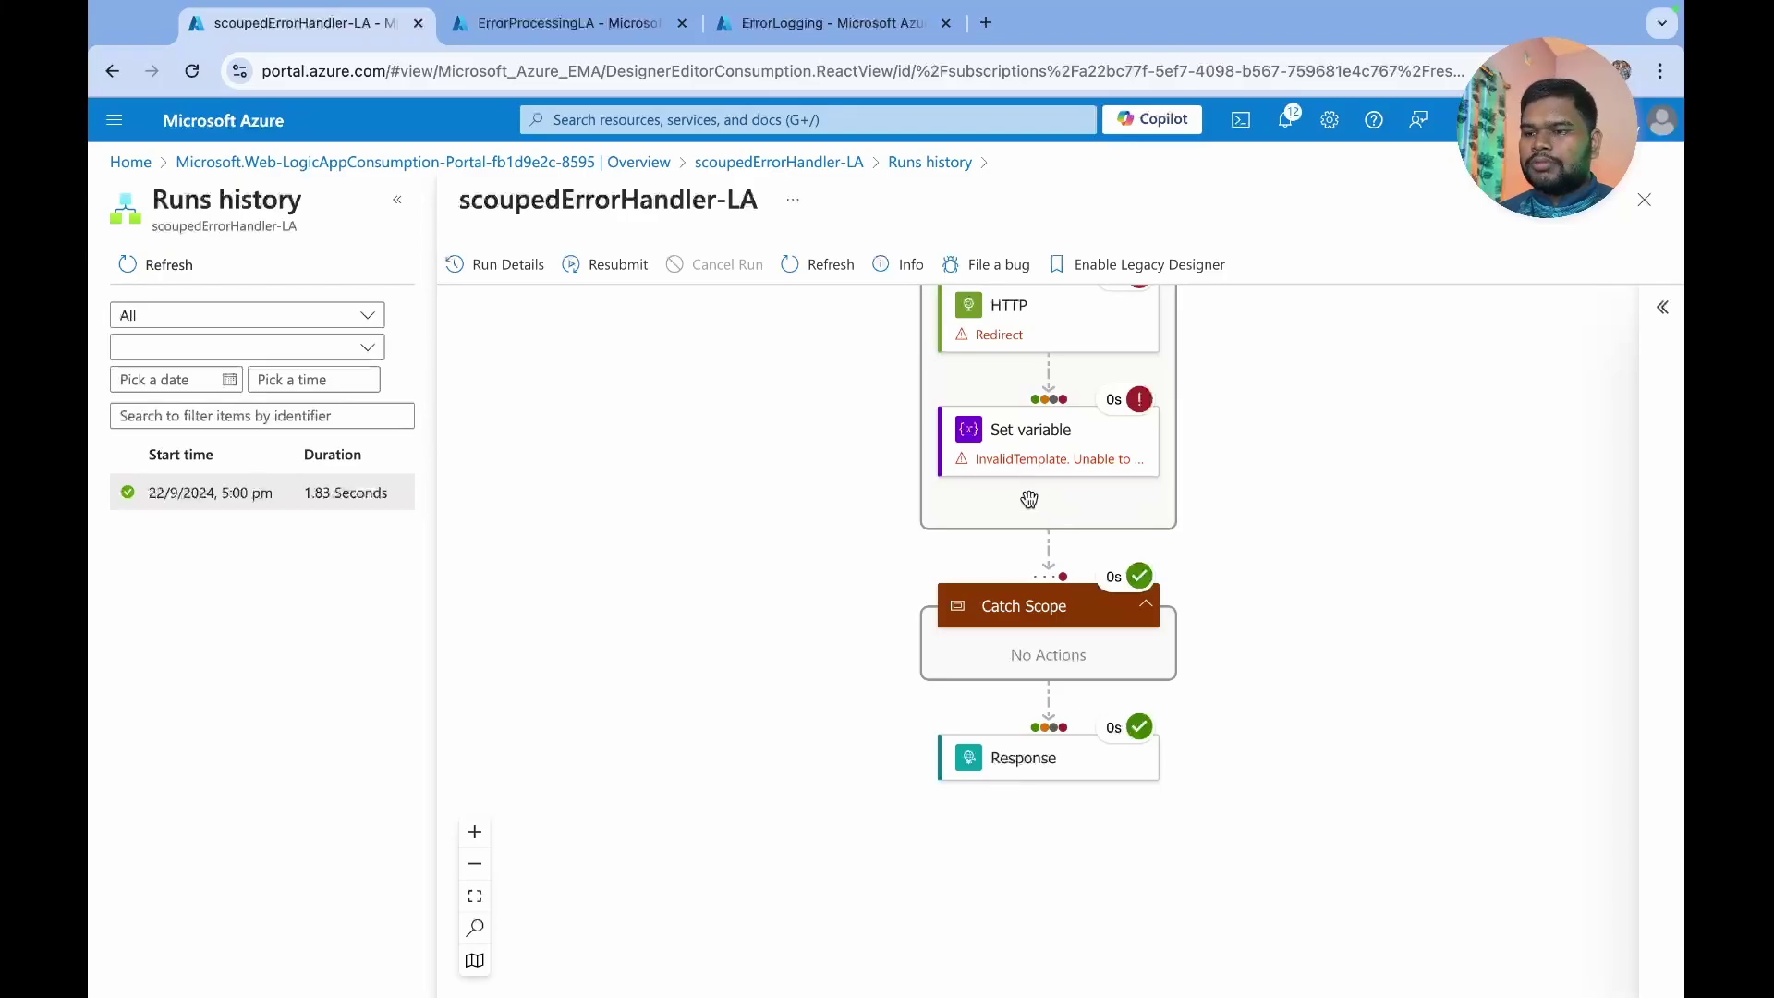
# - Inspect the Response action's inputs and outputs in the run, and review the Catch Scope before it
pyautogui.click(1043, 766)
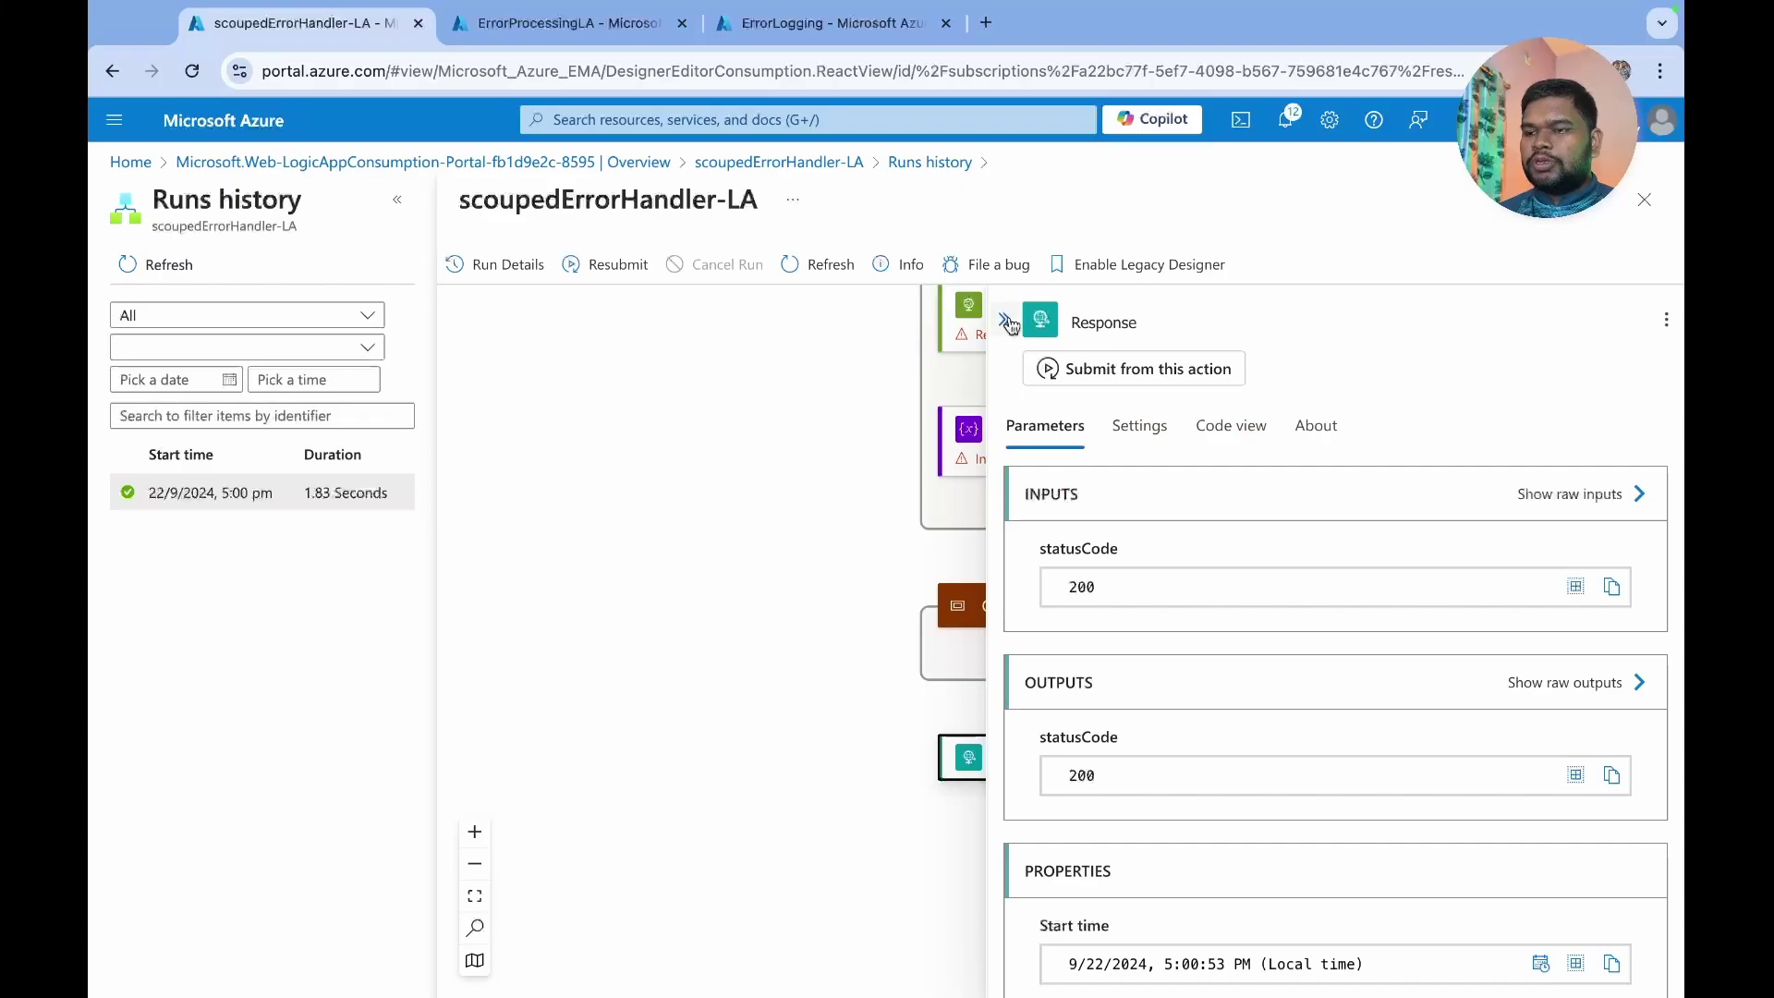
pyautogui.click(925, 639)
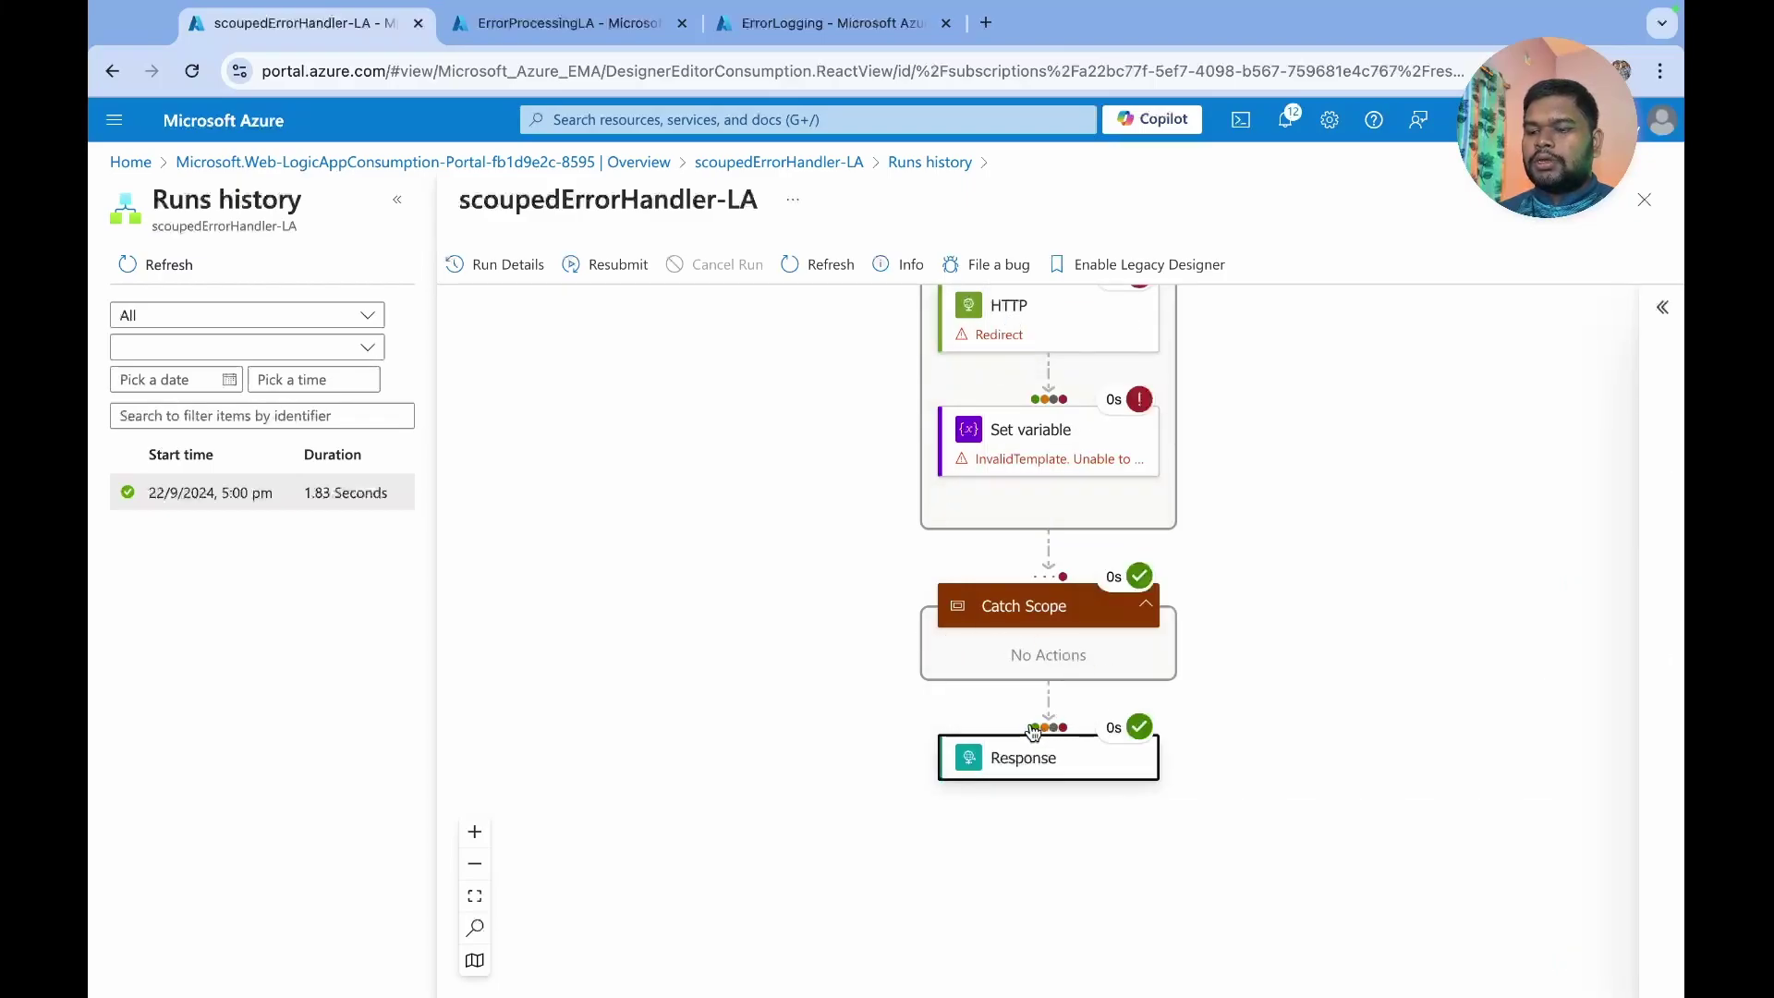
pyautogui.moveTo(1051, 737)
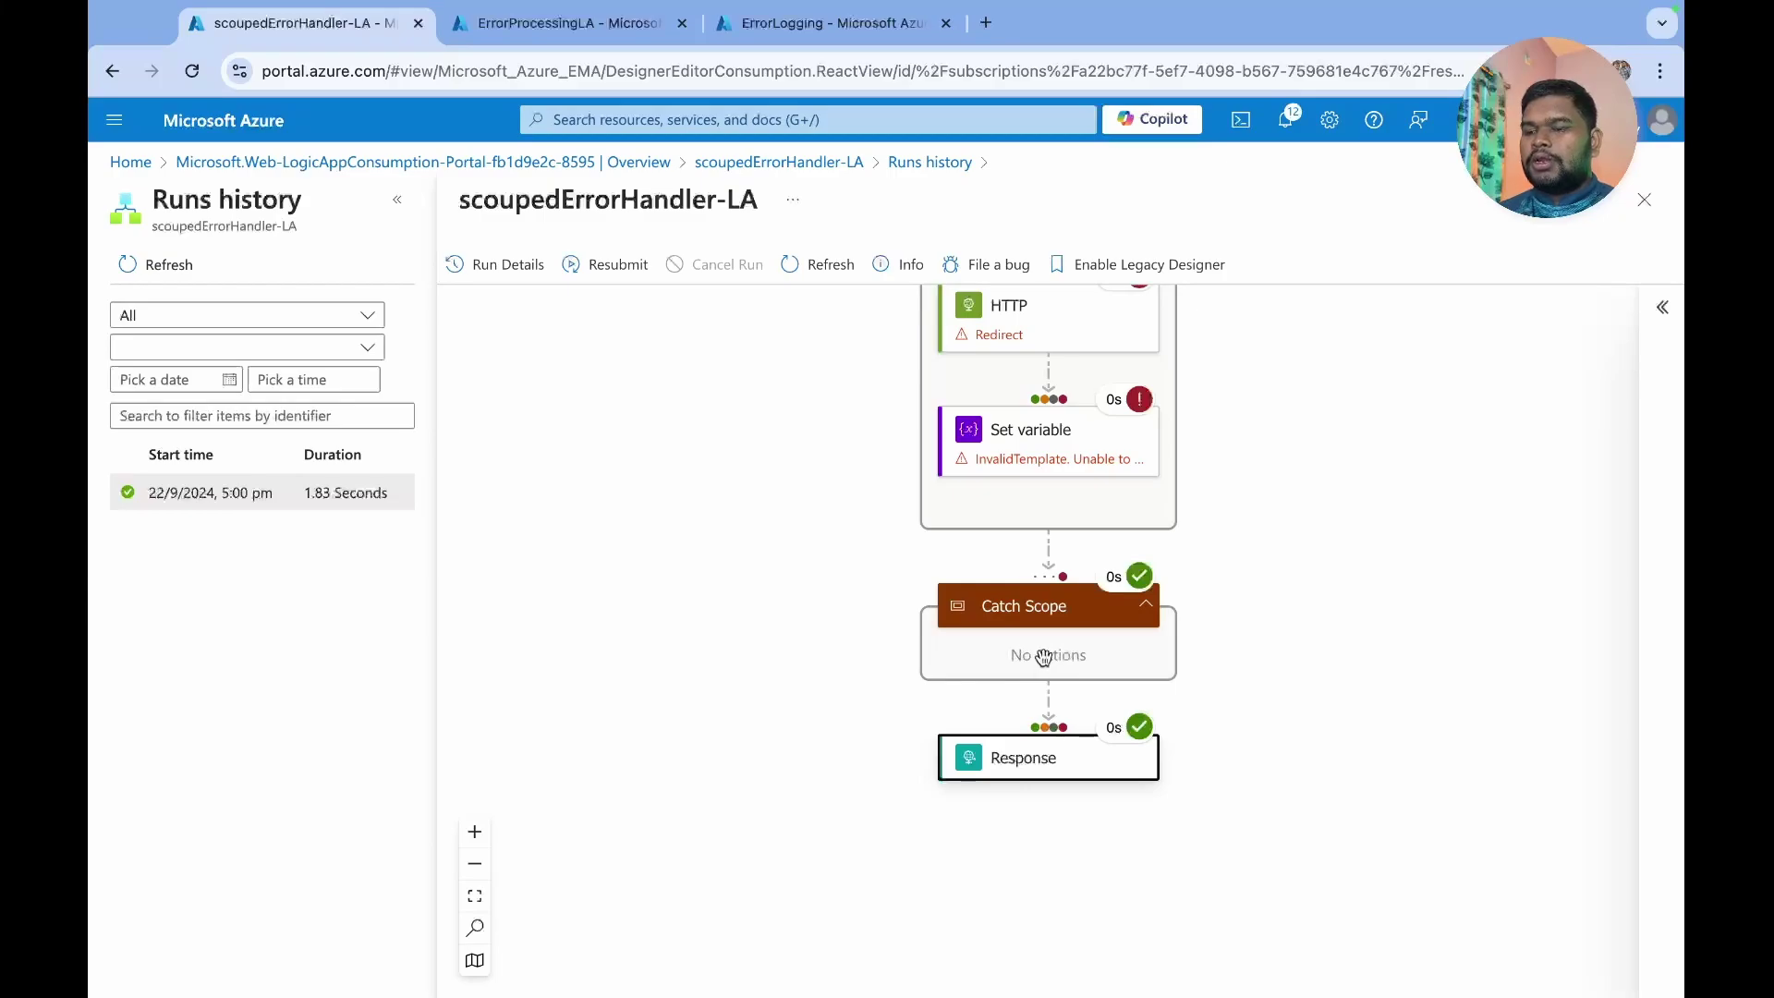
pyautogui.moveTo(1143, 589)
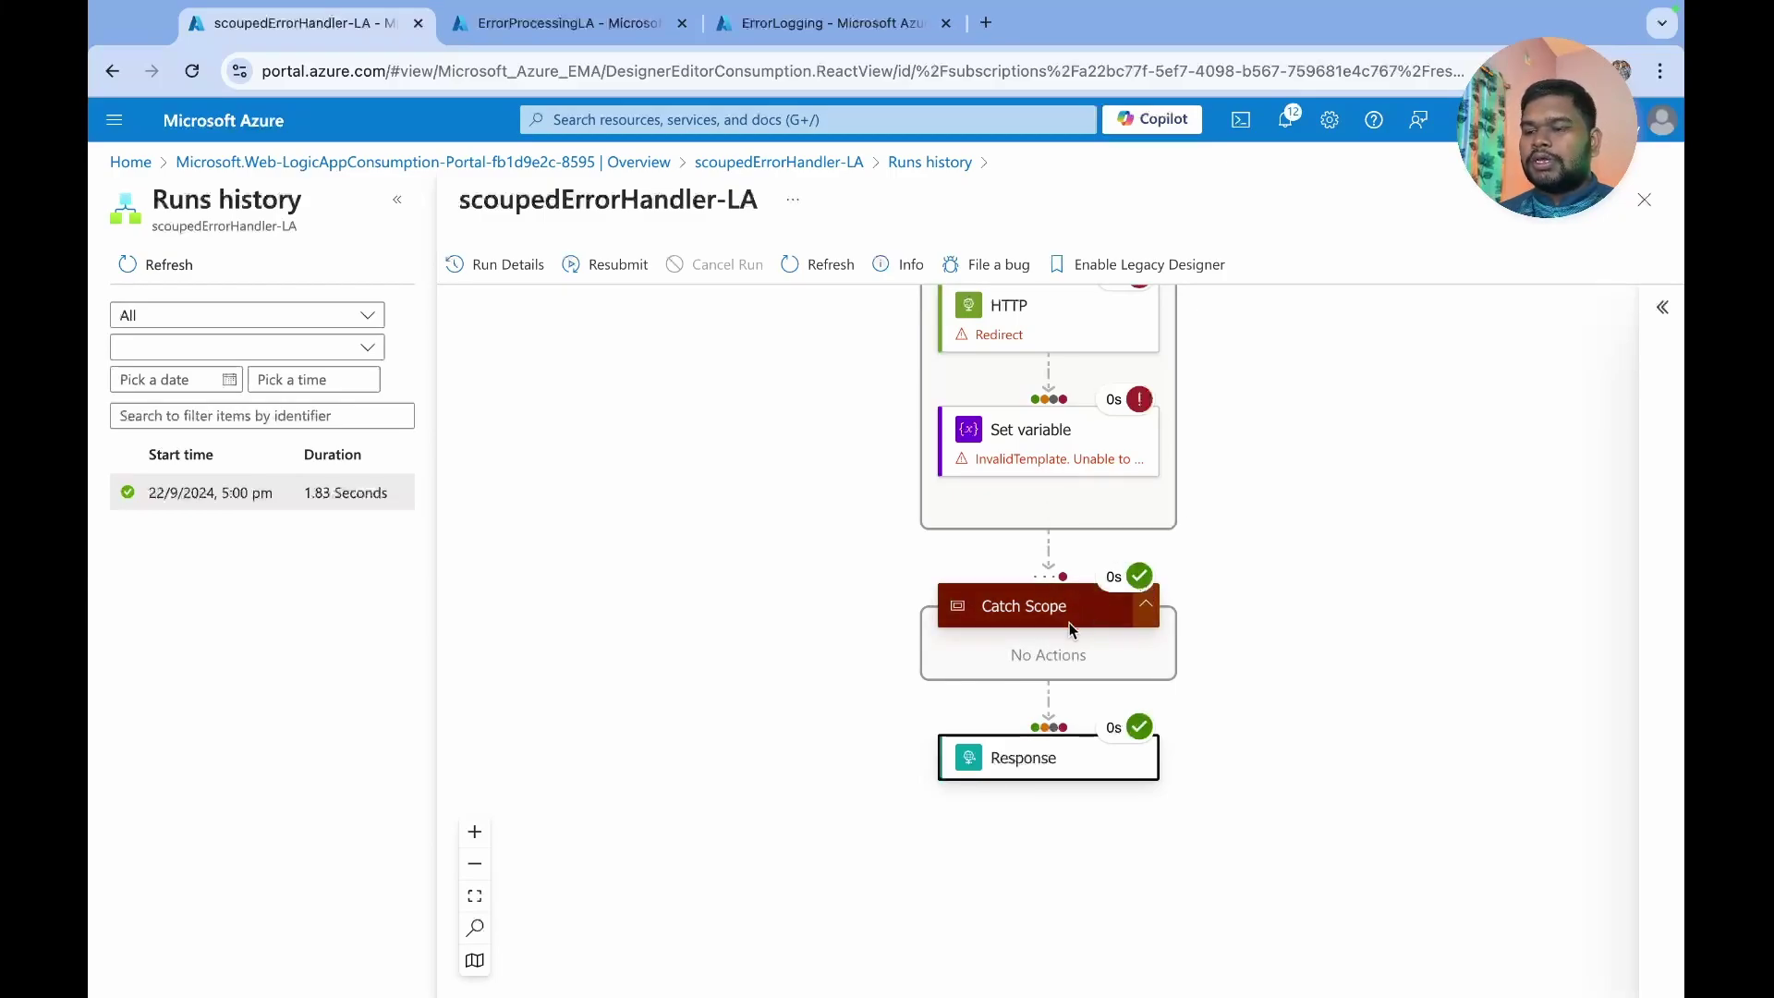
pyautogui.scroll(3, 1033, 666)
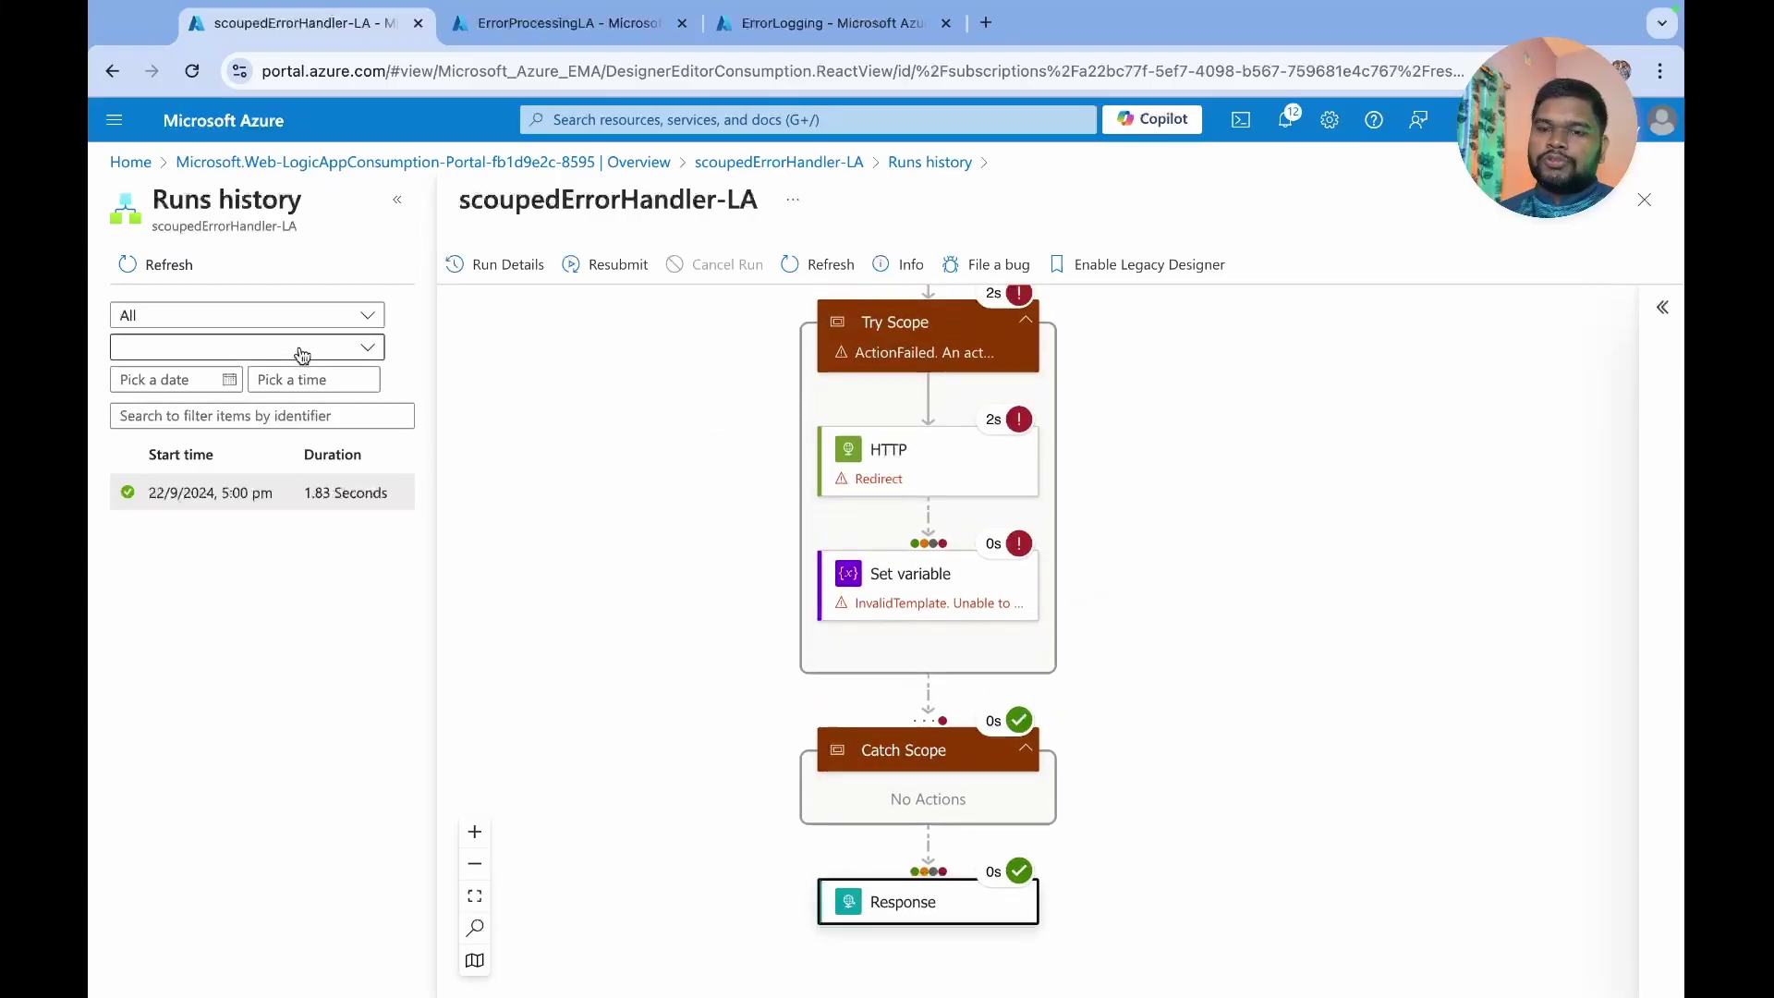
# - Leave the run and reopen scoupedErrorHandler-LA in the Logic app designer through its deployment page
pyautogui.click(551, 163)
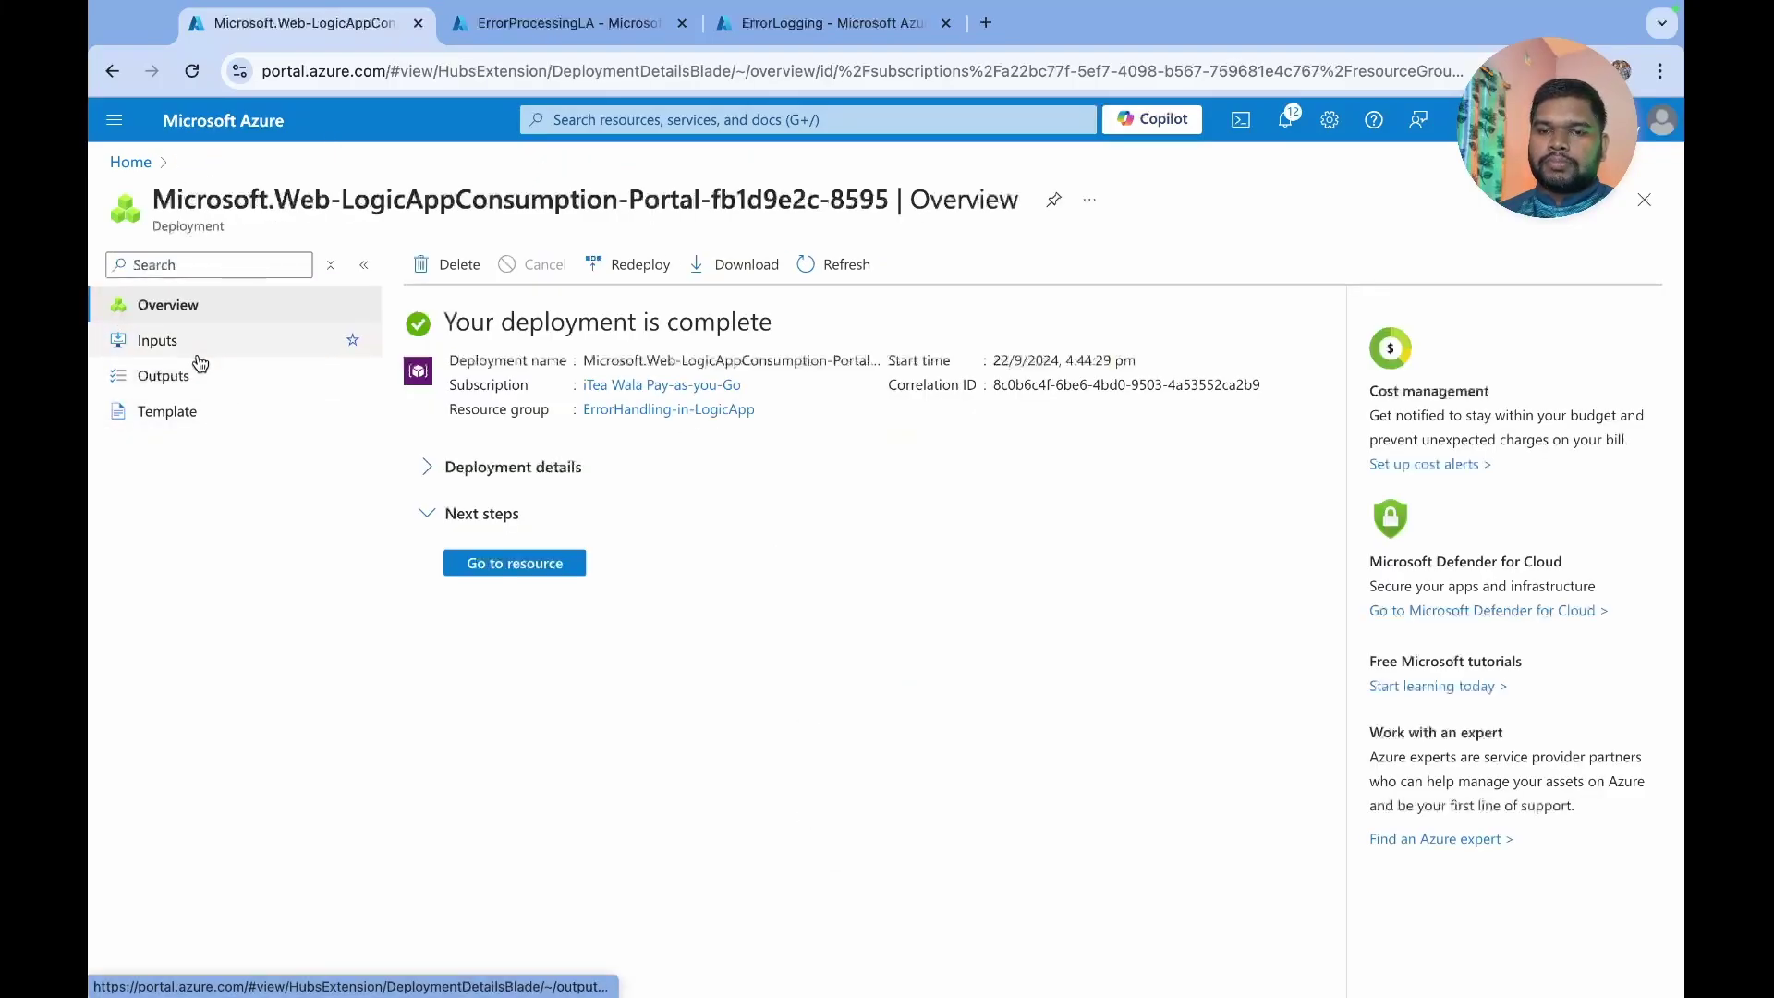
pyautogui.click(519, 562)
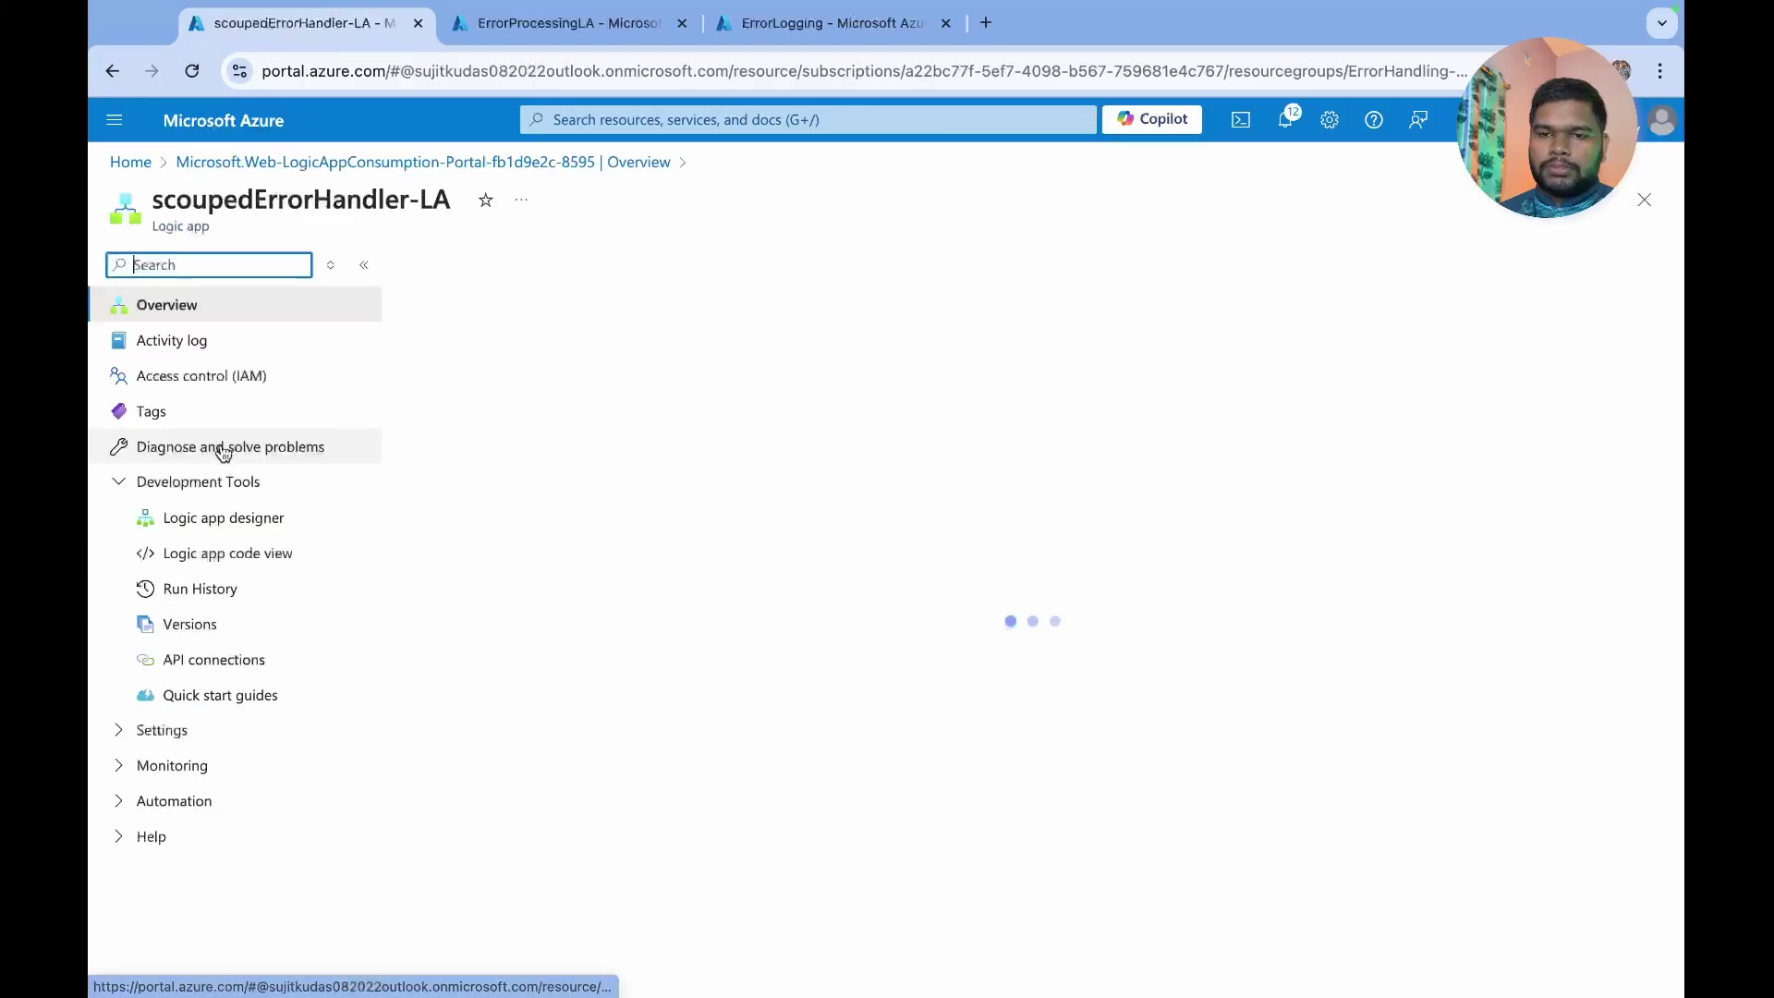
pyautogui.click(219, 517)
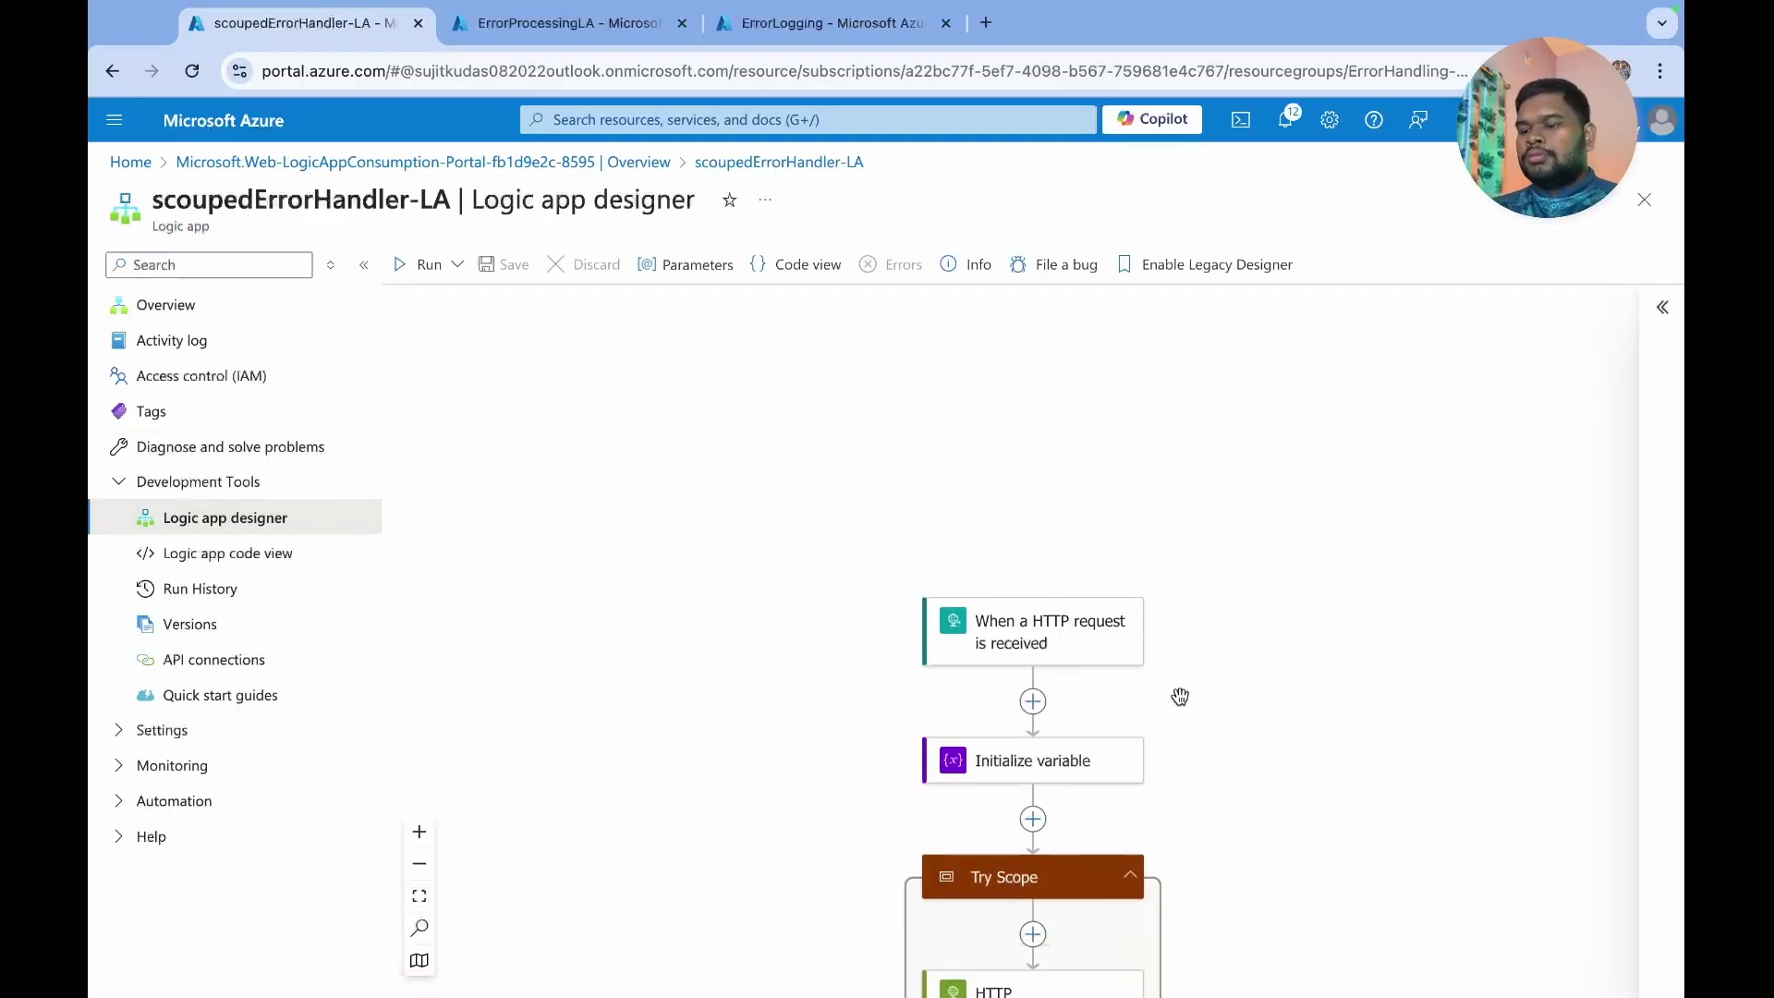
pyautogui.scroll(-7, 1176, 696)
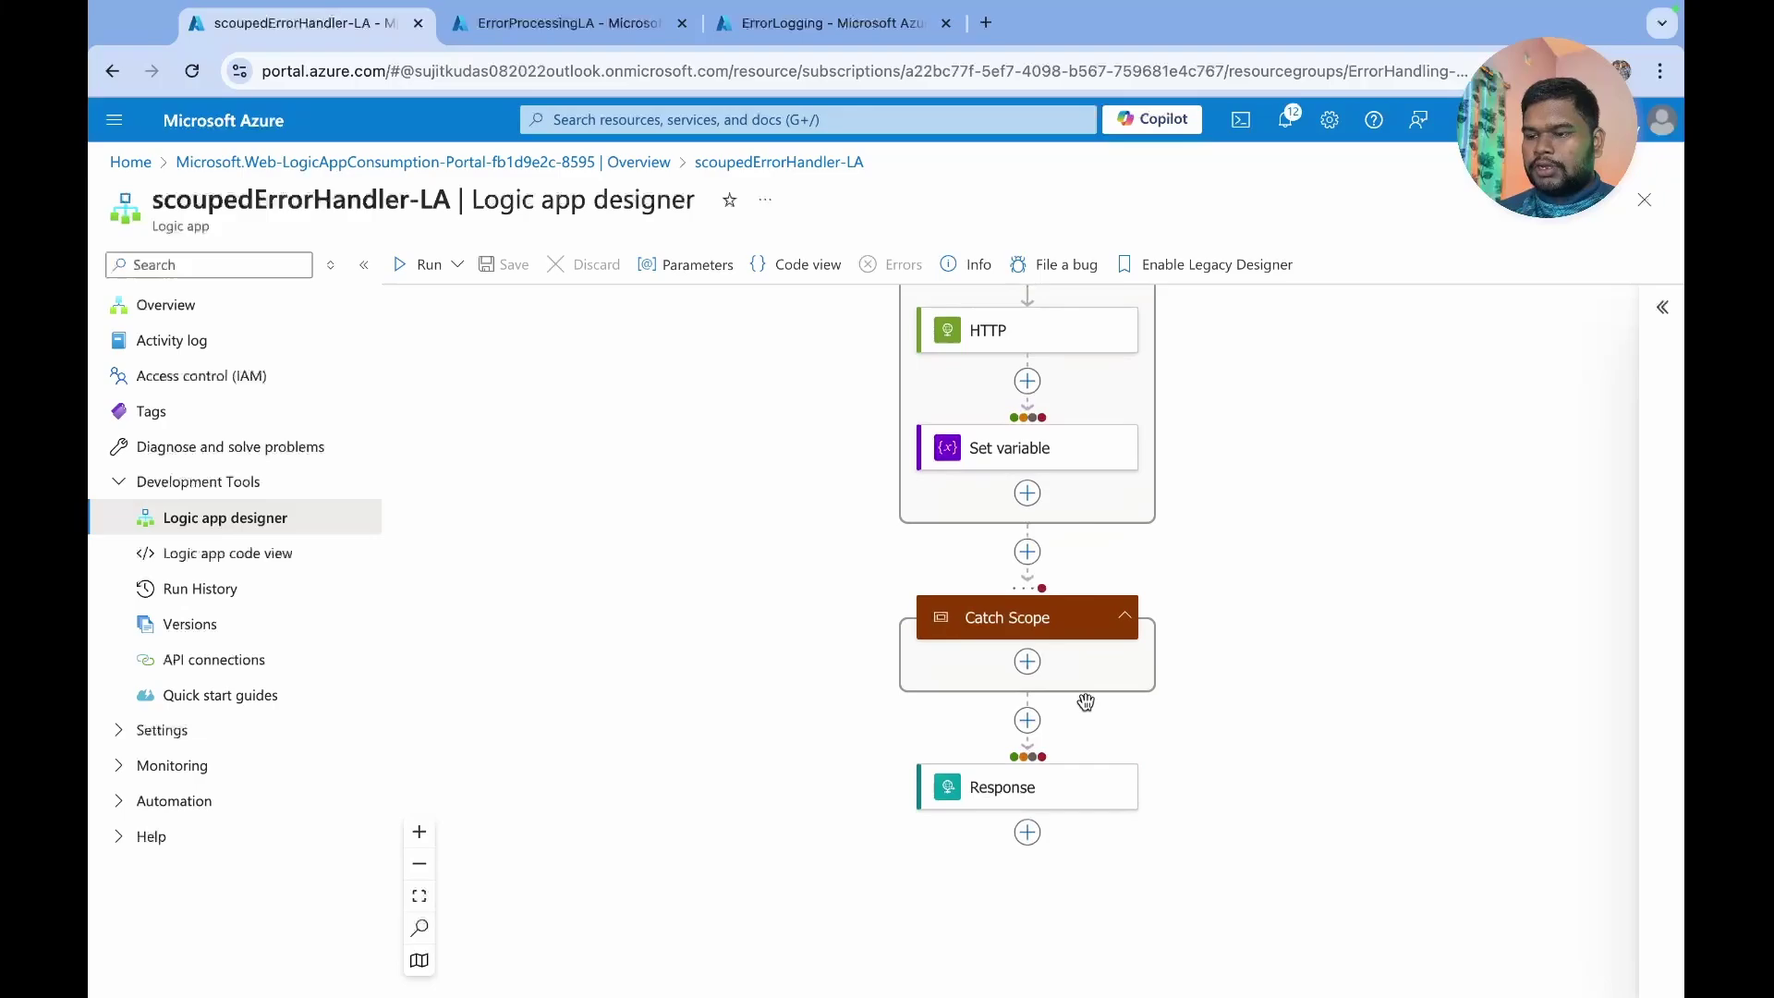
pyautogui.click(1027, 660)
pyautogui.click(1113, 667)
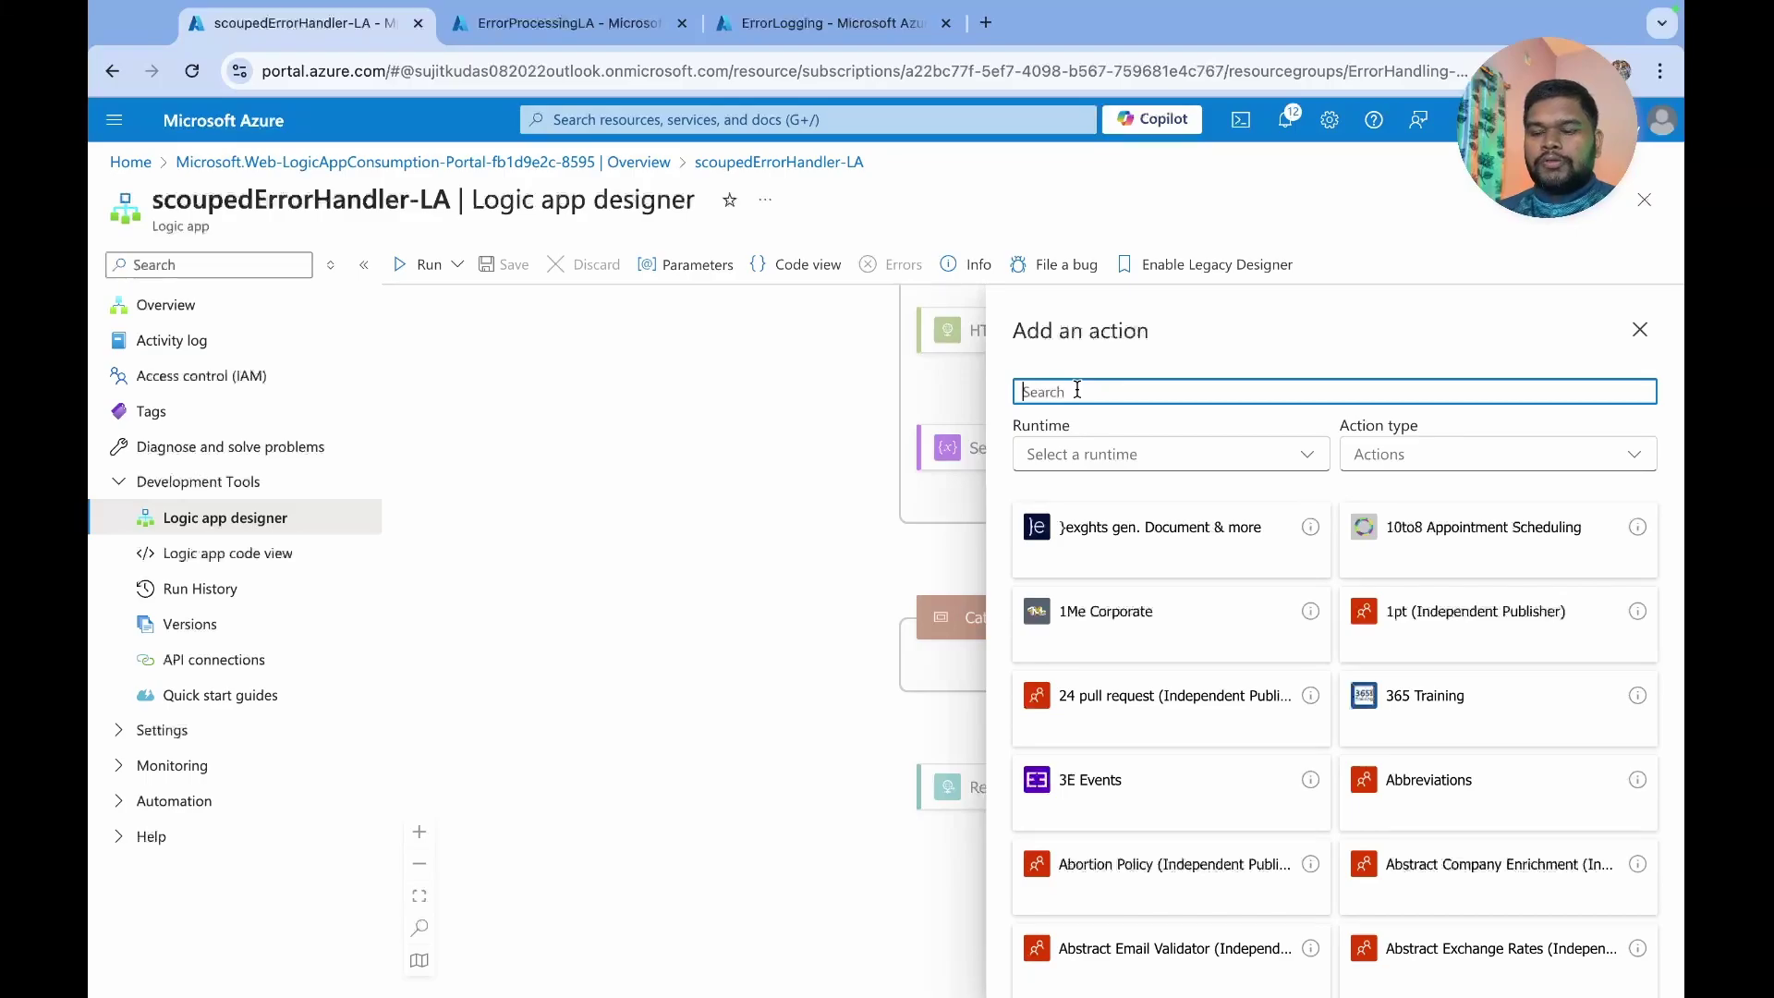
pyautogui.click(746, 469)
# - Add a second Initialize variable action between the existing Initialize variable action and the Try Scope
pyautogui.scroll(3, 746, 469)
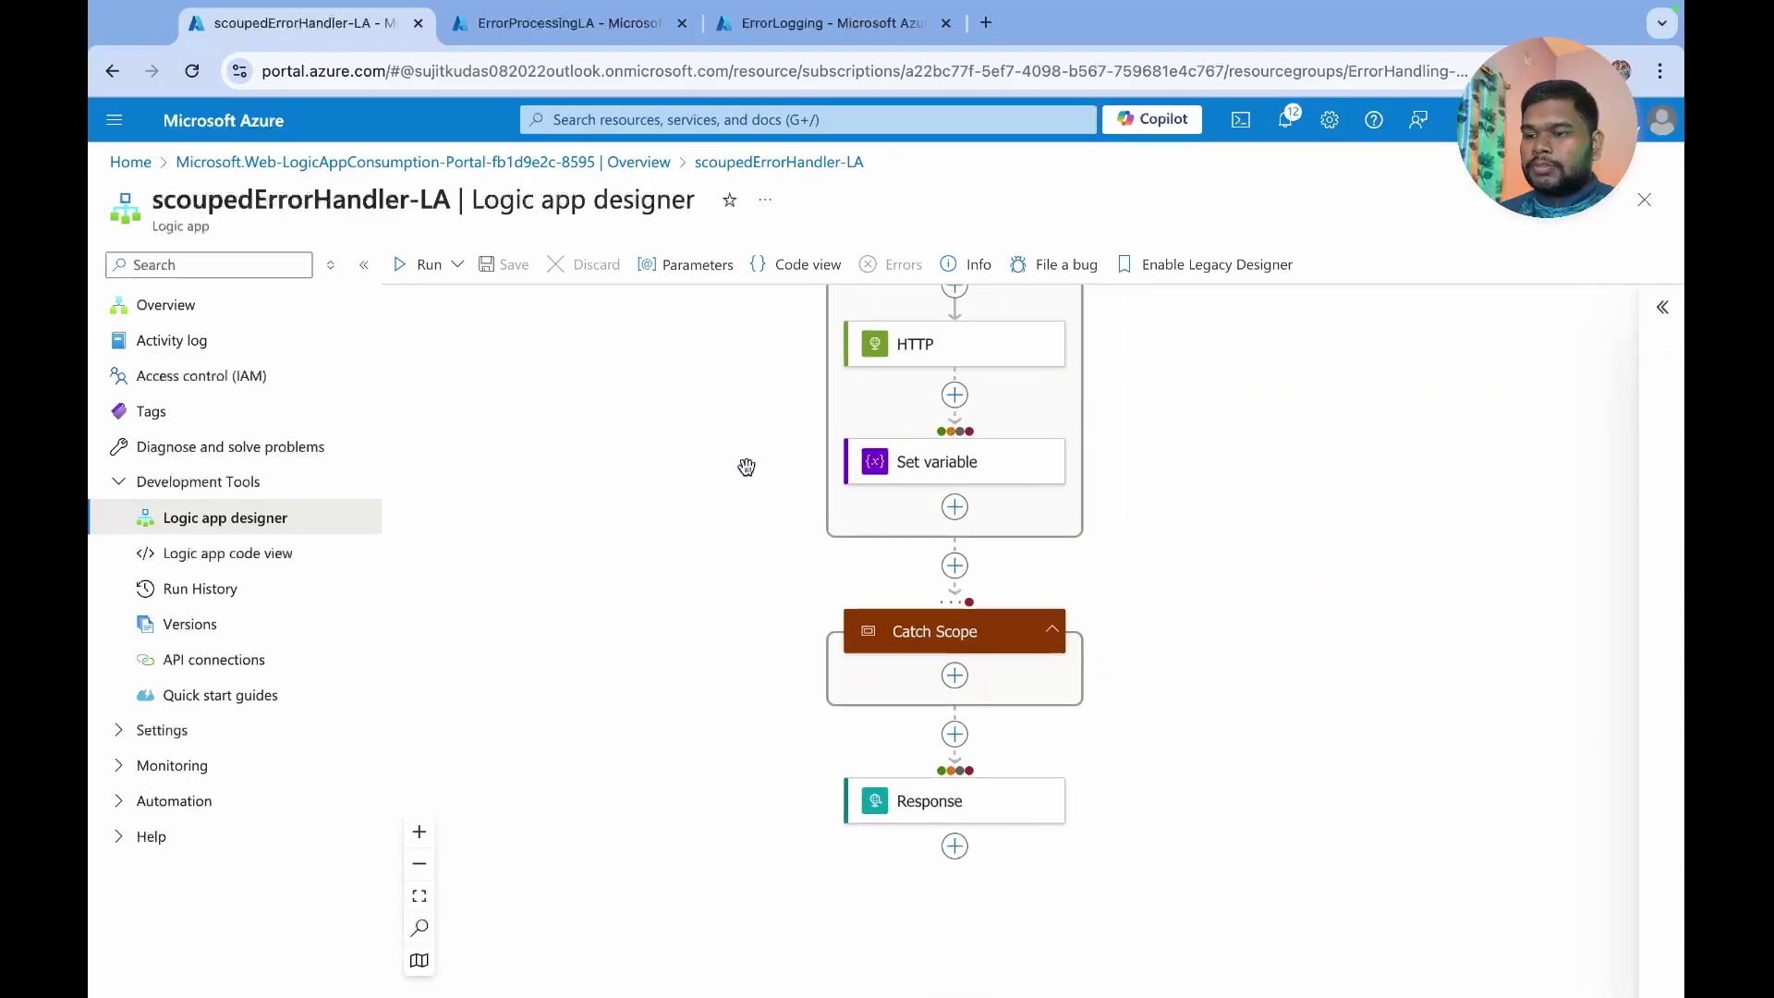
pyautogui.click(770, 431)
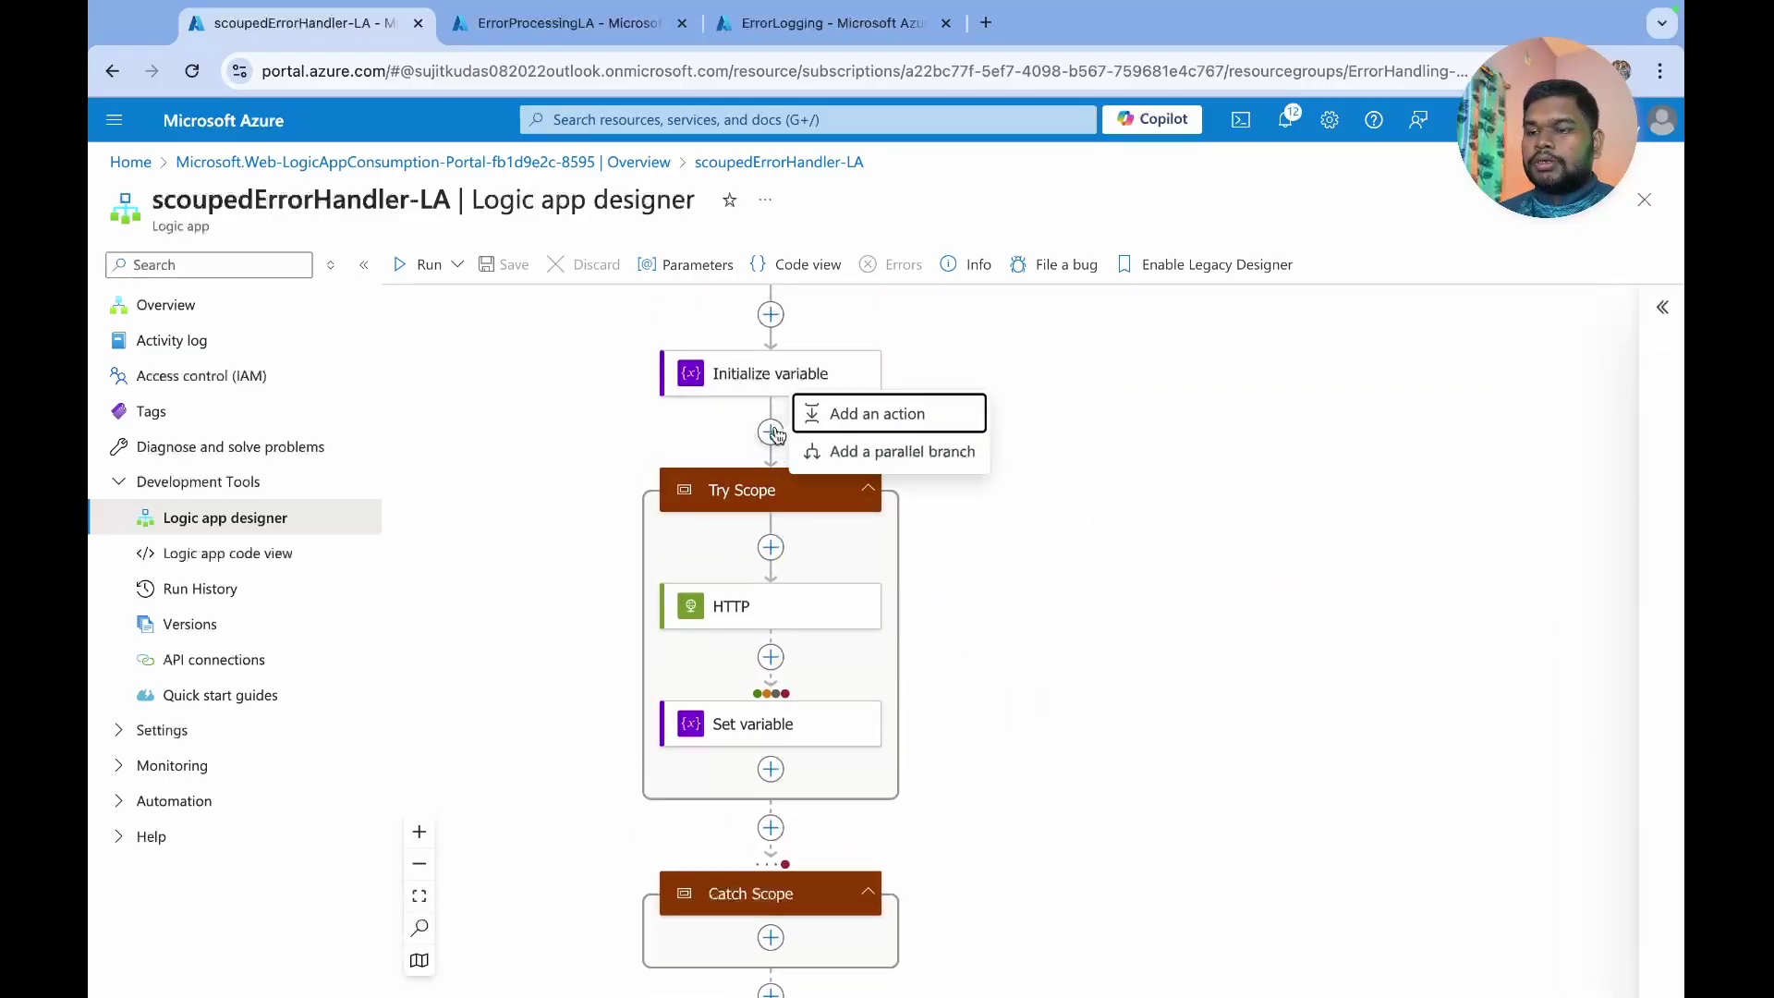
pyautogui.click(891, 420)
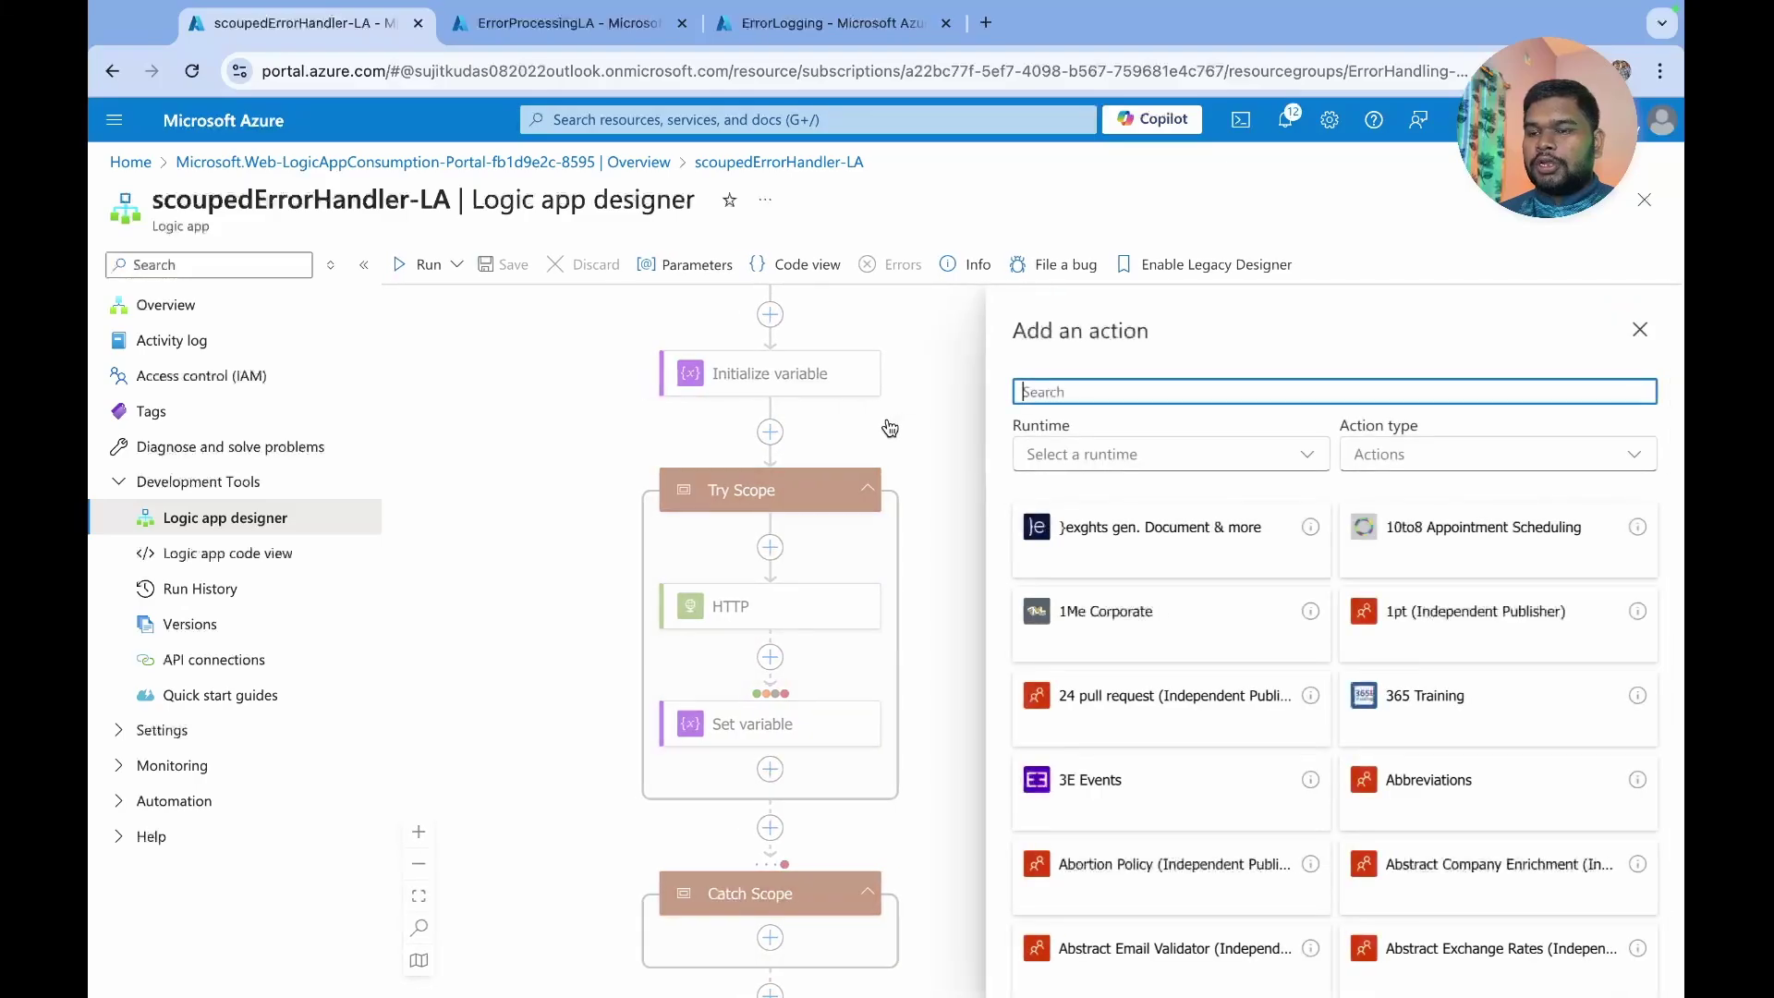
pyautogui.write('initia')
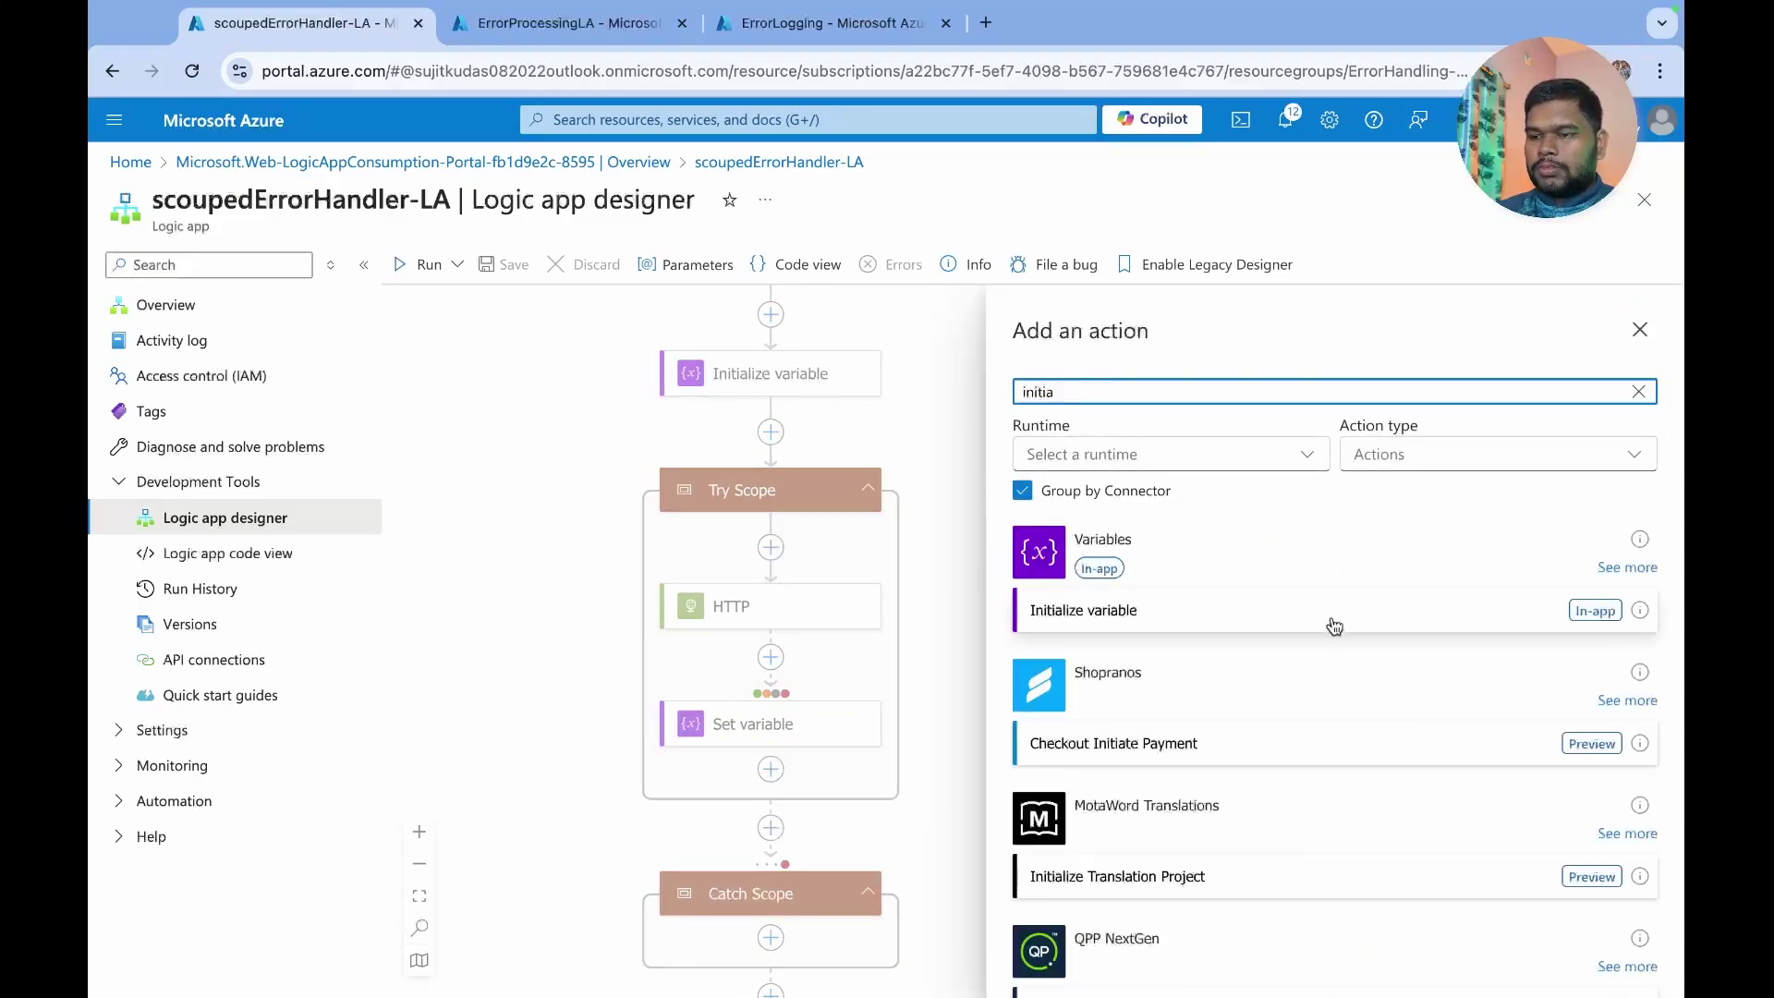
pyautogui.click(1175, 610)
# - Name the new variable noterror, set its type to Integer and give it an initial value of 23
pyautogui.click(1047, 481)
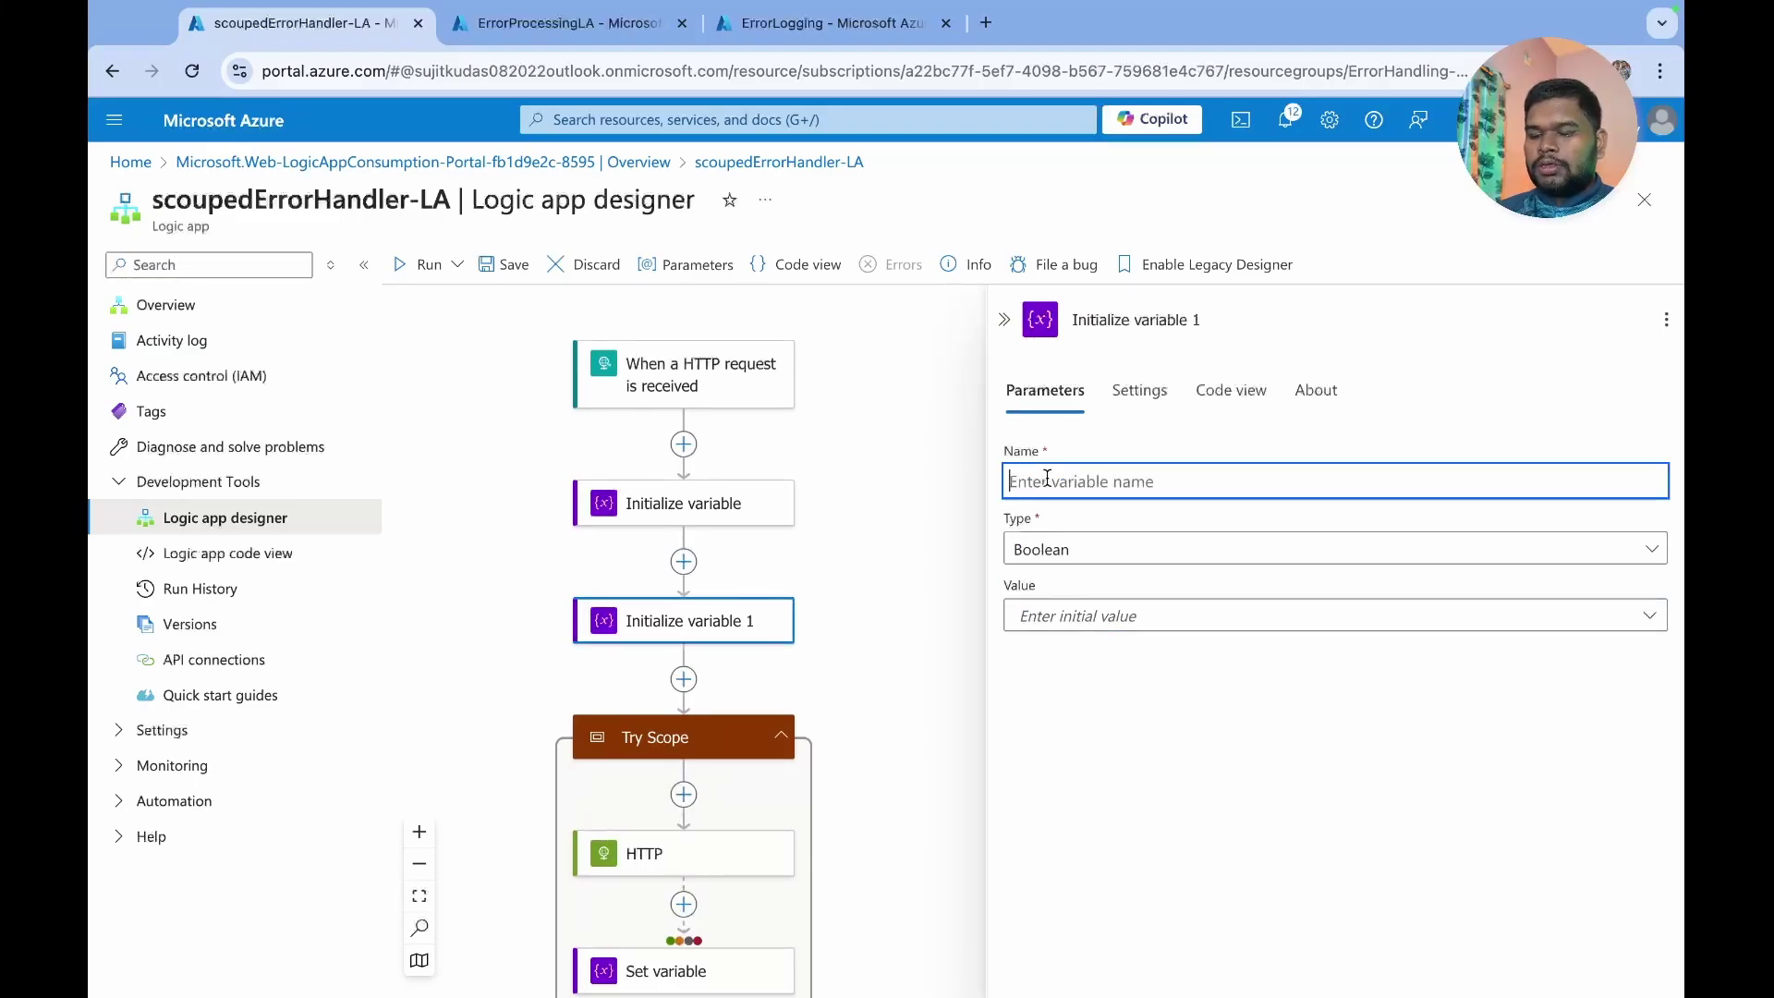
pyautogui.write('noterror')
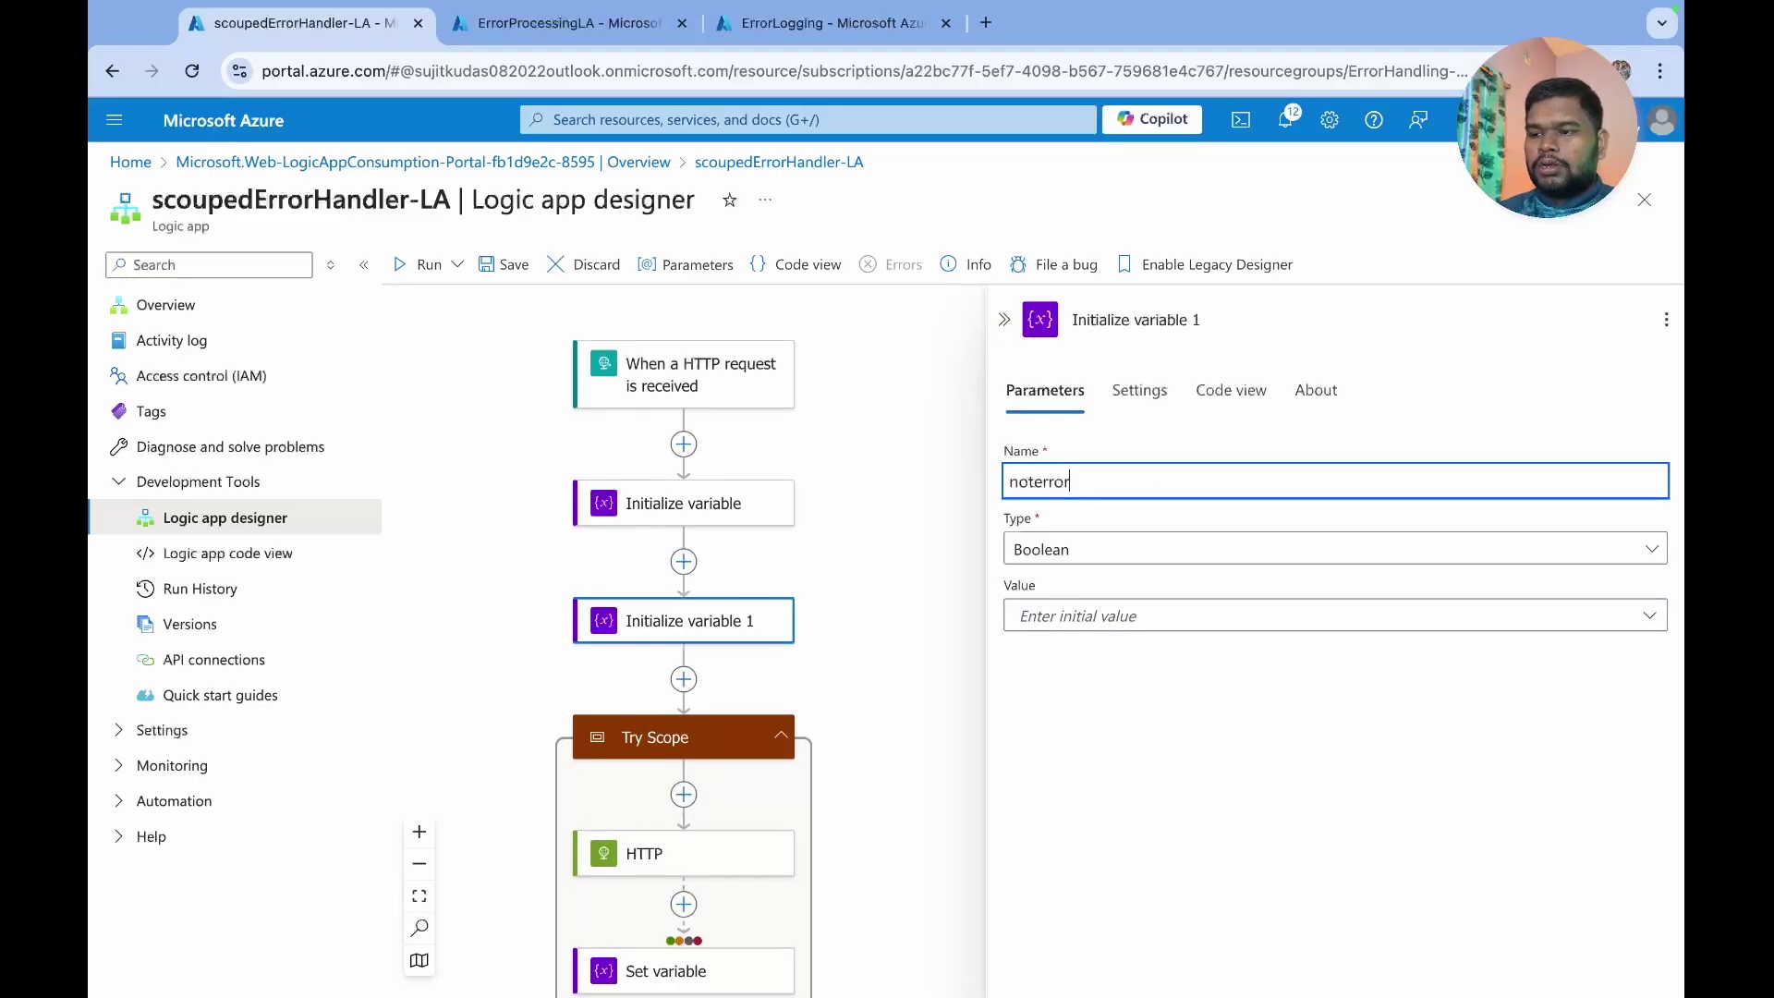
pyautogui.click(1062, 549)
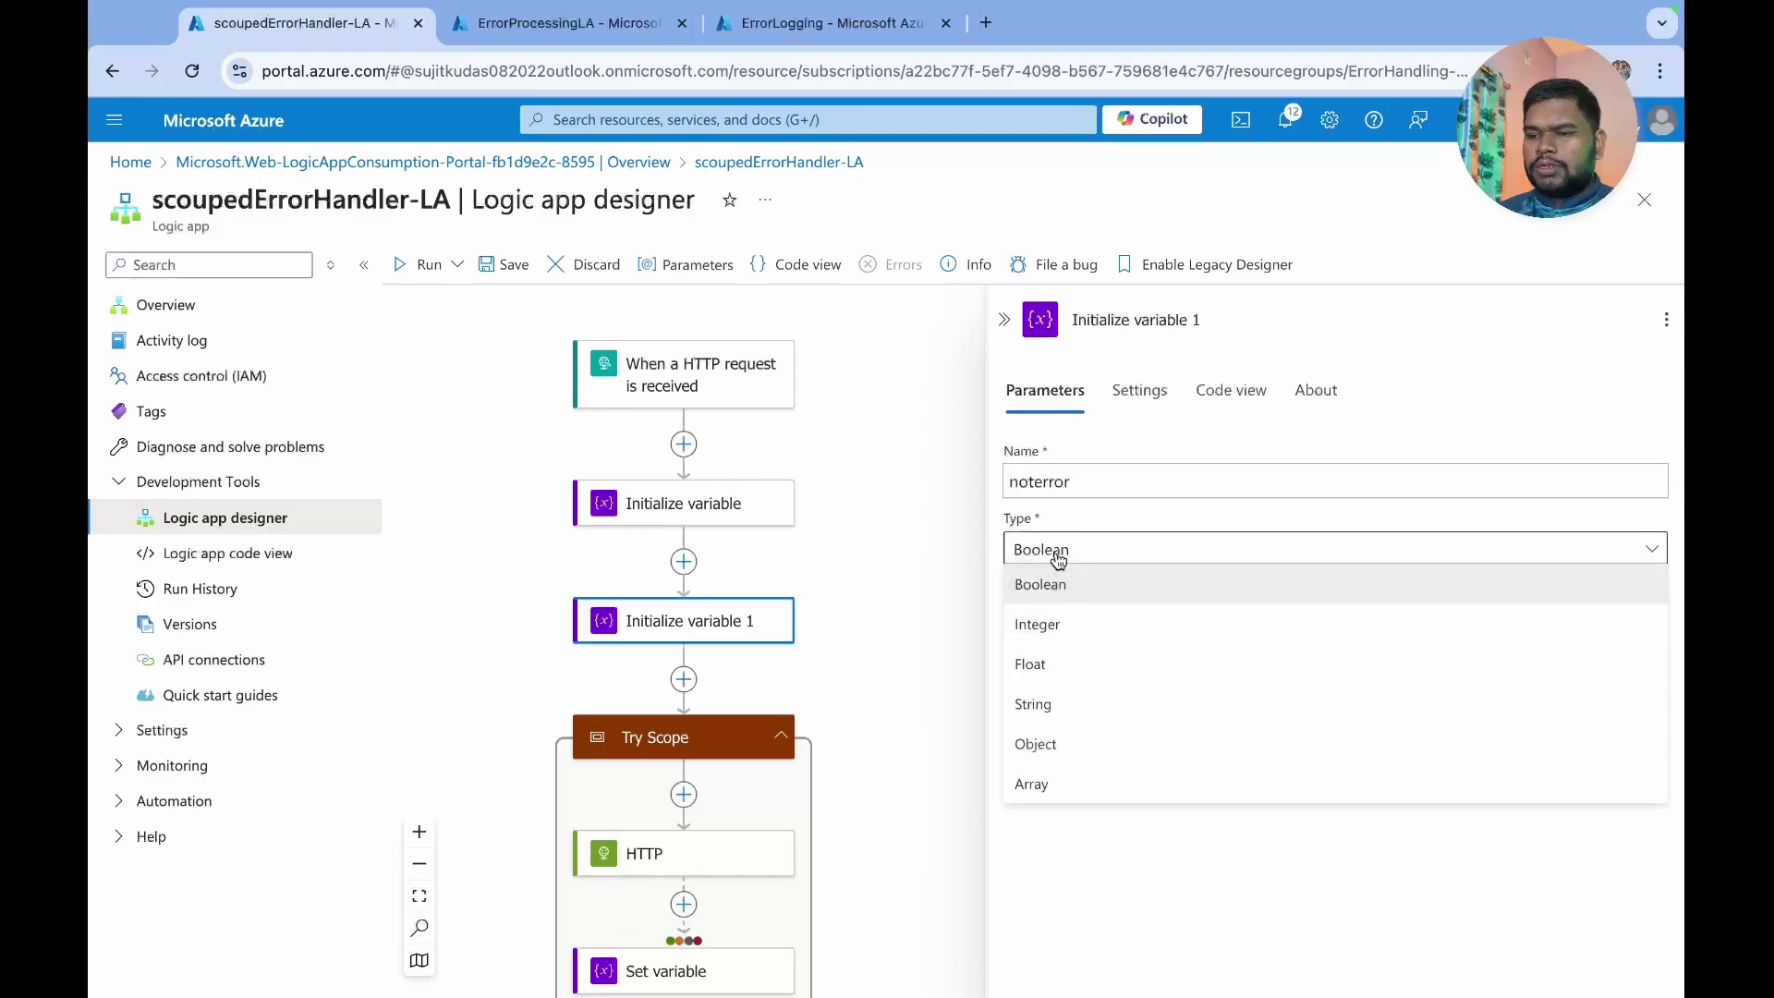
pyautogui.click(1057, 632)
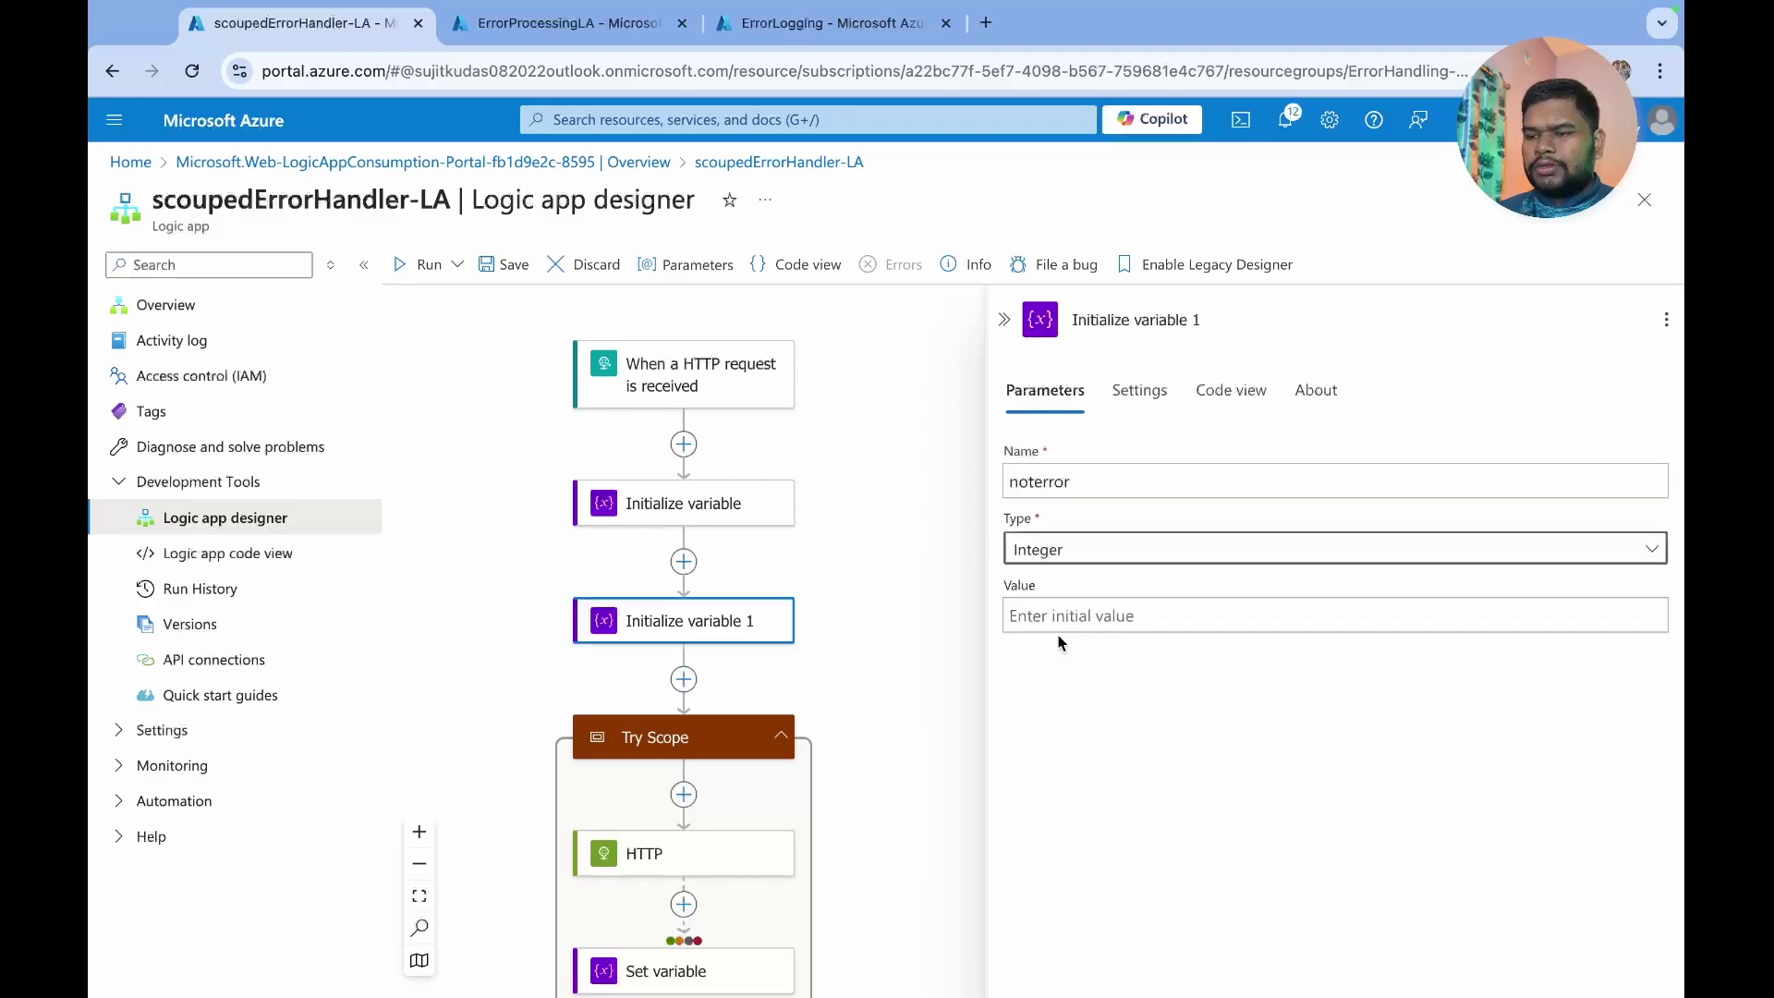
pyautogui.click(1049, 615)
pyautogui.write('2')
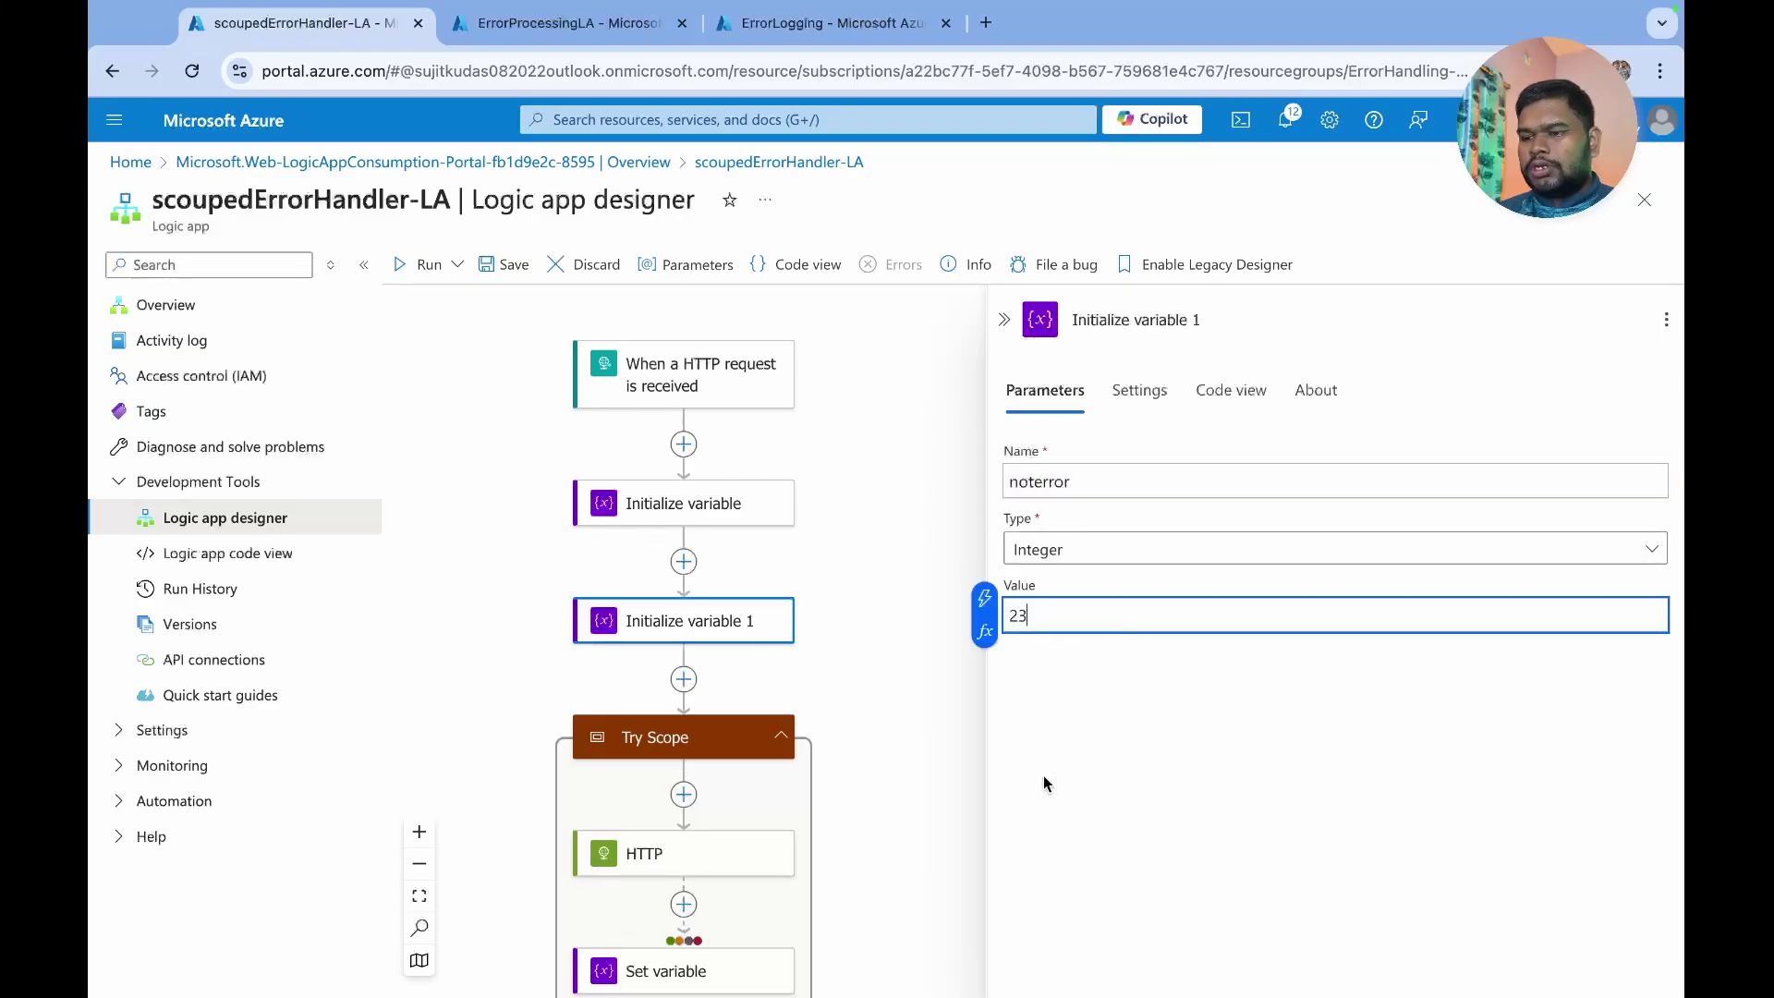
pyautogui.write('3')
pyautogui.click(1004, 322)
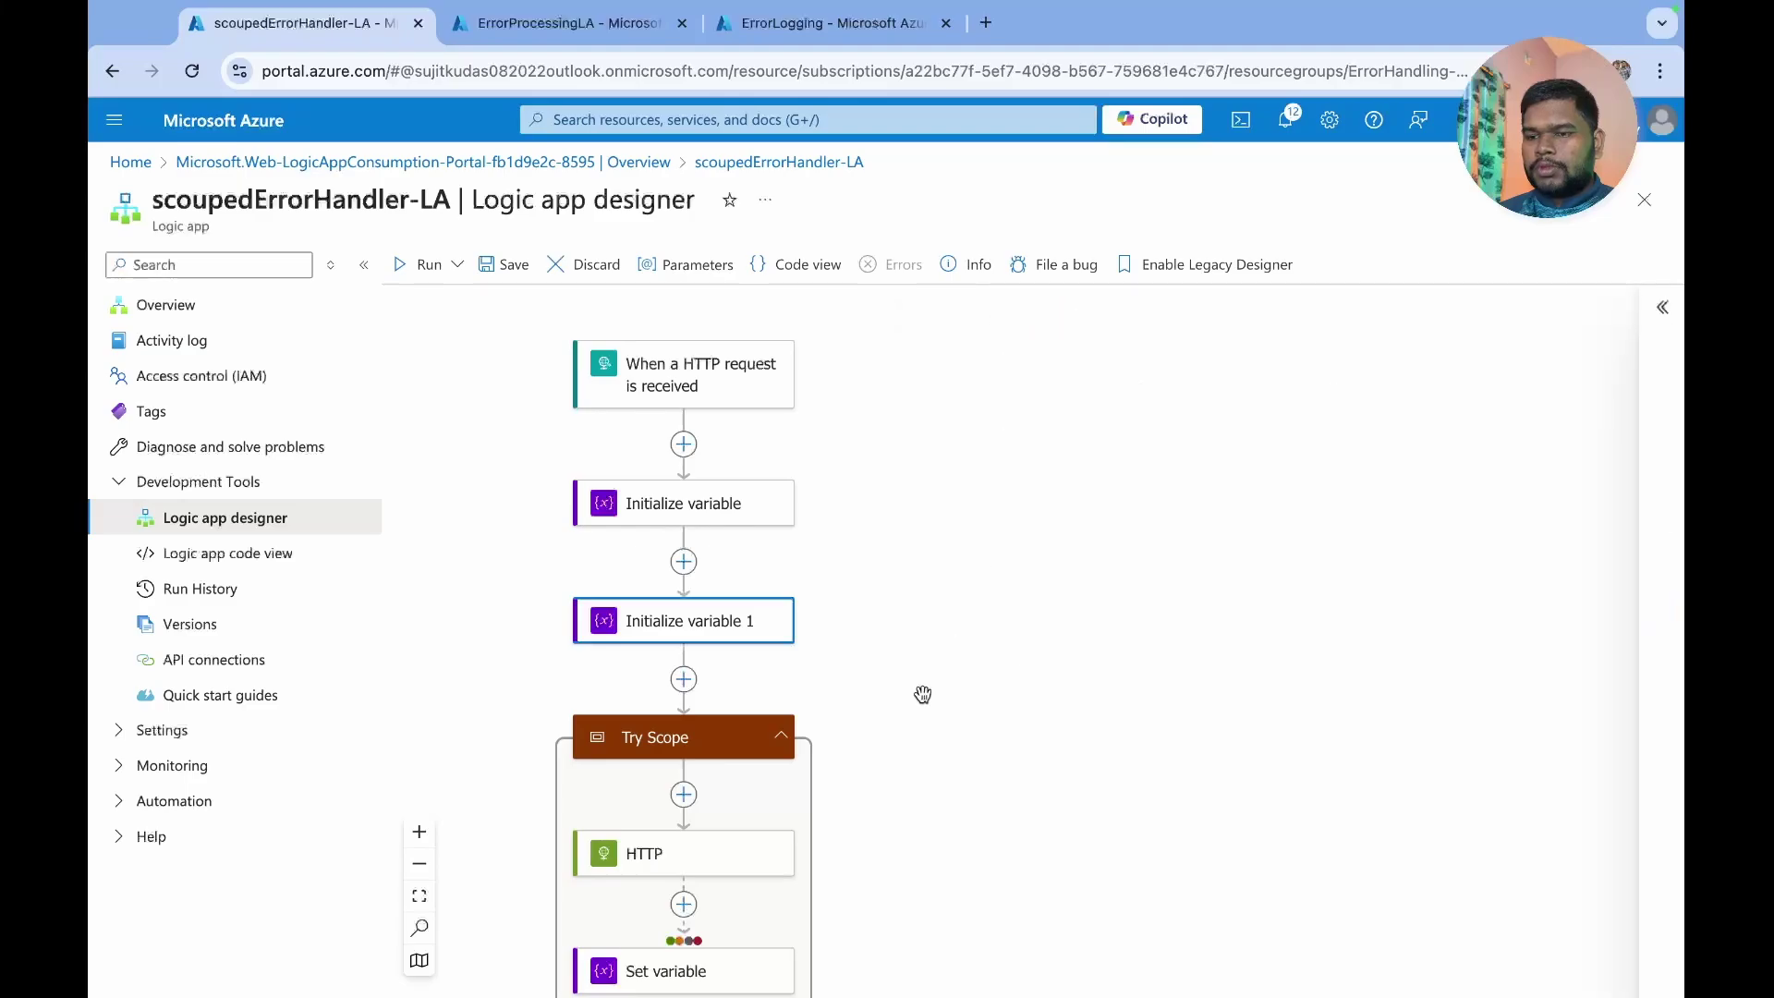
# - Add a second Set variable action after the existing one inside the Try Scope
pyautogui.scroll(-3, 923, 694)
pyautogui.click(683, 756)
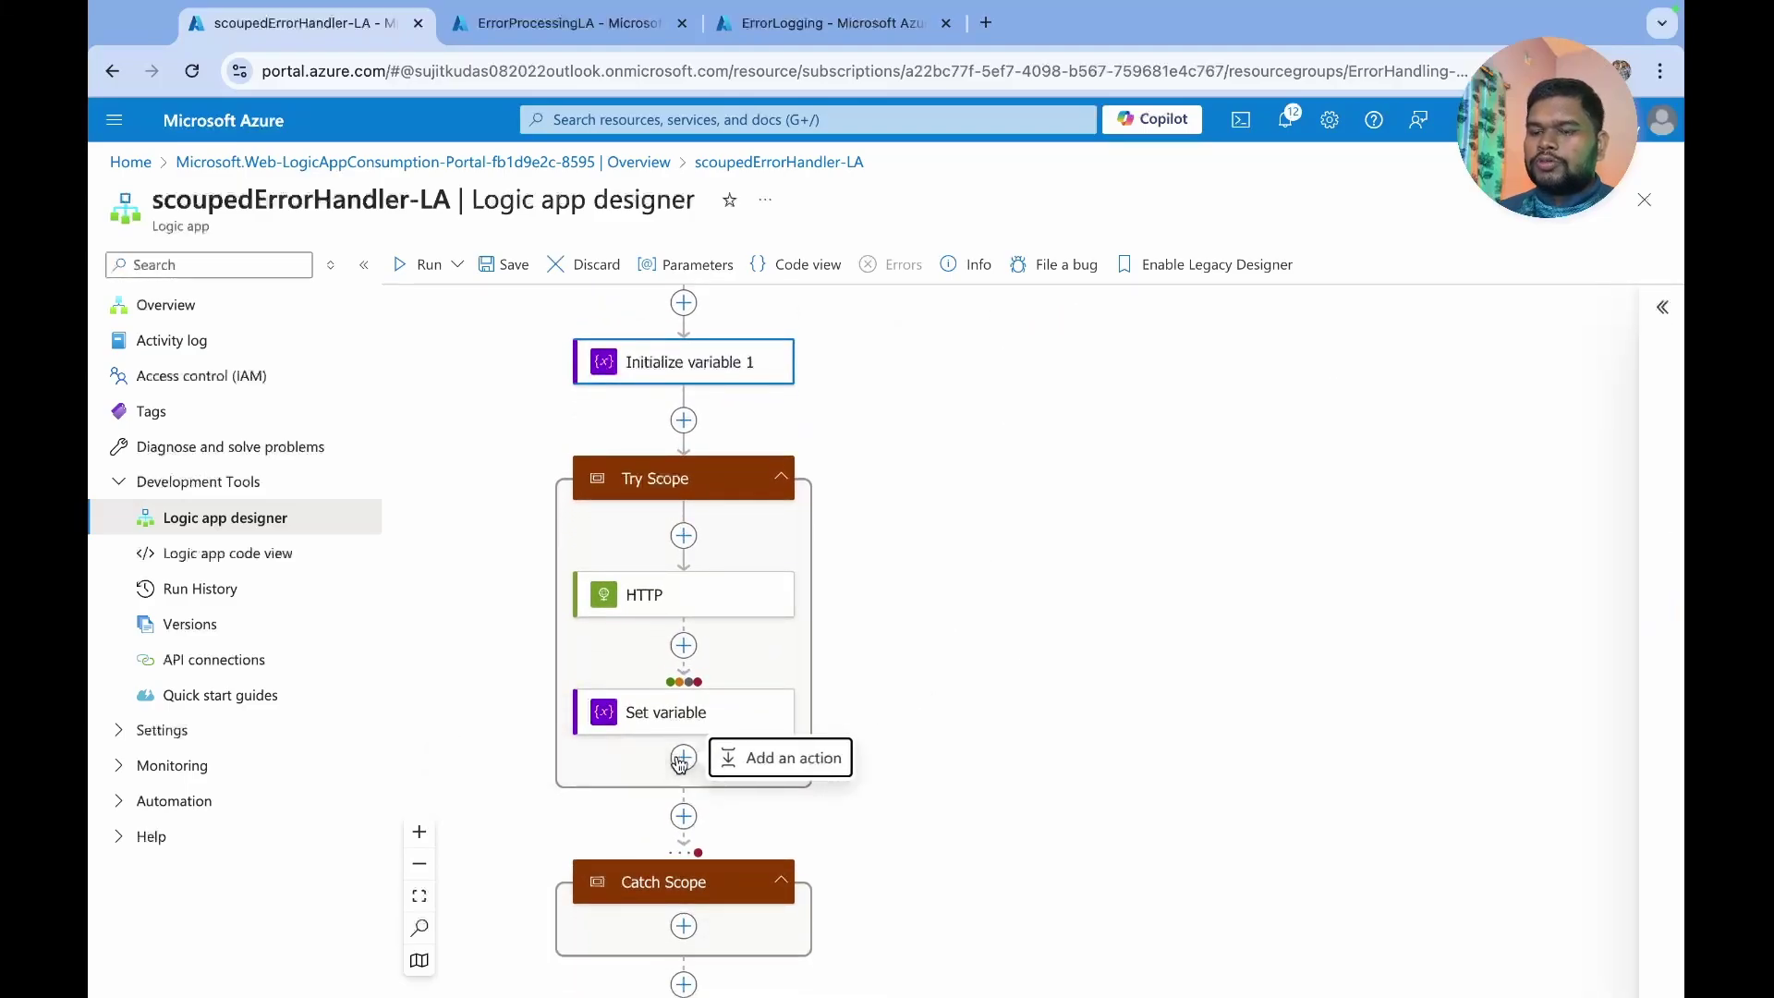
pyautogui.click(752, 769)
pyautogui.write('s')
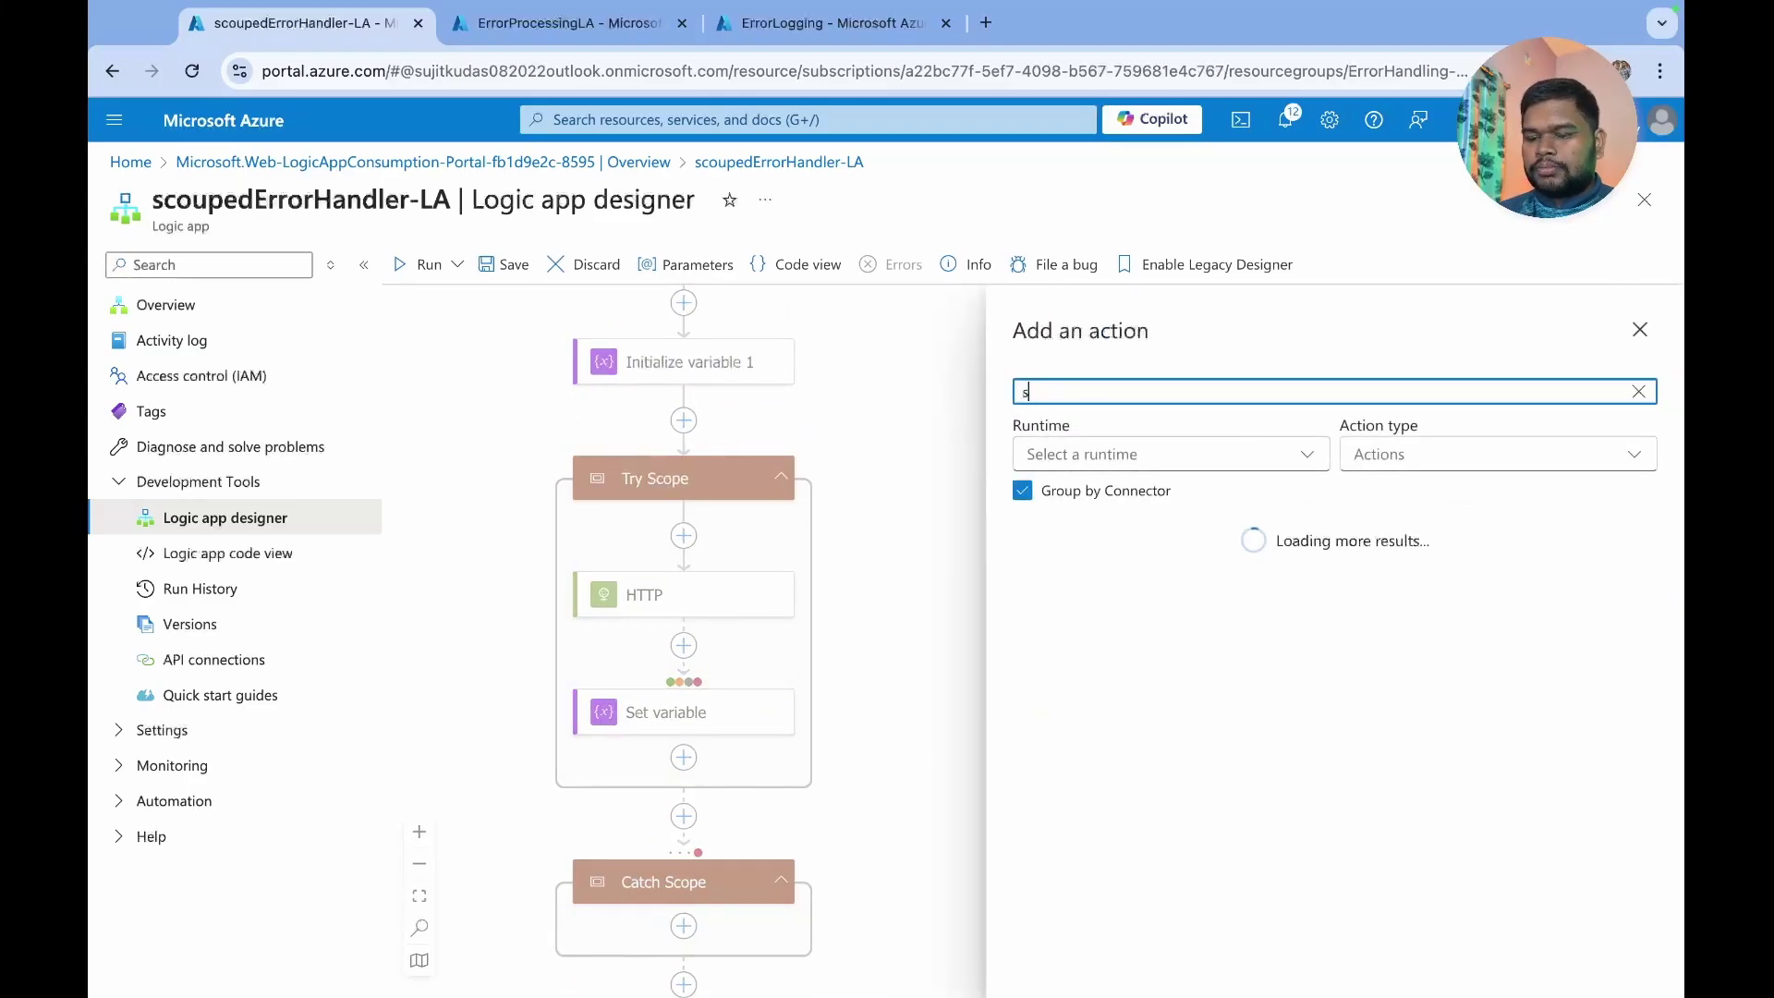
pyautogui.write('et va')
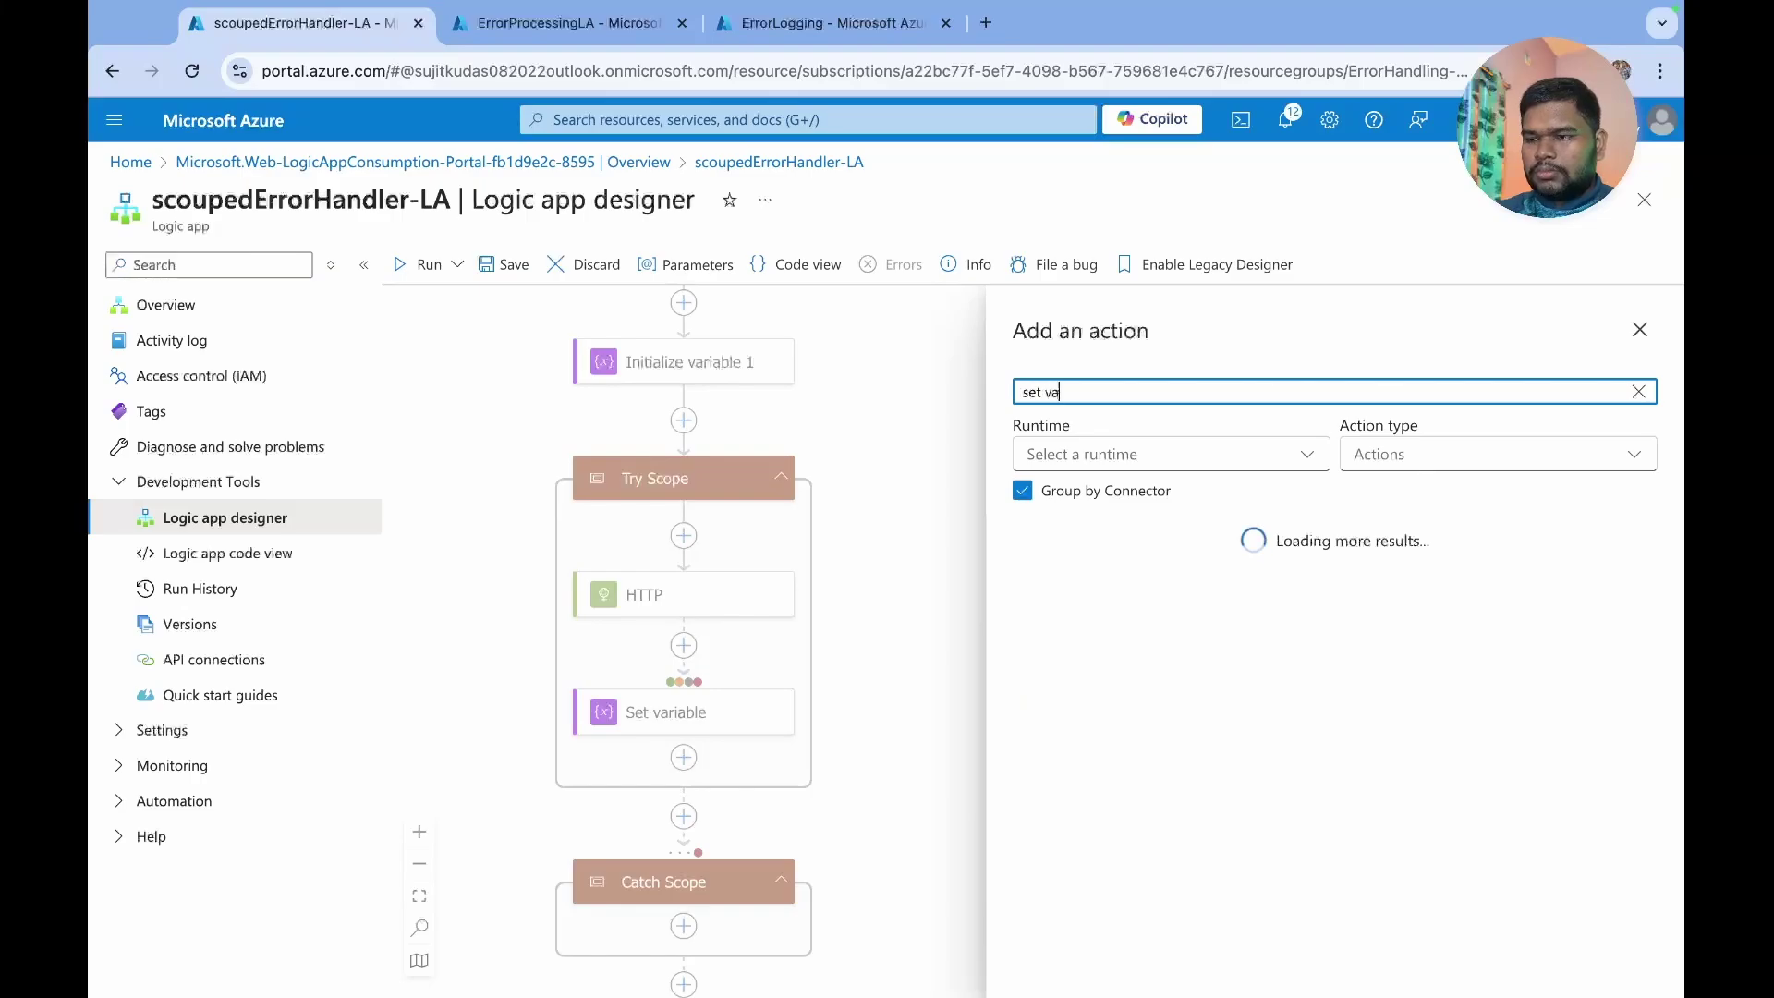
pyautogui.click(1088, 617)
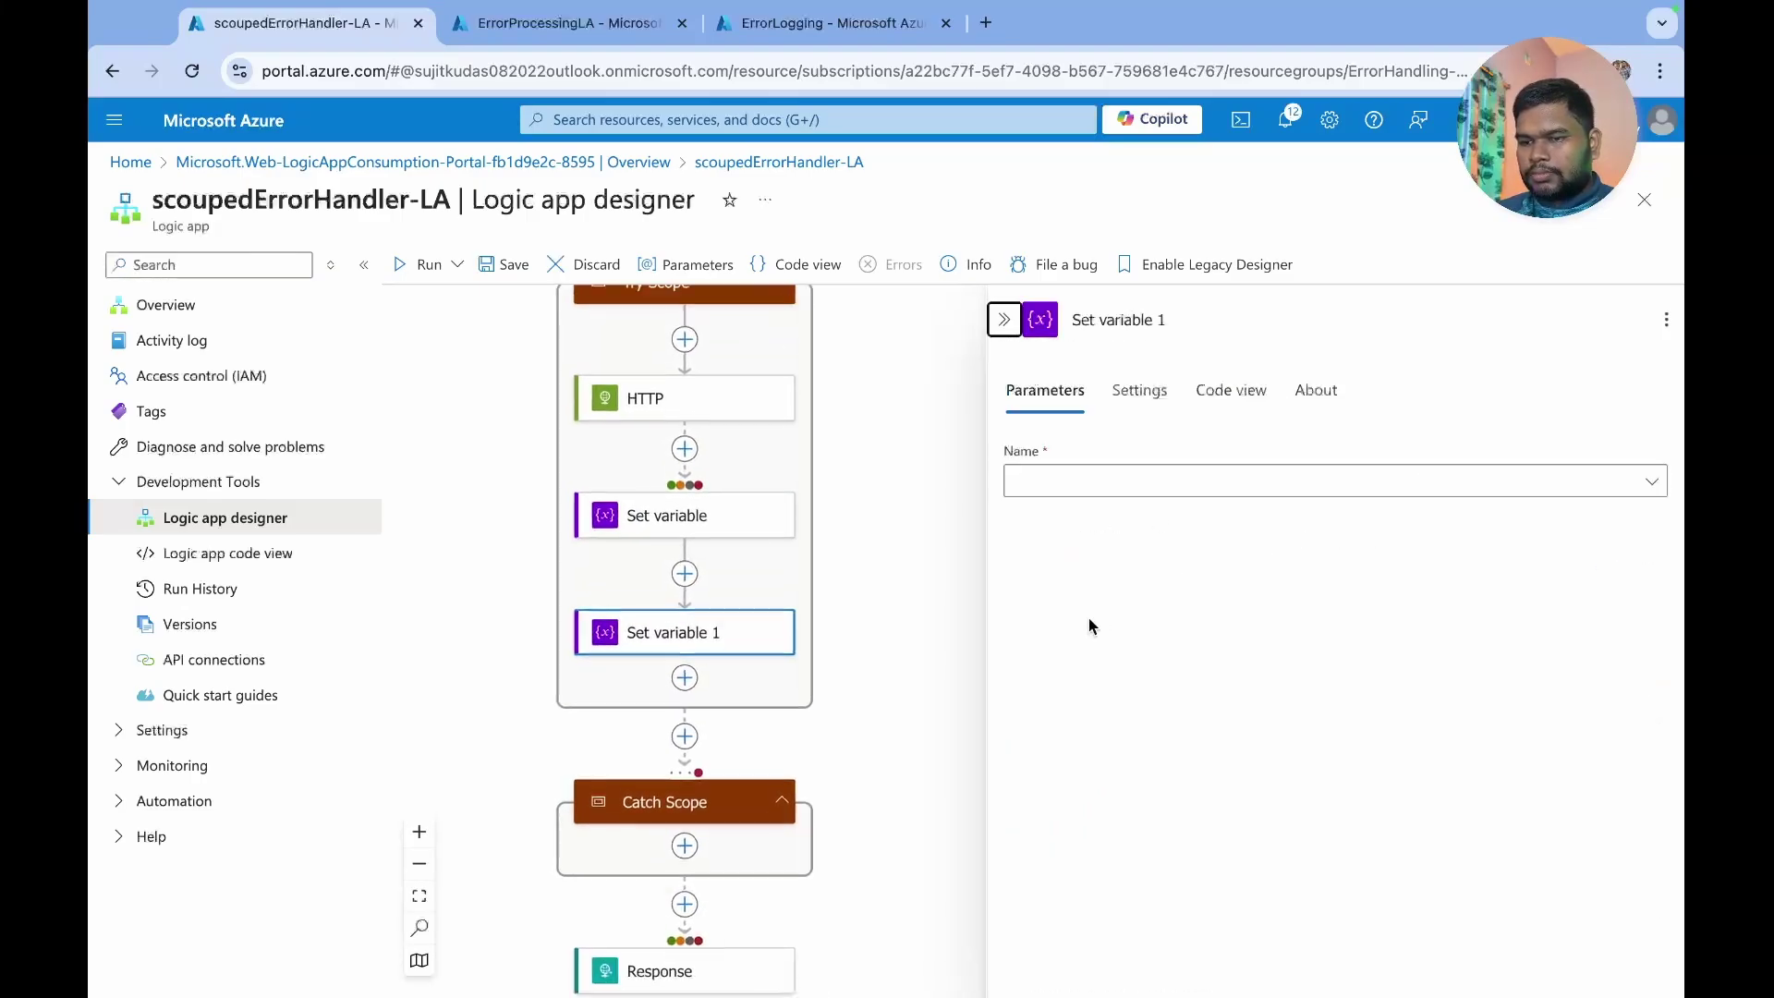
# - Configure the new Set variable action to assign the value 445 to the noterror variable
pyautogui.click(1094, 496)
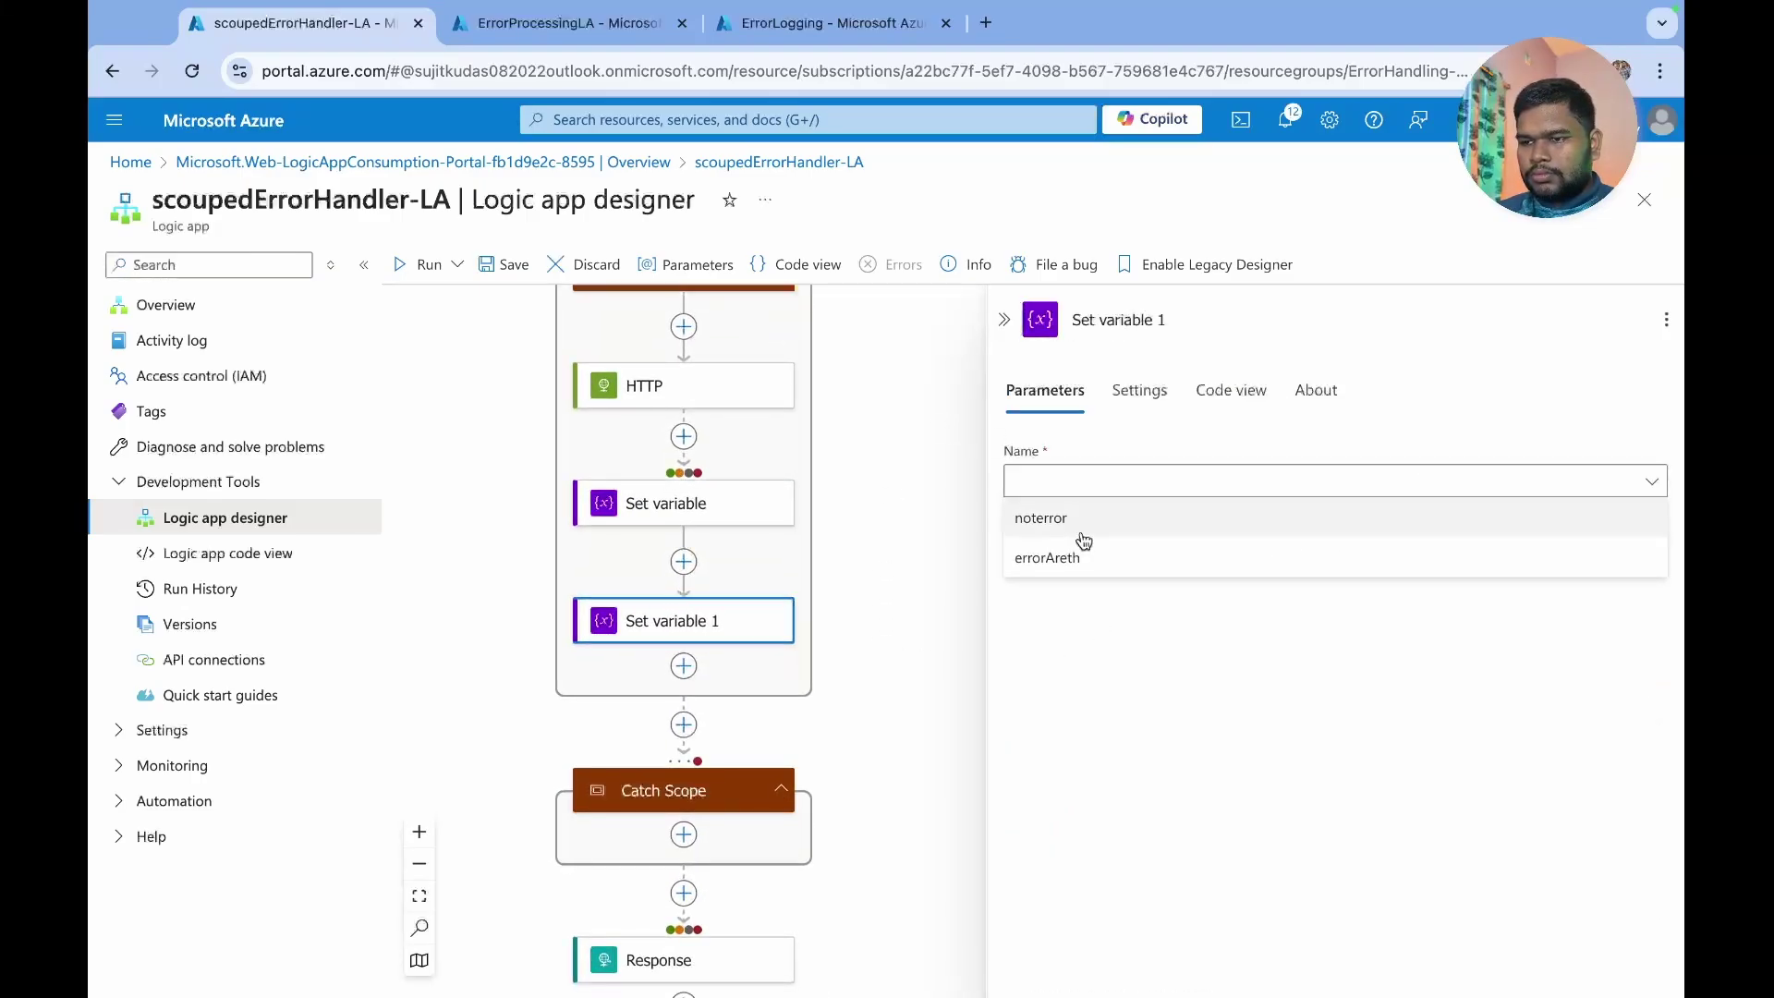
pyautogui.click(1065, 522)
pyautogui.click(1050, 545)
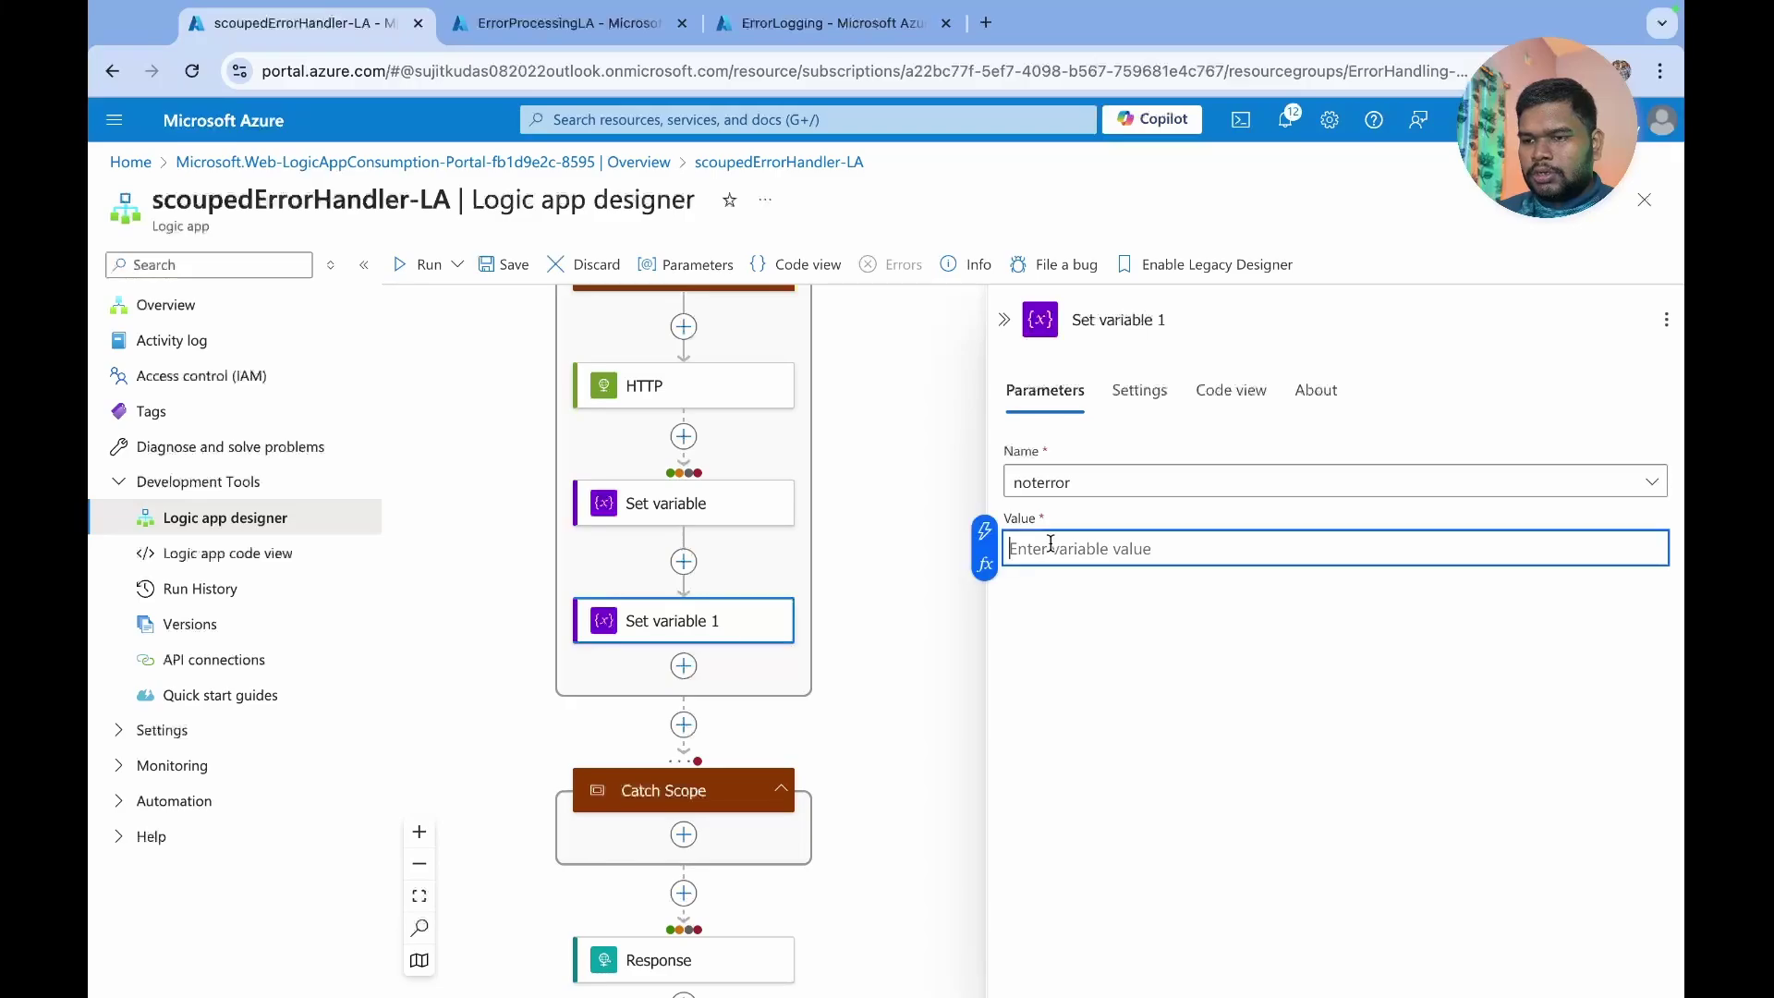
pyautogui.write('445')
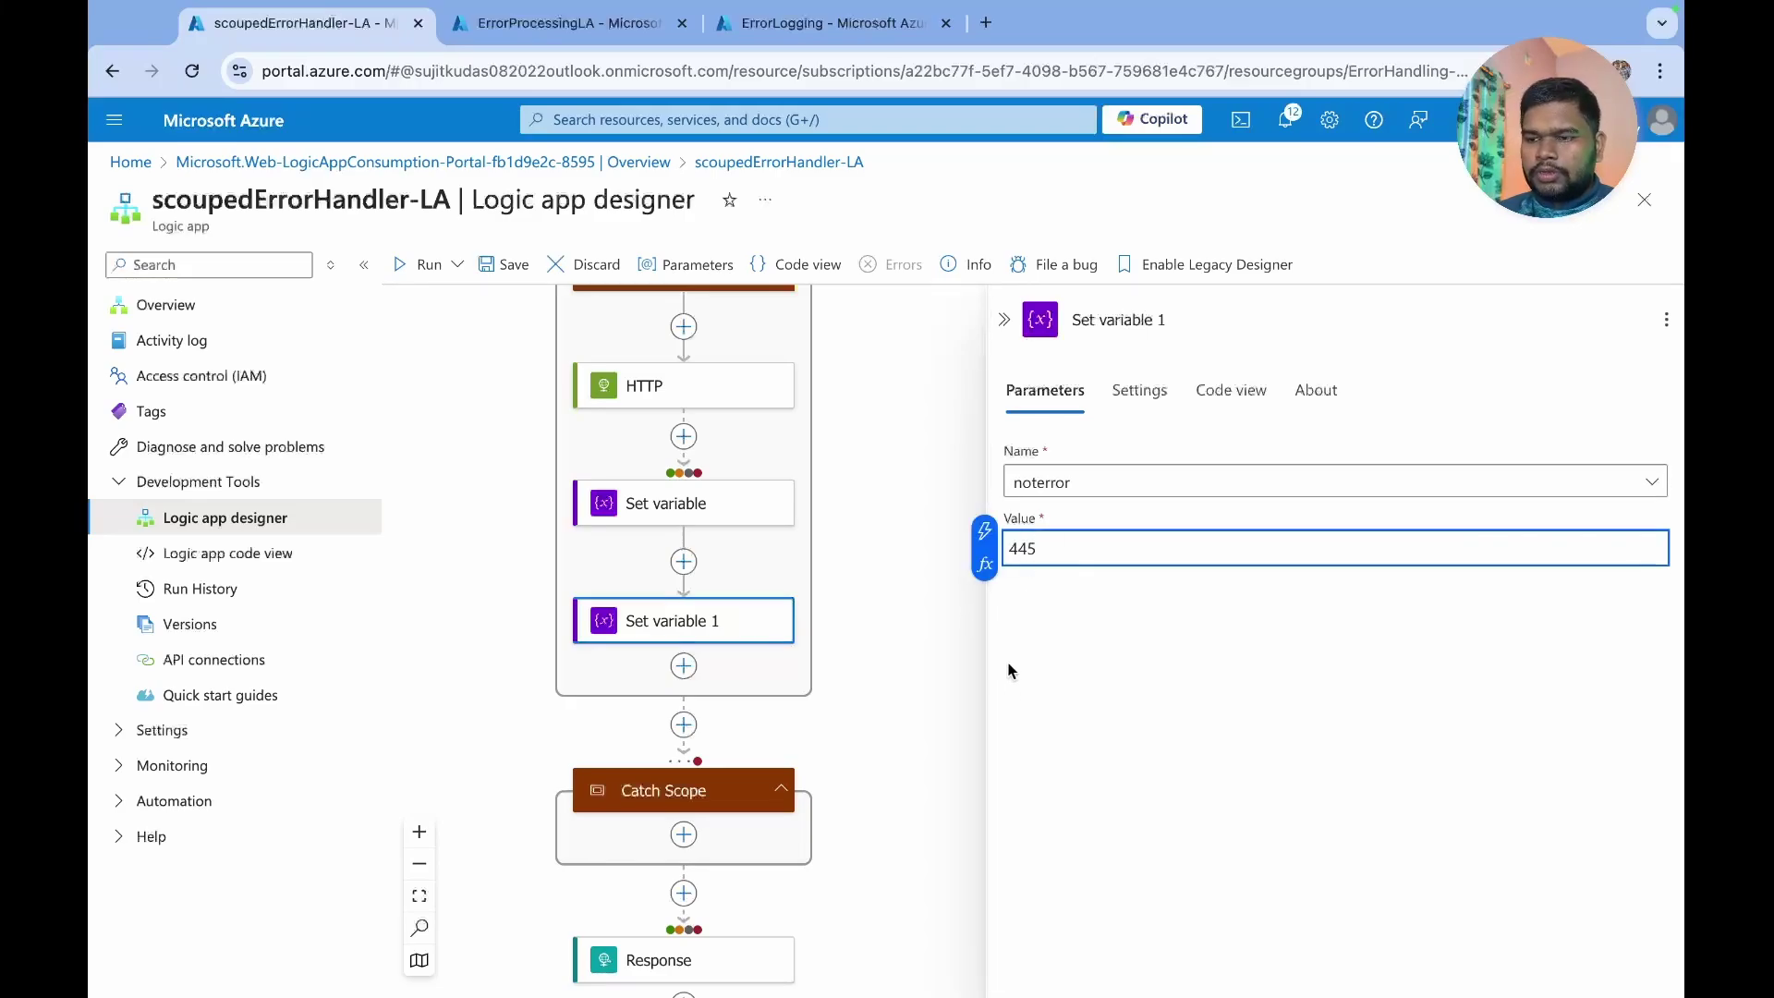
pyautogui.click(949, 591)
# - Make Set variable 1 also run after the preceding Set variable action has timed out, is skipped or has failed
pyautogui.click(683, 619)
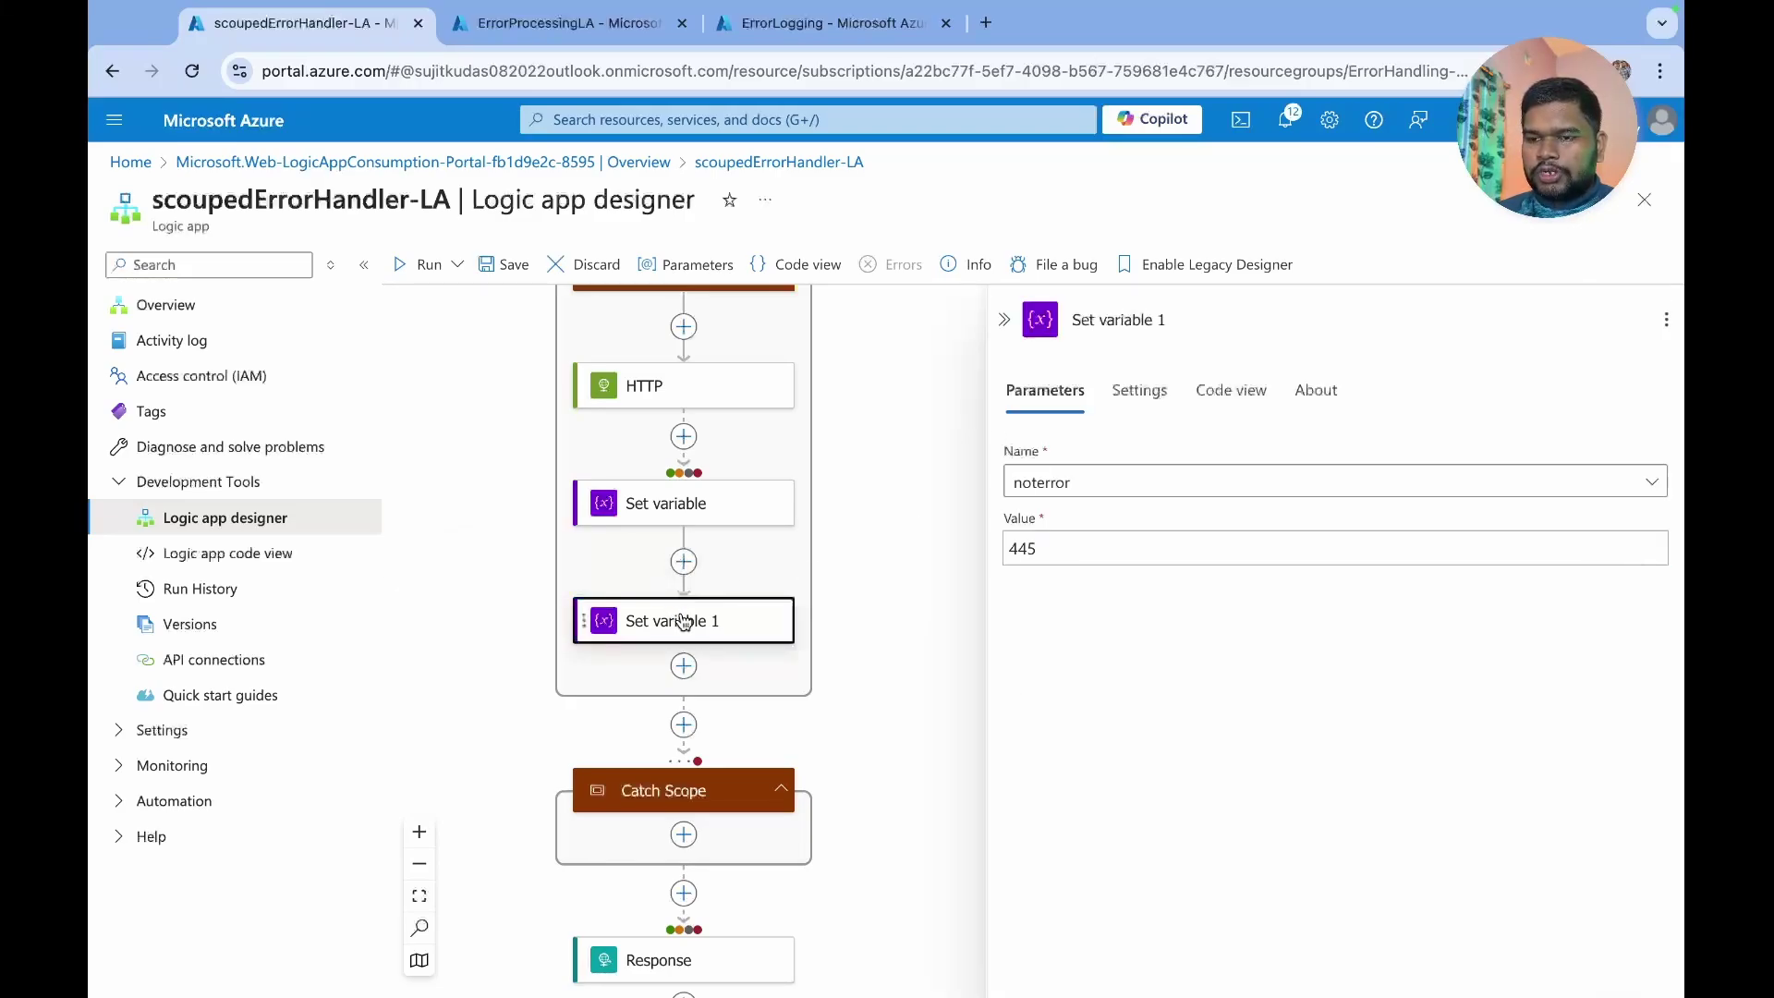
pyautogui.click(1139, 390)
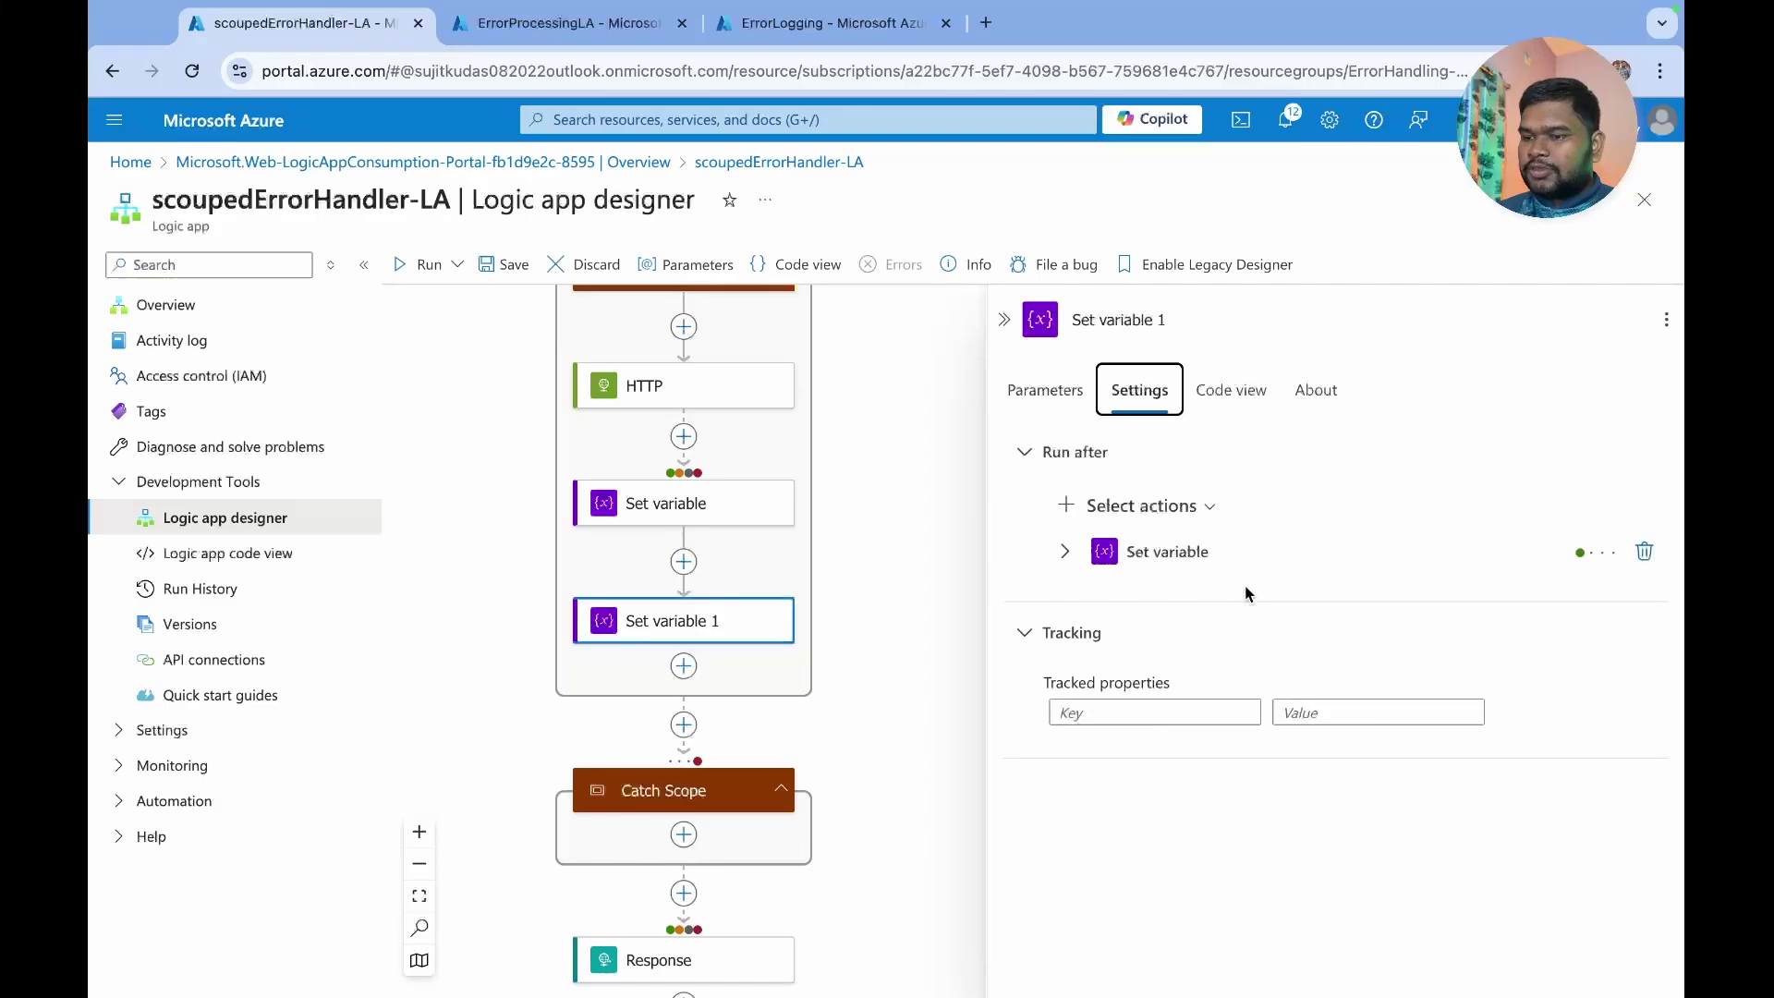
pyautogui.click(1160, 552)
pyautogui.click(1104, 634)
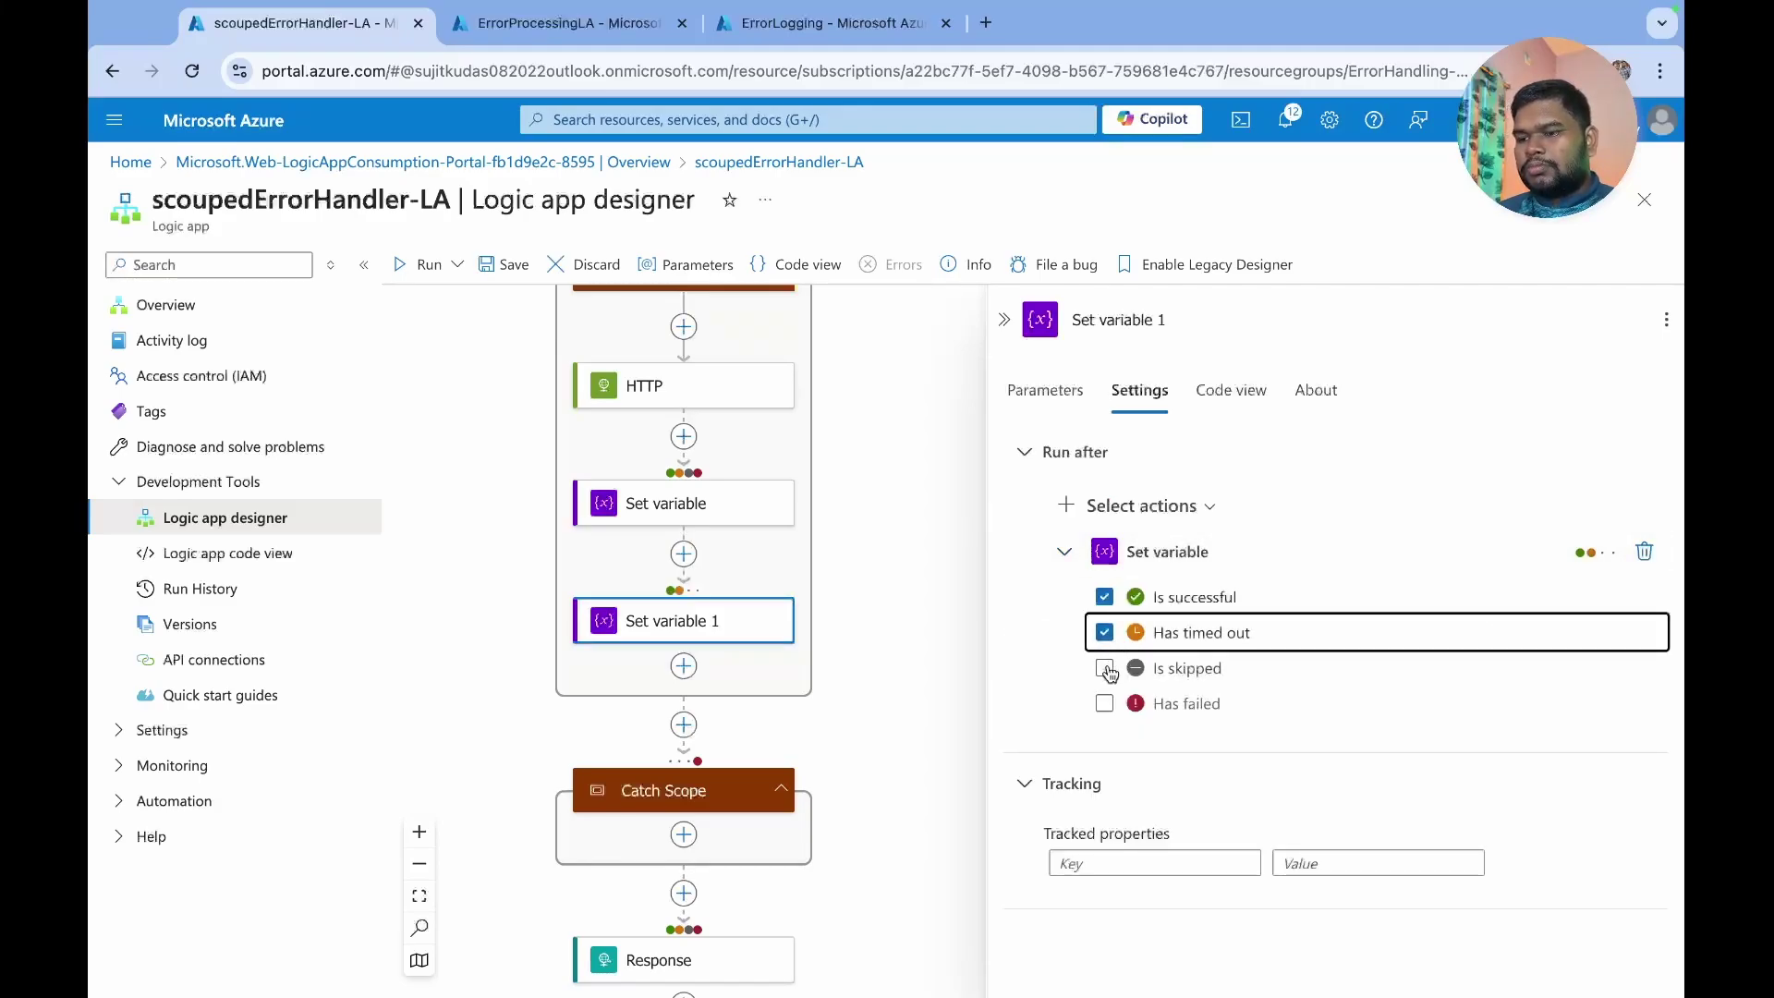
pyautogui.click(1105, 668)
pyautogui.click(1105, 704)
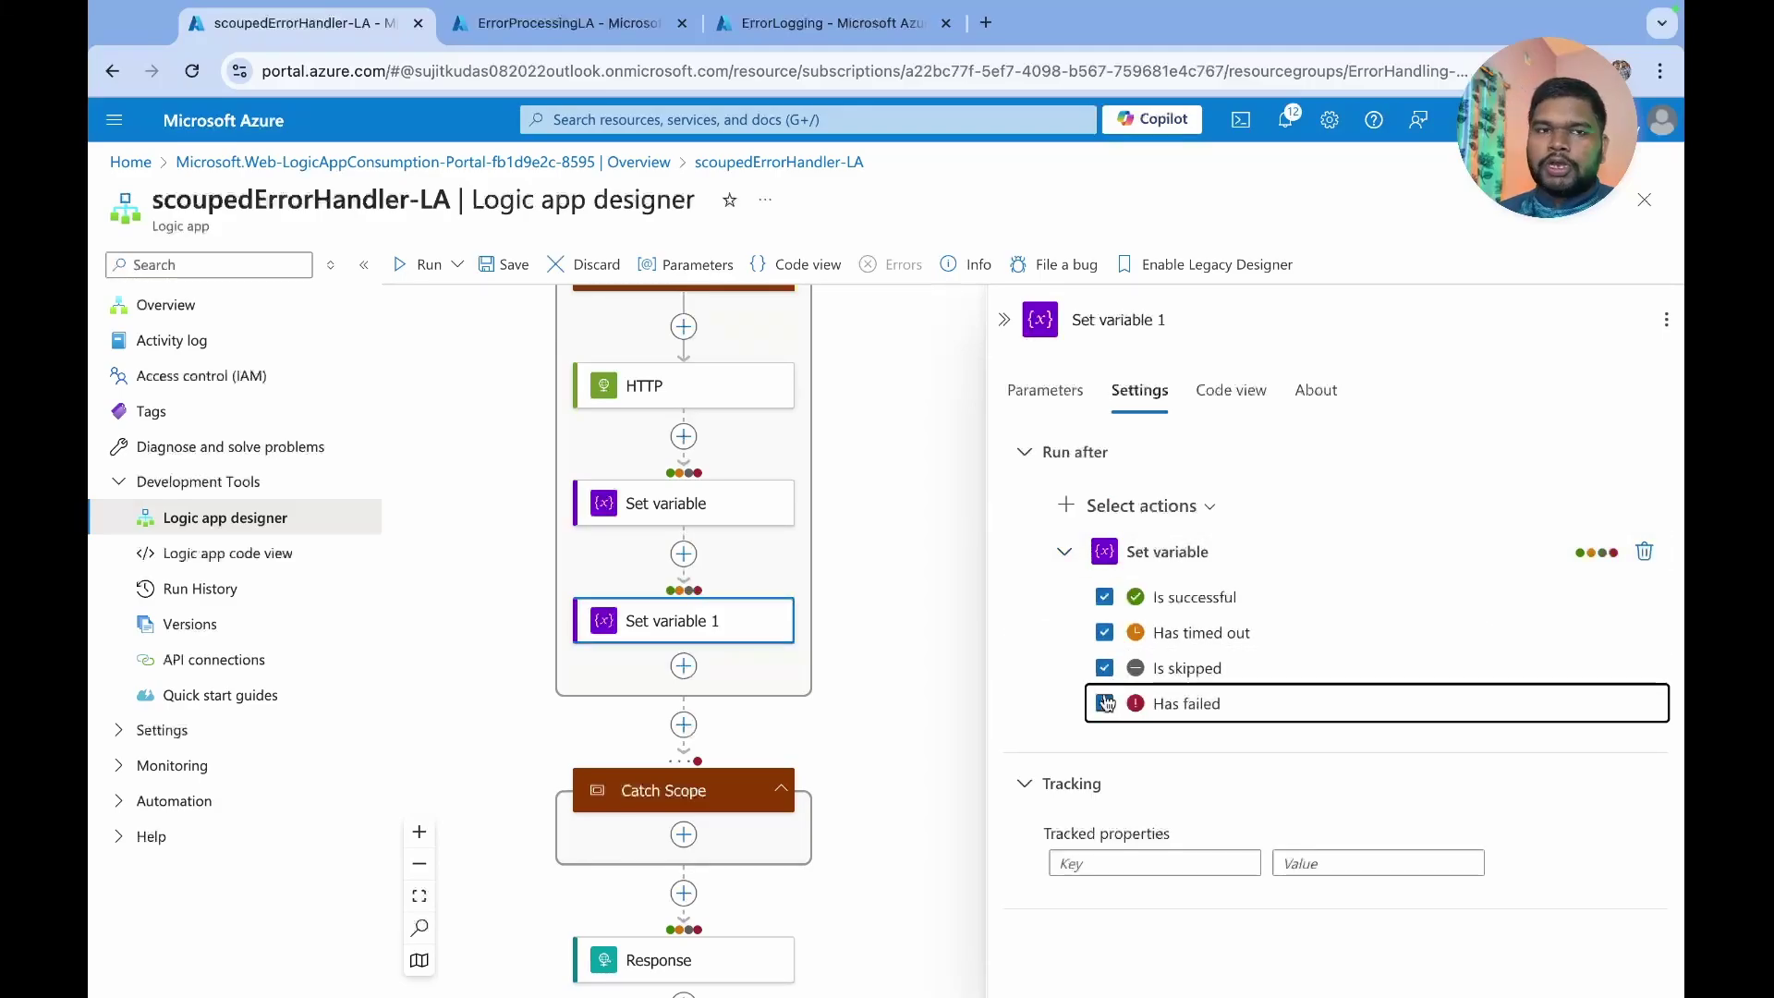
pyautogui.click(1003, 319)
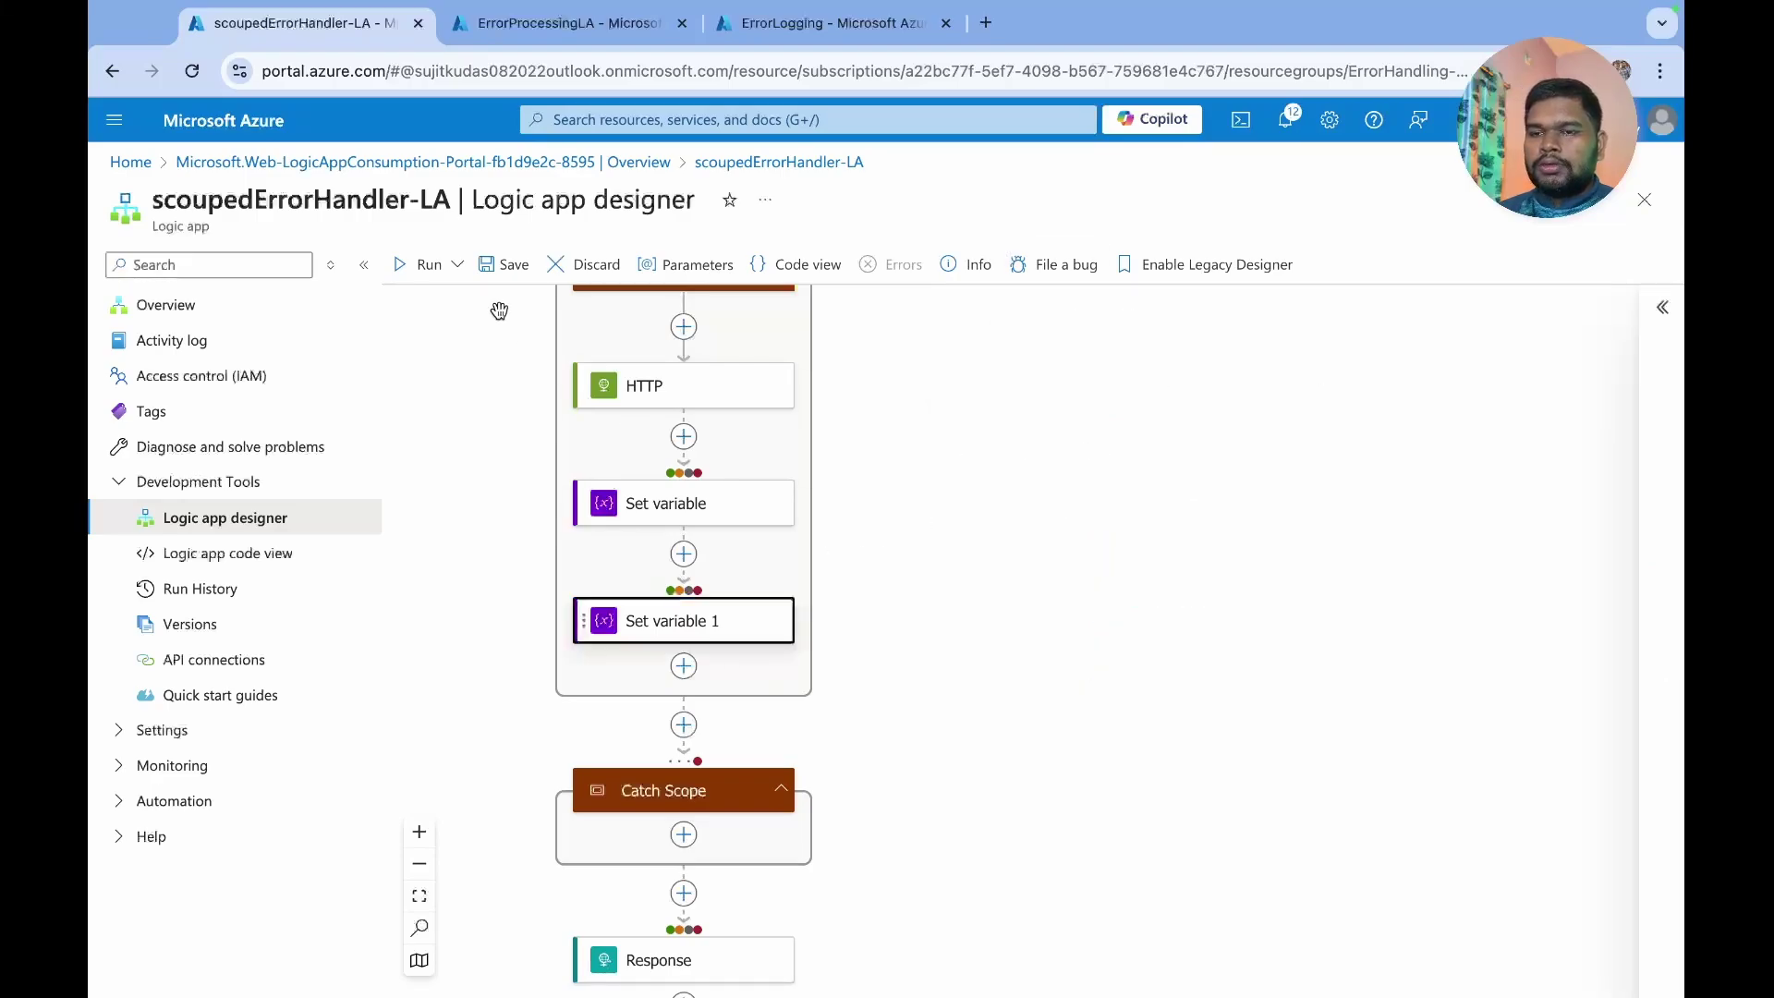
# - Add a Filter array action from Data operations inside the Catch Scope
pyautogui.scroll(-2, 711, 683)
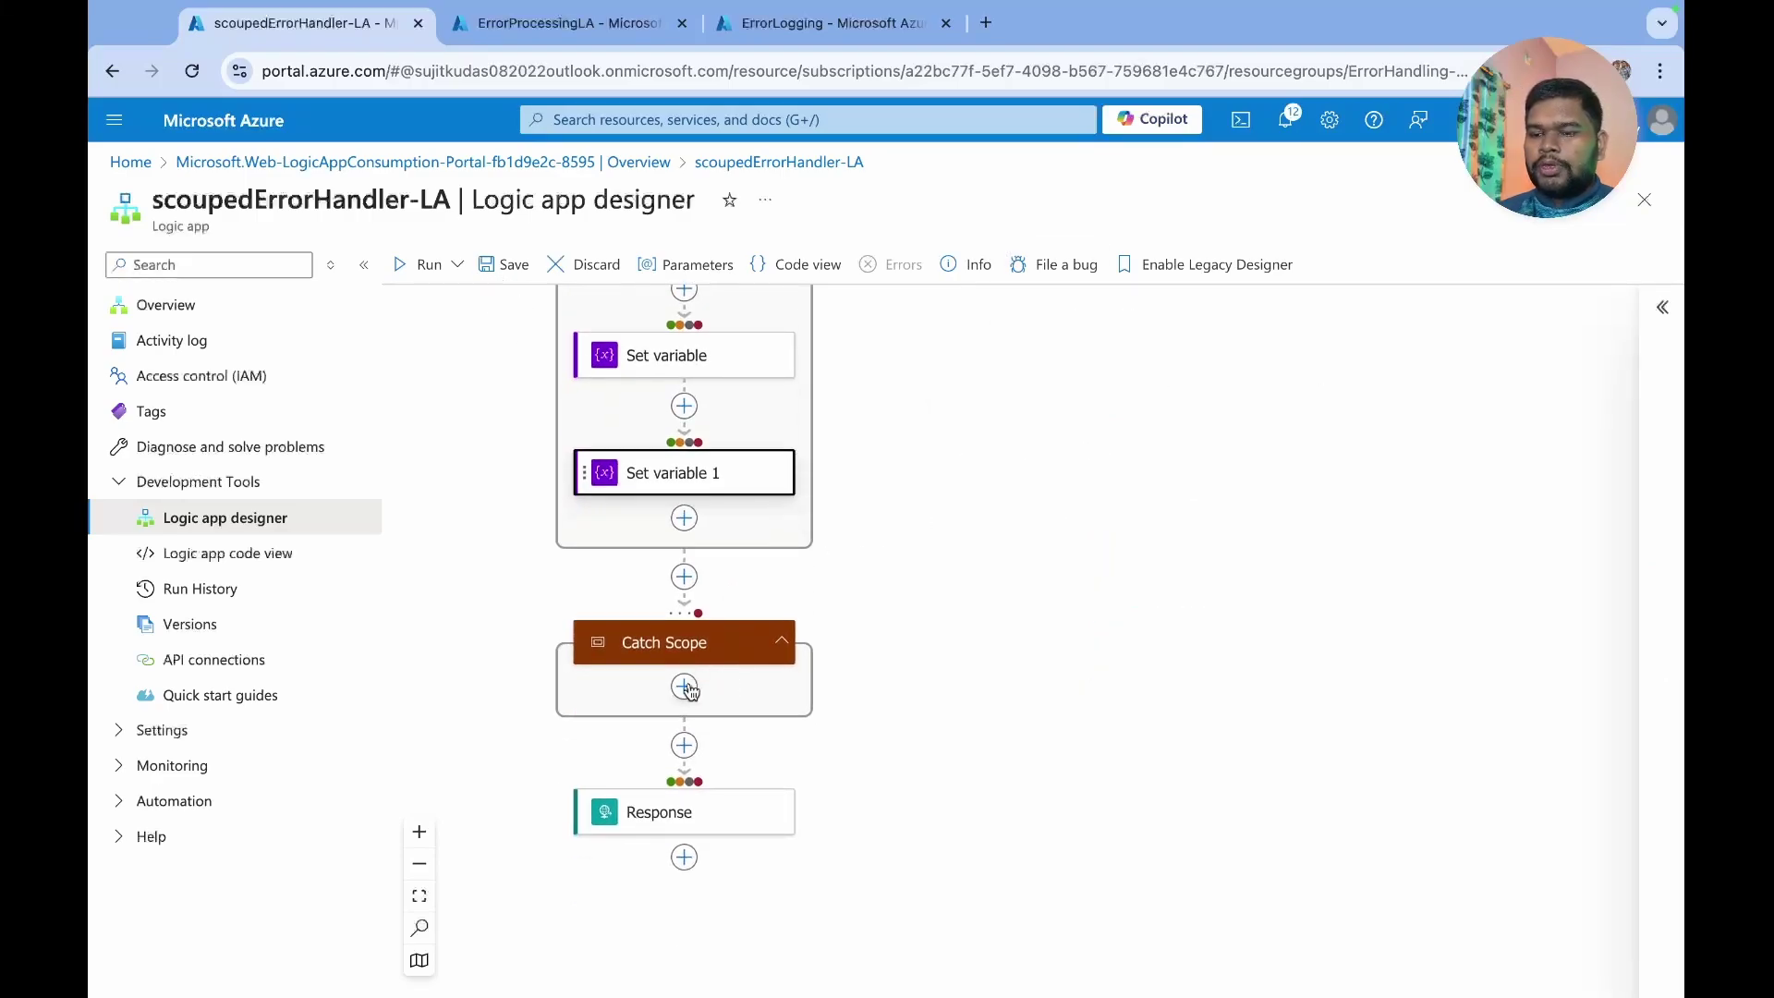
pyautogui.click(684, 687)
pyautogui.click(767, 685)
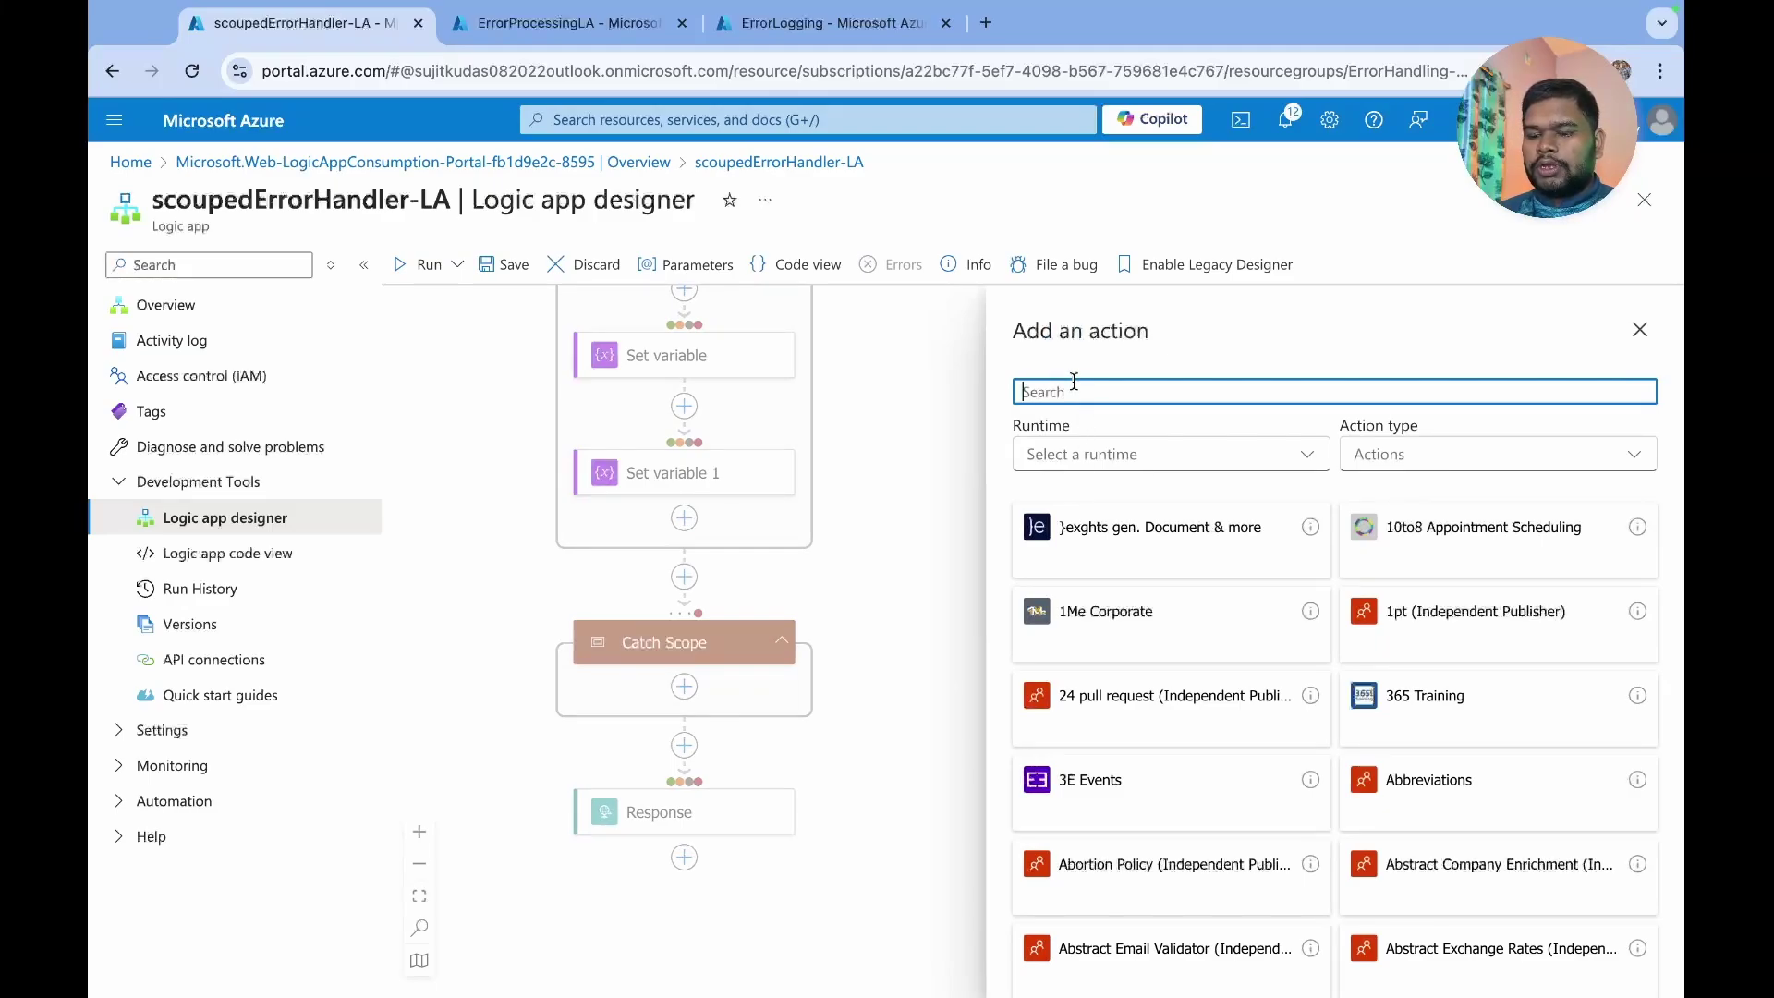
pyautogui.write('fil')
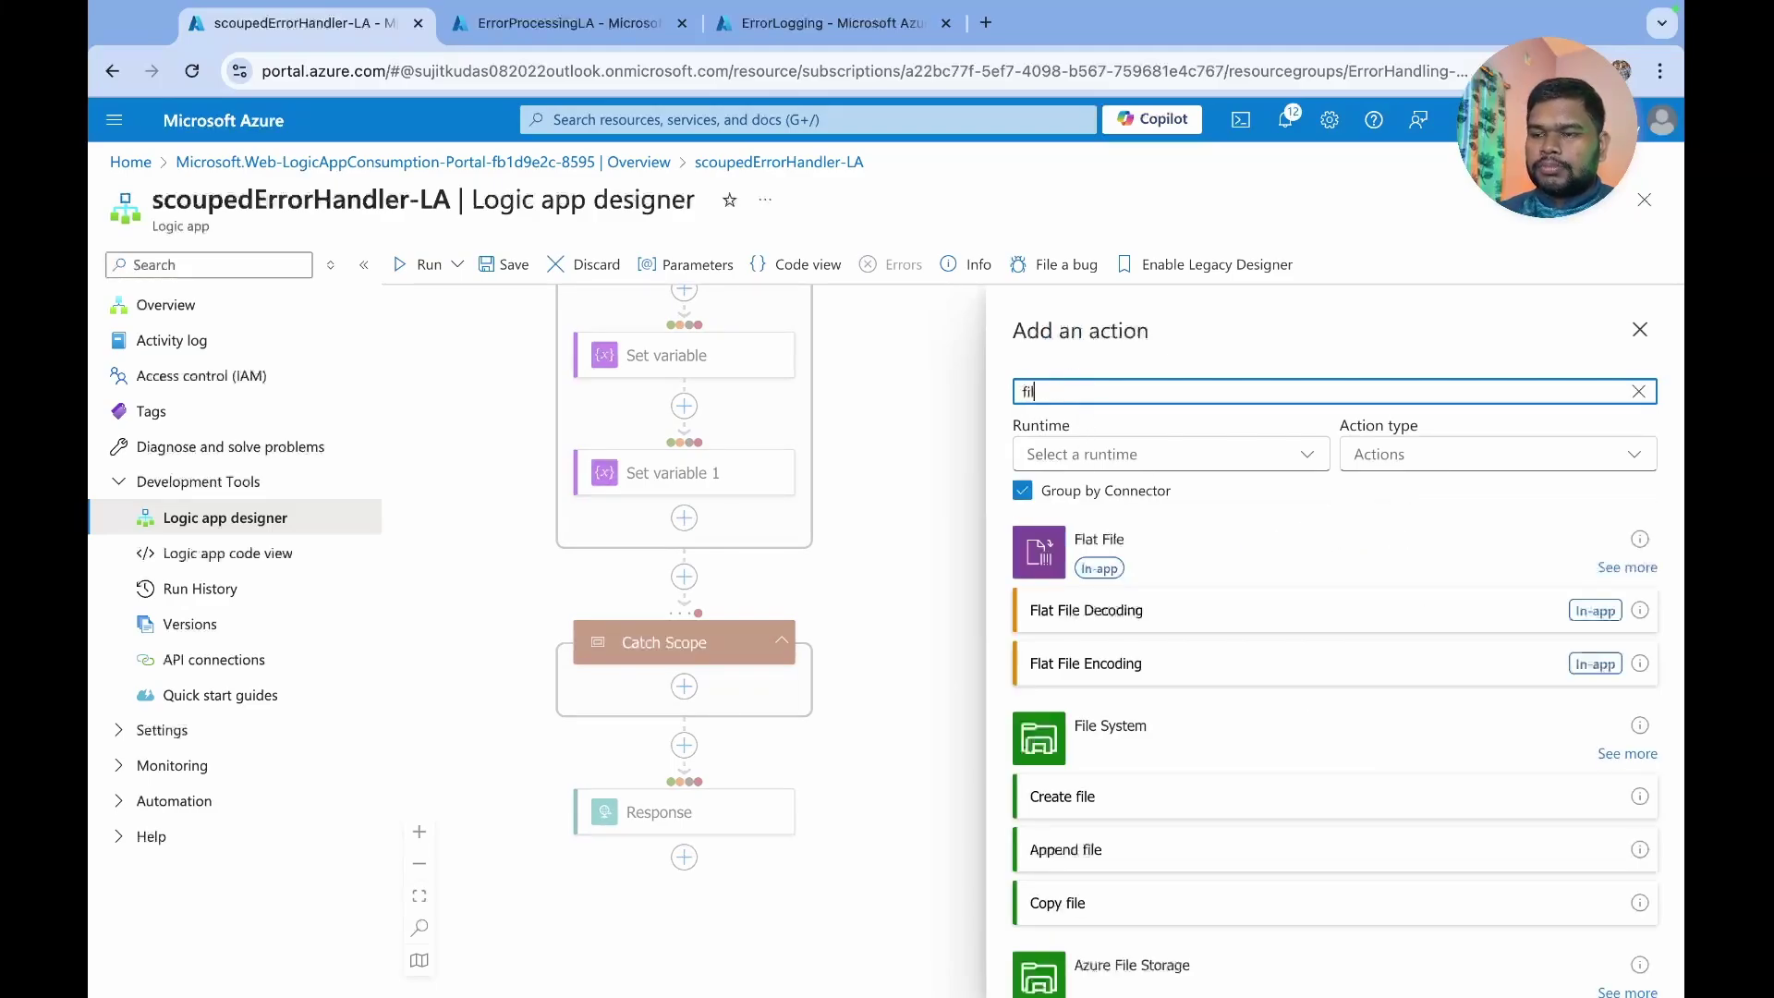
pyautogui.write('ter')
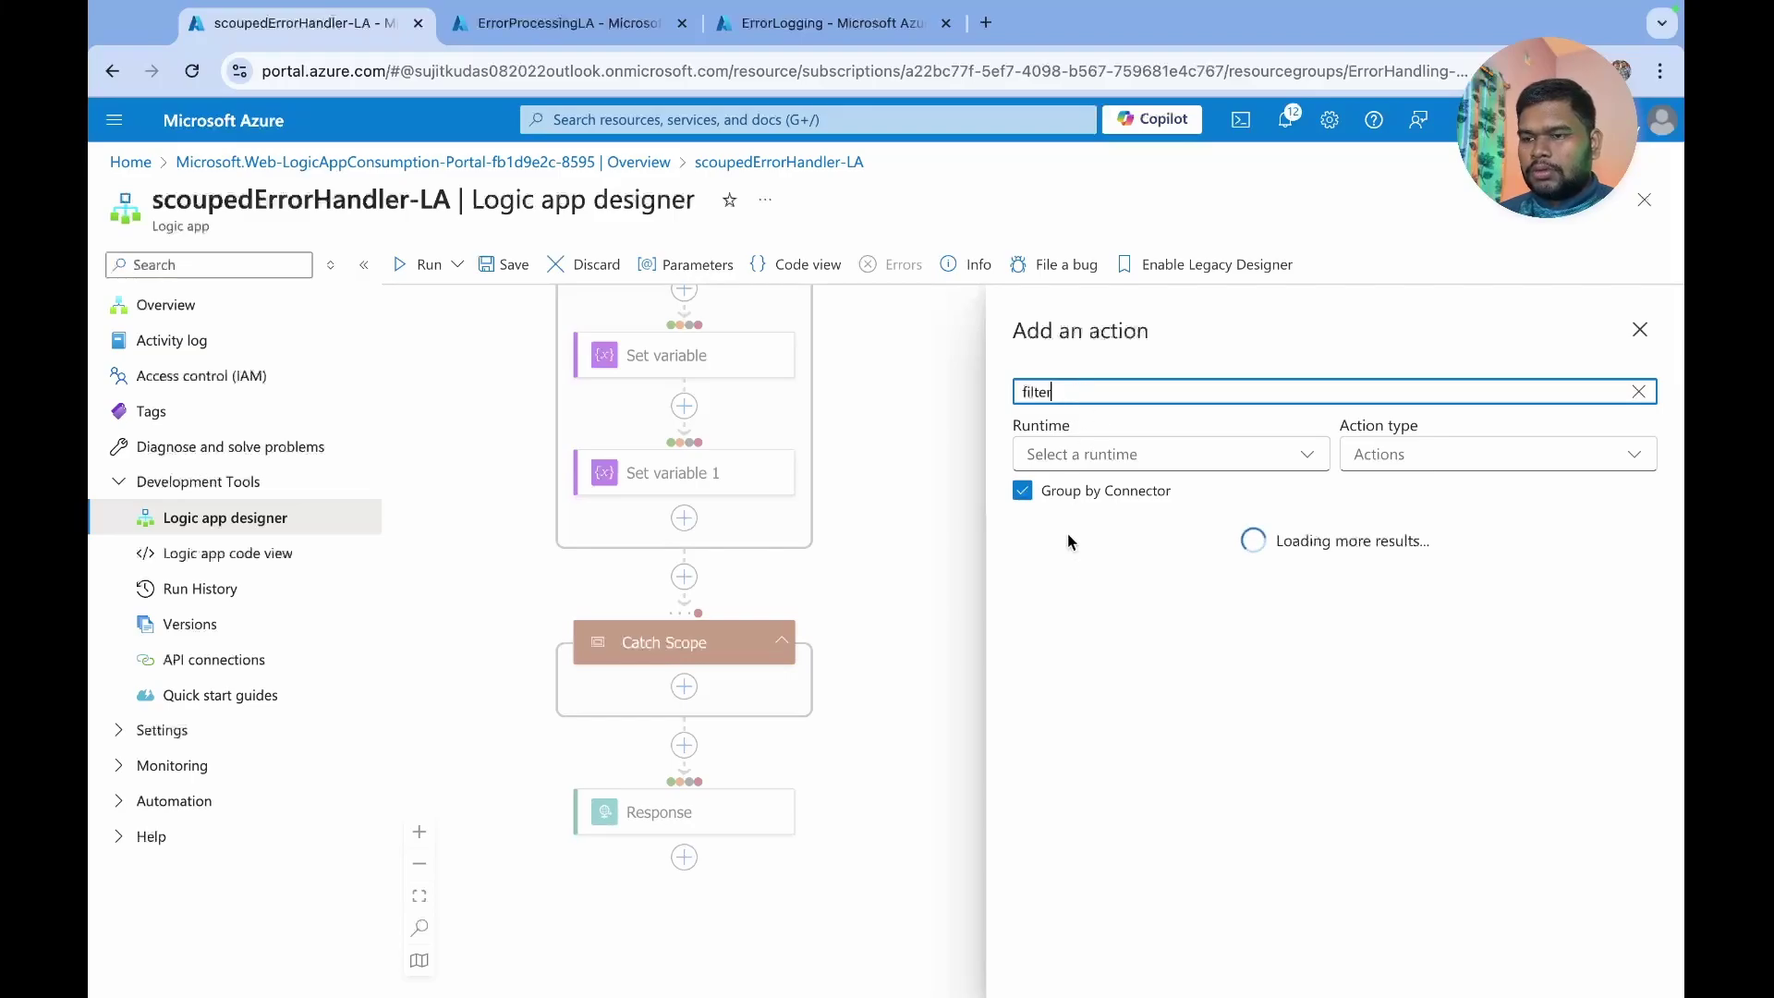
pyautogui.scroll(-5, 1127, 931)
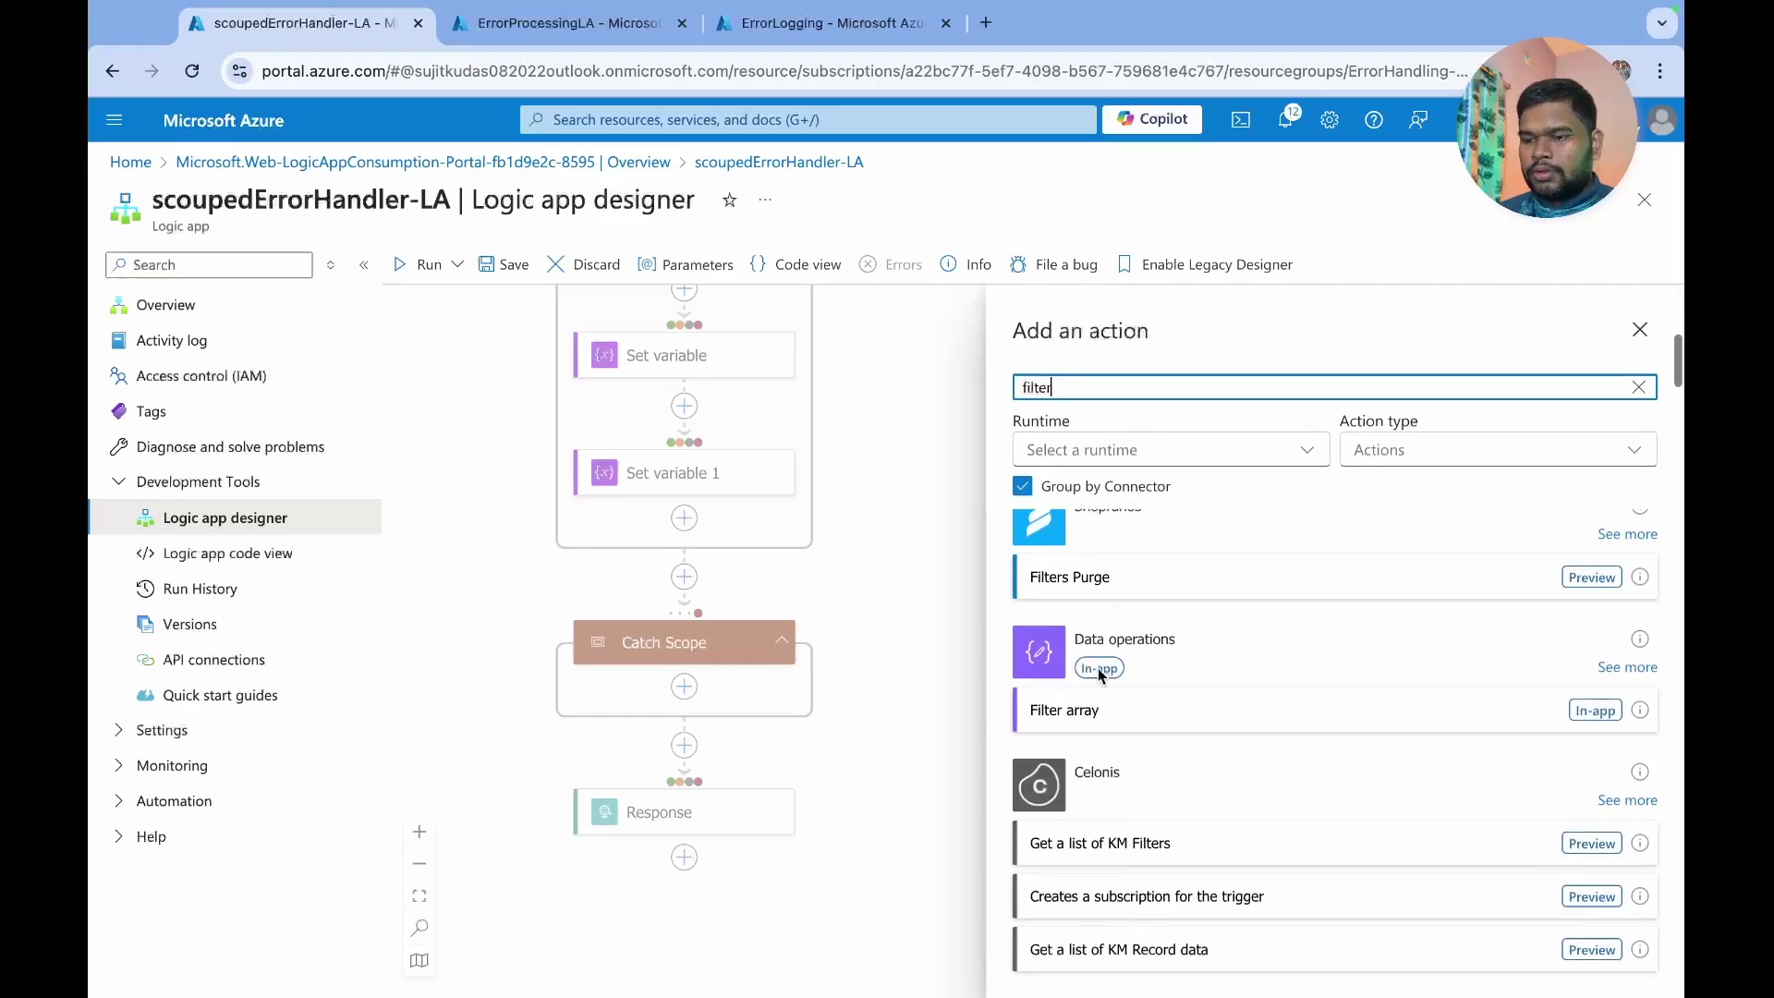
pyautogui.click(1062, 711)
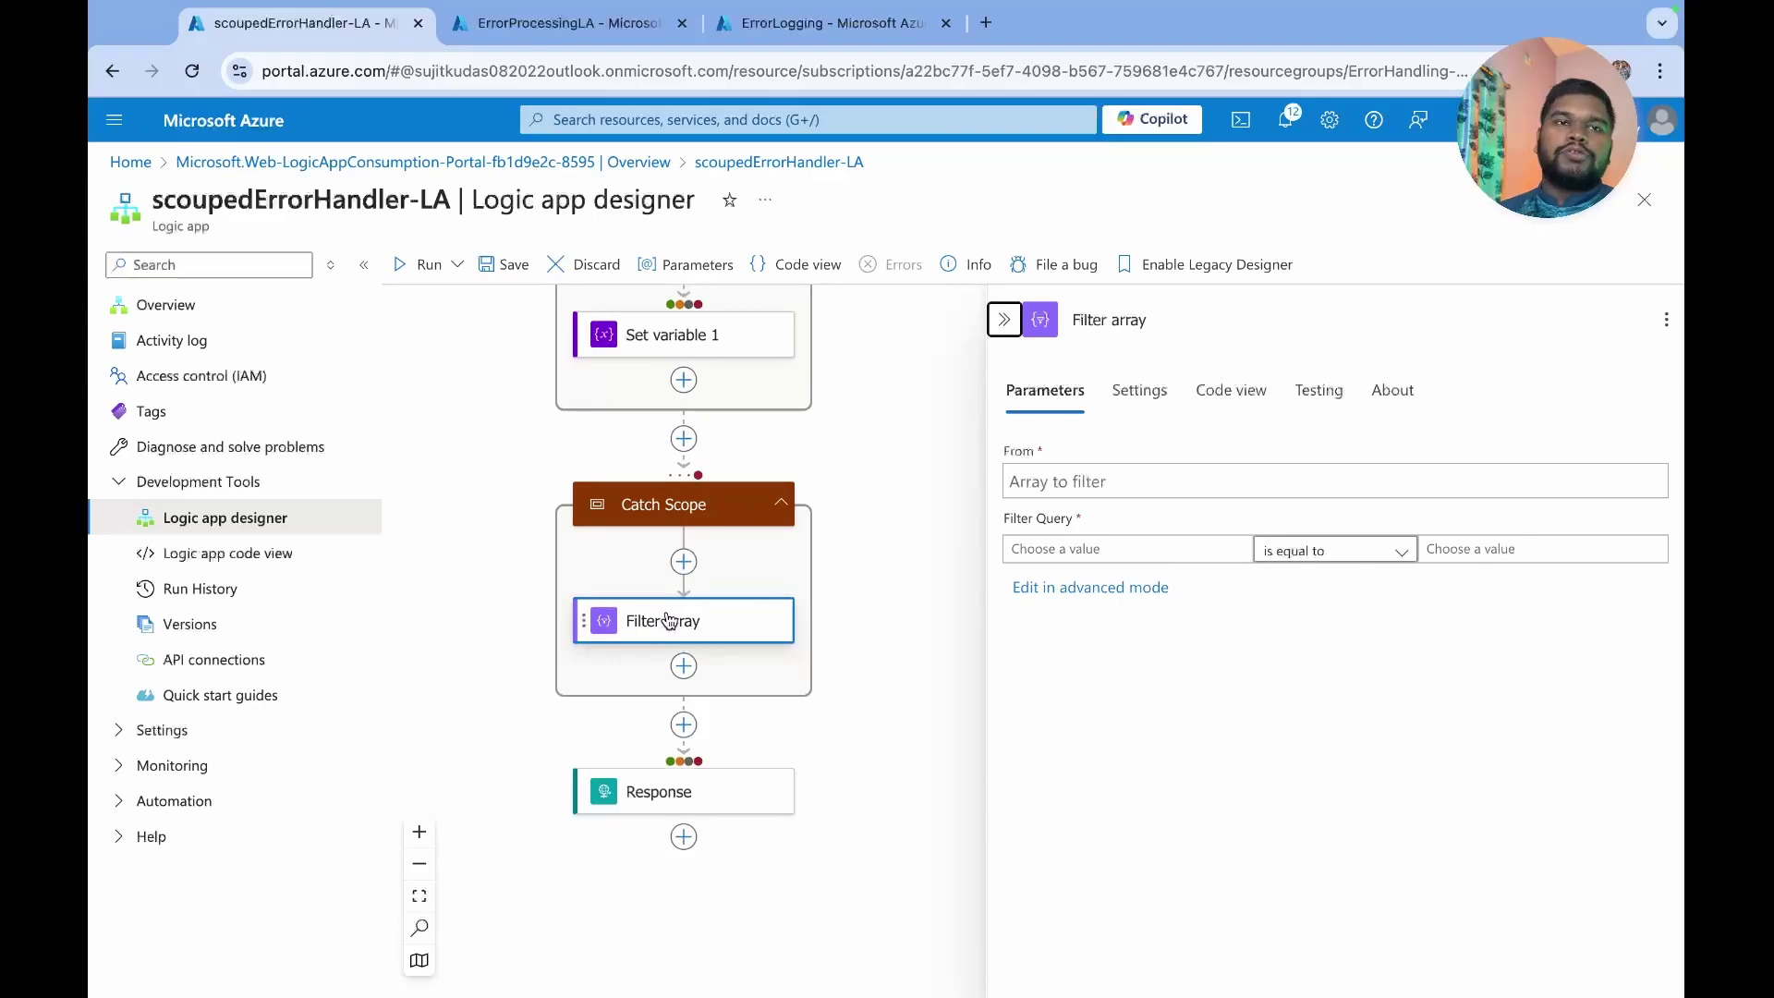
# - Set the Filter array's From input to the expression result('Try Scope')
pyautogui.click(1091, 472)
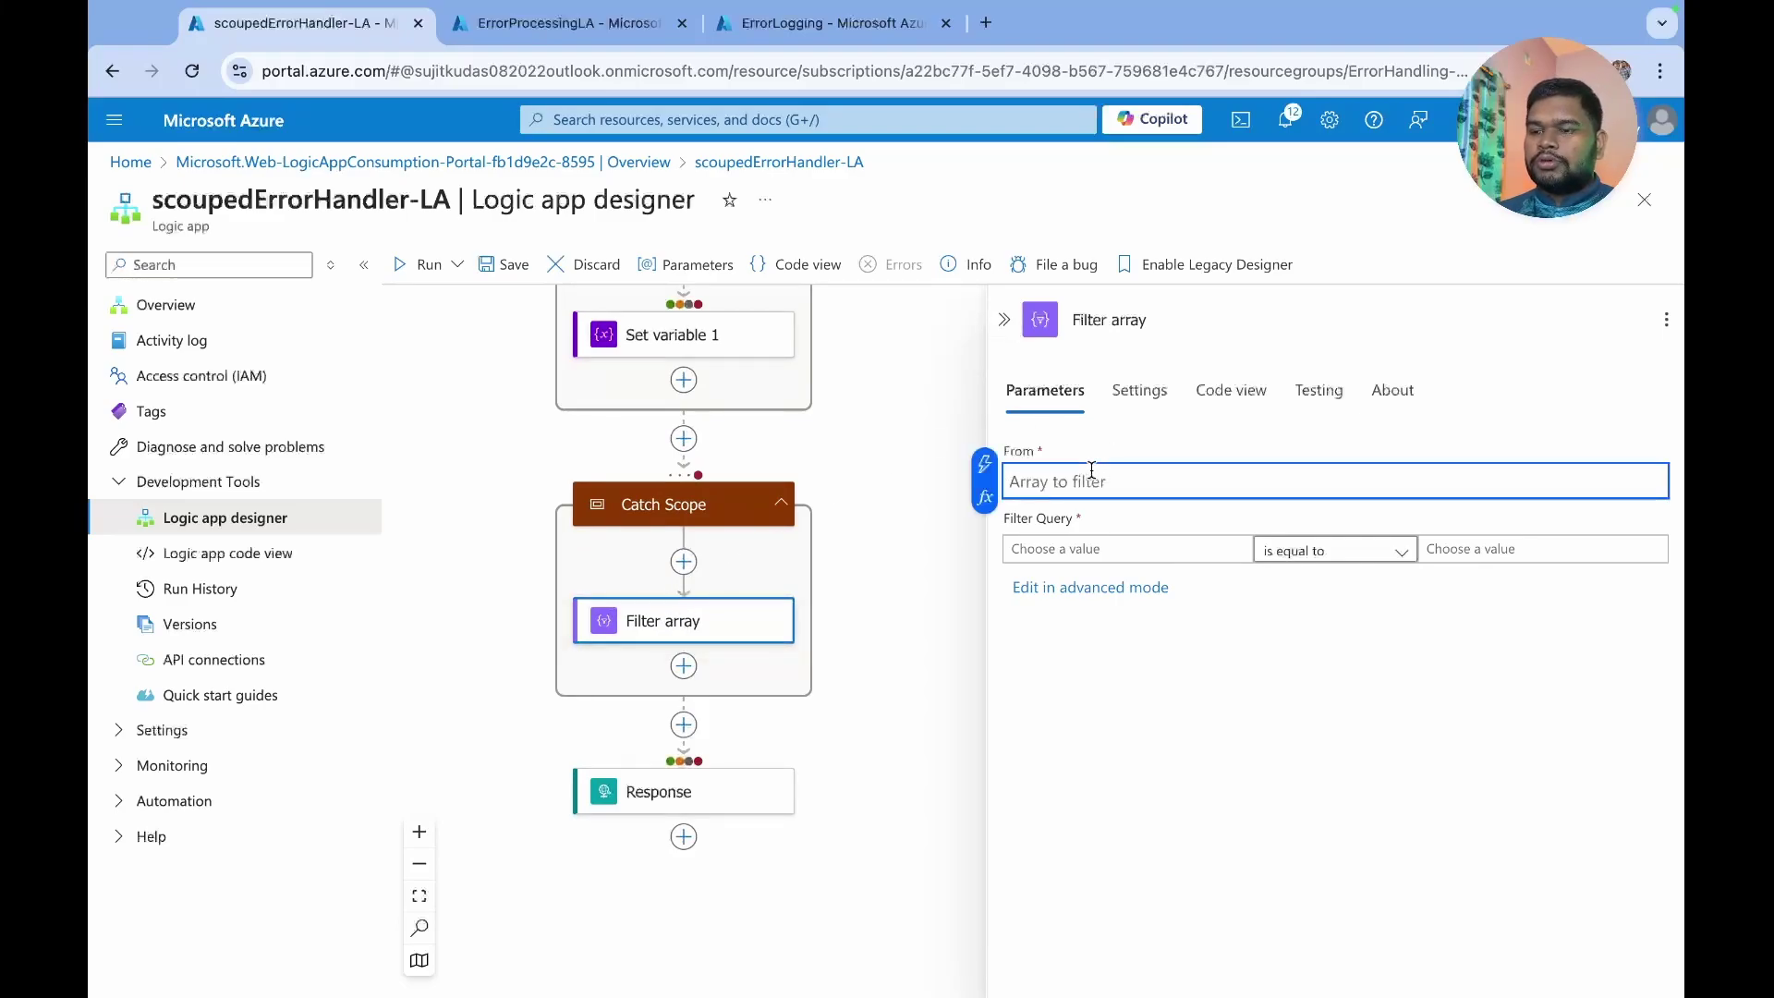
pyautogui.click(983, 498)
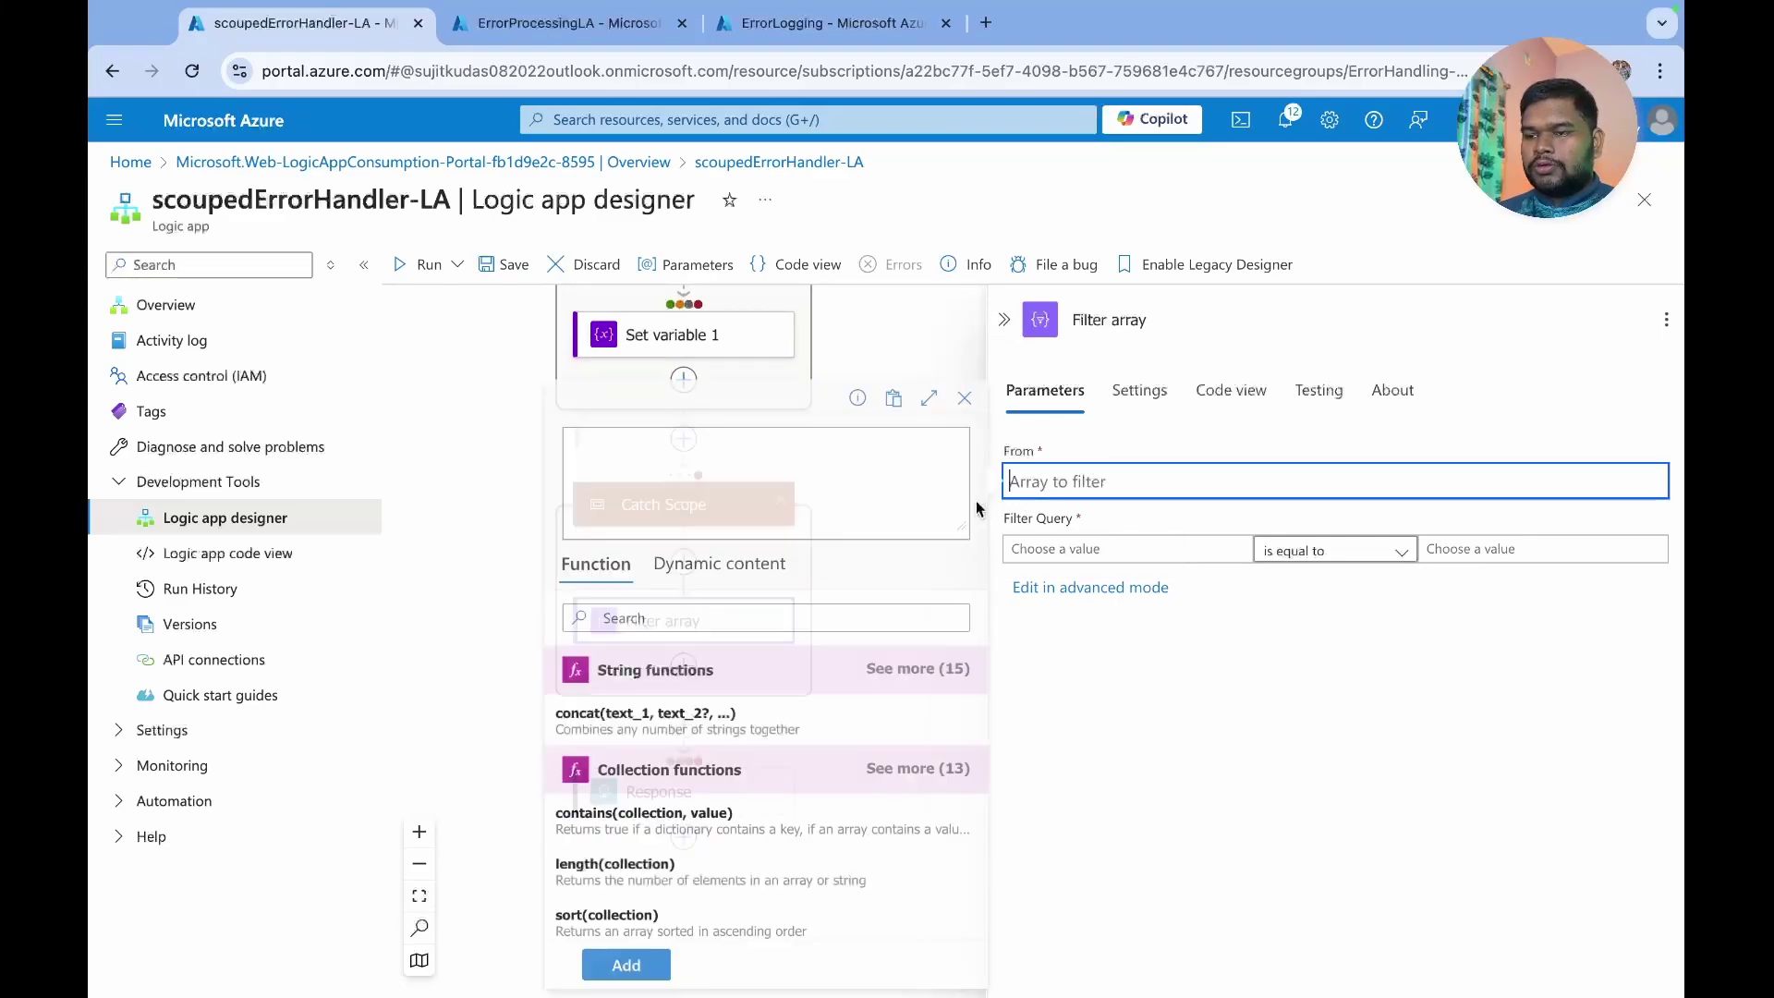
pyautogui.write('res')
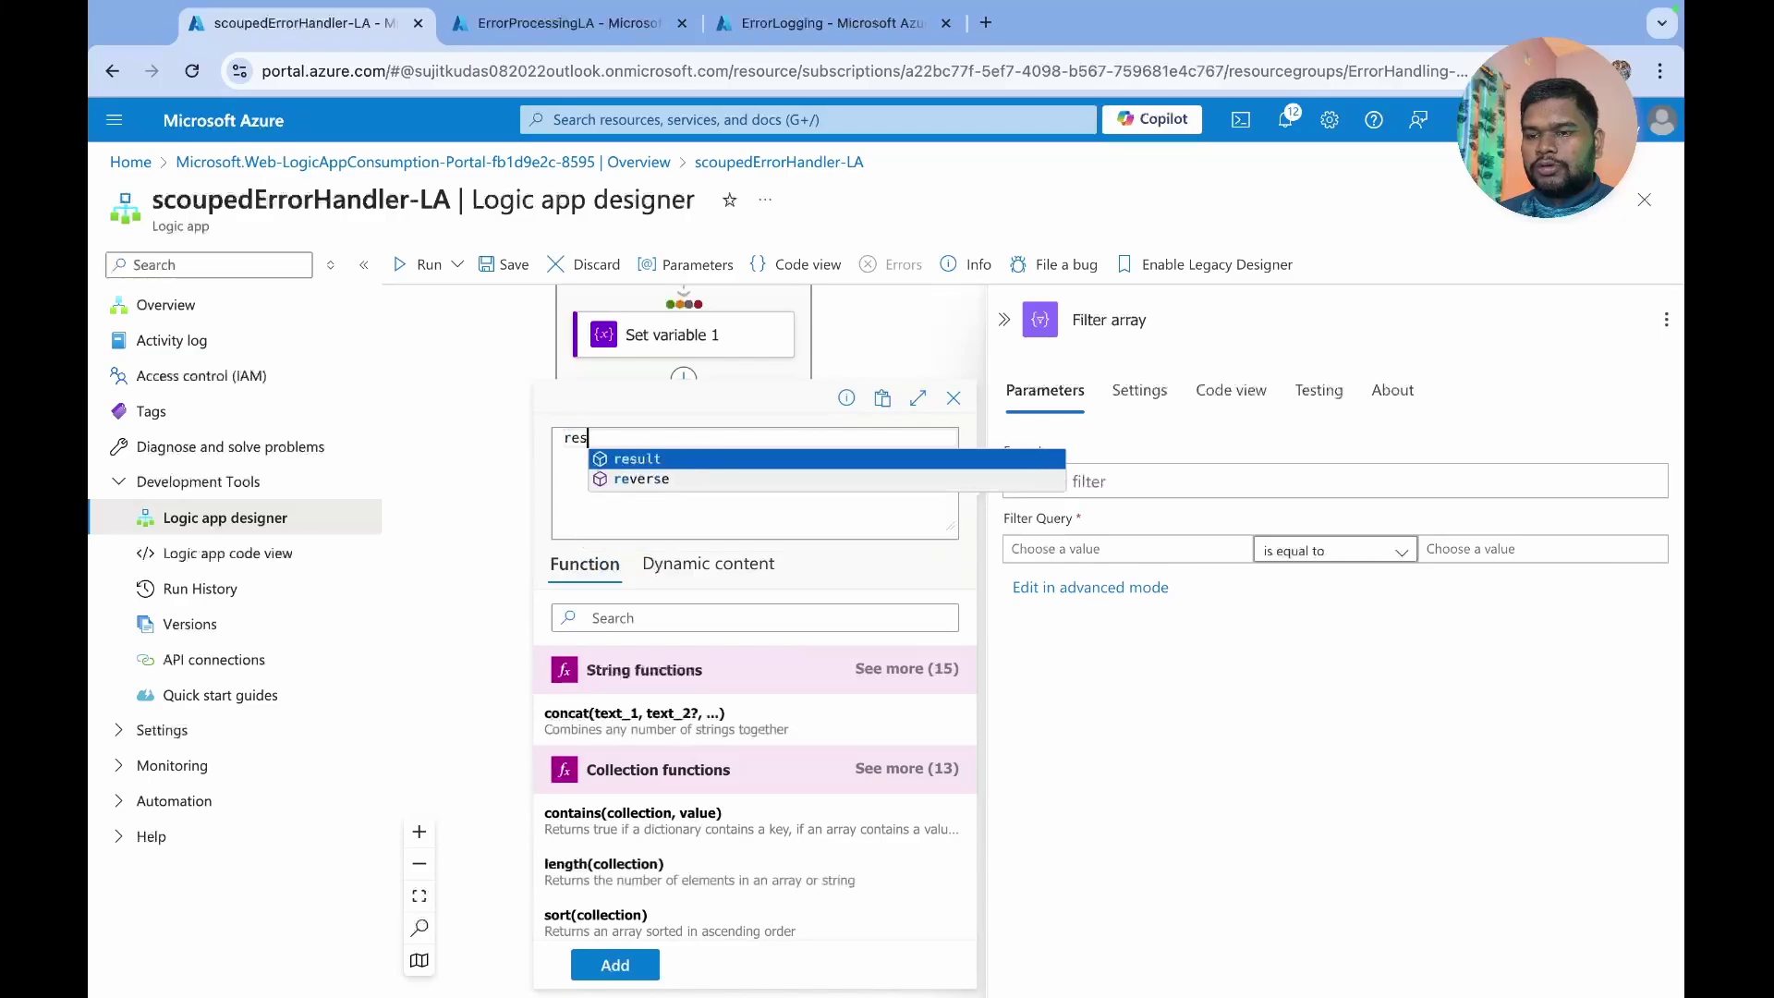
pyautogui.click(686, 460)
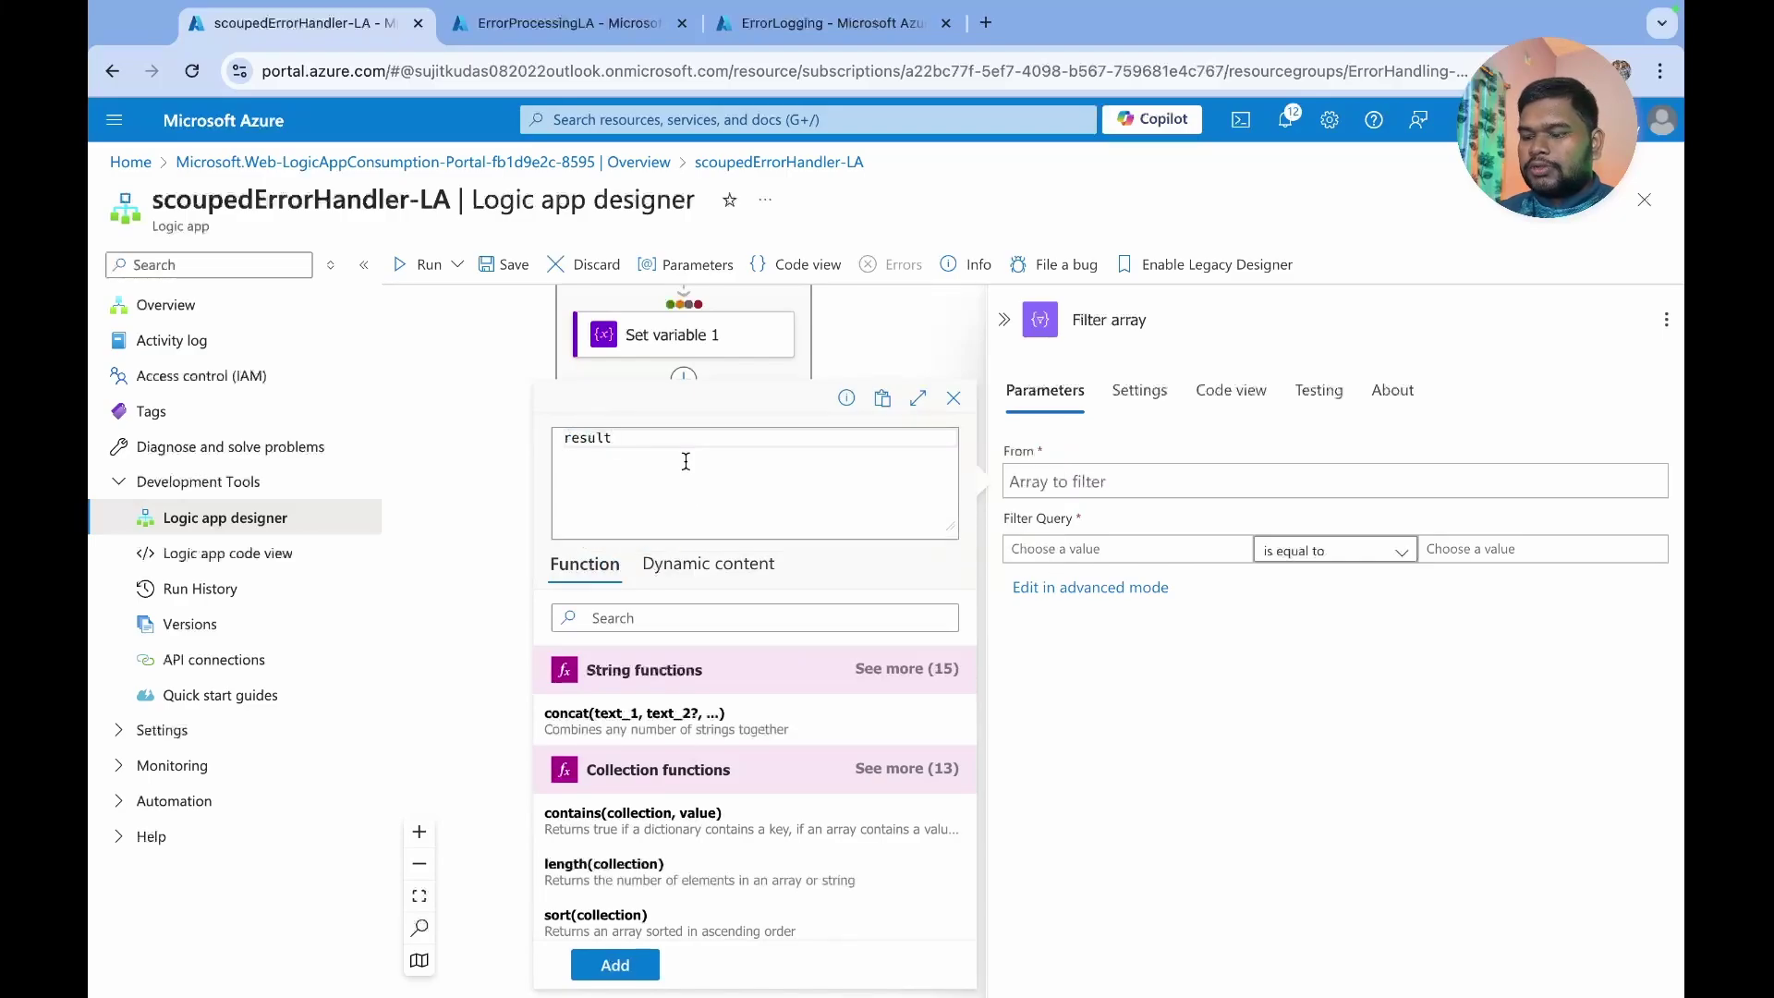
pyautogui.write('(')
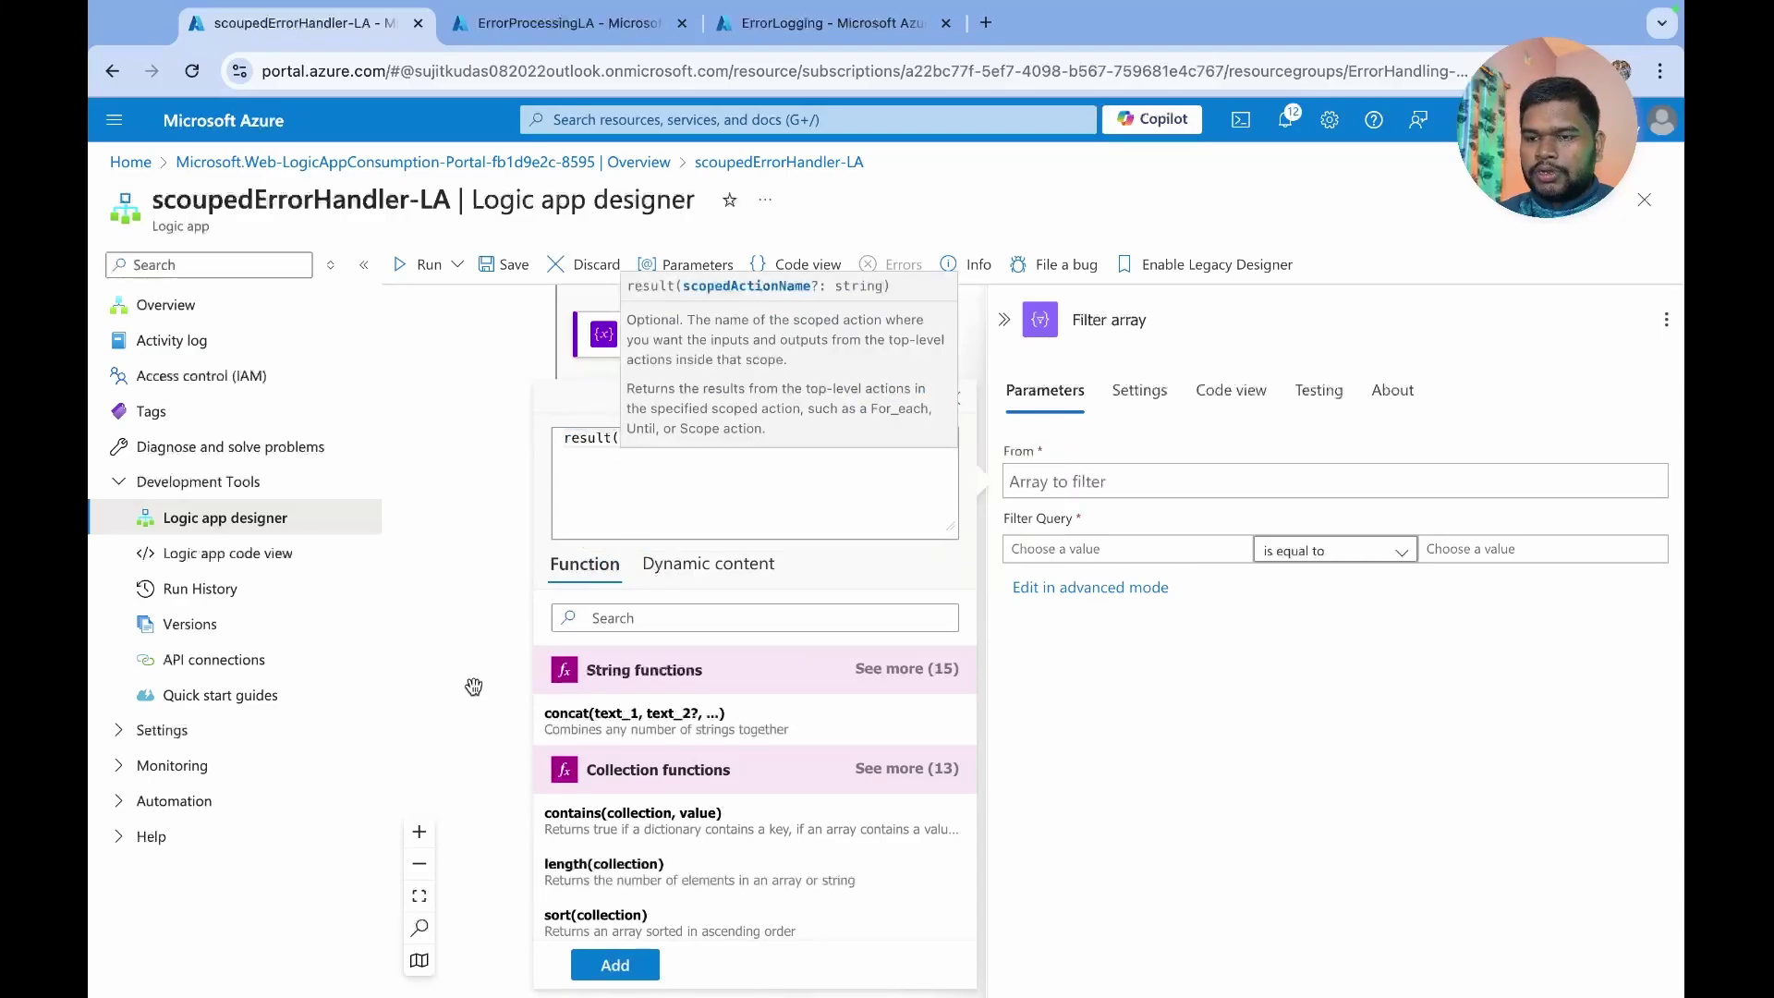
pyautogui.write(')')
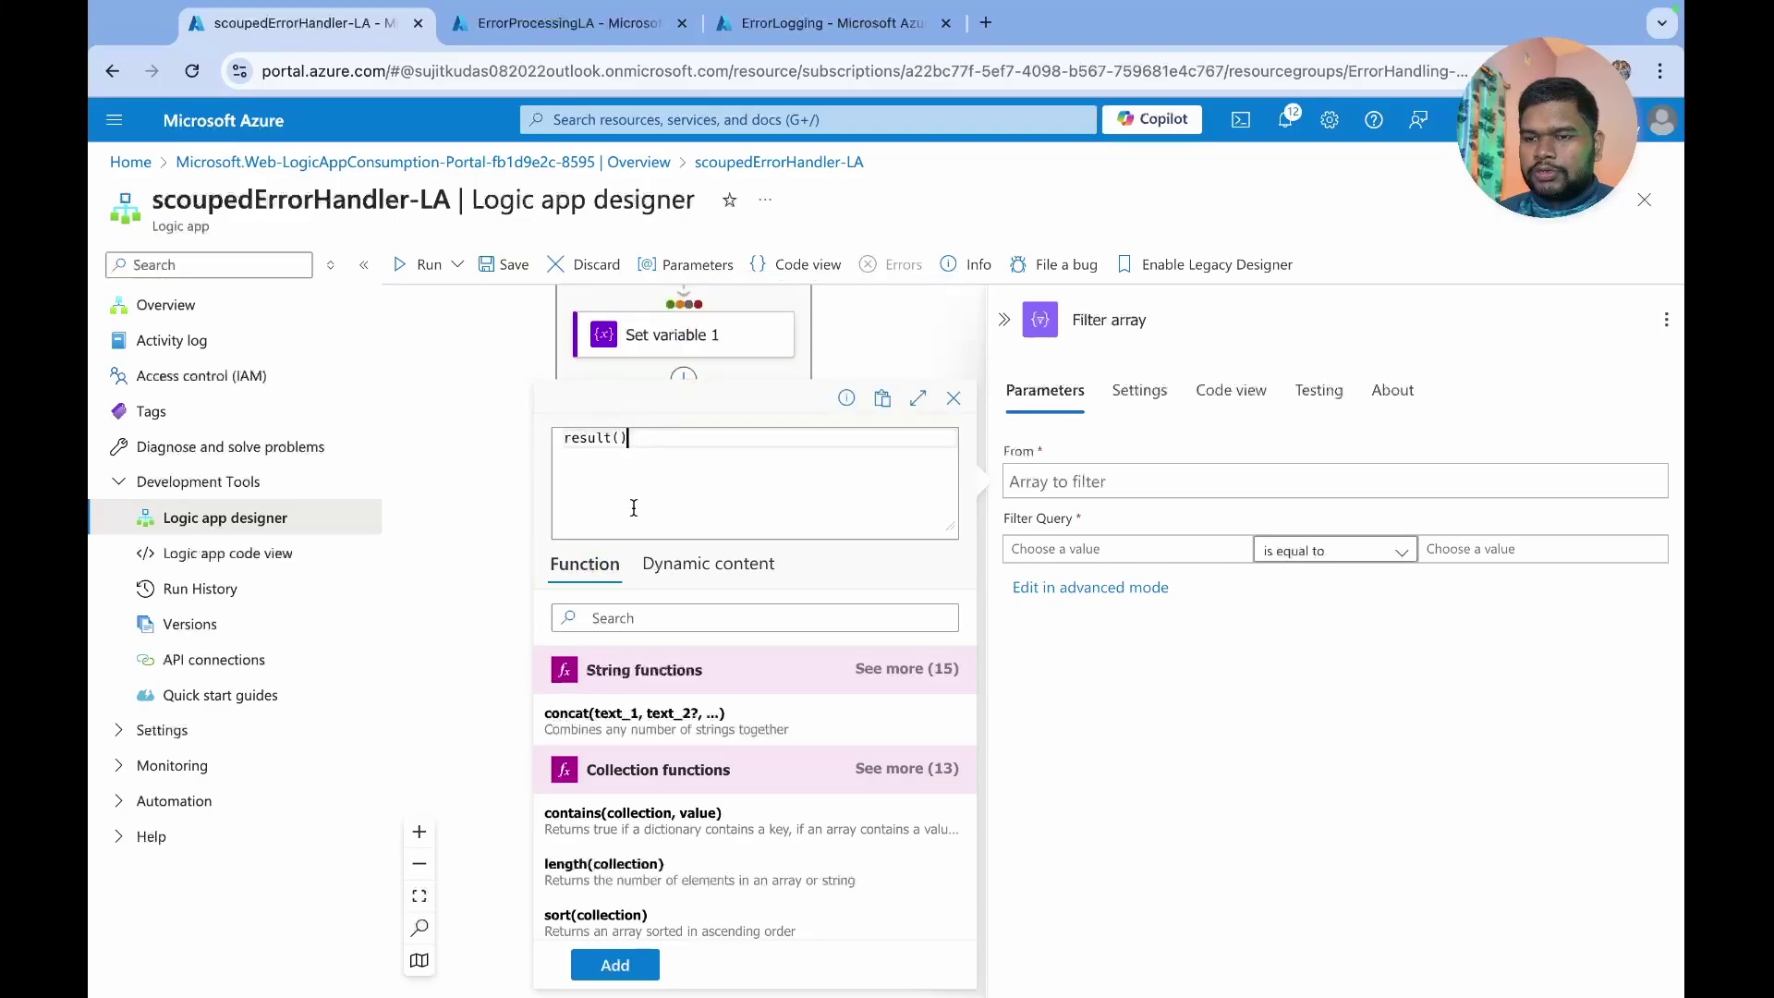
pyautogui.scroll(5, 465, 462)
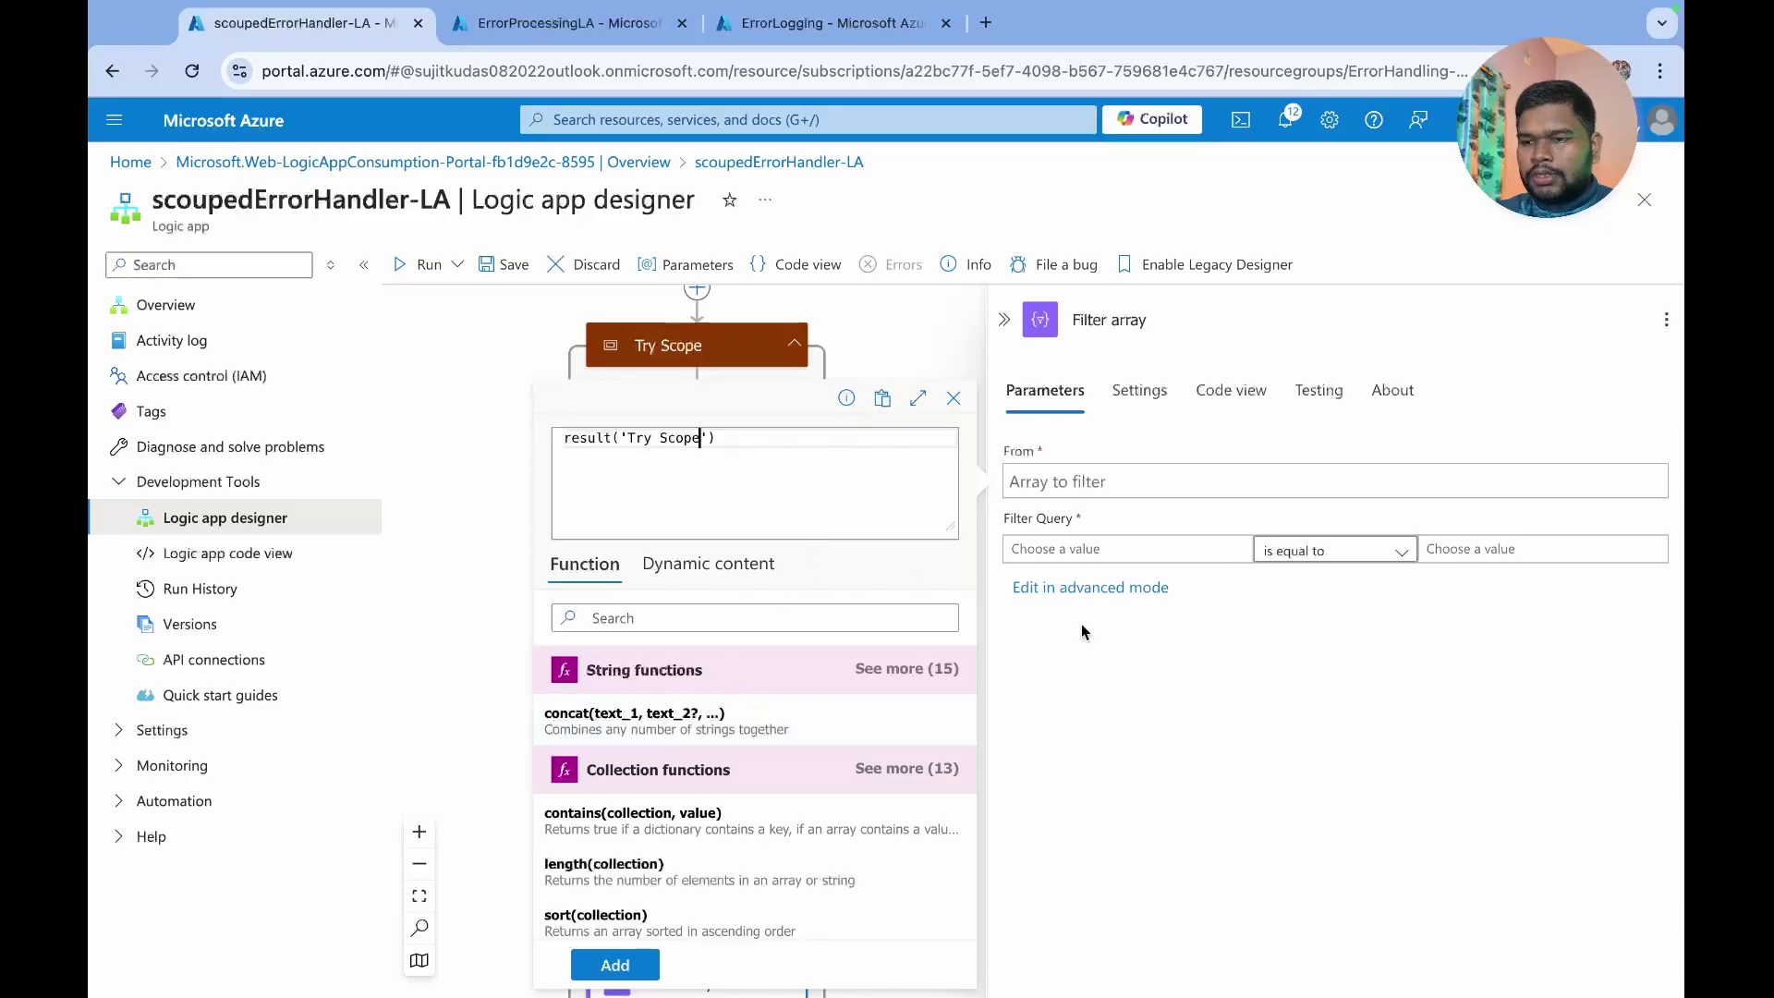
pyautogui.click(624, 965)
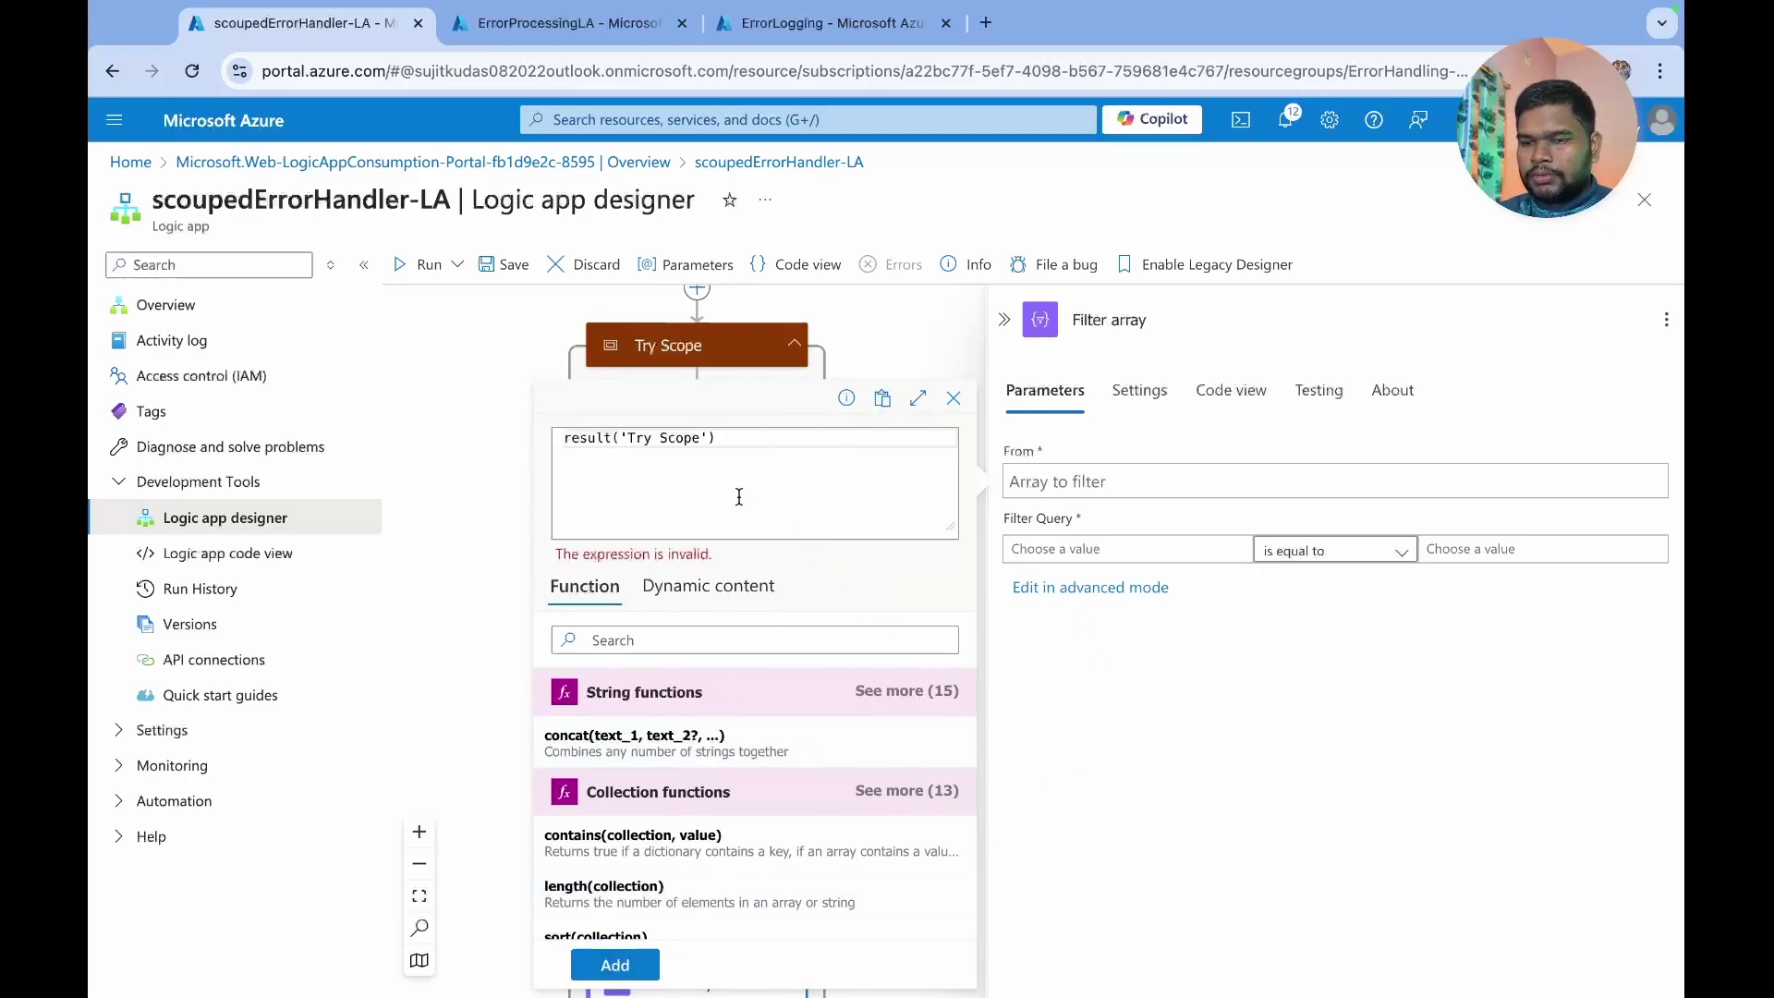
pyautogui.click(637, 965)
# - Write the expression item()['status'] for the first value of the Filter array's filter query
pyautogui.click(1090, 547)
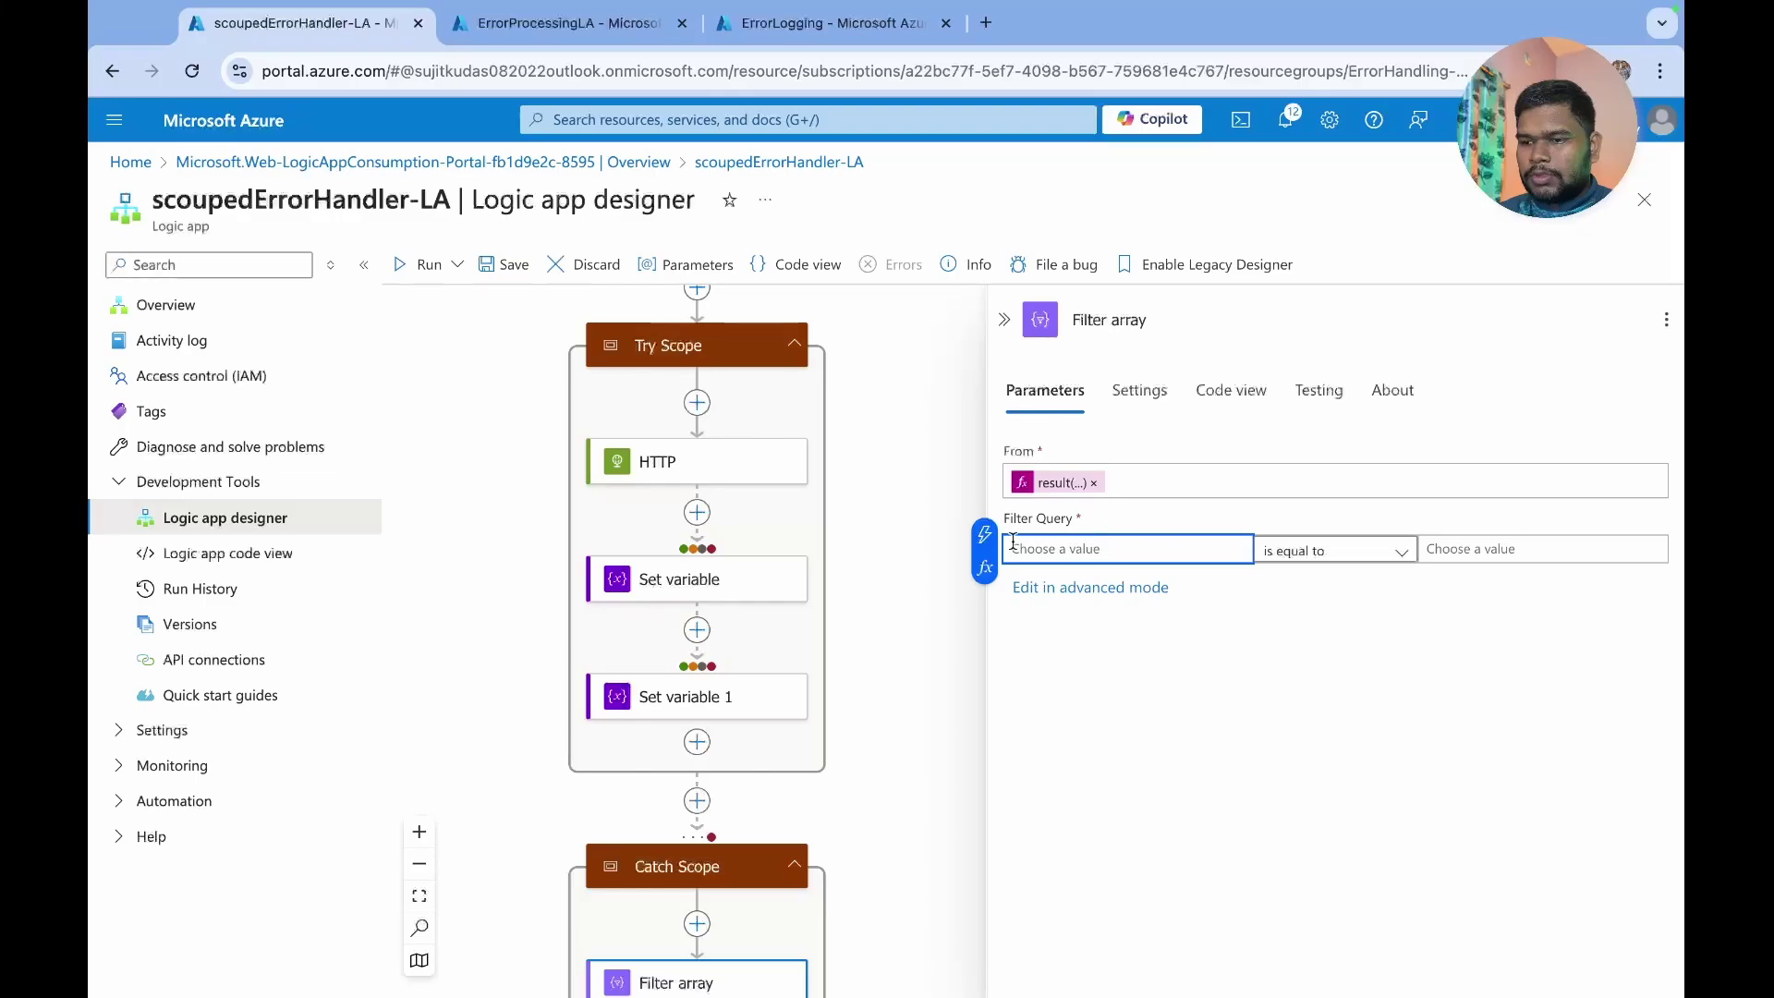
pyautogui.click(983, 567)
pyautogui.write('i')
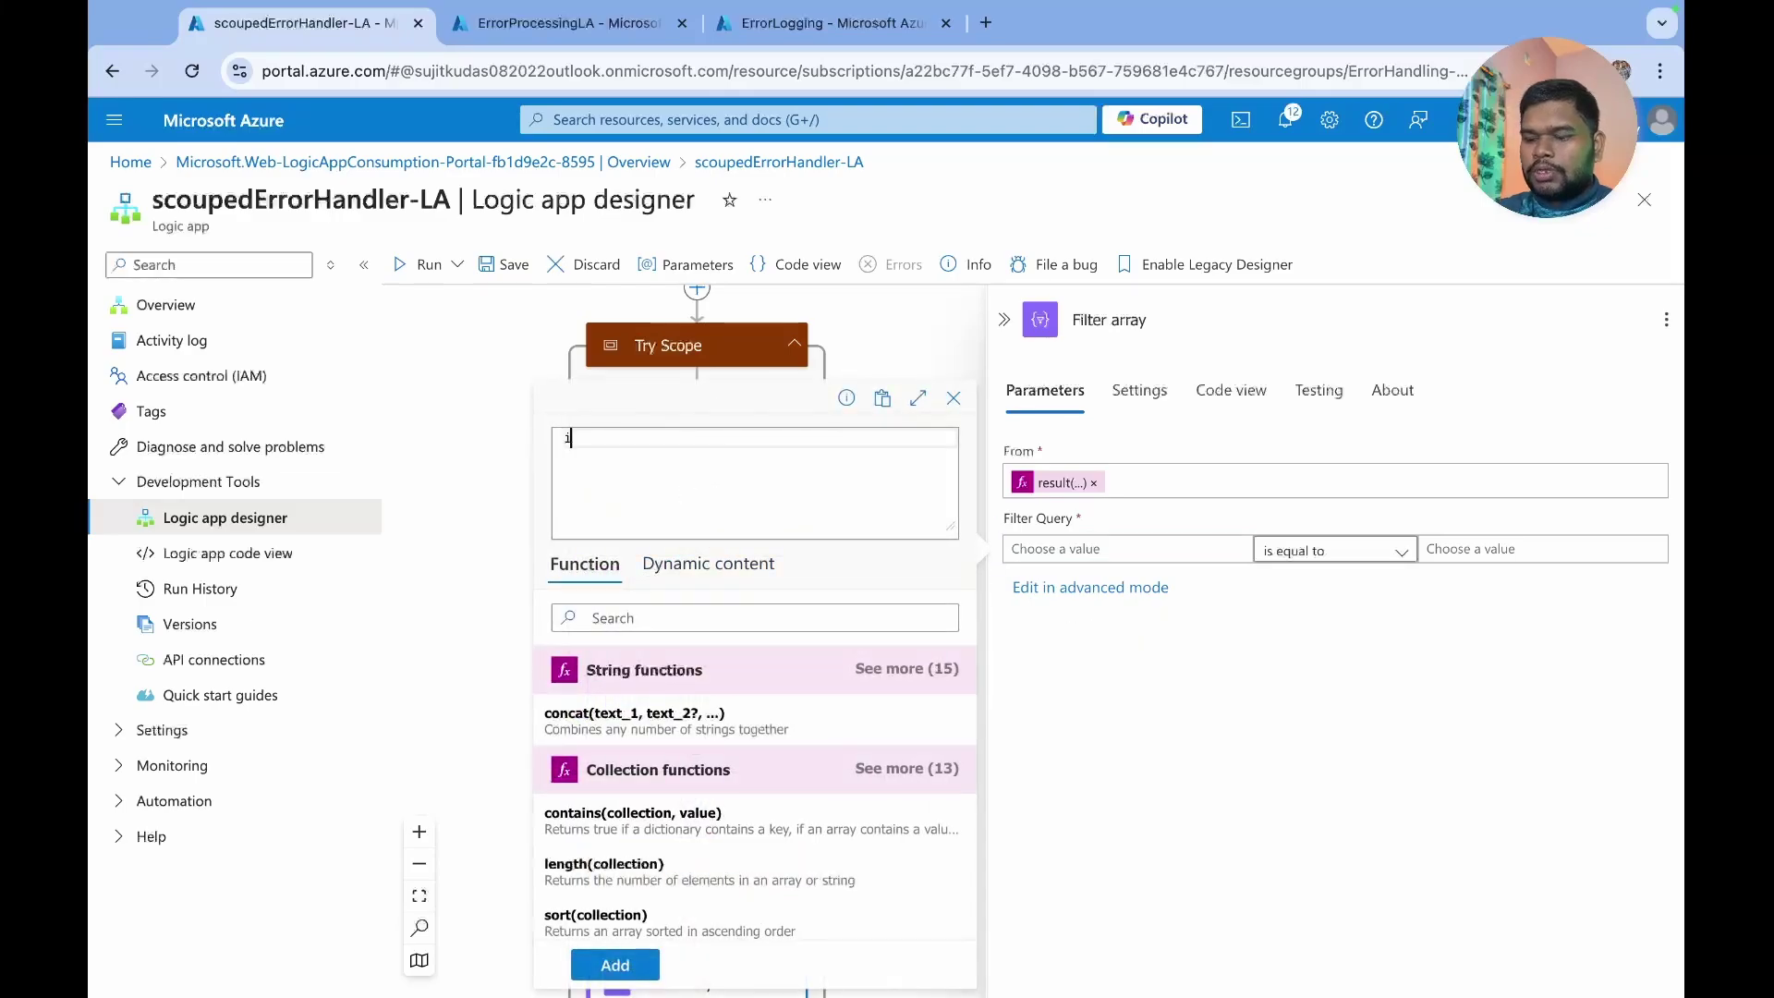
pyautogui.write('te')
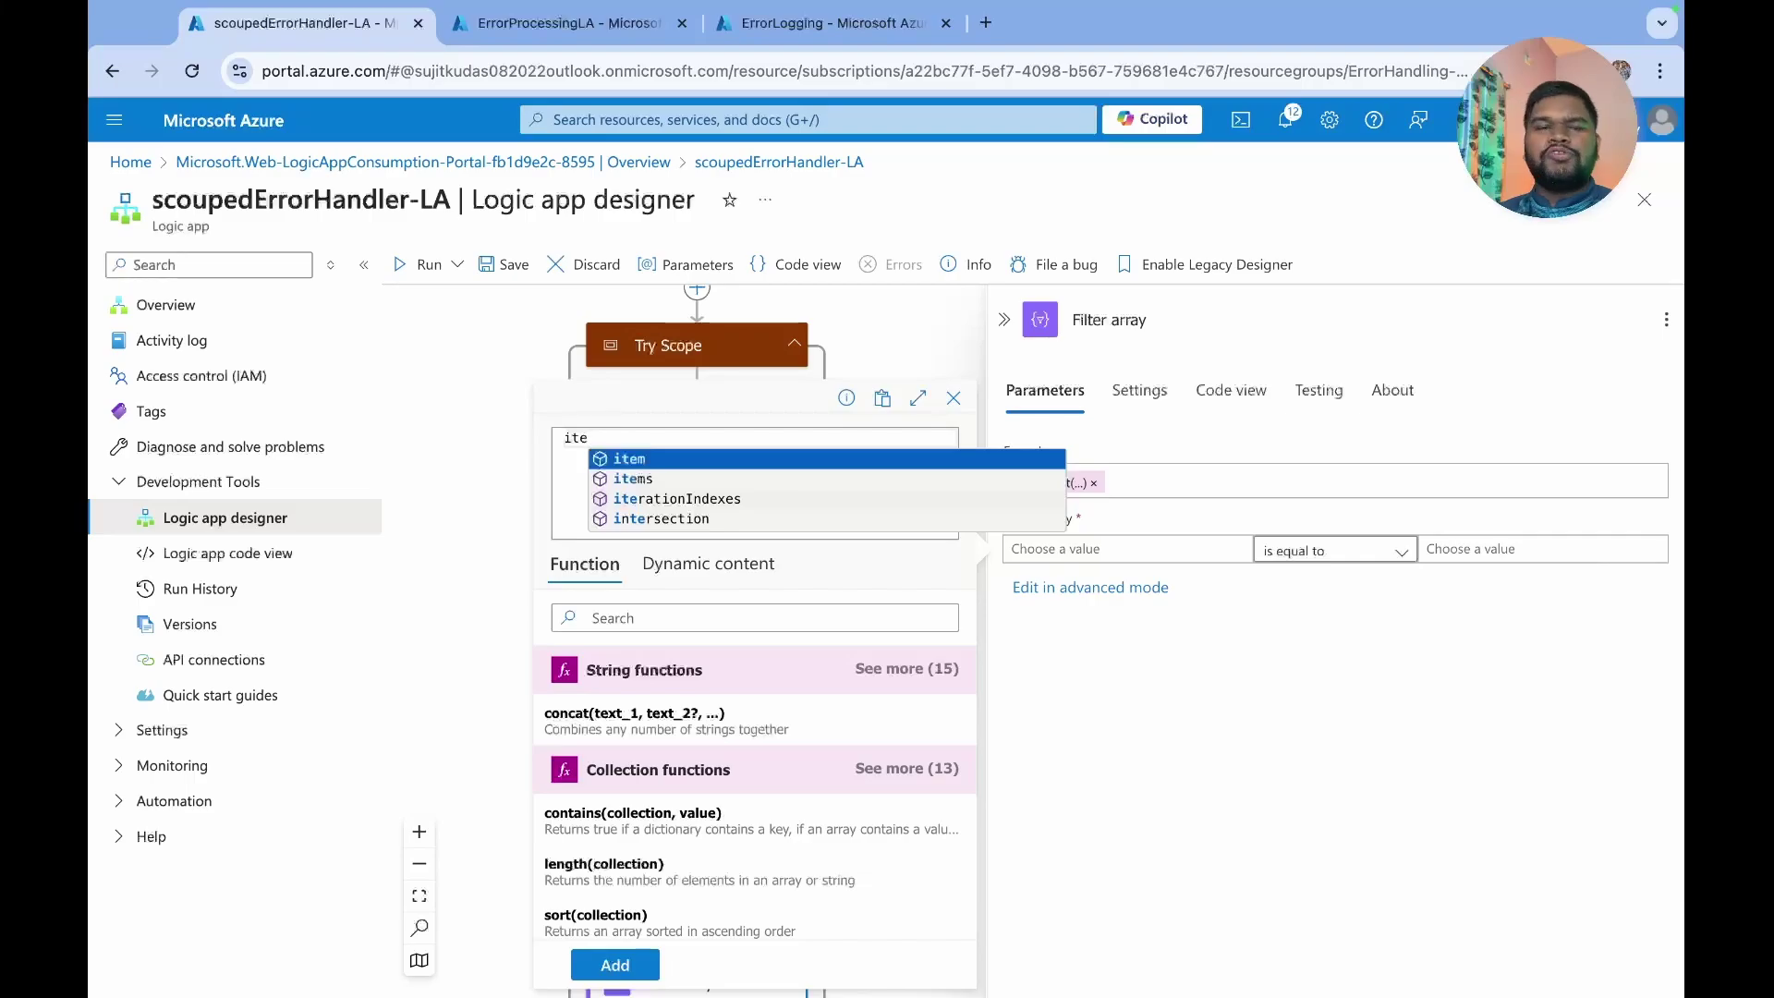
pyautogui.press('Return')
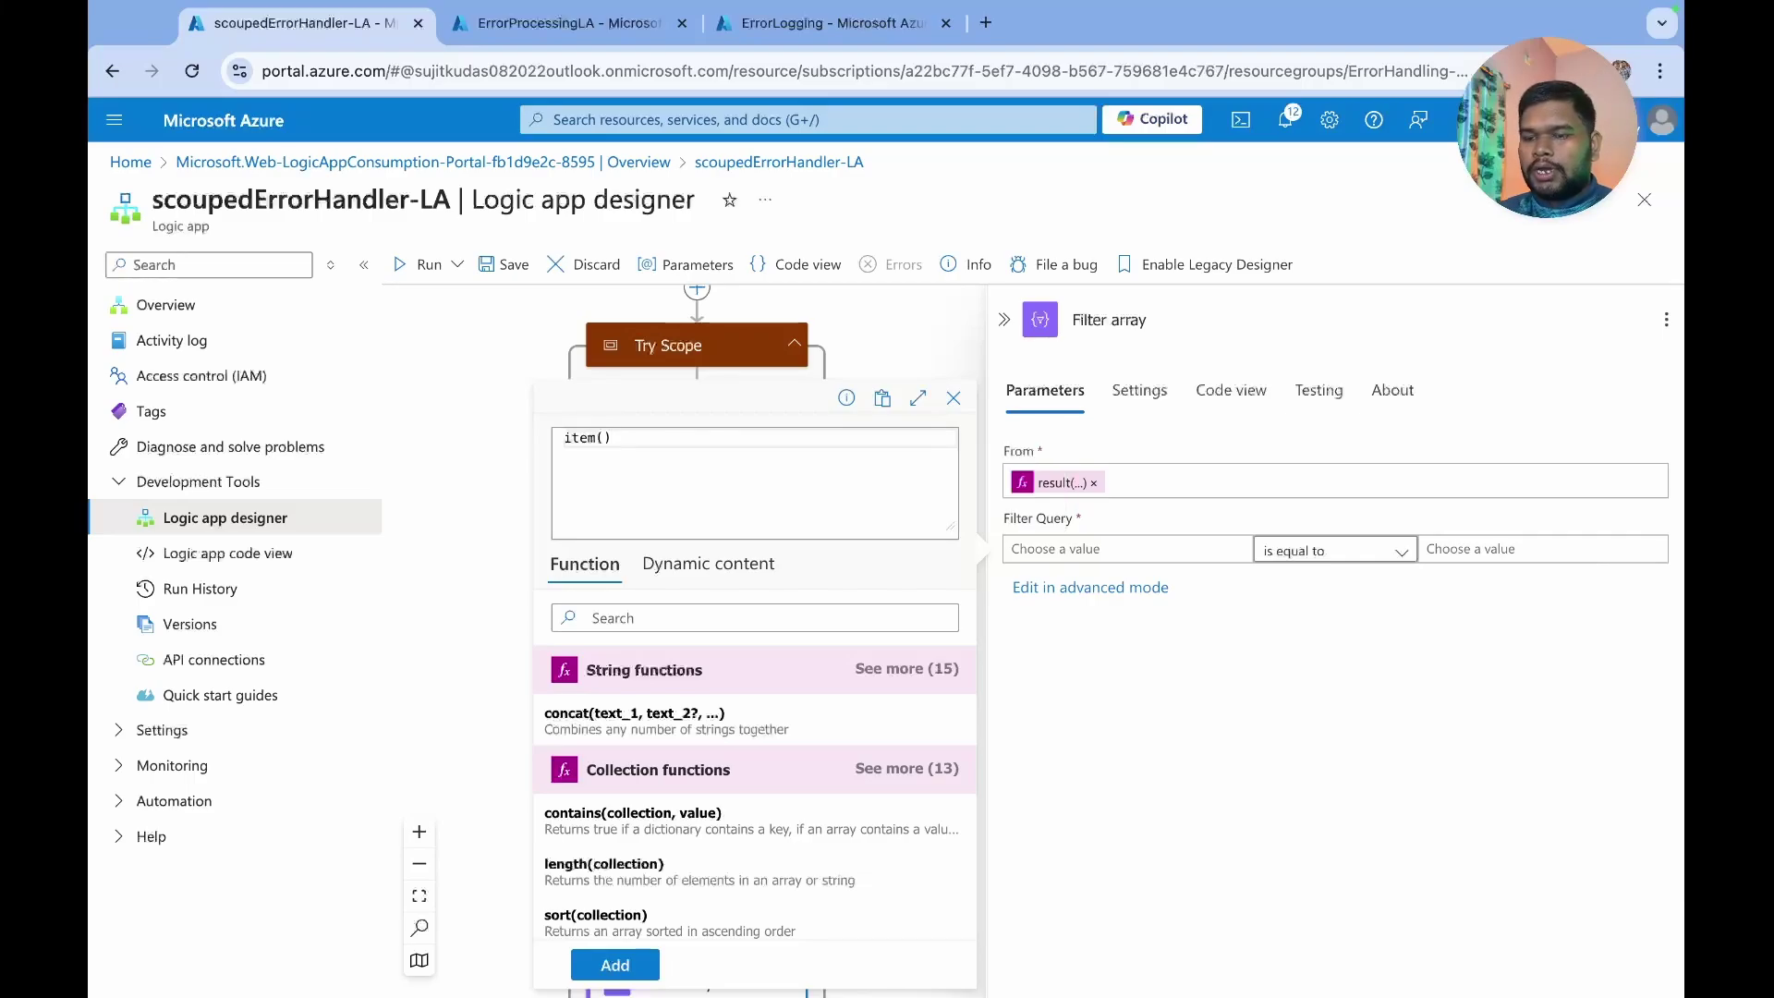
pyautogui.write('.')
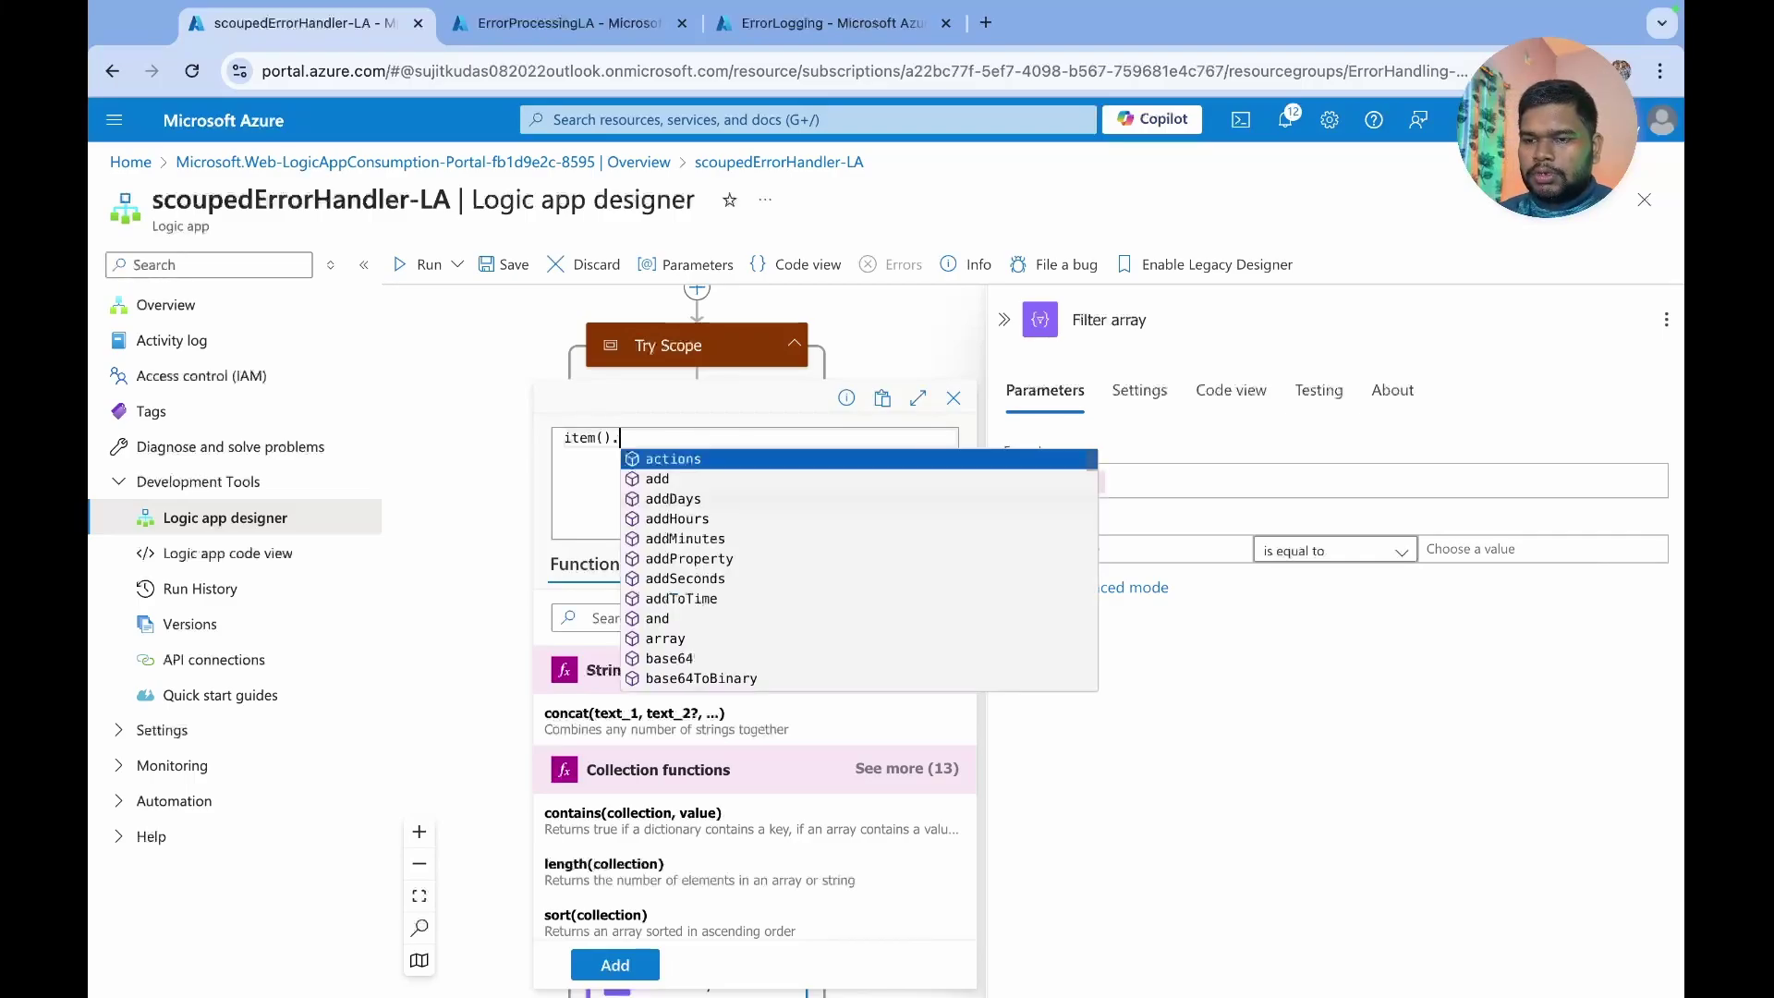
pyautogui.write('sts')
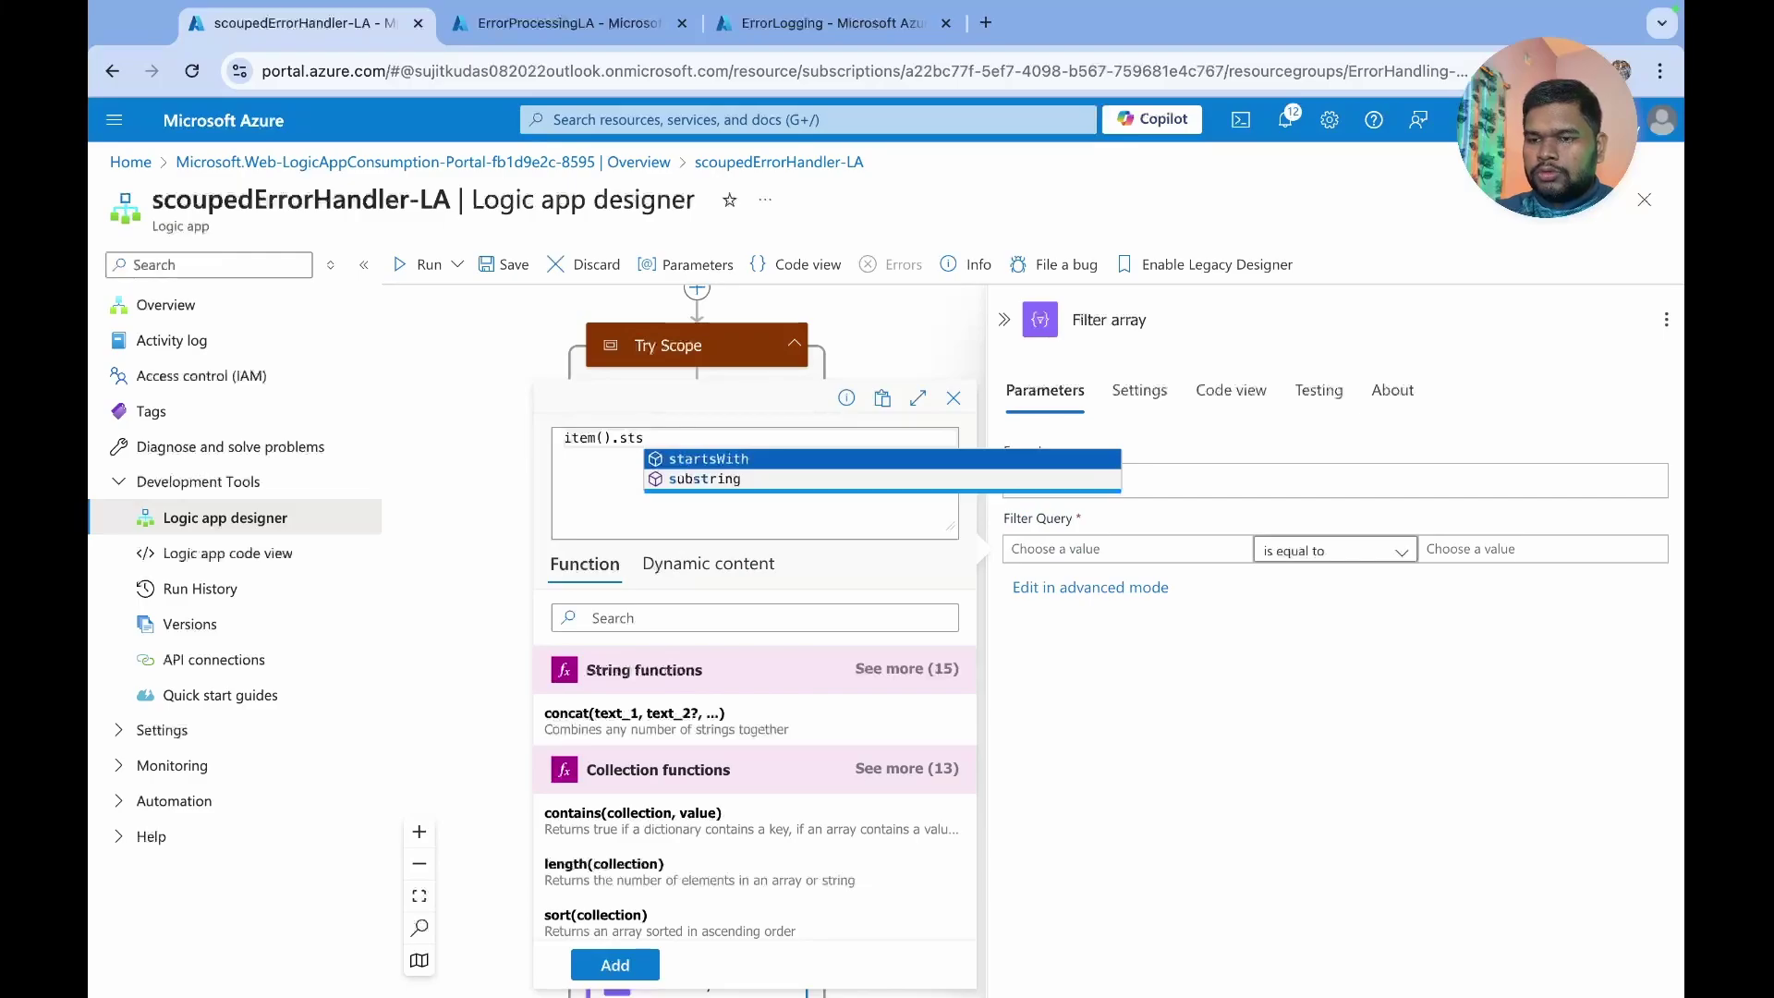
pyautogui.press('BackSpace')
pyautogui.press('BackSpace')
pyautogui.press('BackSpace')
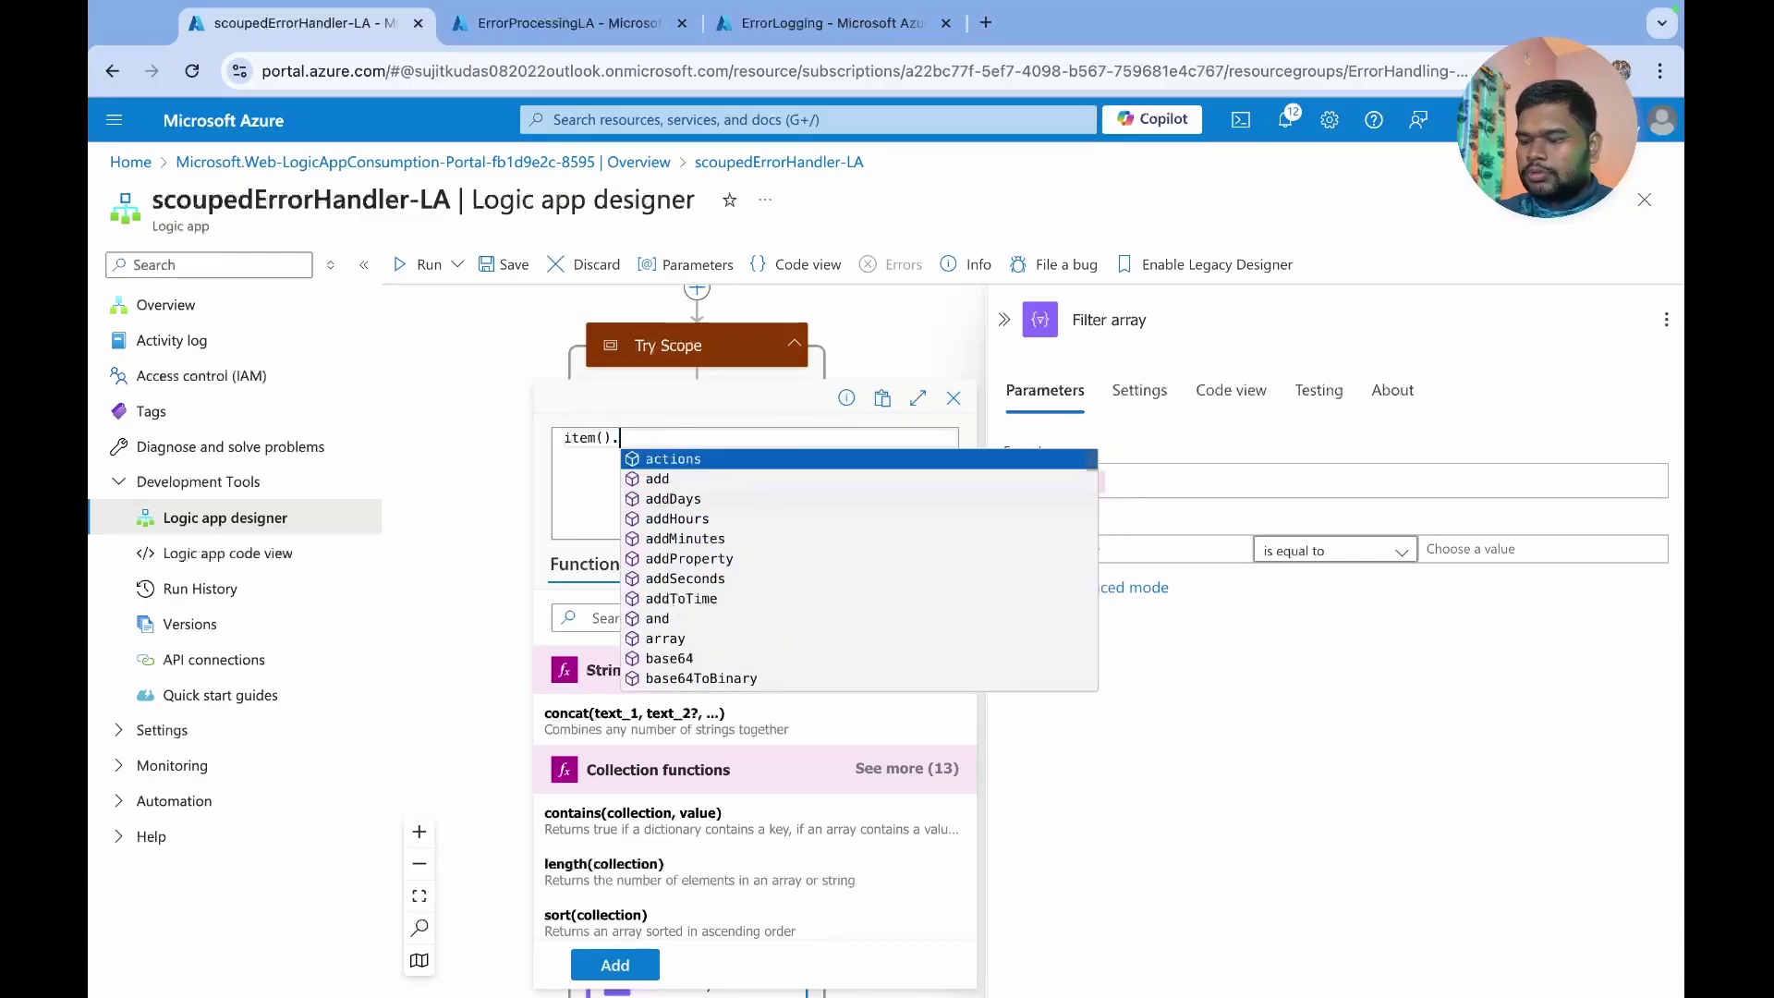
pyautogui.press('BackSpace')
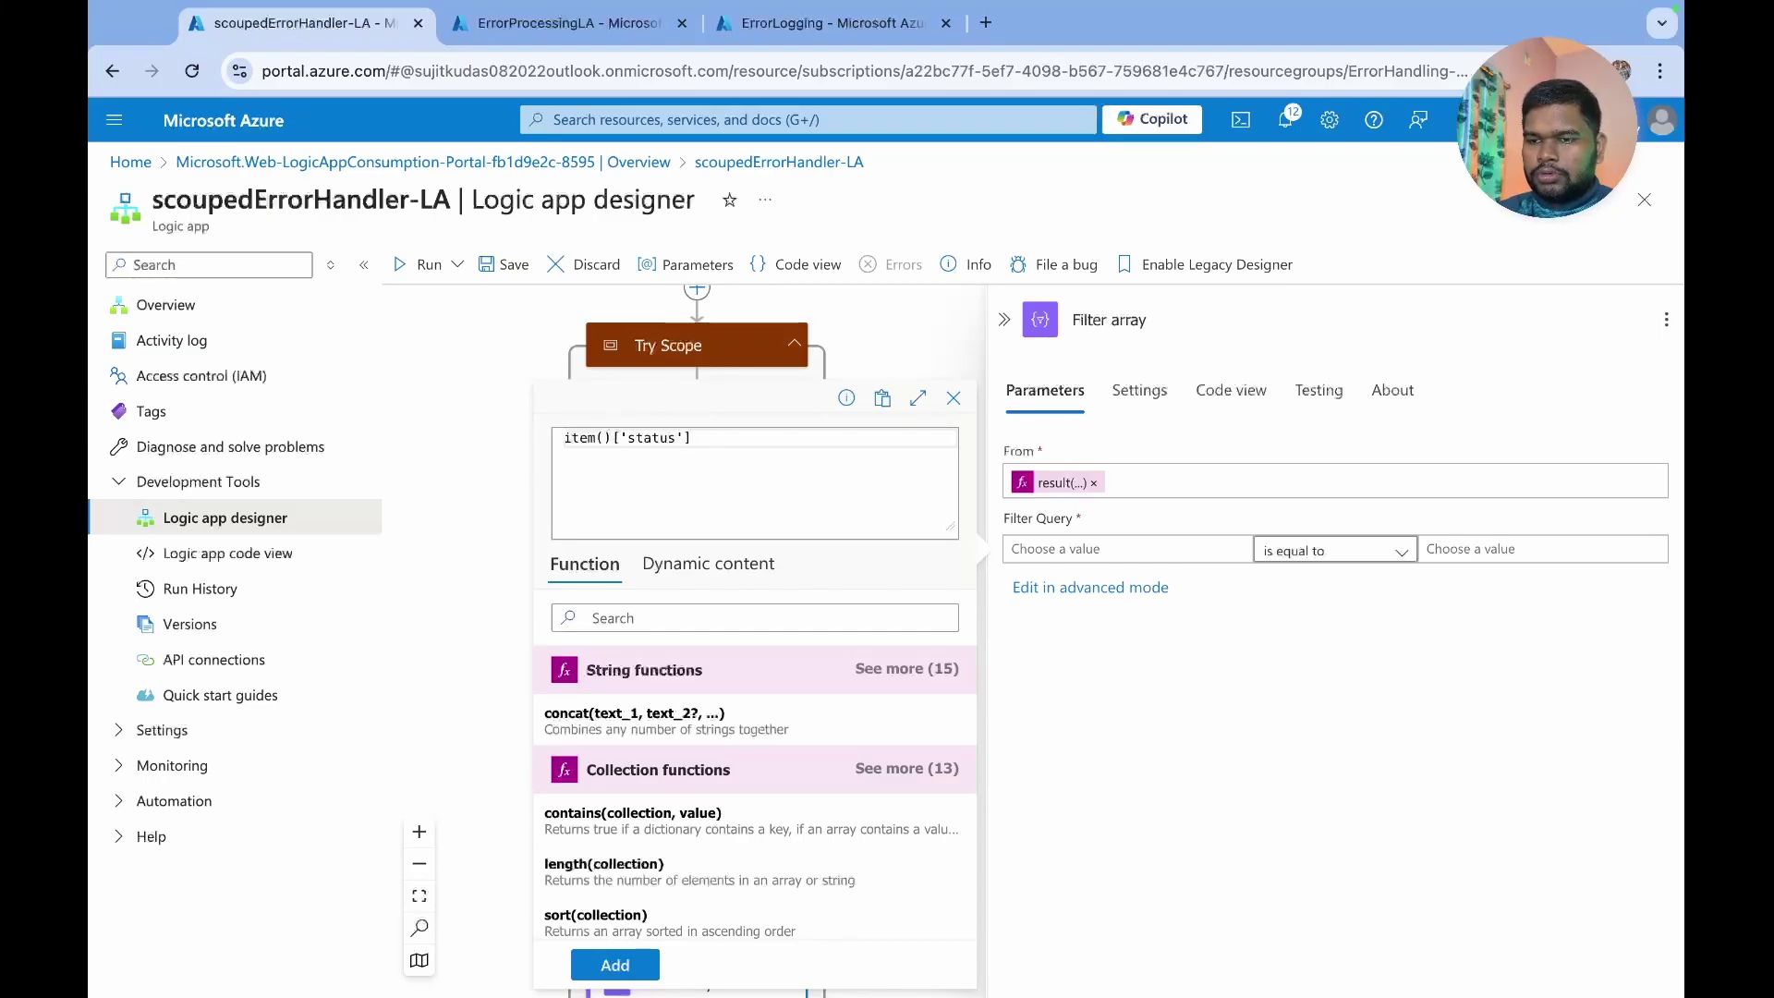
# - Switch to the ErrorProcessingLA run, check the HTTP action's details and copy the status property name from the Send Data input body
pyautogui.click(542, 37)
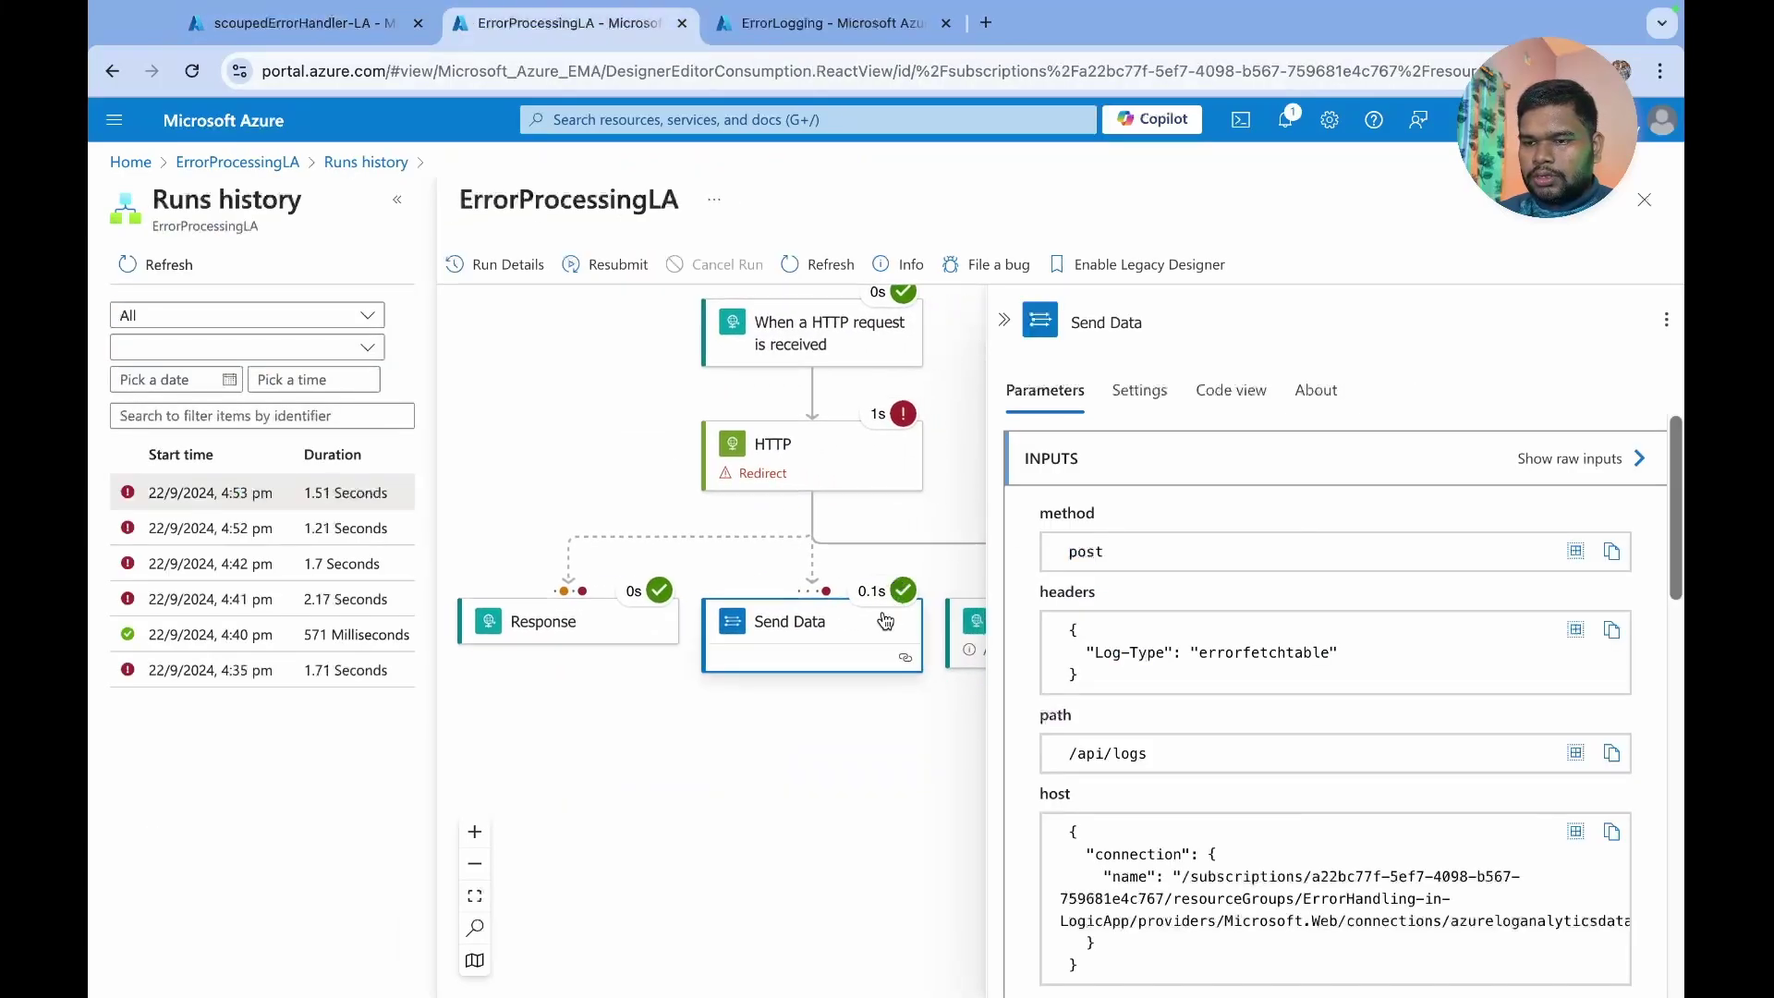
pyautogui.click(813, 457)
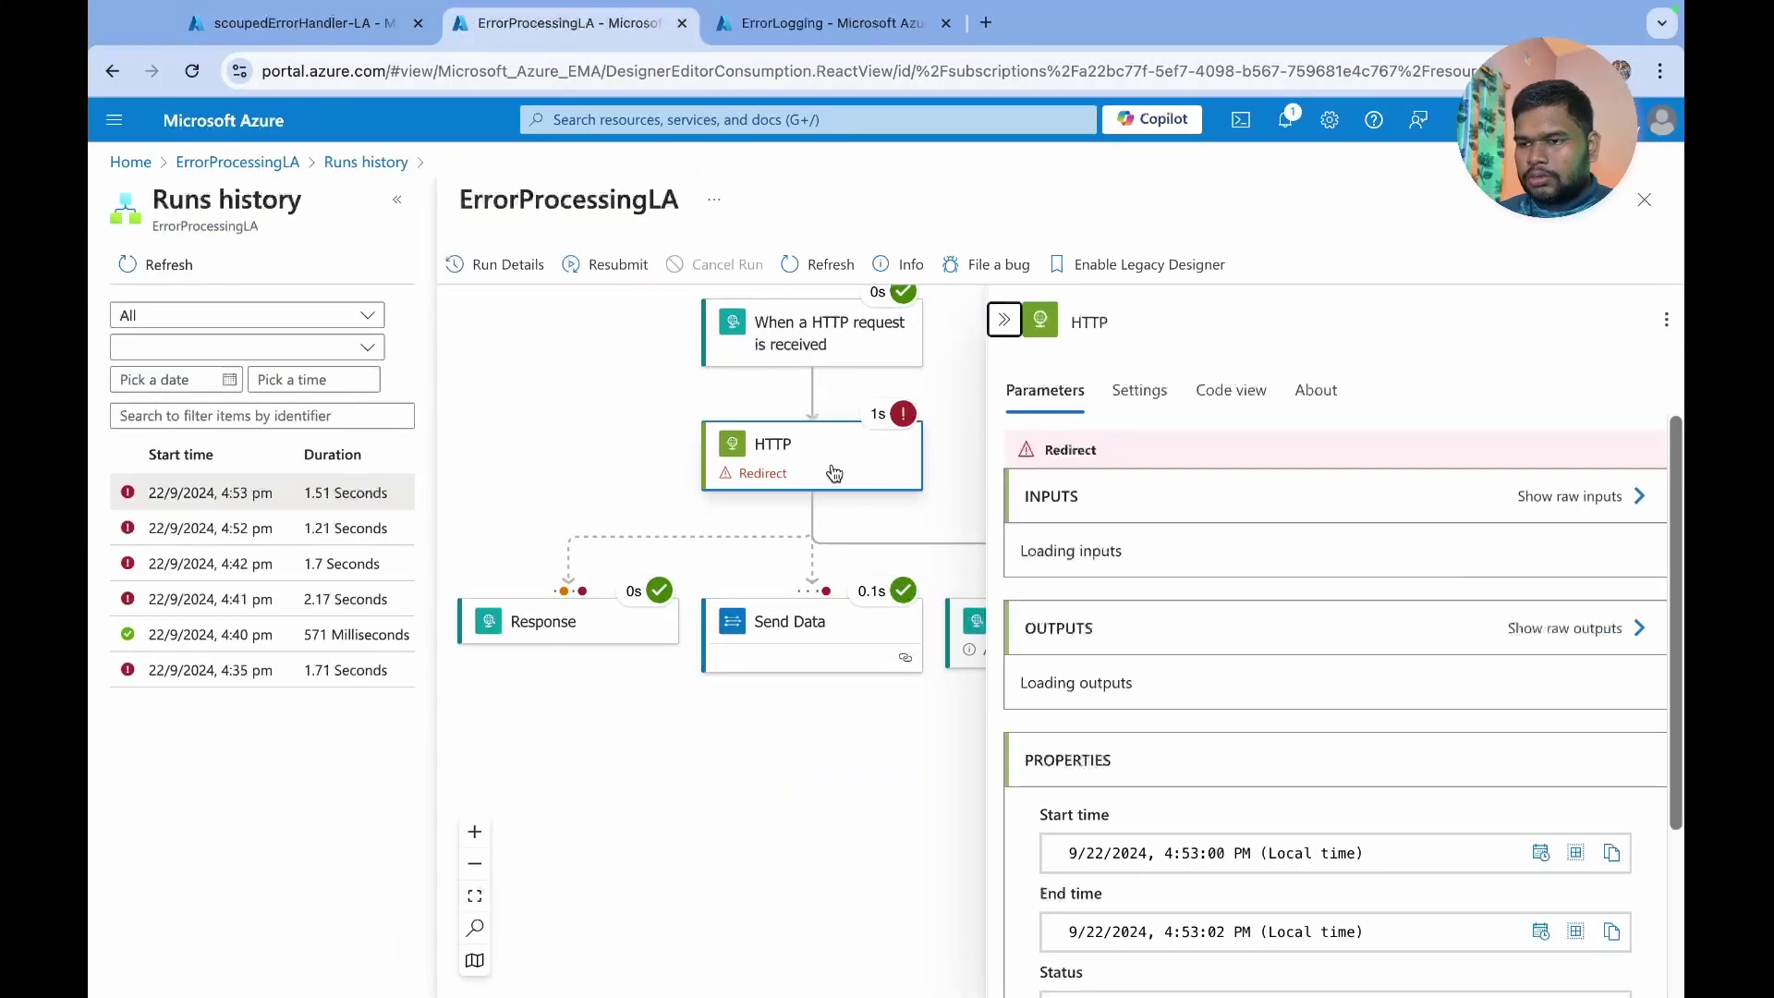
pyautogui.scroll(-1, 1231, 702)
pyautogui.scroll(-2, 1229, 701)
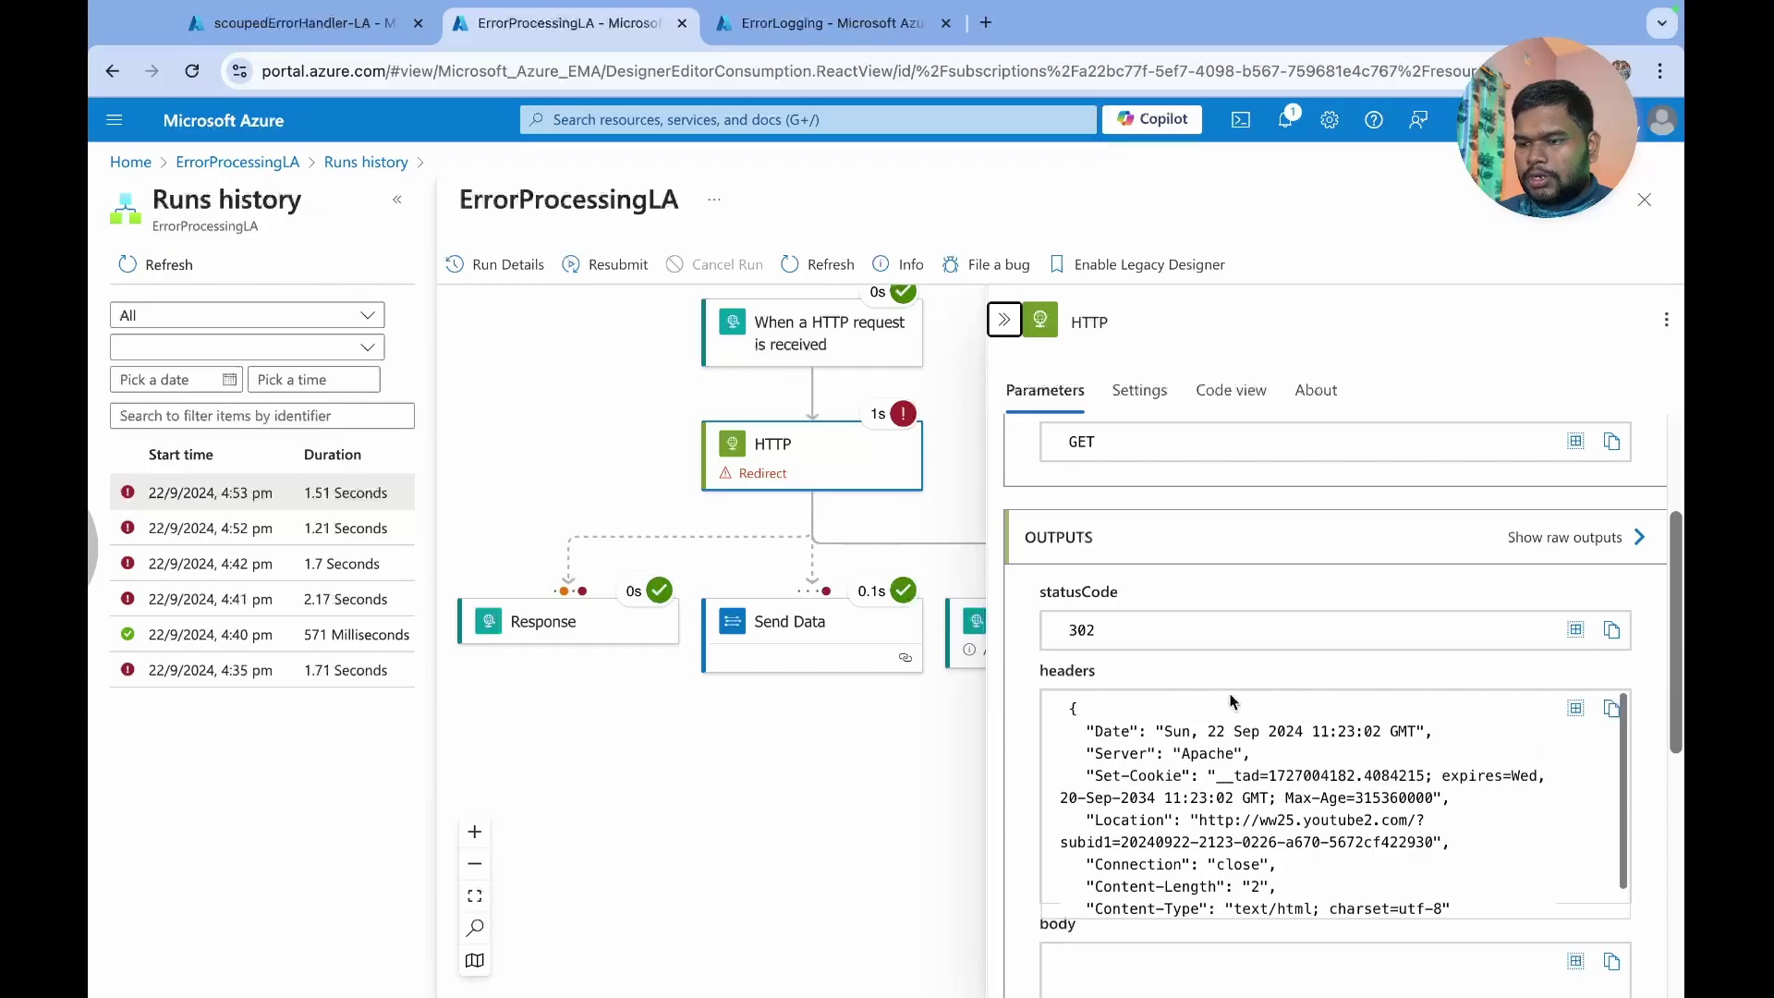
pyautogui.scroll(-5, 1016, 787)
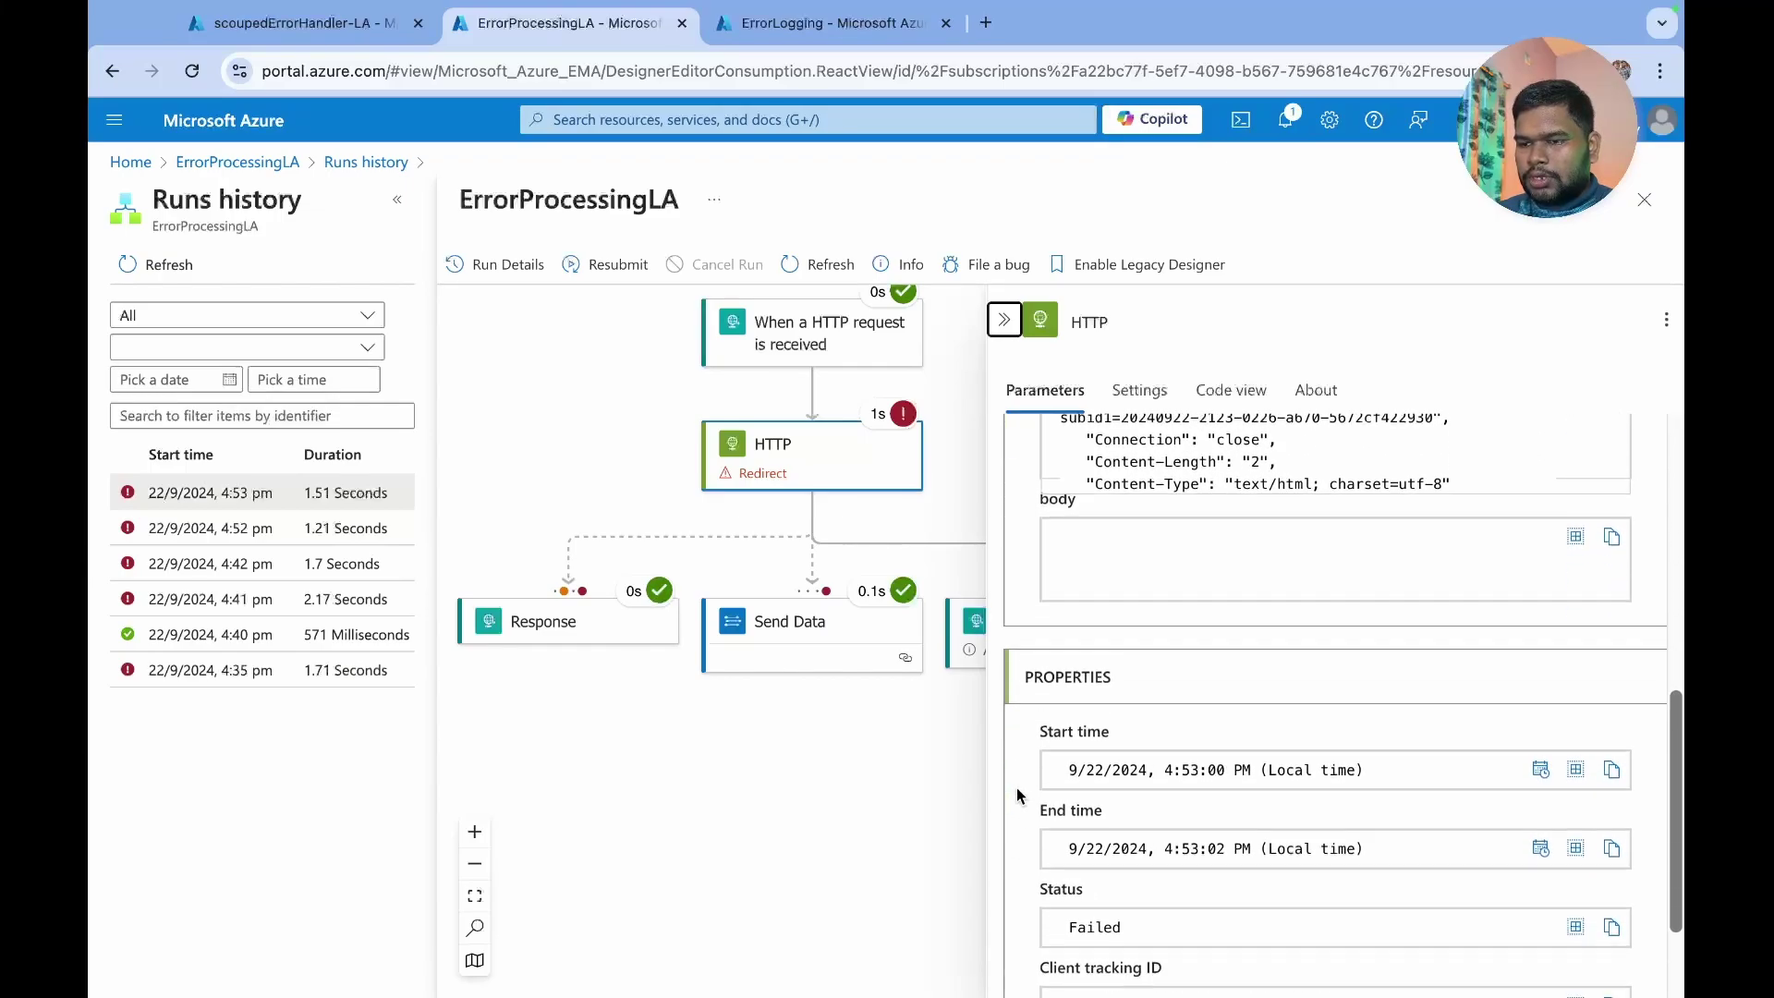
pyautogui.click(804, 637)
pyautogui.scroll(5, 1200, 755)
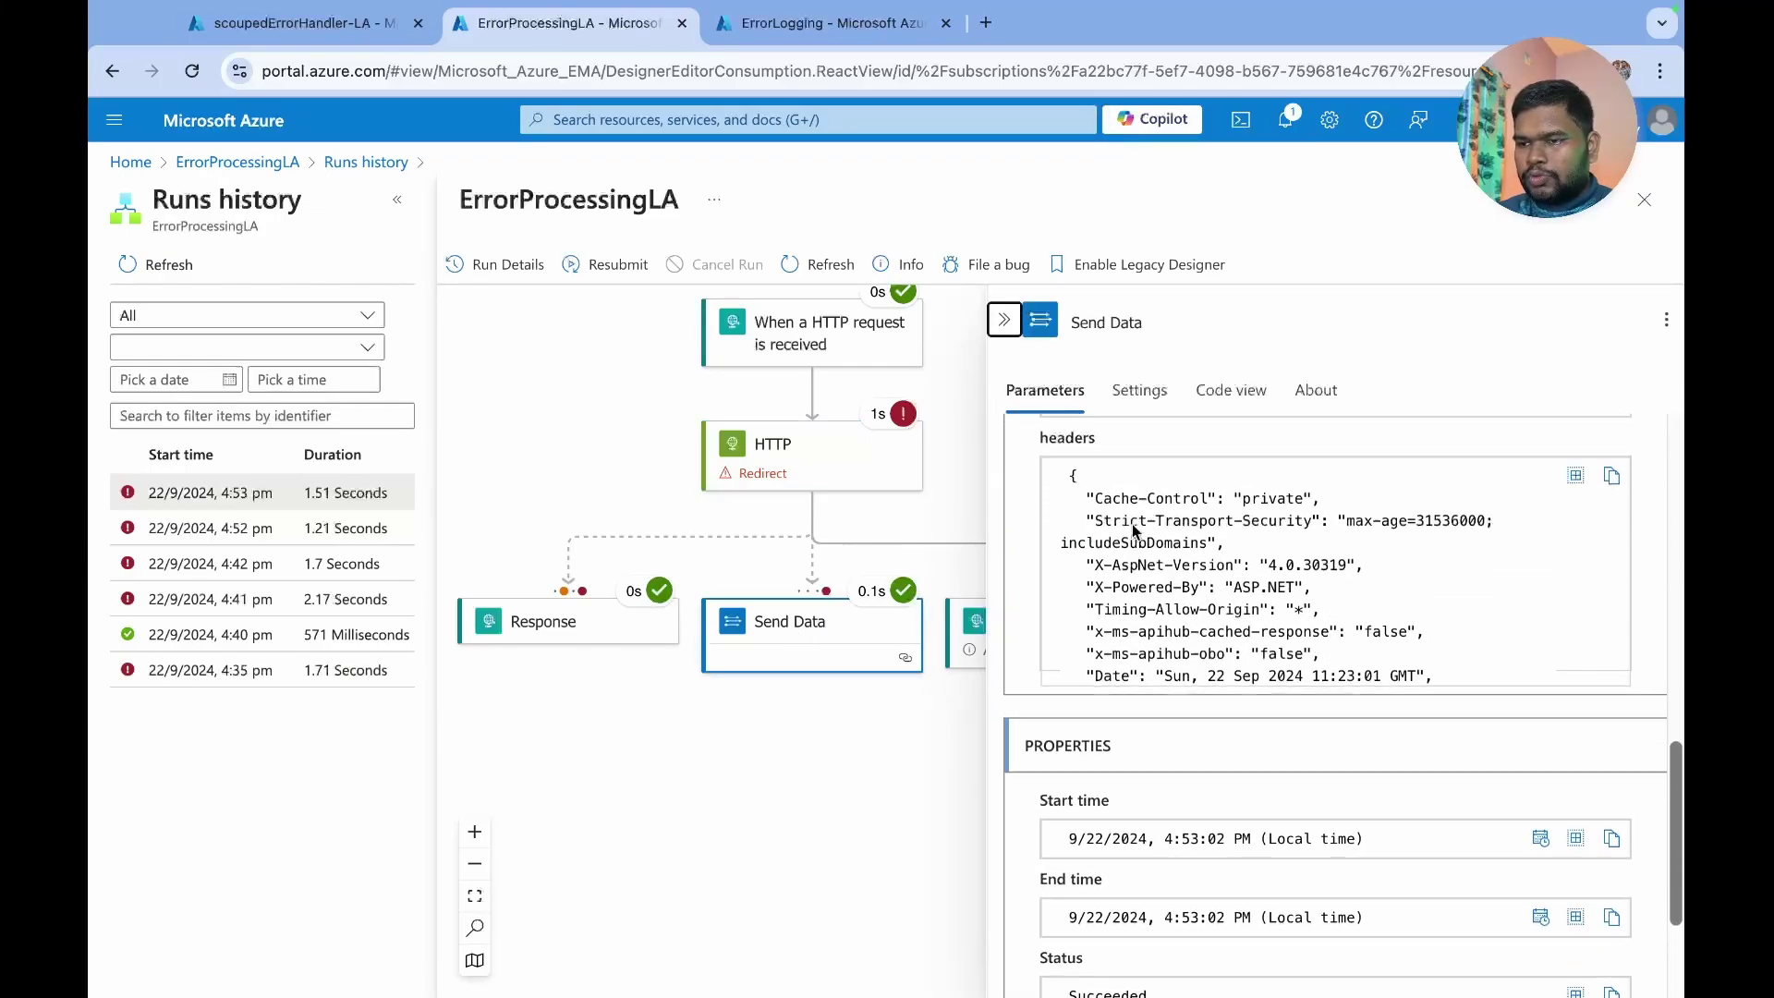
pyautogui.scroll(-5, 1200, 755)
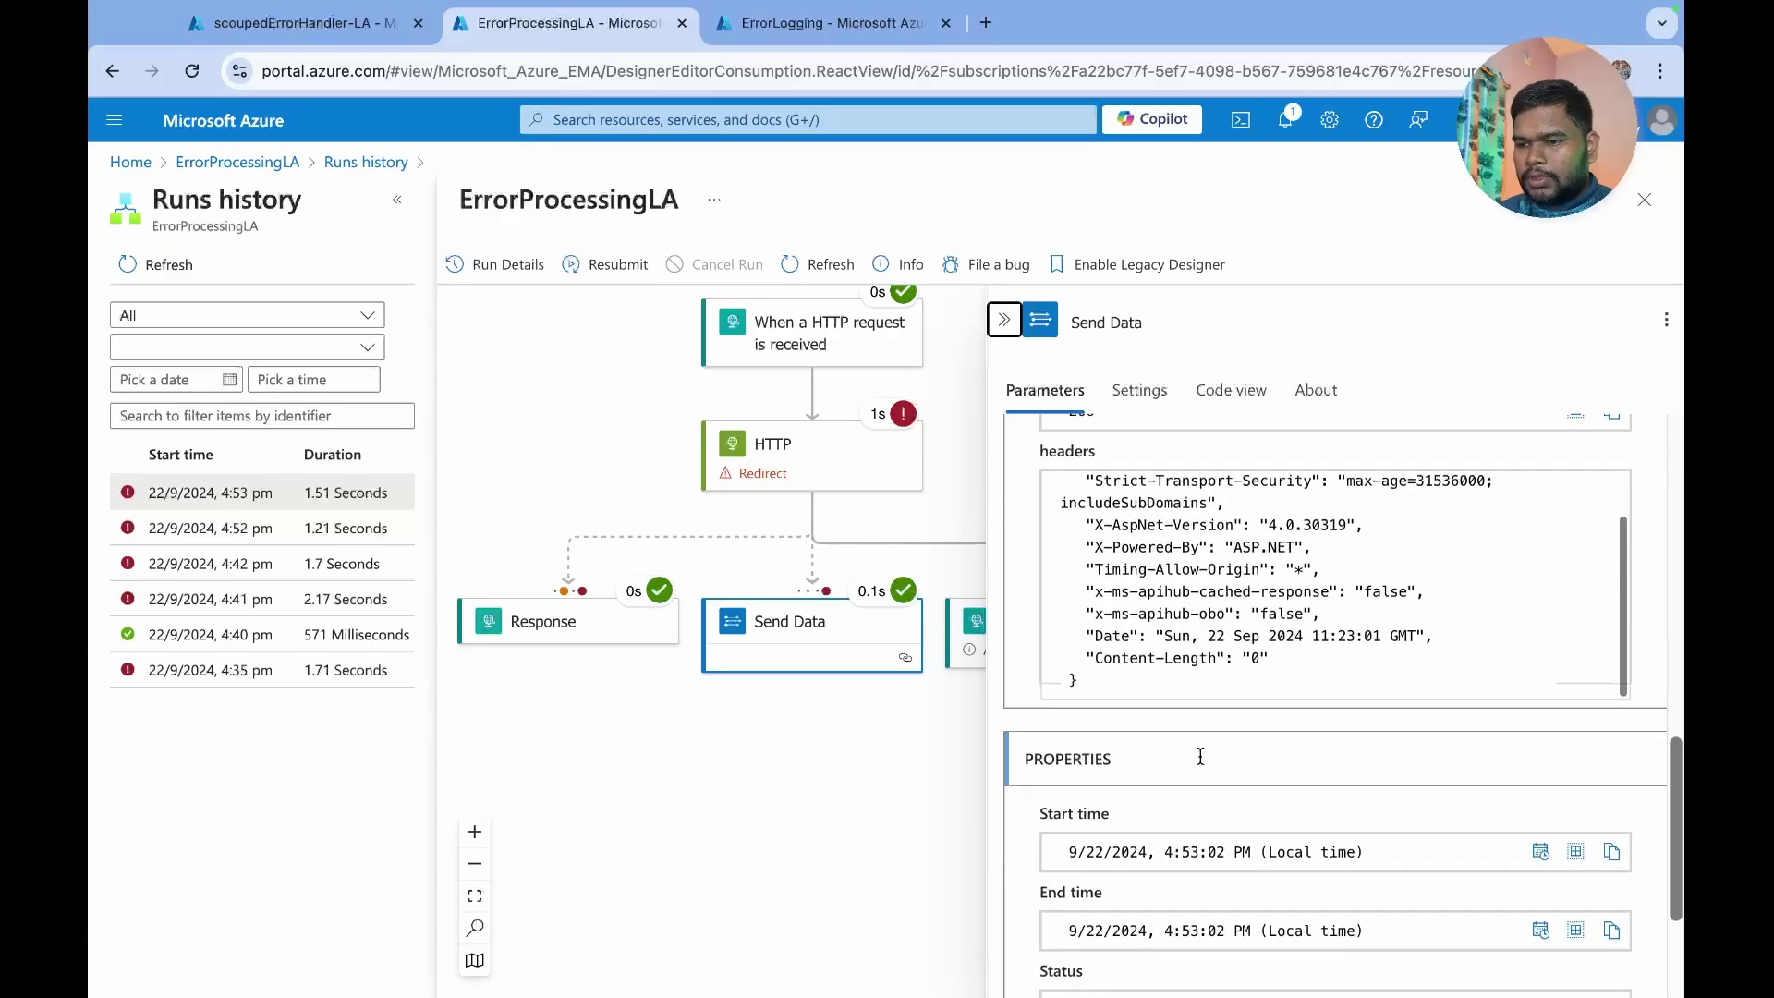
pyautogui.scroll(5, 1200, 756)
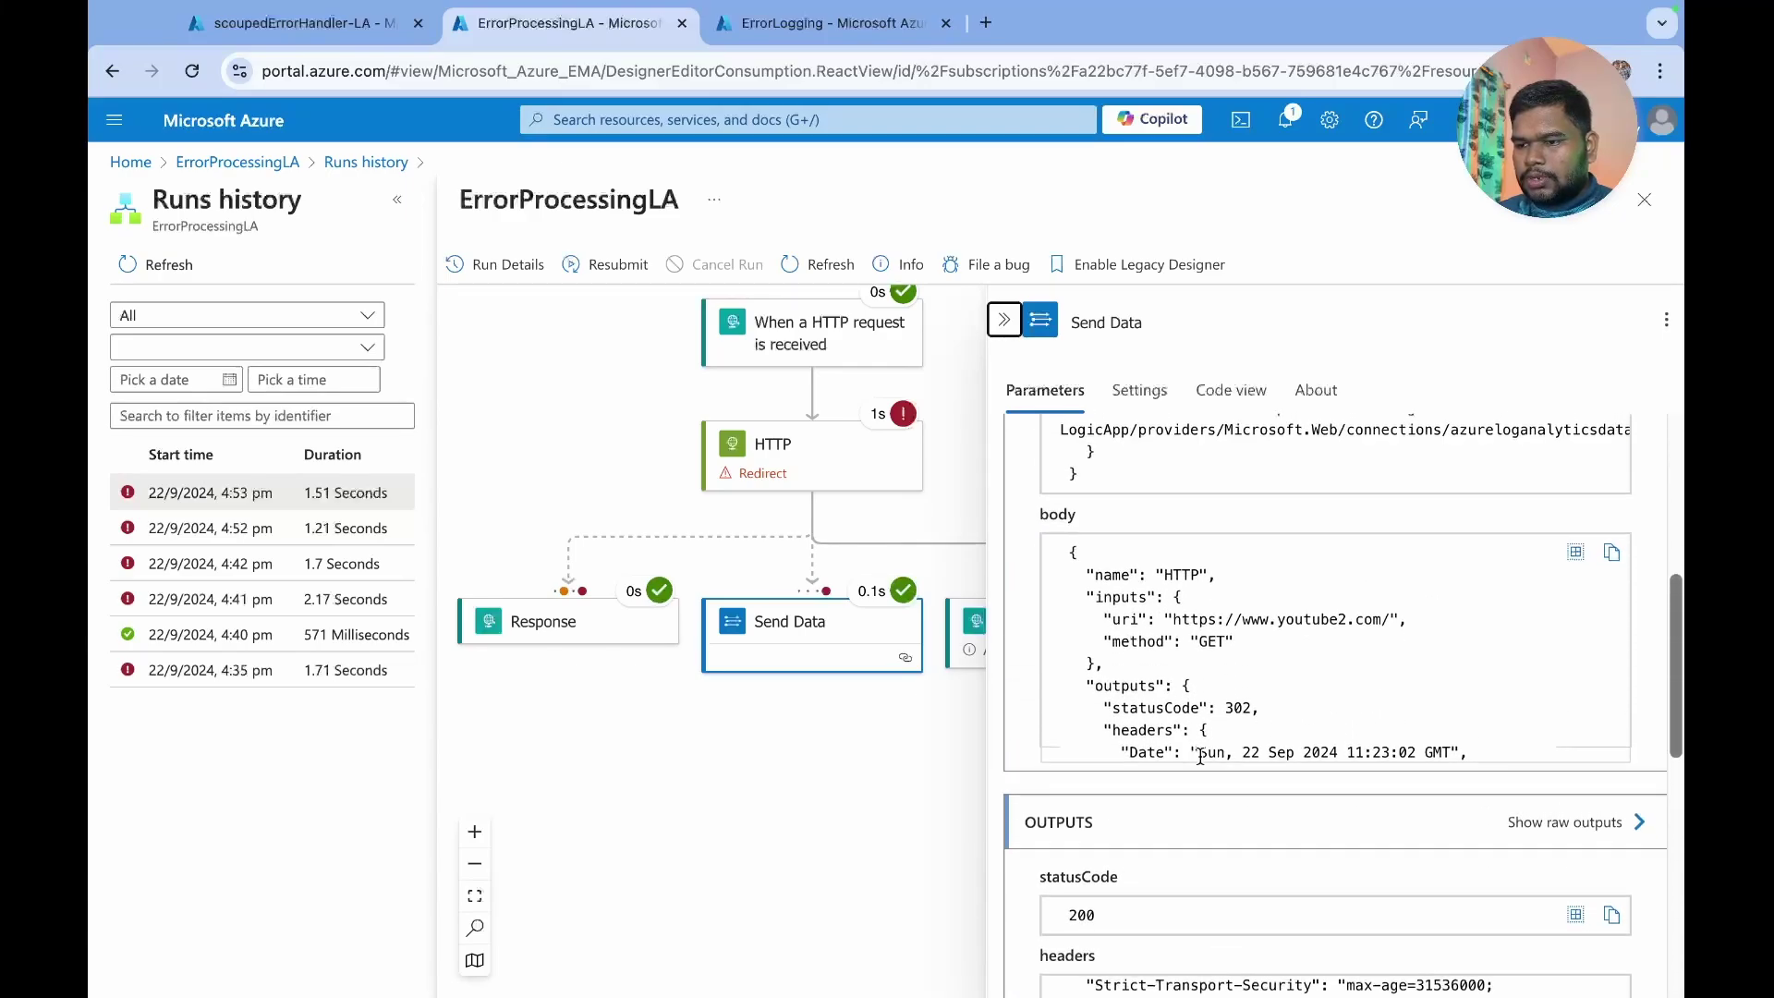
pyautogui.scroll(-5, 1156, 706)
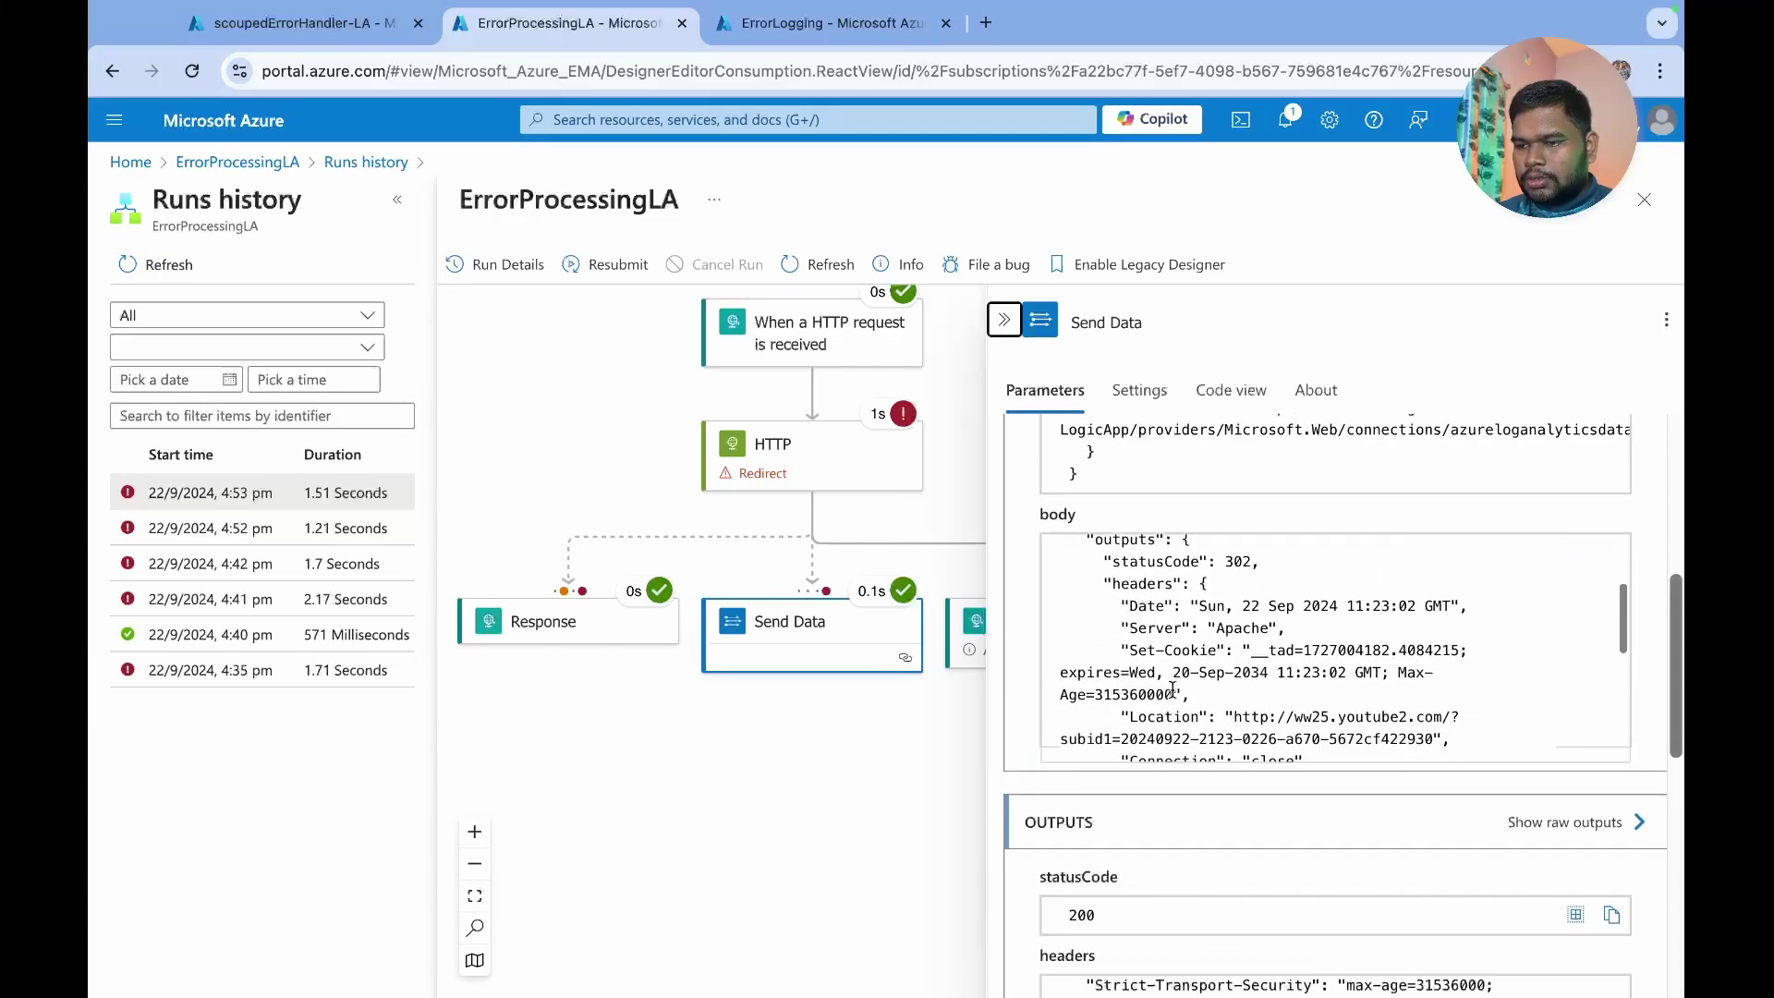
pyautogui.scroll(-3, 1171, 690)
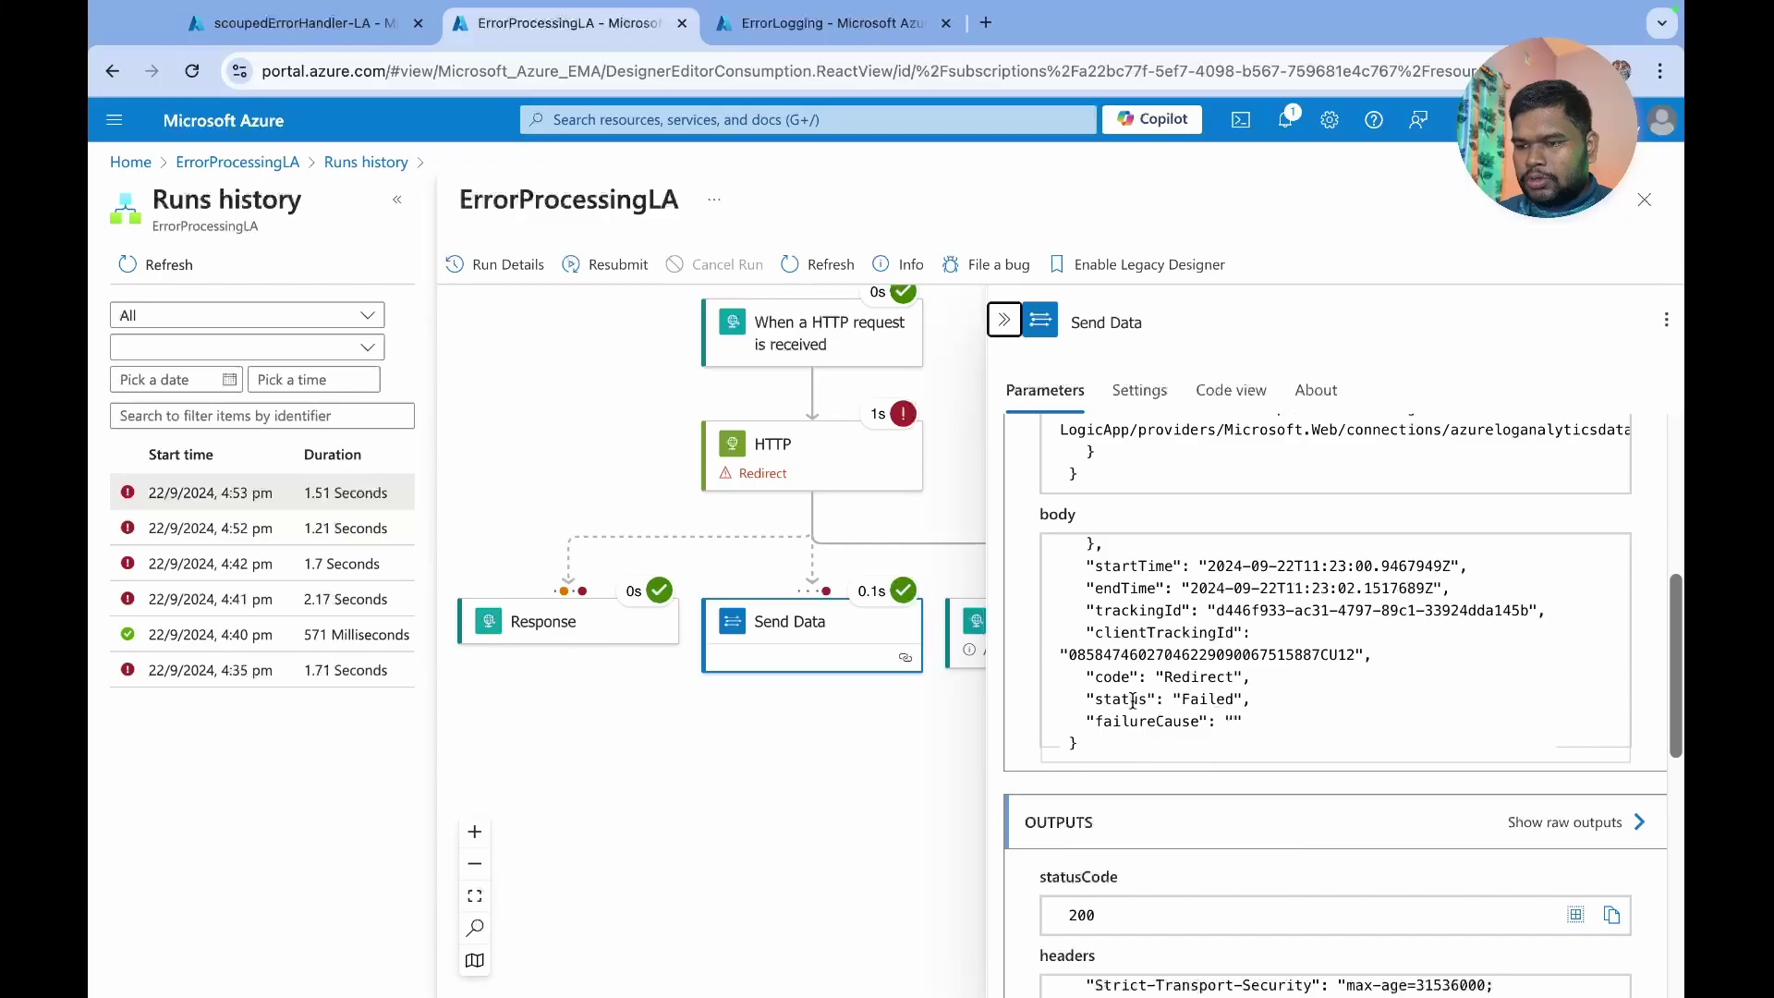
pyautogui.doubleClick(1132, 701)
pyautogui.hotkey('ctrl', 'c')
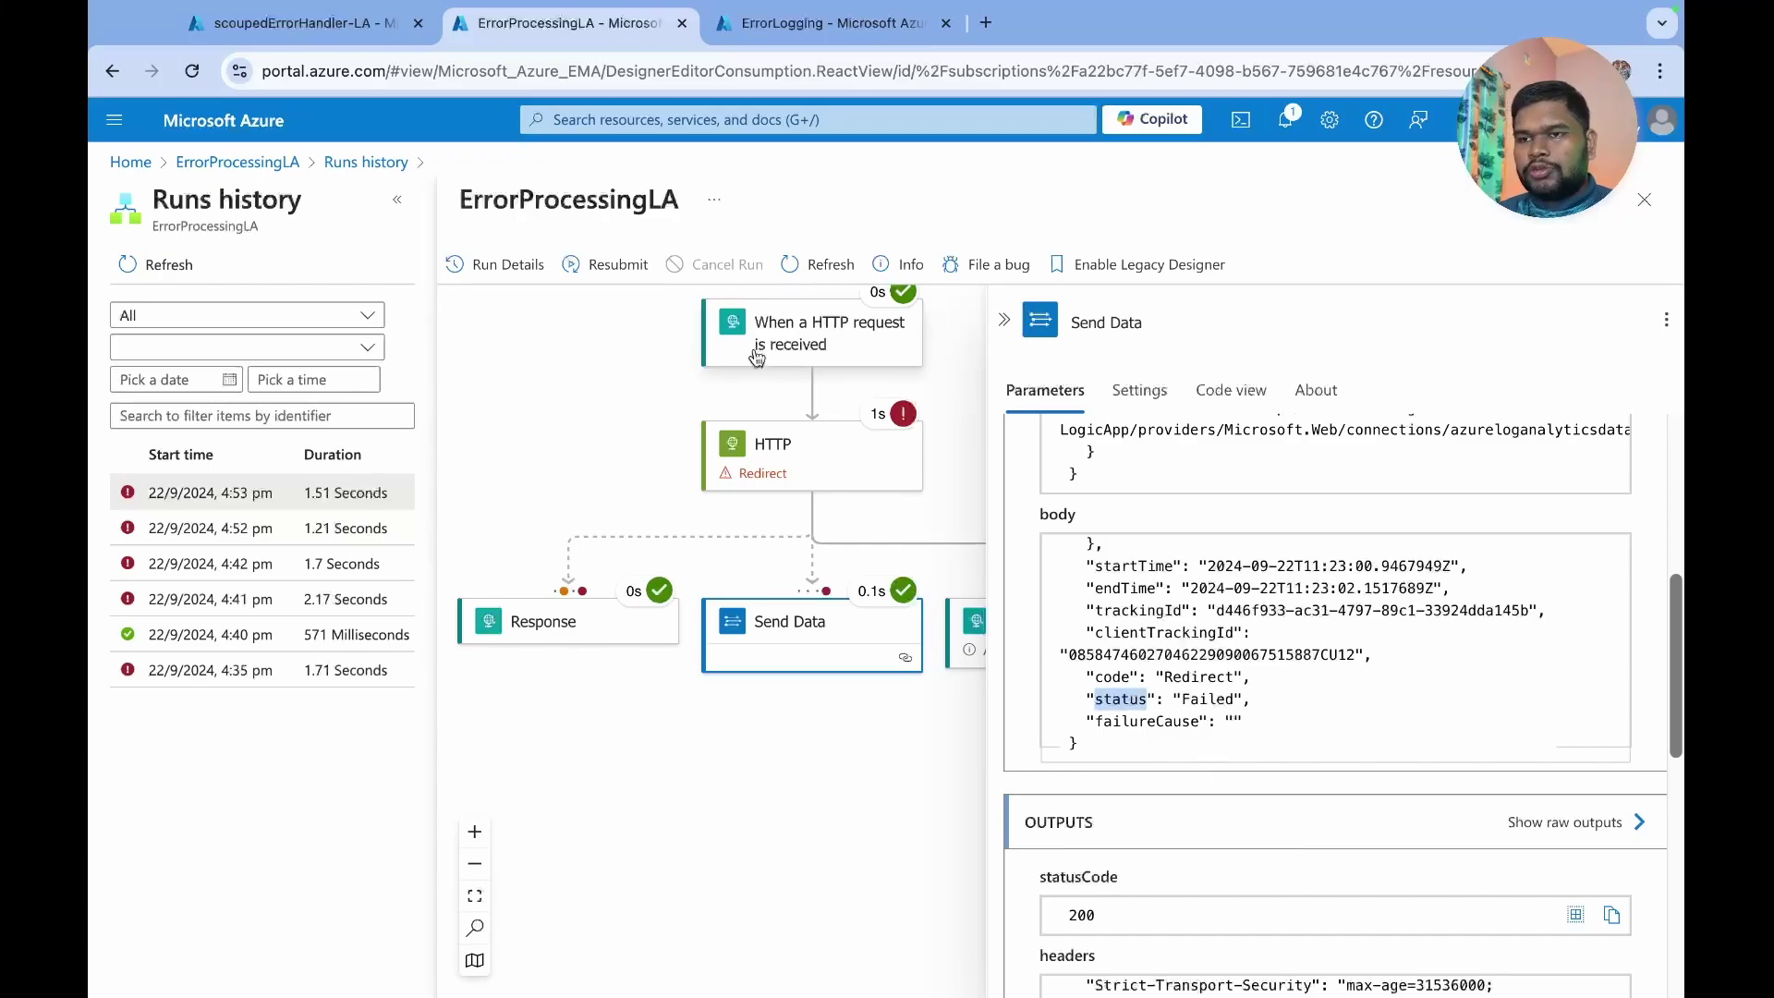
# - Back in scoupedErrorHandler-LA, paste status as the property name in item()['status'] and insert the expression into the filter query
pyautogui.click(331, 26)
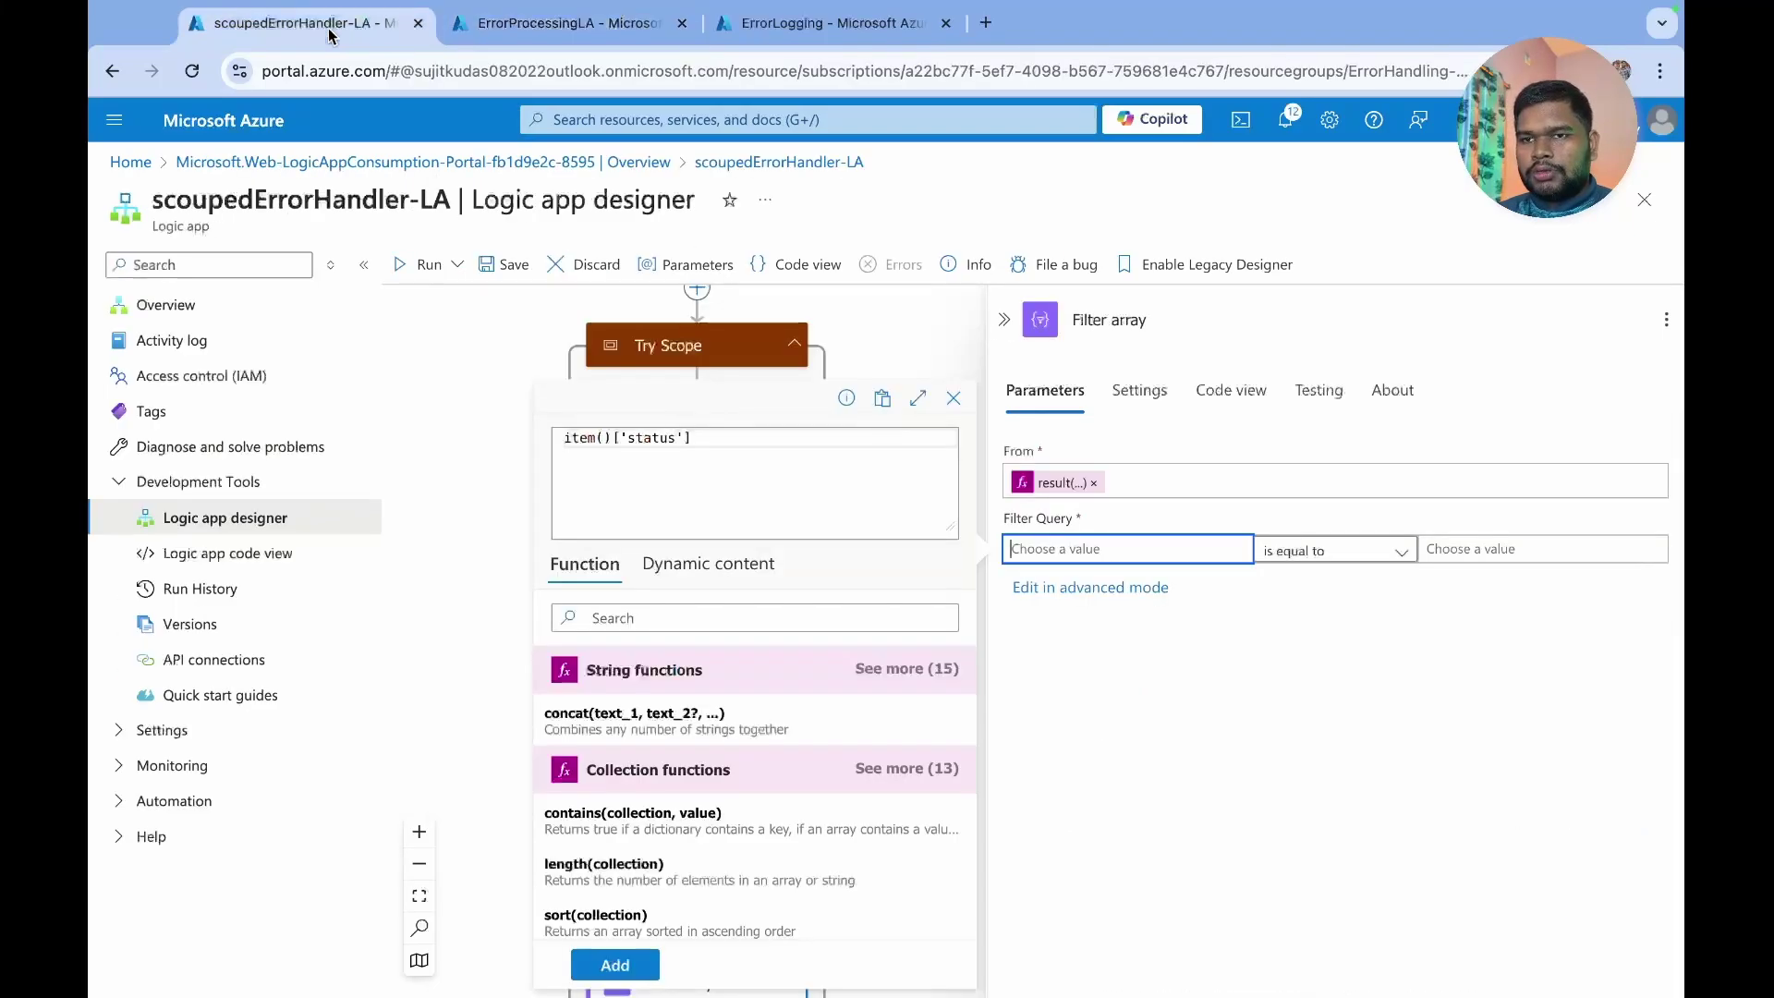
pyautogui.doubleClick(661, 447)
pyautogui.hotkey('ctrl', 'v')
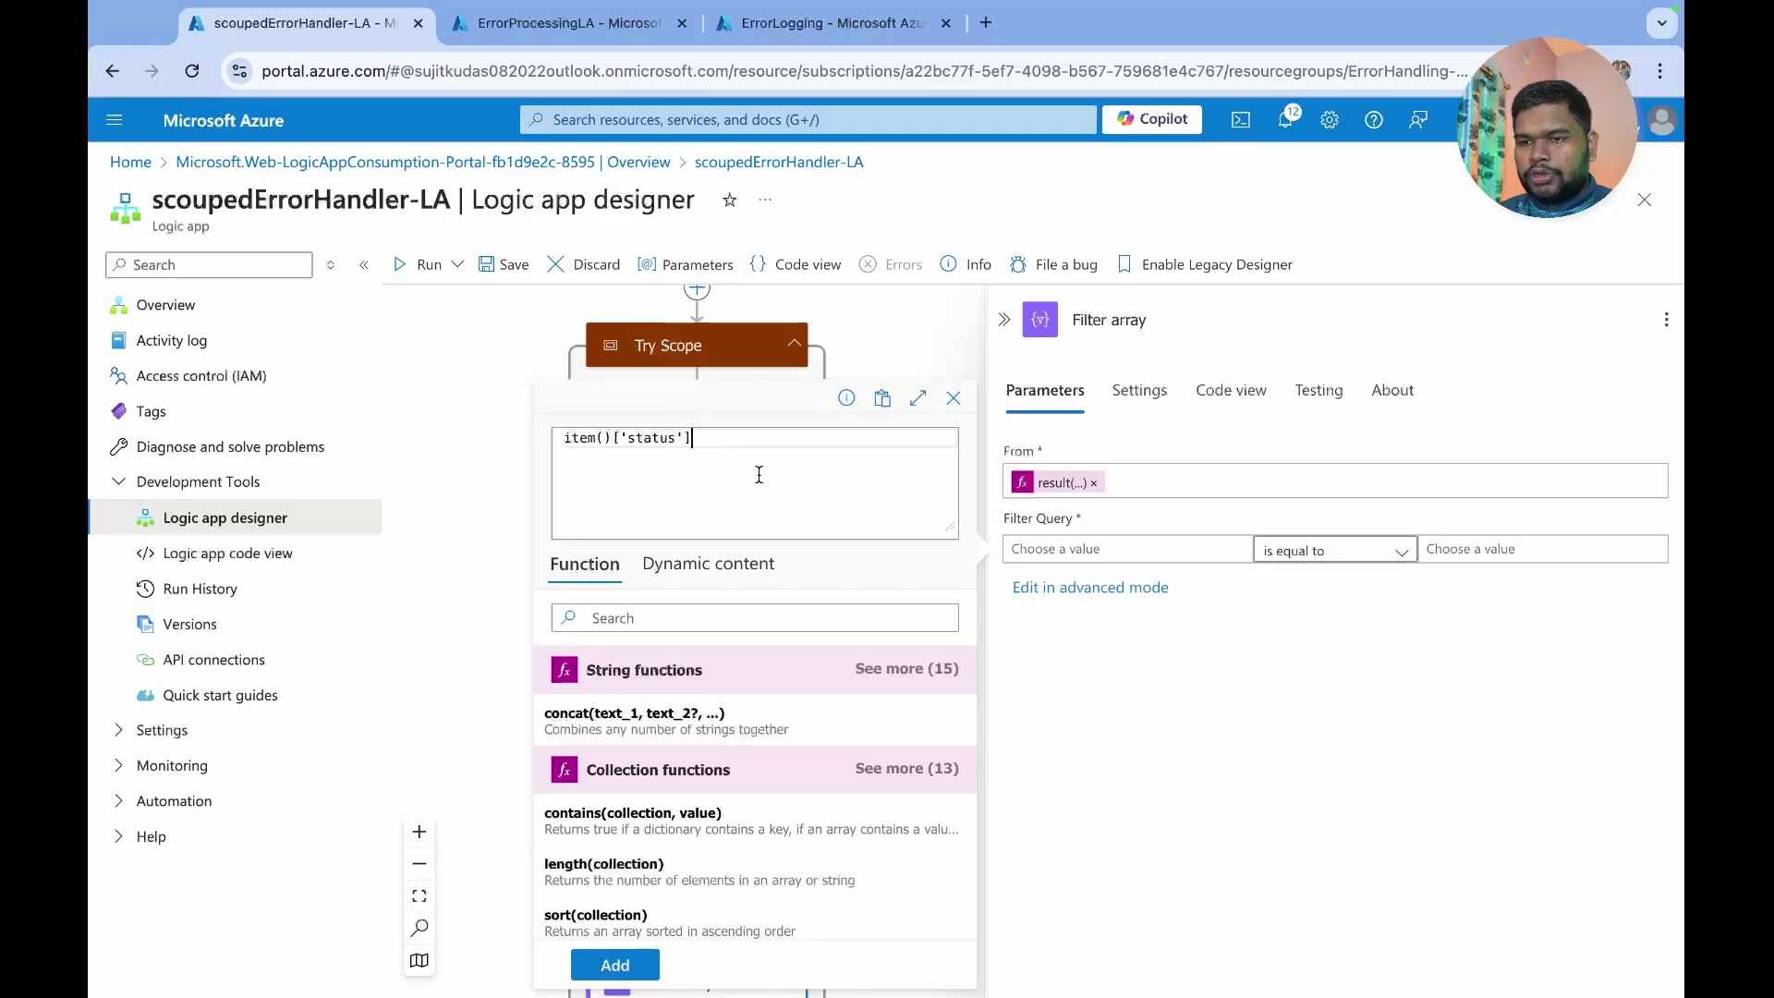
pyautogui.click(644, 975)
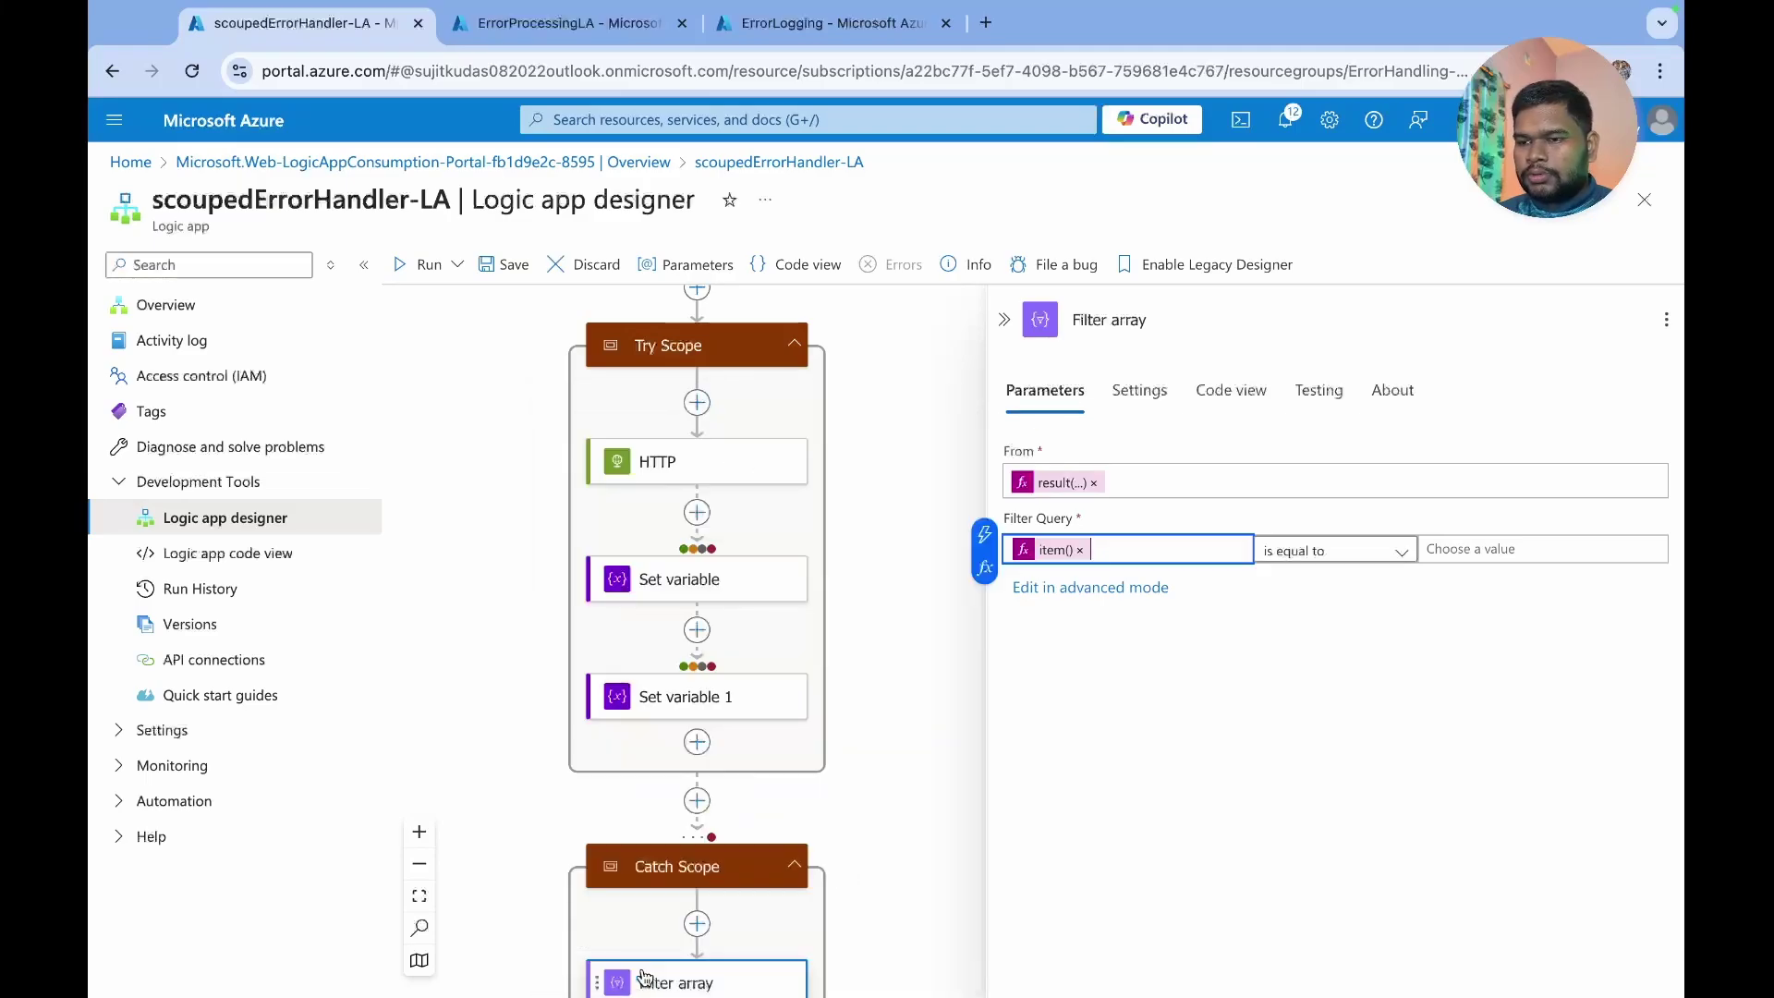
# - Set the filter query's comparison value to Failed, copied from the Send Data body in the ErrorProcessingLA run, and save the workflow
pyautogui.click(1530, 538)
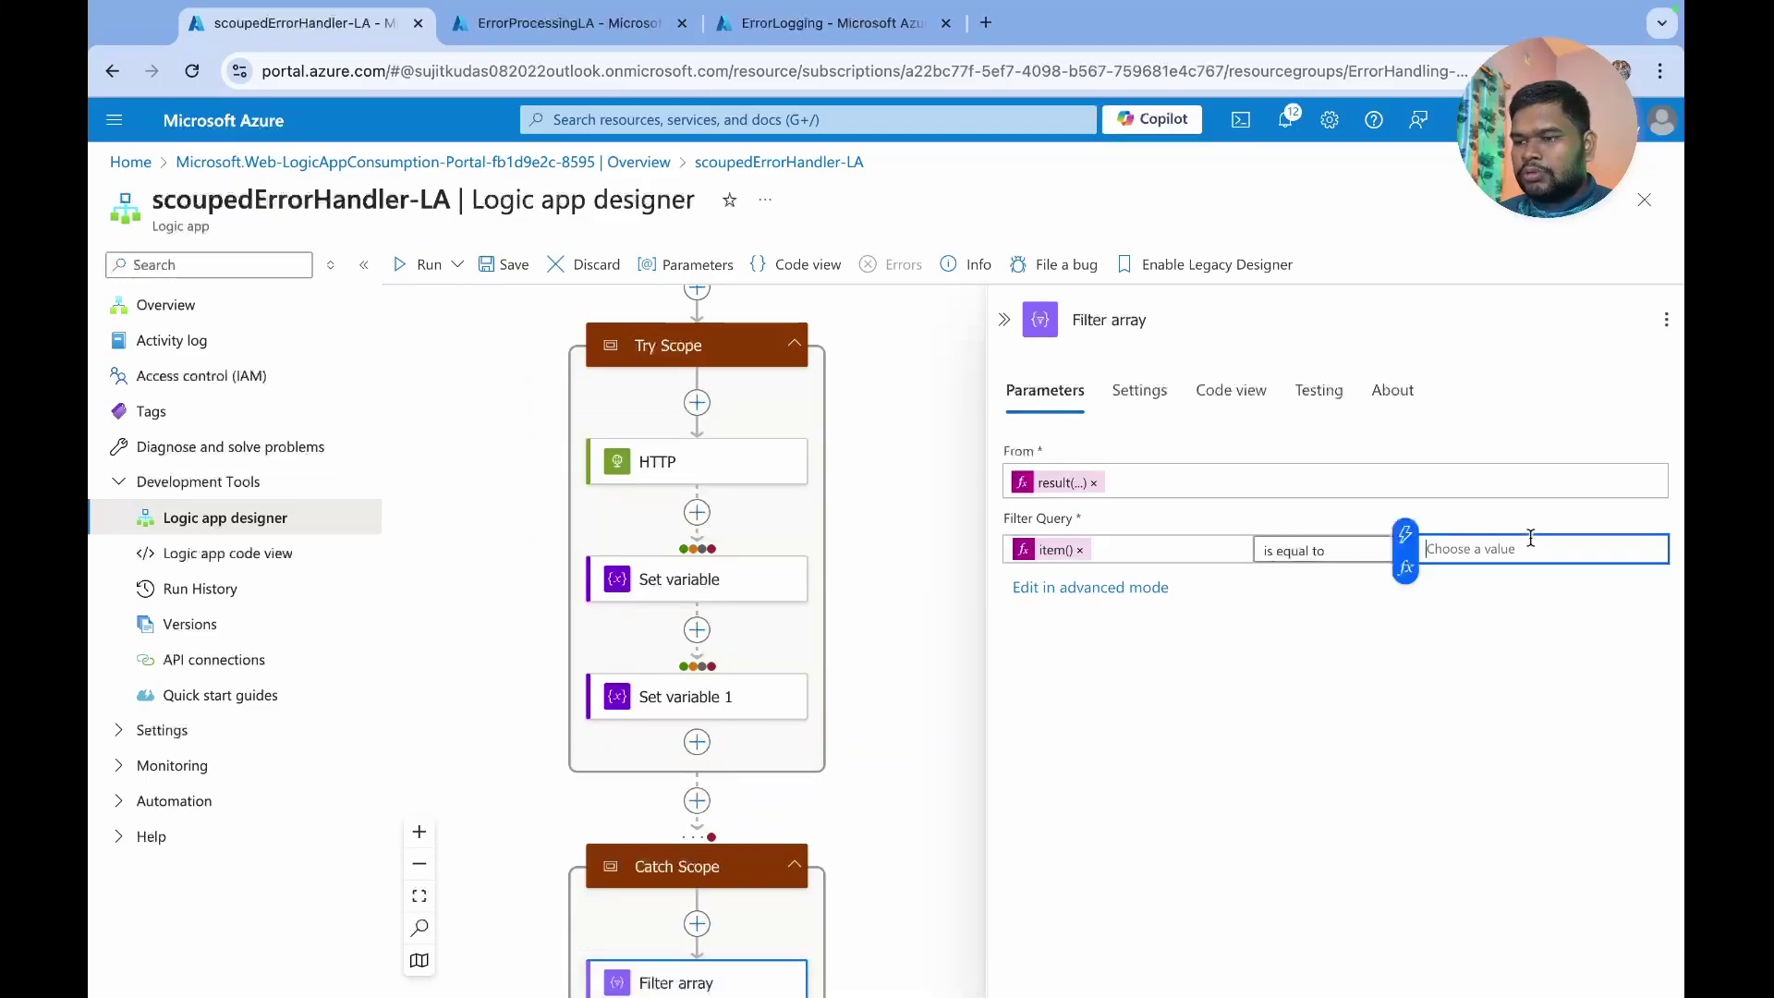
pyautogui.click(582, 26)
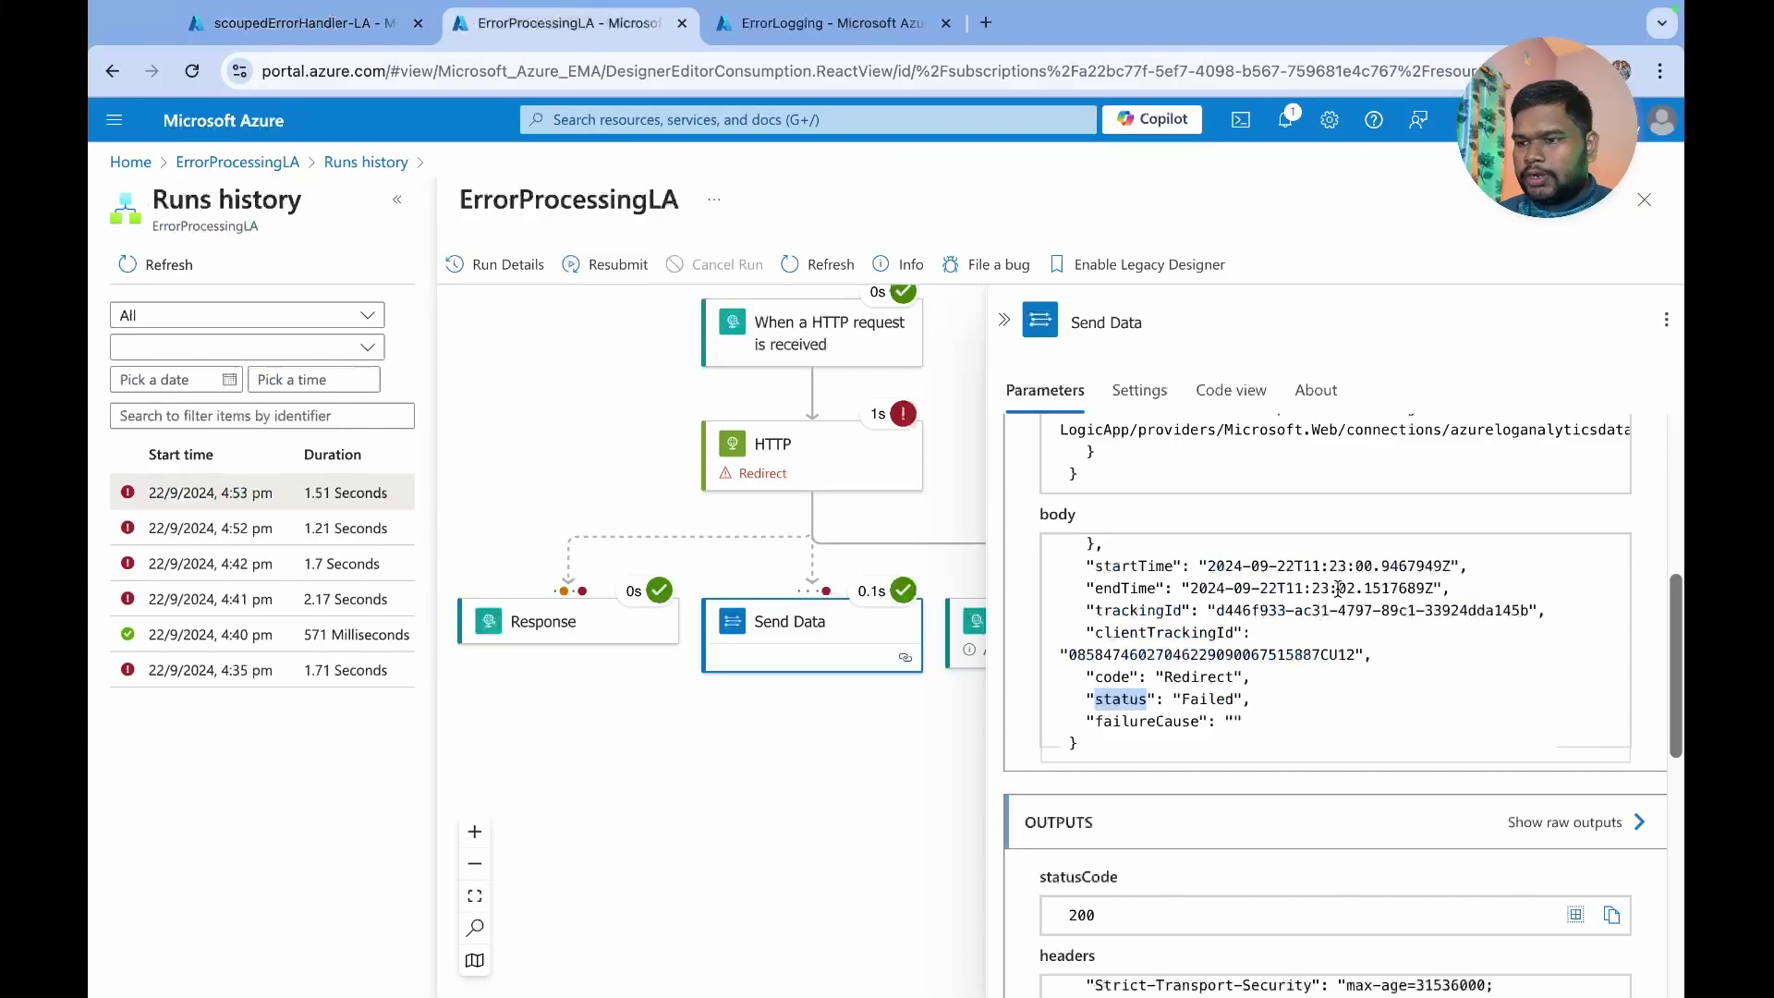
pyautogui.doubleClick(1201, 698)
pyautogui.hotkey('ctrl', 'c')
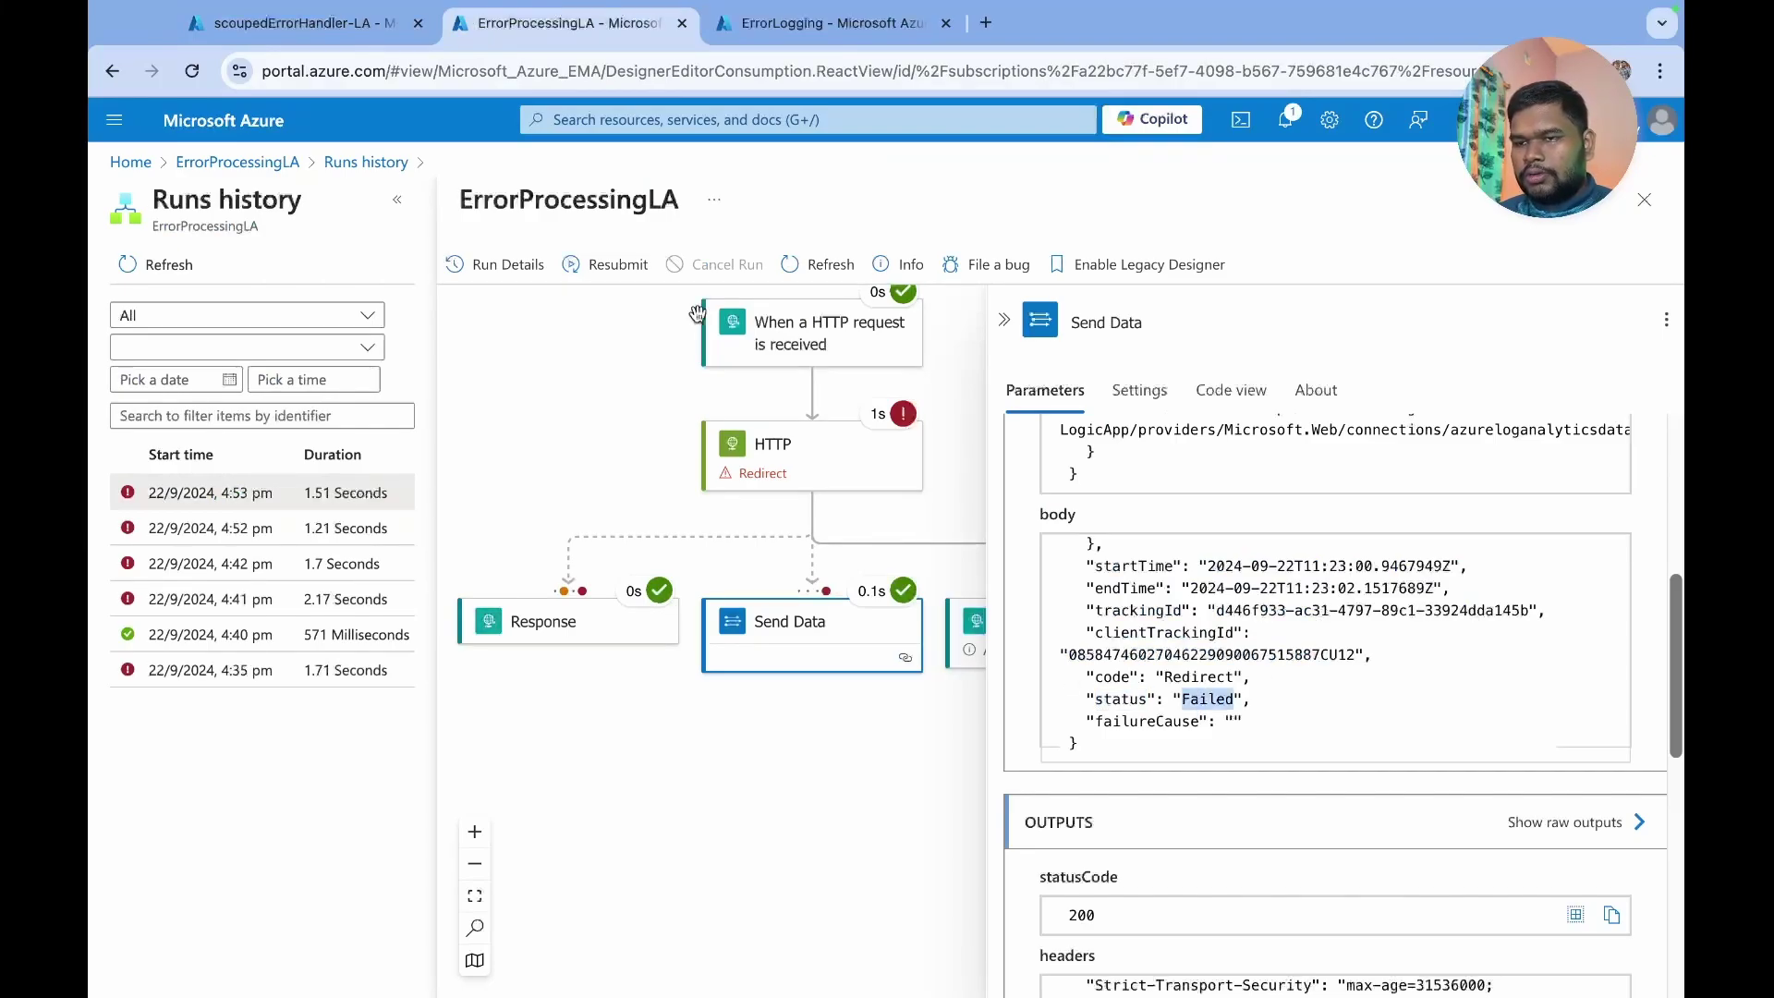
pyautogui.click(295, 23)
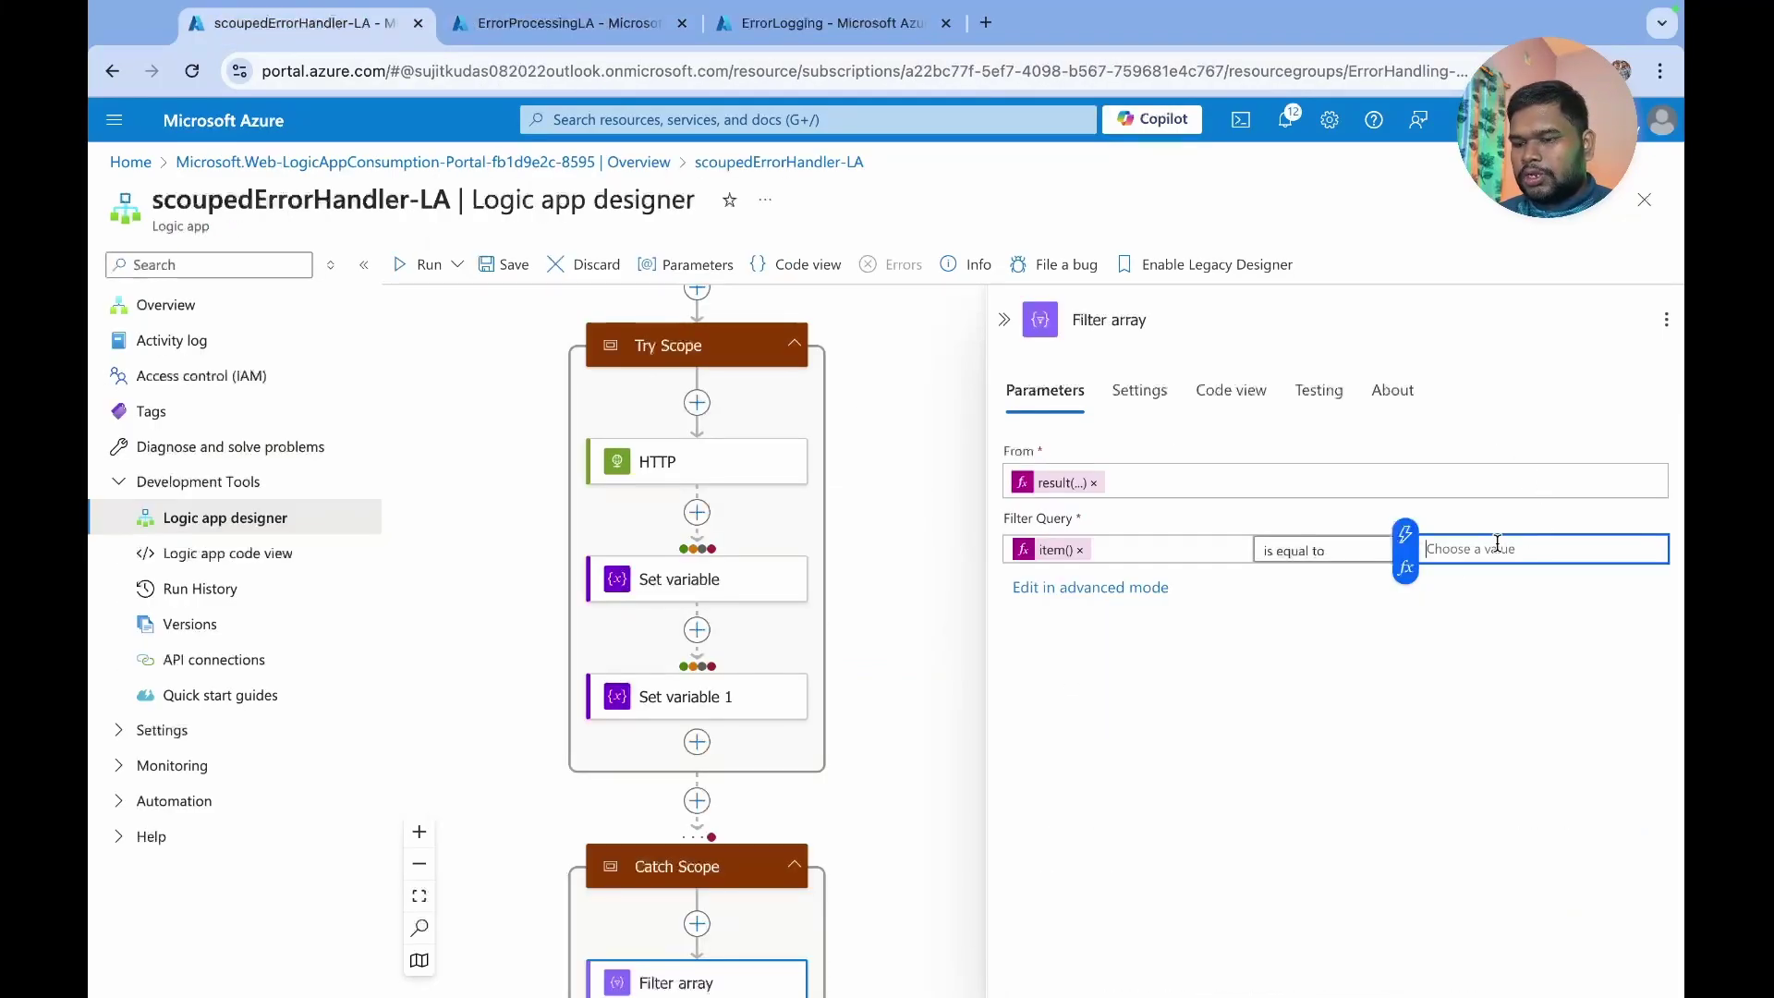
pyautogui.hotkey('ctrl', 'v')
pyautogui.click(1240, 669)
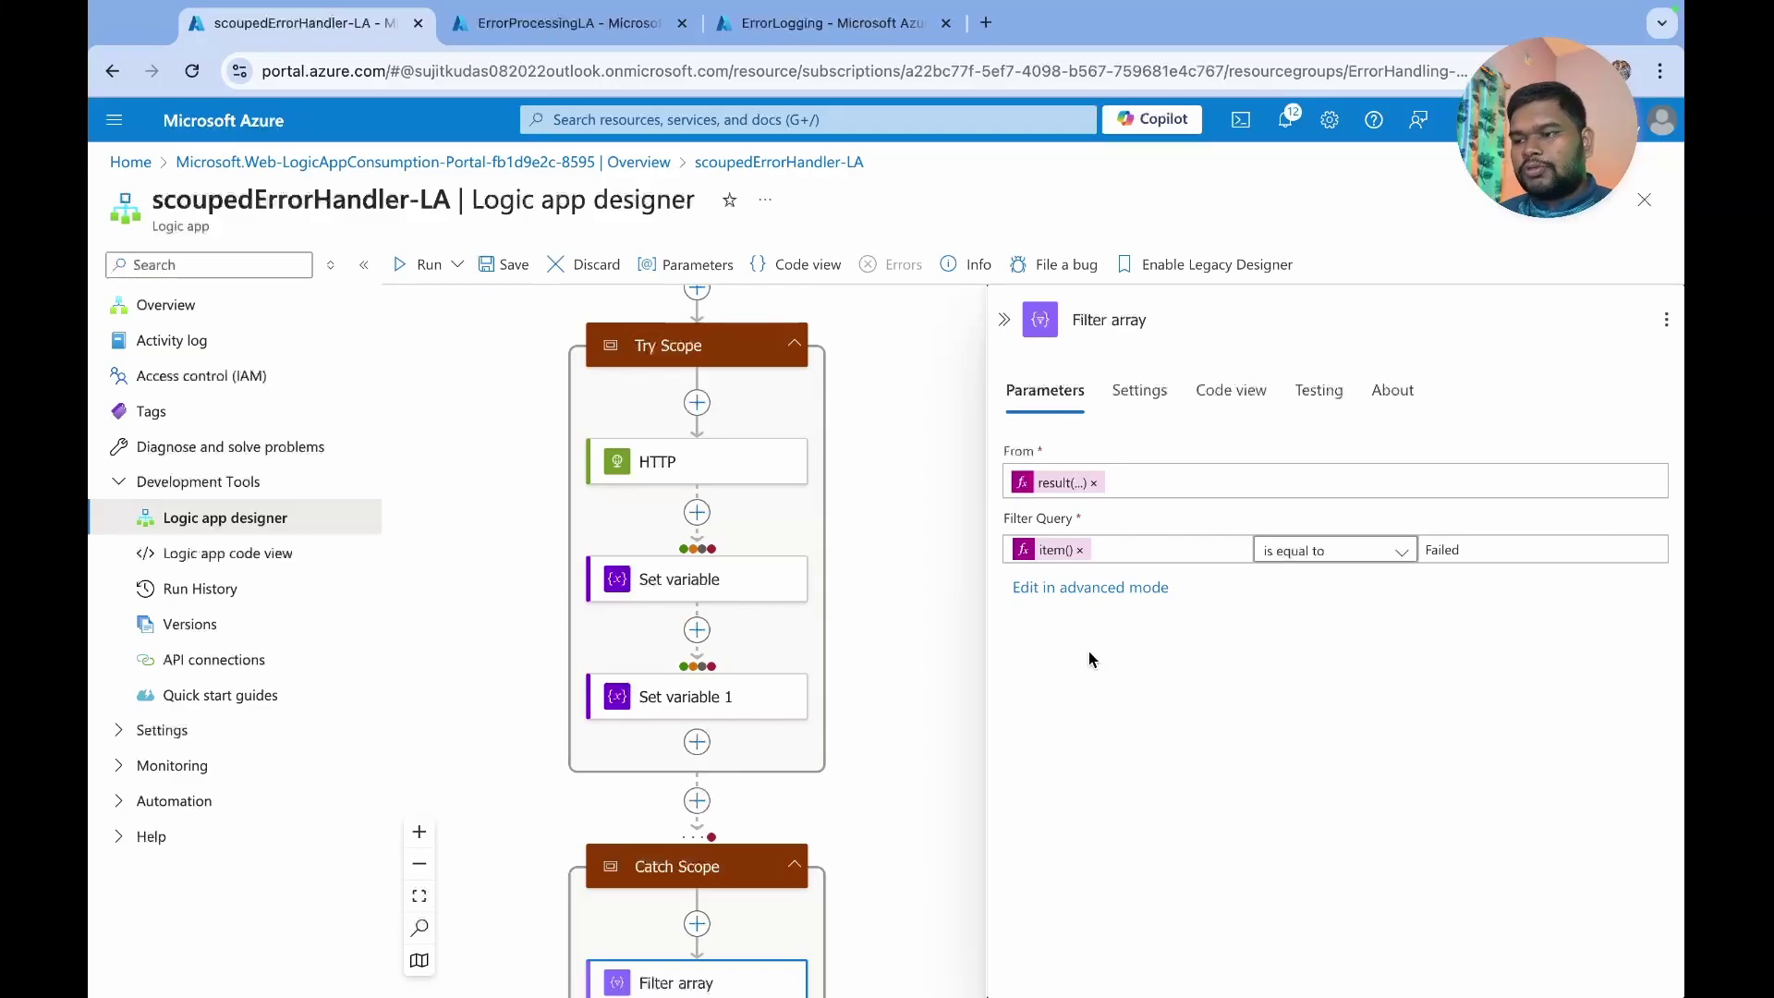
pyautogui.click(495, 268)
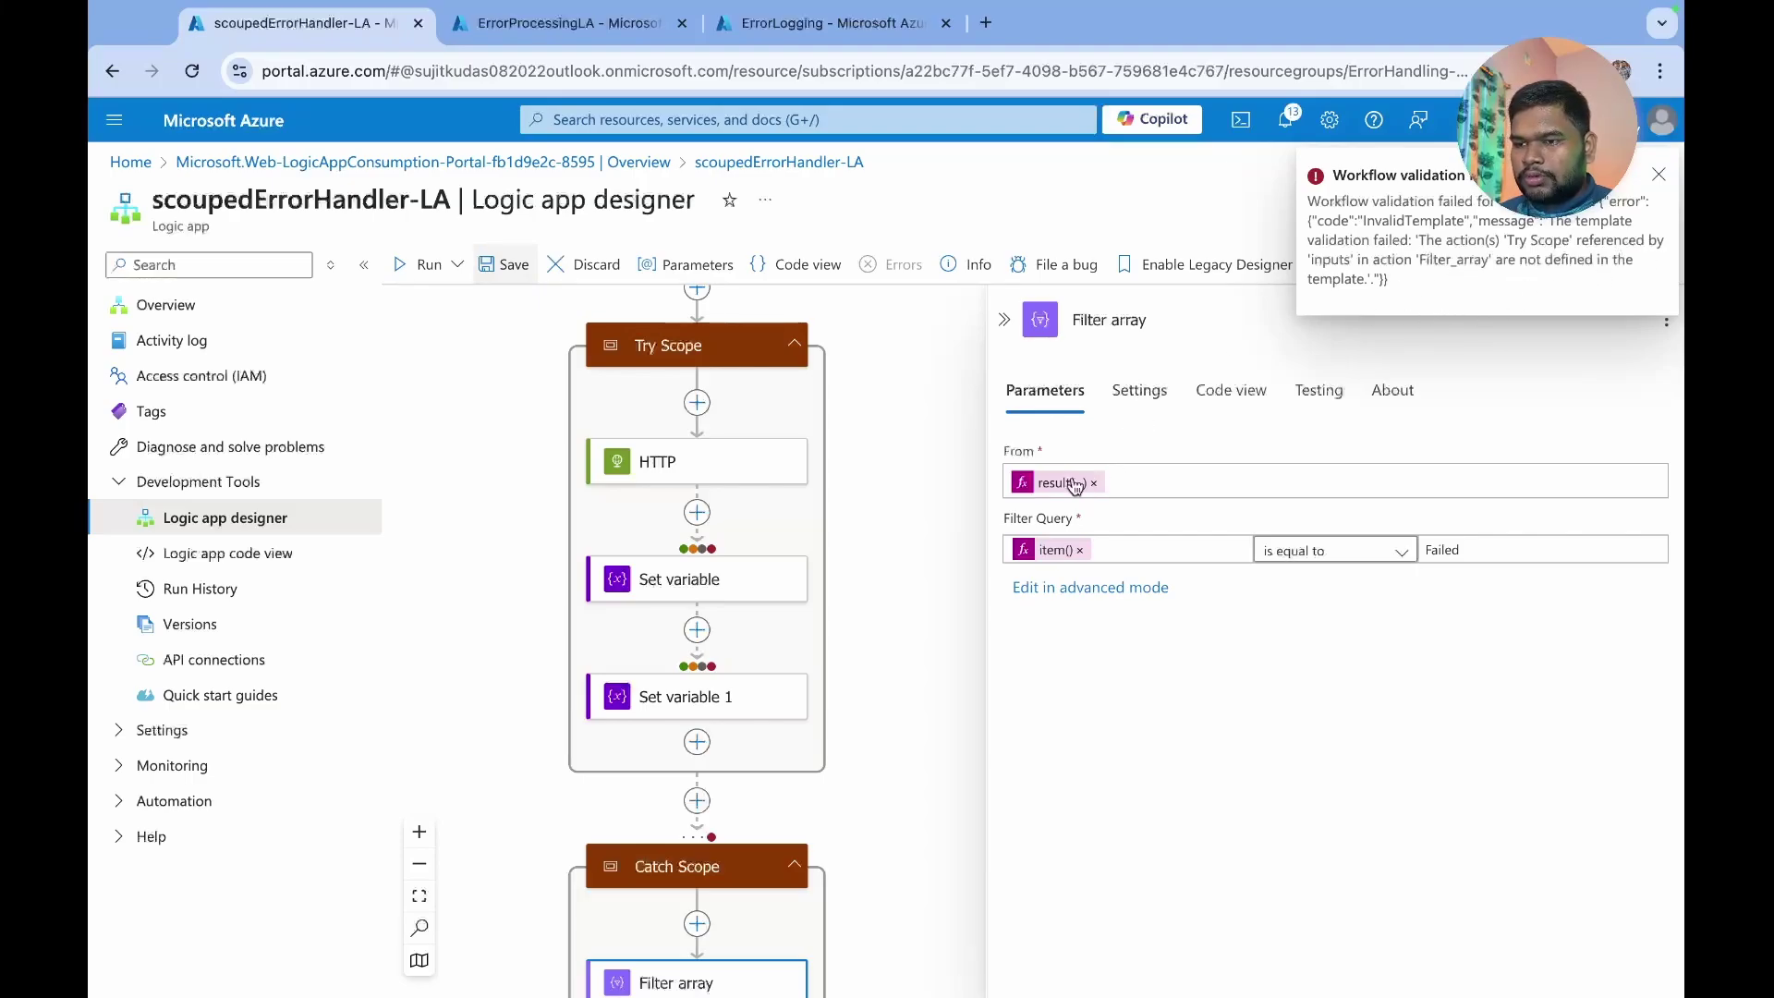
pyautogui.click(1062, 481)
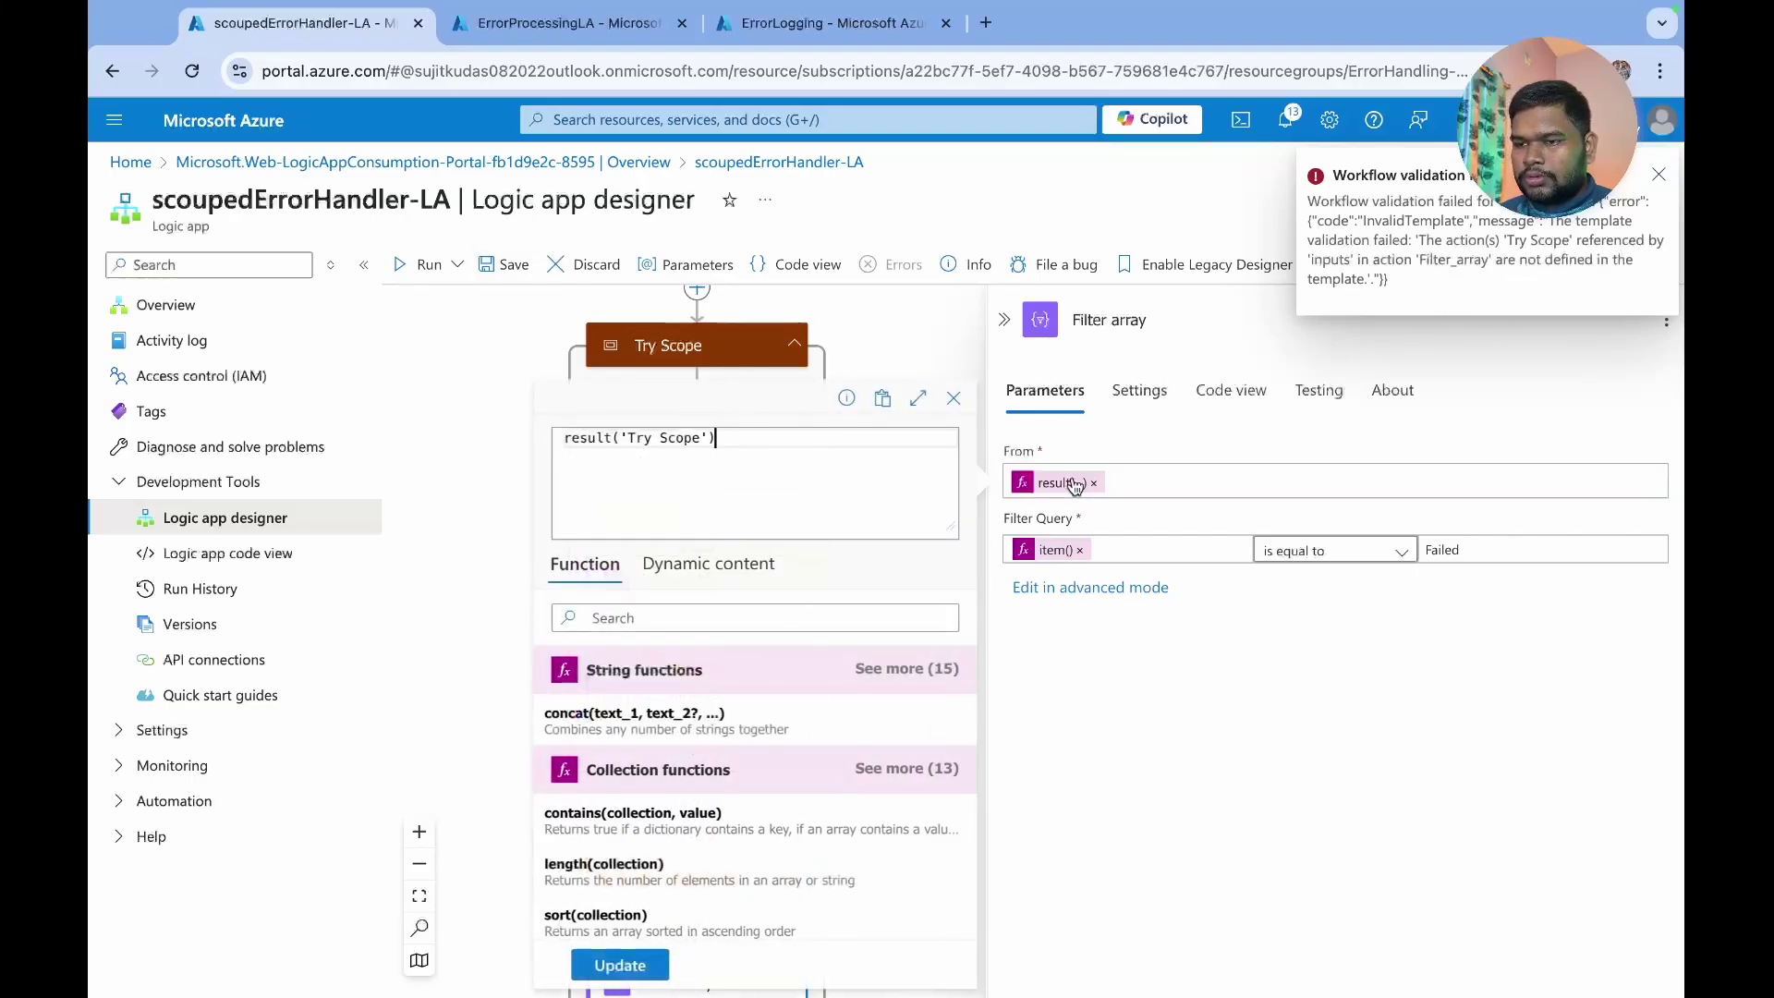
pyautogui.doubleClick(665, 438)
pyautogui.write('_')
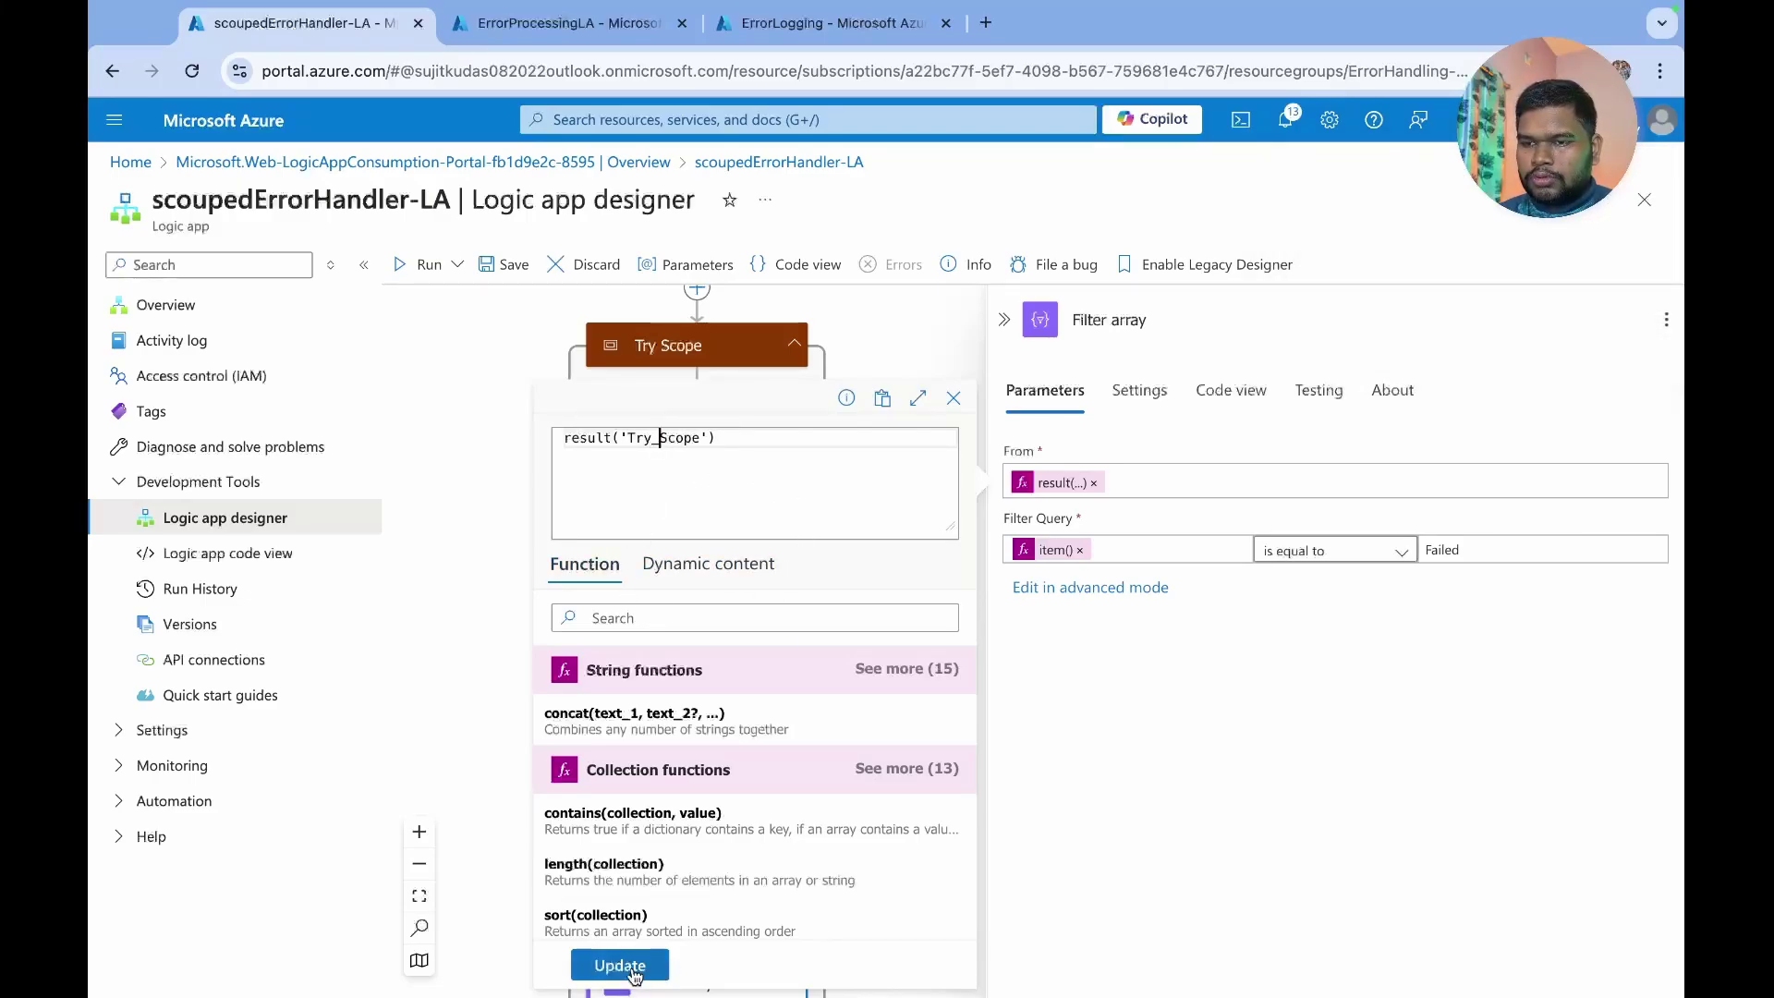
# - Replace the Filter array's From value with the expression result('Try_Scope') and save the workflow
pyautogui.click(1092, 482)
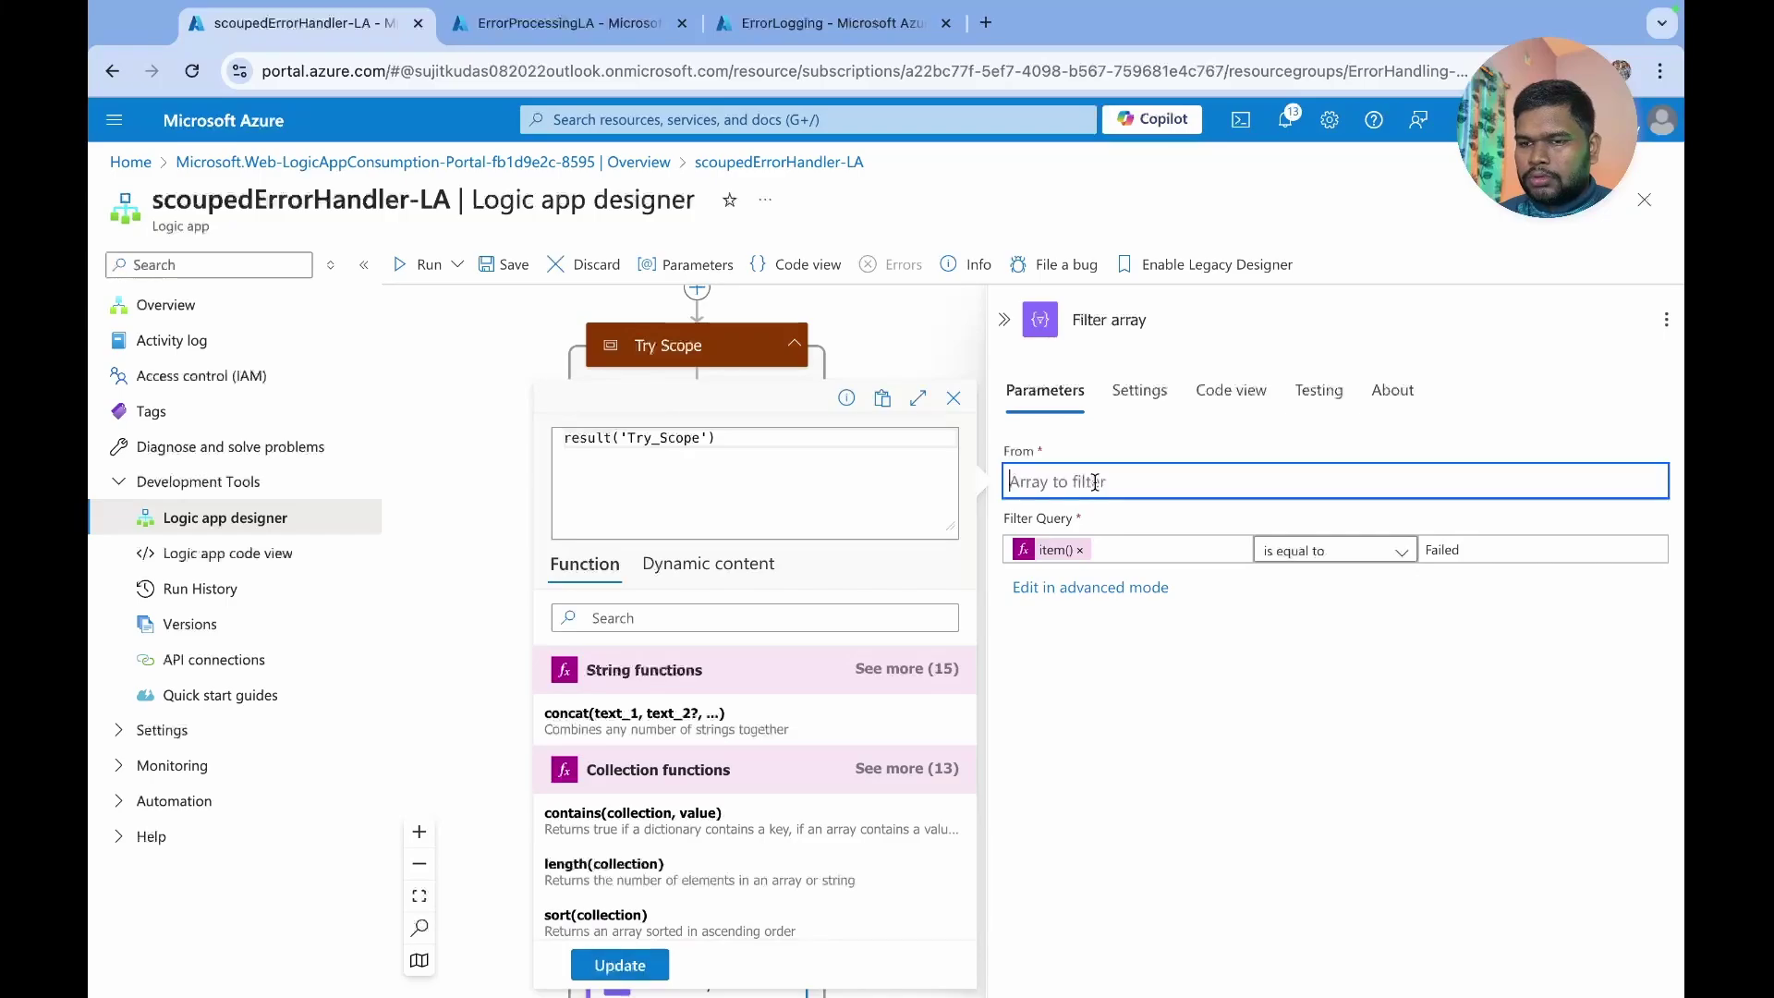
pyautogui.click(724, 477)
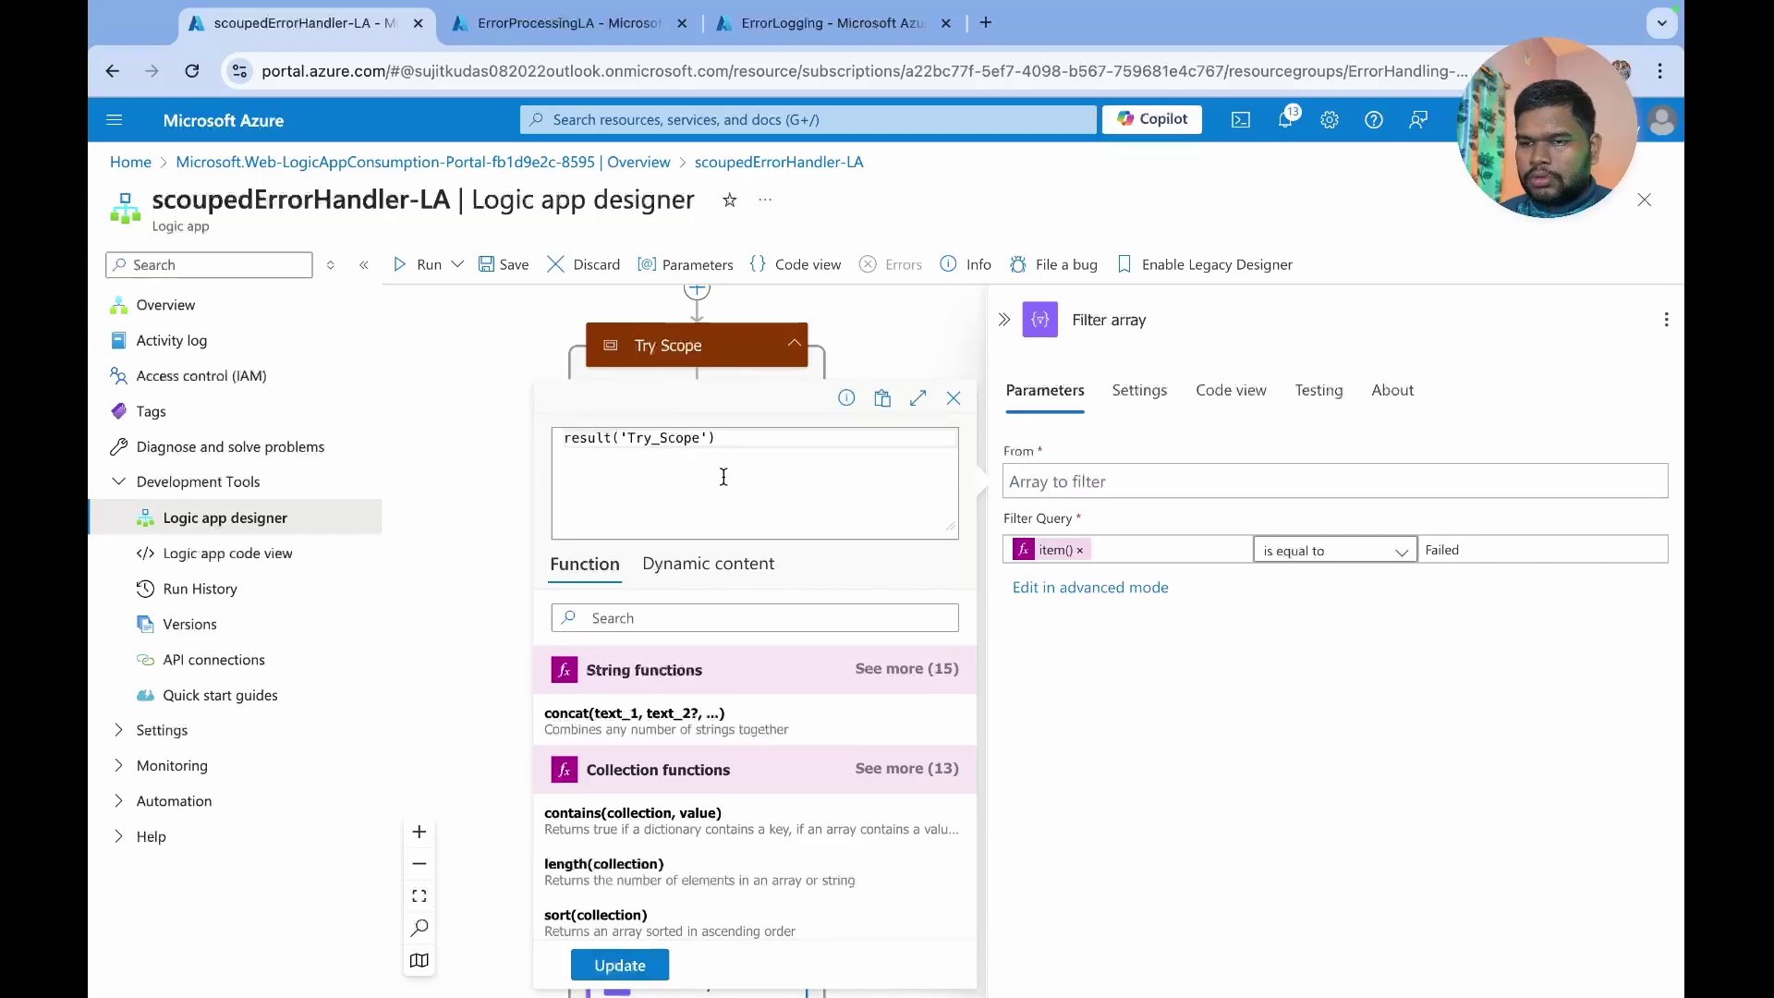
pyautogui.click(953, 398)
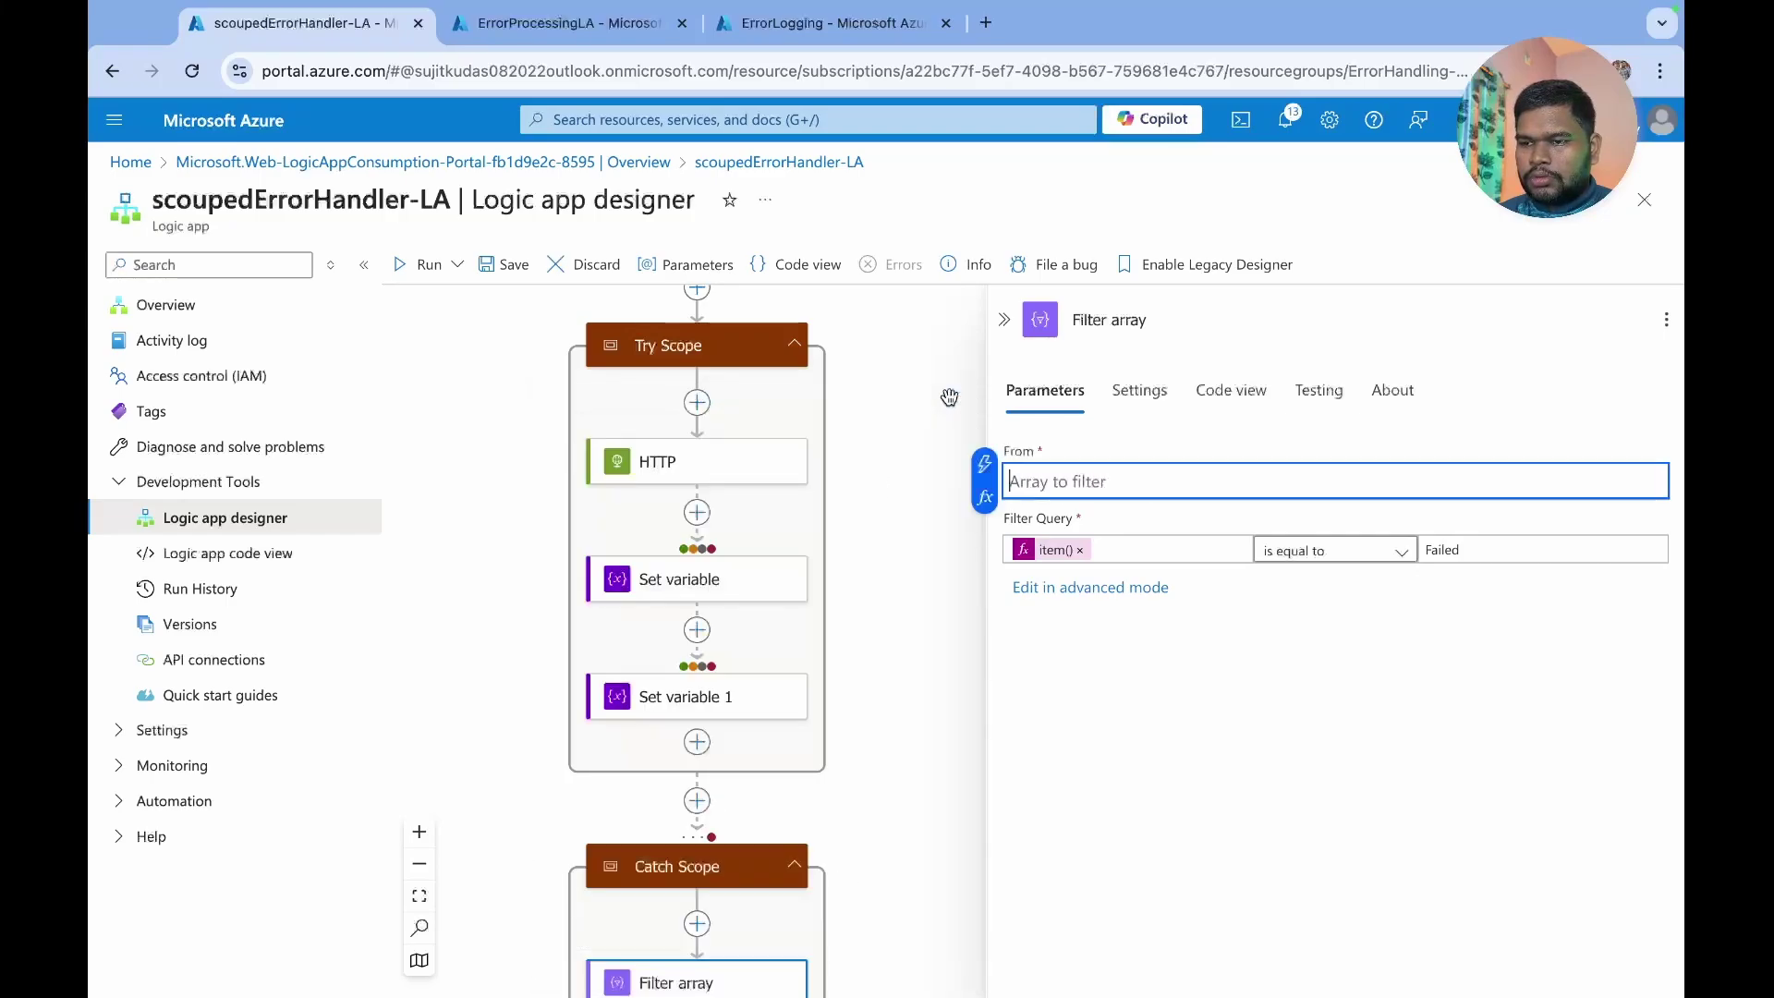
pyautogui.click(985, 498)
pyautogui.write('res')
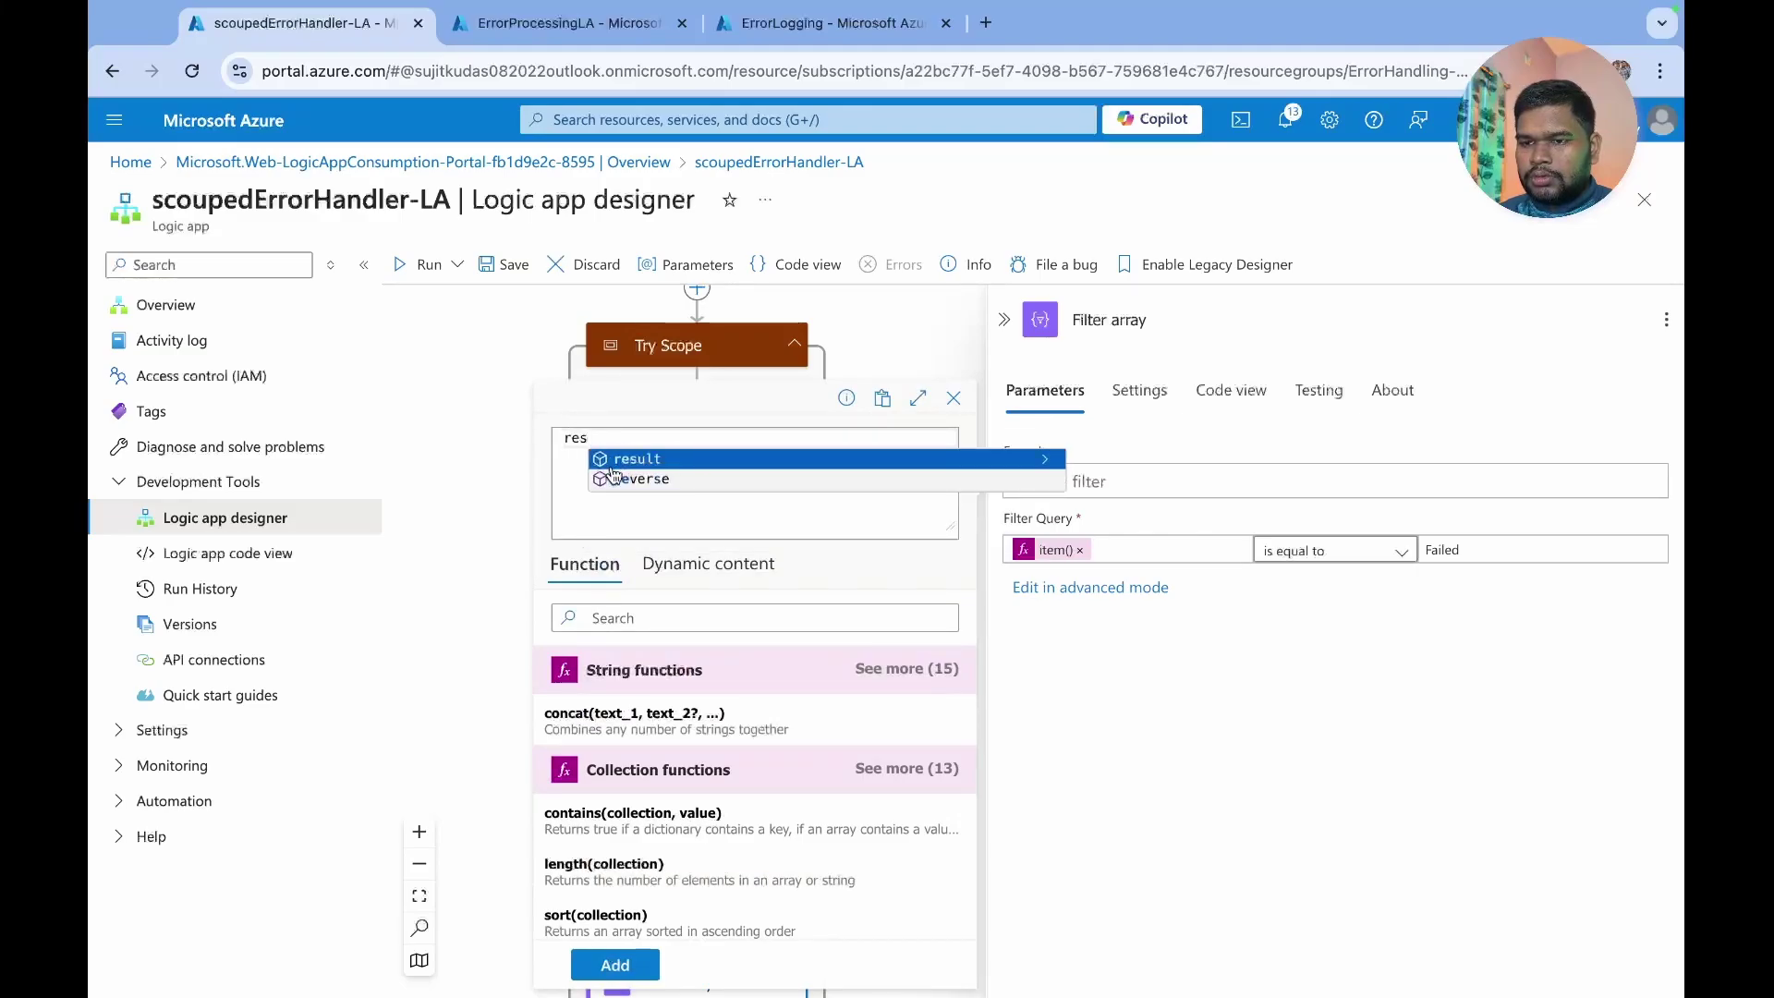
pyautogui.click(642, 460)
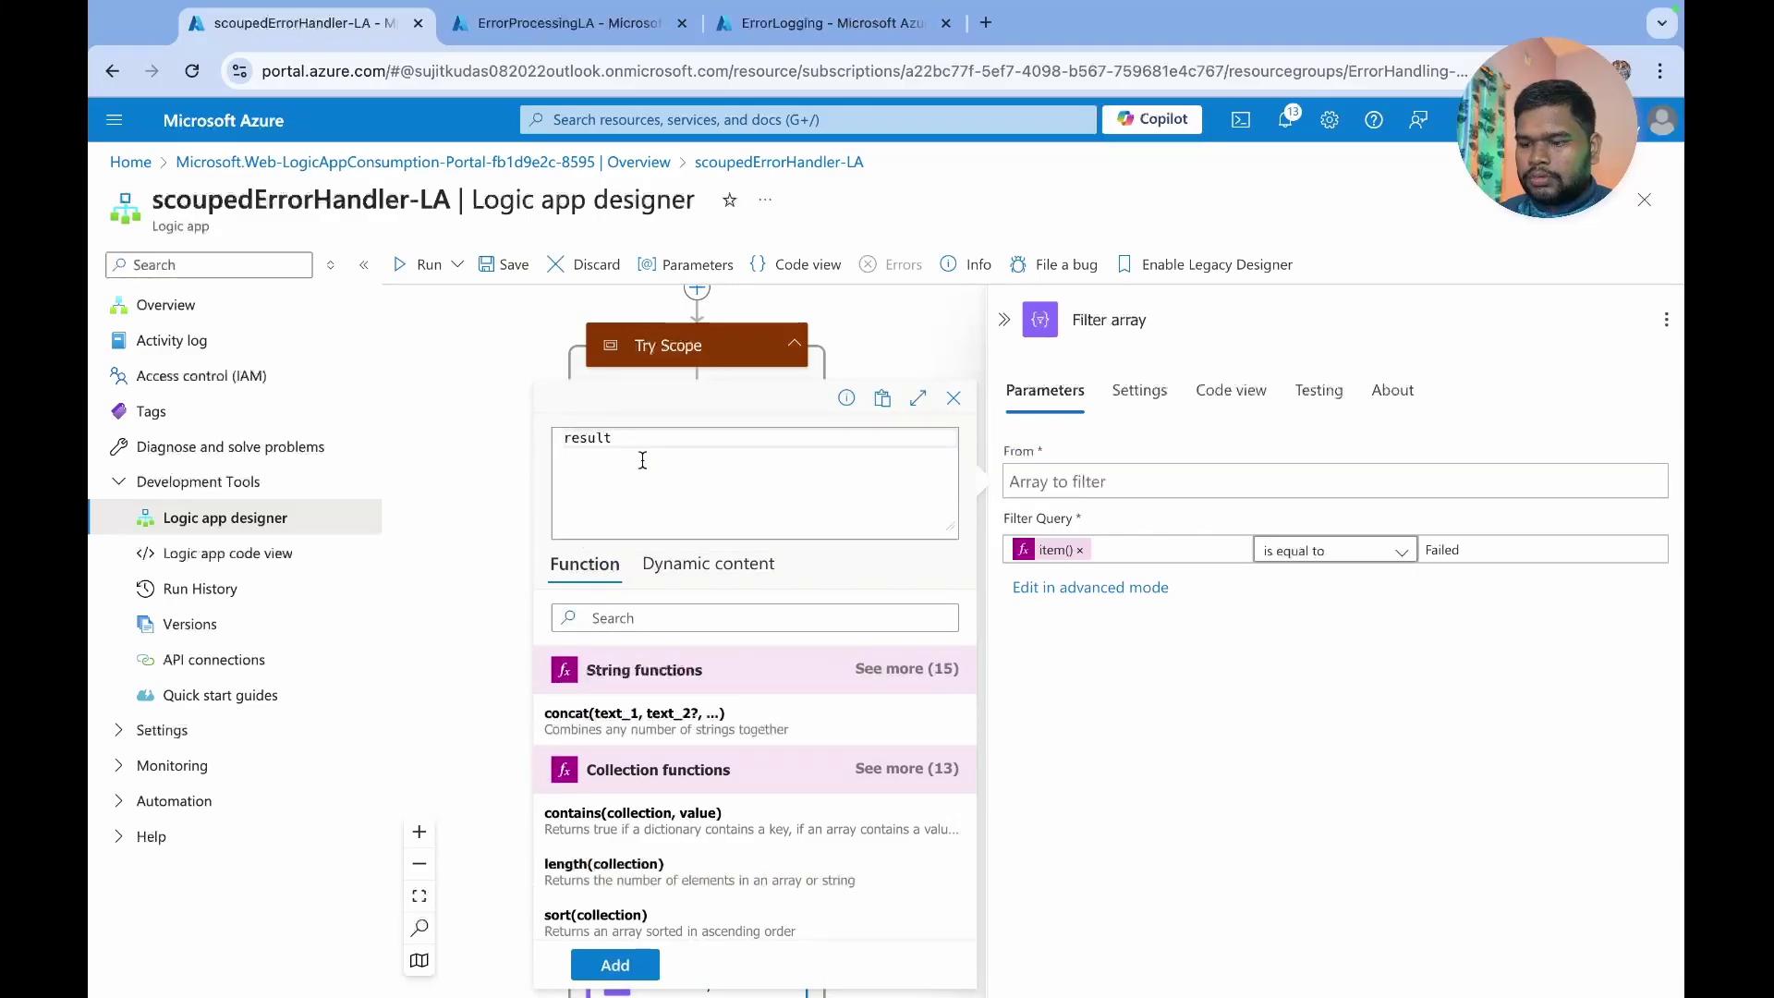
pyautogui.write("('")
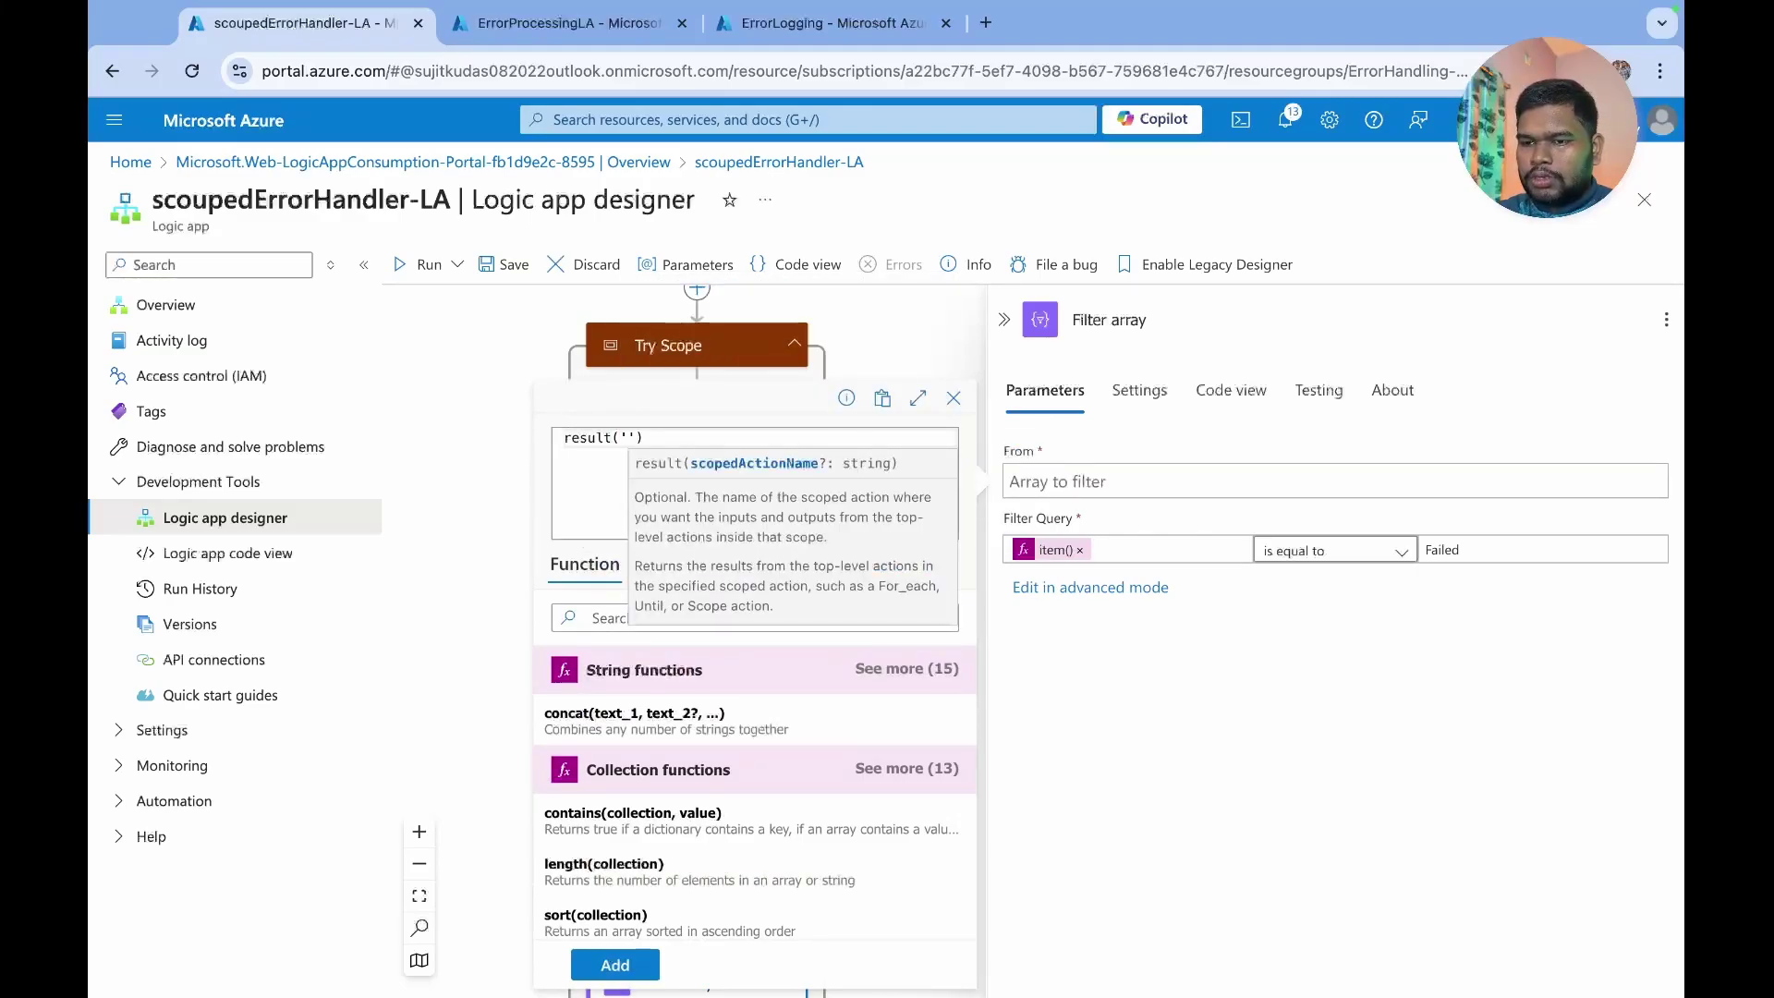
pyautogui.write('Try')
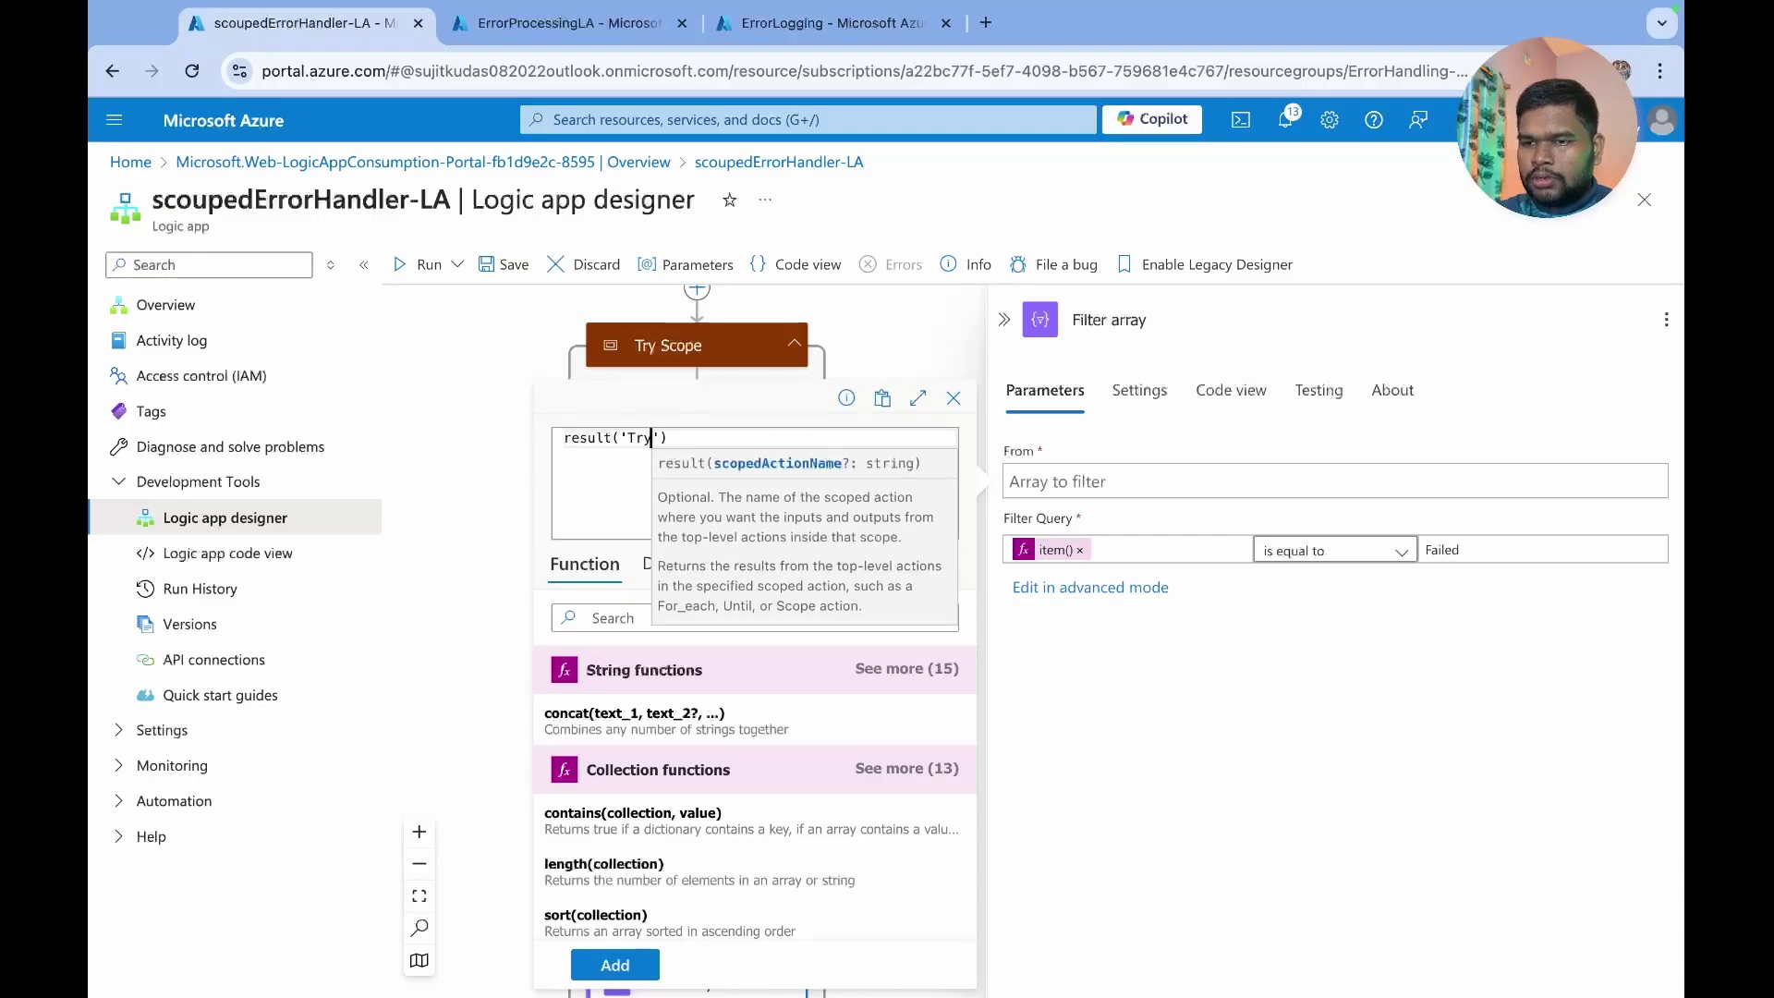
pyautogui.write('_Scope')
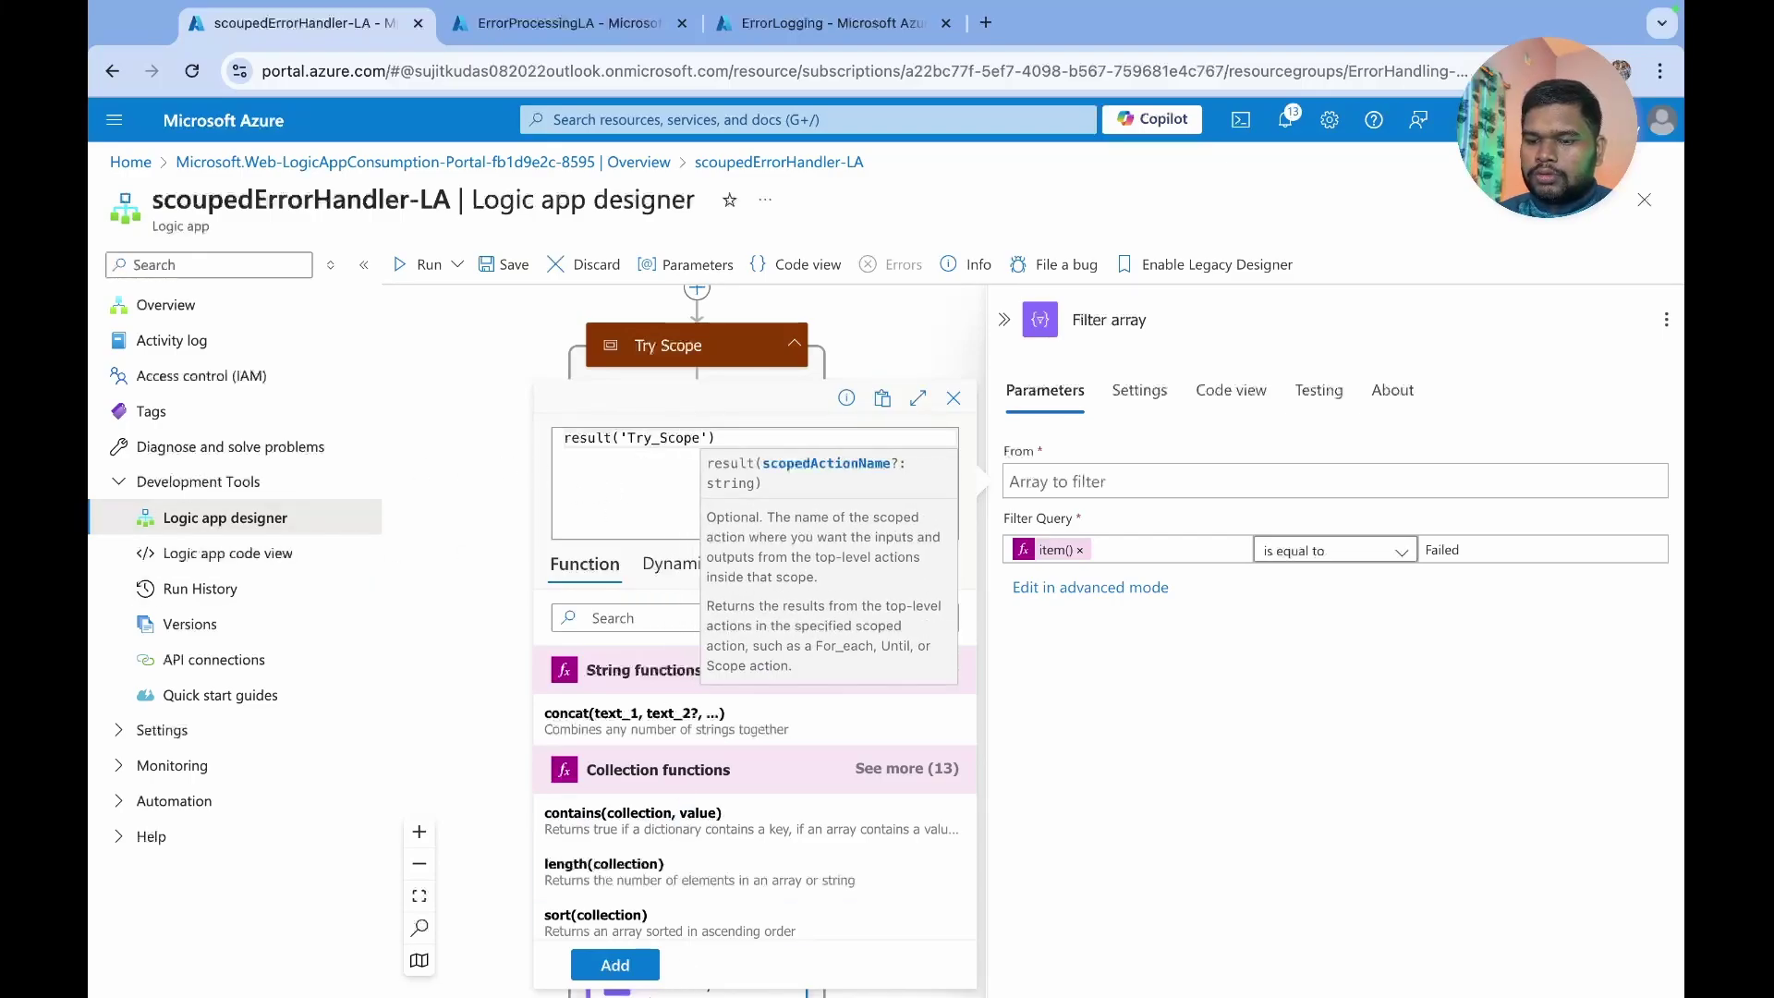
pyautogui.click(642, 977)
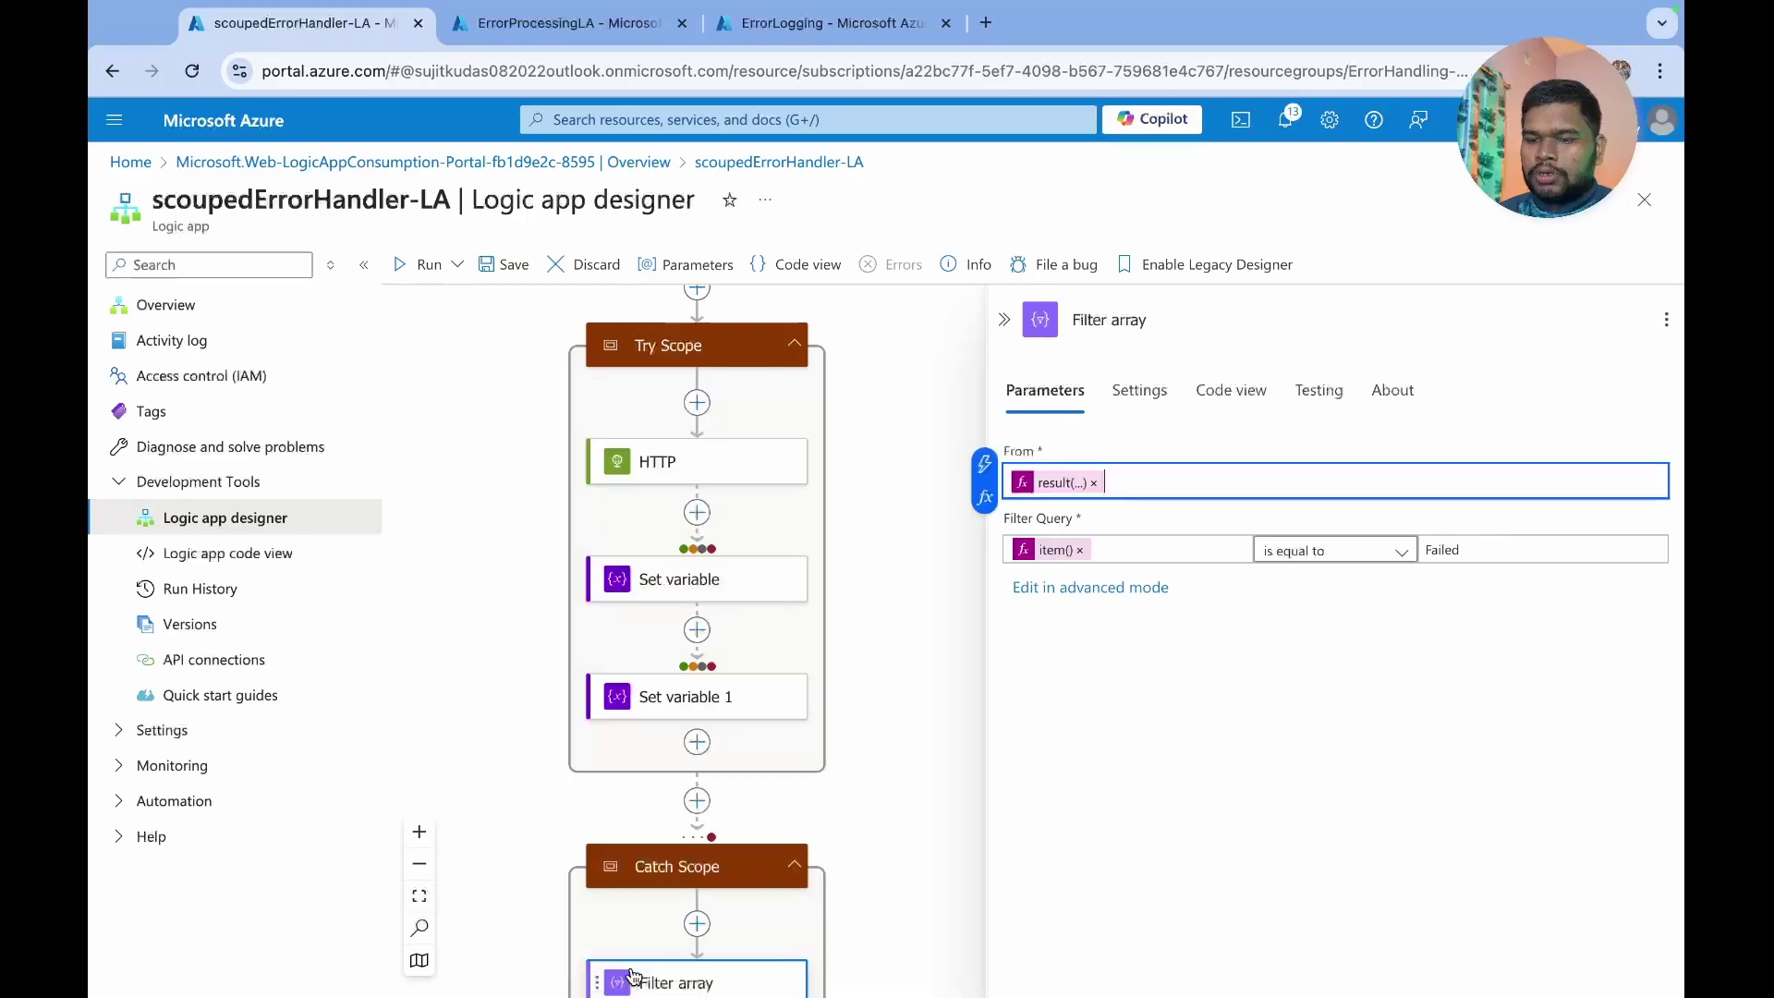
pyautogui.click(500, 272)
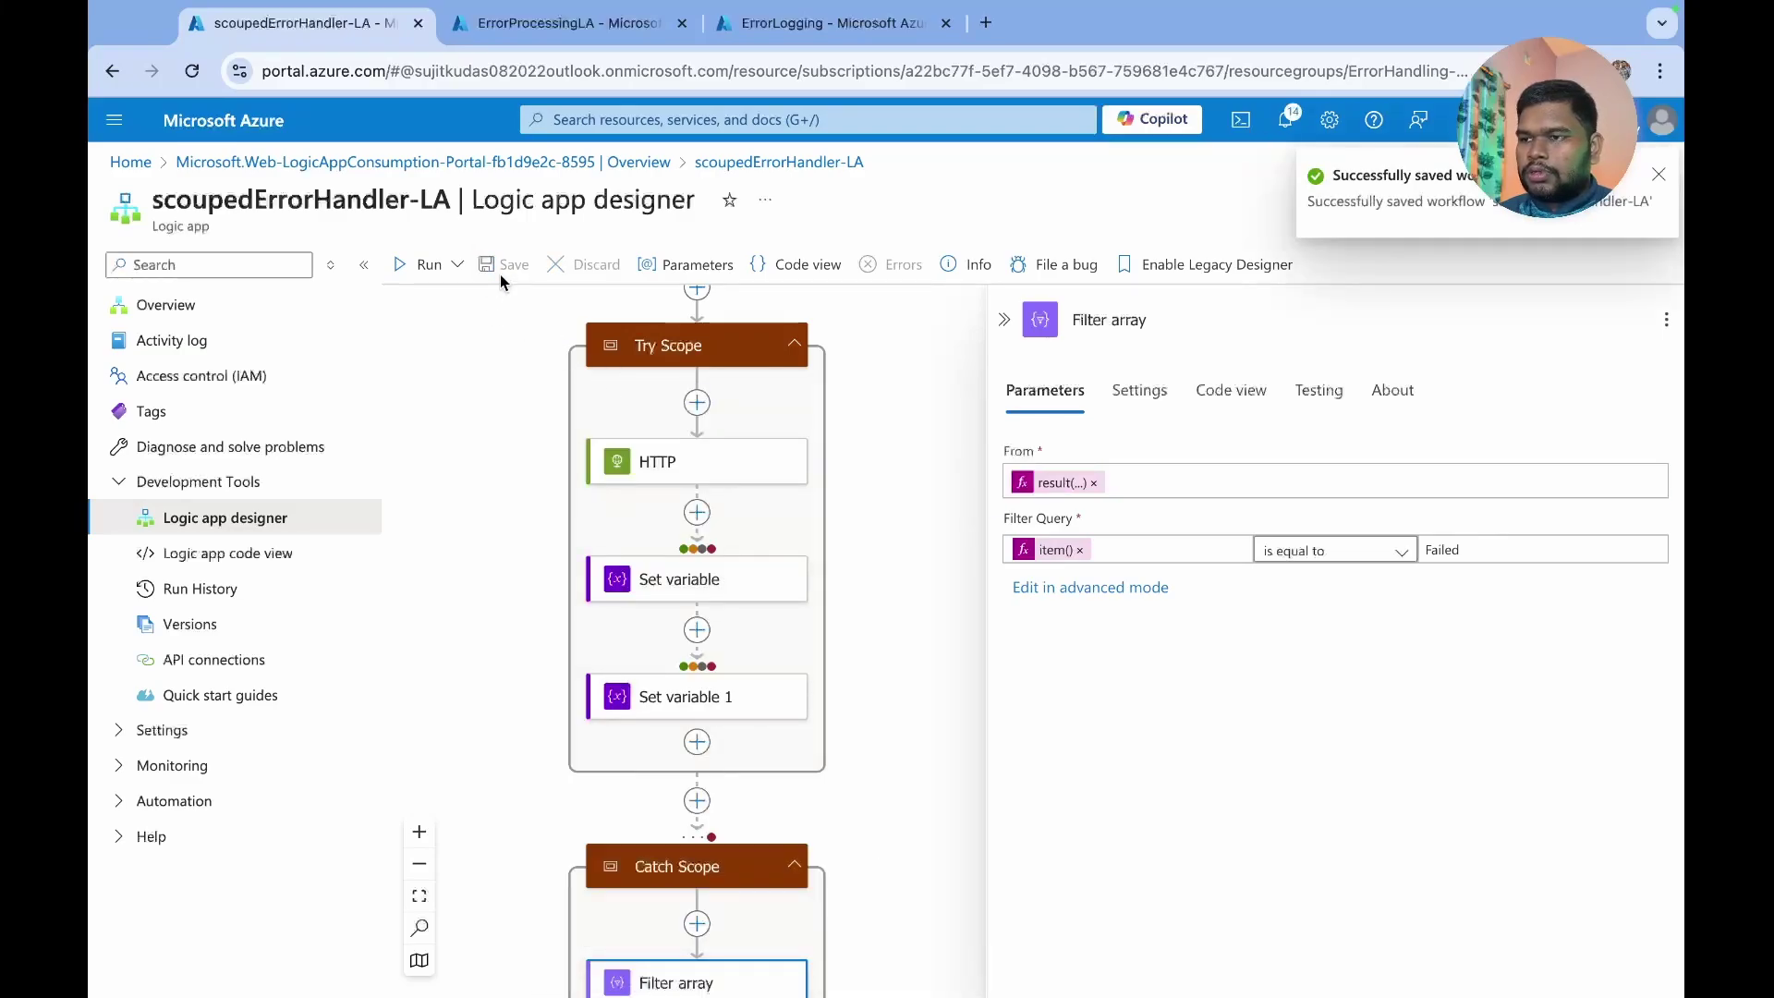
pyautogui.click(599, 359)
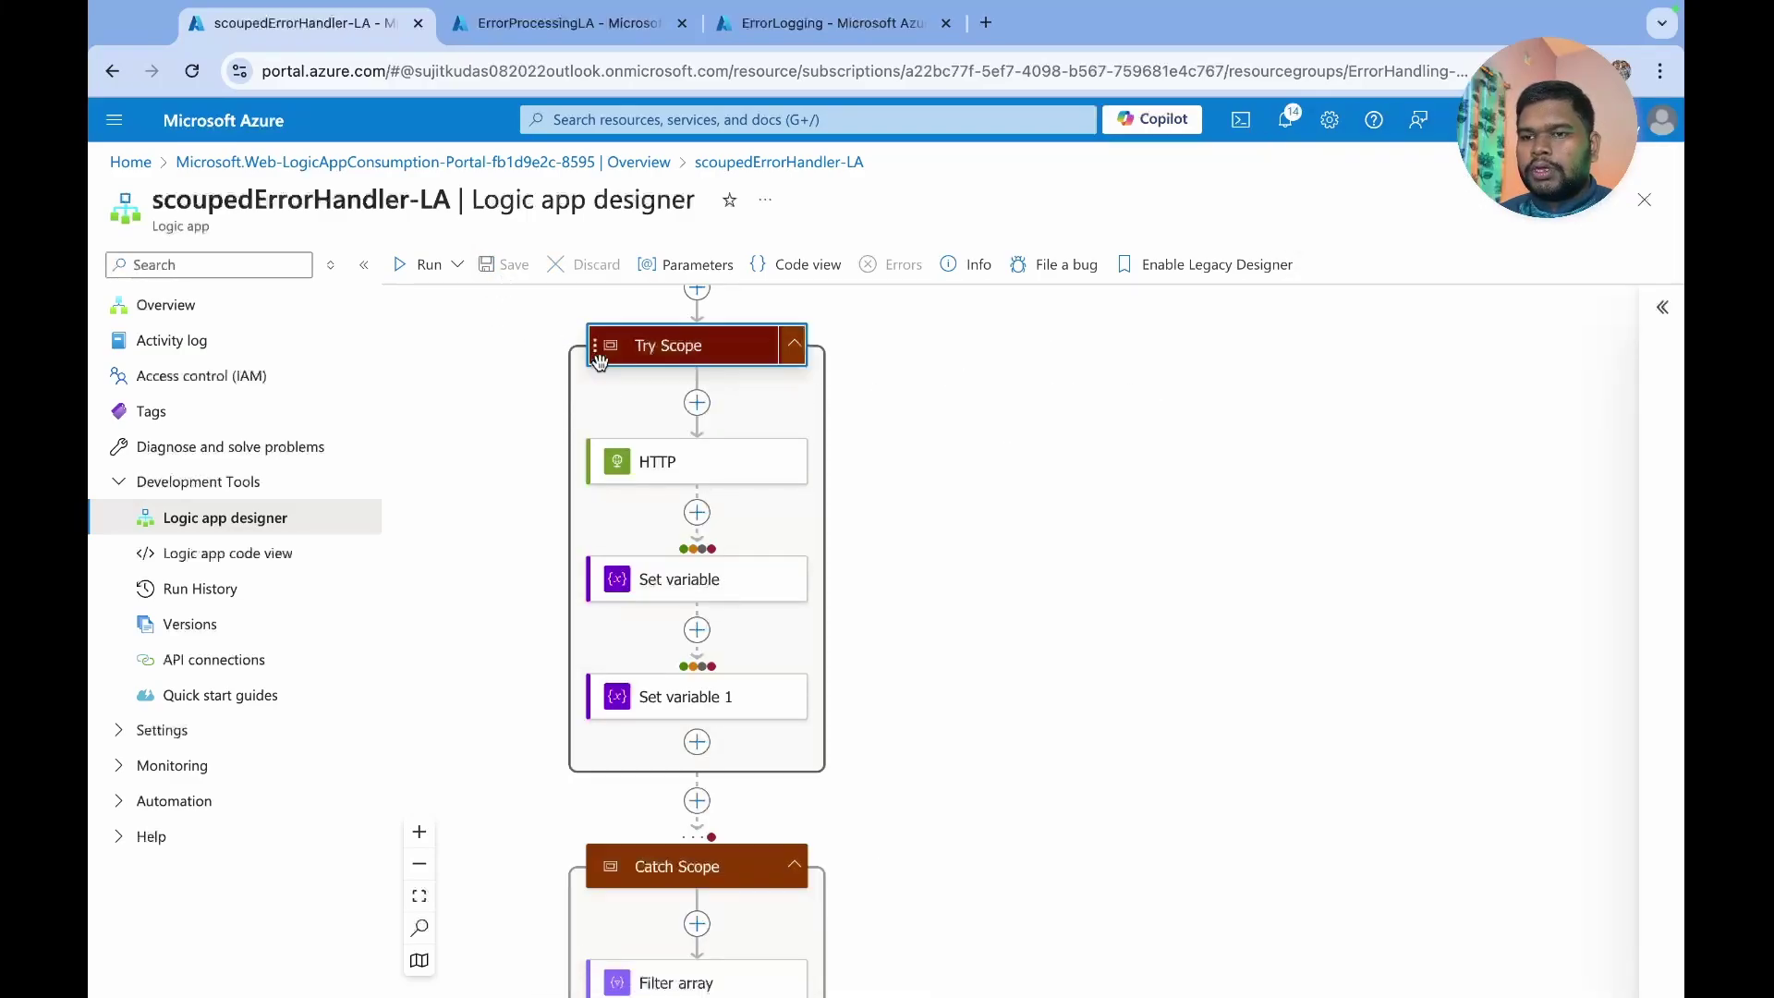
pyautogui.click(667, 353)
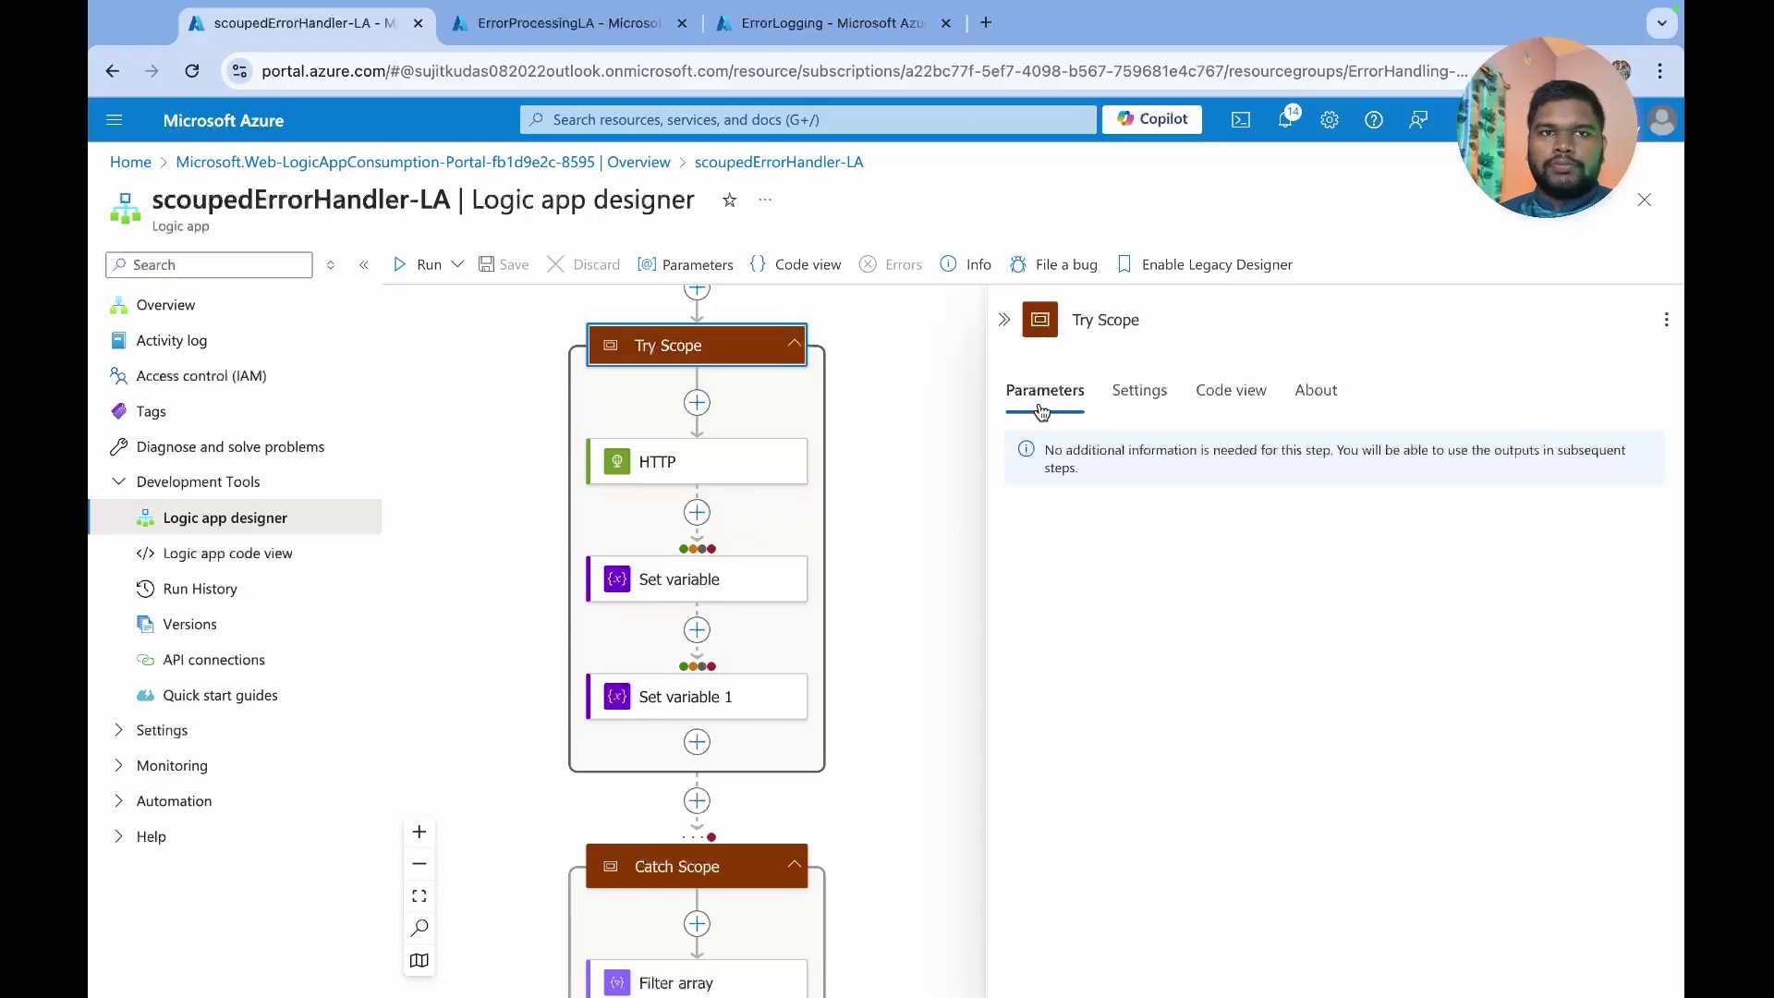
pyautogui.click(948, 523)
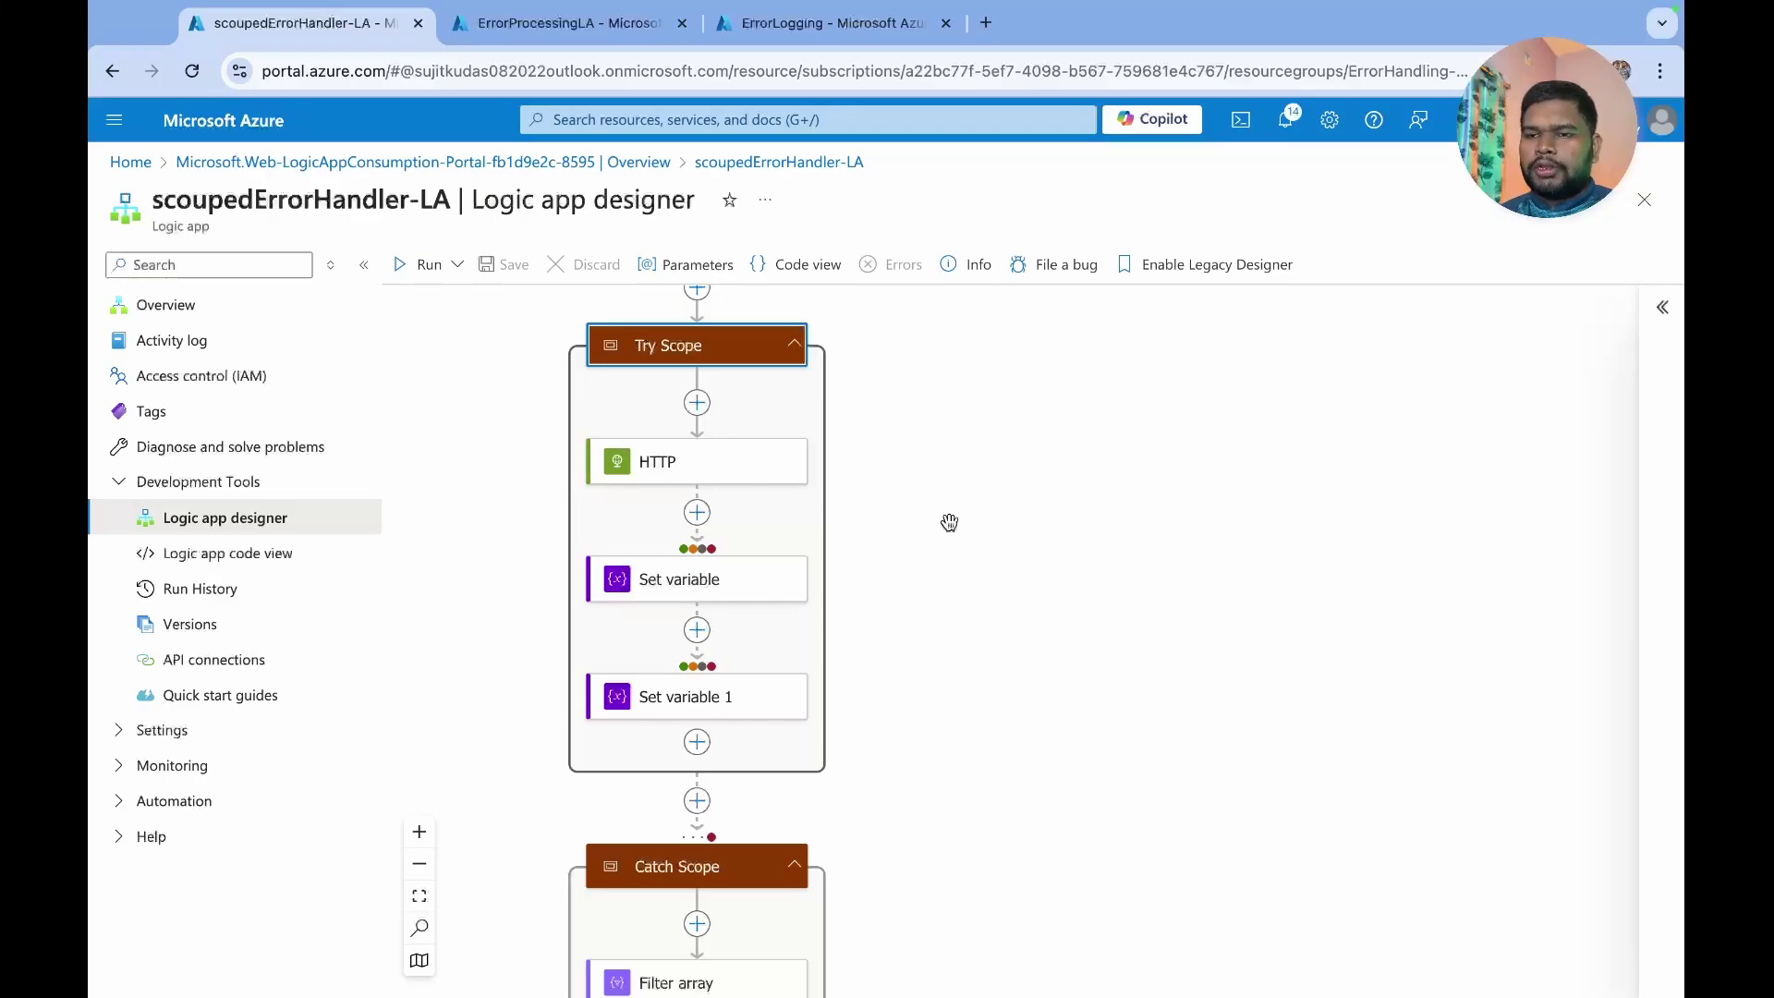
pyautogui.hotkey('ctrl', 'Right')
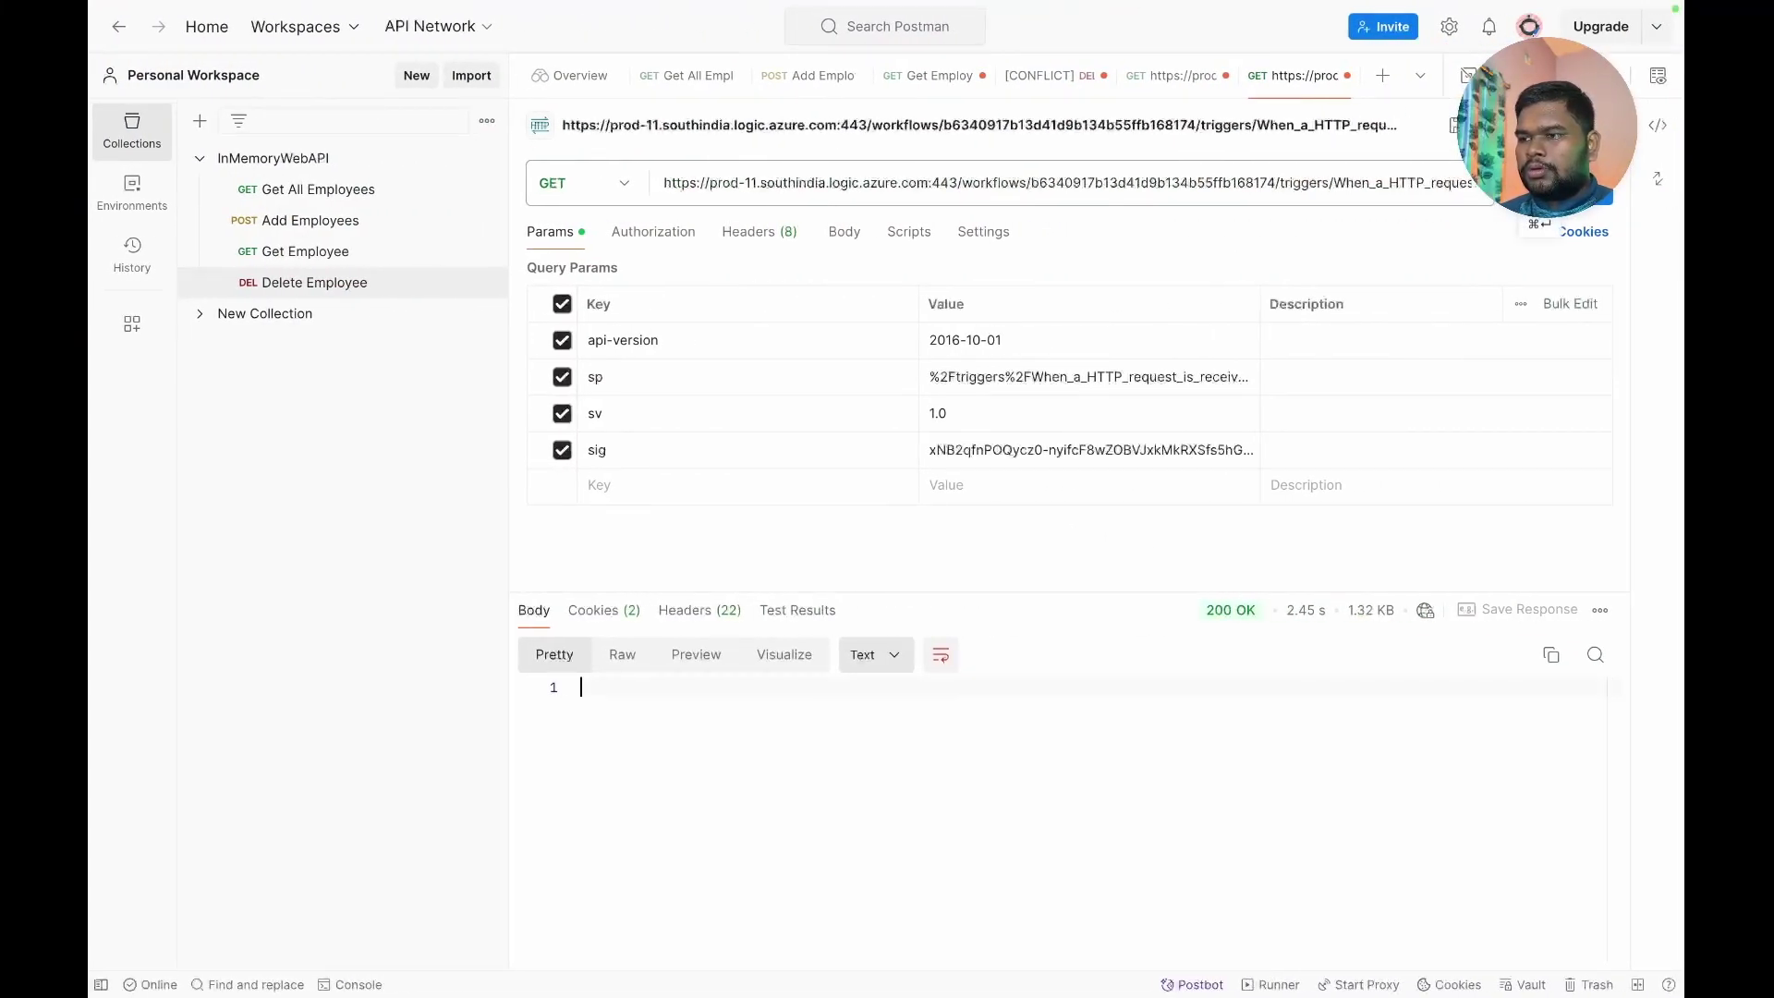
pyautogui.hotkey('ctrl', 'Left')
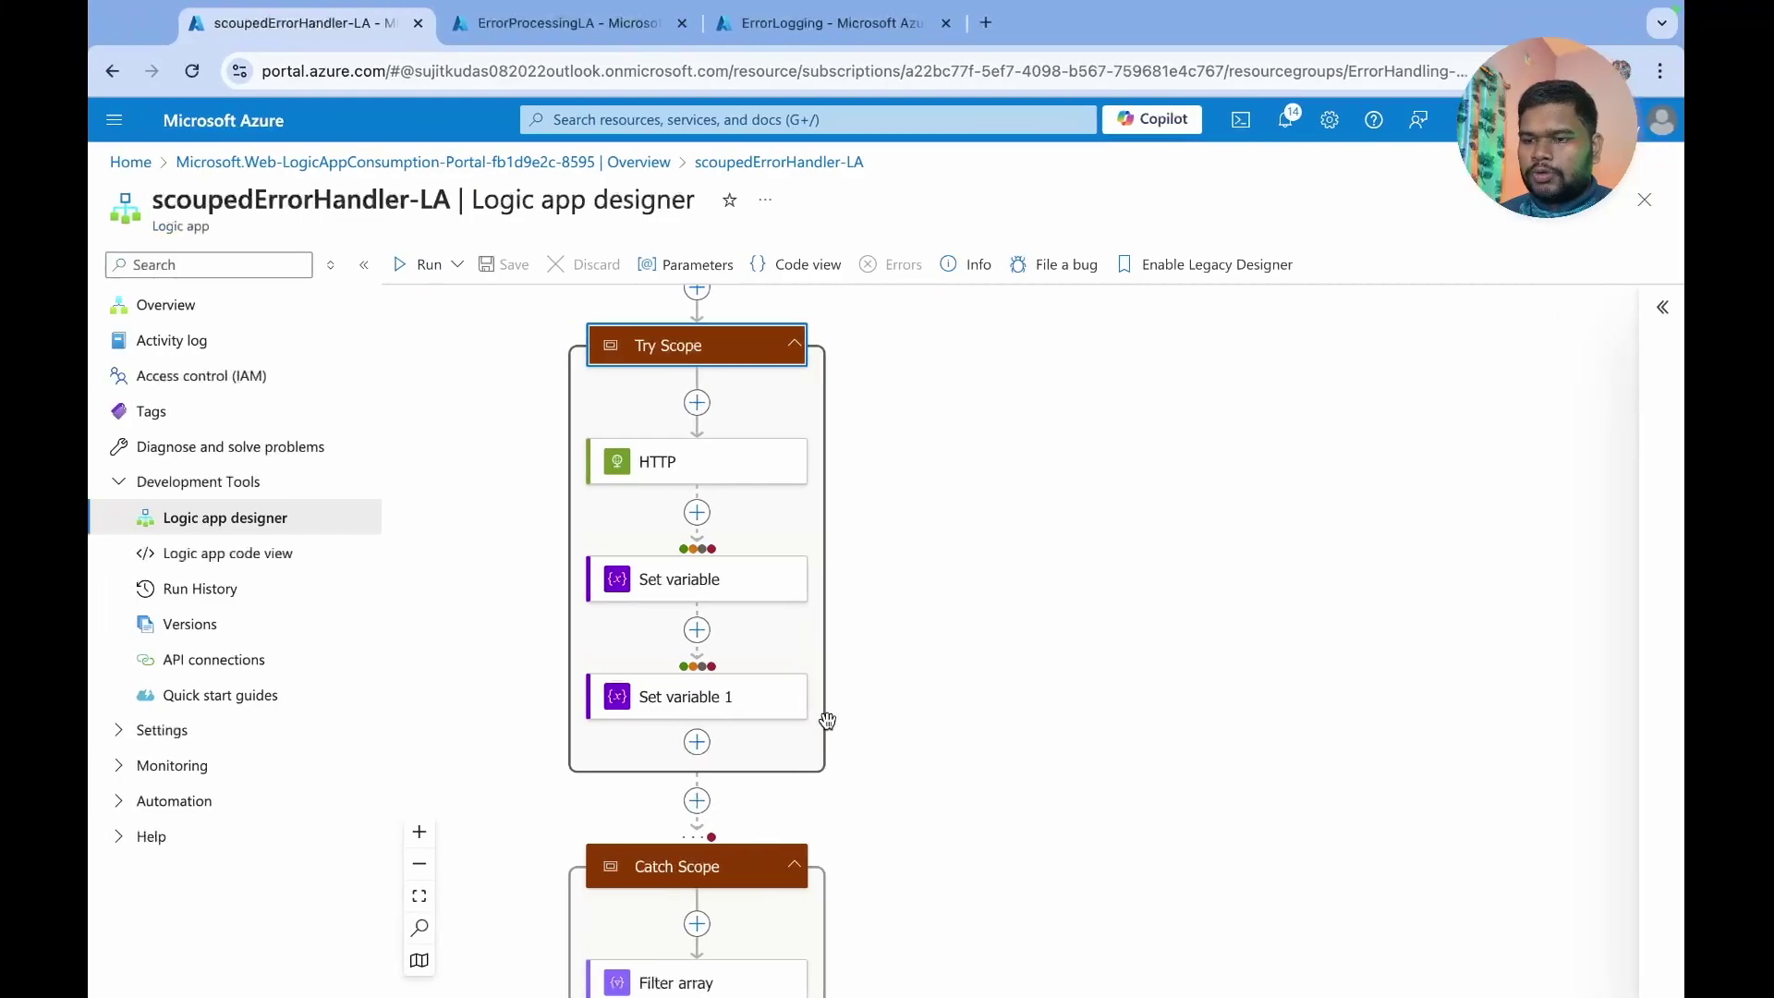
# - Set the Response action's body to the Body output of the Filter array and save the workflow
pyautogui.scroll(-5, 828, 721)
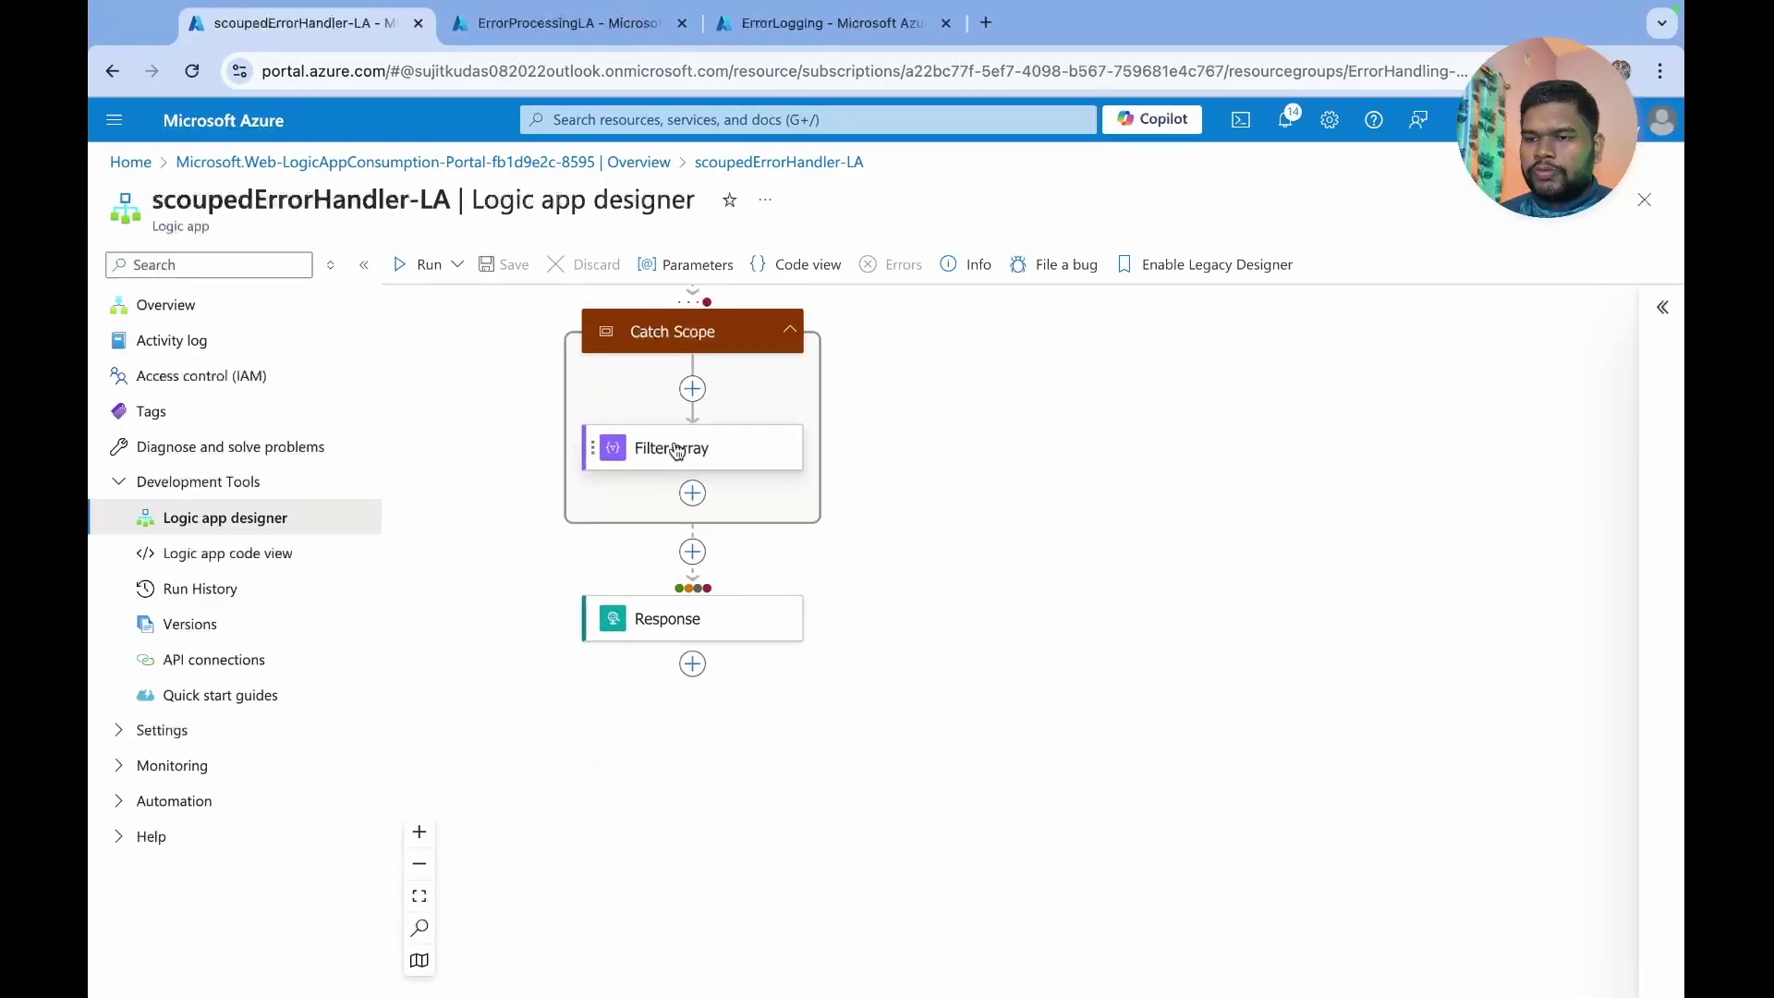
pyautogui.click(667, 638)
pyautogui.click(1080, 562)
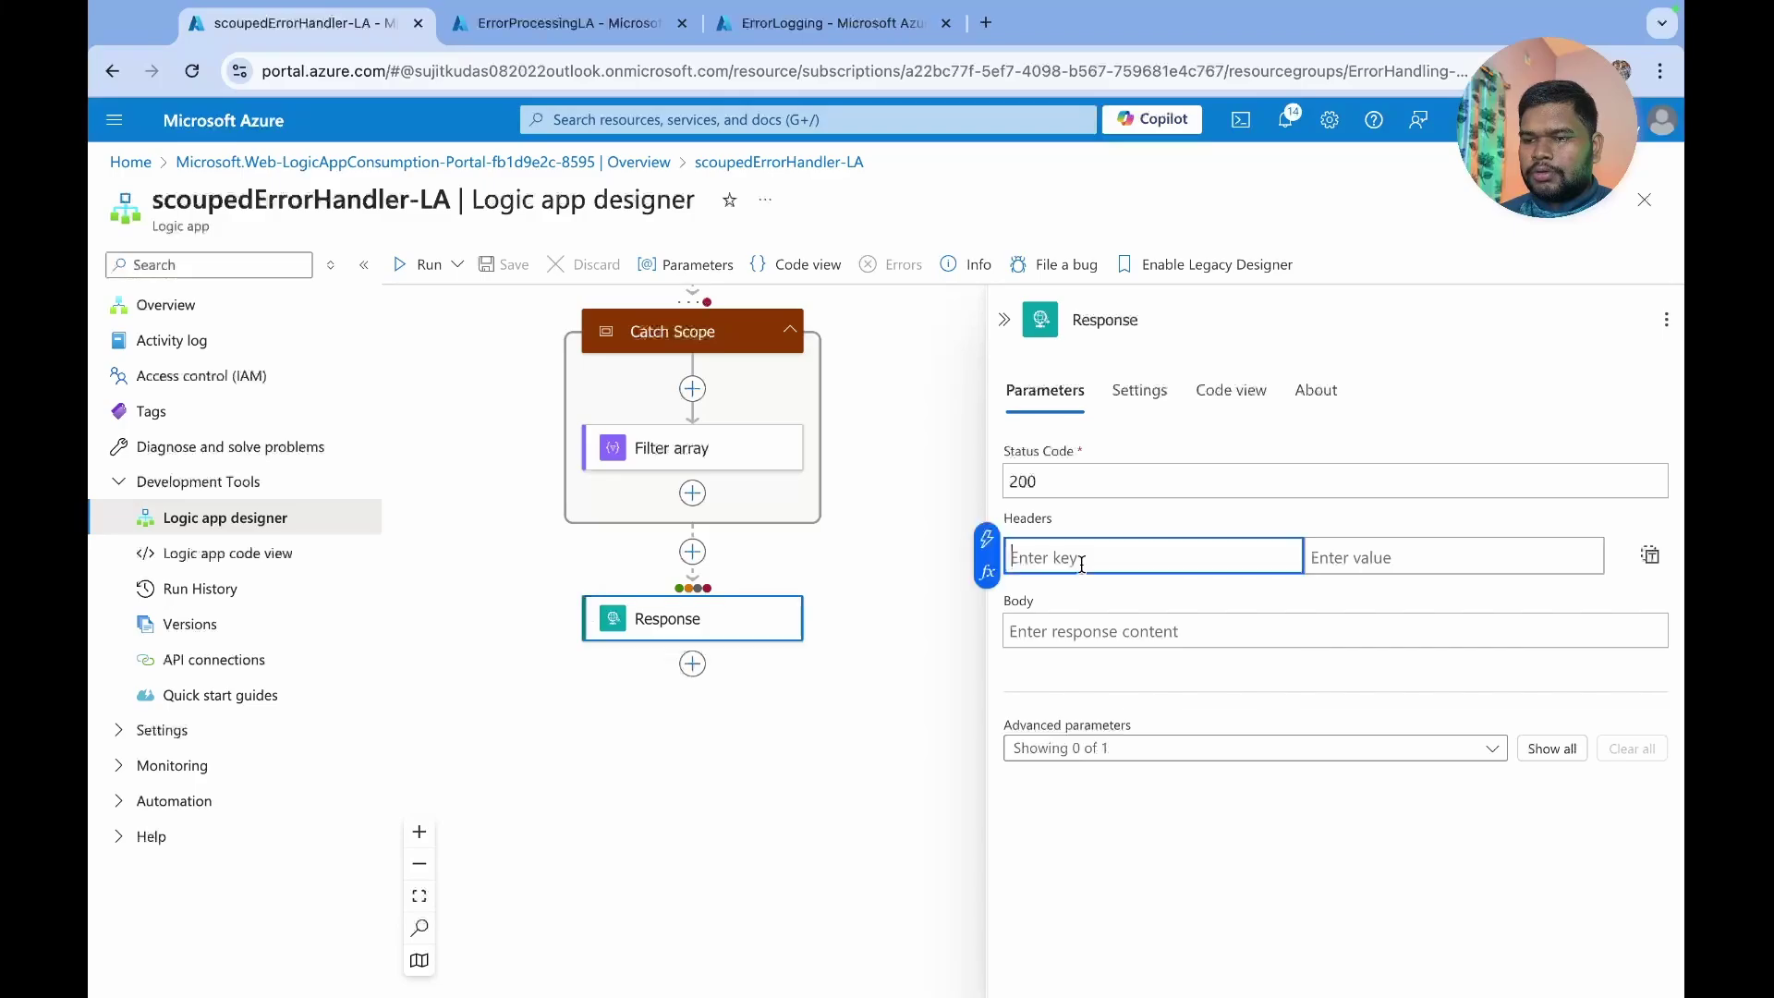
pyautogui.click(1049, 630)
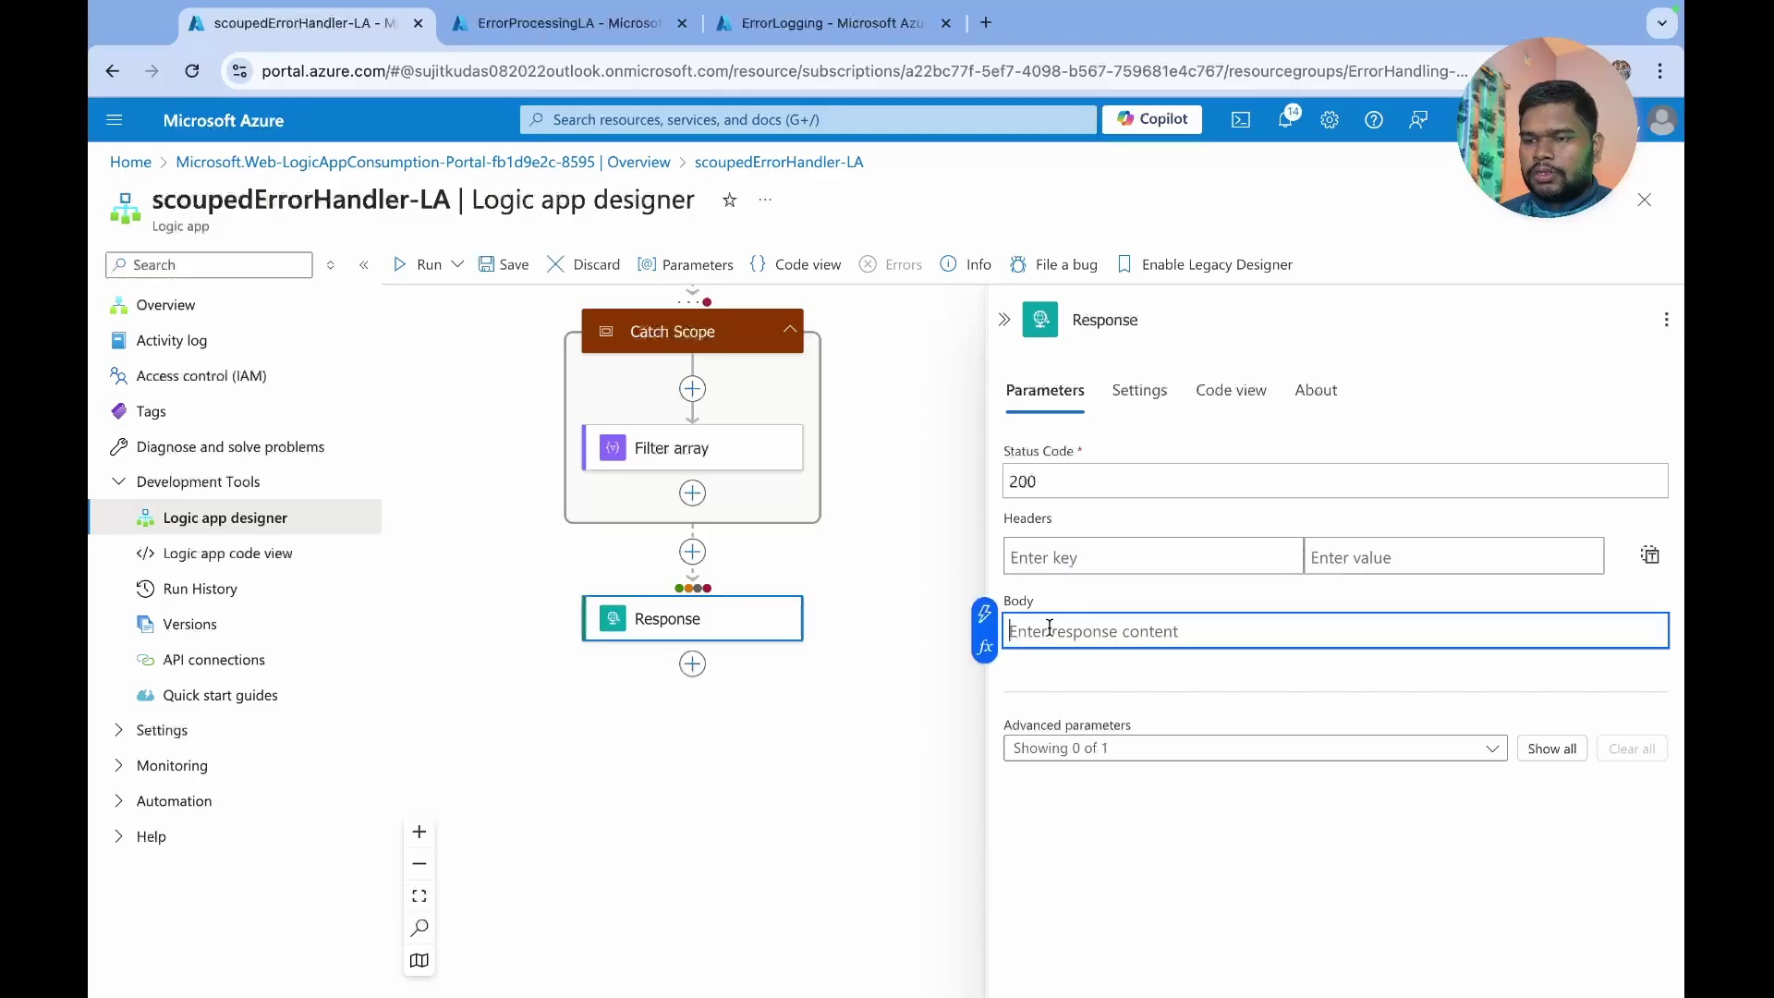
pyautogui.click(984, 613)
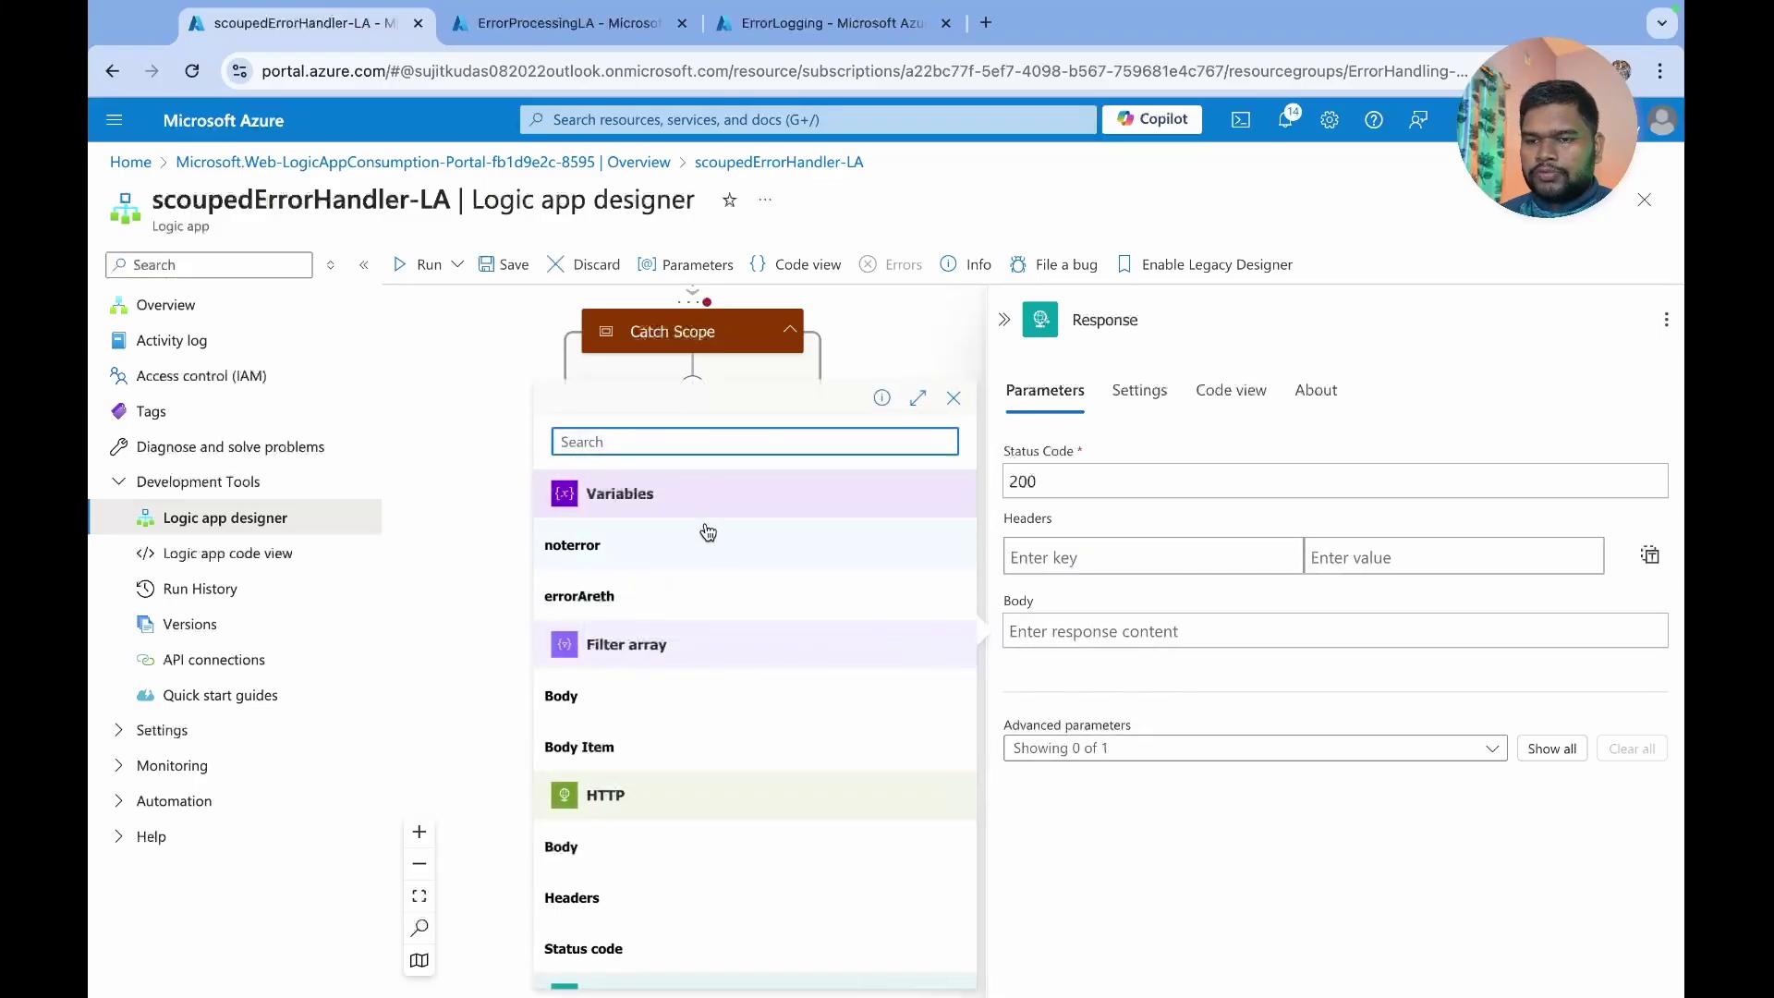
pyautogui.click(628, 710)
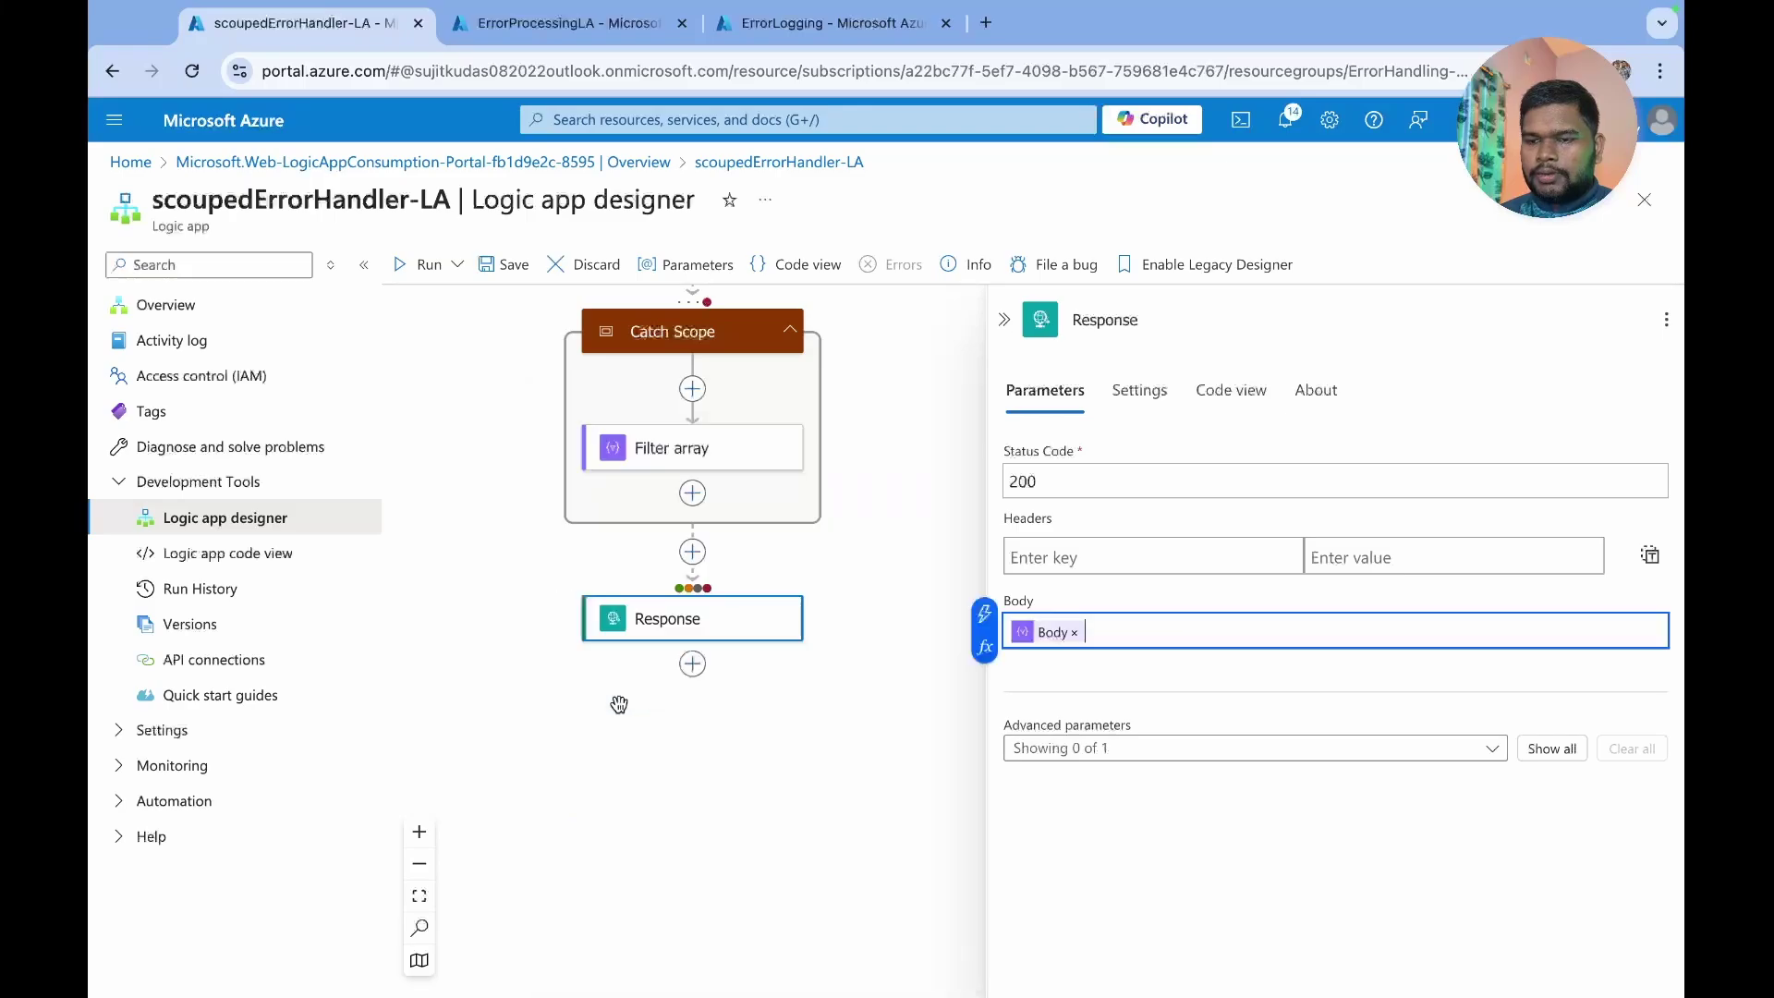
pyautogui.click(497, 268)
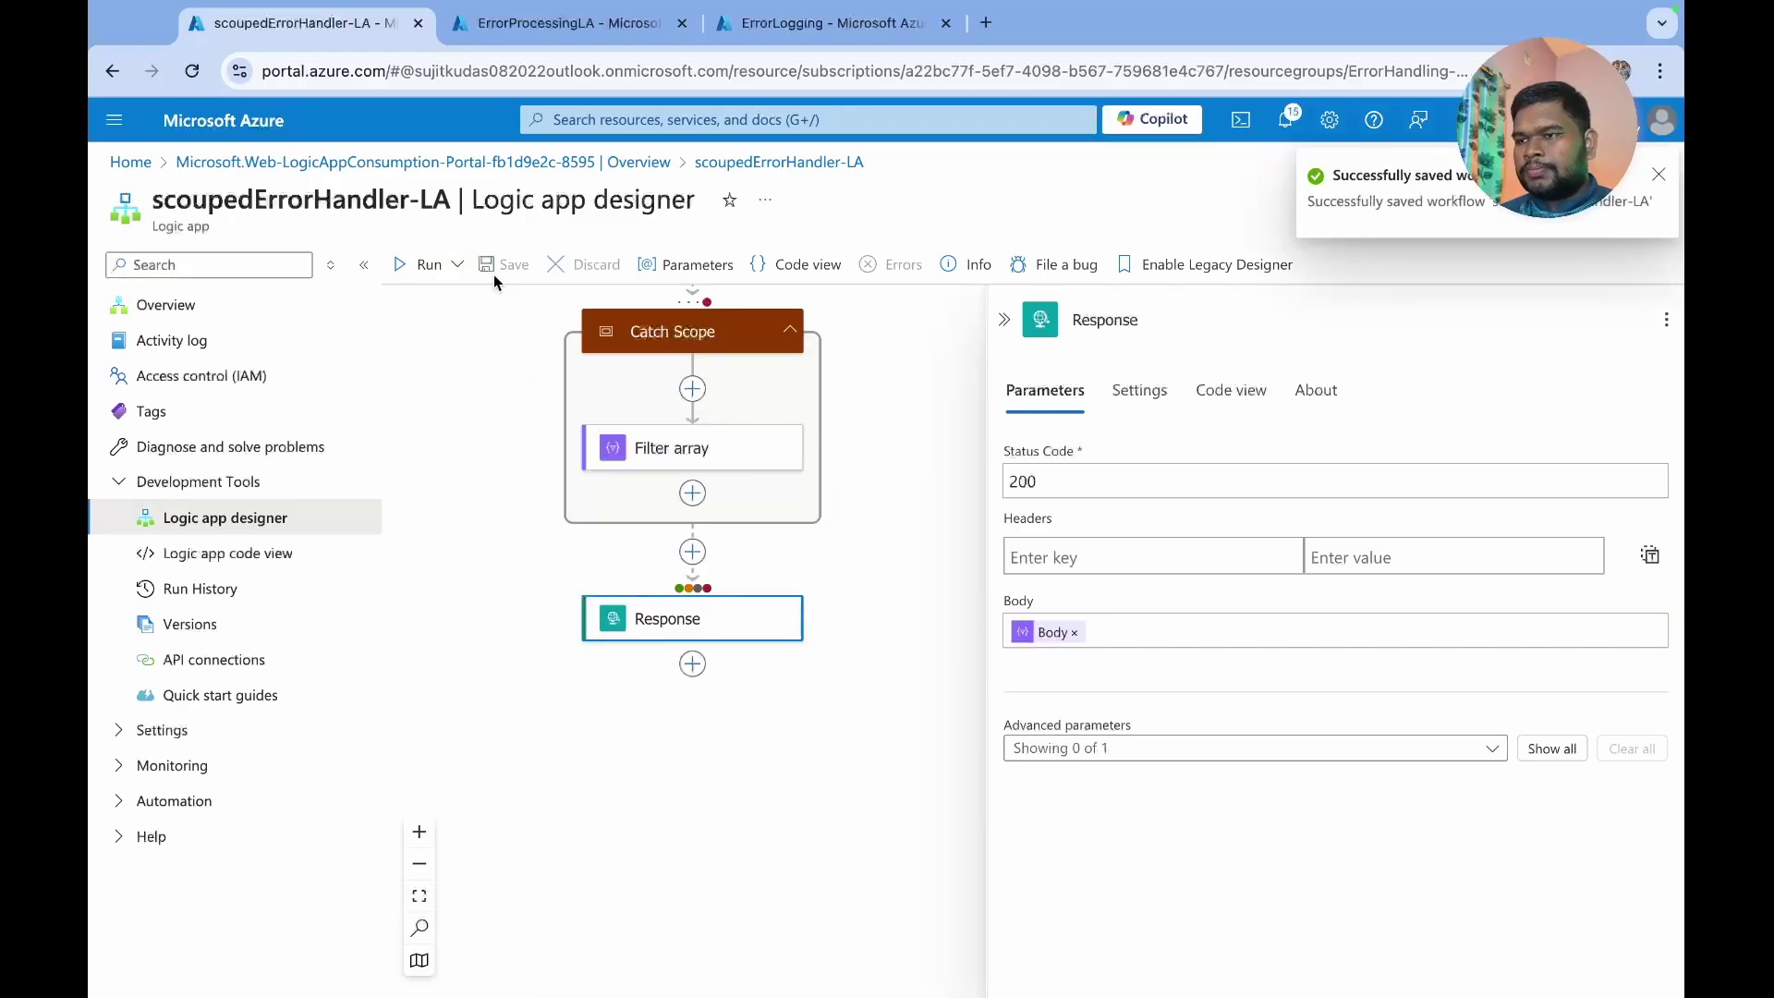
# - Switch to Postman, send the GET request to the workflow's HTTP trigger URL, and return to the Azure portal
pyautogui.hotkey('ctrl', 'Right')
pyautogui.click(1571, 190)
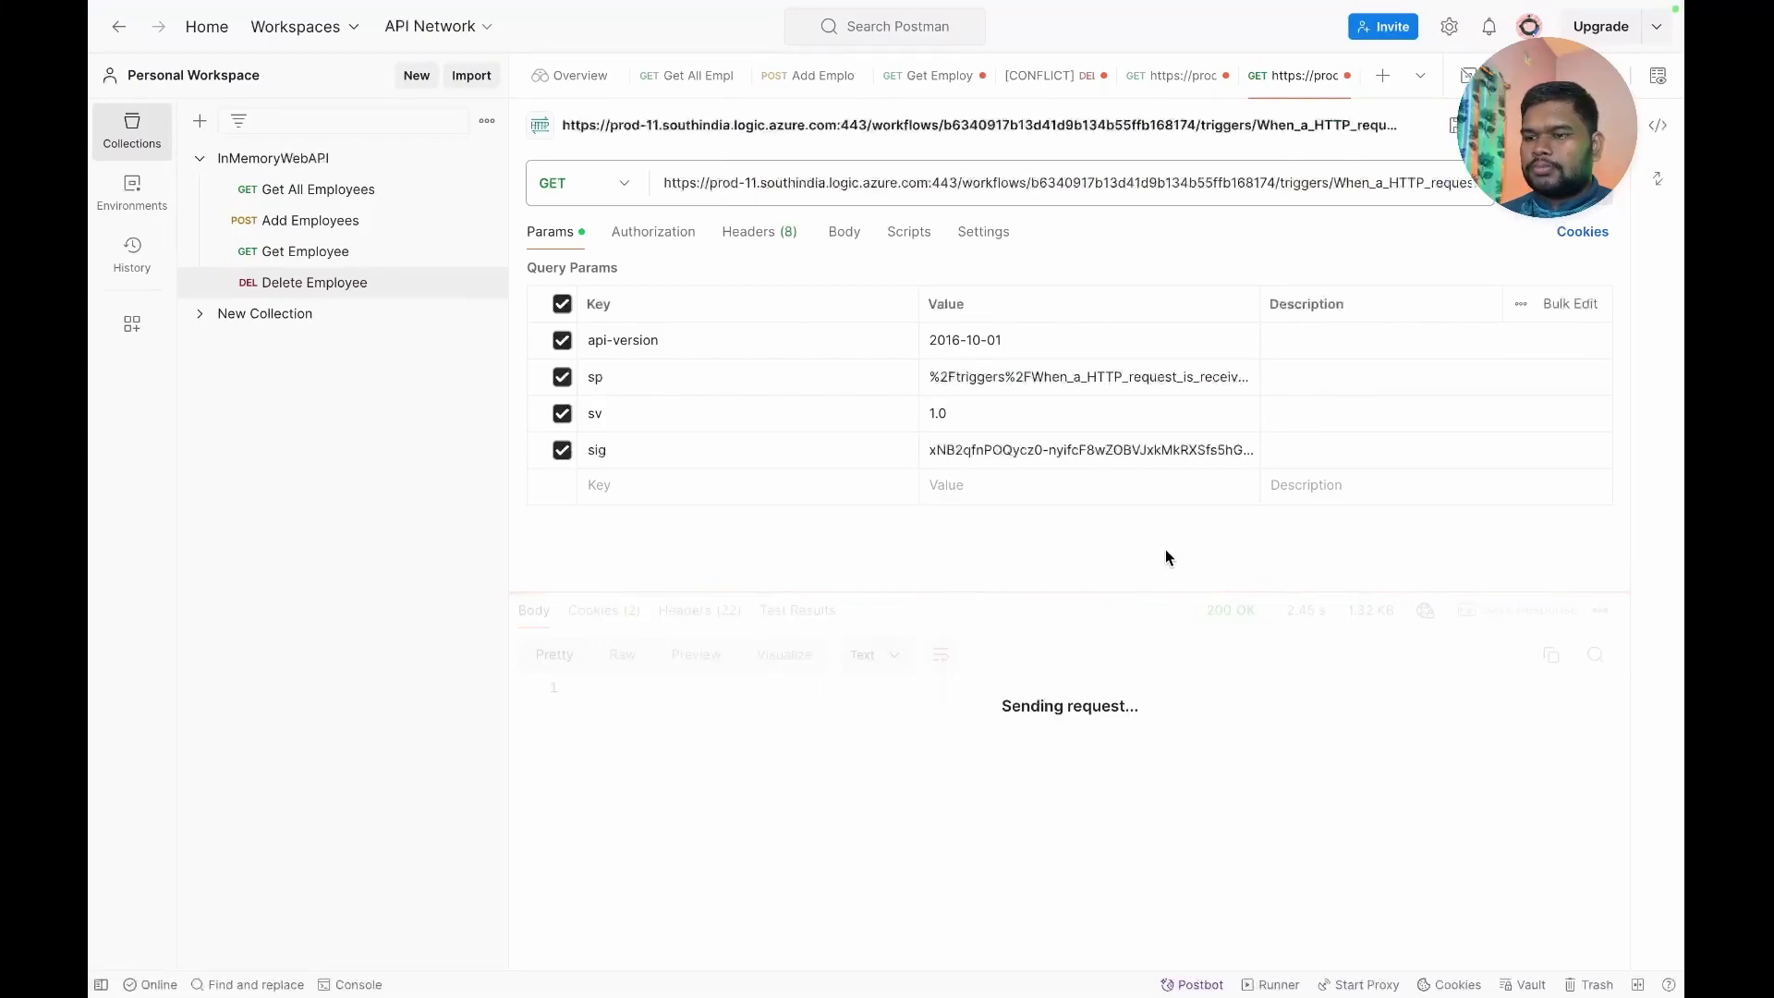
pyautogui.hotkey('ctrl', 'Left')
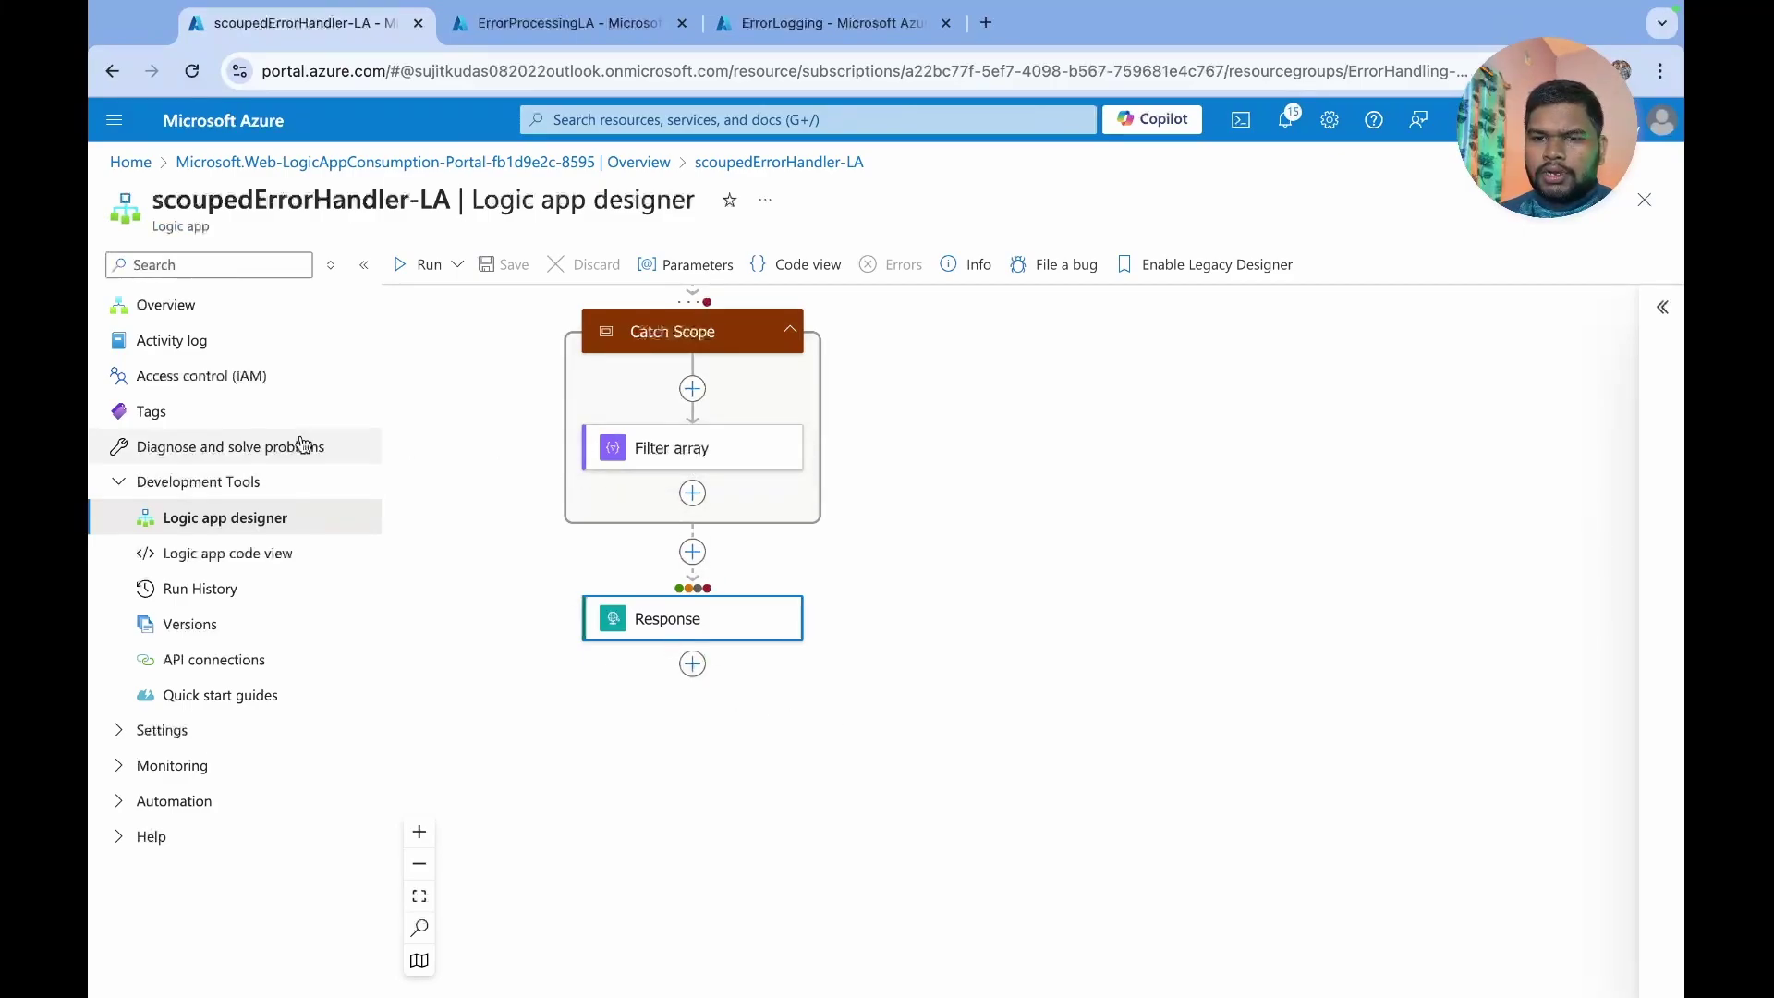
# - Open scoupedErrorHandler-LA's latest run and examine the statuses of the actions in Try Scope and Catch Scope
pyautogui.click(166, 305)
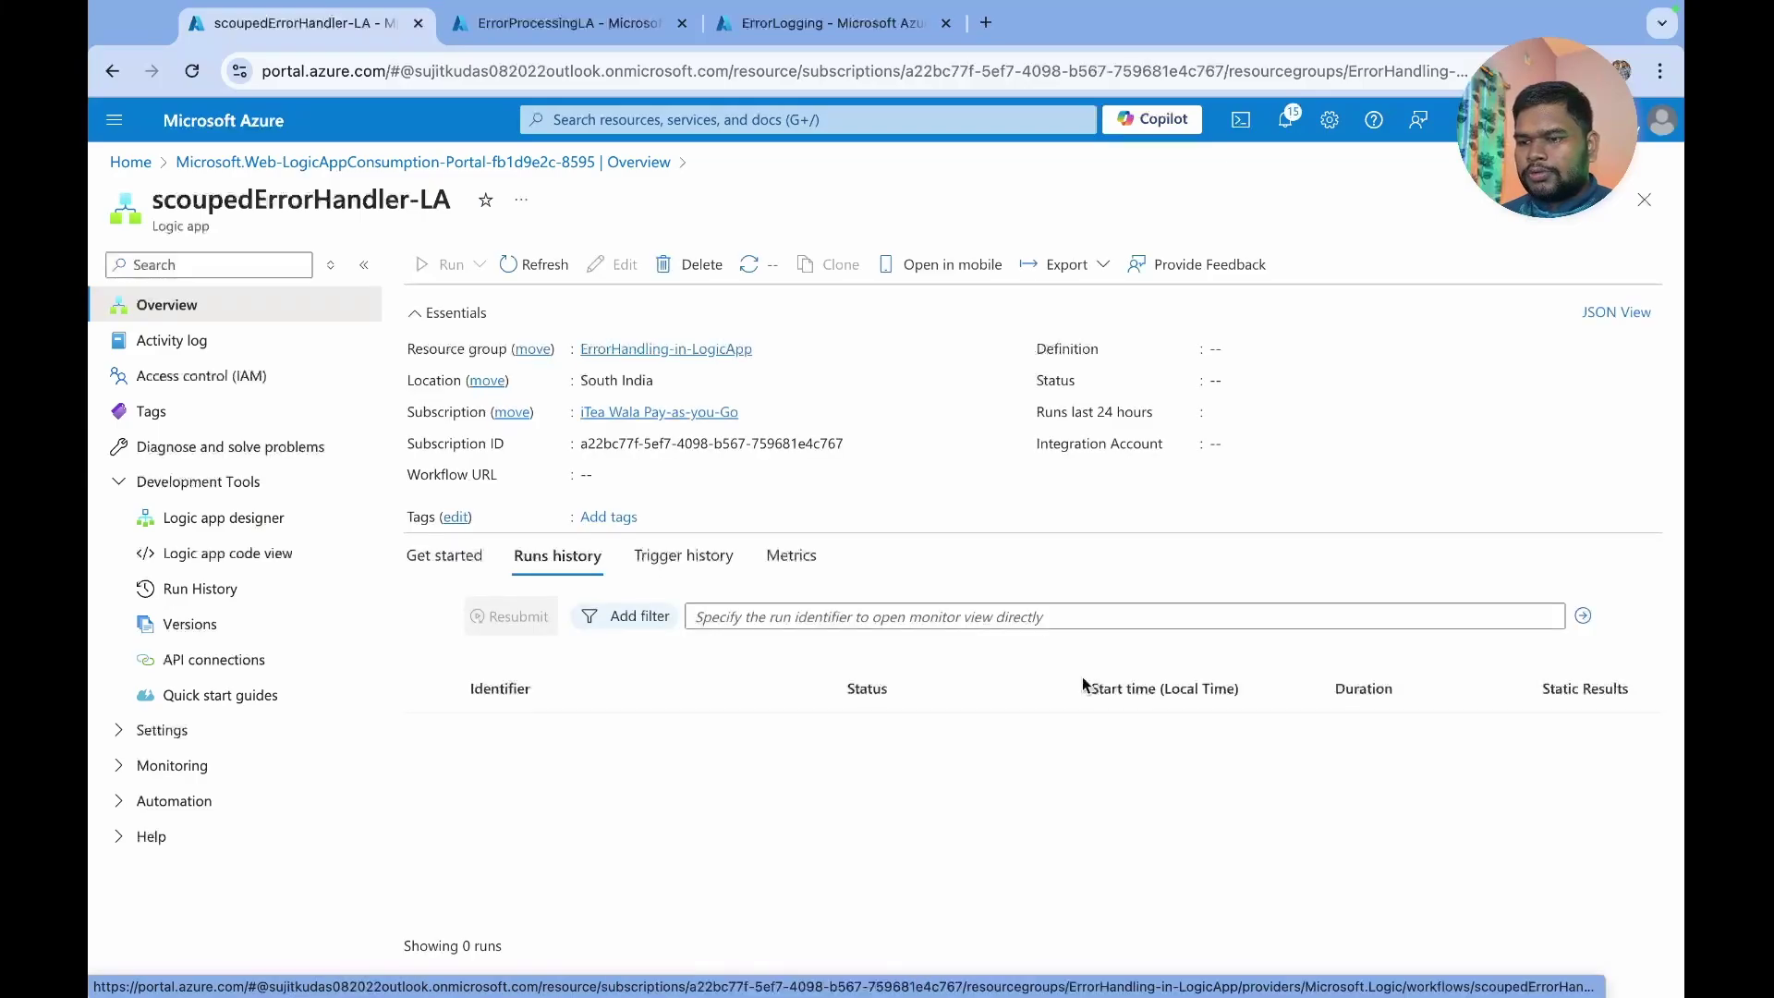
pyautogui.click(684, 732)
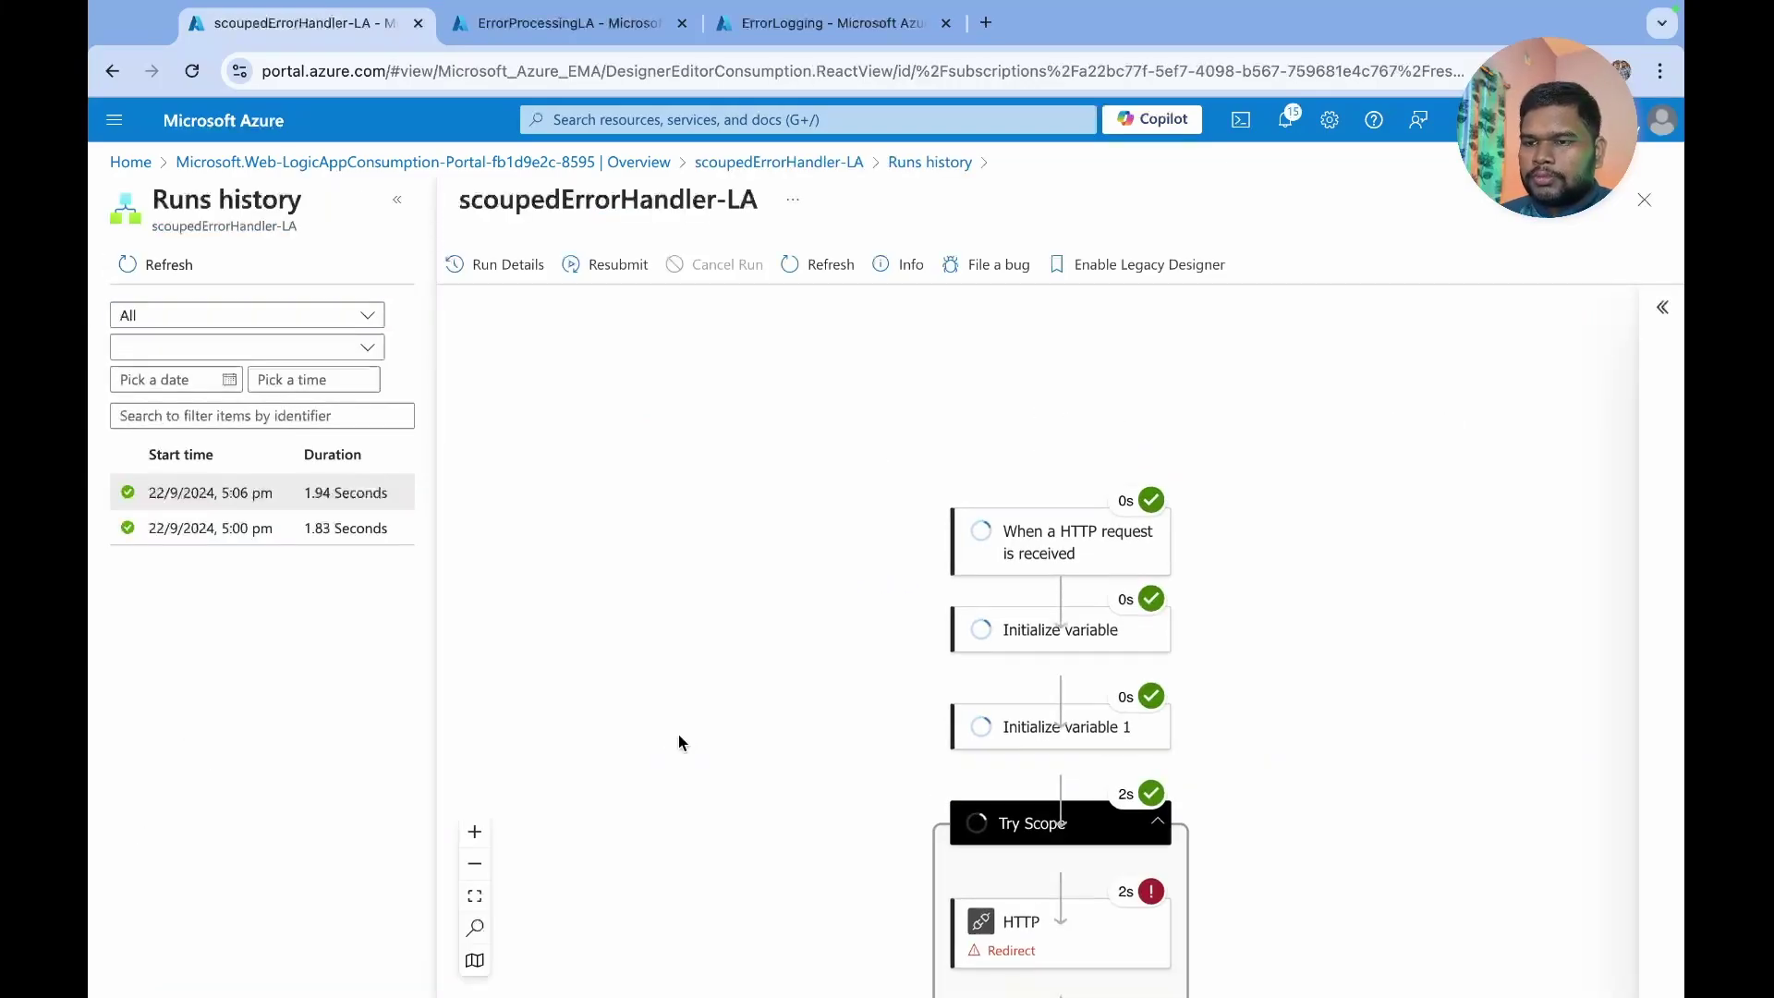
pyautogui.scroll(-5, 1148, 657)
pyautogui.scroll(-5, 1146, 670)
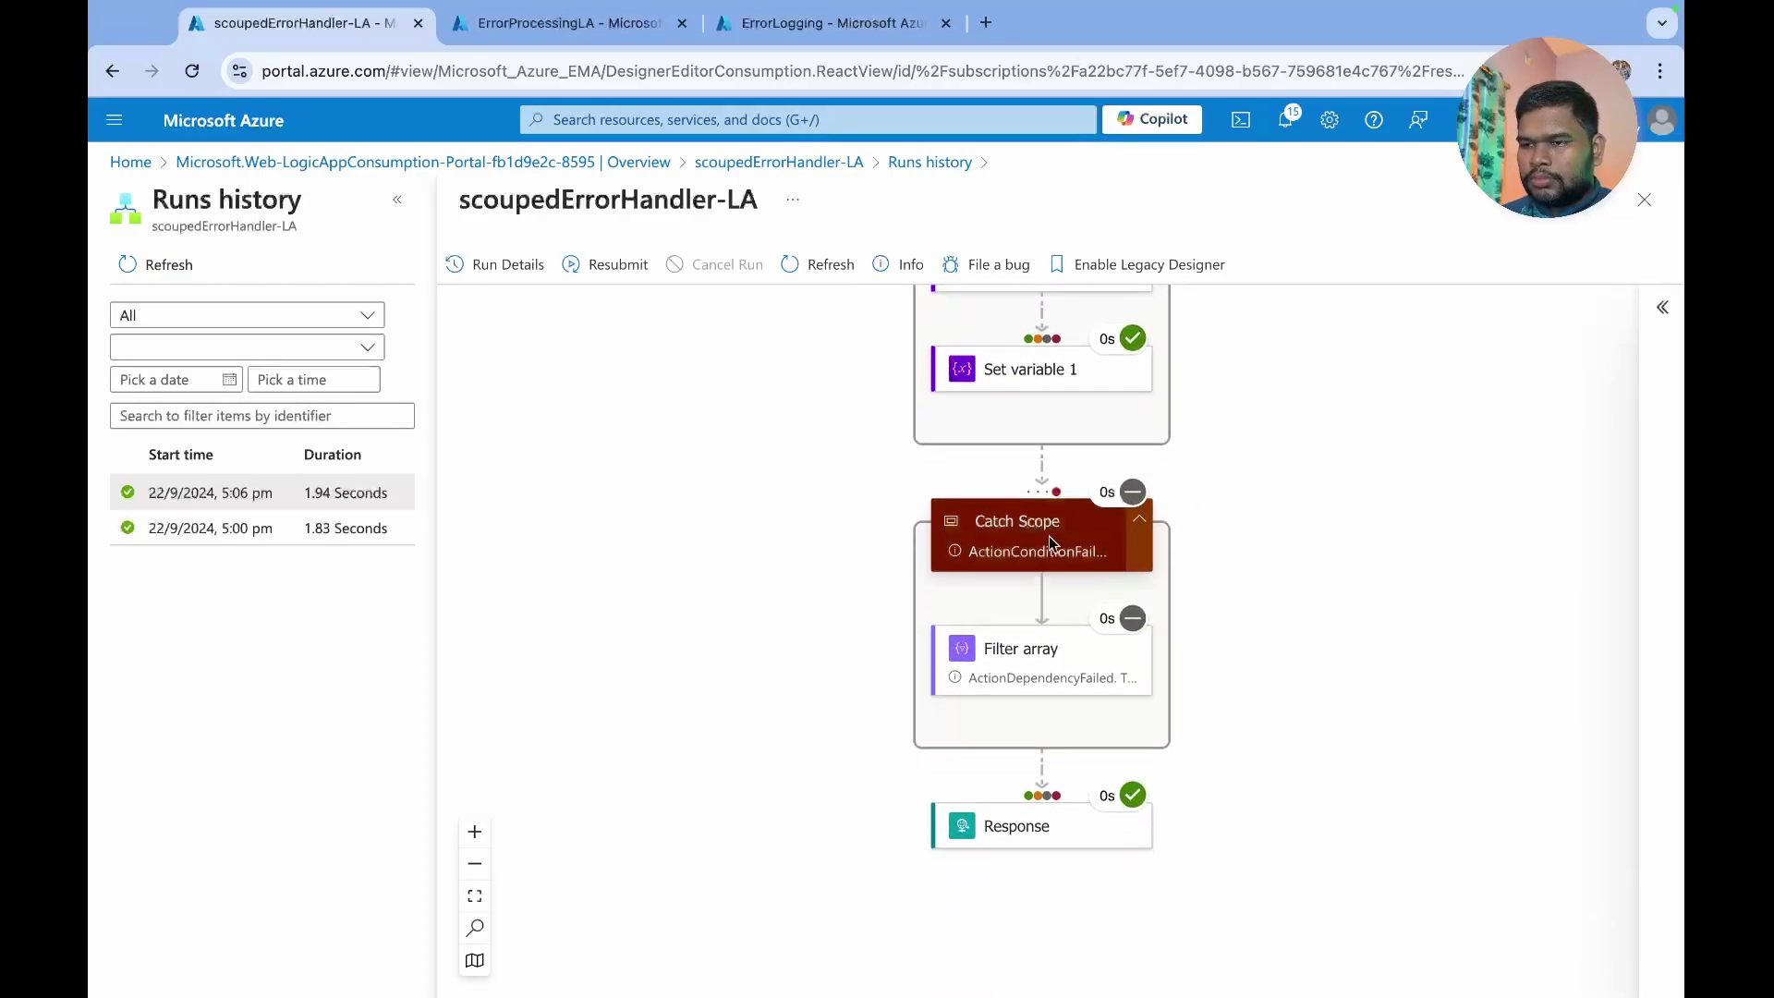
pyautogui.scroll(2, 1049, 538)
pyautogui.scroll(1, 1049, 529)
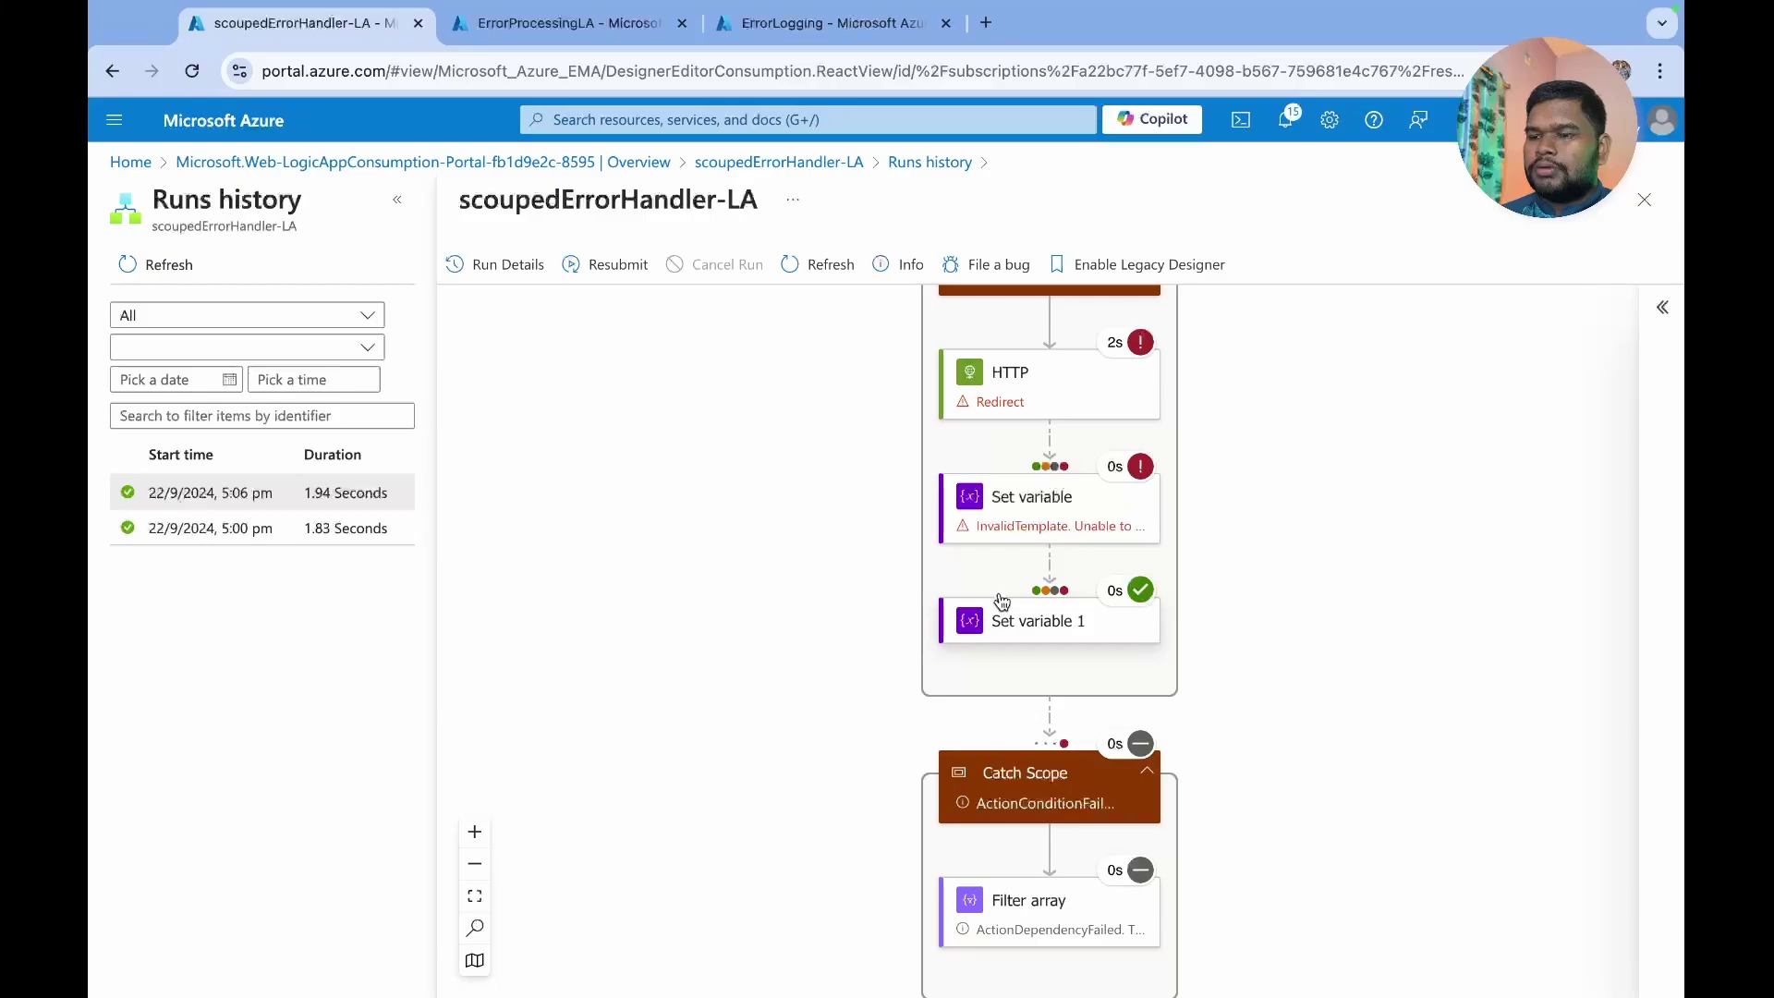
pyautogui.scroll(1, 1002, 600)
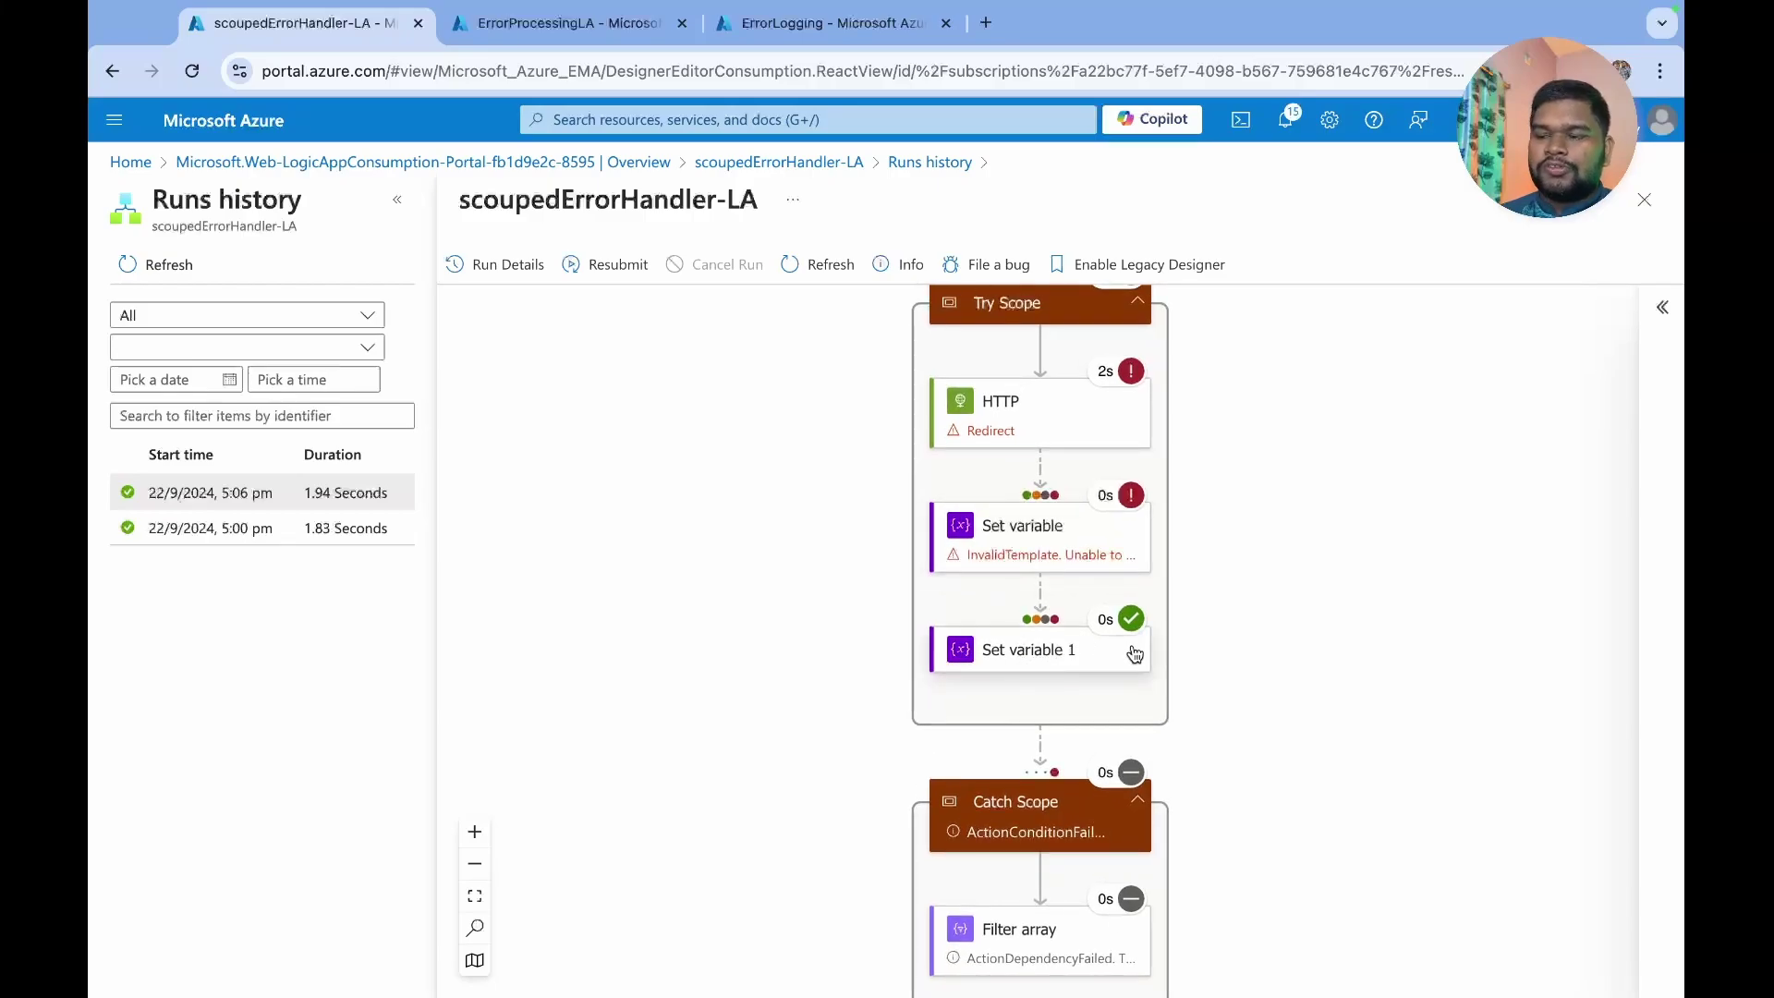
pyautogui.scroll(-5, 1071, 702)
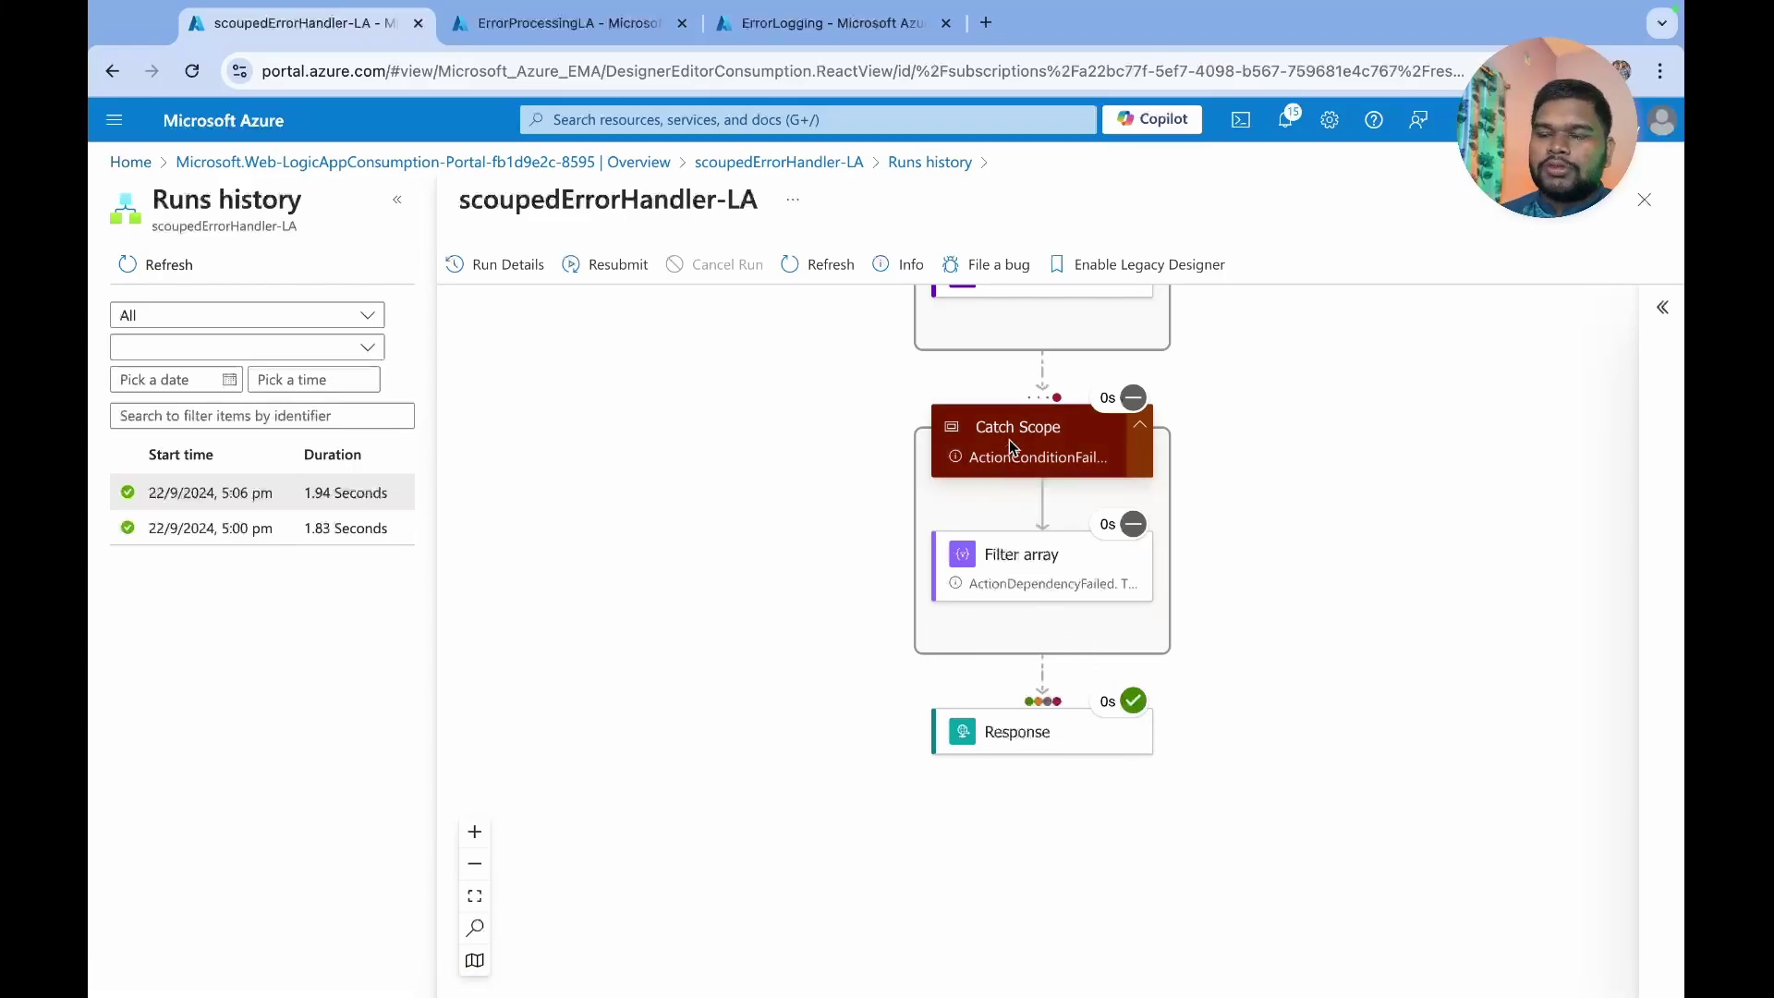
# - Reopen scoupedErrorHandler-LA from the portal home page in the Logic app designer and bring up its Try Scope
pyautogui.click(143, 164)
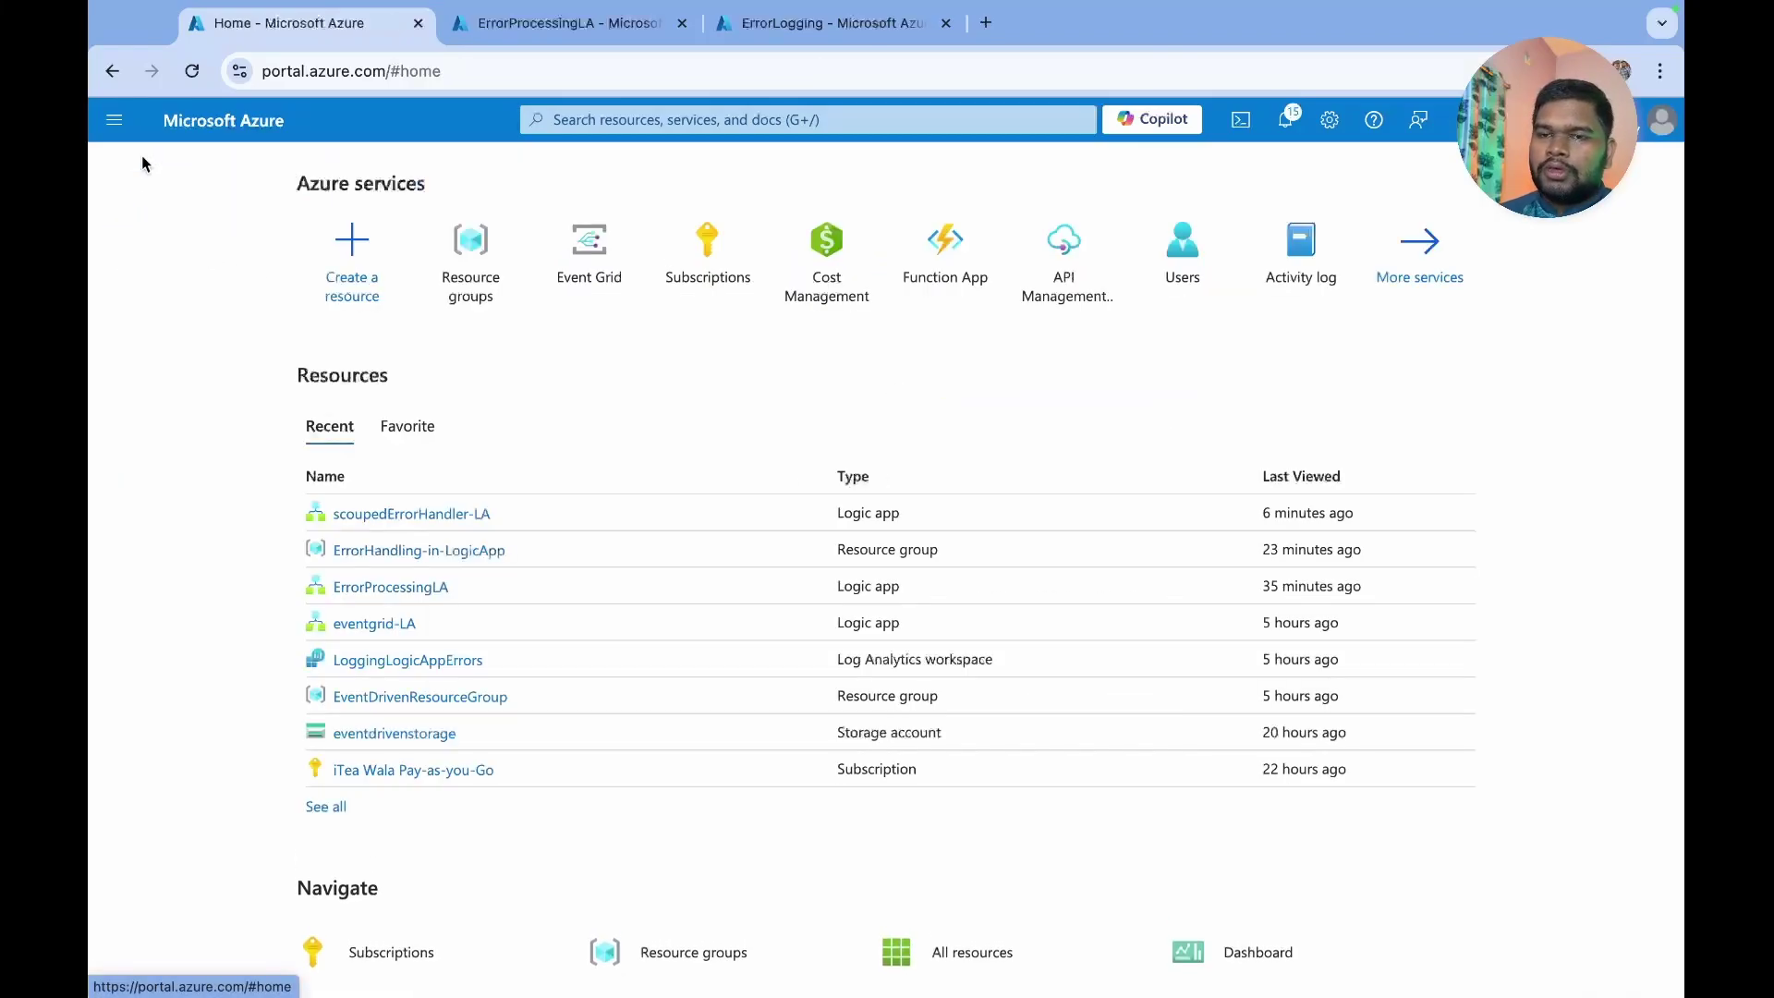
pyautogui.click(418, 513)
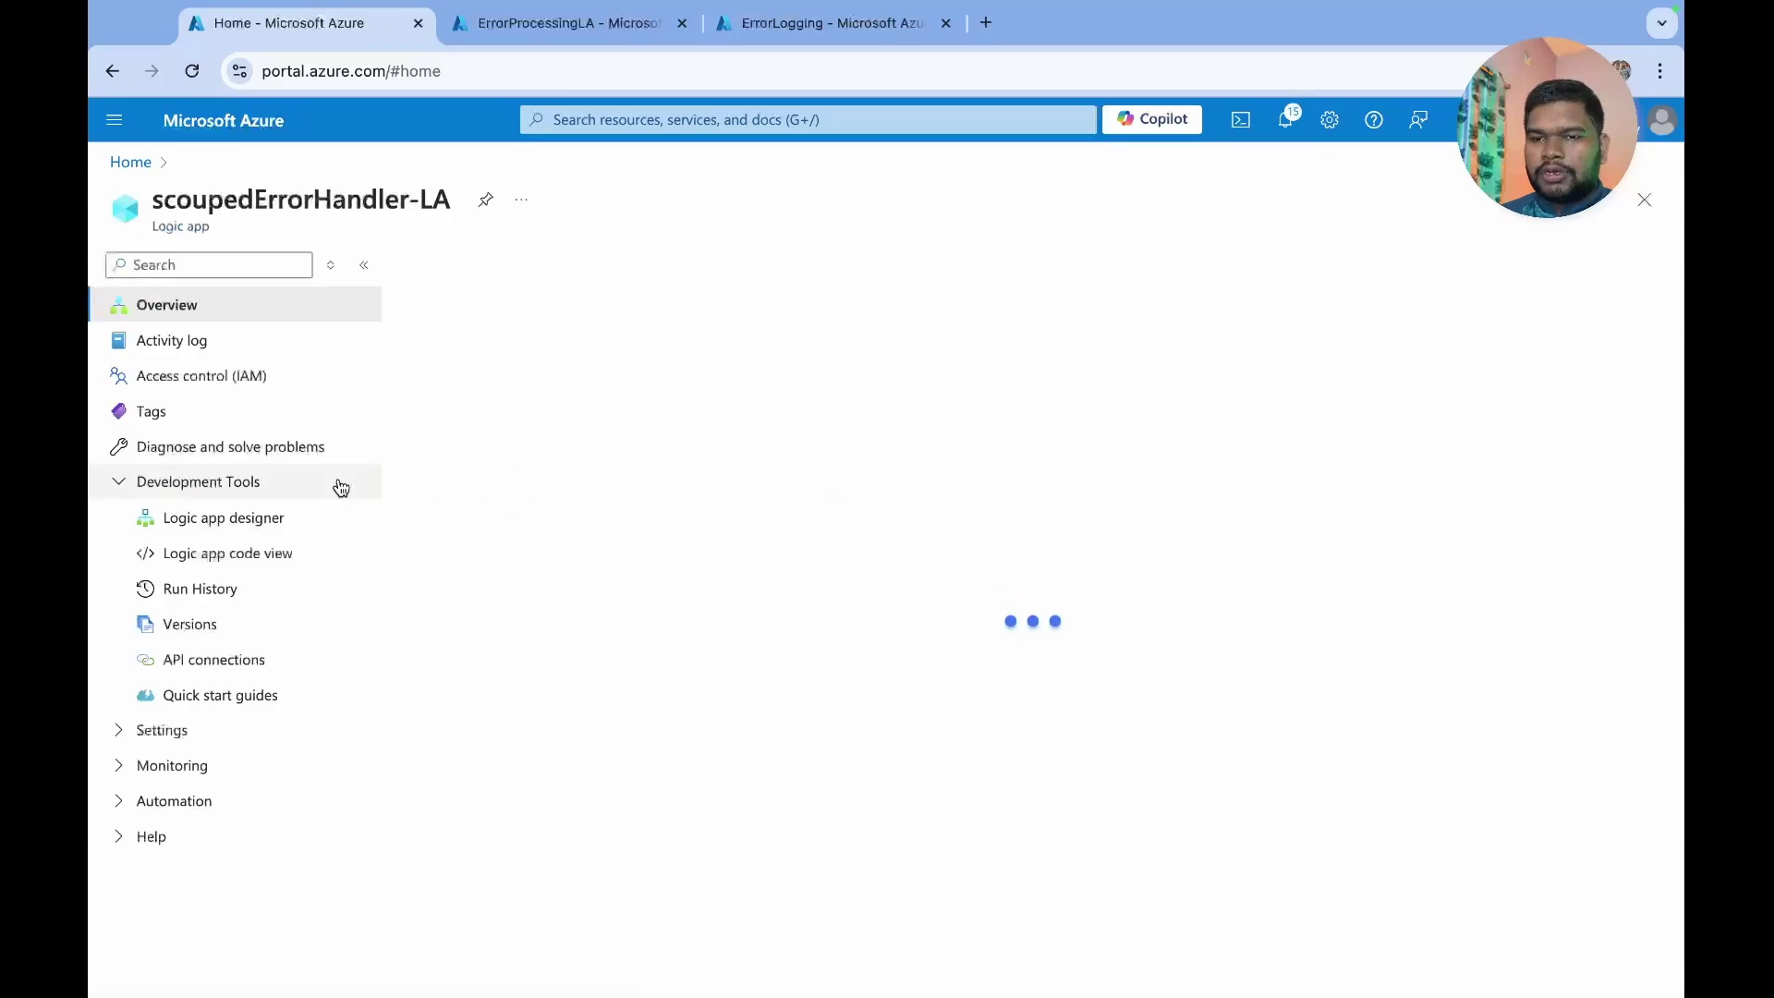
pyautogui.click(215, 521)
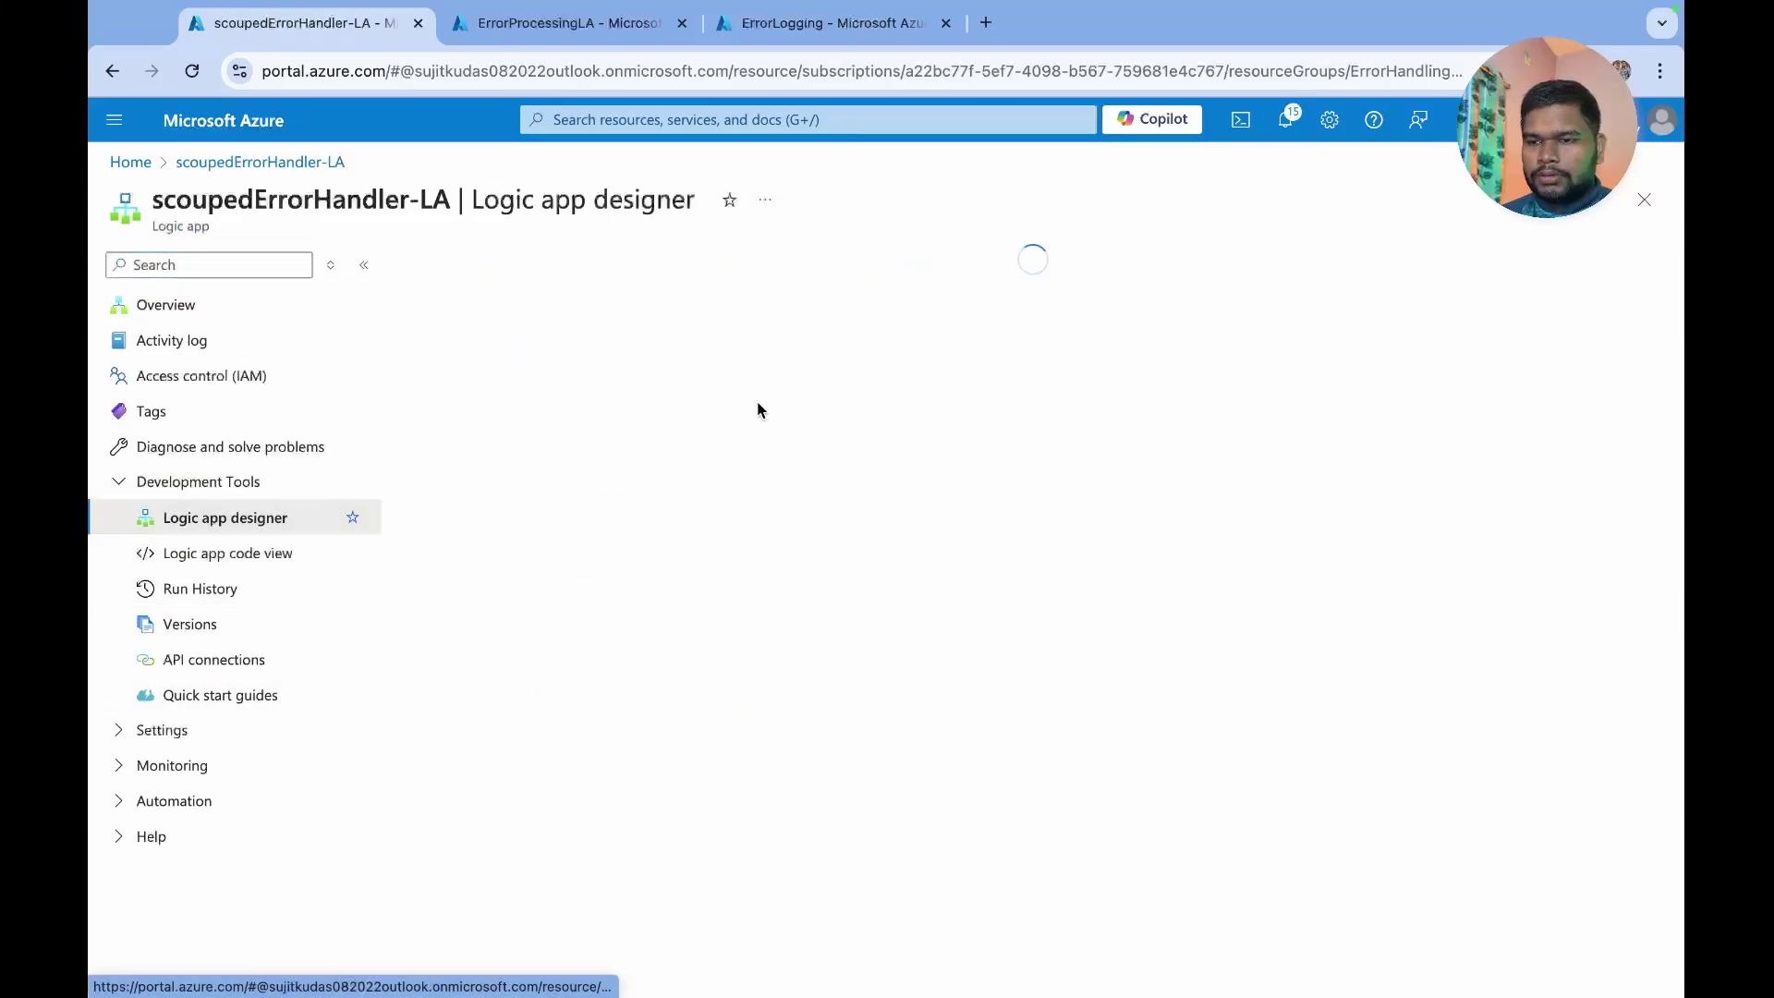
pyautogui.scroll(-7, 1092, 887)
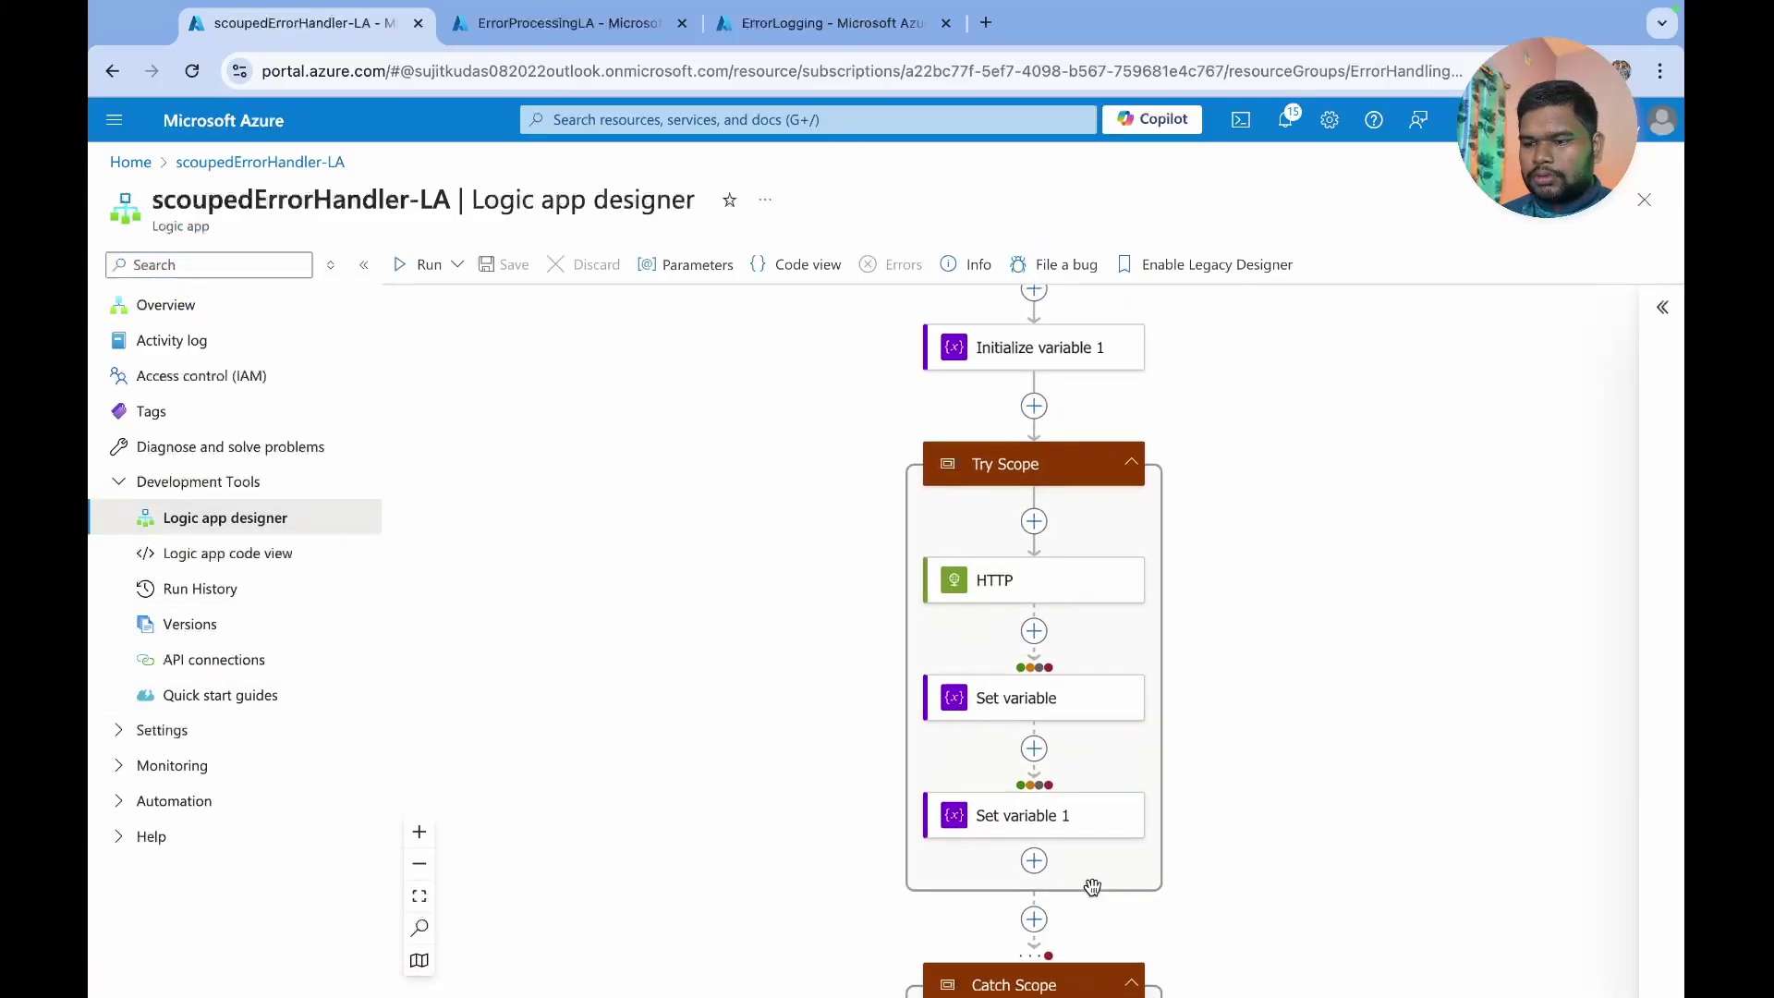
# - Make Catch Scope also run after Try Scope is successful, alongside Has failed, and save the workflow
pyautogui.click(1024, 736)
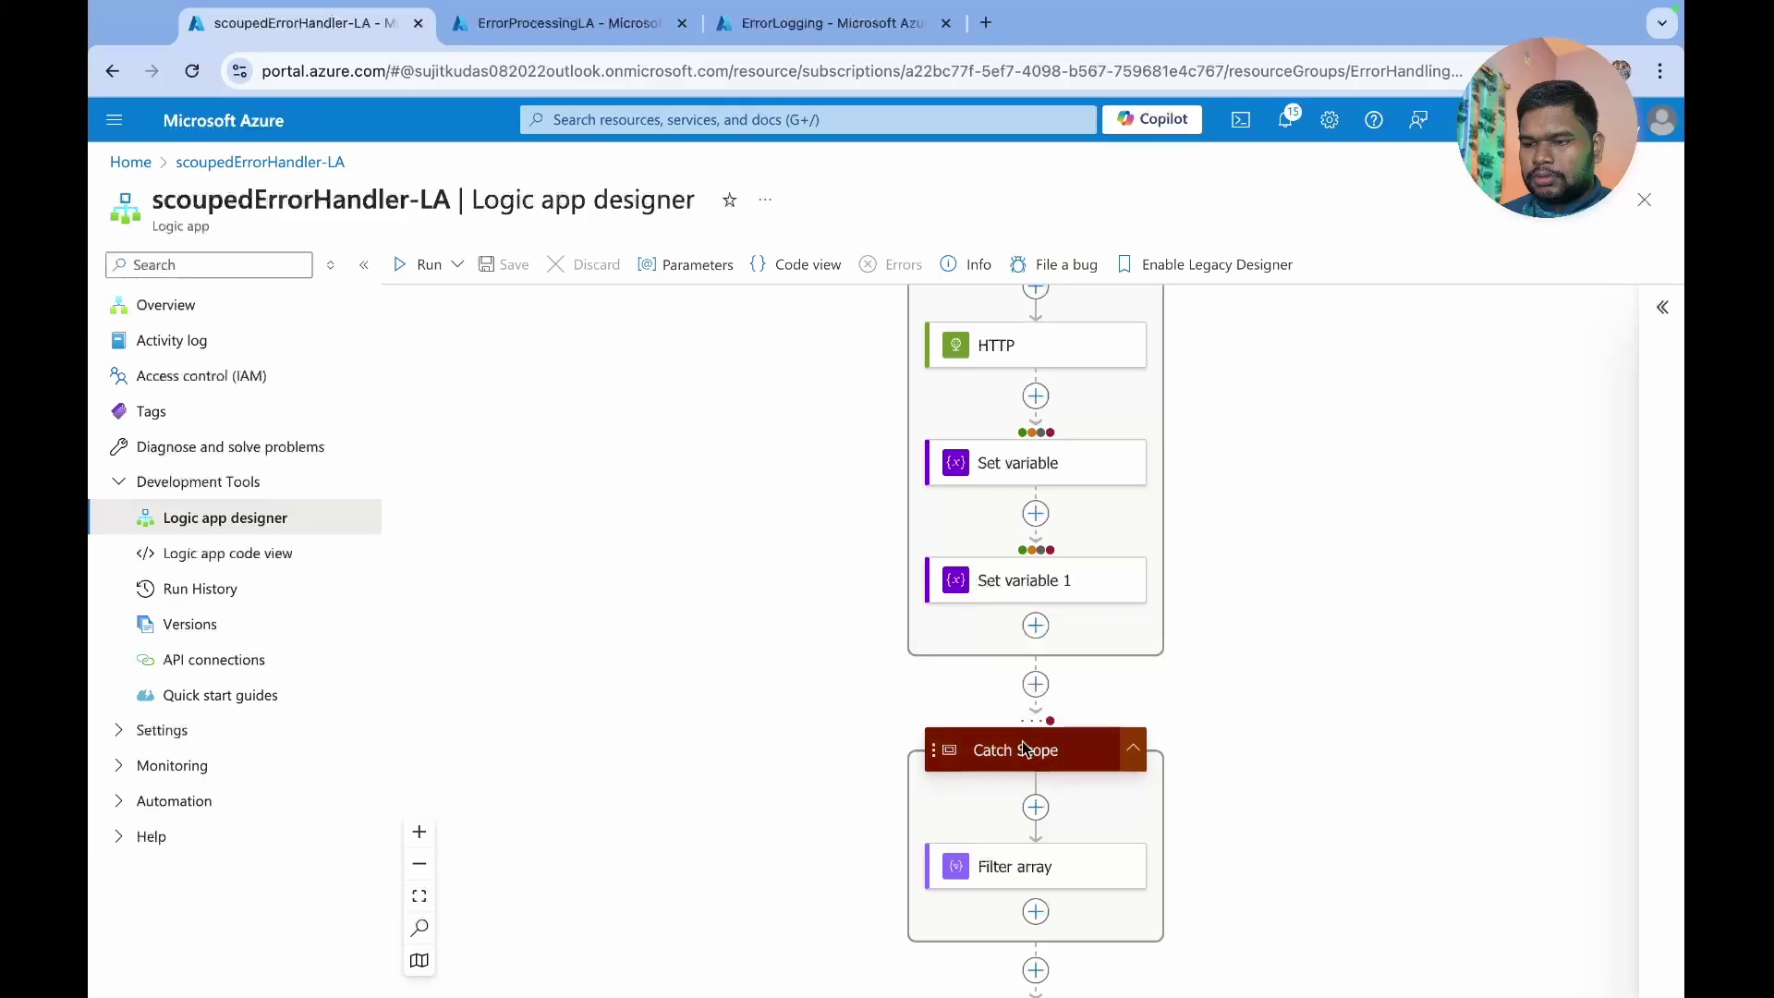
pyautogui.click(1139, 389)
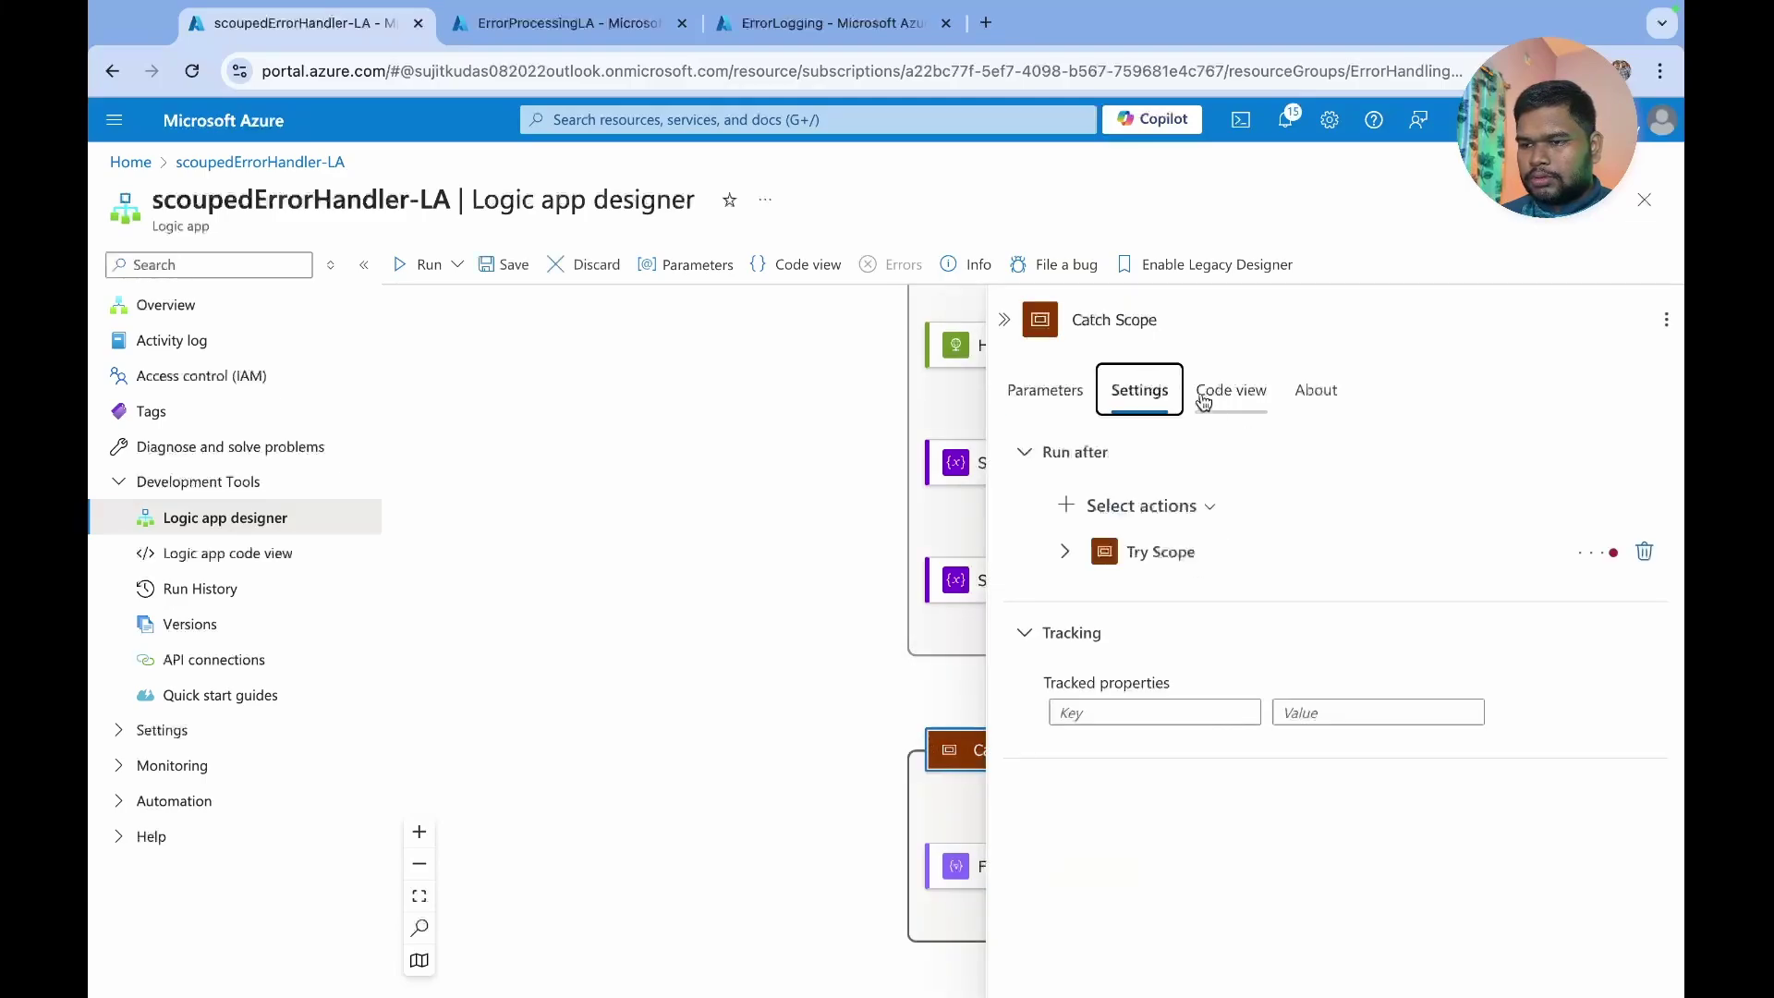
pyautogui.click(1064, 551)
pyautogui.click(1103, 598)
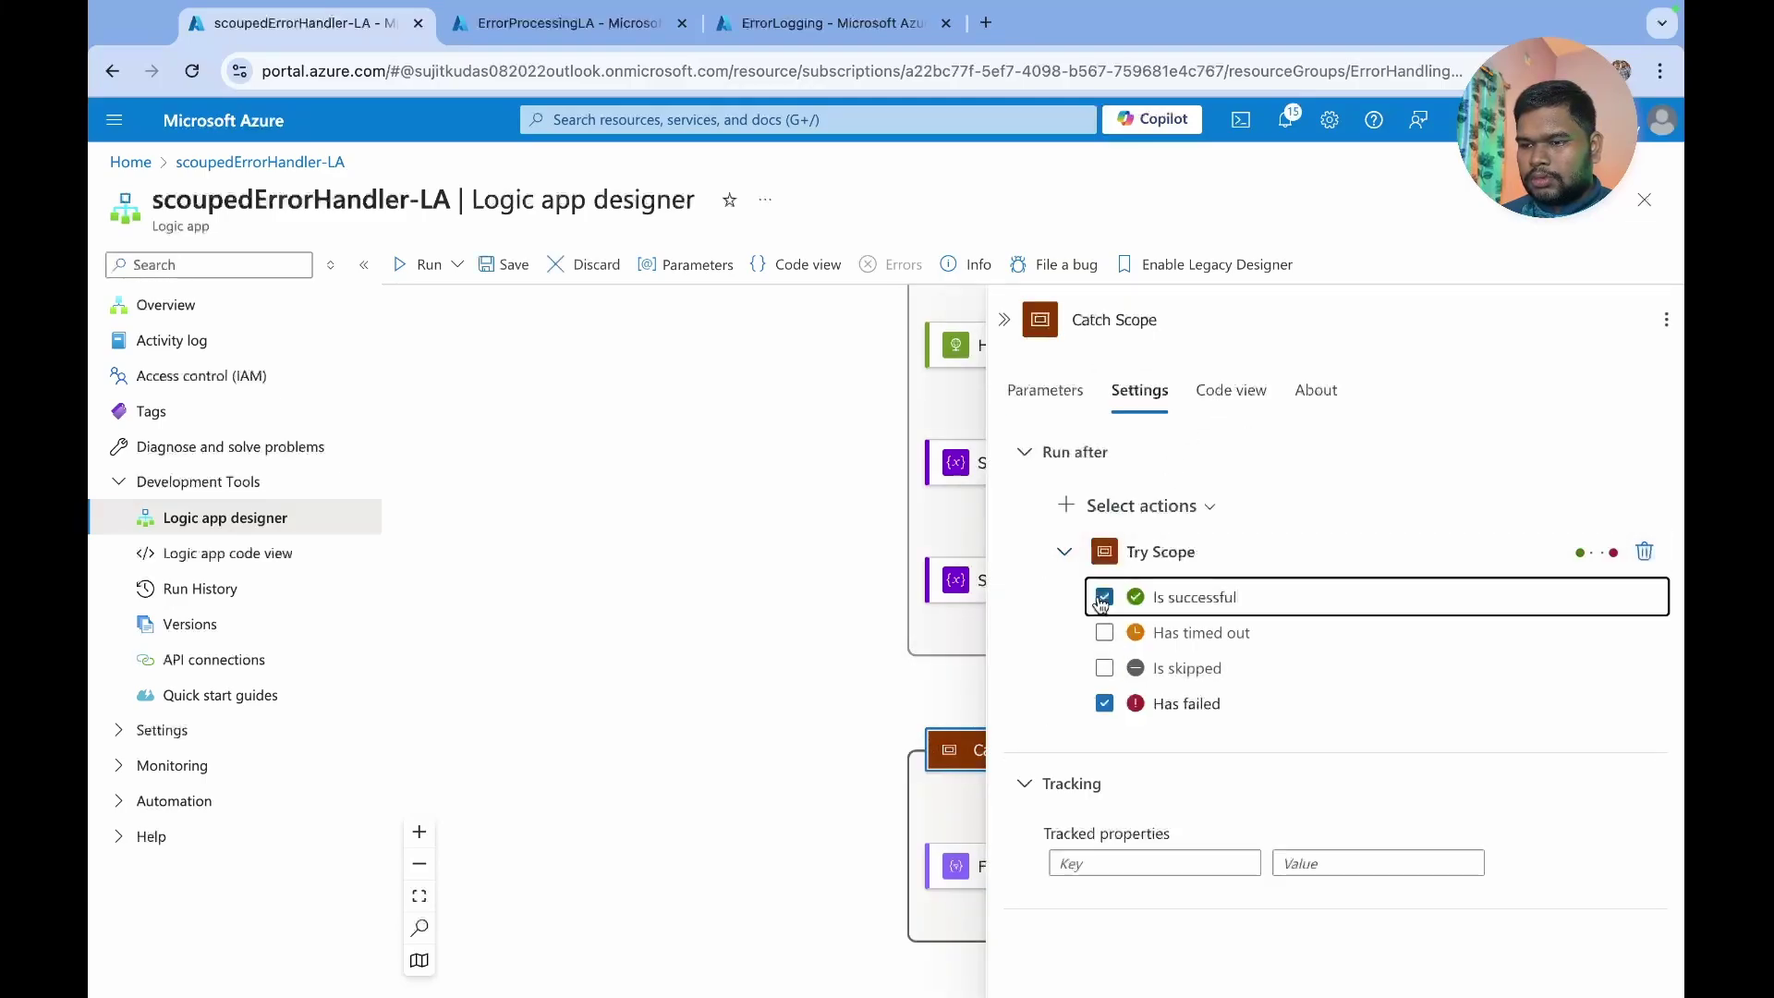
pyautogui.click(1004, 319)
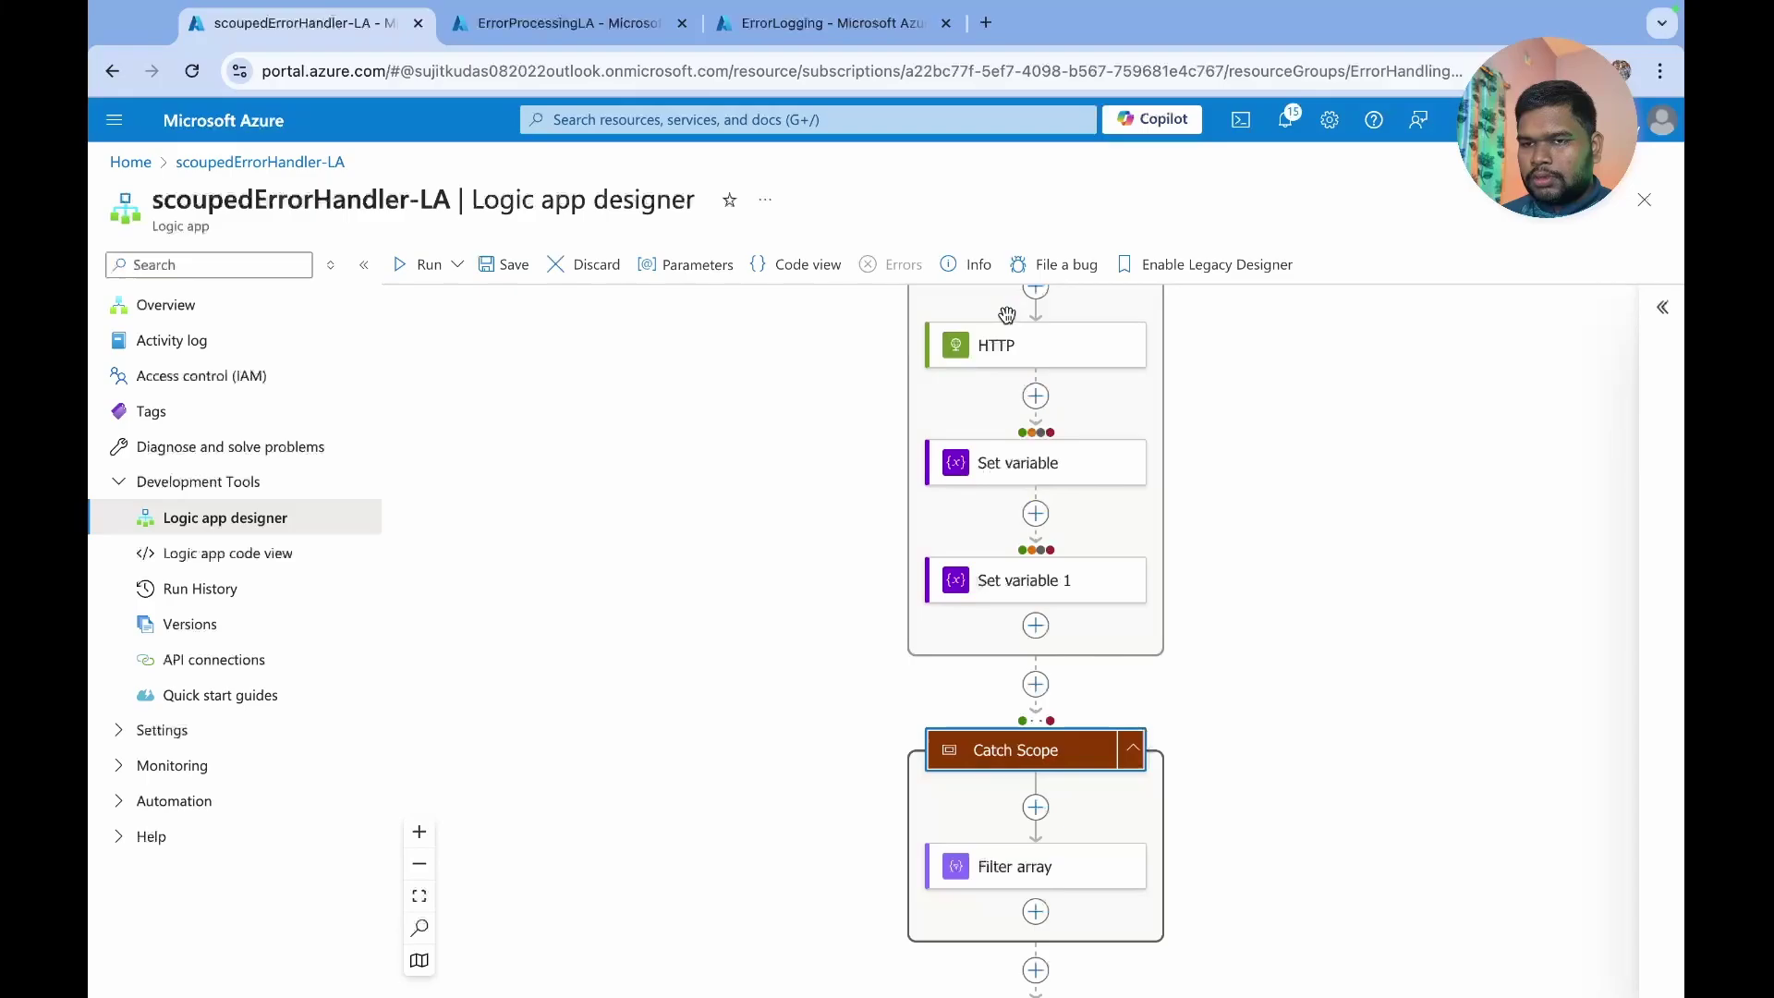
pyautogui.click(503, 268)
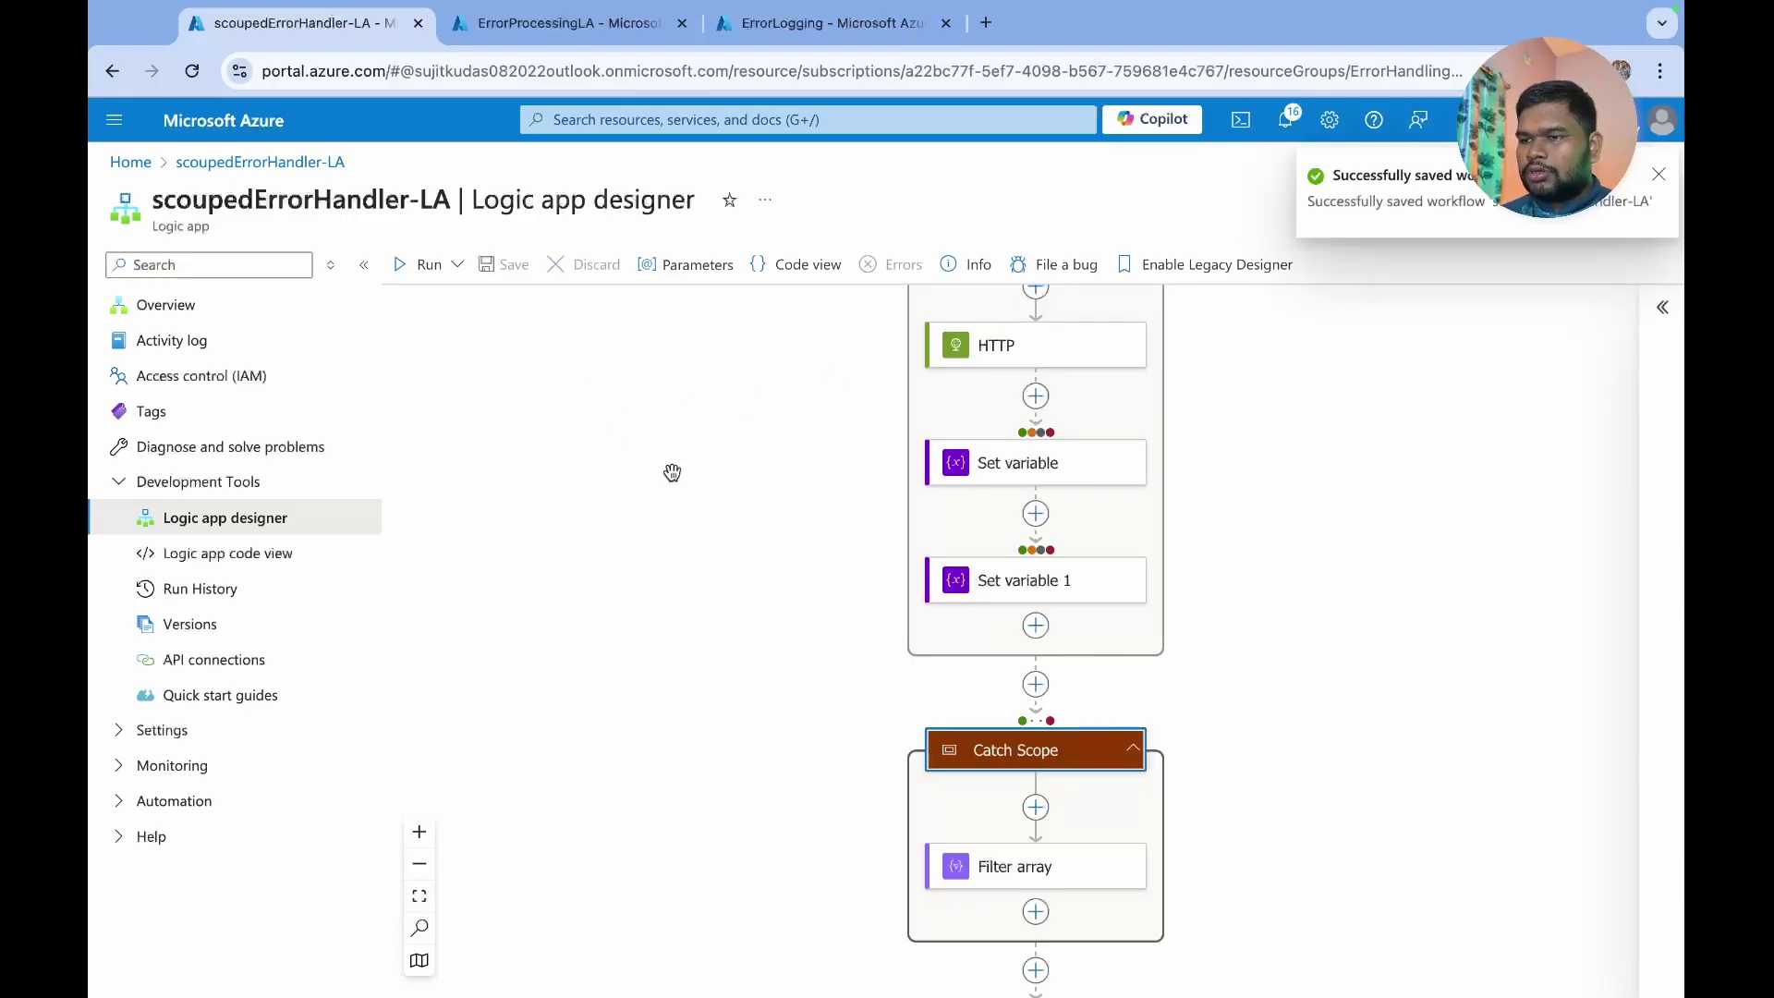
# - Switch to Postman and resend the GET request to the workflow's HTTP trigger URL
pyautogui.press('super+Tab')
pyautogui.click(1561, 183)
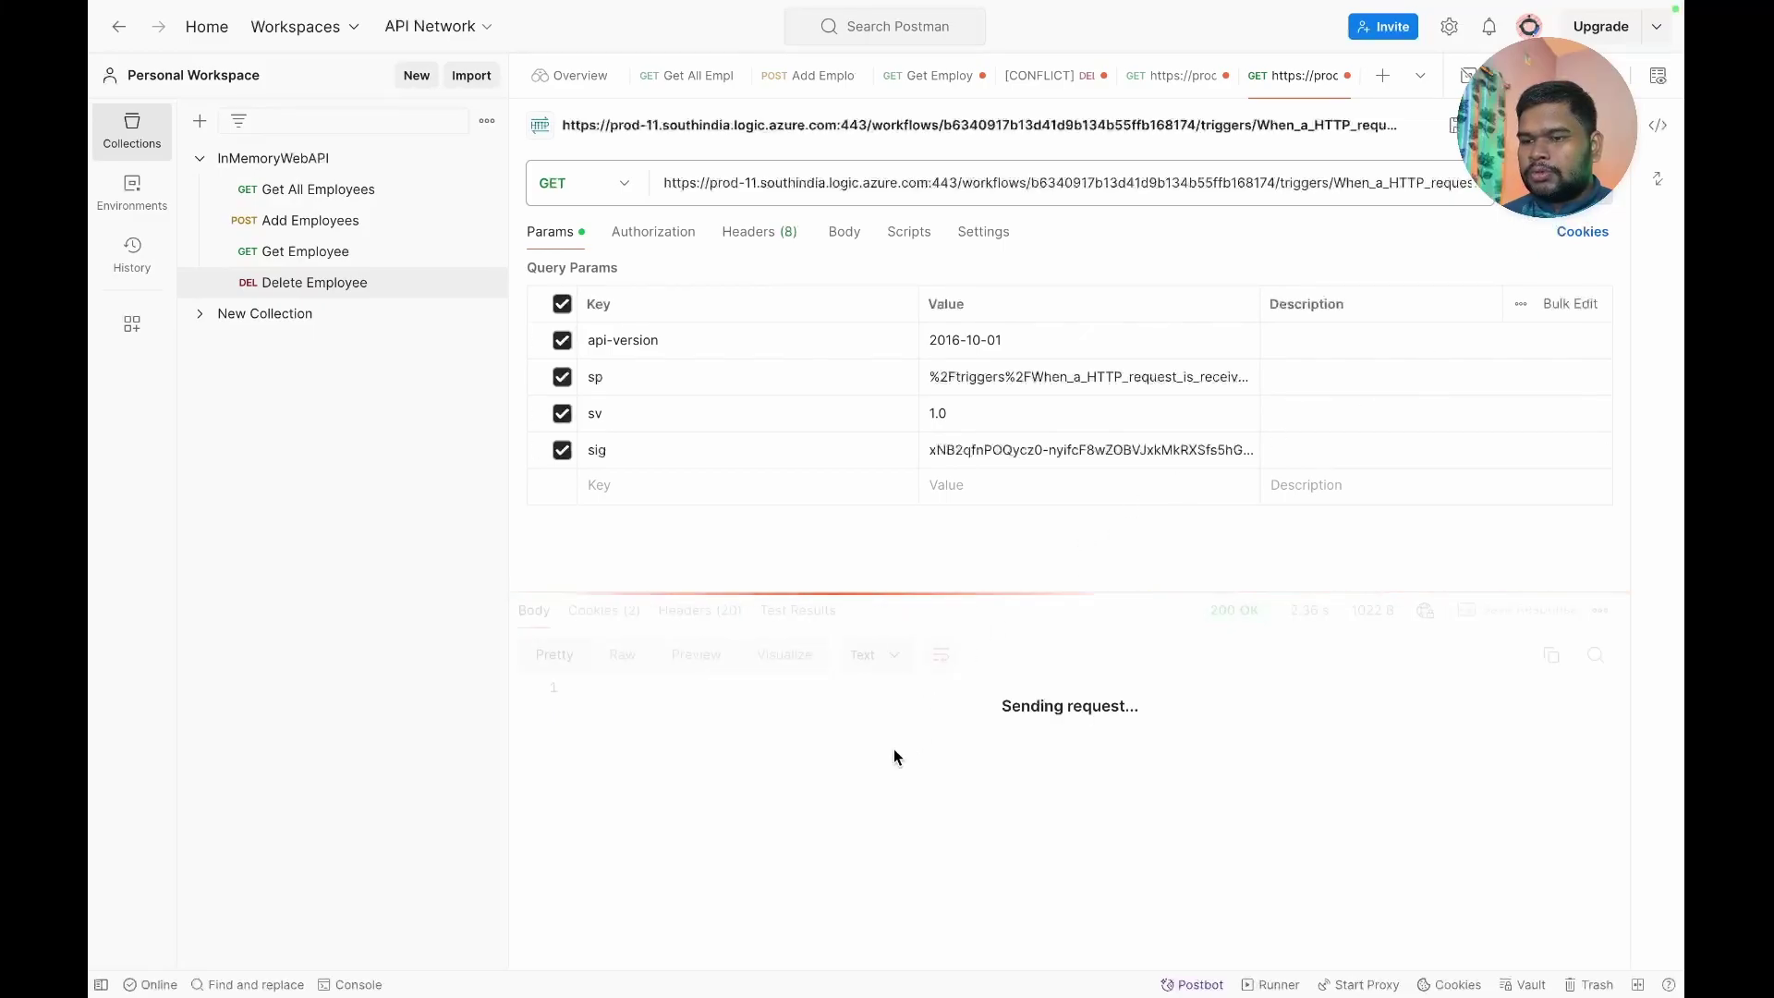
pyautogui.scroll(-6, 894, 748)
pyautogui.scroll(6, 894, 748)
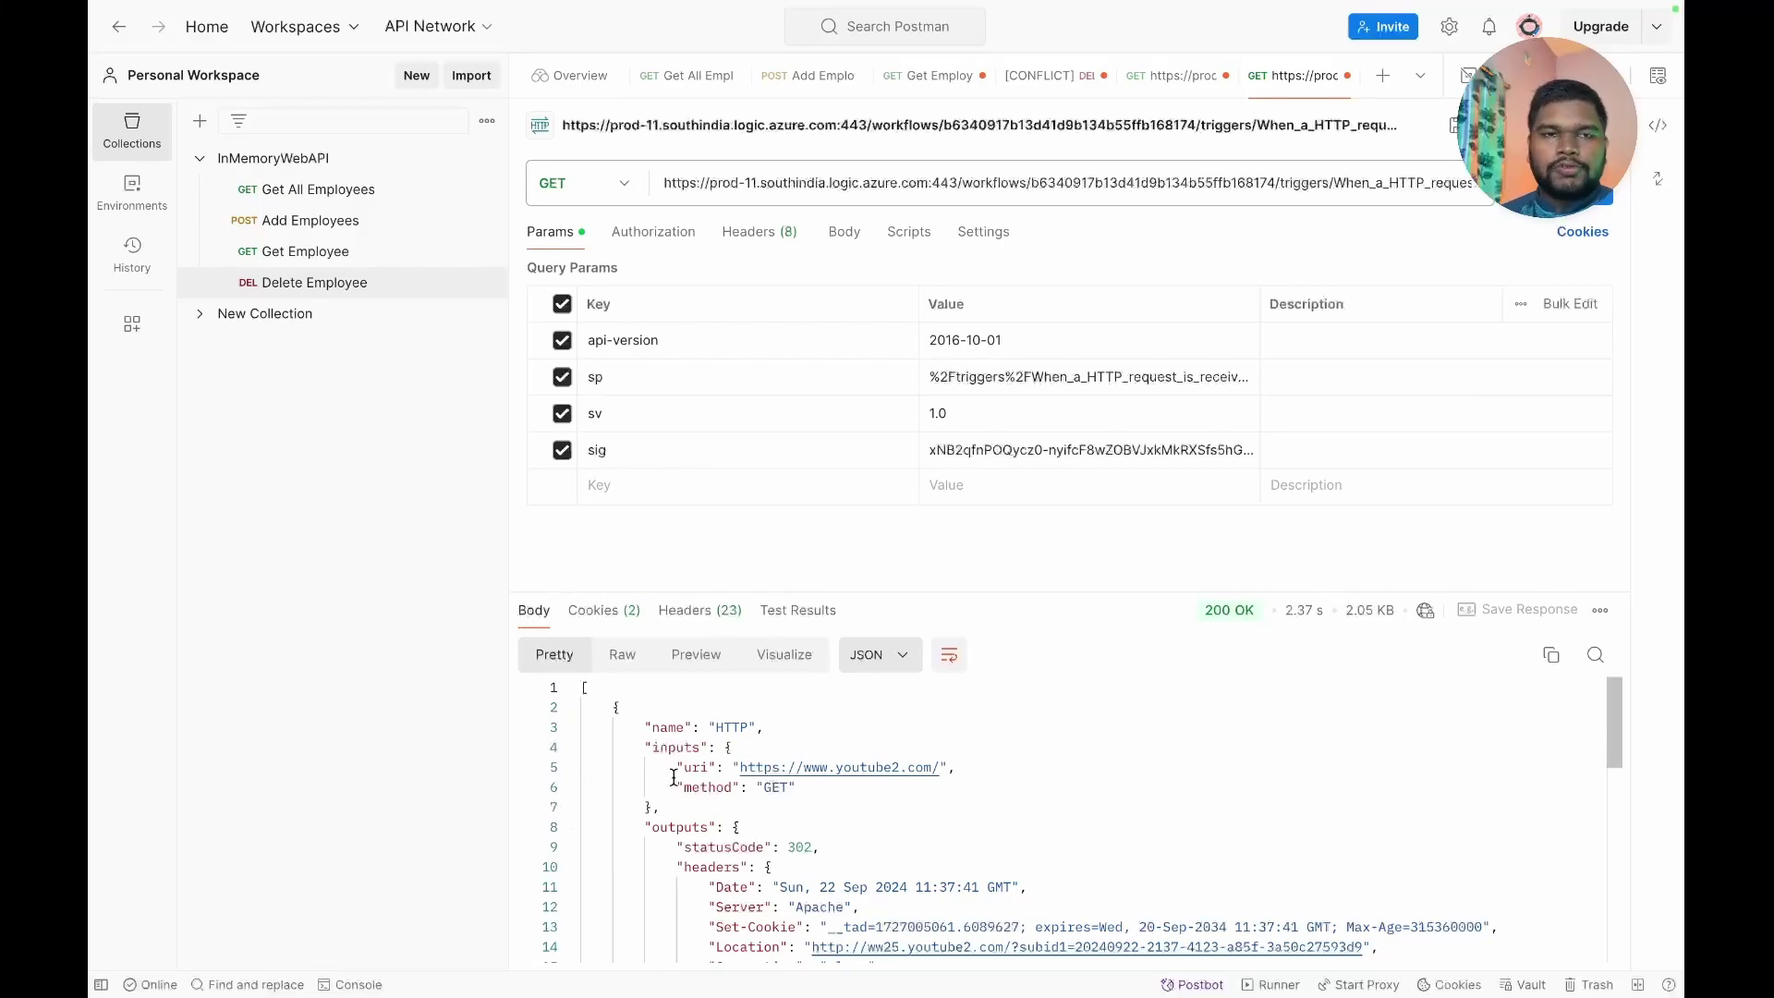
# - Examine the response body's action names, statuses and error details for the HTTP and Set_variable entries
pyautogui.doubleClick(717, 726)
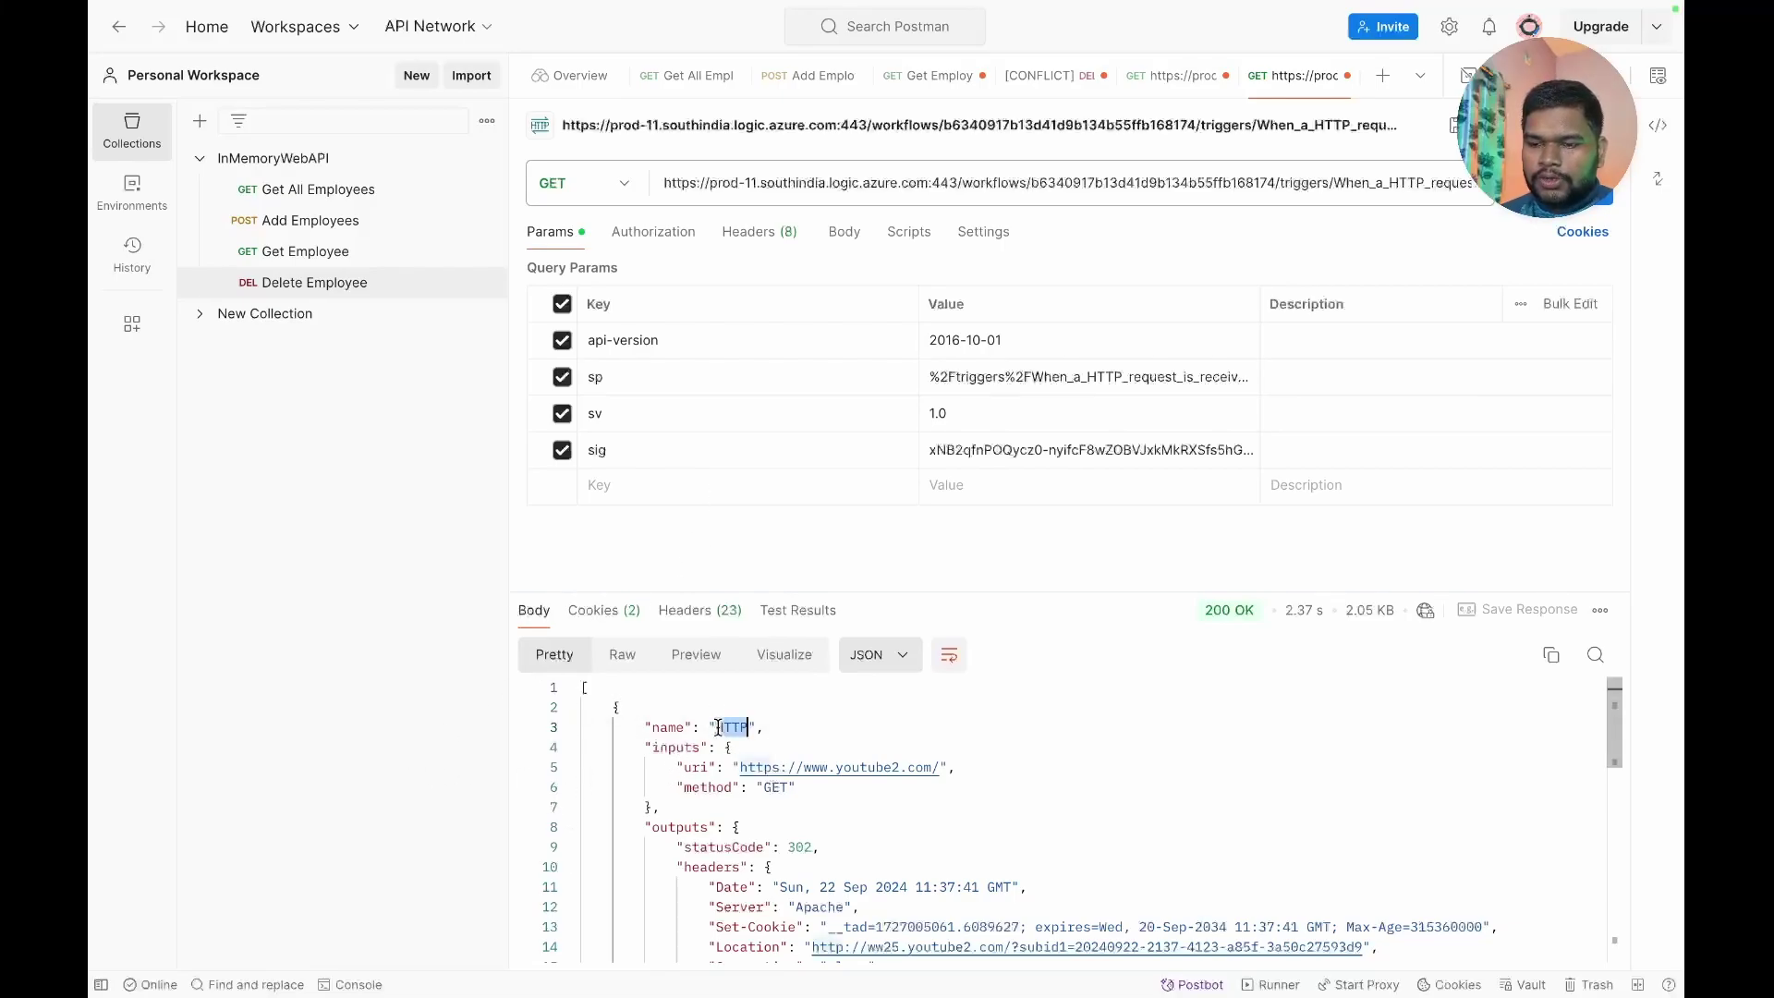
pyautogui.scroll(-9, 680, 834)
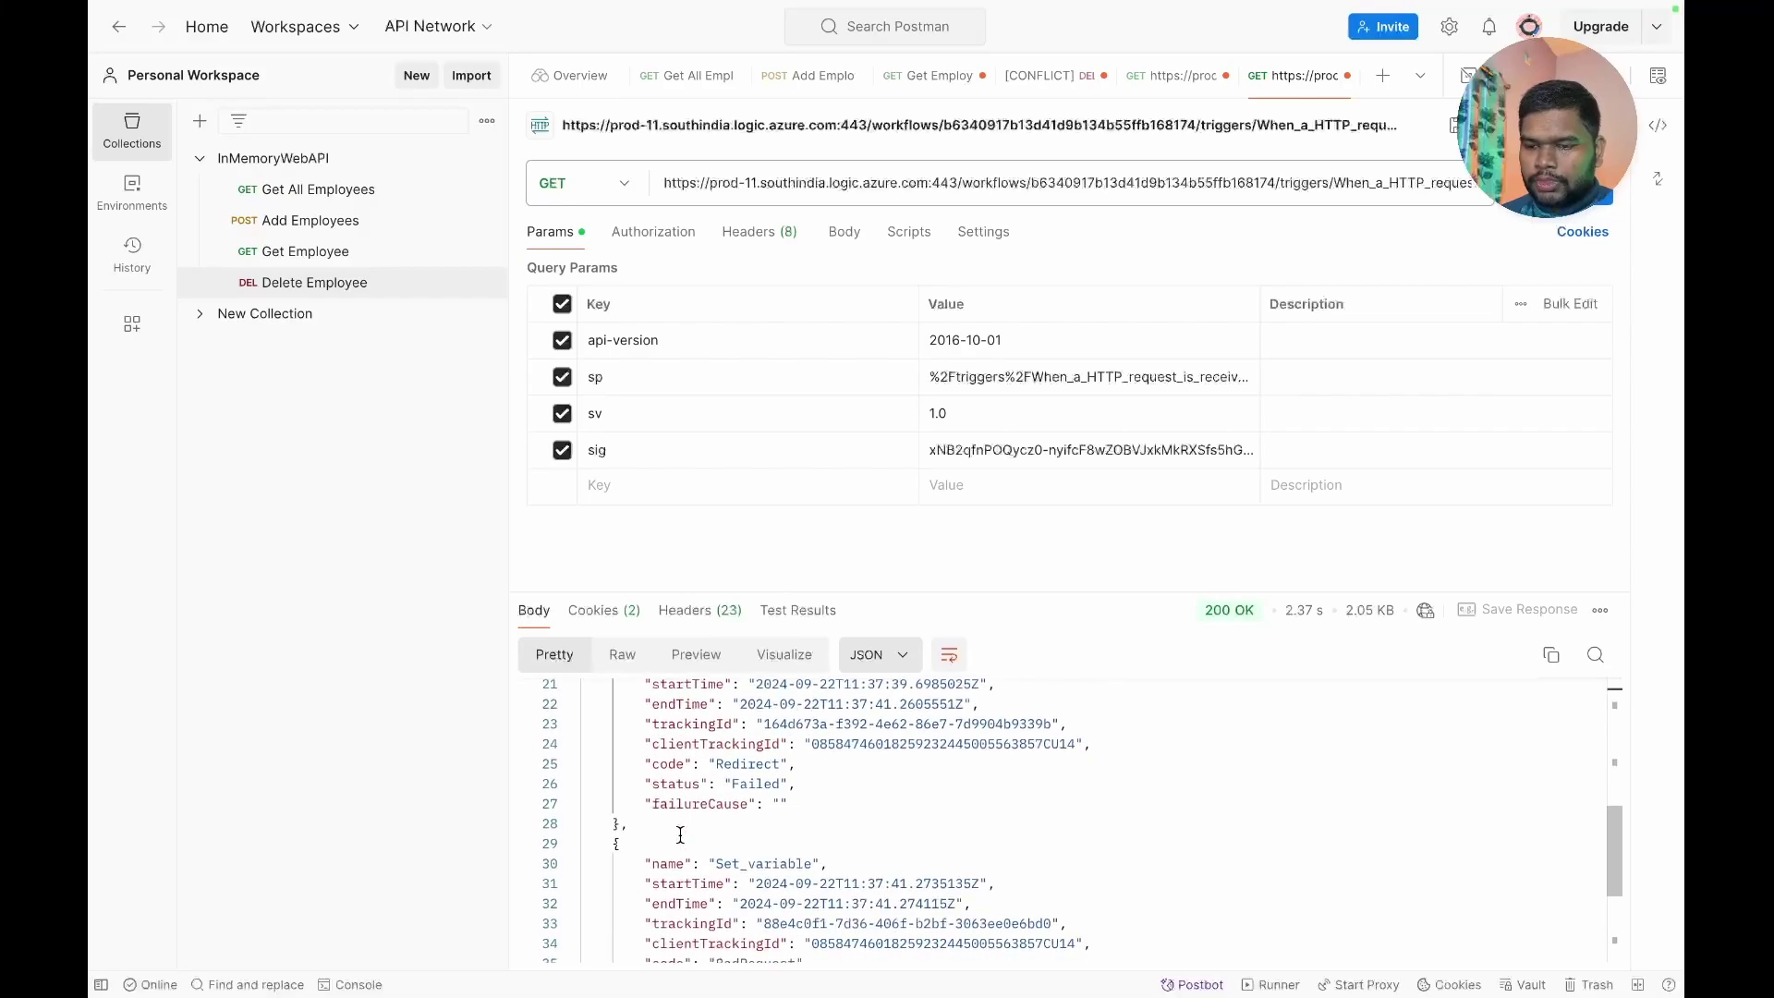
pyautogui.scroll(-1, 680, 834)
pyautogui.scroll(2, 699, 802)
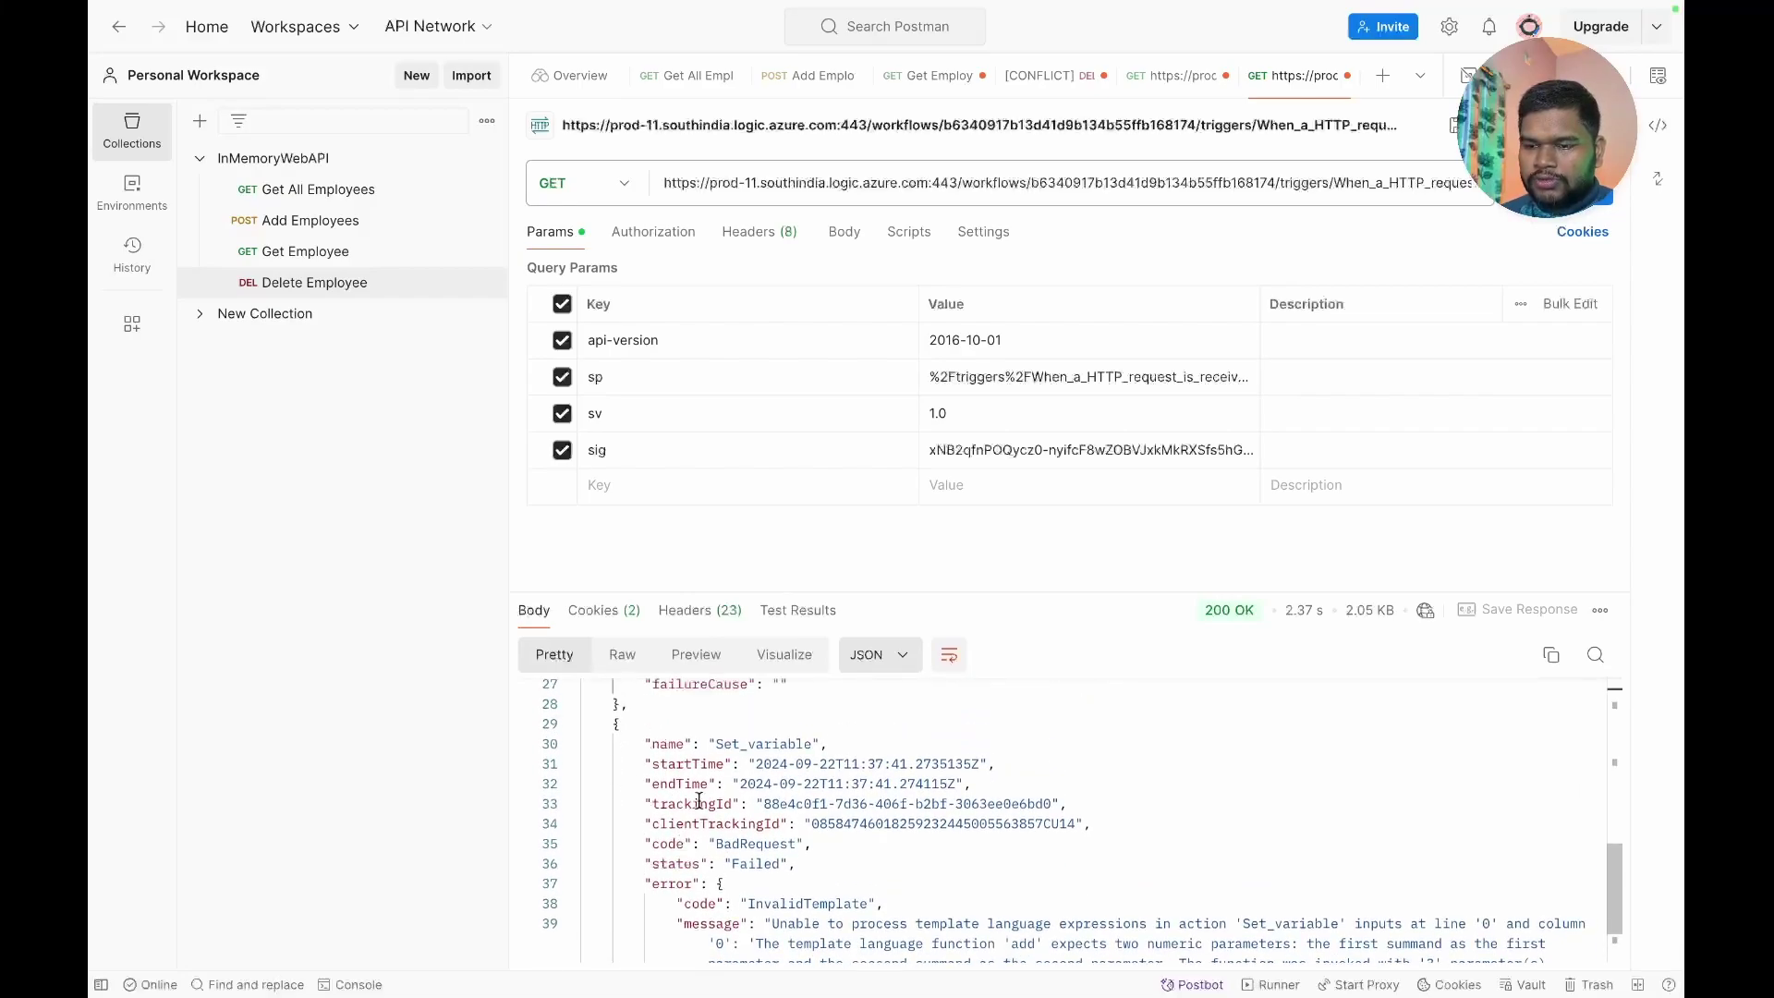
pyautogui.doubleClick(738, 746)
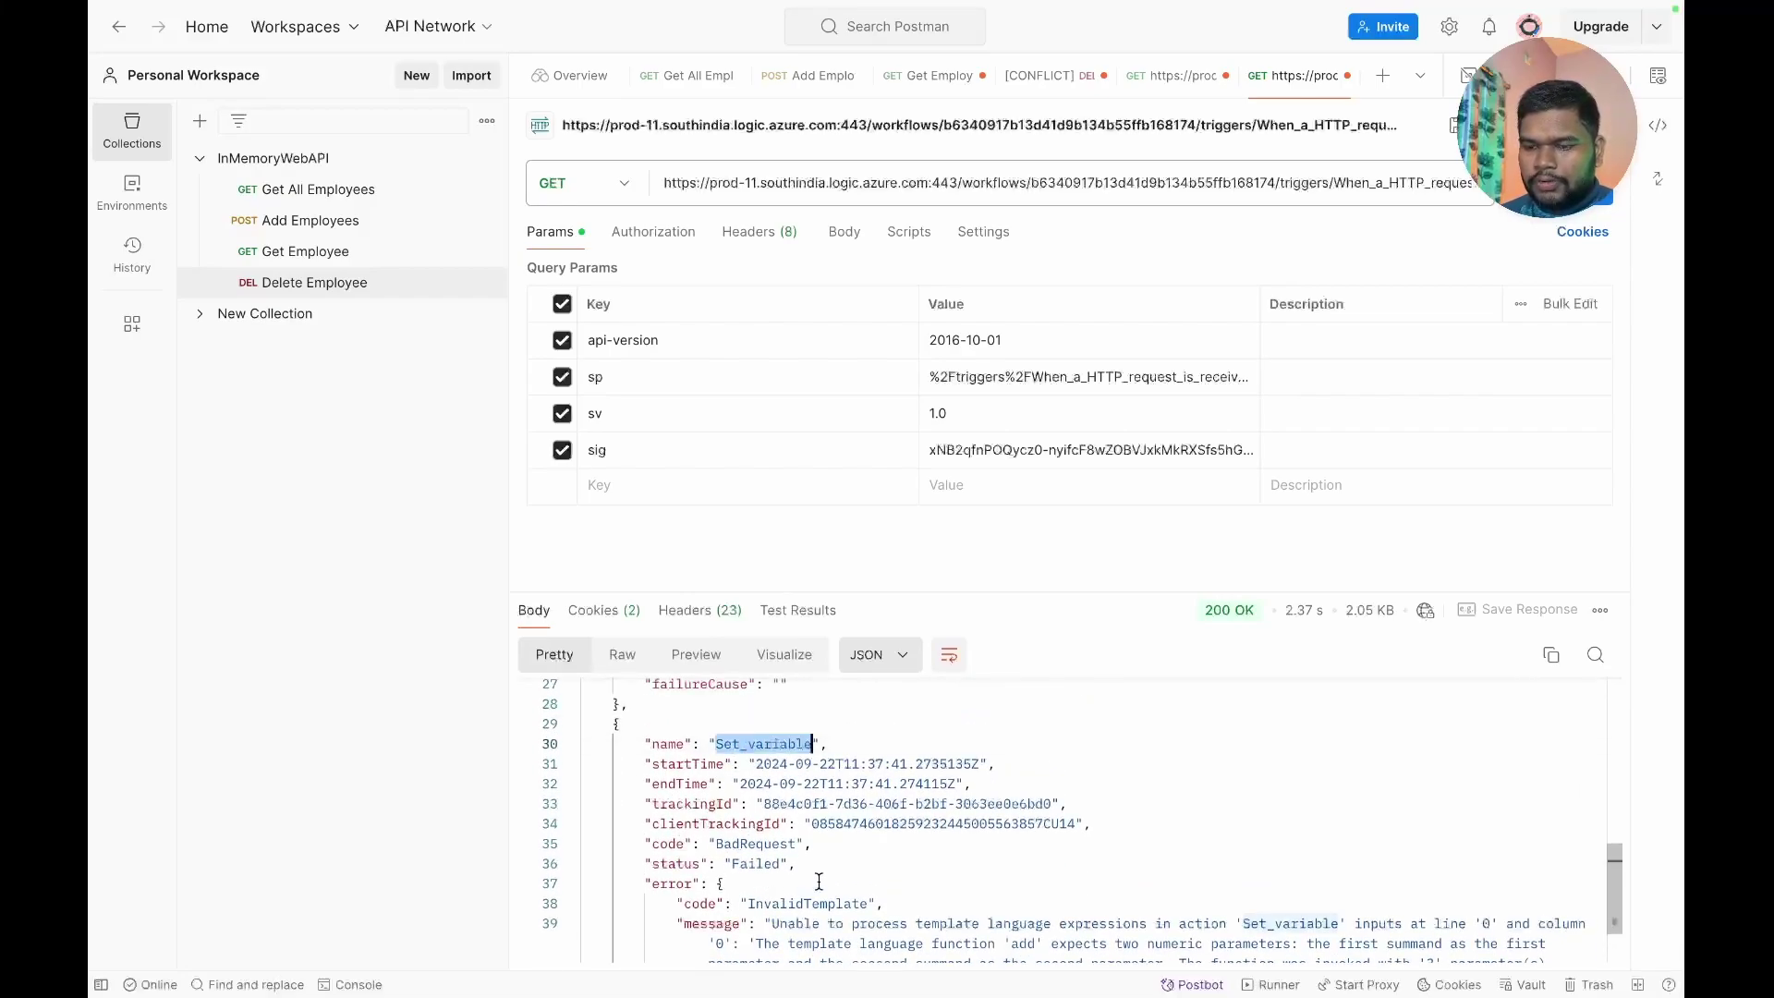
pyautogui.scroll(-2, 818, 883)
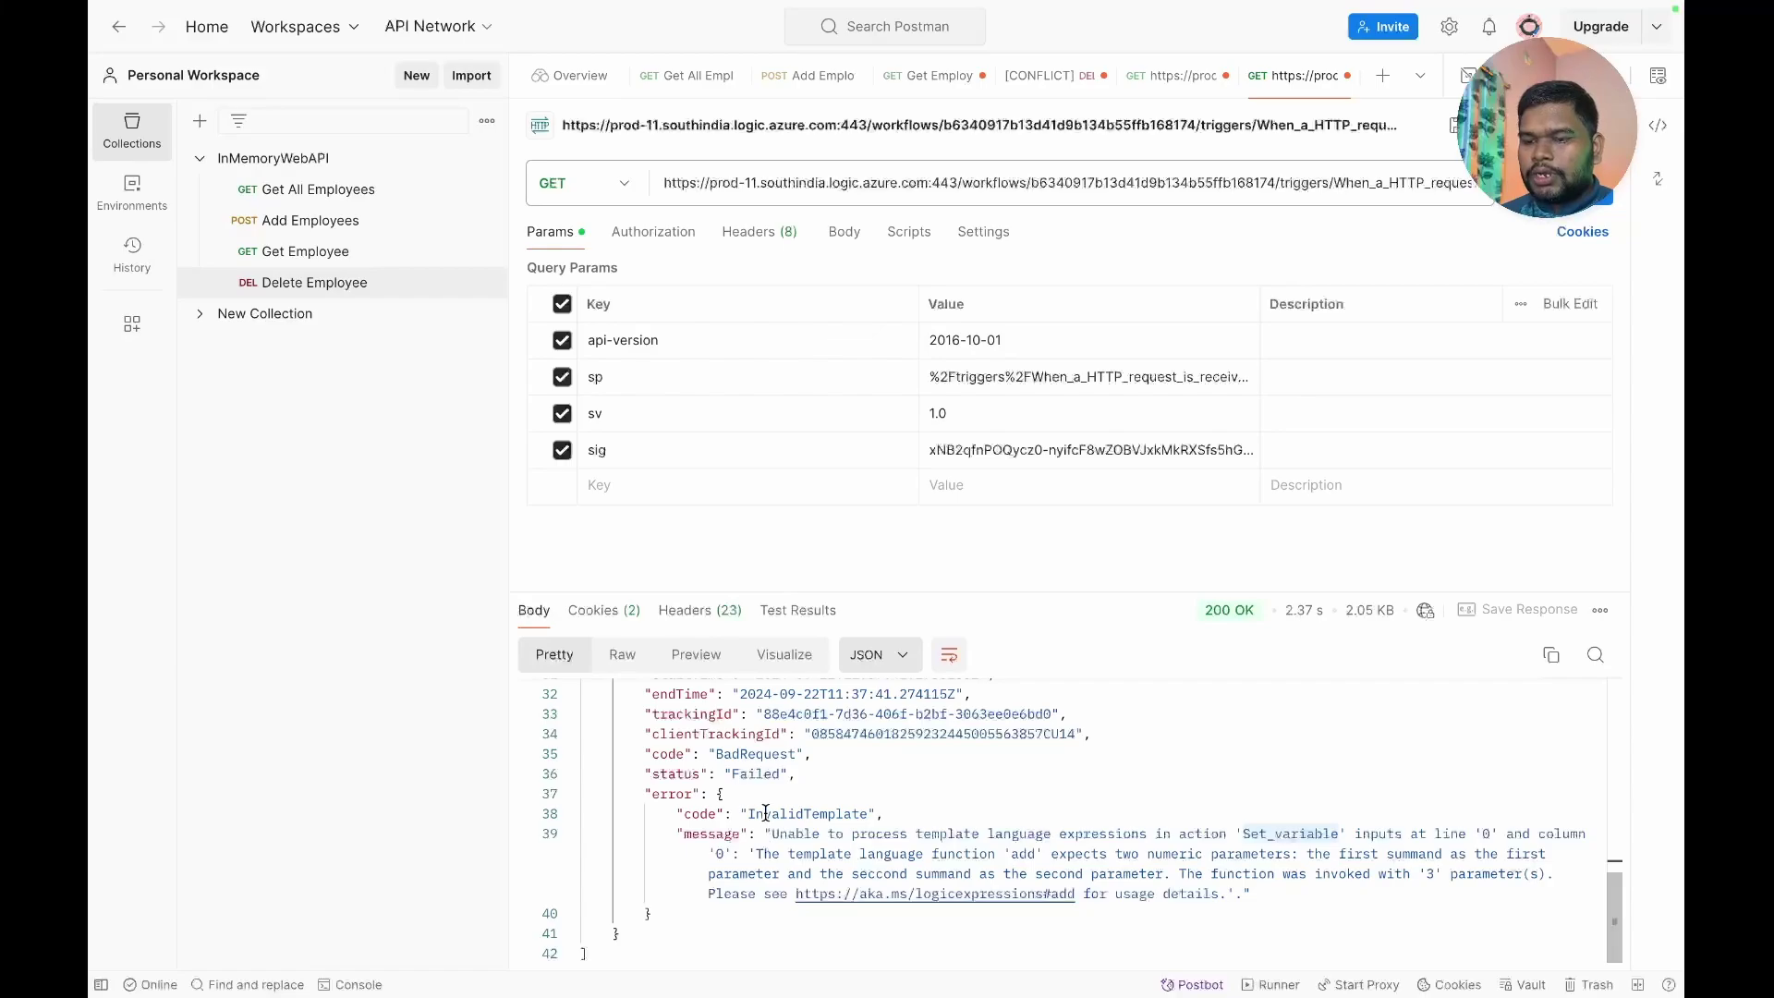
pyautogui.doubleClick(766, 813)
pyautogui.doubleClick(778, 835)
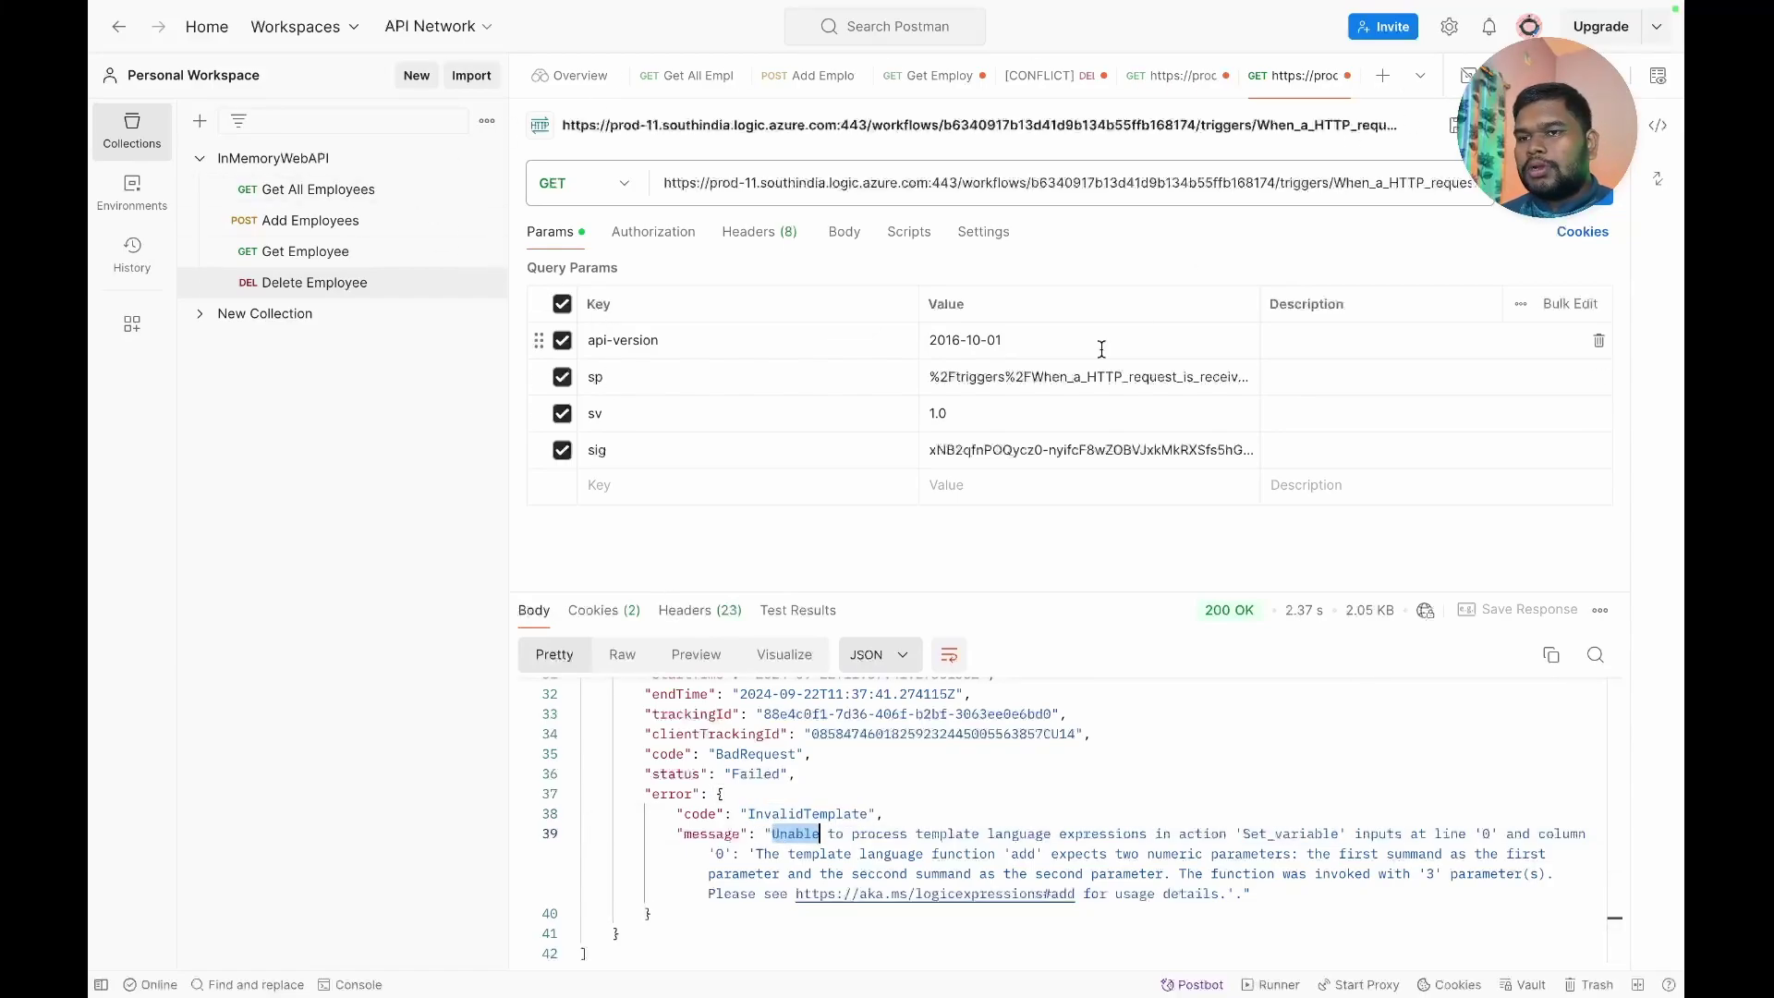
# - Return to the Azure portal and open scoupedErrorHandler-LA's latest run to check its action statuses
pyautogui.press('super+Tab')
pyautogui.click(157, 305)
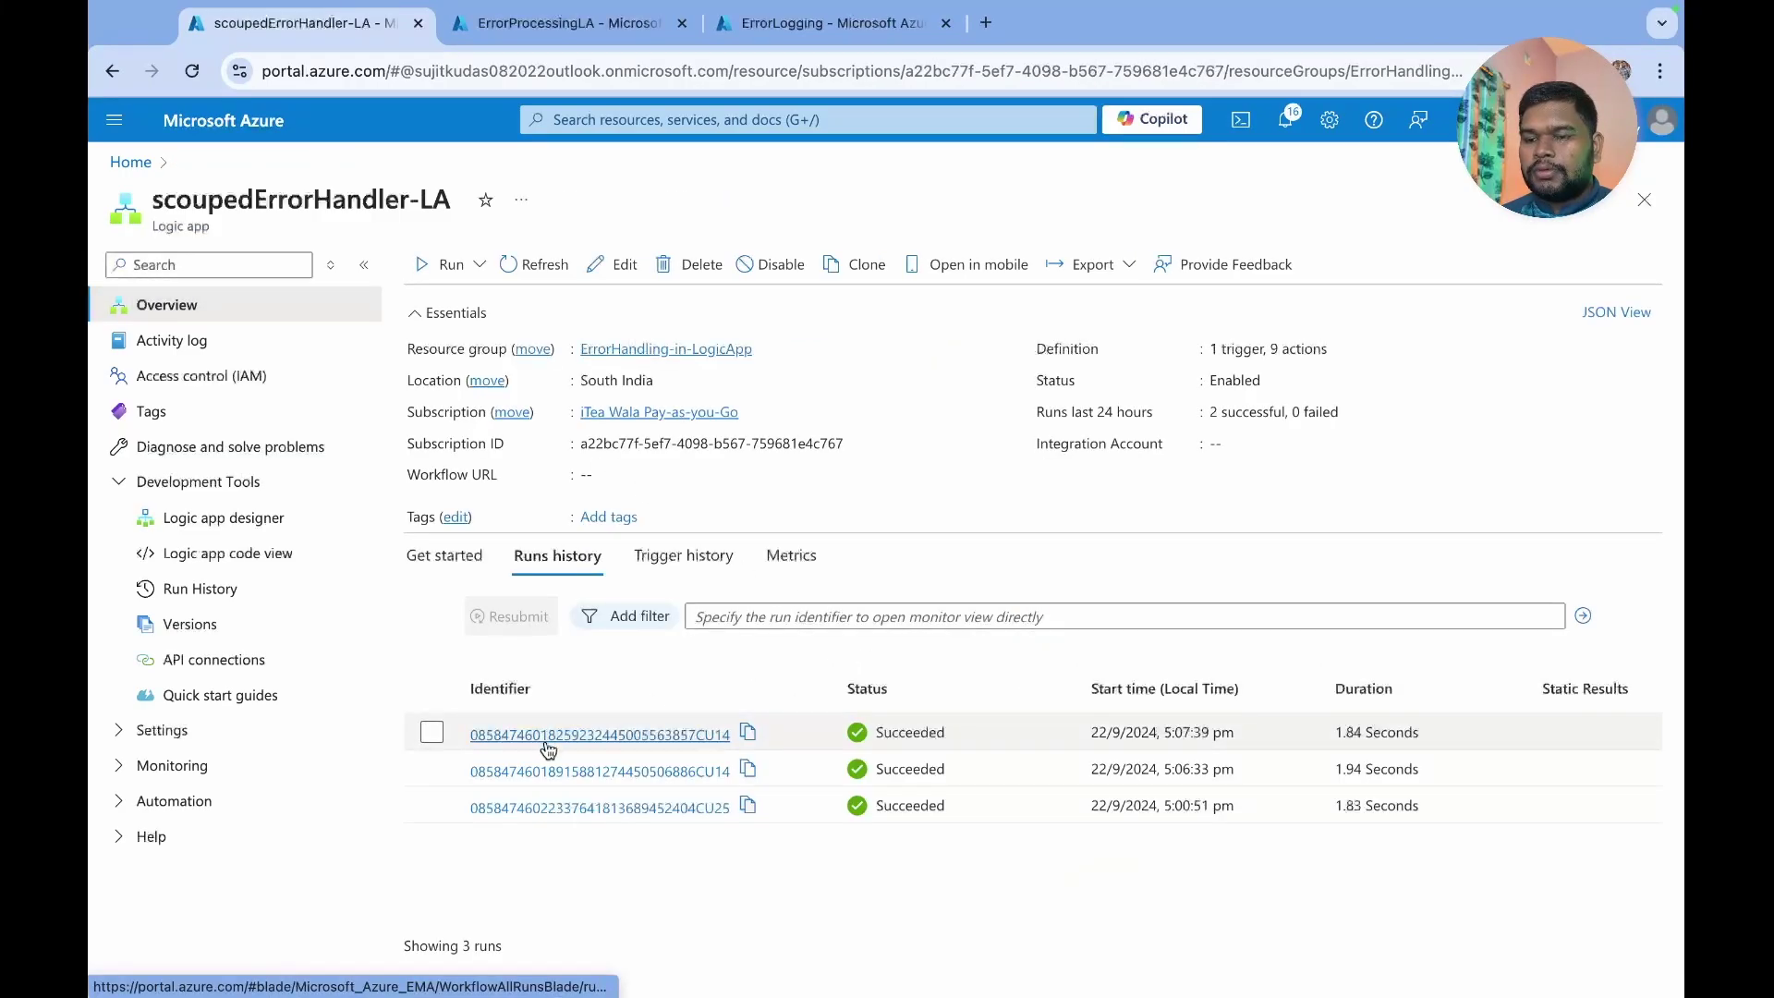
pyautogui.click(548, 744)
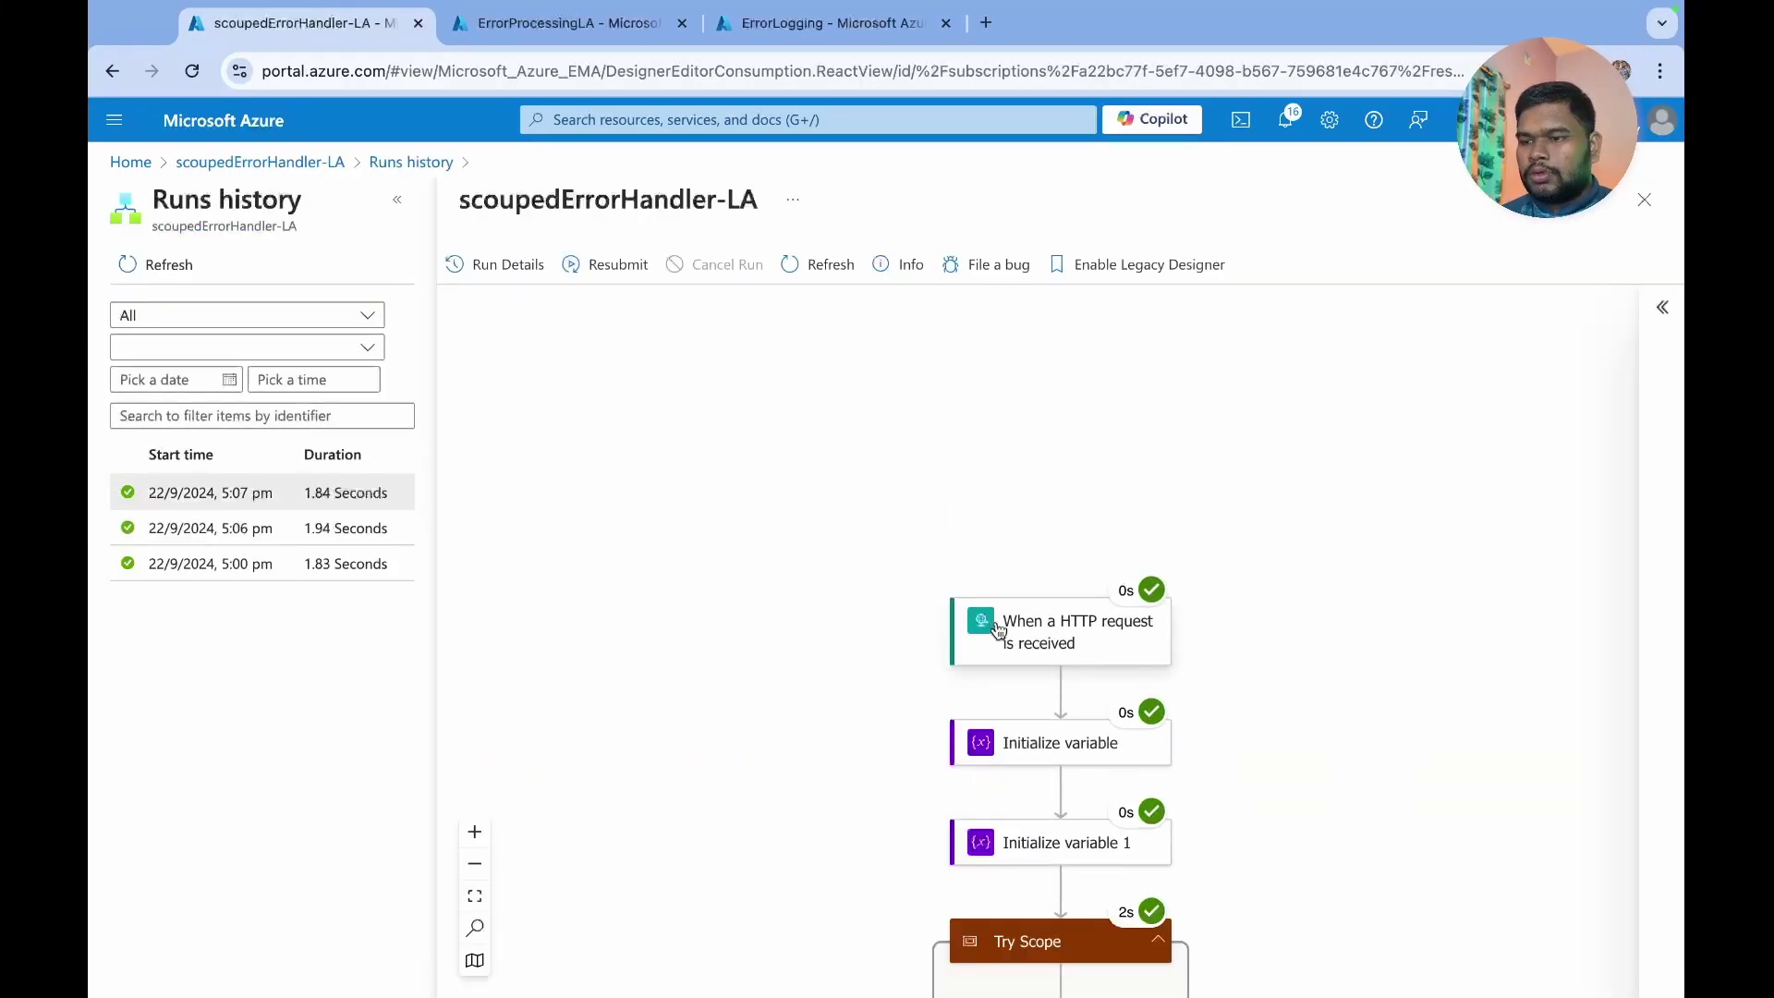
pyautogui.scroll(-4, 997, 622)
pyautogui.scroll(-5, 995, 621)
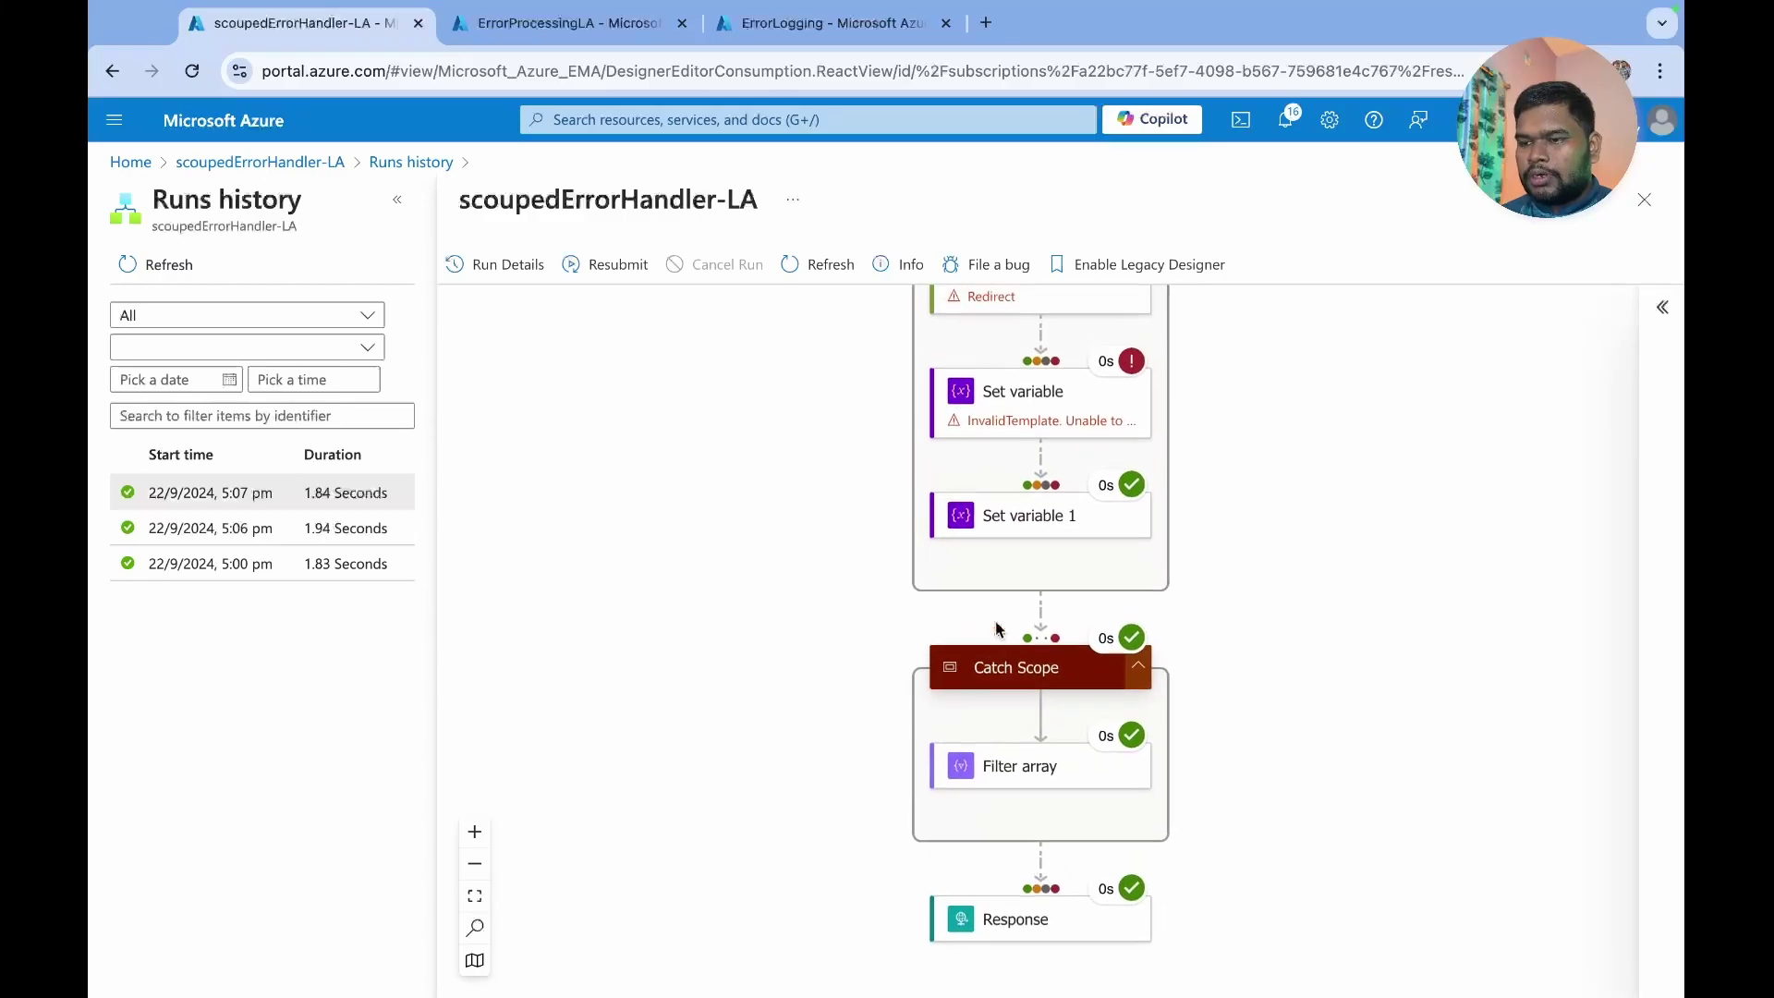
# - Read the error message and properties of the Set variable action in this run
pyautogui.click(1044, 415)
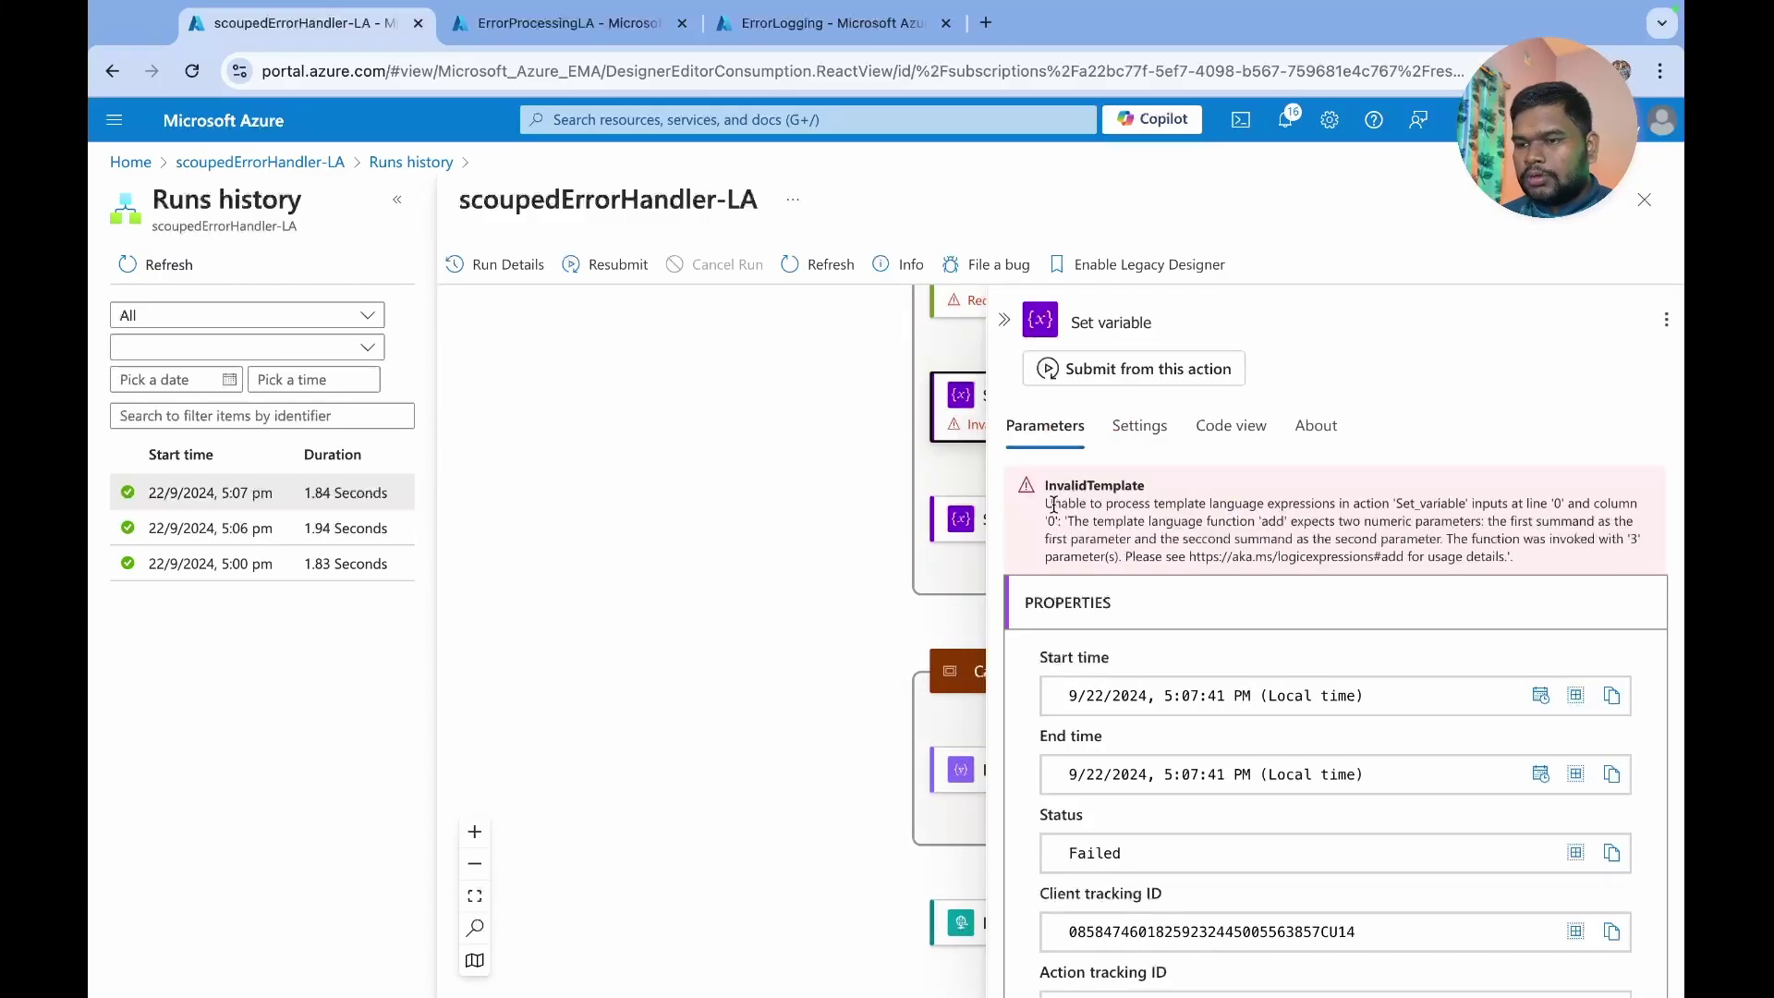
pyautogui.moveTo(1053, 504); pyautogui.dragTo(1437, 566)
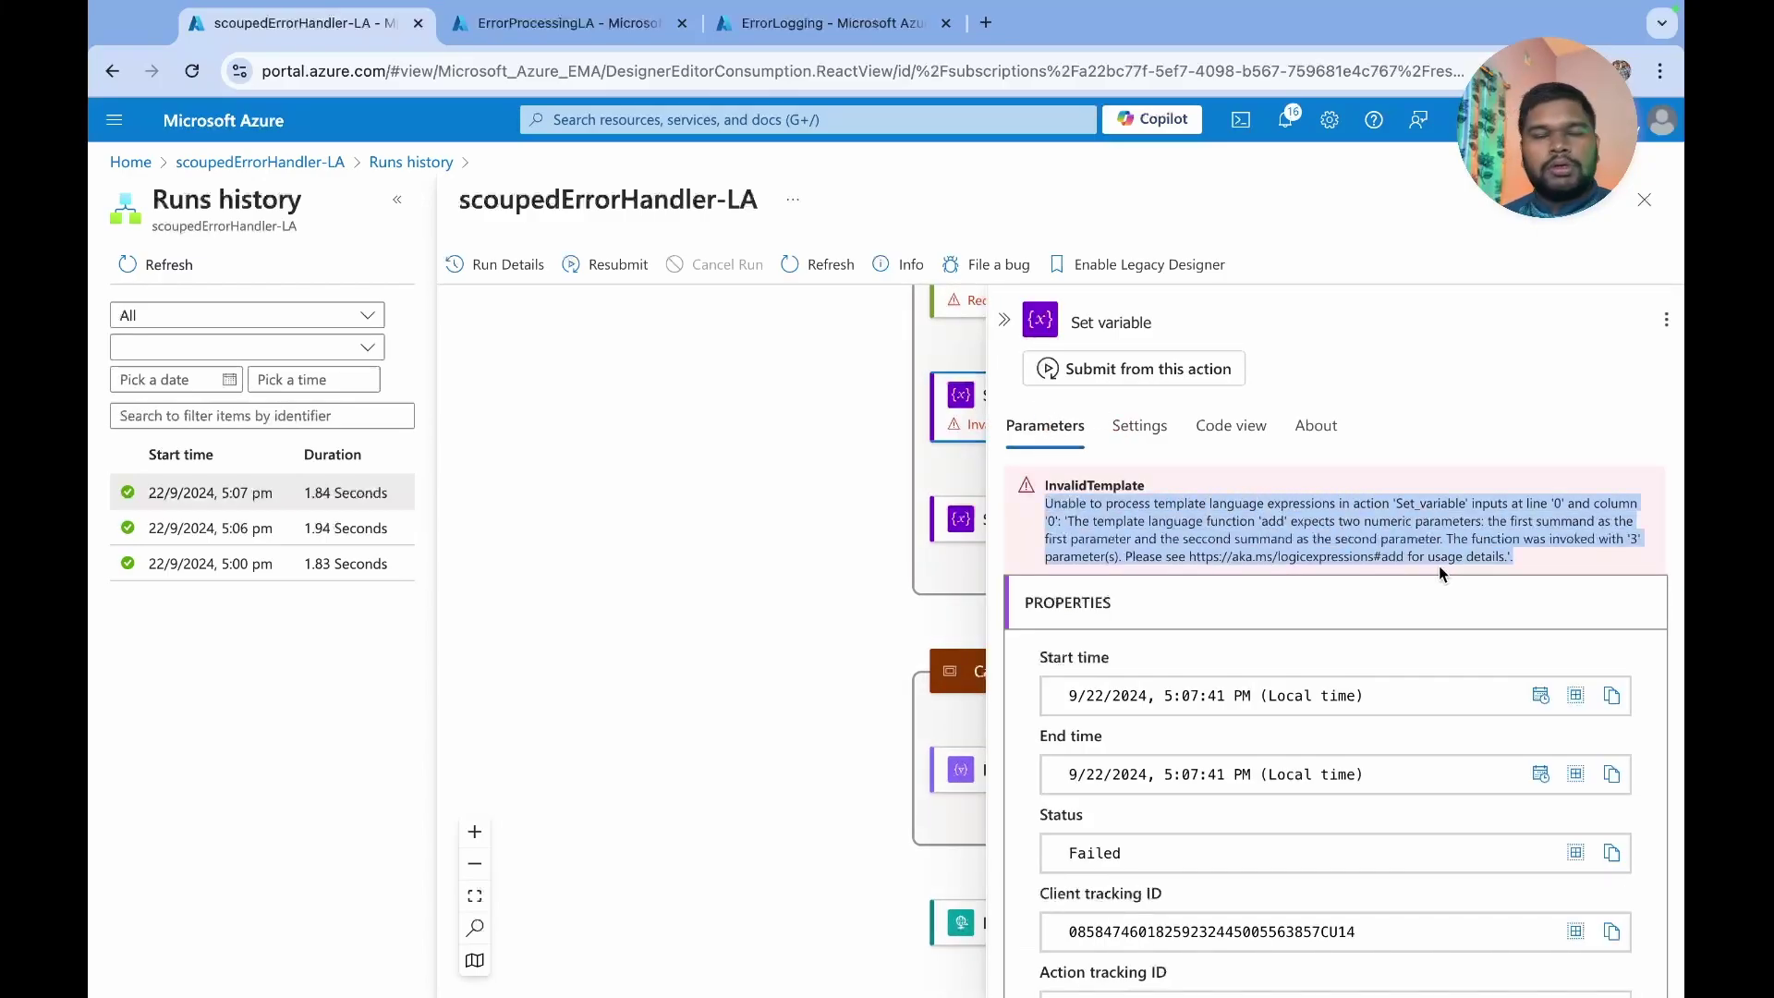
pyautogui.scroll(-1, 1022, 624)
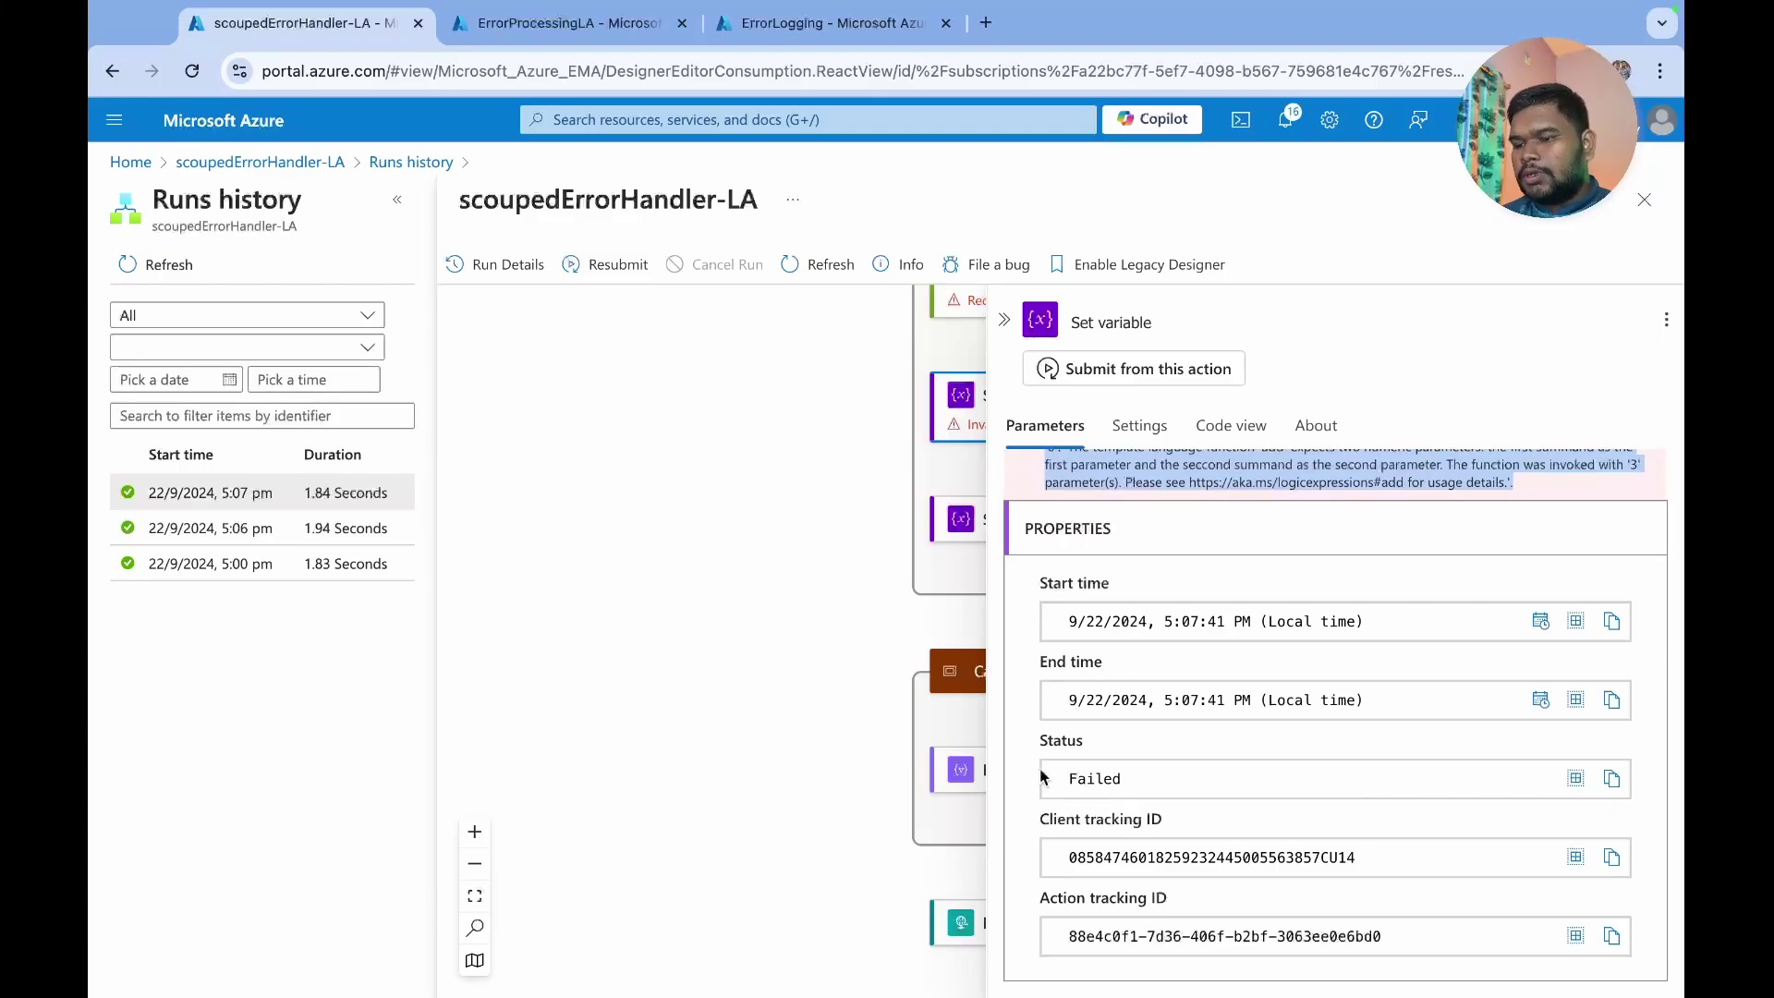
pyautogui.scroll(1, 1041, 816)
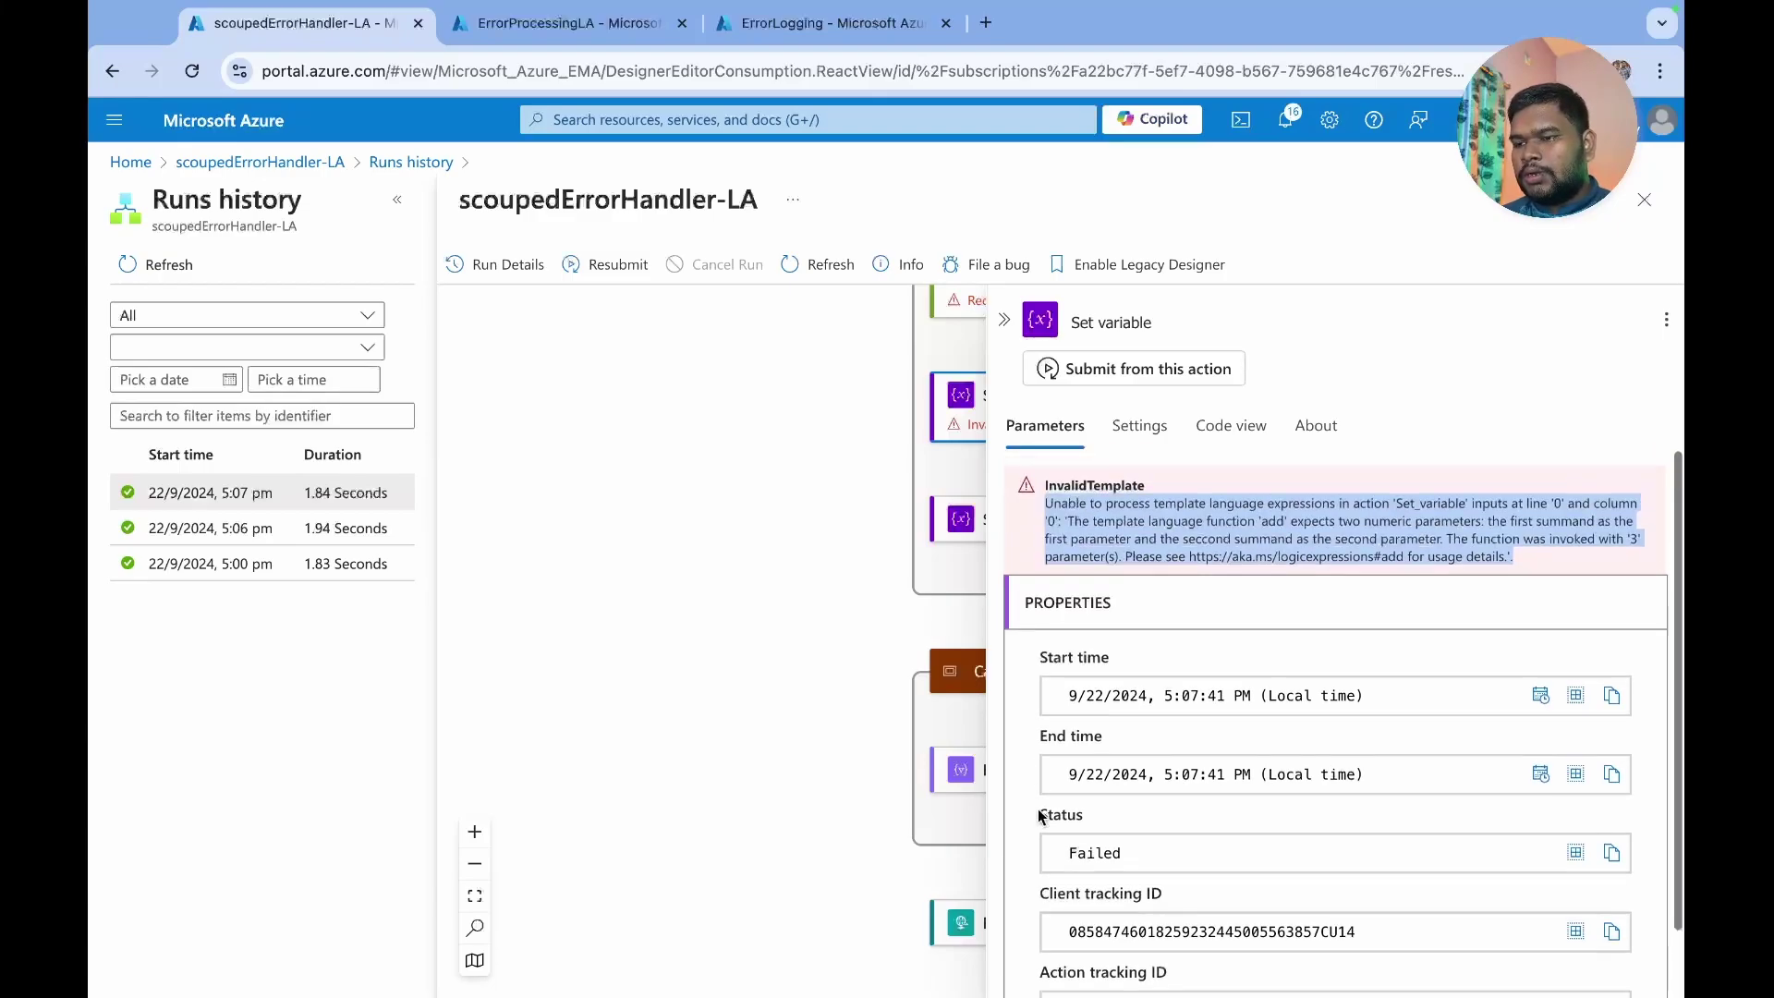
pyautogui.click(1004, 319)
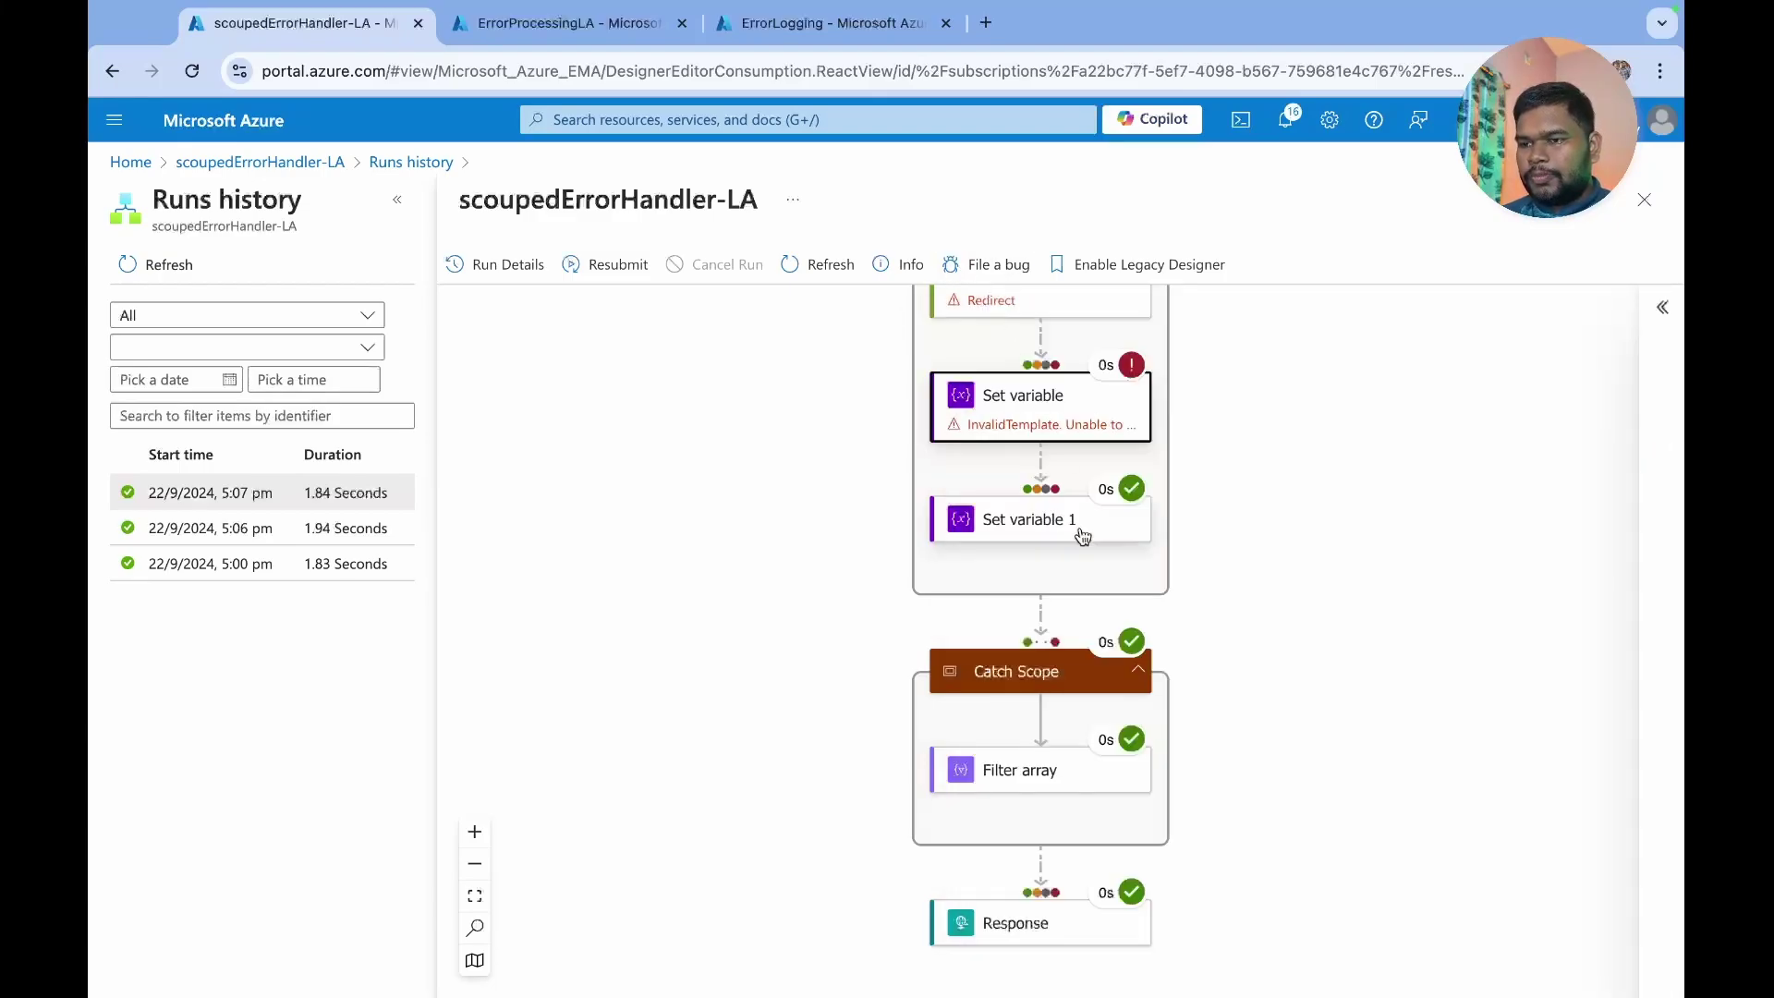
# - Open the Filter array action in Catch Scope and inspect the body of its outputs
pyautogui.scroll(-1, 1073, 600)
pyautogui.click(1033, 699)
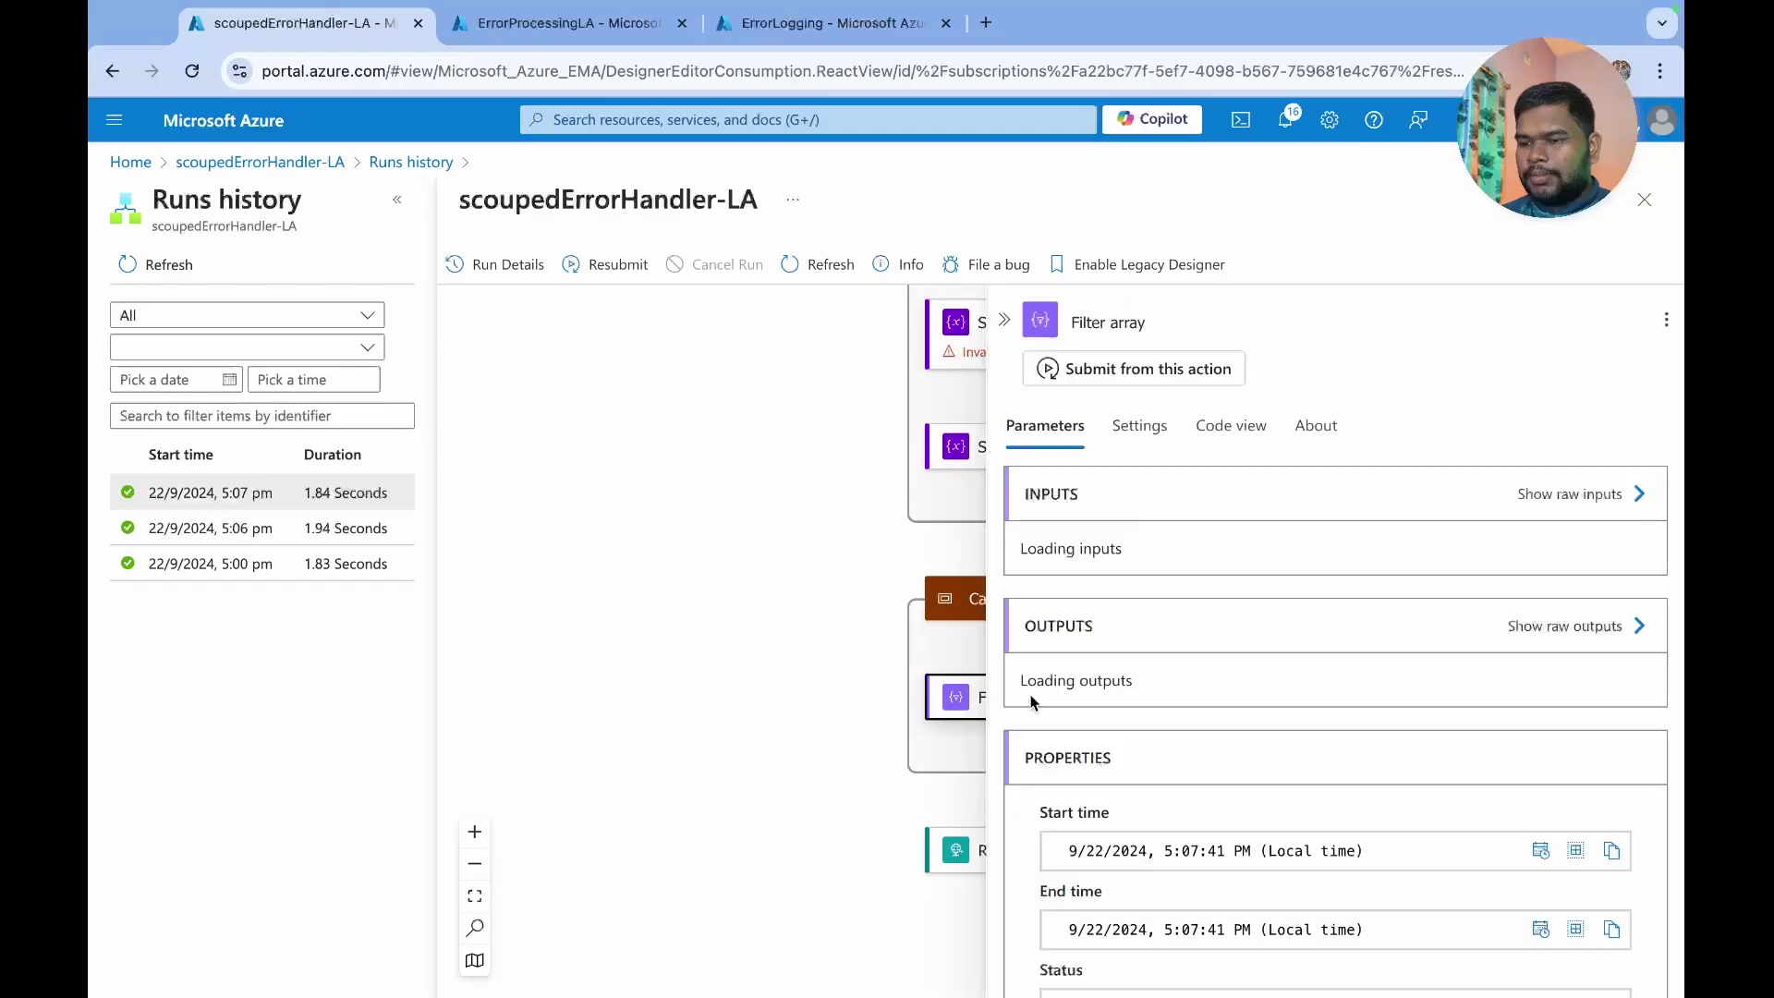
pyautogui.scroll(-2, 1166, 923)
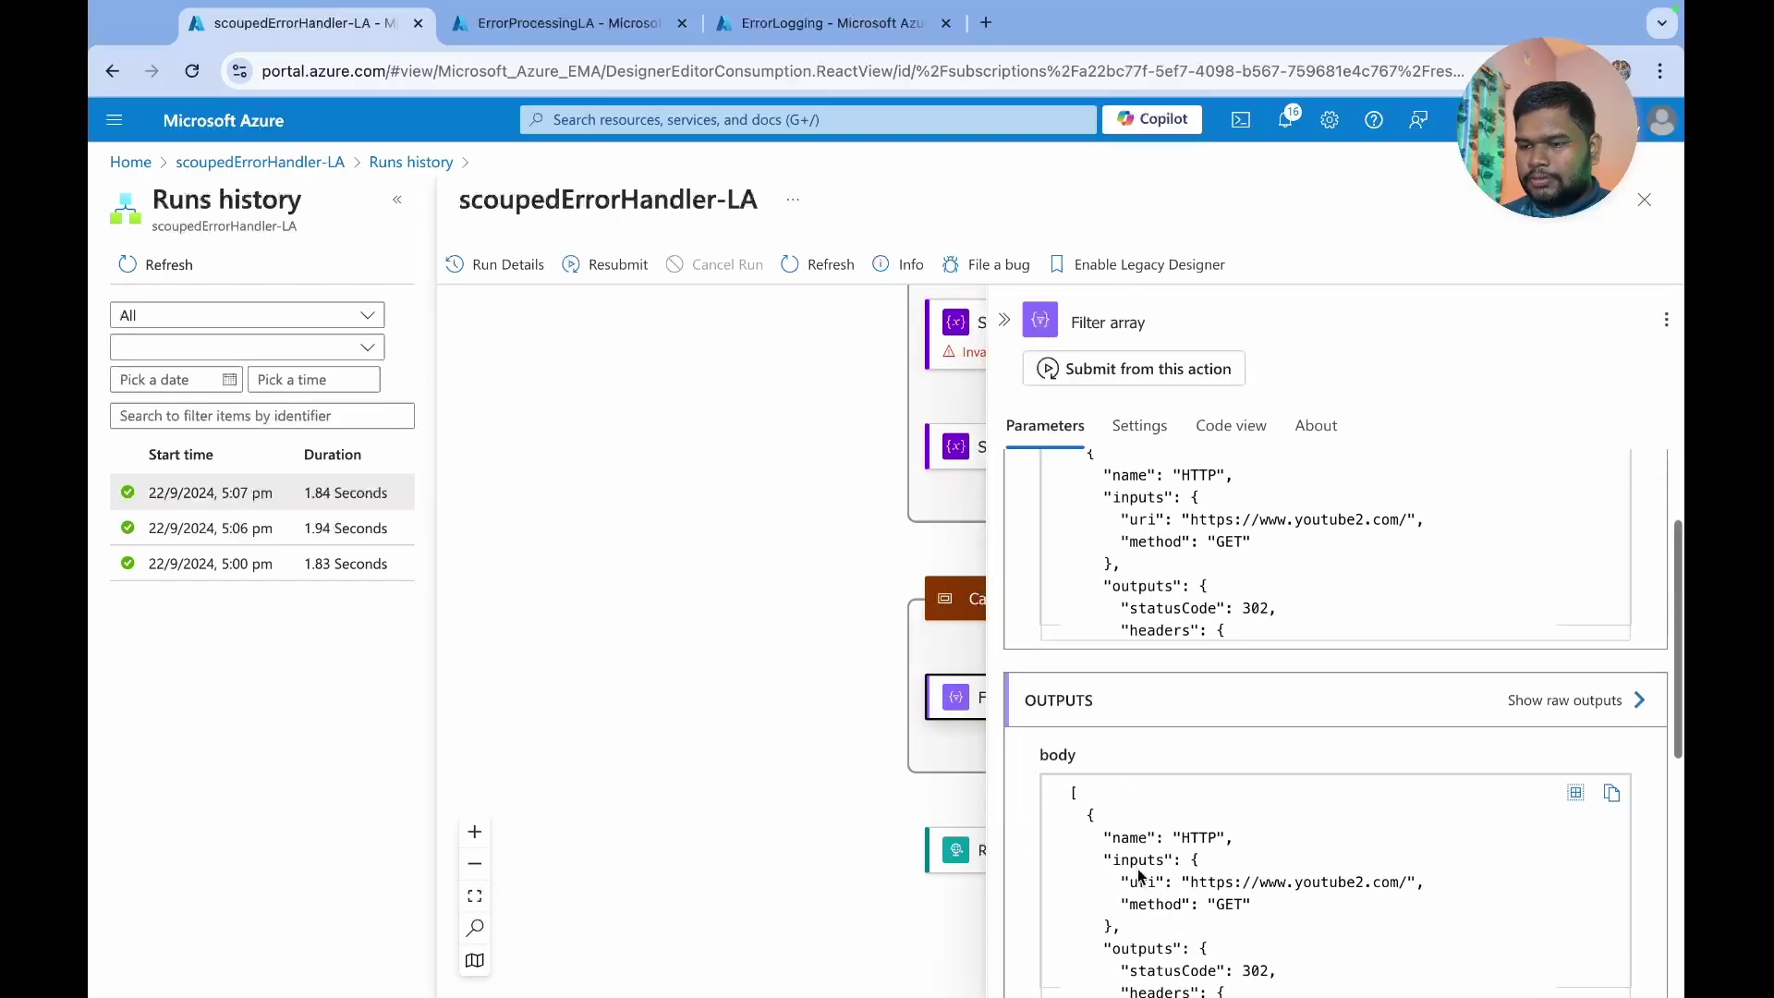
pyautogui.scroll(-3, 1138, 868)
pyautogui.scroll(-1, 1138, 873)
pyautogui.scroll(1, 1138, 873)
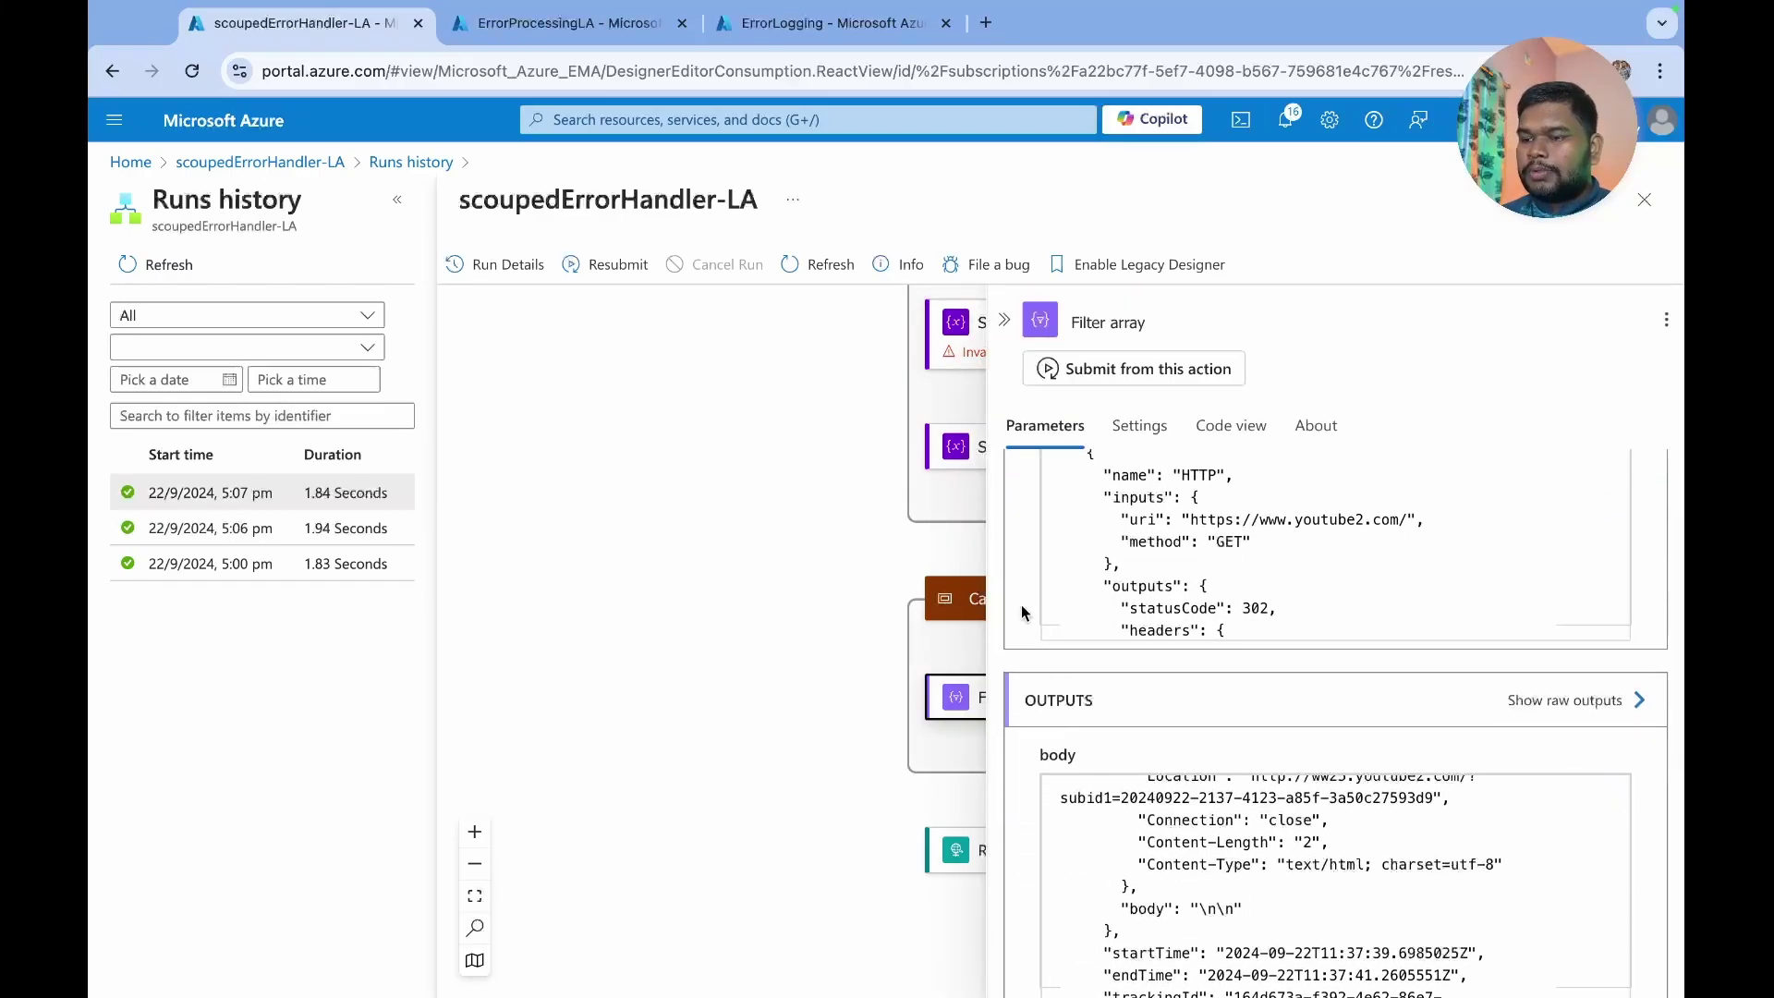
# - Examine the Filter array's inputs, comparing the Set_variable and Set_variable_1 entries and their statuses with the outputs
pyautogui.scroll(2, 1022, 610)
pyautogui.scroll(-5, 1067, 671)
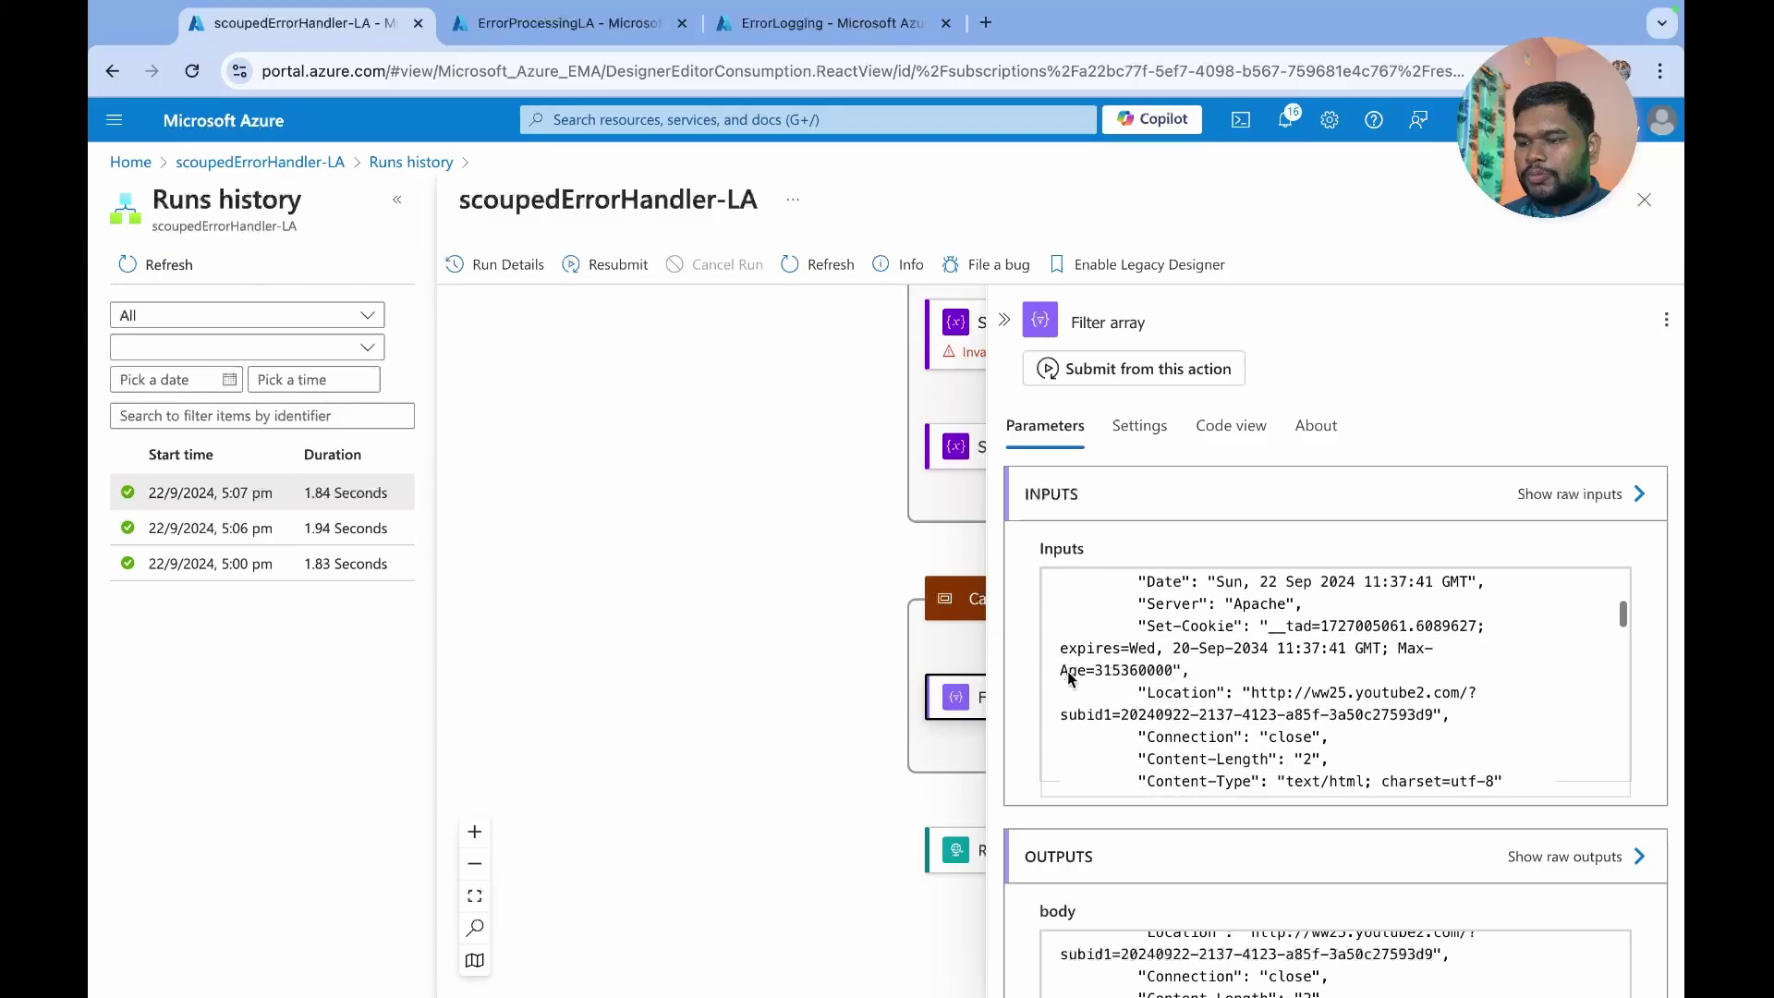
pyautogui.scroll(-6, 1068, 678)
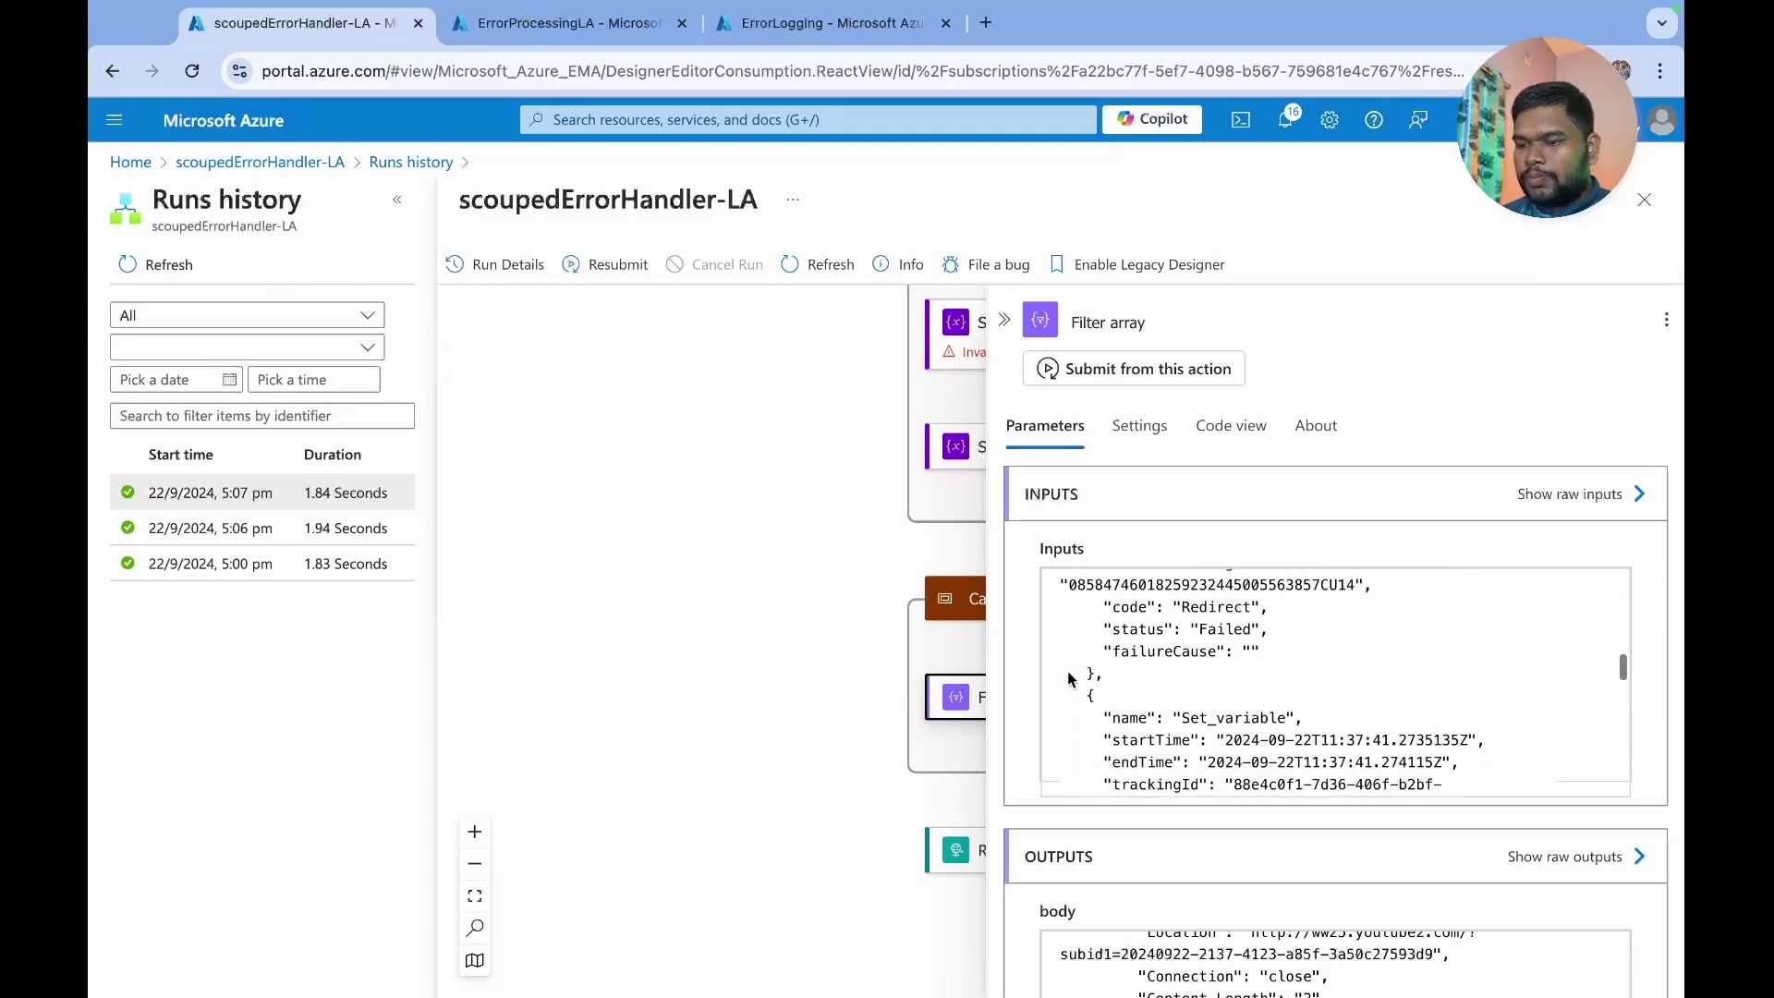
pyautogui.scroll(-6, 1069, 678)
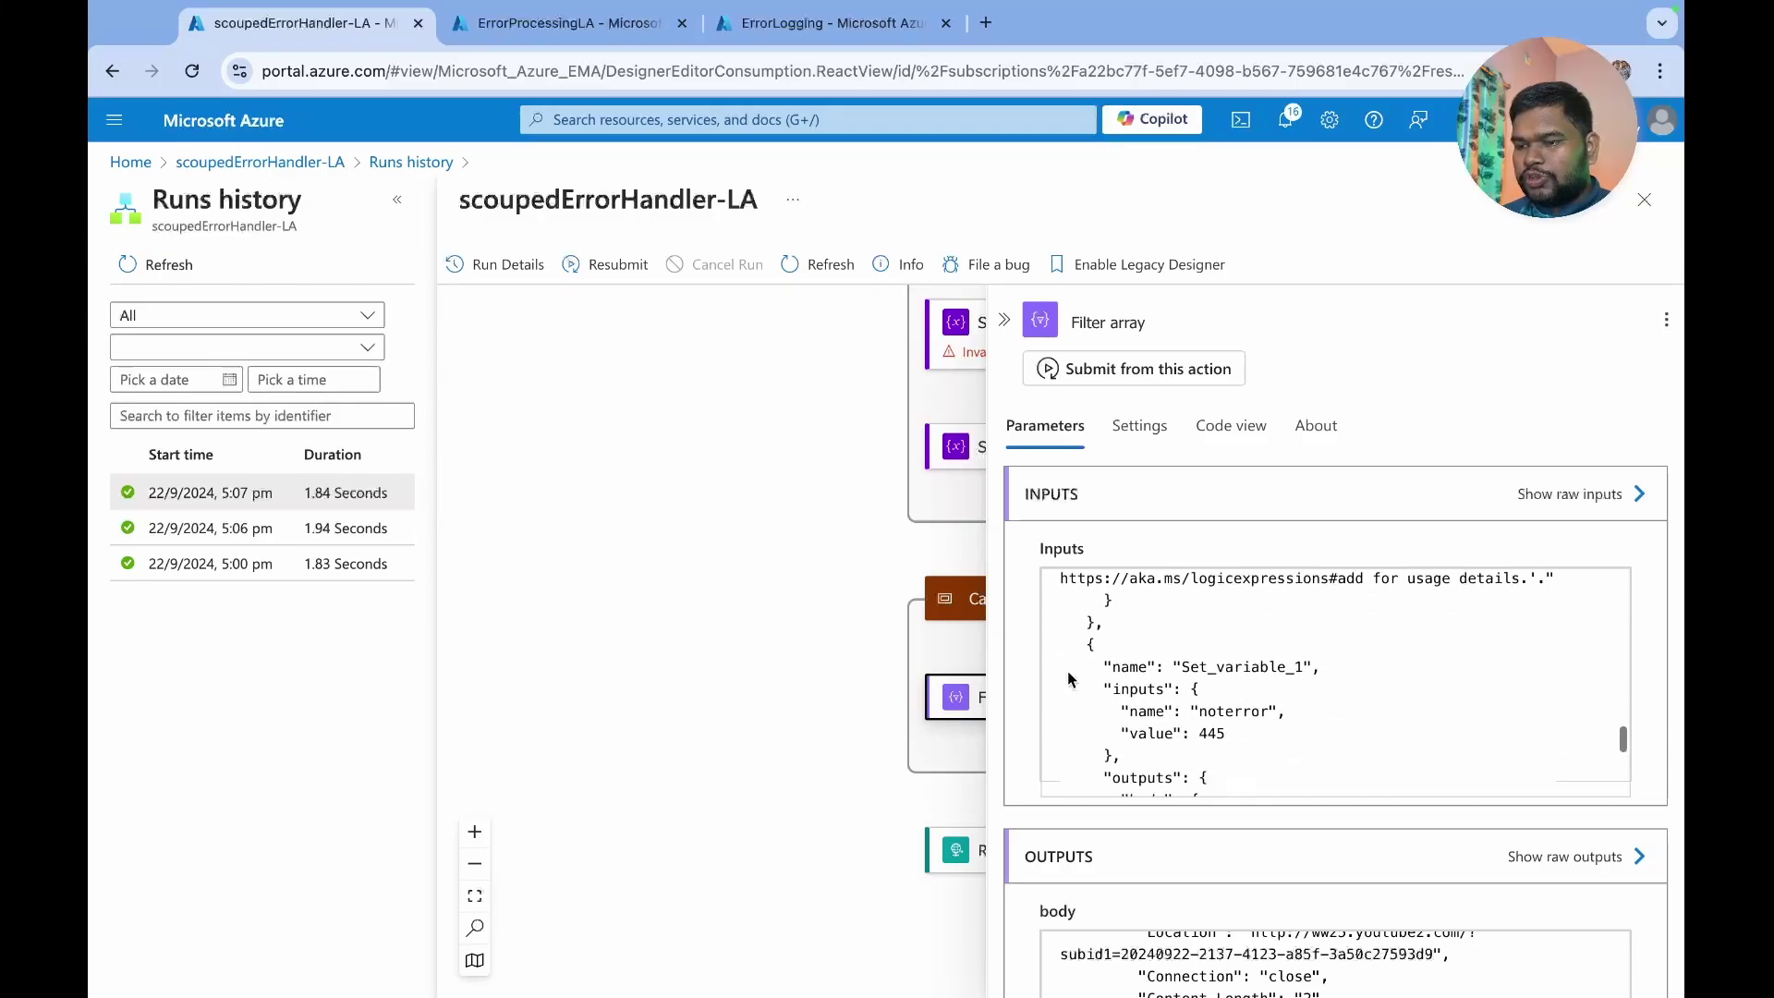
pyautogui.doubleClick(1233, 645)
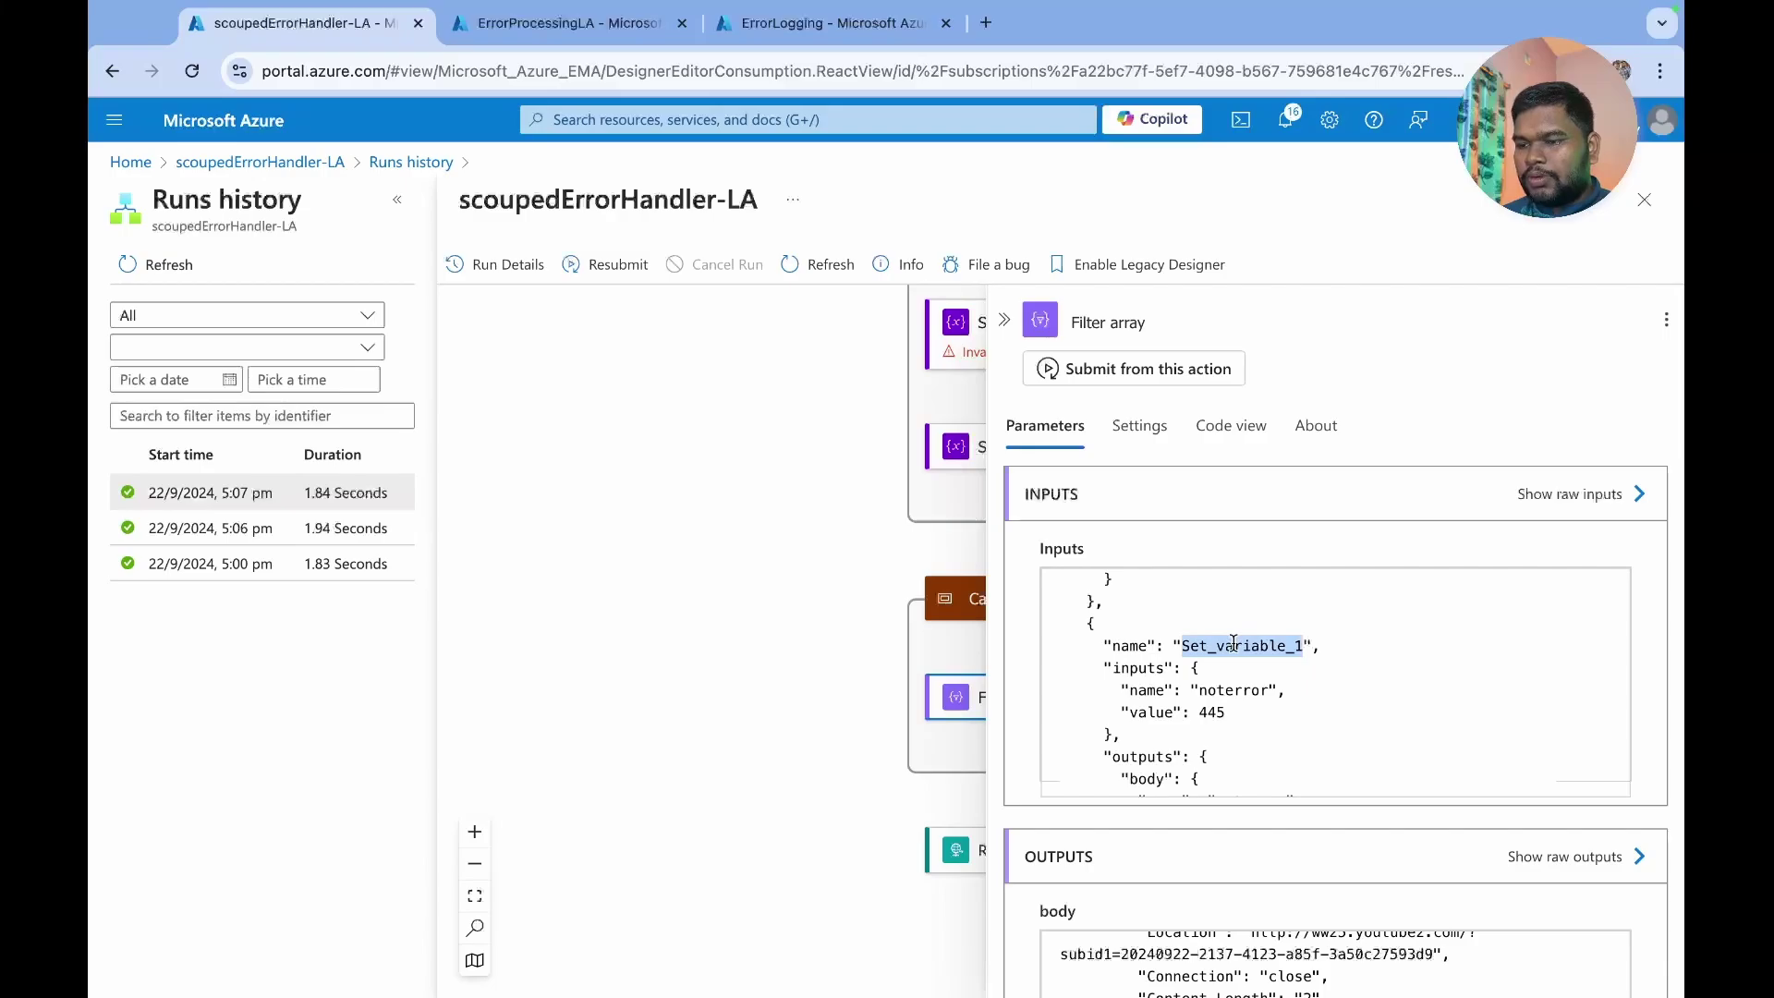
pyautogui.scroll(5, 1233, 644)
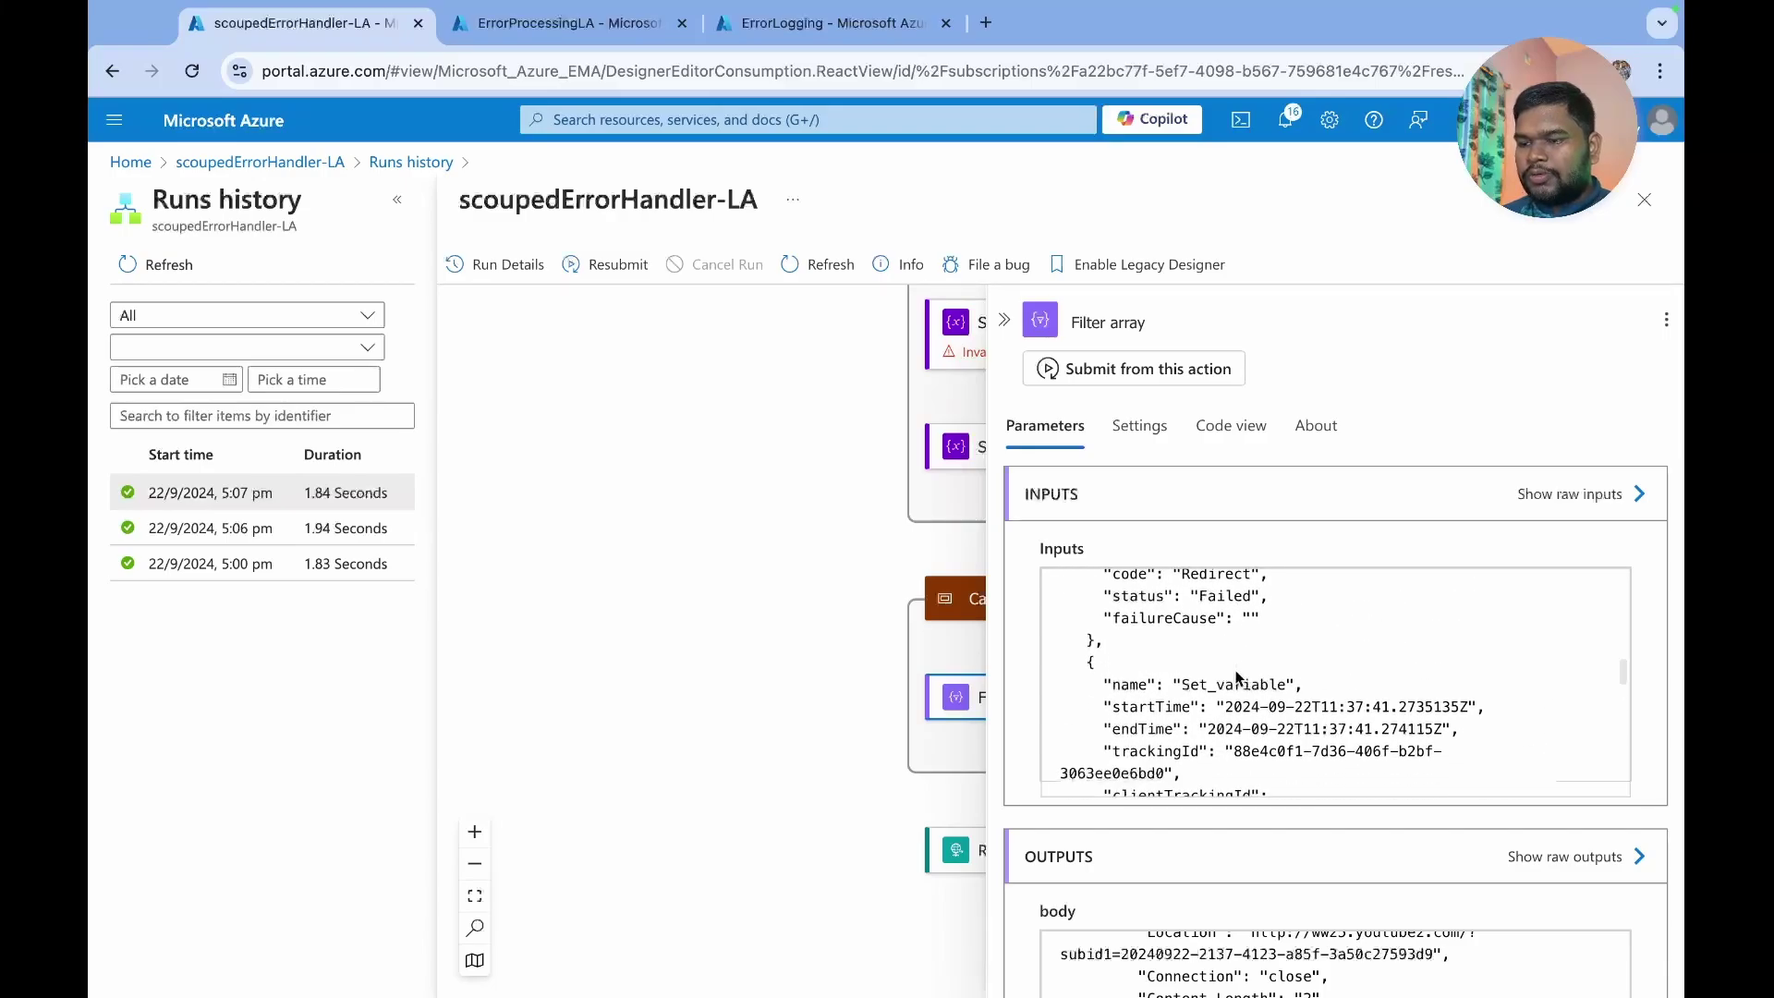
pyautogui.tripleClick(1235, 682)
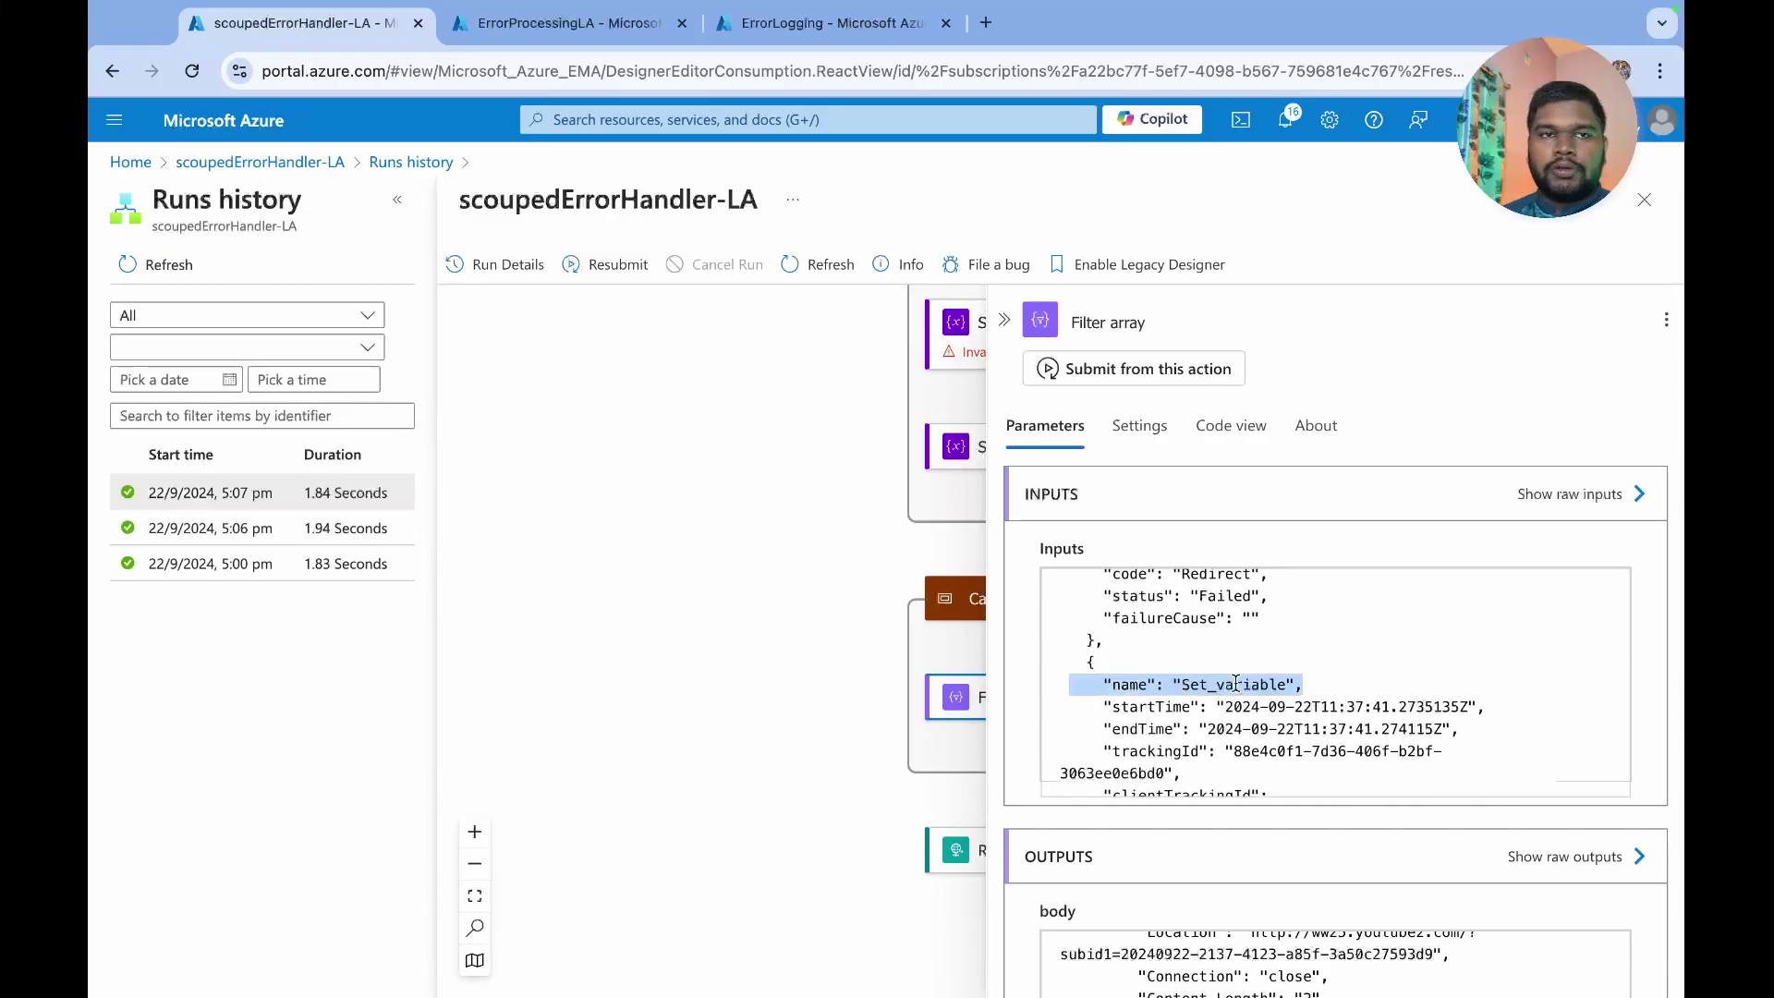
pyautogui.scroll(-5, 1235, 682)
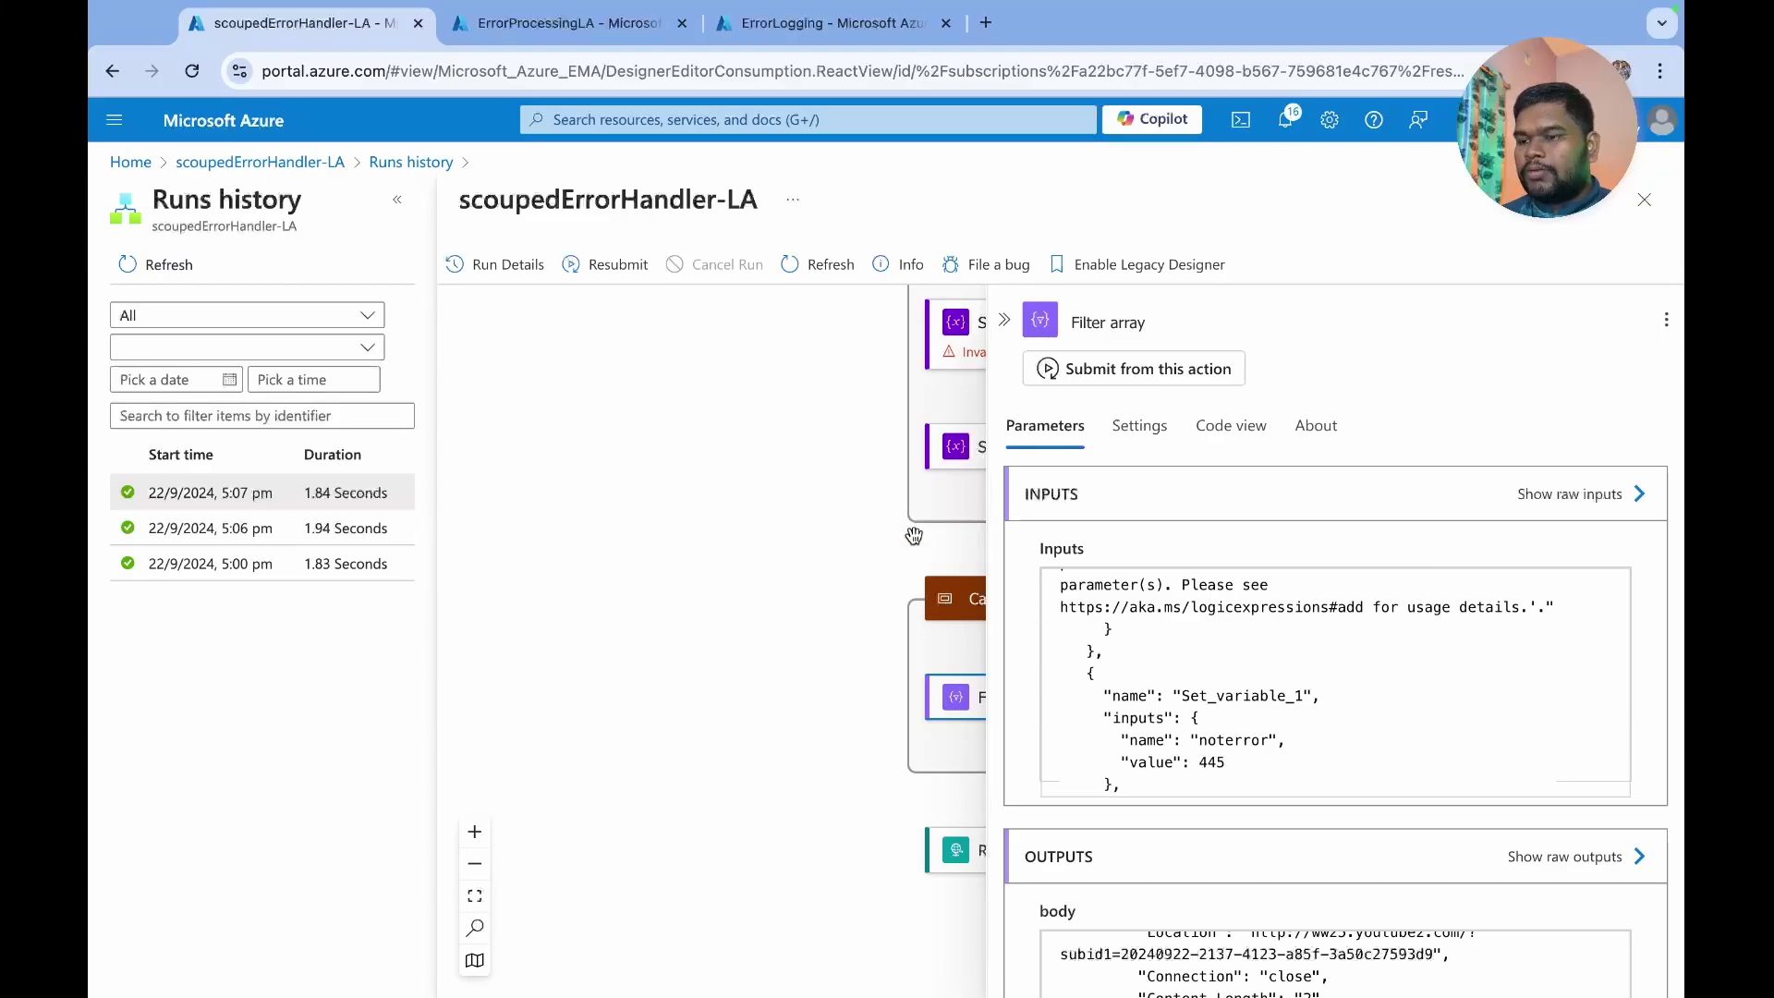
pyautogui.hscroll(5, 894, 524)
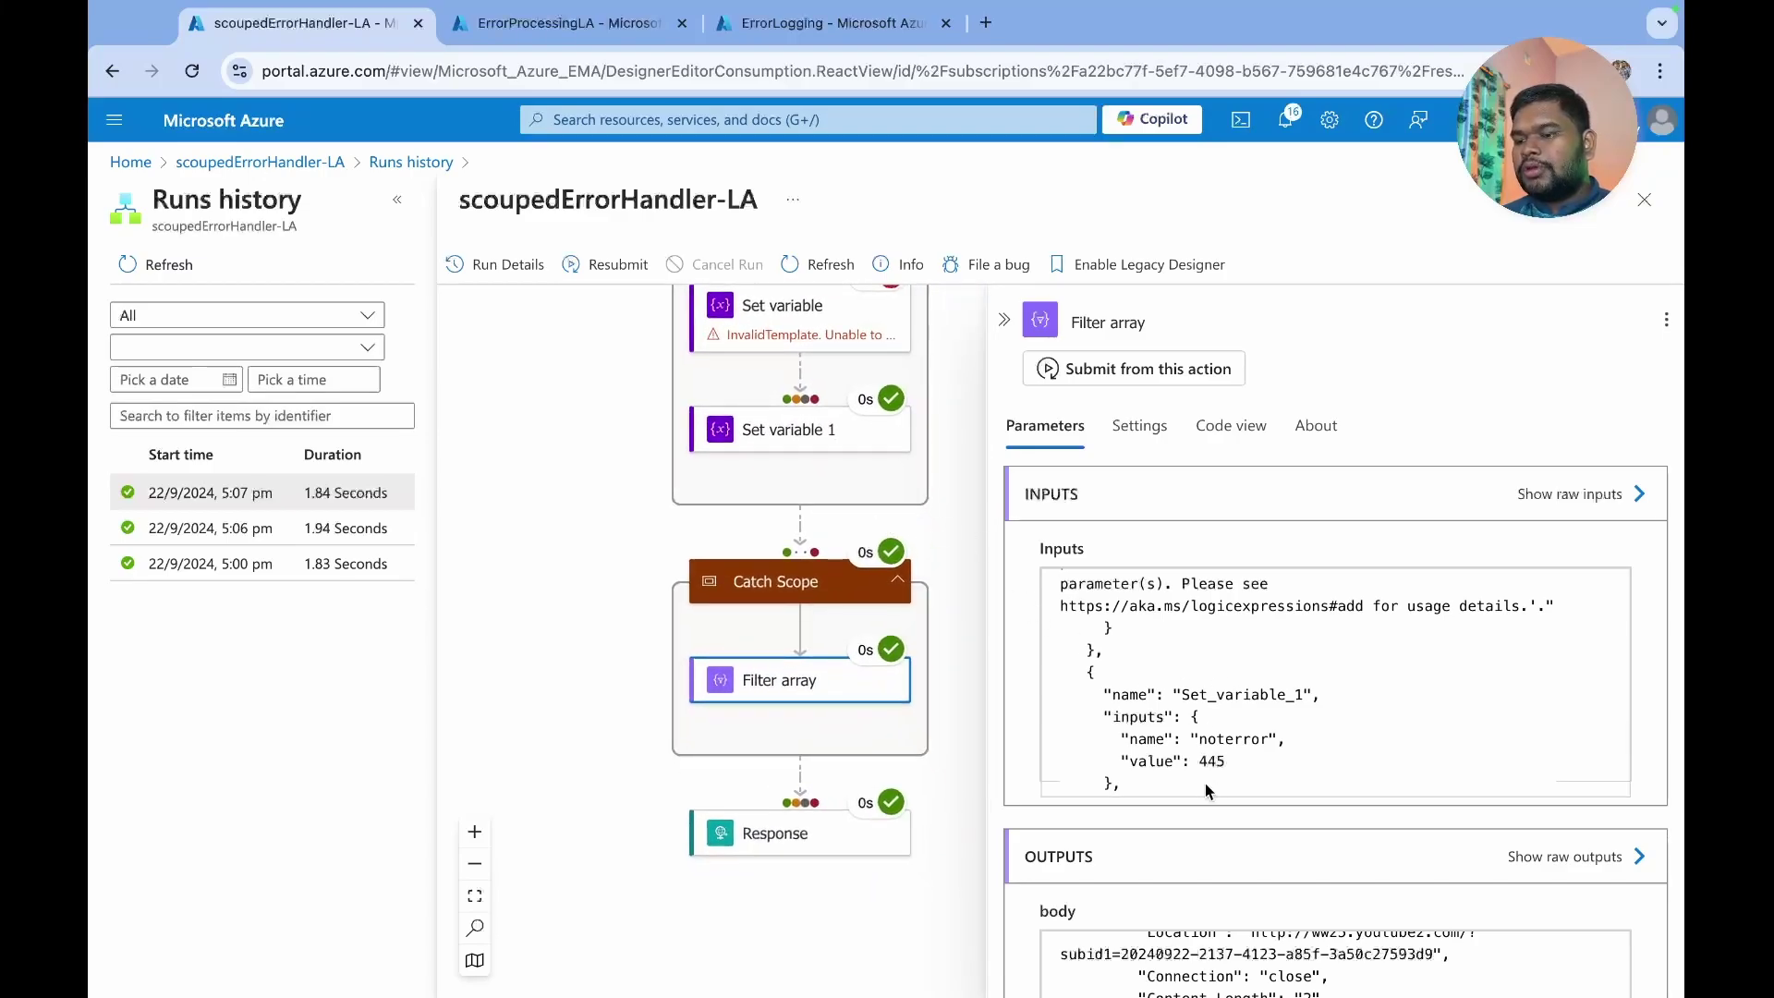
pyautogui.scroll(-6, 1205, 783)
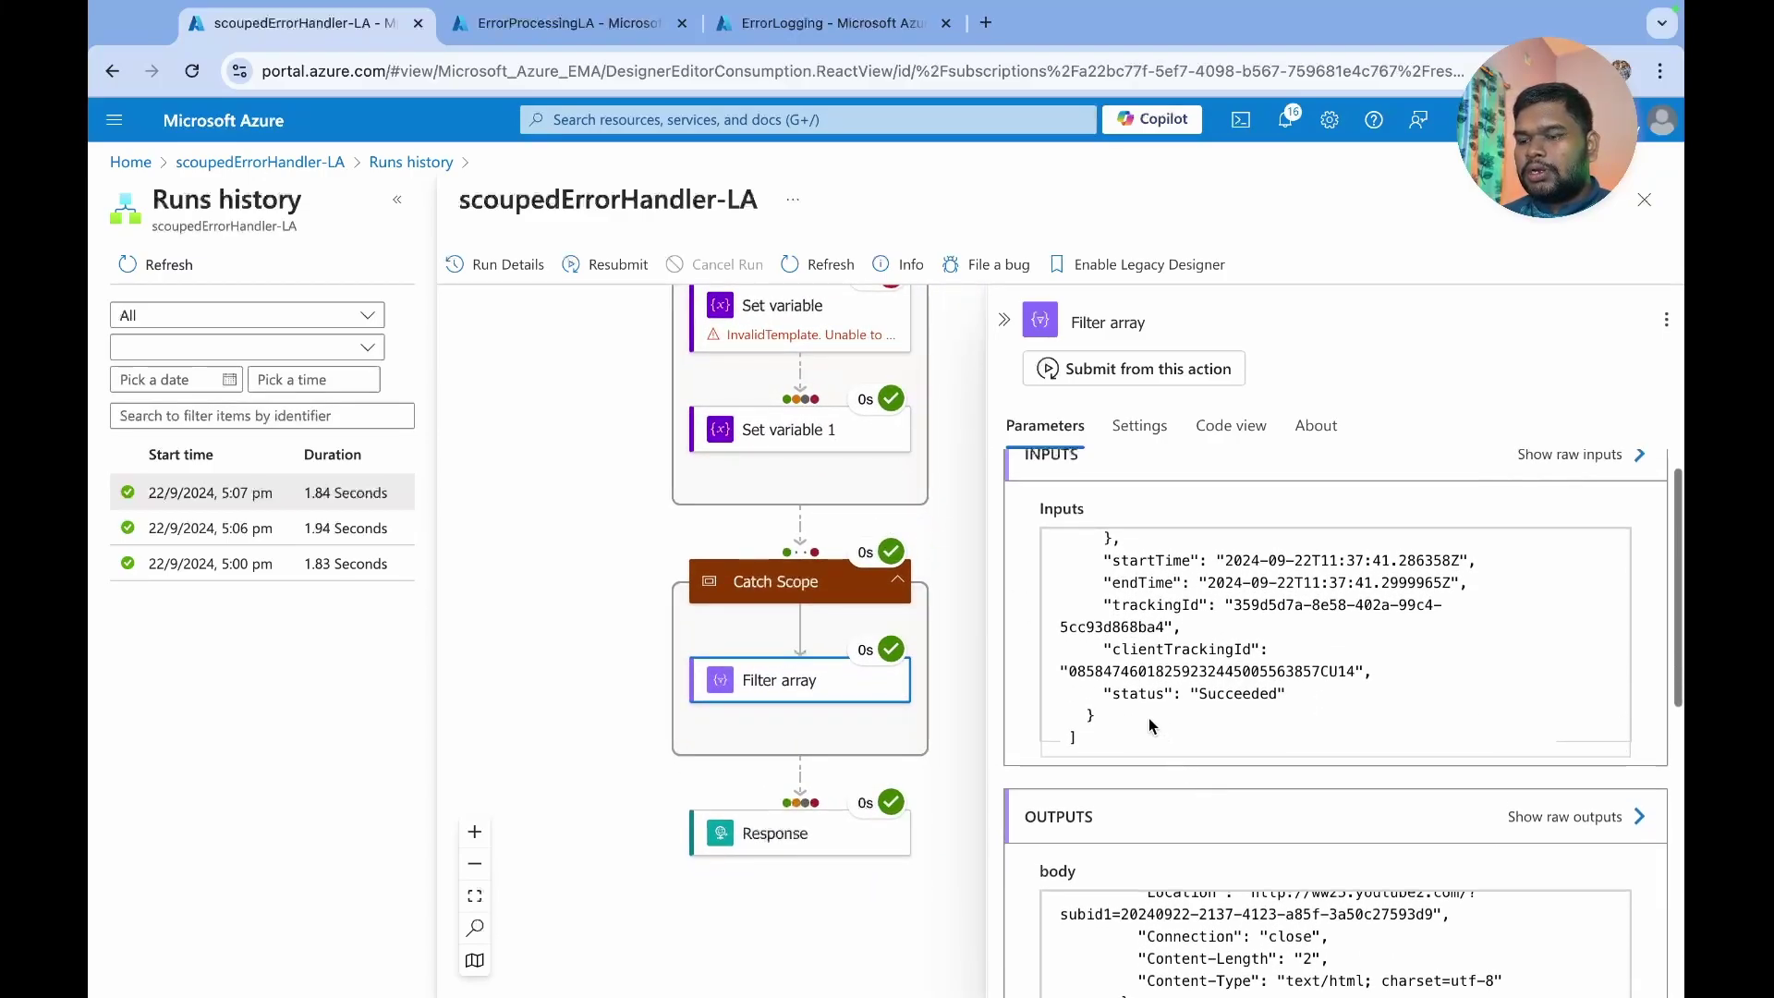
pyautogui.scroll(3, 1249, 677)
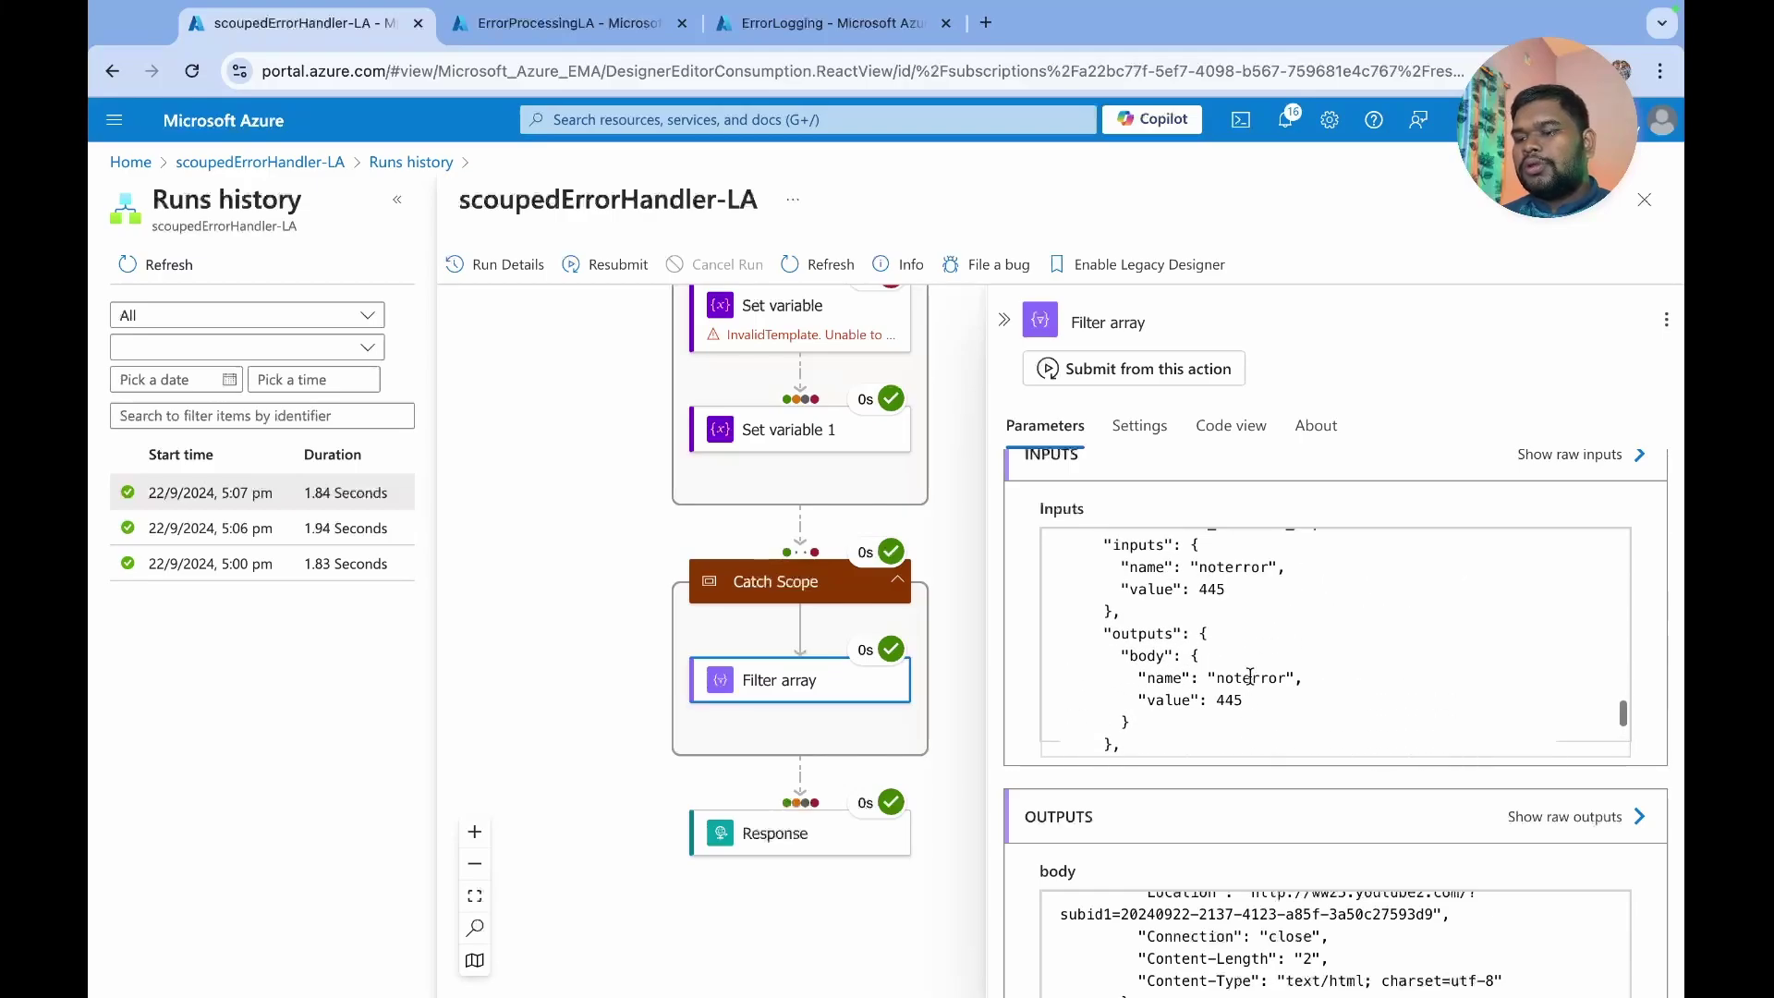
pyautogui.scroll(-6, 1166, 788)
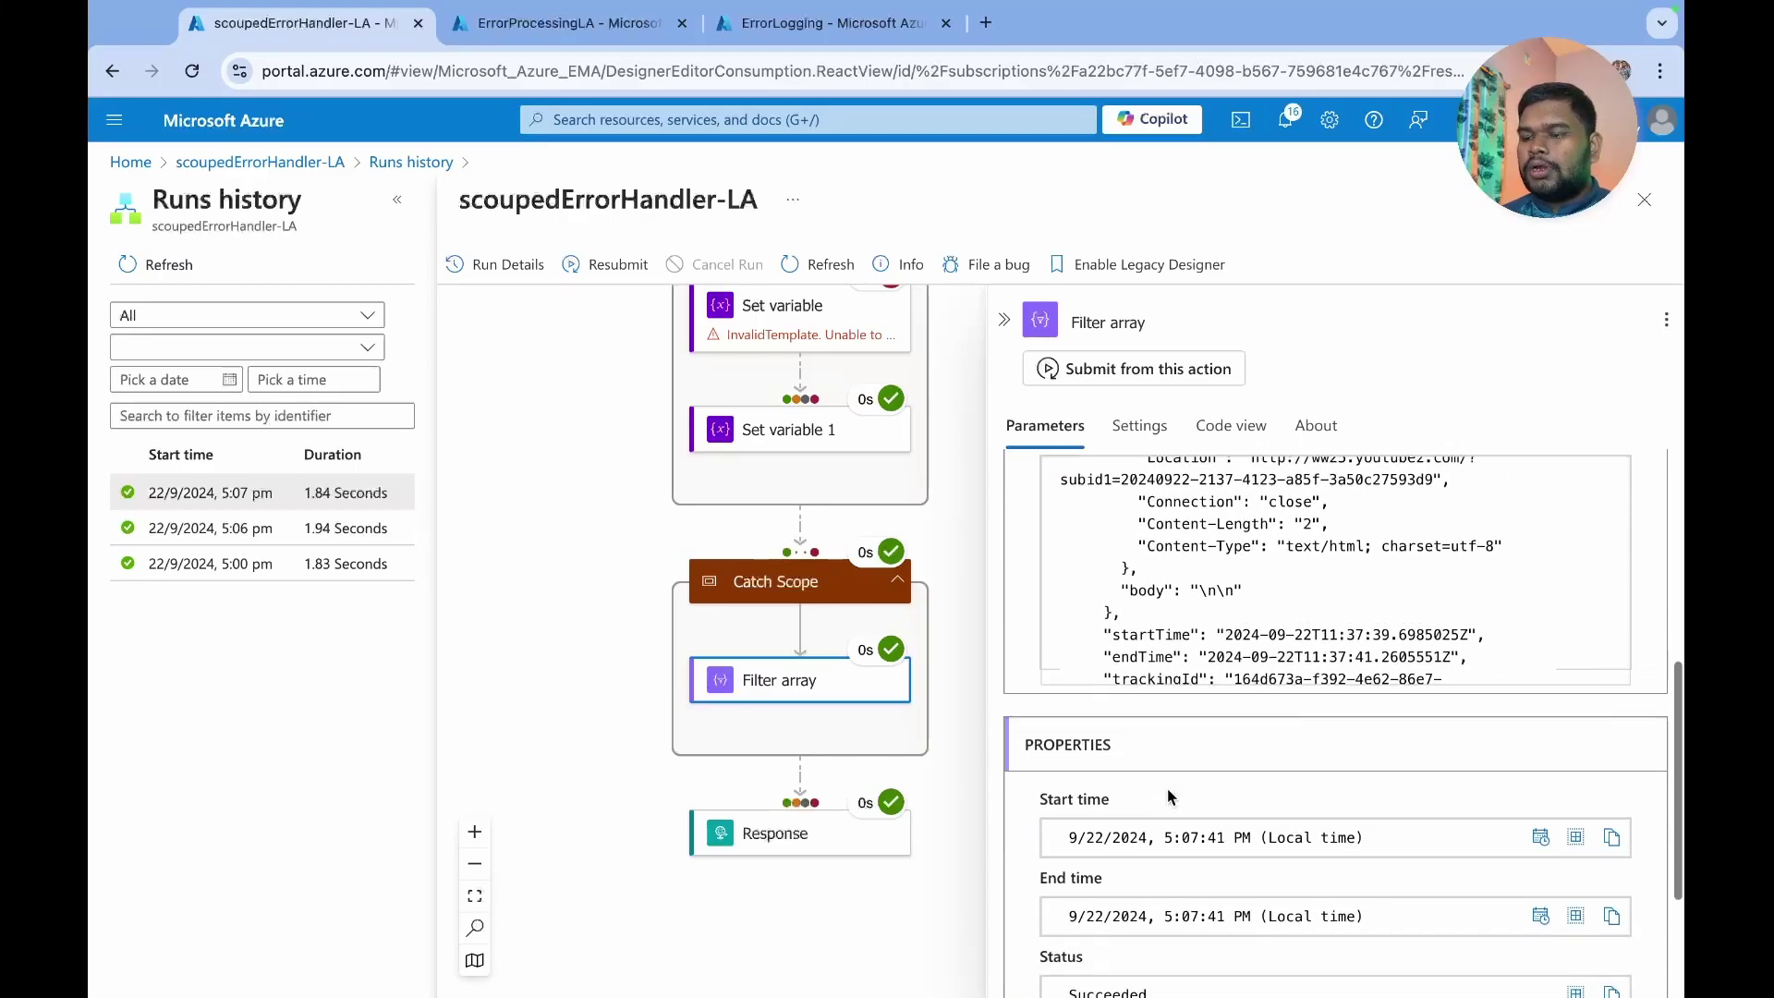
# - Read the failed Set_variable error in the Filter array's output body, and return to scoupedErrorHandler-LA's designer
pyautogui.scroll(-8, 1160, 722)
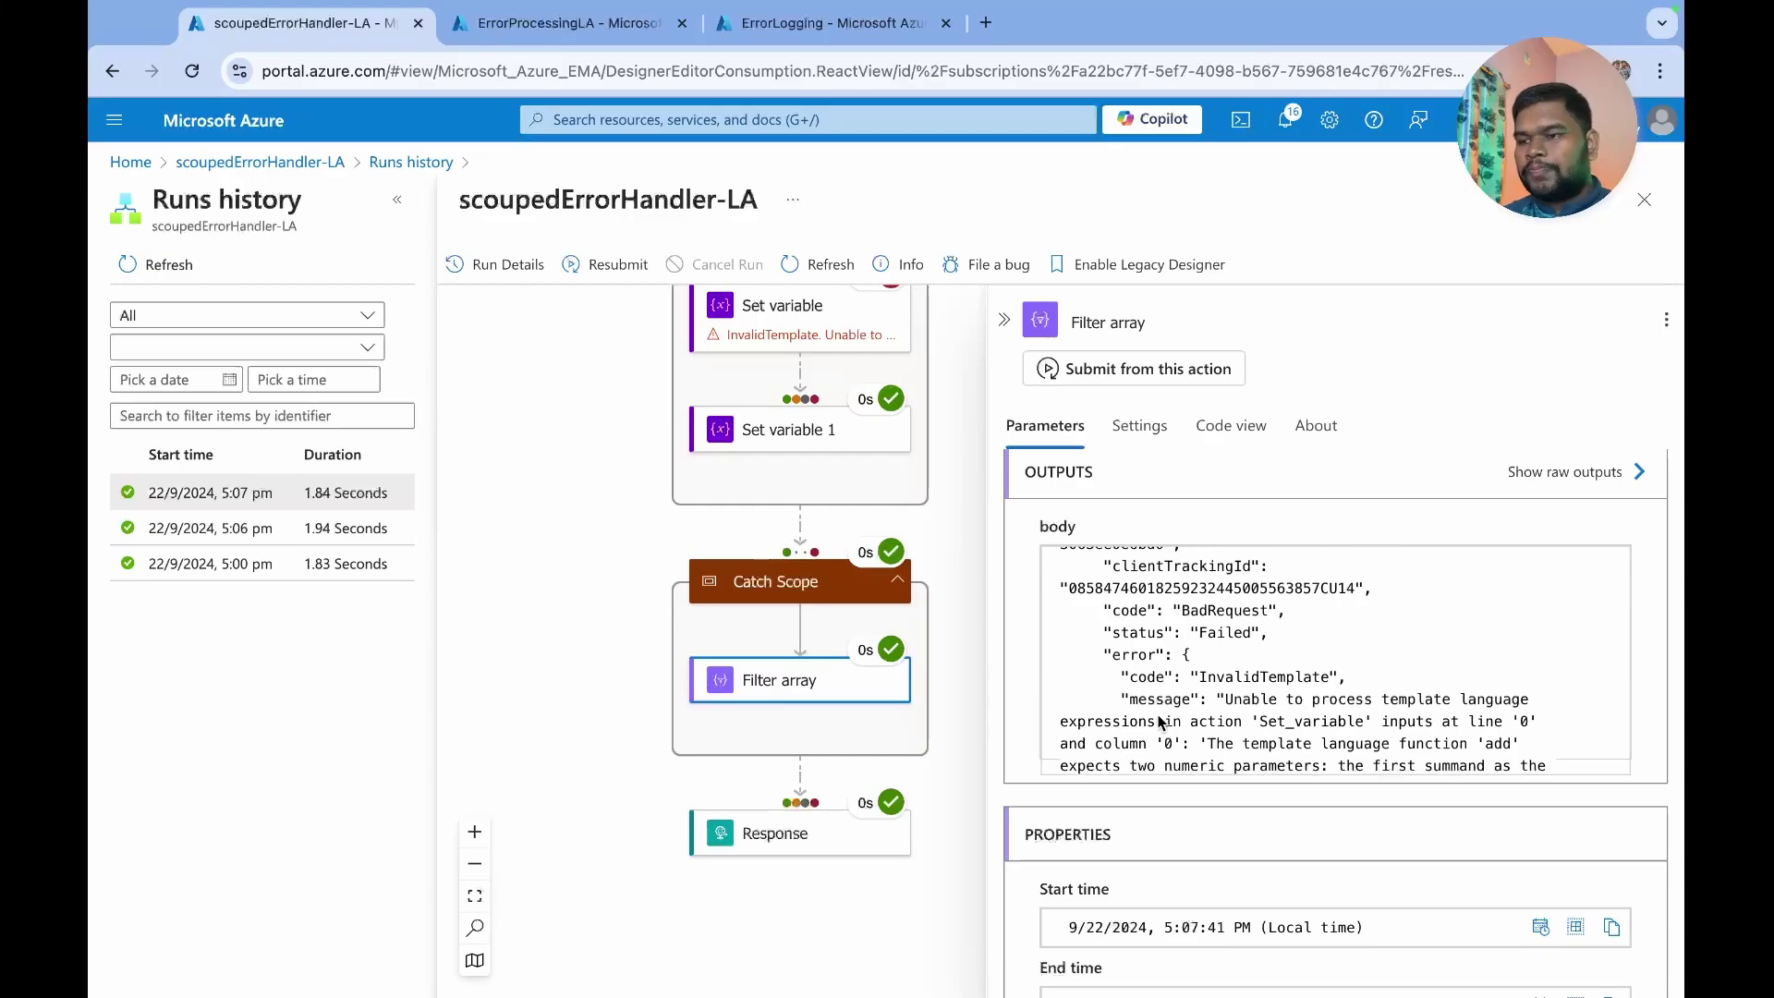
pyautogui.click(1006, 322)
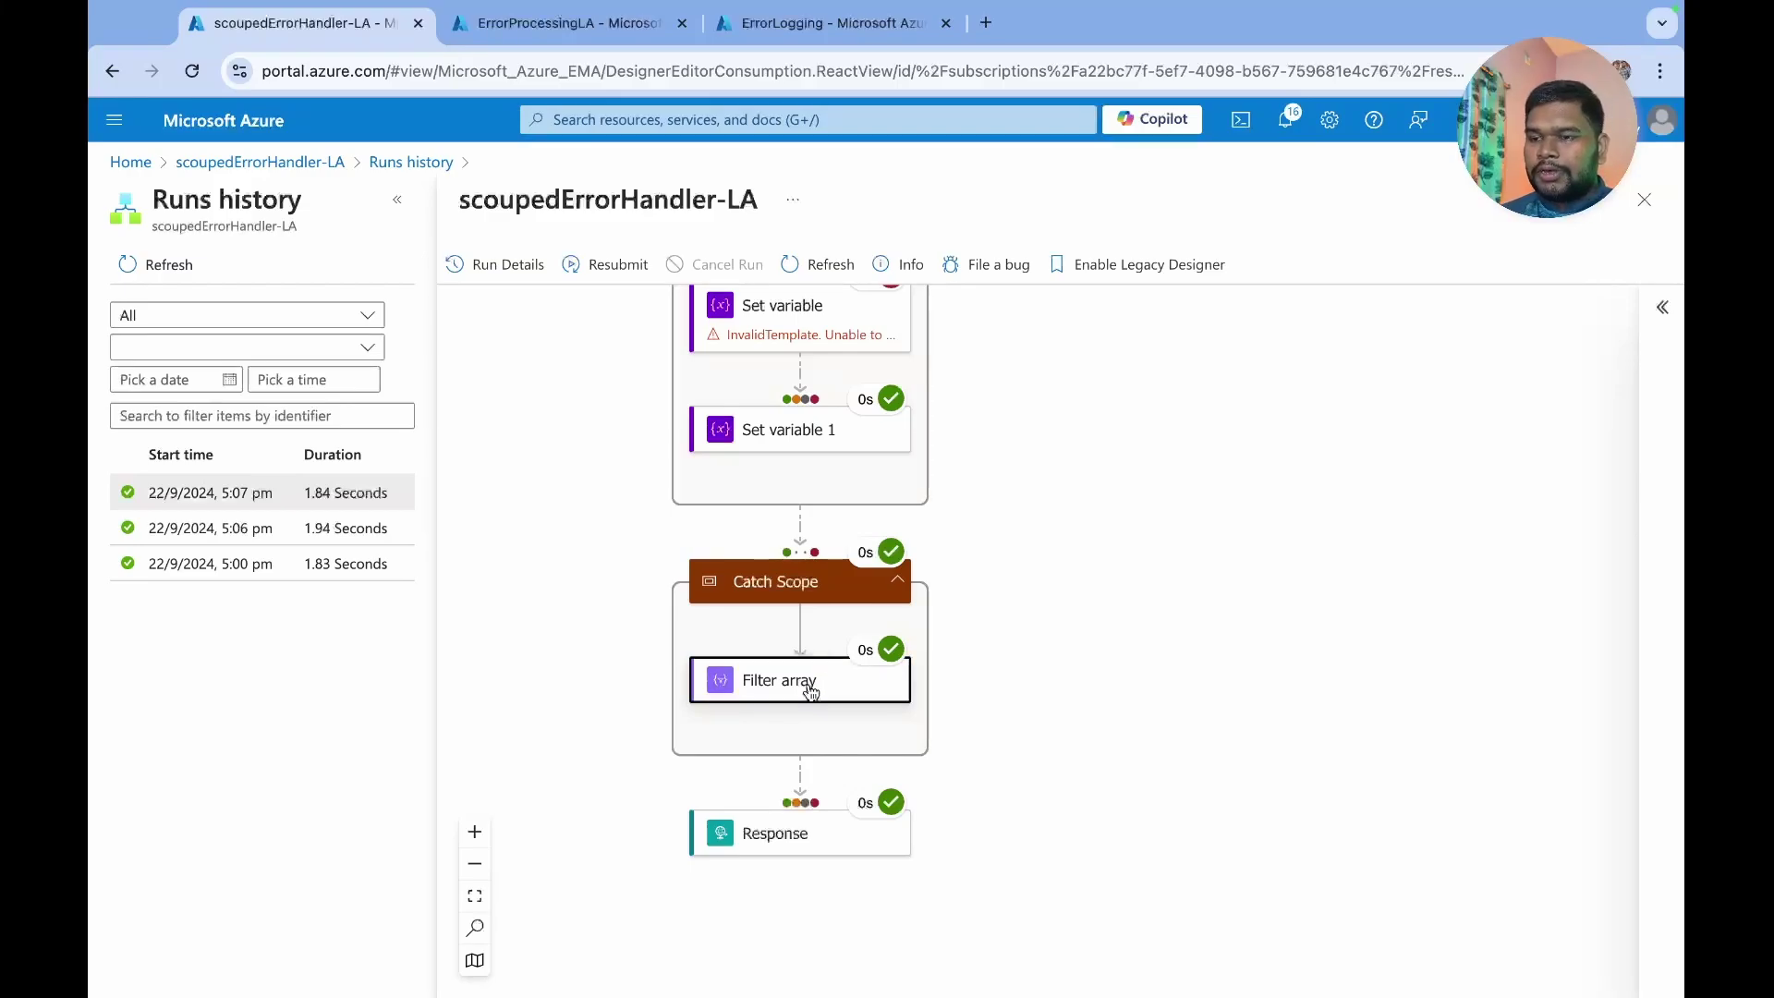
pyautogui.click(308, 162)
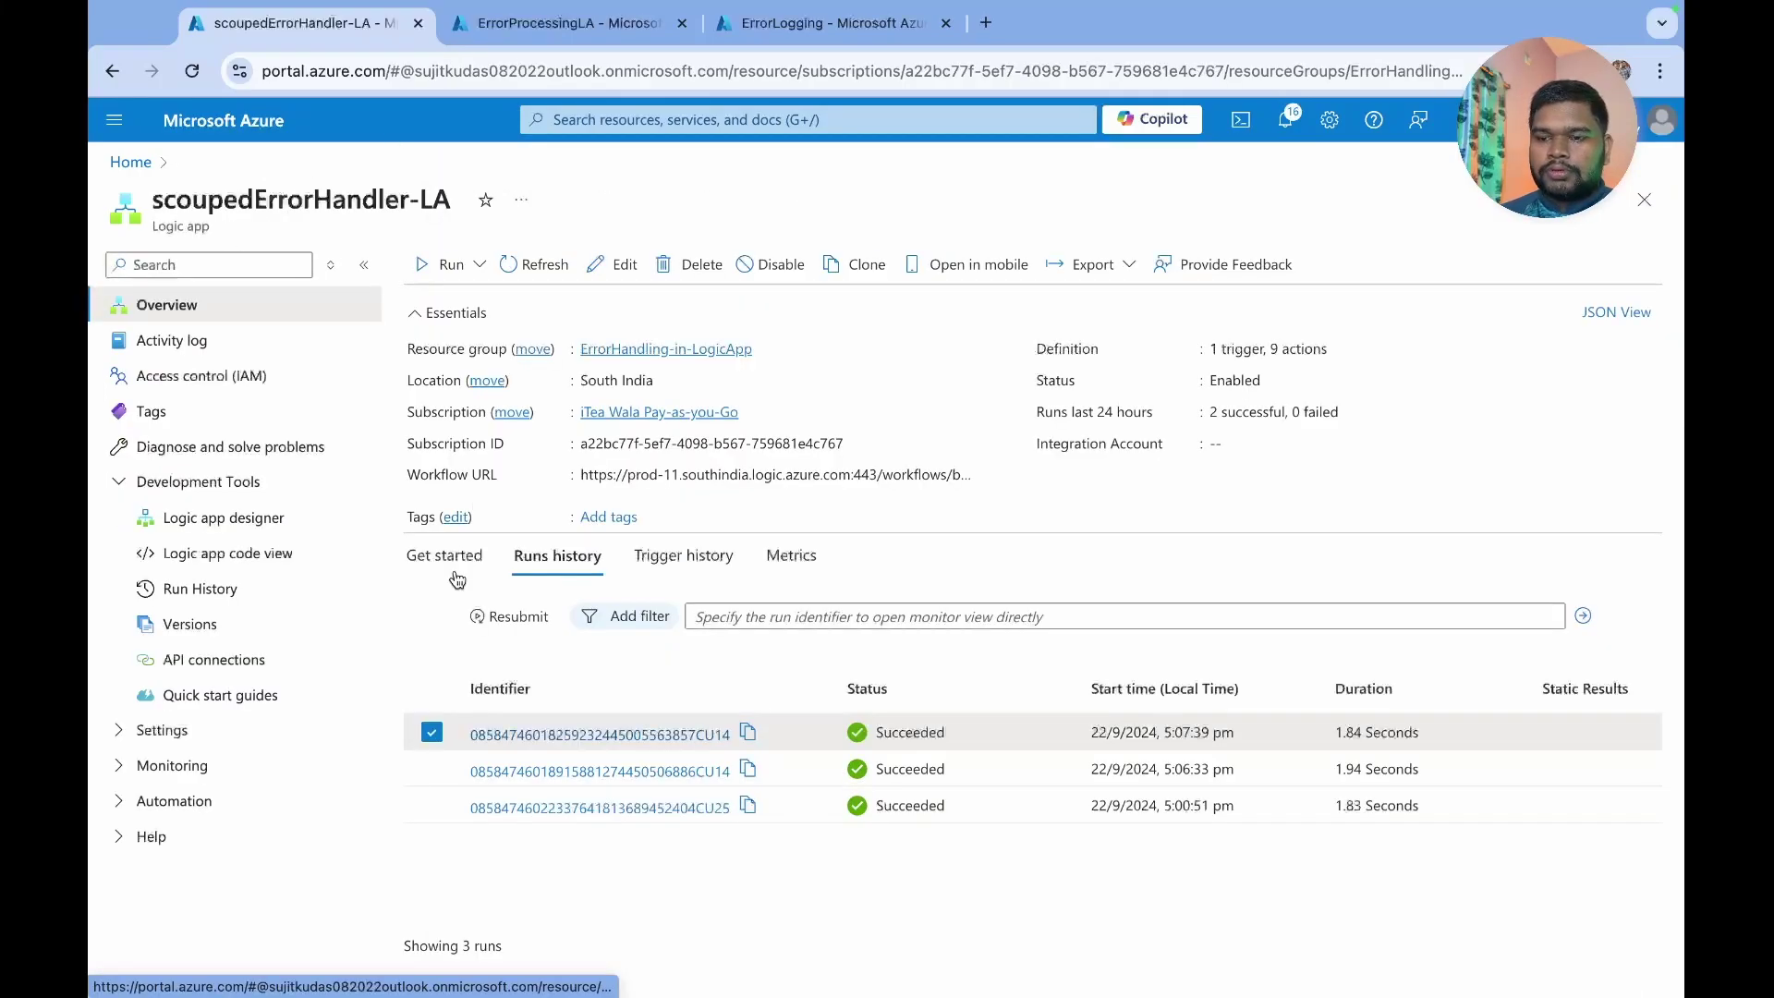
pyautogui.click(254, 525)
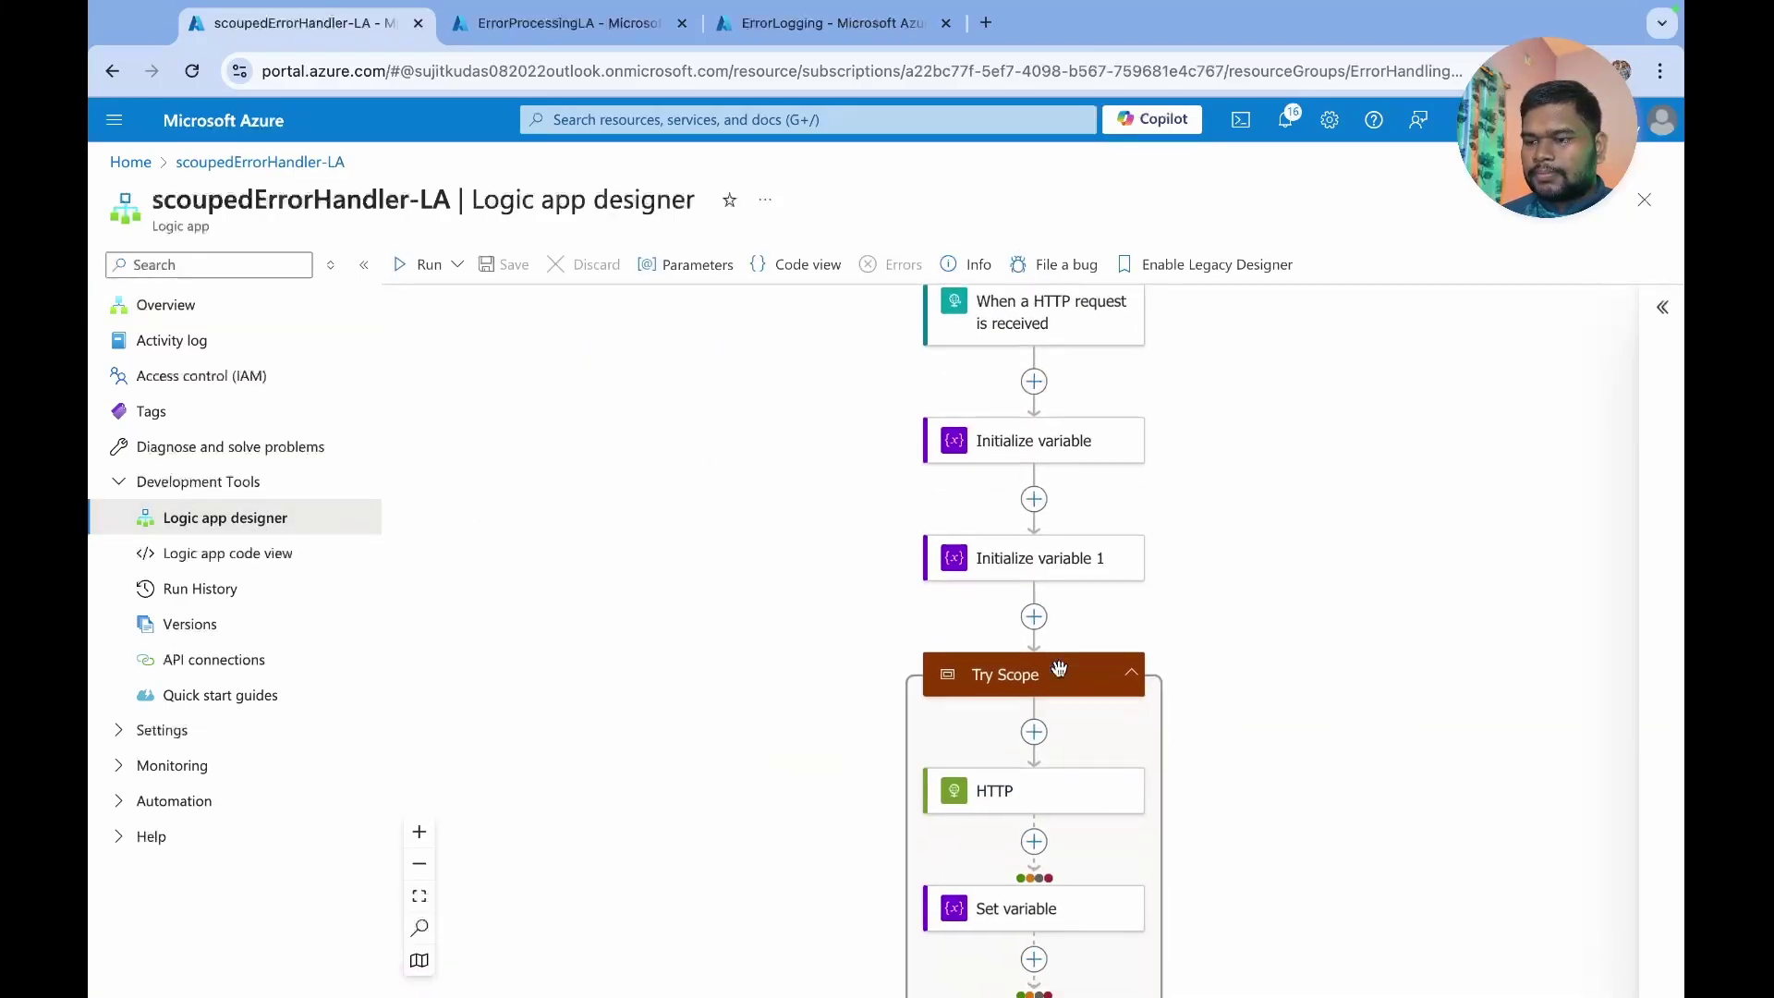
# - Add the Azure Log Analytics Data Collector's Send Data action below Filter array inside Catch Scope
pyautogui.scroll(-8, 1058, 667)
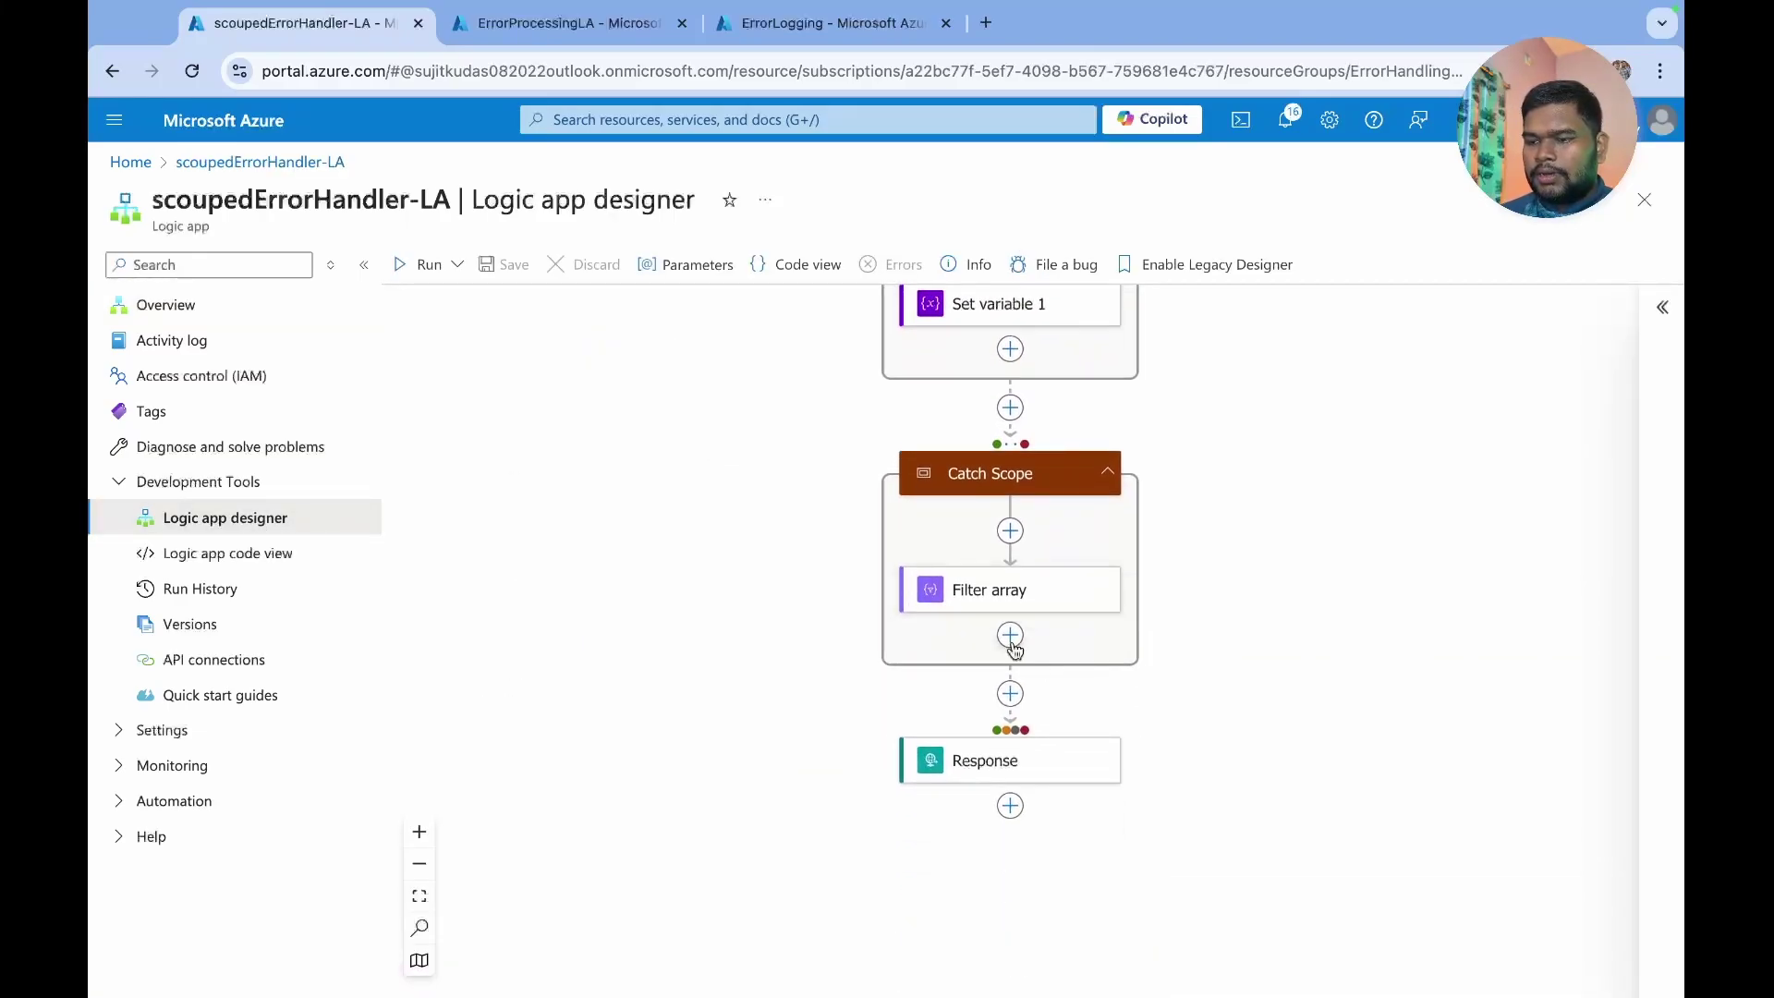
pyautogui.click(1011, 638)
pyautogui.click(1109, 636)
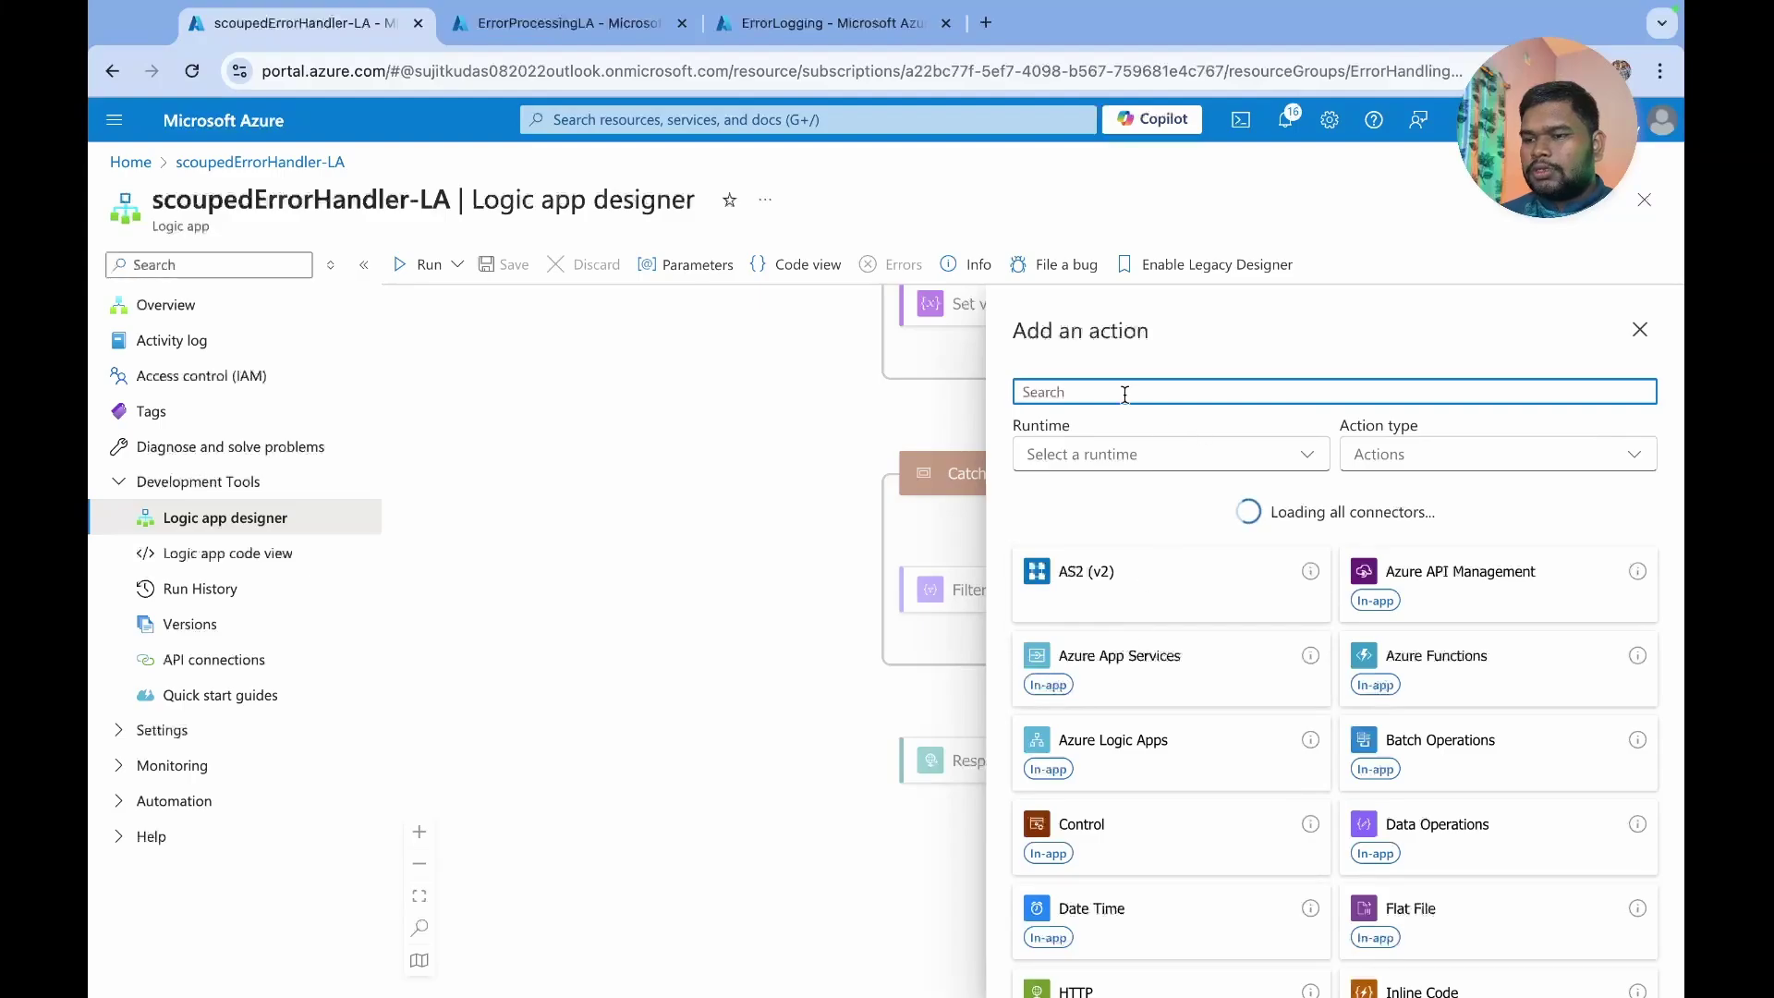
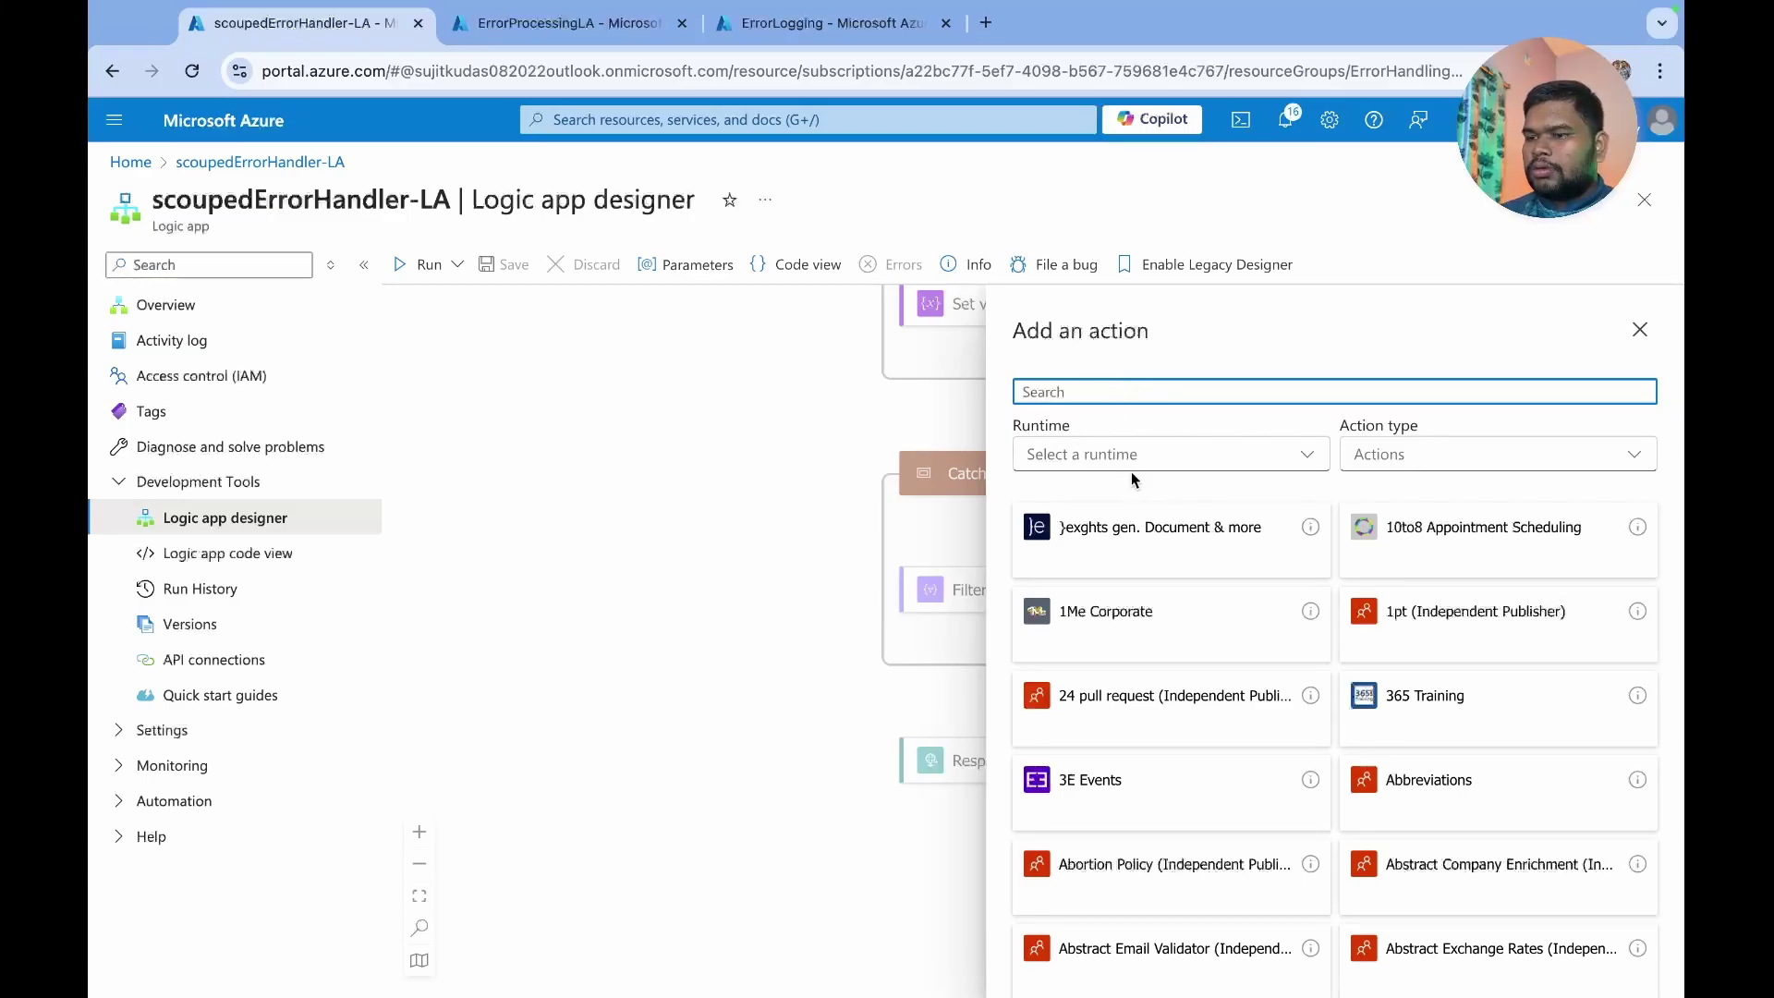
pyautogui.write('l')
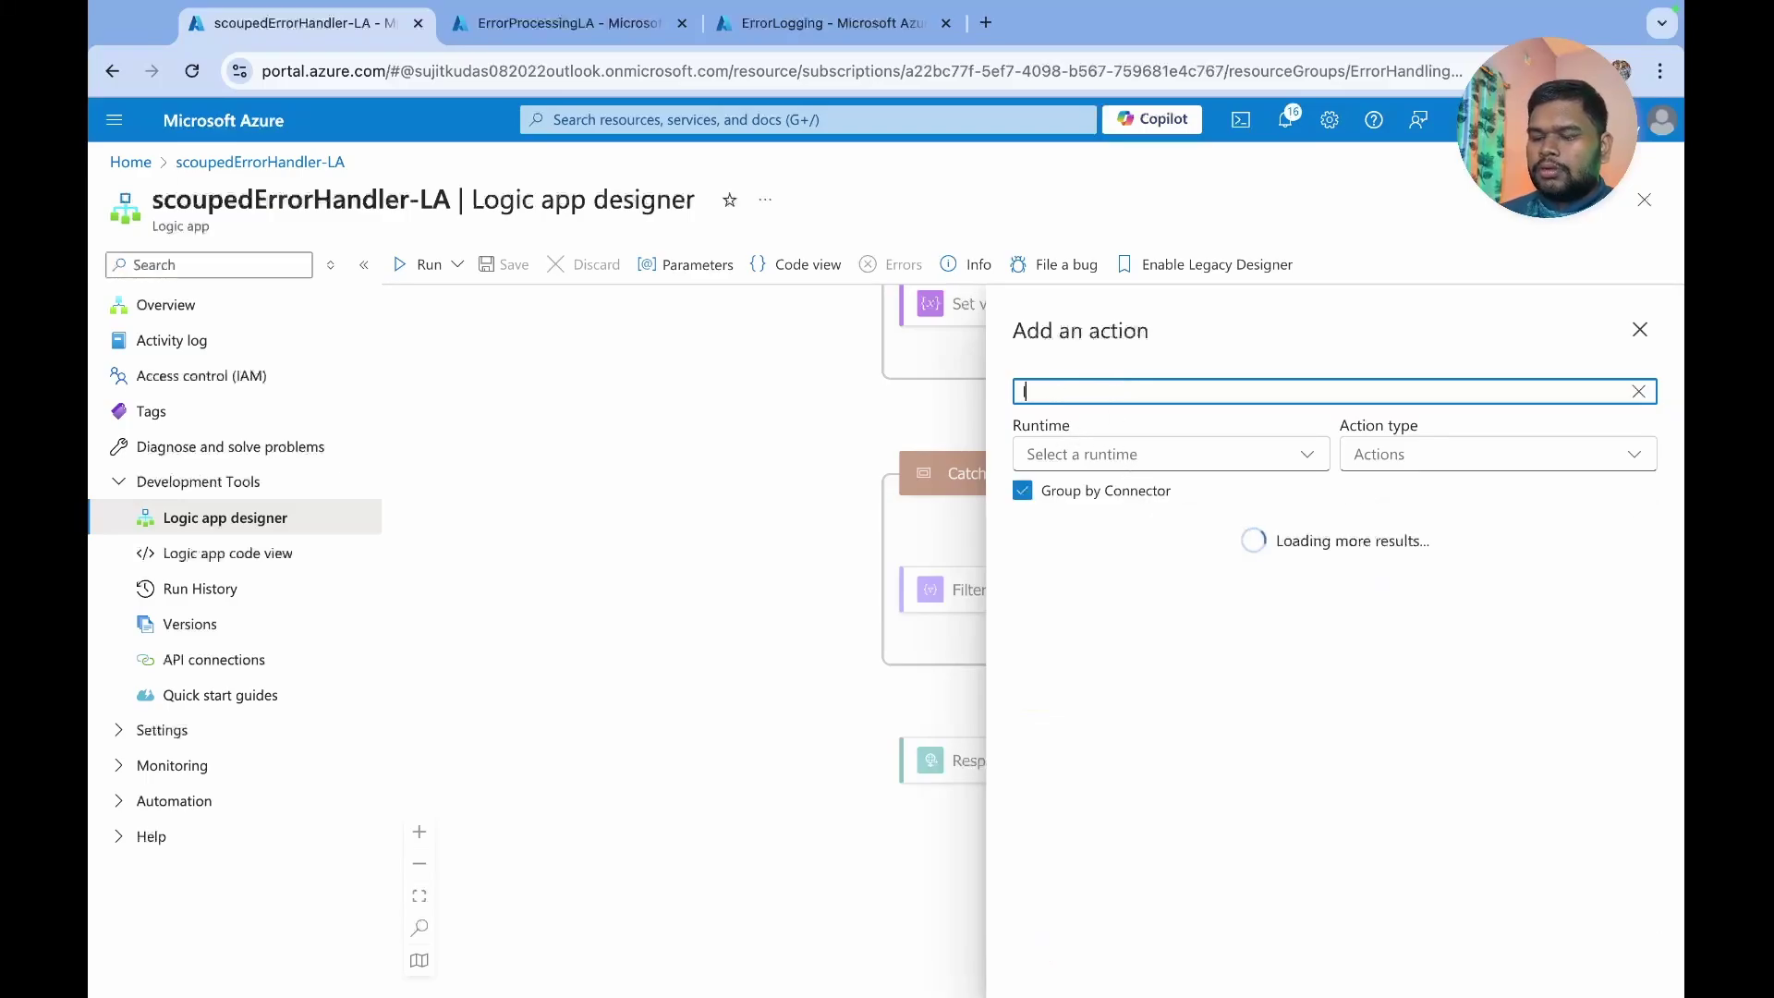
pyautogui.write('og ana')
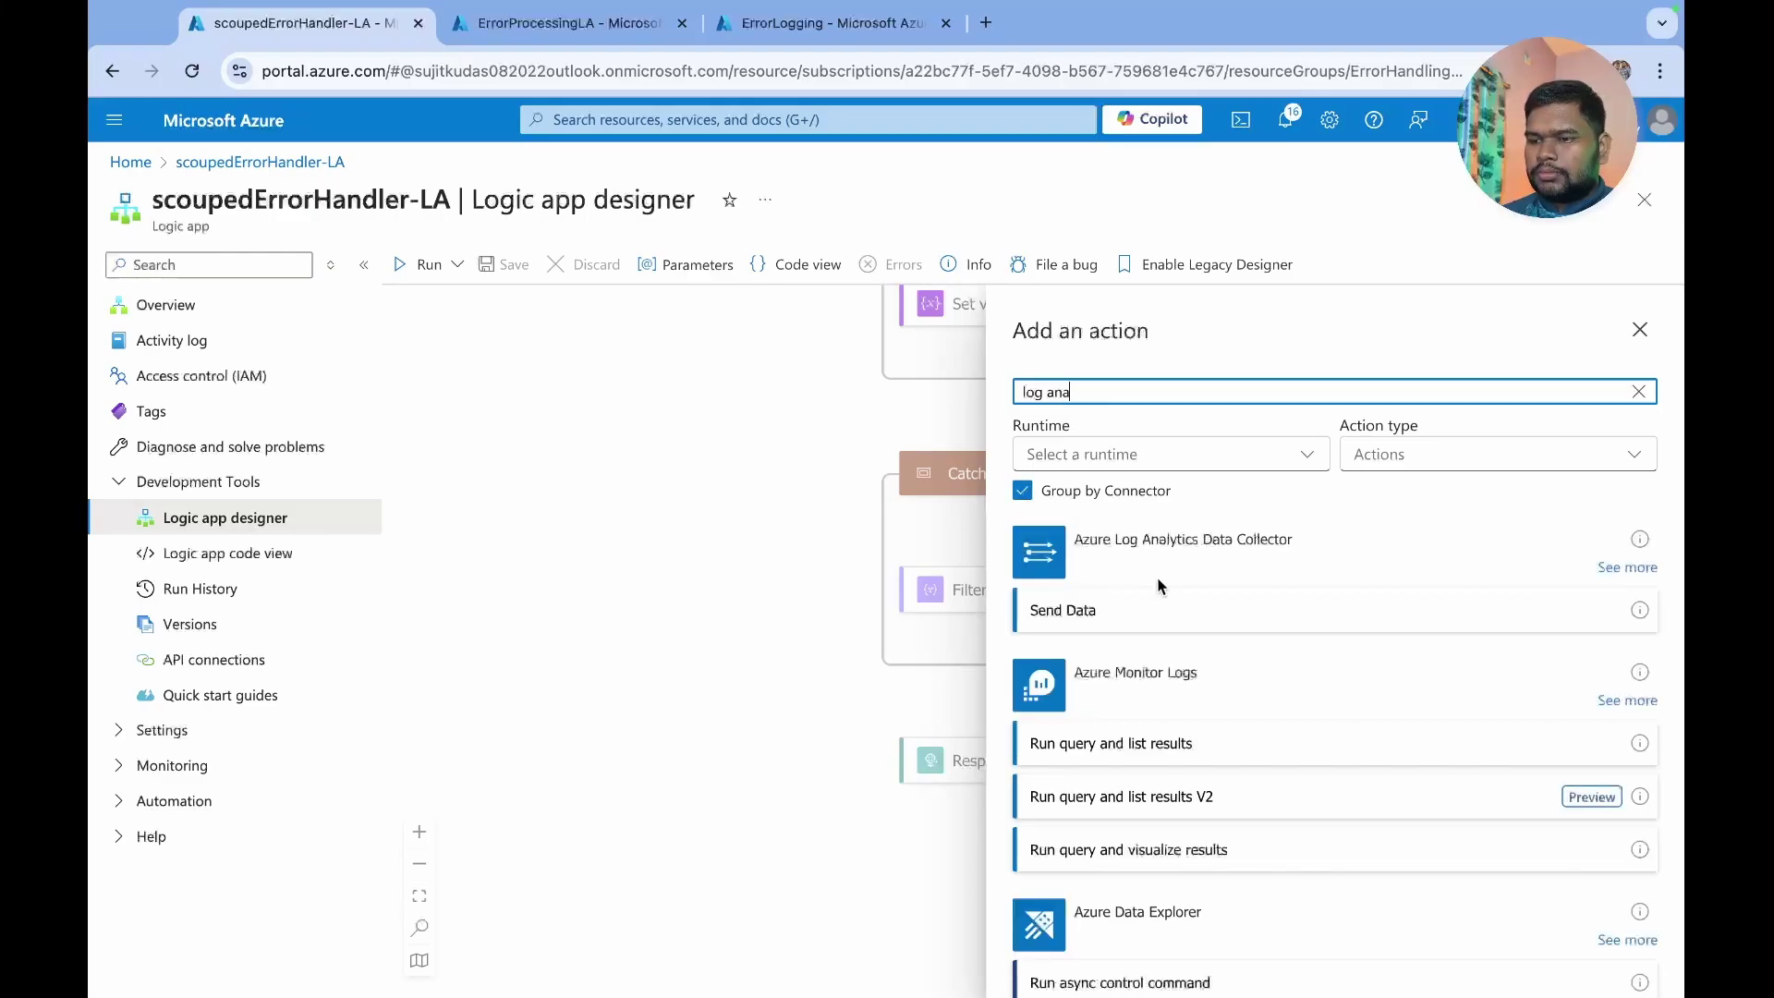
pyautogui.click(1099, 614)
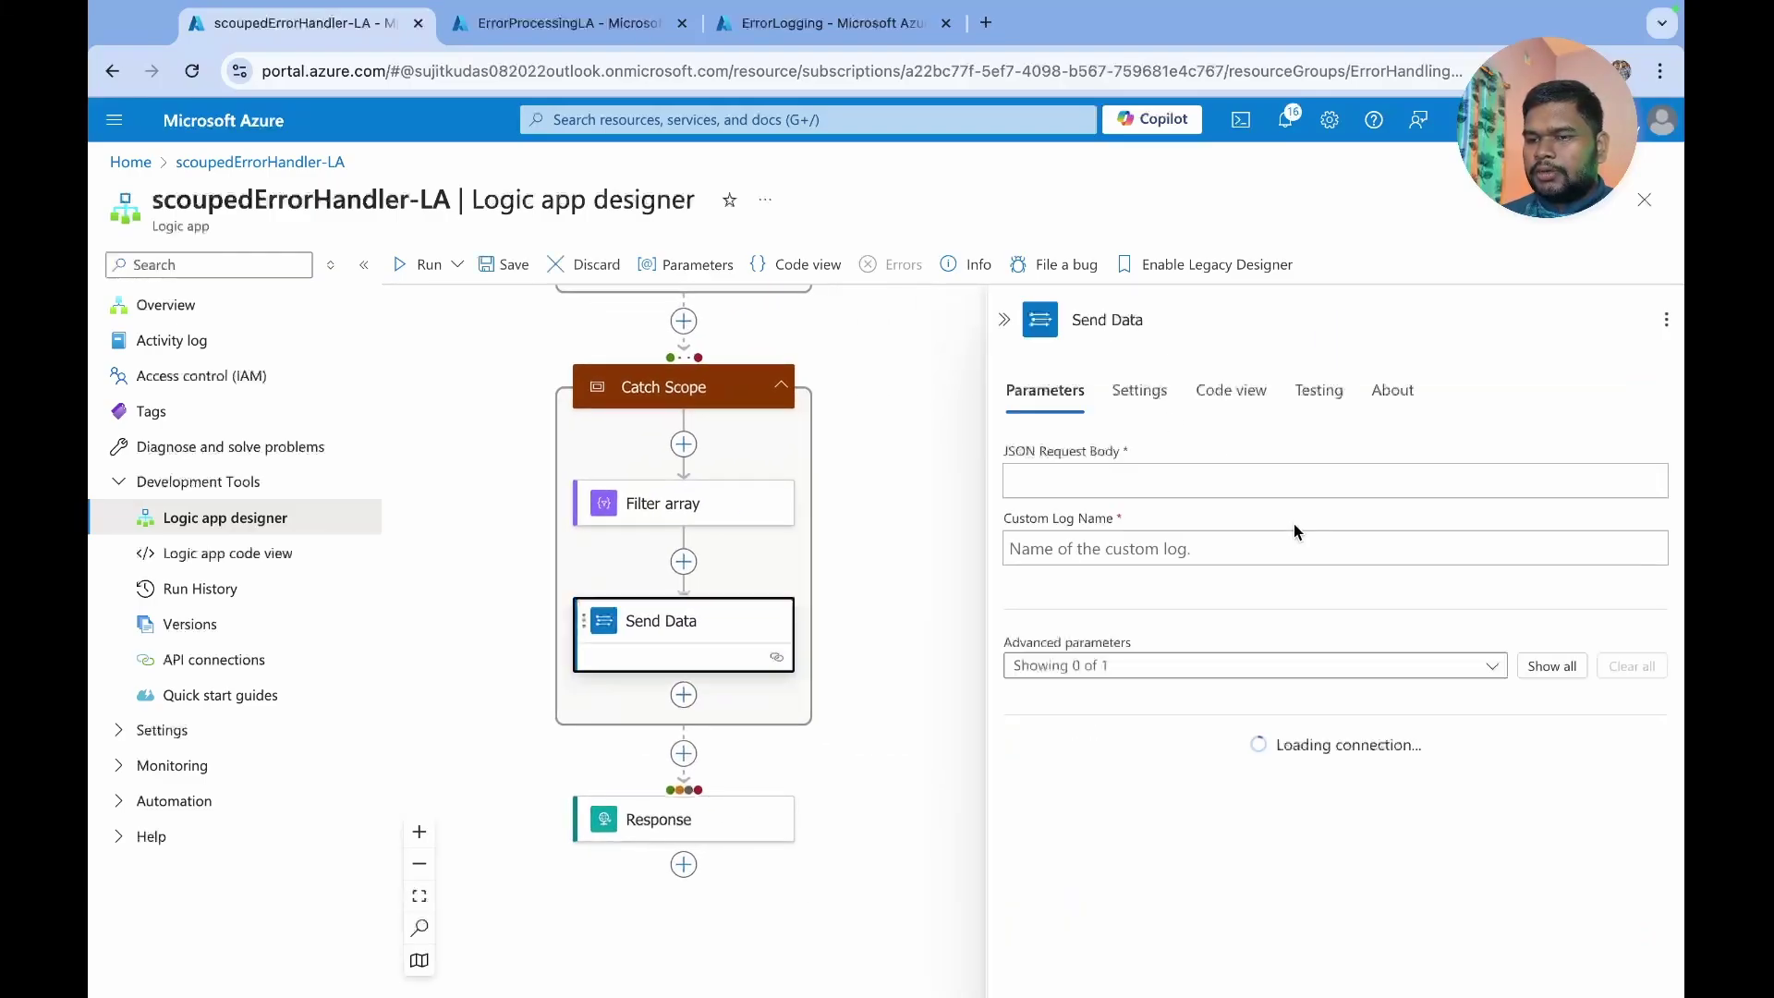
# - Configure Send Data with Filter array's Body Item as the JSON request body and scopedtable as the custom log name
pyautogui.click(1089, 478)
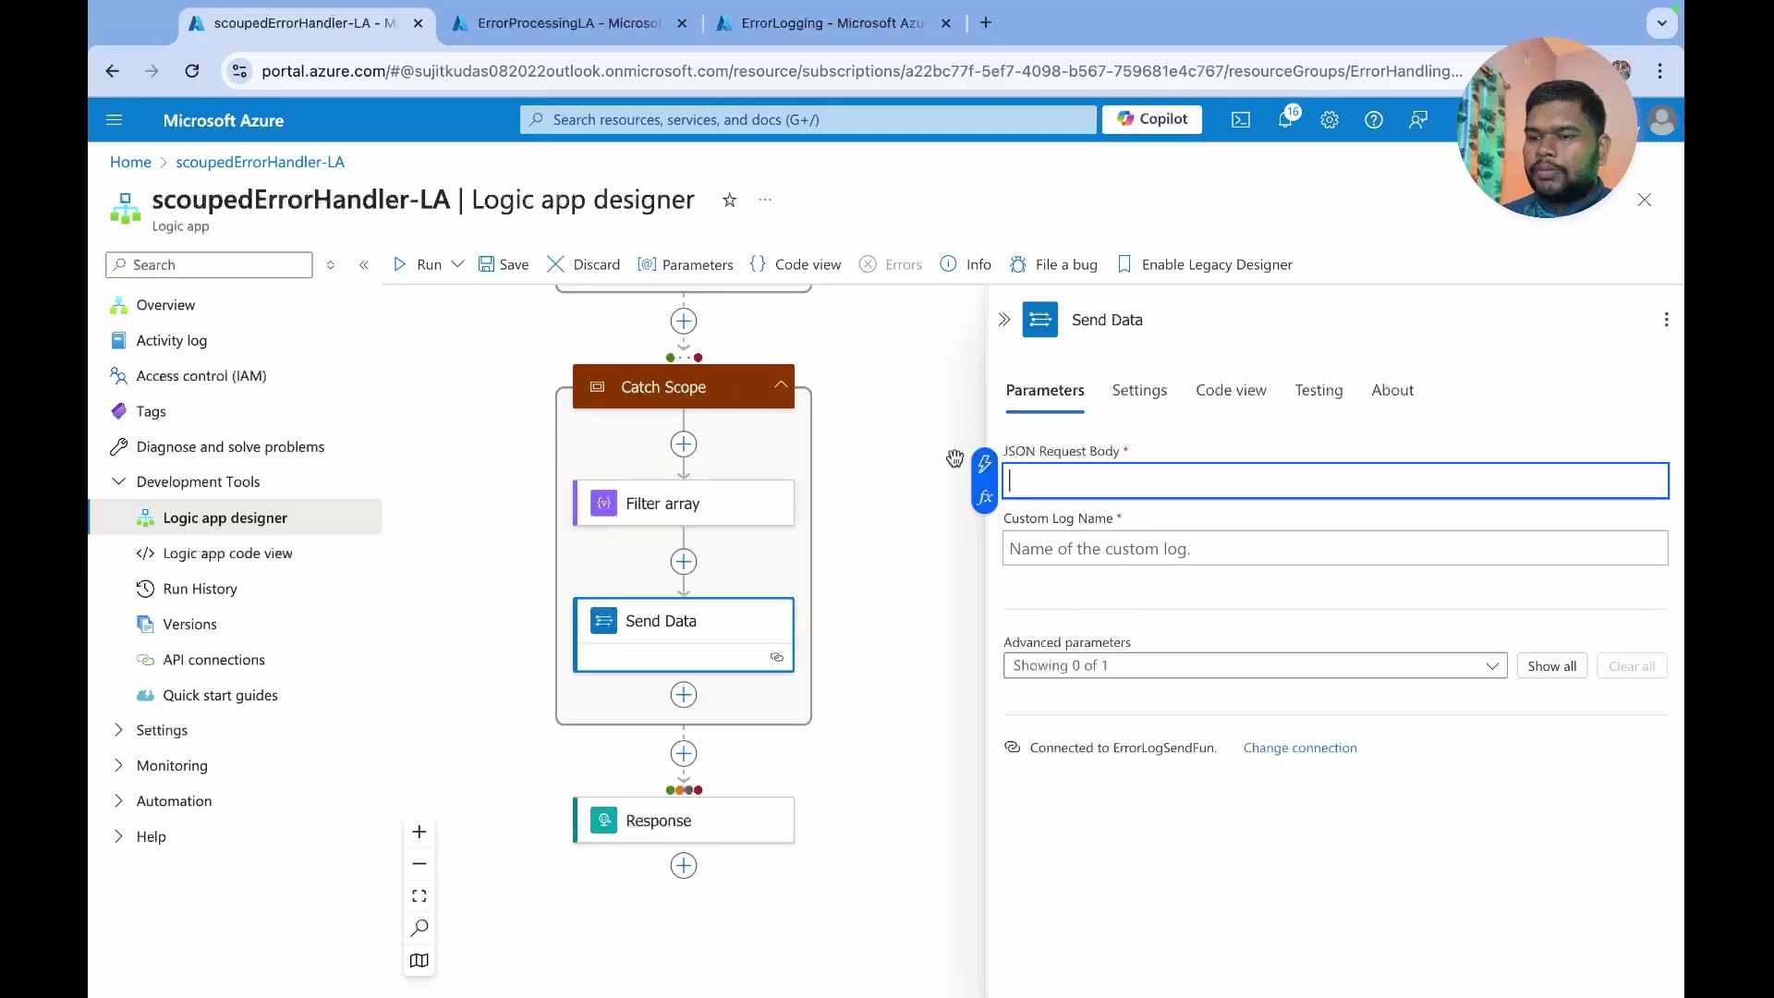
pyautogui.click(984, 463)
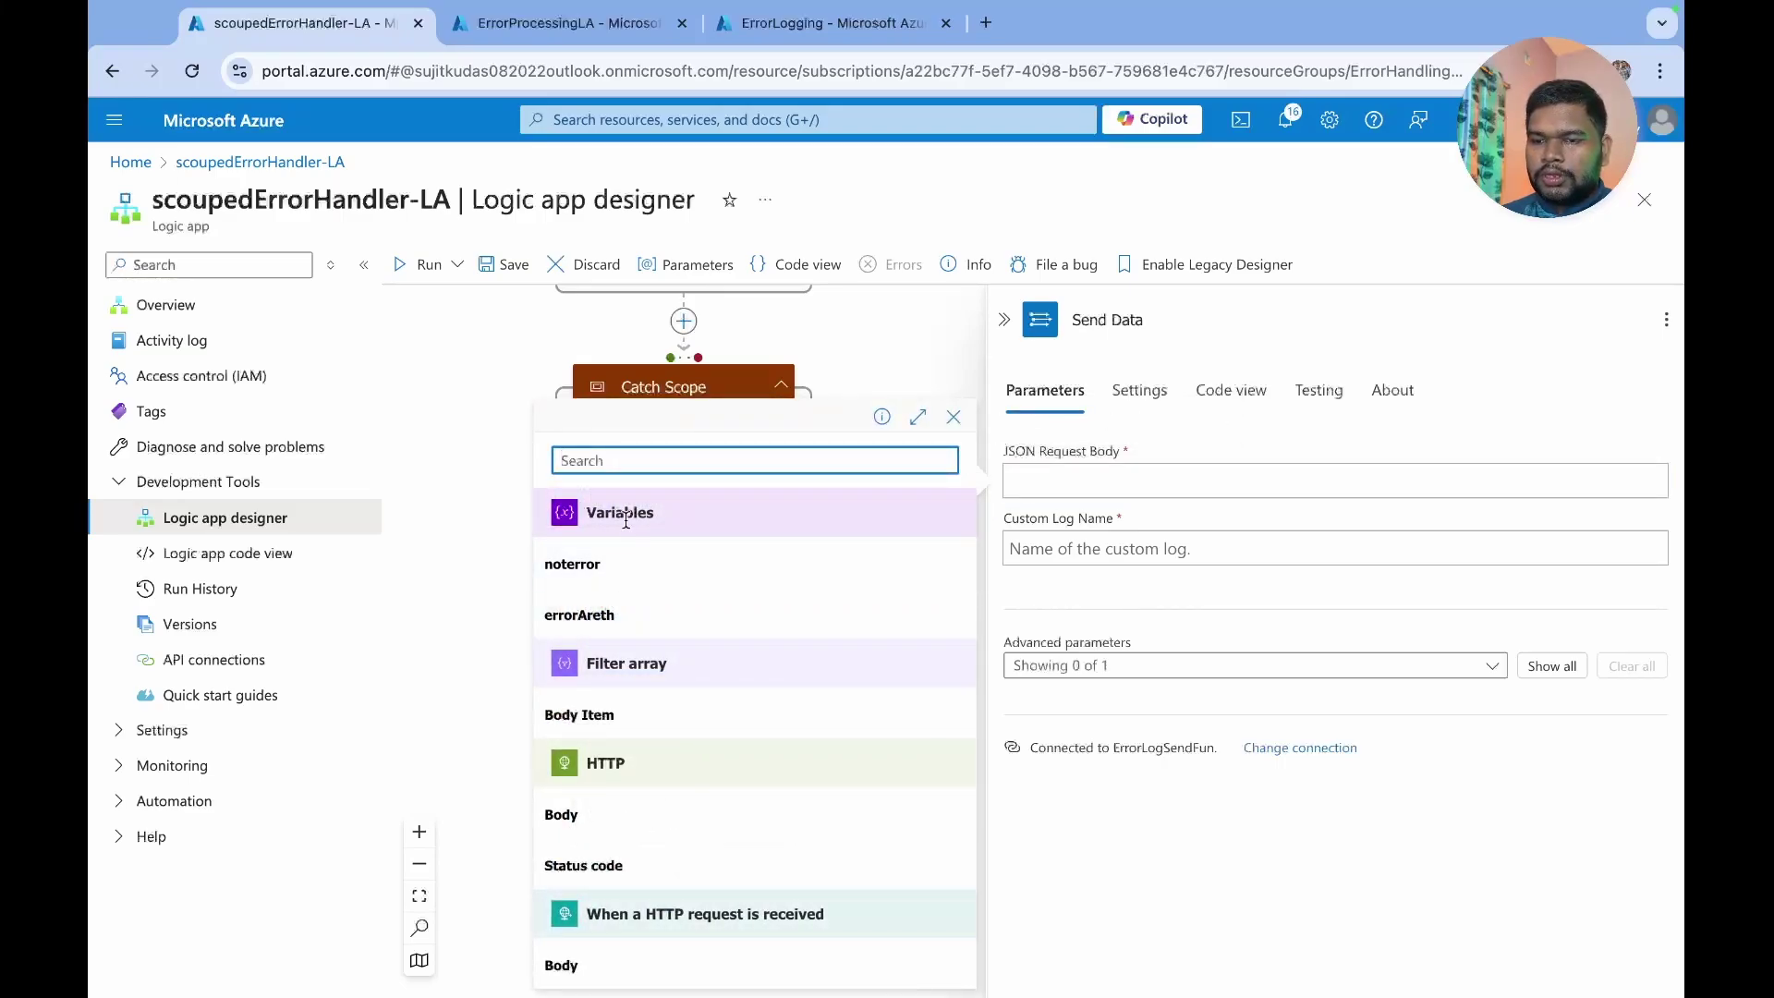
pyautogui.click(615, 722)
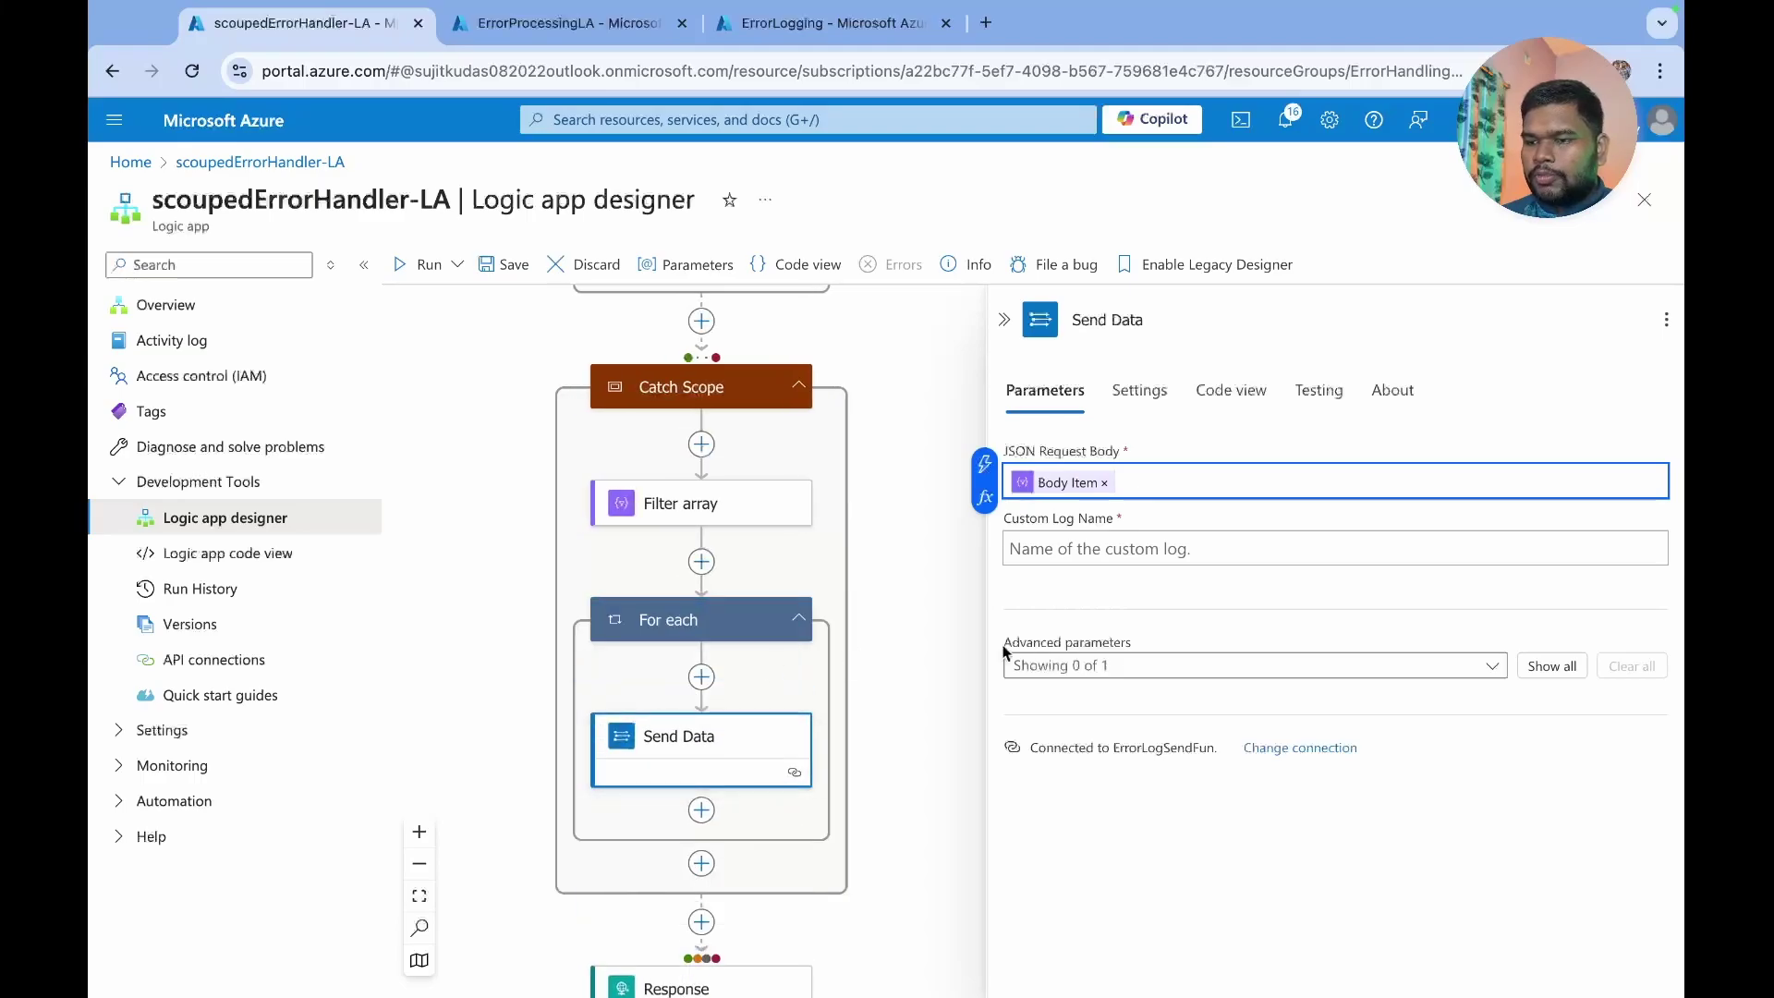
pyautogui.click(1084, 551)
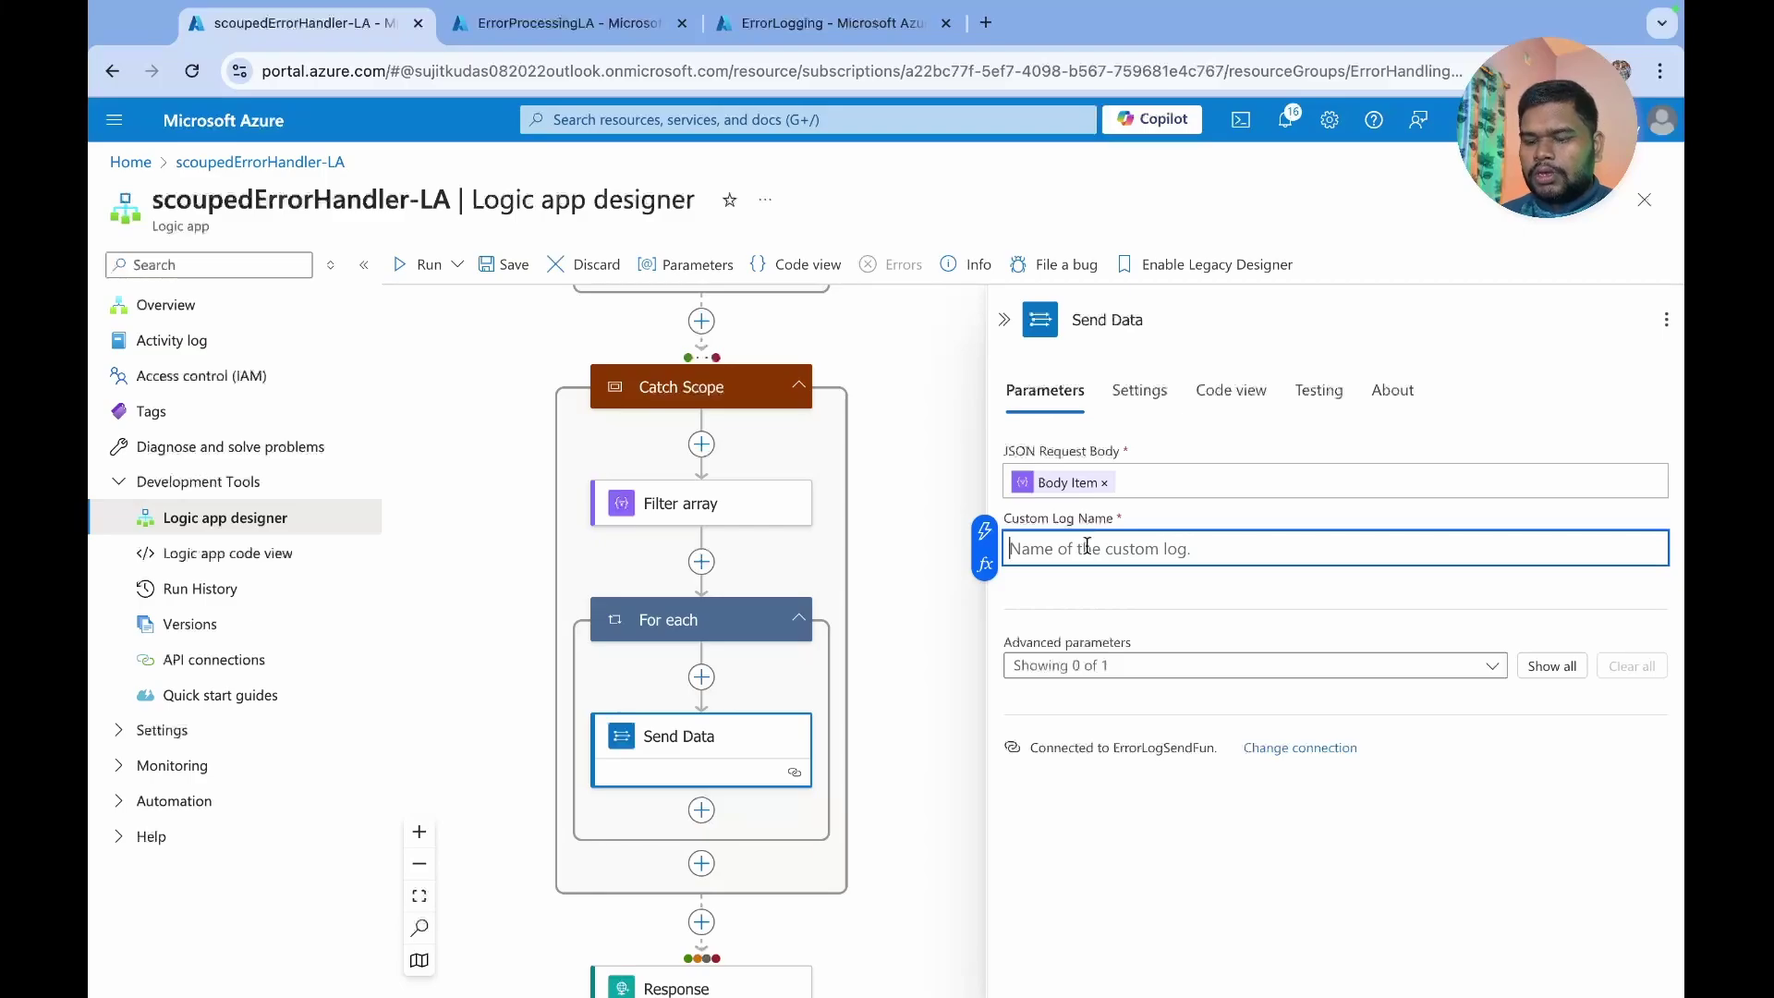
pyautogui.write('scopedtable')
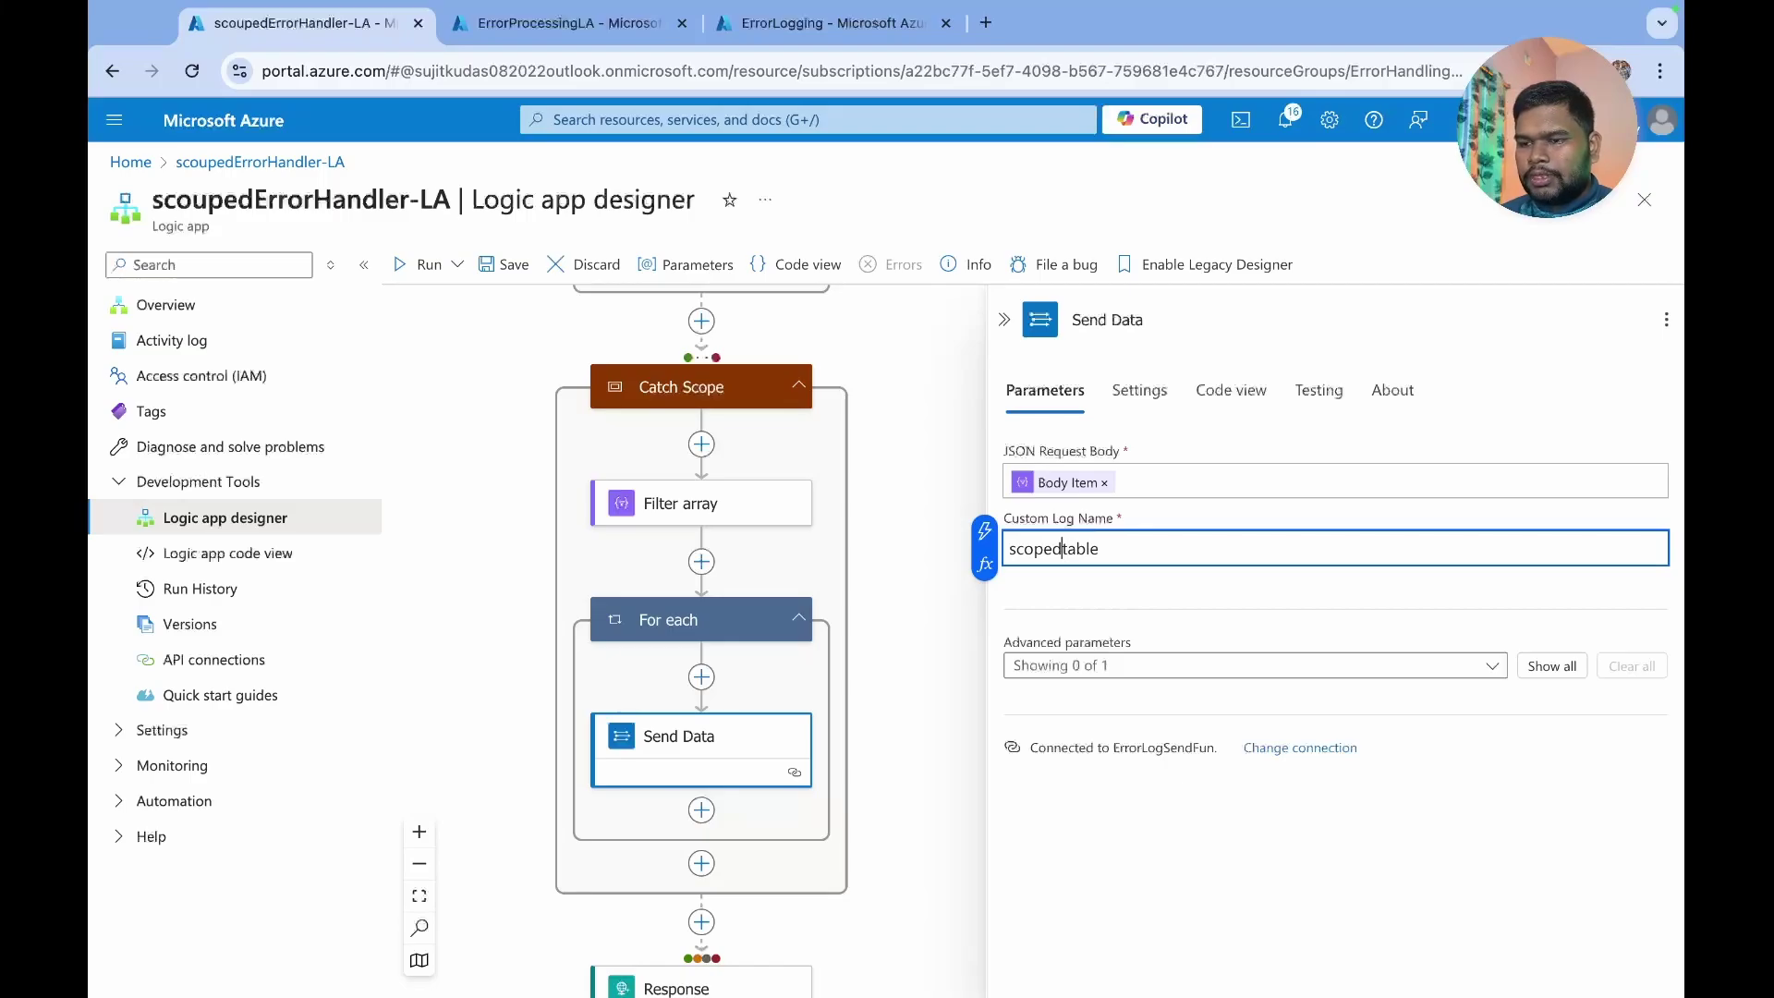
pyautogui.click(882, 467)
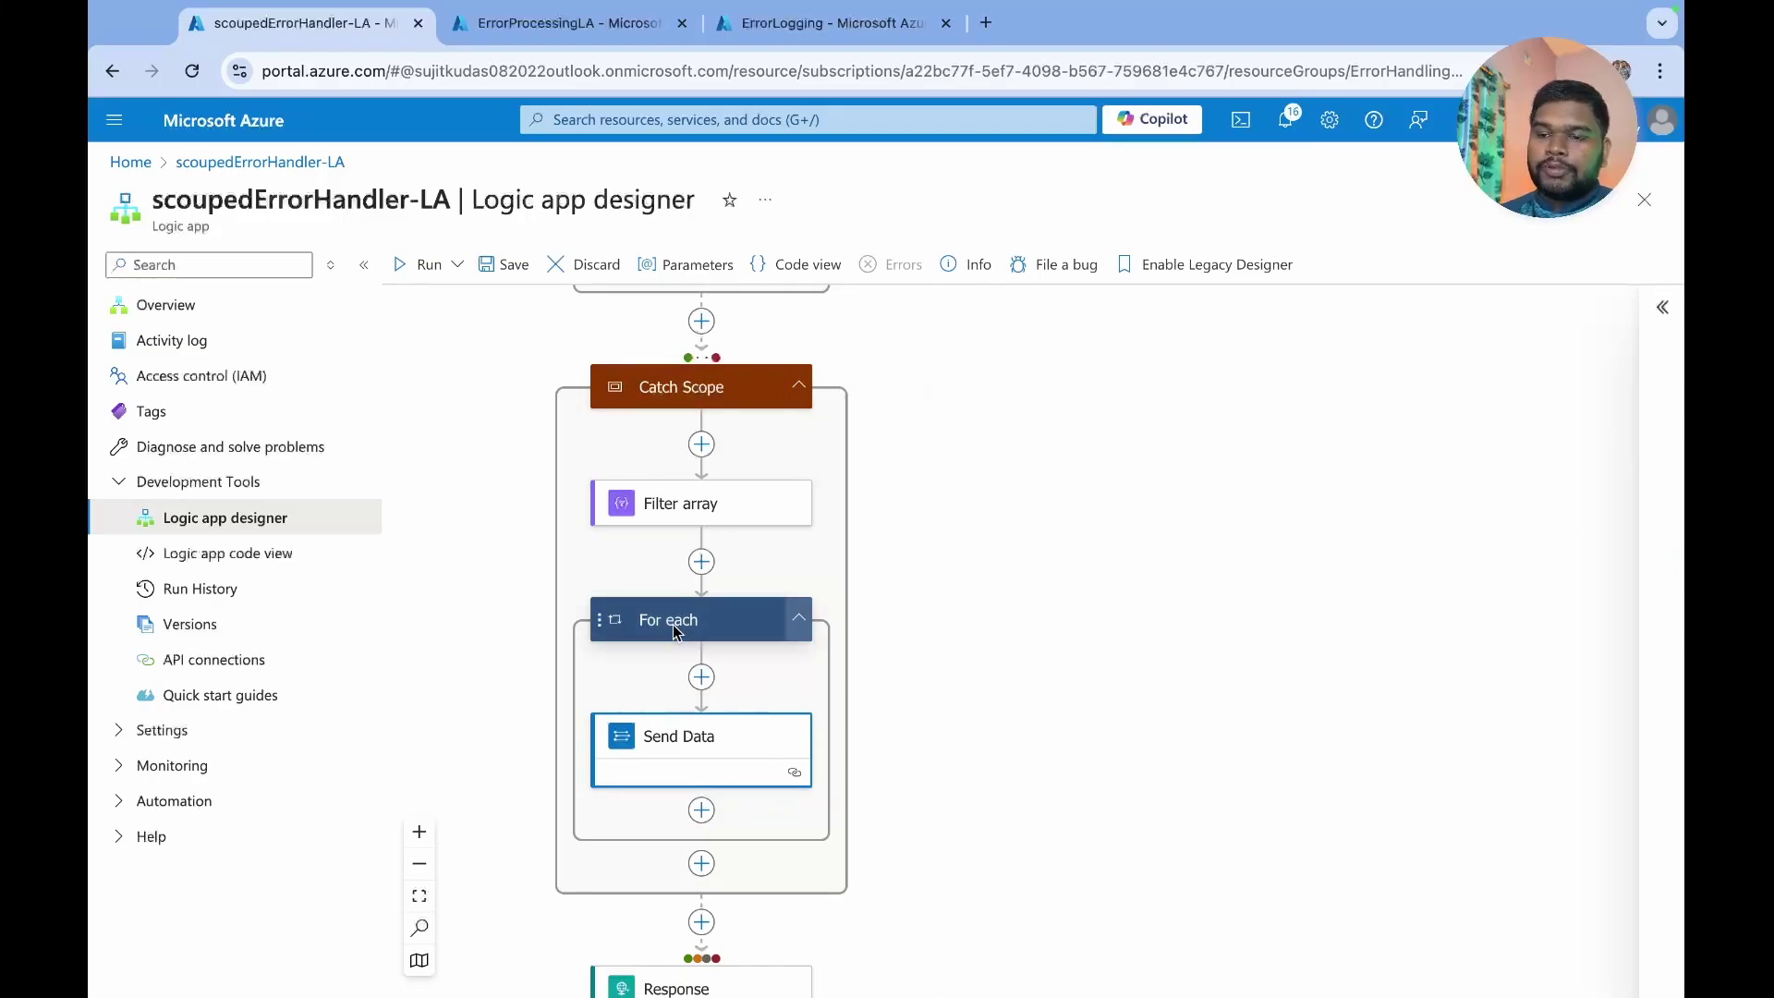
# - Save the workflow, switch to Postman and resend the GET request to the logic app
pyautogui.scroll(1, 675, 619)
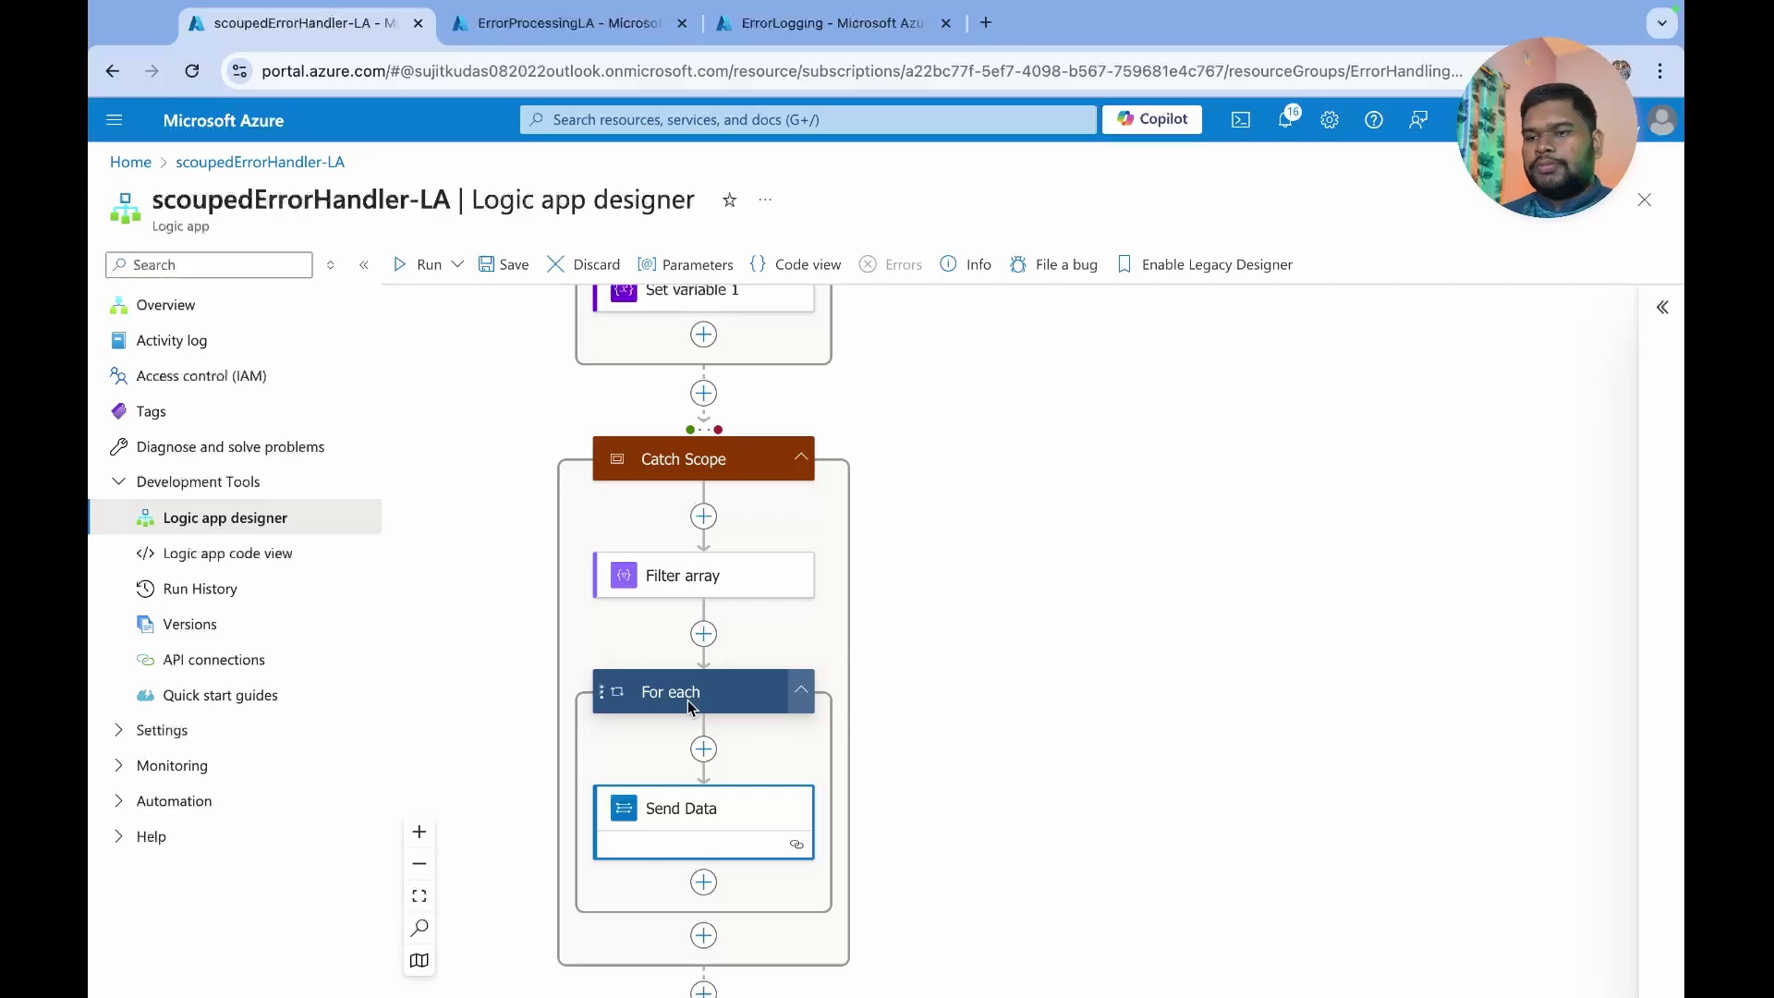
pyautogui.click(489, 278)
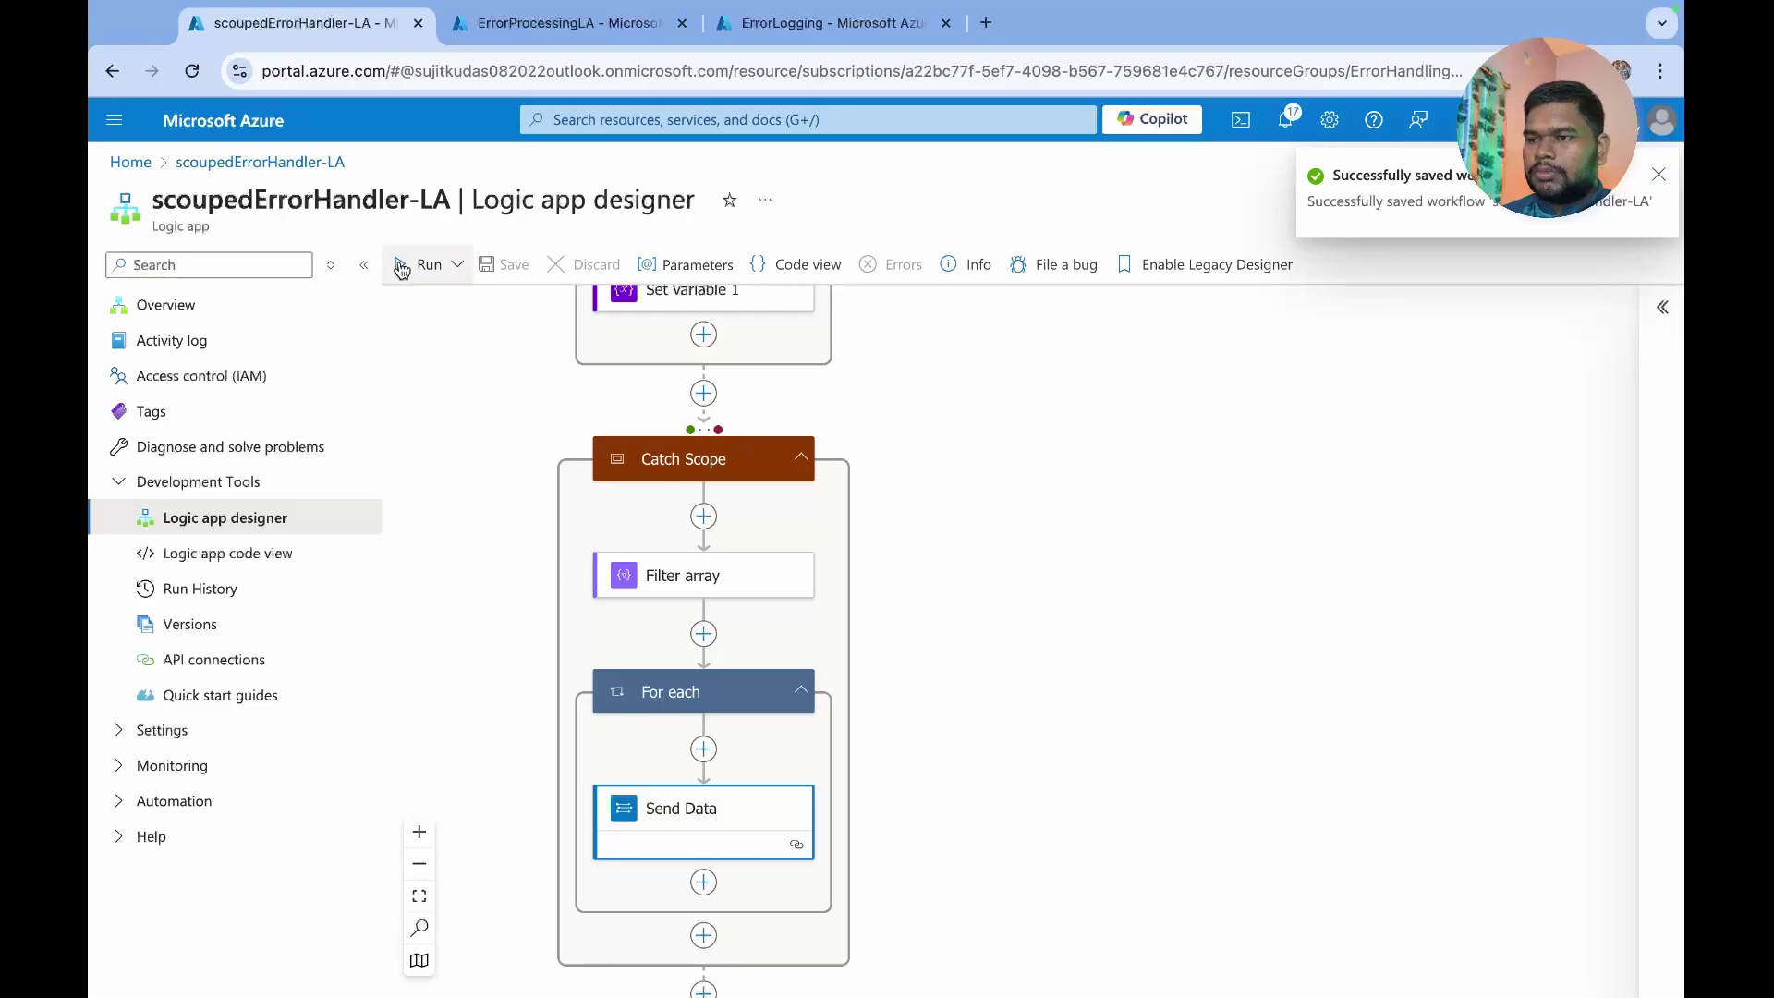
pyautogui.hotkey('ctrl', 'Right')
pyautogui.hotkey('ctrl', 'Return')
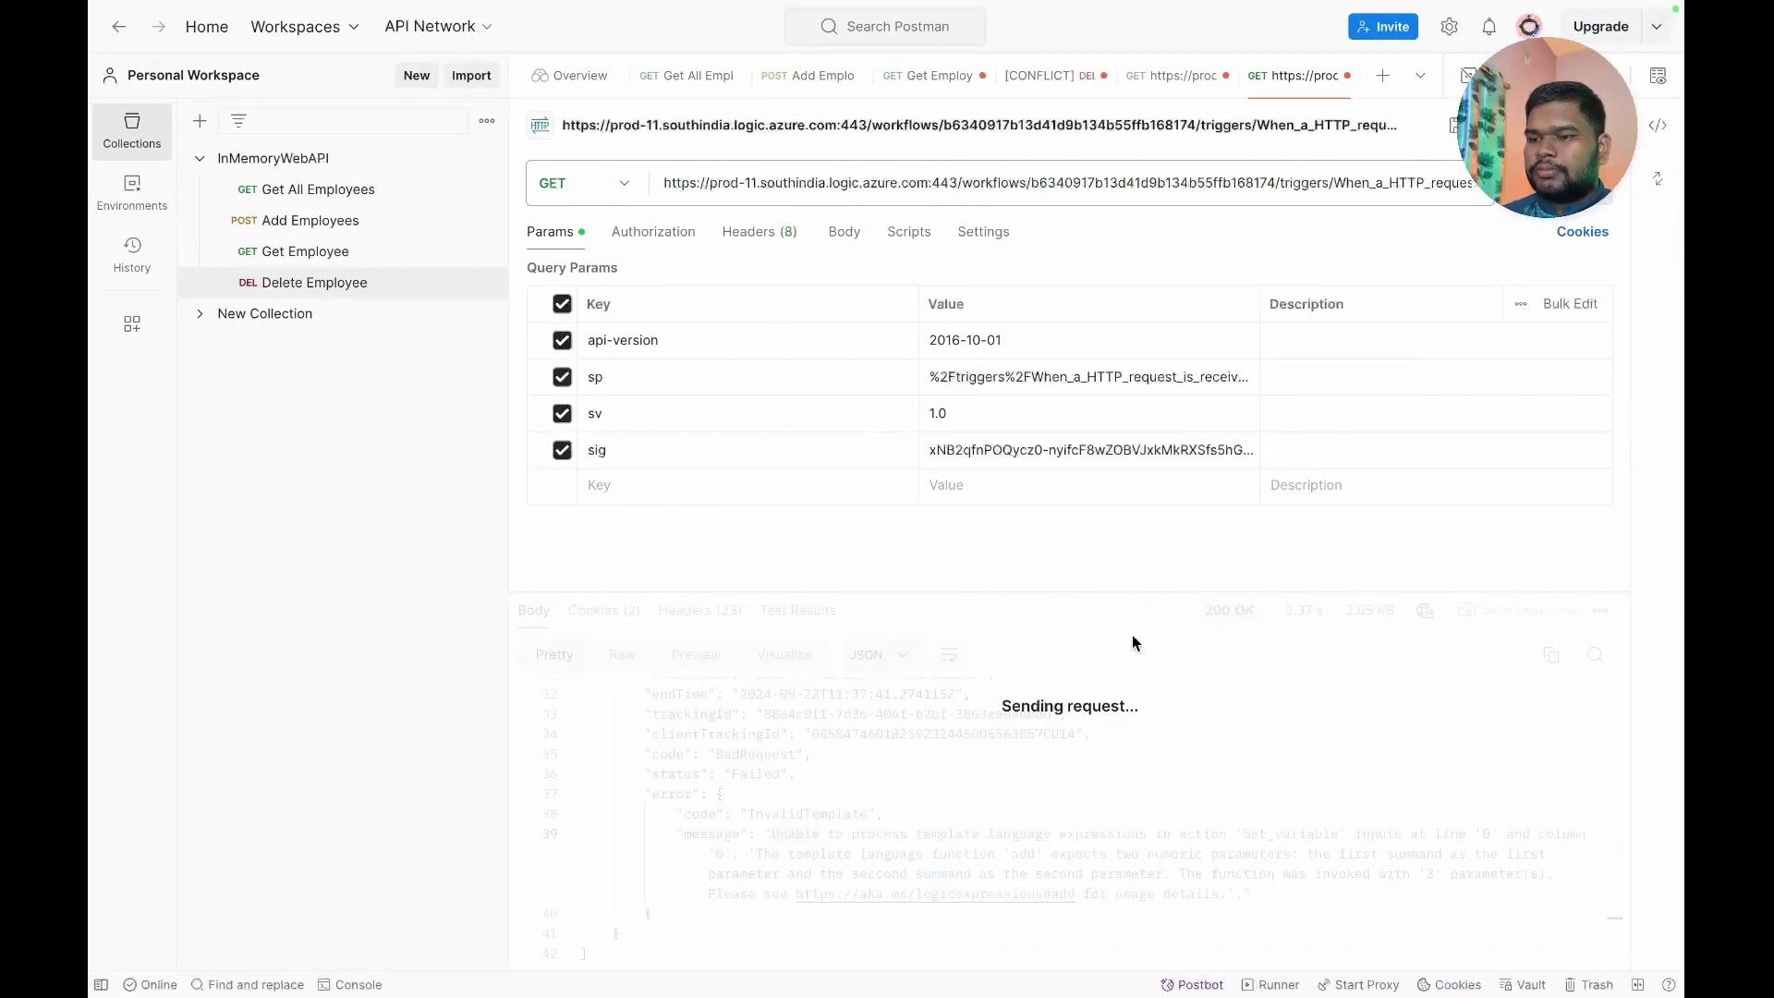
# - Return to the Azure portal, open scoupedErrorHandler-LA's latest run and check the action statuses in Try Scope and Catch Scope
pyautogui.hotkey('ctrl', 'Left')
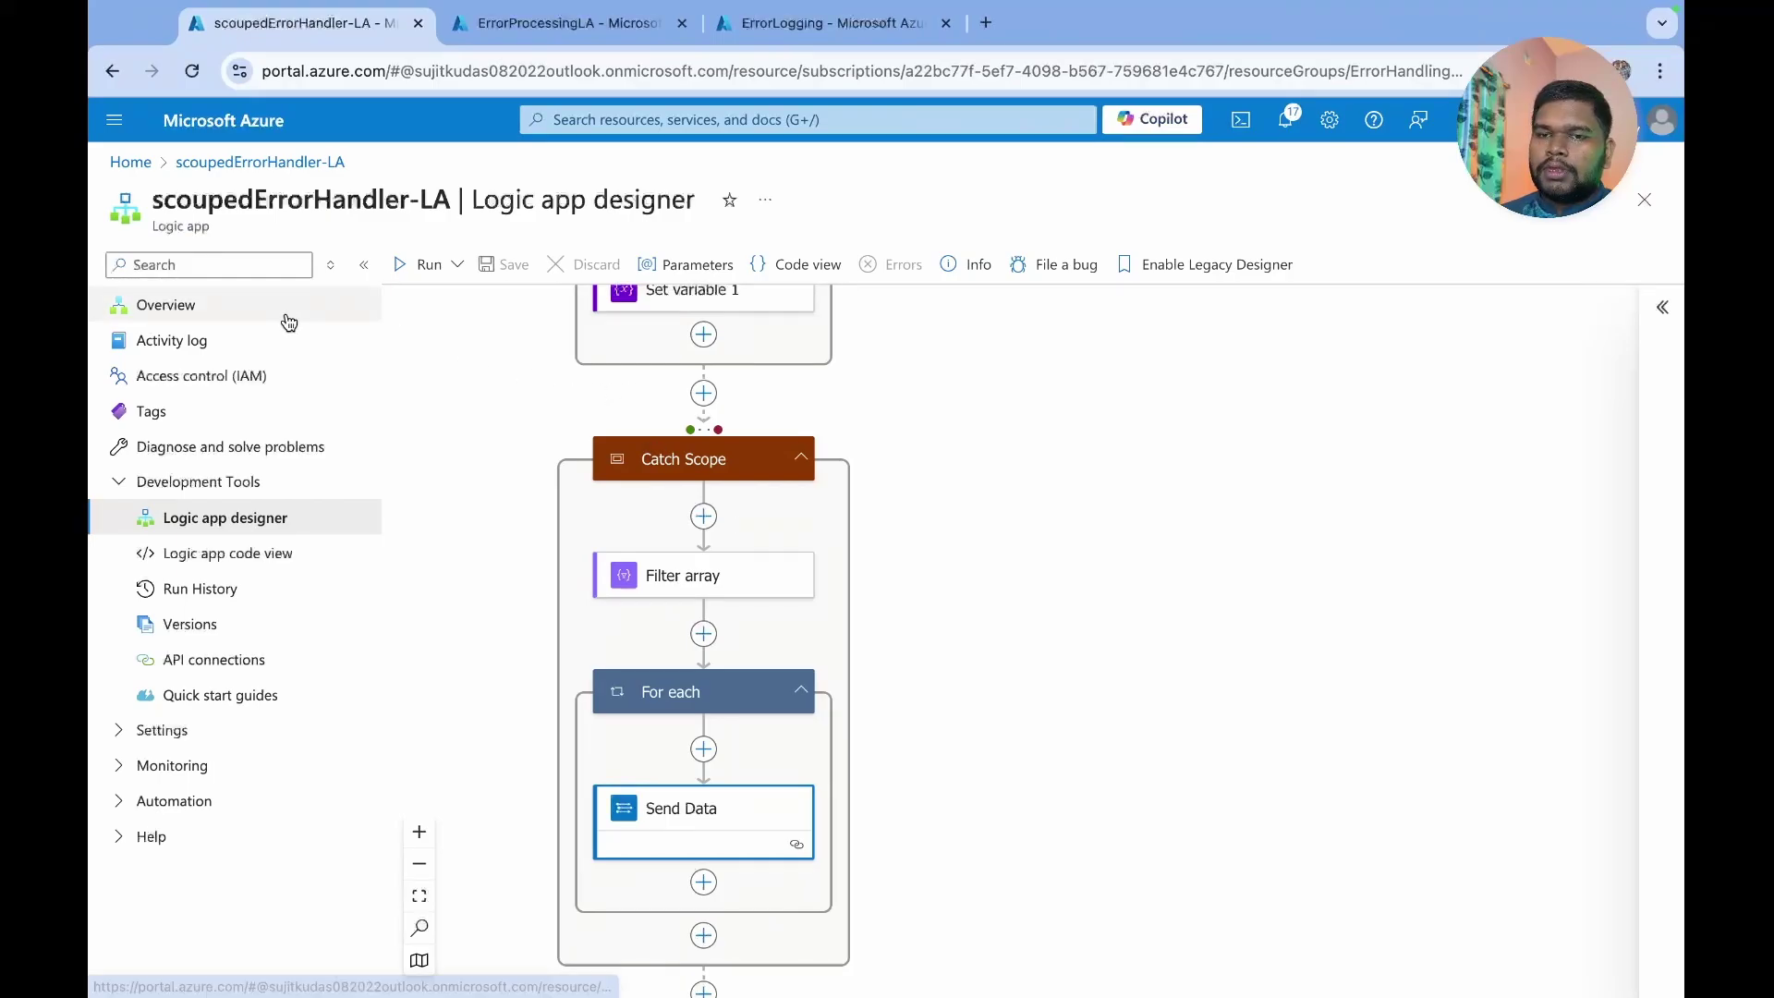
pyautogui.click(186, 306)
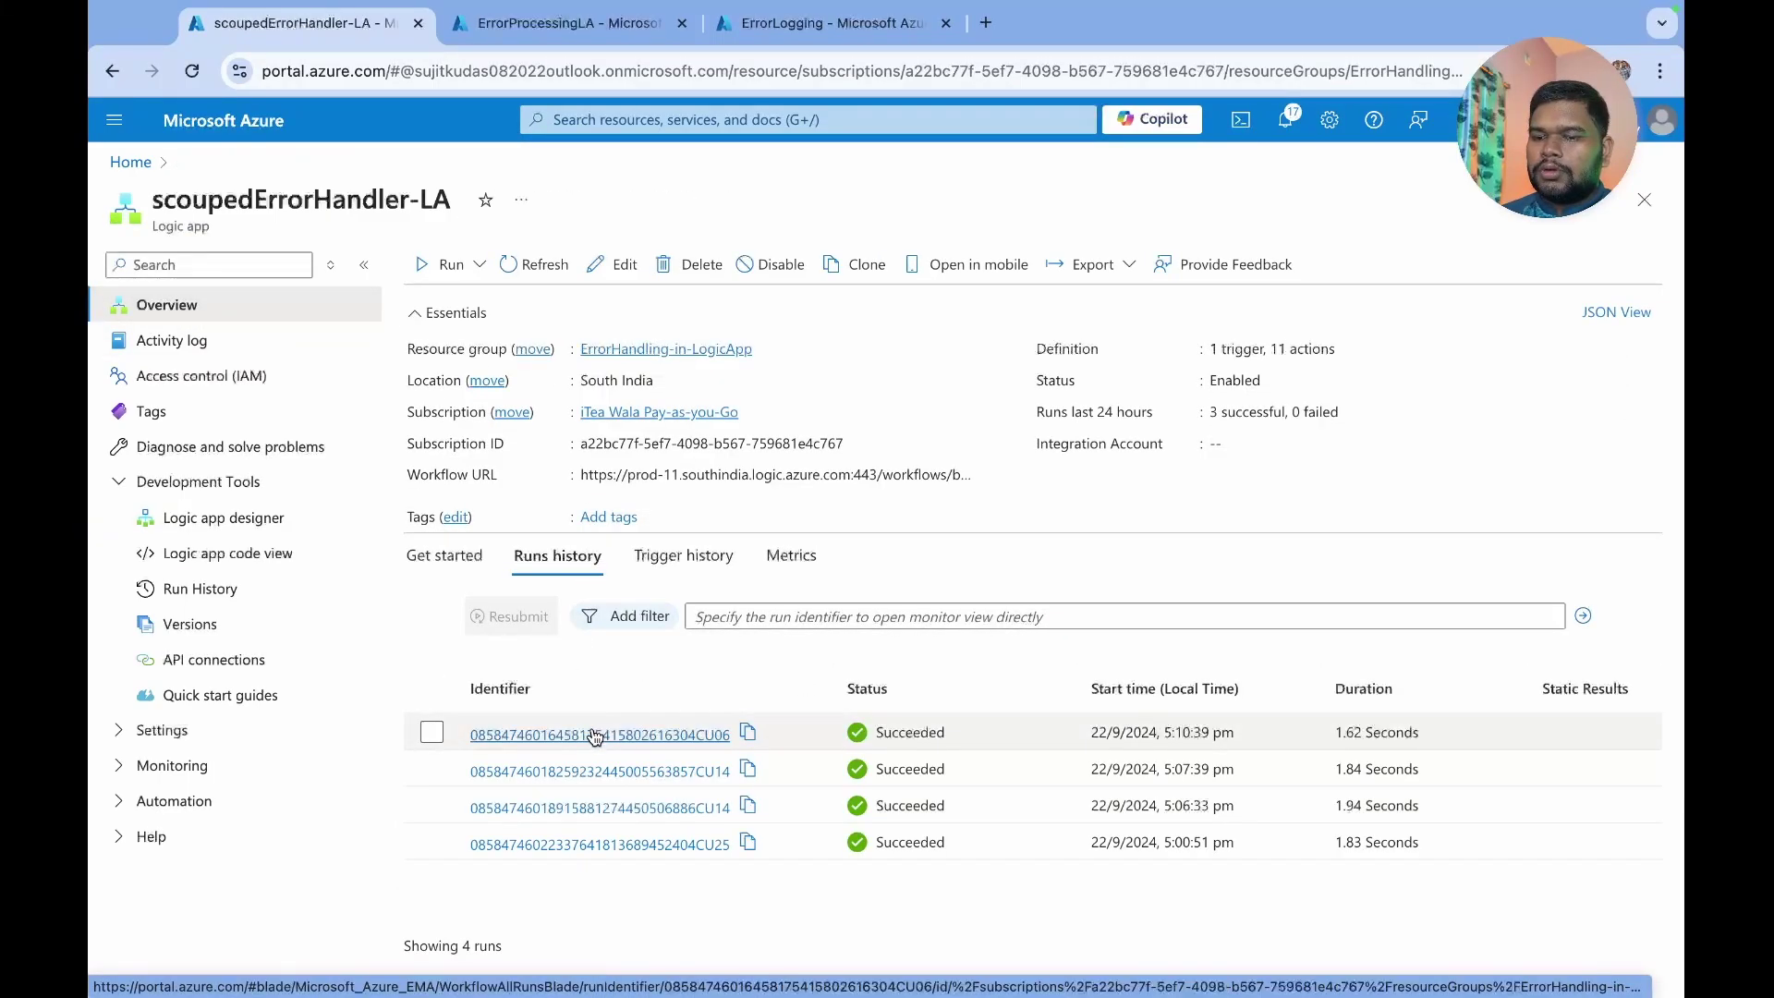
pyautogui.click(593, 736)
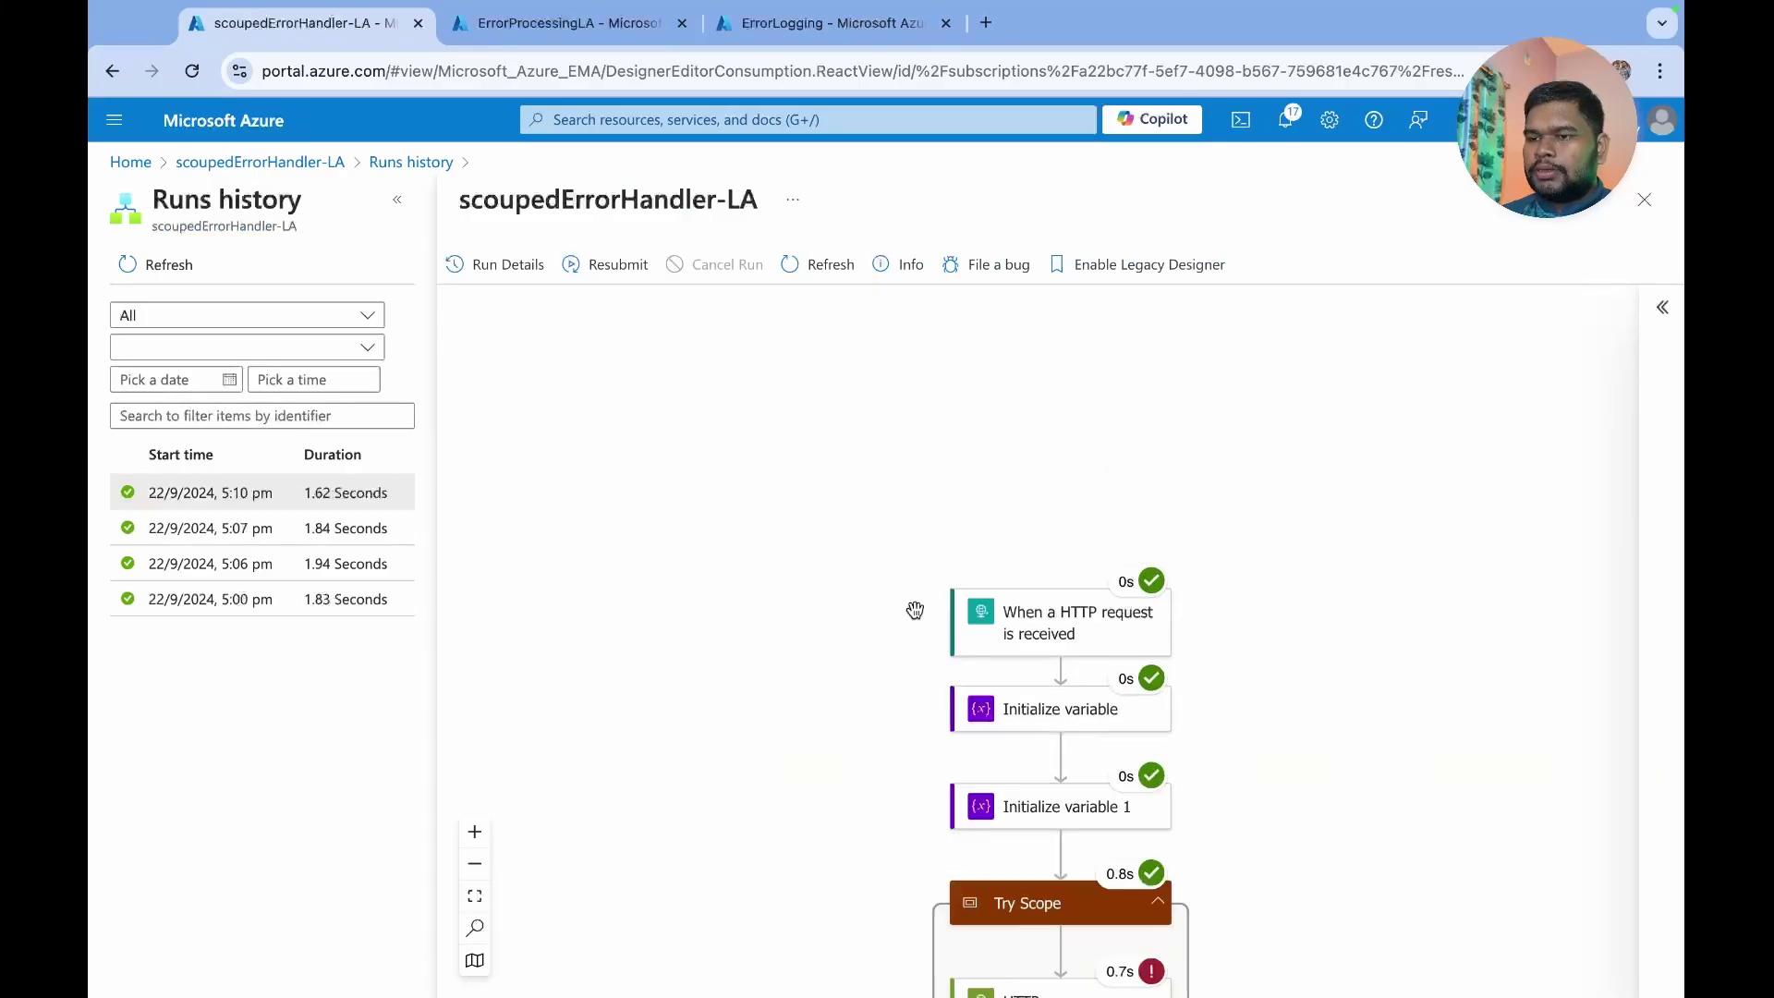
pyautogui.scroll(-10, 915, 610)
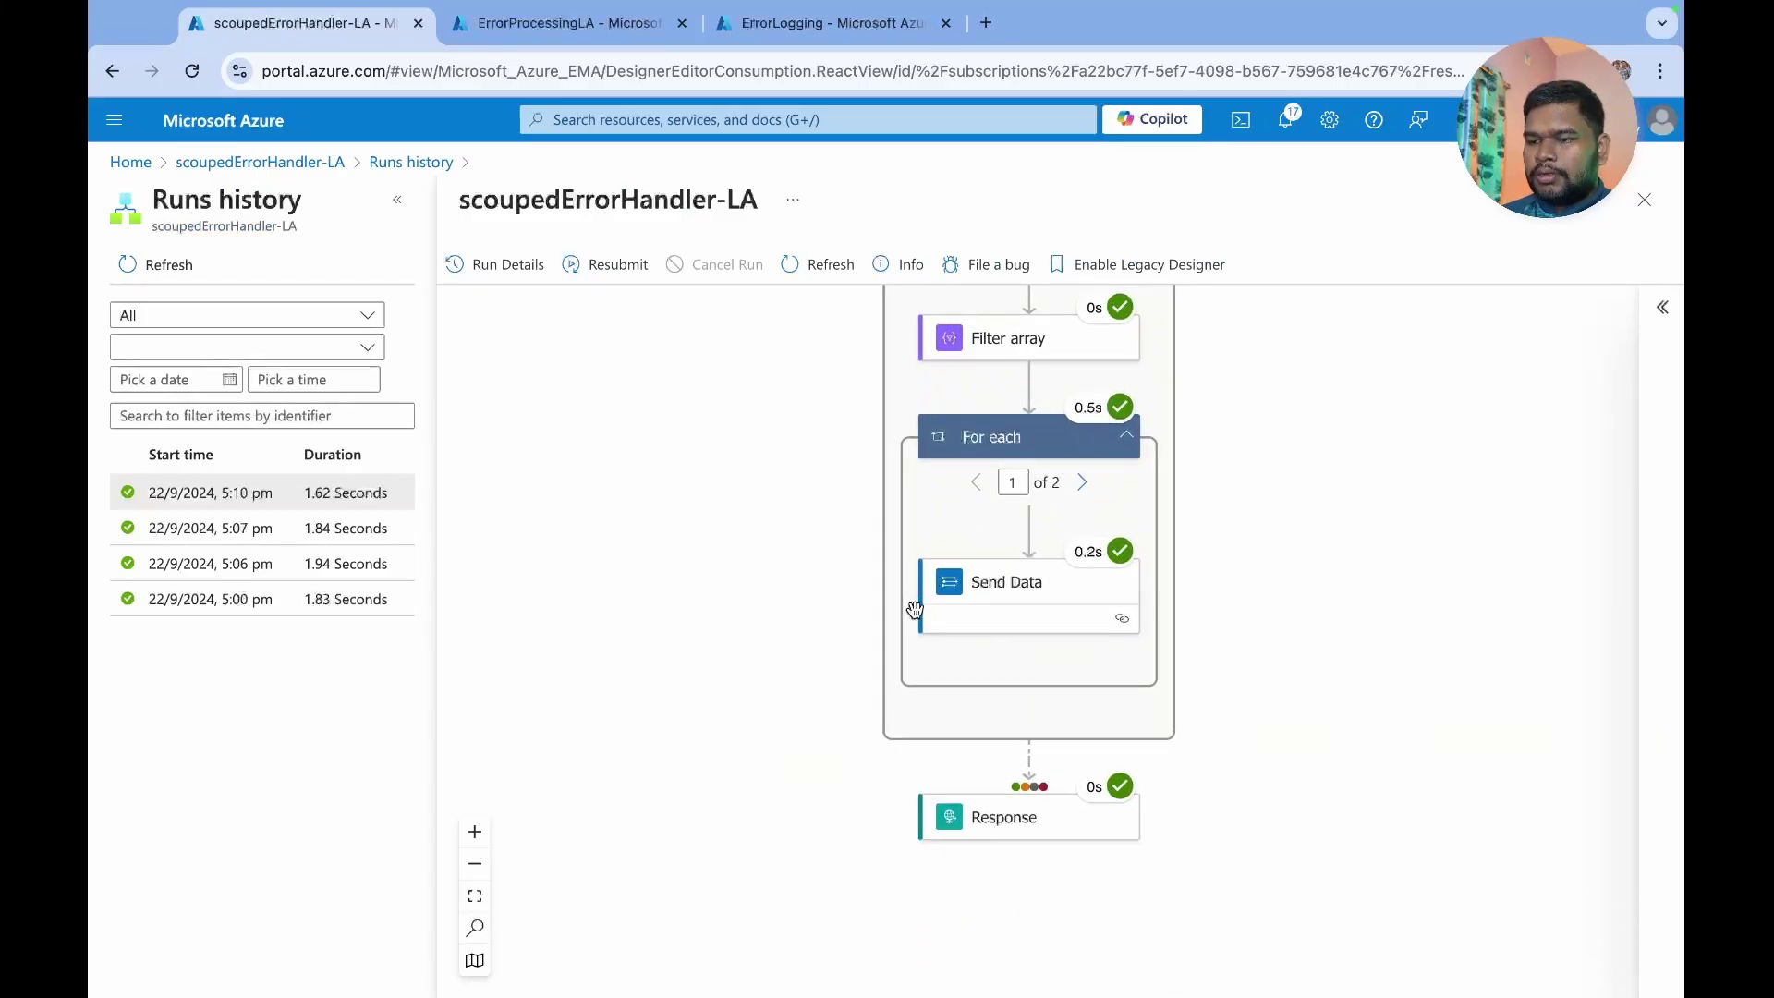
pyautogui.scroll(5, 1091, 501)
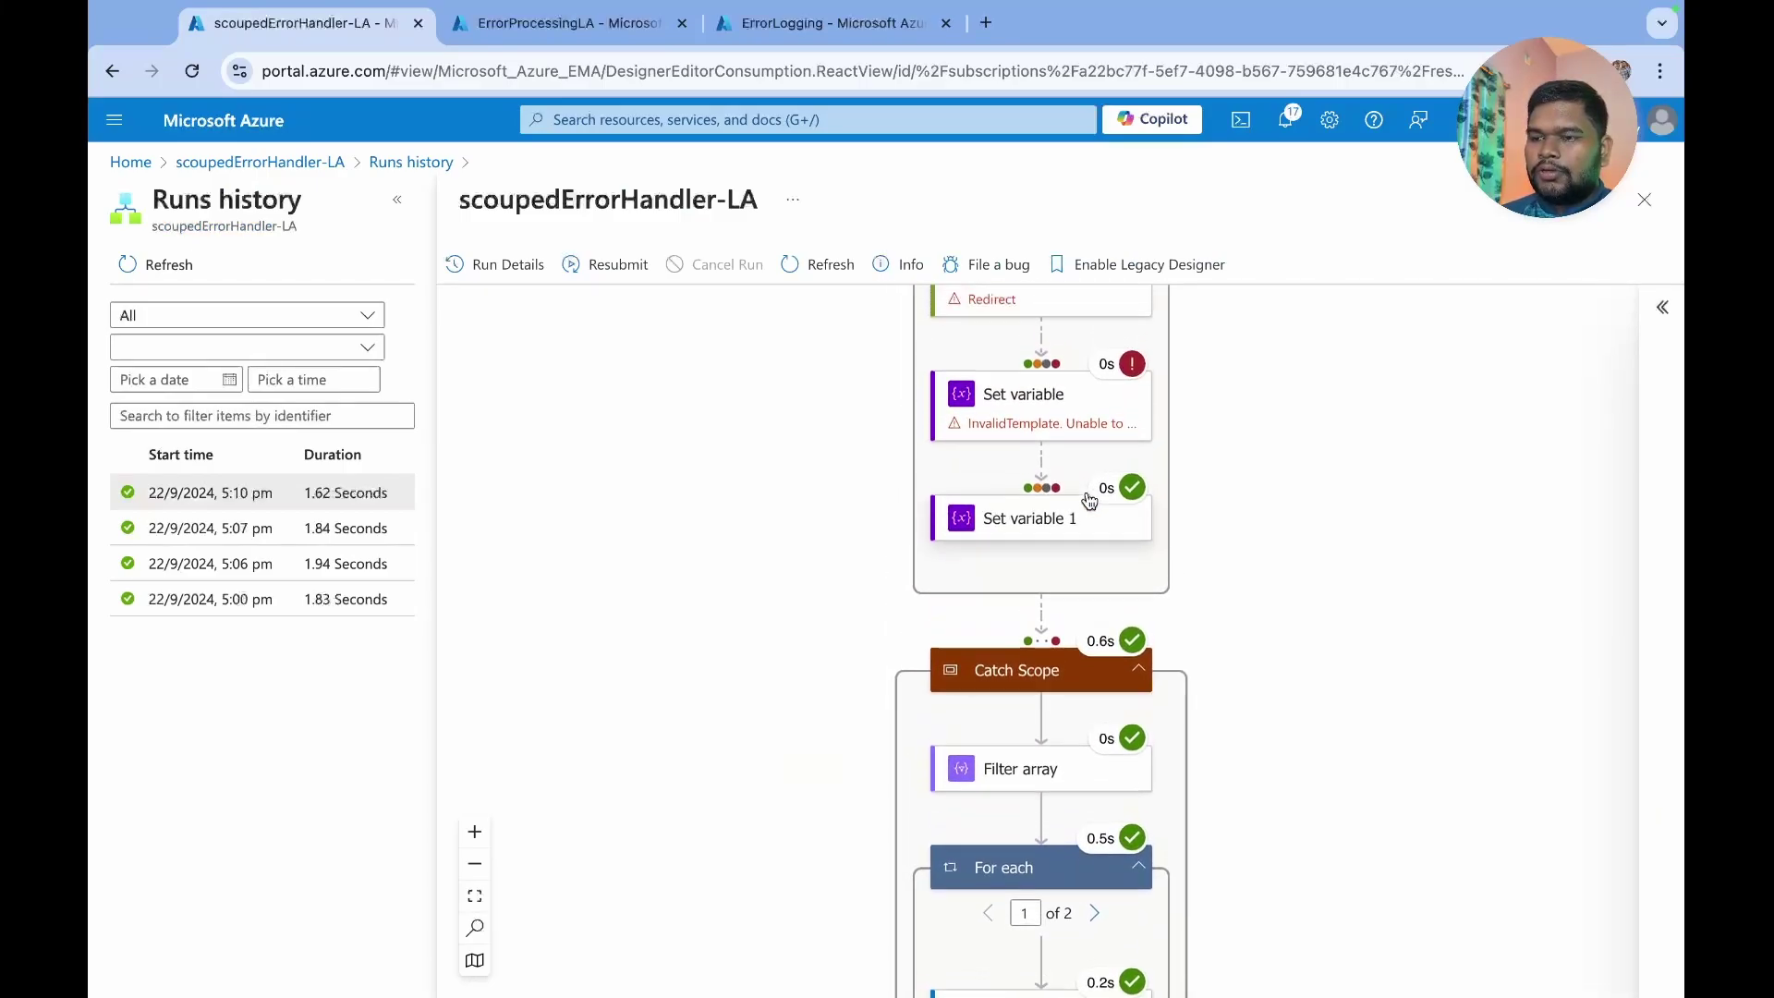
pyautogui.scroll(1, 1059, 454)
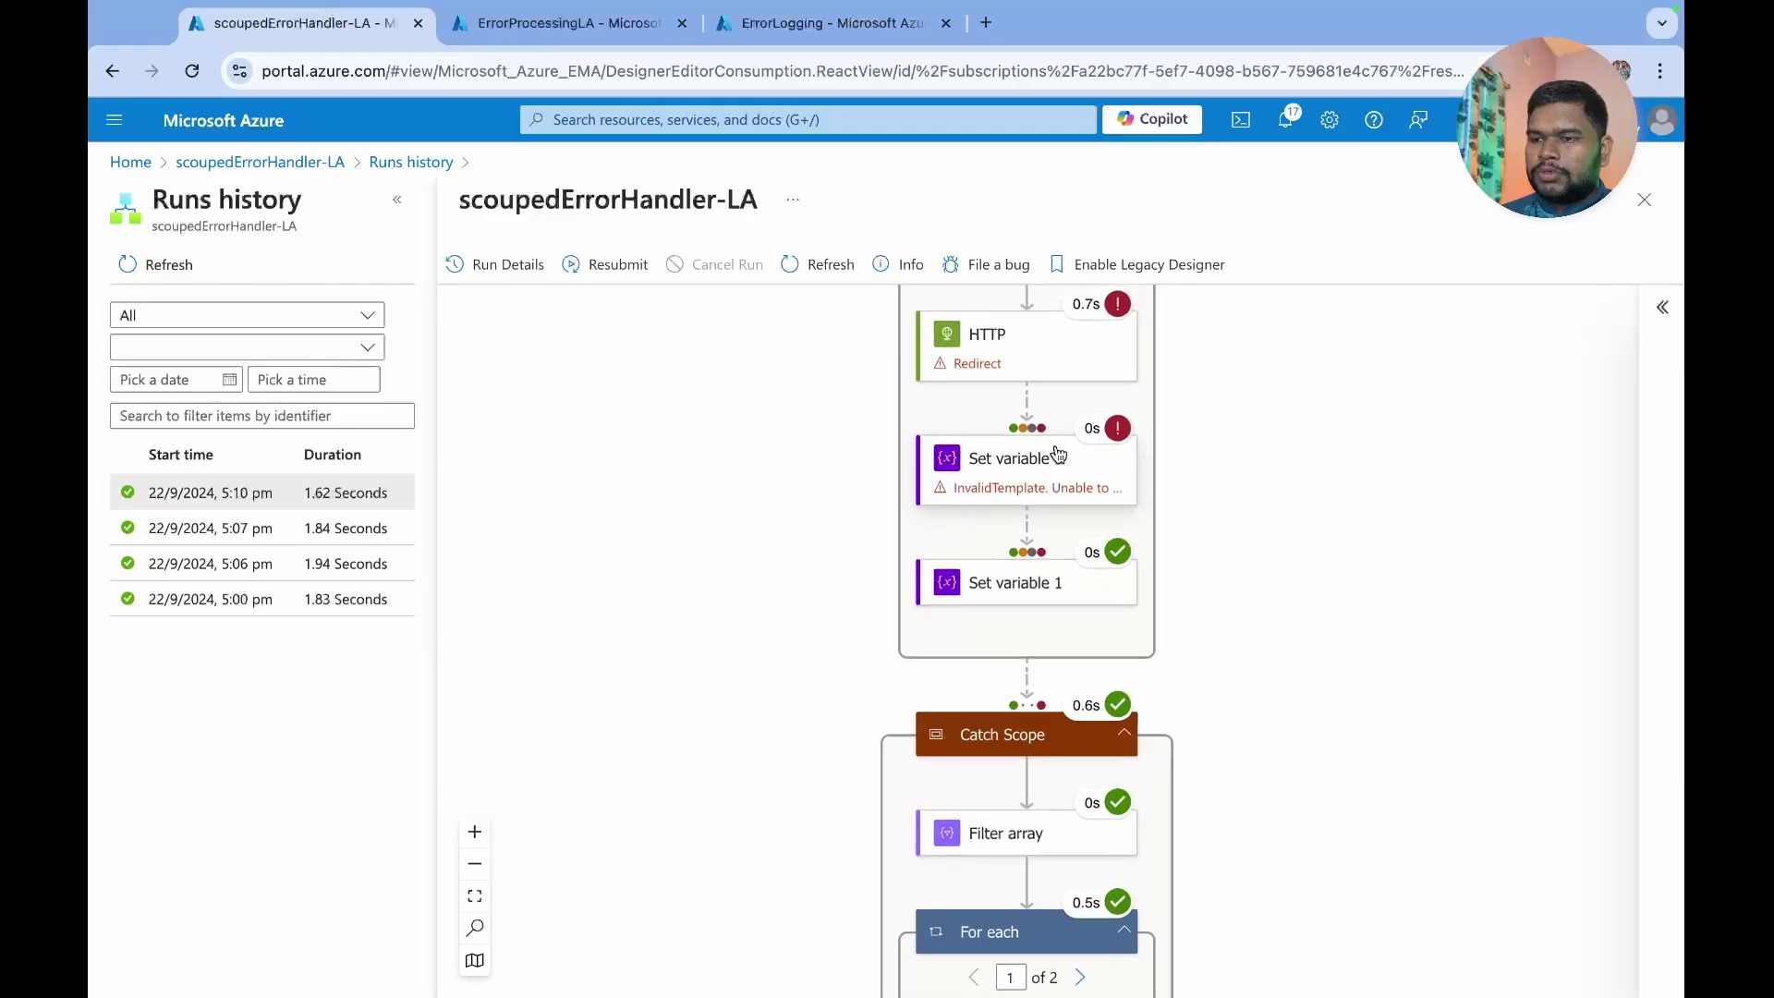
pyautogui.scroll(-6, 1058, 453)
pyautogui.scroll(8, 1058, 452)
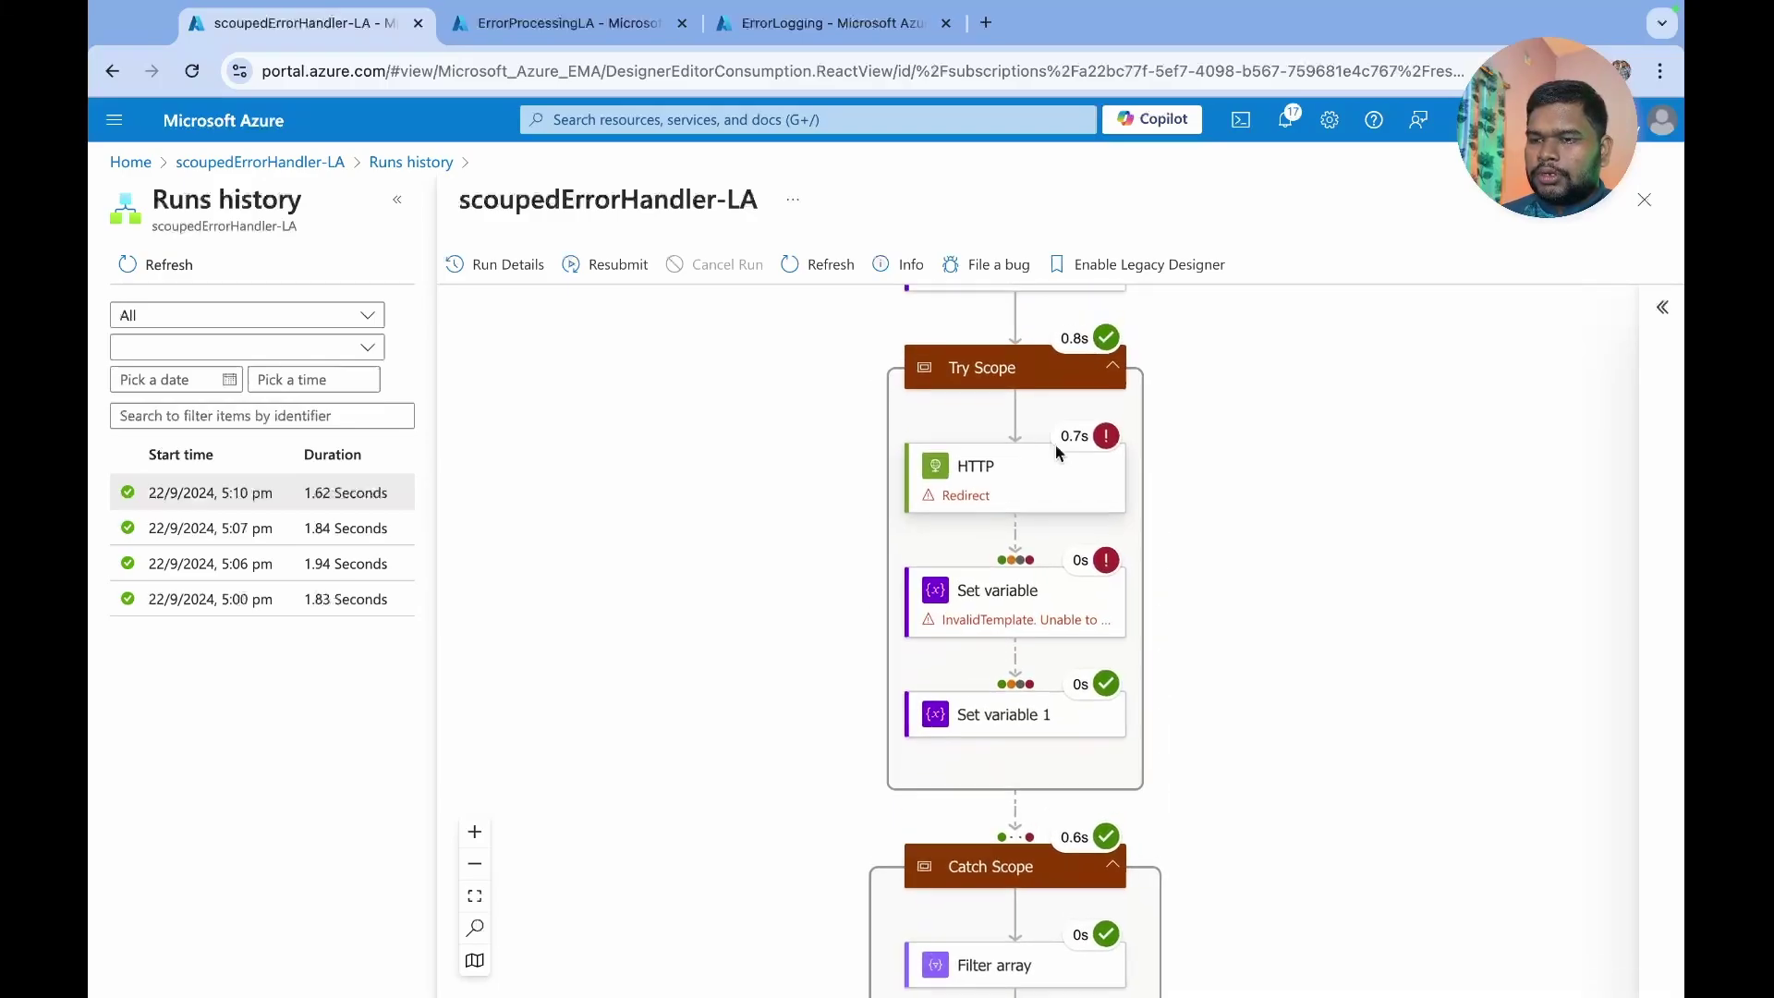
pyautogui.scroll(-5, 1058, 452)
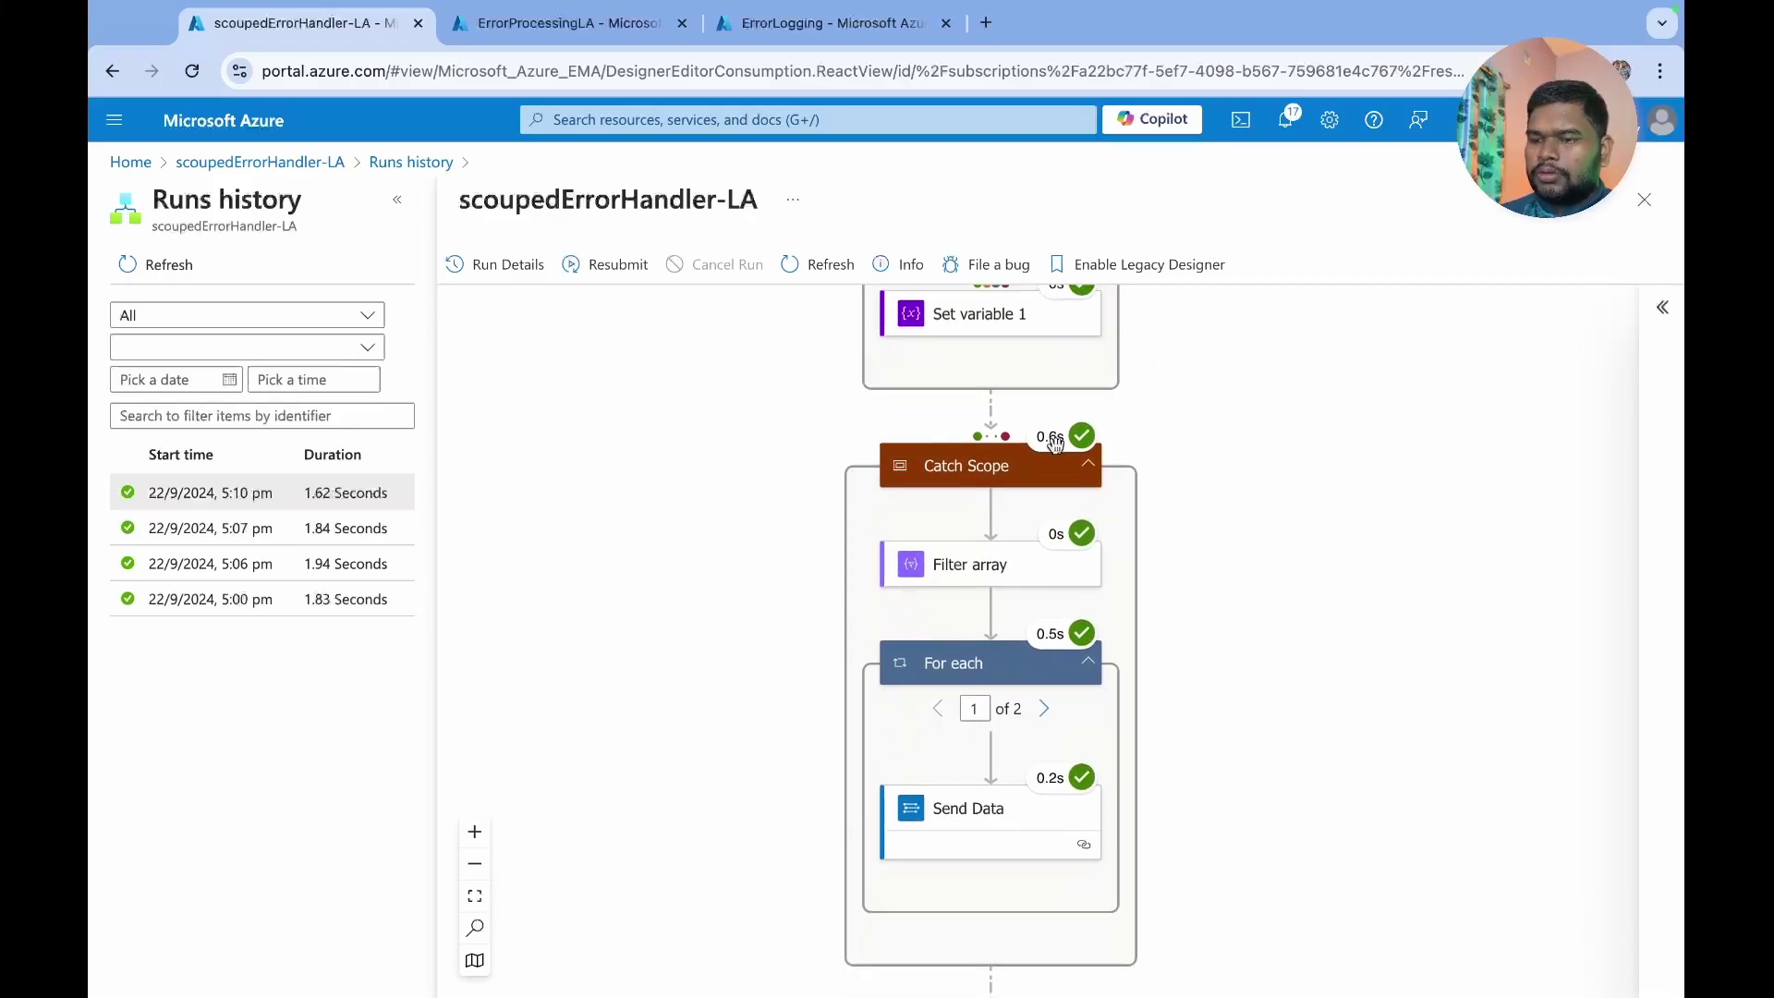
pyautogui.scroll(-1, 1055, 443)
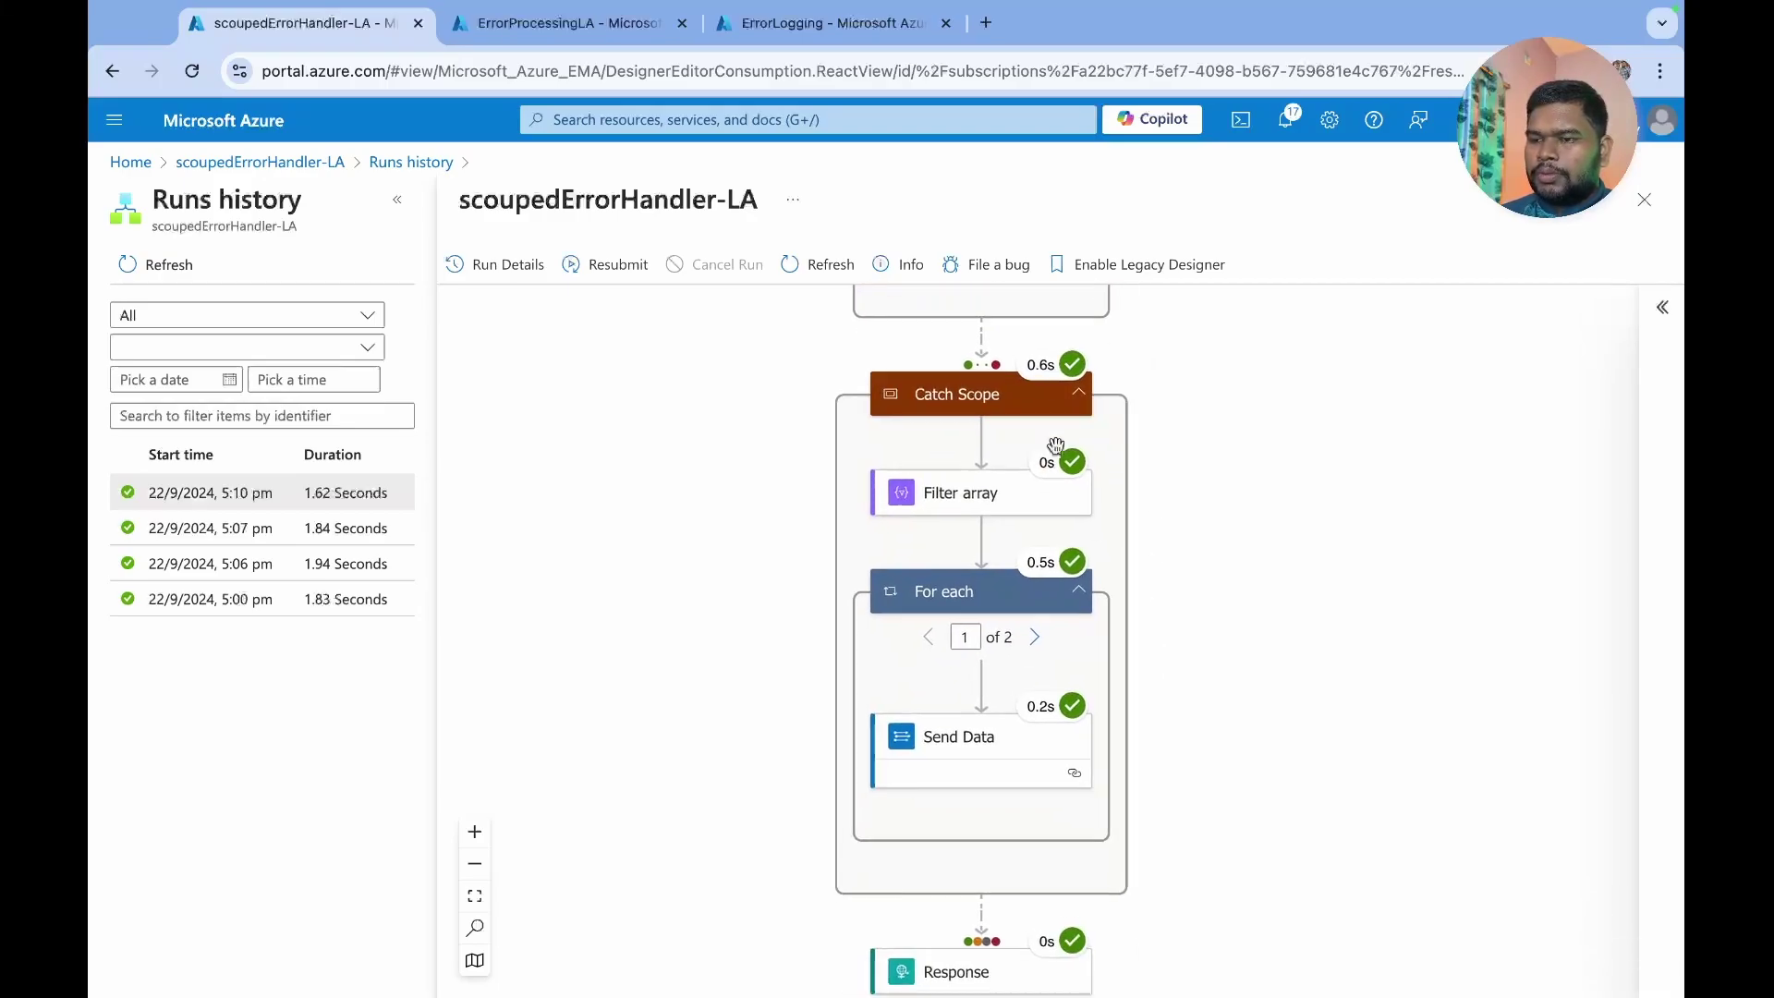
# - Open Send Data in the first For each iteration and examine its input headers and request body
pyautogui.click(1035, 638)
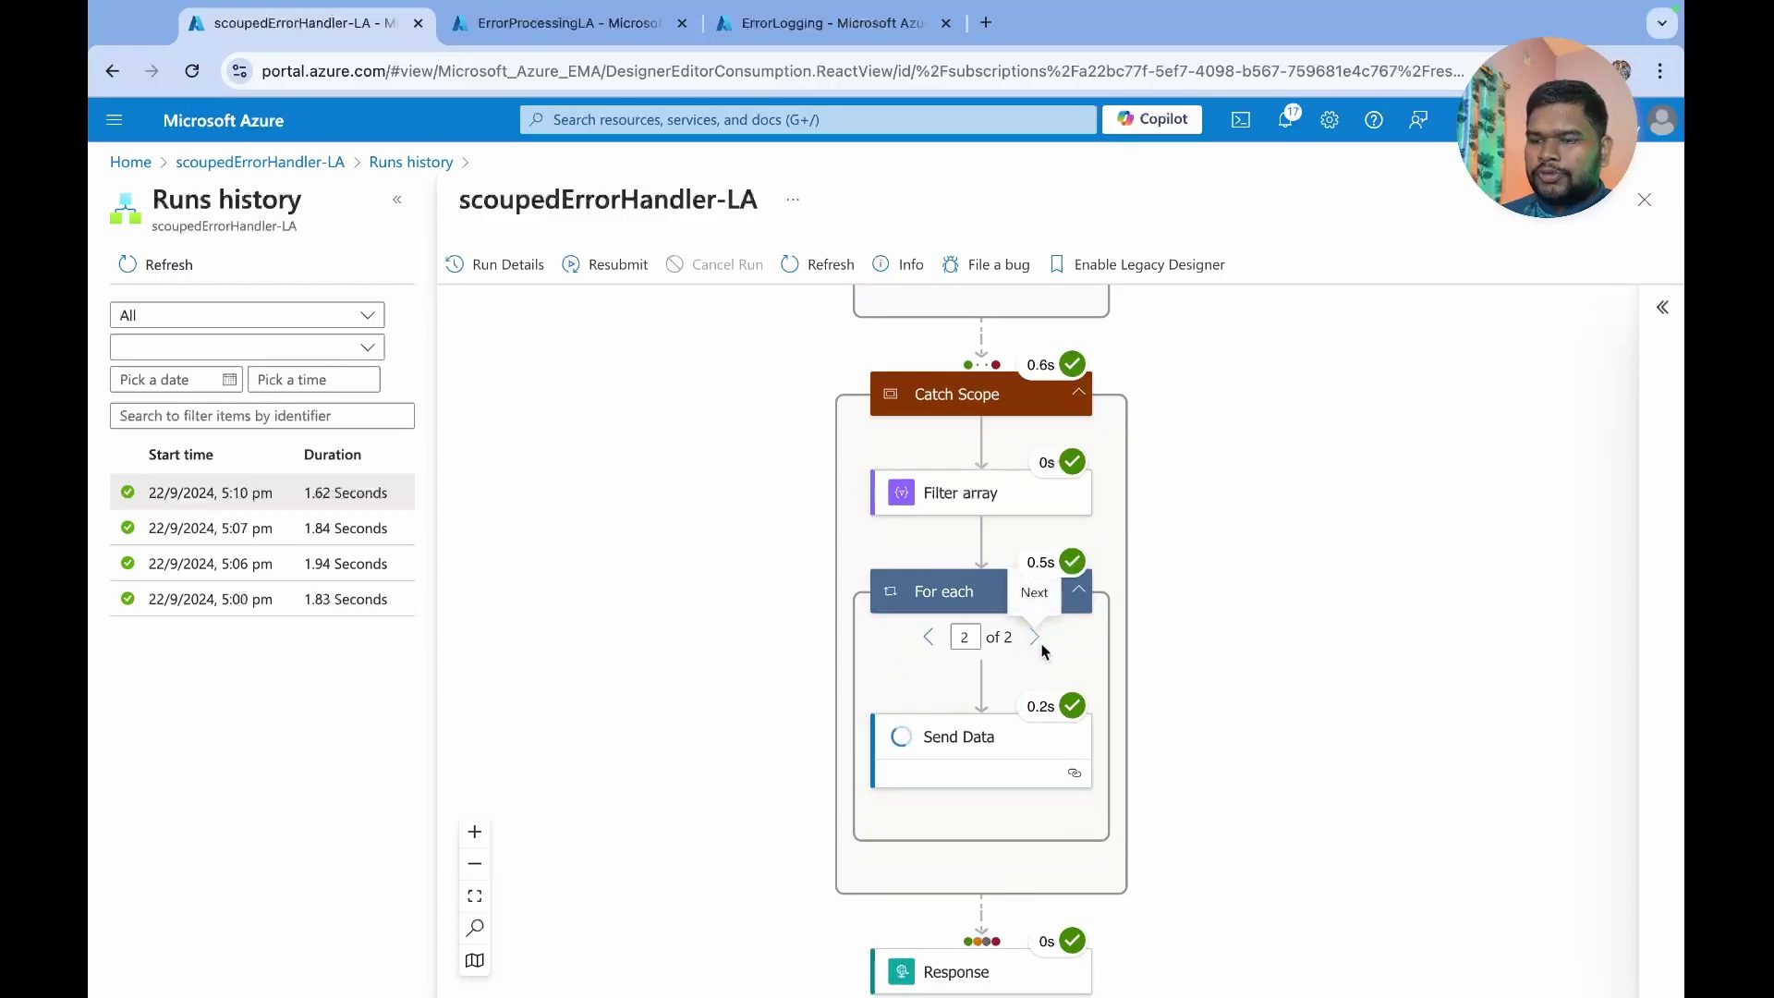
pyautogui.click(929, 637)
pyautogui.click(951, 748)
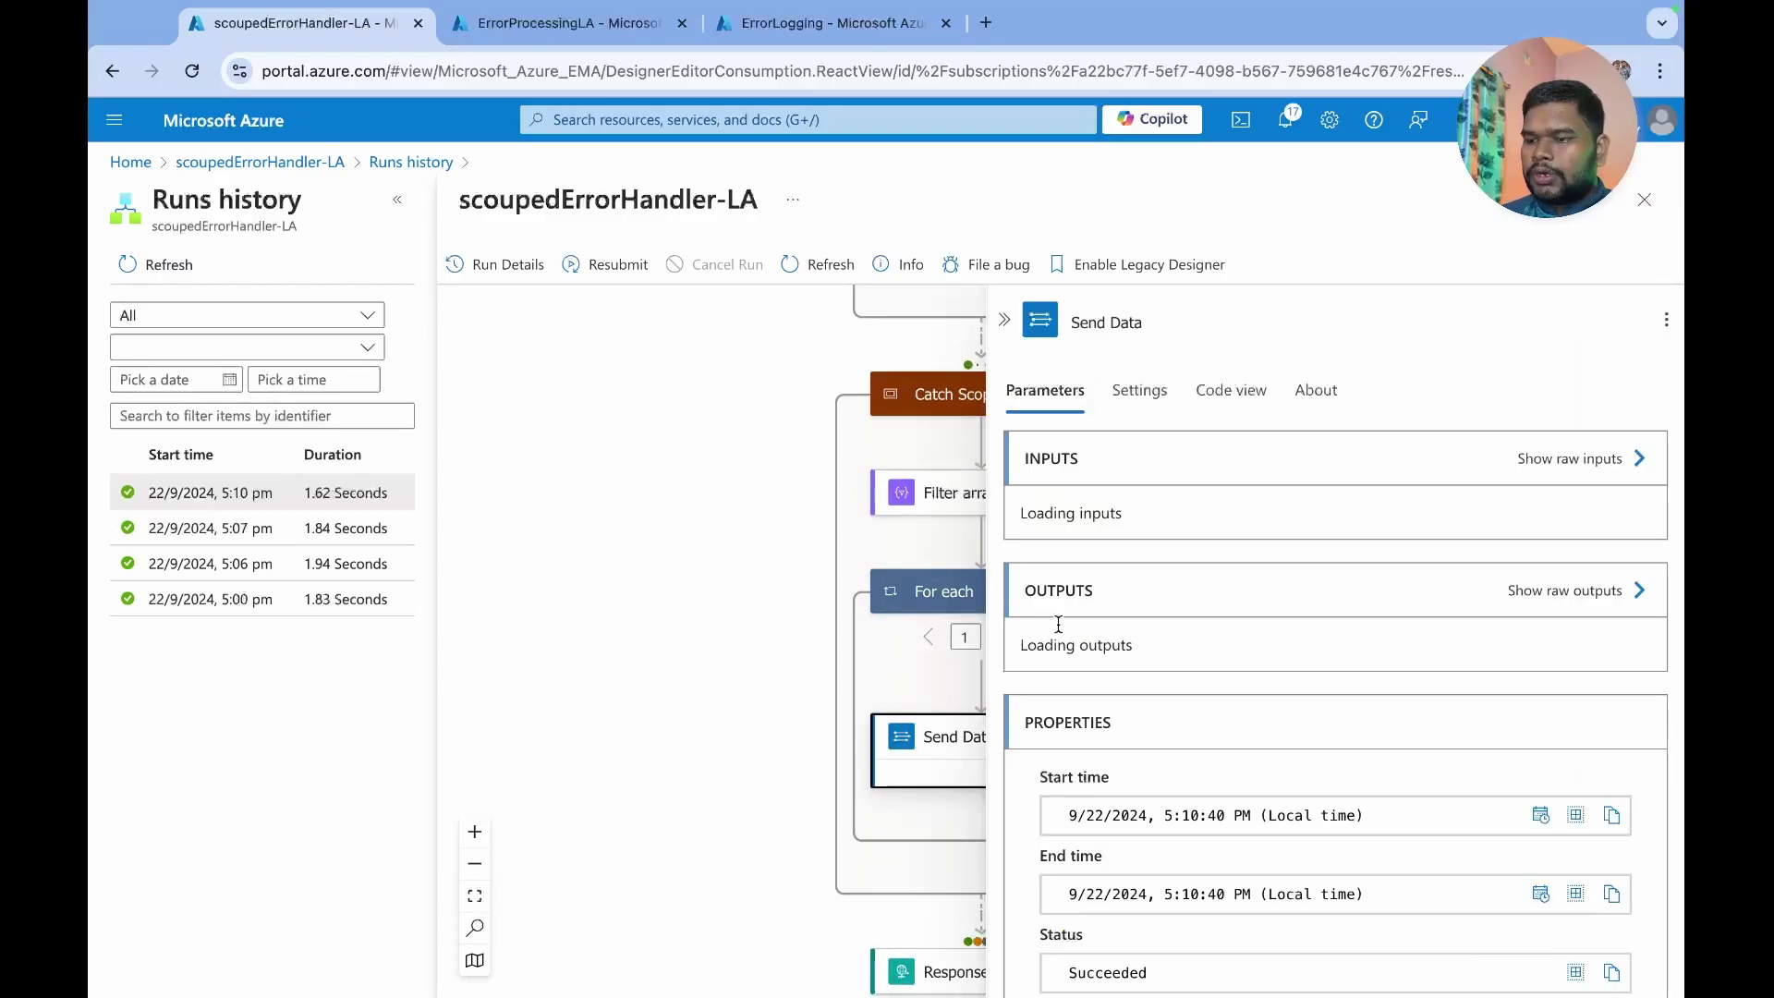
pyautogui.scroll(-2, 1046, 811)
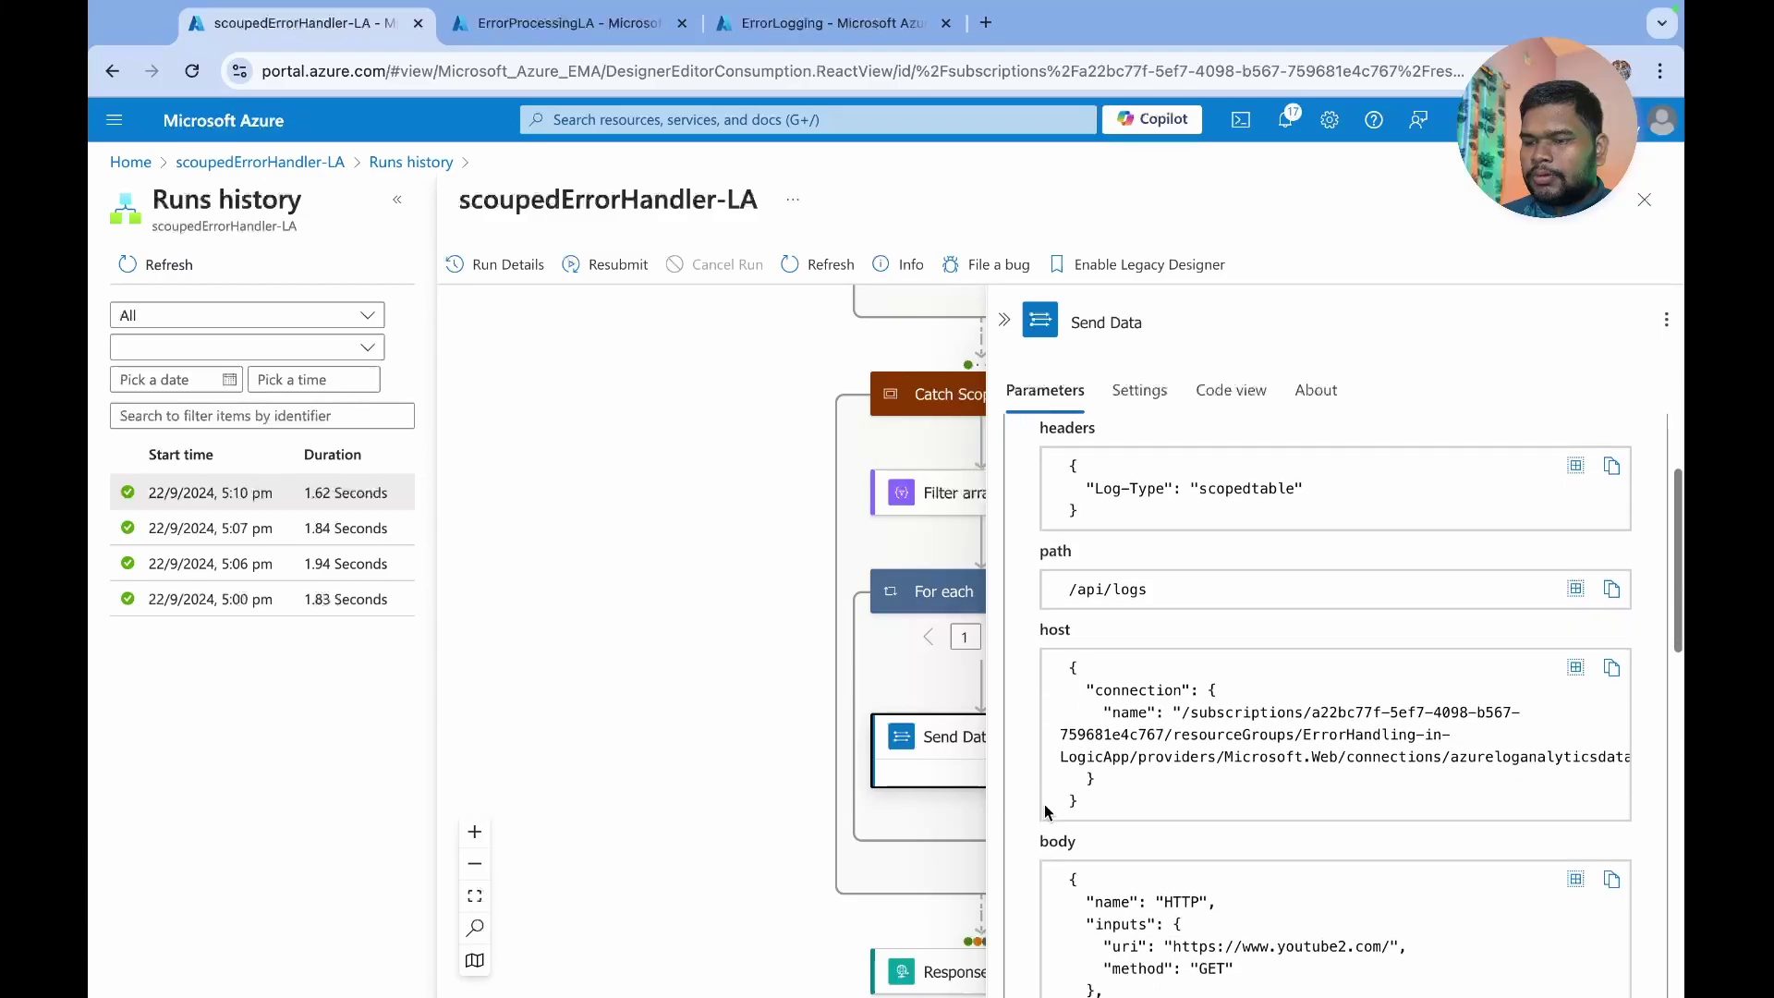
pyautogui.scroll(-3, 1046, 811)
pyautogui.scroll(-2, 1109, 739)
pyautogui.scroll(2, 1117, 711)
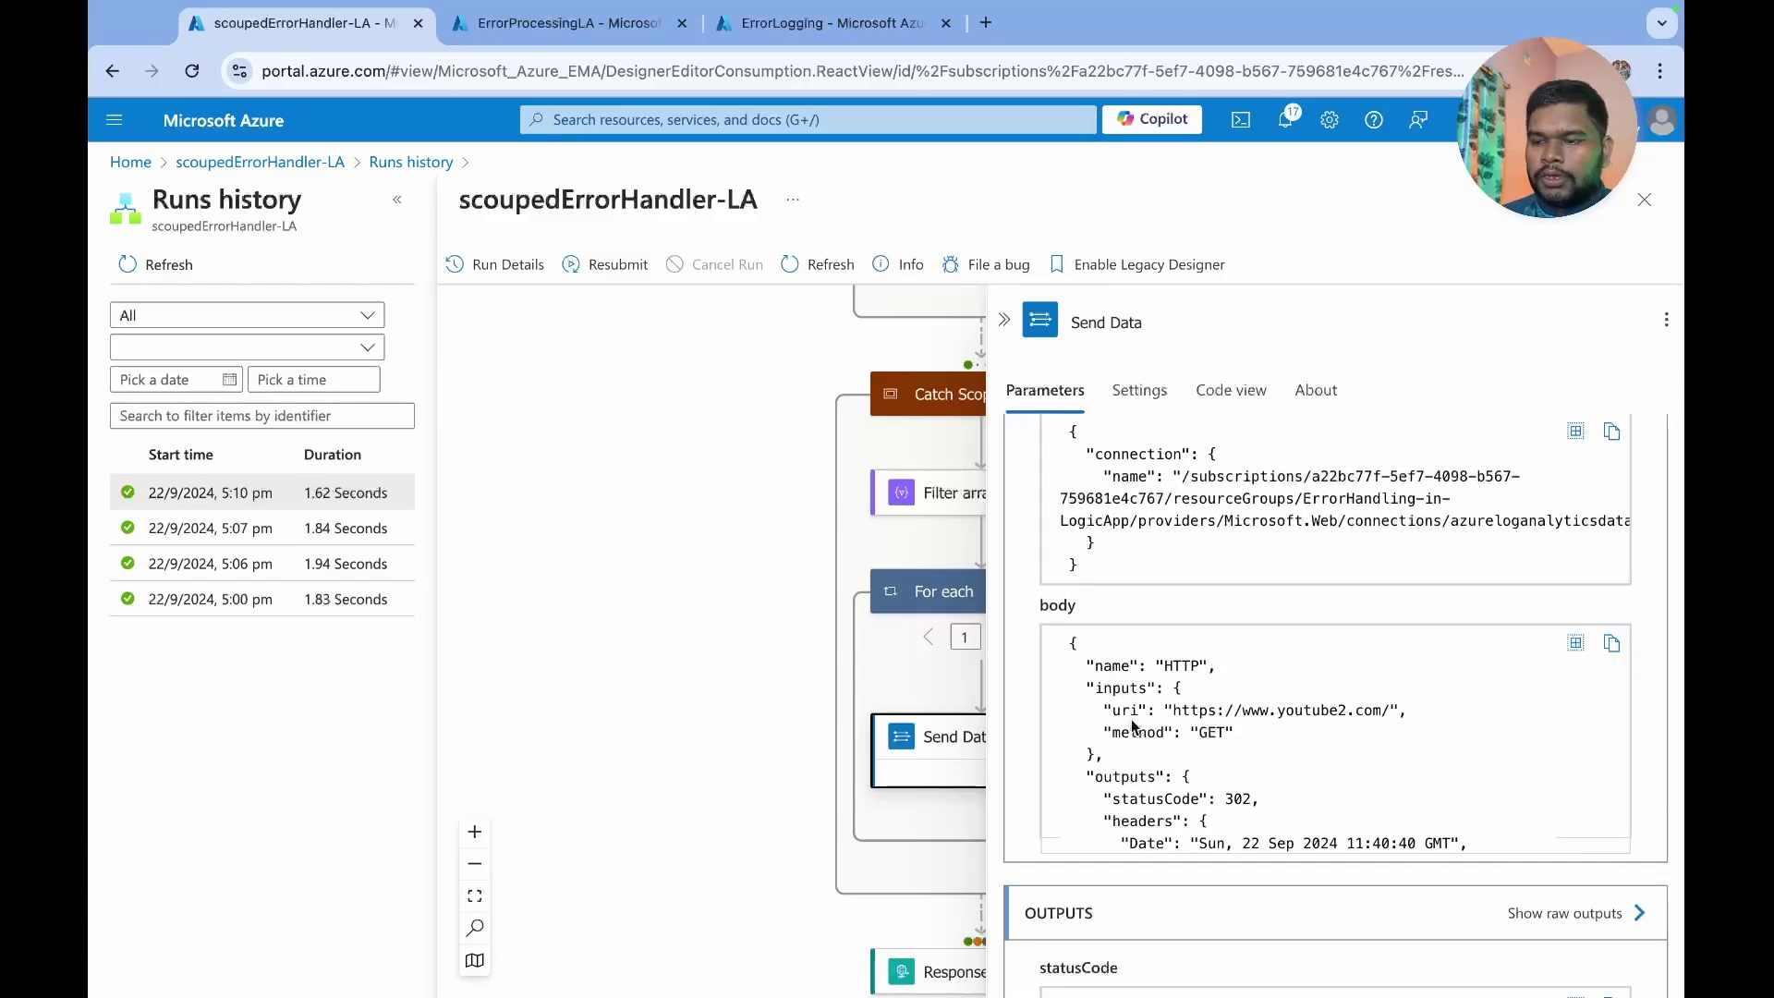
pyautogui.scroll(-3, 1137, 813)
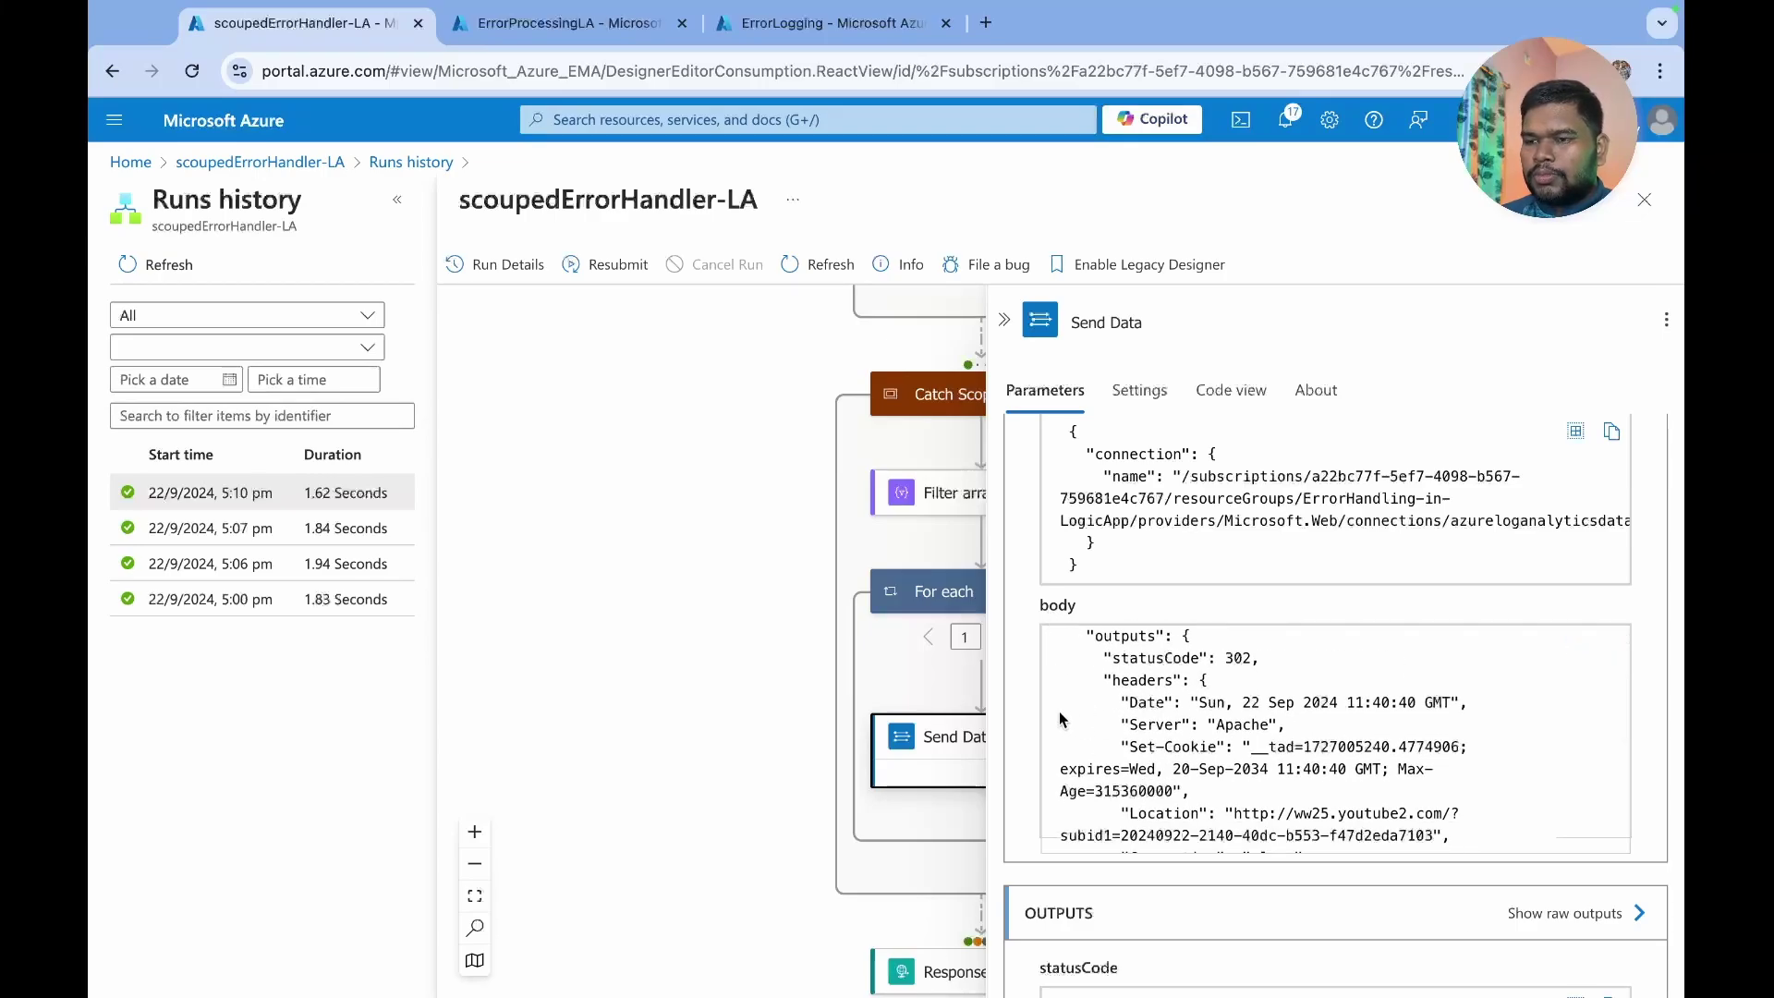
# - Show the second For each iteration and read the request body that Send Data submitted
pyautogui.hscroll(1, 890, 632)
pyautogui.hscroll(5, 889, 632)
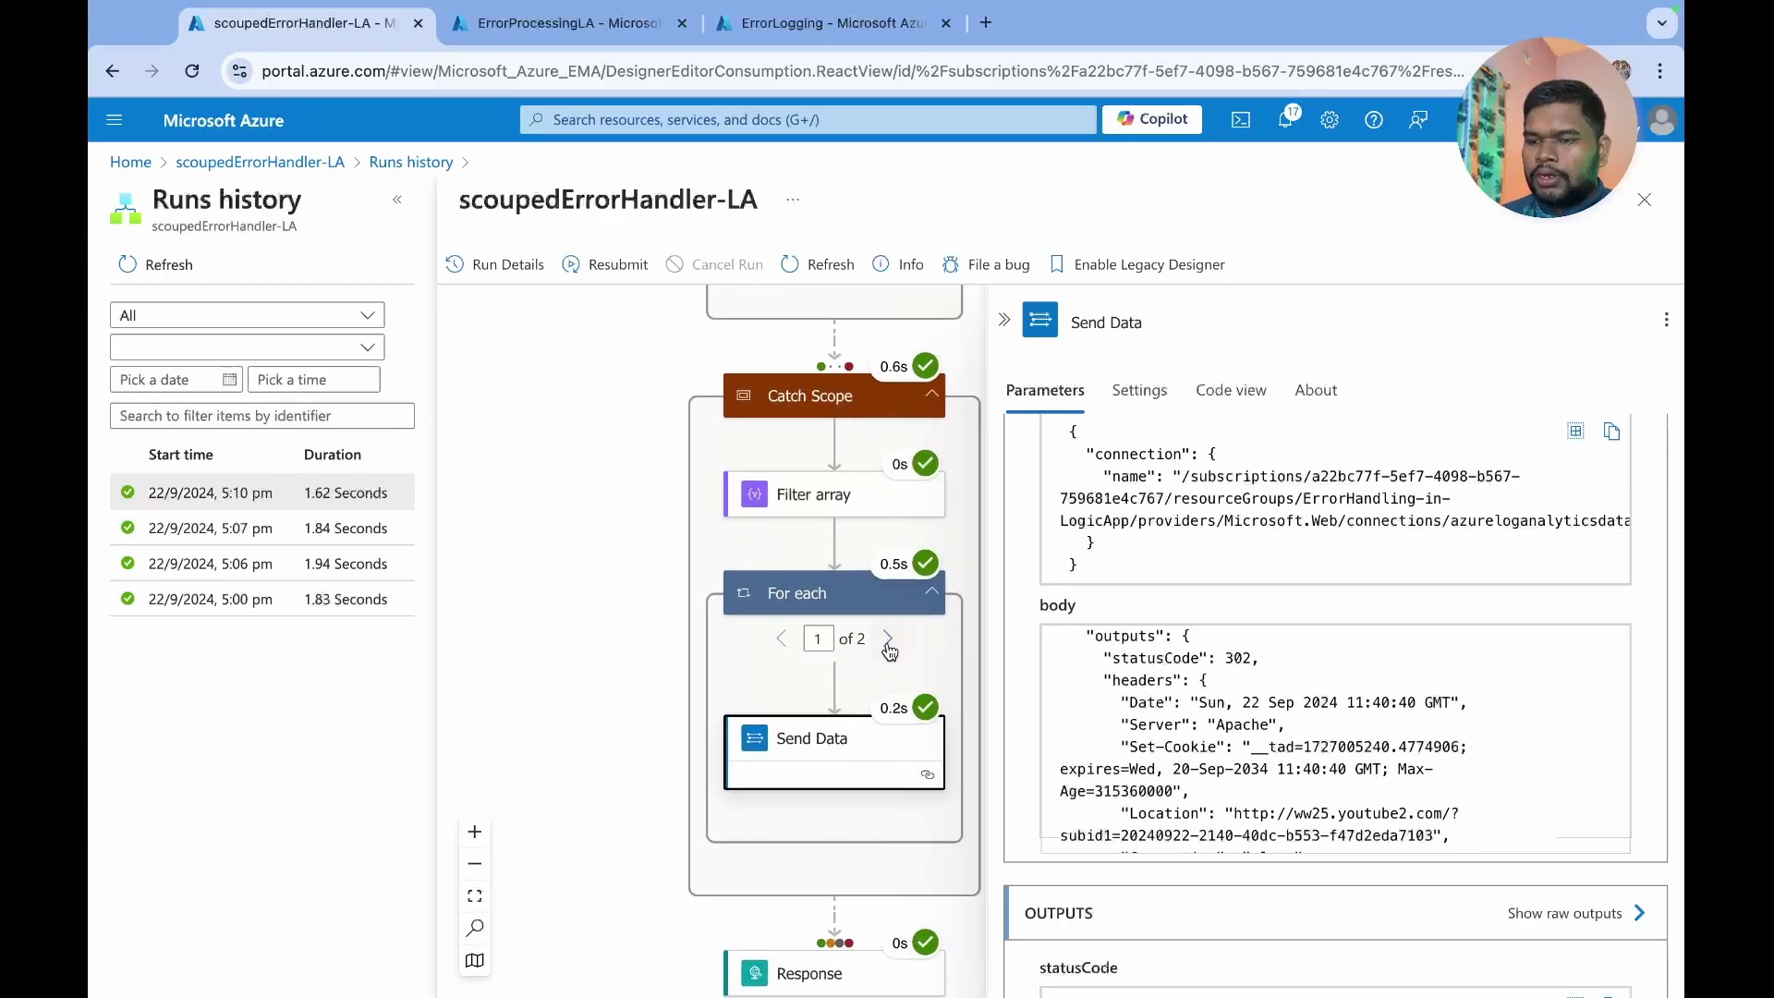
pyautogui.click(886, 639)
pyautogui.scroll(2, 1150, 672)
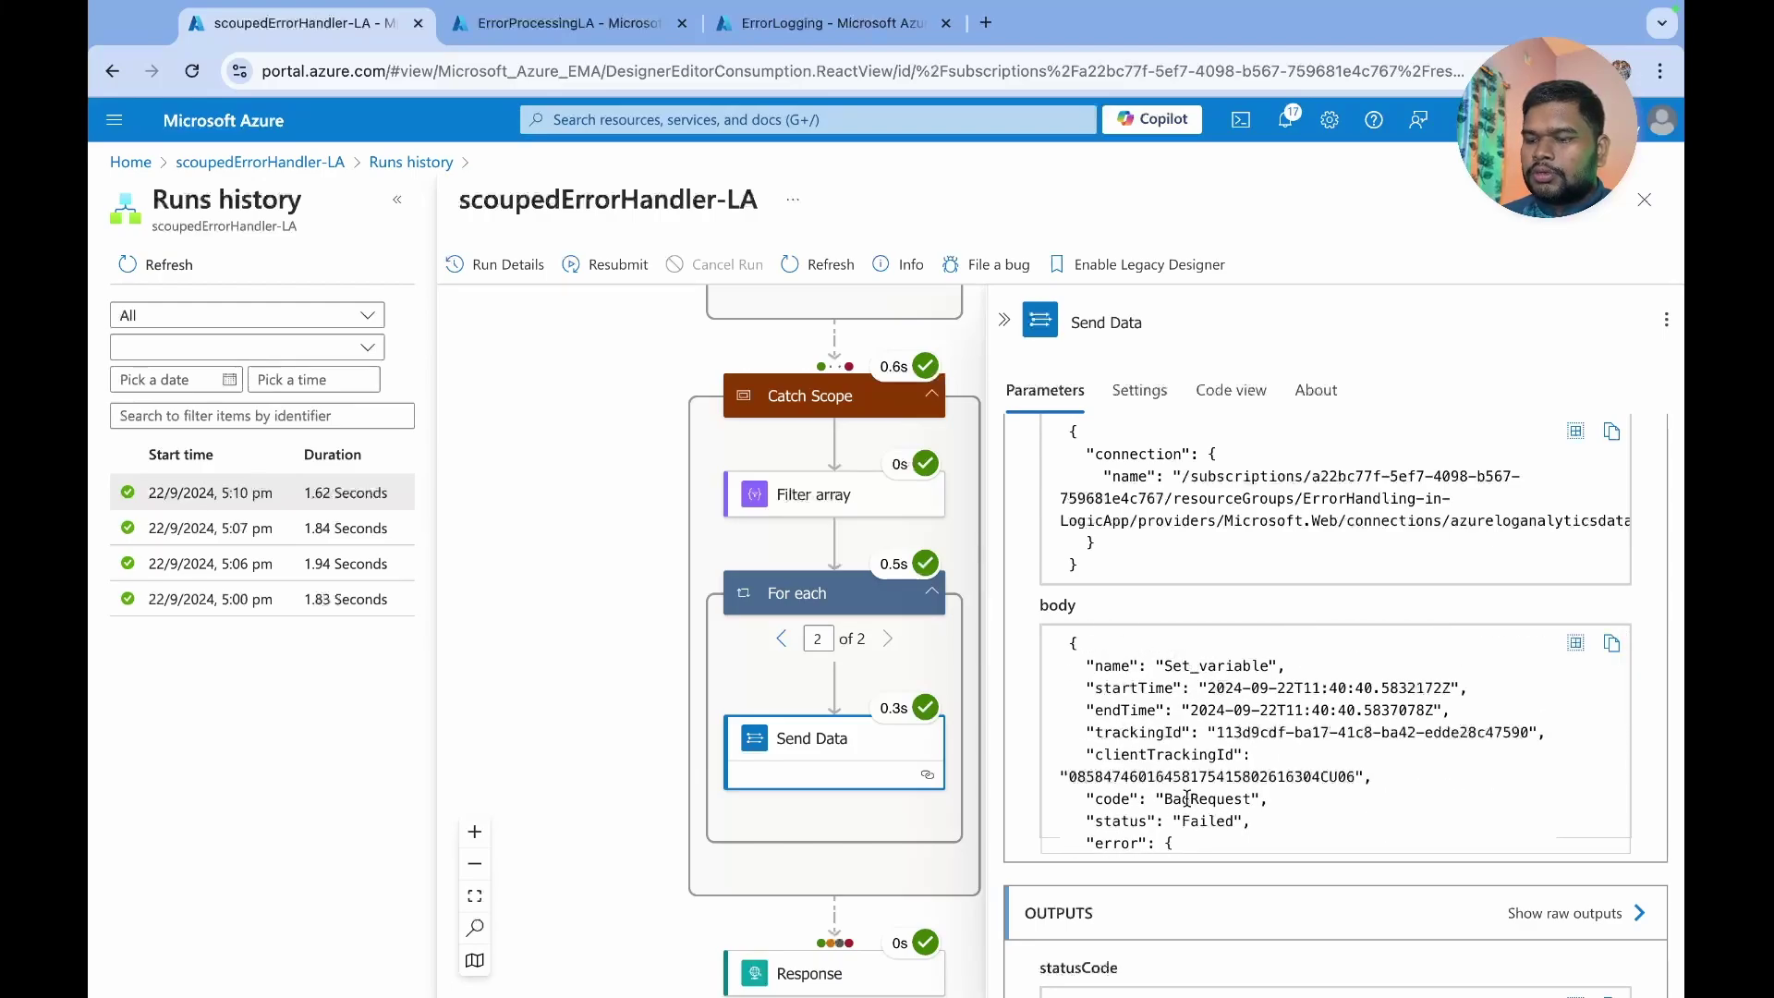
# - Read the rest of the Send Data error body, switch to the ErrorLogging workspace and reload its overview, discarding the unsaved query edits
pyautogui.scroll(-3, 1187, 798)
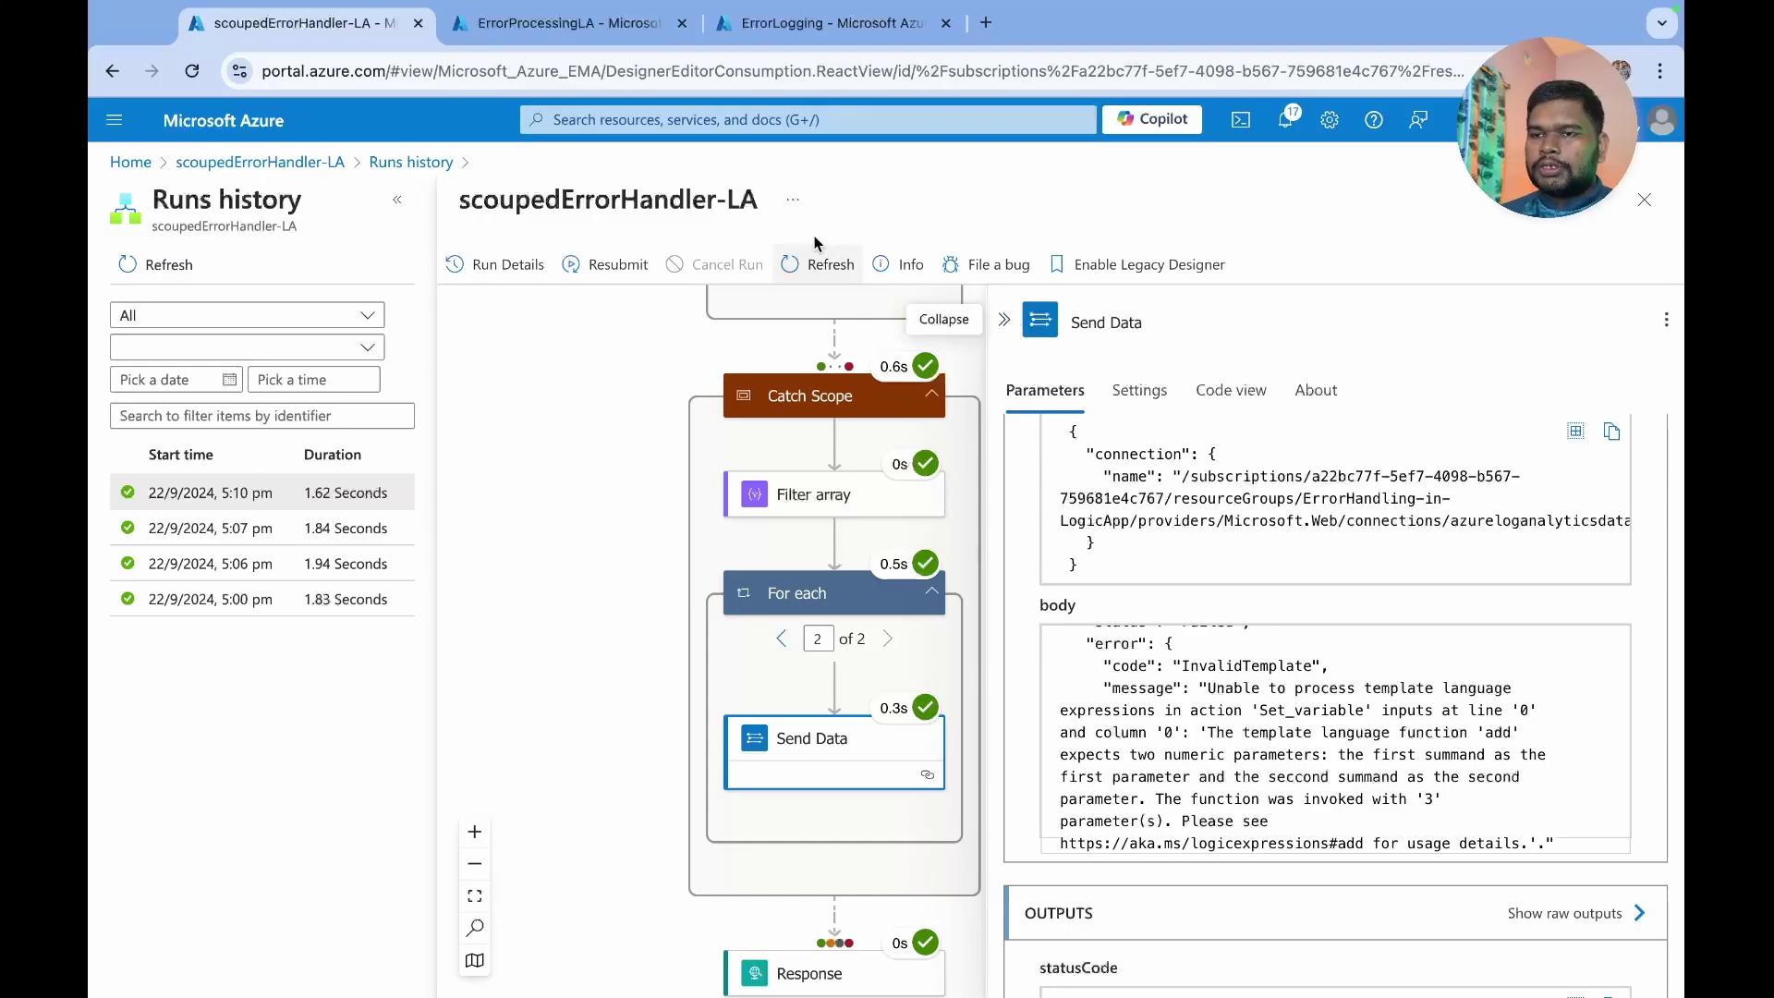
pyautogui.click(781, 28)
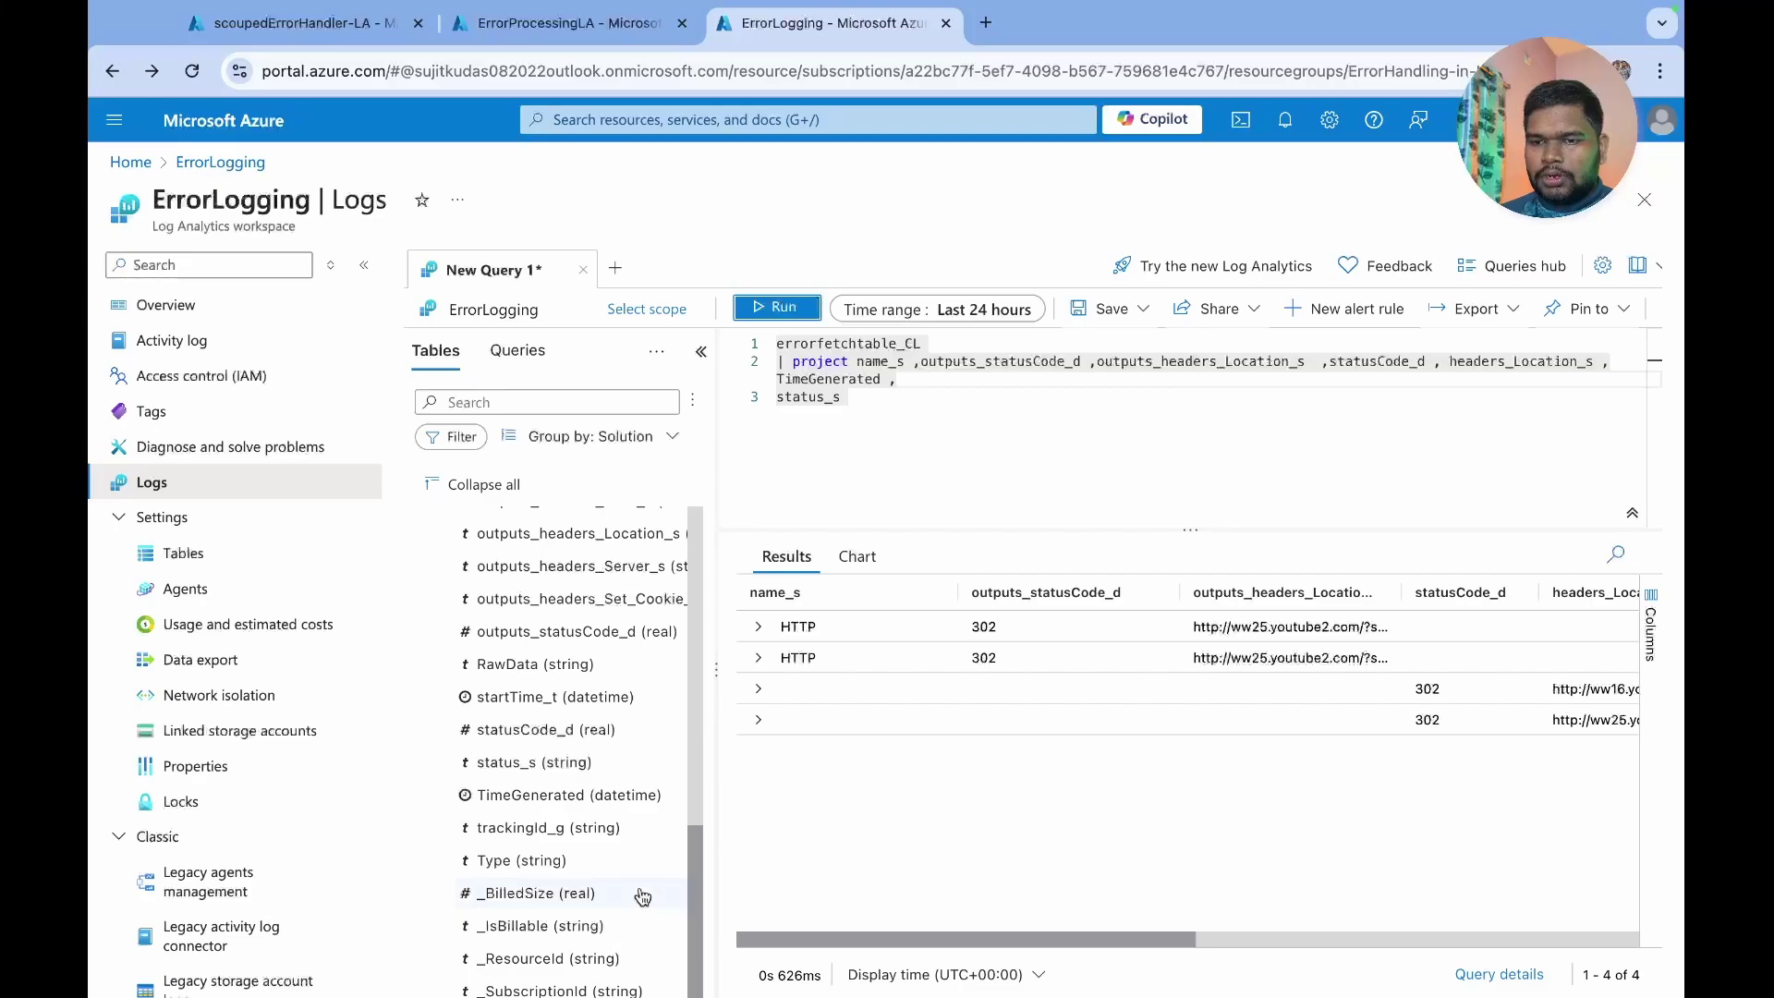
pyautogui.click(214, 164)
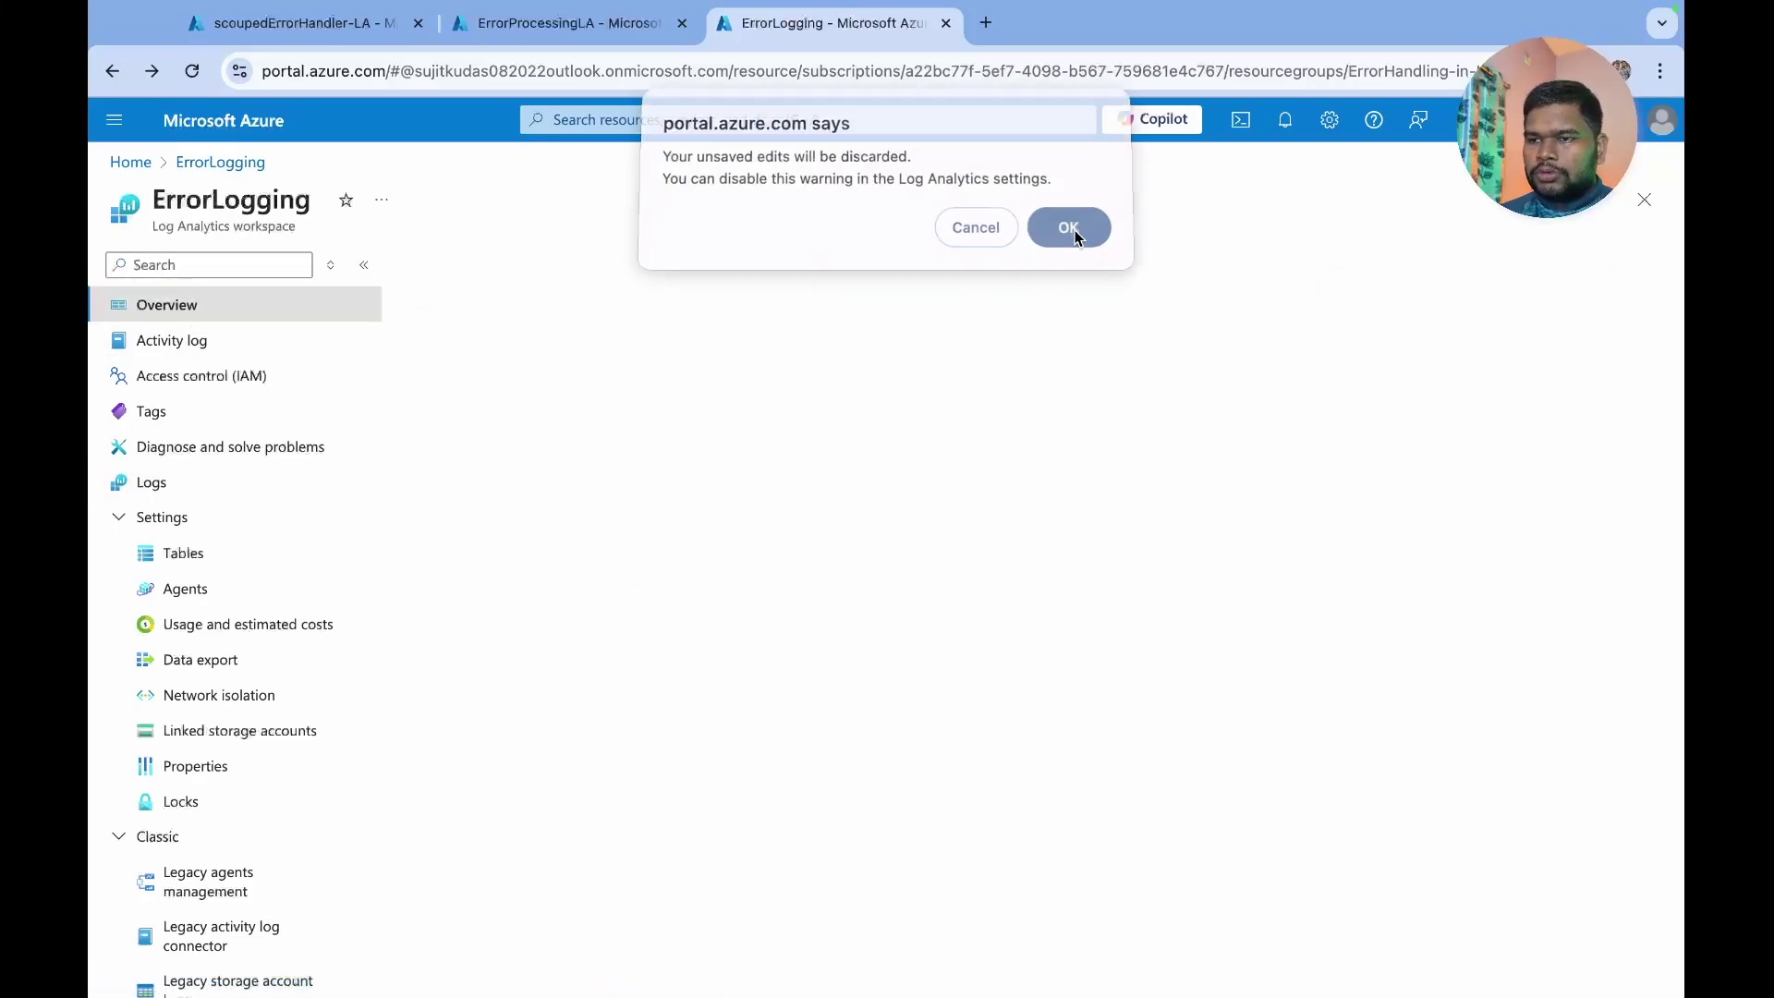
pyautogui.click(1073, 230)
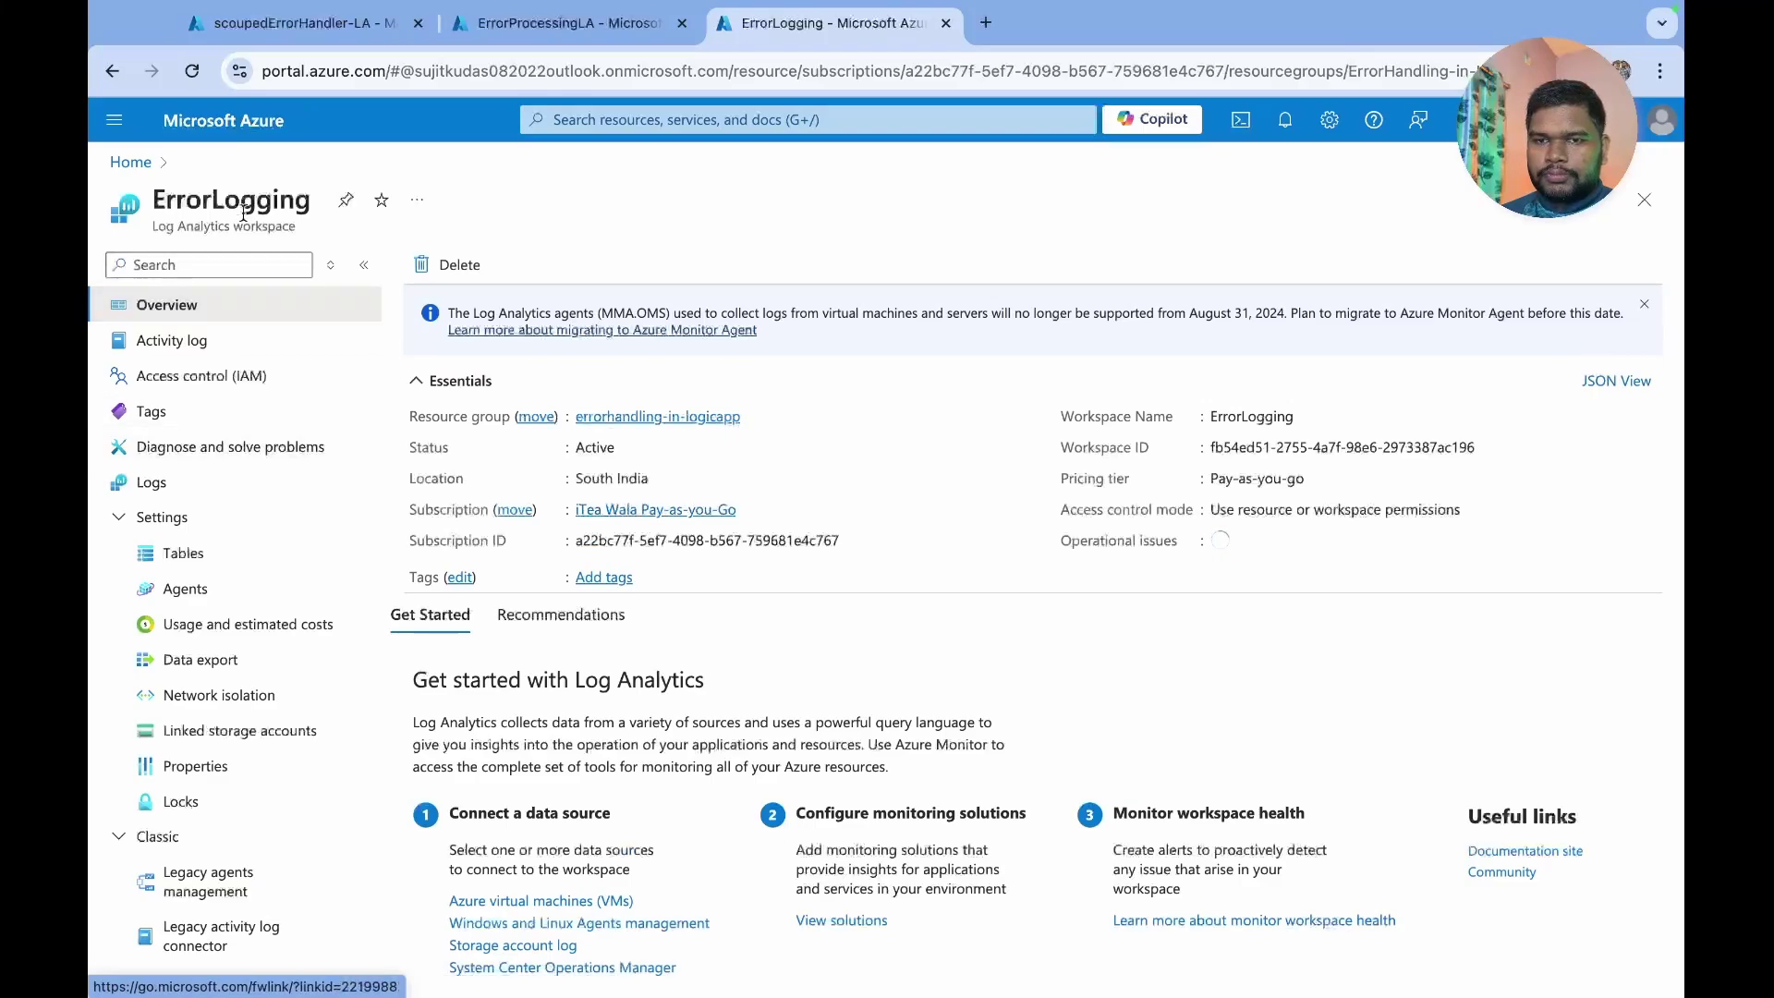
pyautogui.click(189, 75)
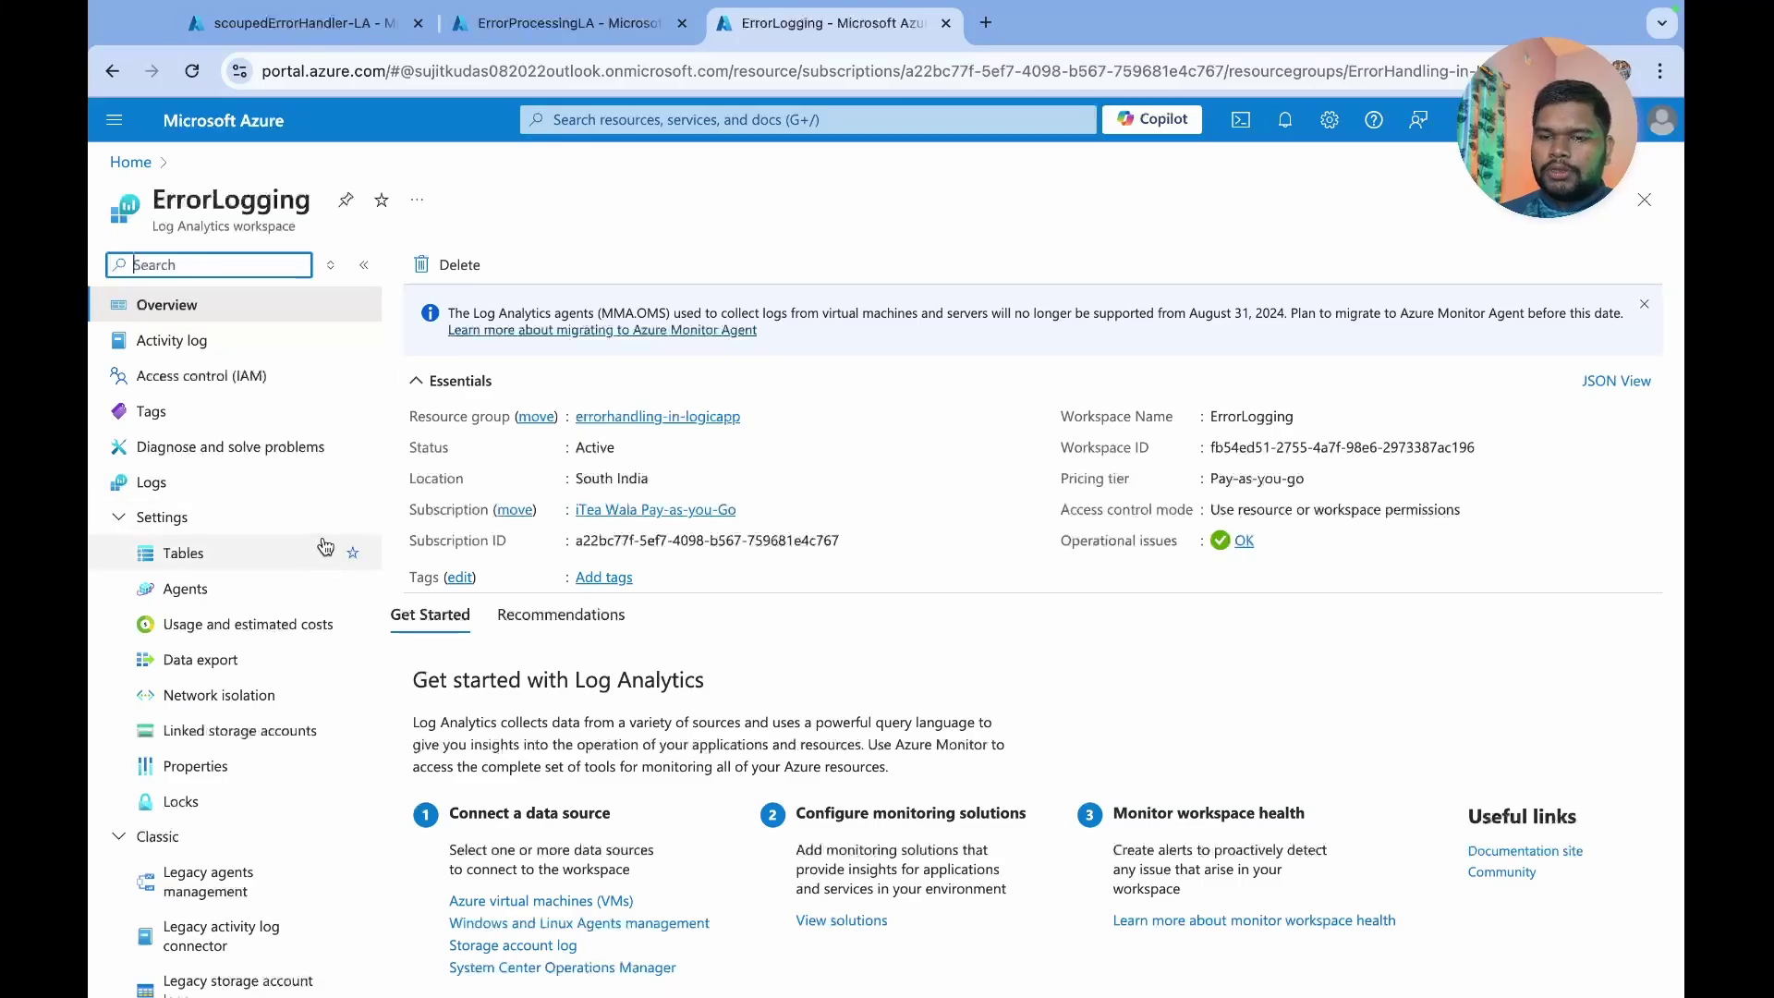
# - Show the workspace's tables, locate the two custom tables and copy the table name scopedtable_CL
pyautogui.scroll(-5, 208, 692)
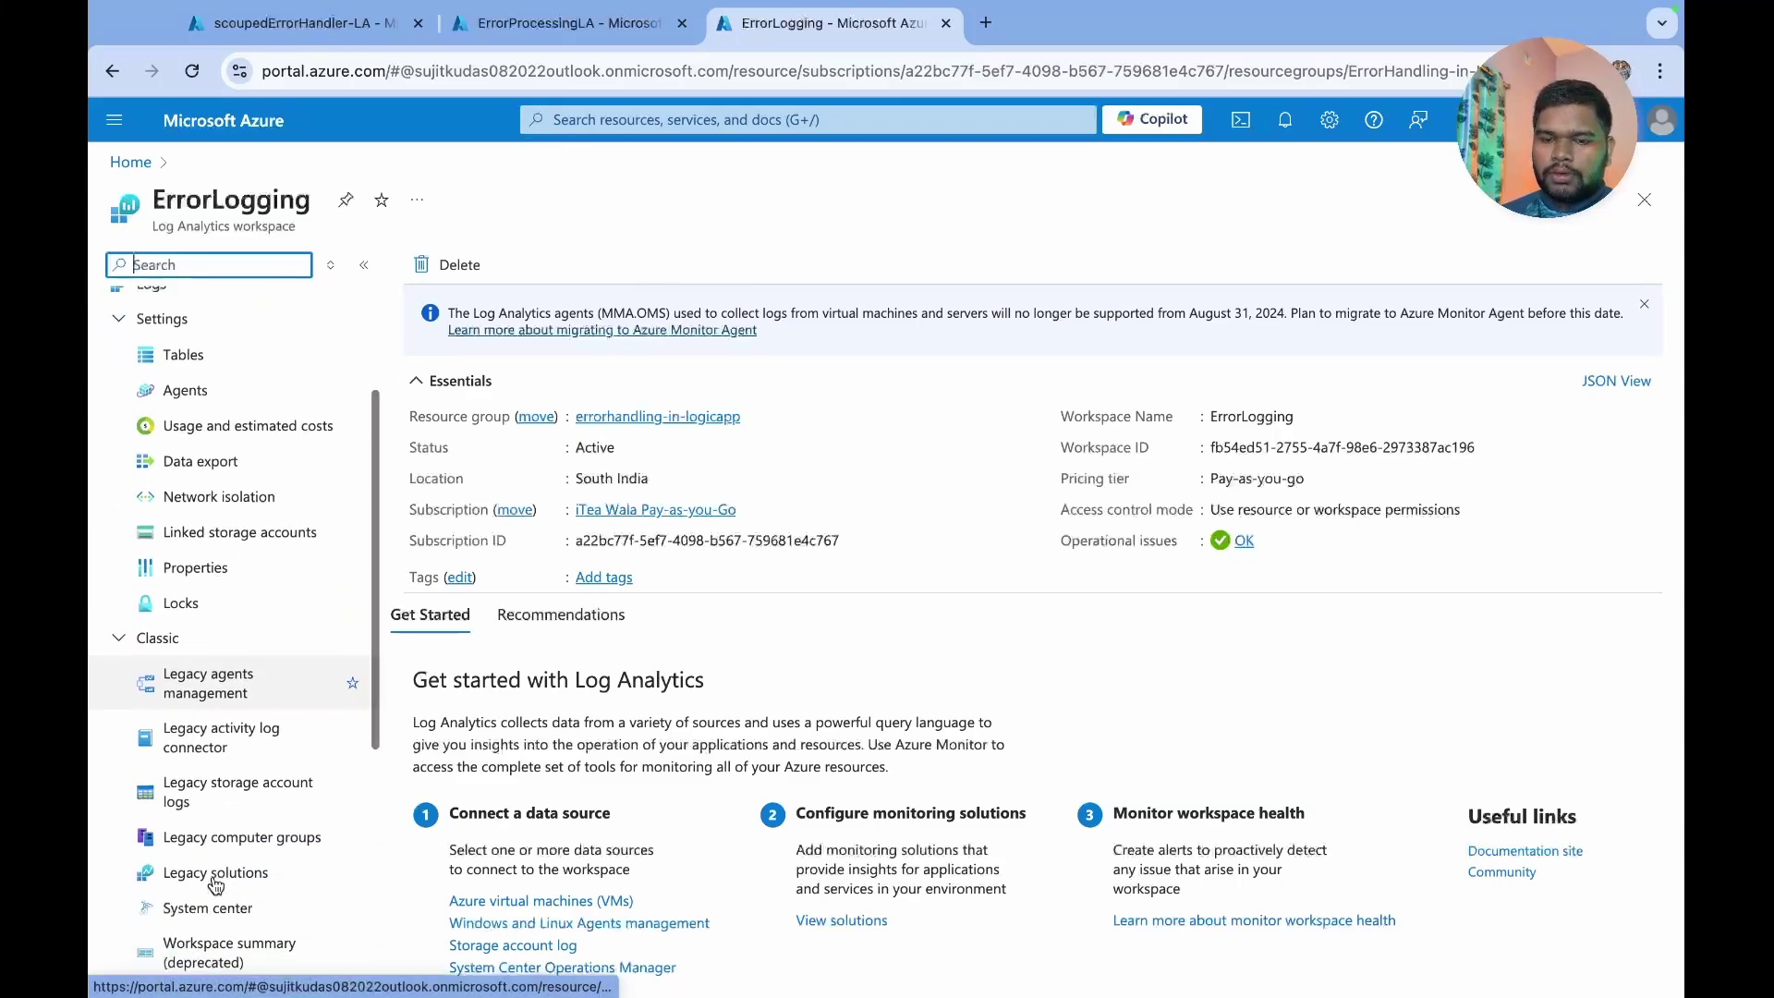
pyautogui.scroll(5, 208, 600)
pyautogui.click(205, 557)
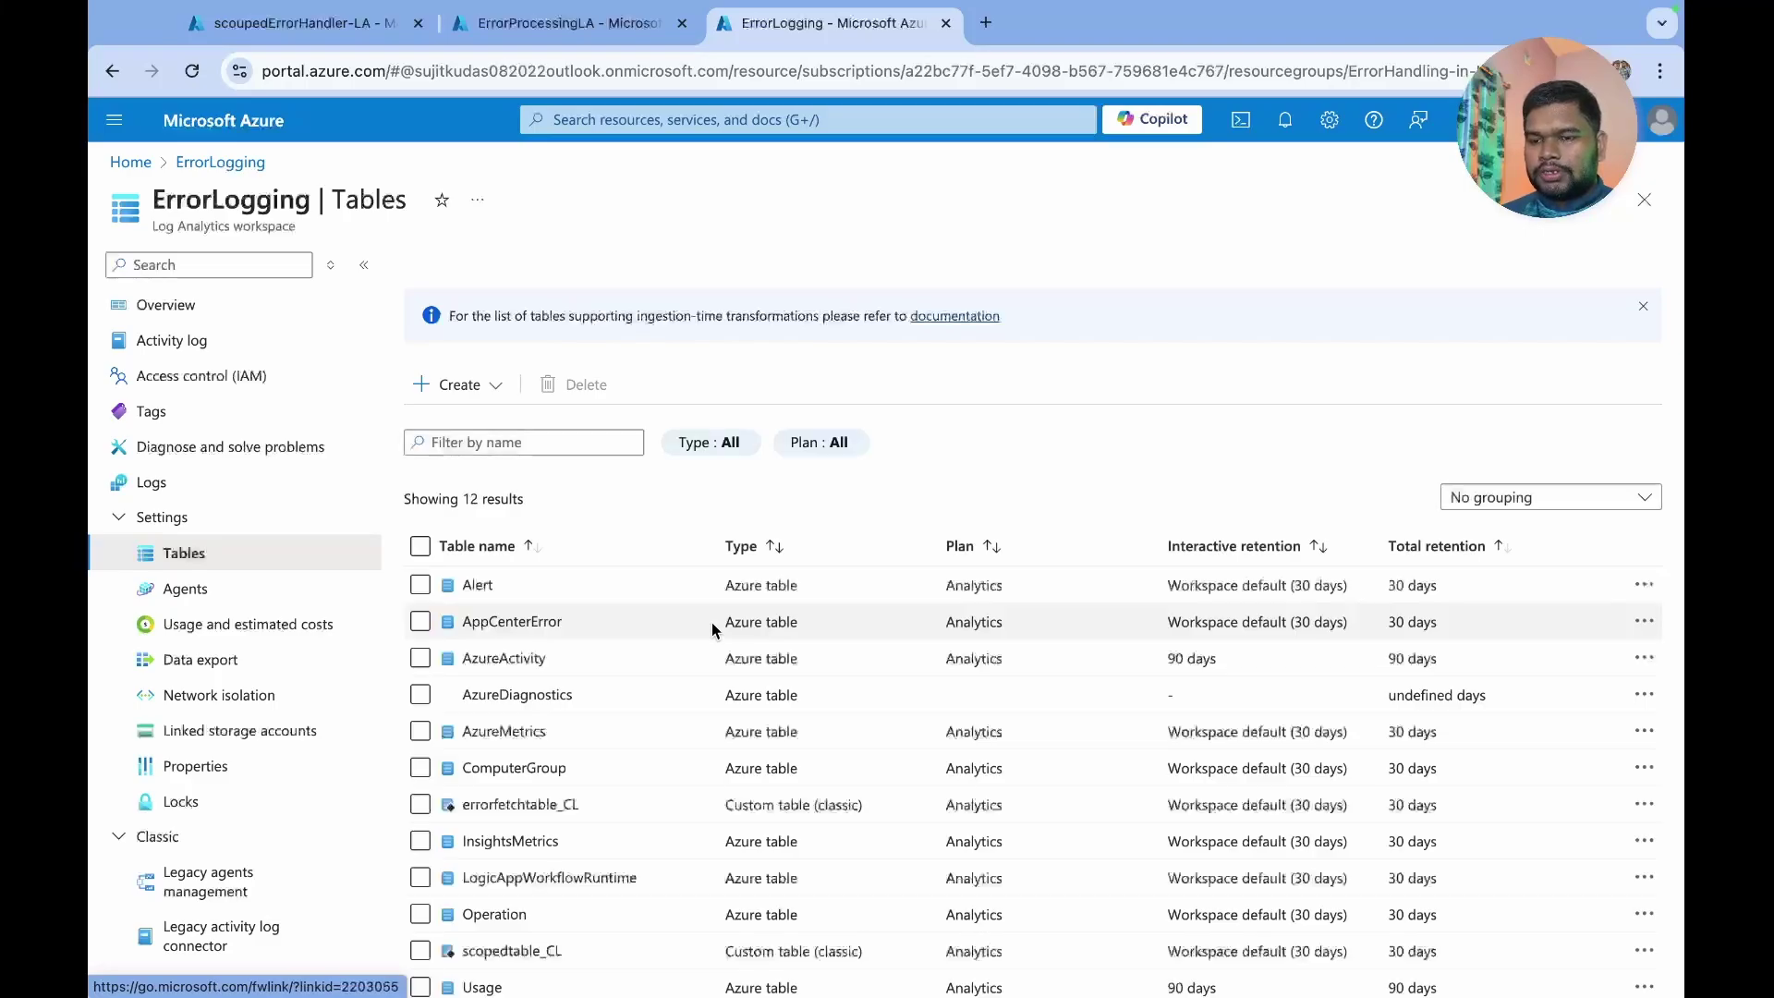
pyautogui.scroll(-1, 674, 685)
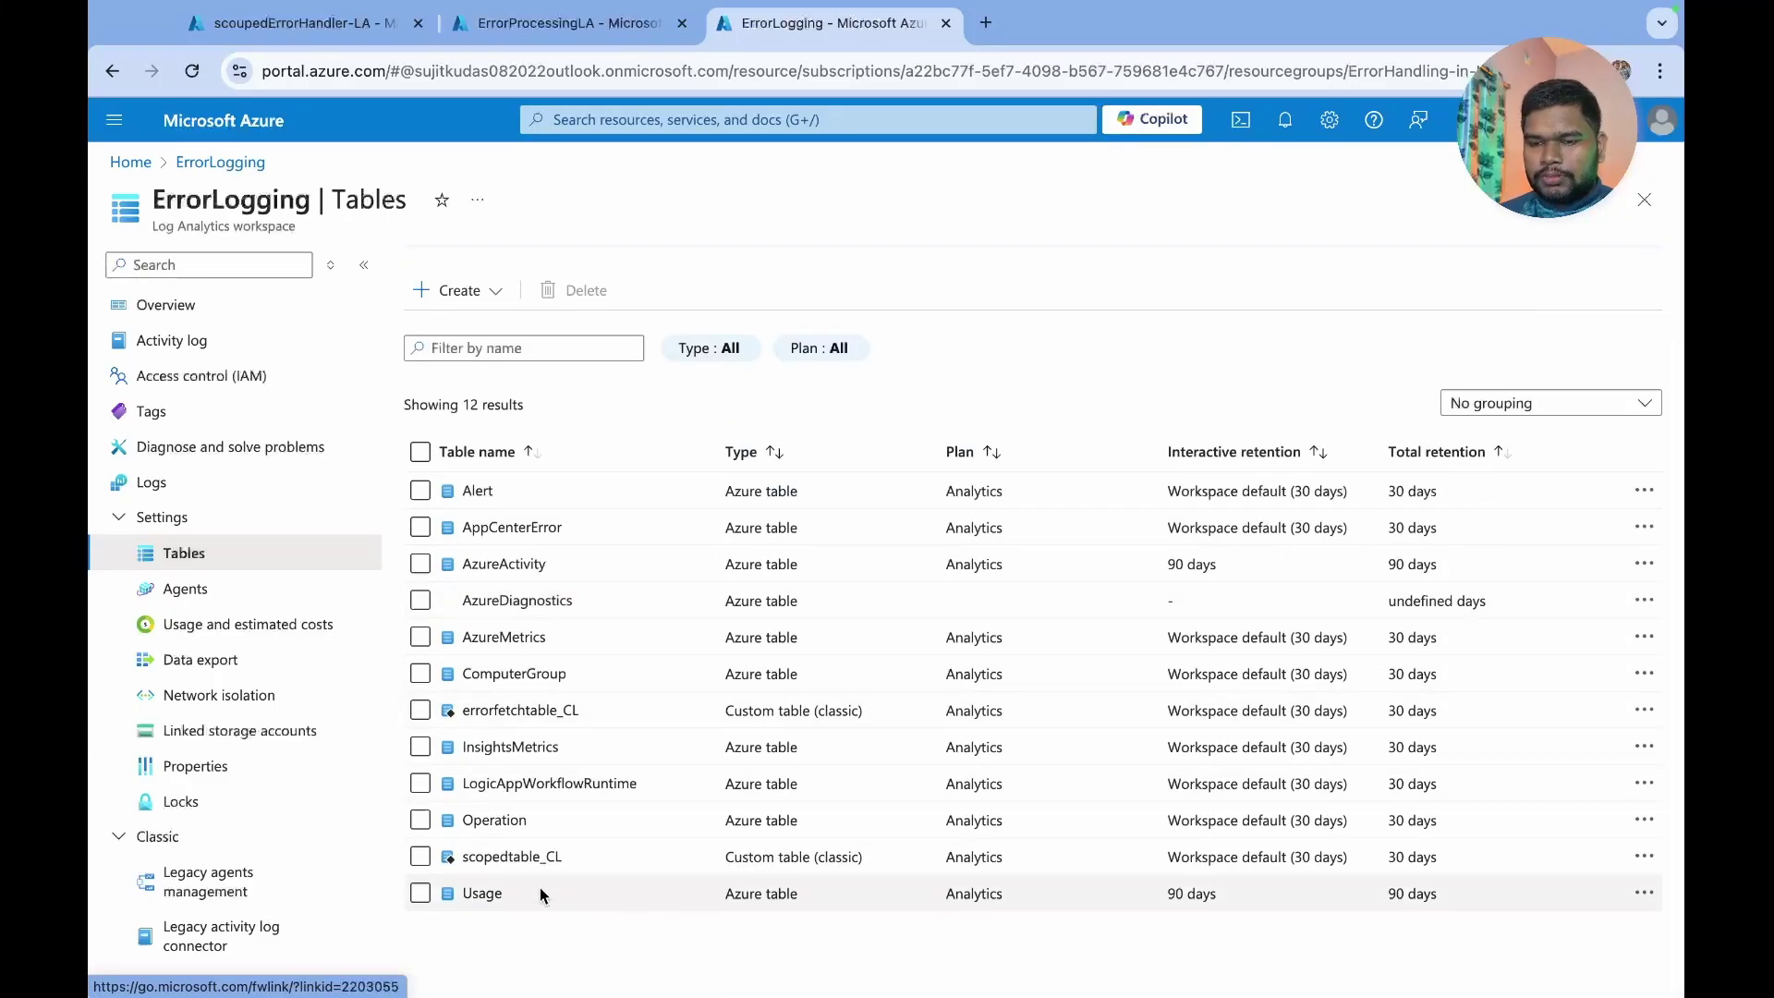
pyautogui.doubleClick(491, 866)
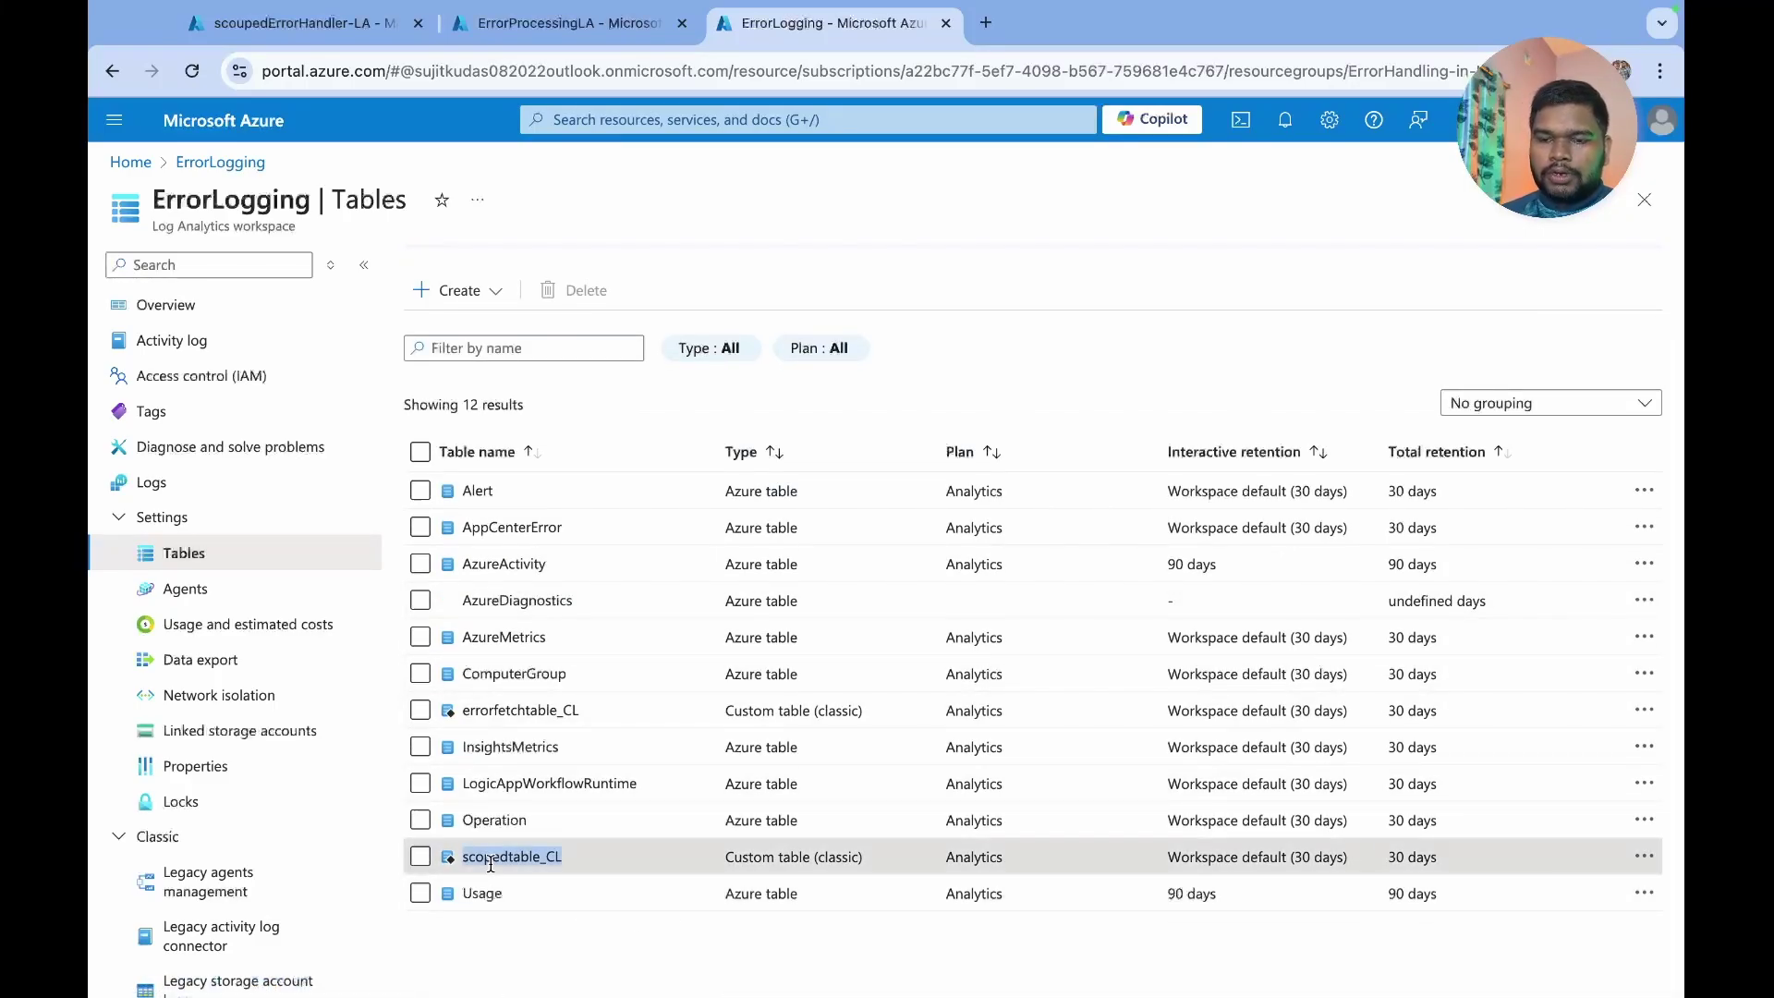
pyautogui.scroll(1, 491, 864)
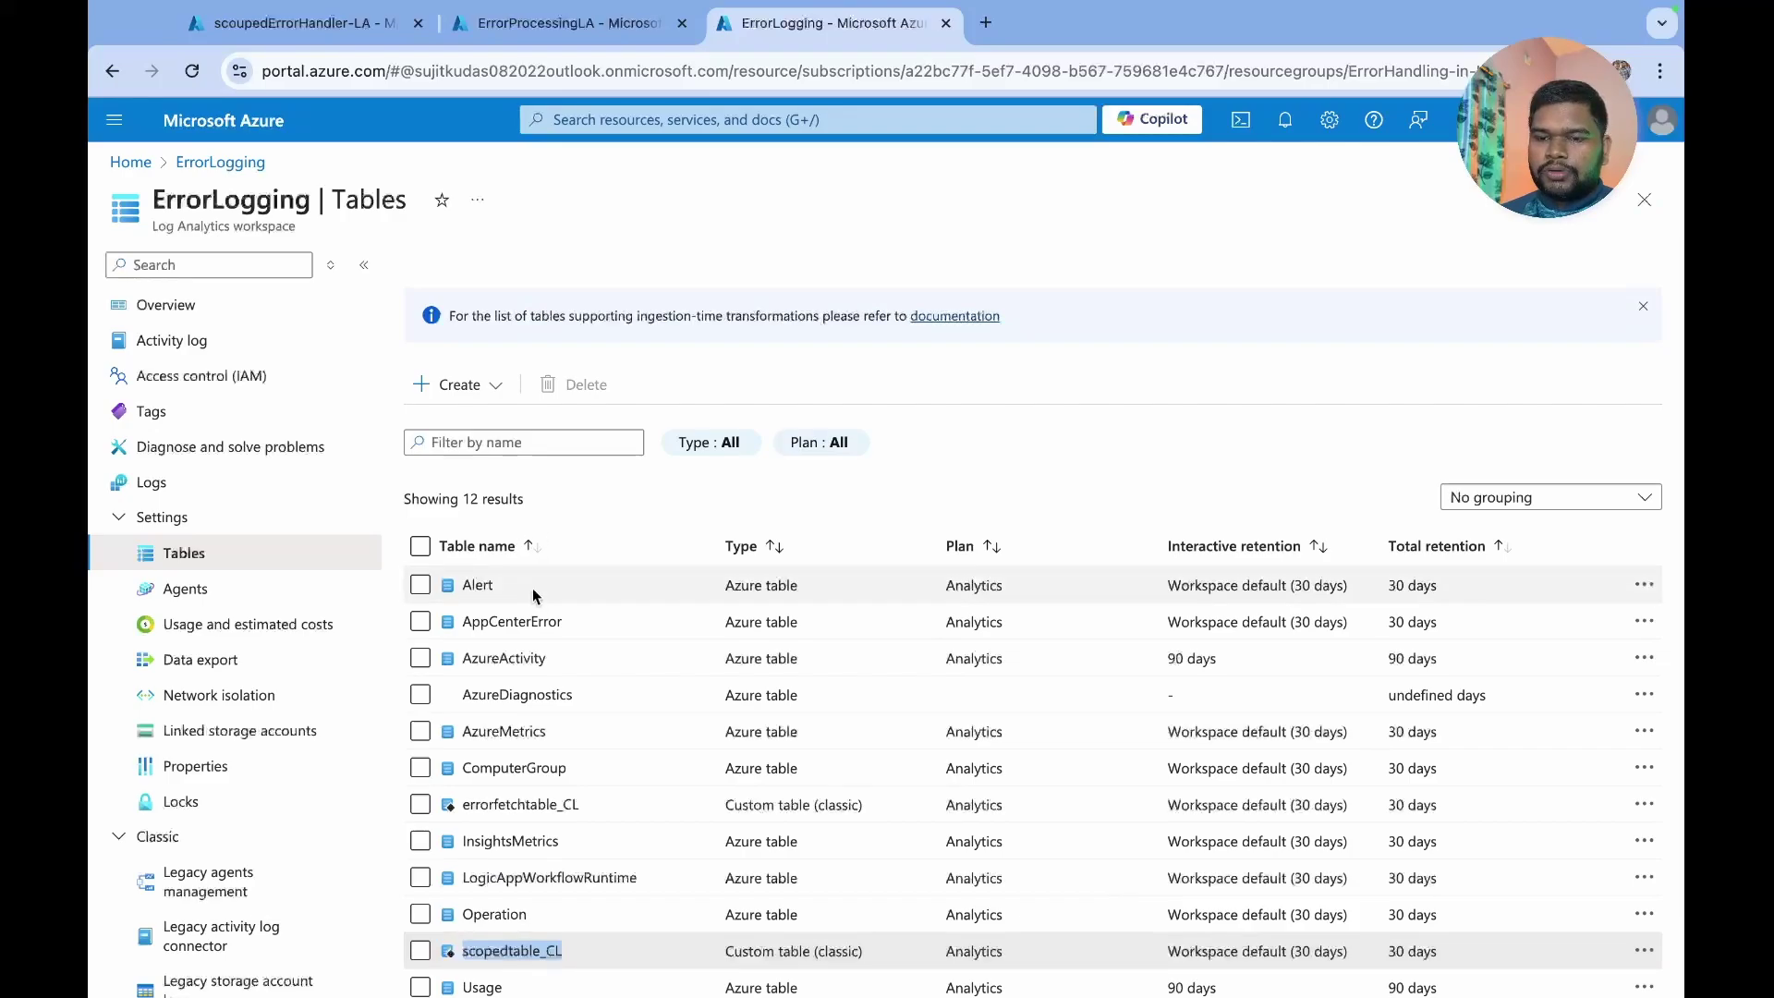
pyautogui.scroll(-1, 532, 597)
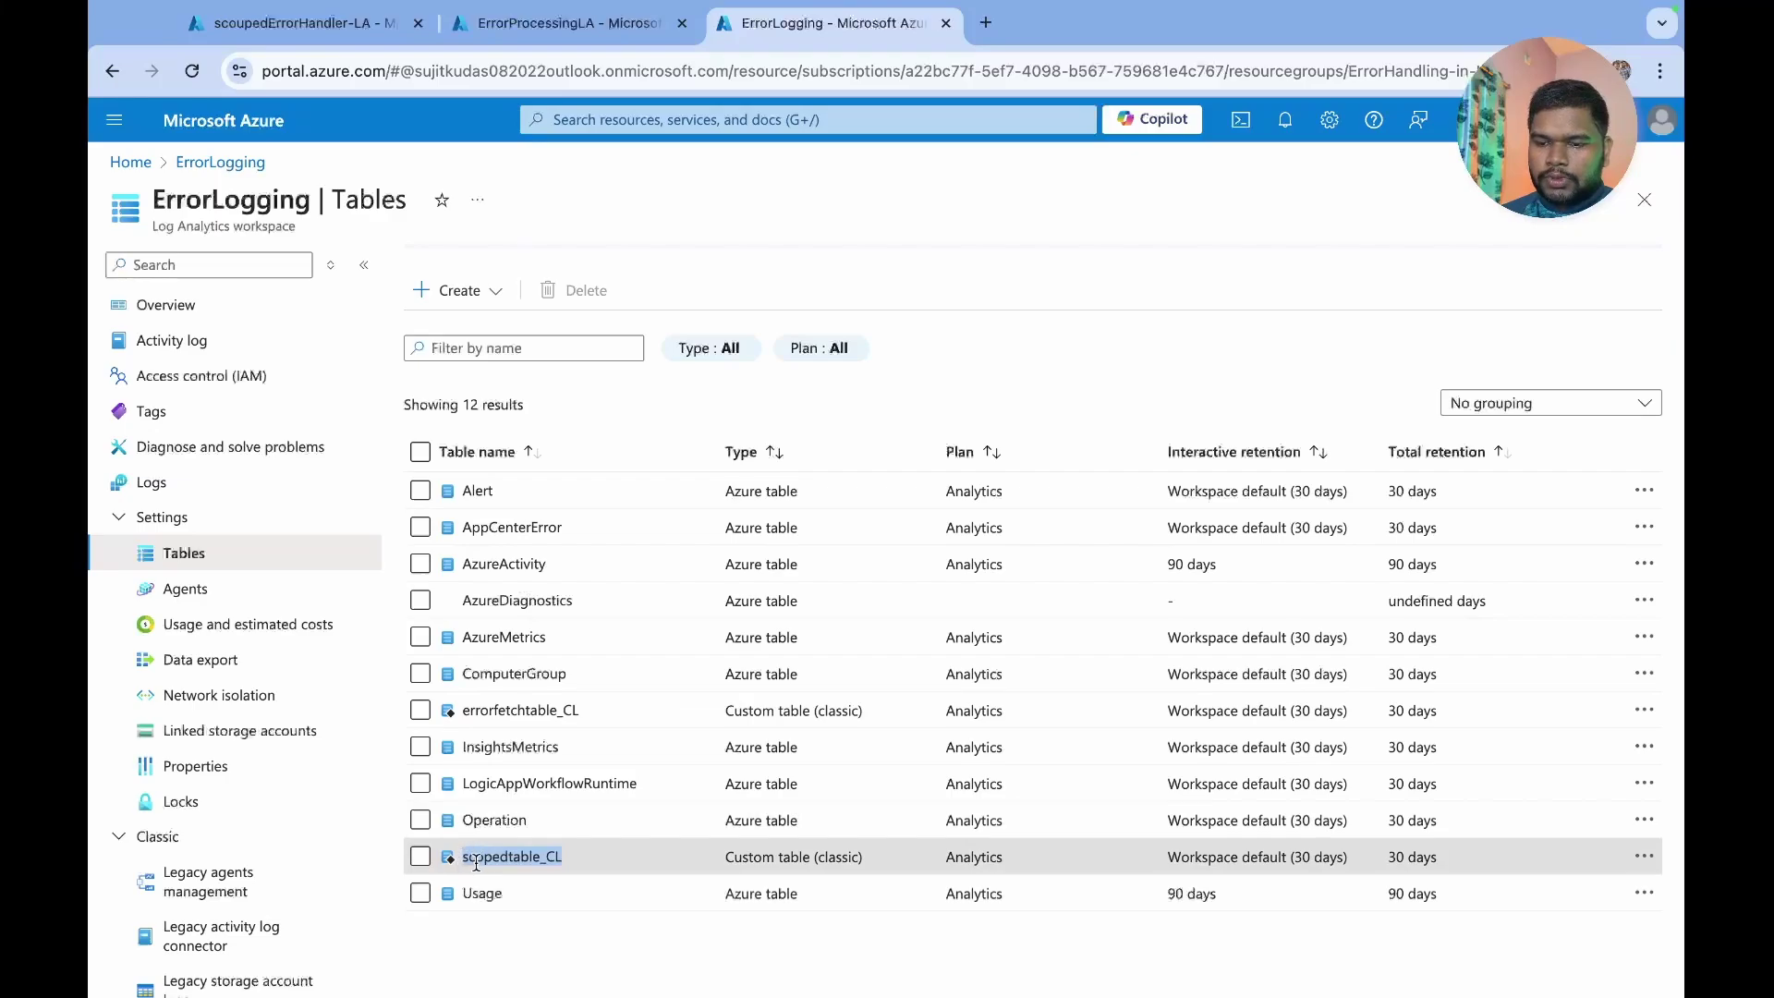
pyautogui.doubleClick(499, 709)
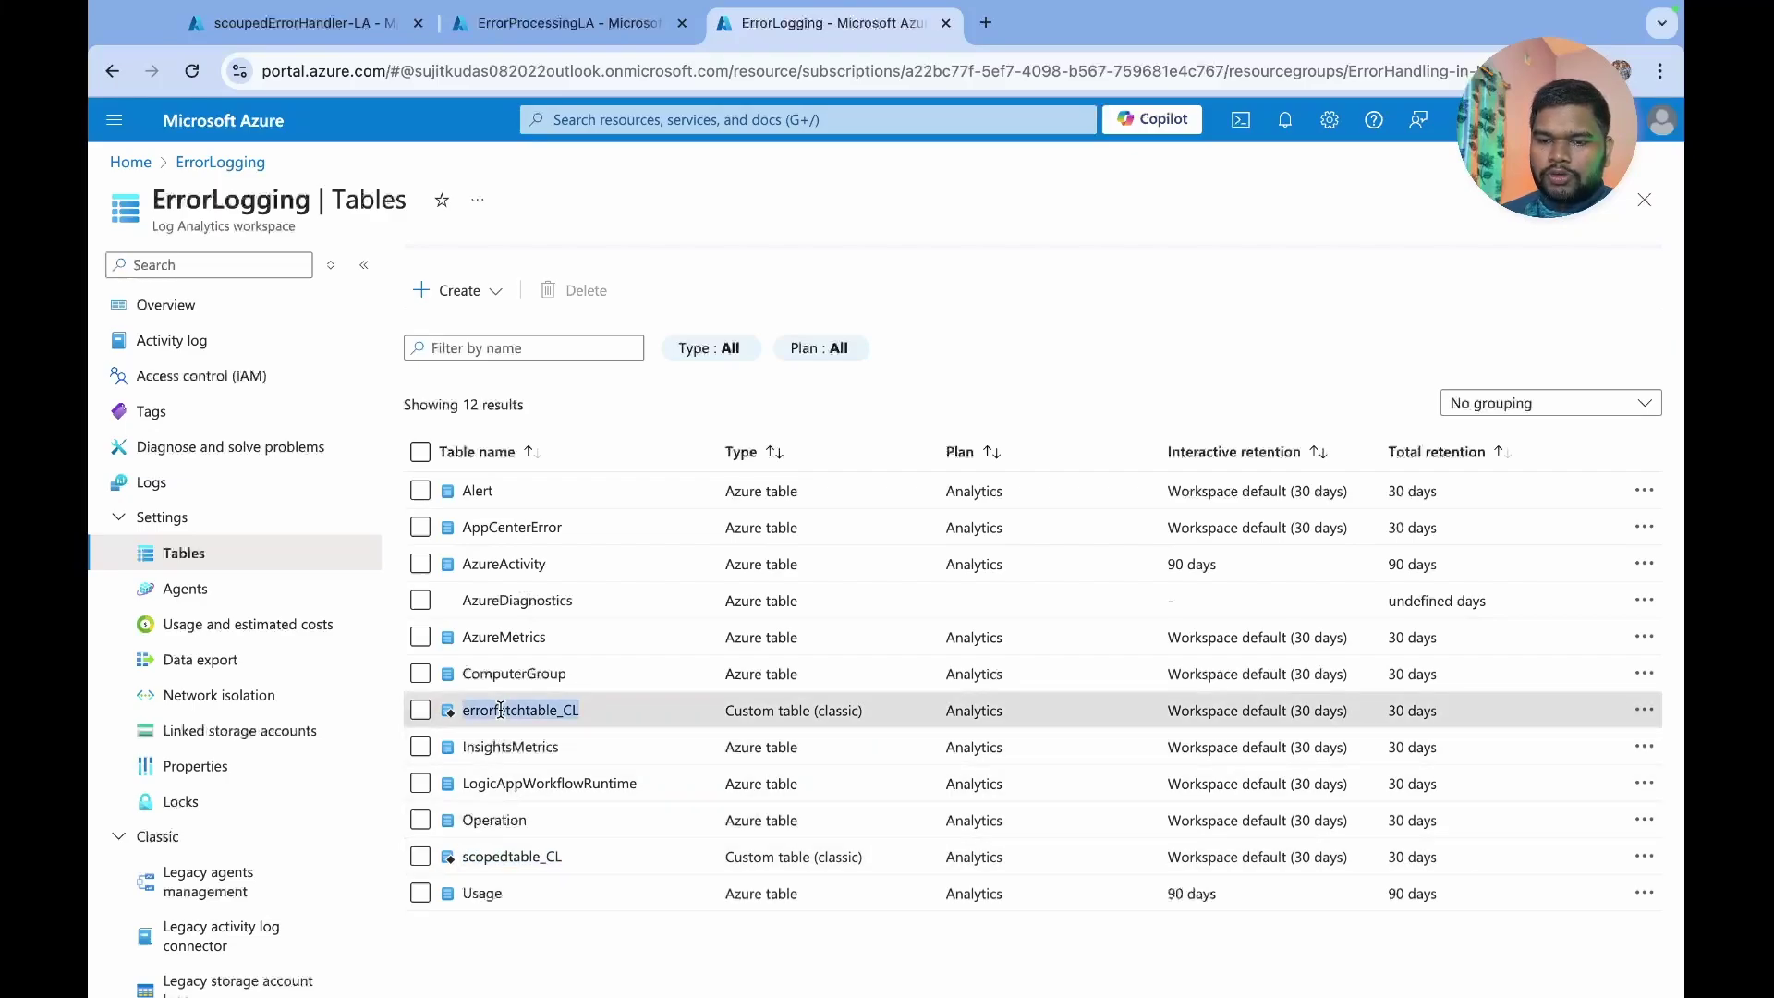
pyautogui.doubleClick(504, 851)
pyautogui.hotkey('ctrl', 'c')
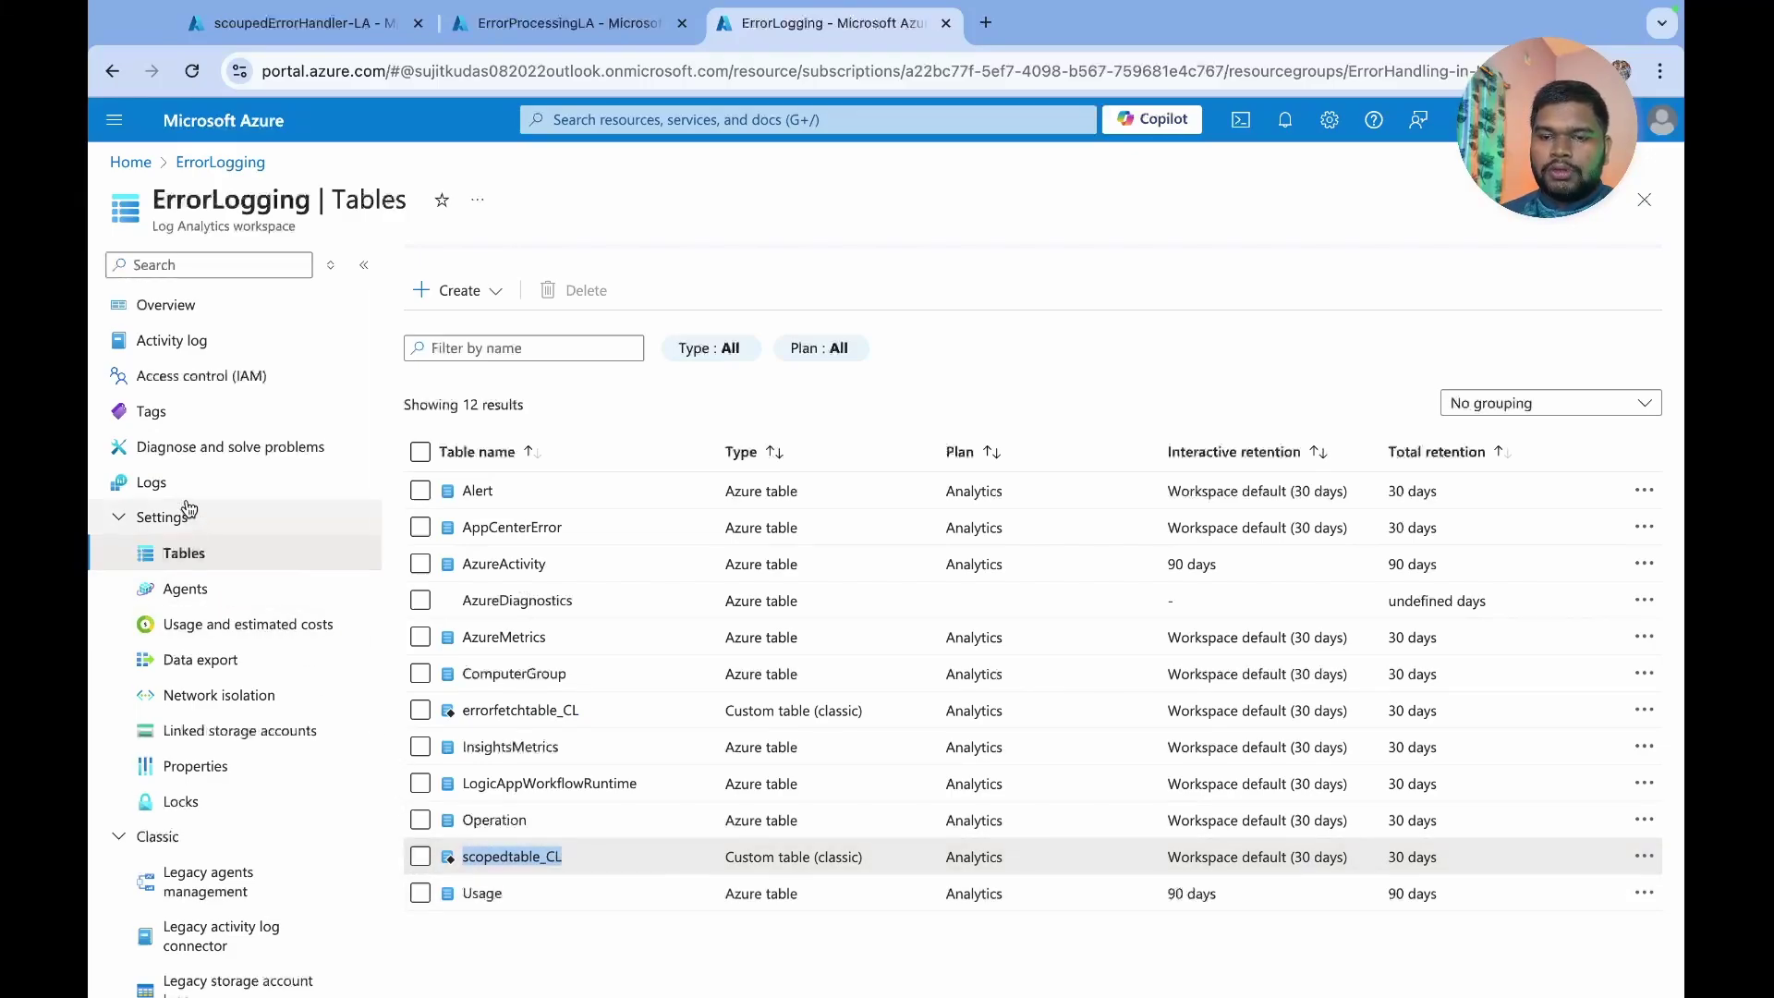
# - Open the workspace's Logs without the Queries hub and expand the scopedtable_CL columns under Custom Logs
pyautogui.scroll(-1, 231, 517)
pyautogui.click(152, 413)
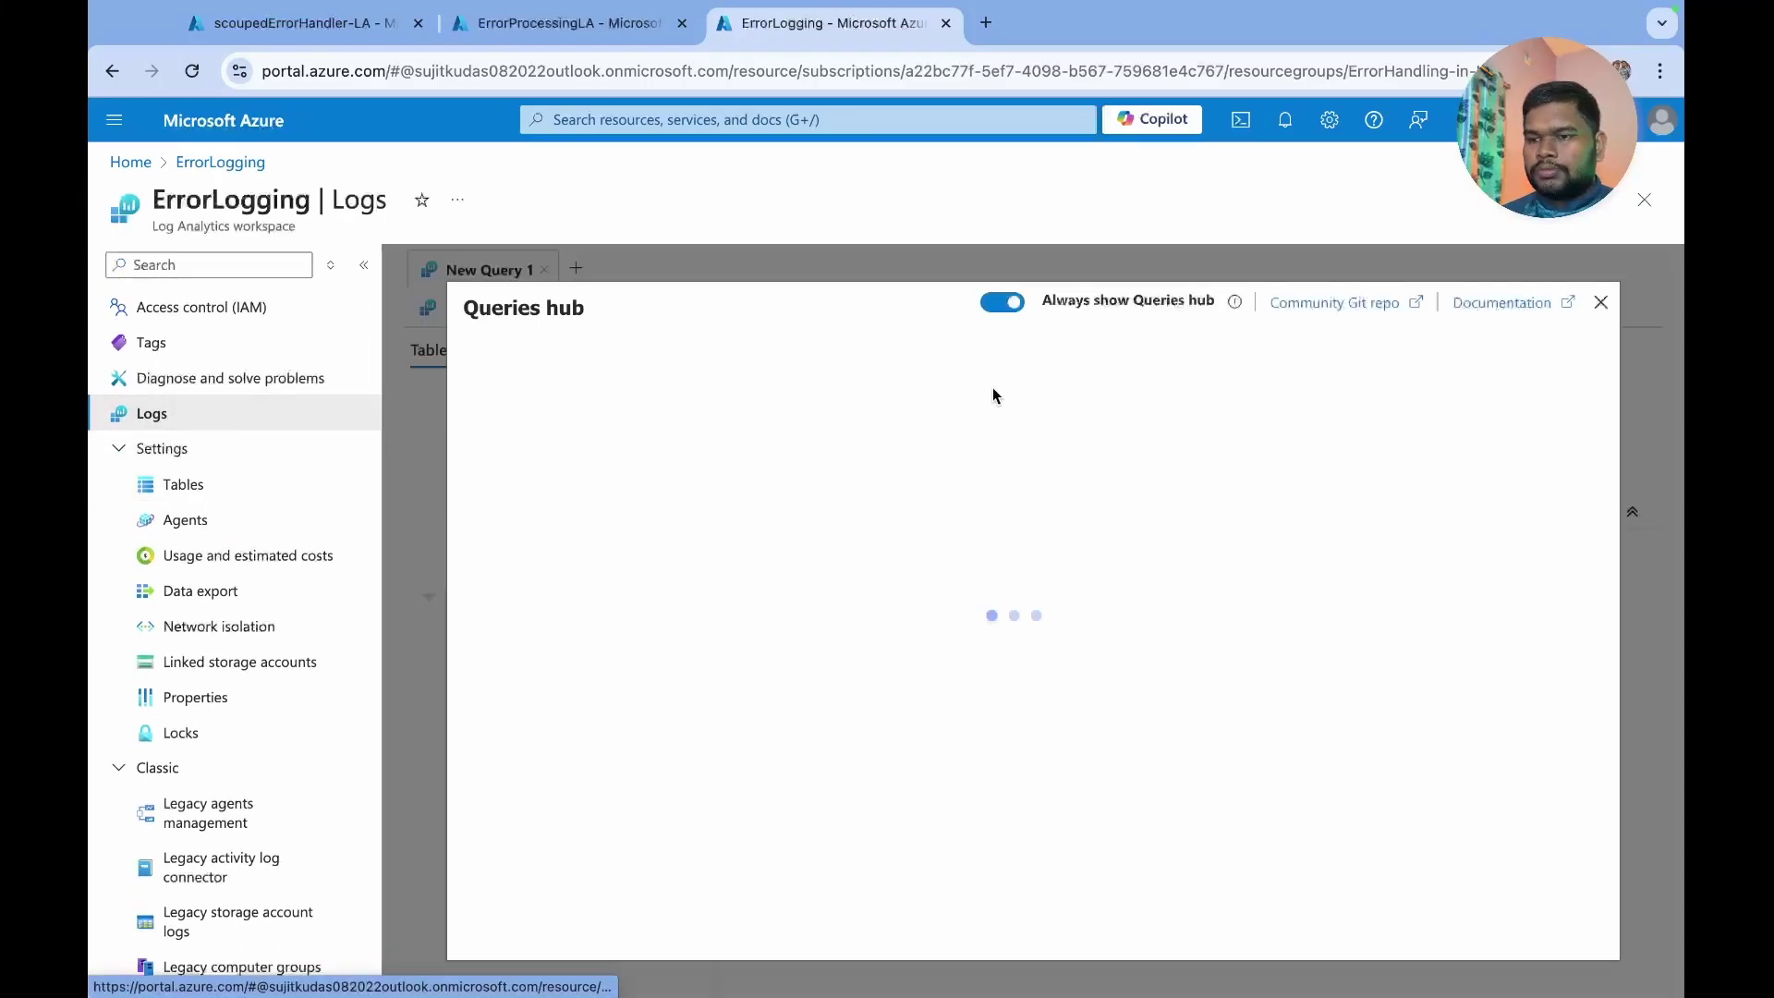
pyautogui.click(1599, 304)
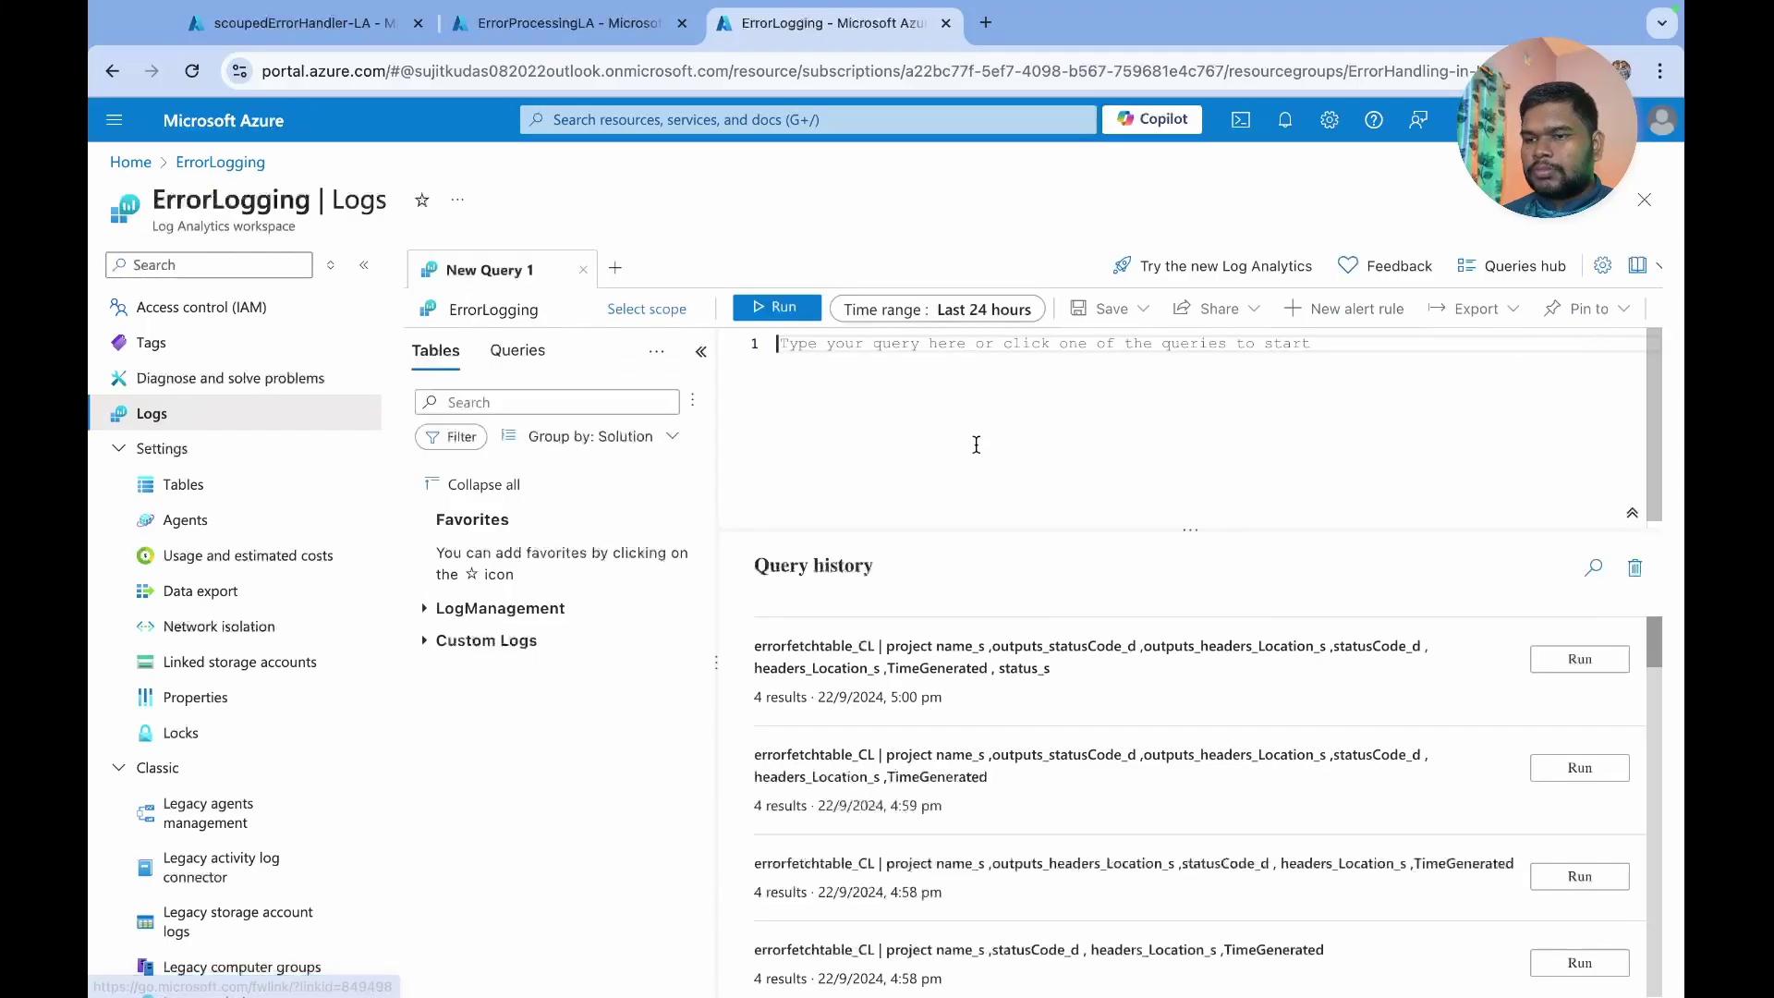
pyautogui.click(422, 642)
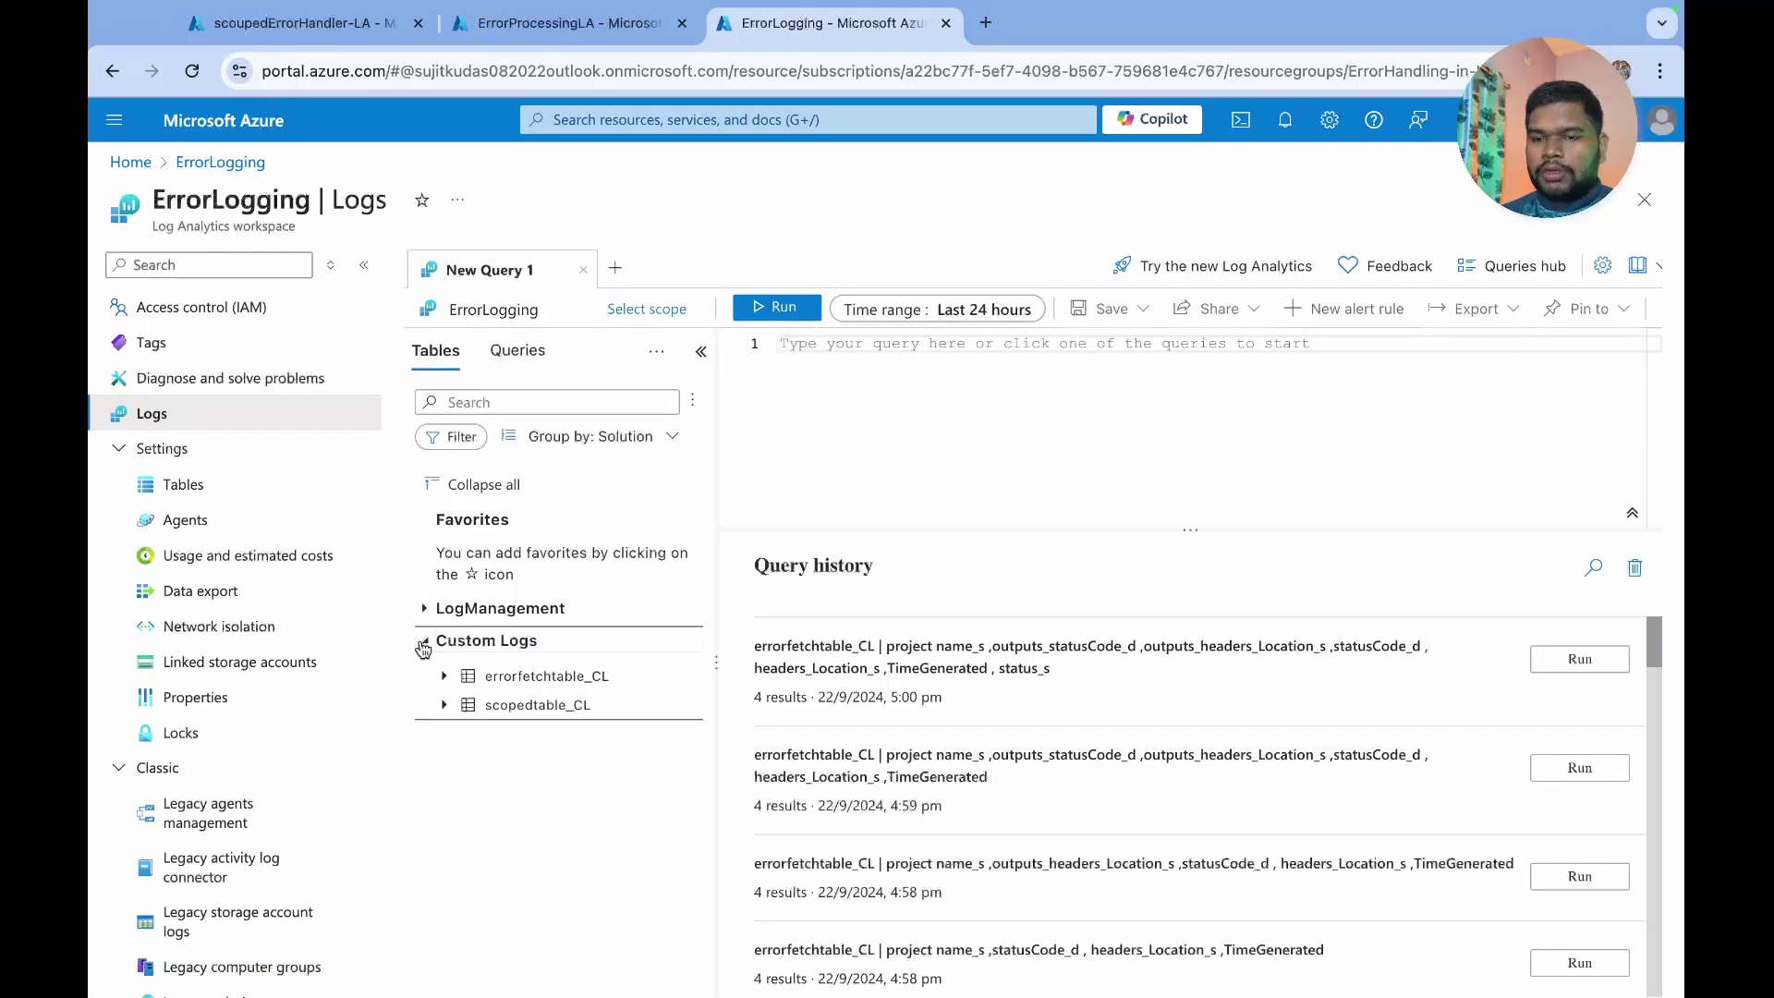
pyautogui.click(455, 707)
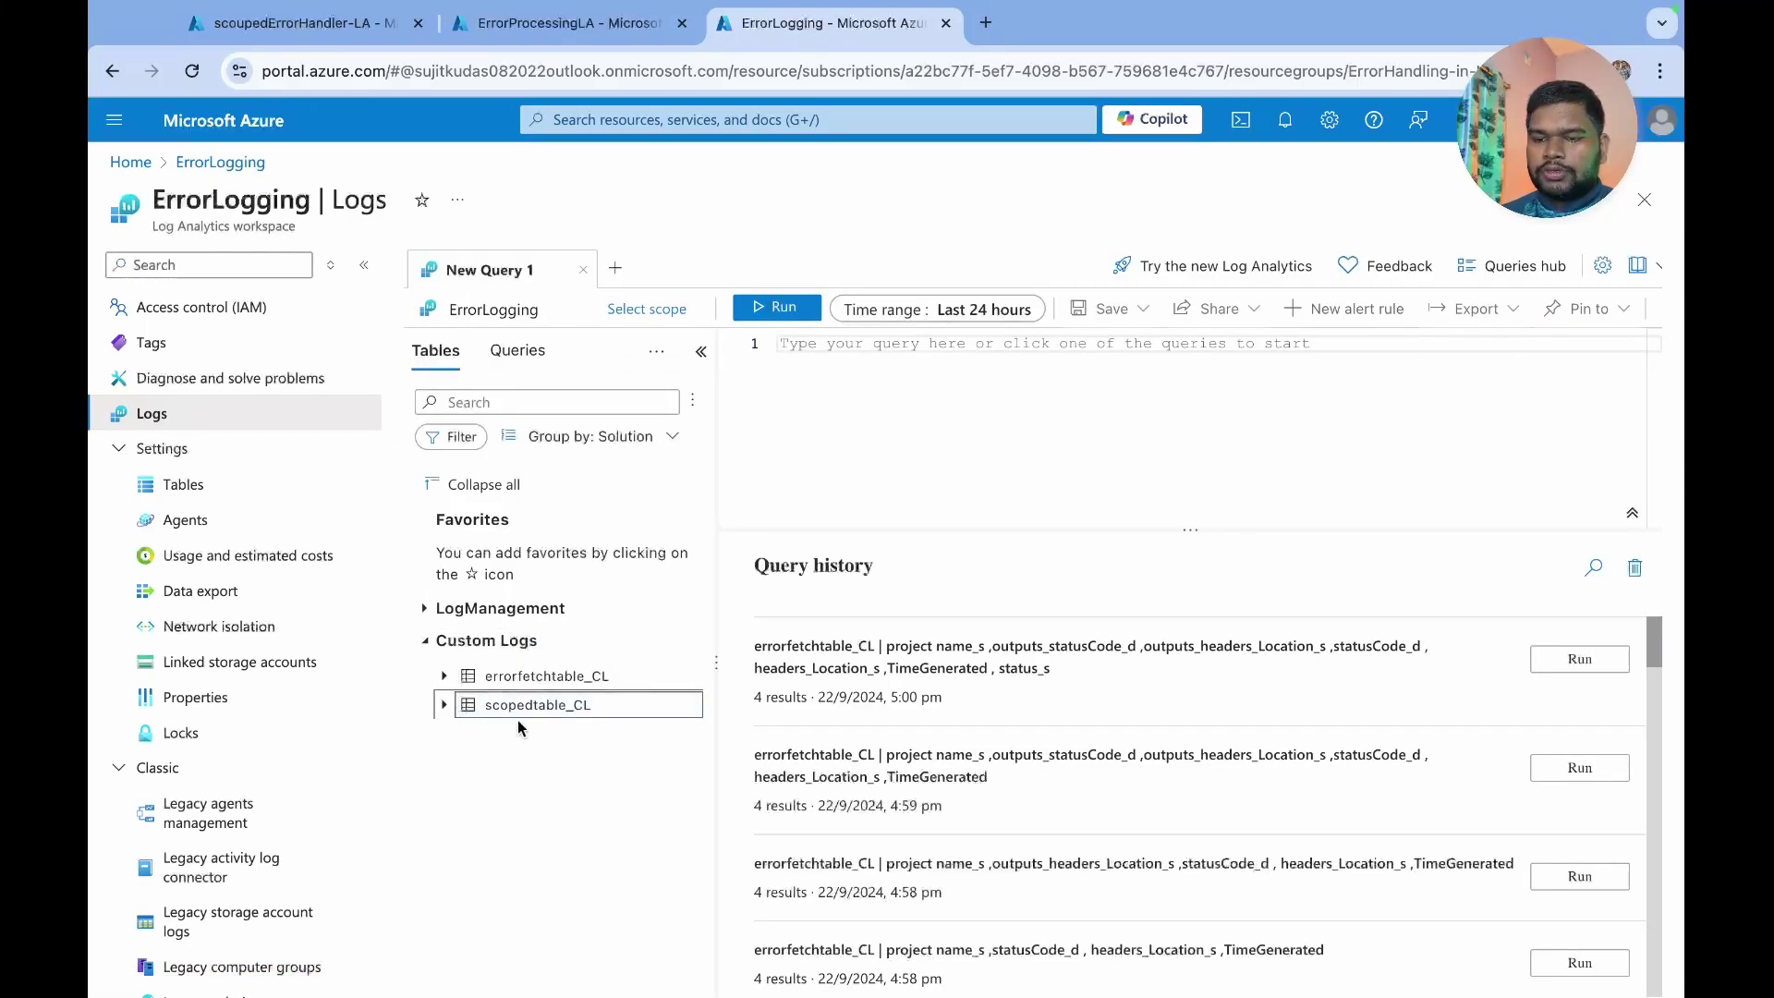
pyautogui.click(446, 707)
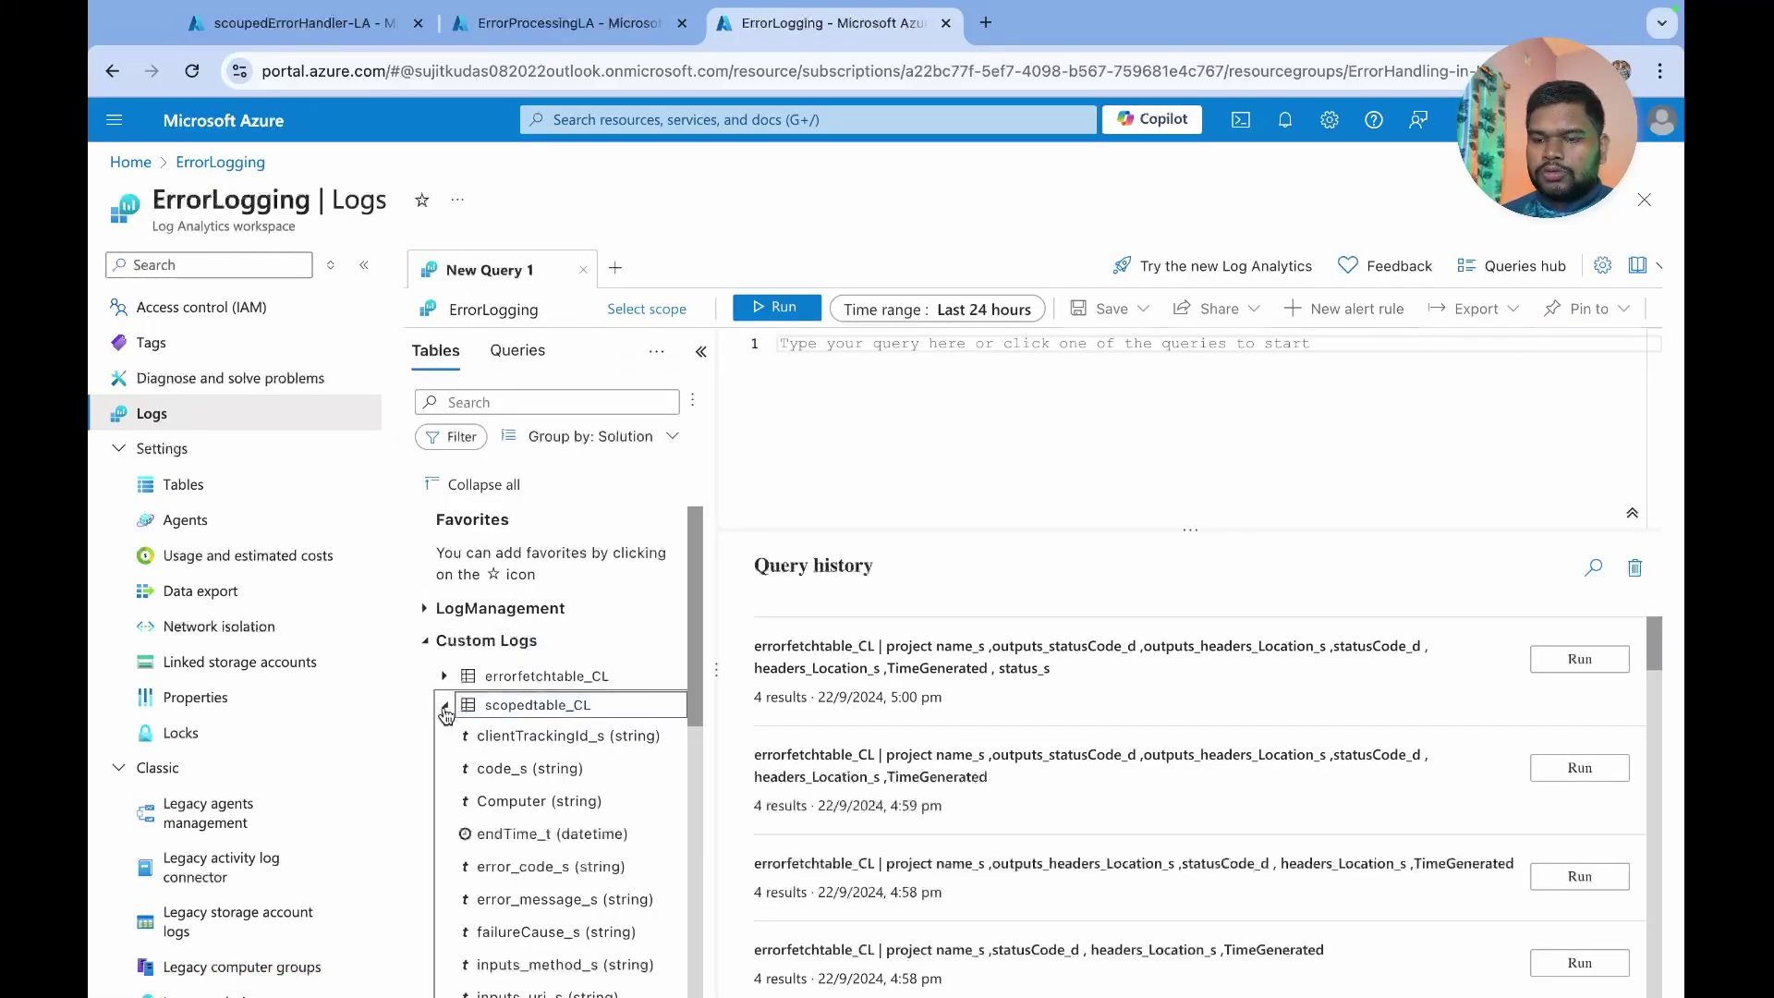
# - Start a query on scopedtable_CL that projects the name_s column
pyautogui.click(828, 423)
pyautogui.hotkey('ctrl', 'v')
pyautogui.press('Return')
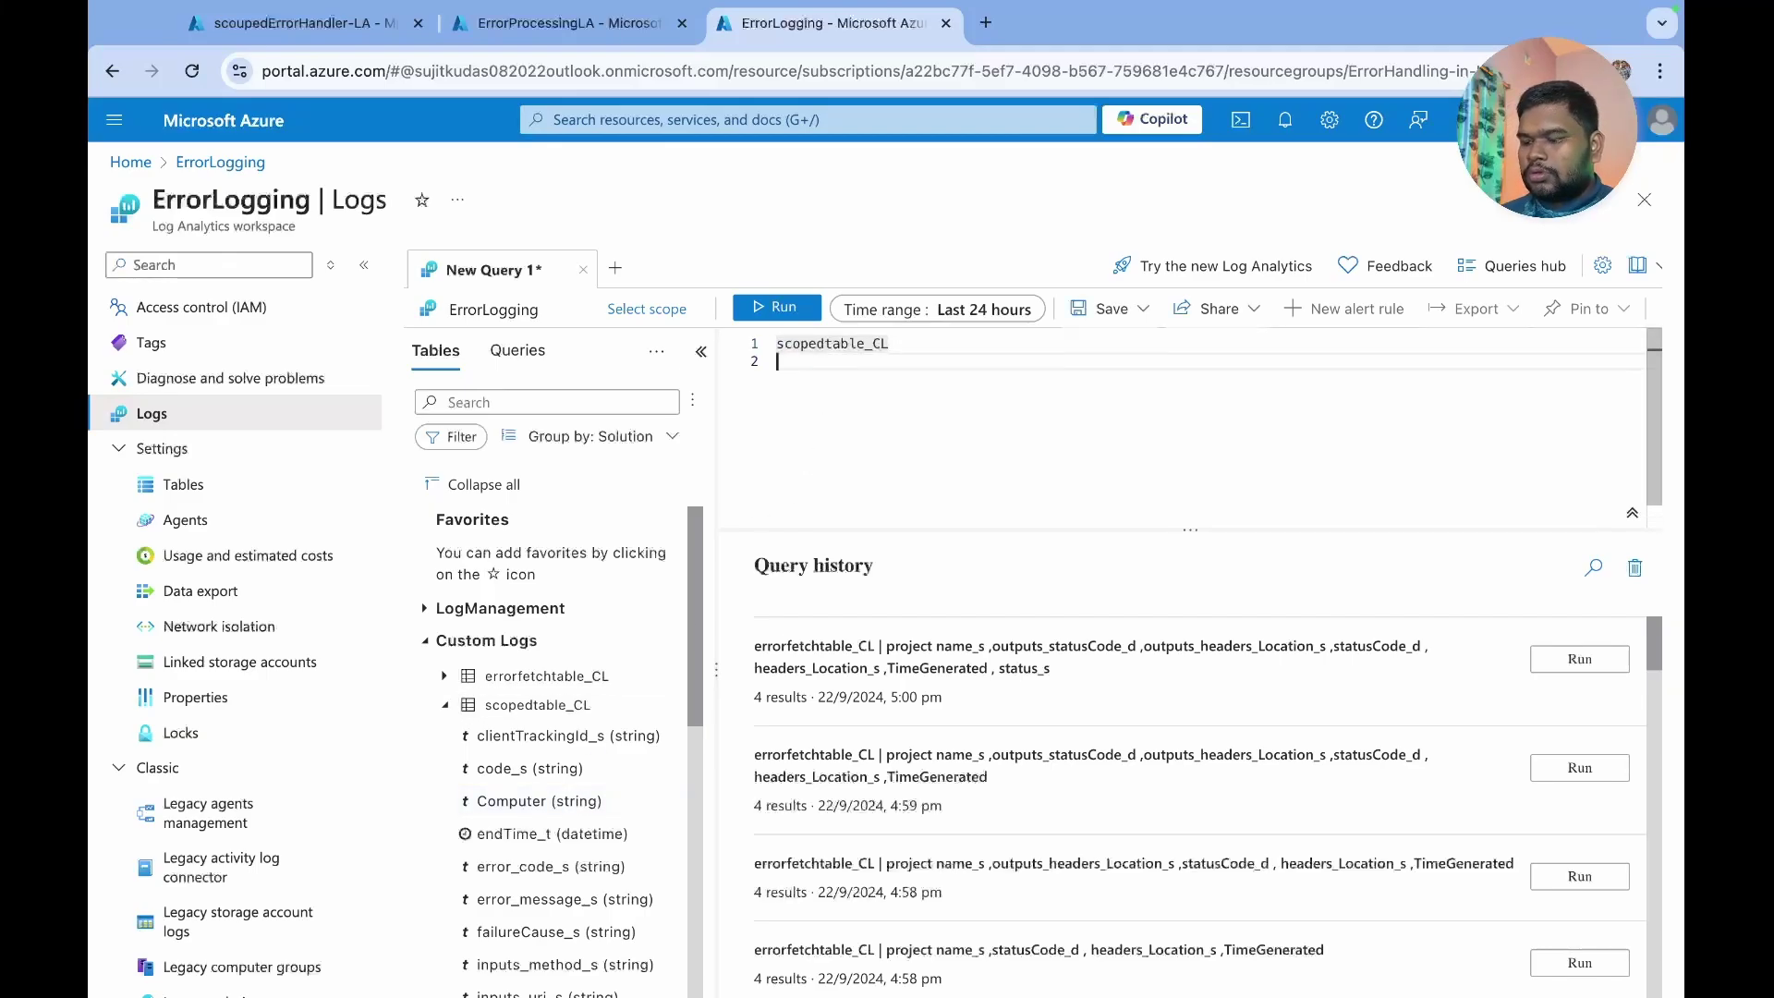
pyautogui.write('| project')
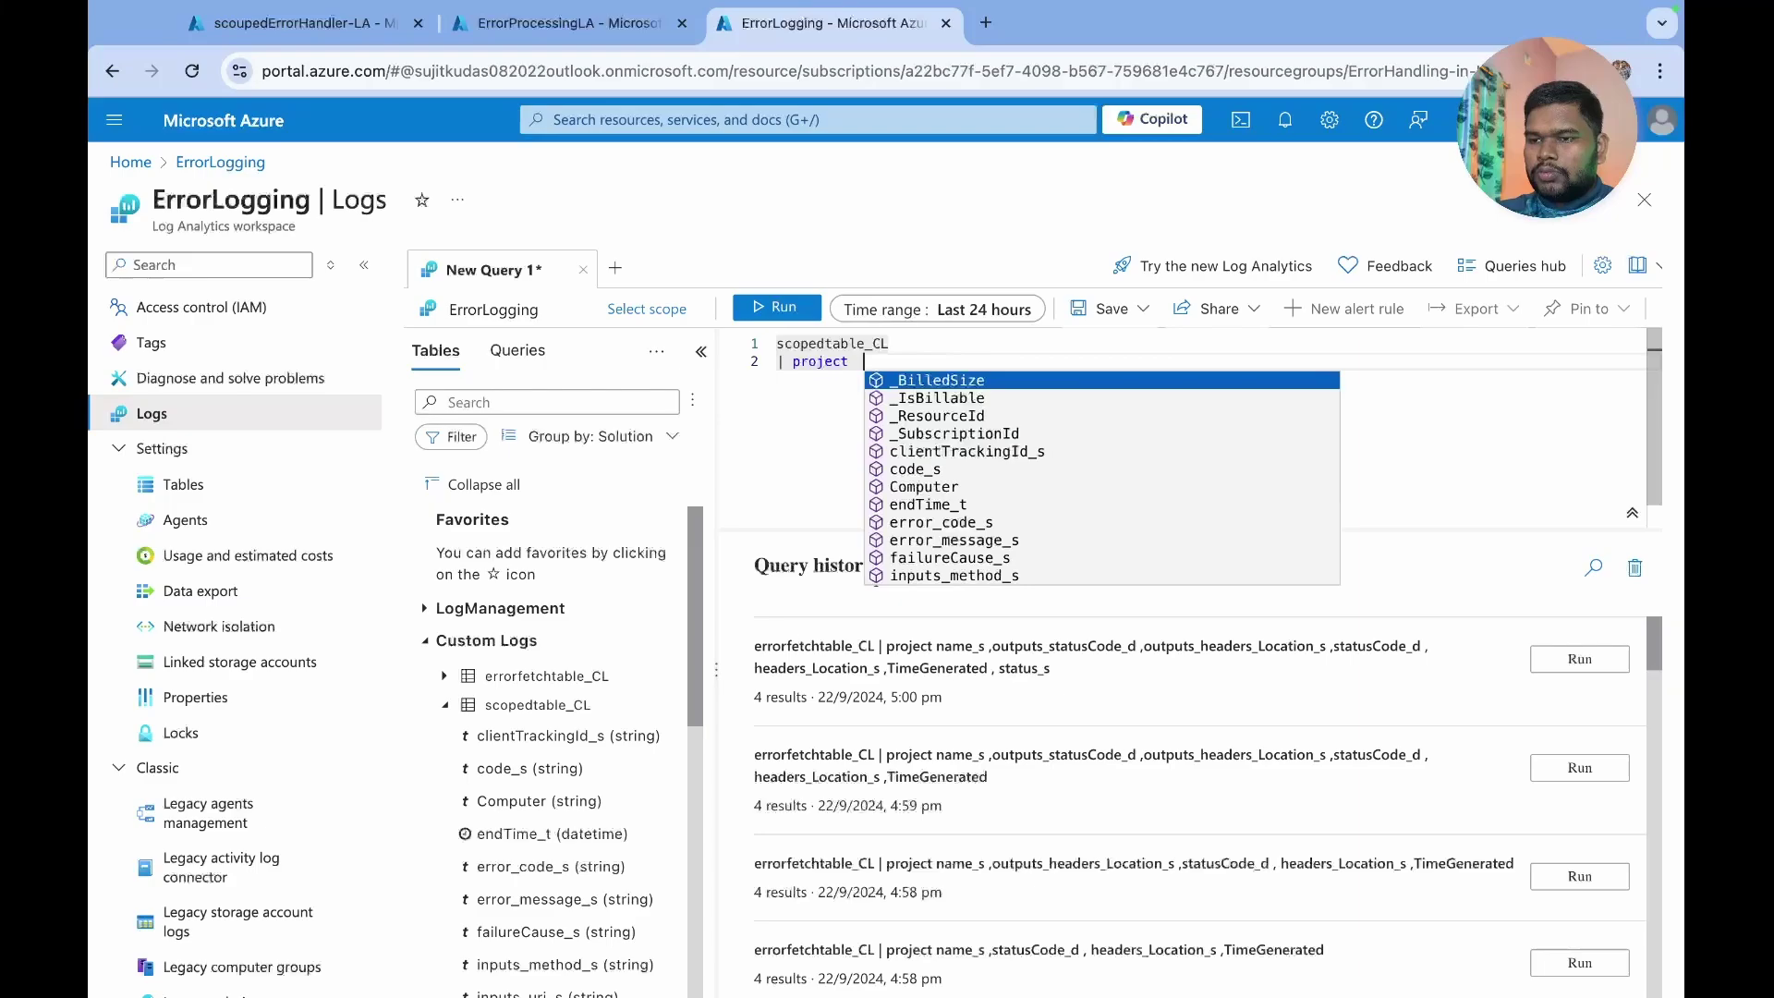
pyautogui.press('Escape')
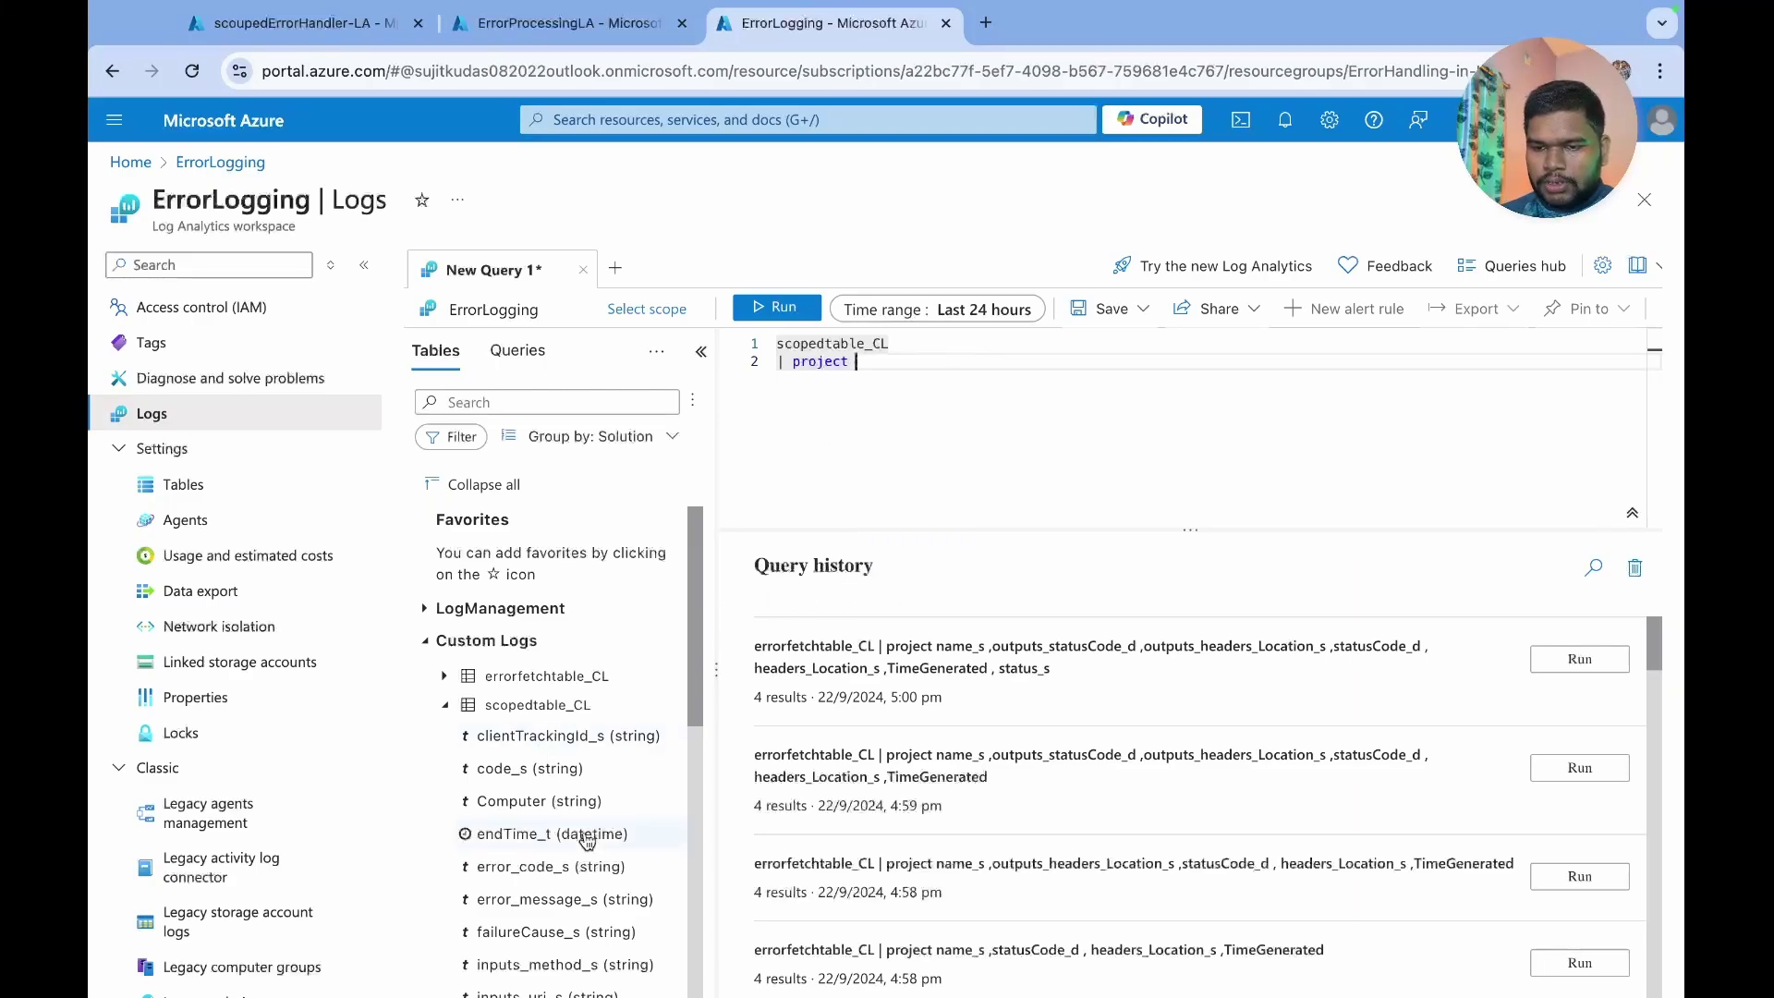
pyautogui.write('nam')
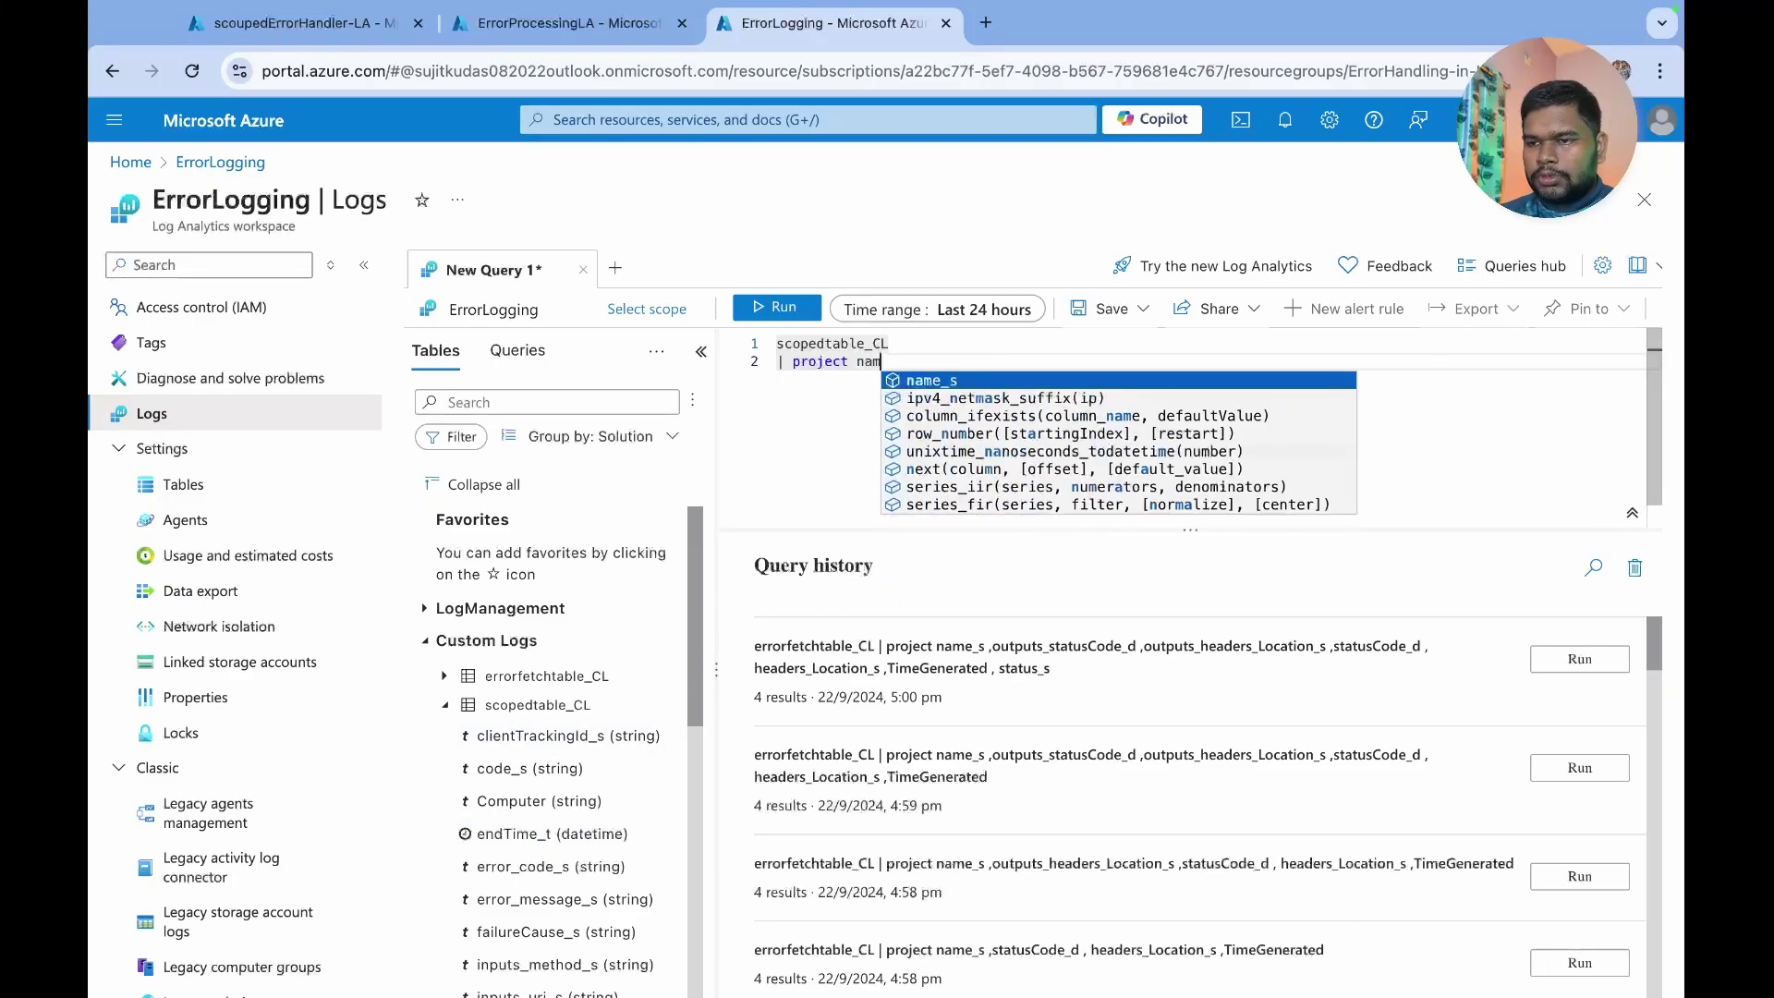
pyautogui.press('Tab')
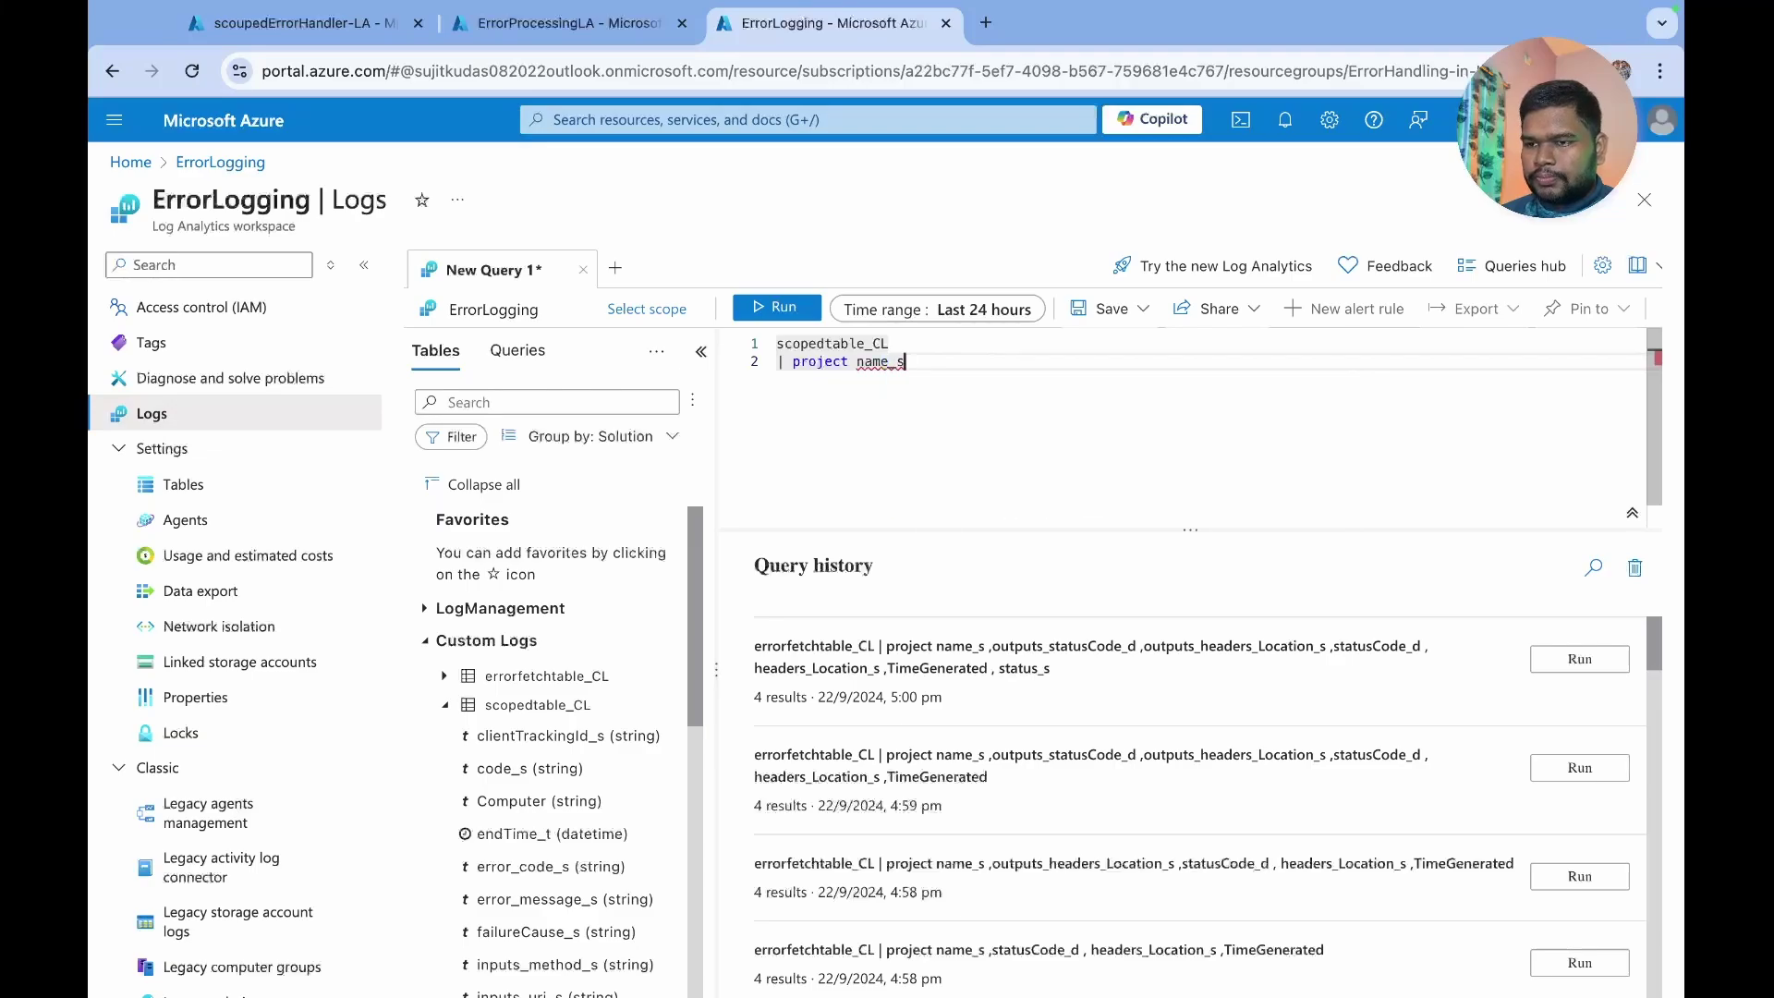
# - Add the outputs_statusCode_d column to the query's project clause
pyautogui.write('out')
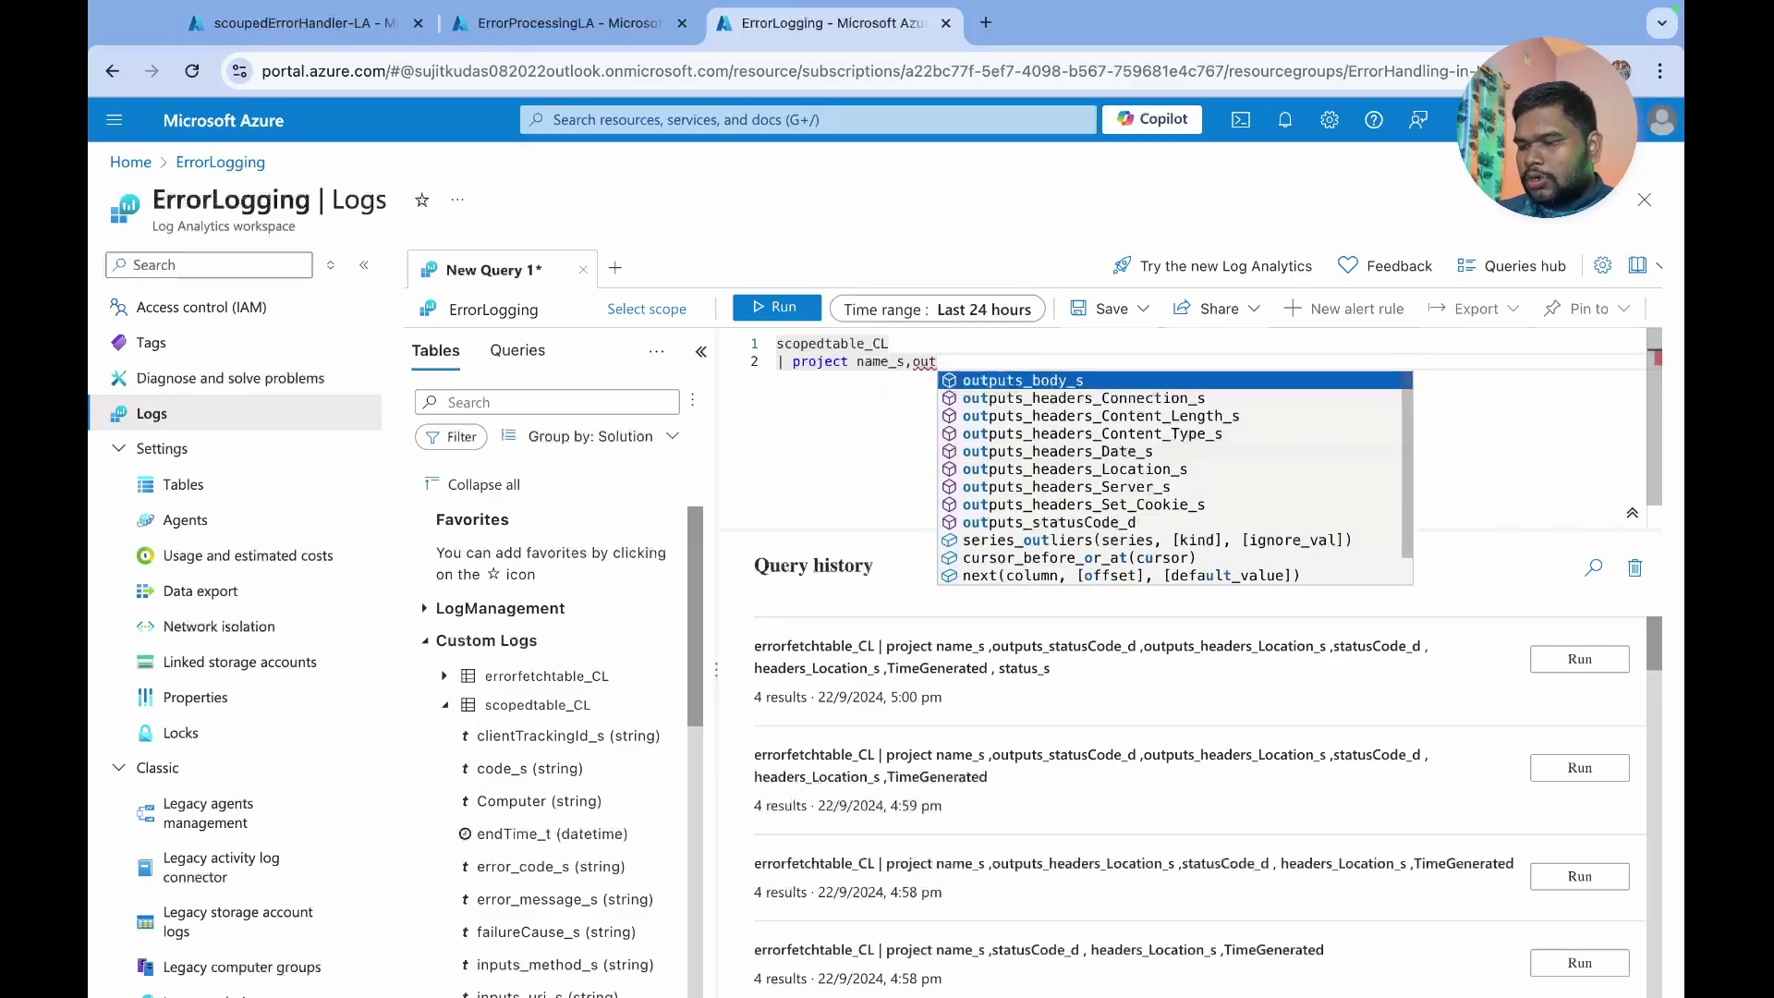
pyautogui.press('Down')
pyautogui.press('Down')
pyautogui.press('Down')
pyautogui.press('Down')
pyautogui.press('Down')
pyautogui.press('Down')
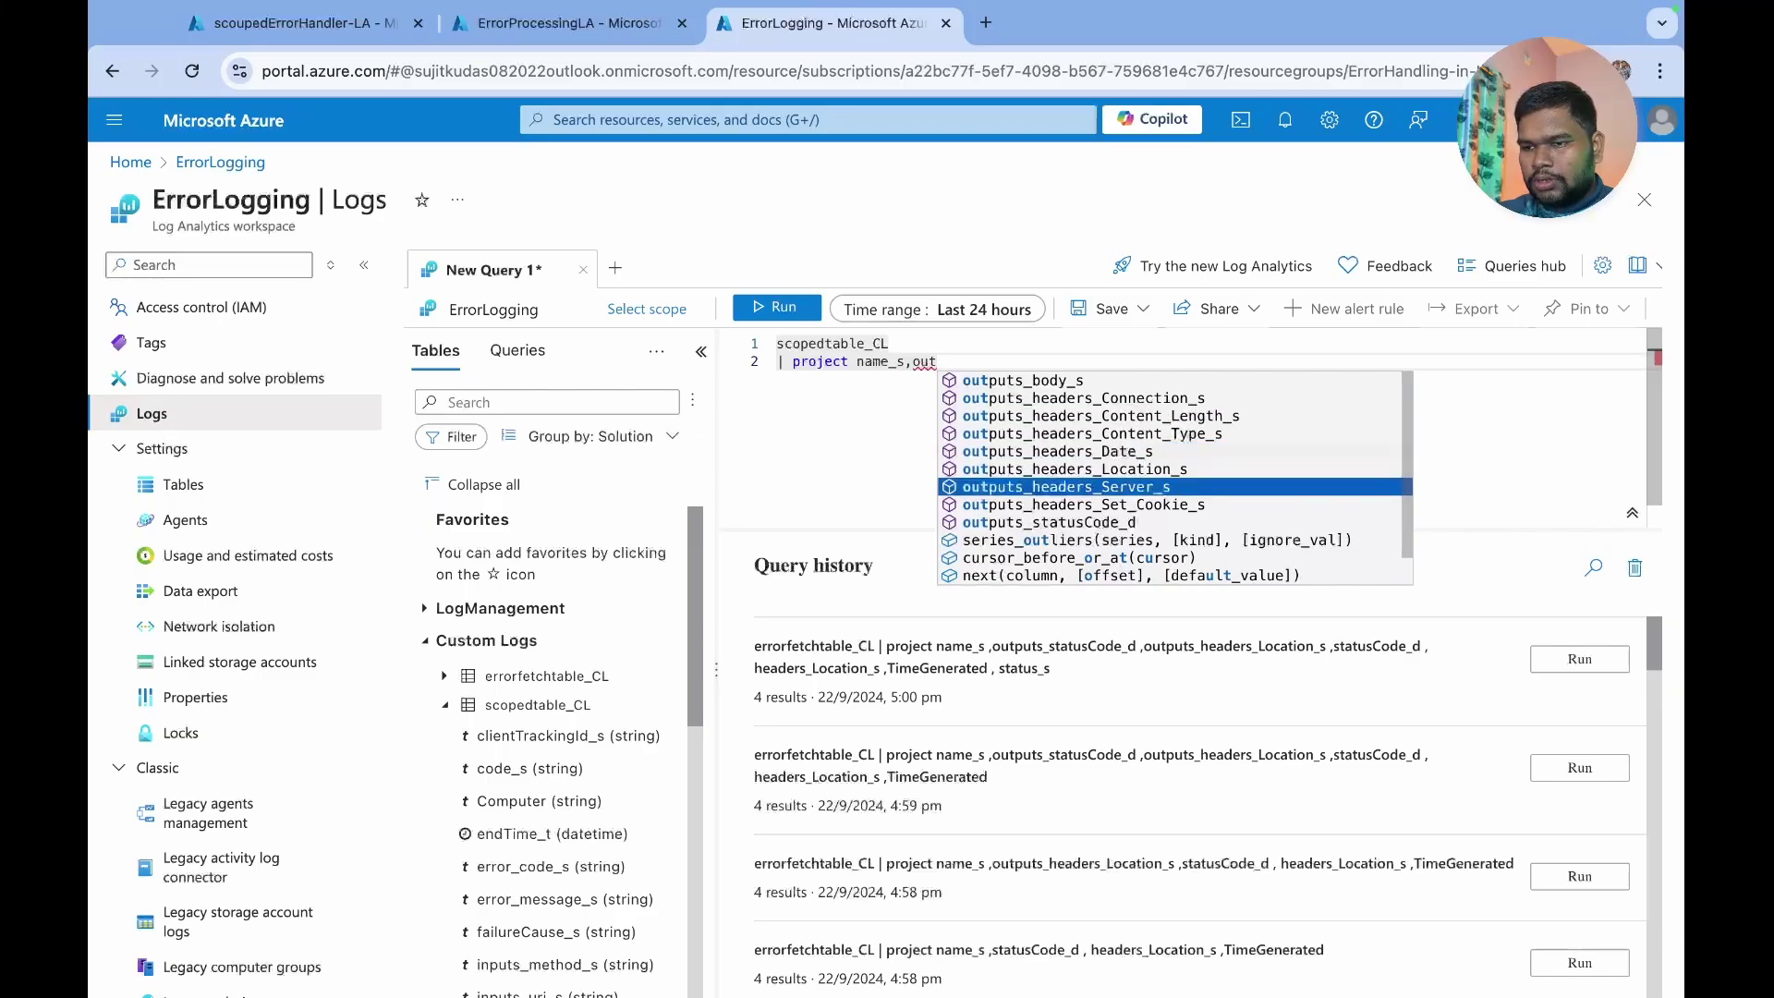
pyautogui.press('Down')
pyautogui.press('Down')
pyautogui.press('Return')
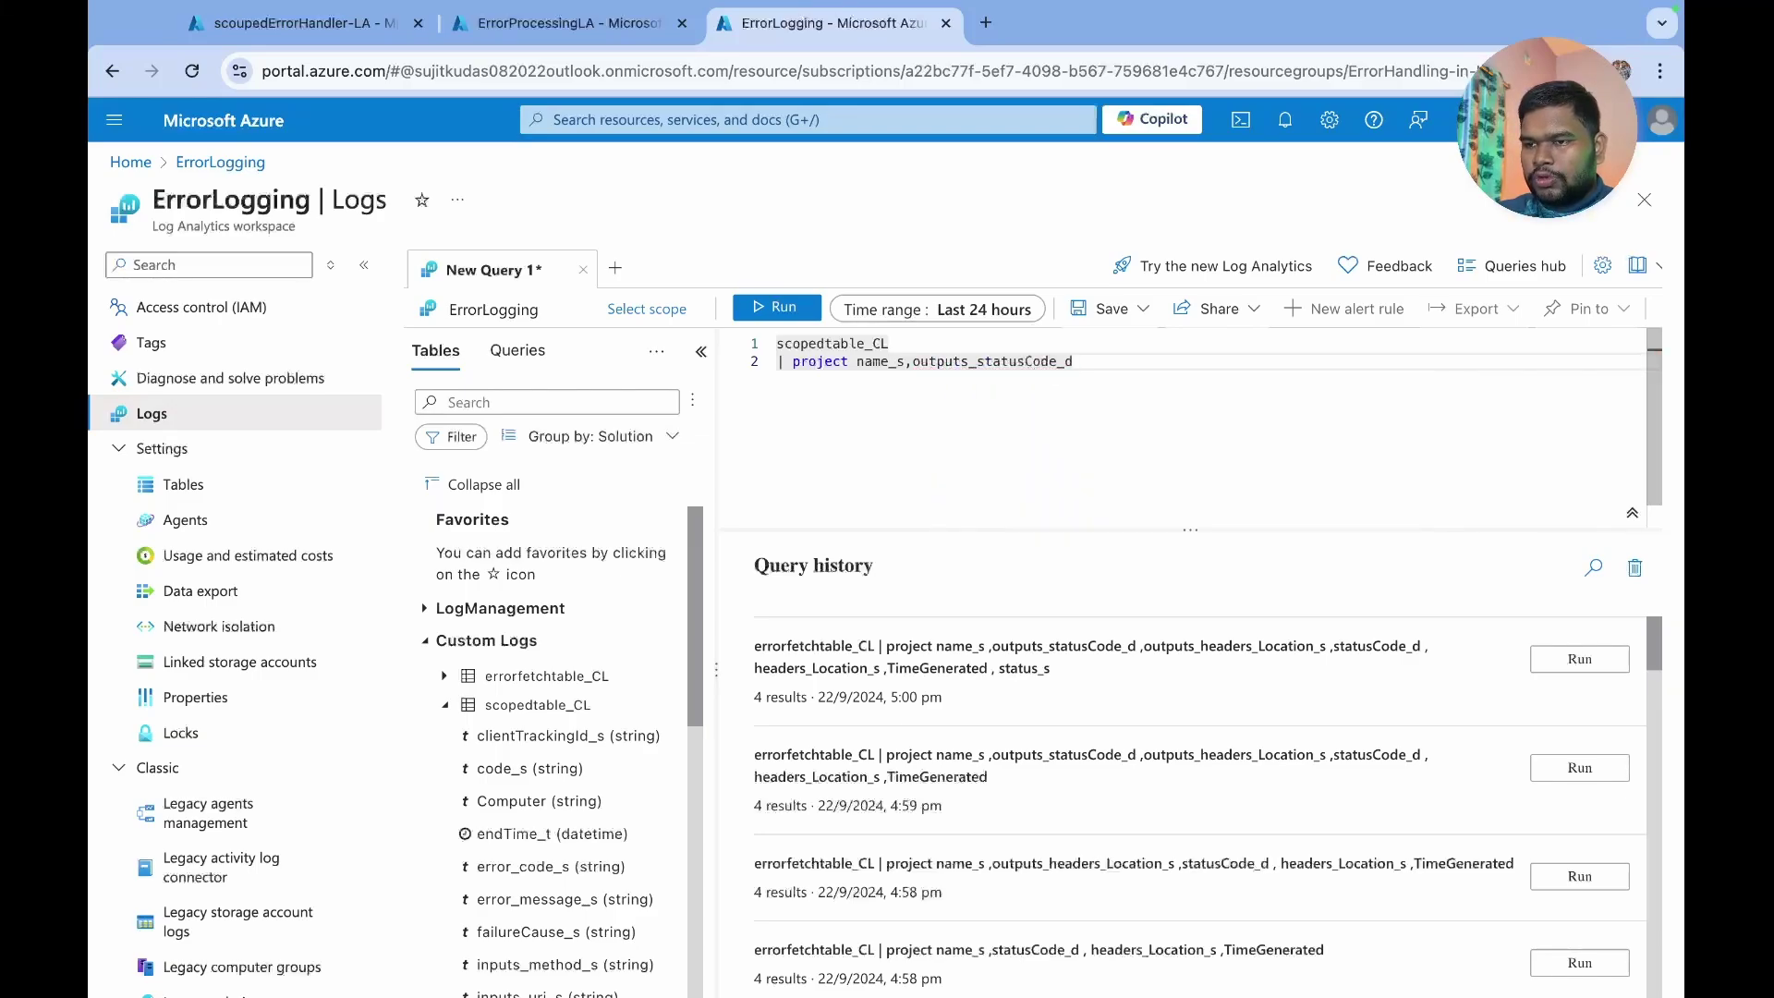
pyautogui.press('super+space')
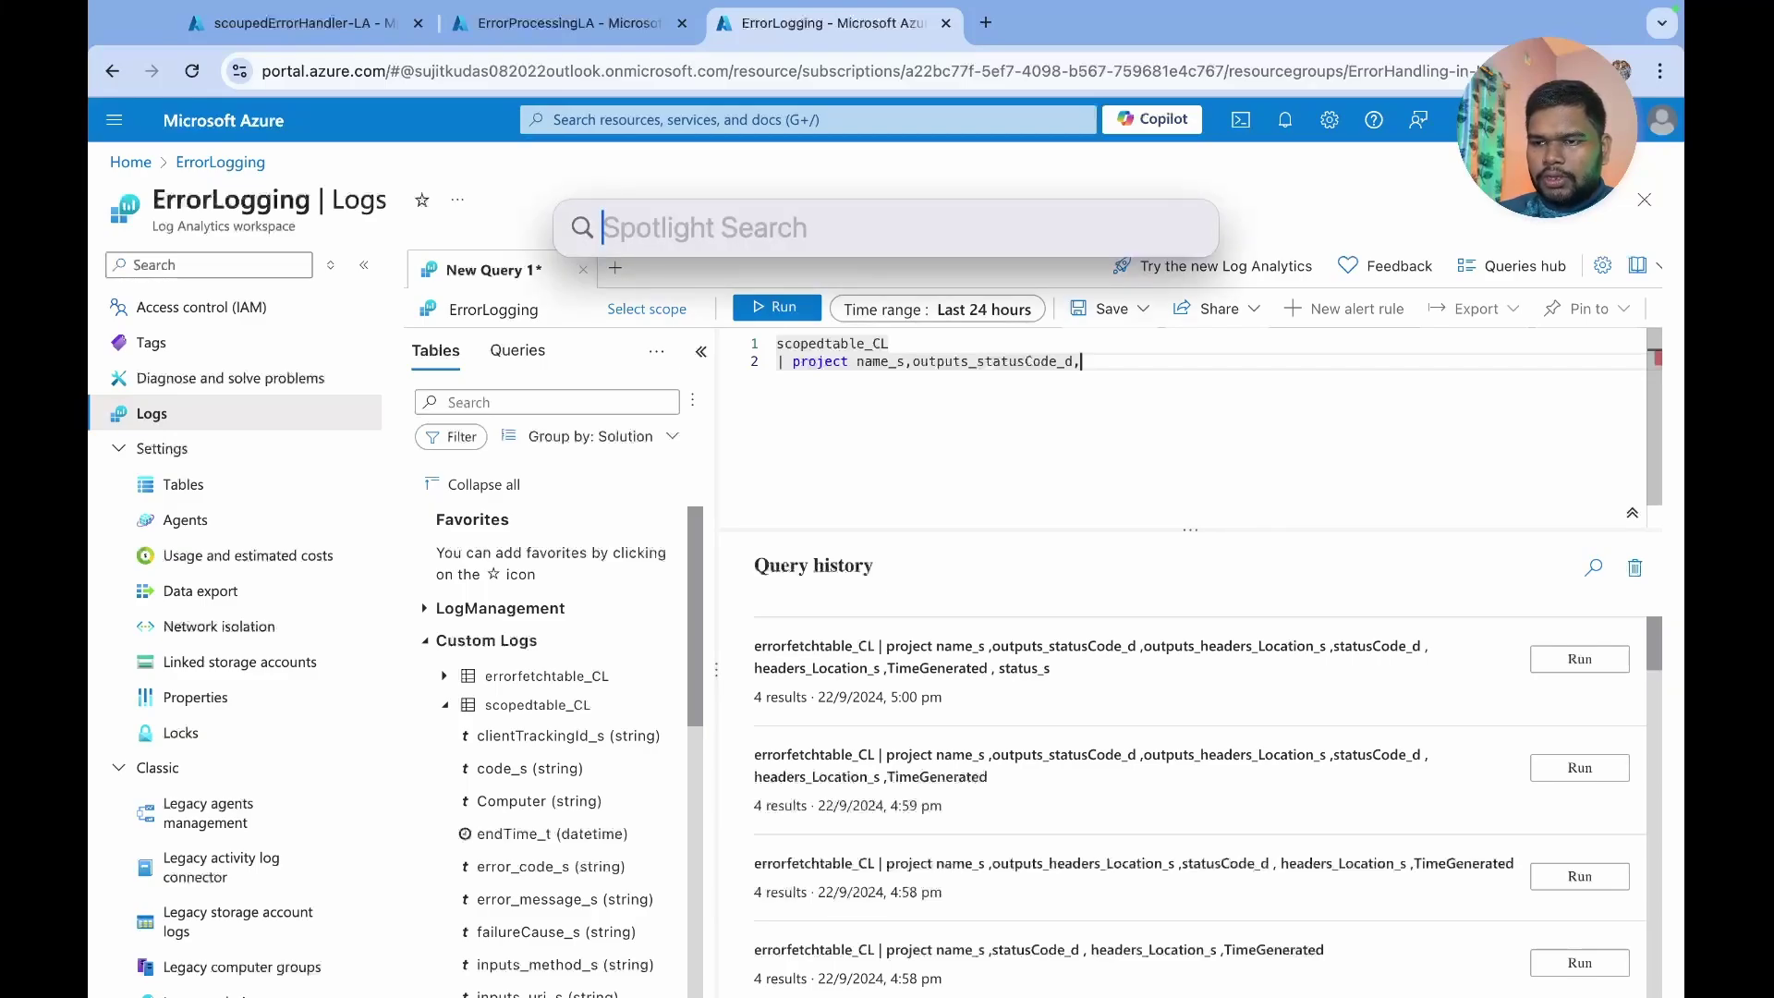
pyautogui.write('mes')
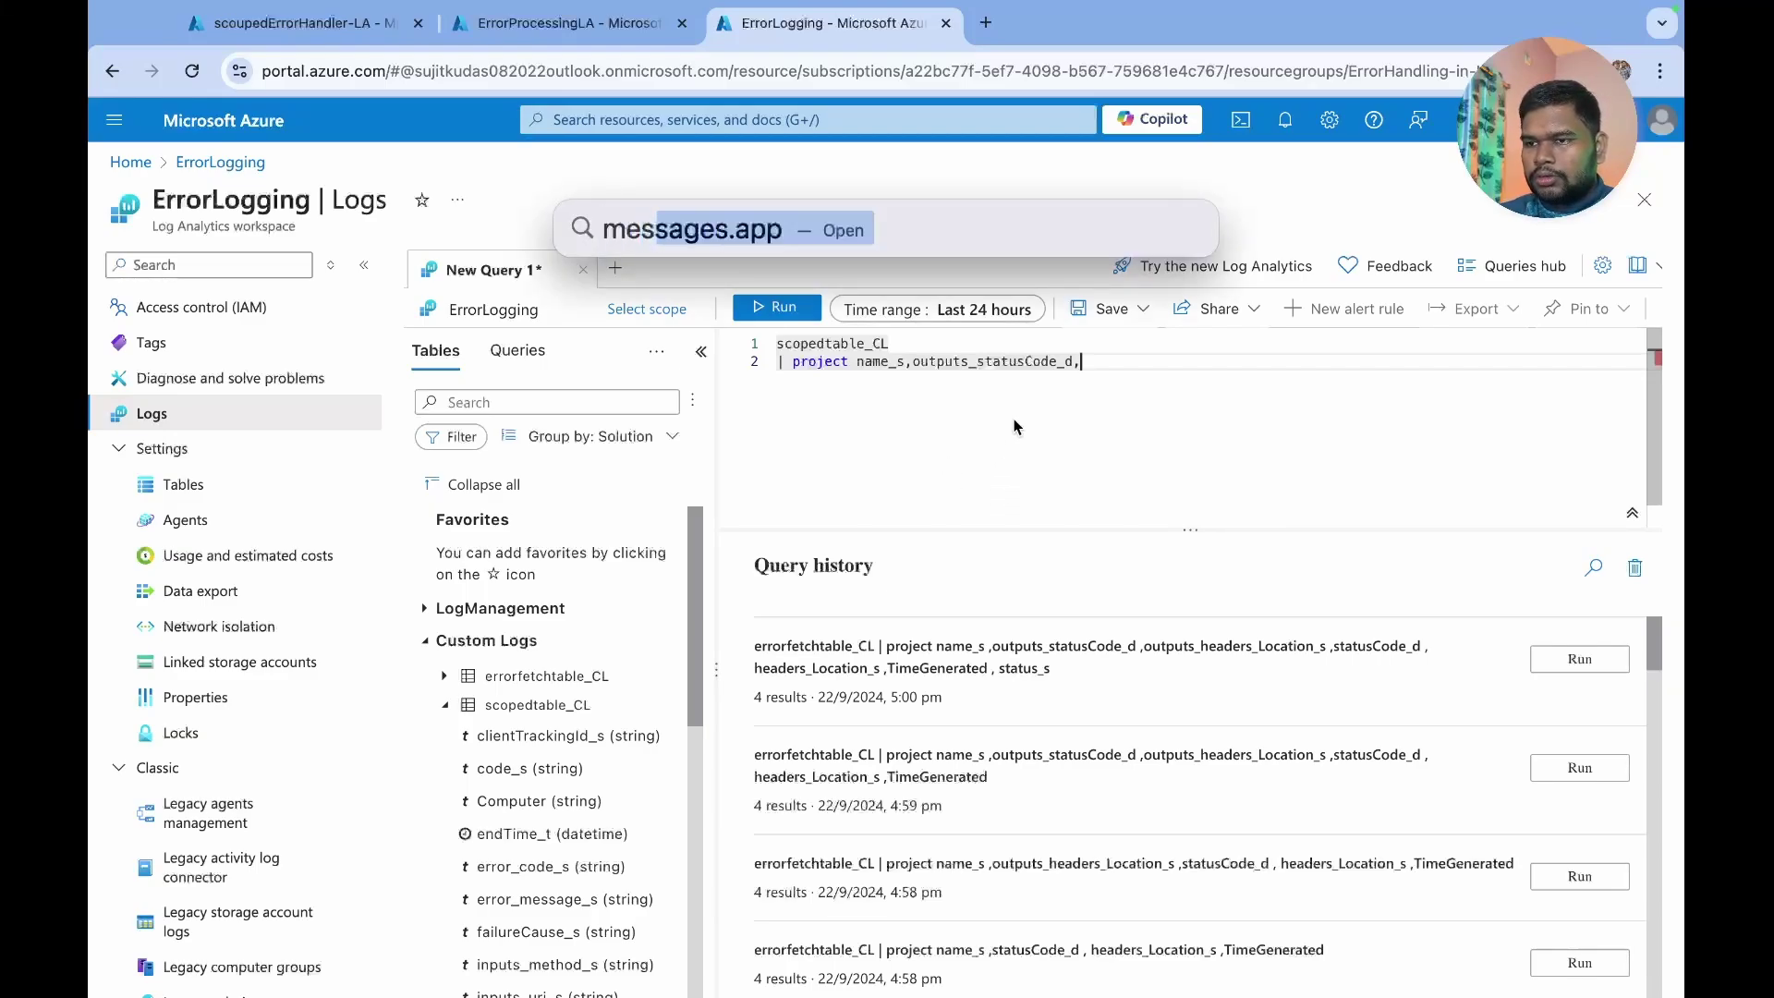
pyautogui.press('Escape')
# - Add the error_message_s column to the query's project clause
pyautogui.write('mes')
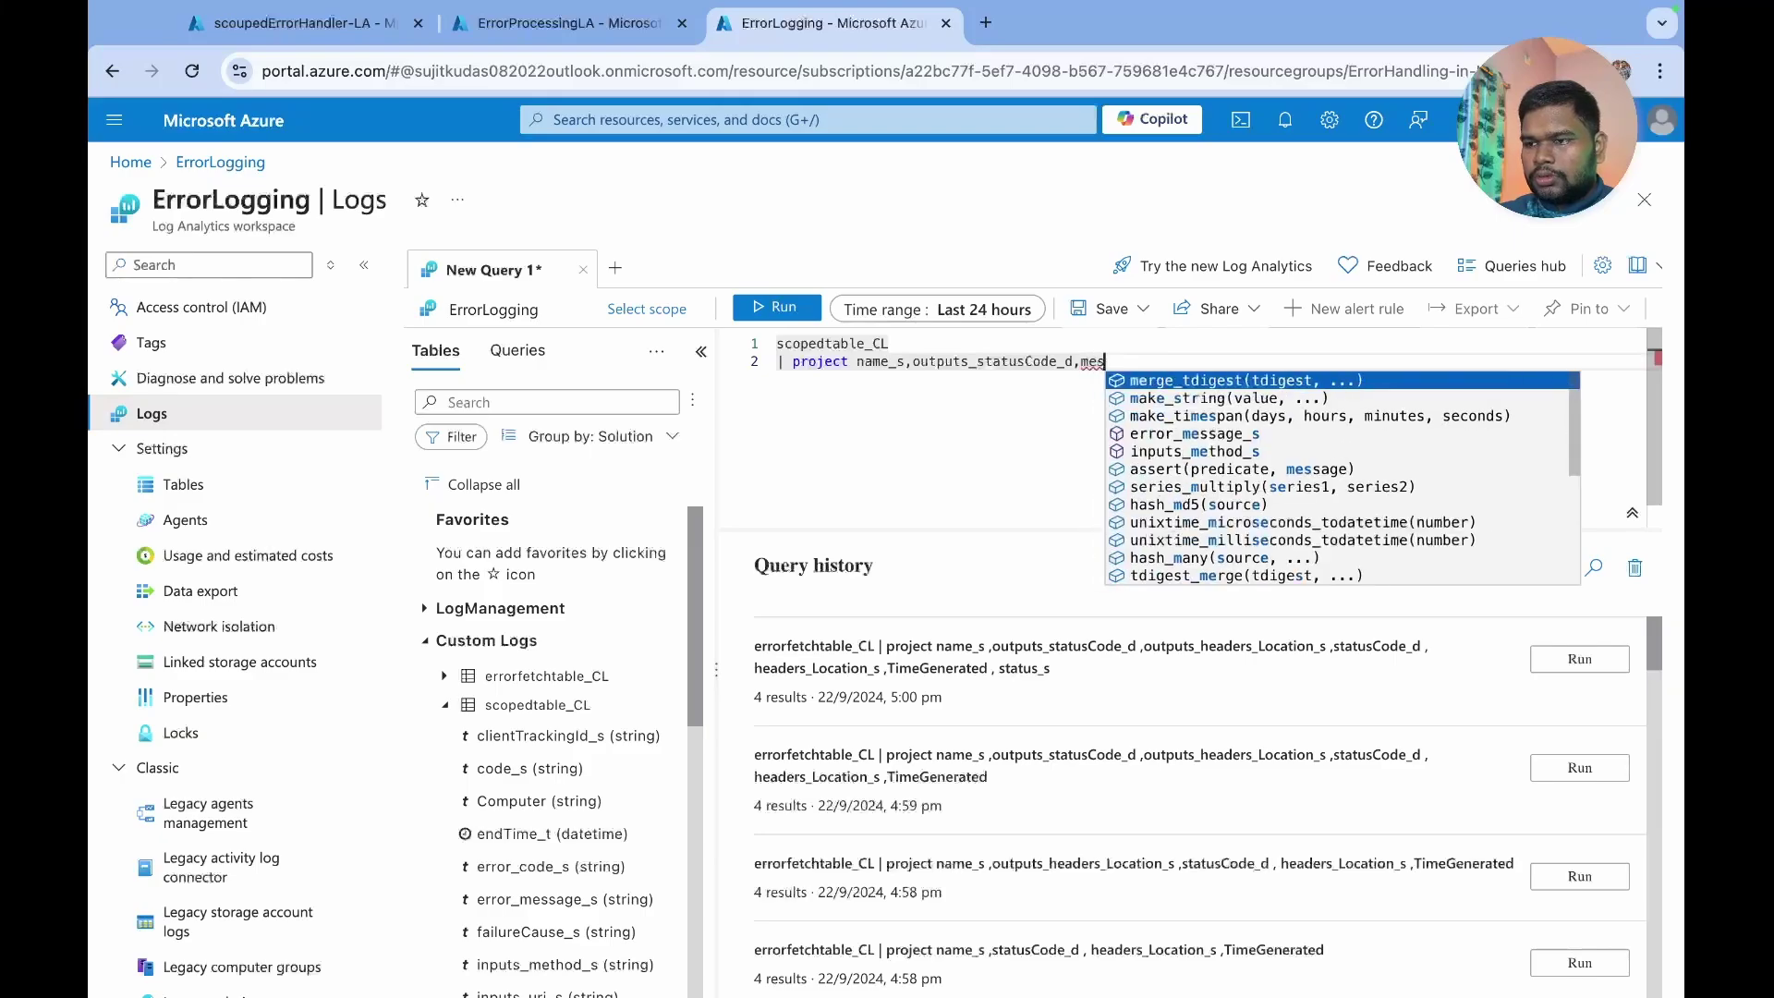
pyautogui.write('sa')
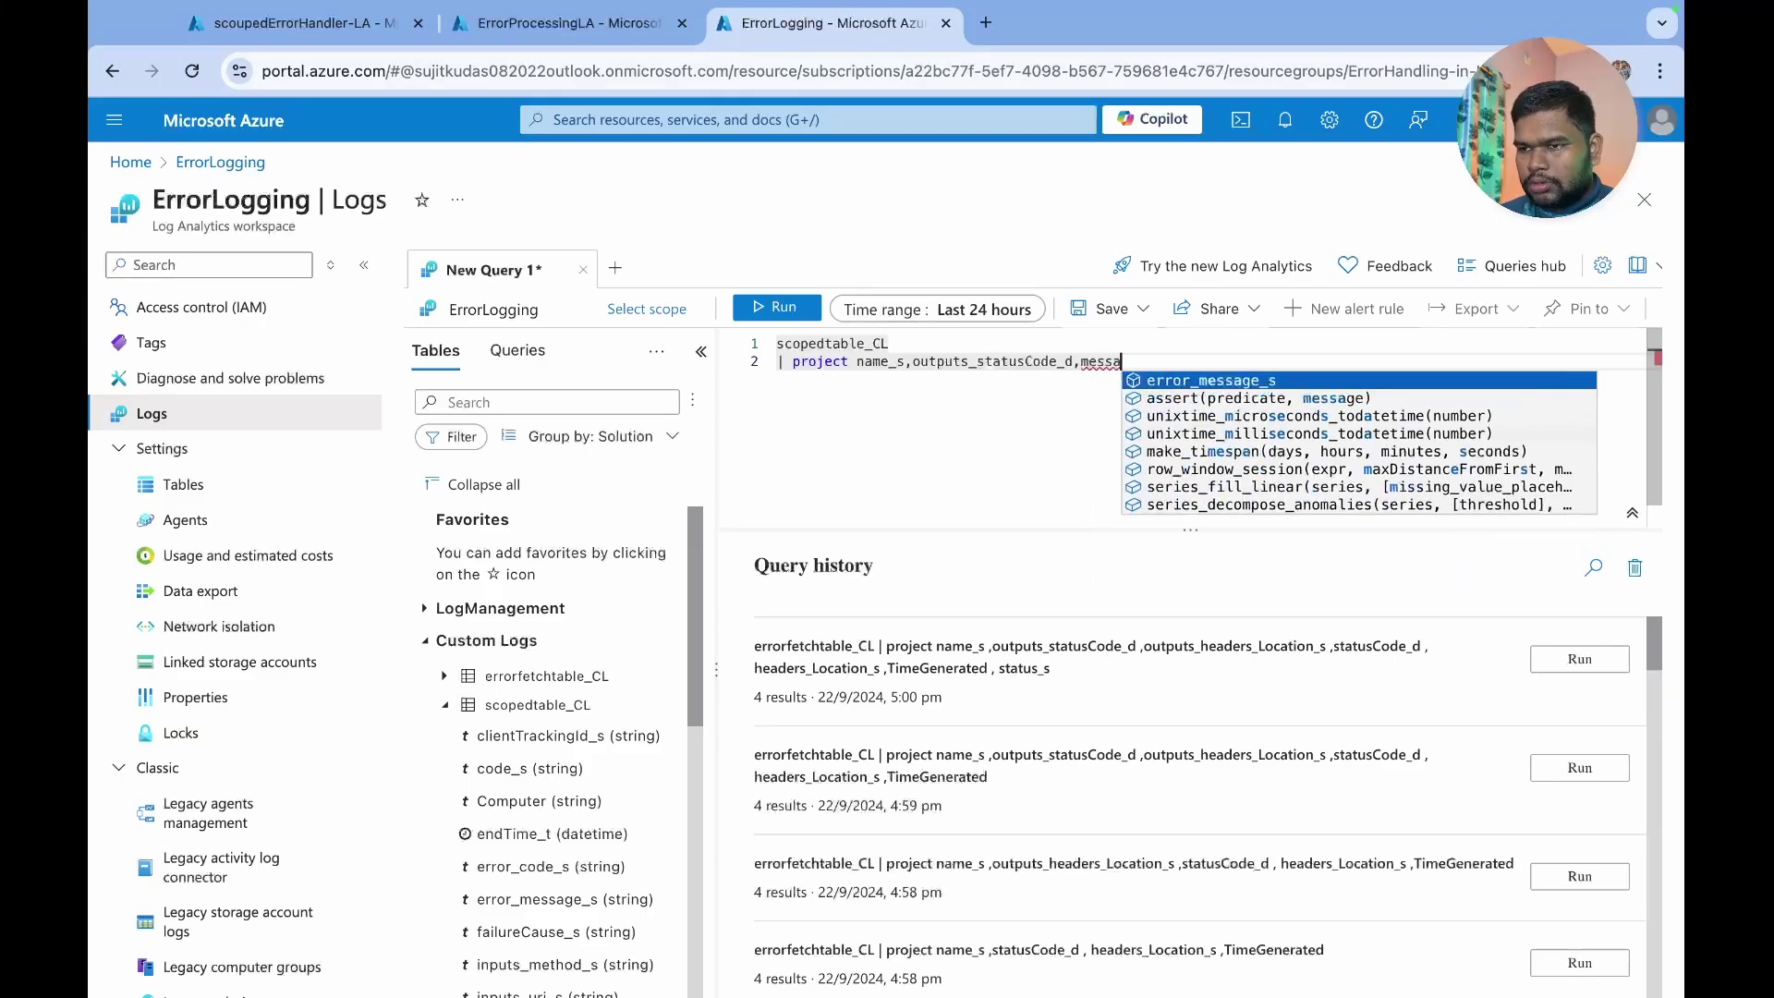
pyautogui.click(1207, 384)
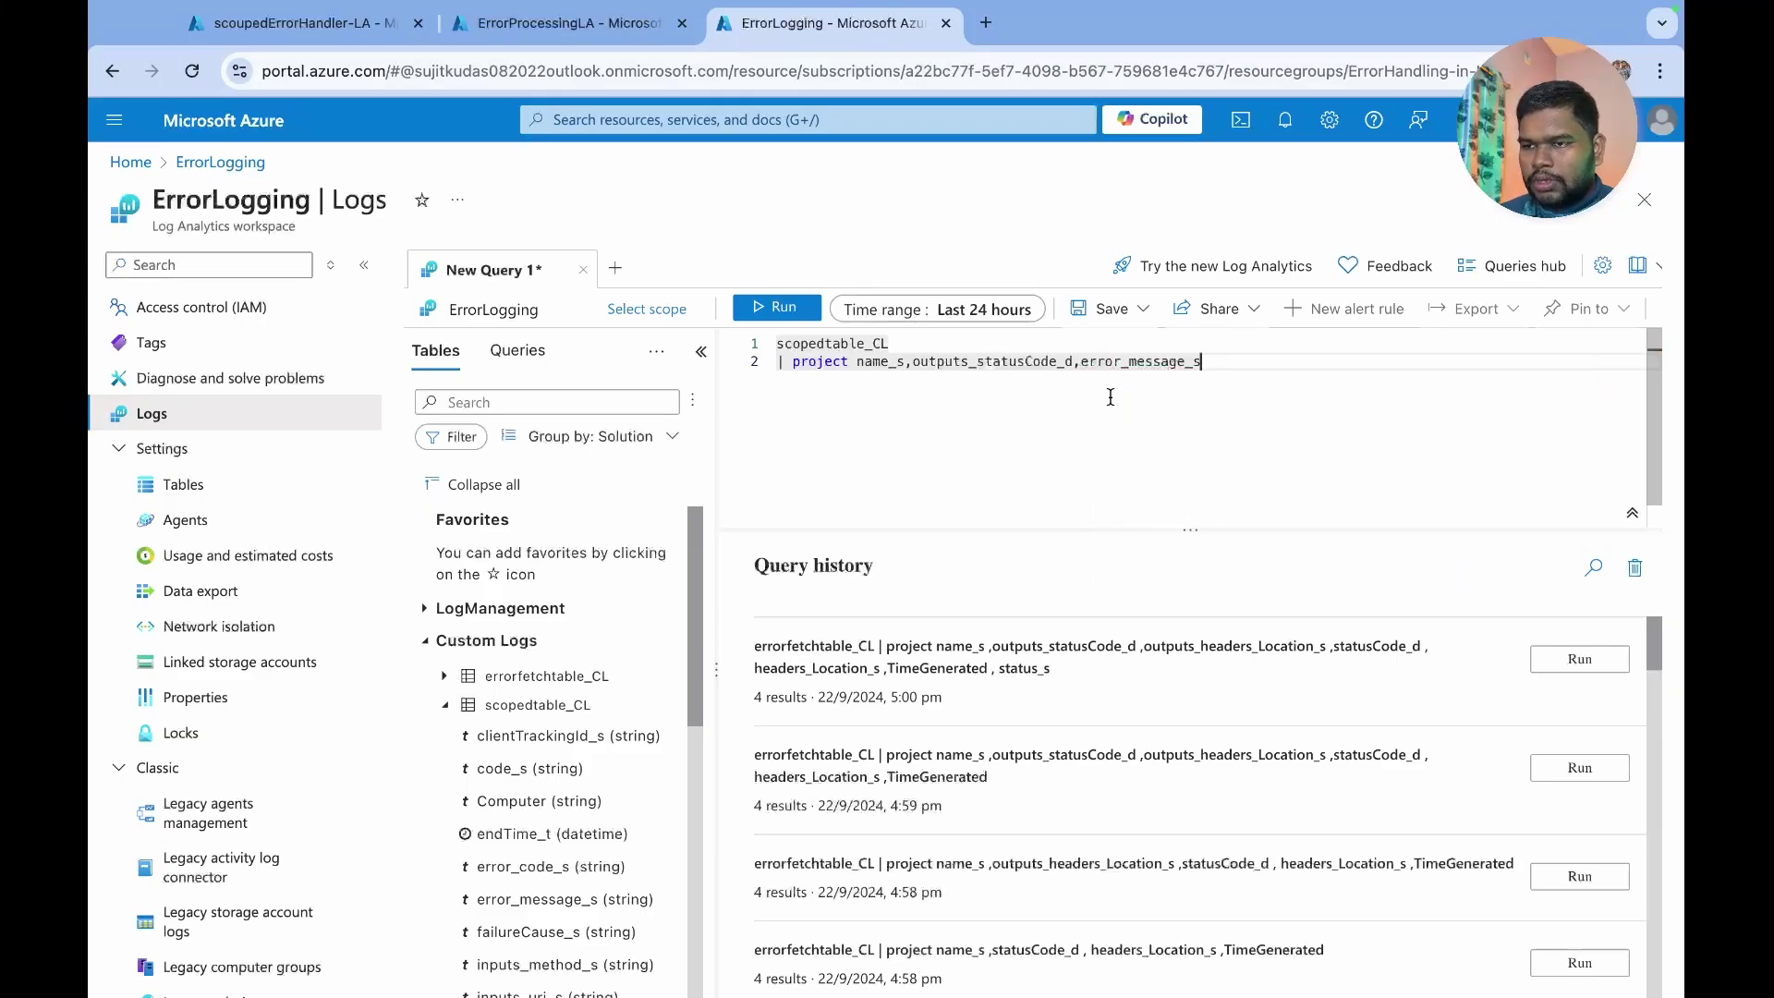
# - Review the Send Data body in ErrorProcessingLA's run and the error fields of the Send Data body in scoupedErrorHandler-LA's run
pyautogui.click(564, 23)
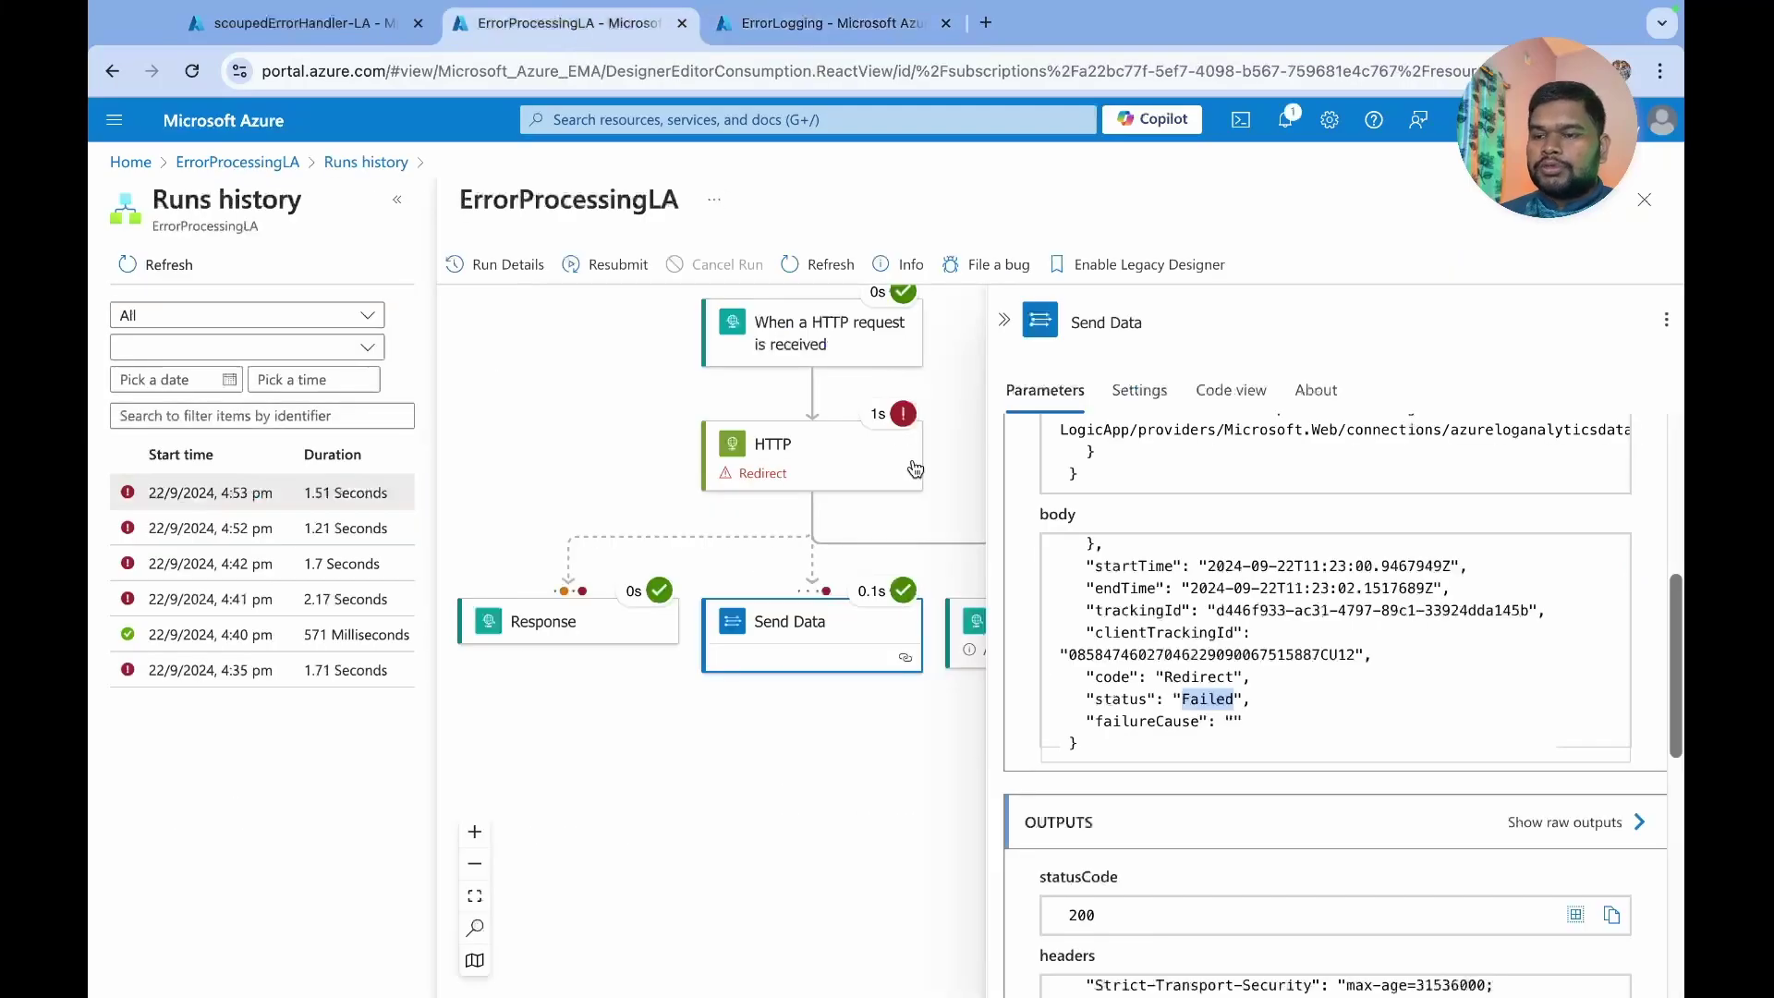
pyautogui.scroll(3, 1196, 716)
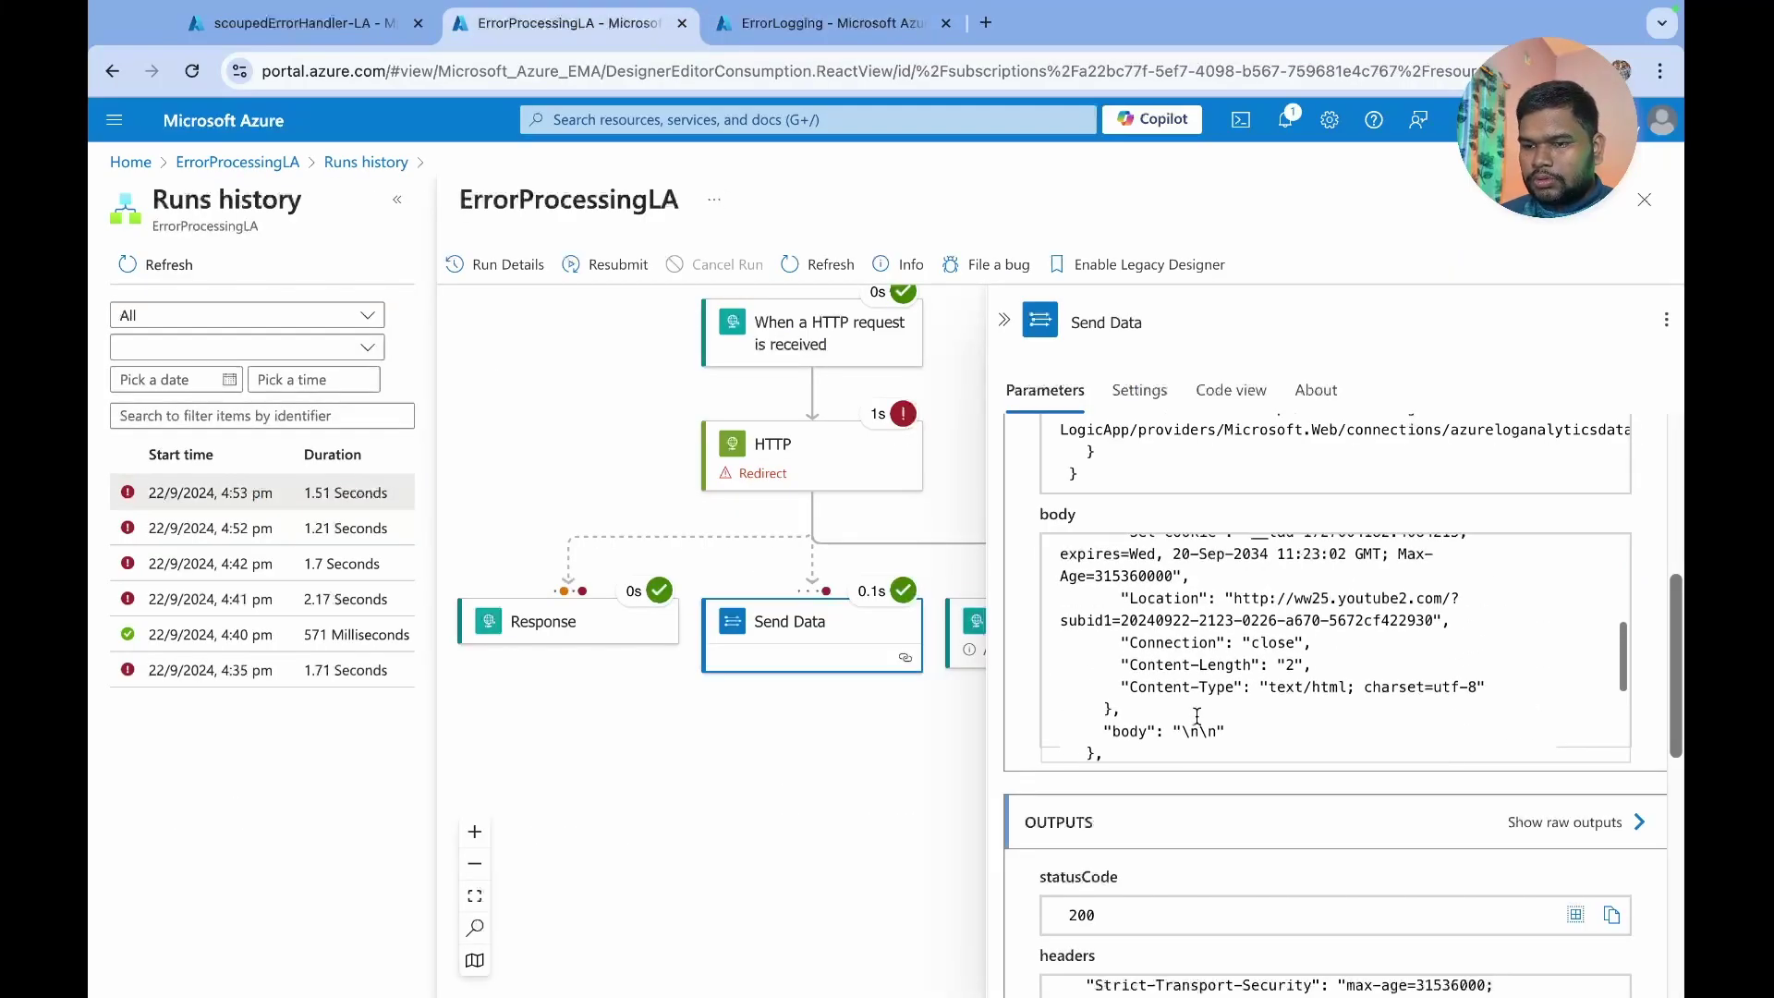
pyautogui.click(314, 26)
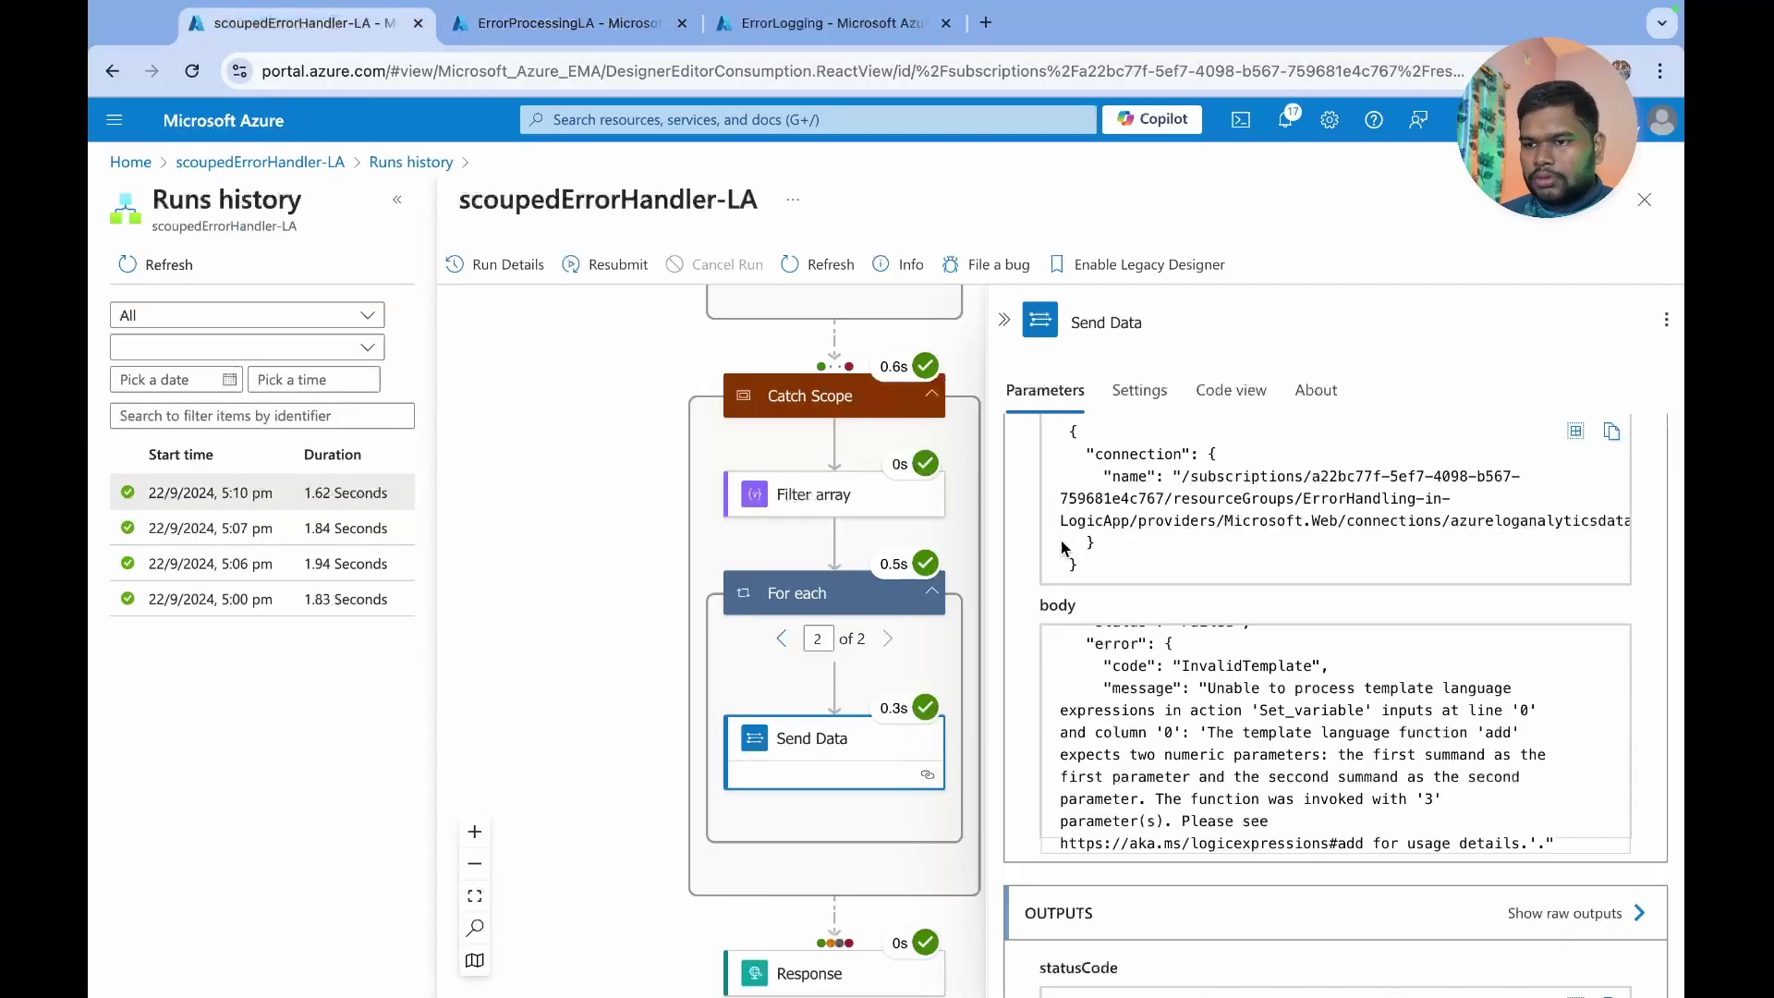
pyautogui.scroll(-1, 1223, 730)
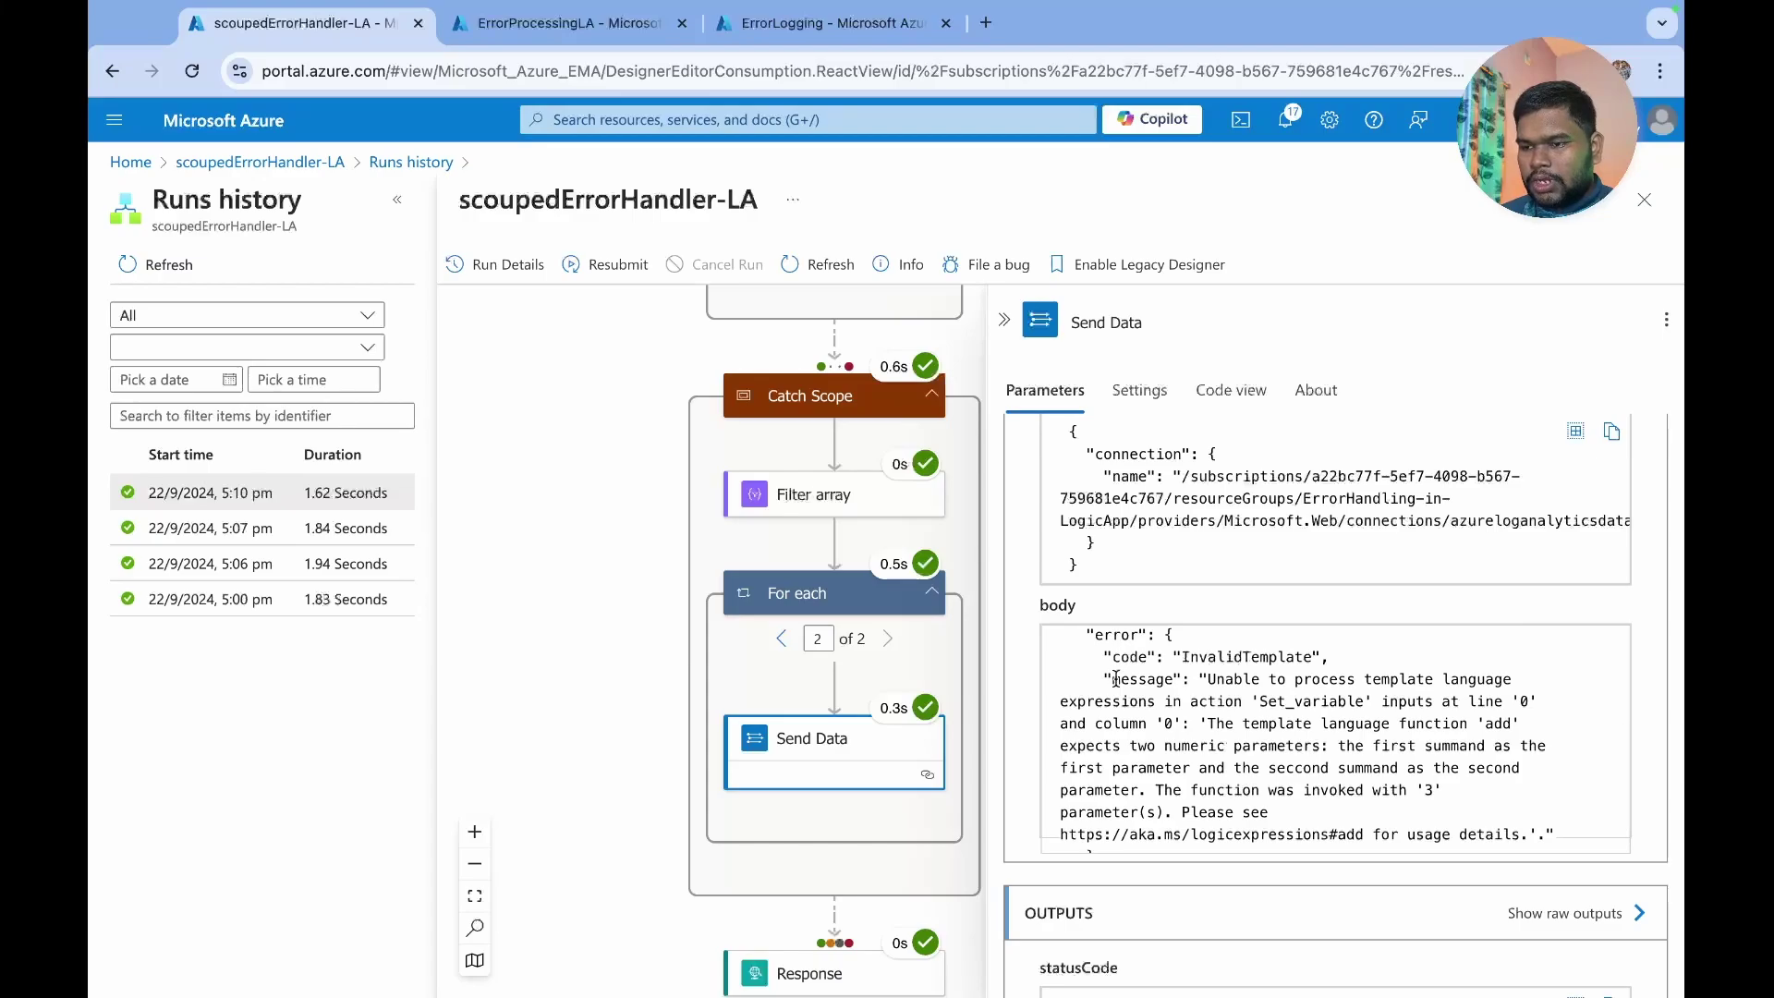
# - Run the scopedtable_CL query in the ErrorLogging workspace, projecting name_s, outputs_statusCode_d and error_message_s
pyautogui.moveTo(1111, 679); pyautogui.dragTo(1258, 759)
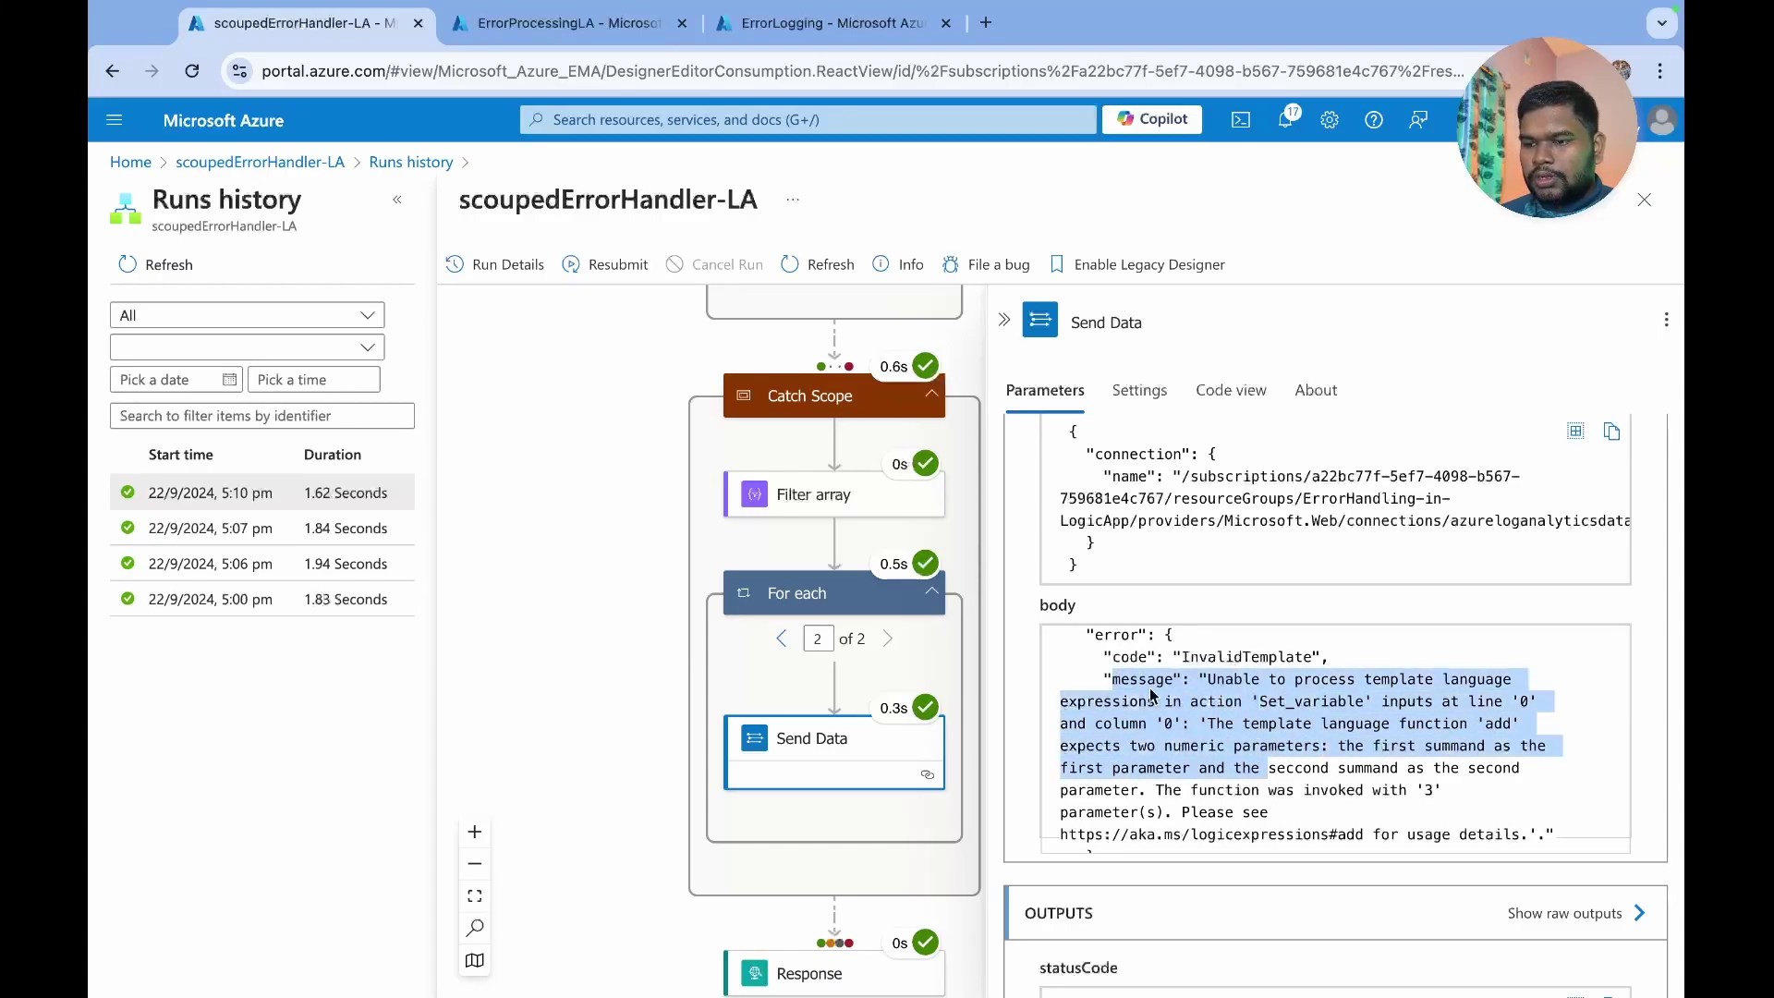
pyautogui.click(790, 24)
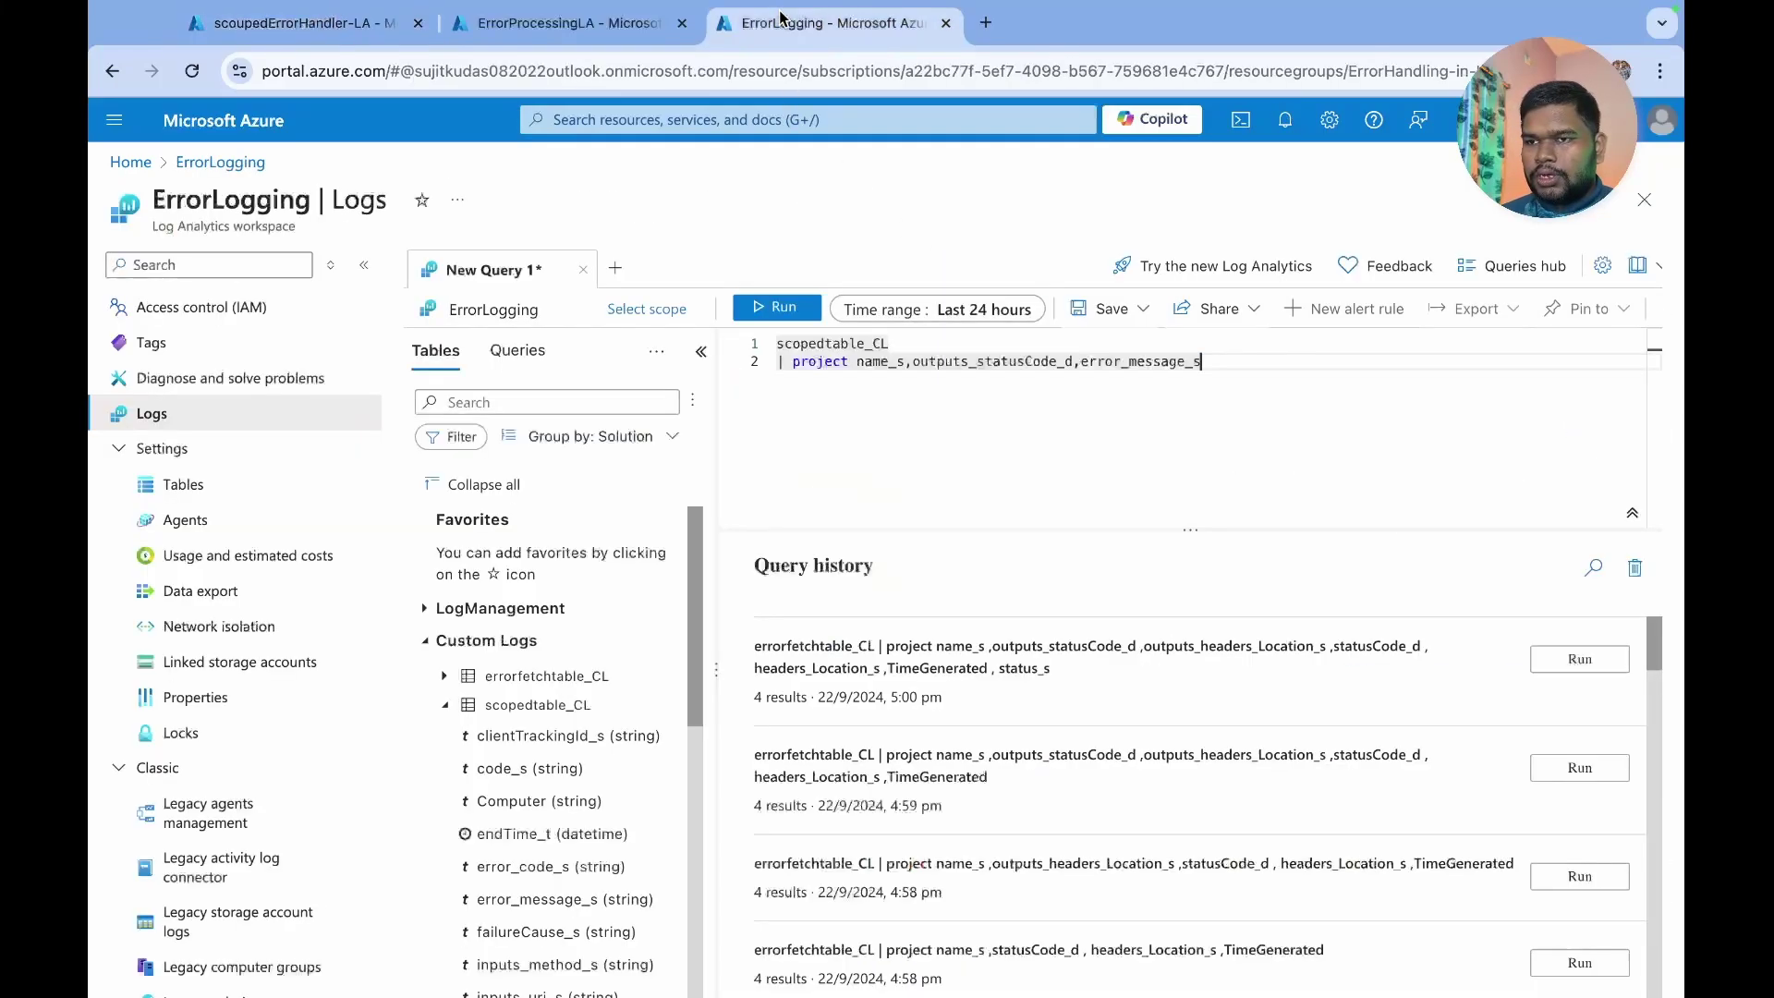
pyautogui.doubleClick(1116, 361)
pyautogui.click(1217, 460)
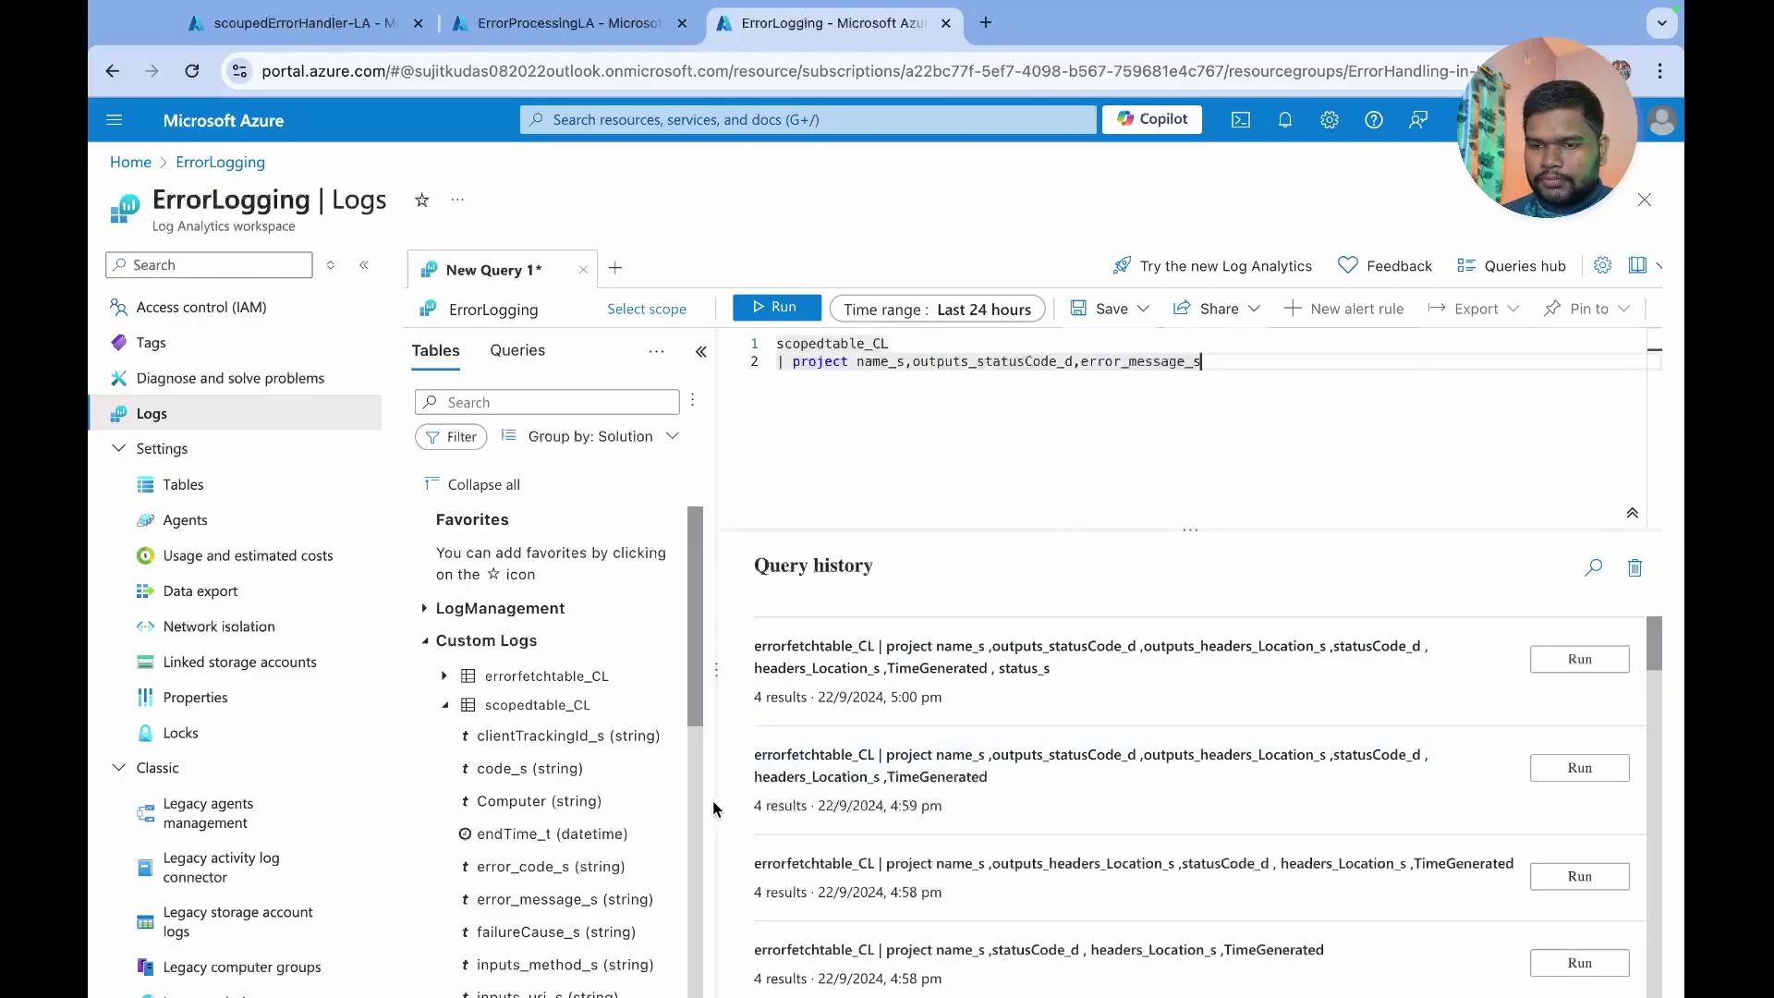
pyautogui.scroll(-5, 620, 790)
pyautogui.scroll(5, 620, 791)
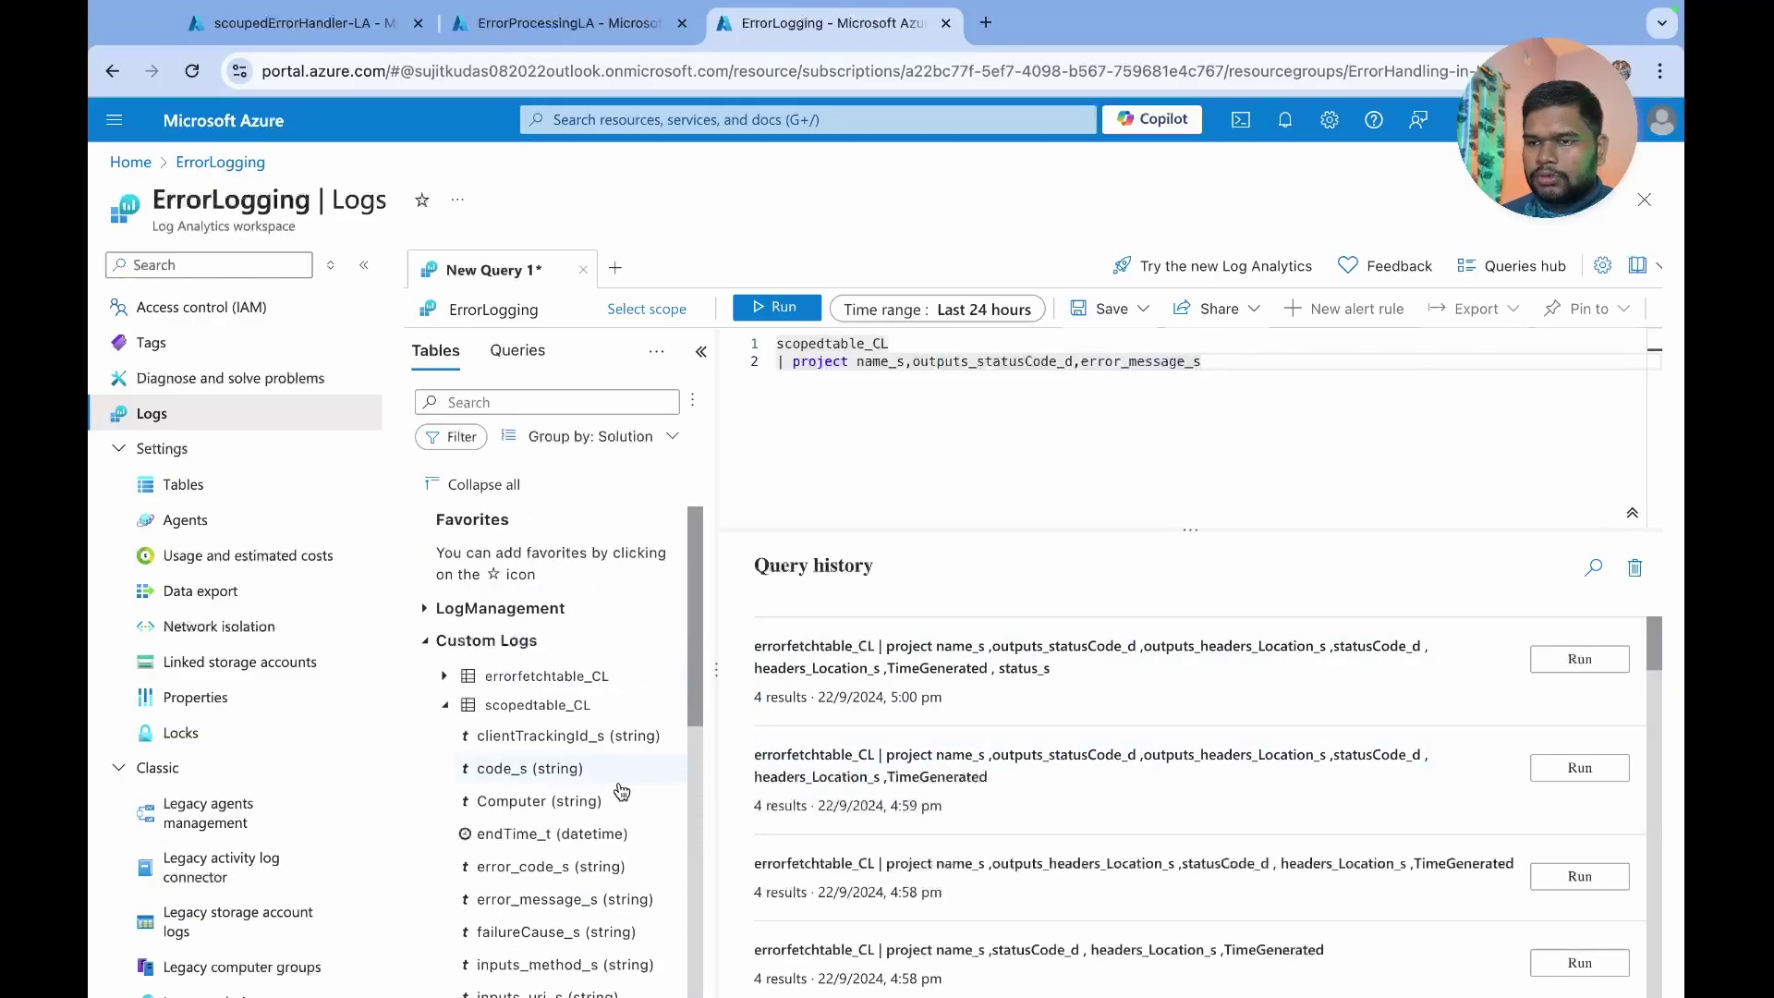
pyautogui.click(772, 309)
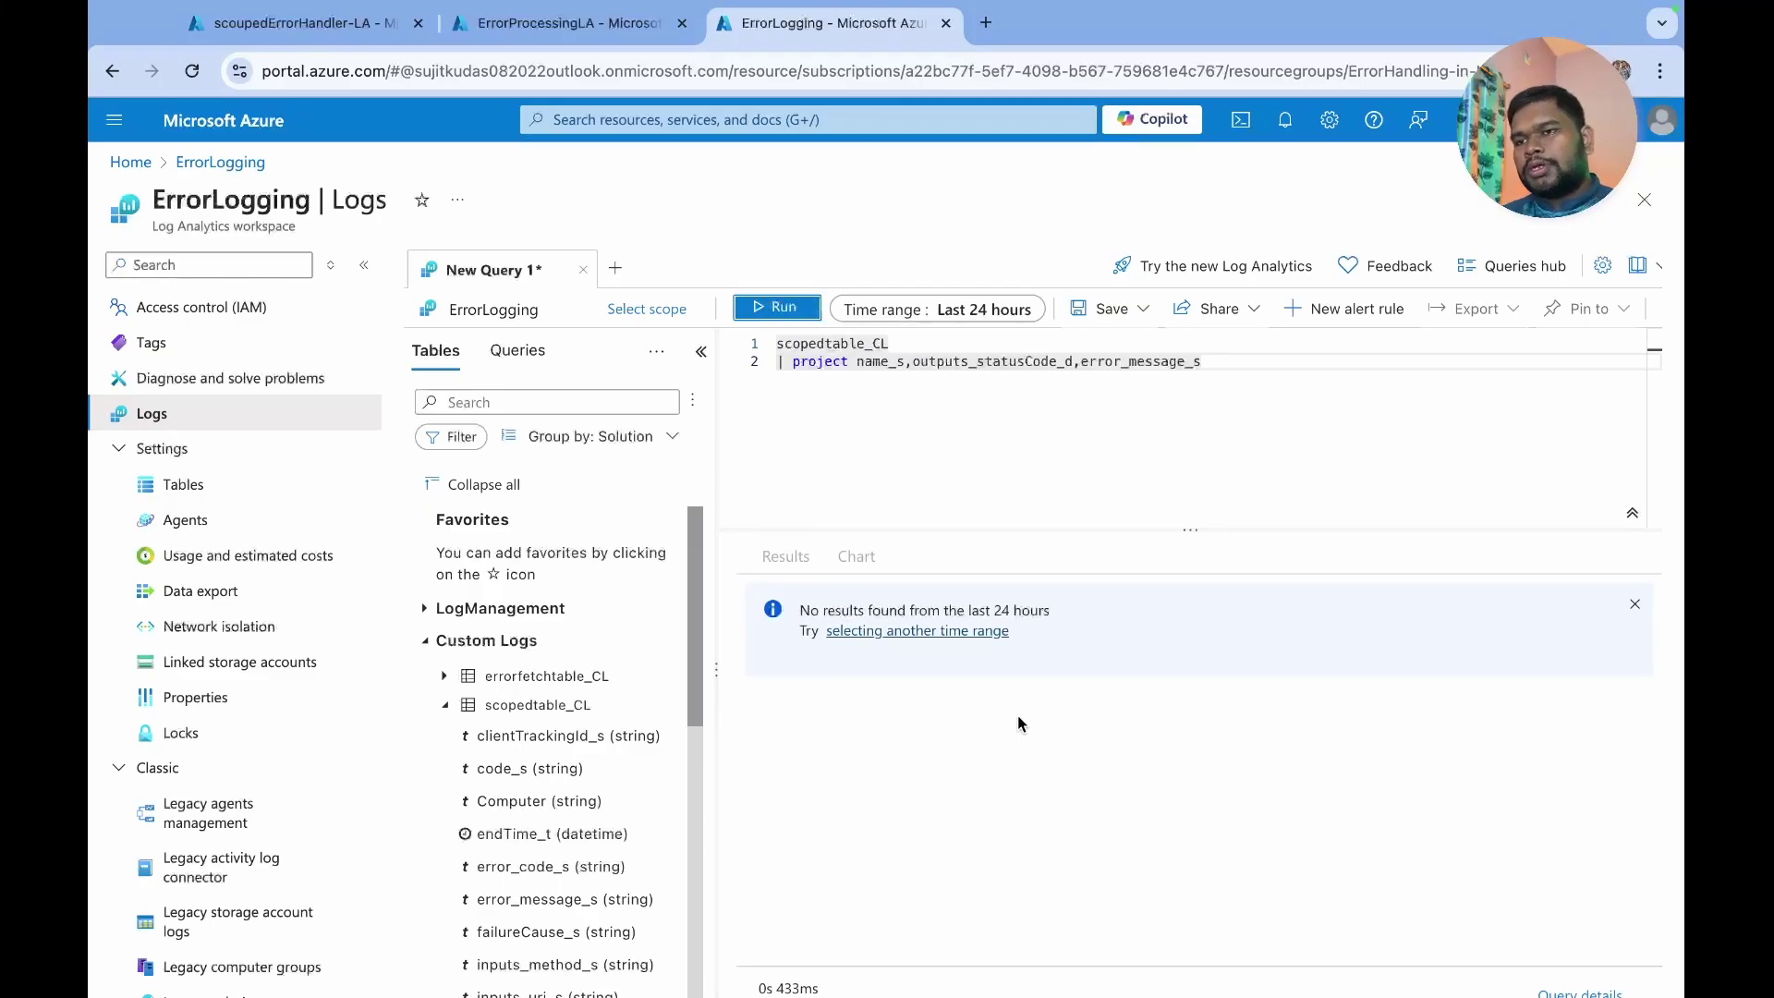
pyautogui.click(783, 311)
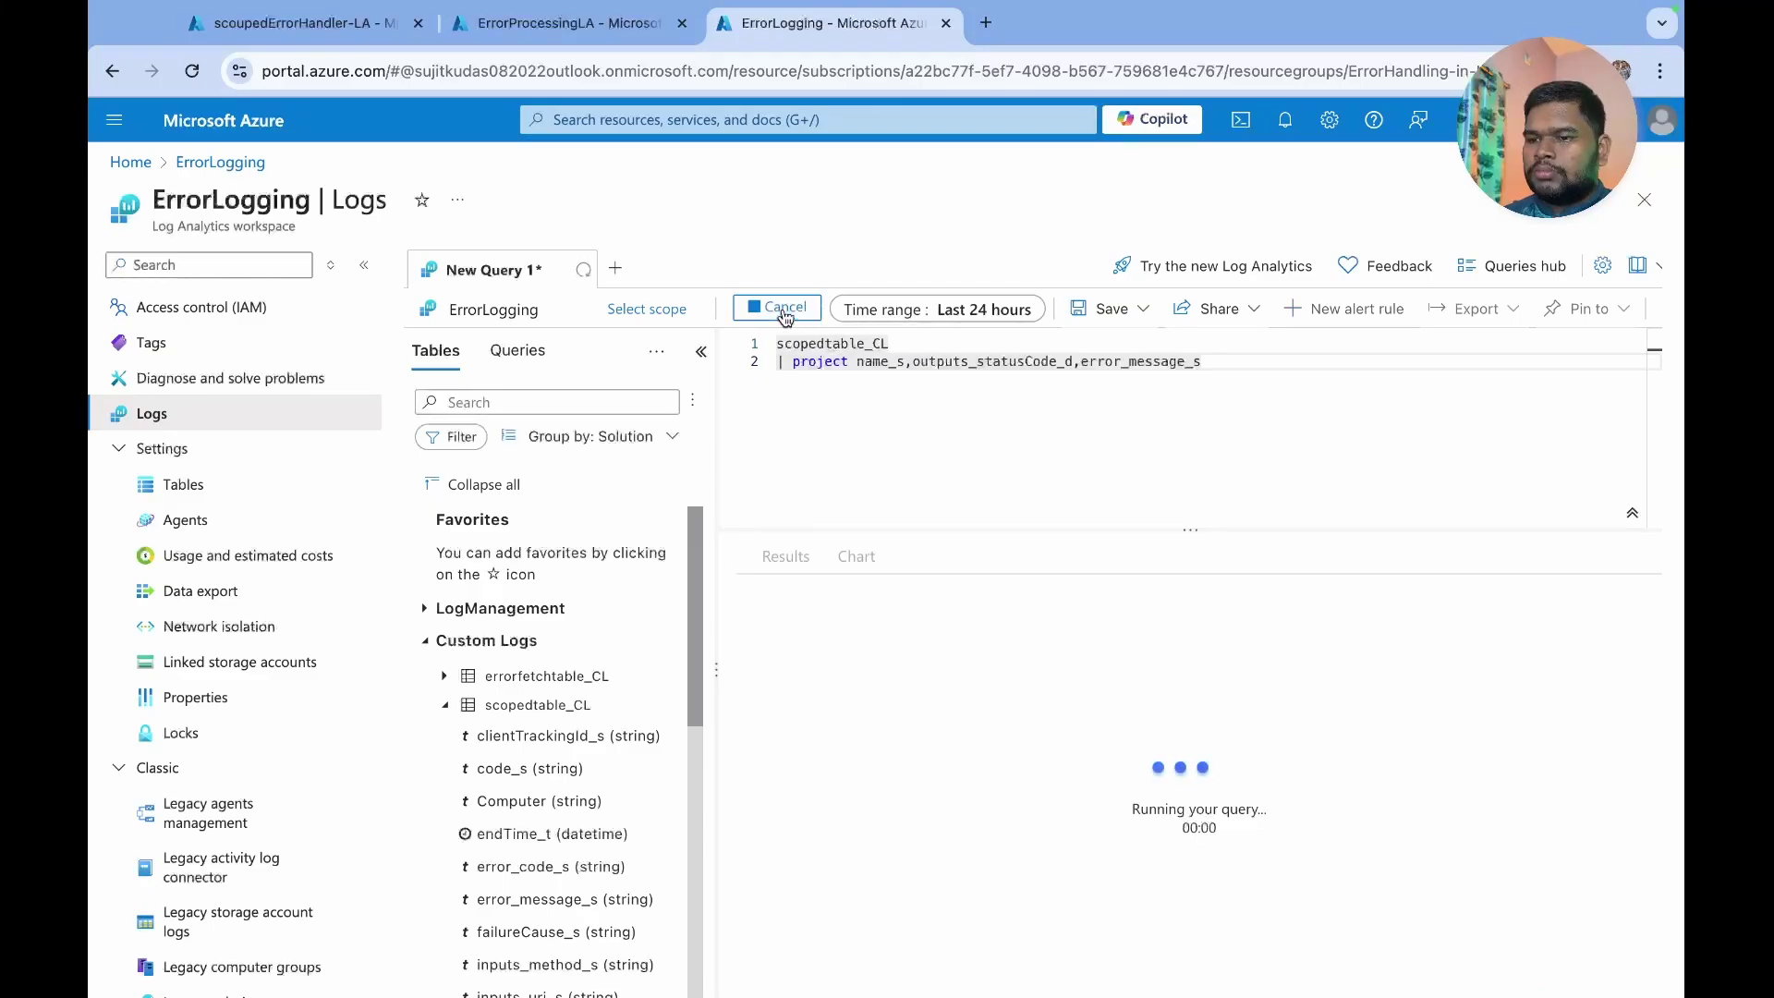
pyautogui.click(784, 310)
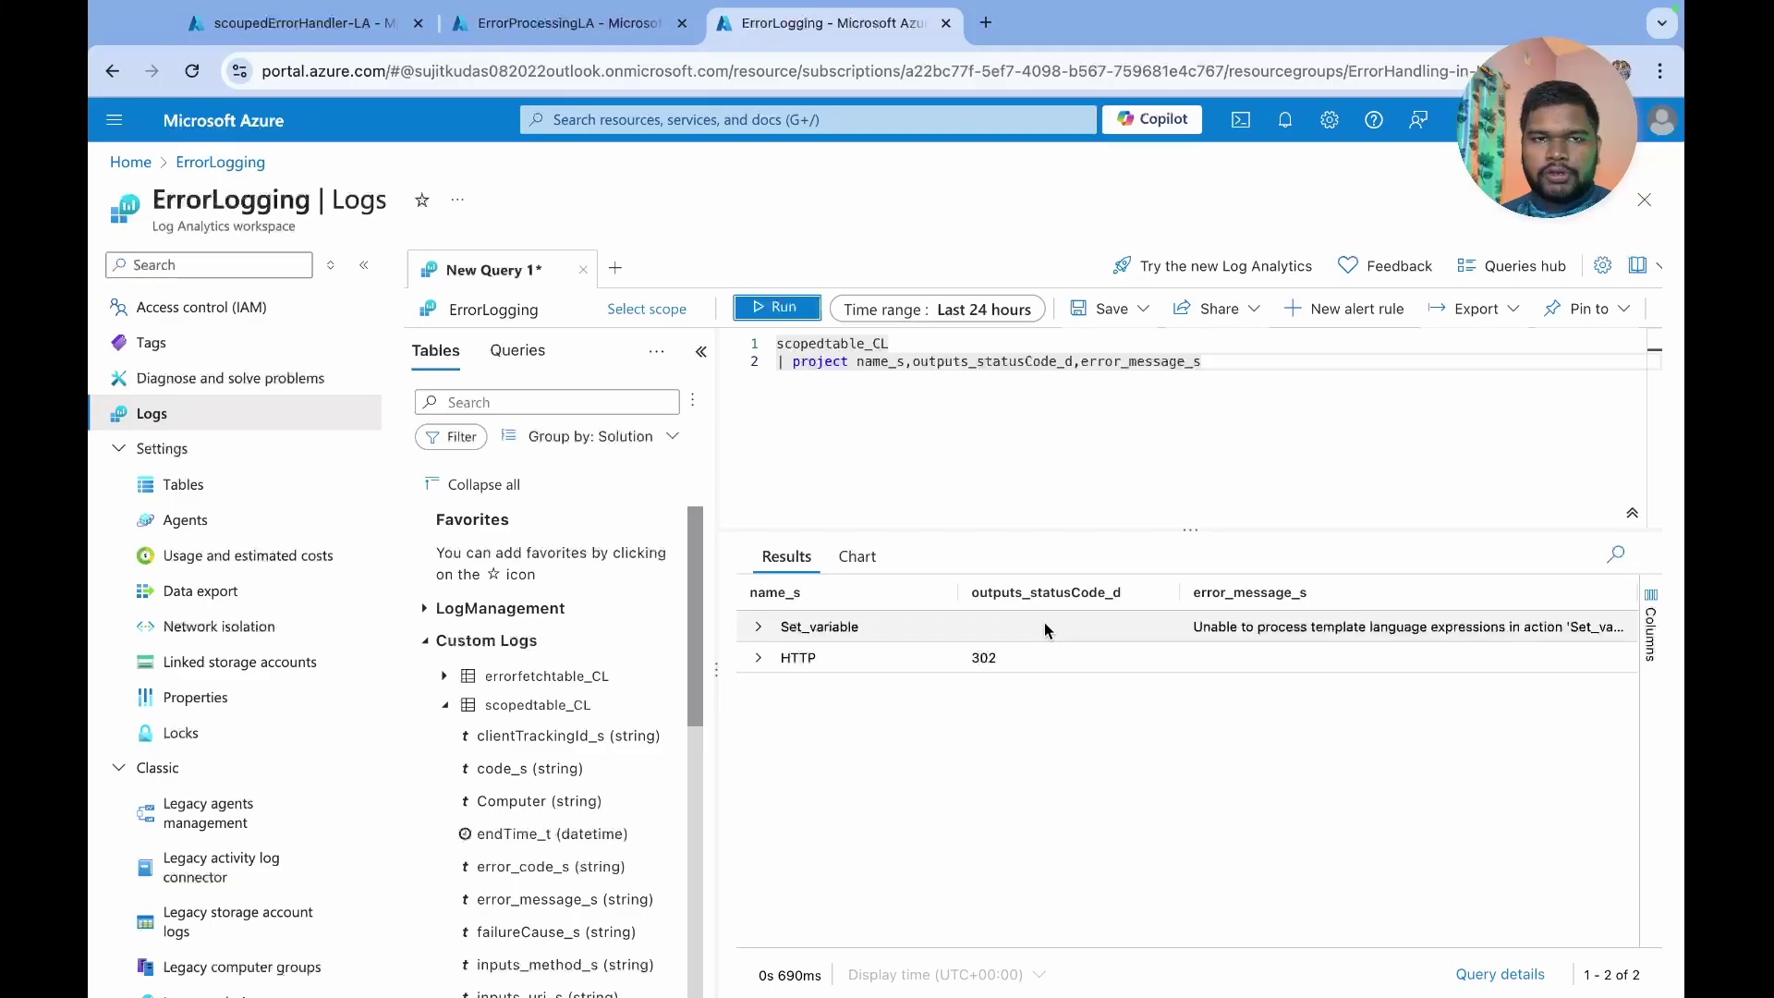
# - Compare the Send Data body in ErrorProcessingLA's run with the Set_variable body in scoupedErrorHandler-LA's run, looking for further fields to query
pyautogui.click(585, 35)
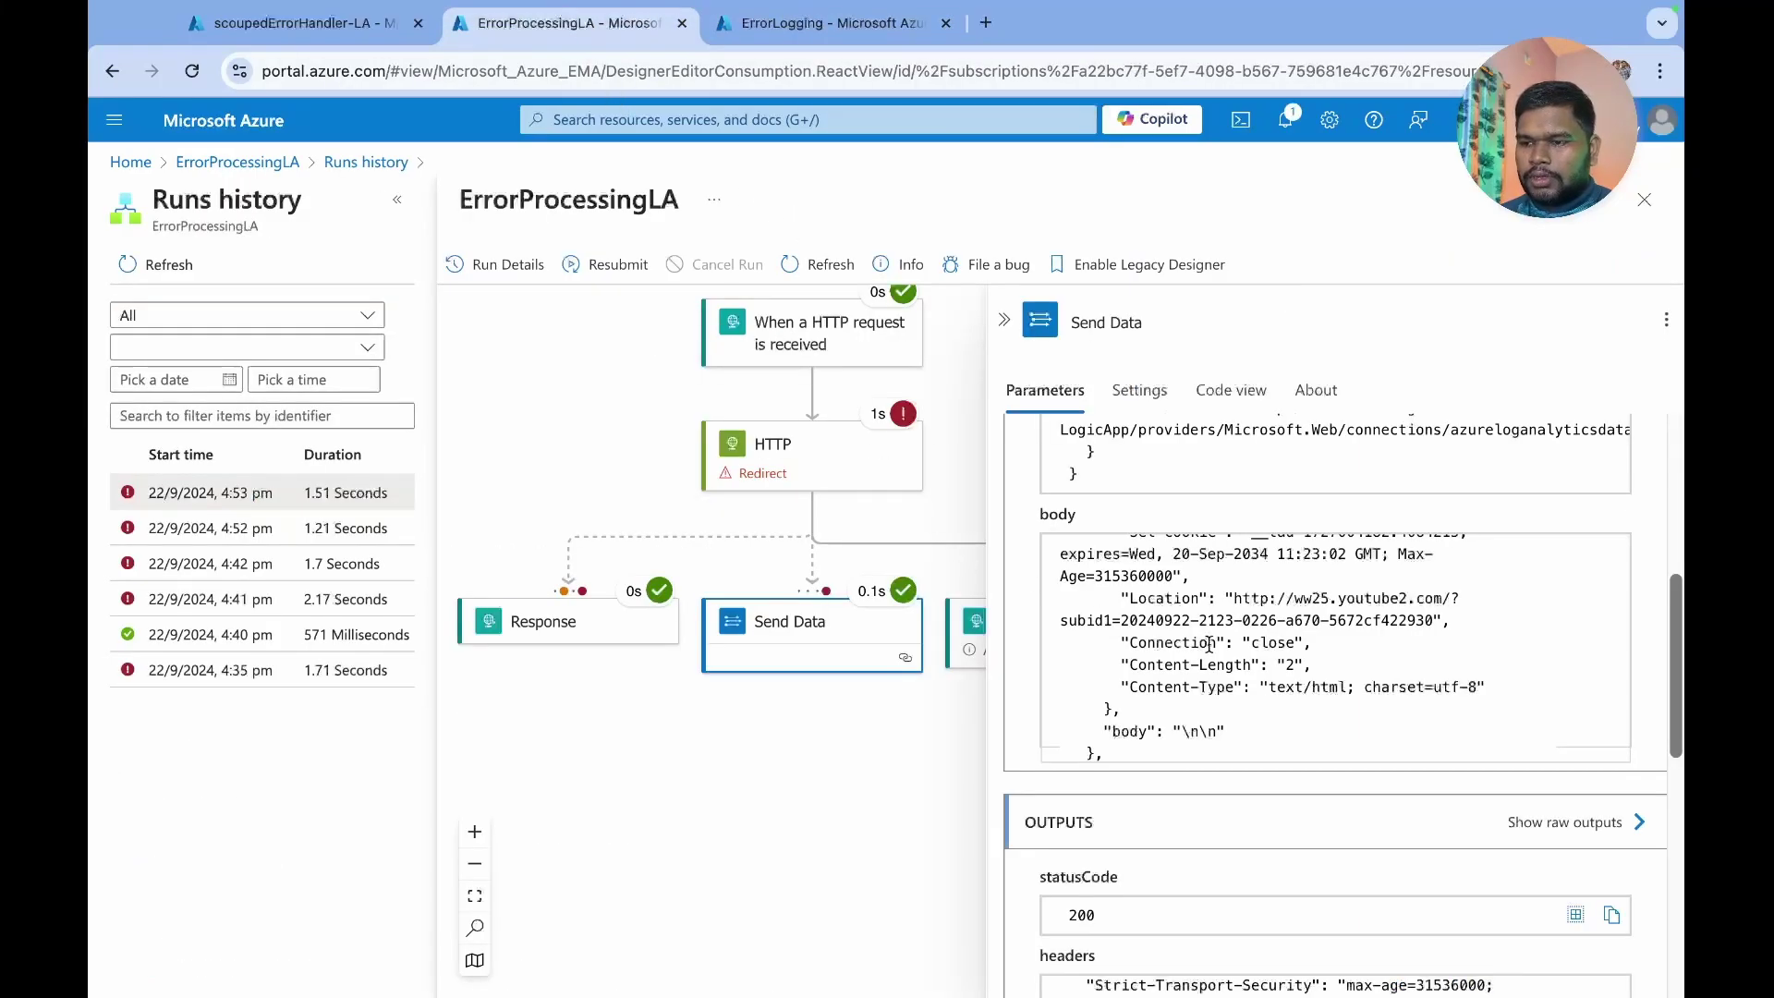
pyautogui.scroll(4, 1208, 647)
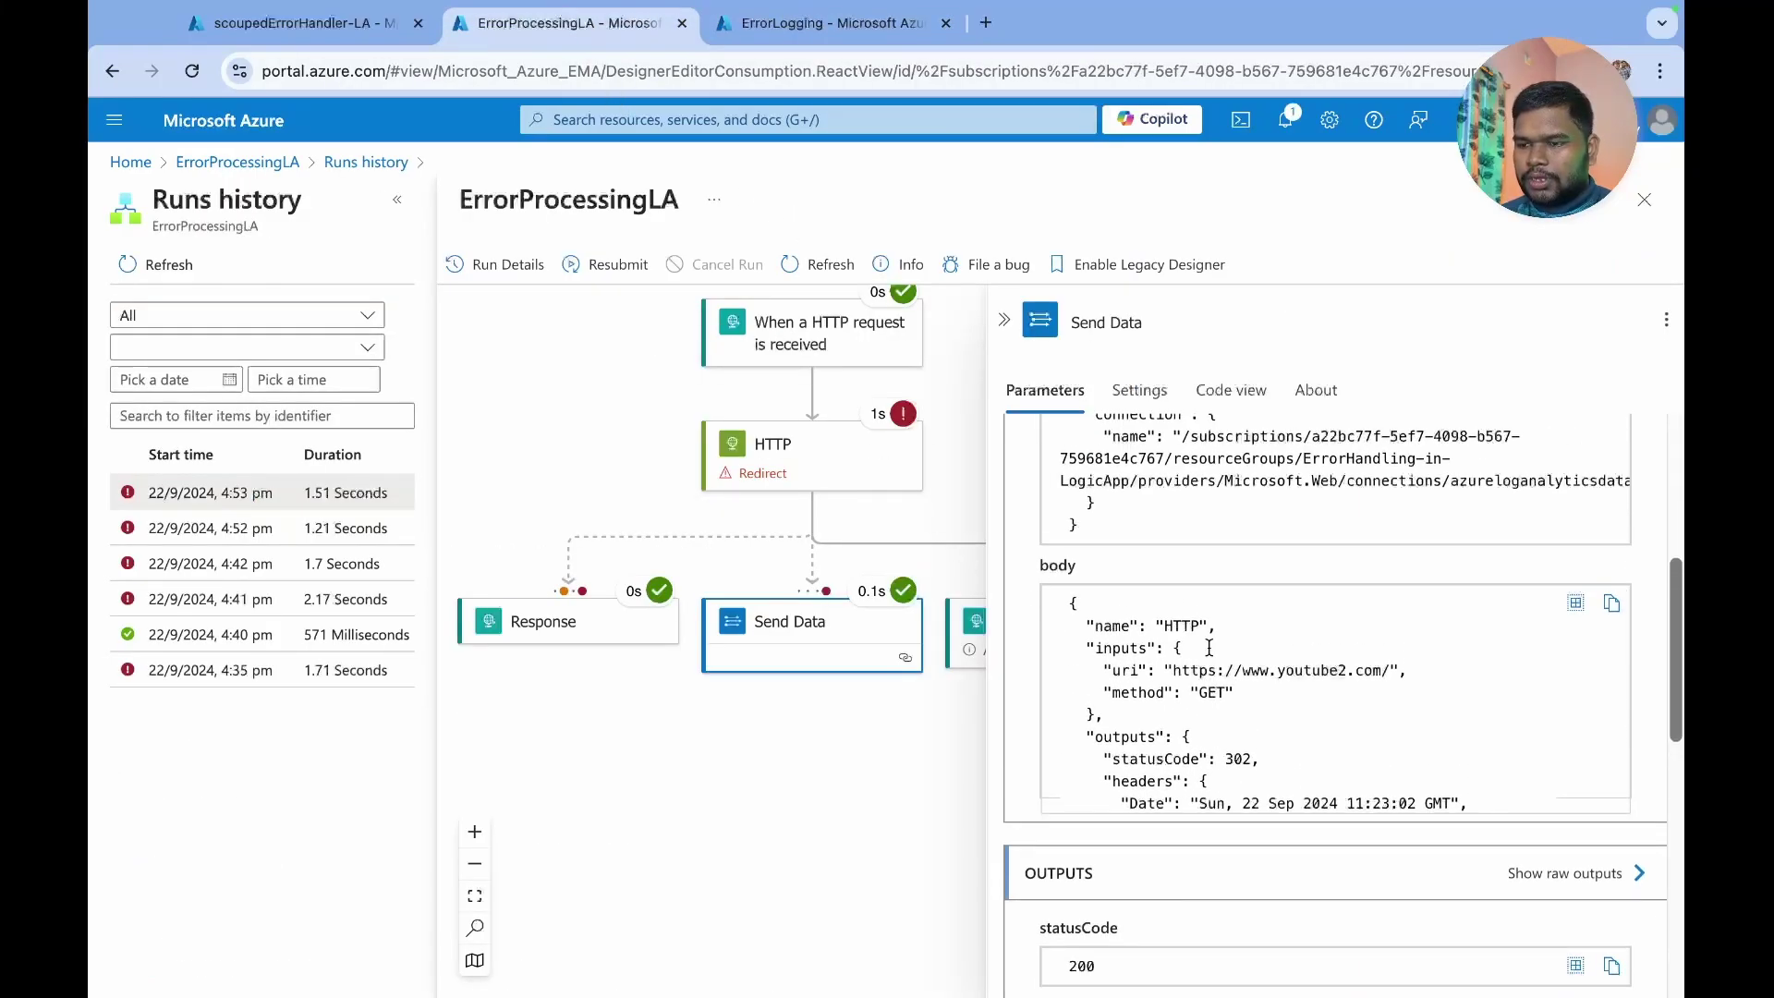
pyautogui.click(368, 24)
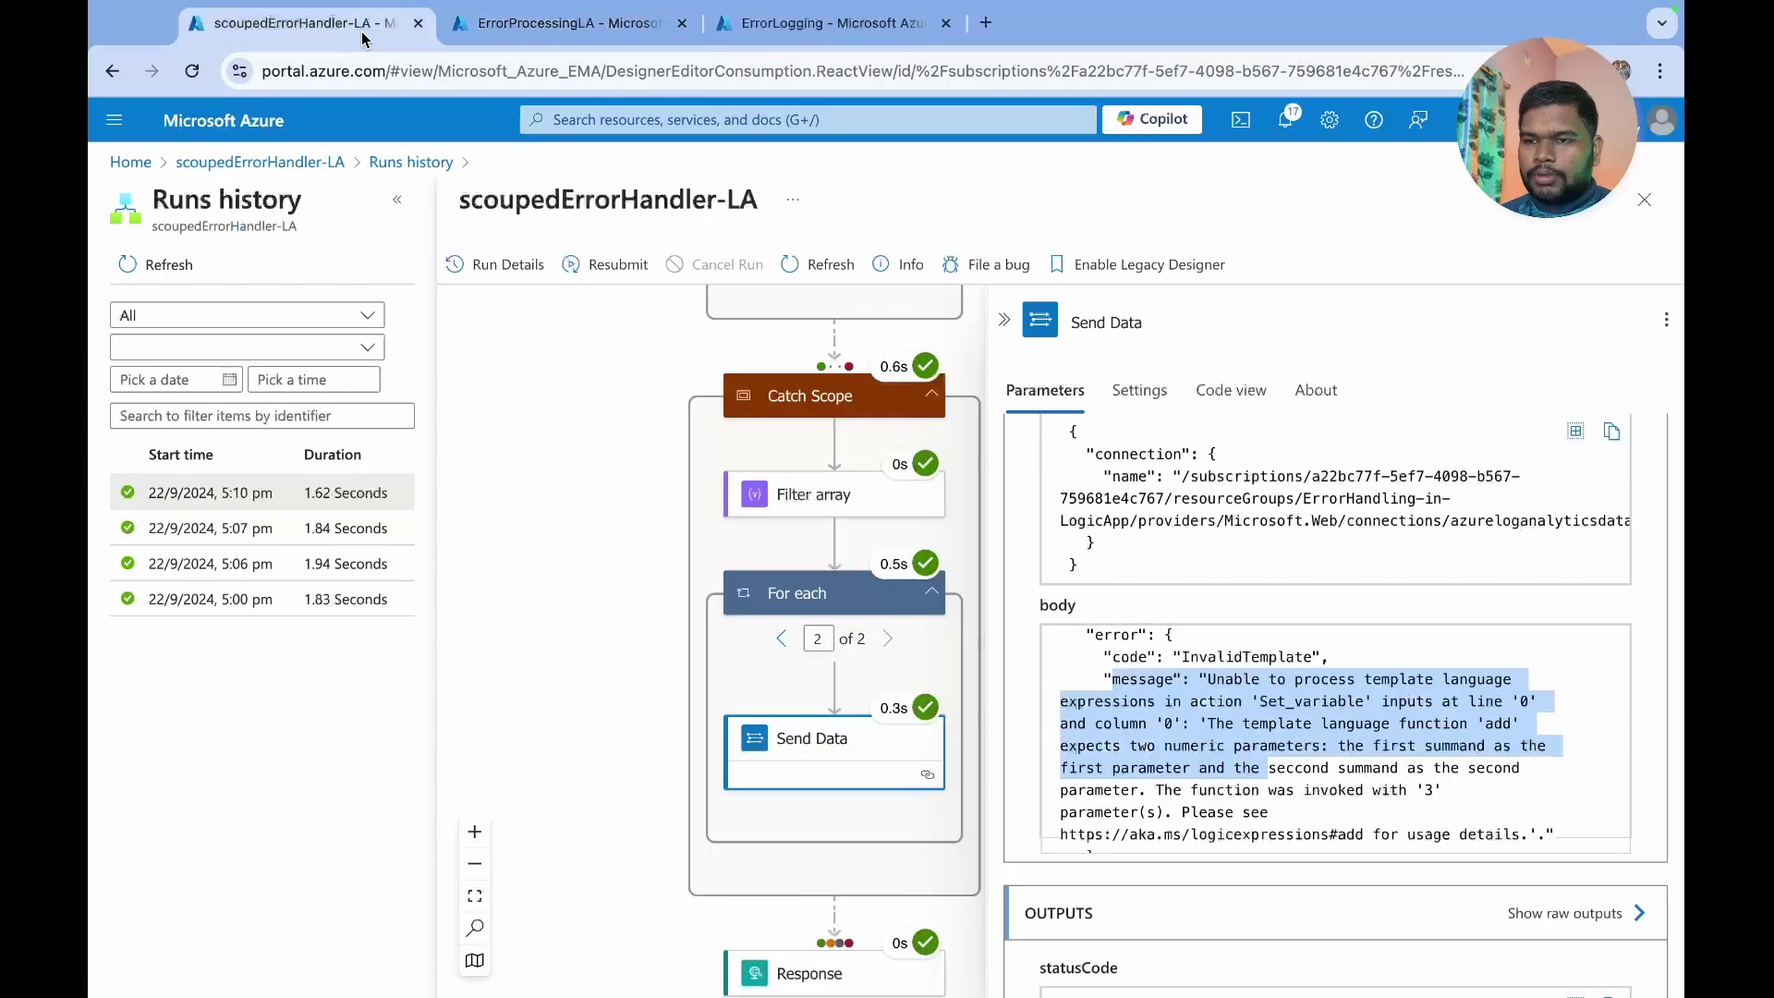
pyautogui.scroll(3, 1131, 722)
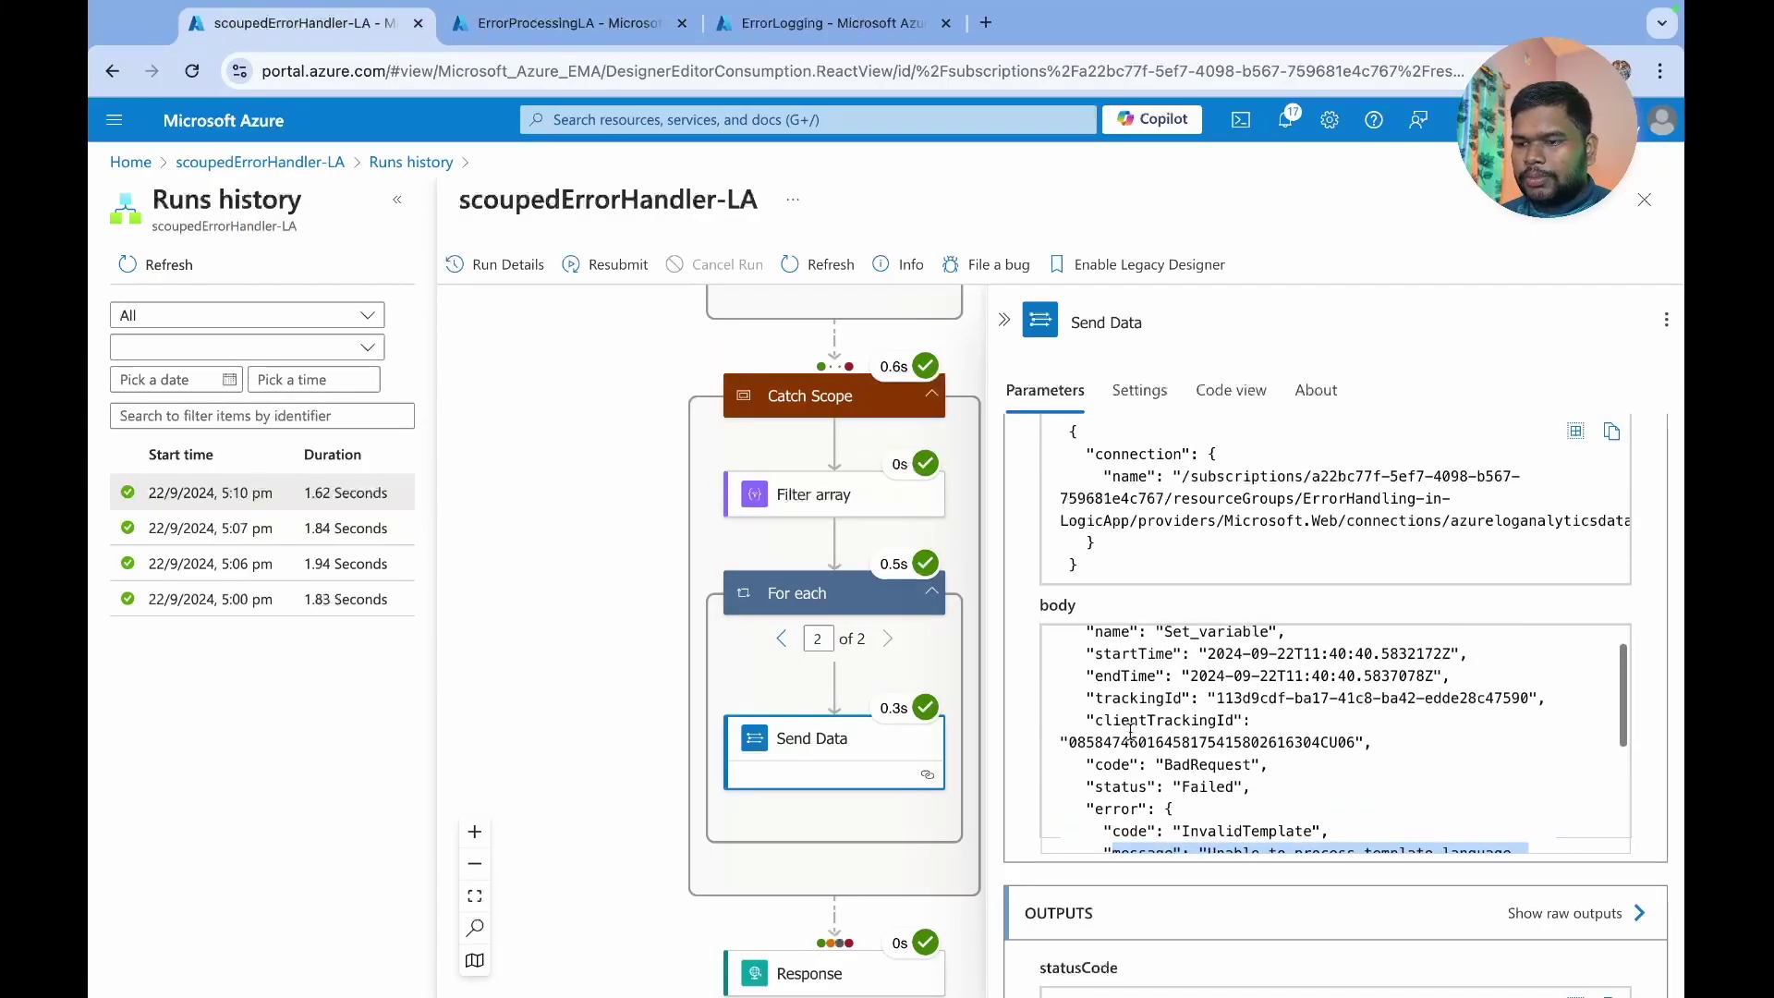
pyautogui.scroll(-5, 1139, 822)
pyautogui.scroll(8, 1139, 823)
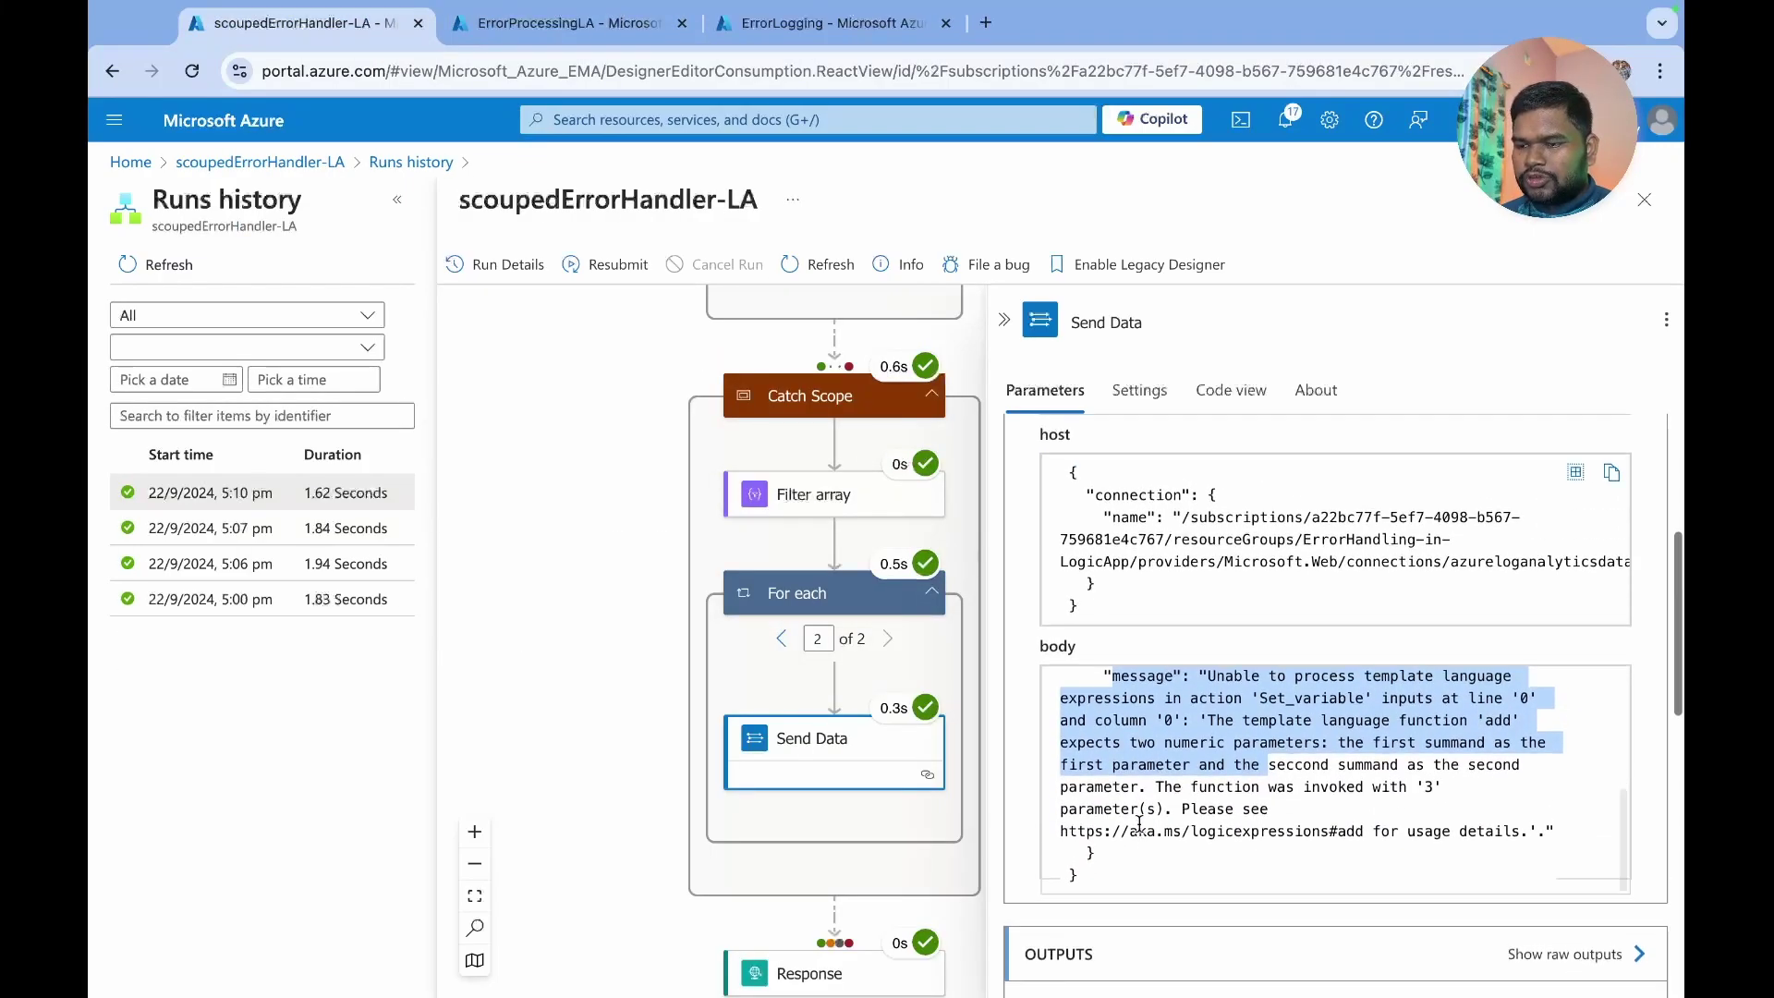
pyautogui.scroll(-5, 1138, 798)
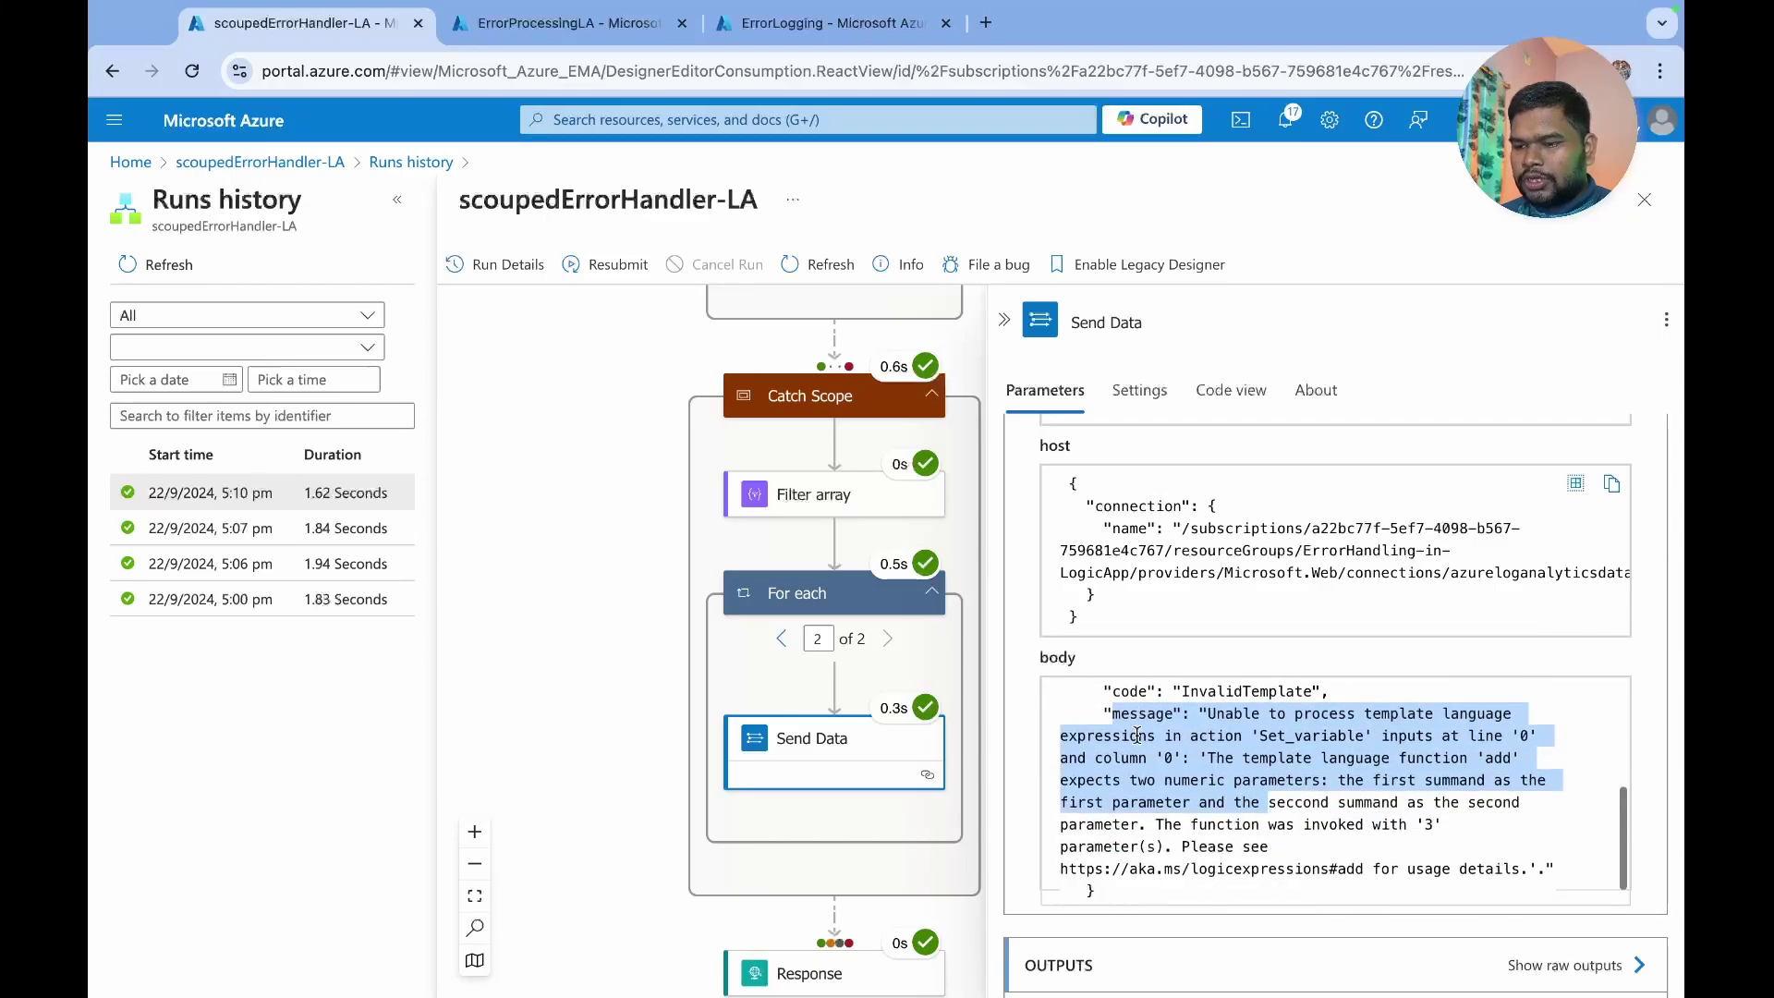
pyautogui.scroll(2, 1136, 739)
pyautogui.scroll(3, 1136, 734)
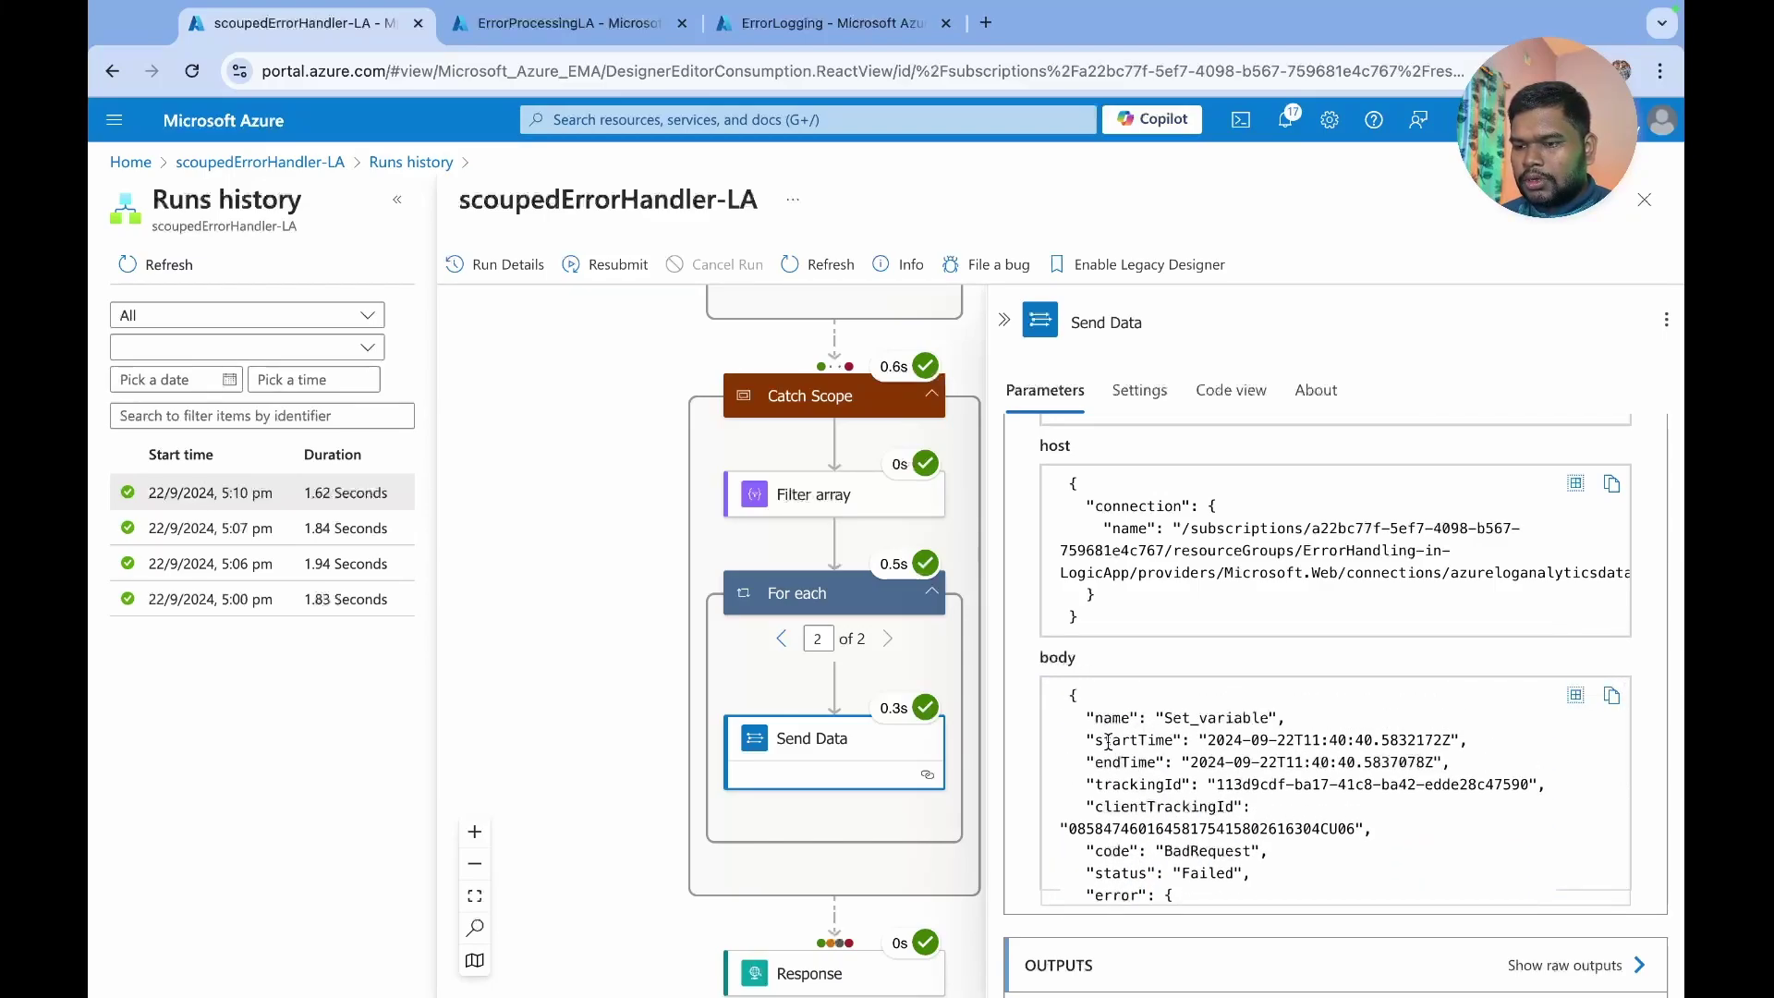
pyautogui.scroll(-3, 1131, 795)
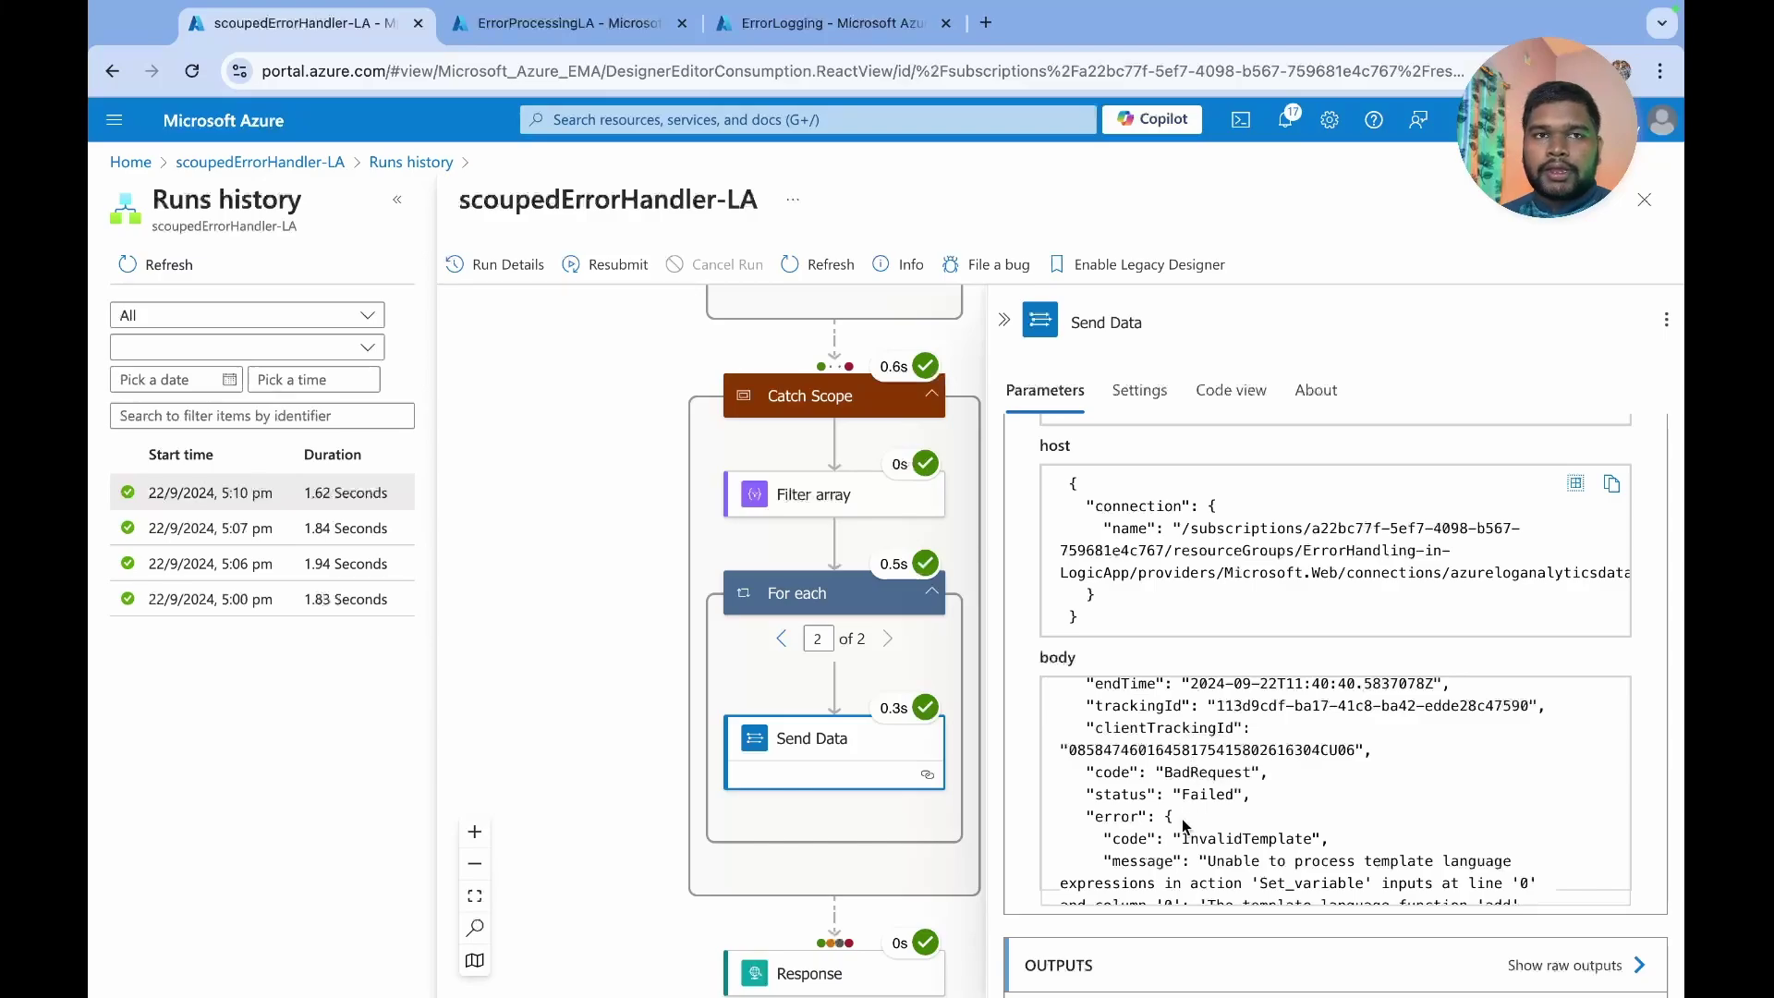
pyautogui.scroll(-3, 1171, 790)
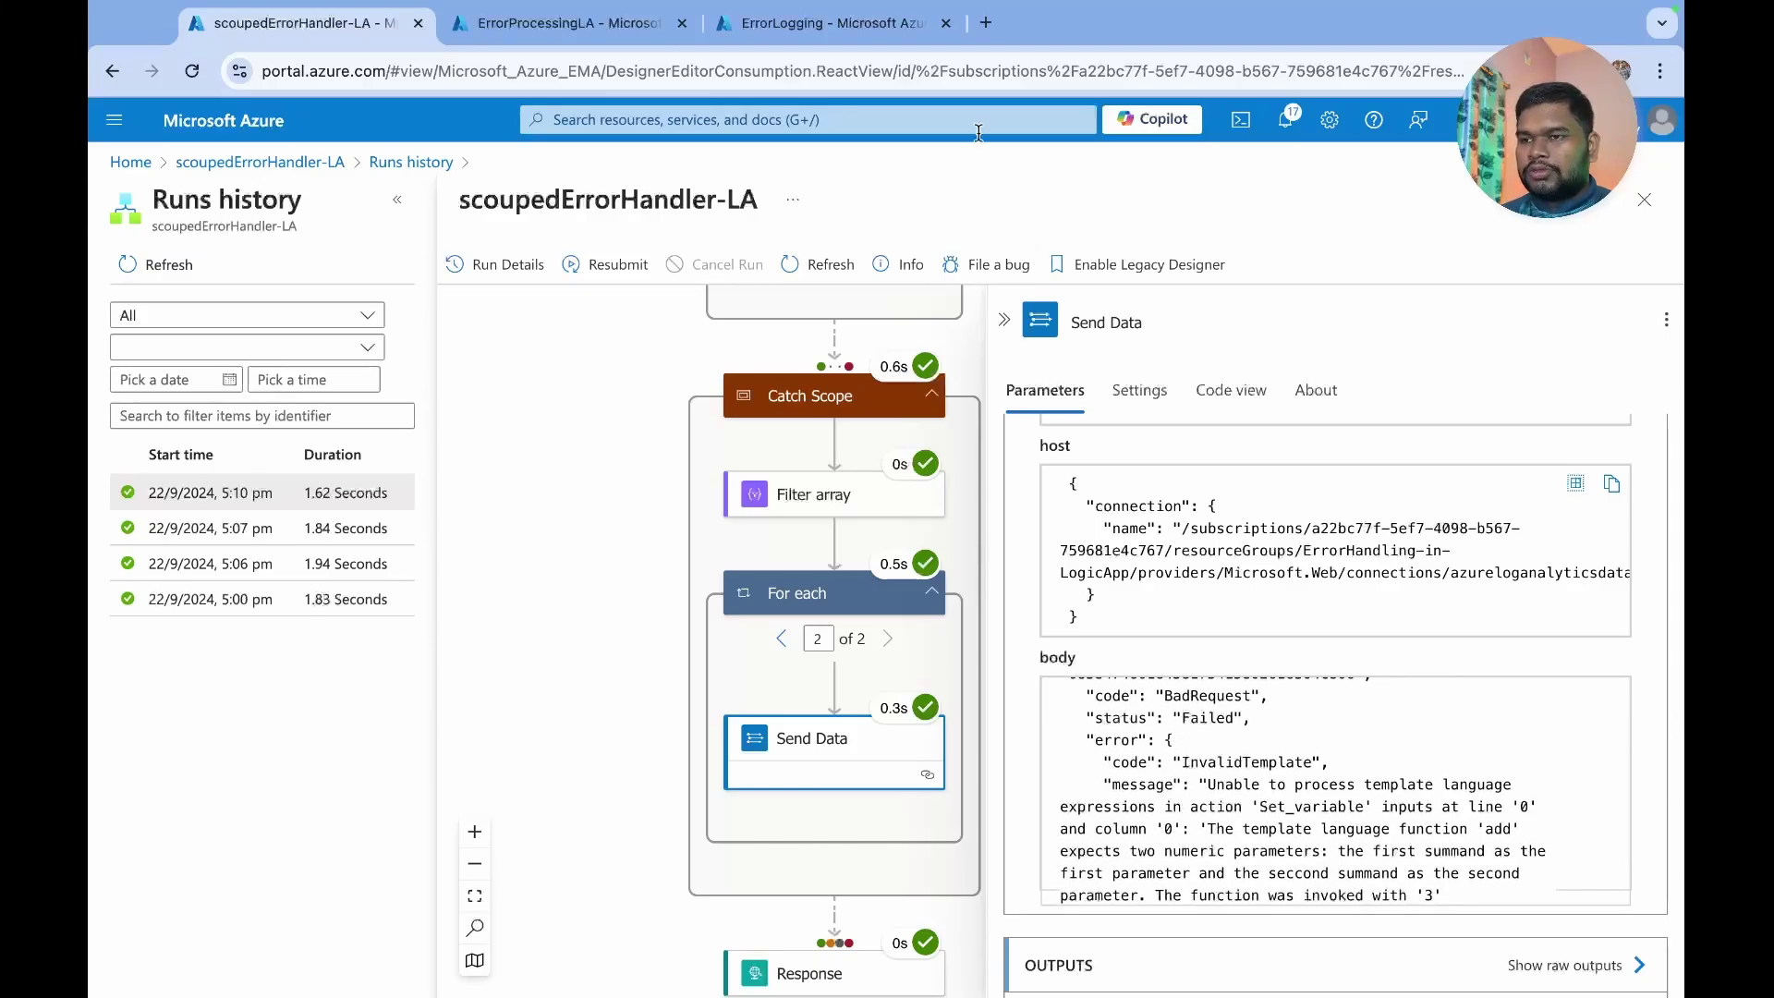
# - Add the status_s and code_s columns to the ErrorLogging query's project clause and run it again
pyautogui.click(804, 26)
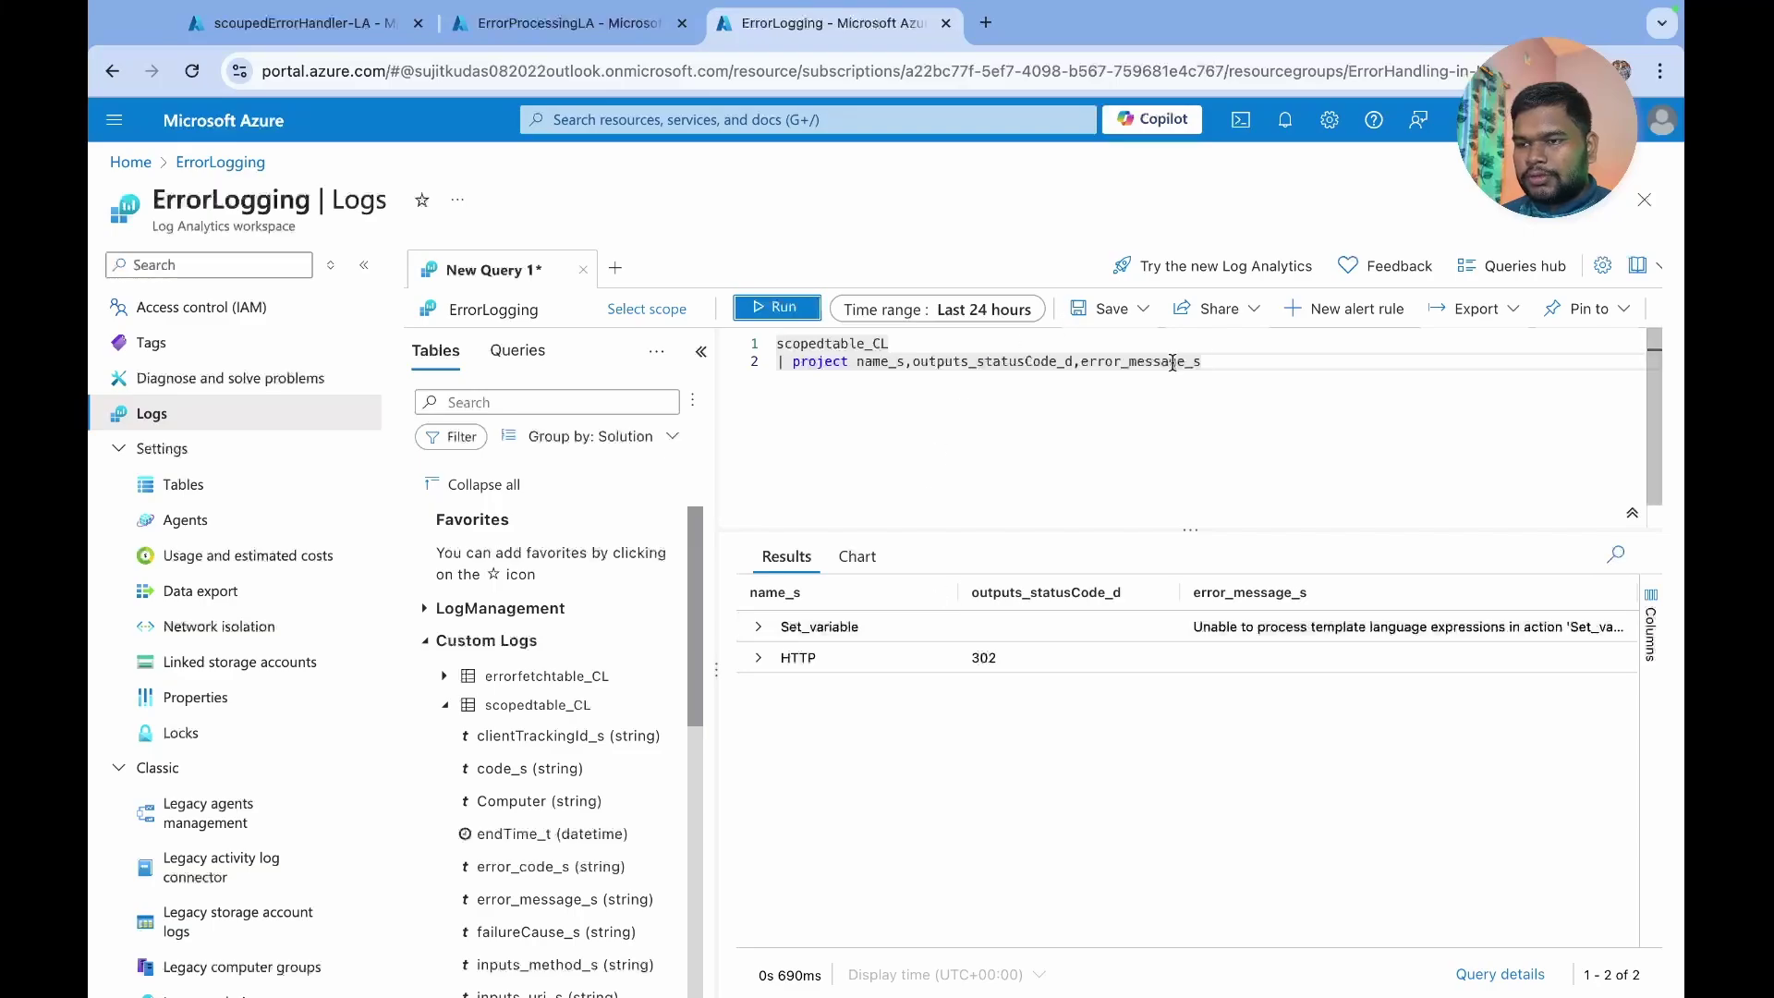
pyautogui.click(1254, 360)
pyautogui.write(',stat')
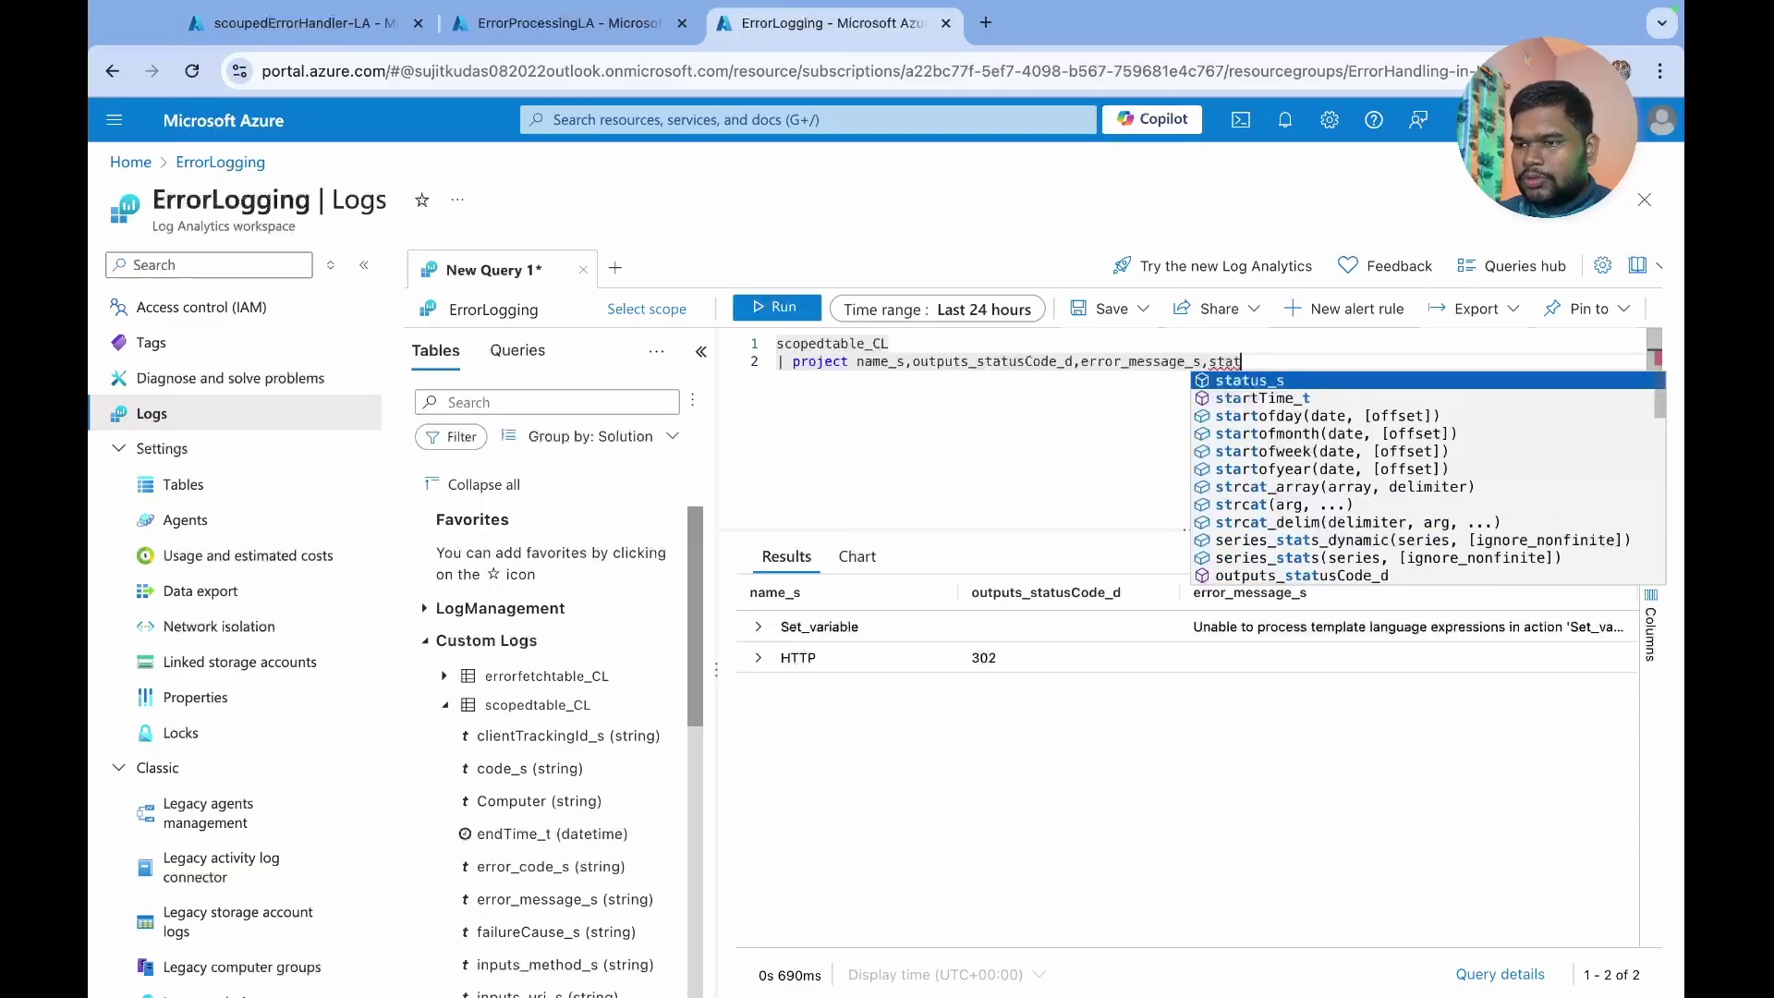
pyautogui.press('Tab')
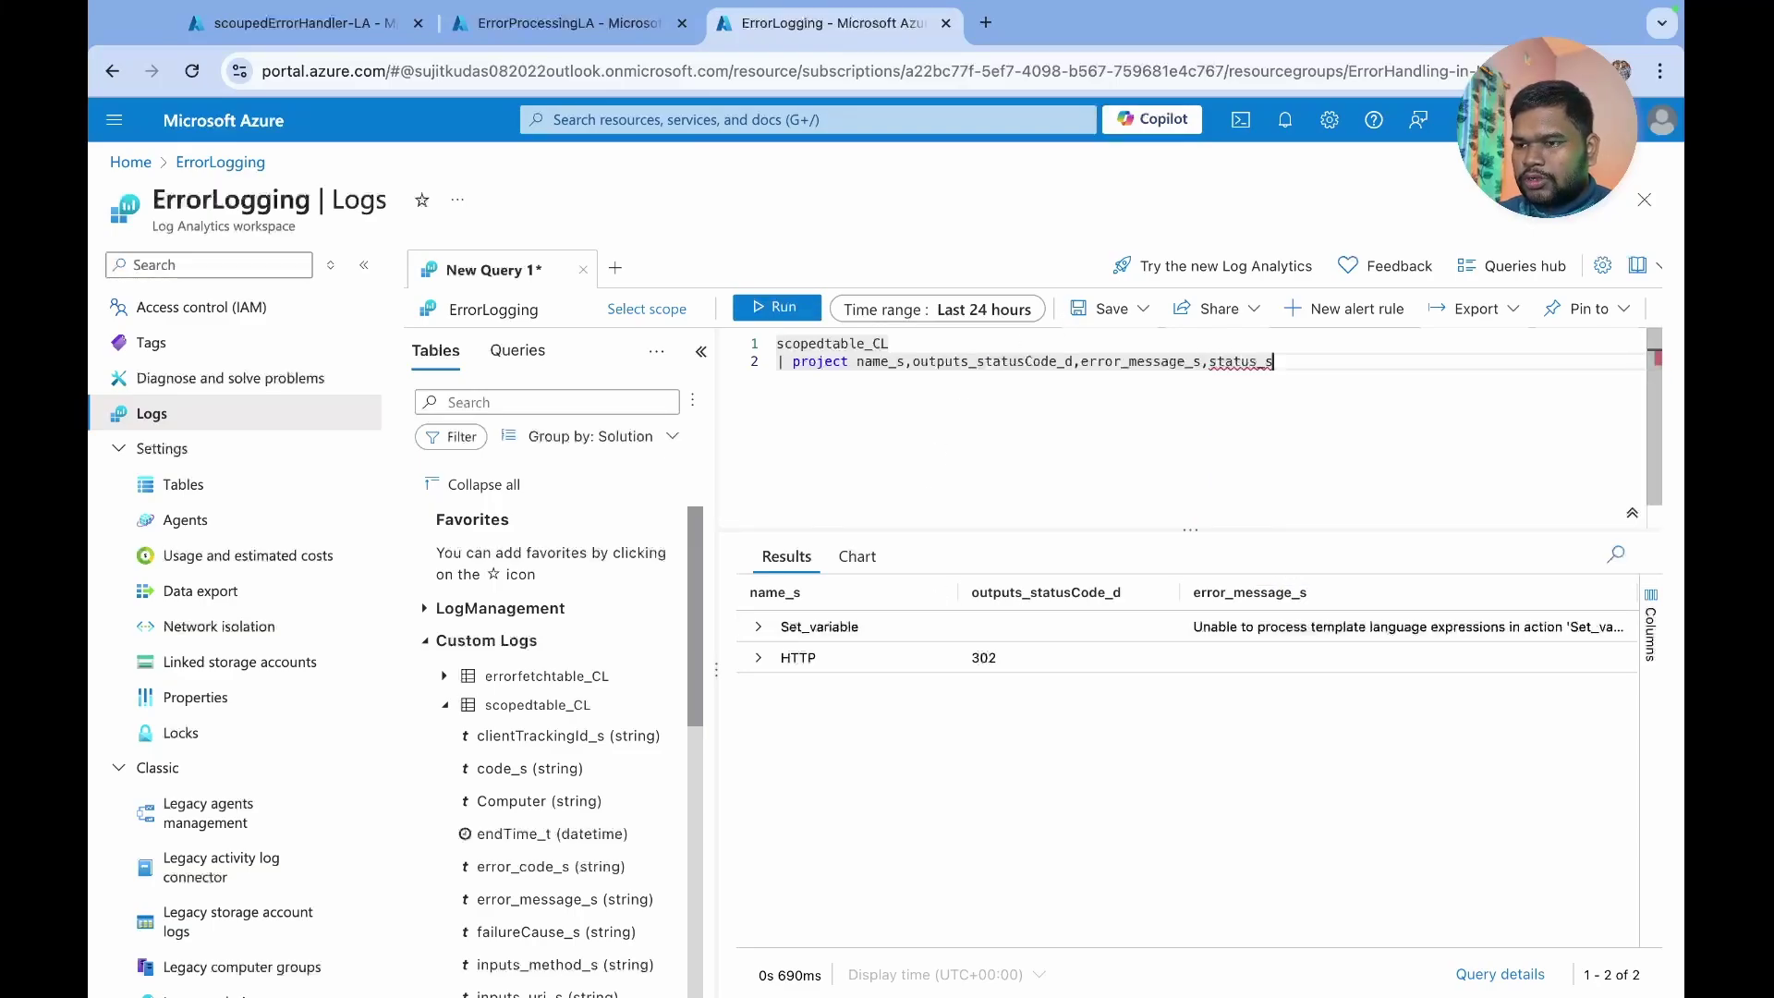
pyautogui.write(',cod')
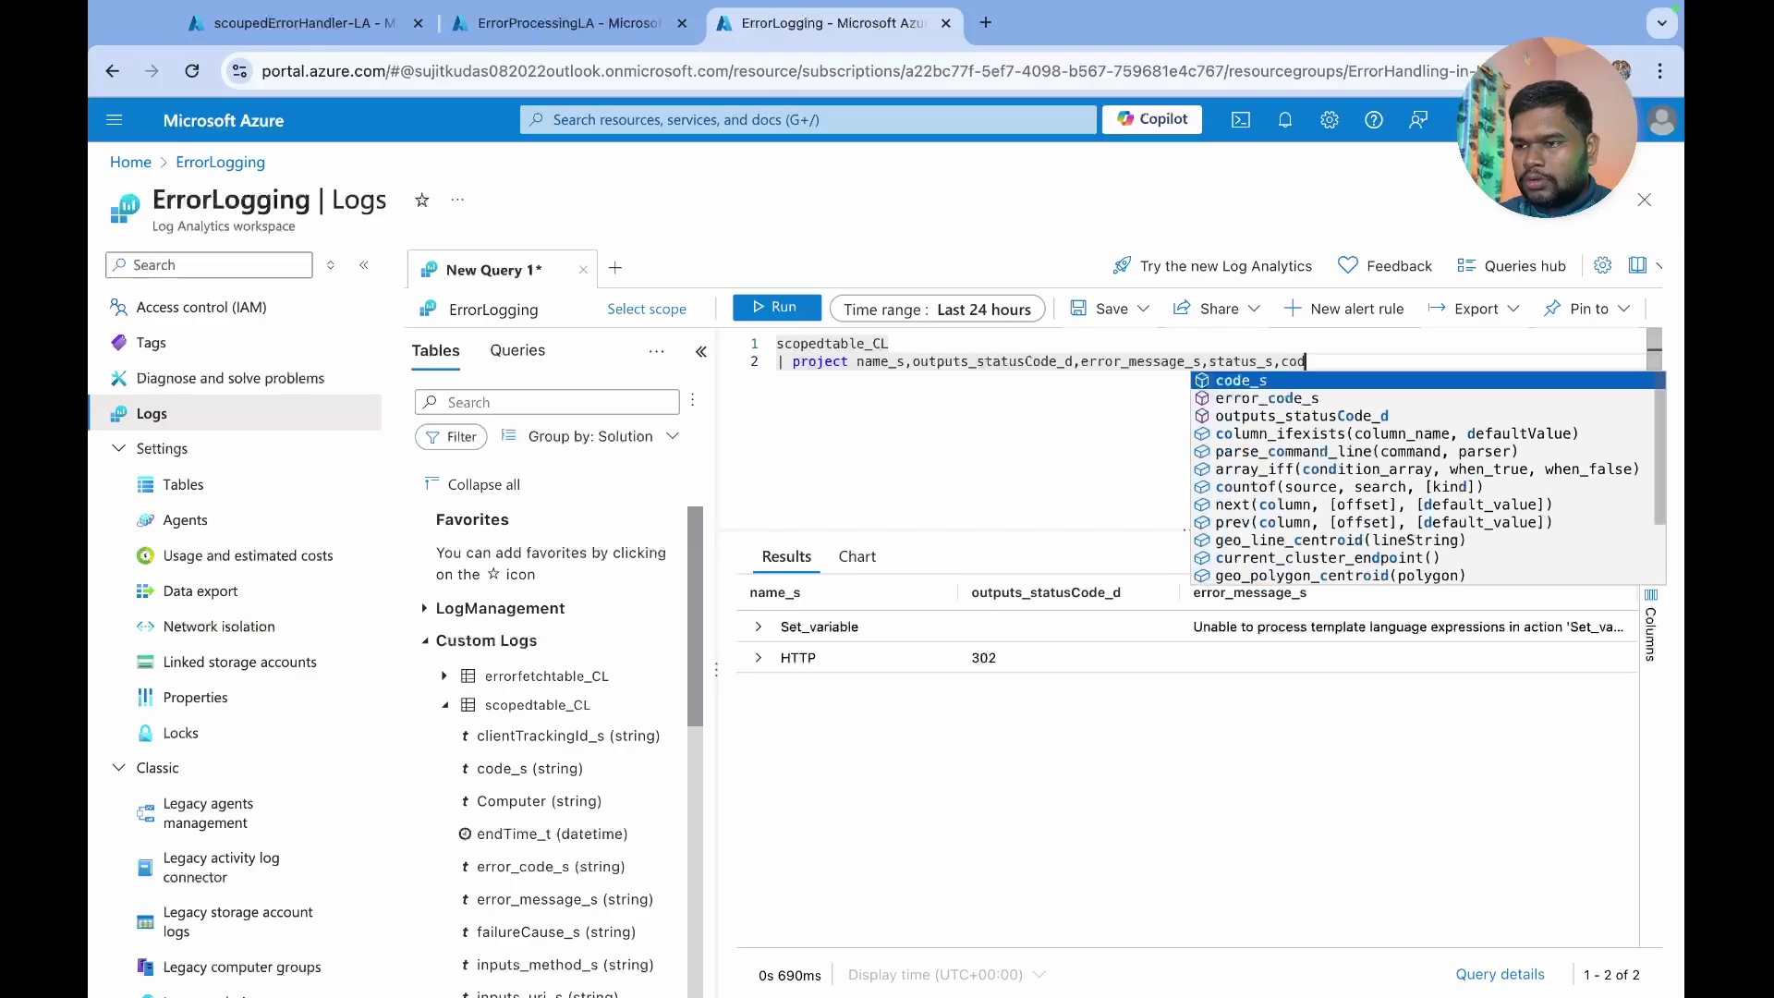
pyautogui.press('Tab')
pyautogui.click(779, 307)
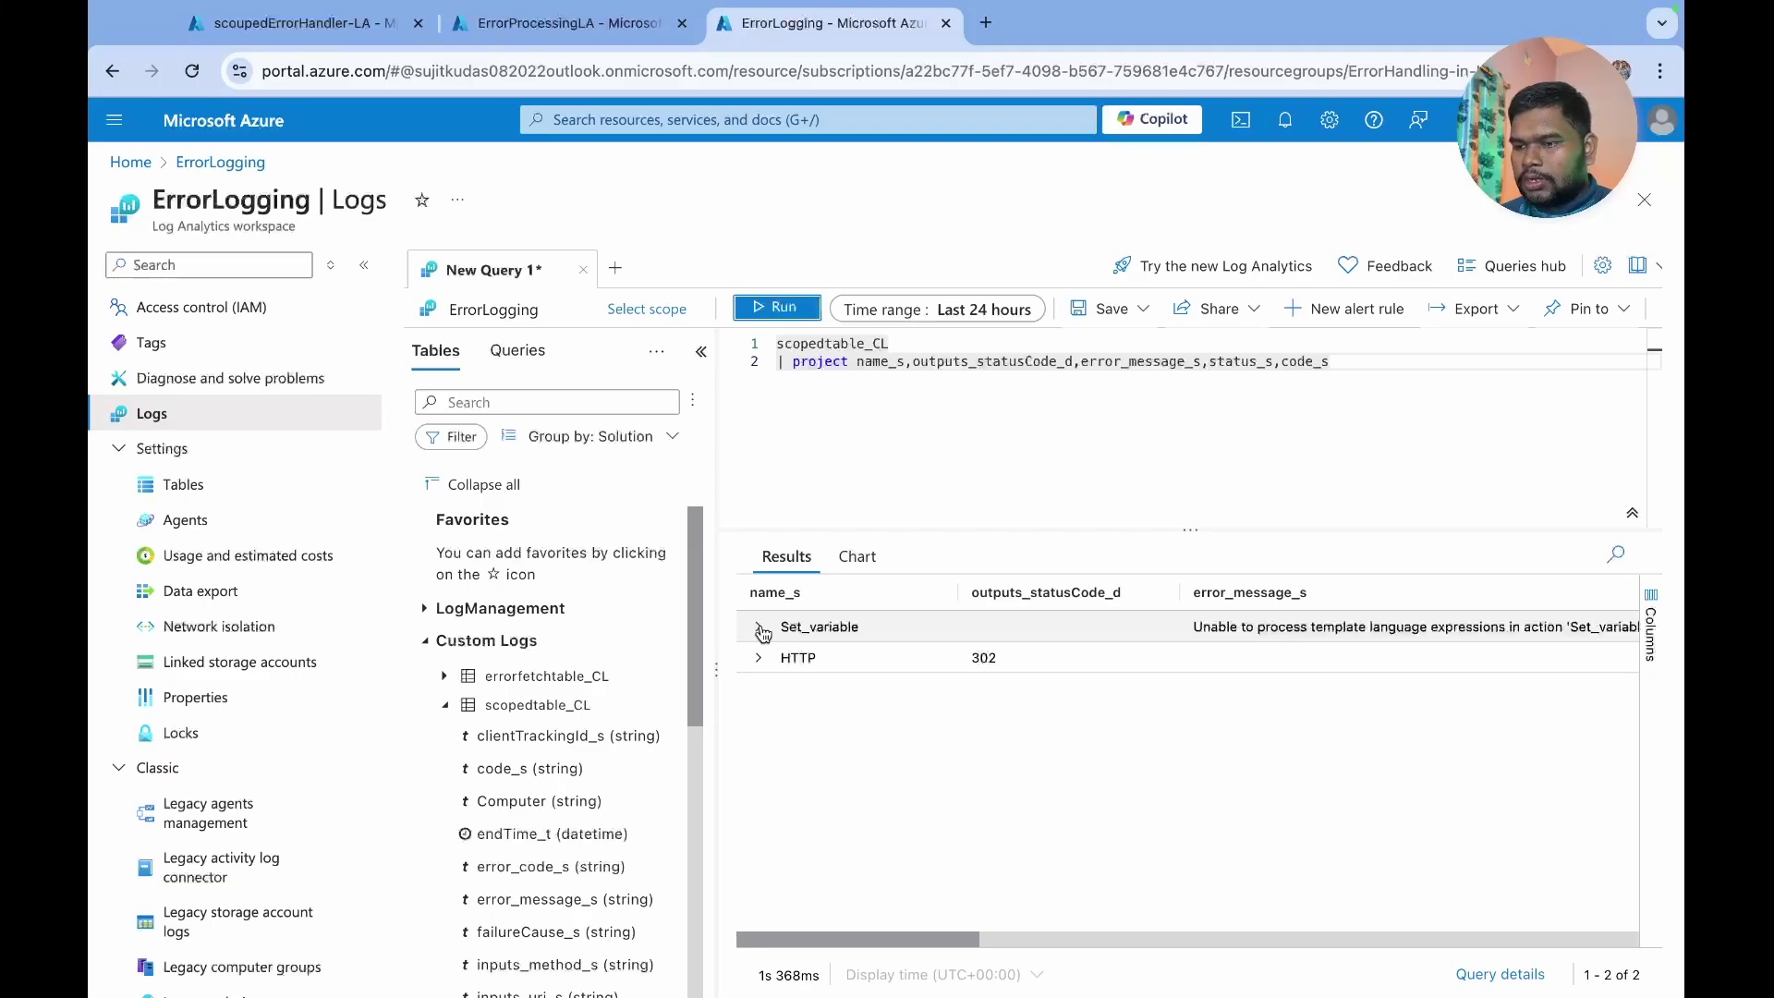
pyautogui.hscroll(5, 1250, 629)
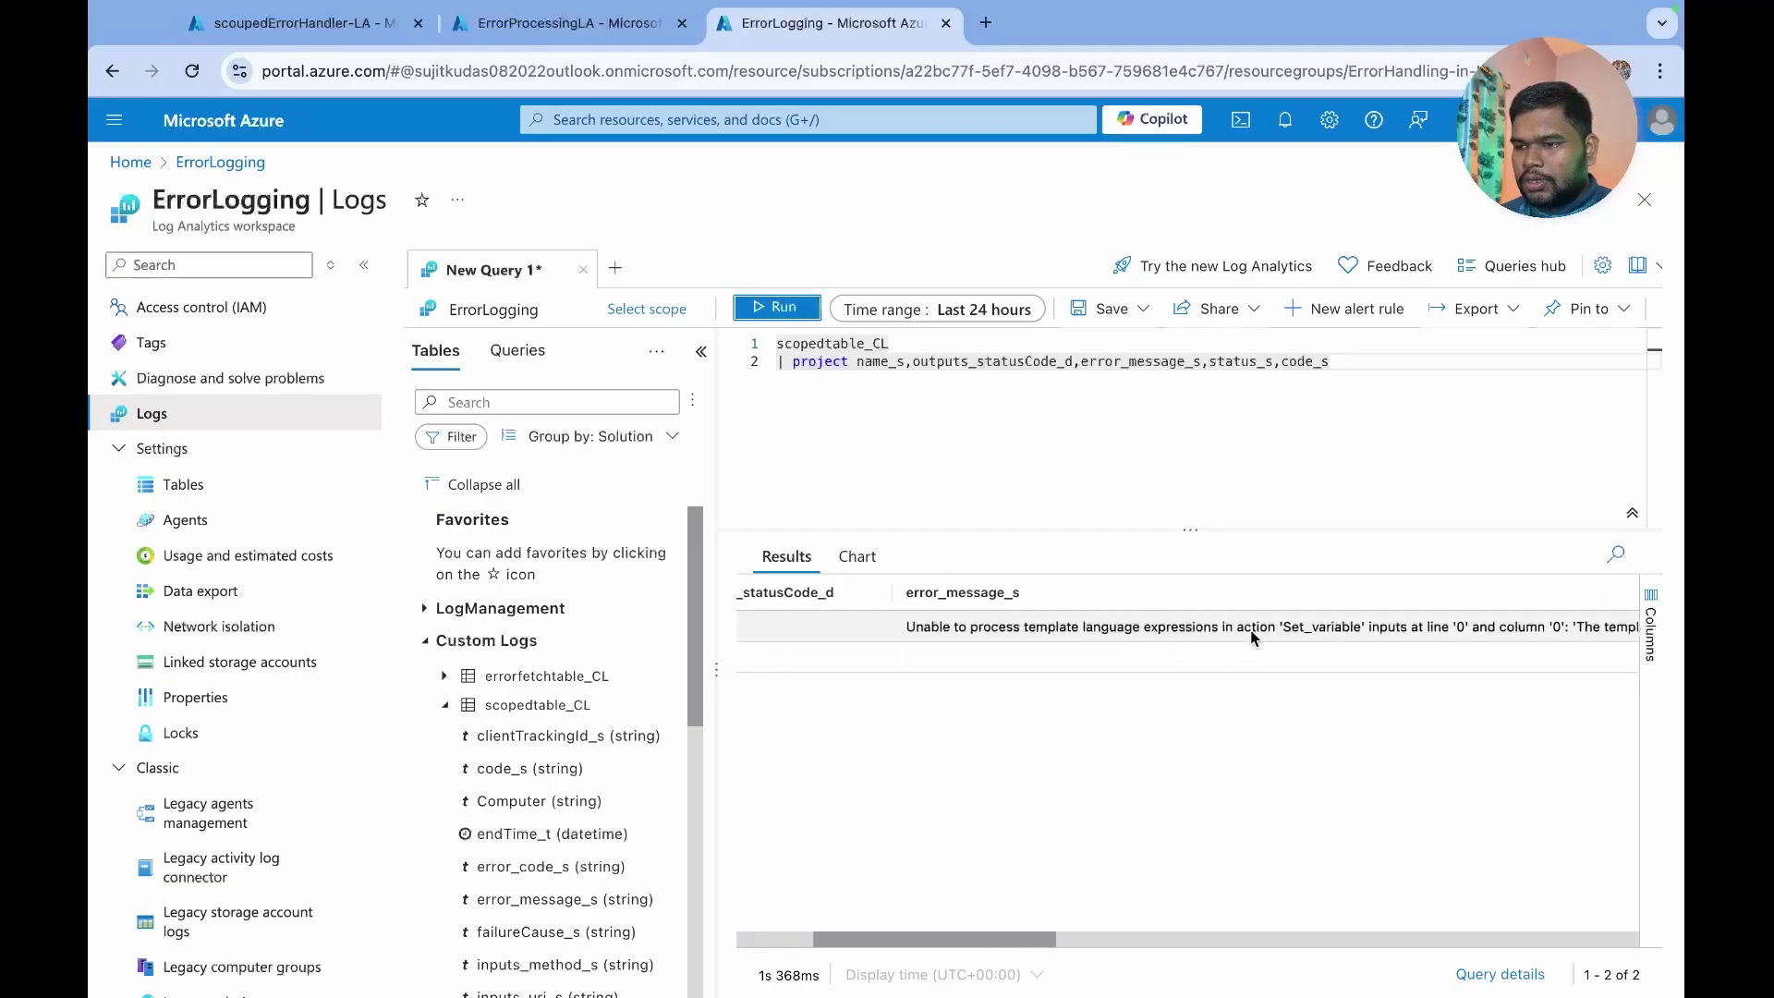
pyautogui.hscroll(10, 1250, 629)
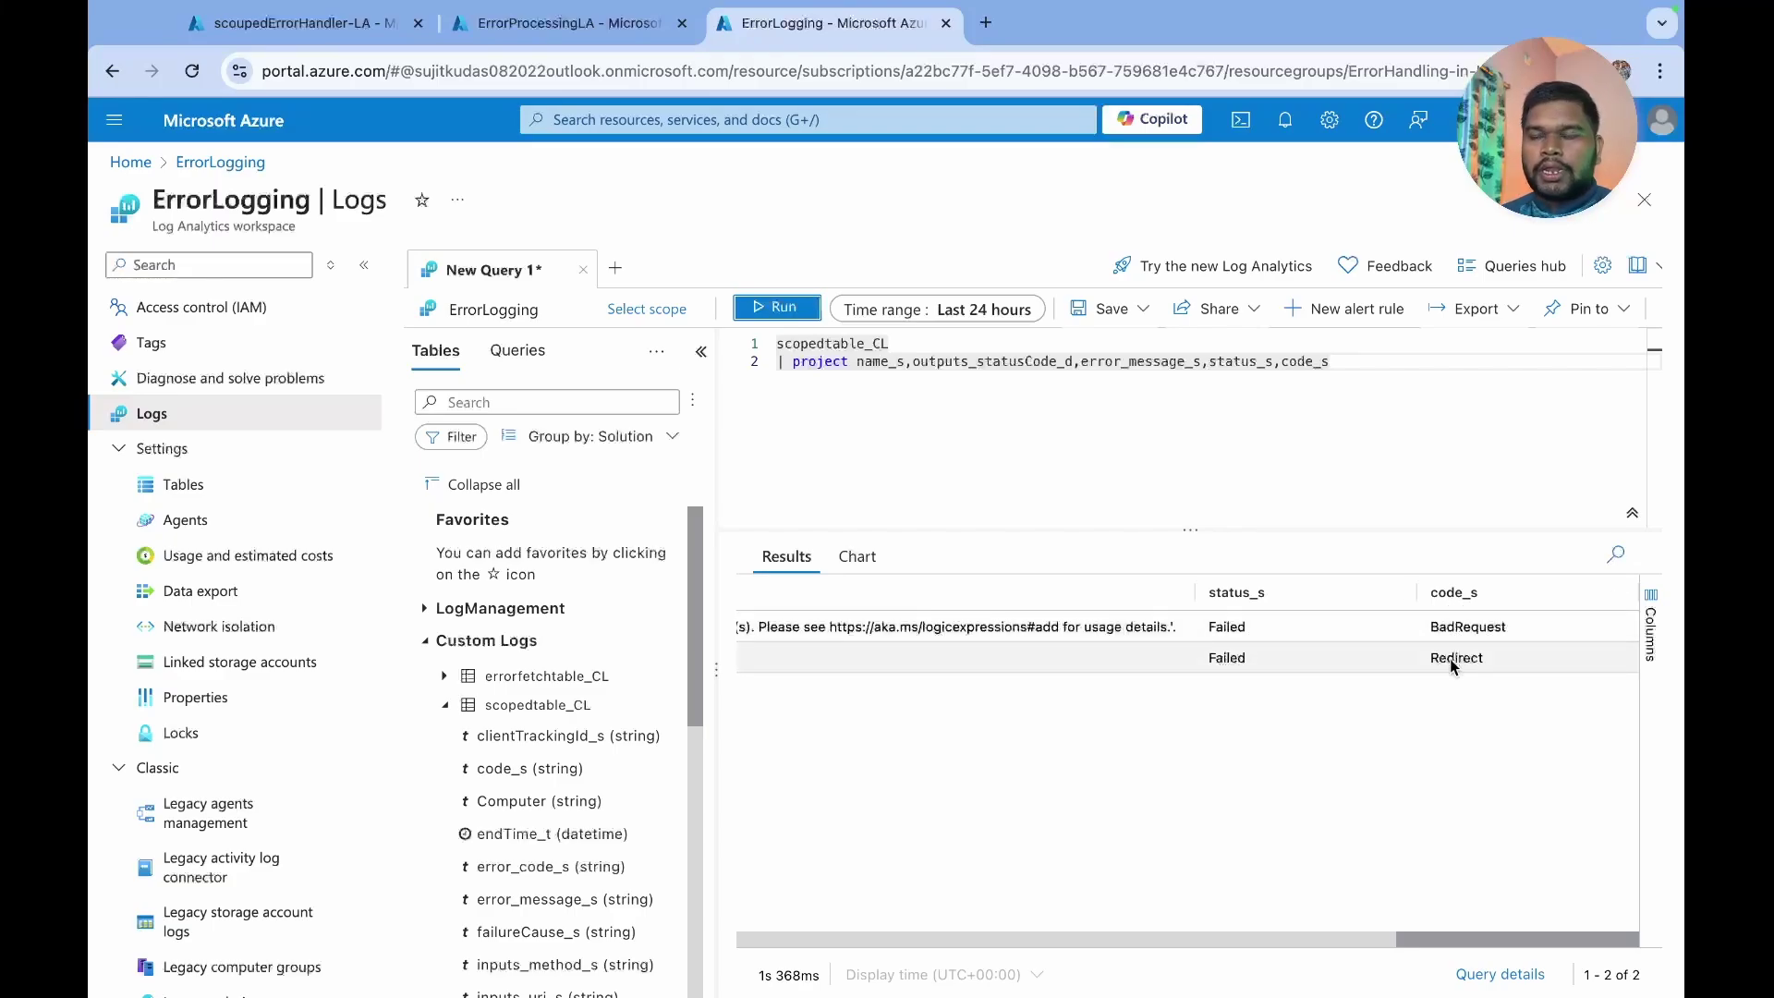
# - Check the code and status fields in the Send Data body for both For each iterations of scoupedErrorHandler-LA's run
pyautogui.click(278, 23)
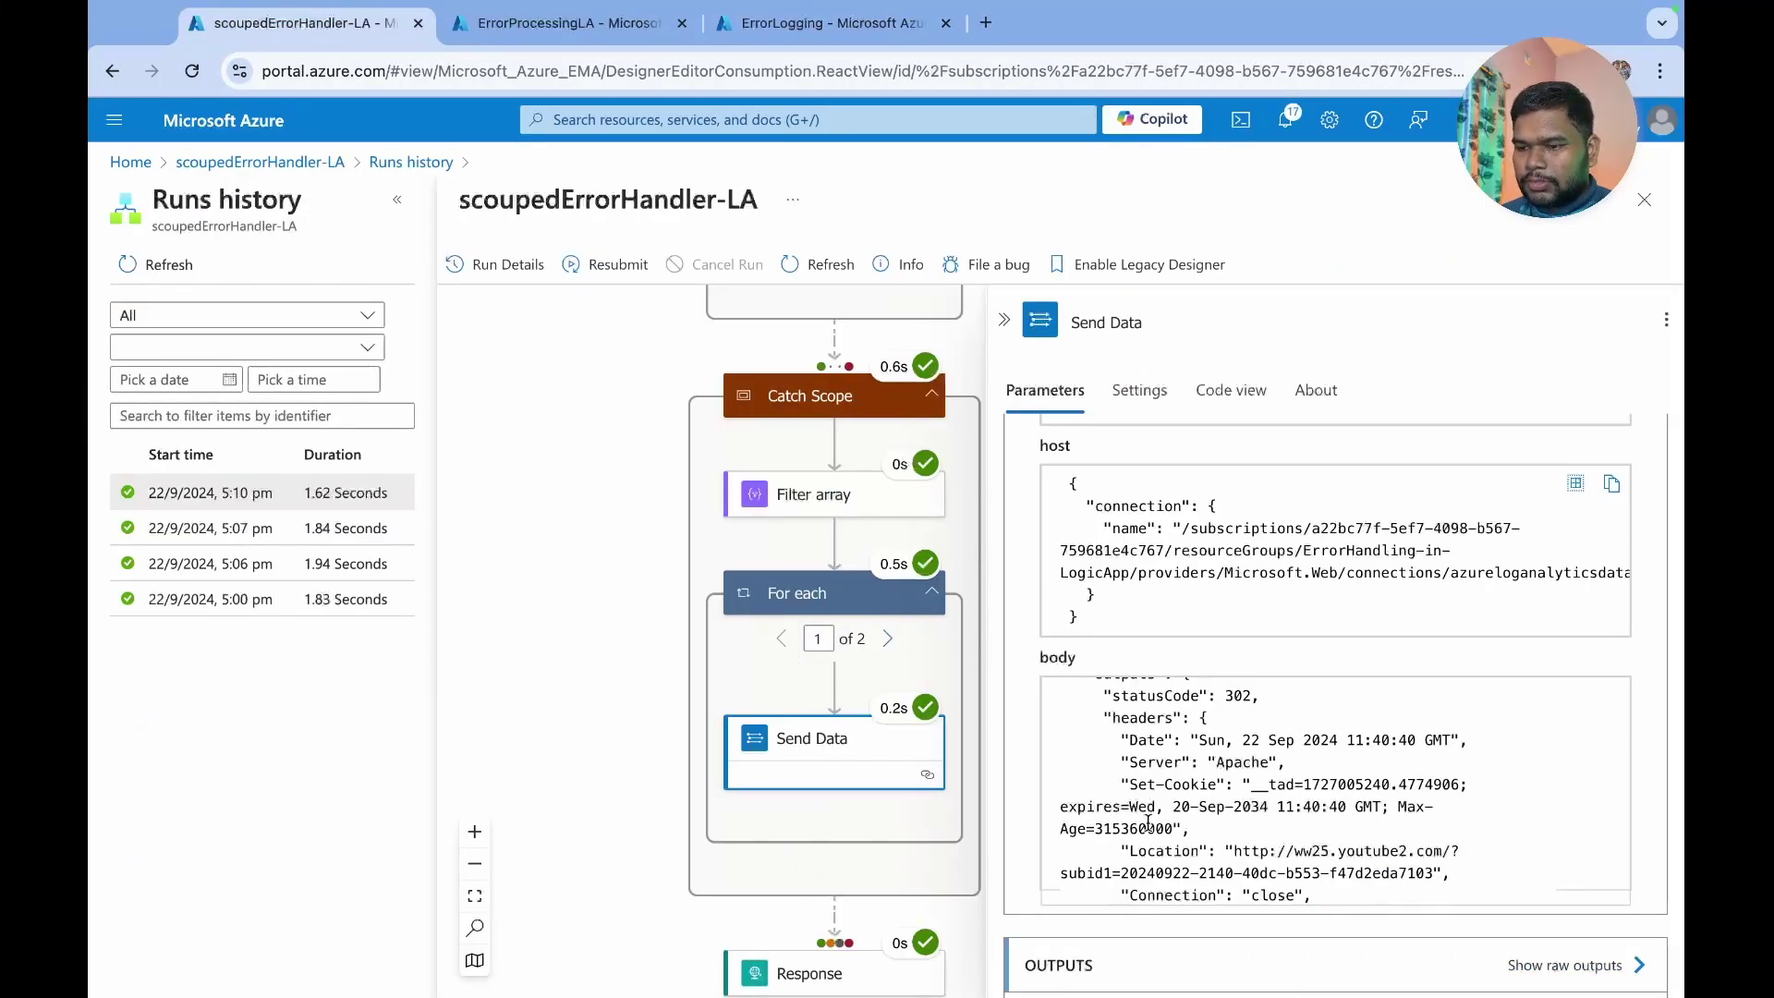
pyautogui.scroll(-4, 1147, 822)
pyautogui.scroll(-5, 1147, 822)
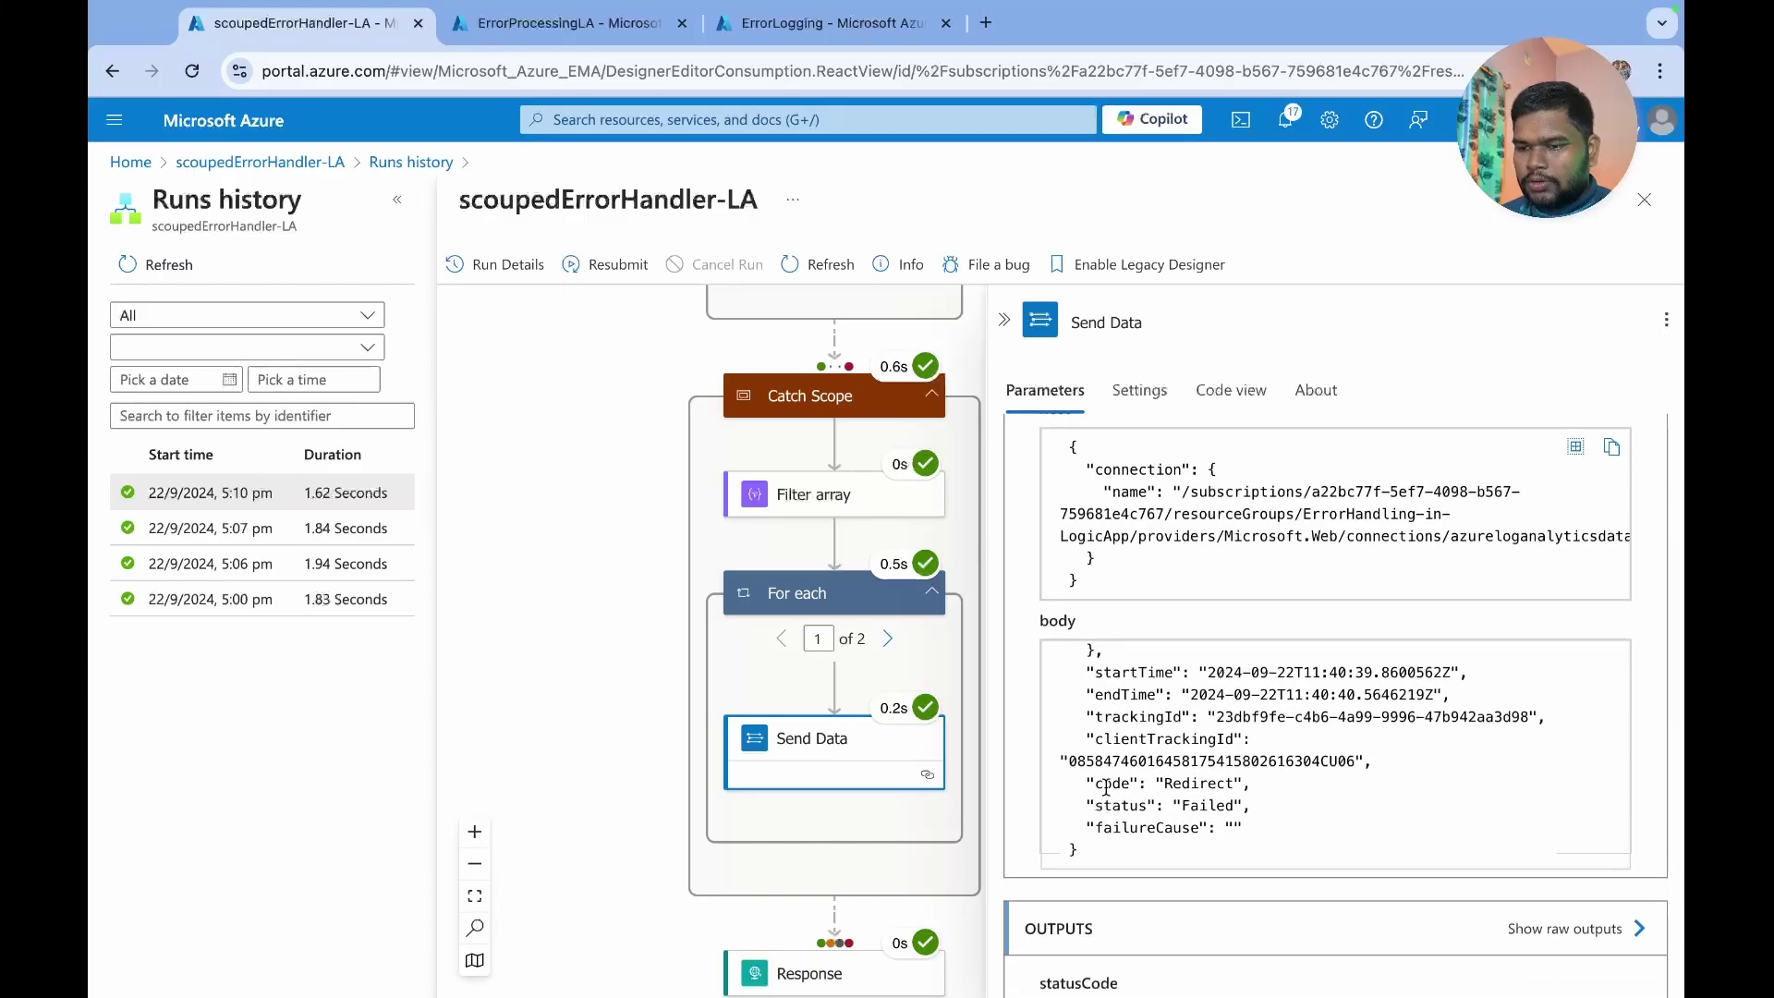
pyautogui.scroll(9, 1108, 787)
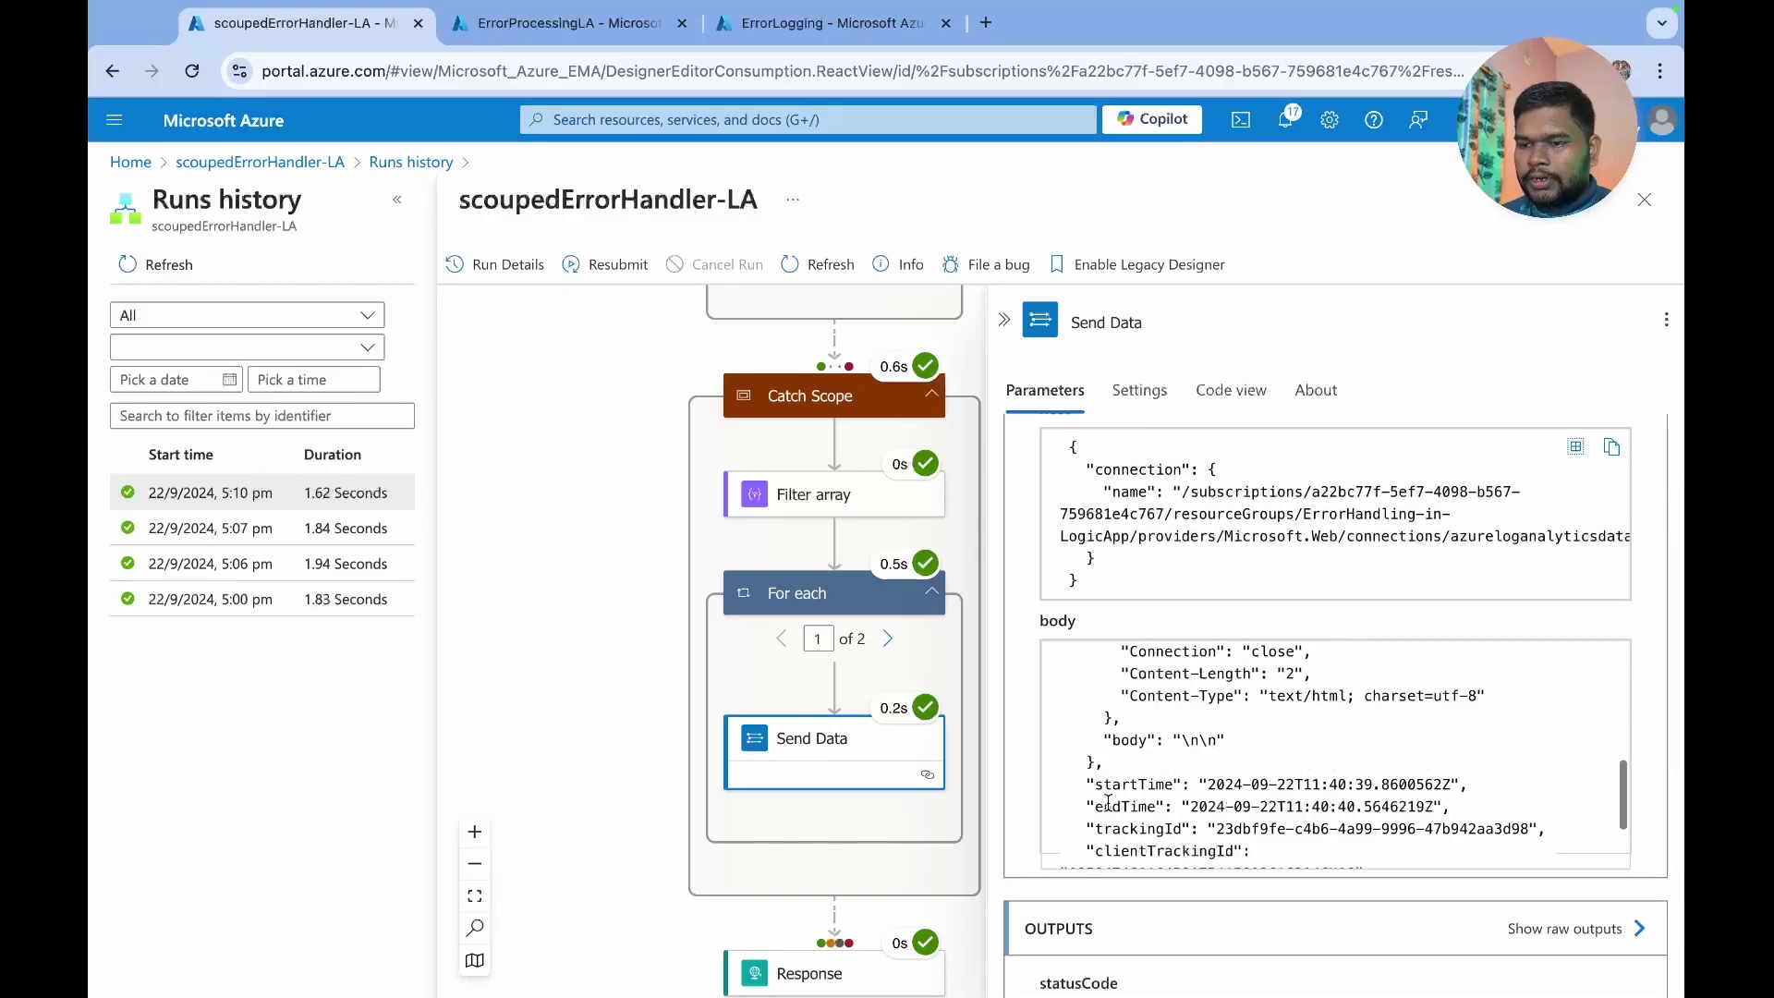
pyautogui.click(887, 638)
pyautogui.scroll(-3, 1109, 739)
pyautogui.scroll(4, 1108, 739)
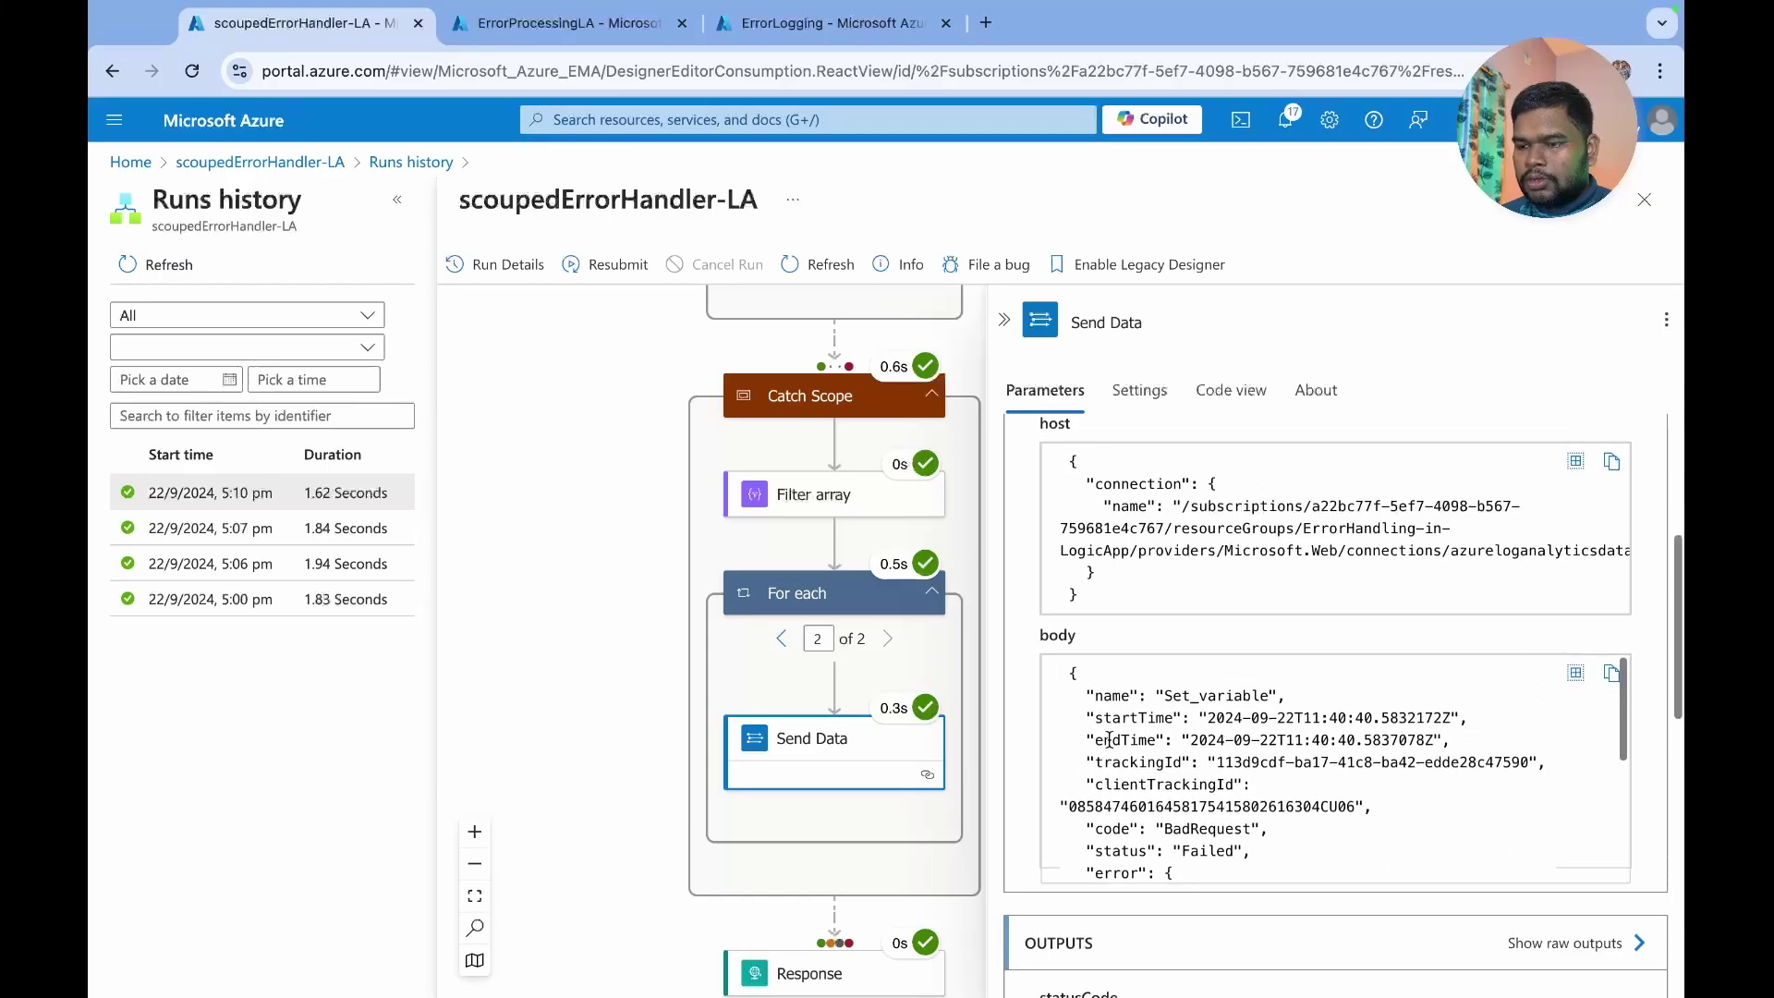
pyautogui.scroll(-5, 1162, 769)
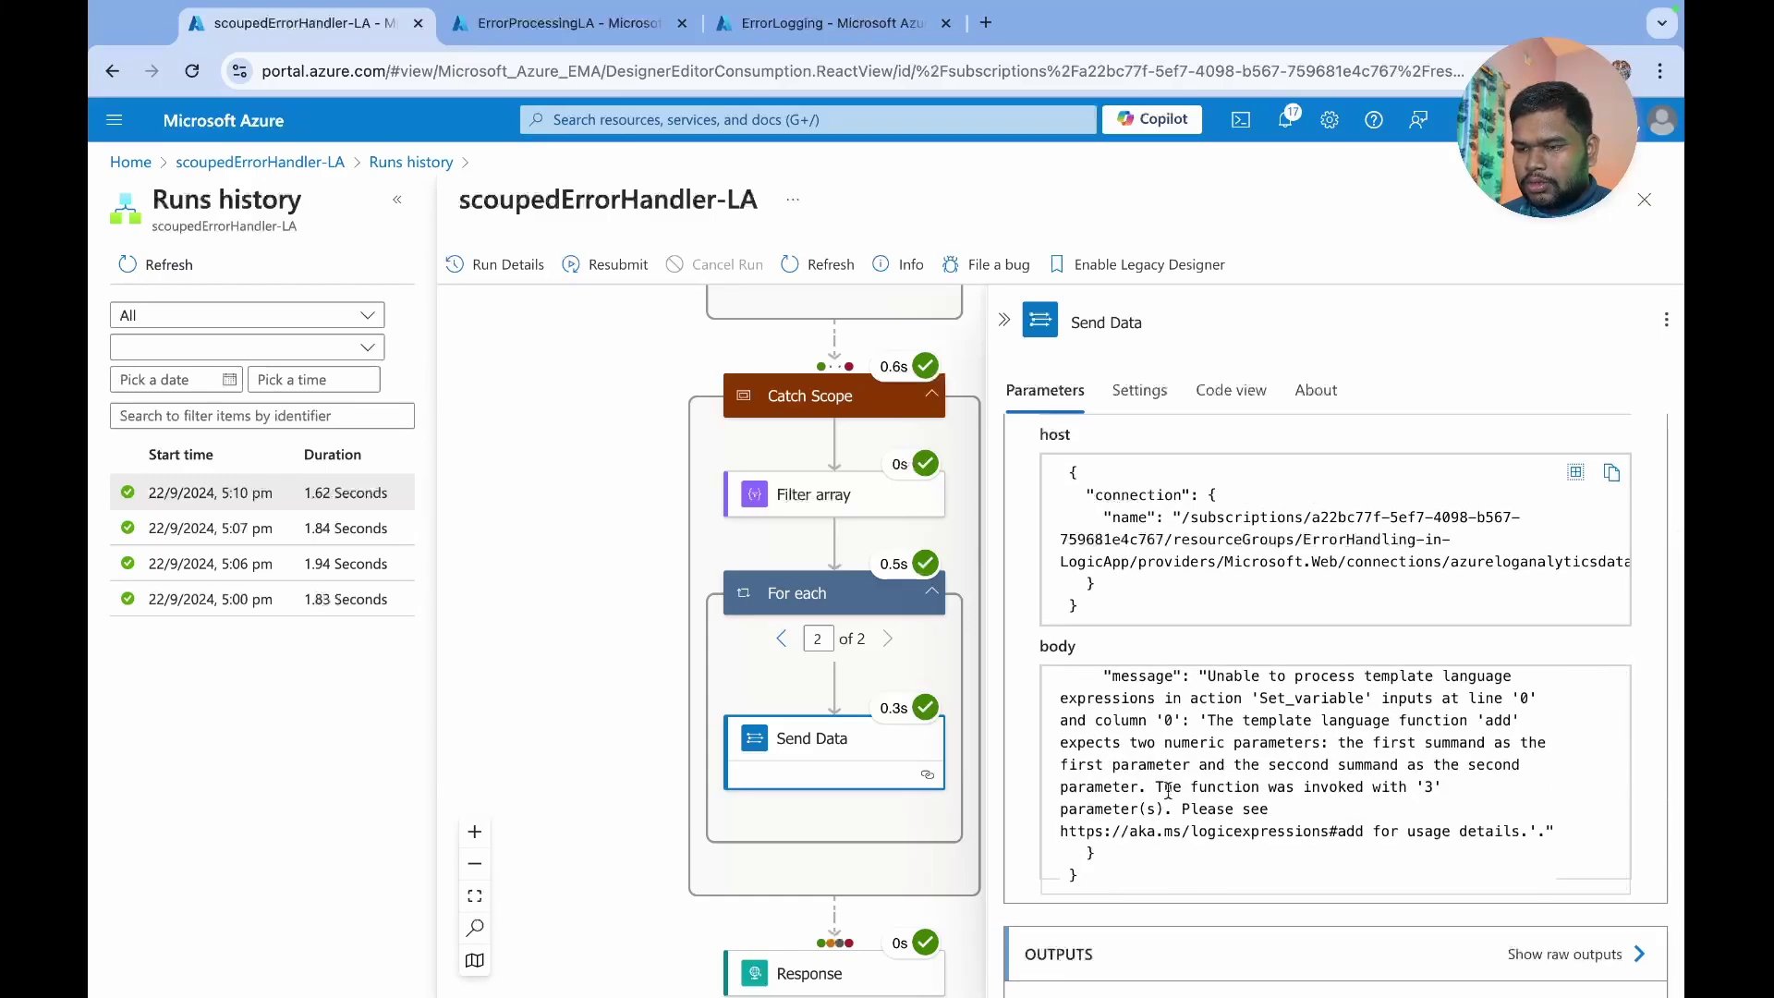
pyautogui.scroll(5, 1168, 790)
pyautogui.scroll(-1, 1170, 842)
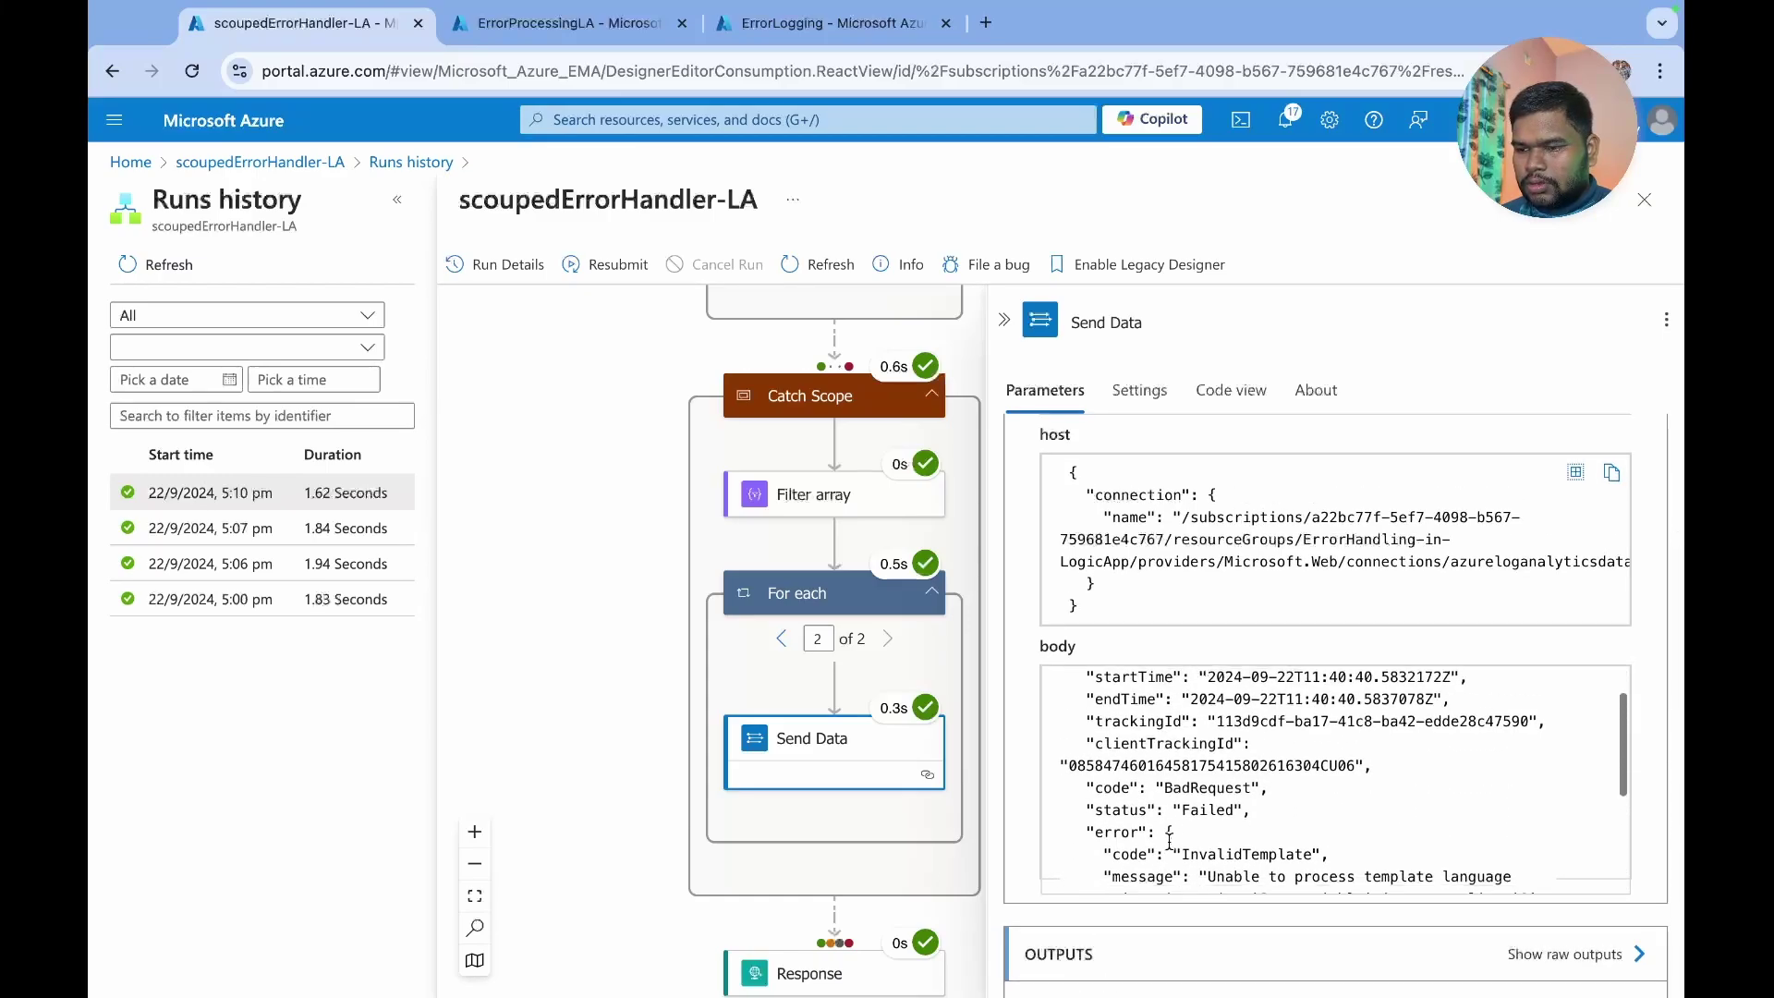
pyautogui.scroll(-1, 1170, 842)
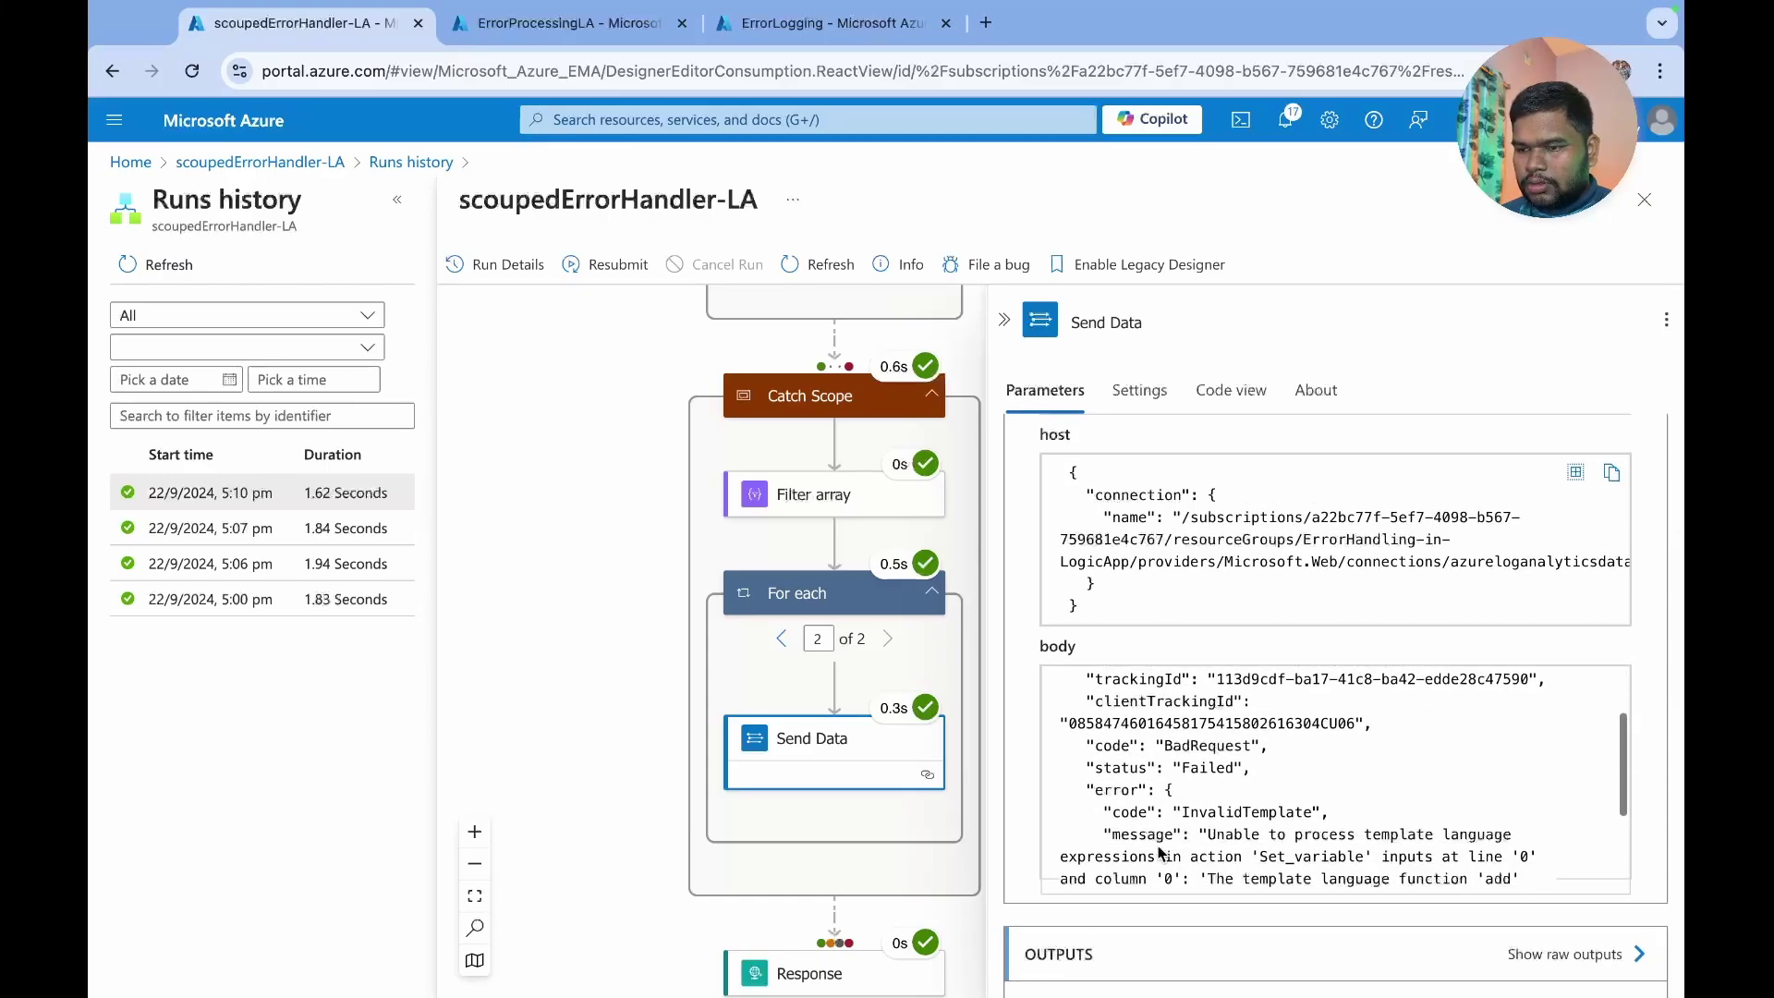
pyautogui.doubleClick(1117, 742)
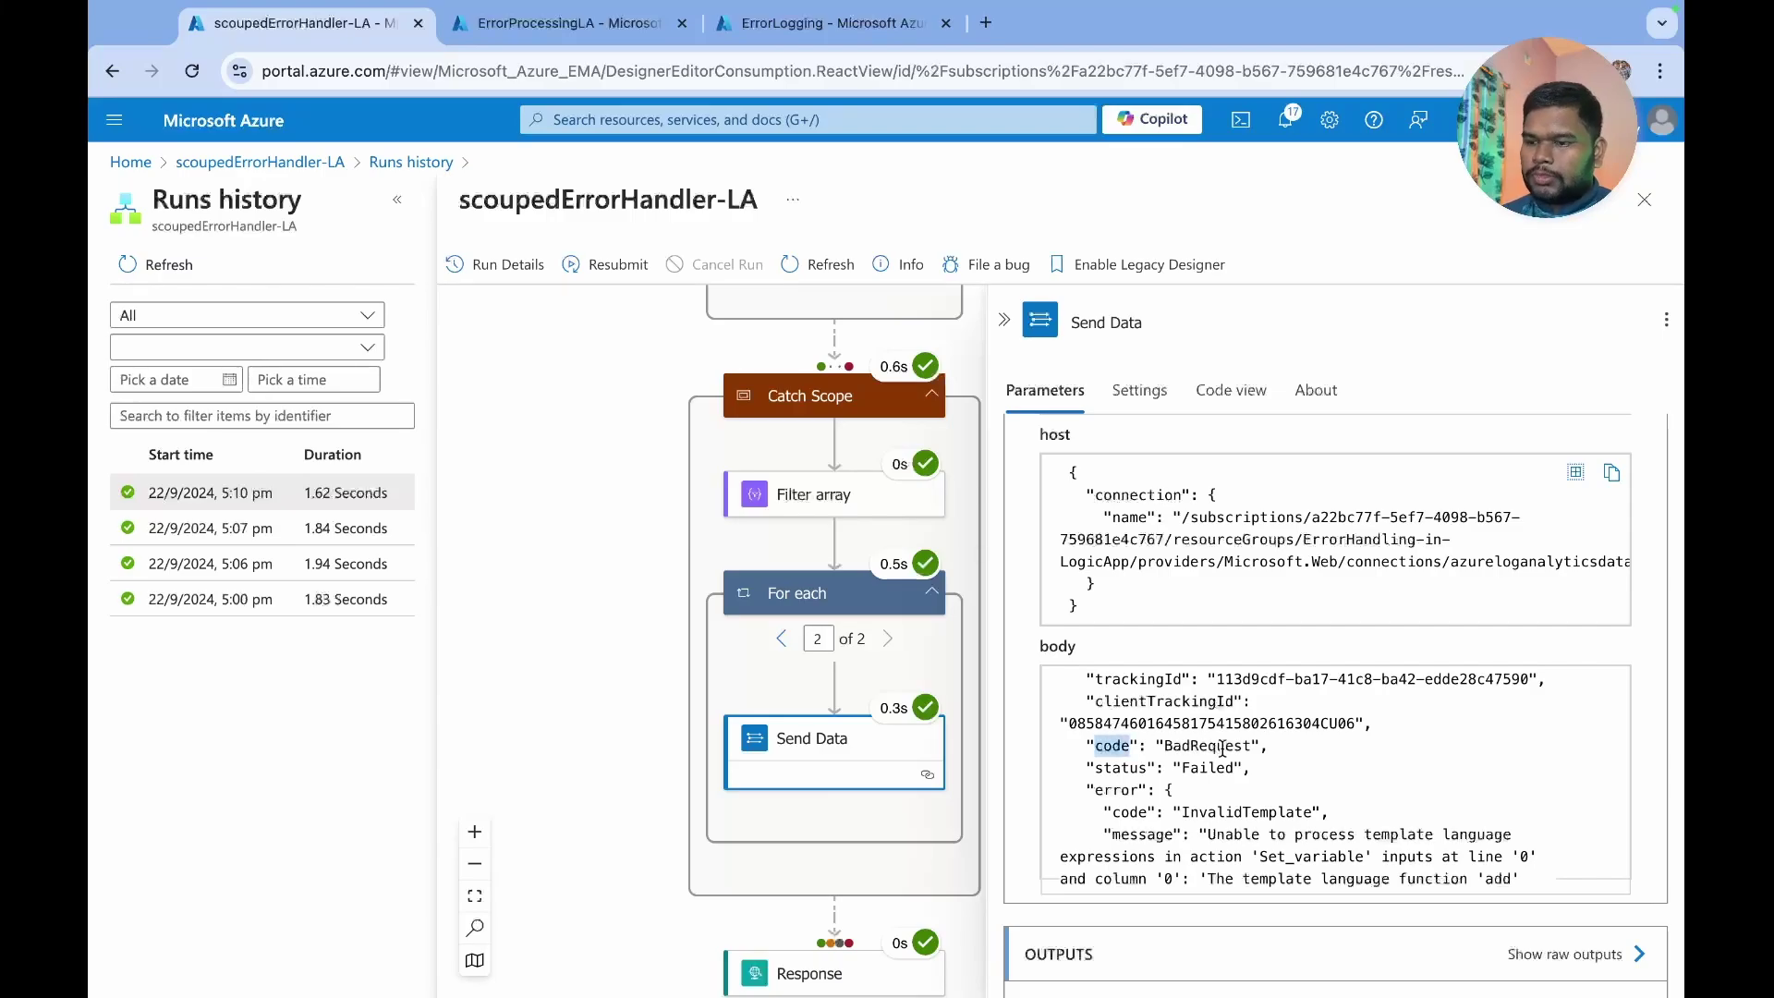
# - Expand the HTTP and Set_variable rows in the ErrorLogging query results to inspect their fields, and return to scoupedErrorHandler-LA's run
pyautogui.click(816, 28)
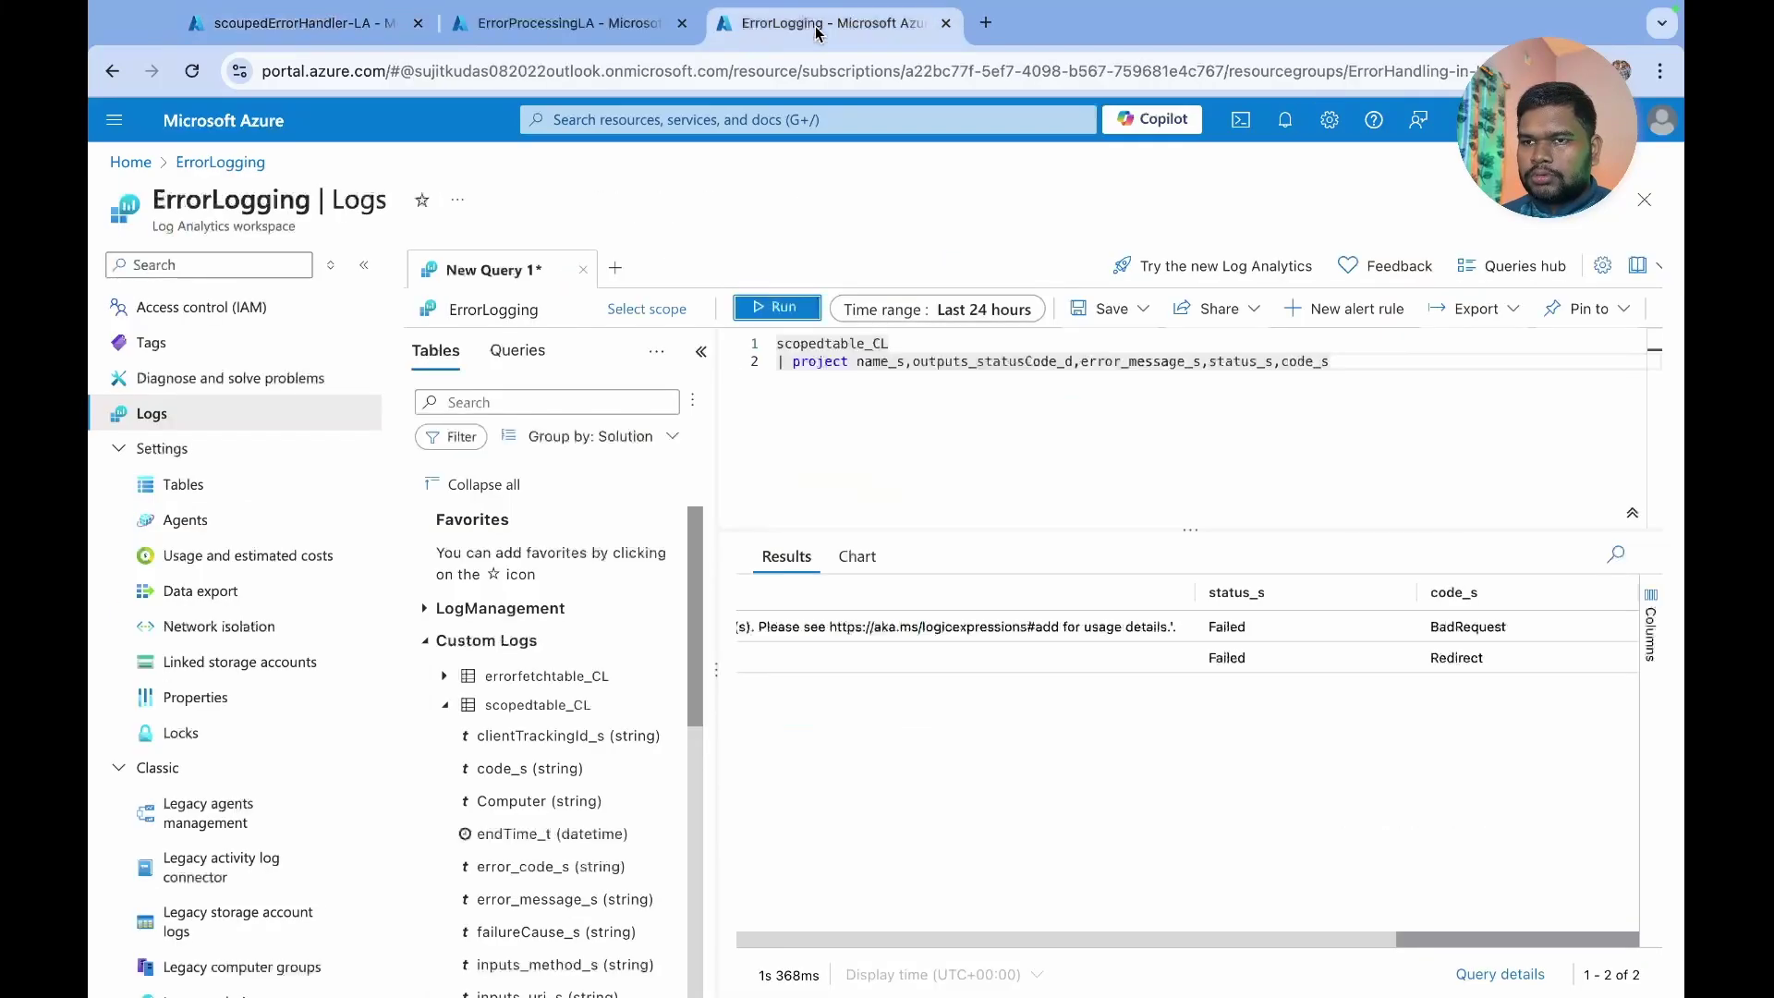
pyautogui.hscroll(-3, 1355, 667)
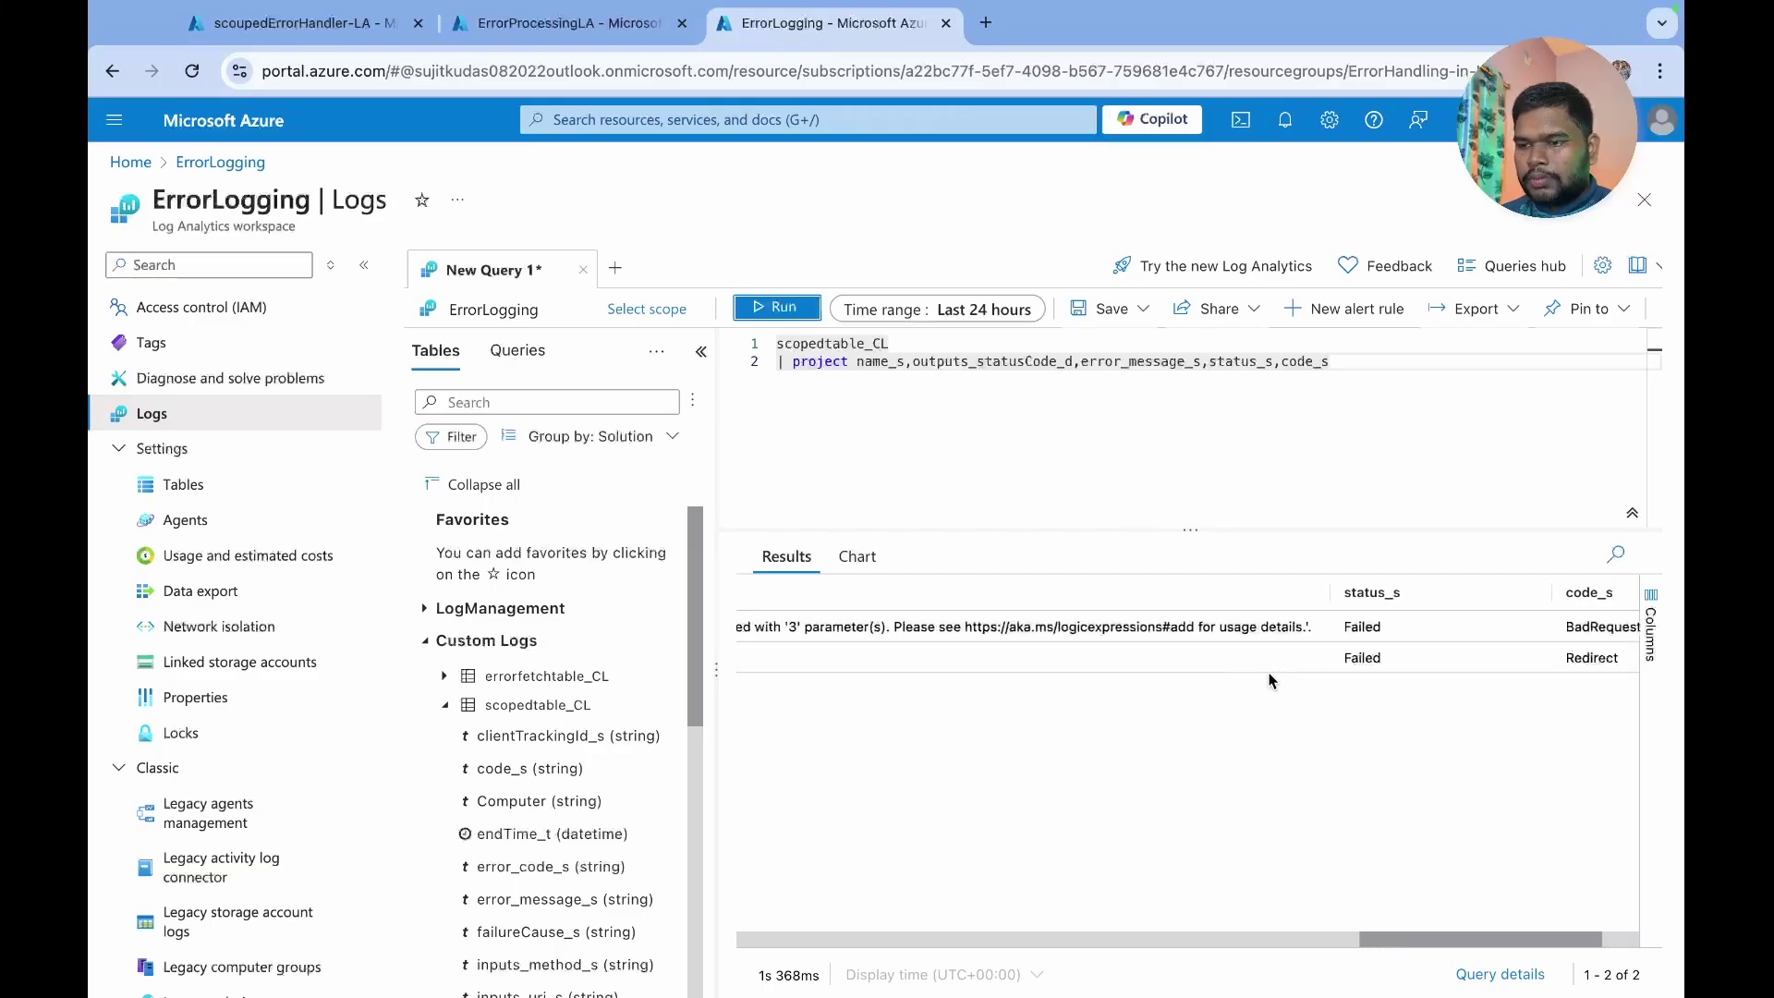
pyautogui.hscroll(-10, 1269, 681)
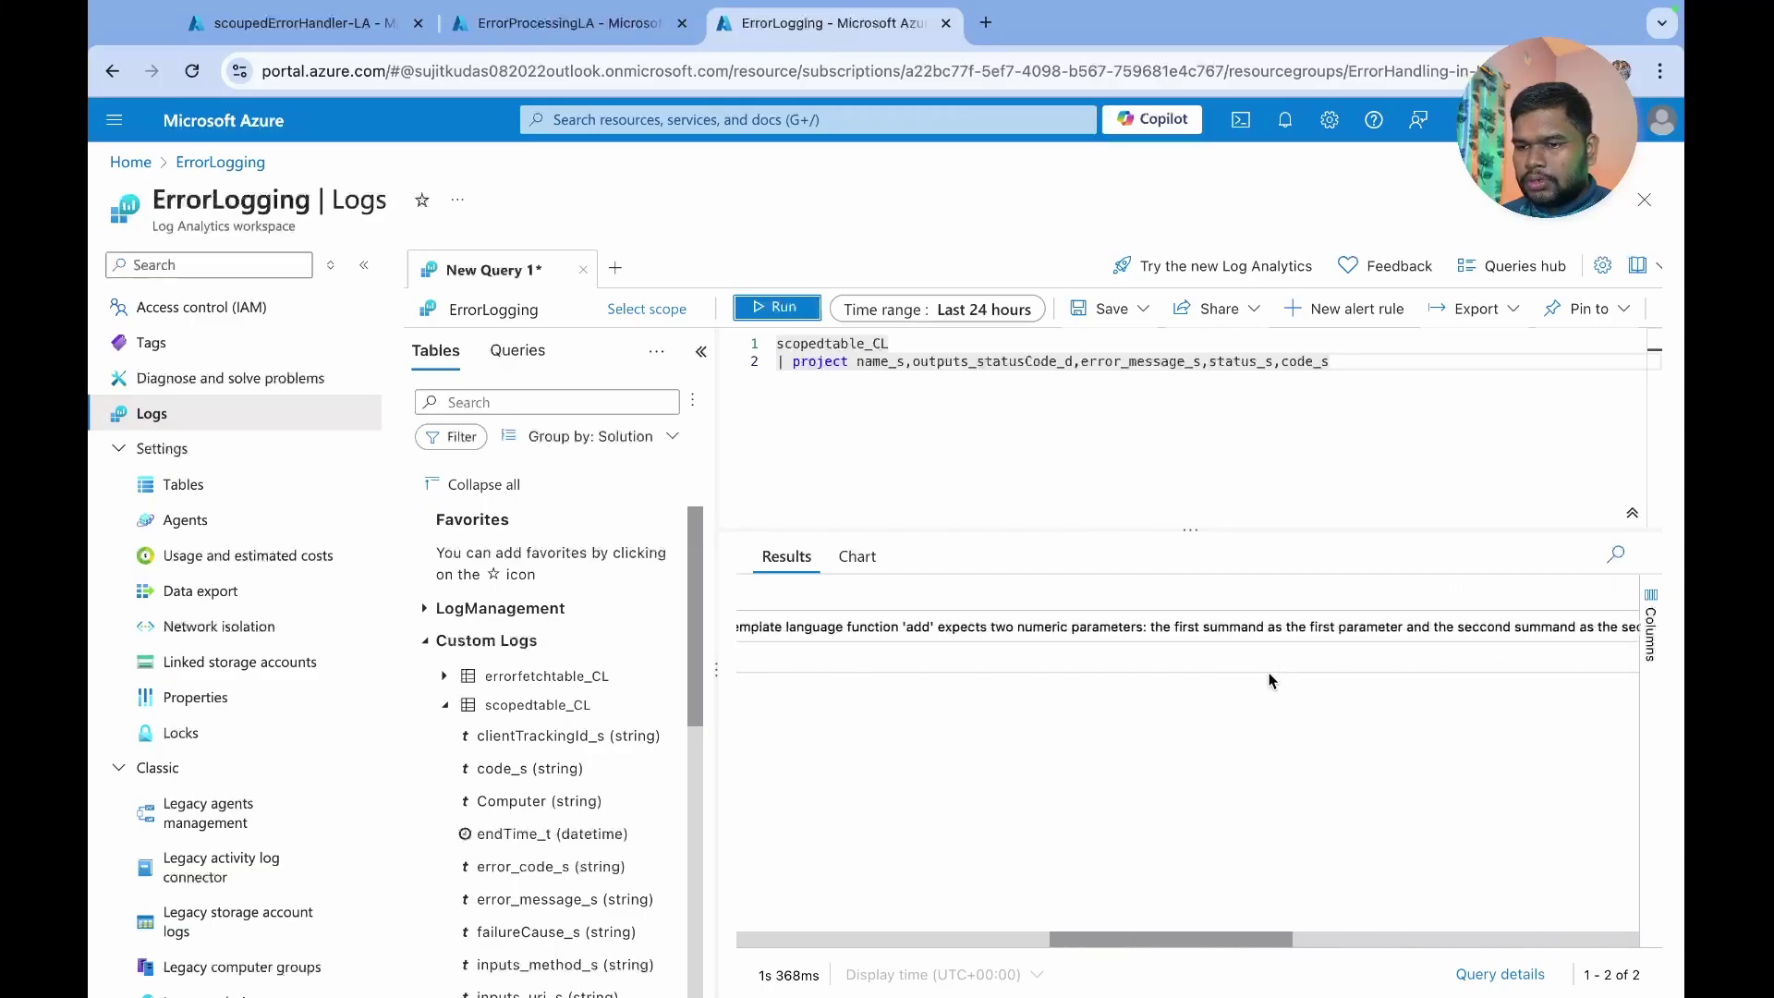
pyautogui.hscroll(-4, 1033, 638)
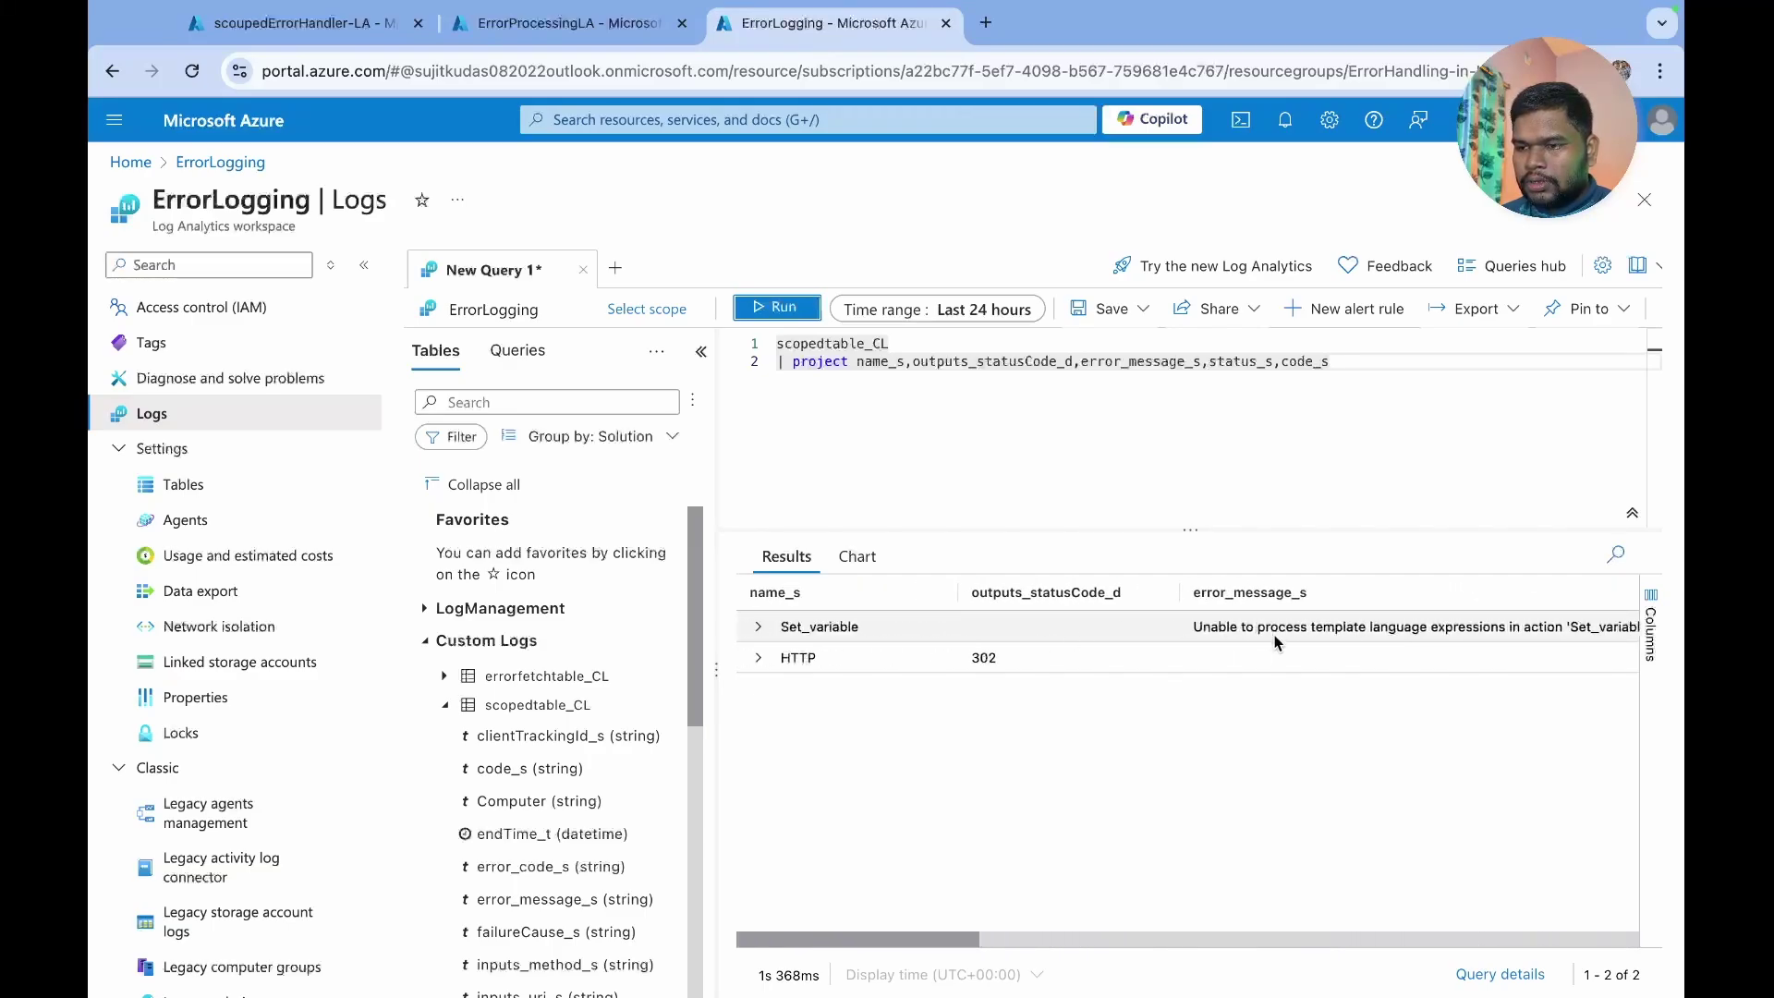
pyautogui.click(767, 658)
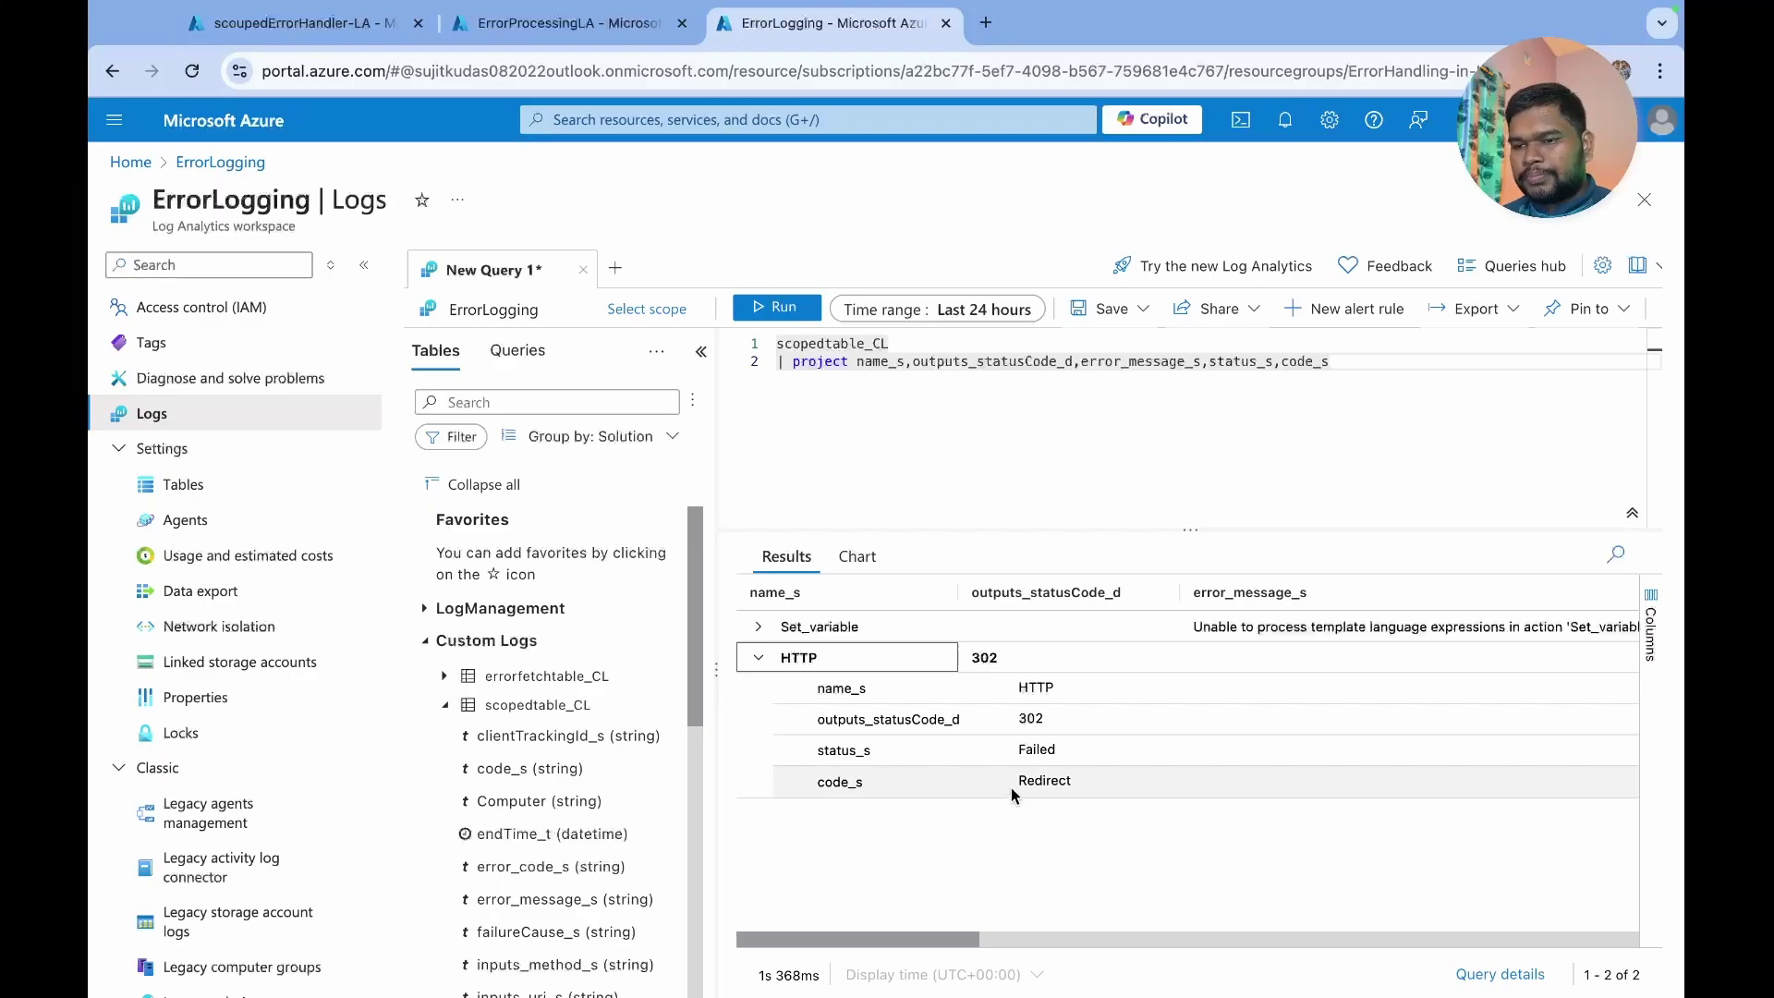
pyautogui.click(759, 628)
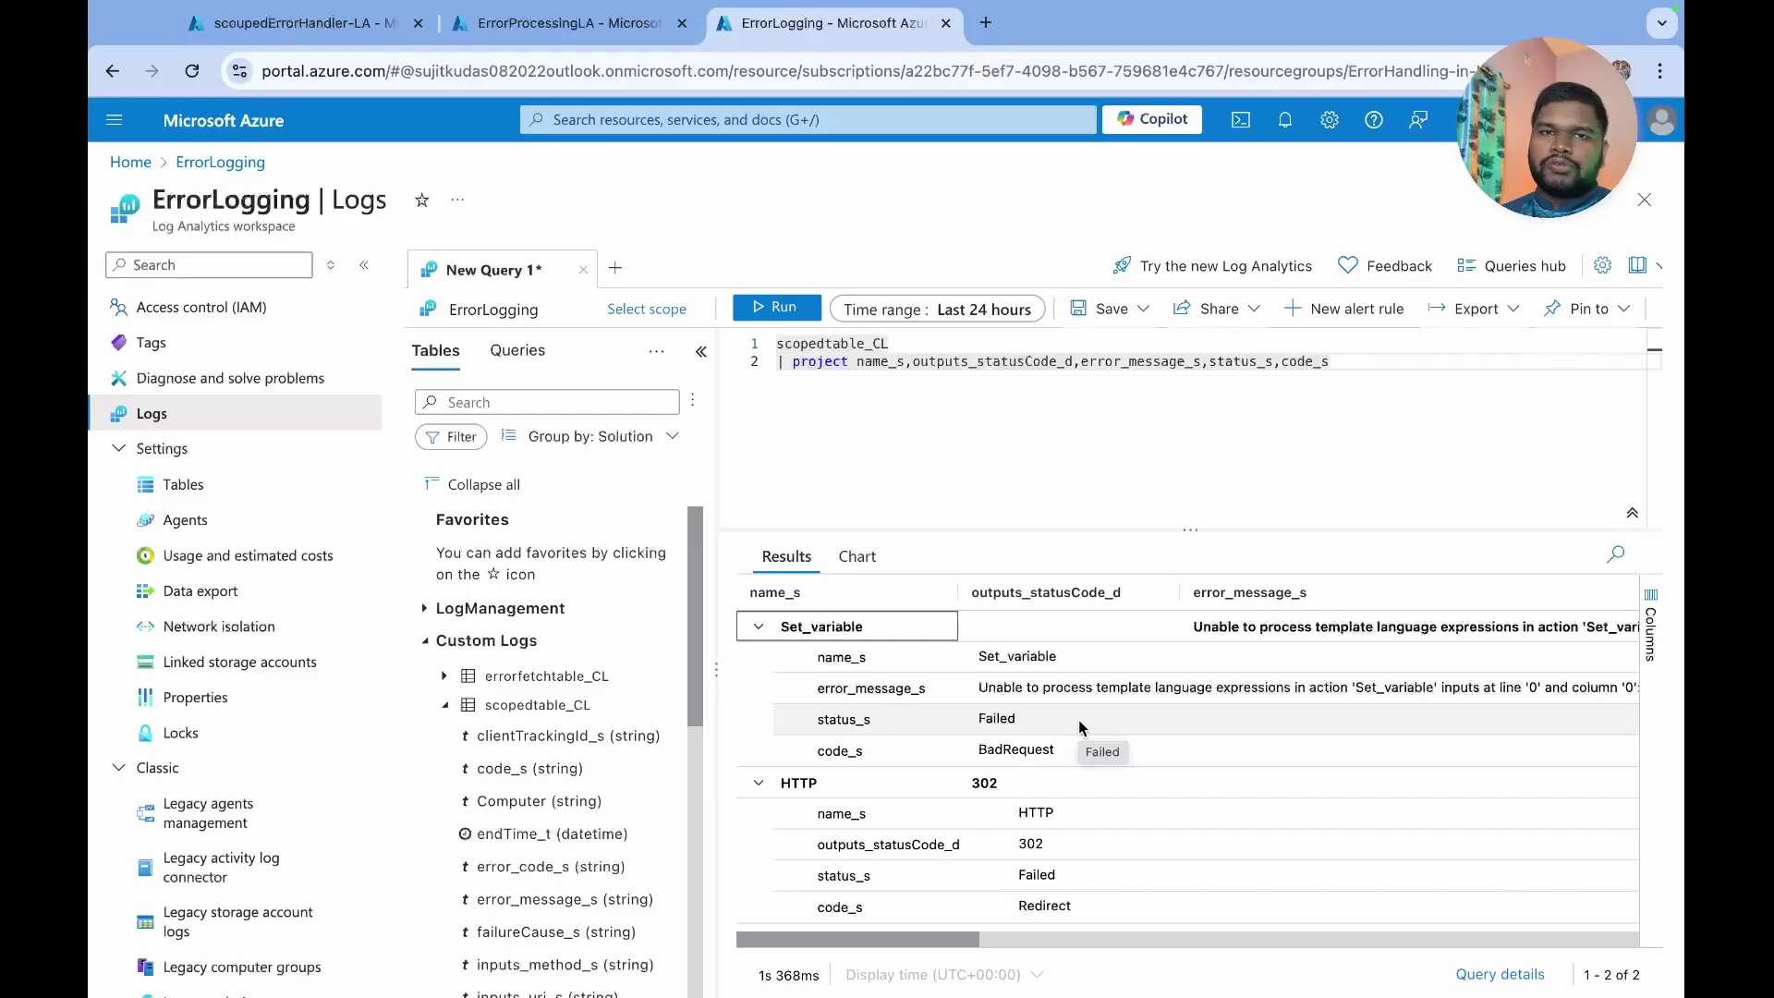
pyautogui.hotkey('ctrl', '1')
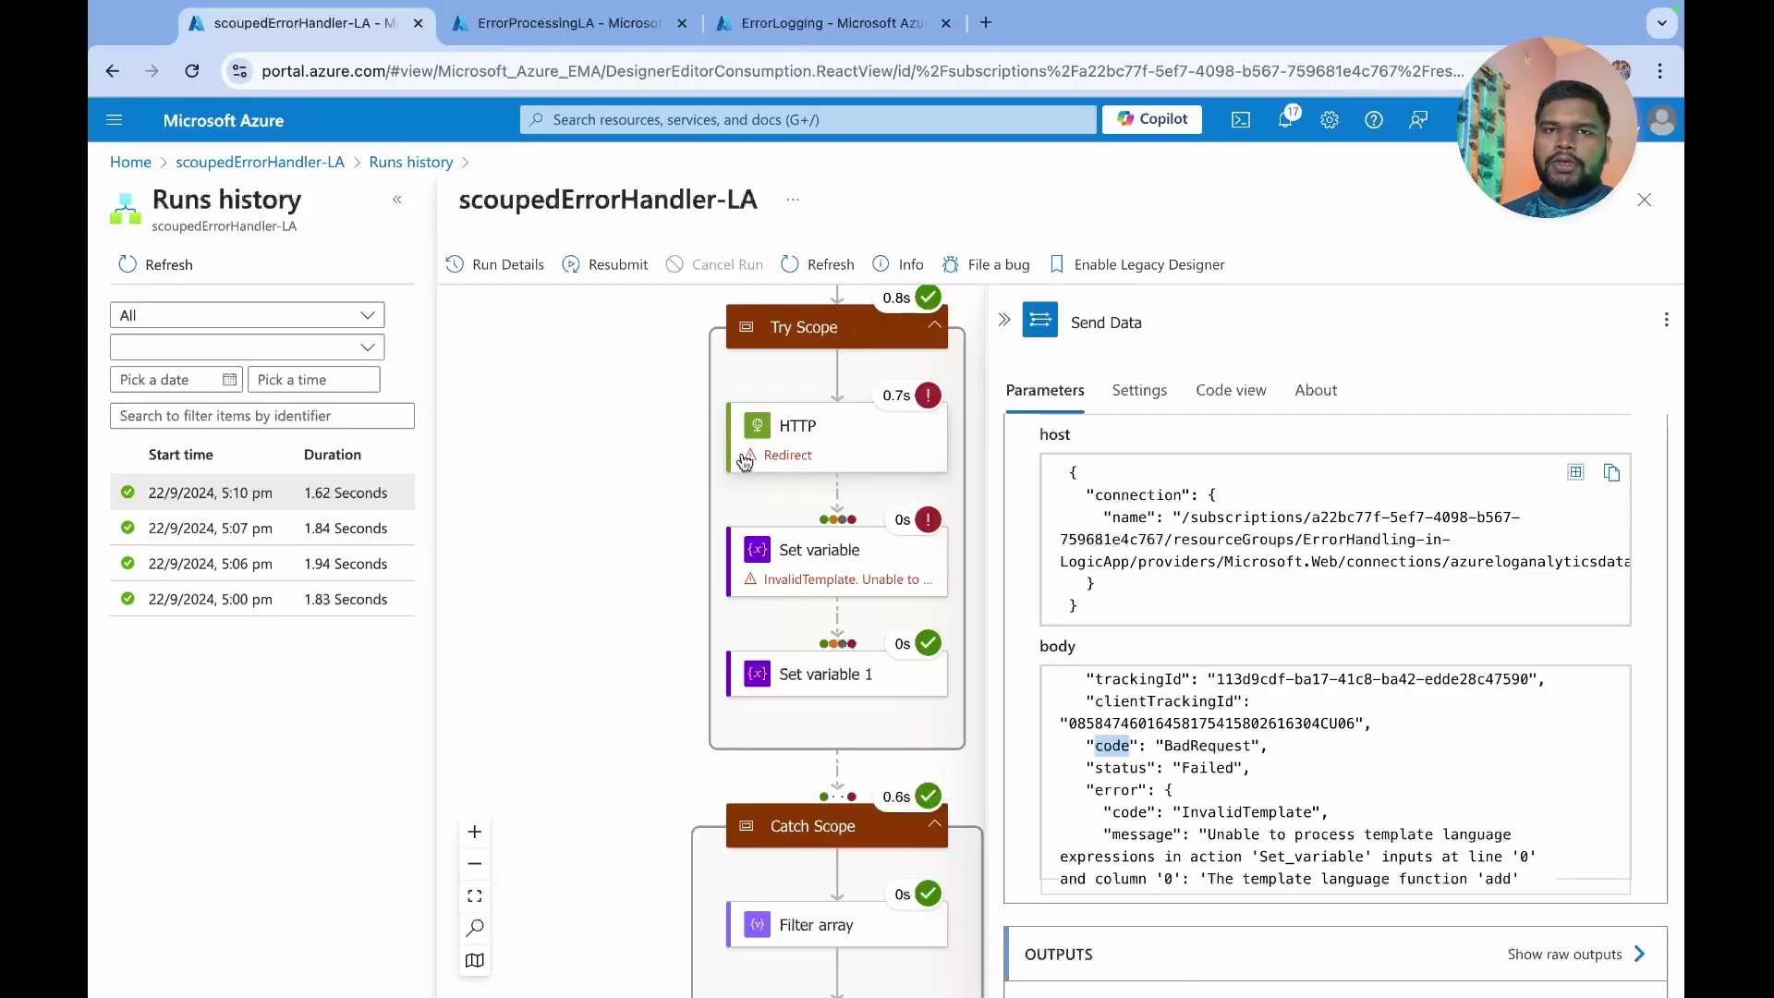